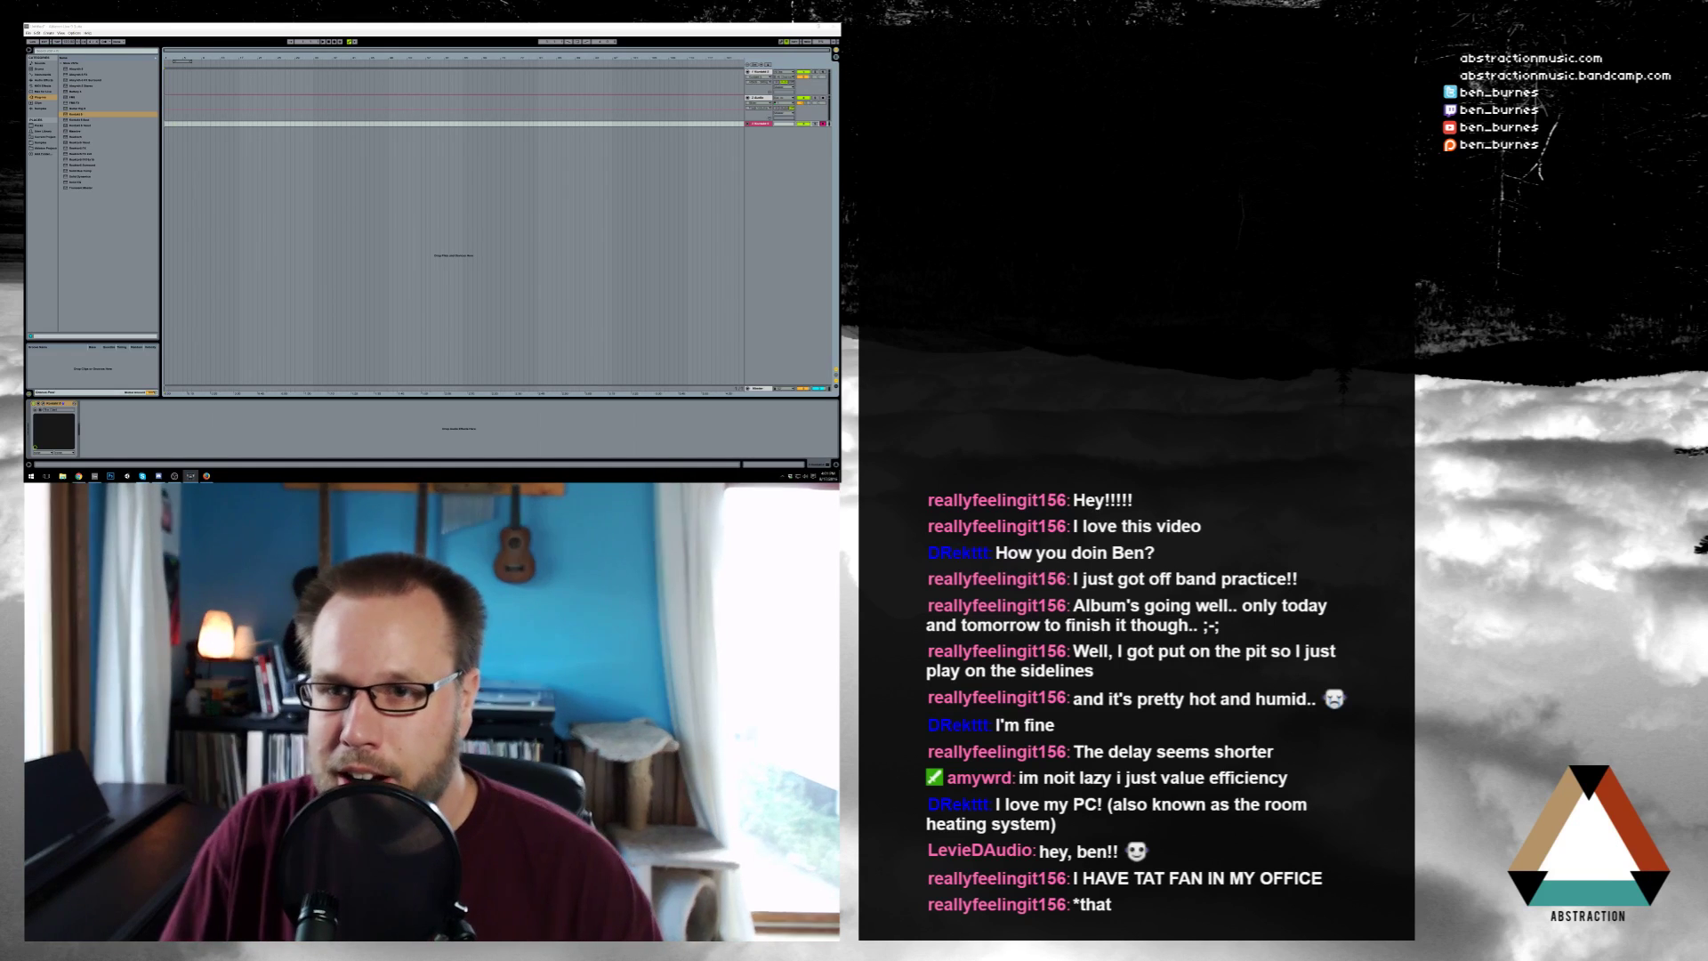
# Arm the 2 Audio track and start recording in the arrangement
pyautogui.click(823, 97)
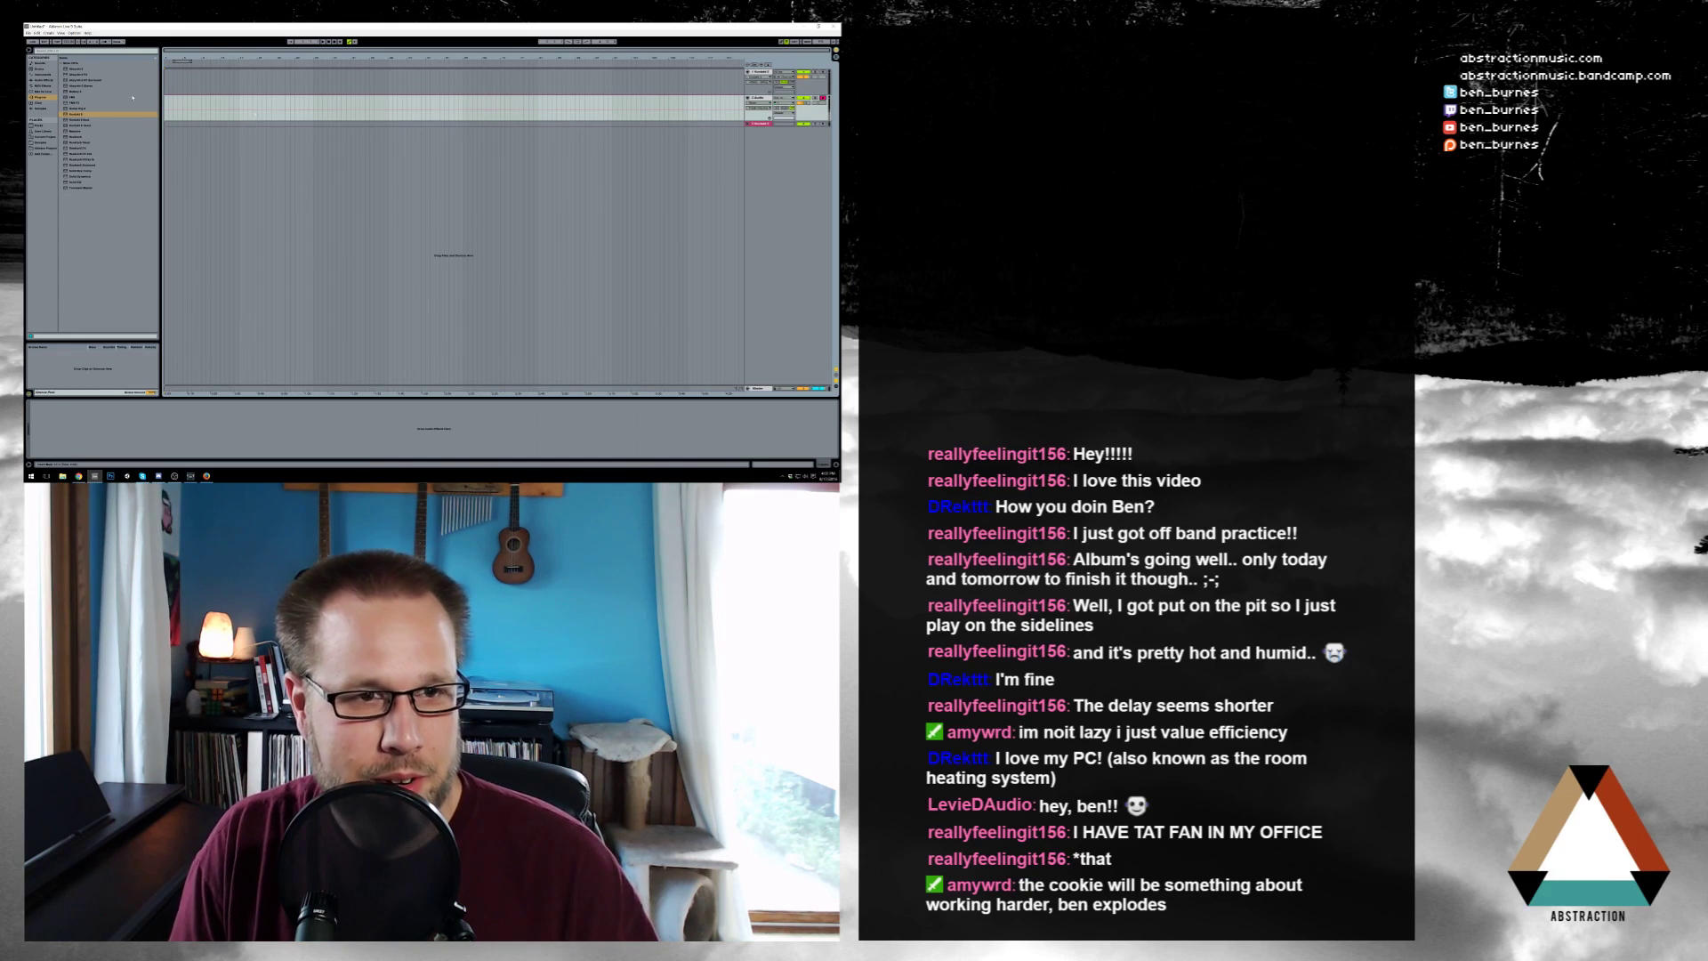
pyautogui.click(334, 42)
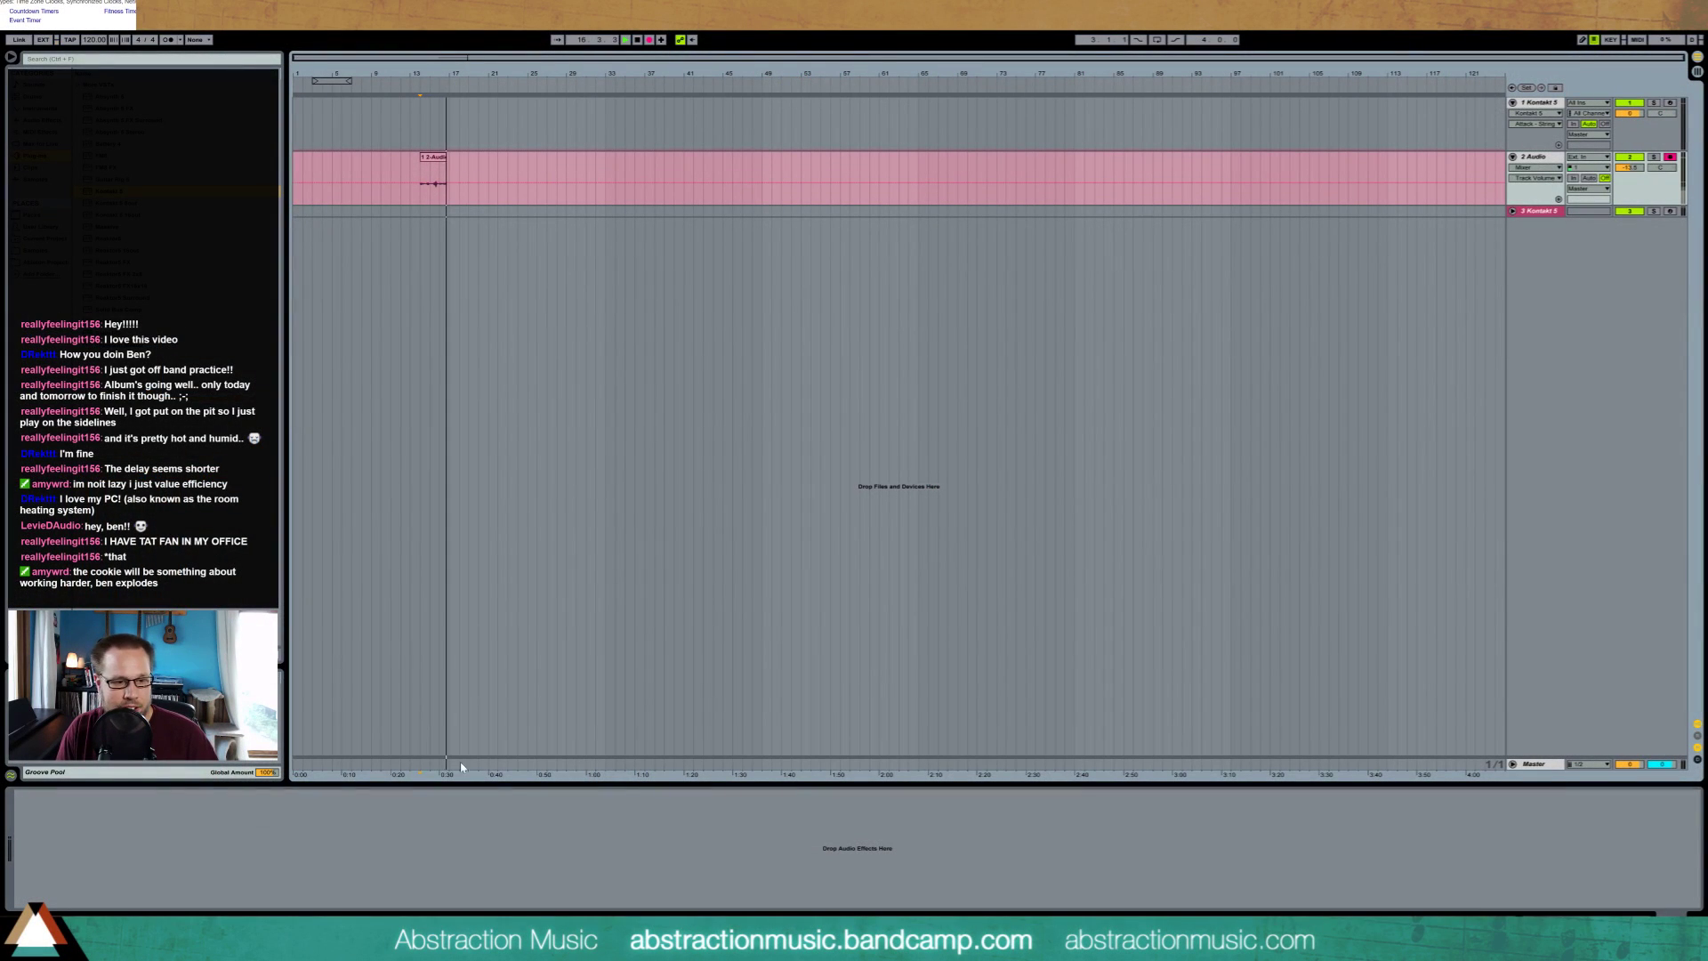
# Switch to the browser, try out the two-hour countdown timer and reset it
pyautogui.click(240, 938)
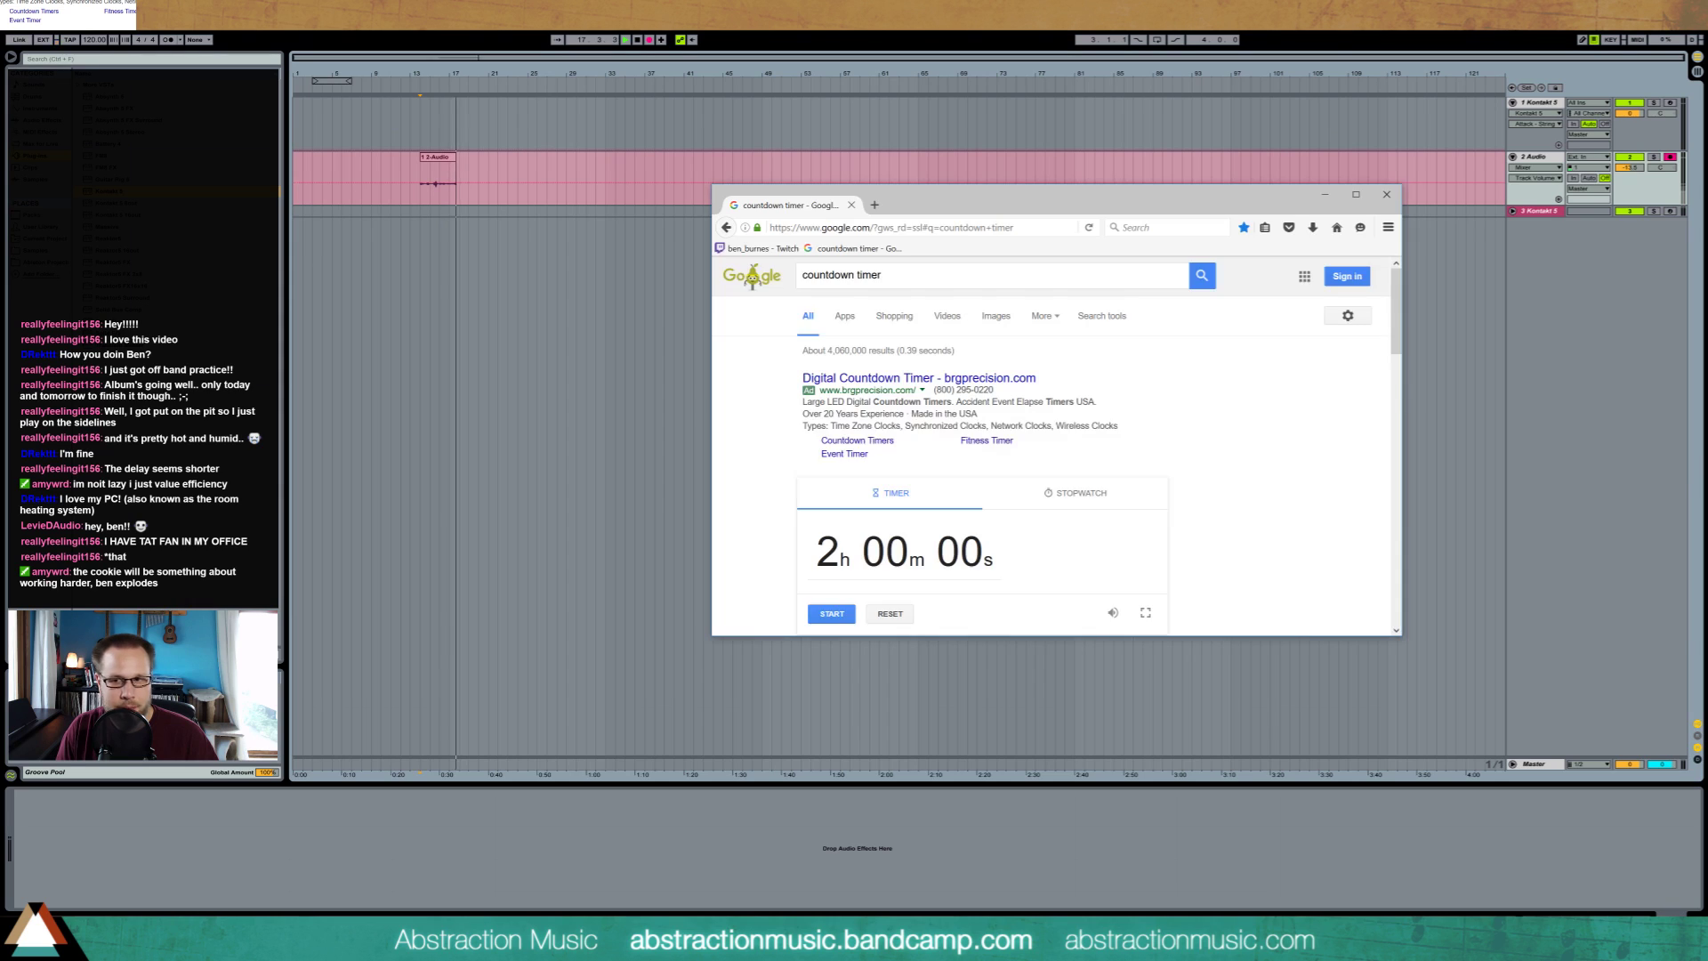
pyautogui.click(832, 614)
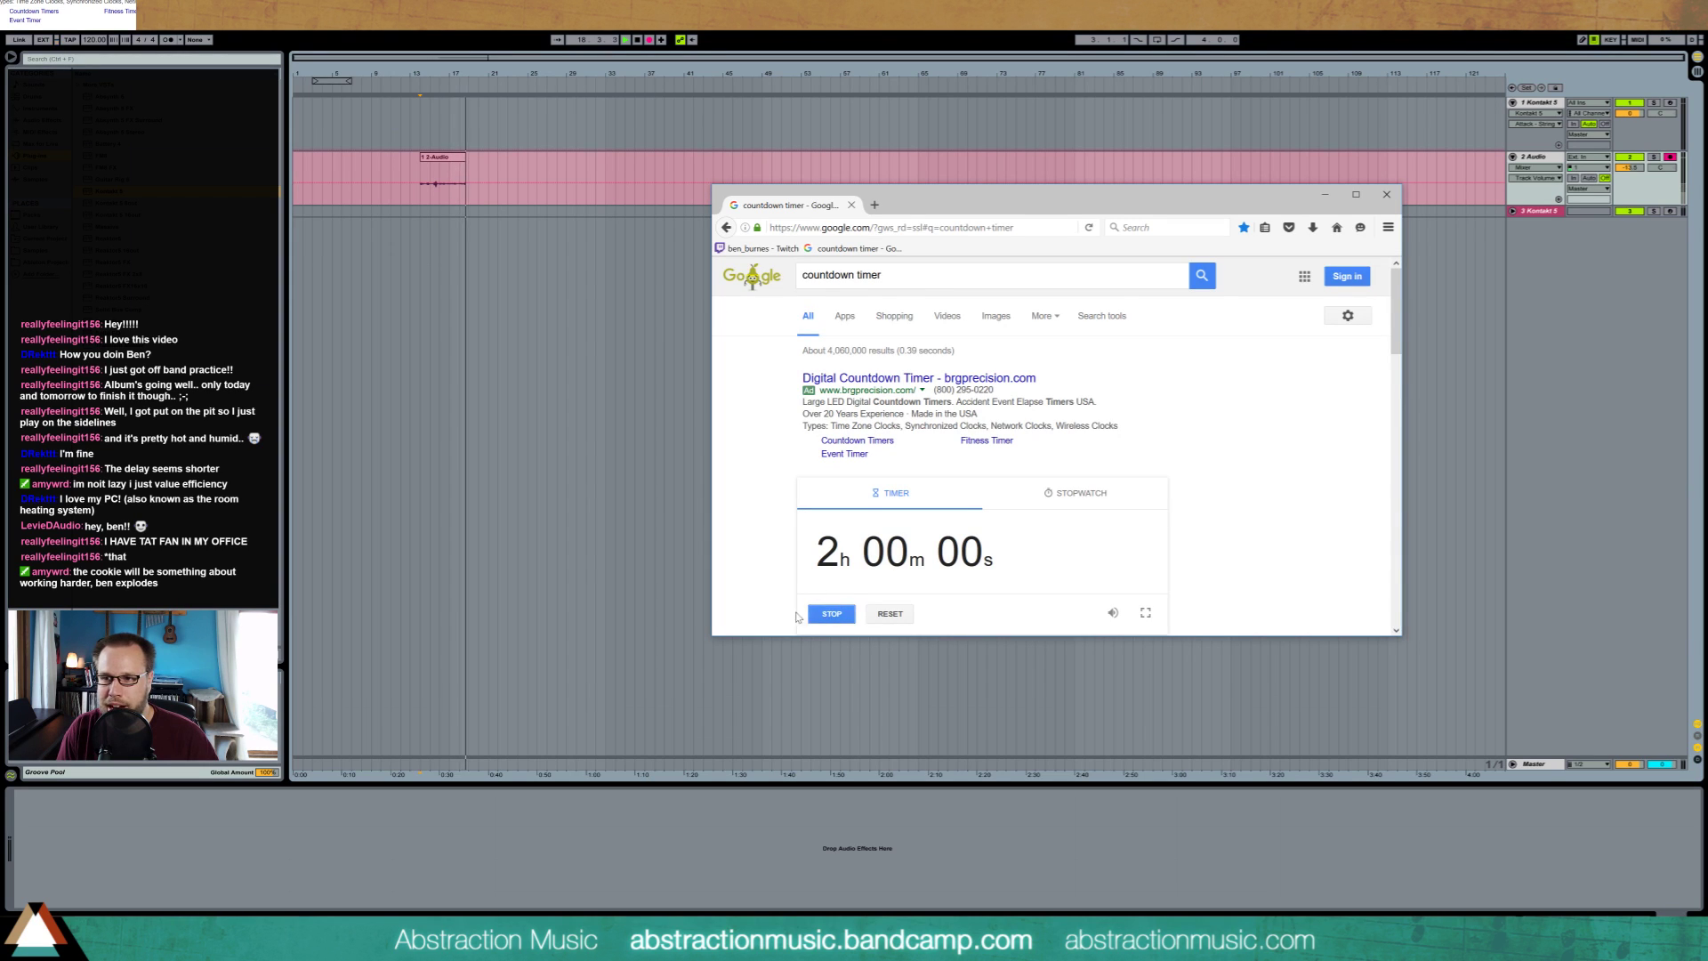
pyautogui.click(828, 614)
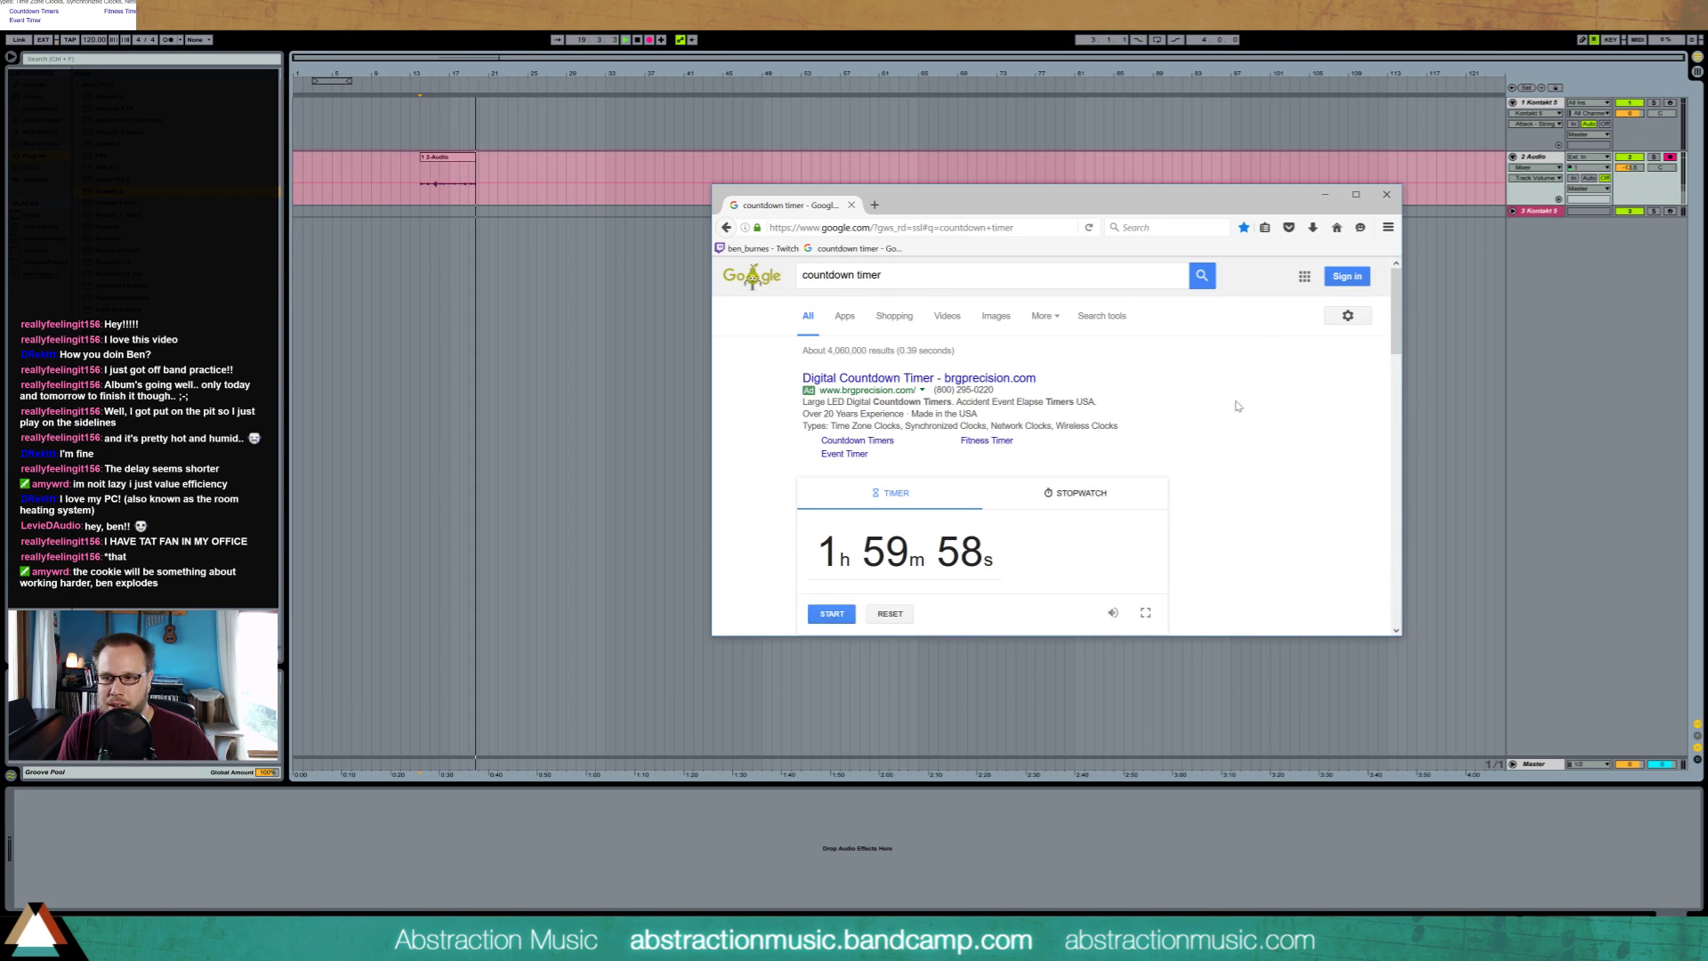
pyautogui.click(895, 616)
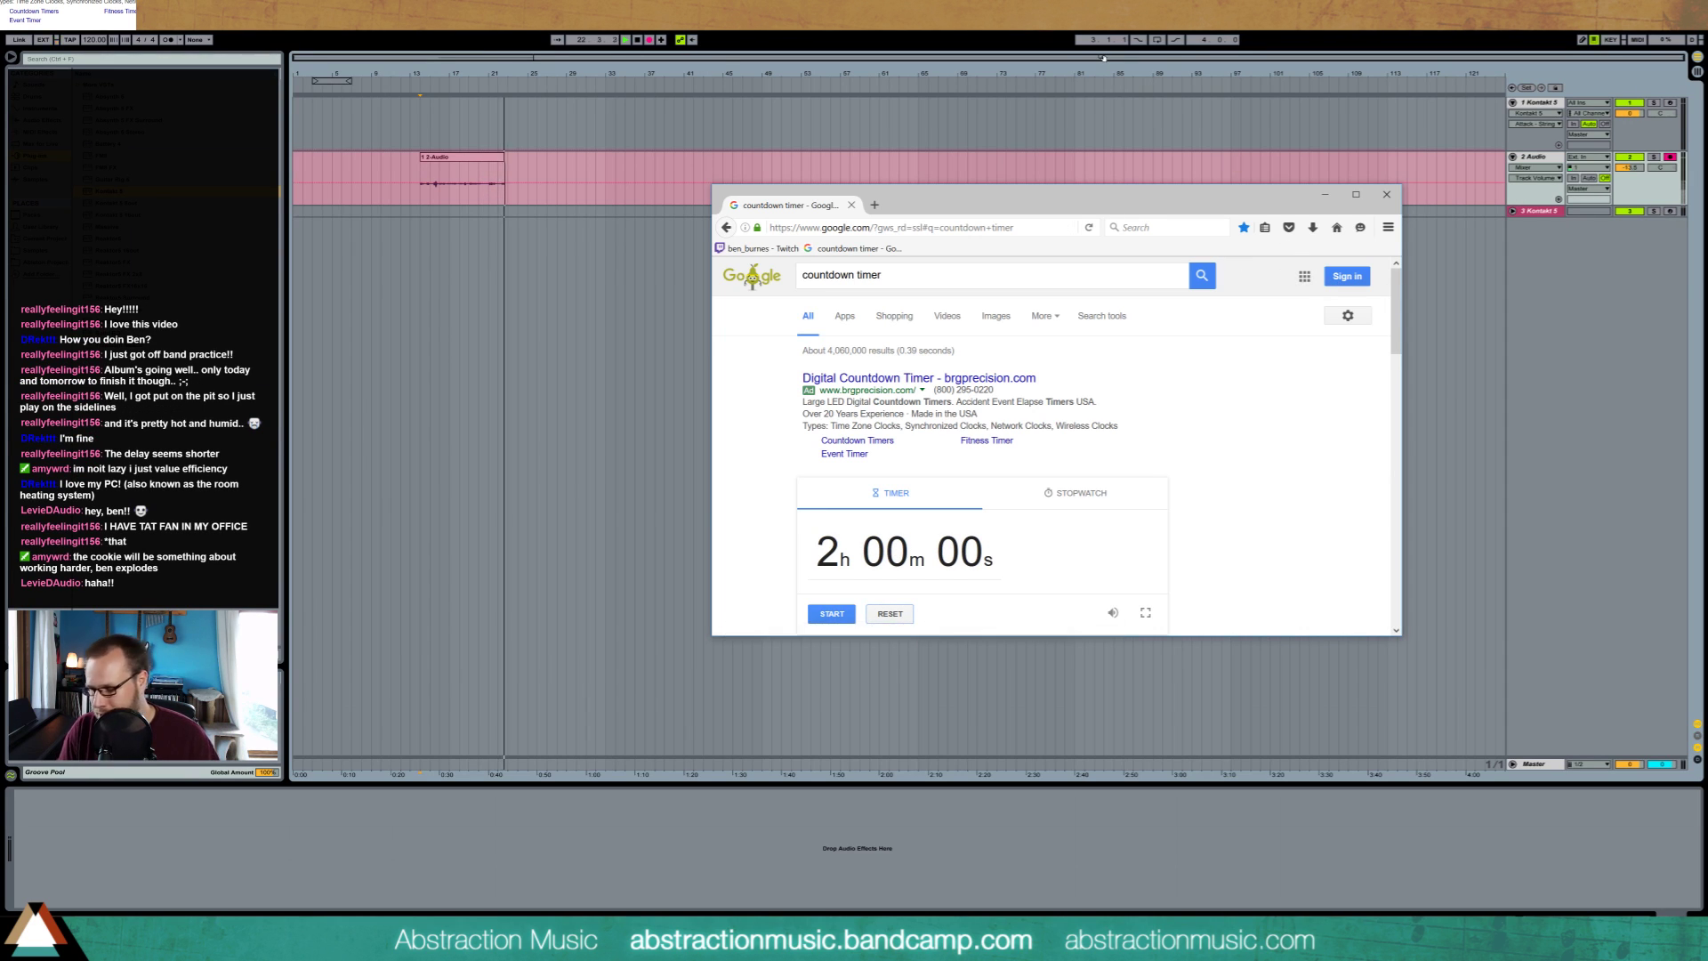
# Return to Ableton Live and stop recording on the 2 Audio track
pyautogui.click(1054, 20)
pyautogui.press('space')
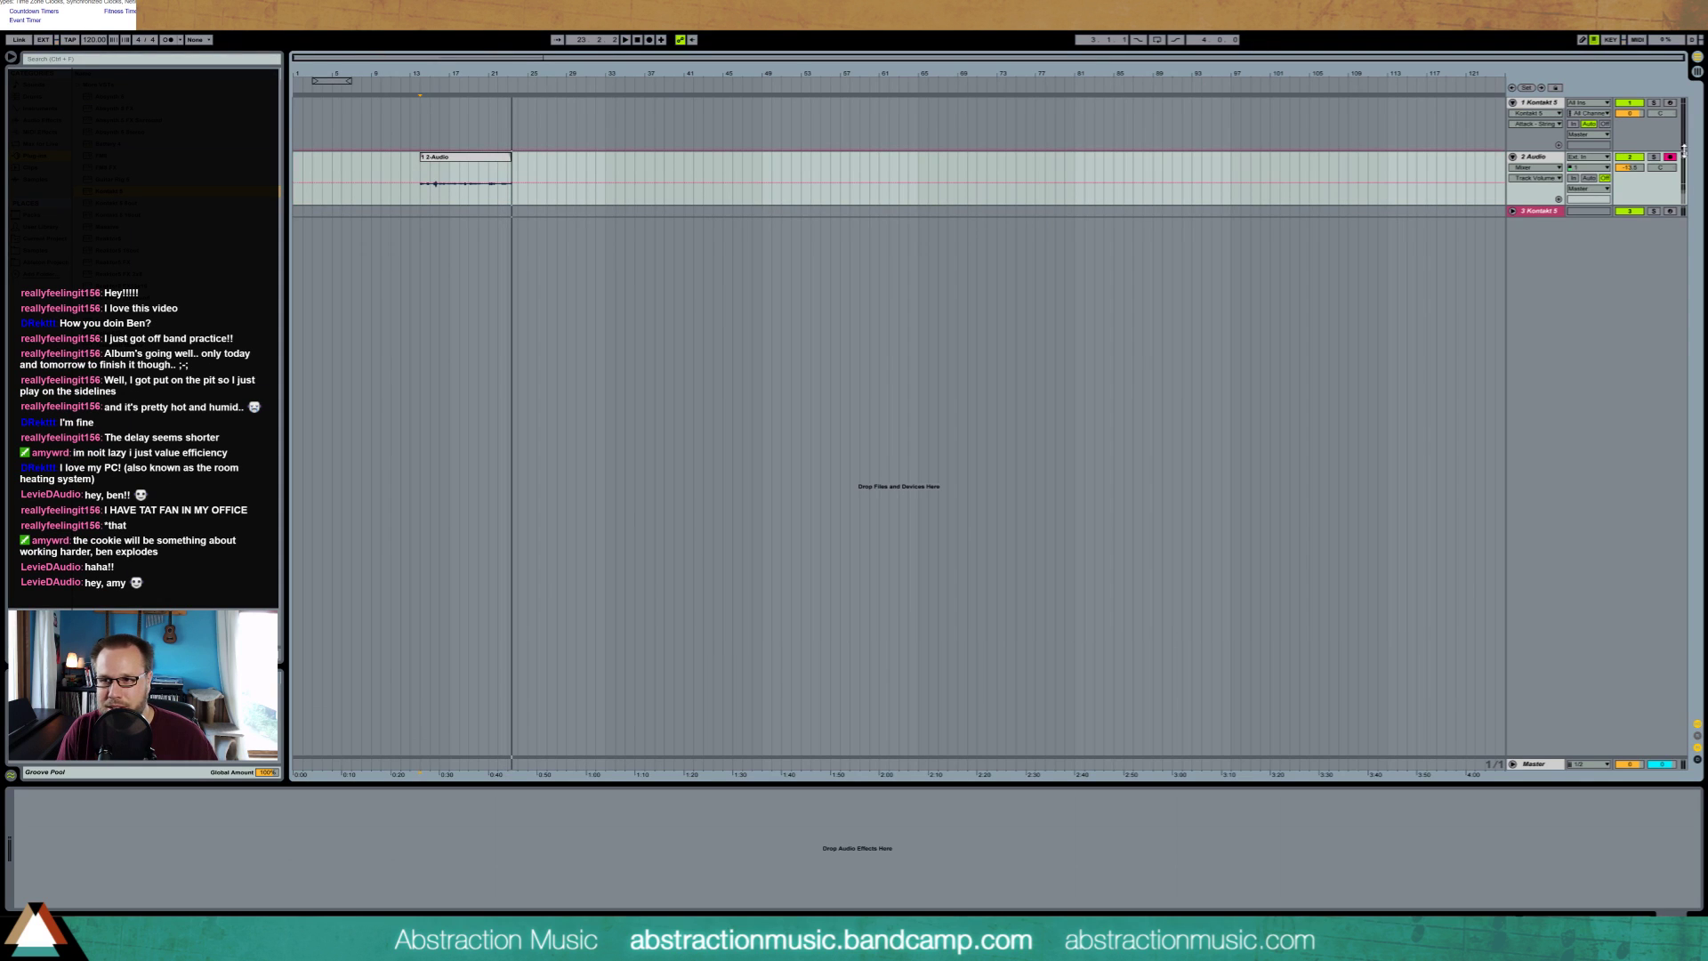
# Switch to the browser, make its window taller and reposition the page so the countdown timer fills the stream overlay
pyautogui.hotkey('alt', 'Tab')
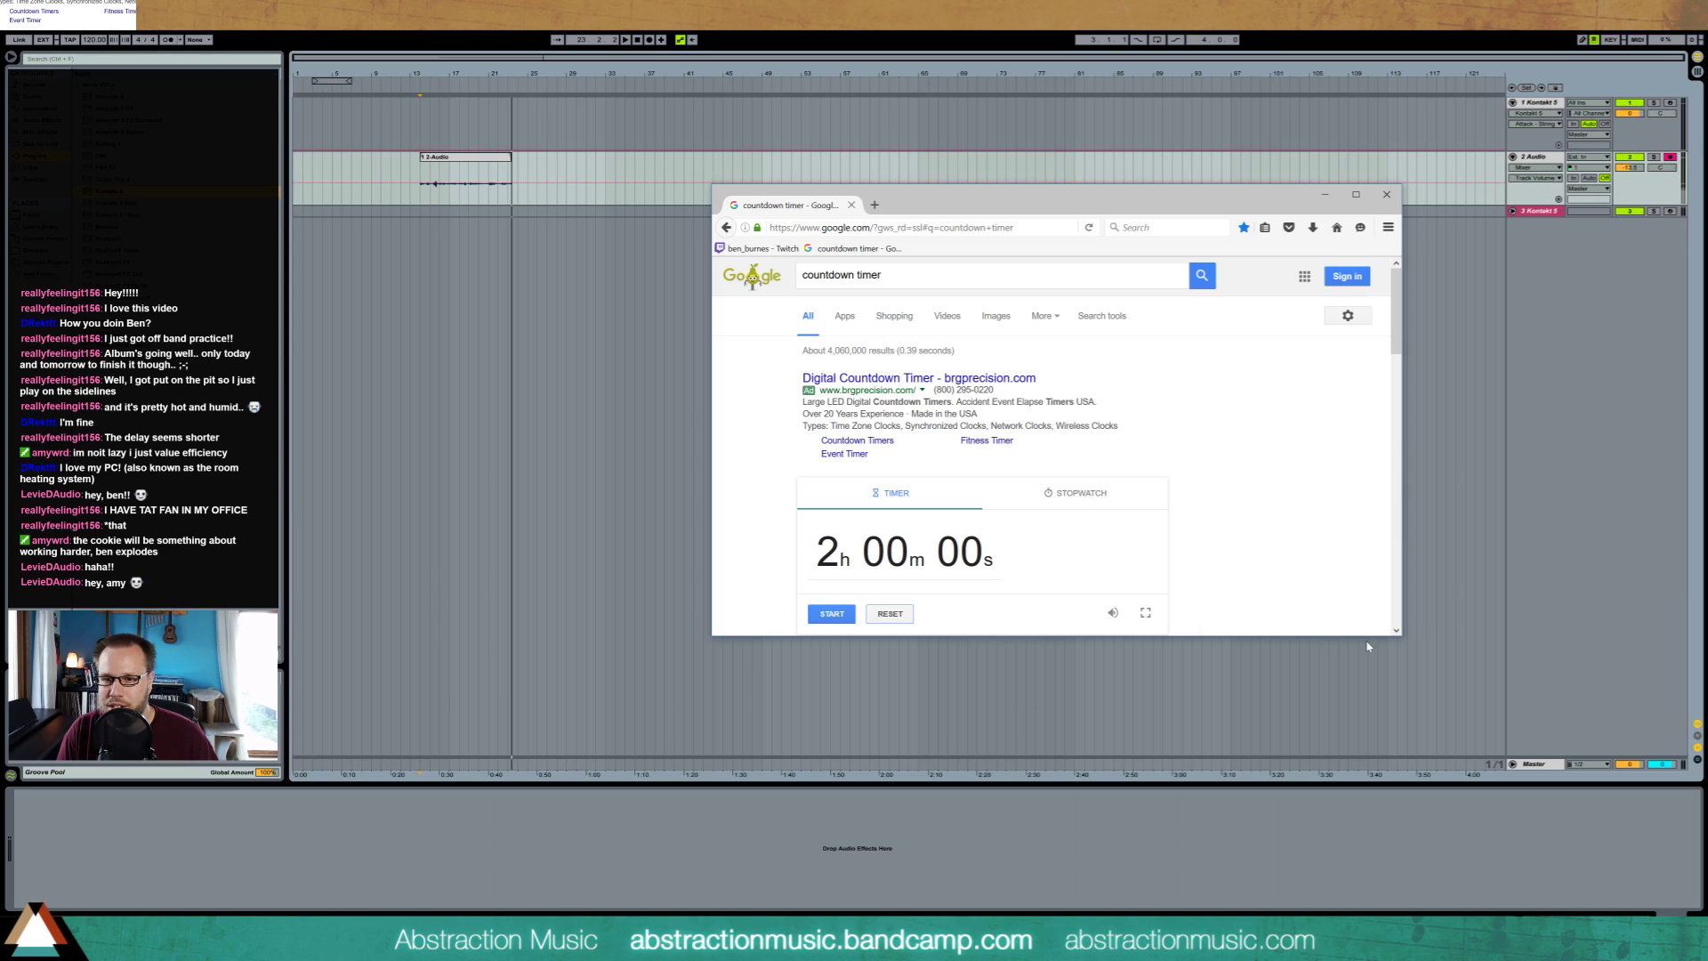
pyautogui.moveTo(1370, 636); pyautogui.dragTo(1322, 719)
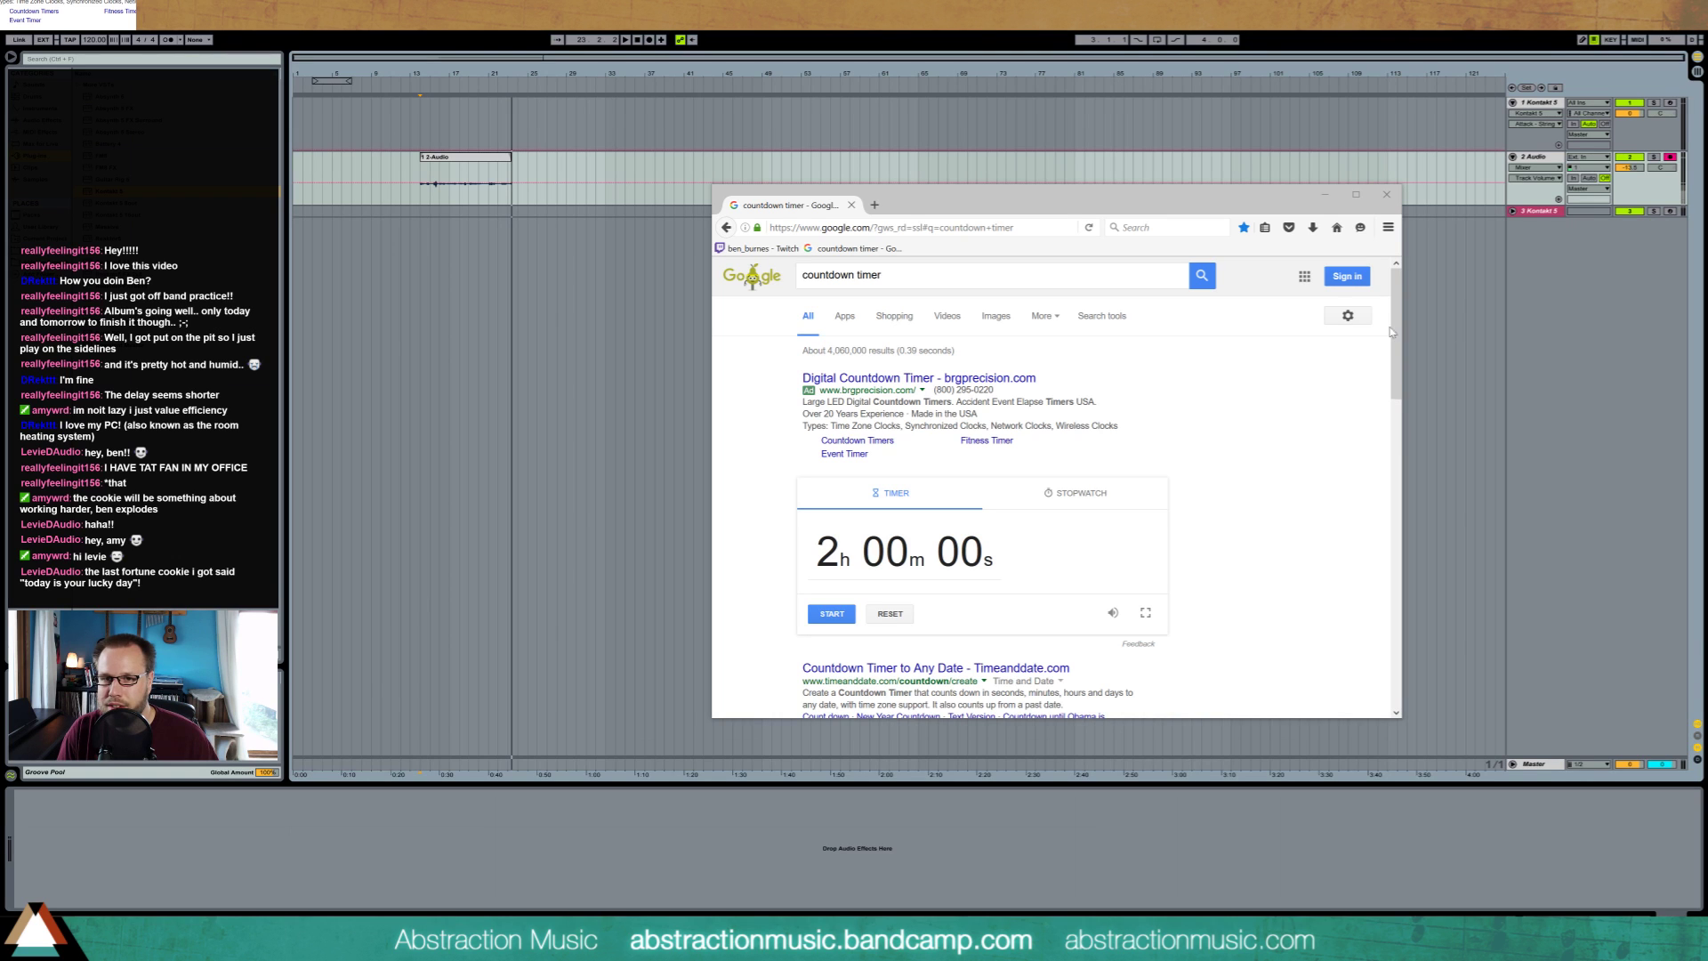
pyautogui.moveTo(1398, 295); pyautogui.dragTo(1409, 333)
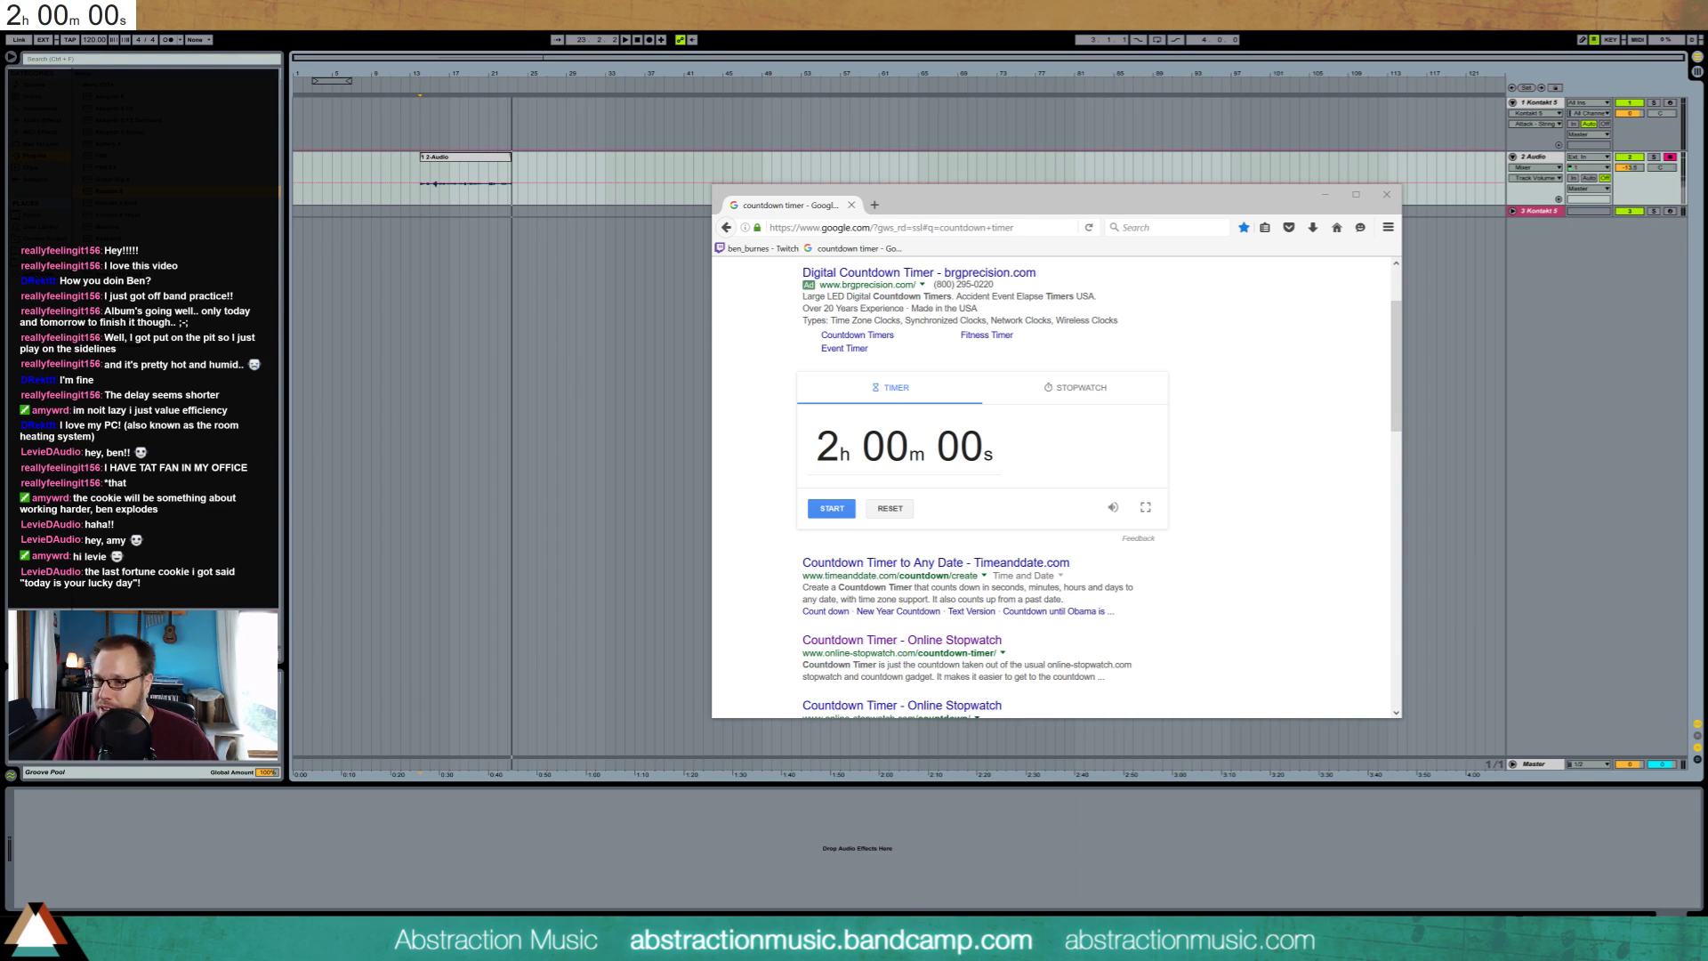
pyautogui.click(995, 197)
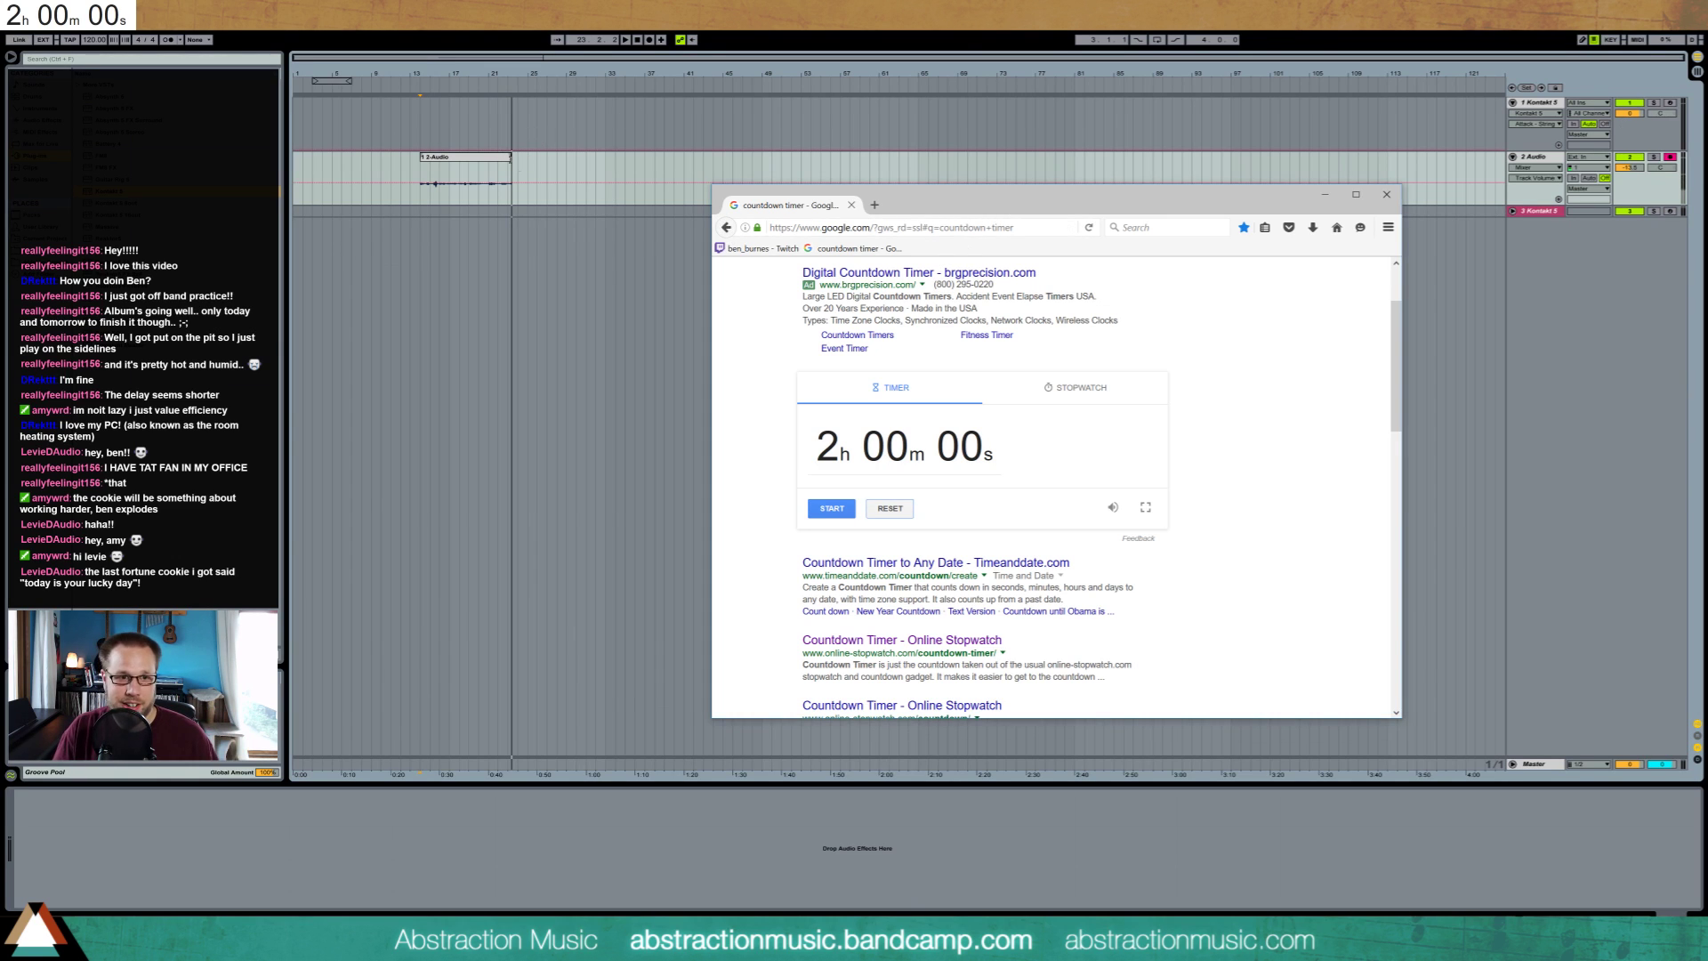
# Start a second recording after the first clip on 2 Audio and start the two-hour countdown in the browser
pyautogui.click(525, 161)
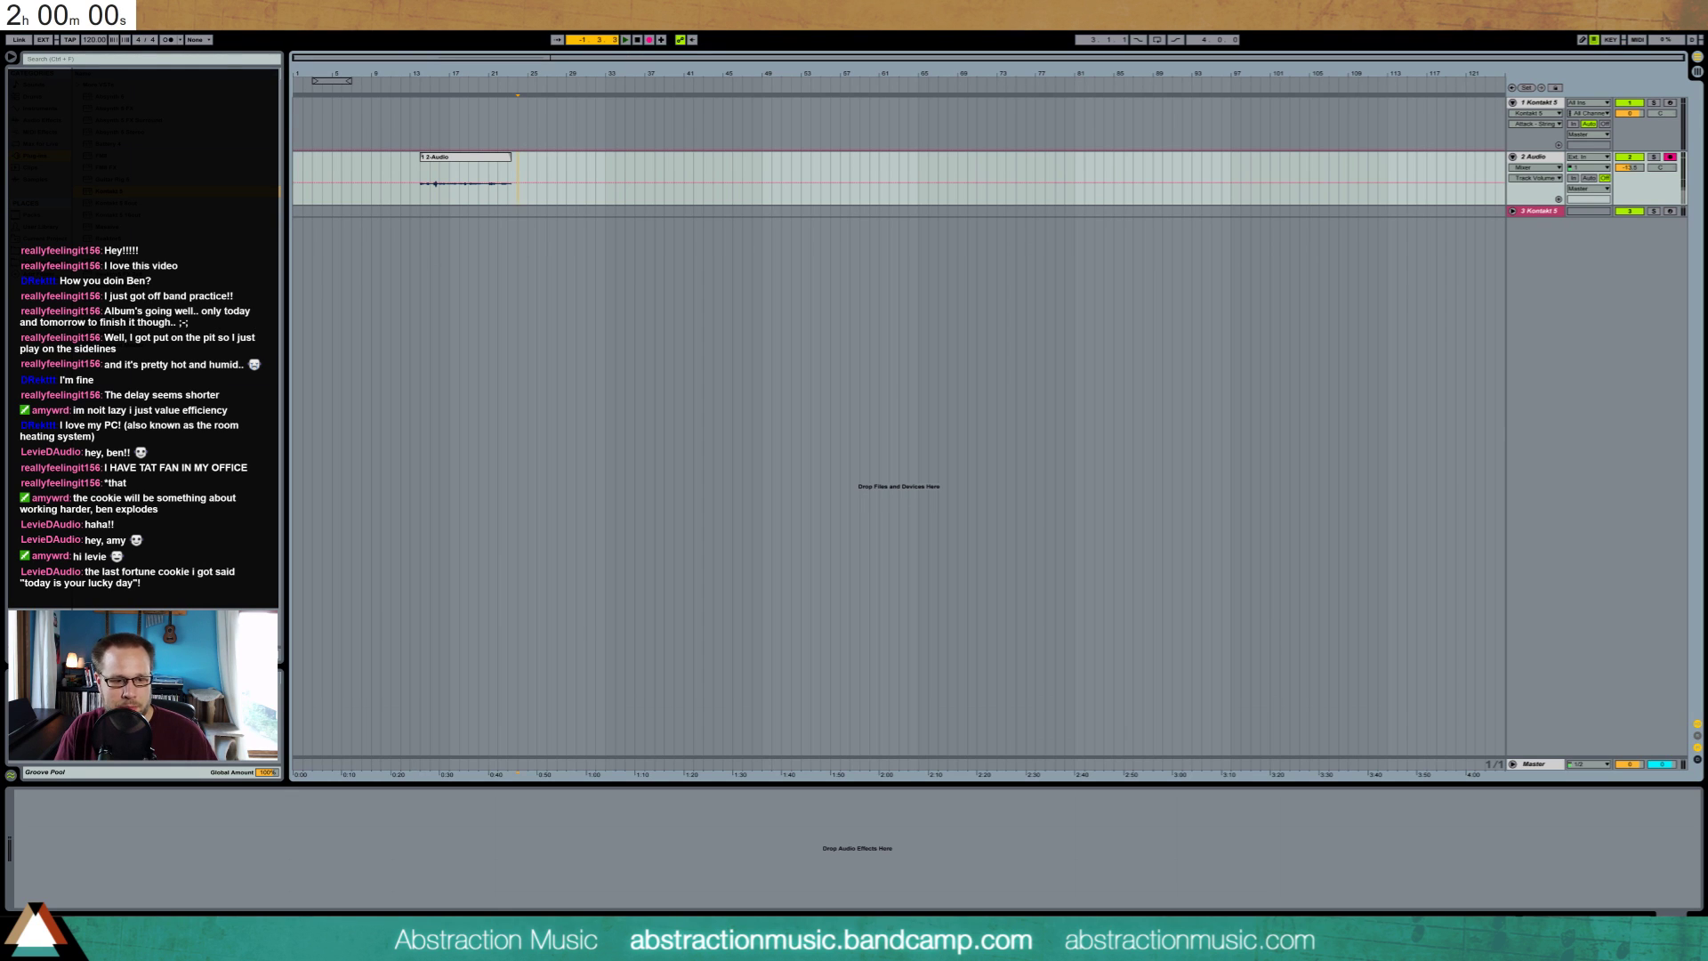
pyautogui.hotkey('alt', 'Tab')
pyautogui.click(831, 511)
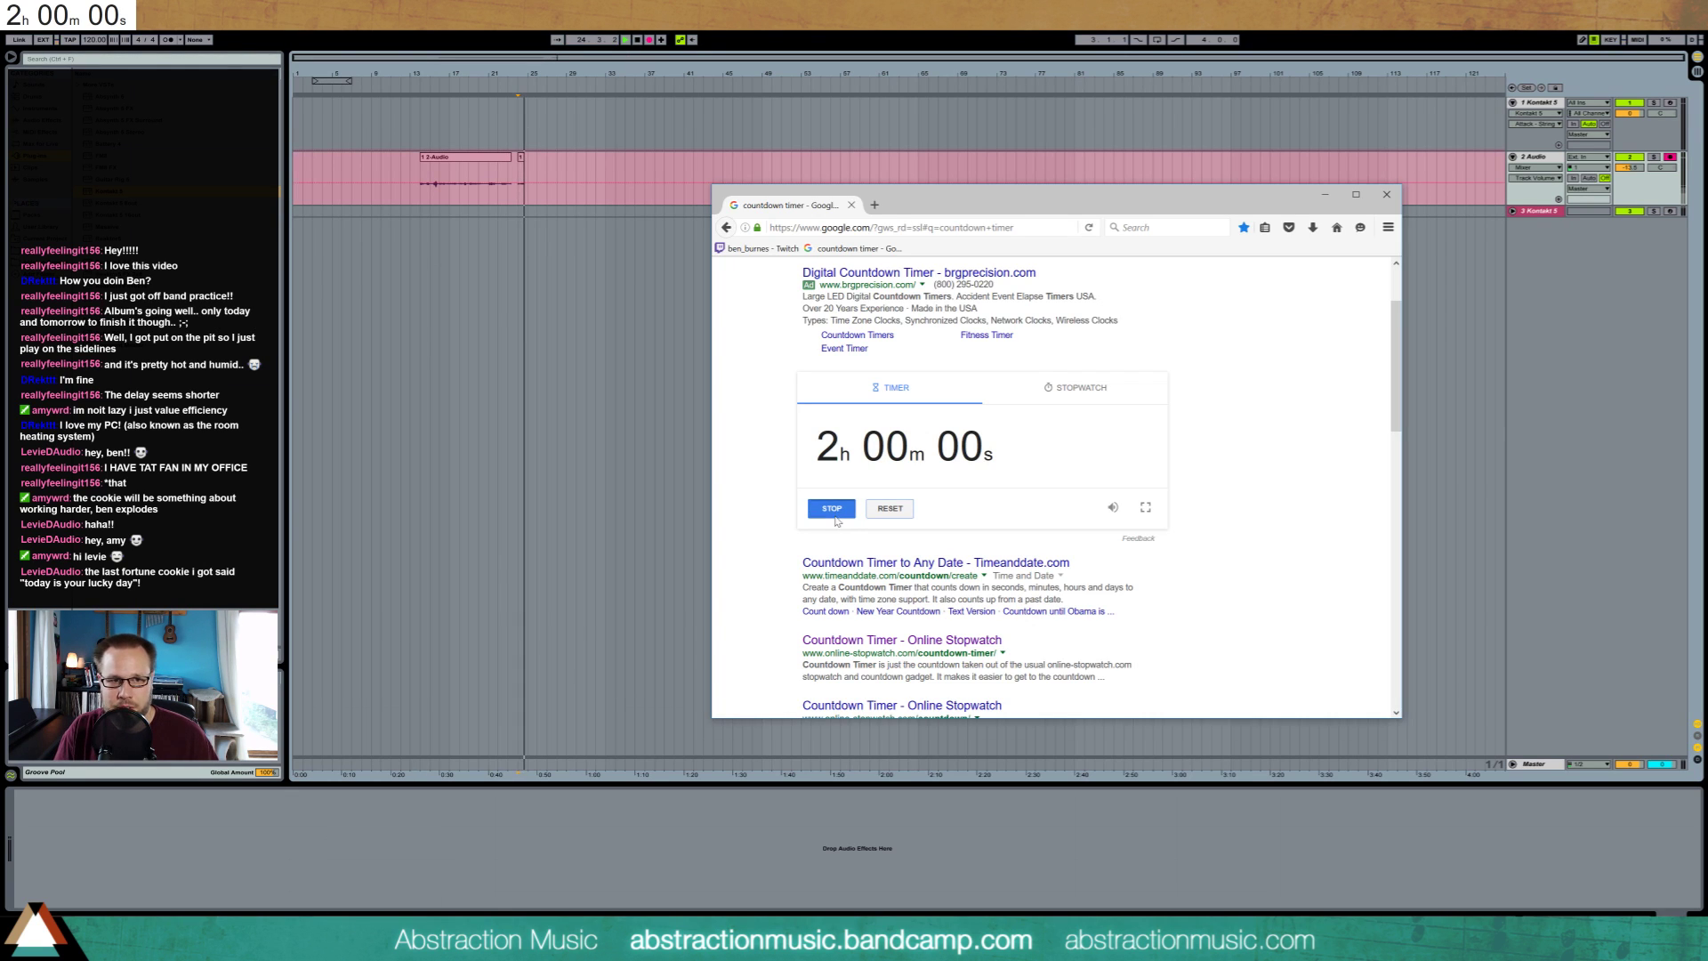
pyautogui.click(814, 509)
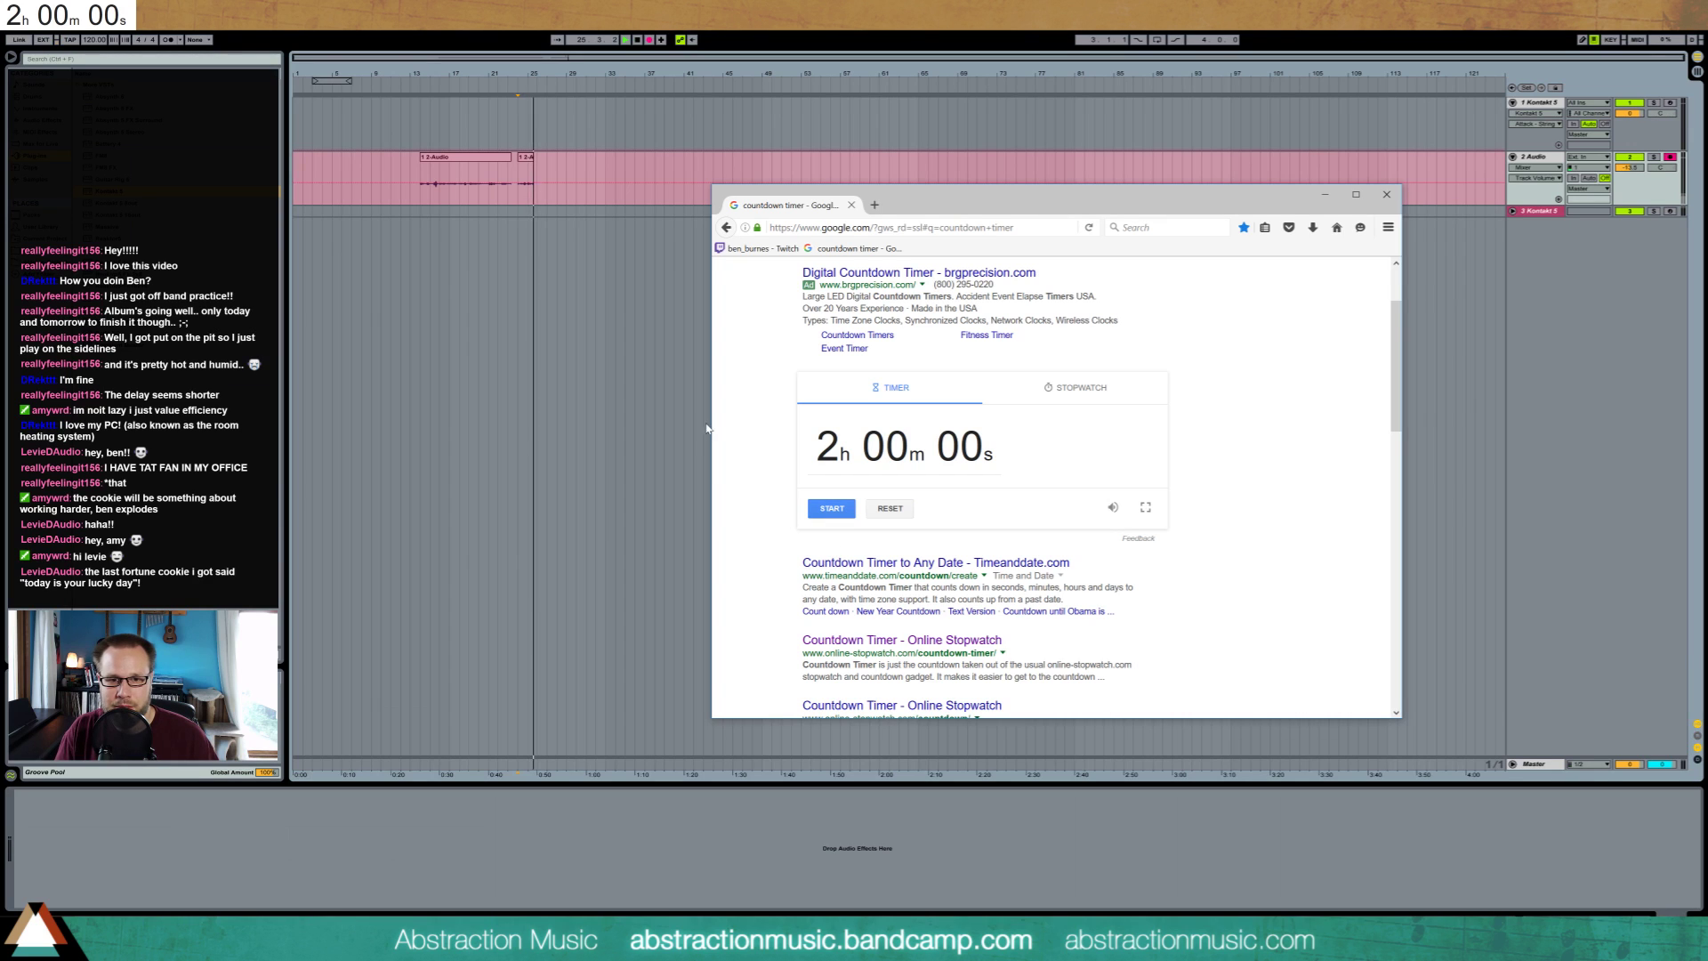
pyautogui.click(813, 509)
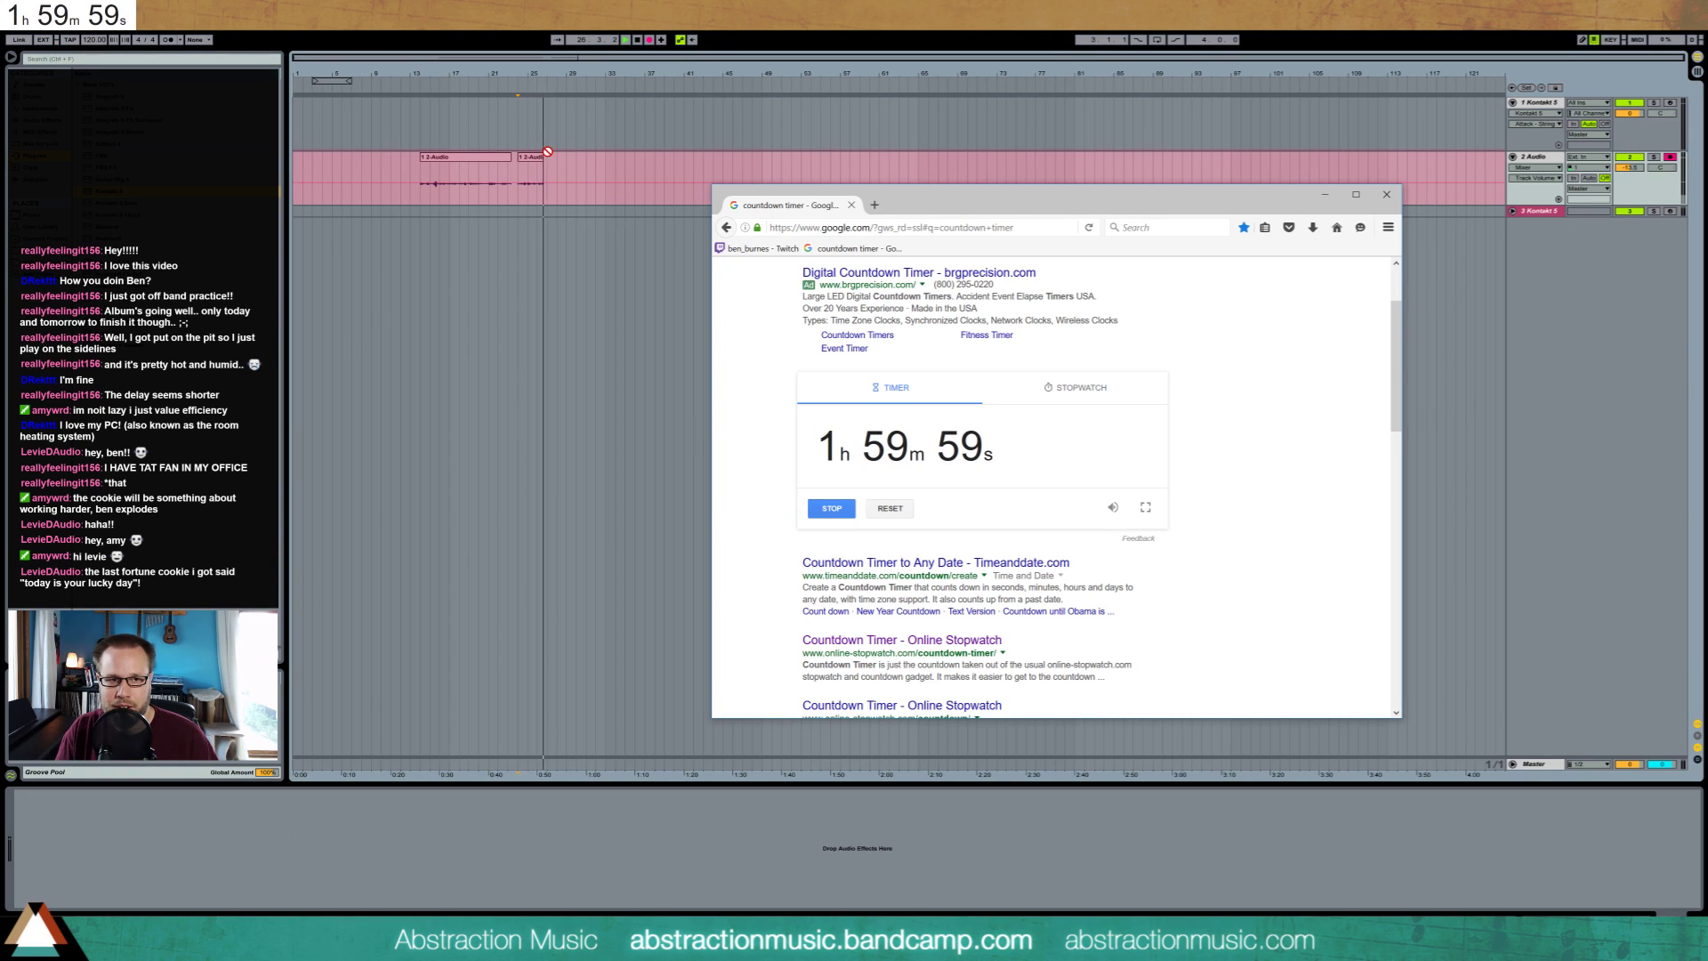
# Return to Ableton Live and stop the second recording at about bar 53
pyautogui.click(583, 182)
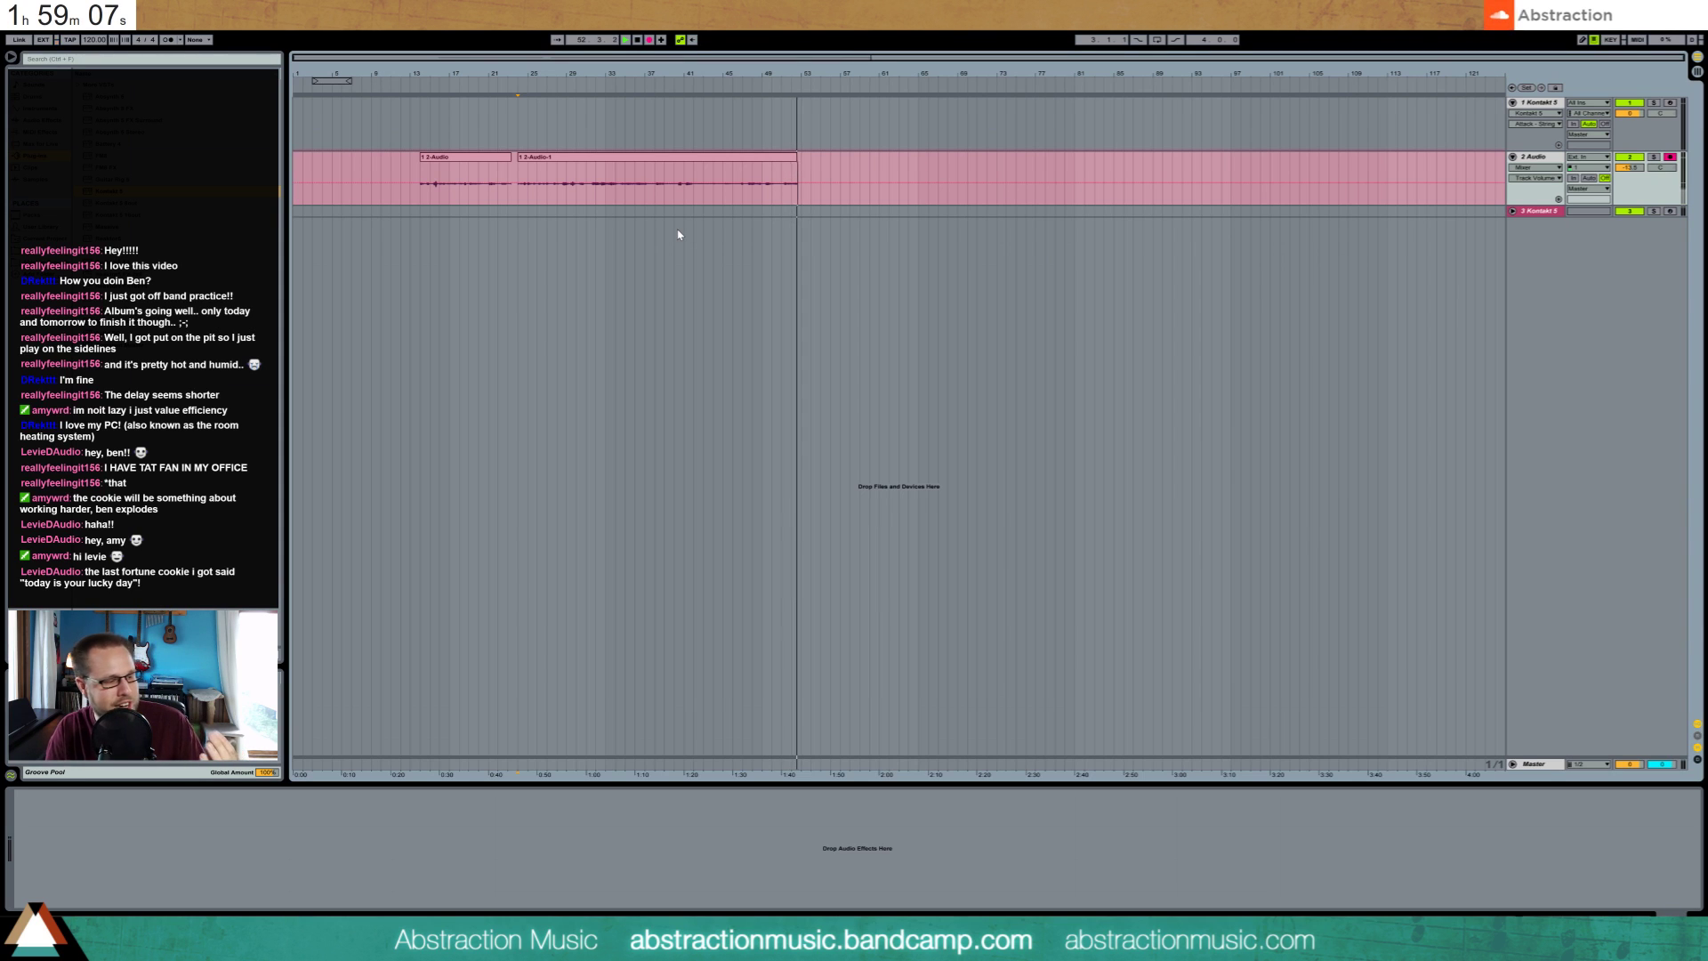
pyautogui.press('space')
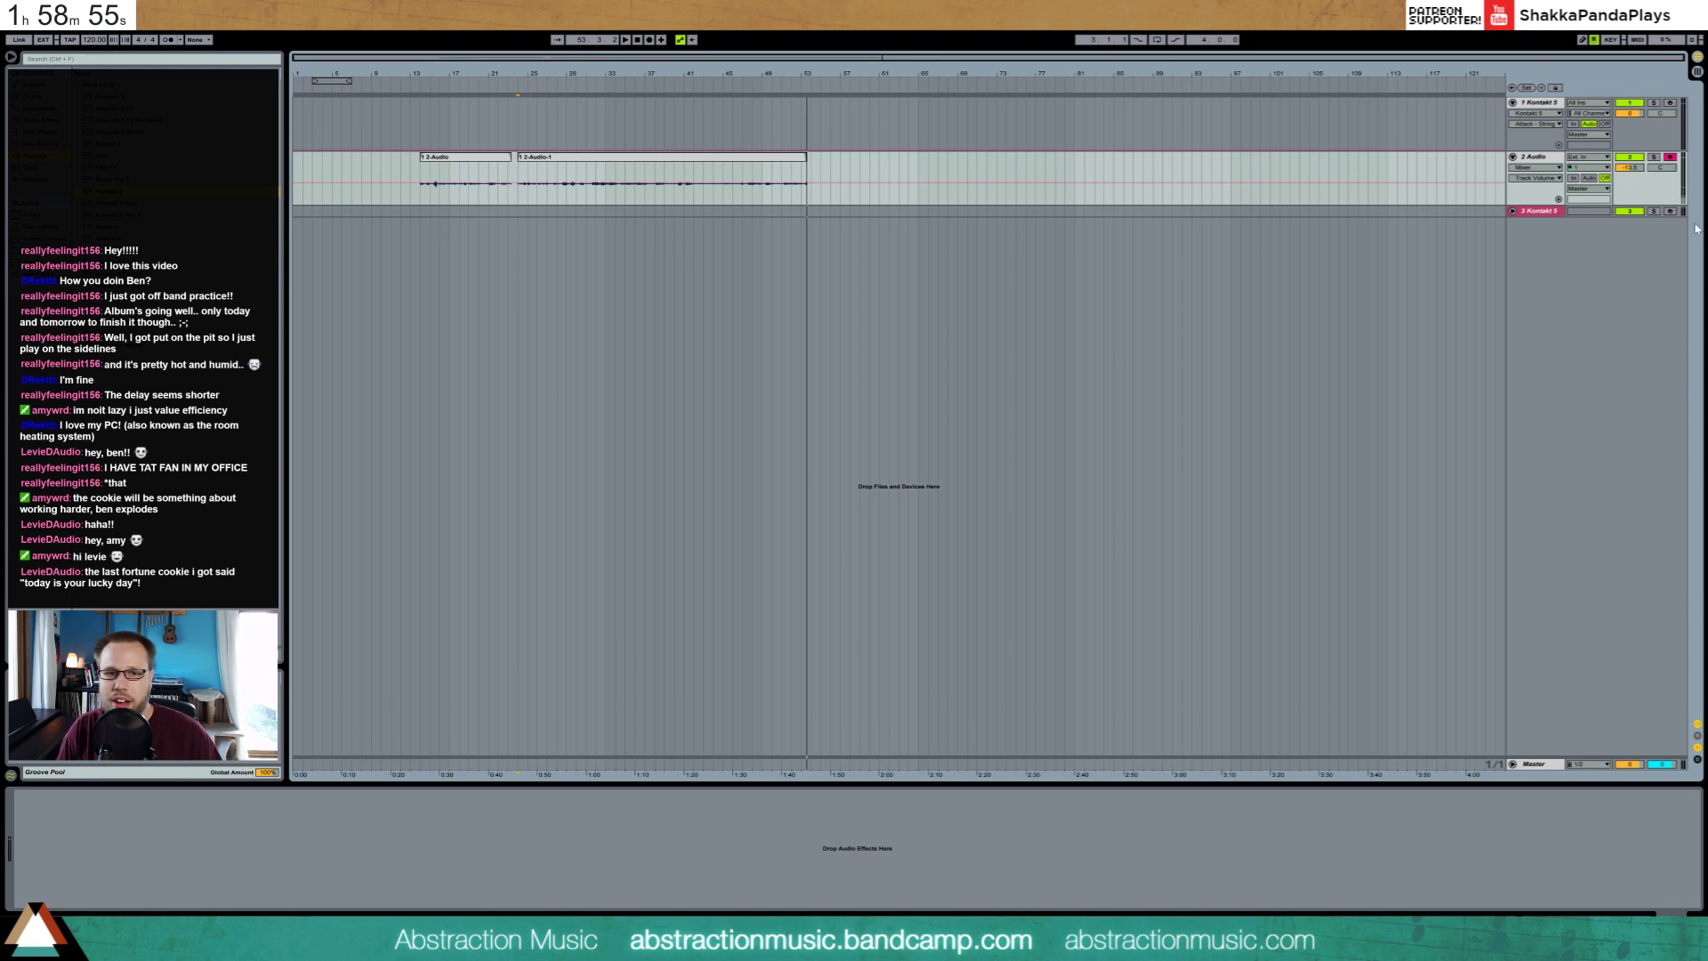
# Inspect the Kontakt 5 instrument on the first track and delete the third track, 3 Kontakt 5
pyautogui.click(1418, 210)
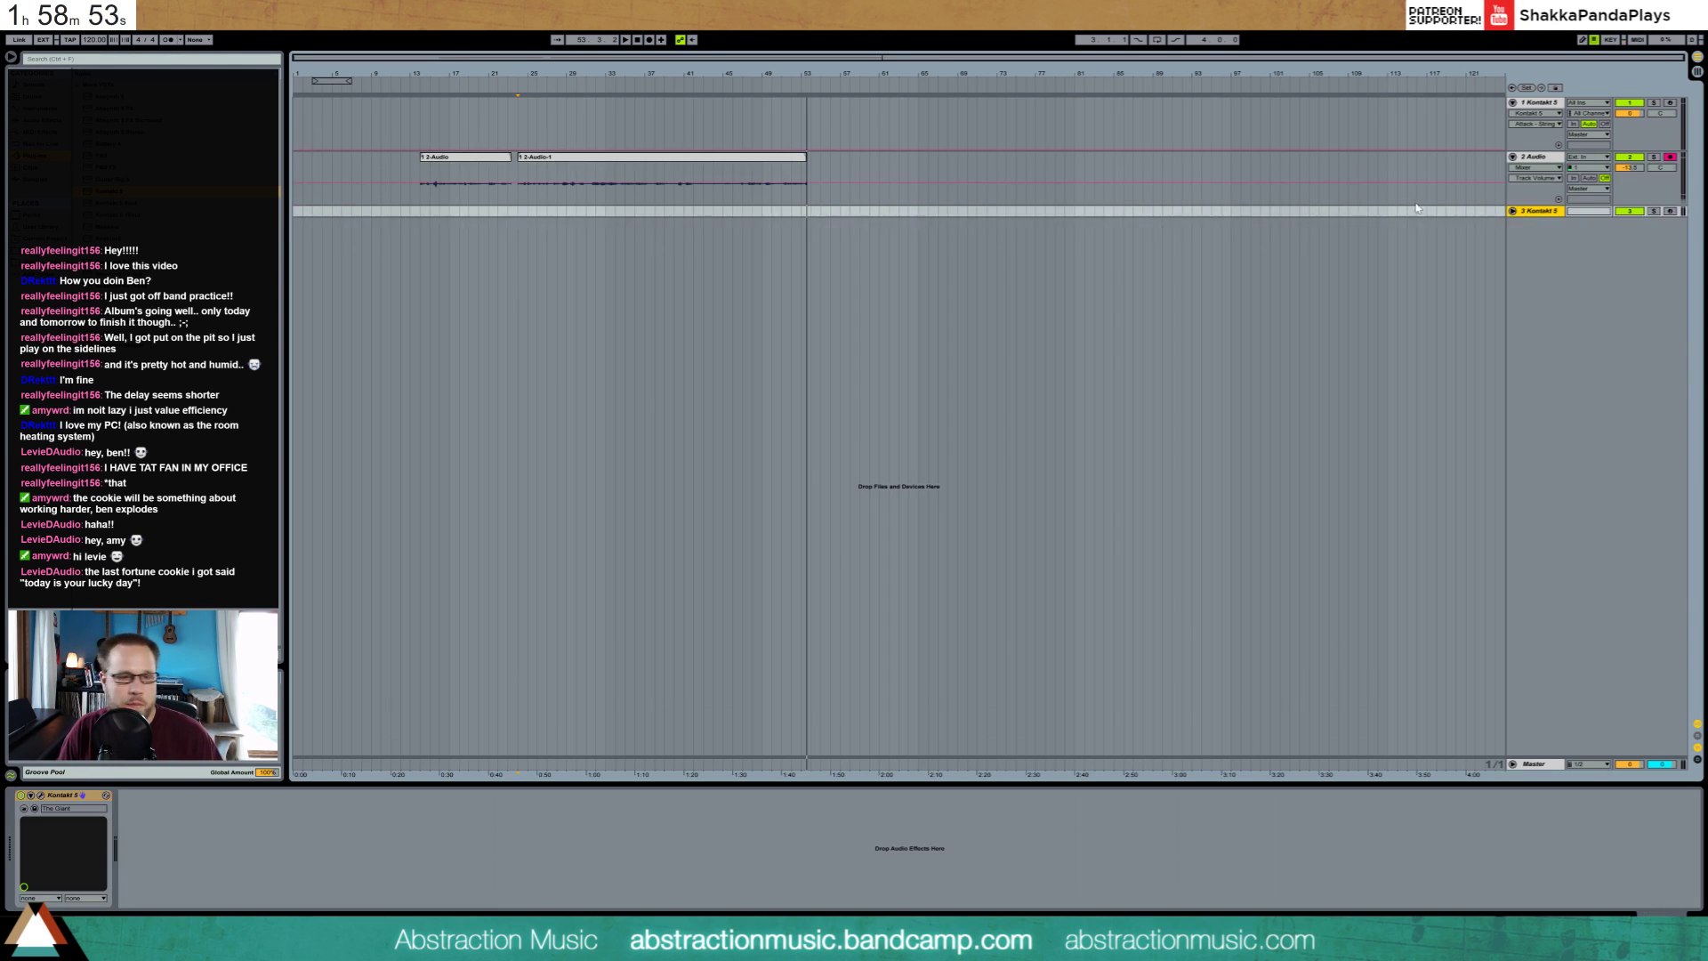
pyautogui.click(435, 127)
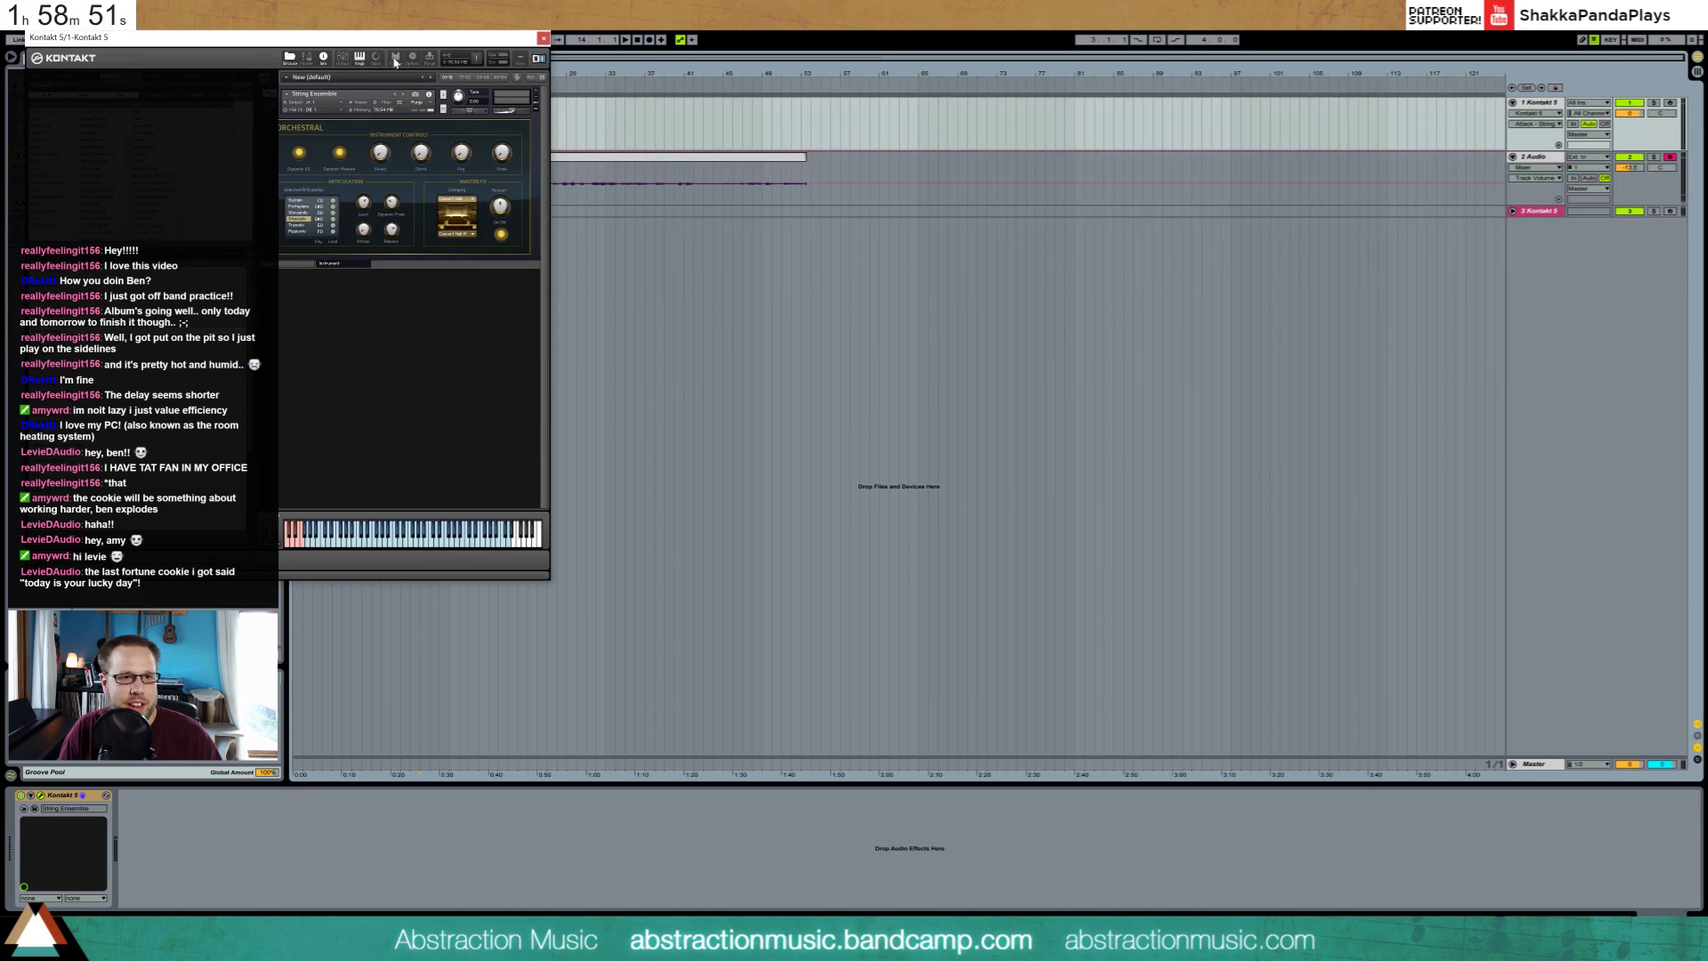
pyautogui.moveTo(397, 38); pyautogui.dragTo(961, 240)
pyautogui.click(1537, 210)
pyautogui.press('Delete')
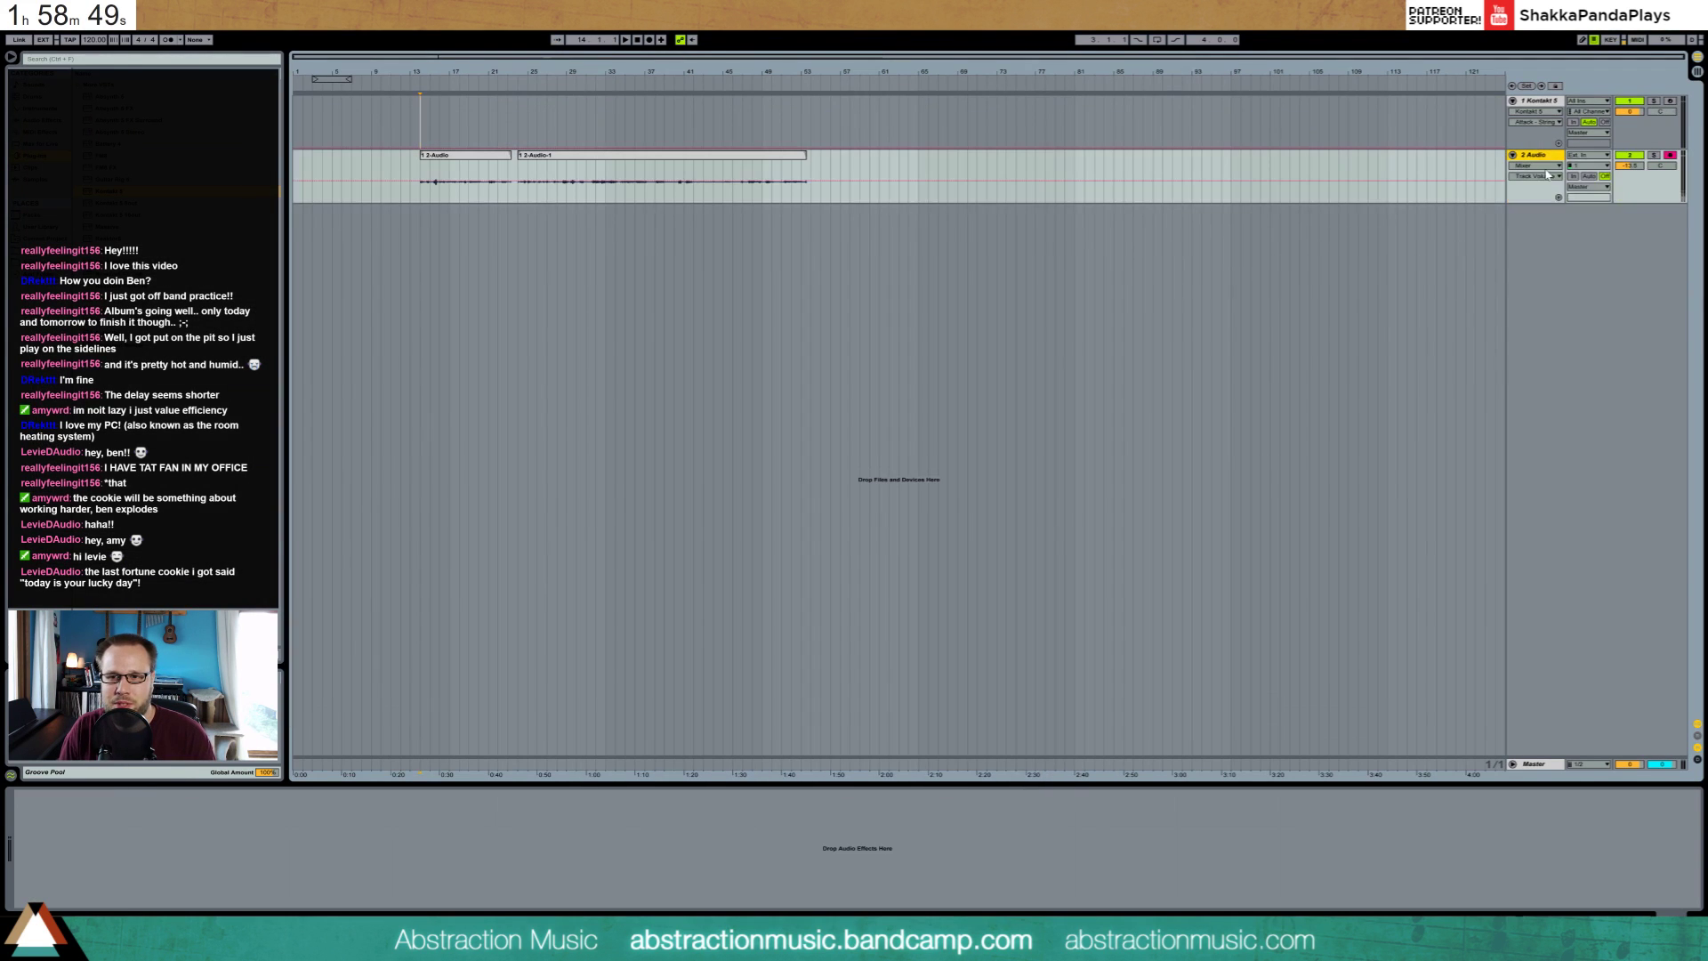
# Play back the start of each recorded clip on the 2 Audio track
pyautogui.click(414, 187)
pyautogui.press('space')
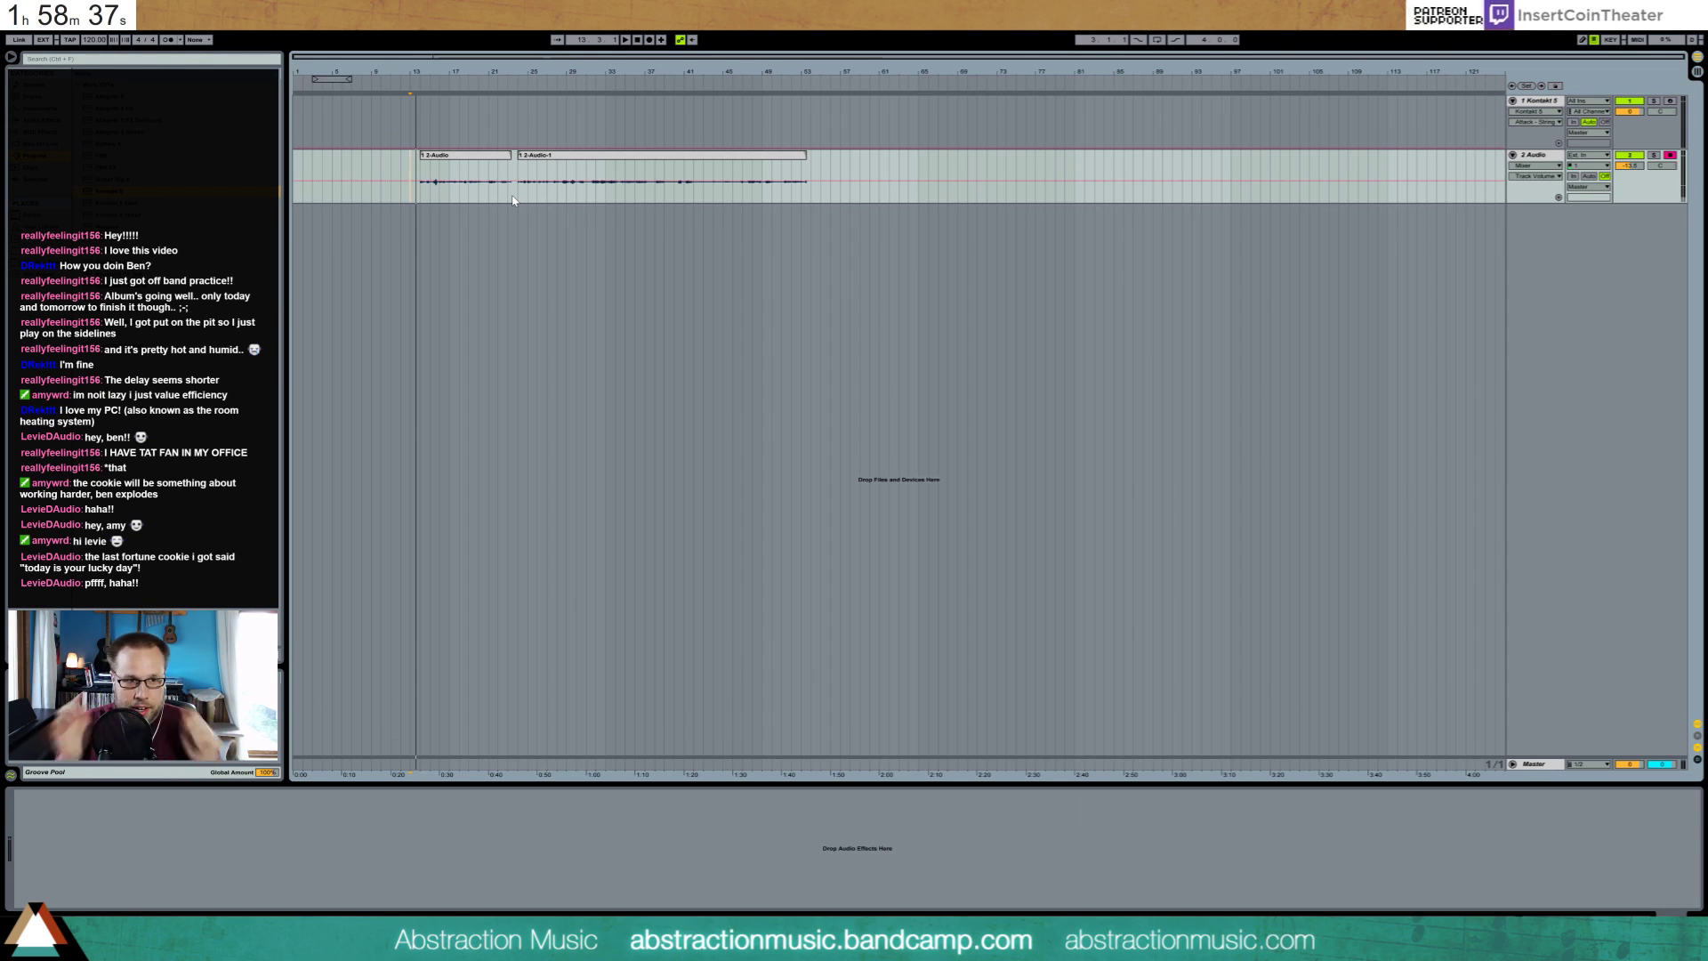
pyautogui.click(512, 193)
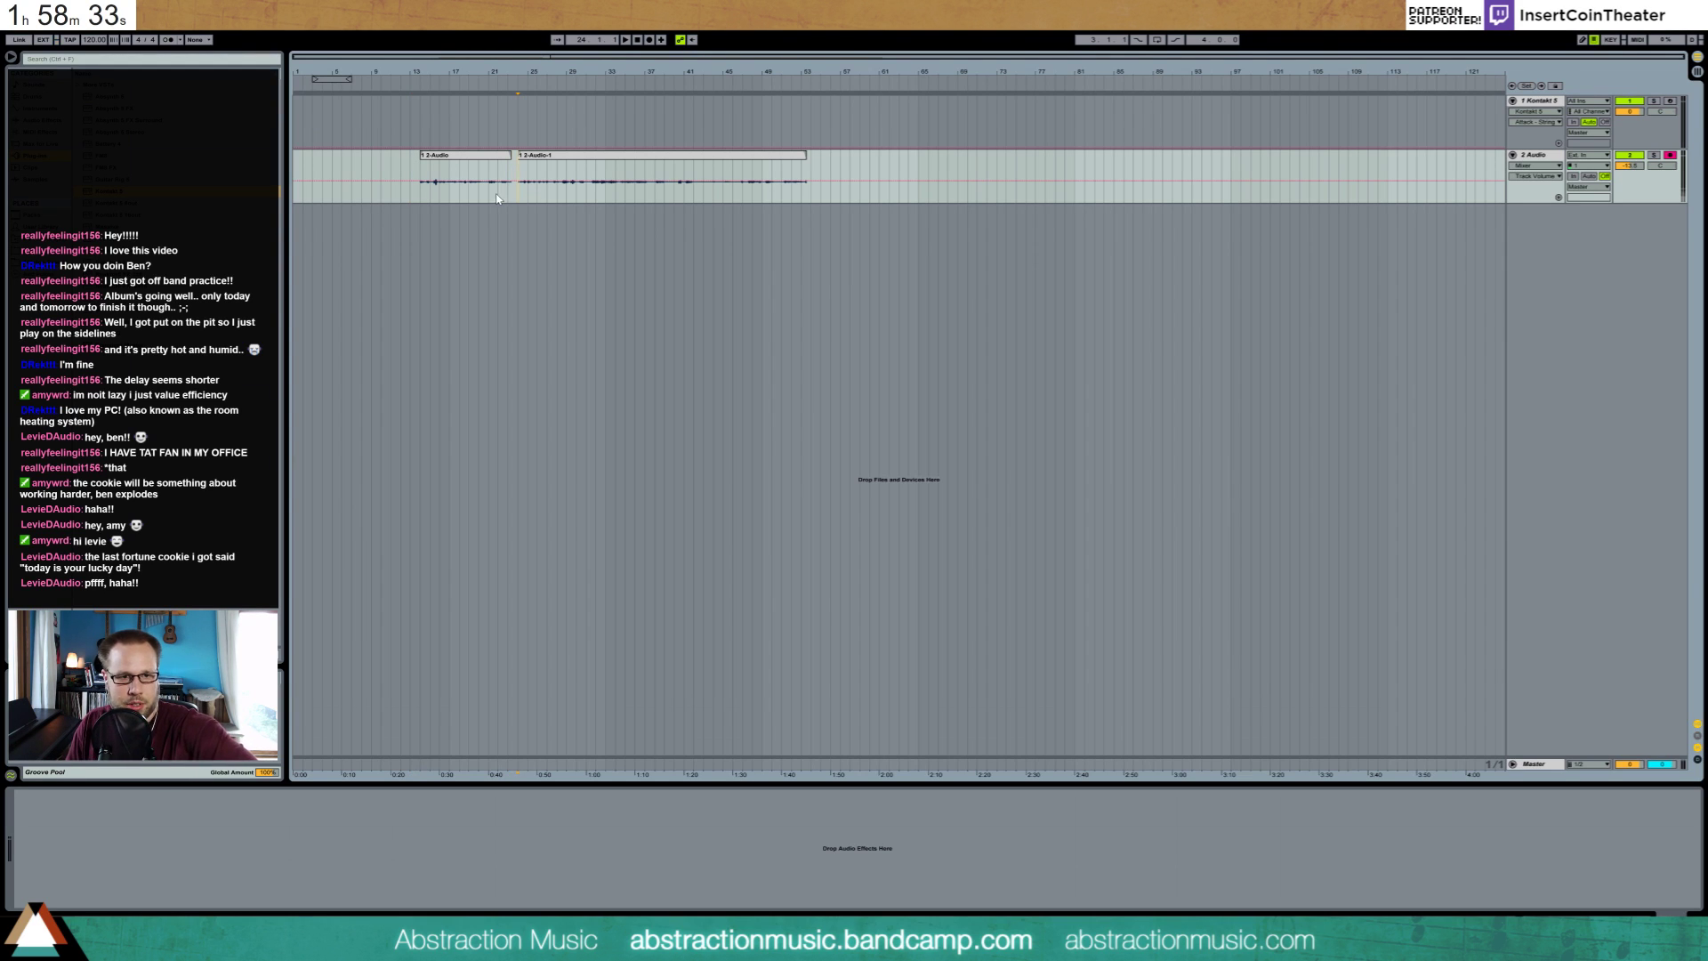
pyautogui.press('space')
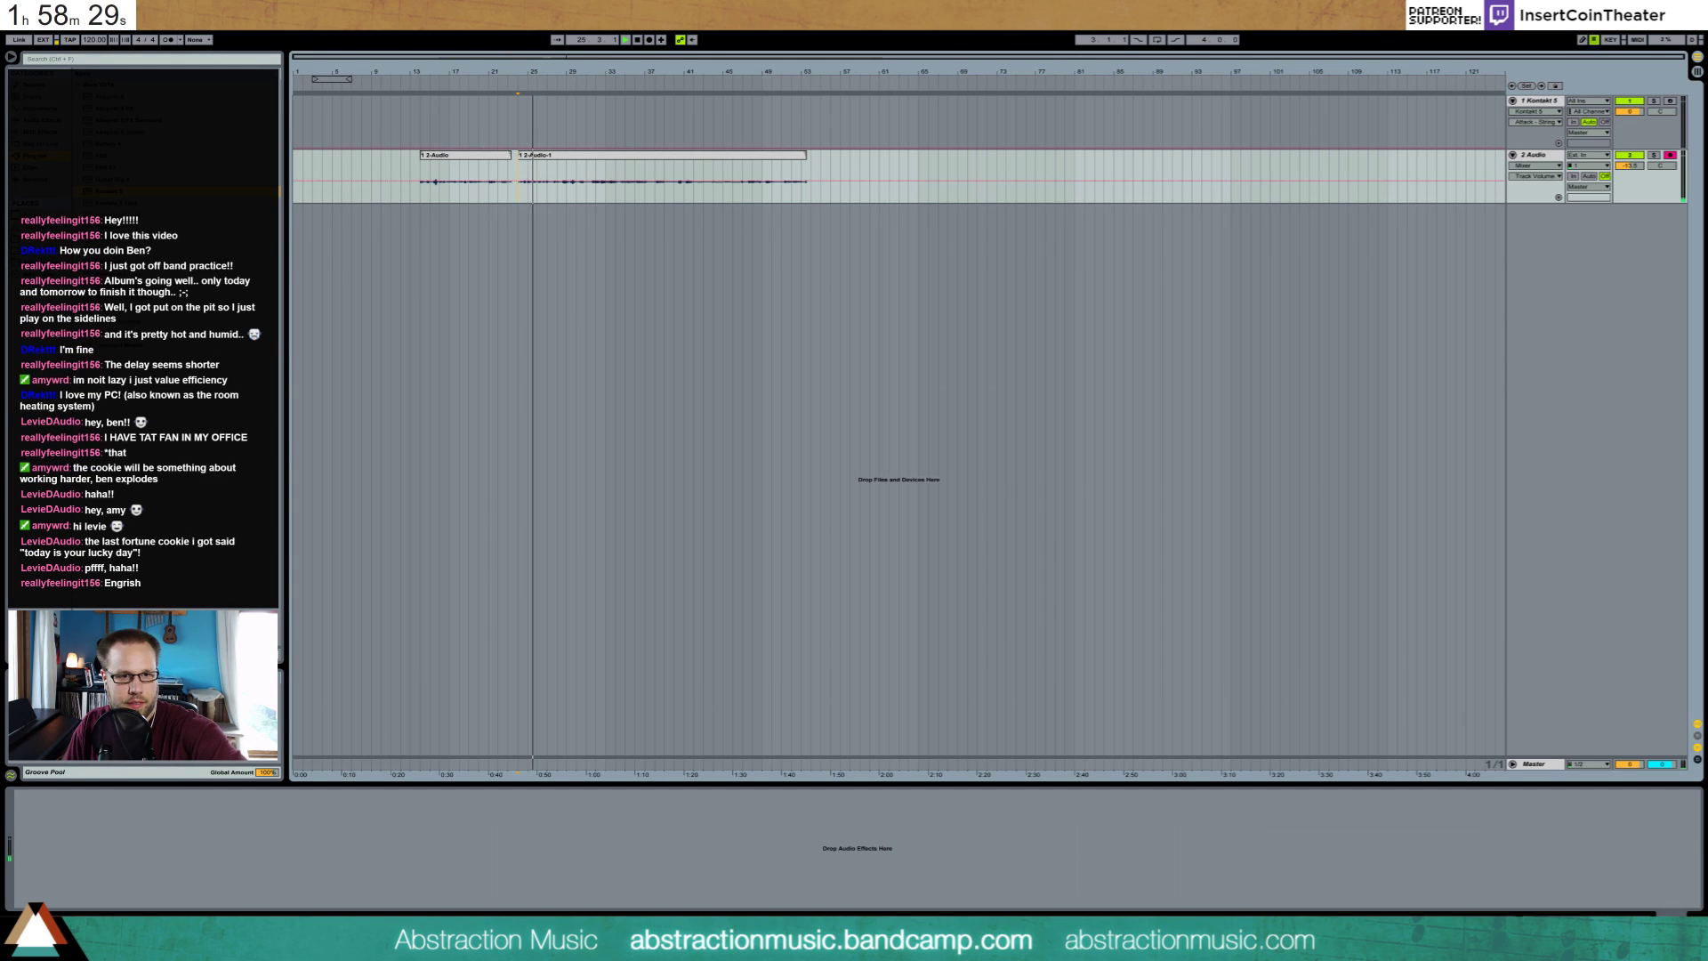
# Raise the clip gain of the second recorded clip and play it back from about bar 29
pyautogui.doubleClick(587, 158)
pyautogui.moveTo(120, 881); pyautogui.dragTo(120, 868)
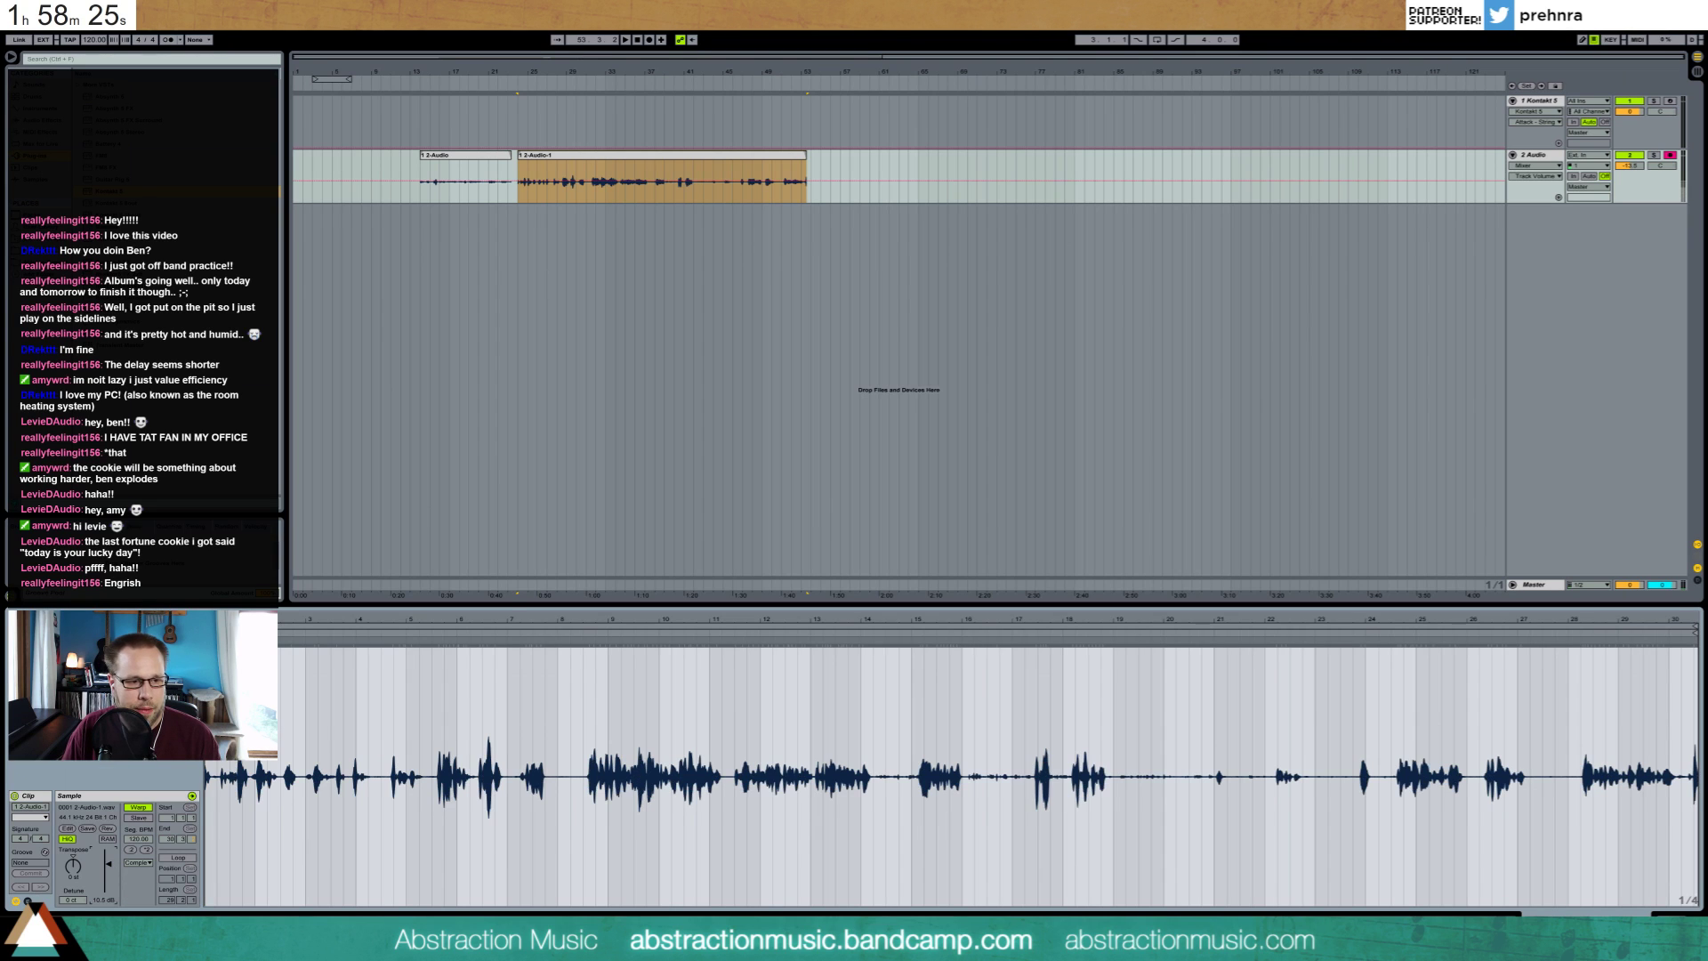
pyautogui.press('space')
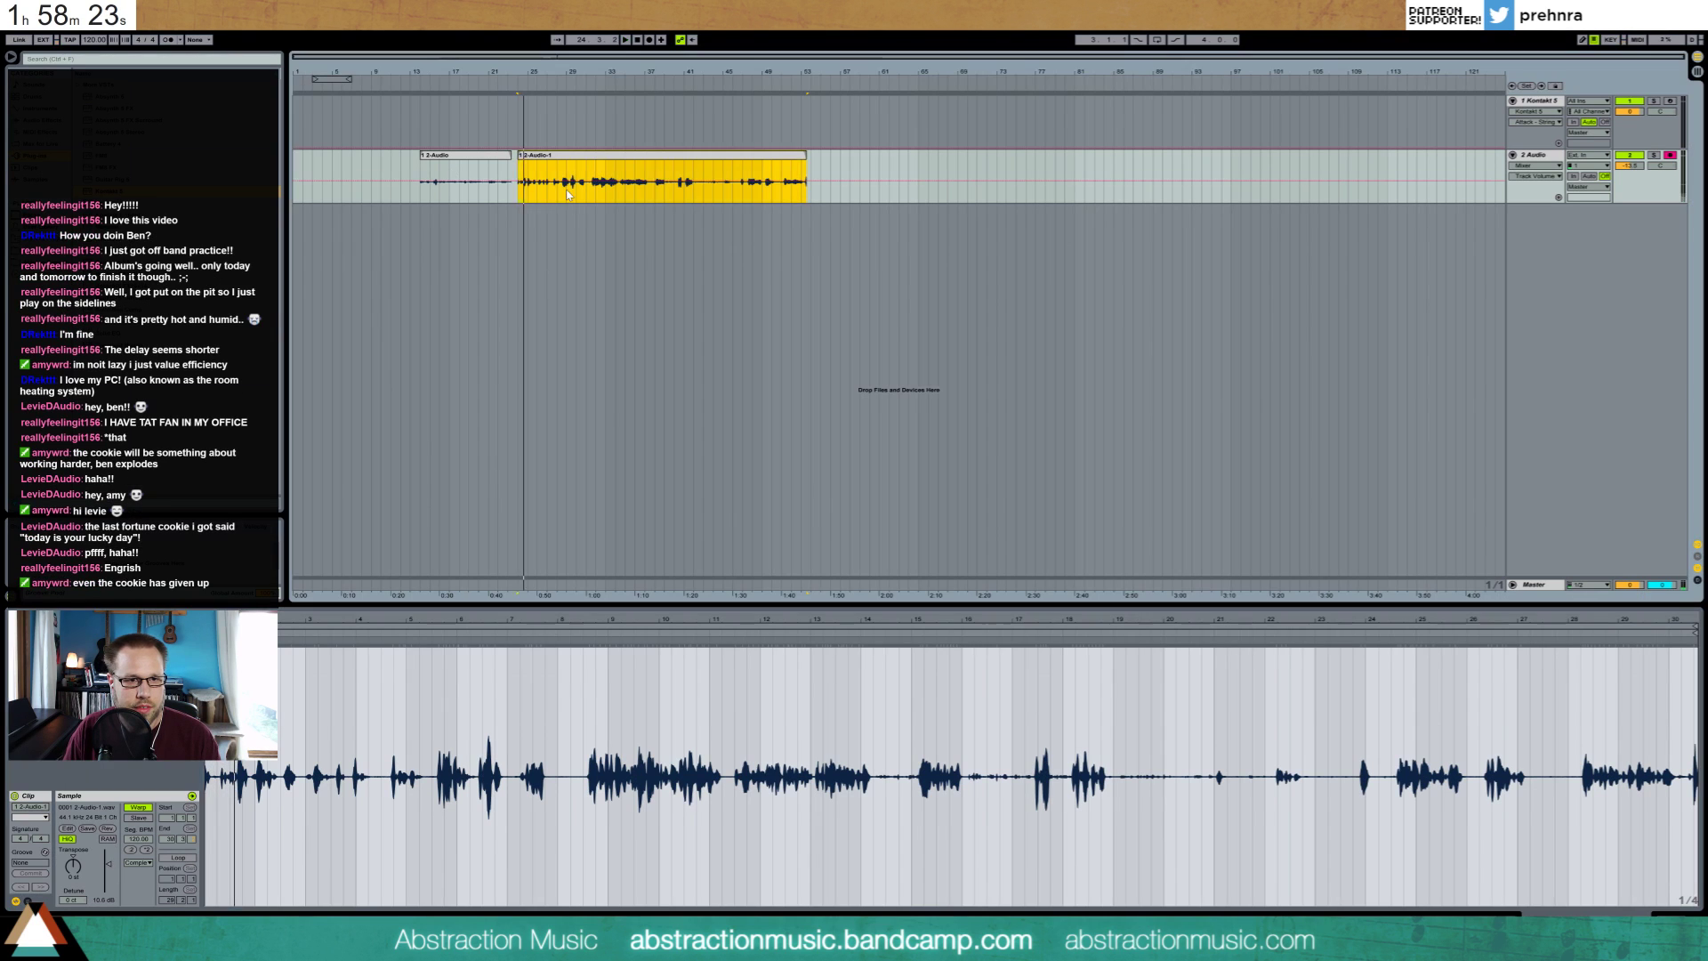
pyautogui.click(566, 193)
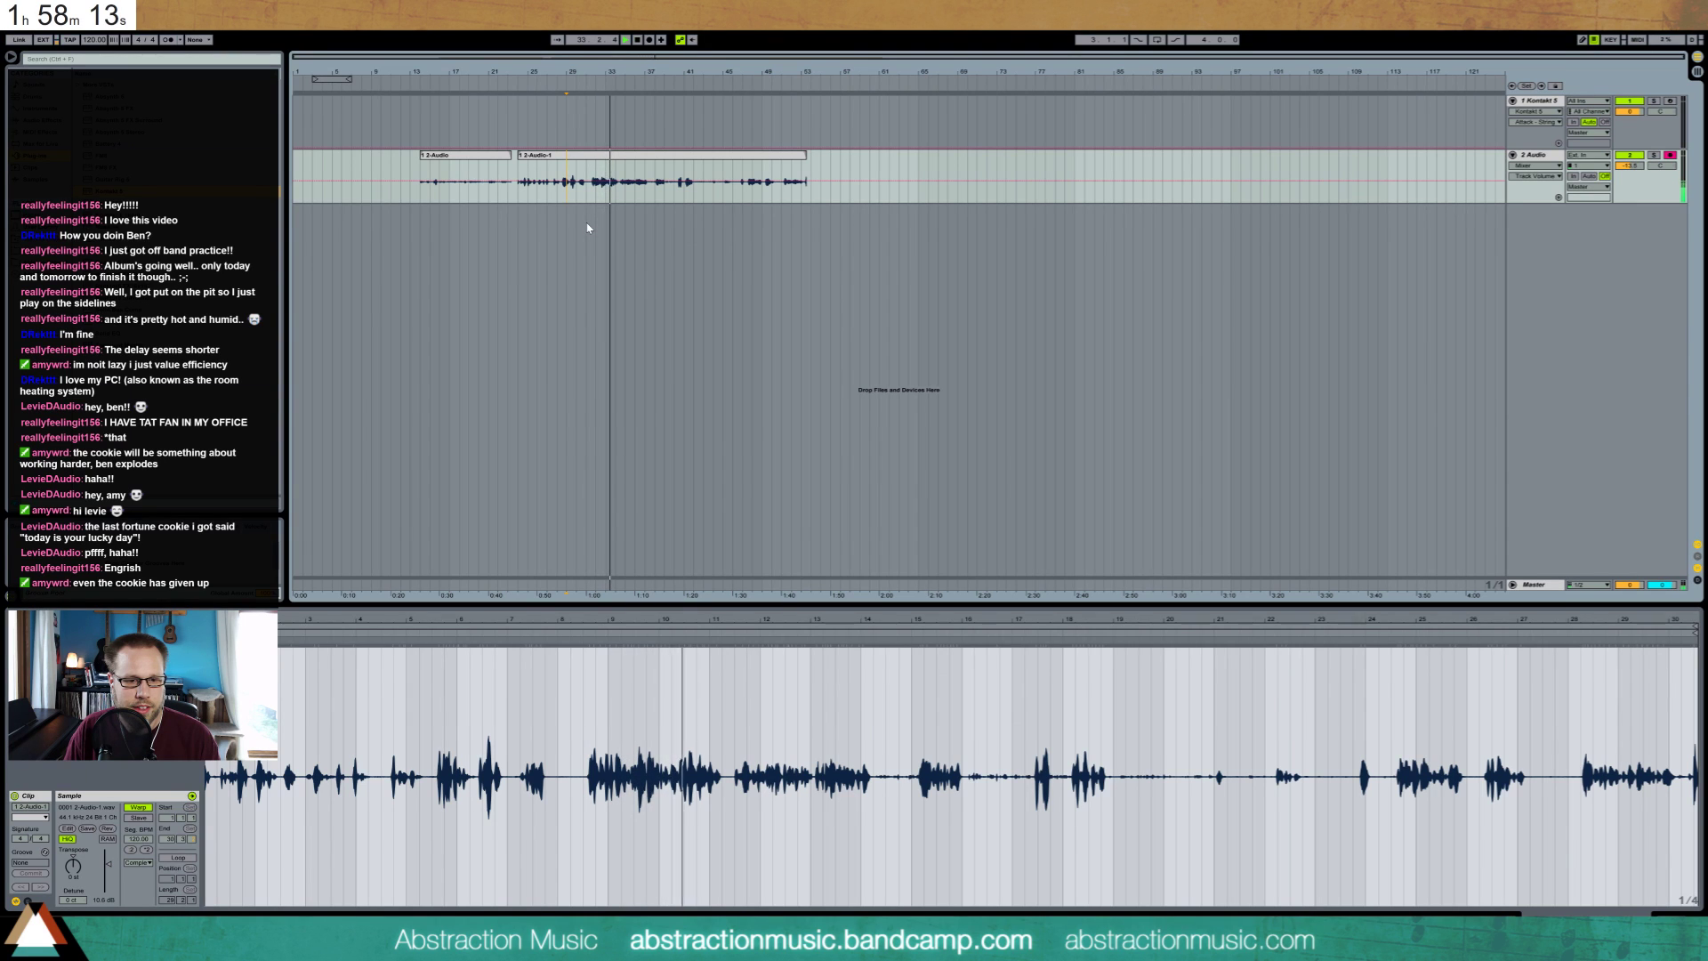
pyautogui.press('space')
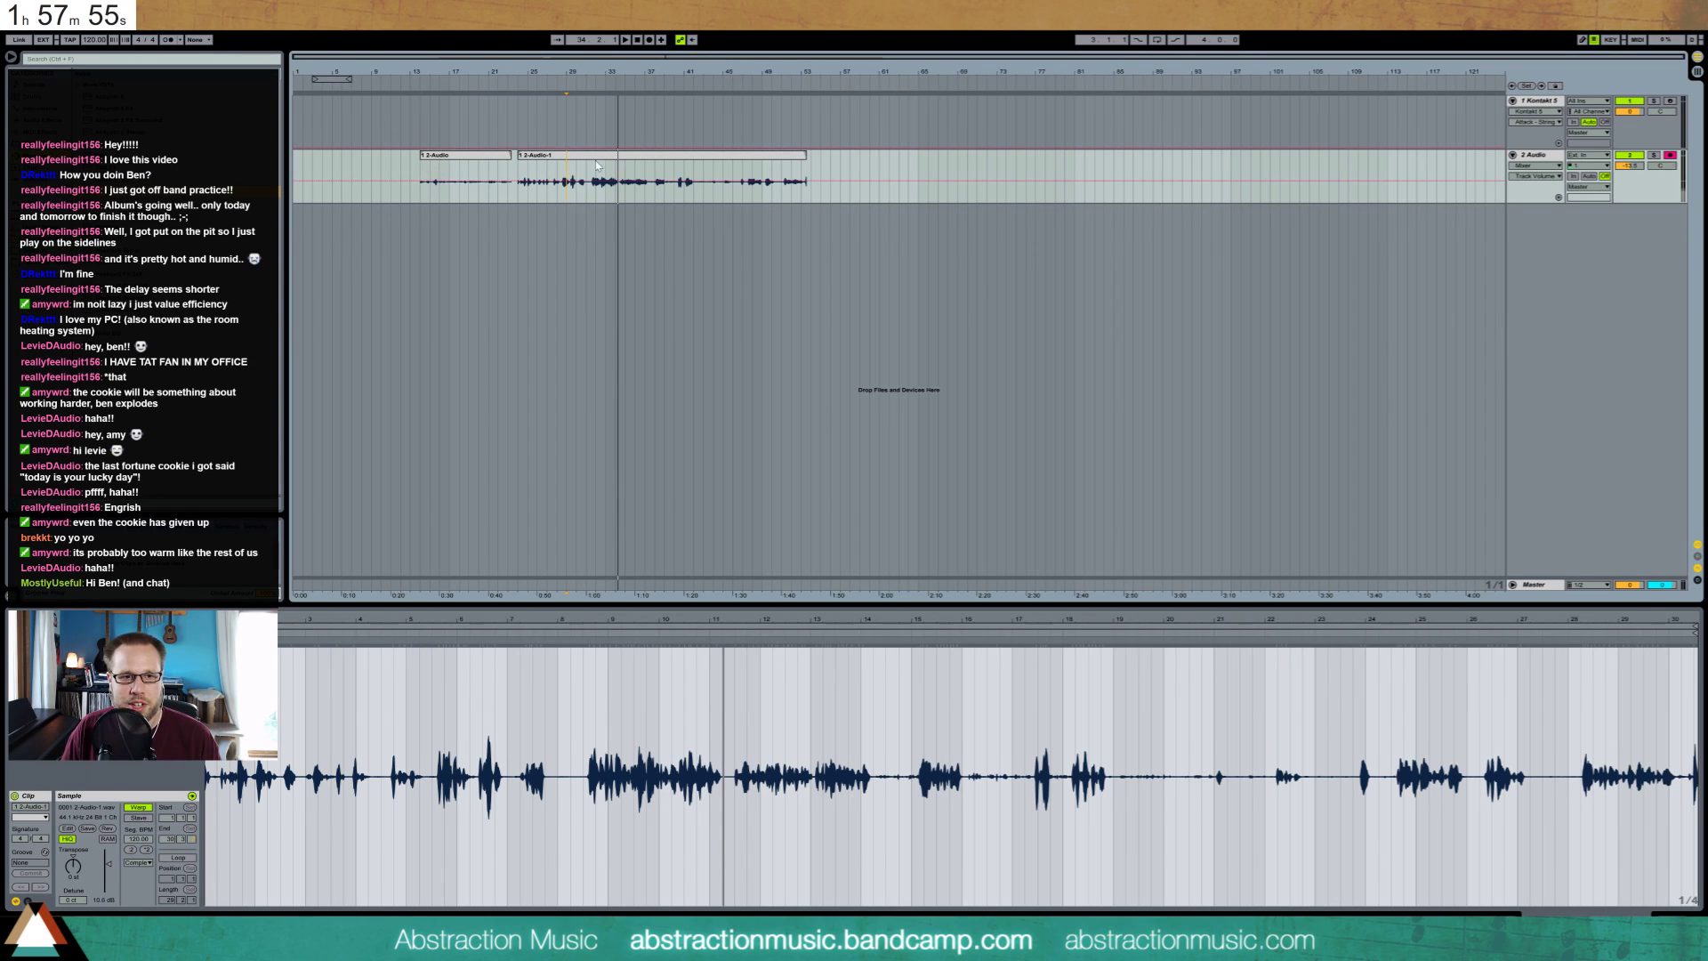
# Find the Compressor among the audio effects and add it to the 2 Audio track
pyautogui.click(1669, 926)
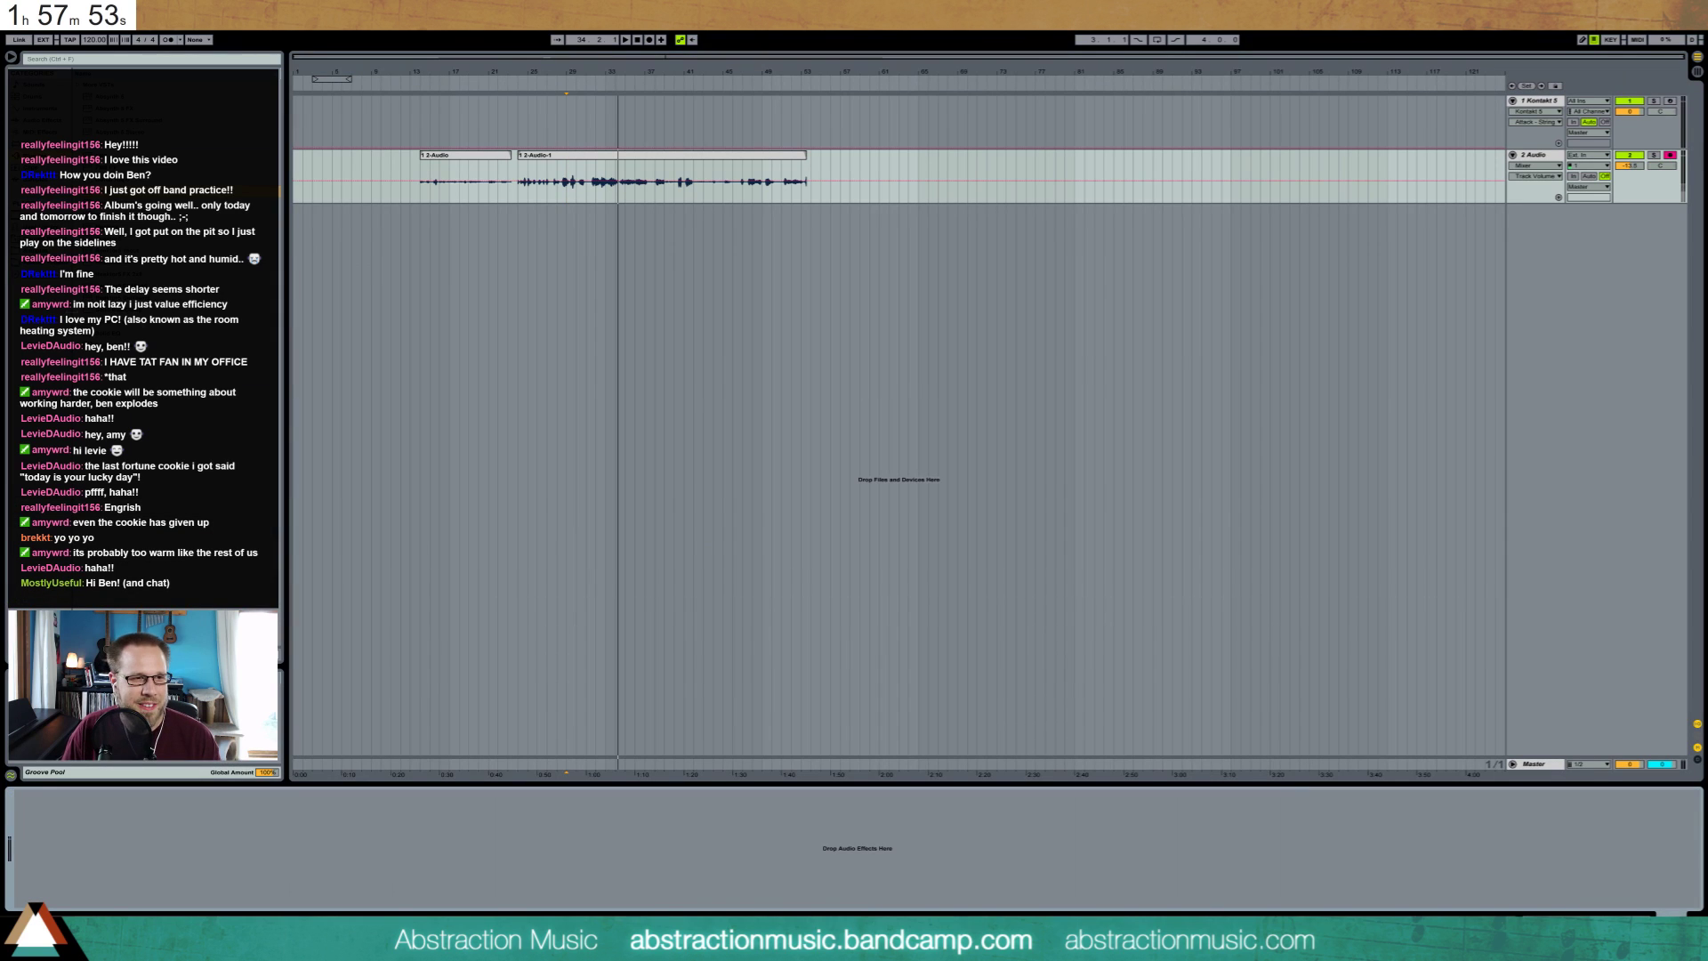
pyautogui.click(40, 108)
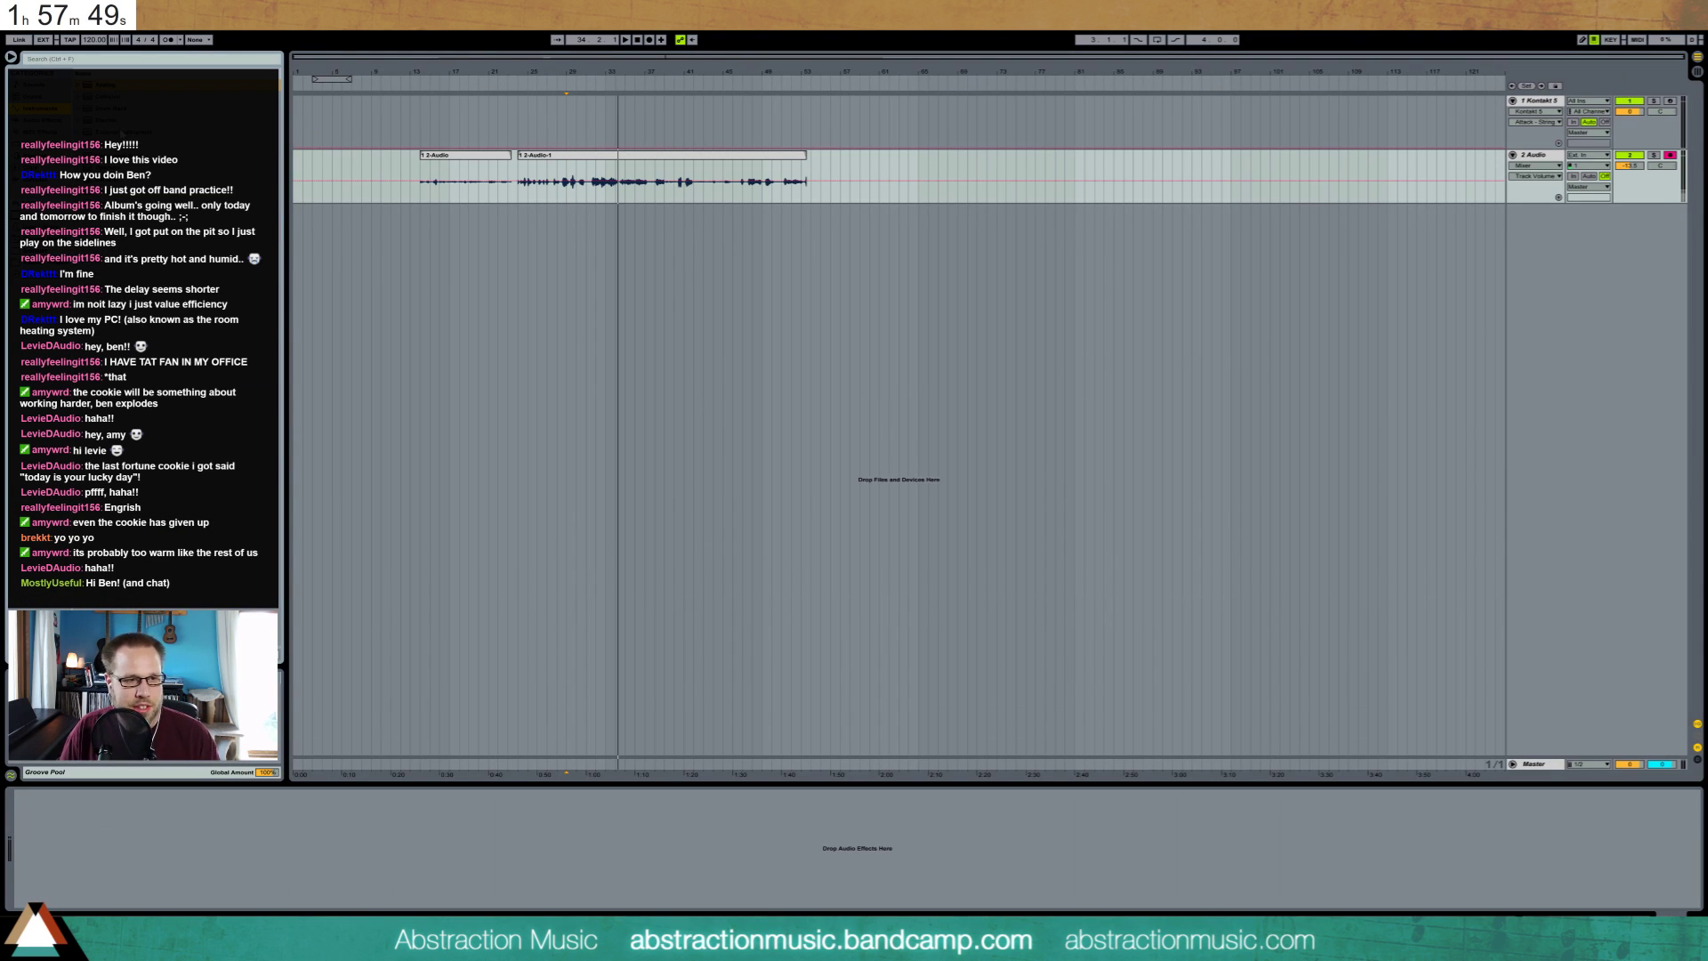
pyautogui.click(41, 120)
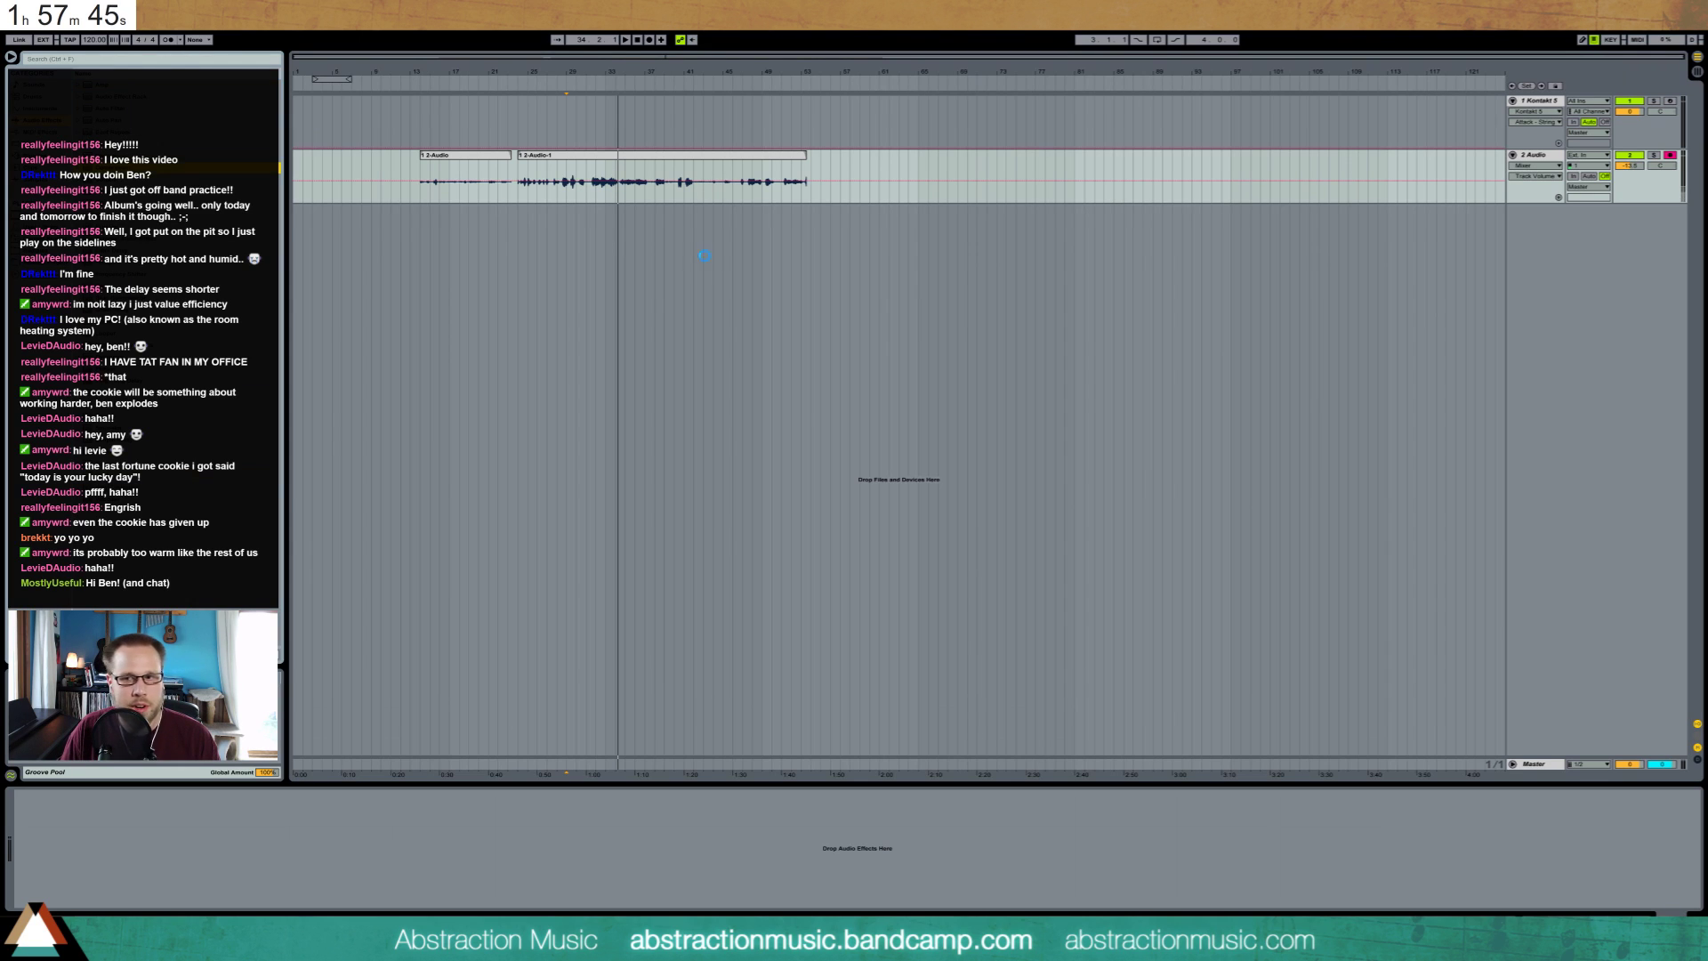
pyautogui.moveTo(111, 167); pyautogui.dragTo(690, 247)
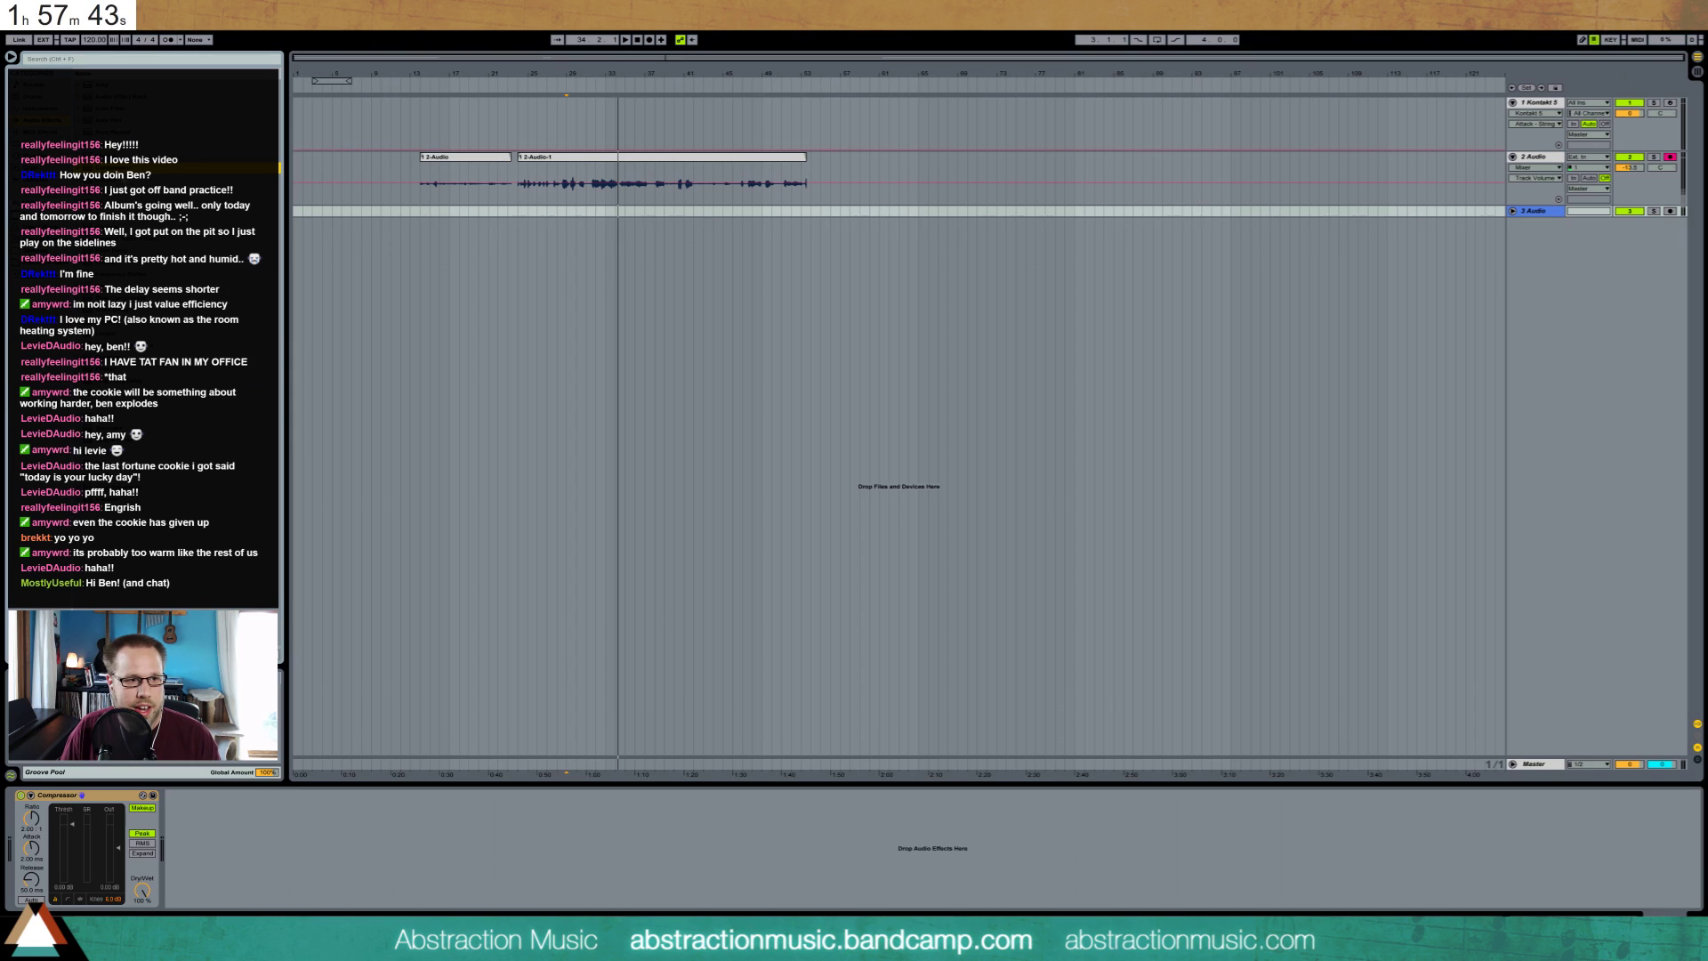
pyautogui.hotkey('ctrl', 'z')
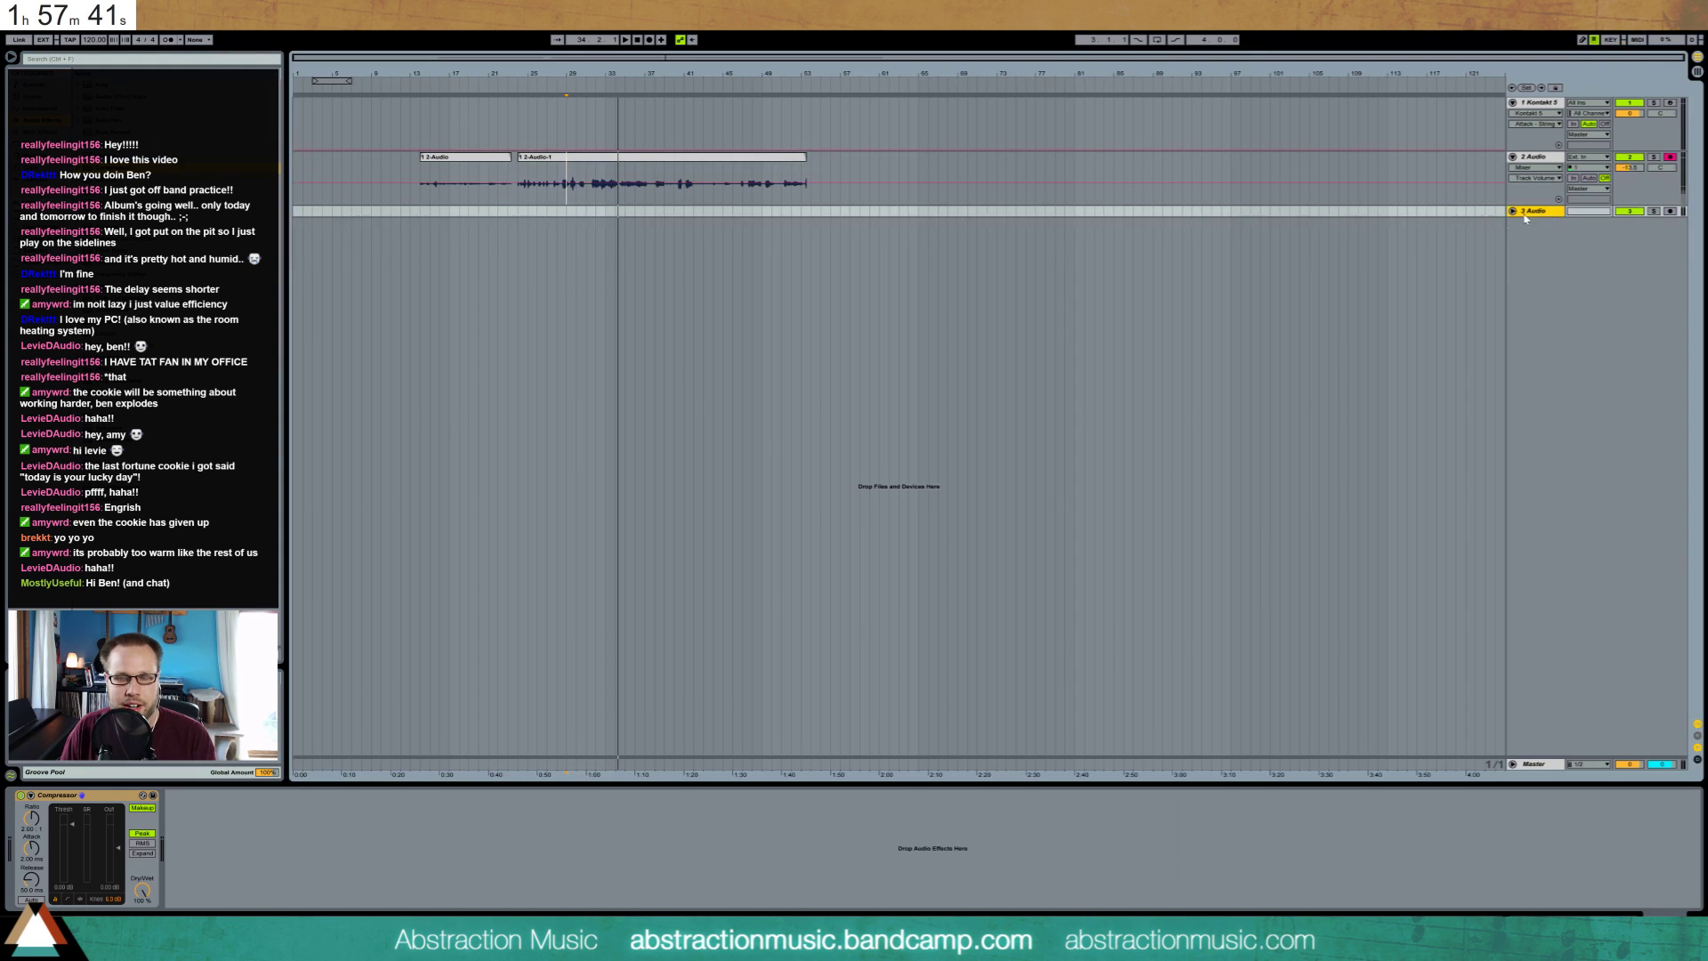
# Lower the Compressor's threshold on the 2 Audio track and play back the second clip to check the compression
pyautogui.moveTo(69, 825); pyautogui.dragTo(69, 852)
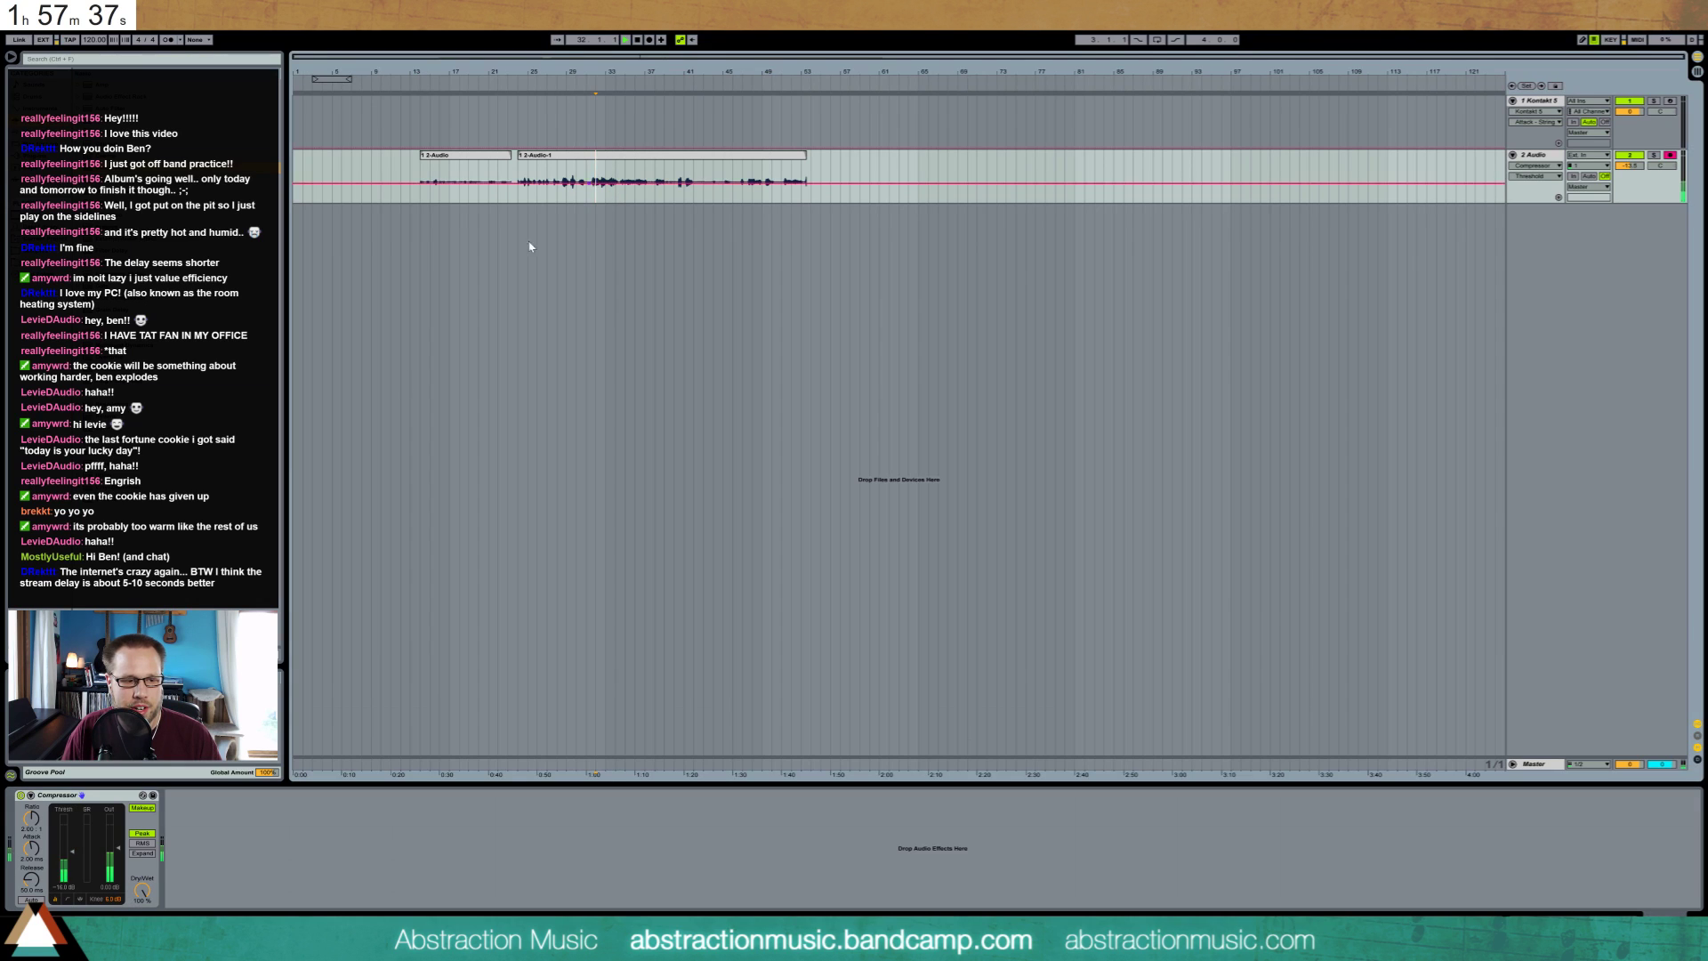
pyautogui.click(596, 249)
pyautogui.press('space')
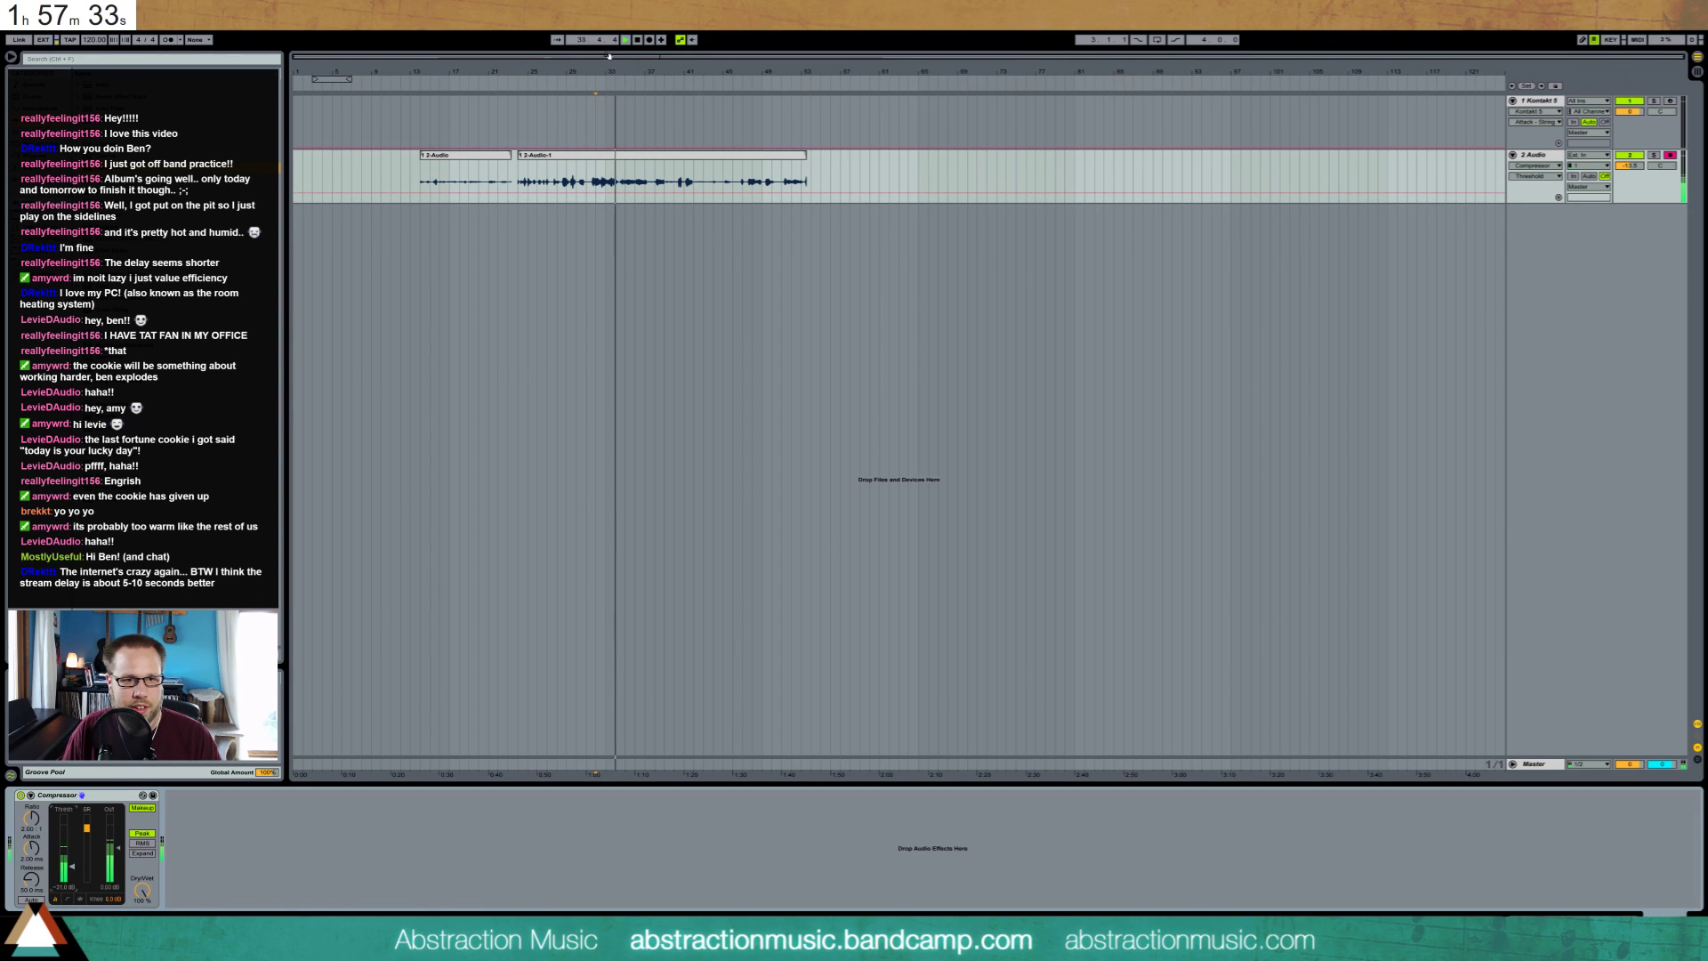
pyautogui.press('space')
pyautogui.moveTo(583, 71); pyautogui.dragTo(583, 196)
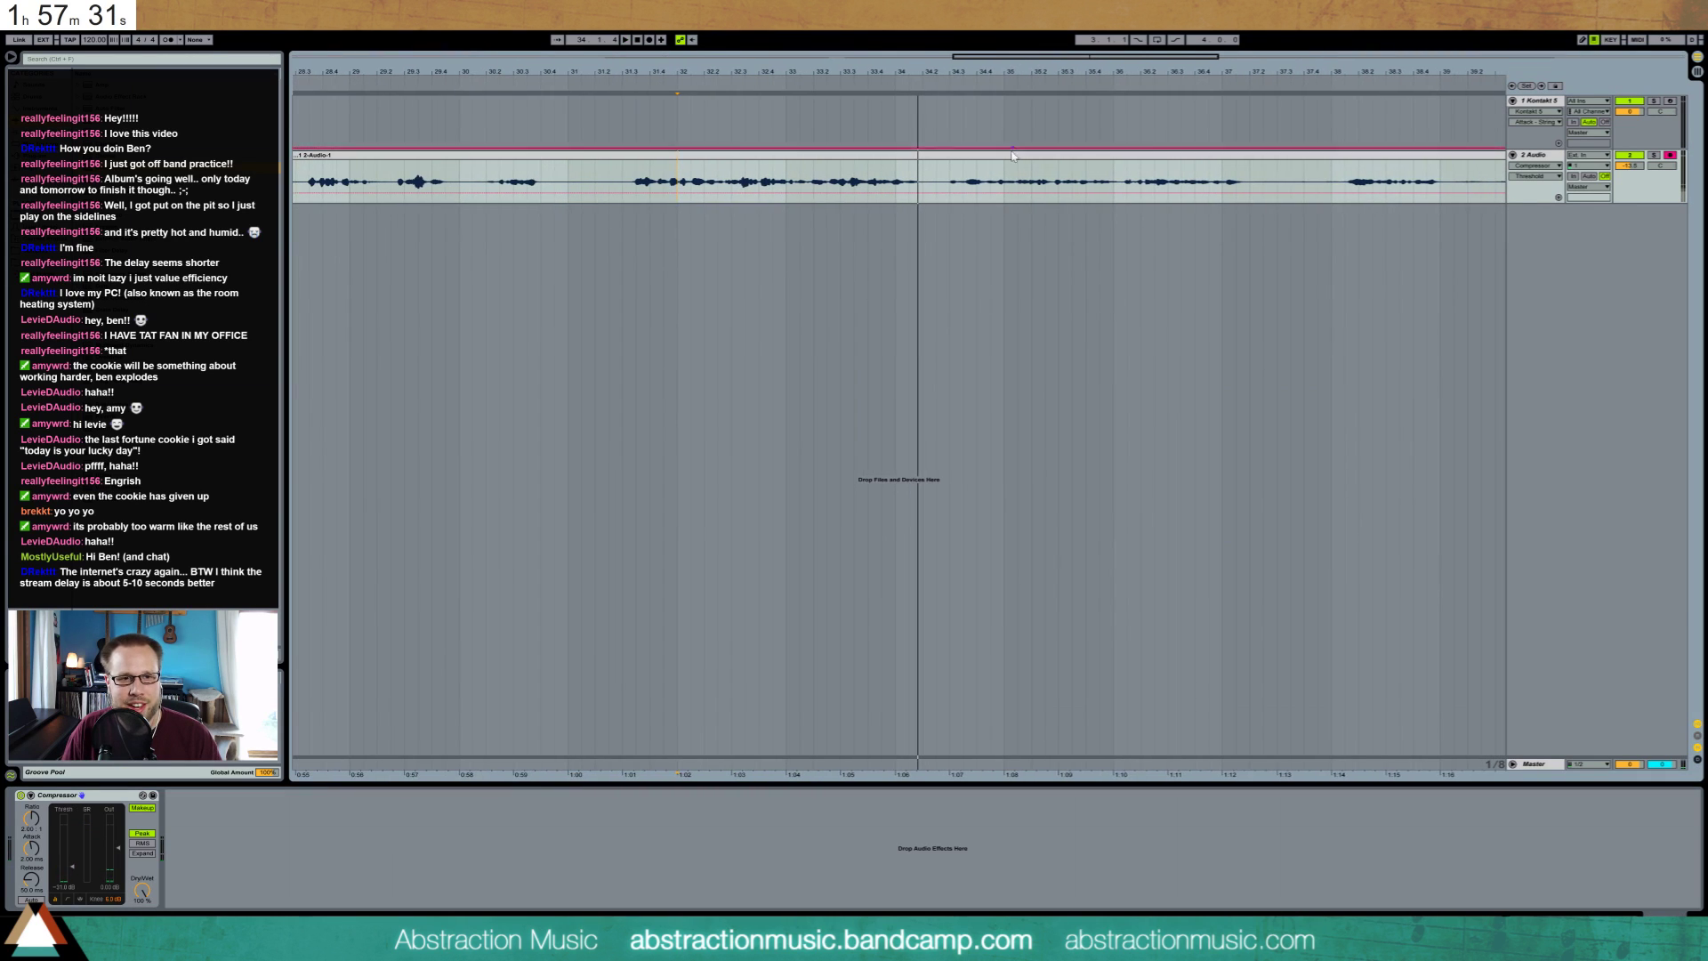
# Play back the second recorded clip on the 2 Audio track from the start of its next spoken phrase
pyautogui.click(626, 187)
pyautogui.press('space')
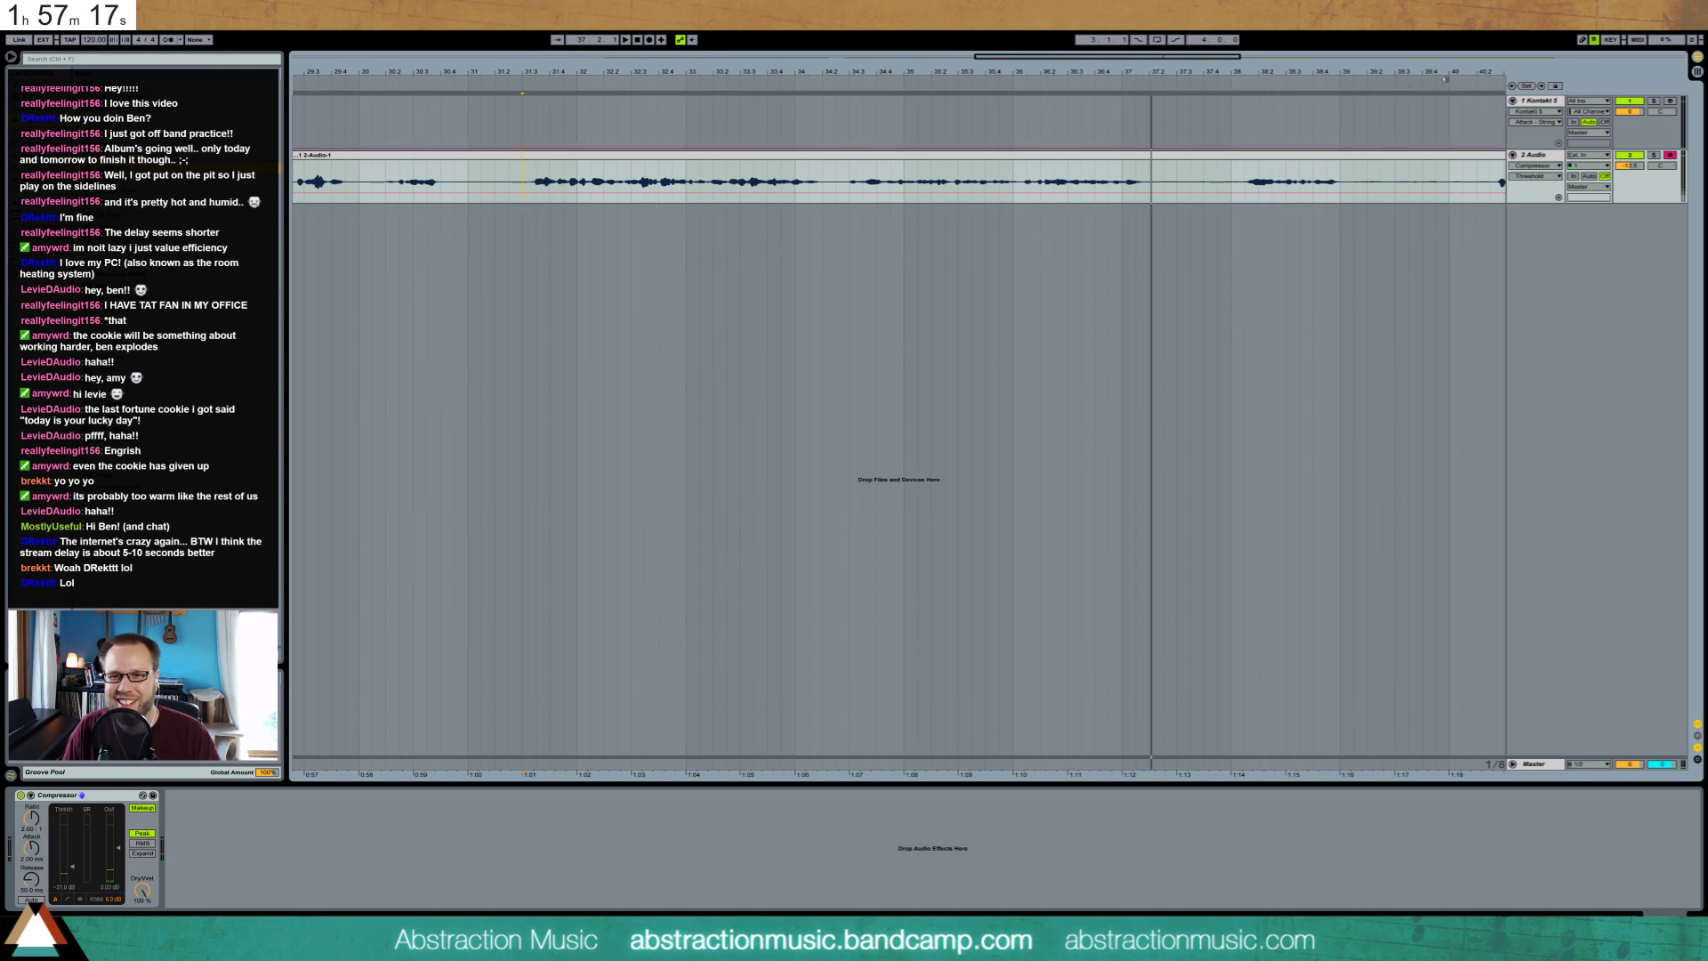
# Start a new empty Live Set without saving the changes to the Untitled set
pyautogui.click(1555, 104)
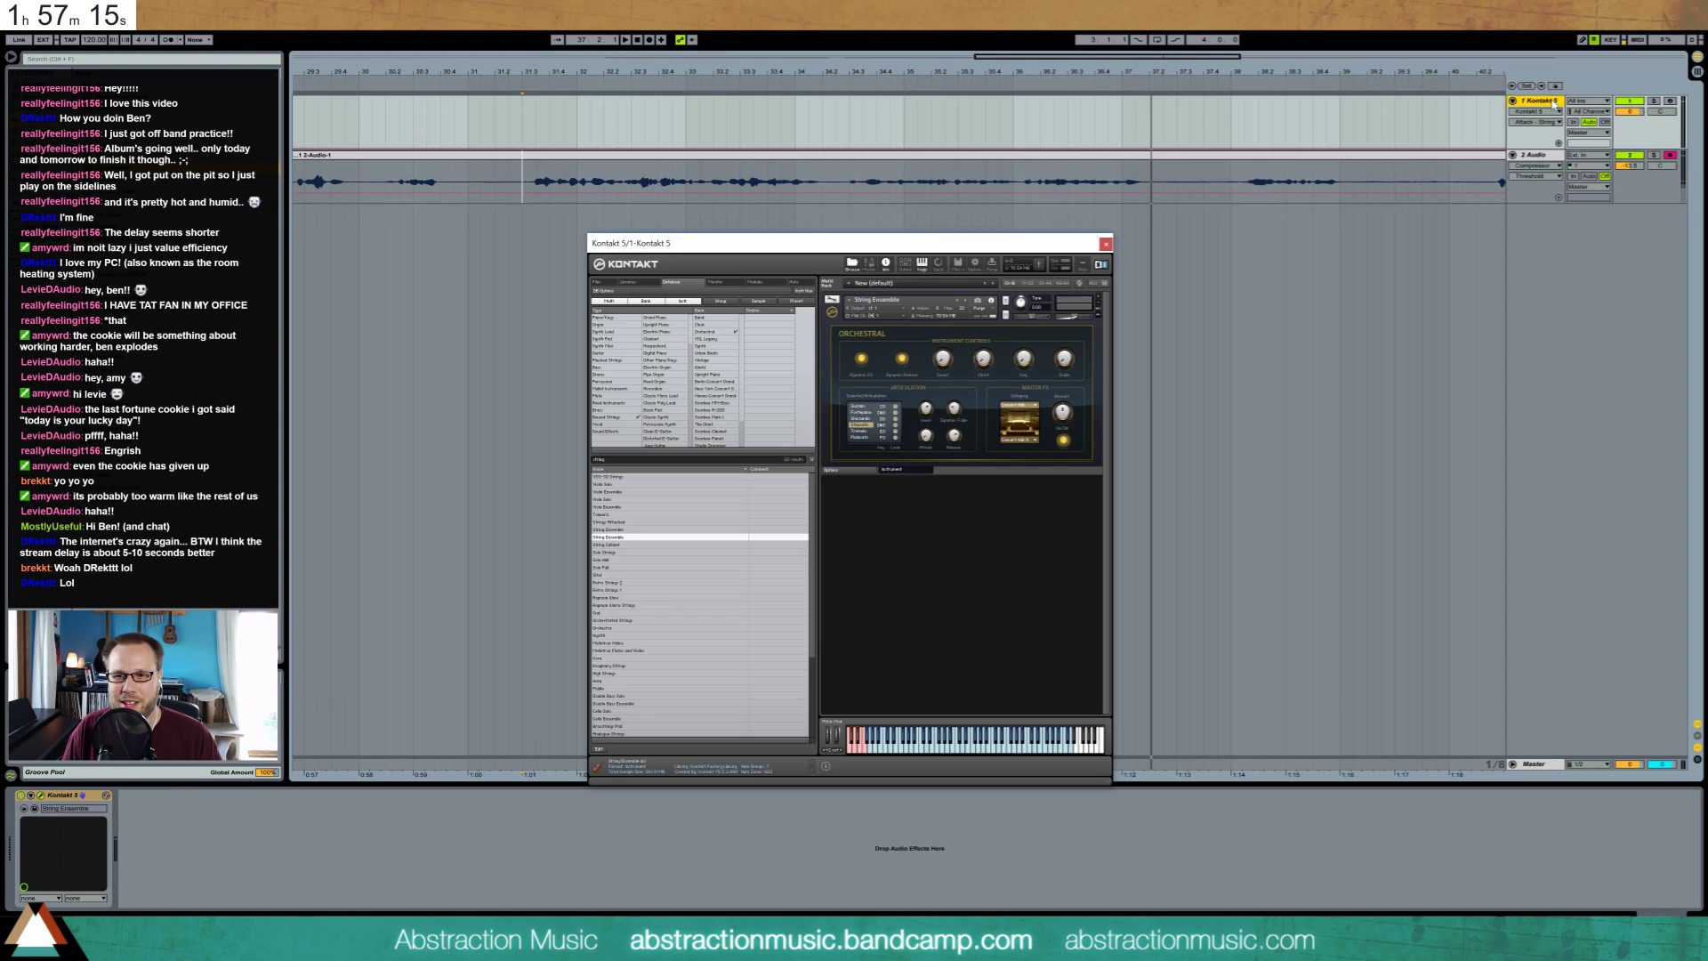
pyautogui.click(11, 27)
pyautogui.click(40, 39)
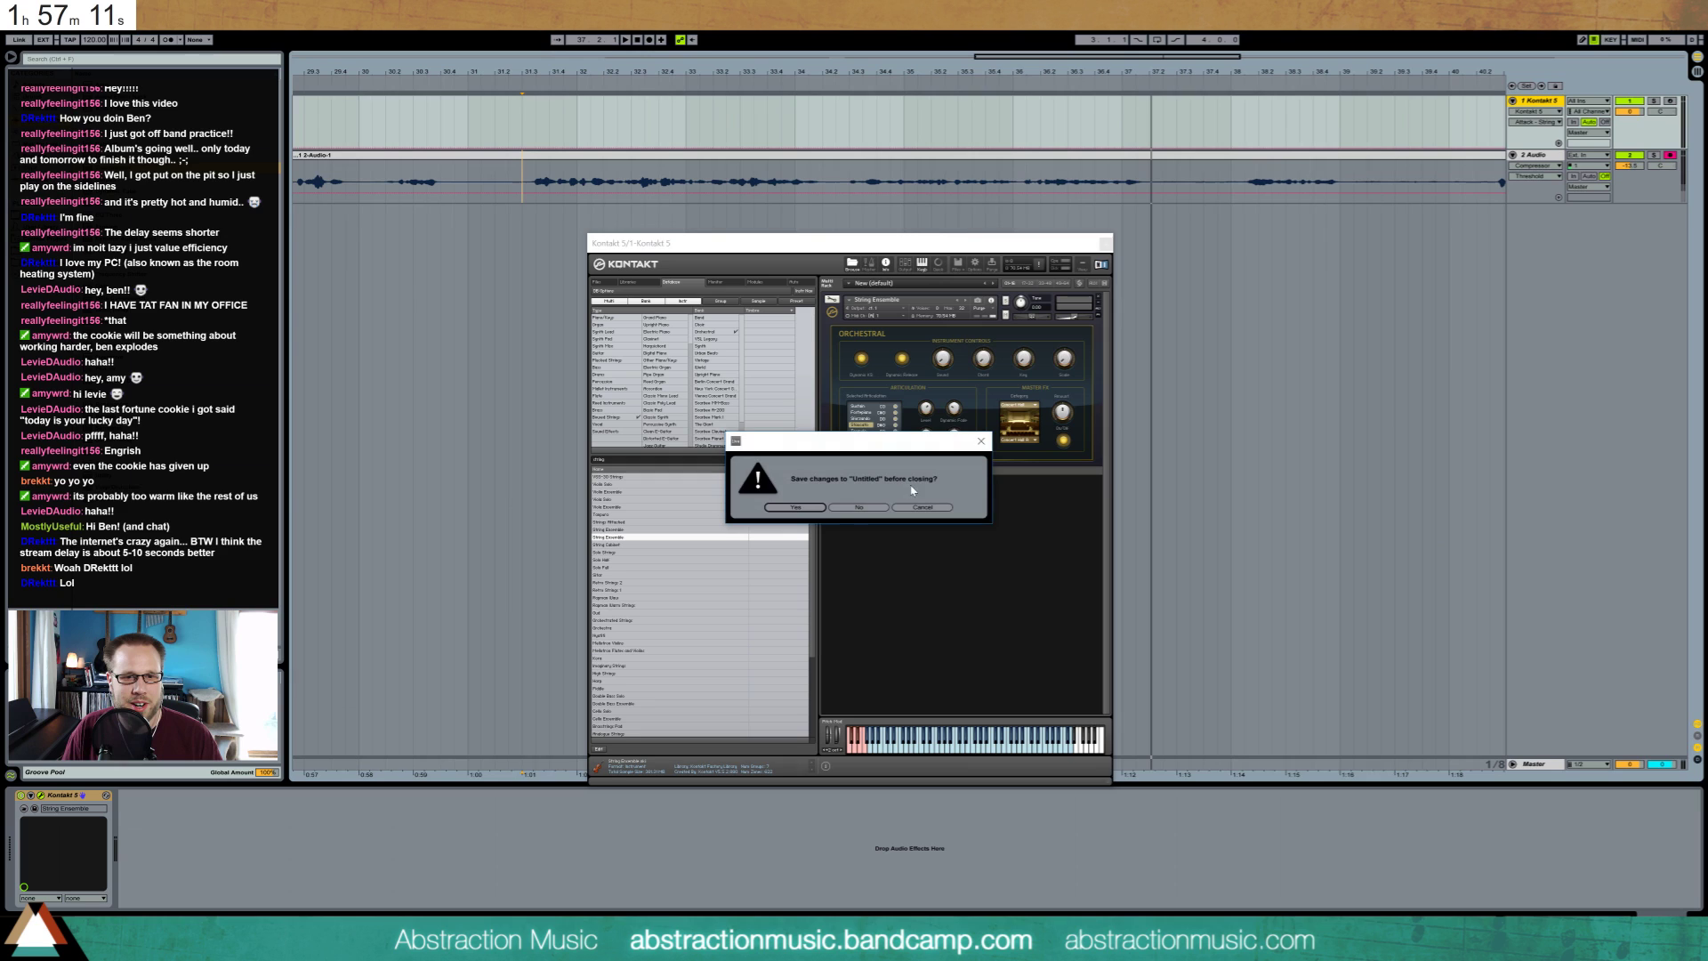
pyautogui.click(860, 509)
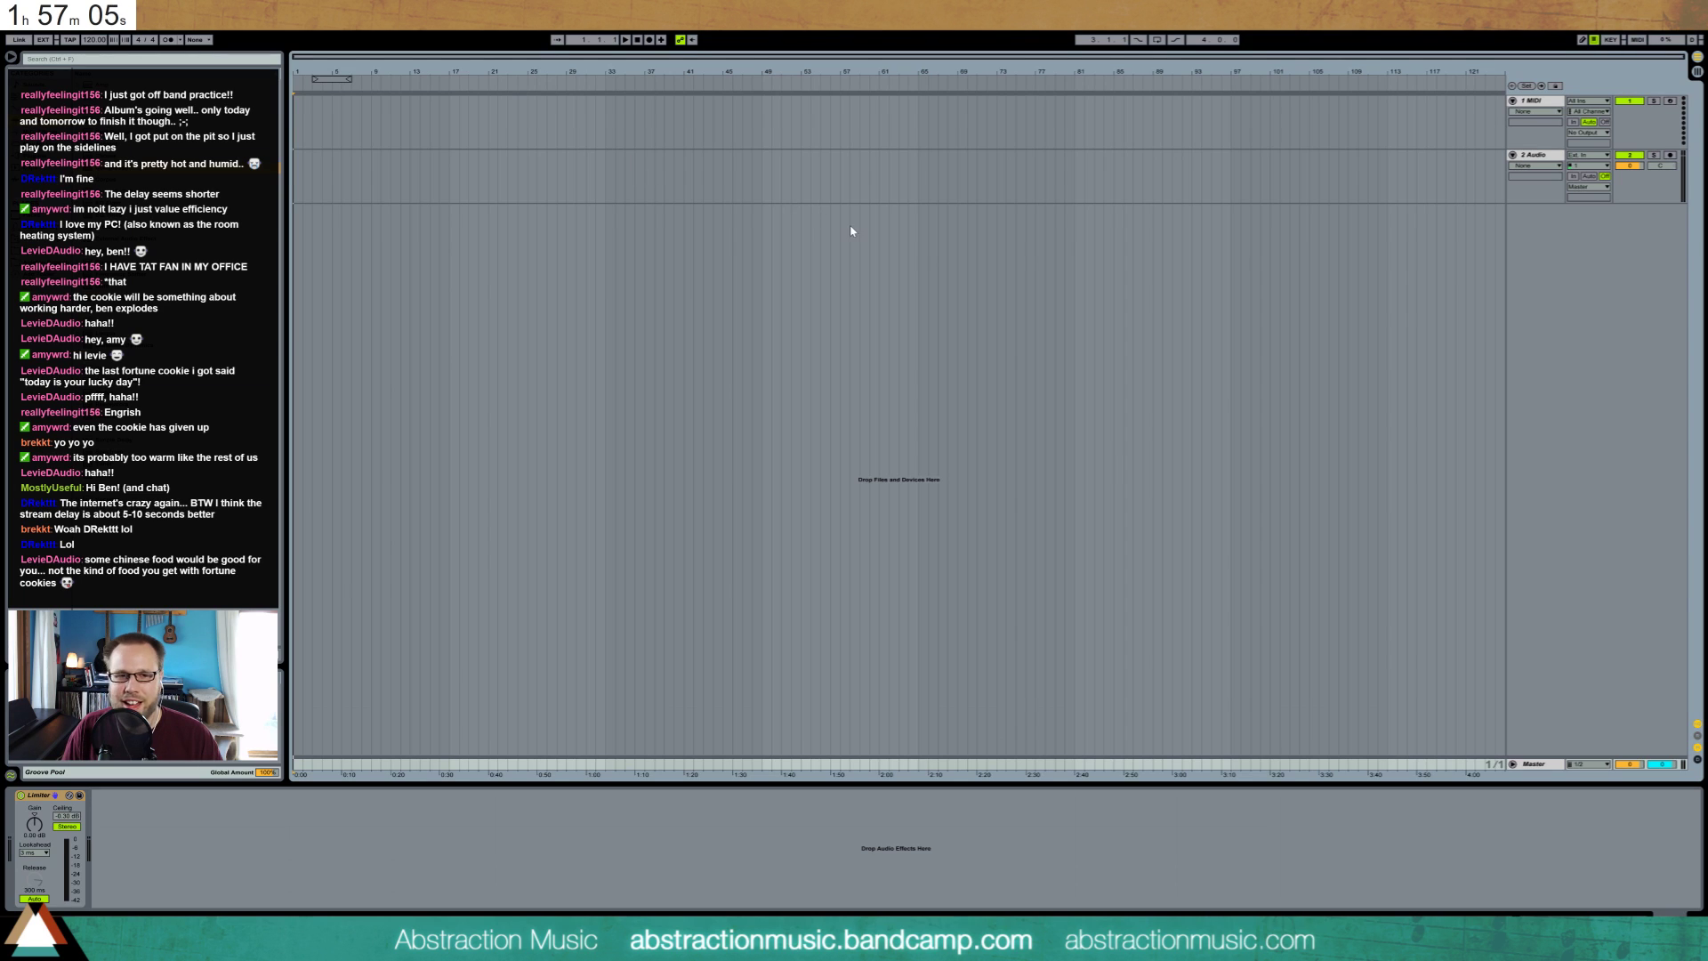
# Load the Massive synthesizer on the MIDI track and delete the 2 Audio track
pyautogui.click(850, 176)
pyautogui.click(361, 121)
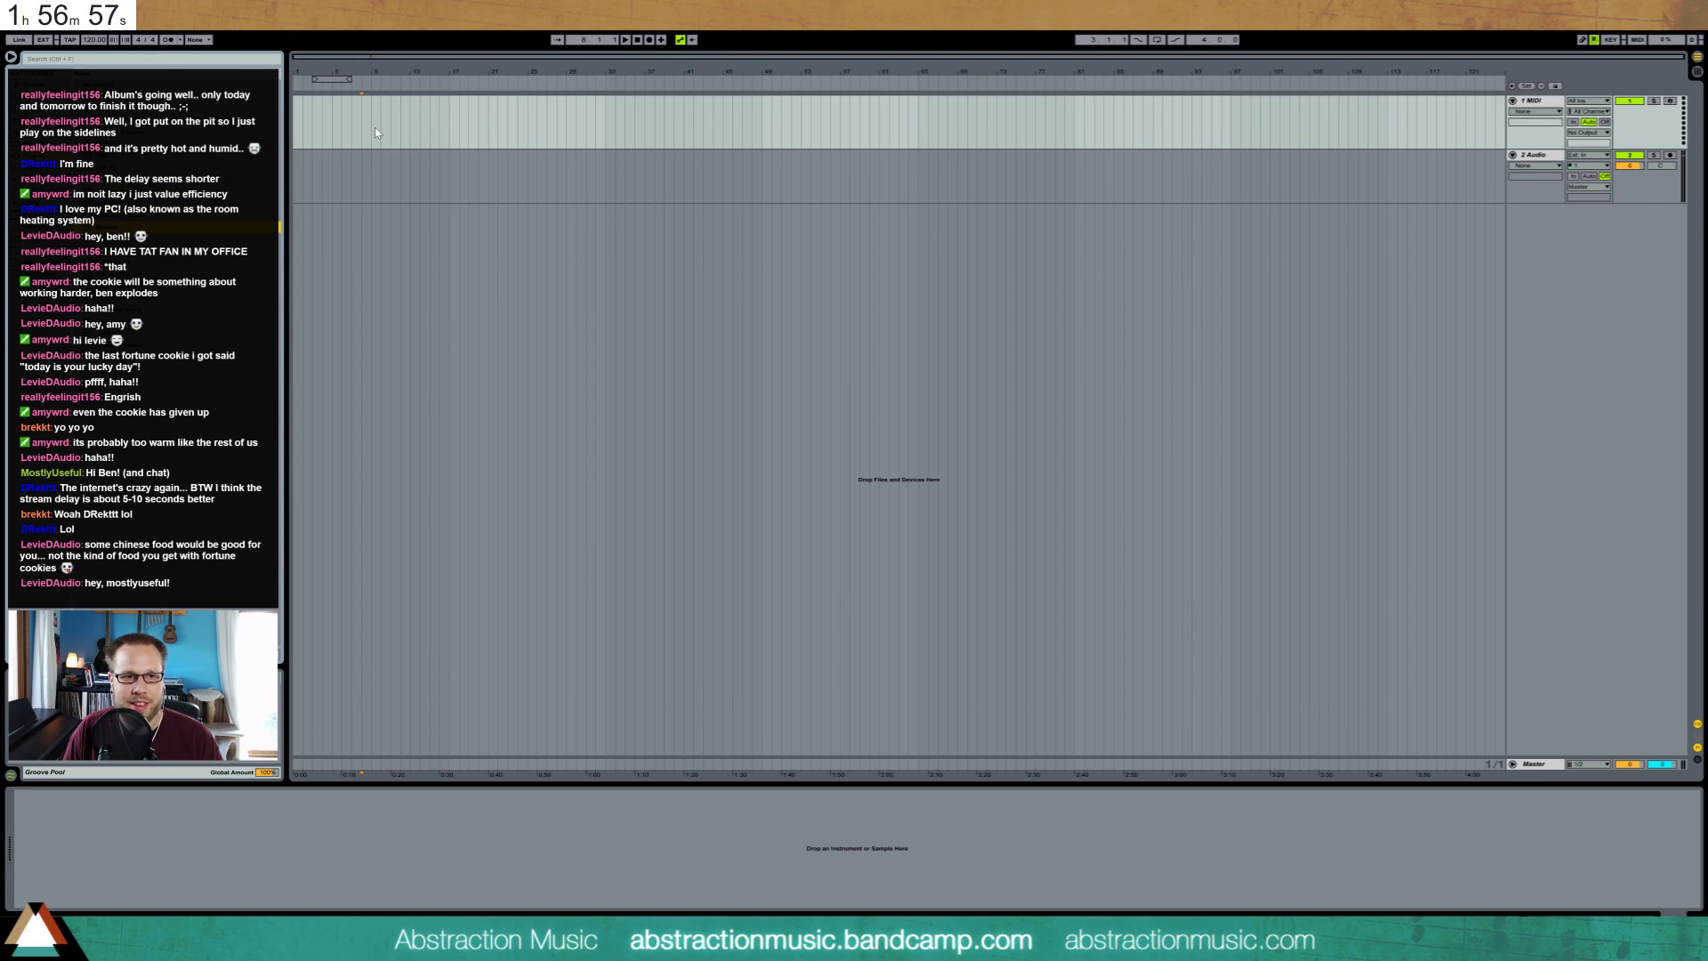
pyautogui.click(1530, 155)
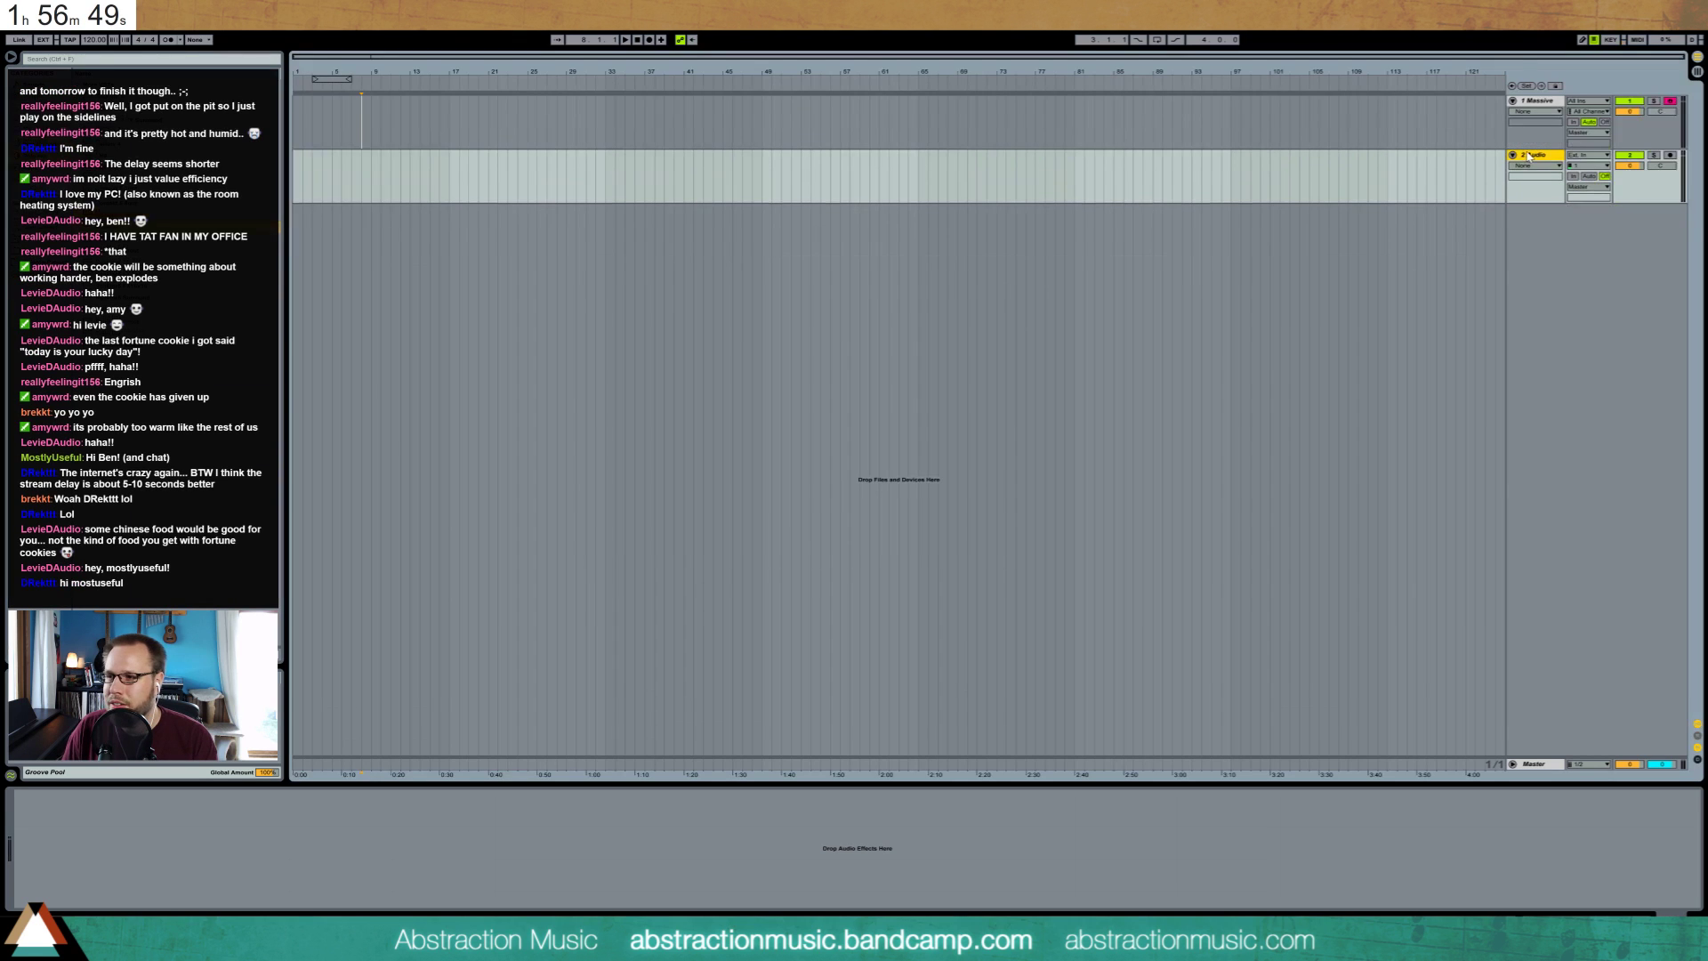
pyautogui.click(1540, 101)
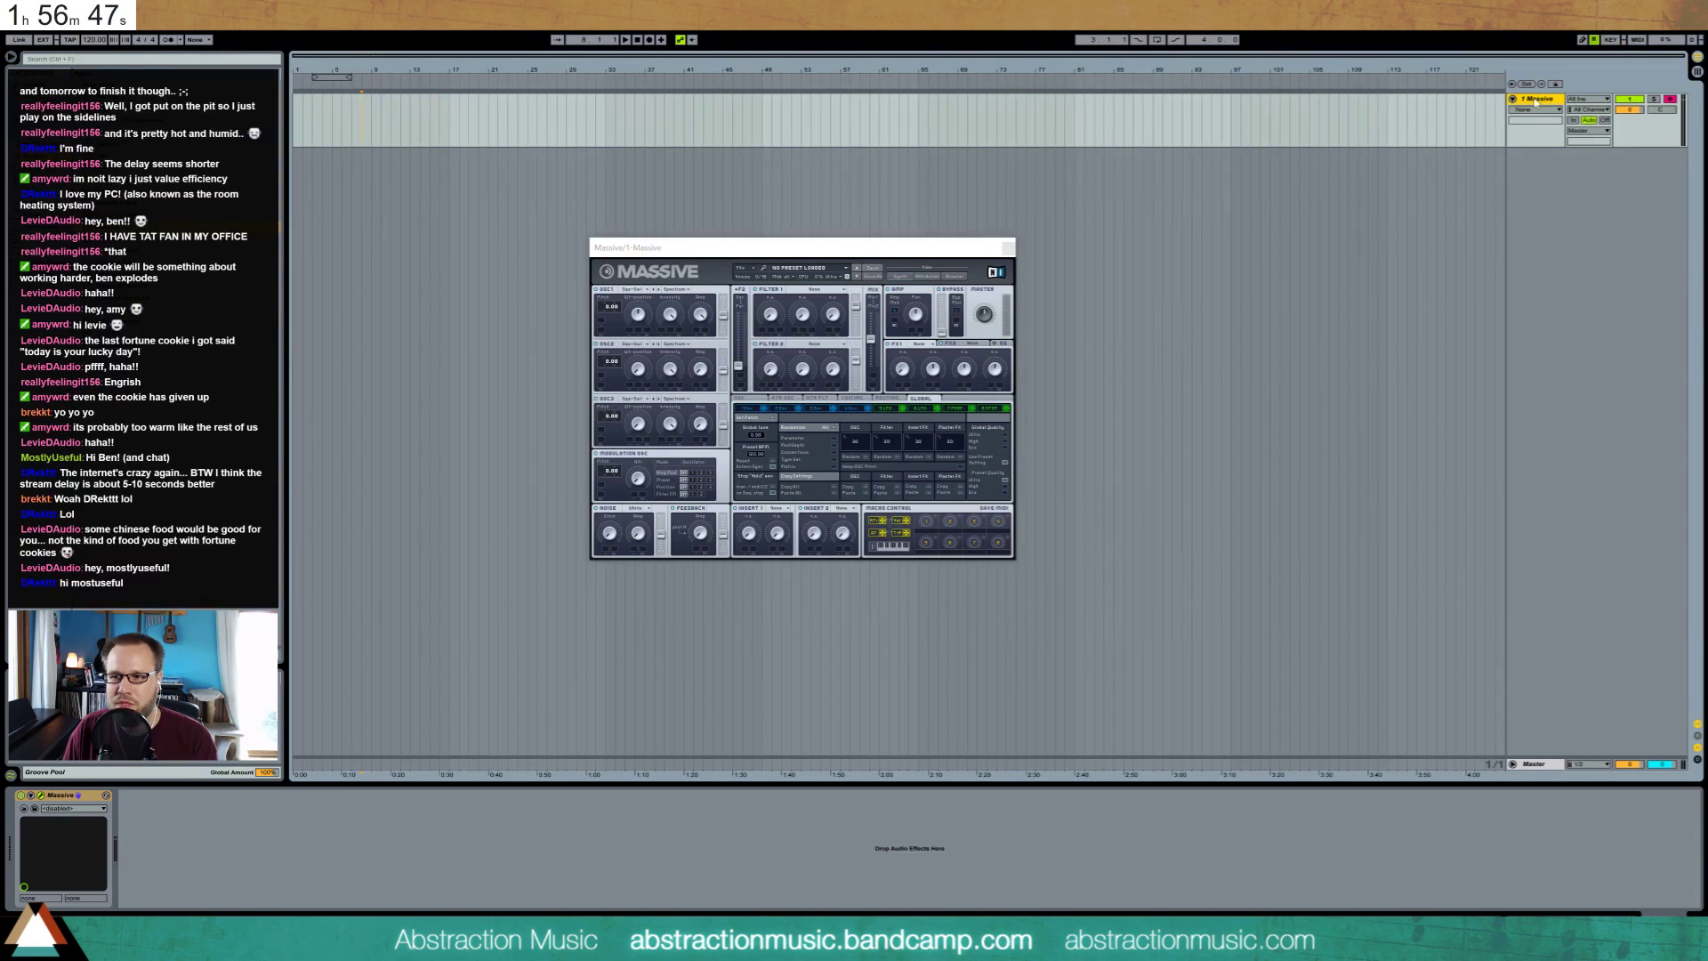
pyautogui.moveTo(732, 250); pyautogui.dragTo(517, 280)
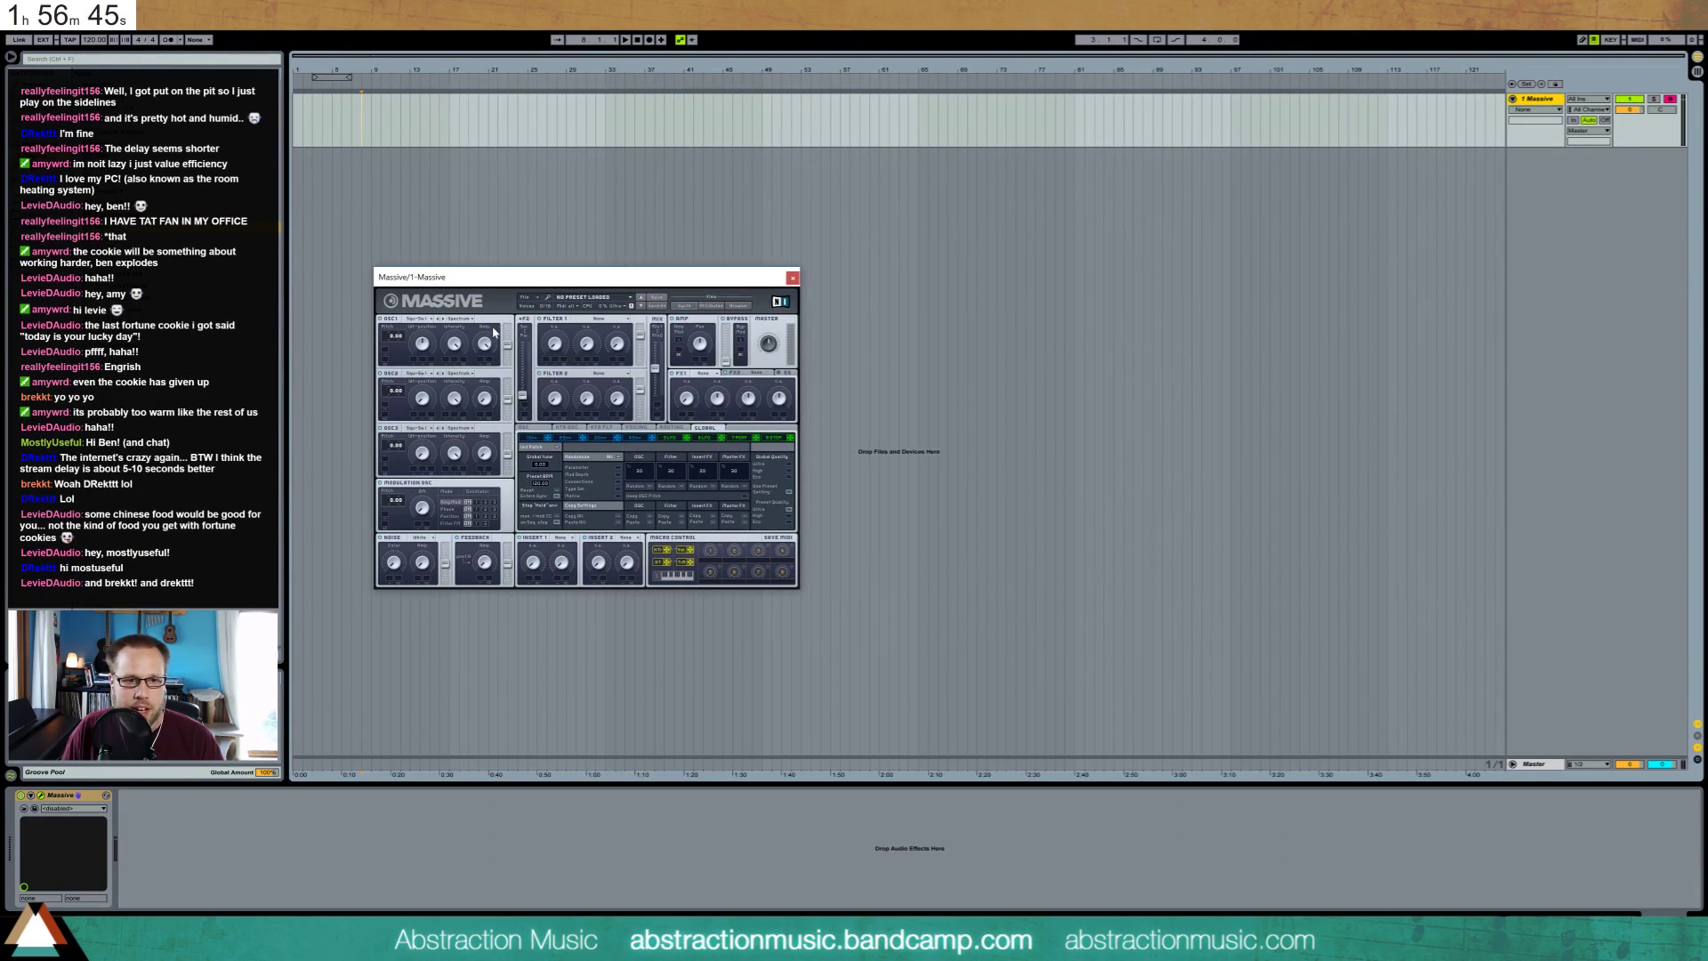
# Raise Massive's filter serial/parallel fader and route oscillators 1 and 2 fully to Filter 1
pyautogui.moveTo(524, 394); pyautogui.dragTo(512, 272)
pyautogui.moveTo(509, 344); pyautogui.dragTo(509, 323)
pyautogui.moveTo(509, 398); pyautogui.dragTo(510, 374)
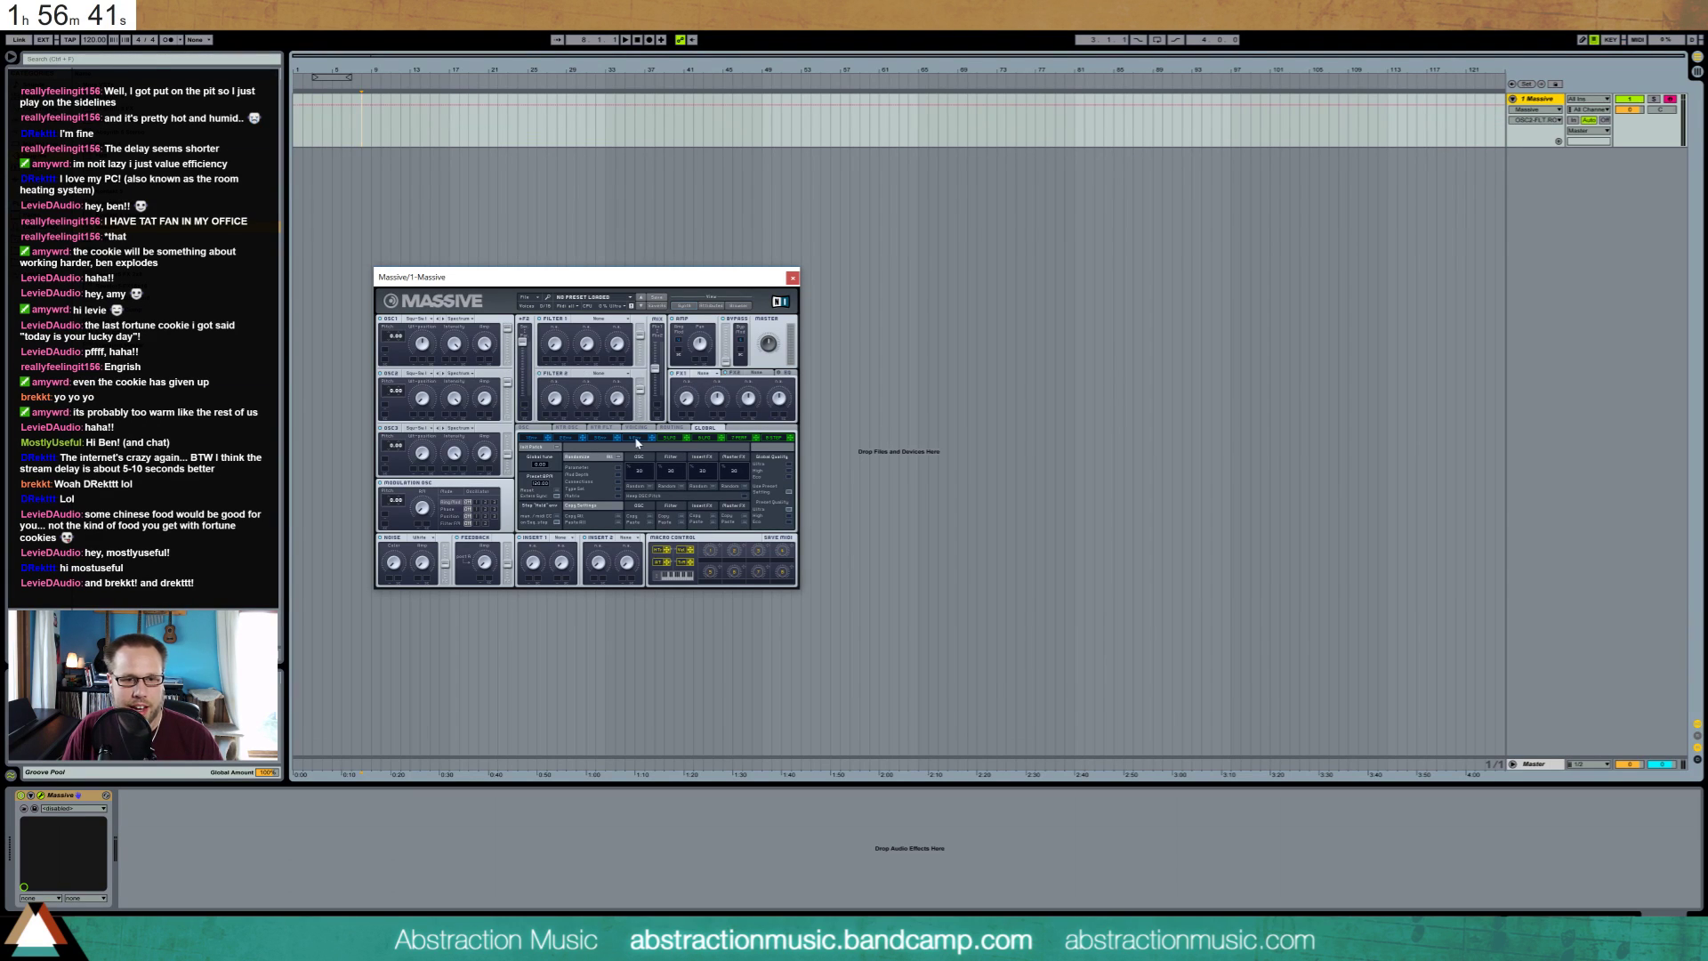
# Enable and raise the unison pitch spread in Massive's voicing settings, and assign a modulation source to the Amp section's pan knob
pyautogui.click(635, 428)
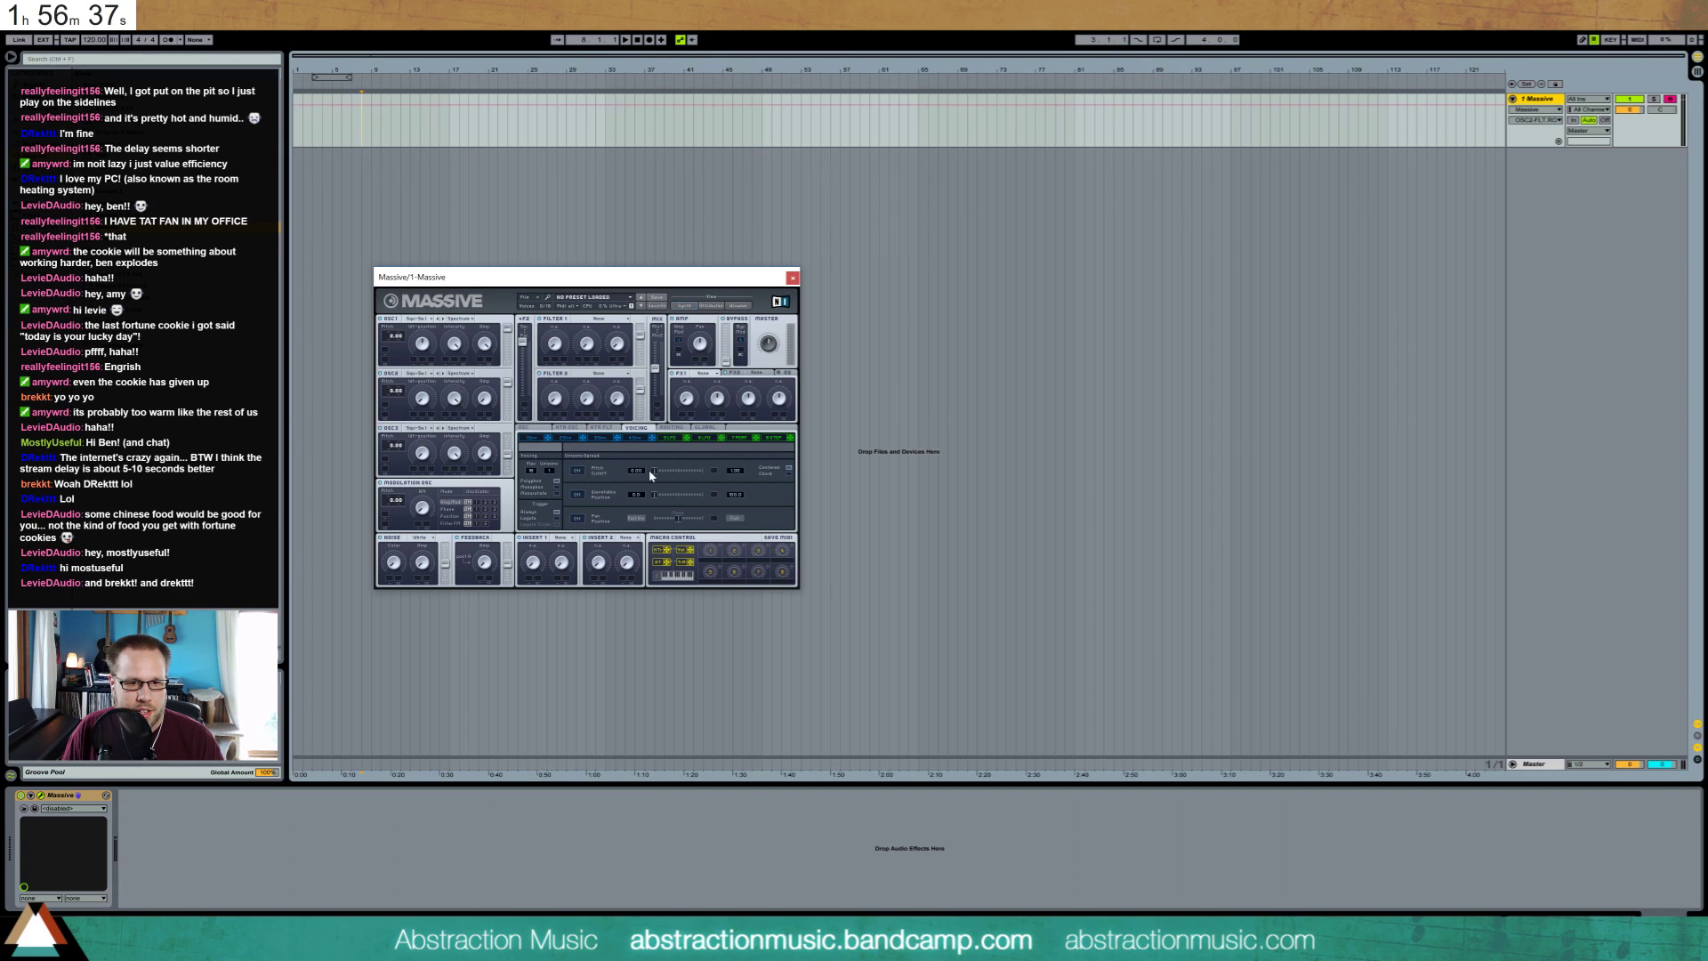
pyautogui.moveTo(651, 475); pyautogui.dragTo(671, 476)
pyautogui.click(578, 471)
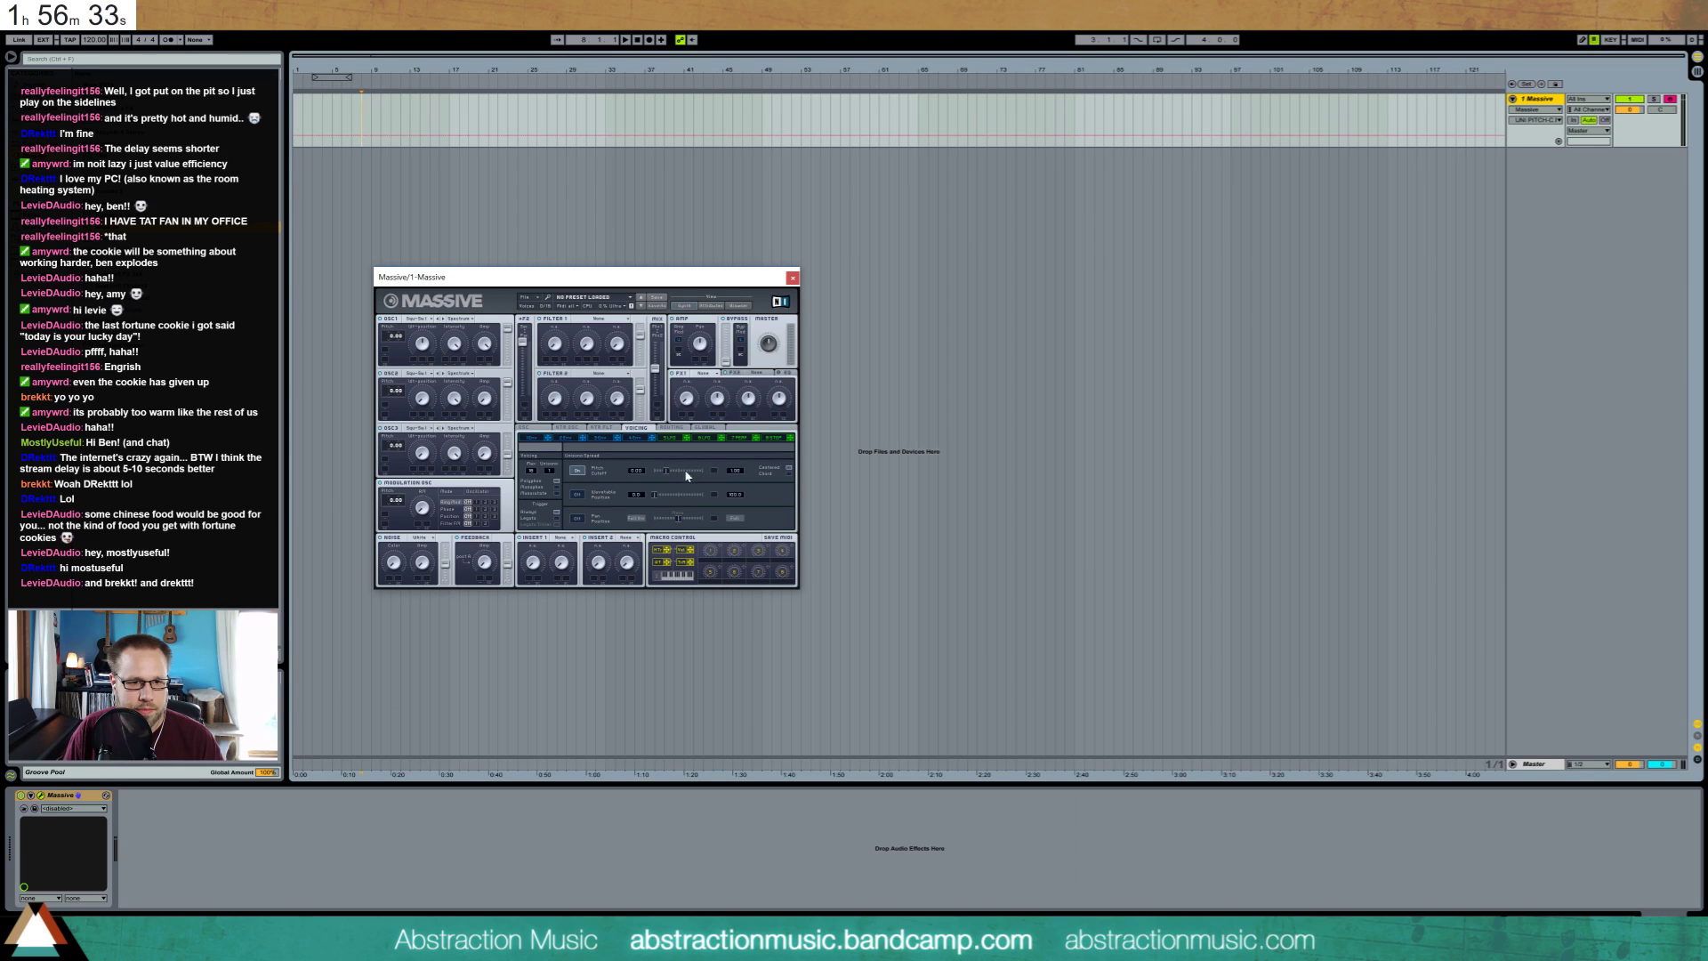
pyautogui.moveTo(693, 564); pyautogui.dragTo(695, 348)
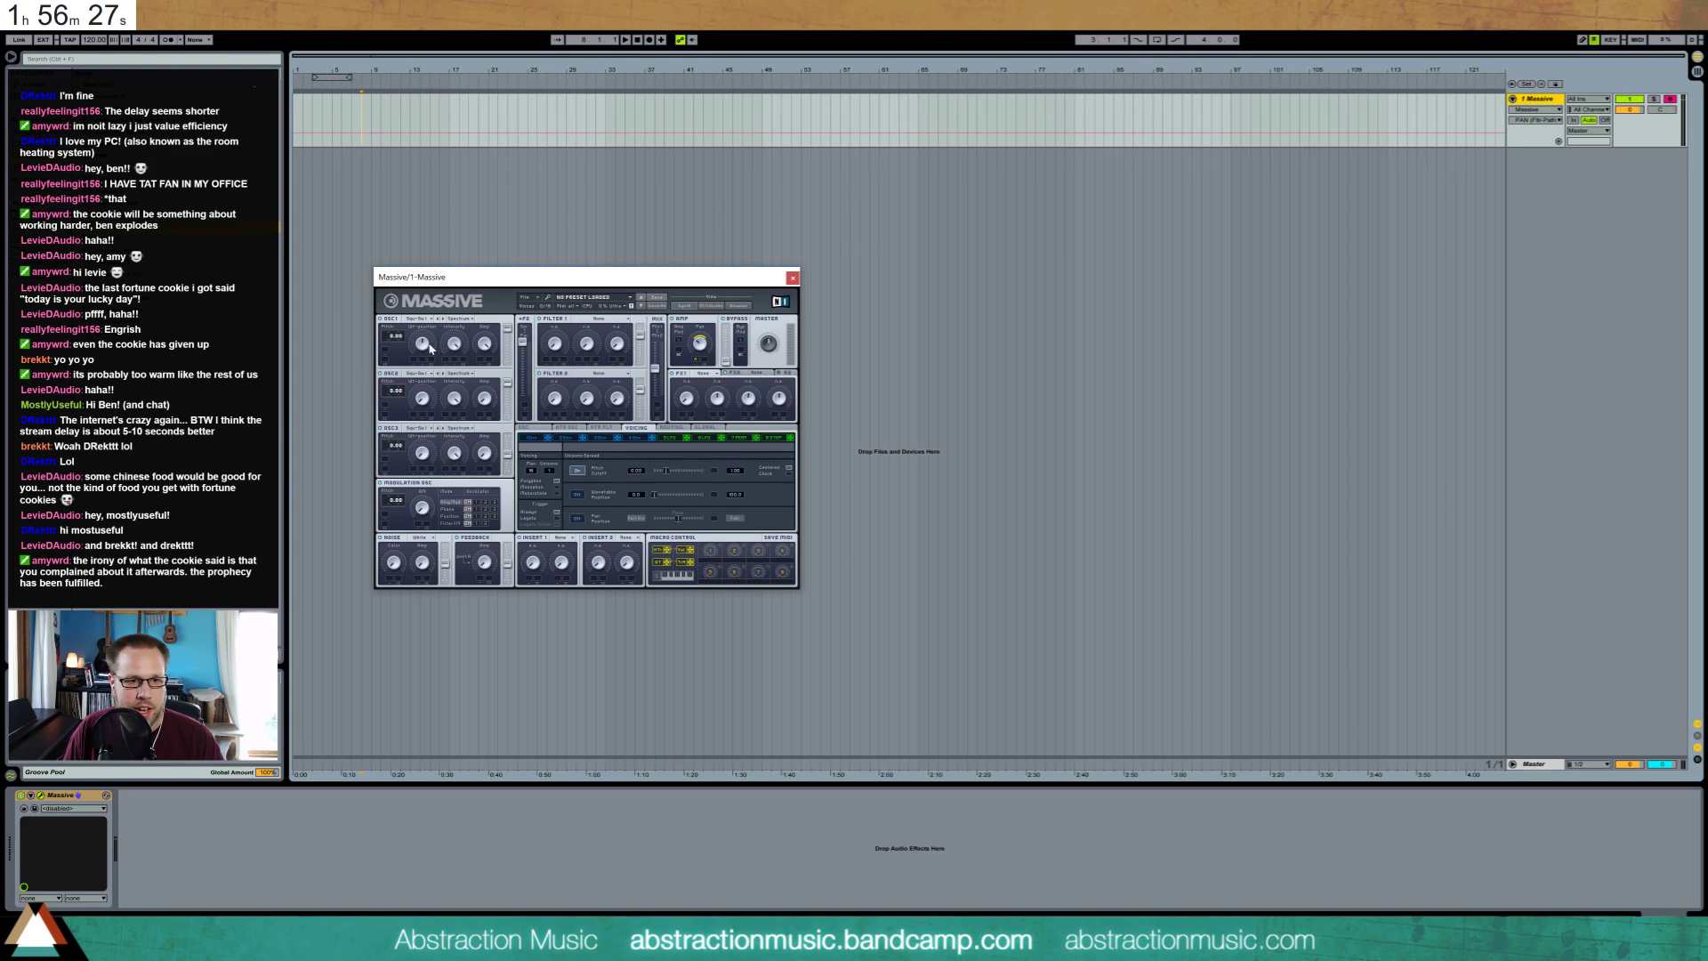
# Go through the wavetable choices for oscillator 2 and raise its amp level
pyautogui.click(417, 373)
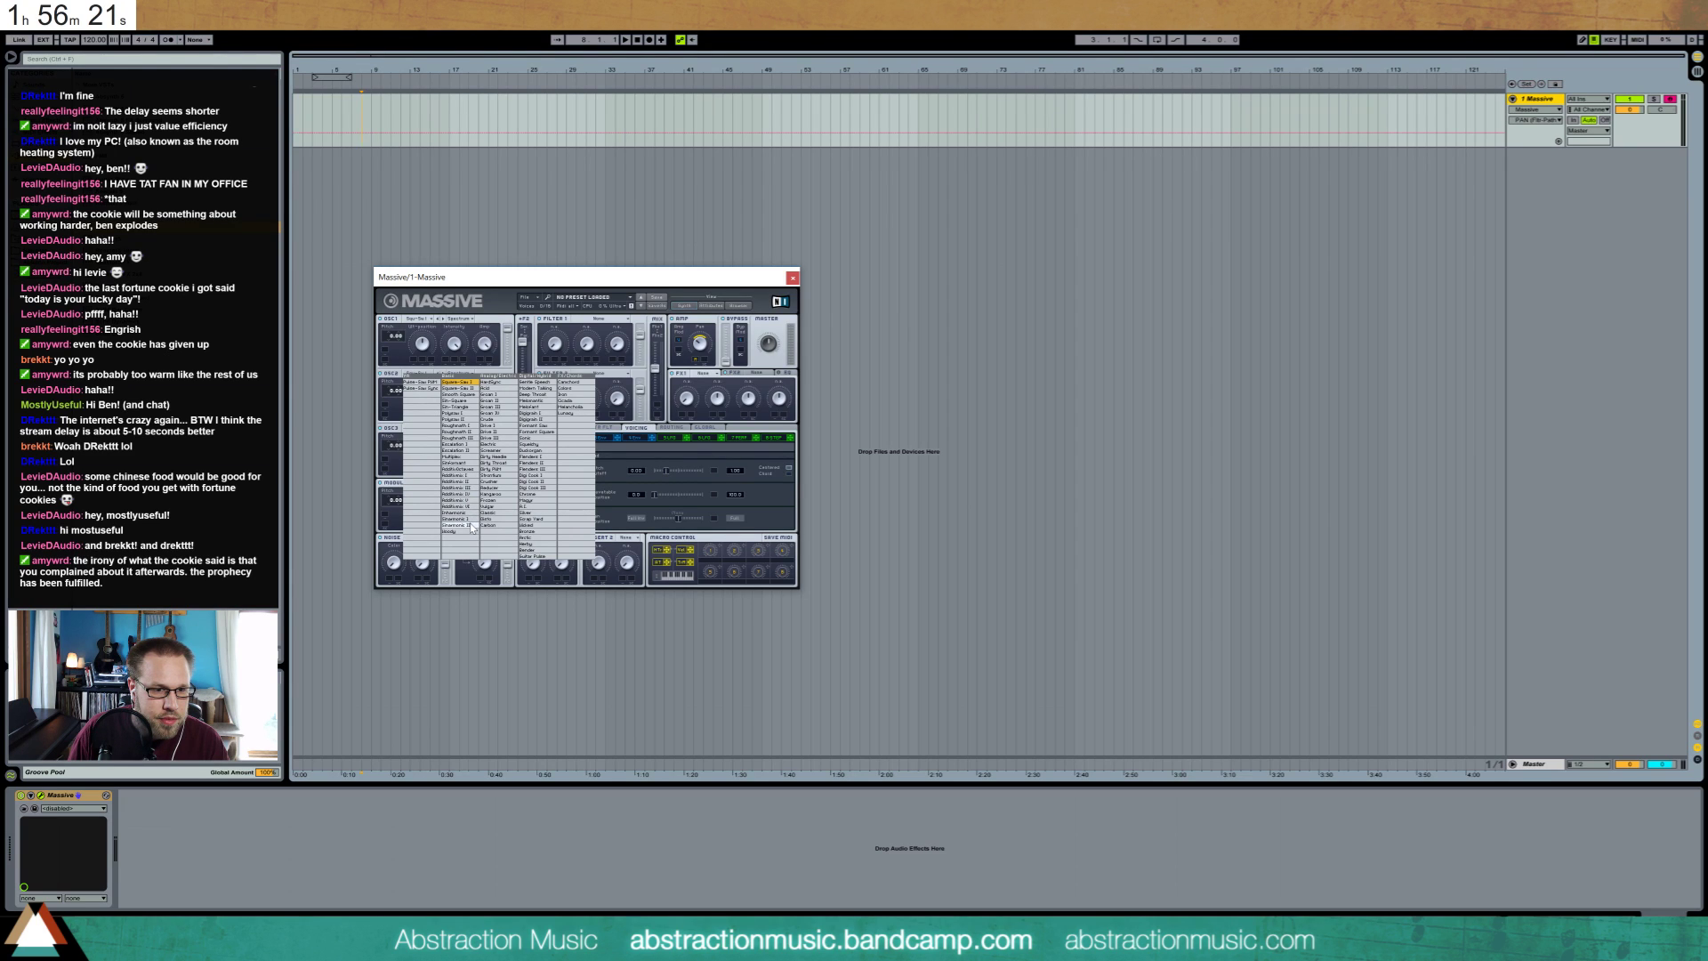
pyautogui.click(456, 426)
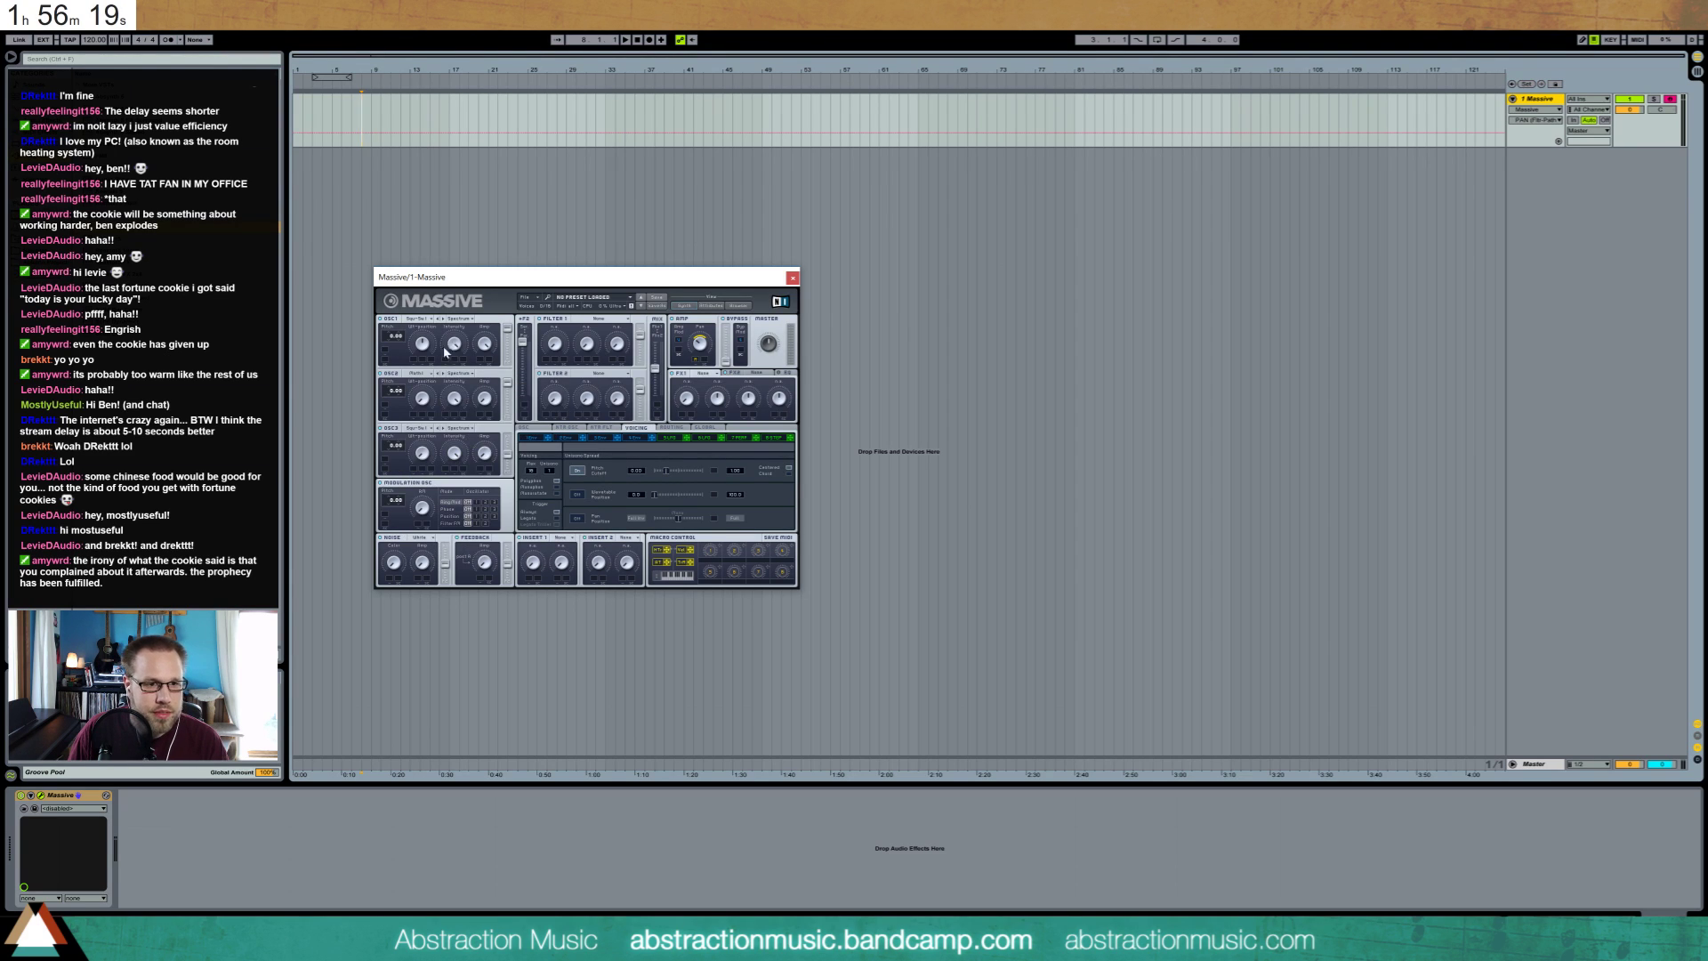
pyautogui.moveTo(483, 404); pyautogui.dragTo(469, 351)
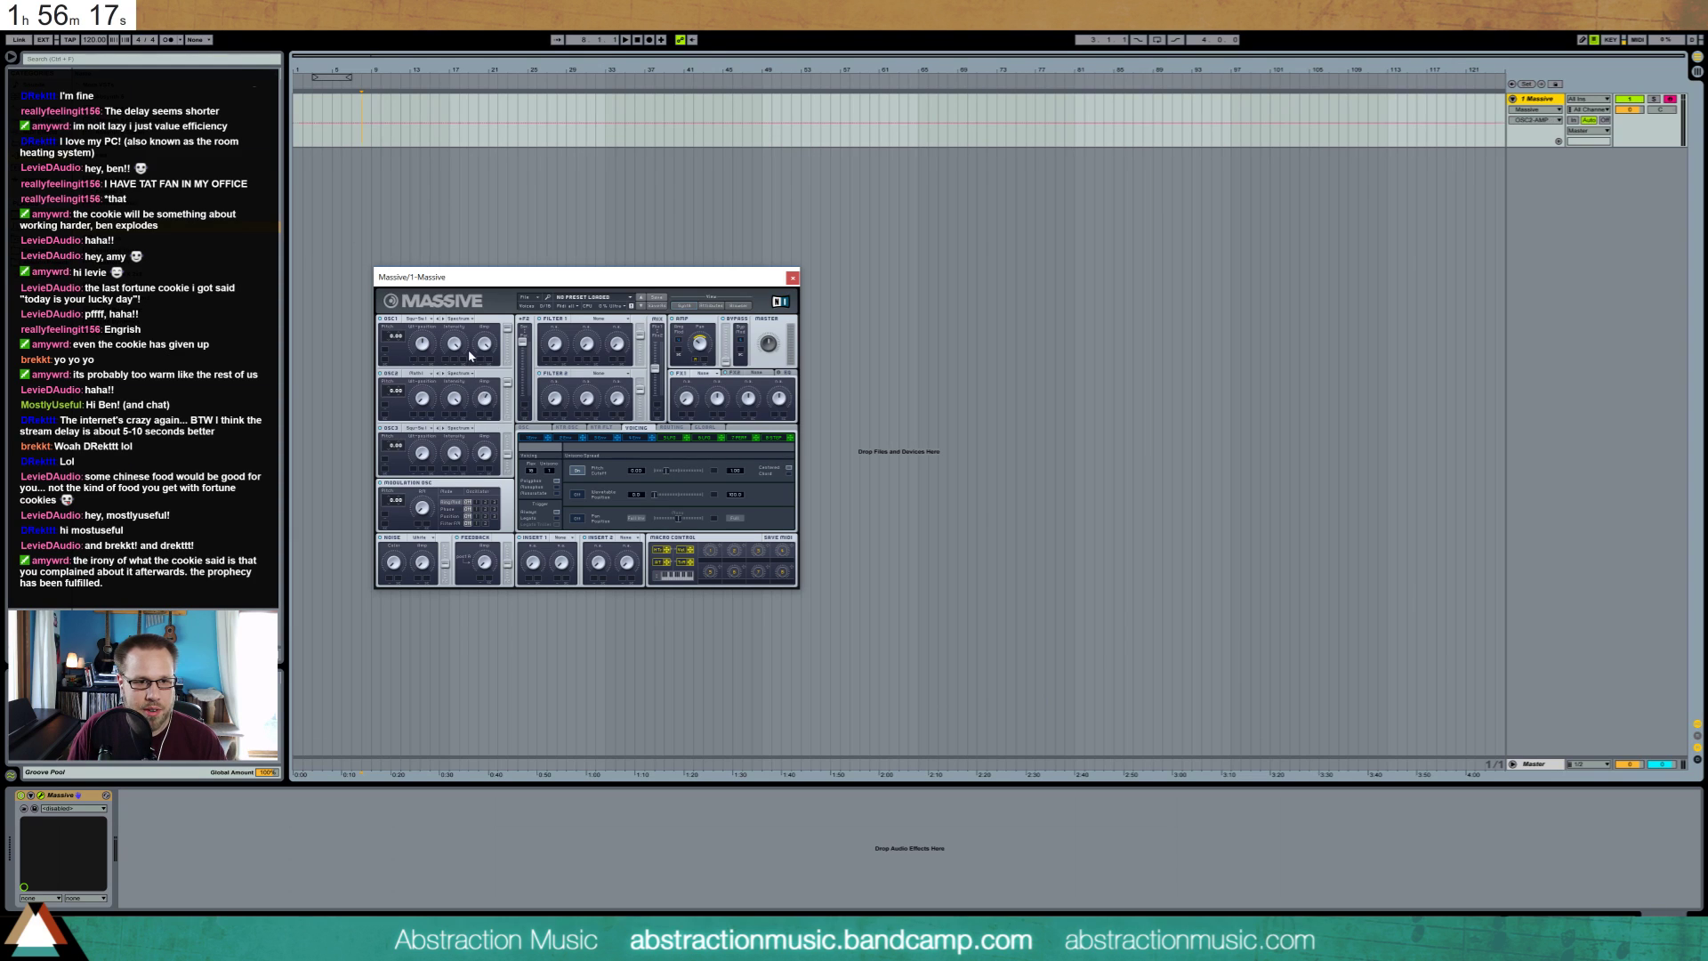
# Transpose oscillator 3 by an octave and choose its wavetable
pyautogui.moveTo(419, 402); pyautogui.dragTo(397, 460)
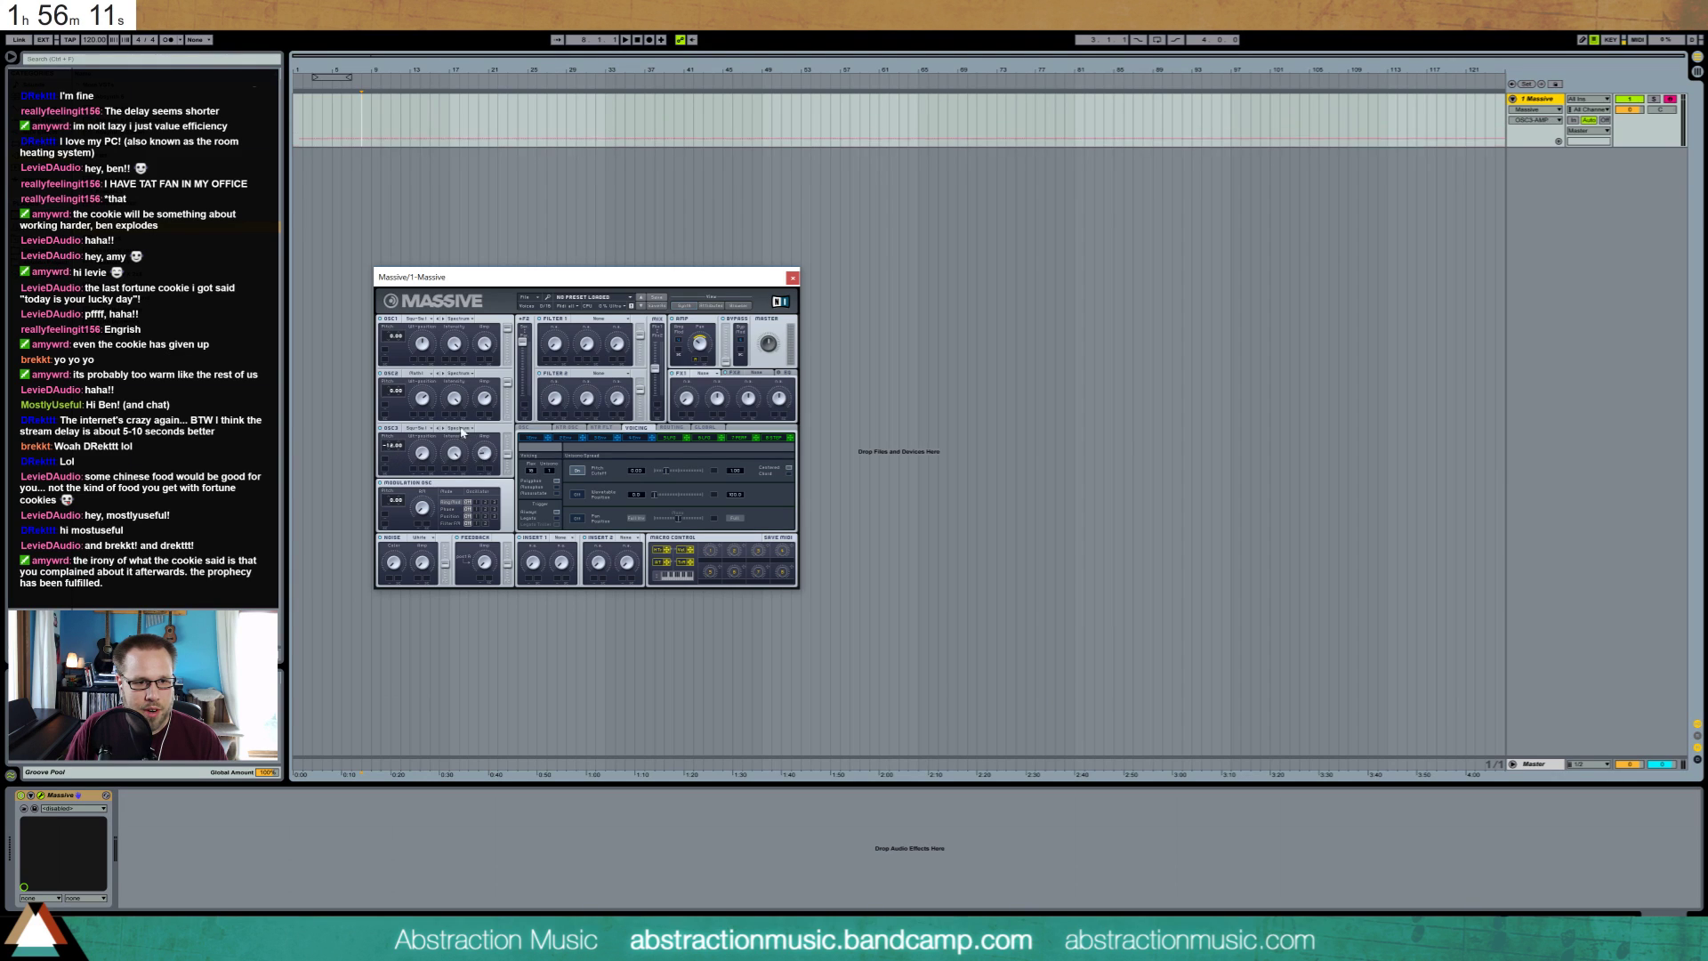
pyautogui.click(423, 431)
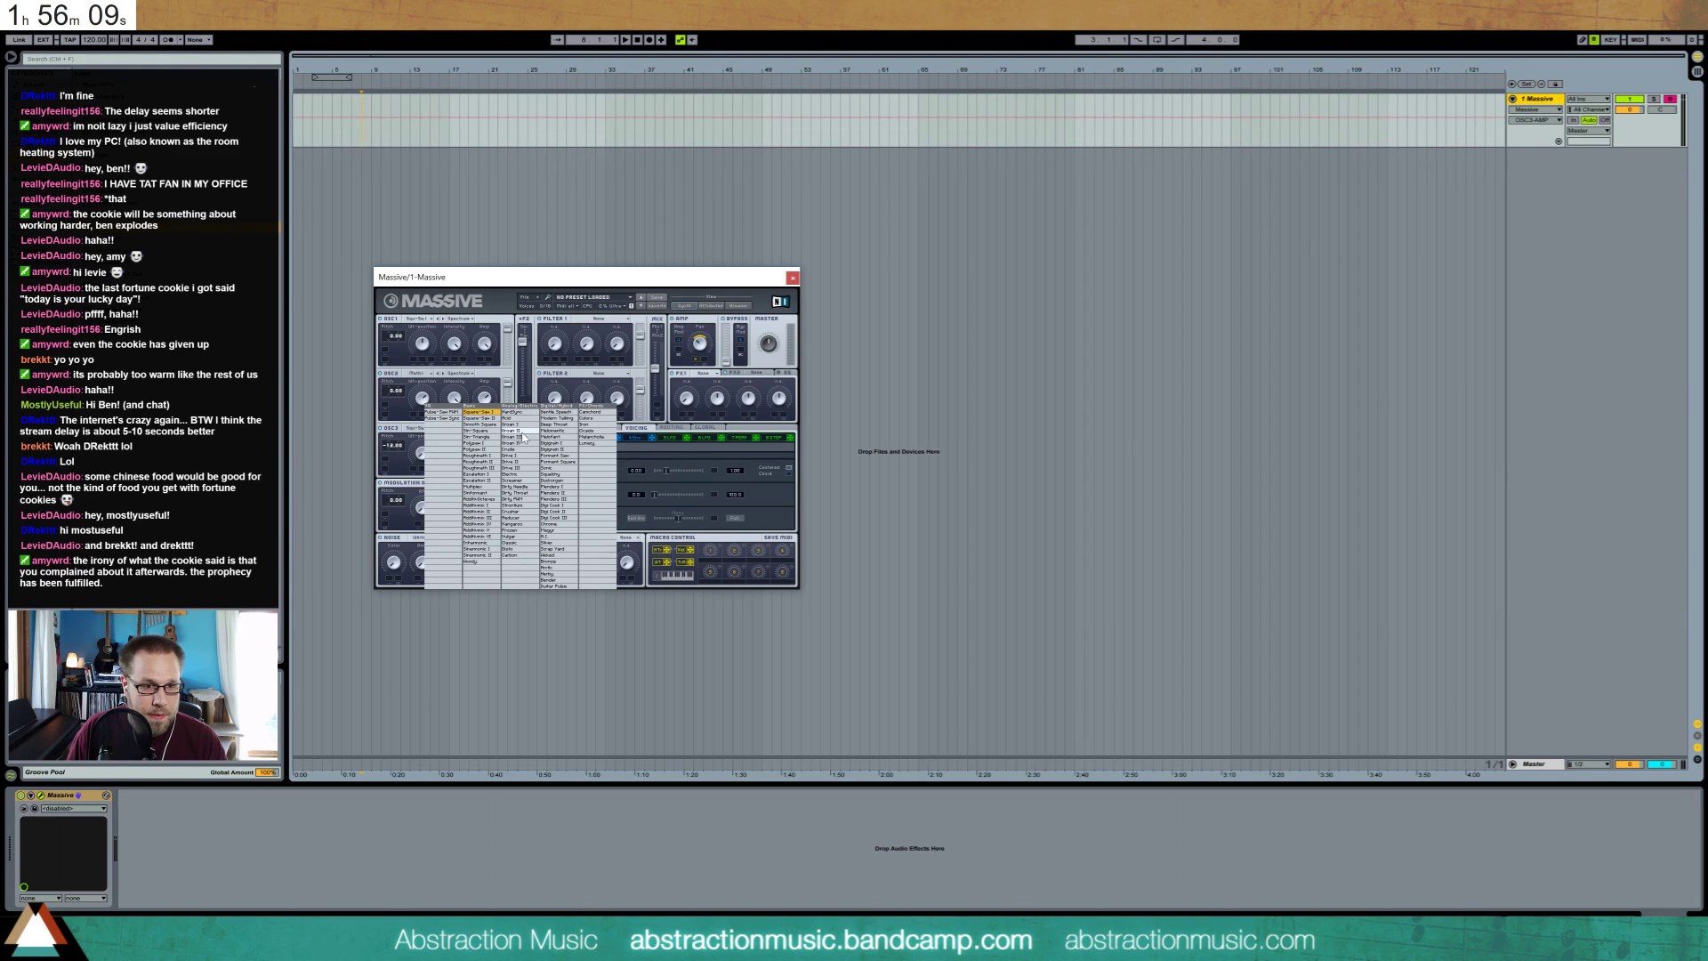
pyautogui.click(493, 431)
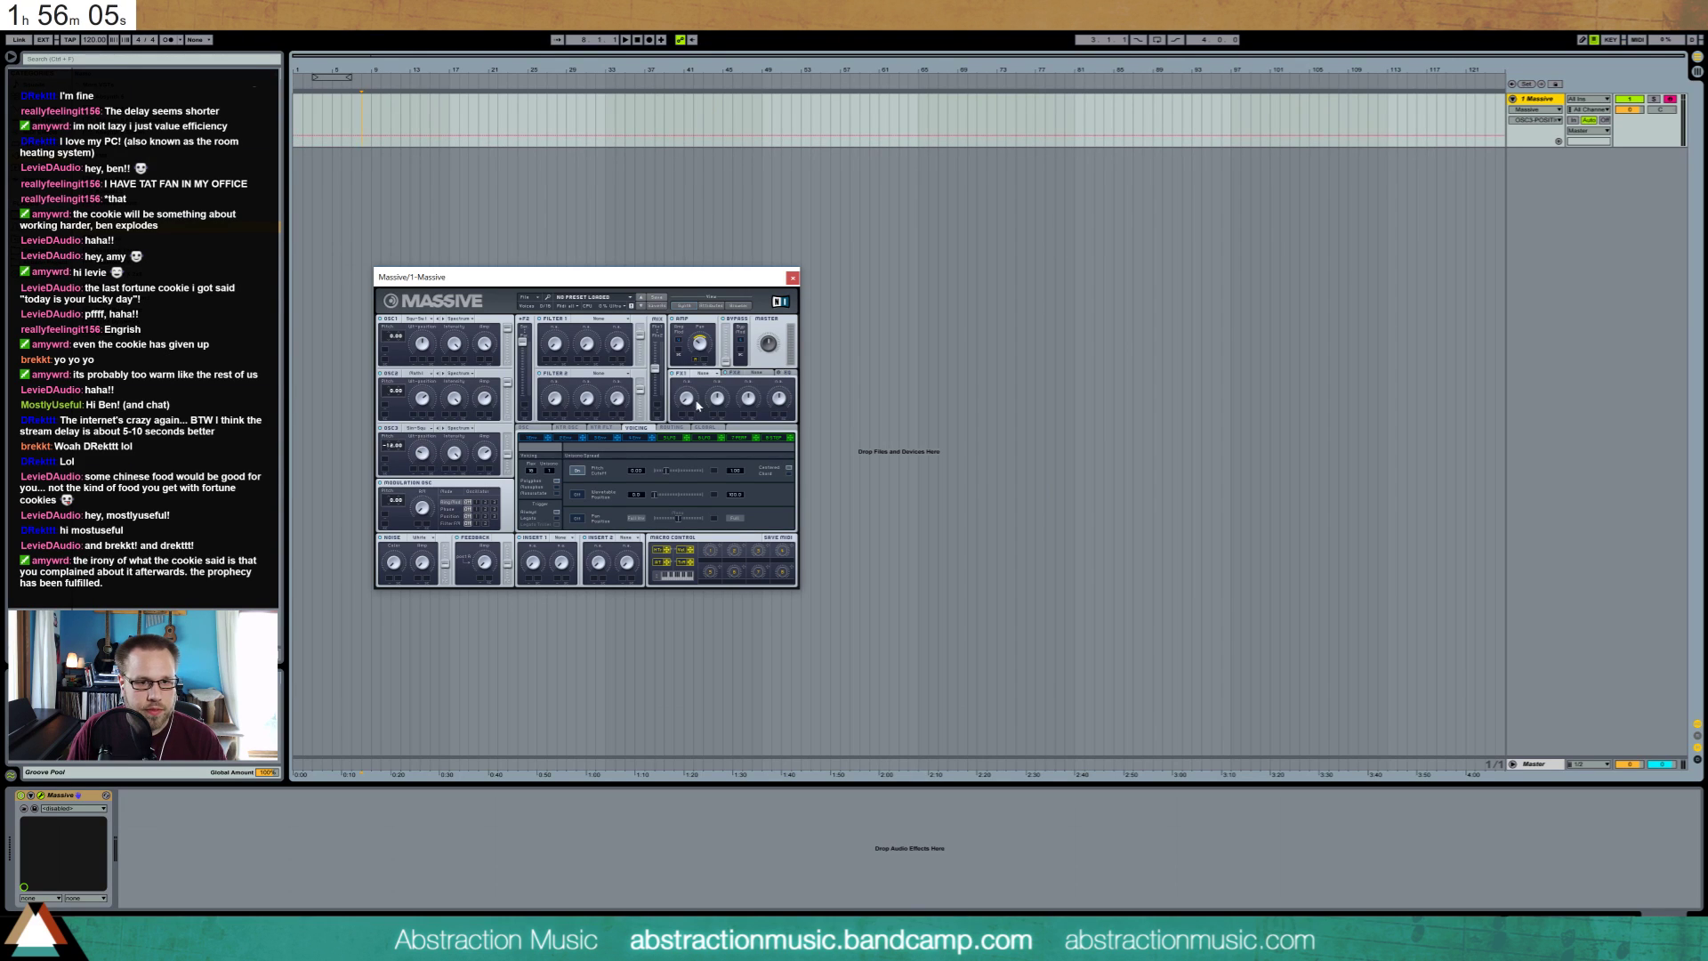
# Set Massive's FX1 effect to Reverb, check the Insert 1 effect choices and close the plug-in window
pyautogui.click(702, 373)
pyautogui.click(711, 379)
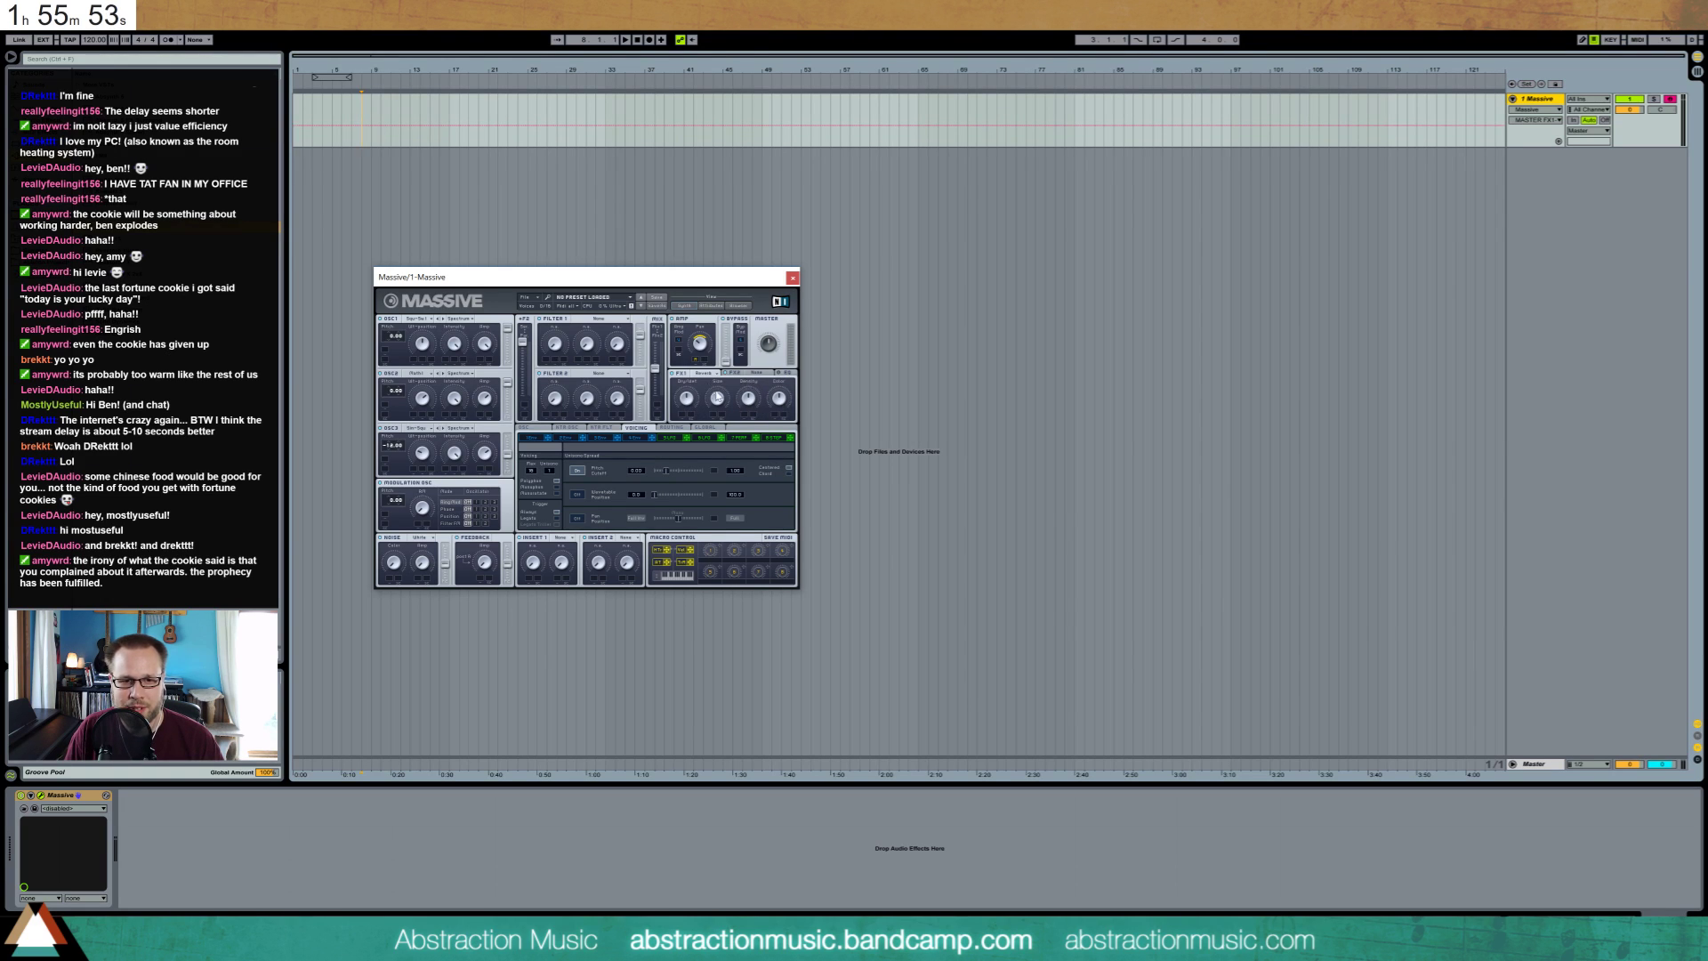
pyautogui.click(561, 538)
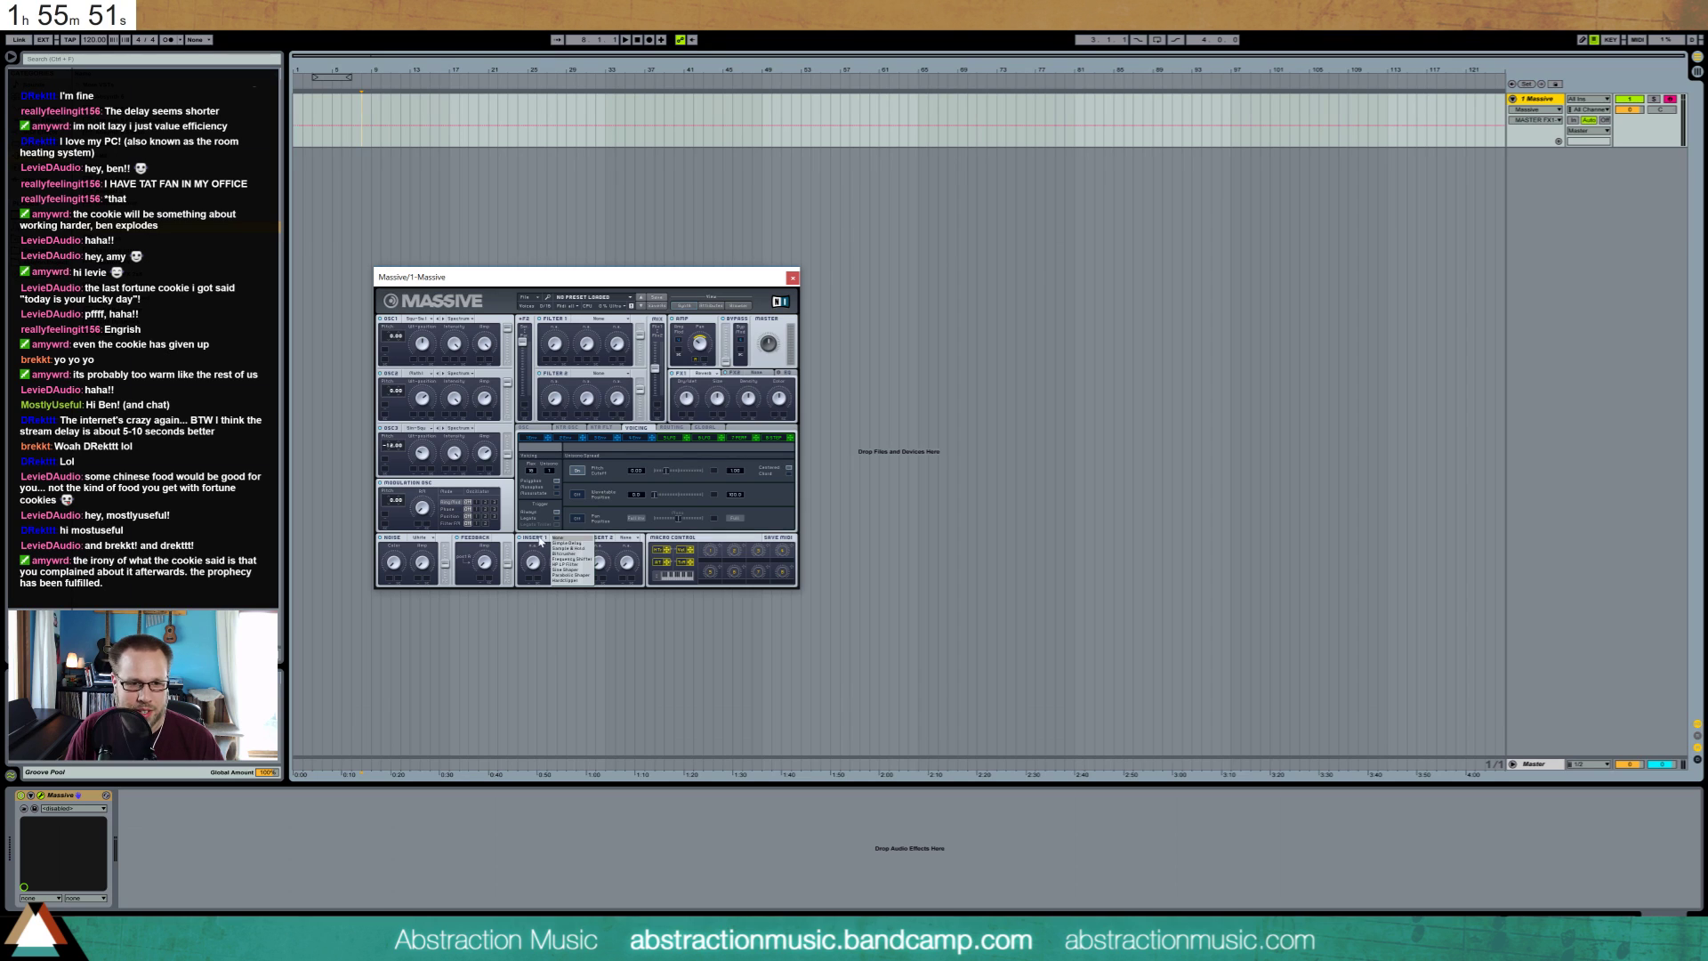
pyautogui.click(541, 538)
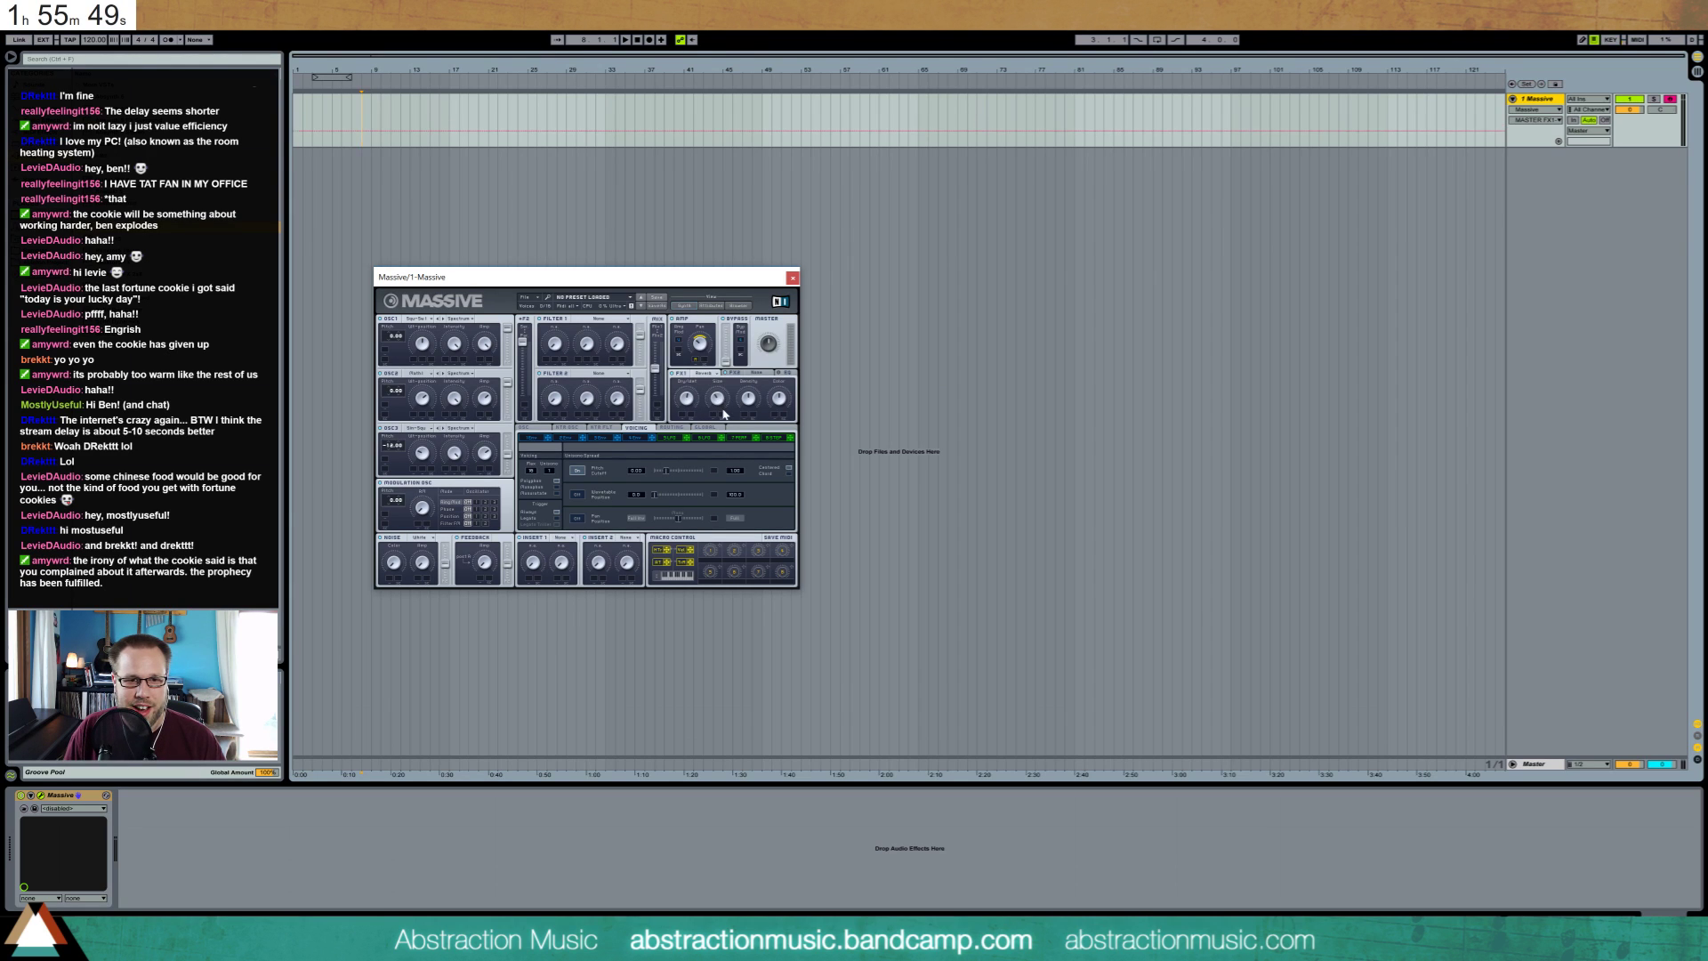
pyautogui.moveTo(734, 286); pyautogui.dragTo(730, 327)
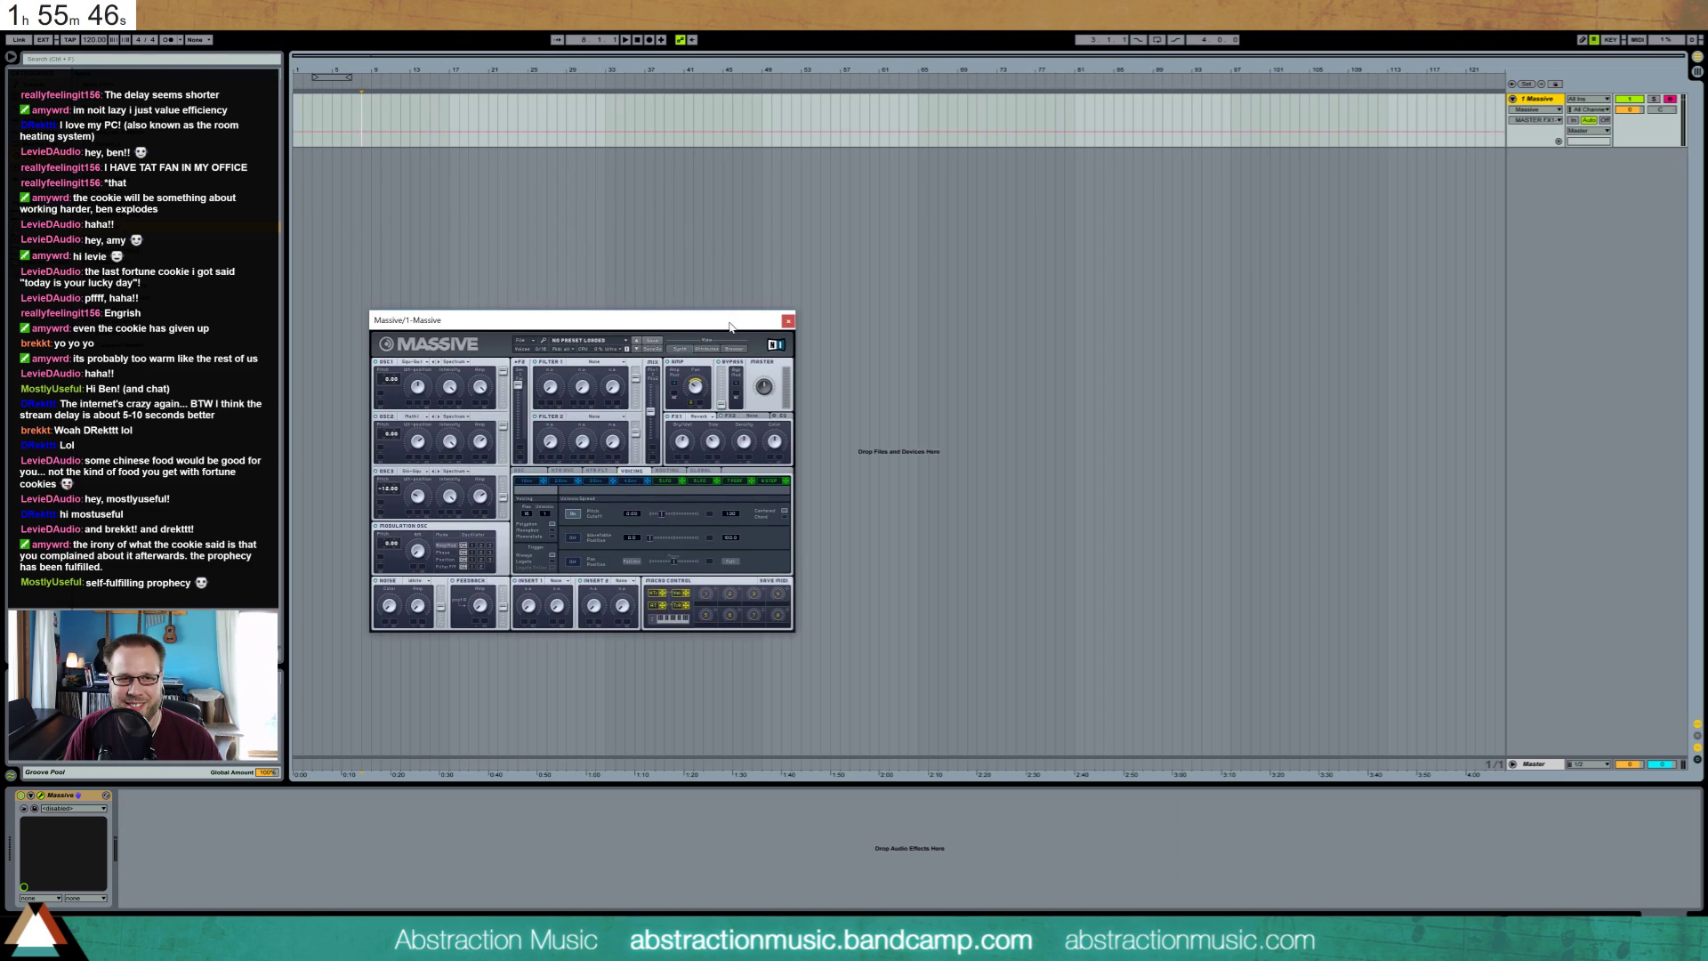
pyautogui.click(788, 322)
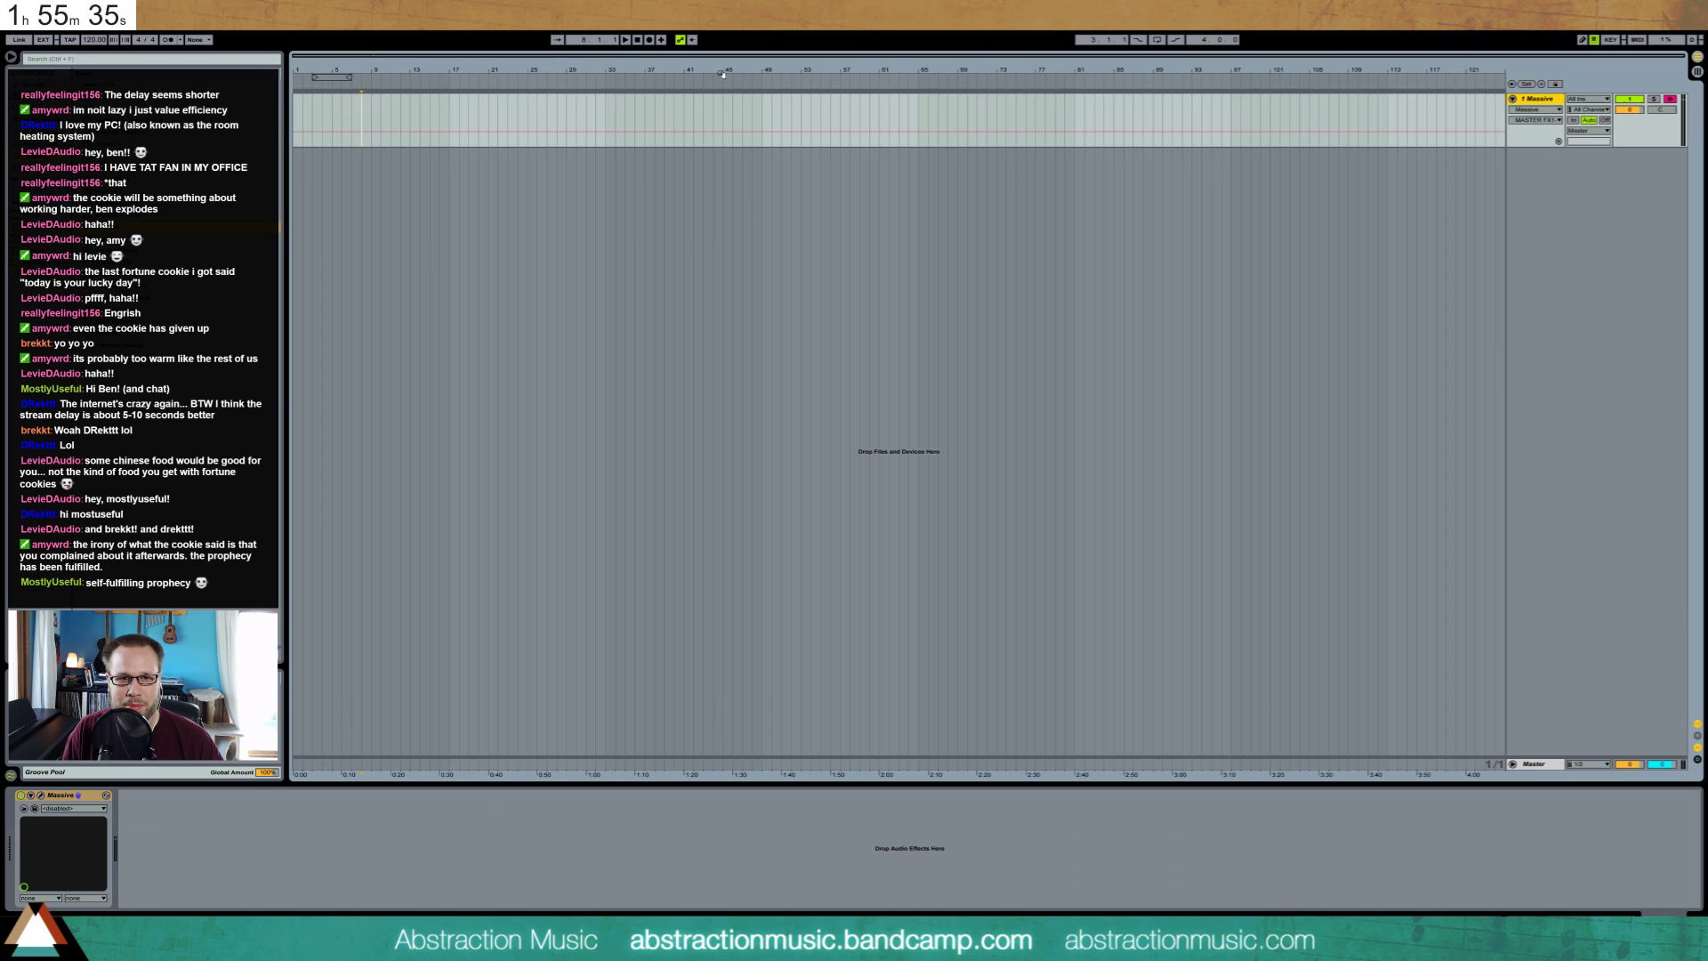
# Reopen the Massive window, lengthen the attack of envelope 4 and lower its sustain level
pyautogui.click(372, 116)
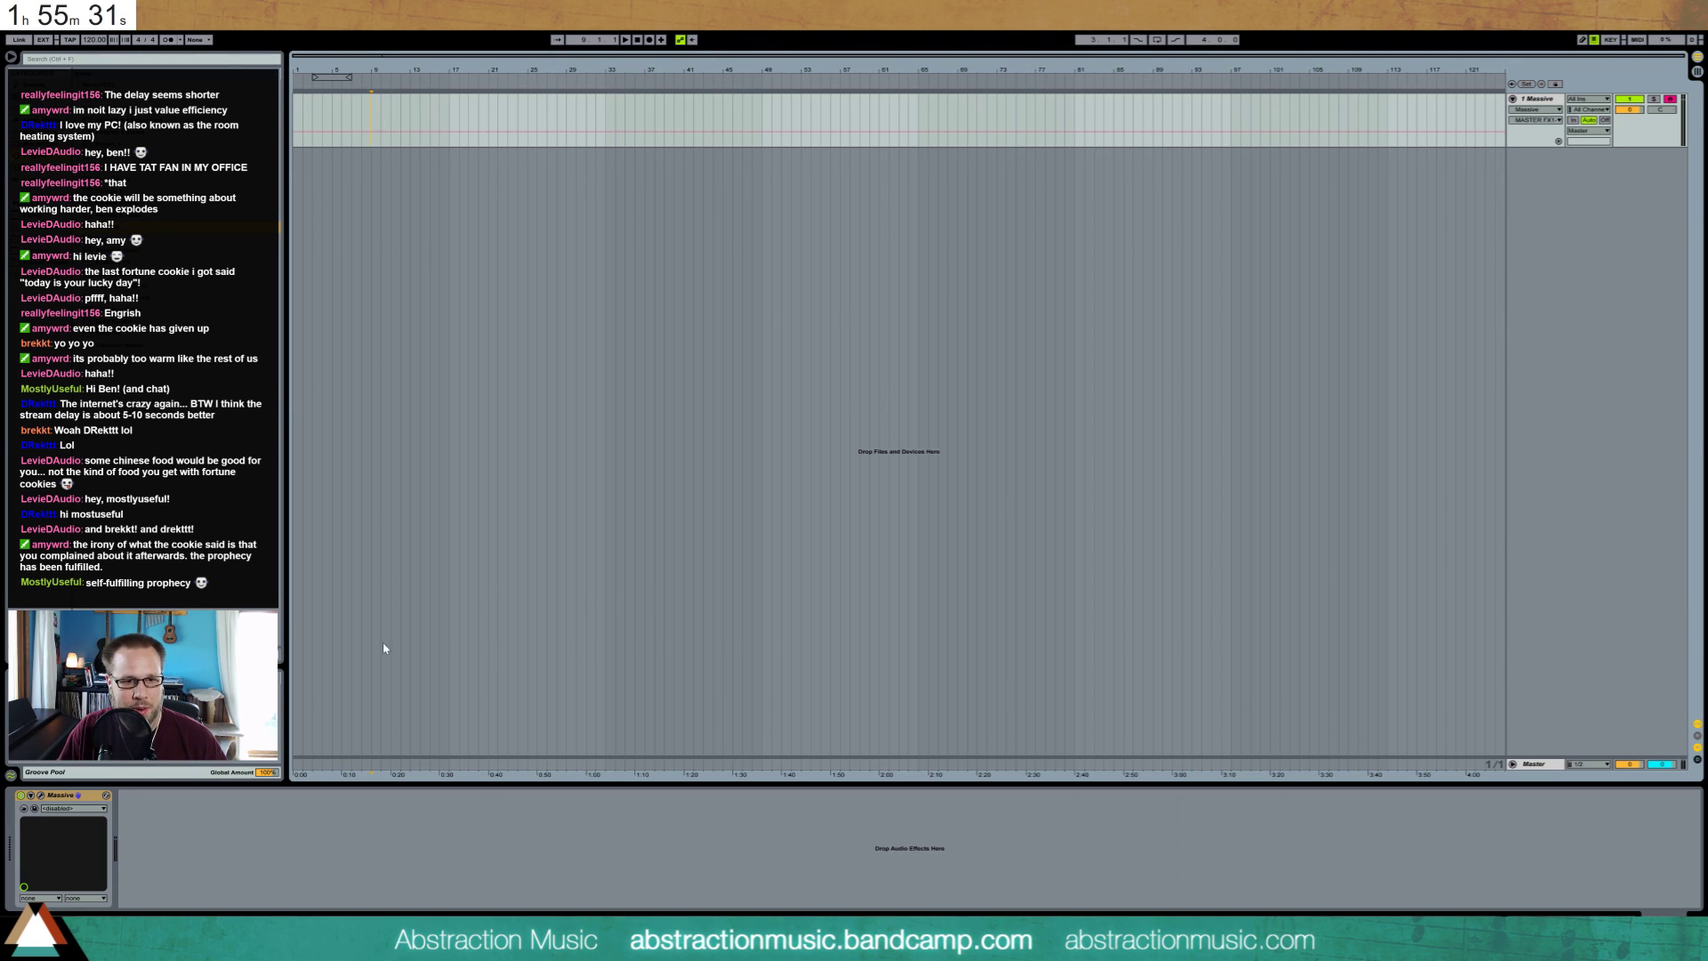
pyautogui.hotkey('ctrl', 'alt', 'p')
pyautogui.moveTo(567, 327); pyautogui.dragTo(583, 324)
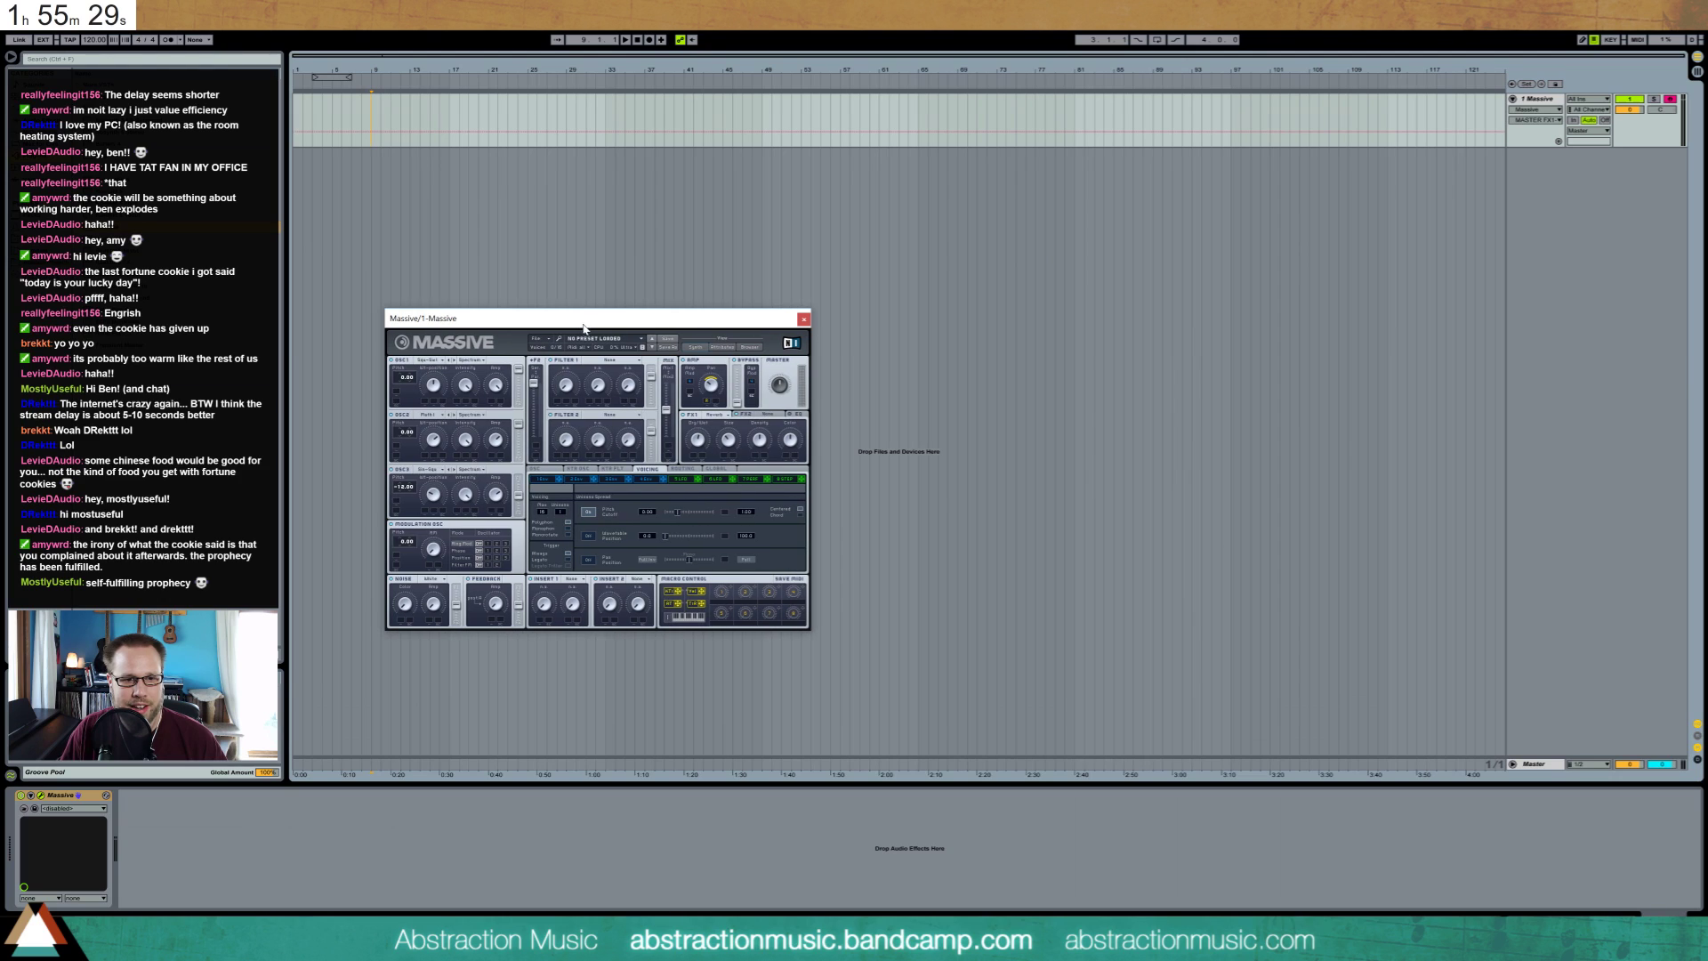
pyautogui.click(614, 481)
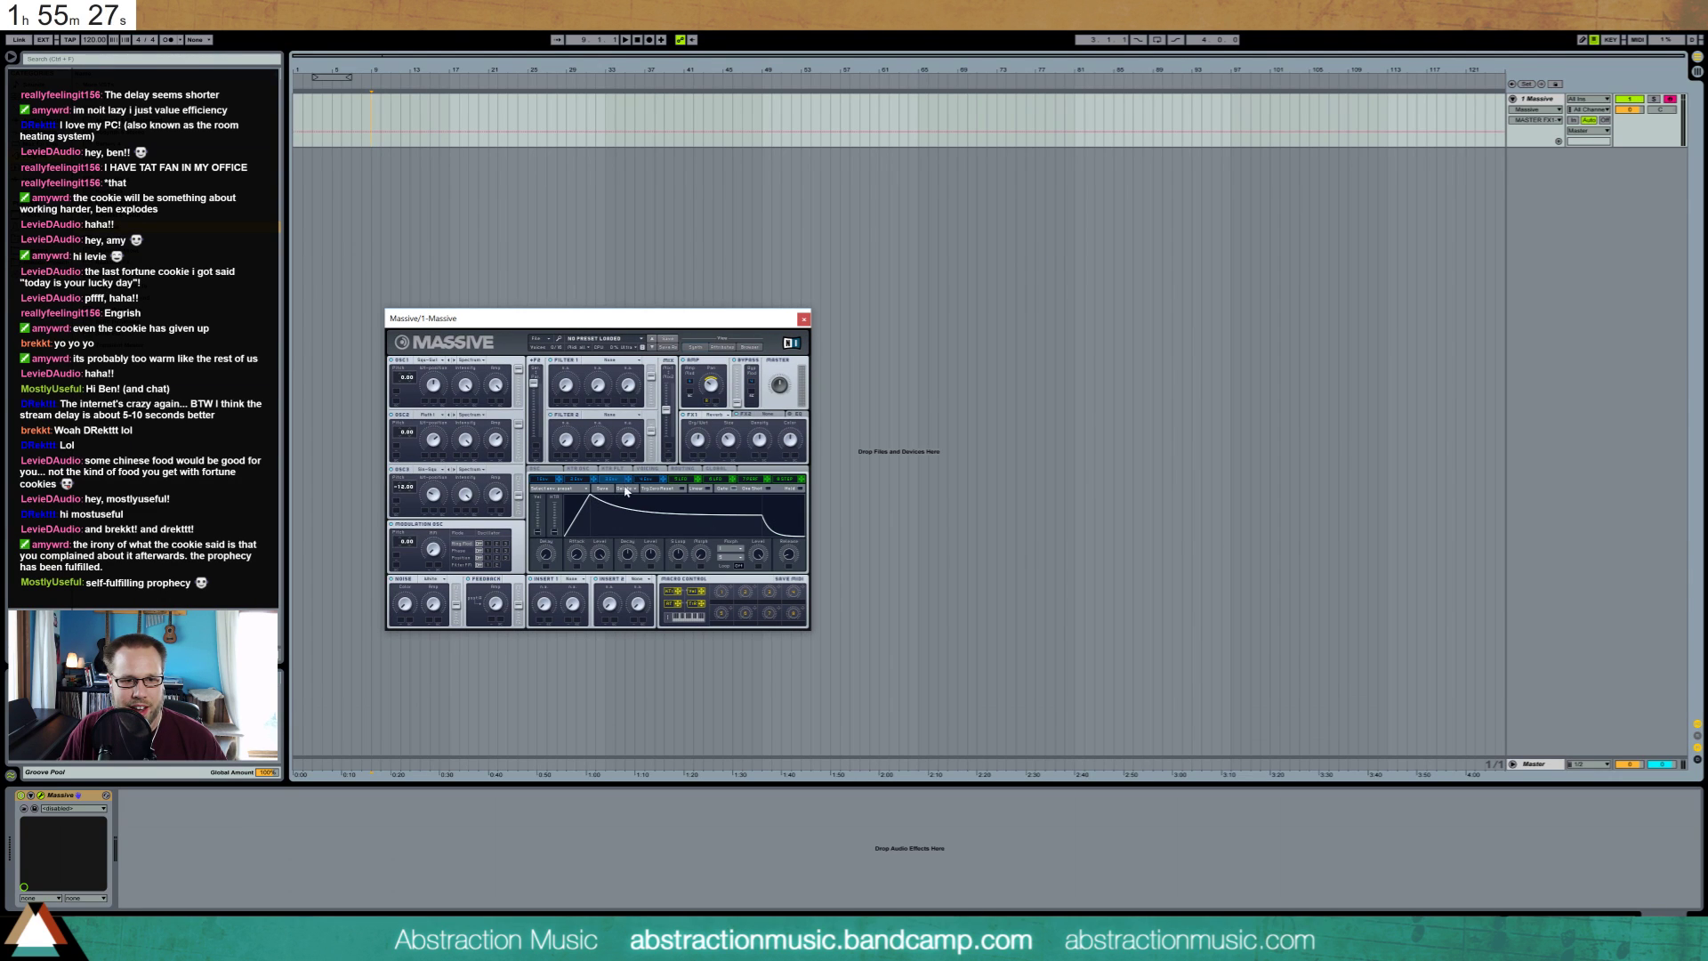
pyautogui.click(640, 481)
pyautogui.moveTo(589, 496); pyautogui.dragTo(639, 492)
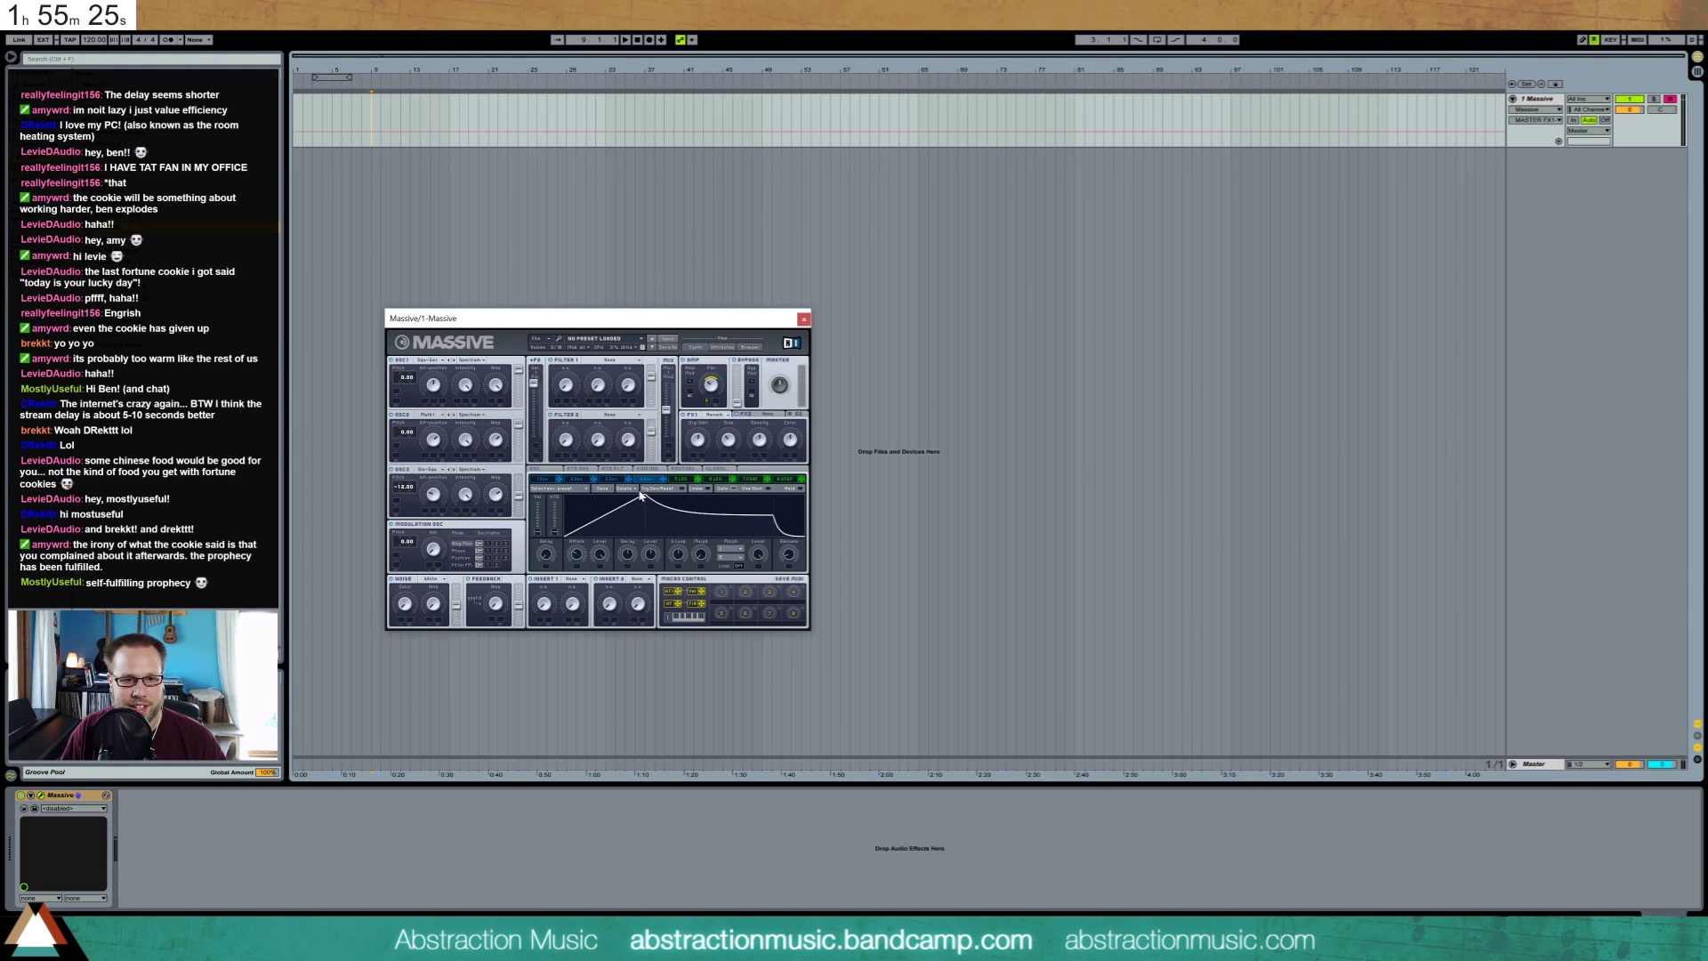
pyautogui.moveTo(772, 520); pyautogui.dragTo(772, 530)
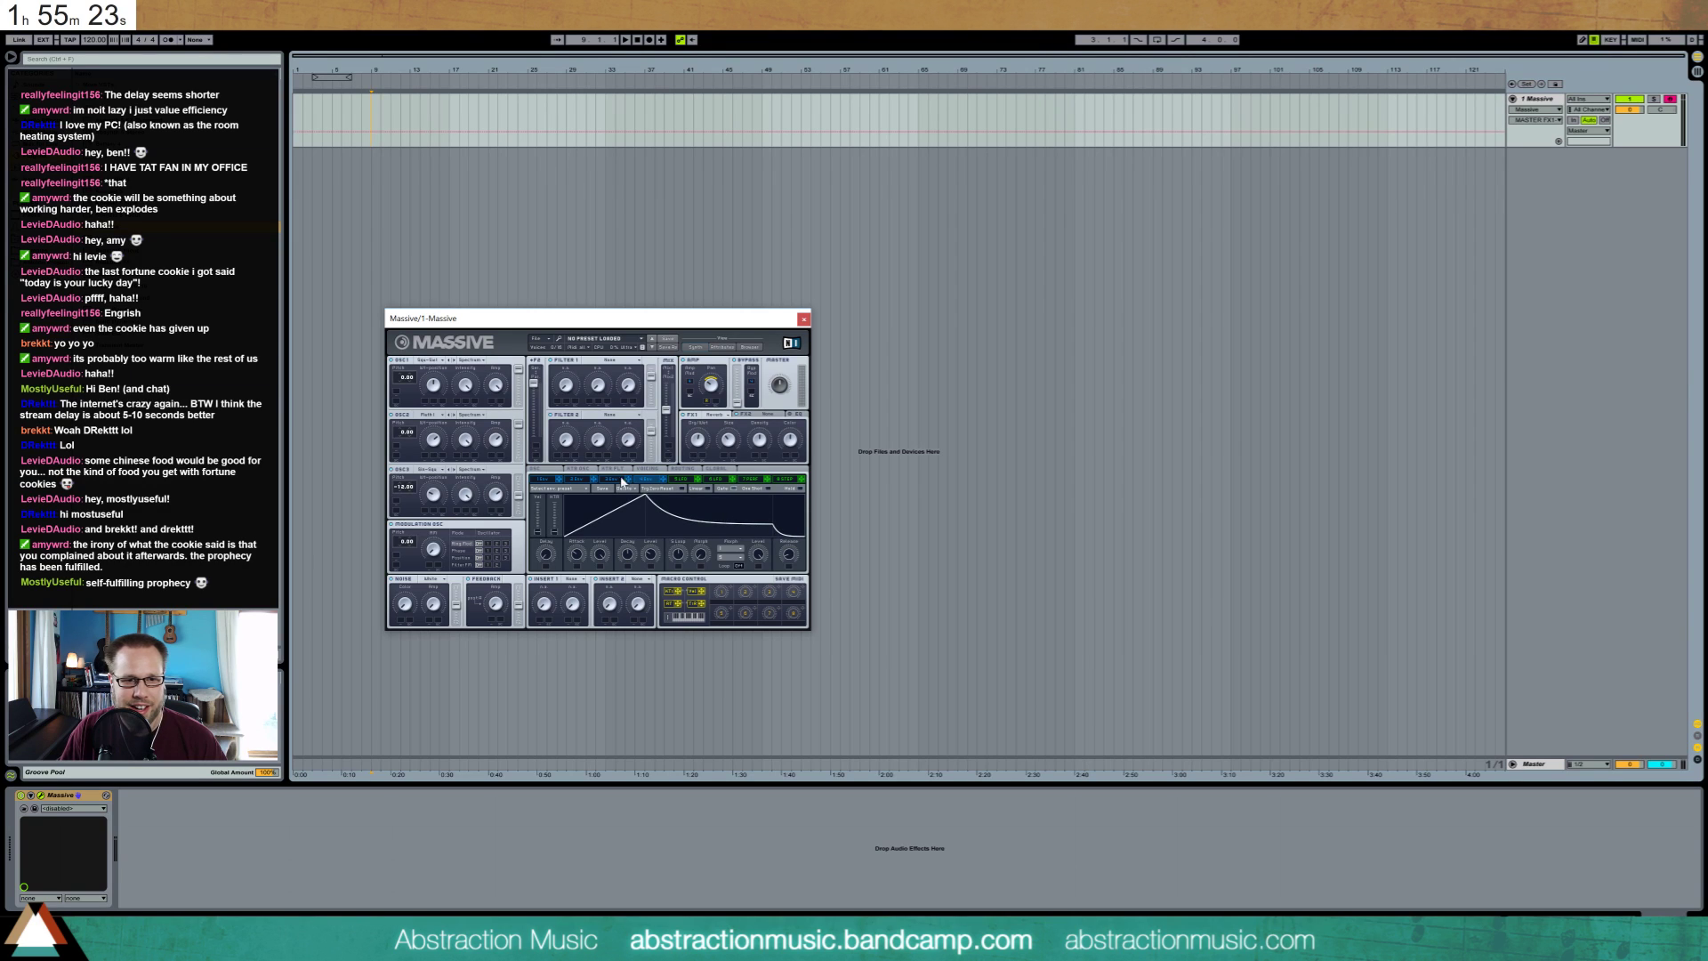
# Shorten the attack of envelope 3 and lower its sustain level
pyautogui.click(613, 479)
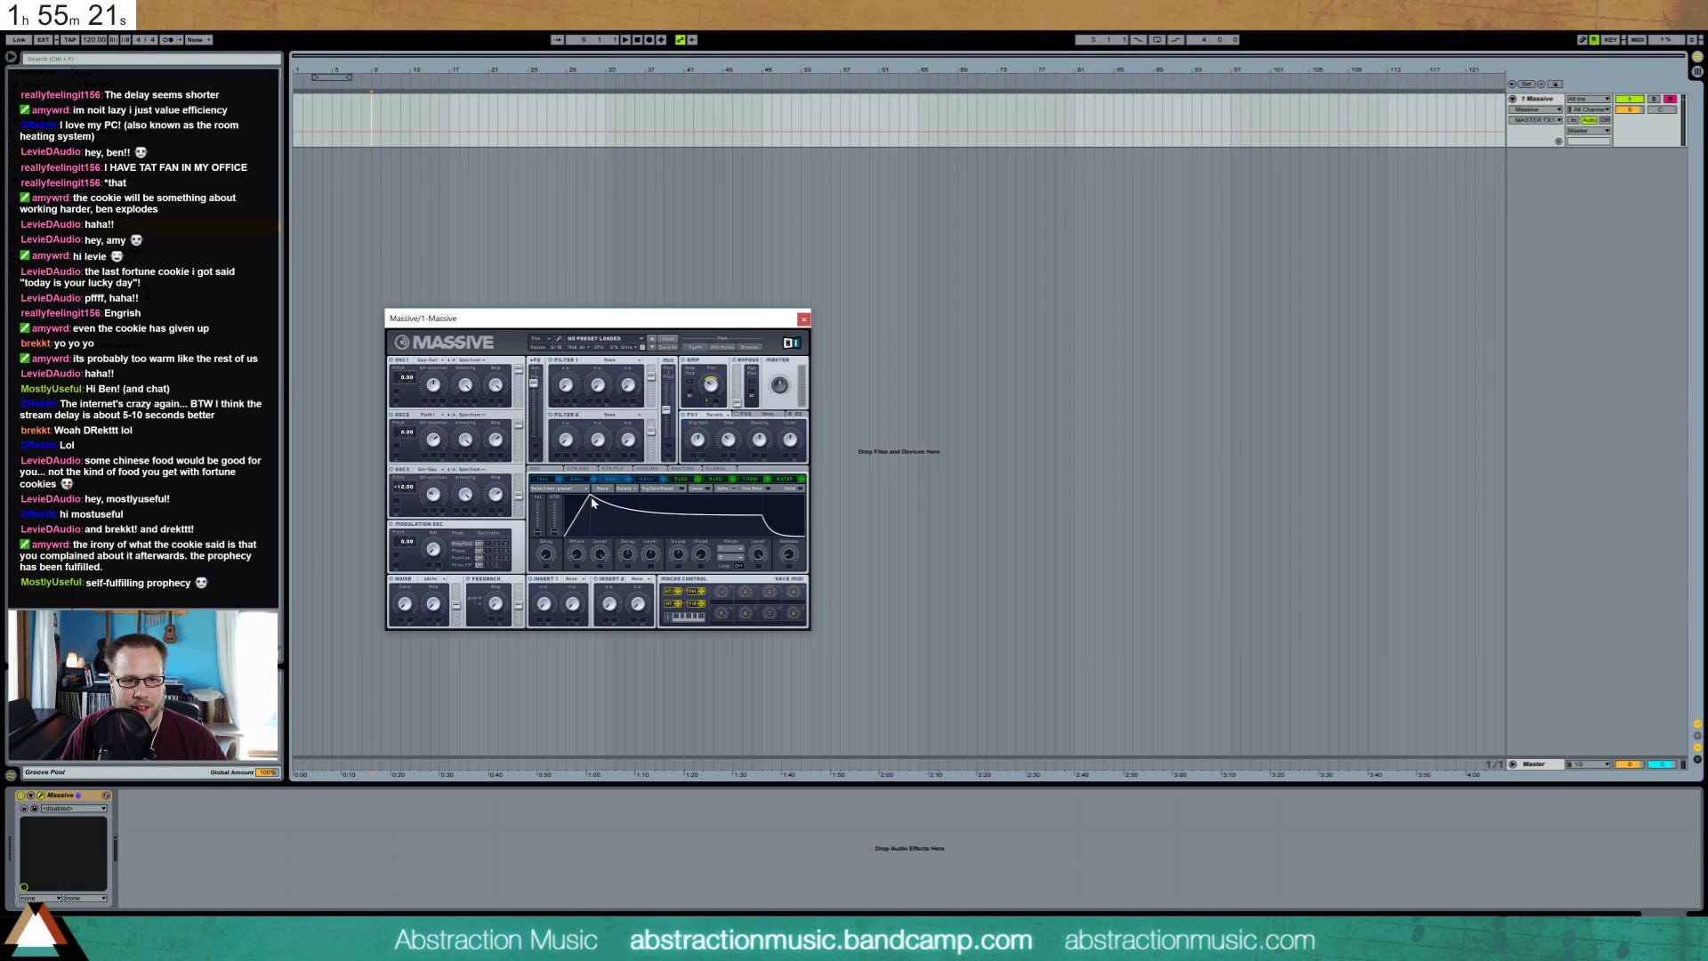
pyautogui.moveTo(593, 503); pyautogui.dragTo(552, 496)
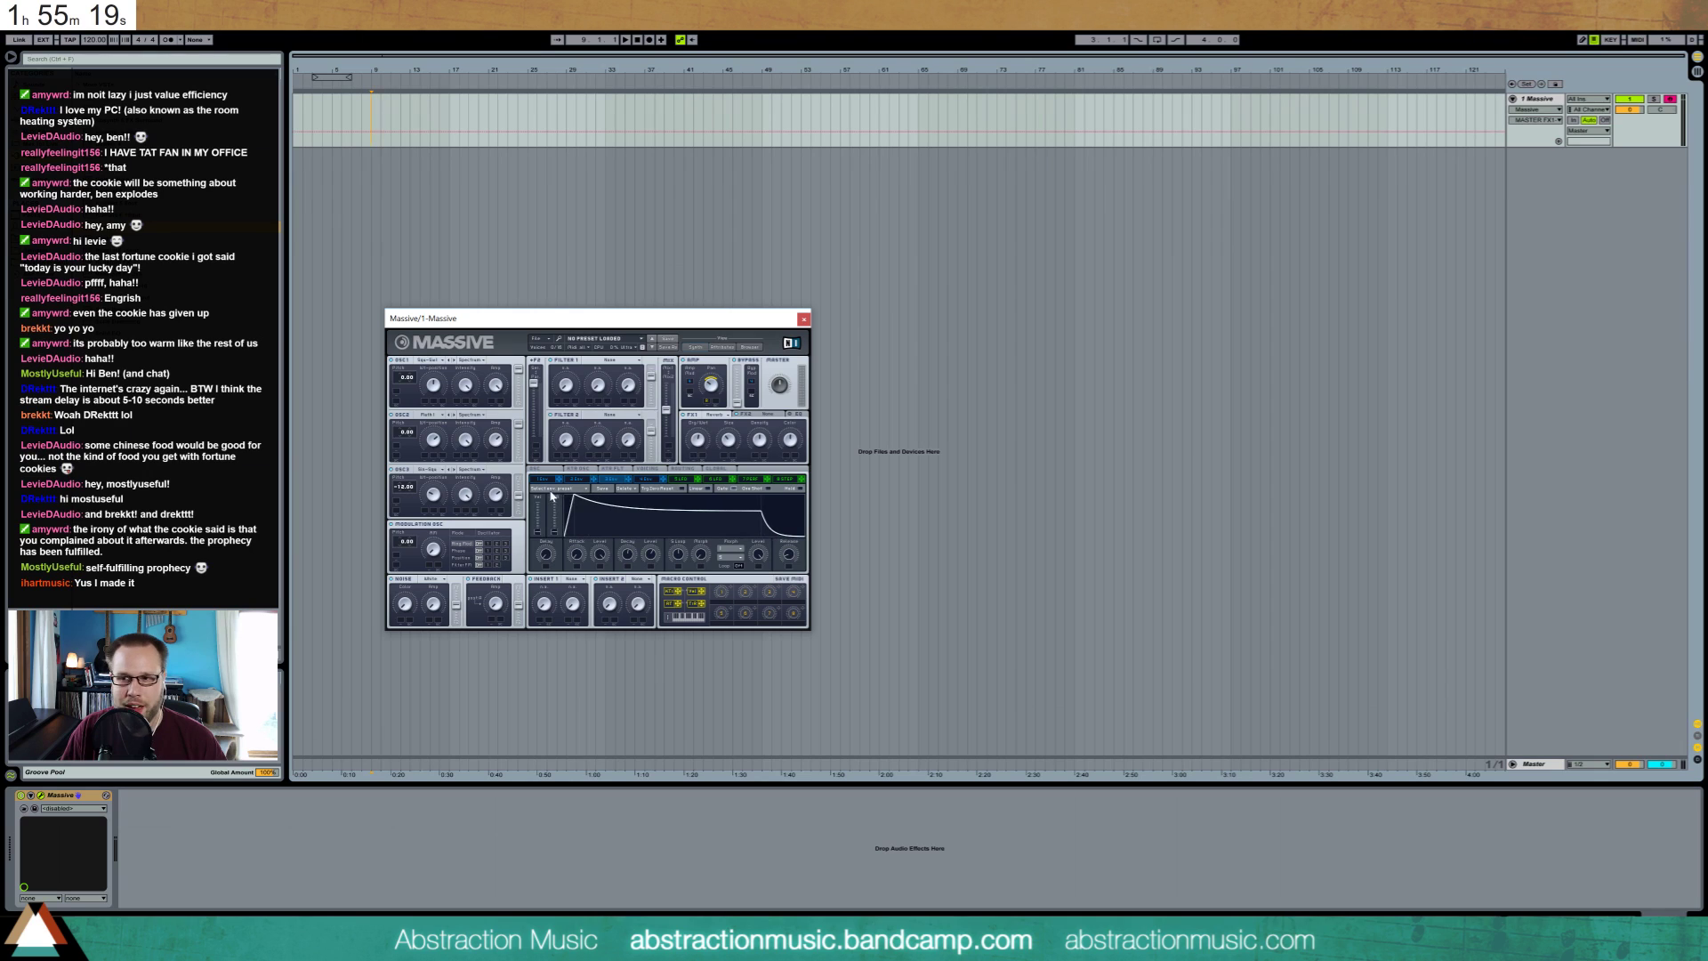
pyautogui.moveTo(759, 517); pyautogui.dragTo(759, 525)
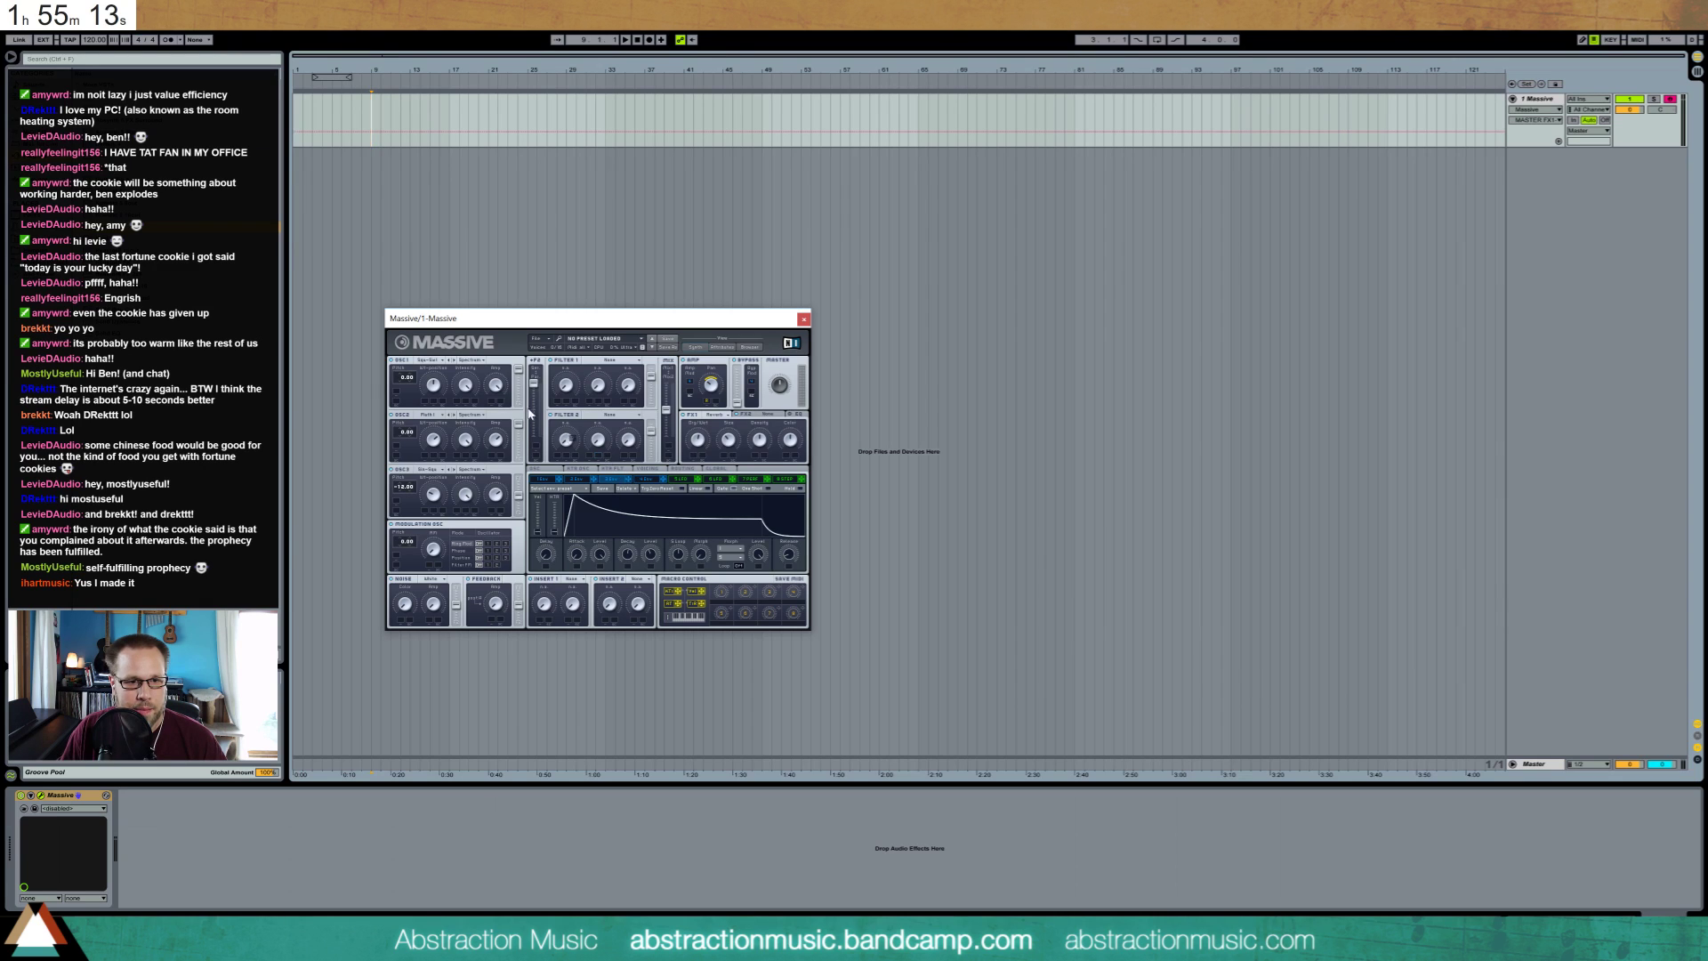
# Set Filter 1 to a lowpass type and adjust its cutoff with envelope modulation
pyautogui.click(610, 360)
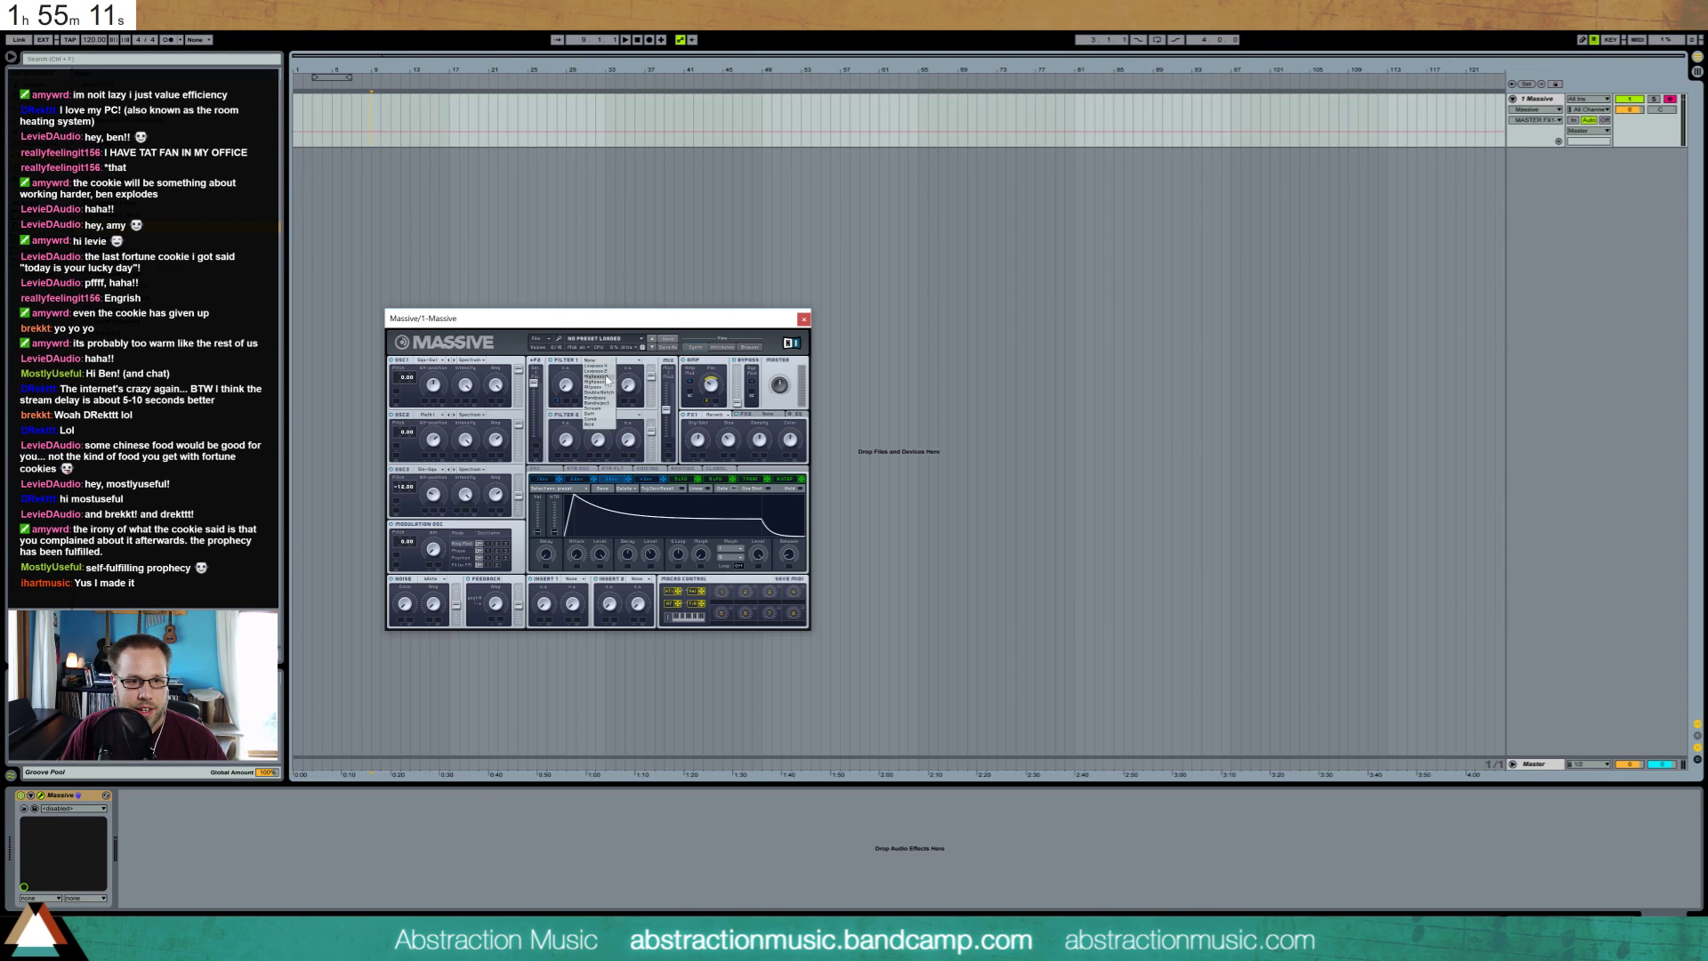
pyautogui.click(608, 374)
pyautogui.moveTo(574, 388)
pyautogui.mouseDown()
pyautogui.moveTo(563, 408)
pyautogui.moveTo(571, 393)
pyautogui.mouseUp()
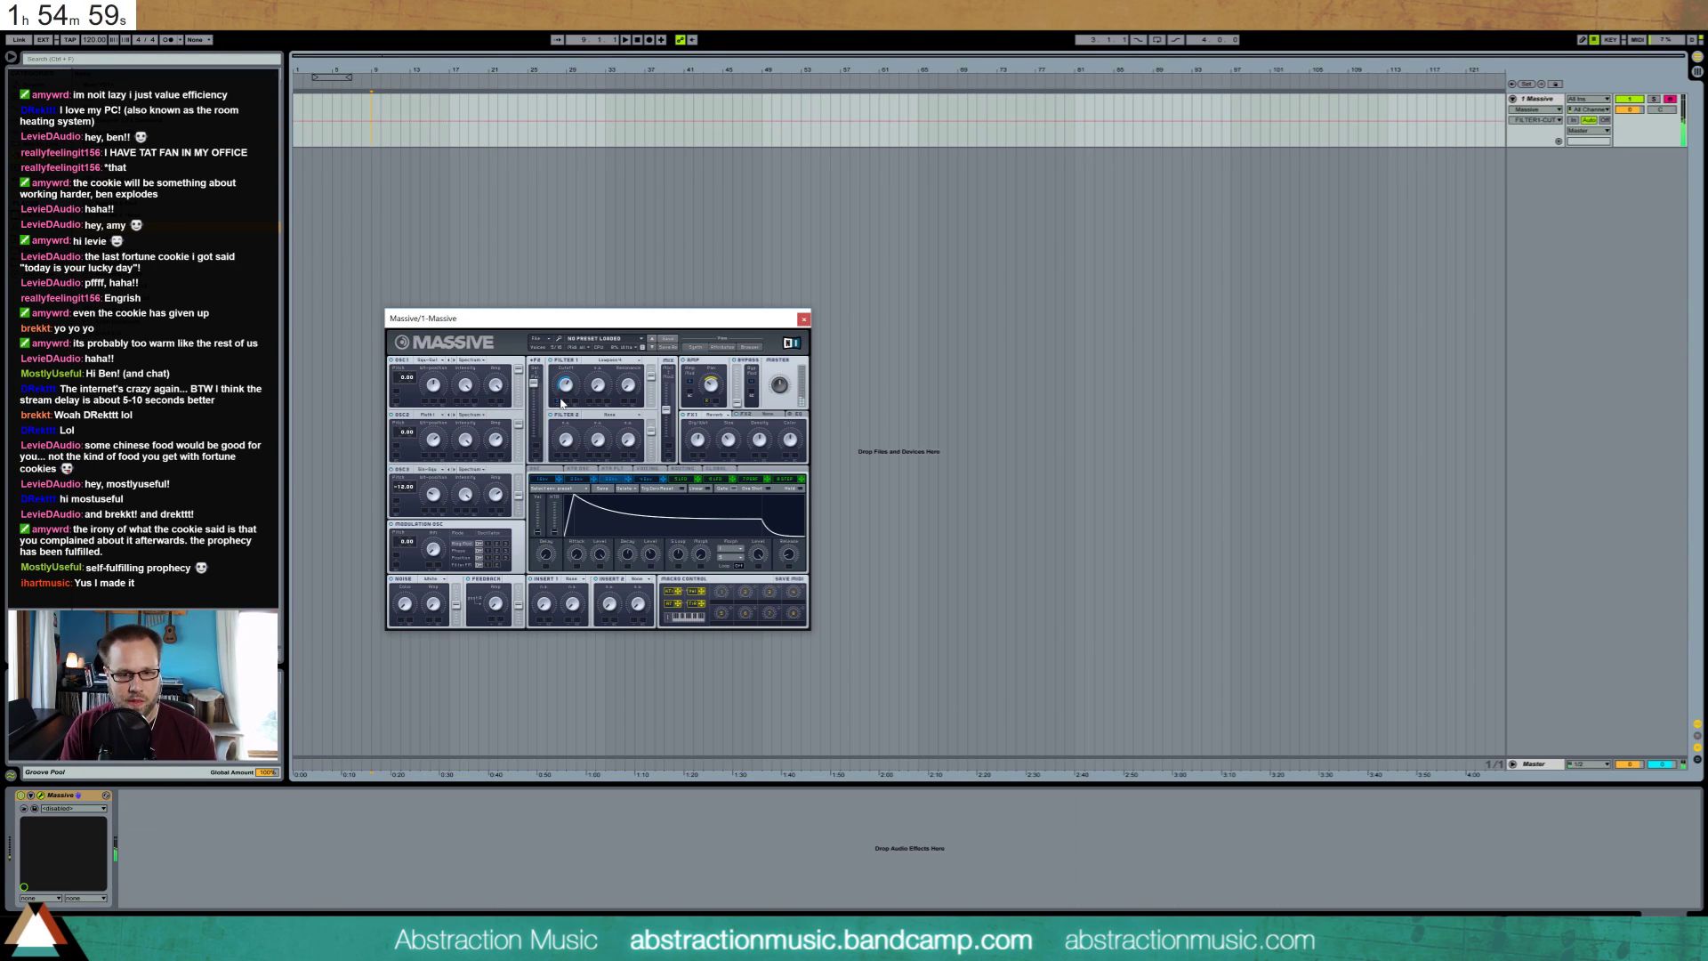
# Lengthen the attack of envelope 4 further
pyautogui.click(648, 478)
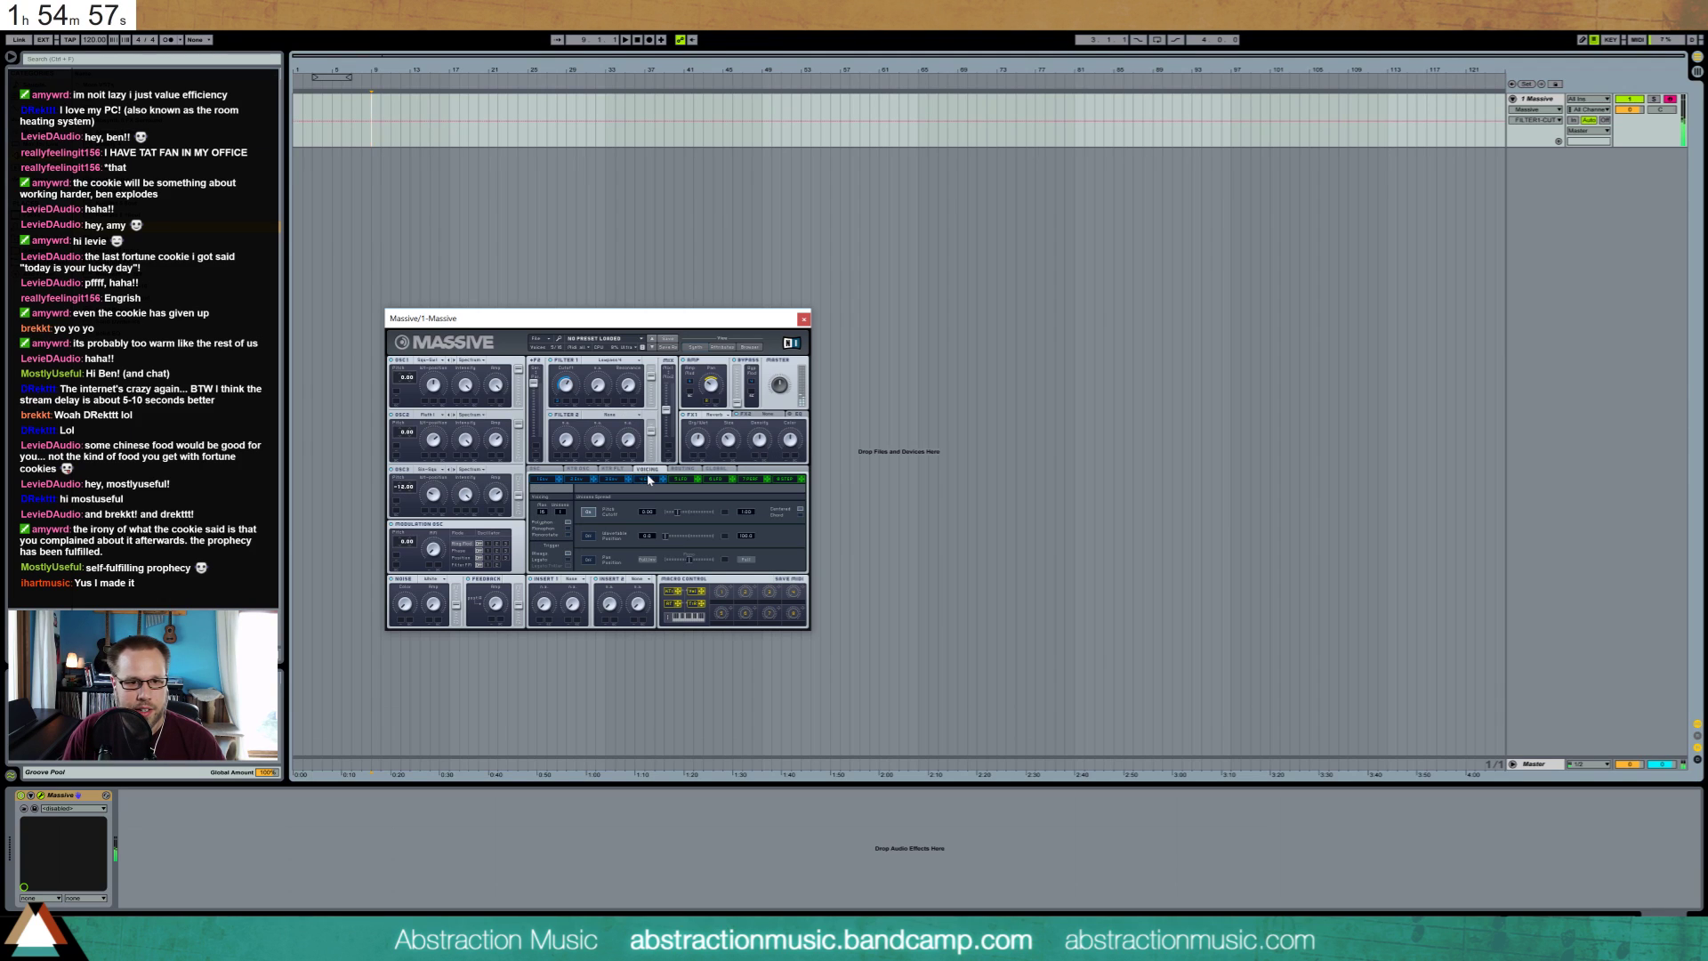
pyautogui.moveTo(646, 499); pyautogui.dragTo(656, 499)
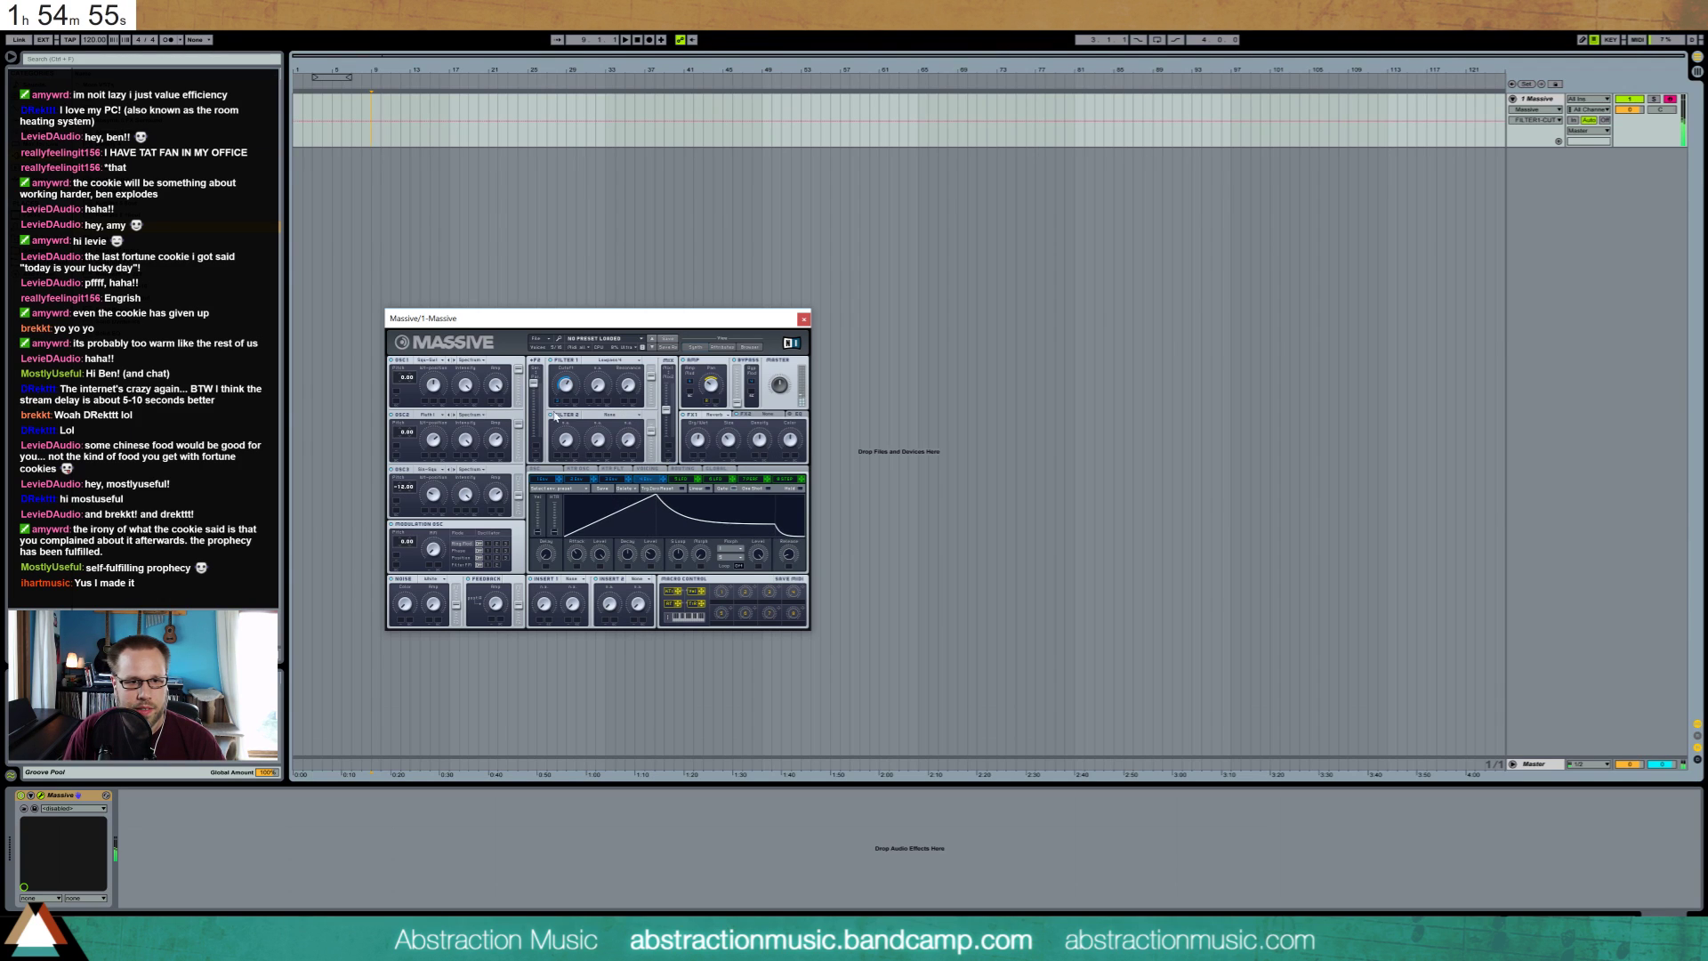
# Adjust the Filter 1 cutoff and choose a different wavetable for oscillator 2
pyautogui.moveTo(565, 384); pyautogui.dragTo(564, 371)
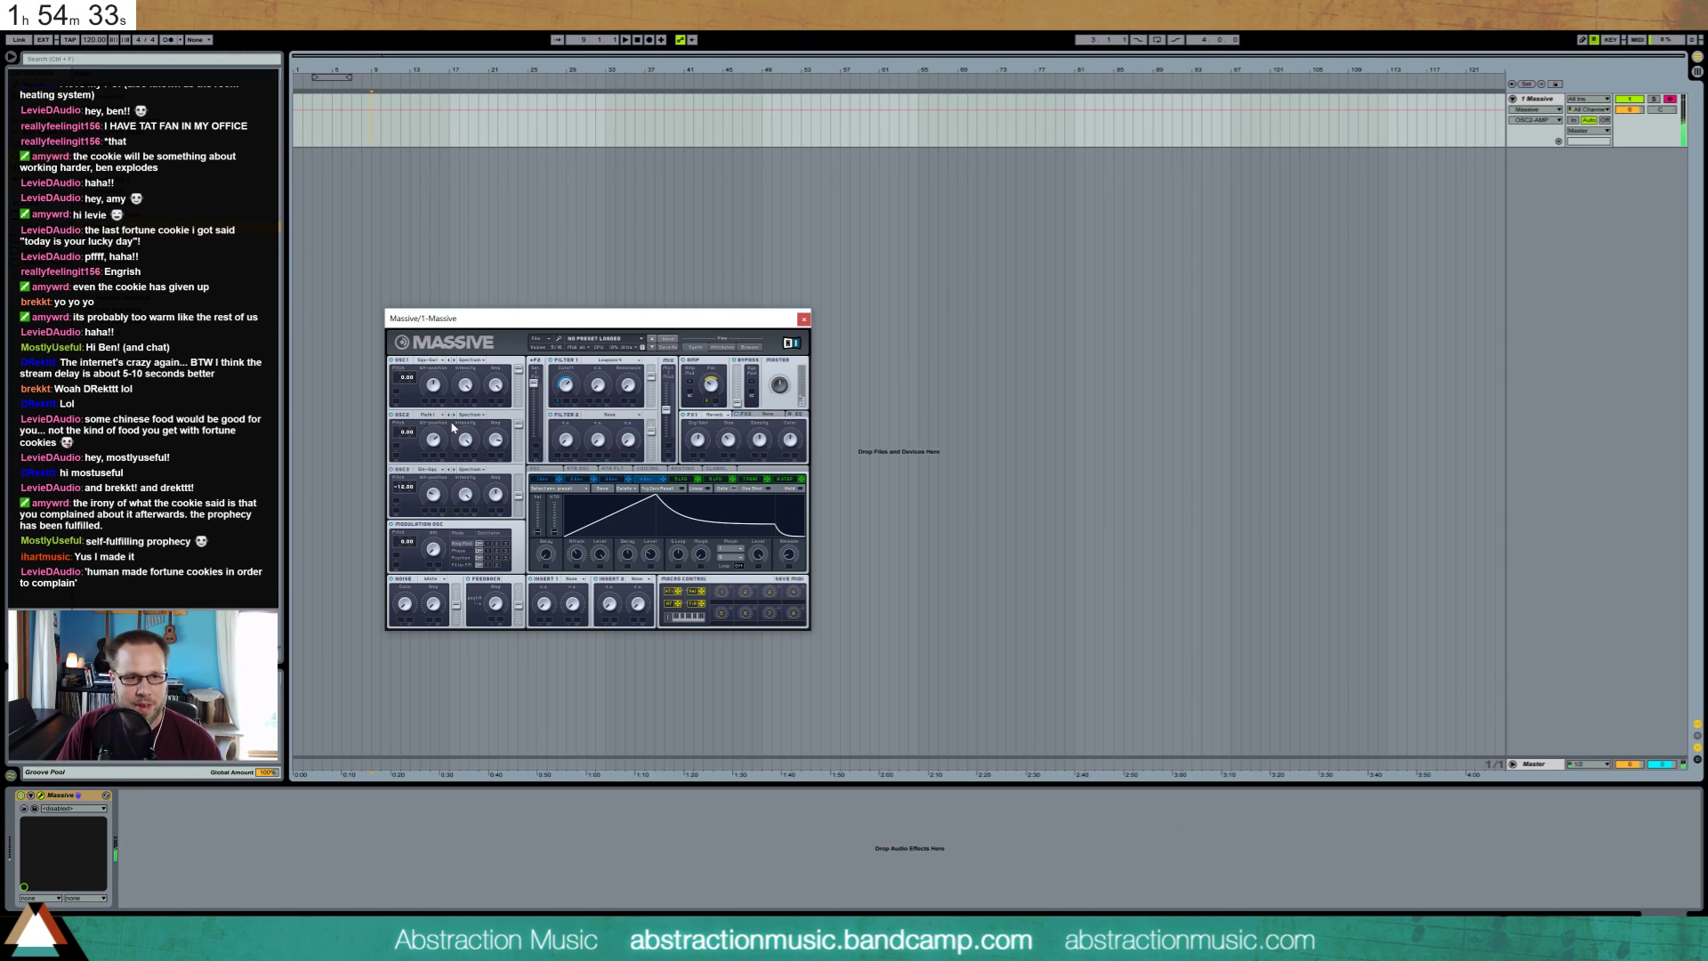
pyautogui.click(566, 383)
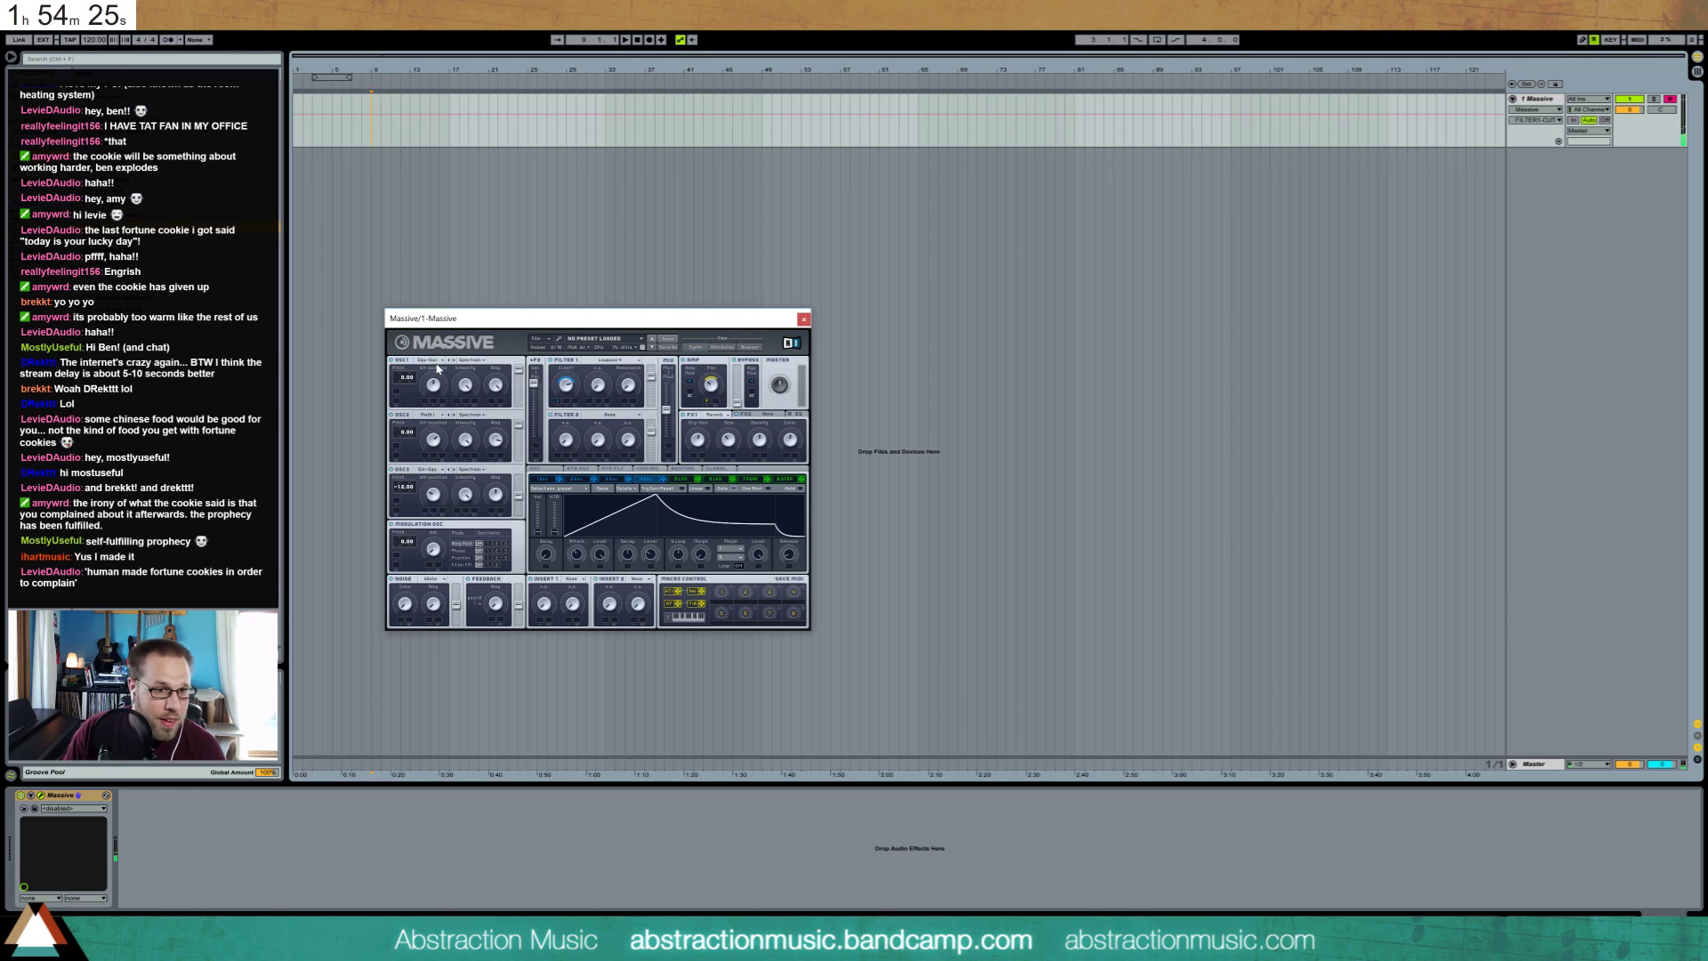
pyautogui.click(439, 414)
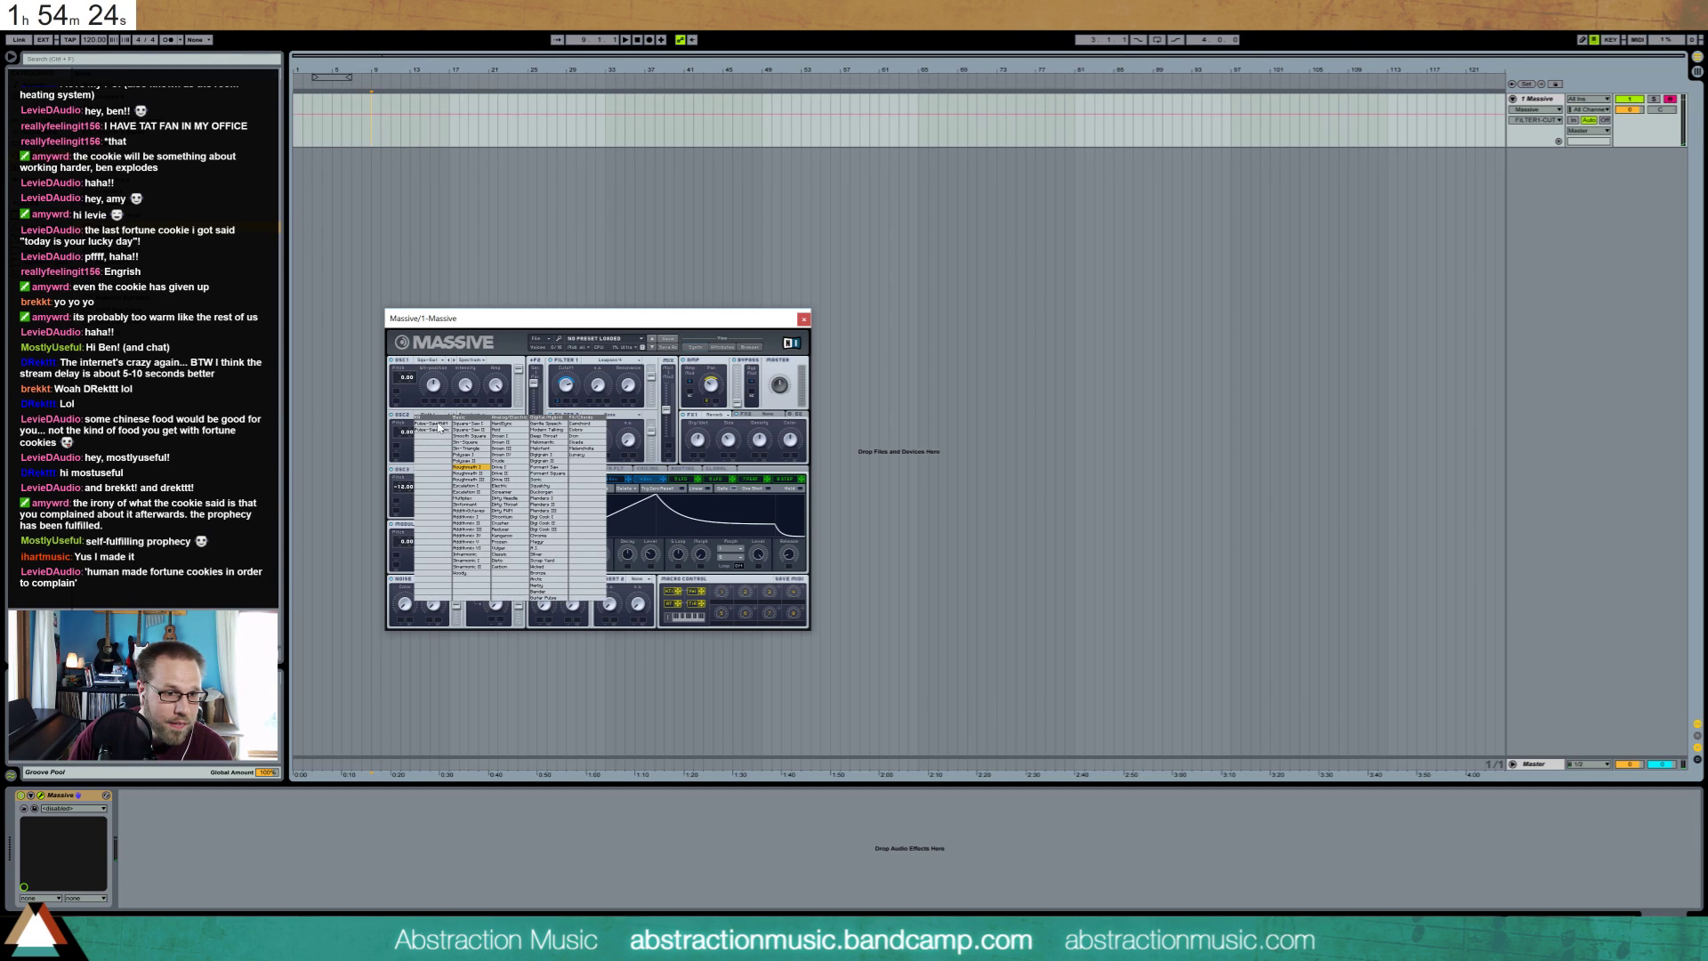
pyautogui.click(512, 473)
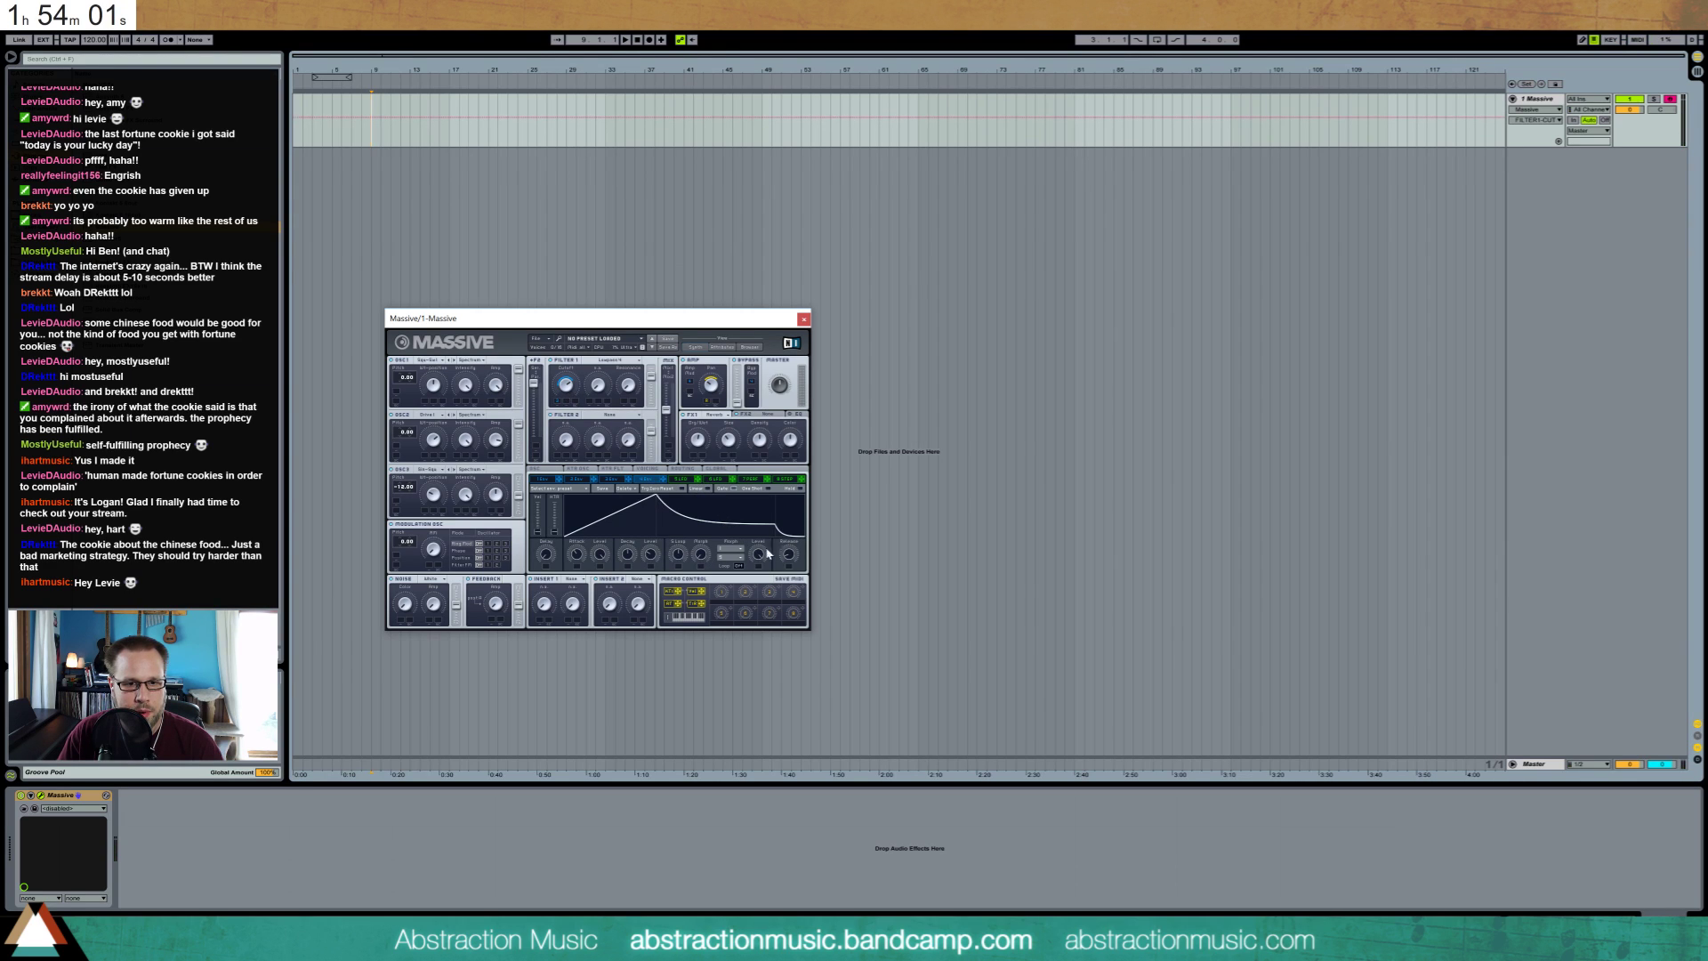
# Lengthen the release of envelope 4 and the release of envelope 3
pyautogui.moveTo(786, 553); pyautogui.dragTo(780, 540)
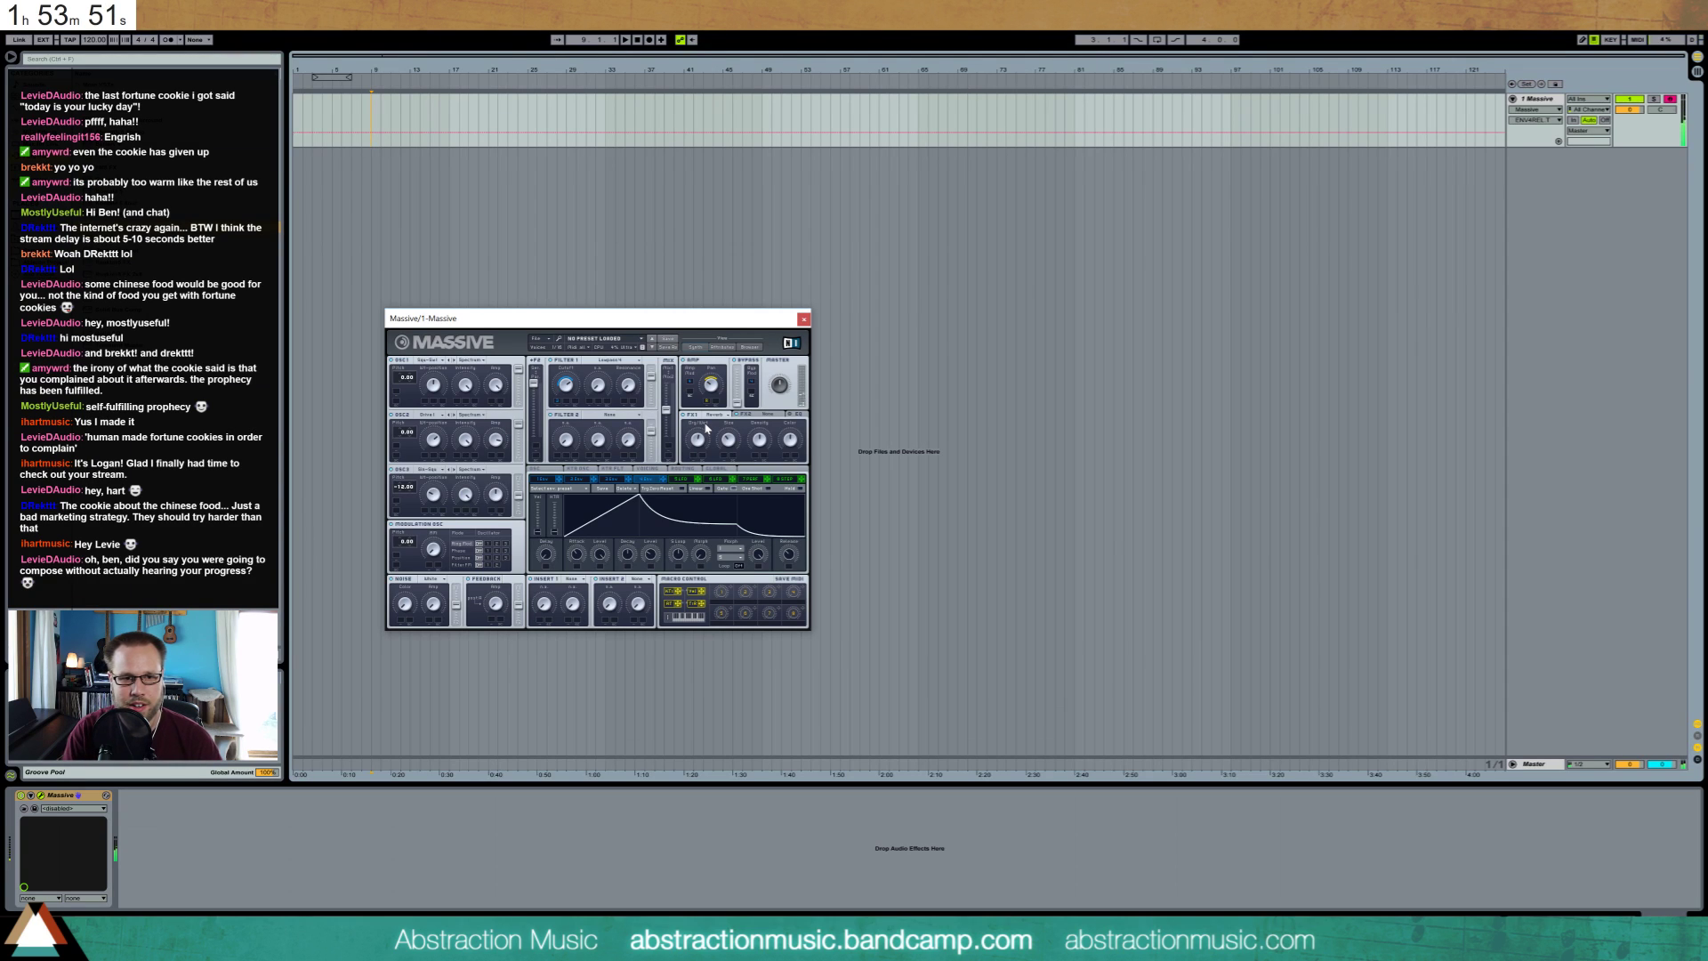
pyautogui.click(613, 481)
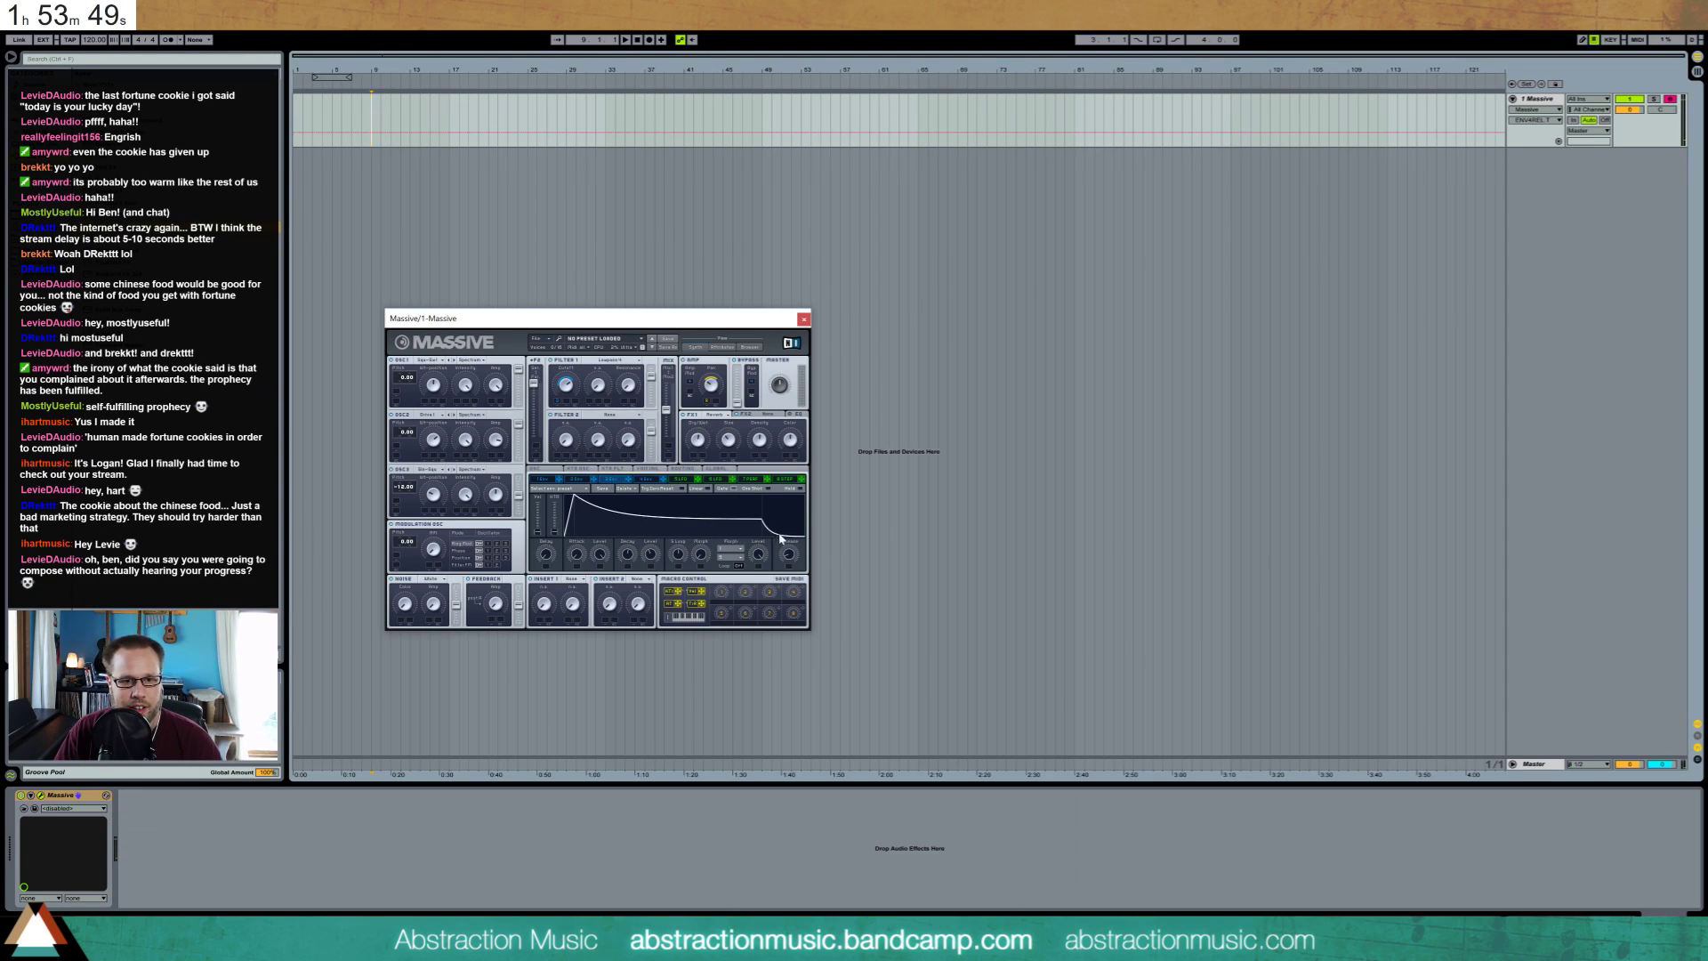
pyautogui.moveTo(781, 538); pyautogui.dragTo(767, 534)
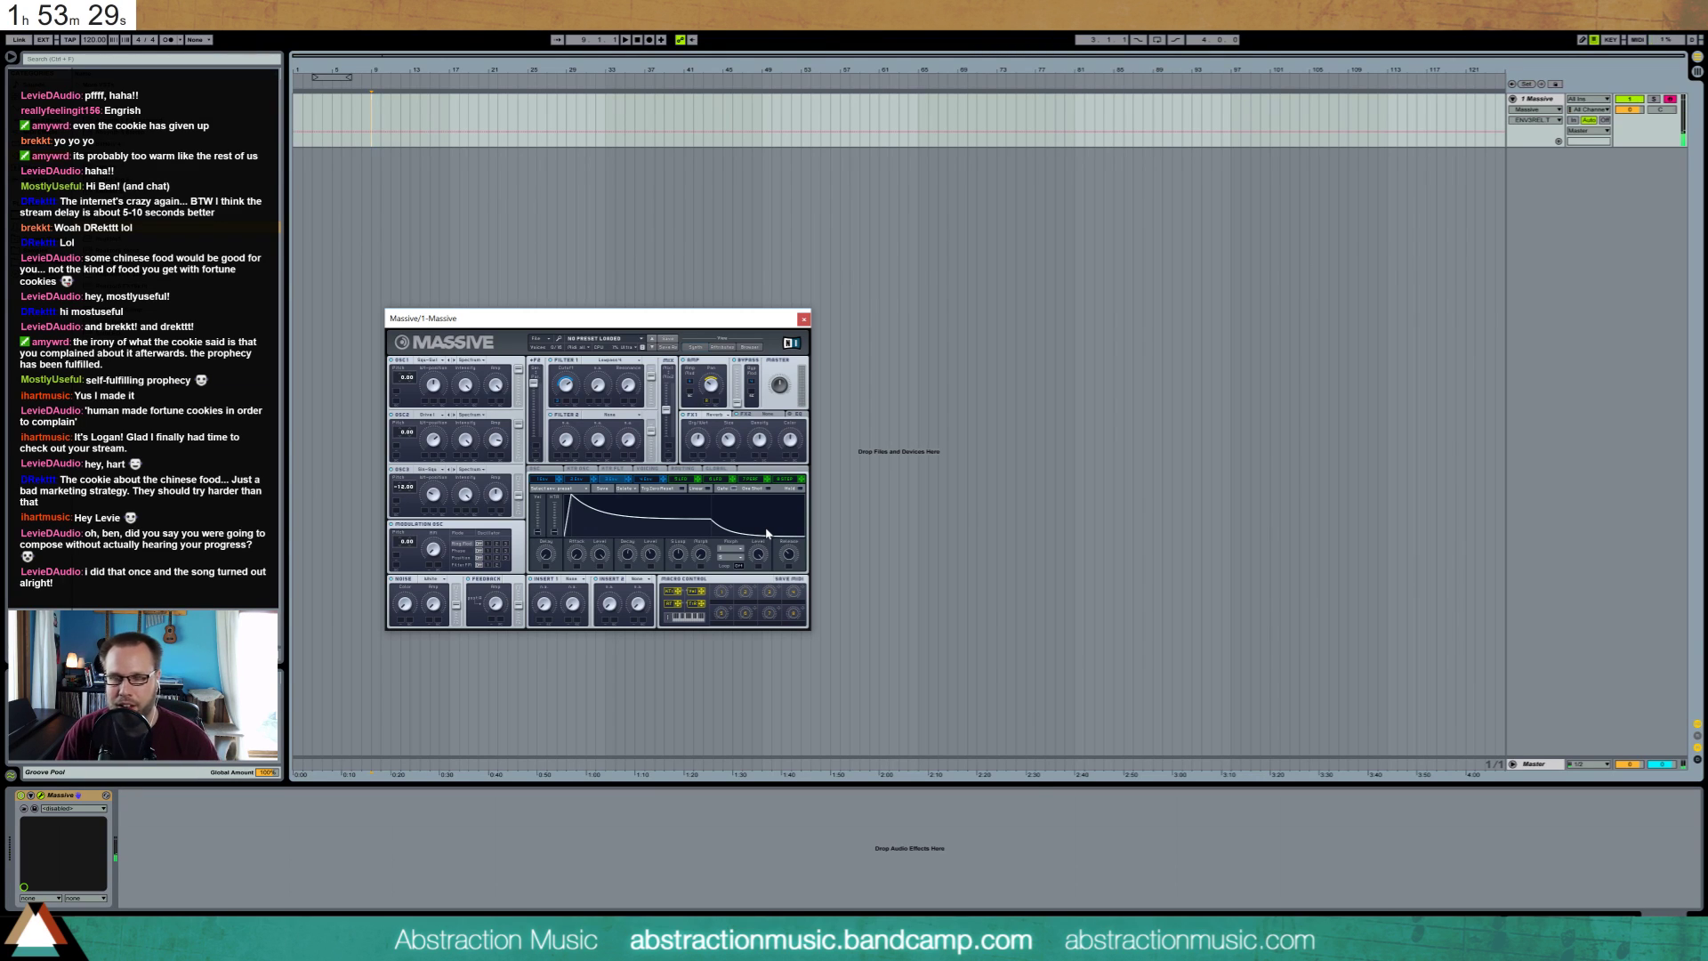
# Reposition the Massive window and adjust the FX1 reverb and the Filter 1 cutoff
pyautogui.moveTo(595, 322); pyautogui.dragTo(618, 331)
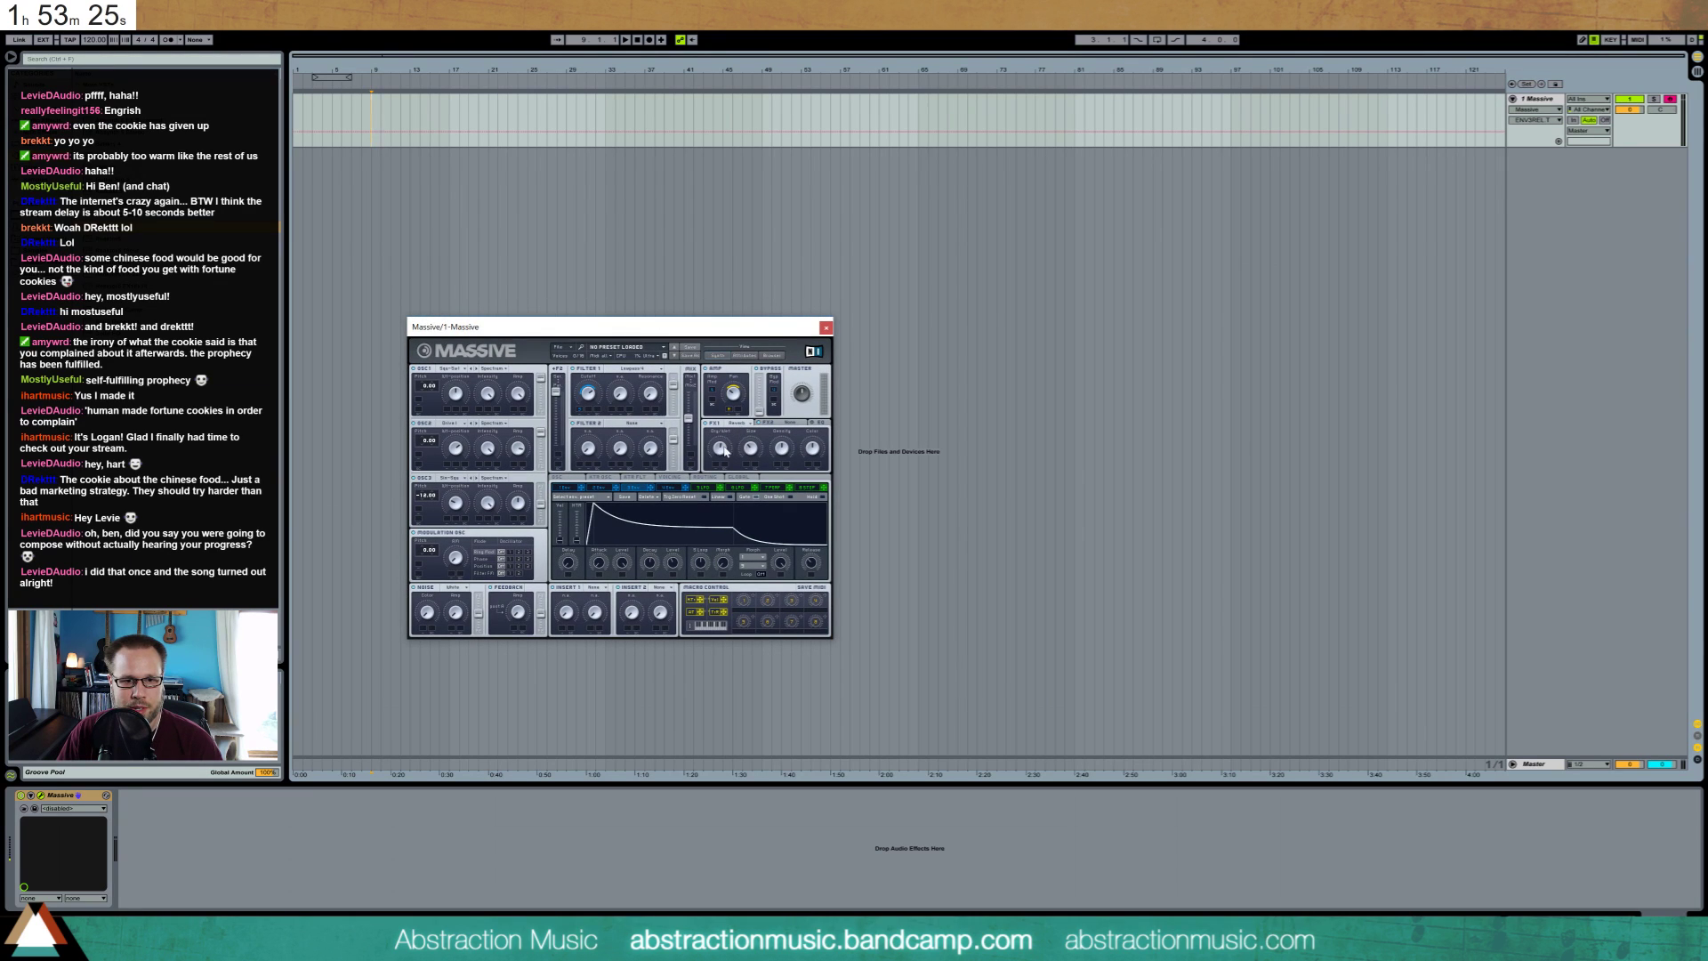
pyautogui.moveTo(724, 451); pyautogui.dragTo(791, 460)
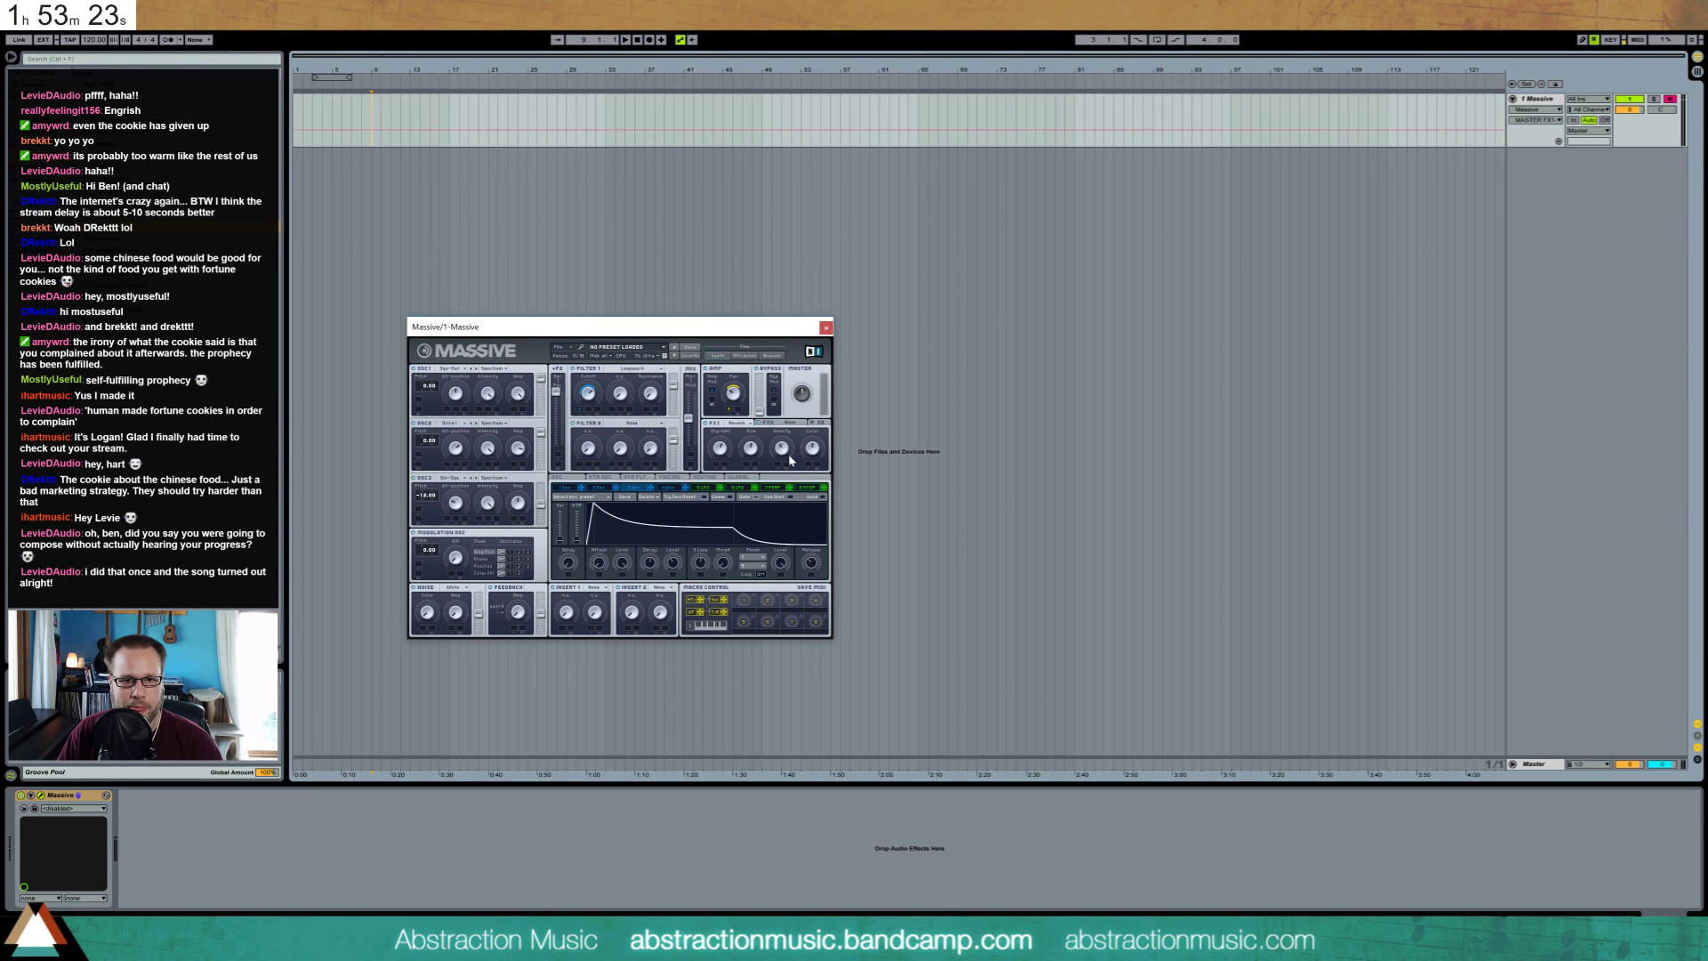
pyautogui.click(588, 392)
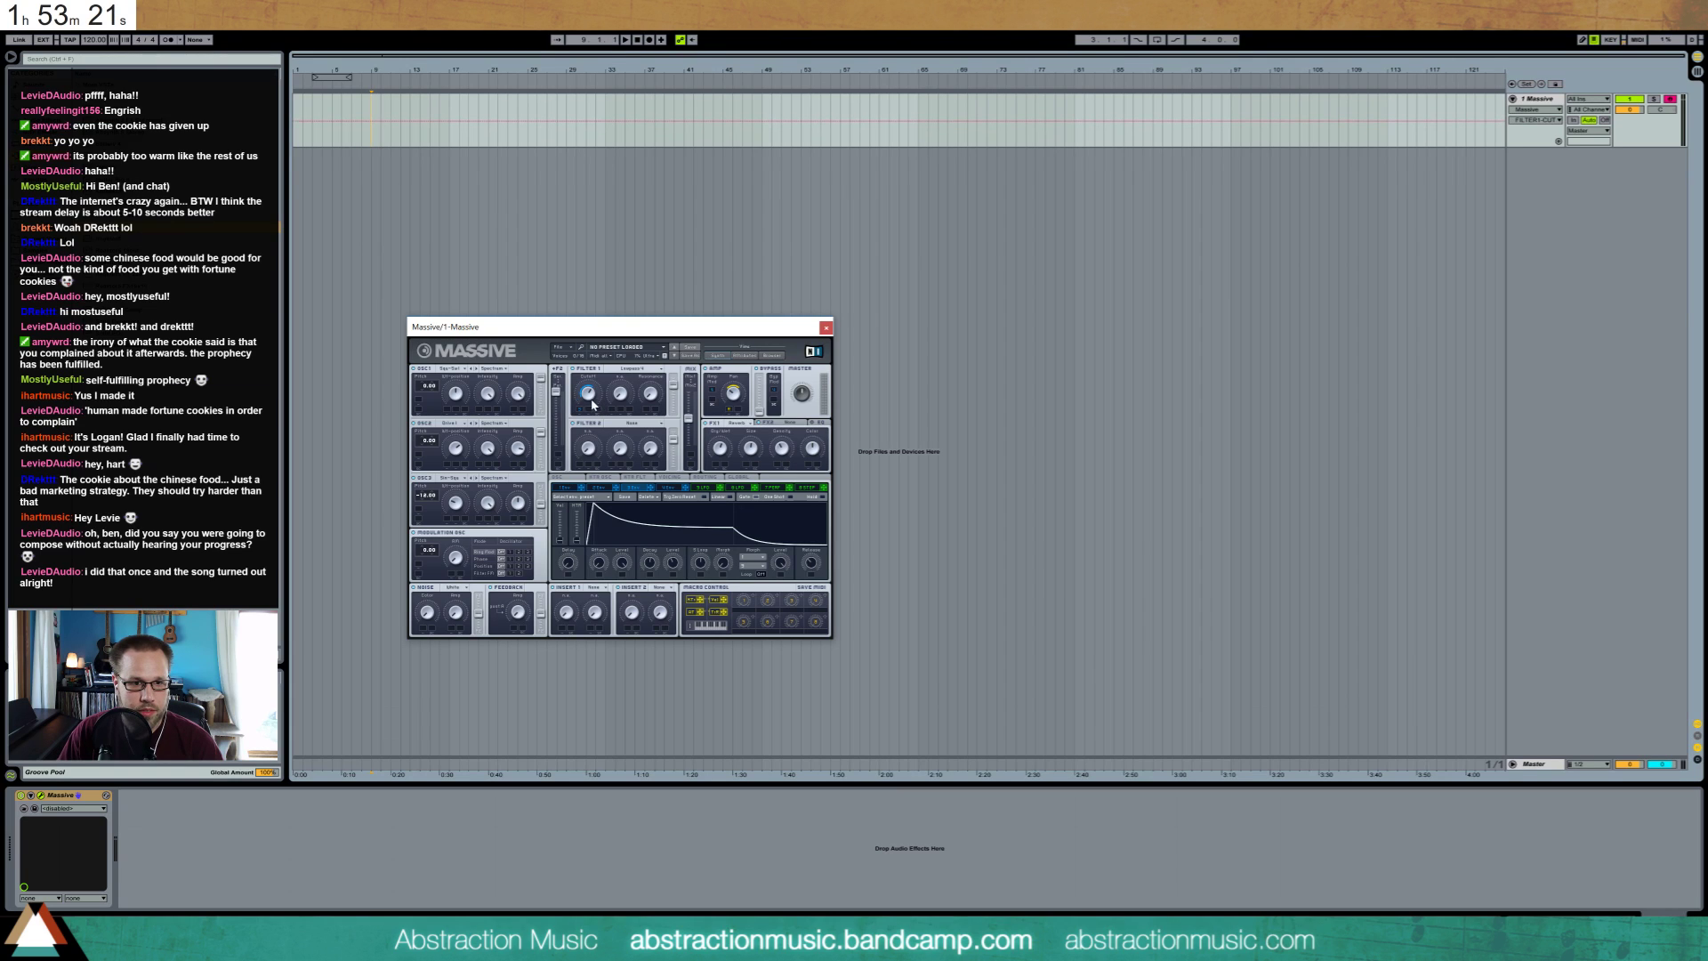
# Modulate oscillator 1's intensity and oscillator 2's wavetable position with LFO 5
pyautogui.click(704, 488)
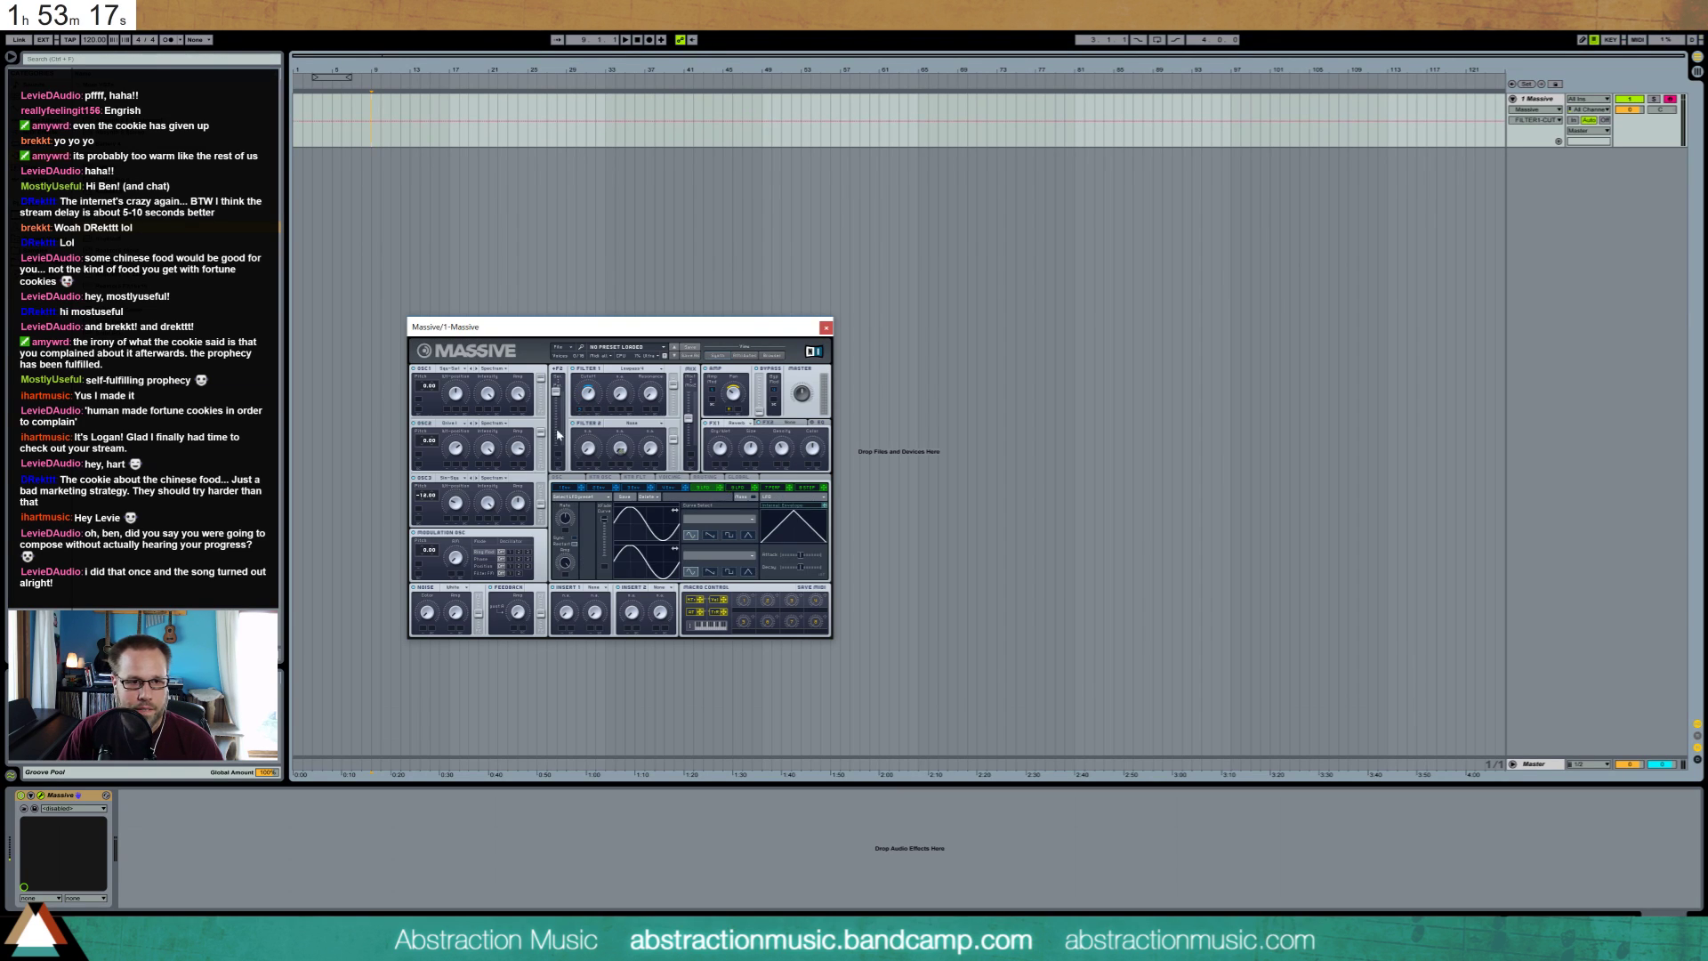
pyautogui.click(487, 402)
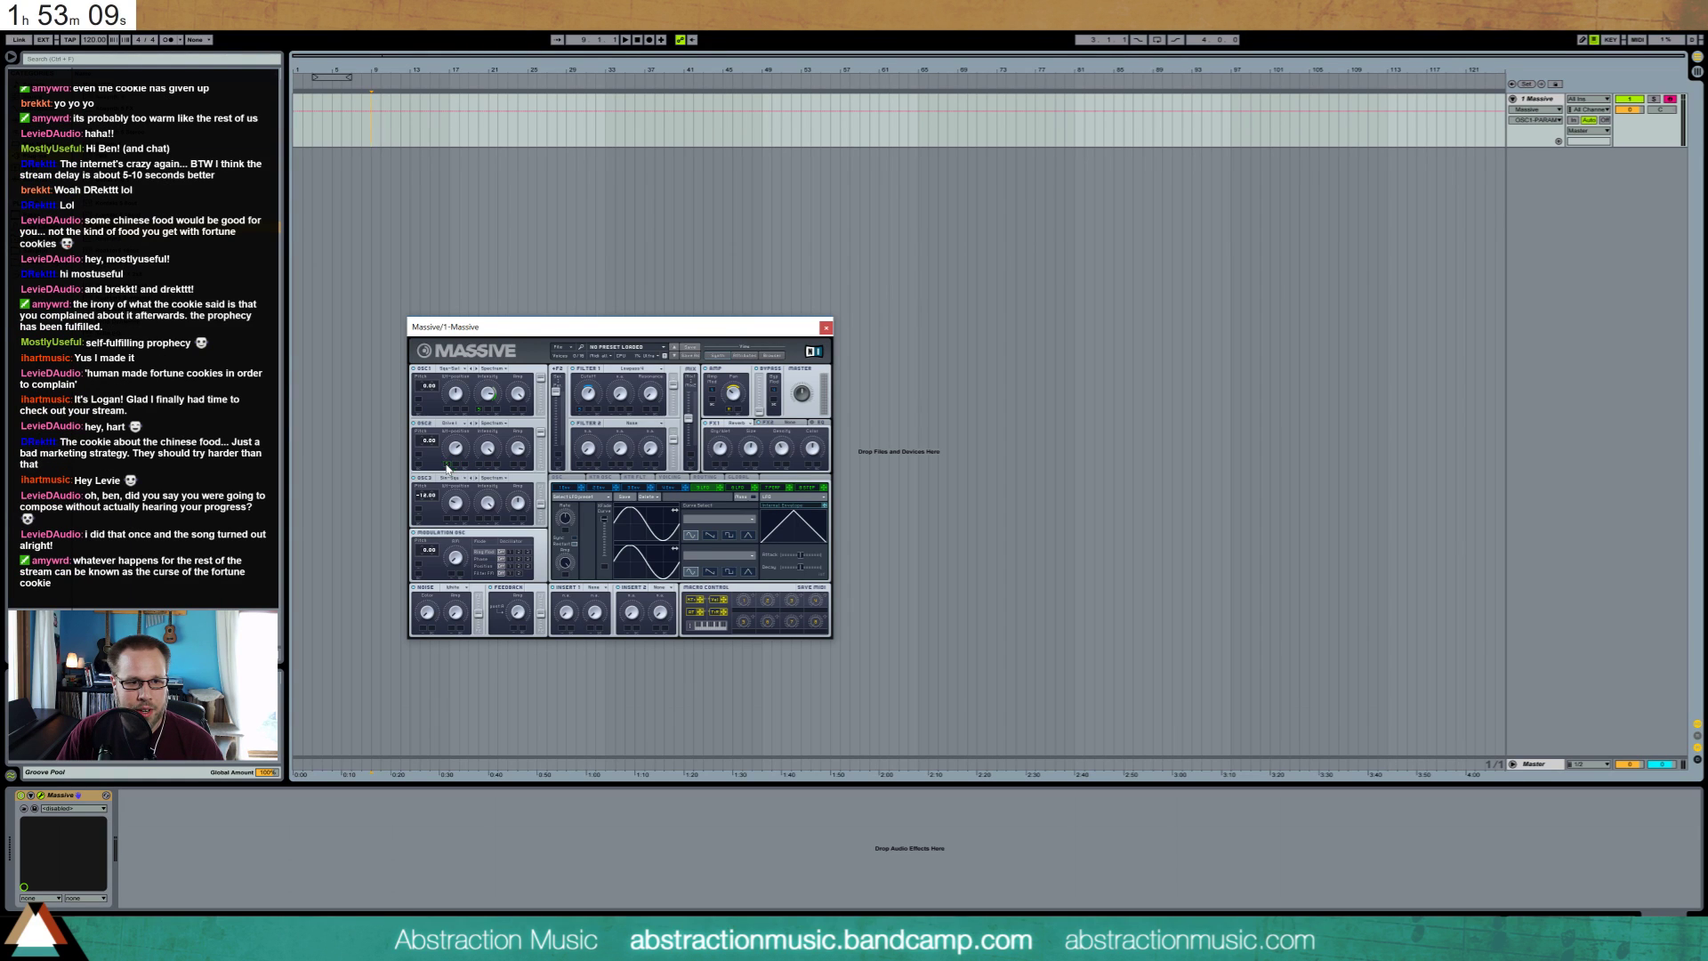
pyautogui.moveTo(447, 466); pyautogui.dragTo(455, 479)
pyautogui.click(458, 447)
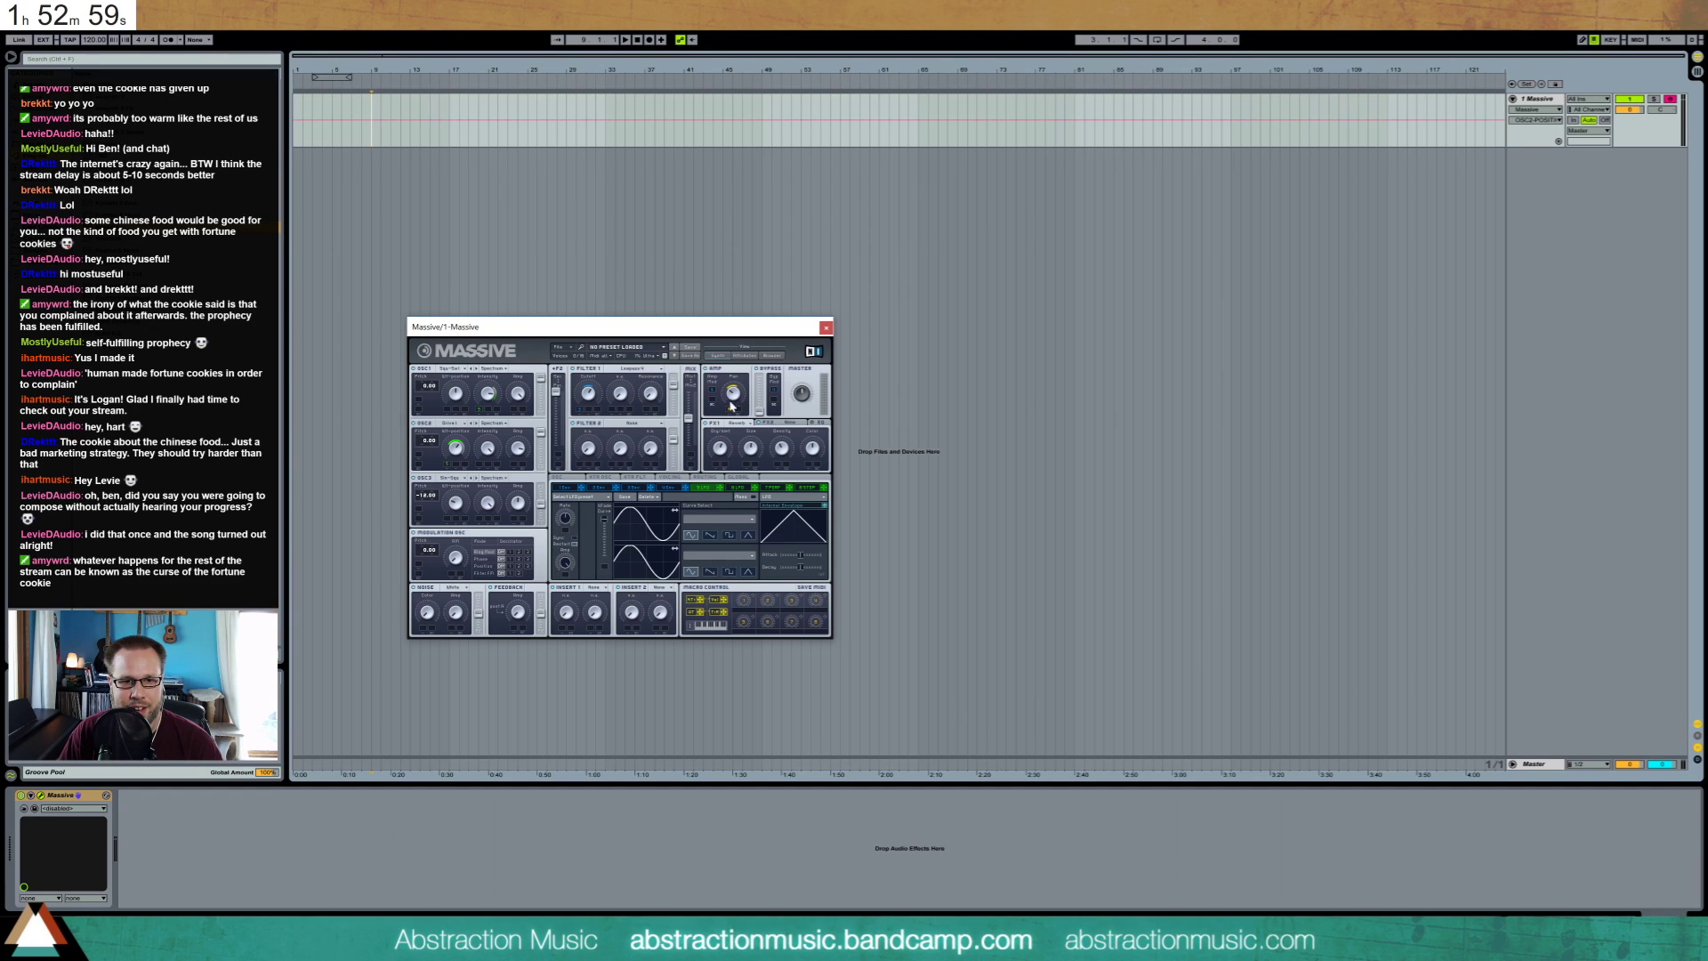
# Fine-tune the FX1 reverb and revisit the envelope settings, lengthening the attack slightly
pyautogui.click(726, 394)
pyautogui.click(717, 452)
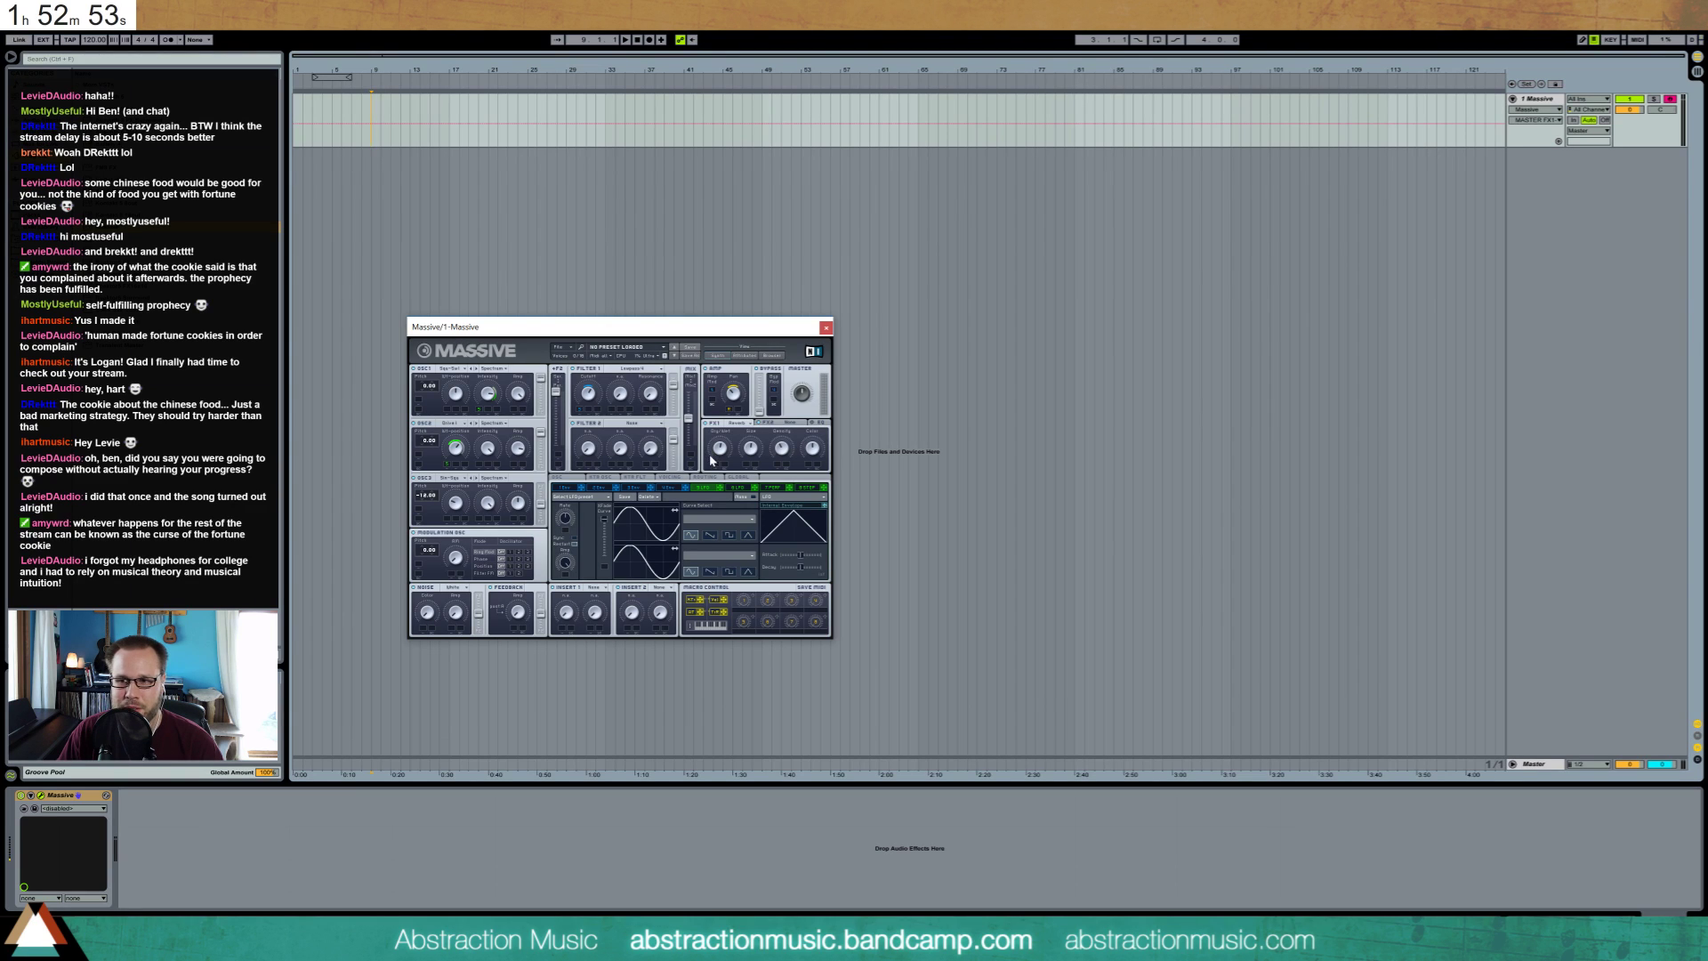
pyautogui.click(666, 488)
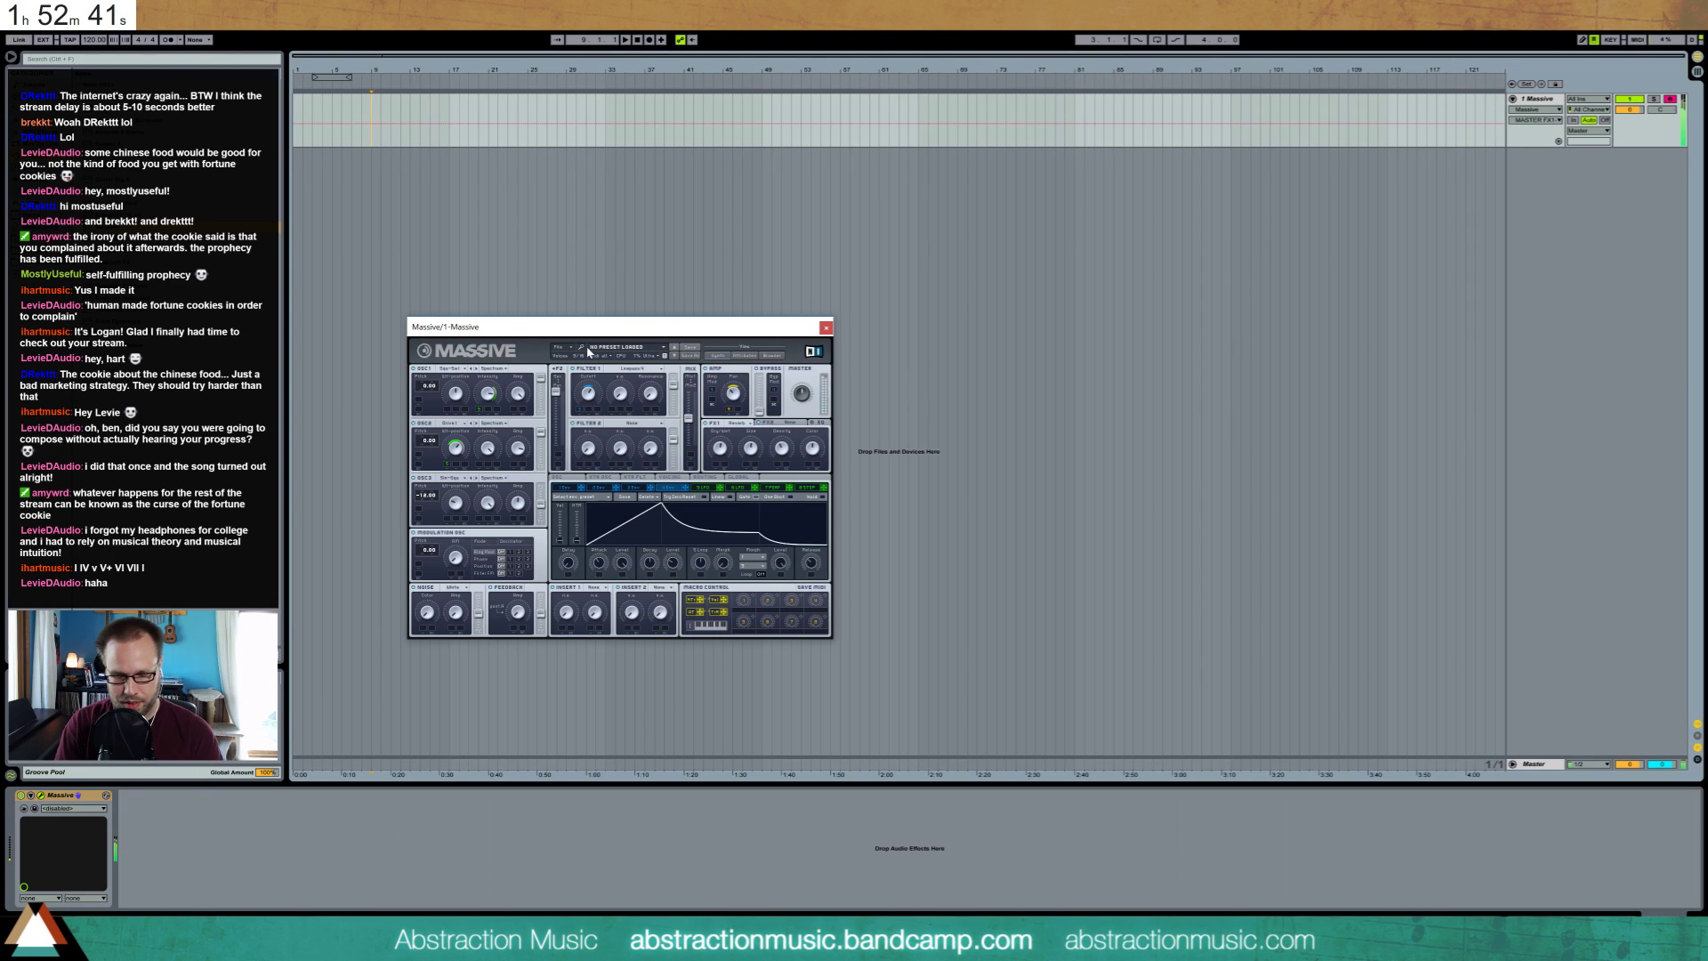
pyautogui.click(637, 489)
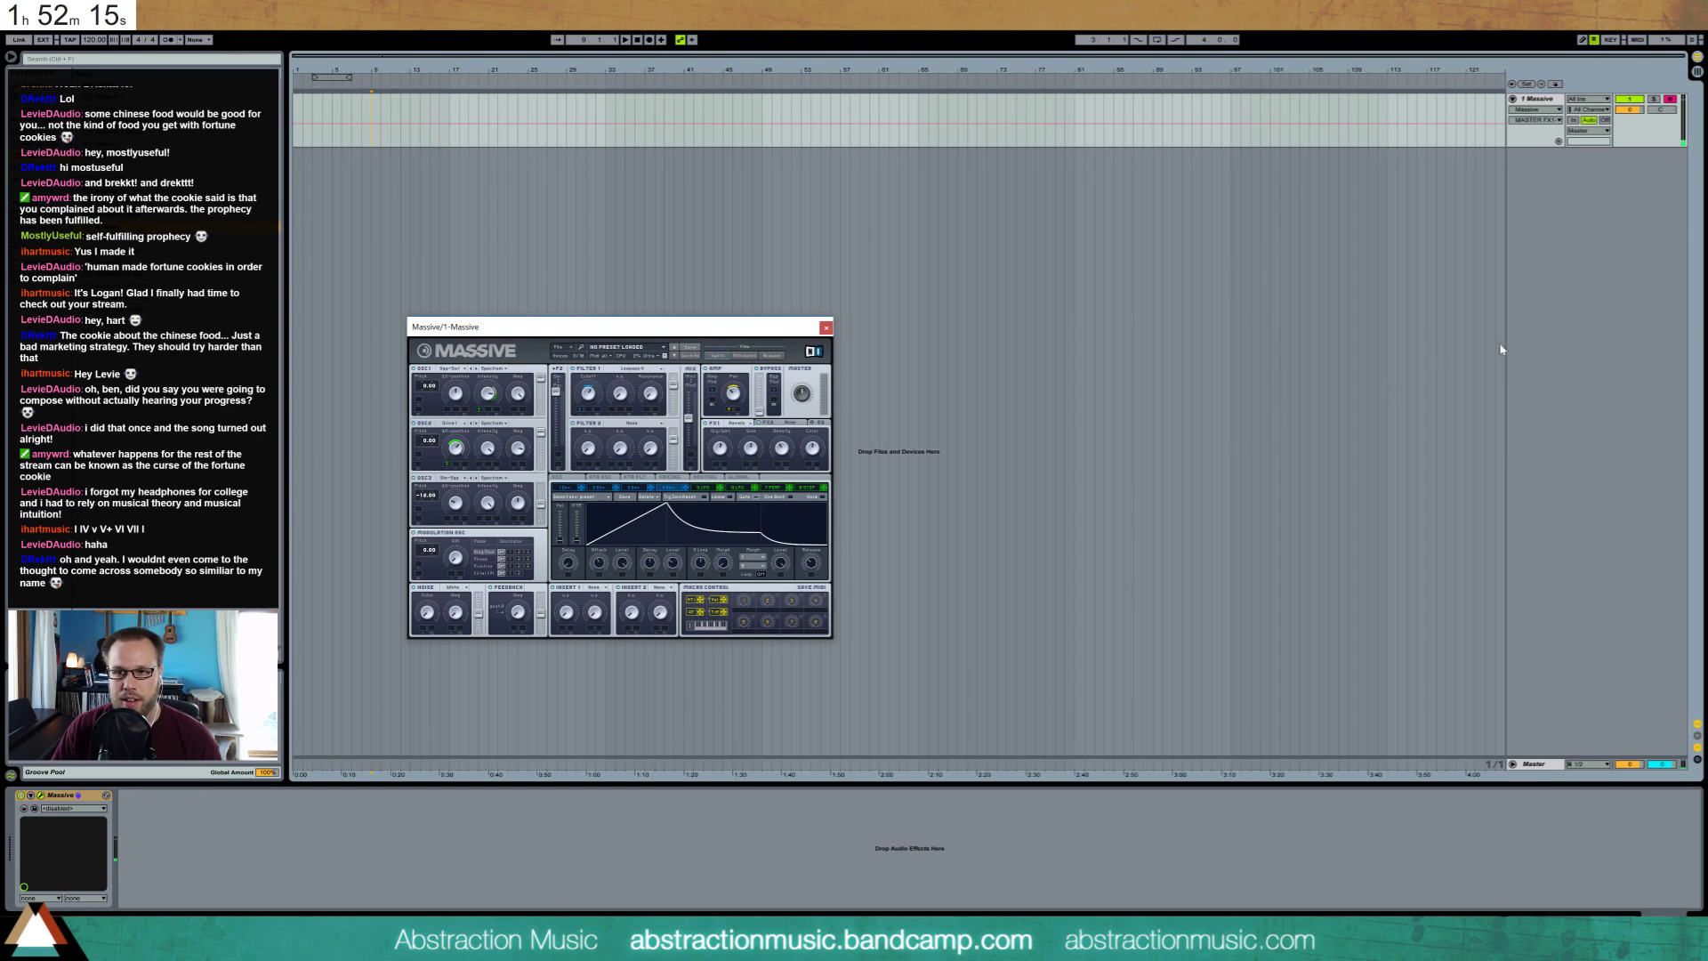
# Add a MIDI track and a separate Kontakt 5 track, loading The Giant piano in Kontakt
pyautogui.hotkey('ctrl', 'shift', 't')
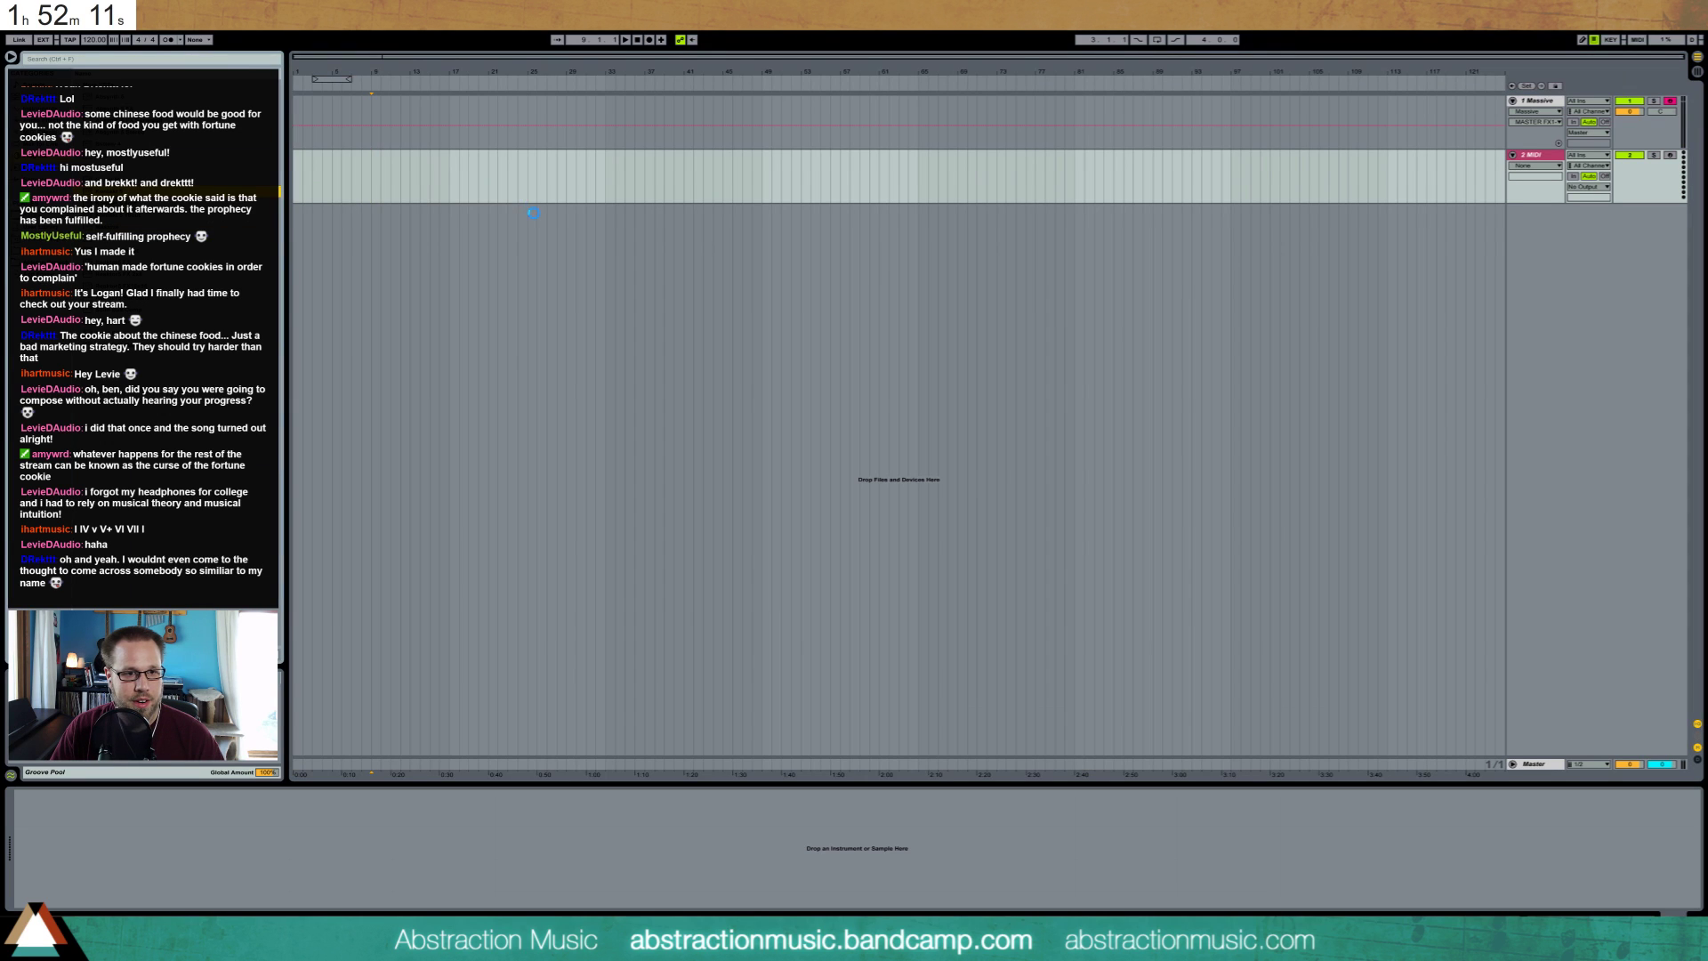
pyautogui.moveTo(533, 213); pyautogui.dragTo(473, 267)
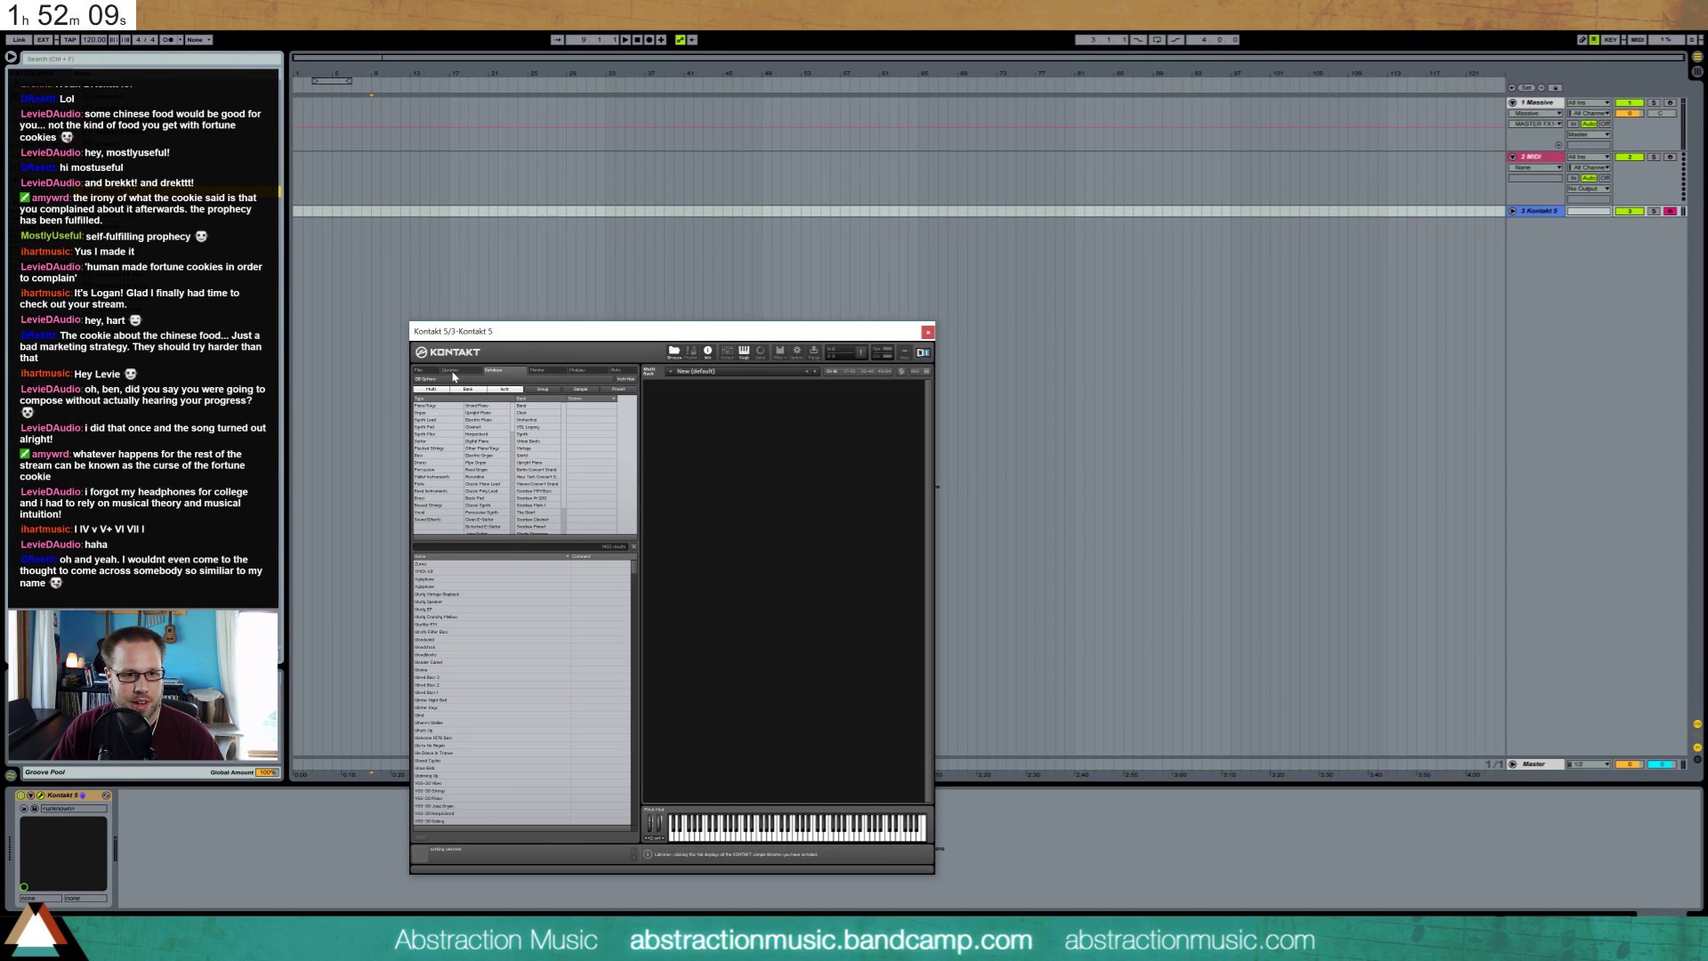
pyautogui.click(452, 372)
pyautogui.doubleClick(491, 443)
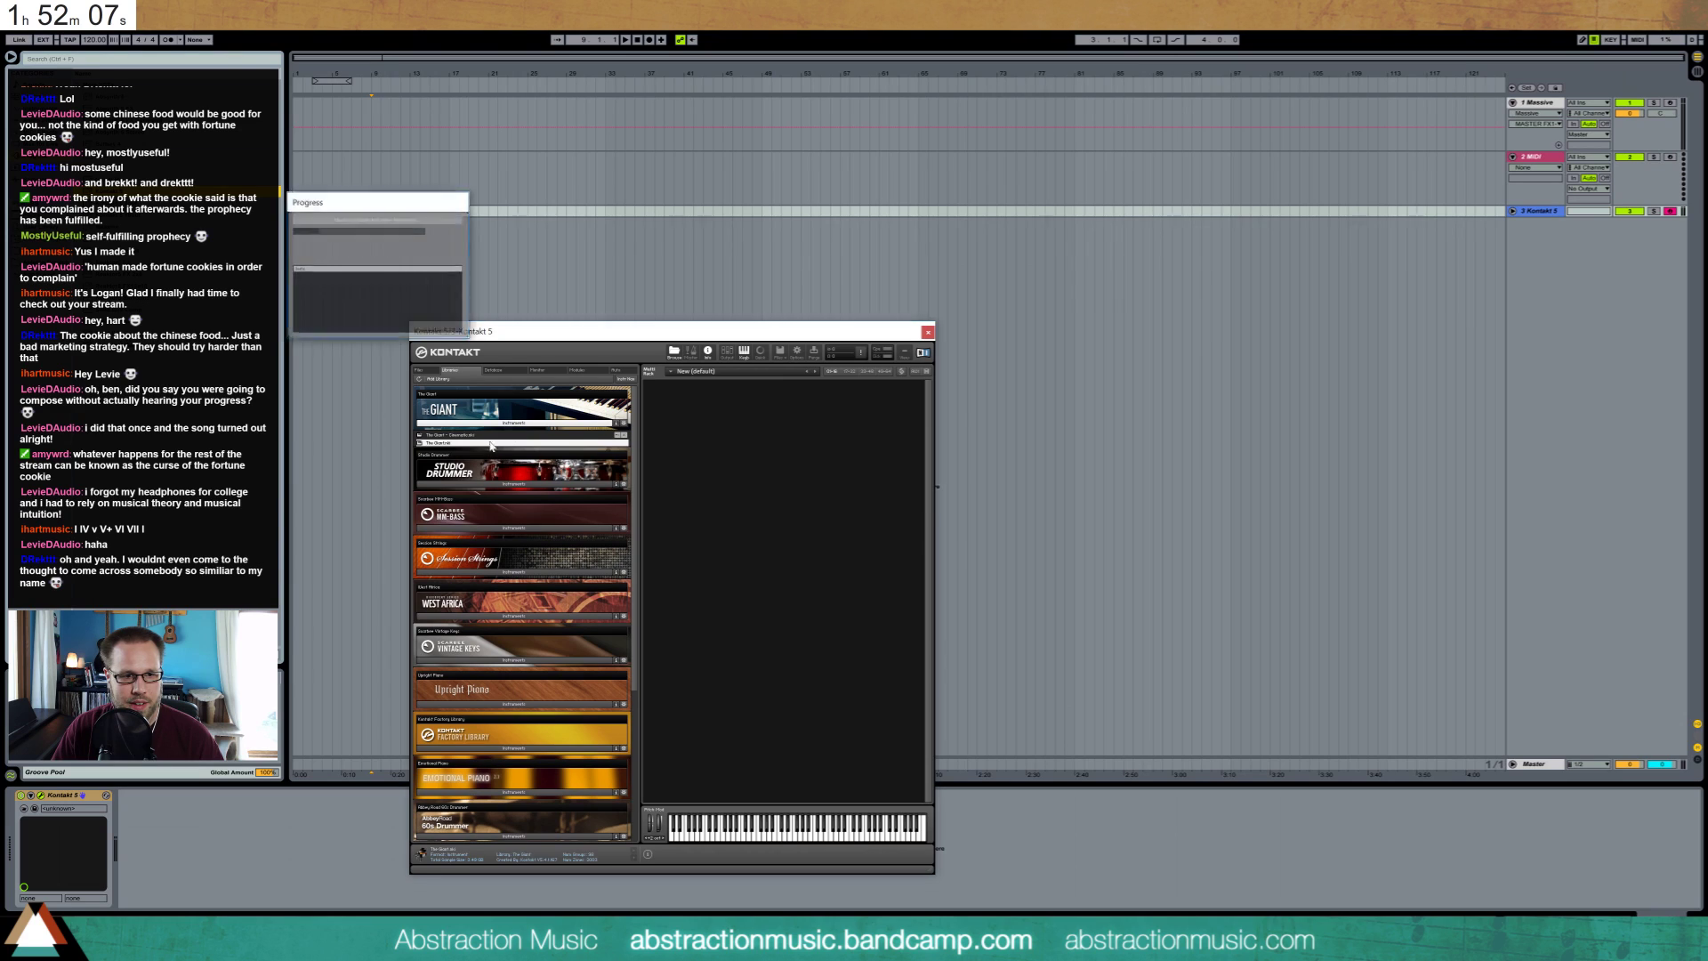
# Tap out the tempo and set the song to 110 BPM
pyautogui.click(71, 40)
pyautogui.click(71, 40)
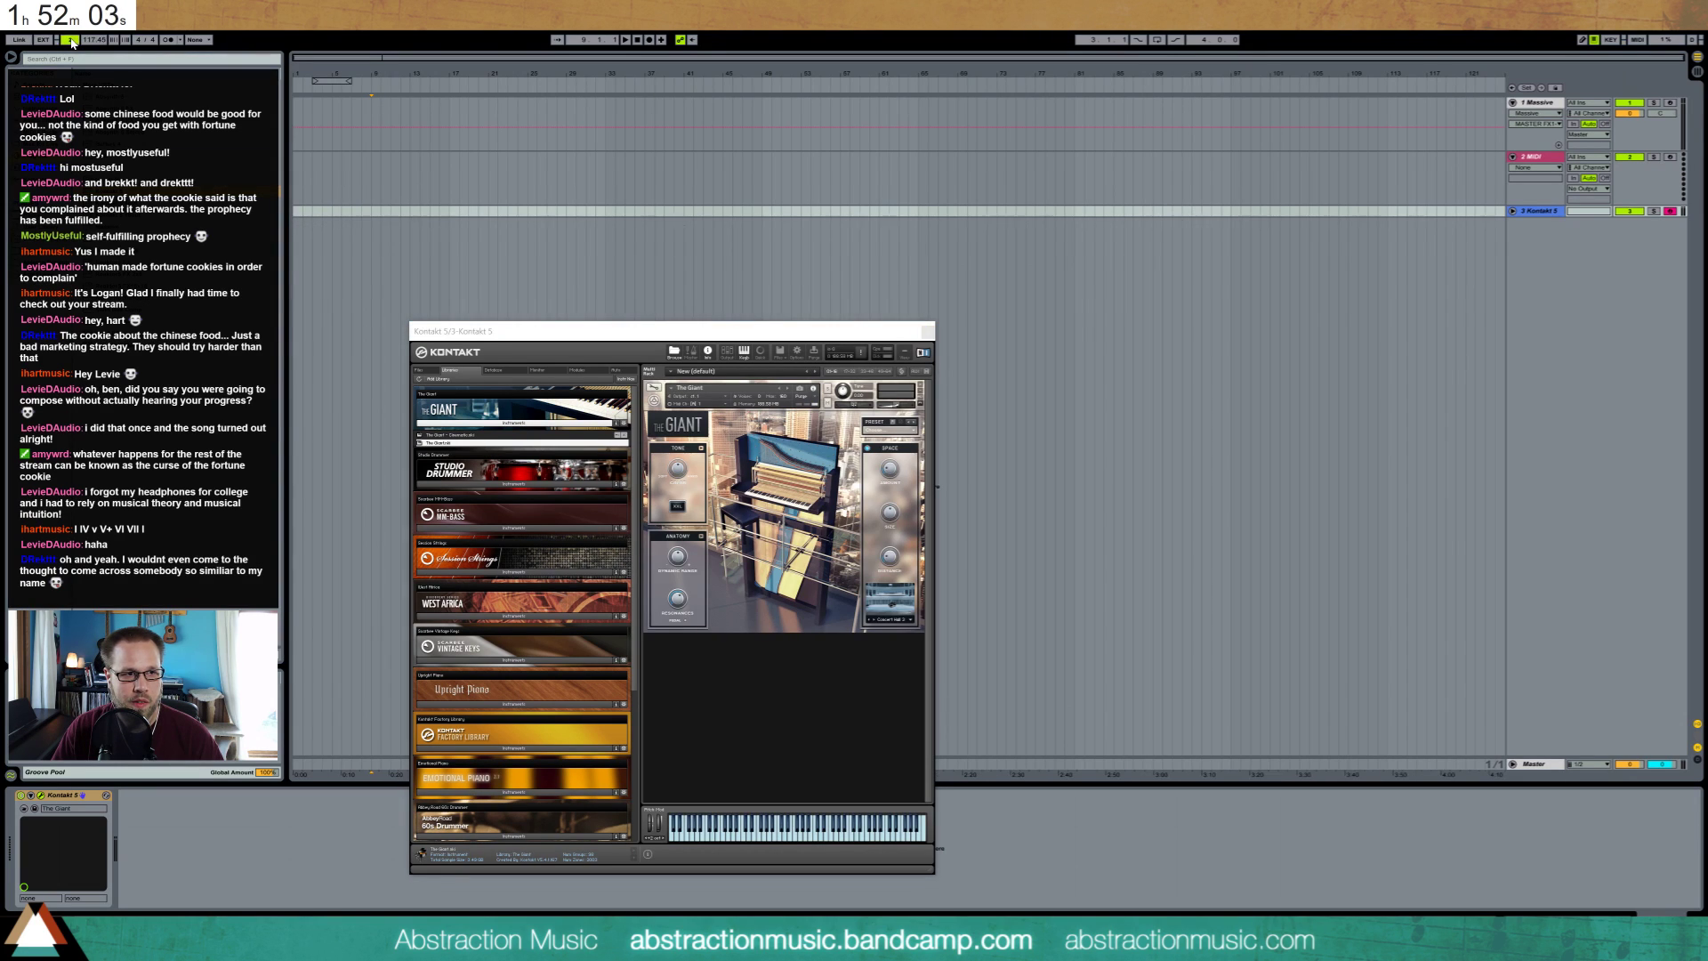
pyautogui.click(72, 40)
pyautogui.click(89, 41)
pyautogui.write('110')
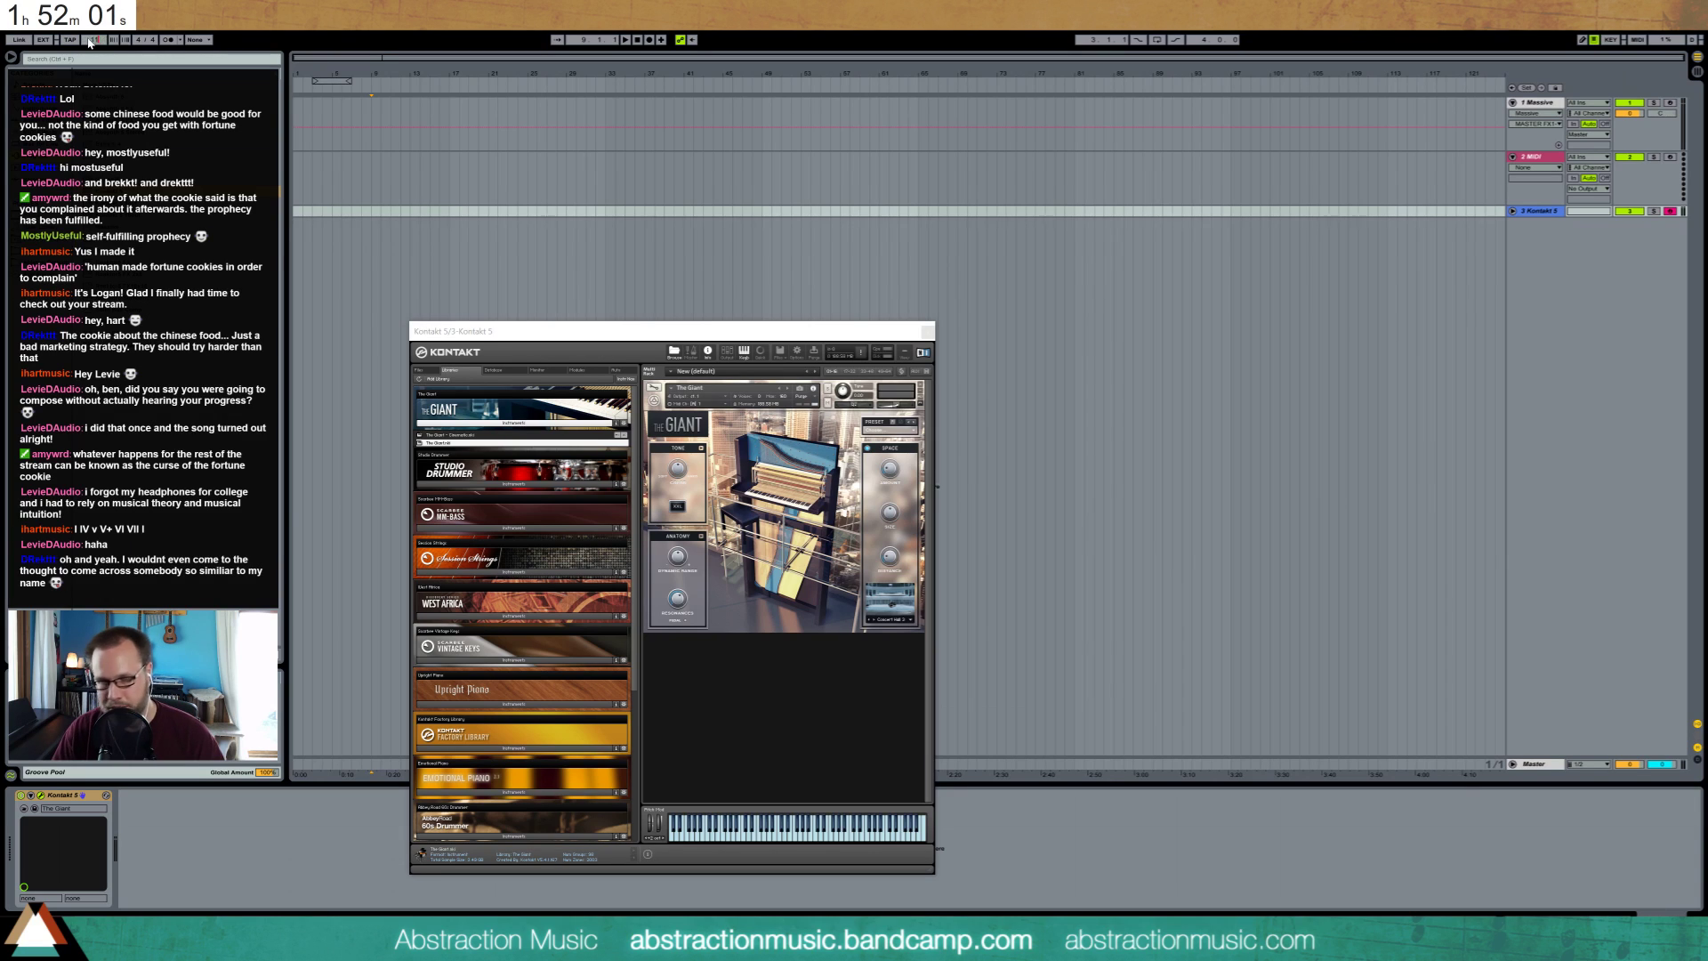
pyautogui.press('Return')
# Create an eight-bar clip from bar 9 on the Kontakt 5 track and record a piano chord progression into it with the metronome on
pyautogui.moveTo(373, 216); pyautogui.dragTo(448, 214)
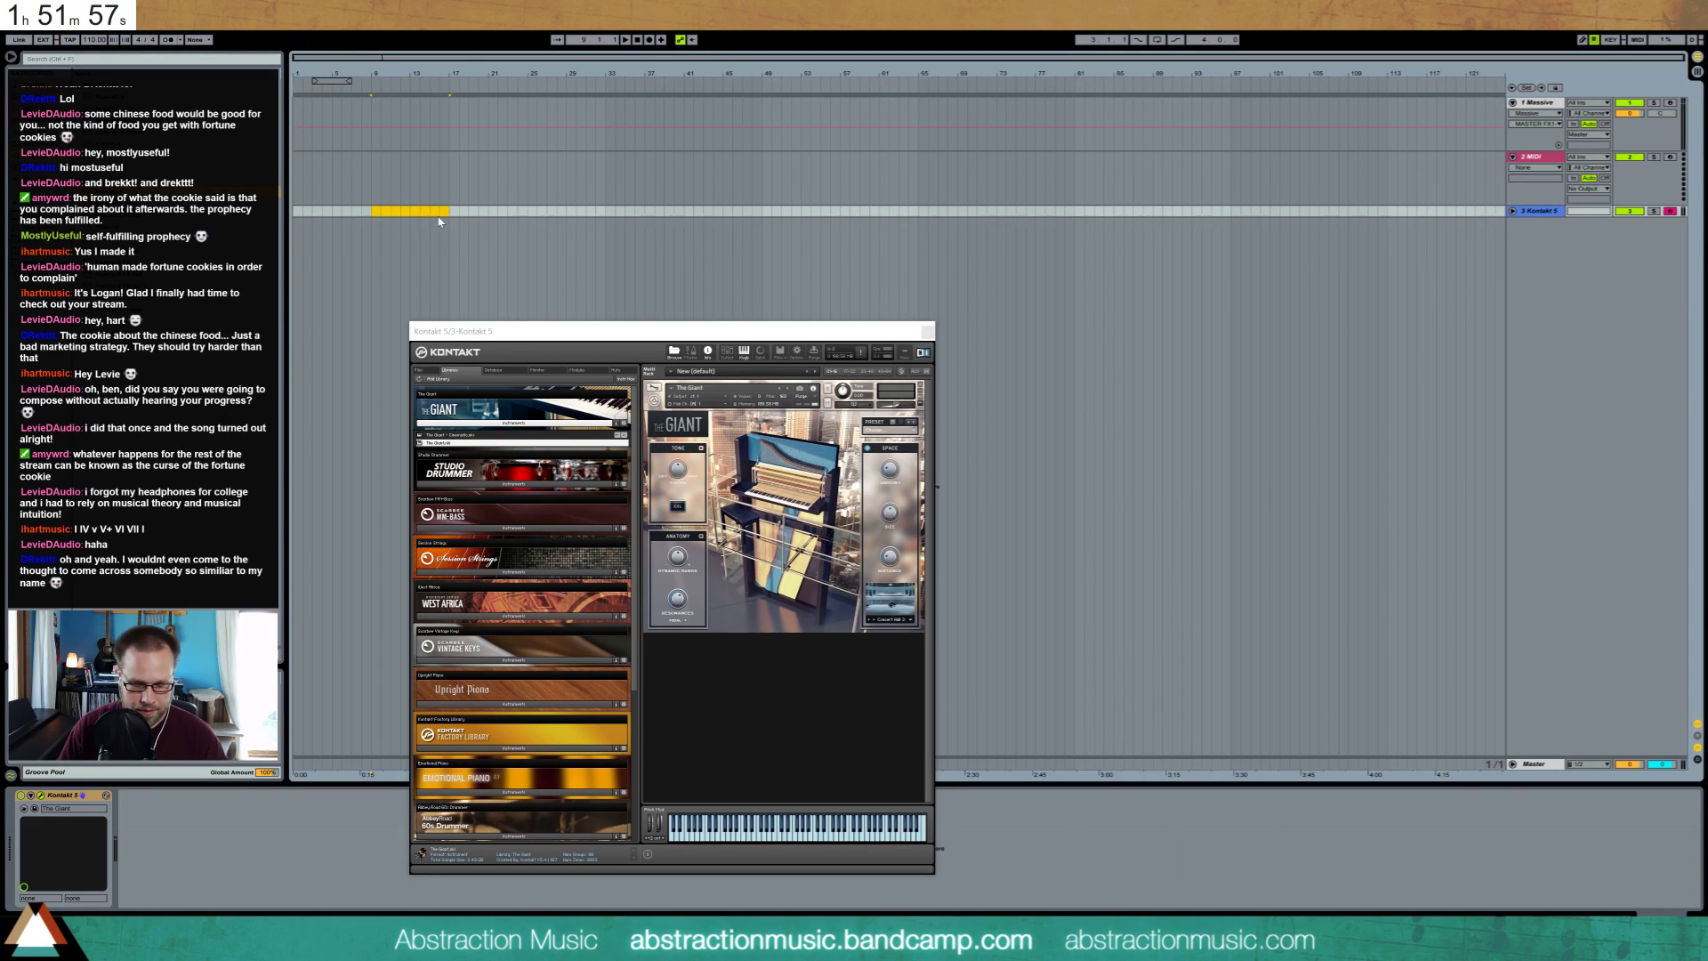
pyautogui.hotkey('ctrl', 'shift', 'm')
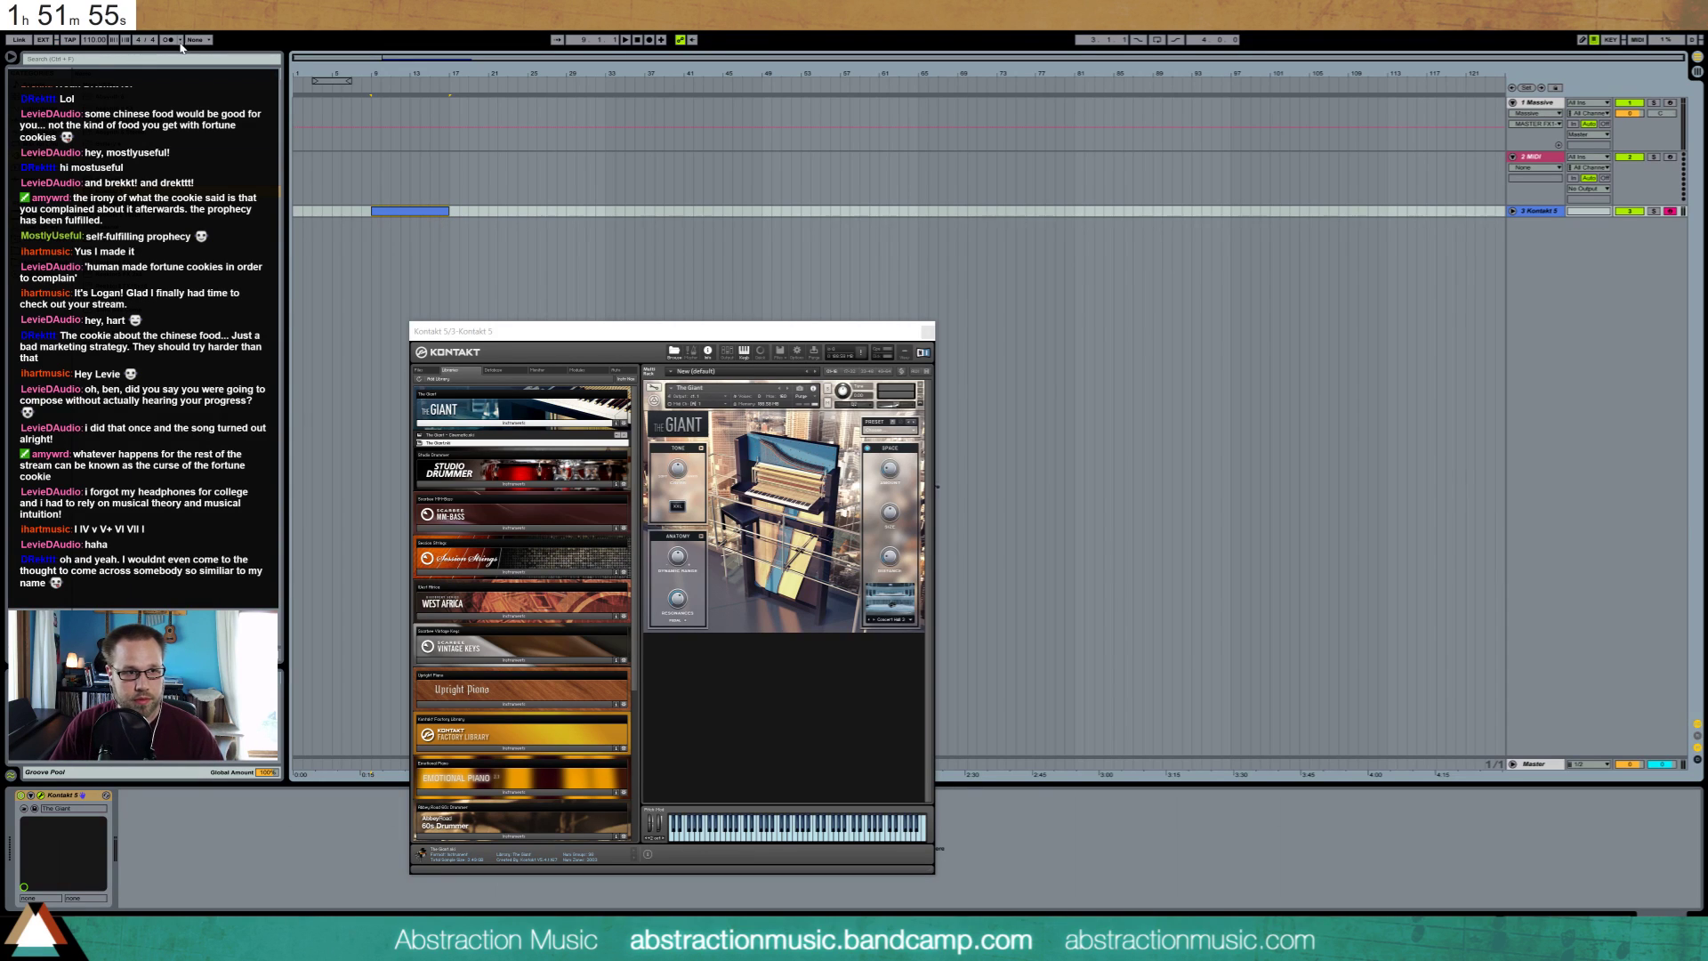
pyautogui.click(170, 40)
pyautogui.press('F9')
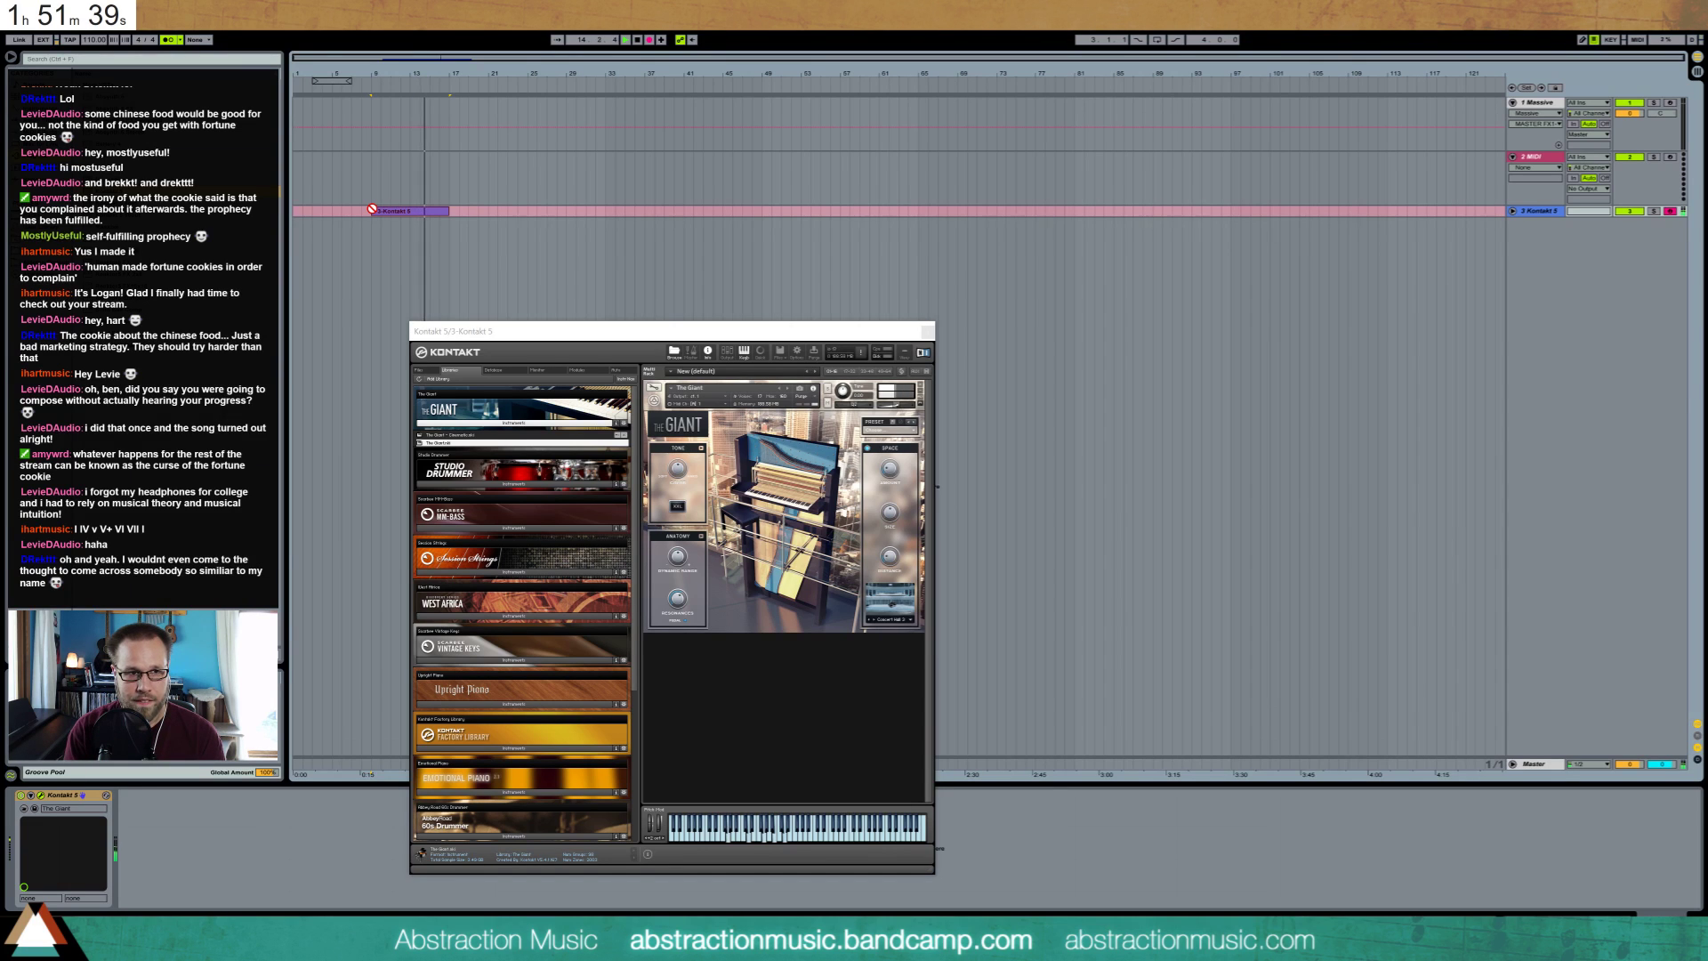
pyautogui.press('space')
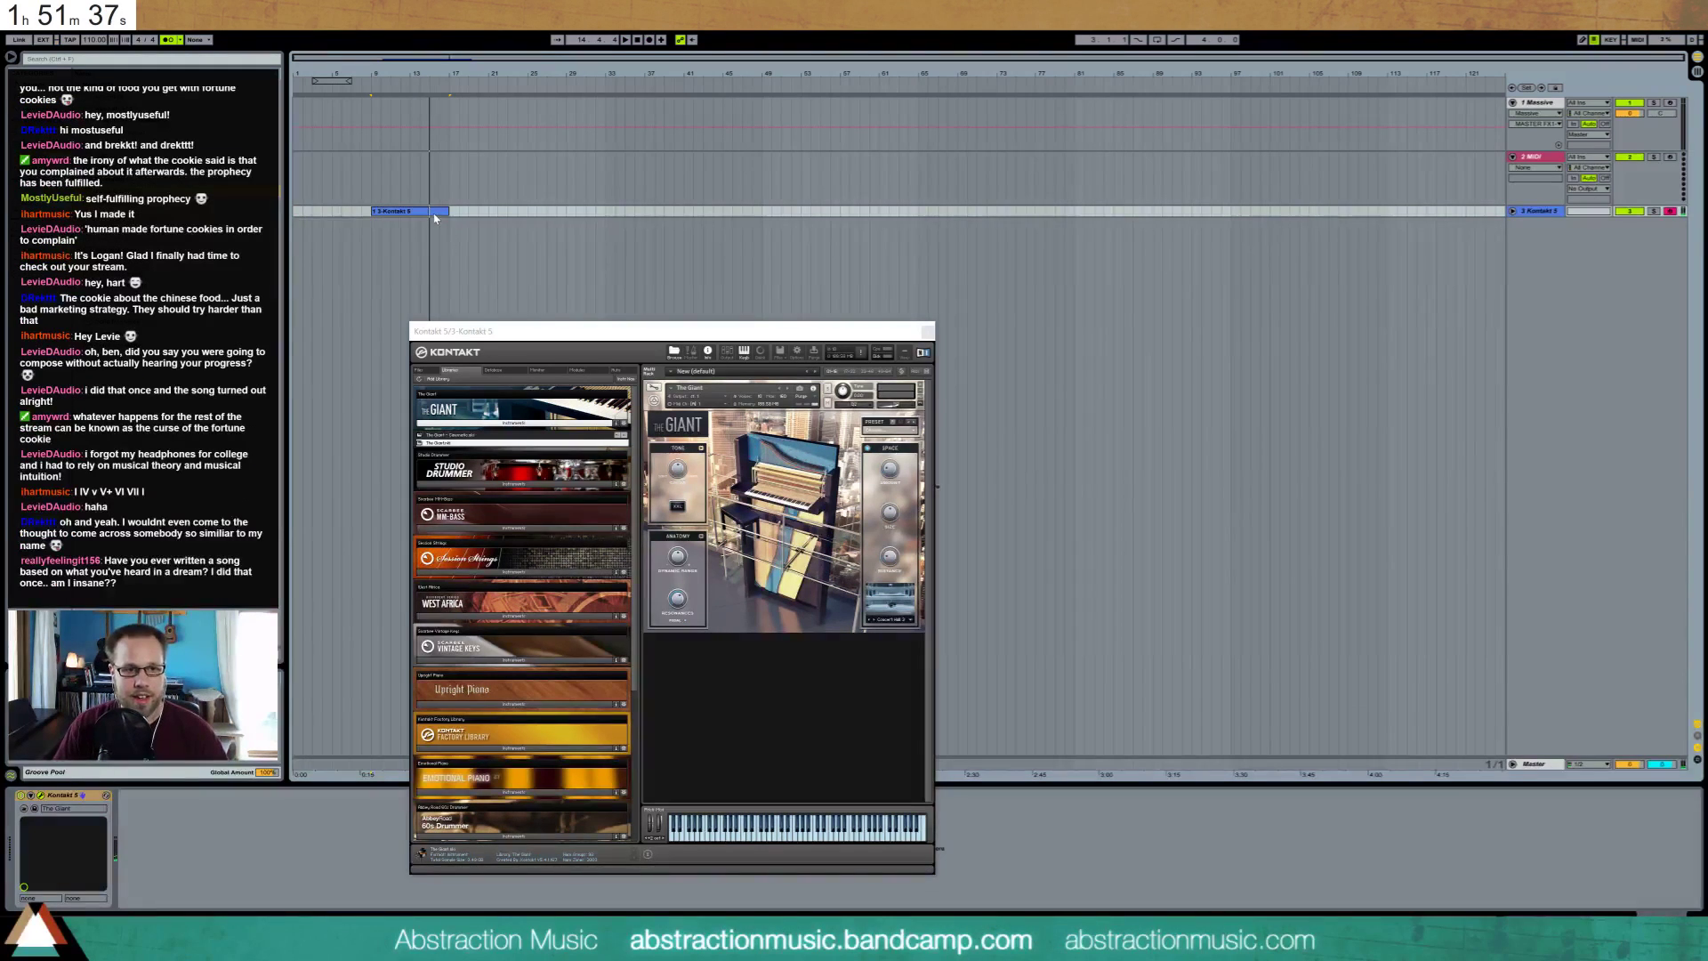
# Close the Kontakt window, delete the empty leftover clip and open the recorded piano clip's notes
pyautogui.doubleClick(435, 218)
pyautogui.click(928, 331)
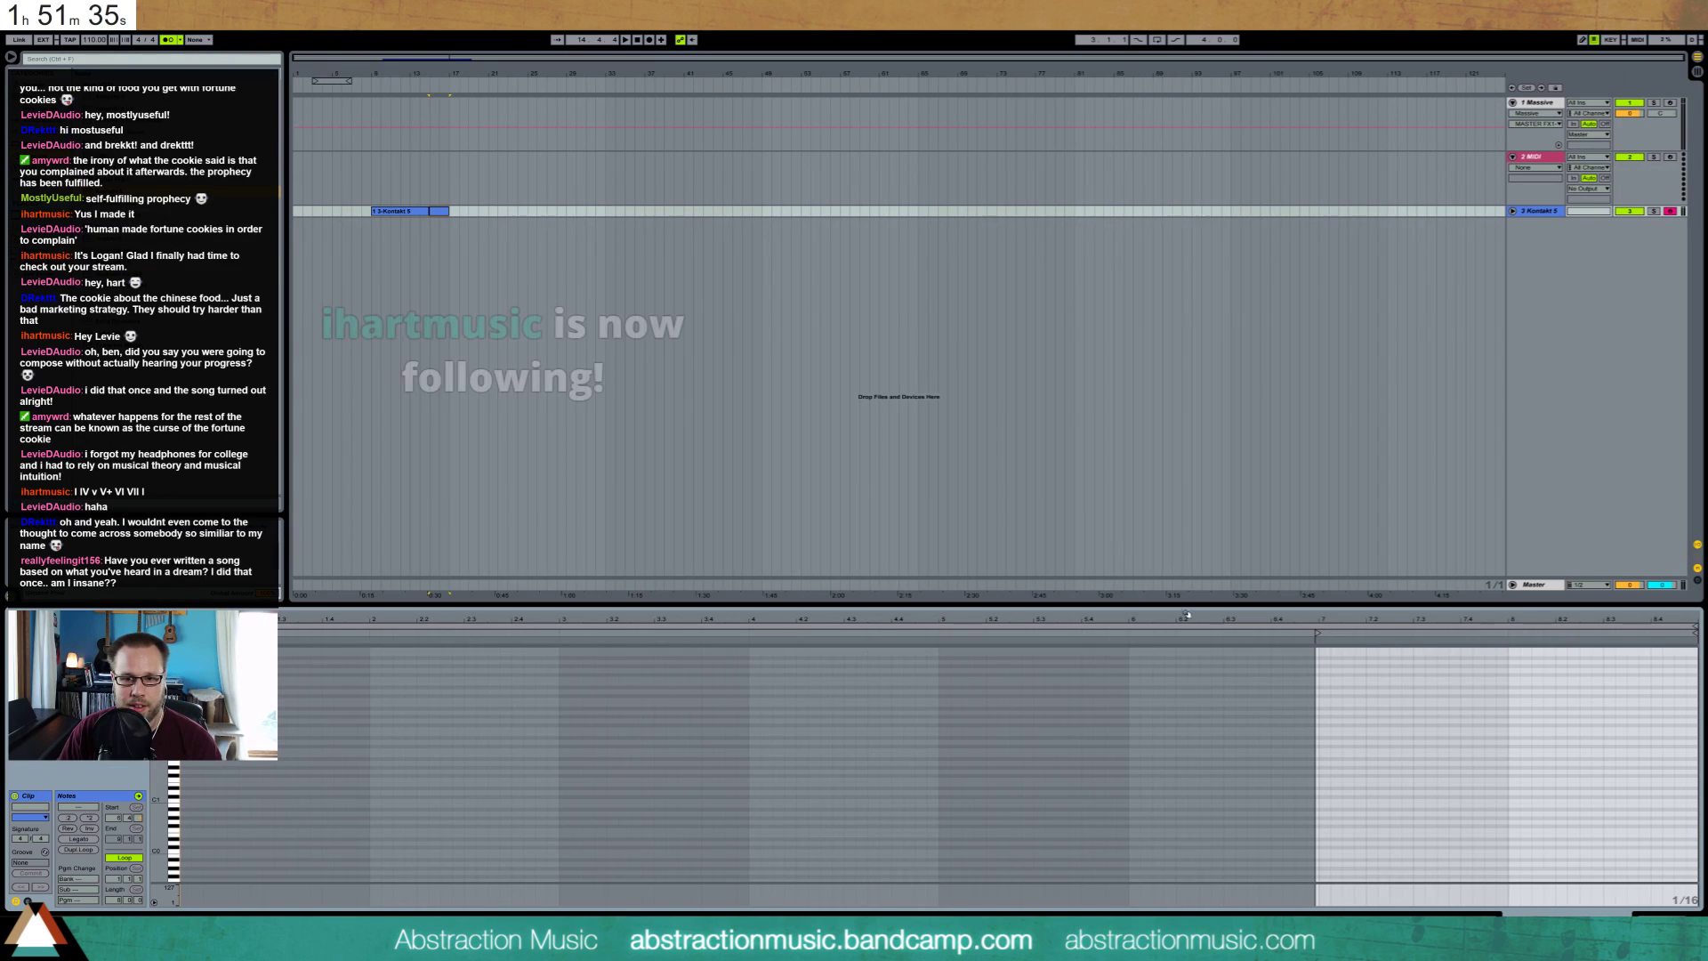
pyautogui.scroll(5, 1485, 794)
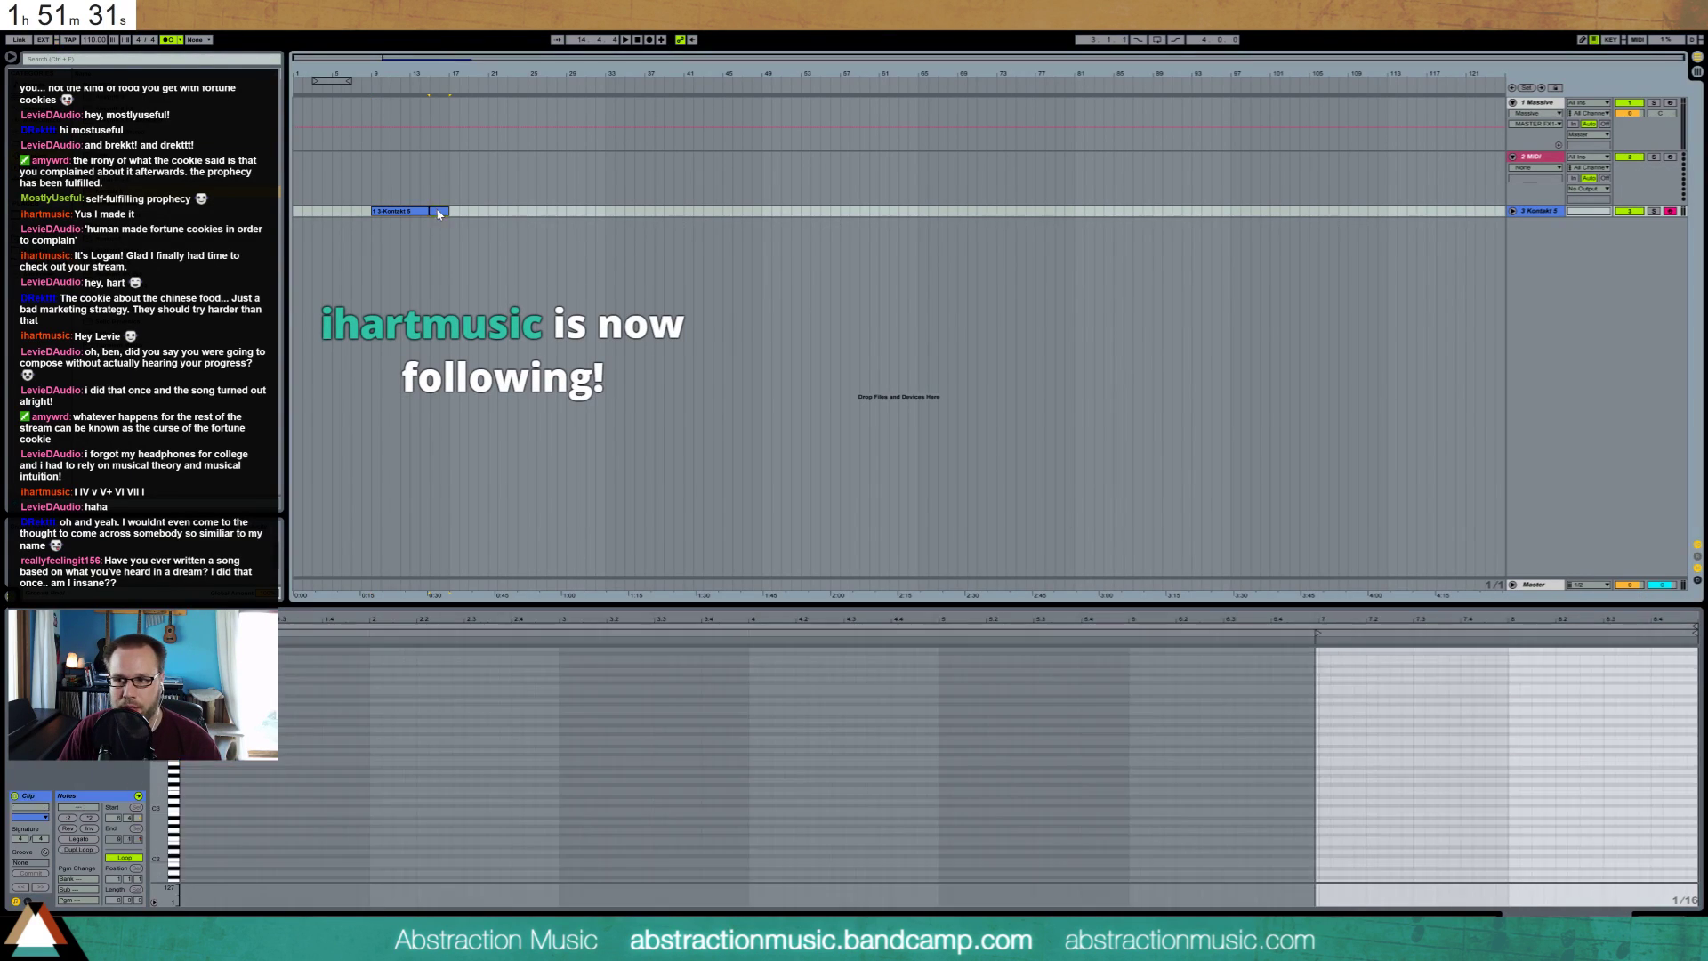
pyautogui.click(349, 208)
pyautogui.click(393, 212)
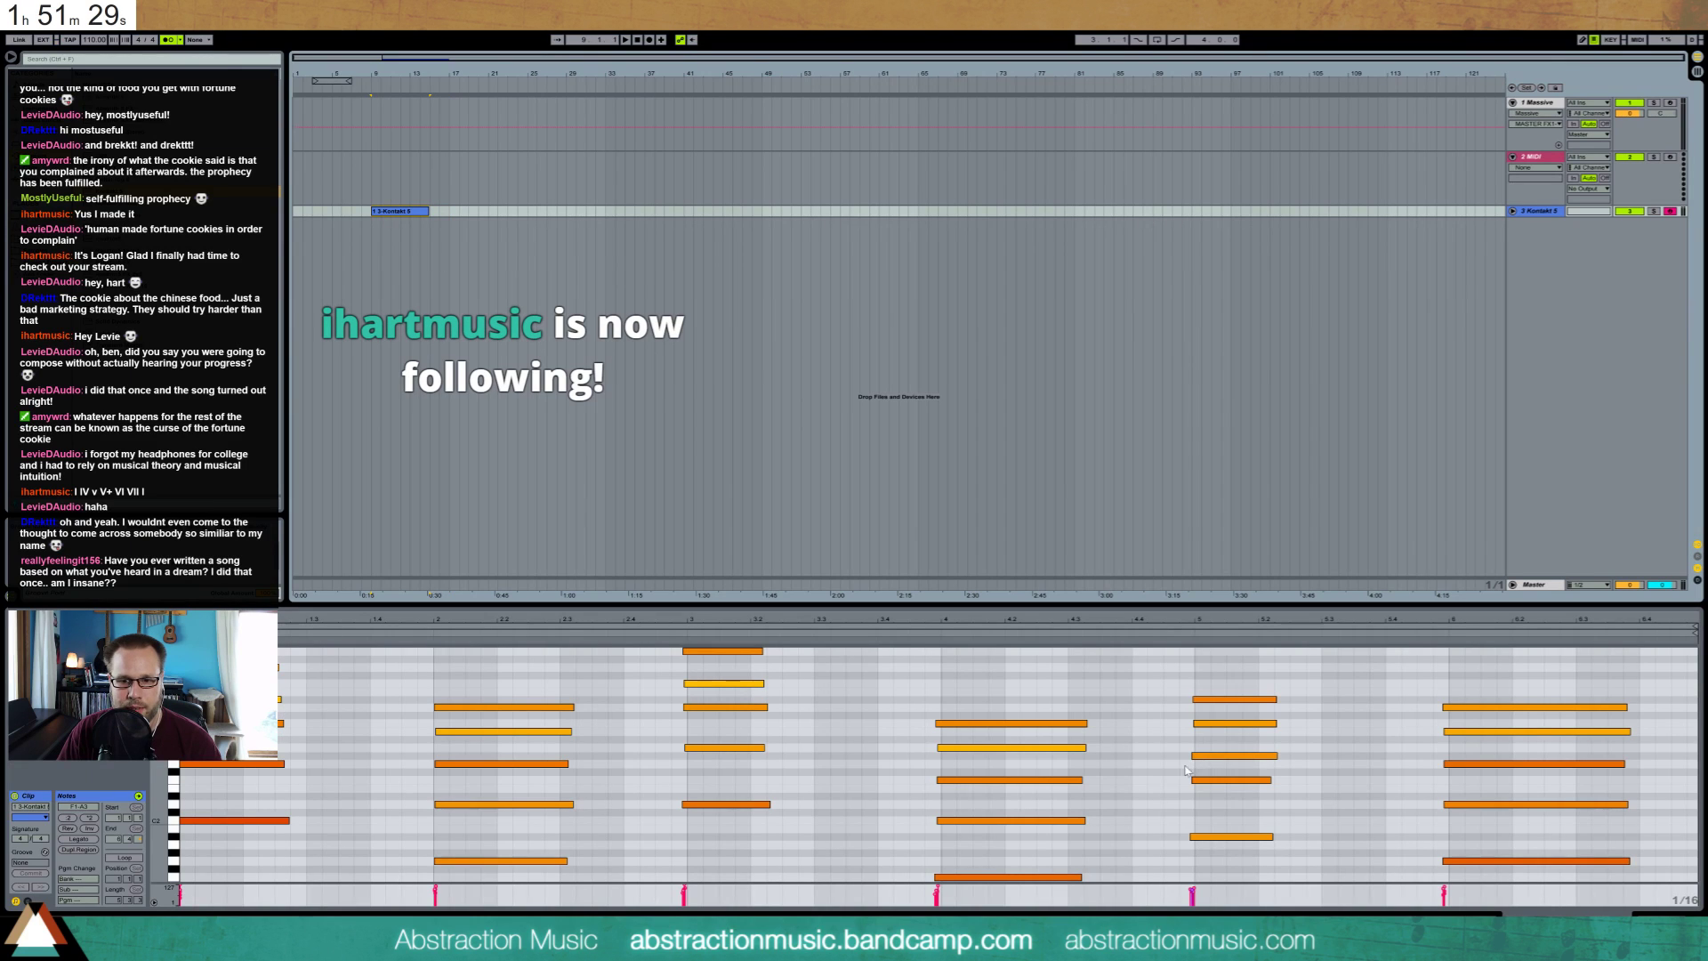
# Lower the two bottom notes of the fifth piano chord by two semitones and play the clip back
pyautogui.moveTo(1186, 771); pyautogui.dragTo(1248, 856)
pyautogui.press('Down')
pyautogui.press('Down')
pyautogui.press('space')
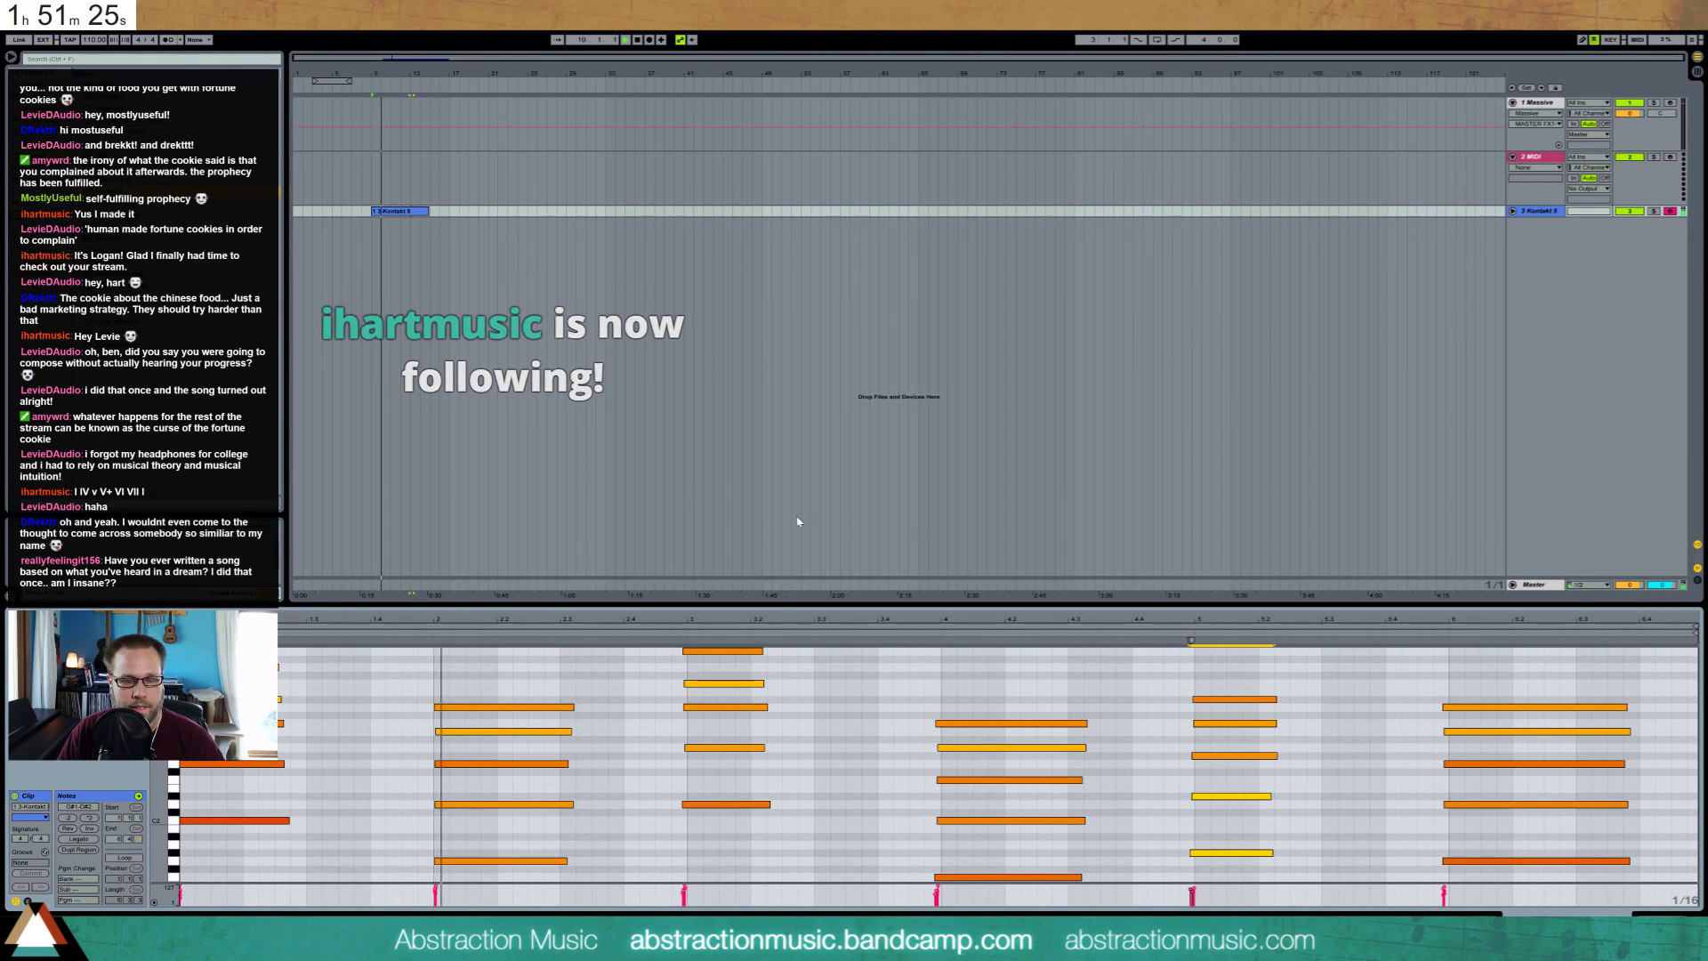
# Enlarge the note editor and set the arrangement loop around the recorded piano clip
pyautogui.hotkey('shift', 'Tab')
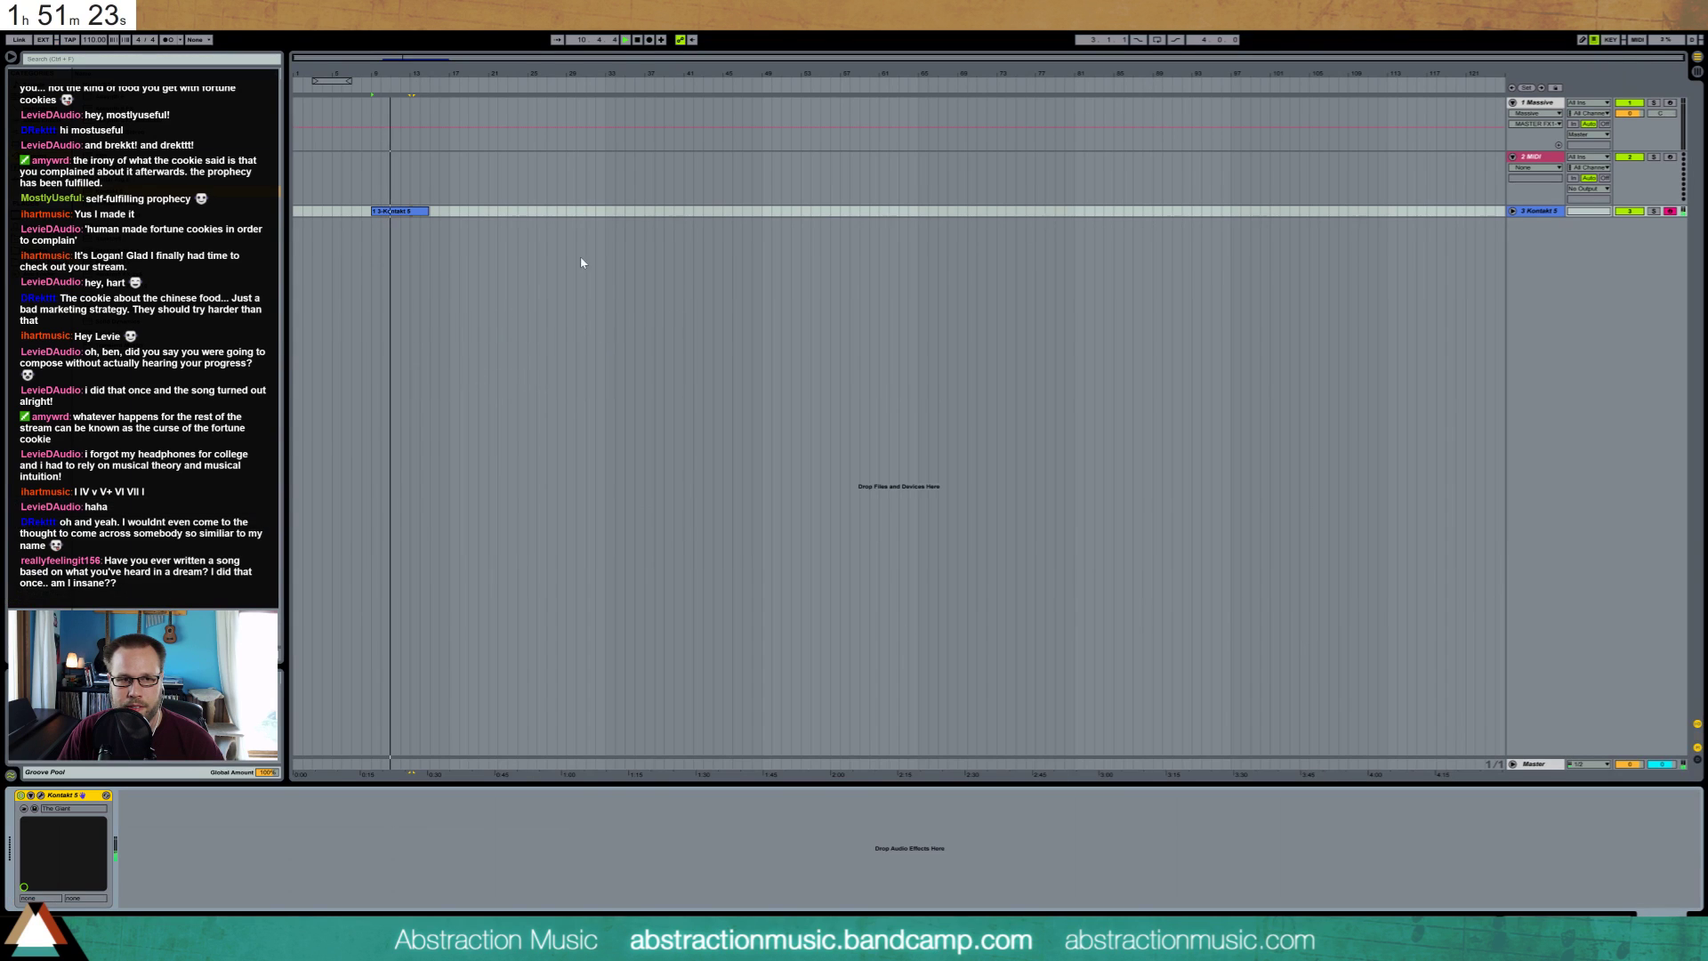
pyautogui.hotkey('shift', 'Tab')
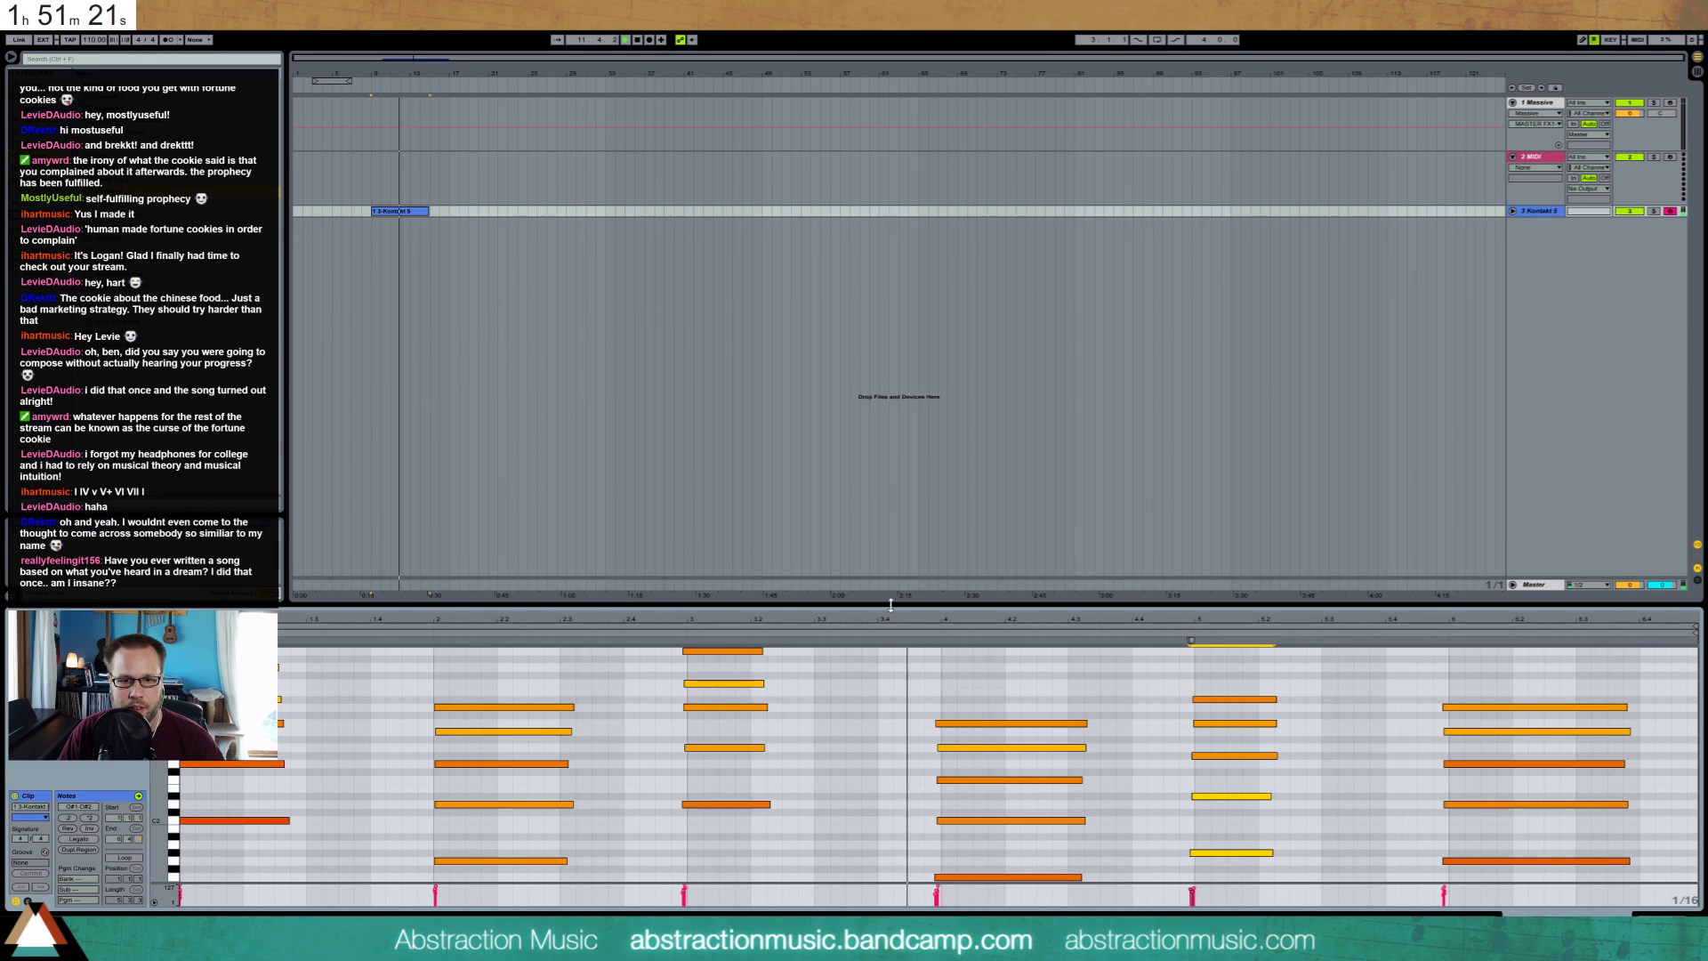
pyautogui.moveTo(891, 605); pyautogui.dragTo(891, 539)
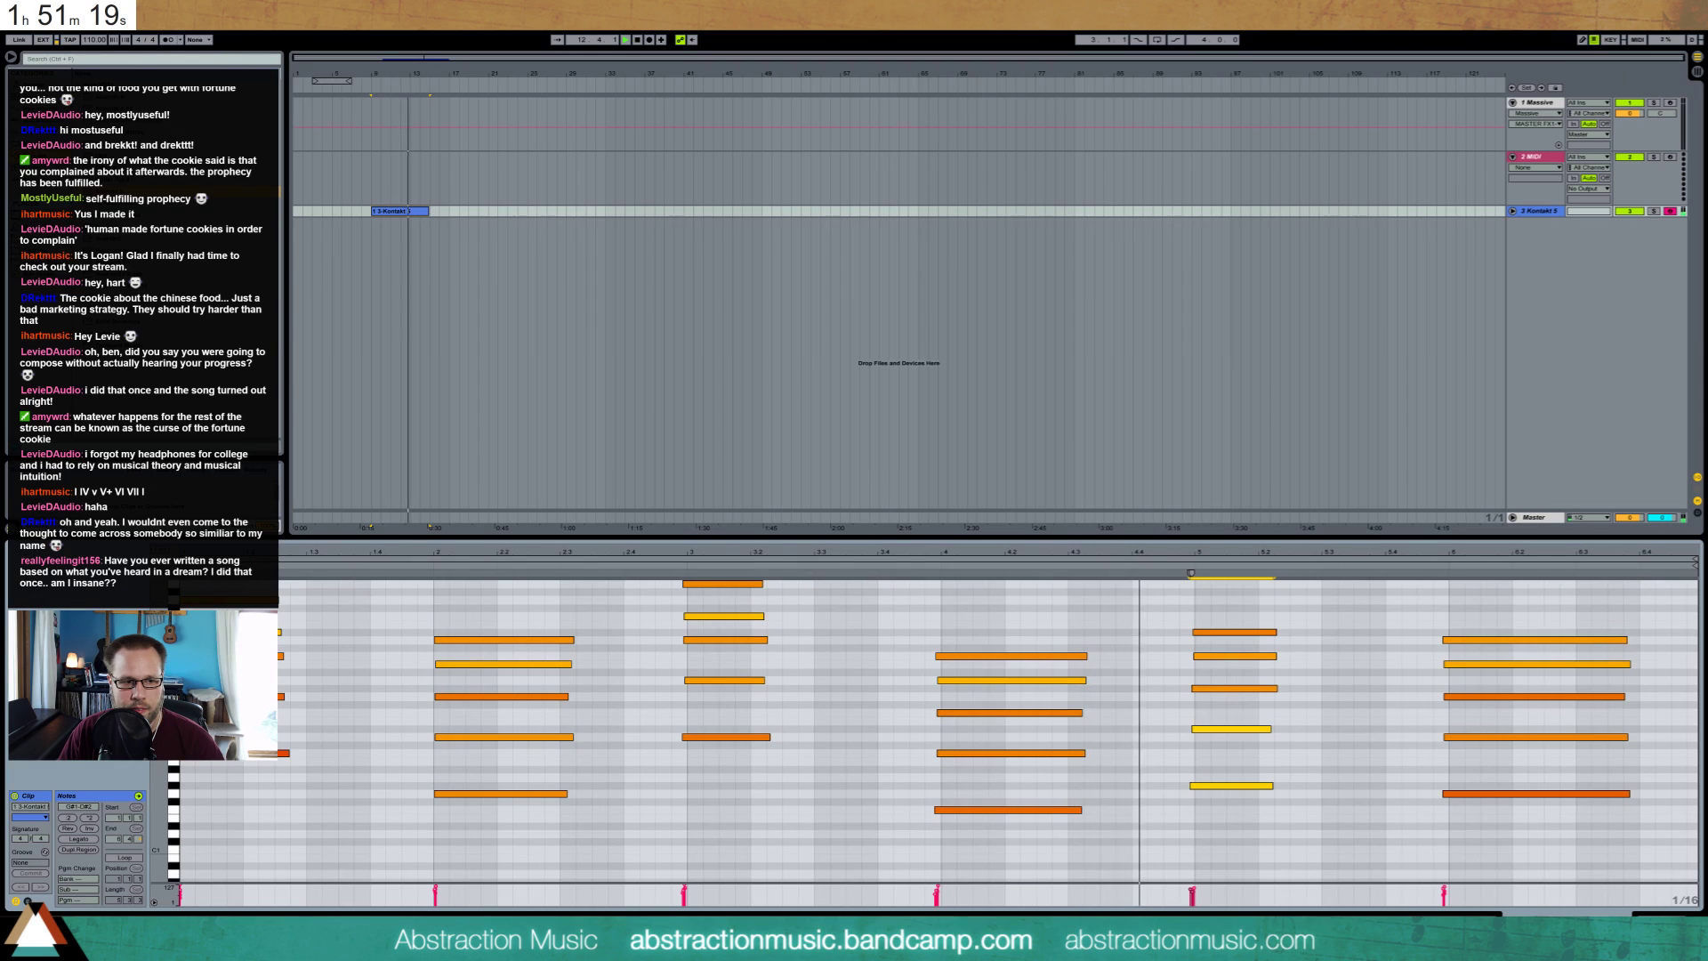
pyautogui.moveTo(159, 668); pyautogui.dragTo(140, 676)
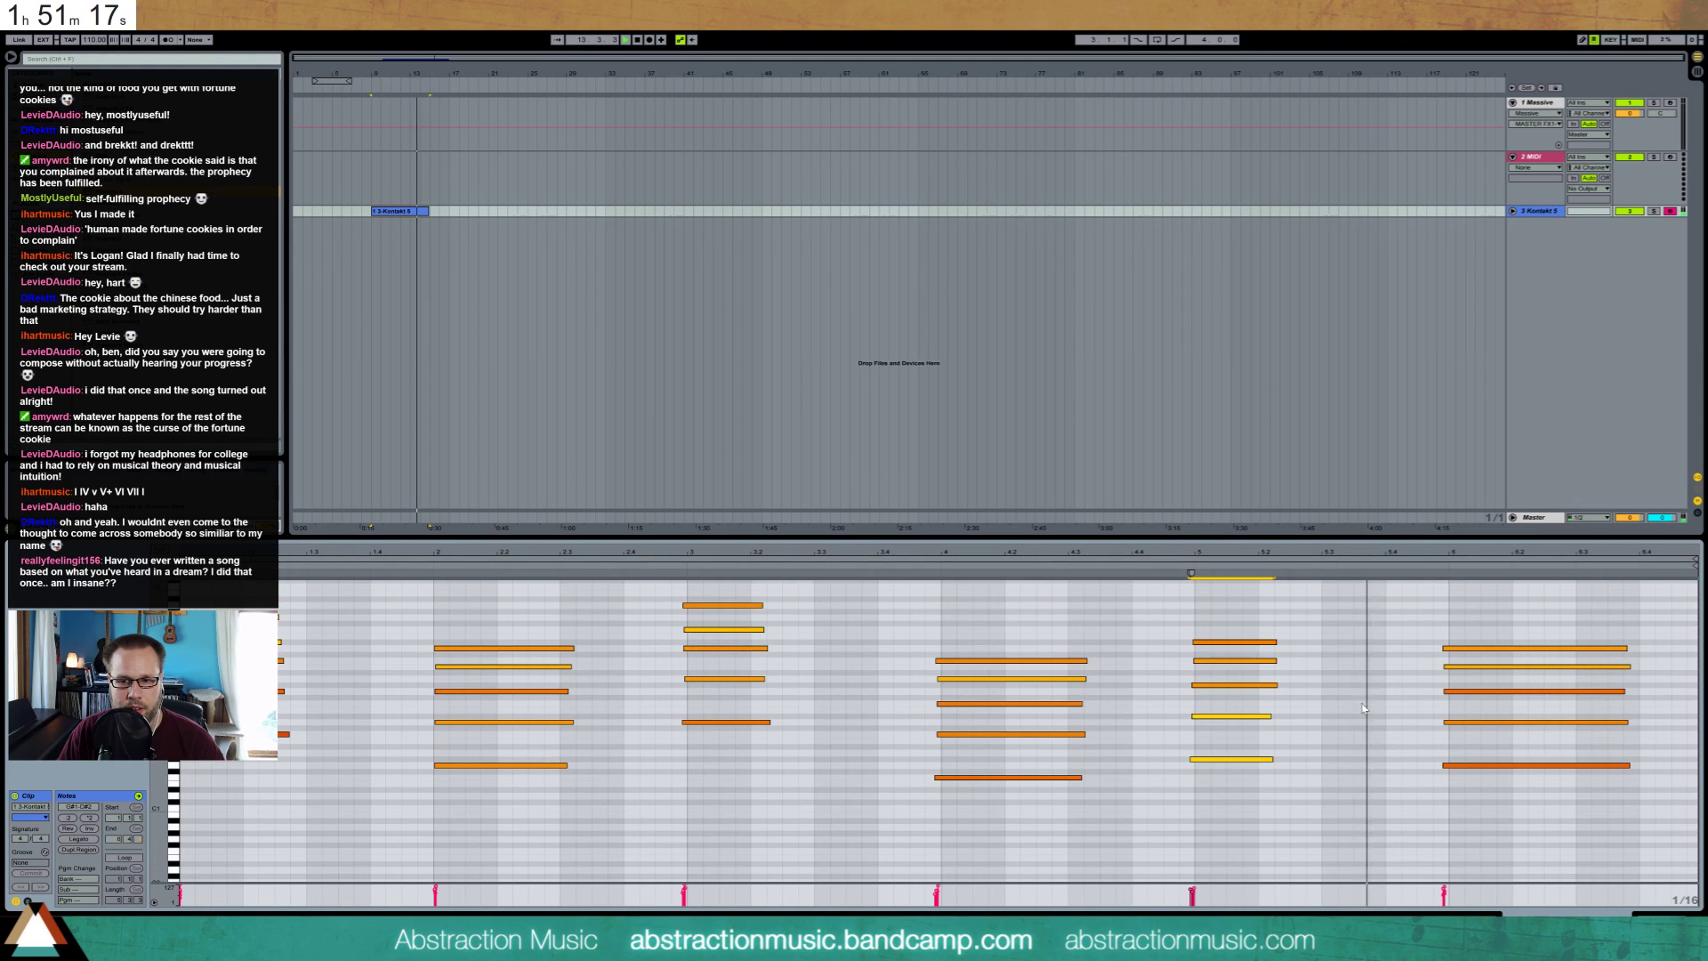
pyautogui.click(405, 223)
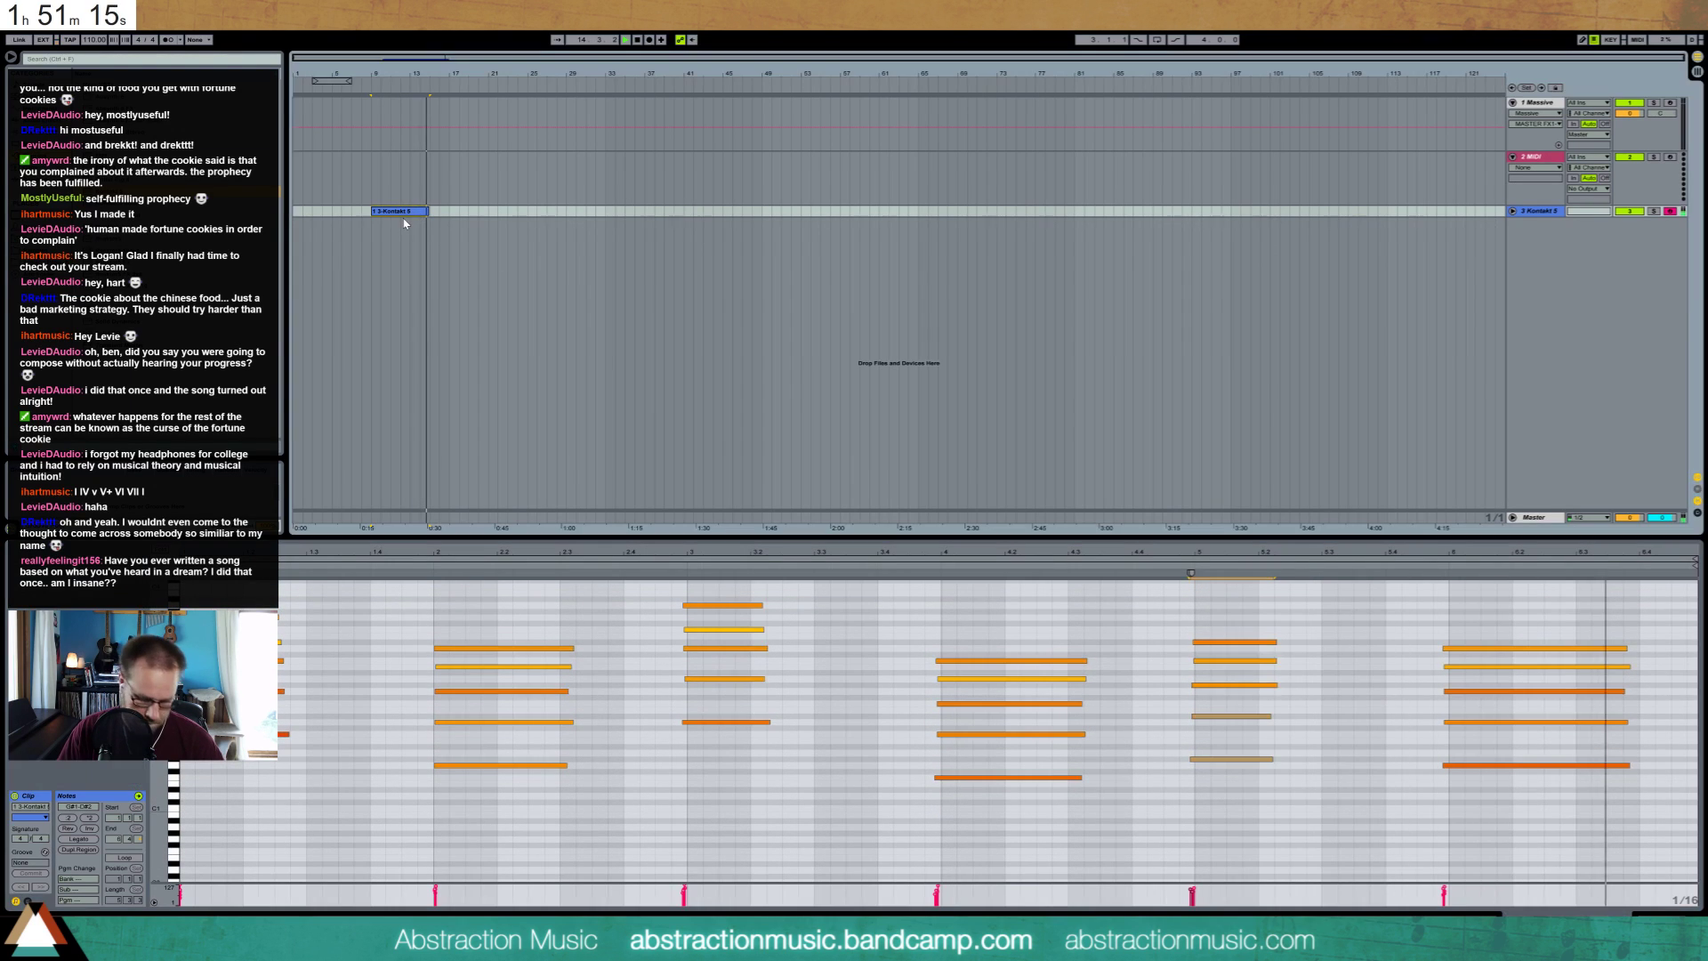
pyautogui.hotkey('ctrl', 'l')
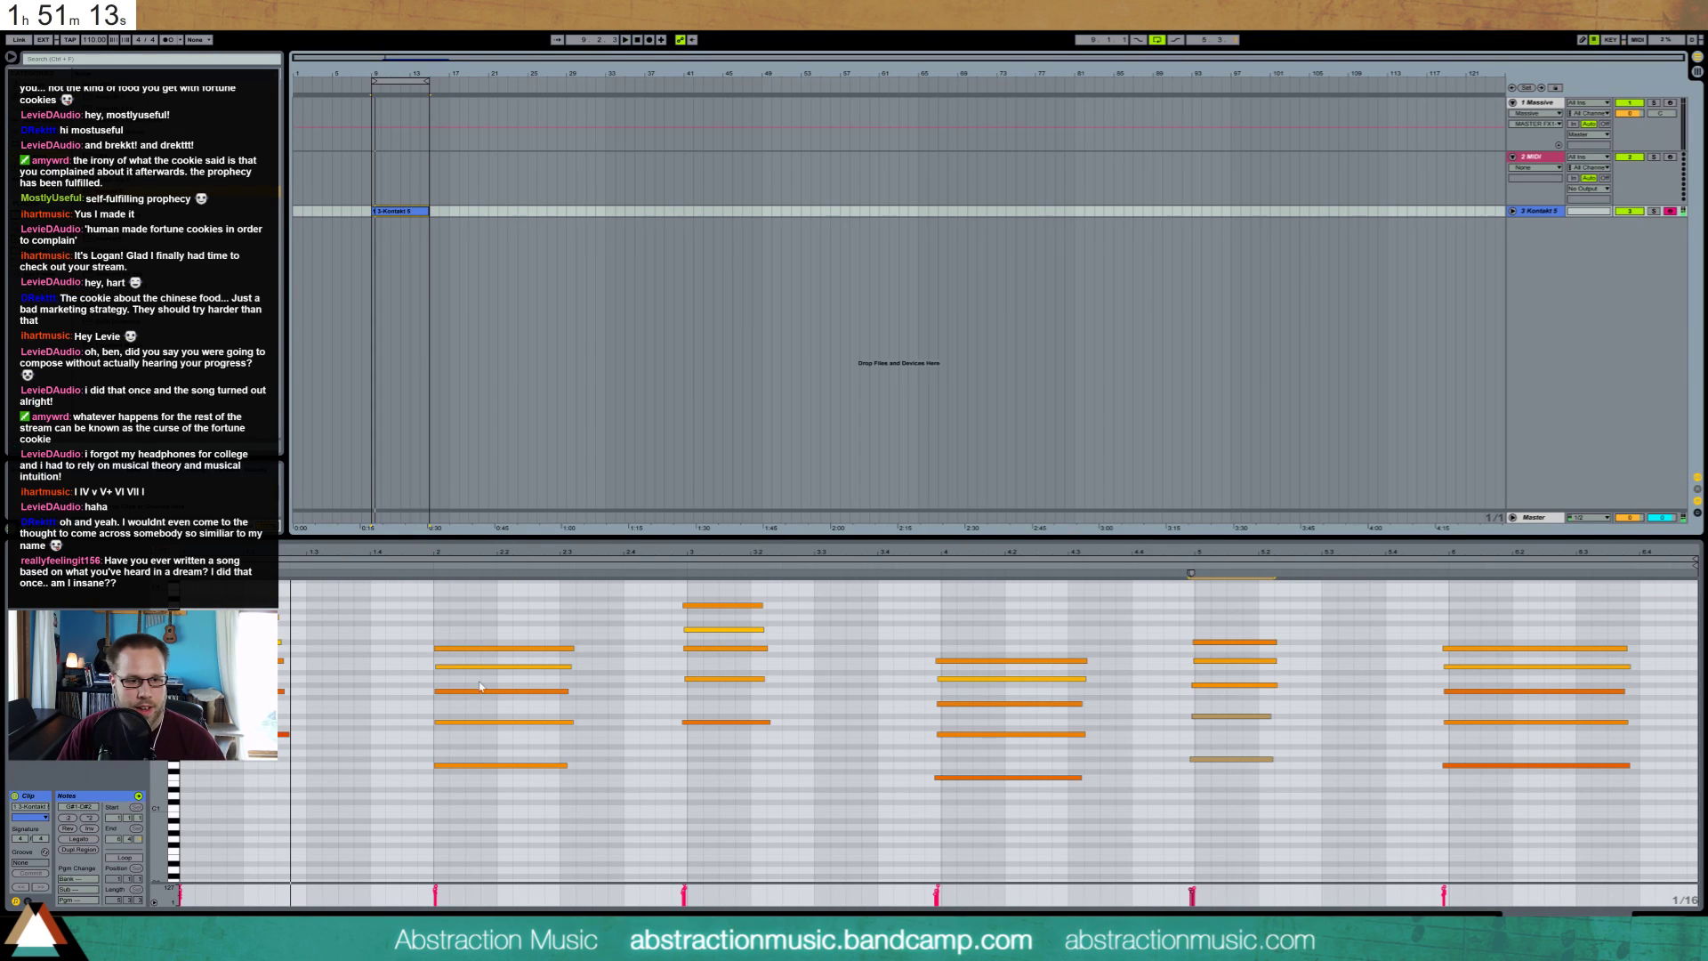
# Nudge the third, fourth, fifth and sixth piano chords slightly later so they start on the grid lines, keeping their pitches
pyautogui.moveTo(787, 591); pyautogui.dragTo(728, 741)
pyautogui.press('Down')
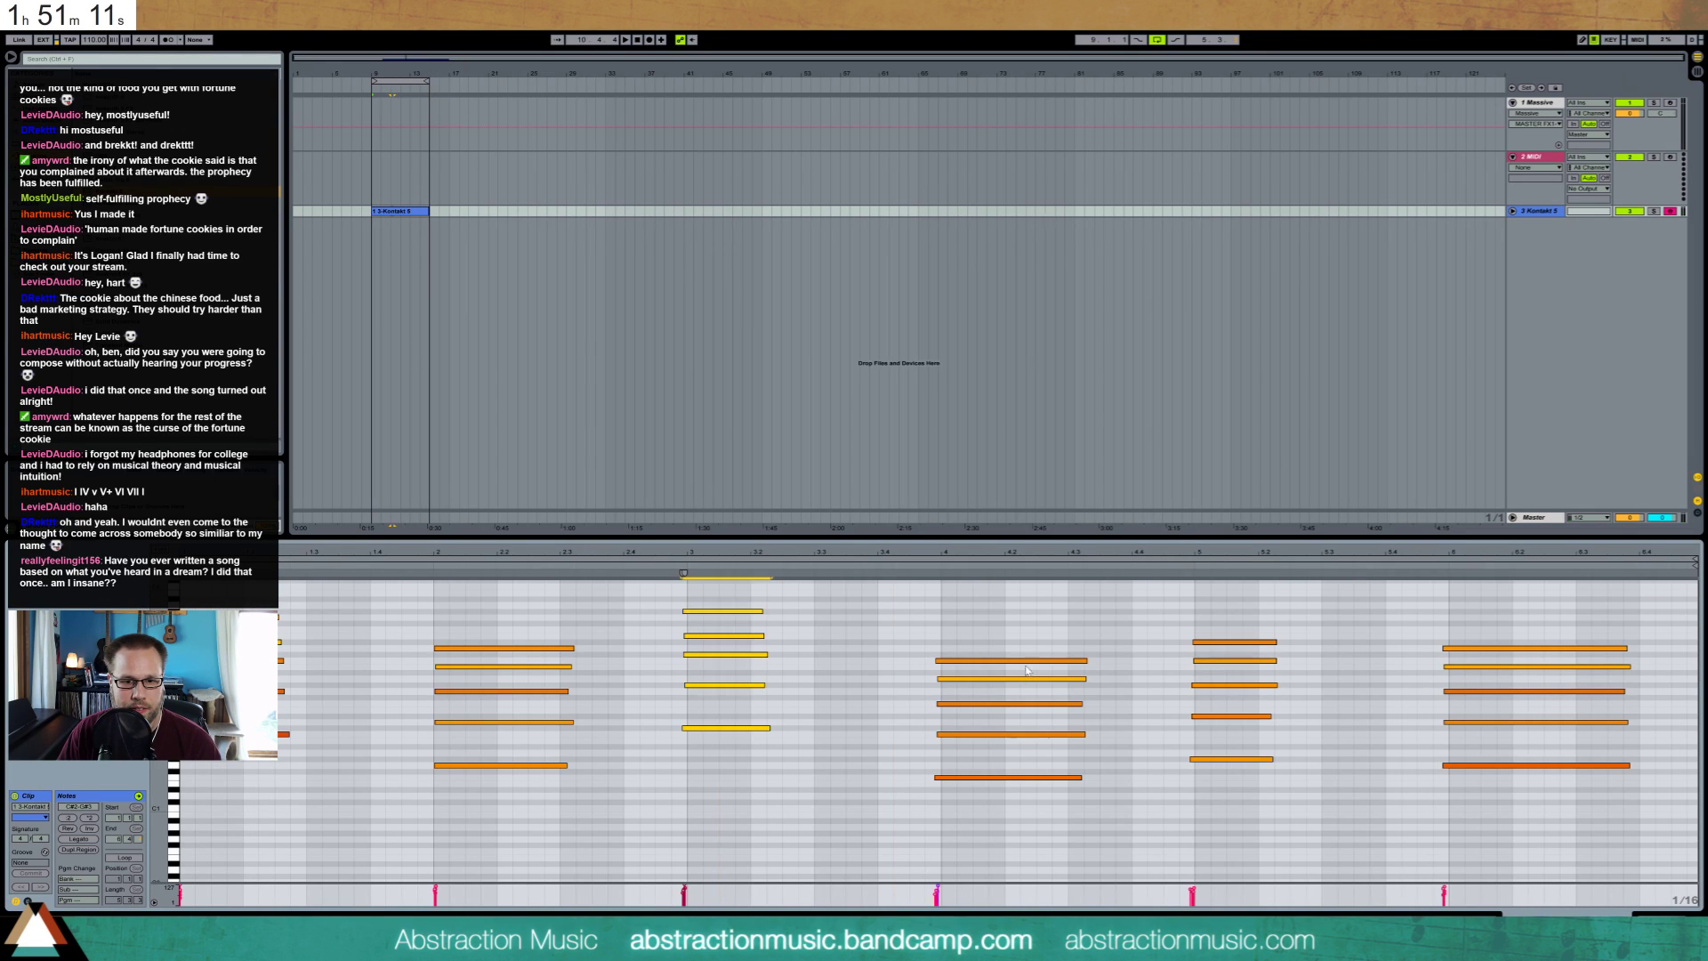
pyautogui.moveTo(998, 621); pyautogui.dragTo(1013, 785)
pyautogui.press('Right')
pyautogui.moveTo(698, 595); pyautogui.dragTo(750, 797)
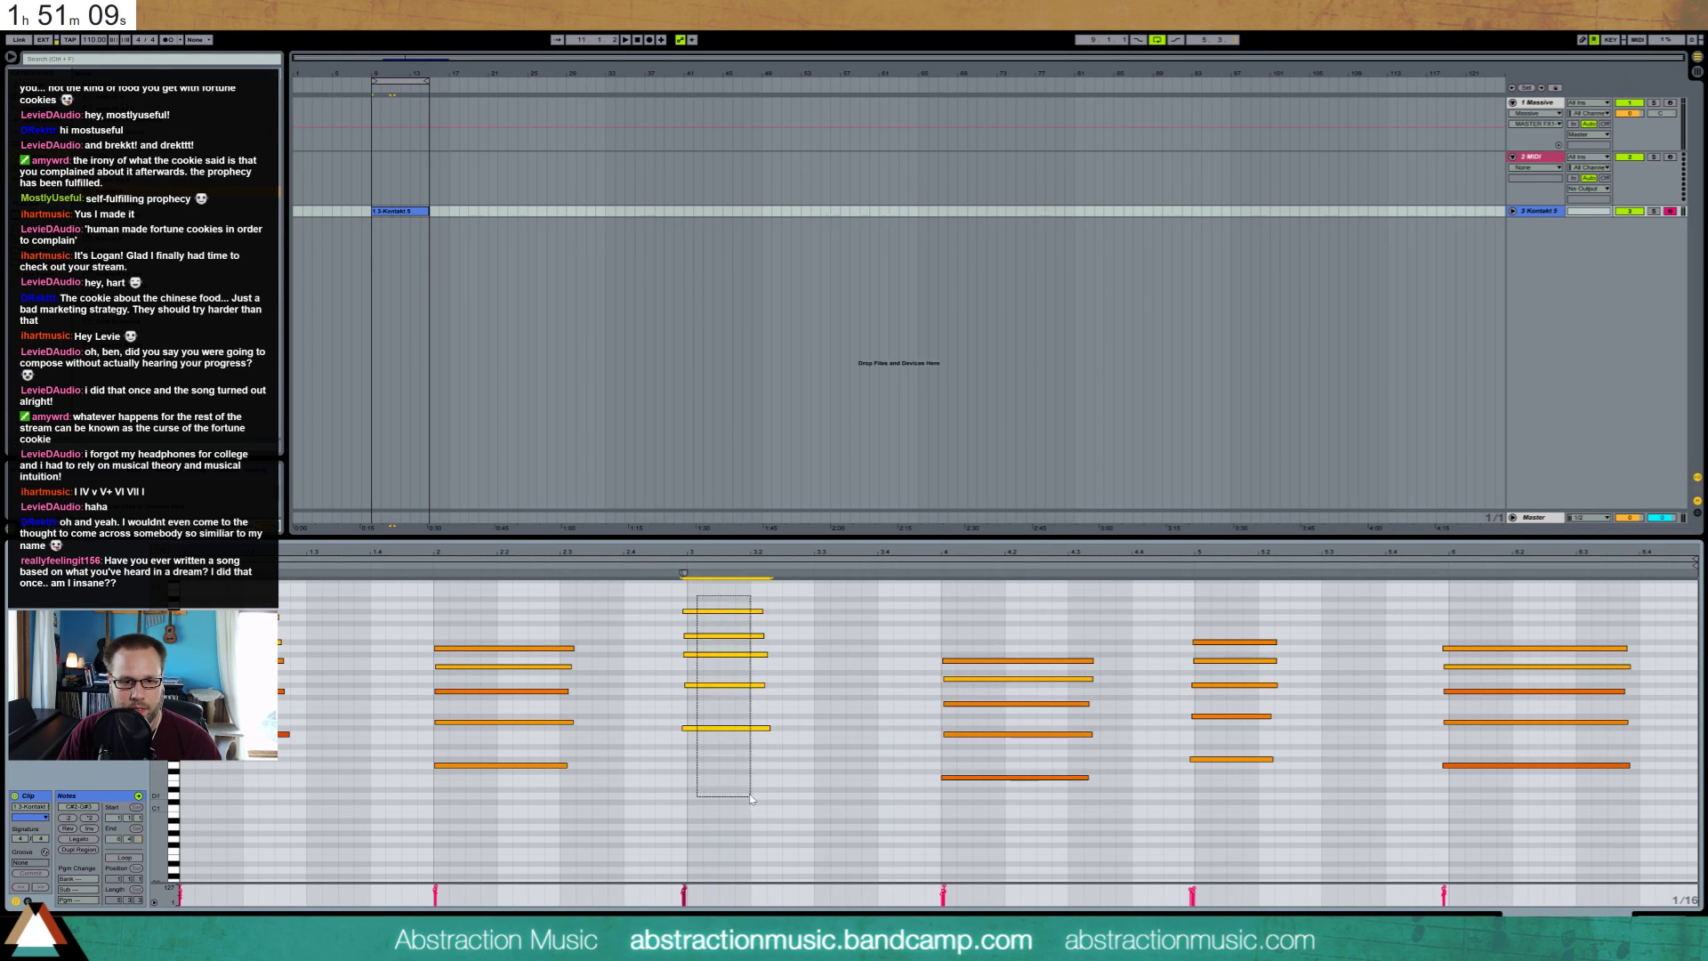
pyautogui.press('Up')
pyautogui.press('Right')
pyautogui.moveTo(1195, 621); pyautogui.dragTo(1268, 776)
pyautogui.press('Right')
pyautogui.moveTo(1440, 621); pyautogui.dragTo(1517, 781)
pyautogui.press('Right')
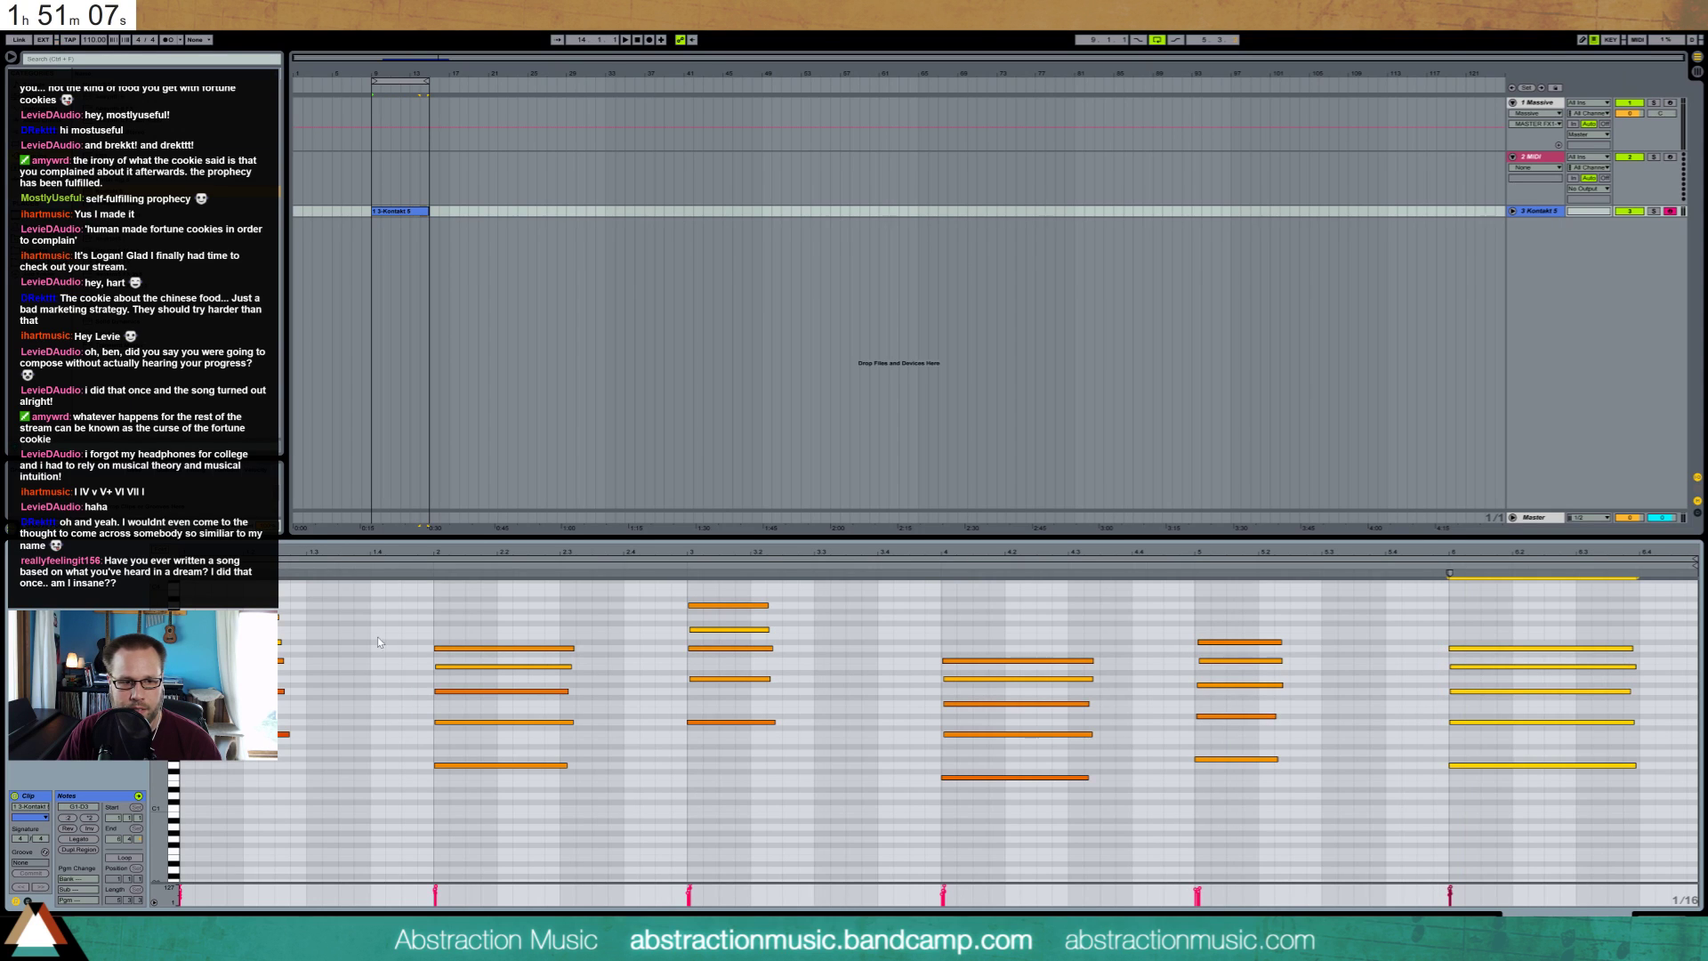
# Add a Reverb effect after Massive on the Massive track and adjust its decay time and dry/wet amount
pyautogui.click(1541, 161)
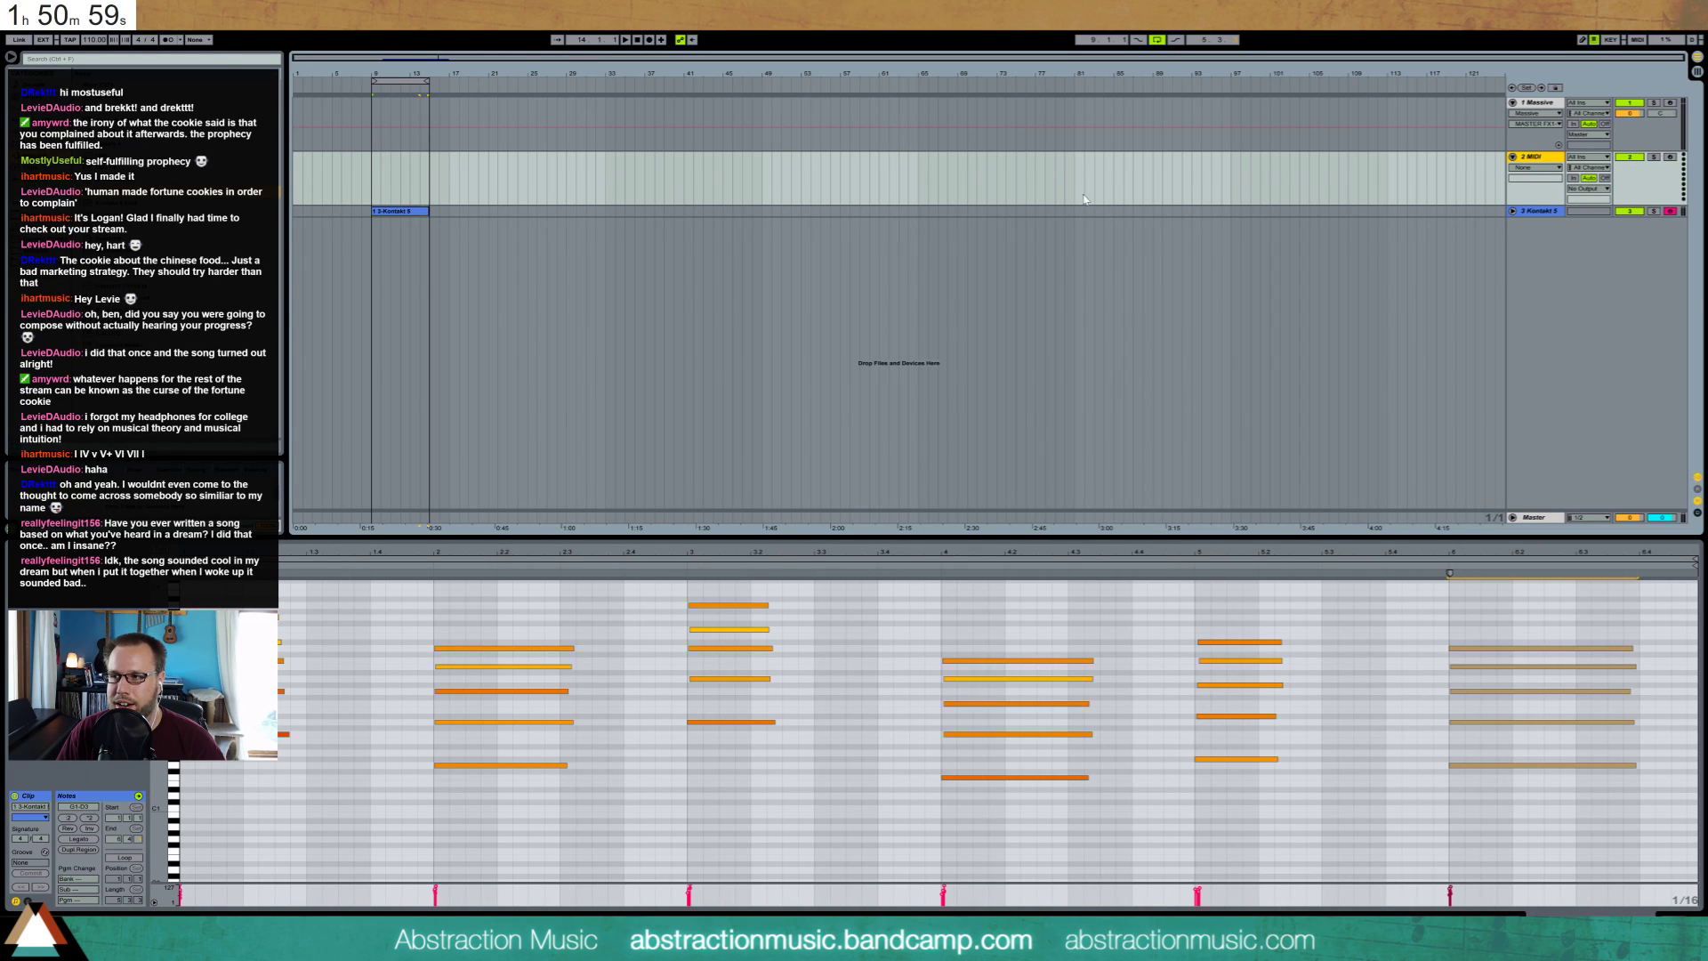
pyautogui.click(373, 179)
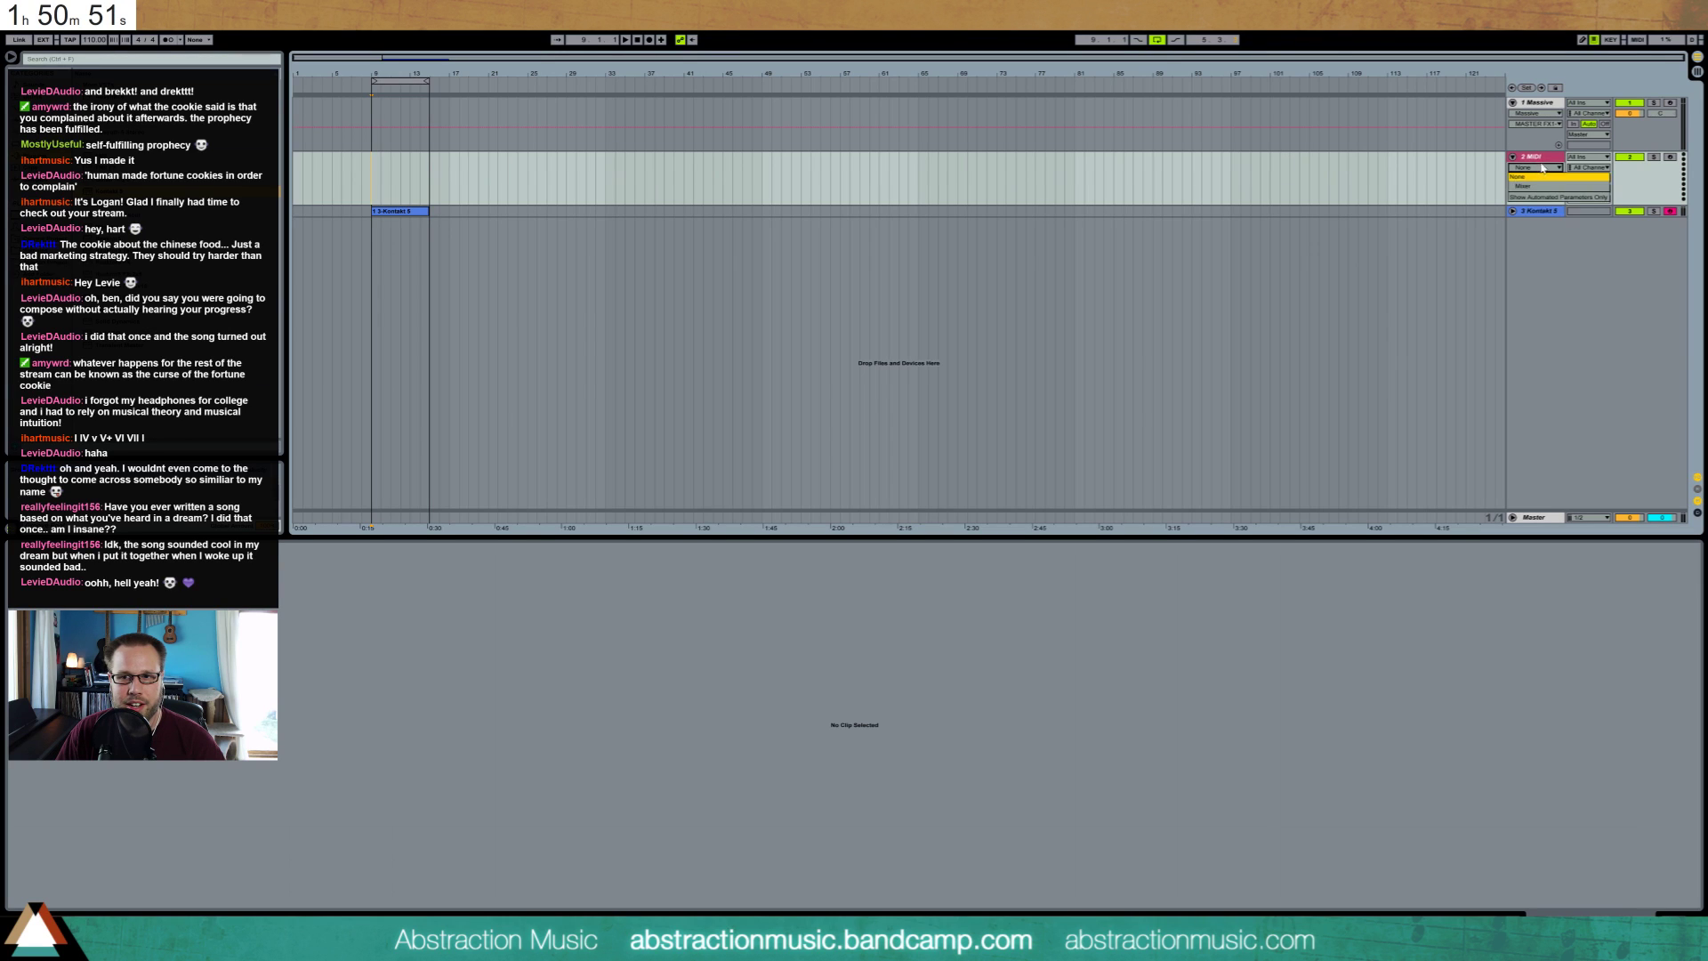
pyautogui.click(1665, 914)
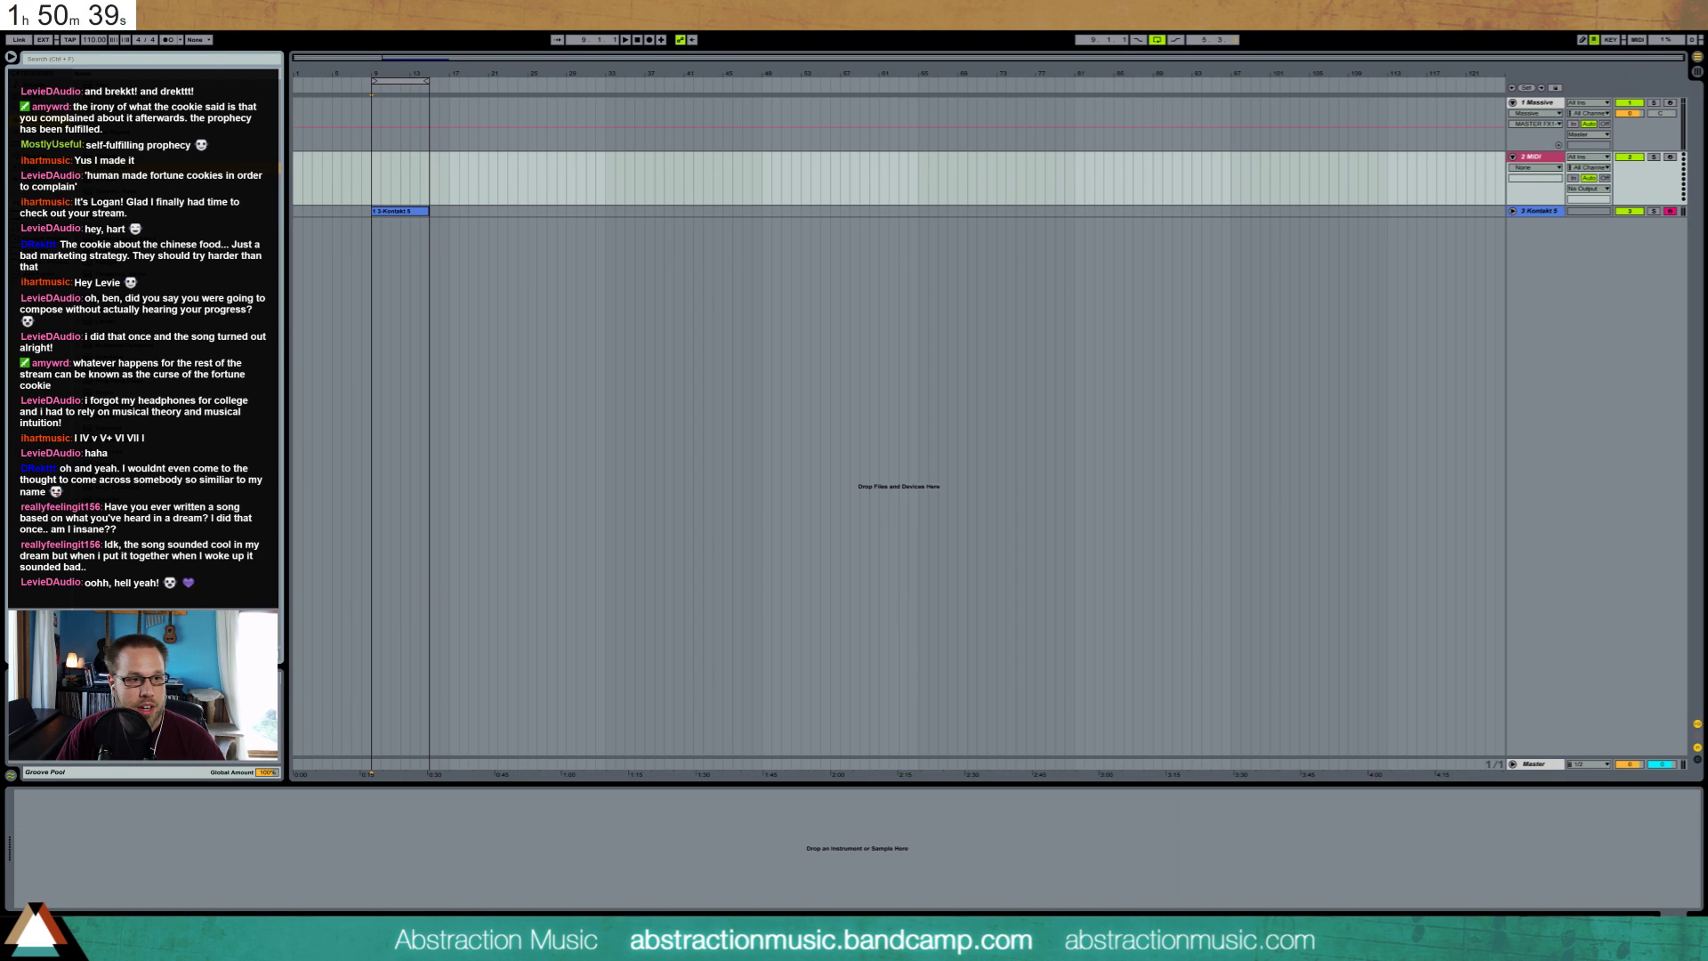
pyautogui.moveTo(303, 435); pyautogui.dragTo(152, 852)
pyautogui.moveTo(212, 911); pyautogui.dragTo(212, 889)
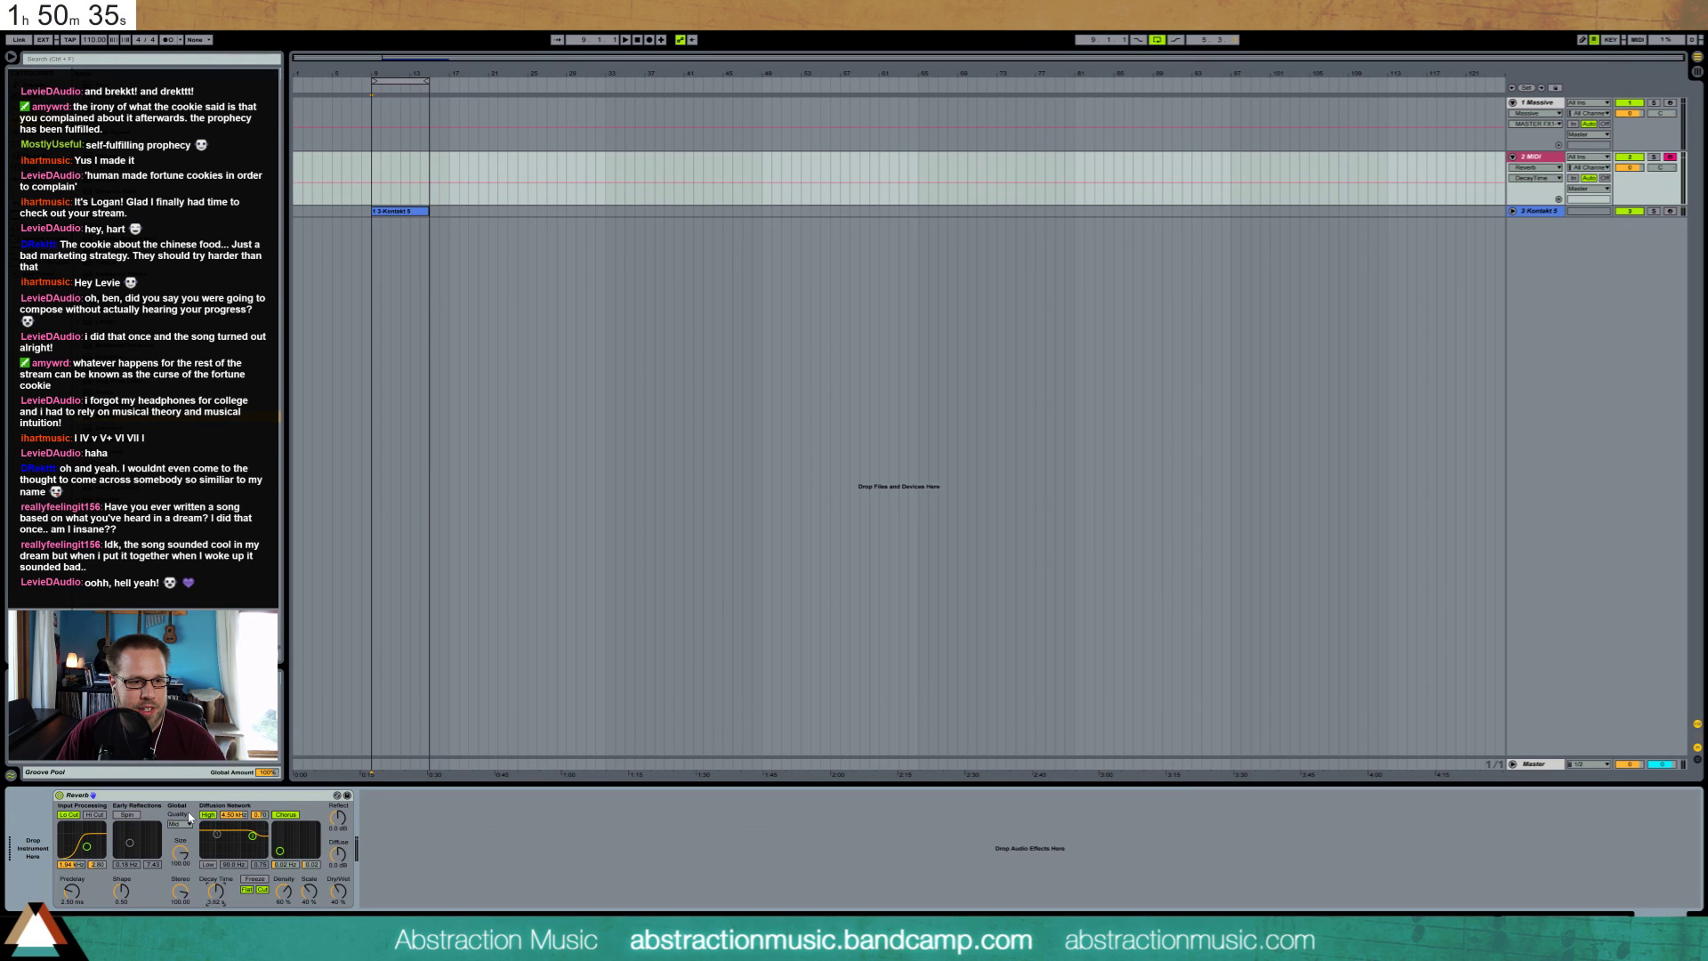
pyautogui.click(634, 111)
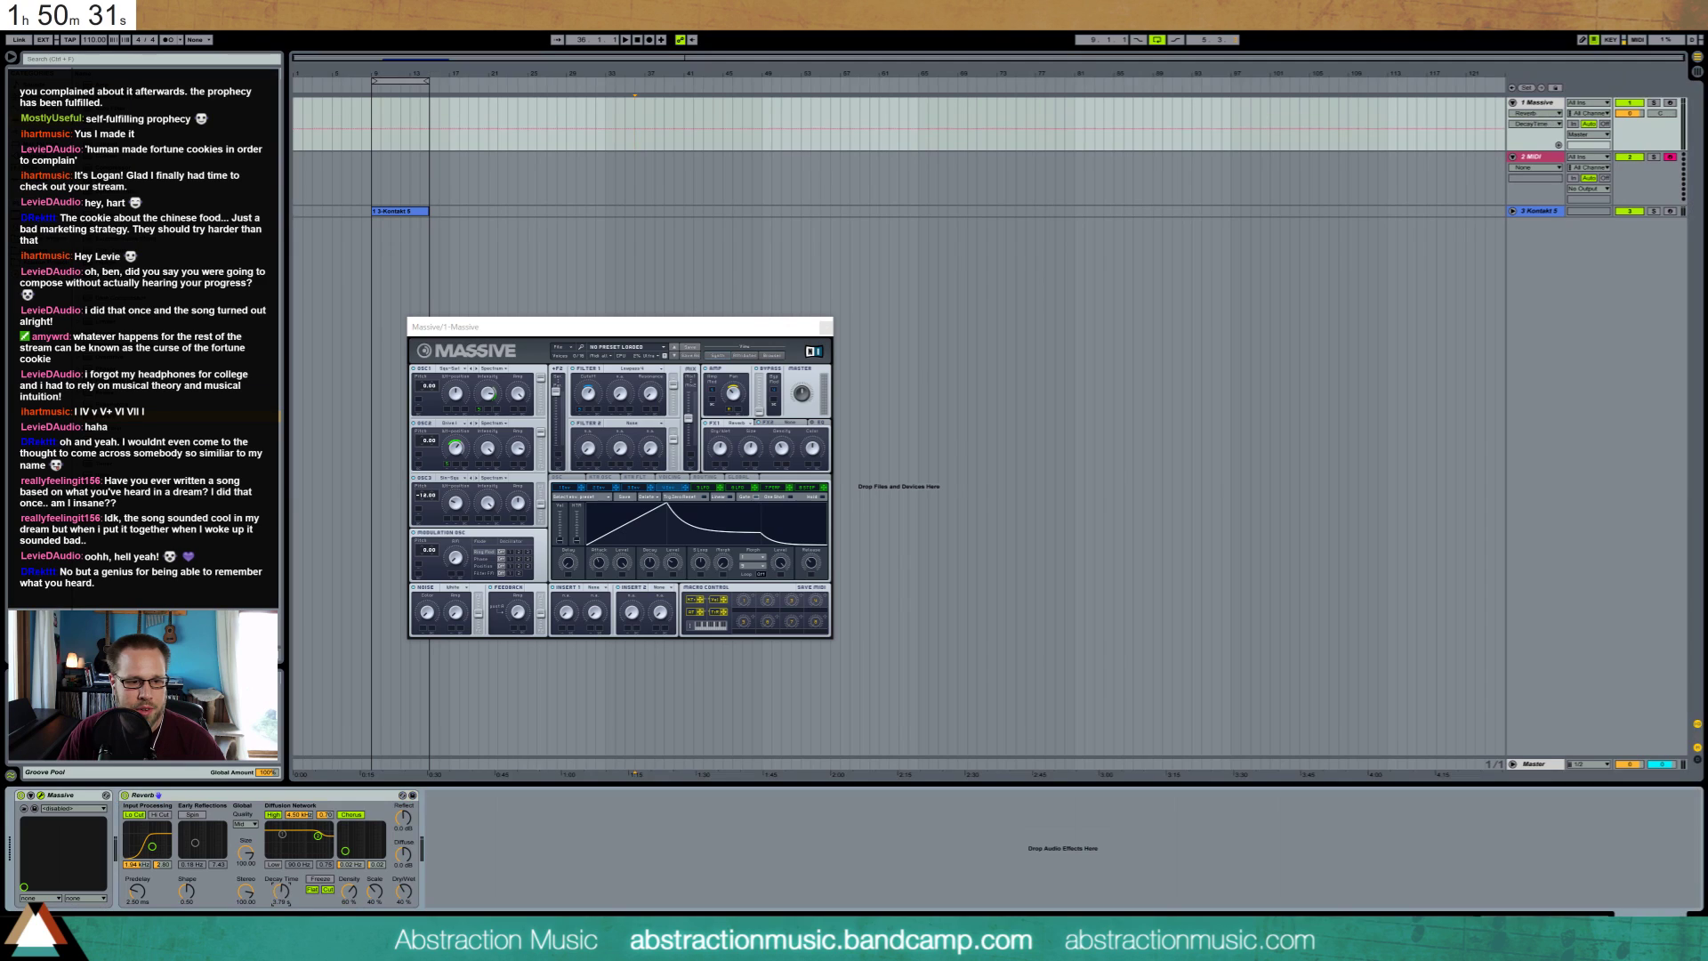
pyautogui.moveTo(403, 889); pyautogui.dragTo(403, 894)
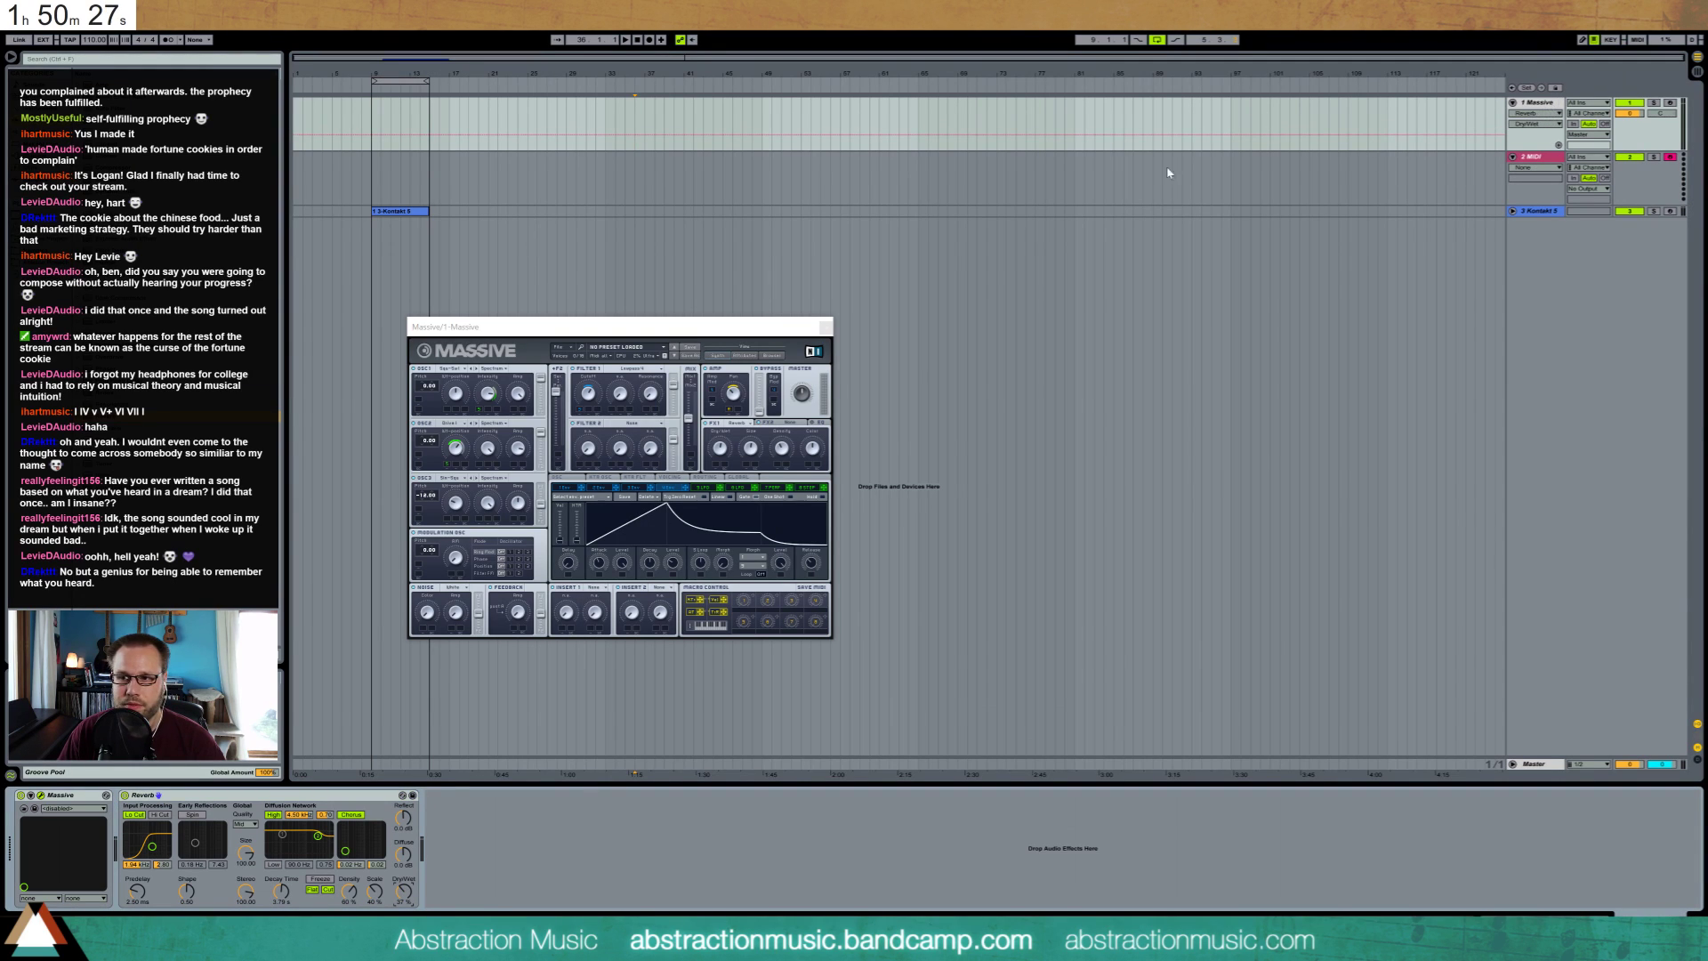
# Move the recorded chord clip from the Kontakt track onto the Massive track, play it and close the Massive window
pyautogui.moveTo(407, 212); pyautogui.dragTo(410, 153)
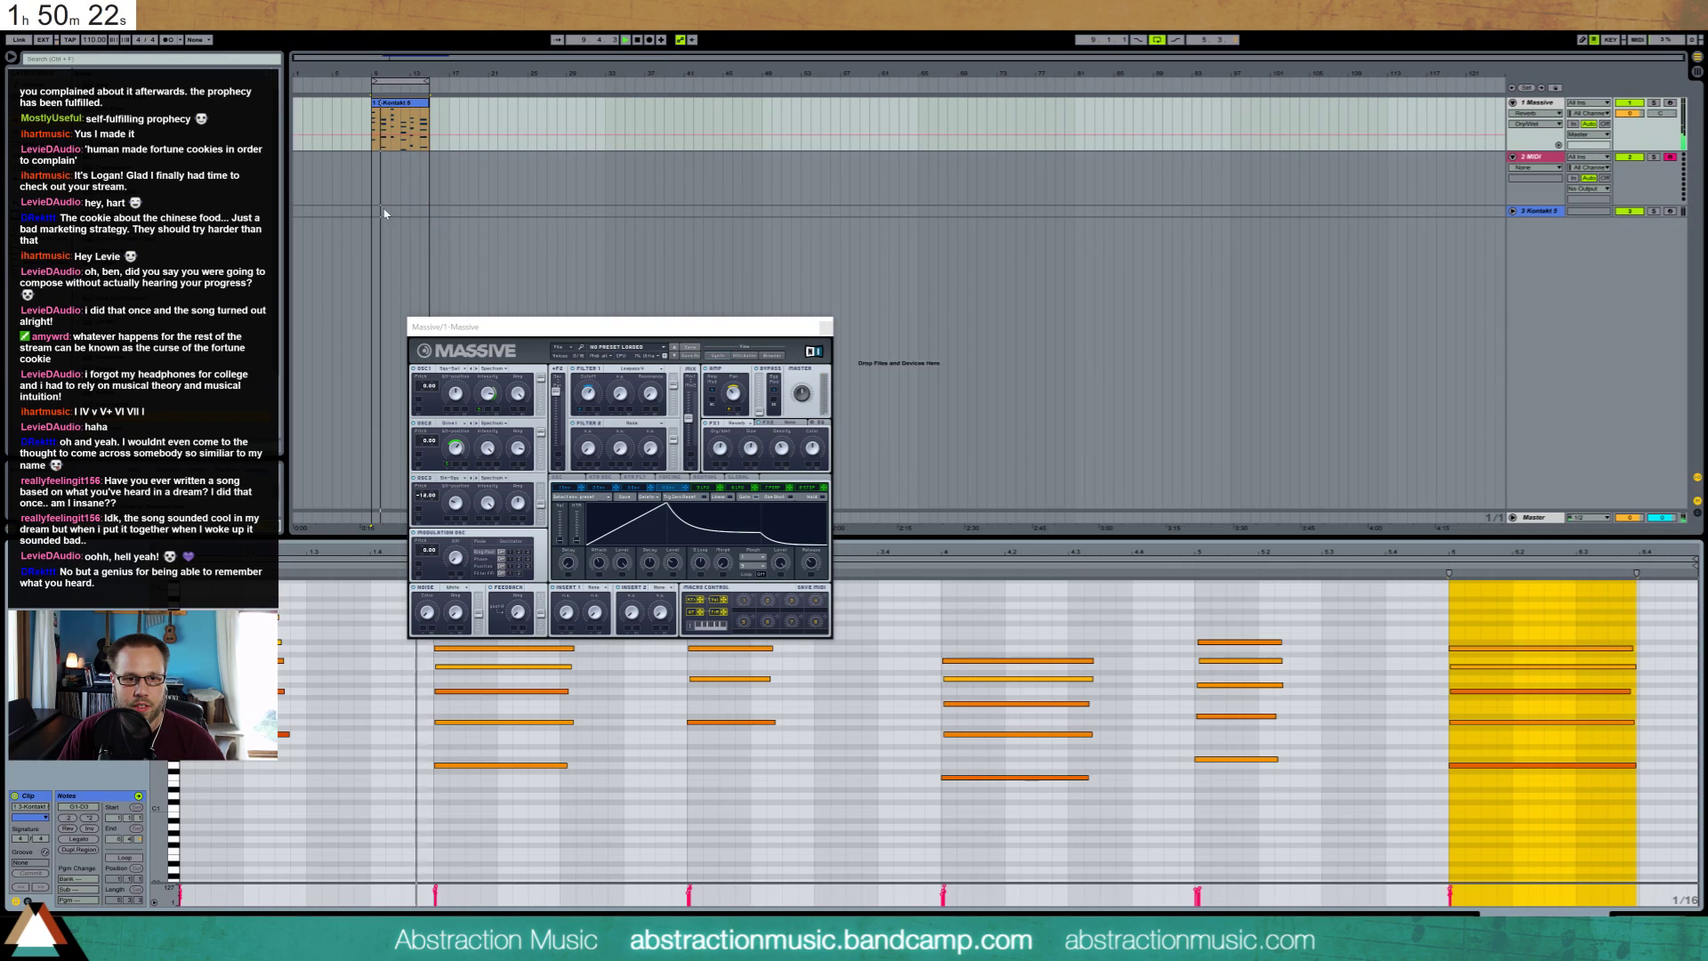
pyautogui.doubleClick(407, 143)
pyautogui.moveTo(307, 765)
pyautogui.mouseDown()
pyautogui.moveTo(267, 605)
pyautogui.moveTo(406, 641)
pyautogui.mouseUp()
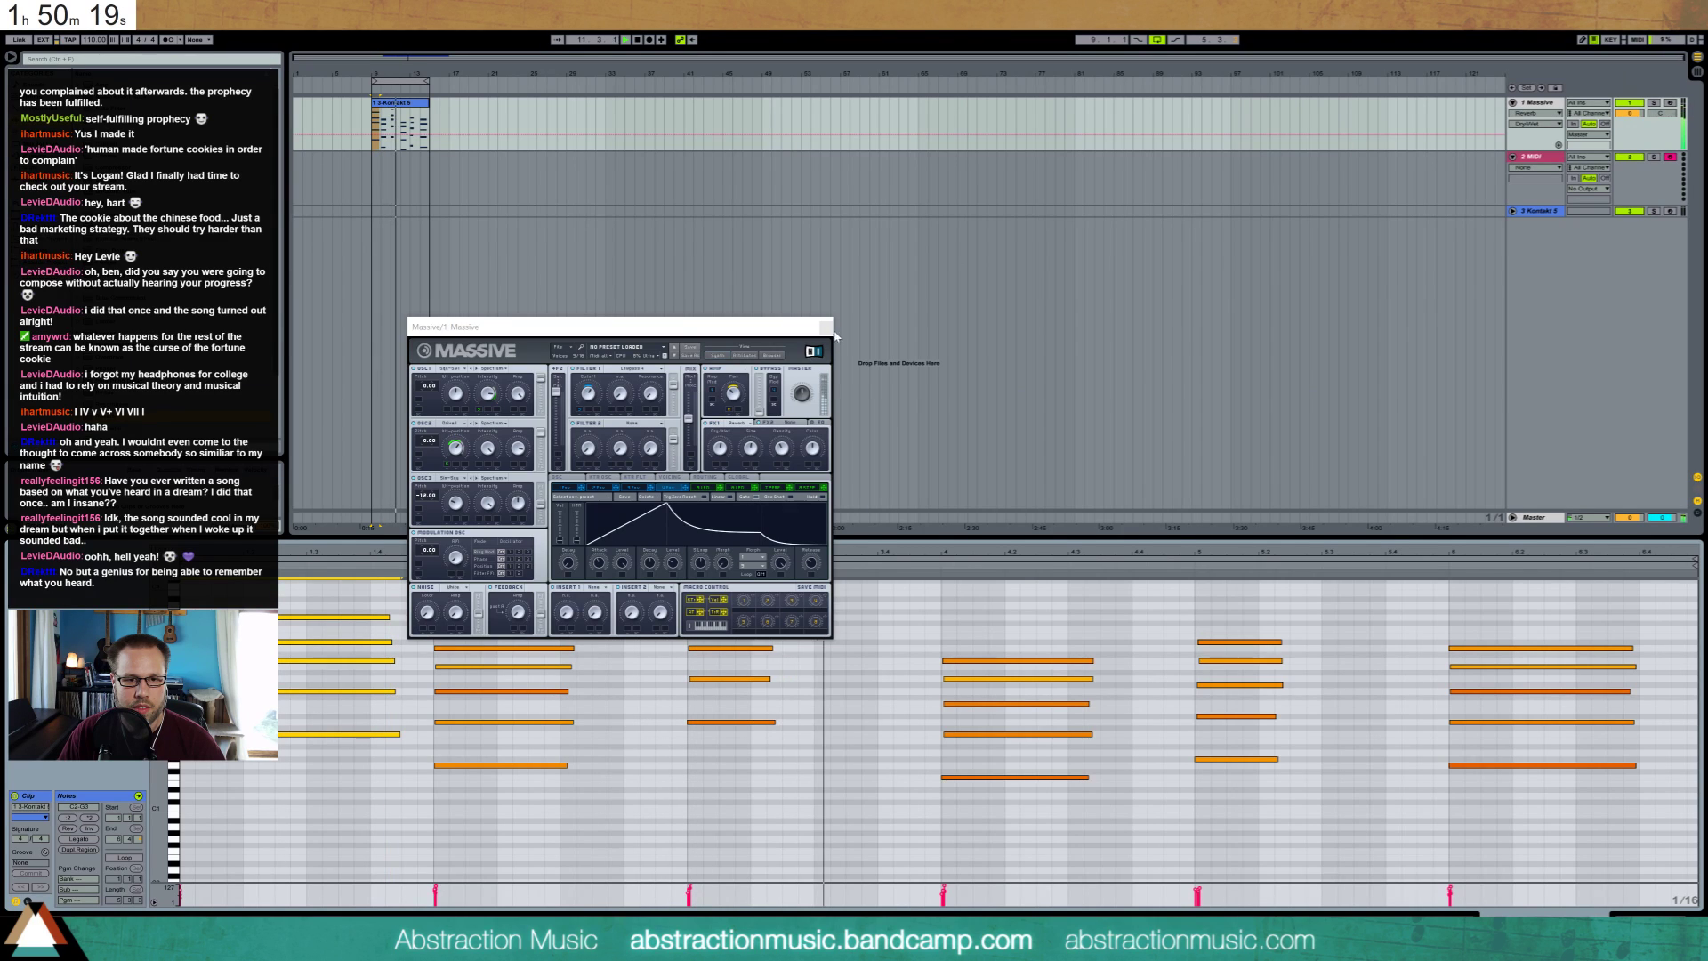
pyautogui.click(826, 327)
# Lengthen the second, third and fourth chords in the clip so they sustain closer to the chord that follows
pyautogui.click(532, 708)
pyautogui.moveTo(555, 783); pyautogui.dragTo(652, 649)
pyautogui.moveTo(728, 767)
pyautogui.mouseDown()
pyautogui.moveTo(719, 587)
pyautogui.moveTo(912, 605)
pyautogui.moveTo(1029, 898)
pyautogui.mouseUp()
pyautogui.hotkey('shift', 'Right')
pyautogui.hotkey('shift', 'Right')
pyautogui.hotkey('shift', 'Right')
pyautogui.hotkey('shift', 'Right')
pyautogui.hotkey('shift', 'Right')
# Lengthen the fifth chord to nearly reach the next one and extend the sixth chord towards the clip's end
pyautogui.moveTo(1236, 606); pyautogui.dragTo(1269, 832)
pyautogui.hotkey('shift', 'Right')
pyautogui.hotkey('shift', 'Right')
pyautogui.hotkey('shift', 'Right')
pyautogui.hotkey('shift', 'Right')
pyautogui.hotkey('shift', 'Right')
pyautogui.hotkey('shift', 'Right')
pyautogui.hotkey('shift', 'Right')
pyautogui.hotkey('shift', 'Right')
pyautogui.hotkey('shift', 'Right')
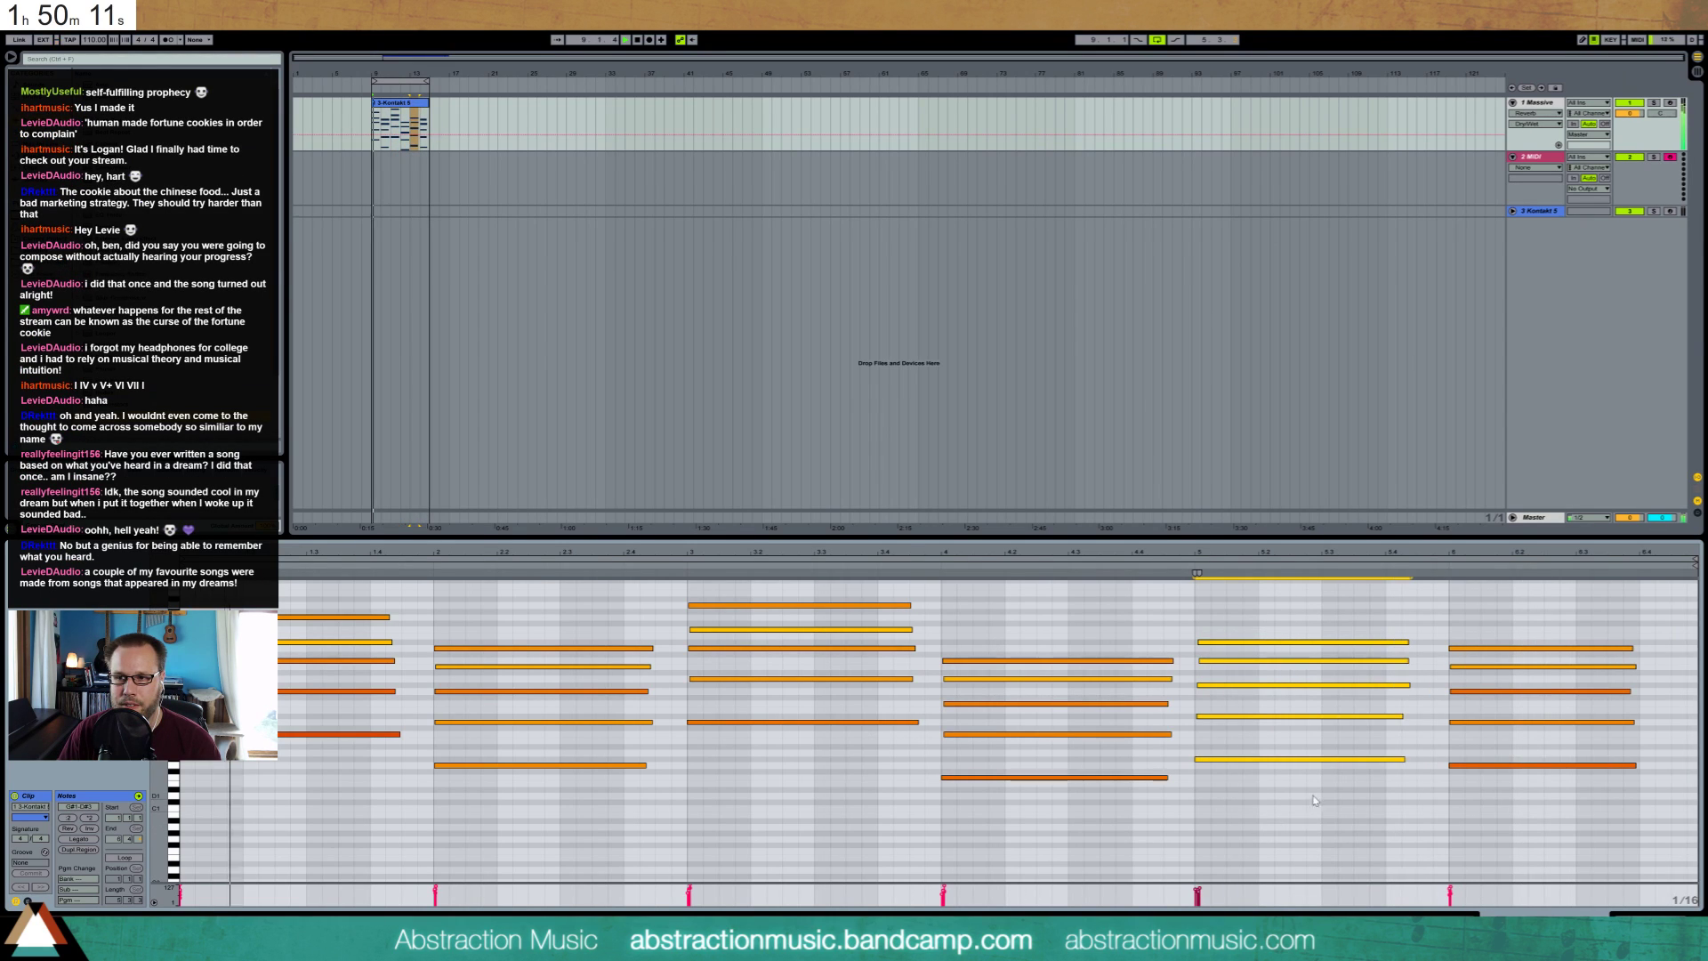
pyautogui.moveTo(1505, 622); pyautogui.dragTo(1518, 829)
pyautogui.hotkey('shift', 'Right')
pyautogui.hotkey('shift', 'Right')
pyautogui.hotkey('shift', 'Right')
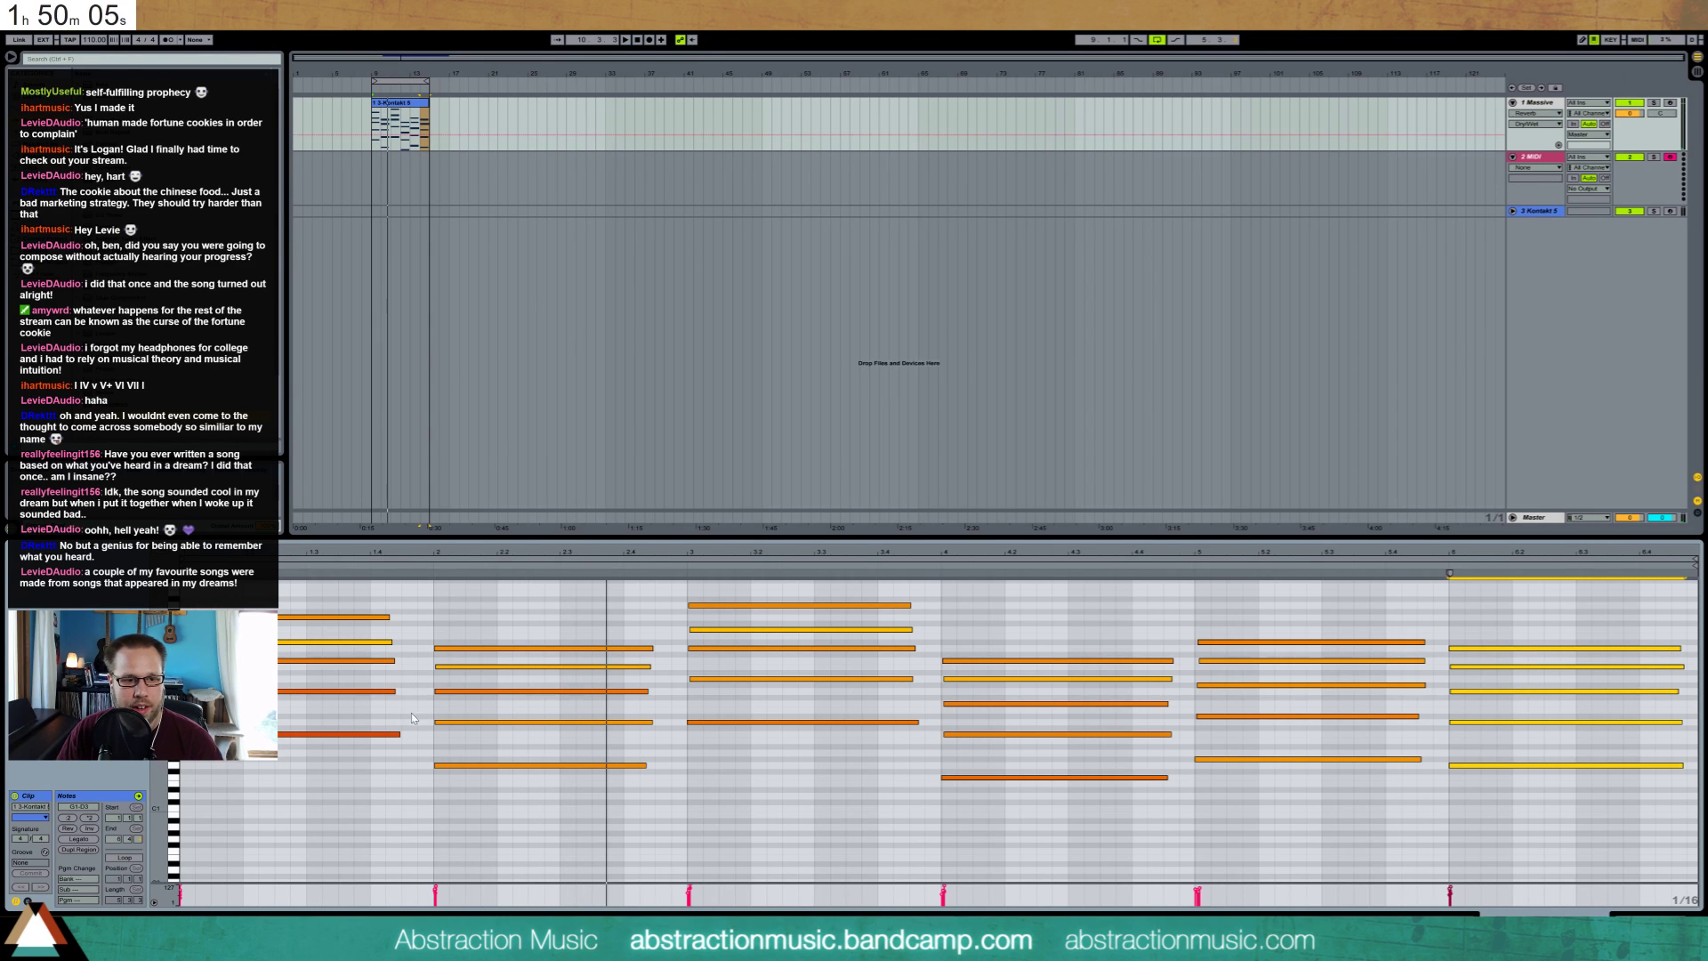
# Move the second chord's lowest note up an octave, add an octave-higher copy of its second-highest note and play the clip
pyautogui.moveTo(428, 745); pyautogui.dragTo(478, 804)
pyautogui.hotkey('shift', 'Up')
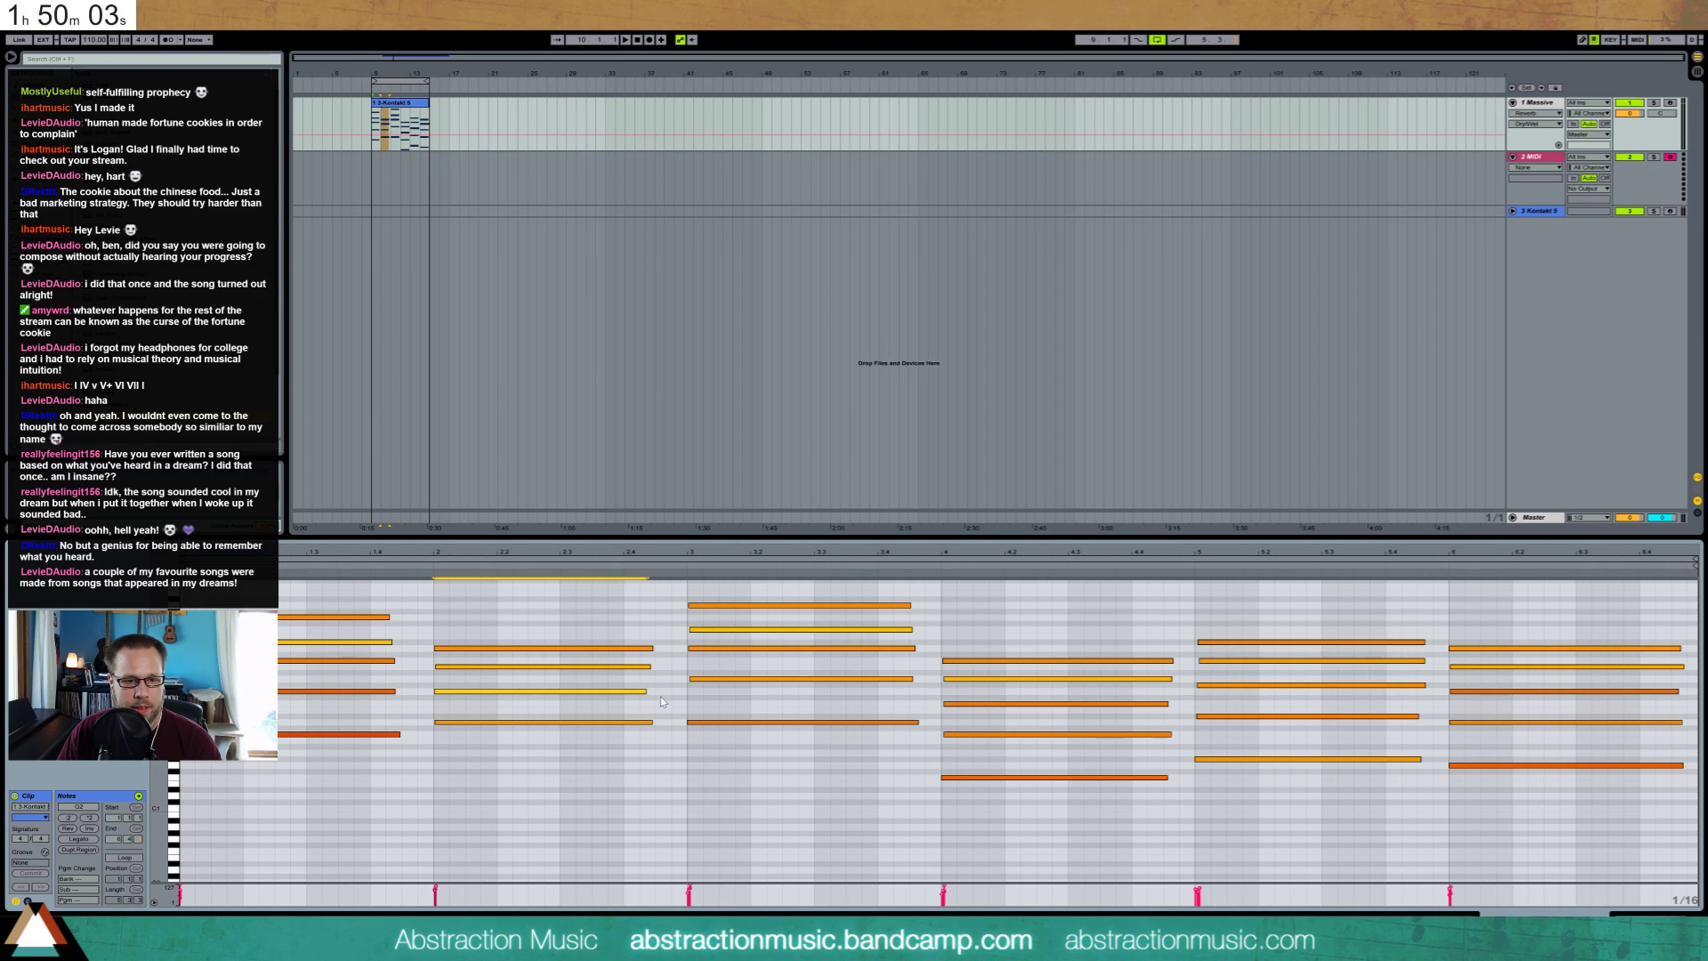
pyautogui.click(473, 667)
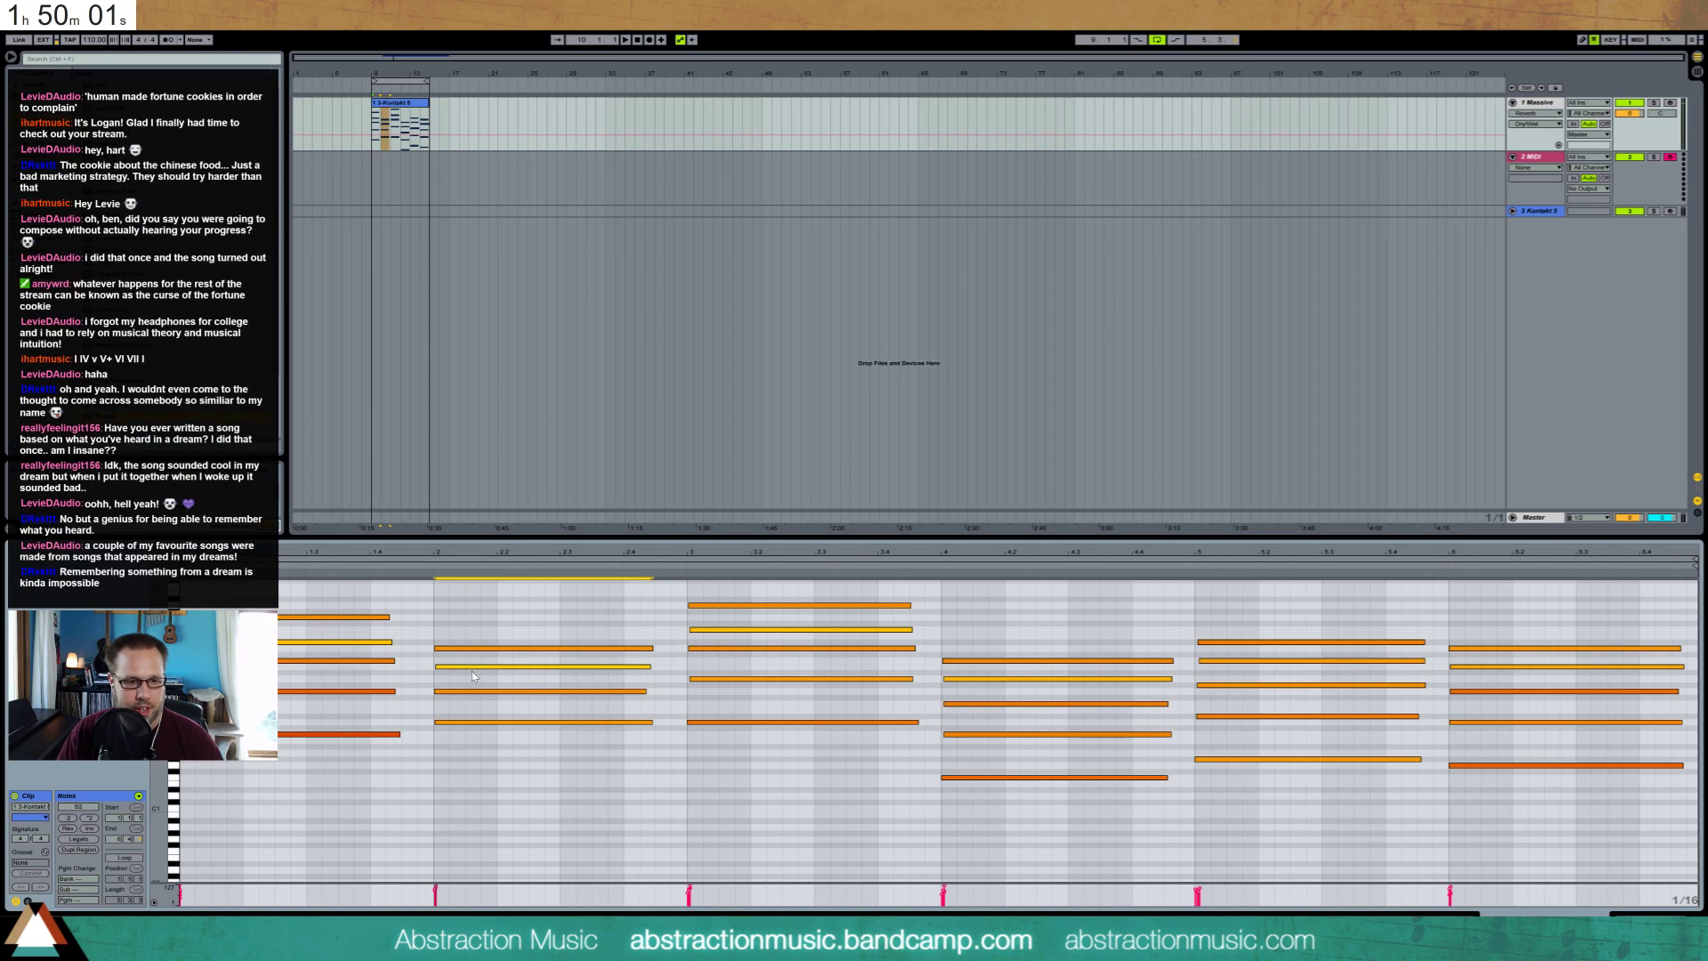
pyautogui.hotkey('ctrl', 'c')
pyautogui.hotkey('ctrl', 'v')
pyautogui.hotkey('shift', 'Up')
pyautogui.press('space')
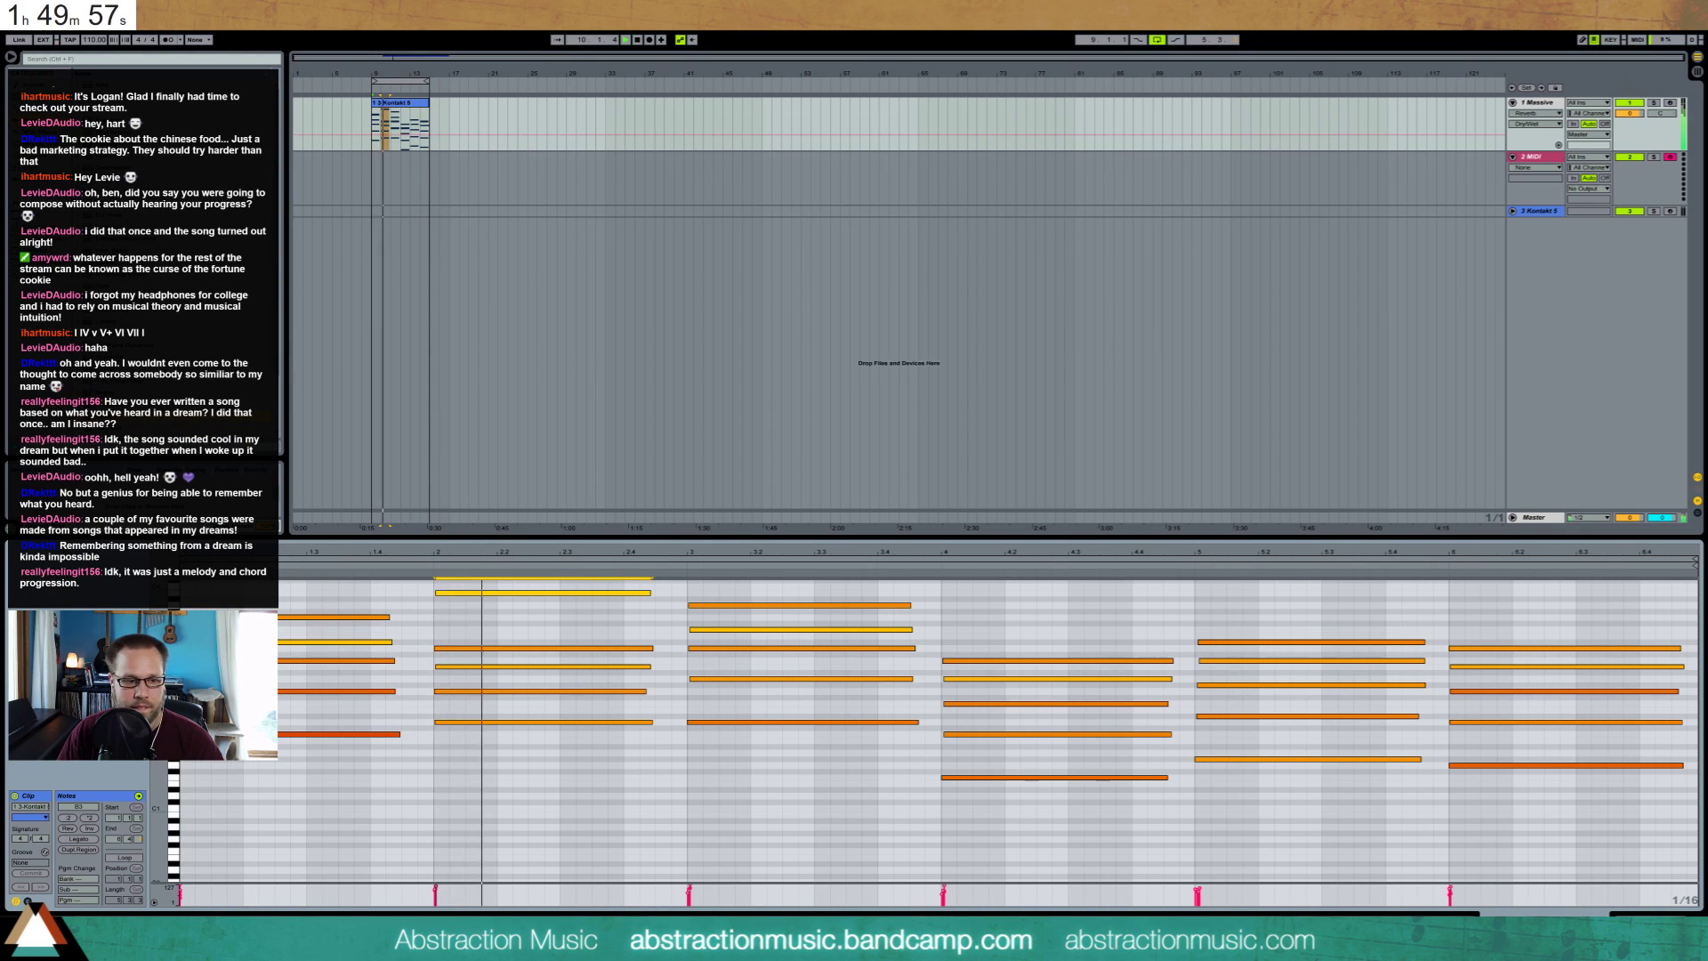
# Show the chord clip's hold pedal envelope, delete all its pedal data and play the clip from the device view
pyautogui.click(27, 900)
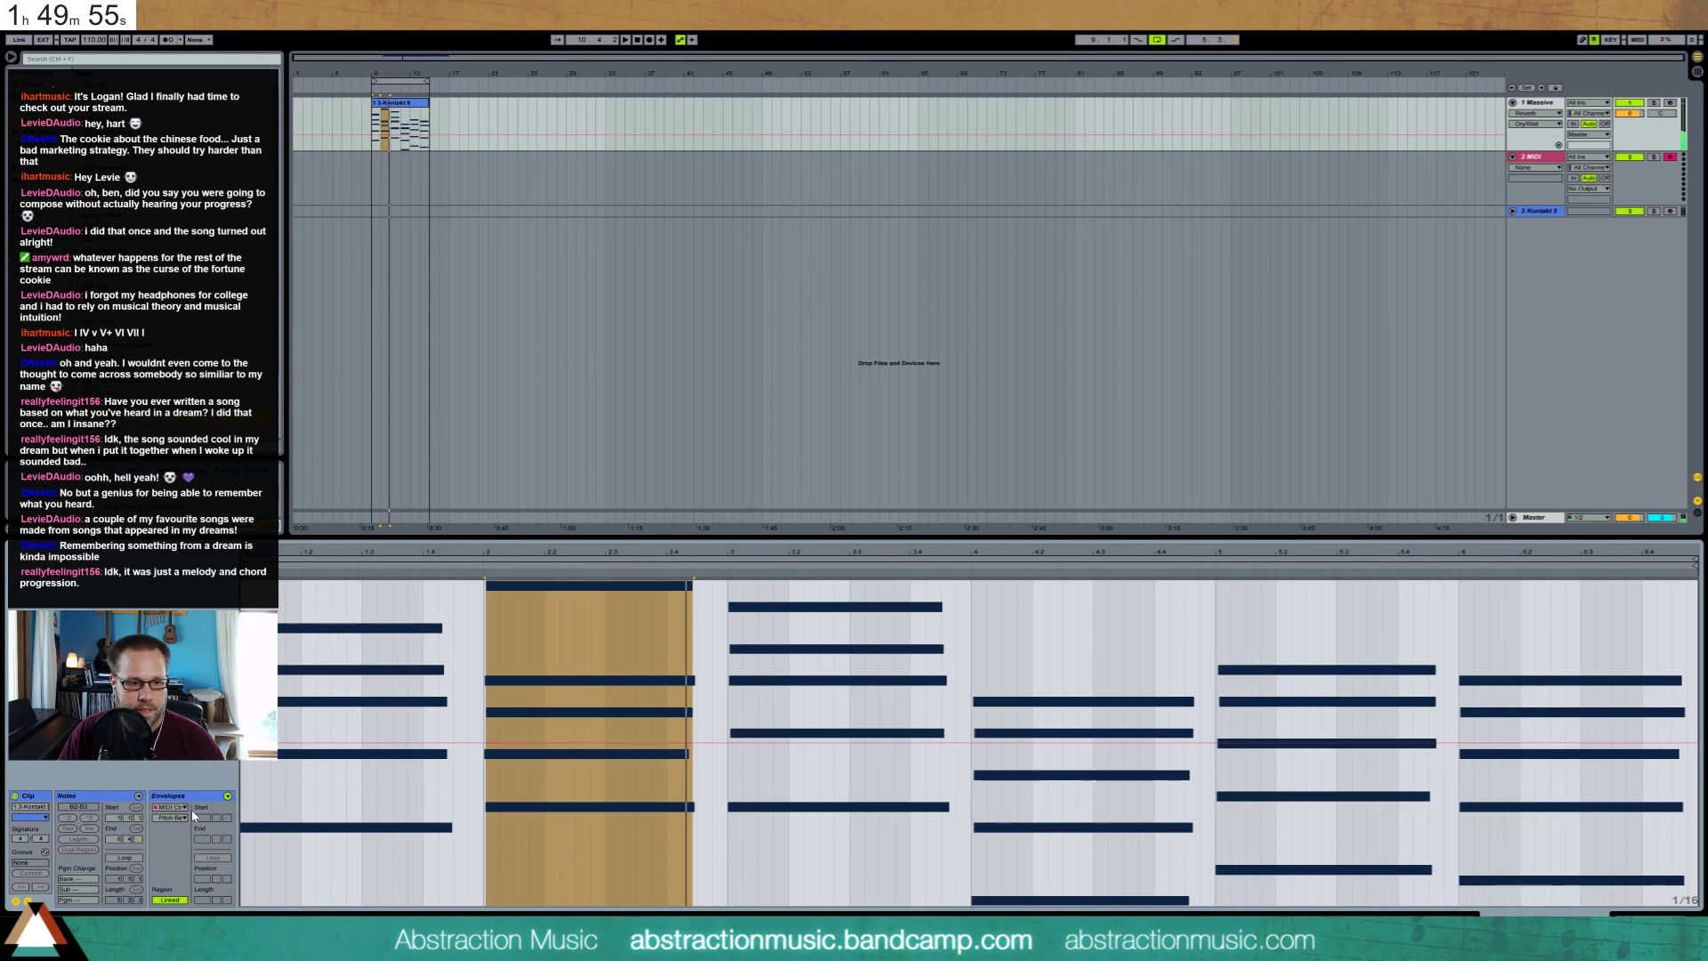
pyautogui.click(177, 817)
pyautogui.click(196, 614)
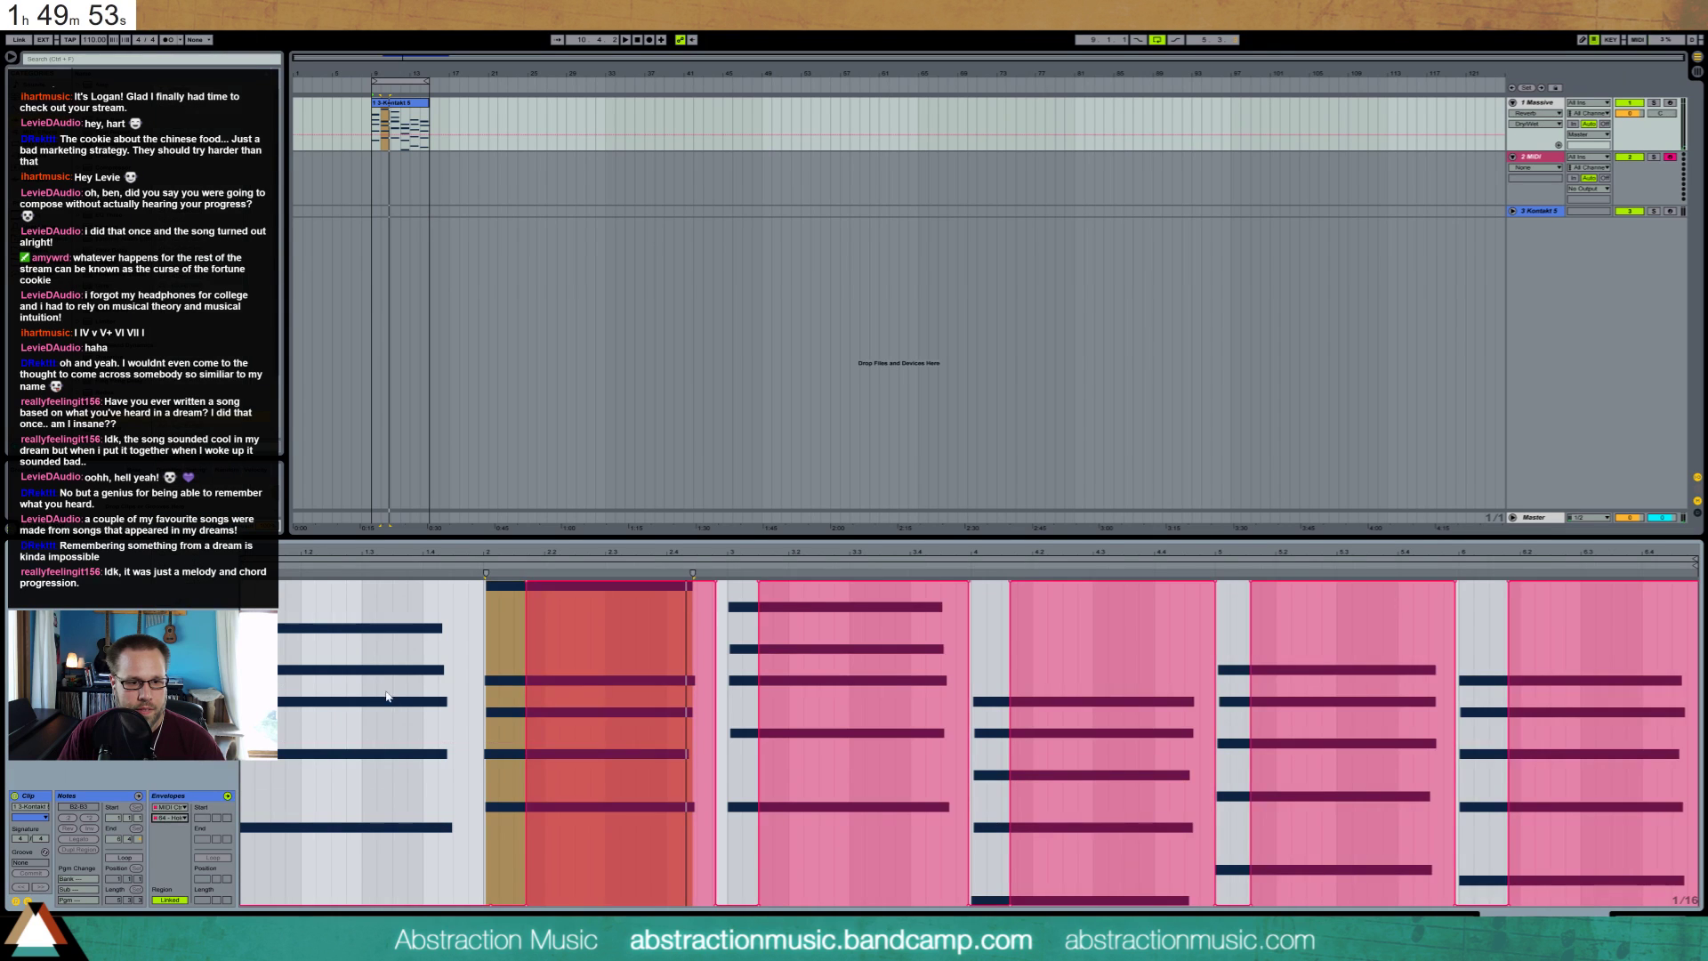
pyautogui.moveTo(385, 767); pyautogui.dragTo(1633, 776)
pyautogui.click(1634, 776)
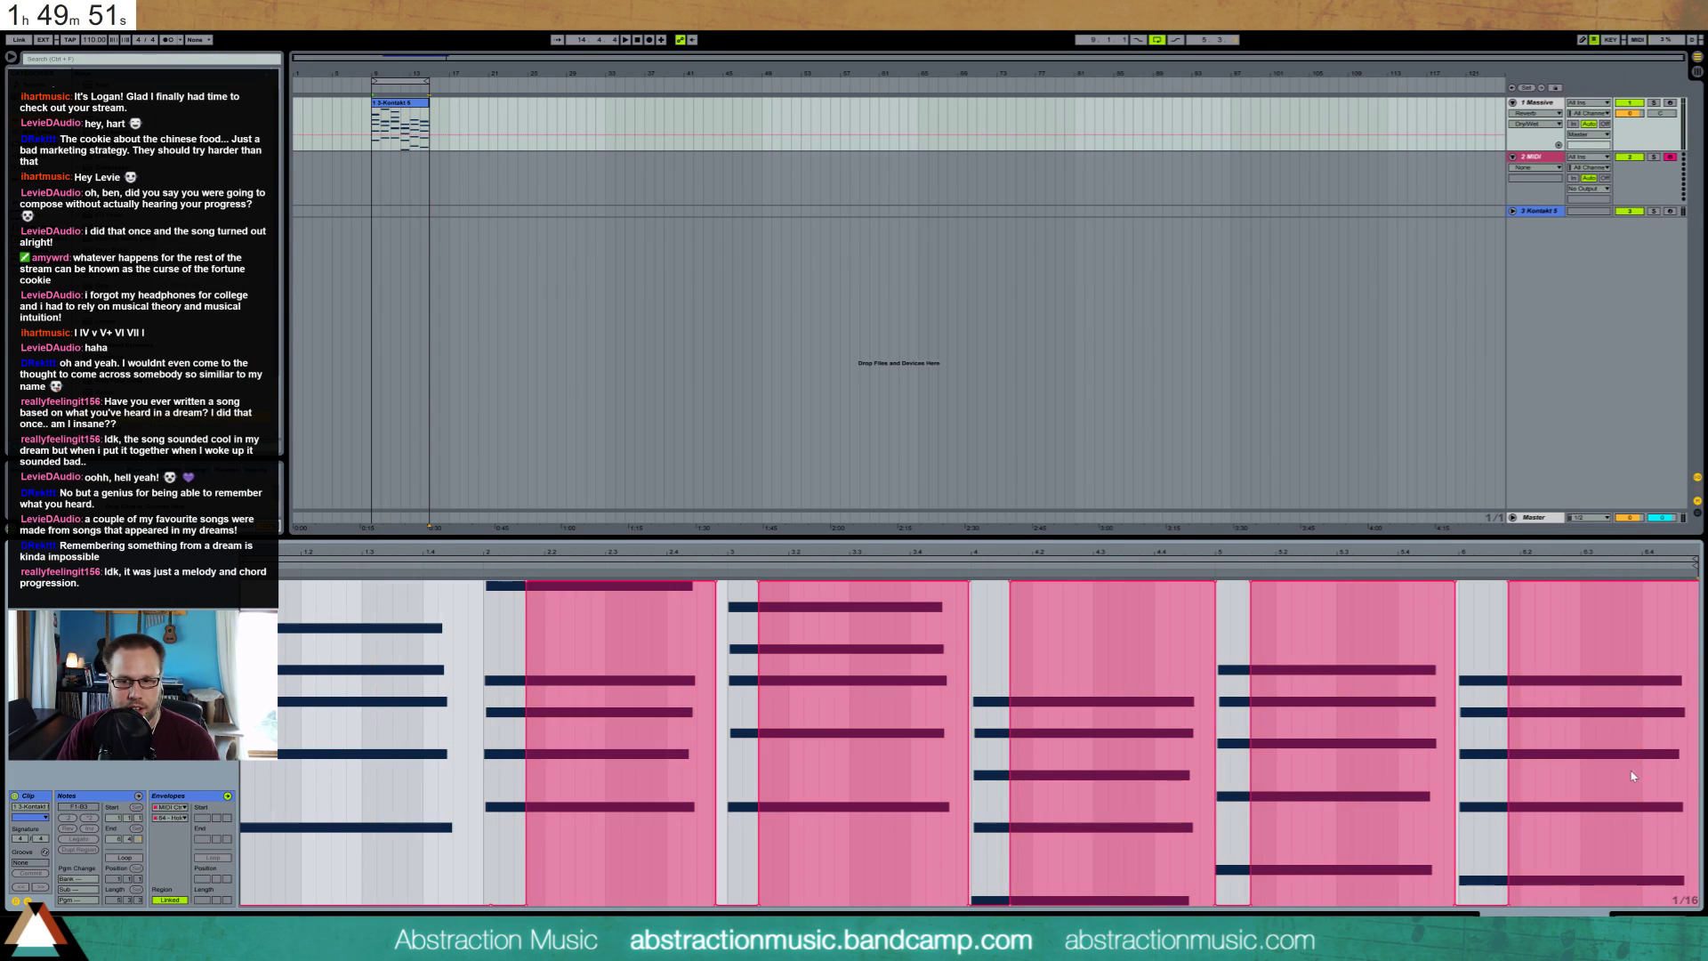
pyautogui.moveTo(377, 806); pyautogui.dragTo(1690, 792)
pyautogui.press('Delete')
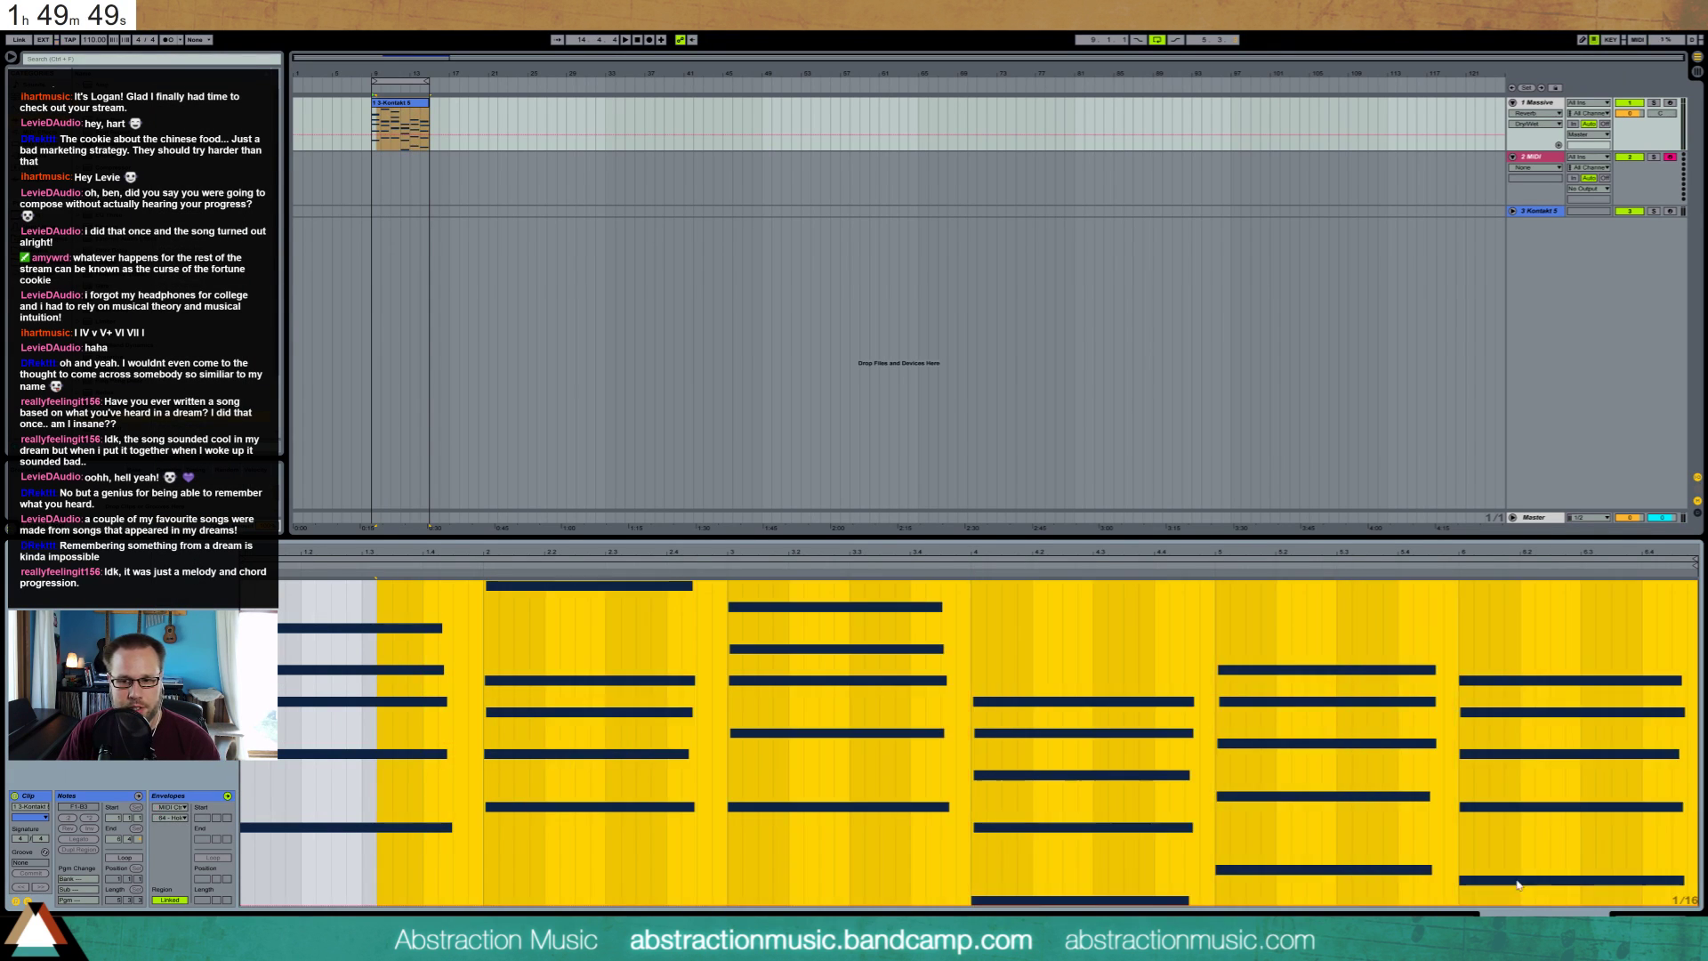
pyautogui.hotkey('shift', 'Tab')
pyautogui.press('space')
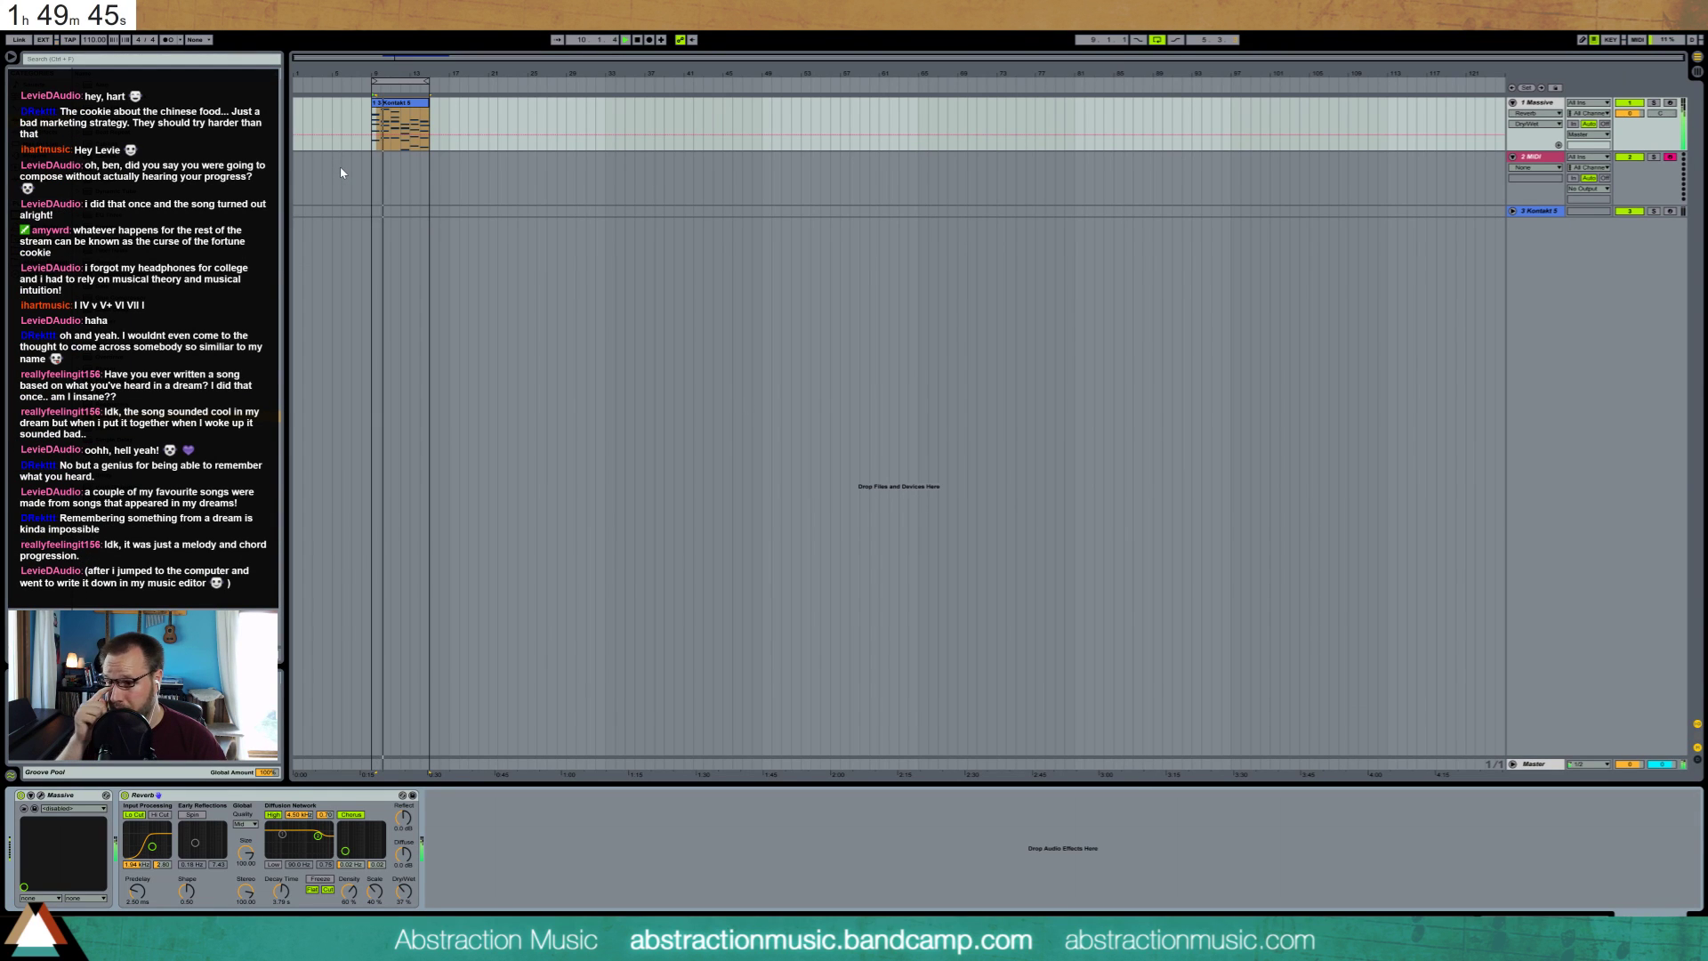
# Arm the Massive track for recording and switch the chord clip back from its envelopes to its notes
pyautogui.click(1669, 103)
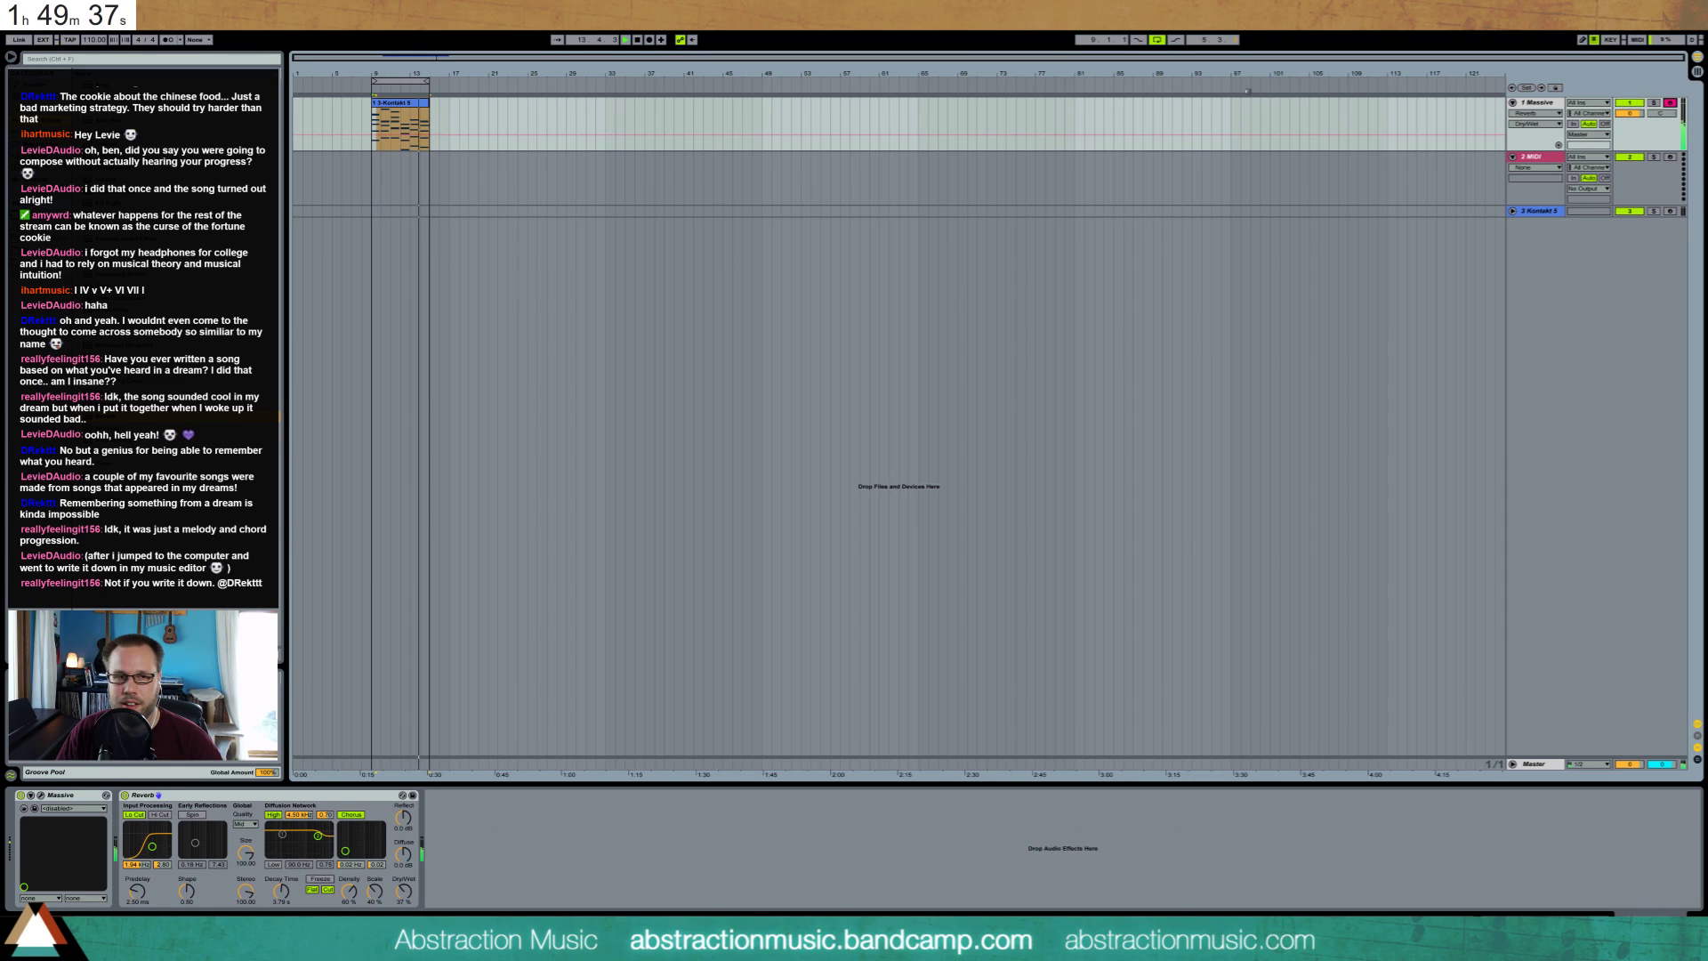
pyautogui.doubleClick(401, 103)
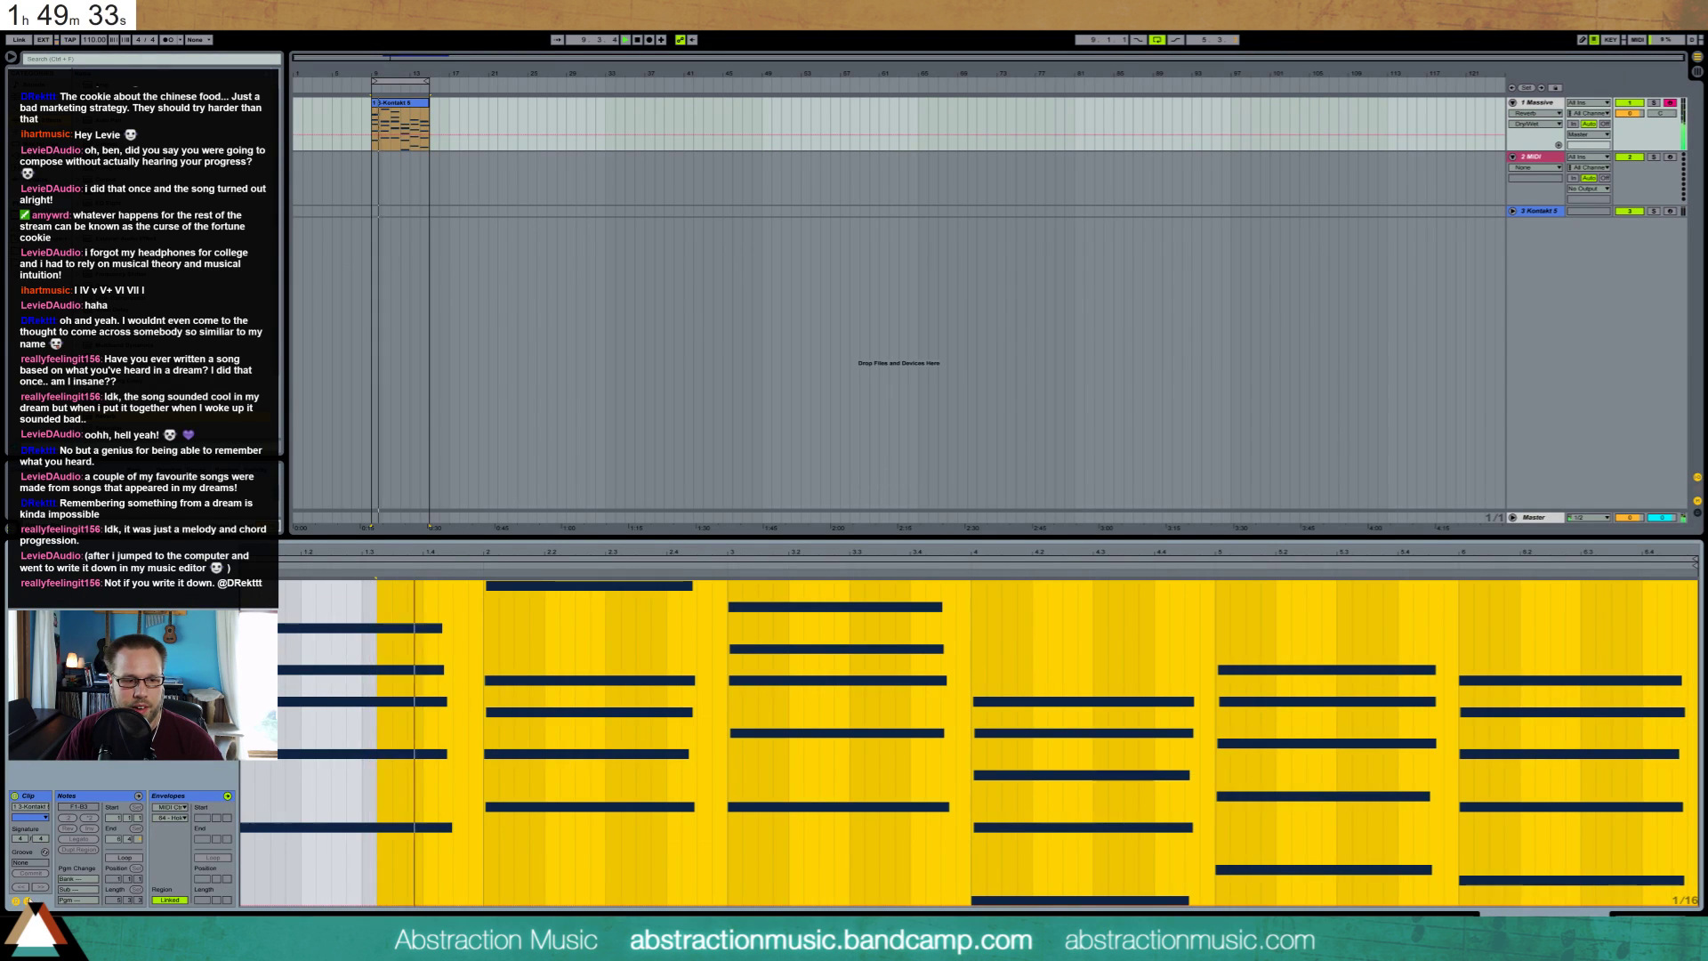
pyautogui.click(28, 901)
pyautogui.click(415, 654)
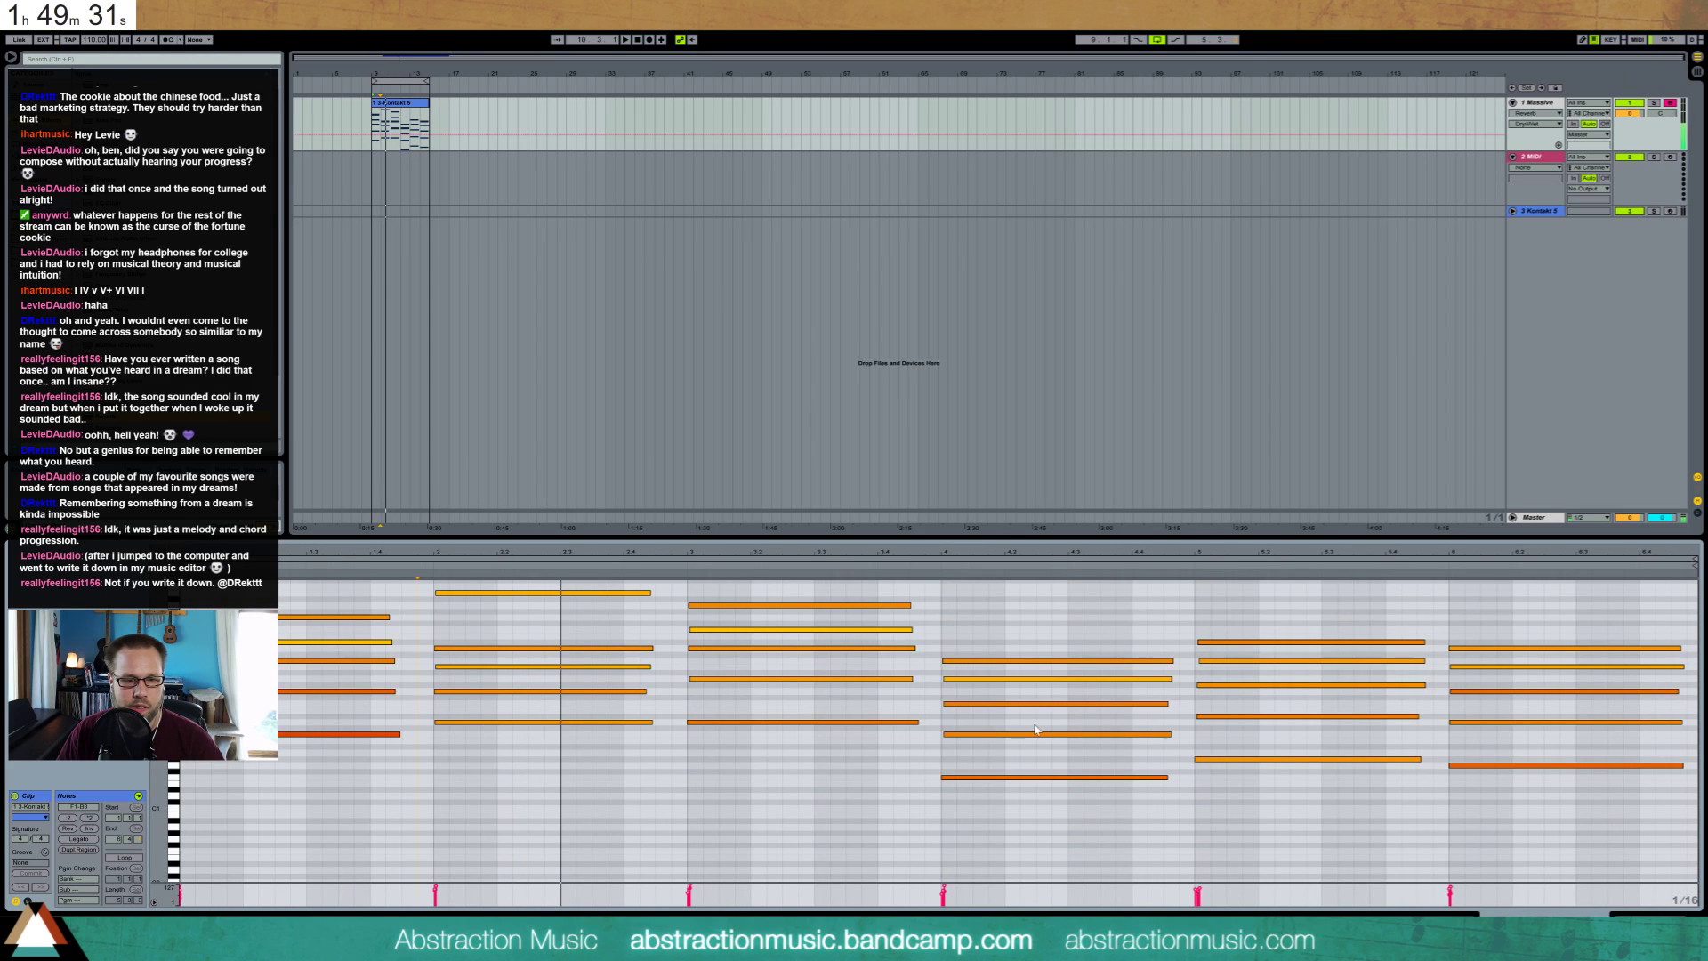
# Reopen Massive, shorten its envelope's attack and lower the envelope level, reduce Filter 1's cutoff and adjust the FX1 effect
pyautogui.hotkey('shift', 'Tab')
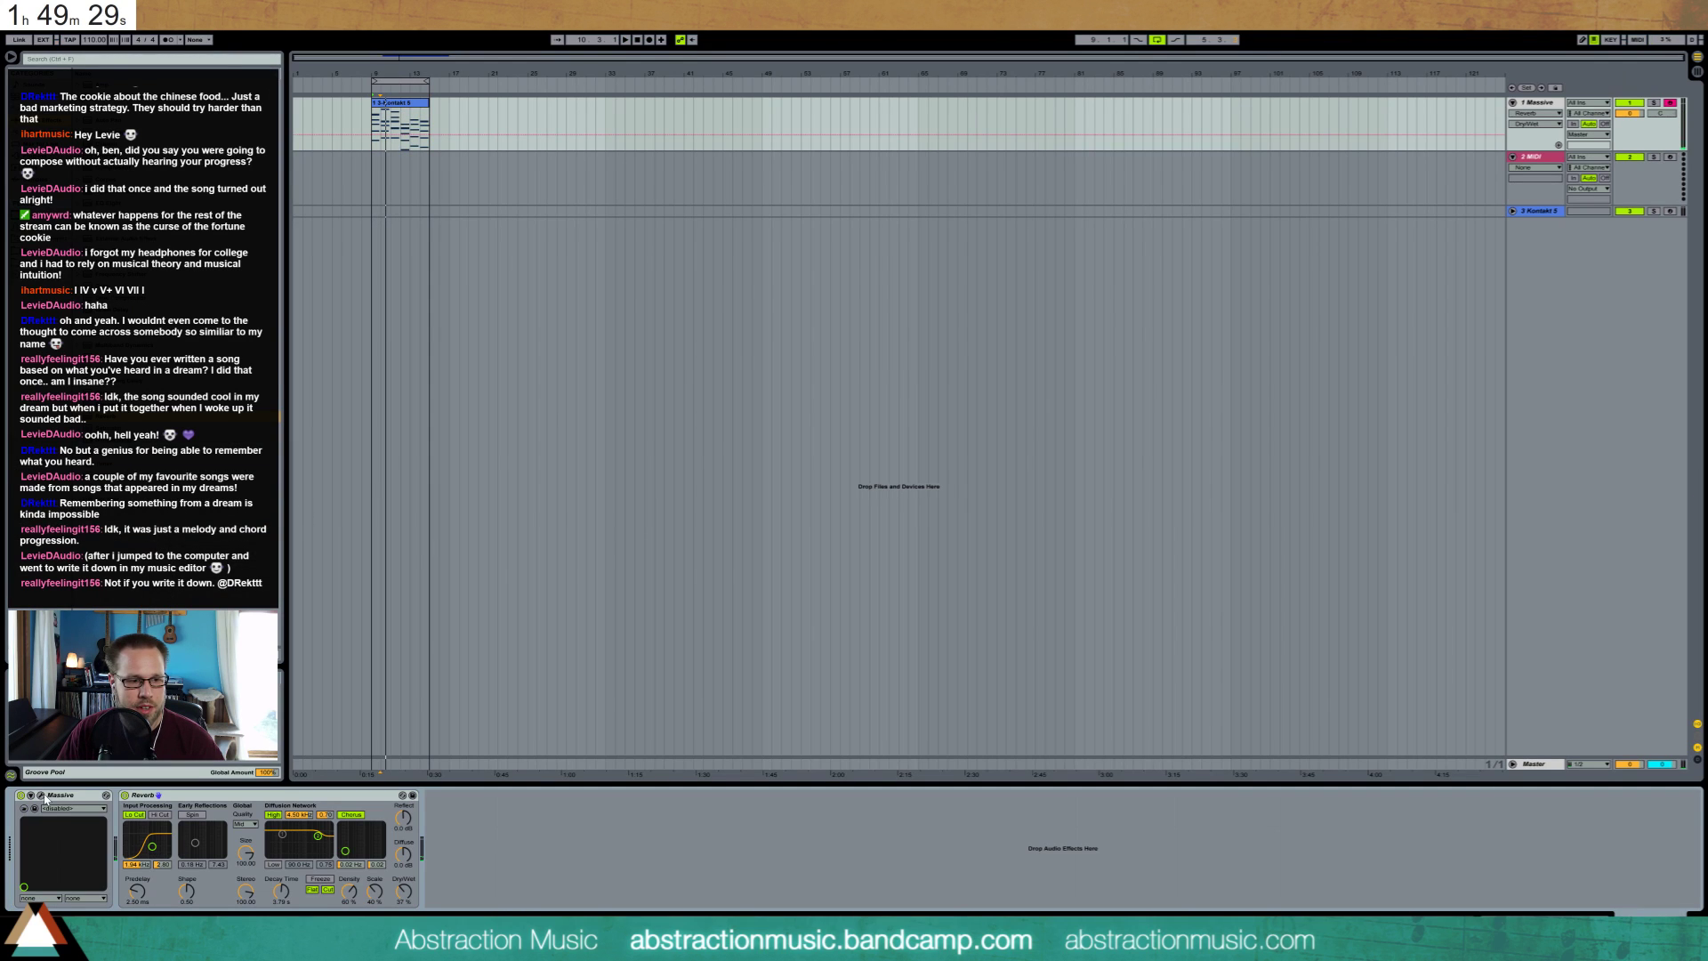
pyautogui.hotkey('ctrl', 'alt', 'p')
pyautogui.moveTo(651, 324); pyautogui.dragTo(709, 345)
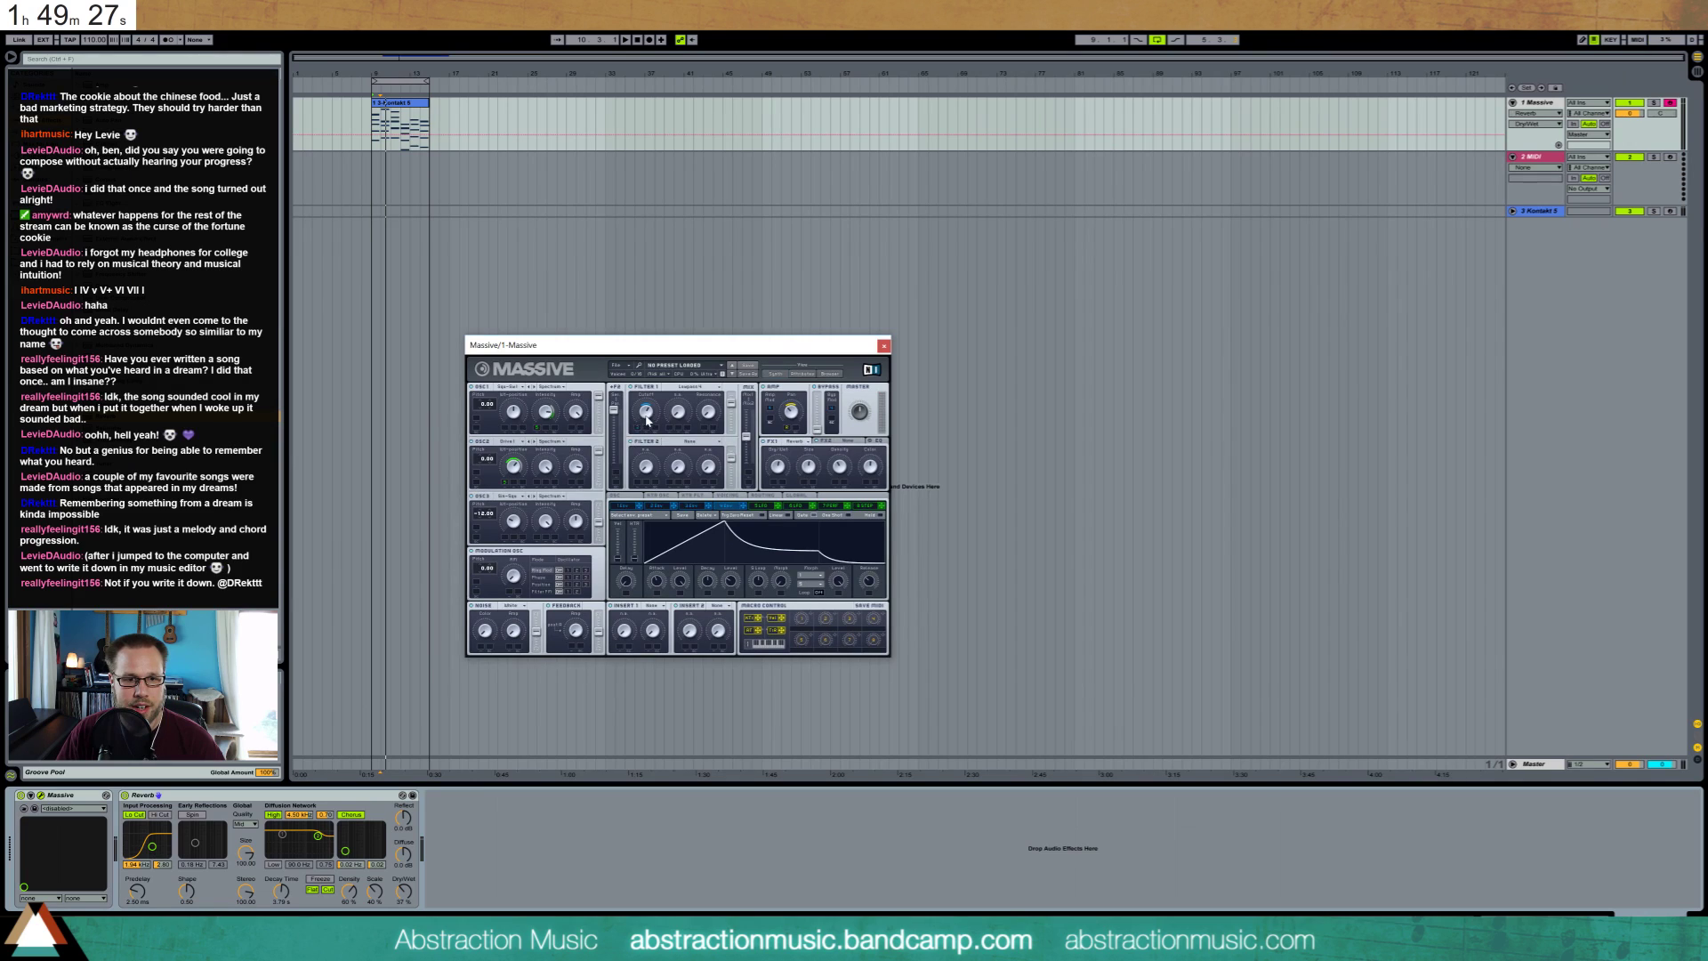
pyautogui.click(647, 415)
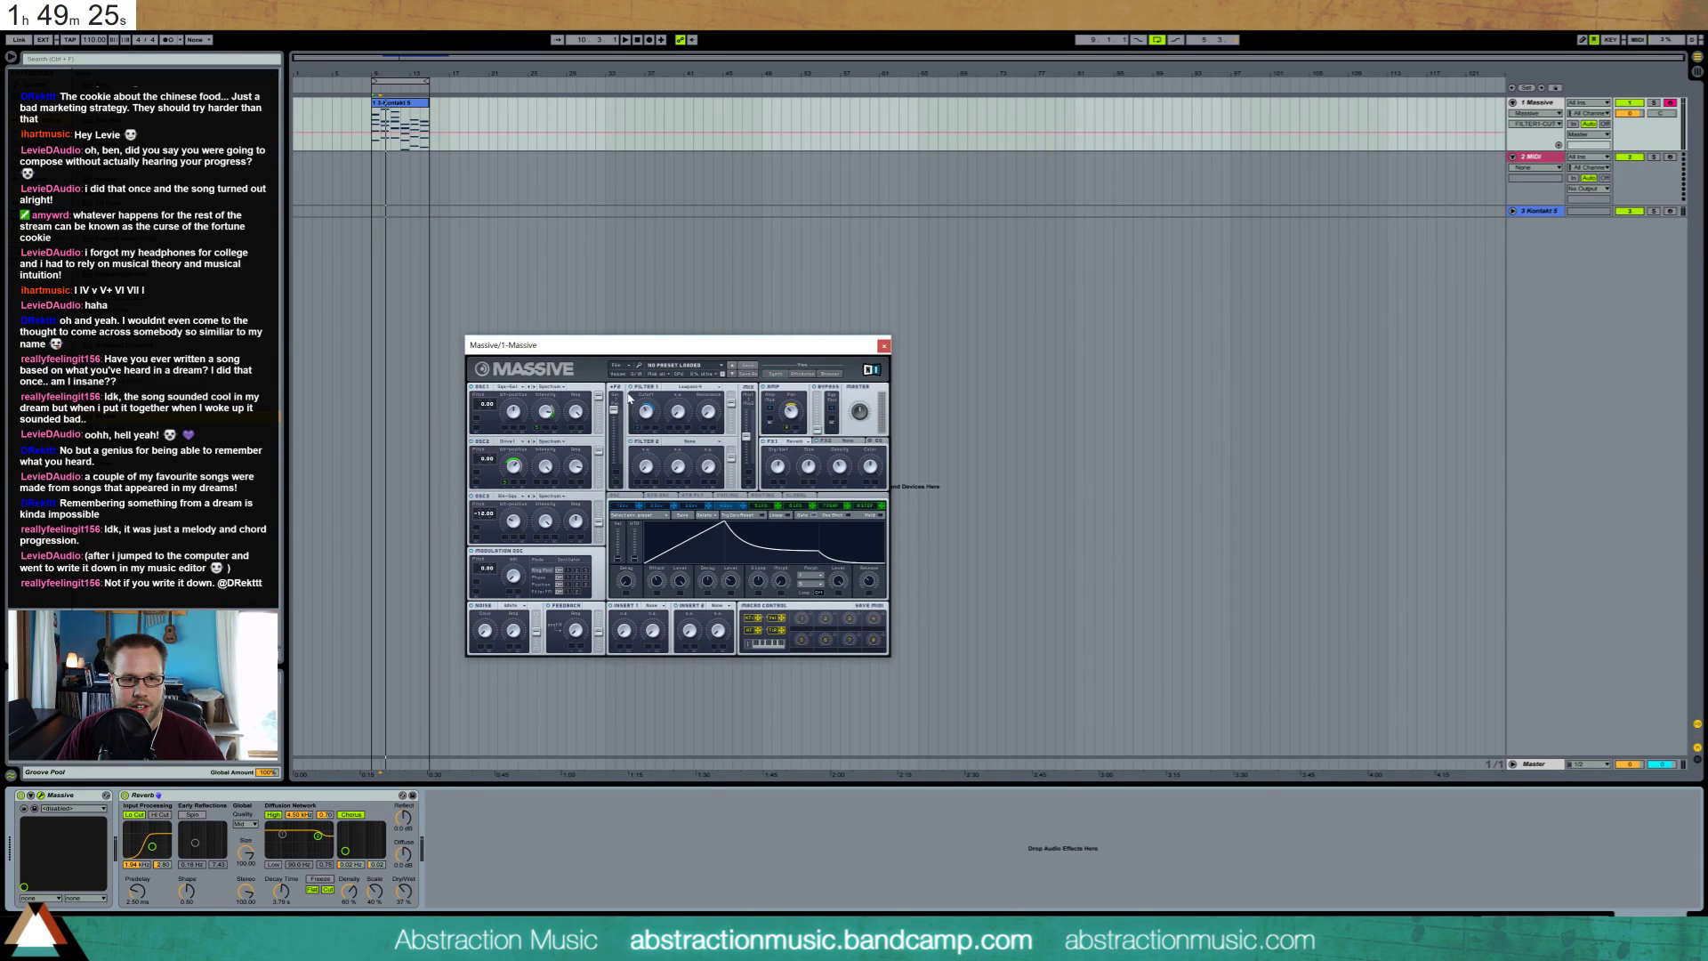
pyautogui.press('space')
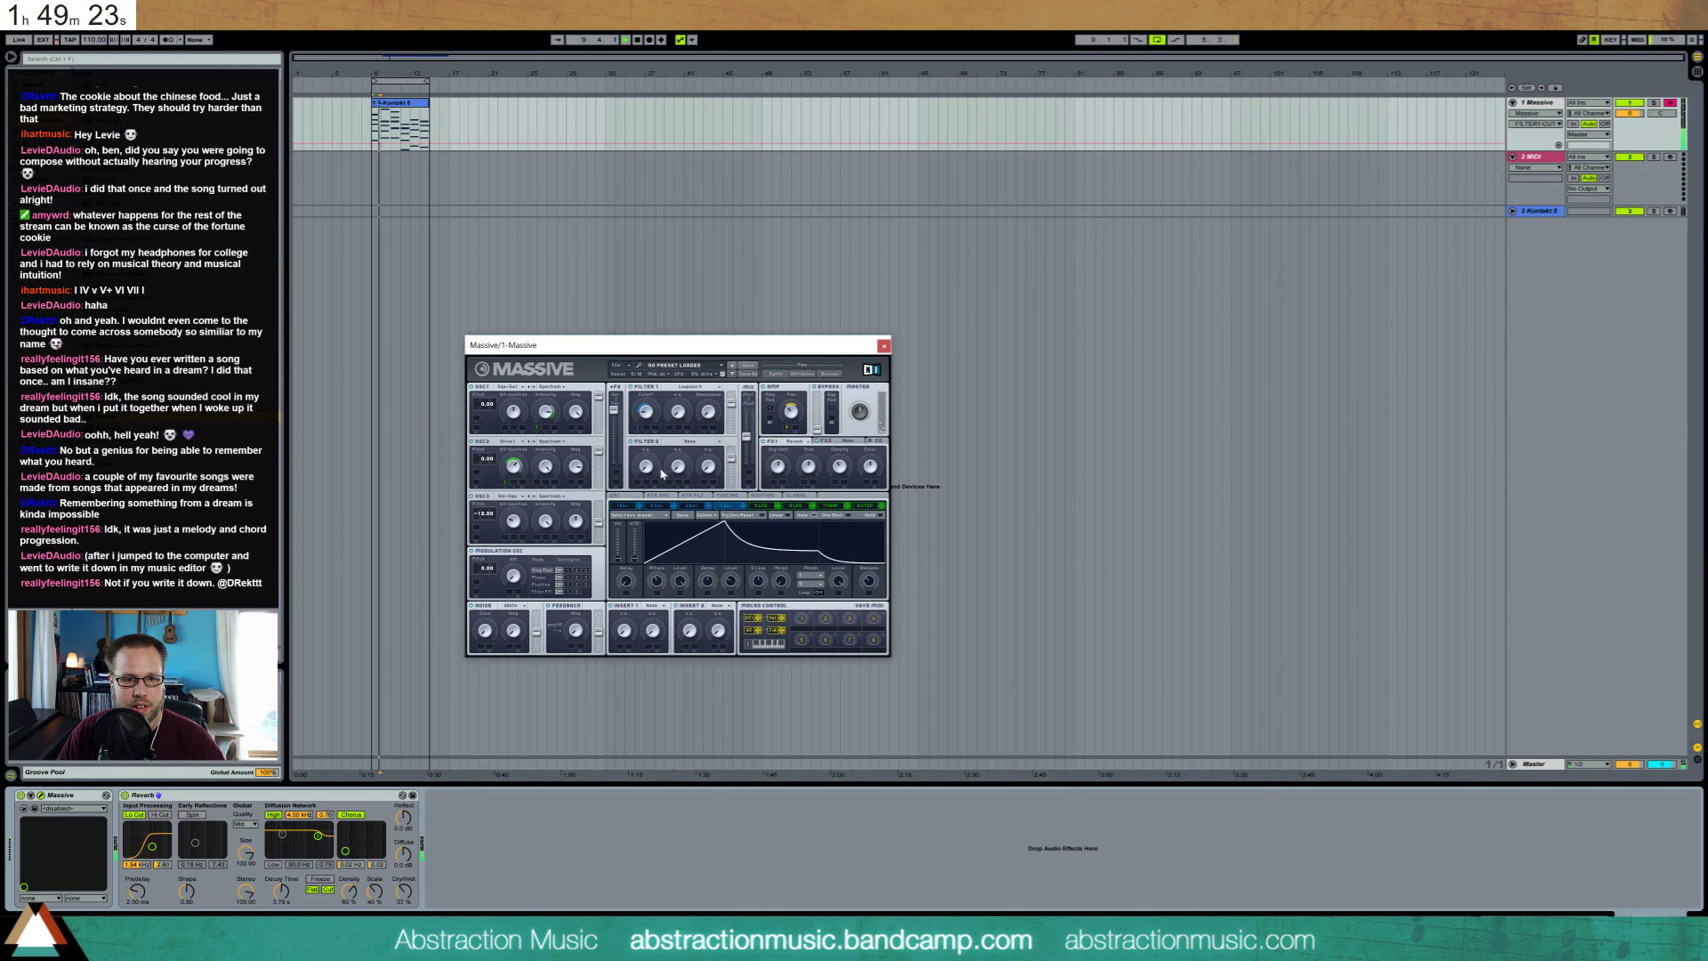
pyautogui.moveTo(723, 523); pyautogui.dragTo(661, 527)
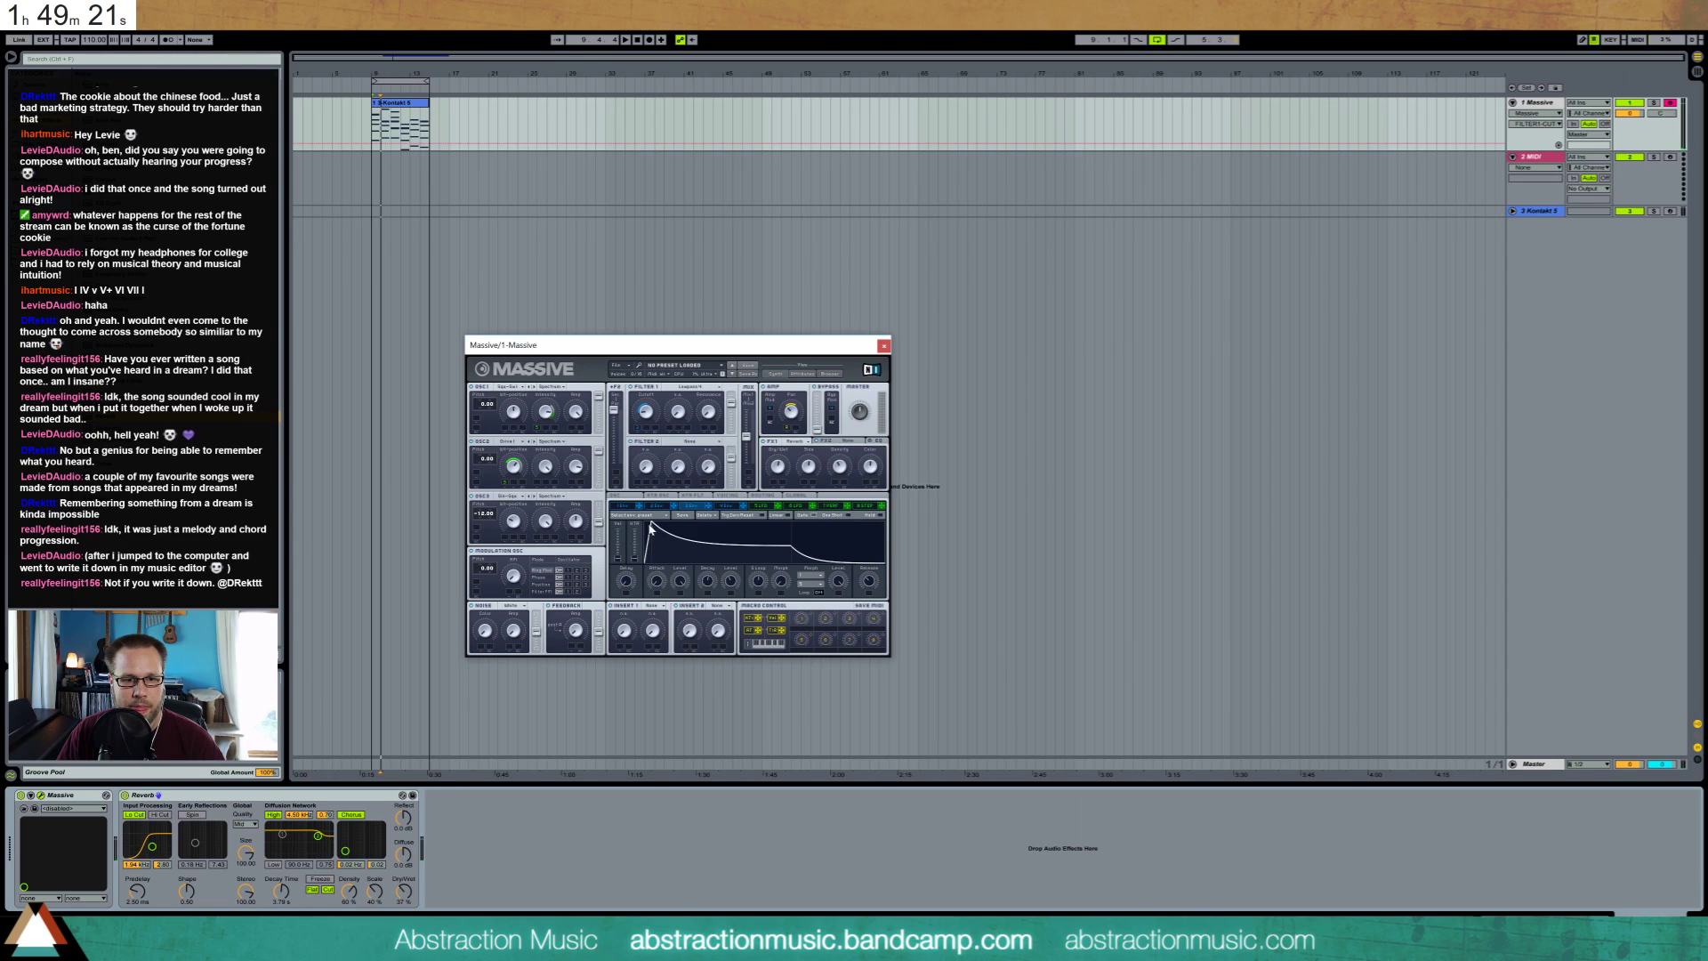
pyautogui.moveTo(785, 547); pyautogui.dragTo(780, 560)
pyautogui.moveTo(647, 416); pyautogui.dragTo(644, 418)
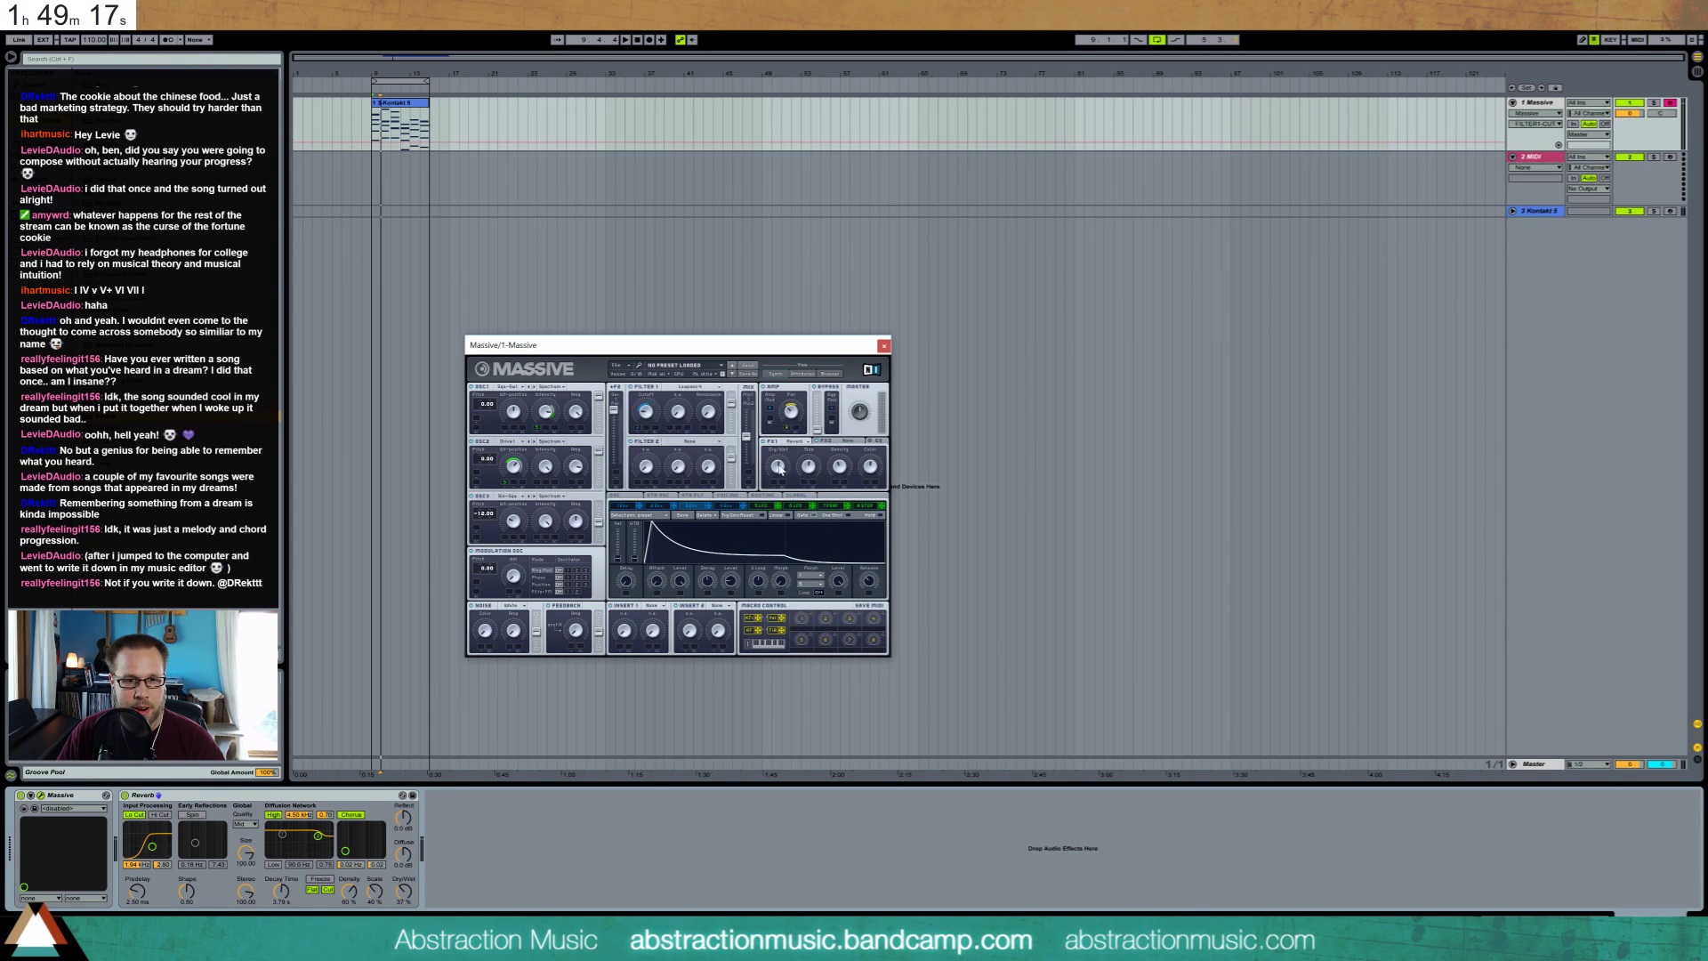
pyautogui.moveTo(812, 472); pyautogui.dragTo(808, 466)
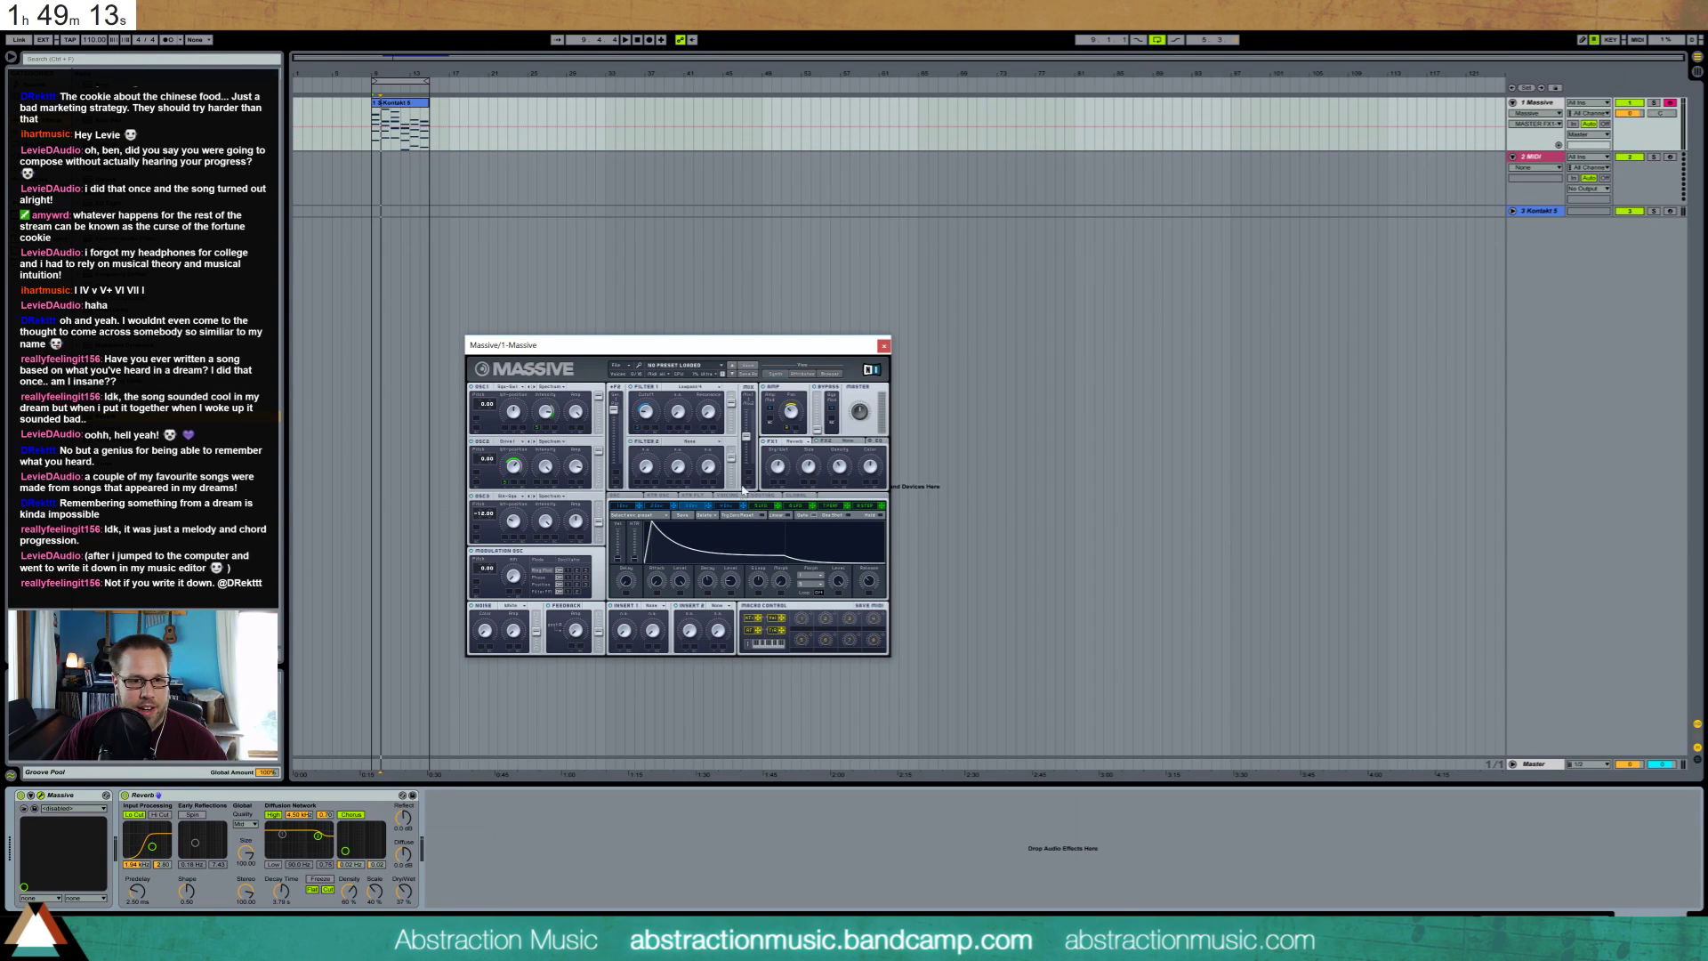
# Show Massive's LFO settings and open the chord clip's notes with all of them selected
pyautogui.click(795, 506)
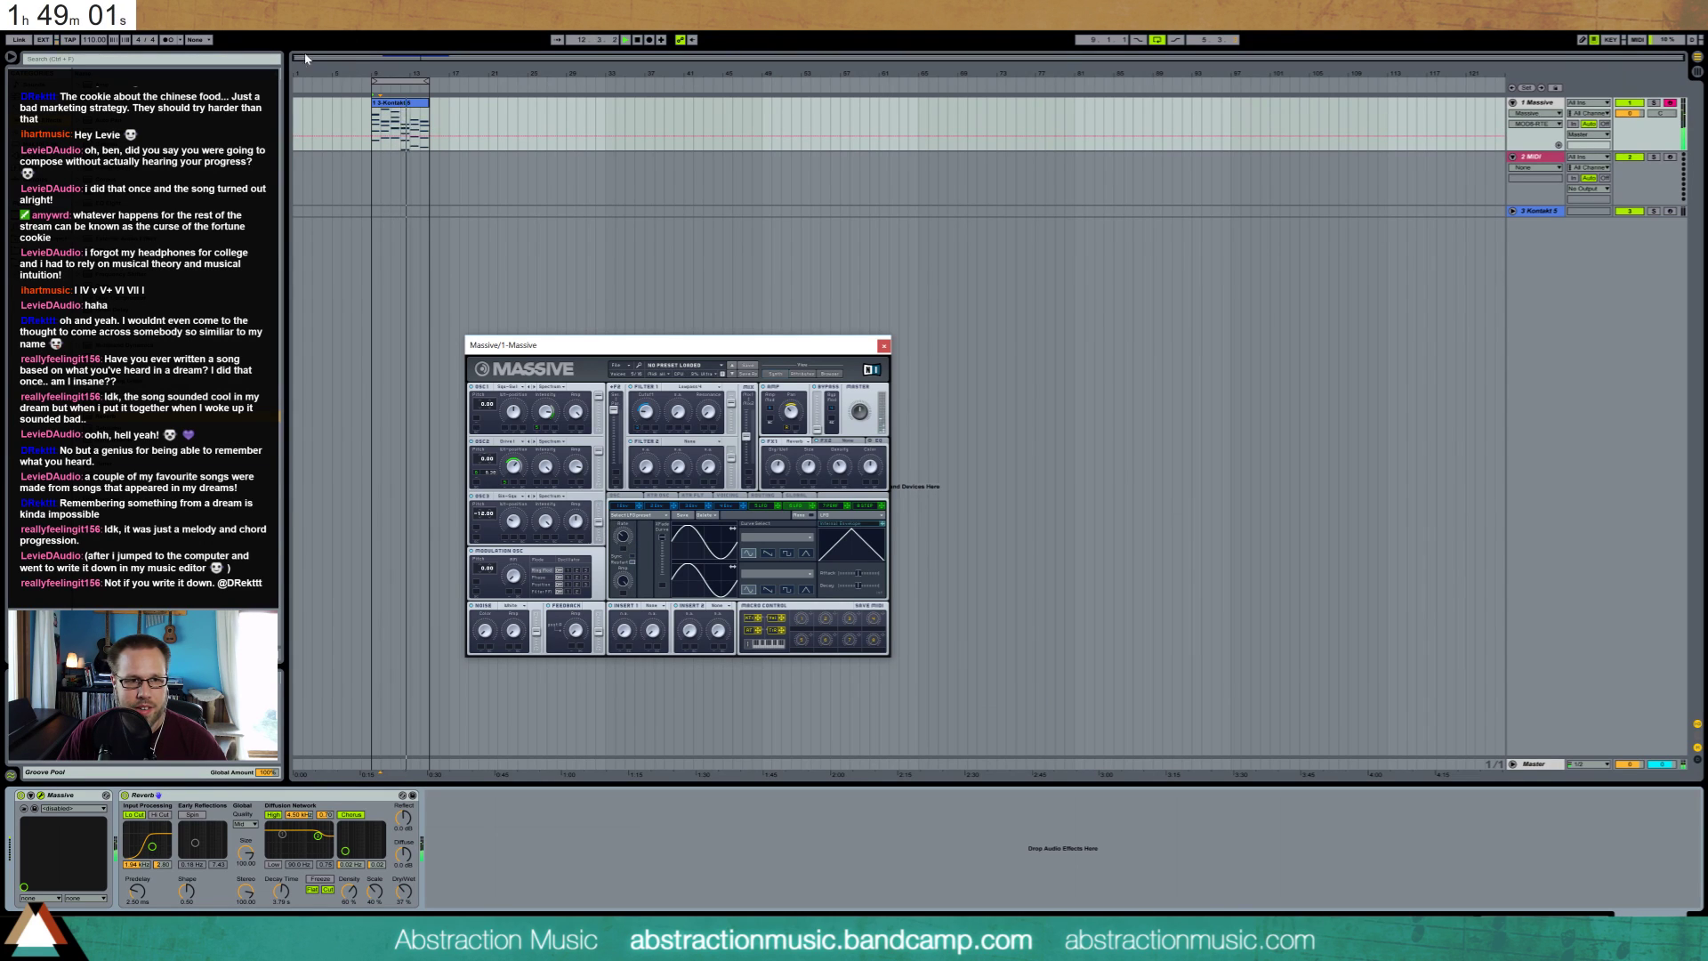
pyautogui.click(414, 108)
pyautogui.doubleClick(415, 109)
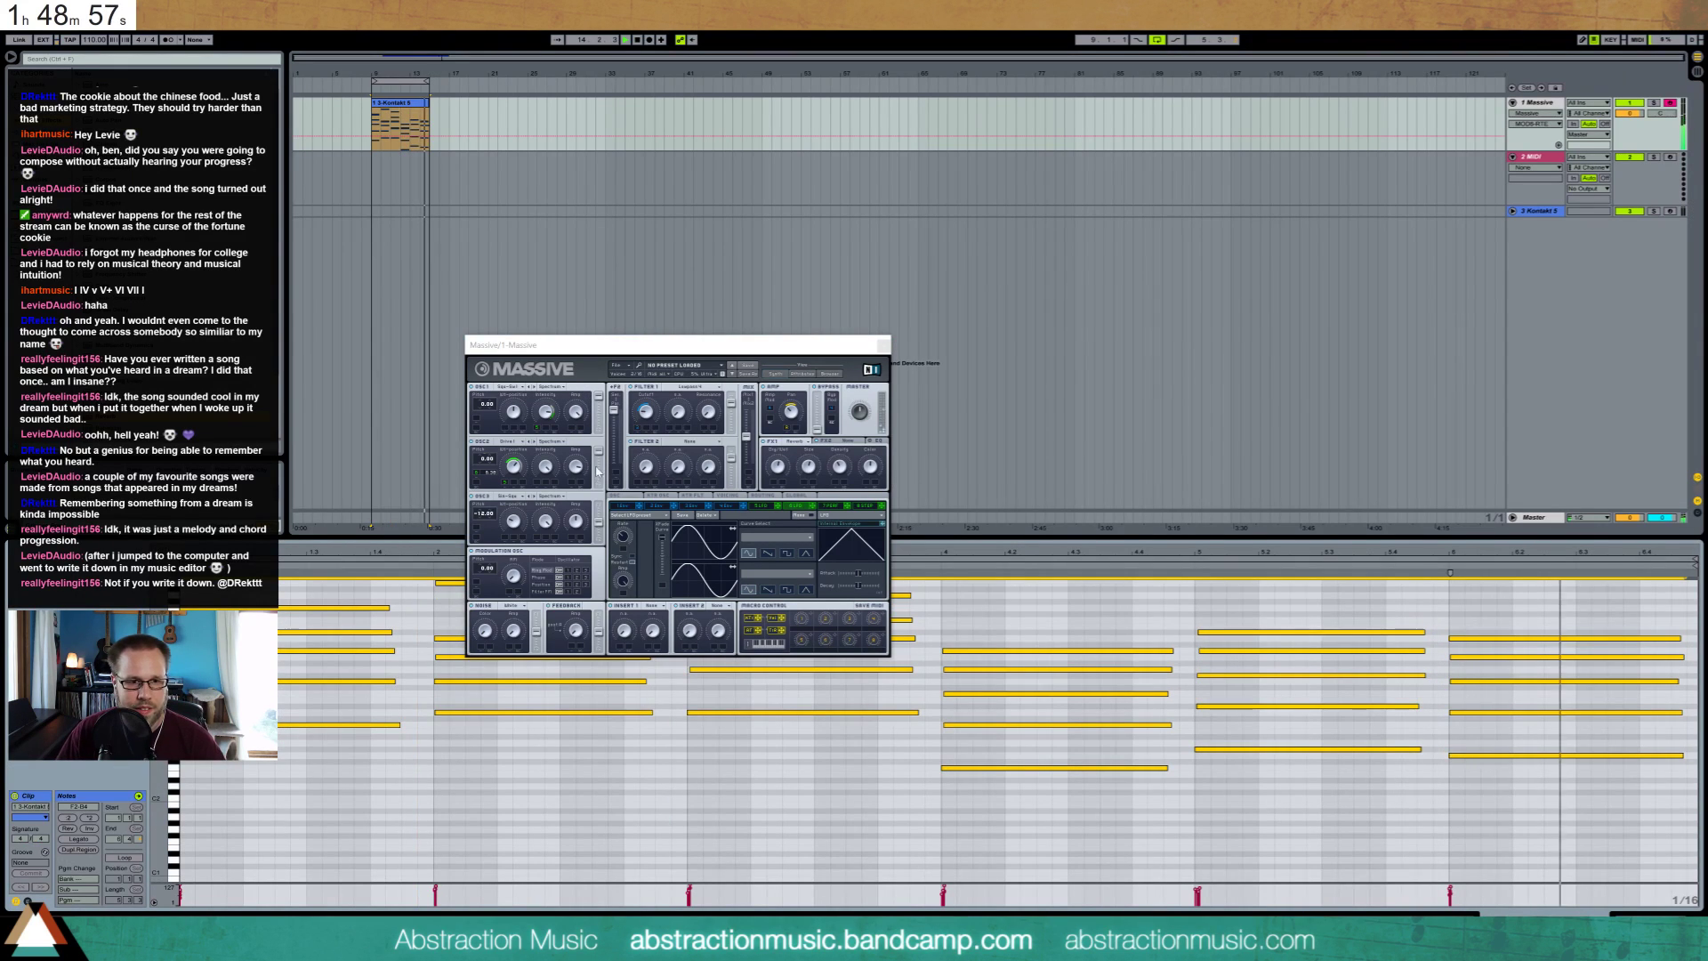
# Raise the pitch of Massive's Oscillator 2 and adjust the LFO's rate while the clip plays
pyautogui.click(483, 460)
pyautogui.moveTo(482, 458); pyautogui.dragTo(493, 446)
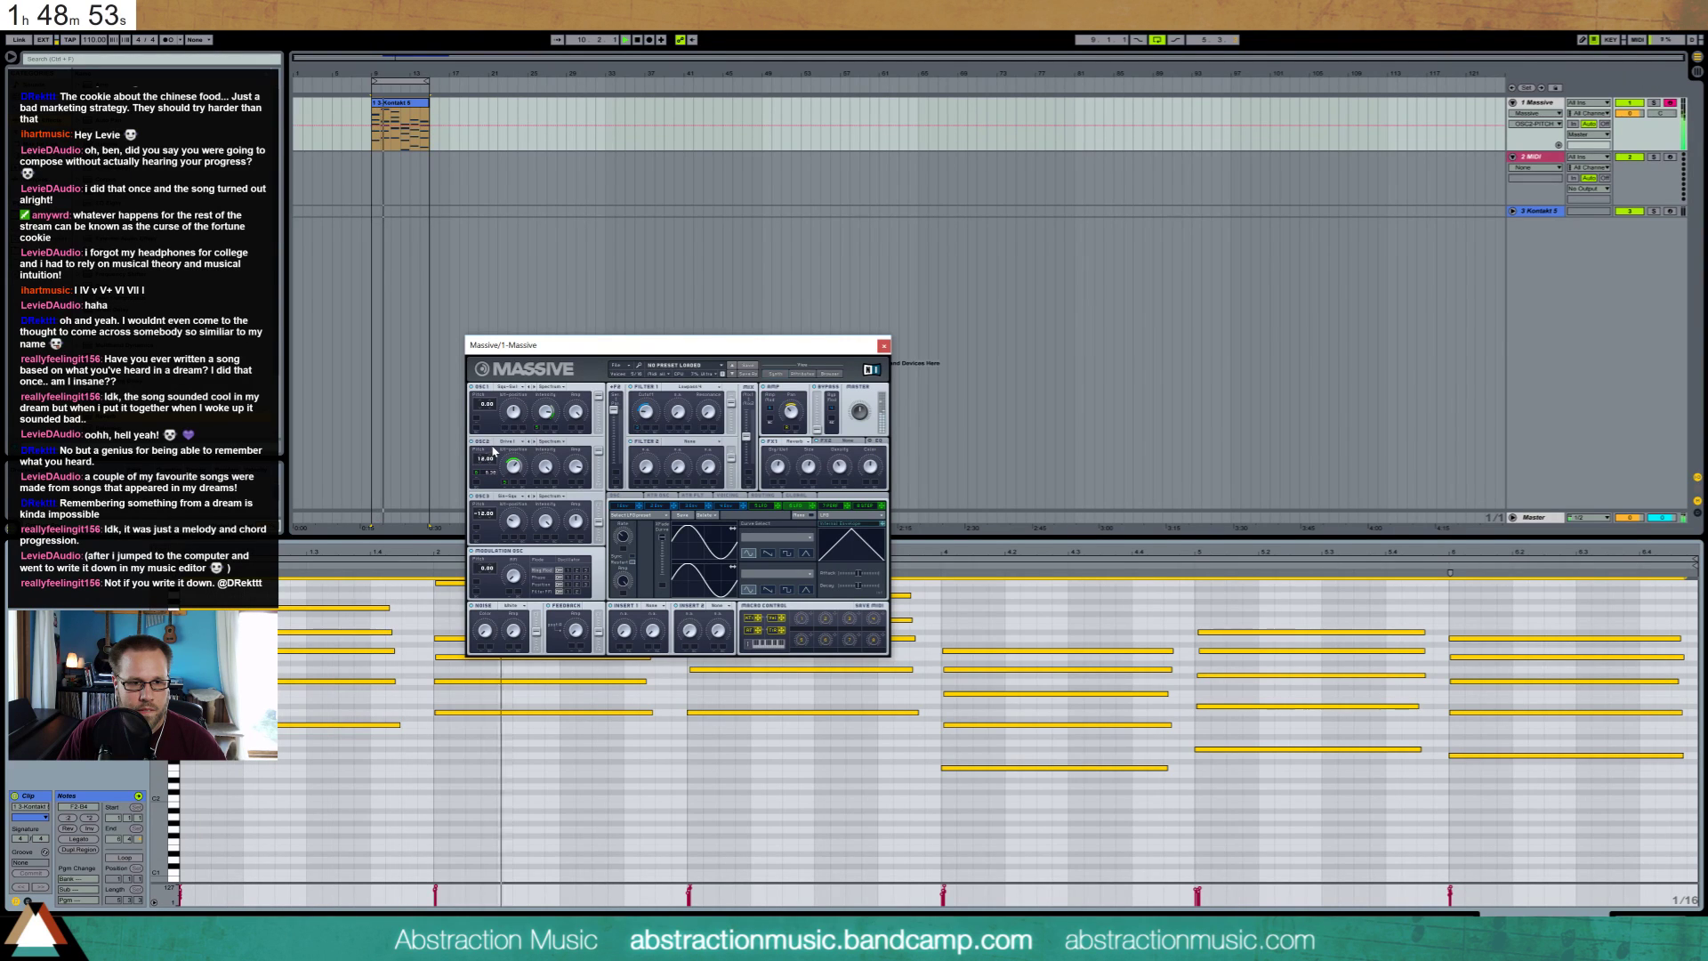
pyautogui.click(622, 535)
pyautogui.moveTo(622, 534); pyautogui.dragTo(616, 525)
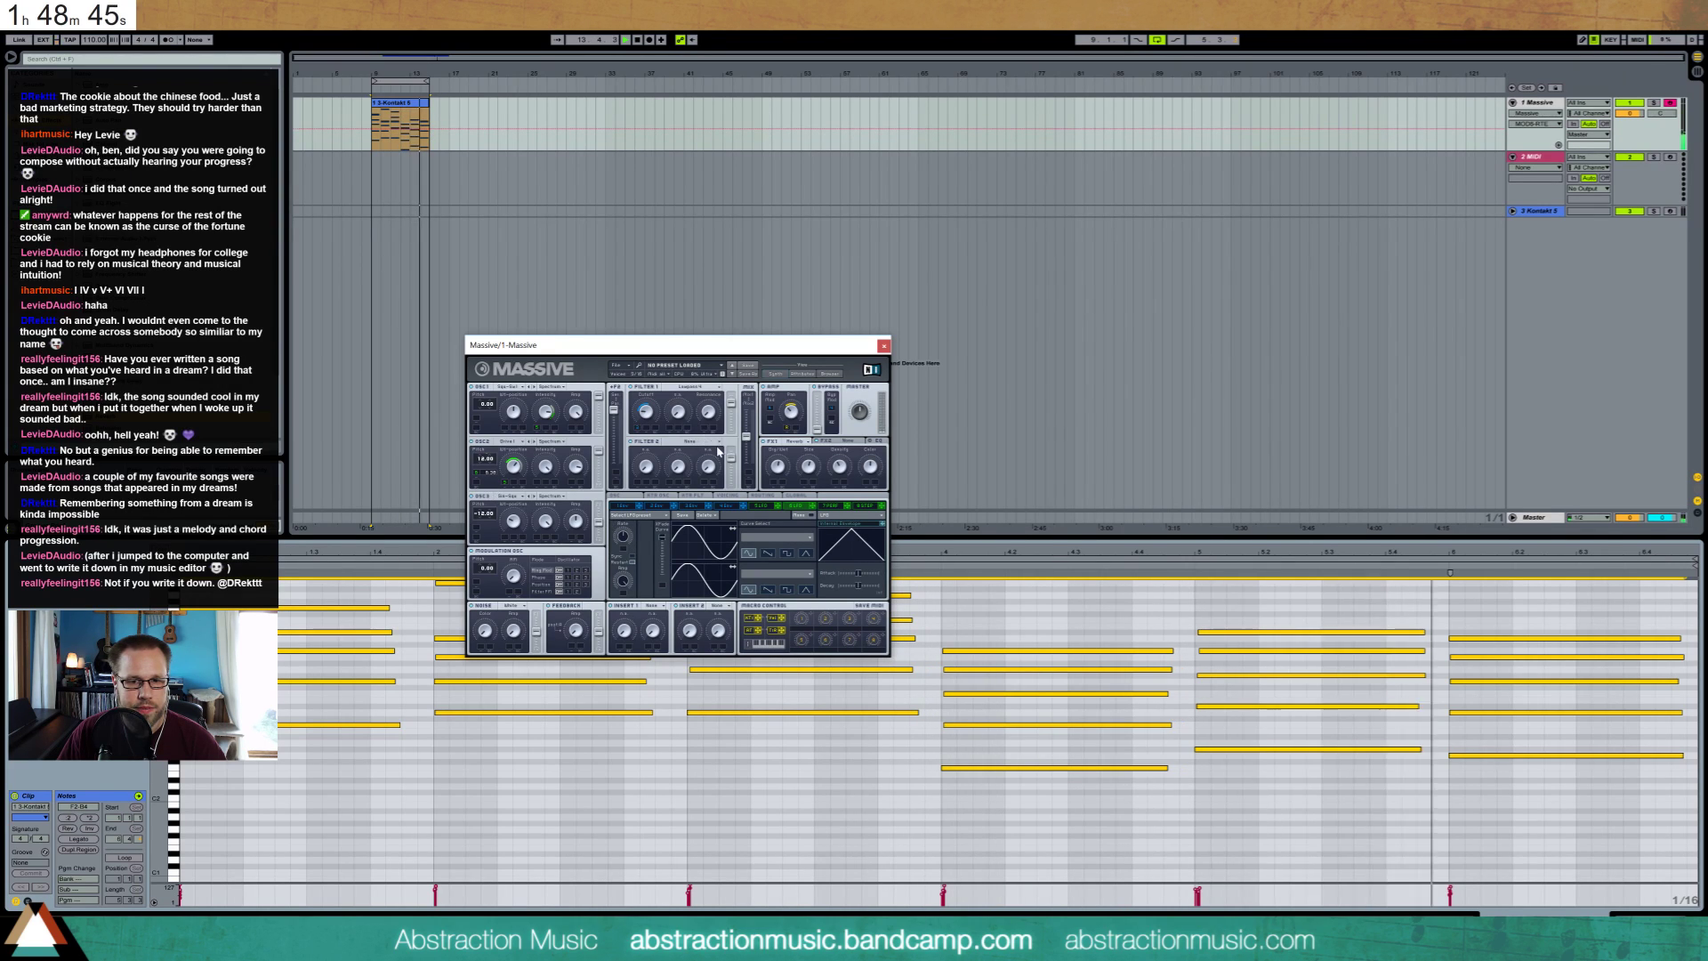
# Close Massive, deselect the chord clip's notes and arm the Kontakt 5 track for recording
pyautogui.click(884, 345)
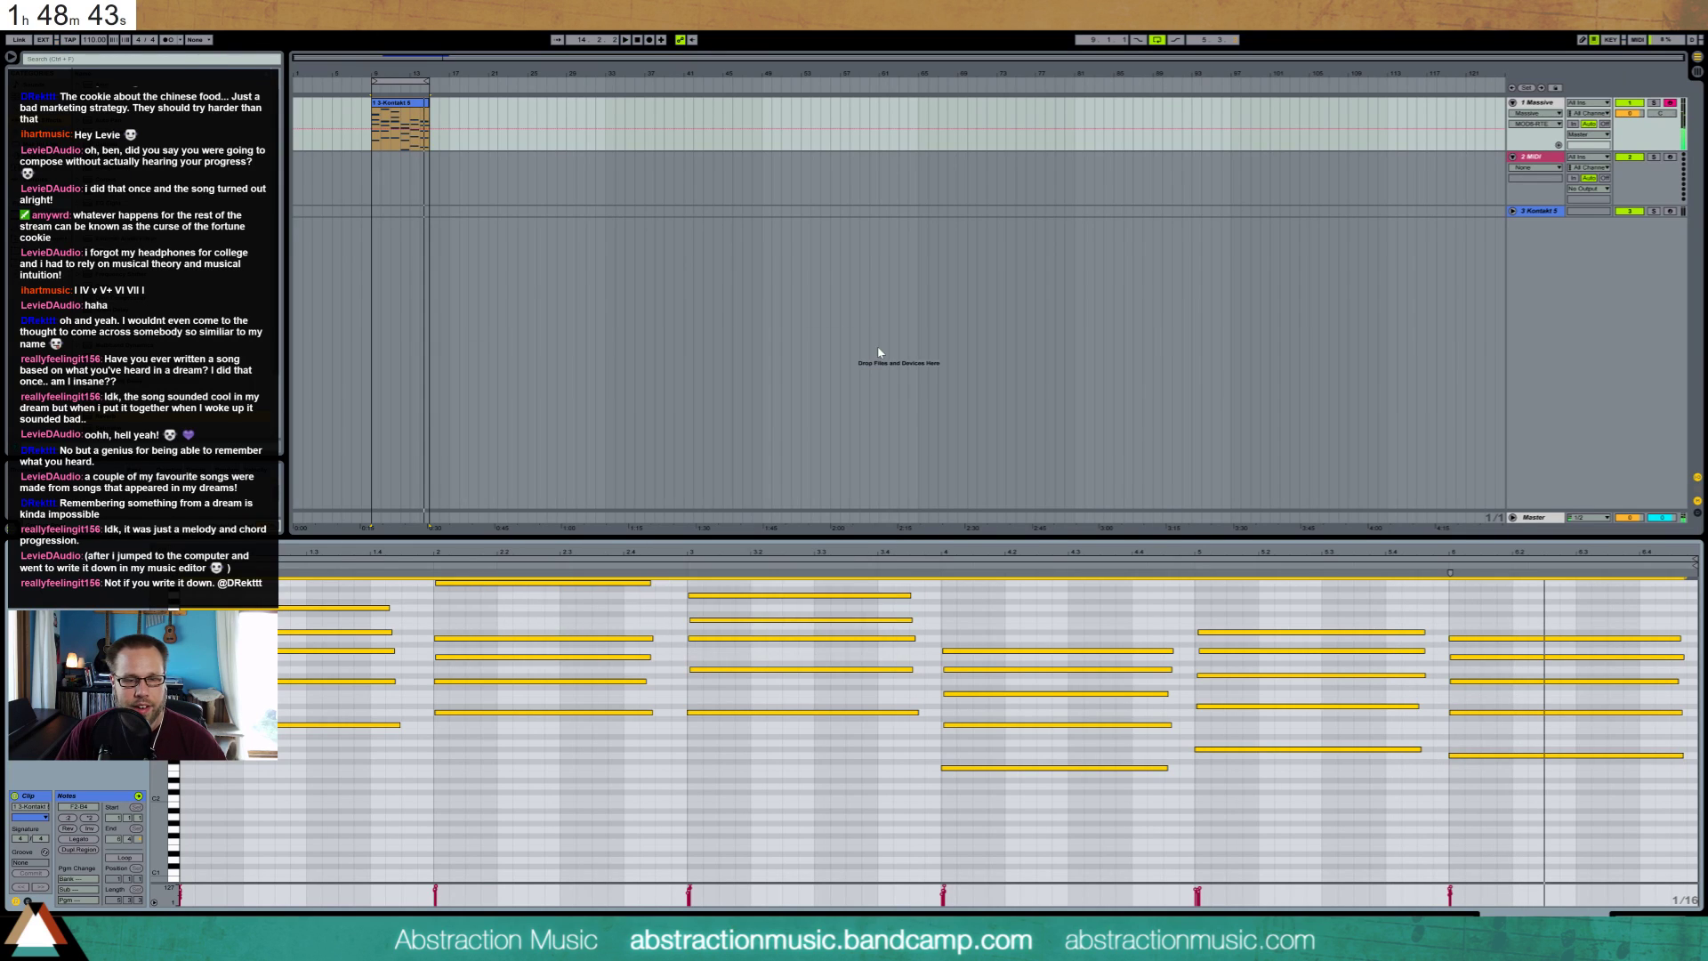
pyautogui.click(622, 734)
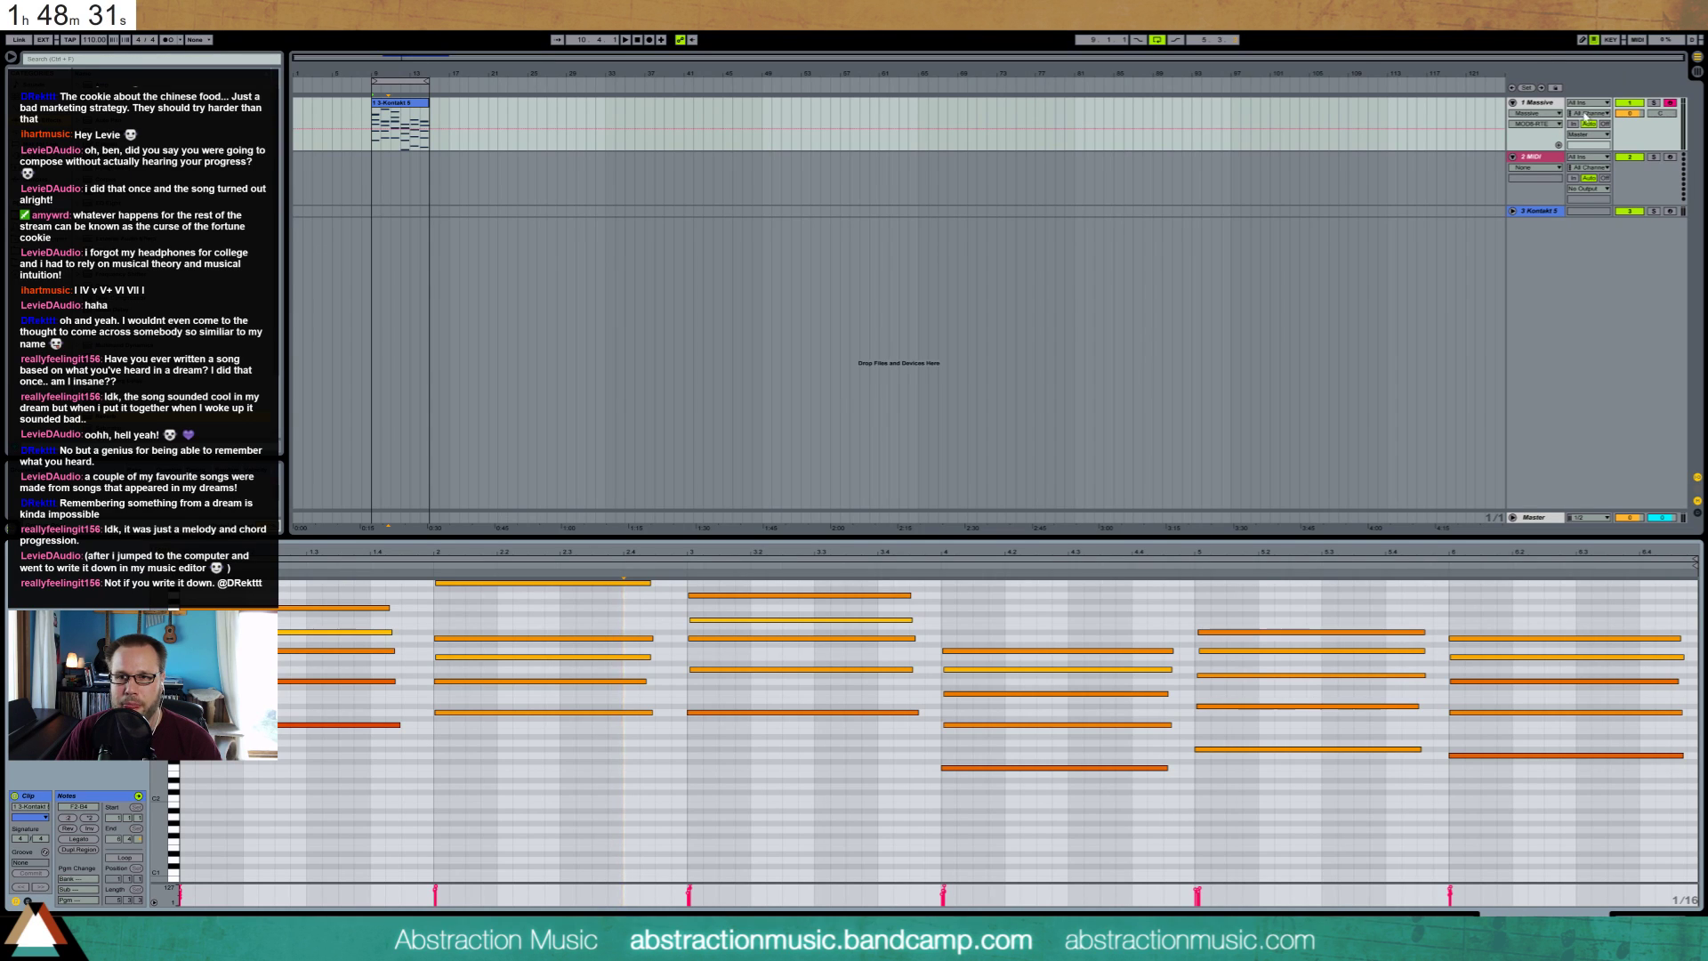
pyautogui.click(1540, 164)
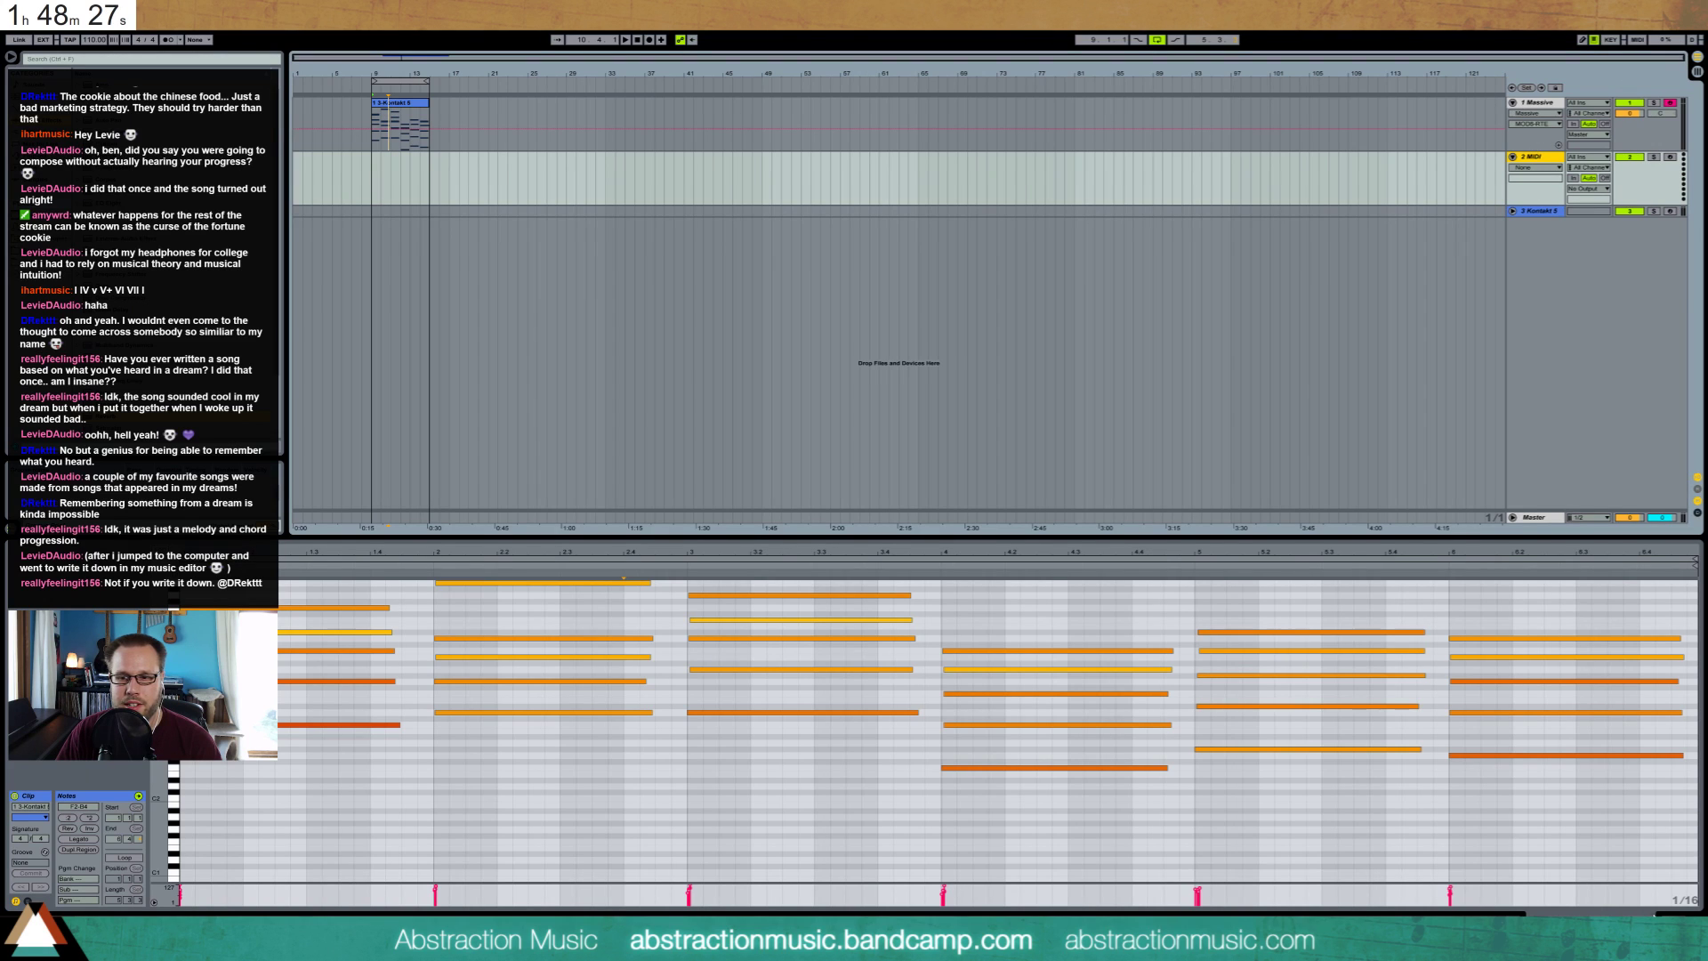
pyautogui.click(1470, 221)
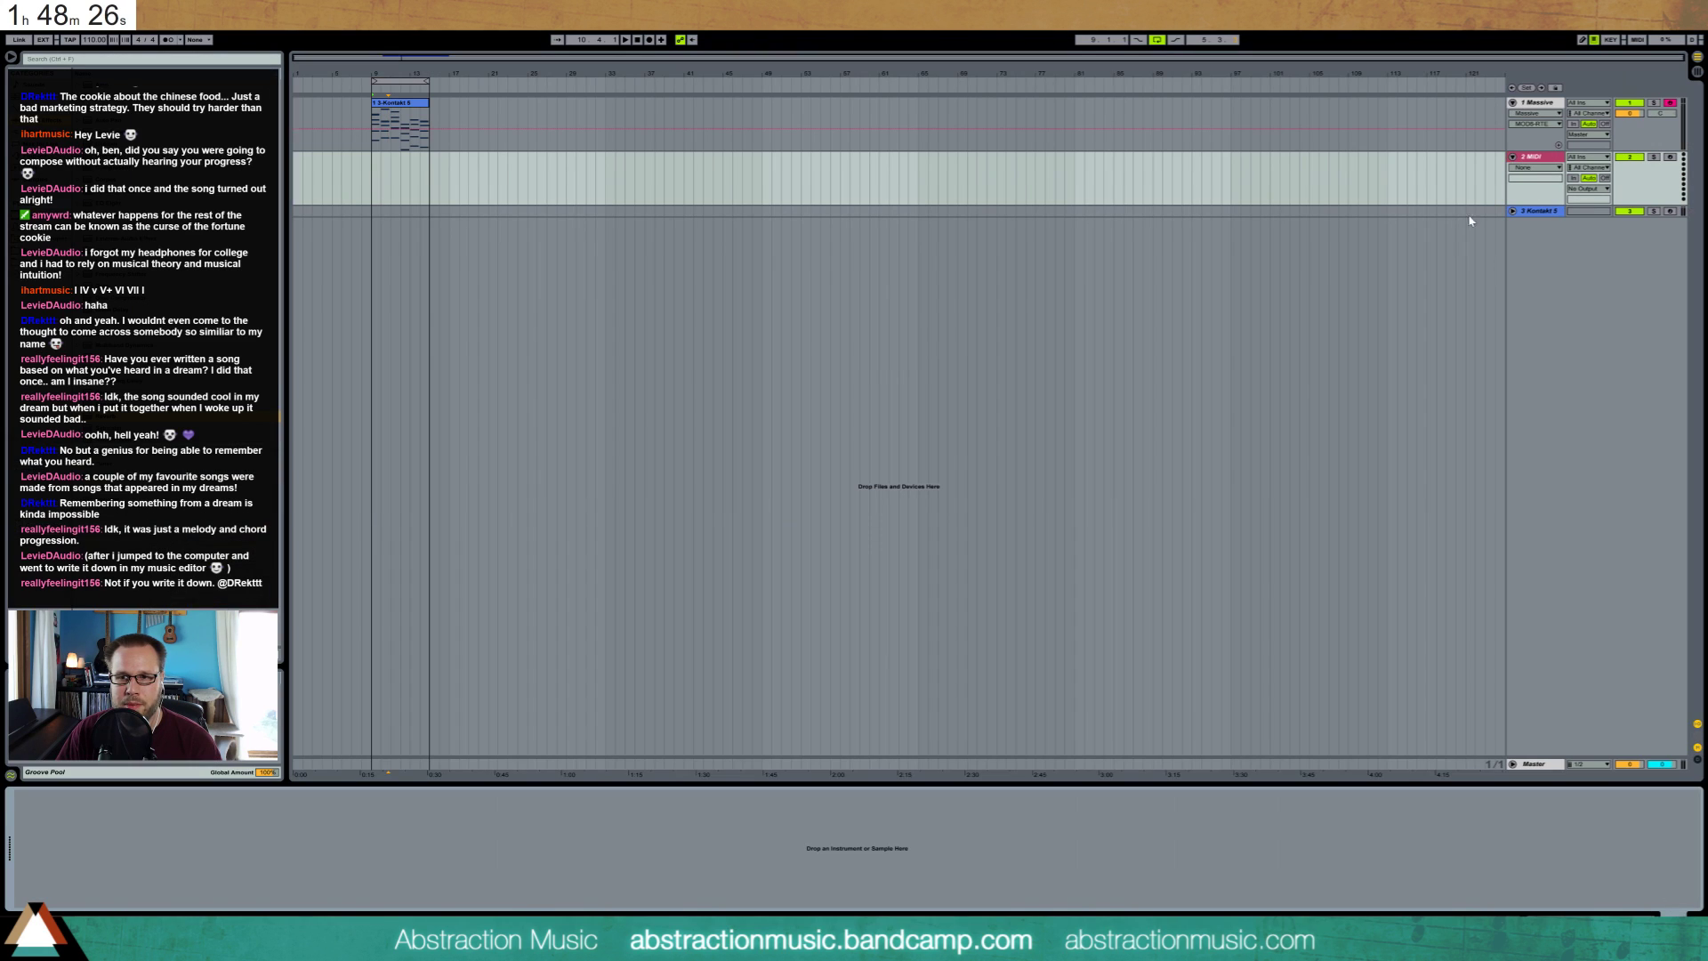
pyautogui.click(1670, 158)
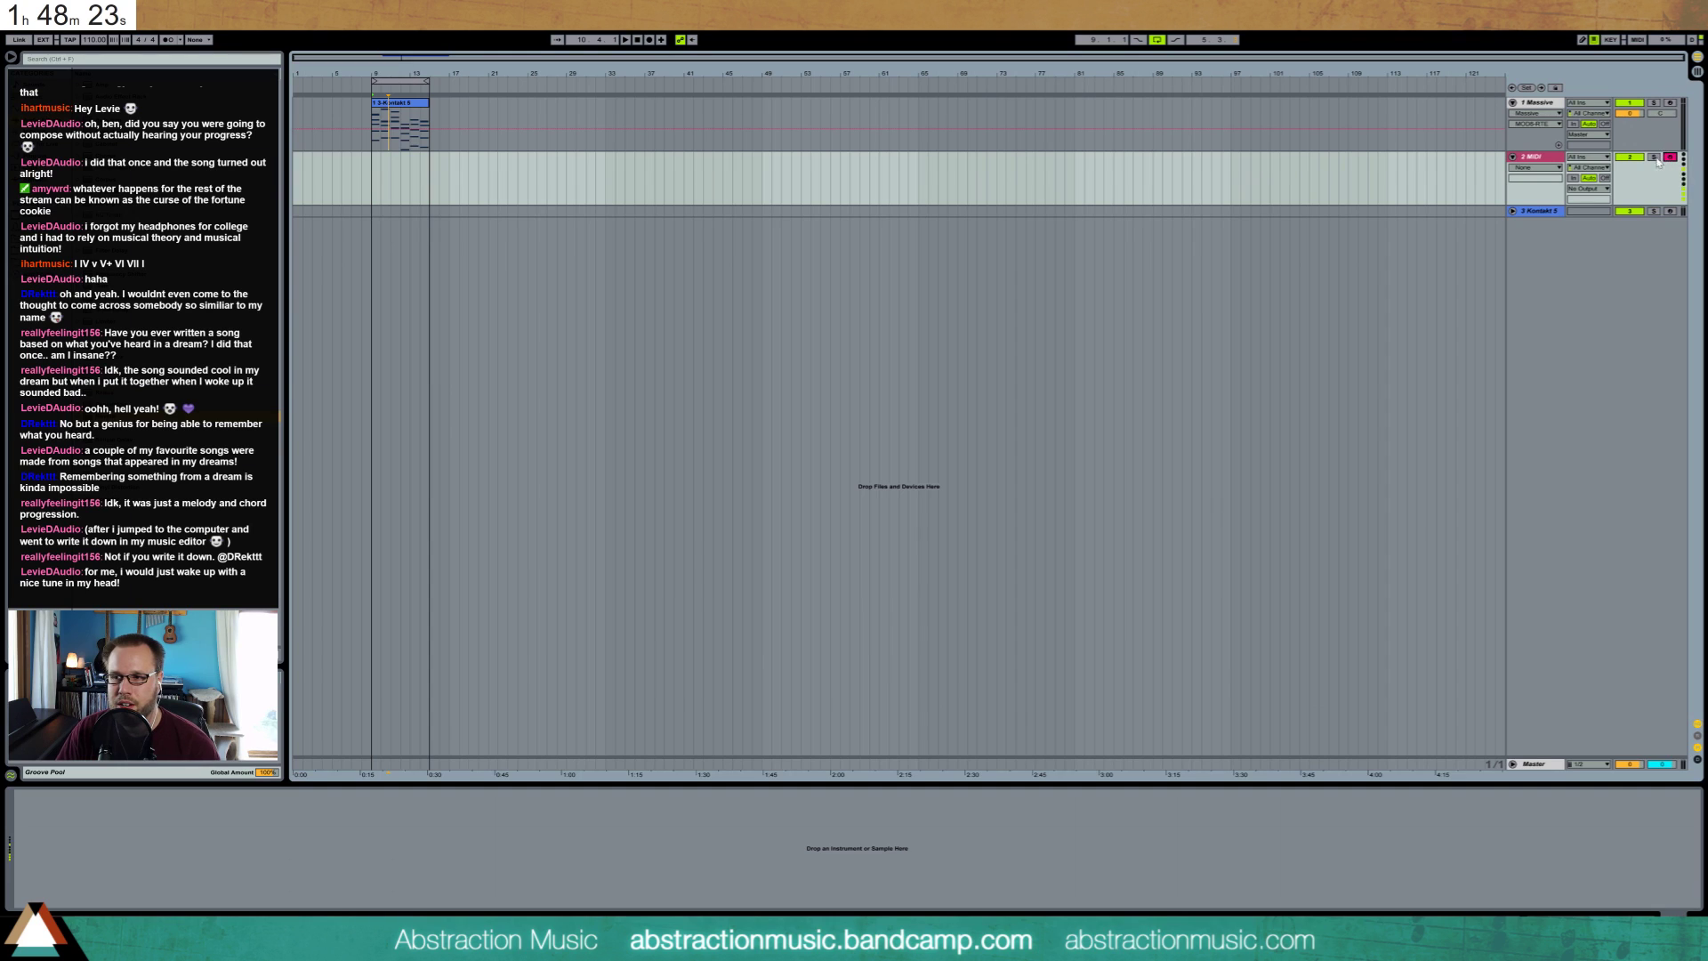
pyautogui.click(1670, 212)
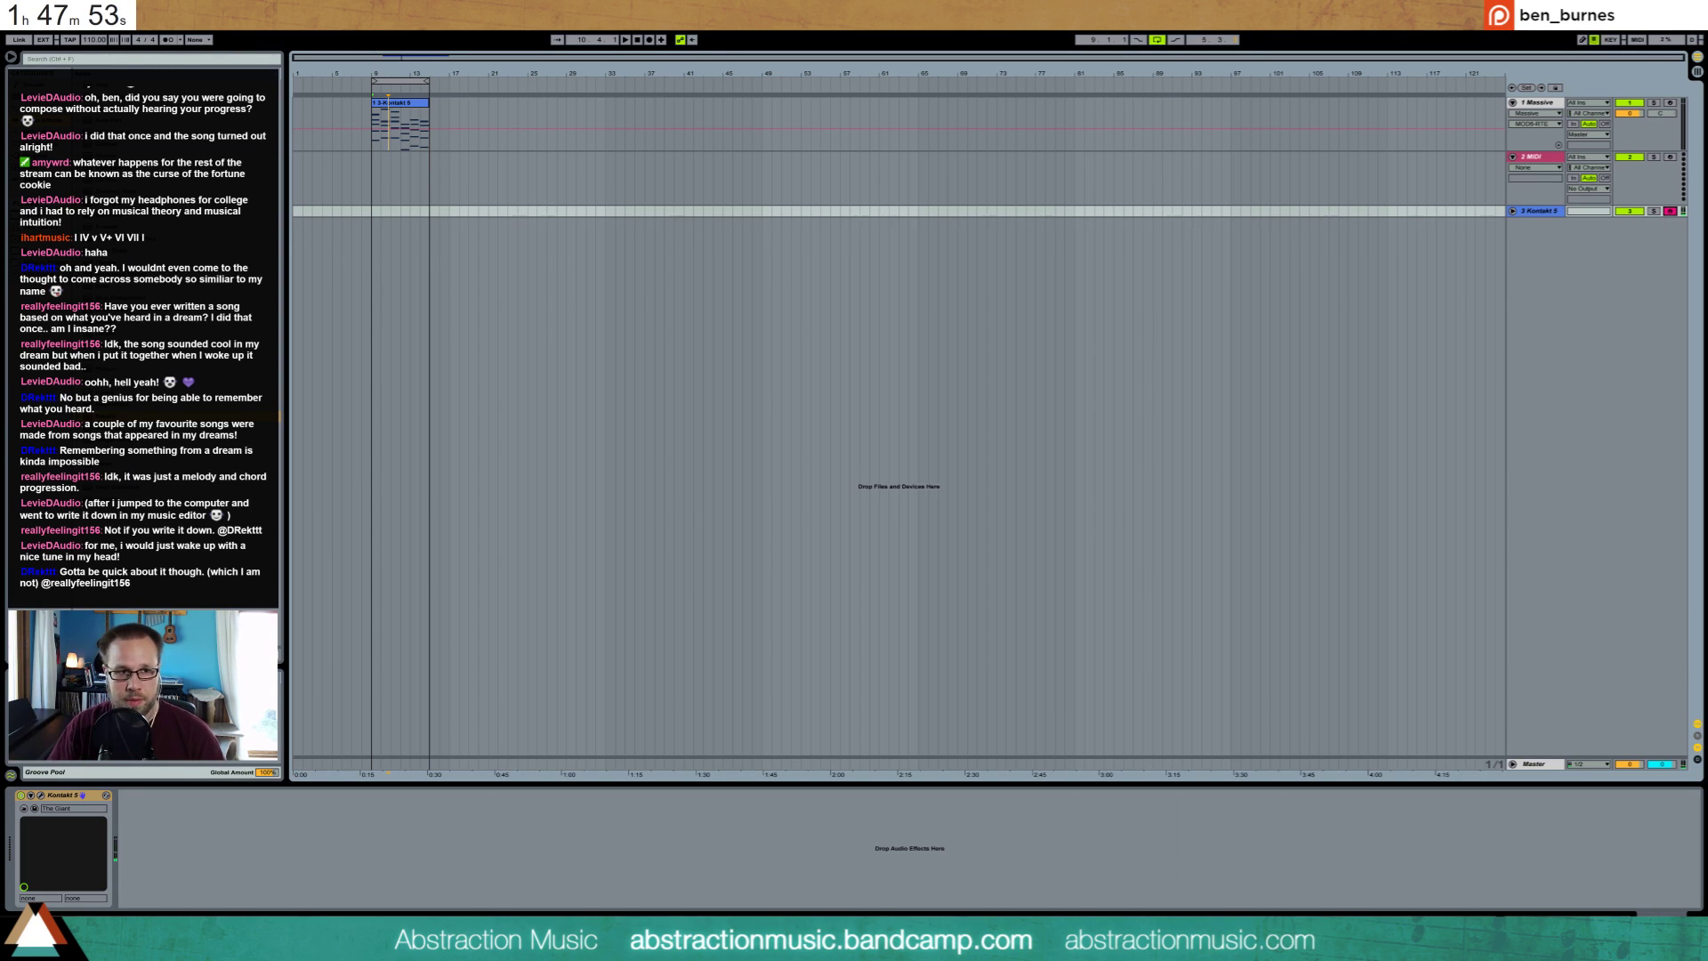
# Reopen the chord clip and select all its notes, then move the clip ahead of the loop region and deactivate it
pyautogui.click(475, 200)
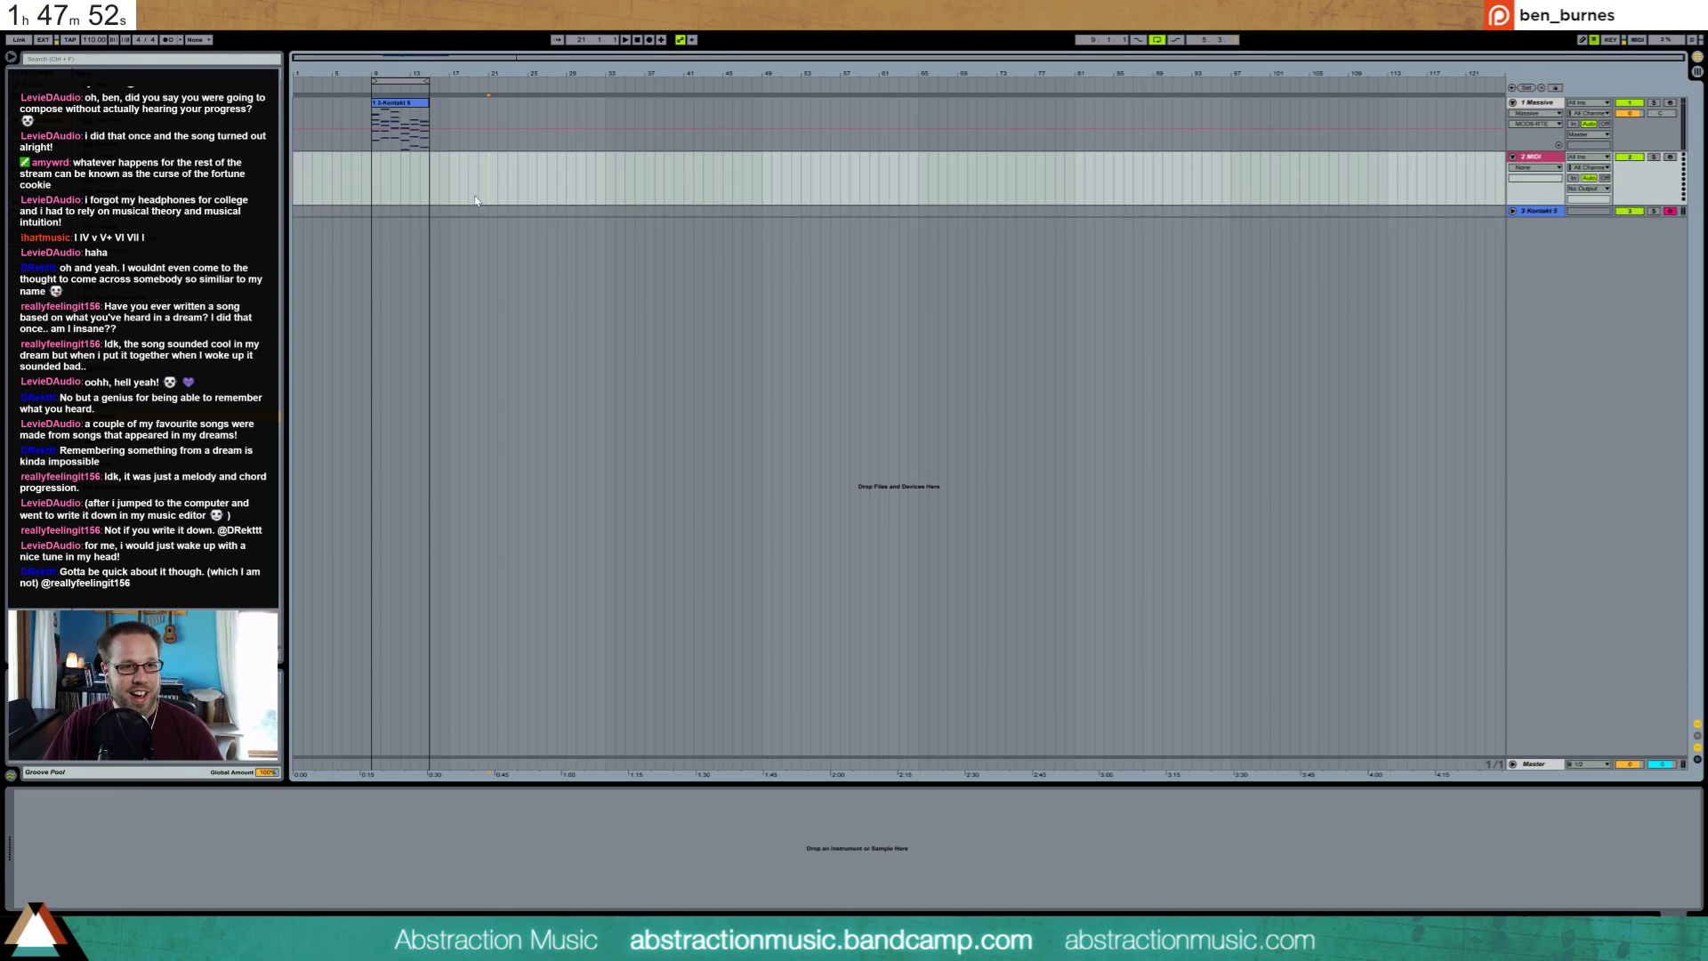
pyautogui.click(404, 105)
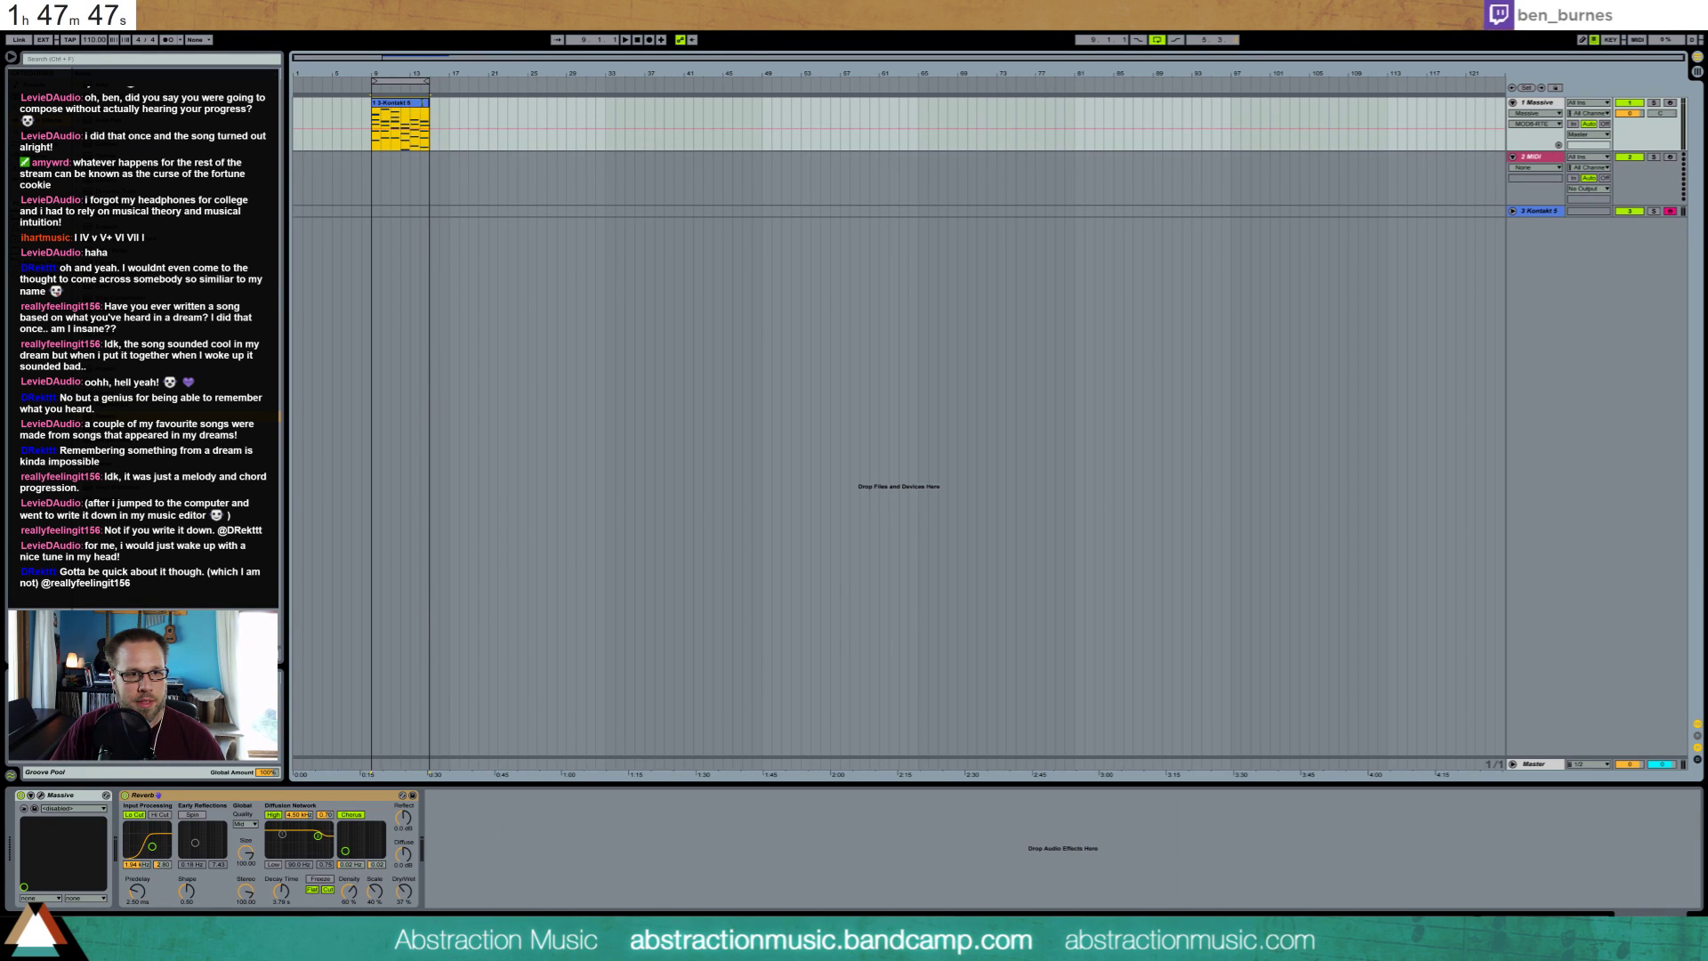
pyautogui.doubleClick(413, 108)
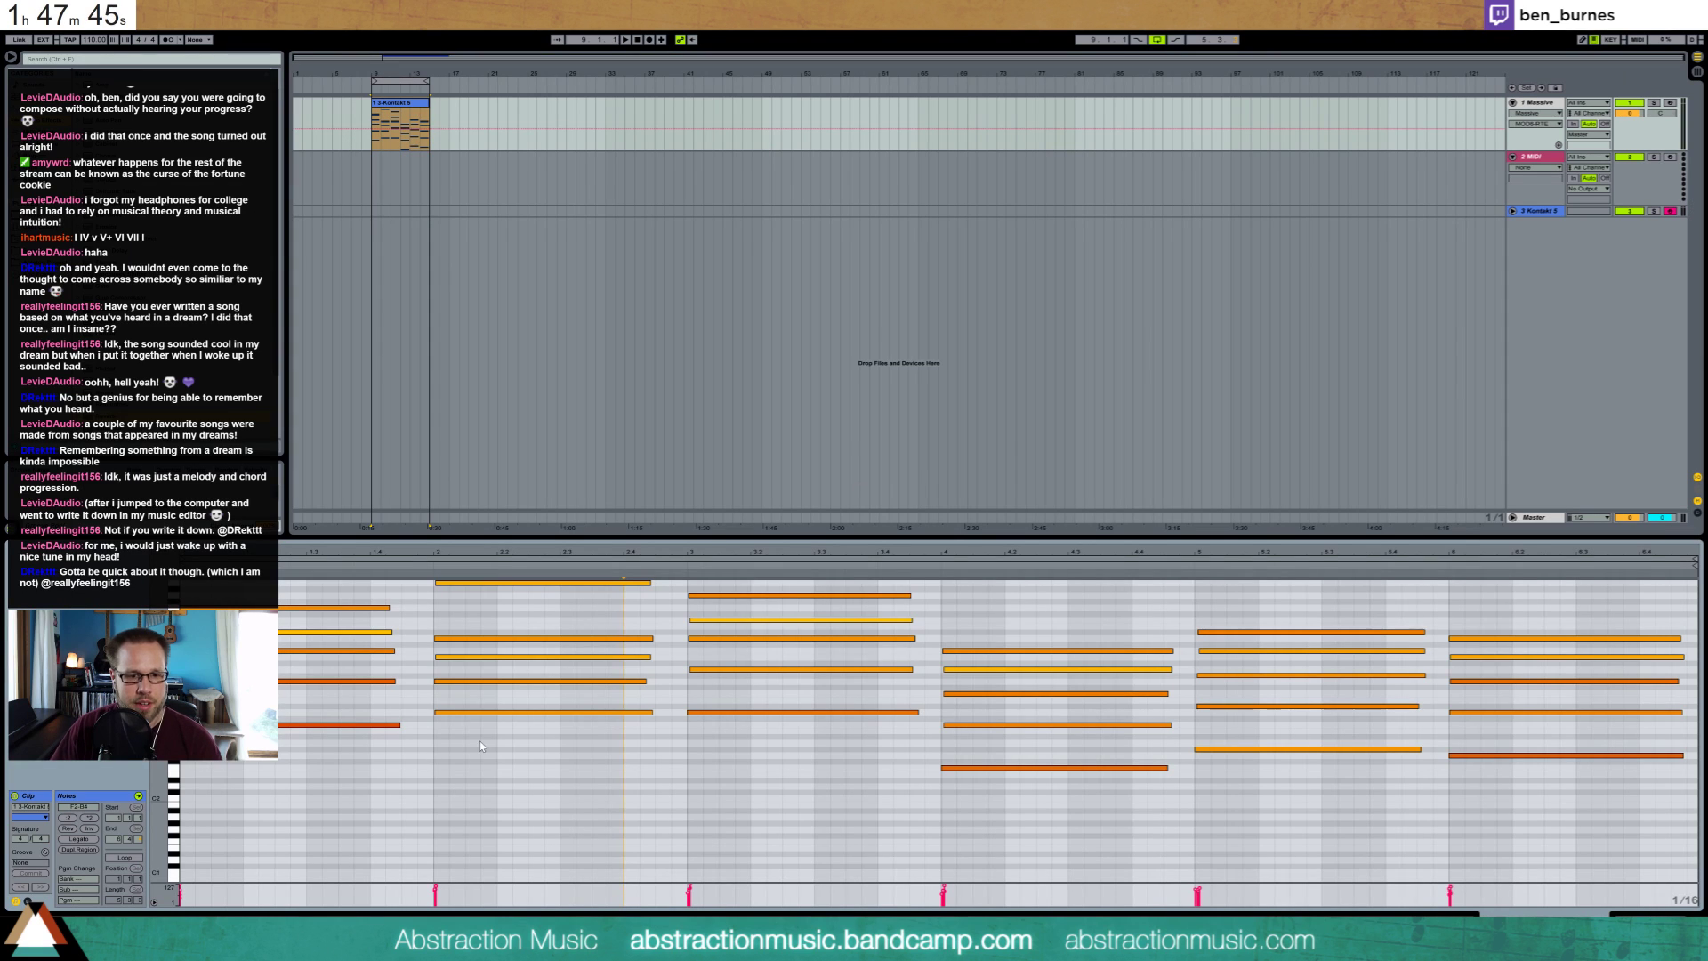
pyautogui.scroll(2, 333, 607)
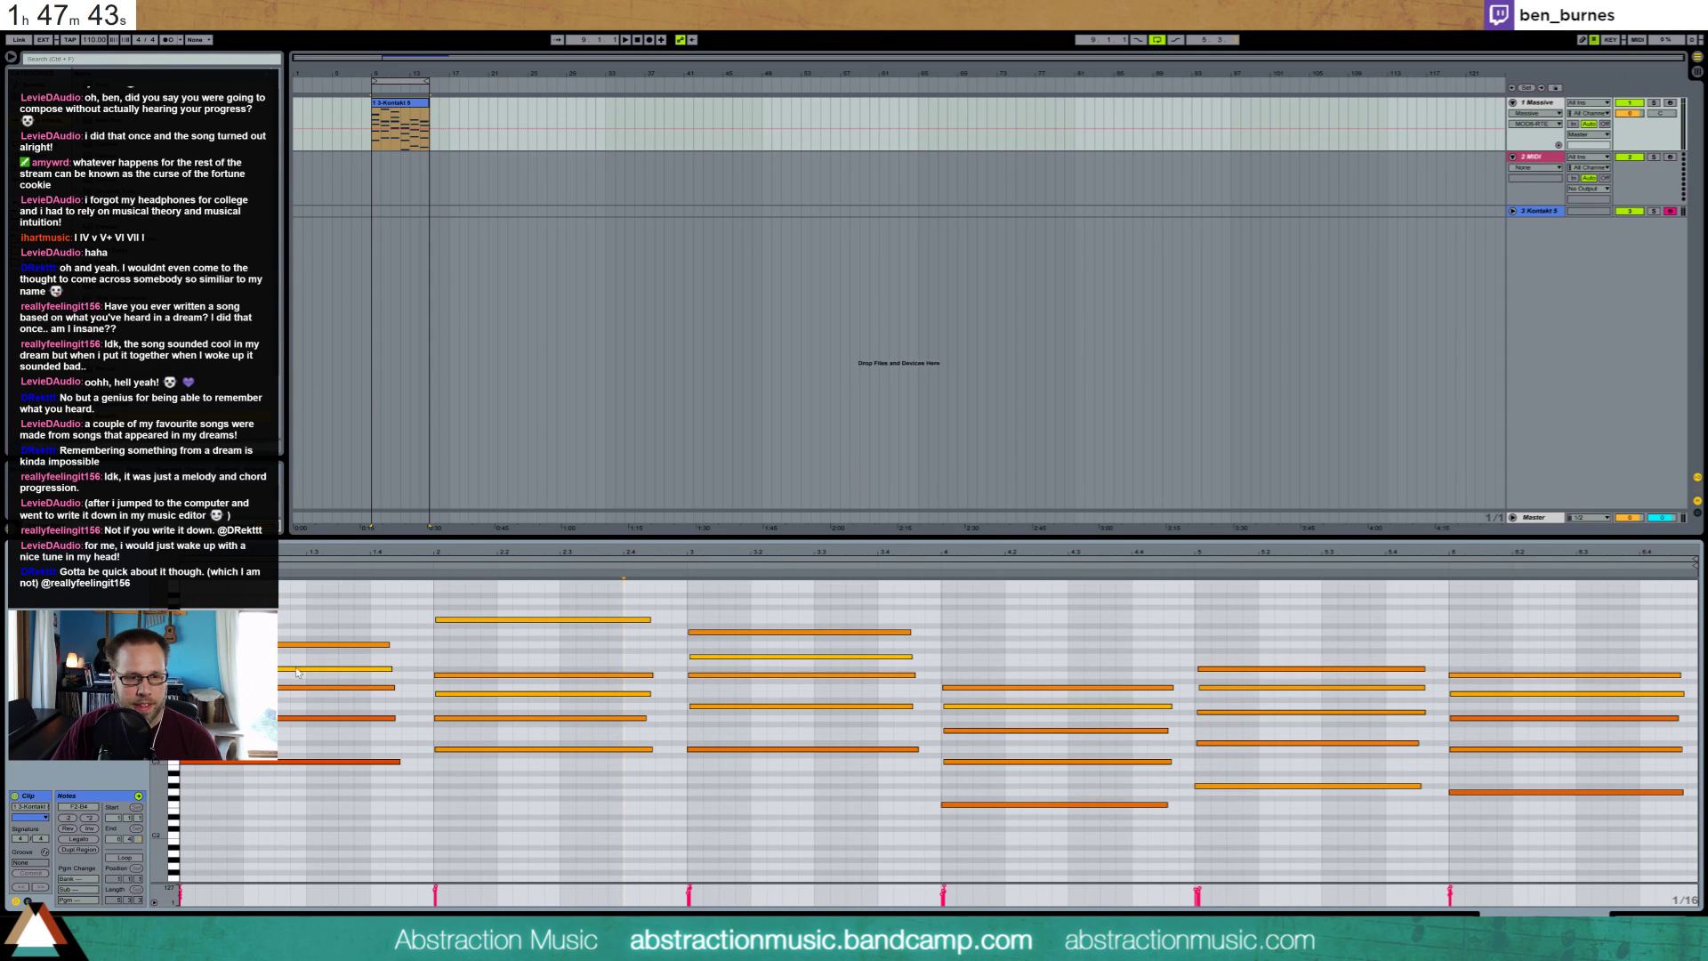
pyautogui.hotkey('ctrl', 'a')
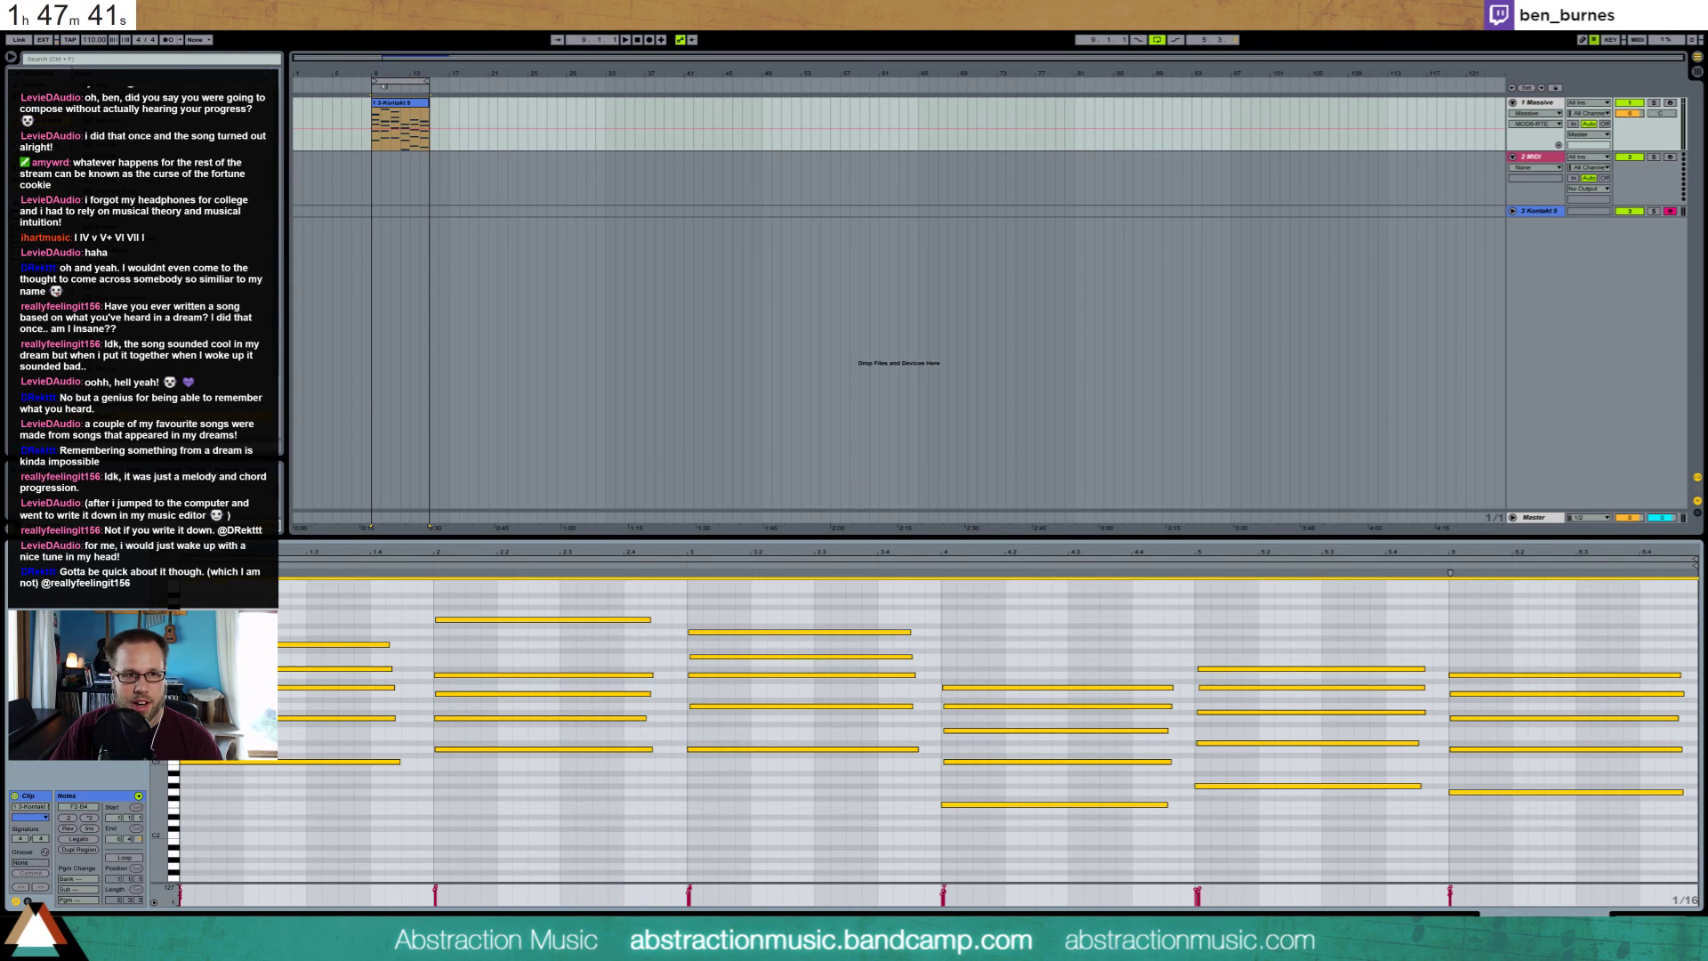
pyautogui.moveTo(397, 103); pyautogui.dragTo(327, 104)
pyautogui.press('0')
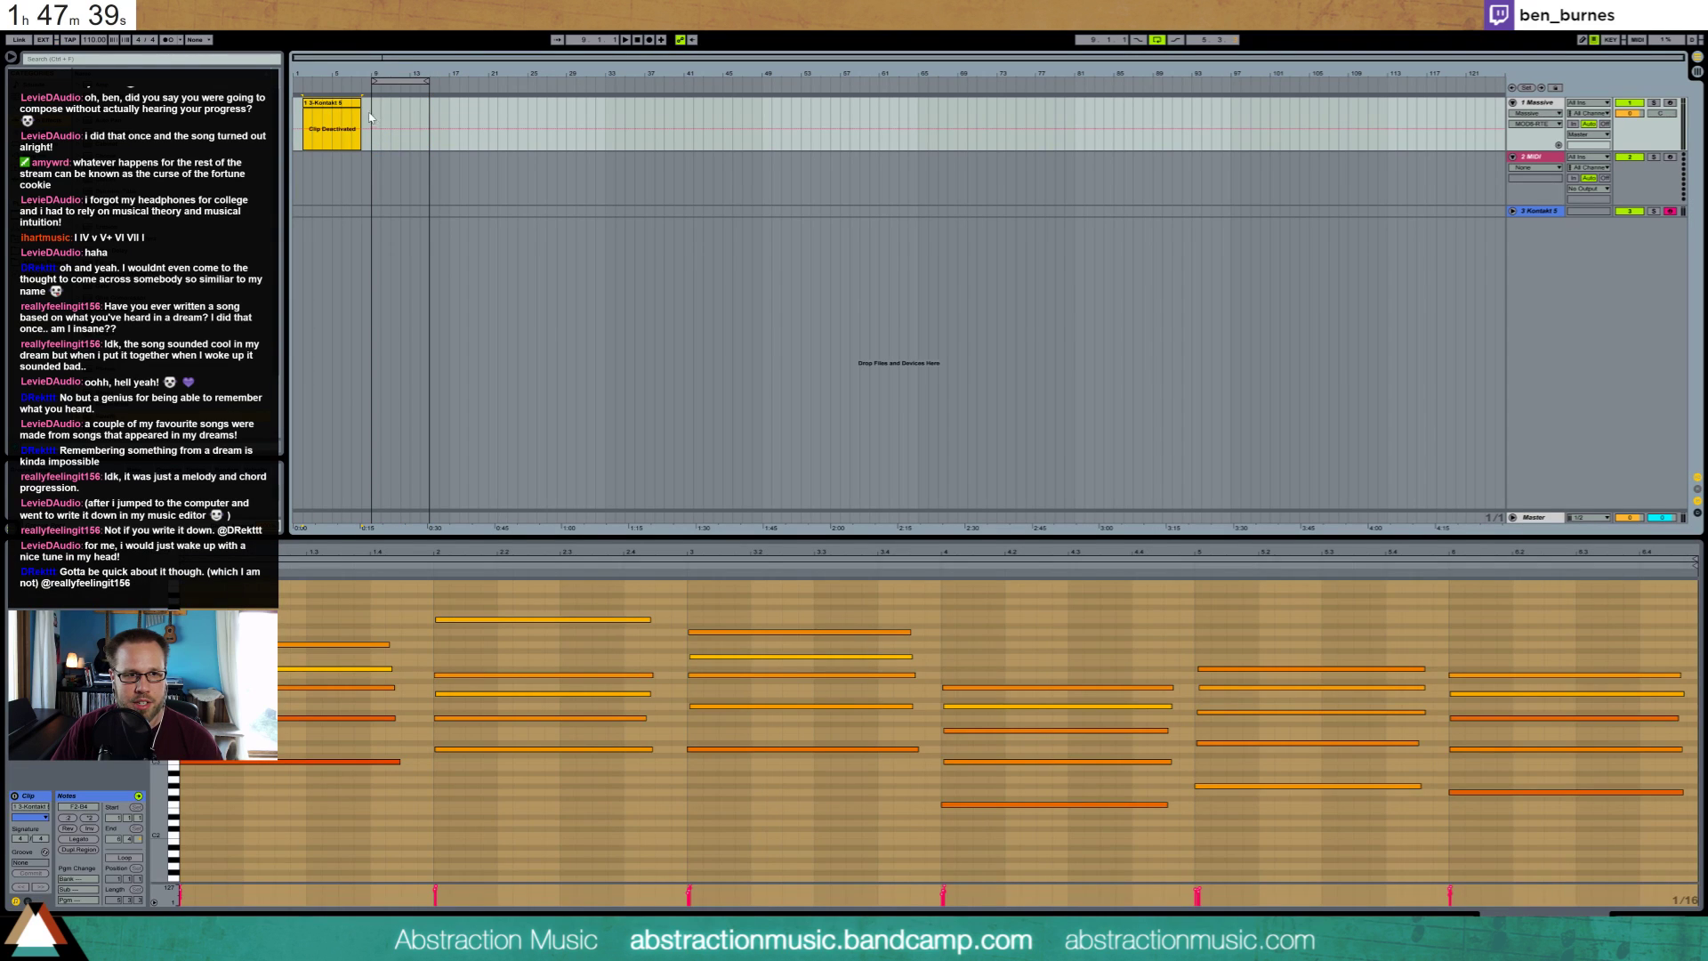
# Shorten the arrangement loop to four bars and insert an empty MIDI clip across it on the Massive track
pyautogui.click(422, 119)
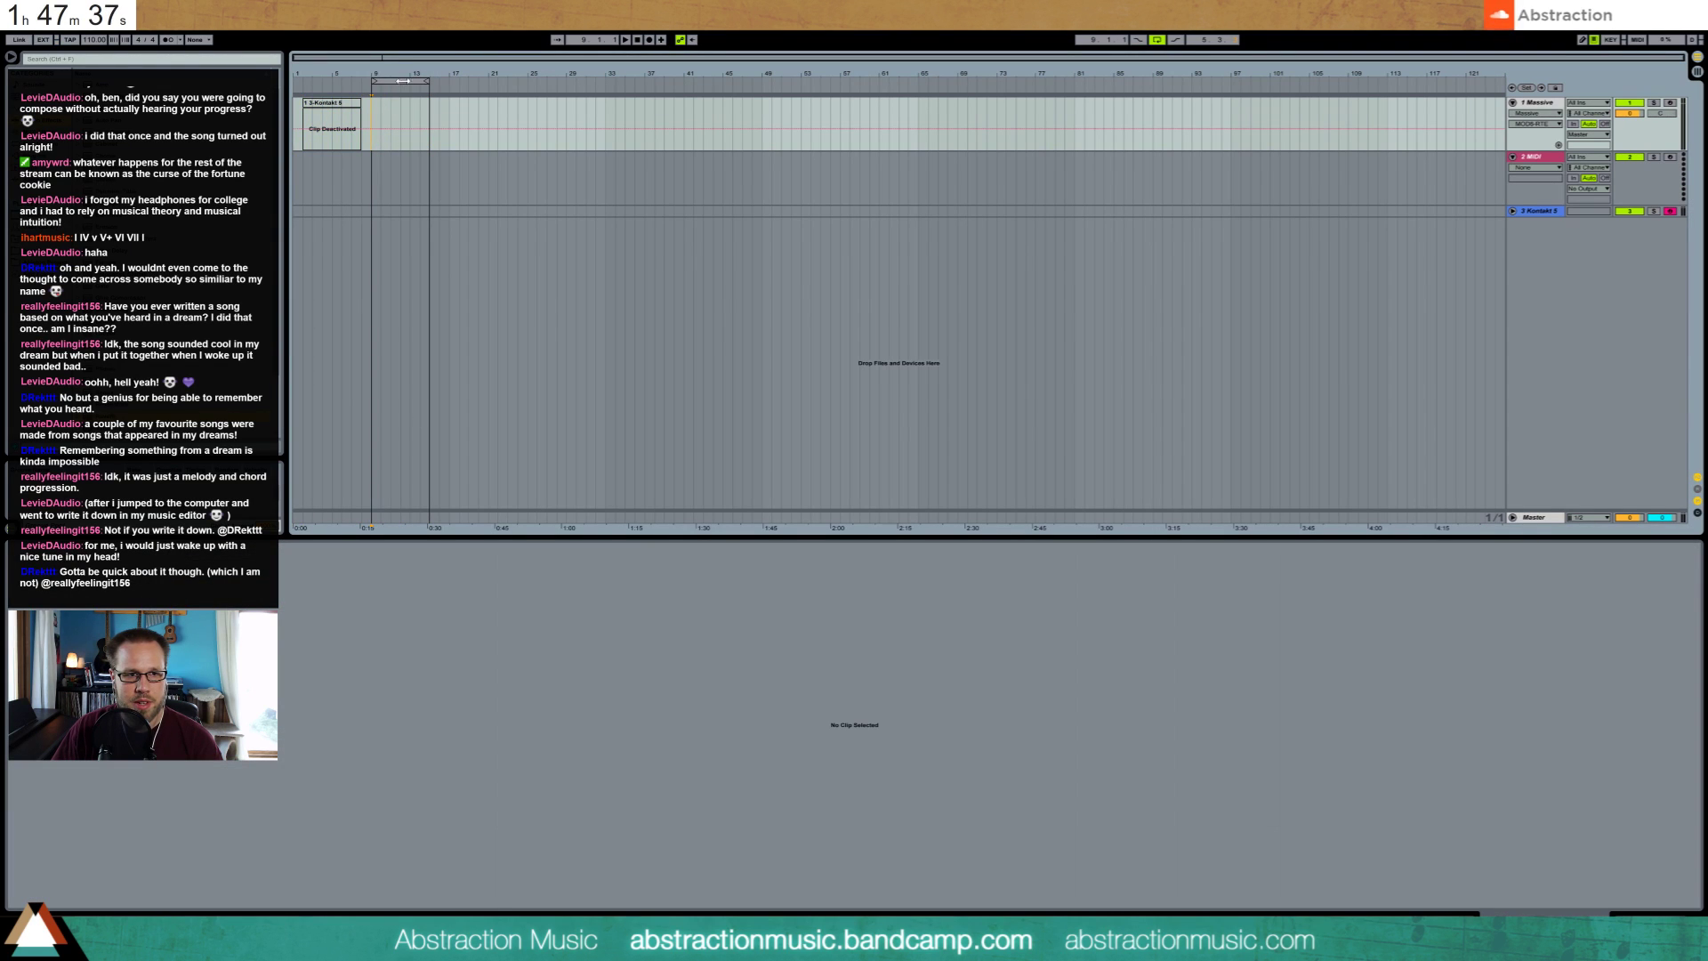
pyautogui.moveTo(428, 81); pyautogui.dragTo(408, 81)
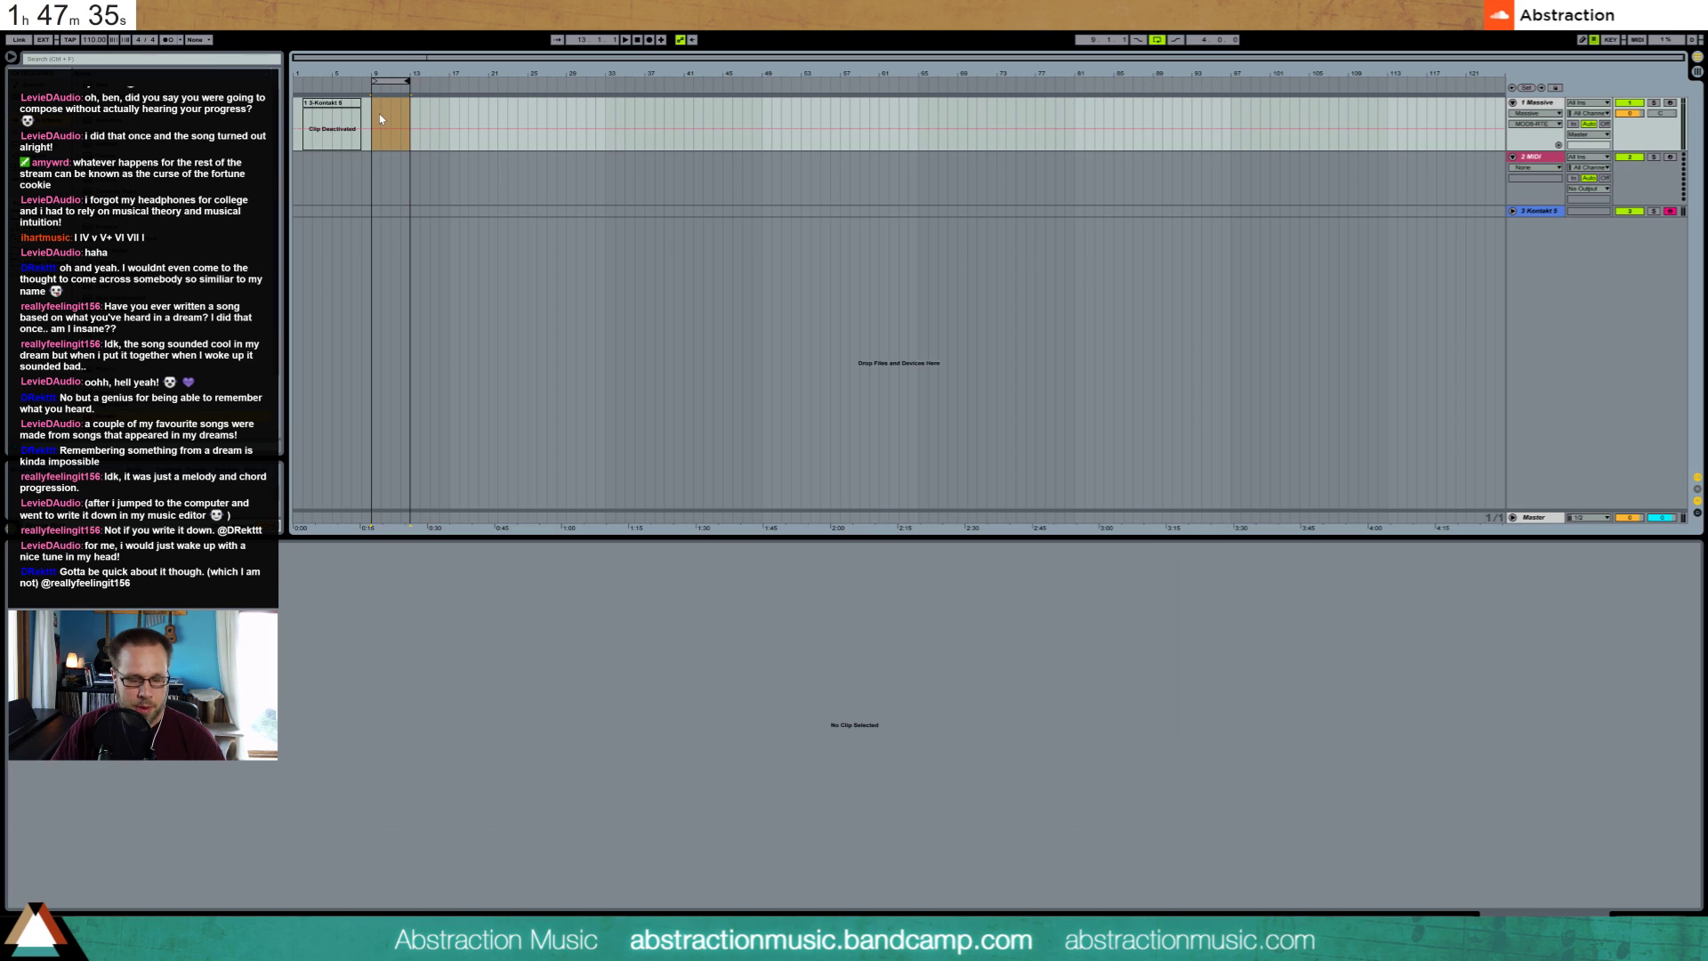
pyautogui.hotkey('ctrl', 'shift', 'm')
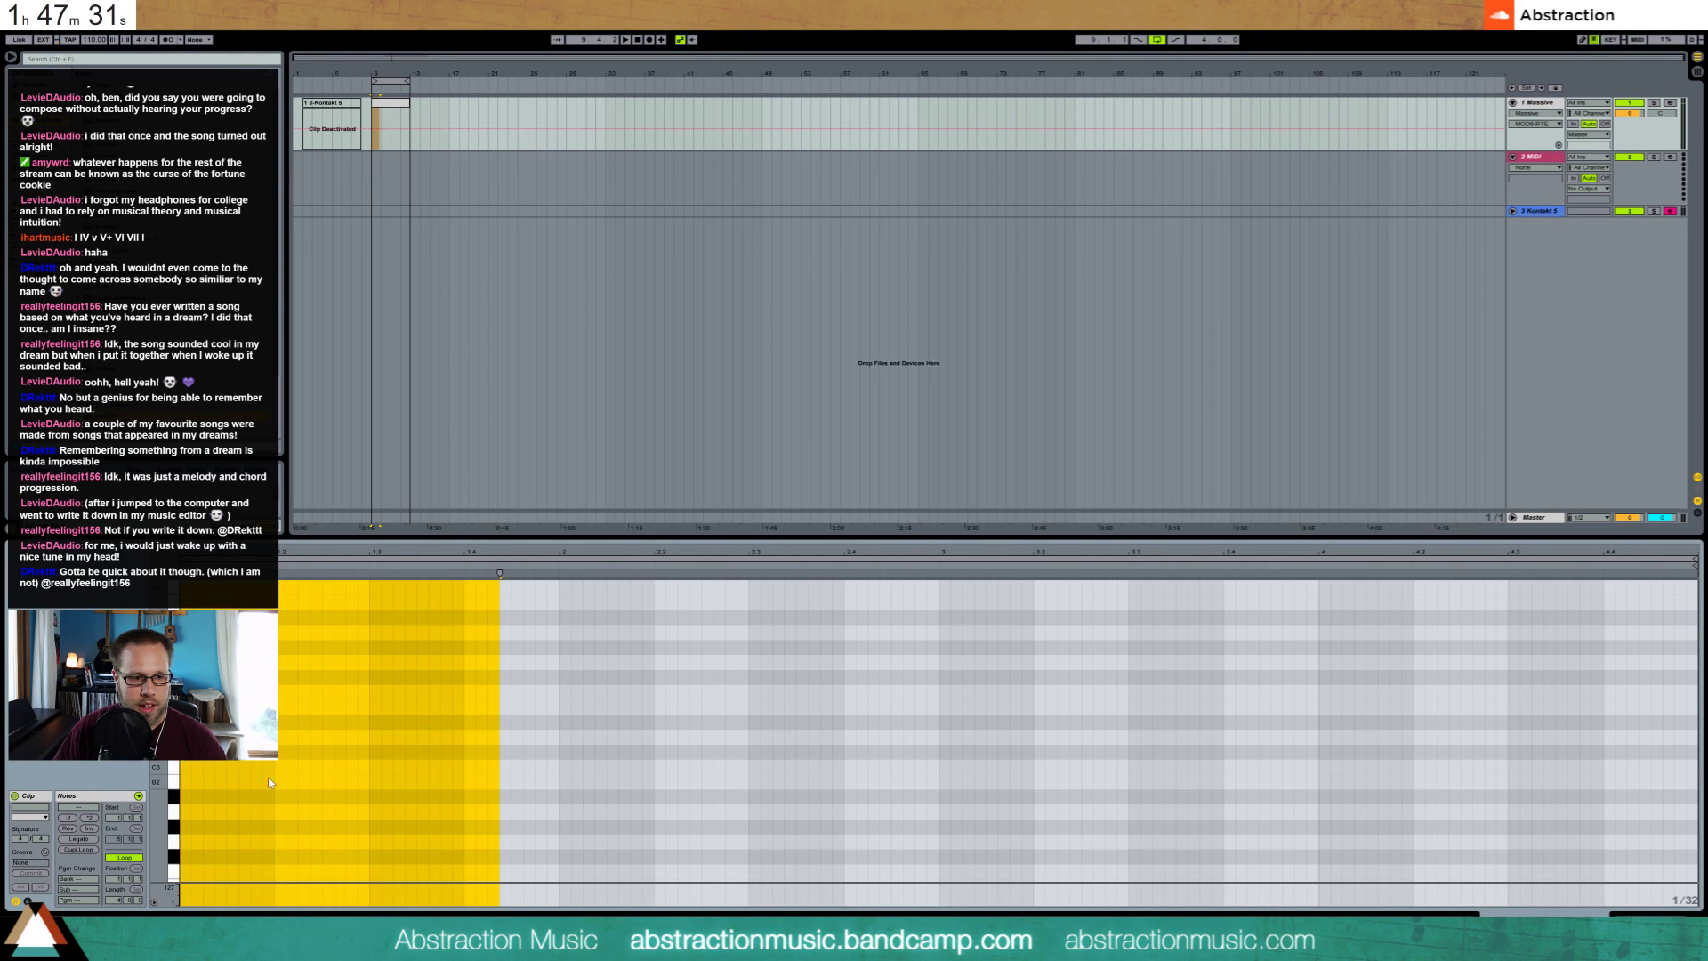
# Draw four consecutive one-bar notes, C3, D#3, F3 and D3, in the new clip and select them all
pyautogui.doubleClick(187, 766)
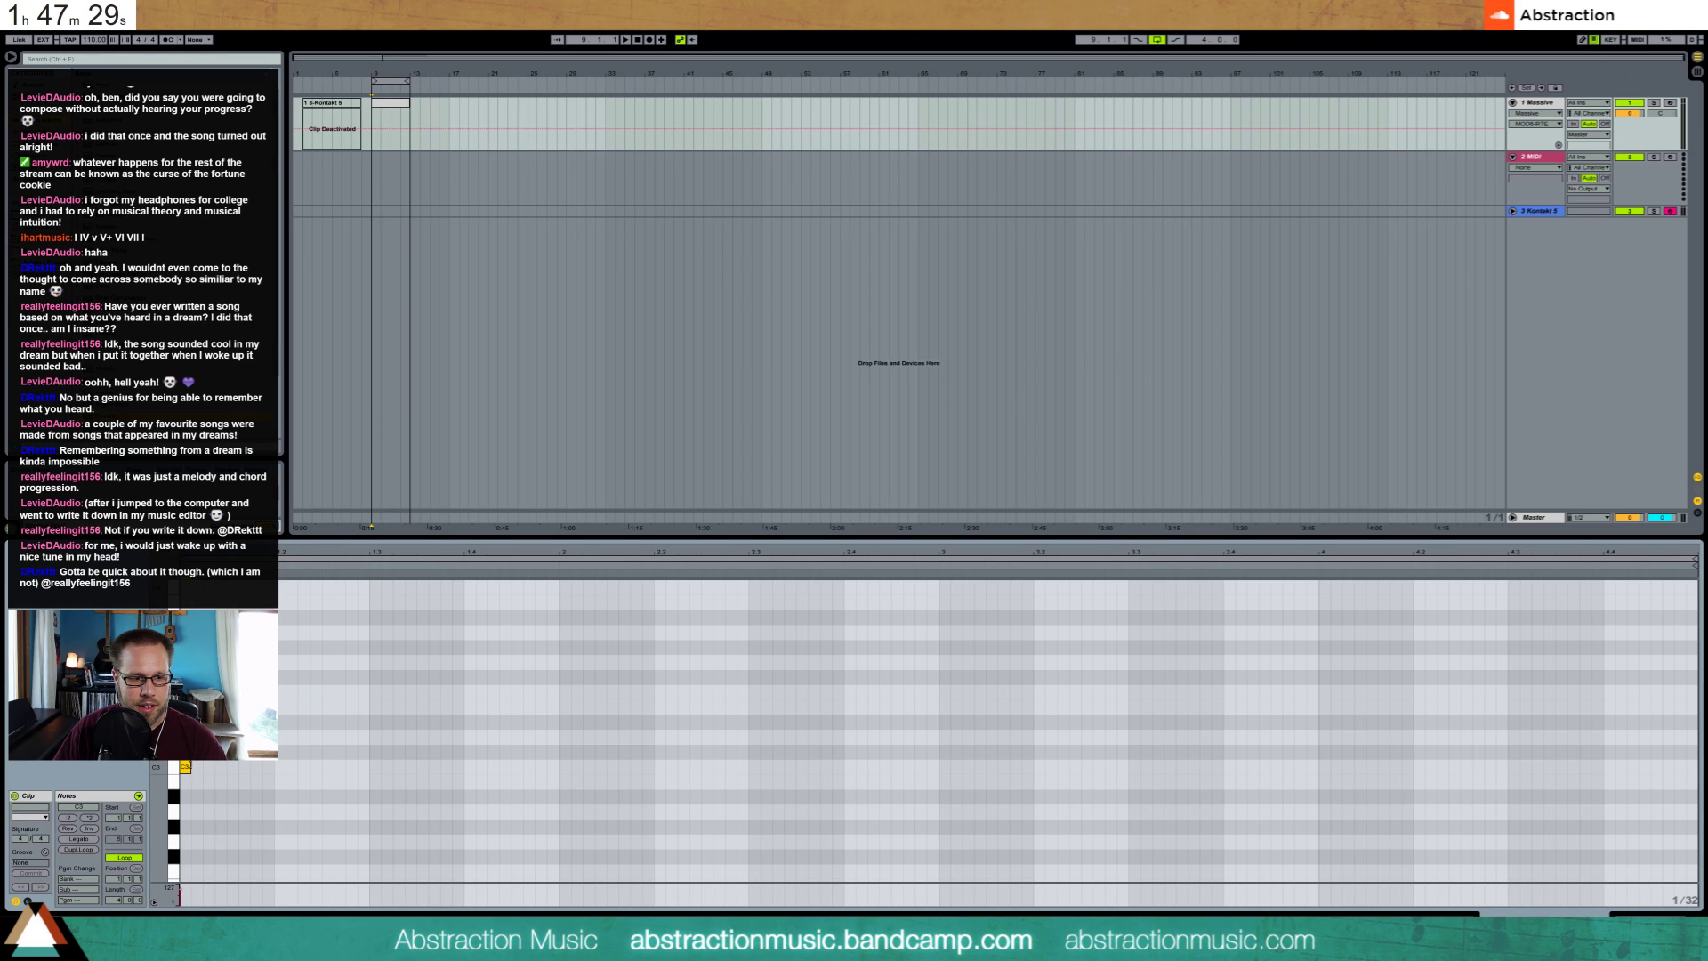
pyautogui.moveTo(189, 767); pyautogui.dragTo(559, 766)
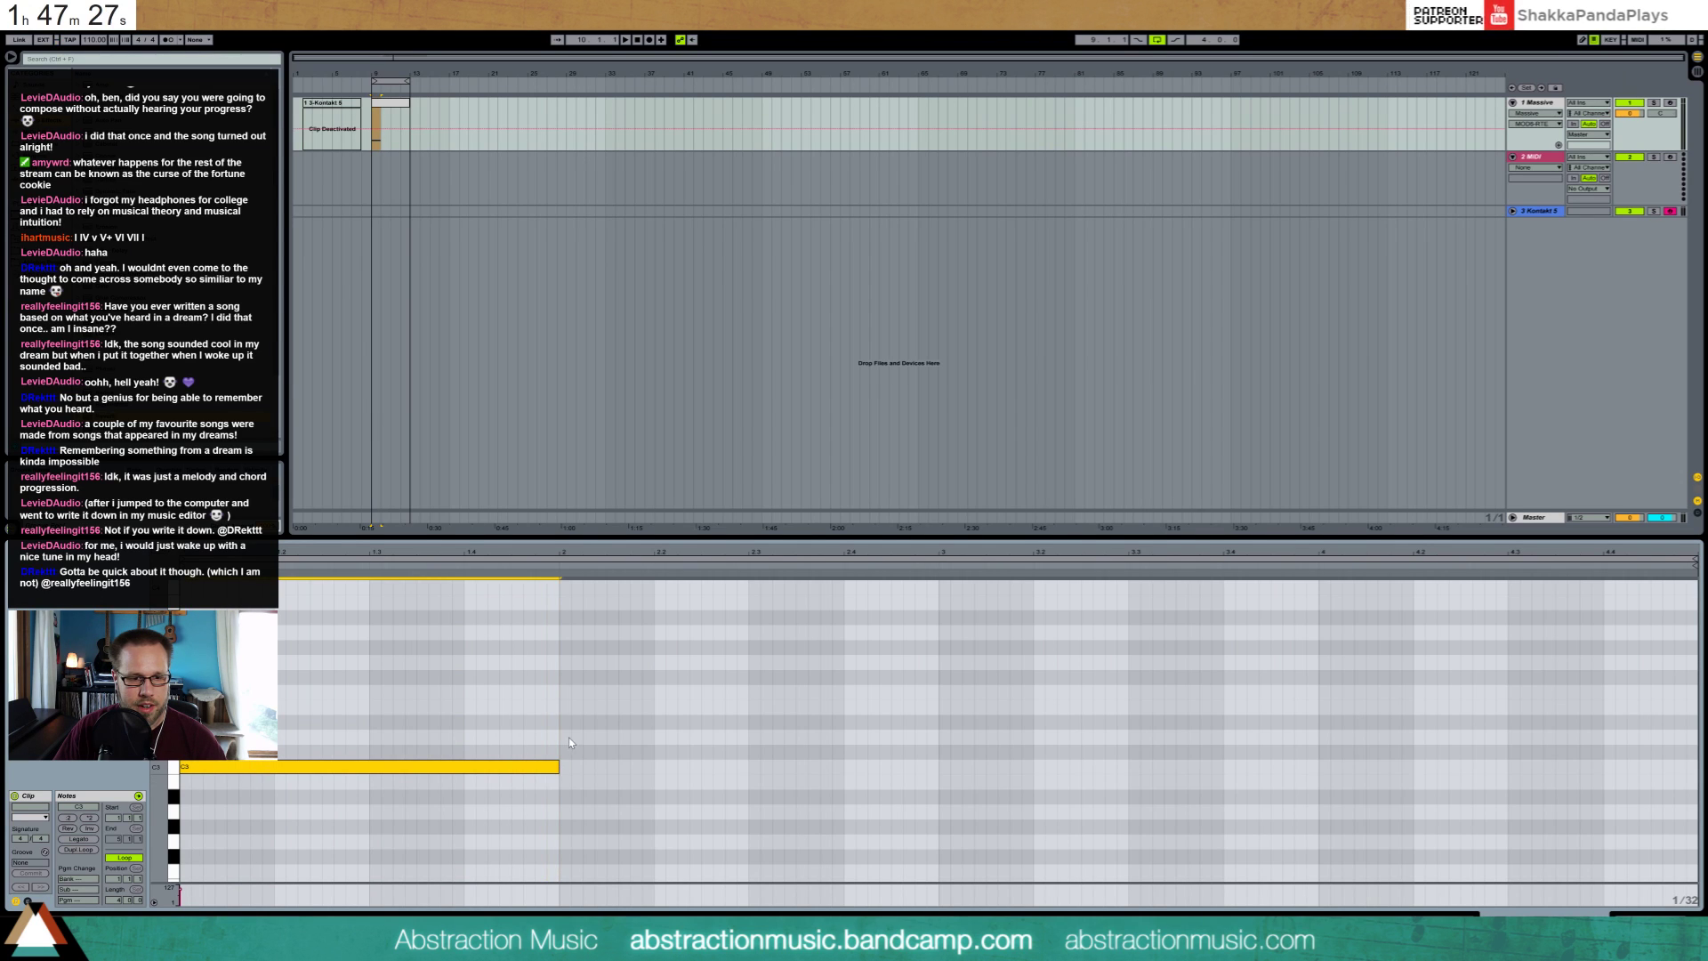
pyautogui.doubleClick(566, 720)
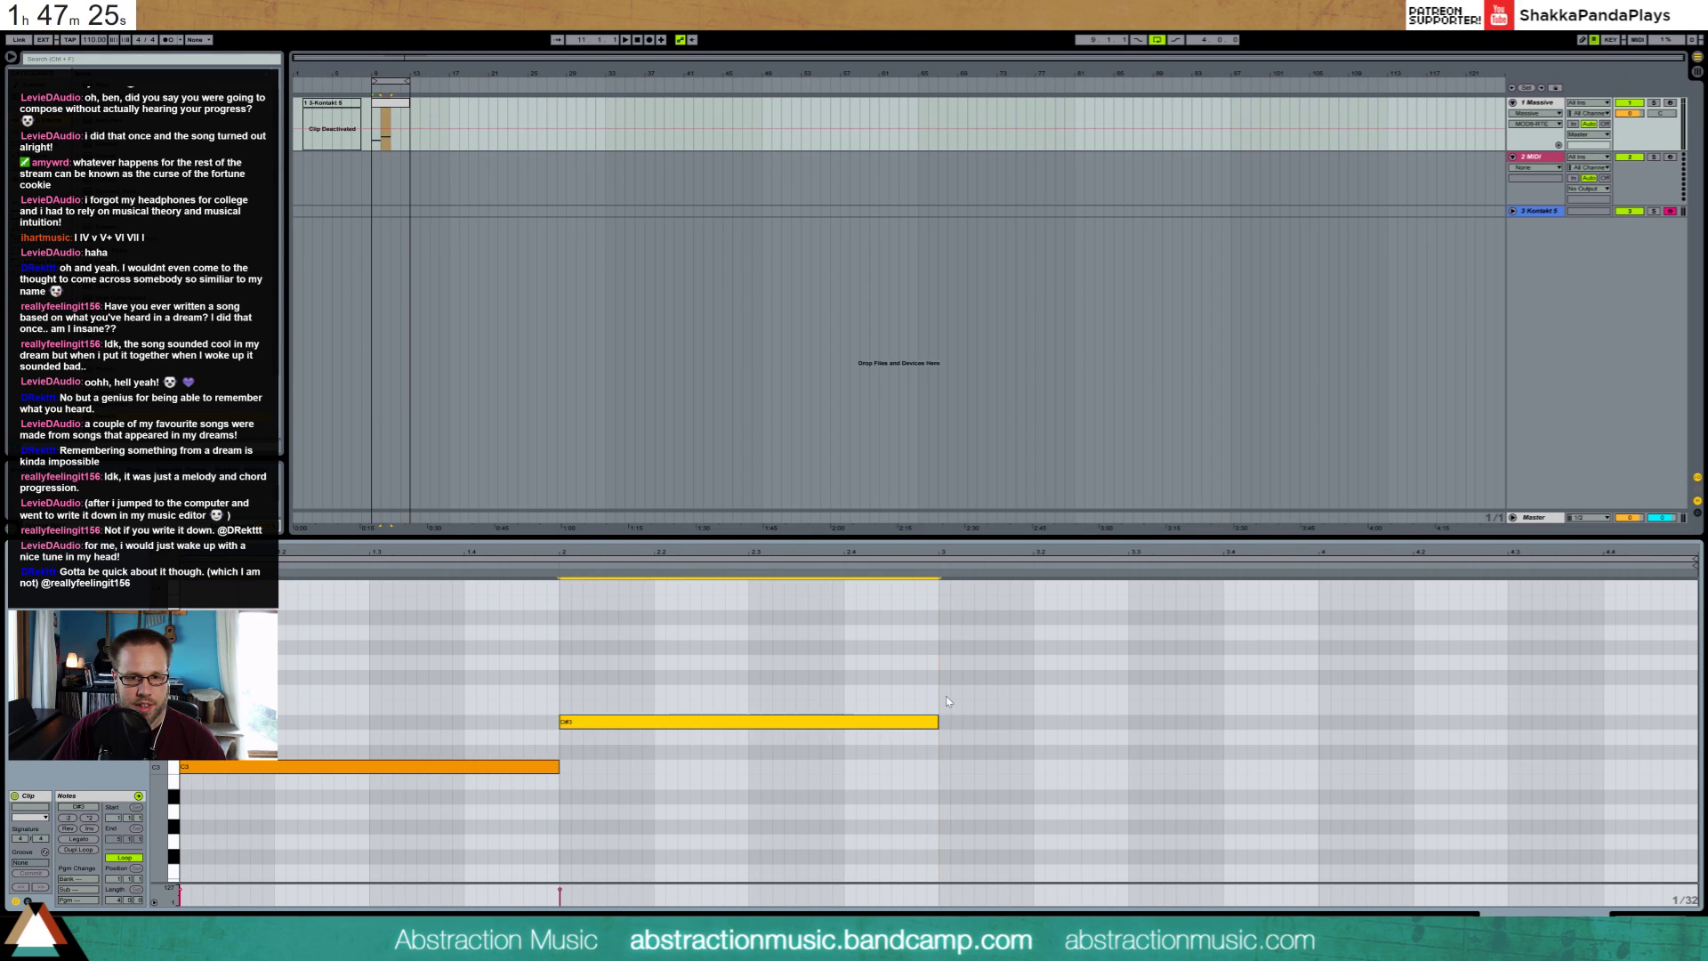
pyautogui.moveTo(947, 698); pyautogui.dragTo(1318, 692)
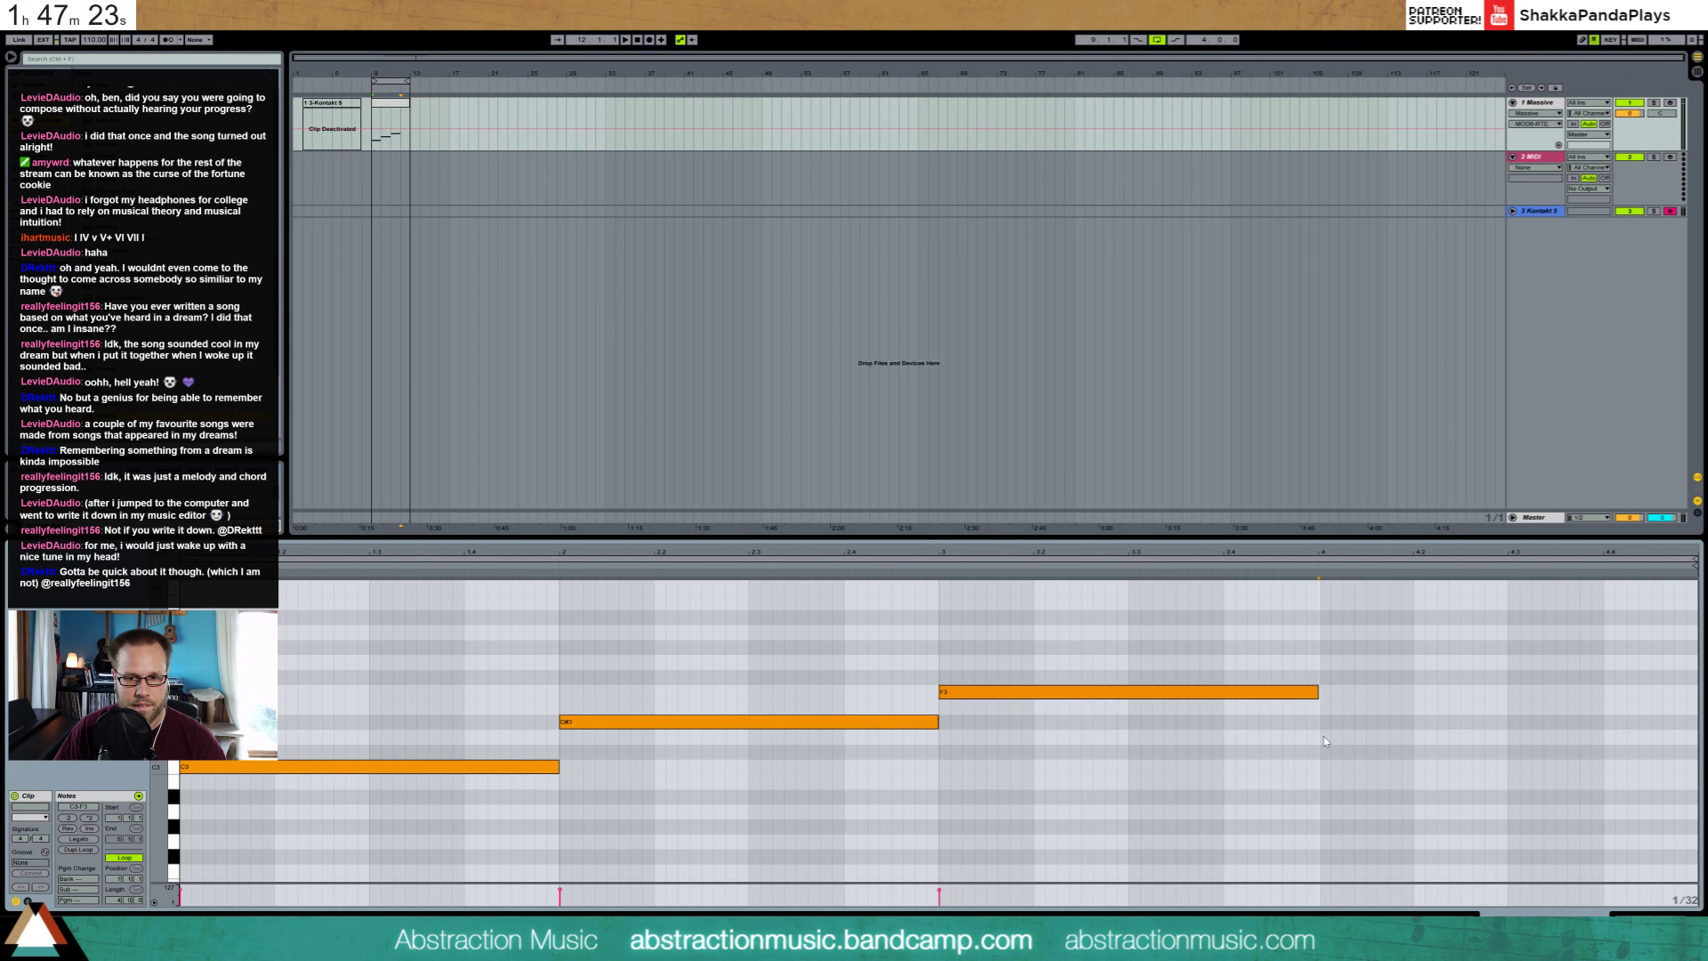
pyautogui.doubleClick(1325, 737)
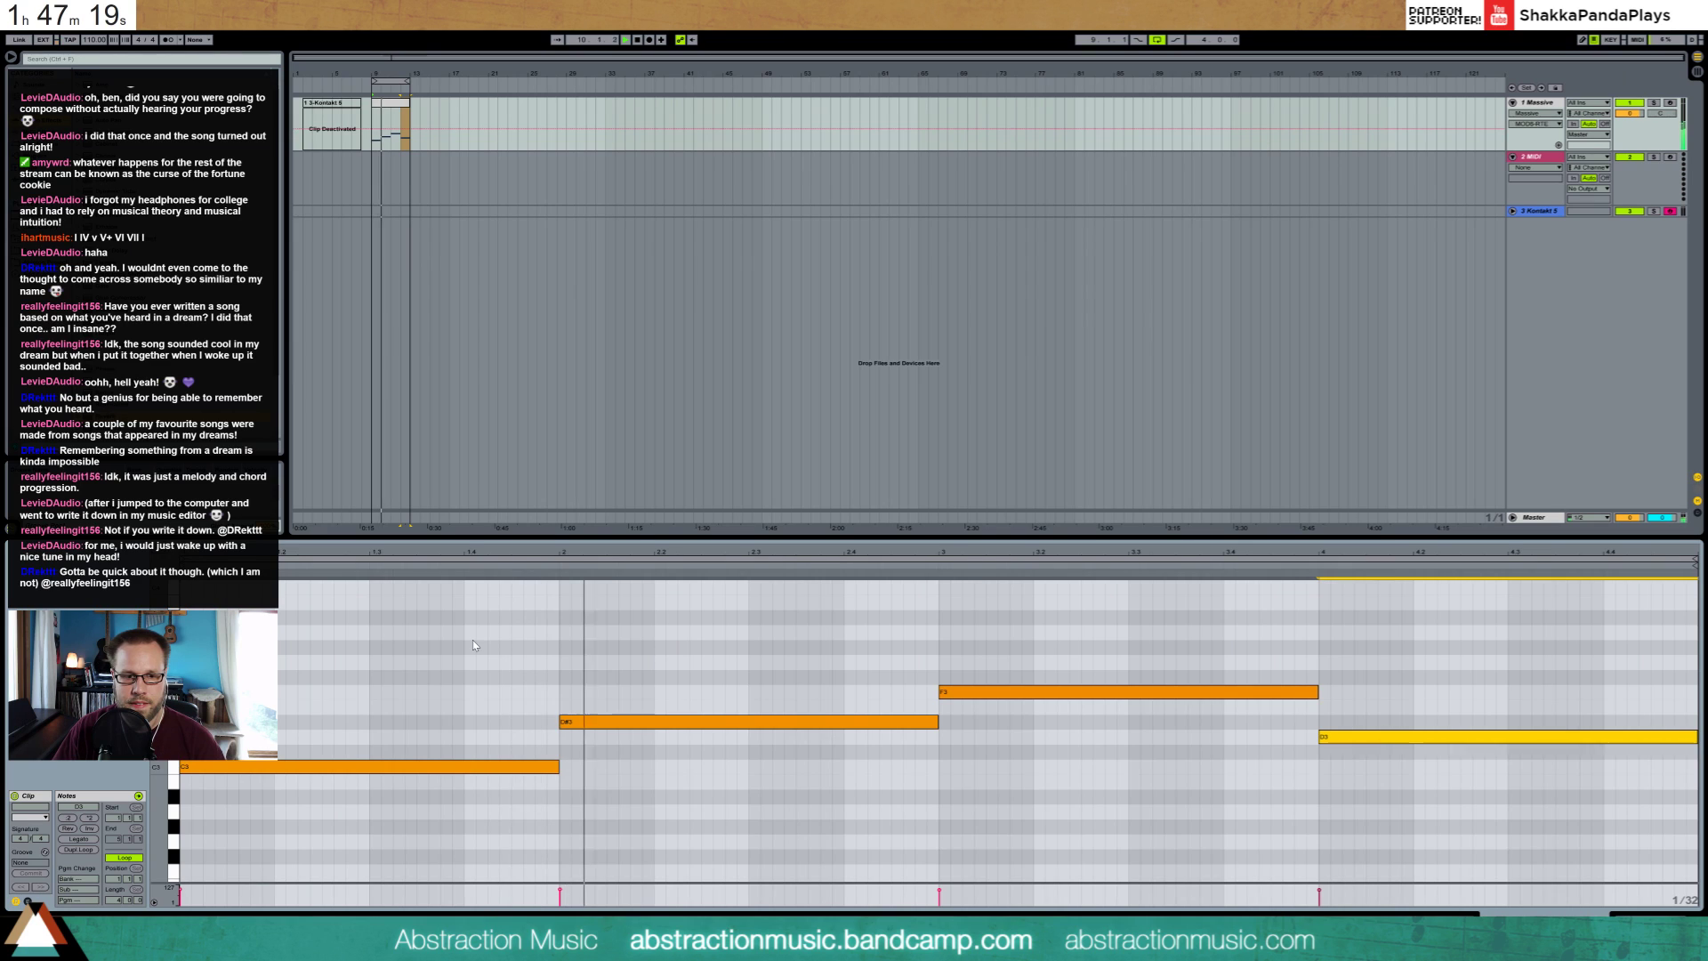
pyautogui.moveTo(464, 632); pyautogui.dragTo(1362, 779)
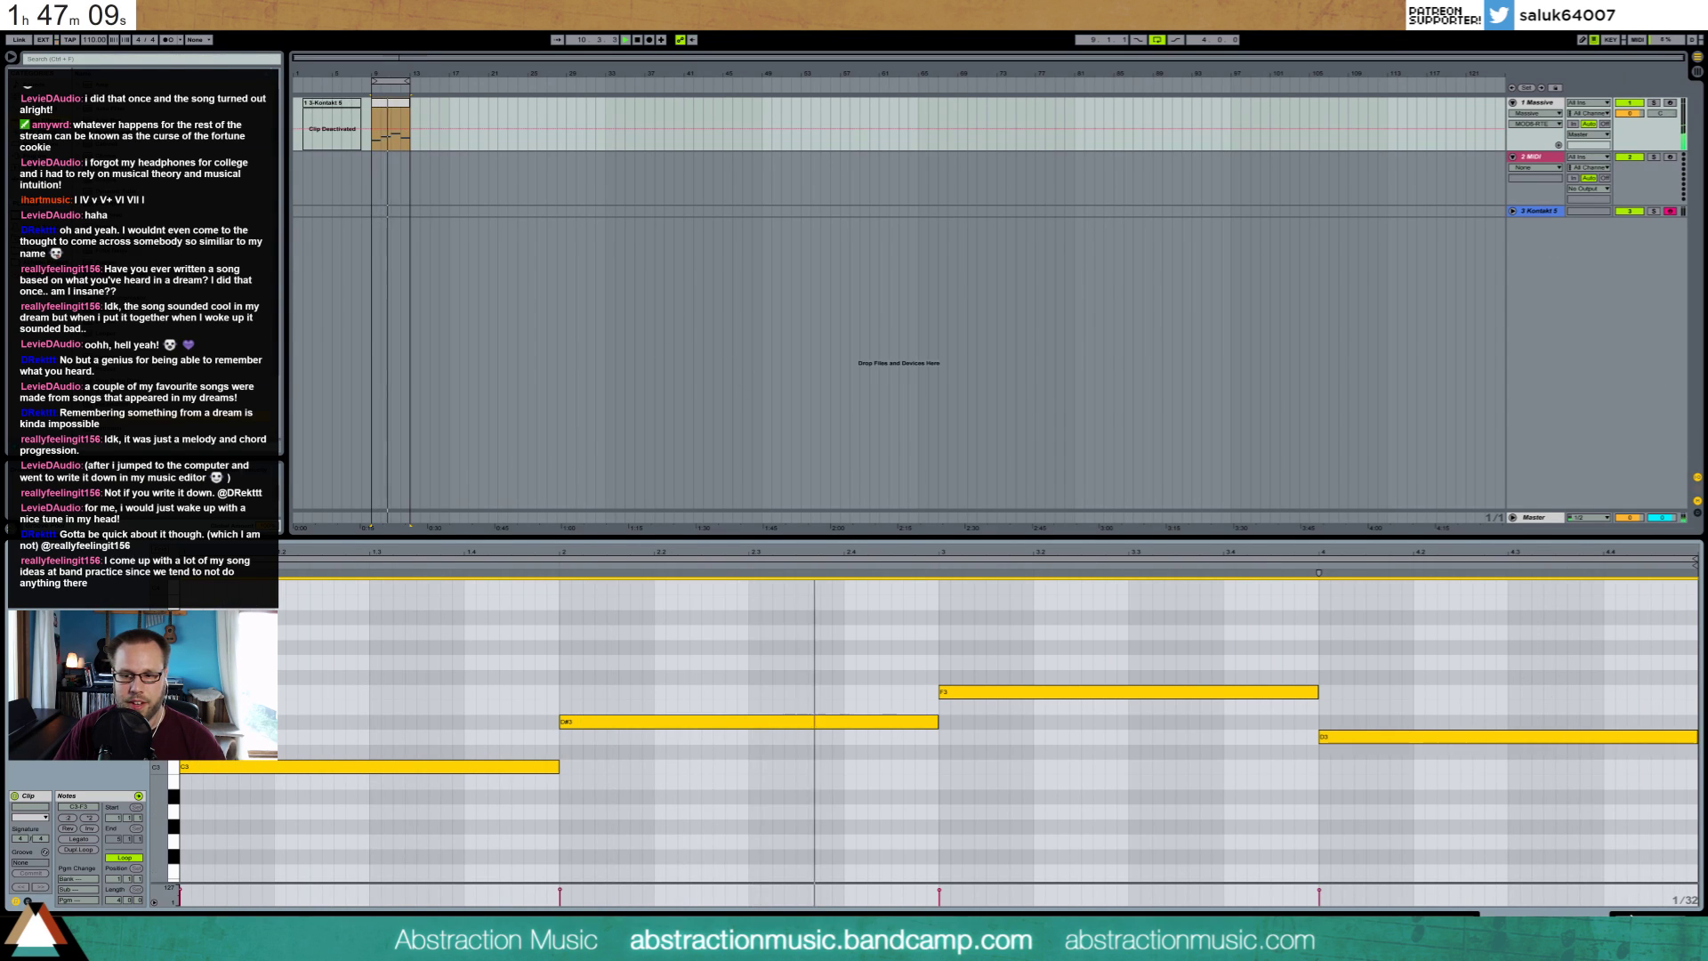
# Reopen Massive from the track's devices and adjust the amplitude of Oscillator 2 and the wavetable knobs of Oscillator 1
pyautogui.hotkey('shift', 'Tab')
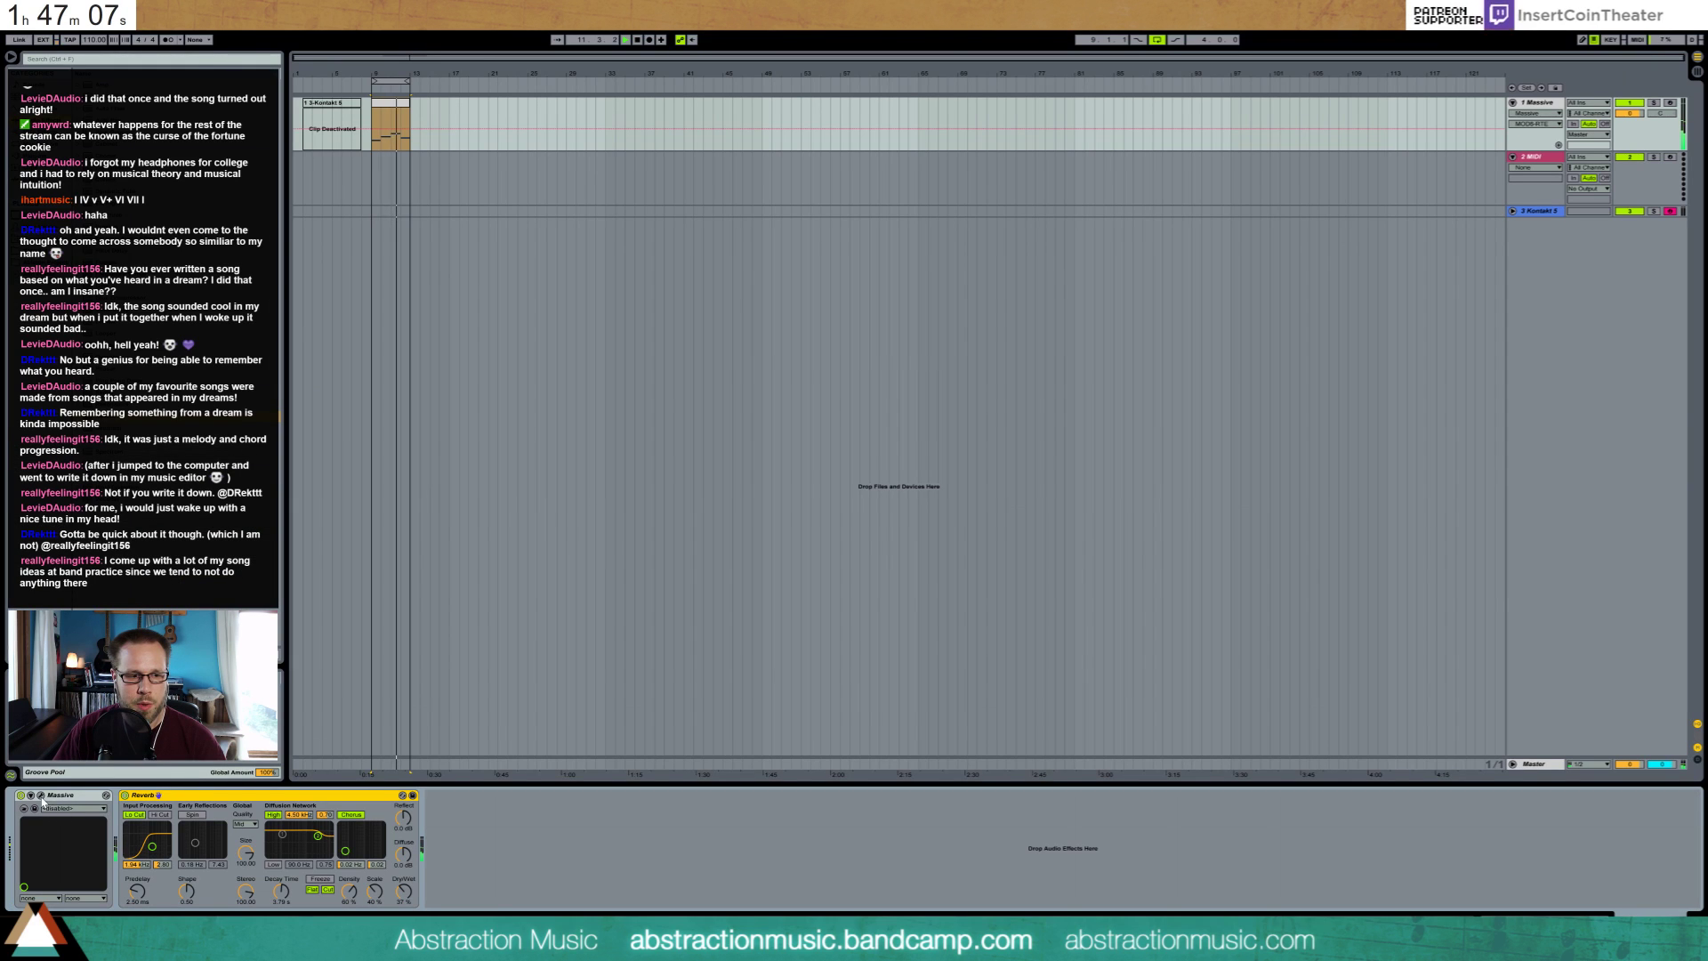
pyautogui.click(40, 797)
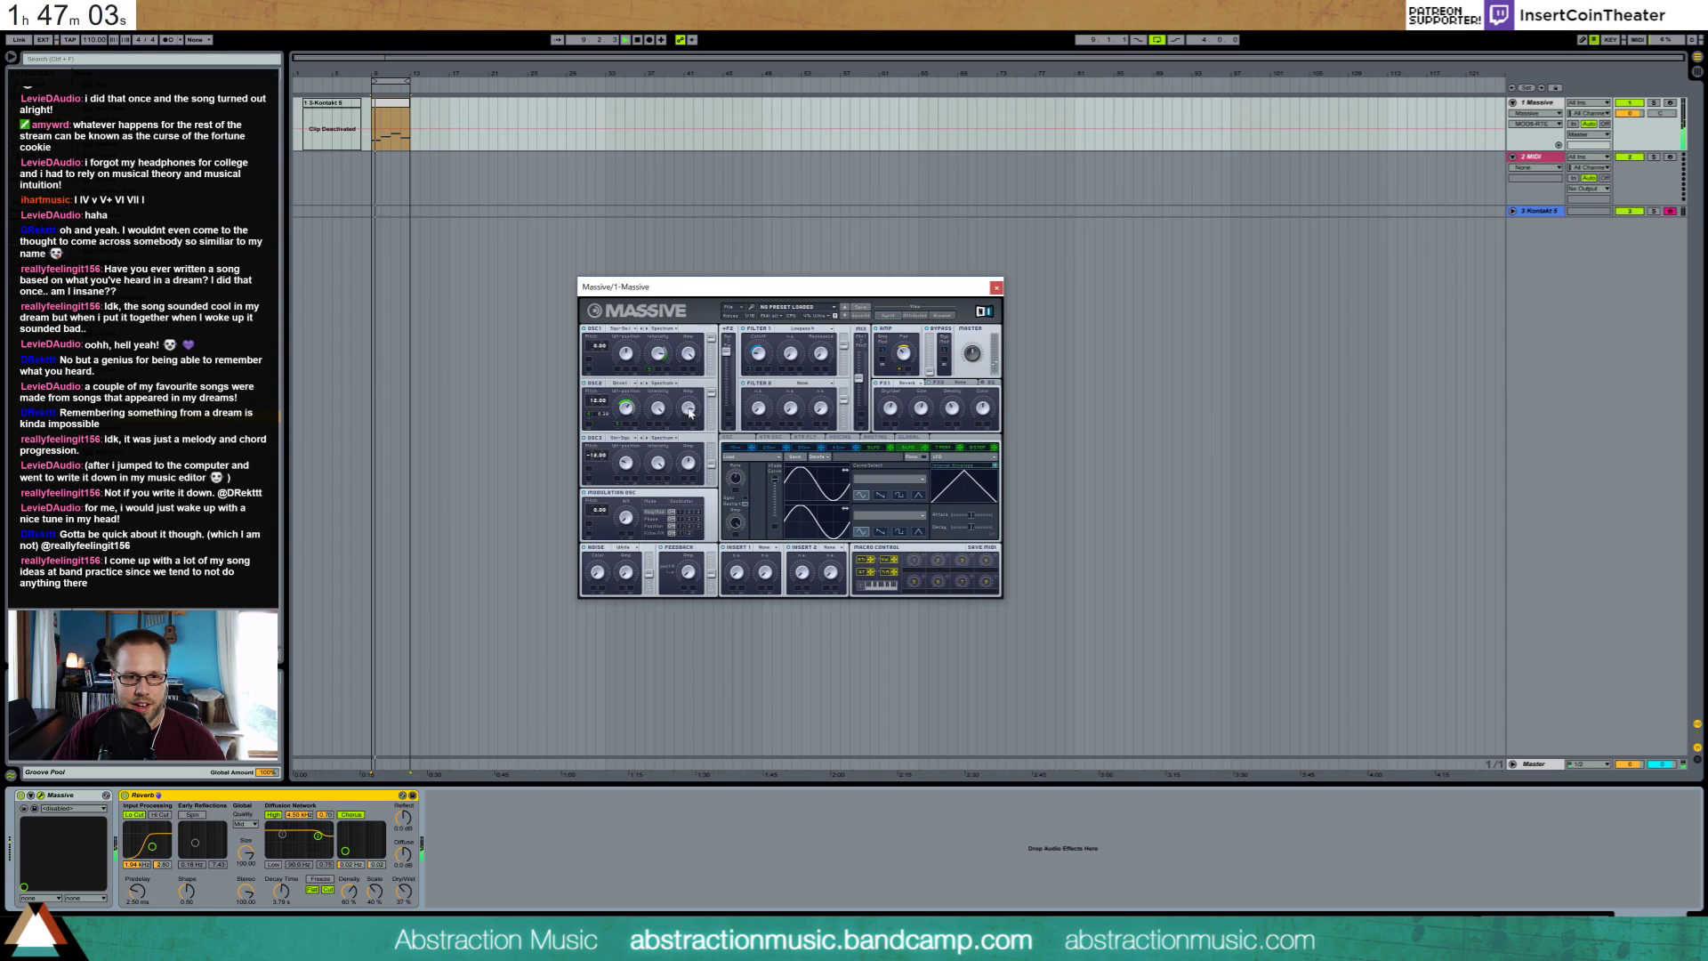
pyautogui.click(691, 412)
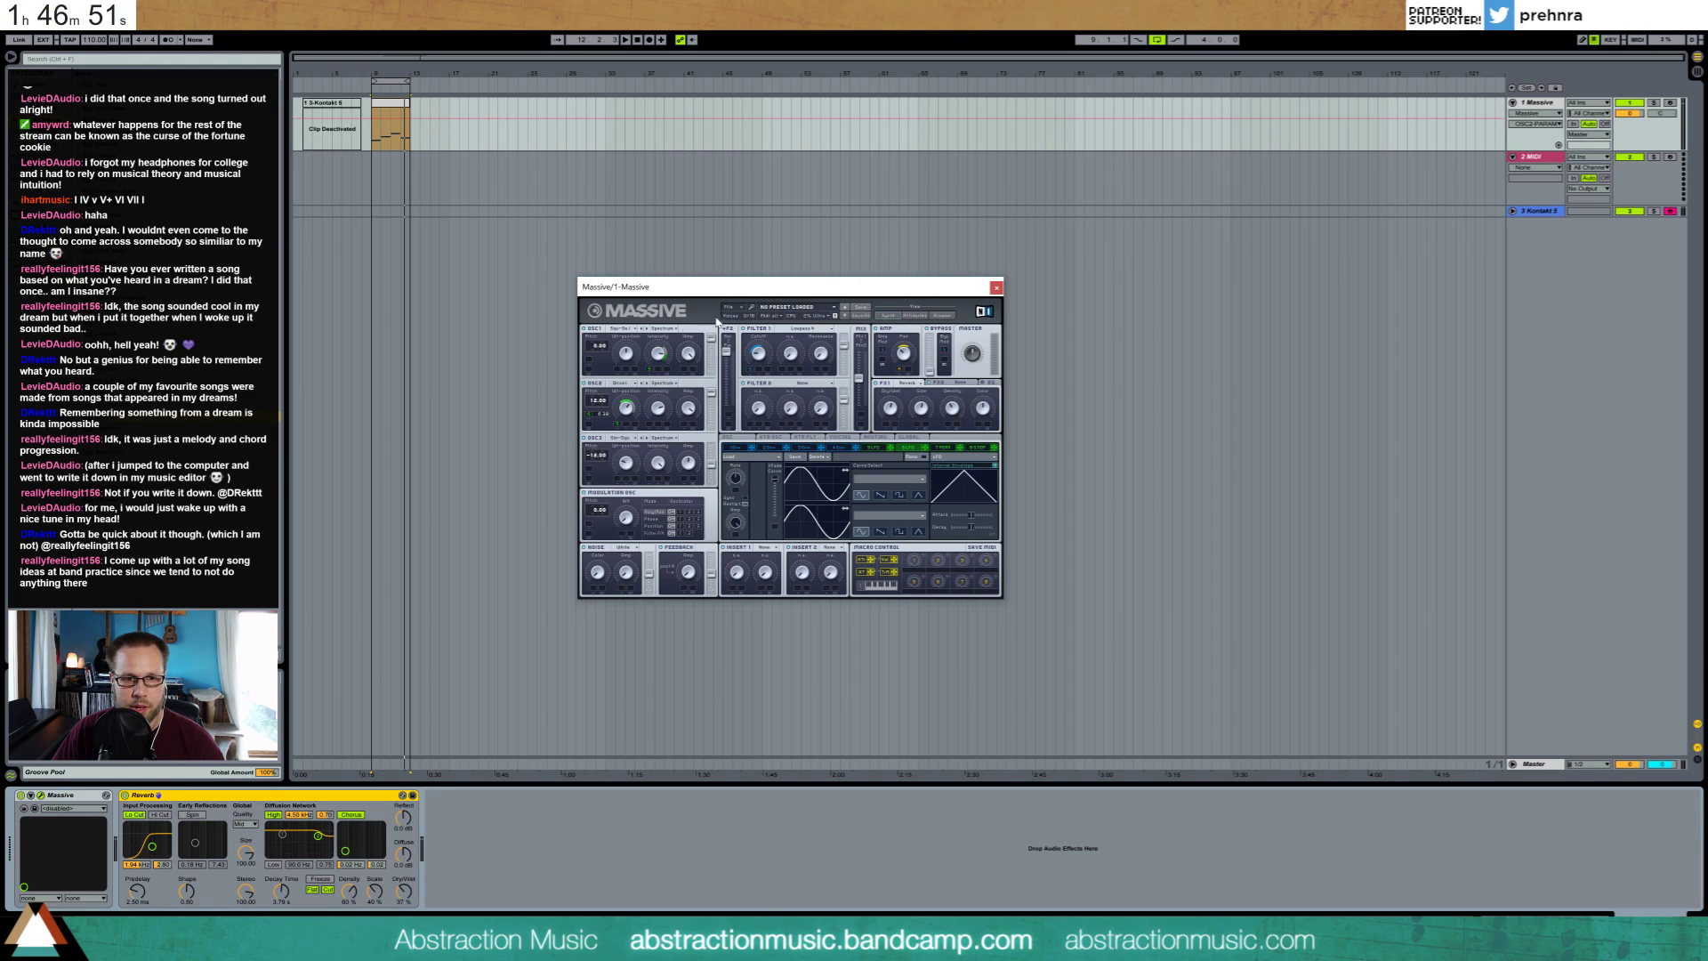
pyautogui.moveTo(660, 359); pyautogui.dragTo(663, 362)
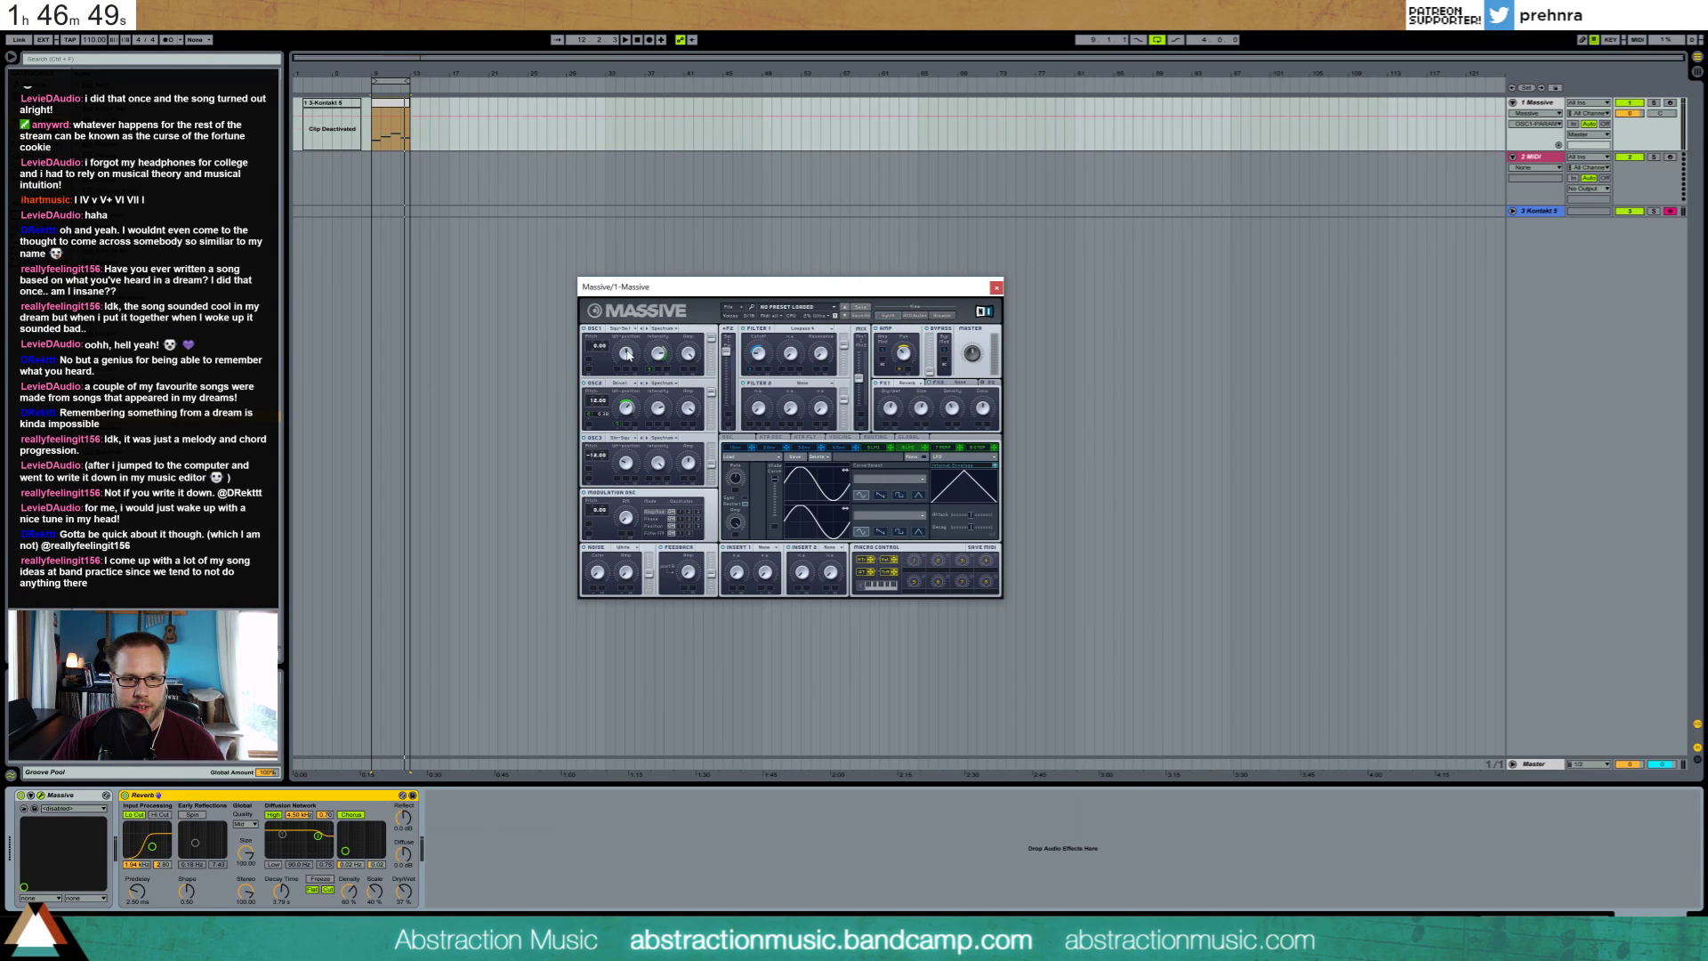
pyautogui.click(628, 353)
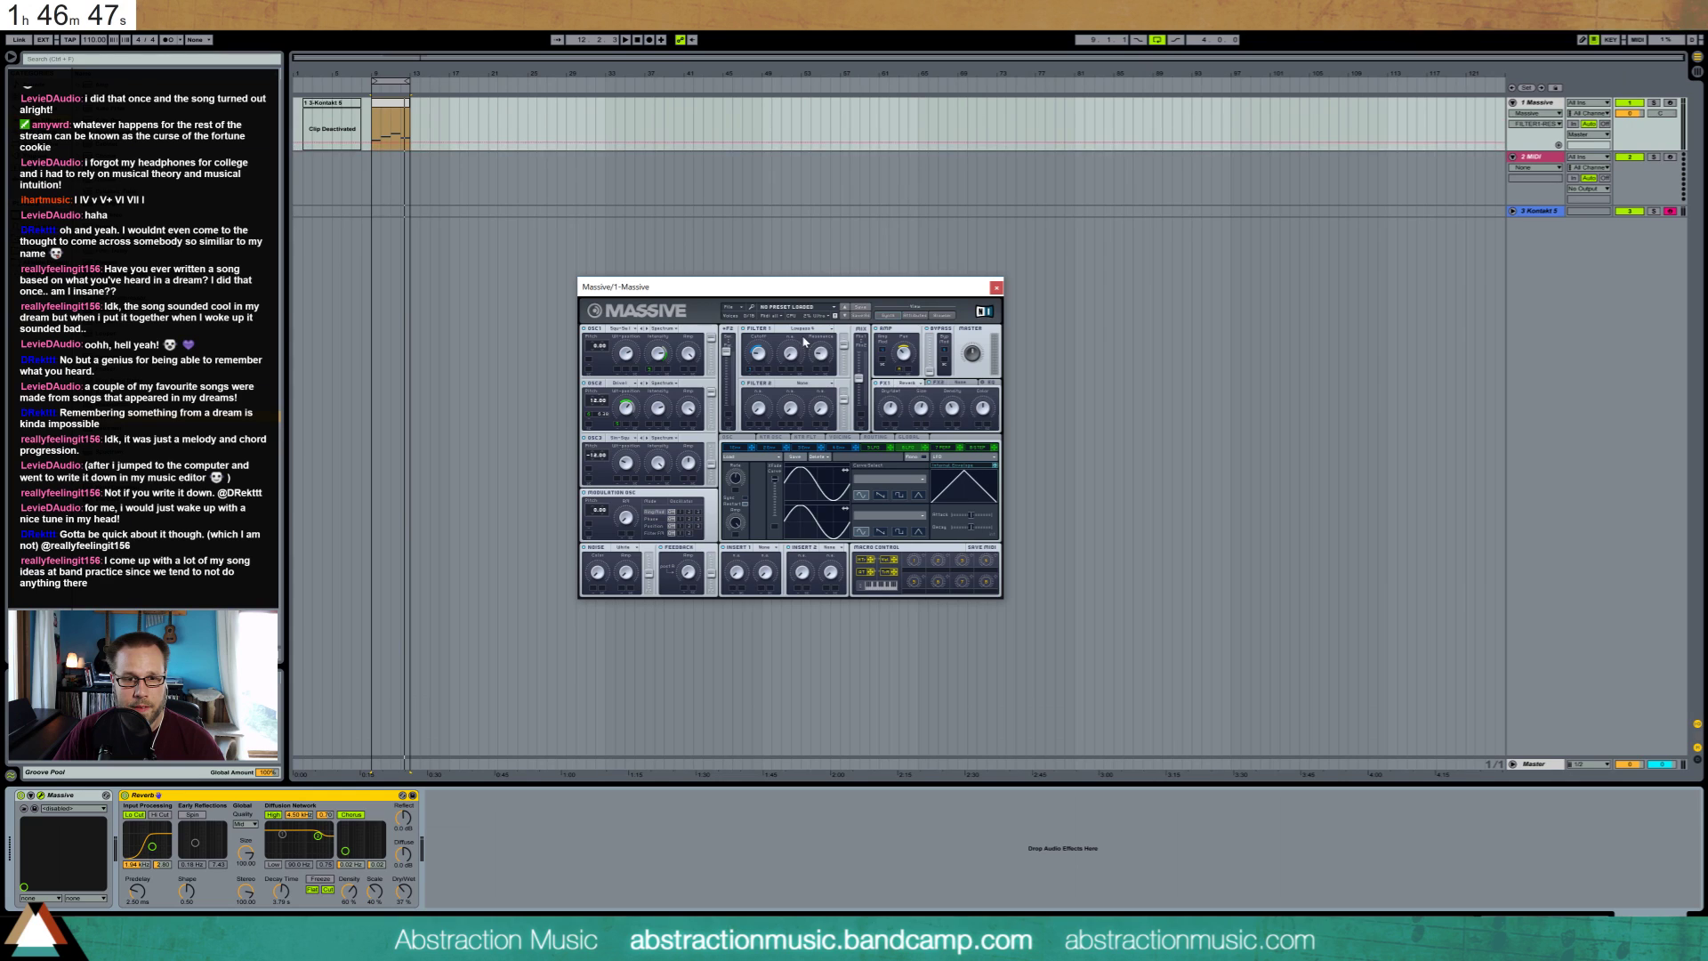
# Play the new clip while adjusting Massive's Filter 1 cutoff, FX1 effect and modulation oscillator routing
pyautogui.press('space')
pyautogui.click(755, 355)
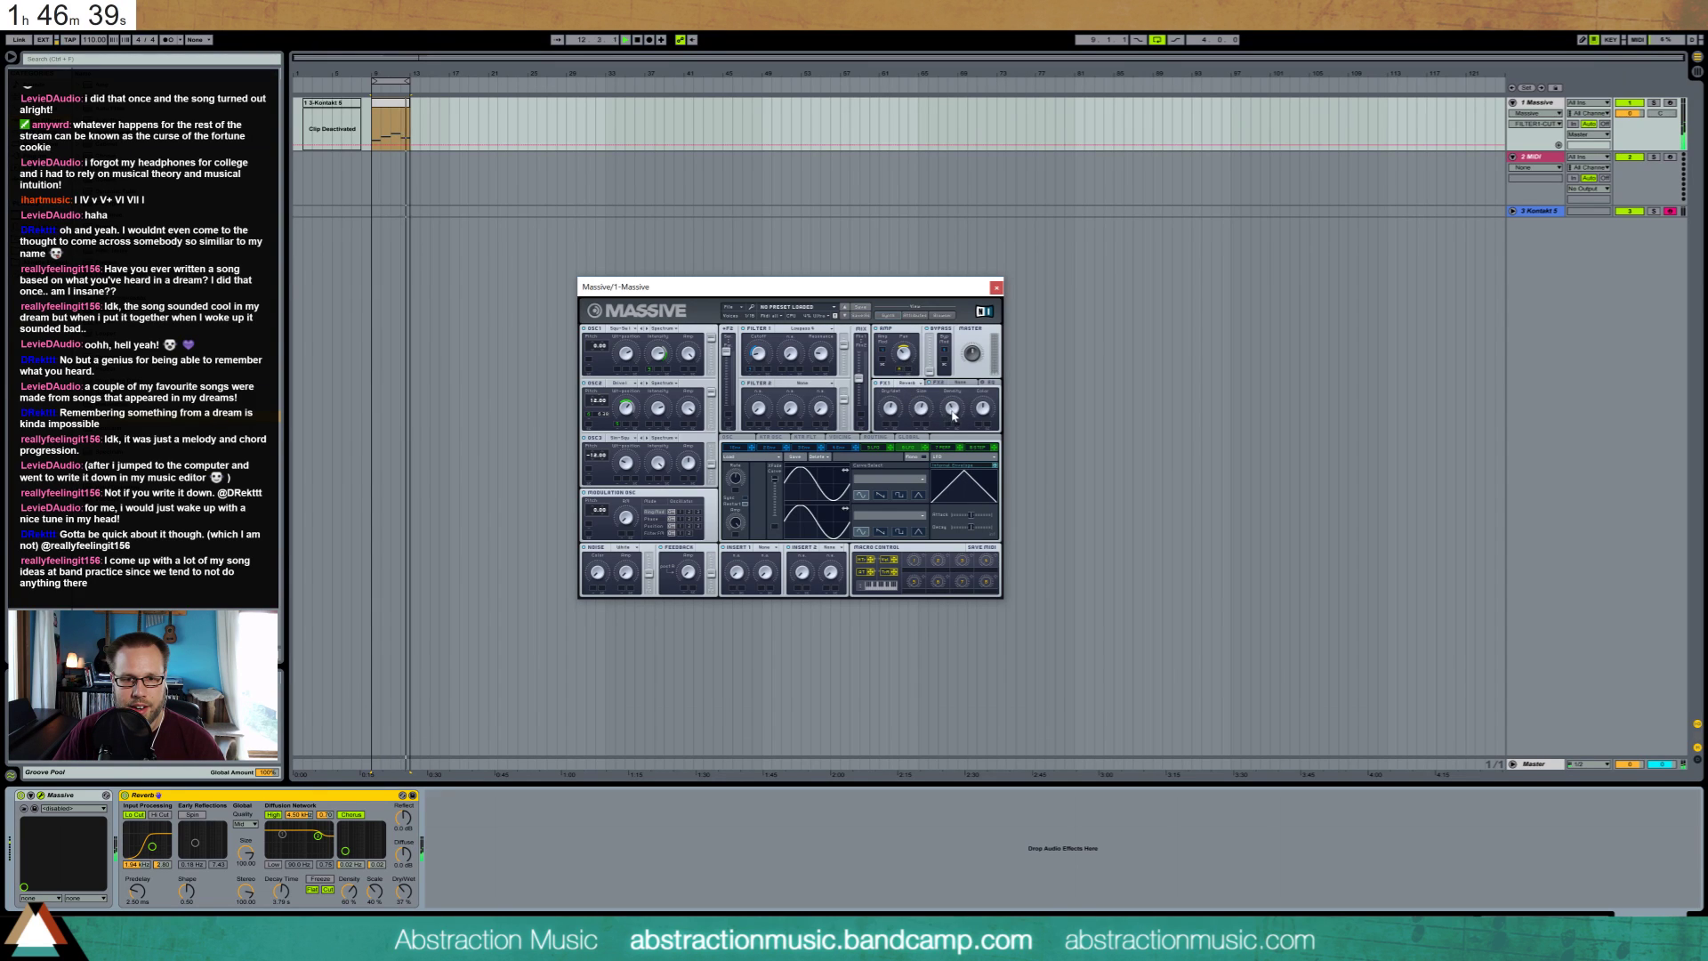
pyautogui.moveTo(953, 409); pyautogui.dragTo(953, 397)
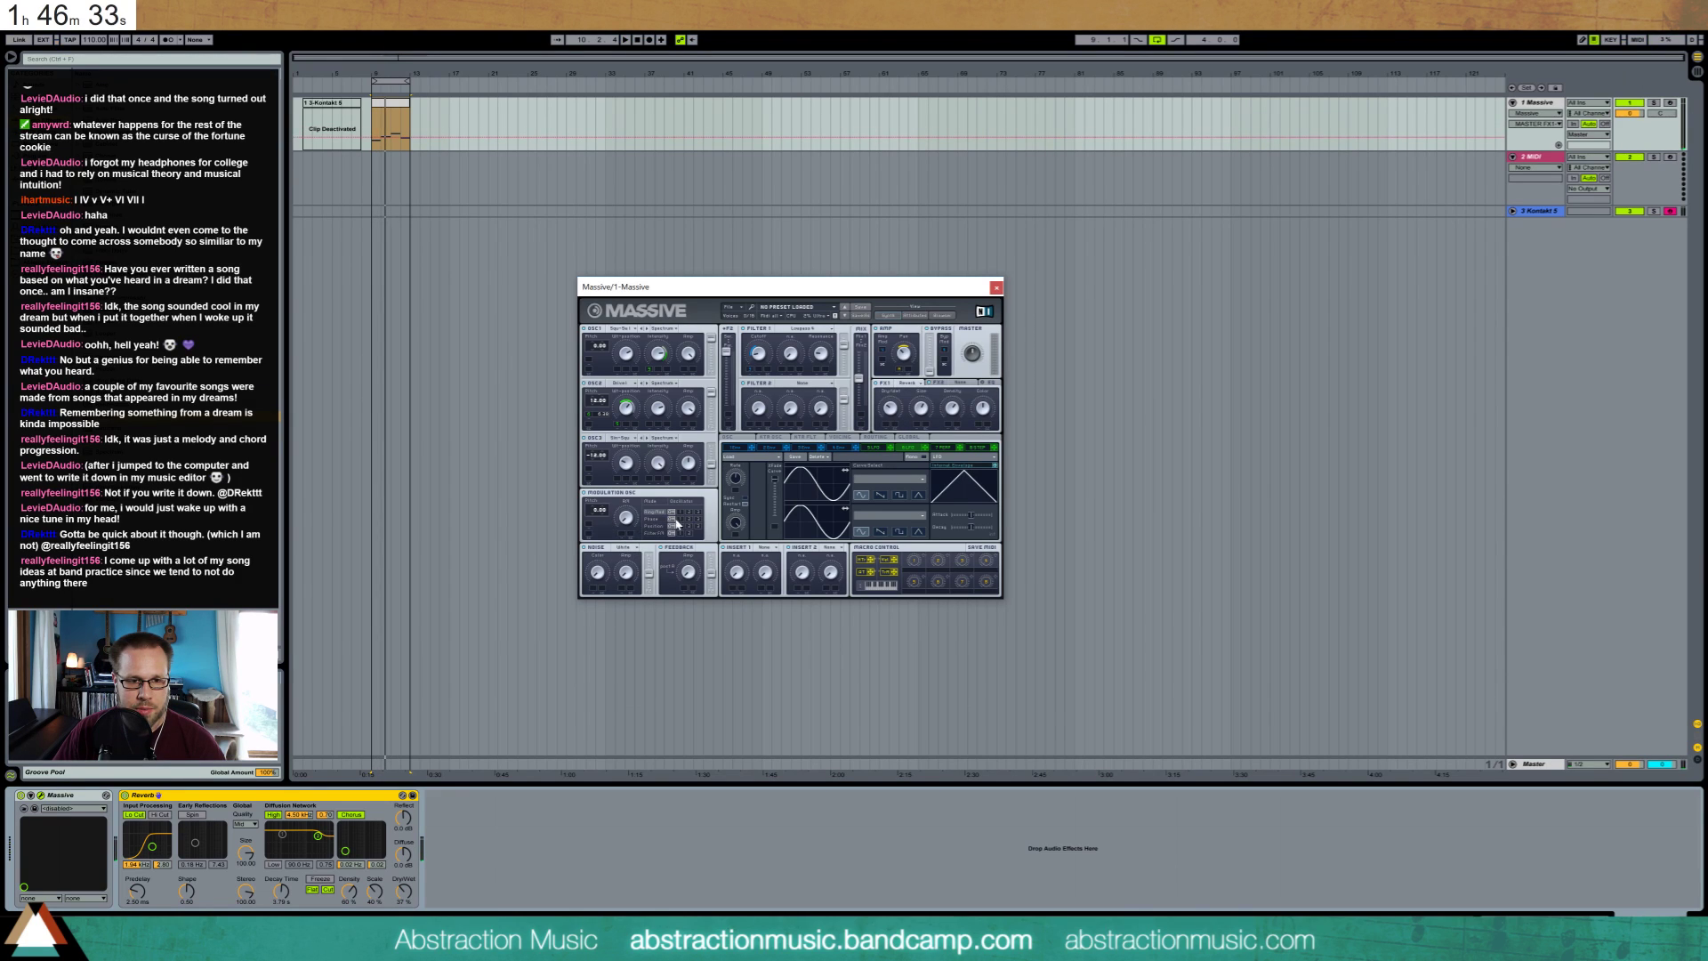
pyautogui.click(683, 513)
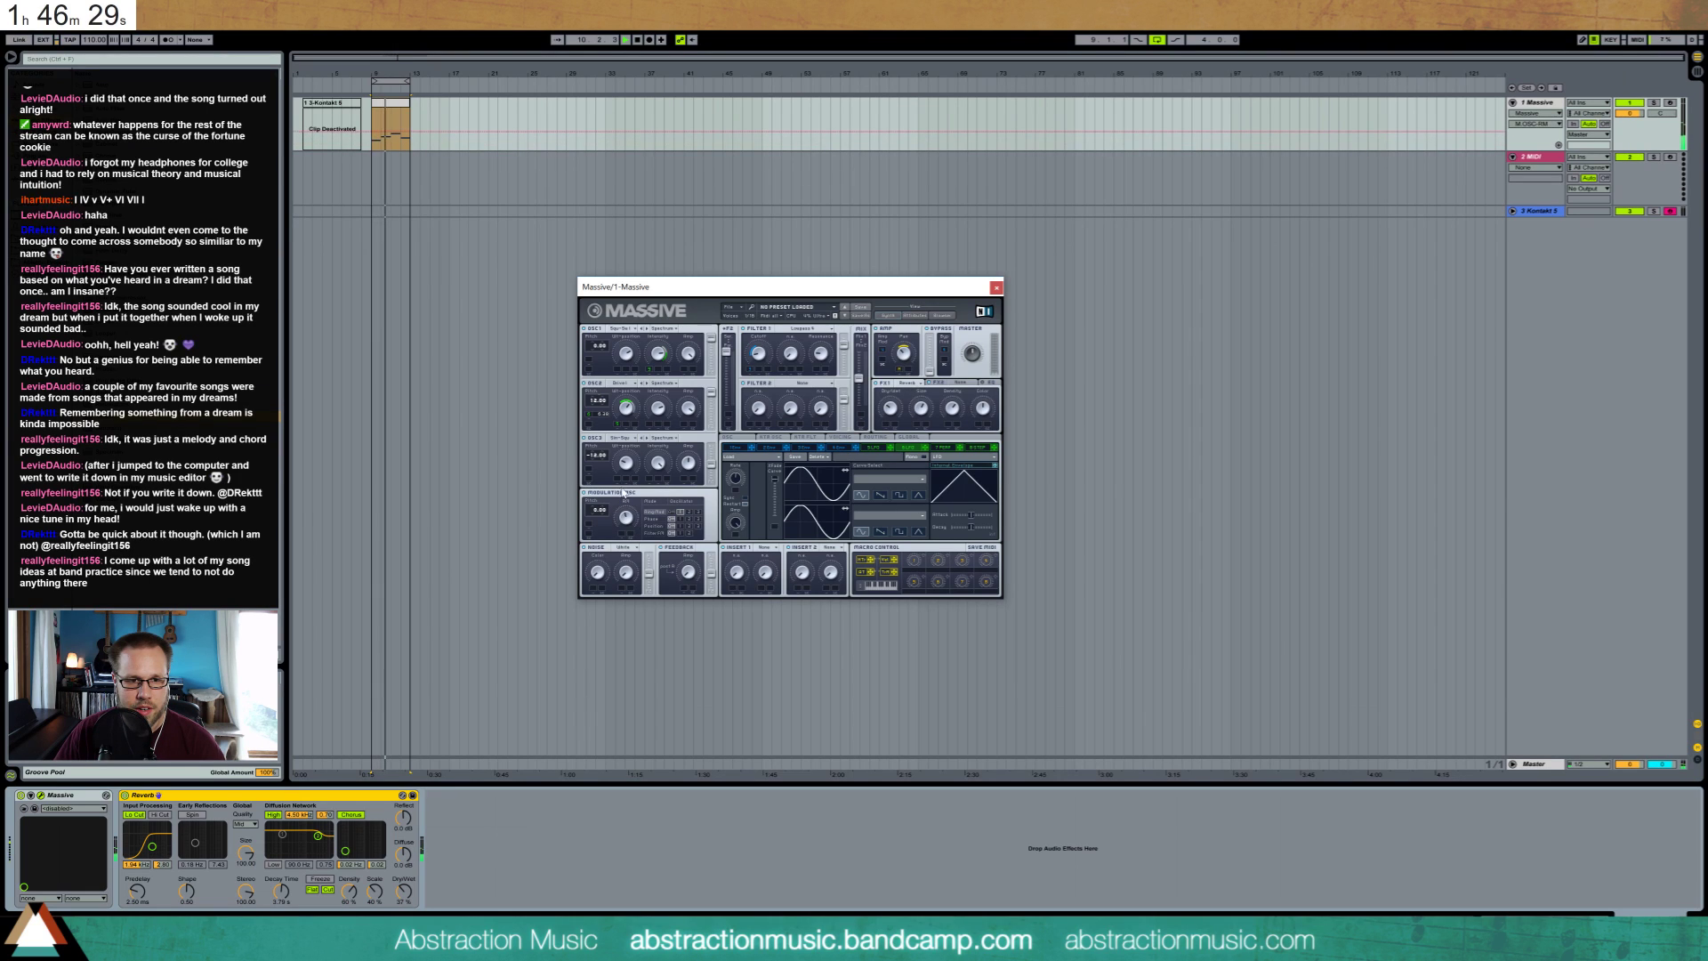
pyautogui.moveTo(754, 353); pyautogui.dragTo(736, 324)
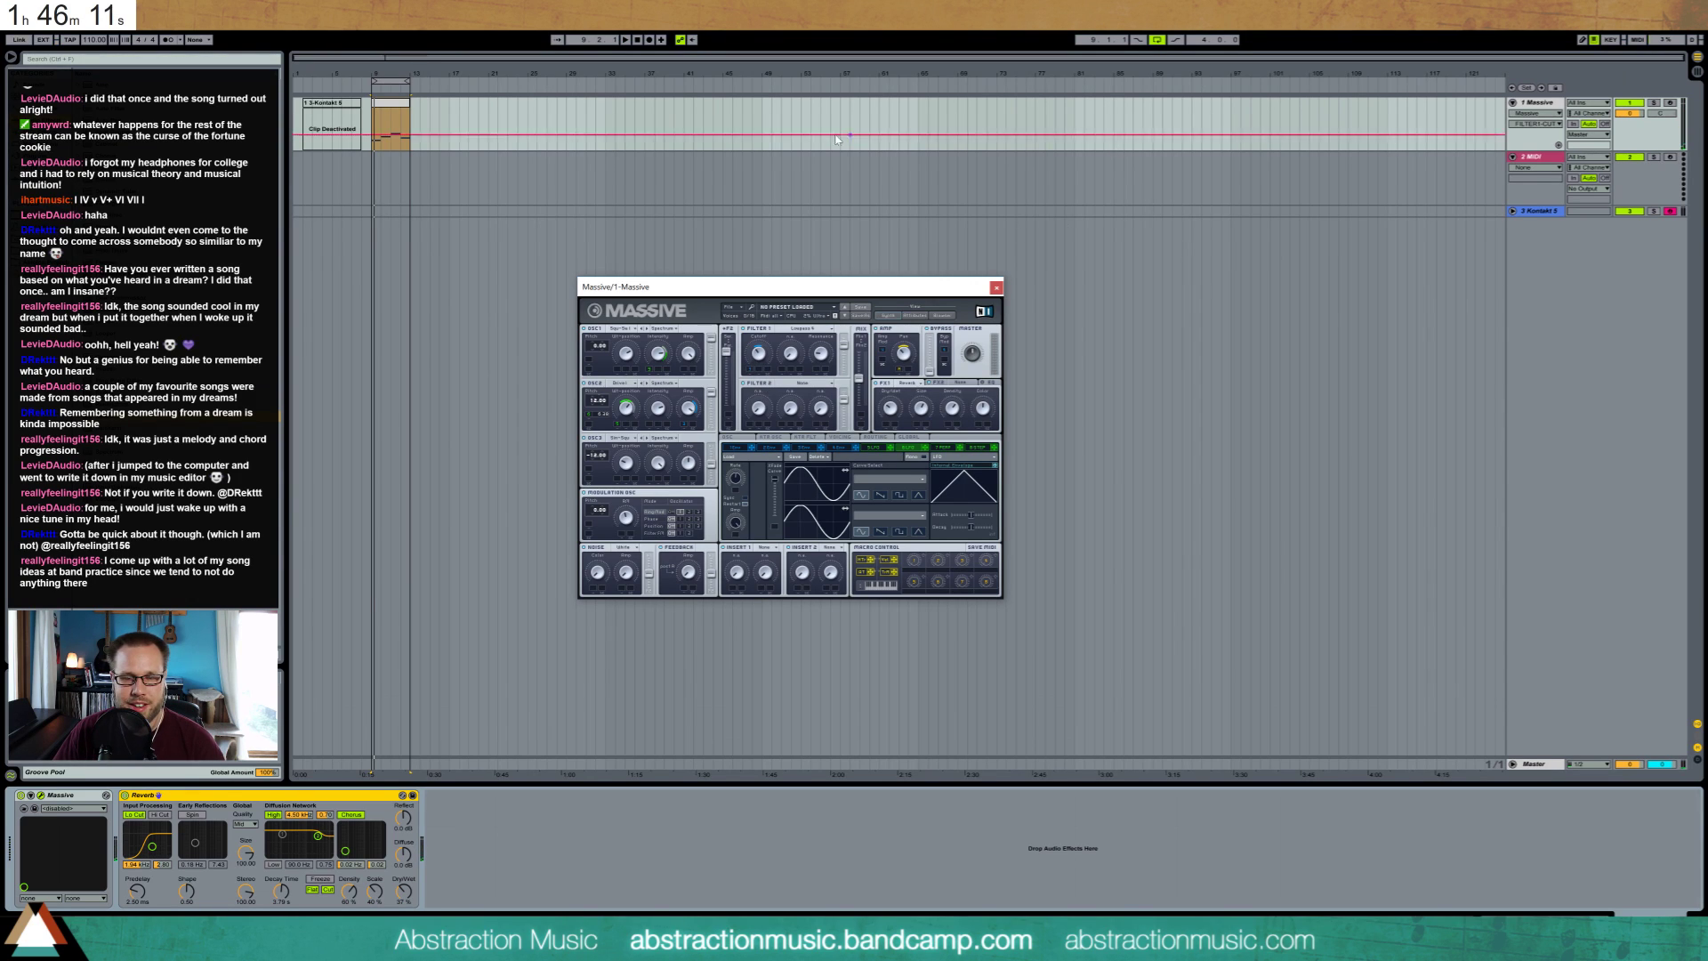
# Delete the Massive track and the empty MIDI track, keeping only the Kontakt 5 track
pyautogui.click(1551, 106)
pyautogui.press('Delete')
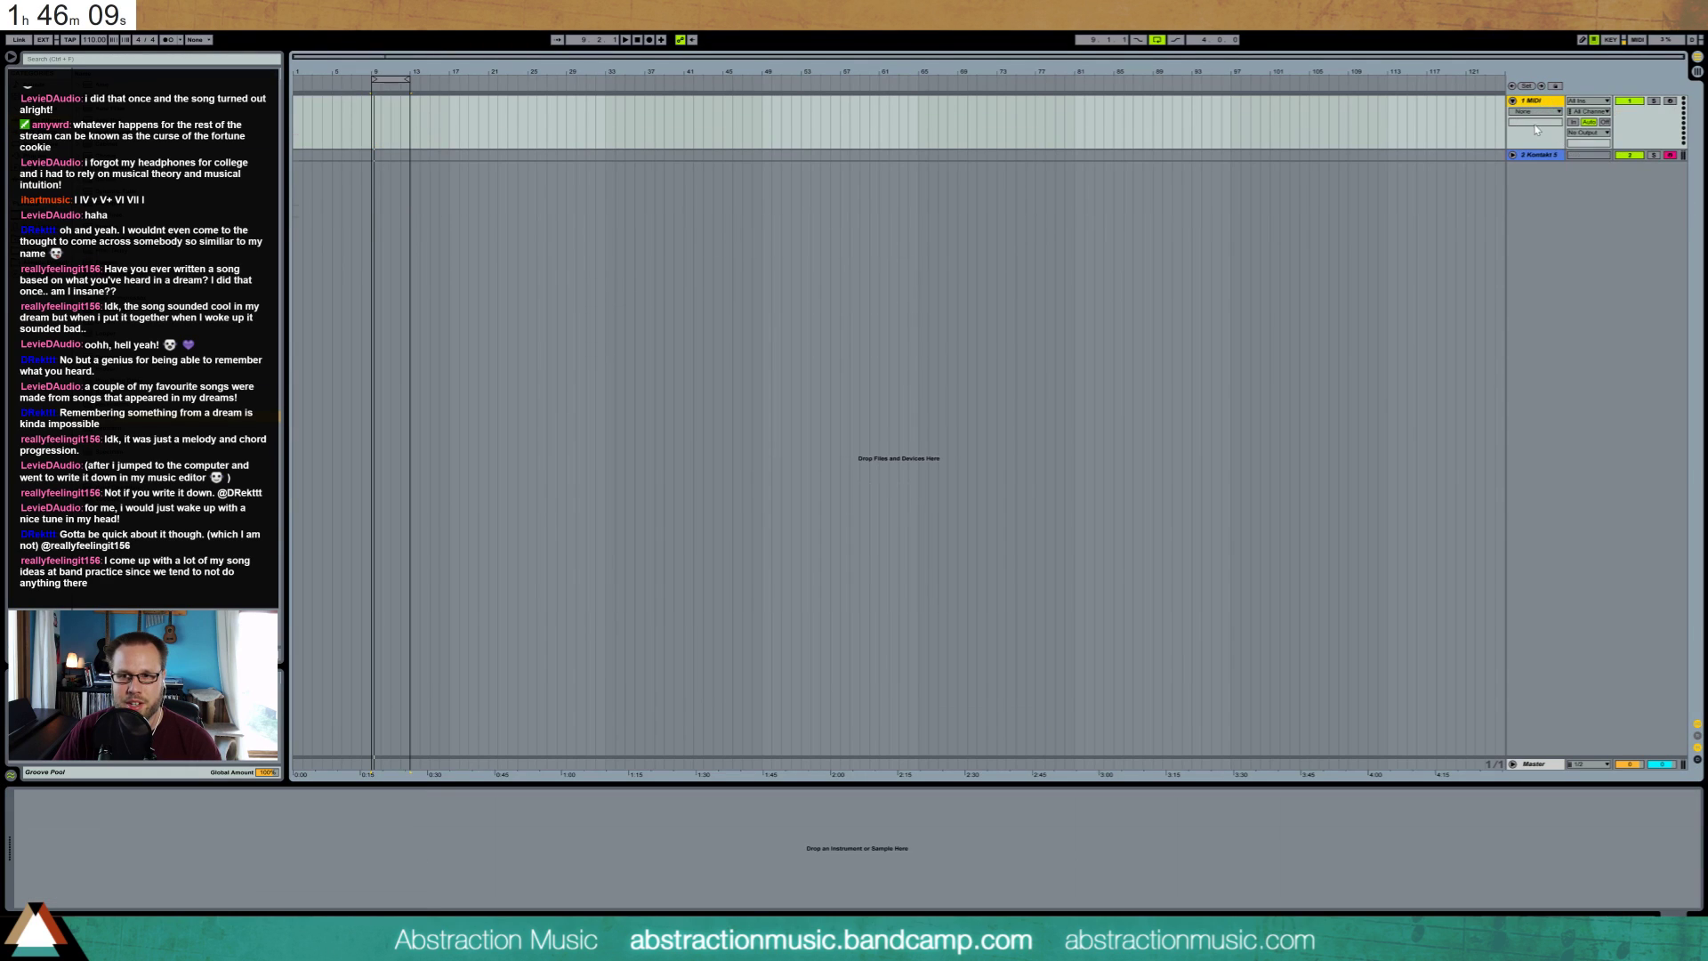
pyautogui.press('Delete')
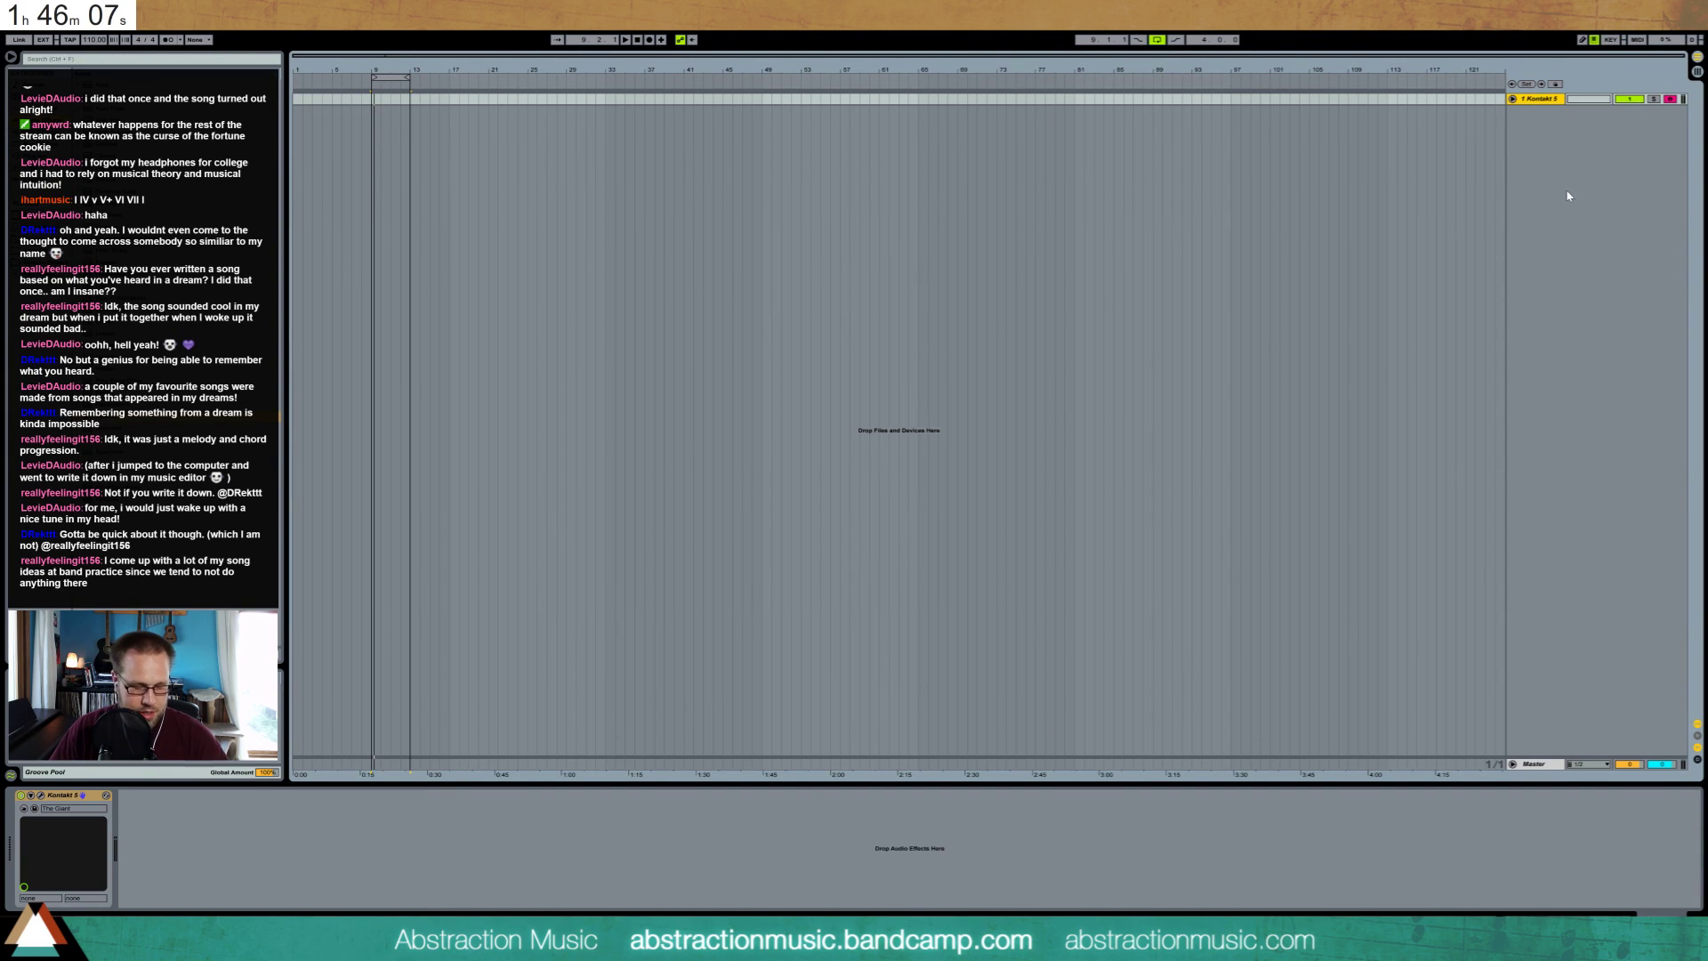
# Add a MIDI track with the Analog instrument, try its Cherry Pad preset and load the Low Strings Pad preset
pyautogui.hotkey('ctrl', 'shift', 't')
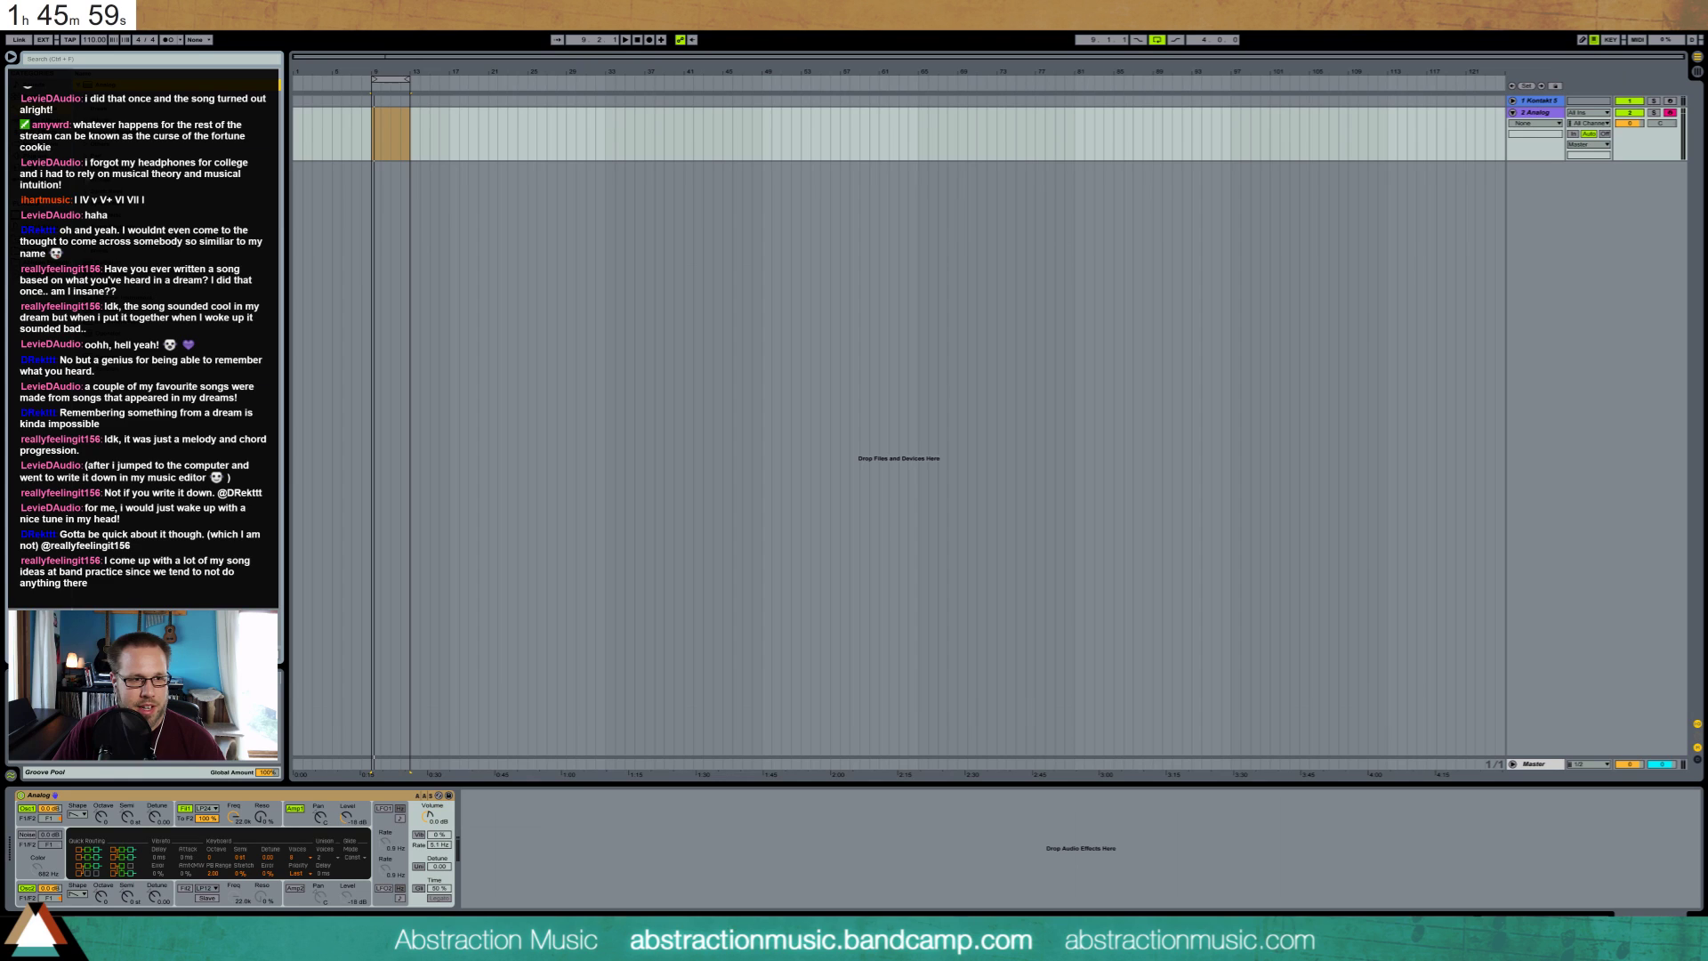
pyautogui.doubleClick(212, 275)
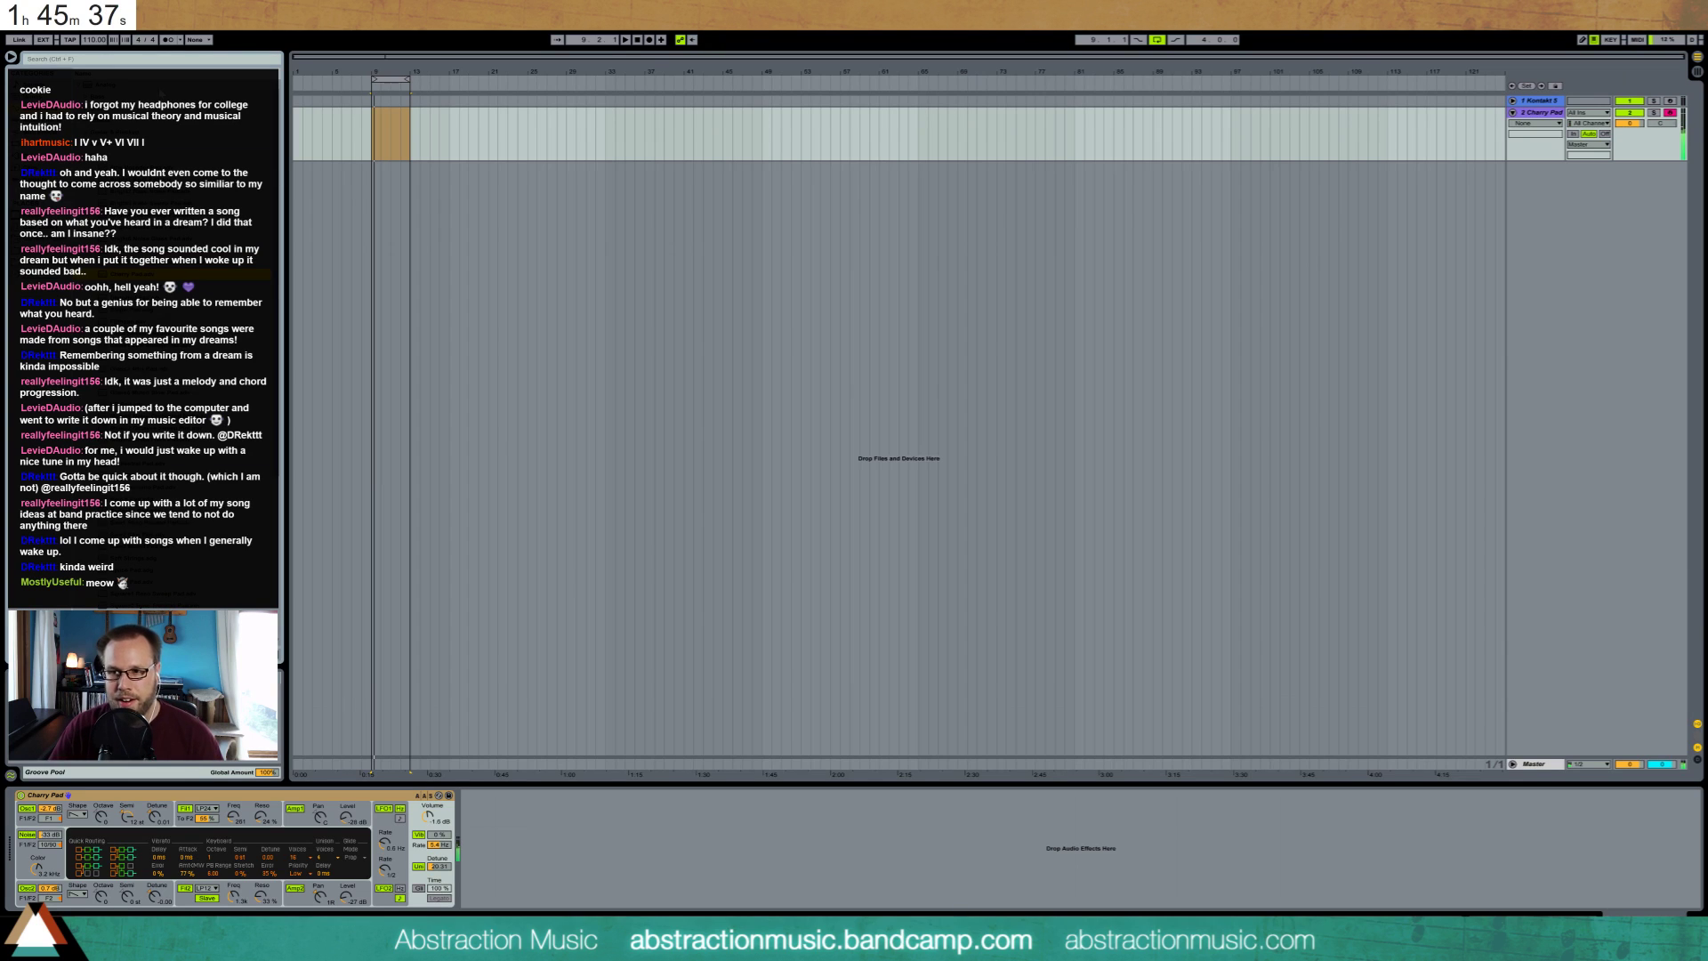
pyautogui.doubleClick(152, 345)
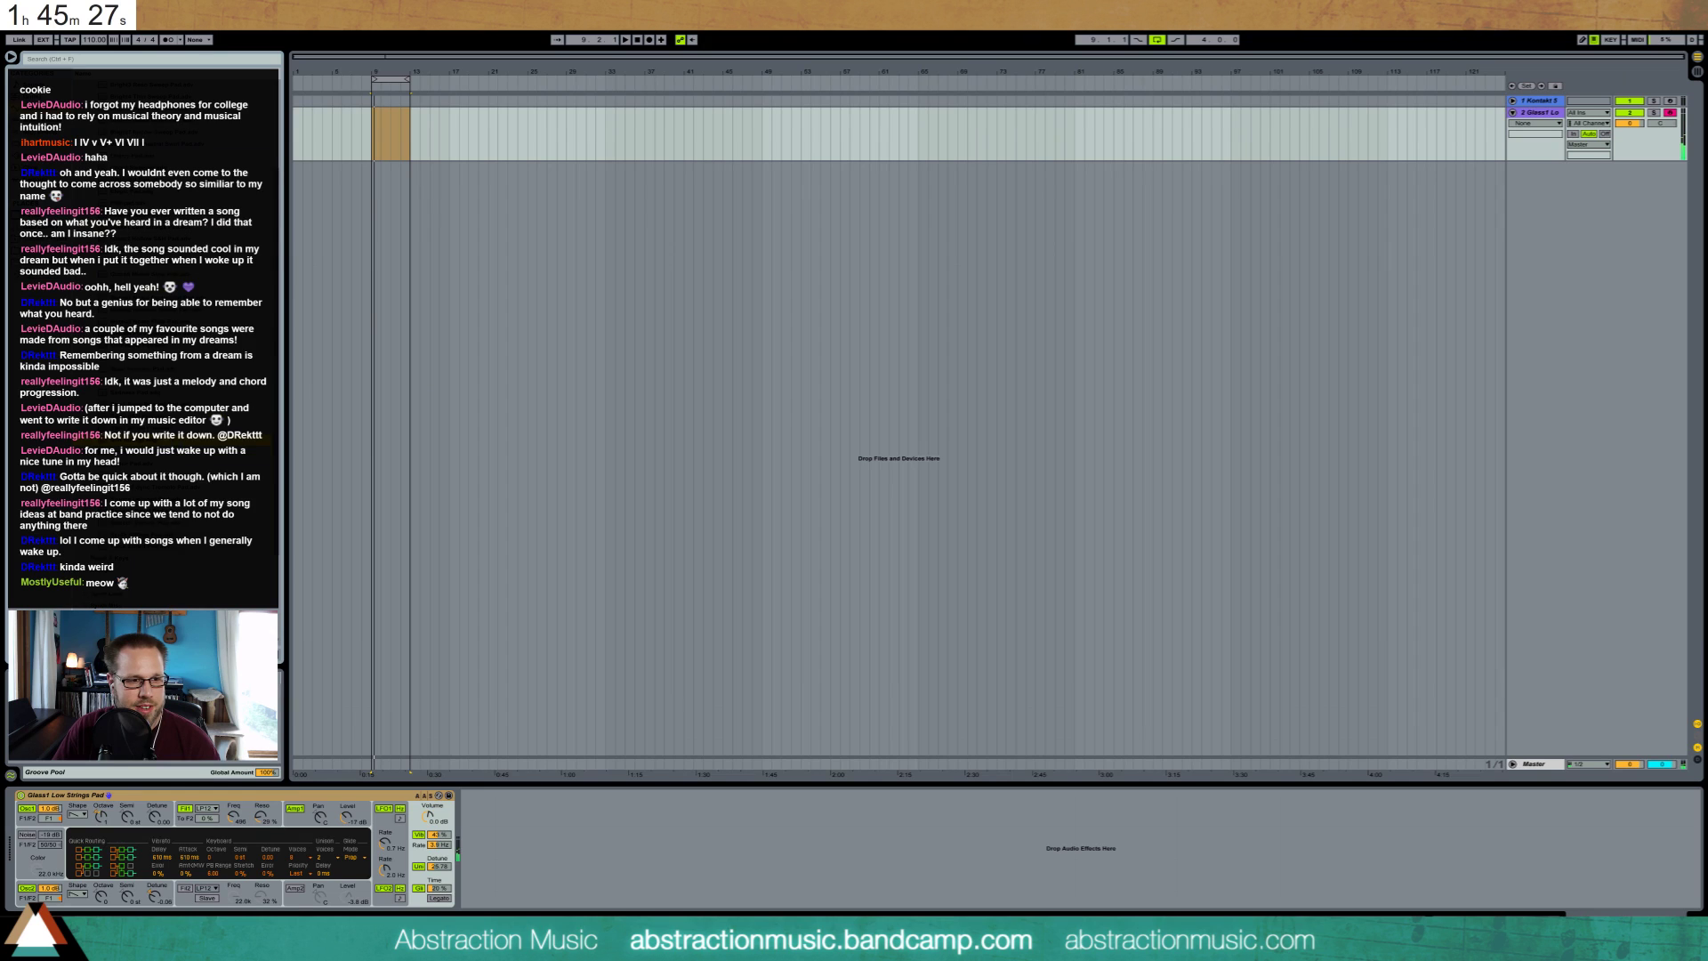
# Load the Soft Strings preset and create an empty one-bar MIDI clip at bar 9 on its track
pyautogui.doubleClick(176, 444)
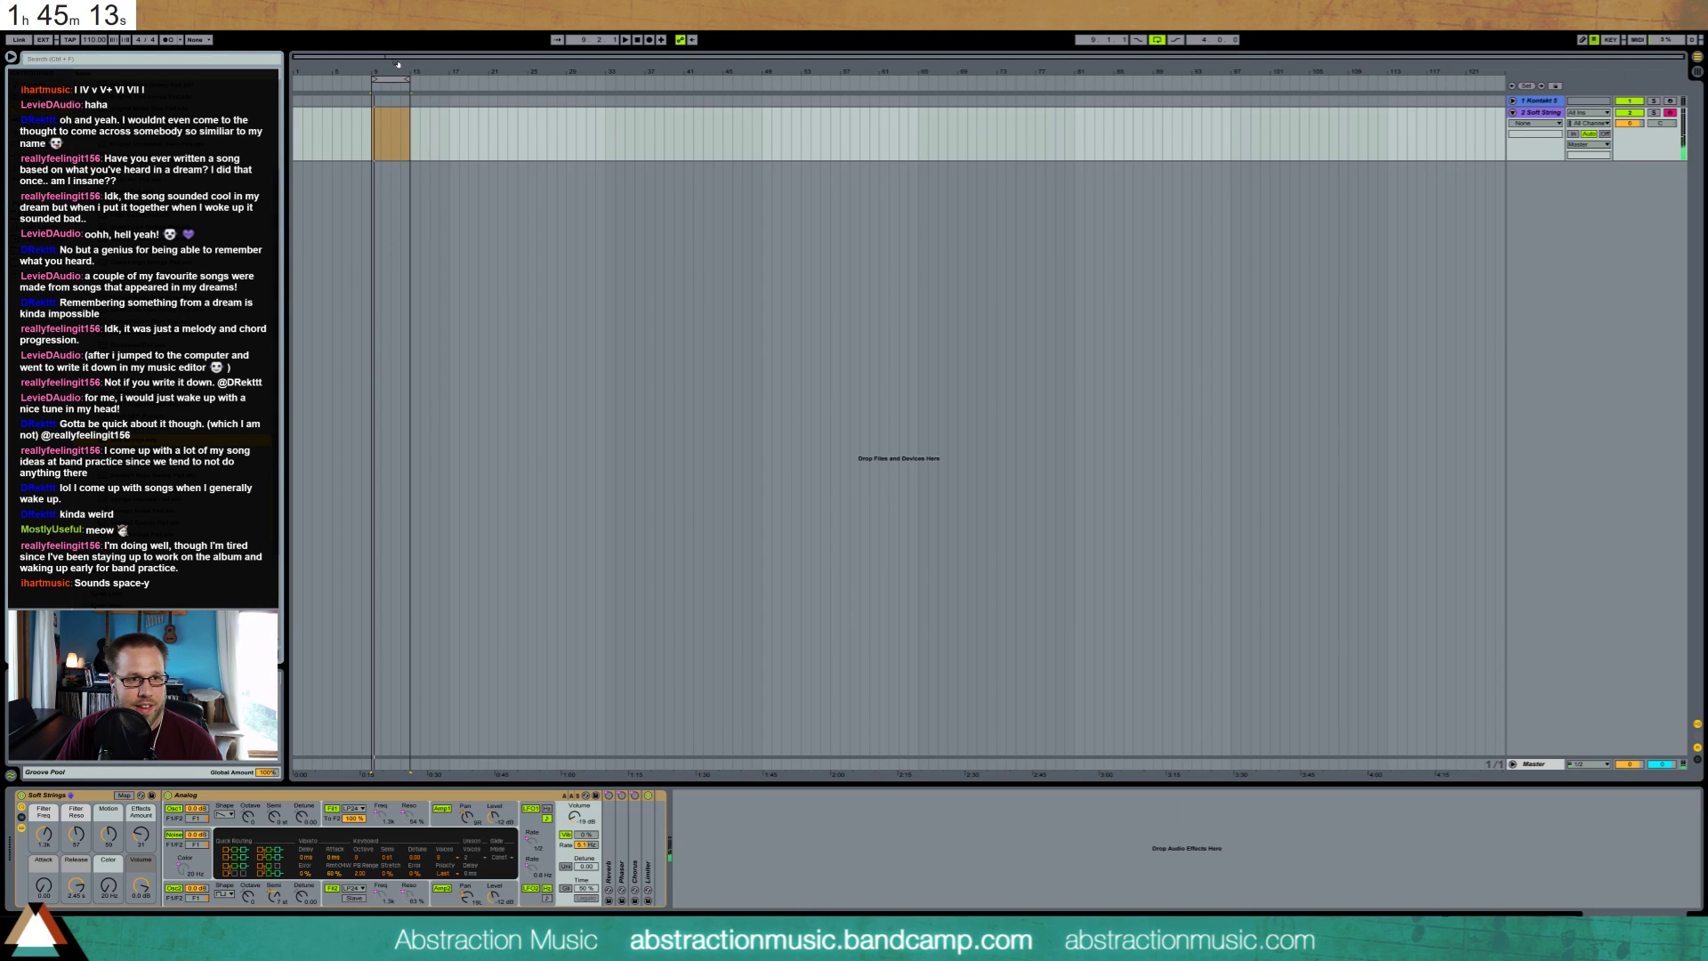
pyautogui.moveTo(398, 56); pyautogui.dragTo(313, 146)
pyautogui.moveTo(488, 133); pyautogui.dragTo(523, 144)
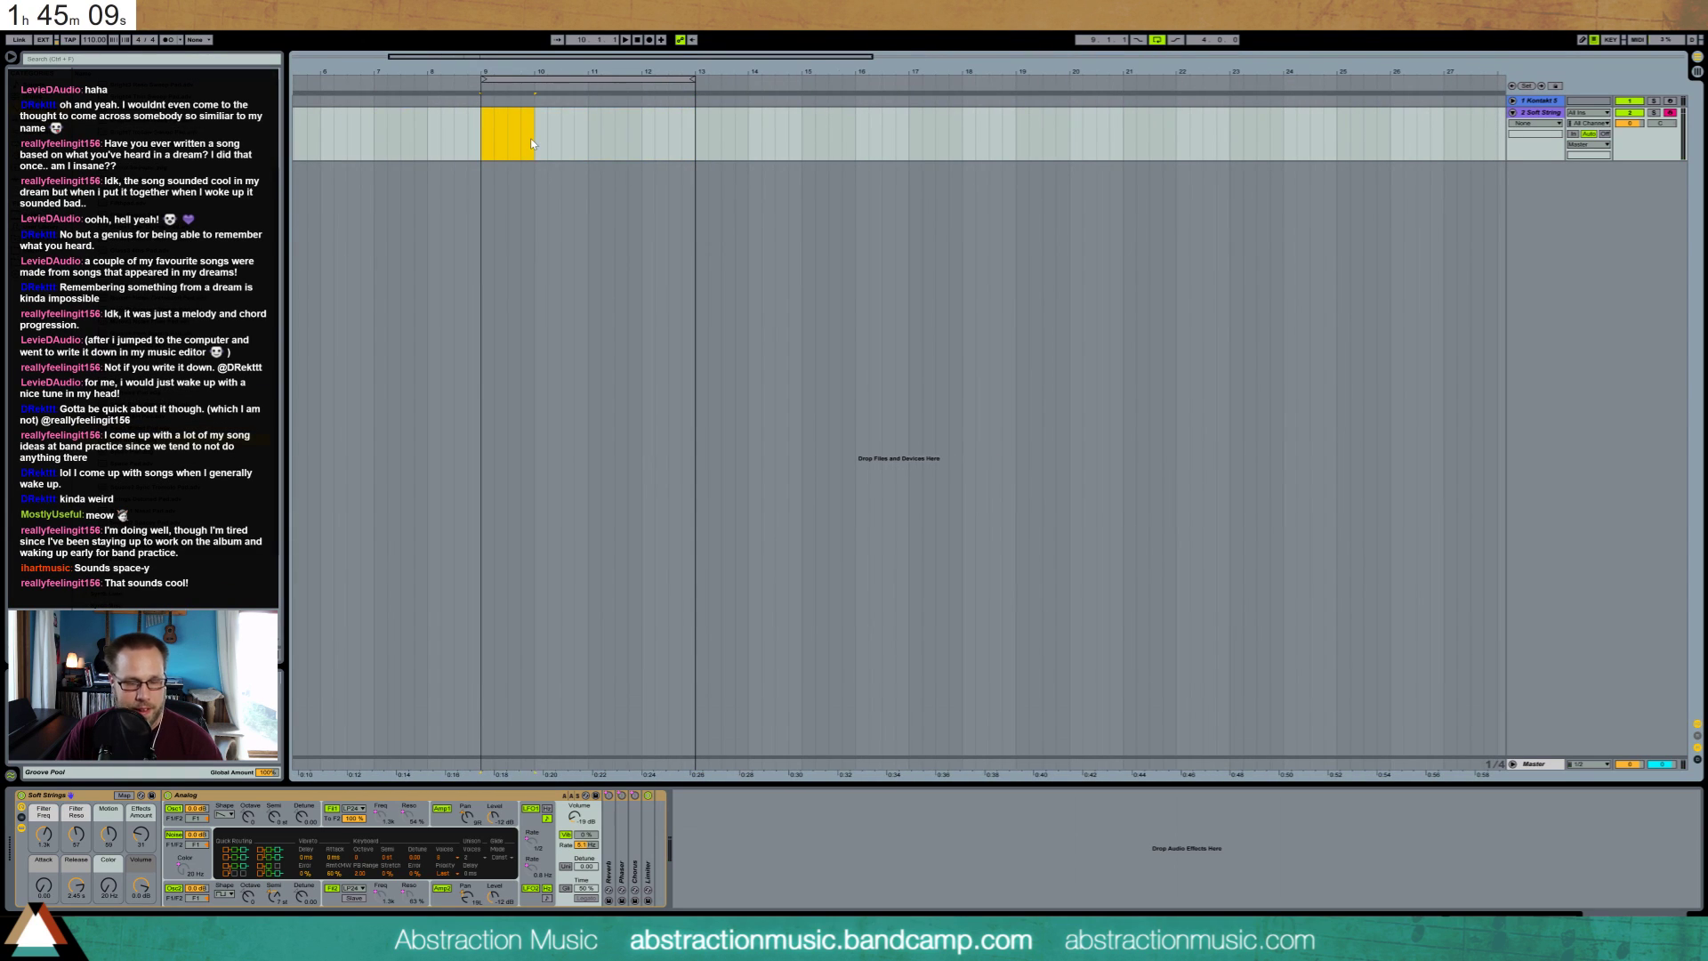
pyautogui.hotkey('ctrl', 'shift', 'm')
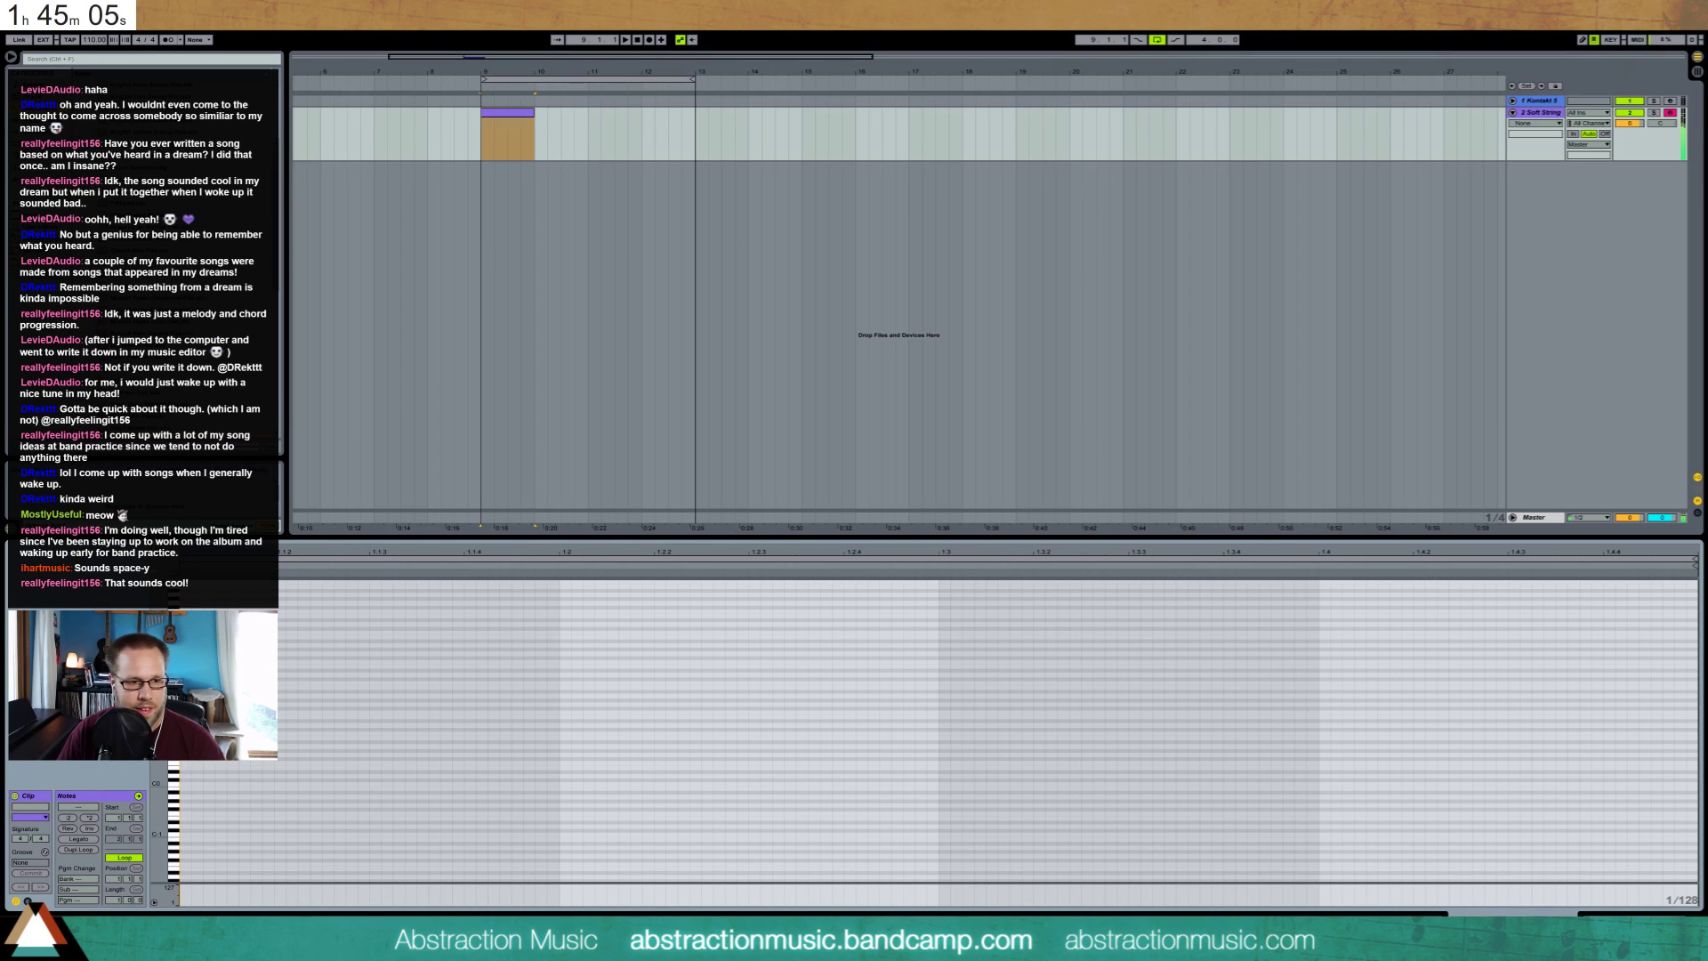
# Enter a three-note chord at the start of the clip, lengthen and play it, and repeat the clip through bar 12
pyautogui.scroll(2, 939, 730)
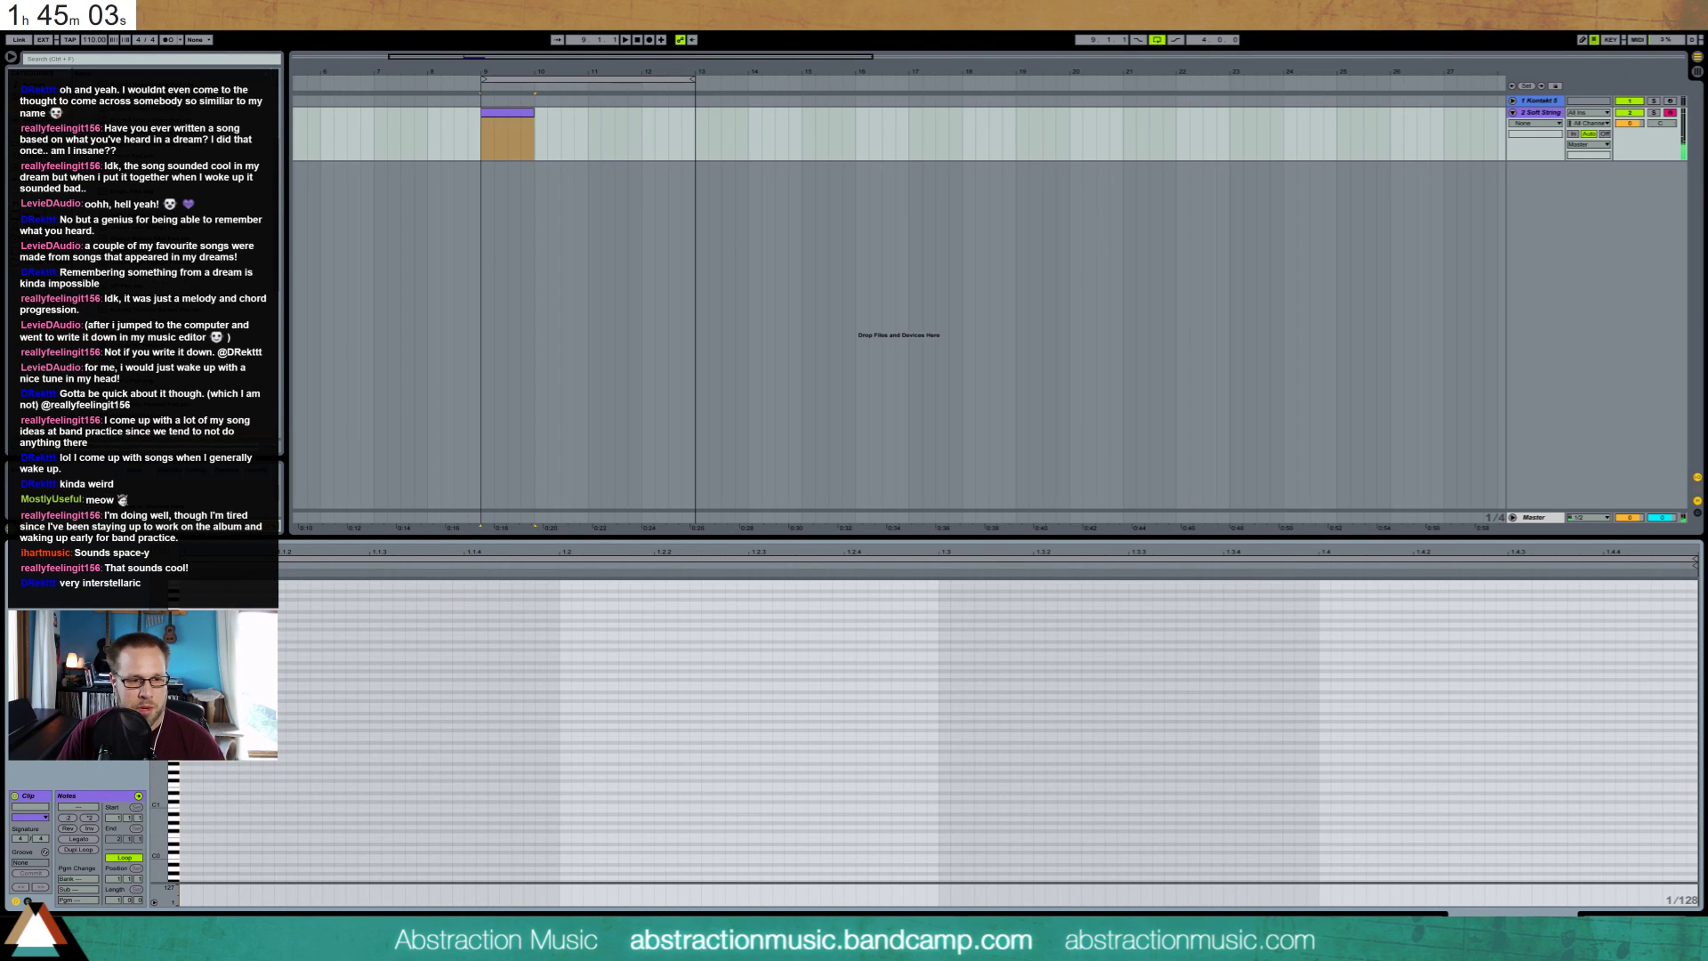
pyautogui.click(282, 704)
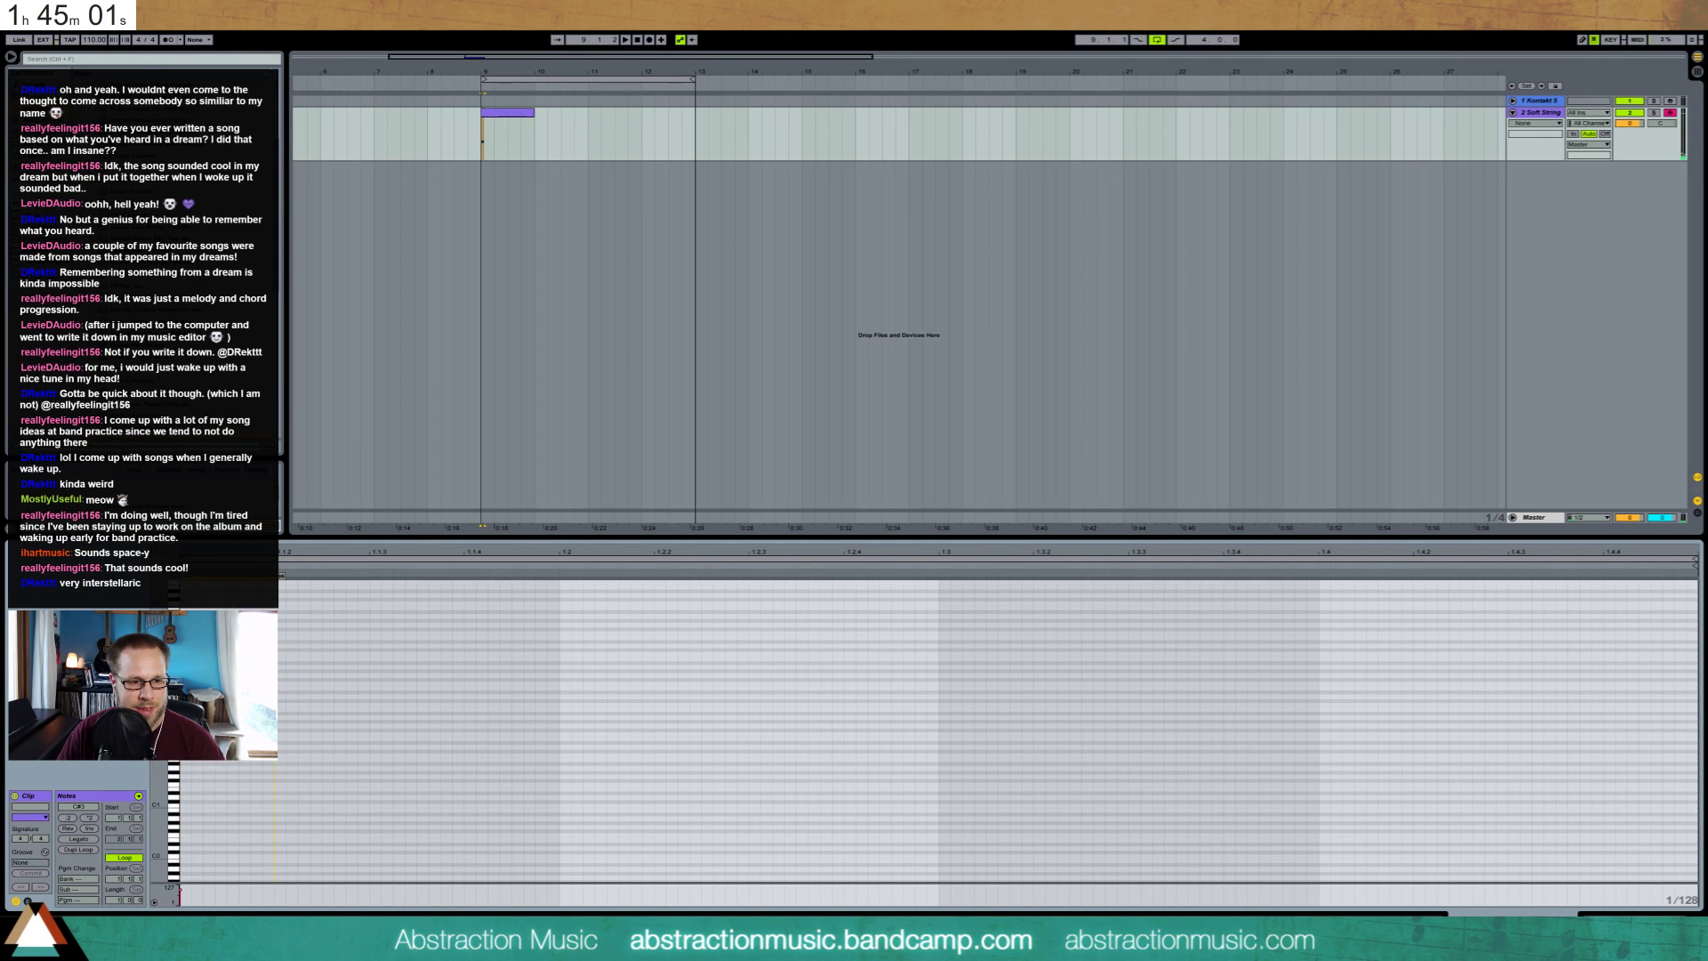
pyautogui.press('Down')
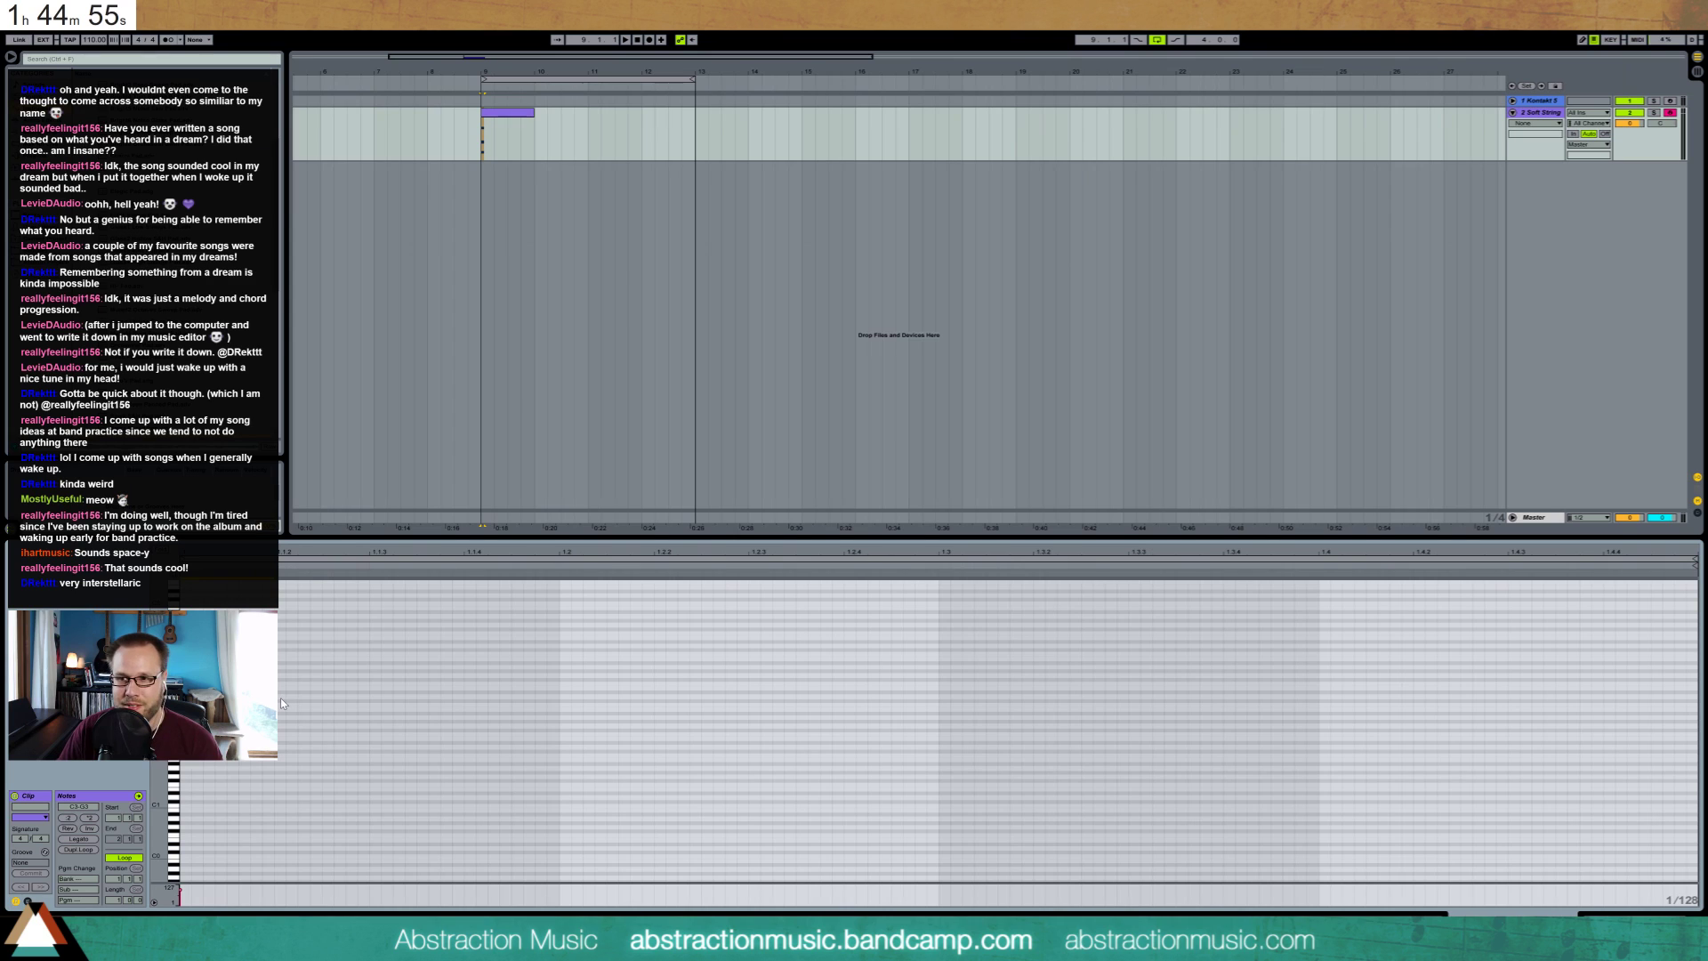
pyautogui.press('Right')
pyautogui.press('Right')
pyautogui.press('Right')
pyautogui.press('Right')
pyautogui.press('Right')
pyautogui.press('Right')
pyautogui.press('Right')
pyautogui.press('Right')
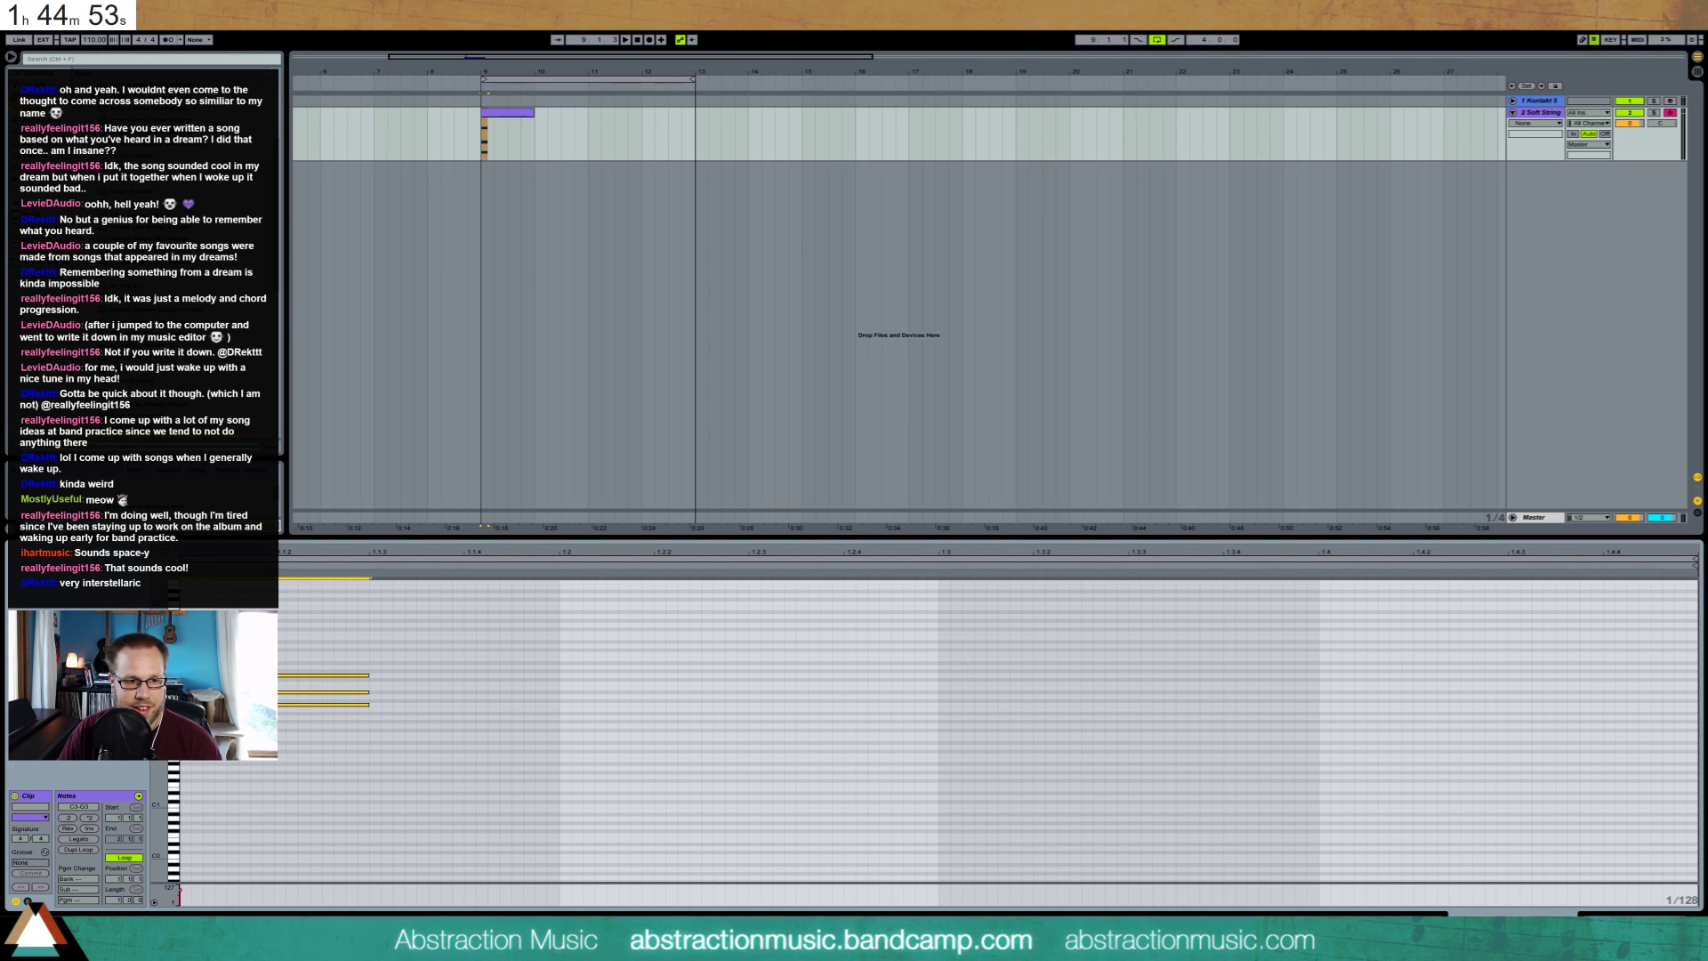
pyautogui.press('space')
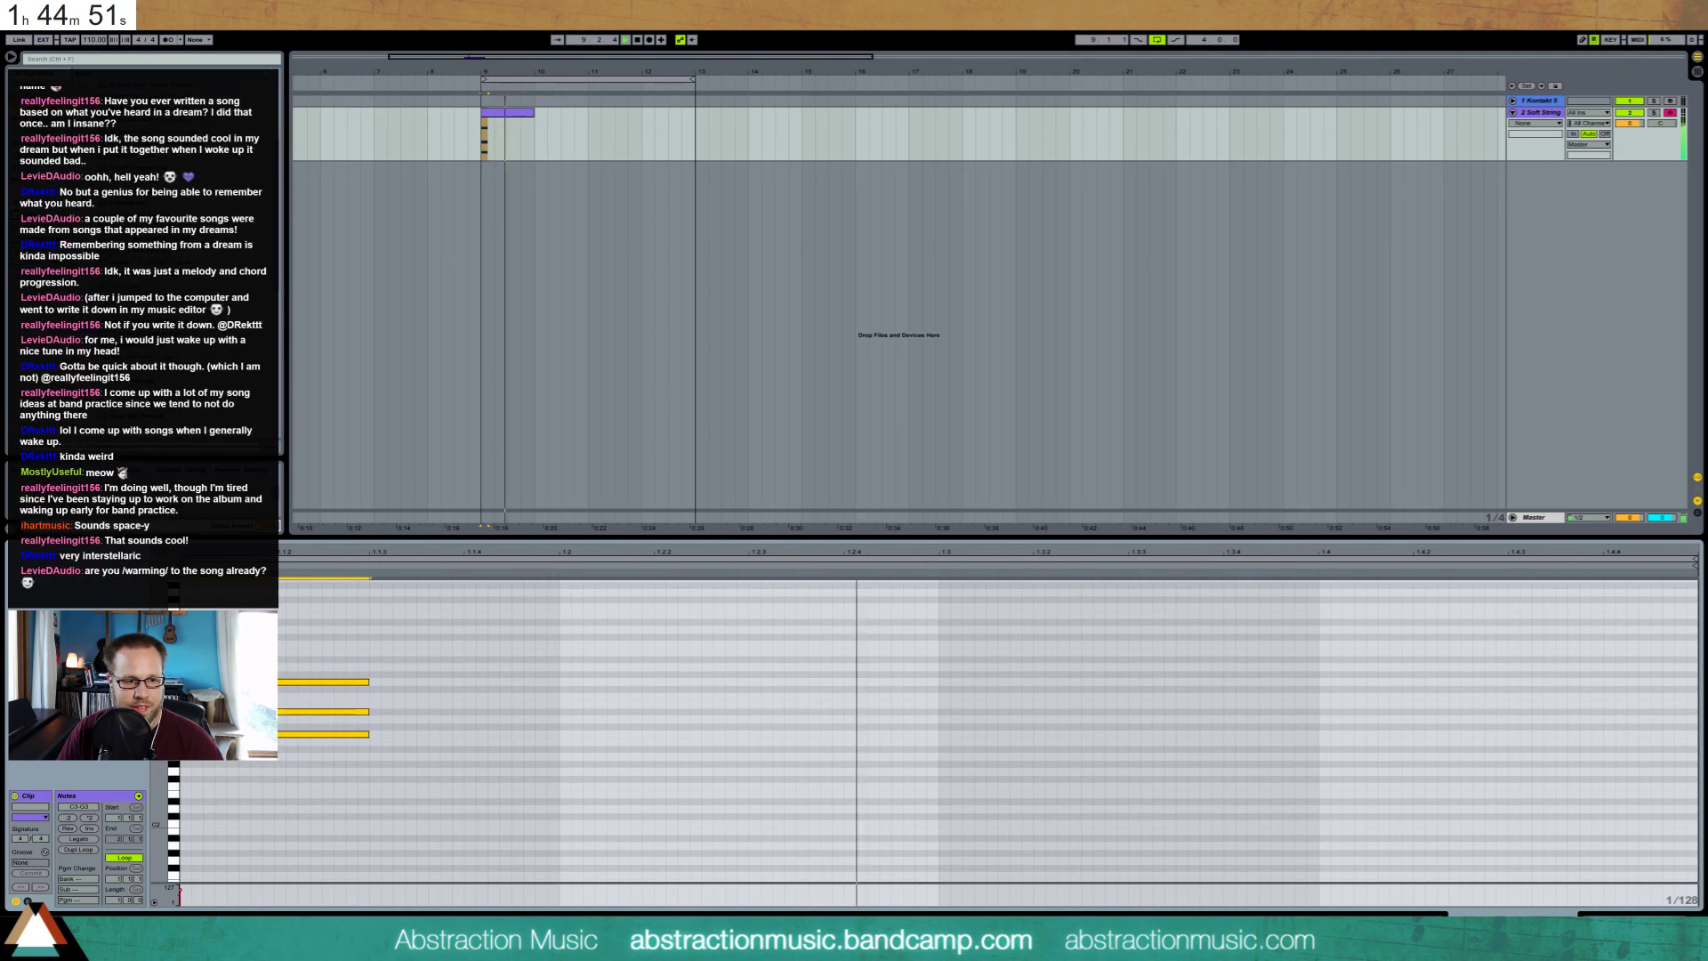
pyautogui.scroll(1, 907, 741)
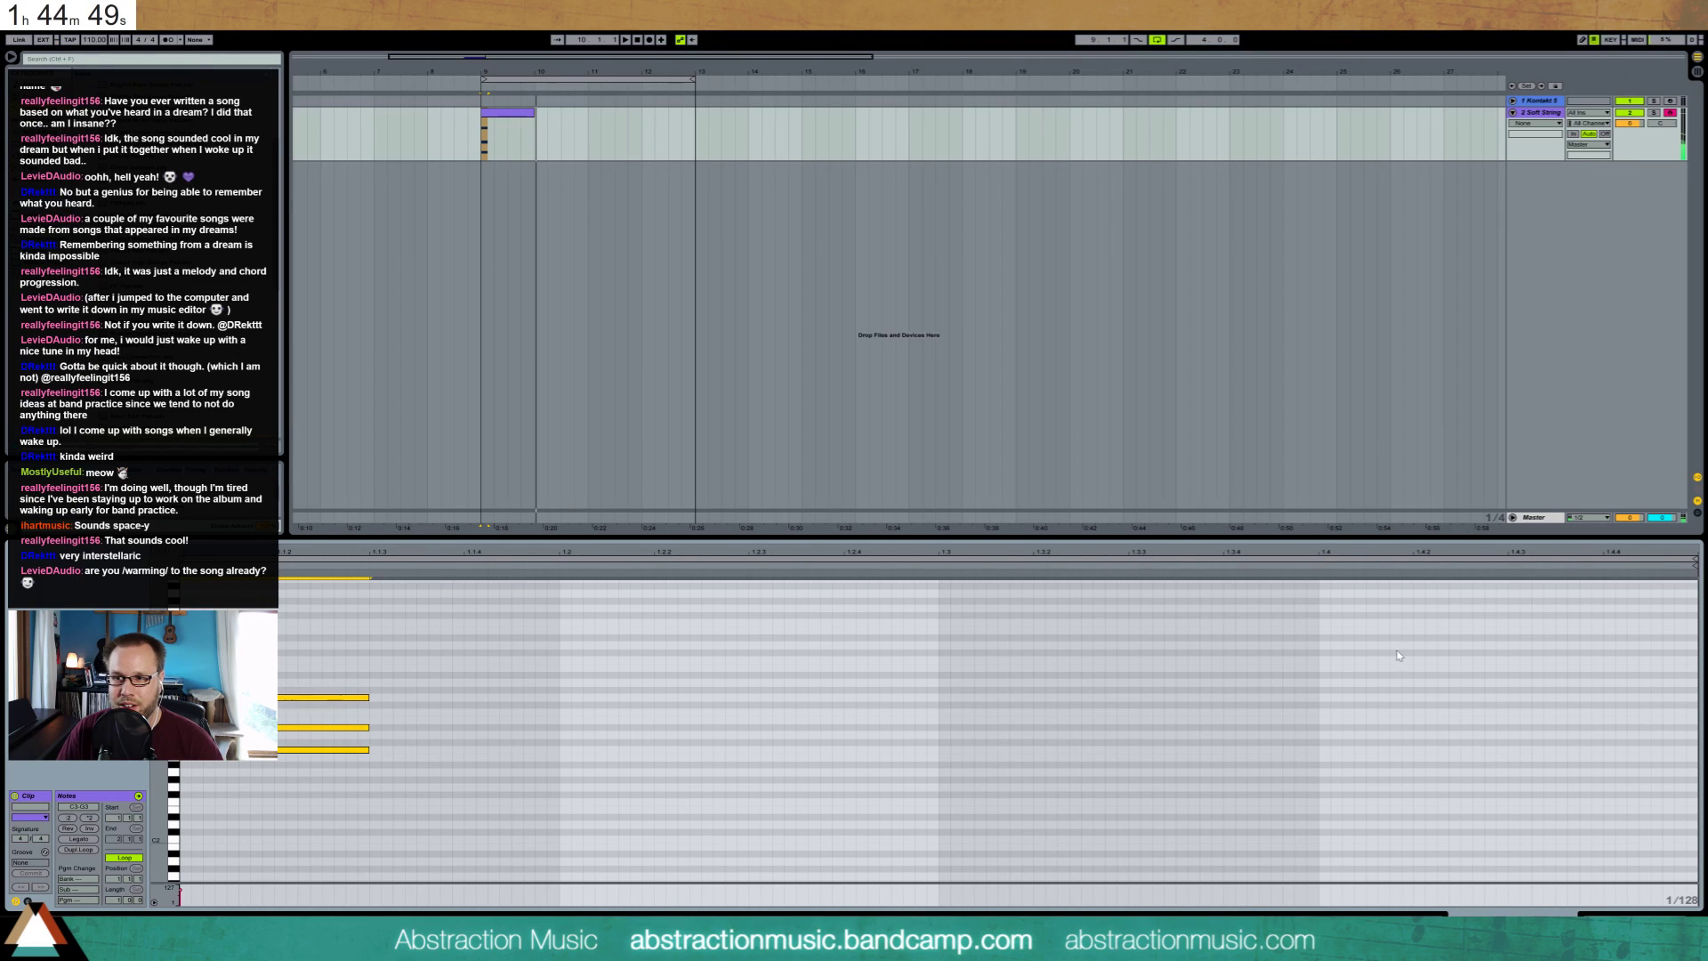
pyautogui.hotkey('shift', 'Tab')
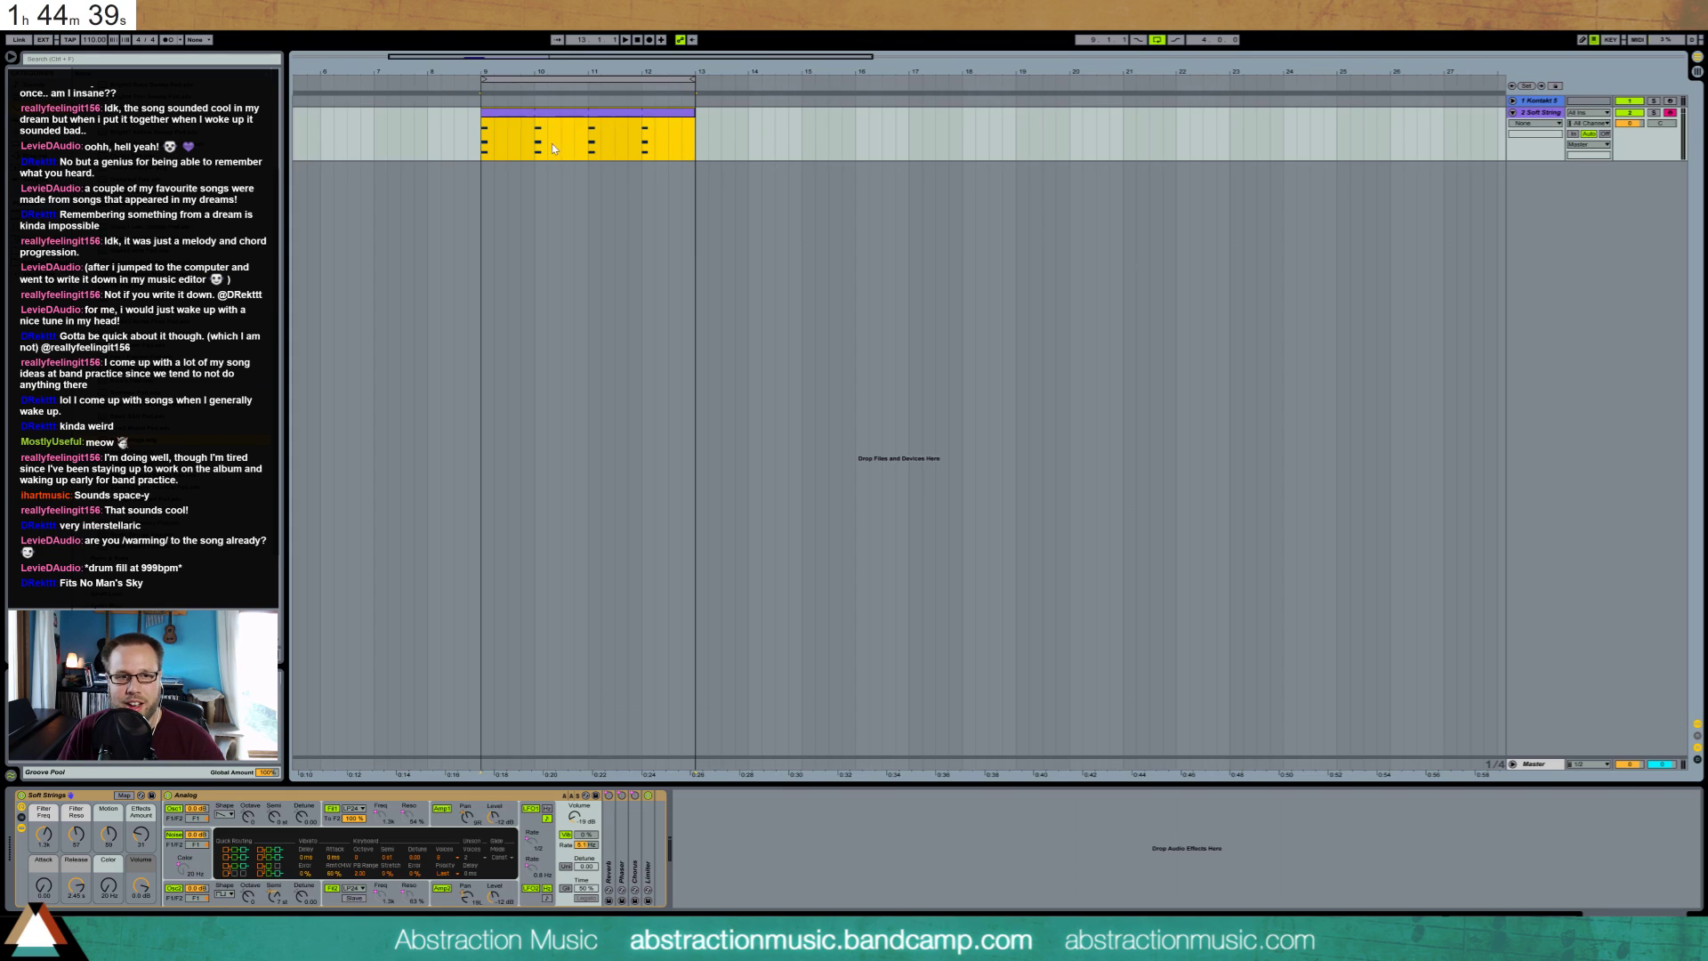
# Arm the Kontakt 5 track and play the looped Soft Strings chords
pyautogui.click(1550, 101)
pyautogui.click(1671, 103)
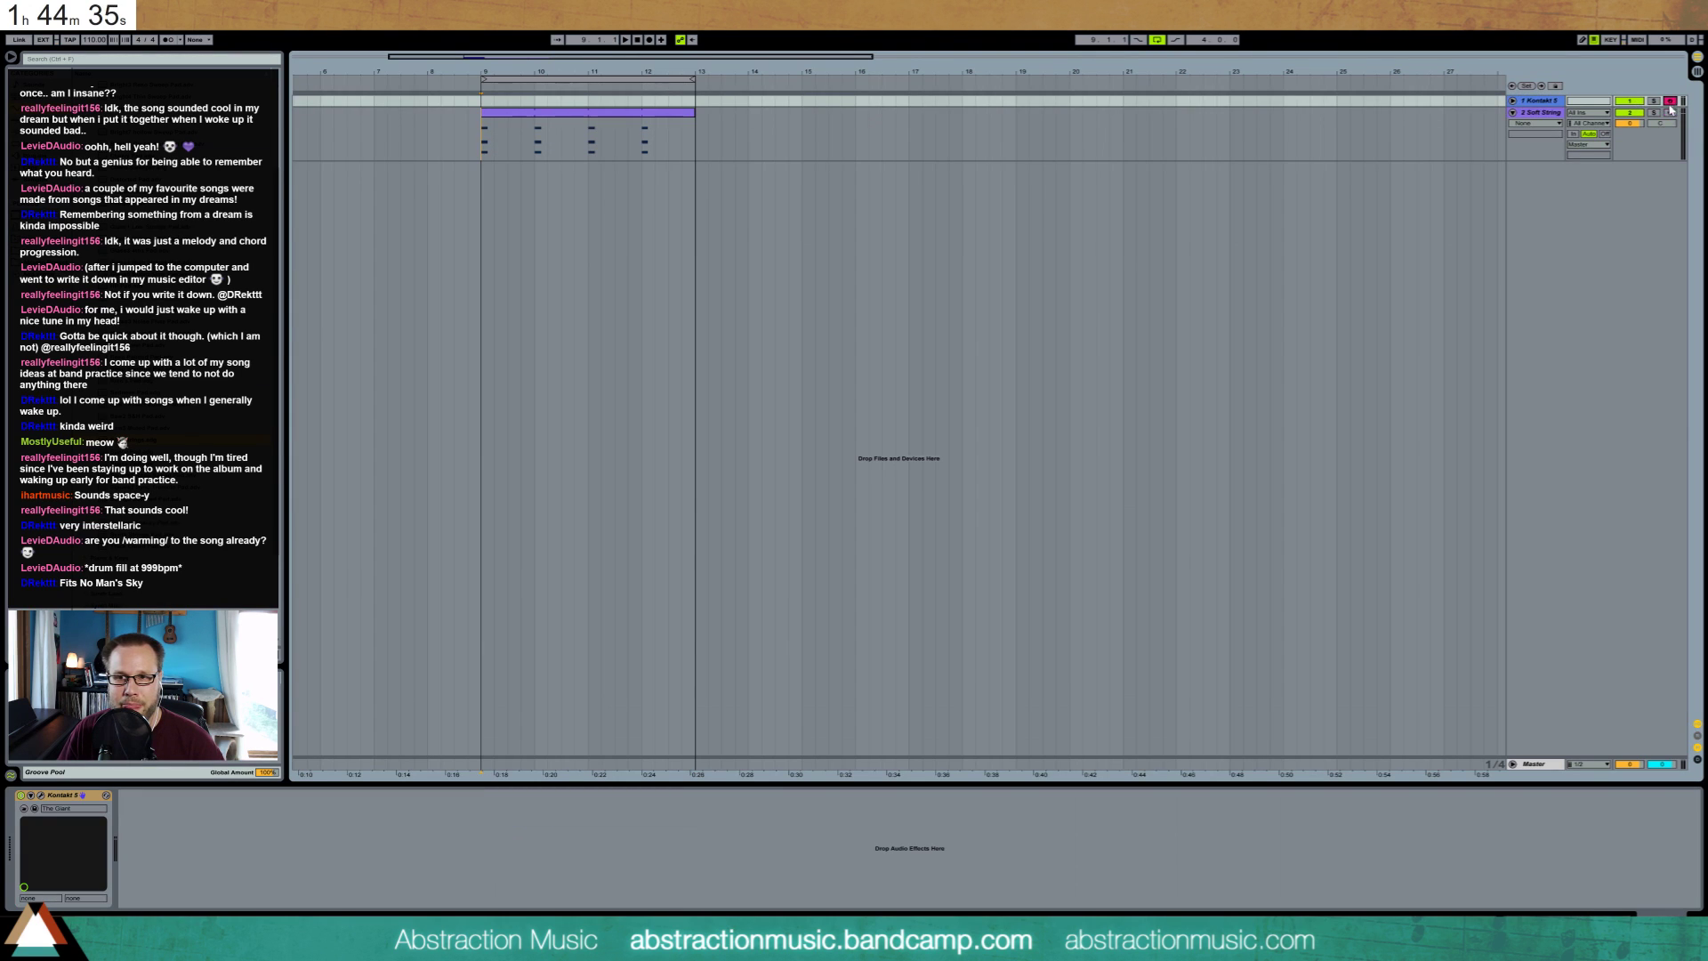
pyautogui.click(1540, 113)
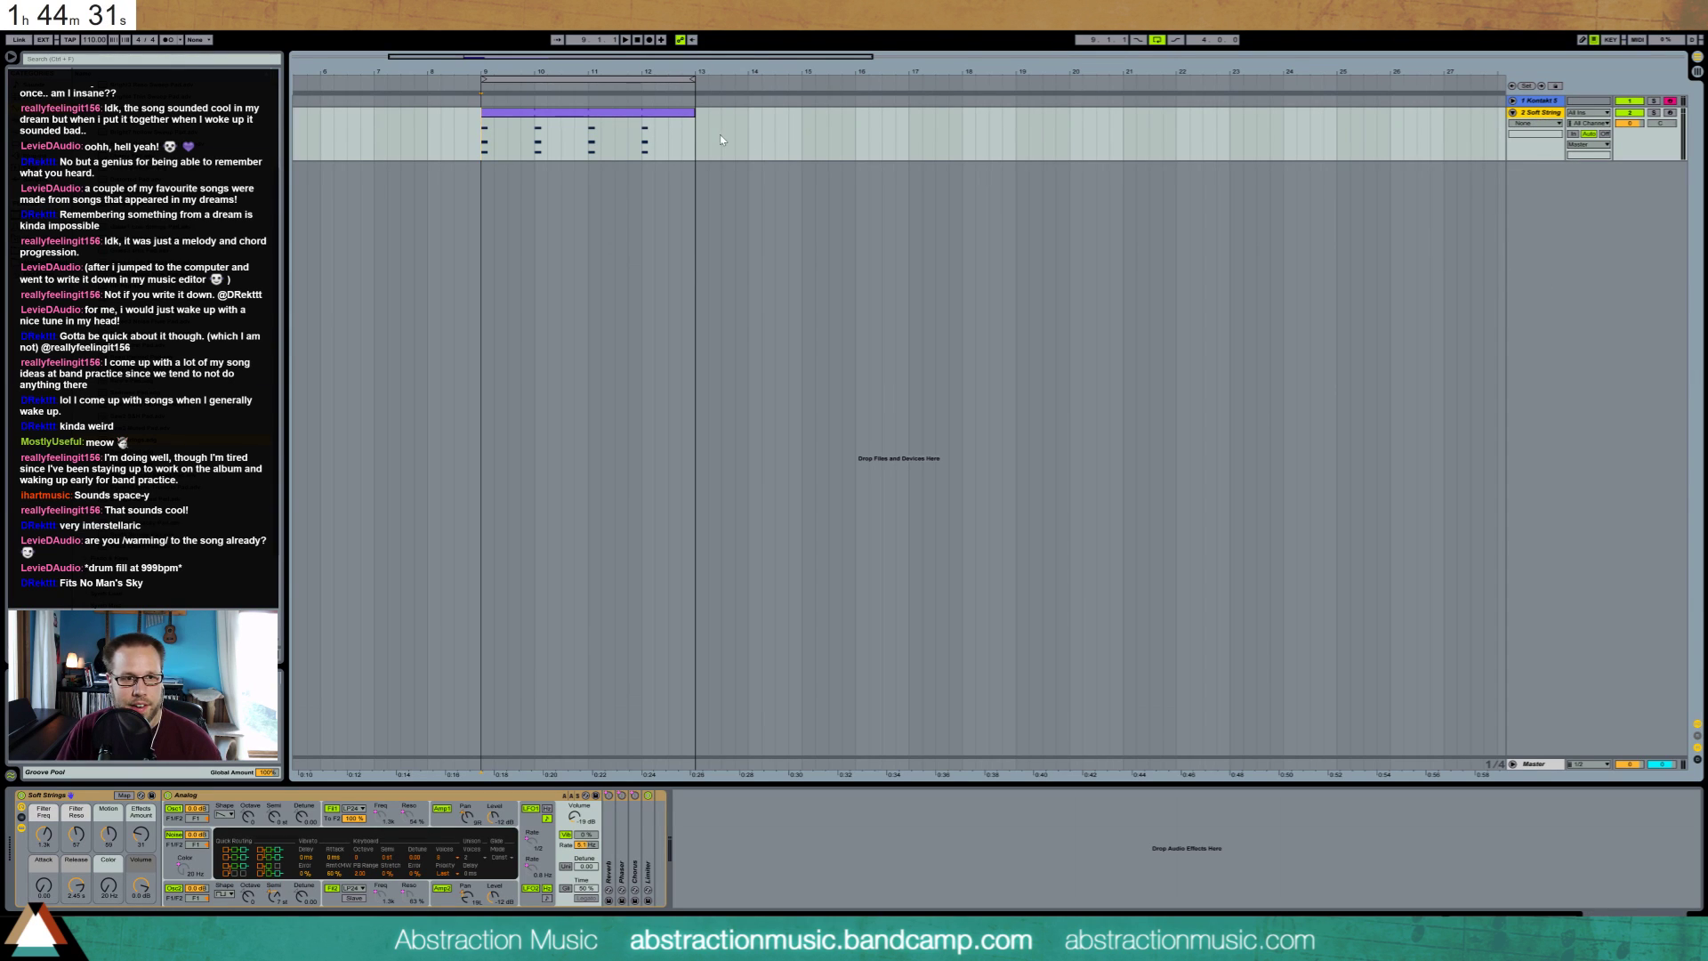
pyautogui.press('space')
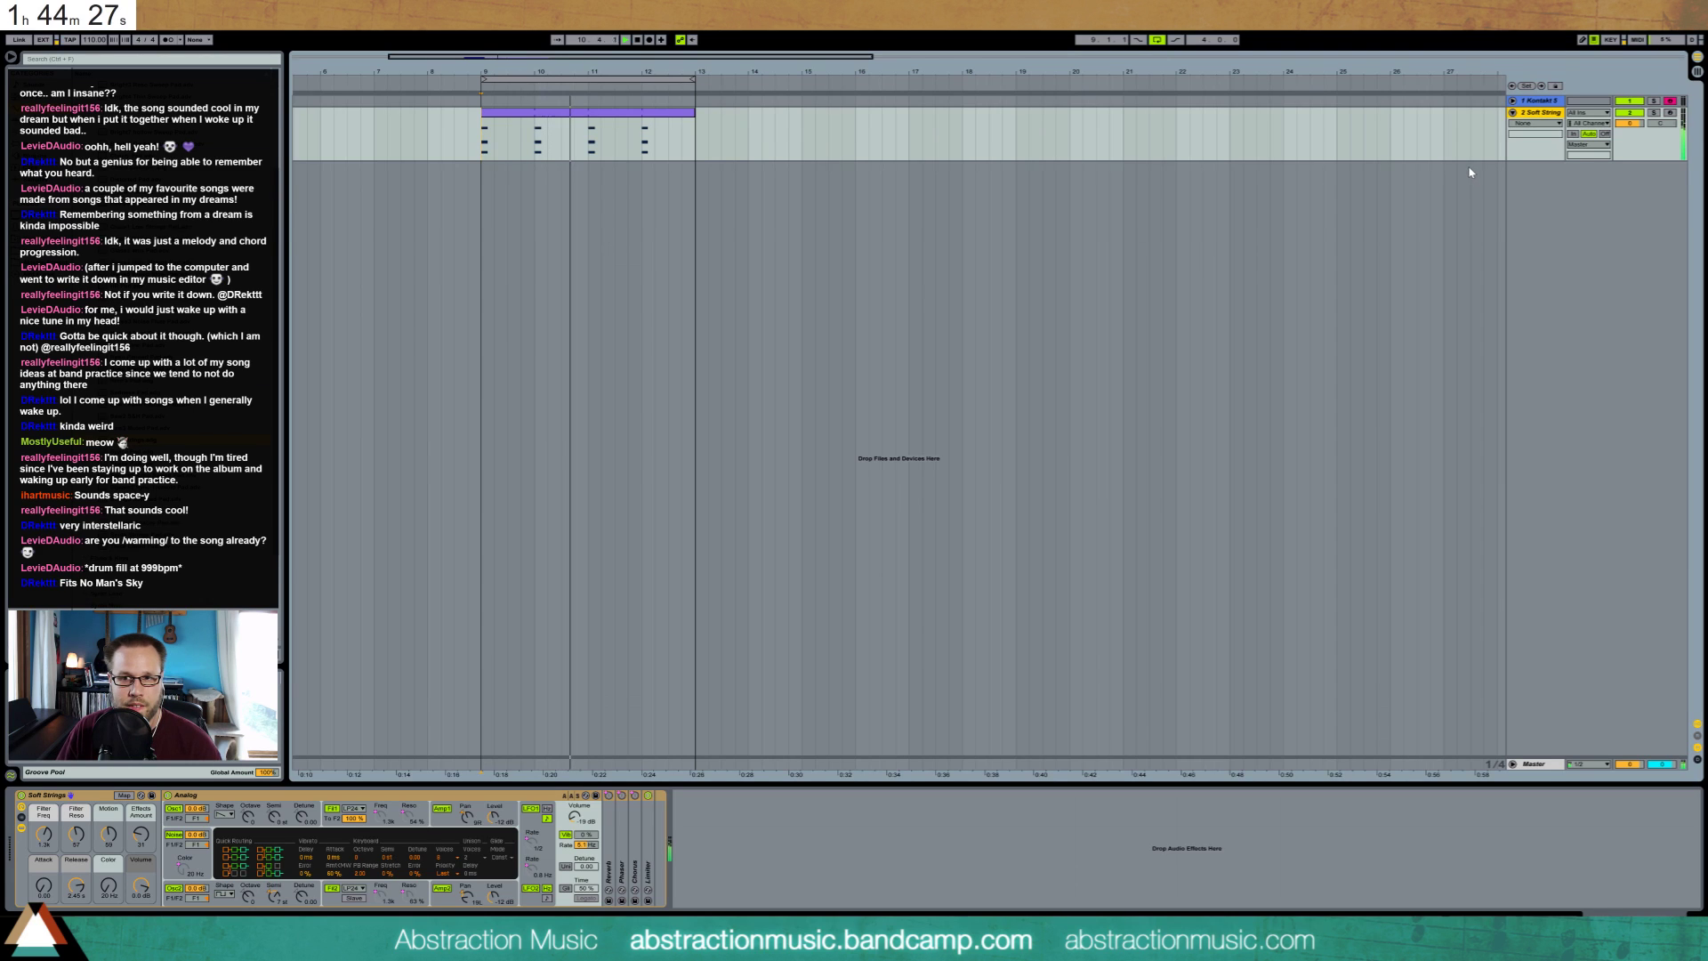
# Add an audio track below Soft Strings and set the song tempo to 85 BPM
pyautogui.hotkey('ctrl', 't')
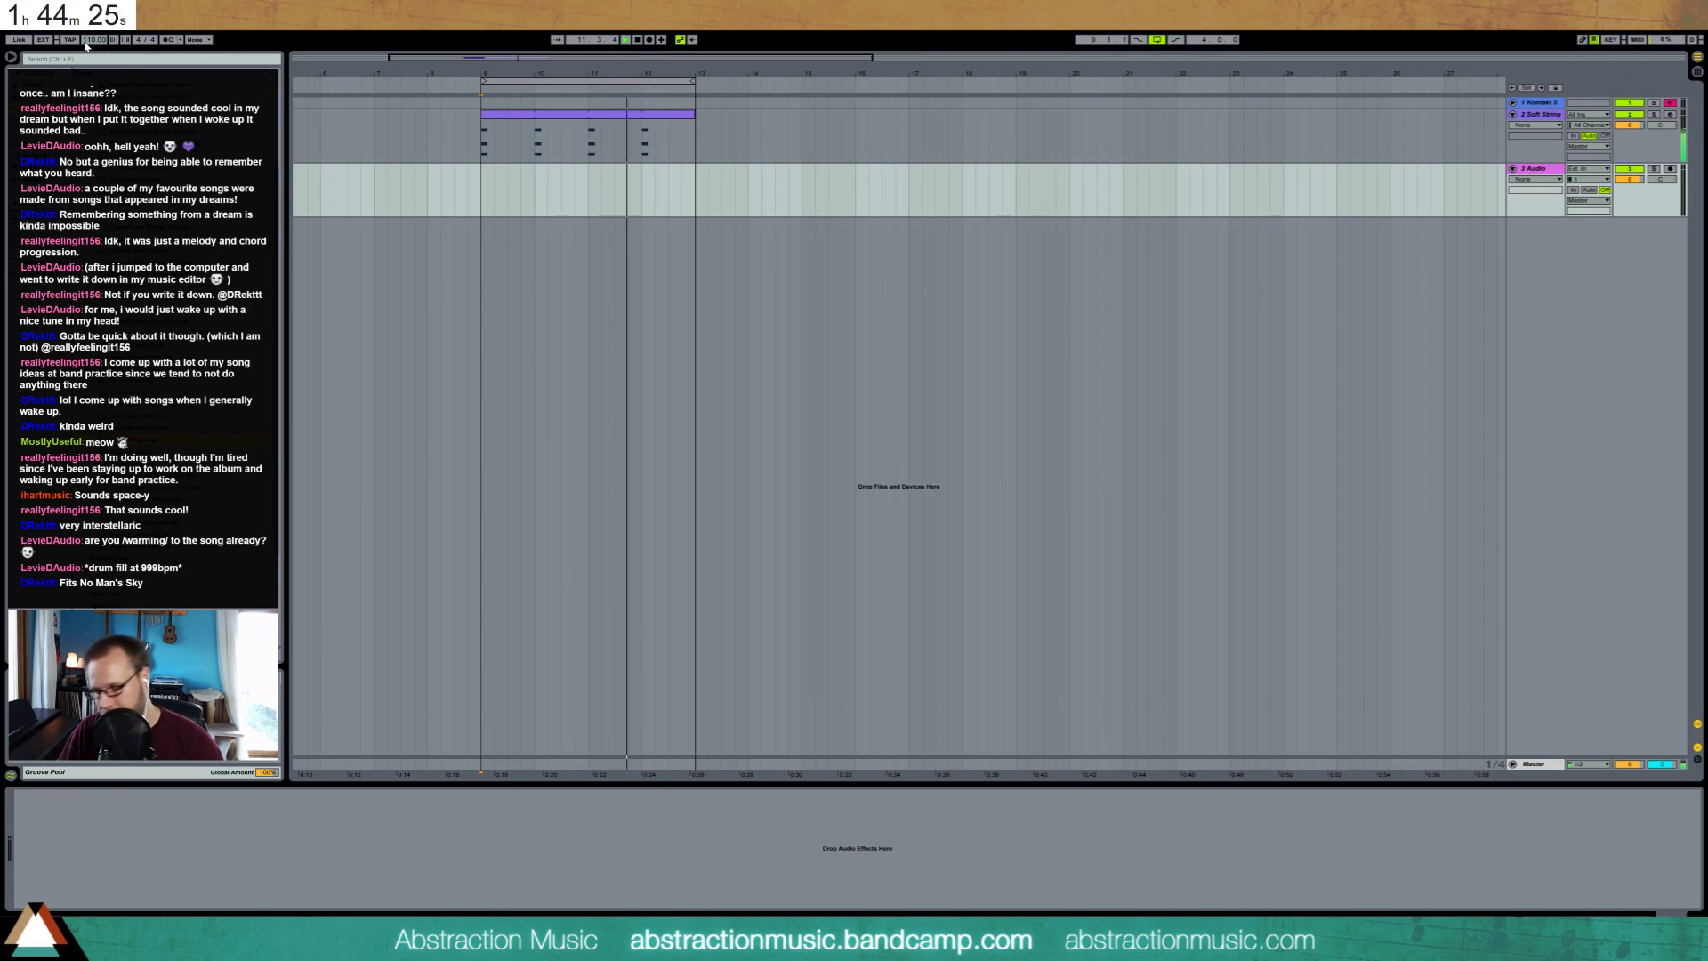
pyautogui.write('85')
pyautogui.press('Return')
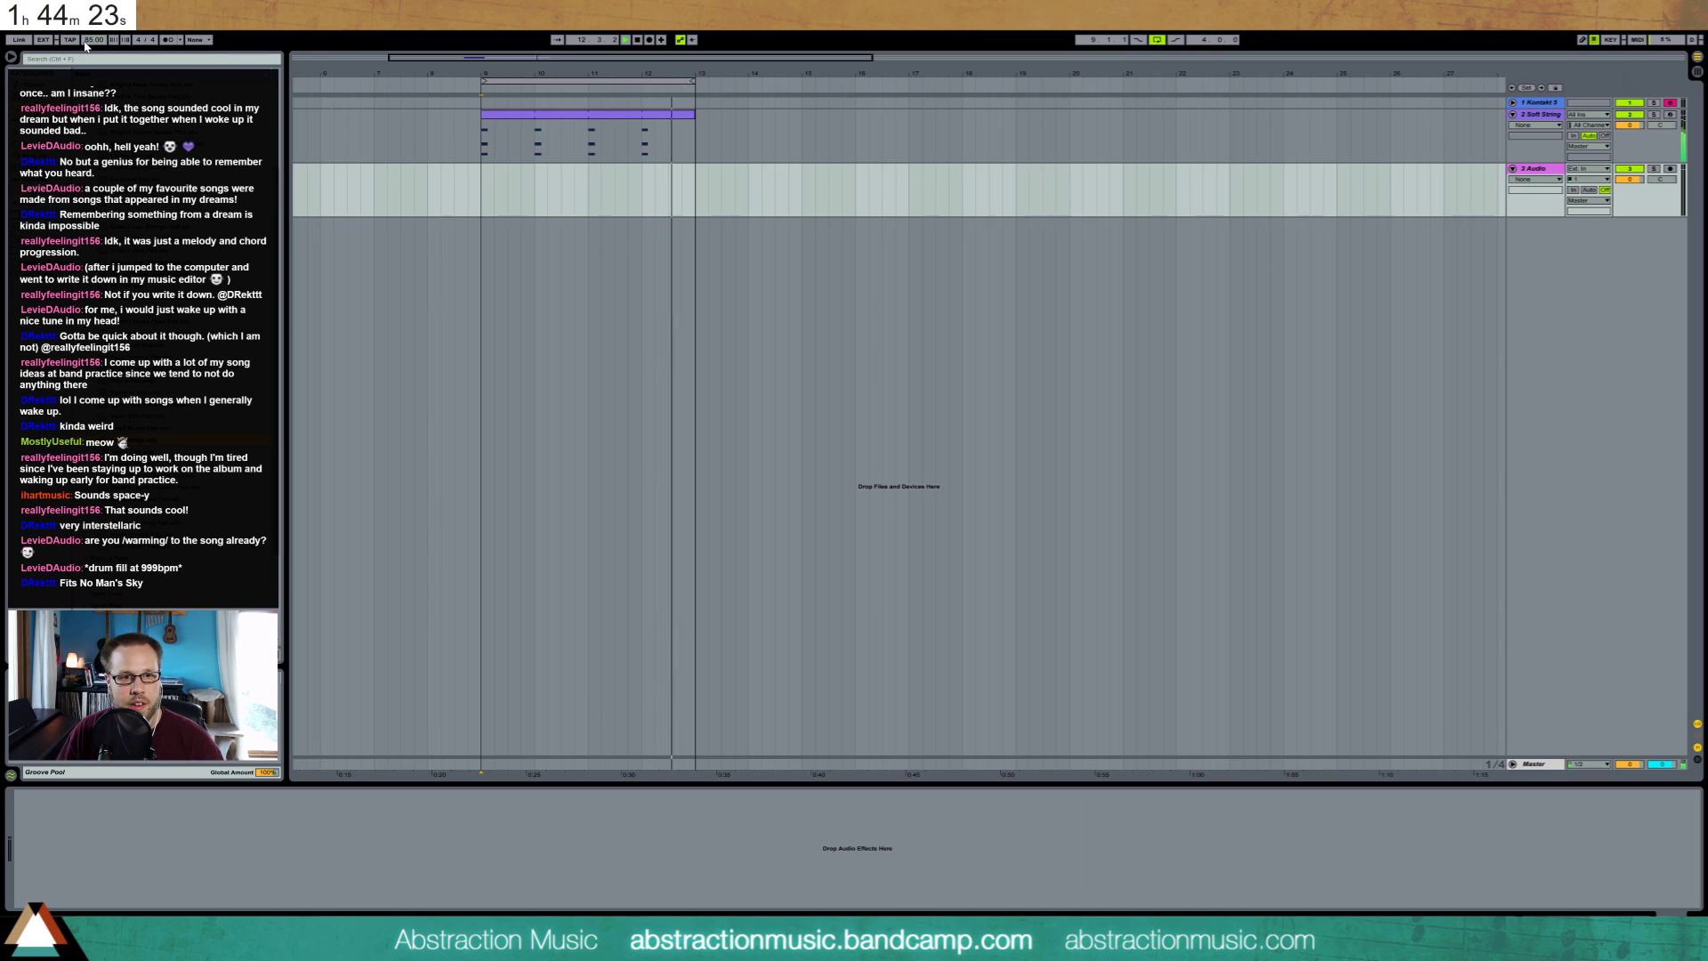
# Adjust the Soft Strings macros, including Filter Freq, Filter Res and Attack, while the loop plays
pyautogui.click(1637, 118)
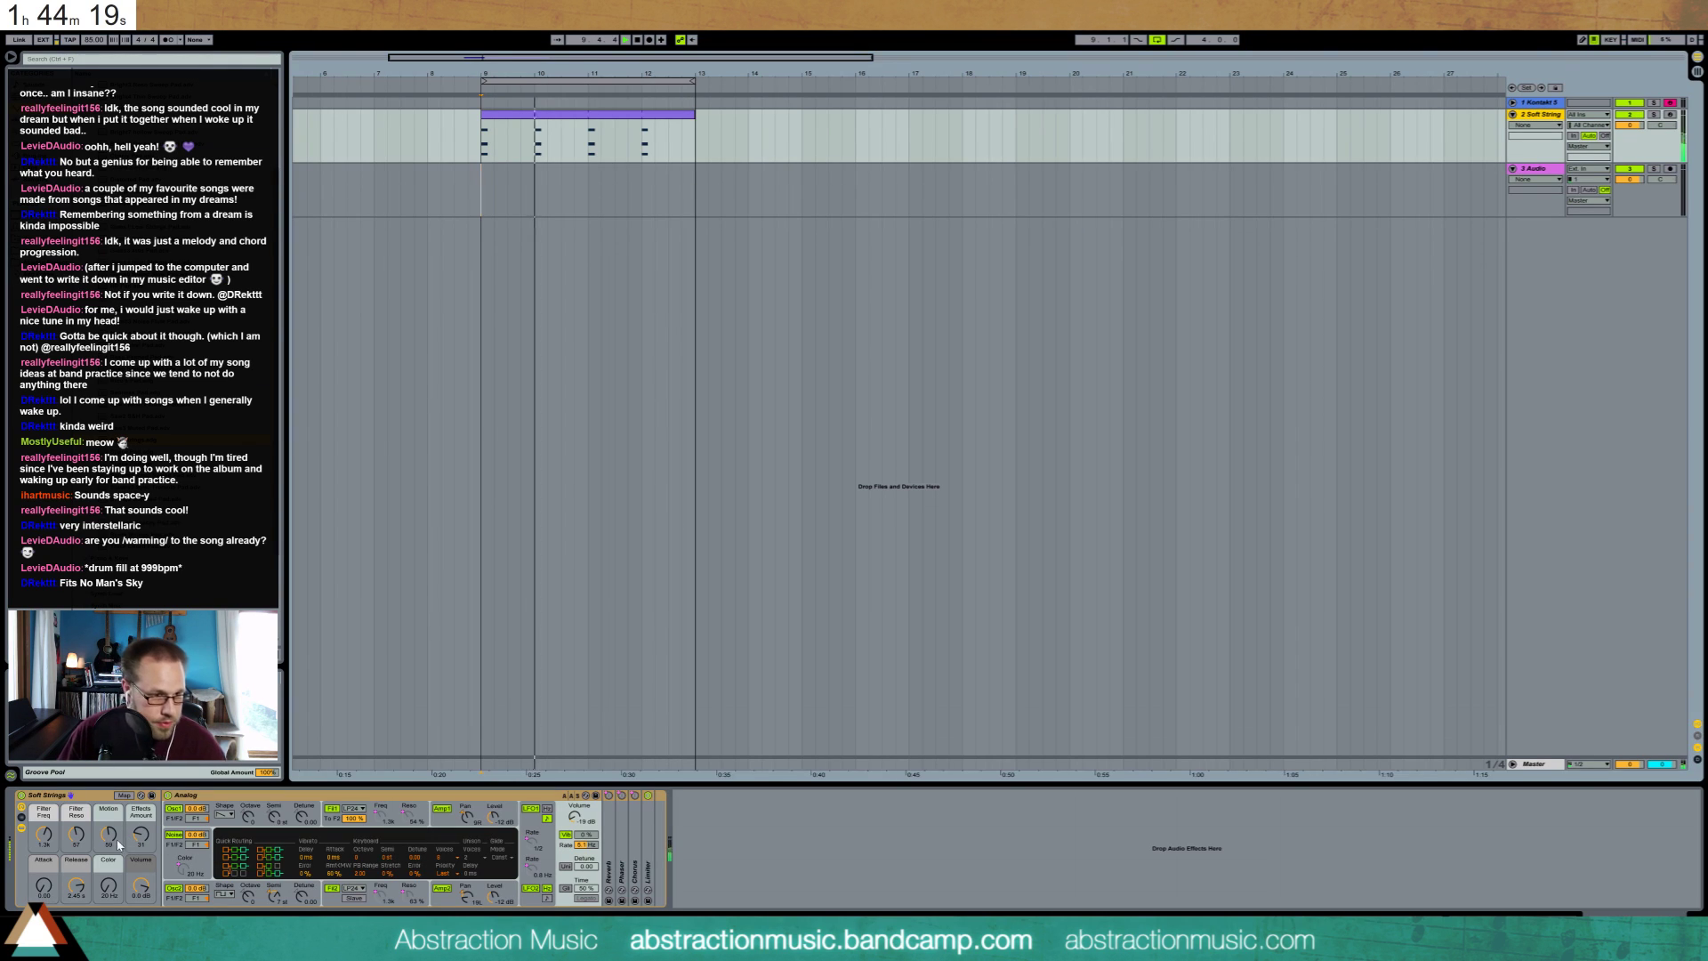
pyautogui.moveTo(75, 833); pyautogui.dragTo(141, 818)
pyautogui.click(44, 886)
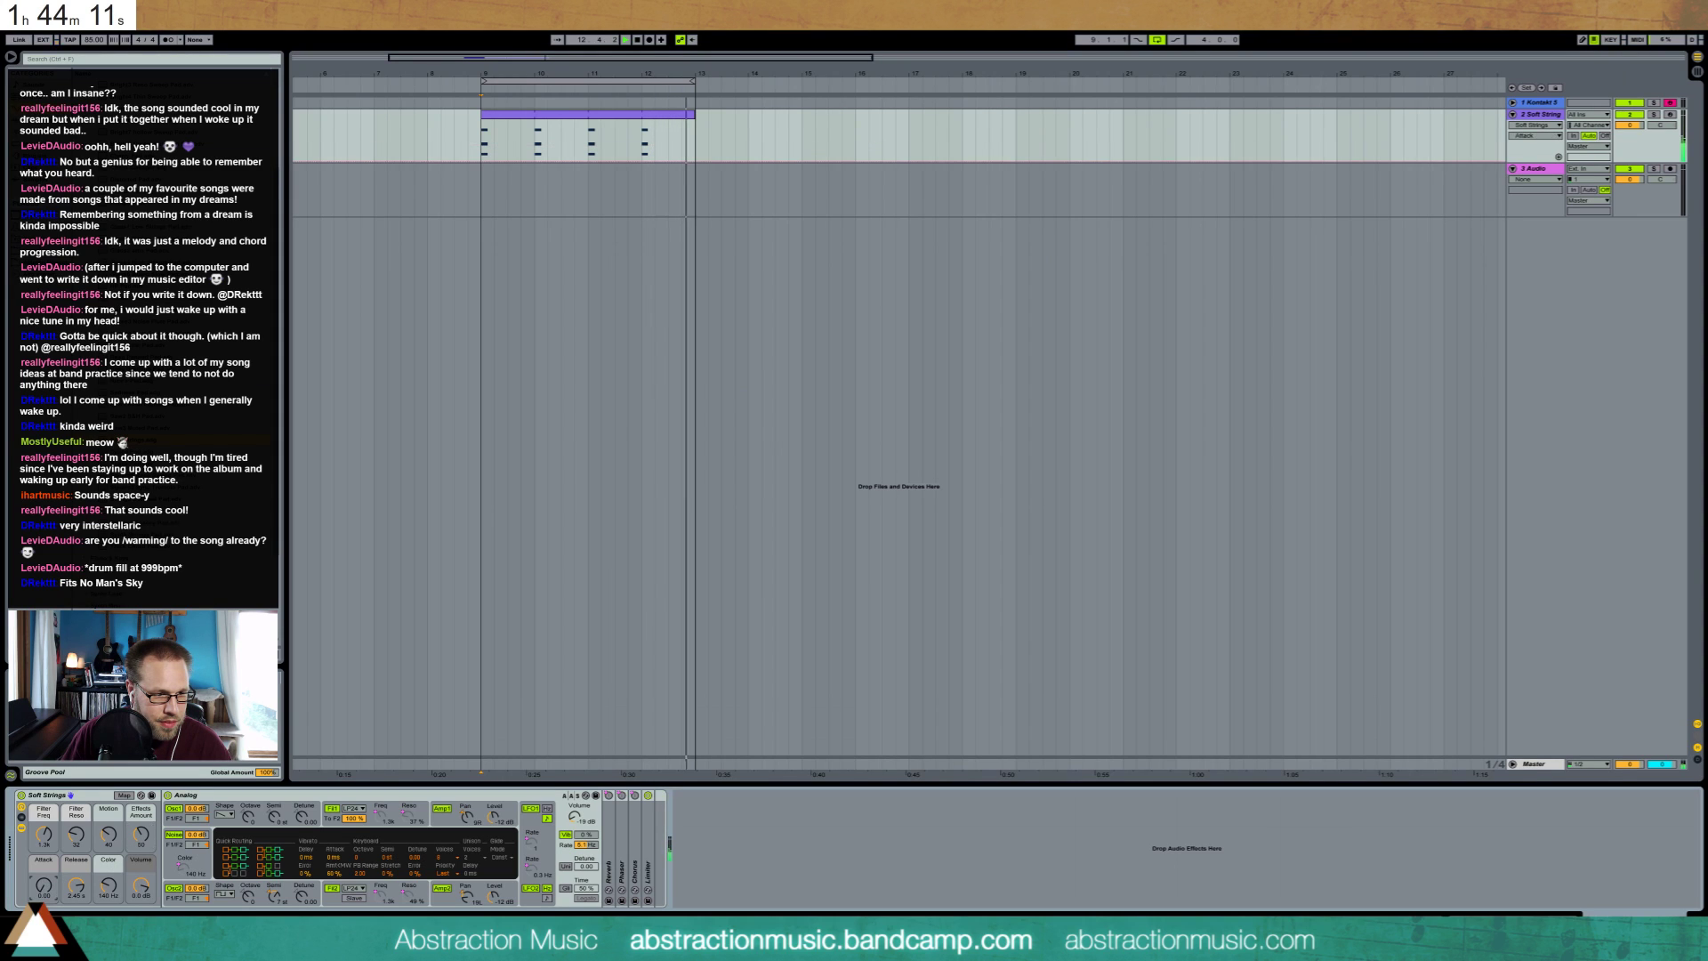
pyautogui.click(44, 835)
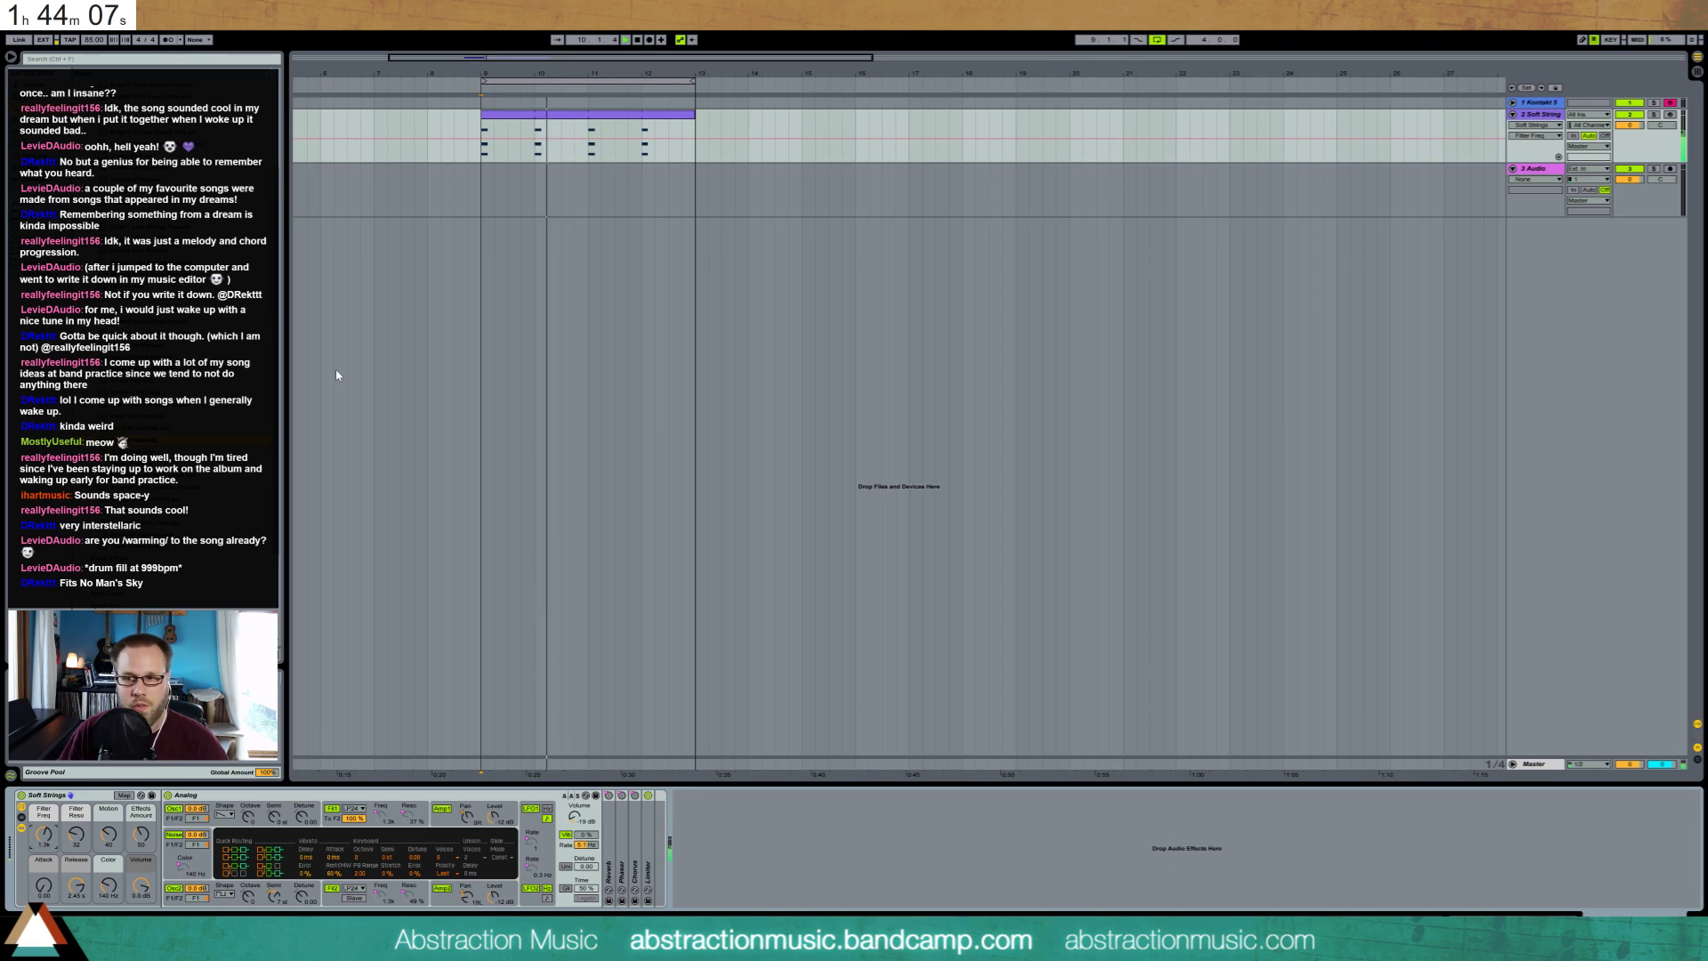
# Arm the audio track for recording and add the Amp and Cabinet effects to it
pyautogui.click(1558, 175)
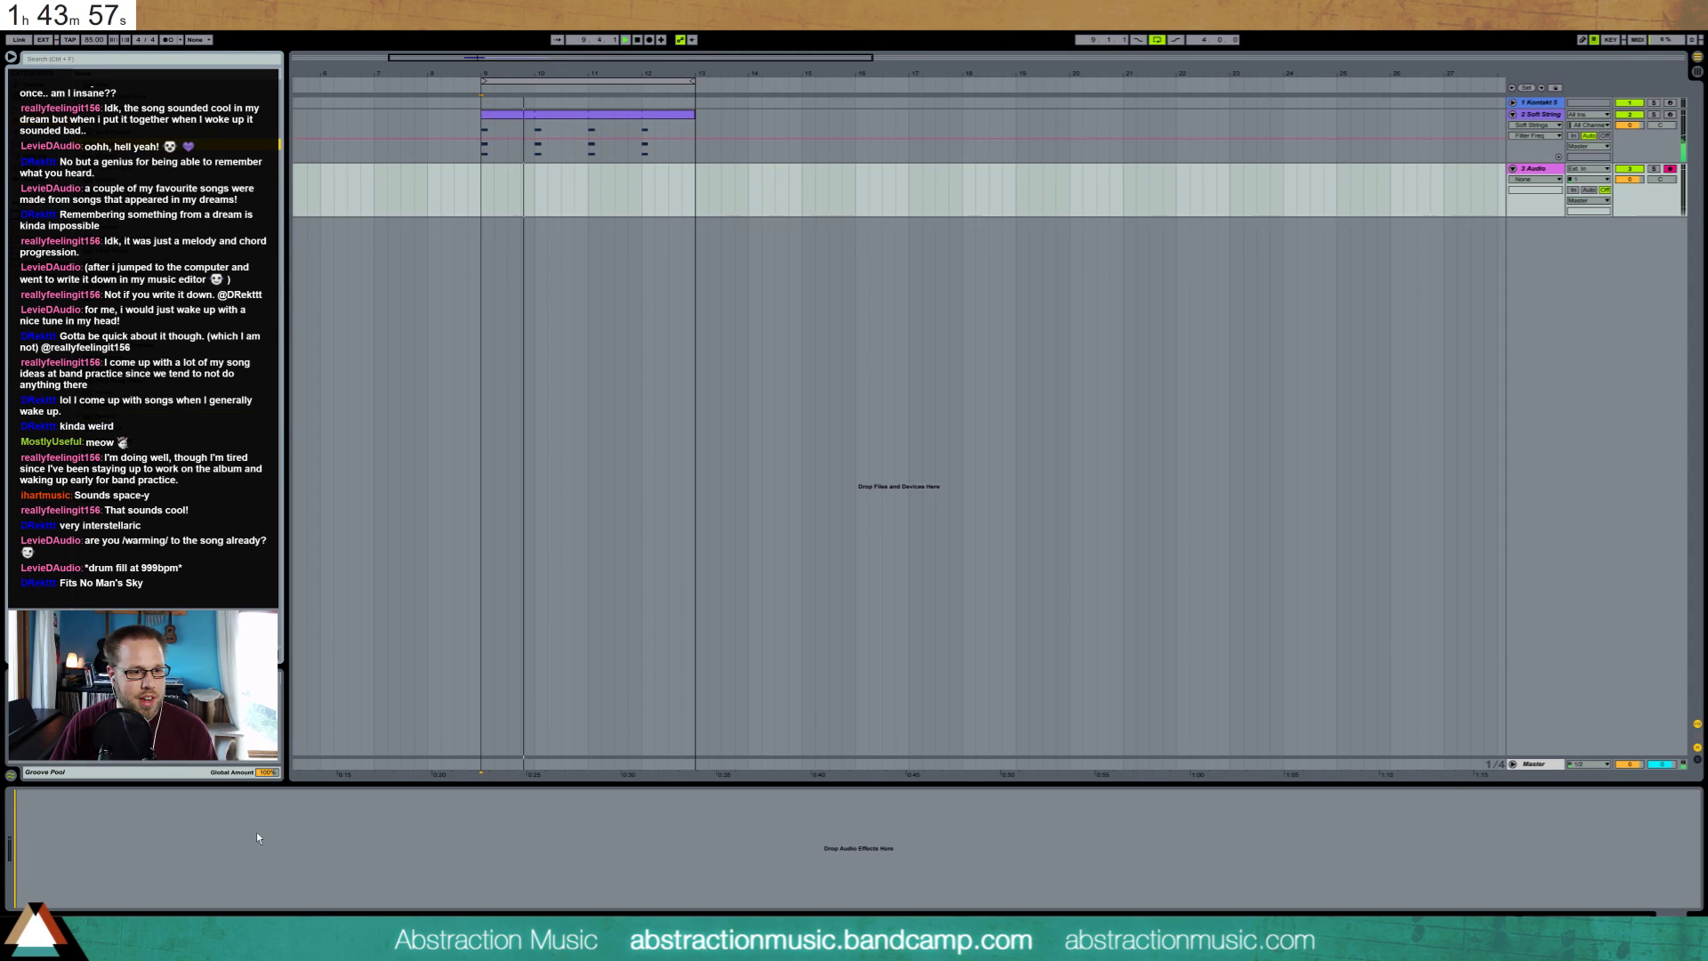
pyautogui.moveTo(258, 839); pyautogui.dragTo(257, 840)
pyautogui.moveTo(103, 84); pyautogui.dragTo(9, 875)
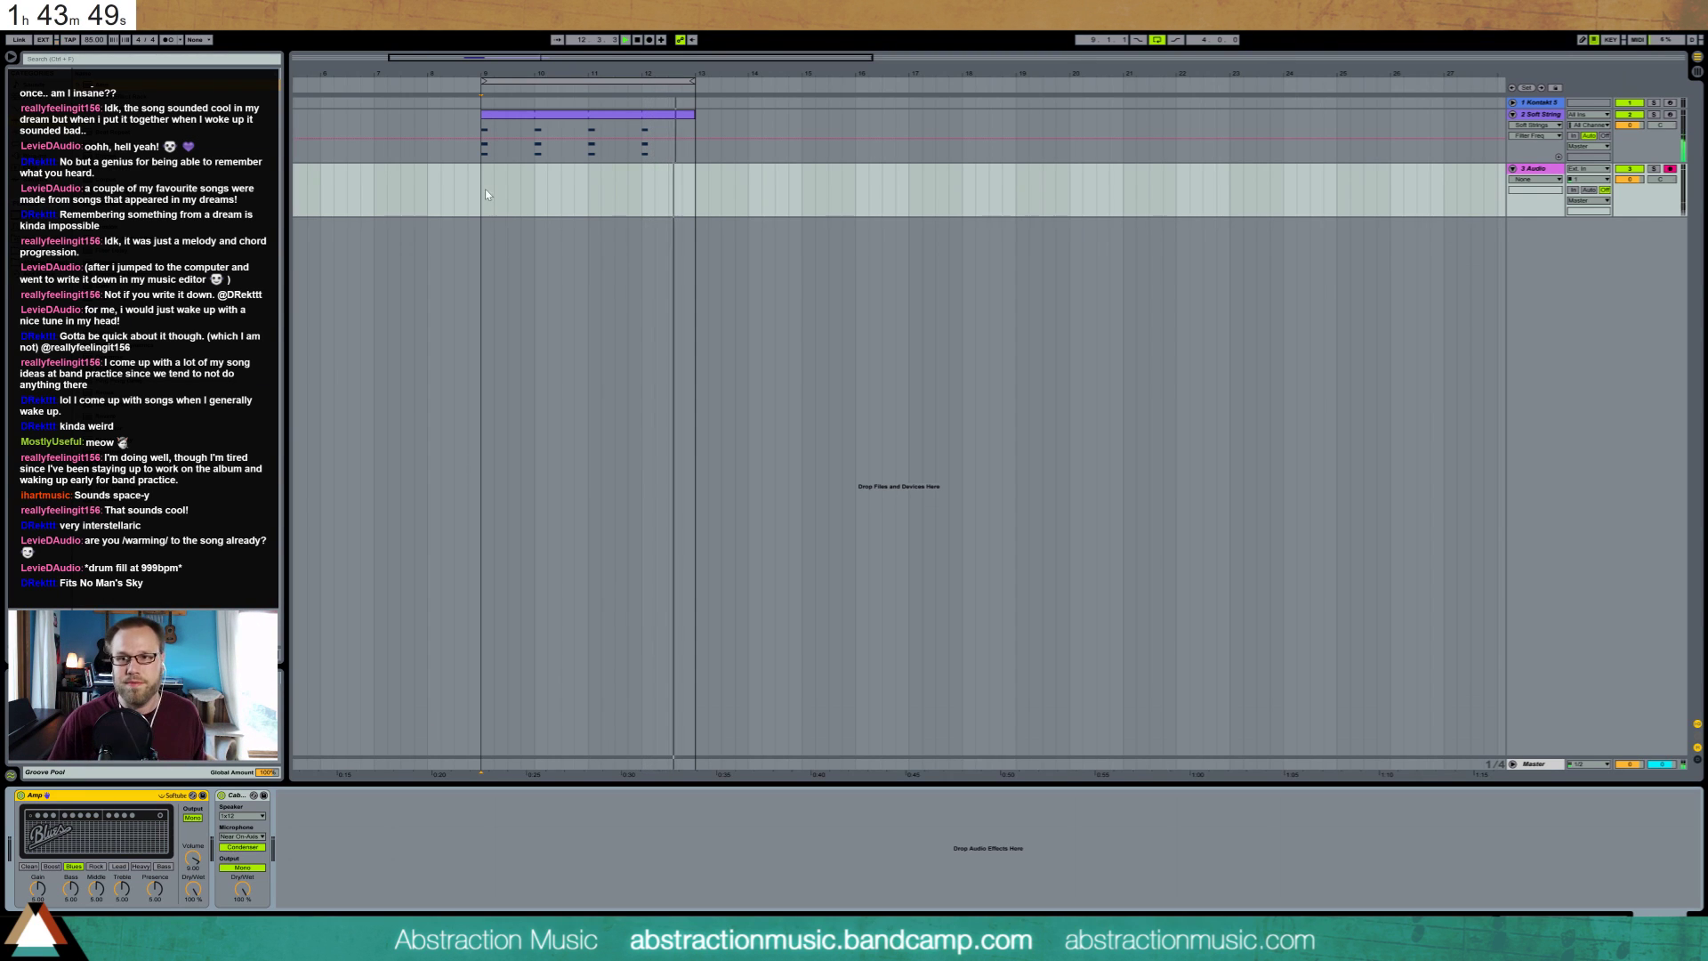
# Transpose all notes of the bar 9 Soft Strings clip down three semitones
pyautogui.doubleClick(498, 134)
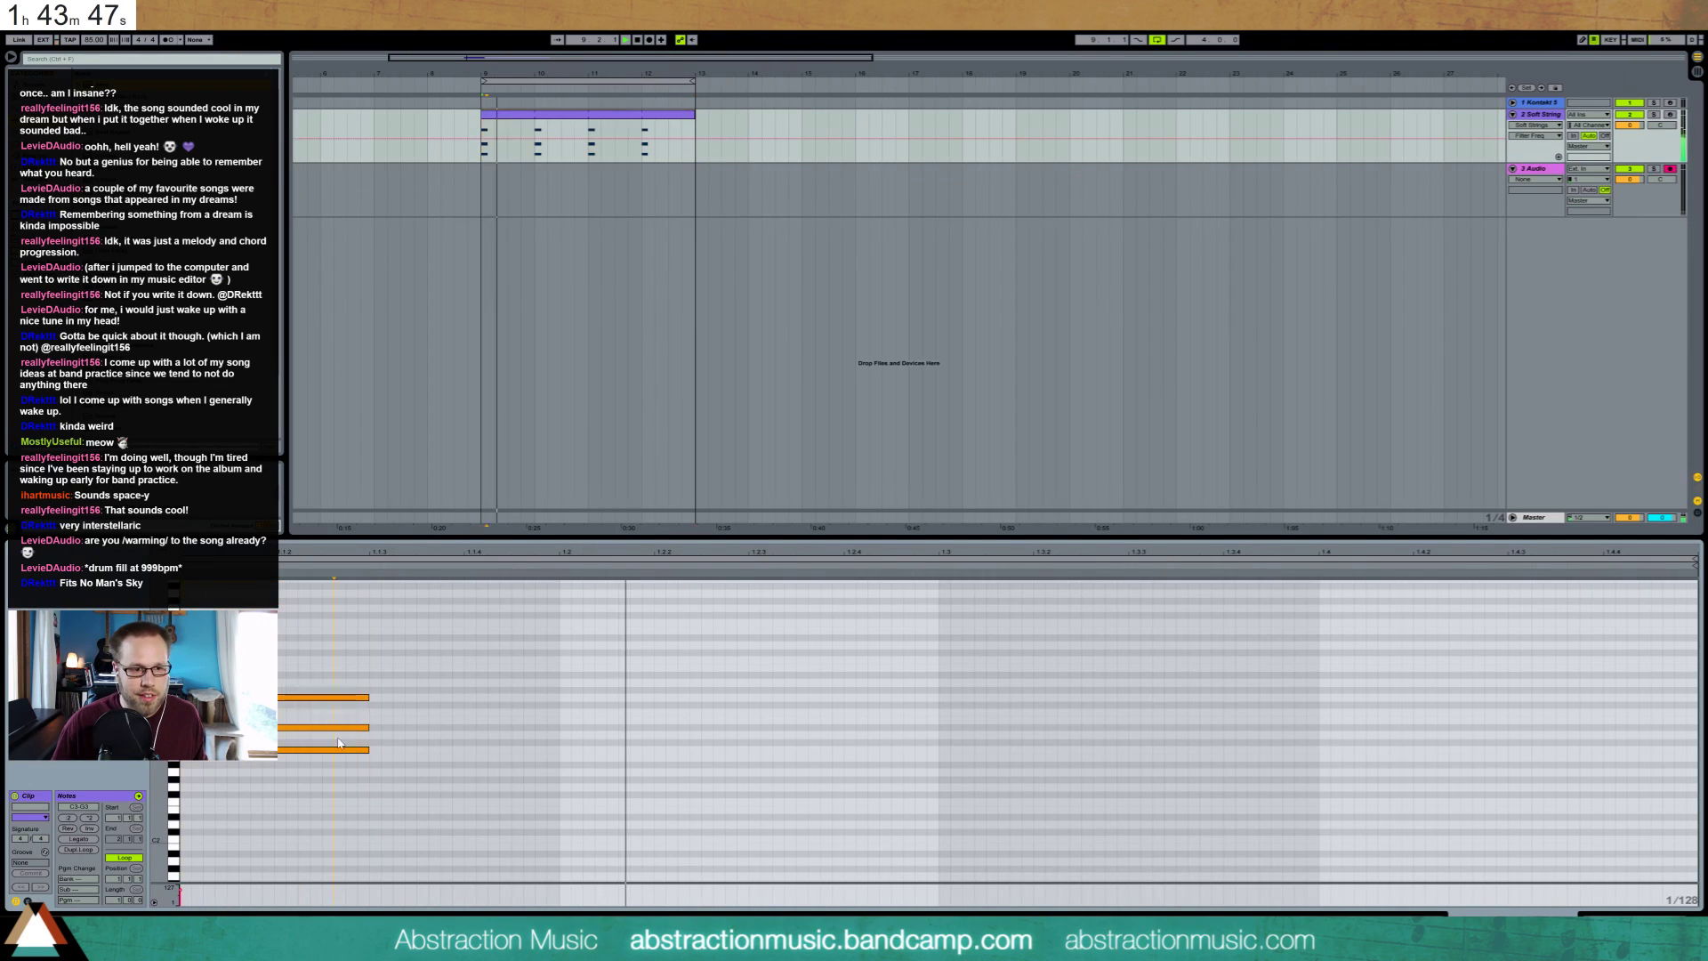
pyautogui.hotkey('ctrl', 'a')
pyautogui.press('Down')
pyautogui.press('Down')
pyautogui.press('Down')
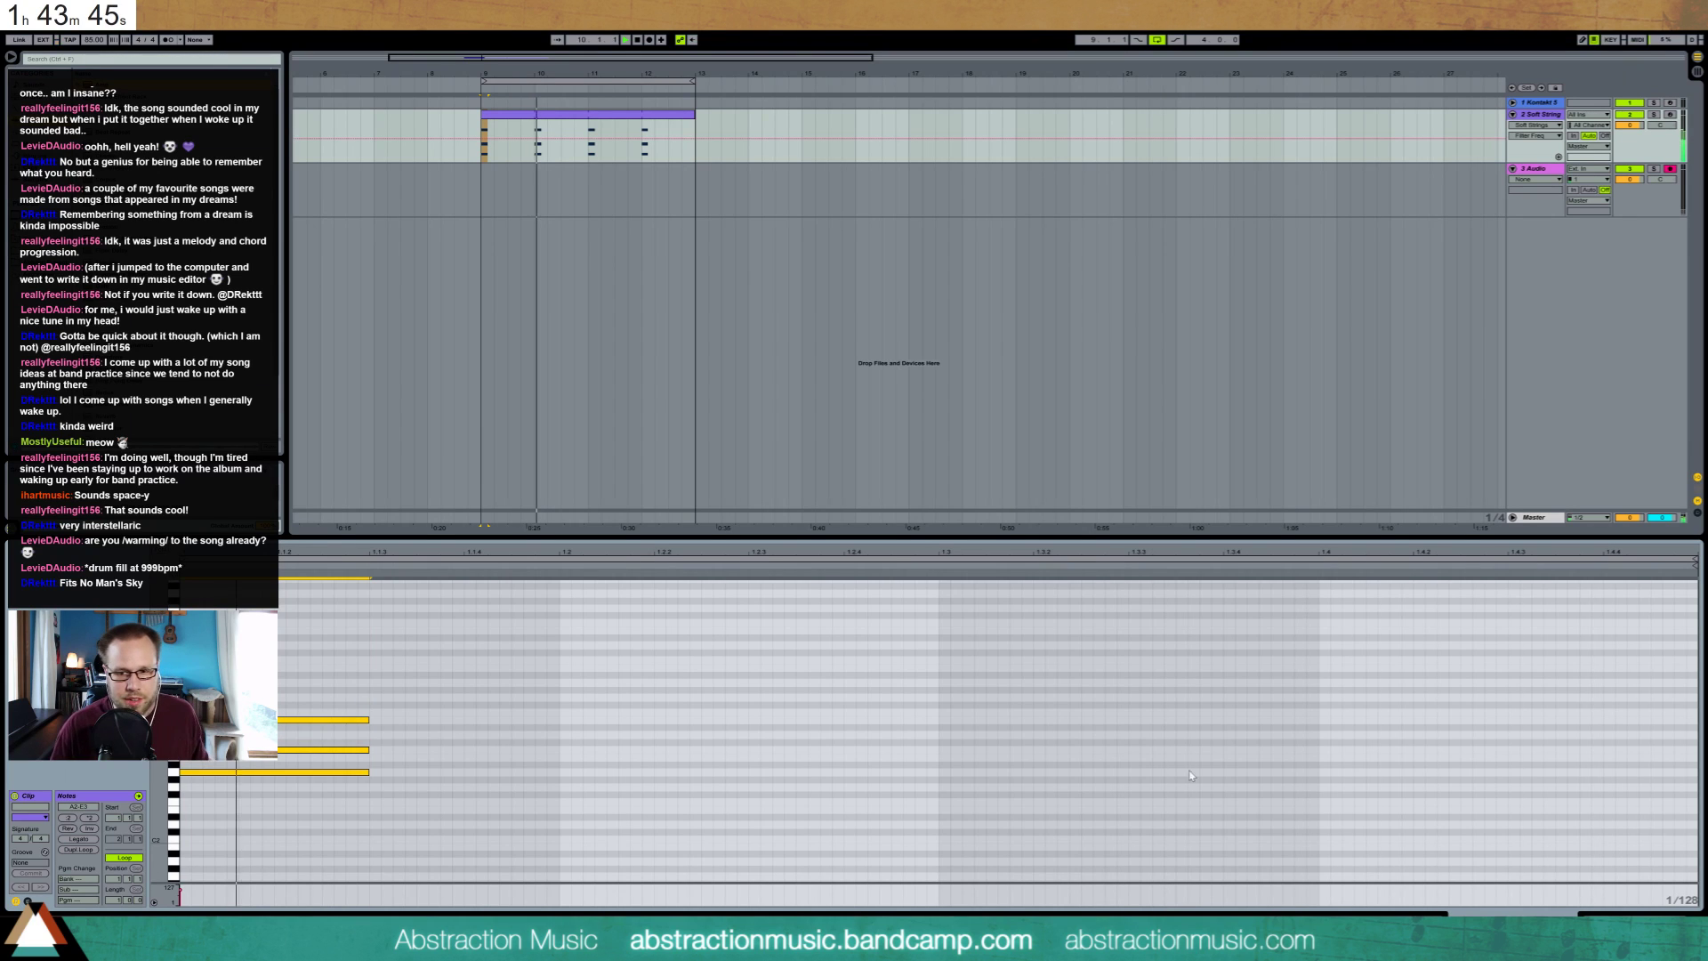
pyautogui.hotkey('shift', 'Tab')
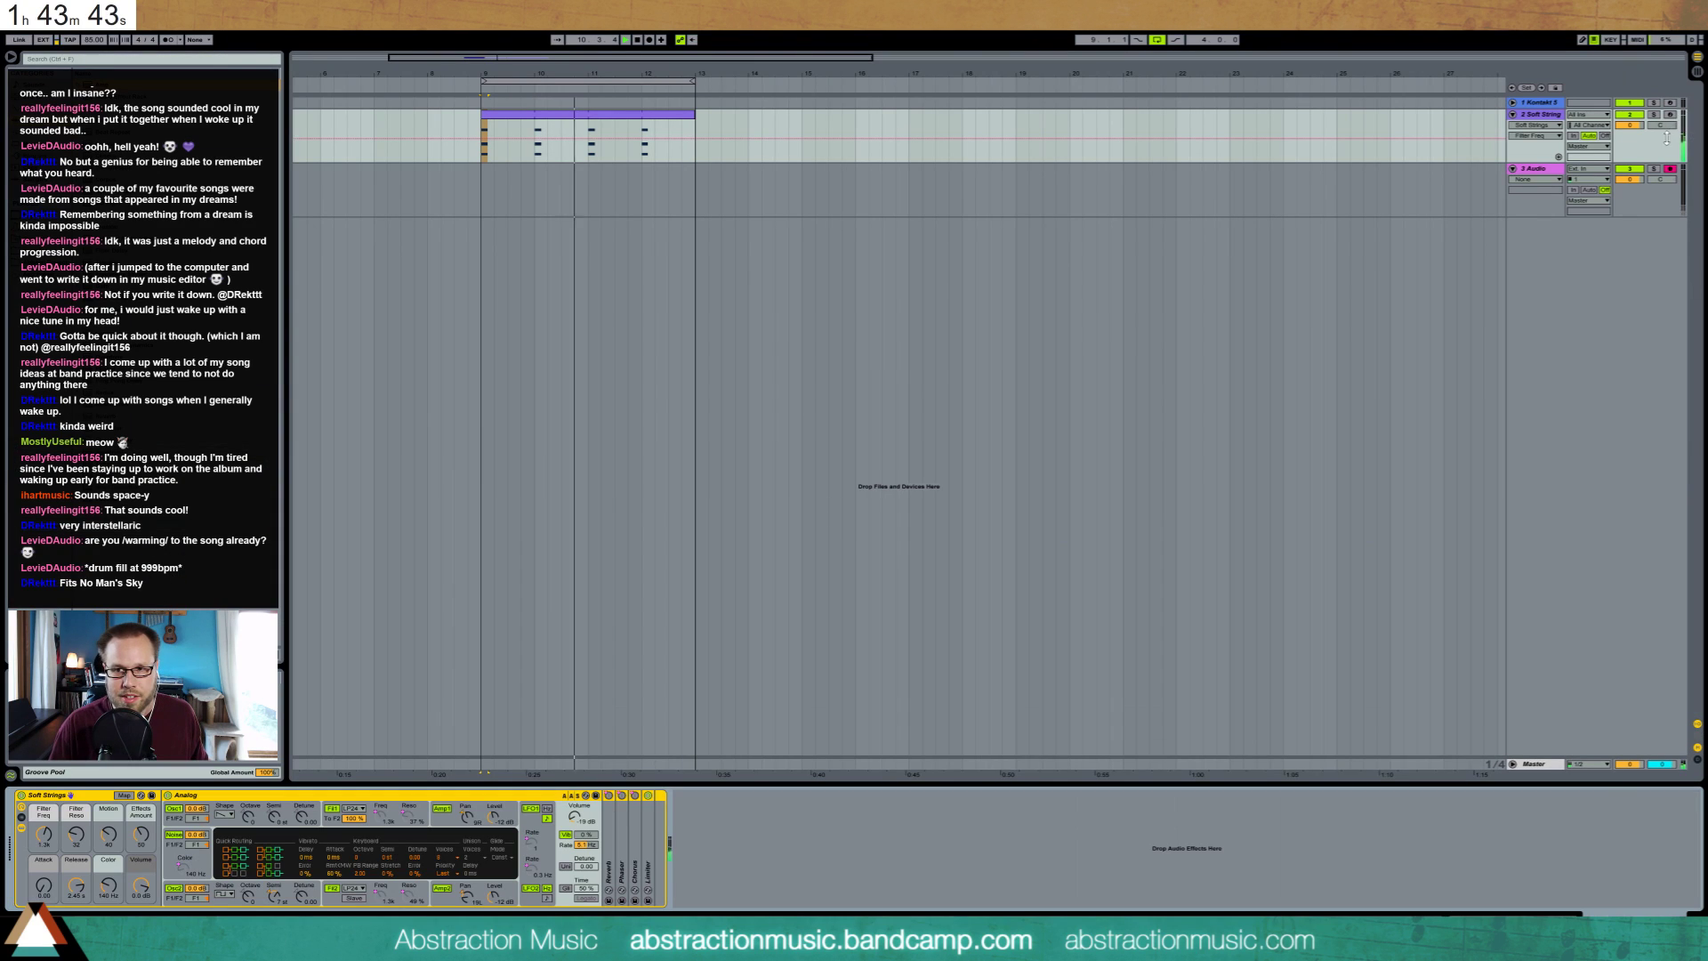
# Set the audio track's monitoring to Auto and its external input channel to 2
pyautogui.click(1590, 190)
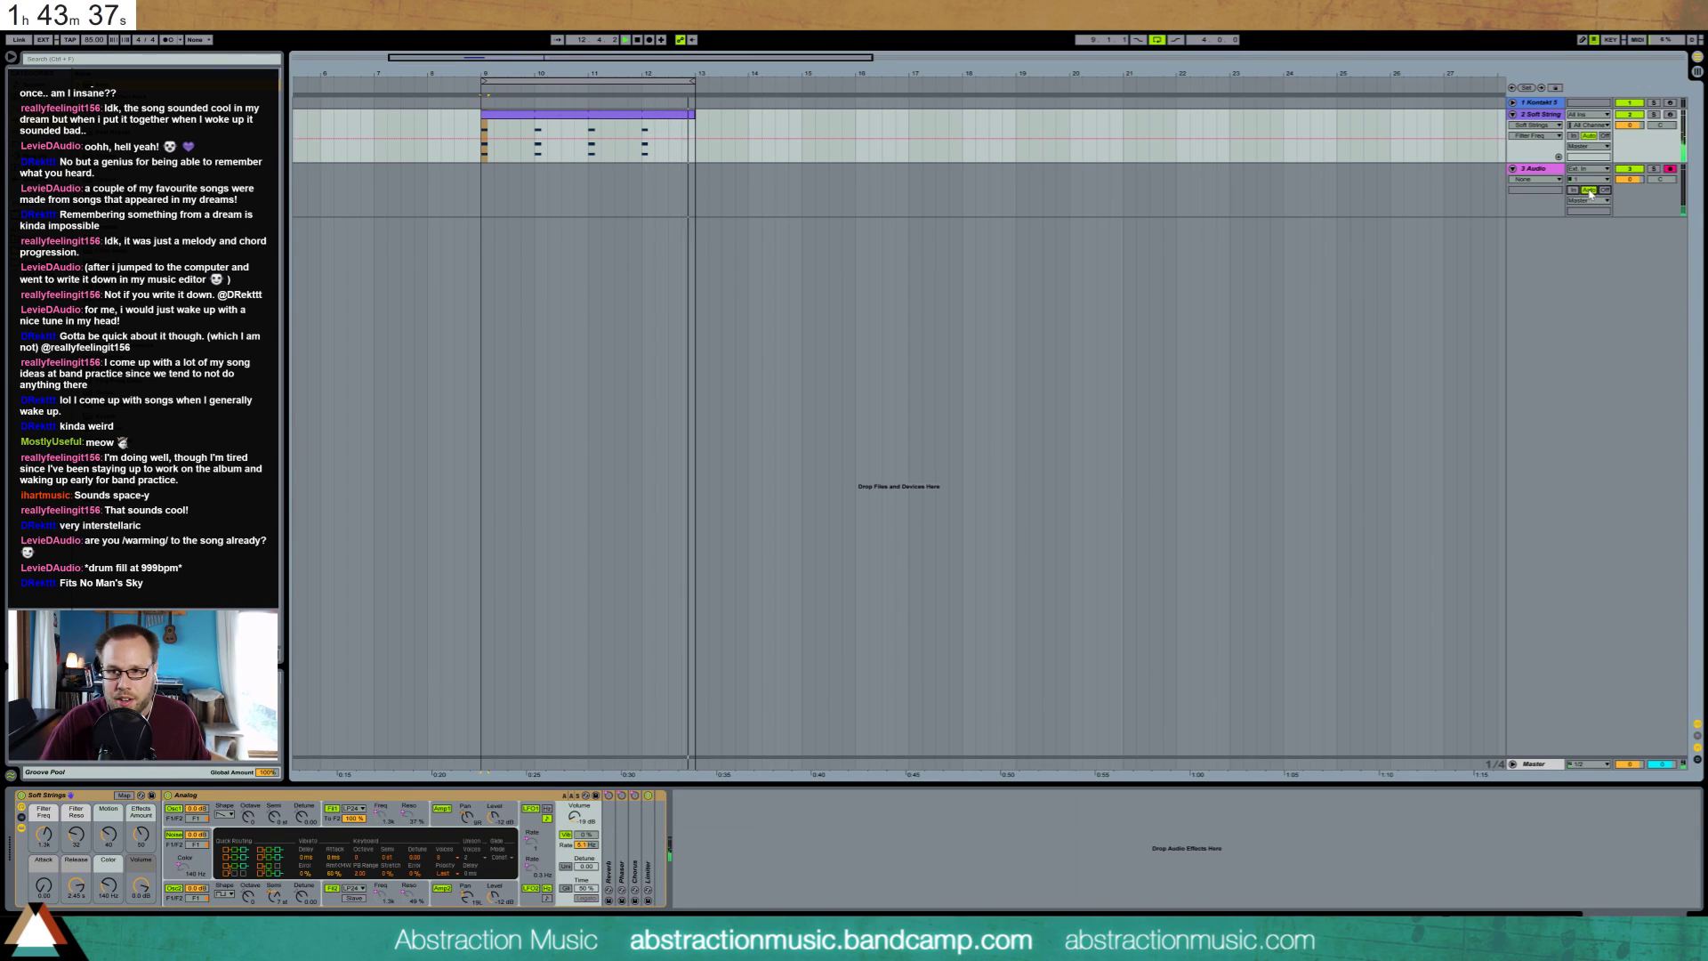
pyautogui.click(1607, 181)
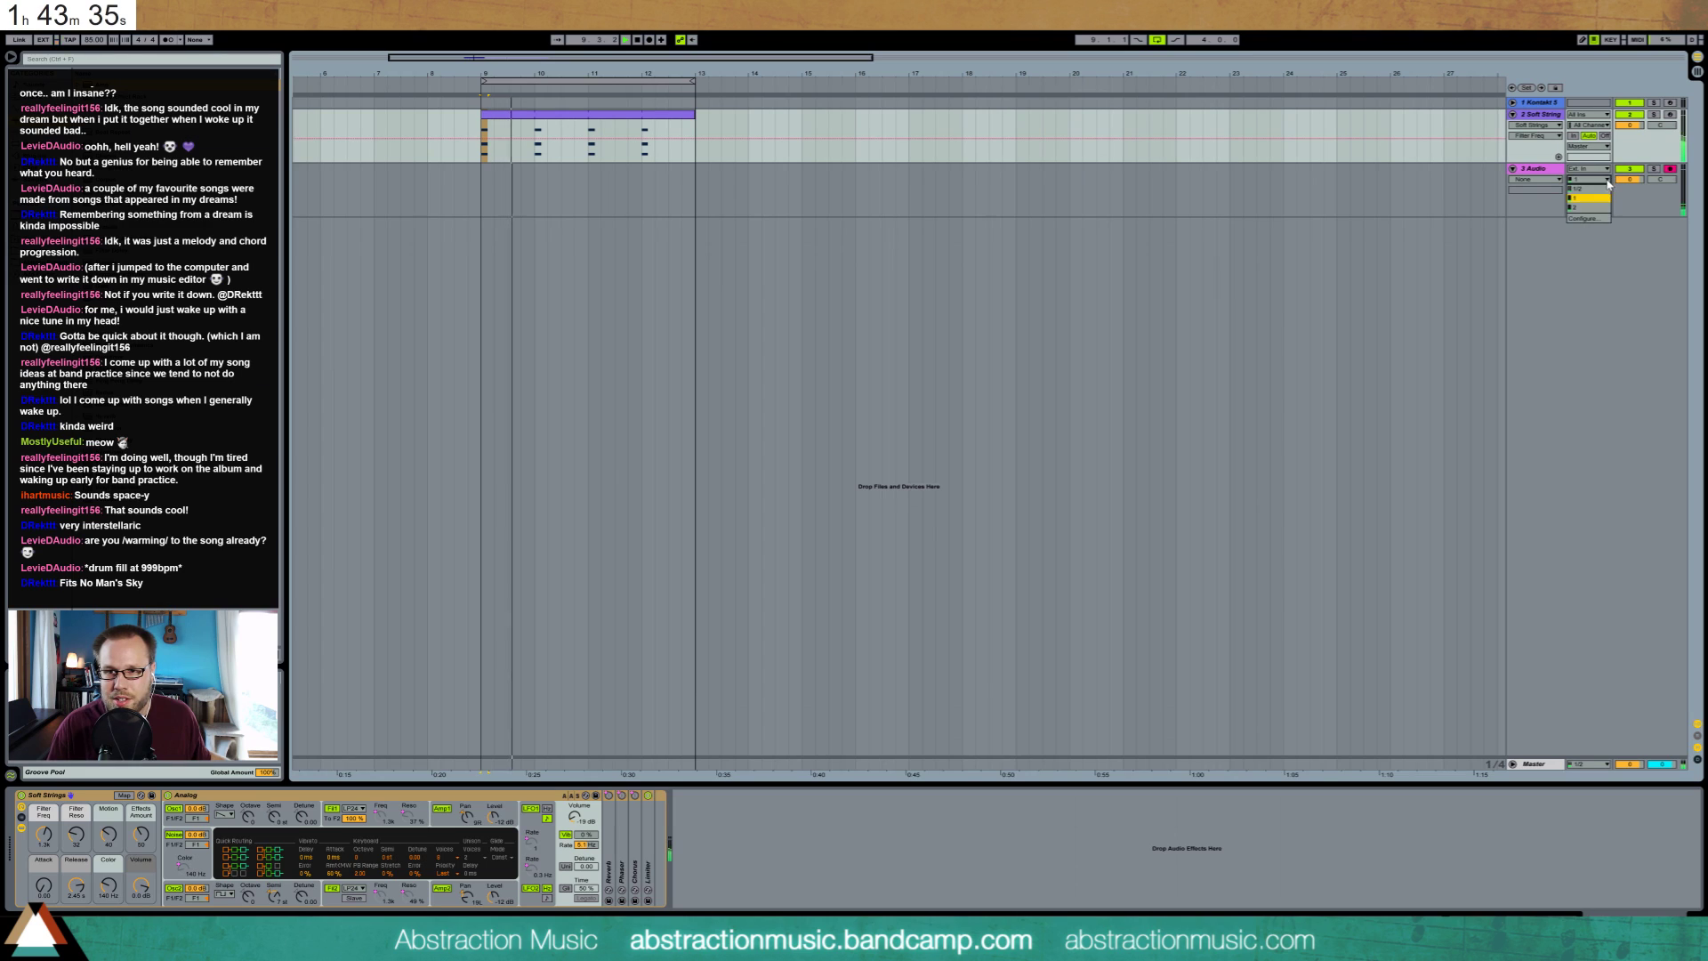
pyautogui.click(1596, 208)
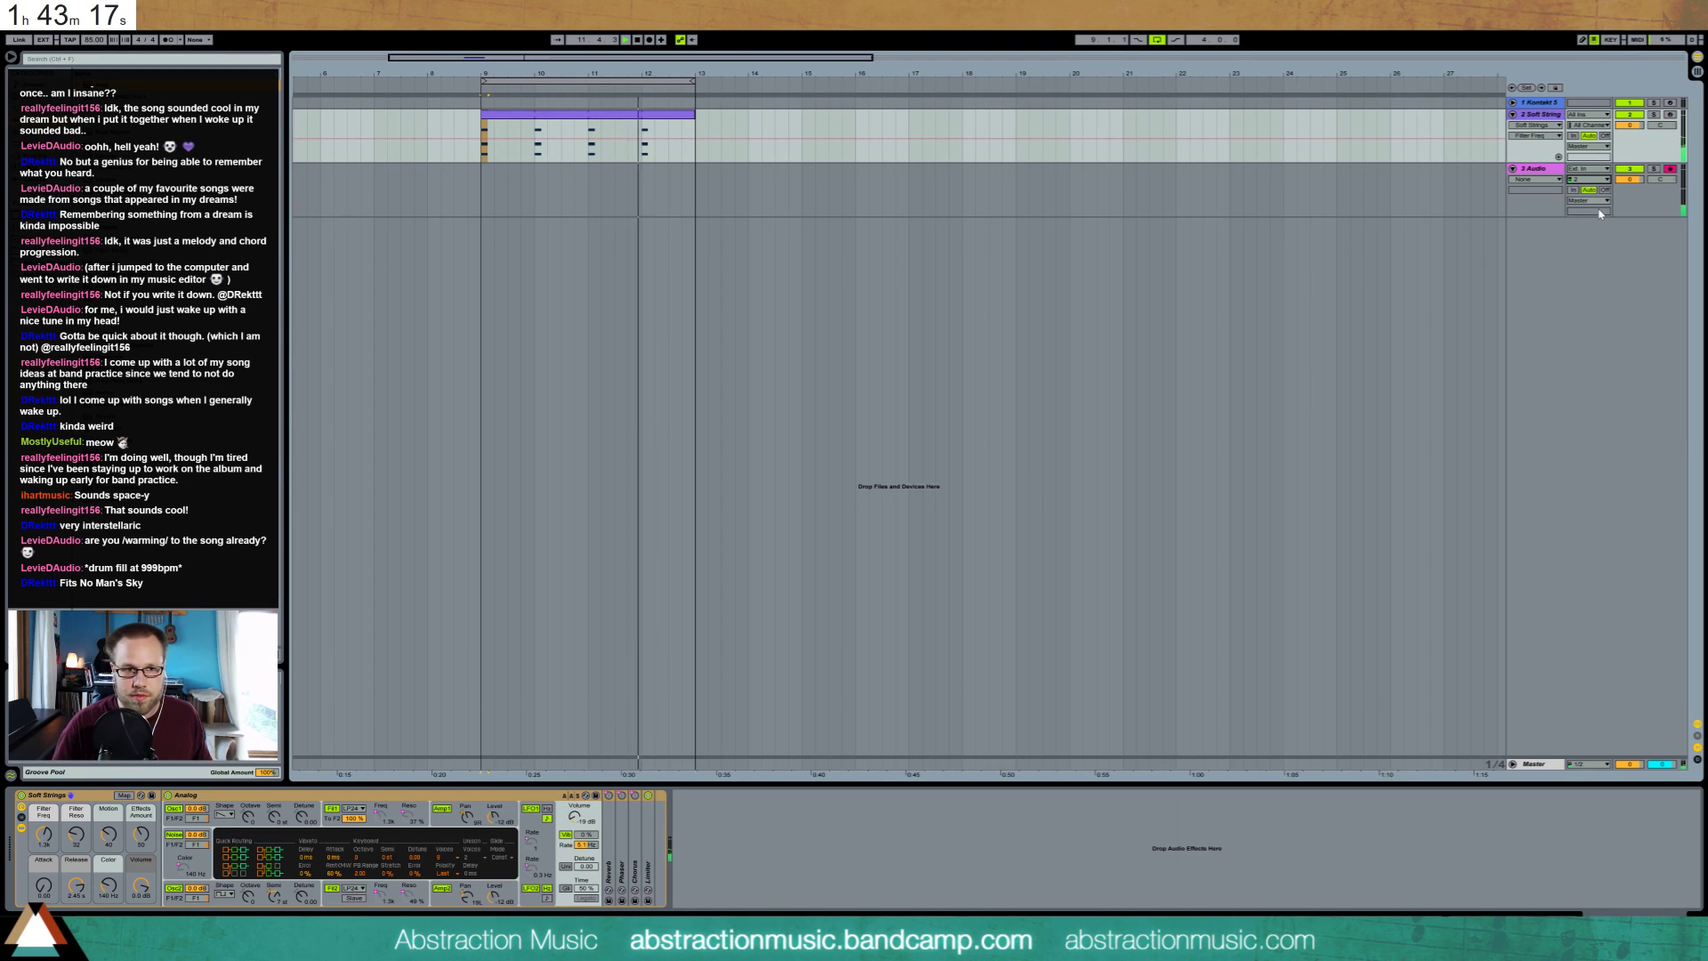
# Record a looped live take on the audio track over bars 9 to 12, and play it back
pyautogui.press('space')
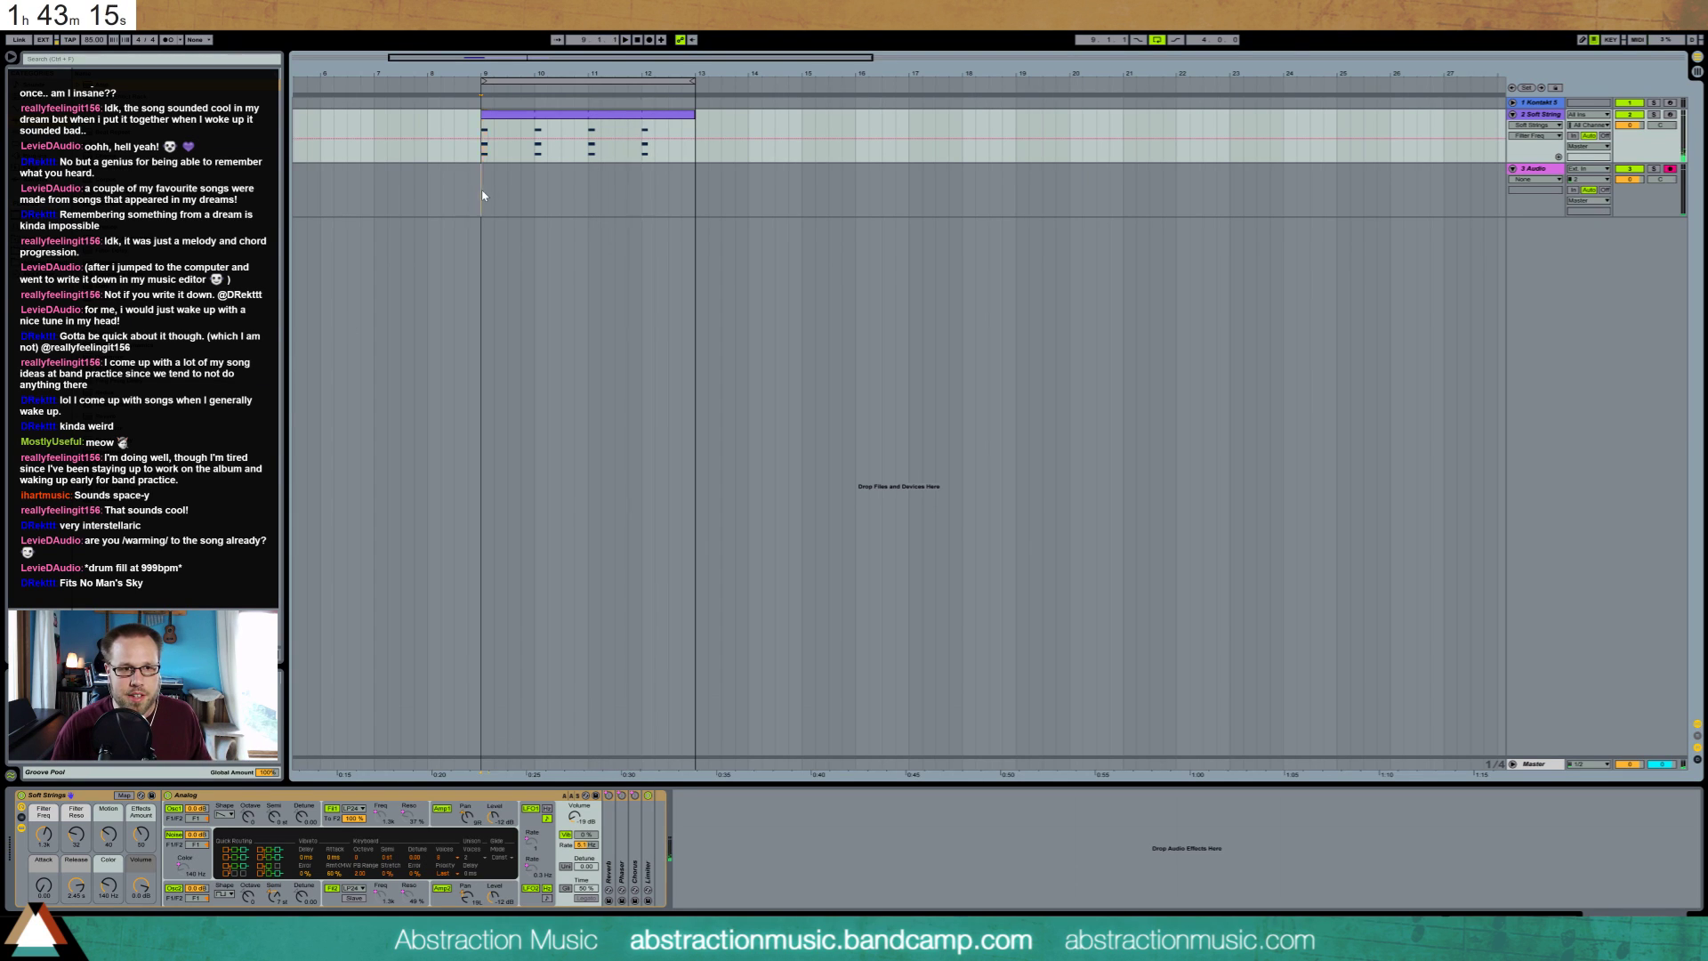
pyautogui.click(480, 190)
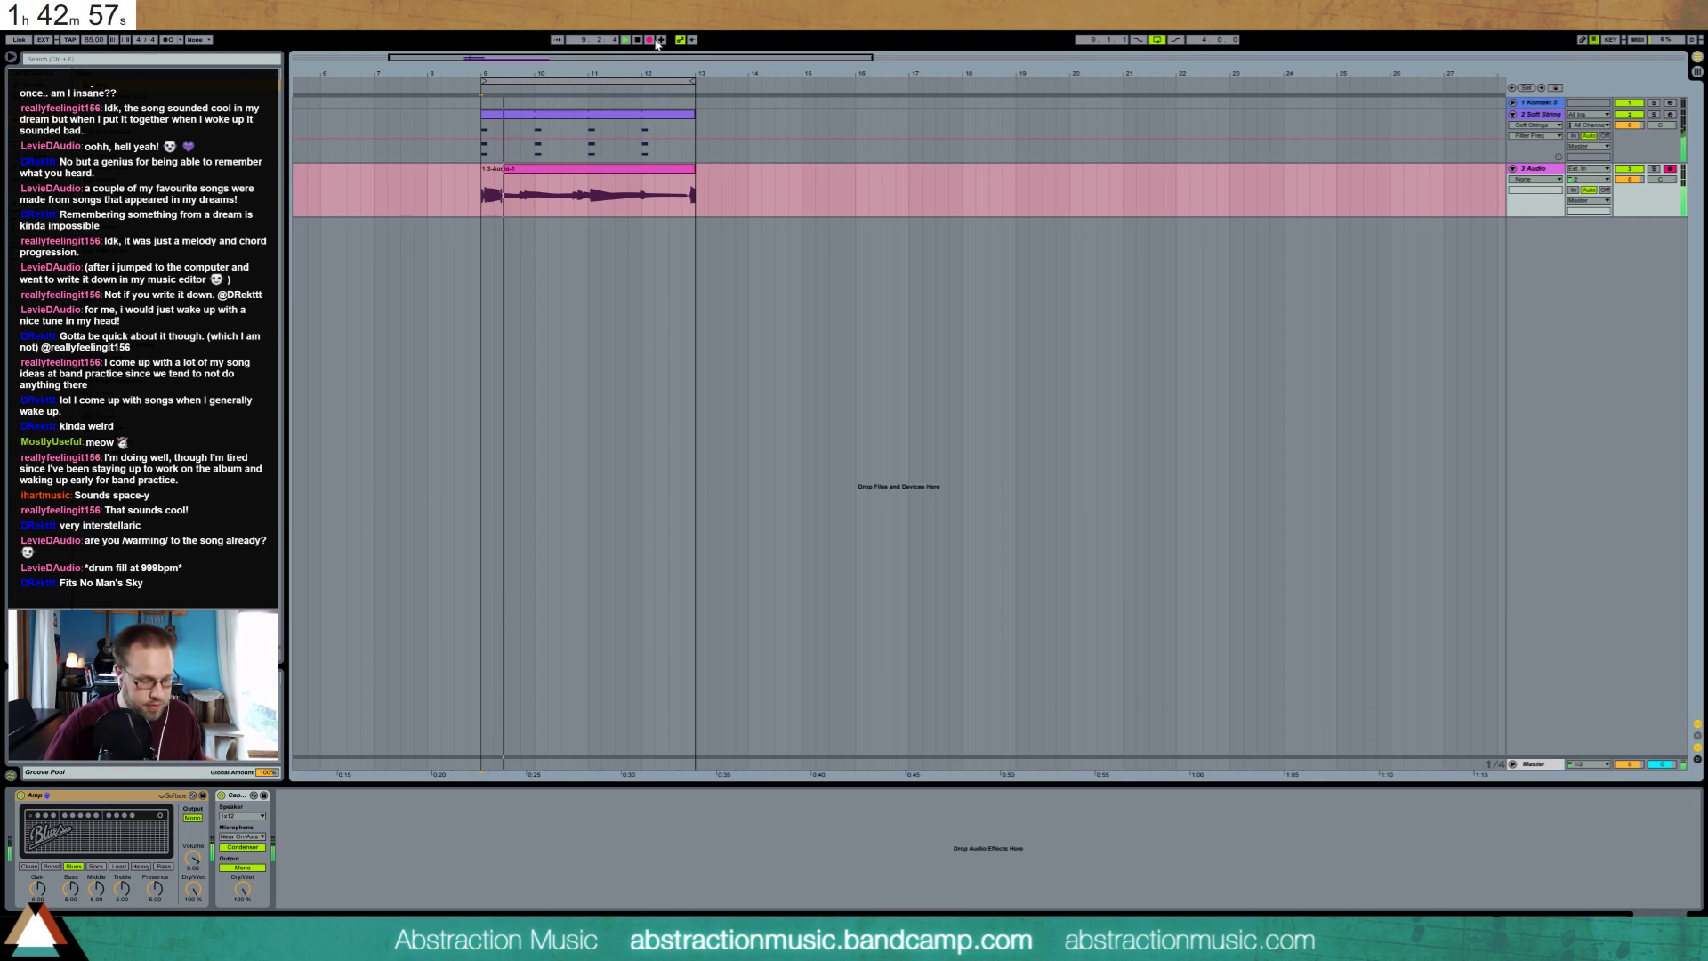
pyautogui.click(651, 40)
pyautogui.press('space')
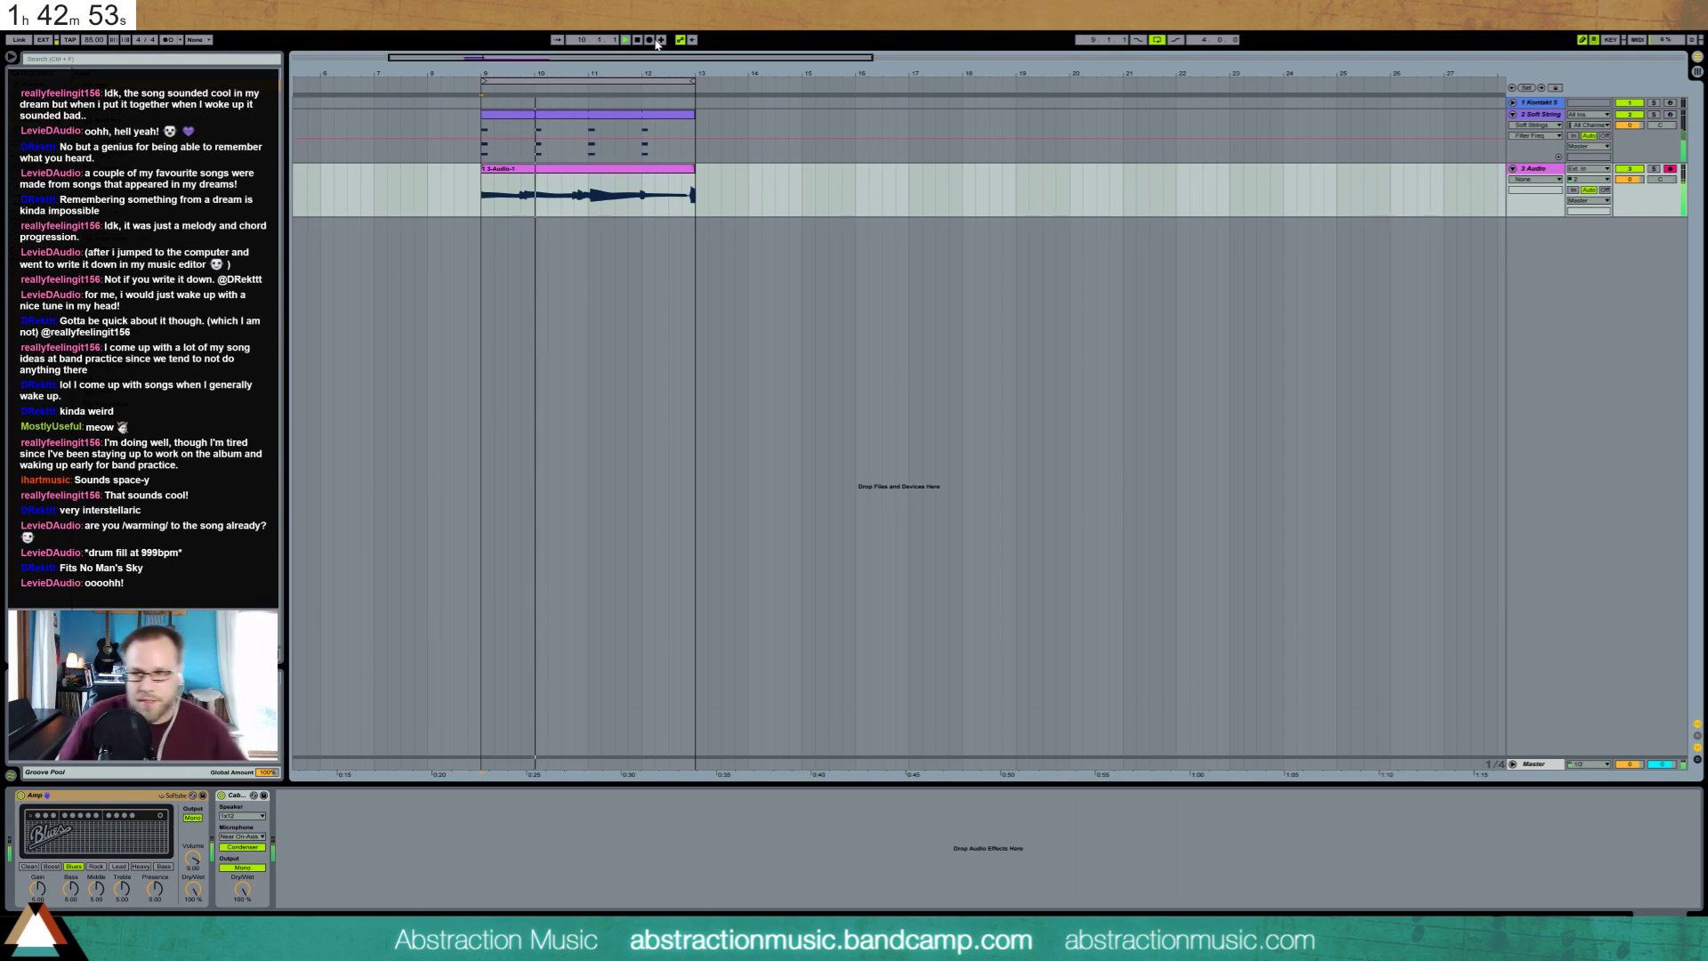
# Warp the recorded audio clip by placing and moving markers so its note attacks line up with the grid
pyautogui.doubleClick(576, 169)
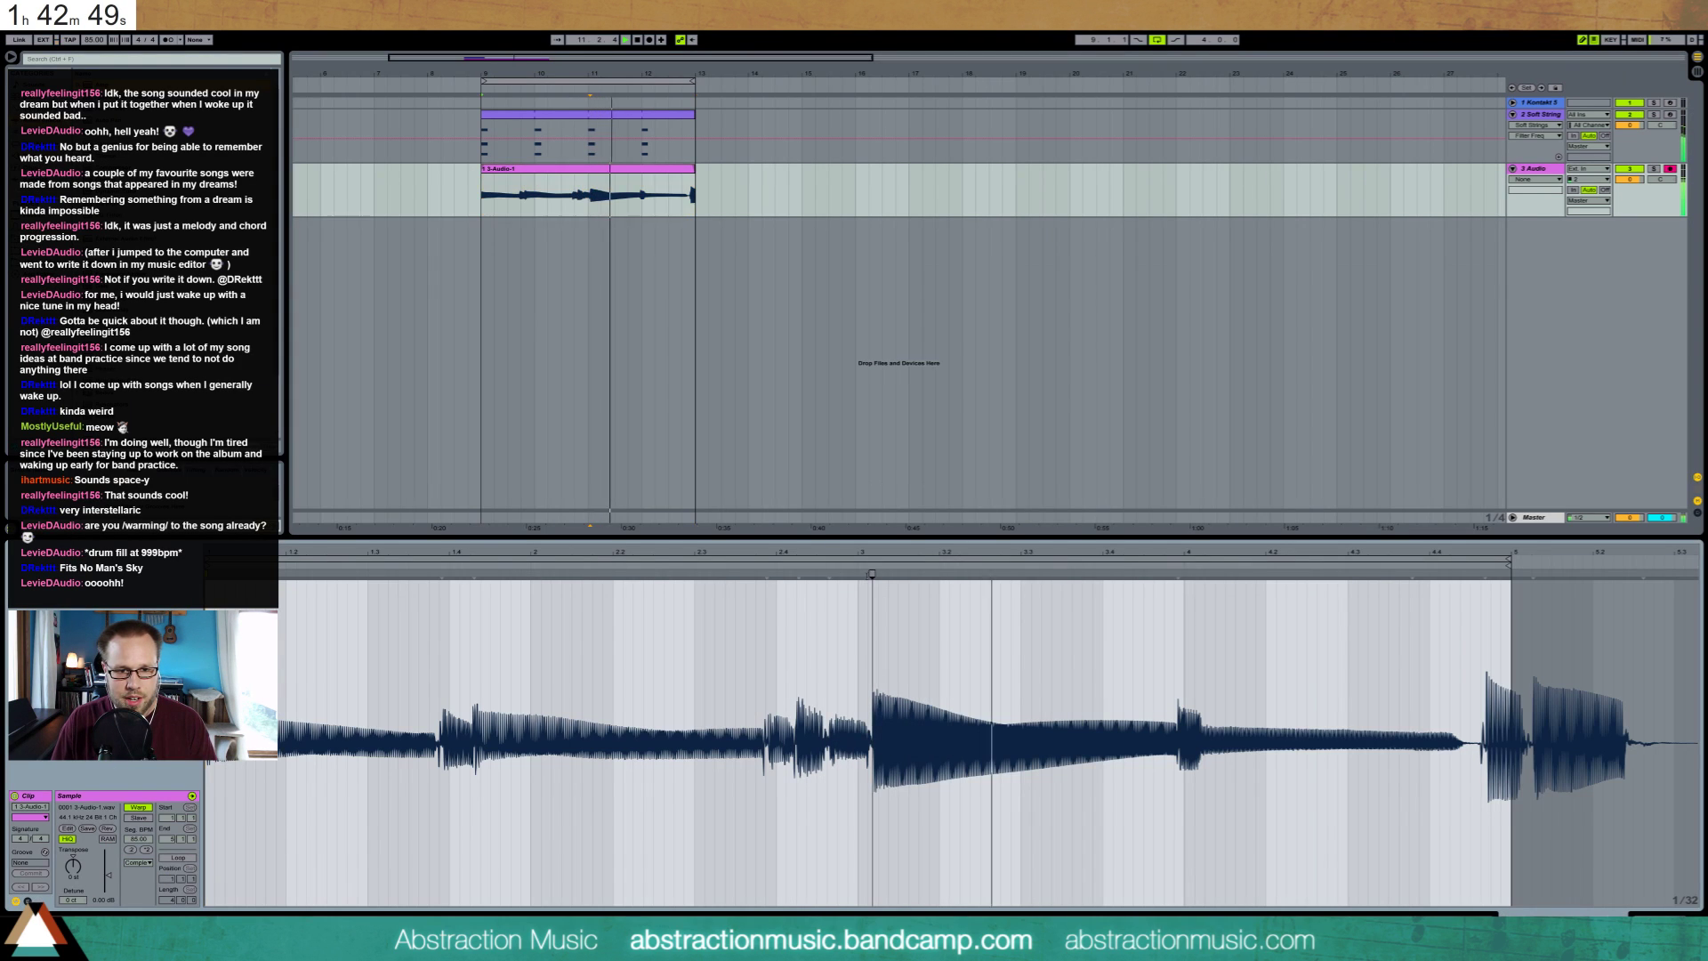
pyautogui.moveTo(876, 574); pyautogui.dragTo(858, 574)
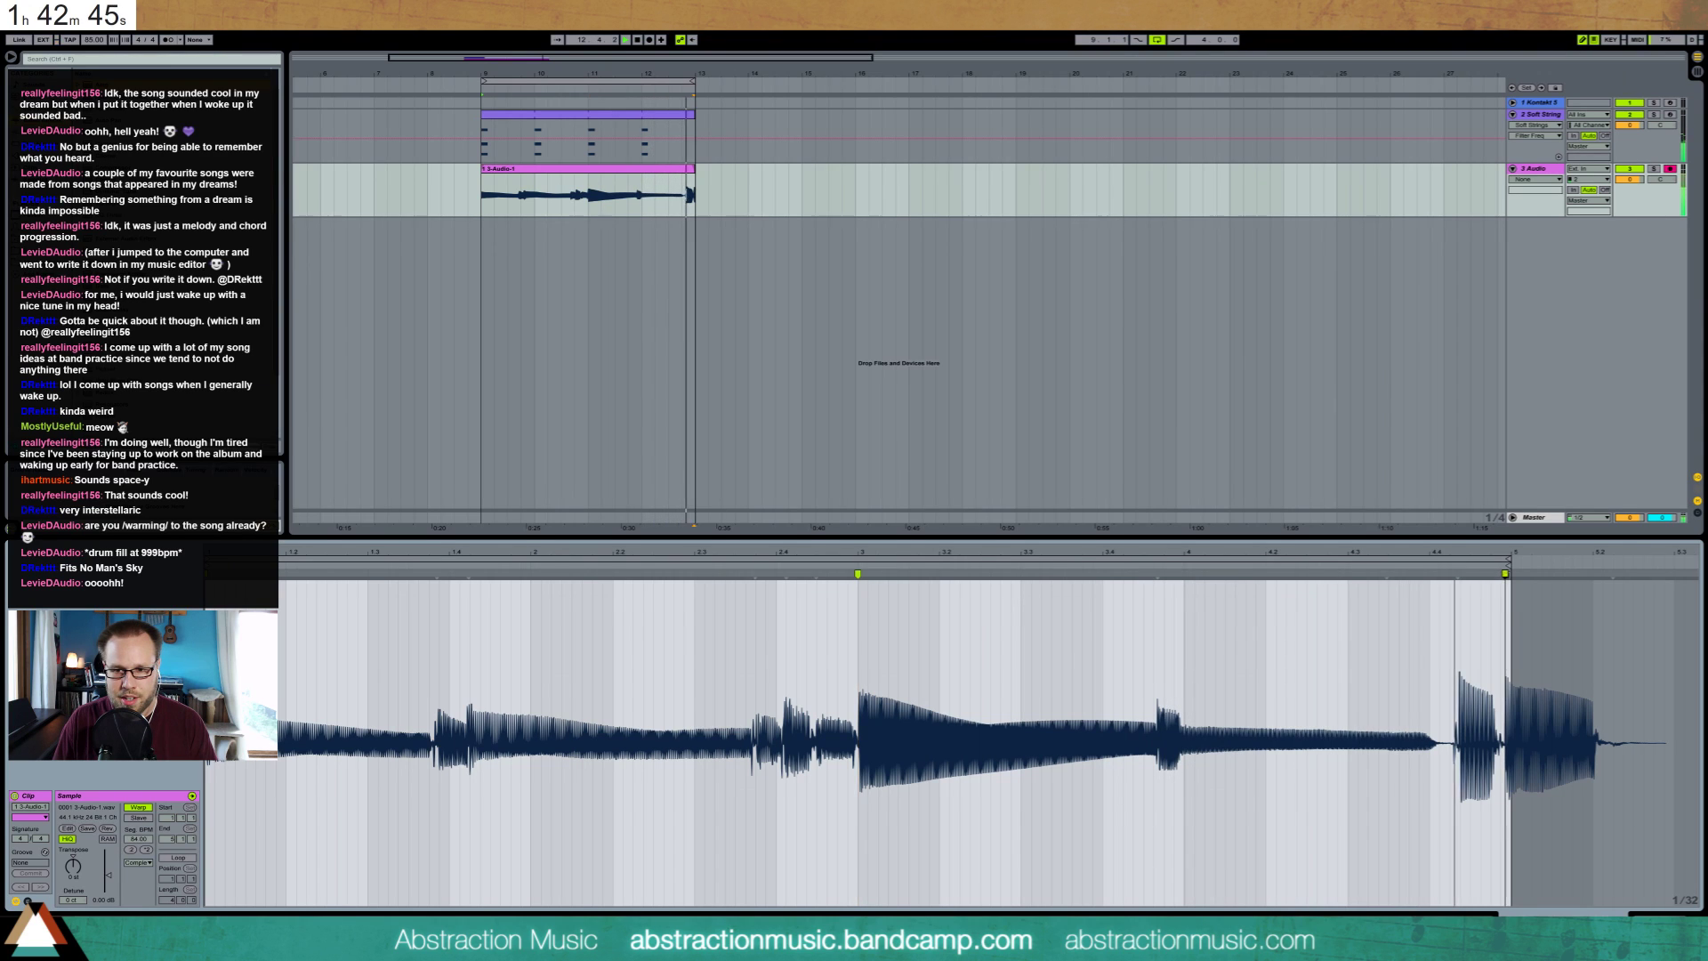
pyautogui.moveTo(1505, 574); pyautogui.dragTo(1460, 574)
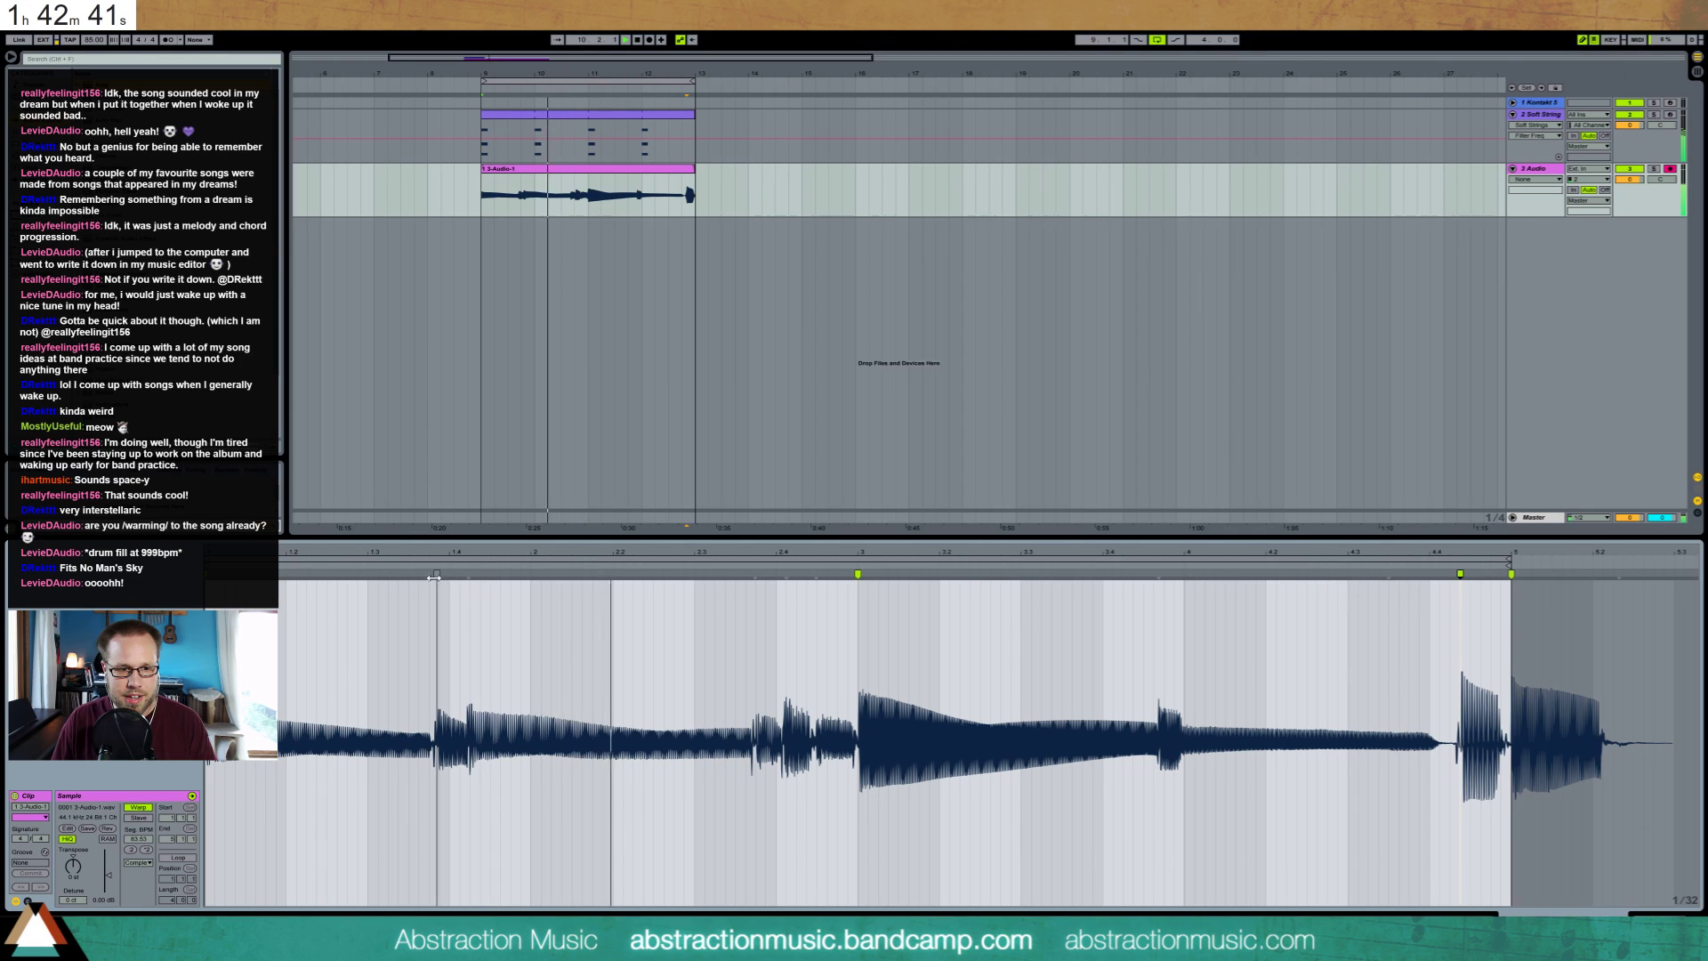
pyautogui.doubleClick(432, 574)
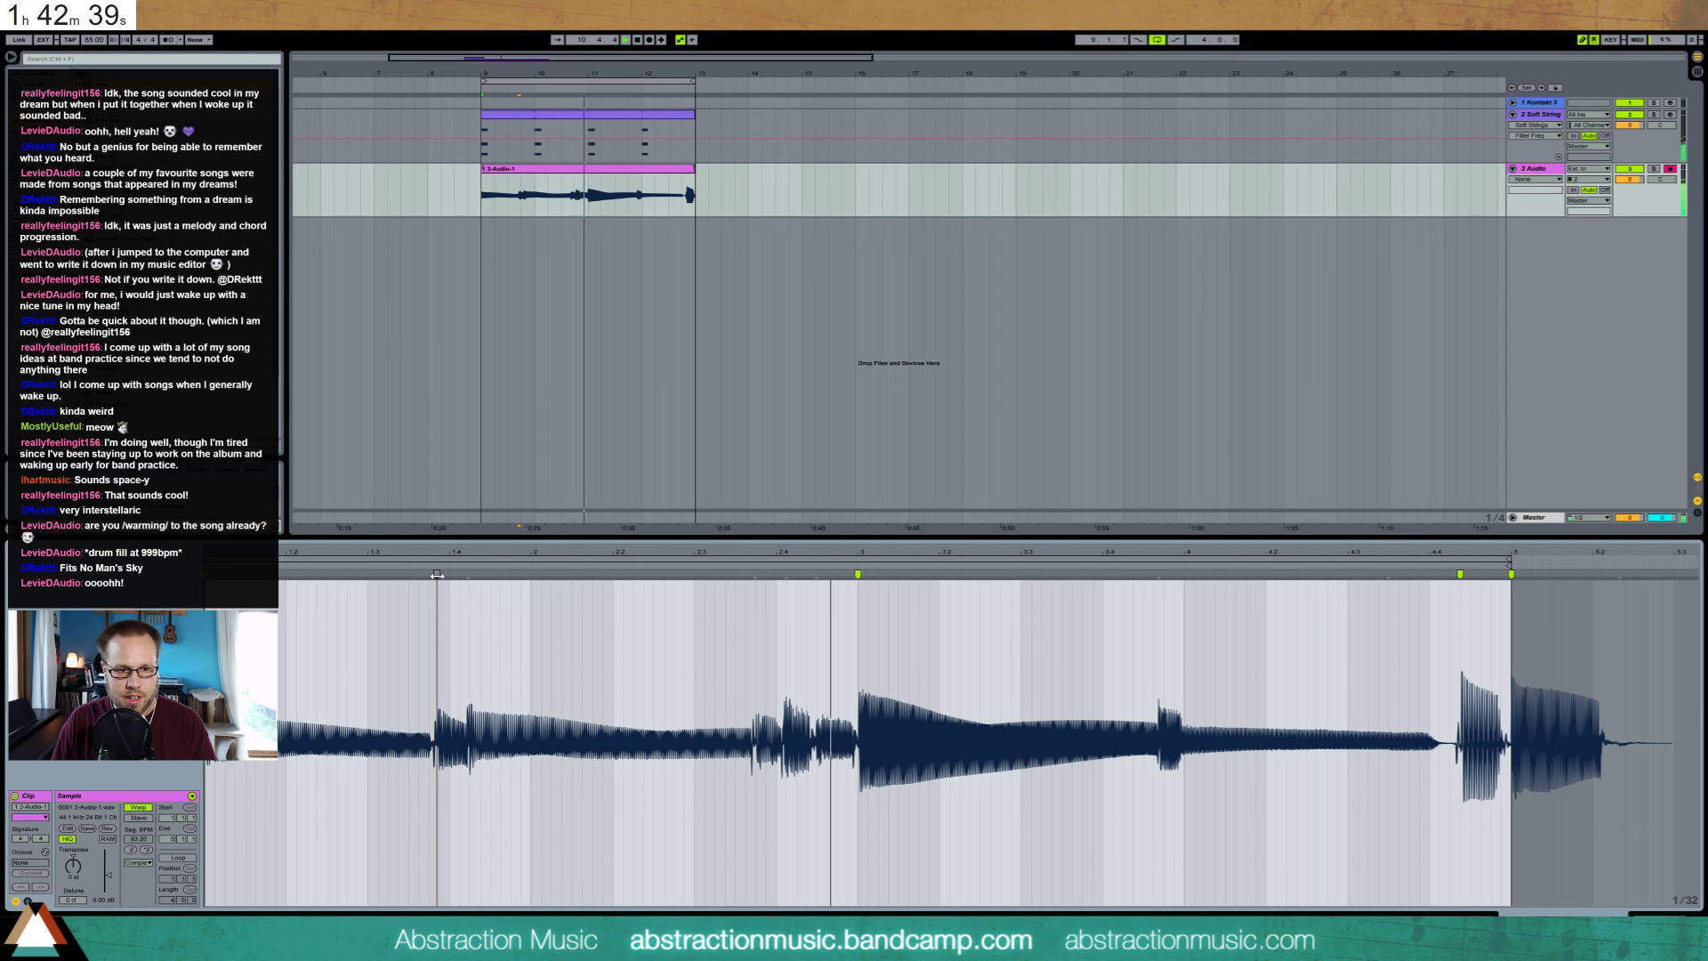
pyautogui.moveTo(432, 574); pyautogui.dragTo(489, 575)
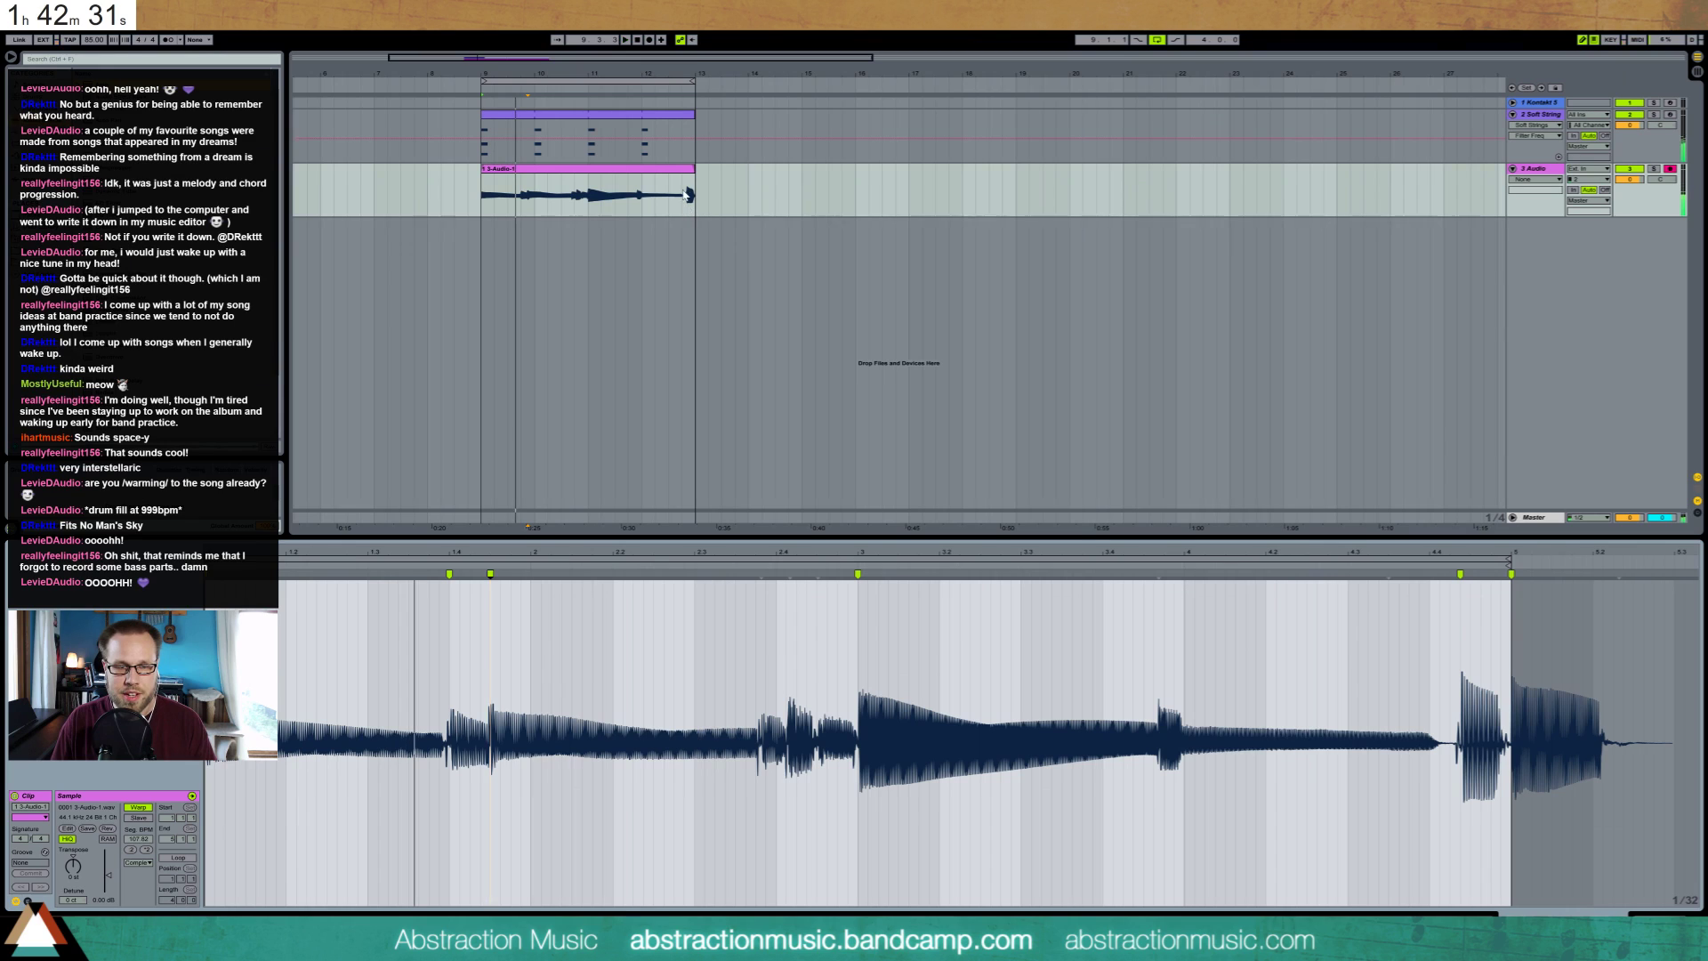
# Split the recorded audio clip at the last beat of bar 12
pyautogui.click(693, 196)
pyautogui.hotkey('ctrl', 'e')
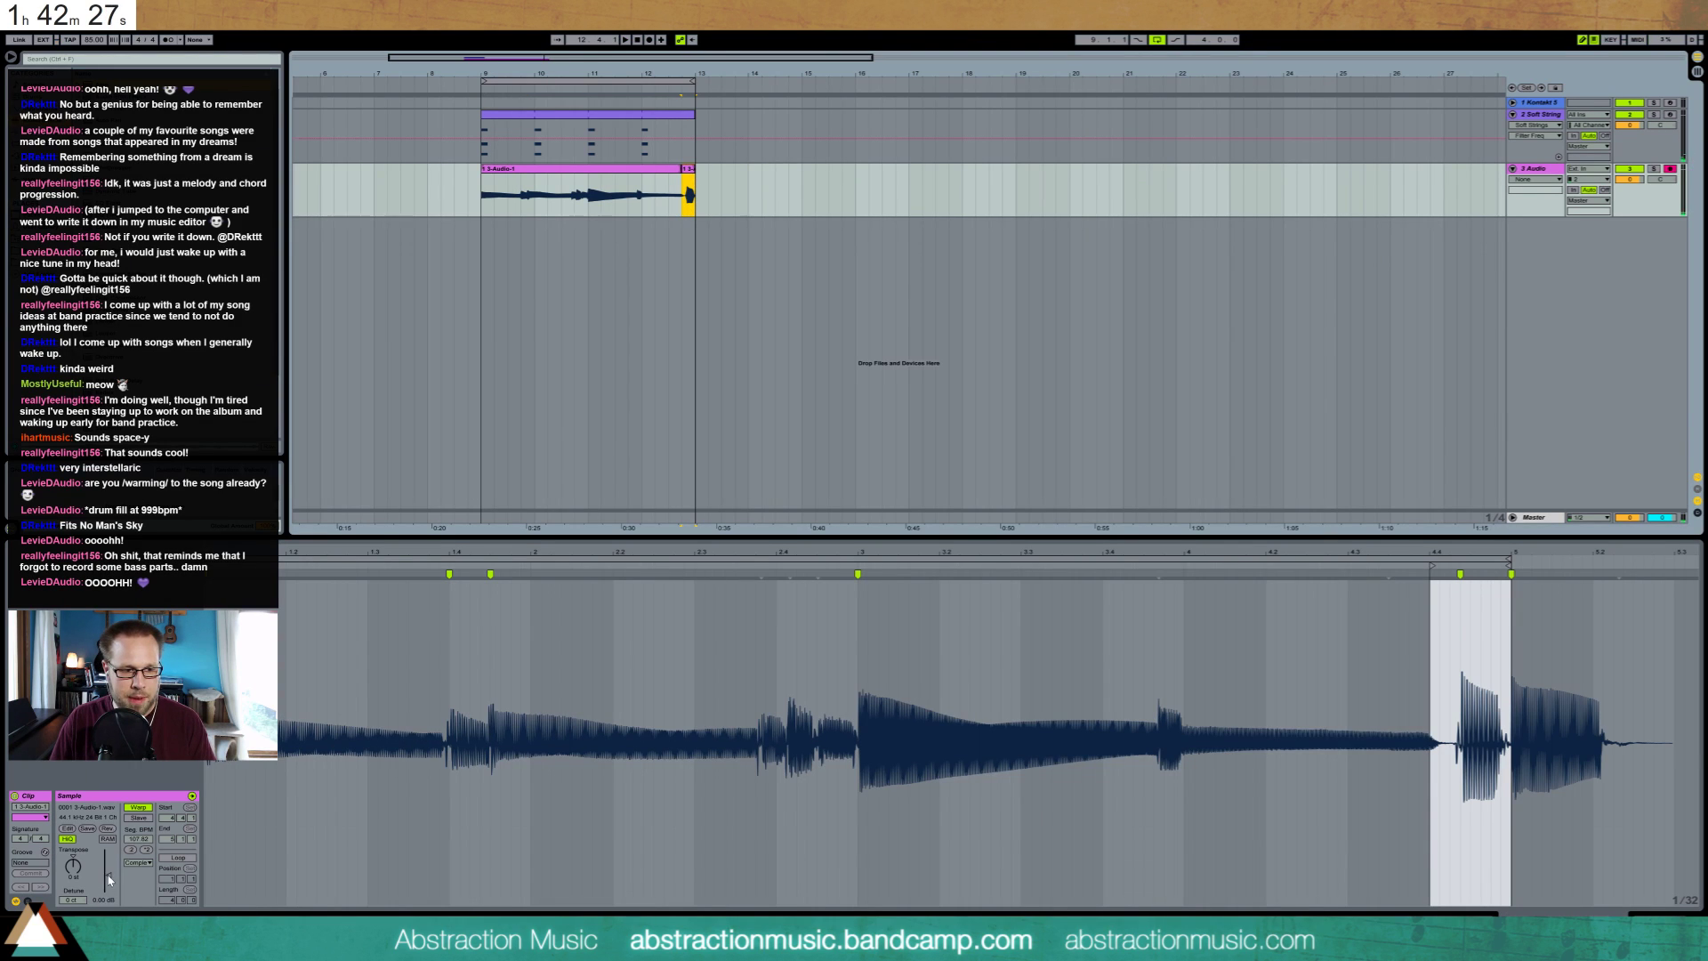
# Lower the gain of the short audio clip at the end of bar 12 and play the loop from bar 9
pyautogui.moveTo(109, 881); pyautogui.dragTo(110, 895)
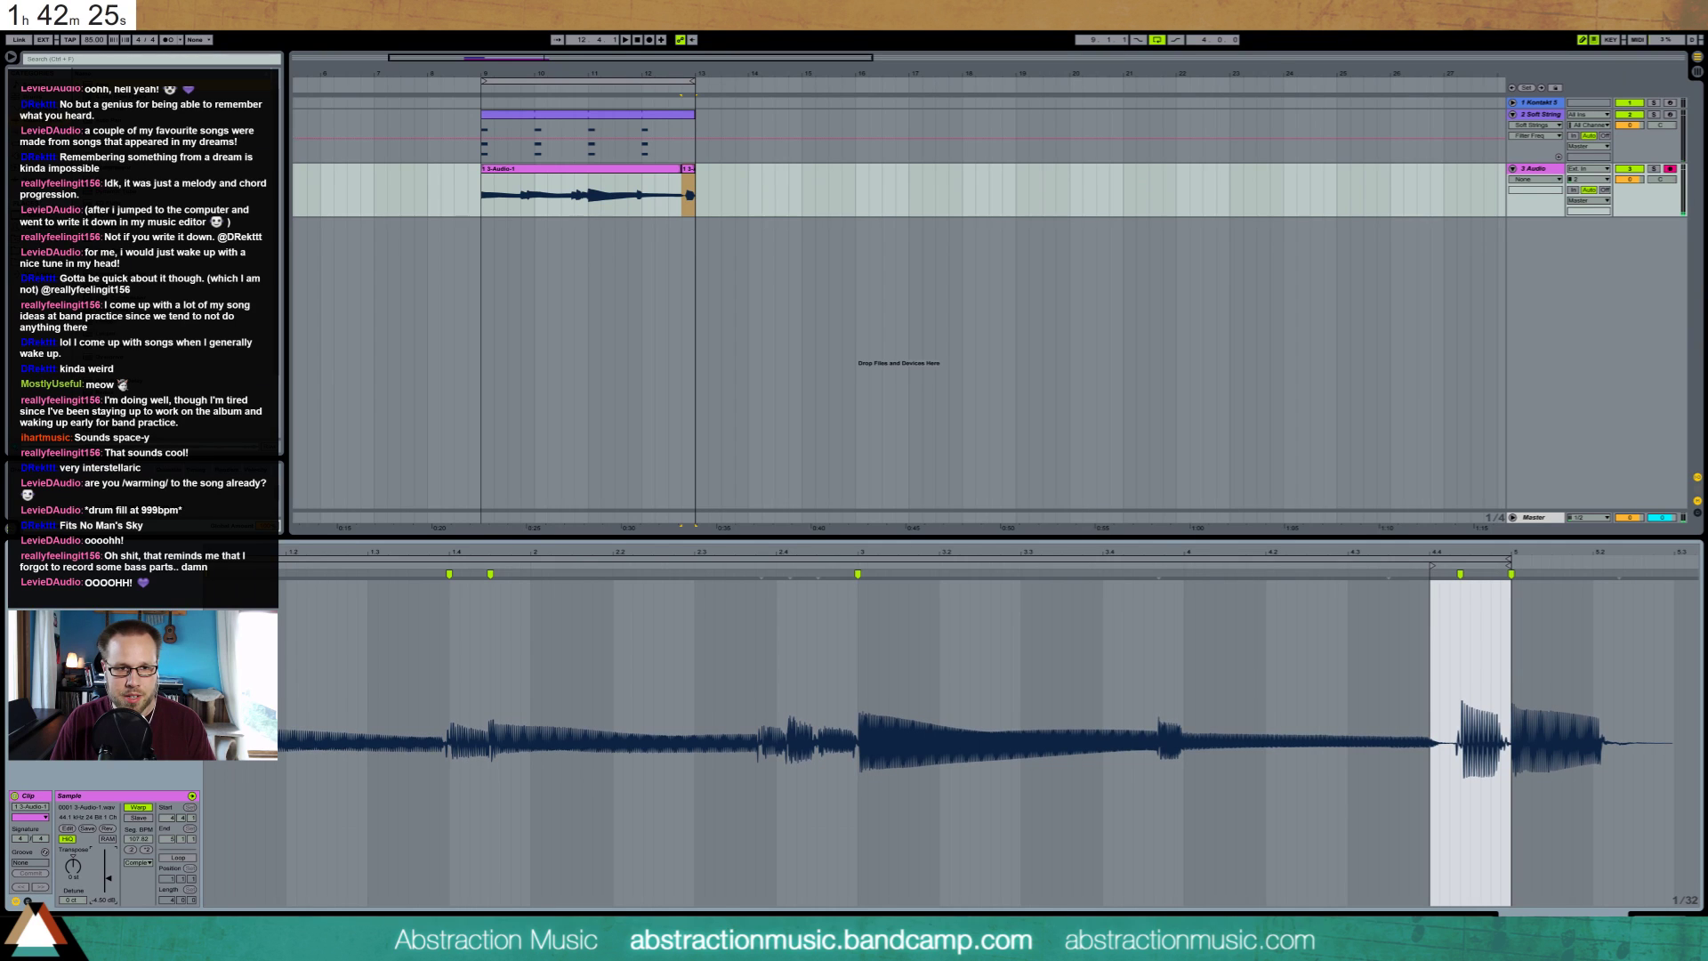
pyautogui.click(487, 194)
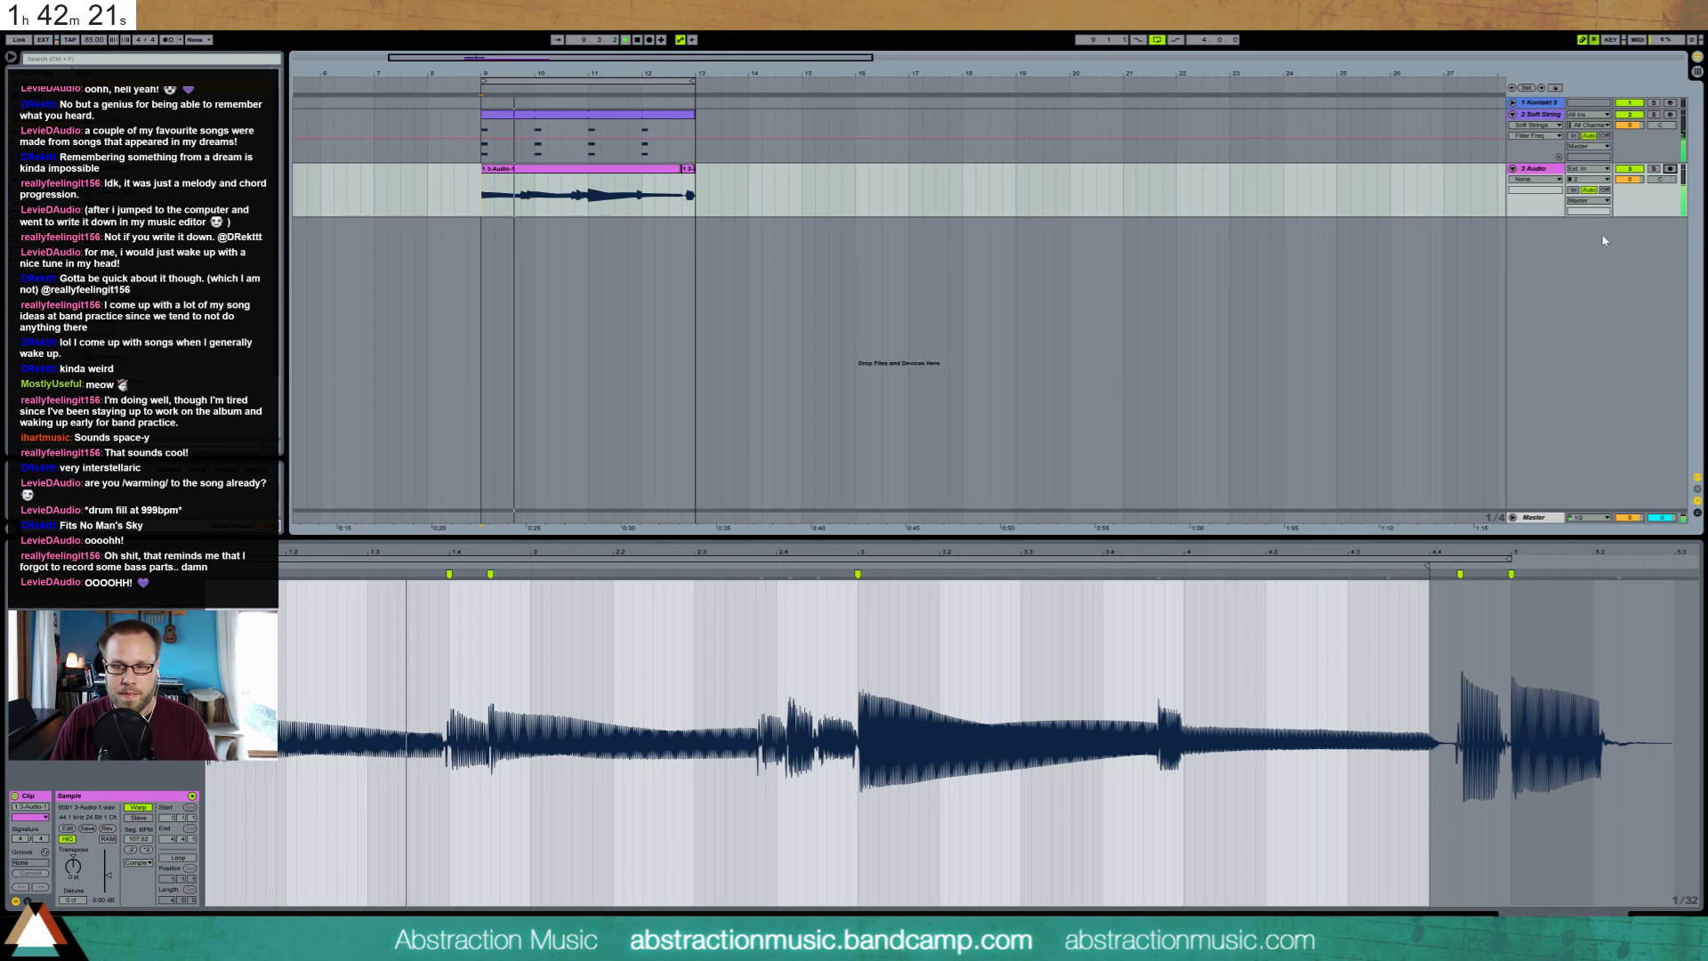
# Add a MIDI track with an empty Drum Rack and load the ride cymbal sample onto its E1 pad
pyautogui.hotkey('ctrl', 'shift', 't')
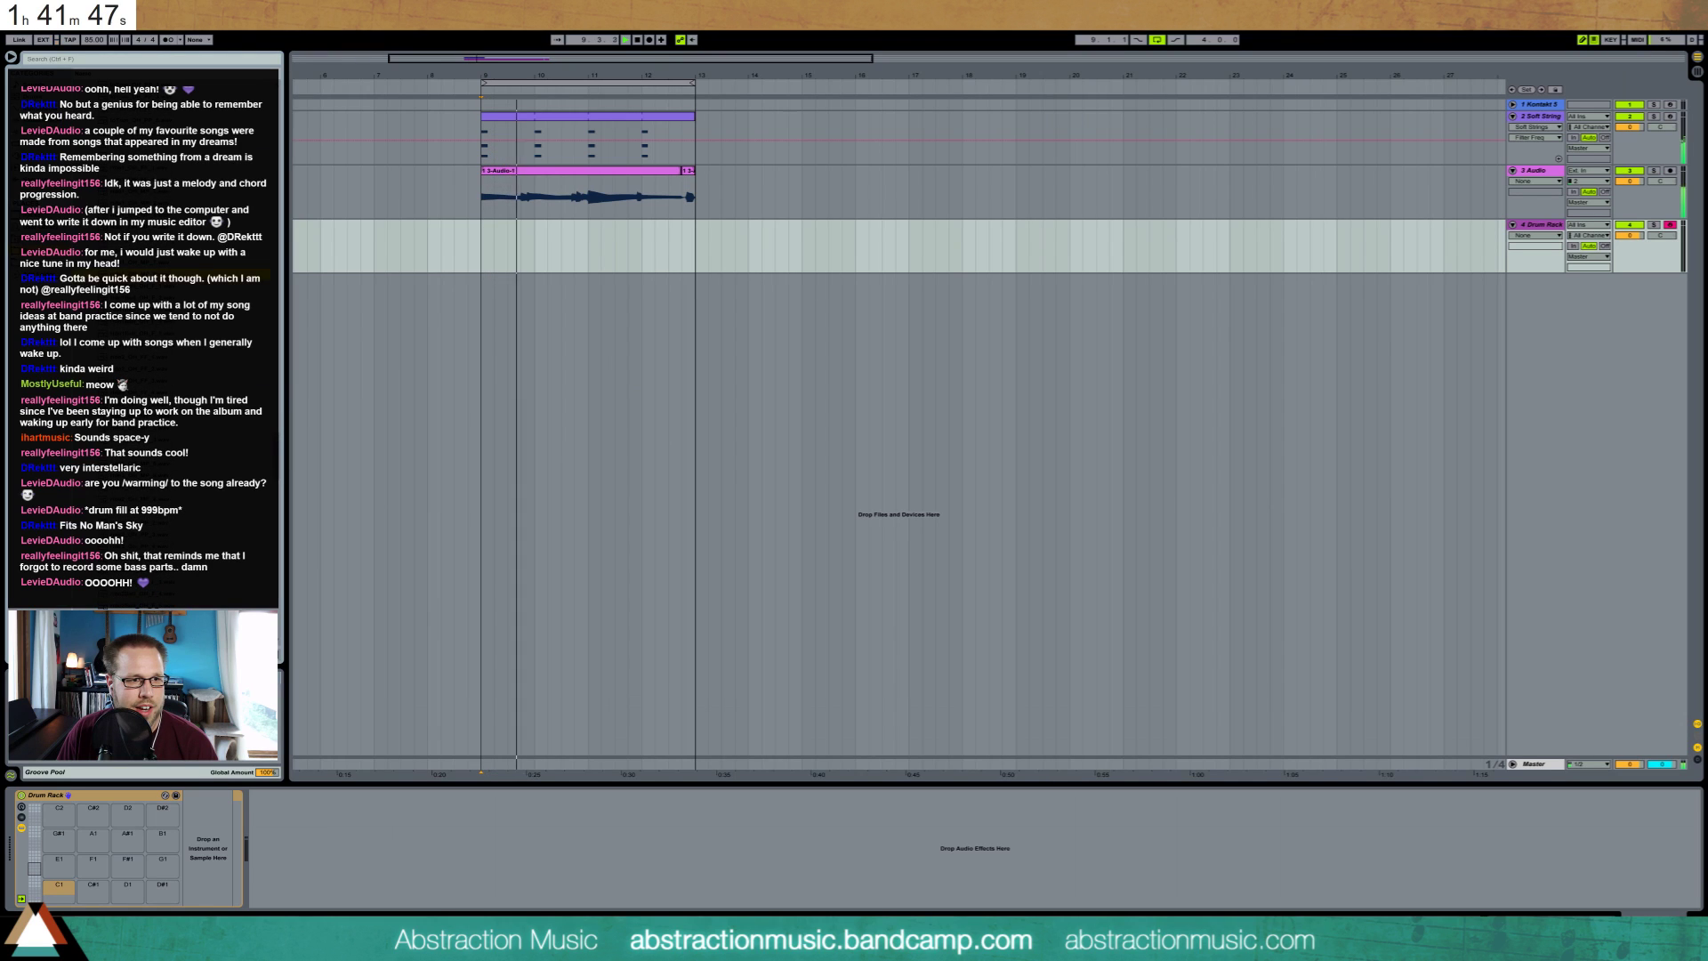
pyautogui.moveTo(143, 275); pyautogui.dragTo(483, 252)
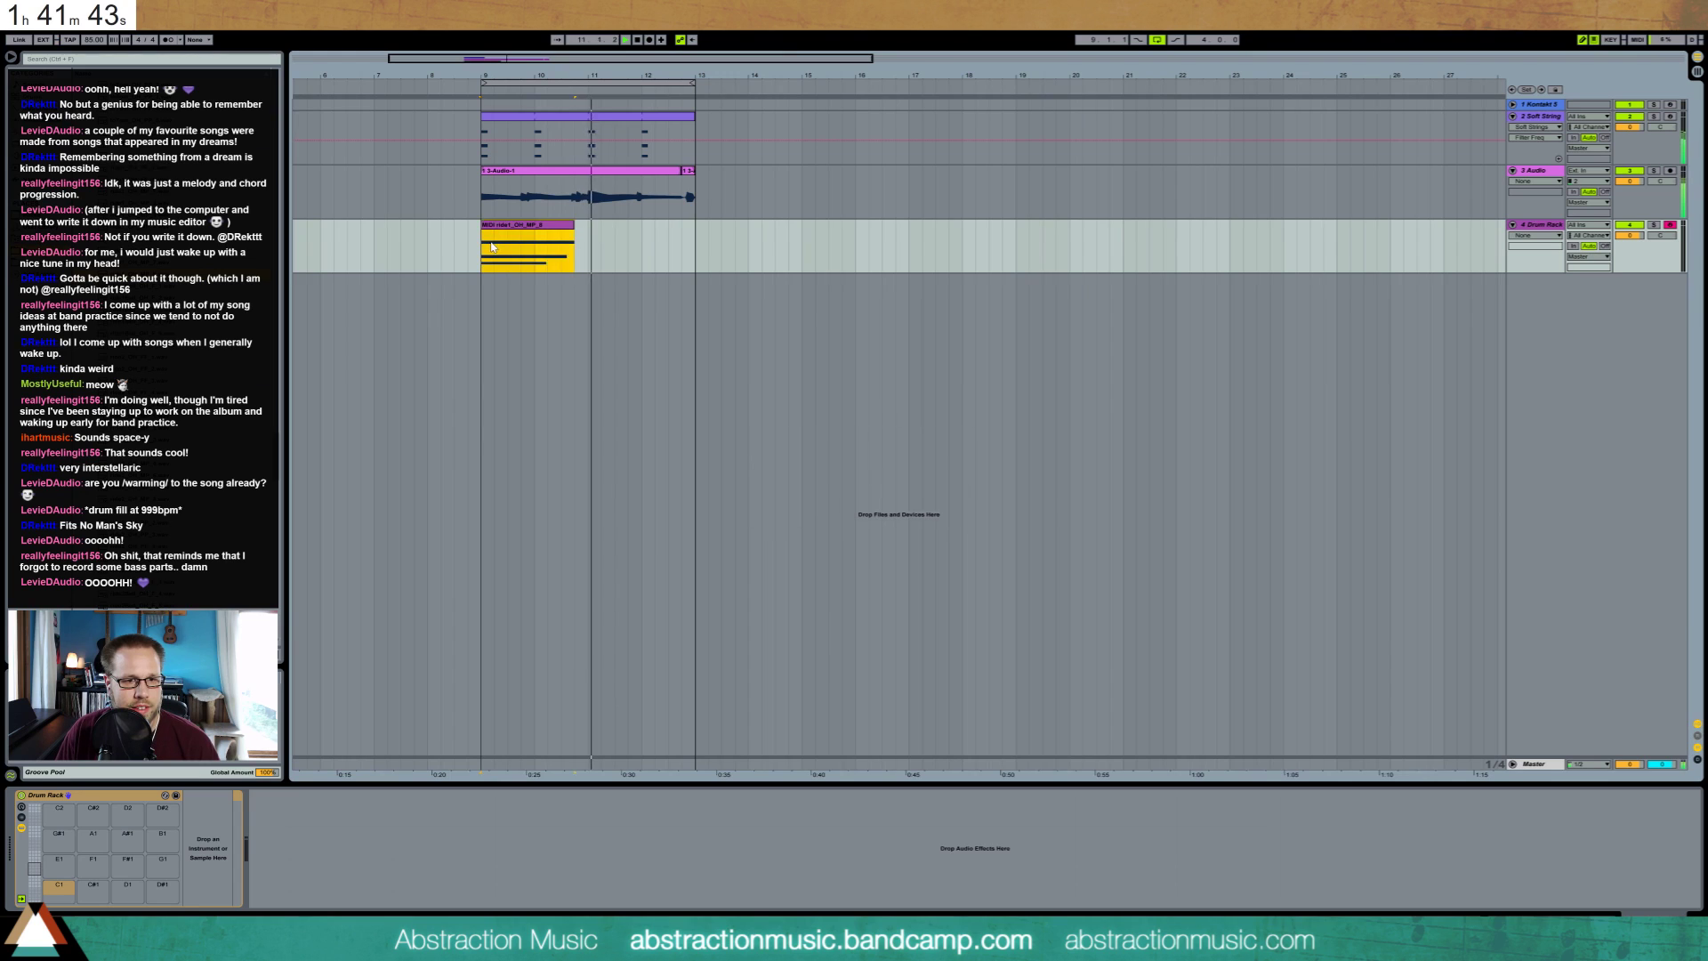
pyautogui.hotkey('ctrl', 'z')
pyautogui.moveTo(143, 276); pyautogui.dragTo(59, 867)
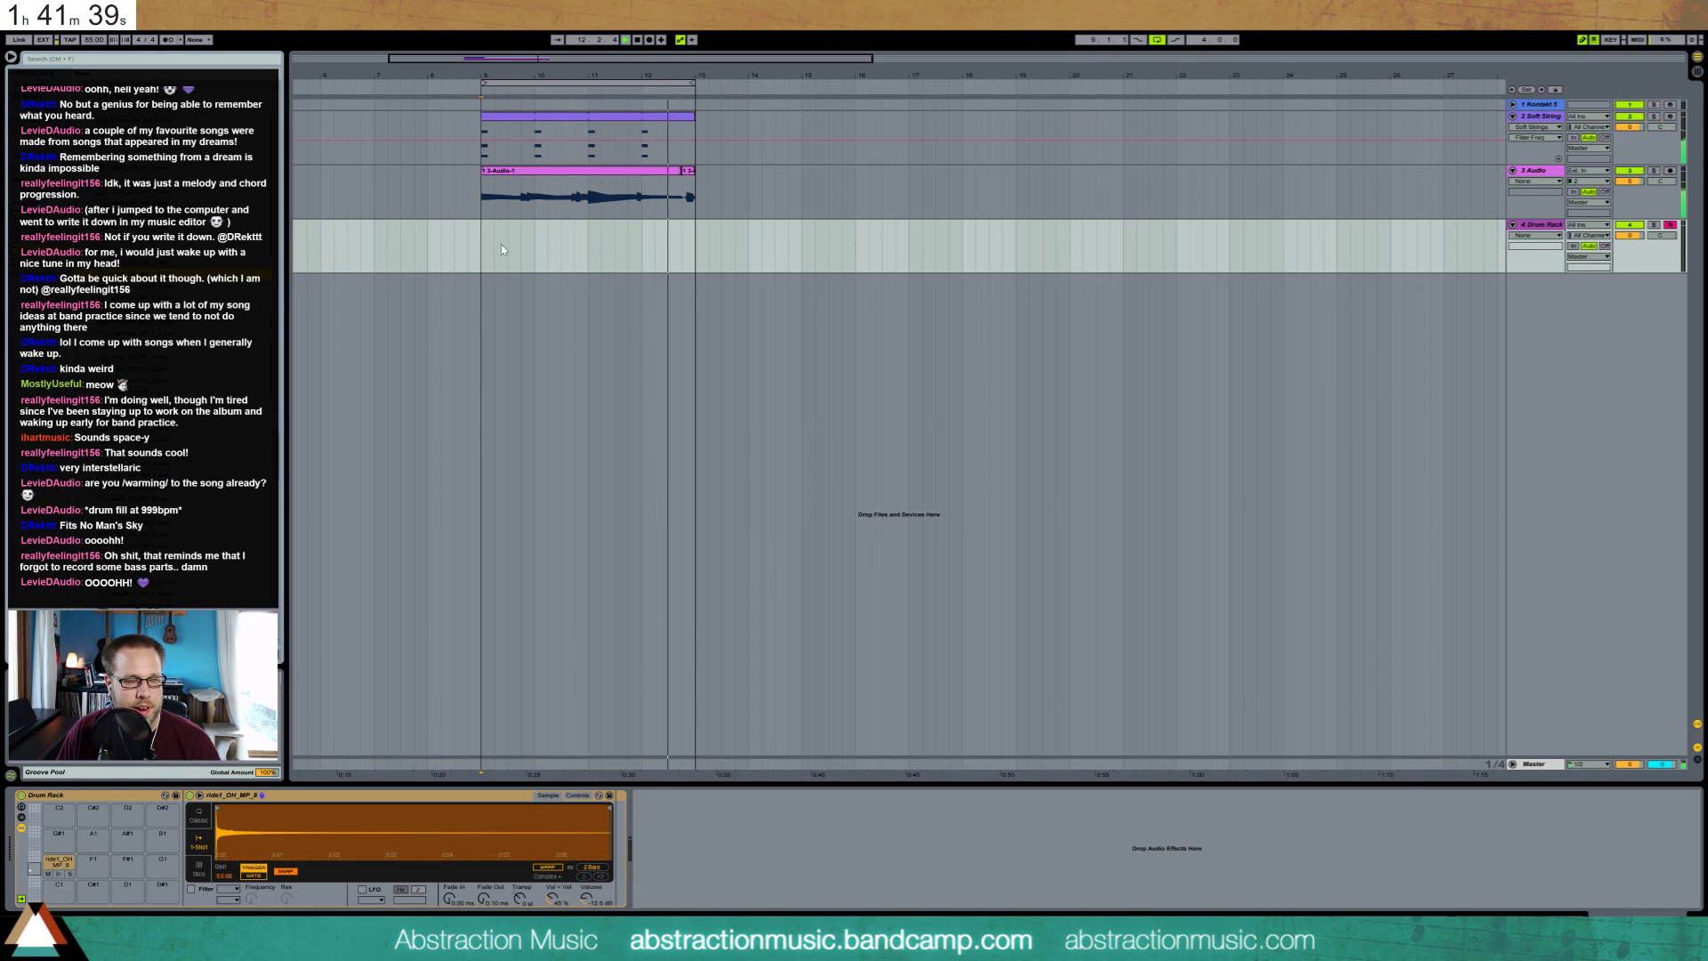
# Create a one-bar MIDI clip at bar 9 on the Drum Rack track and draw a half-bar ride note from its start
pyautogui.moveTo(480, 247); pyautogui.dragTo(526, 247)
pyautogui.hotkey('ctrl', 'shift', 'm')
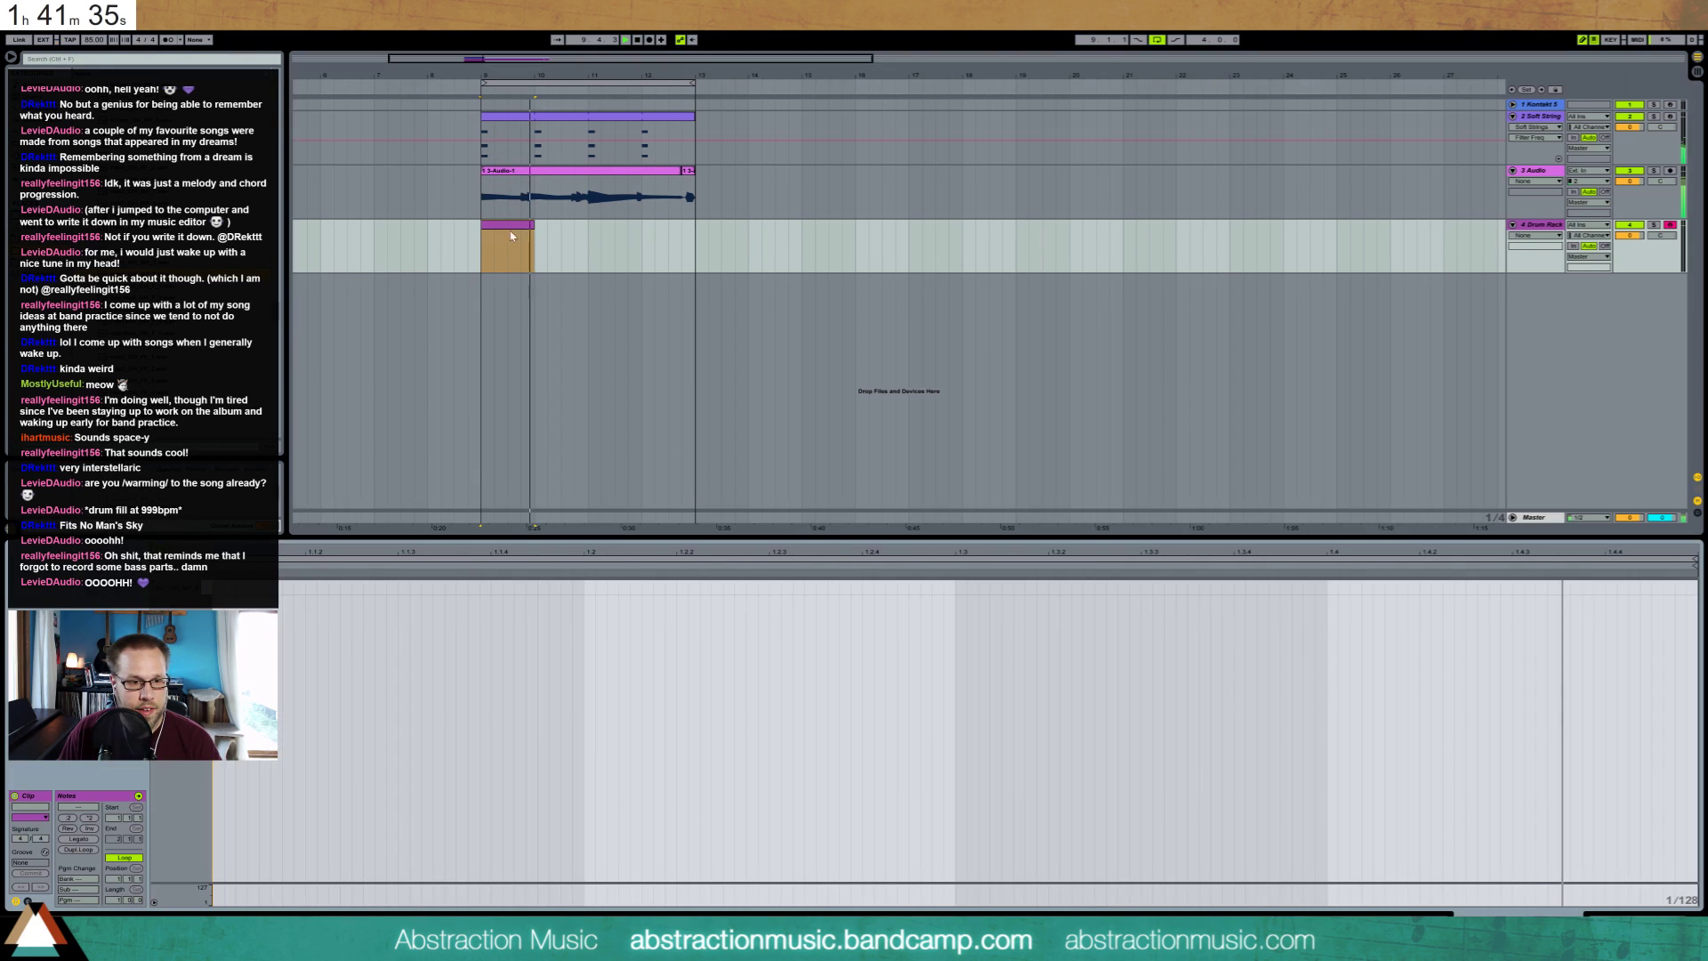
pyautogui.doubleClick(525, 243)
pyautogui.click(219, 588)
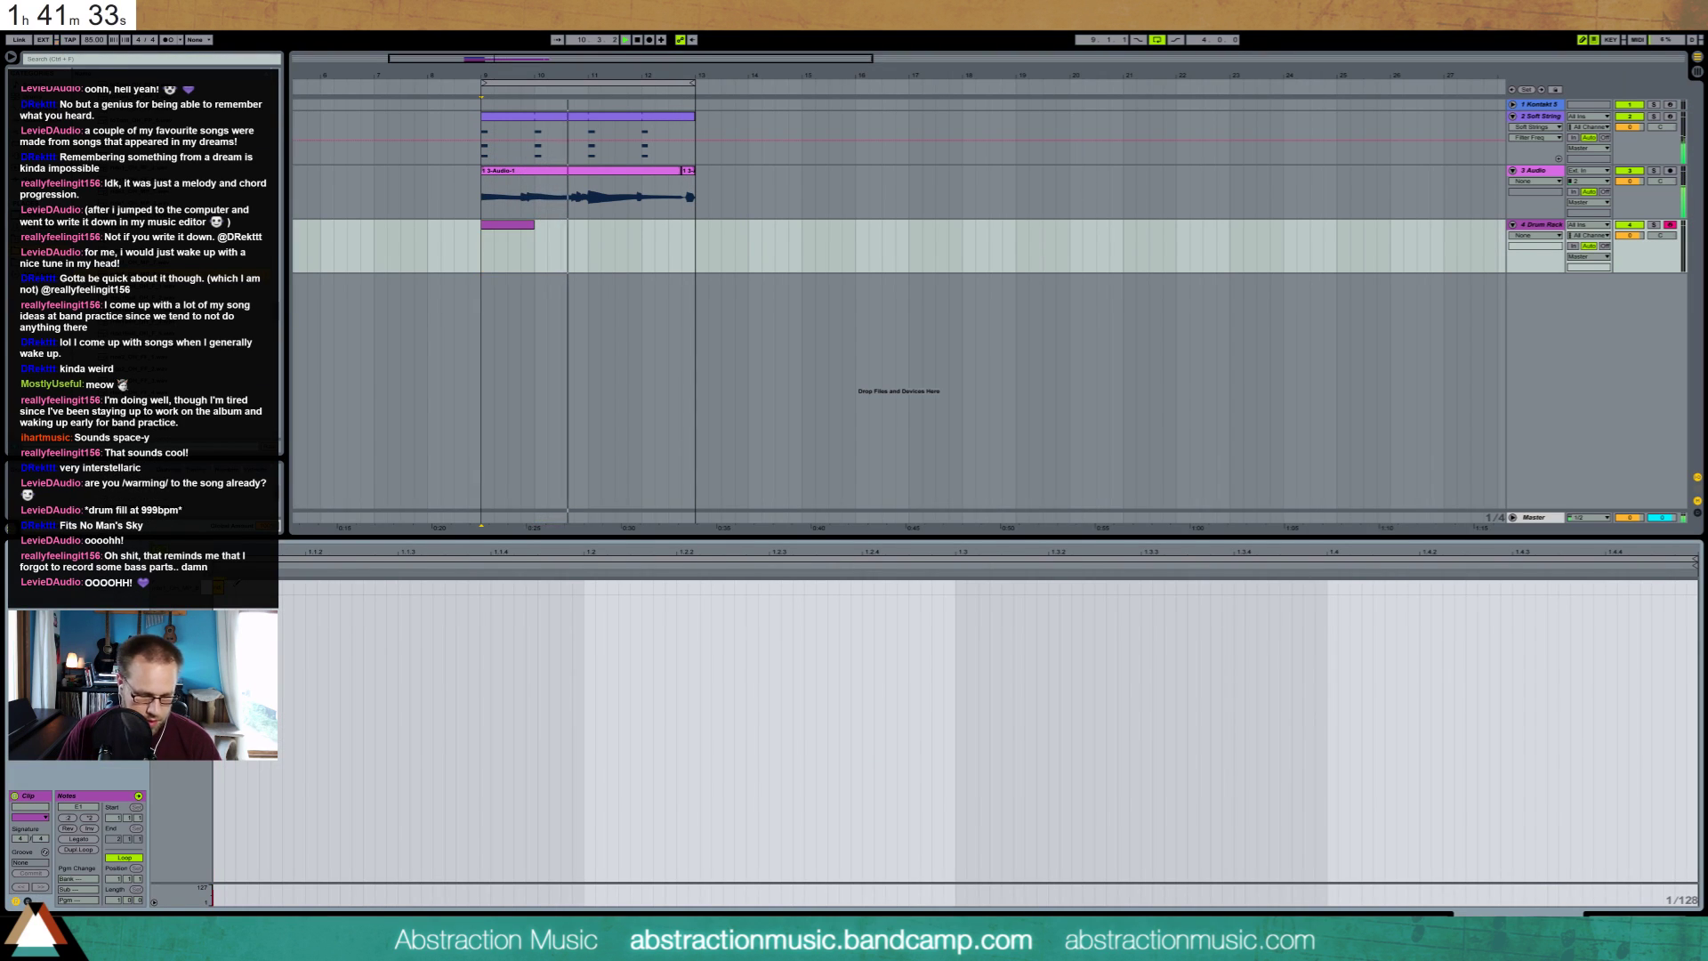
pyautogui.press('b')
pyautogui.moveTo(224, 586); pyautogui.dragTo(956, 588)
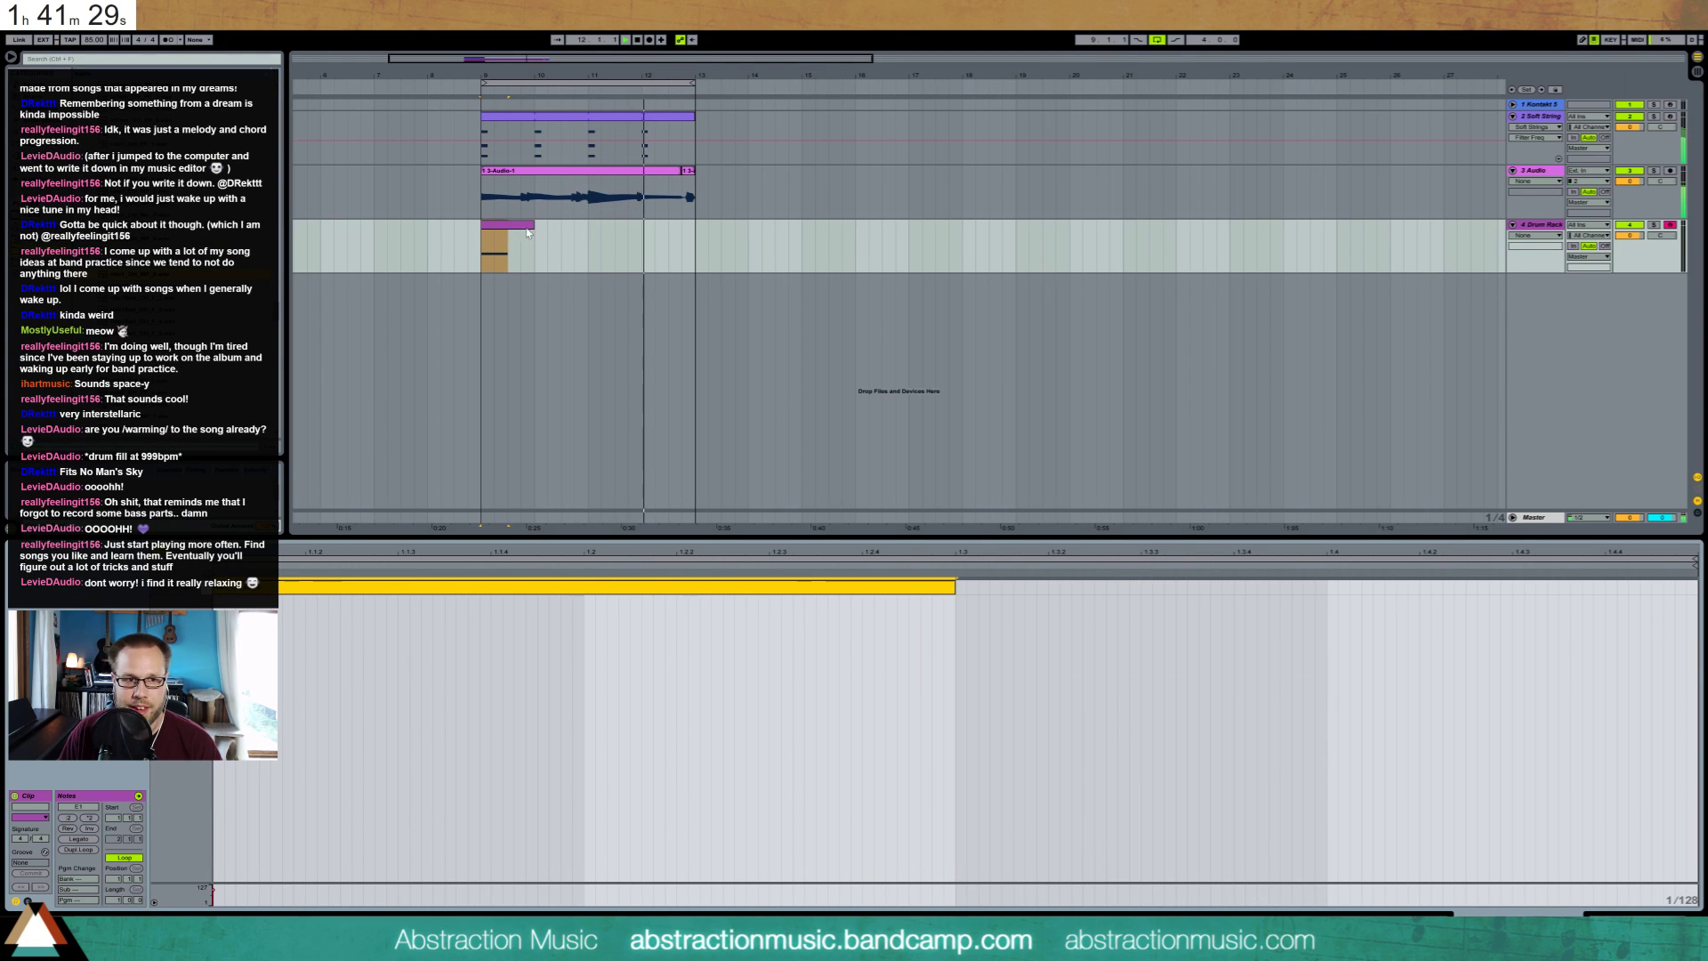
# Extend the looping drum clip to the end of bar 12, and raise the ride note's velocity
pyautogui.moveTo(534, 224); pyautogui.dragTo(701, 226)
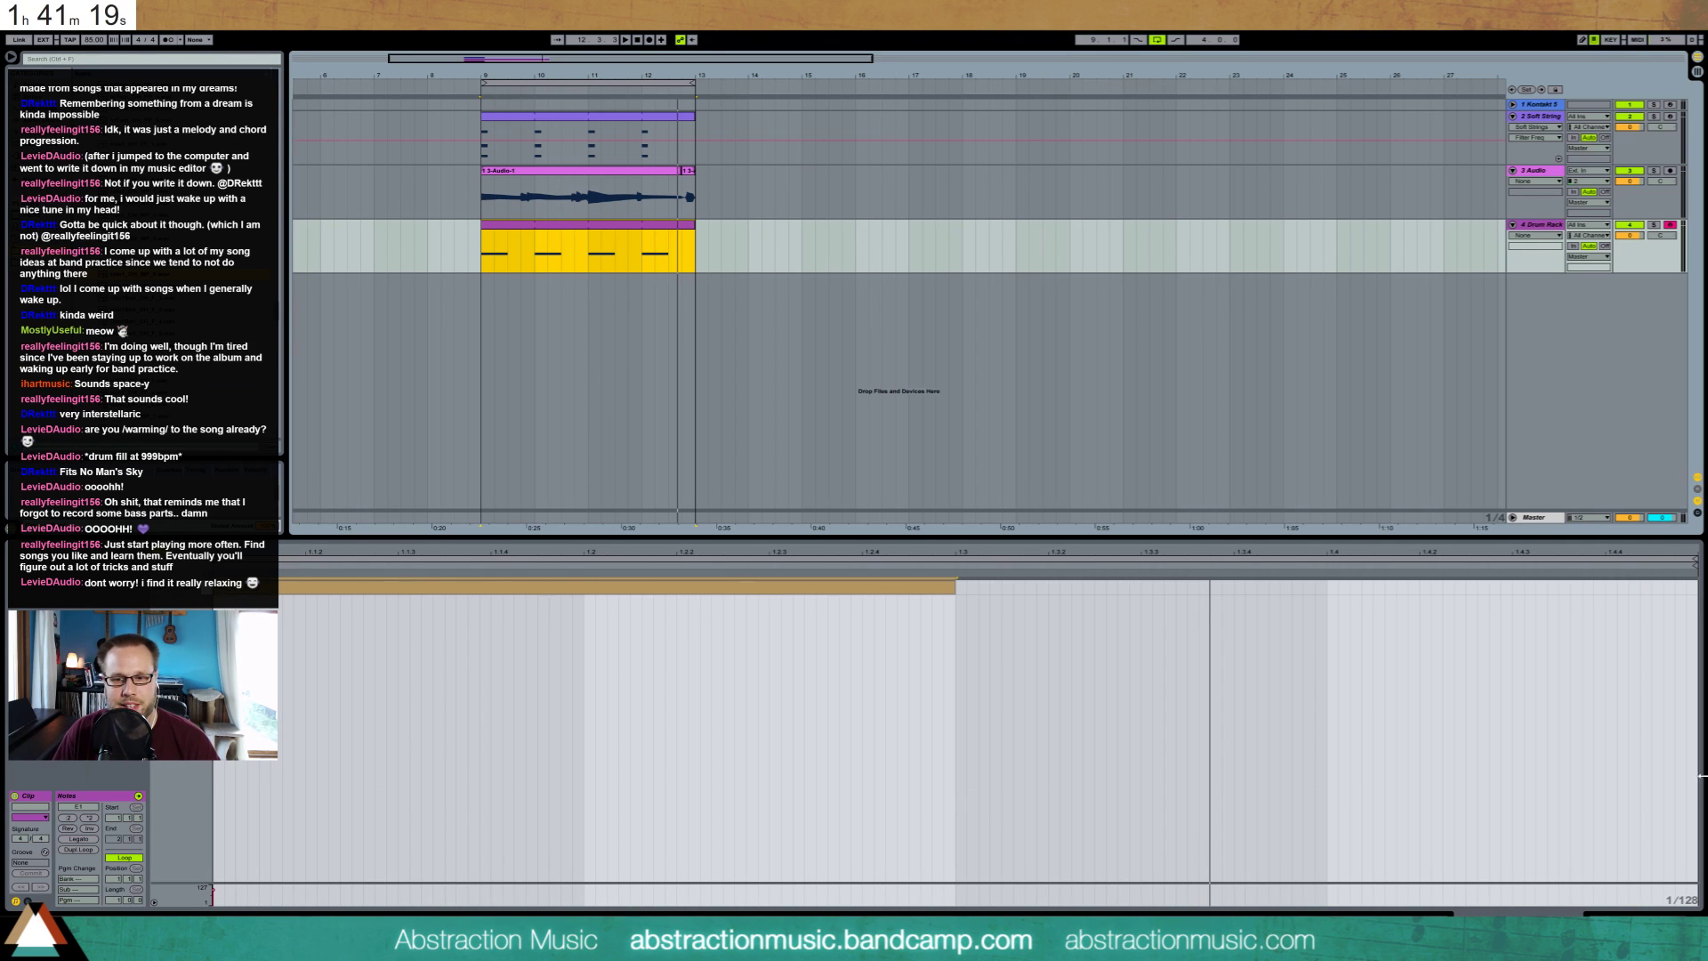
pyautogui.click(528, 258)
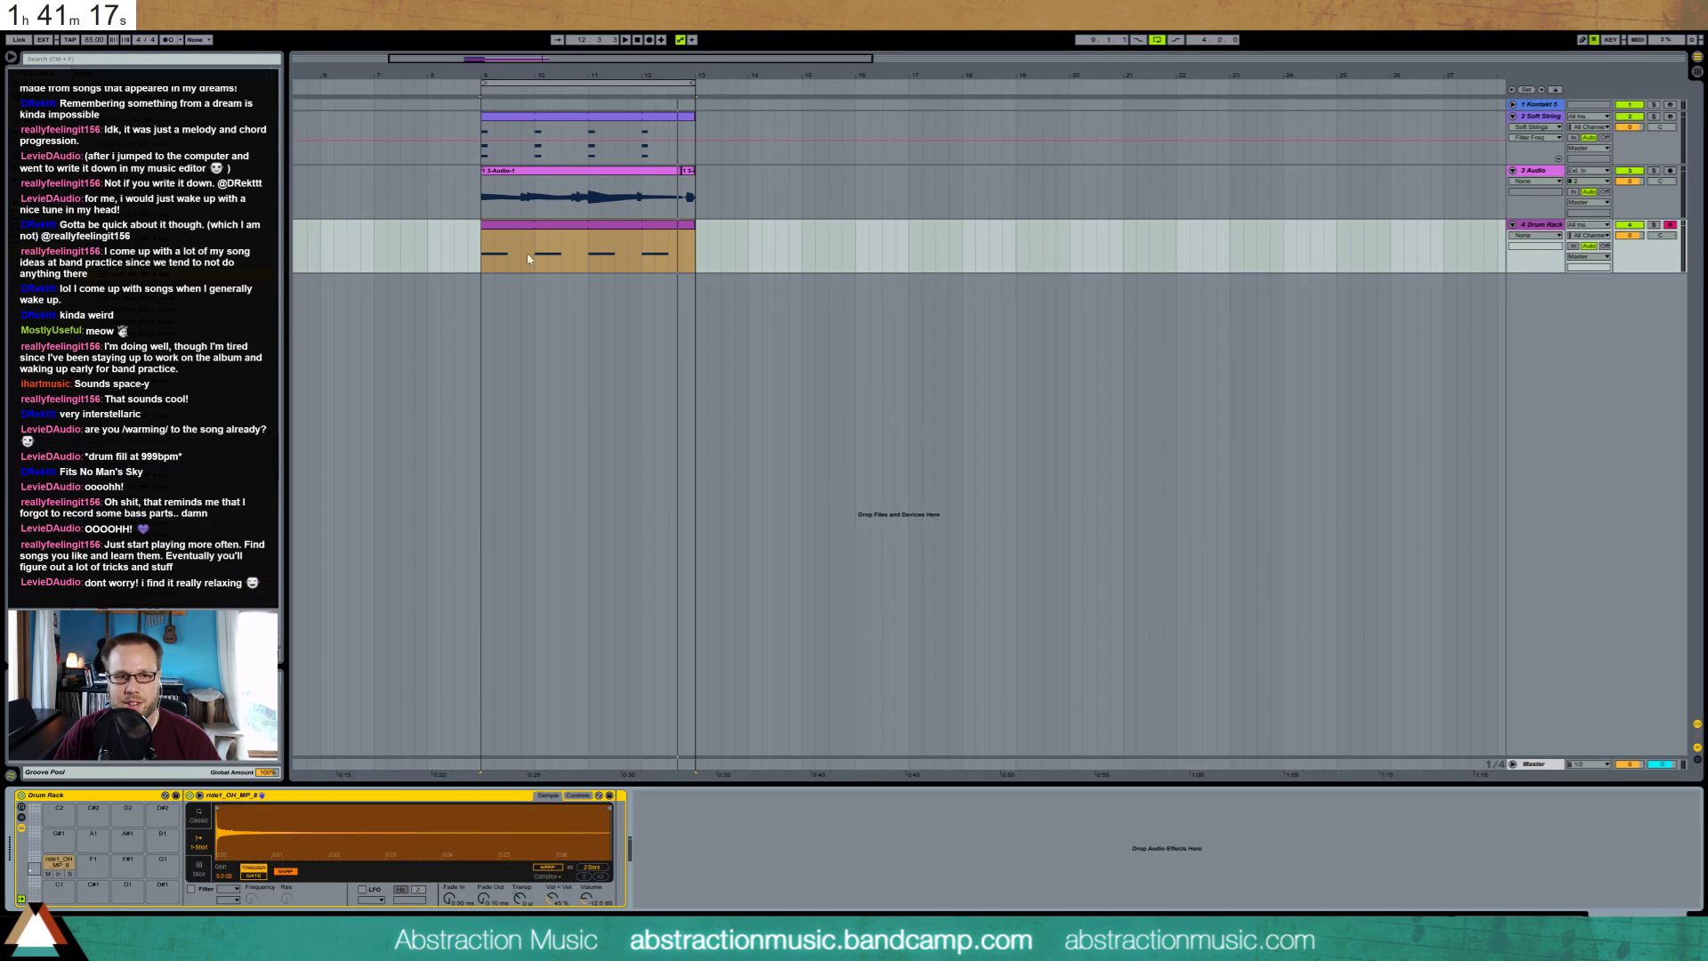
pyautogui.click(481, 245)
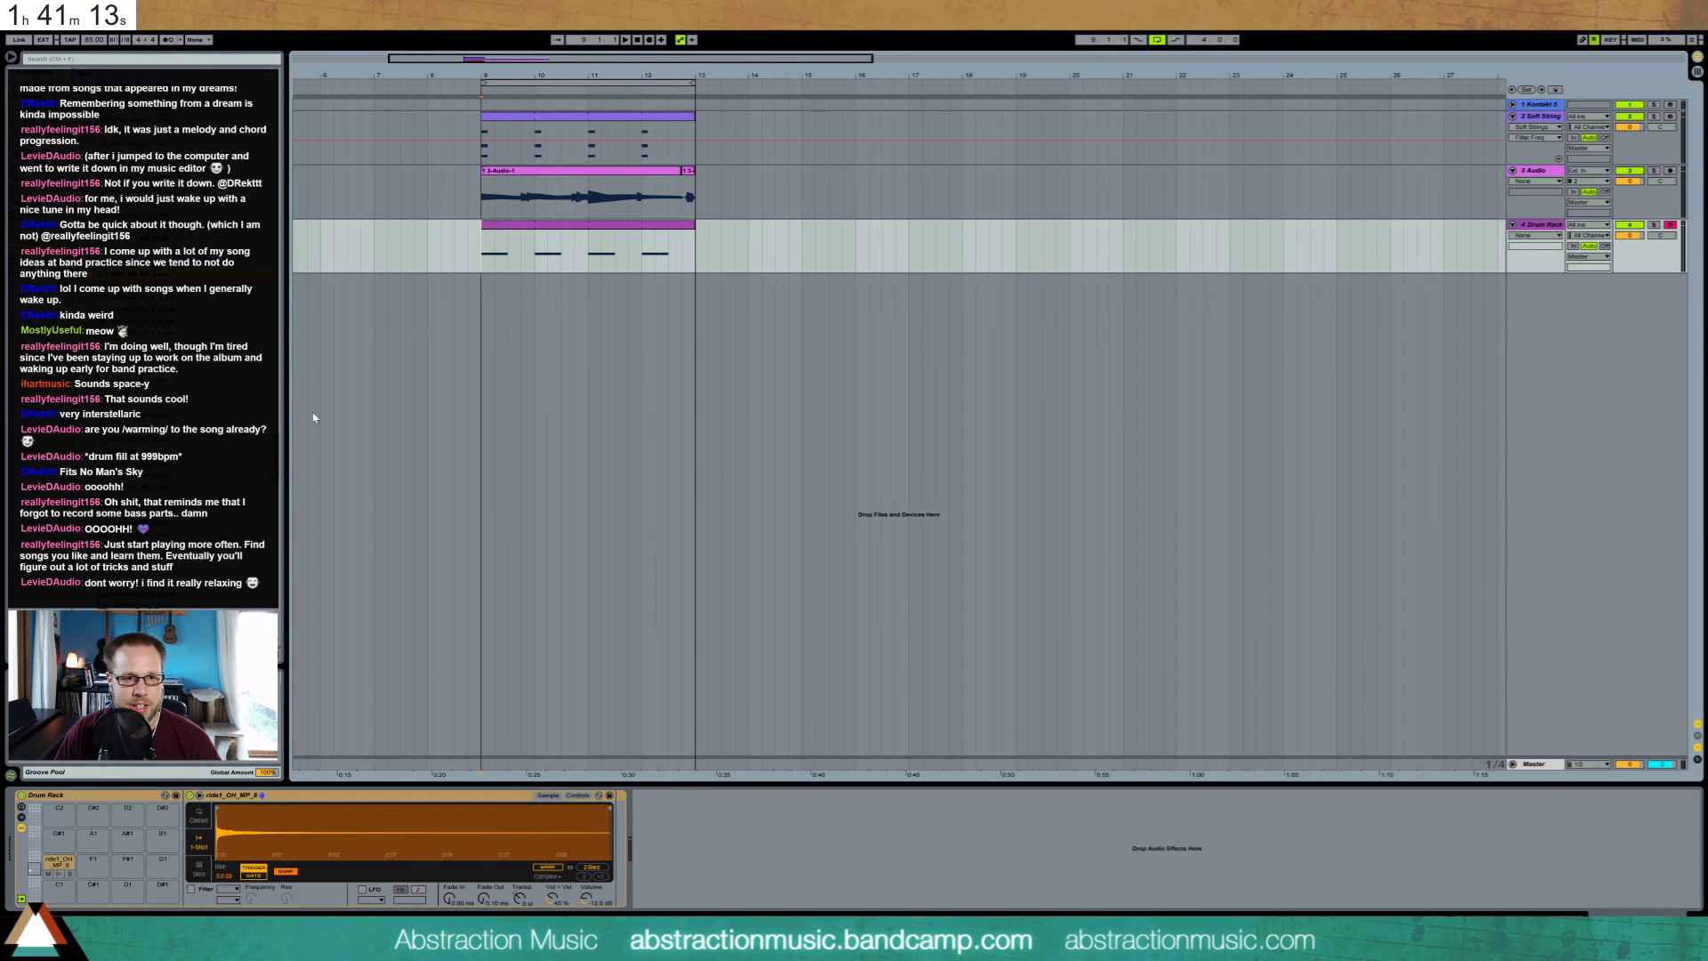
pyautogui.doubleClick(560, 229)
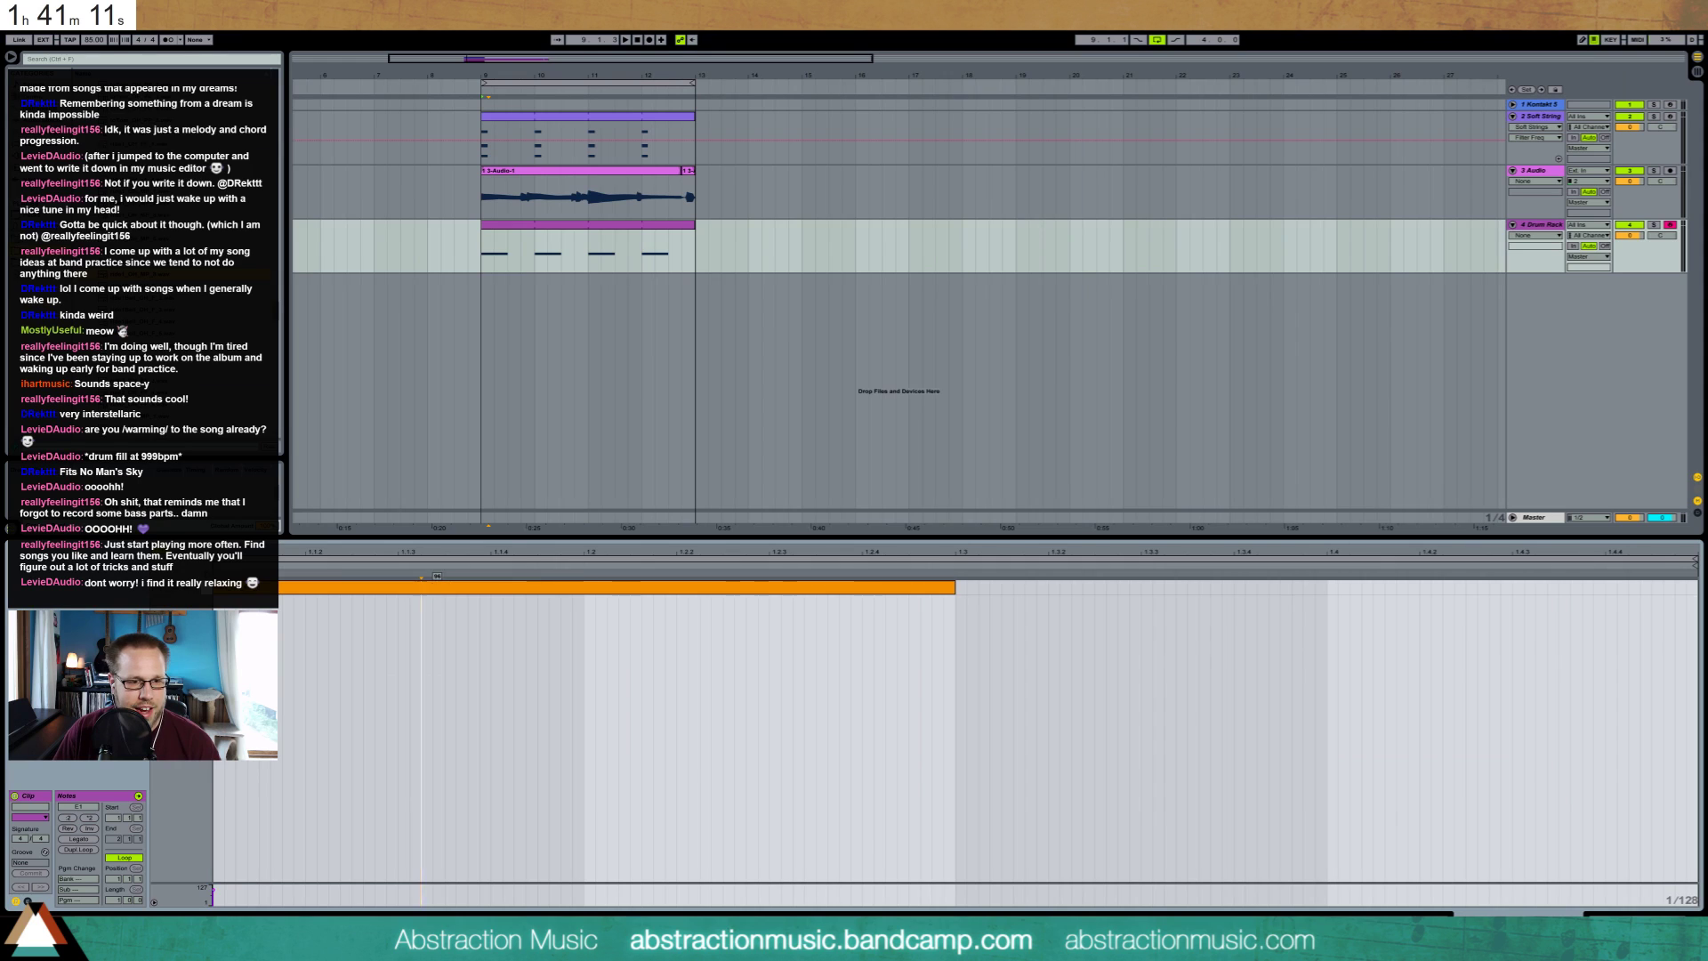
pyautogui.moveTo(425, 587); pyautogui.dragTo(425, 663)
pyautogui.press('space')
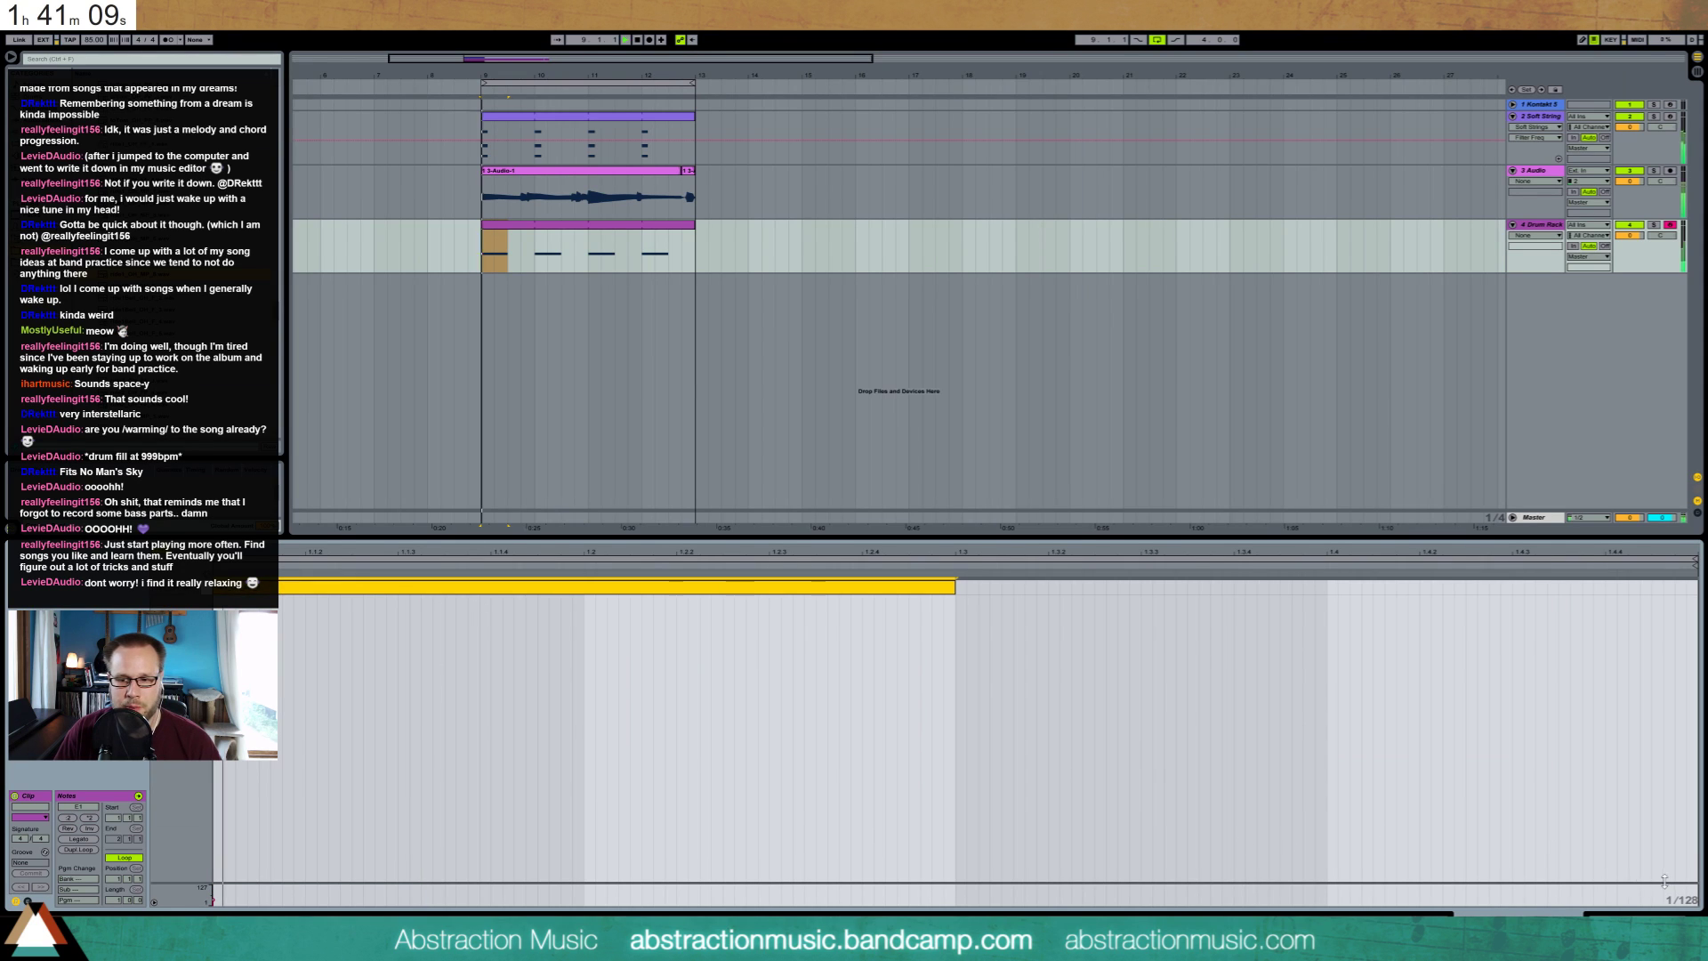
# Add a Ping Pong Delay after the ride sample in the Drum Rack and adjust its beat delay, Feedback and Dry/Wet
pyautogui.hotkey('shift', 'Tab')
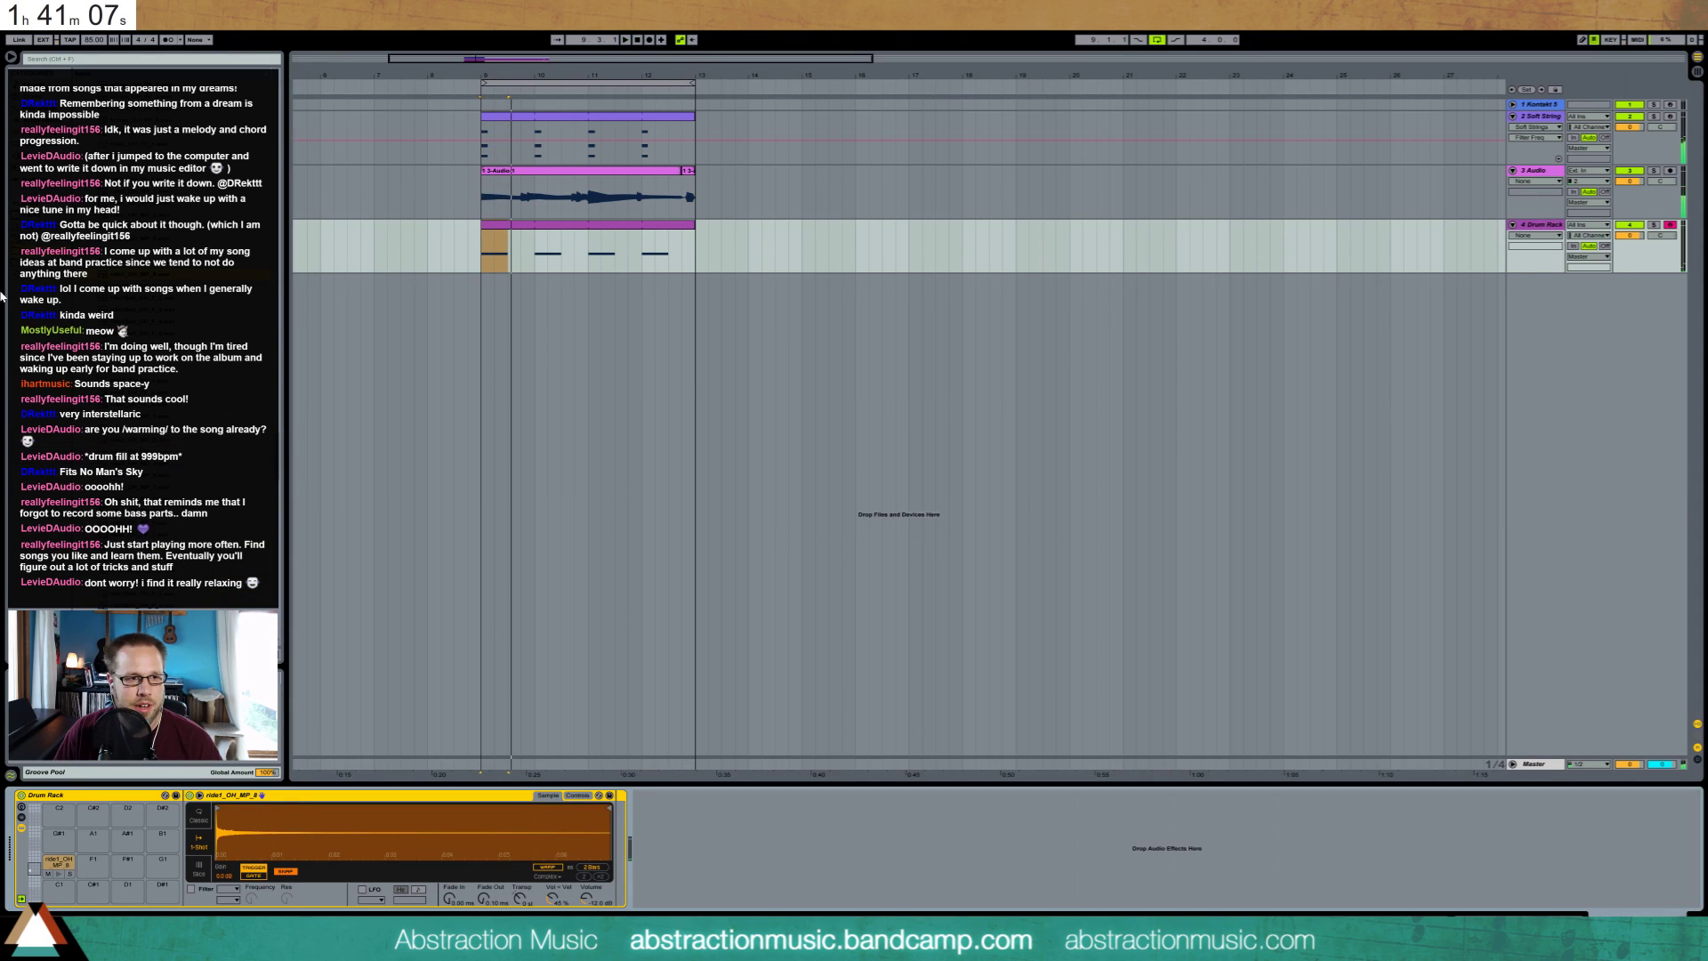
pyautogui.click(36, 114)
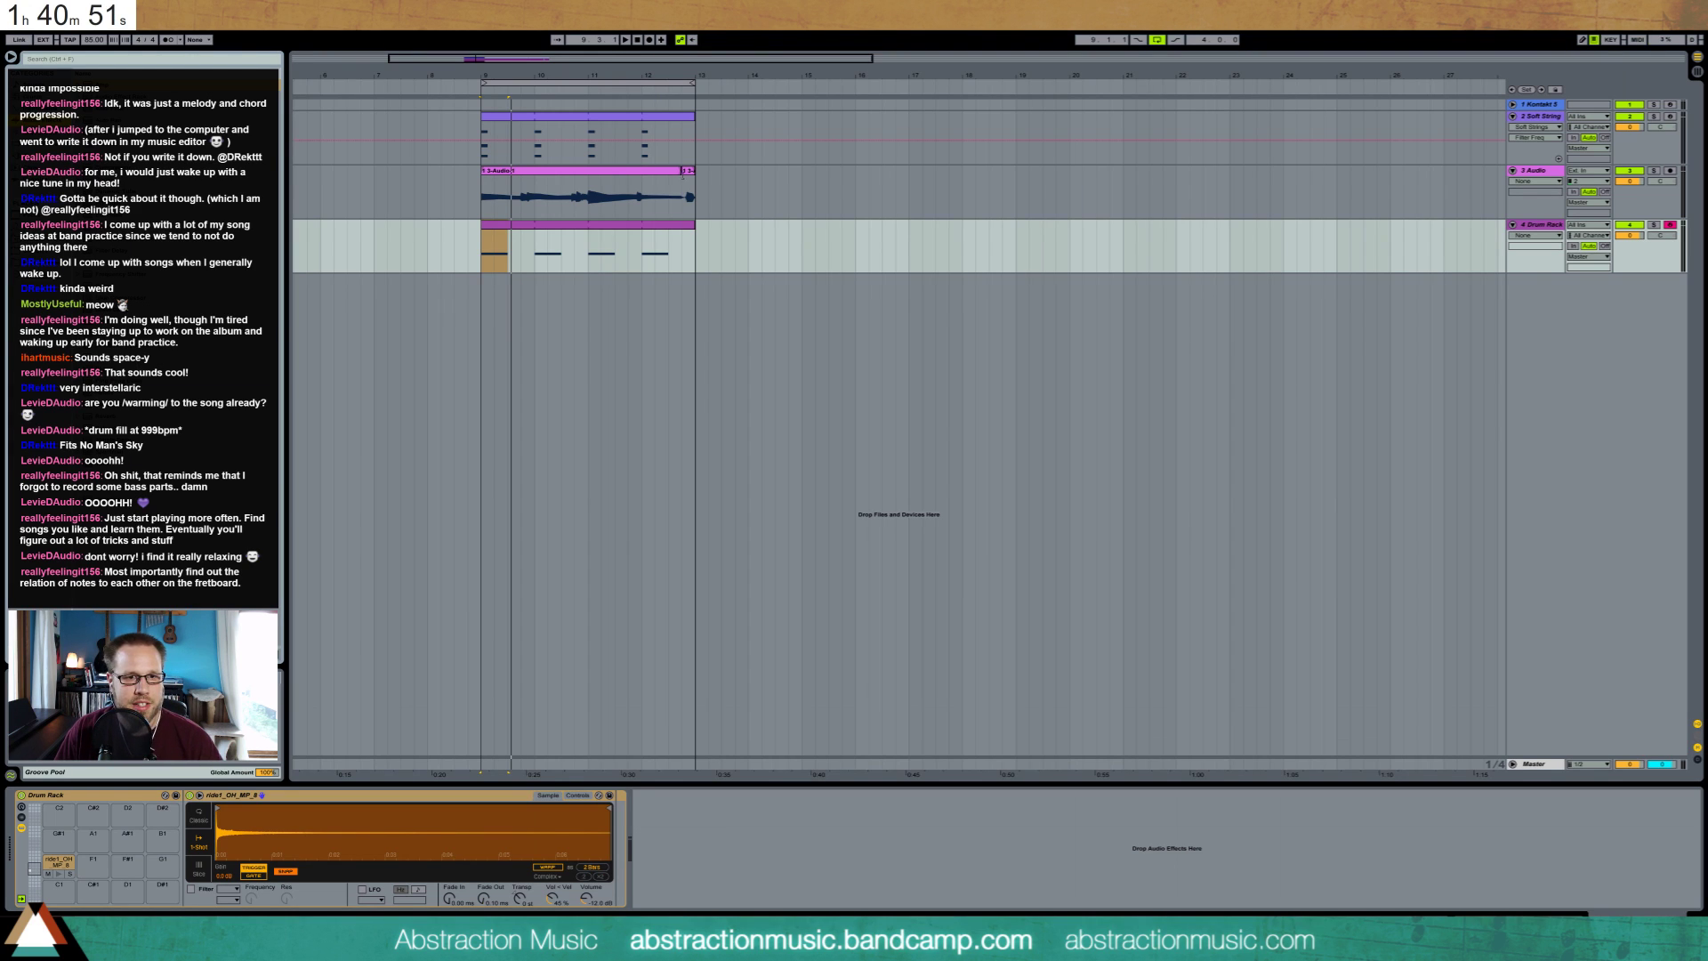
pyautogui.click(686, 175)
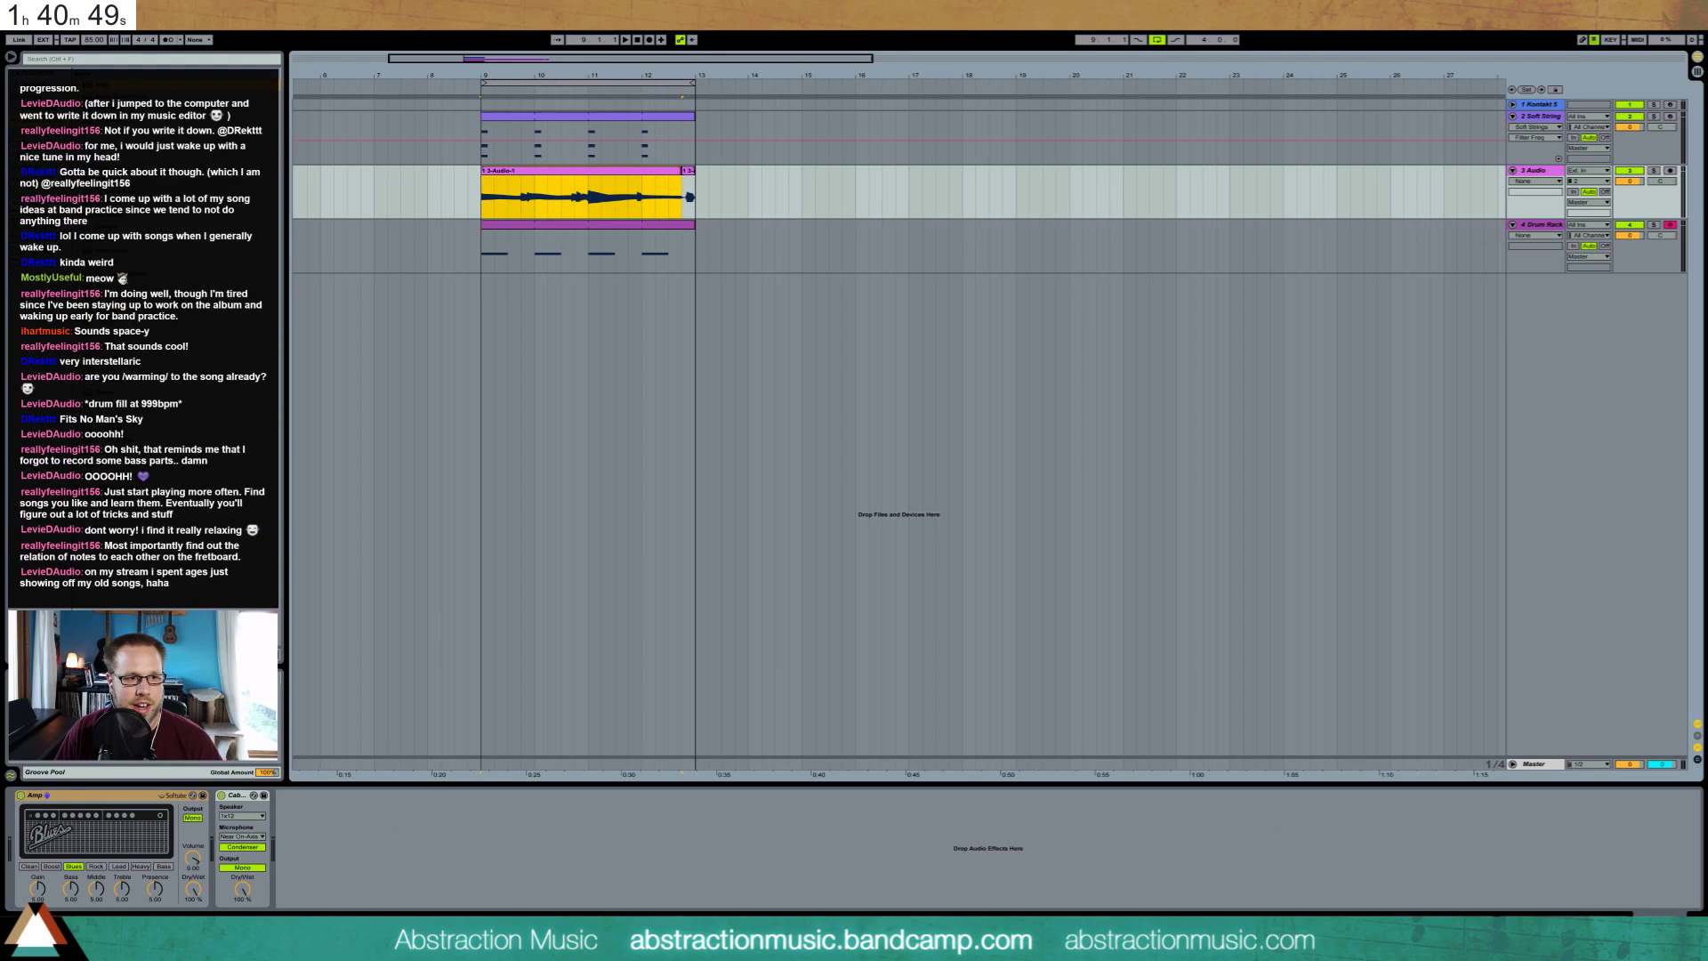
pyautogui.click(519, 235)
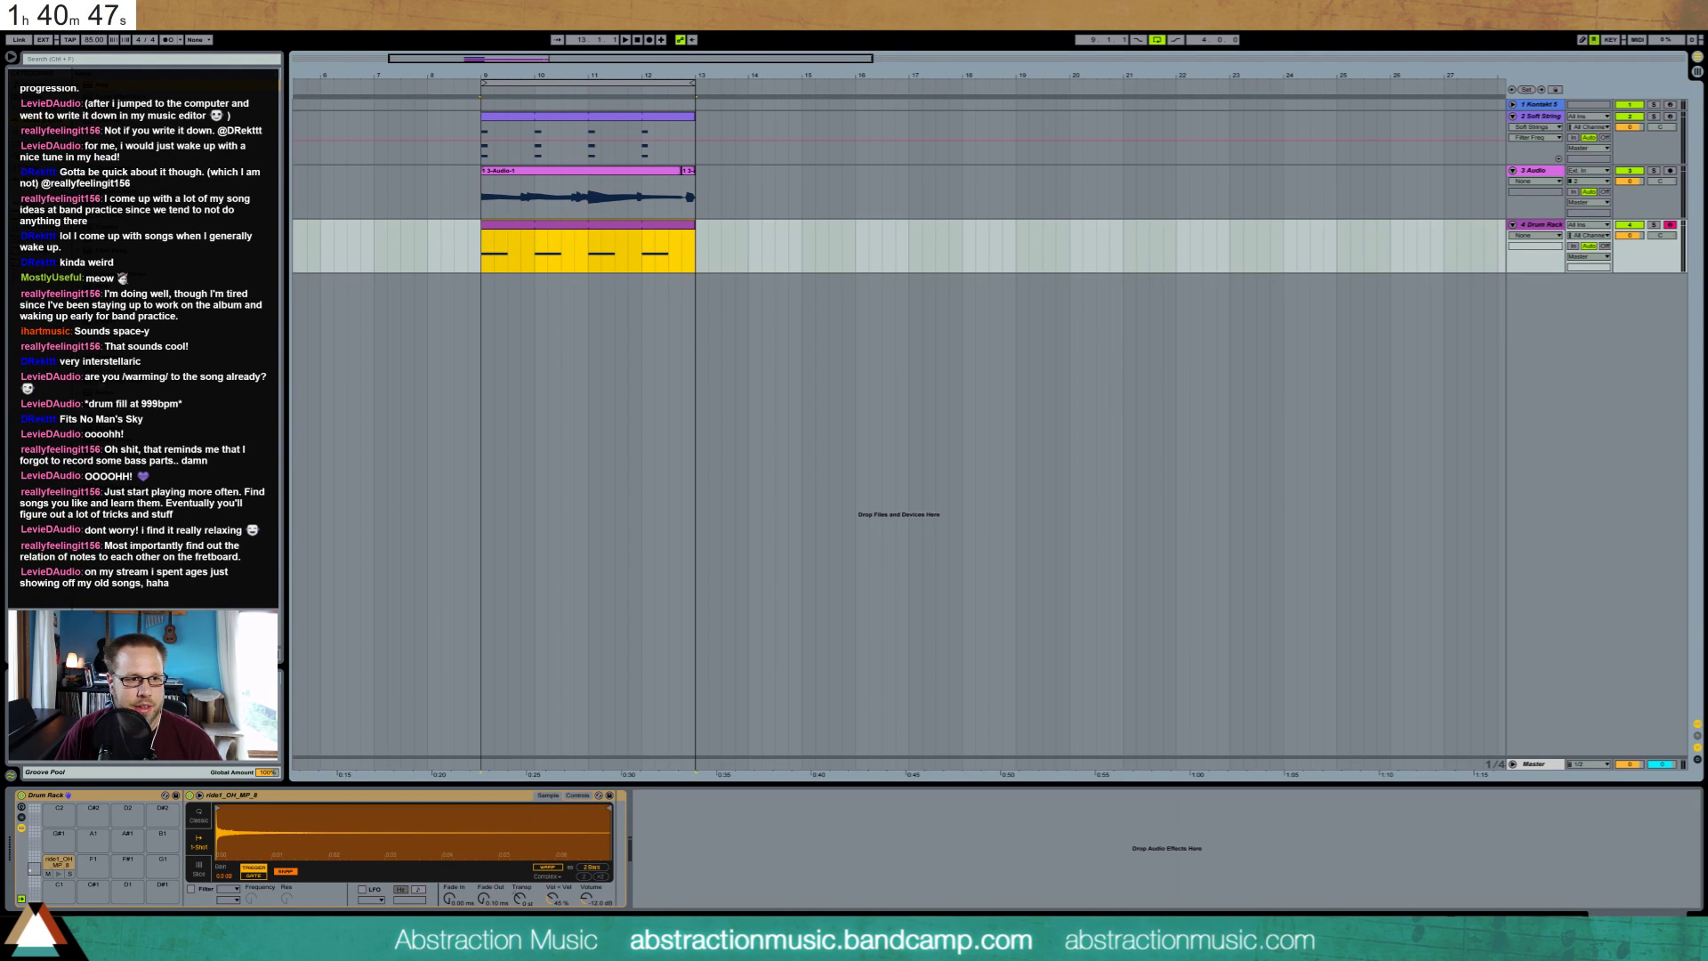
pyautogui.click(572, 825)
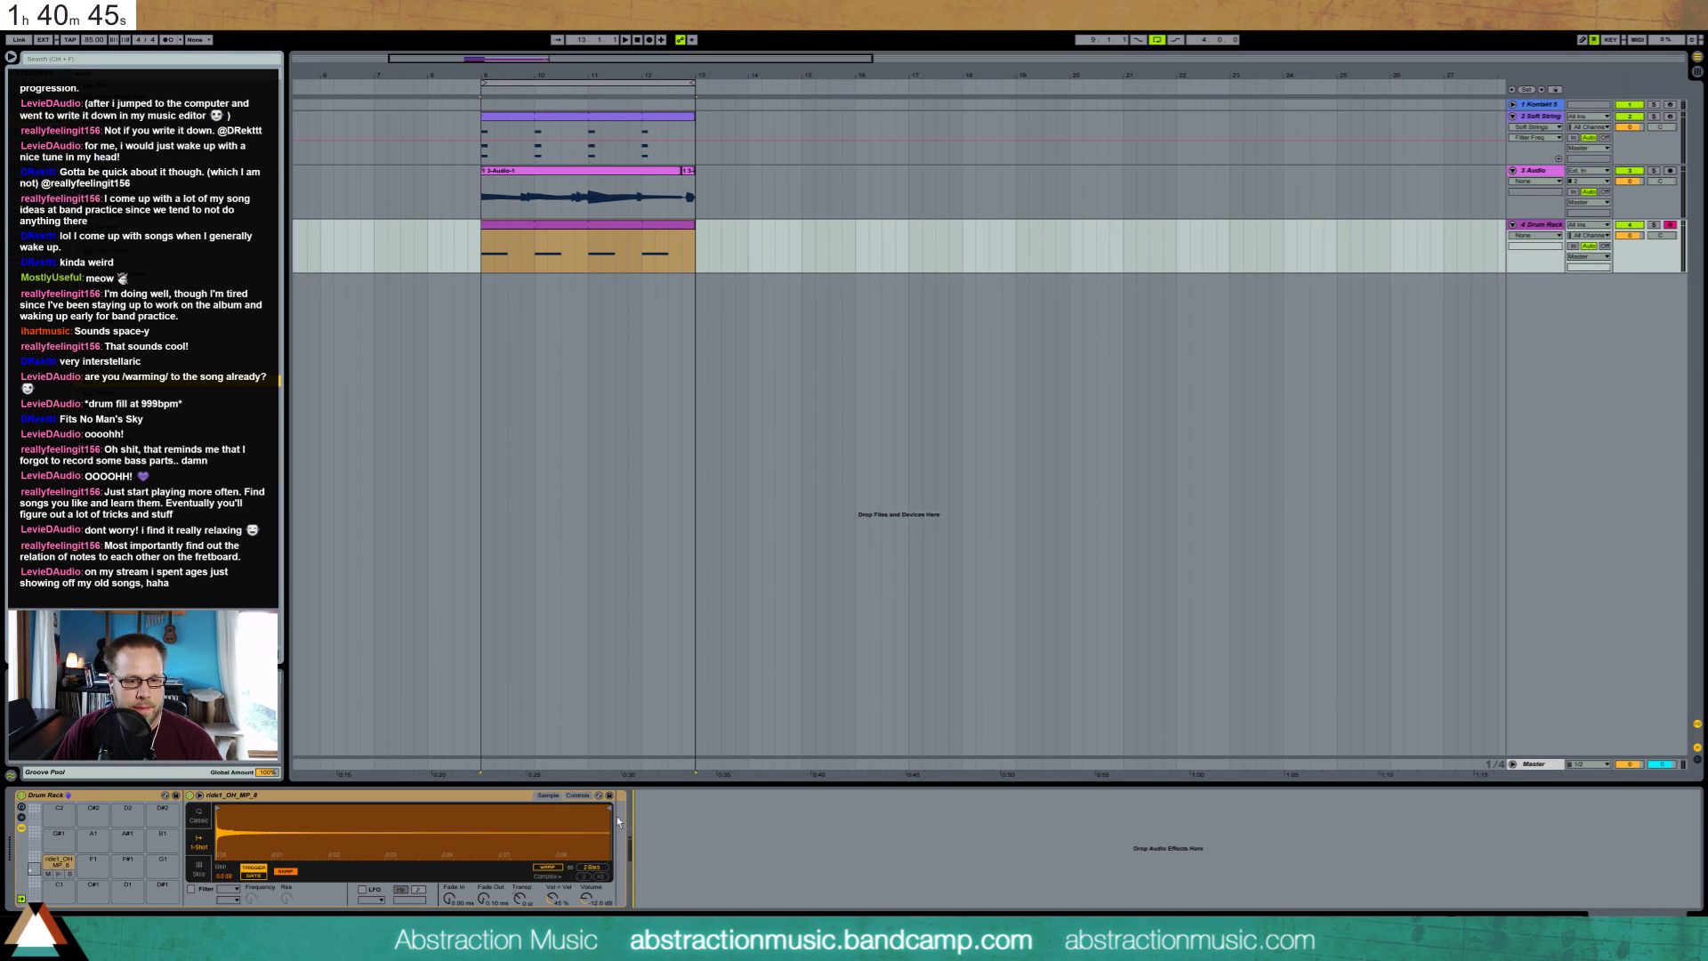
pyautogui.moveTo(616, 820); pyautogui.dragTo(615, 820)
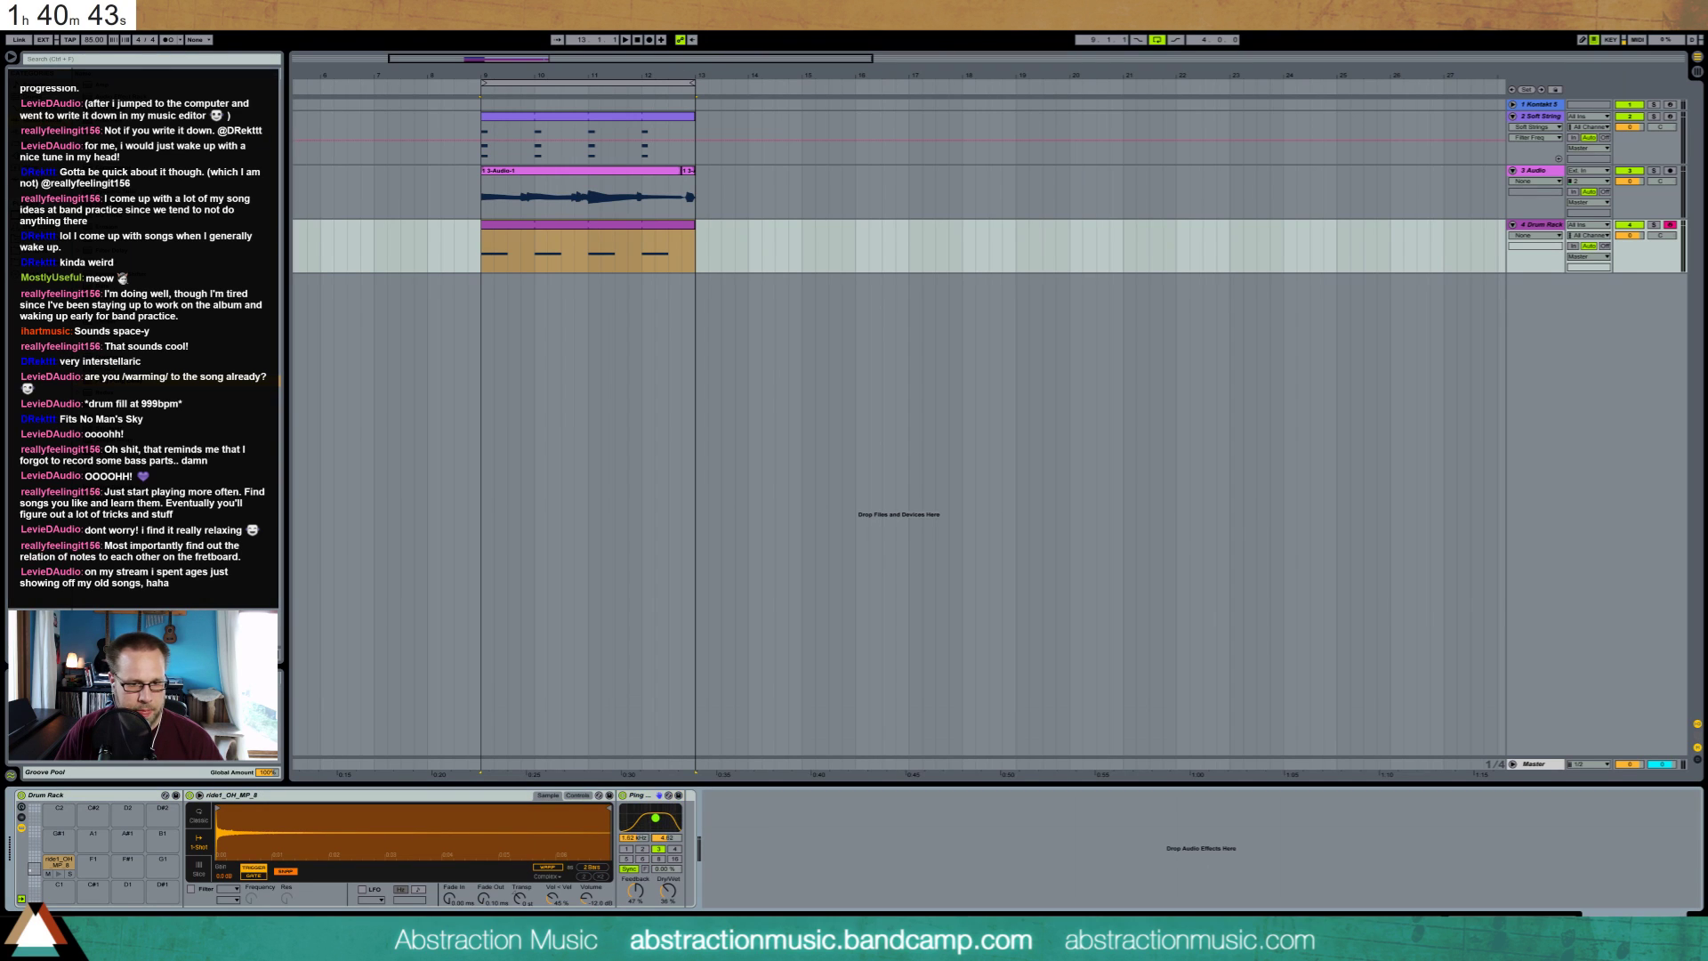
pyautogui.moveTo(637, 890); pyautogui.dragTo(667, 887)
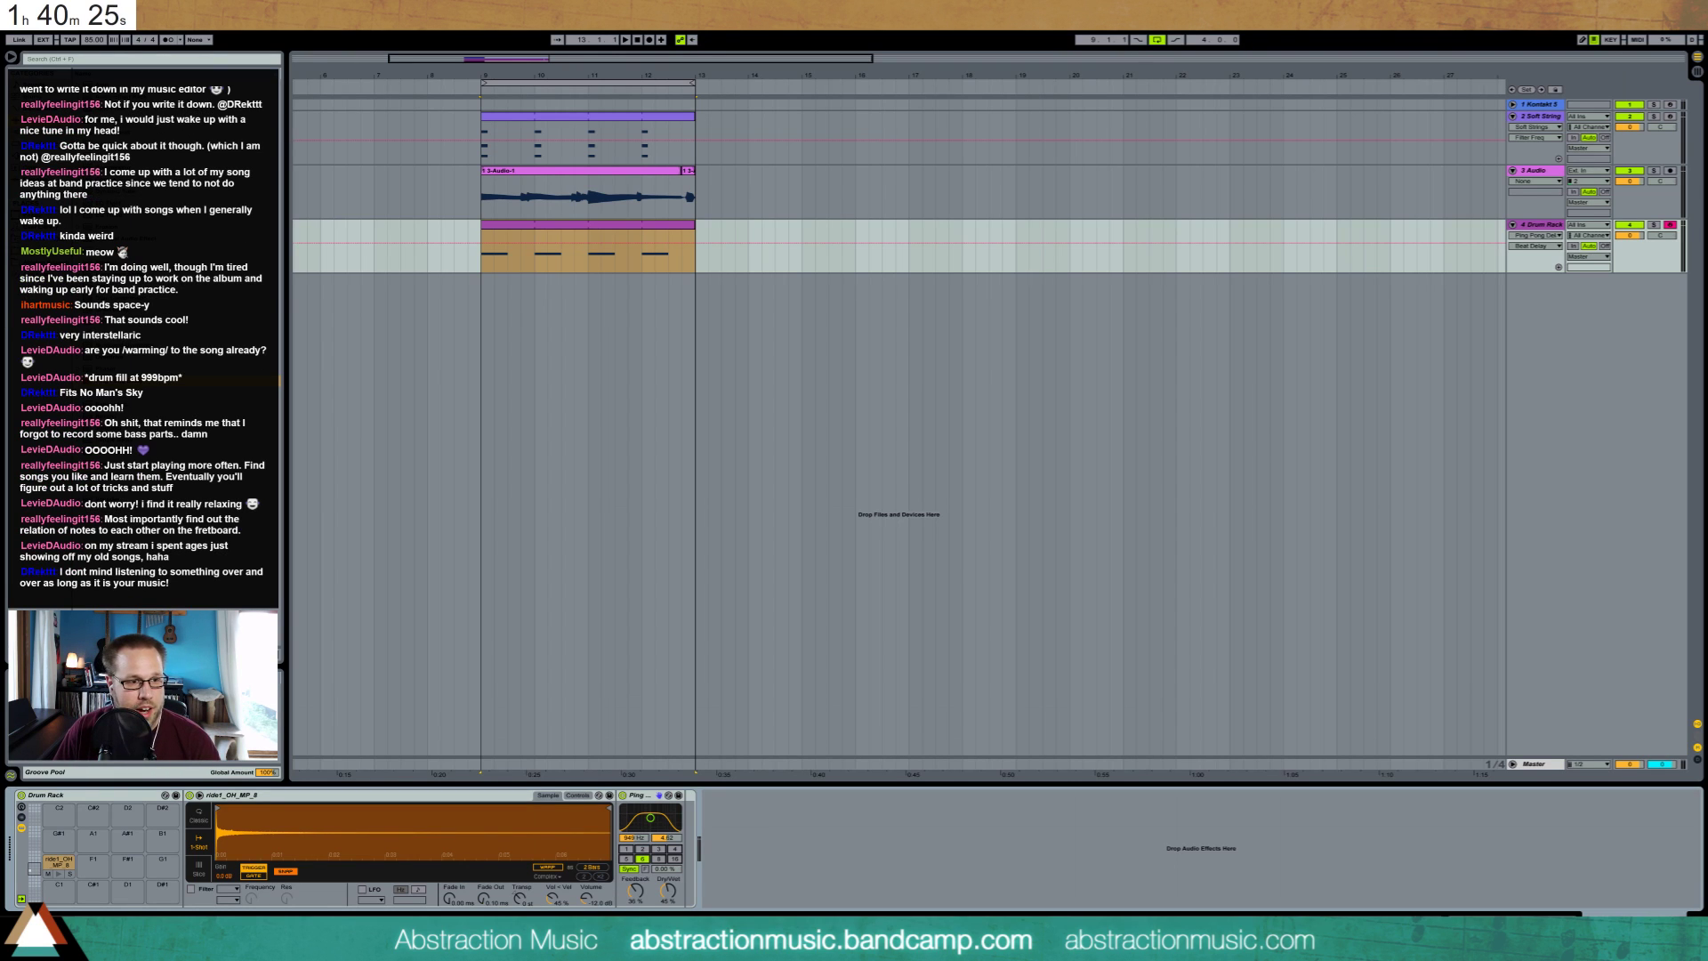
# Add a Reverb after the ride's Ping Pong Delay and adjust its Dry/Wet and Decay Time while playing the loop
pyautogui.click(724, 860)
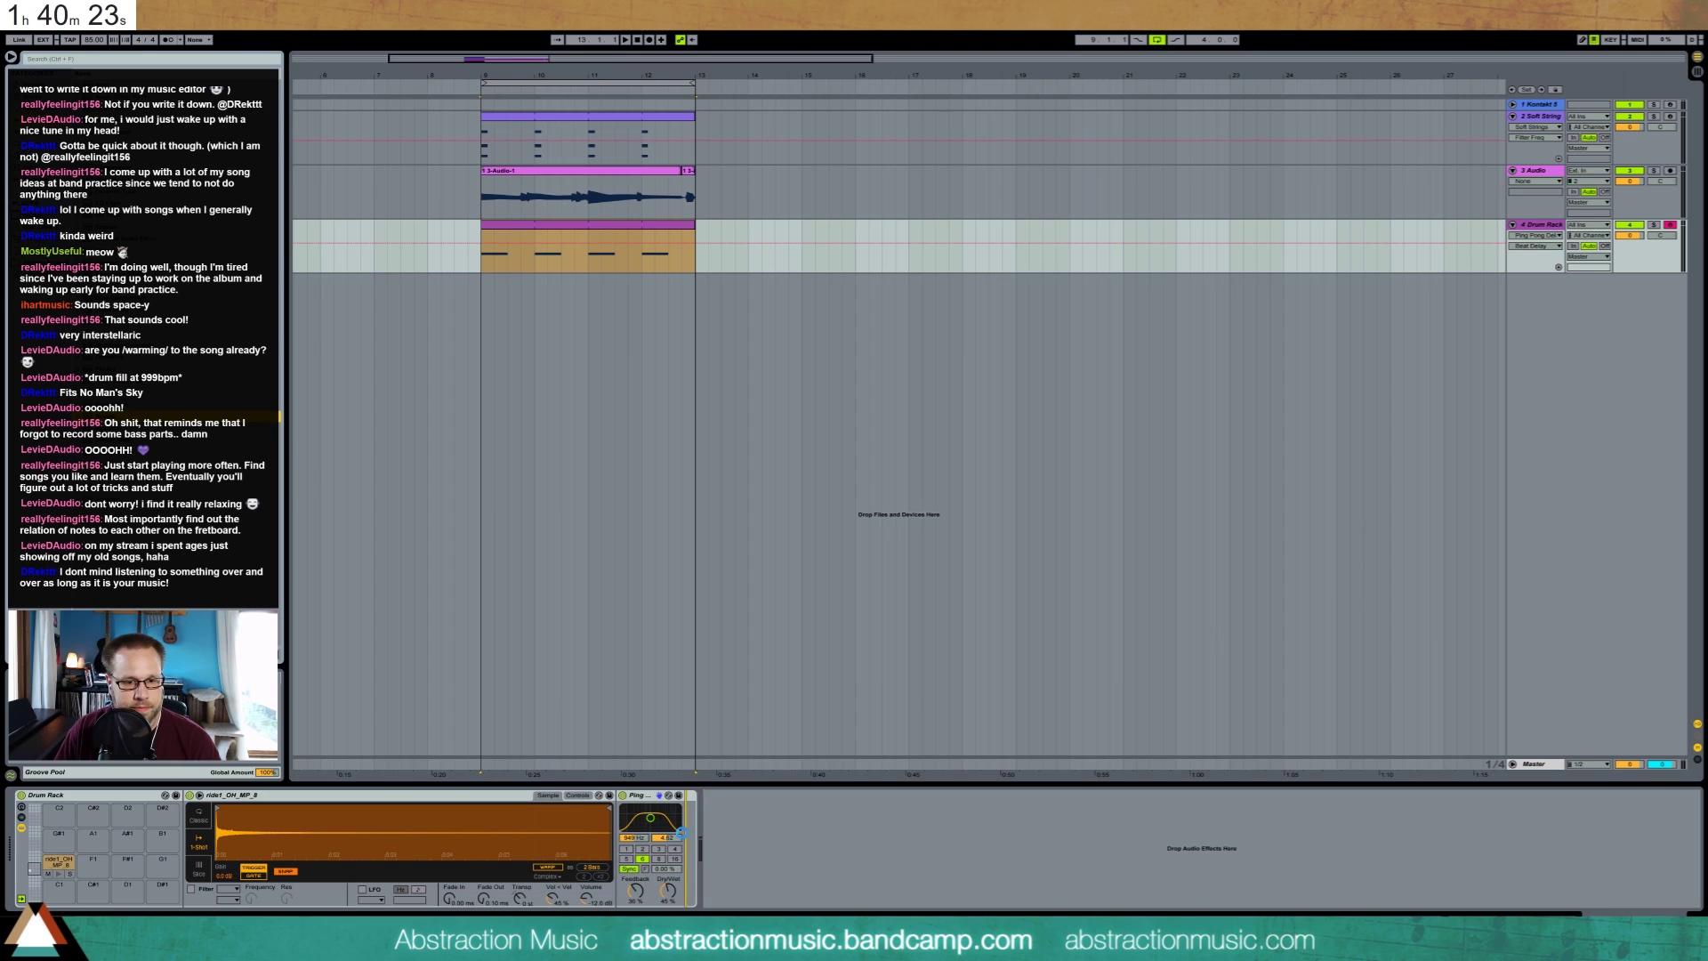
pyautogui.moveTo(680, 834); pyautogui.dragTo(726, 796)
pyautogui.moveTo(971, 892); pyautogui.dragTo(972, 872)
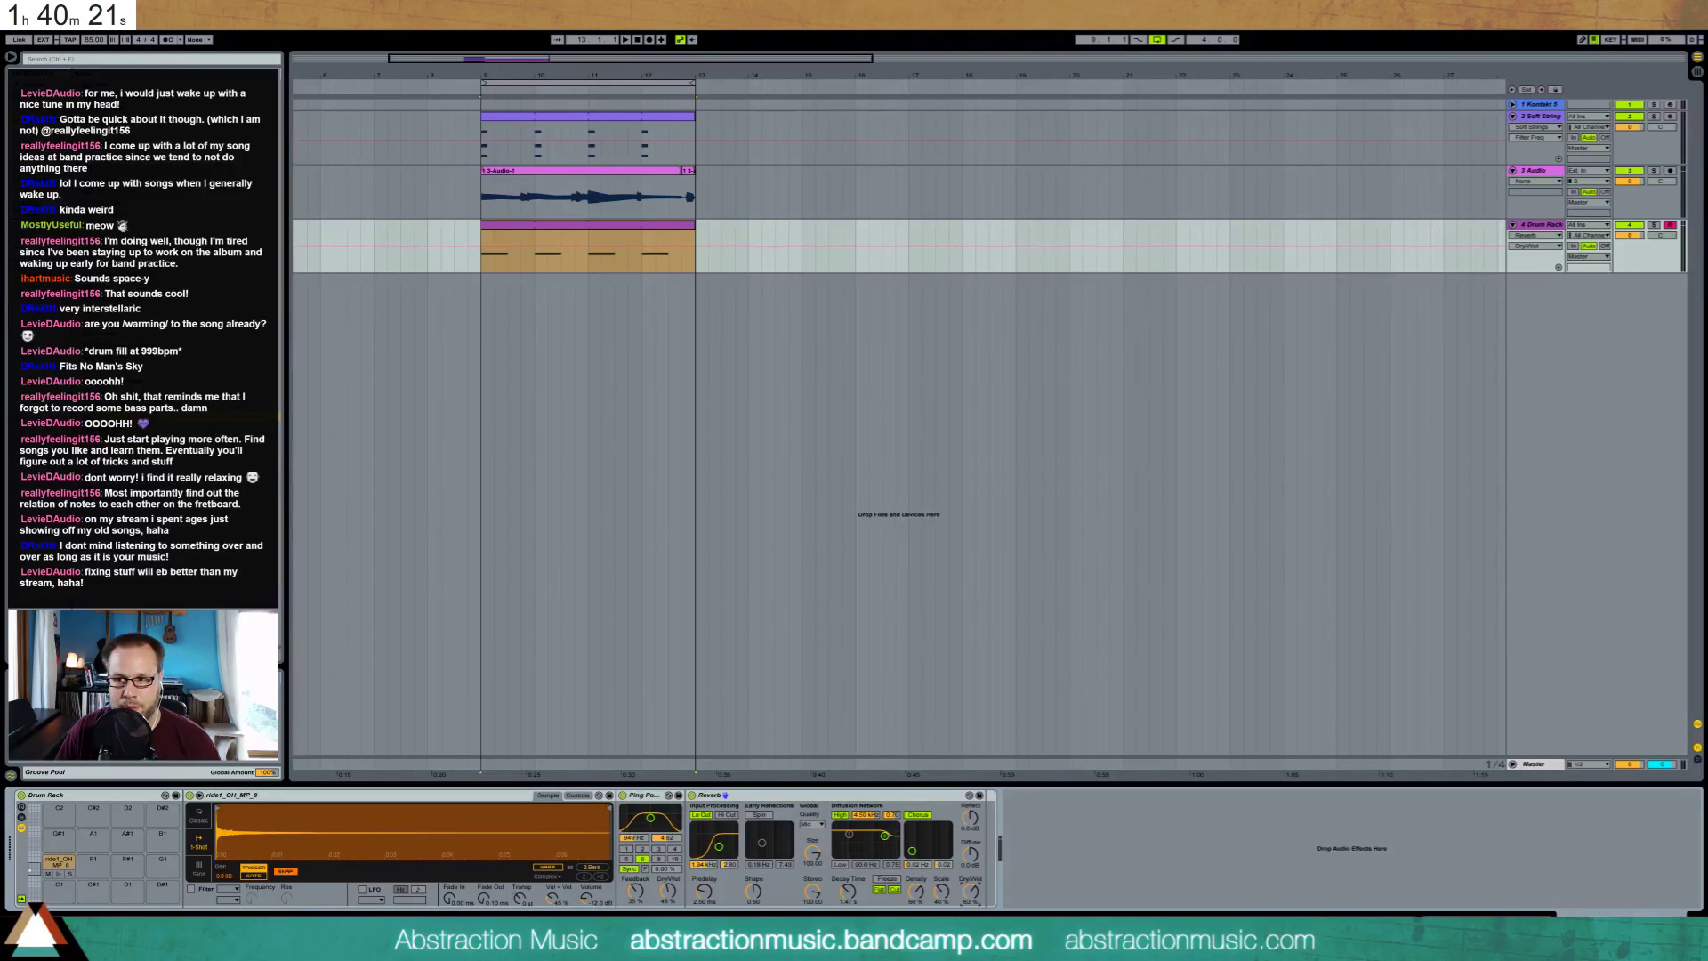
pyautogui.click(481, 273)
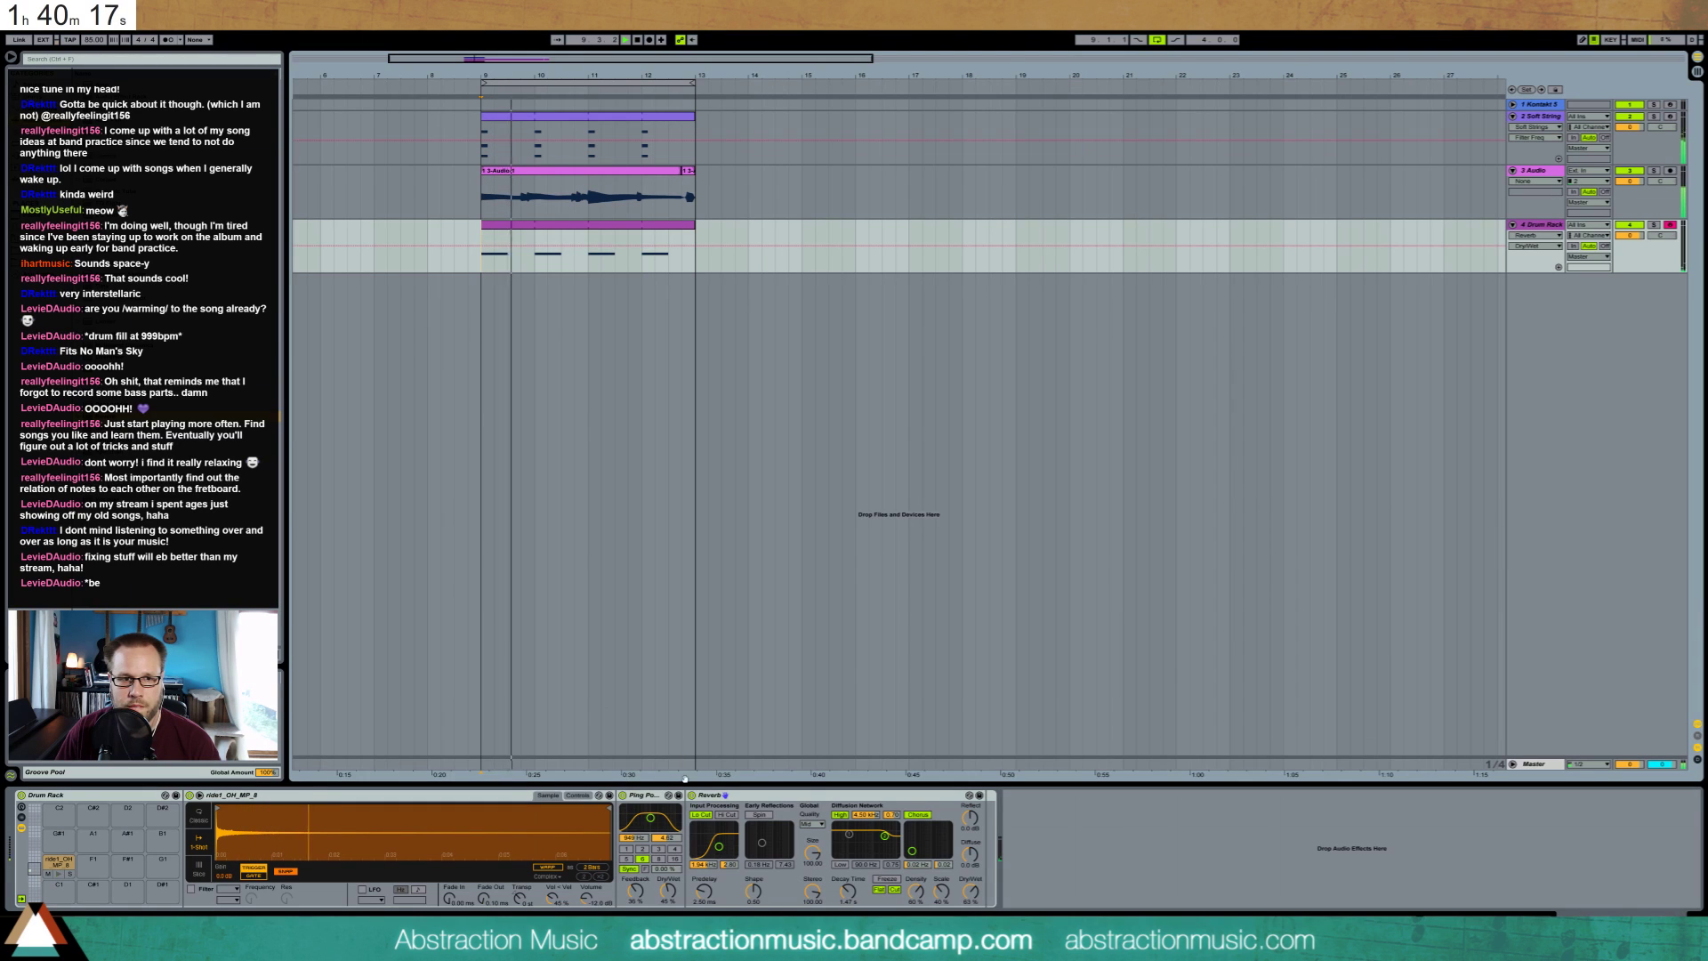
pyautogui.moveTo(850, 892); pyautogui.dragTo(850, 908)
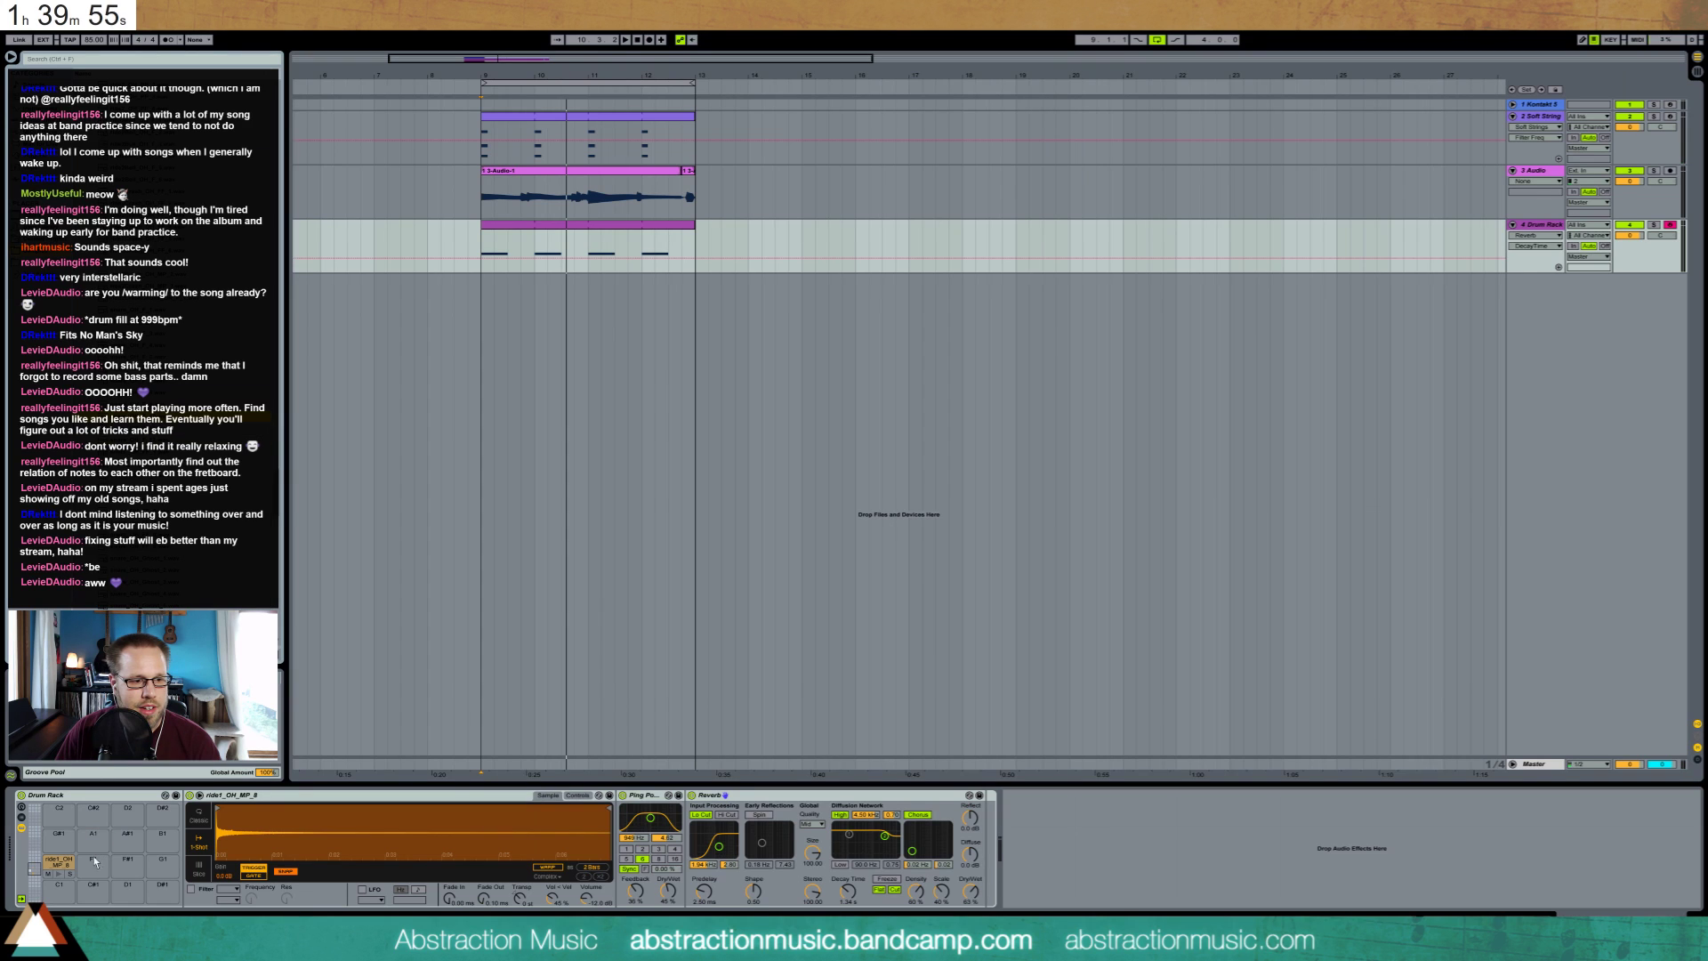
# Load the snare sample onto the Drum Rack's C#1 pad and draw an eighth-note snare hit on beat 3 of the drum clip
pyautogui.moveTo(86, 884); pyautogui.dragTo(91, 886)
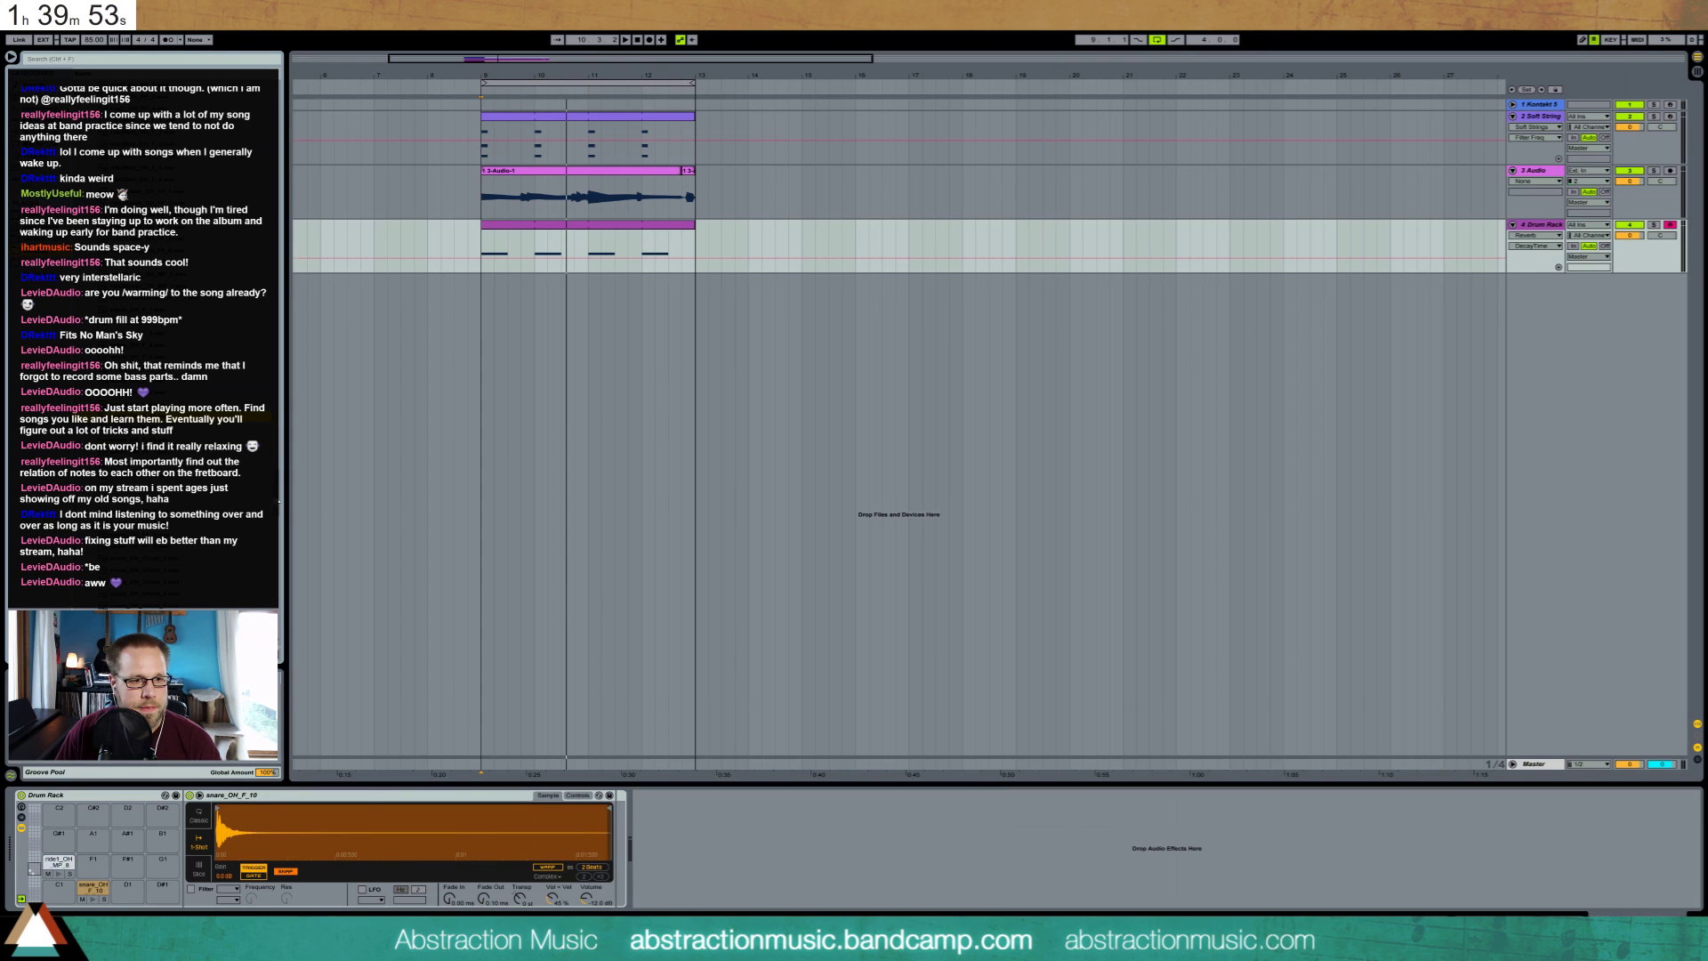
pyautogui.click(533, 226)
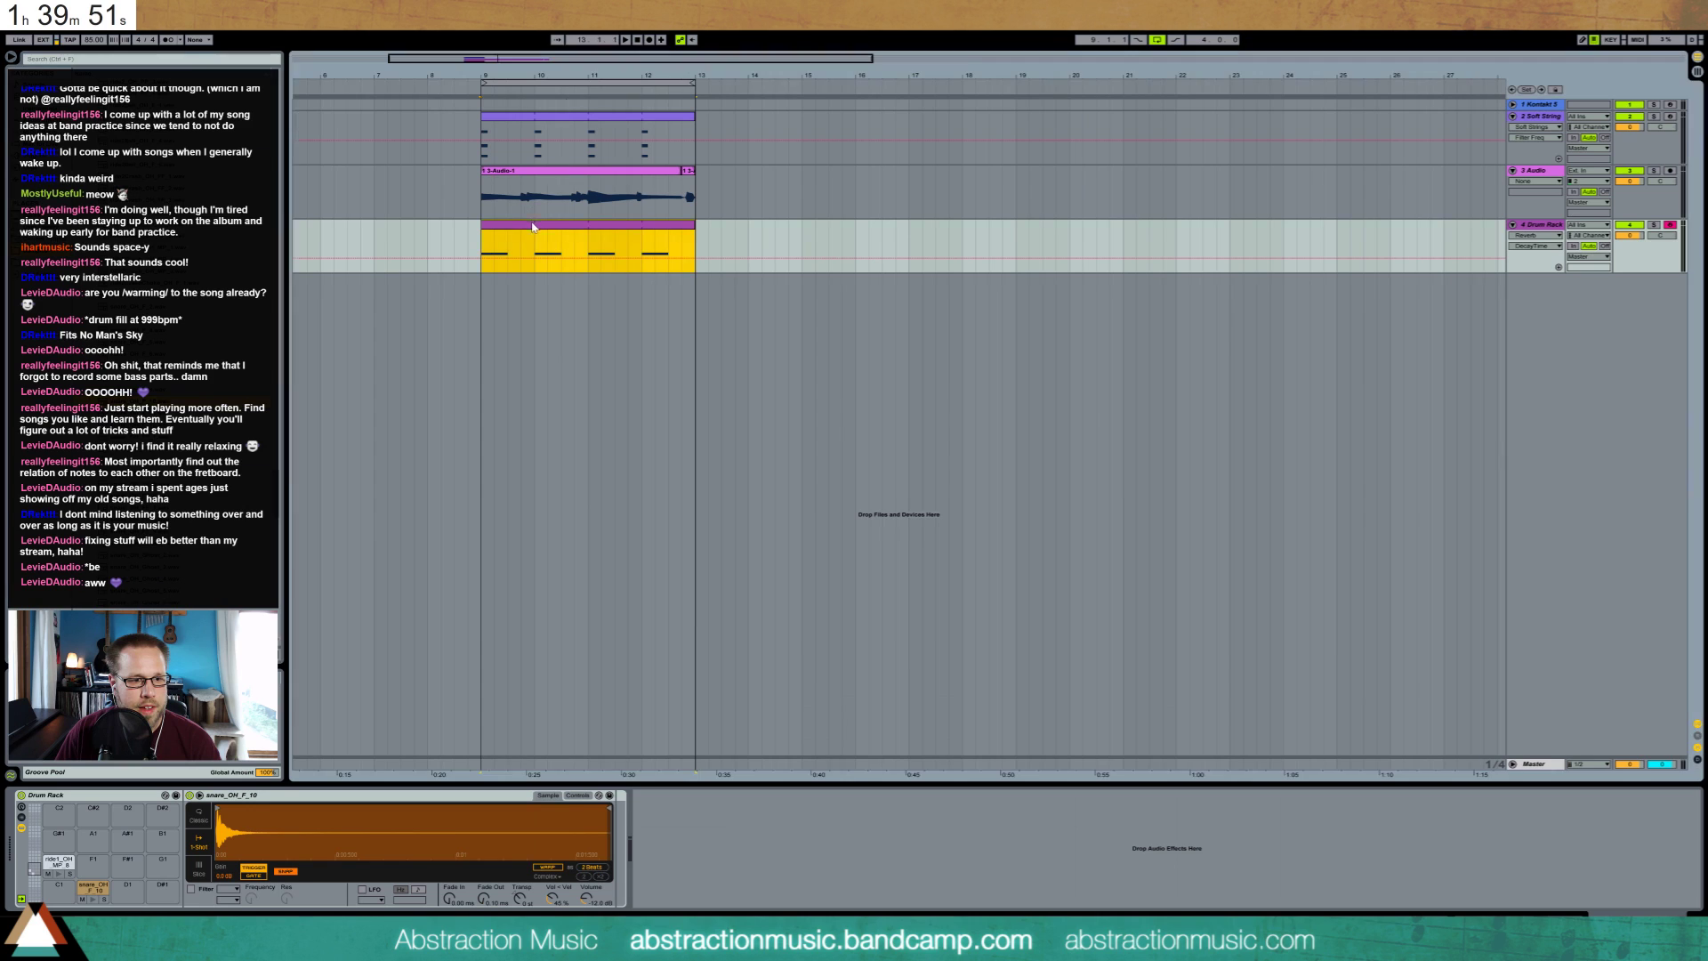
pyautogui.doubleClick(562, 228)
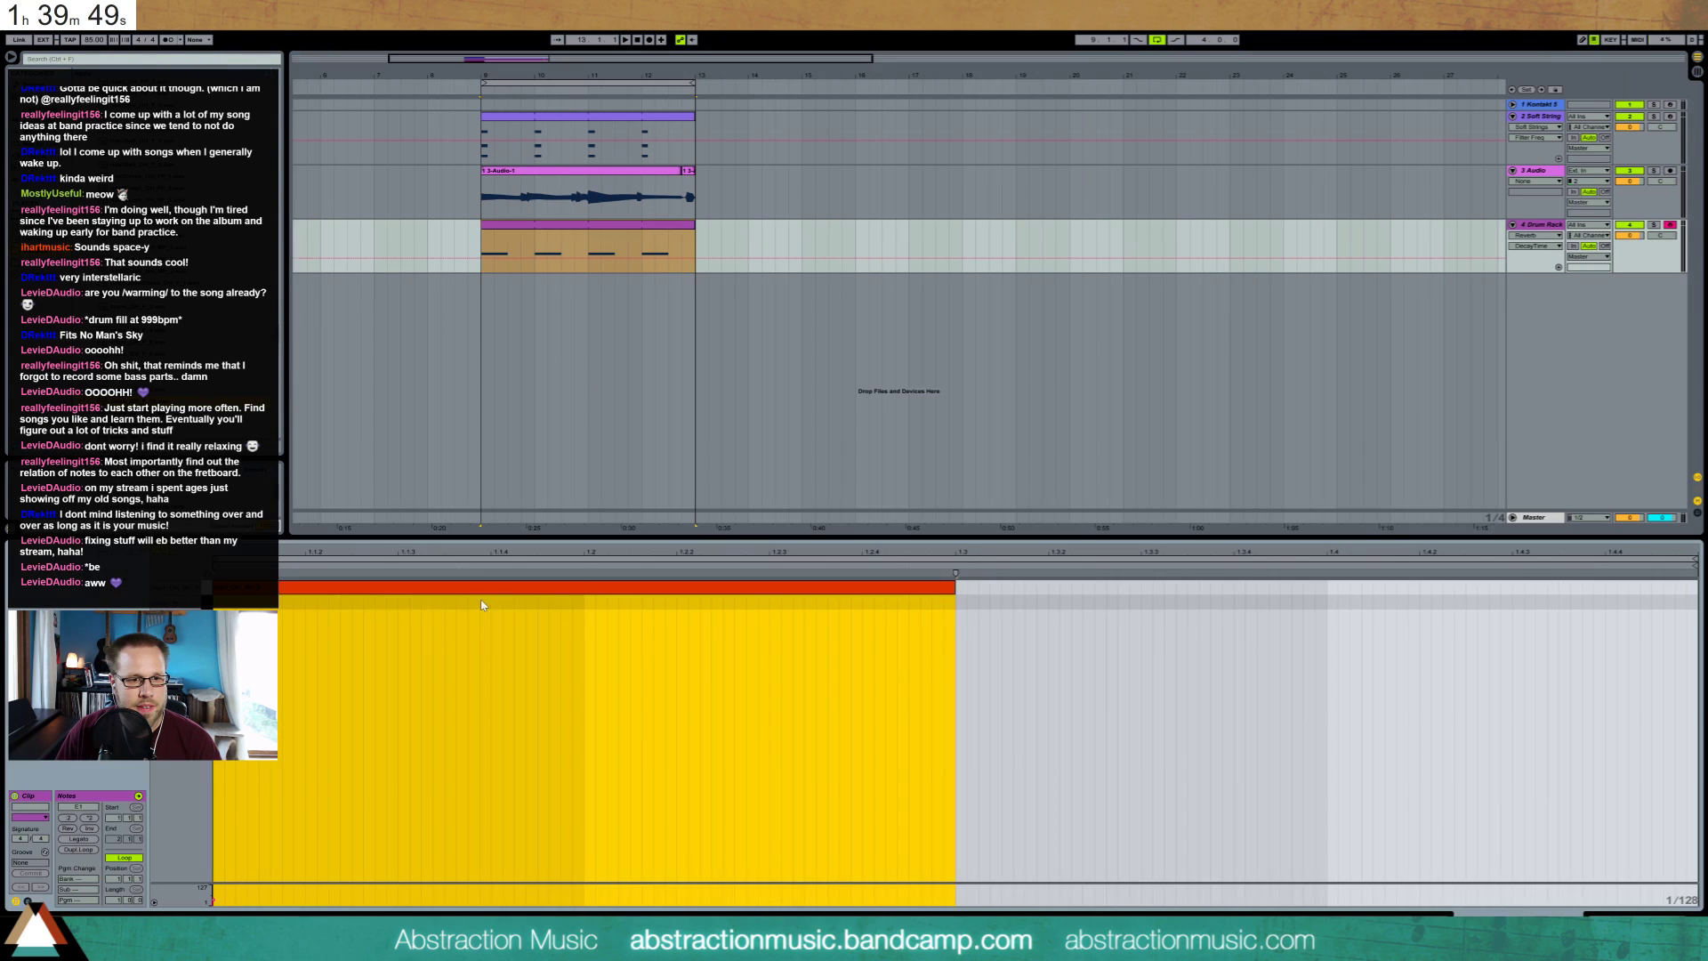
pyautogui.click(637, 613)
pyautogui.press('space')
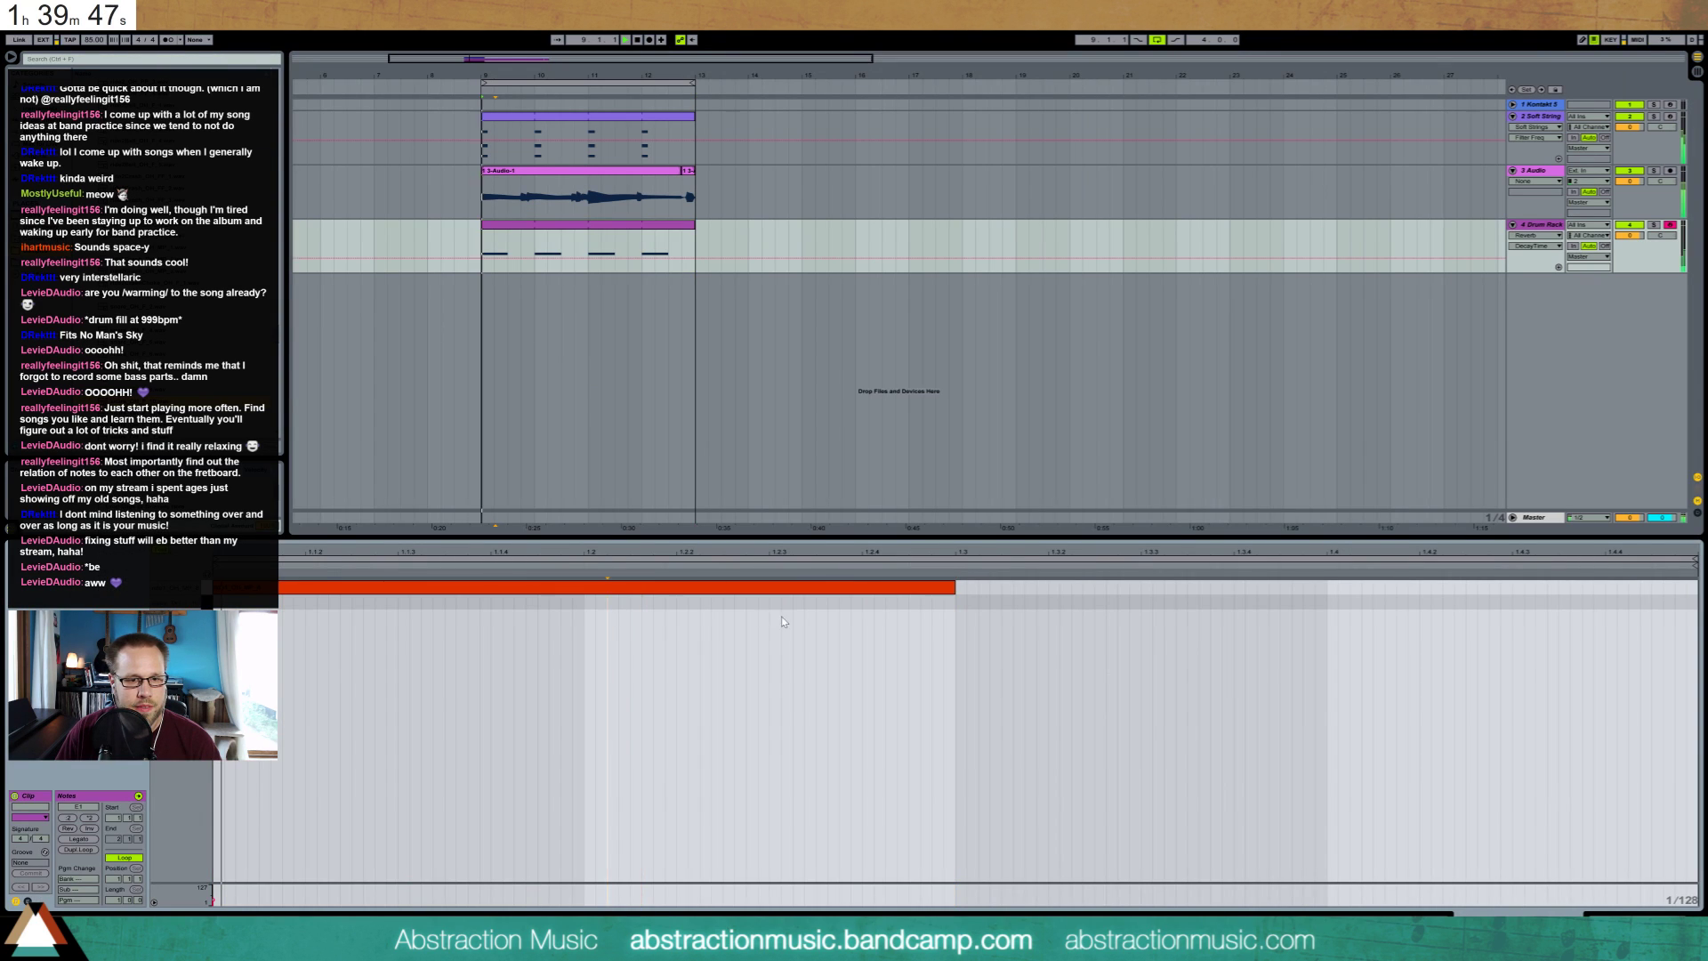
pyautogui.press('space')
pyautogui.click(961, 604)
pyautogui.moveTo(961, 604)
pyautogui.mouseDown()
pyautogui.moveTo(1189, 605)
pyautogui.moveTo(1144, 561)
pyautogui.mouseUp()
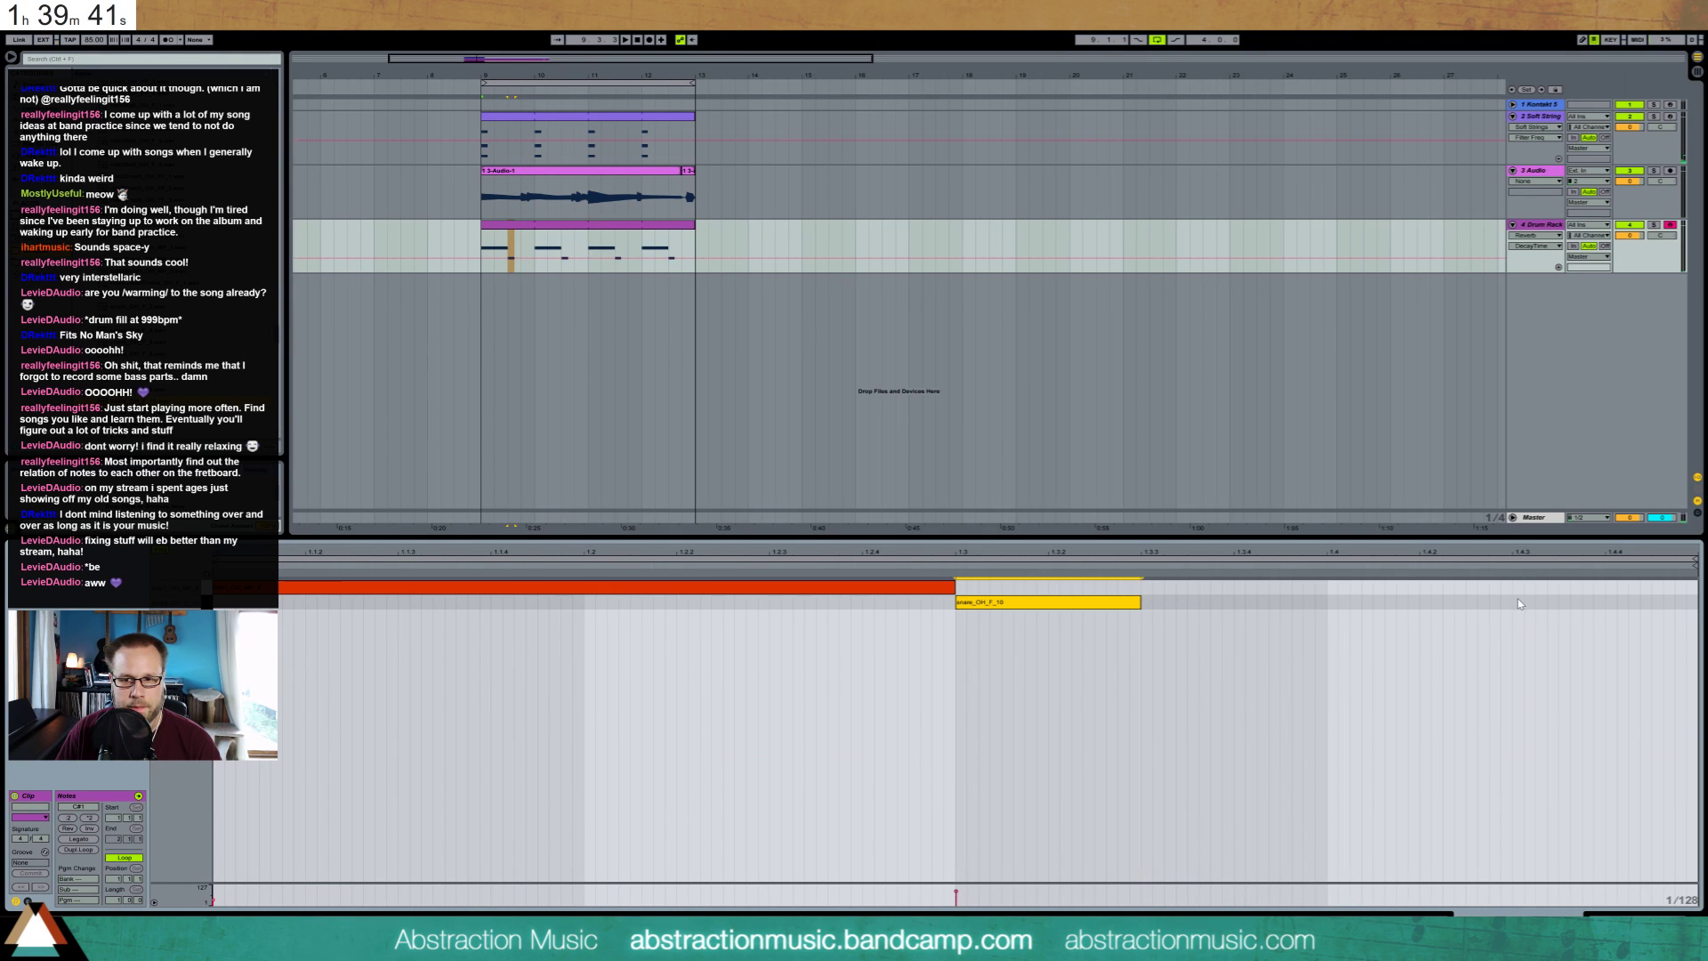
# Draw a second snare hit on the off-beat after beat 4, play the loop, and select both snare notes
pyautogui.moveTo(1520, 604); pyautogui.dragTo(1686, 605)
pyautogui.press('space')
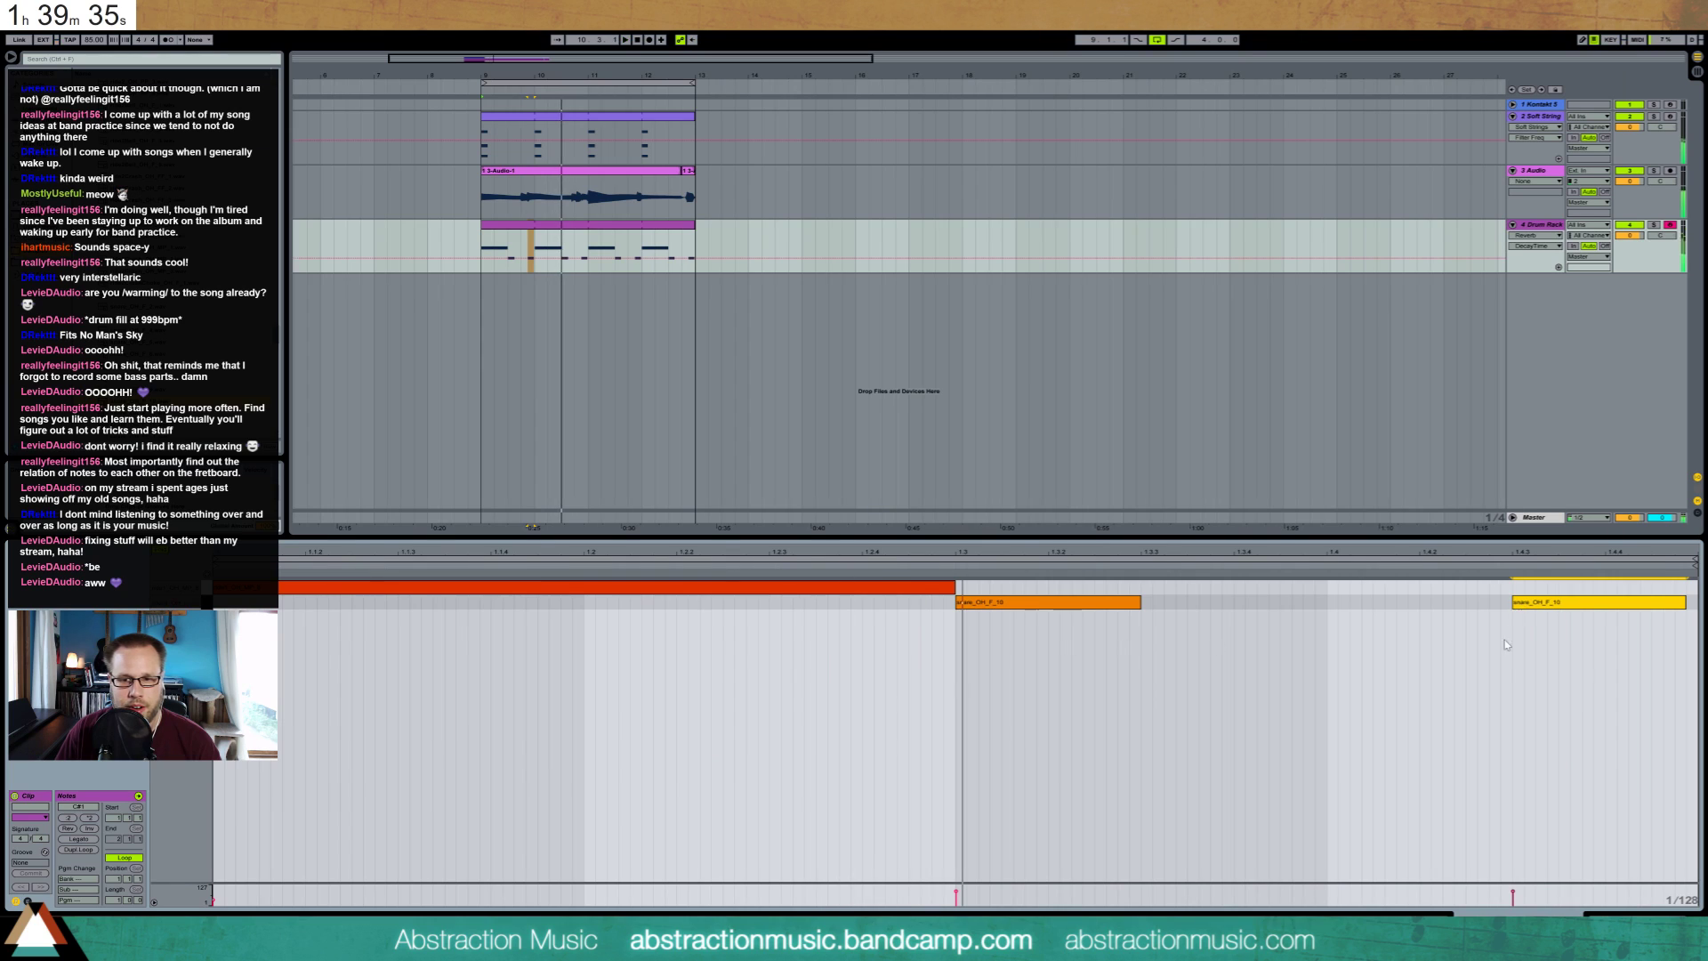
pyautogui.press('space')
pyautogui.moveTo(1649, 669); pyautogui.dragTo(1046, 585)
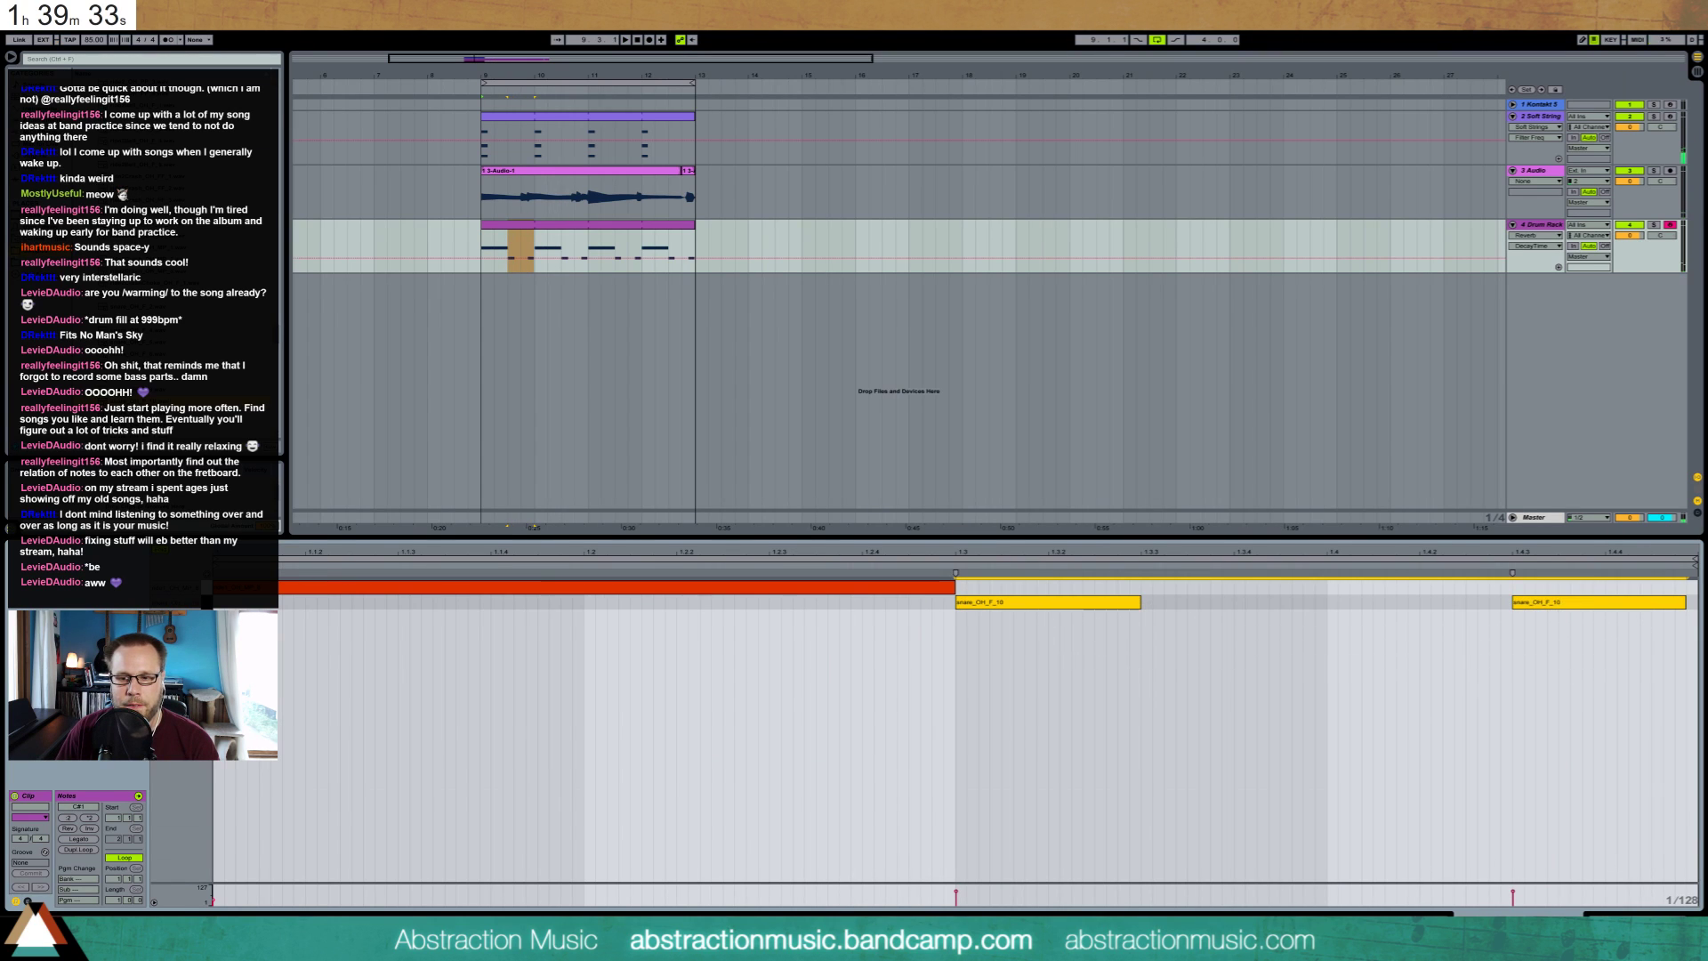
# Shorten the snare sample by pulling in its end point, and add an Auto Filter after it in the pad's chain
pyautogui.hotkey('shift', 'Tab')
pyautogui.scroll(5, 220, 816)
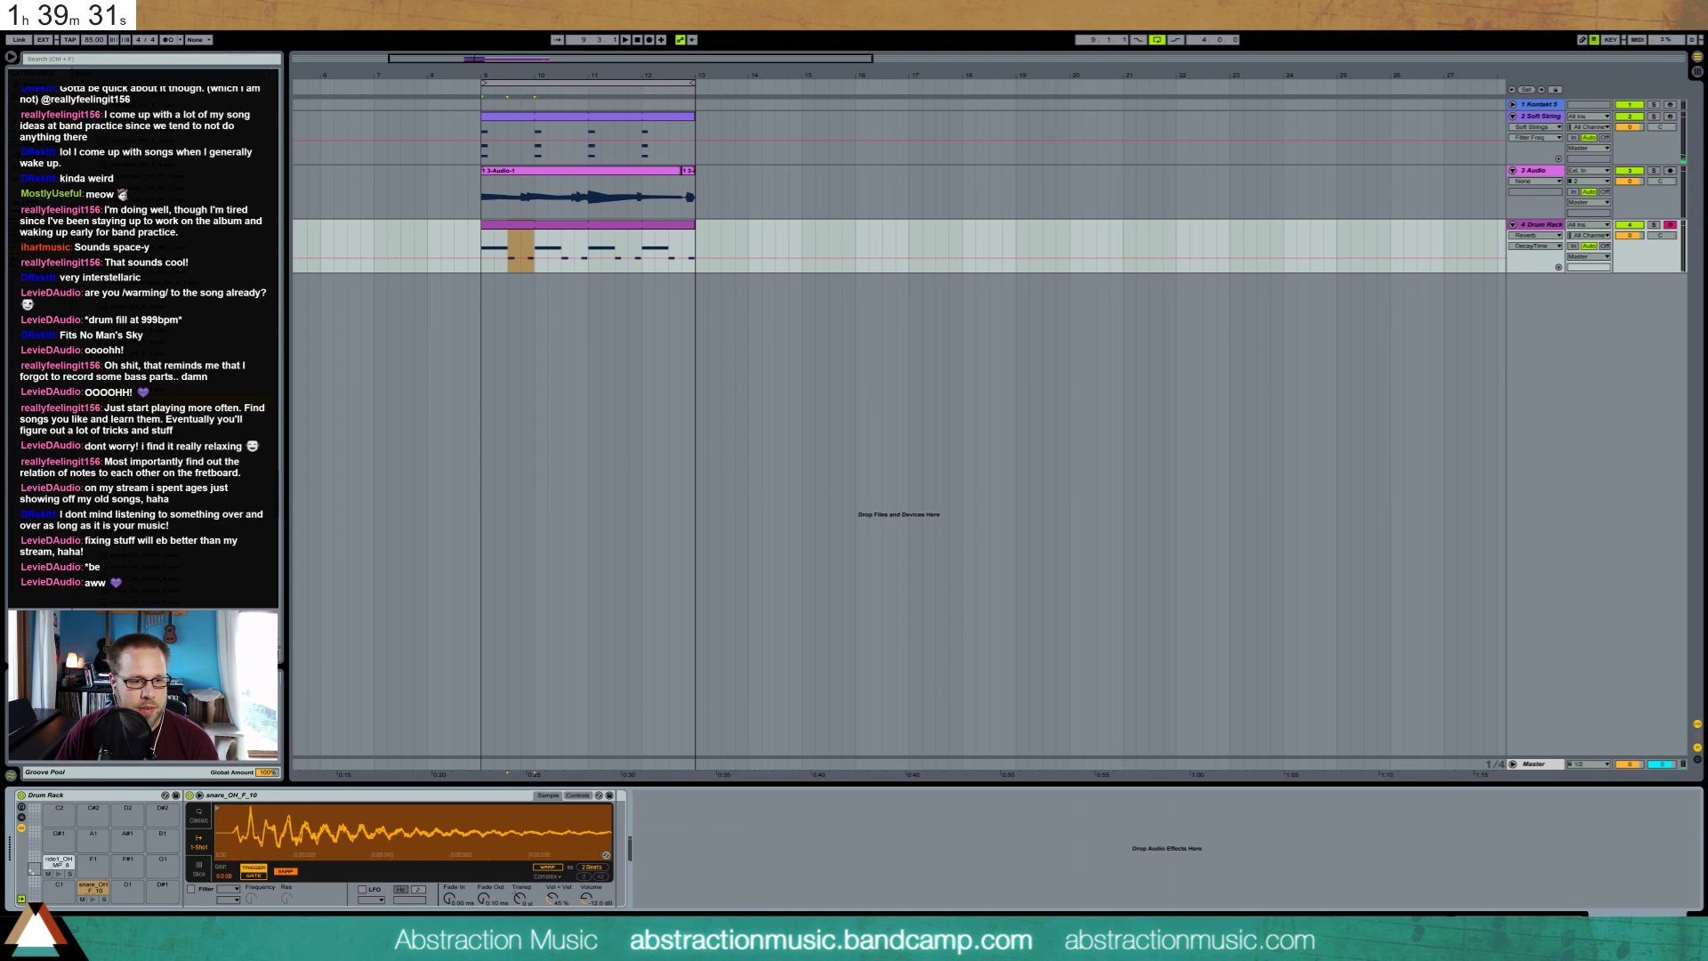
pyautogui.moveTo(226, 811); pyautogui.dragTo(211, 814)
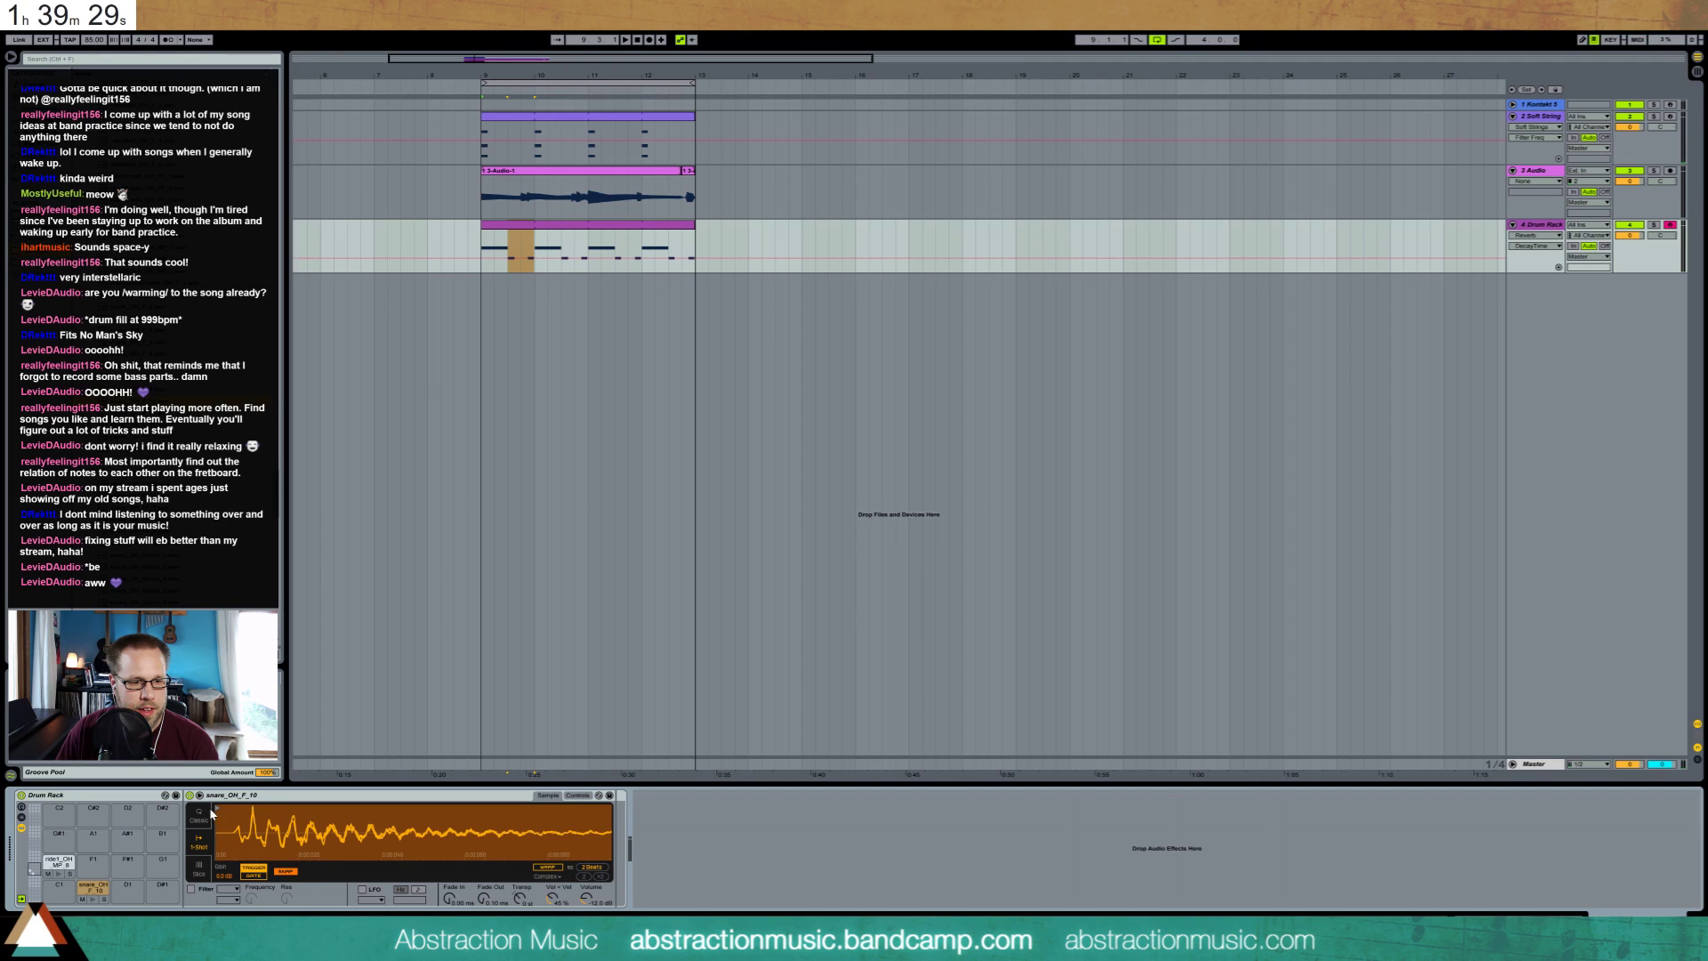
pyautogui.scroll(-5, 247, 831)
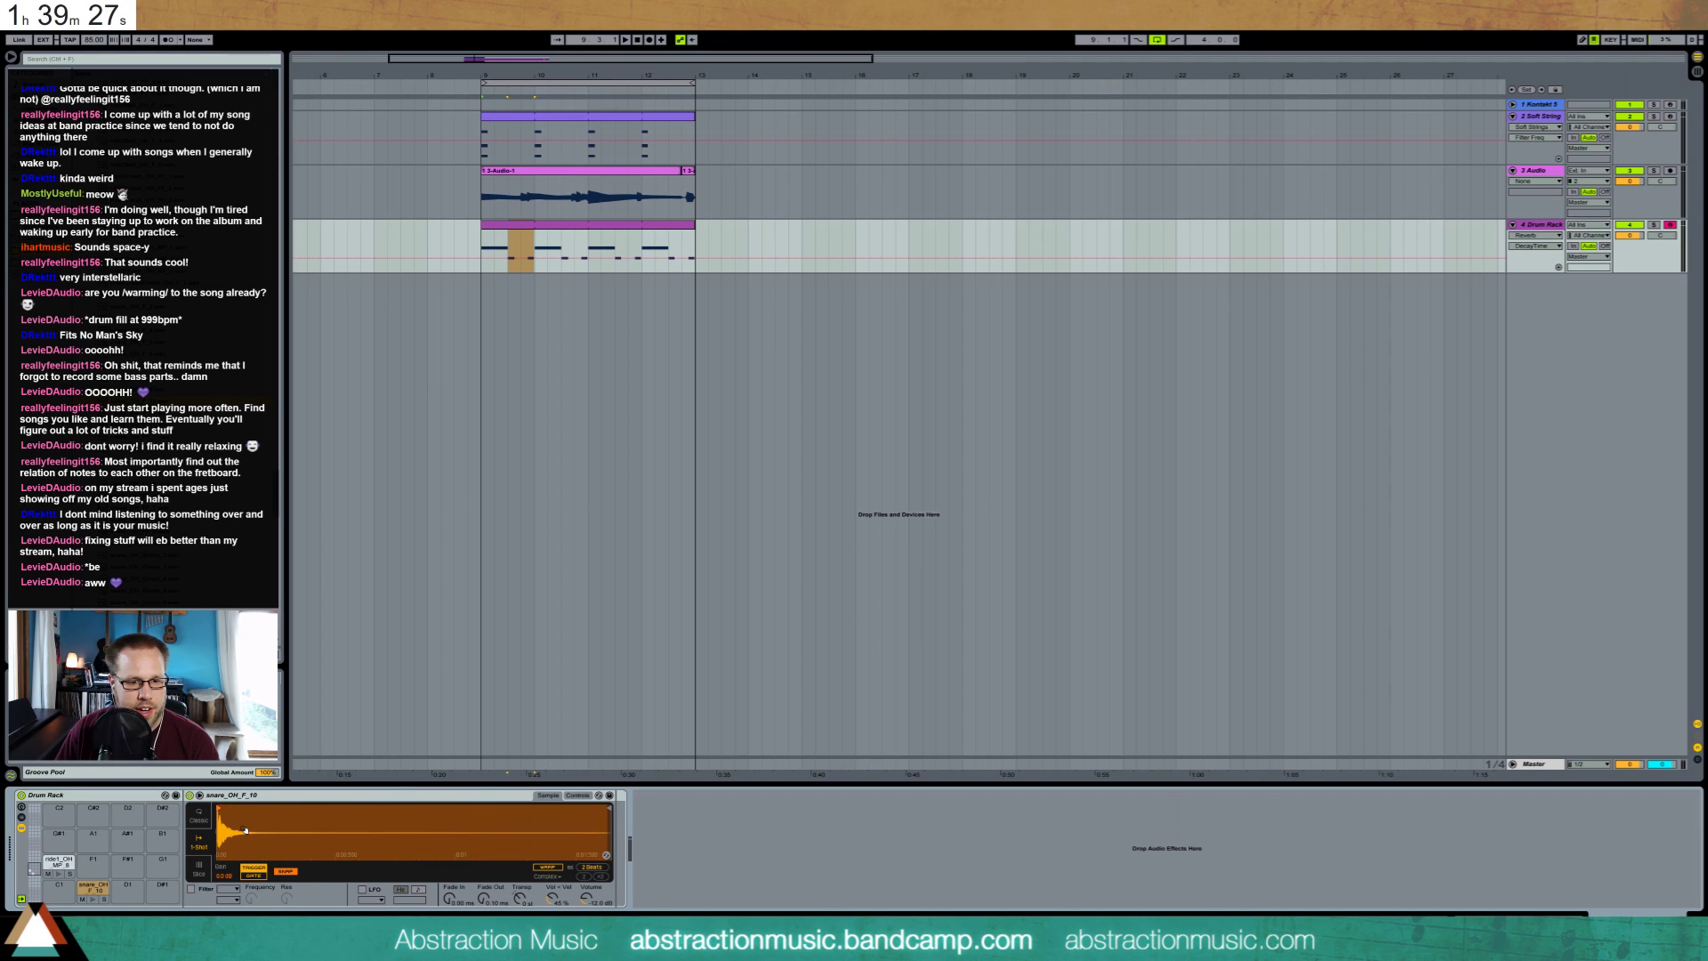
pyautogui.moveTo(607, 809); pyautogui.dragTo(329, 809)
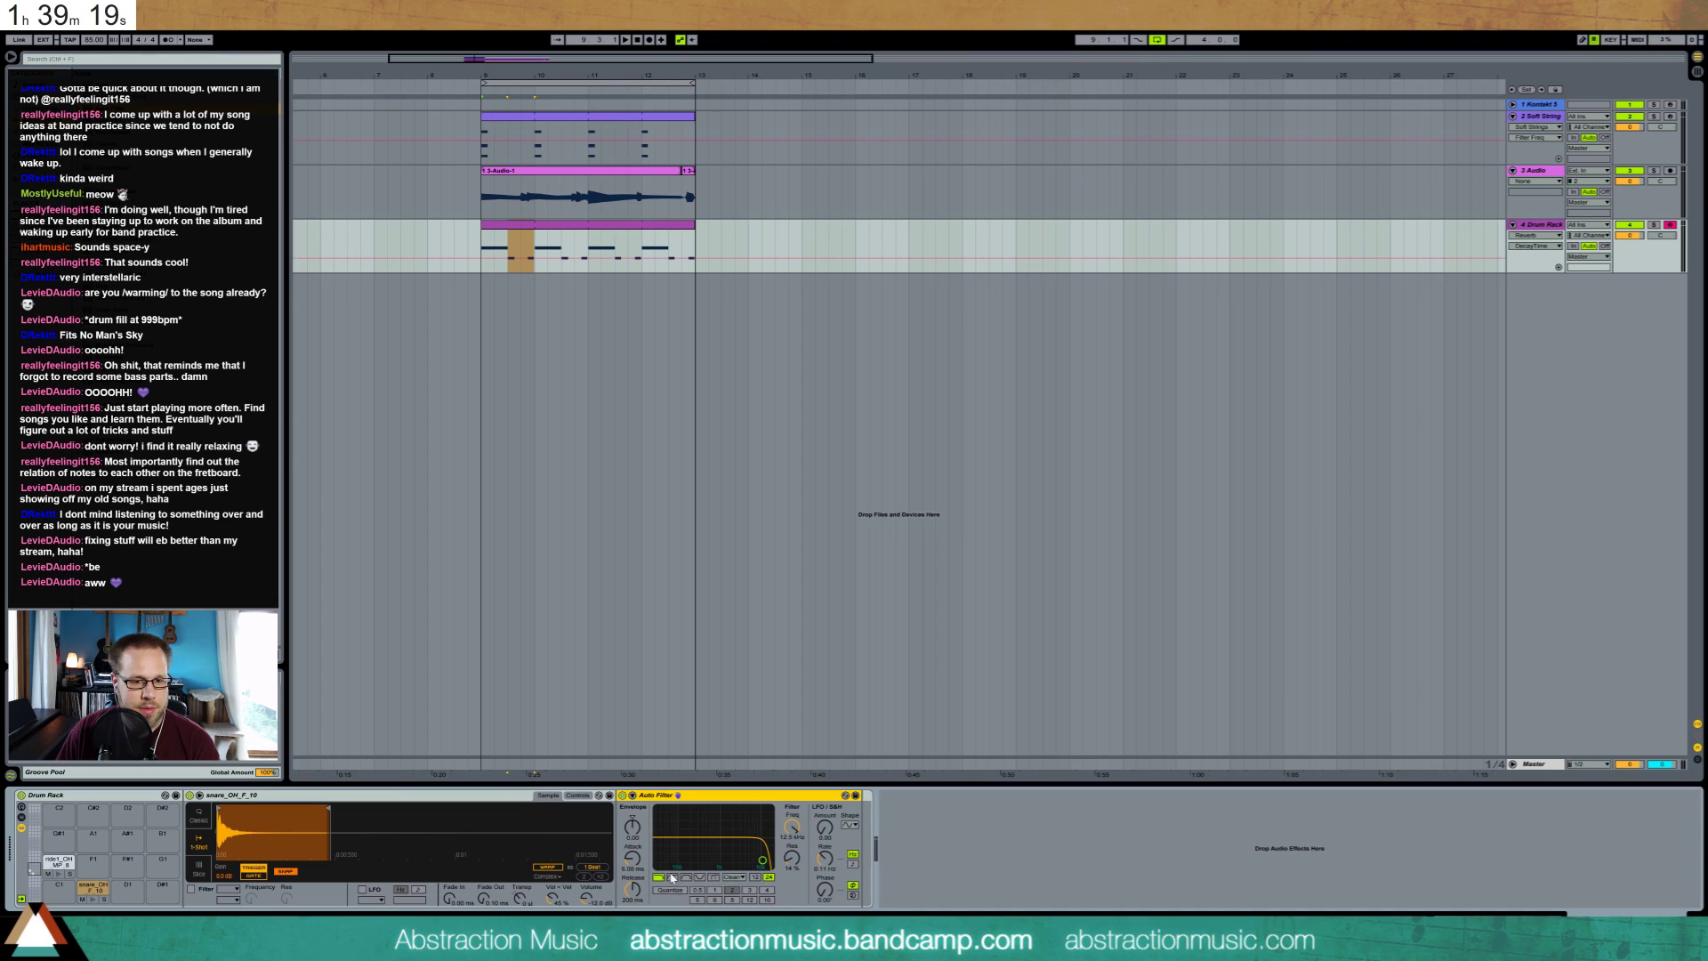
# Switch the snare's Auto Filter to high-pass and play the loop from bar 9 with the ride pad's devices shown
pyautogui.click(672, 877)
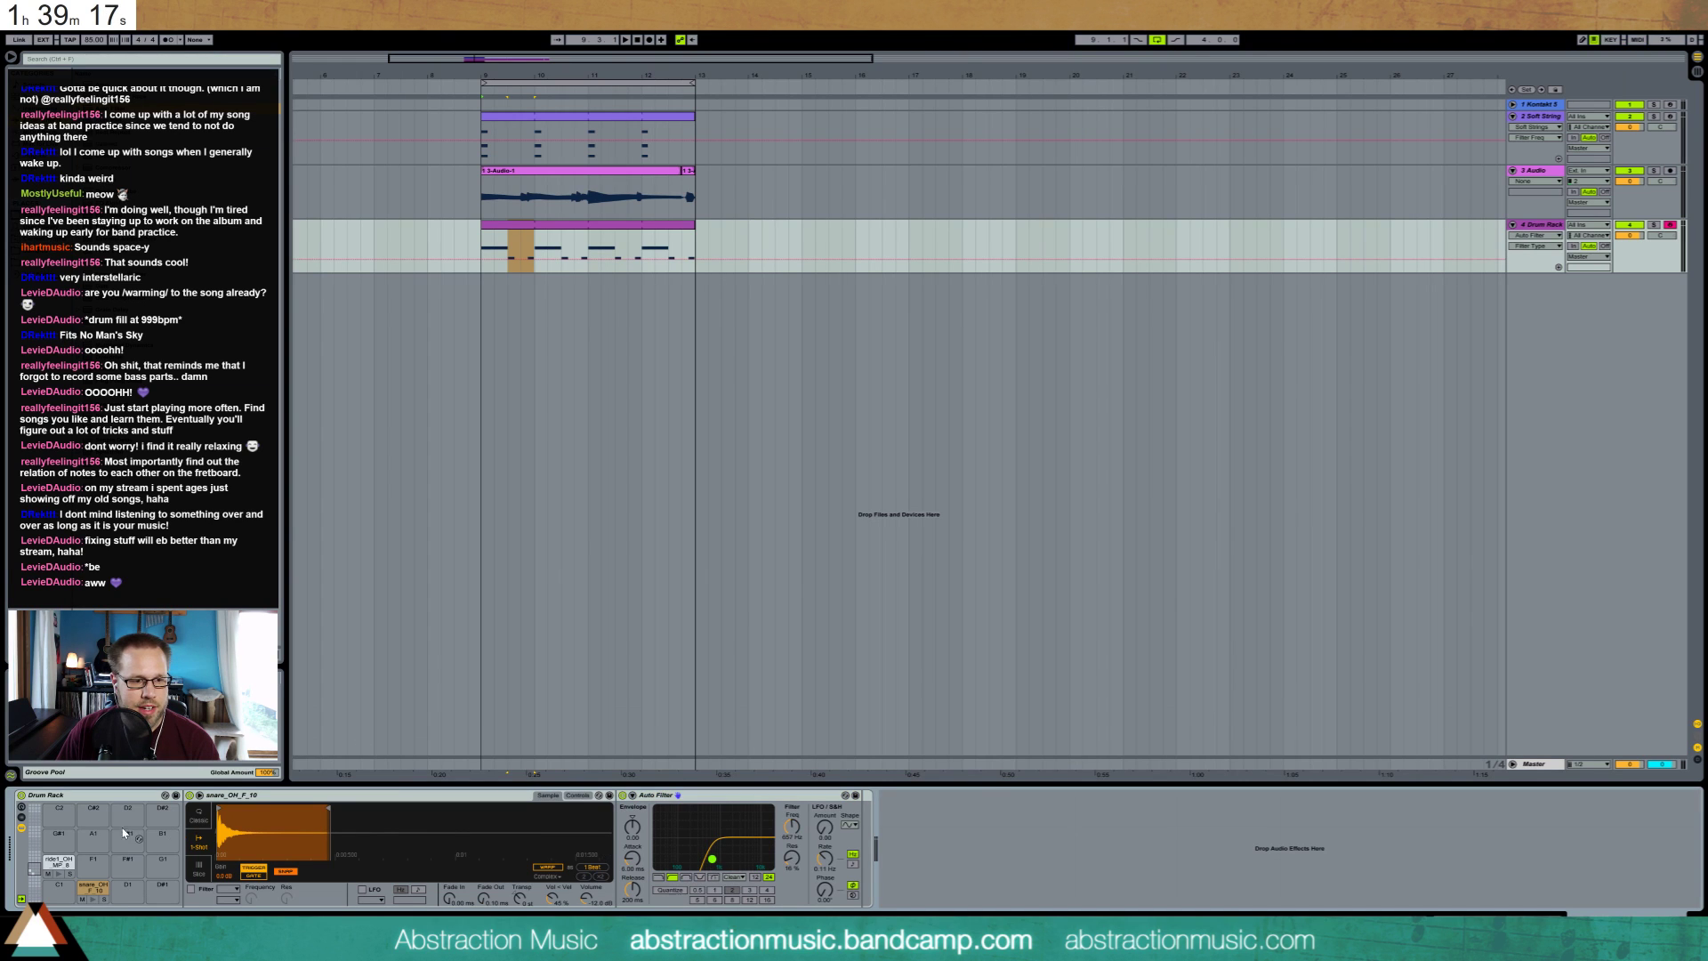
pyautogui.click(59, 863)
pyautogui.moveTo(781, 797); pyautogui.dragTo(1037, 813)
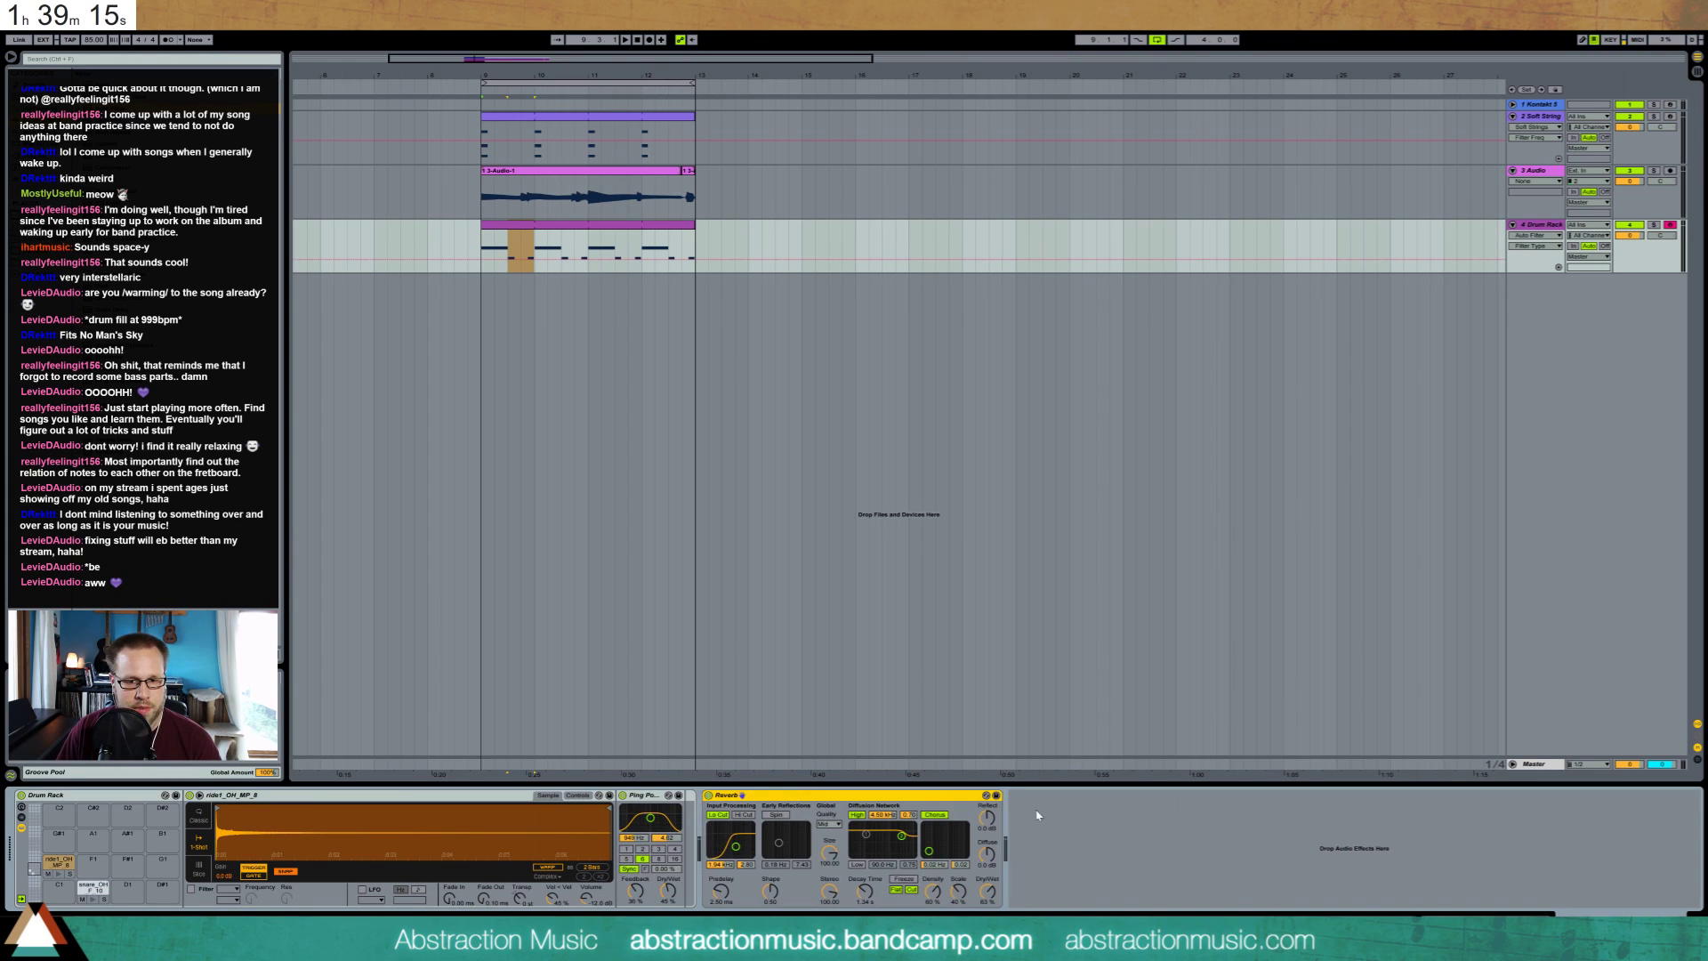
pyautogui.click(479, 239)
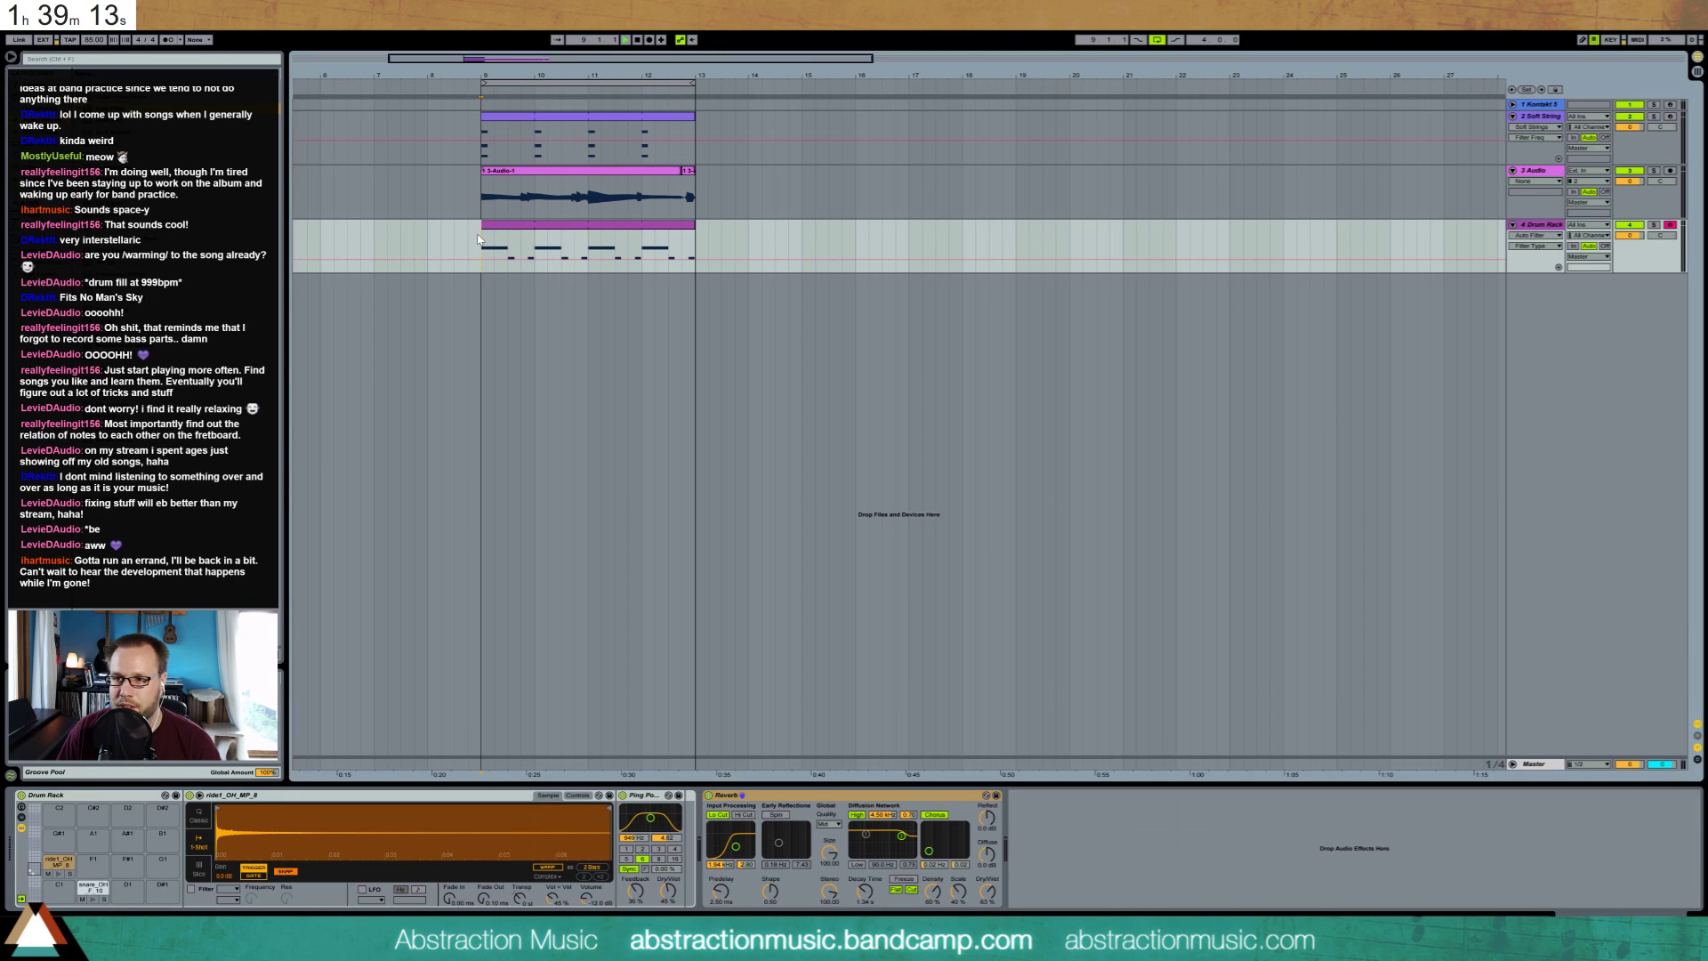
pyautogui.press('space')
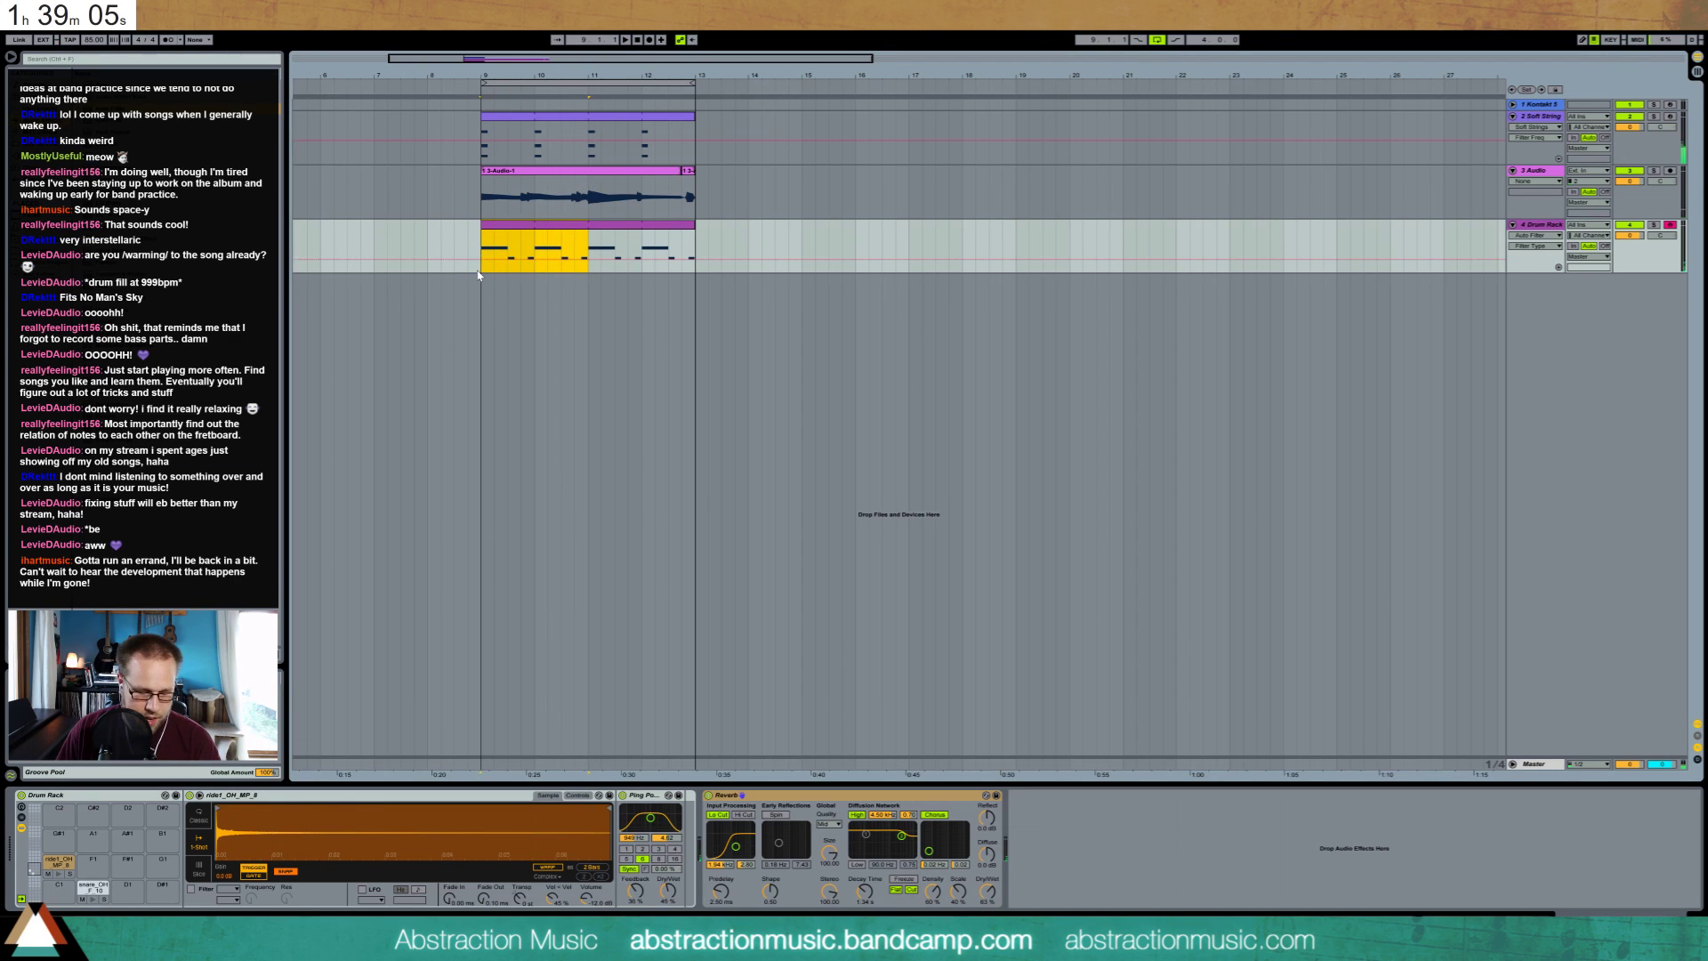
# Draw an eighth-note snare hit on the off-beat after beat 3 in the drum clip's second bar, and duplicate the clip
pyautogui.doubleClick(536, 231)
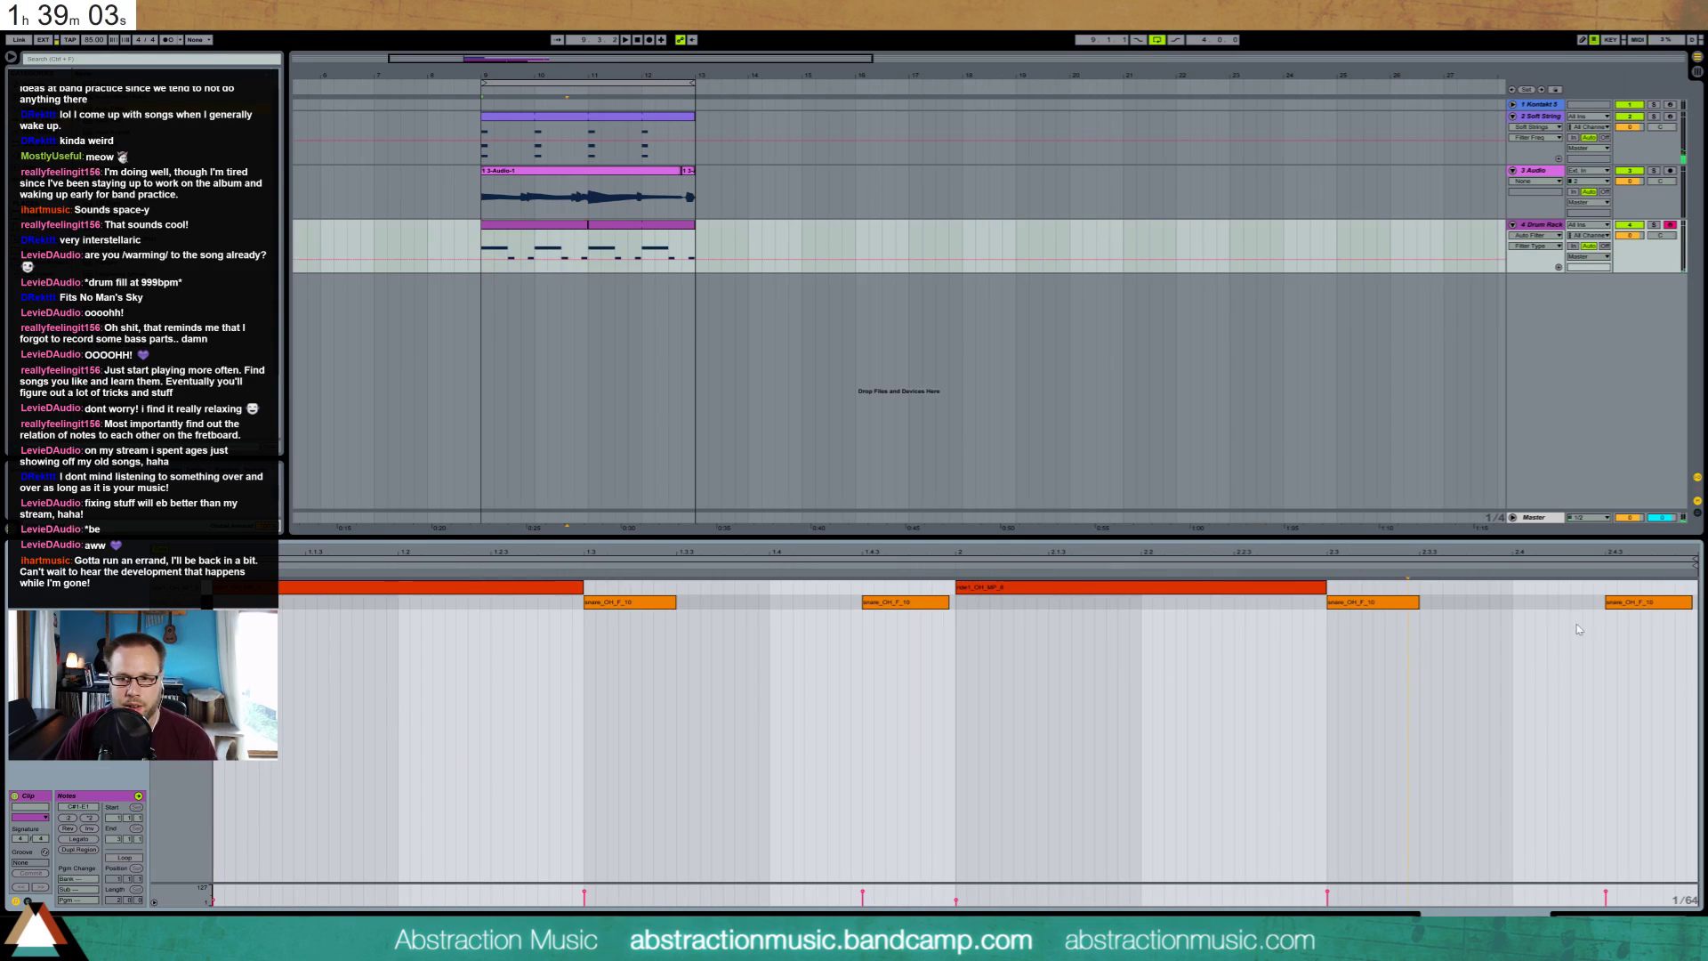
pyautogui.moveTo(1641, 607); pyautogui.dragTo(1581, 612)
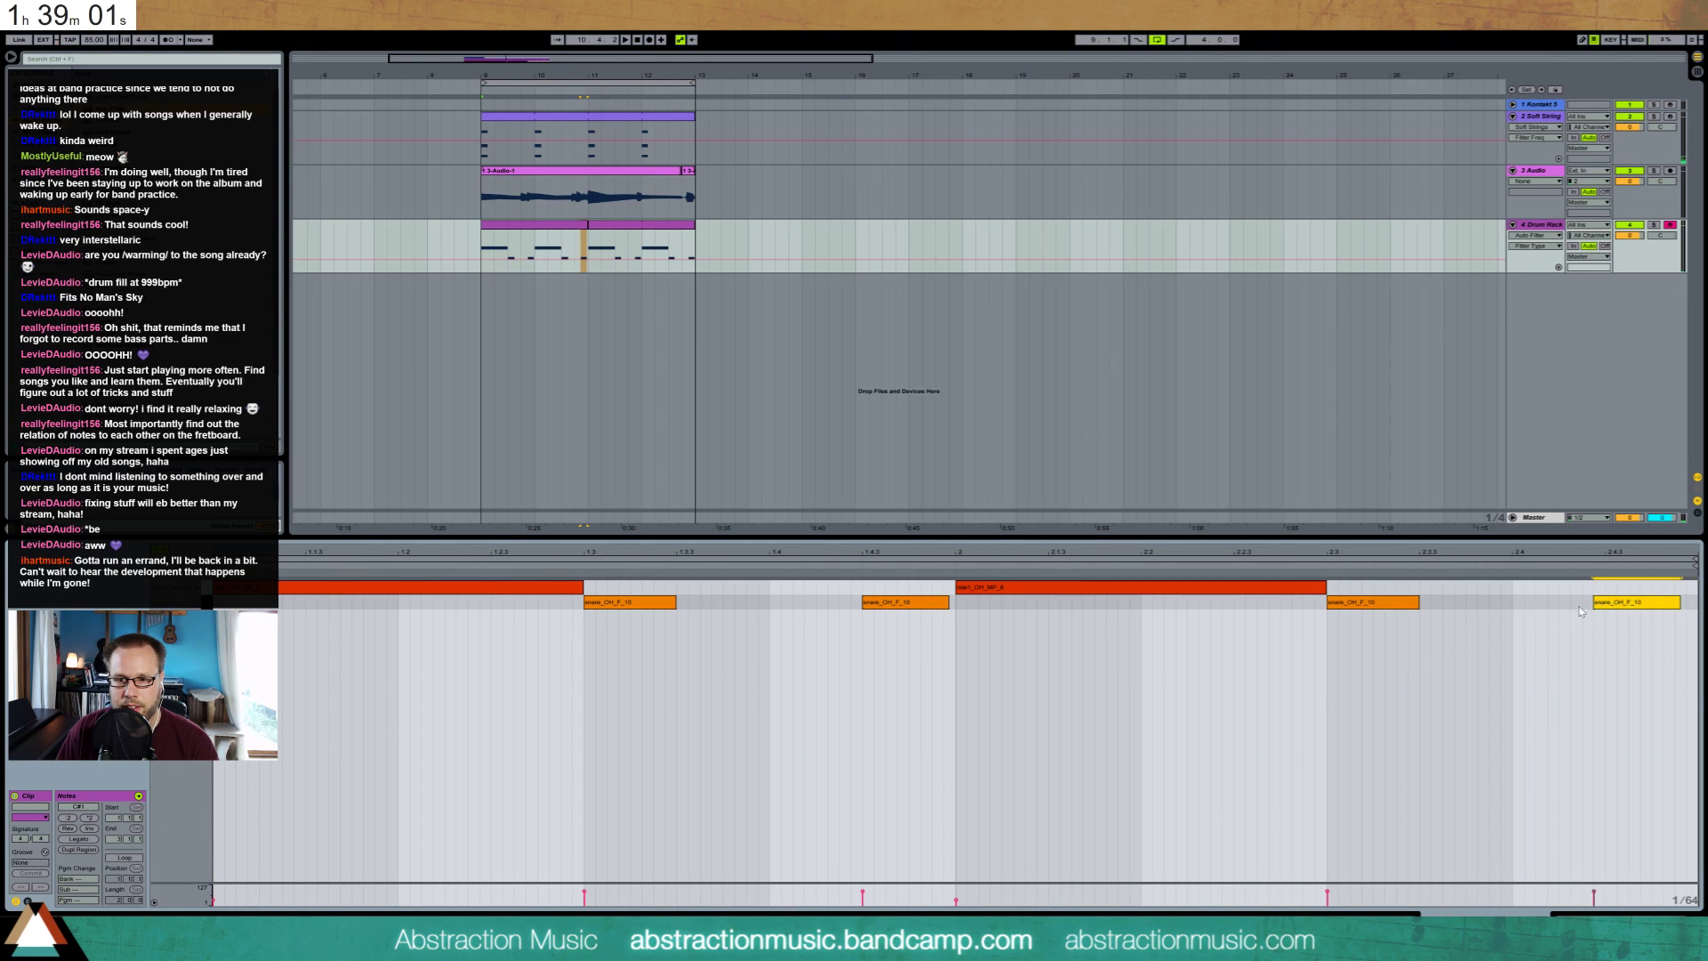
pyautogui.doubleClick(1430, 604)
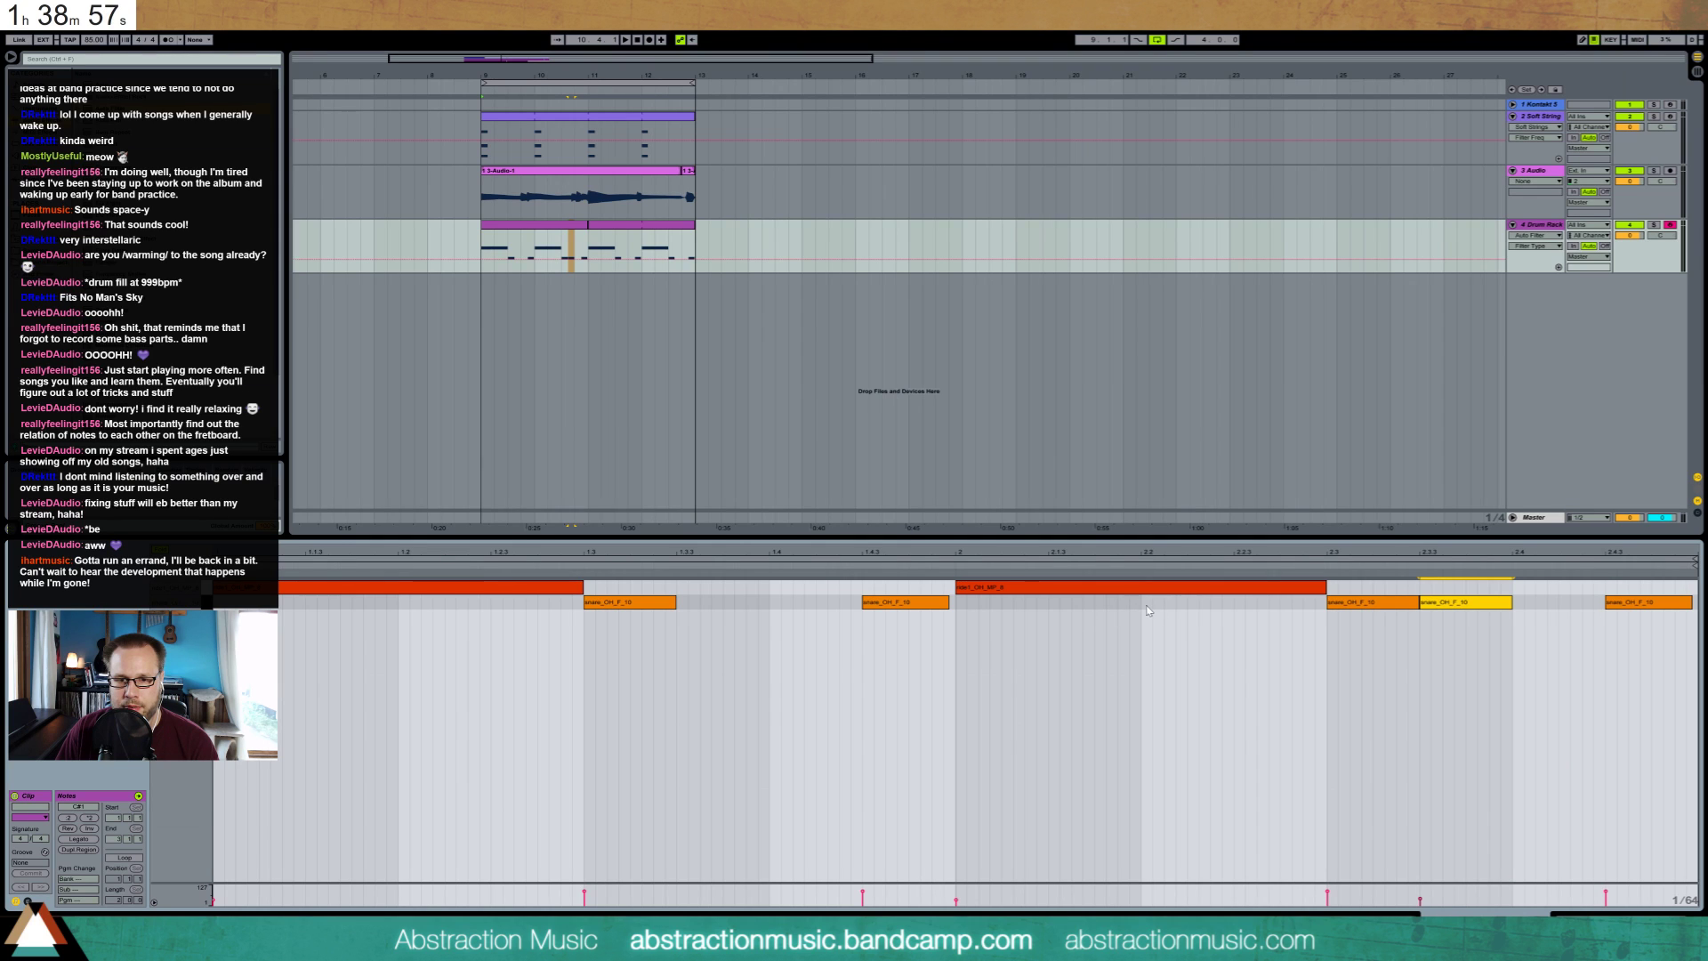
pyautogui.click(564, 226)
pyautogui.hotkey('ctrl', 'd')
pyautogui.click(1407, 800)
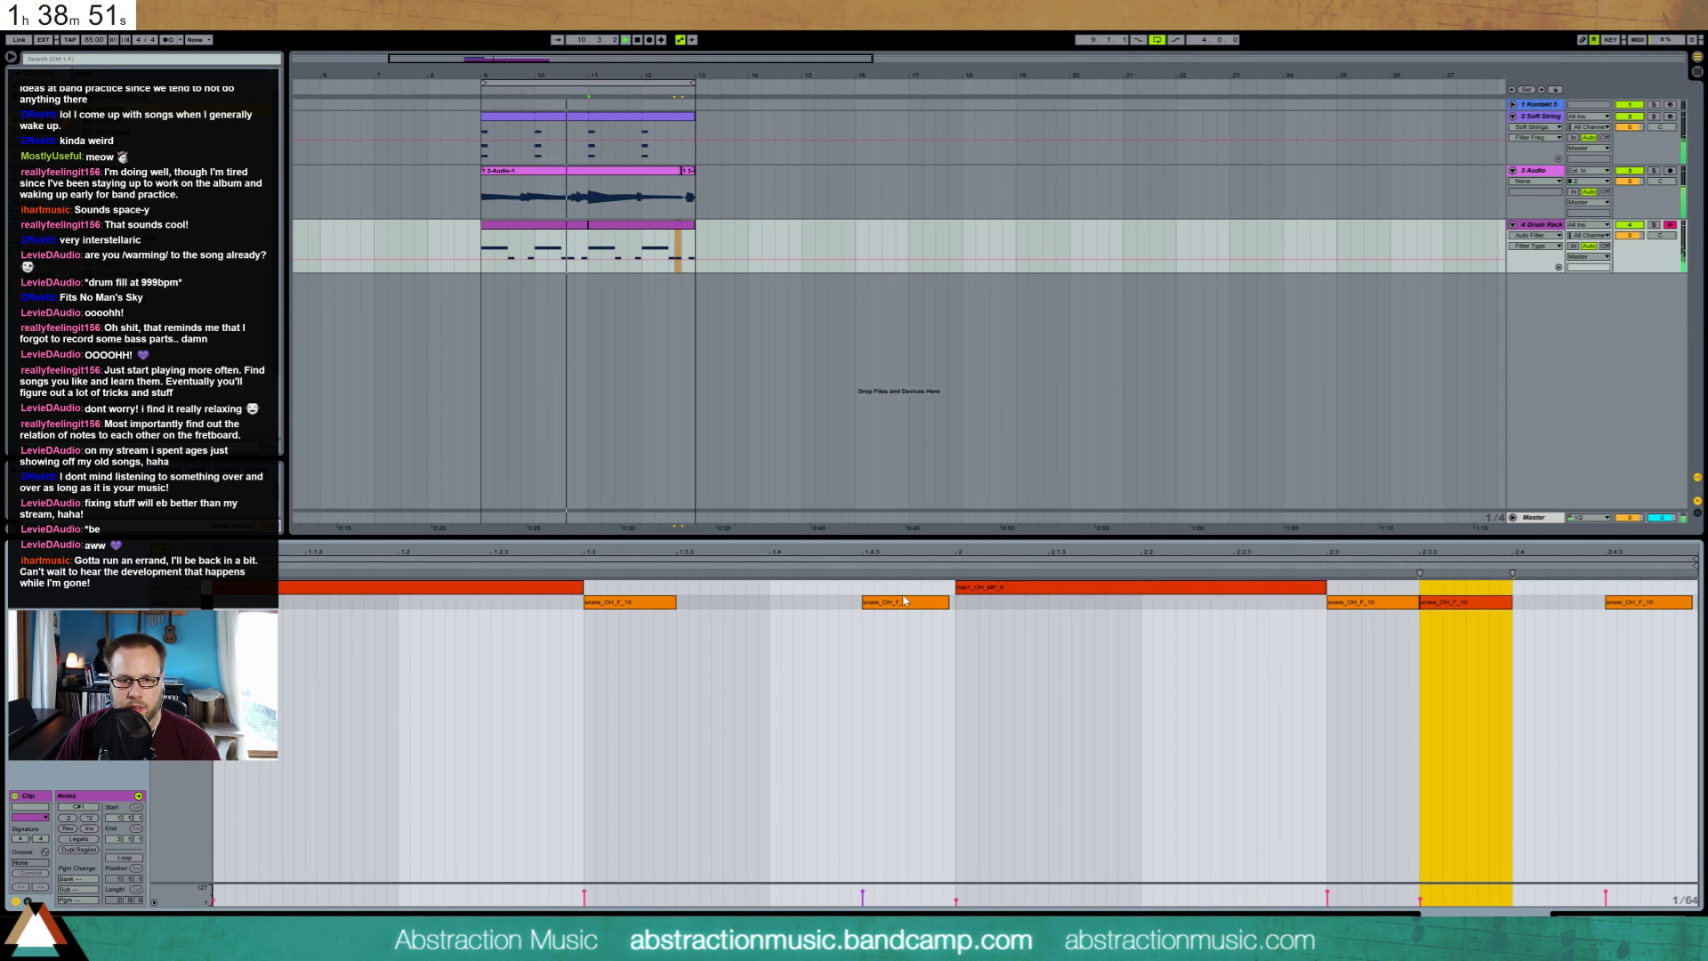
# Add a ride note near the end of the drum clip's first bar and trim its start so it covers the last sixteenth
pyautogui.click(929, 589)
pyautogui.moveTo(929, 589)
pyautogui.mouseDown()
pyautogui.moveTo(955, 590)
pyautogui.moveTo(830, 607)
pyautogui.moveTo(940, 609)
pyautogui.mouseUp()
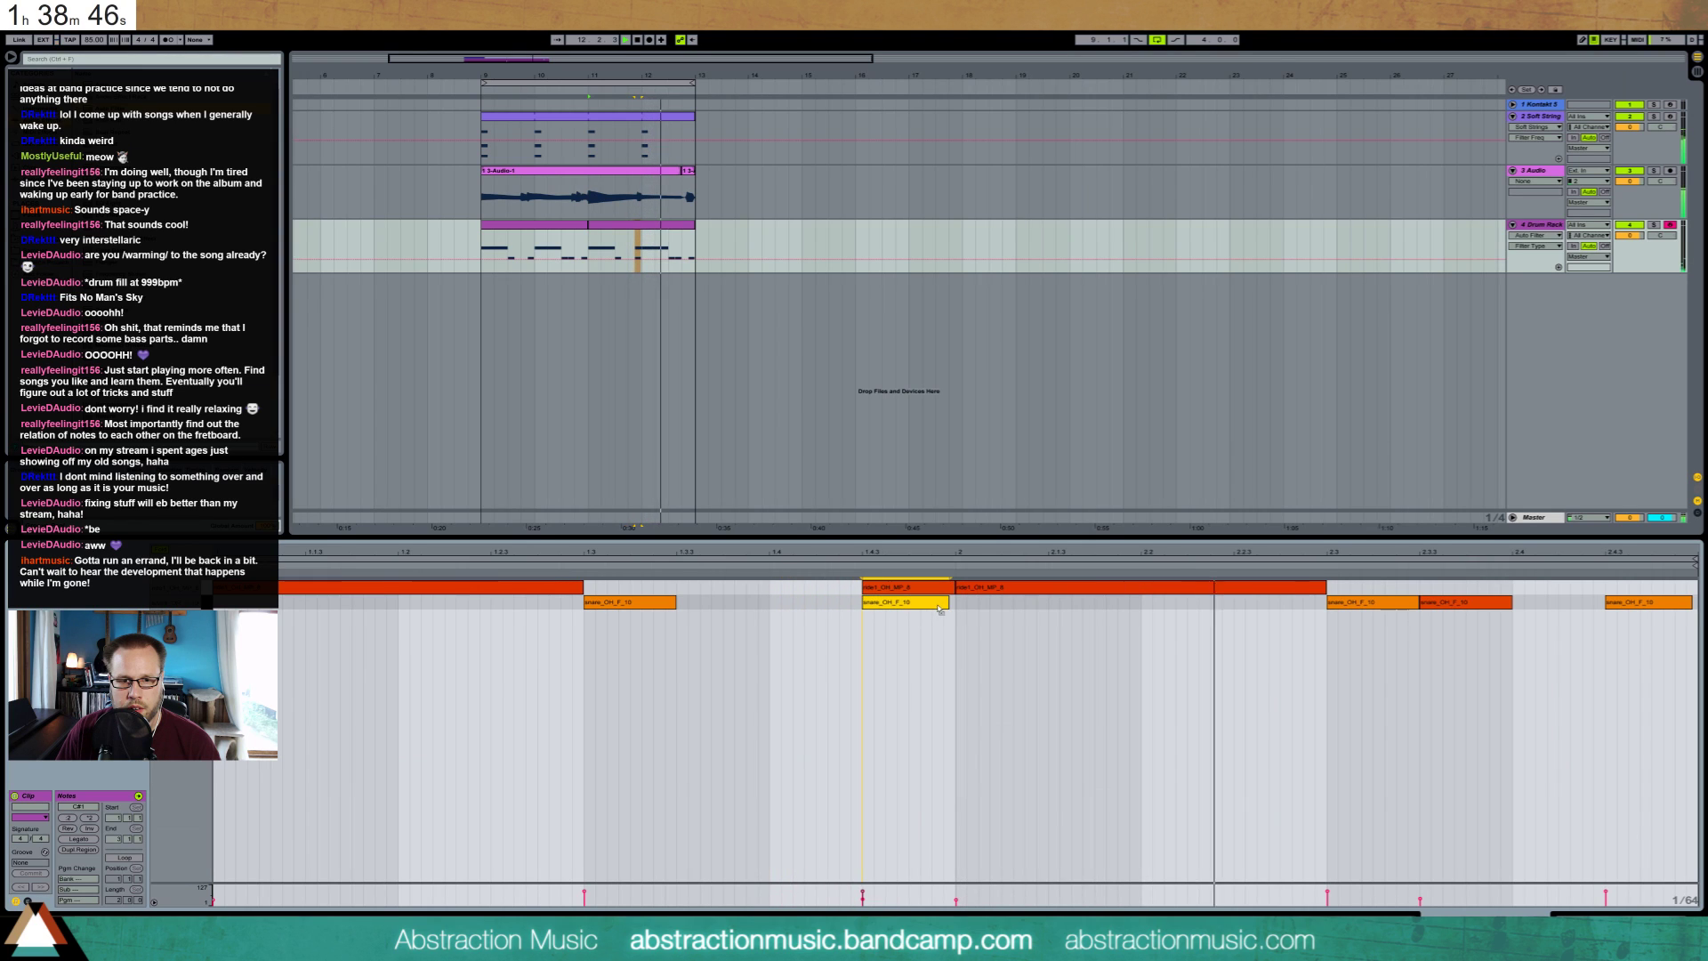
pyautogui.click(867, 589)
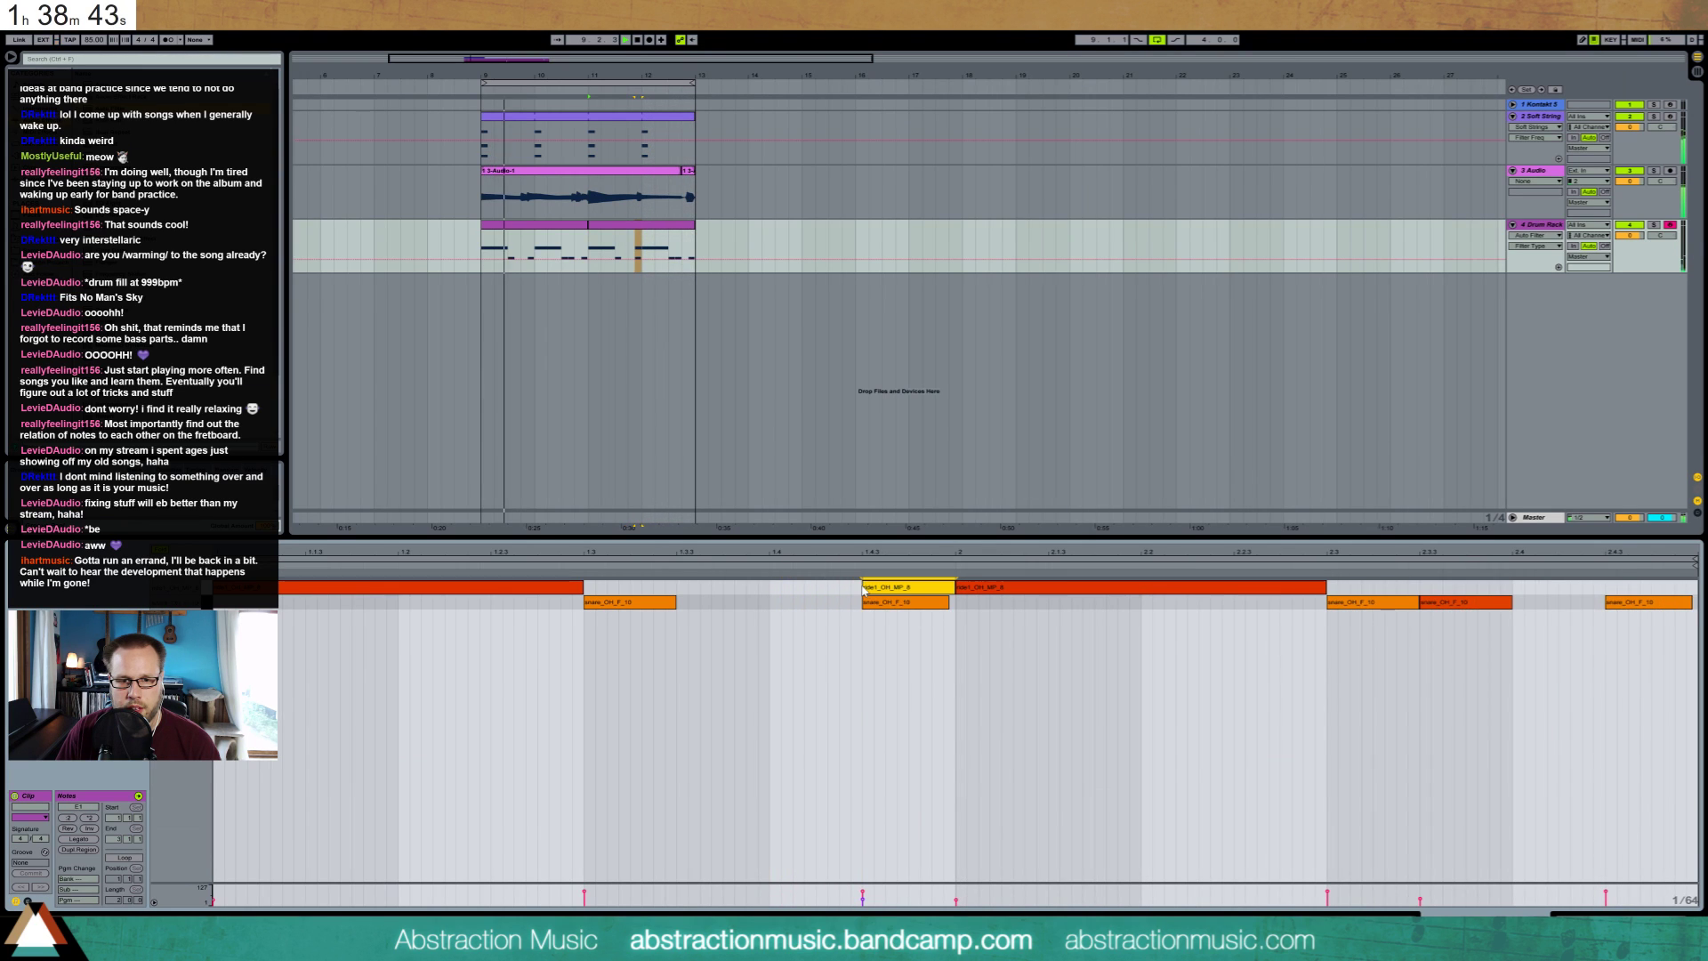
pyautogui.moveTo(864, 586); pyautogui.dragTo(910, 588)
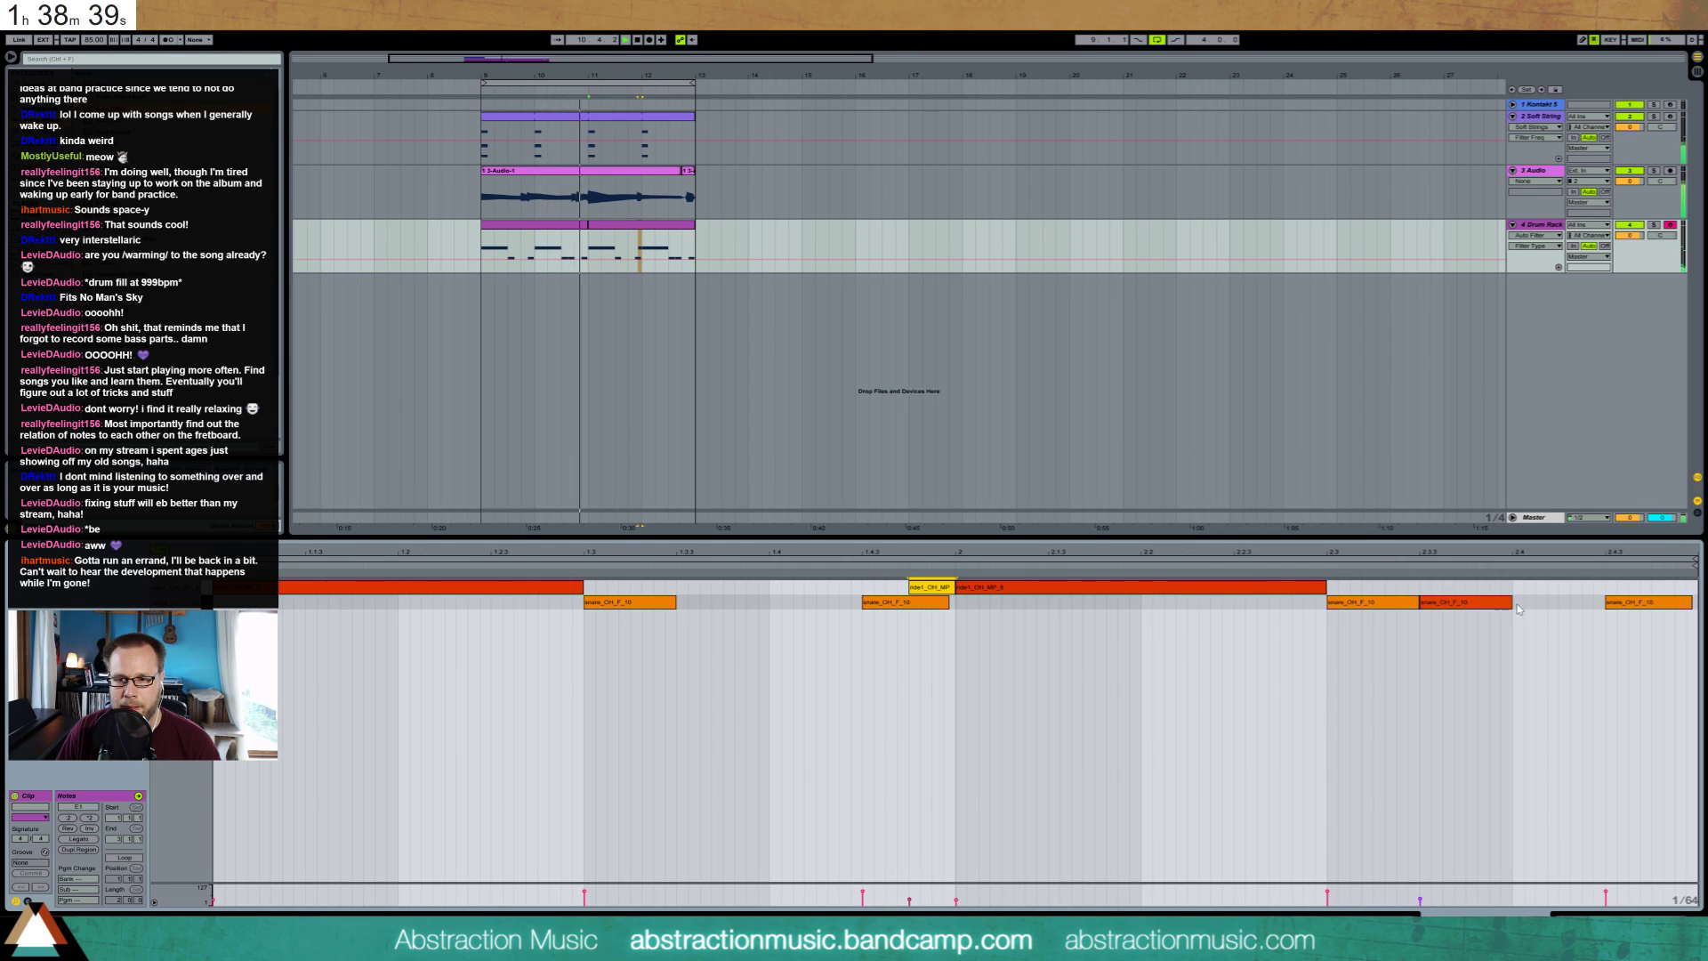
# Shorten the clip's last snare note to about a sixteenth and draw another short snare hit right after it
pyautogui.click(1648, 602)
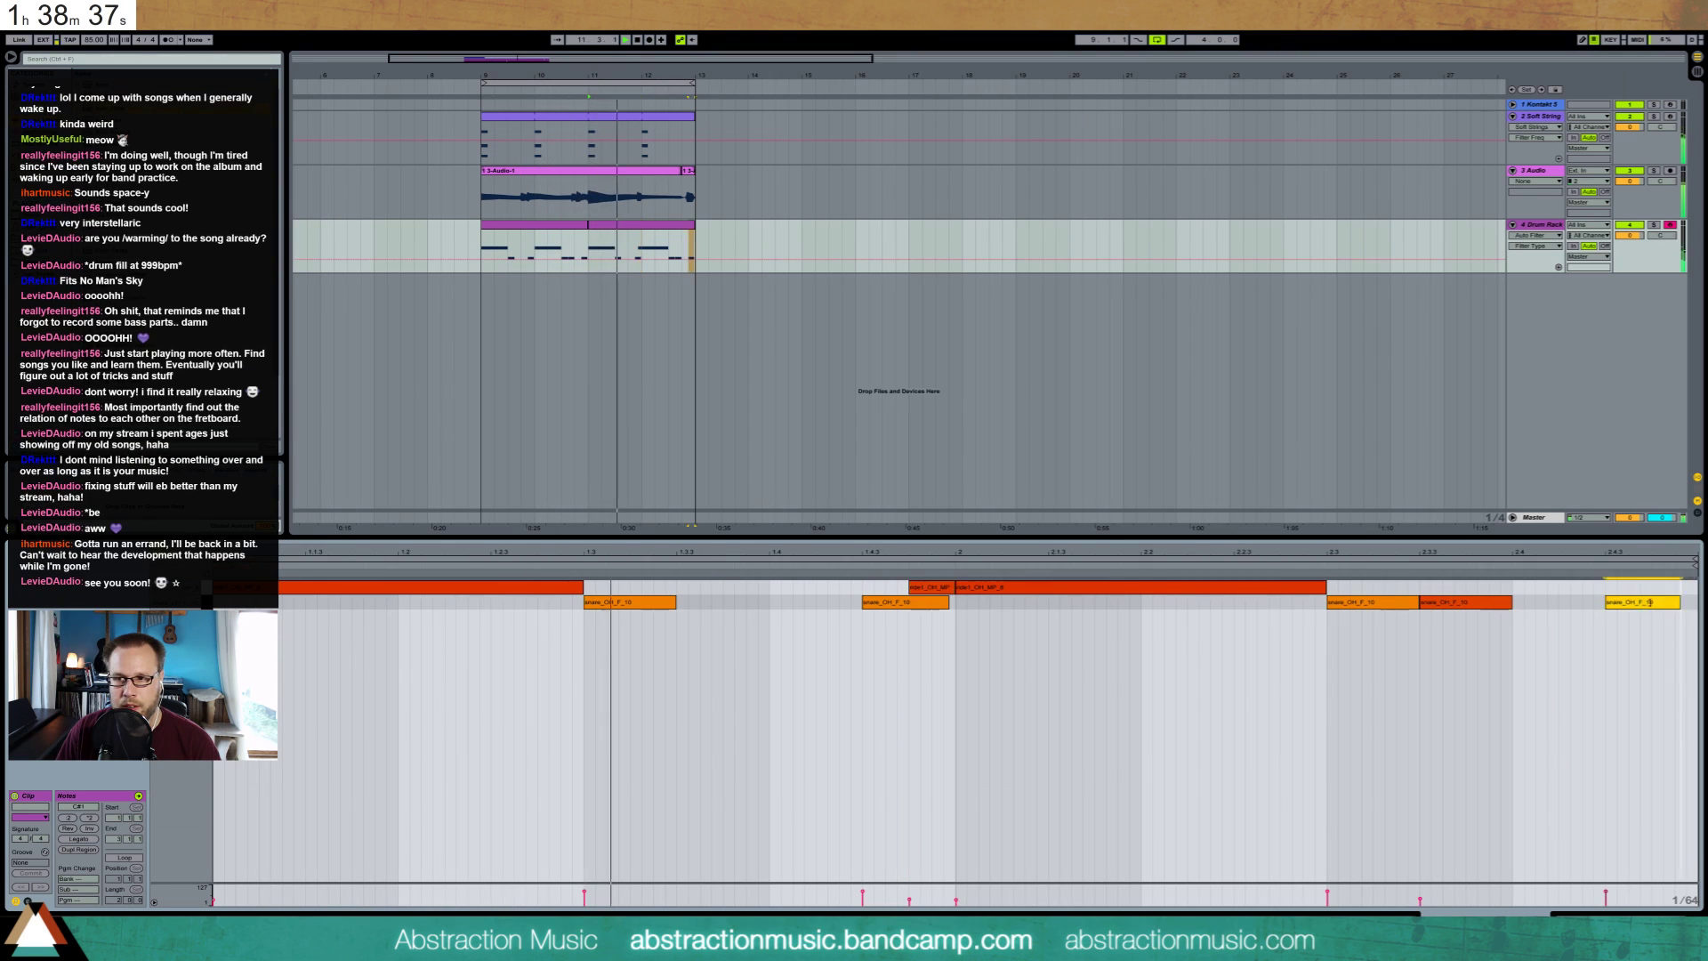
pyautogui.moveTo(1650, 602); pyautogui.dragTo(1645, 603)
pyautogui.click(1664, 605)
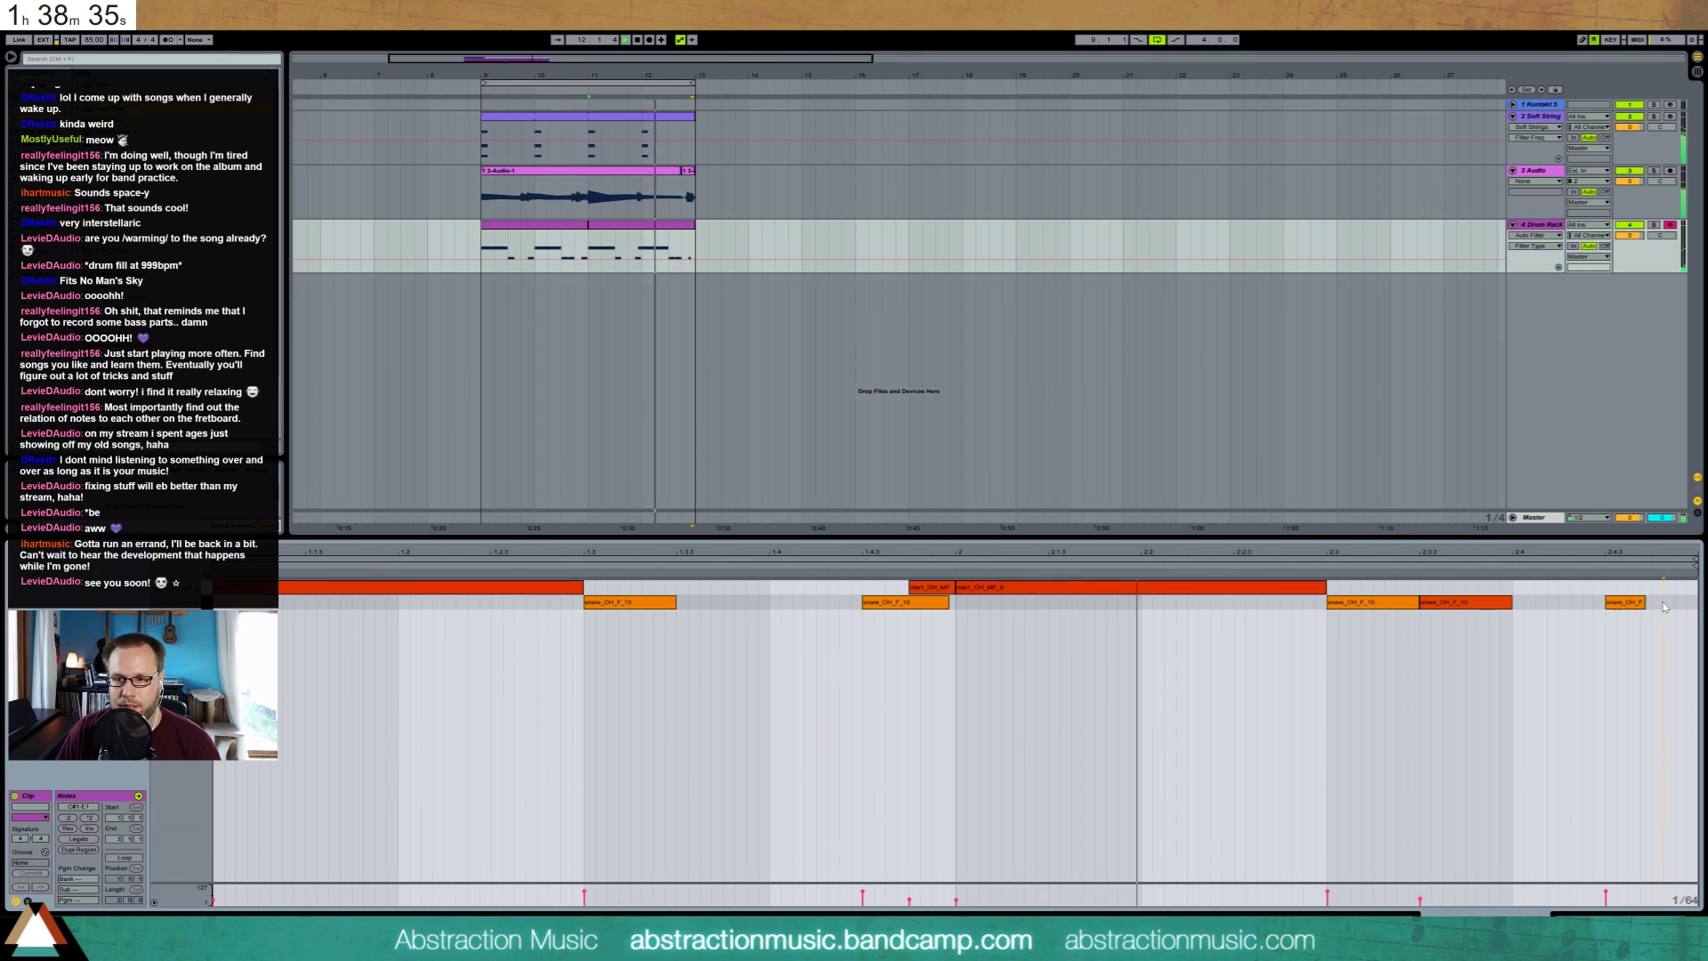
pyautogui.doubleClick(1666, 608)
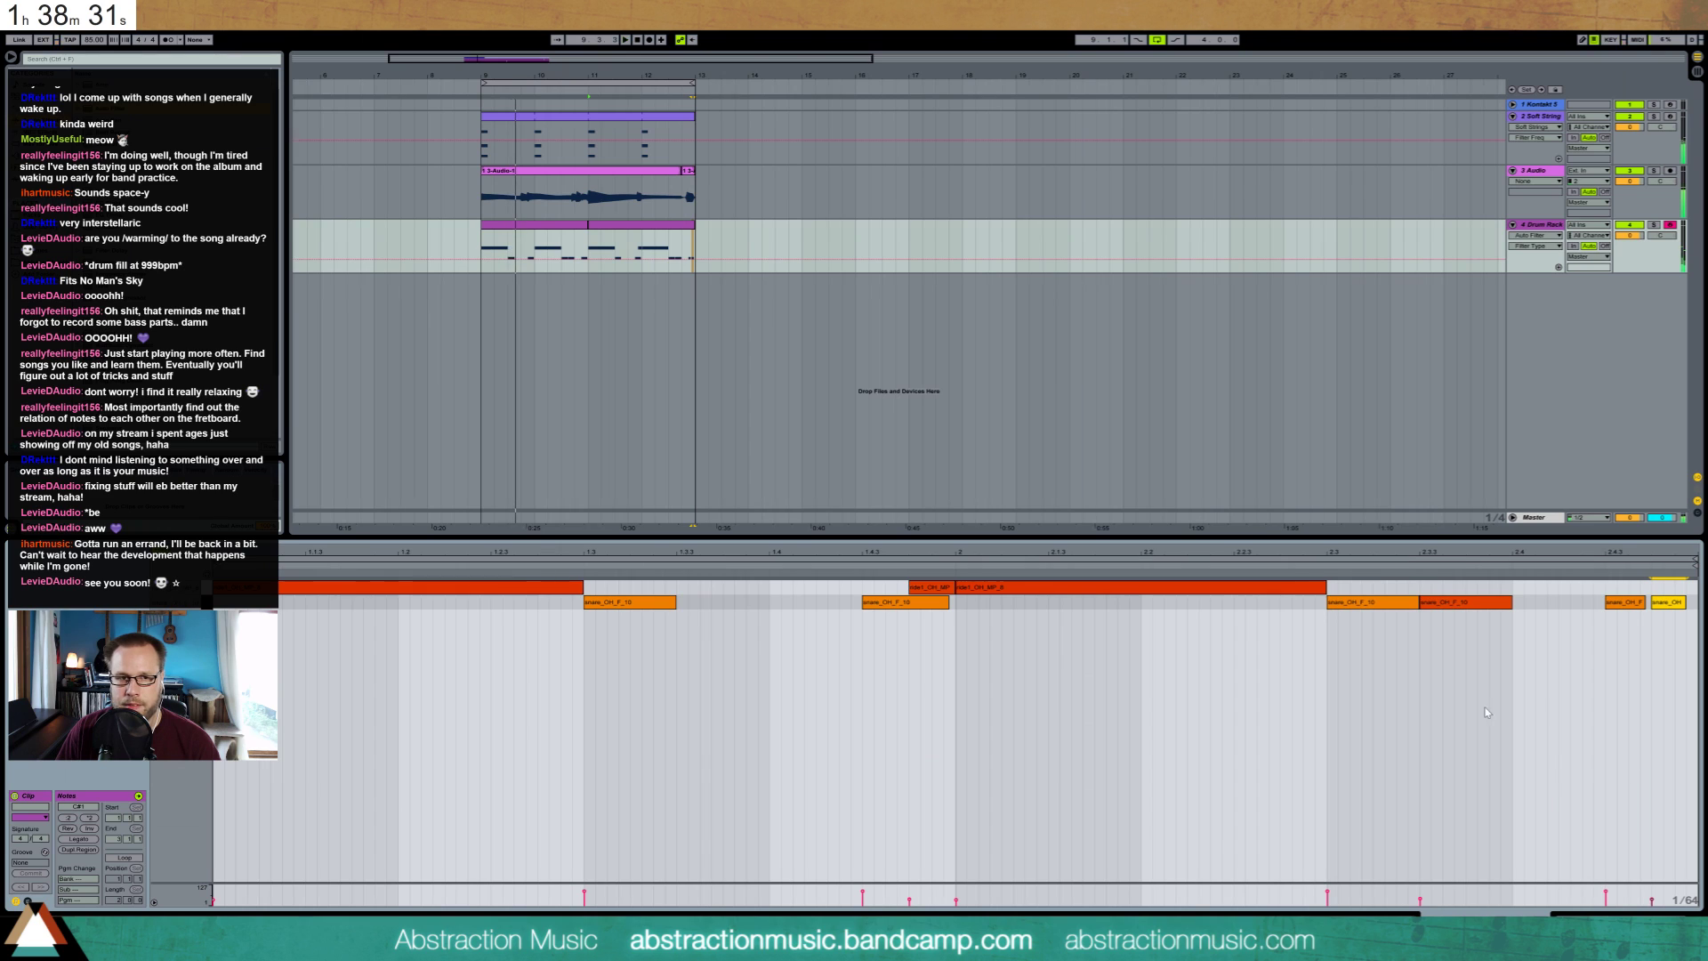
pyautogui.hotkey('shift', 'Tab')
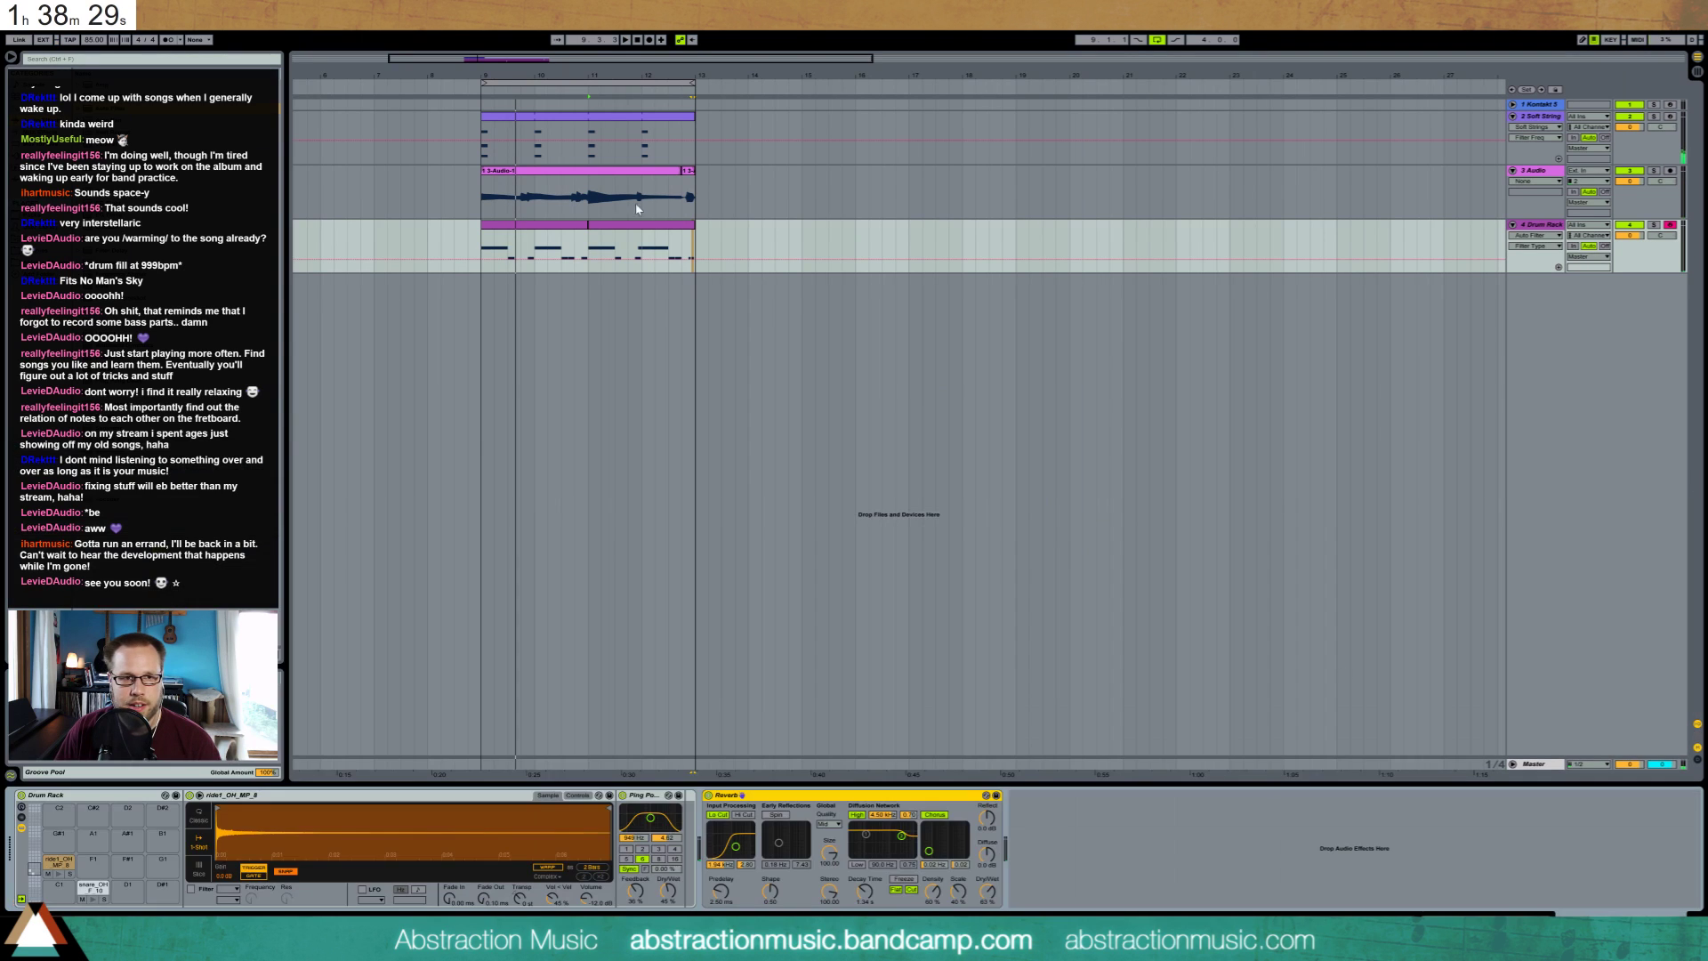
# Add warp markers to the recorded audio clip's hits before bars 3 and 4 and shift those hits onto the sixteenth grid
pyautogui.doubleClick(594, 170)
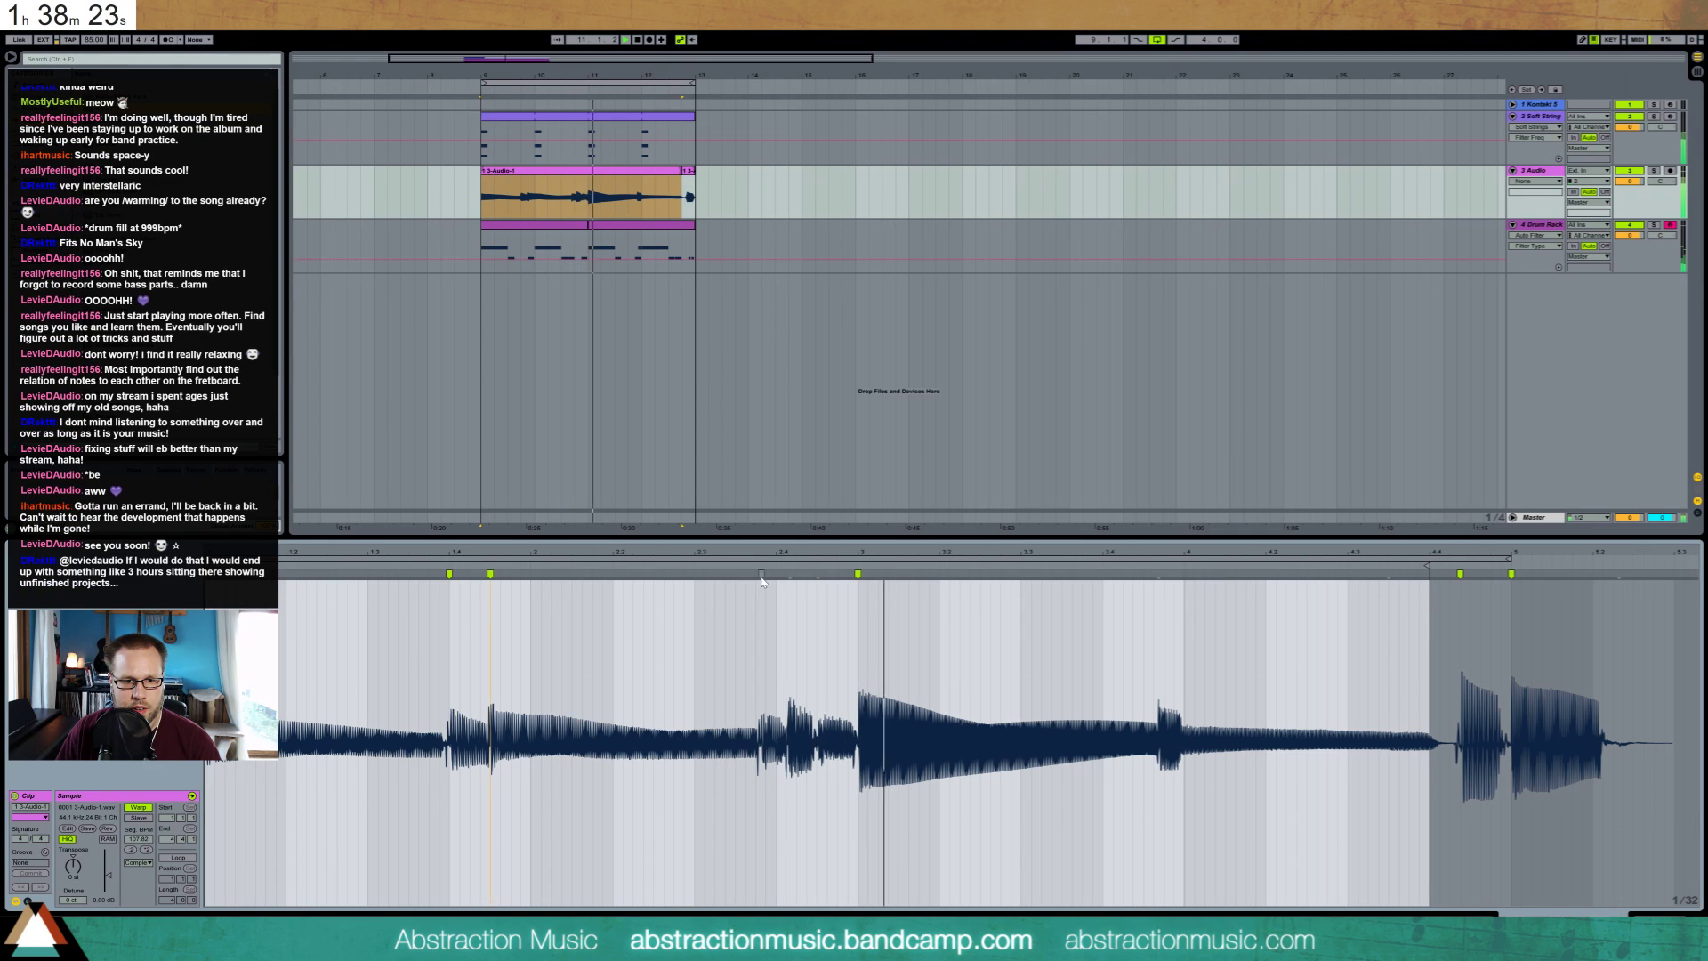
pyautogui.doubleClick(761, 574)
pyautogui.press('space')
pyautogui.moveTo(761, 574)
pyautogui.mouseDown()
pyautogui.moveTo(746, 573)
pyautogui.moveTo(816, 575)
pyautogui.moveTo(724, 575)
pyautogui.mouseUp()
pyautogui.doubleClick(779, 575)
pyautogui.doubleClick(812, 575)
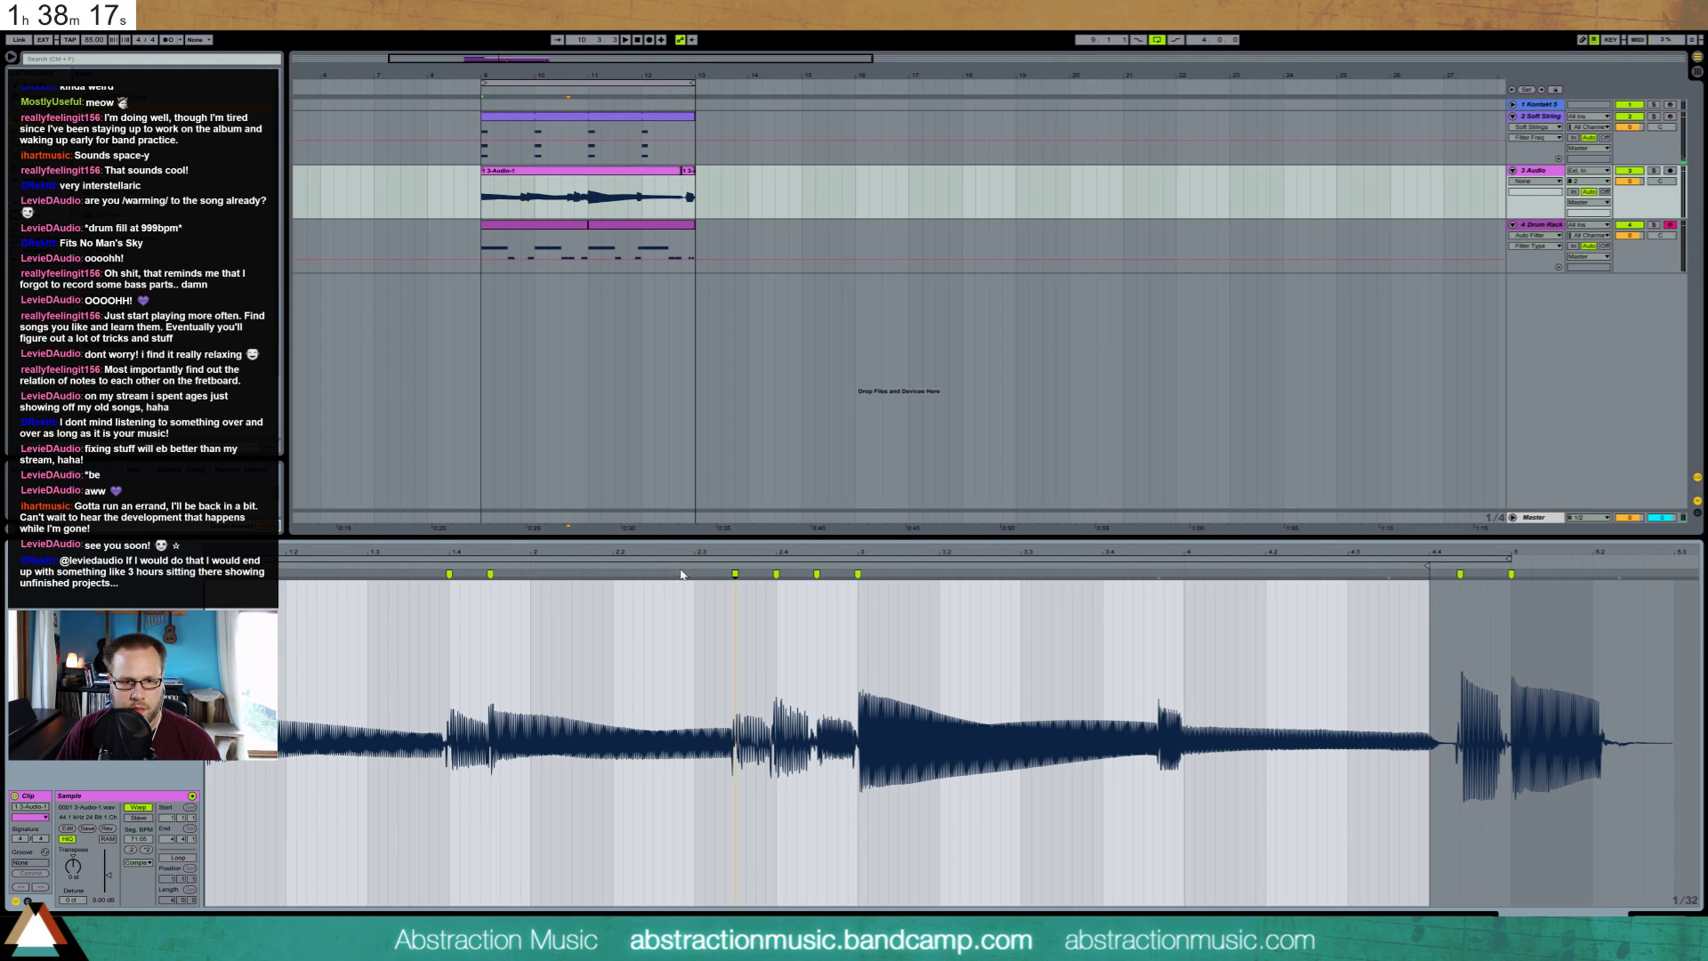
pyautogui.click(683, 573)
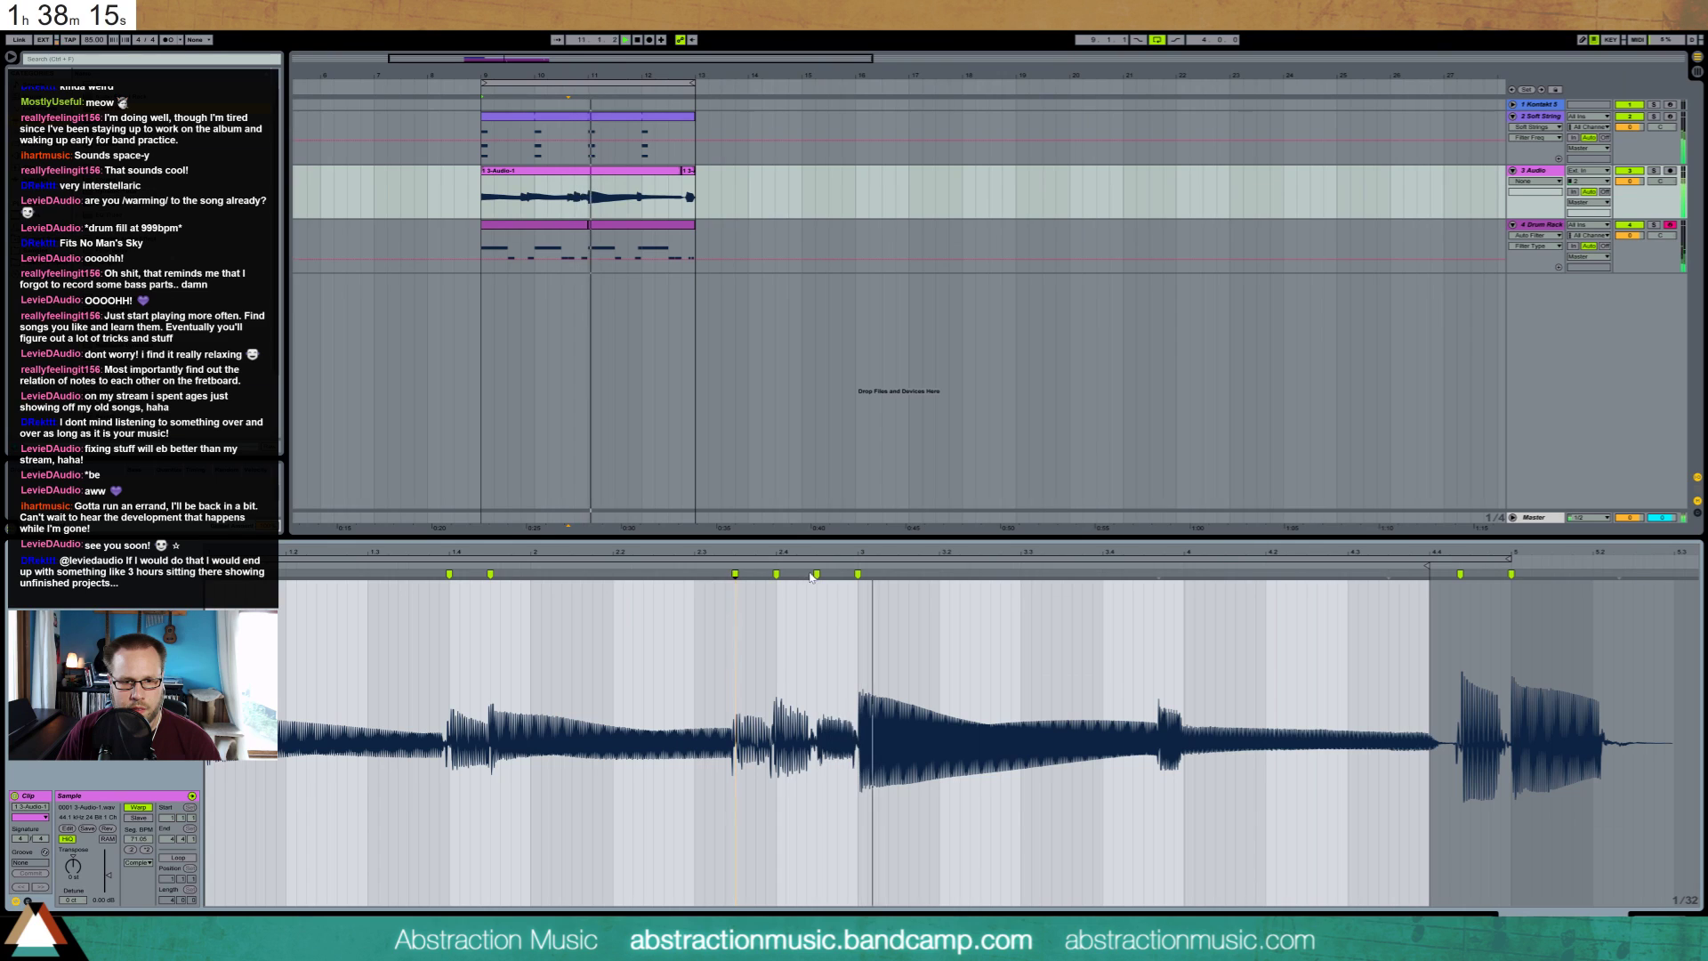
pyautogui.moveTo(816, 575)
pyautogui.mouseDown()
pyautogui.moveTo(836, 574)
pyautogui.moveTo(776, 575)
pyautogui.mouseUp()
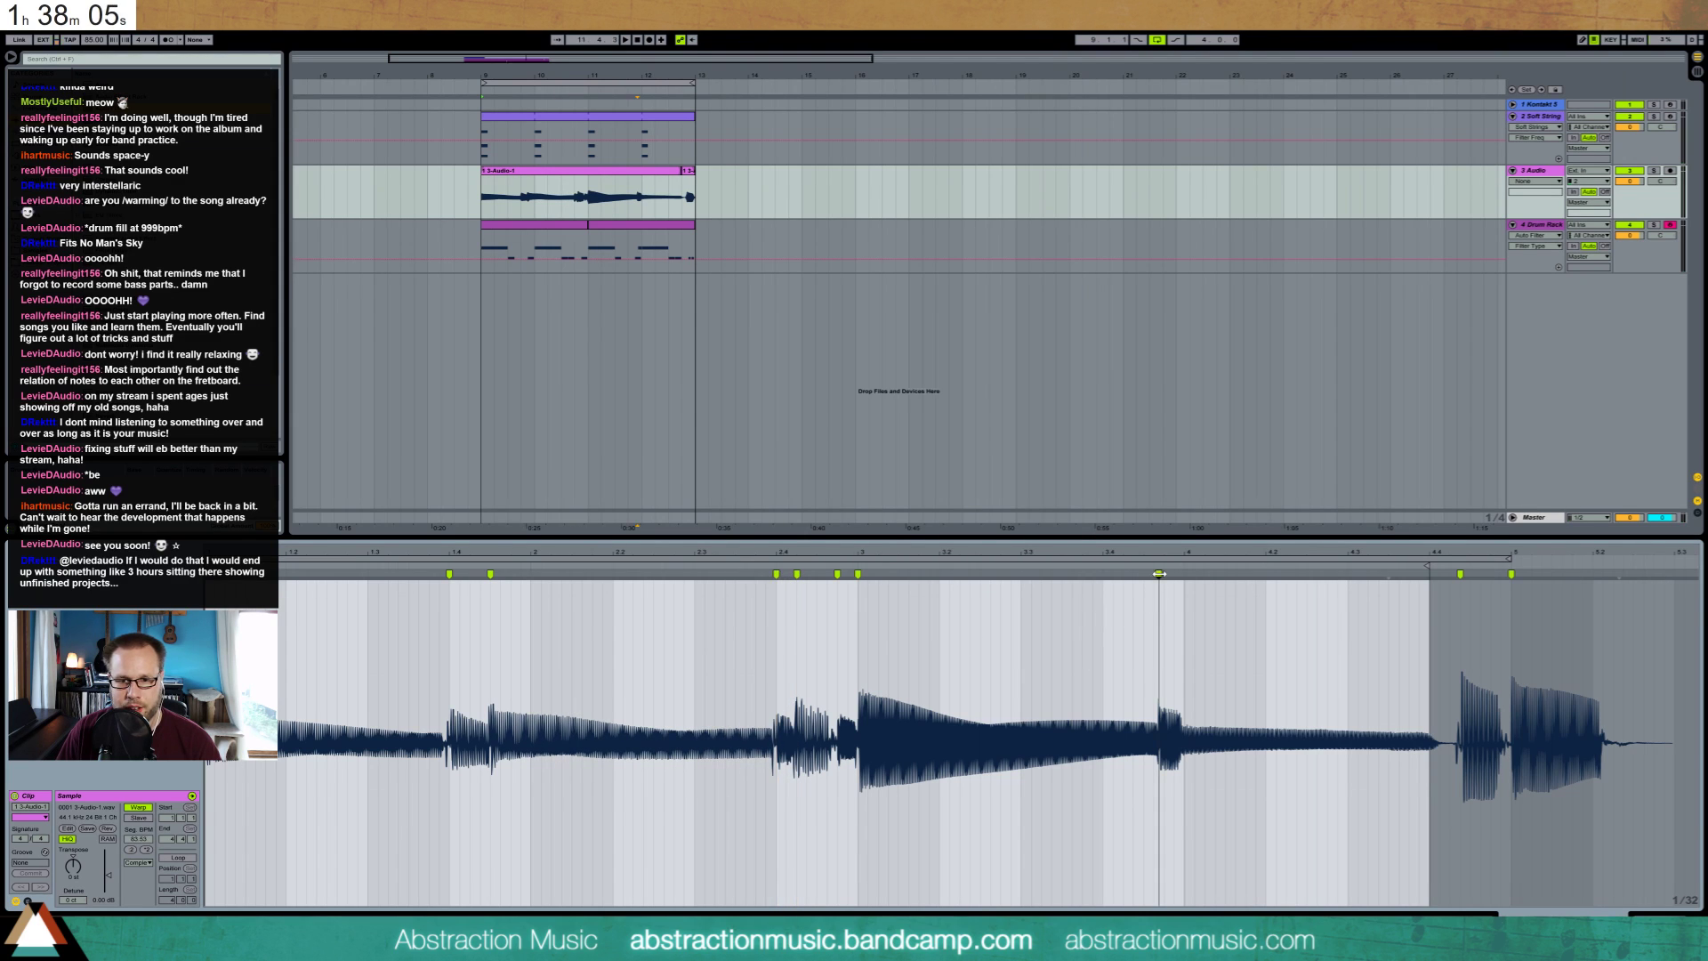
pyautogui.moveTo(1159, 574); pyautogui.dragTo(1164, 574)
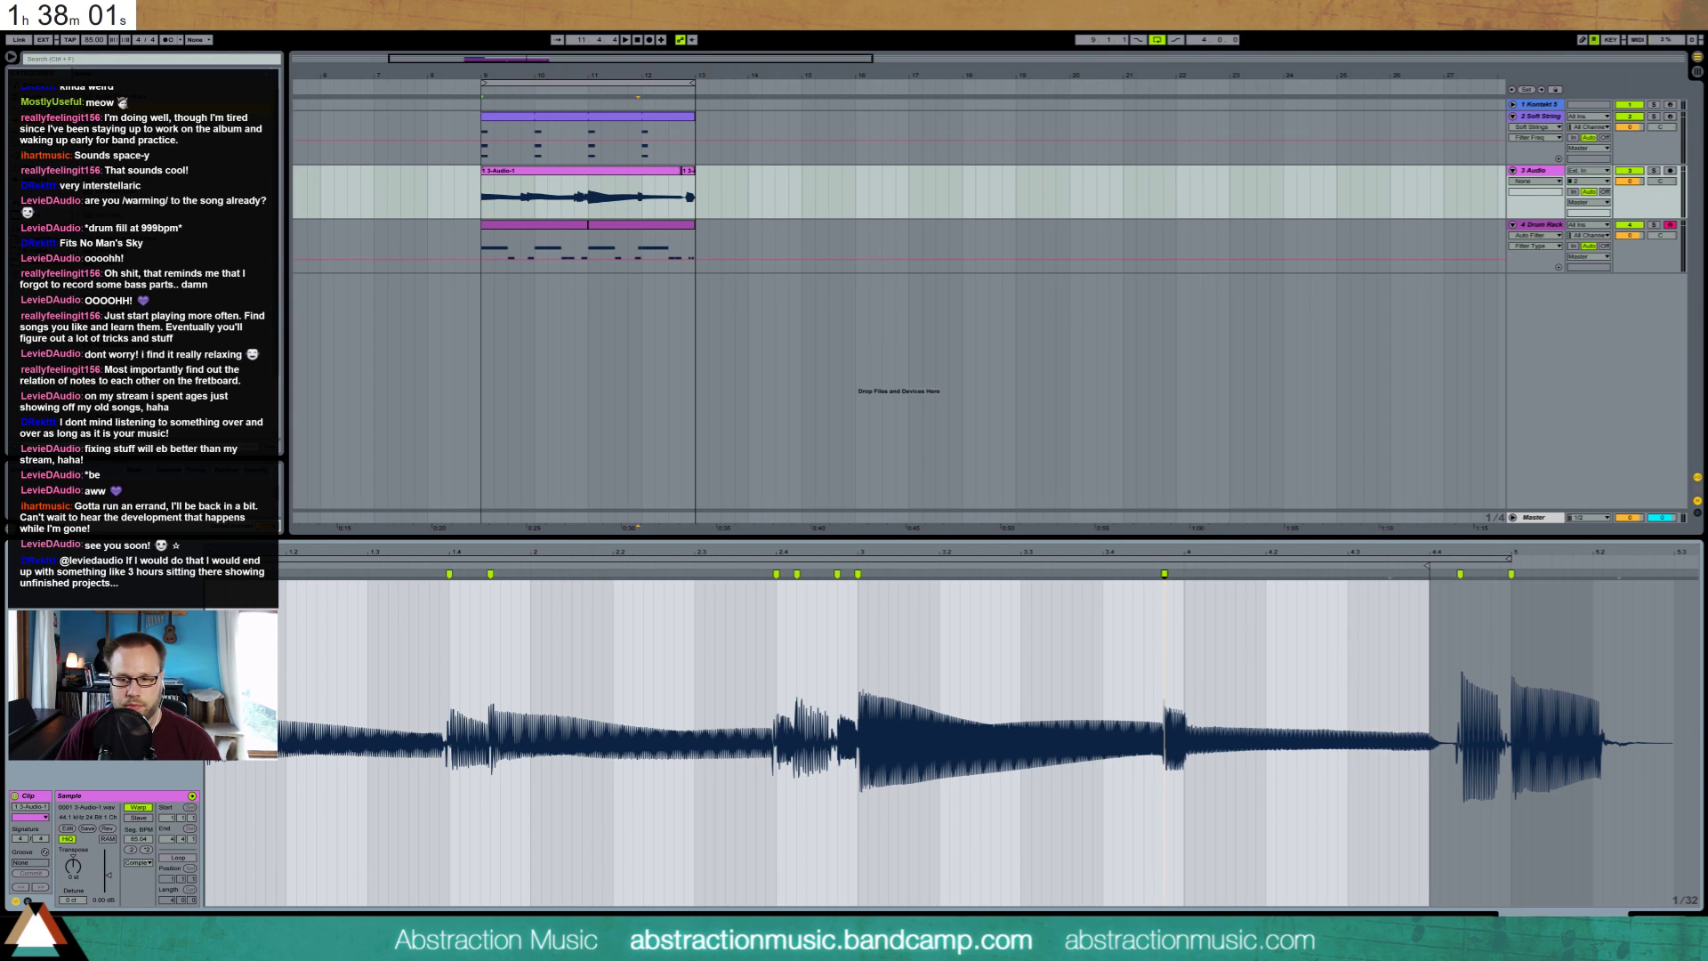
# Search the browser for "swing" and bring a swing groove into the project
pyautogui.hotkey('shift', 'Tab')
pyautogui.click(46, 62)
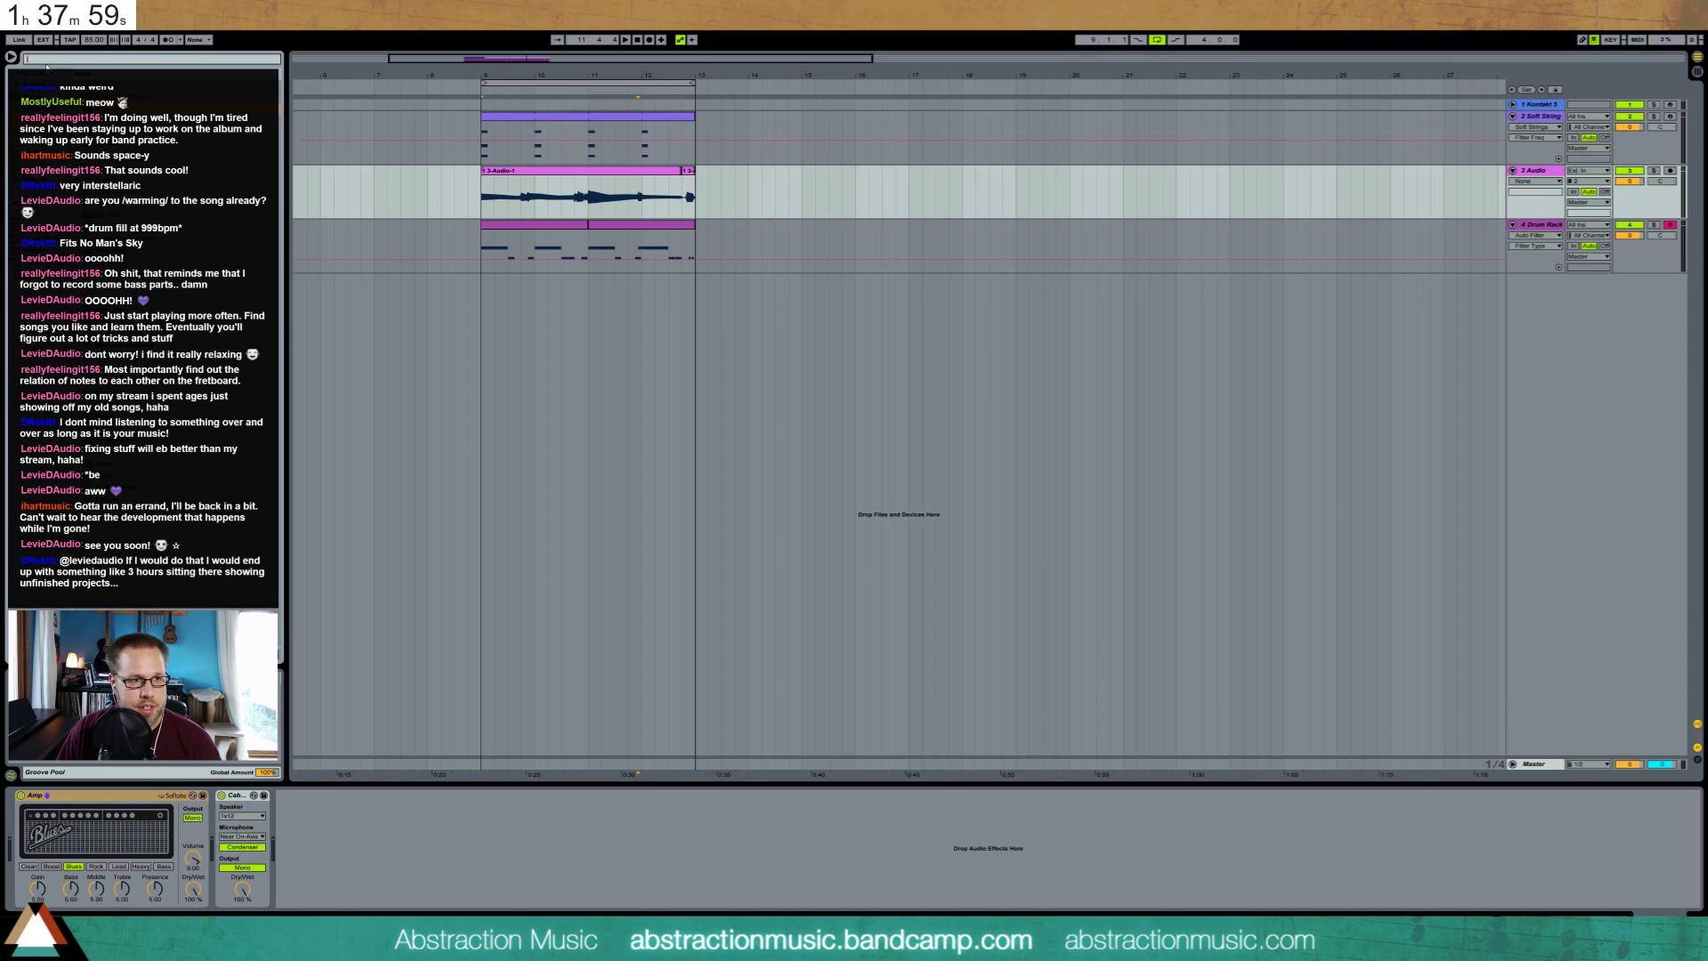
pyautogui.write('swing')
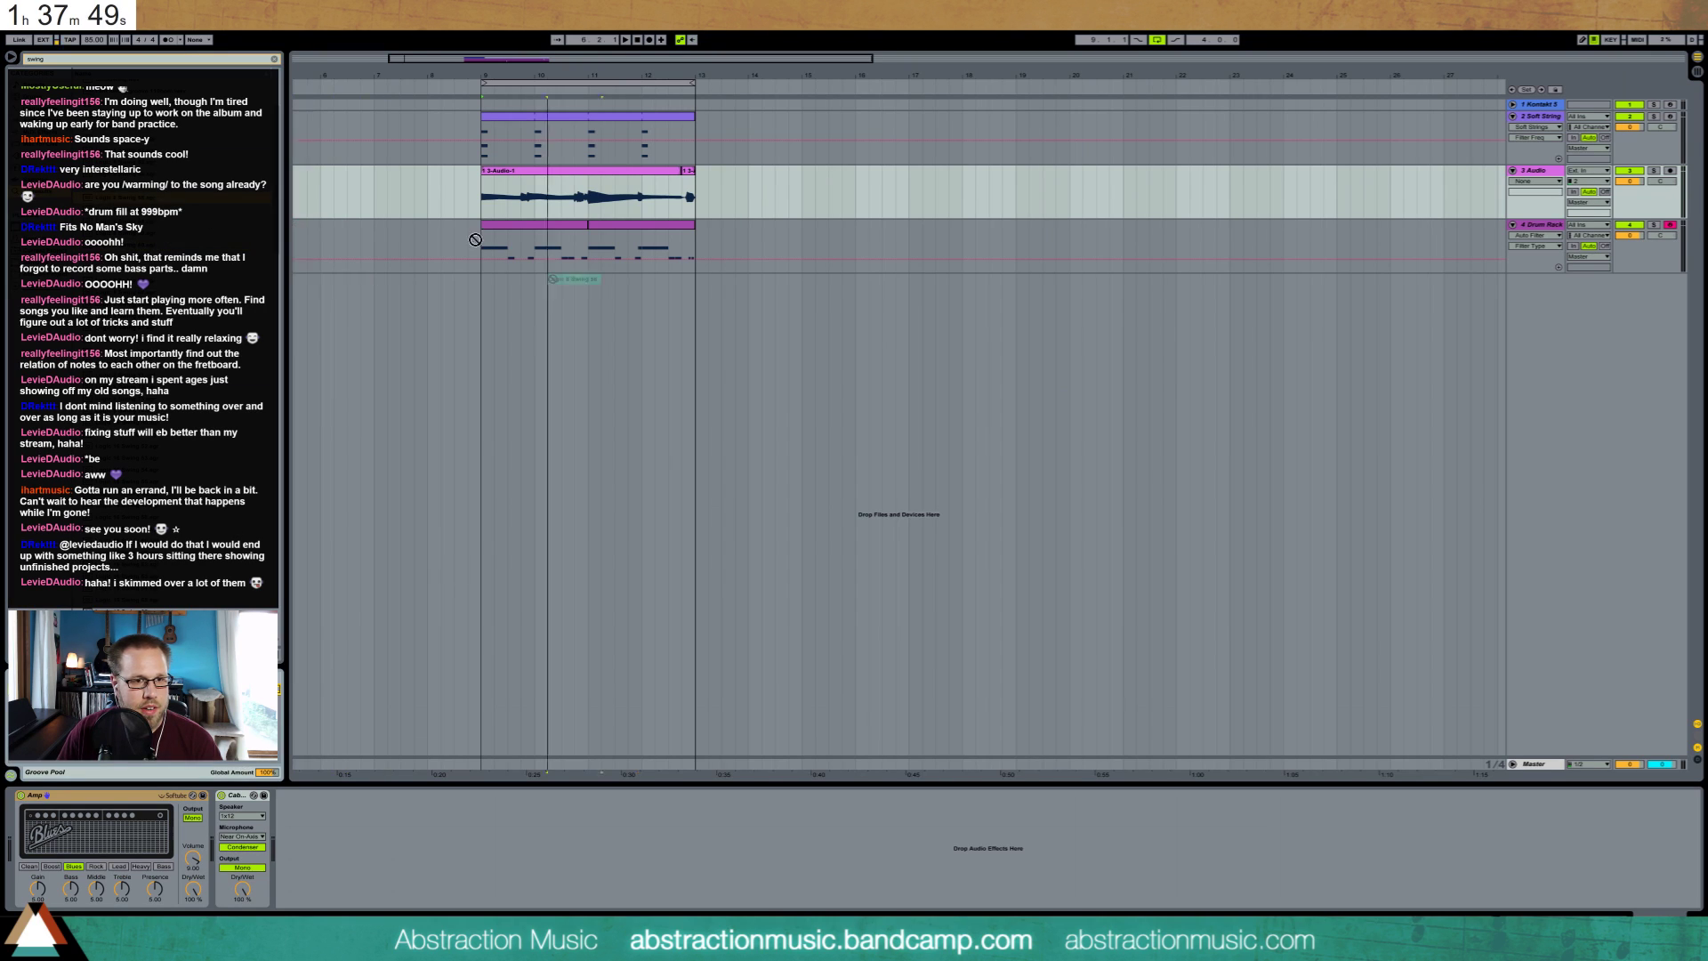
pyautogui.press('space')
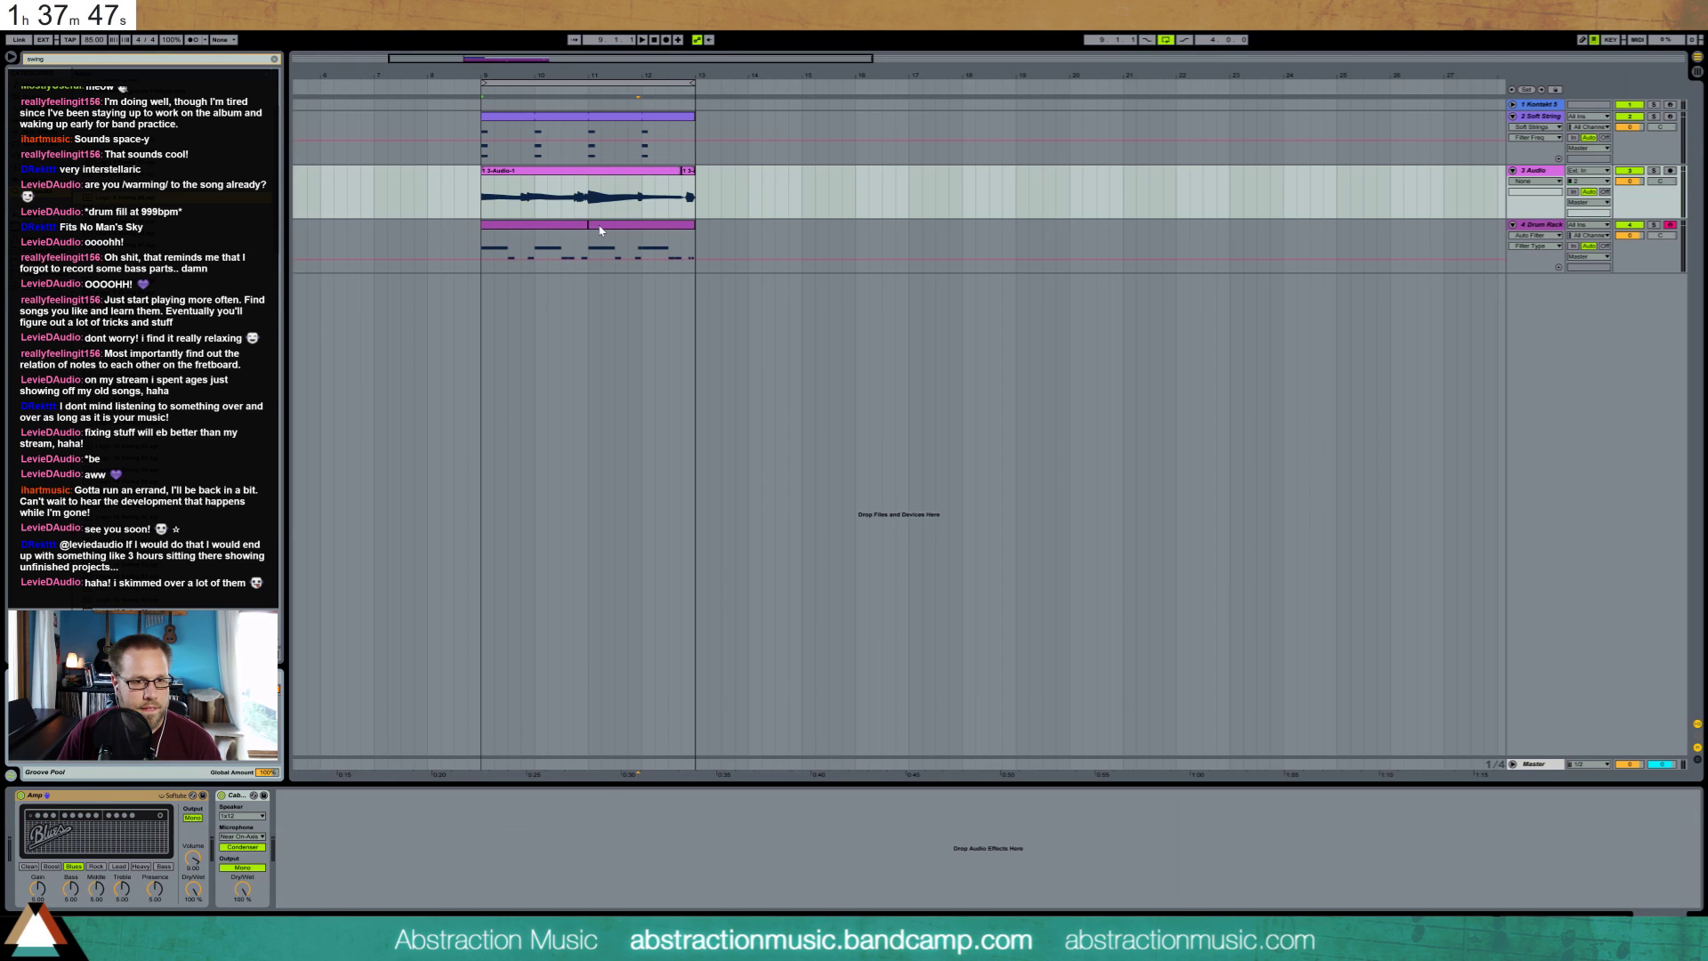
# Consolidate the two drum clips into one four-bar clip and play the loop from bar 9
pyautogui.keyDown('shift'); pyautogui.click(598, 229); pyautogui.keyUp('shift')
pyautogui.click(564, 230)
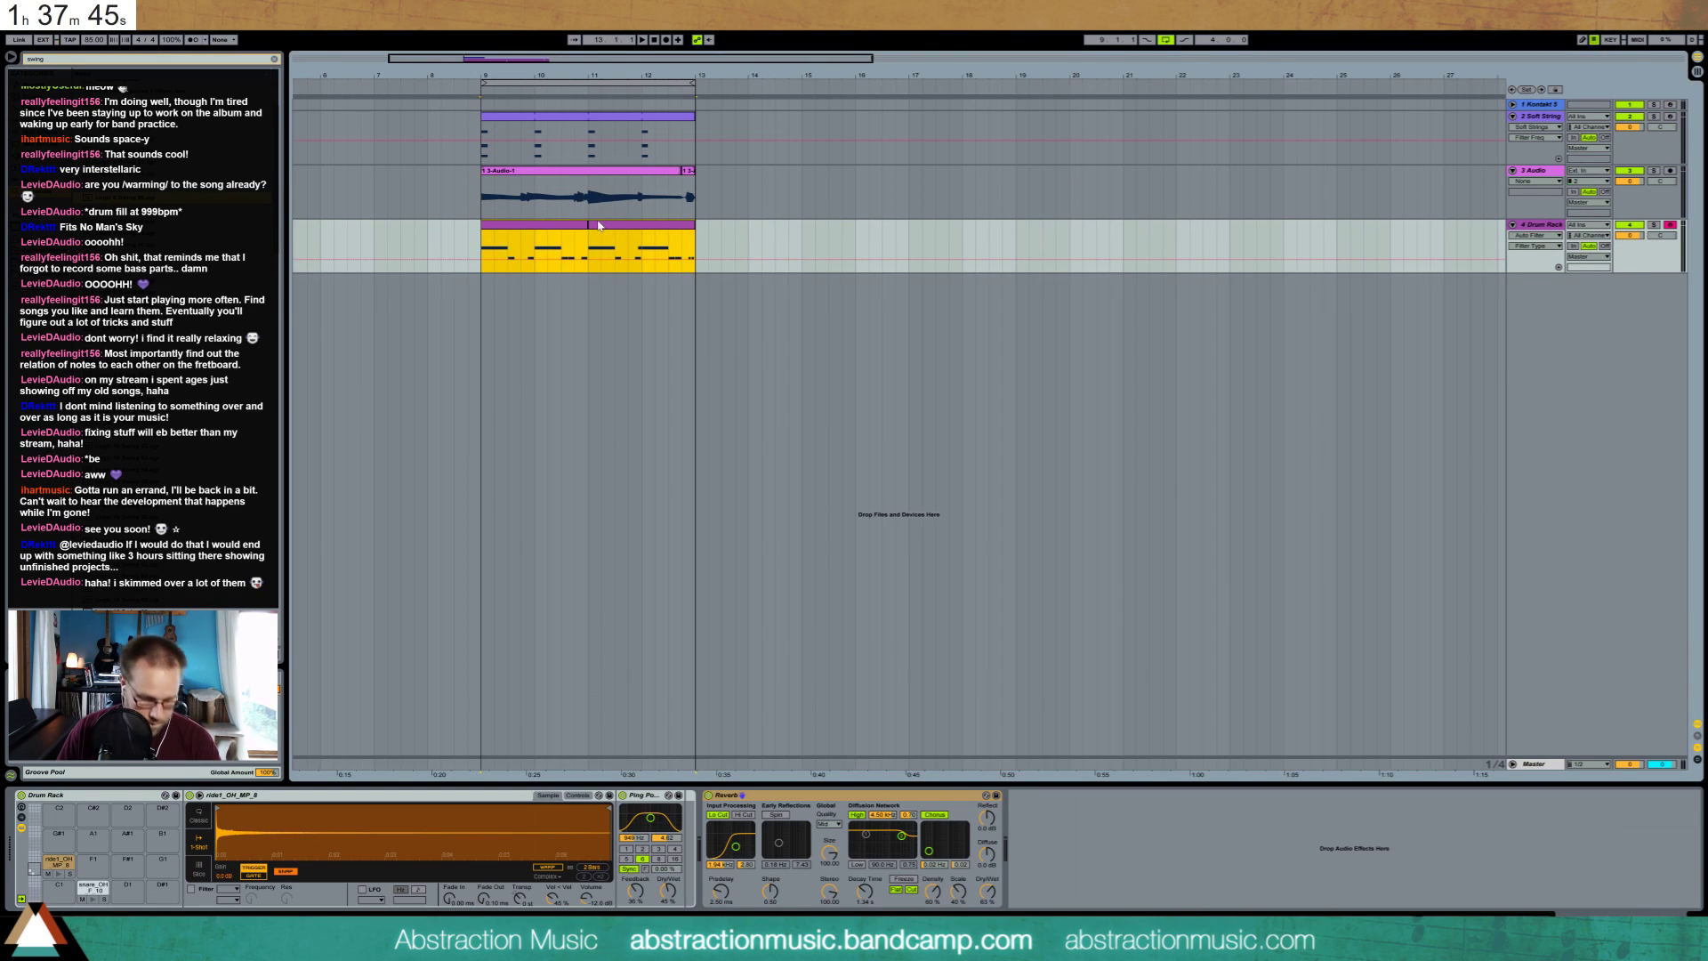
pyautogui.click(615, 260)
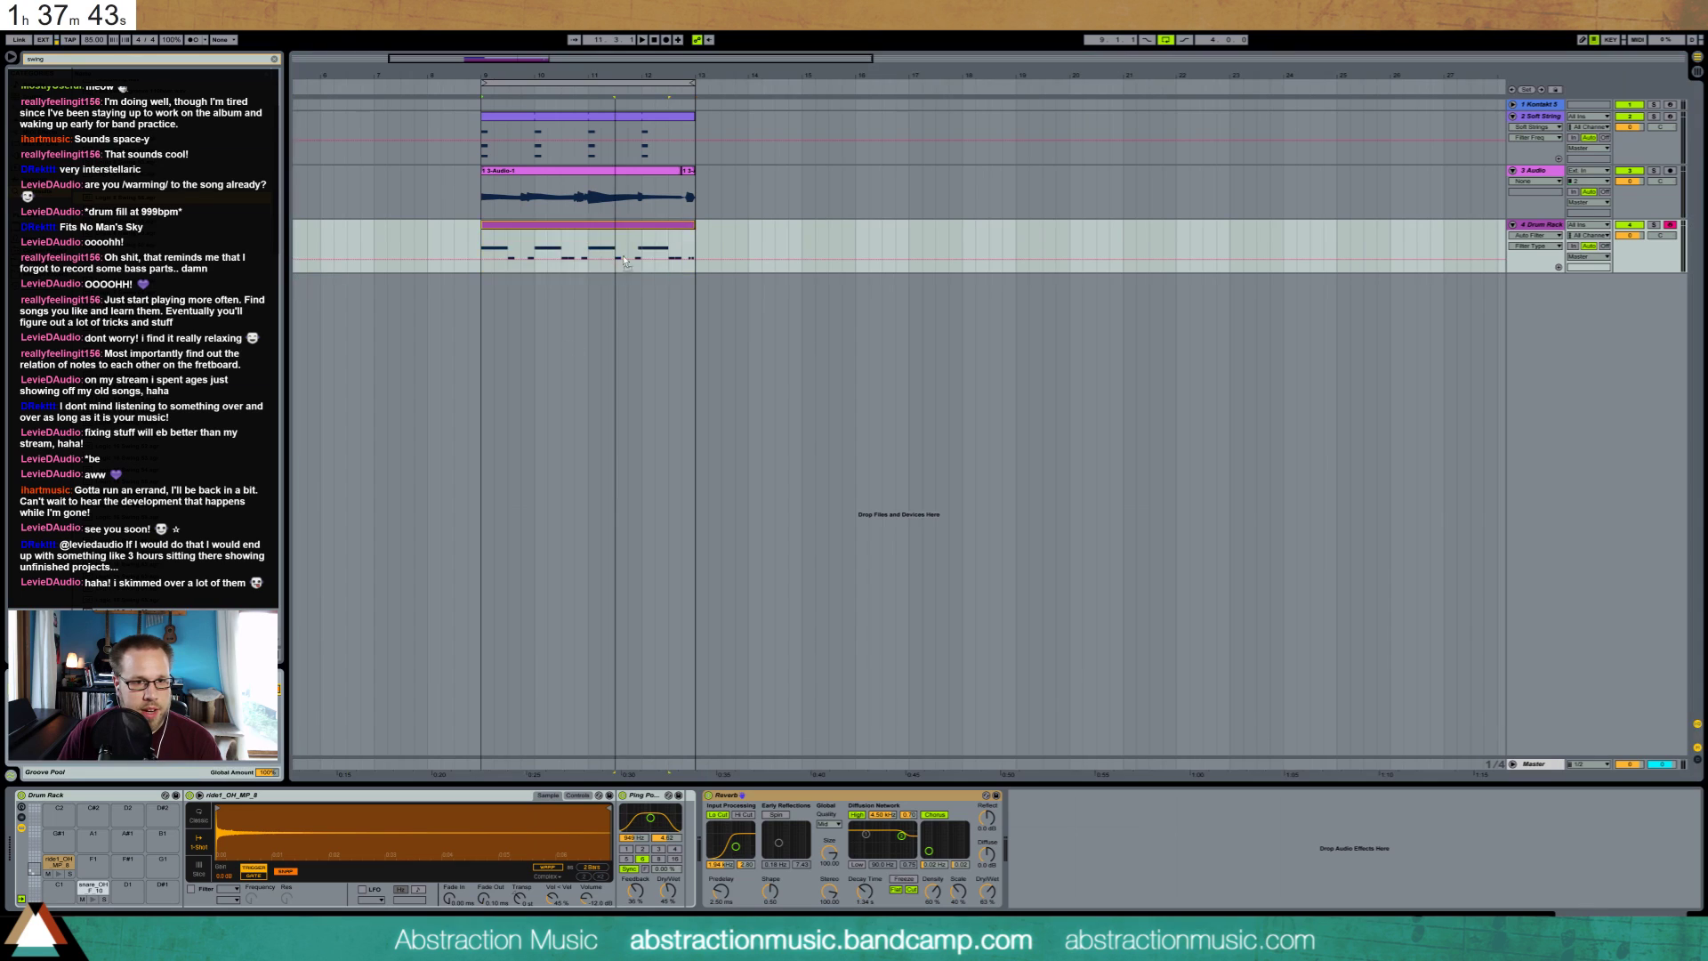
pyautogui.doubleClick(610, 246)
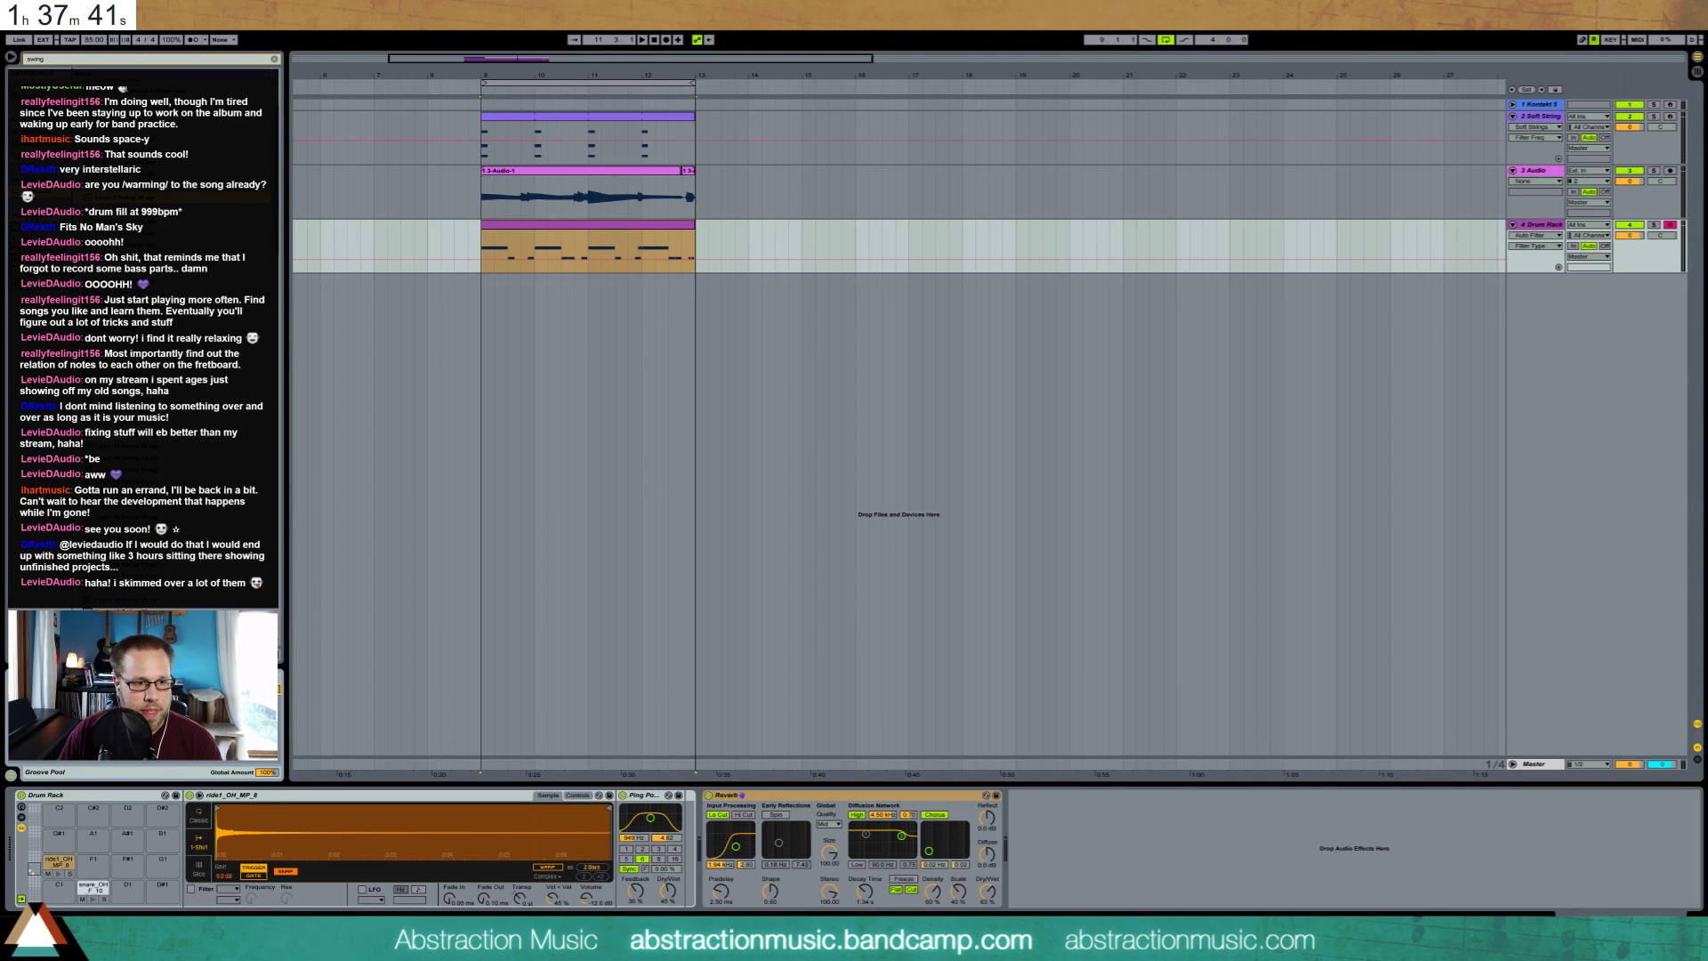
pyautogui.click(522, 246)
pyautogui.click(572, 224)
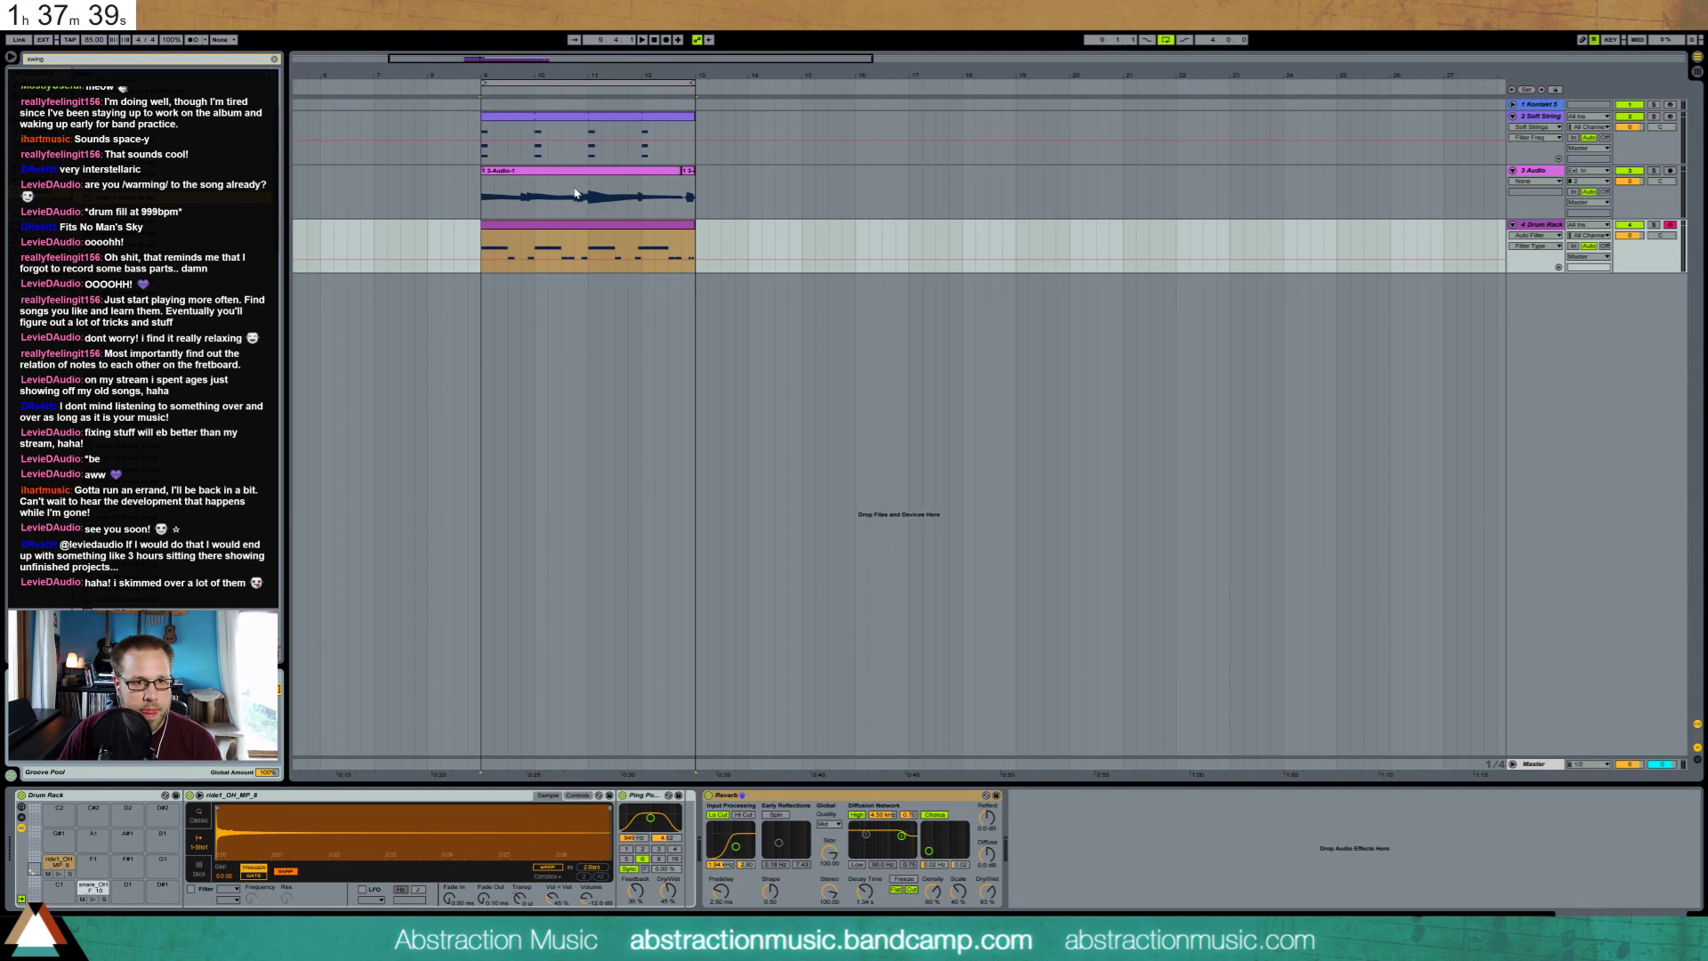
pyautogui.click(474, 190)
pyautogui.press('space')
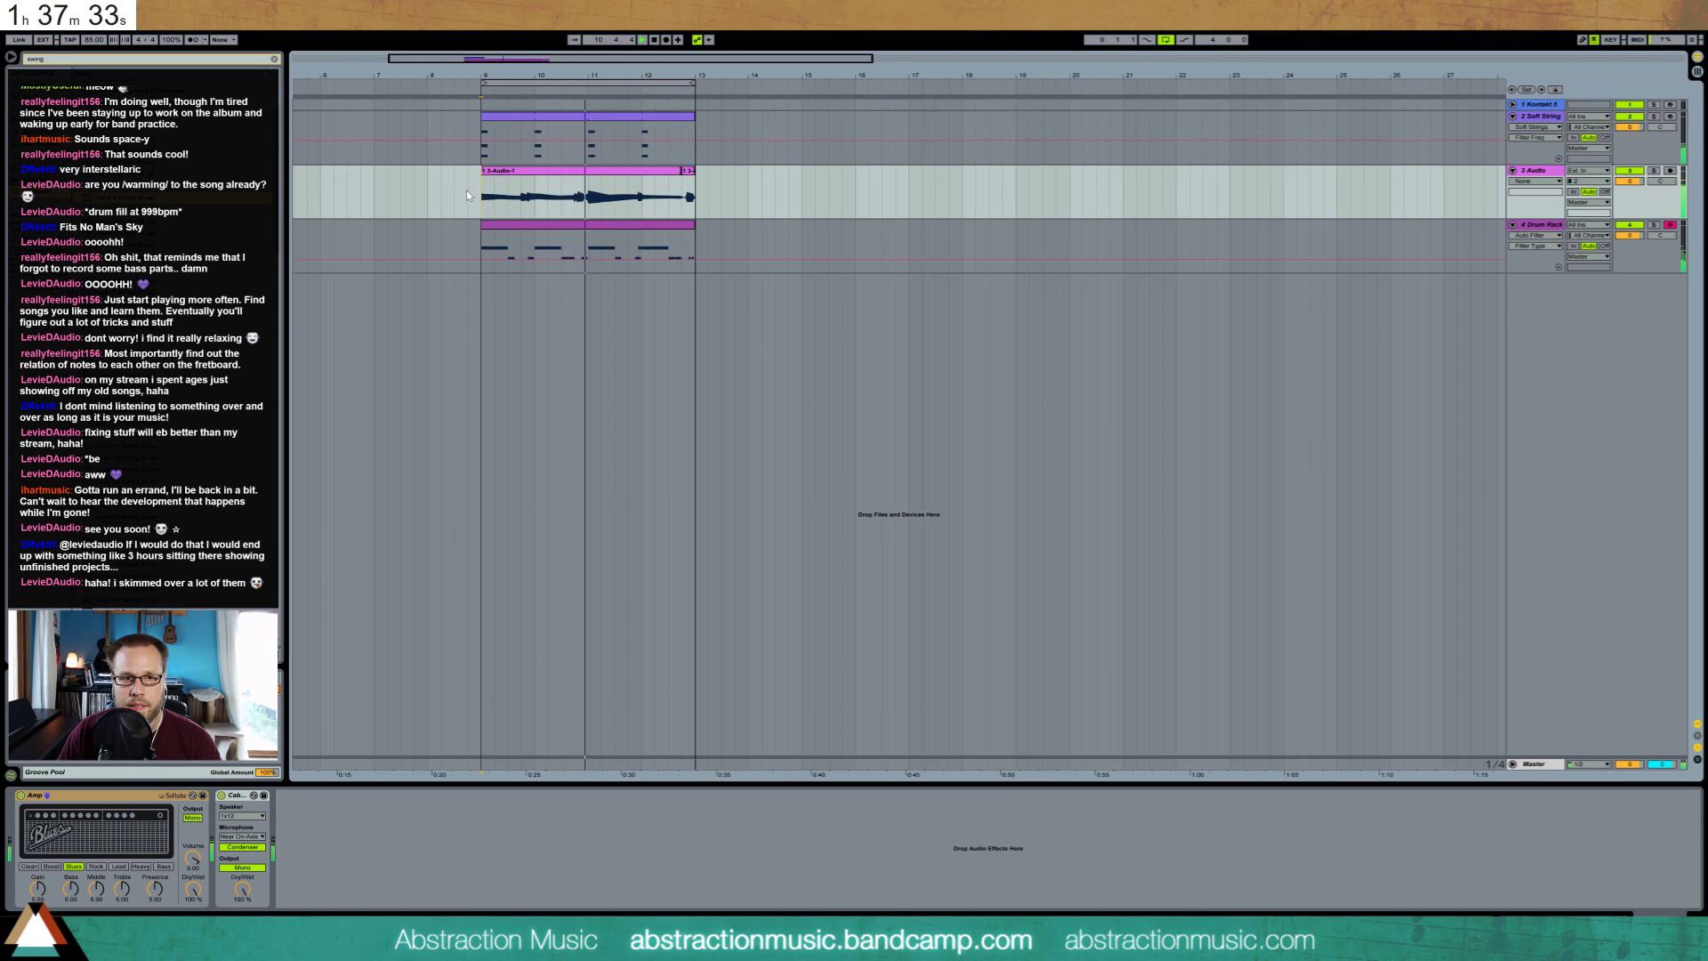
# Move the warp marker on the first hit of the short audio clip at the loop's end slightly later
pyautogui.click(683, 192)
pyautogui.hotkey('shift', 'Tab')
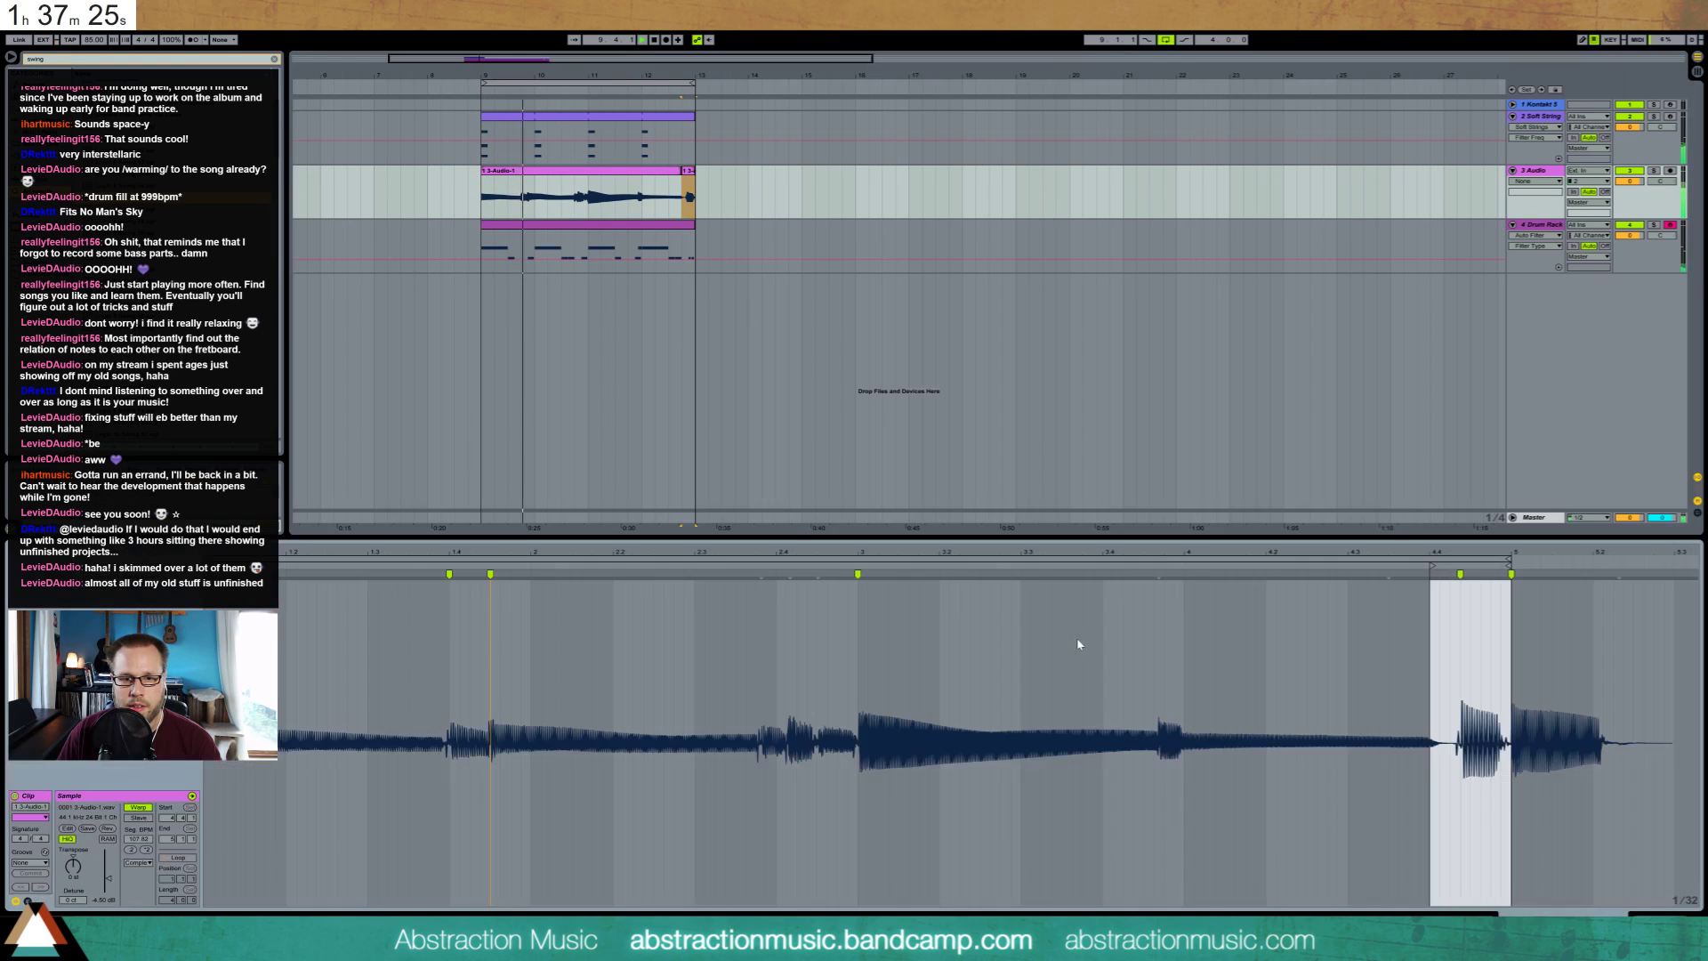
pyautogui.click(1463, 574)
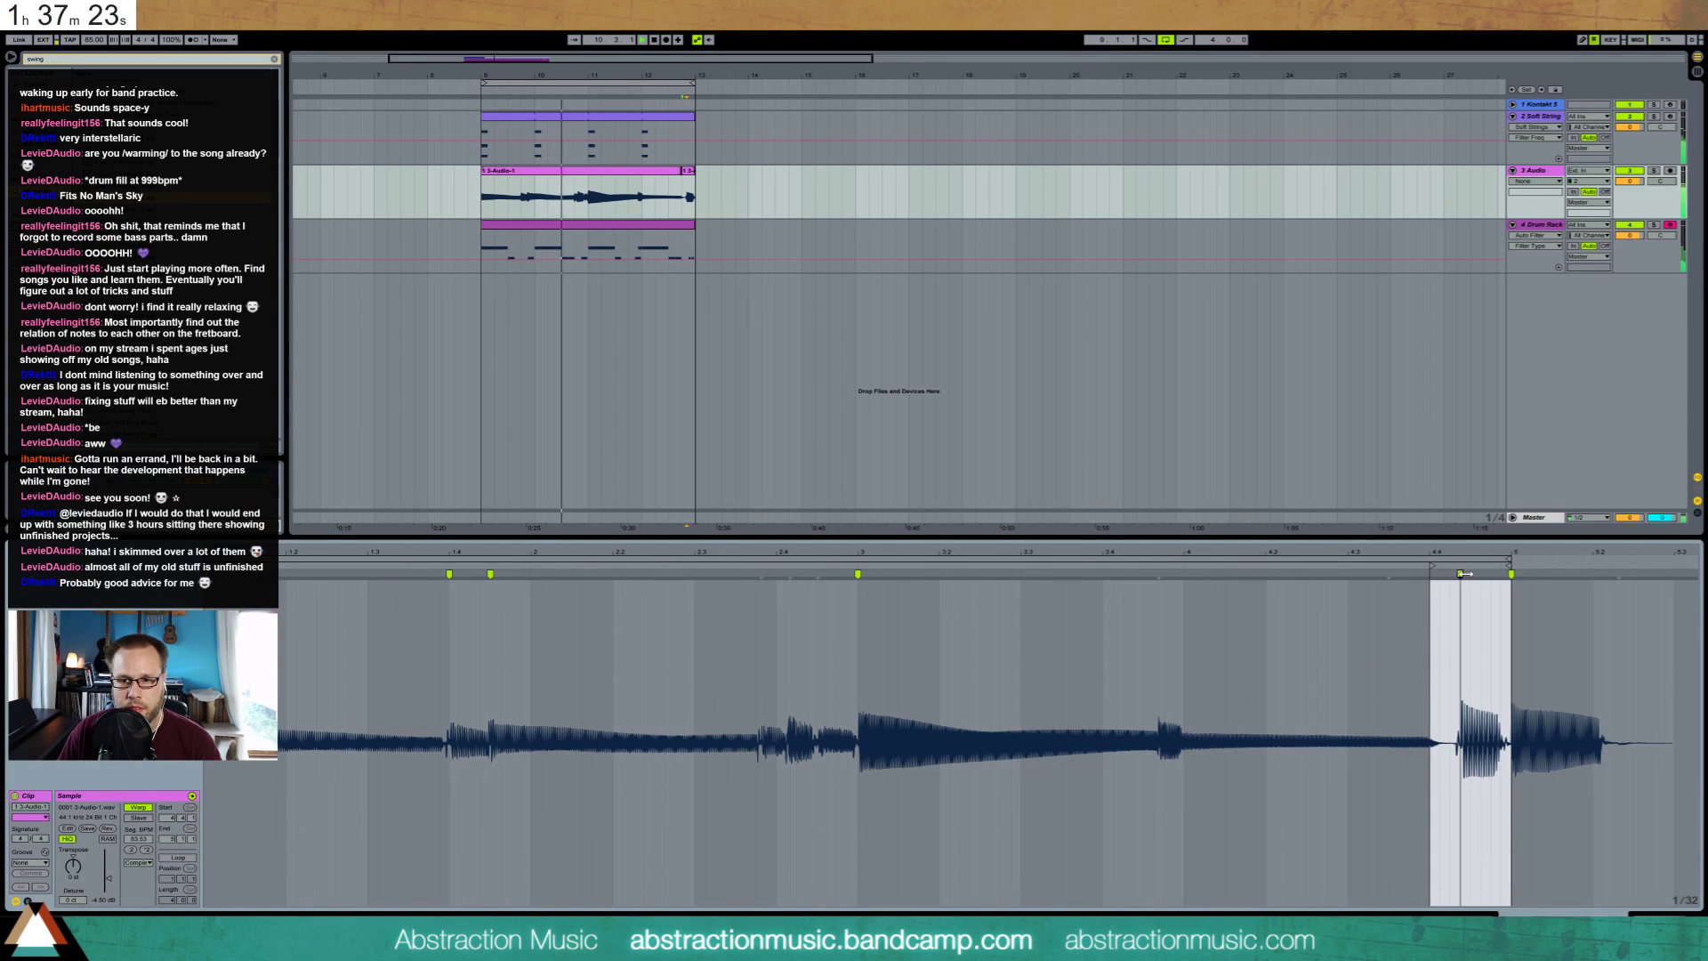
pyautogui.moveTo(1466, 574); pyautogui.dragTo(1475, 574)
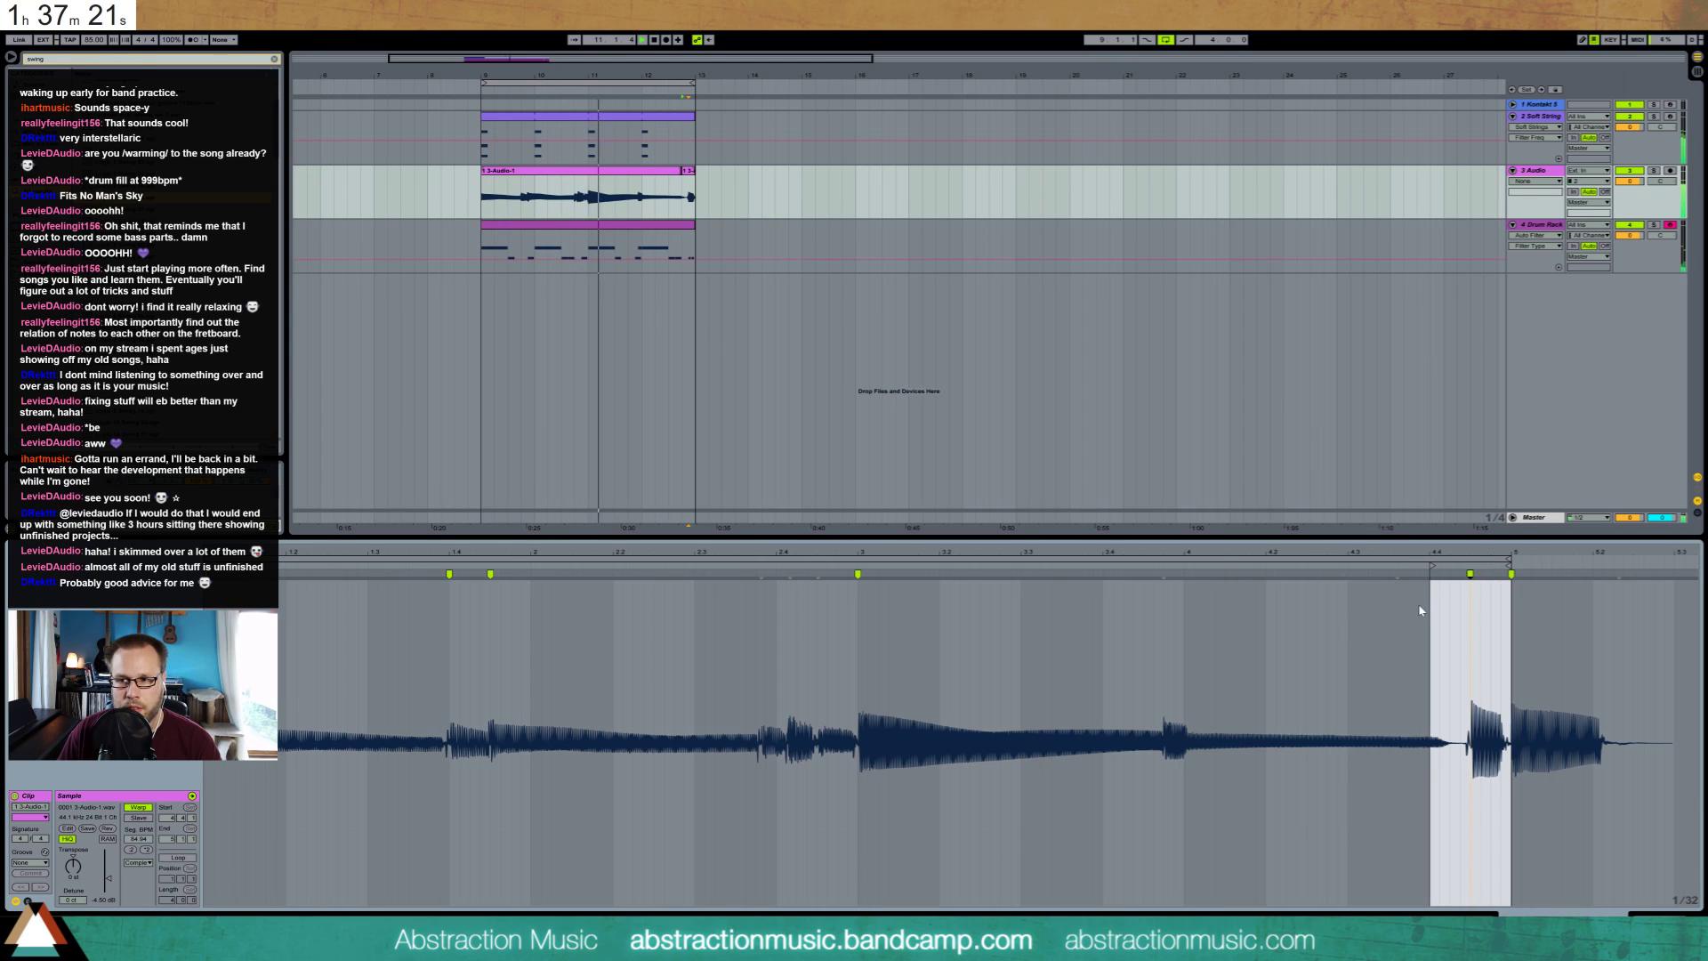
pyautogui.hotkey('shift', 'Tab')
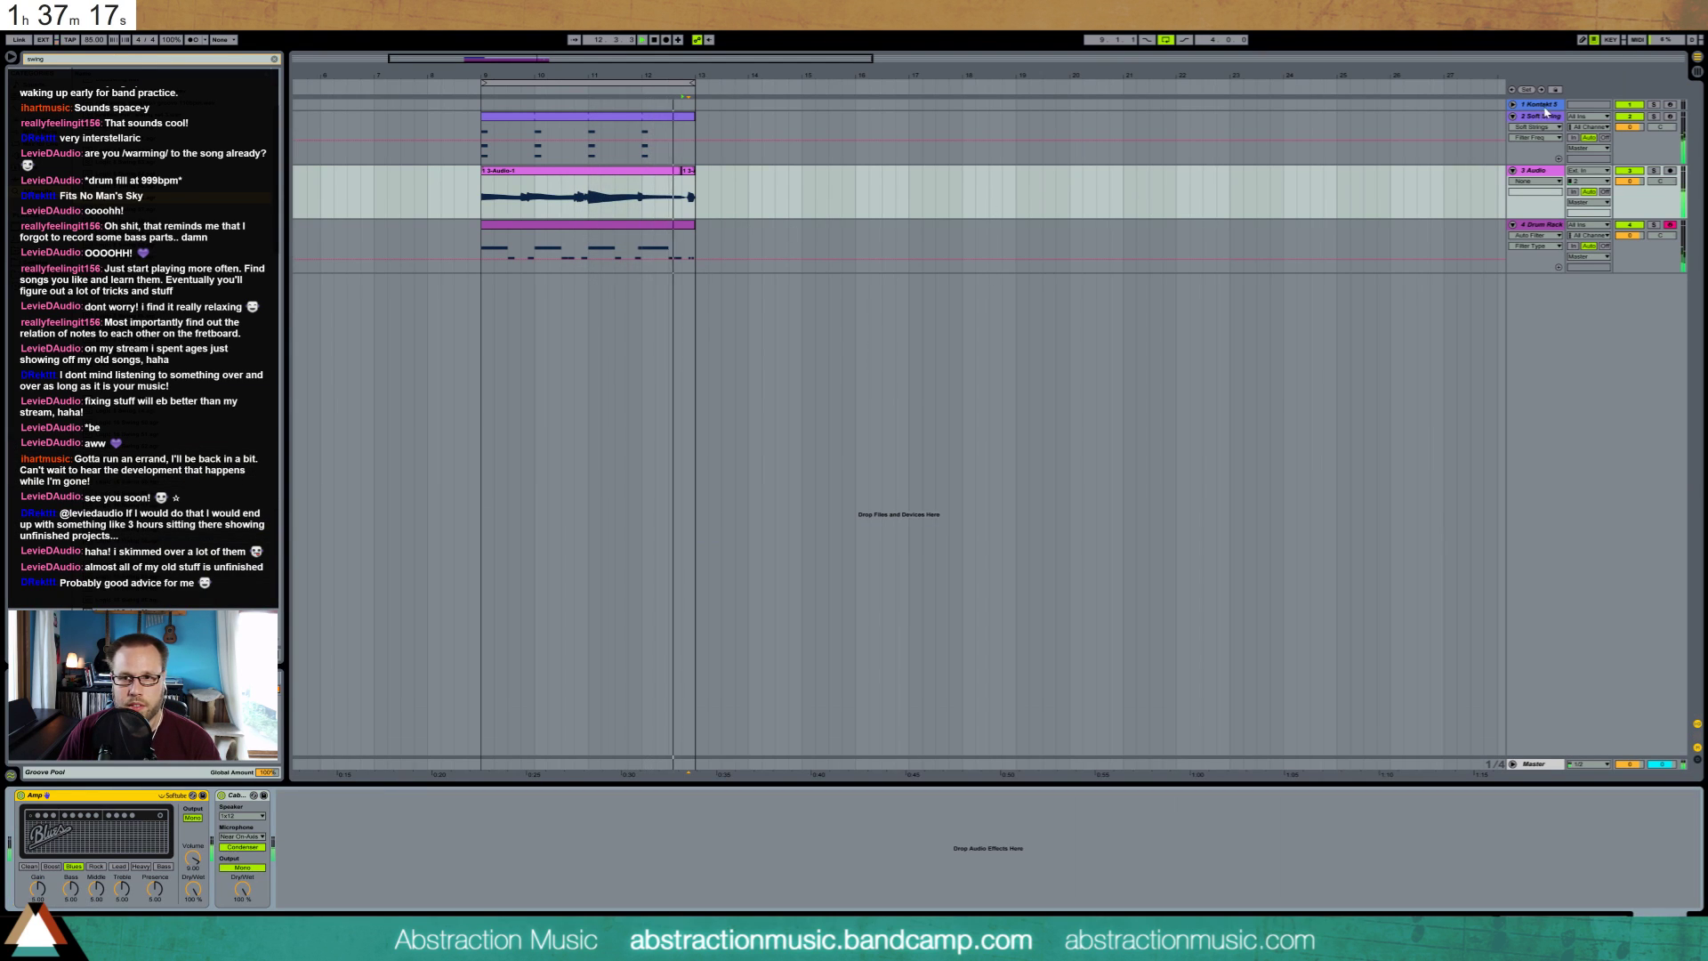
# Arm the Kontakt 5 track for recording and select the long recorded audio clip
pyautogui.click(1541, 105)
pyautogui.click(1671, 105)
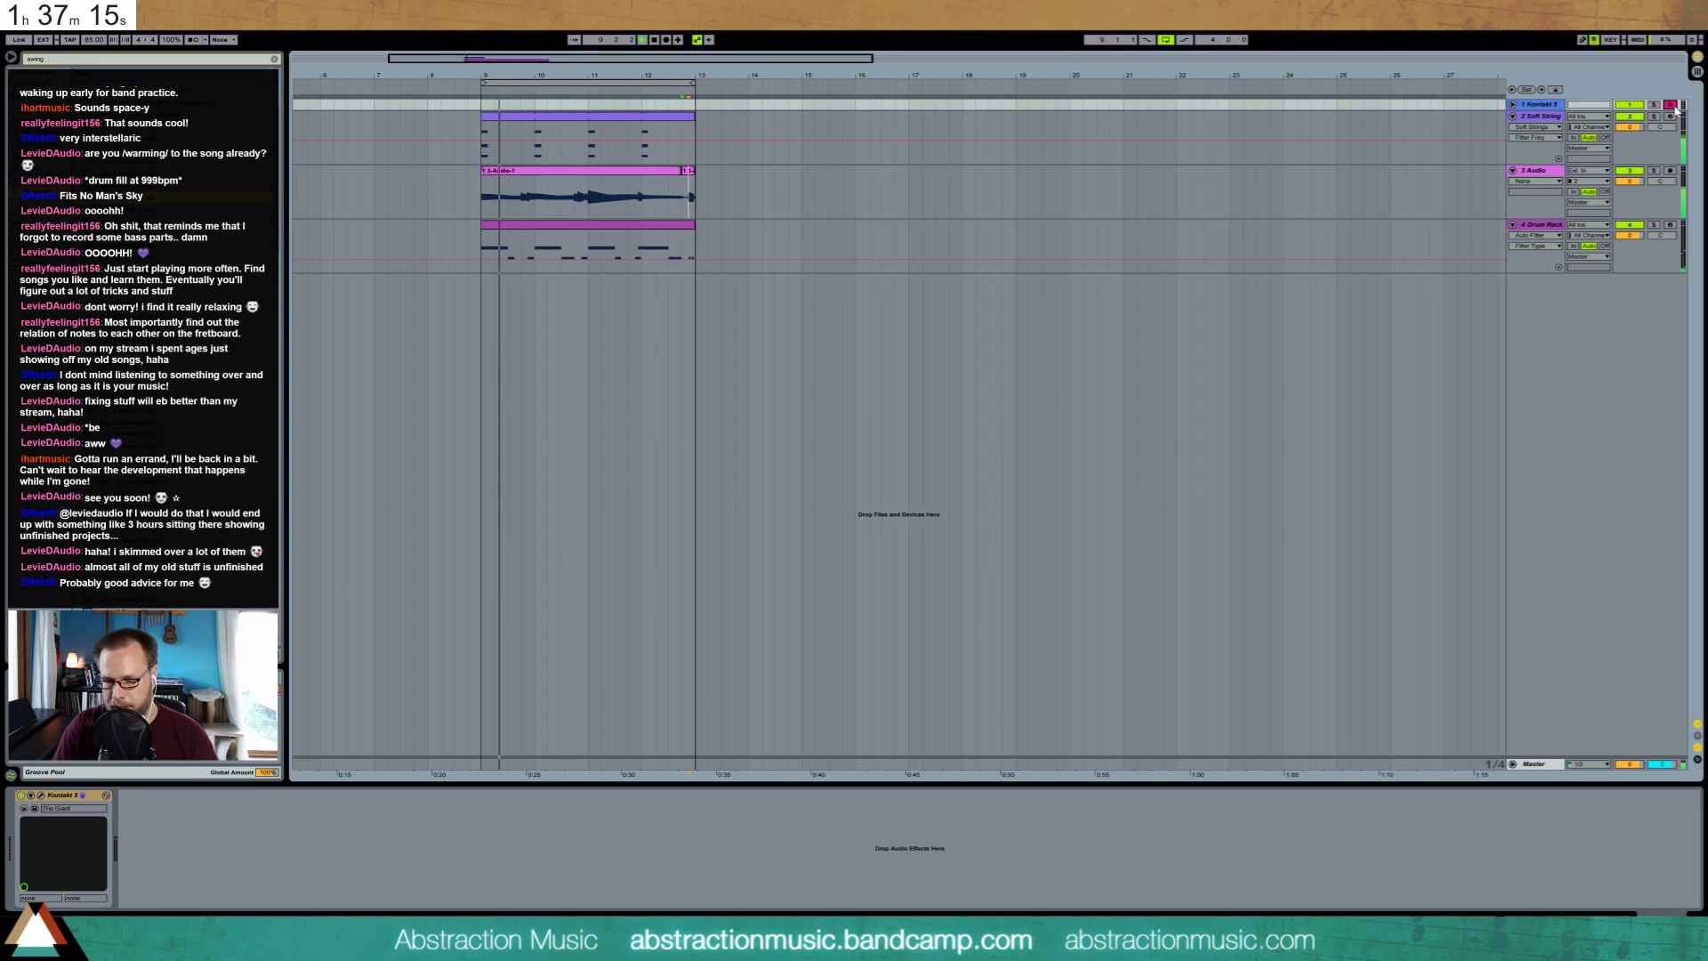
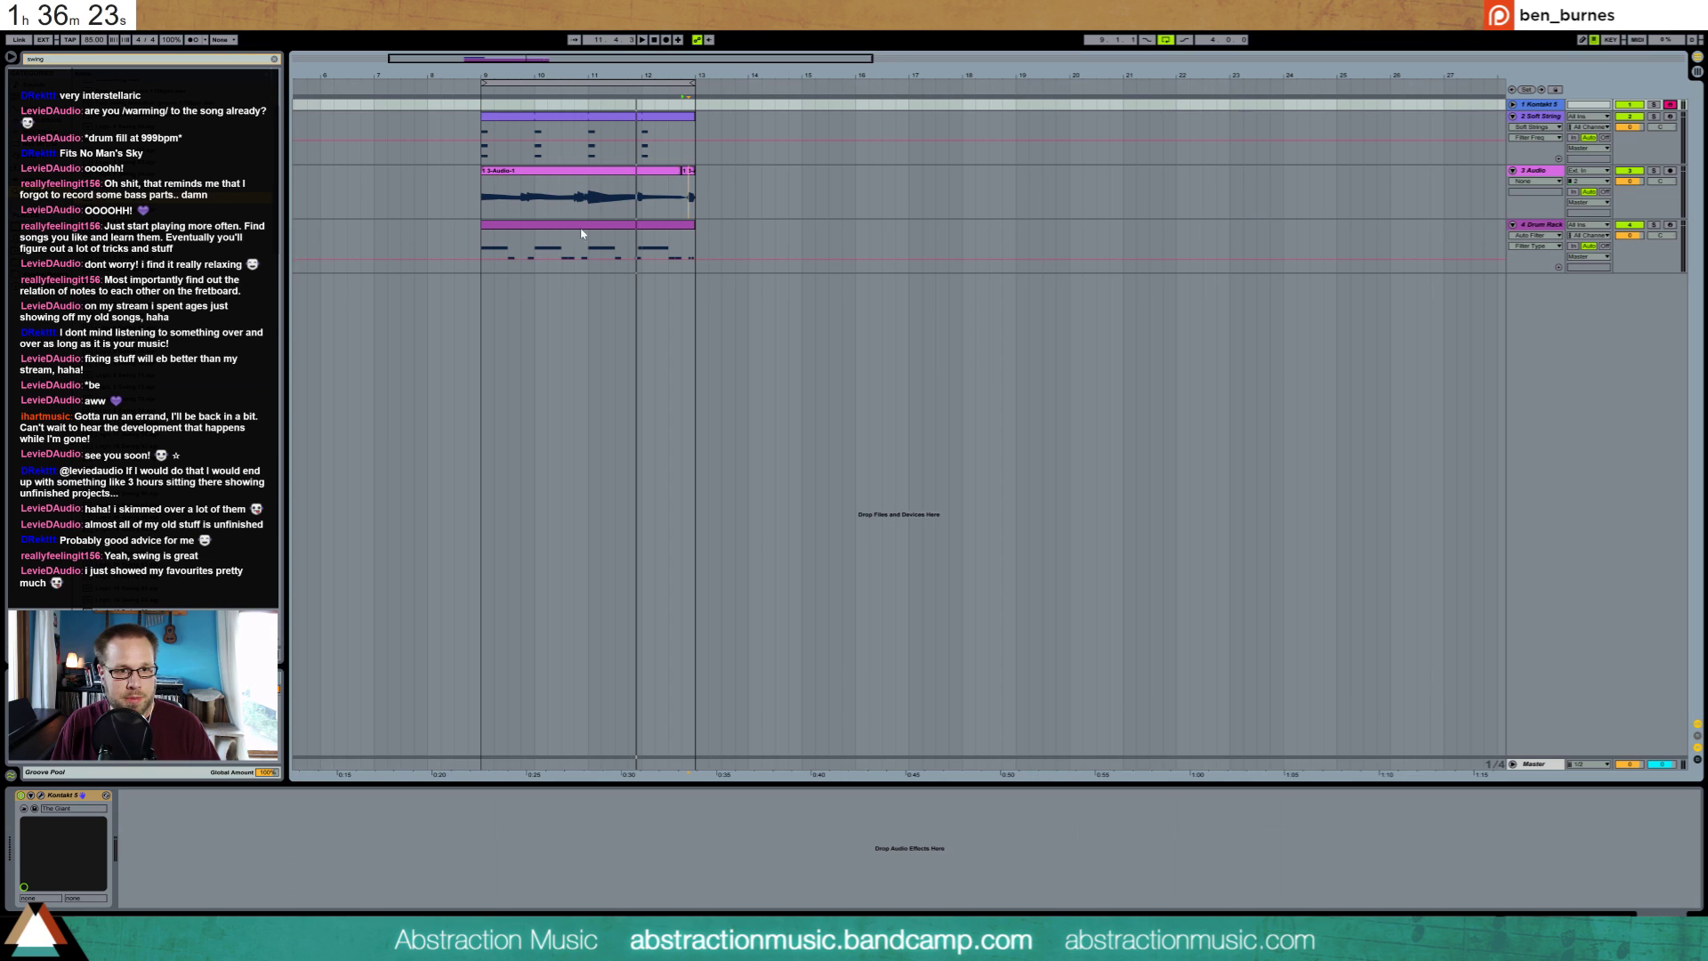
pyautogui.click(623, 186)
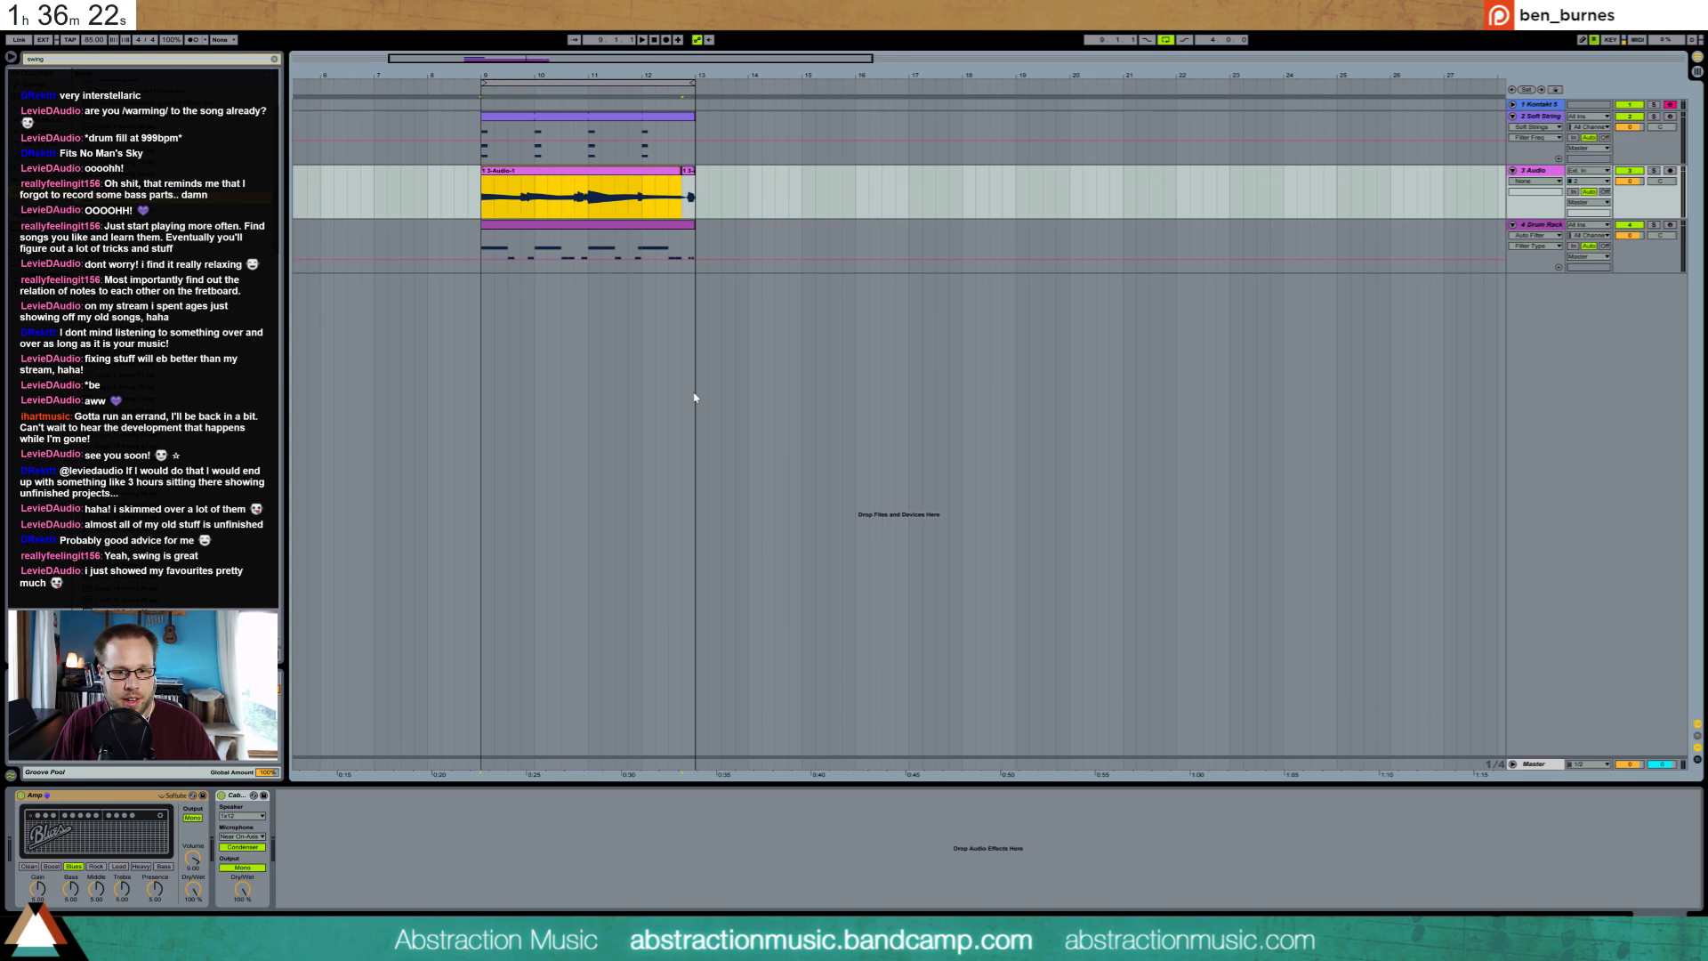
# Add a return track to the arrangement for a shared effect
pyautogui.click(585, 120)
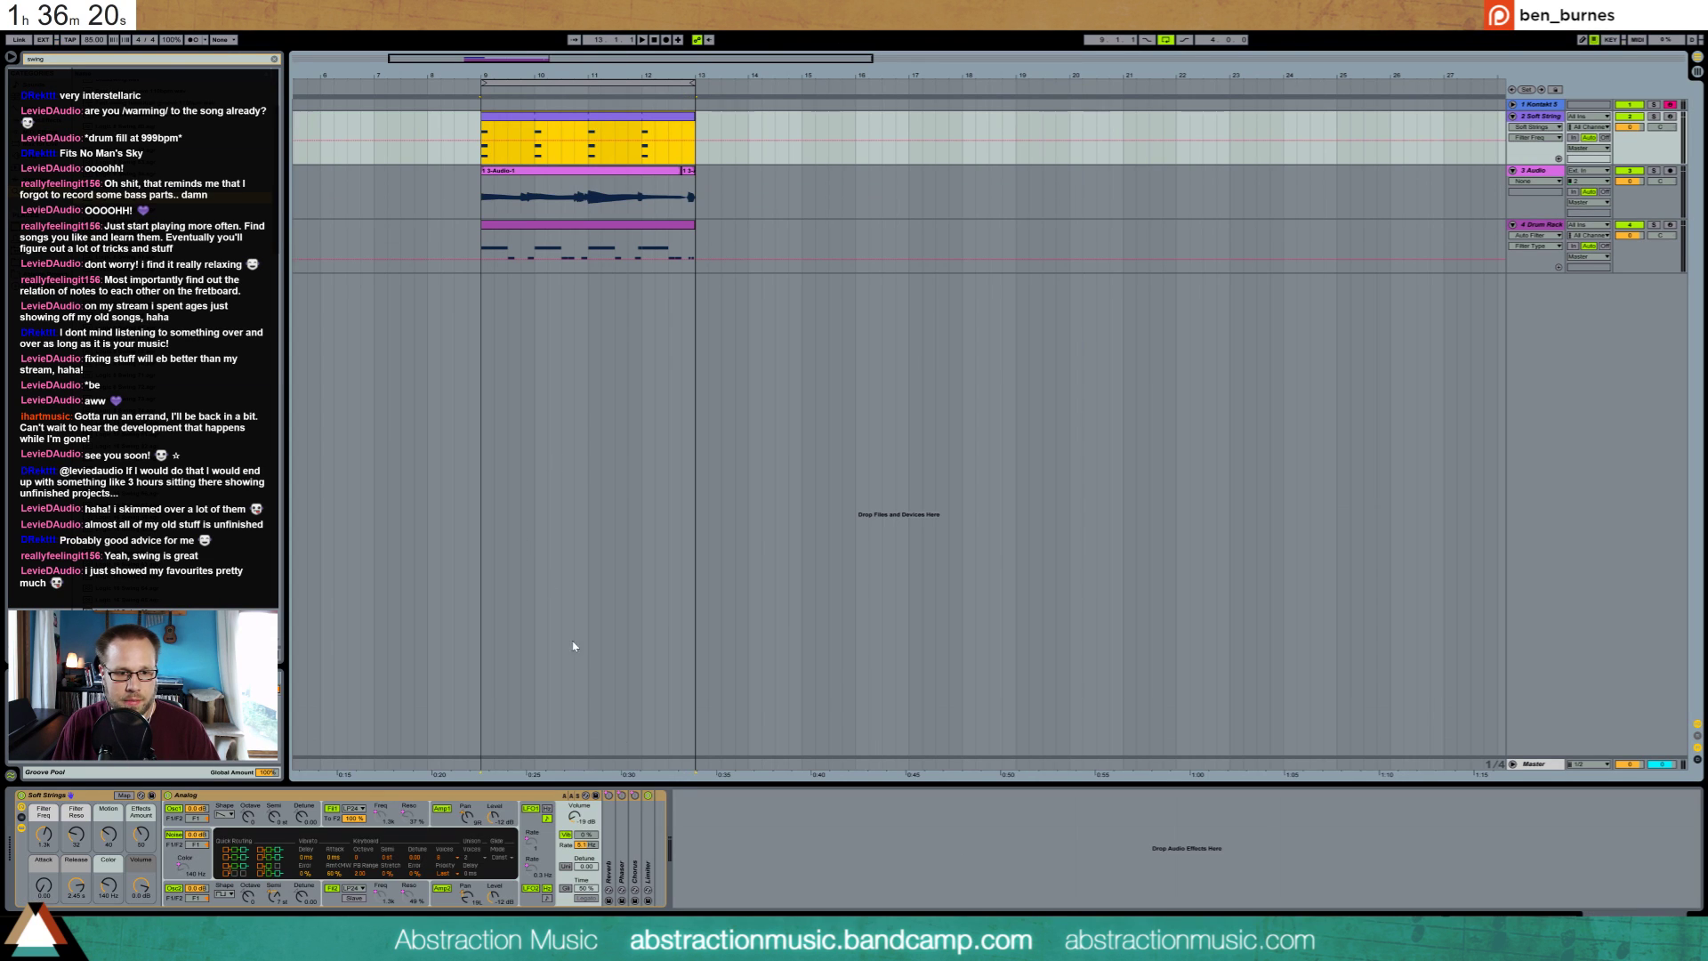
pyautogui.click(650, 230)
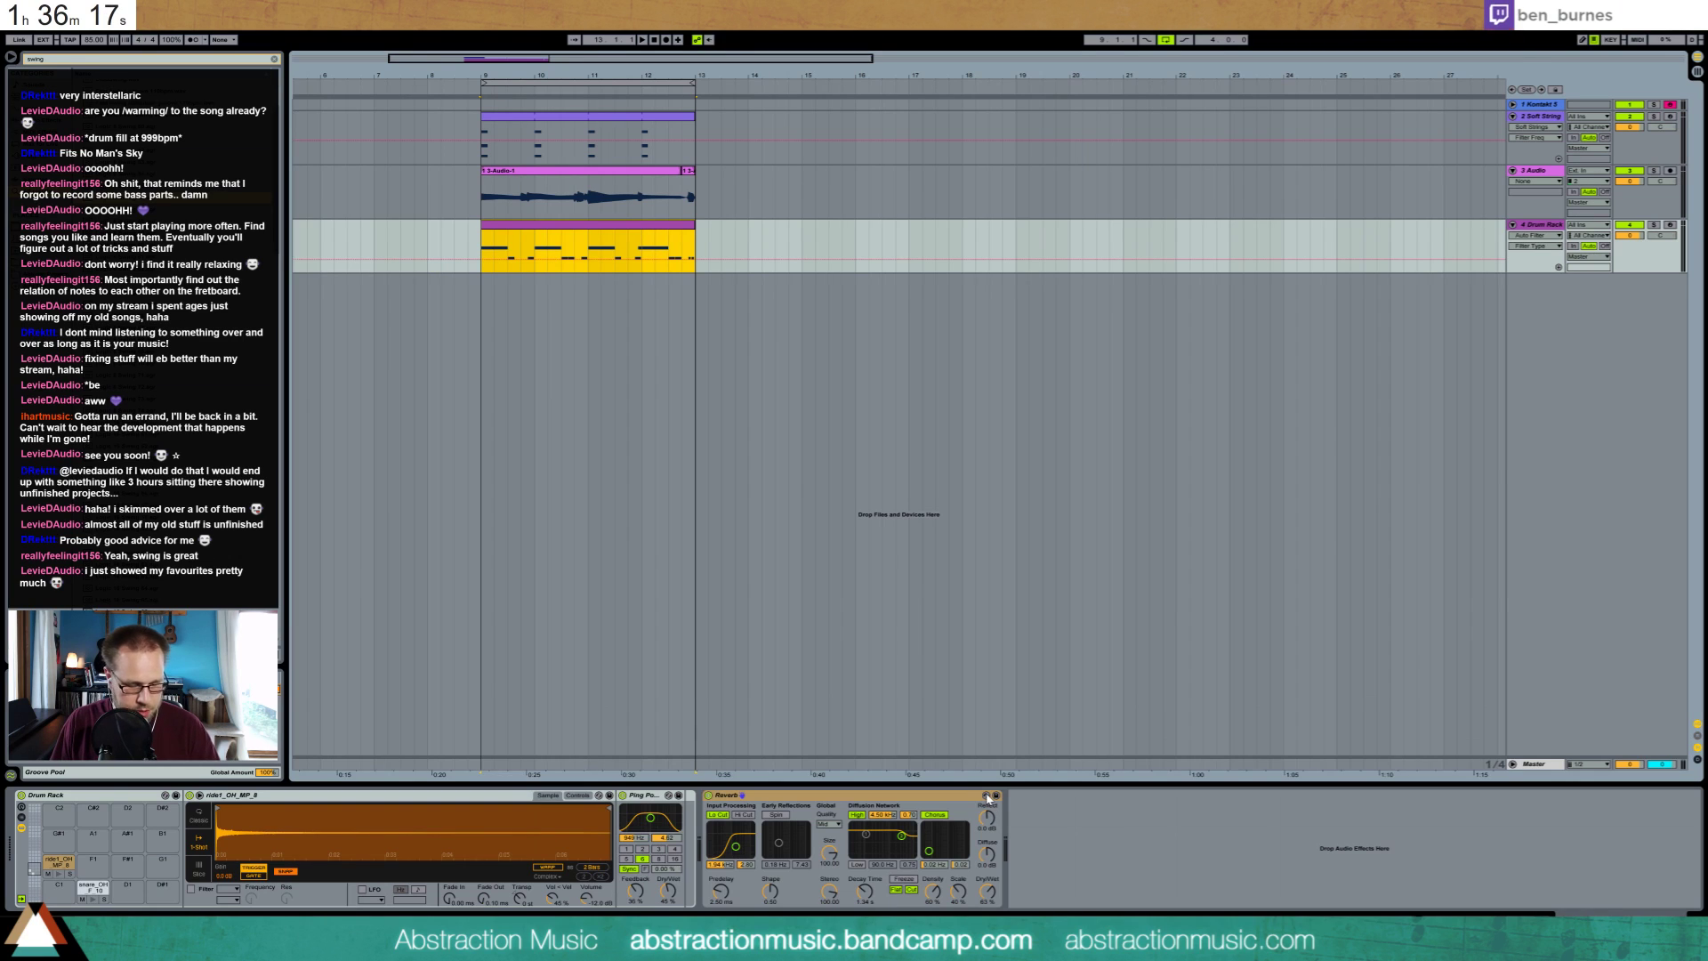
pyautogui.hotkey('ctrl', 'alt', 't')
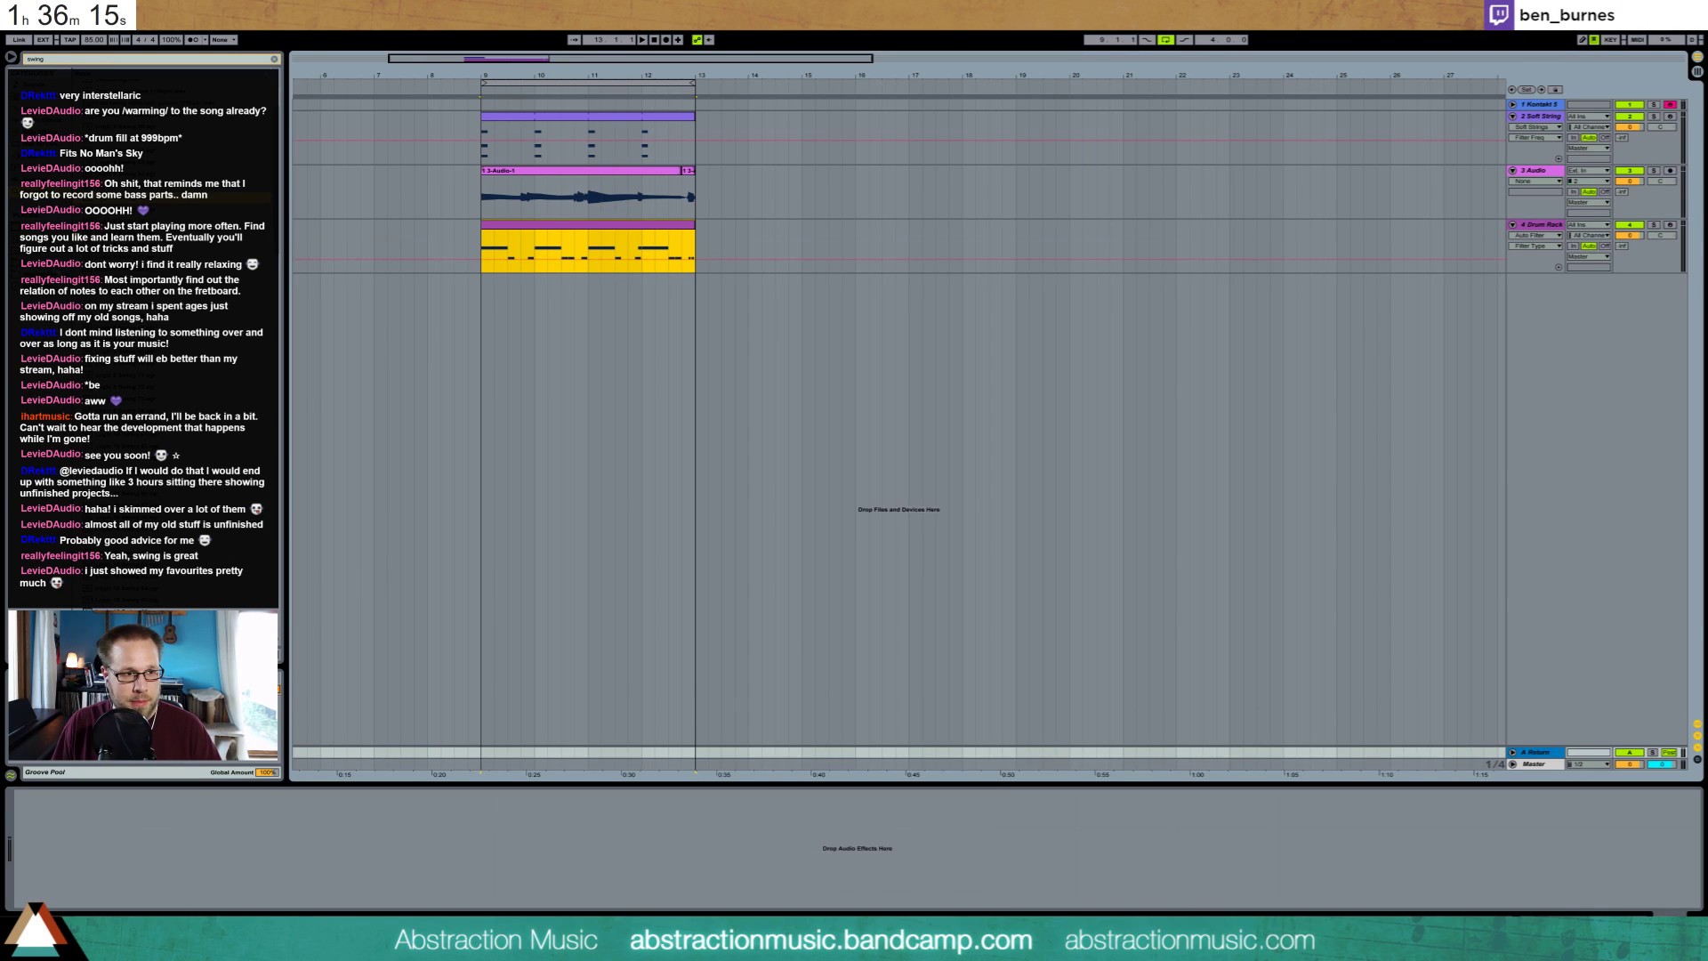
# Clear the browser search, load ValhallaRoom onto the new return track and set its decay to 1.19 s
pyautogui.click(38, 267)
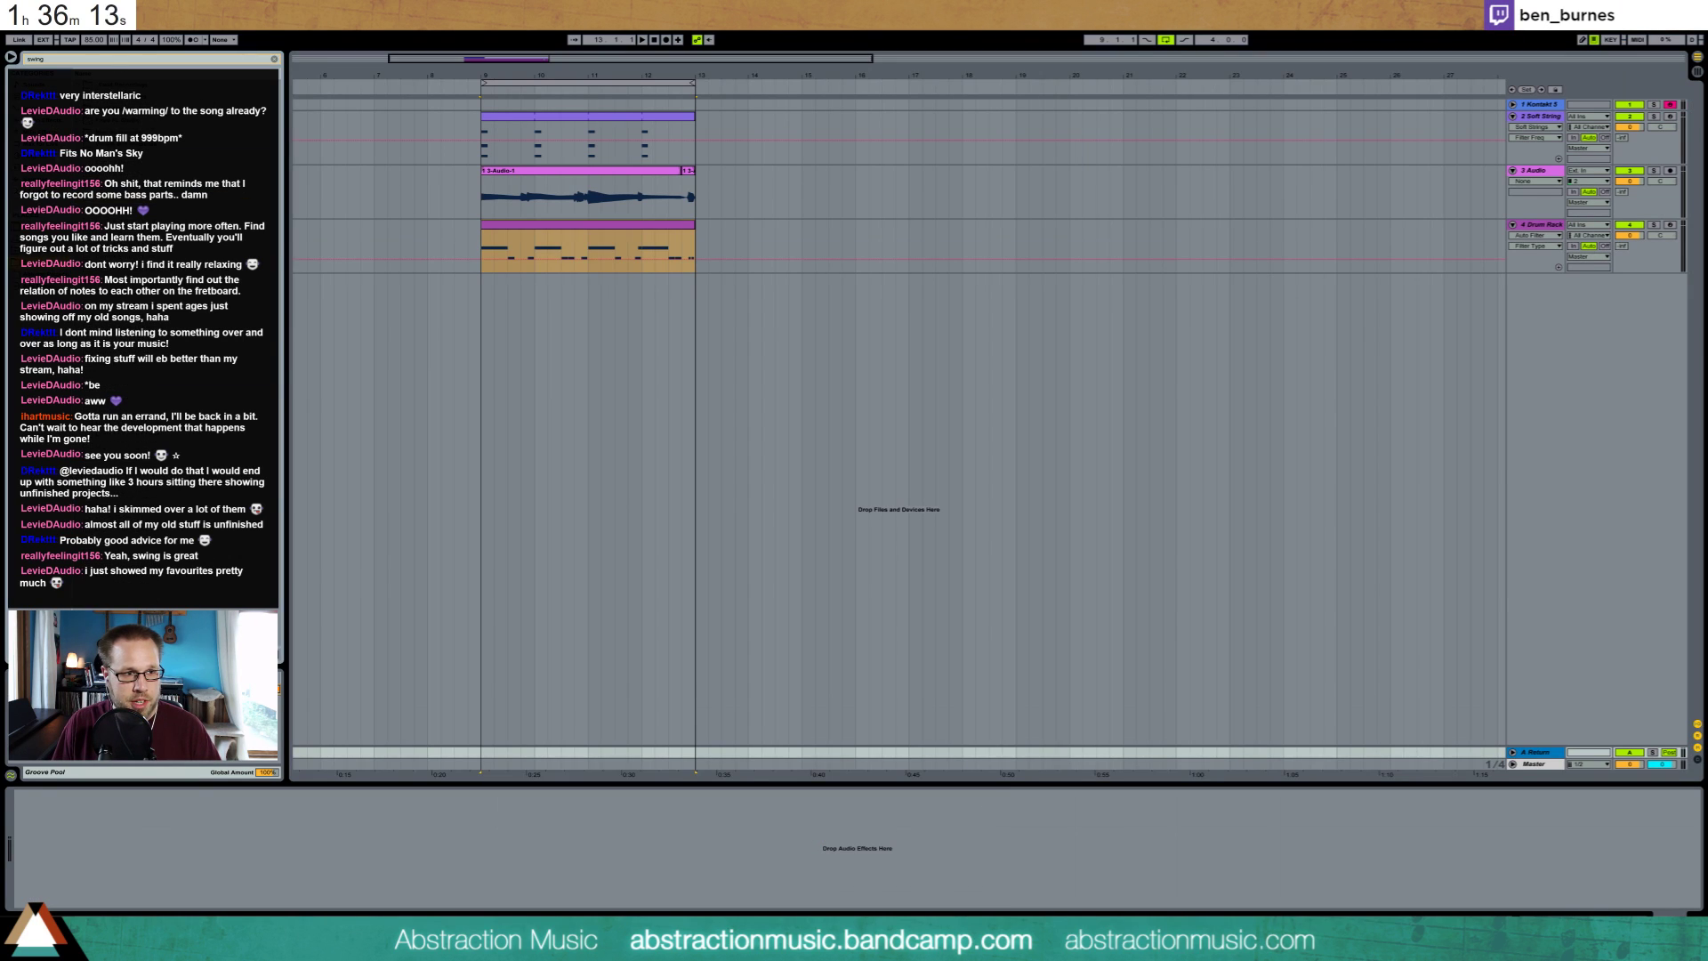
pyautogui.click(69, 60)
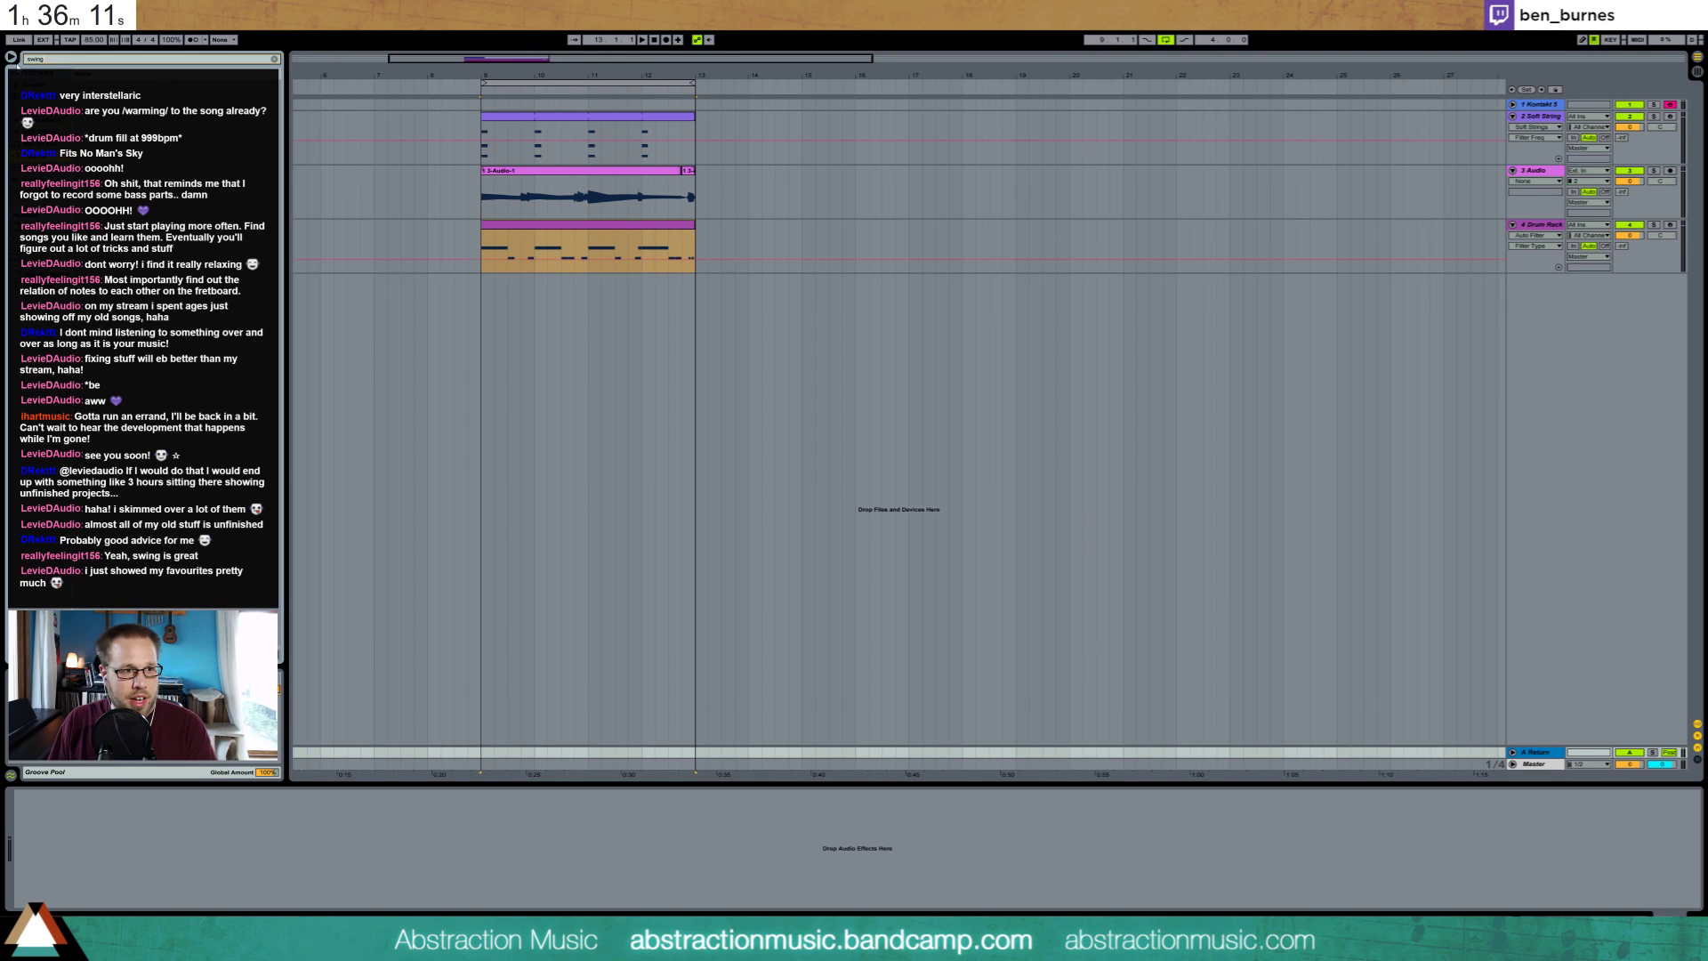
pyautogui.press('BackSpace')
pyautogui.press('BackSpace')
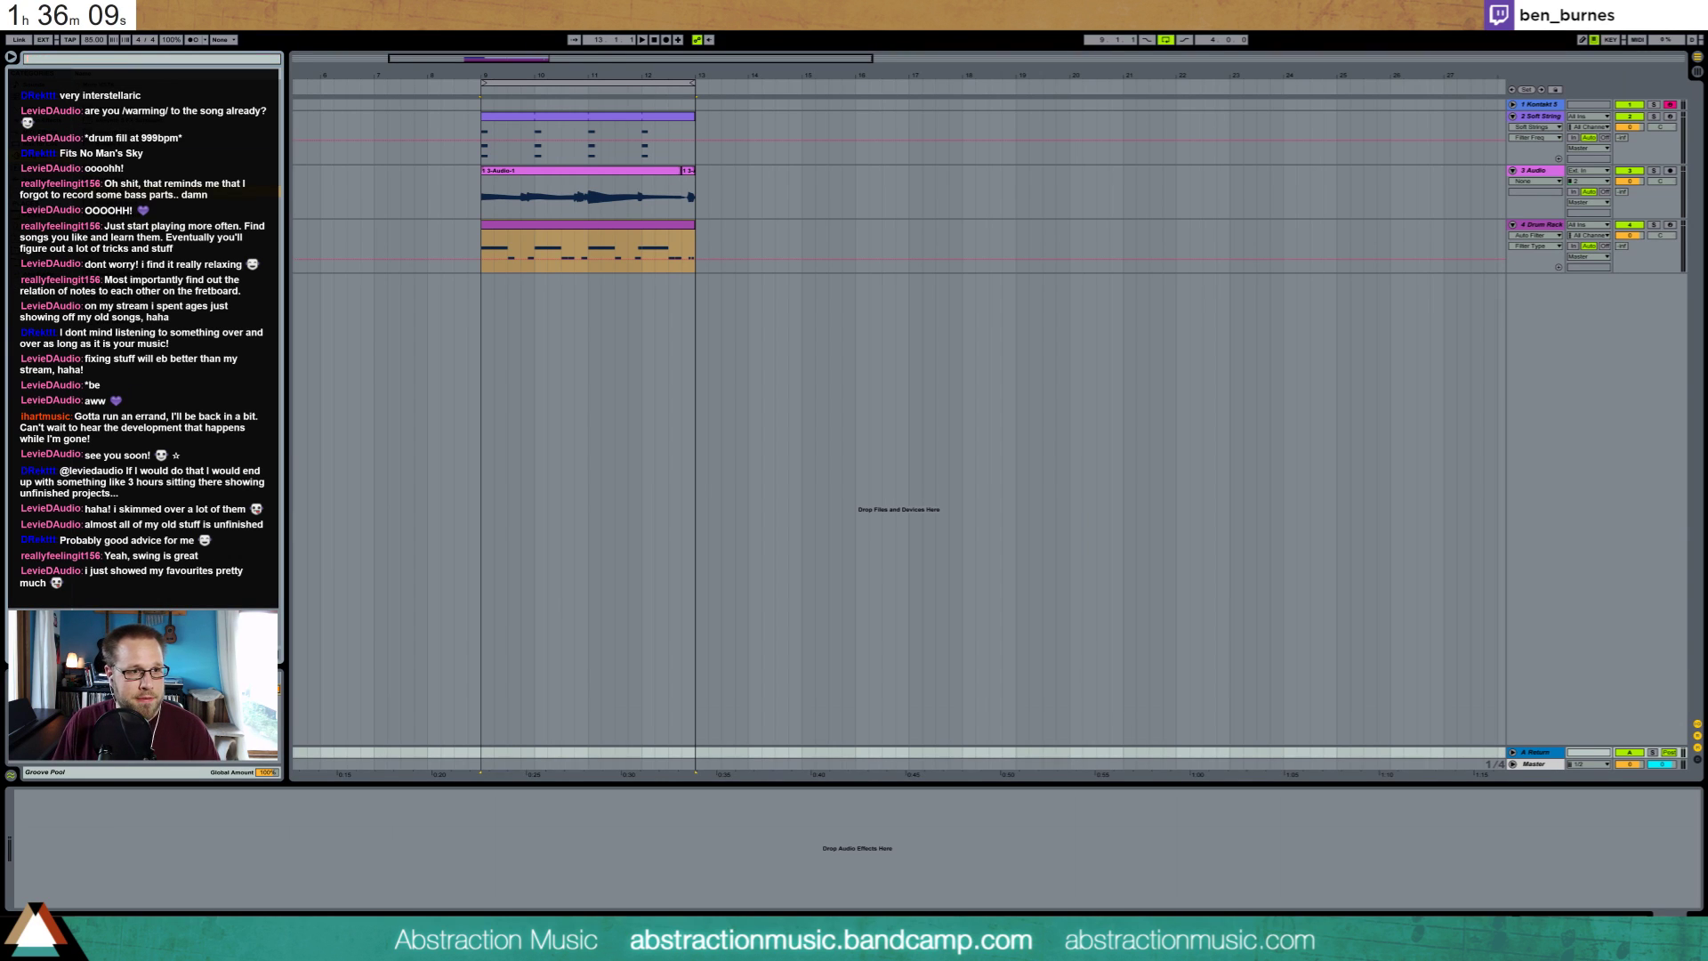
pyautogui.click(102, 85)
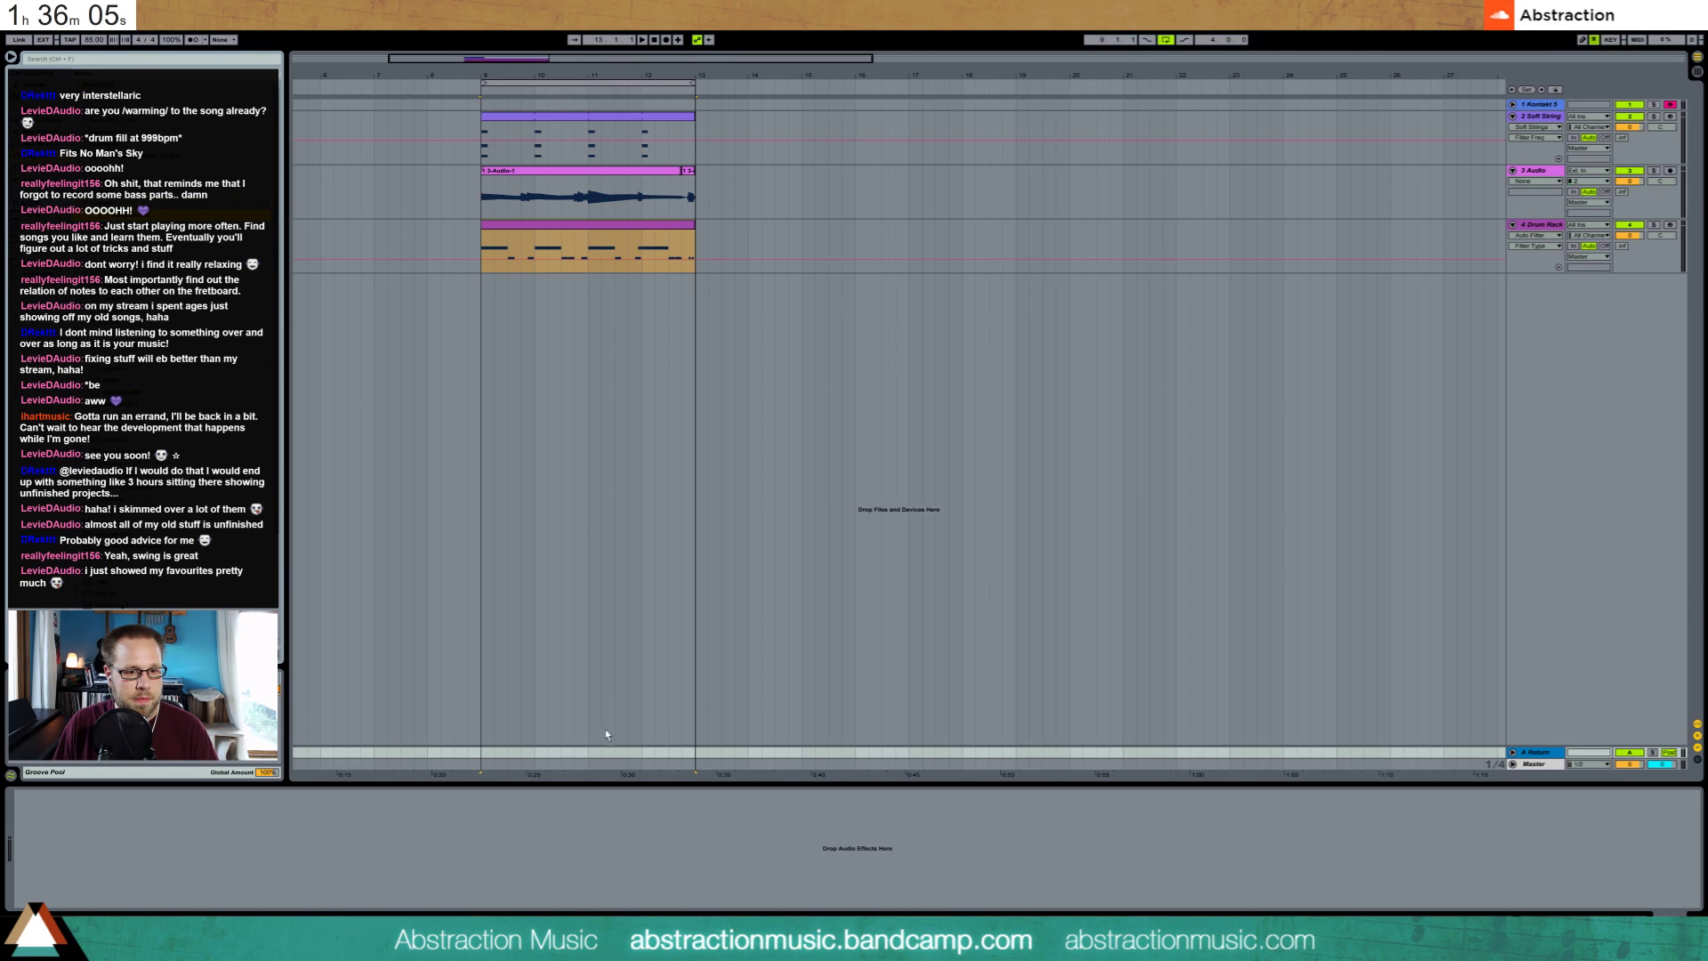
pyautogui.moveTo(606, 735); pyautogui.dragTo(626, 749)
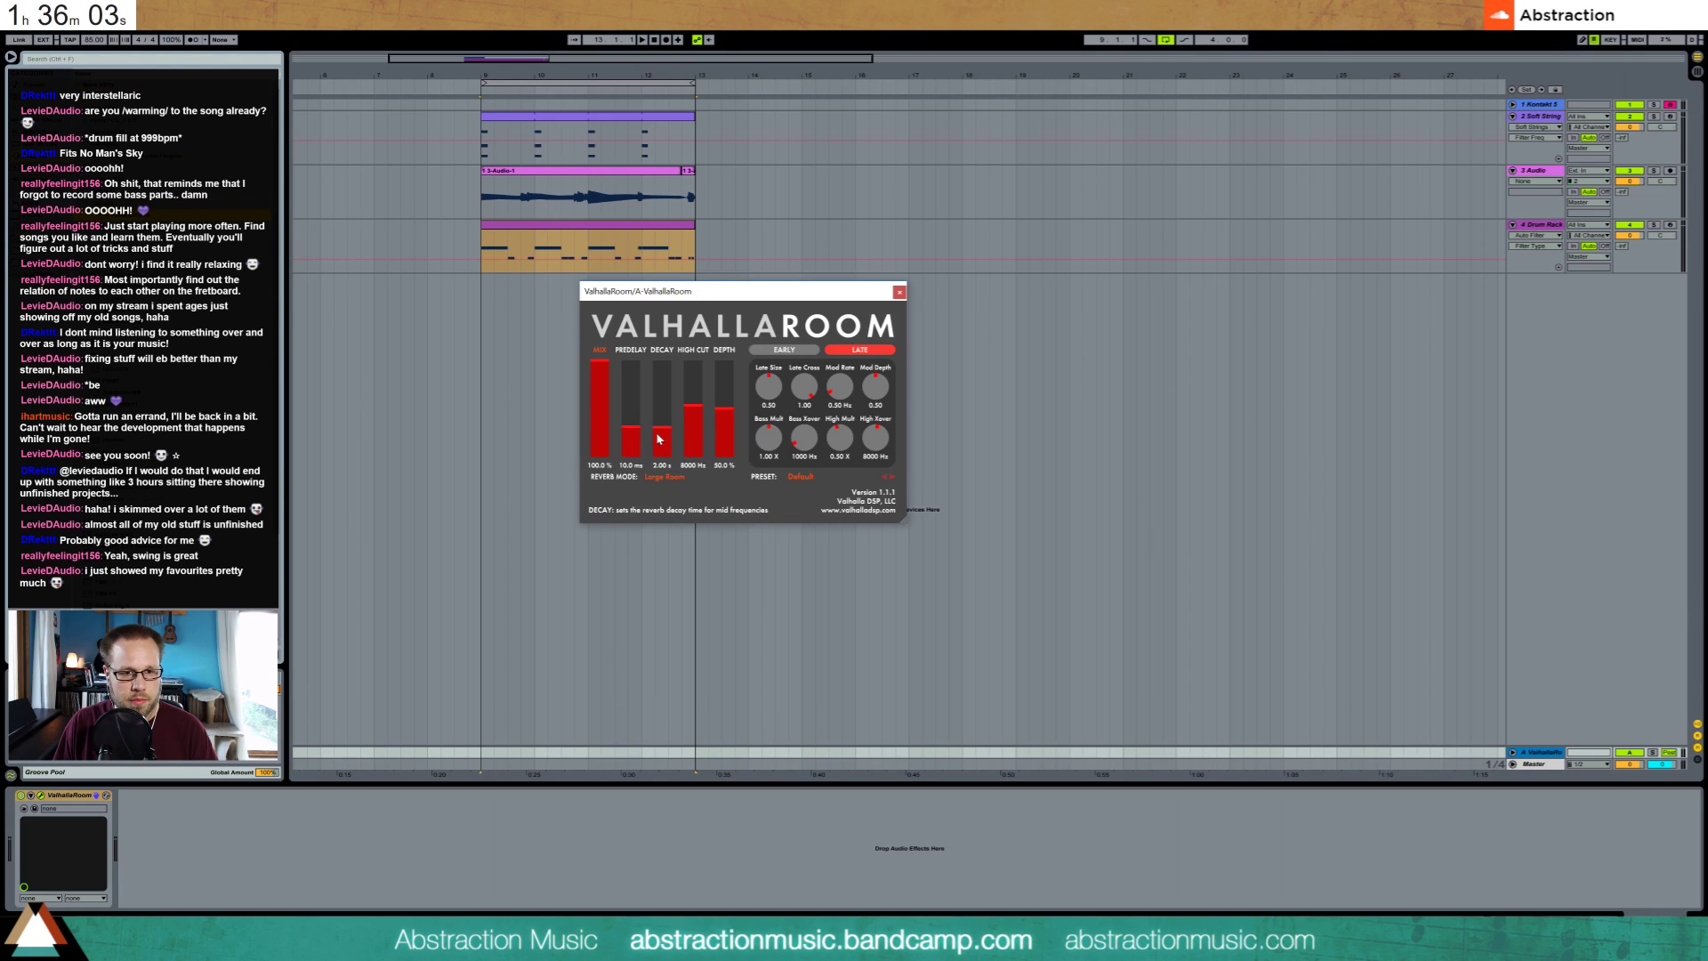
pyautogui.moveTo(659, 439); pyautogui.dragTo(663, 442)
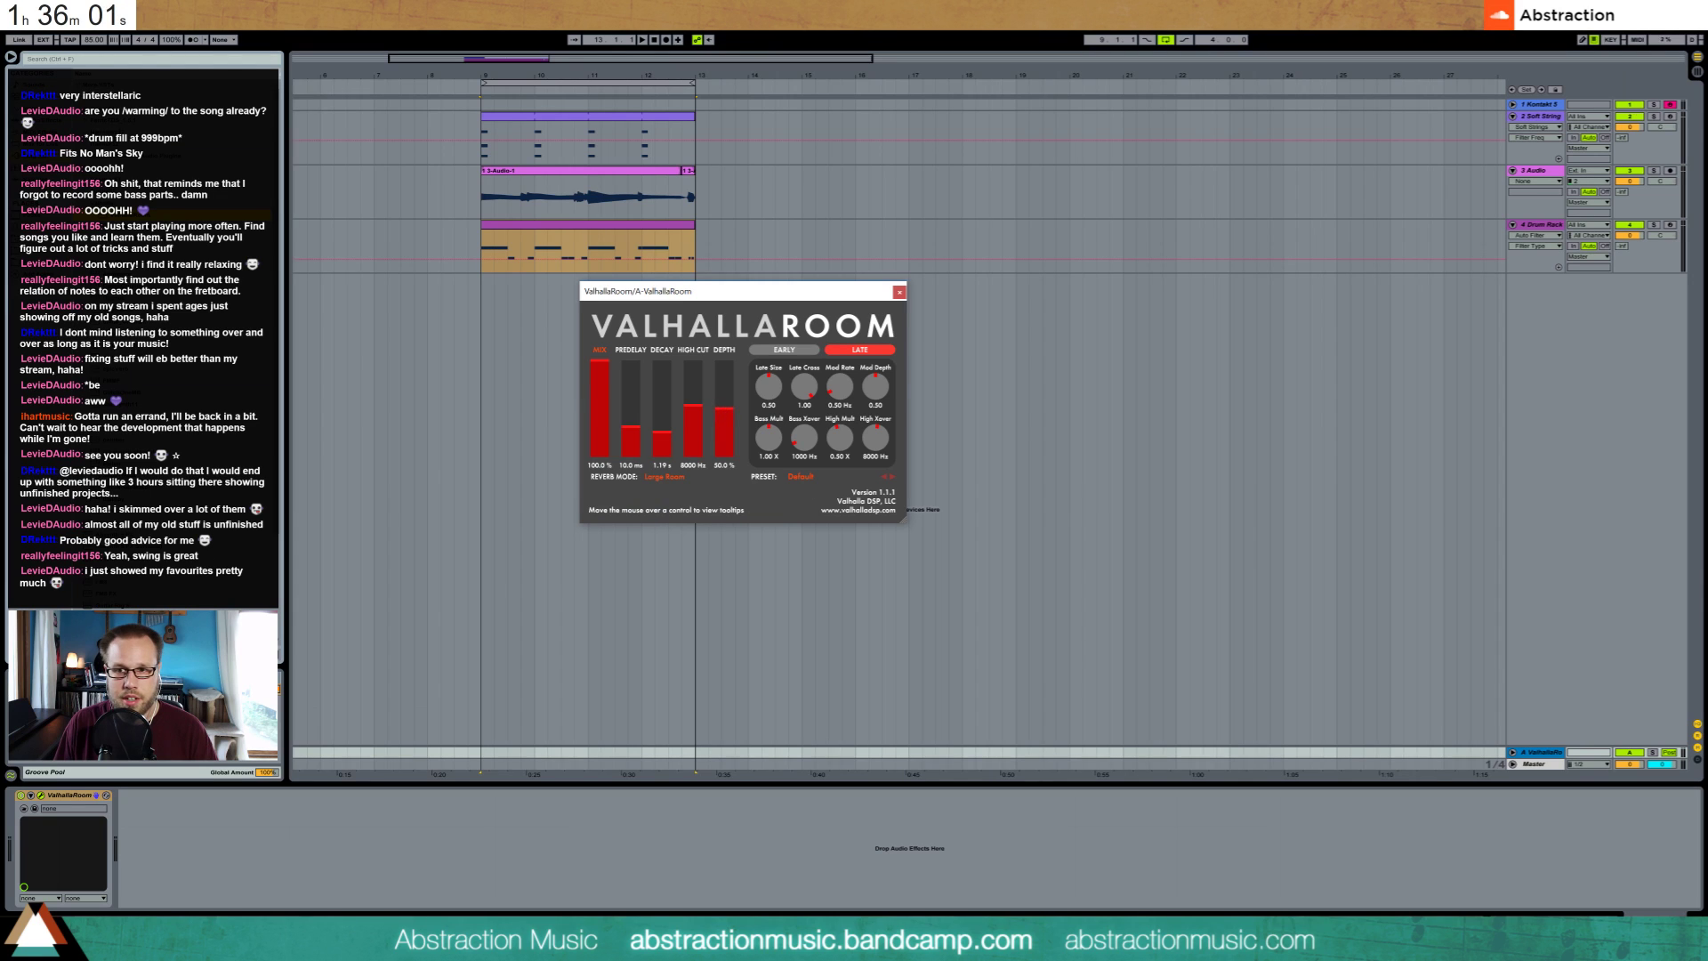
# Raise the ValhallaRoom send levels on the Kontakt 5, Audio, Drum Rack and Soft Strings tracks
pyautogui.click(1513, 104)
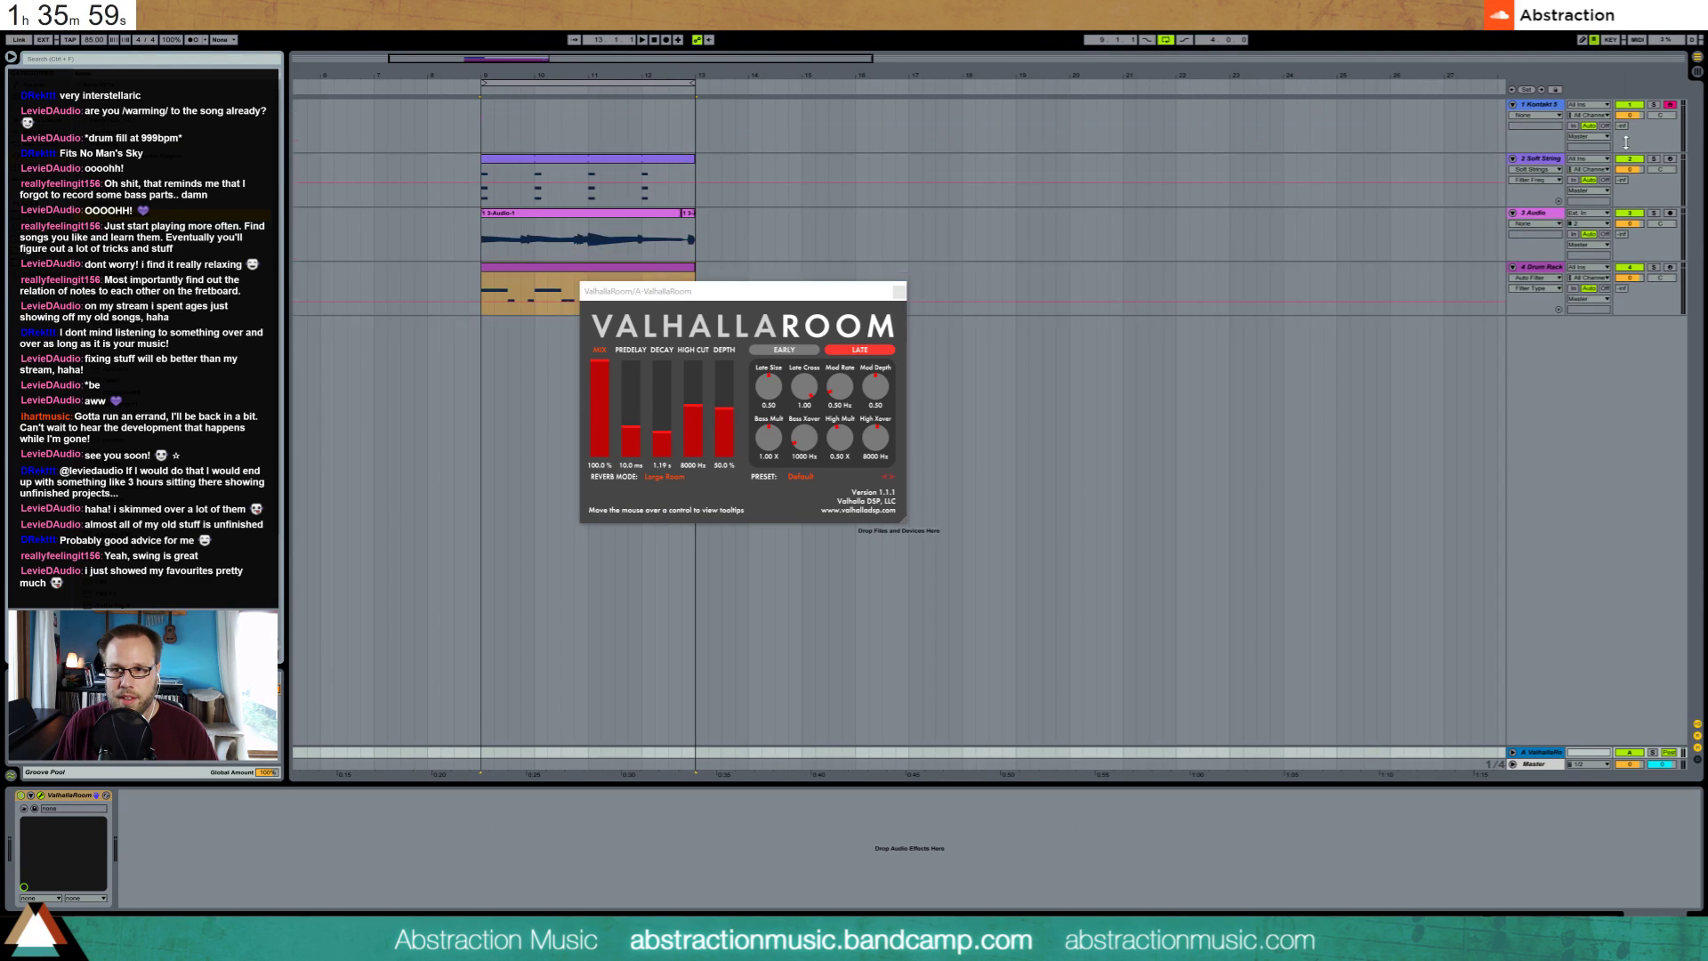
pyautogui.moveTo(1622, 125); pyautogui.dragTo(1622, 123)
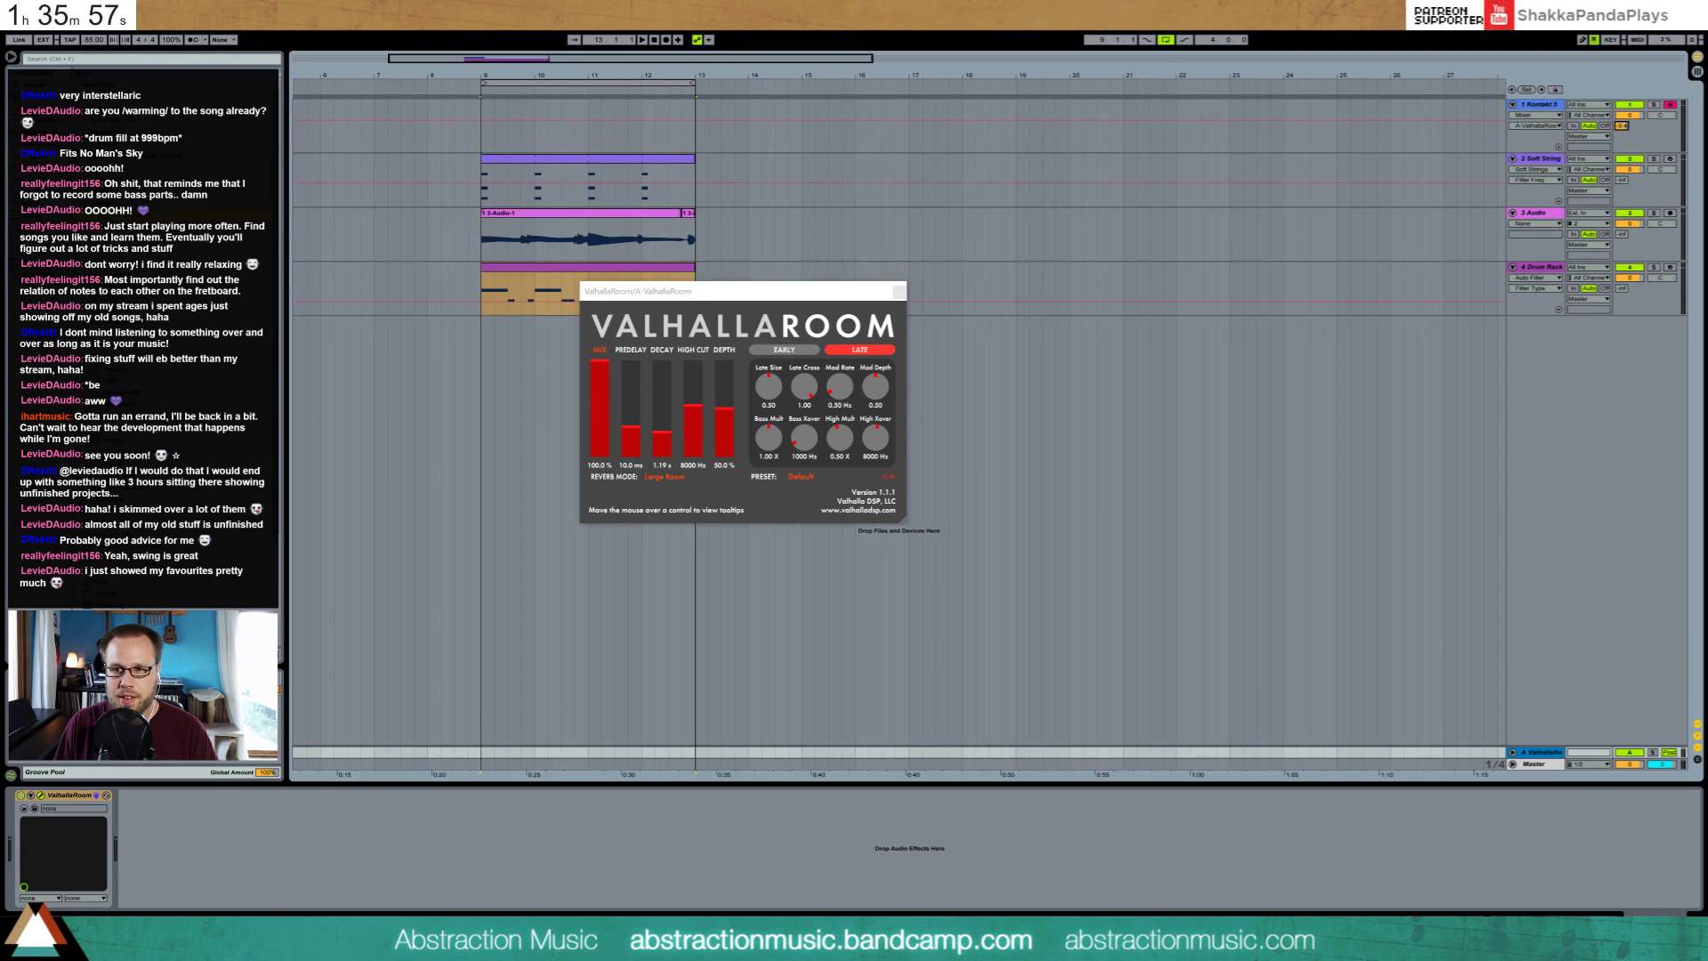
pyautogui.moveTo(1622, 234); pyautogui.dragTo(1622, 209)
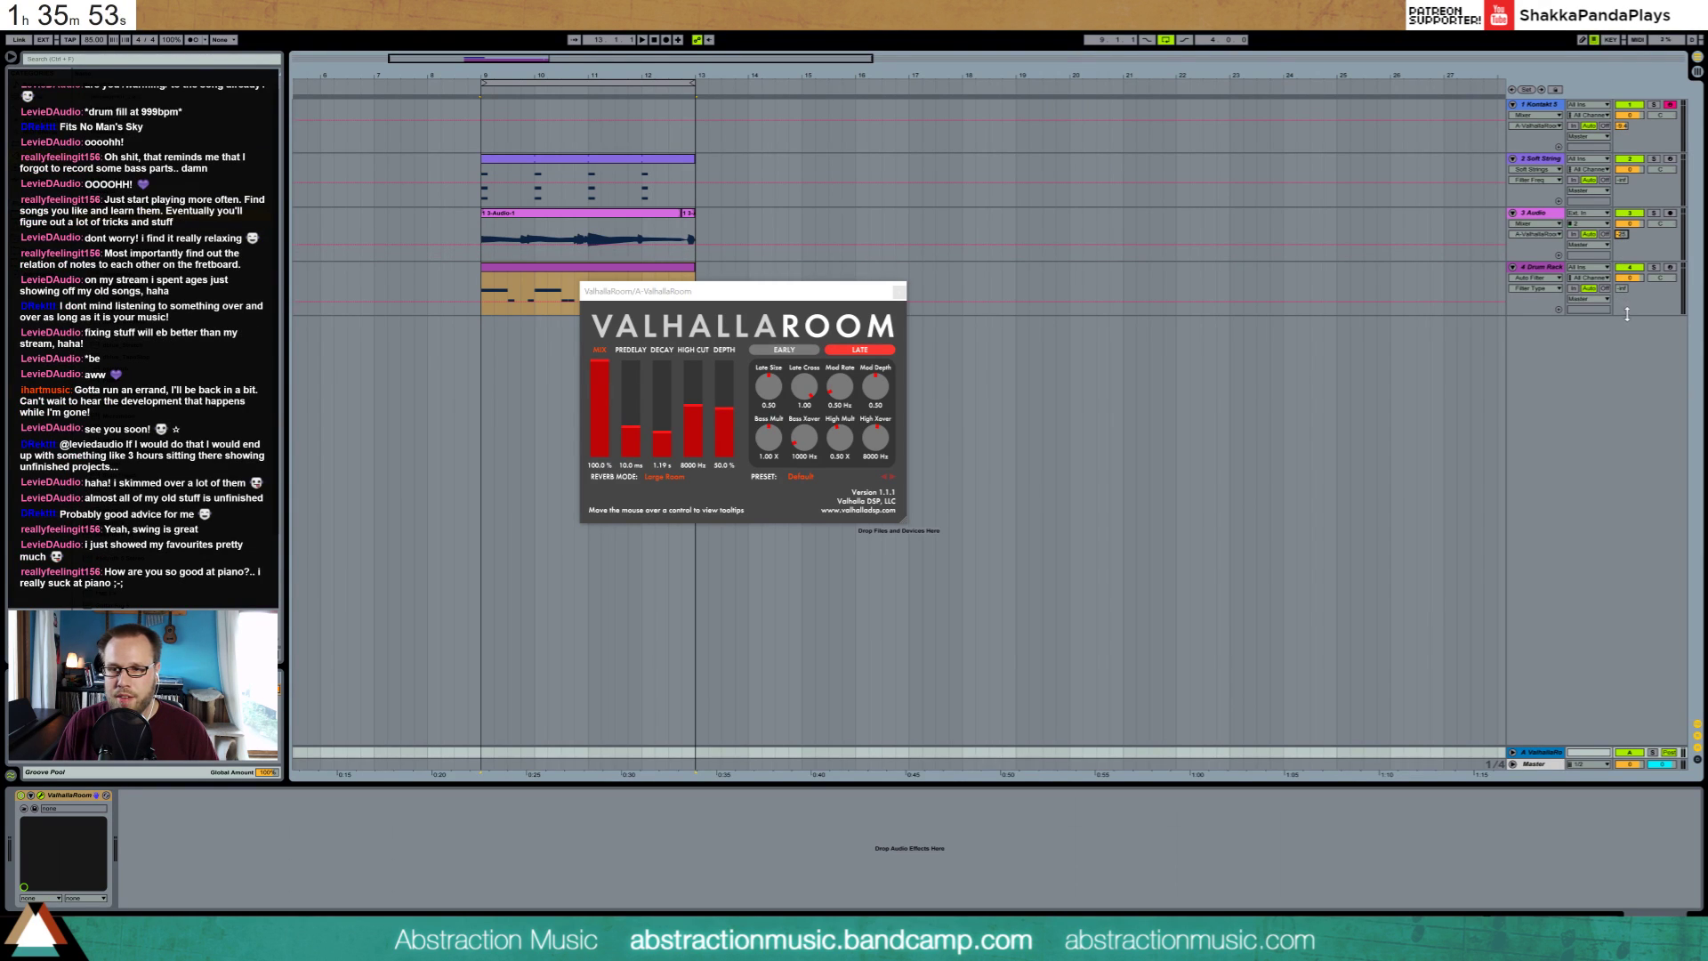
pyautogui.moveTo(1622, 289); pyautogui.dragTo(1622, 258)
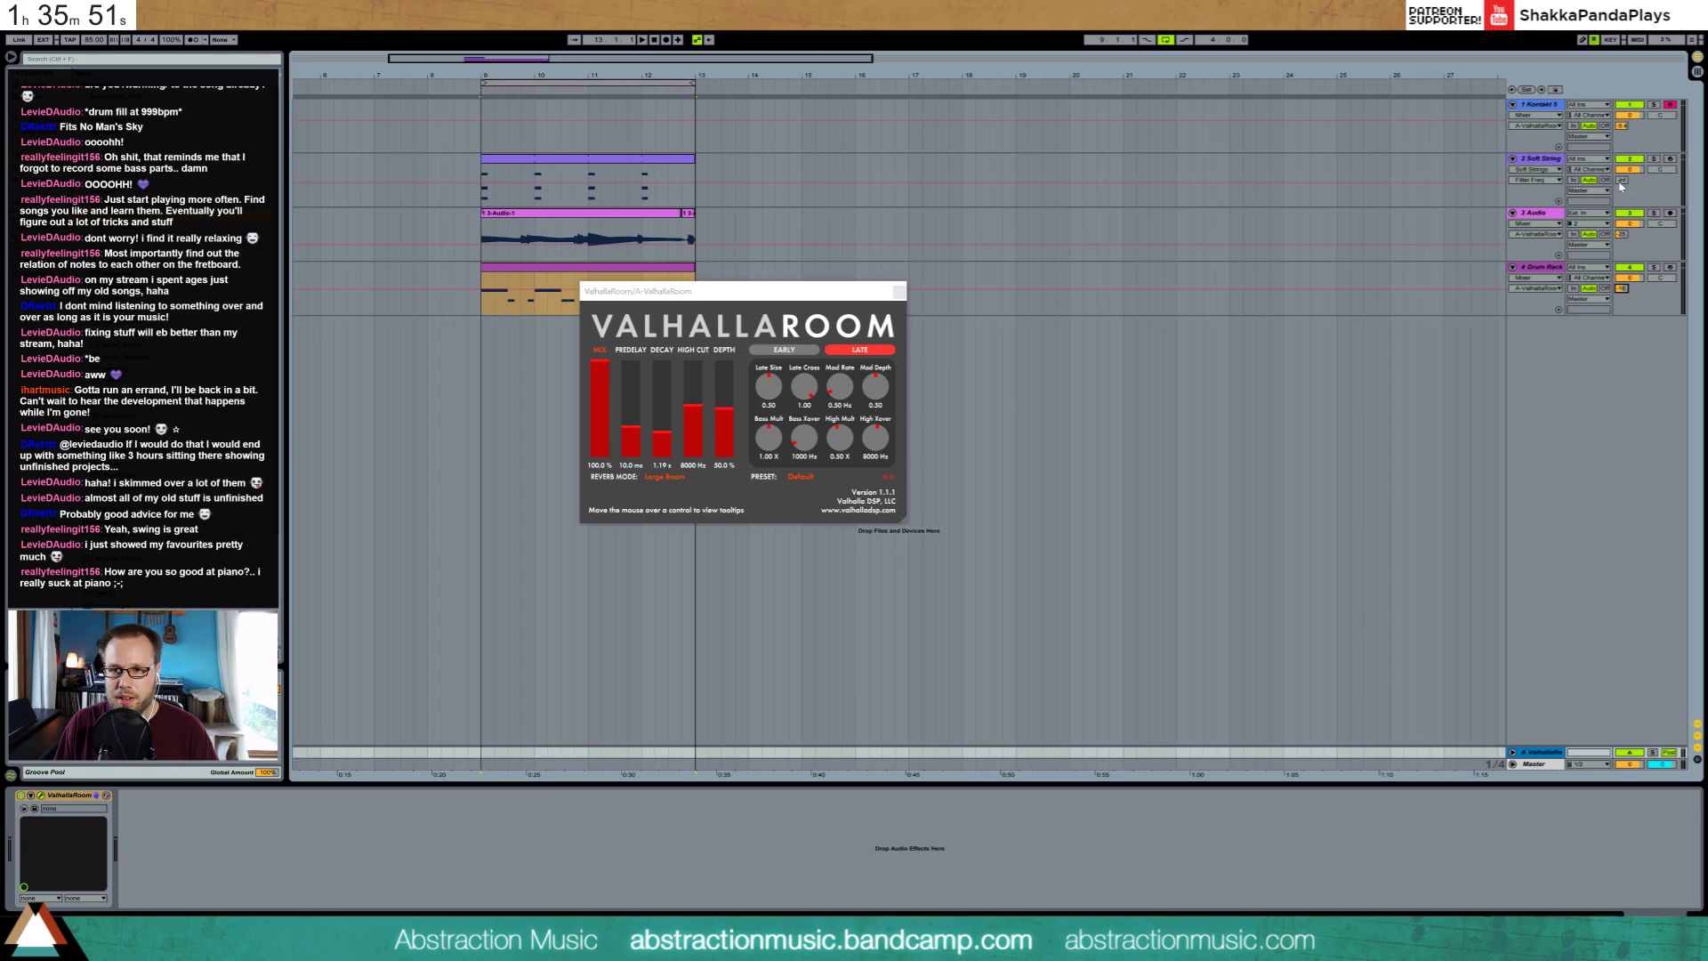
pyautogui.moveTo(1621, 182); pyautogui.dragTo(1621, 173)
pyautogui.click(898, 291)
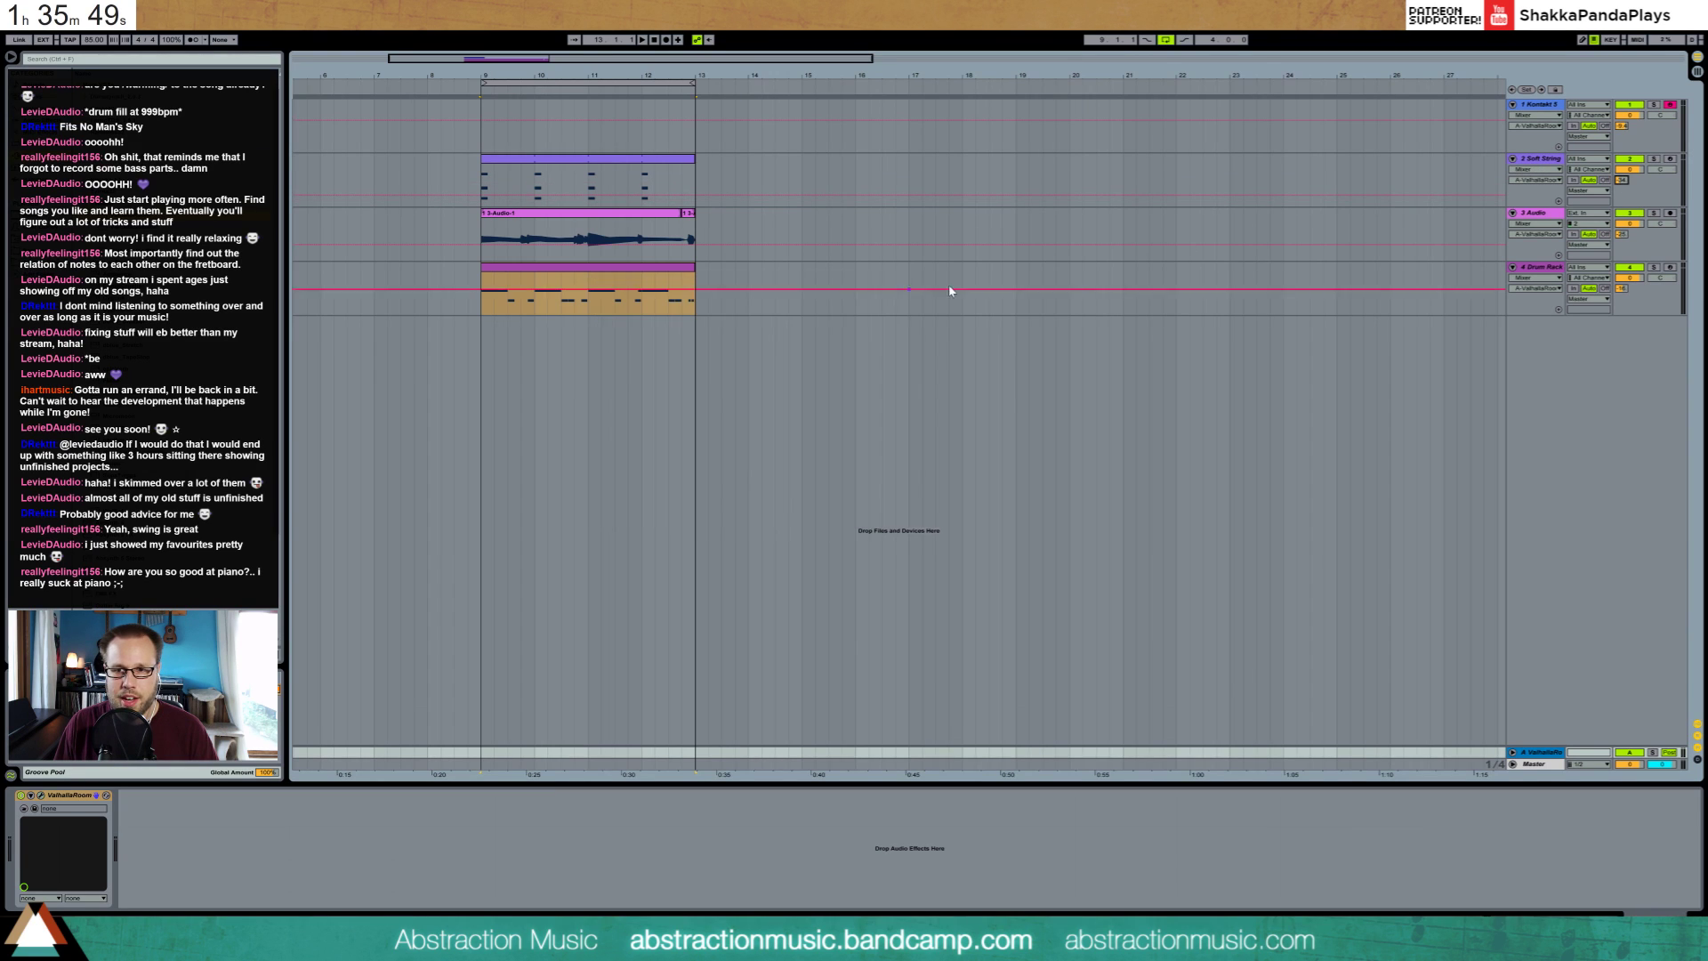
pyautogui.moveTo(1621, 184); pyautogui.dragTo(1621, 175)
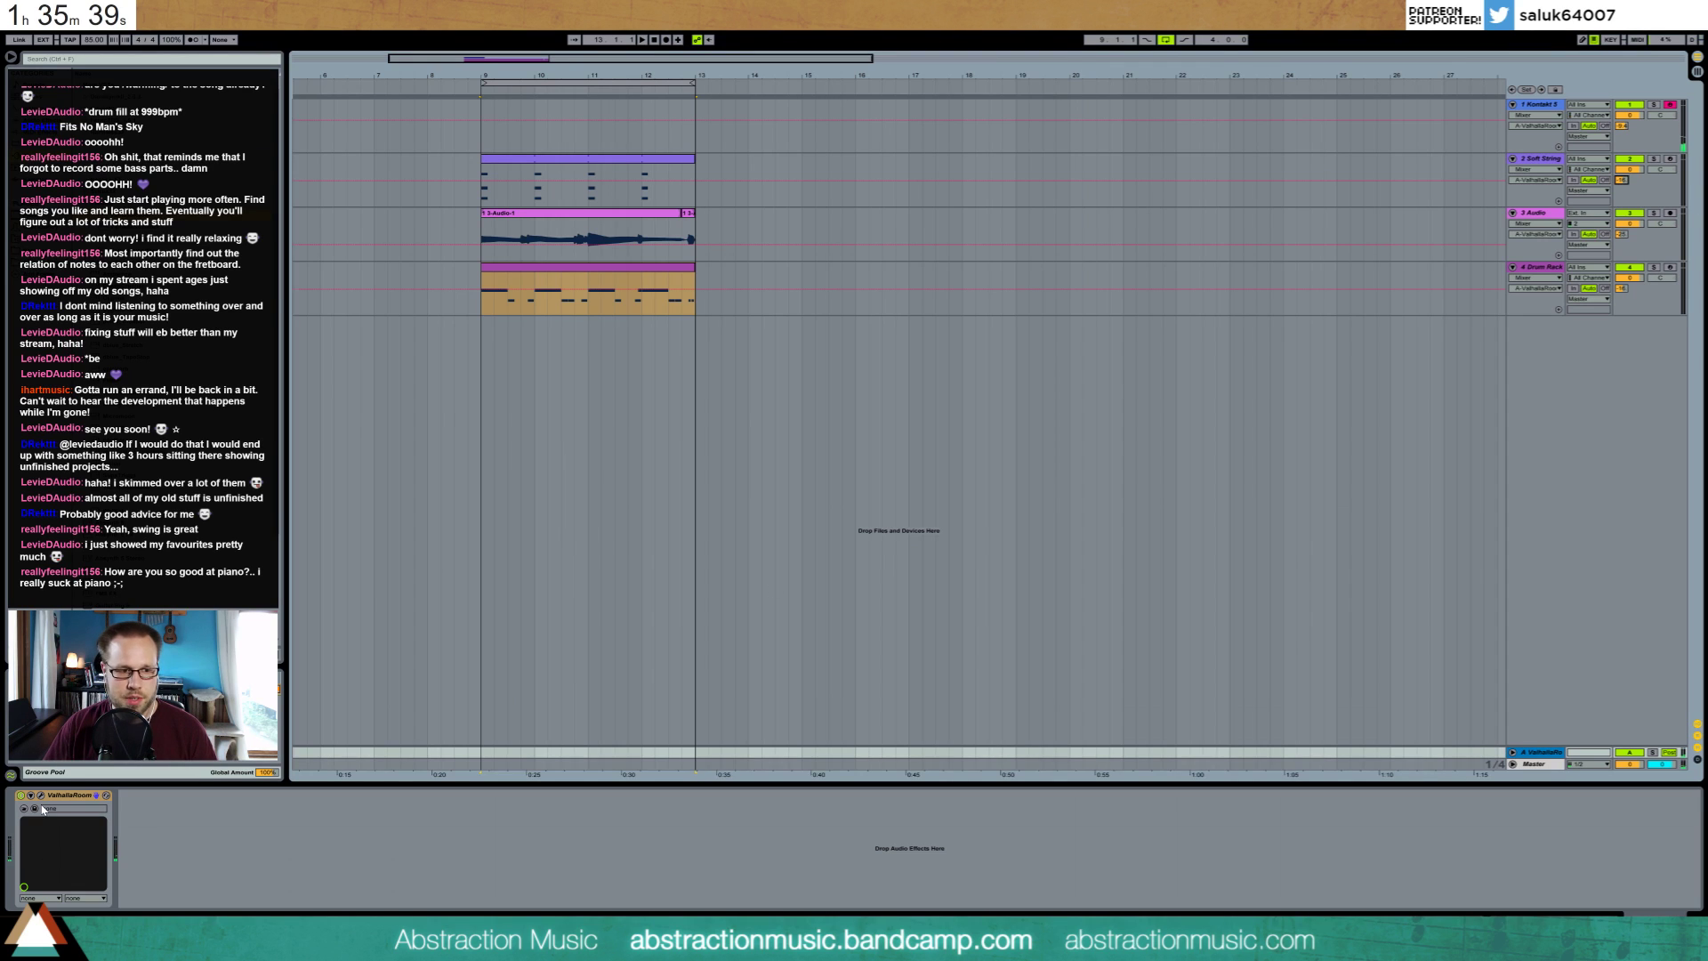
# Turn on the switch in the Tone section of The Giant piano on the Kontakt 5 track
pyautogui.click(1549, 104)
pyautogui.click(41, 795)
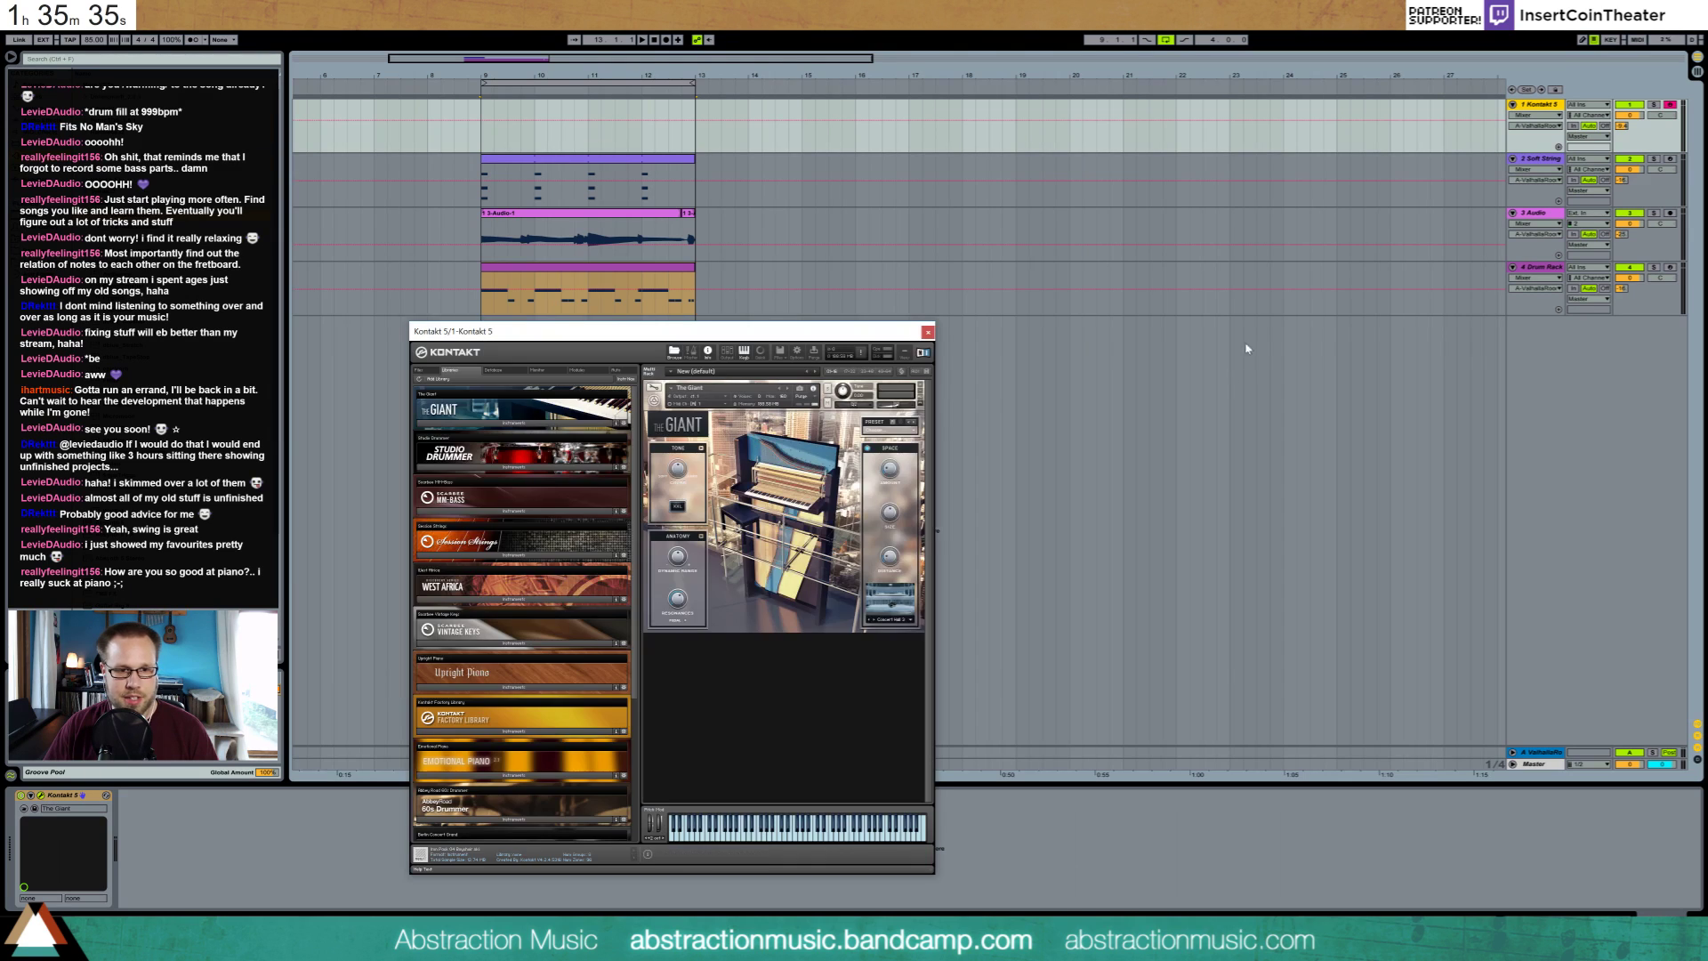
pyautogui.click(673, 506)
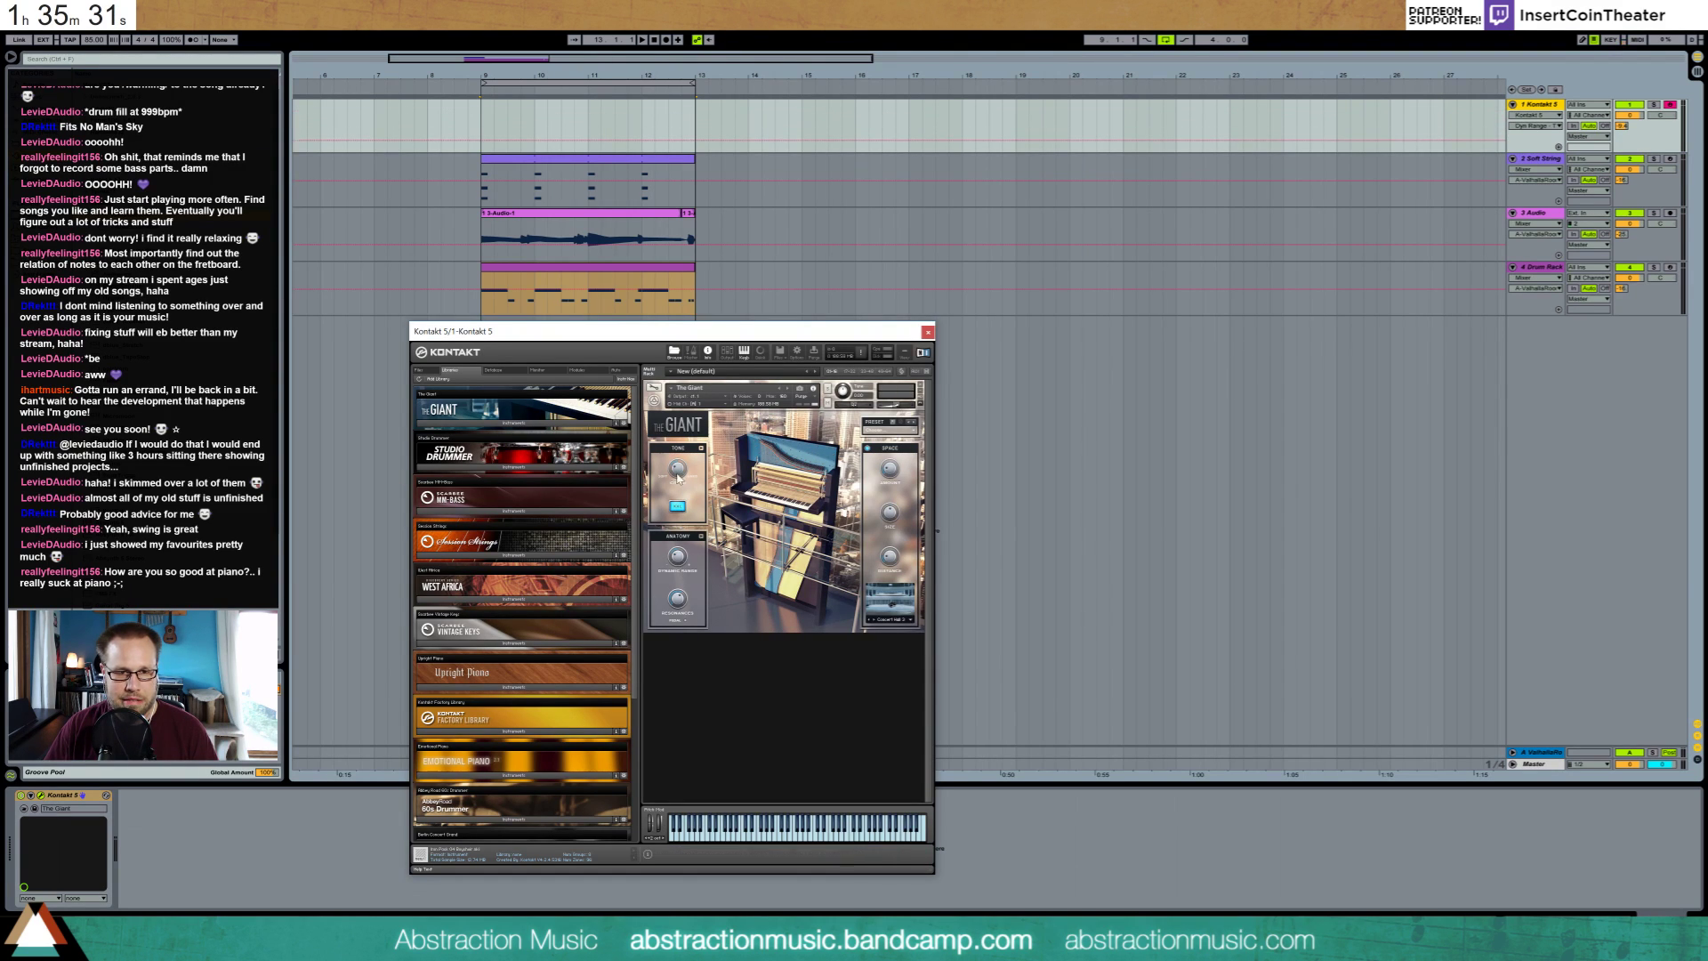
pyautogui.click(928, 333)
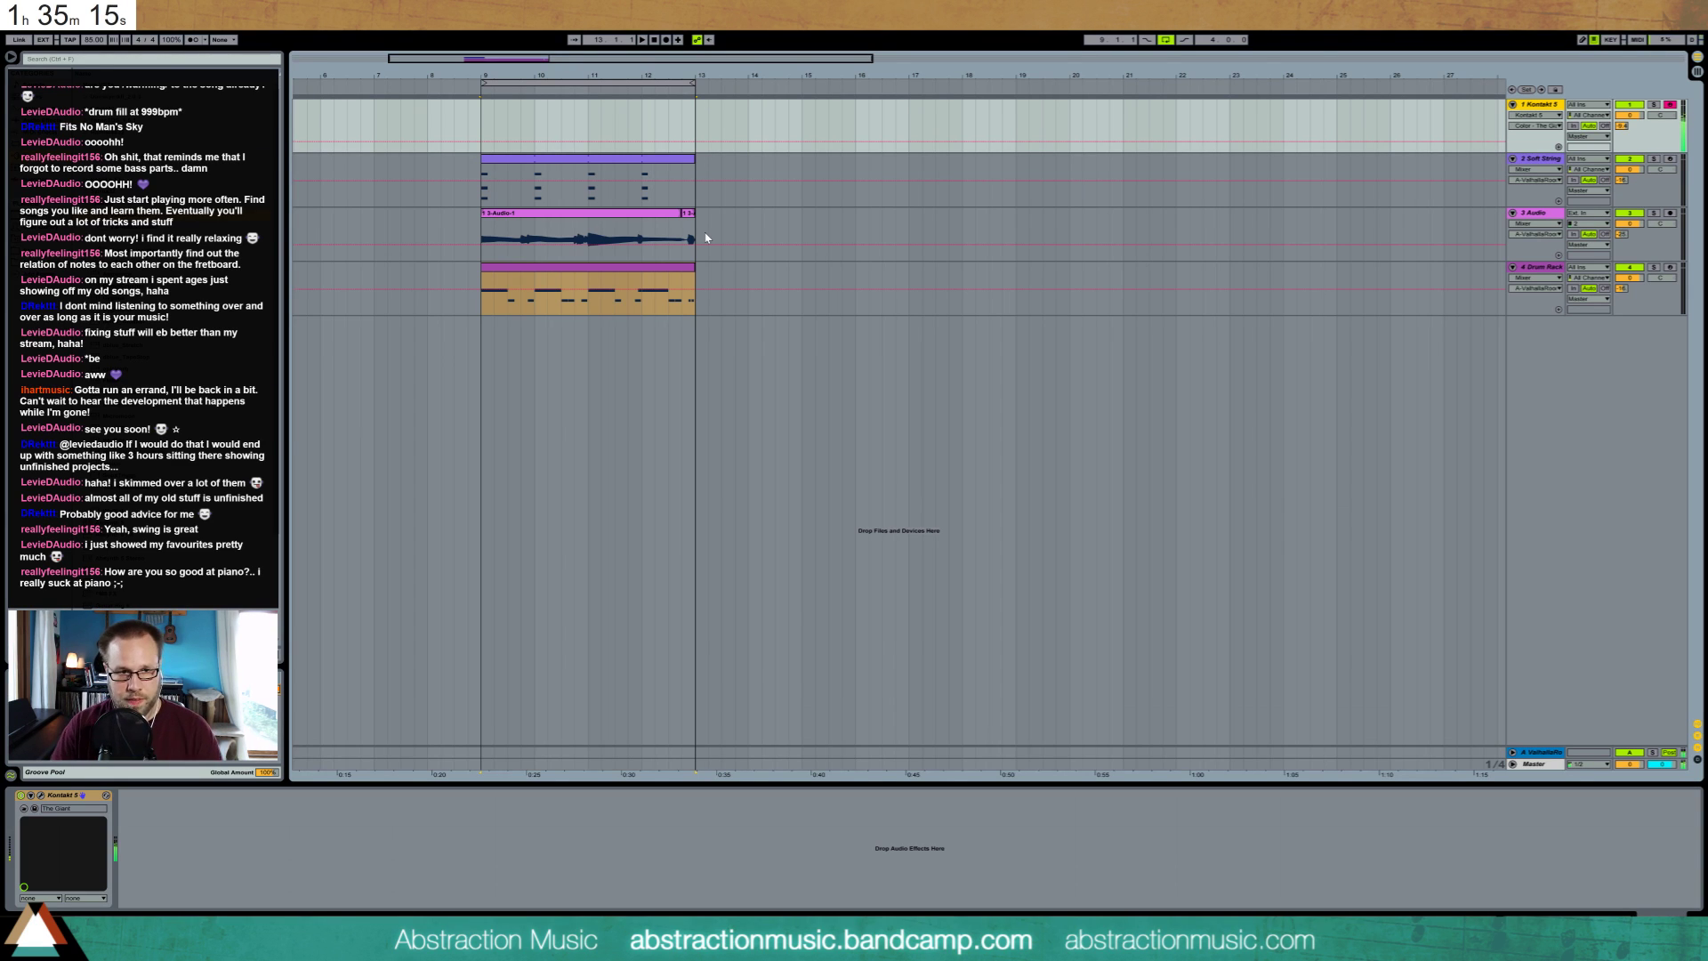
# Play the loop from bar 9 to hear all tracks with the reverb sends
pyautogui.click(485, 308)
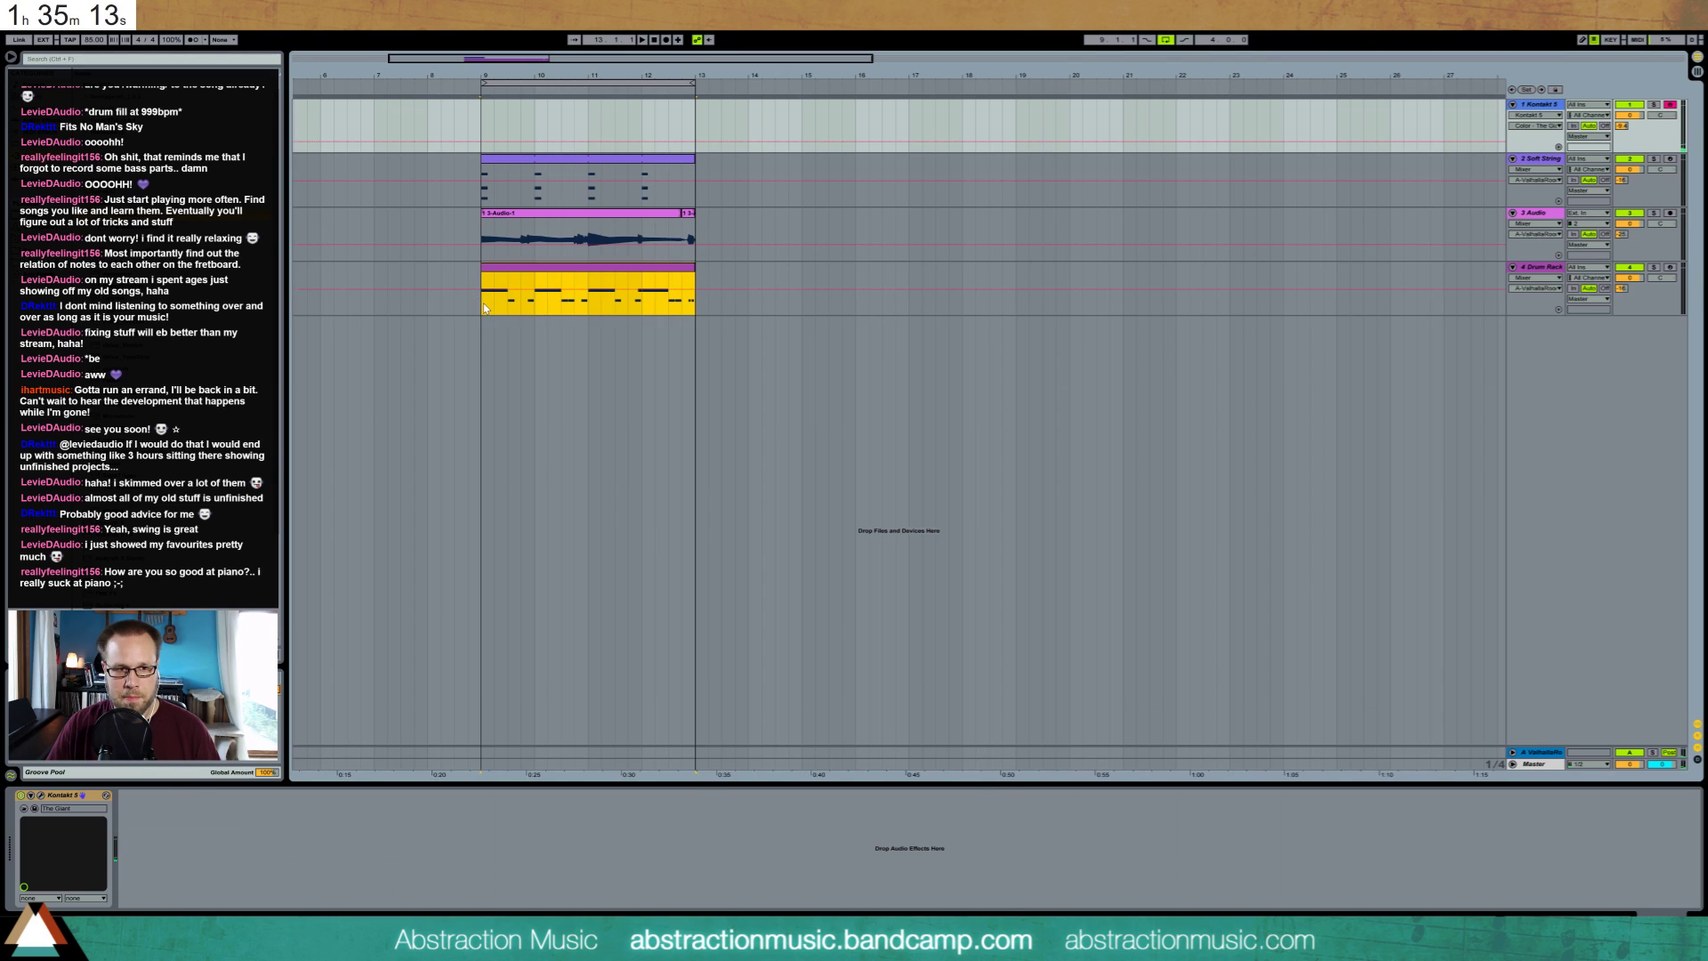
pyautogui.click(483, 309)
pyautogui.press('space')
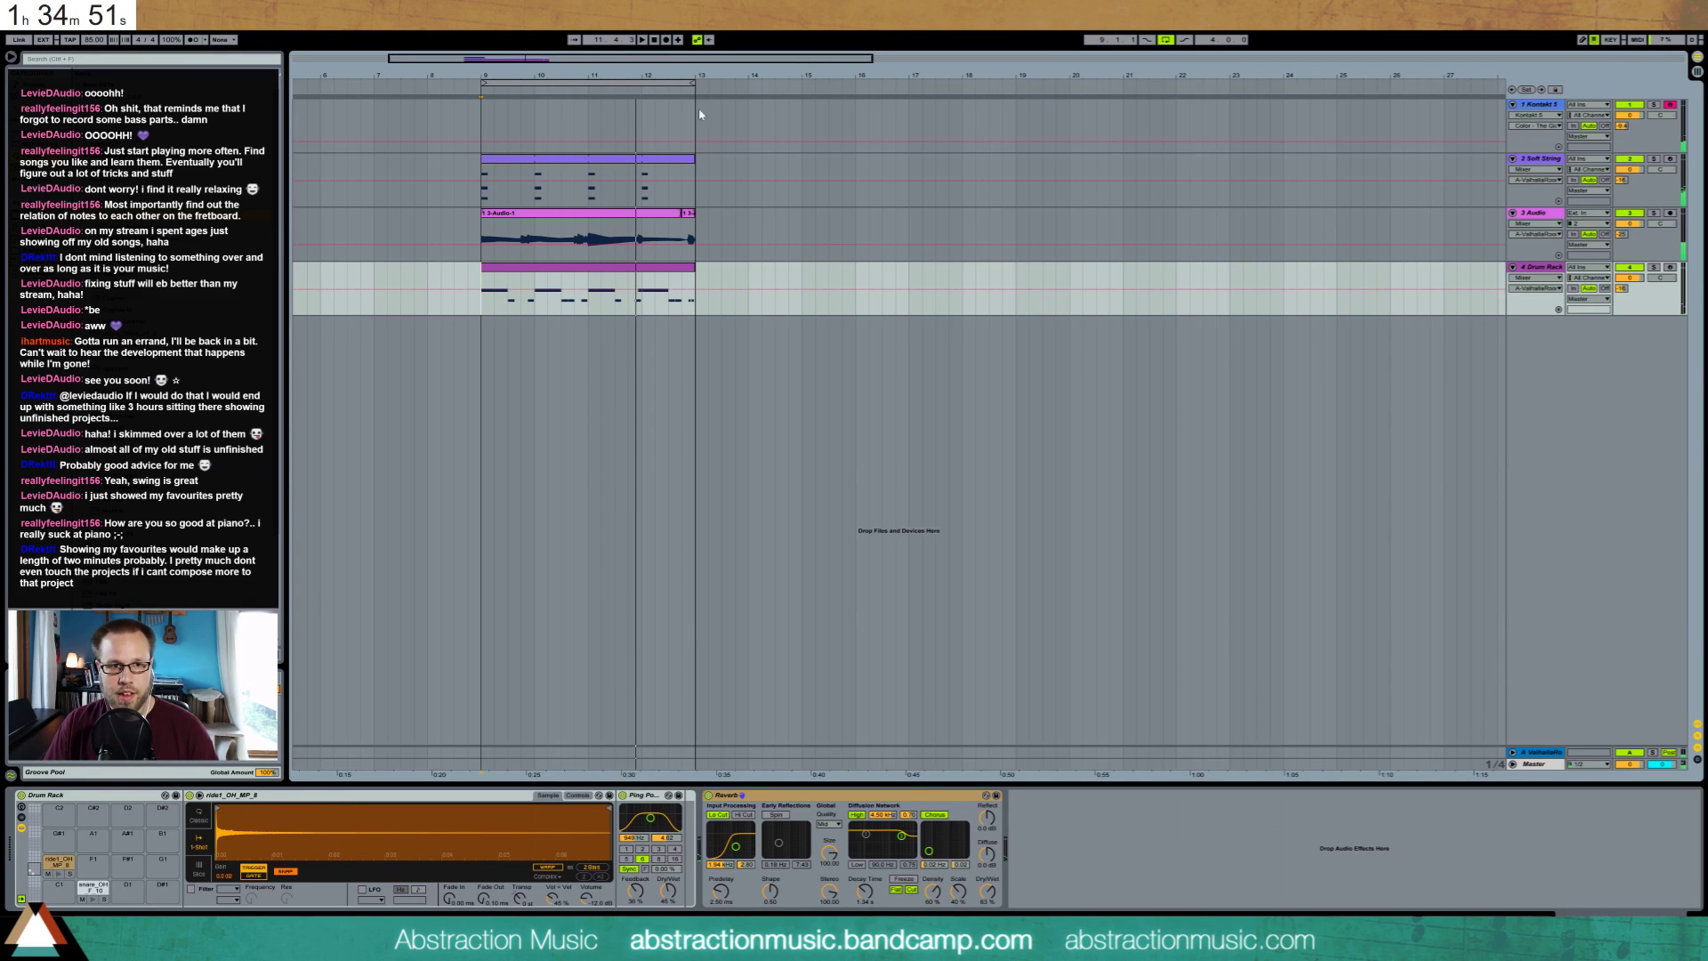
# Split the Soft Strings clip at bars 11 and 12 so that the third chord is a separate clip
pyautogui.doubleClick(633, 157)
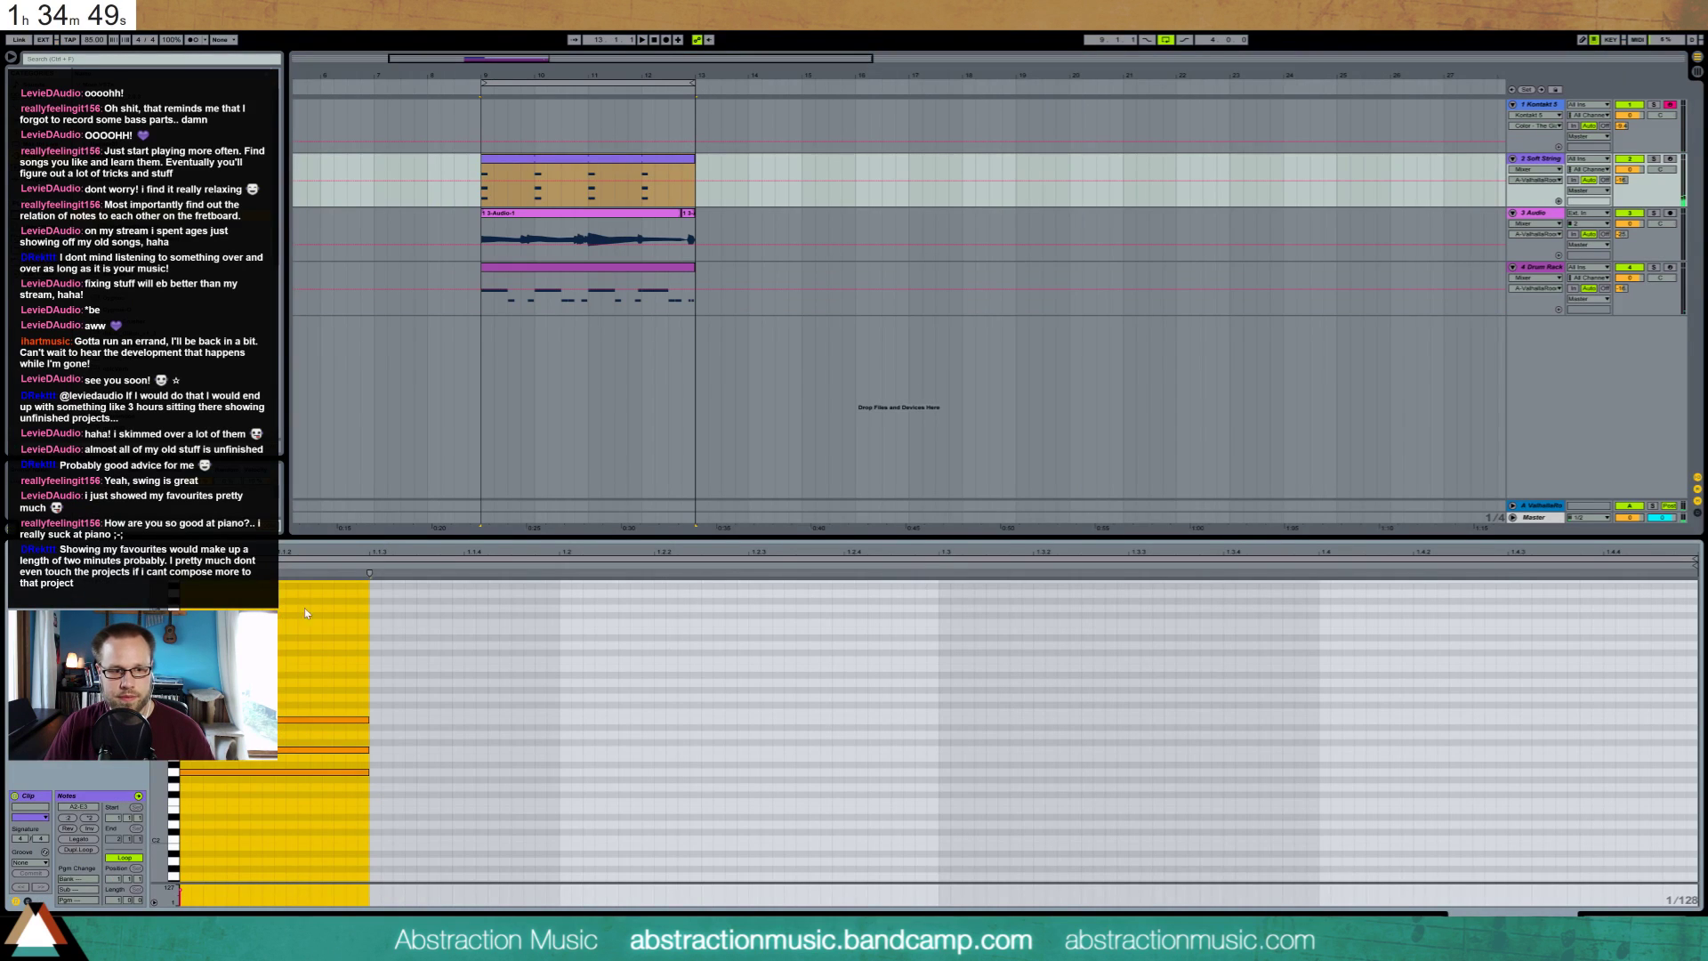
pyautogui.moveTo(592, 208); pyautogui.dragTo(636, 204)
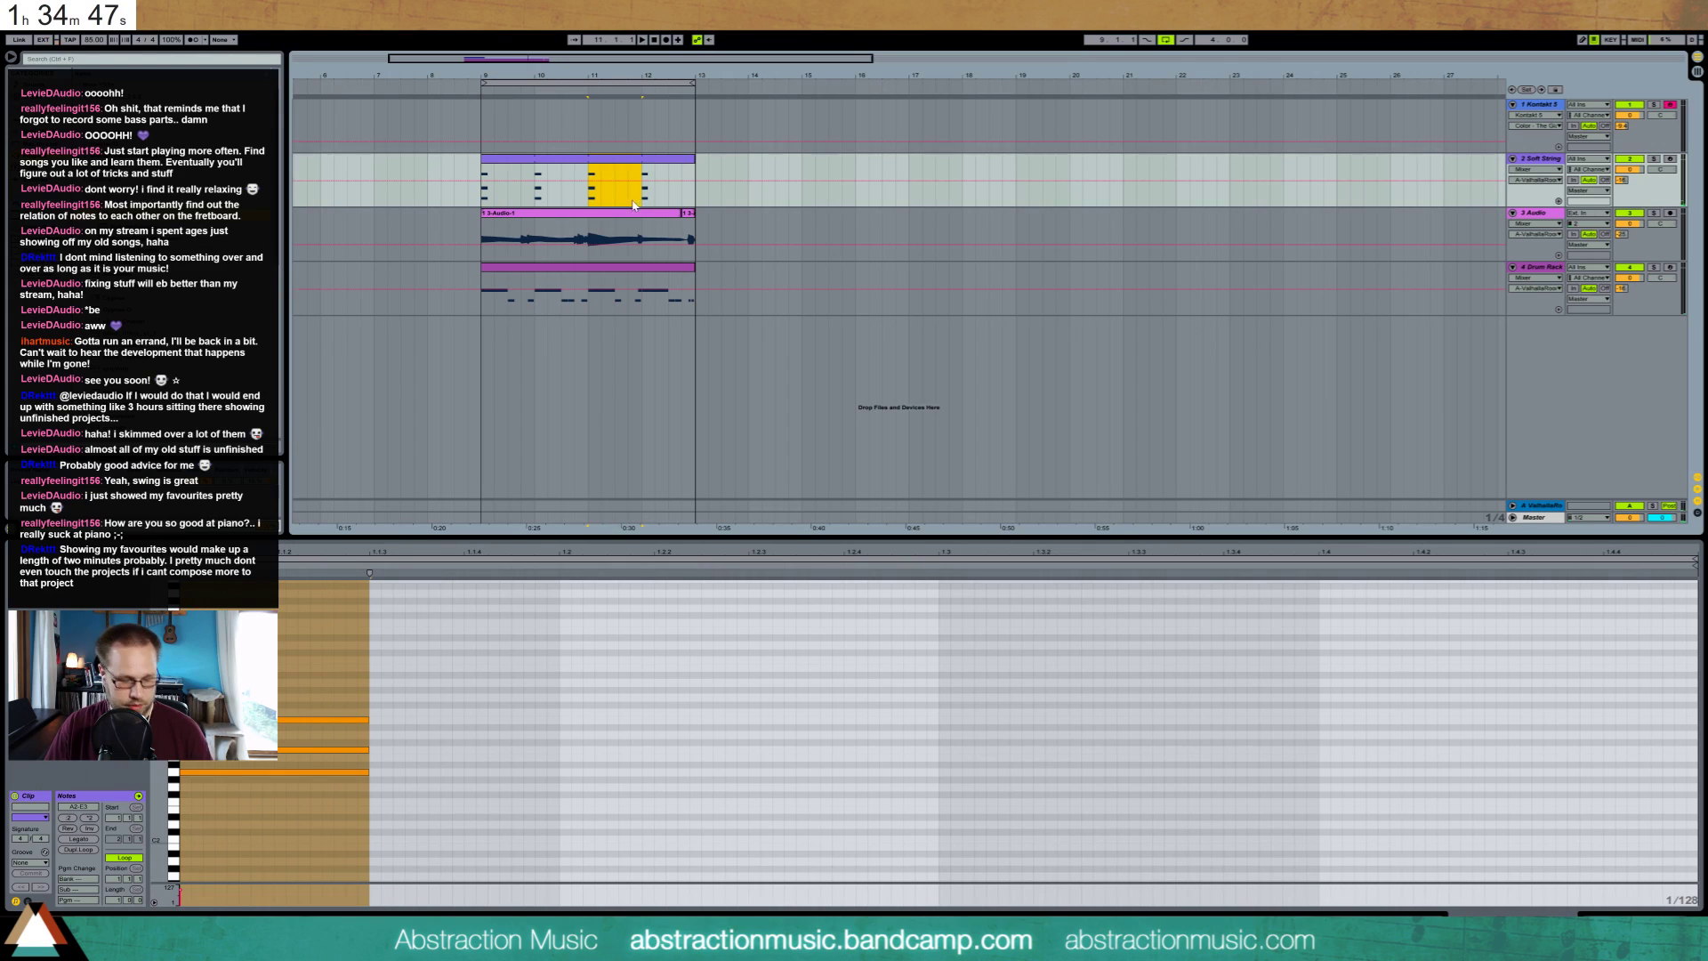
pyautogui.hotkey('ctrl', 'e')
# Try the bar 11 Soft Strings chord three semitones higher, with its middle note lowered by a semitone
pyautogui.click(322, 775)
pyautogui.hotkey('ctrl', 'a')
pyautogui.press('Up')
pyautogui.press('Up')
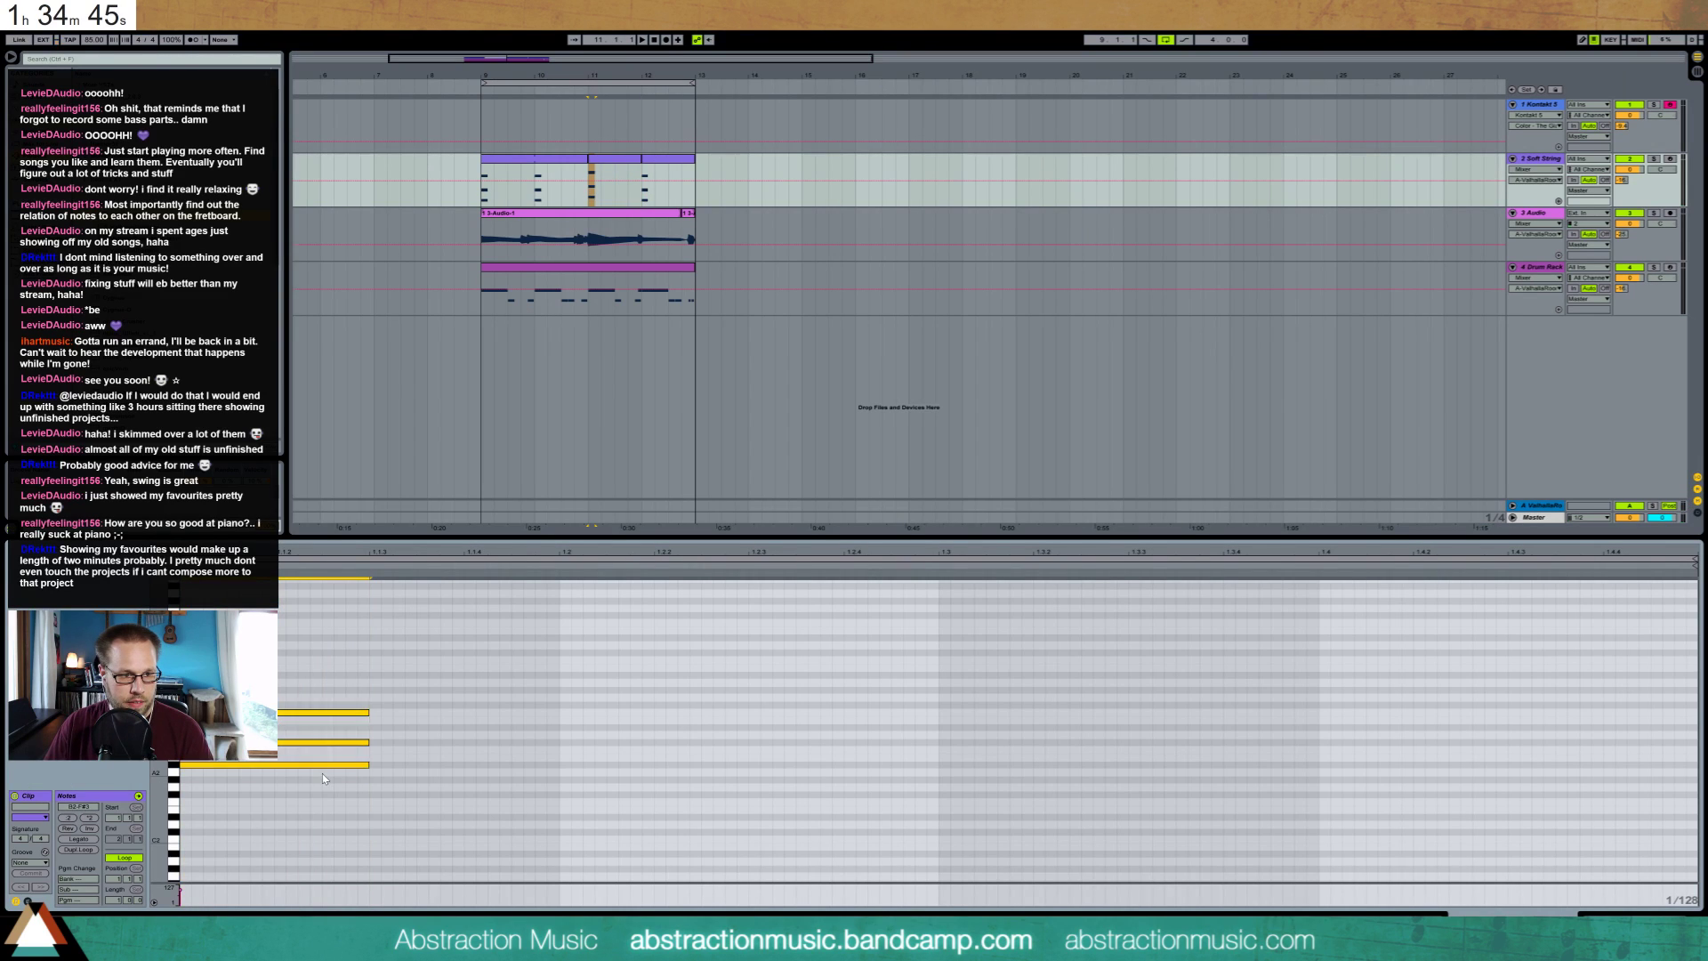
pyautogui.press('Up')
pyautogui.press('space')
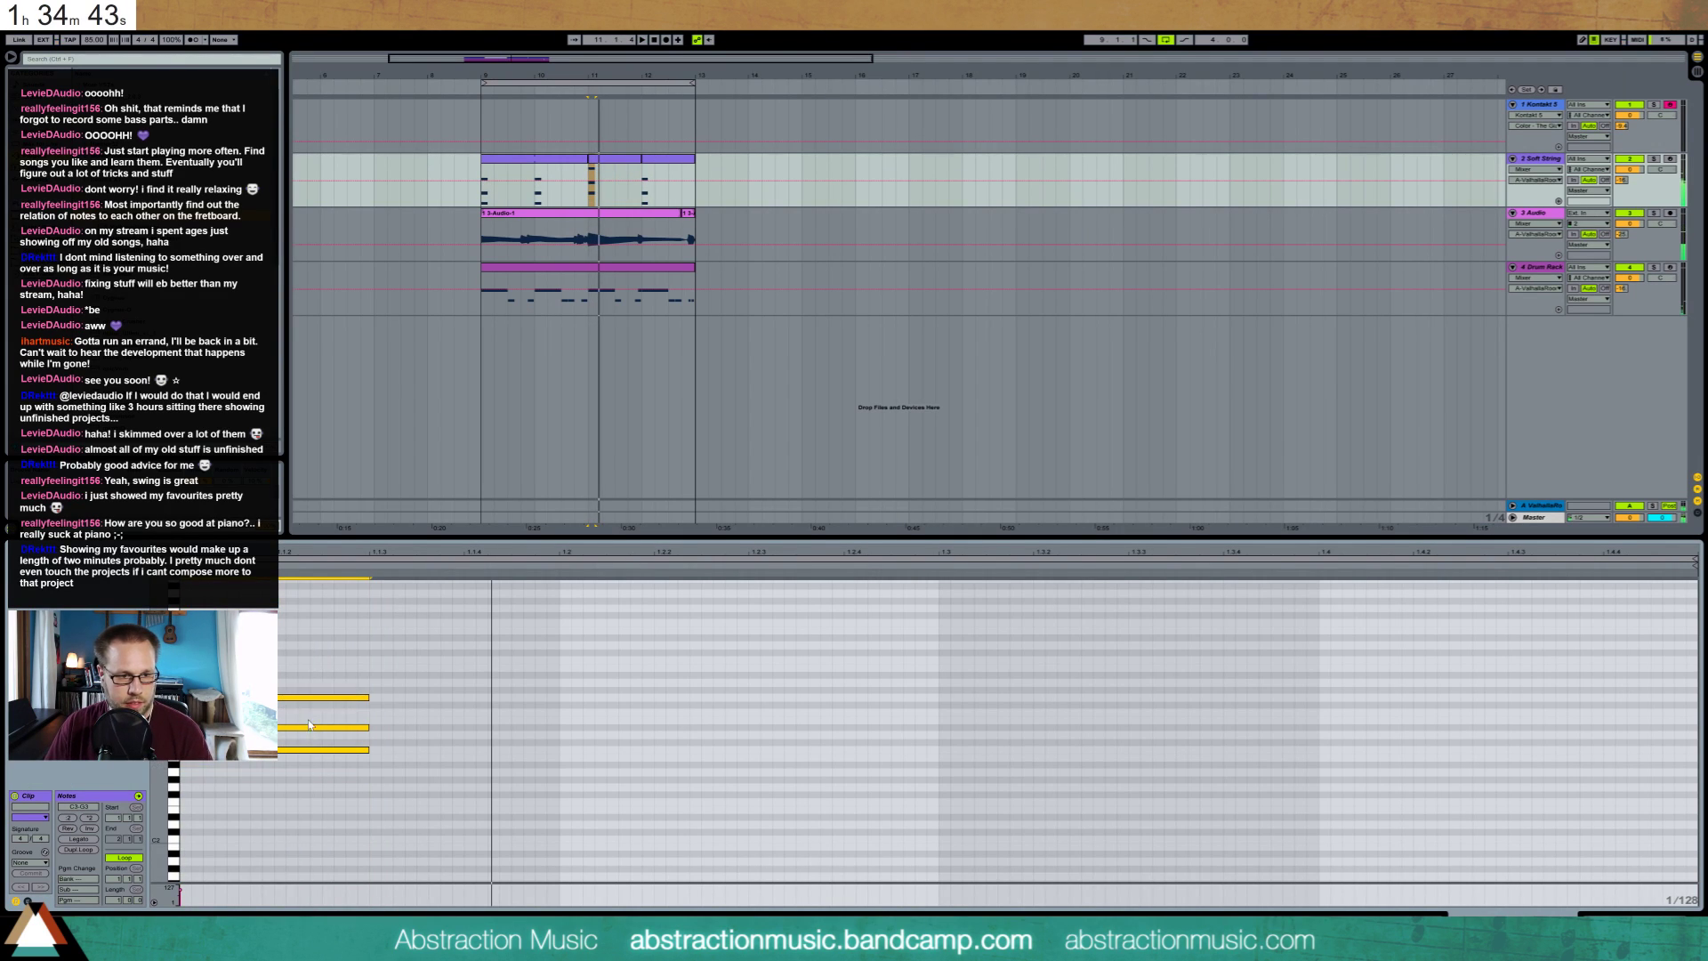
pyautogui.moveTo(309, 725); pyautogui.dragTo(315, 732)
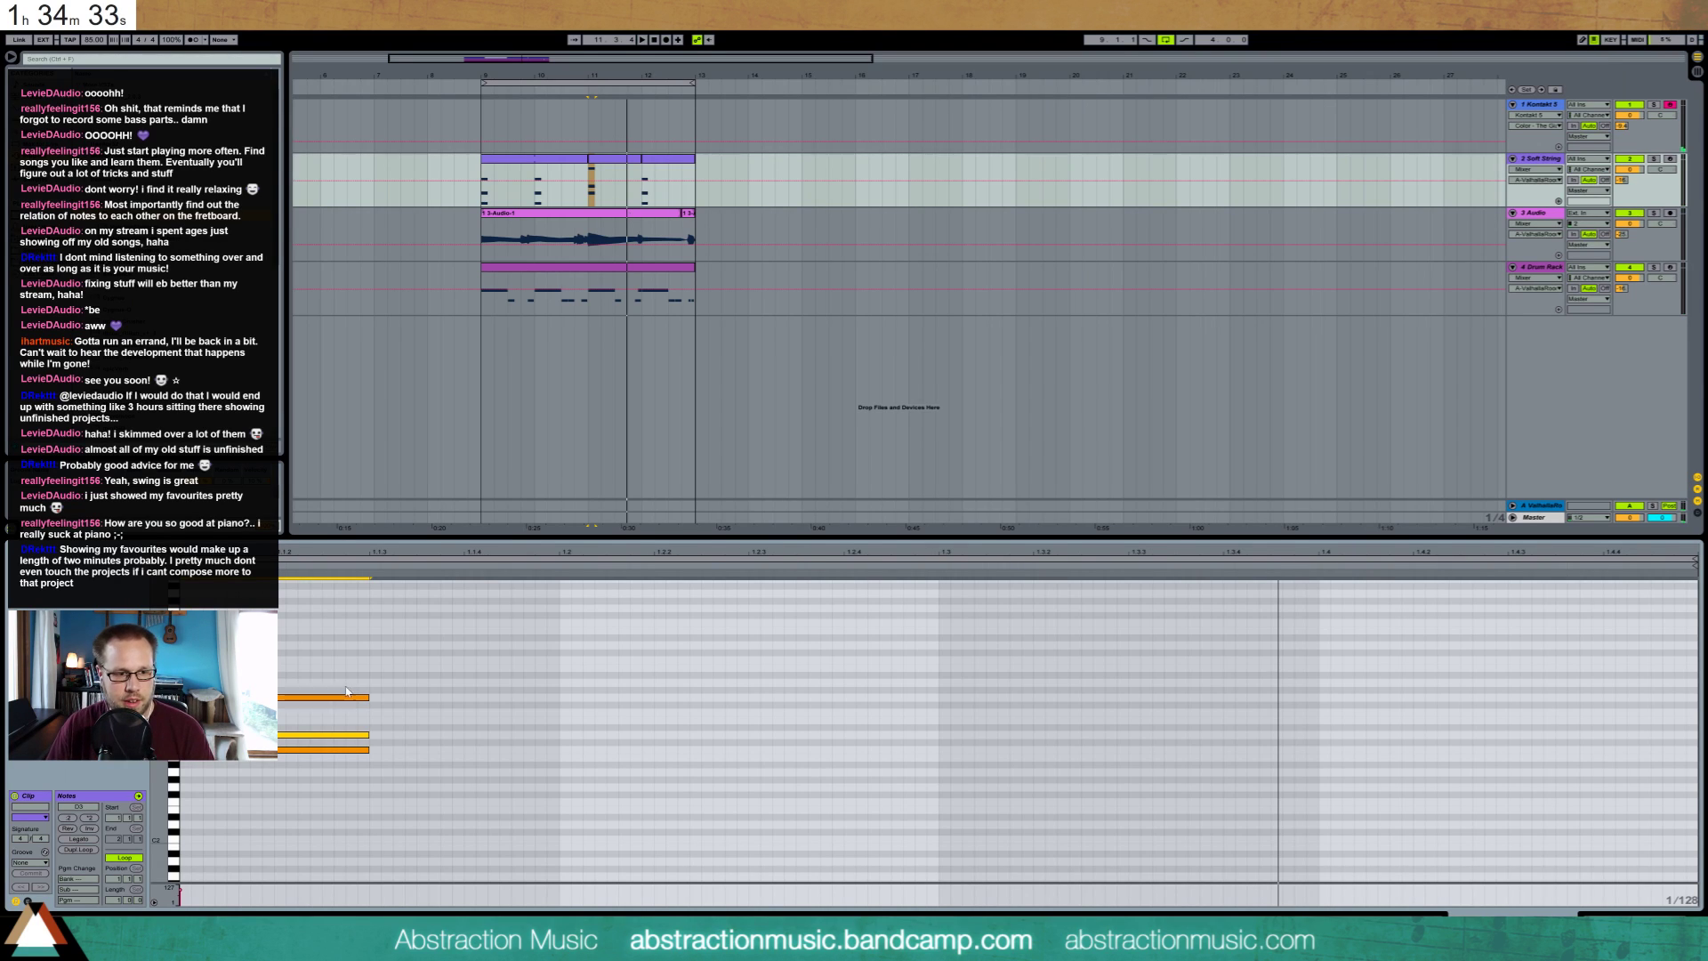
pyautogui.moveTo(302, 735); pyautogui.dragTo(346, 767)
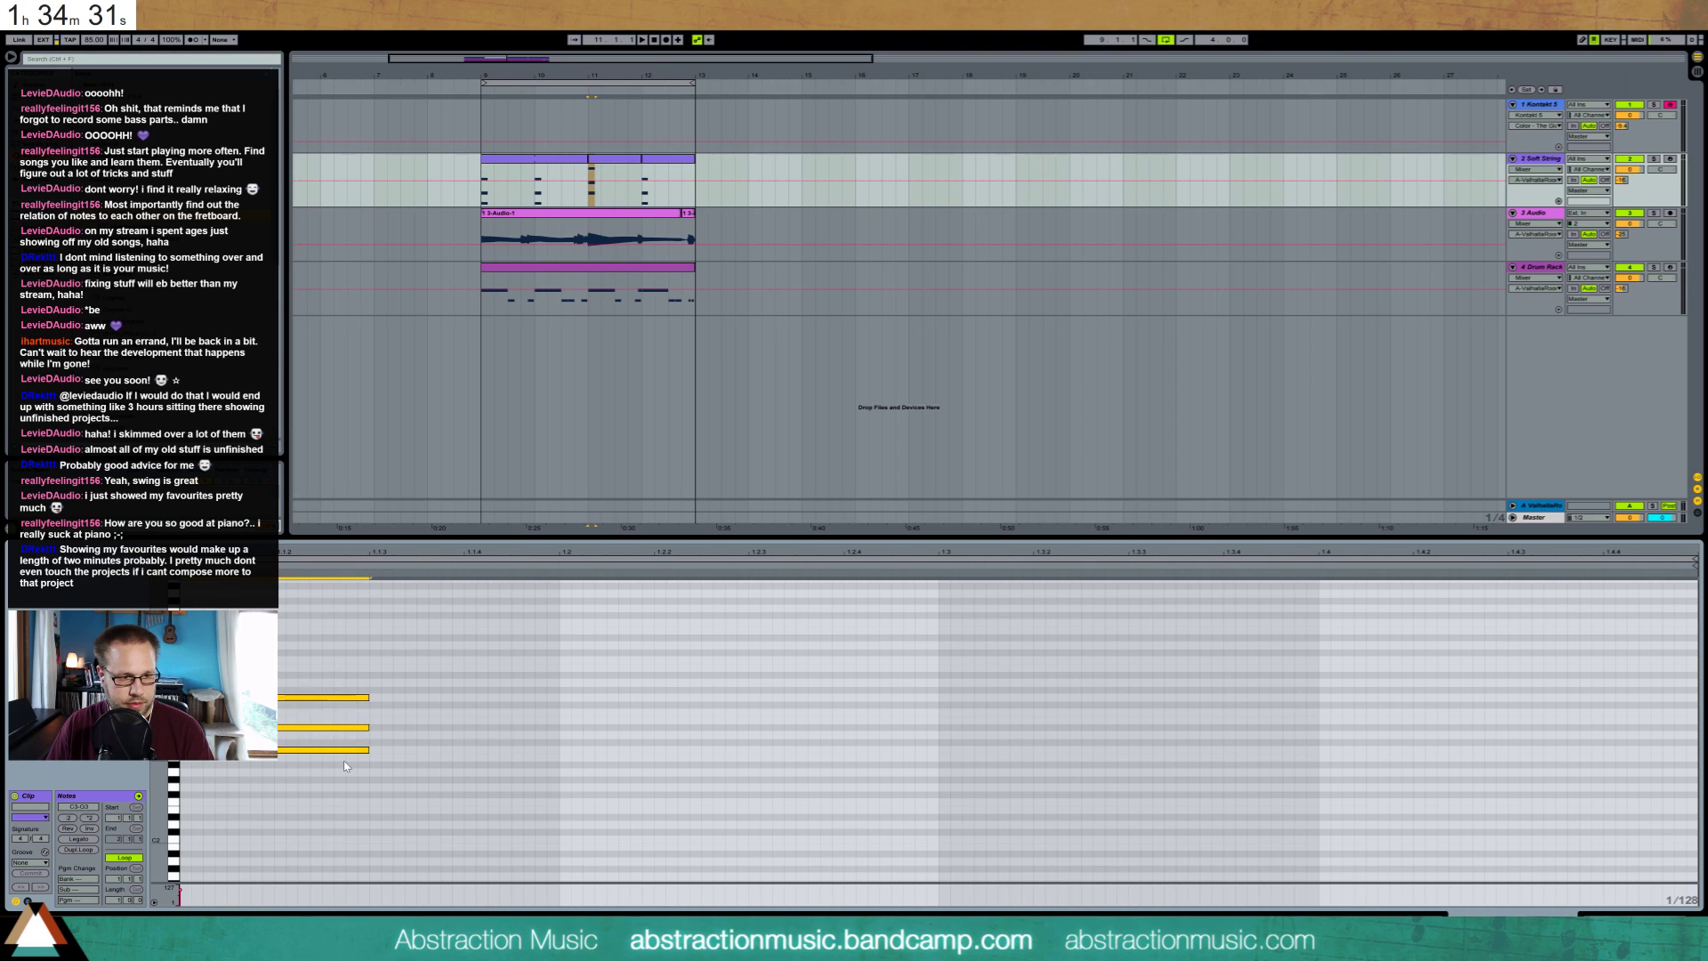
pyautogui.press('Down')
pyautogui.press('Down')
pyautogui.press('Down')
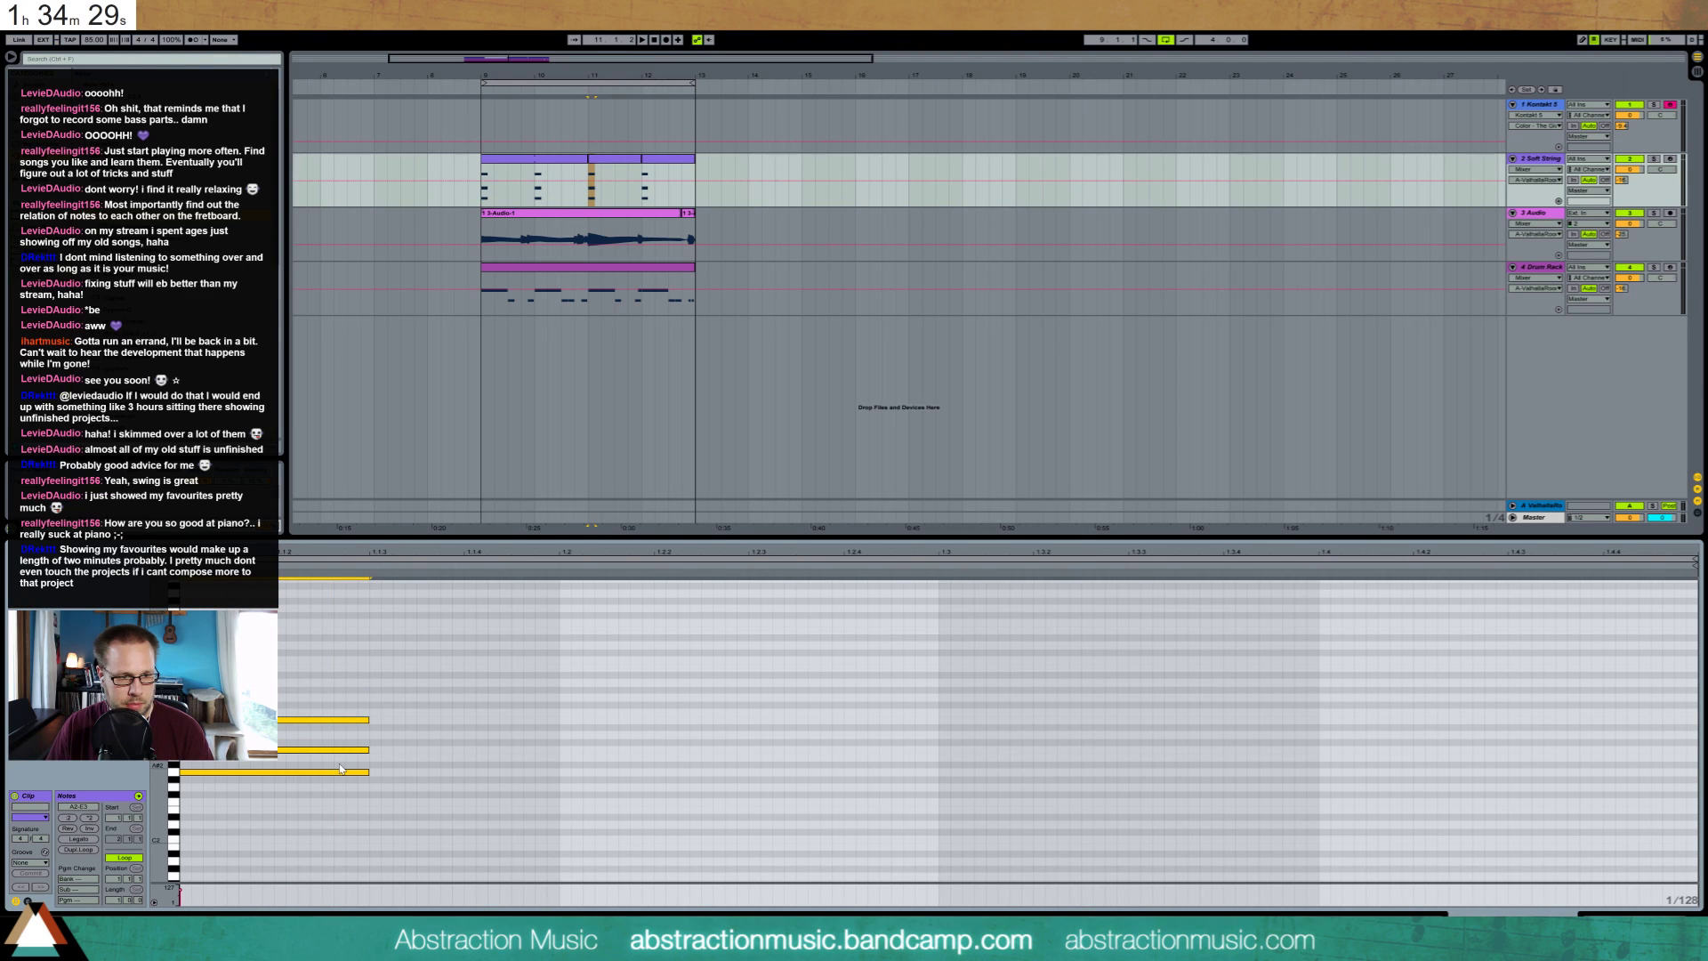
# Revoice the bar 11 chord by lowering its top note an octave, bottom note two semitones and middle note one semitone, and audition it
pyautogui.click(309, 719)
pyautogui.hotkey('shift', 'Down')
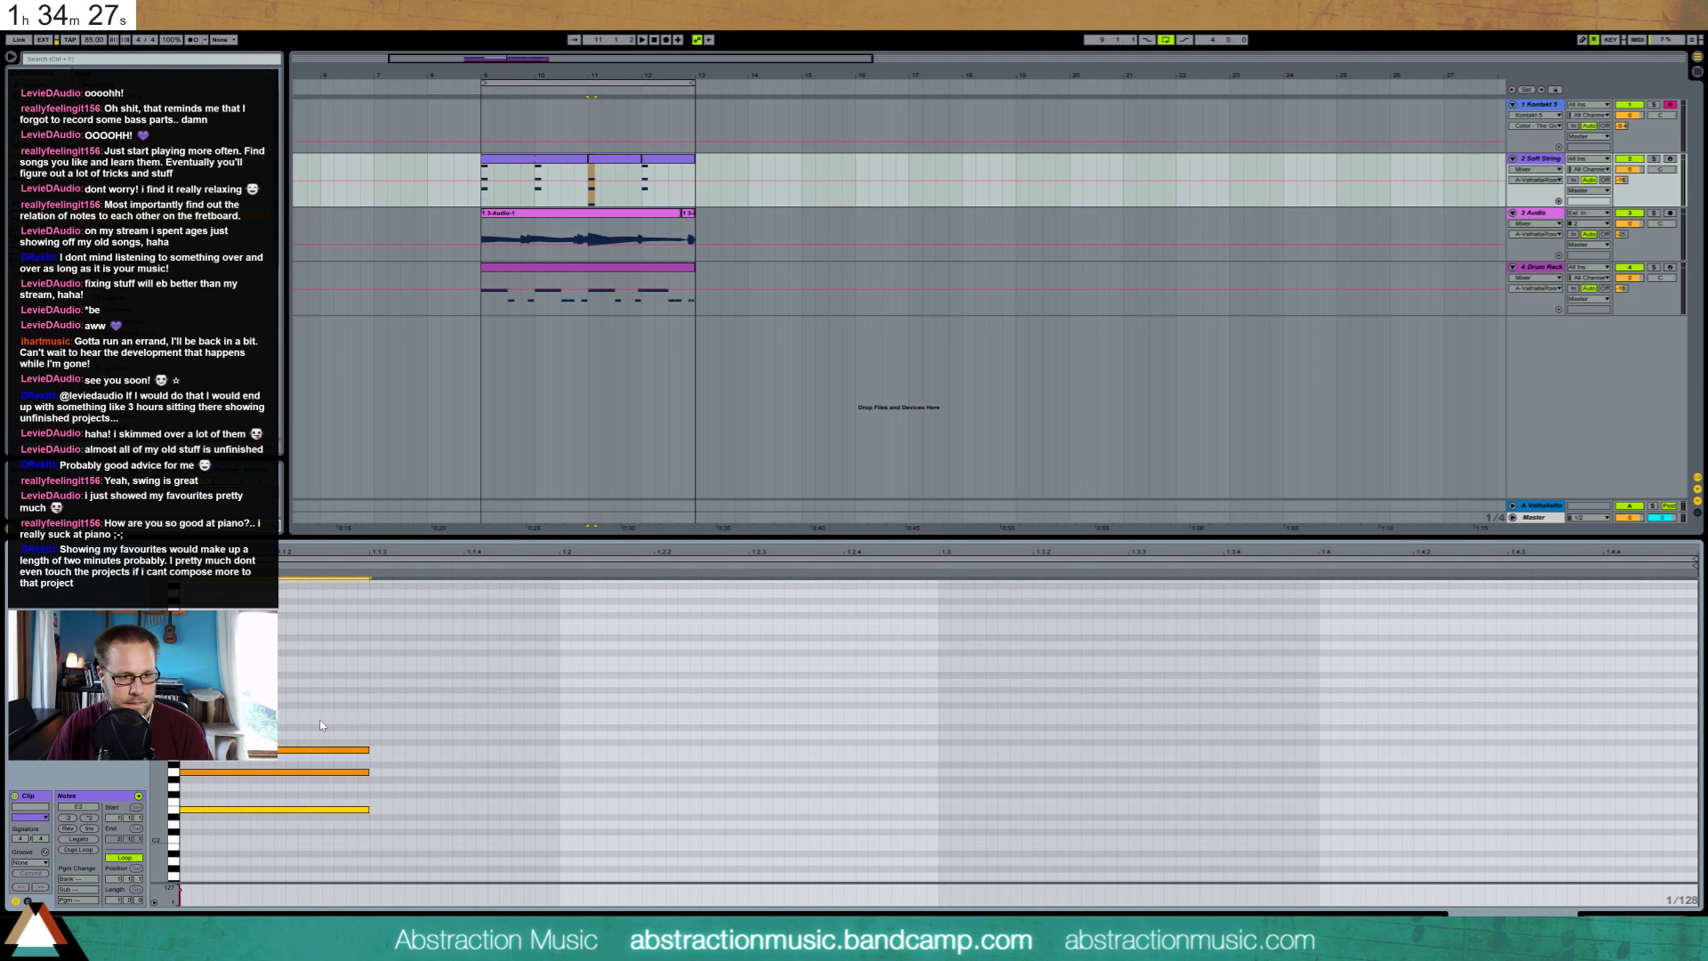
pyautogui.click(277, 773)
pyautogui.press('Down')
pyautogui.press('Down')
pyautogui.click(278, 752)
pyautogui.press('Down')
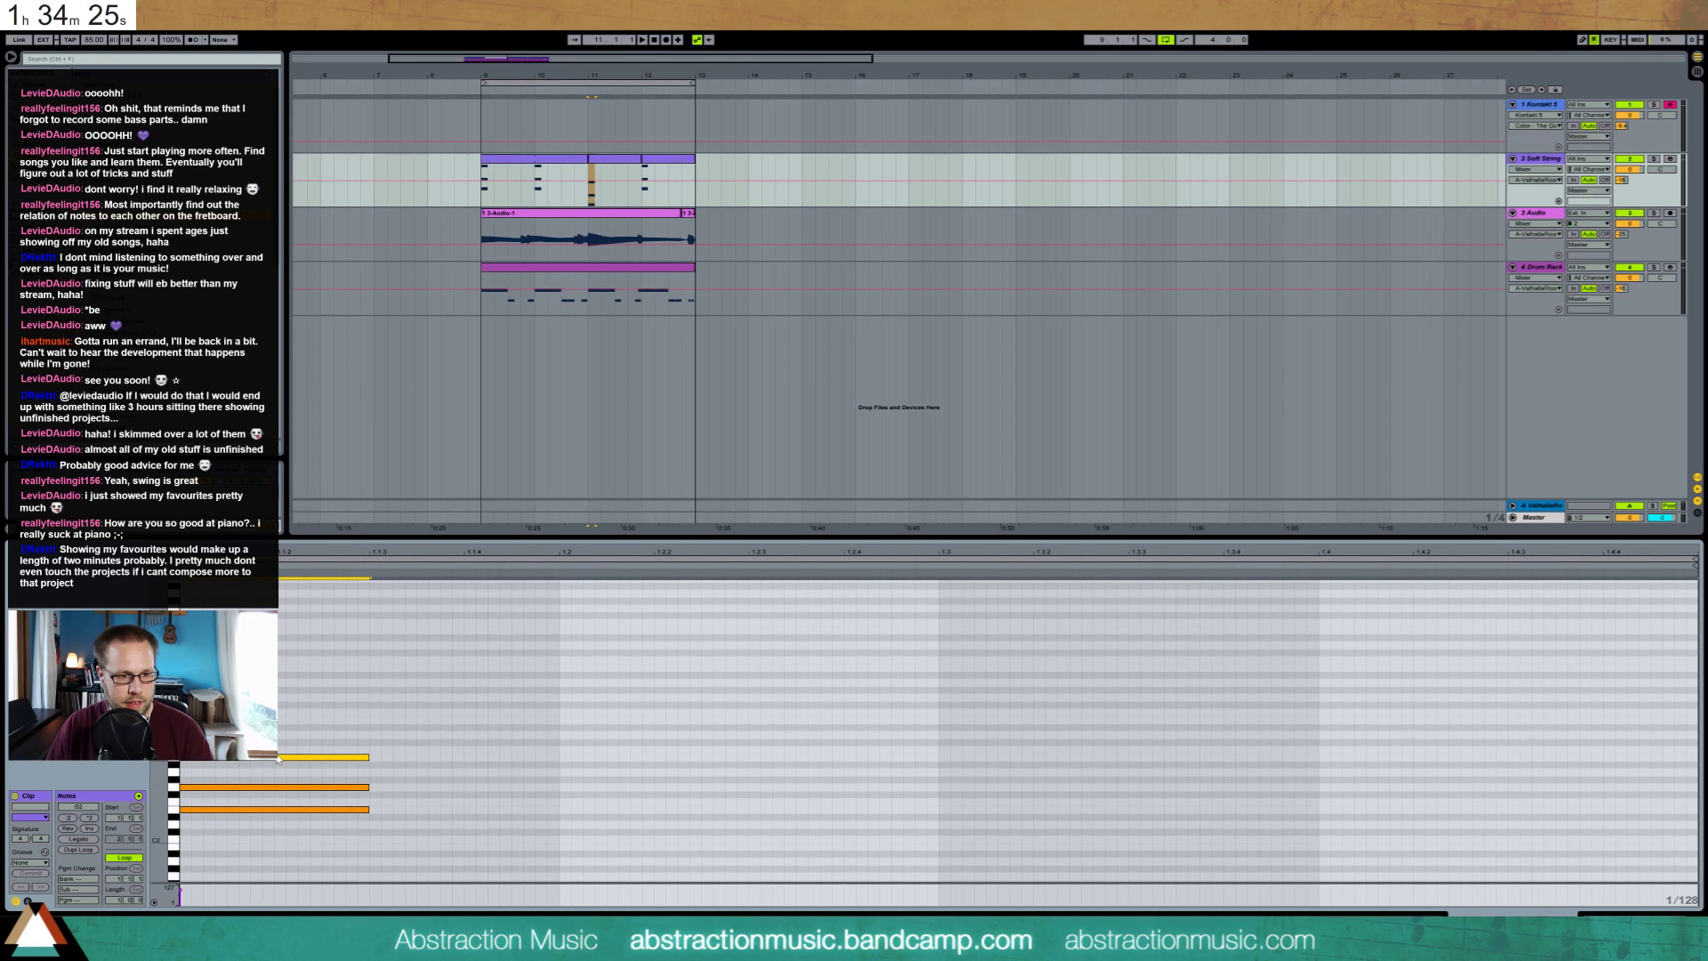
pyautogui.press('space')
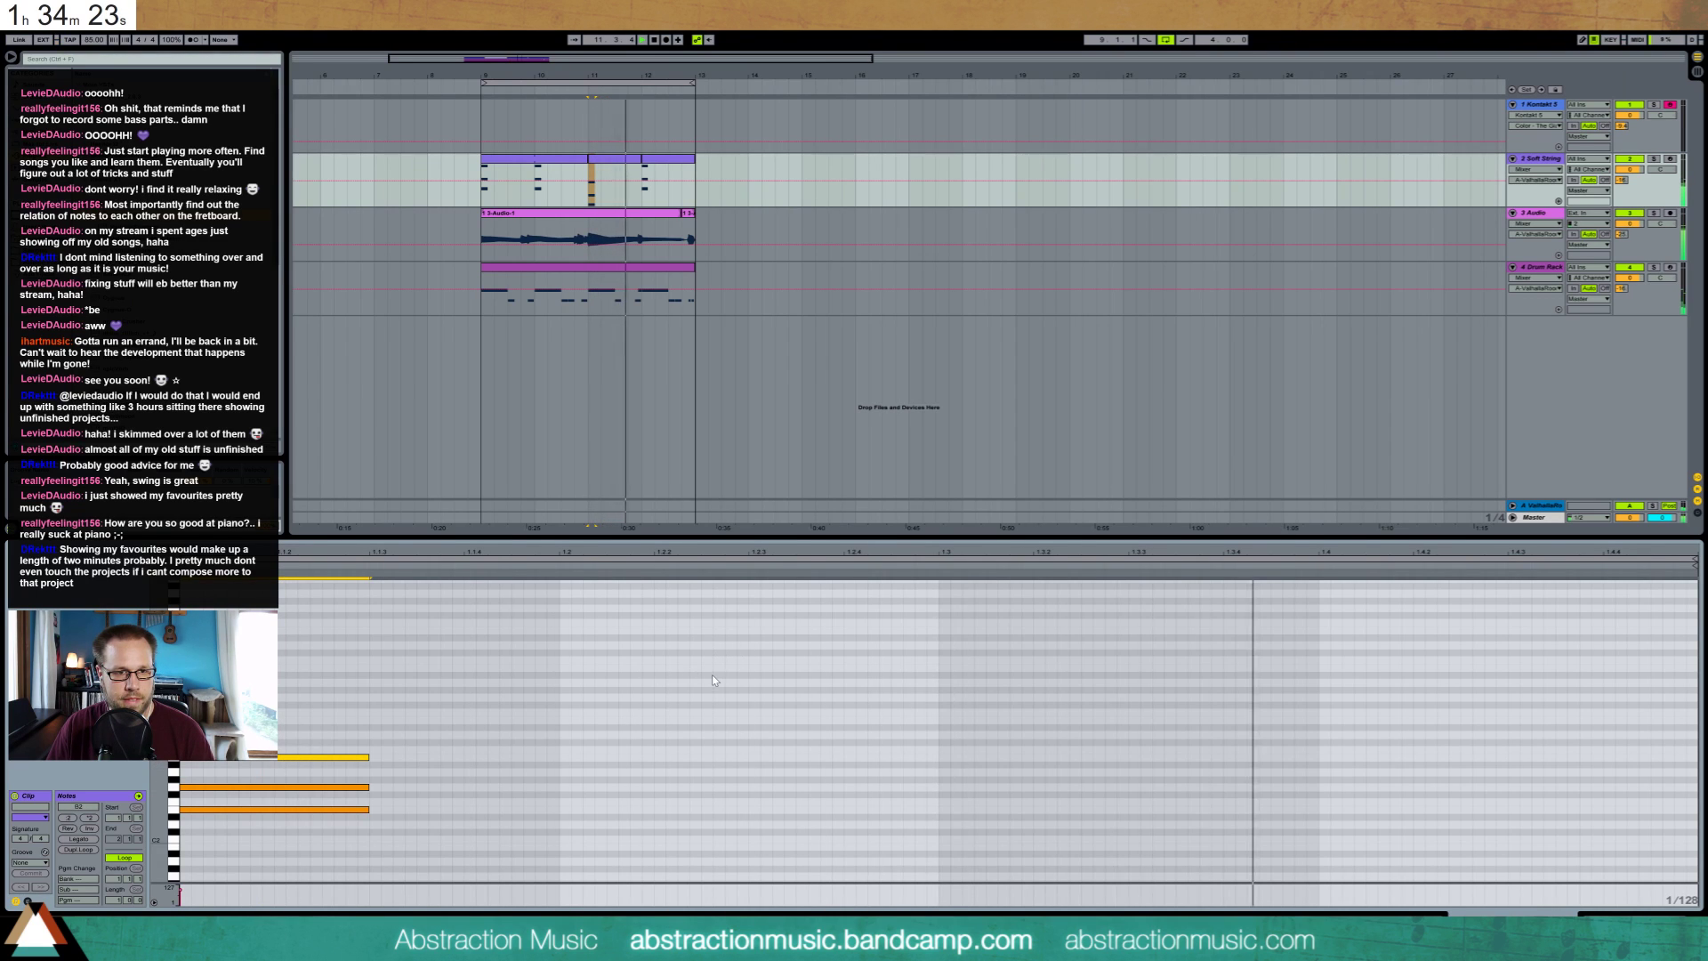
pyautogui.press('space')
# Lower the top note of the bar 12 Soft Strings chord by 14 semitones so it becomes the bass note
pyautogui.click(658, 160)
pyautogui.click(307, 725)
pyautogui.hotkey('shift', 'Down')
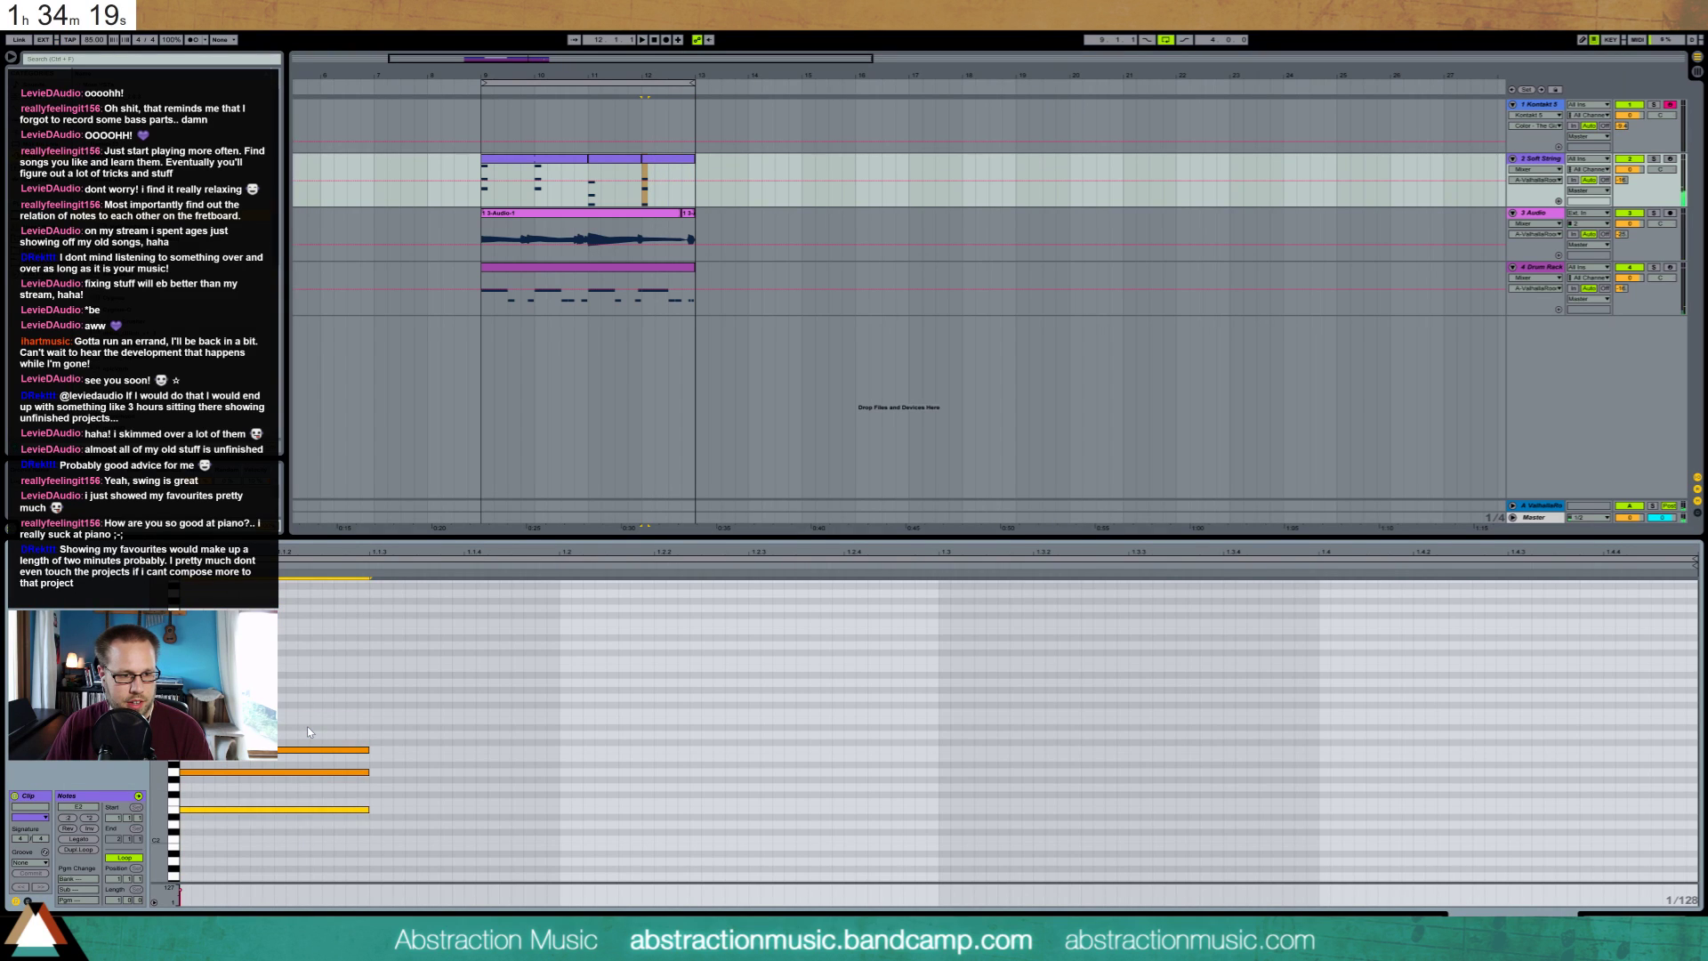
pyautogui.press('Up')
pyautogui.press('Up')
pyautogui.press('Up')
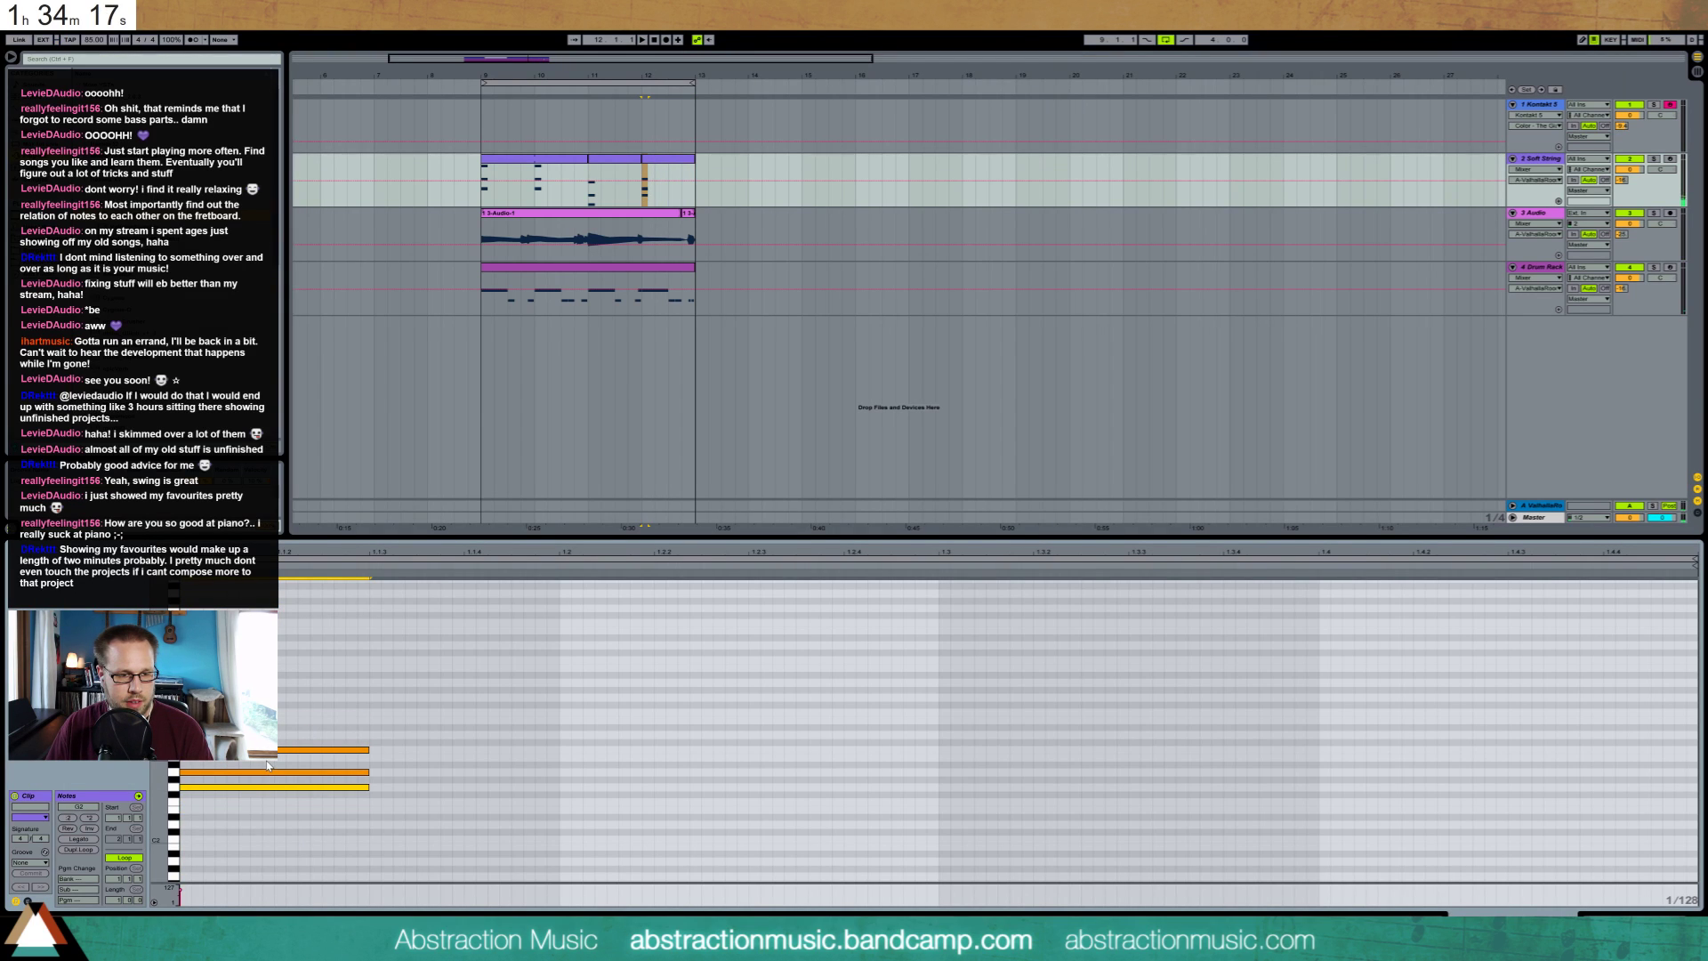
pyautogui.press('Down')
pyautogui.press('Down')
pyautogui.press('Down')
pyautogui.press('Down')
pyautogui.press('Down')
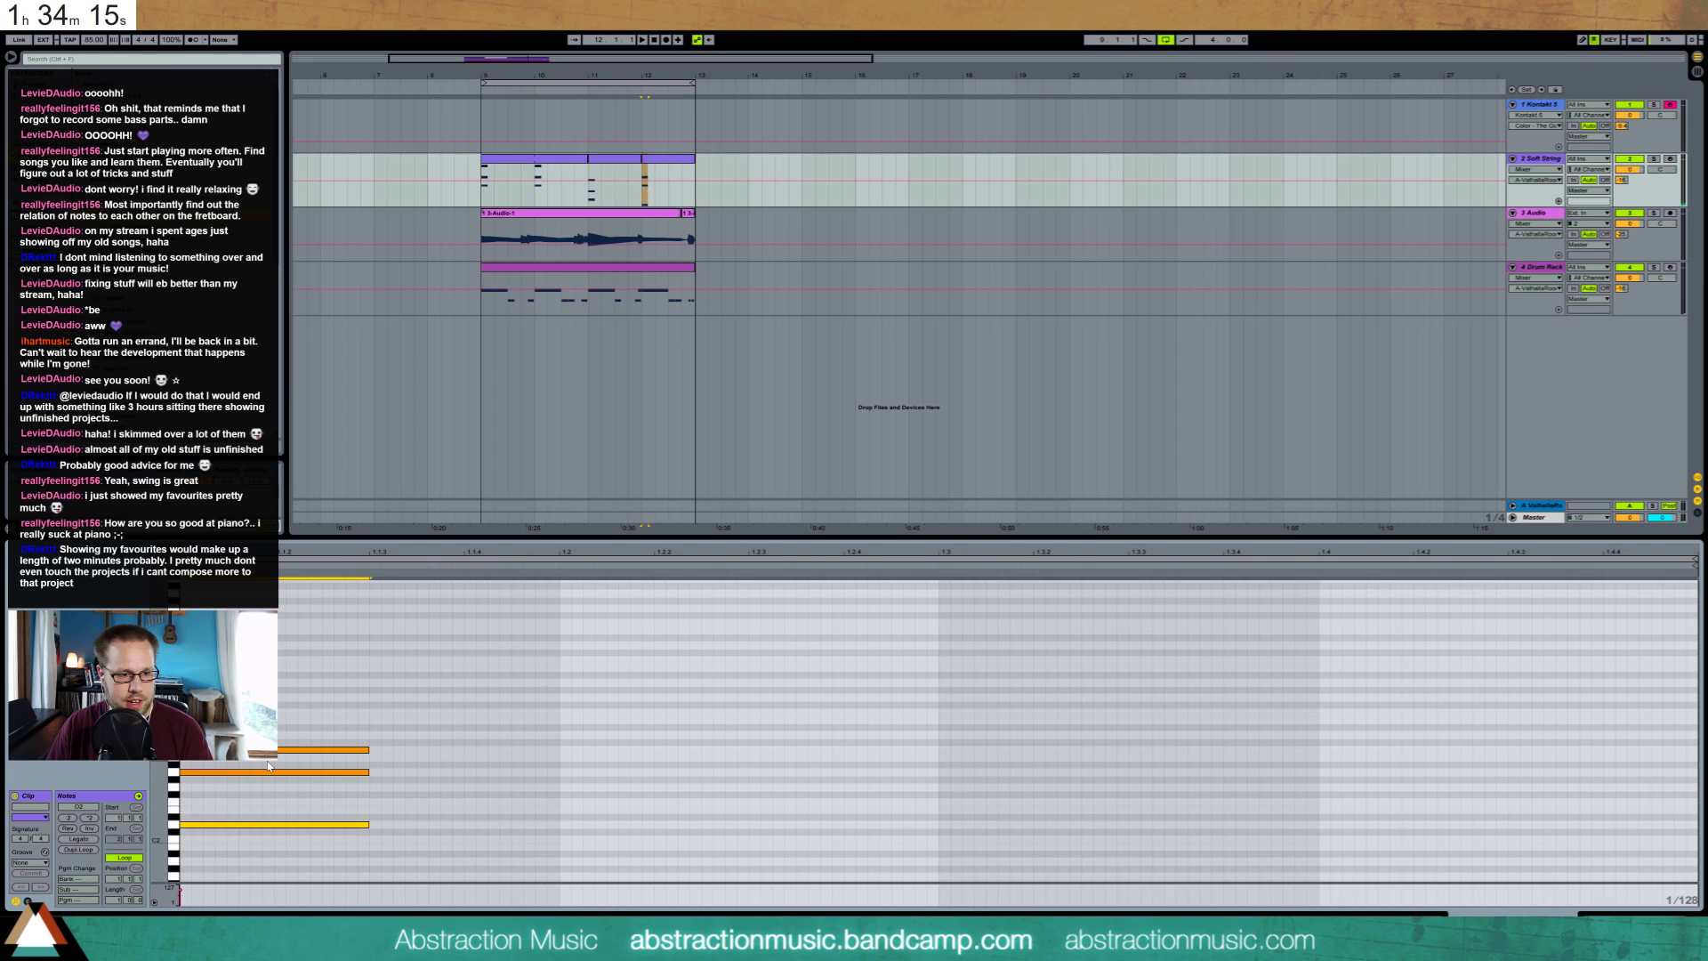
# Lower the bar 12 chord's middle note two semitones and its highest note one semitone, and play the loop
pyautogui.click(274, 772)
pyautogui.press('Down')
pyautogui.press('Down')
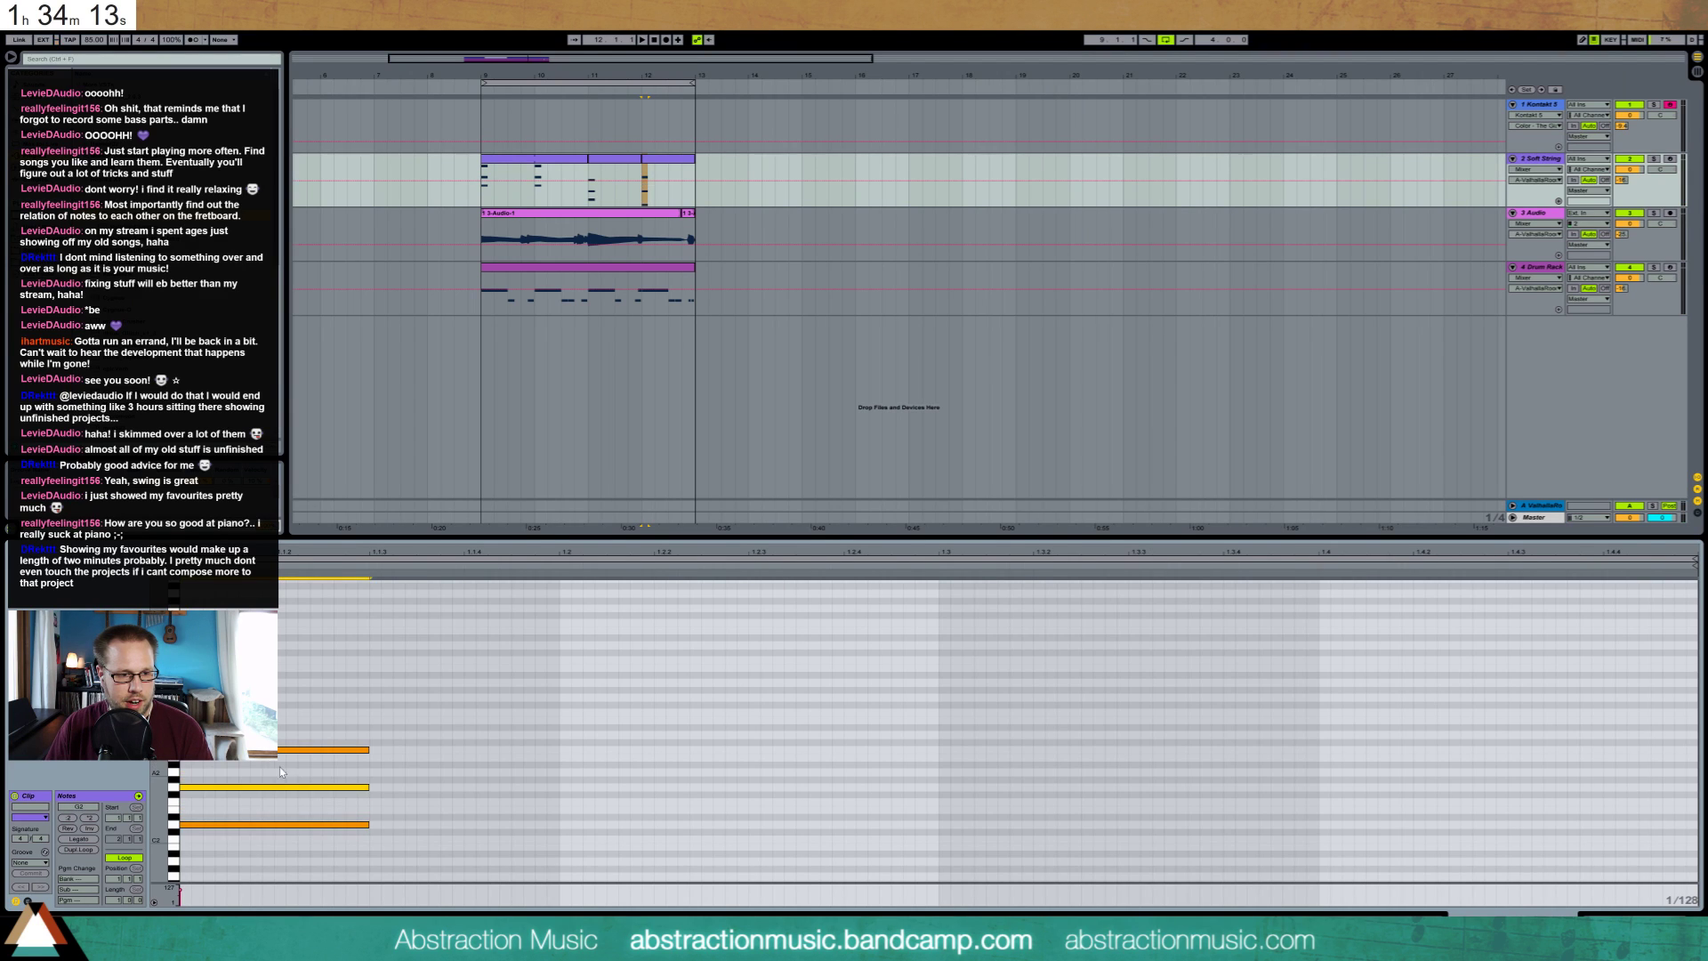
pyautogui.click(298, 751)
pyautogui.press('Down')
pyautogui.press('space')
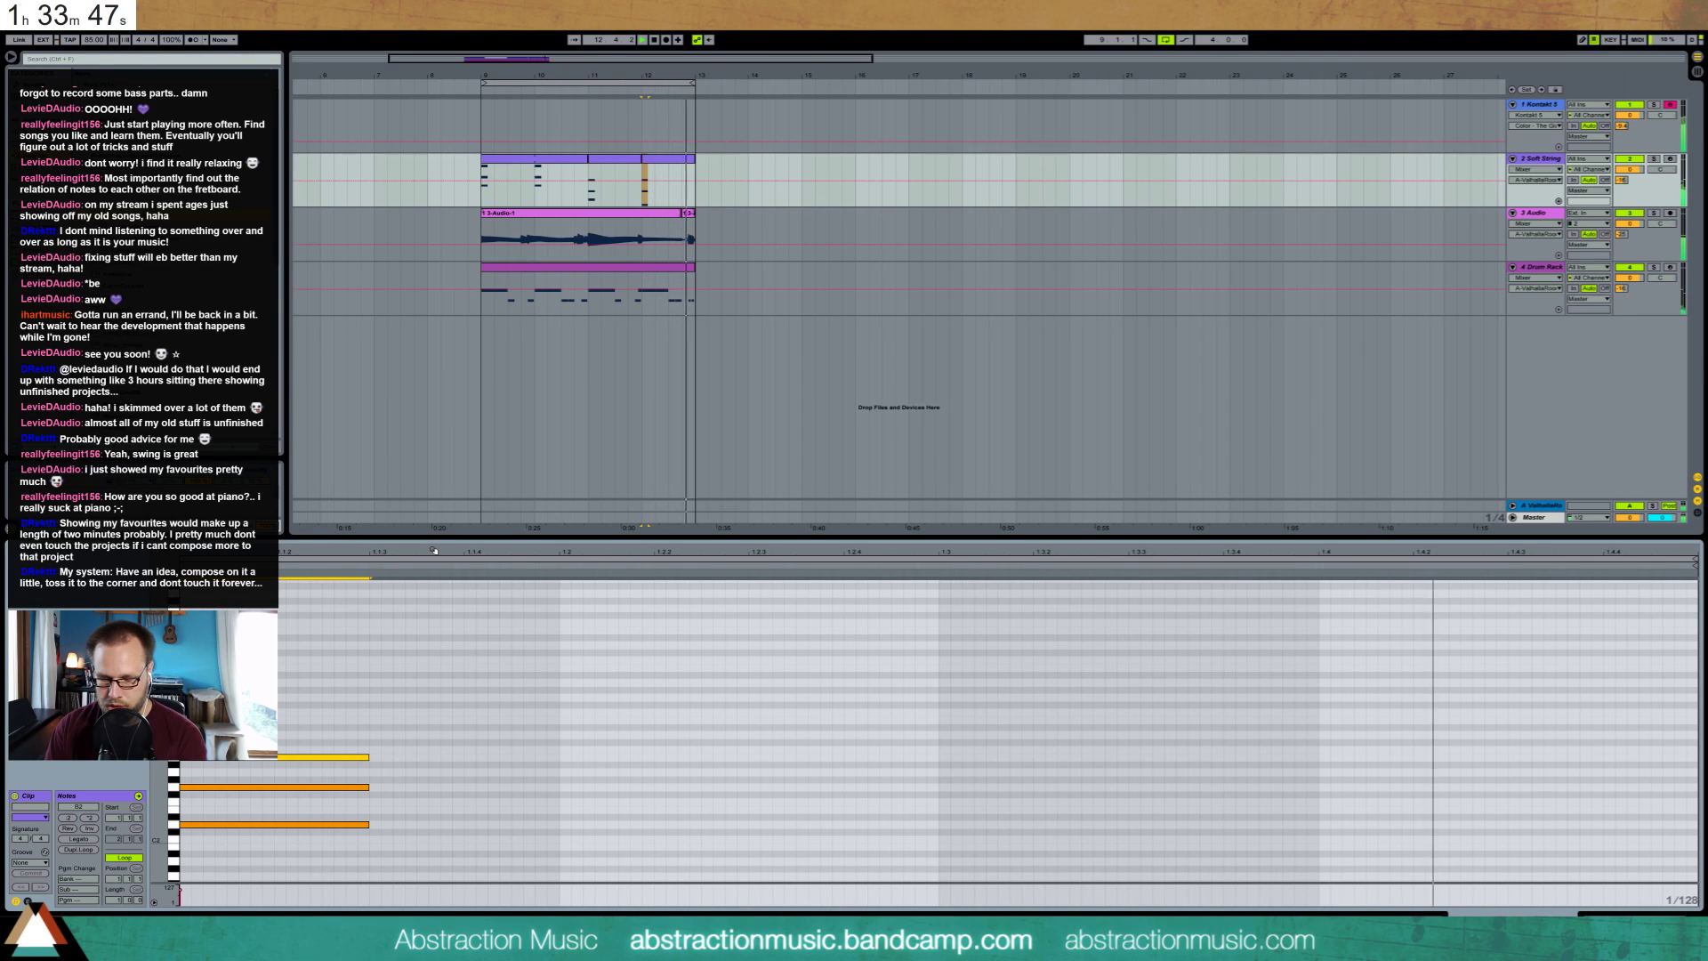
# Consolidate the Soft Strings chord clips across bars 9 to 12 into a single clip
pyautogui.click(587, 201)
pyautogui.click(609, 159)
pyautogui.click(654, 159)
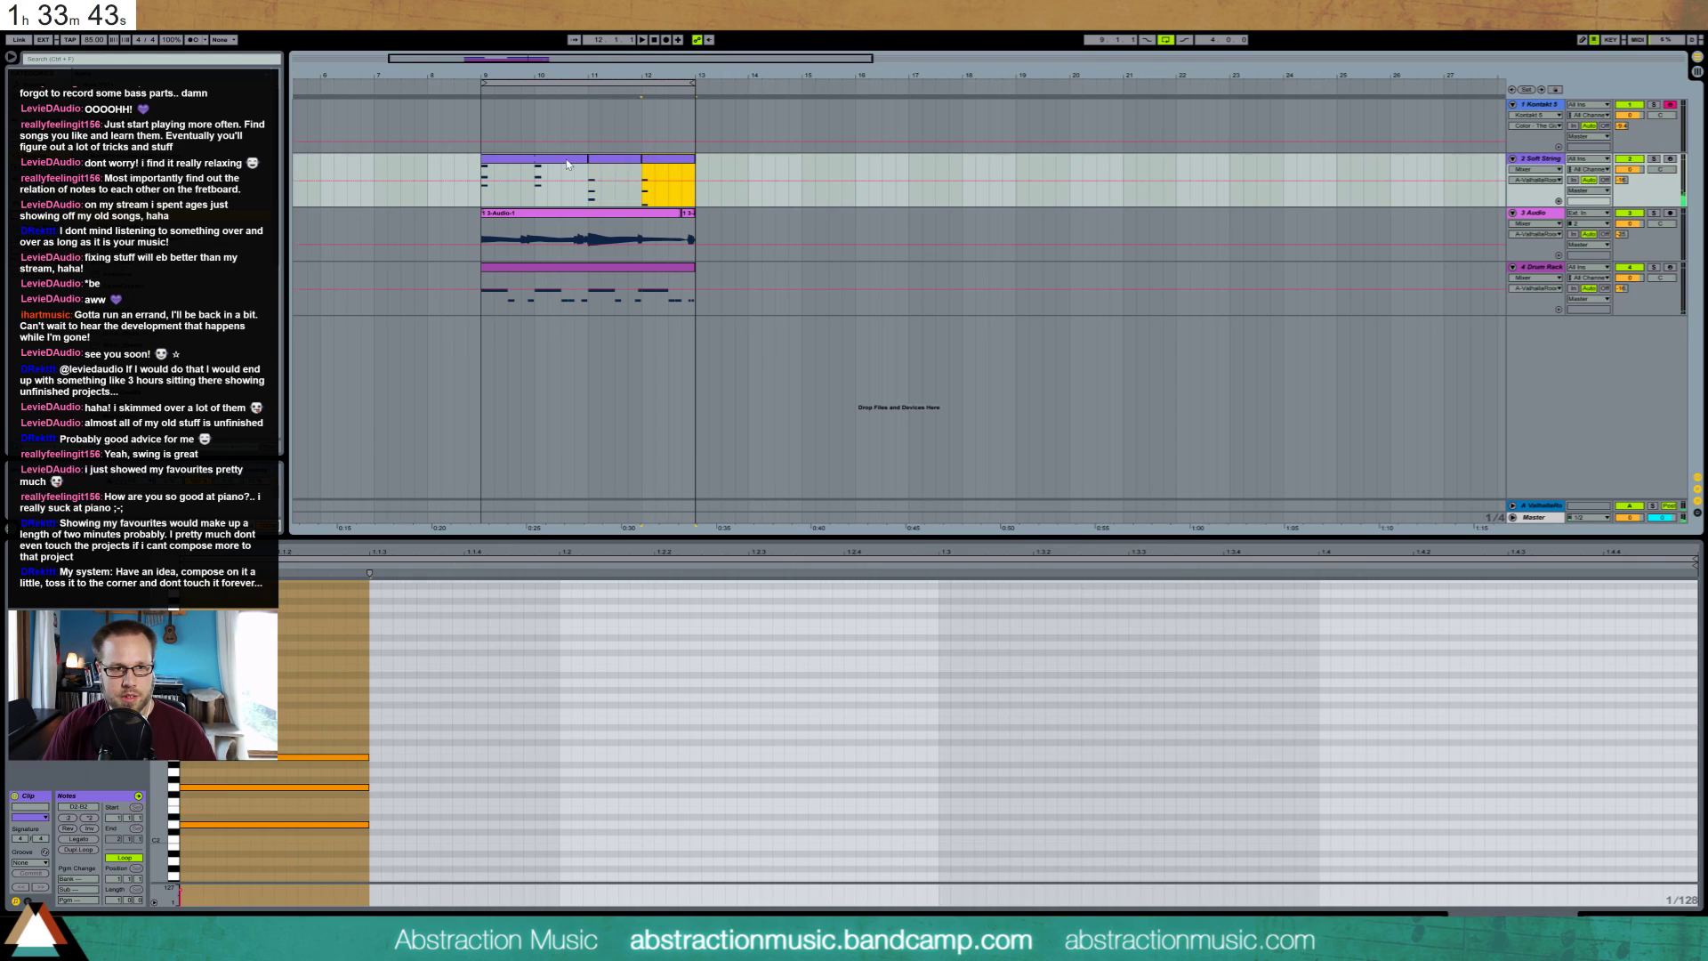
pyautogui.keyDown('shift'); pyautogui.click(567, 161); pyautogui.keyUp('shift')
pyautogui.hotkey('ctrl', 'j')
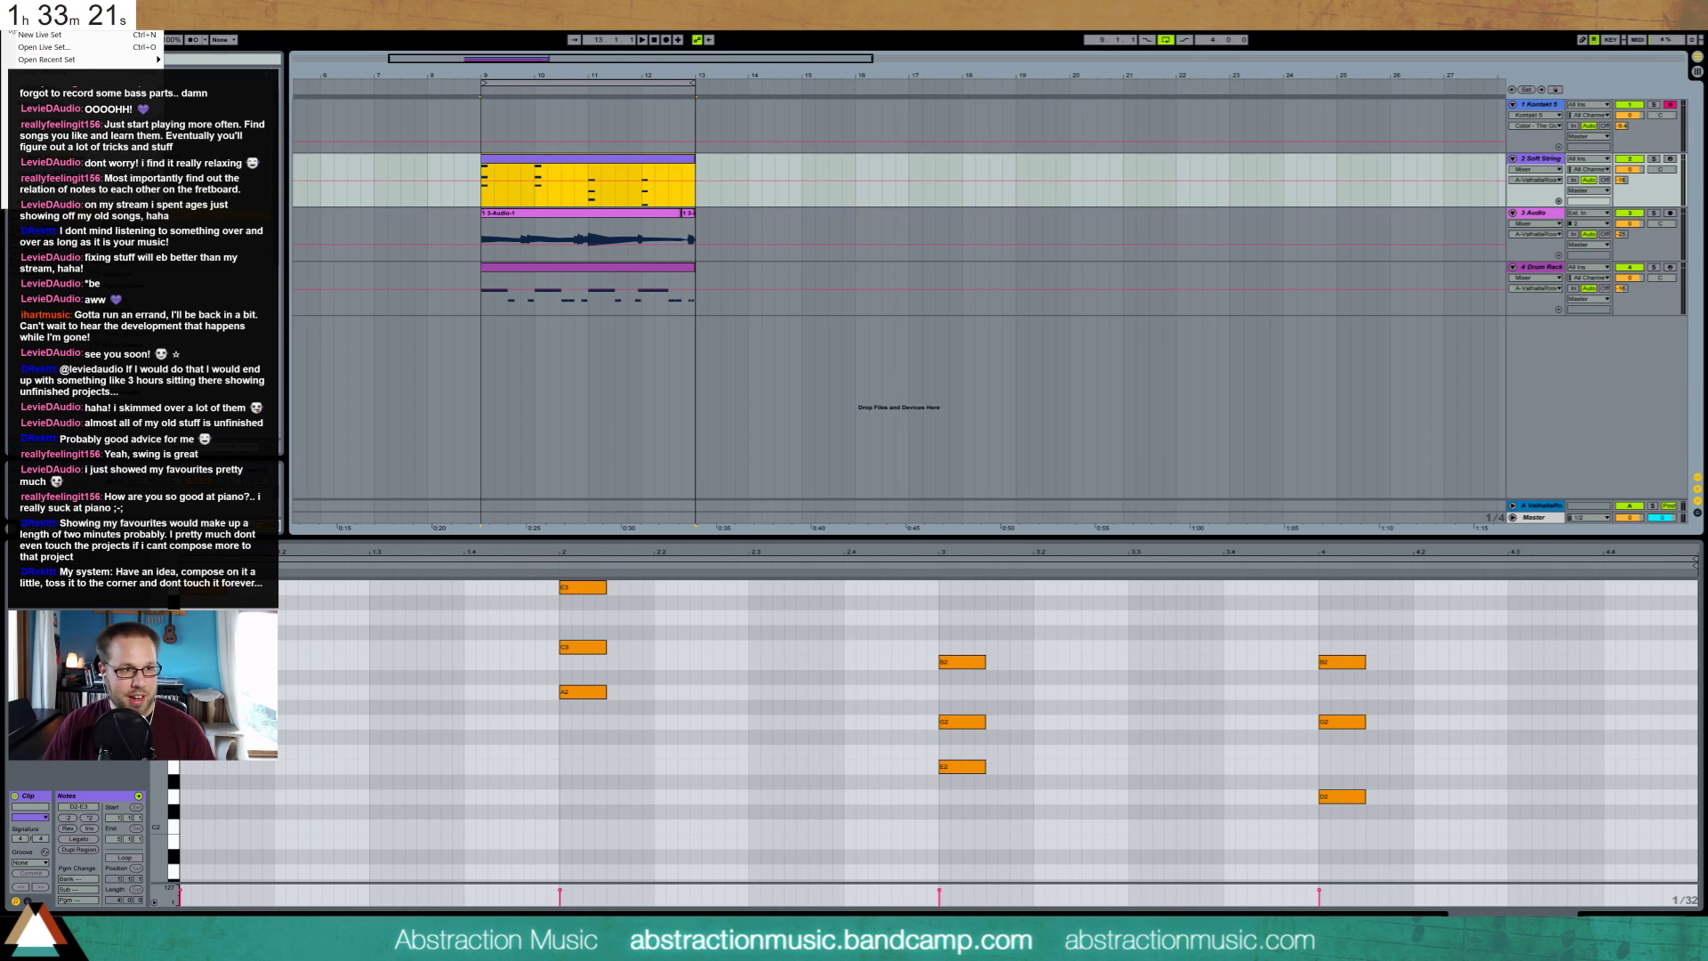
# Look through the saved Ableton project folders _Not Really Finished Projects and Black Hole 9-28-13 without opening any set
pyautogui.hotkey('ctrl', 'o')
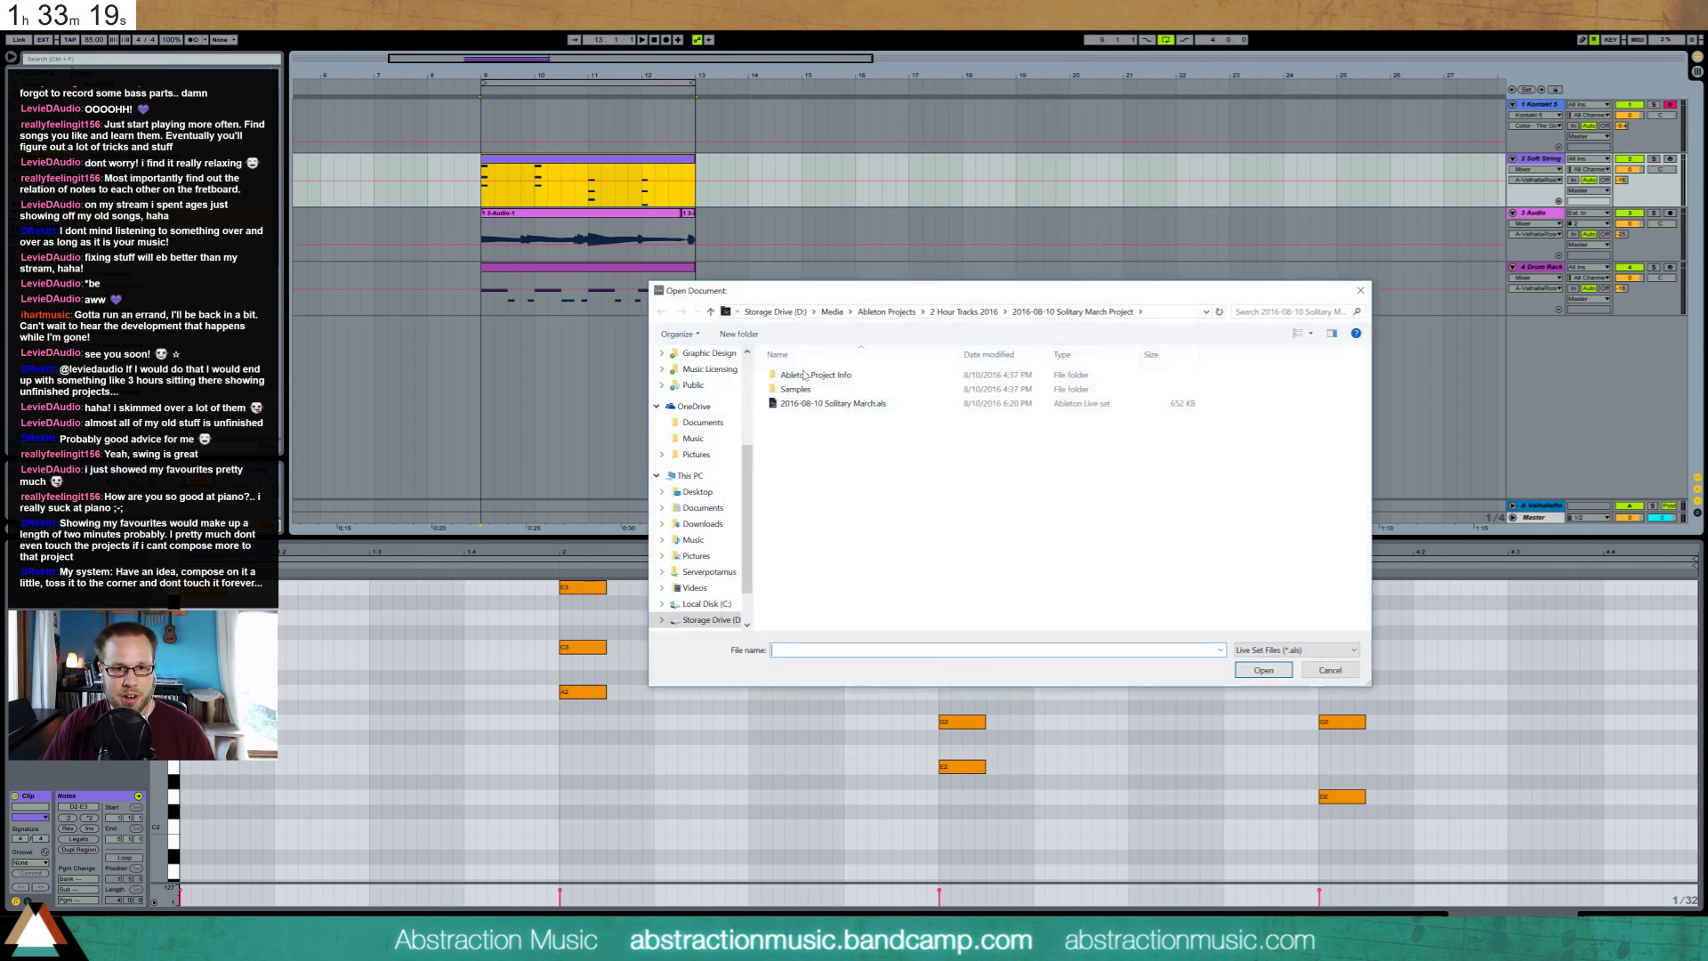
pyautogui.click(924, 312)
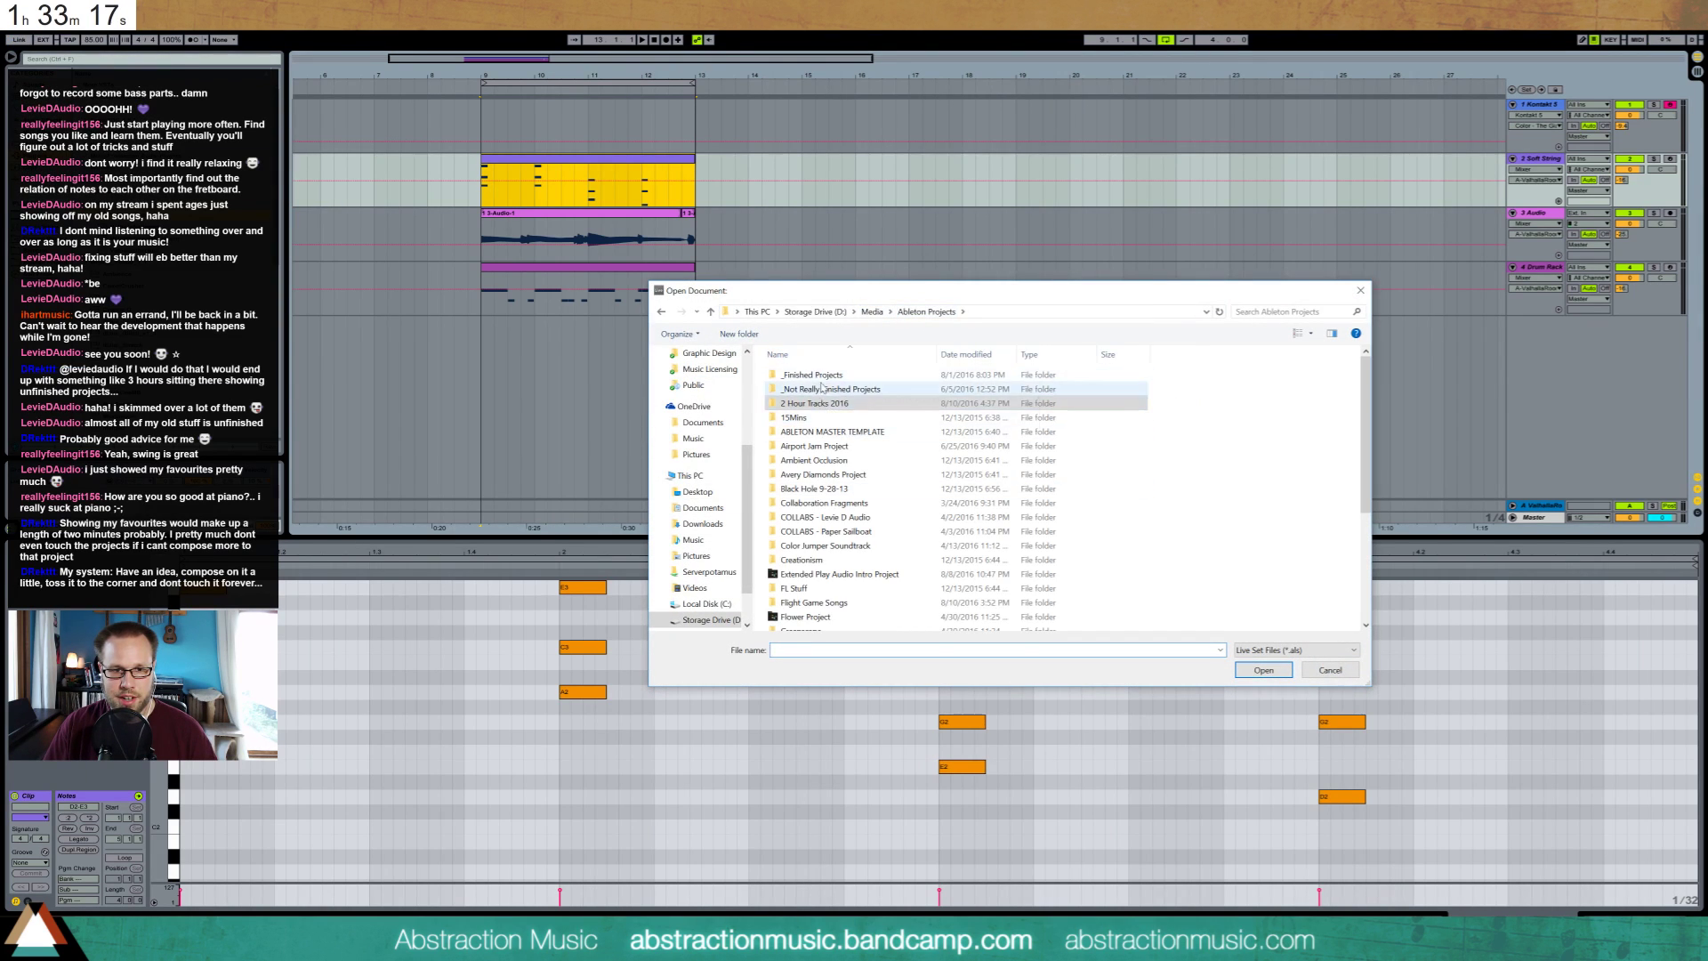
pyautogui.doubleClick(885, 390)
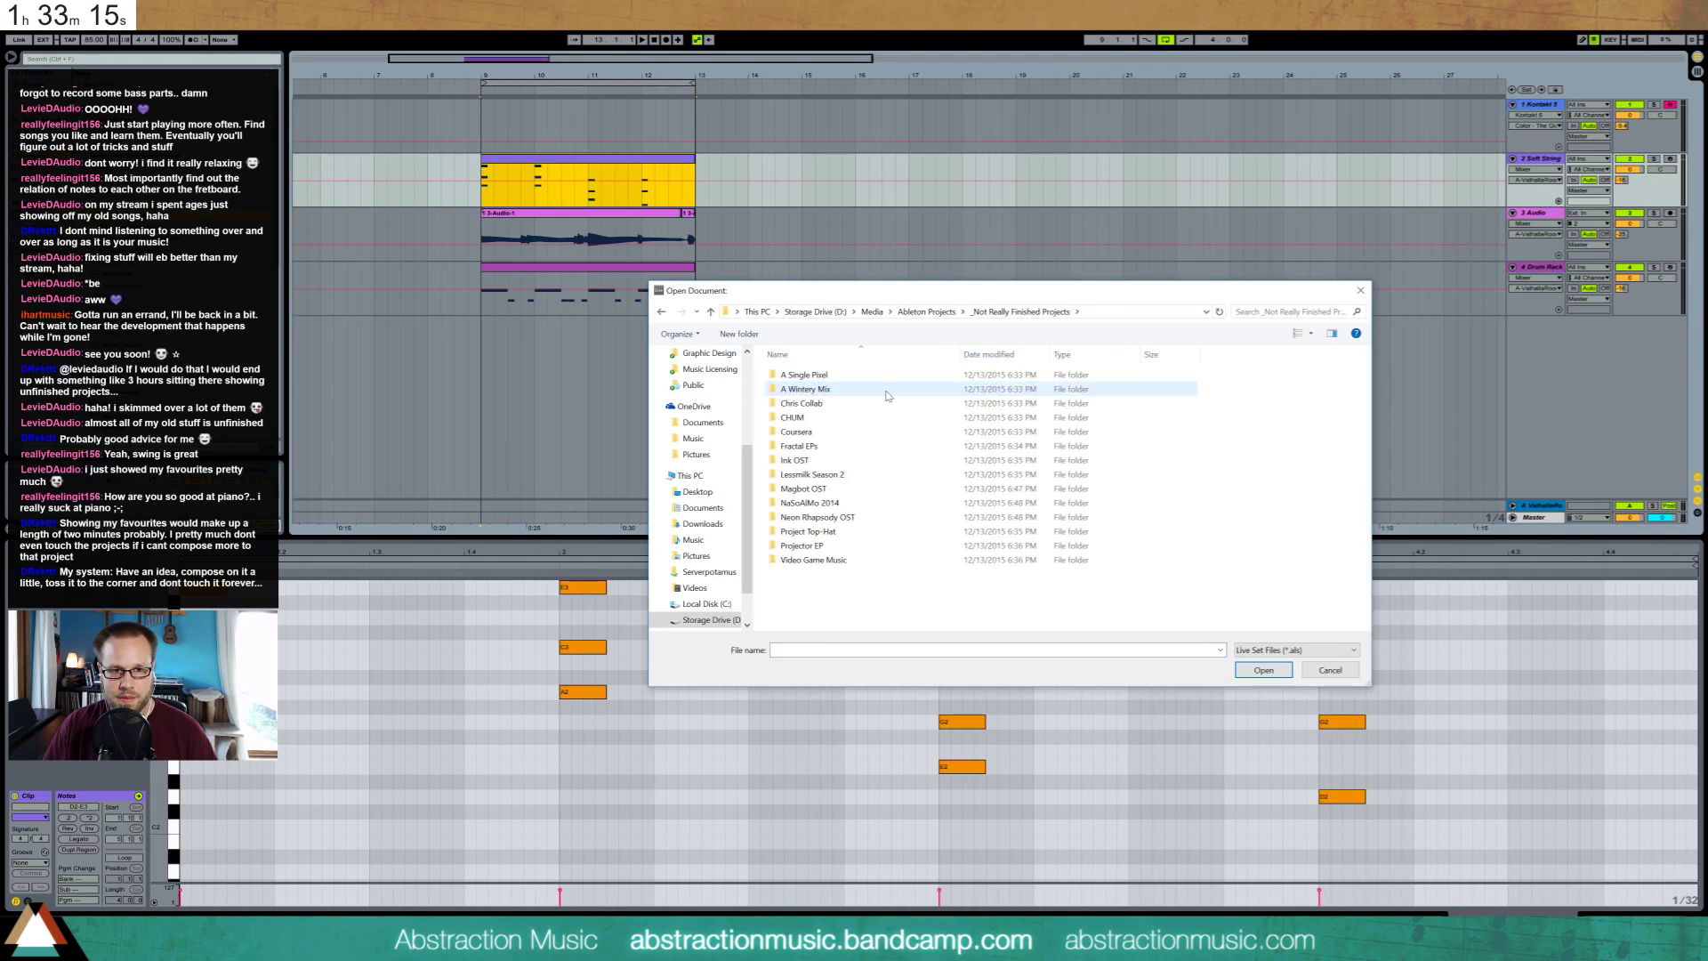
pyautogui.hotkey('alt', 'Left')
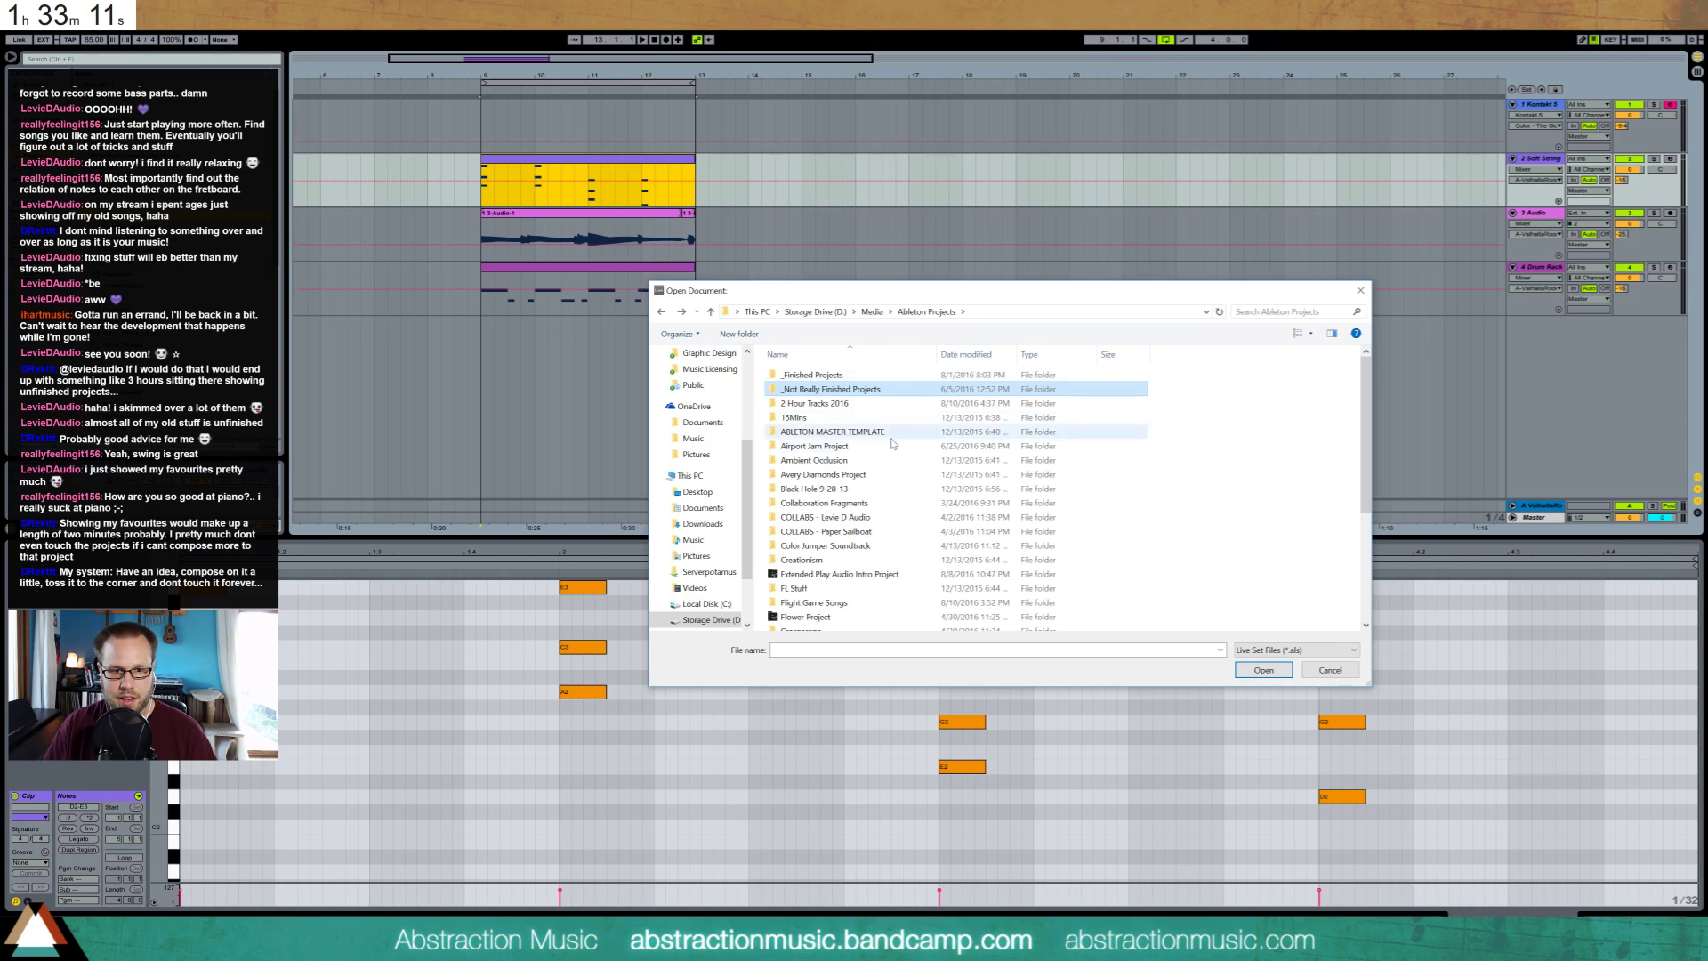
pyautogui.click(893, 491)
pyautogui.doubleClick(893, 492)
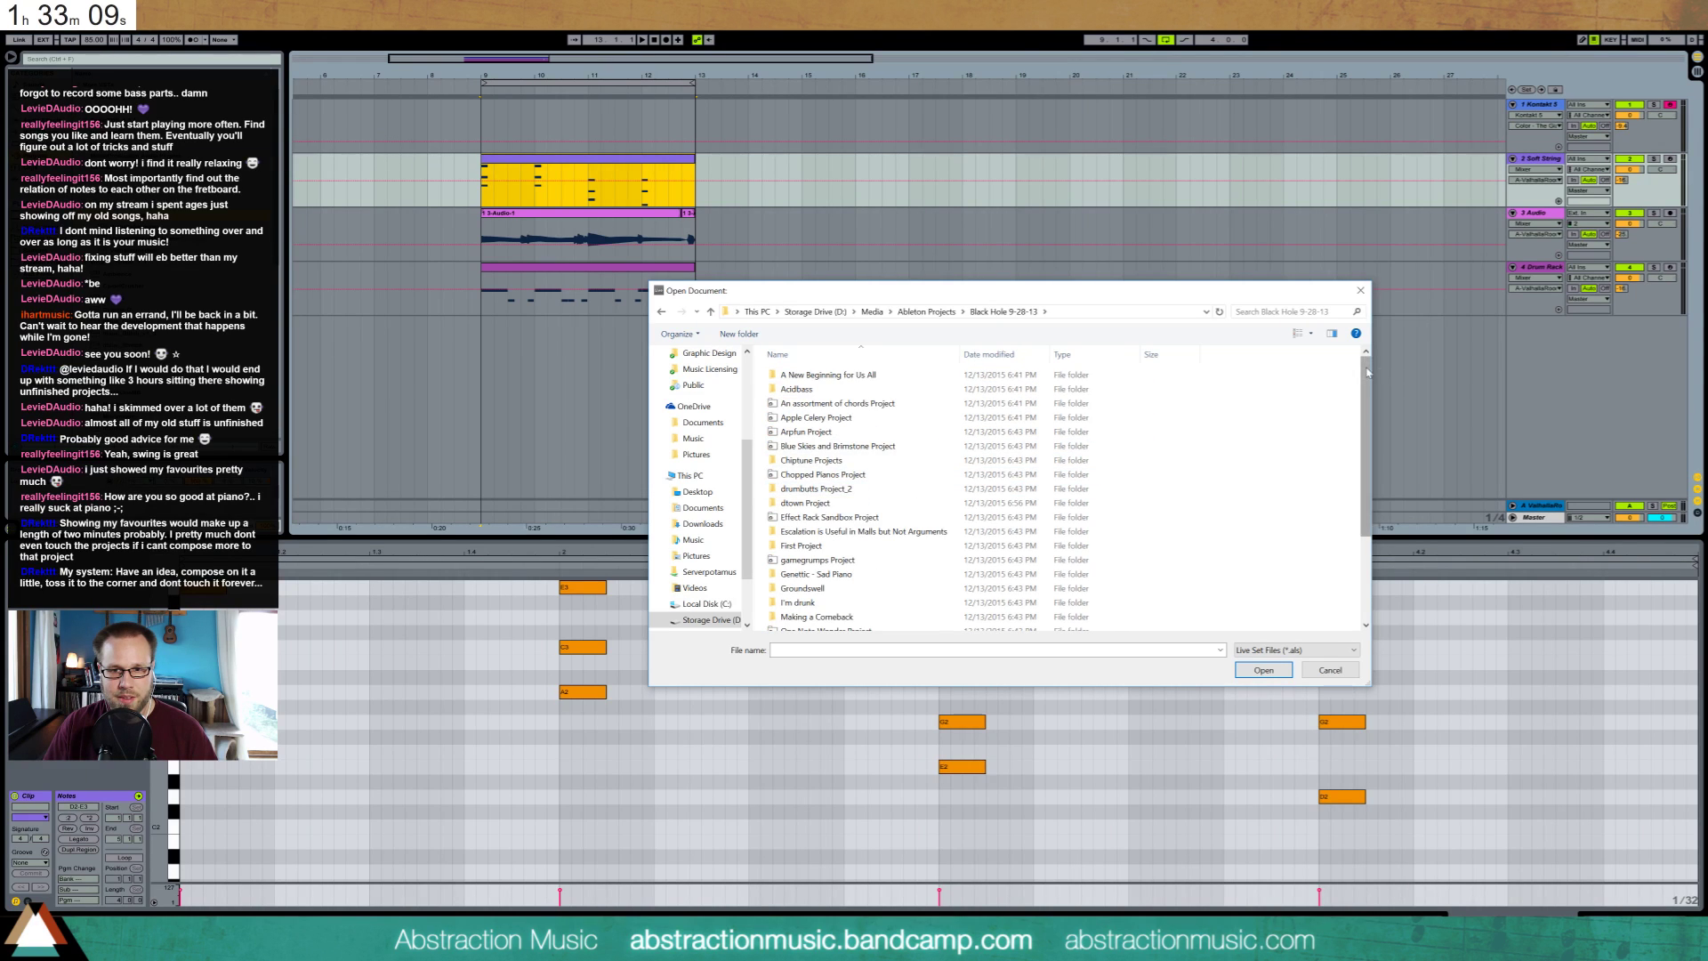
pyautogui.scroll(-3, 1361, 484)
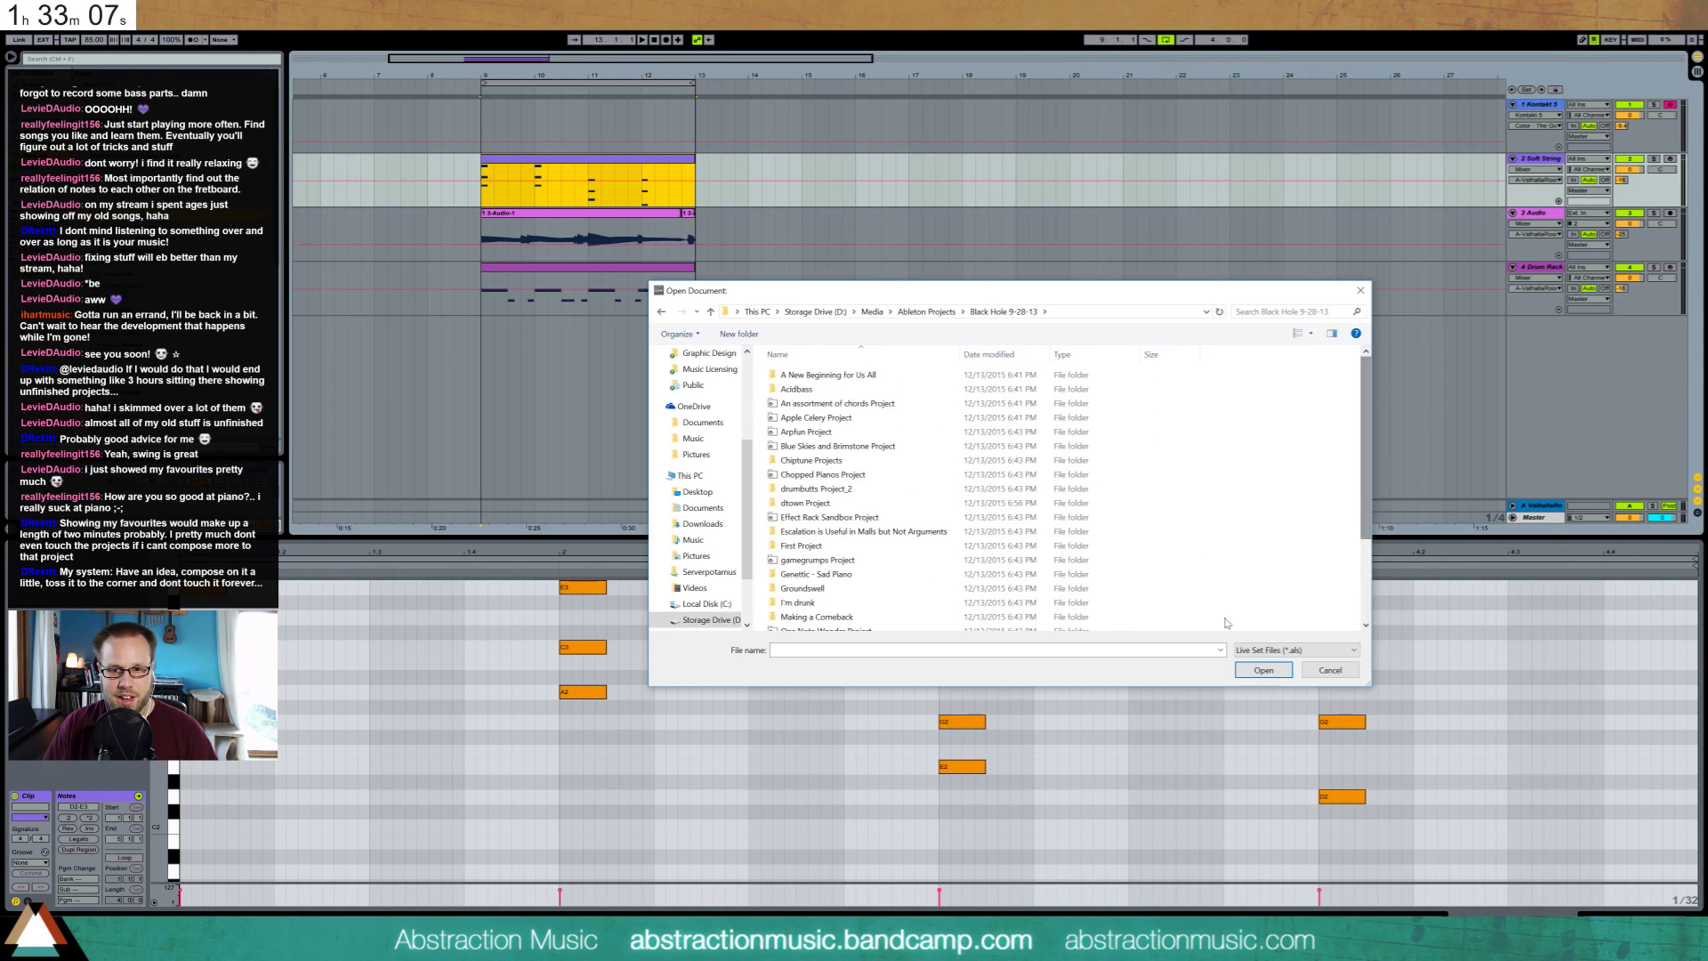
pyautogui.click(1330, 670)
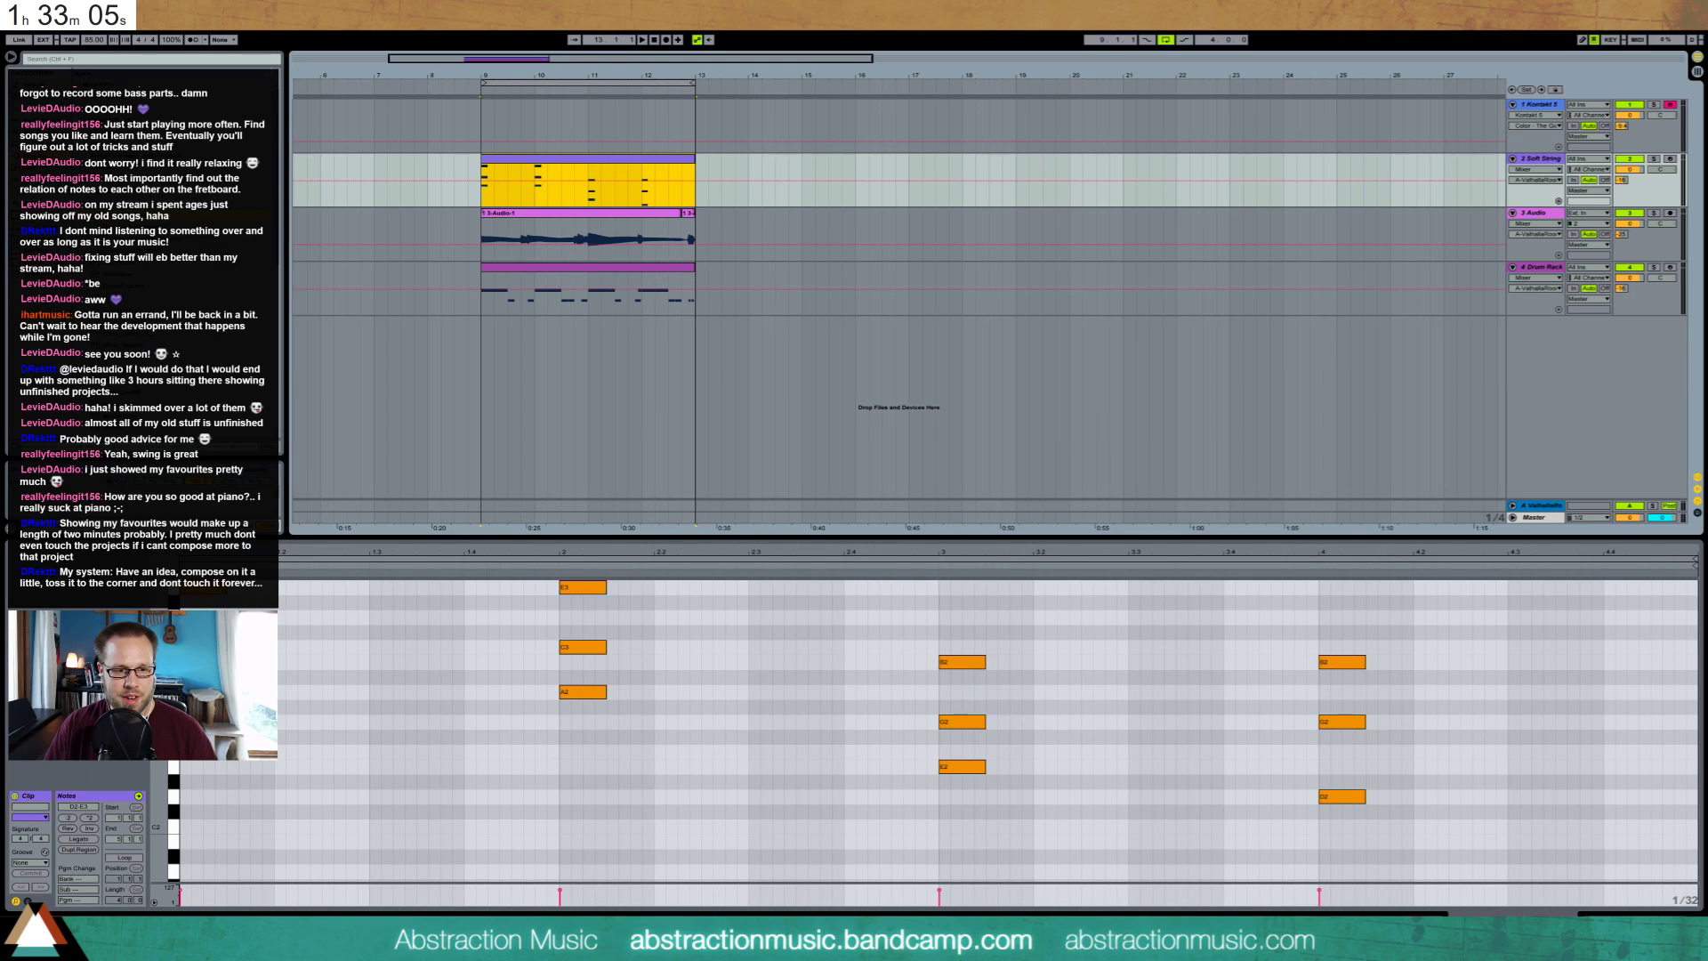
# Switch to File Explorer and check the combined properties of the four Black Hole folders in FL Studio's Abstraction - Misc projects folder
pyautogui.press('super')
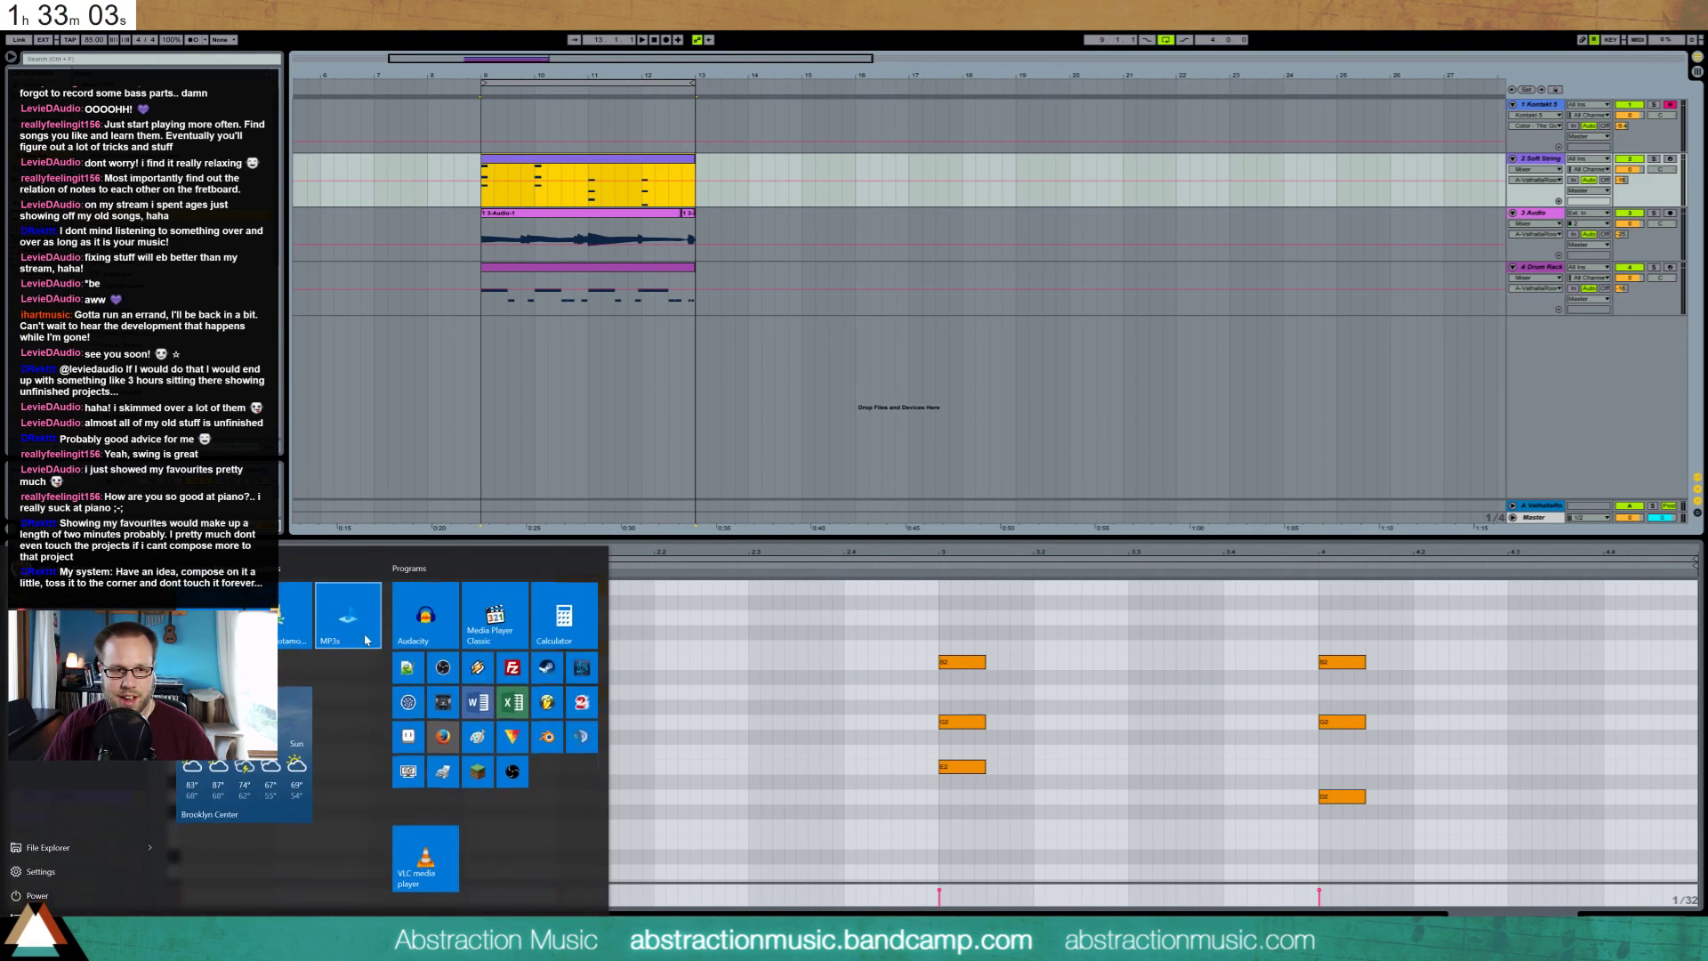
pyautogui.click(210, 616)
pyautogui.moveTo(1148, 428); pyautogui.dragTo(1707, 400)
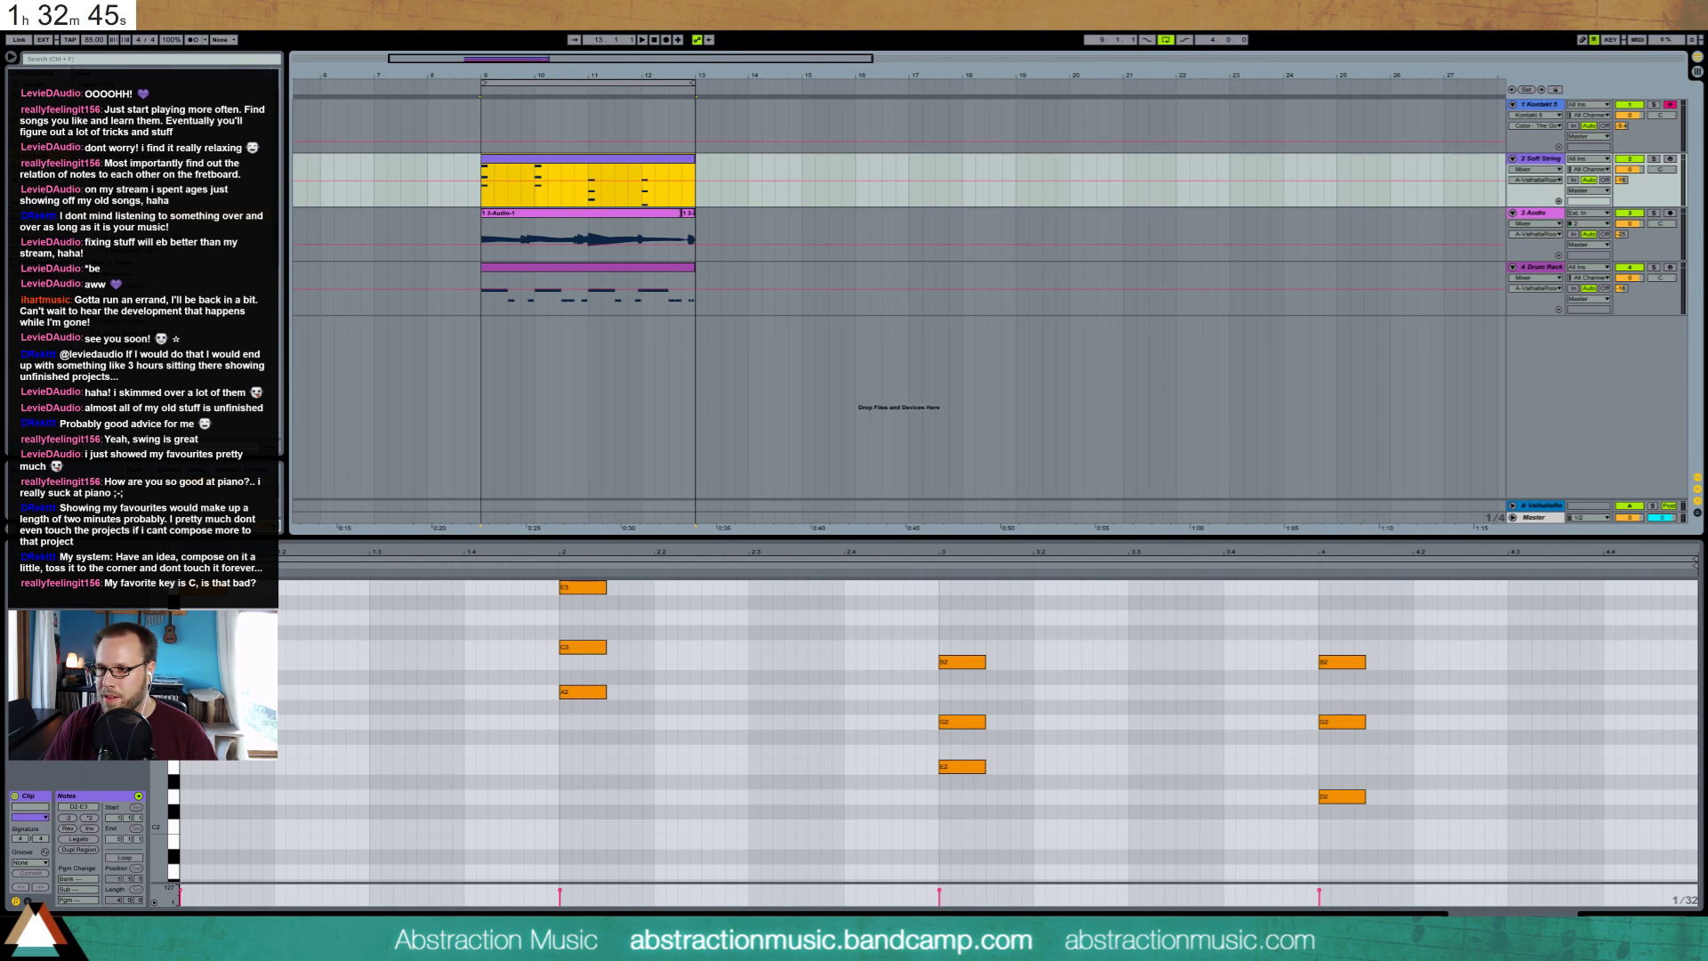
pyautogui.moveTo(1707, 143); pyautogui.dragTo(1062, 204)
pyautogui.moveTo(945, 281); pyautogui.dragTo(985, 322)
pyautogui.rightClick(985, 322)
pyautogui.click(1045, 589)
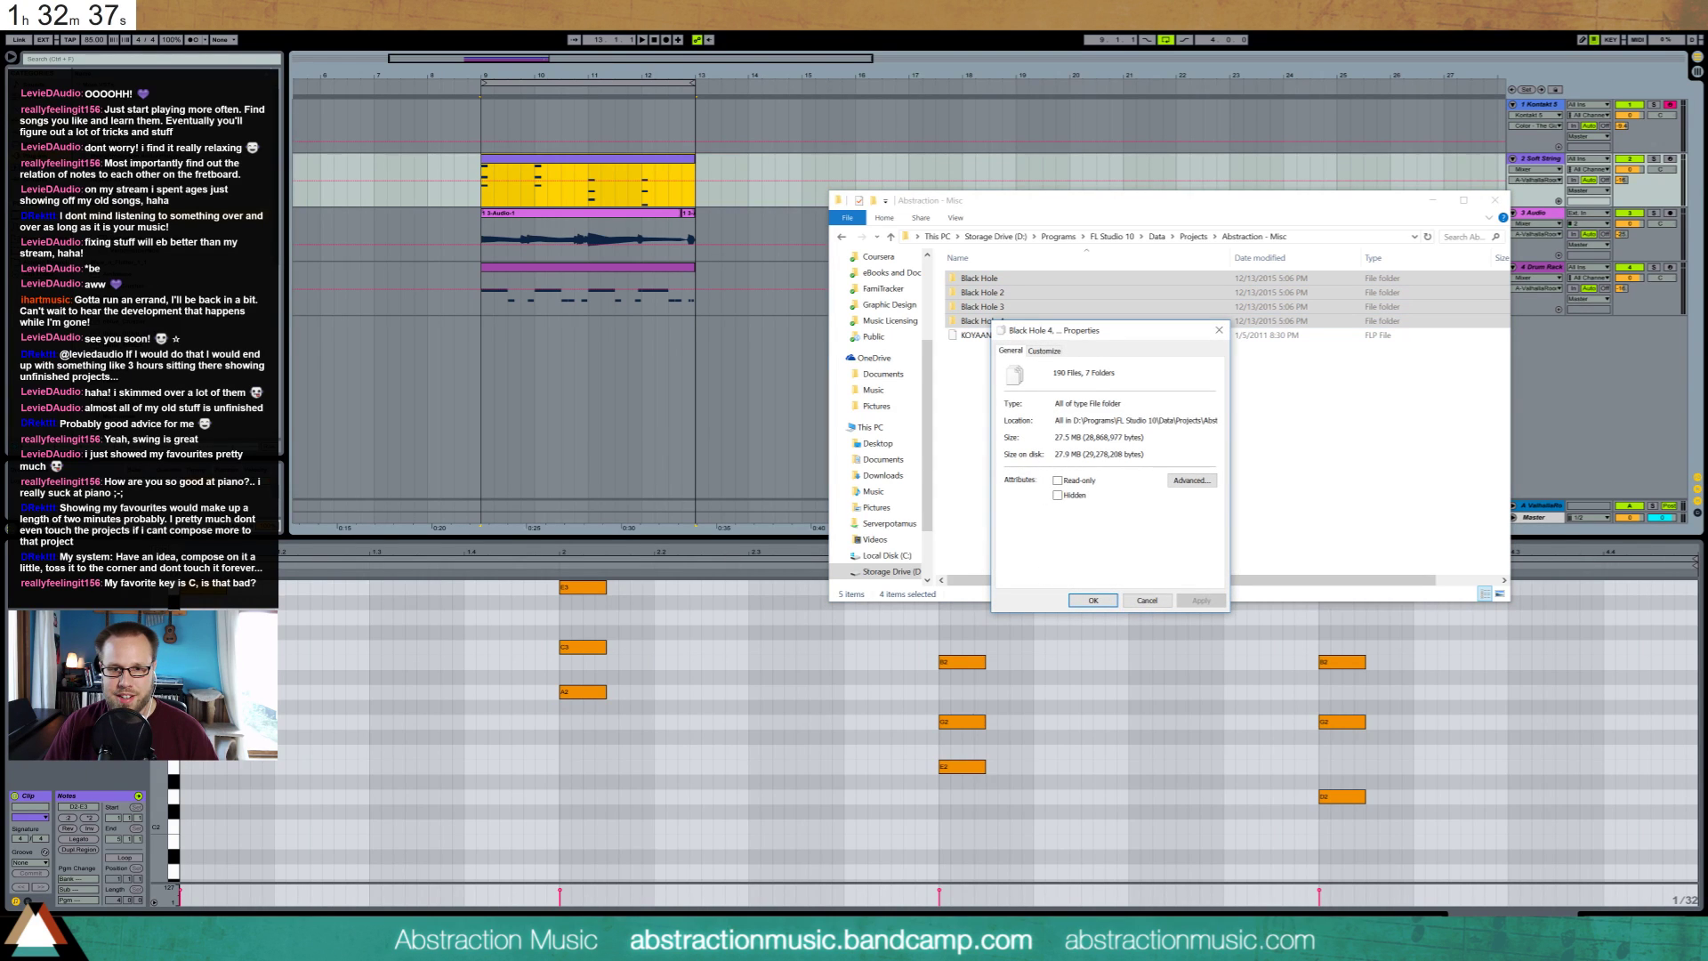
# Look through the FLP project files in the Black Hole 2 folder and close File Explorer
pyautogui.click(1147, 601)
pyautogui.doubleClick(984, 292)
pyautogui.scroll(-10, 1130, 381)
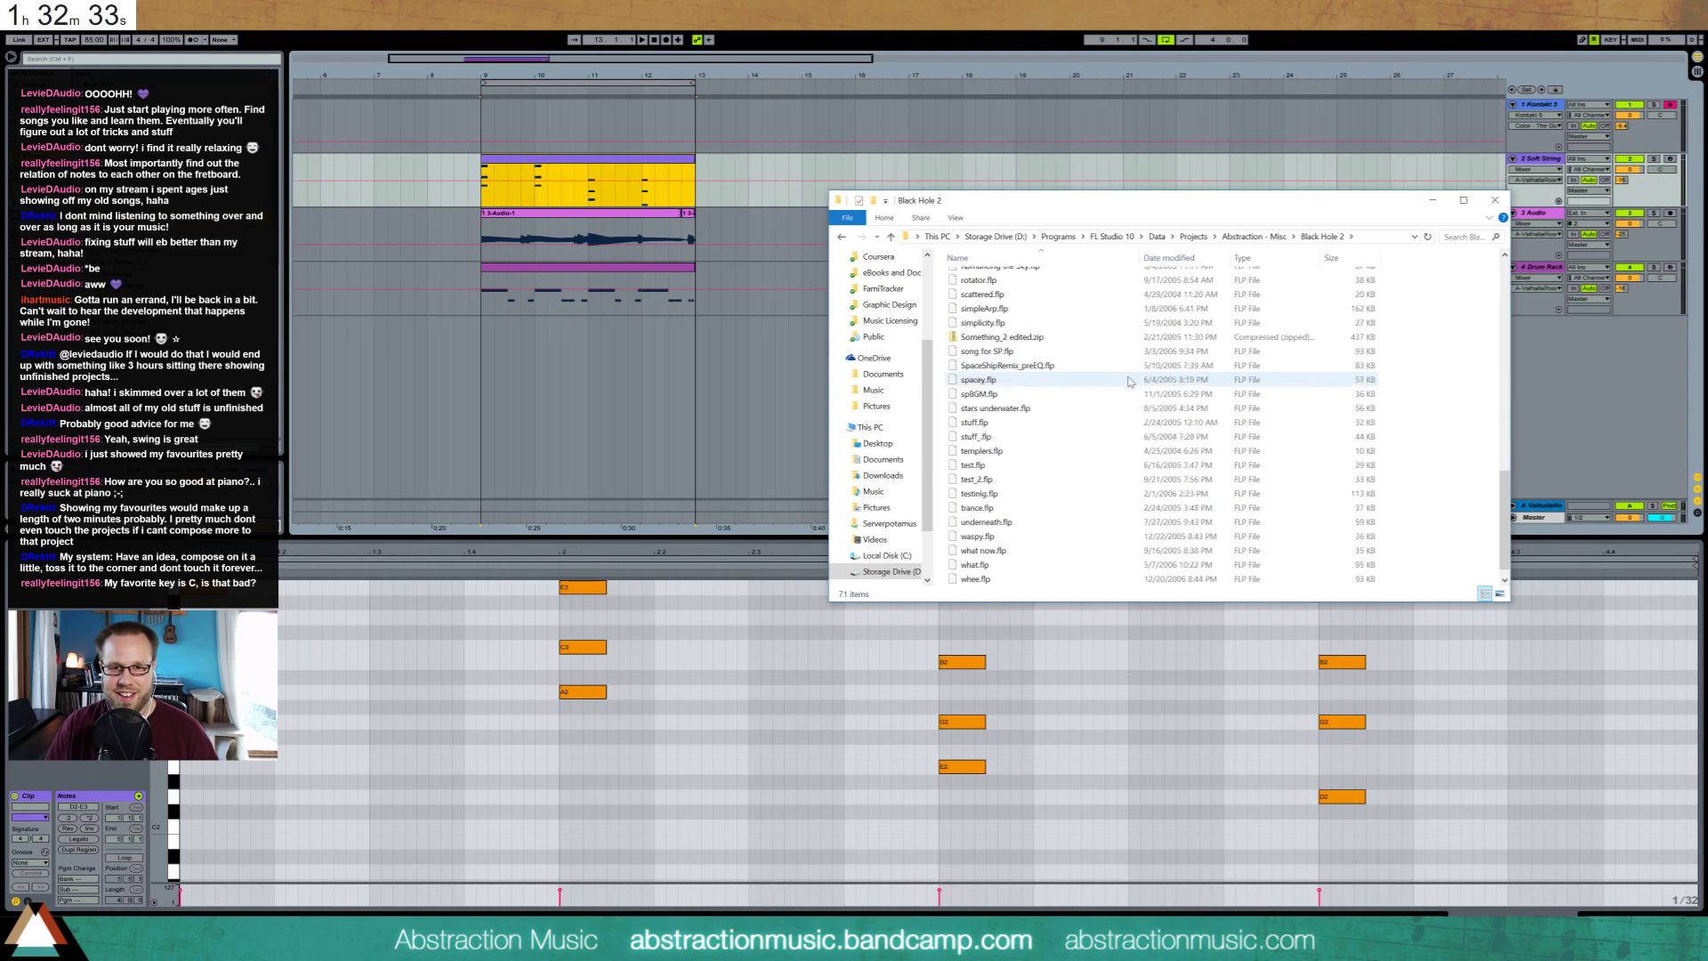
pyautogui.scroll(10, 1130, 381)
pyautogui.hotkey('alt', 'Left')
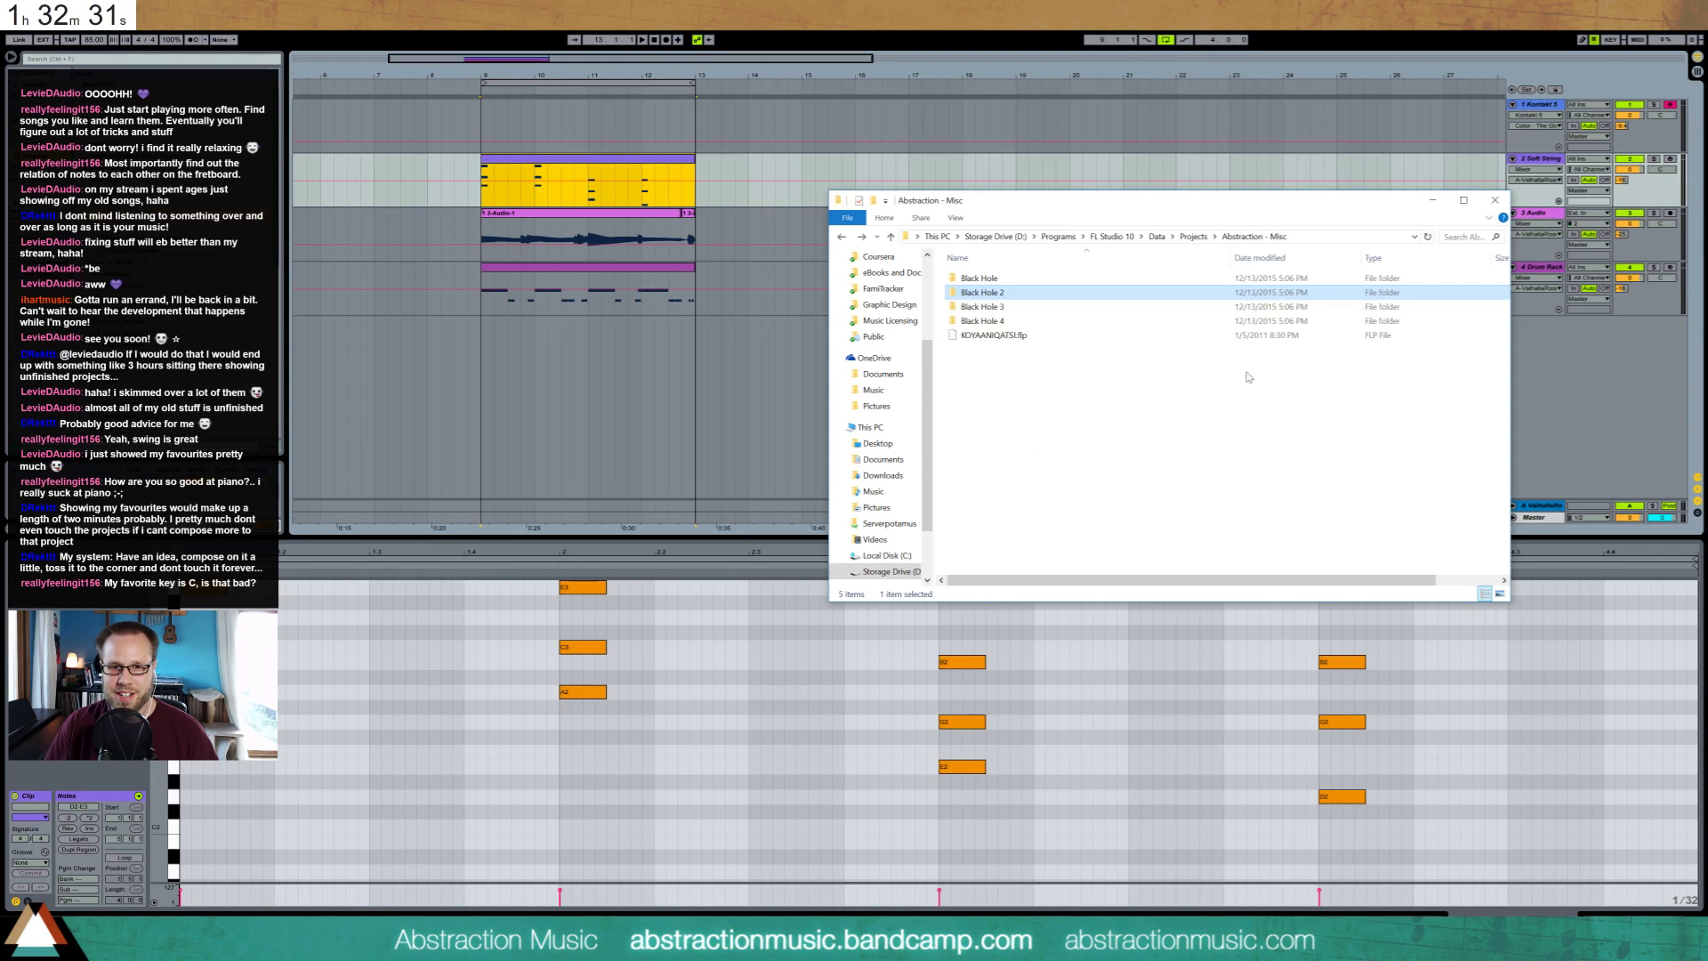
pyautogui.click(1494, 200)
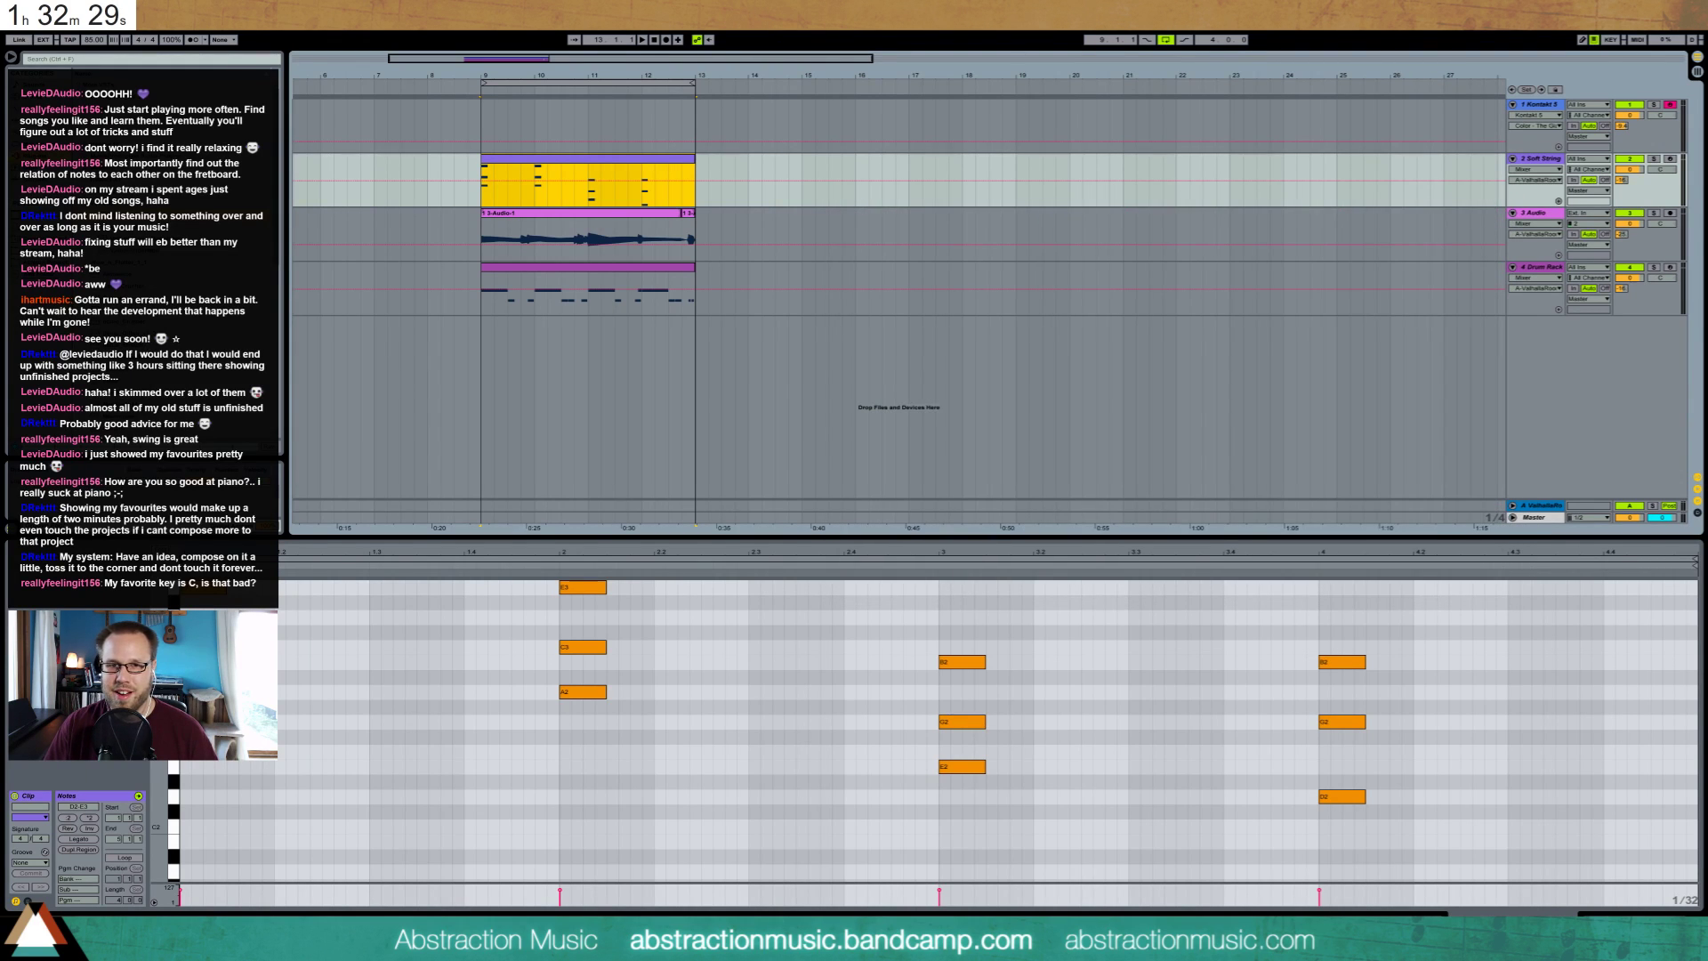
# Play the loop from bar 9 and add a Ping Pong Delay to the Kontakt track, lowering its filter frequency and adjusting its feedback
pyautogui.click(478, 200)
pyautogui.press('space')
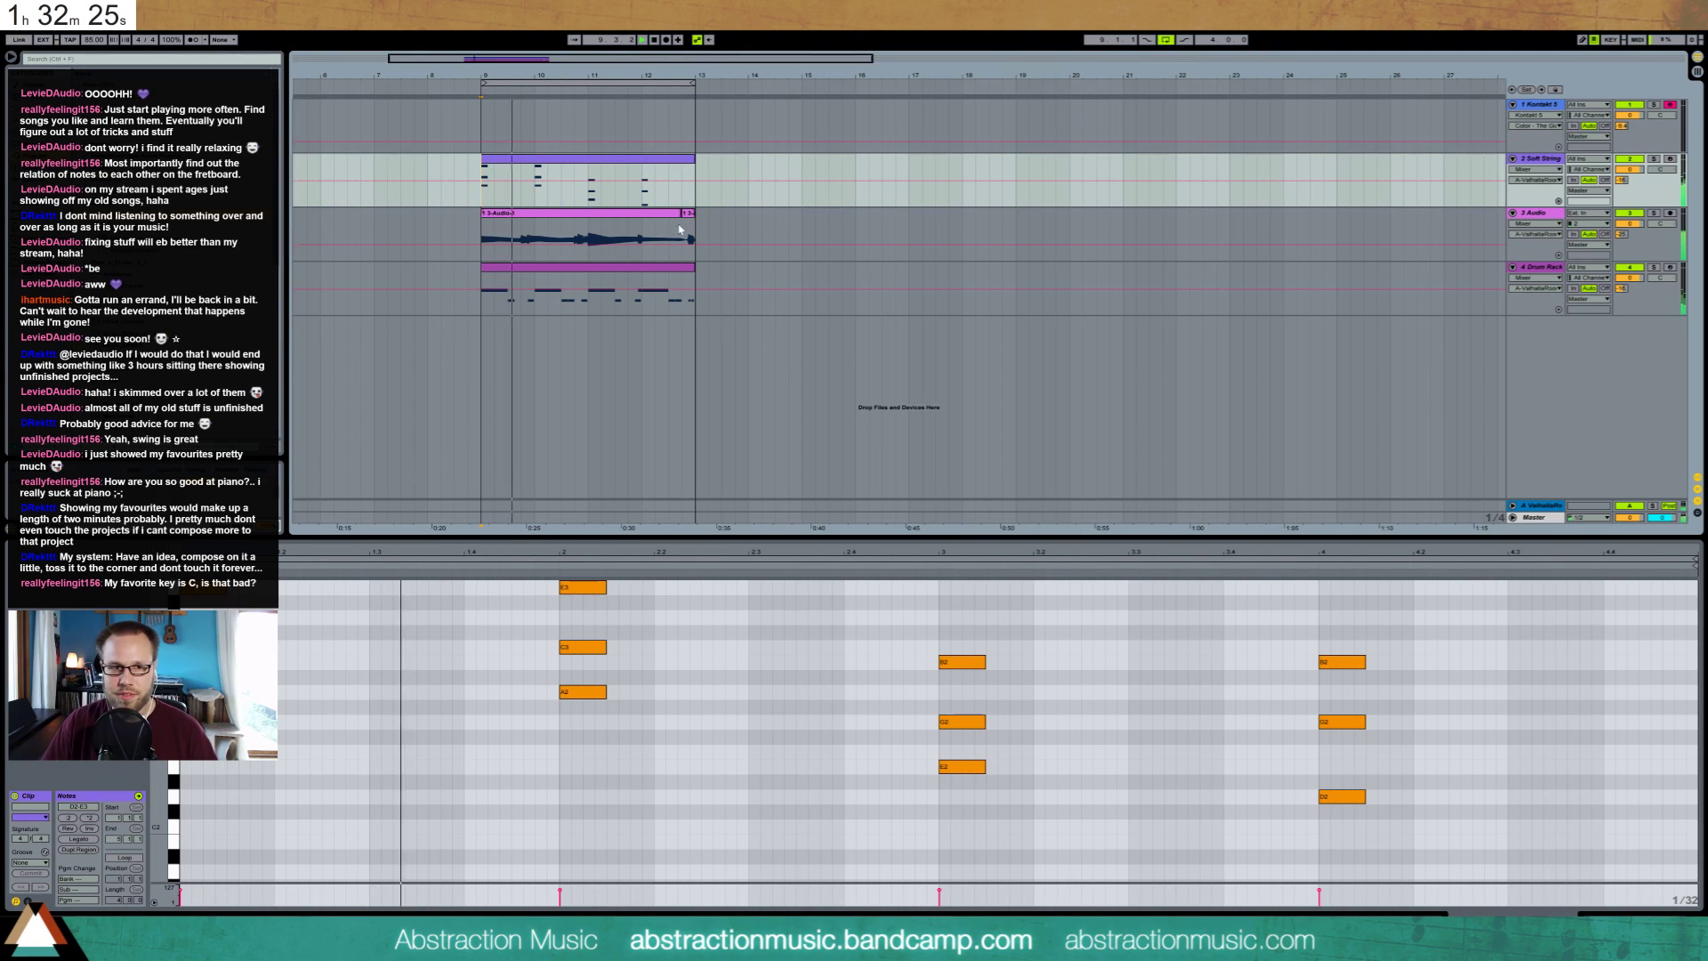
pyautogui.click(1365, 104)
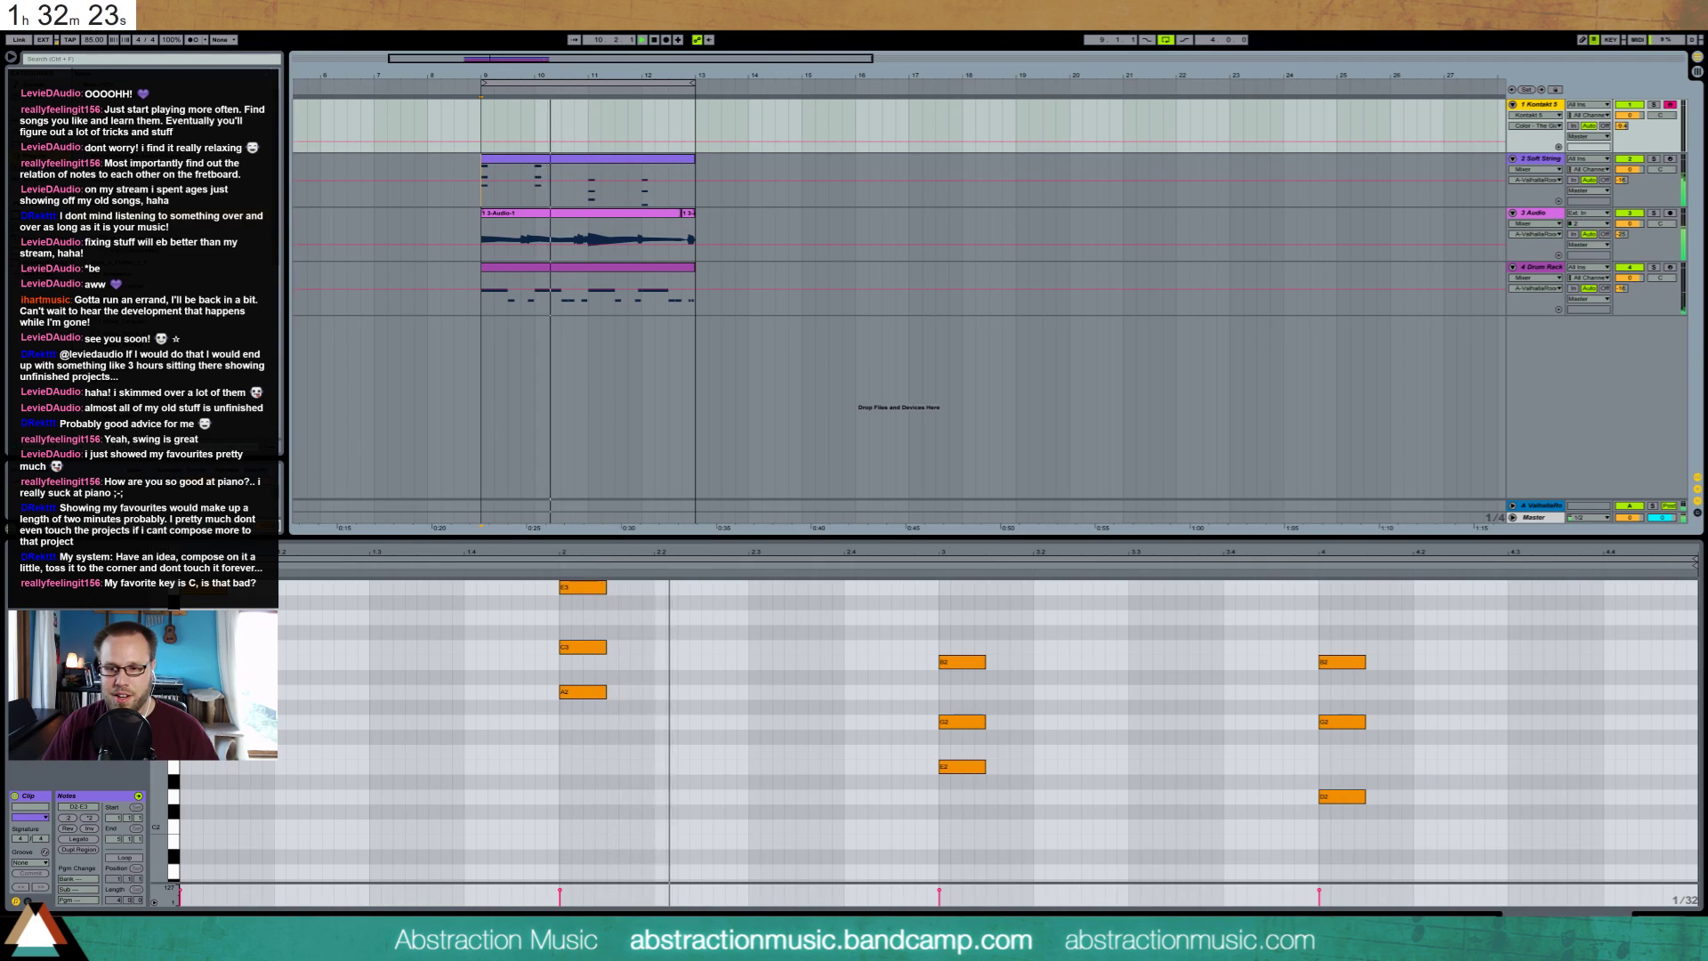
pyautogui.hotkey('shift', 'Tab')
pyautogui.click(45, 121)
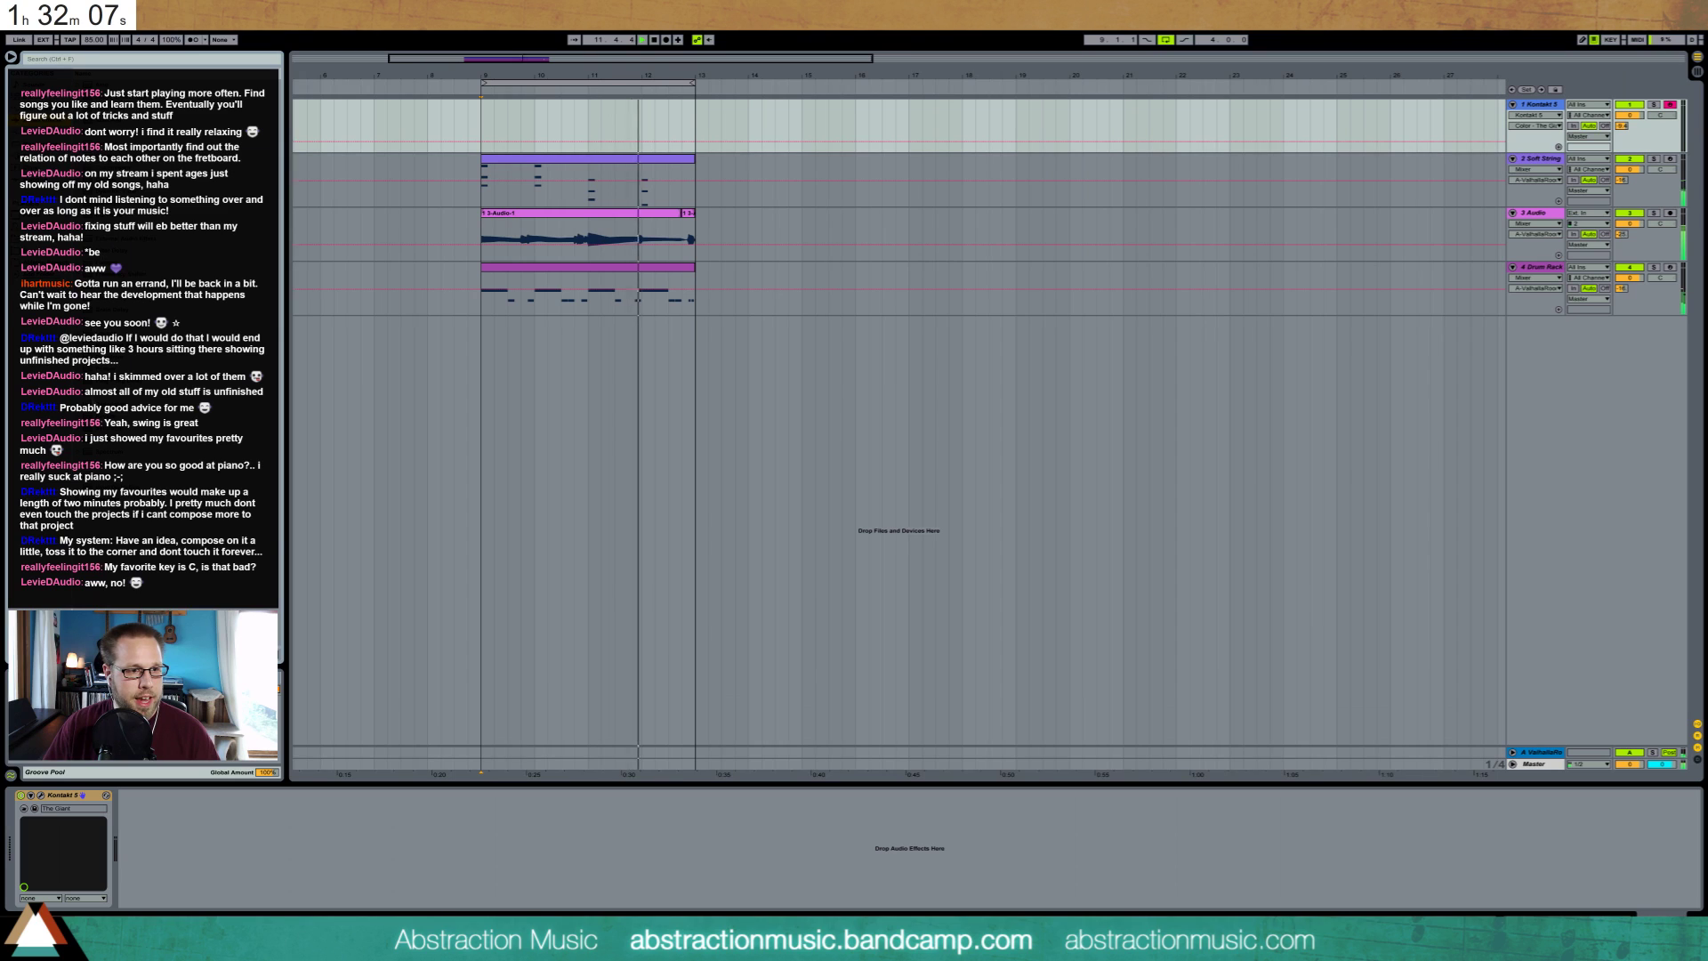
pyautogui.moveTo(124, 380); pyautogui.dragTo(200, 869)
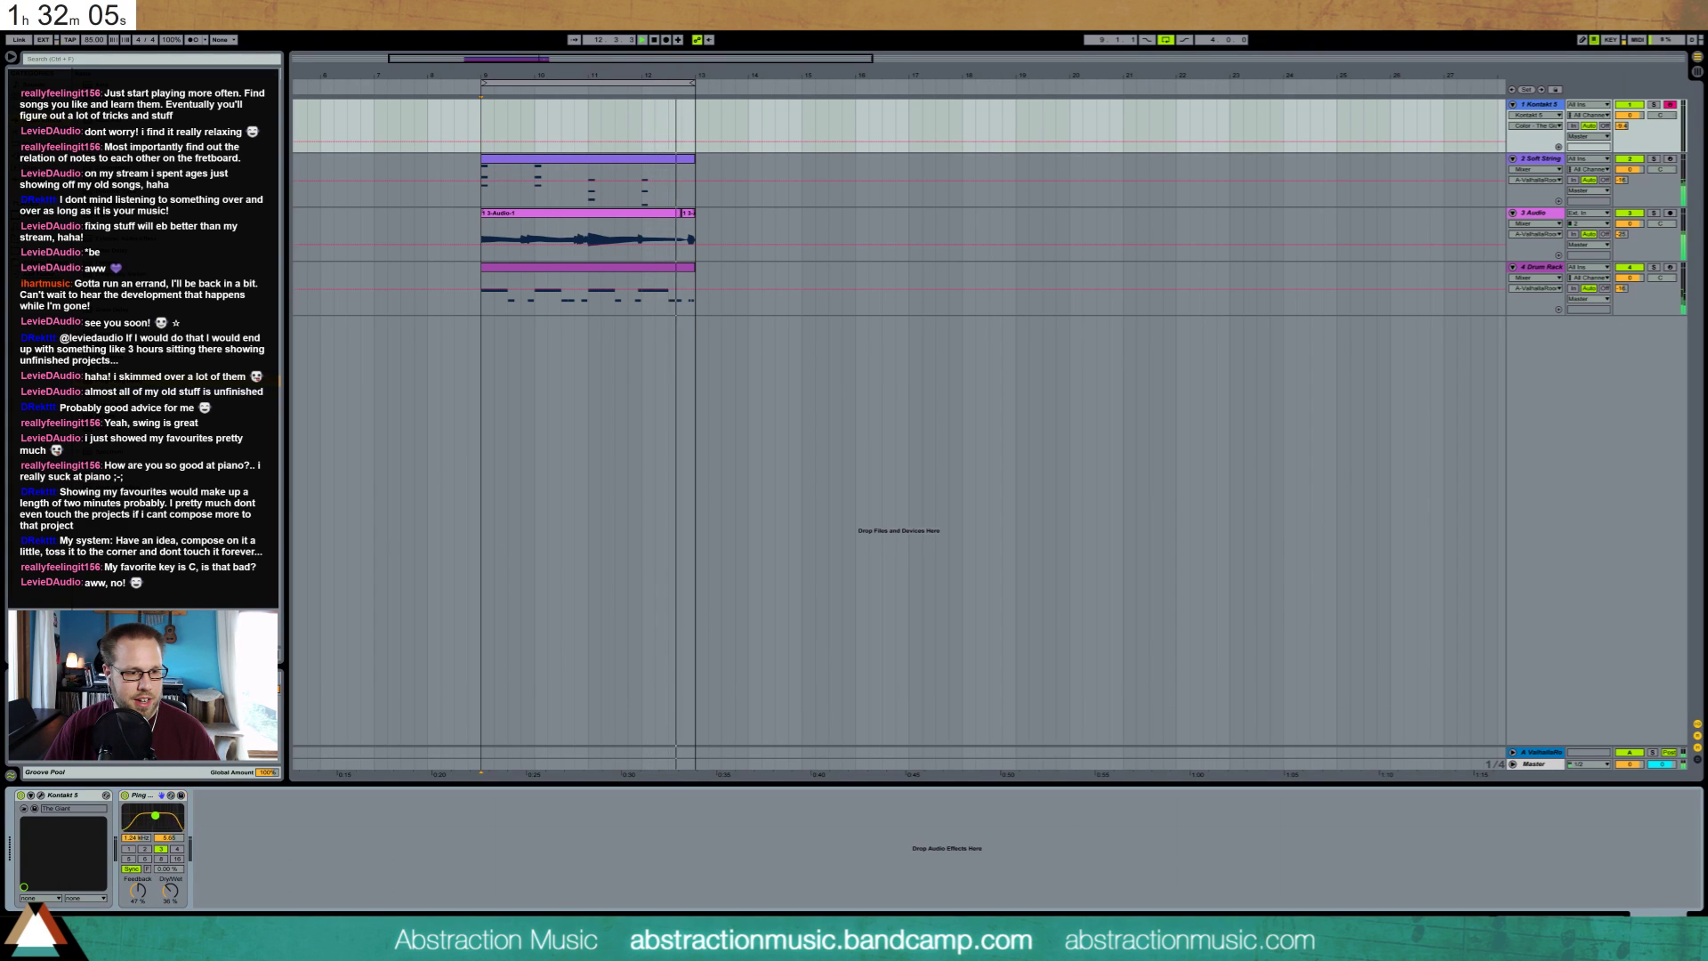
pyautogui.moveTo(155, 815); pyautogui.dragTo(148, 816)
pyautogui.moveTo(138, 890); pyautogui.dragTo(171, 895)
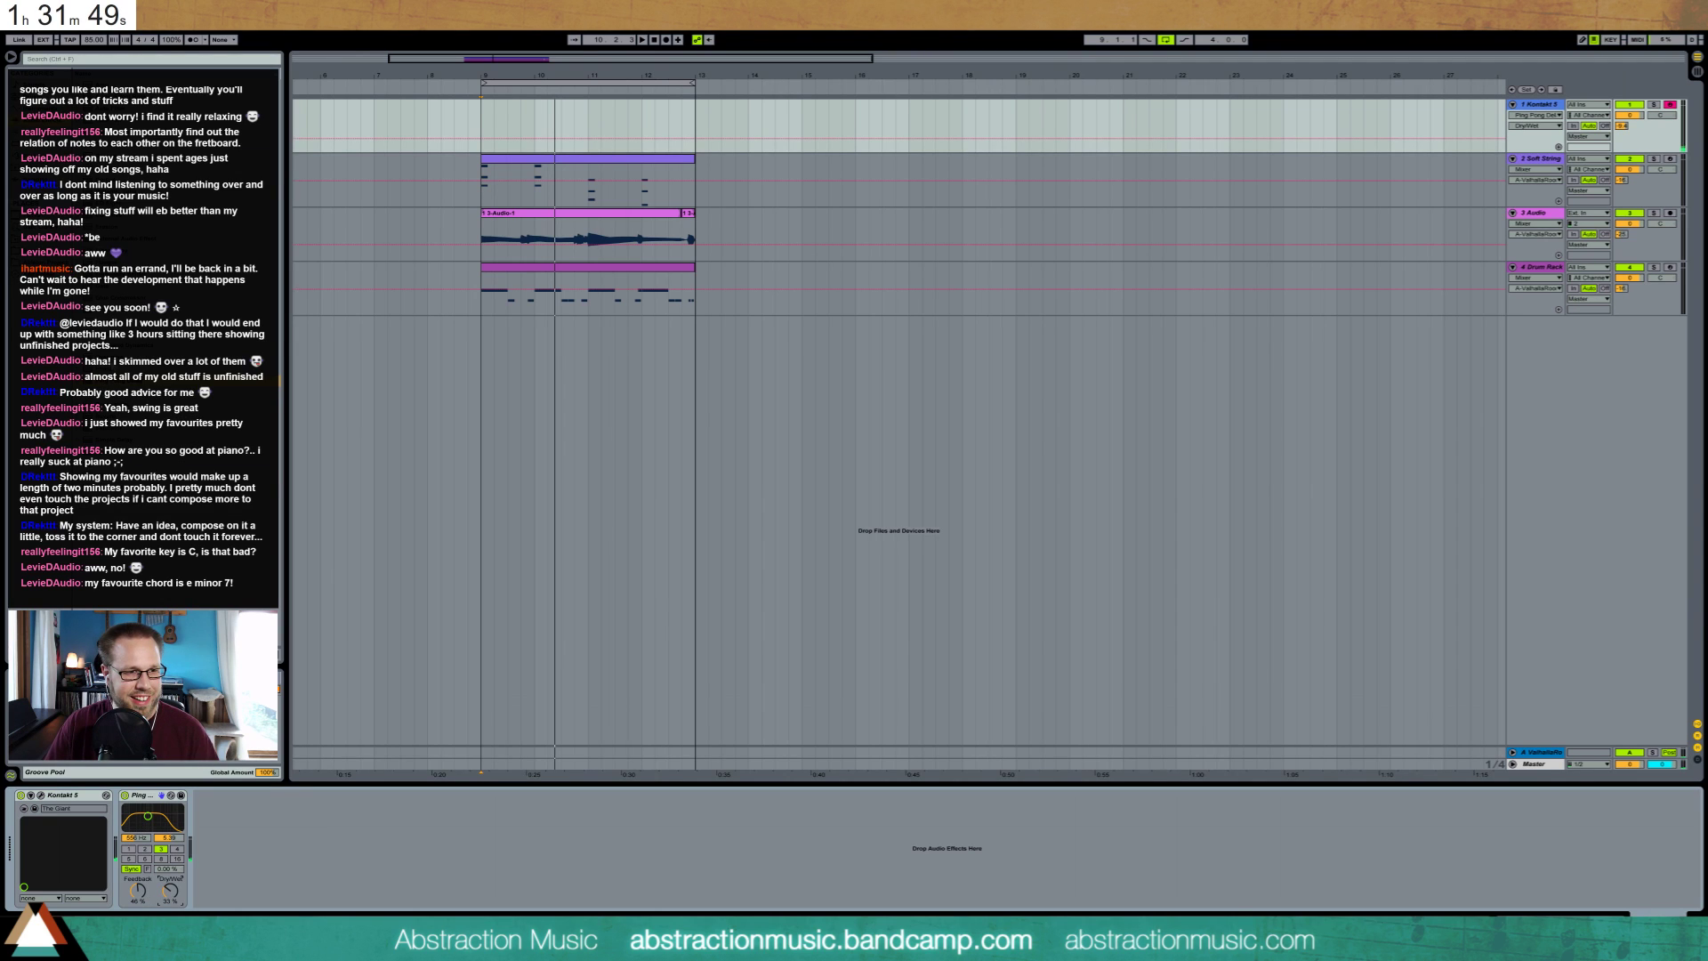
# Stop playback and lower the Dry/Wet amount of the Overdrive on the Drum Rack track
pyautogui.click(717, 285)
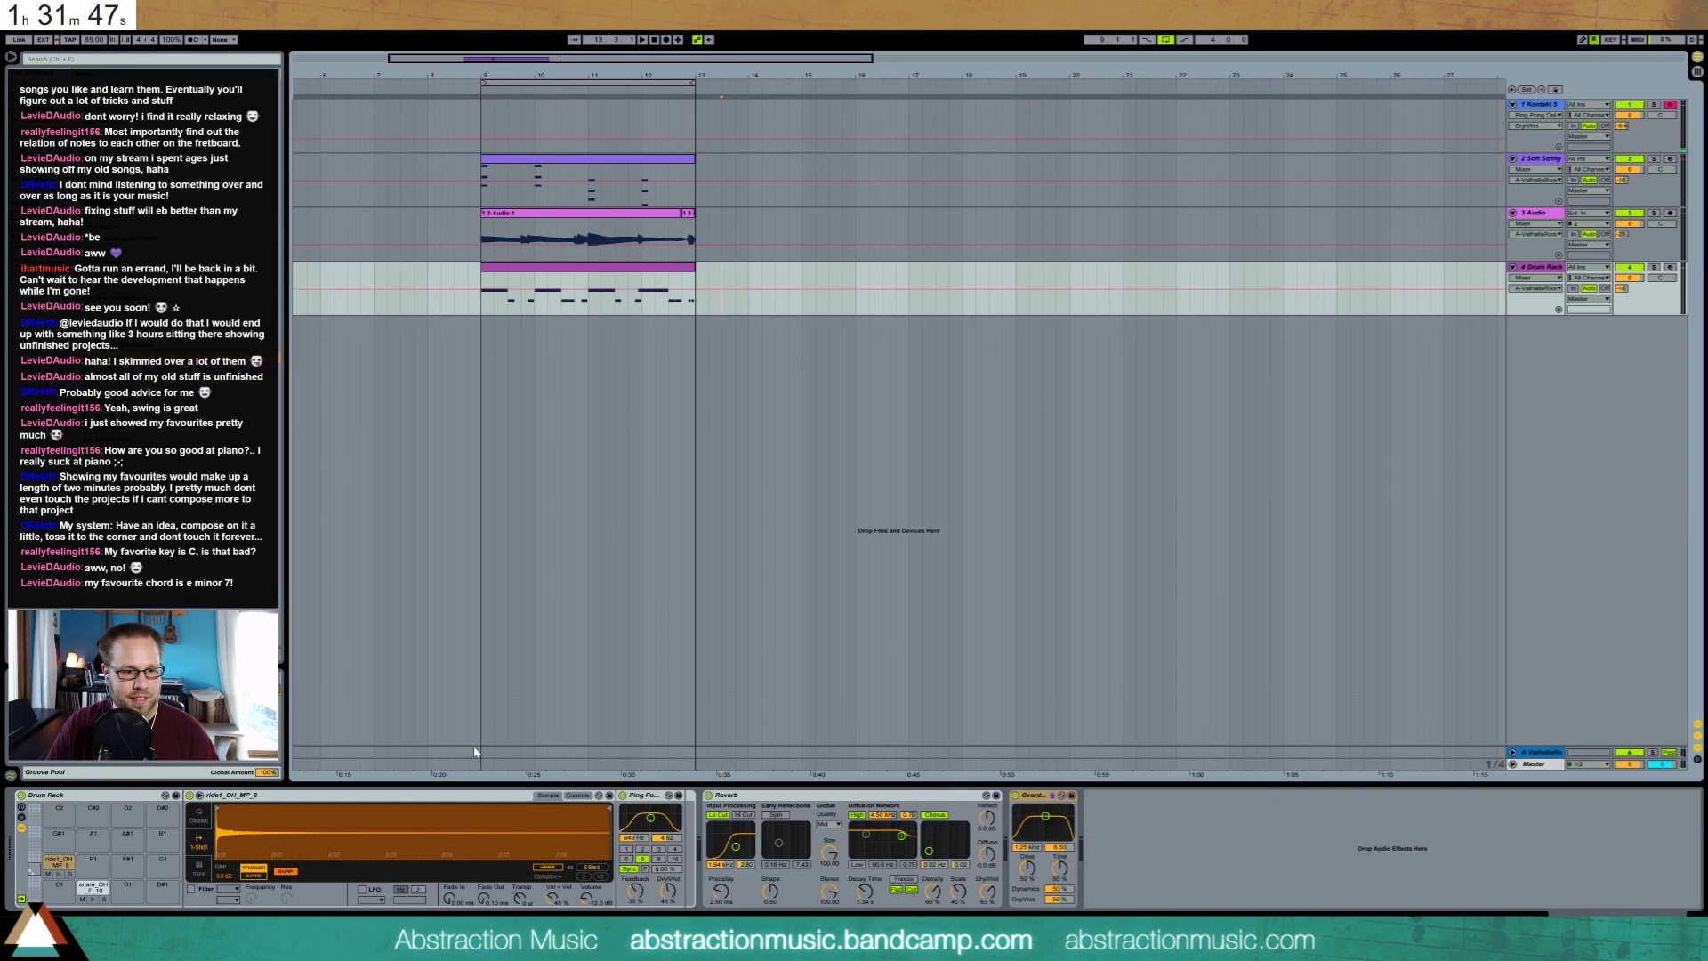
pyautogui.moveTo(1059, 900); pyautogui.dragTo(1058, 913)
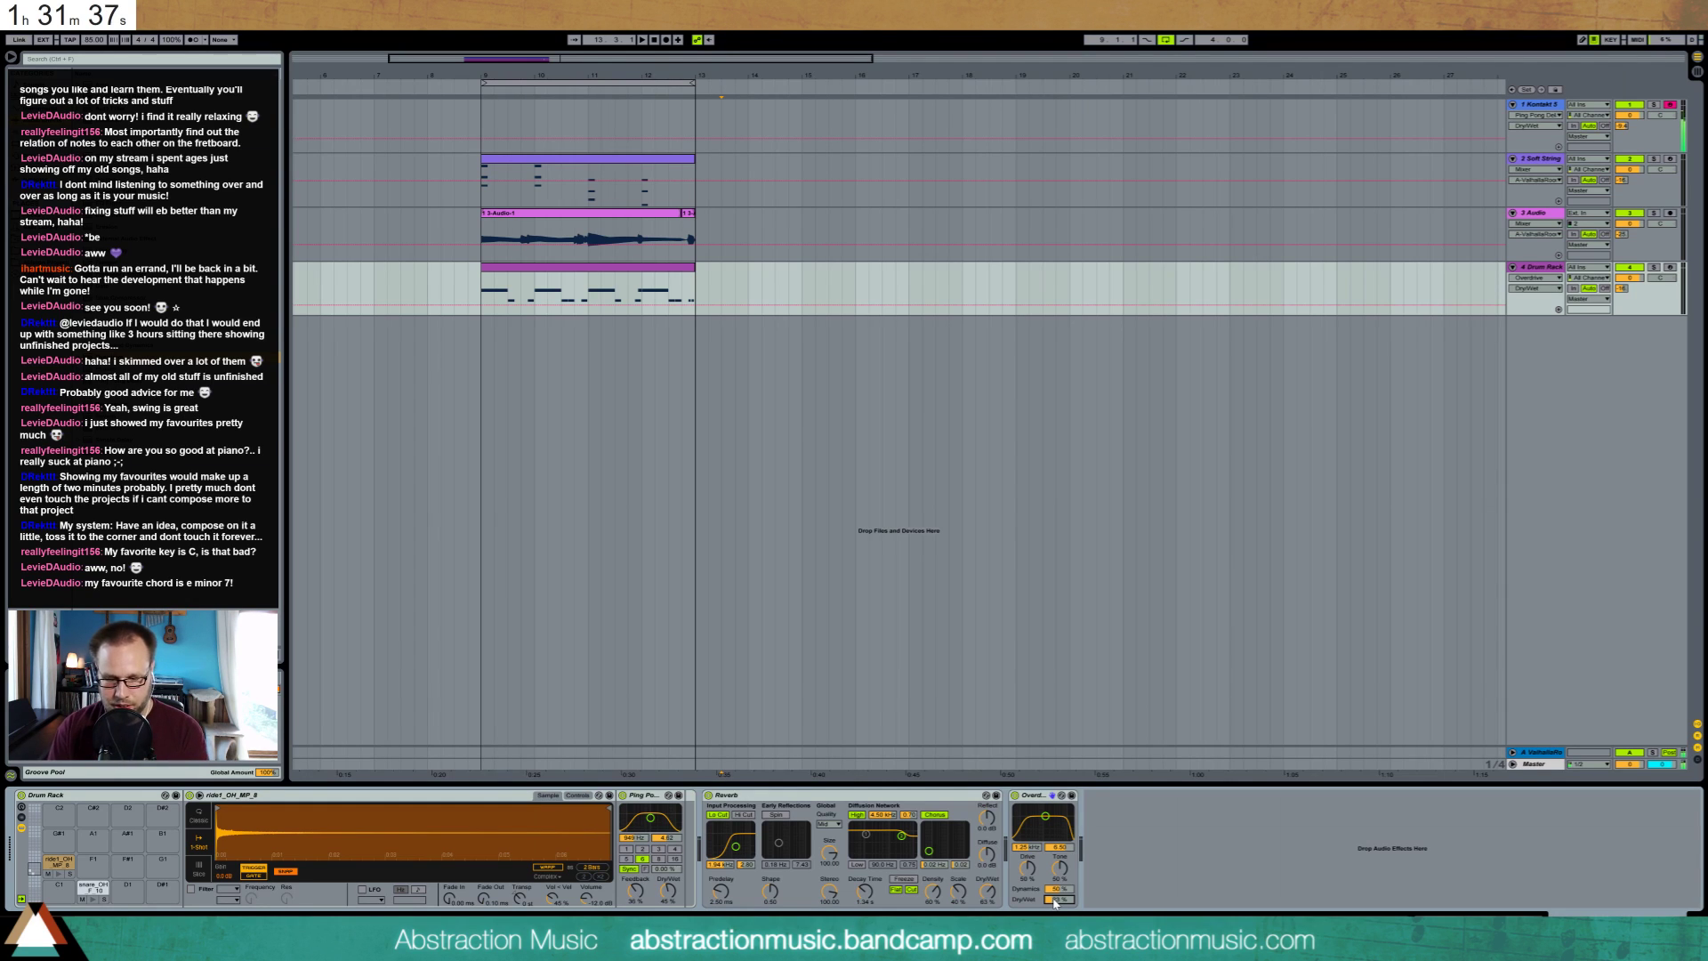
# Play the loop from bar 9 while trying out a melody on the Kontakt track
pyautogui.click(487, 122)
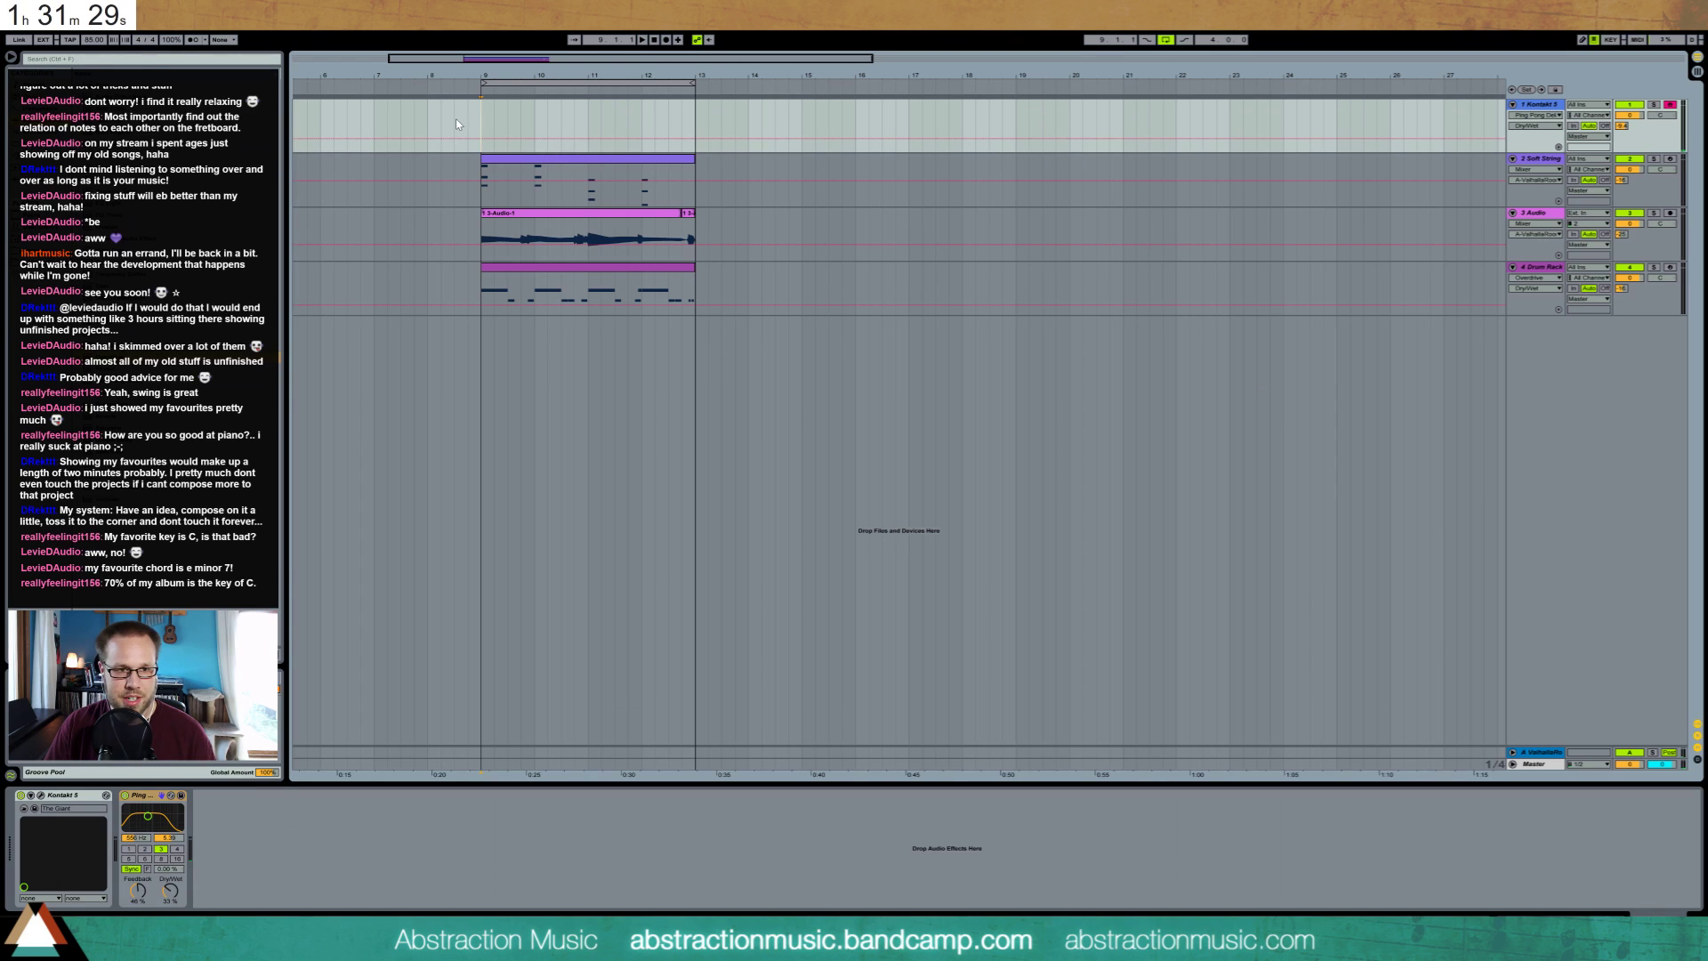
pyautogui.press('space')
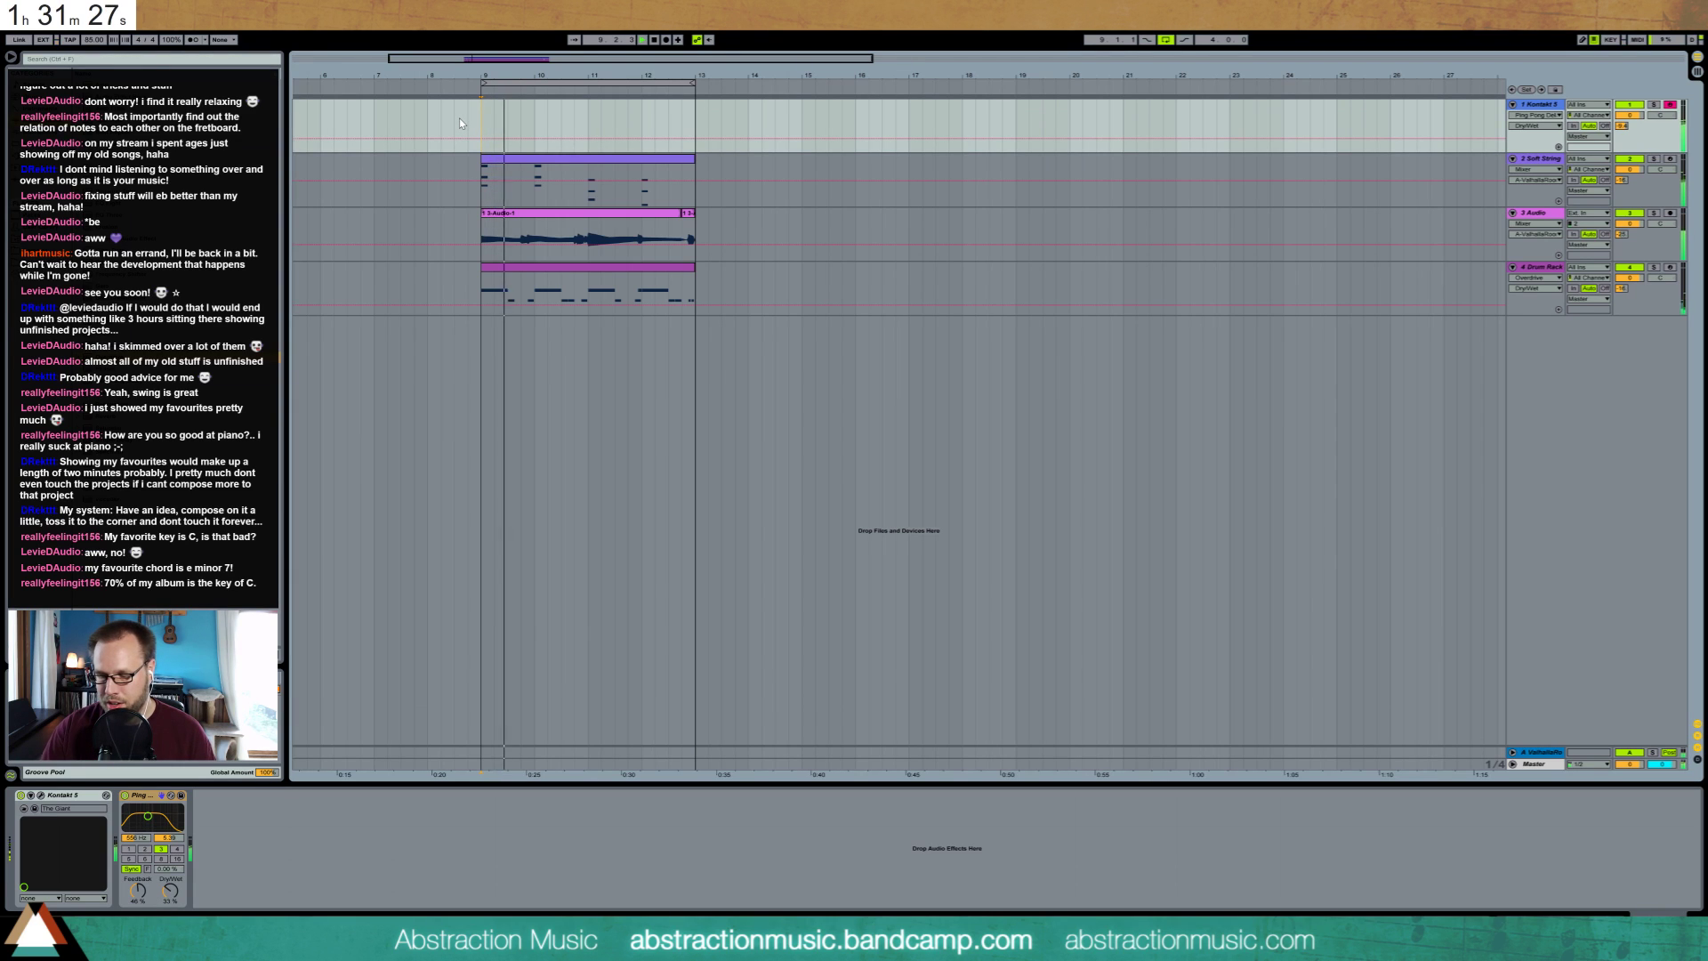
pyautogui.press('space')
pyautogui.press('space')
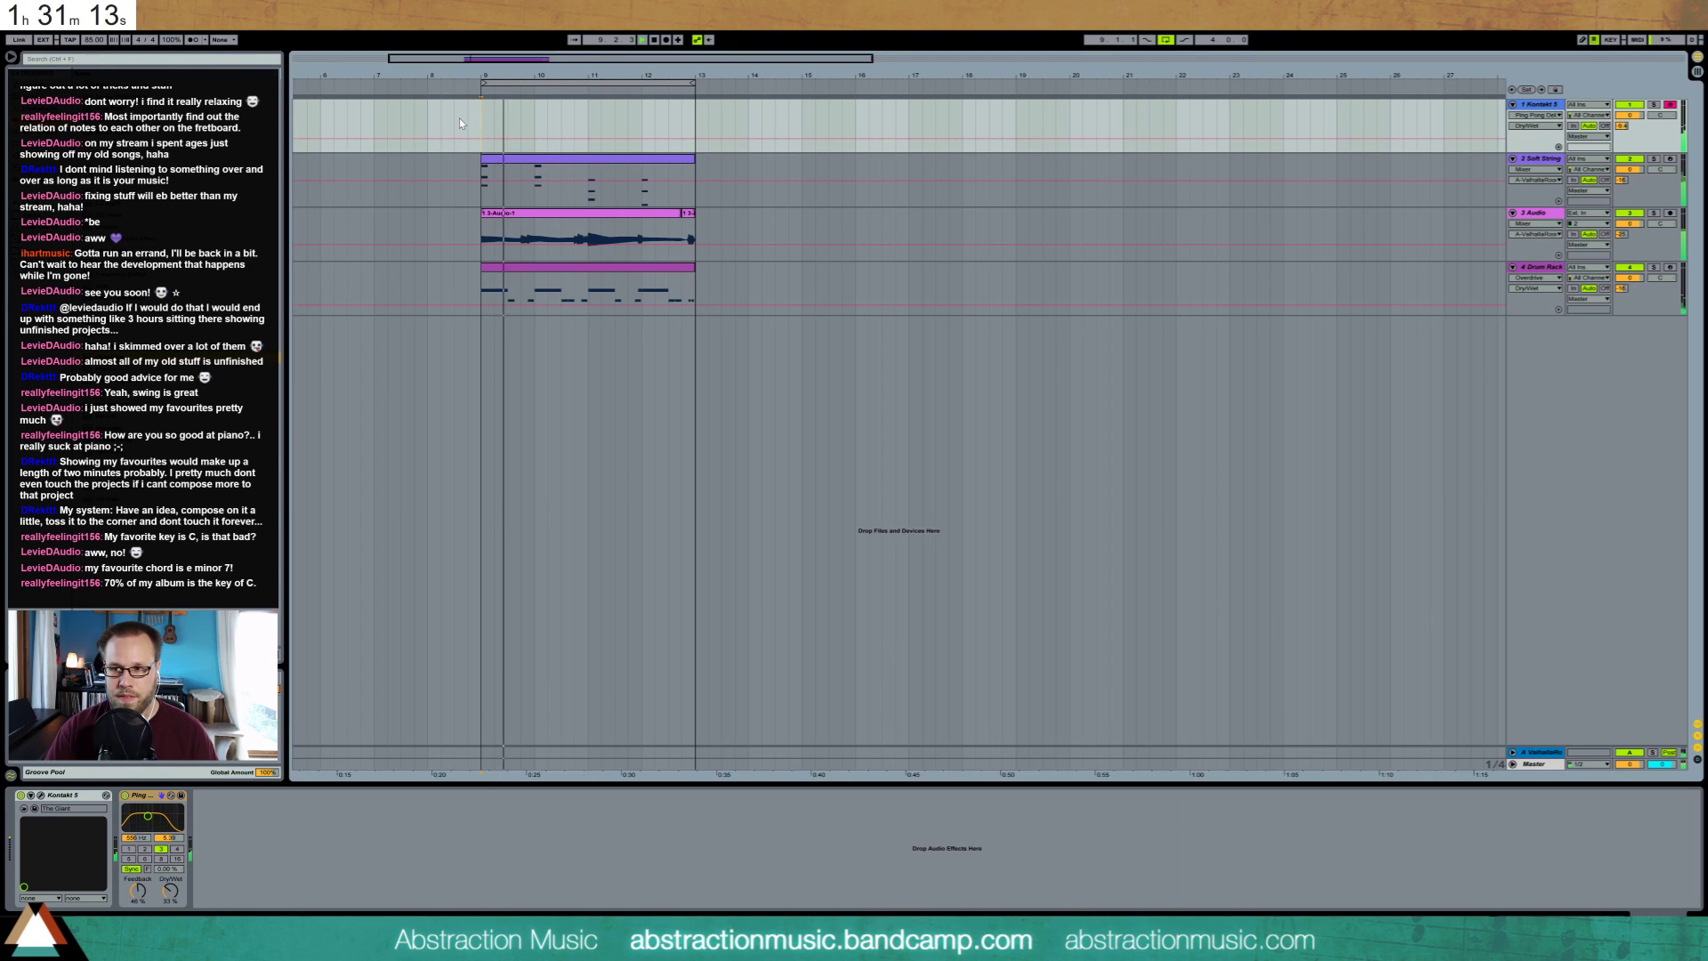
pyautogui.press('space')
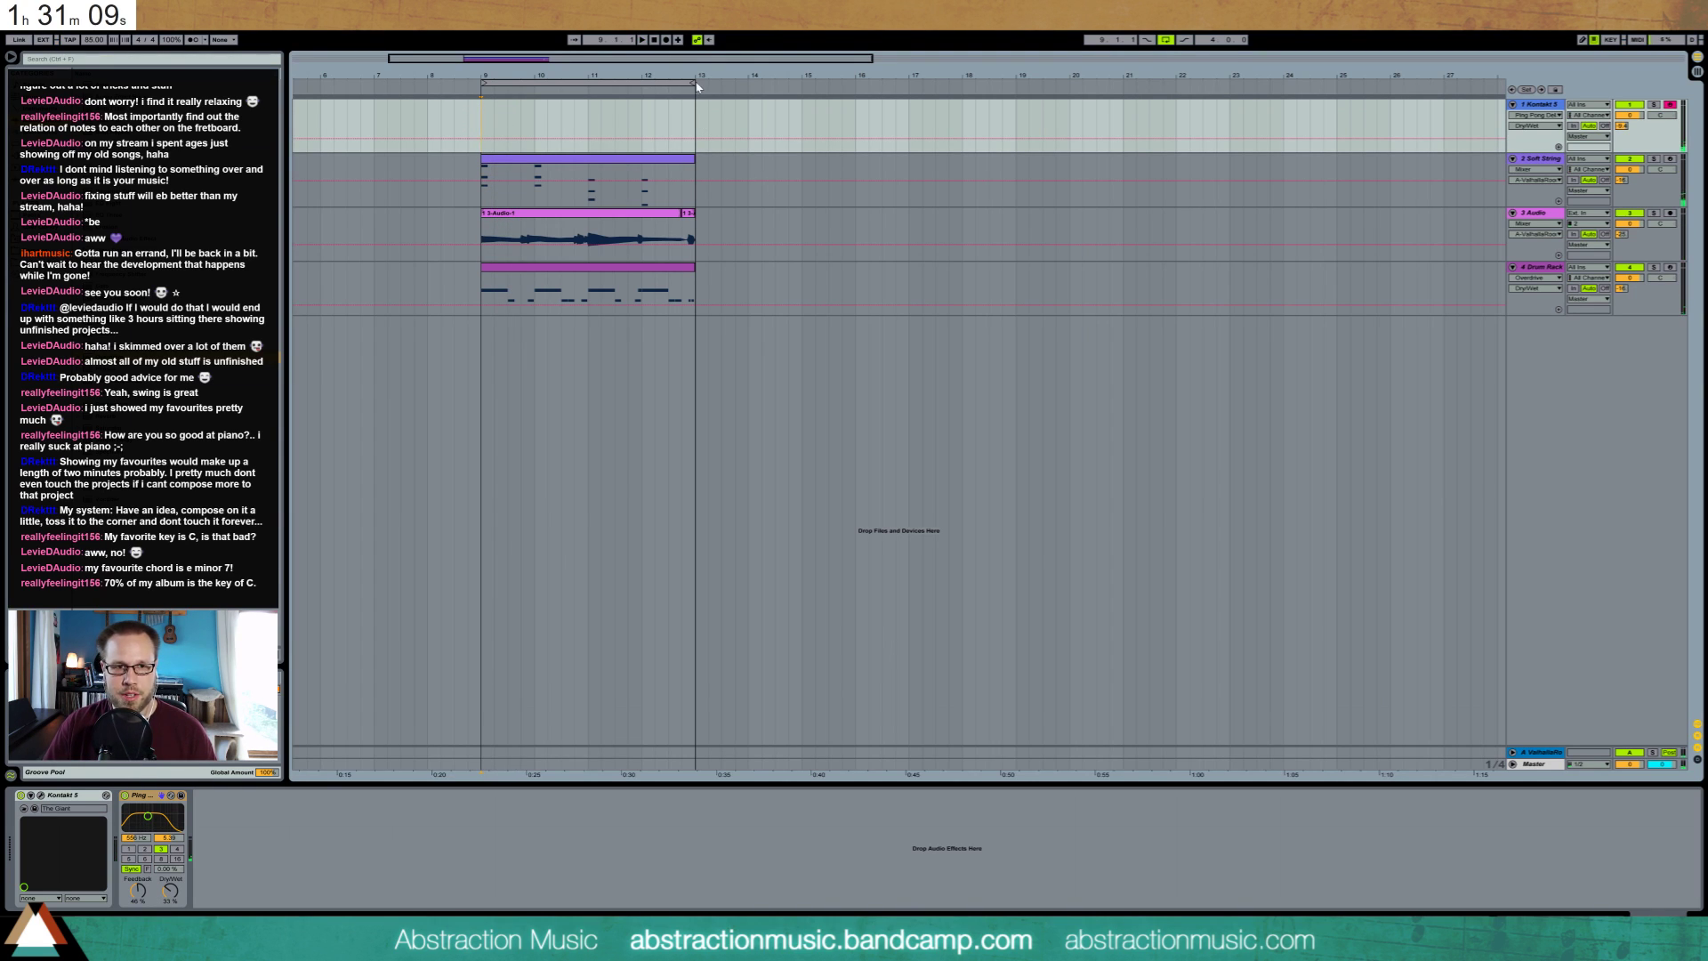
# Duplicate the strings, audio and drum clips of bars 9 to 13 directly after themselves and extend the loop to bar 17
pyautogui.click(684, 175)
pyautogui.keyDown('shift'); pyautogui.click(685, 267); pyautogui.keyUp('shift')
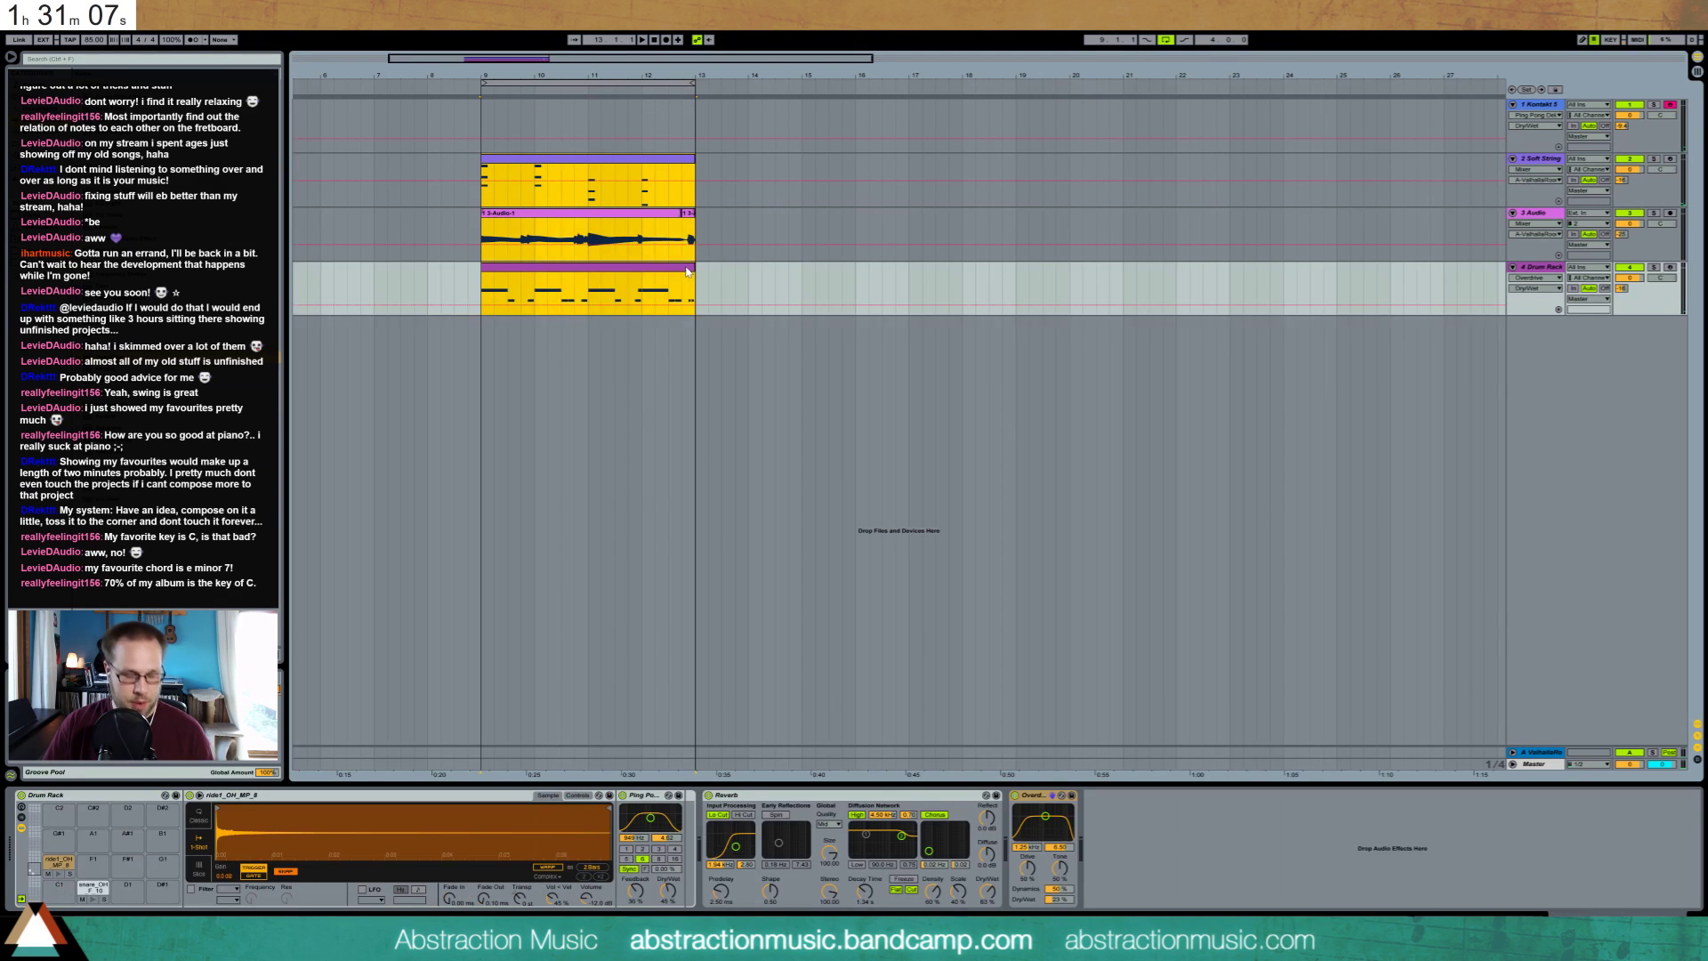
pyautogui.hotkey('ctrl', 'd')
pyautogui.click(512, 114)
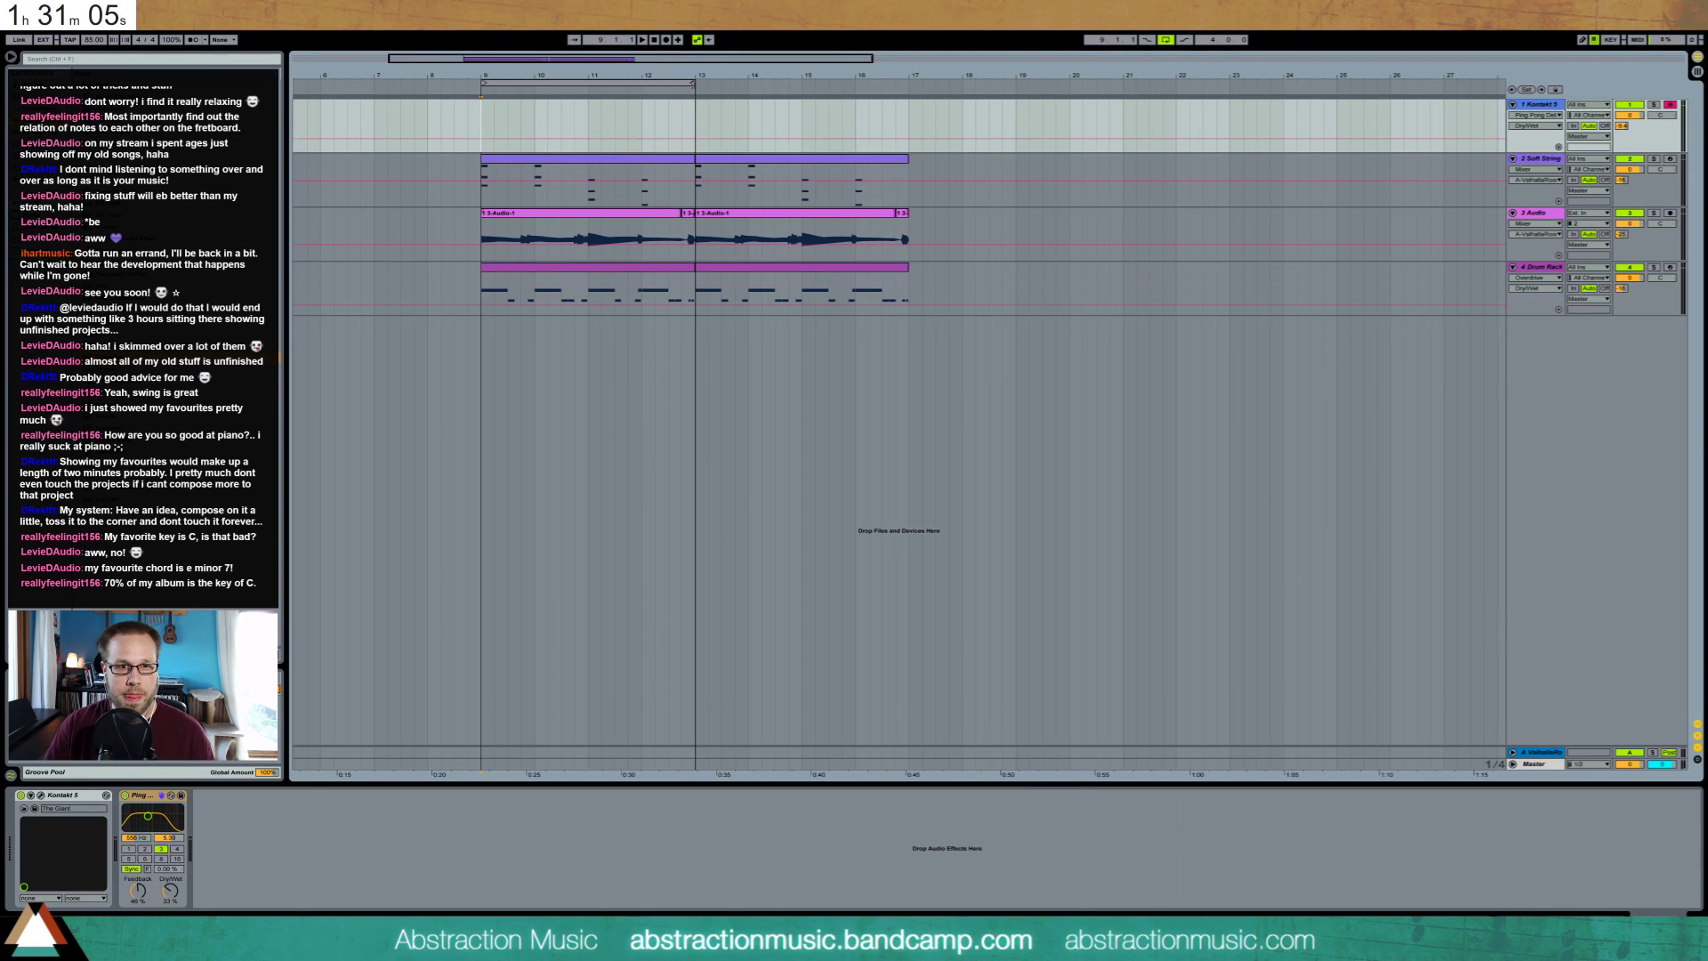
pyautogui.moveTo(694, 85); pyautogui.dragTo(906, 85)
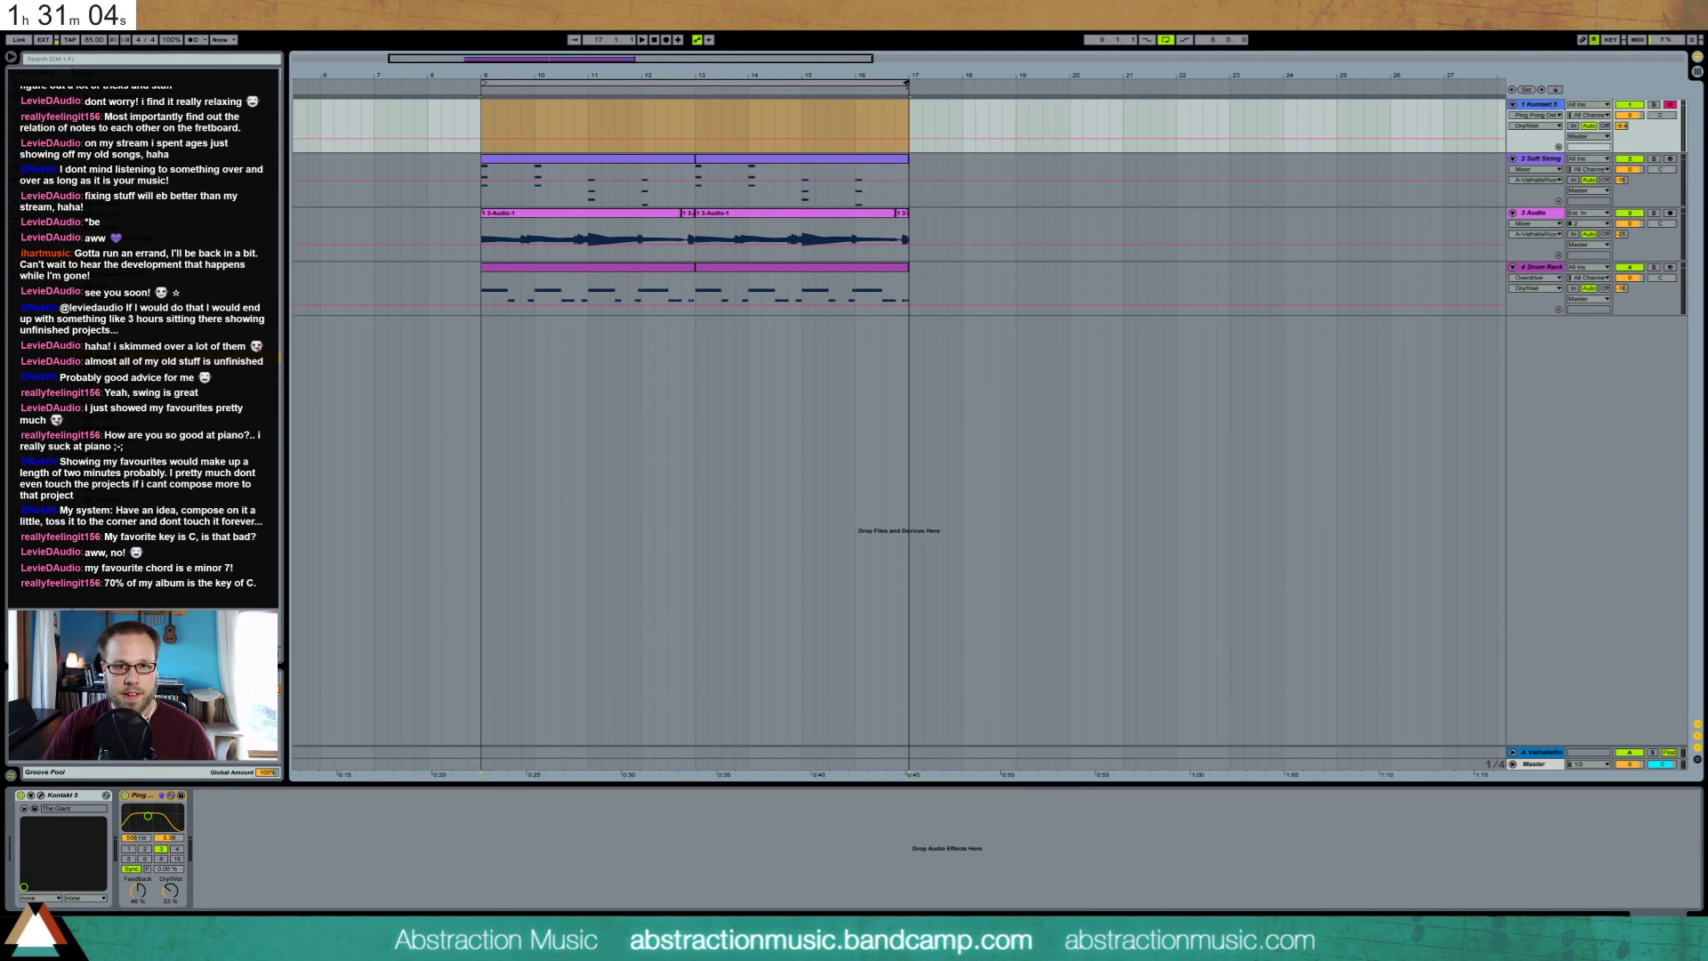
# Add an F3 note to the last chord of the second strings clip
pyautogui.doubleClick(759, 161)
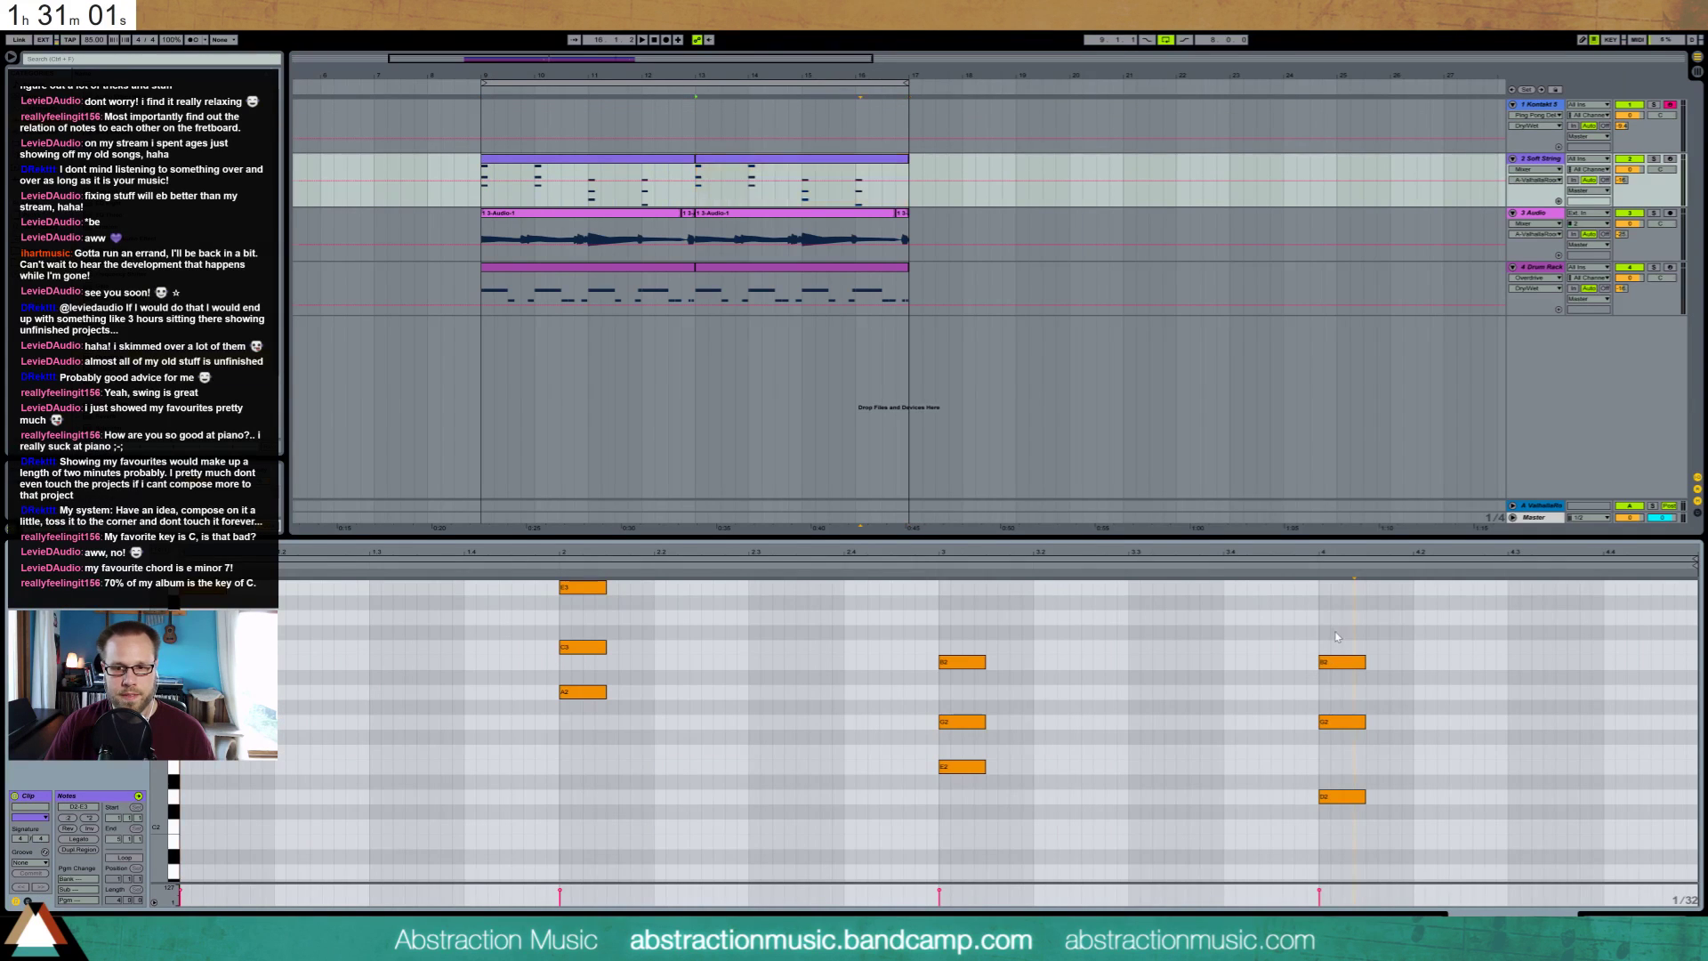
pyautogui.scroll(2, 1322, 625)
pyautogui.doubleClick(1330, 616)
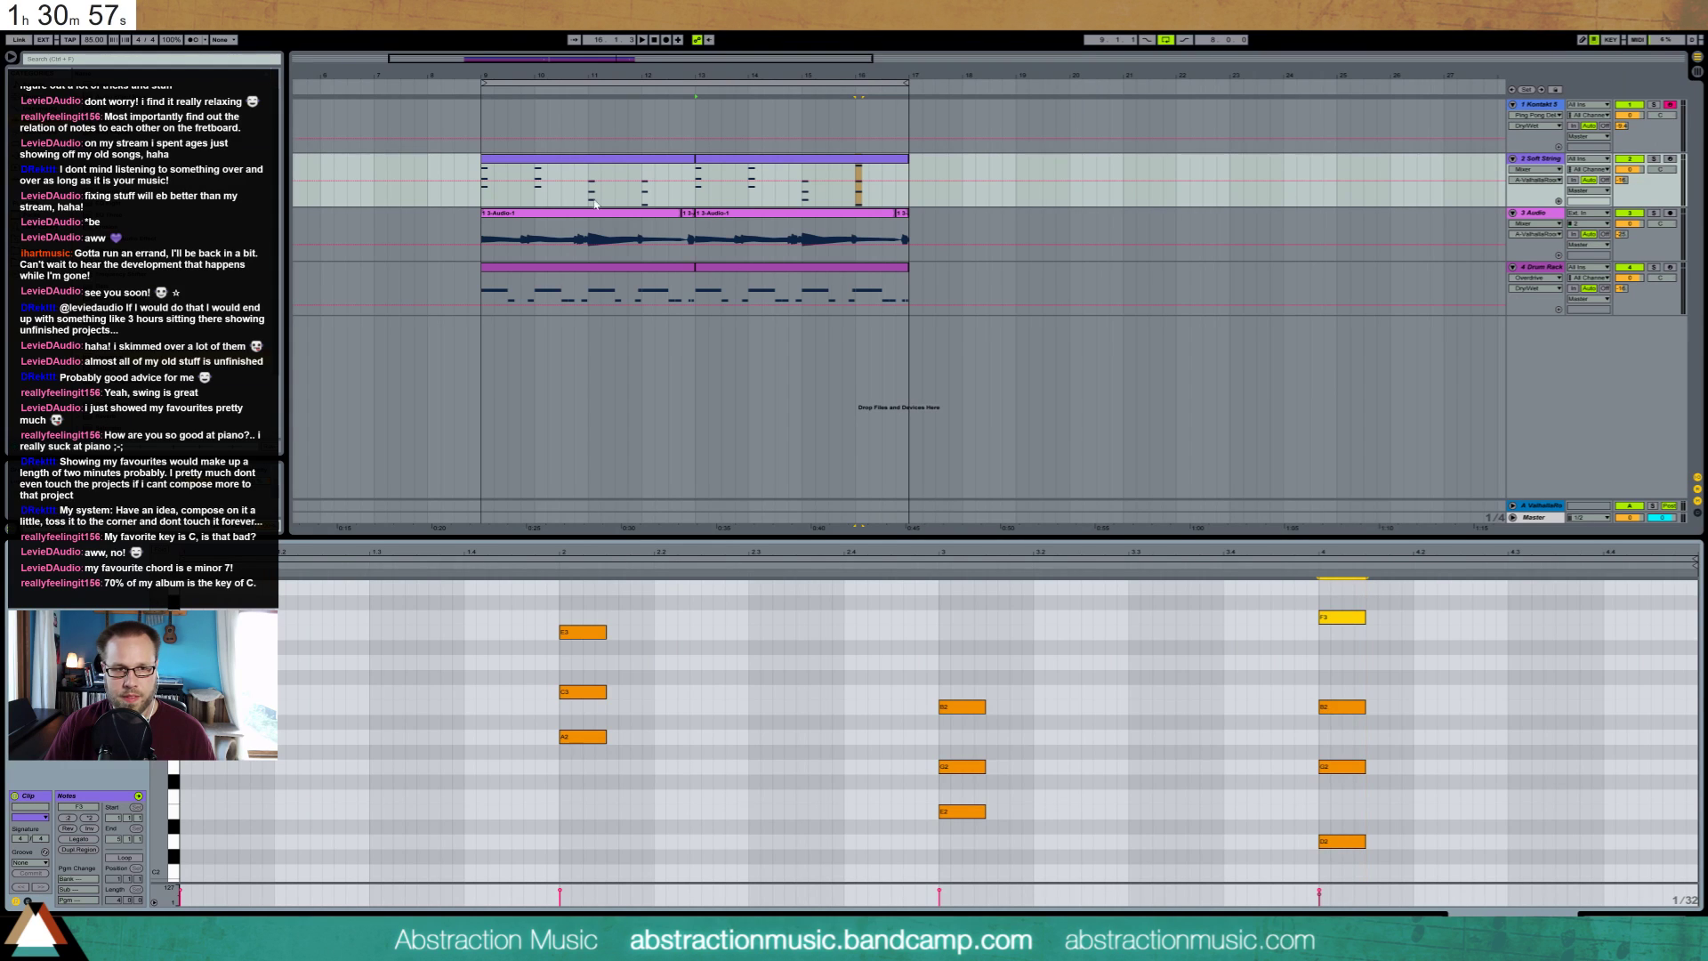
# Record a melody clip on the Kontakt track from bar 9 to bar 17
pyautogui.click(525, 165)
pyautogui.click(487, 116)
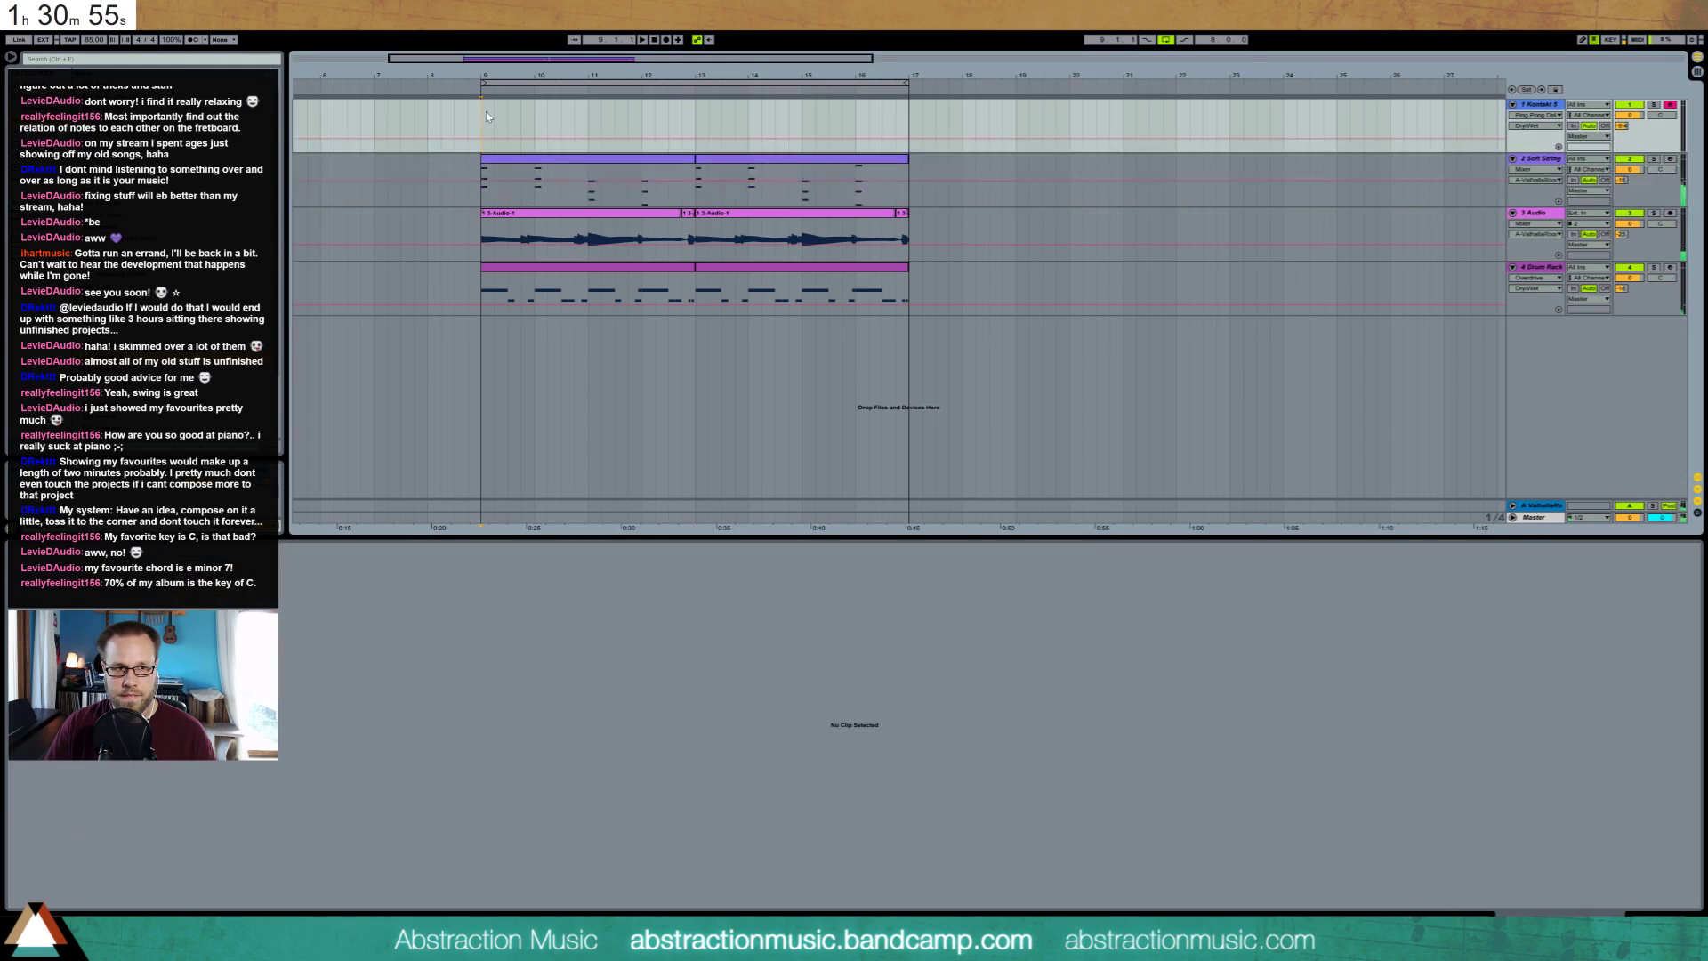
pyautogui.press('F9')
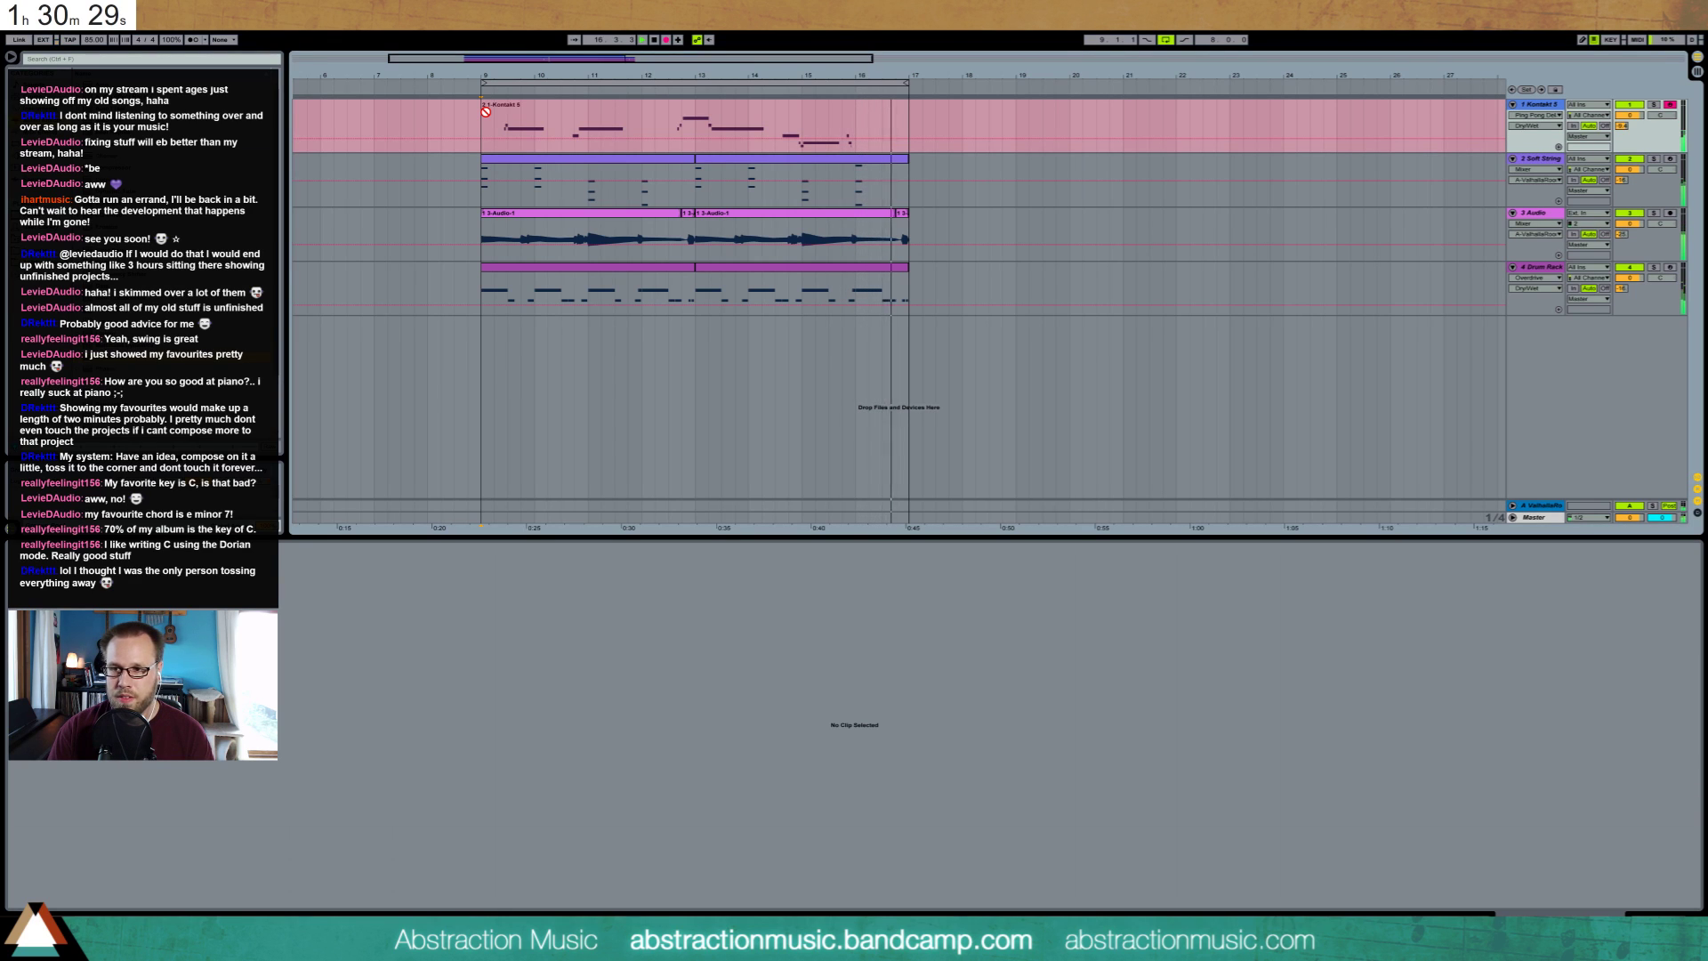
pyautogui.press('F9')
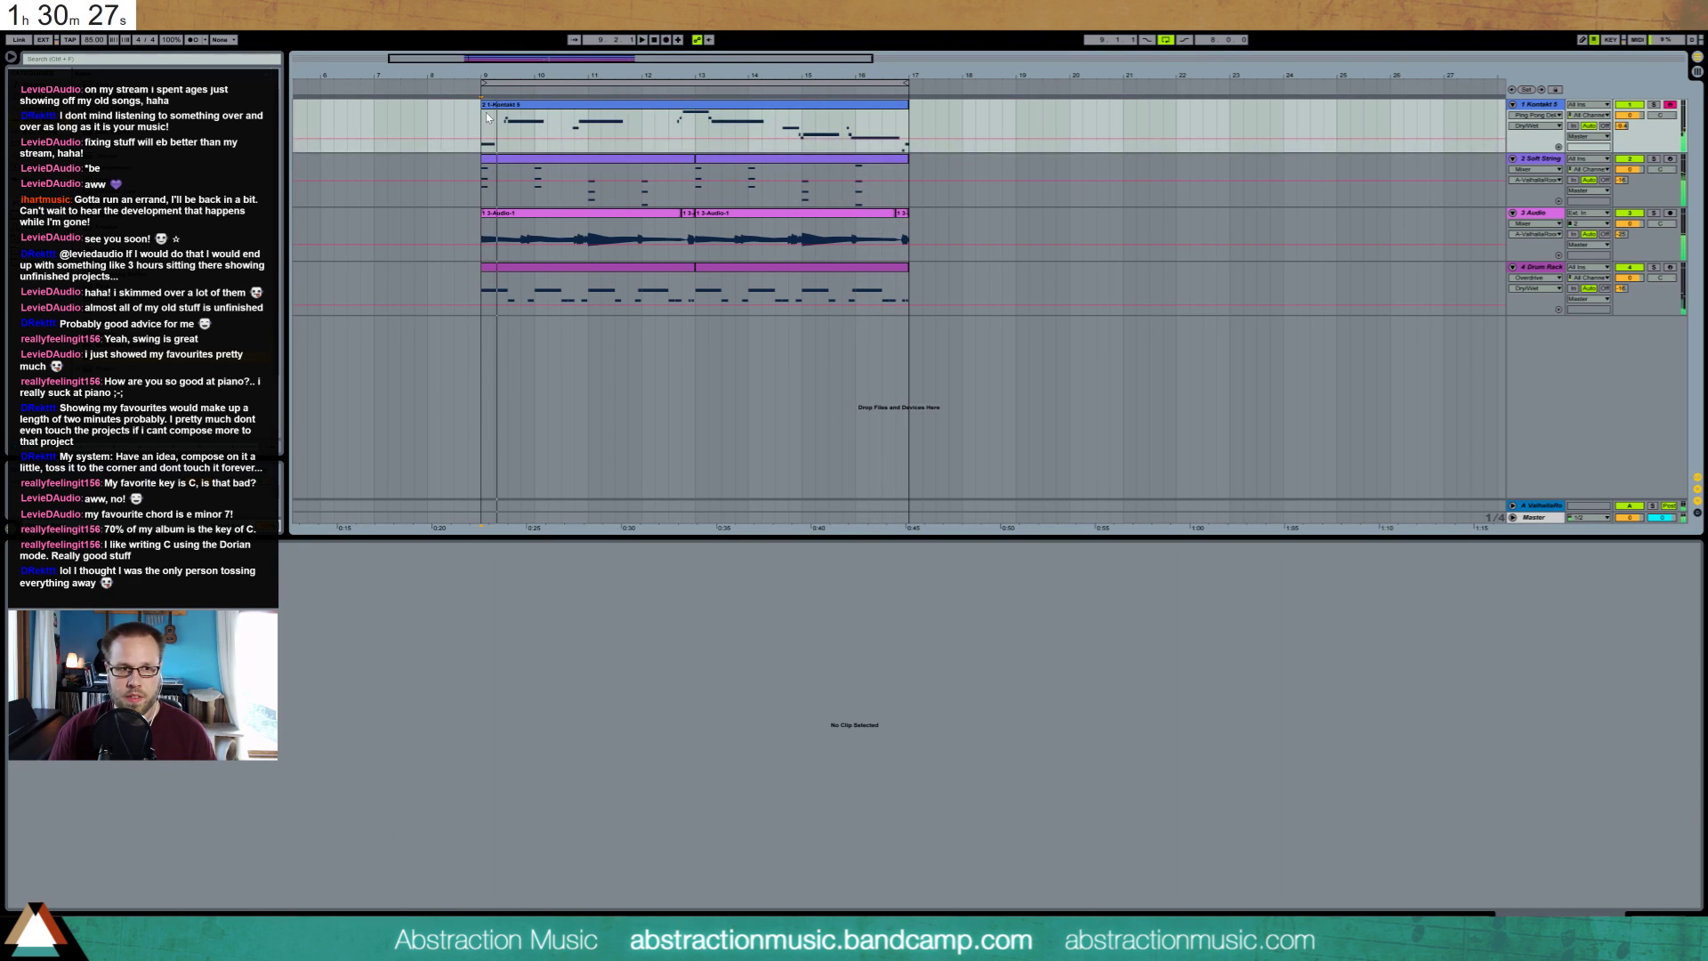
# Delete the F3 note from the last chord of the second strings clip and return to the track's devices
pyautogui.click(877, 163)
pyautogui.moveTo(1324, 665); pyautogui.dragTo(1324, 662)
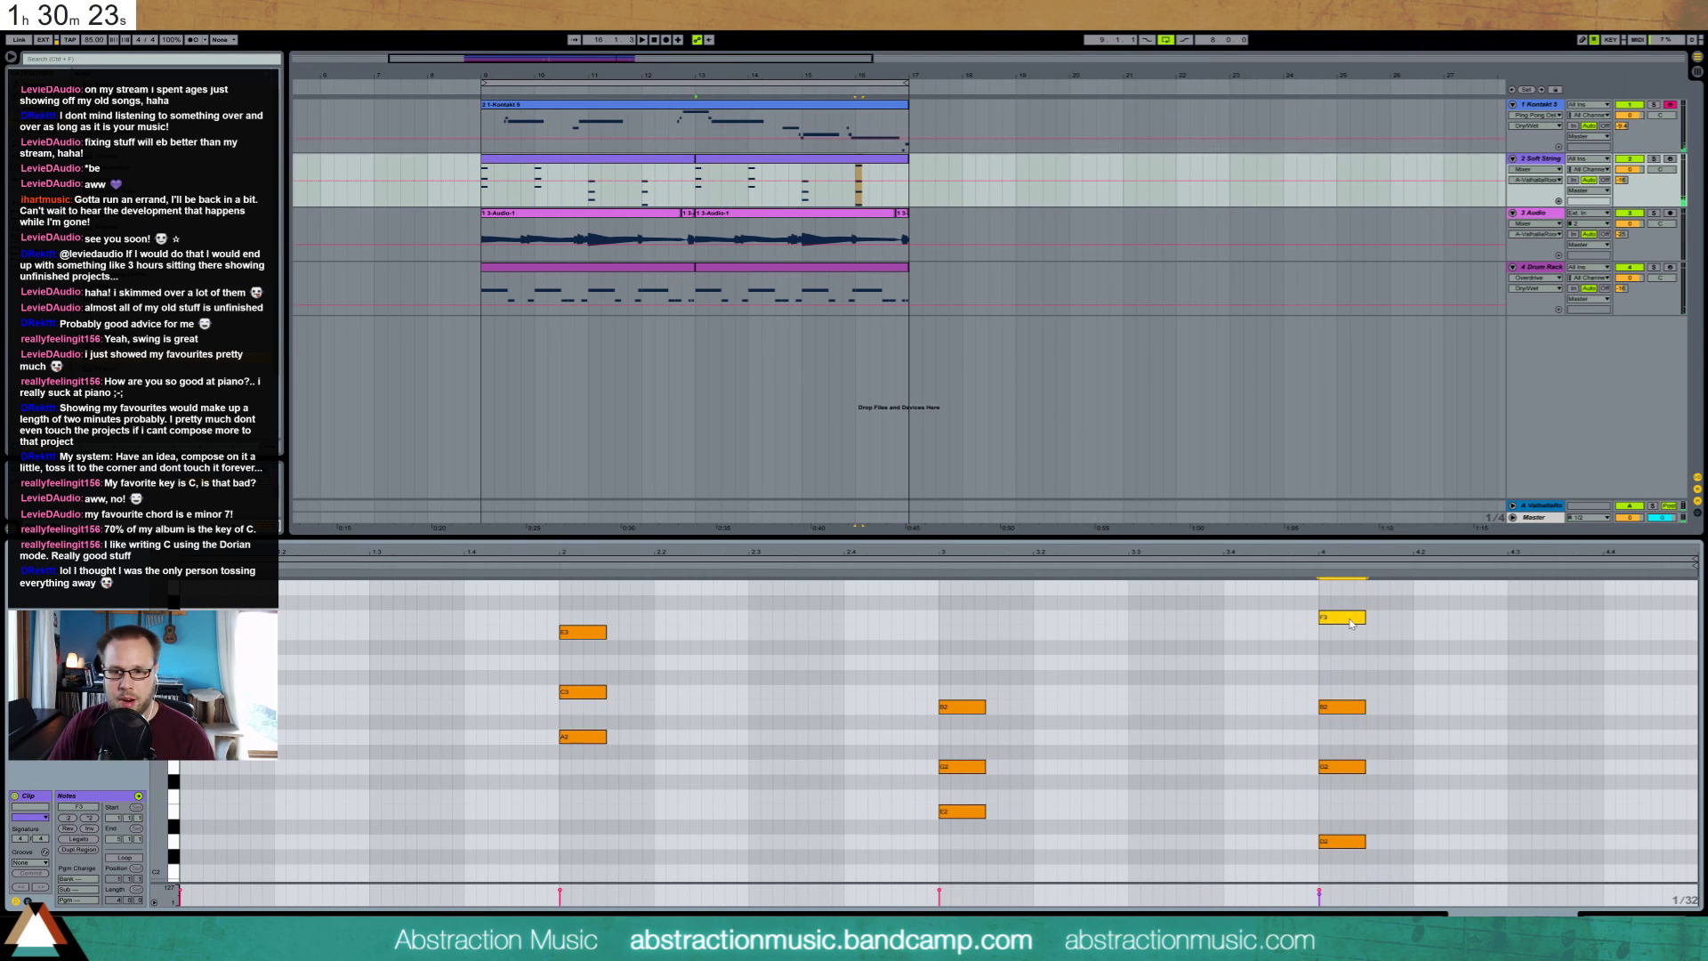
pyautogui.press('Delete')
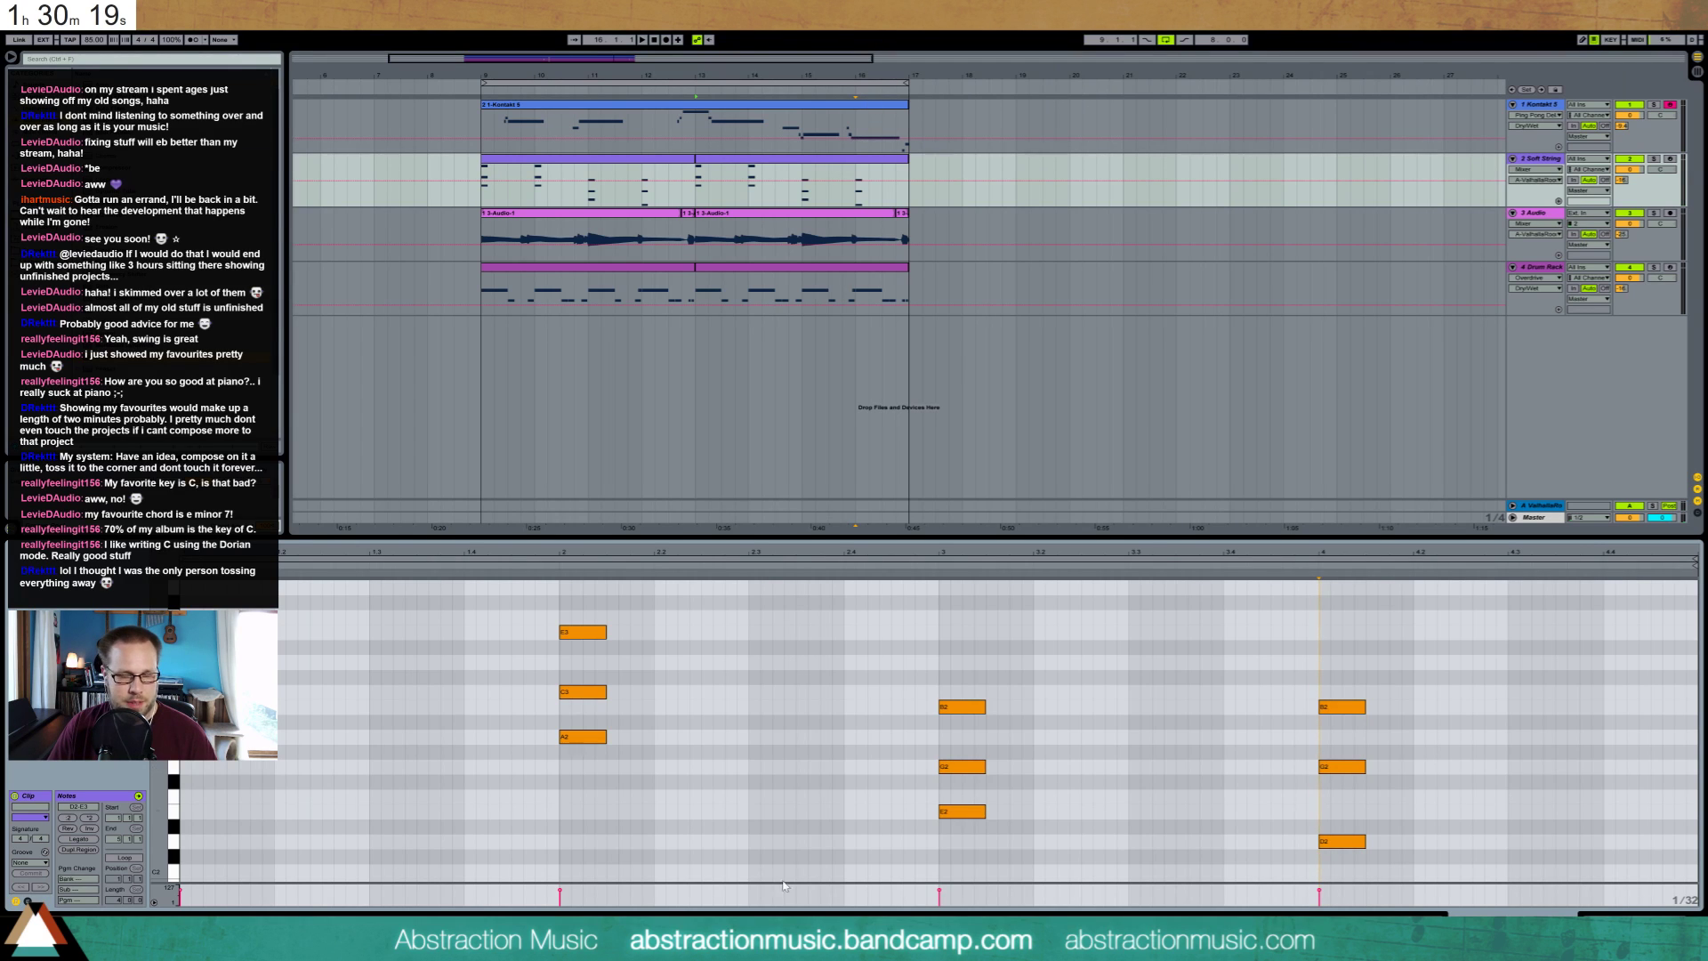
pyautogui.click(876, 175)
pyautogui.hotkey('shift', 'Tab')
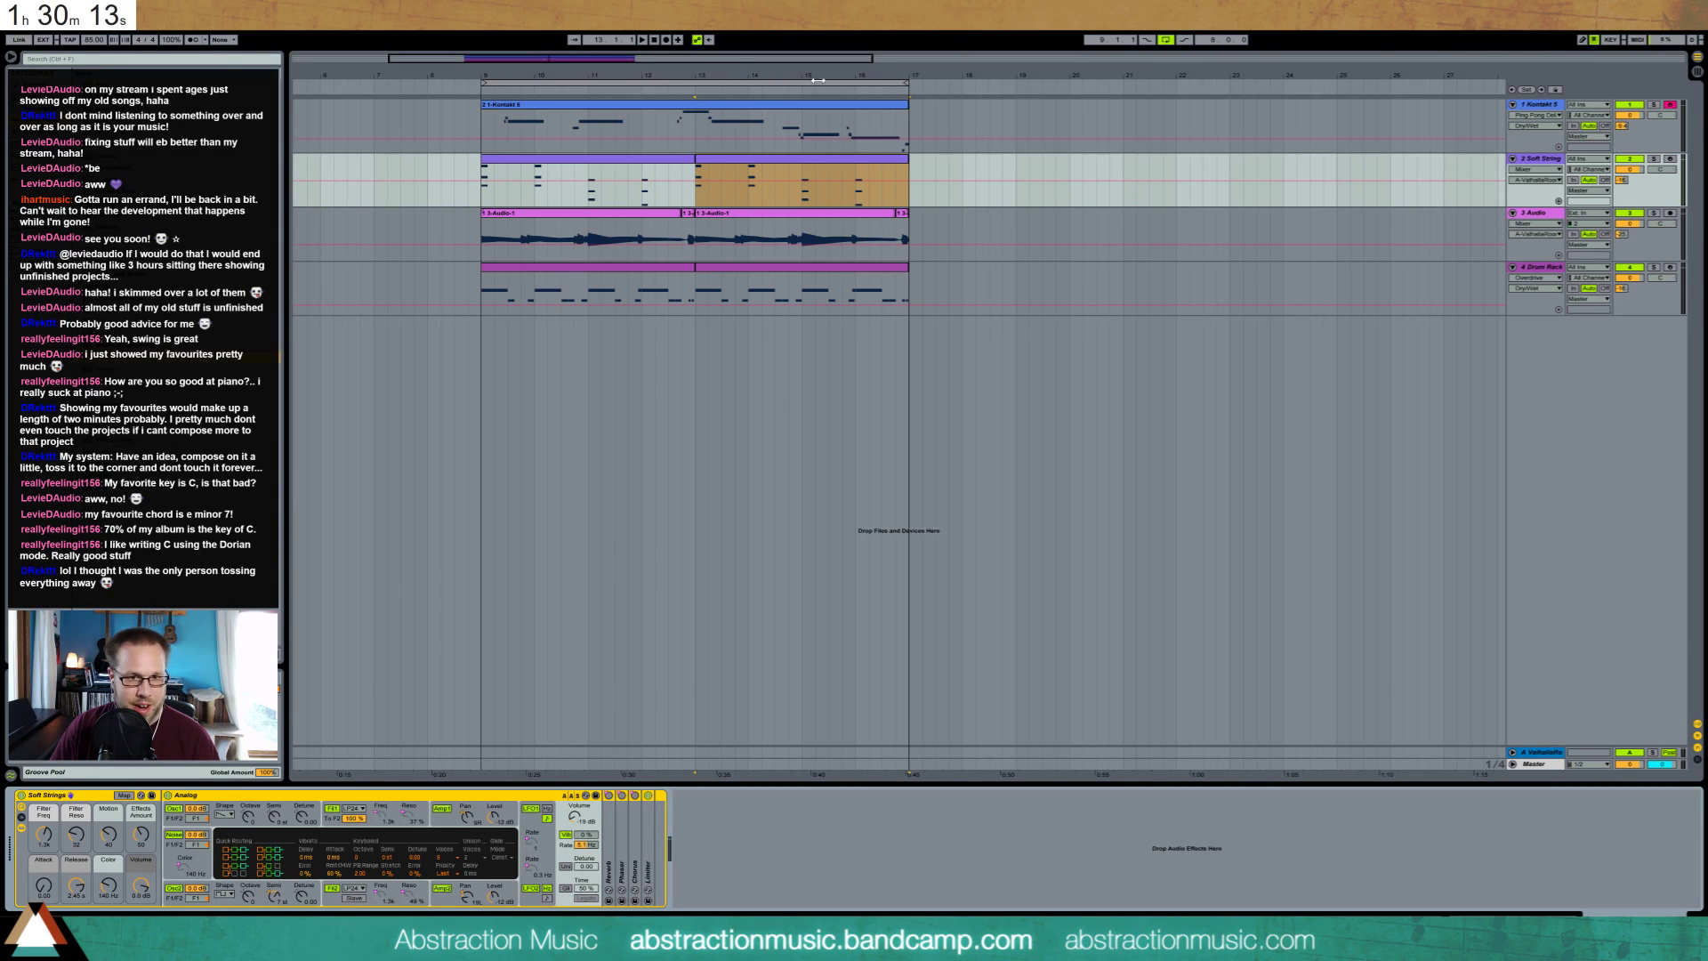
# Open the recorded Kontakt melody's notes and play the clip back from its first phrase
pyautogui.click(870, 115)
pyautogui.hotkey('shift', 'Tab')
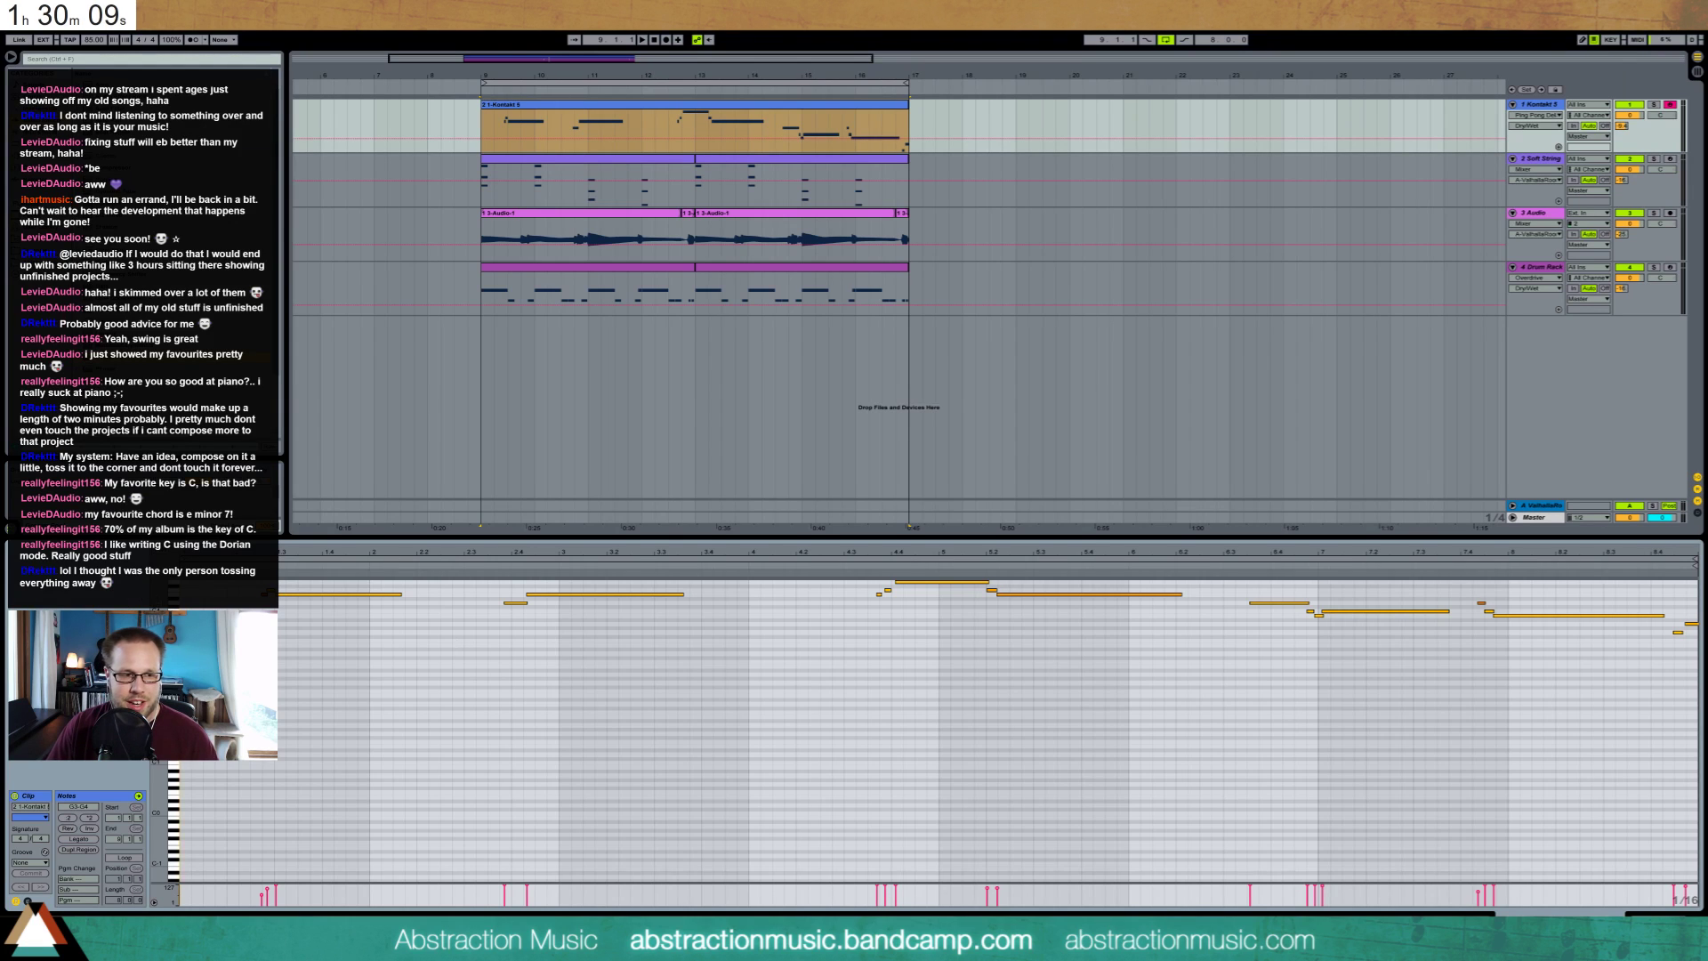
pyautogui.scroll(3, 939, 730)
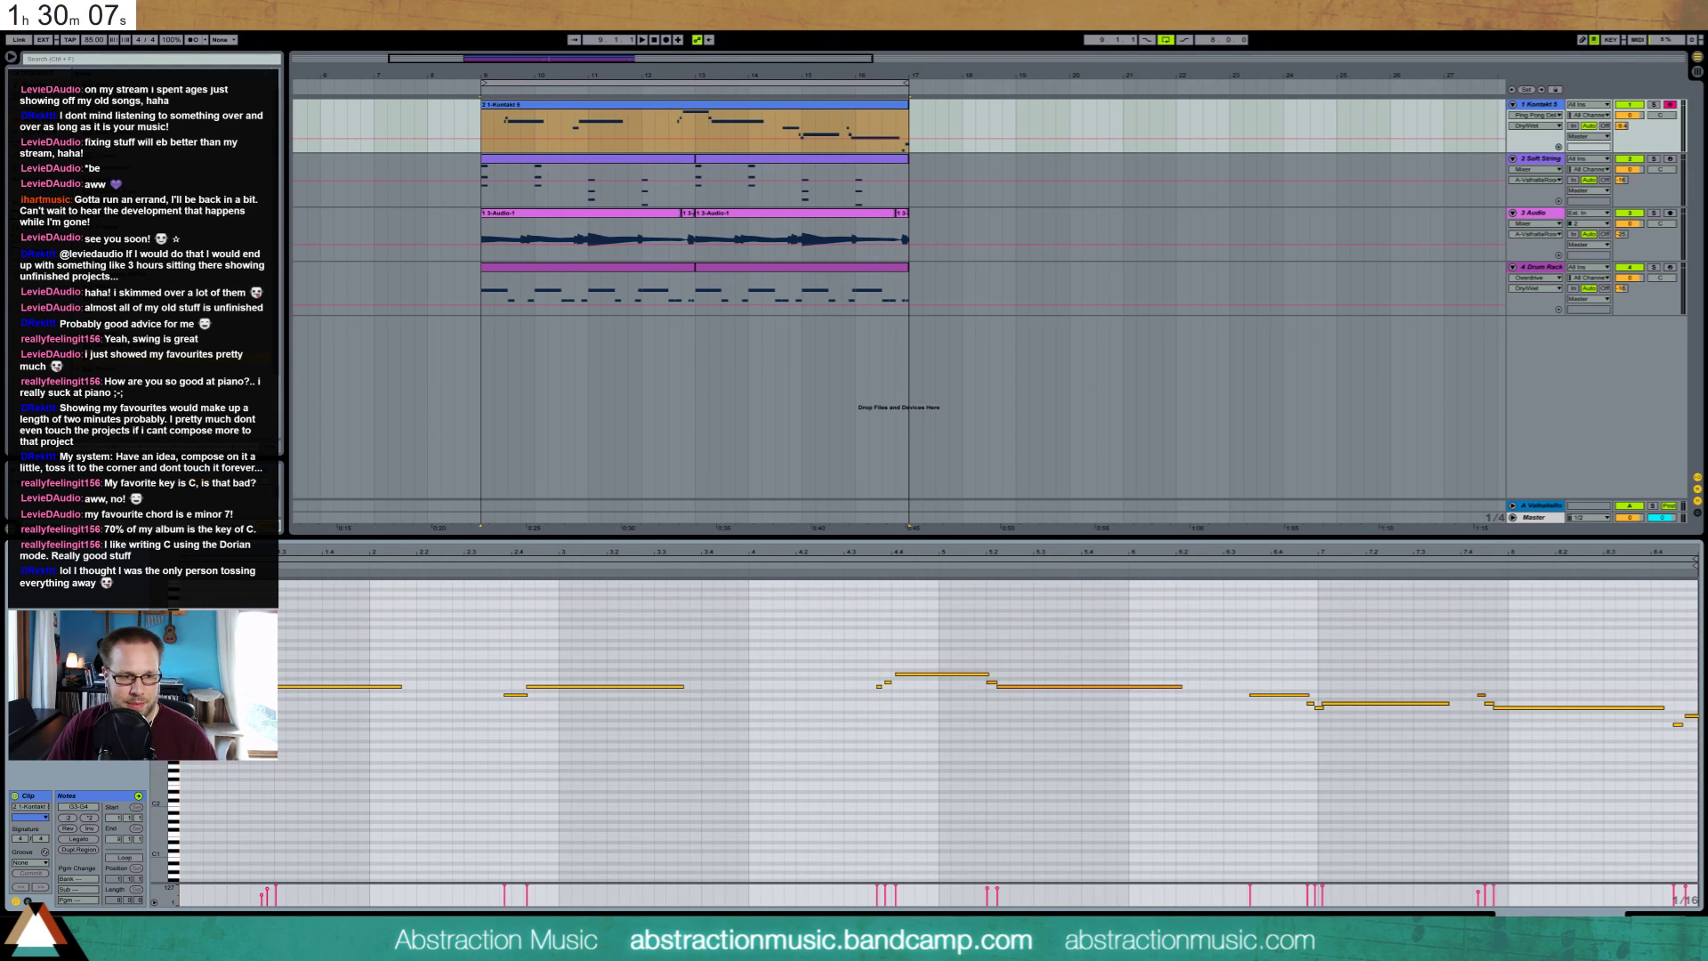
pyautogui.click(263, 687)
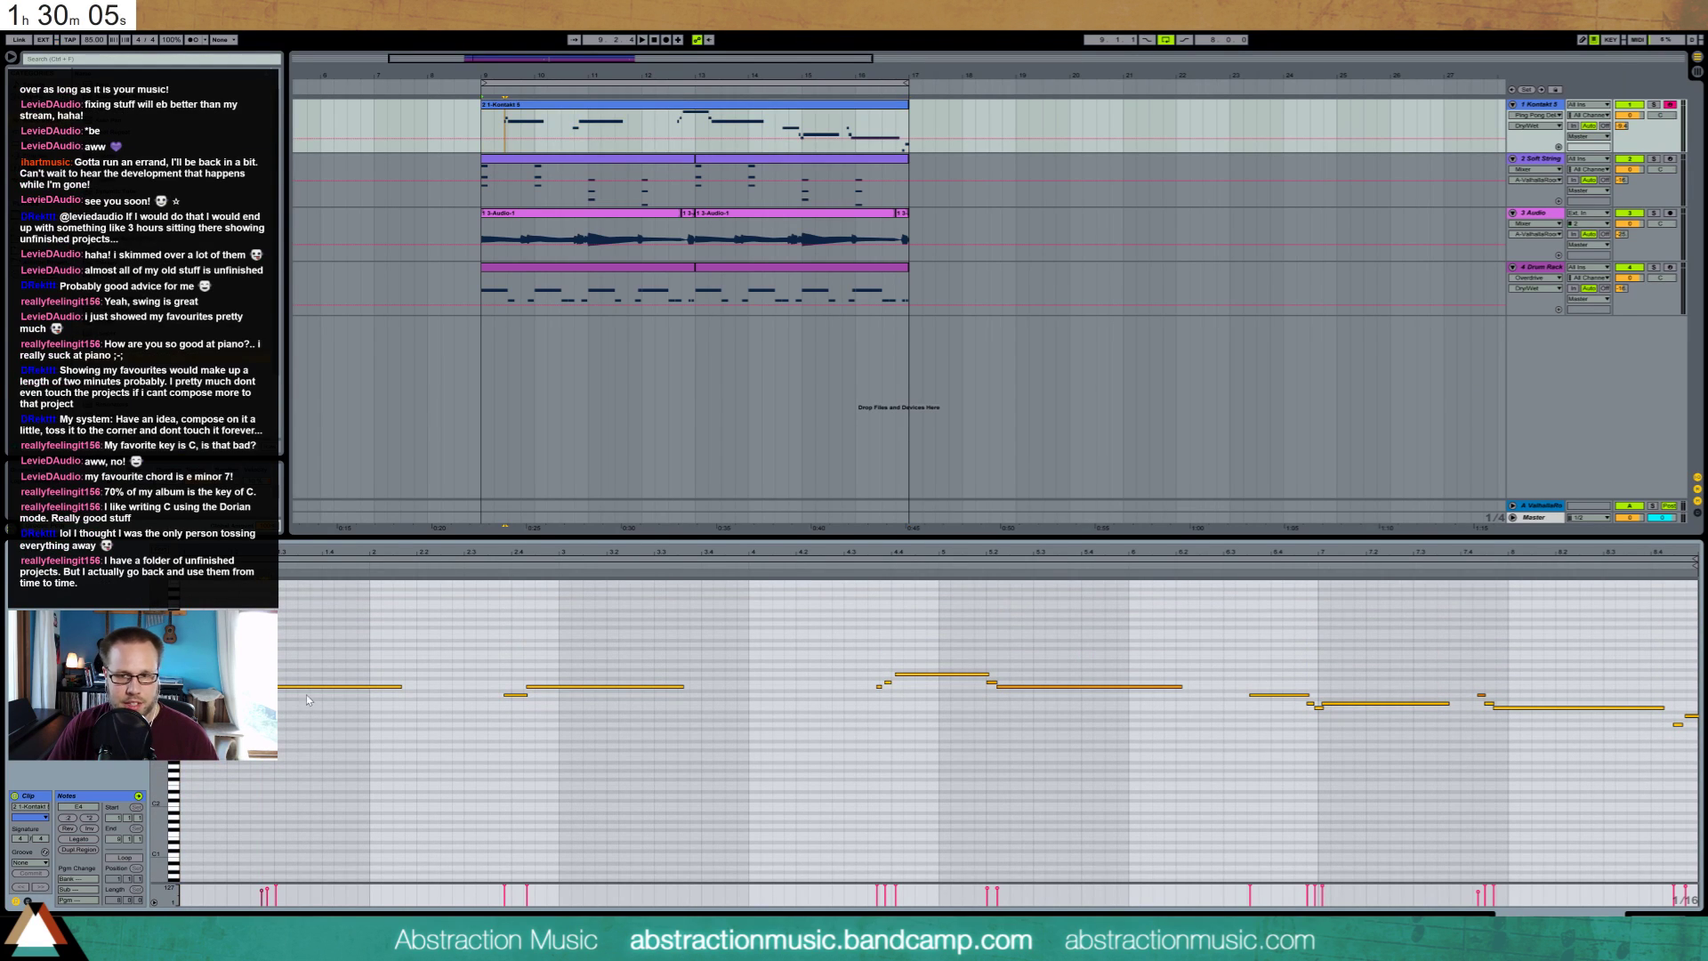
pyautogui.press('space')
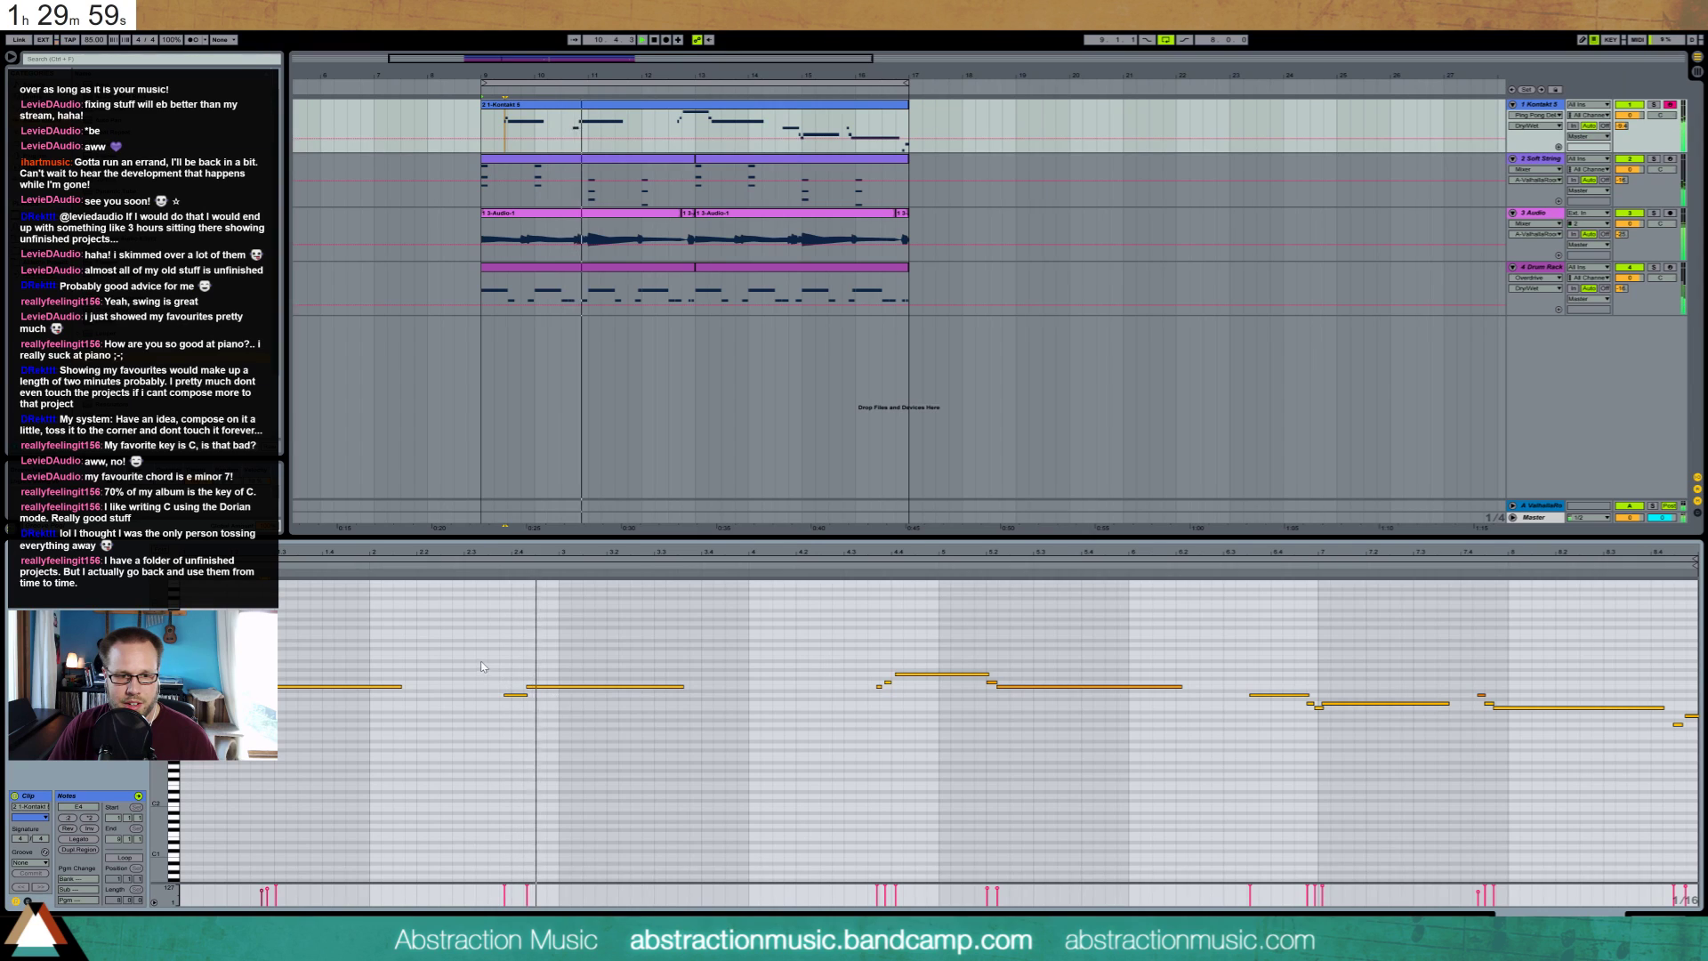
# Nudge the second phrase's two notes slightly later, and the long highest note and the note opening the descending phrase slightly earlier
pyautogui.moveTo(492, 660); pyautogui.dragTo(557, 716)
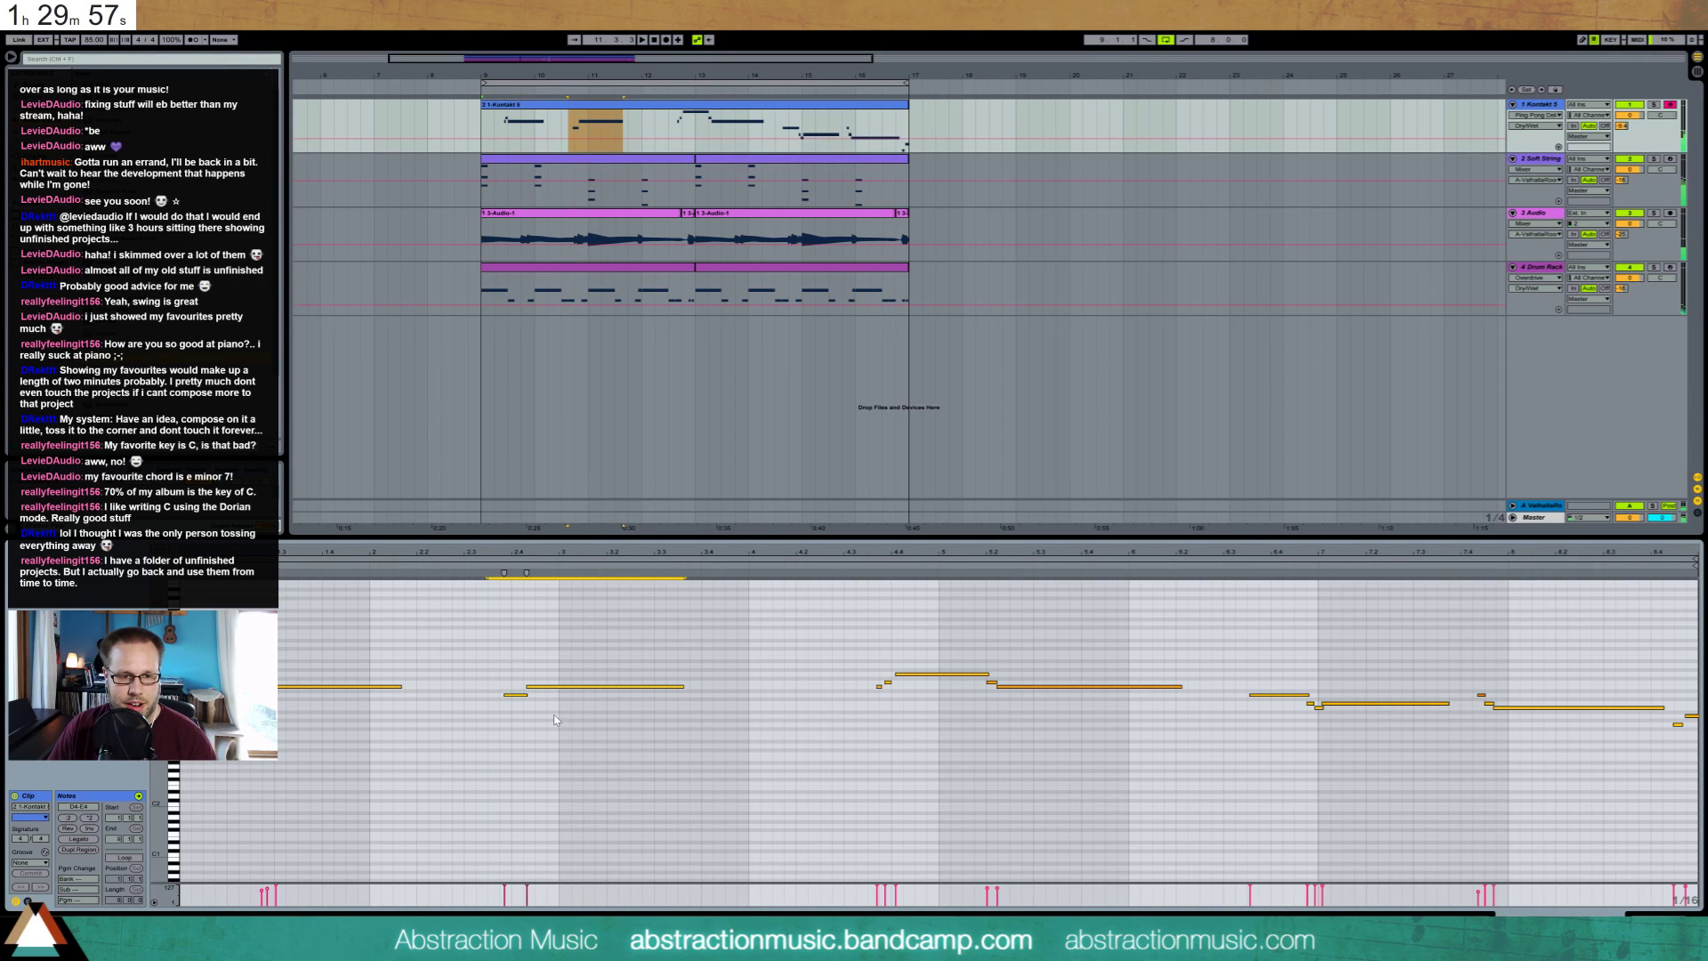
pyautogui.press('Right')
pyautogui.moveTo(930, 654); pyautogui.dragTo(937, 681)
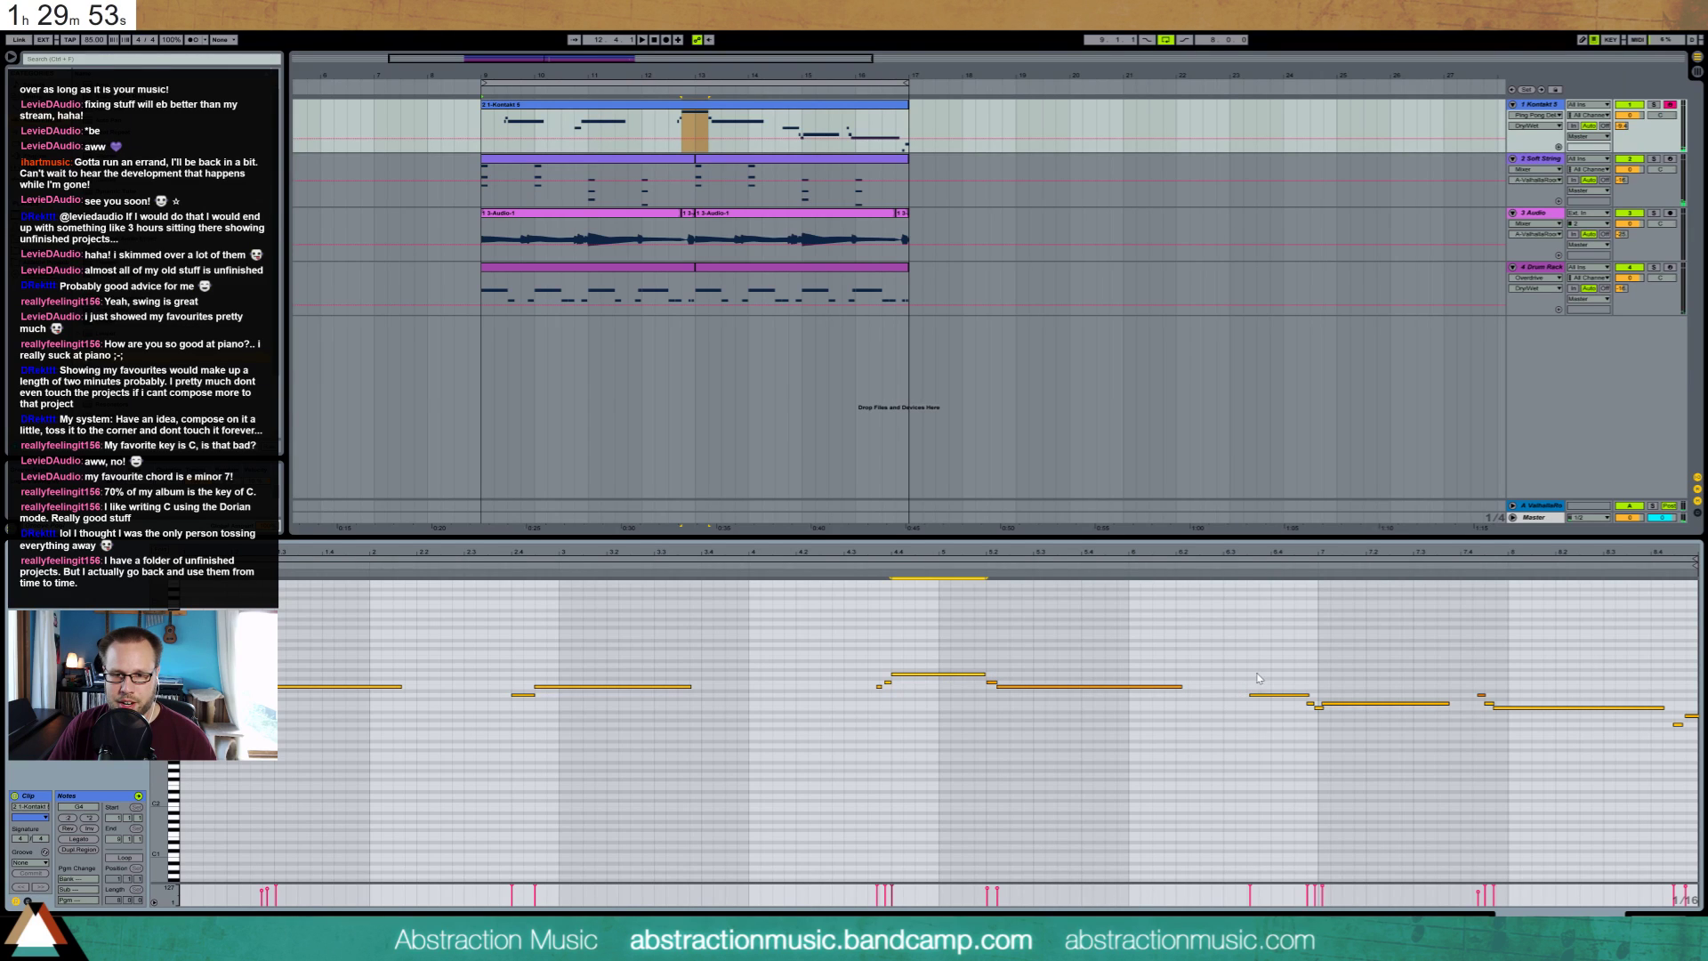
pyautogui.moveTo(1259, 678); pyautogui.dragTo(1294, 712)
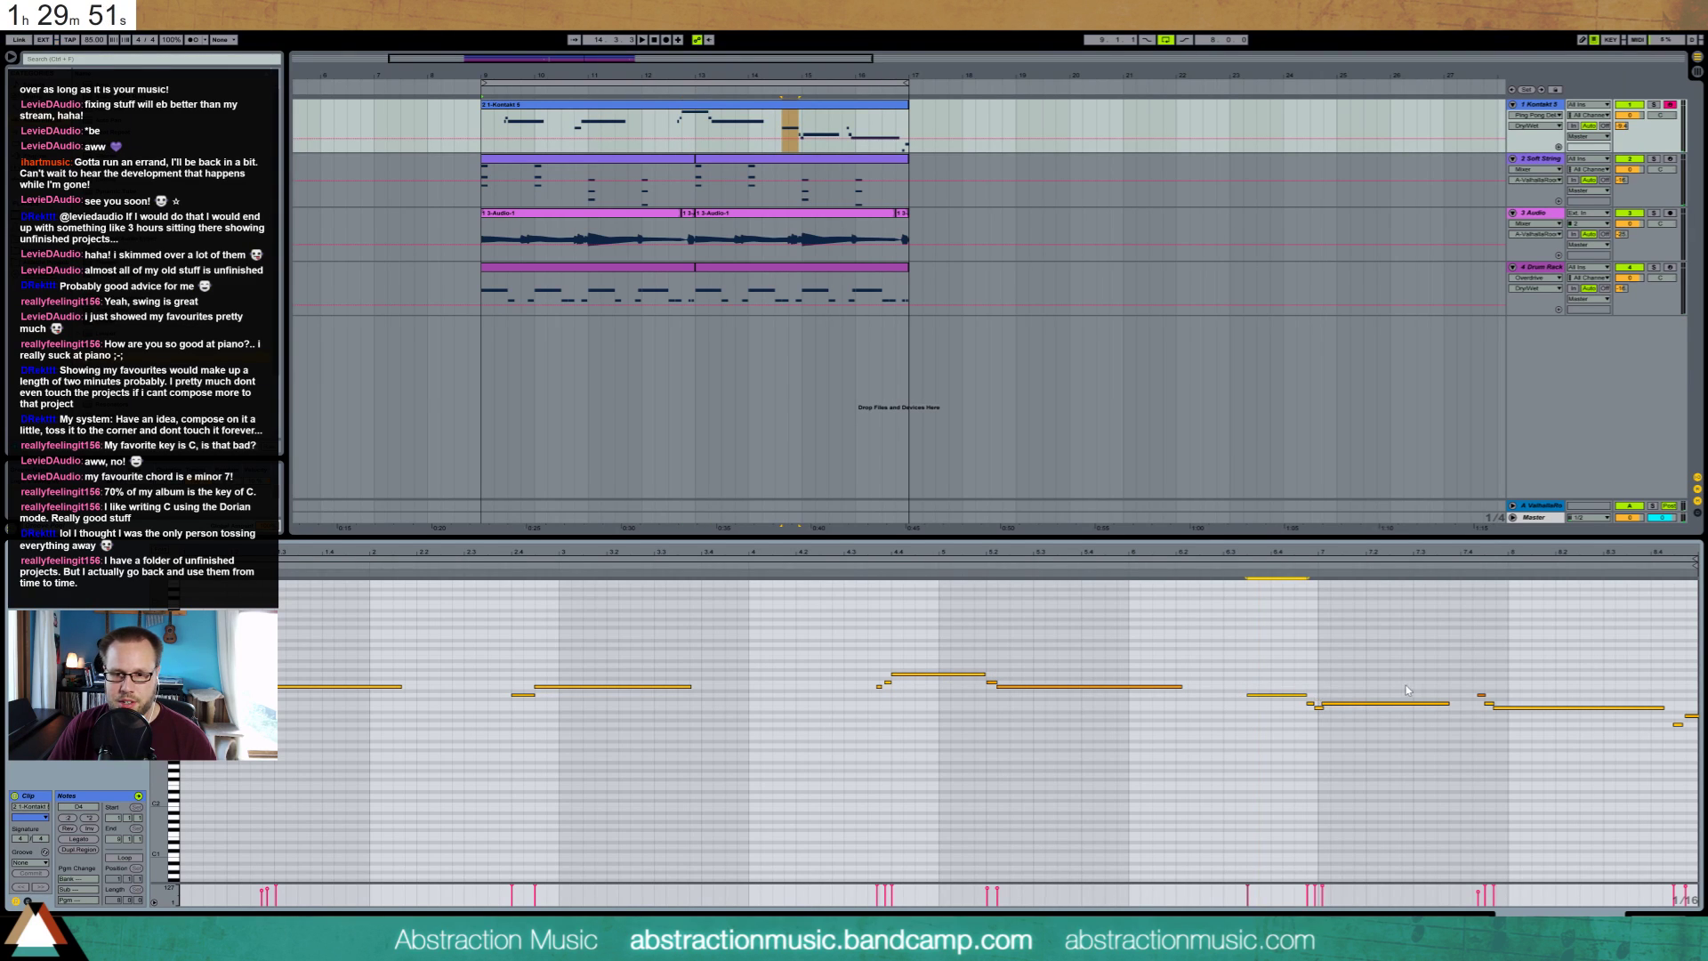
pyautogui.moveTo(1469, 677); pyautogui.dragTo(1491, 715)
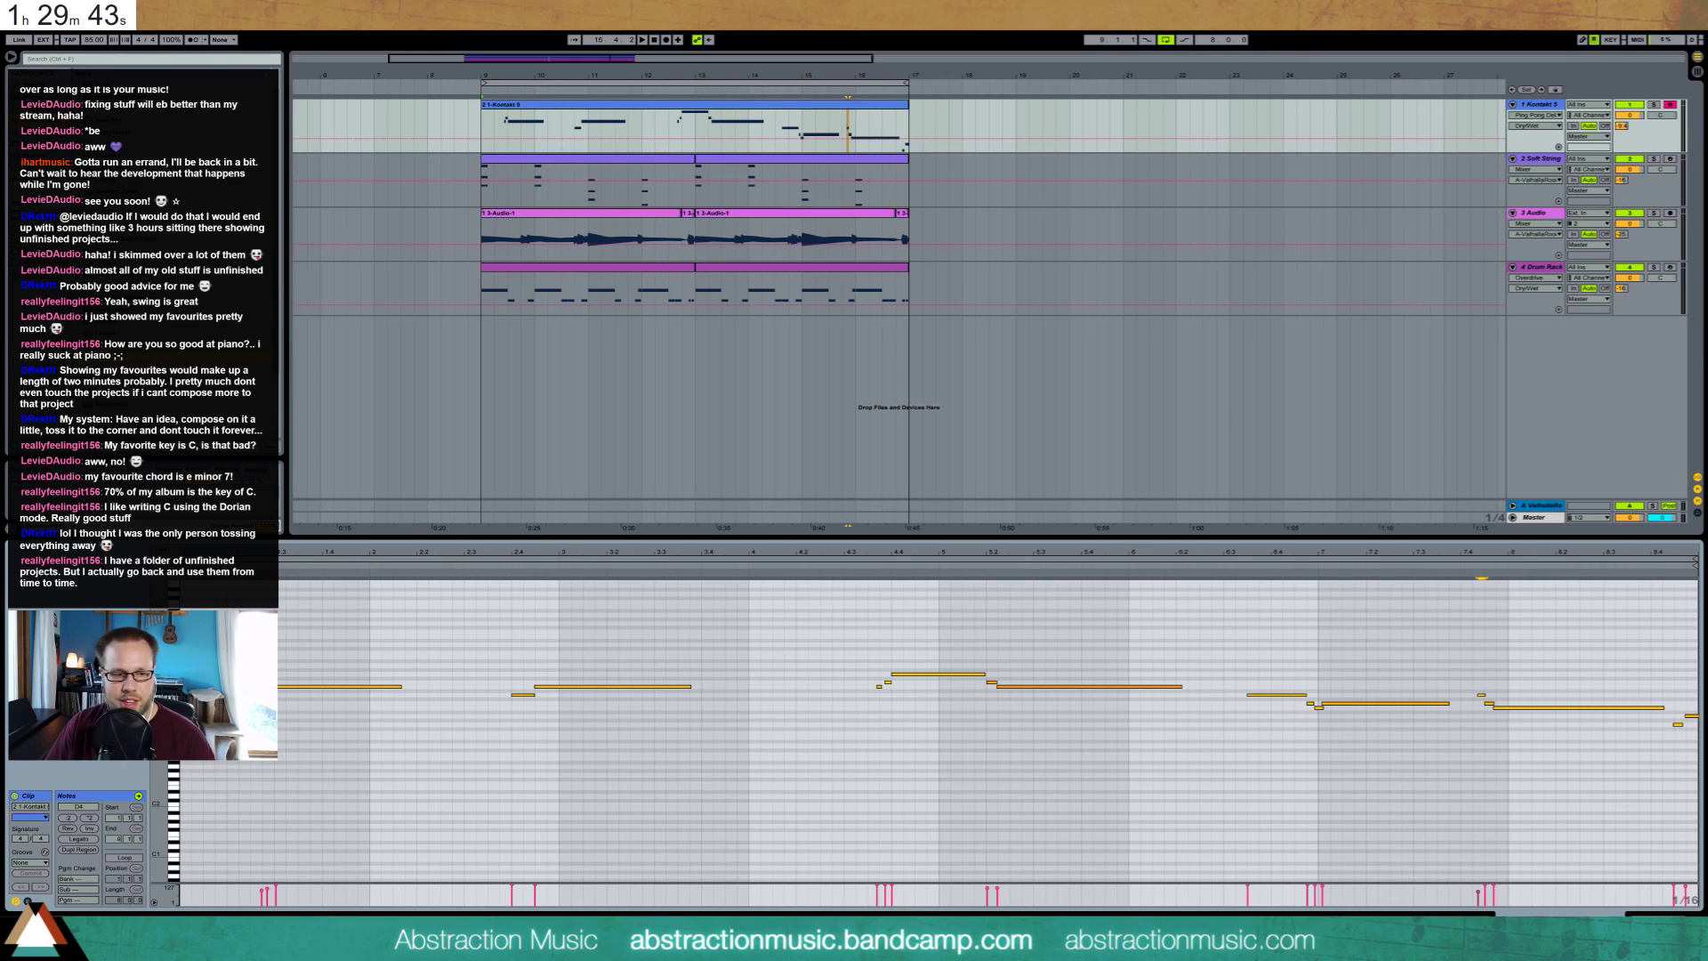
# Show the SwipeUpForThat.png image in Photos in an enlarged window over the project, then close it
pyautogui.press('super')
pyautogui.click(354, 628)
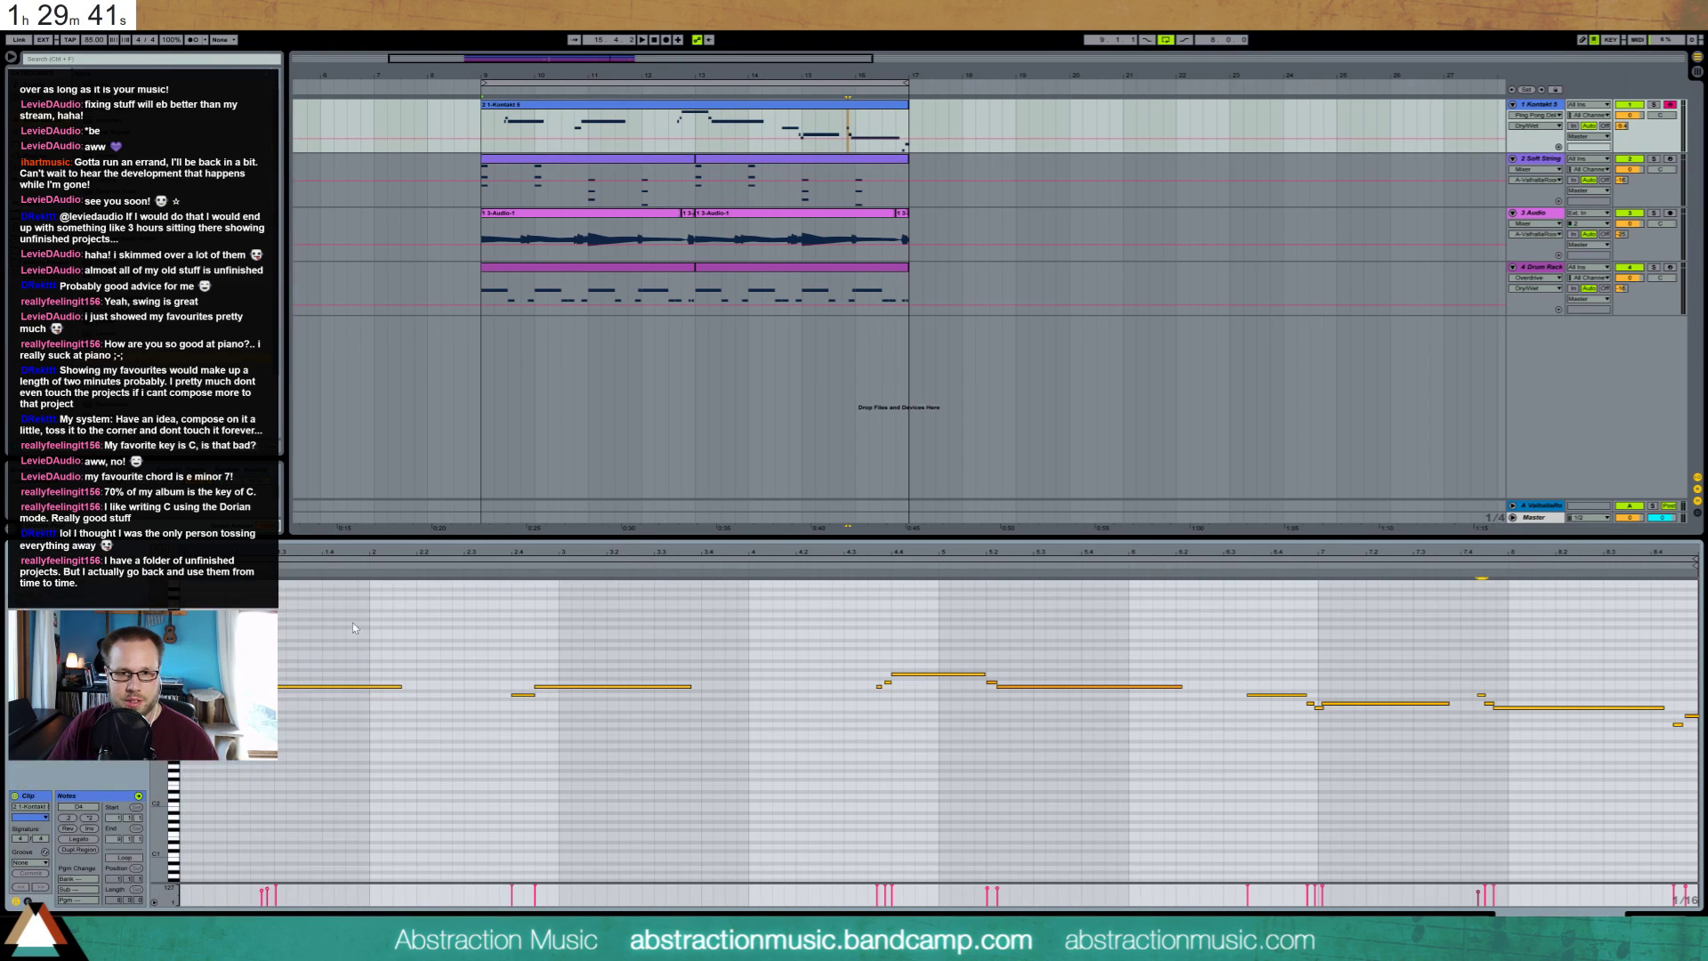
pyautogui.moveTo(1069, 211); pyautogui.dragTo(1707, 226)
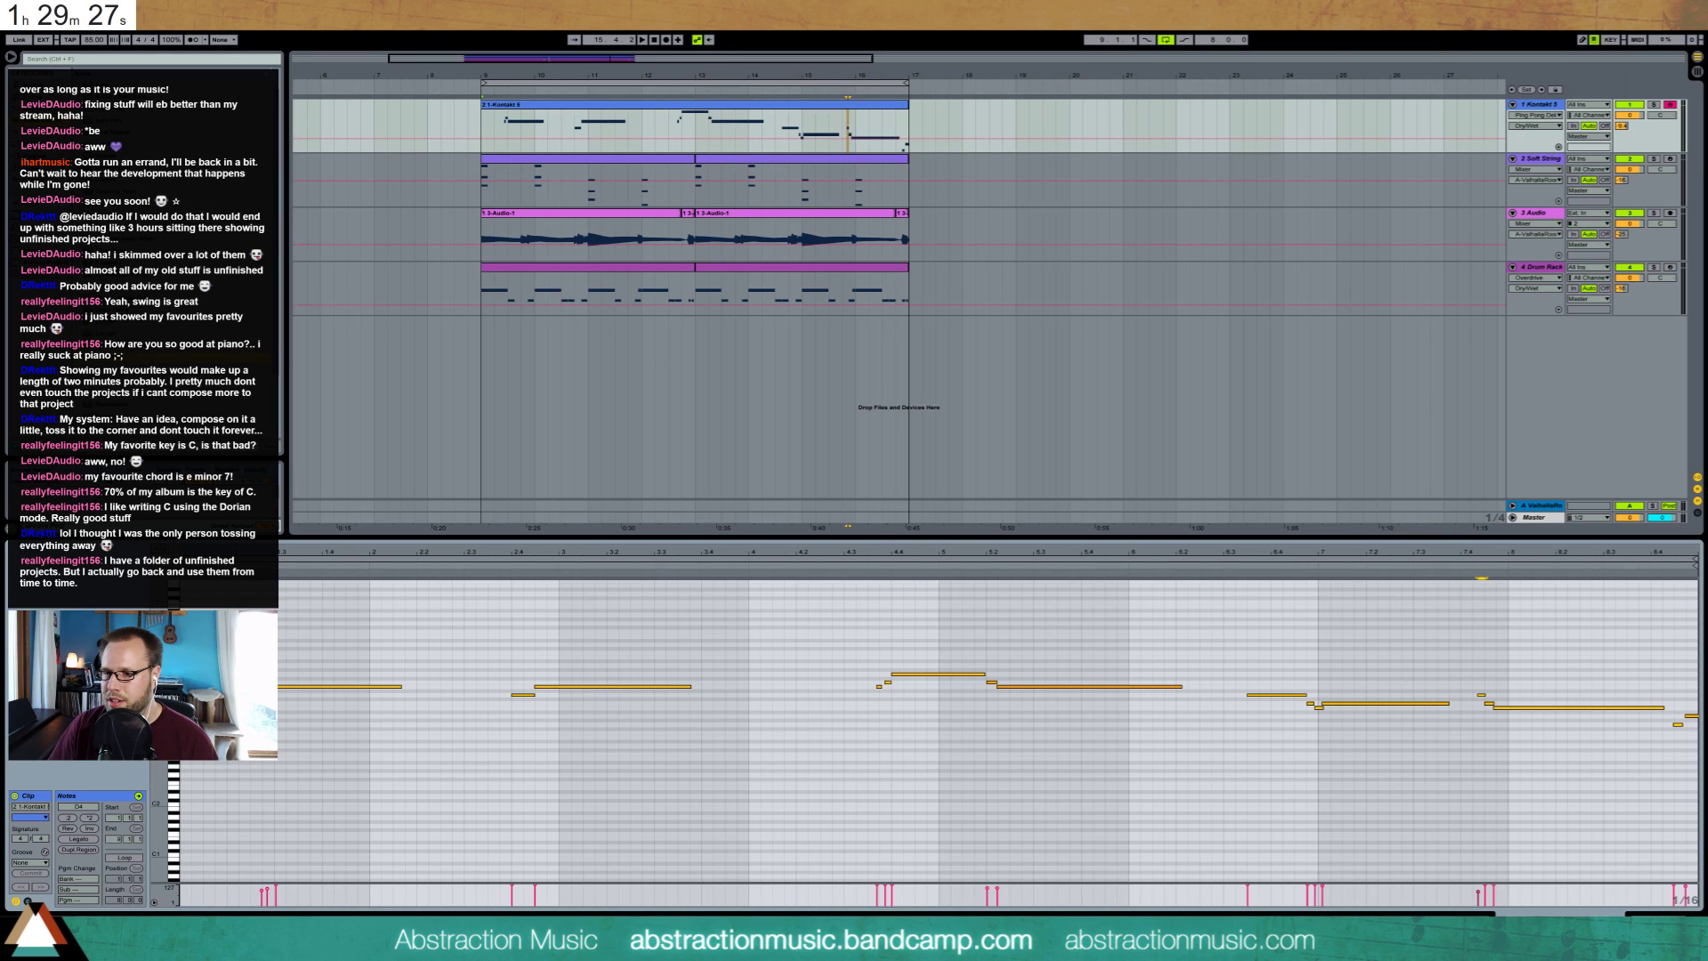
pyautogui.moveTo(728, 403); pyautogui.dragTo(810, 150)
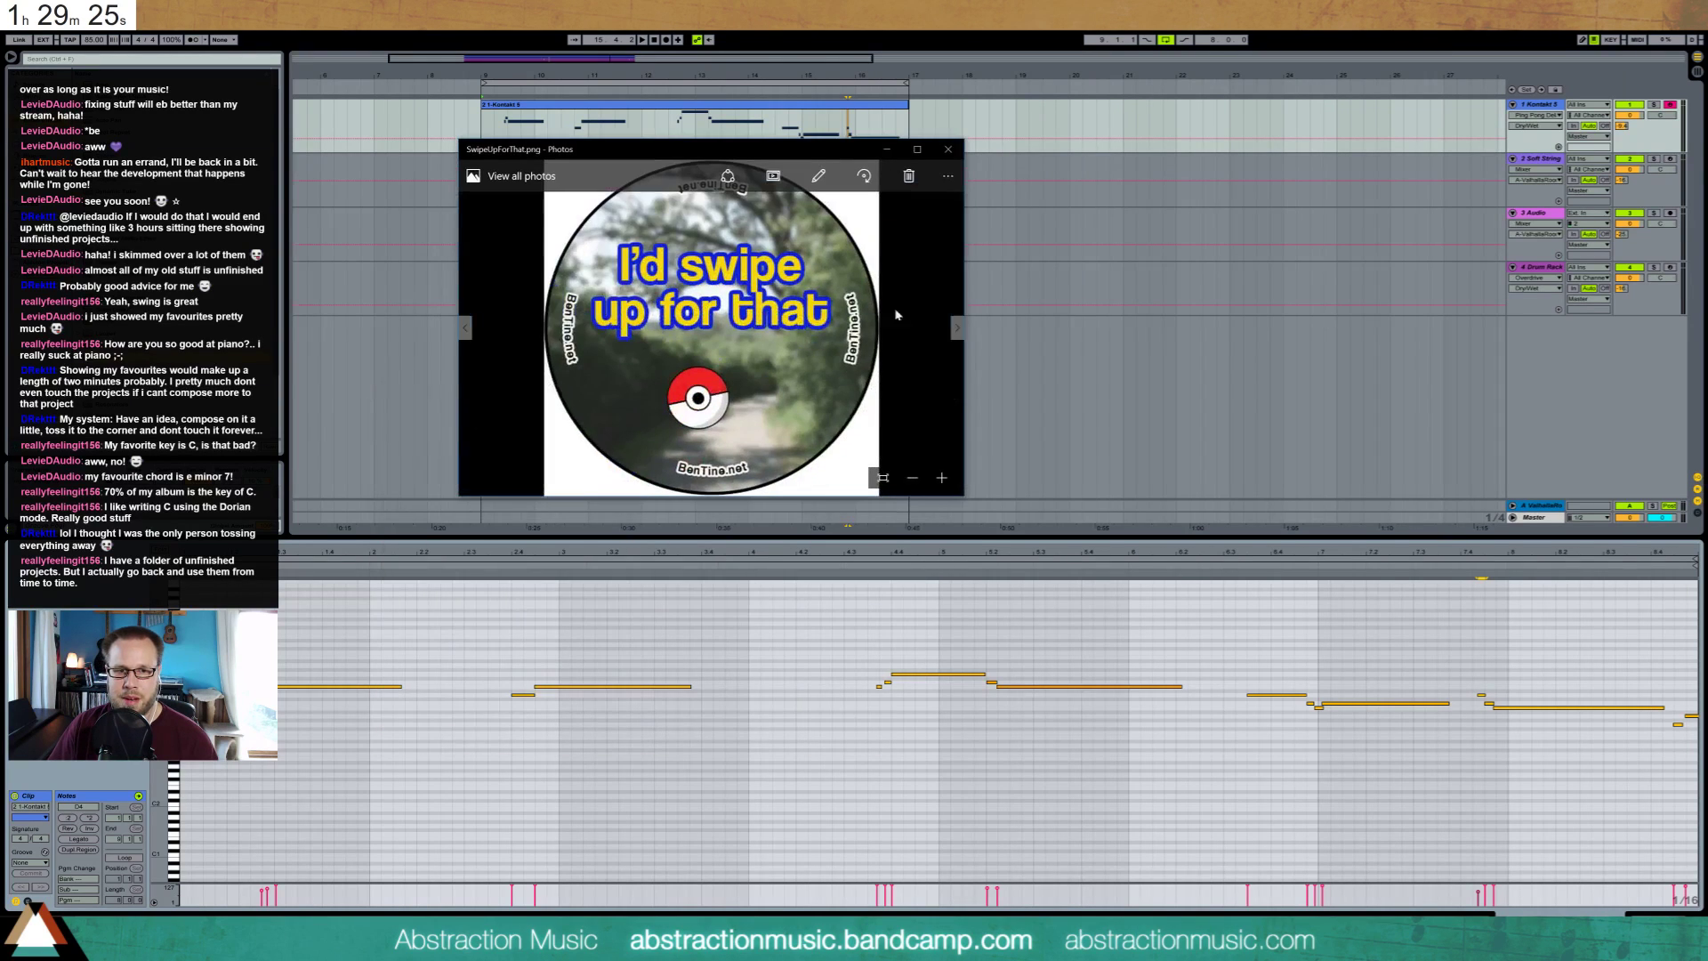
pyautogui.moveTo(959, 501); pyautogui.dragTo(1242, 714)
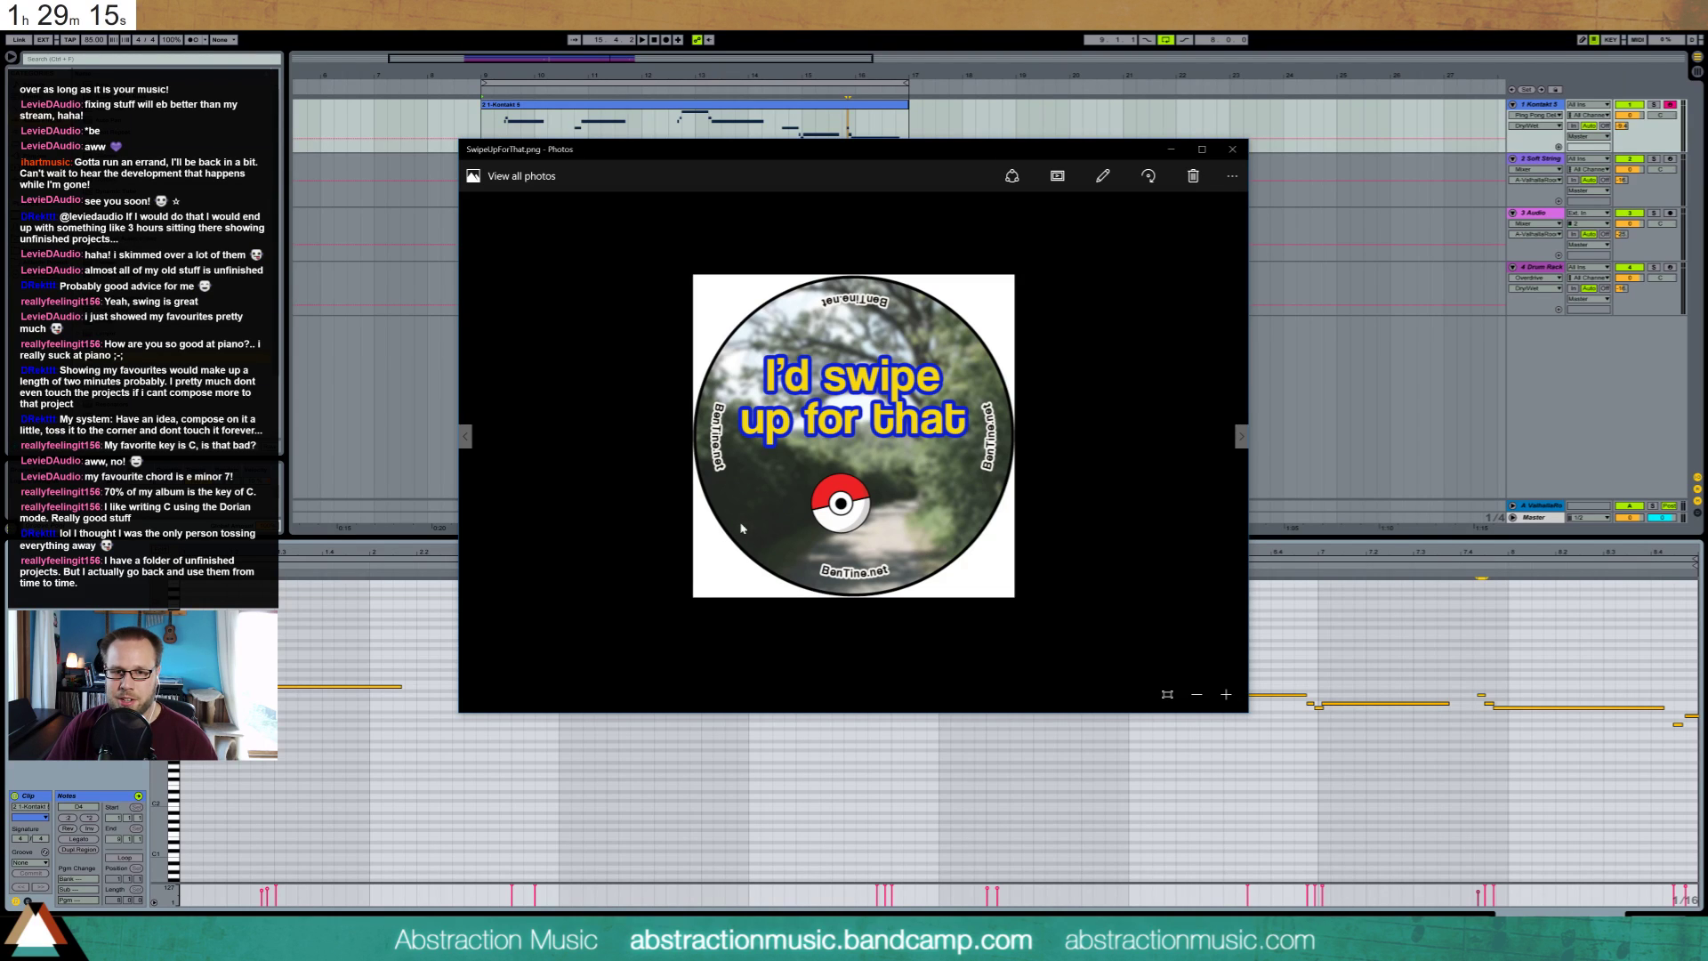
pyautogui.click(1231, 151)
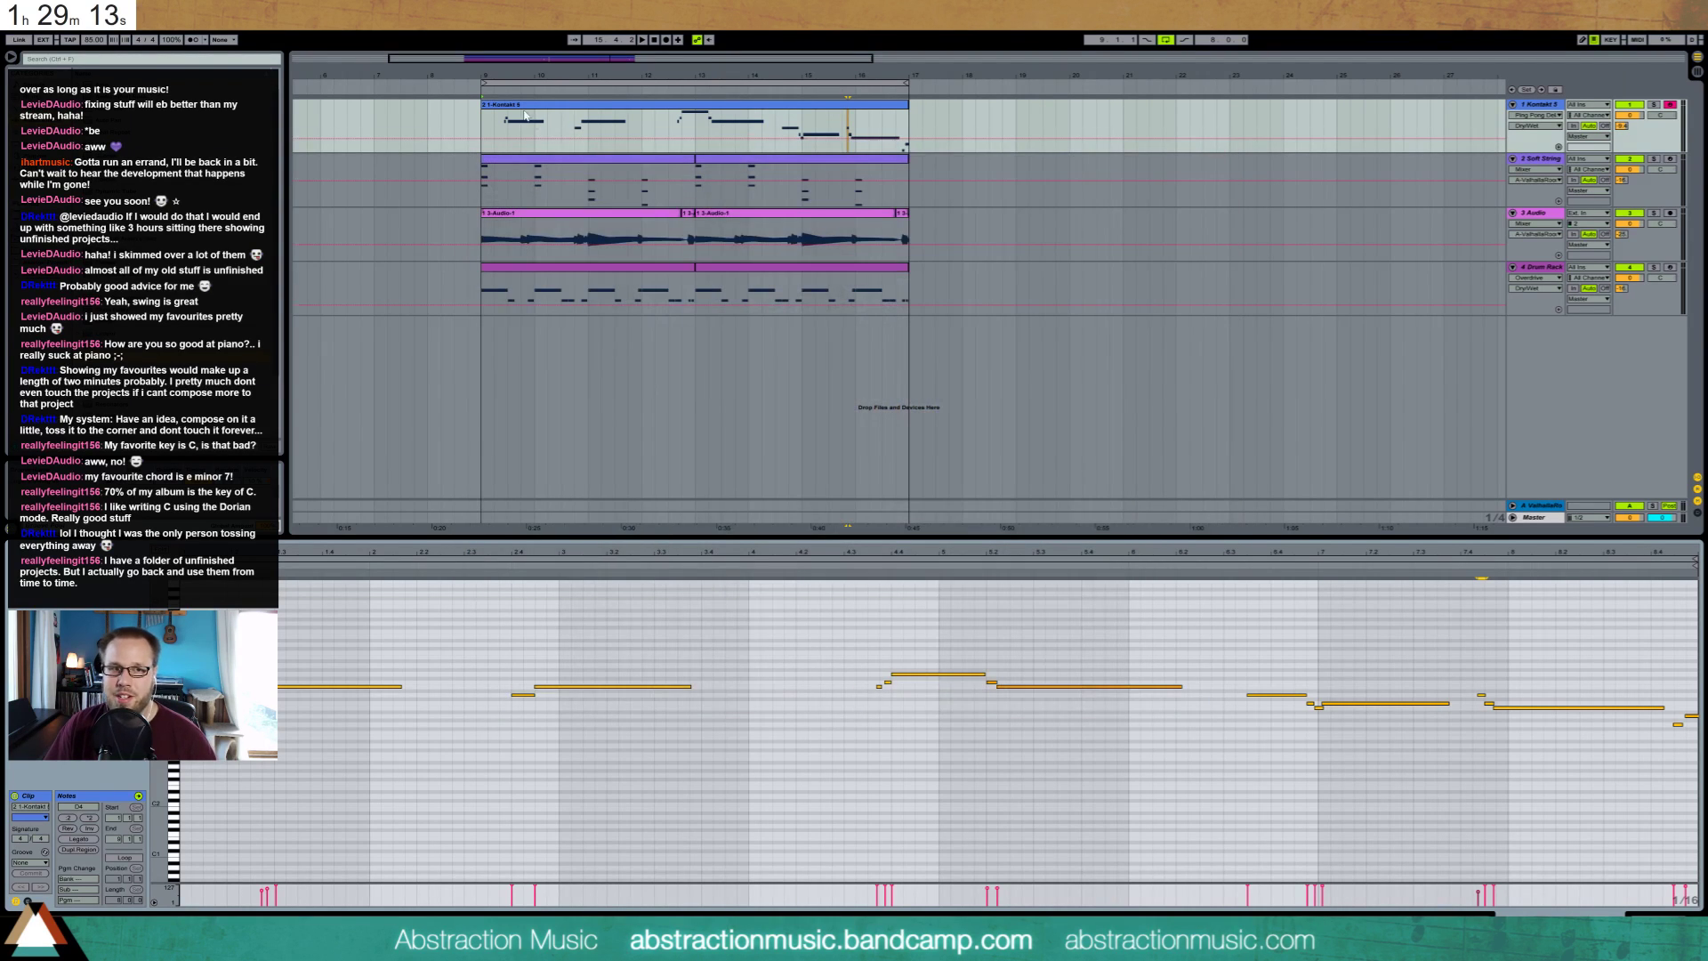
# Play the melody from bar 9 and nudge the two short pickup notes before the highest note slightly later
pyautogui.press('space')
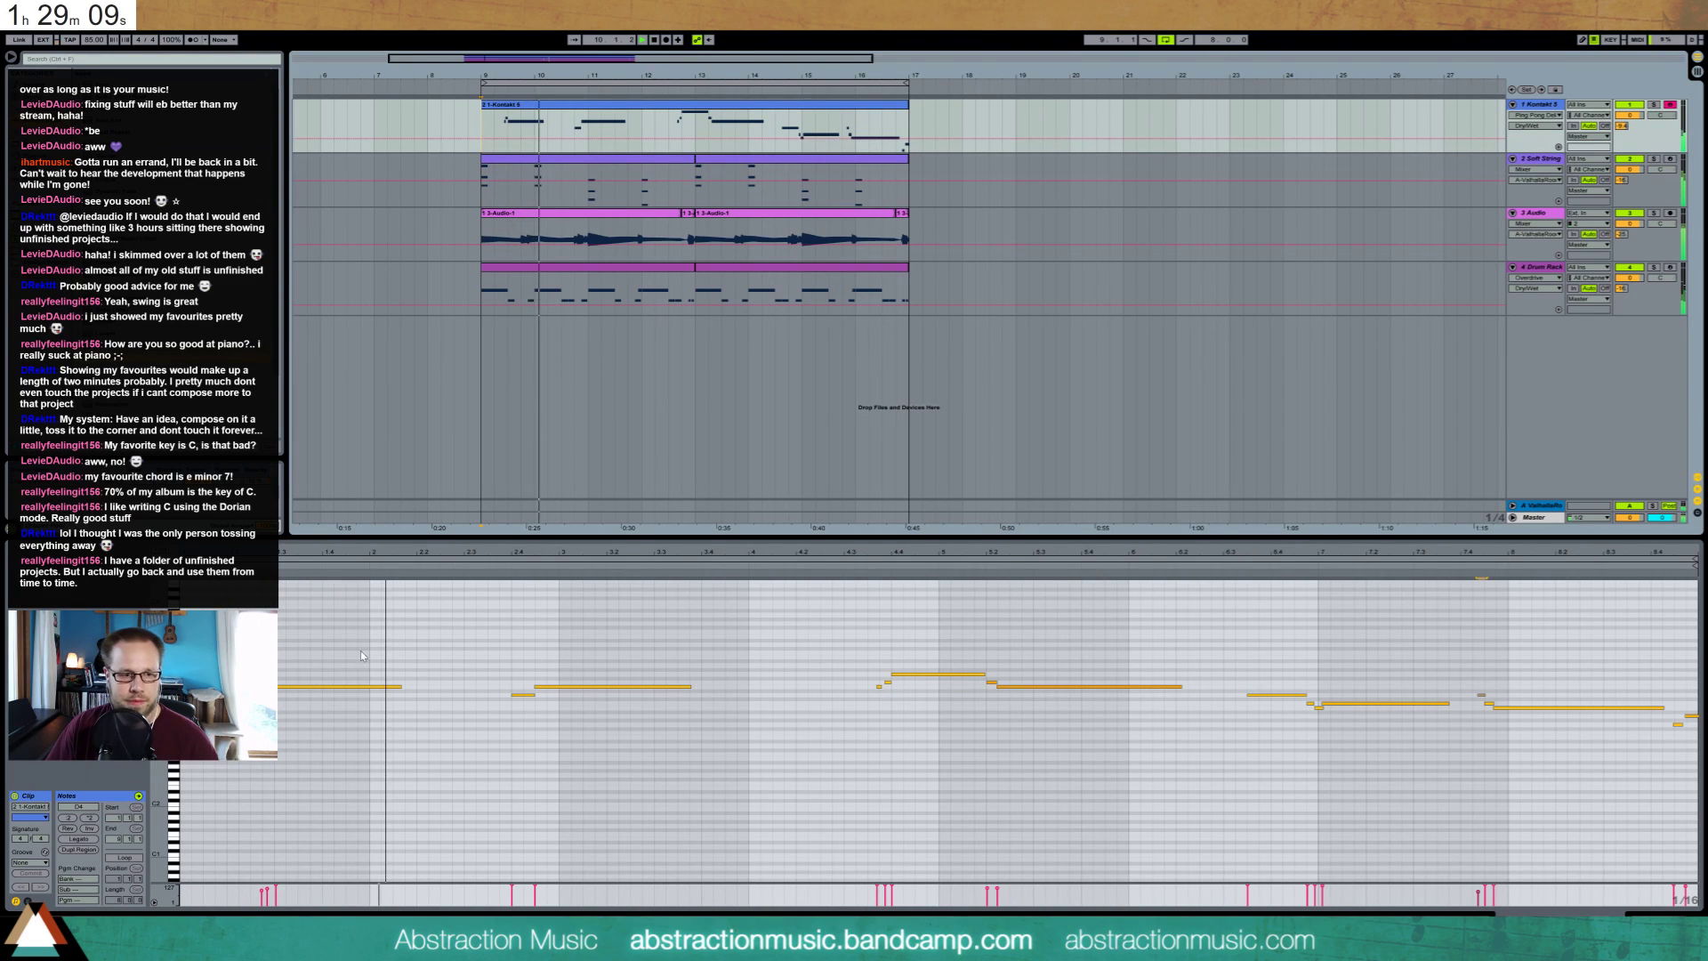
pyautogui.click(240, 712)
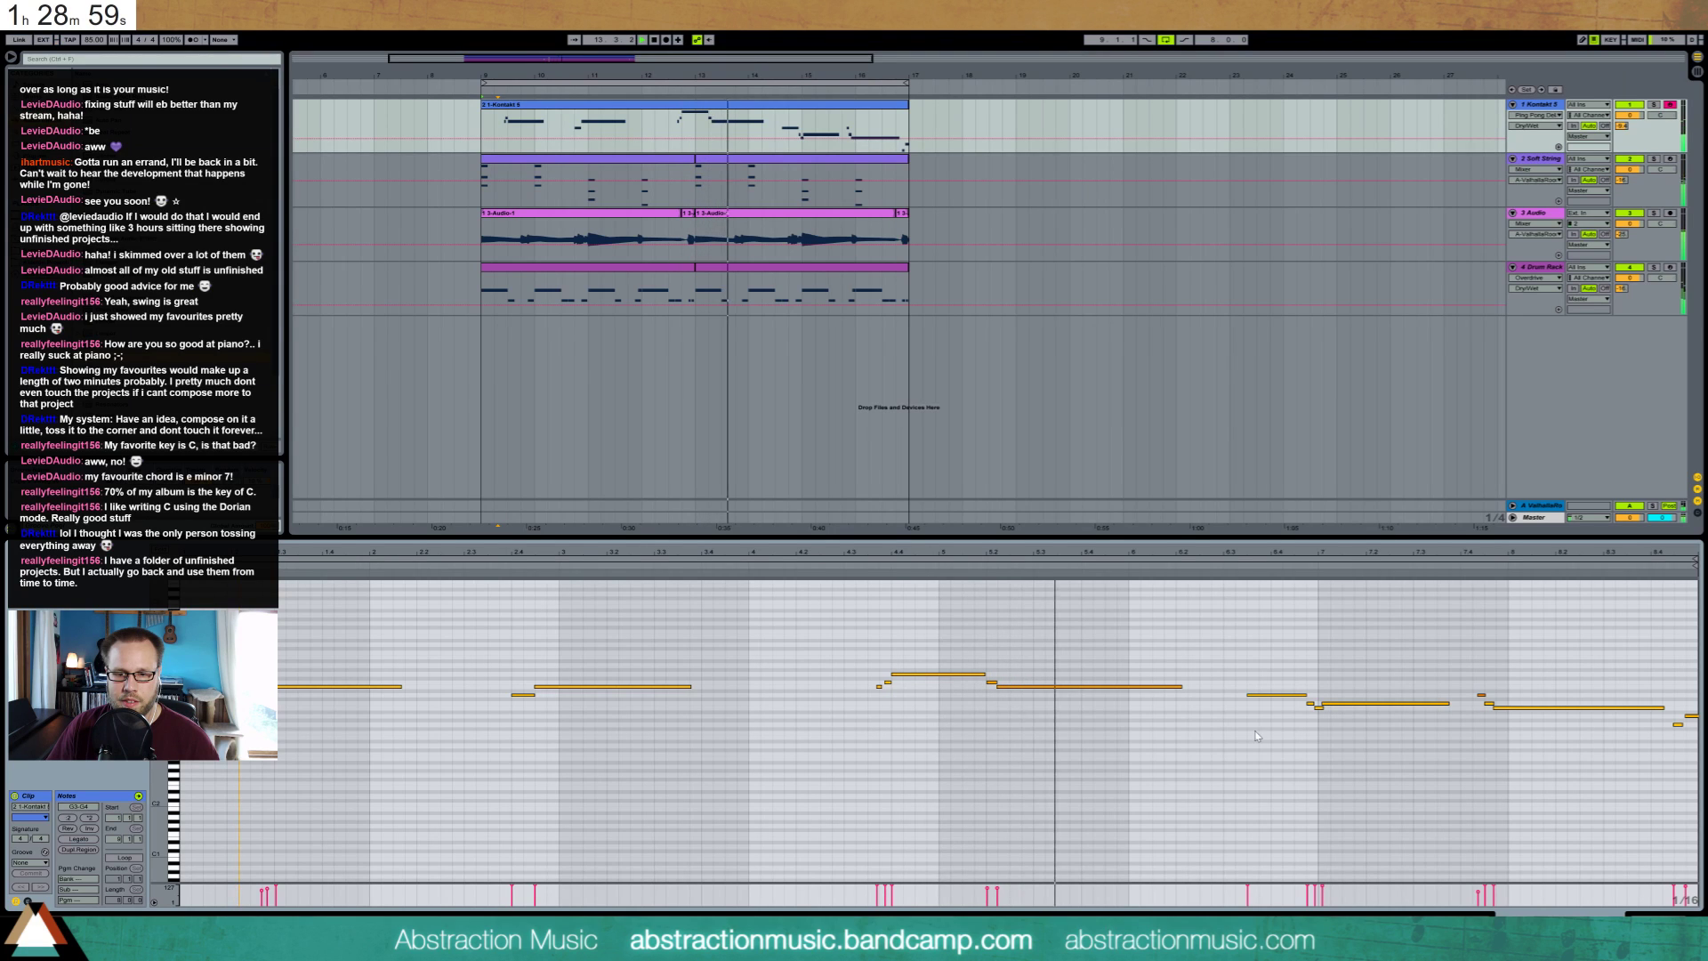
pyautogui.moveTo(873, 695); pyautogui.dragTo(888, 682)
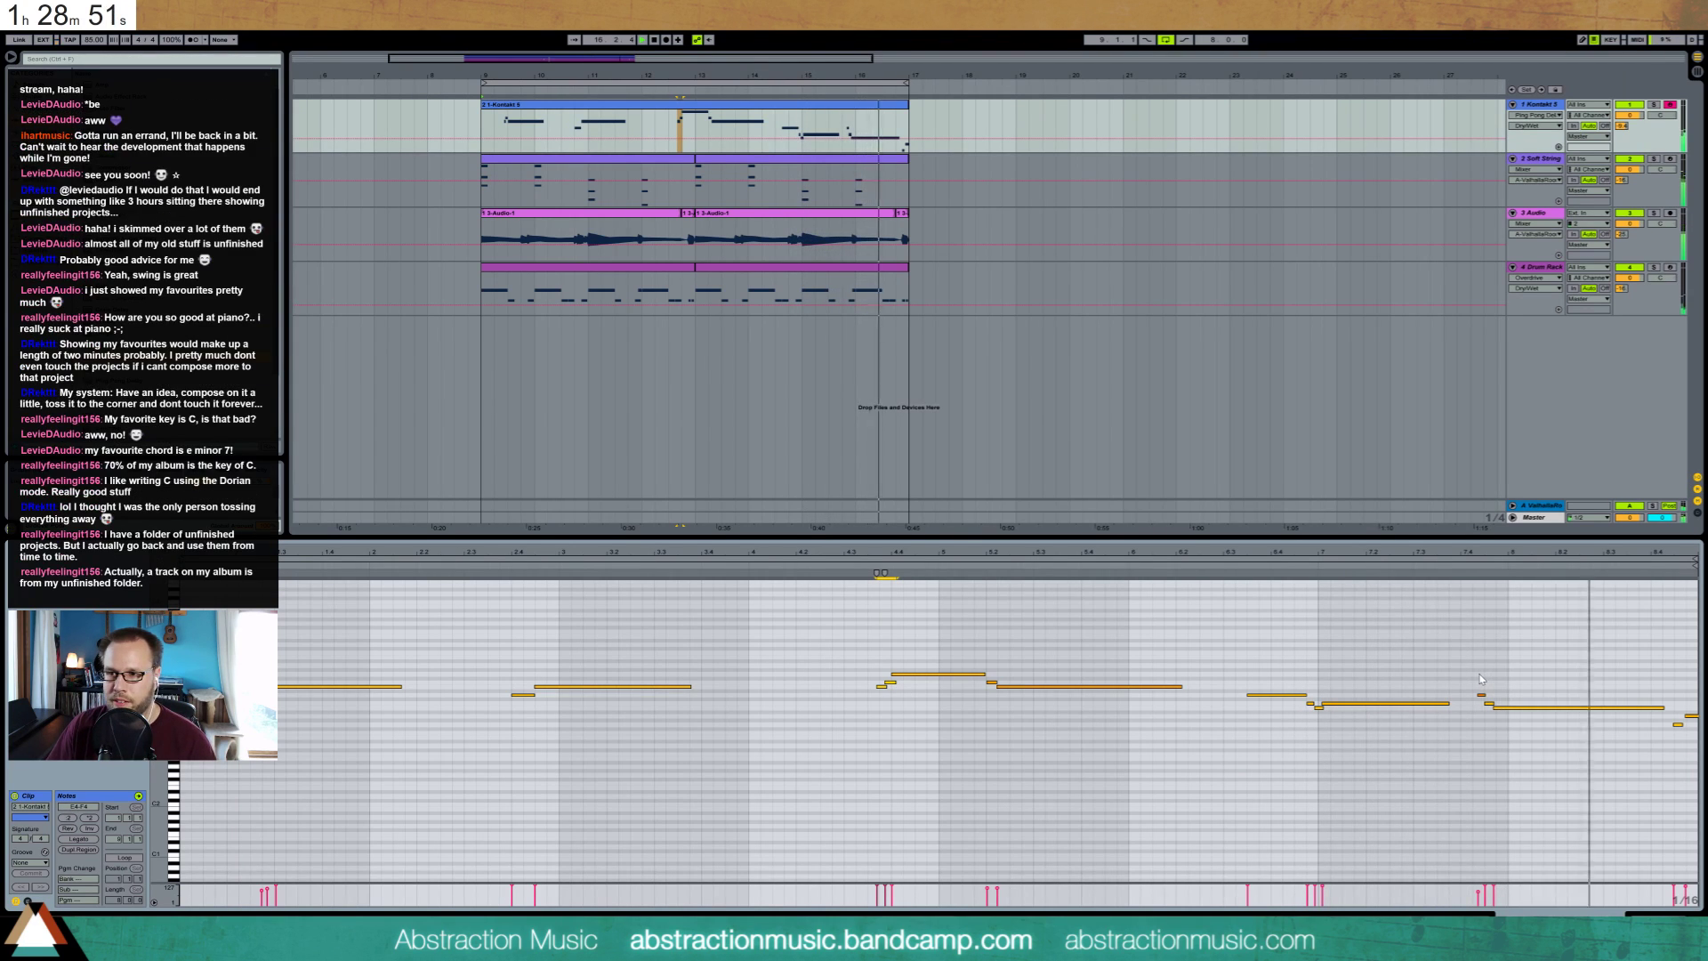
pyautogui.moveTo(1472, 683); pyautogui.dragTo(1506, 717)
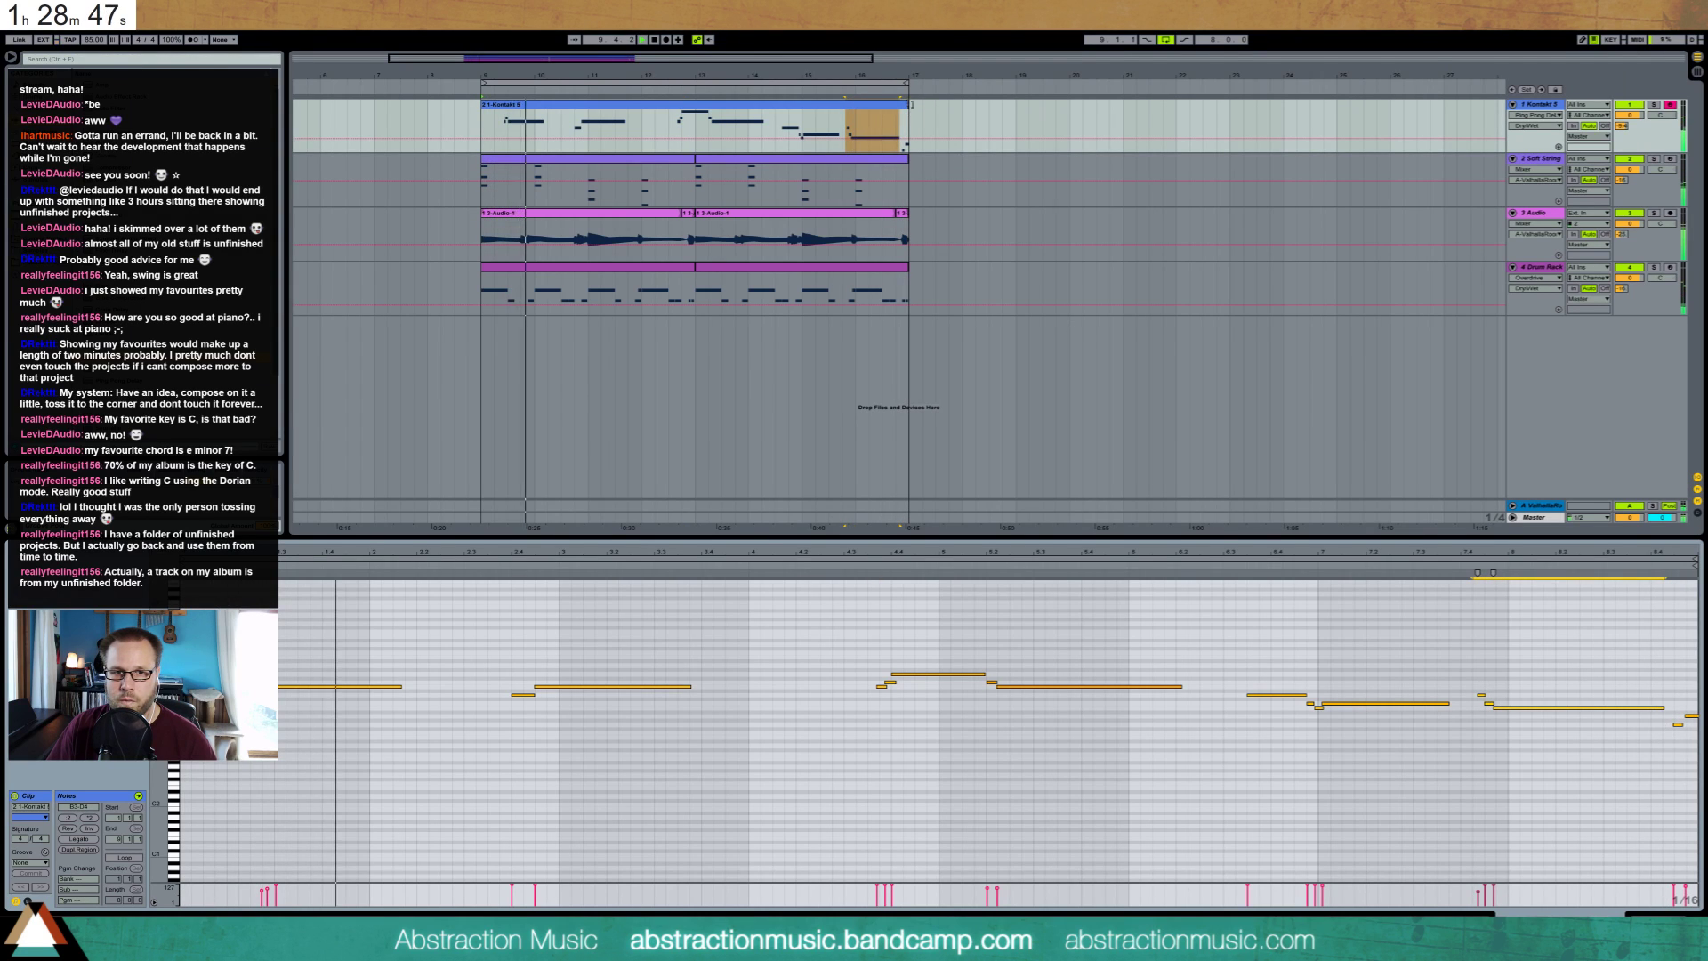
# Extend the Kontakt melody clip to bar 21 and duplicate both strings clips from bar 17 onward
pyautogui.moveTo(908, 125); pyautogui.dragTo(1123, 114)
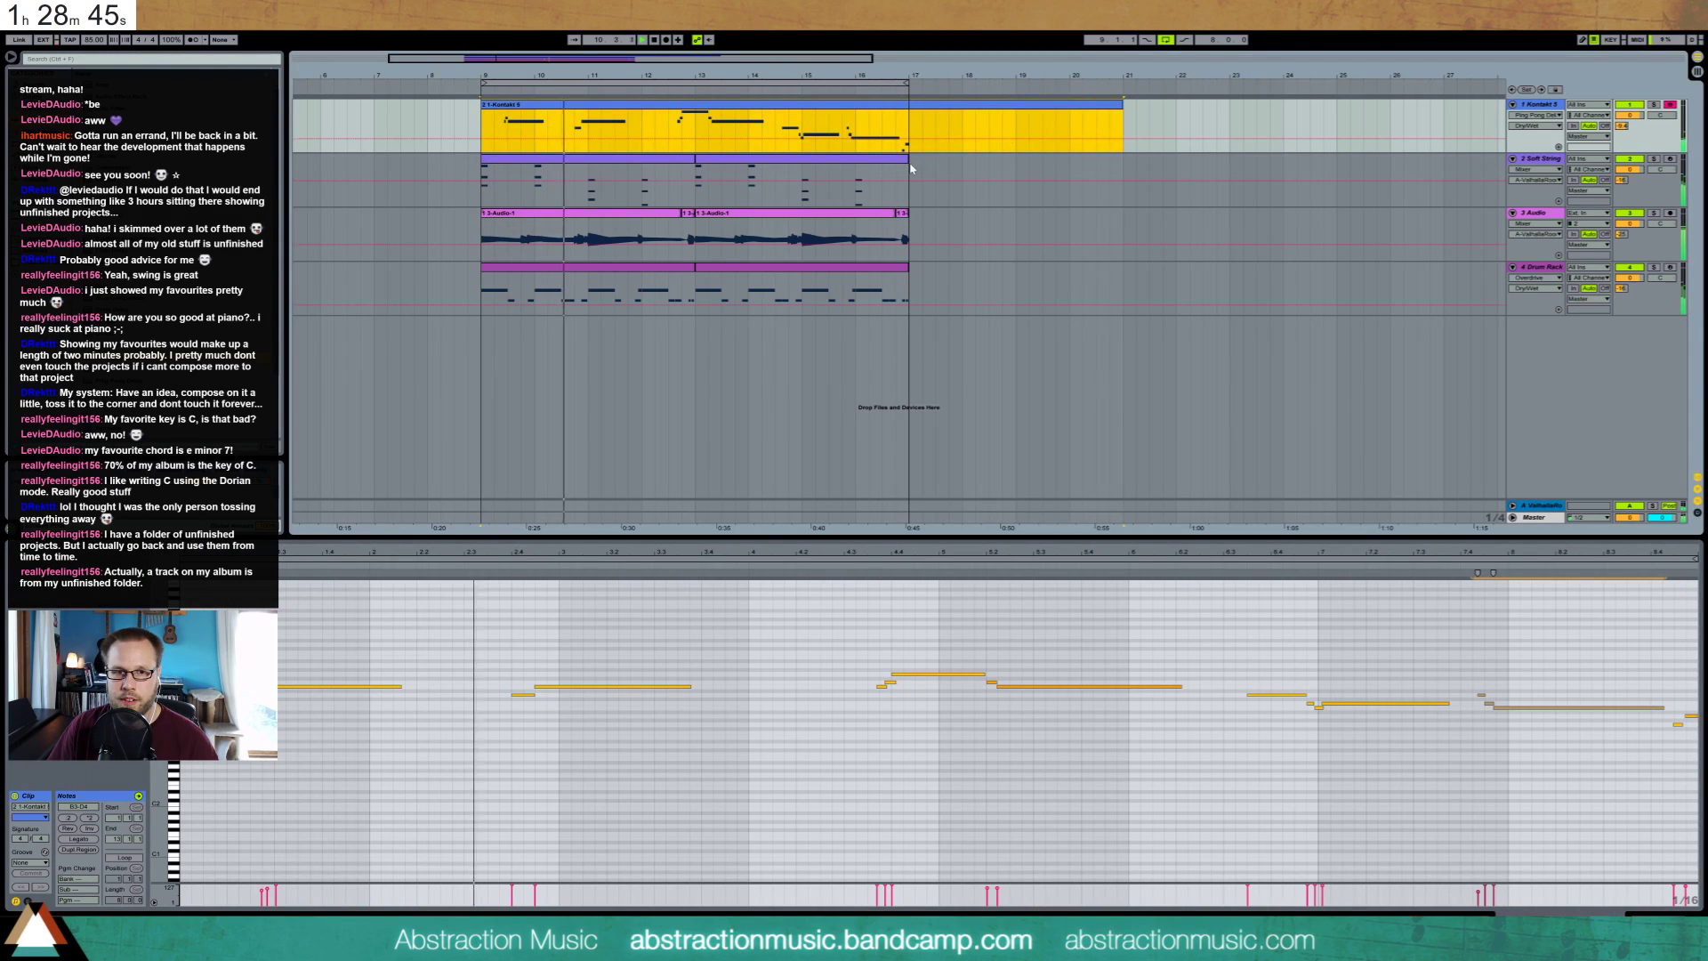
pyautogui.click(741, 177)
pyautogui.keyDown('shift'); pyautogui.click(670, 165); pyautogui.keyUp('shift')
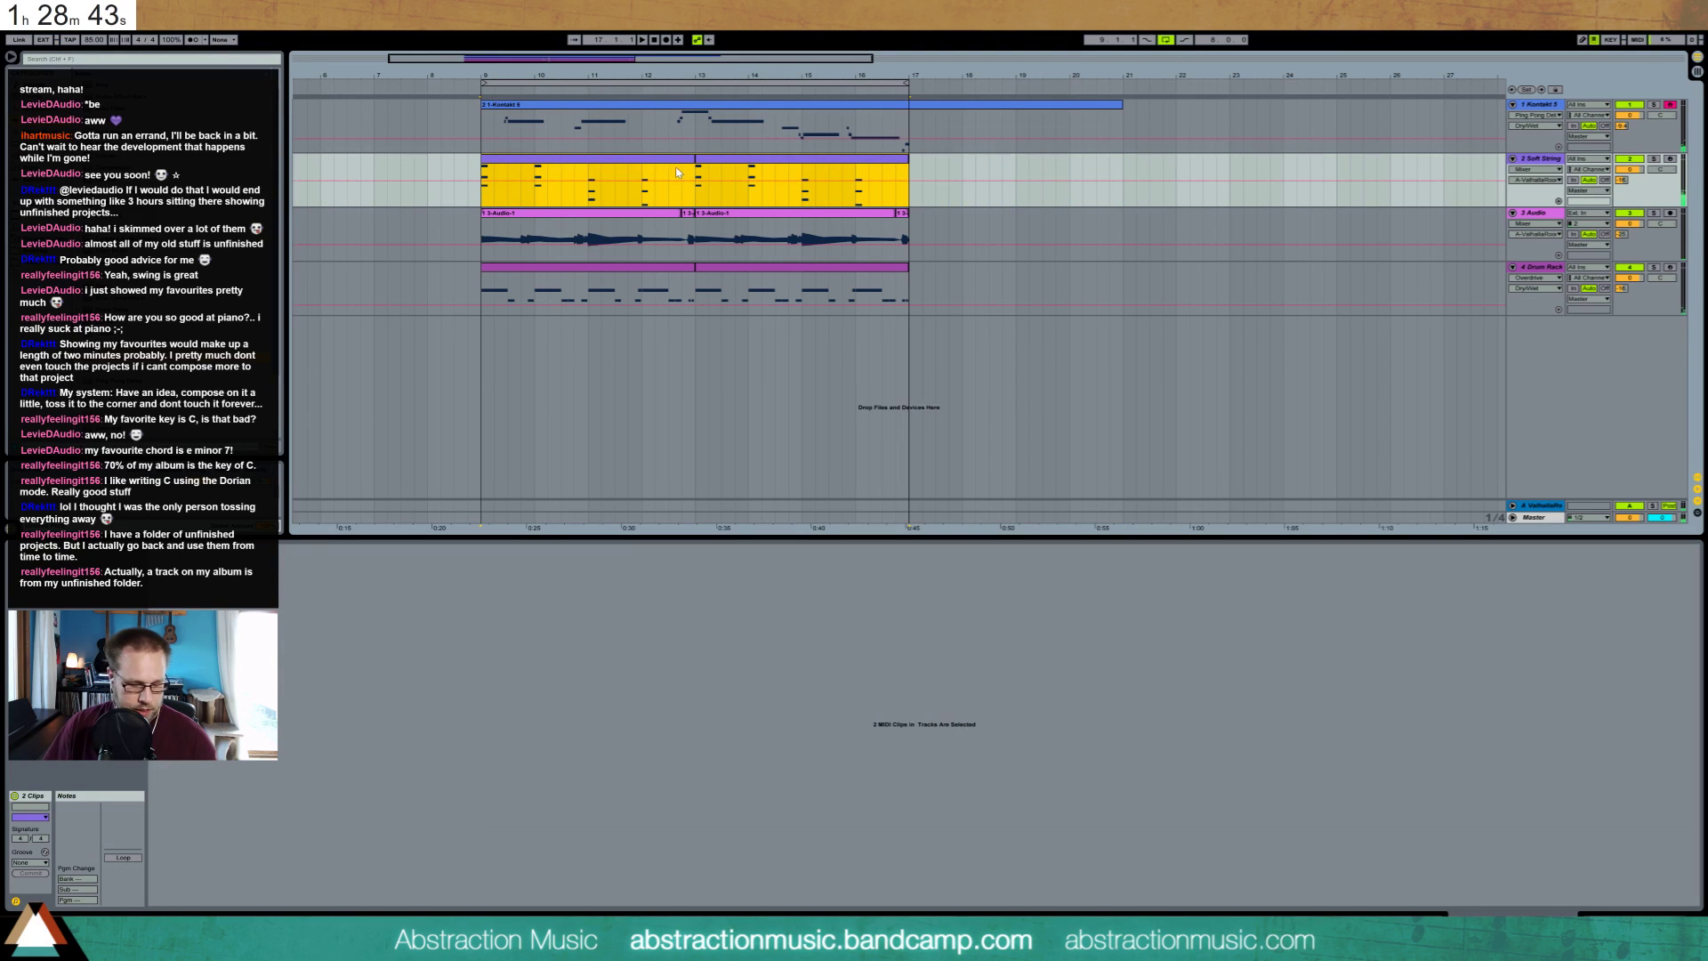
pyautogui.hotkey('ctrl', 'd')
# Duplicate the audio track's clips and both Drum Rack clips from bar 17 onward, and extend the loop to bar 25
pyautogui.click(906, 216)
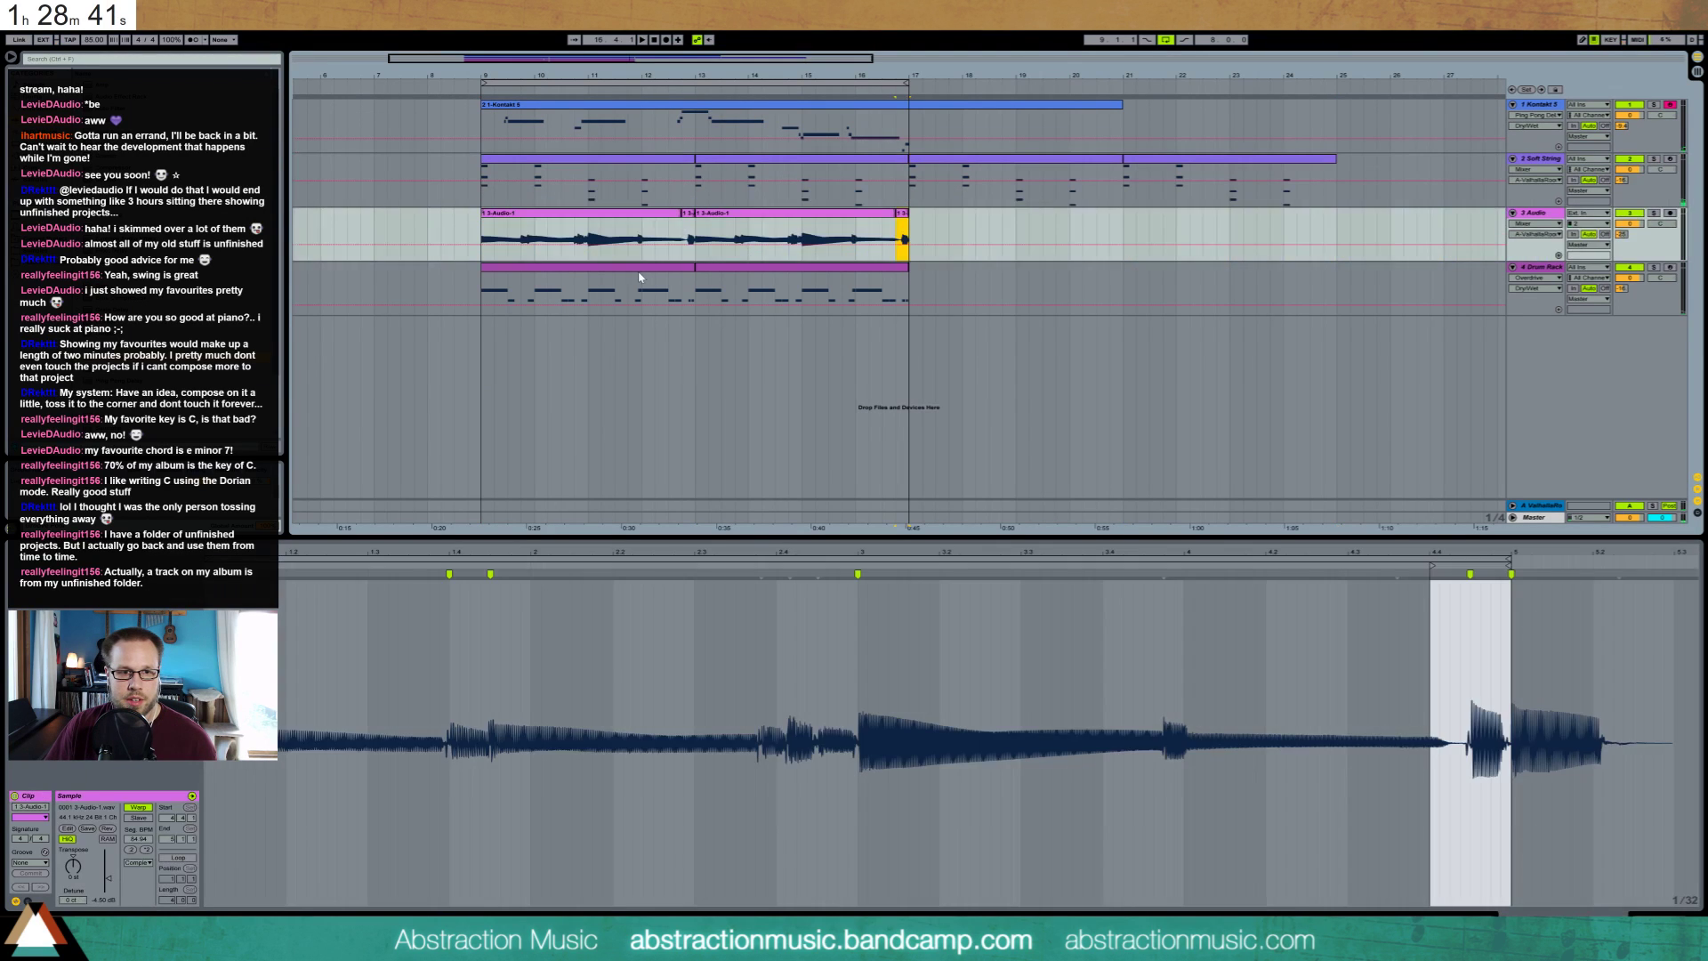
pyautogui.keyDown('shift'); pyautogui.click(675, 269); pyautogui.keyUp('shift')
pyautogui.hotkey('ctrl', 'd')
pyautogui.click(1077, 111)
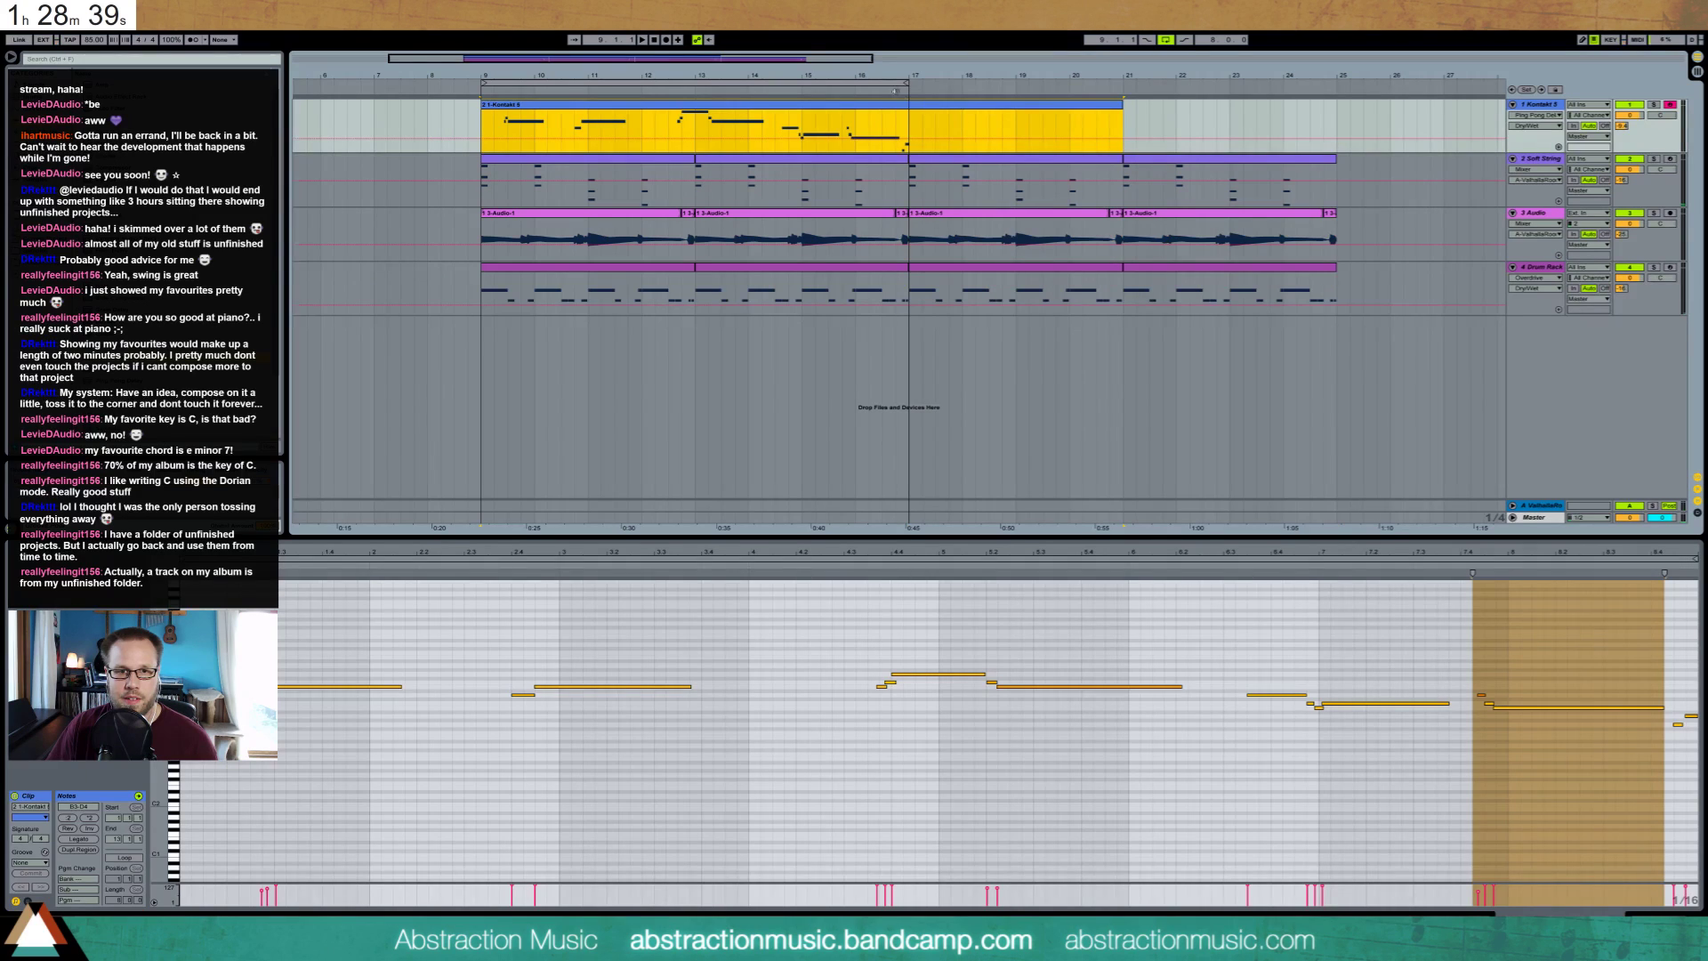
pyautogui.moveTo(905, 147); pyautogui.dragTo(1334, 142)
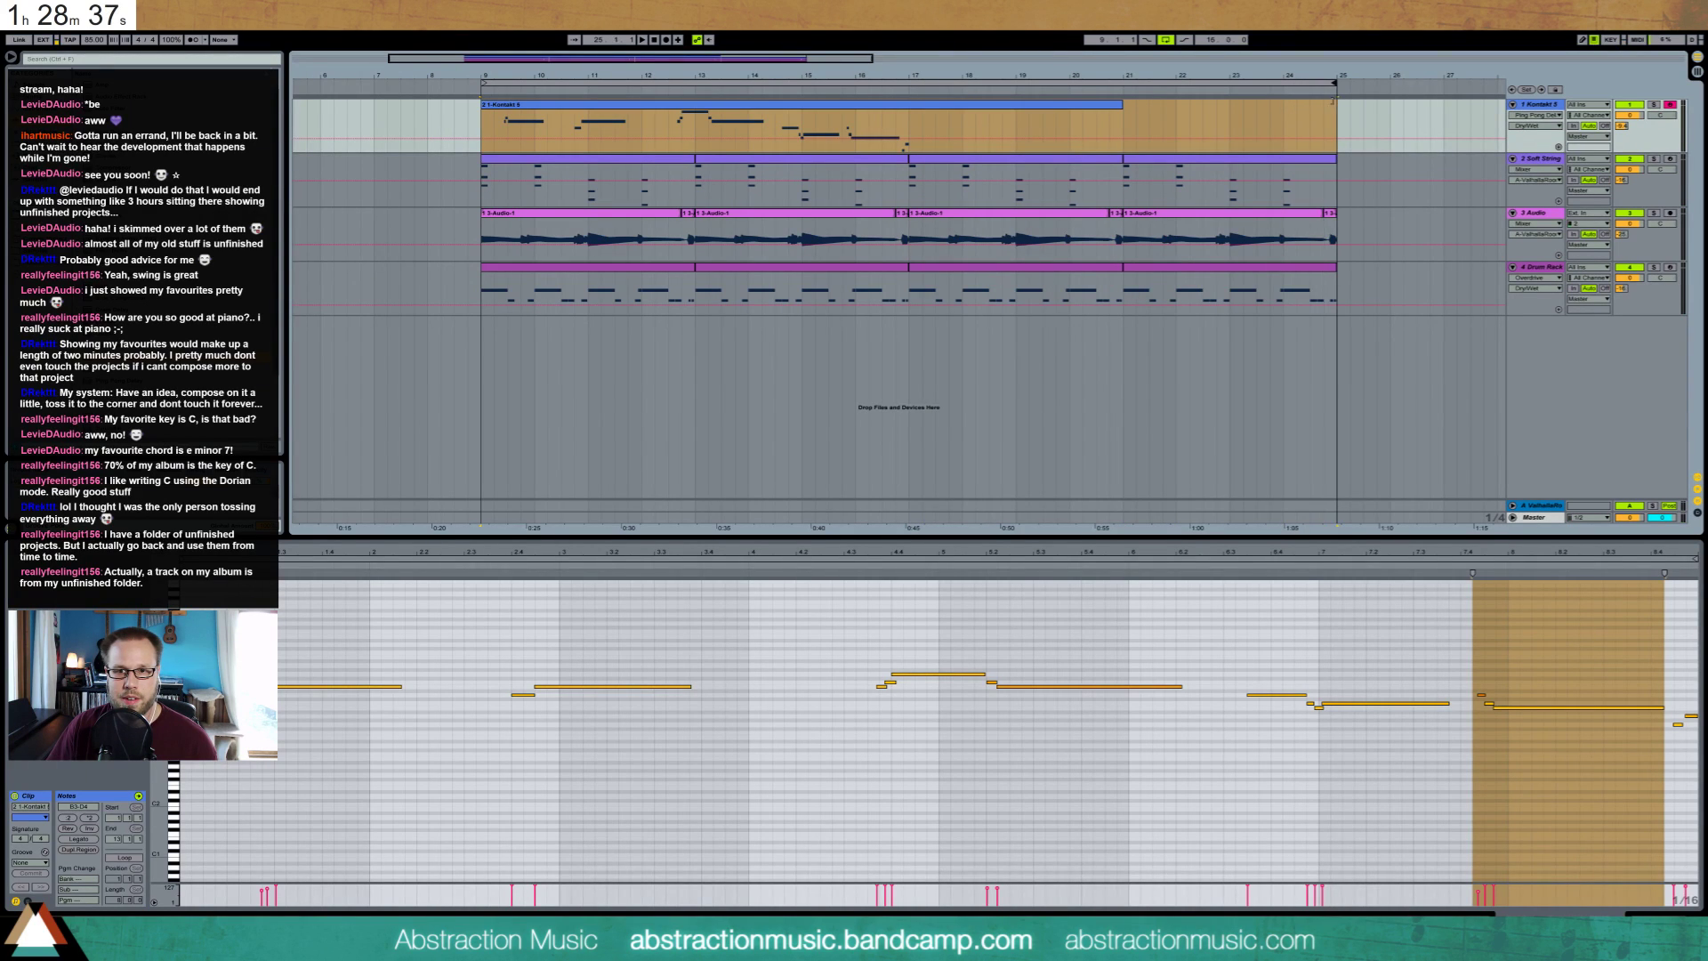
pyautogui.moveTo(1290, 75); pyautogui.dragTo(1038, 54)
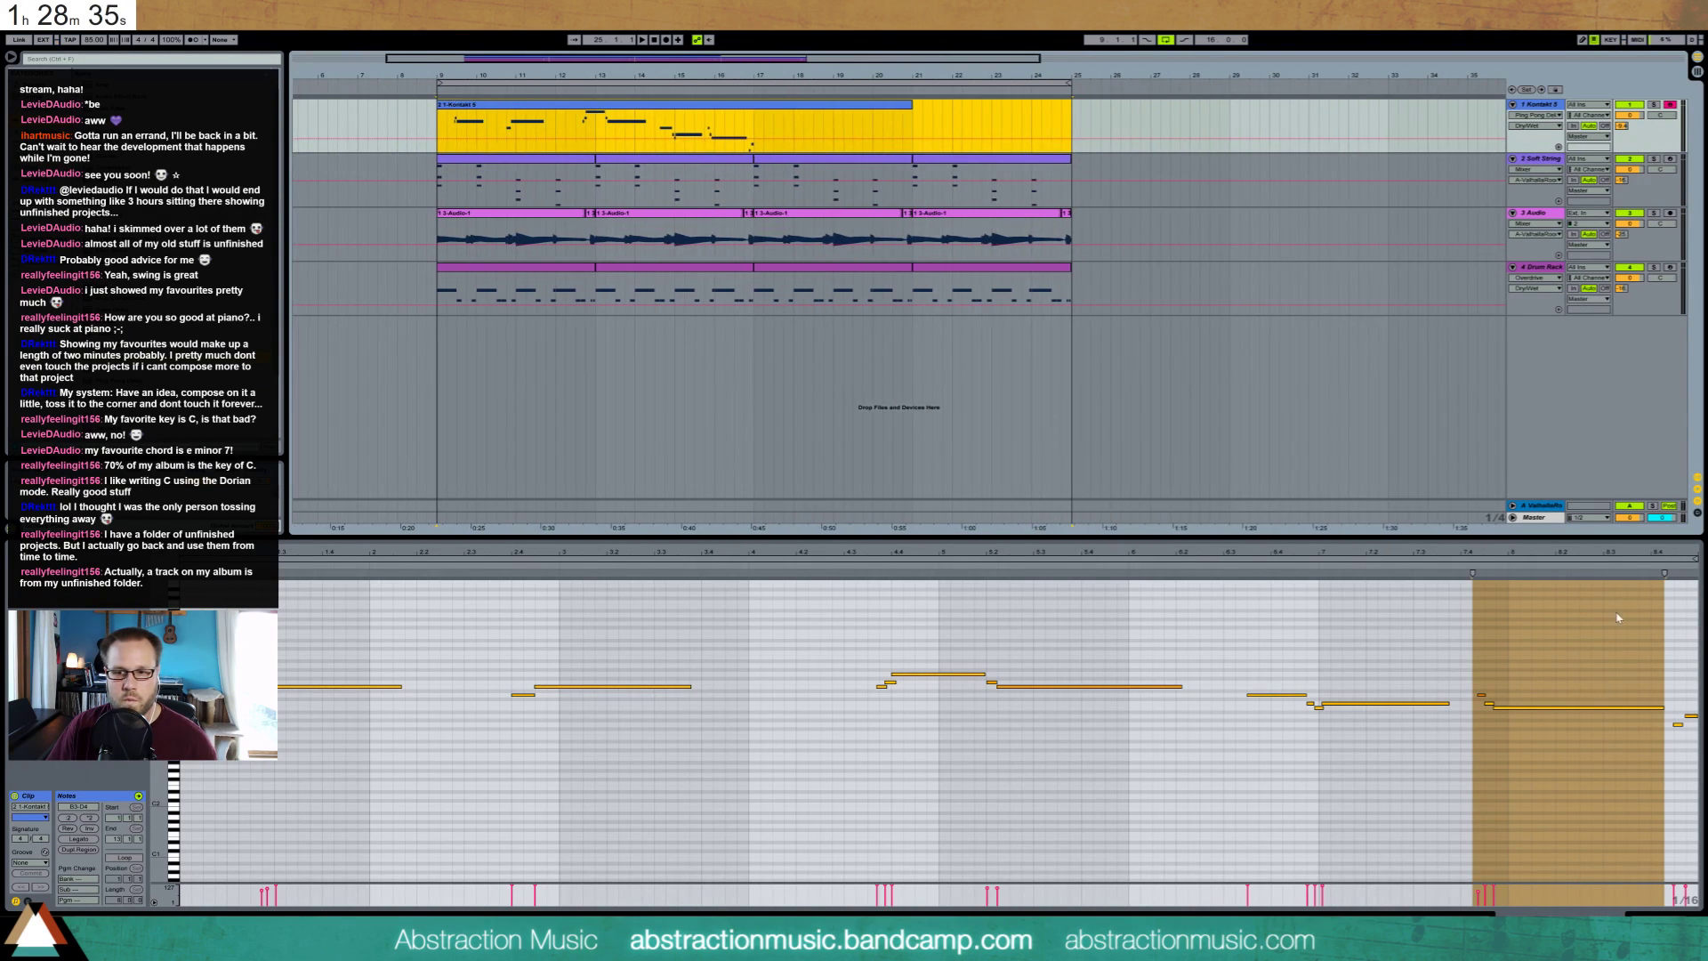
# Lengthen the last note of the Kontakt melody so it sustains to bar 19, and show the track's devices
pyautogui.doubleClick(1598, 557)
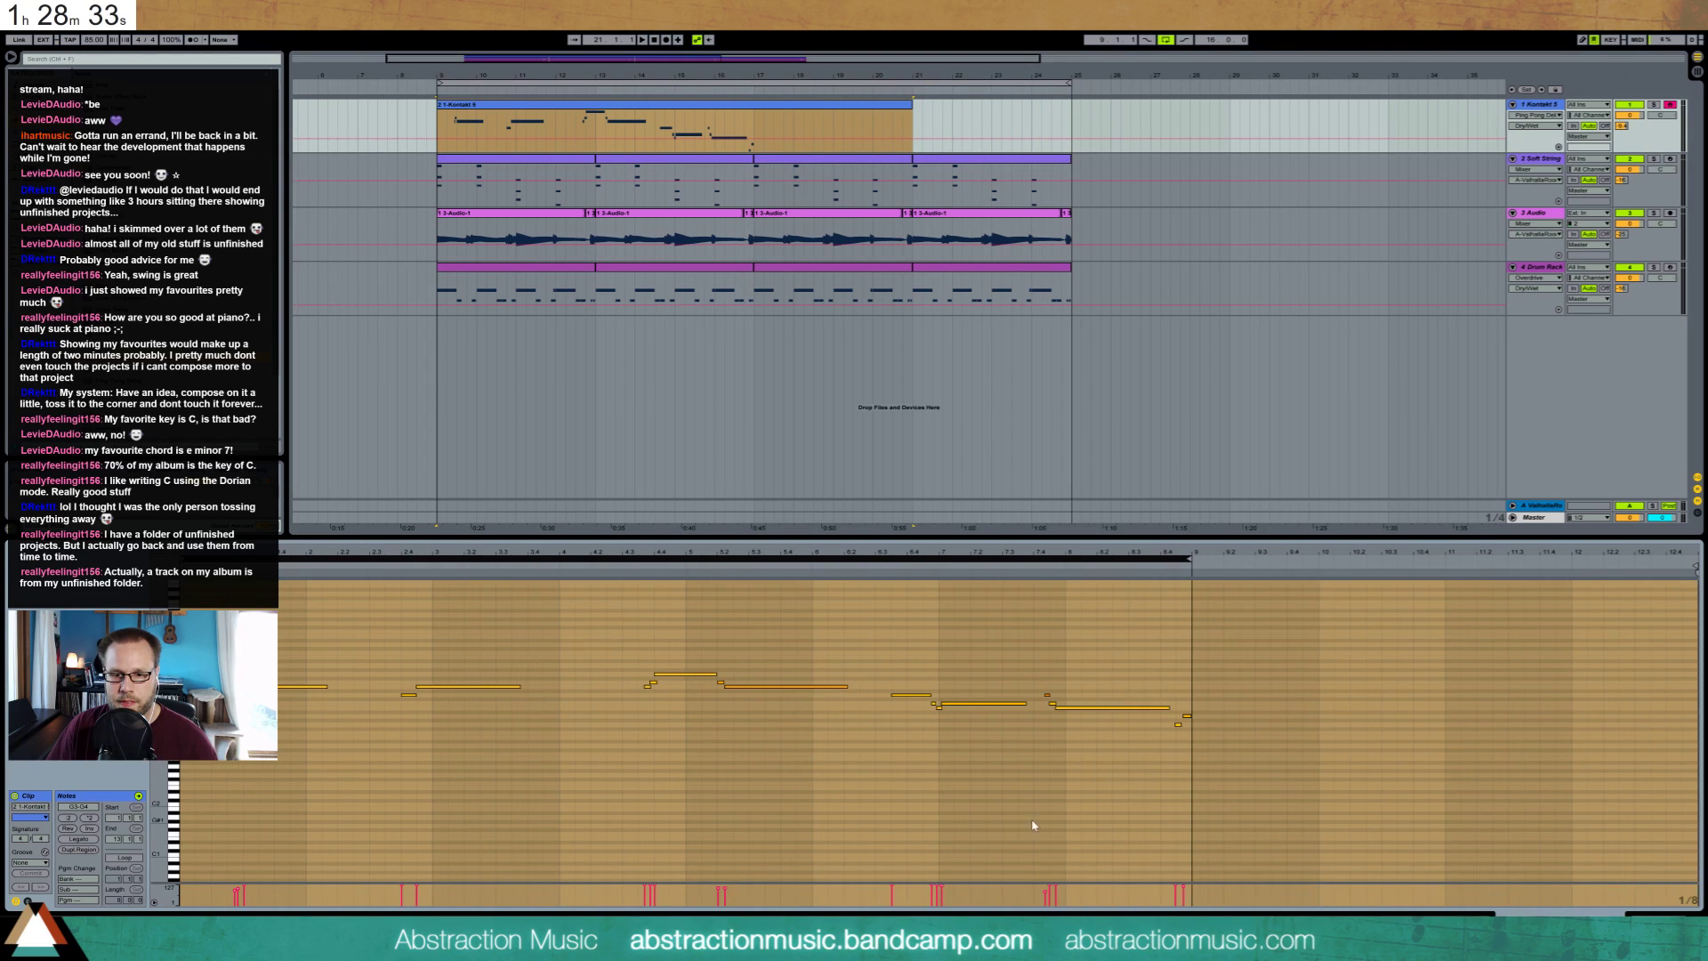
pyautogui.click(1099, 783)
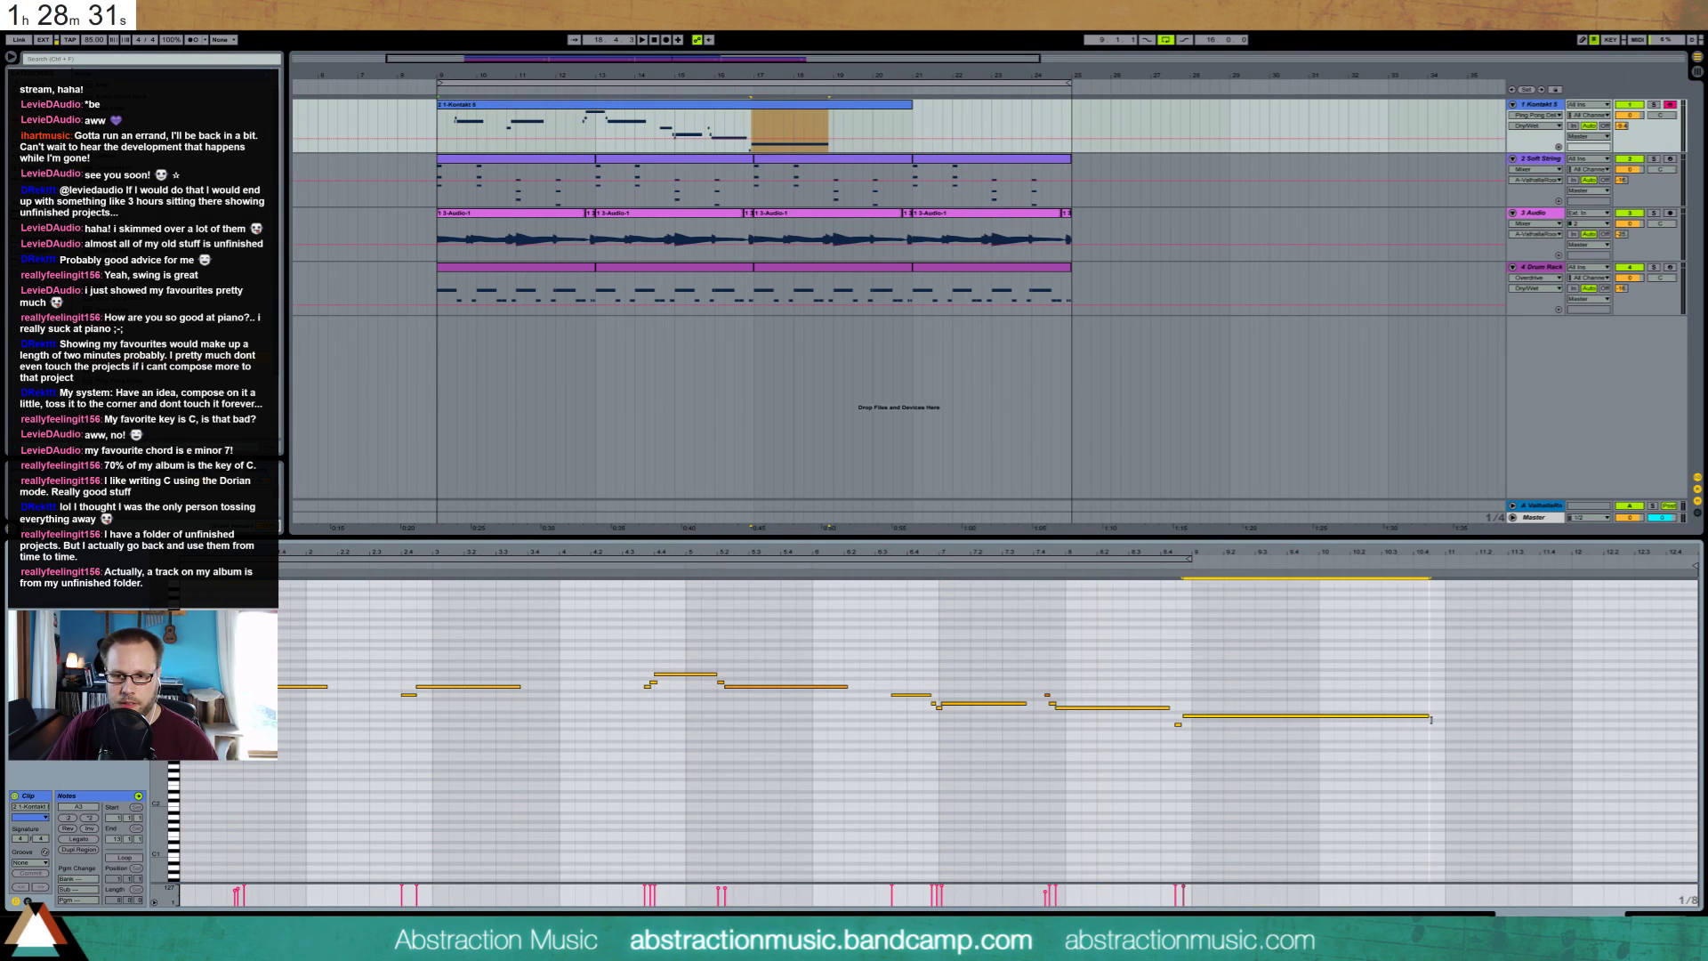
pyautogui.hotkey('shift', 'Tab')
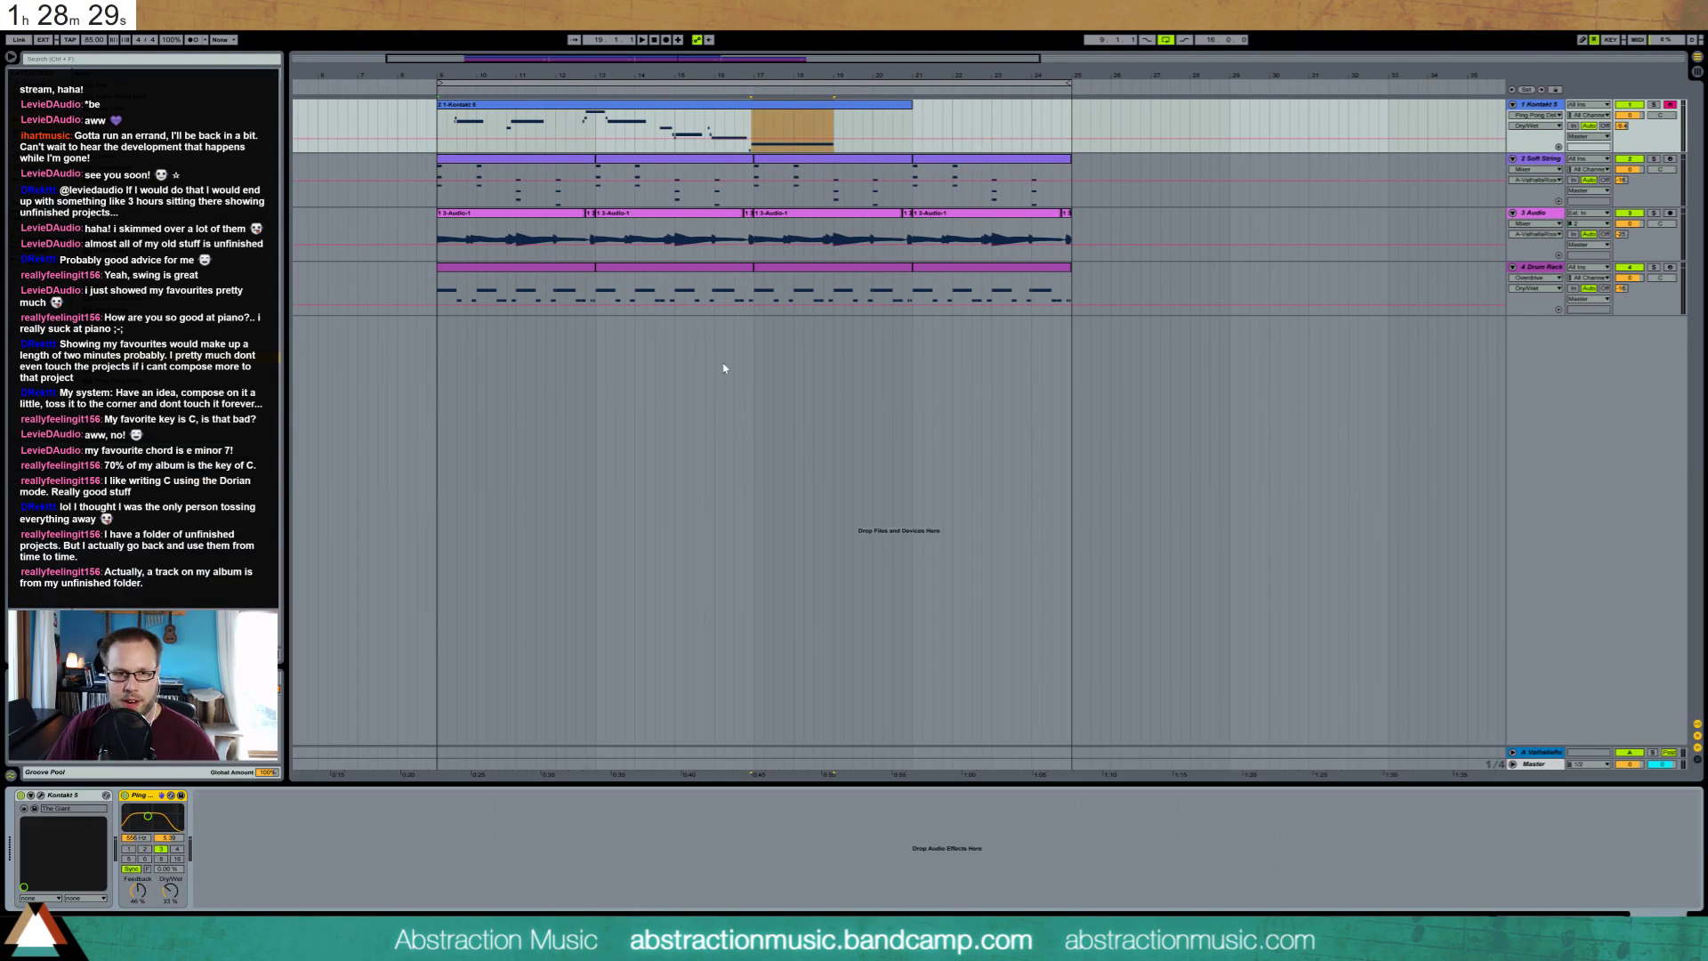
# Insert a new audio track below the Kontakt track, arm it and record a take of single hits from bar 26
pyautogui.hotkey('ctrl', 't')
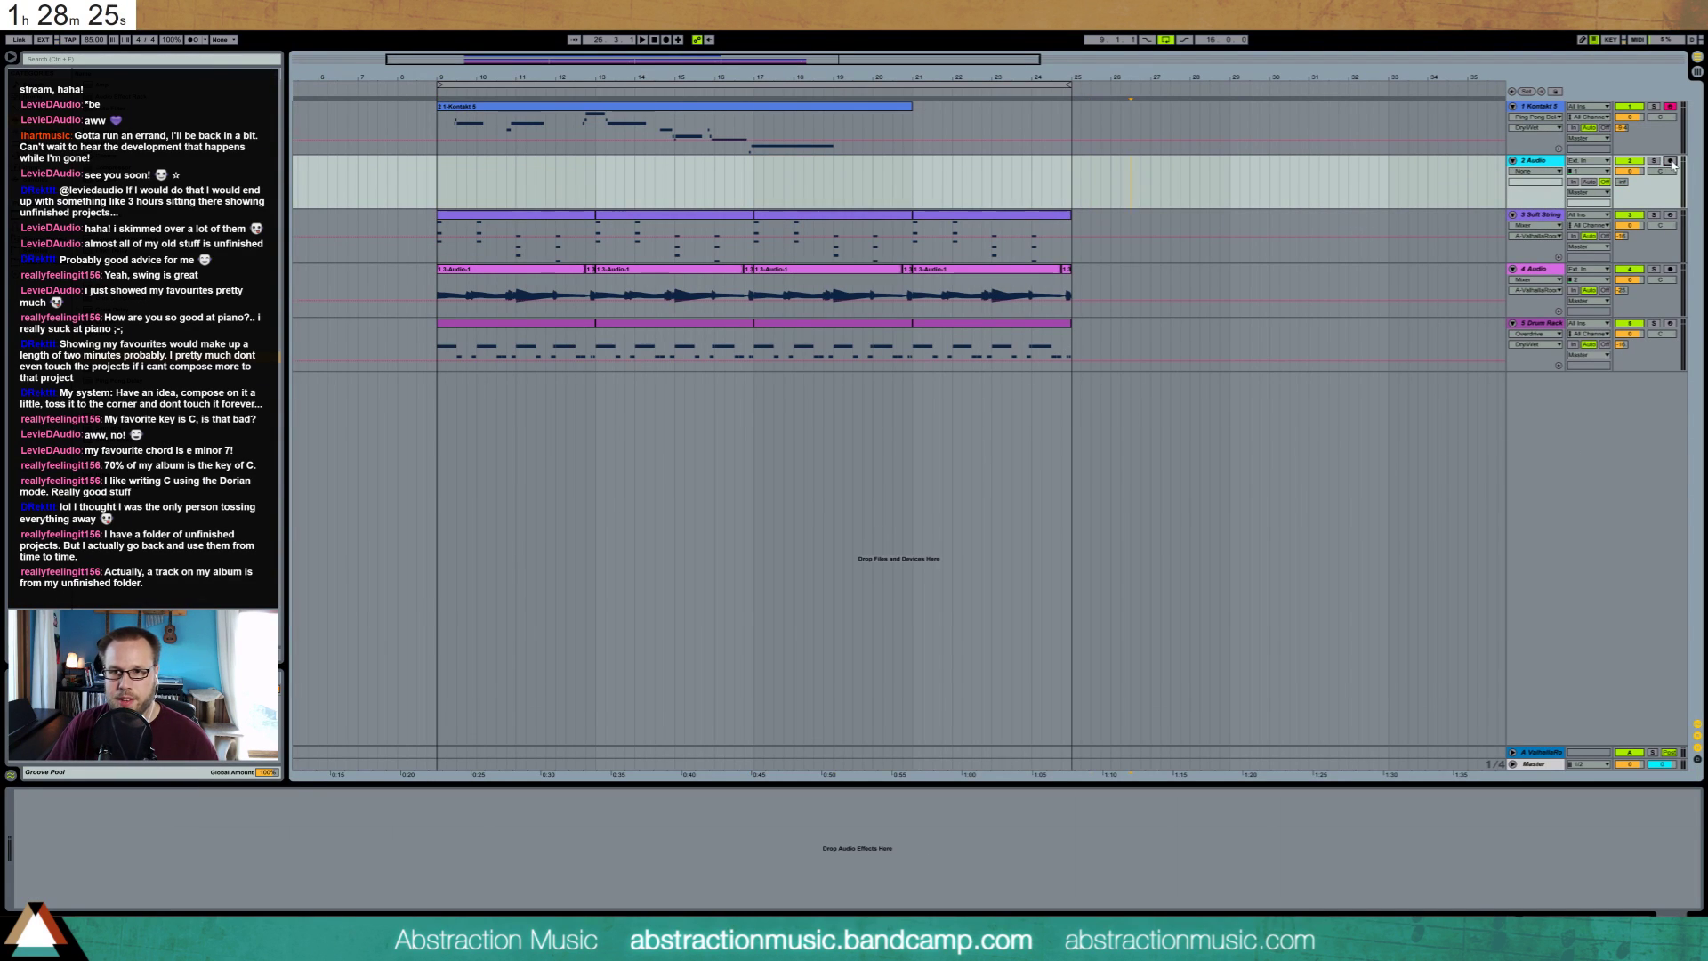
pyautogui.click(668, 41)
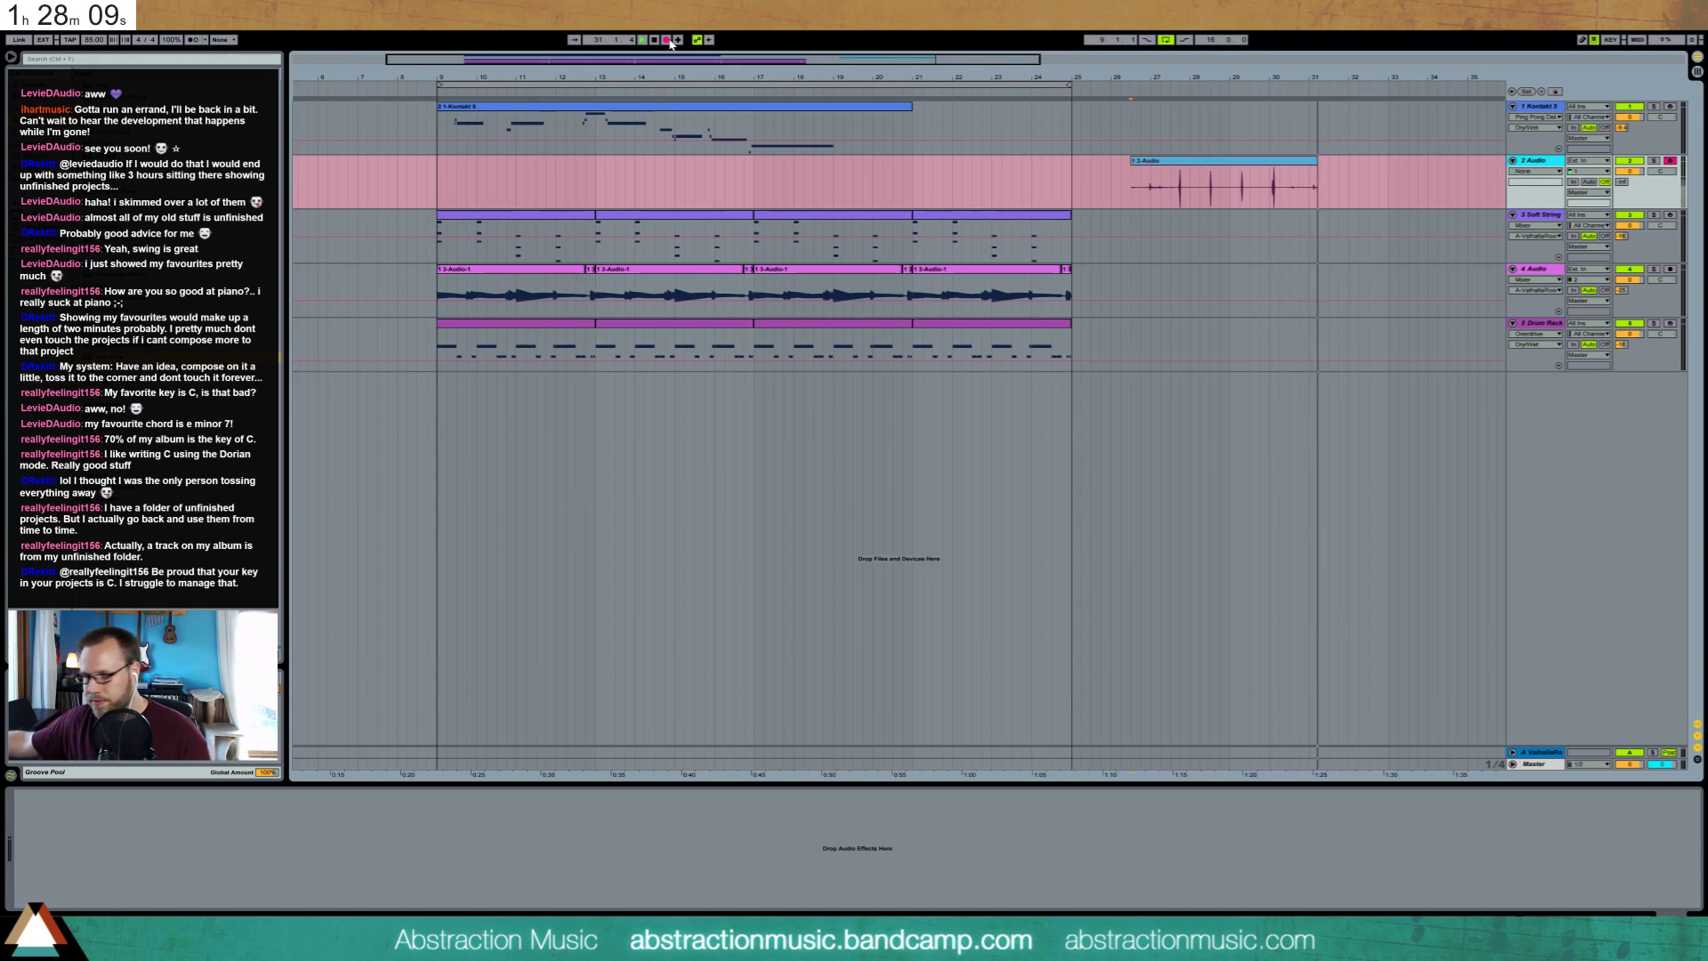
pyautogui.press('space')
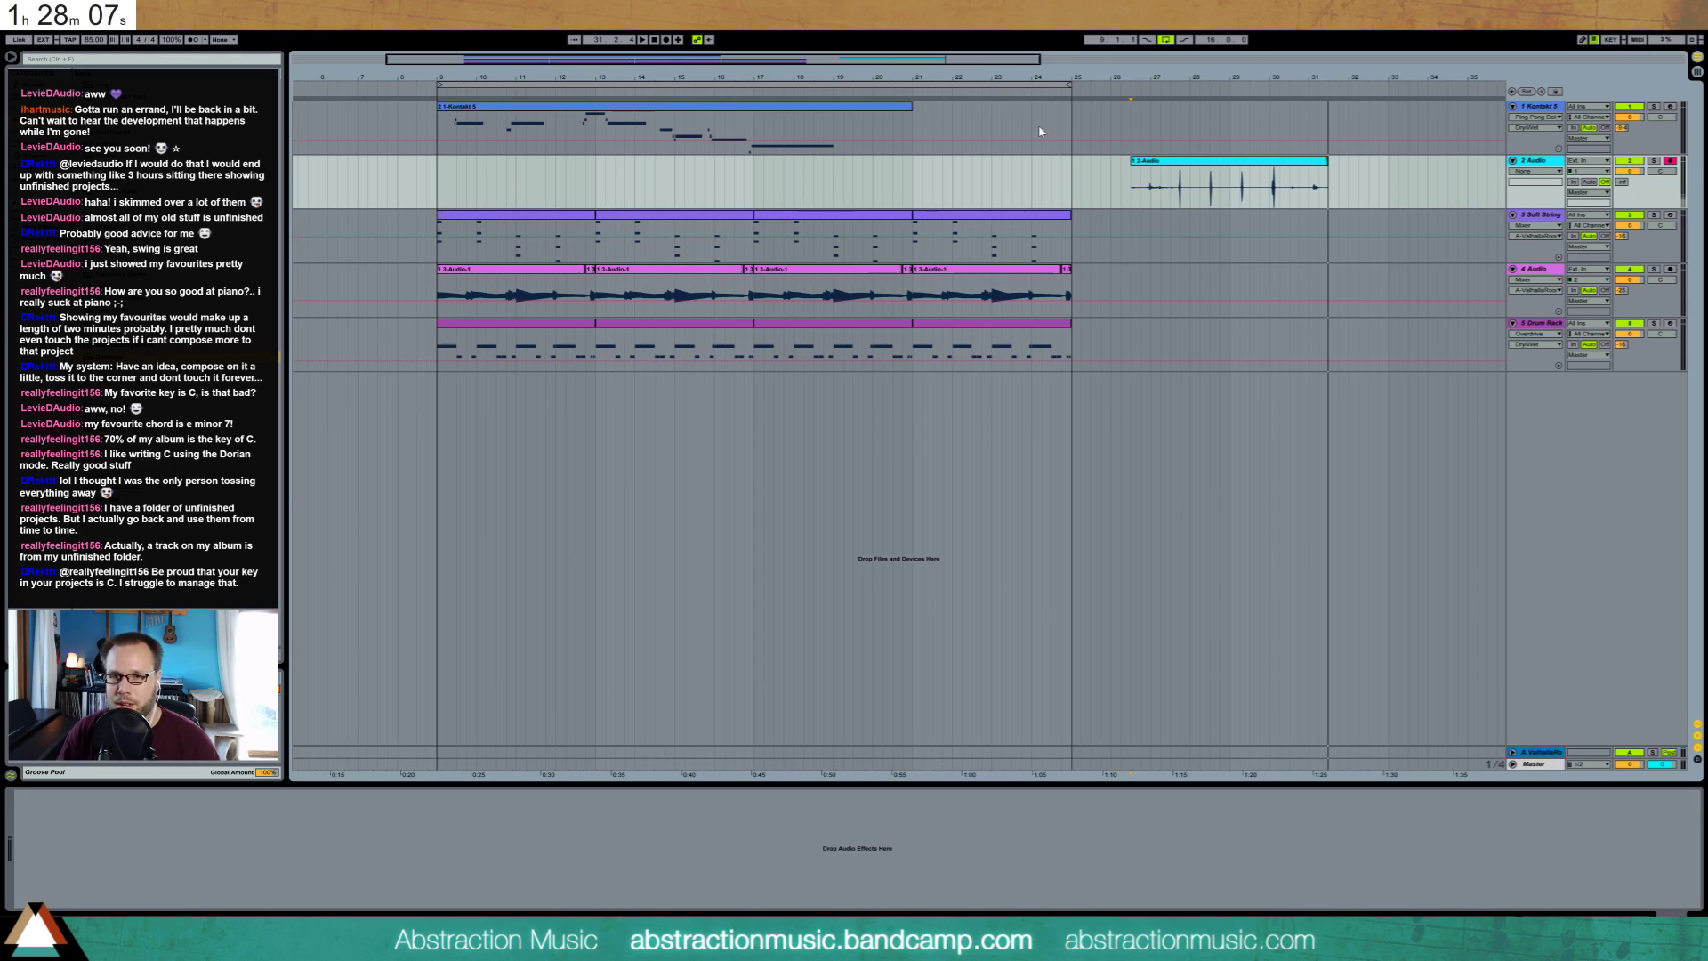
# Audition the individual hits in the recorded take and delete the take
pyautogui.click(1175, 187)
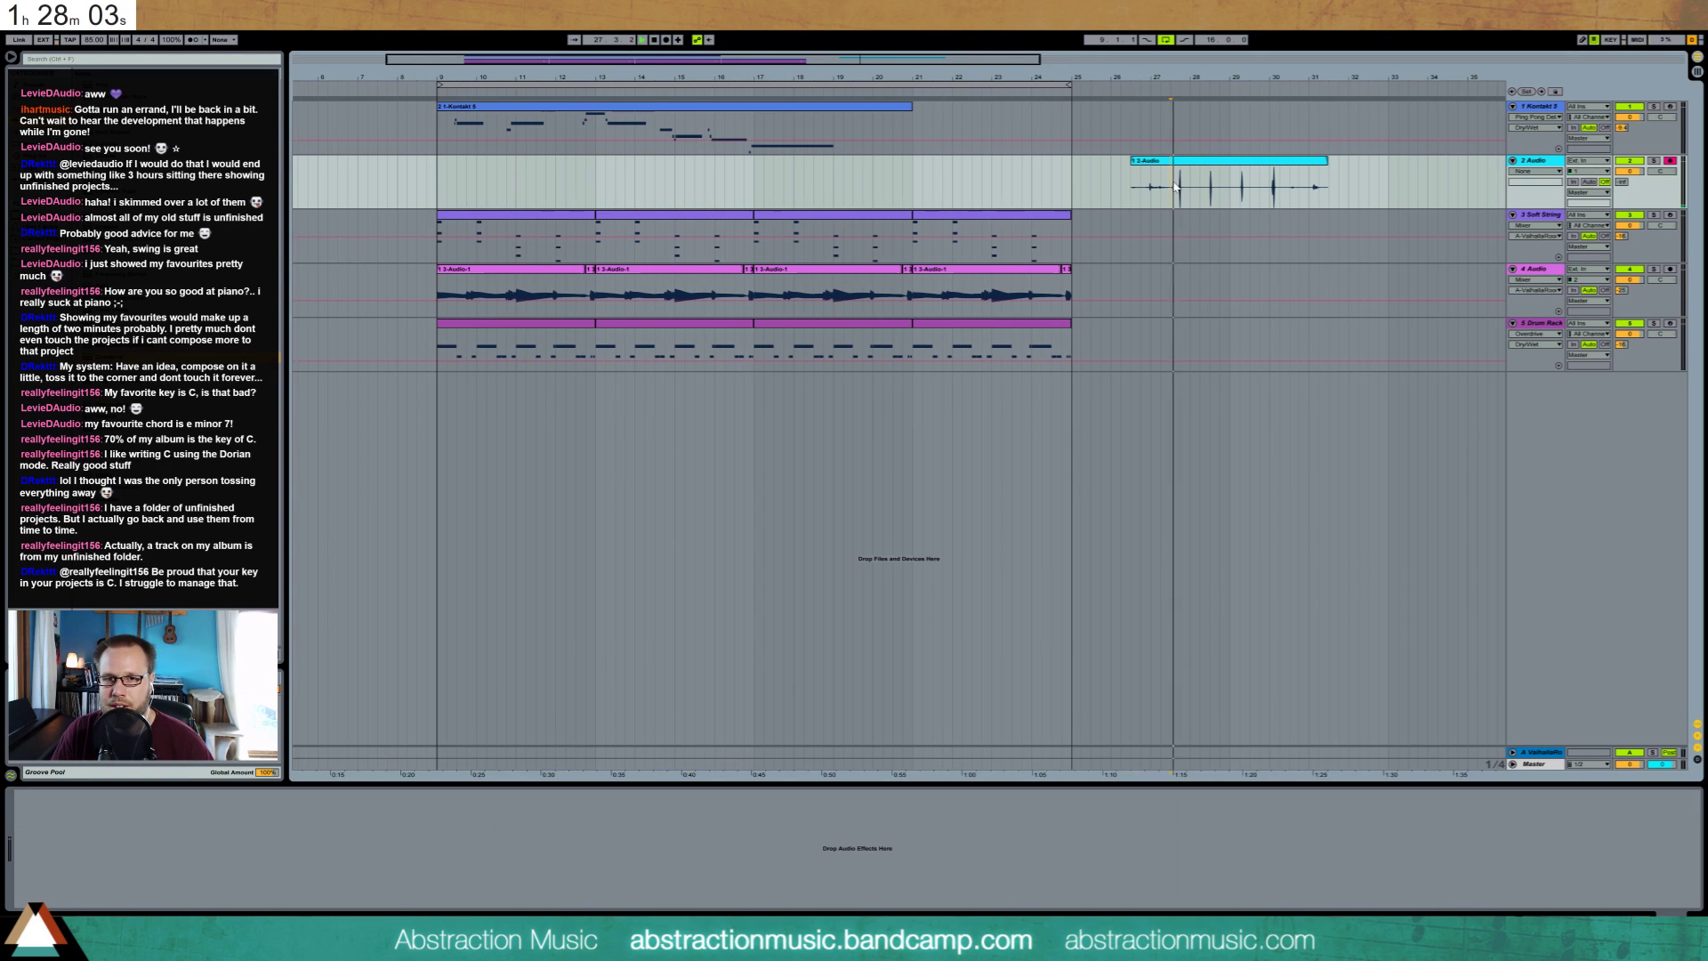
pyautogui.press('space')
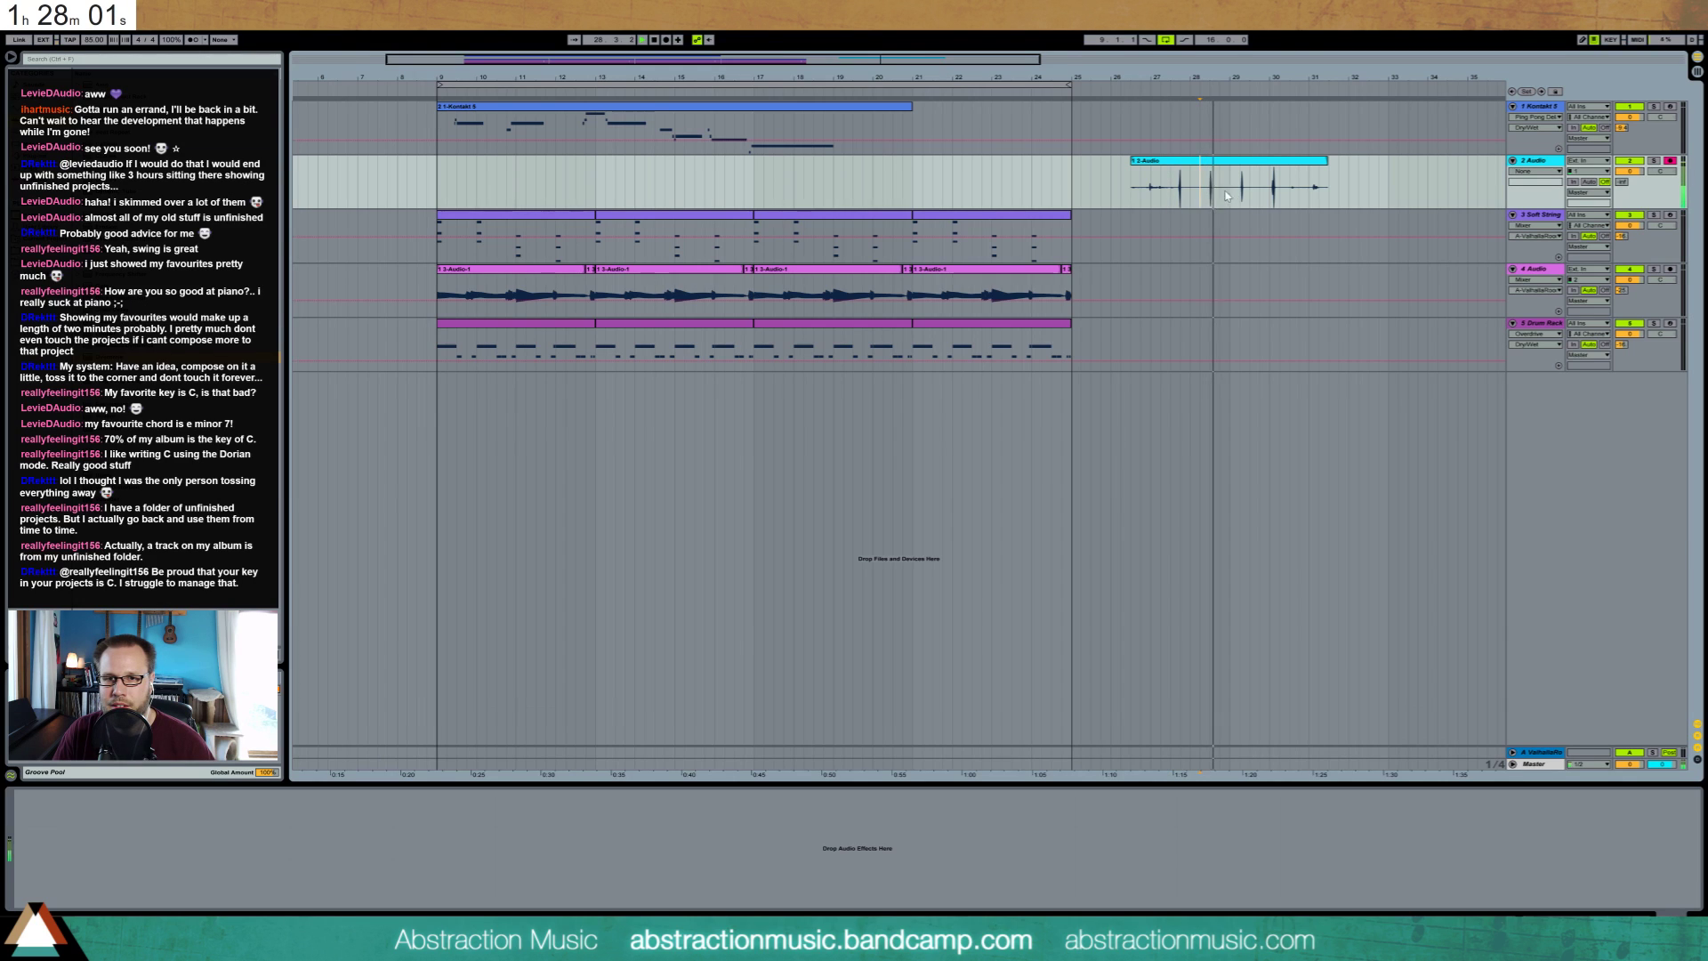
pyautogui.press('space')
pyautogui.click(1241, 192)
pyautogui.press('space')
pyautogui.press('space')
pyautogui.click(1272, 188)
pyautogui.press('space')
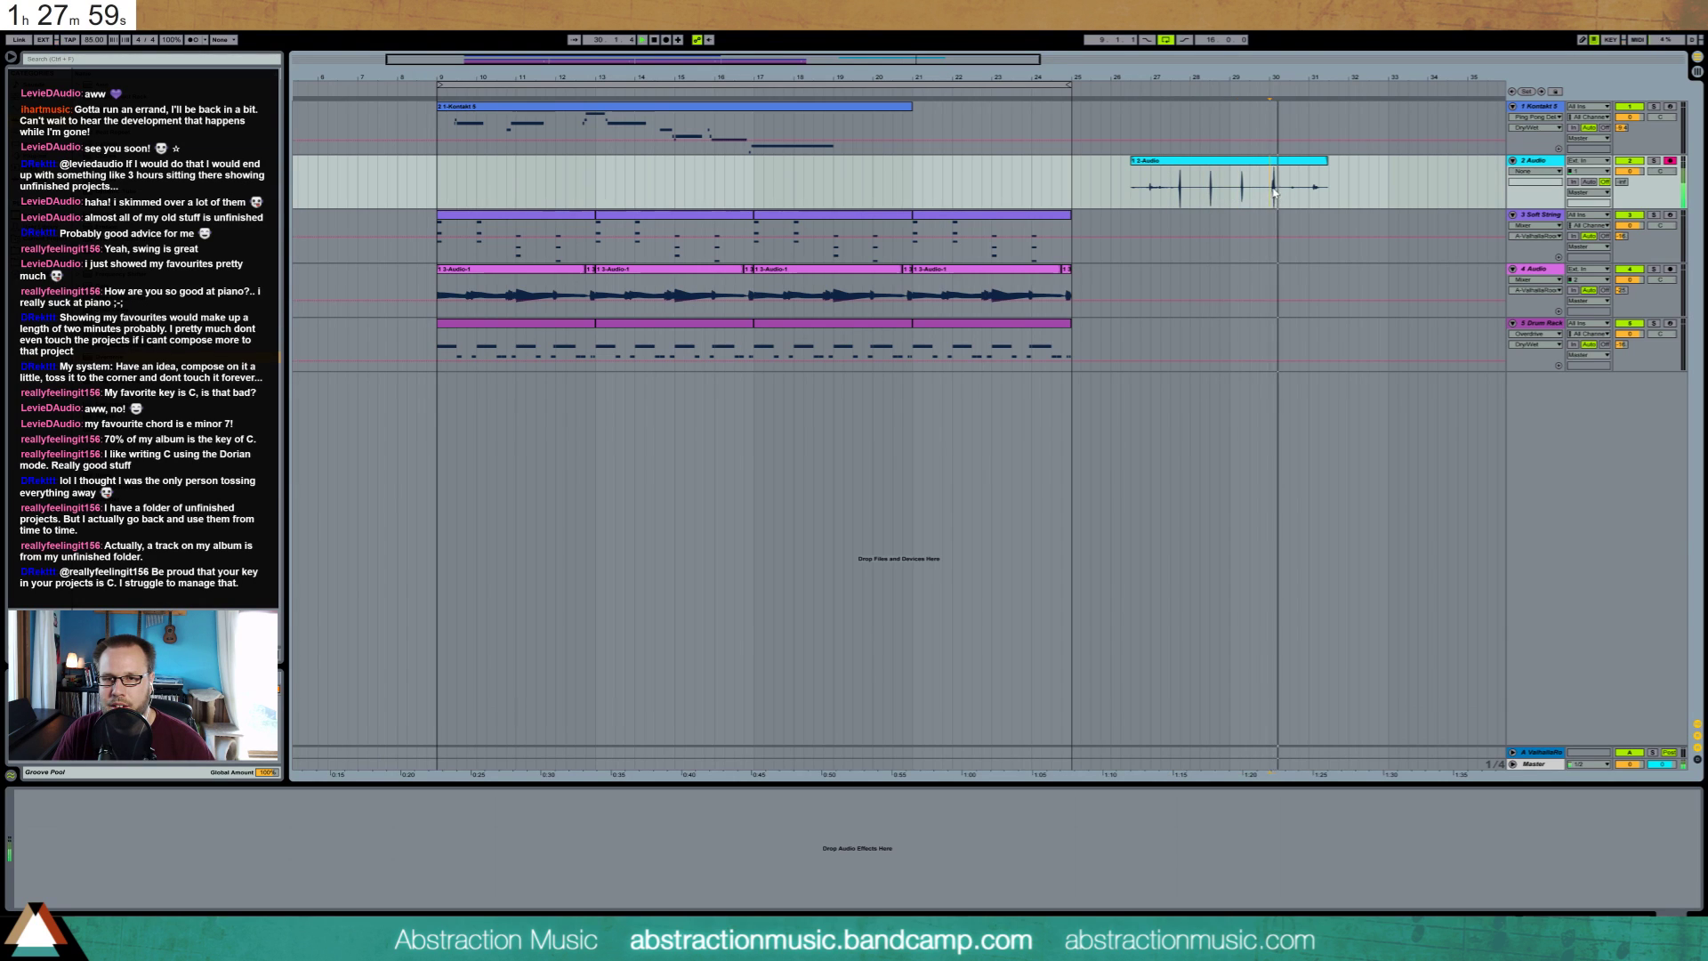
pyautogui.press('space')
pyautogui.click(1293, 163)
pyautogui.press('Delete')
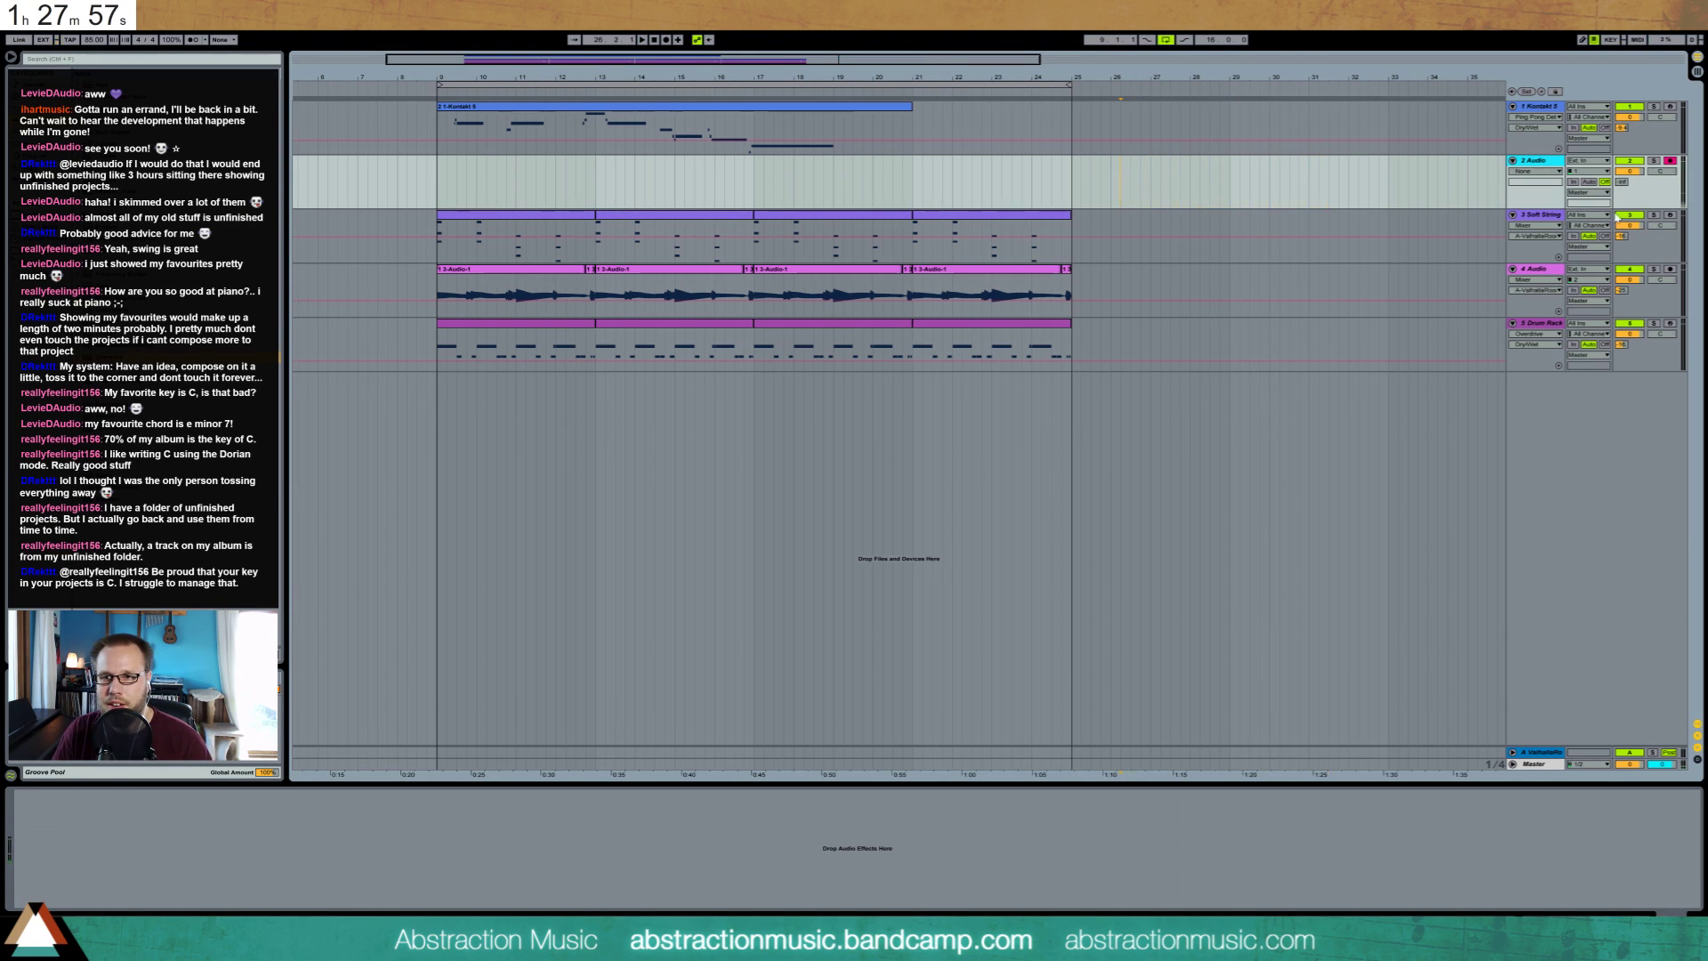
# Record a new take of single hits on the armed audio track from bar 26 and audition its hits
pyautogui.click(665, 40)
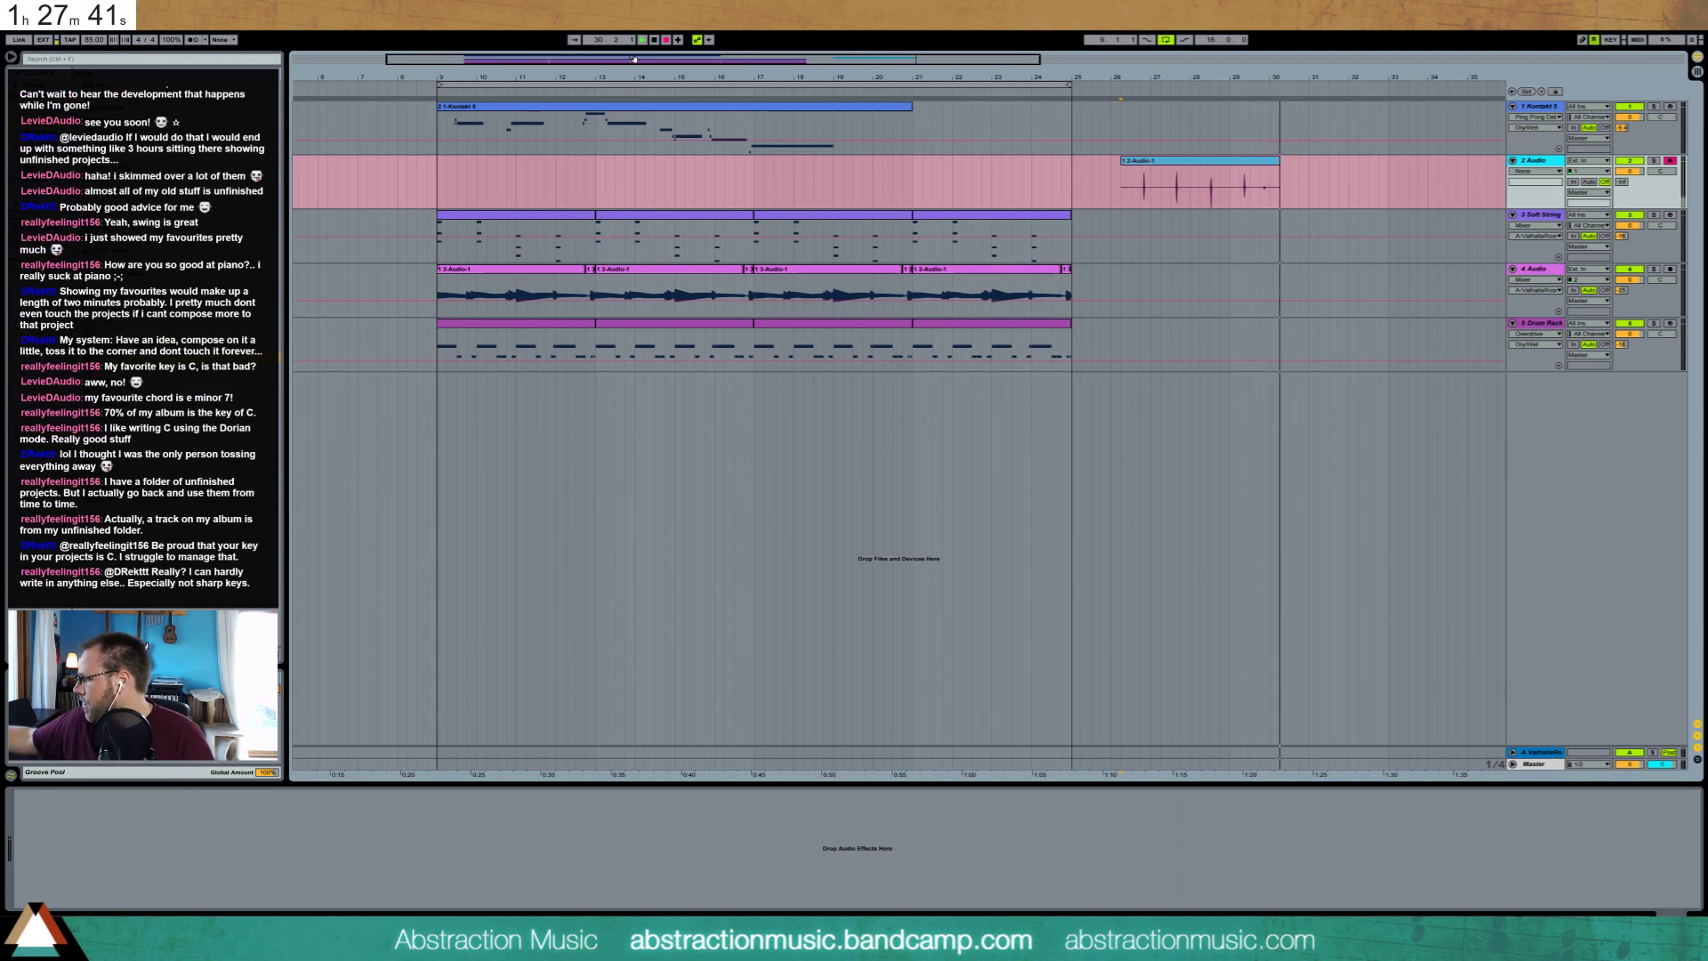
pyautogui.press('space')
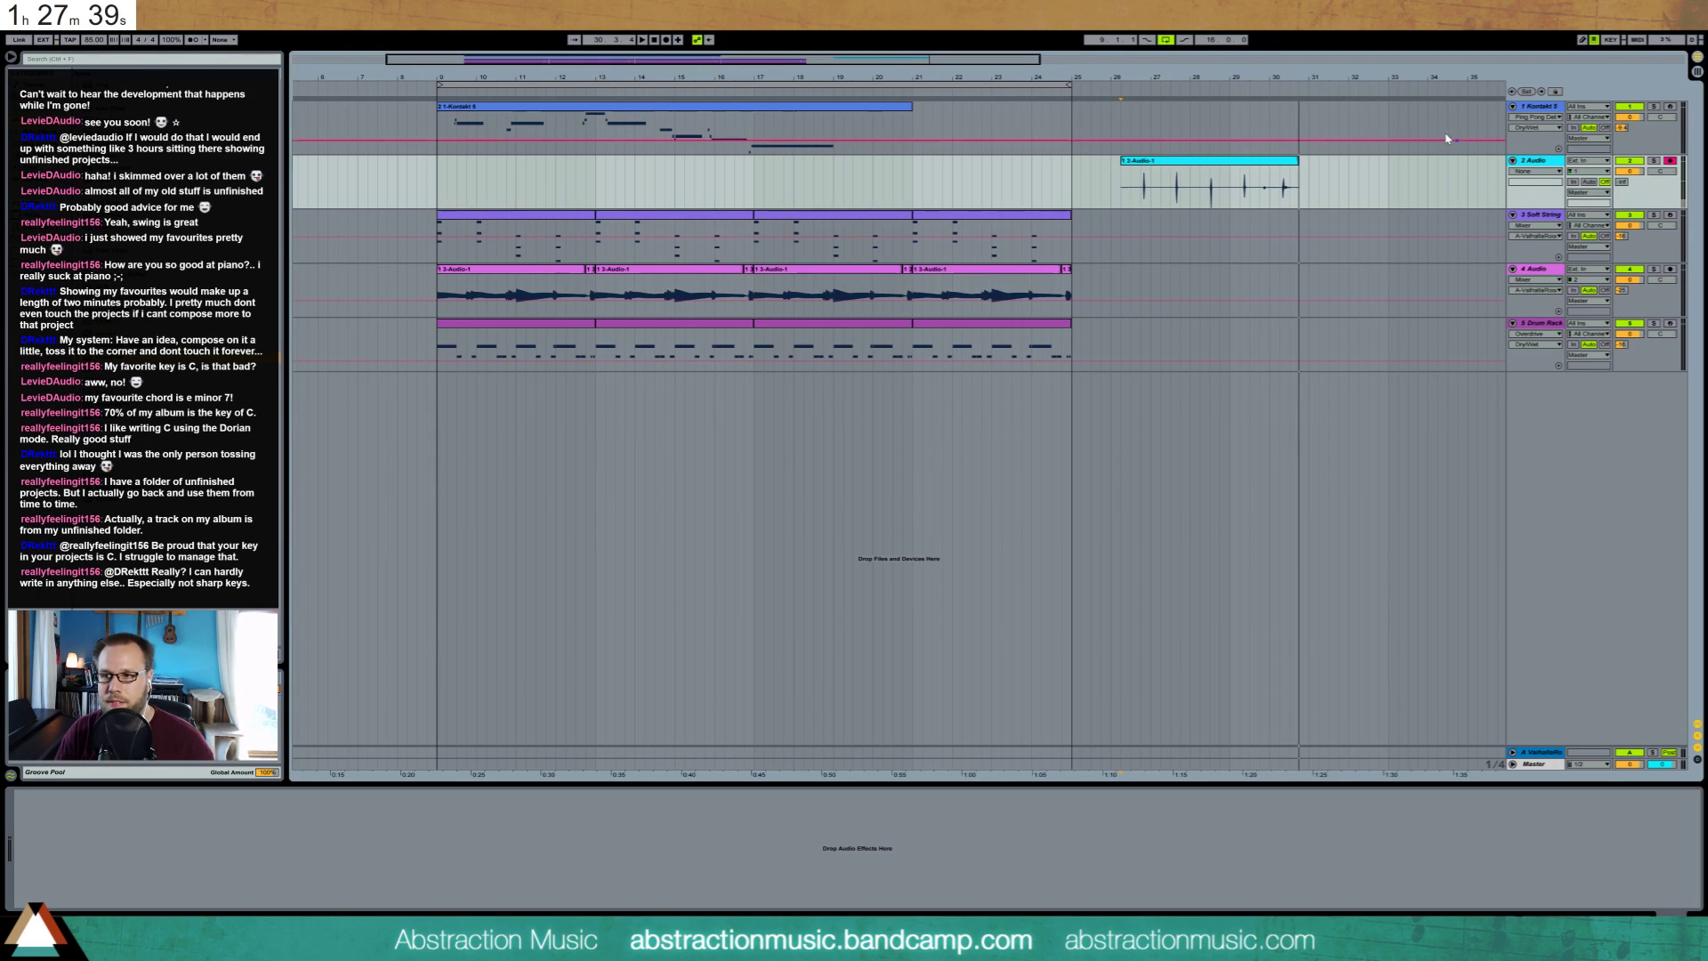
pyautogui.press('space')
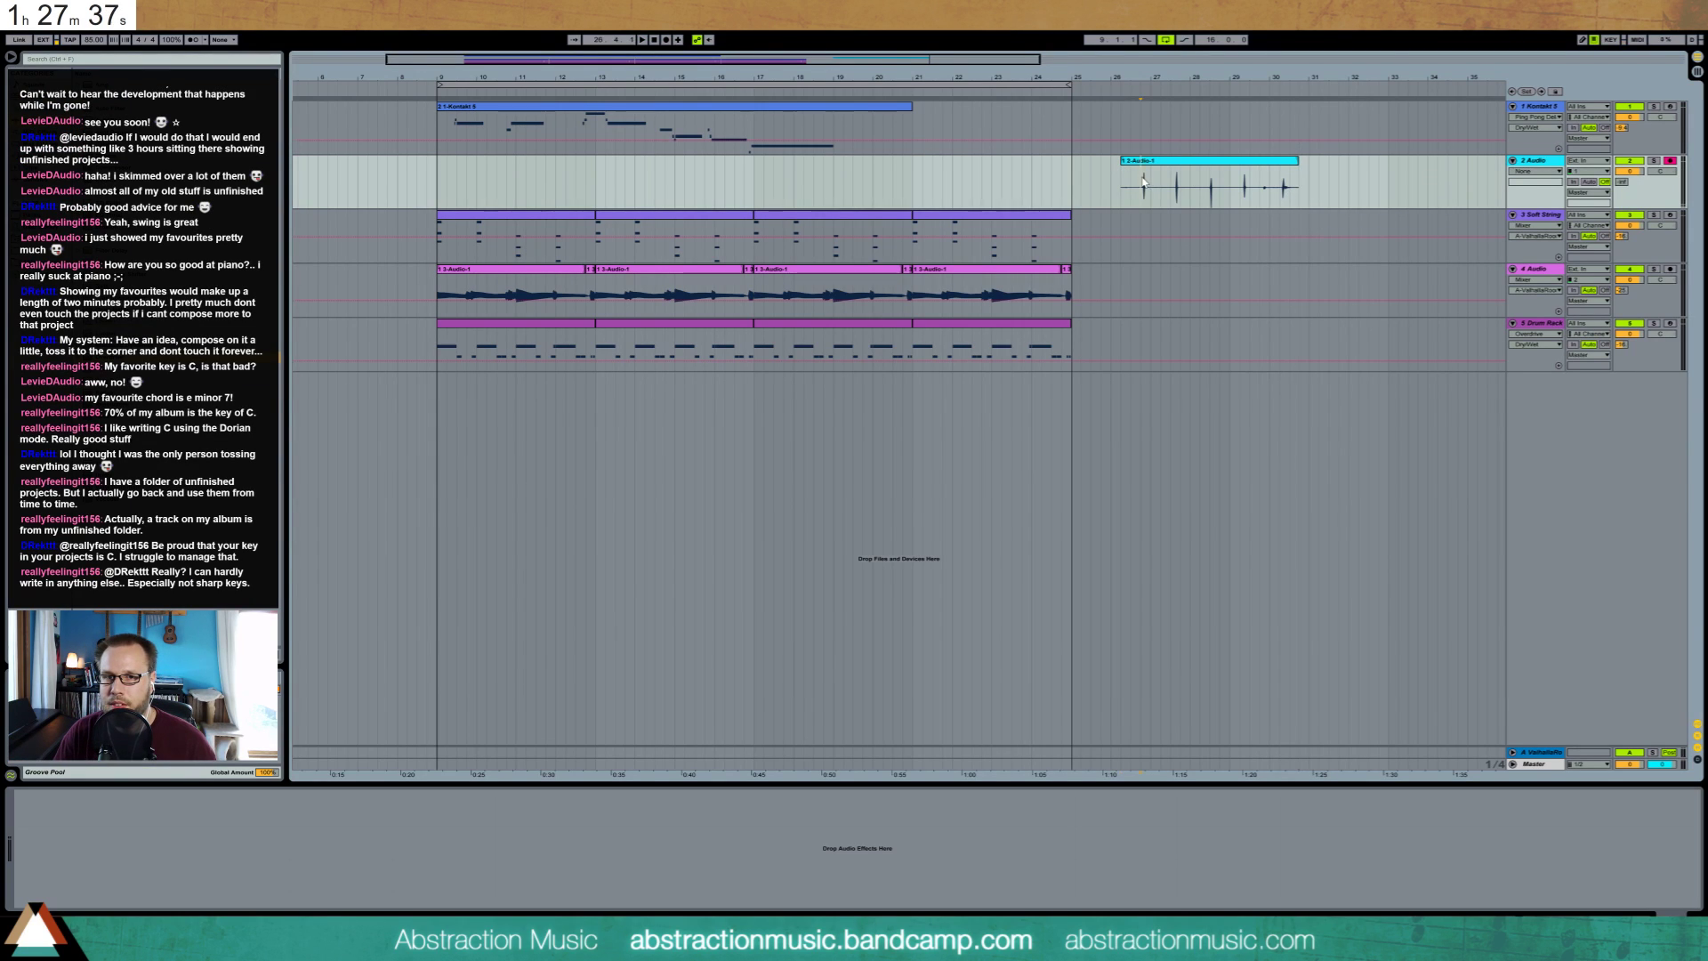
pyautogui.click(1174, 198)
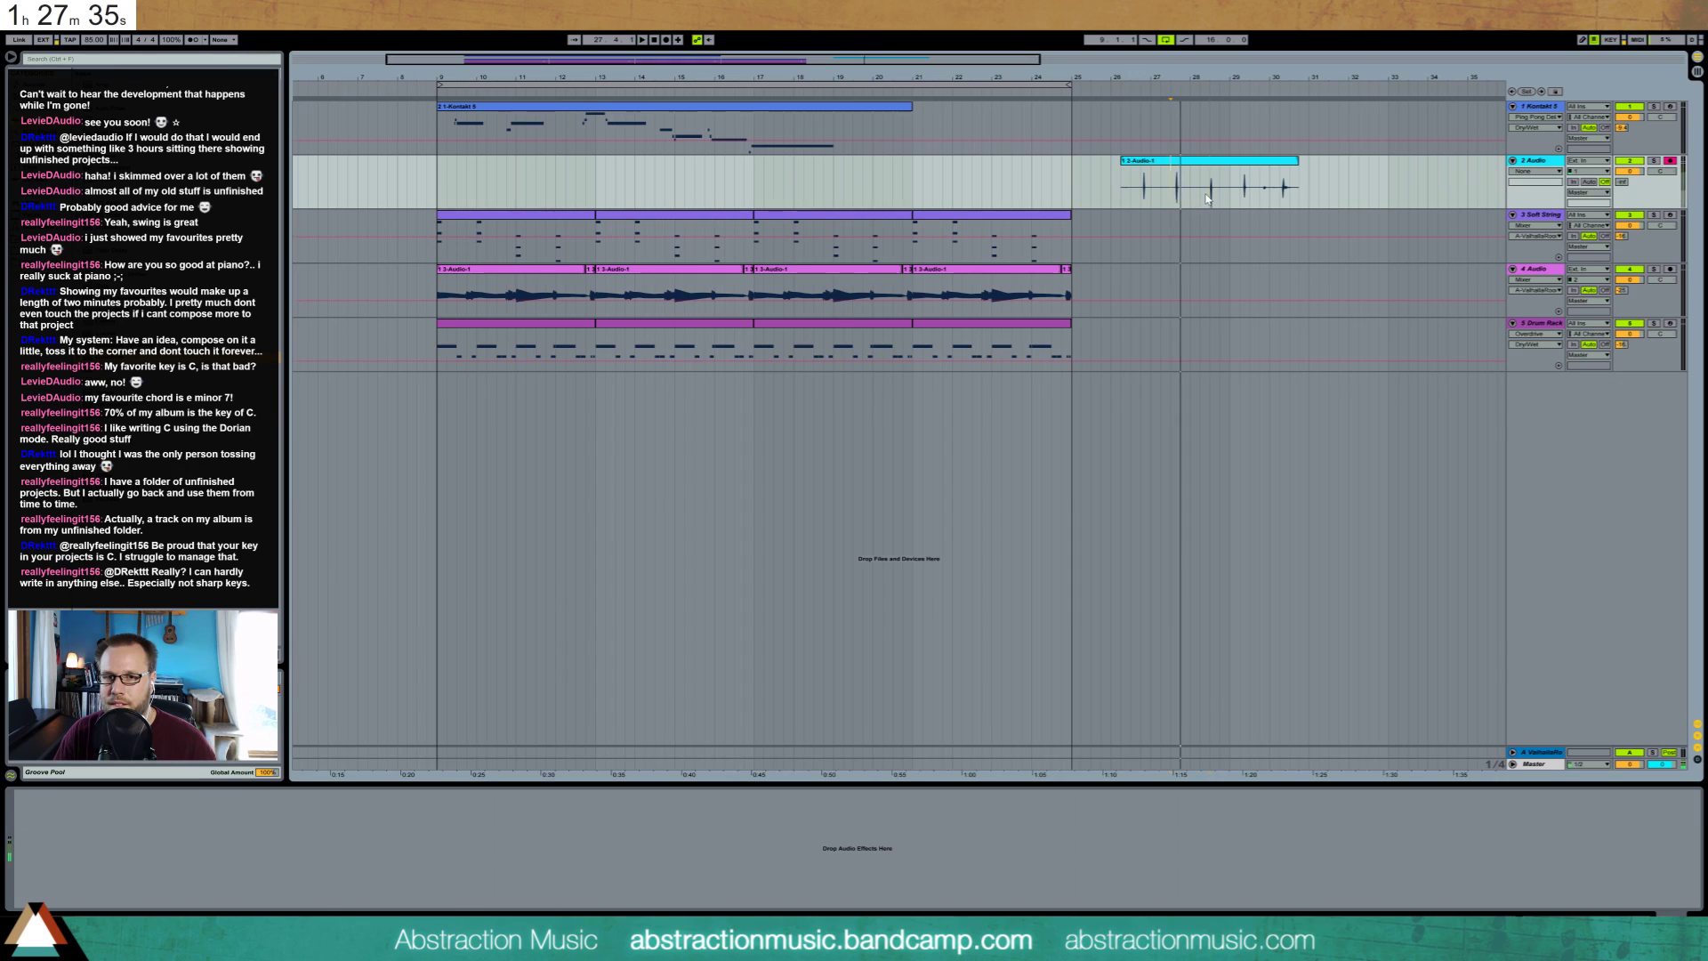
pyautogui.click(1212, 194)
pyautogui.click(1239, 193)
pyautogui.press('space')
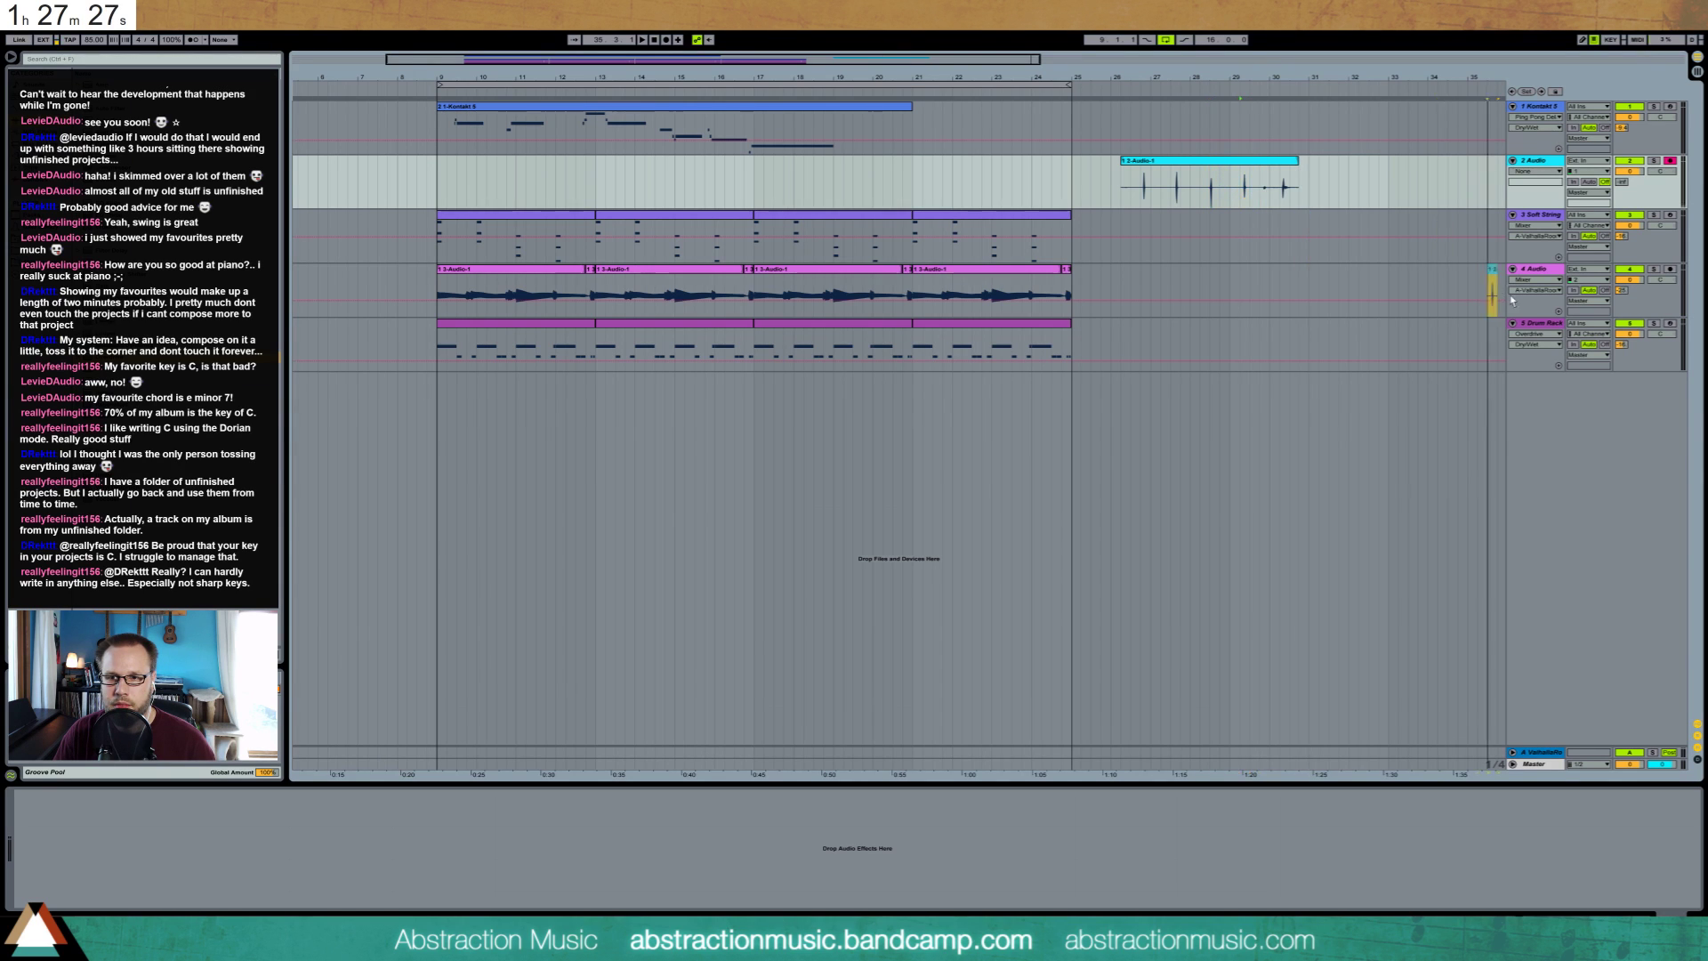
# Load the take's fourth and third hits onto two empty Drum Rack pads and delete the take from the arrangement
pyautogui.click(1480, 339)
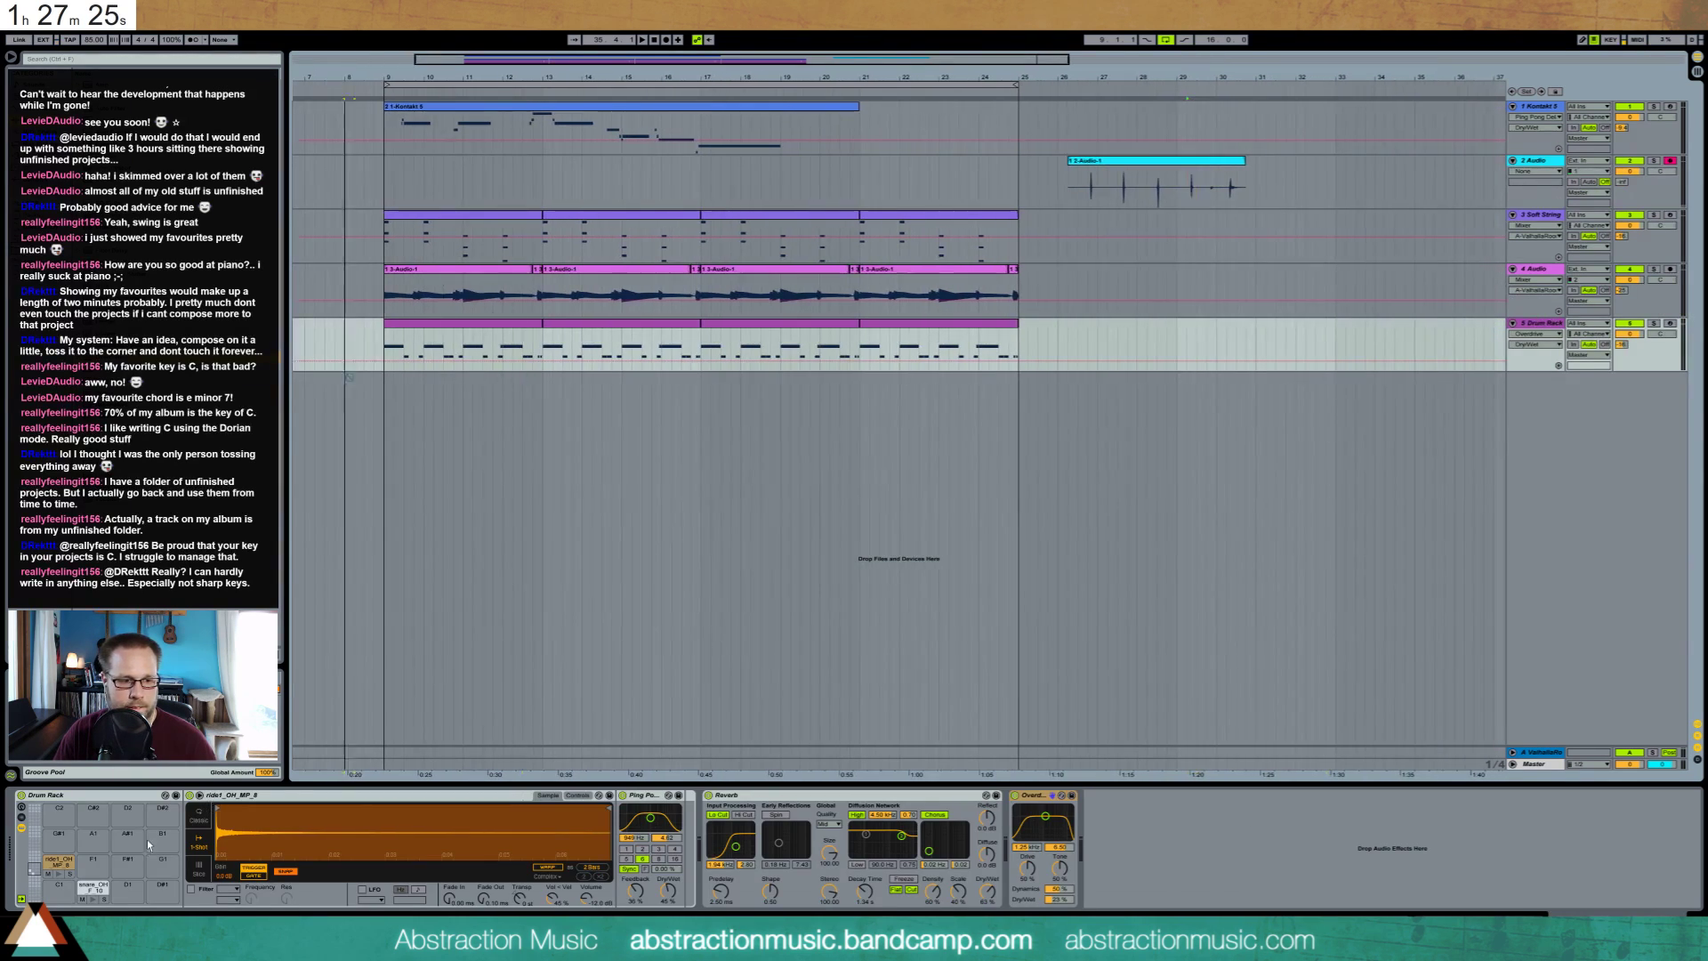
pyautogui.moveTo(131, 893); pyautogui.dragTo(130, 890)
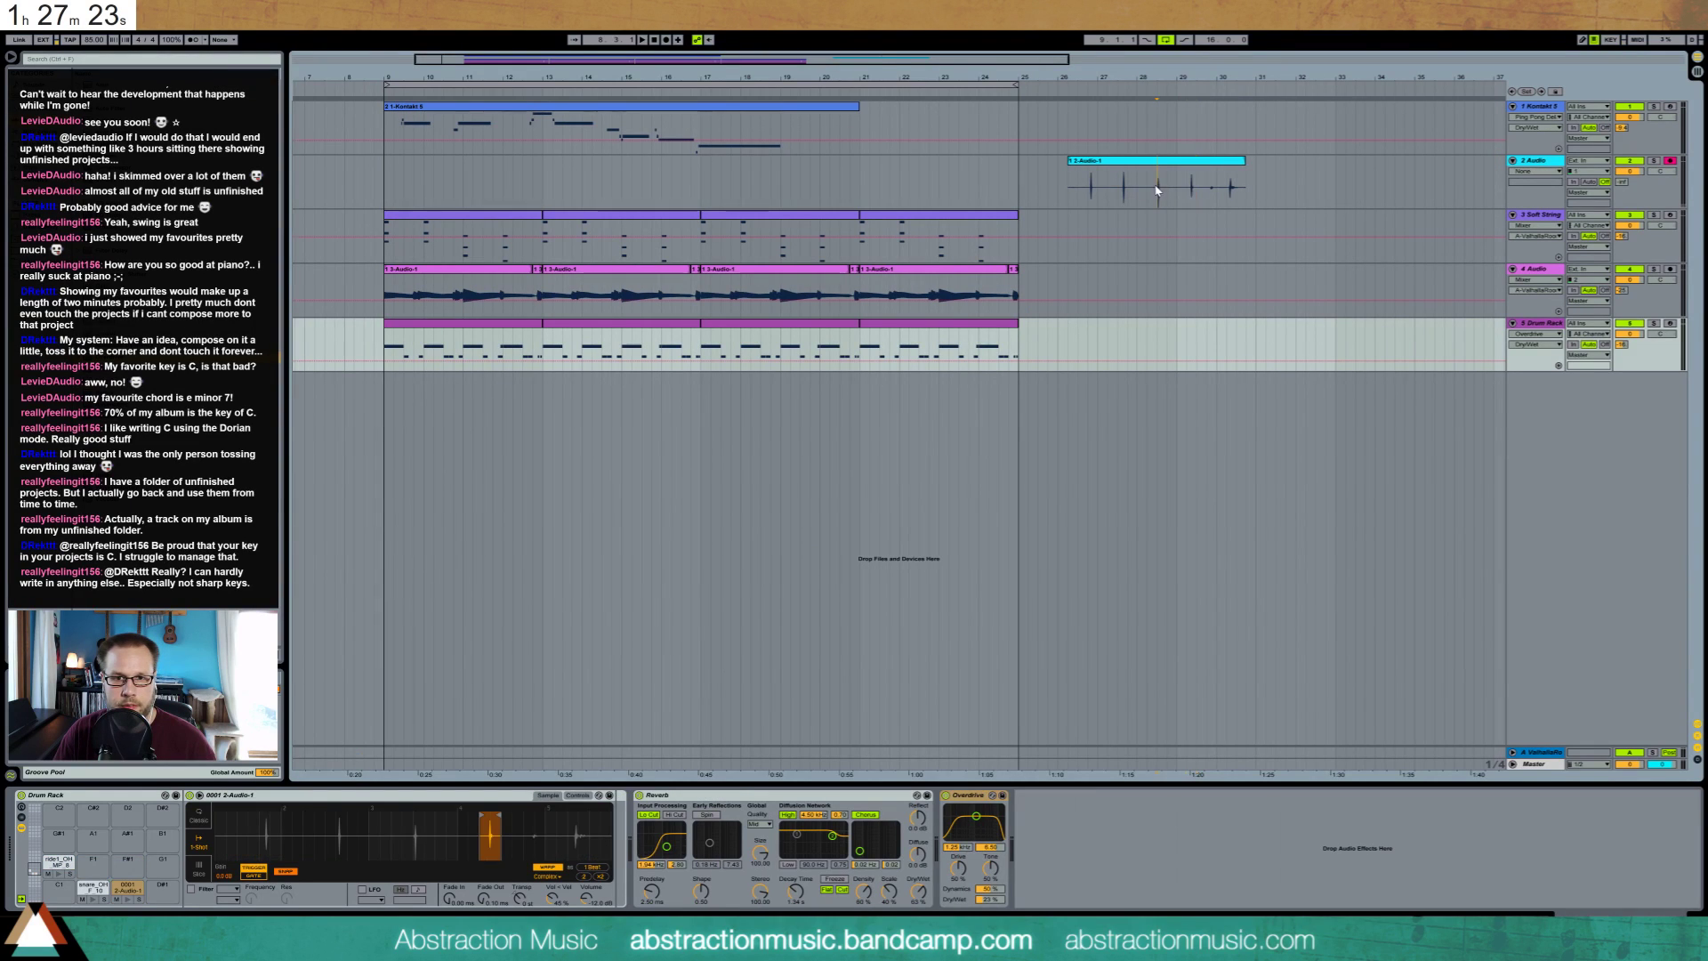
pyautogui.moveTo(1166, 188); pyautogui.dragTo(1525, 318)
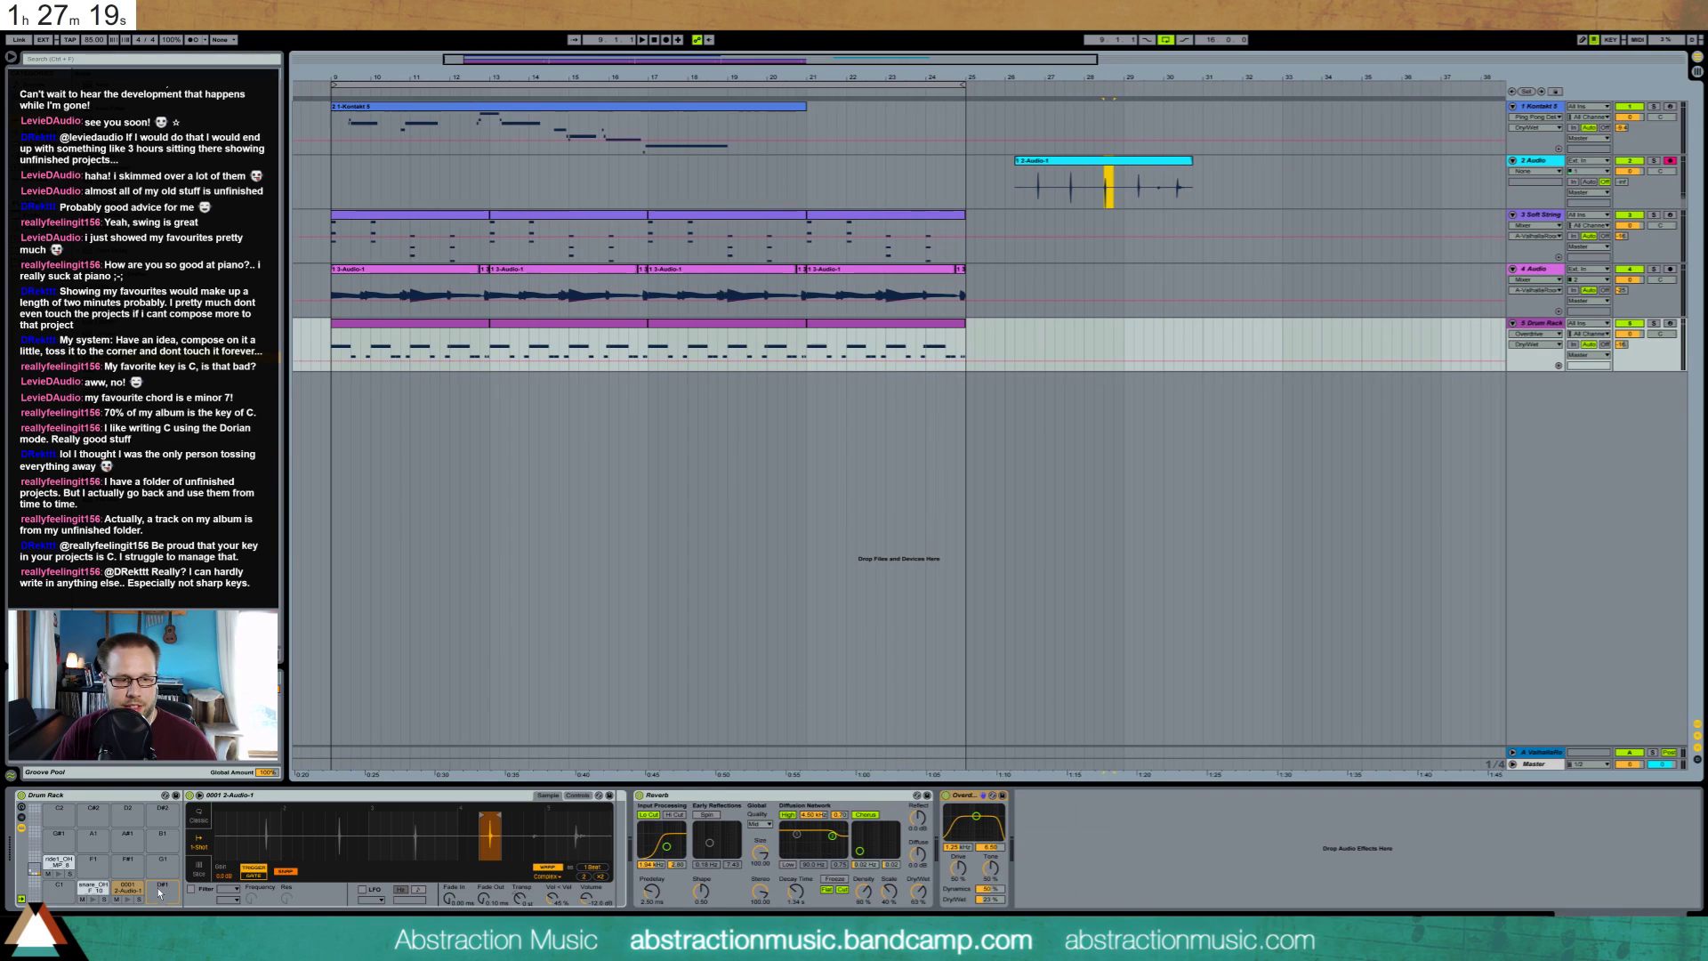
pyautogui.moveTo(159, 893); pyautogui.dragTo(172, 897)
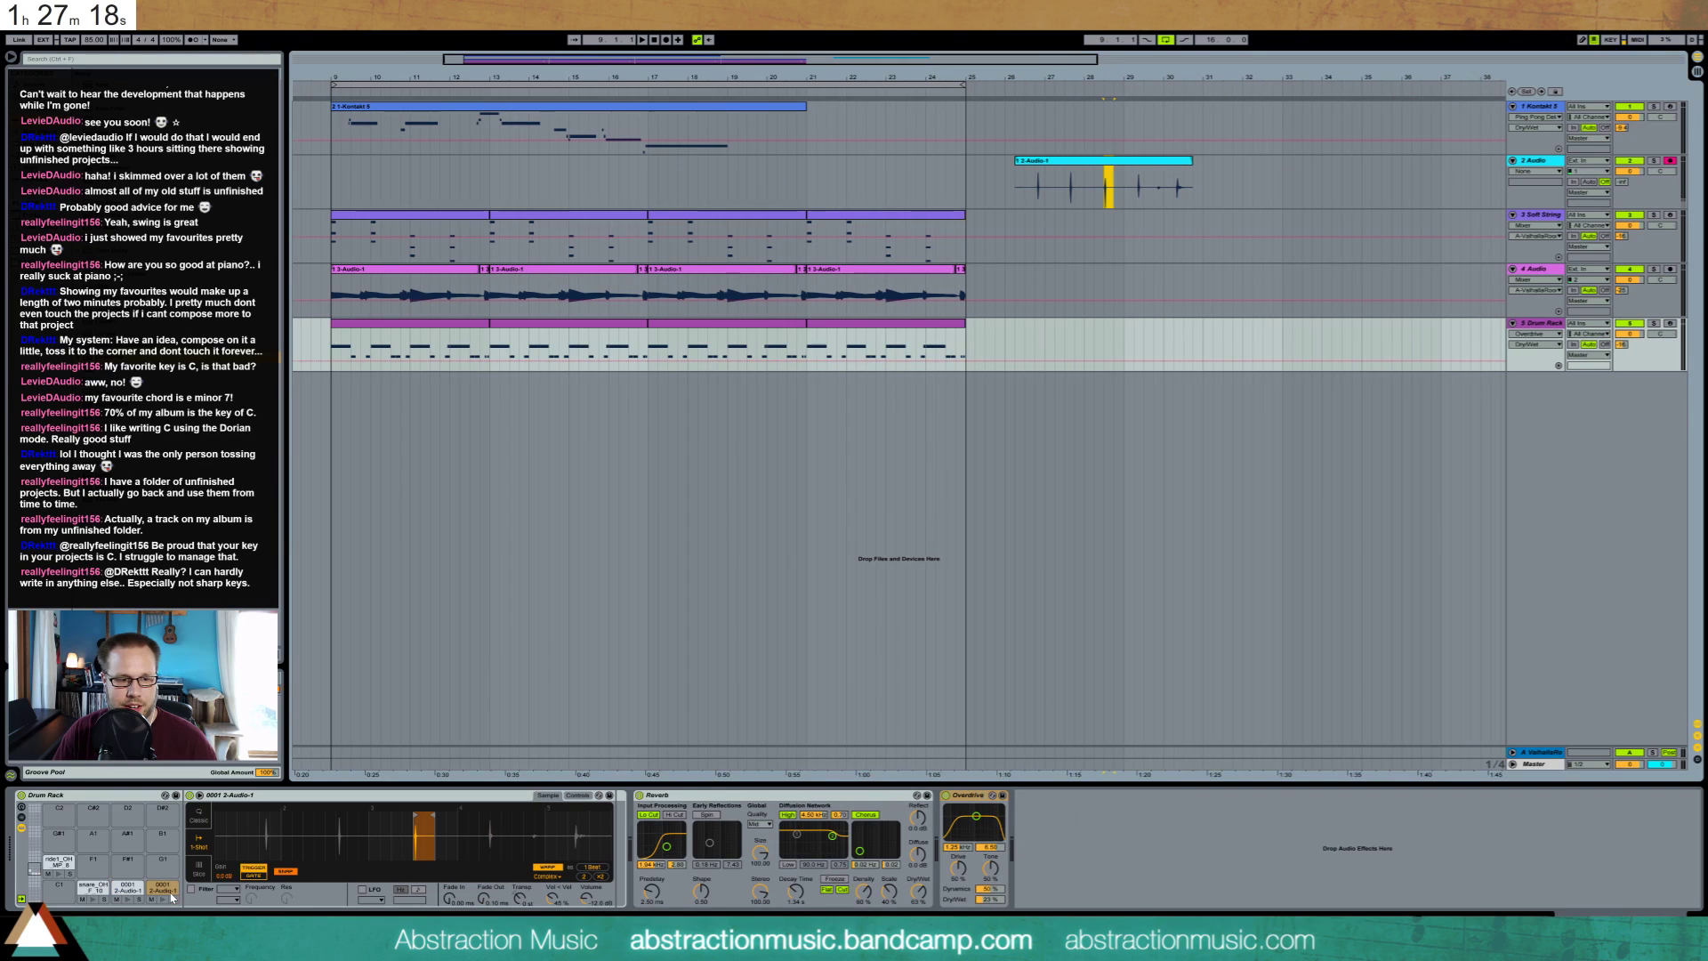
pyautogui.click(1065, 170)
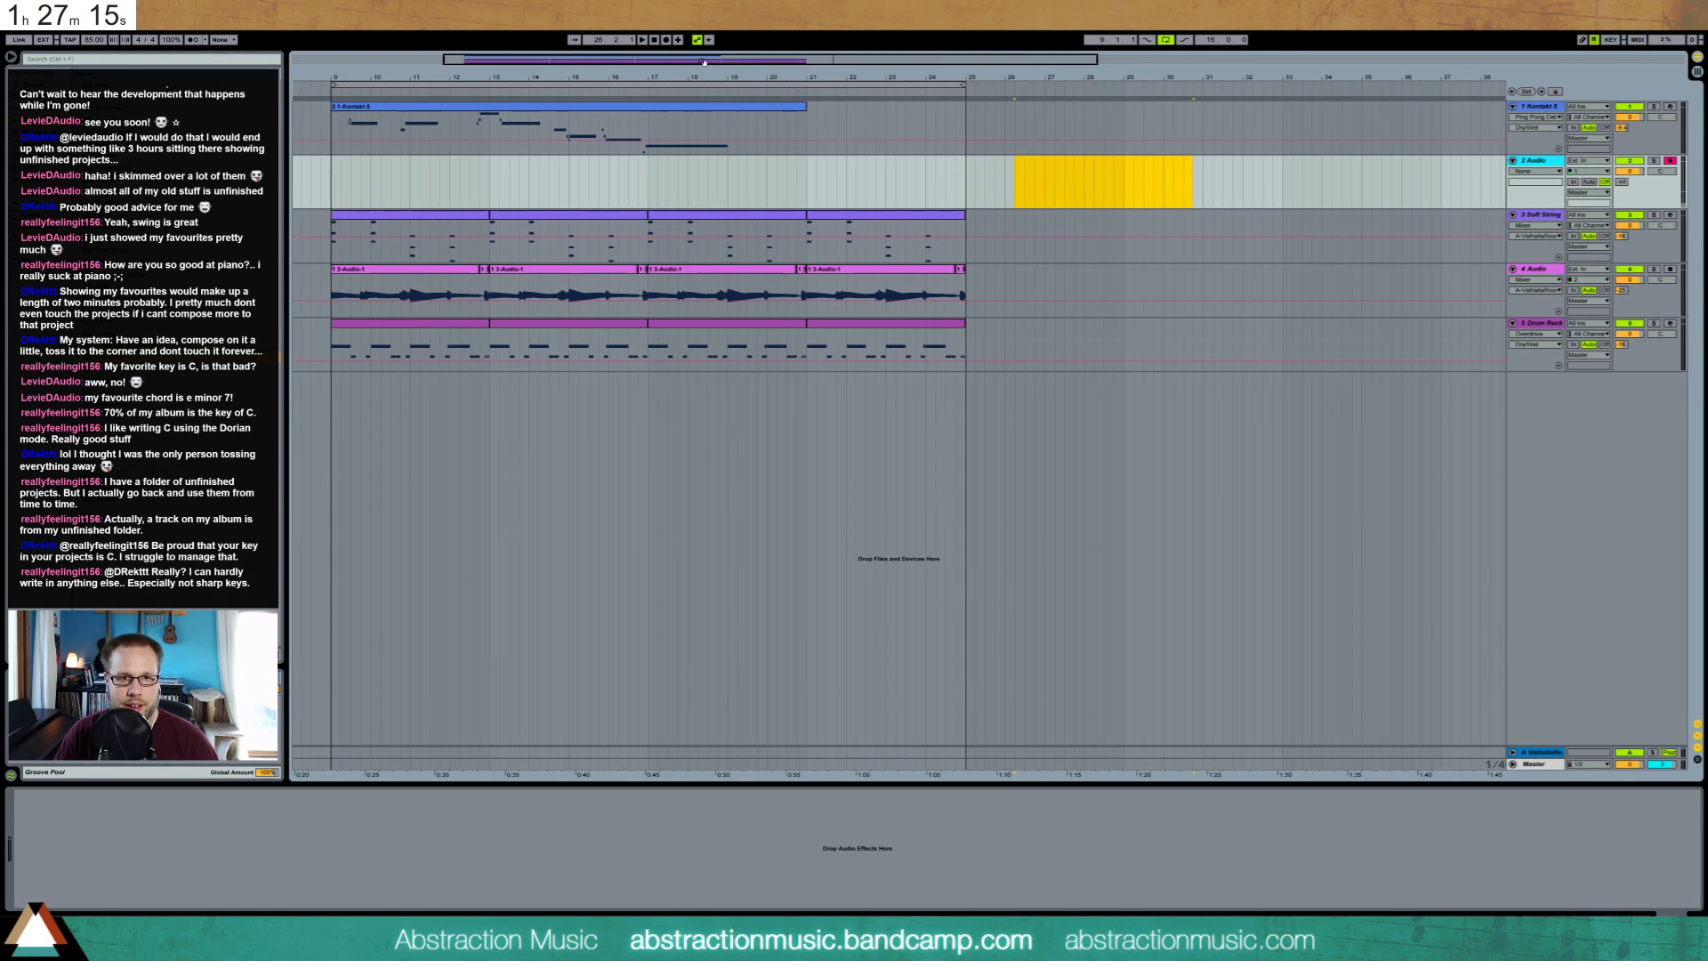
# Layer both recorded hits on one Drum Rack pad as two Instrument Rack chains, removing the second sample from its own pad
pyautogui.moveTo(704, 62); pyautogui.dragTo(591, 330)
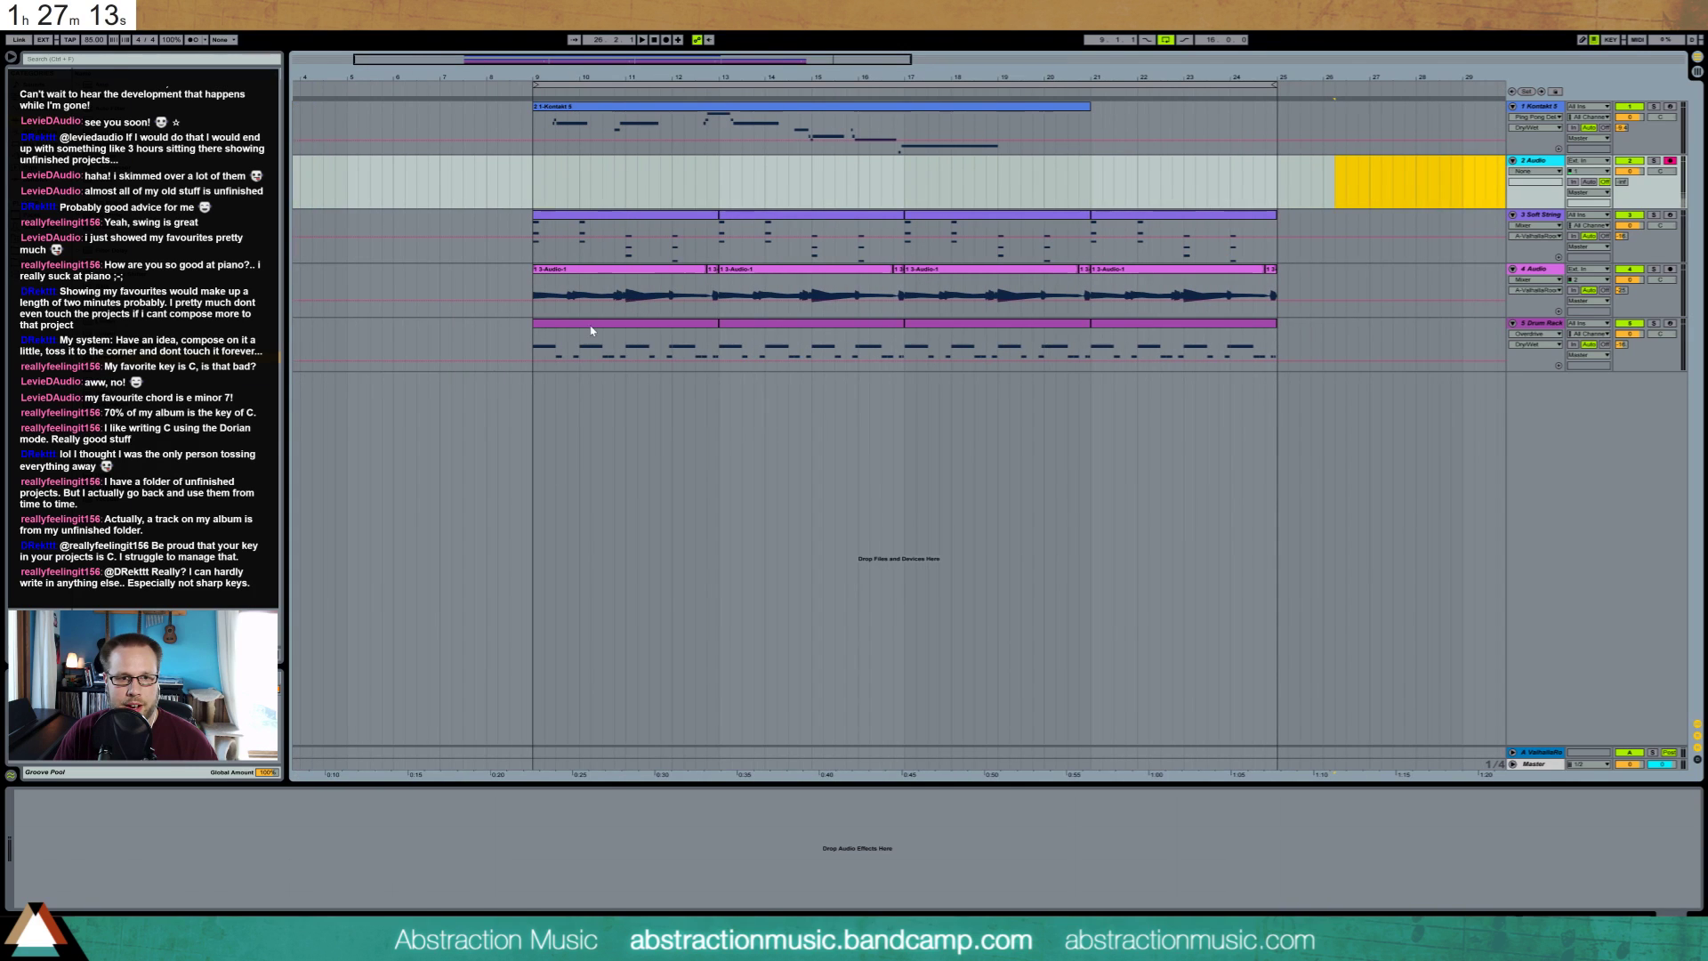
pyautogui.click(591, 330)
pyautogui.click(275, 835)
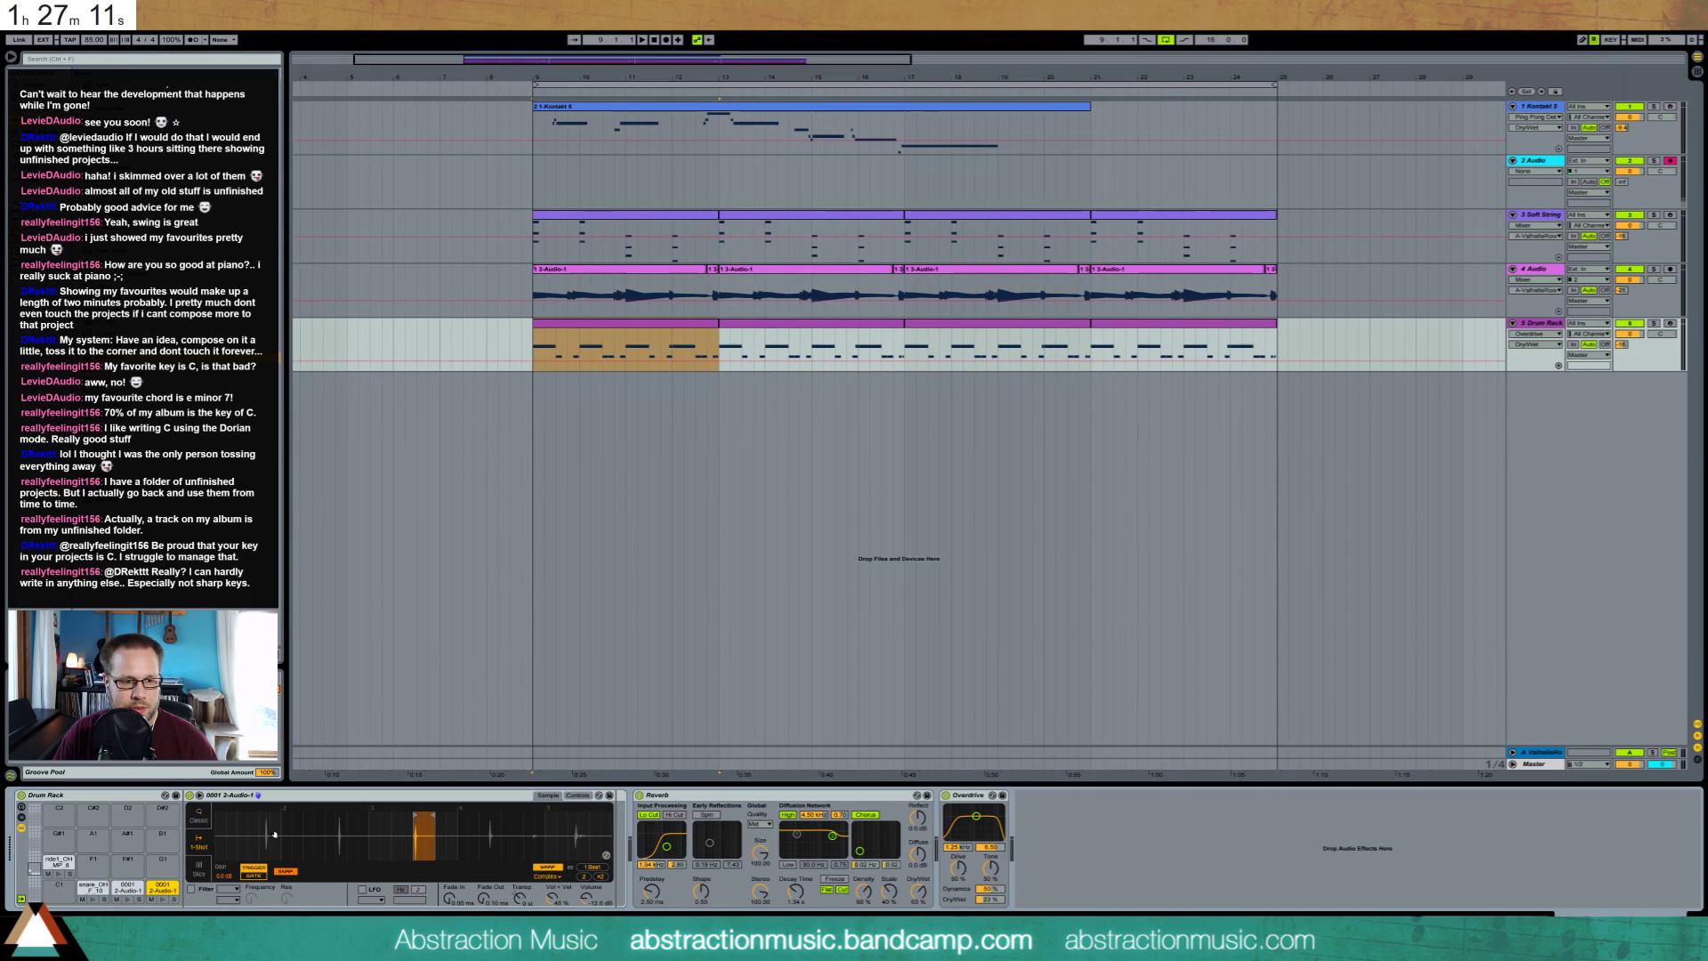
pyautogui.press('Delete')
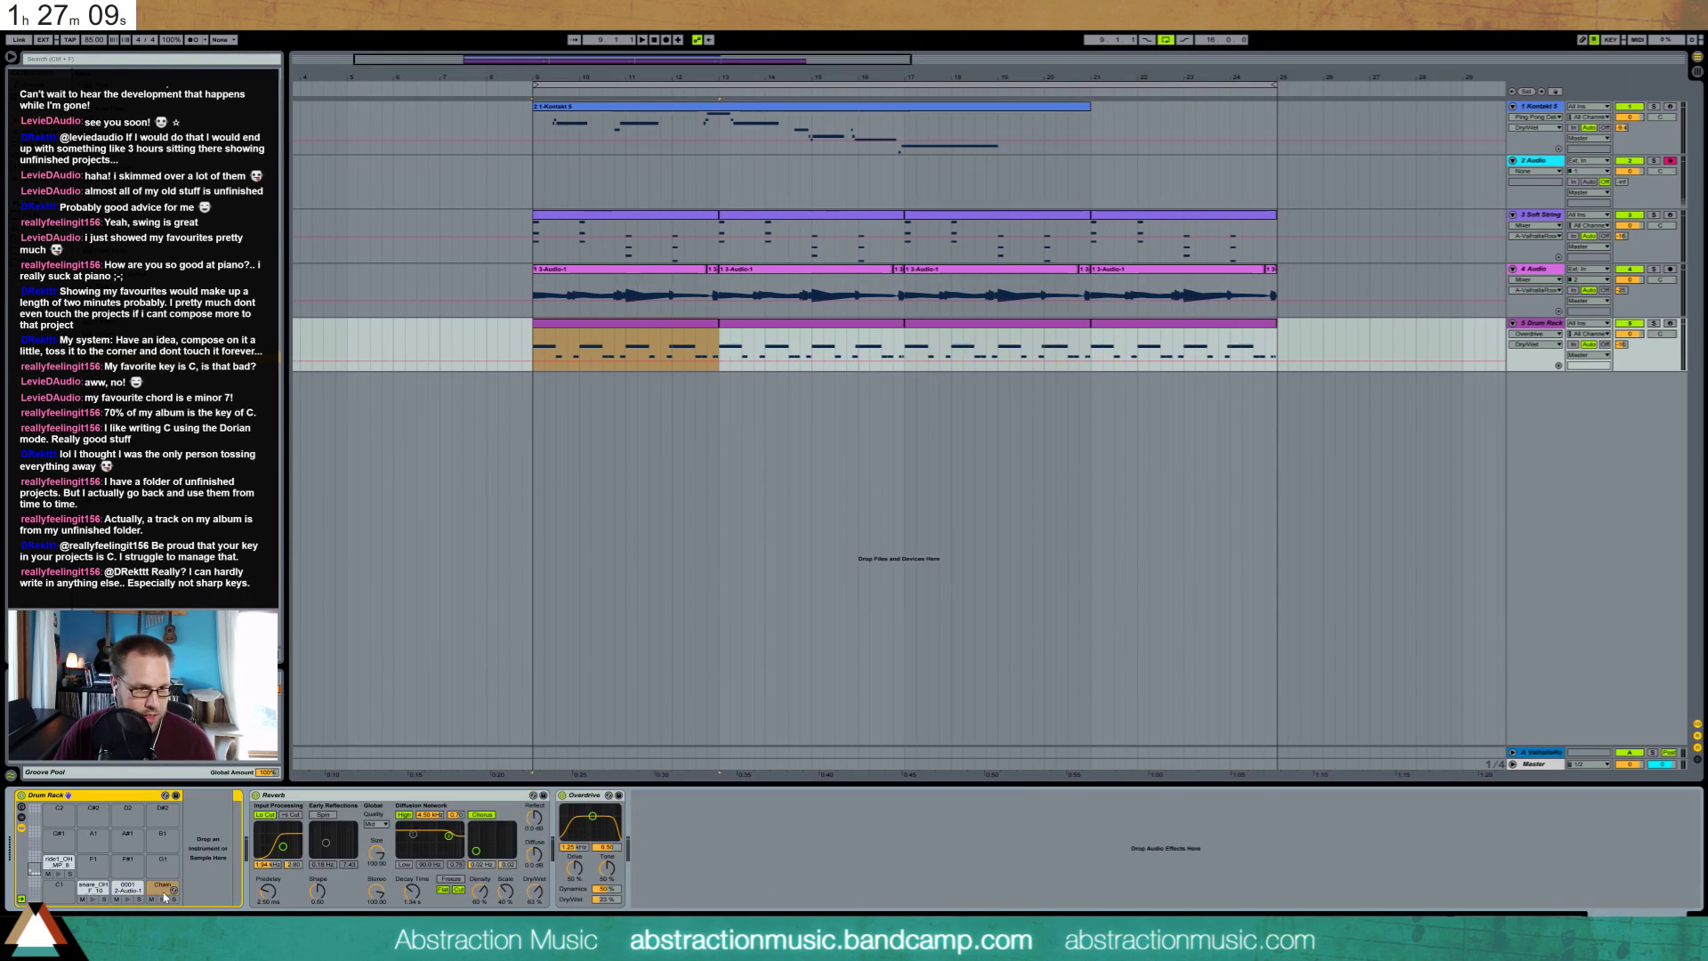
pyautogui.click(125, 891)
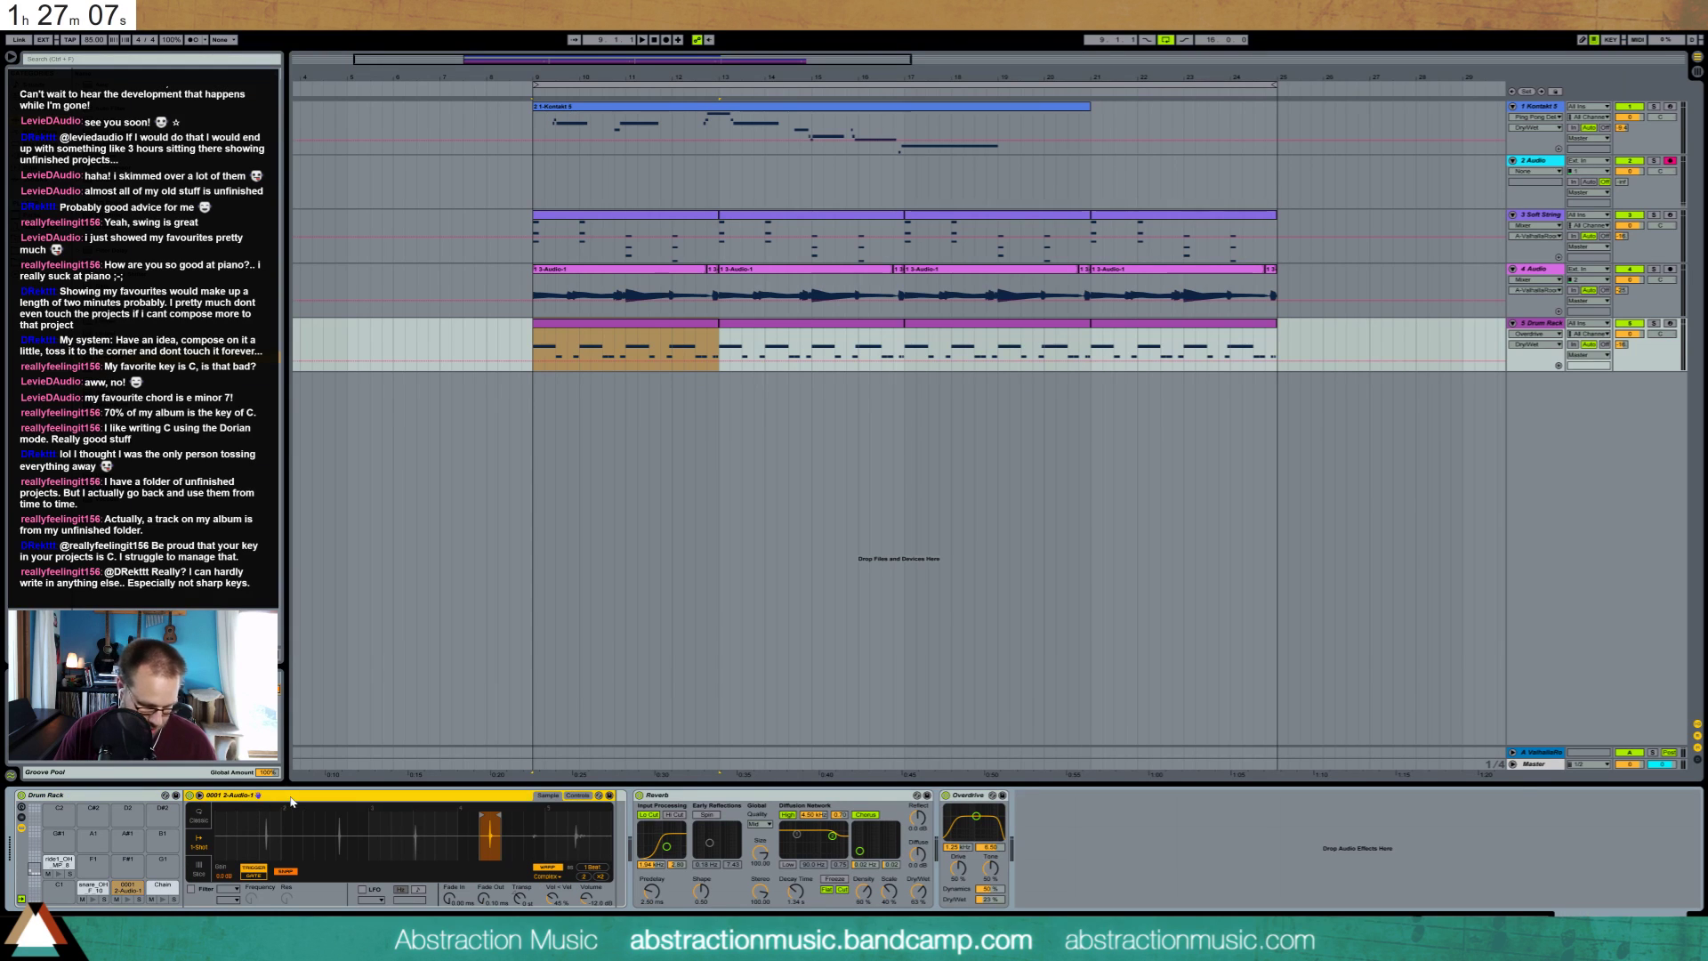
pyautogui.hotkey('ctrl', 'g')
pyautogui.click(191, 826)
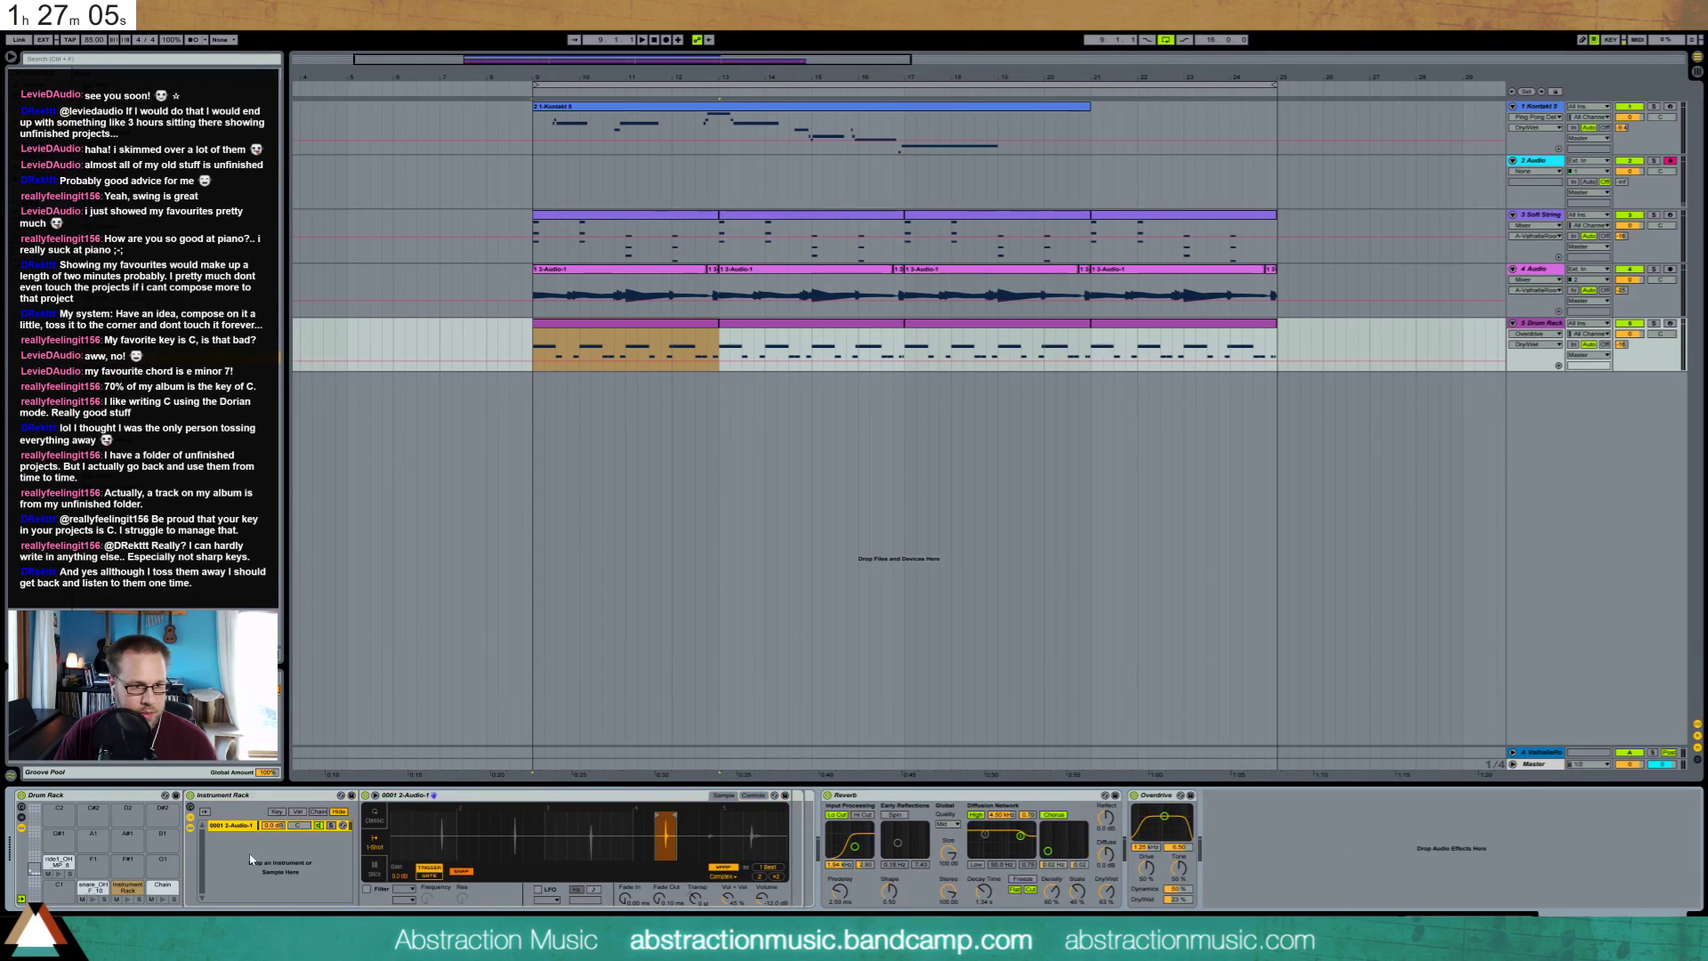
pyautogui.hotkey('ctrl', 'd')
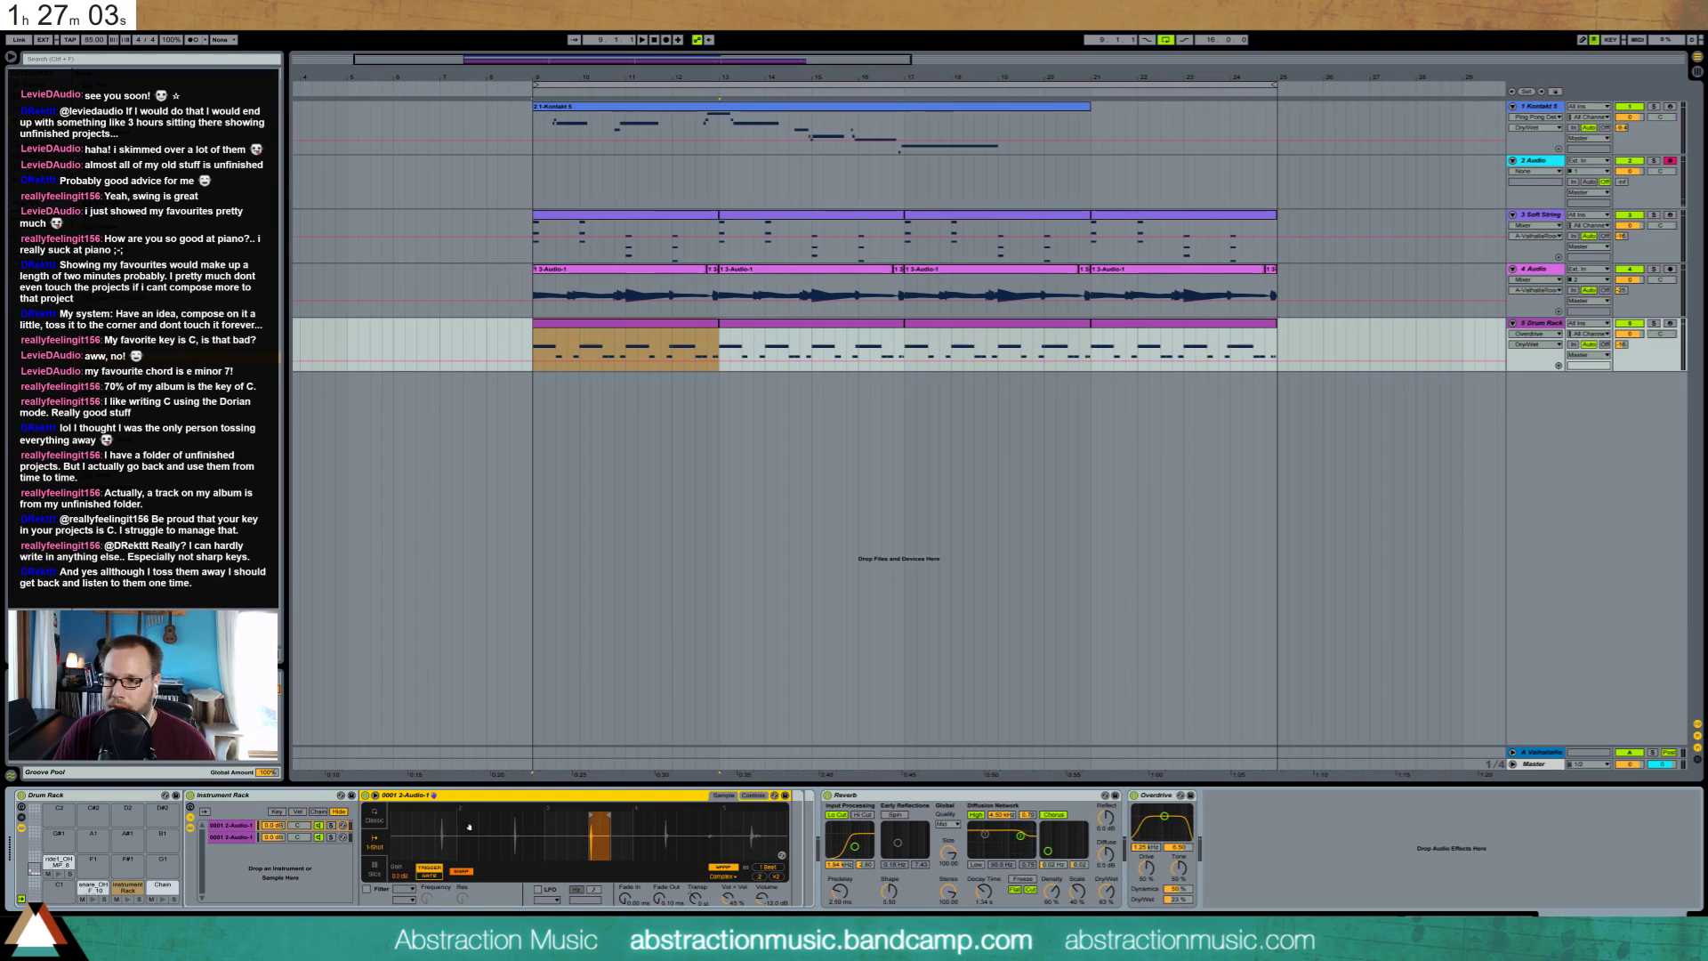
# Trim the first chain's sample tightly around its hit and move the second chain's sample start to just before its hit
pyautogui.moveTo(600, 837); pyautogui.dragTo(527, 826)
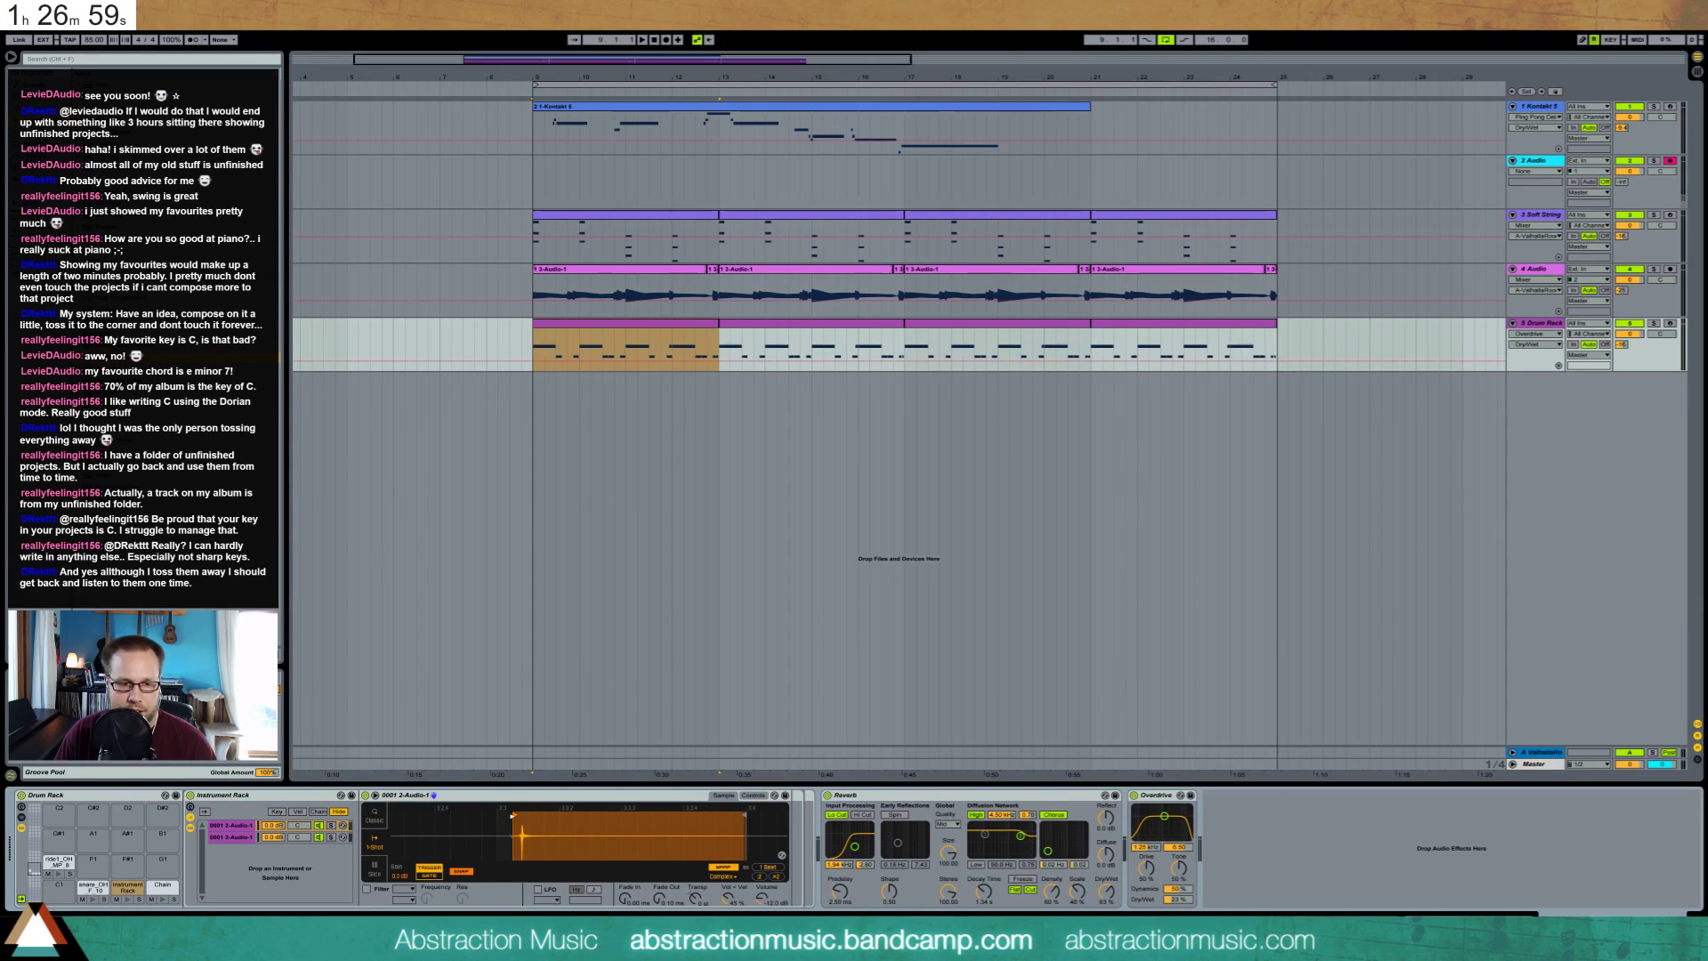
pyautogui.moveTo(745, 837); pyautogui.dragTo(568, 836)
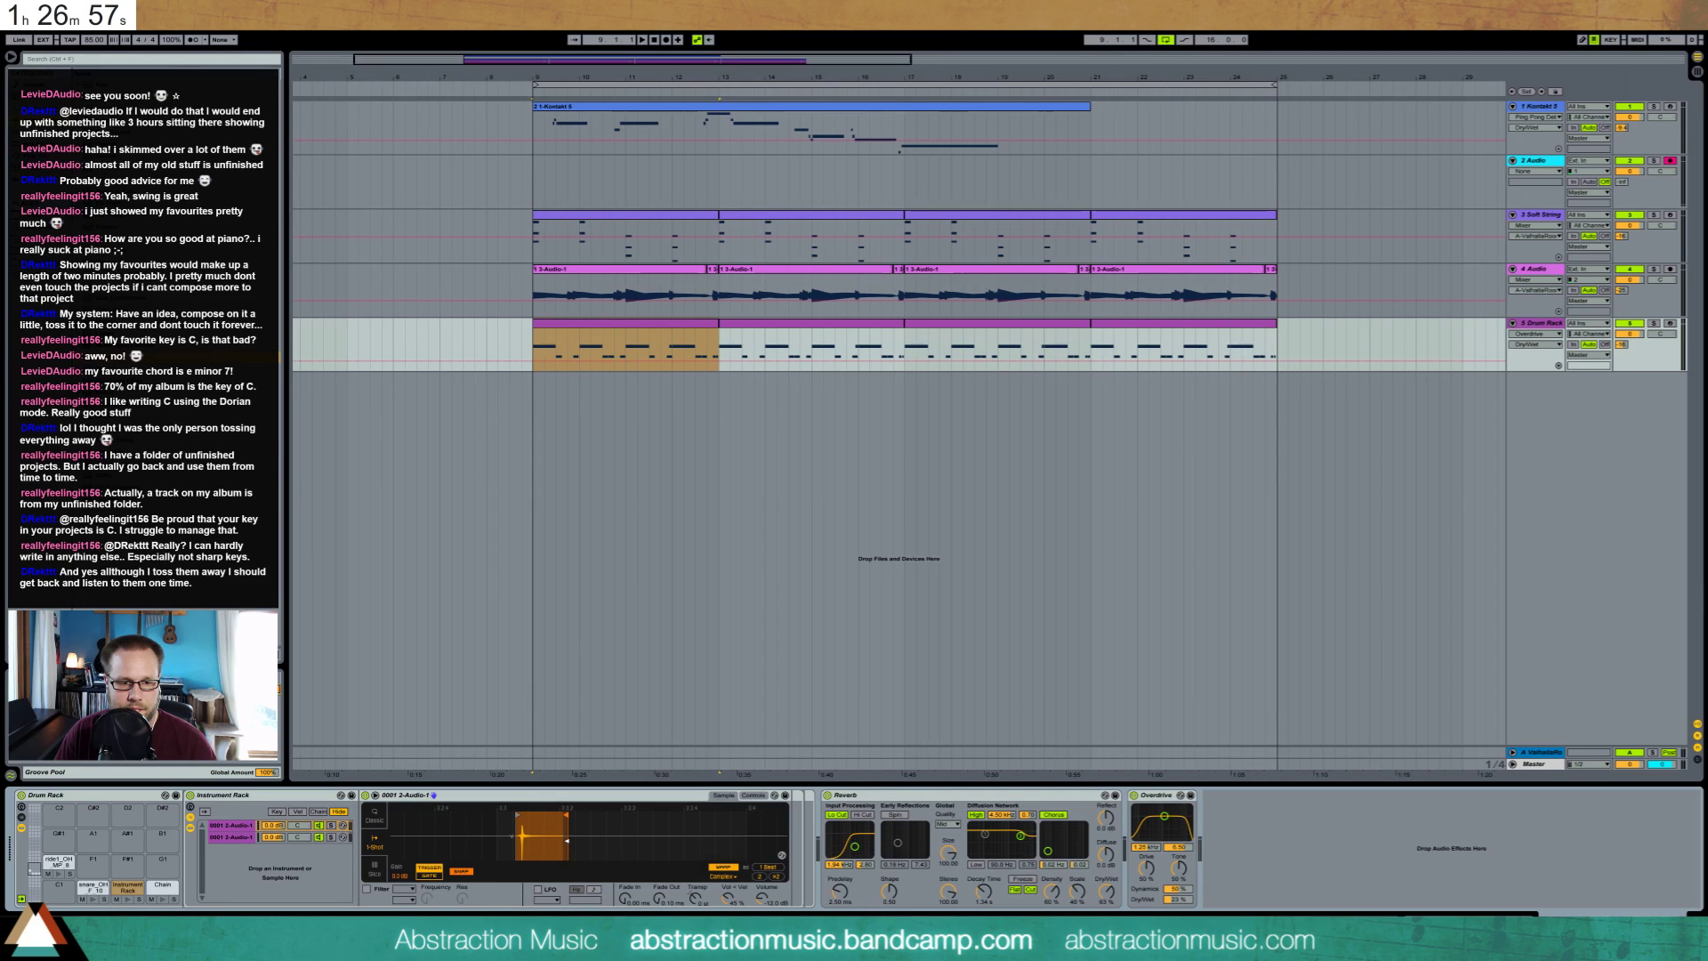
pyautogui.click(259, 828)
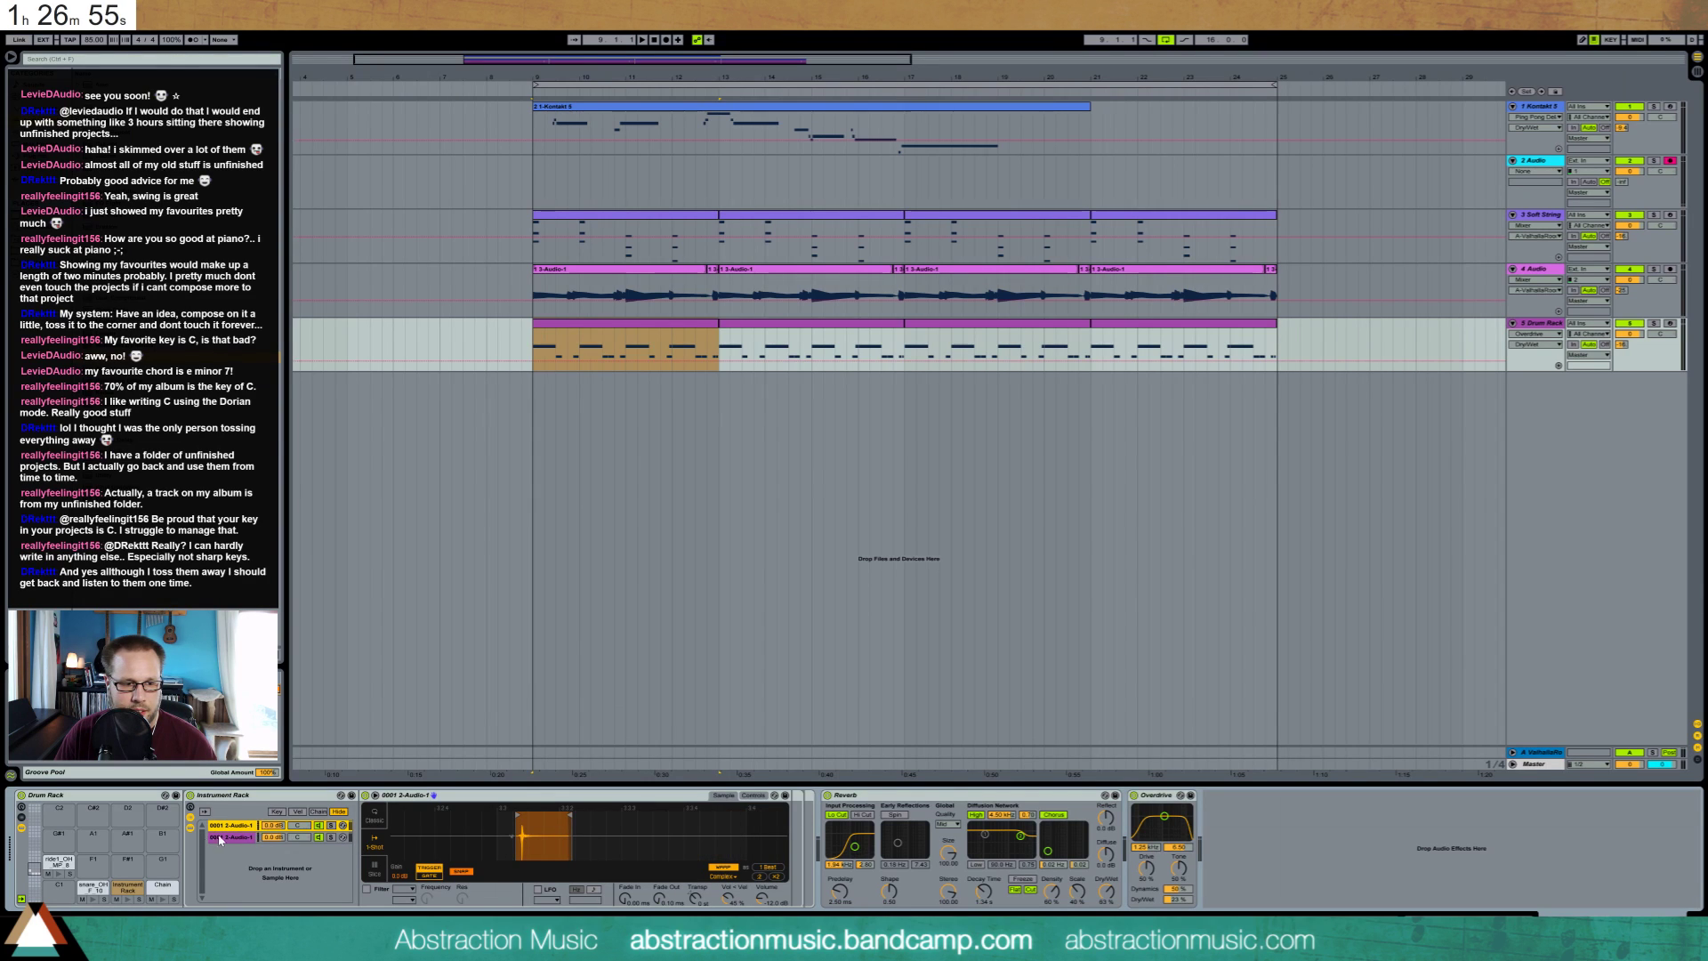
pyautogui.click(220, 837)
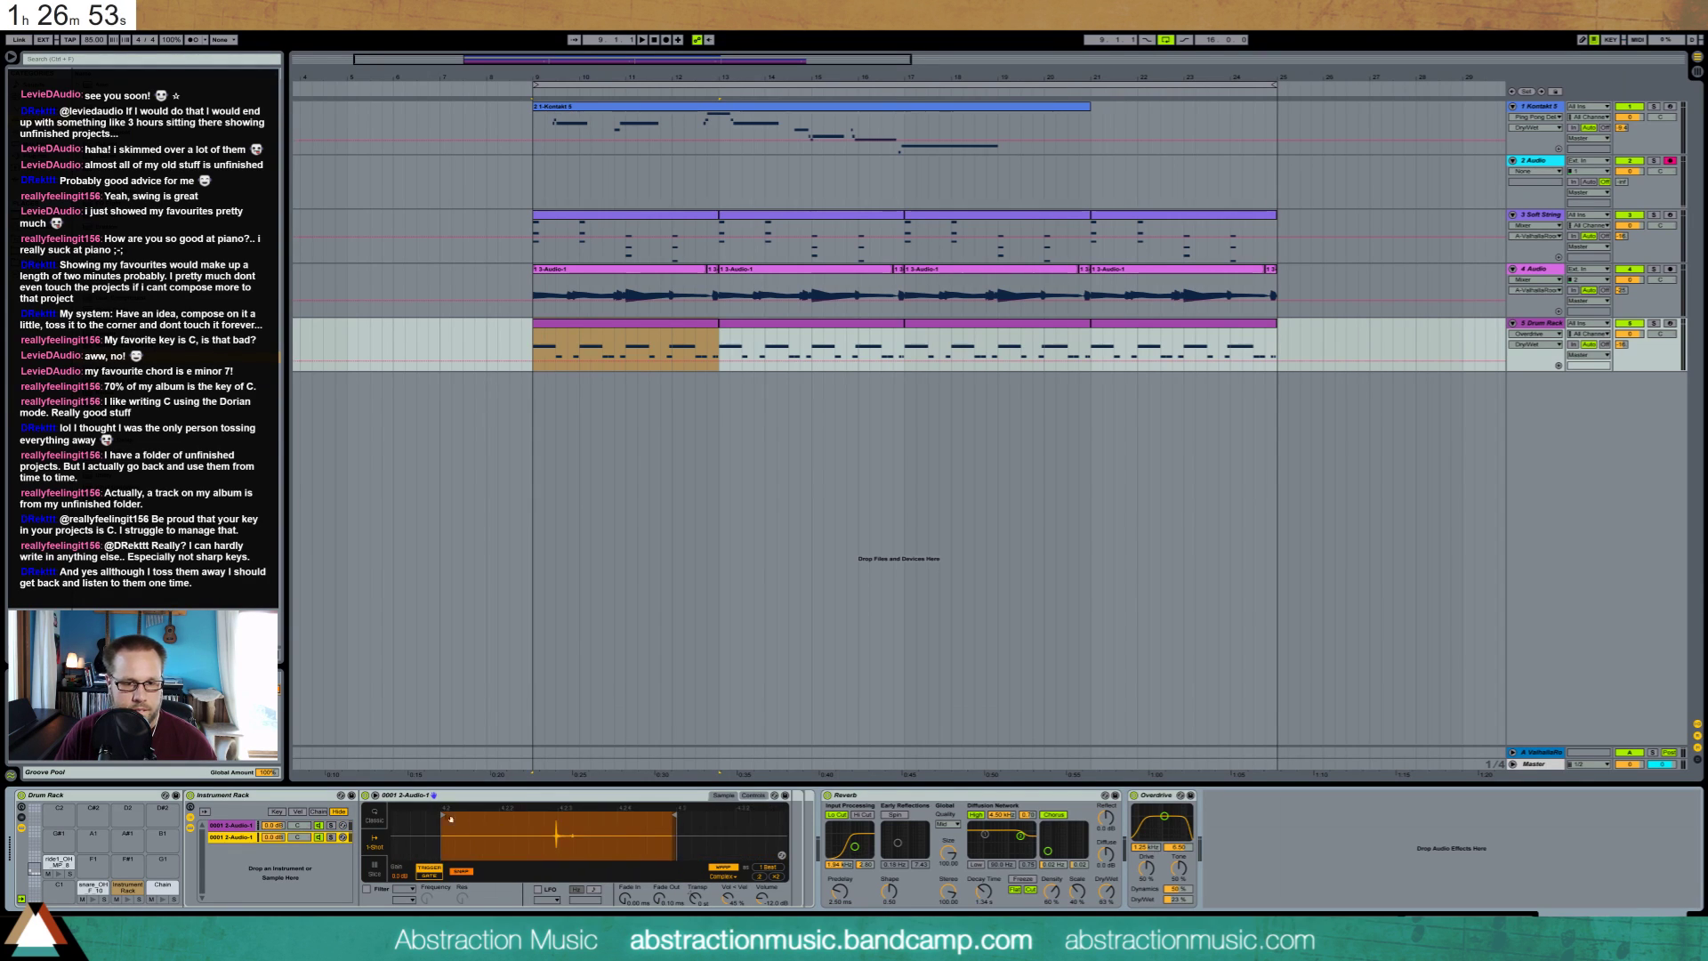
pyautogui.moveTo(440, 812); pyautogui.dragTo(548, 824)
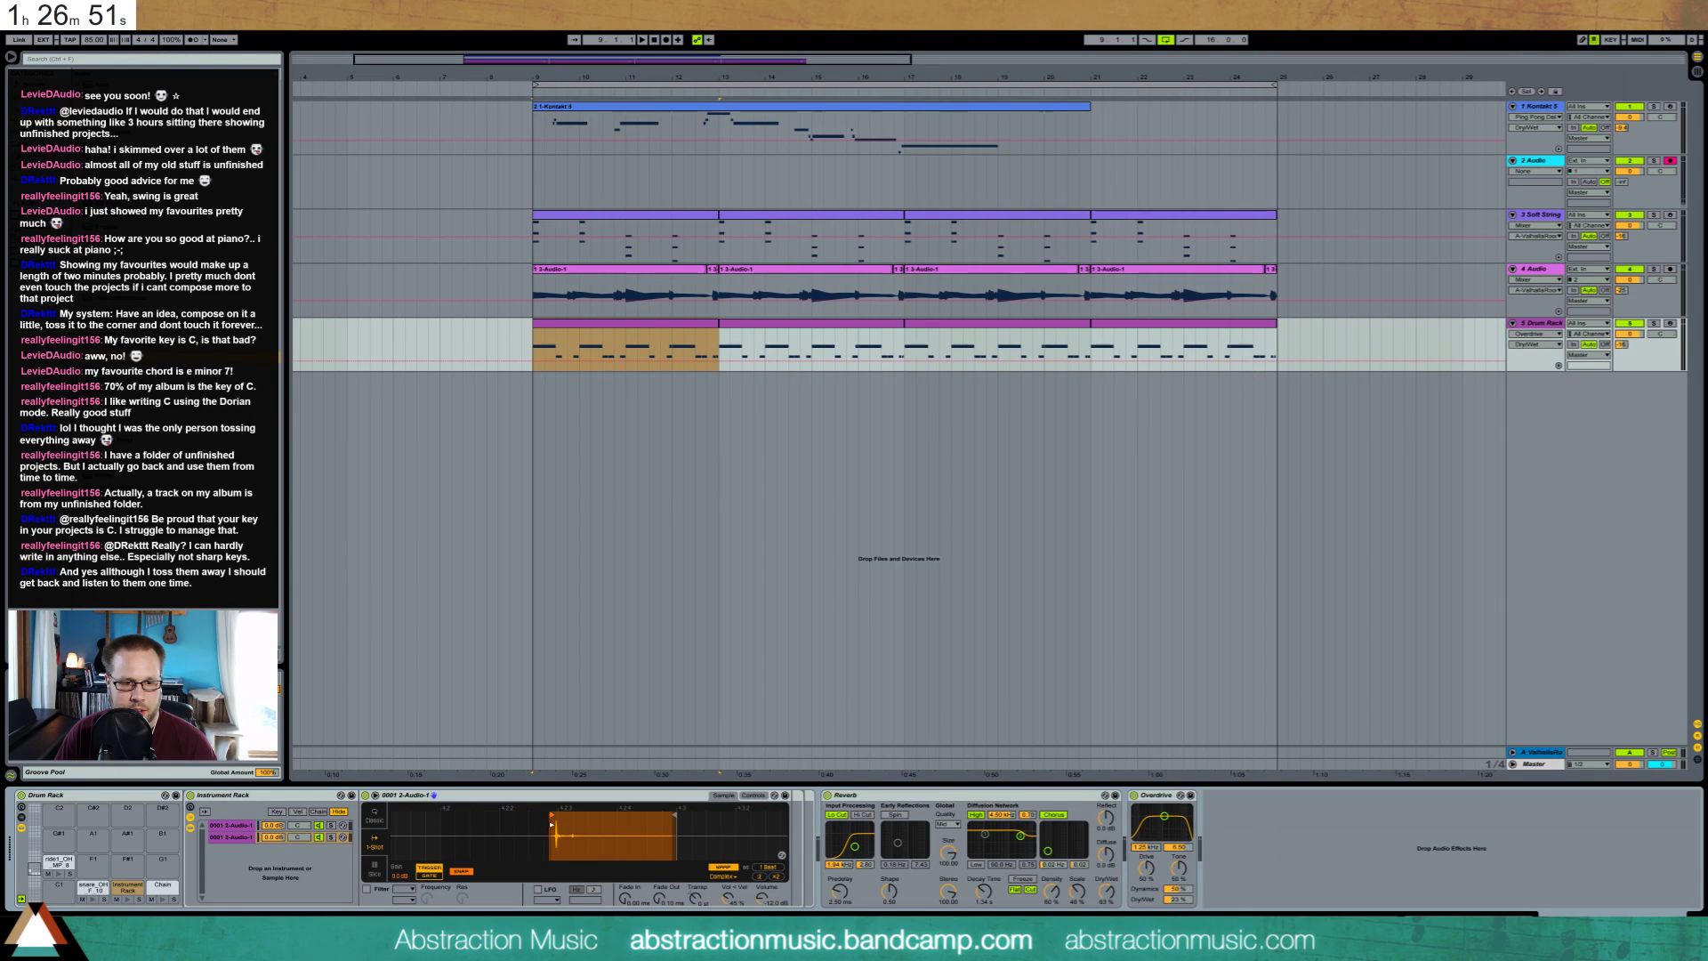
# Trim the second layered sample's end closer to its hit and delete the leftover empty chain from the Drum Rack
pyautogui.moveTo(669, 812); pyautogui.dragTo(604, 821)
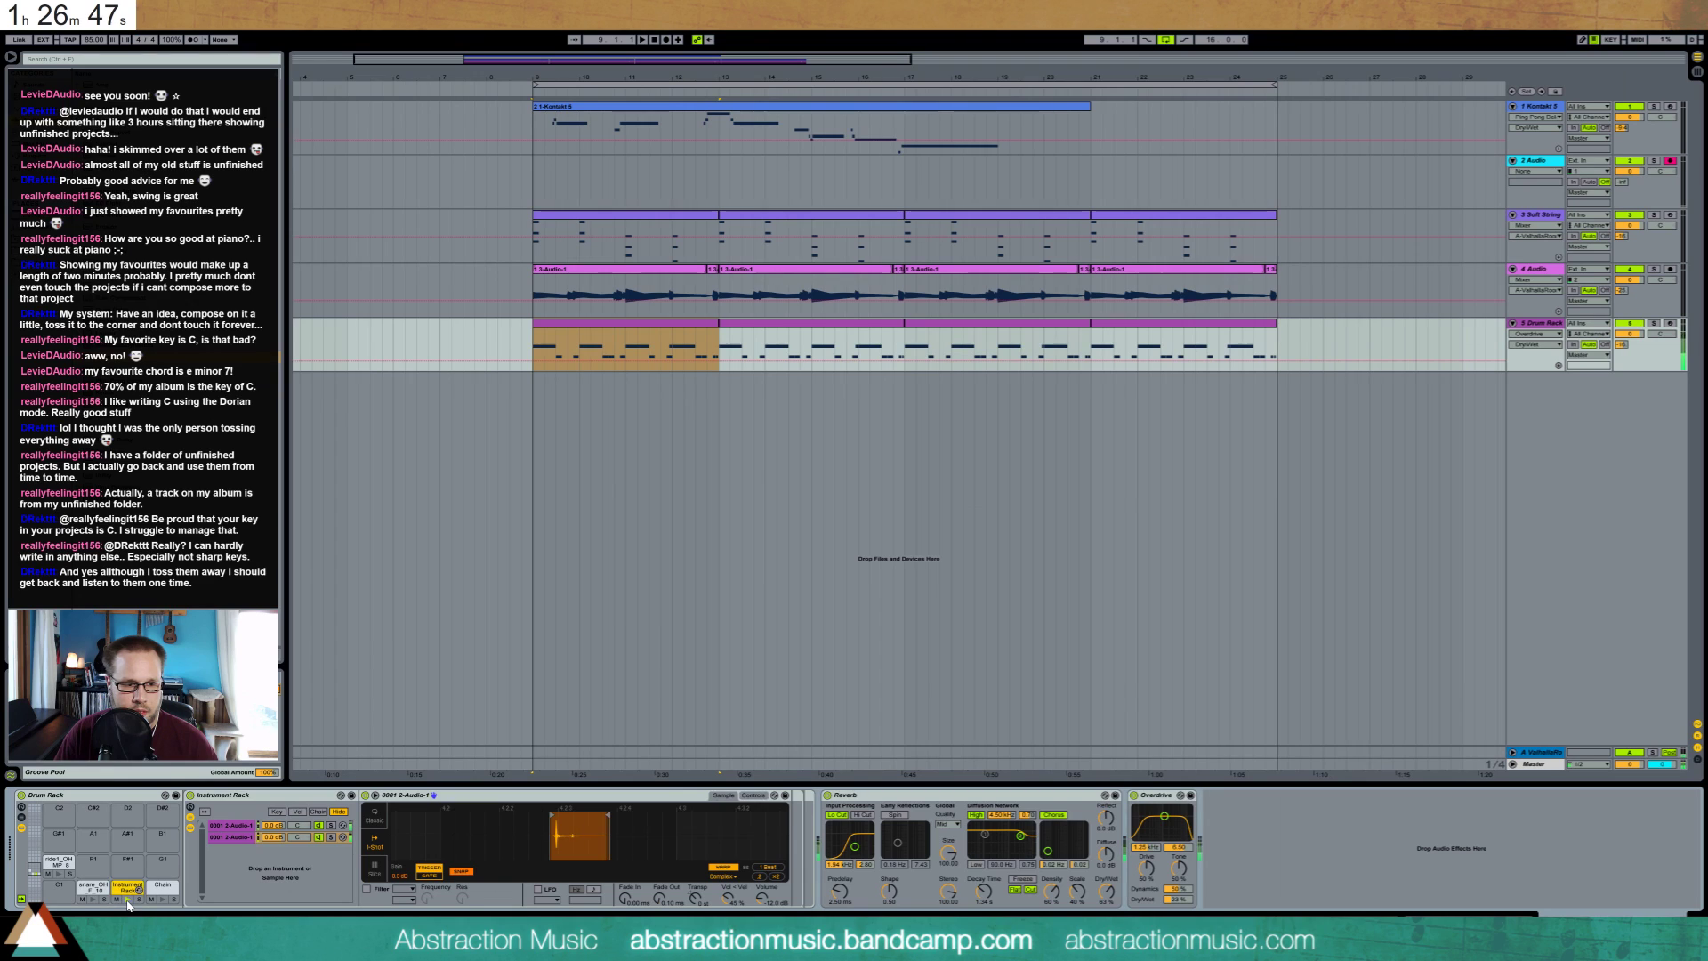
pyautogui.click(162, 888)
pyautogui.press('Delete')
pyautogui.click(129, 888)
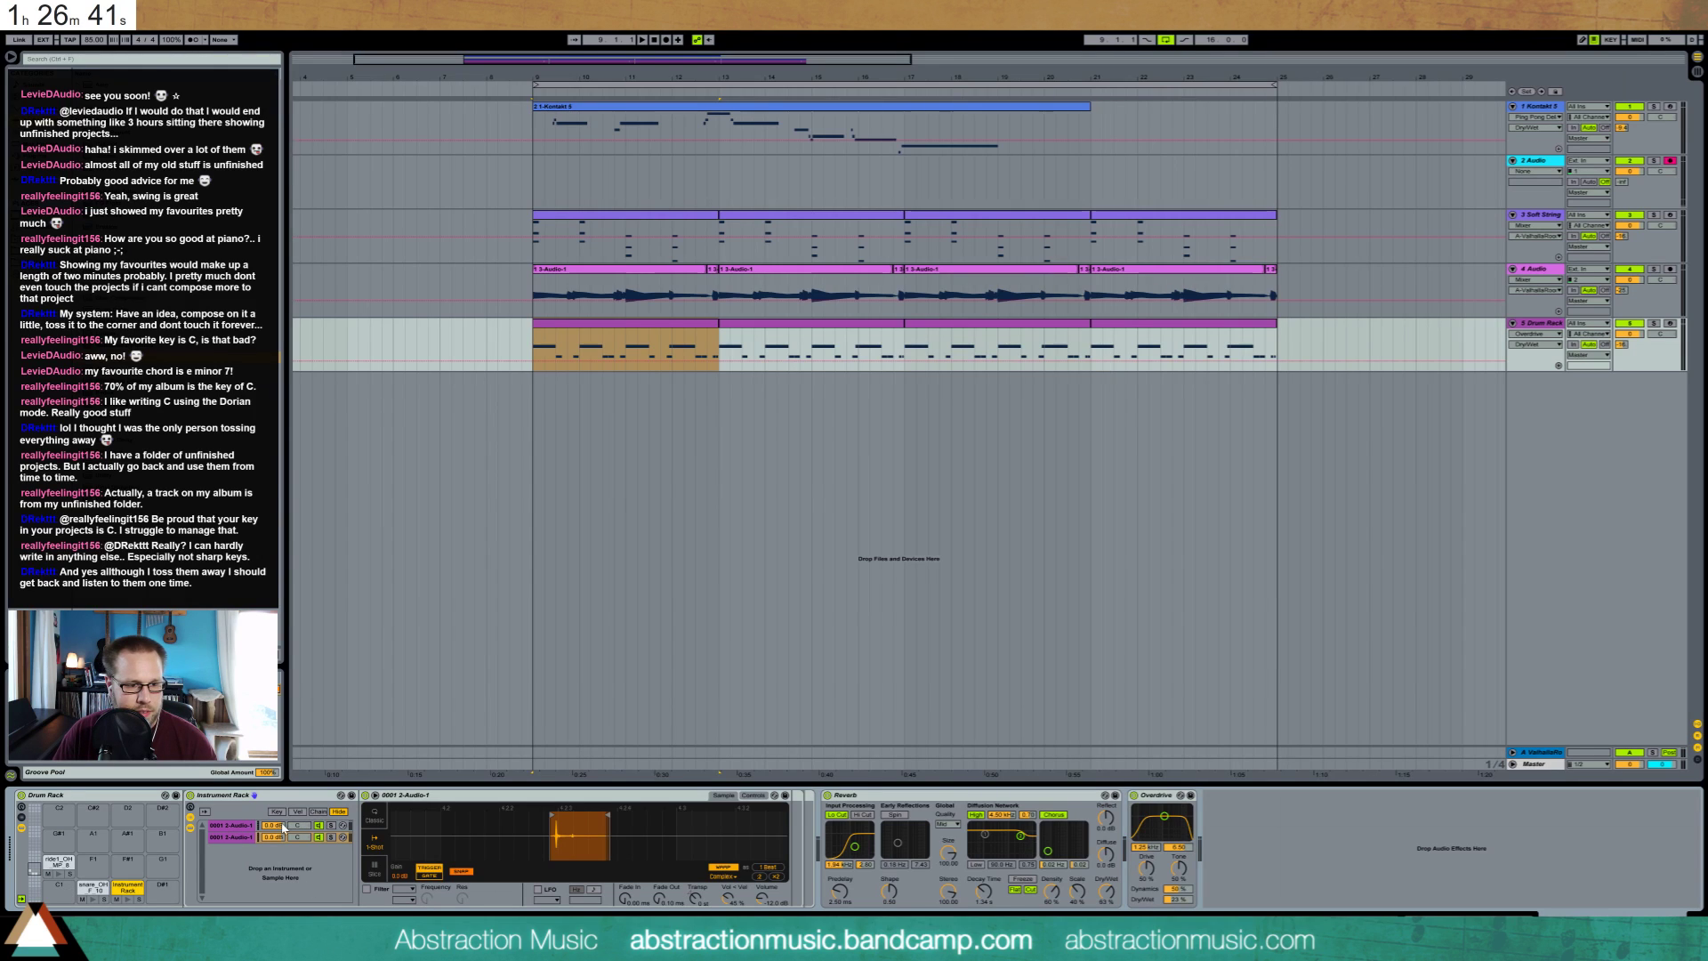
# Lower the volume of both Instrument Rack chains and fine-tune the layered sample's start to just before its hit
pyautogui.moveTo(272, 827); pyautogui.dragTo(265, 844)
pyautogui.click(134, 893)
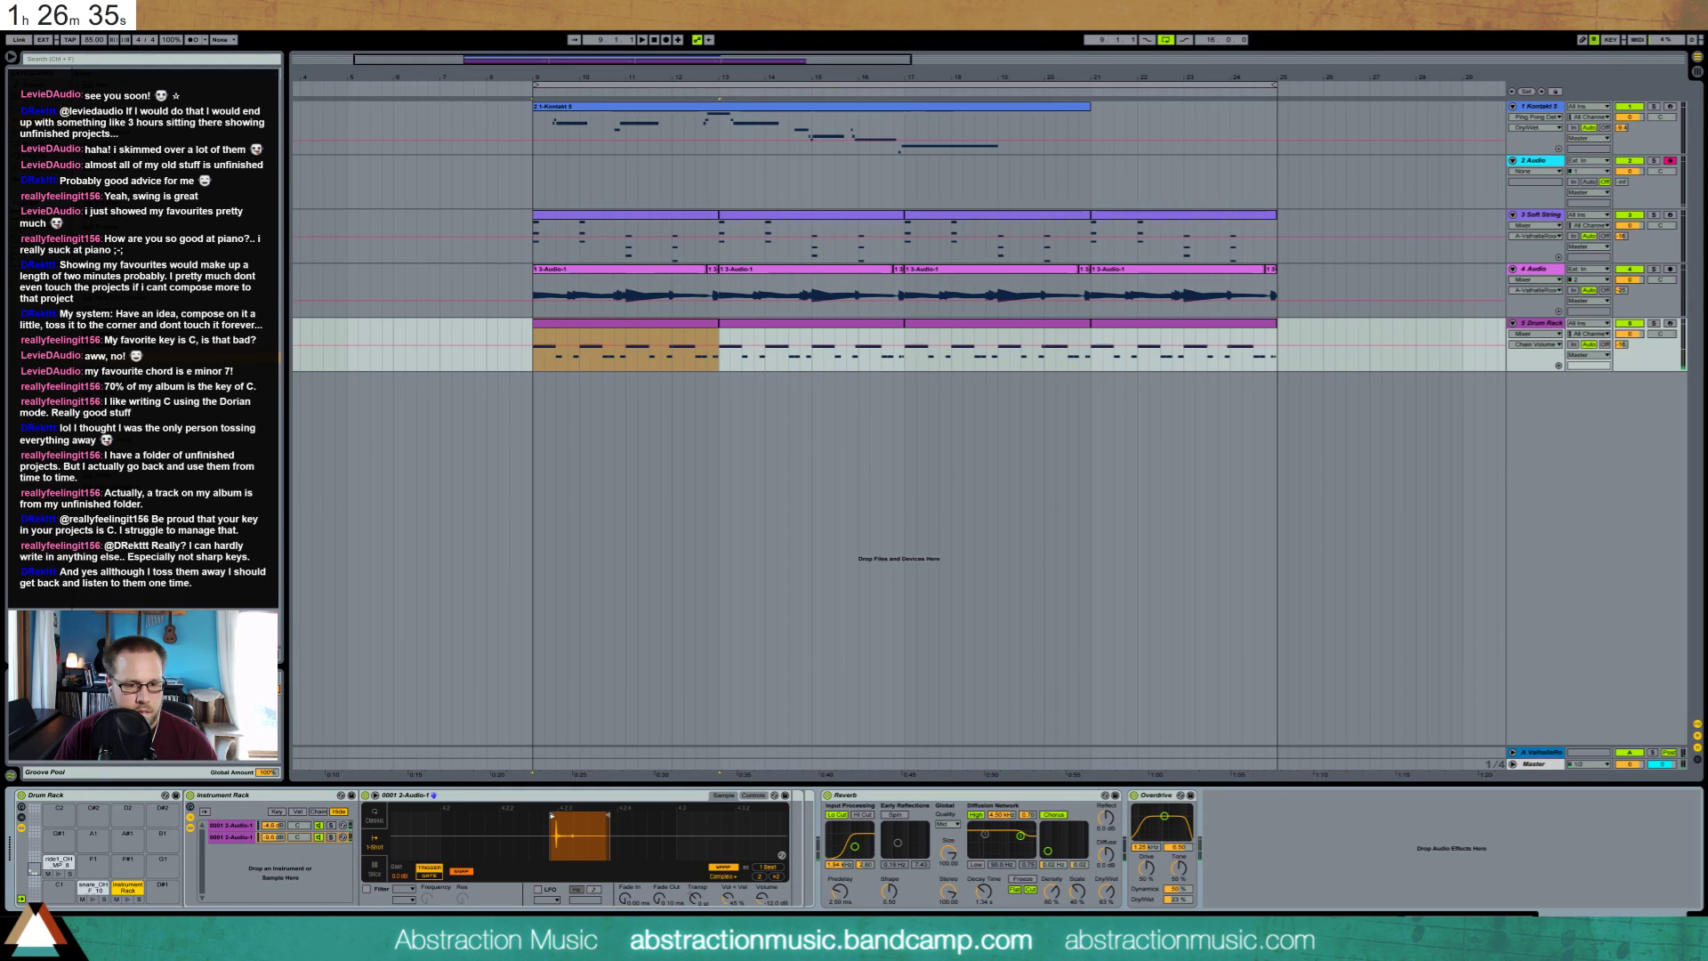
pyautogui.moveTo(551, 815); pyautogui.dragTo(534, 815)
pyautogui.click(132, 900)
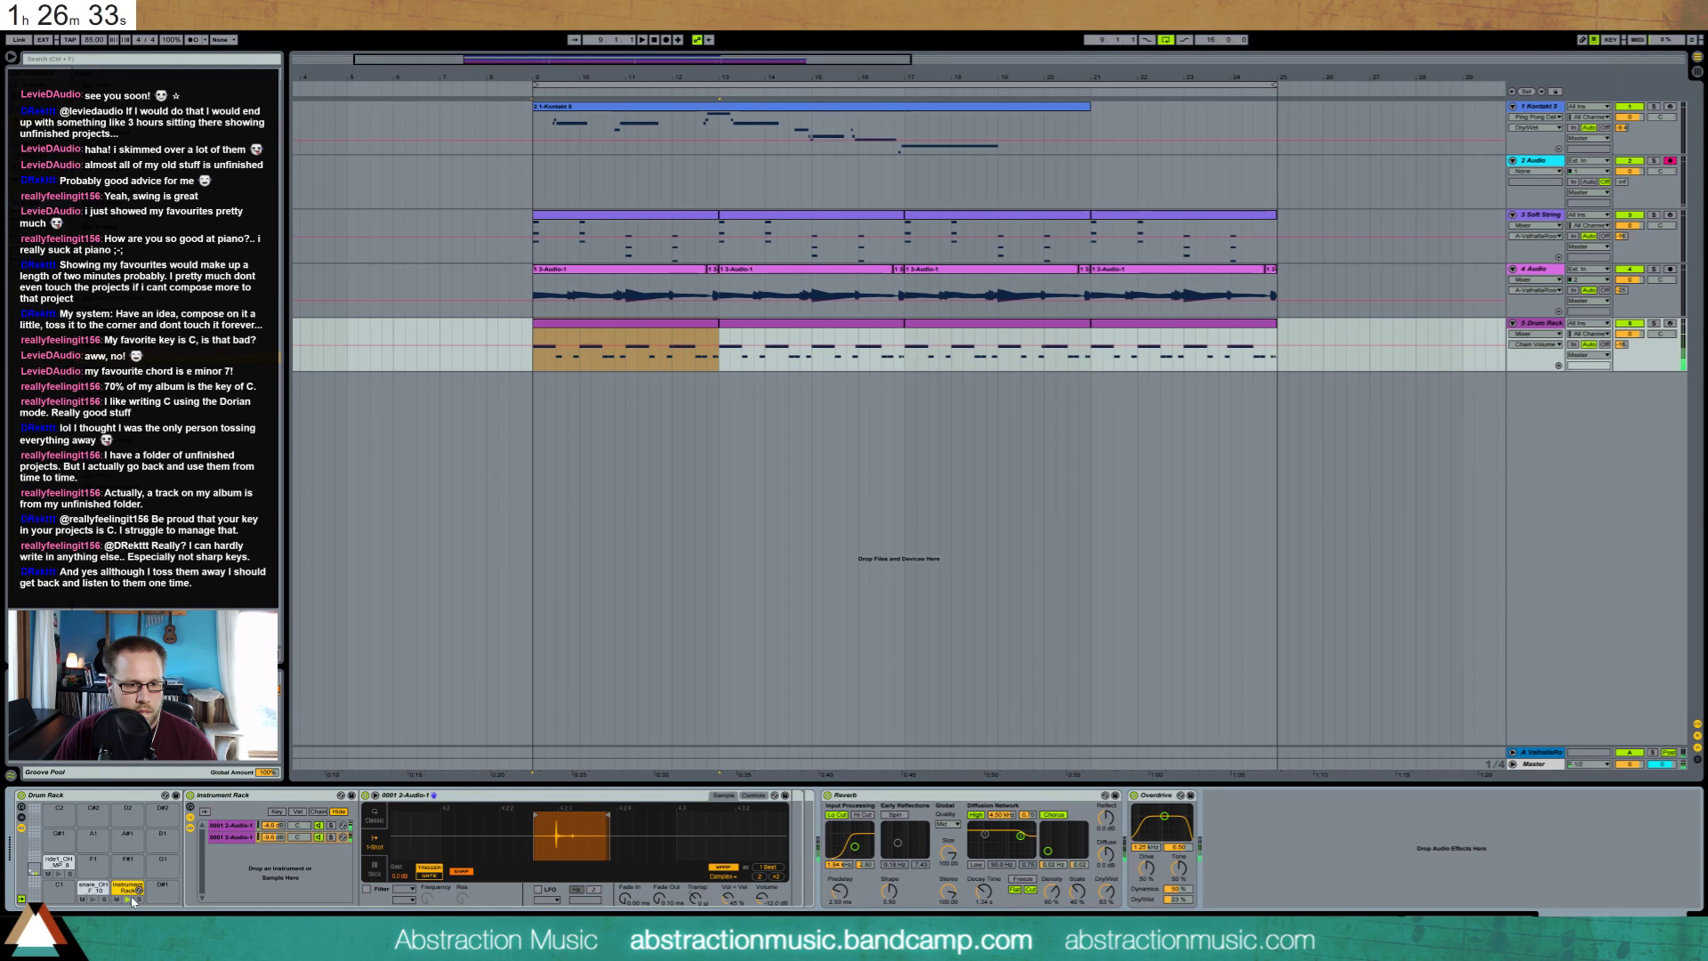
pyautogui.moveTo(534, 815); pyautogui.dragTo(549, 815)
# Add an Instrument Rack hit on beat 2 of the first drum clip's opening bar and duplicate it into bars 2 to 4
pyautogui.click(562, 337)
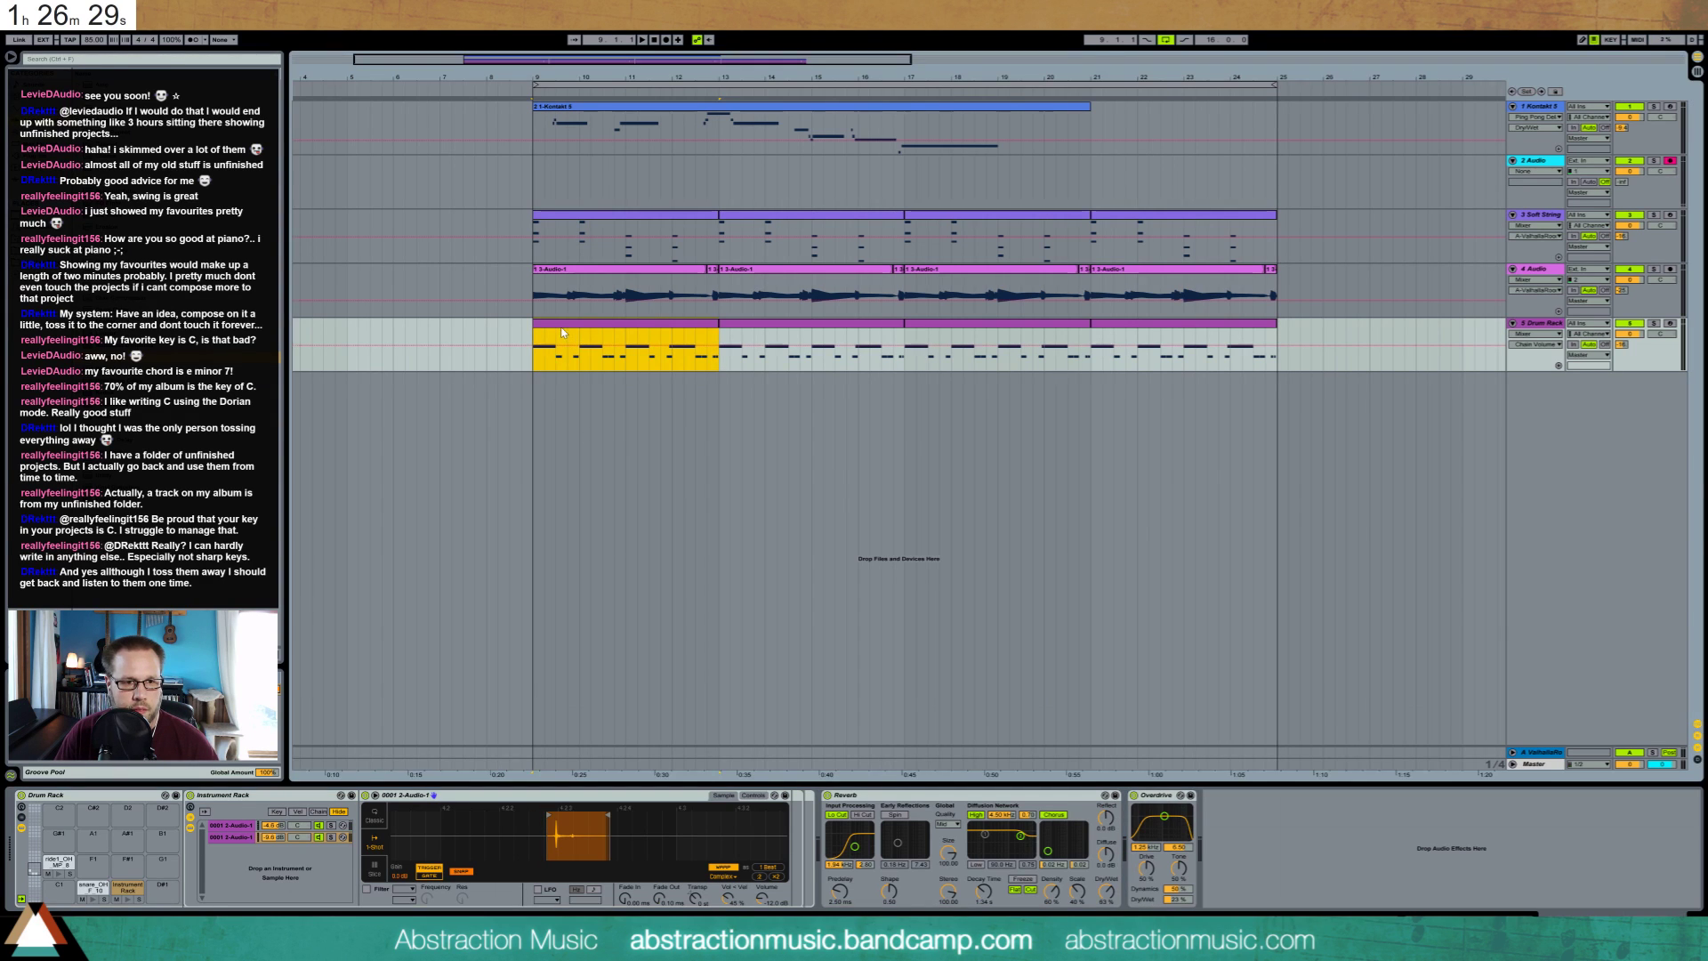
pyautogui.doubleClick(562, 336)
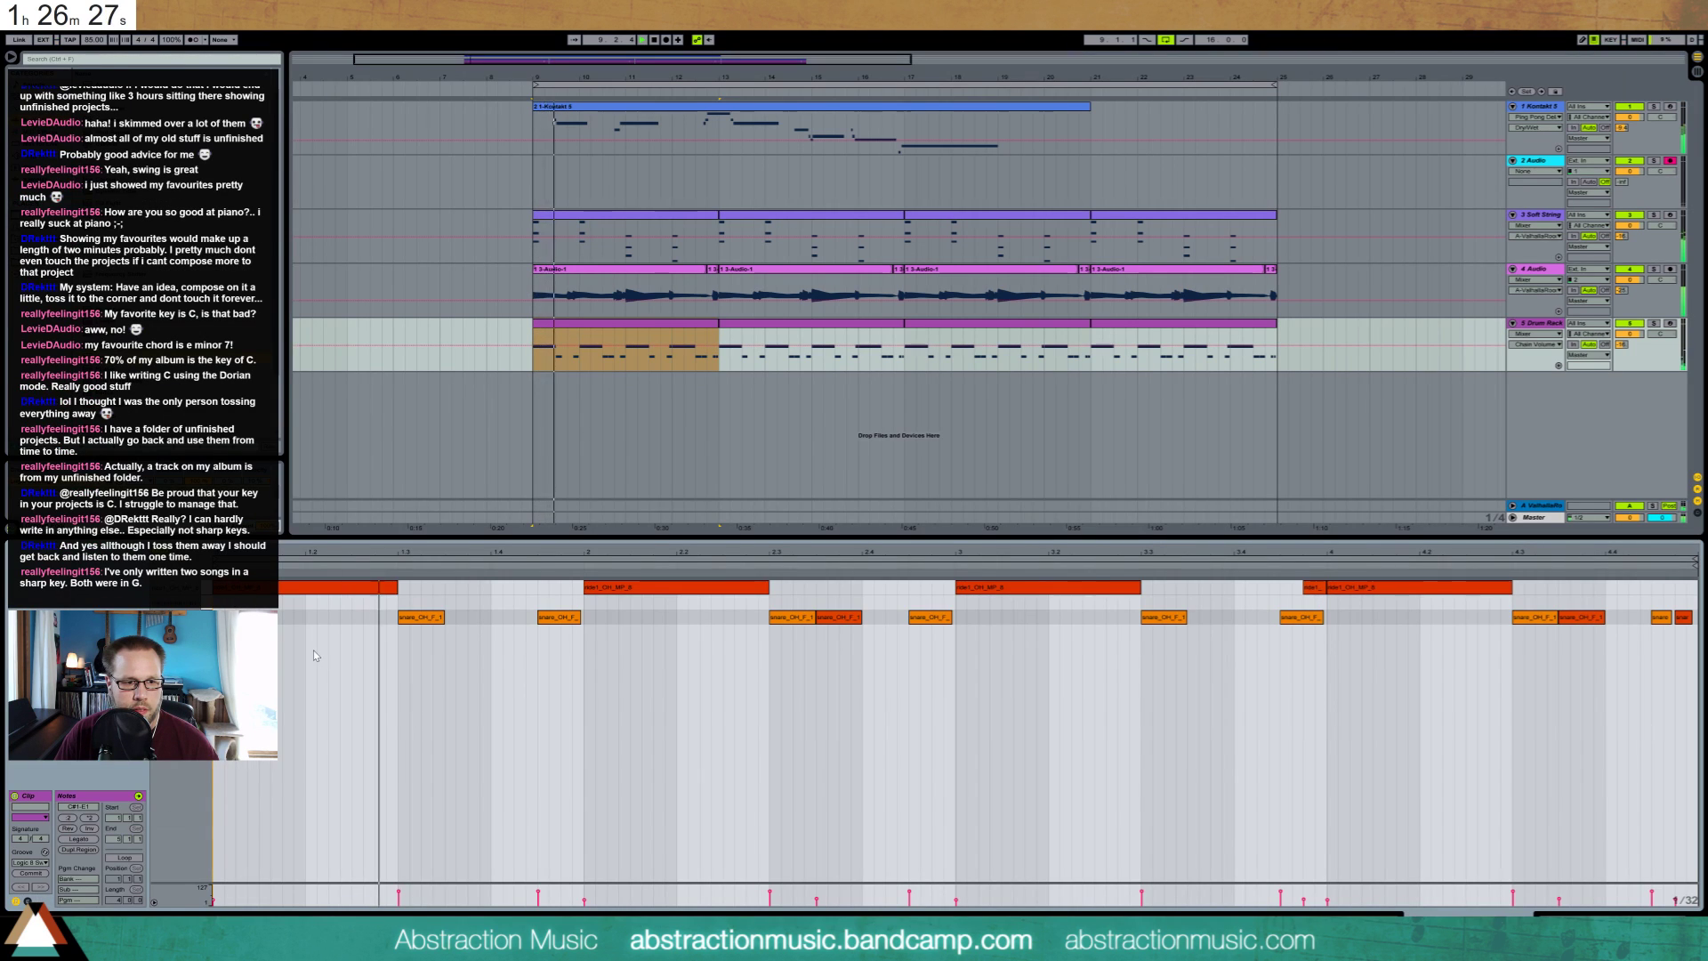
pyautogui.moveTo(312, 603); pyautogui.dragTo(386, 632)
pyautogui.moveTo(584, 601); pyautogui.dragTo(214, 609)
pyautogui.hotkey('ctrl', 'd')
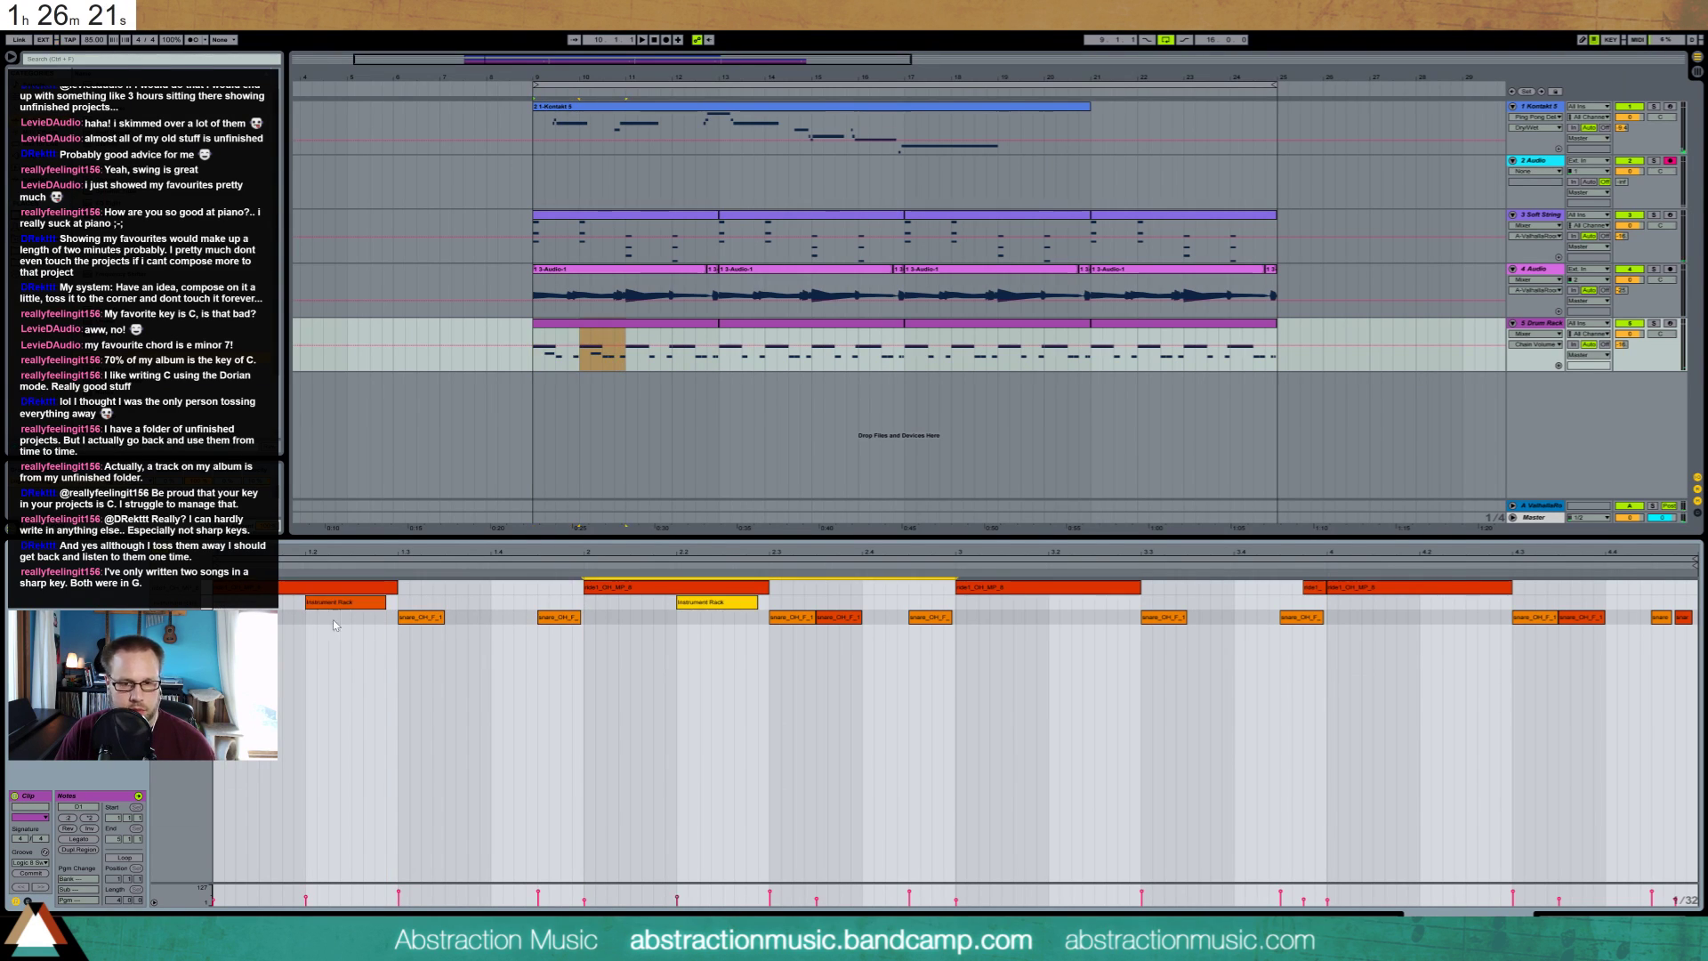
pyautogui.hotkey('ctrl', 'd')
pyautogui.hotkey('ctrl', 'd')
pyautogui.press('space')
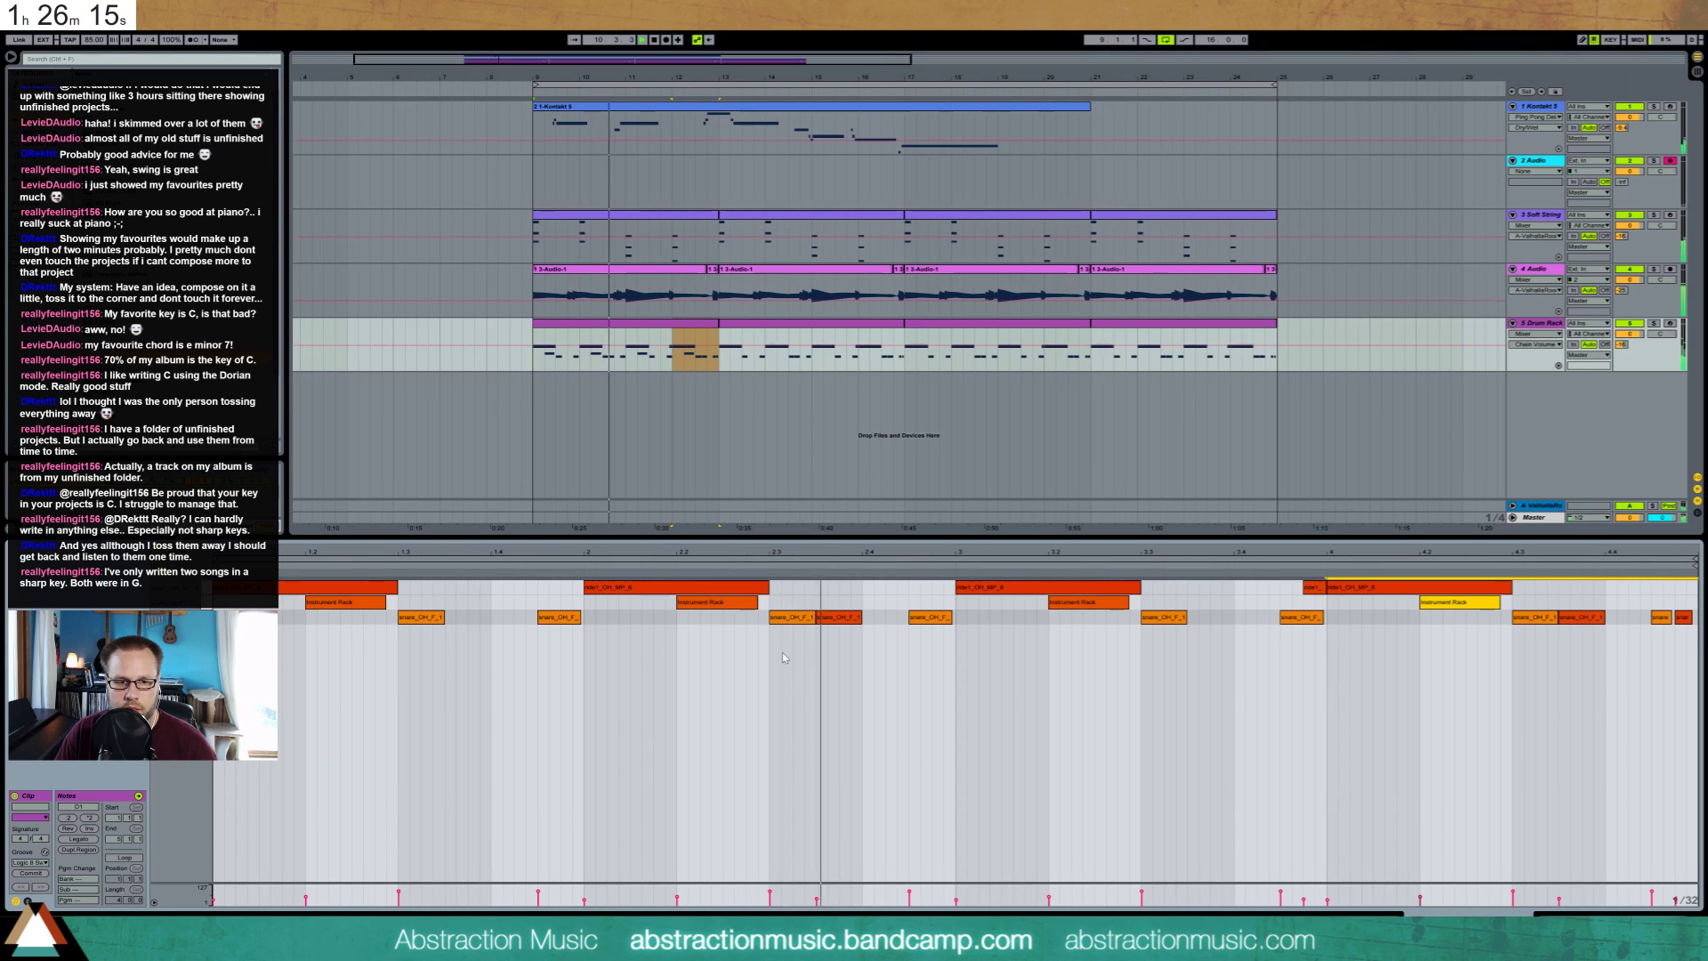
# Load the closed hi-hat sample HihatClosed_OH_F onto an empty Drum Rack pad
pyautogui.click(1612, 915)
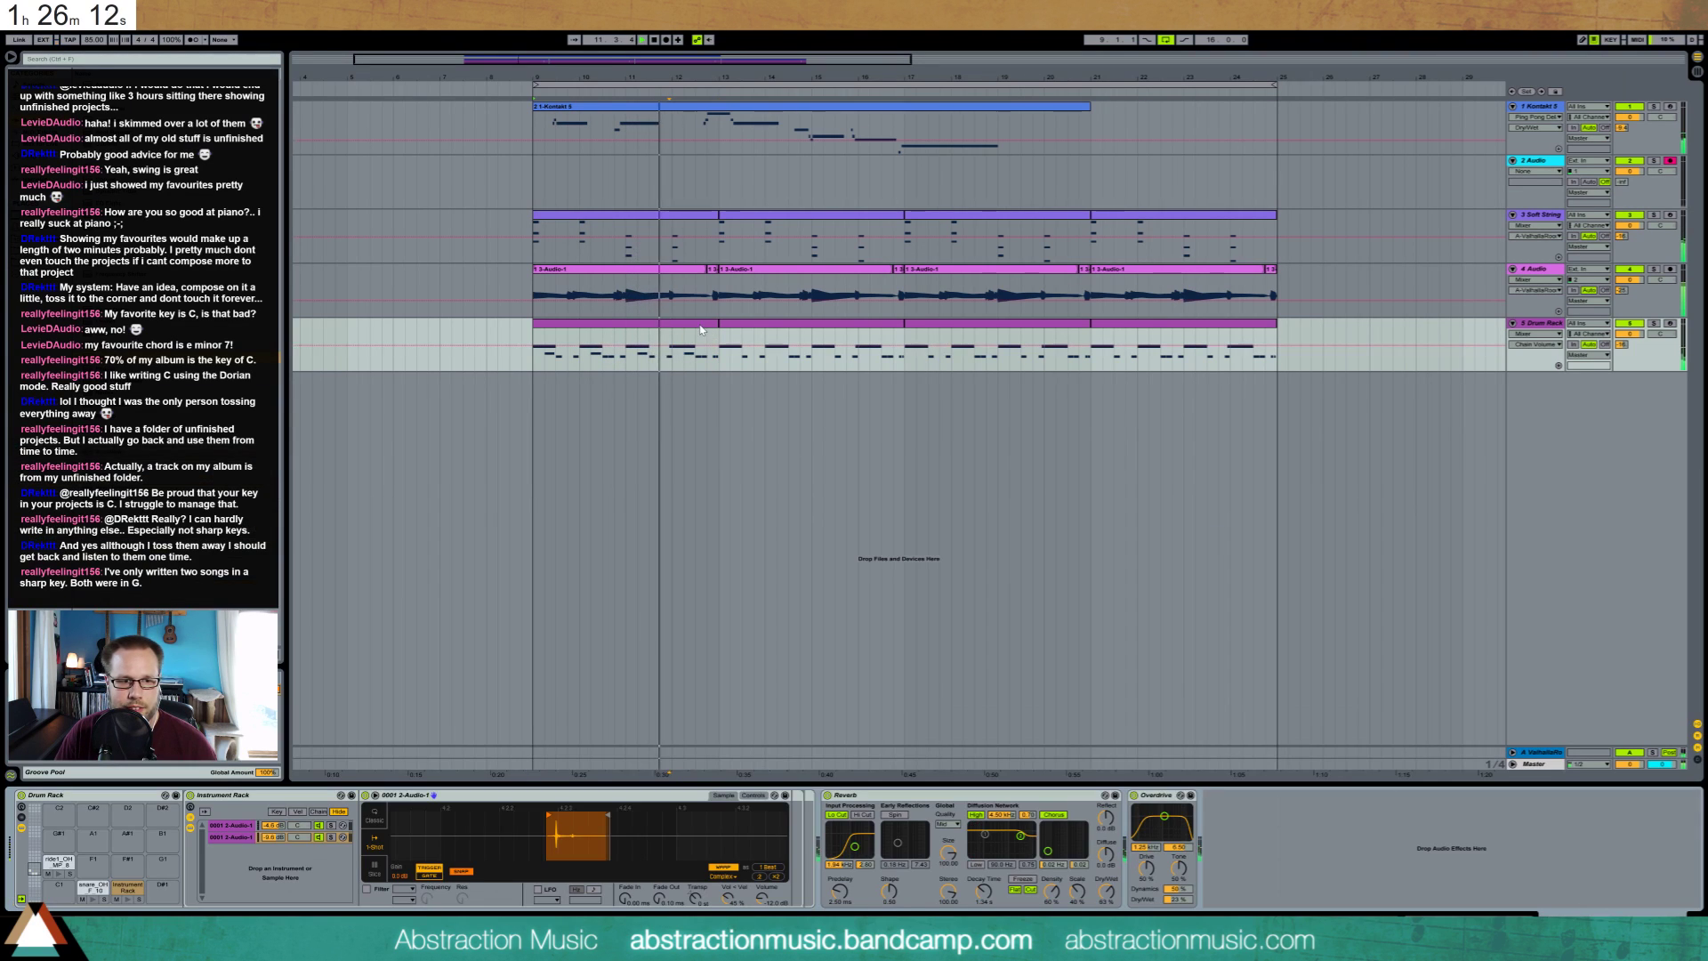
pyautogui.click(701, 330)
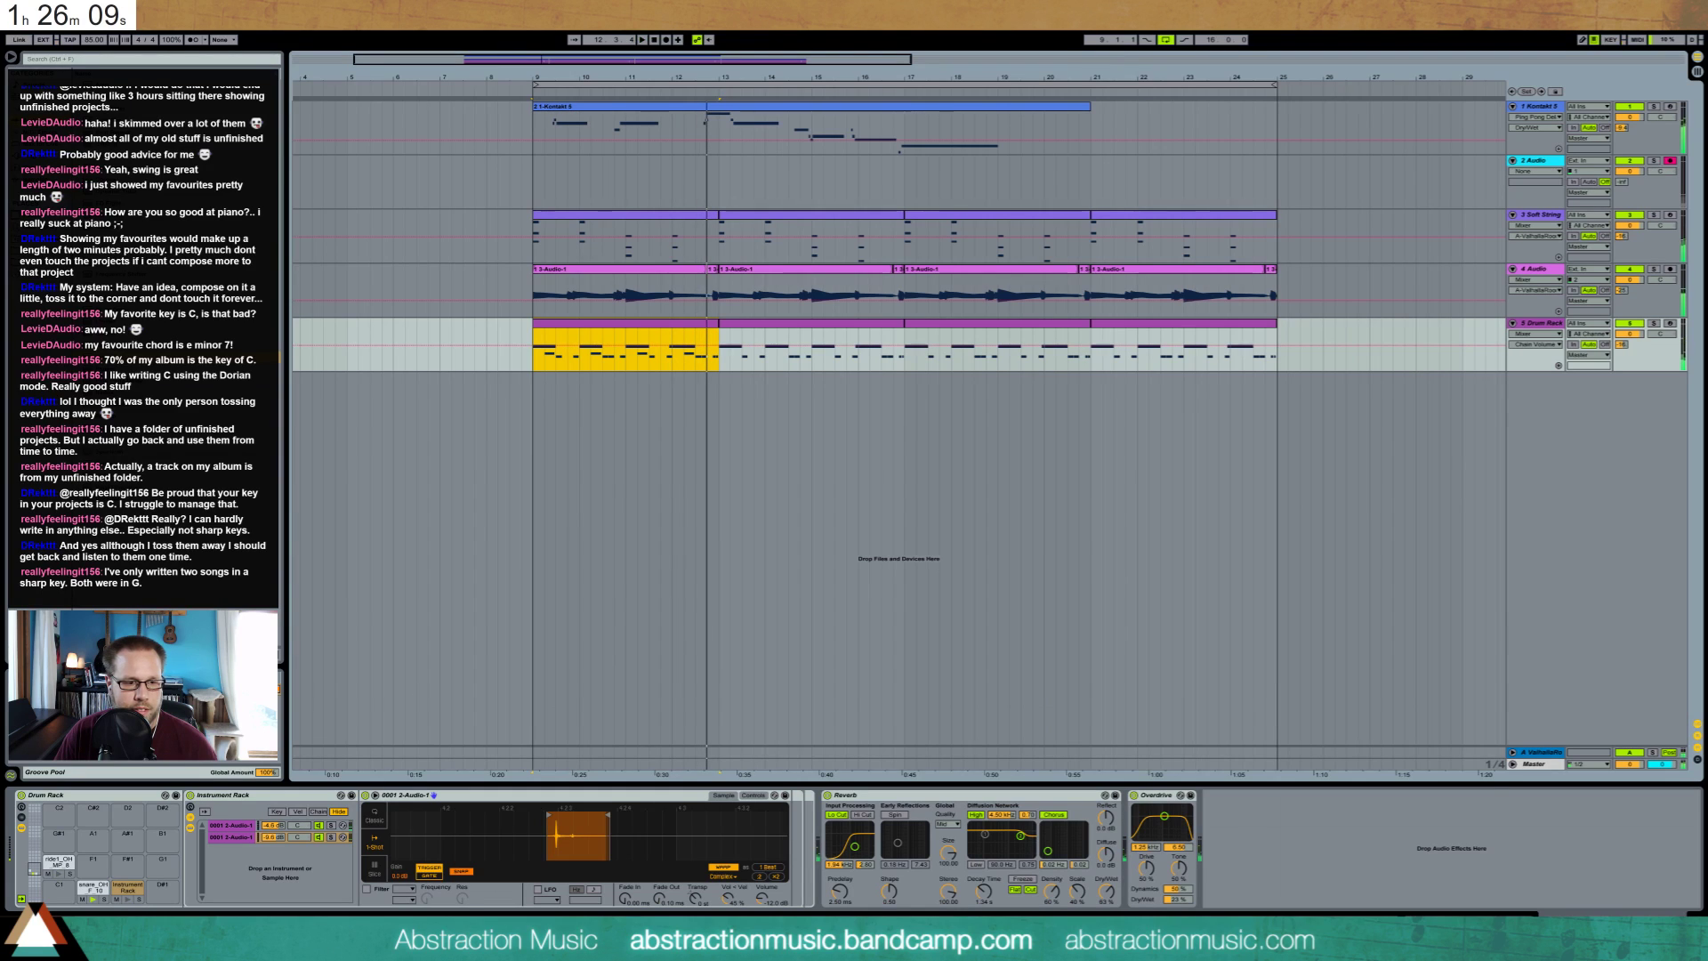
pyautogui.click(43, 251)
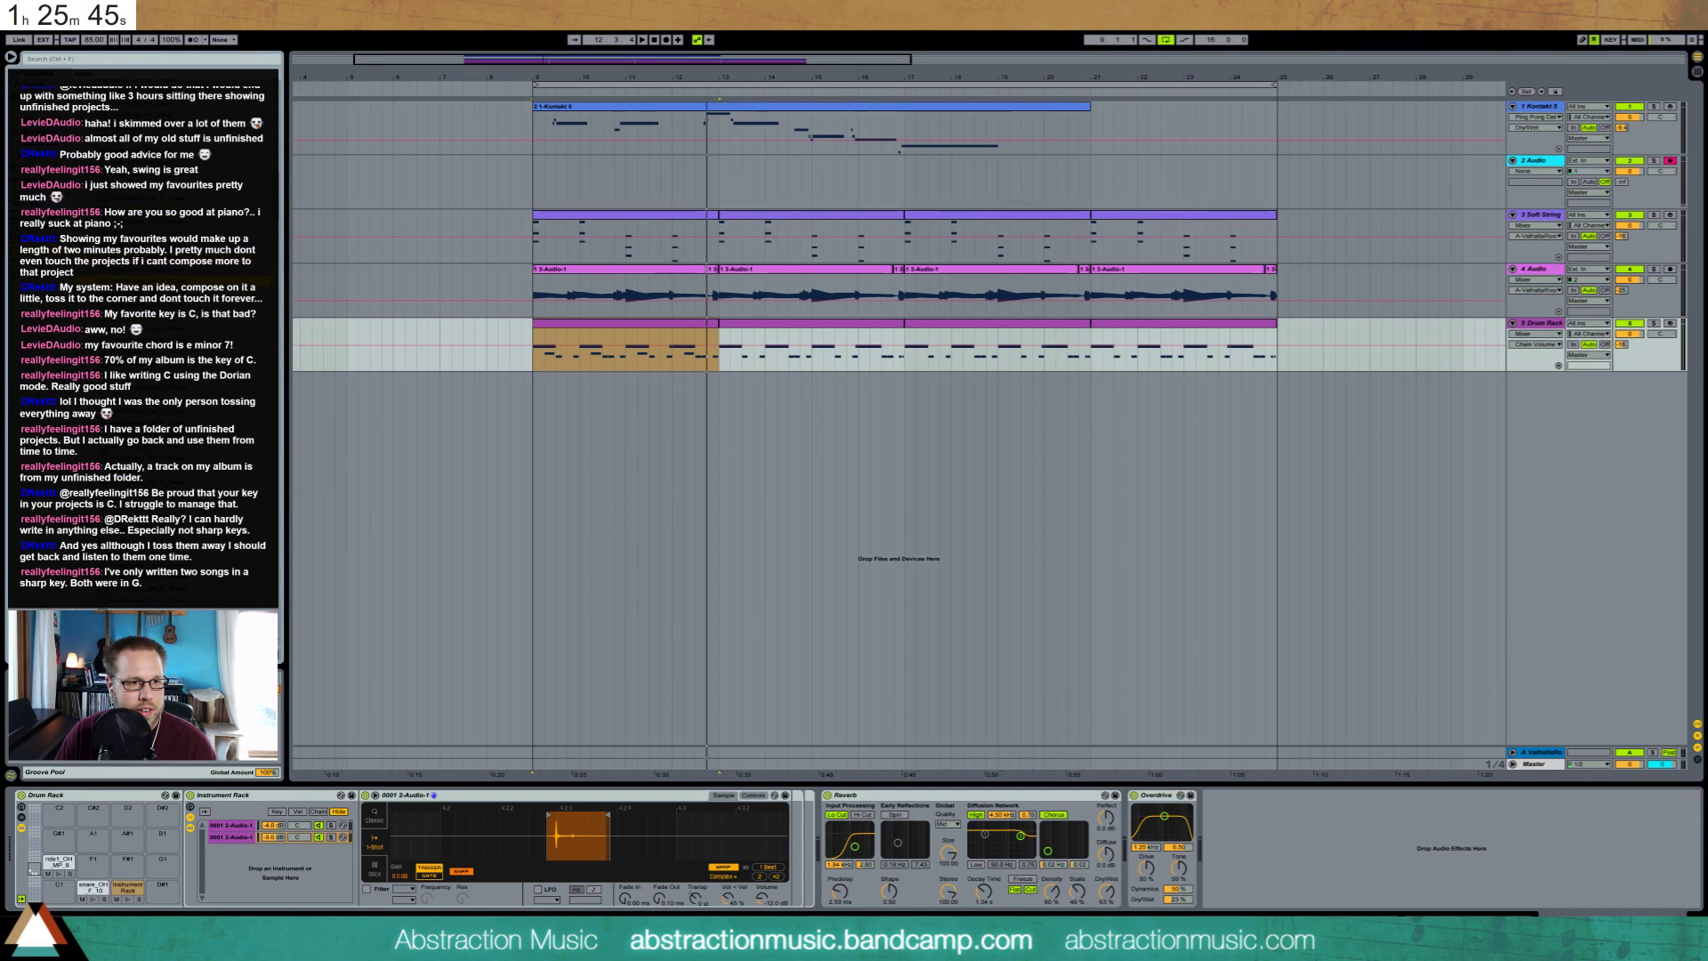
pyautogui.moveTo(142, 258); pyautogui.dragTo(89, 864)
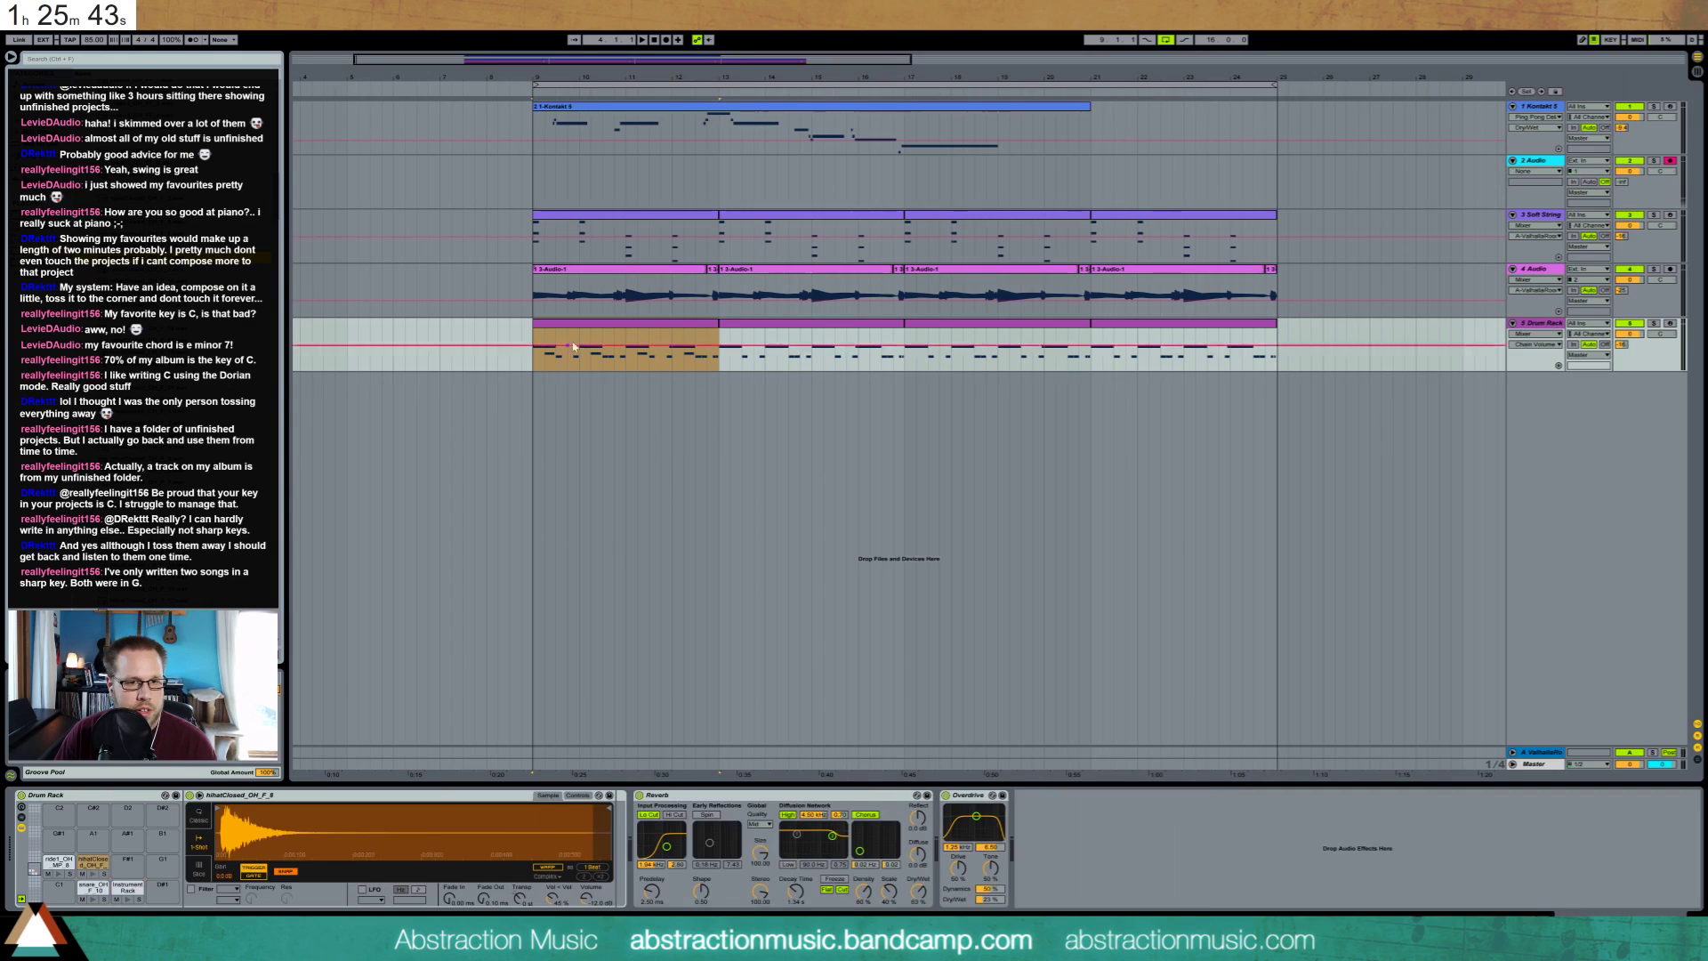
# Place closed hi-hat notes on beats 1 and 2 of the first drum clip's opening bar
pyautogui.doubleClick(629, 325)
pyautogui.click(233, 589)
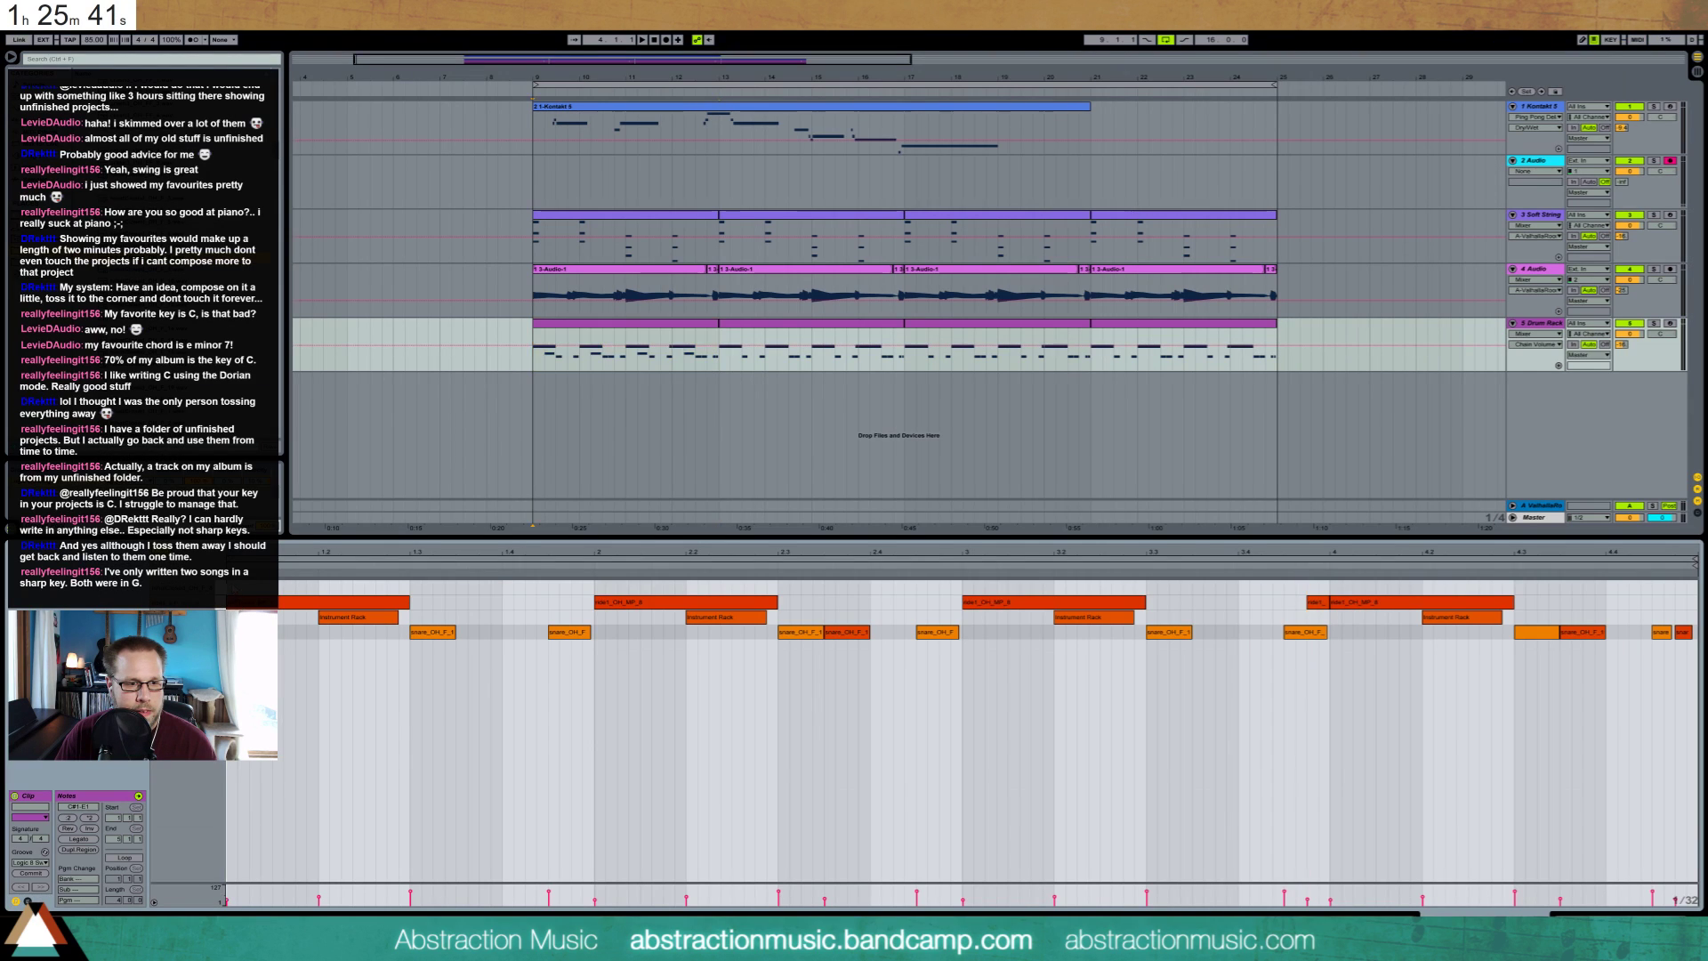
pyautogui.moveTo(233, 588)
pyautogui.mouseDown()
pyautogui.moveTo(305, 588)
pyautogui.moveTo(281, 588)
pyautogui.mouseUp()
pyautogui.click(318, 589)
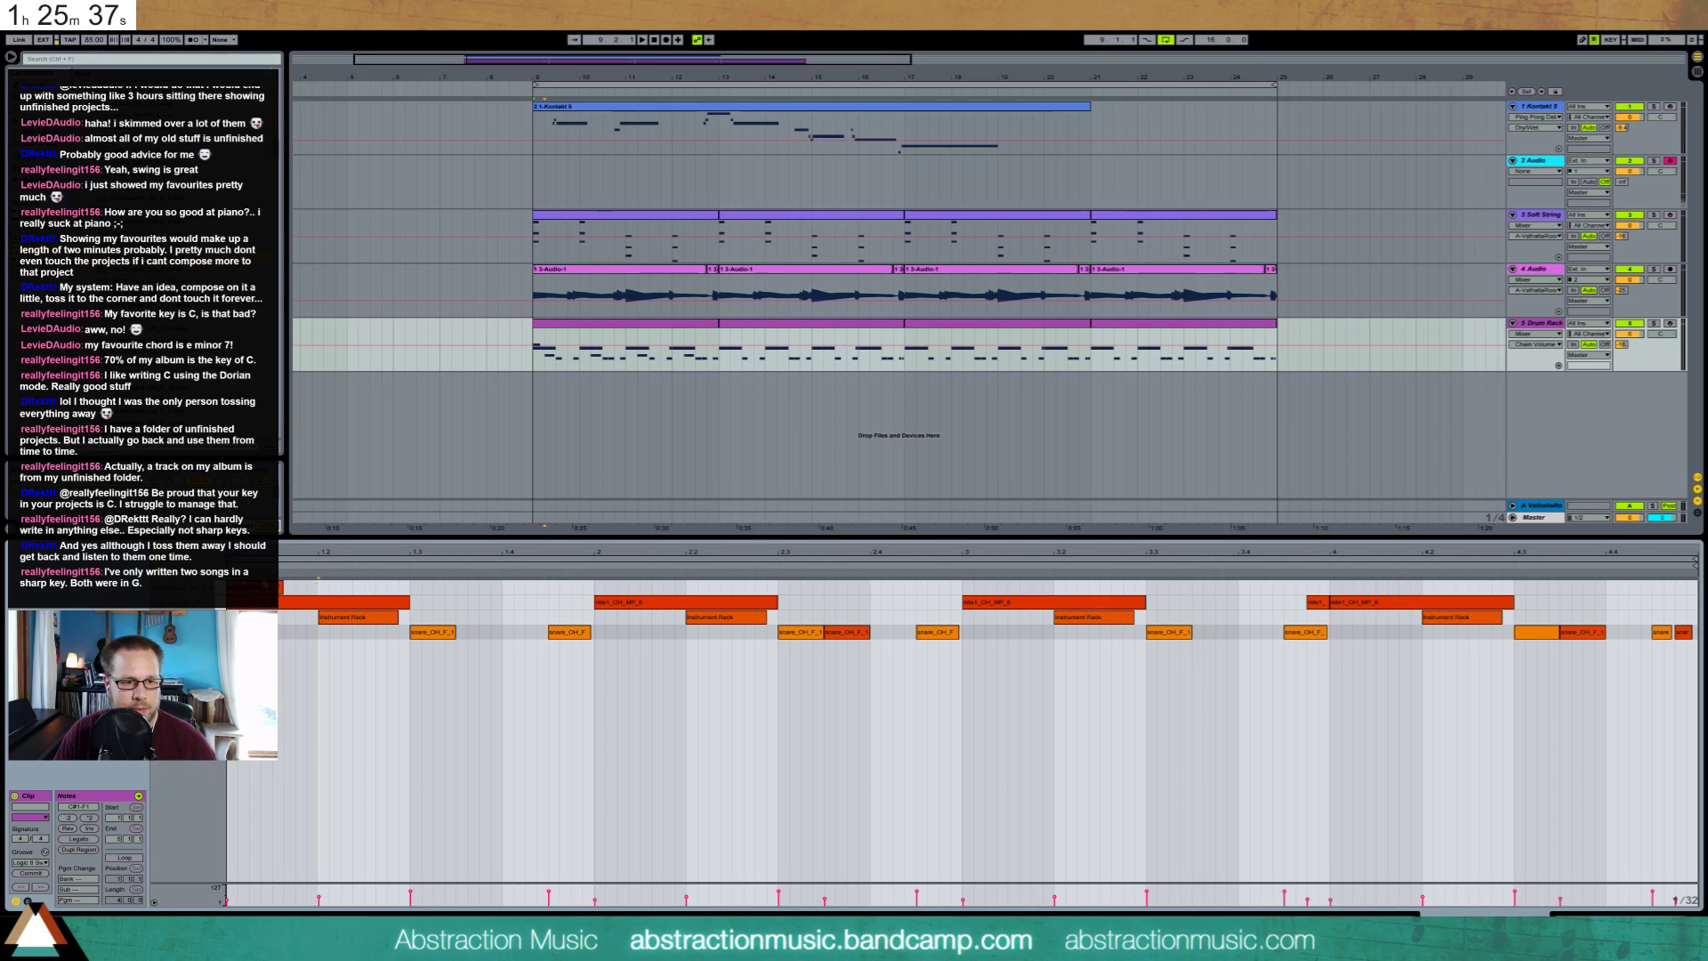
pyautogui.hotkey('ctrl', 'v')
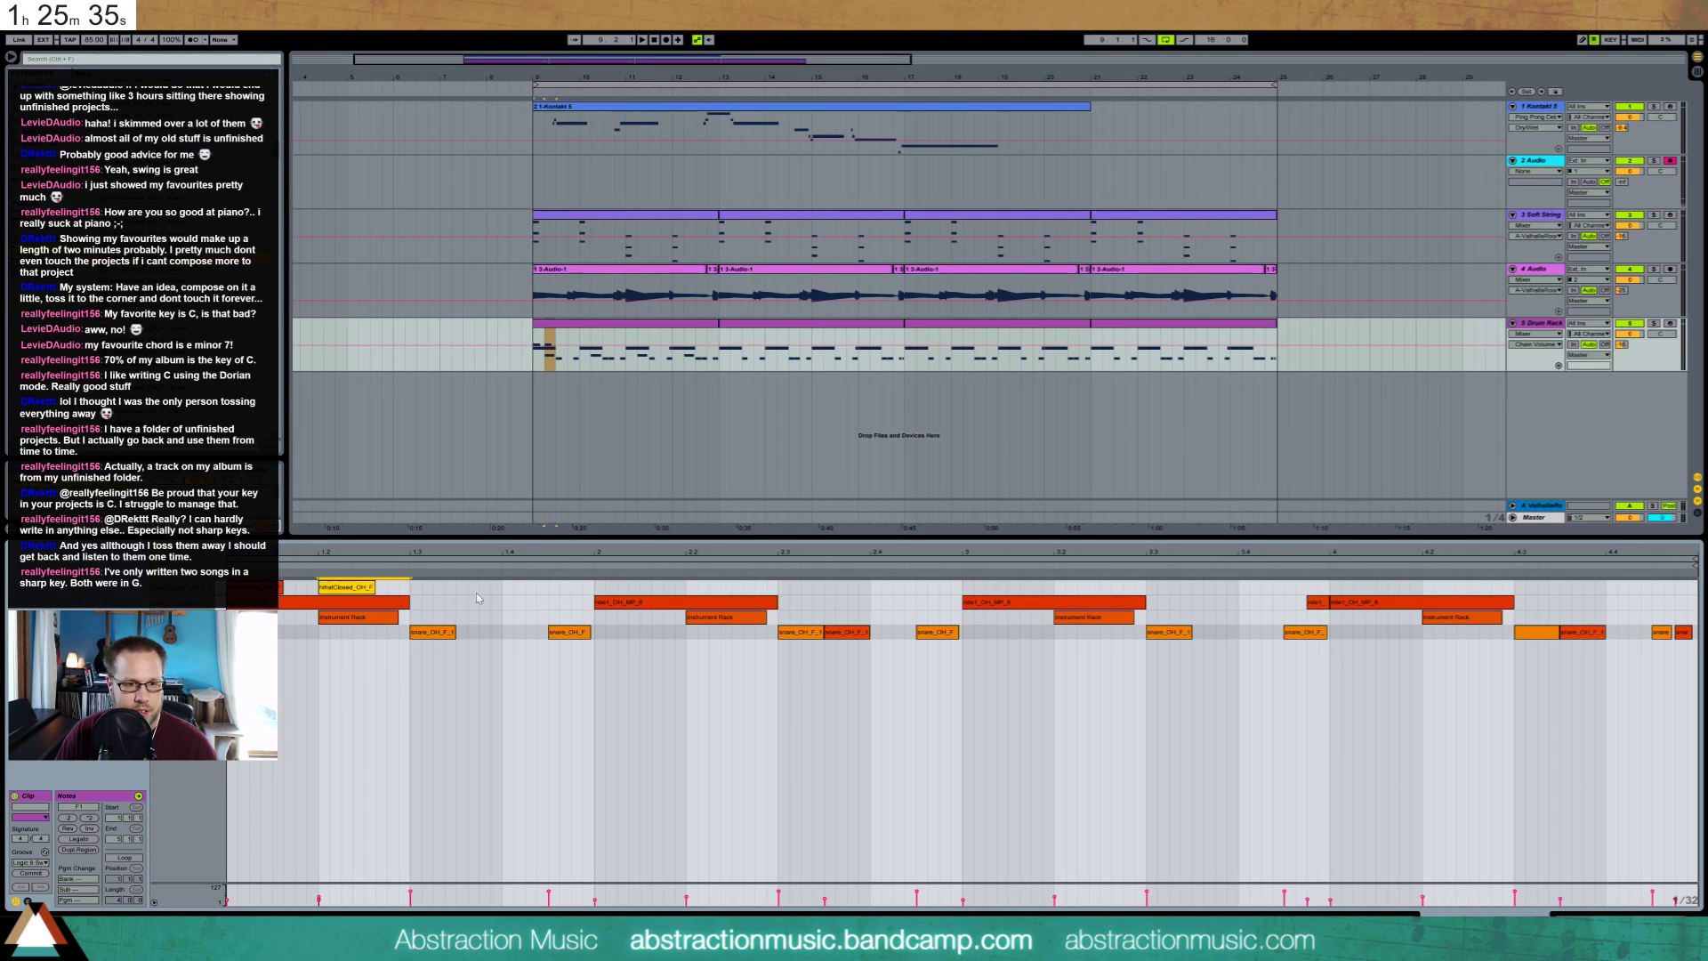
# Fill beats 3 and 4 of the opening bar with eighth-note hi-hats and tighten beat 3's pair into two sixteenths
pyautogui.hotkey('ctrl', 'v')
pyautogui.moveTo(468, 587); pyautogui.dragTo(438, 589)
pyautogui.hotkey('ctrl', 'd')
pyautogui.hotkey('ctrl', 'd')
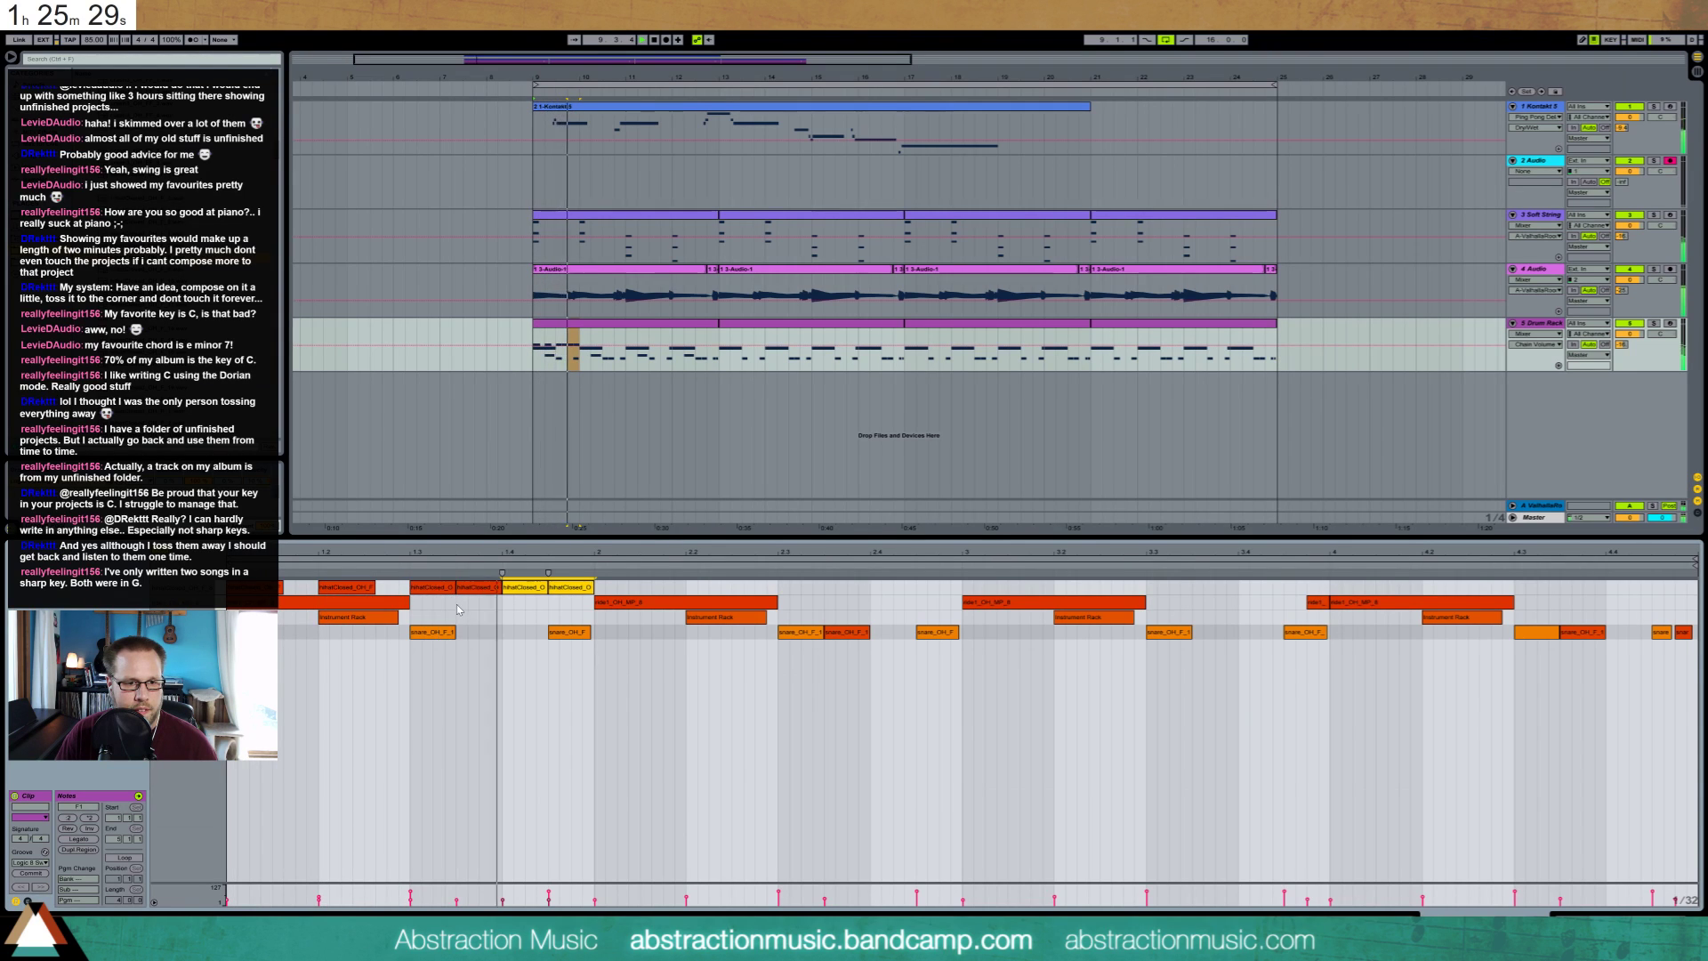
pyautogui.click(526, 612)
pyautogui.moveTo(475, 588); pyautogui.dragTo(456, 588)
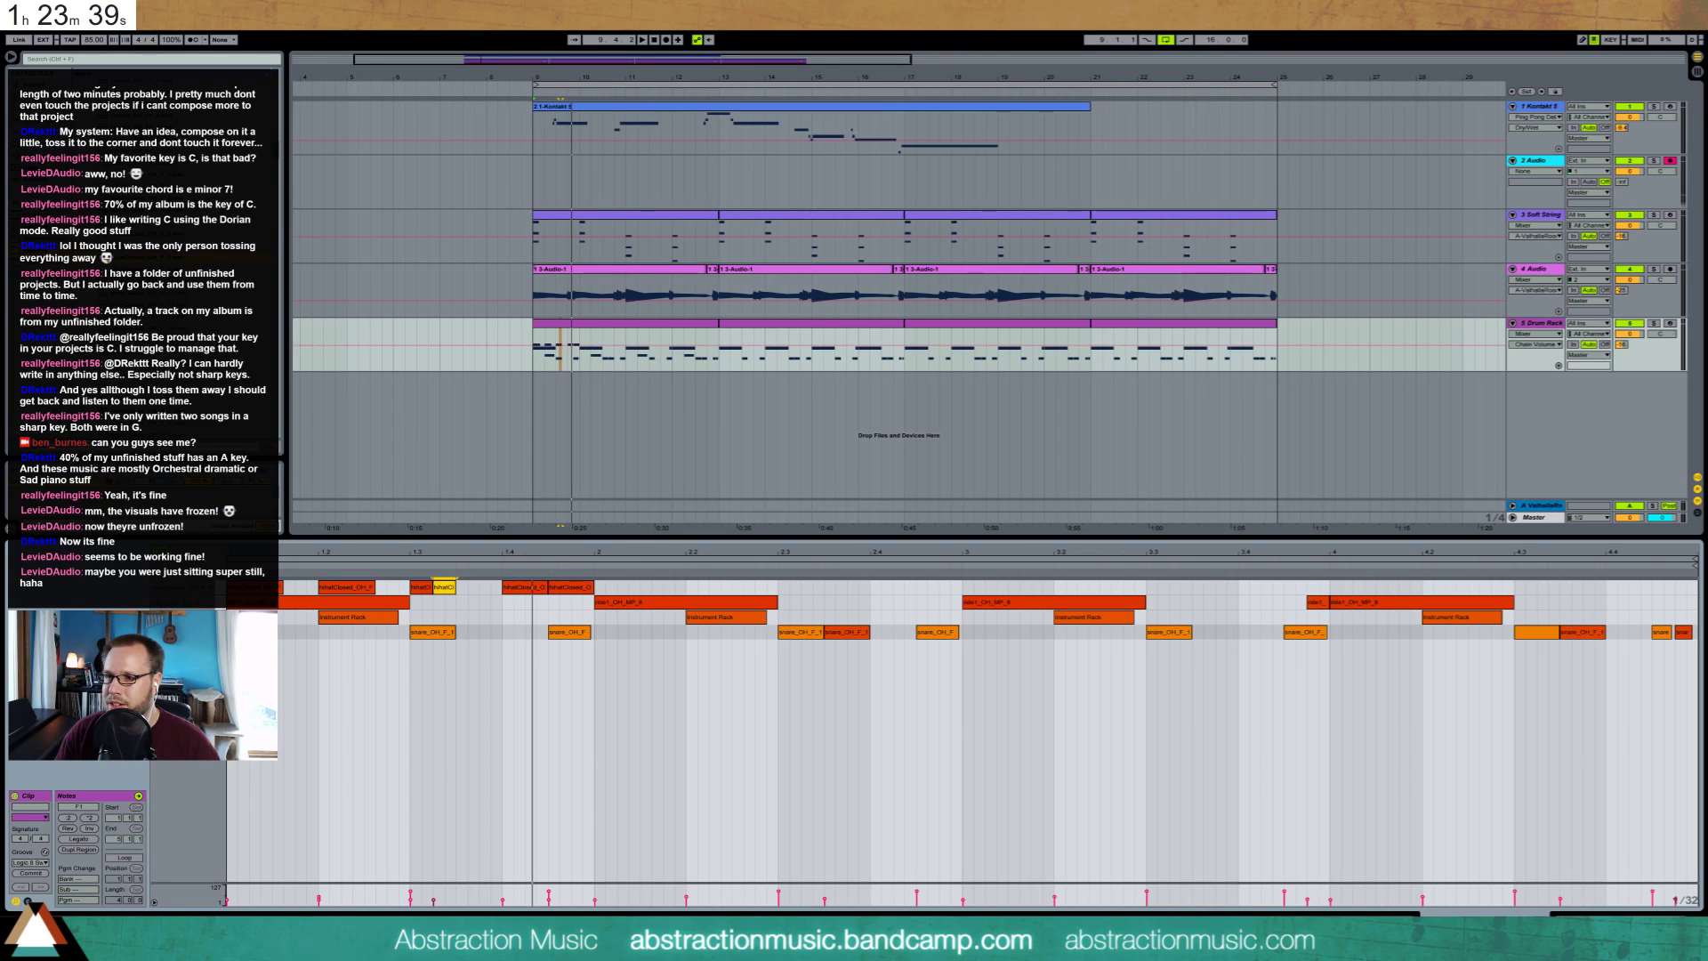
# Switch to the stream chatbot window and move it off to the other monitor
pyautogui.press('super')
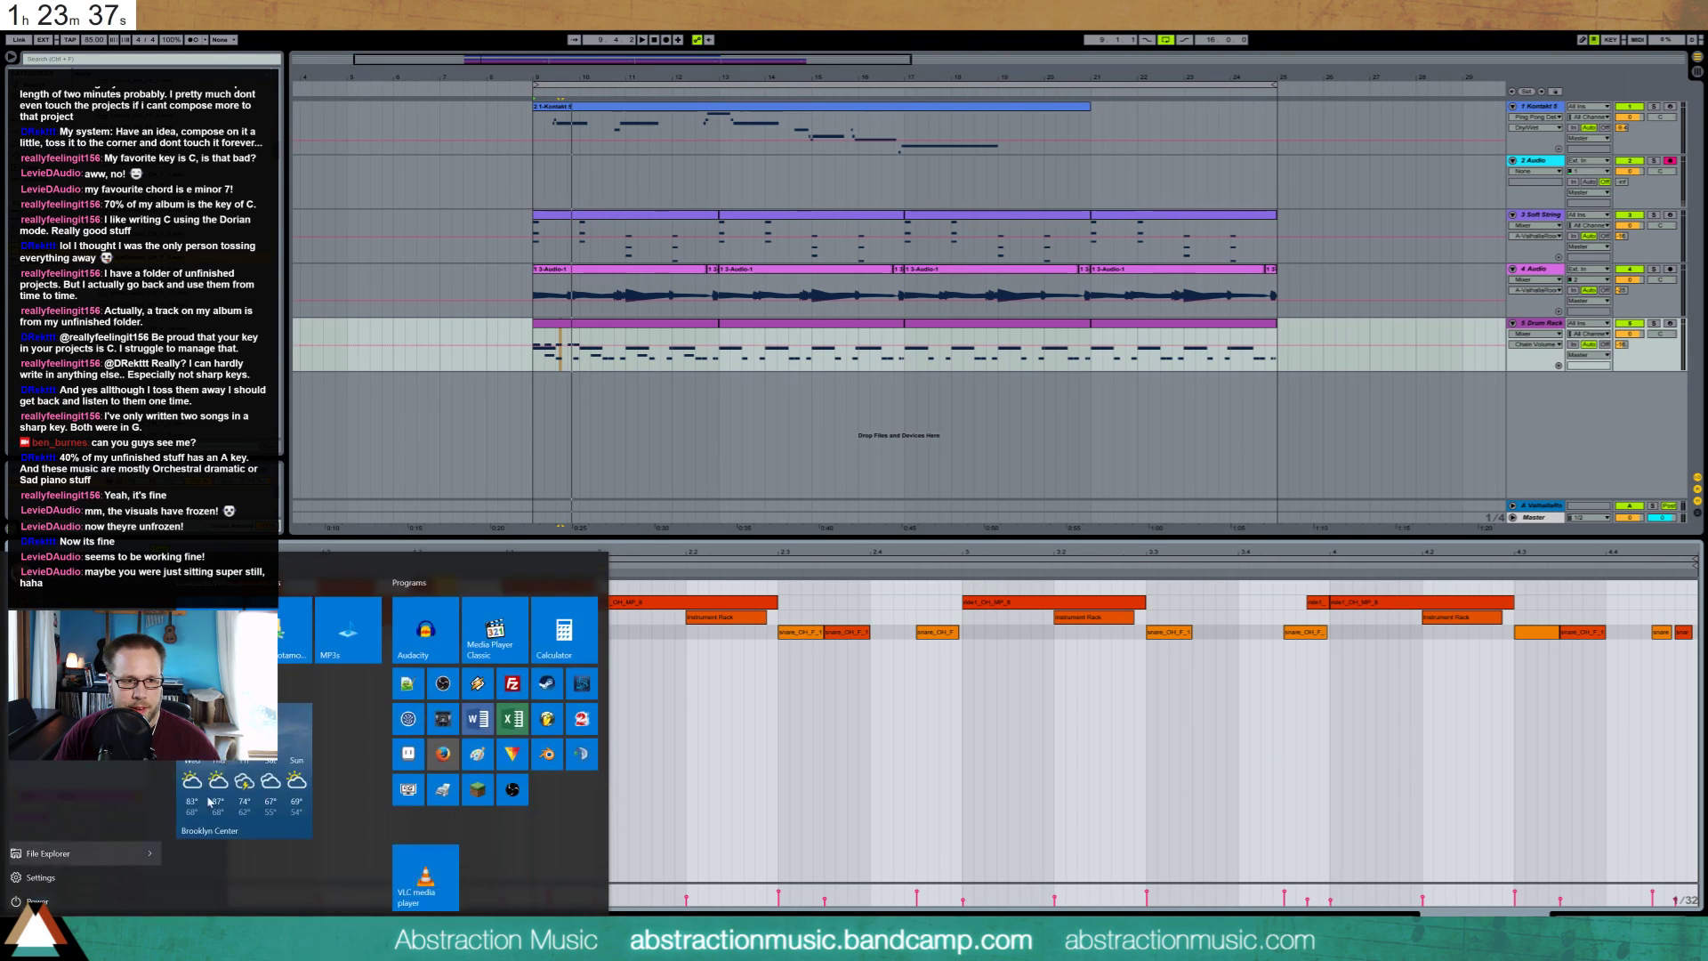
pyautogui.click(468, 707)
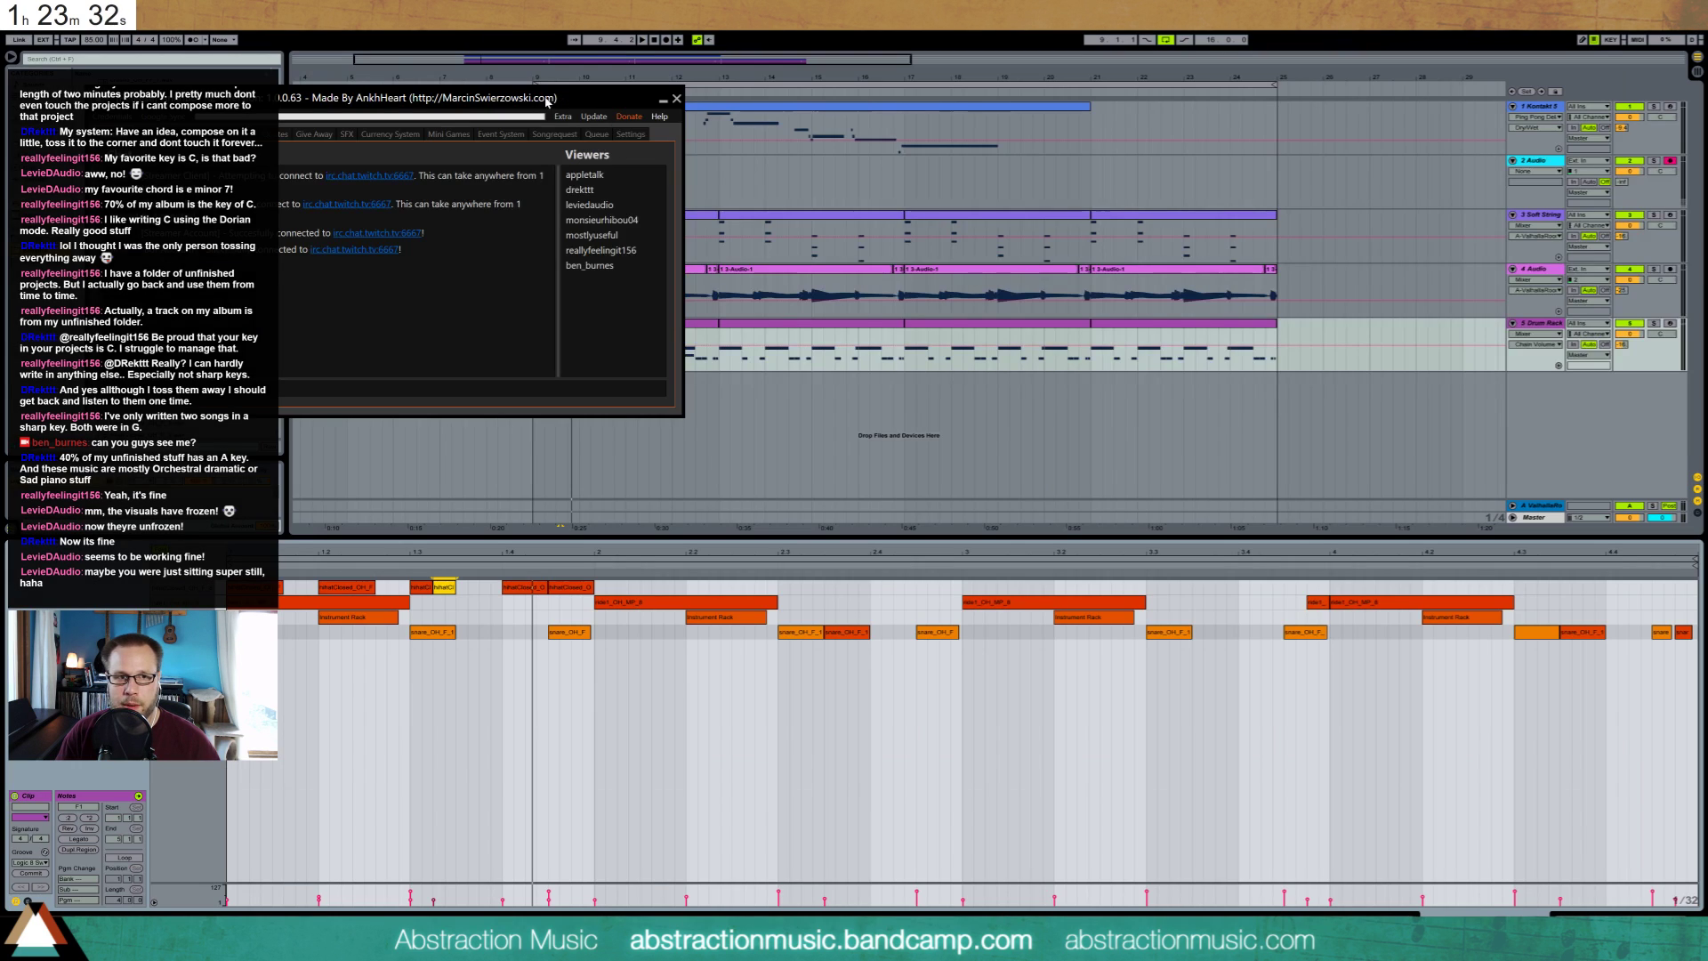
pyautogui.moveTo(547, 103); pyautogui.dragTo(1707, 143)
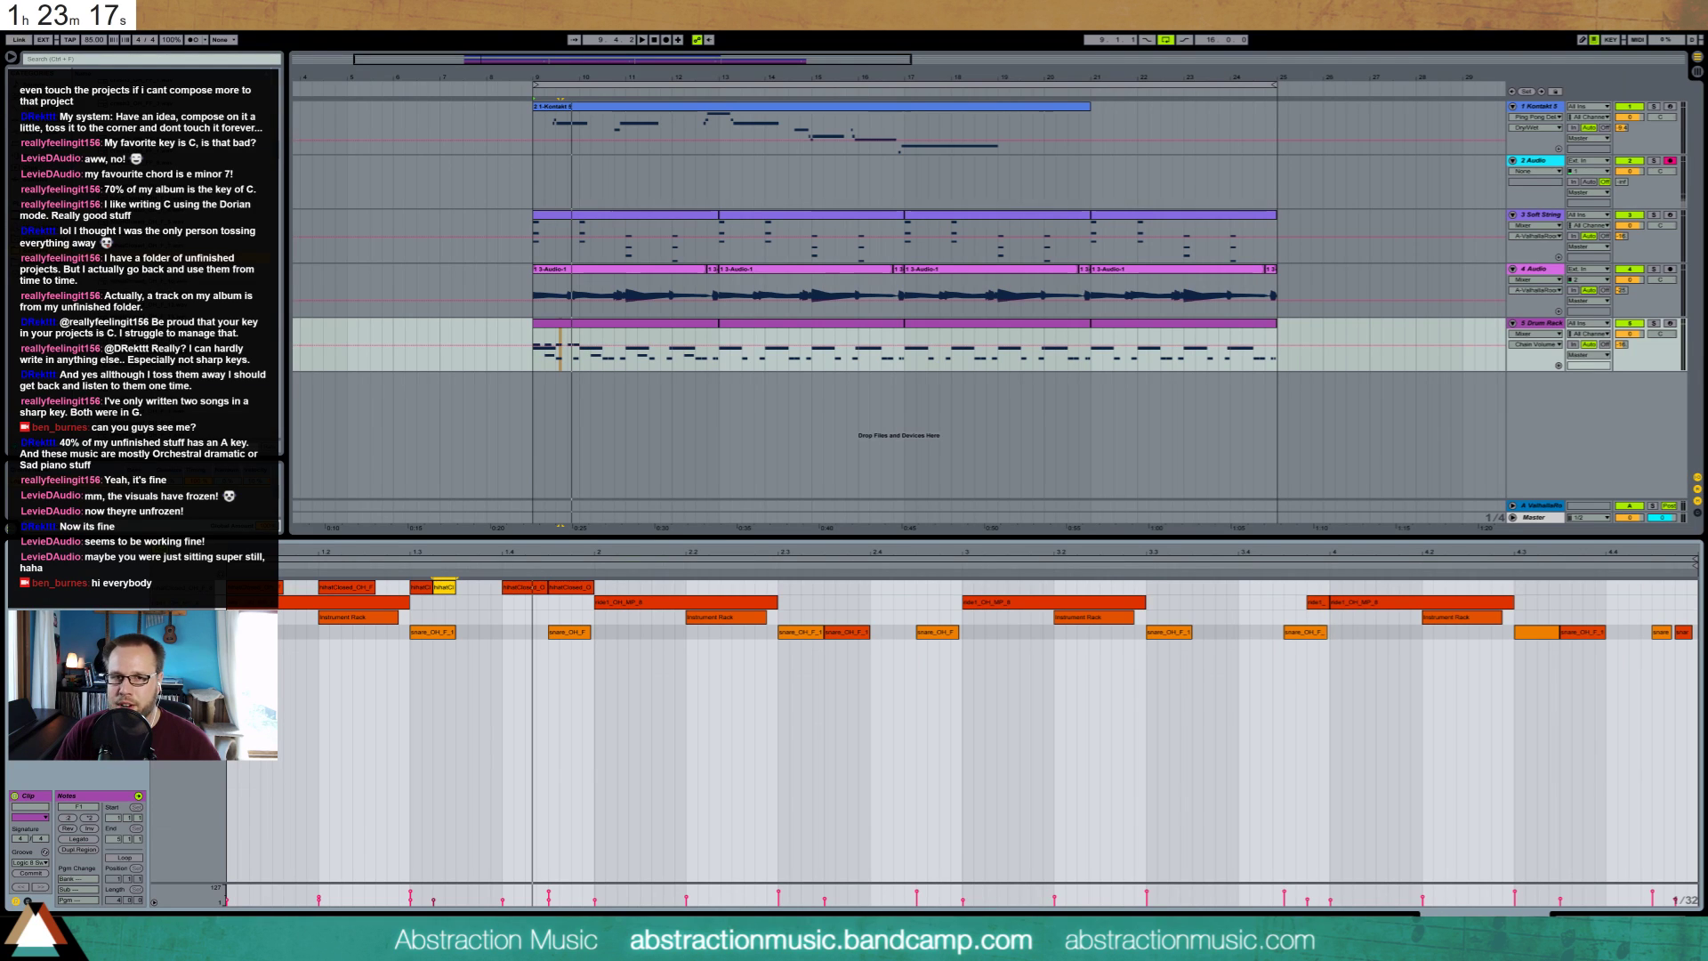
# Trim the closed hi-hat sample to about its first third, adjust its fade-out and volume, and play the loop
pyautogui.click(579, 326)
pyautogui.hotkey('shift', 'Tab')
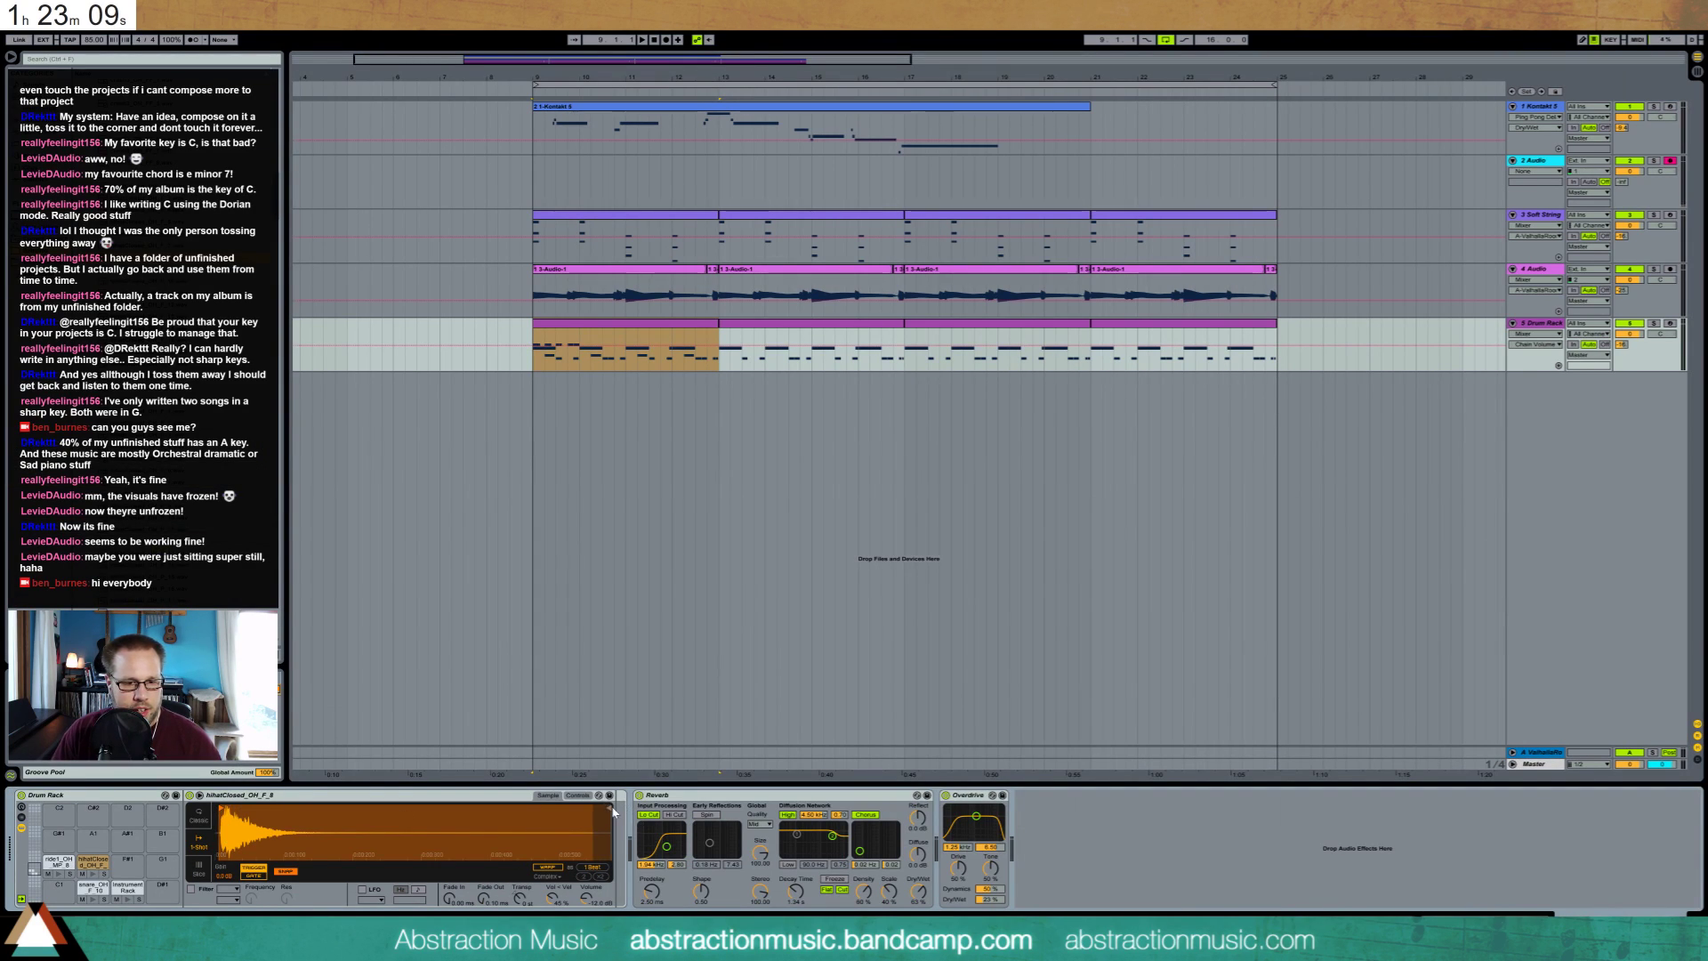
pyautogui.moveTo(606, 809); pyautogui.dragTo(313, 815)
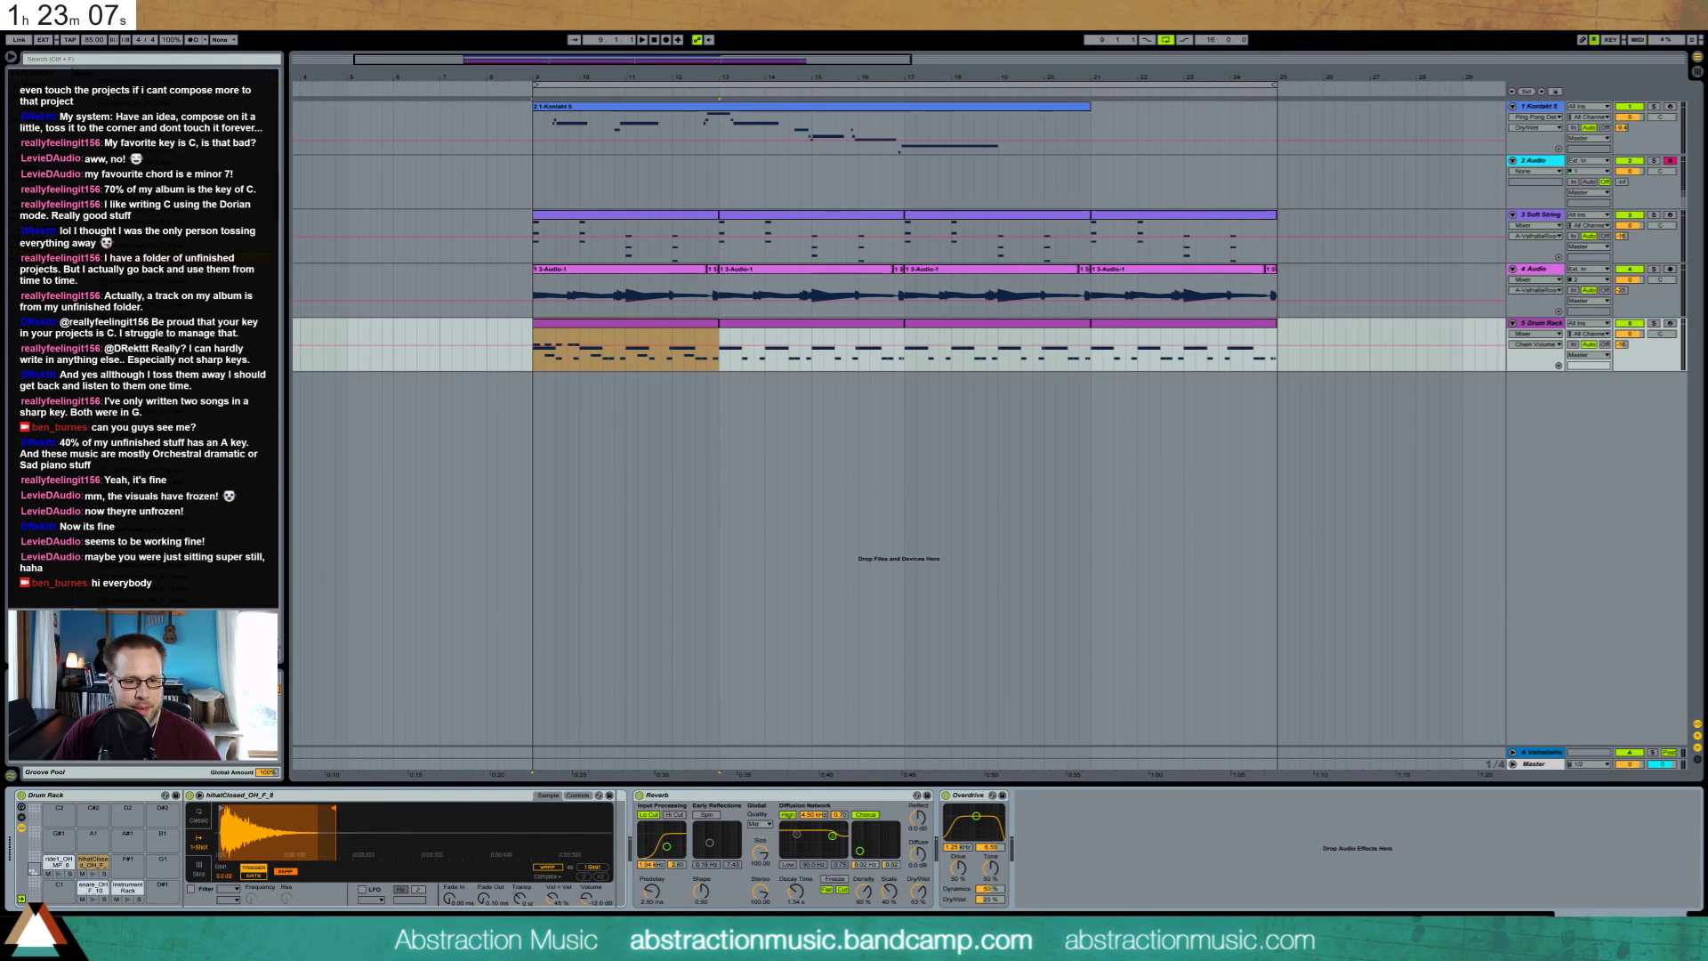
pyautogui.moveTo(483, 899); pyautogui.dragTo(483, 872)
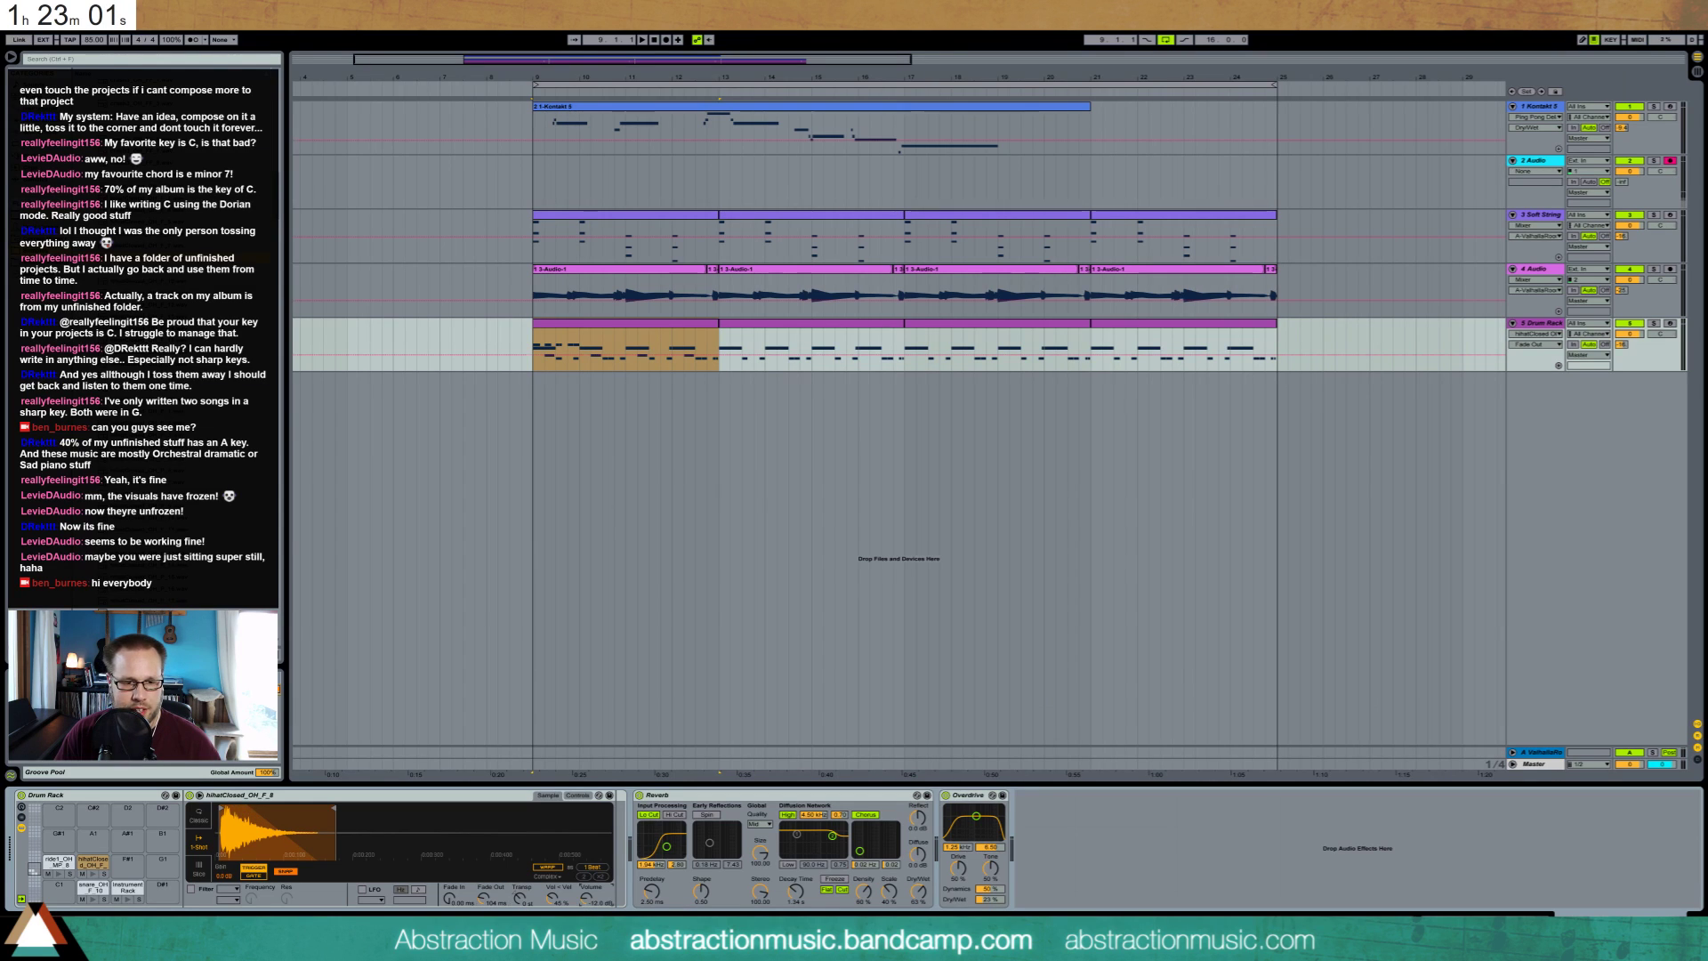
pyautogui.press('space')
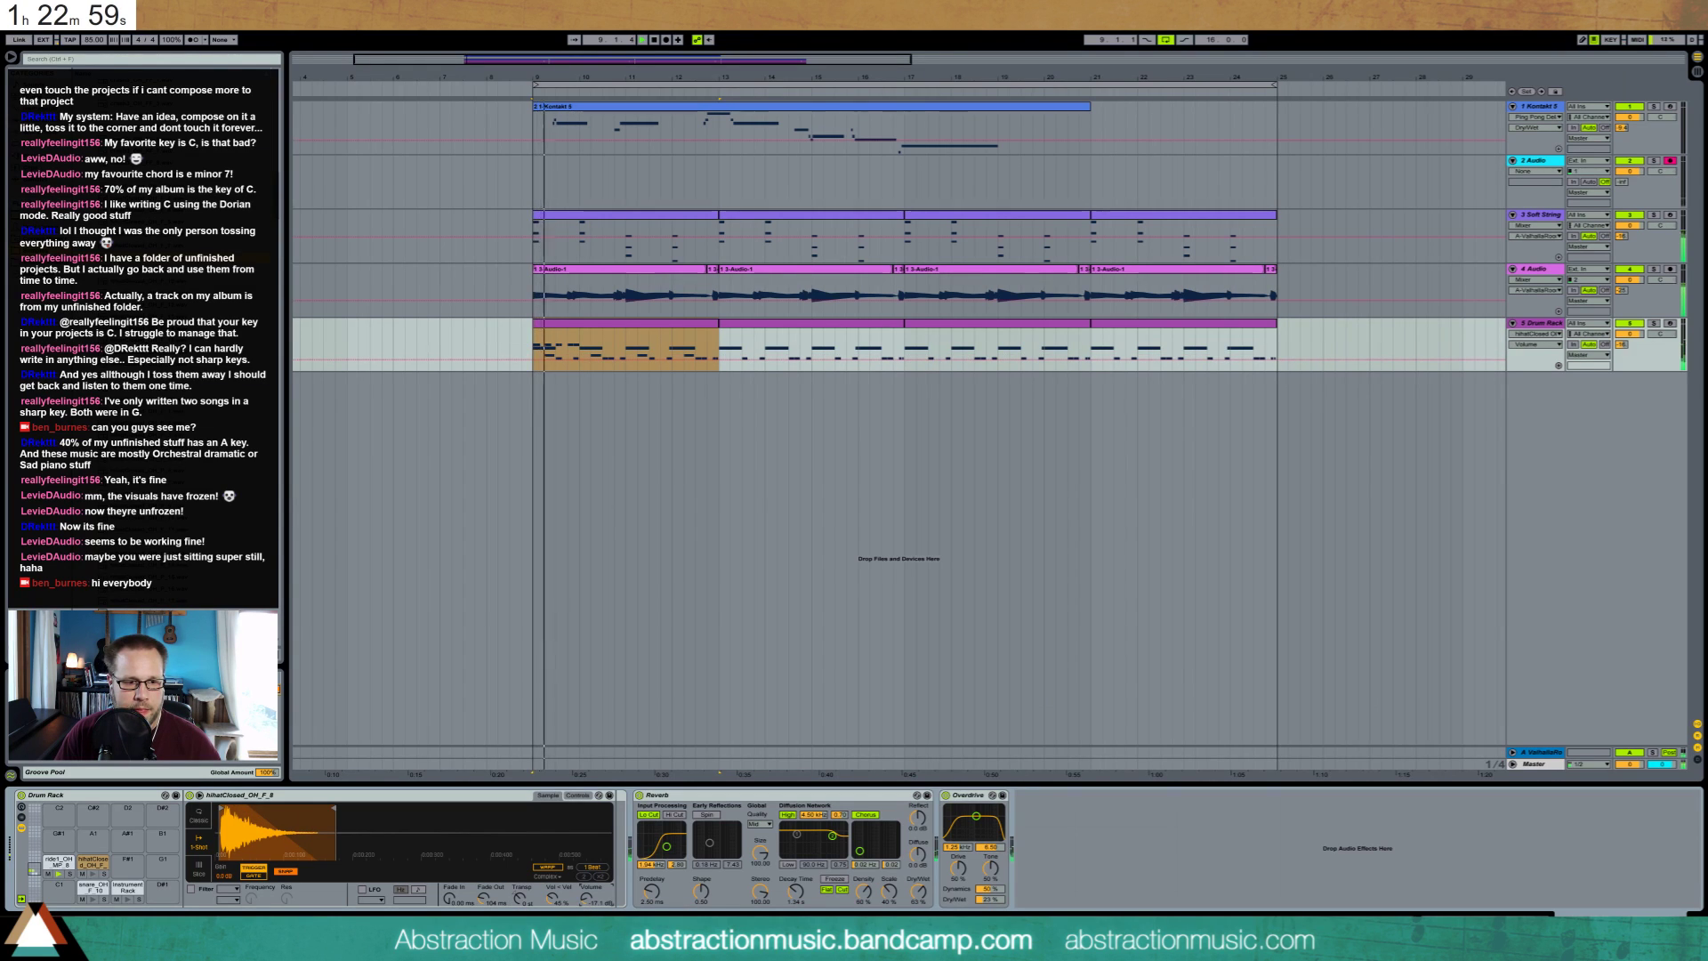
# Move beat 3's second short hi-hat to the sixteenth just before beat 4 and delete the opening bar's last eighth-note hi-hat
pyautogui.hotkey('shift', 'Tab')
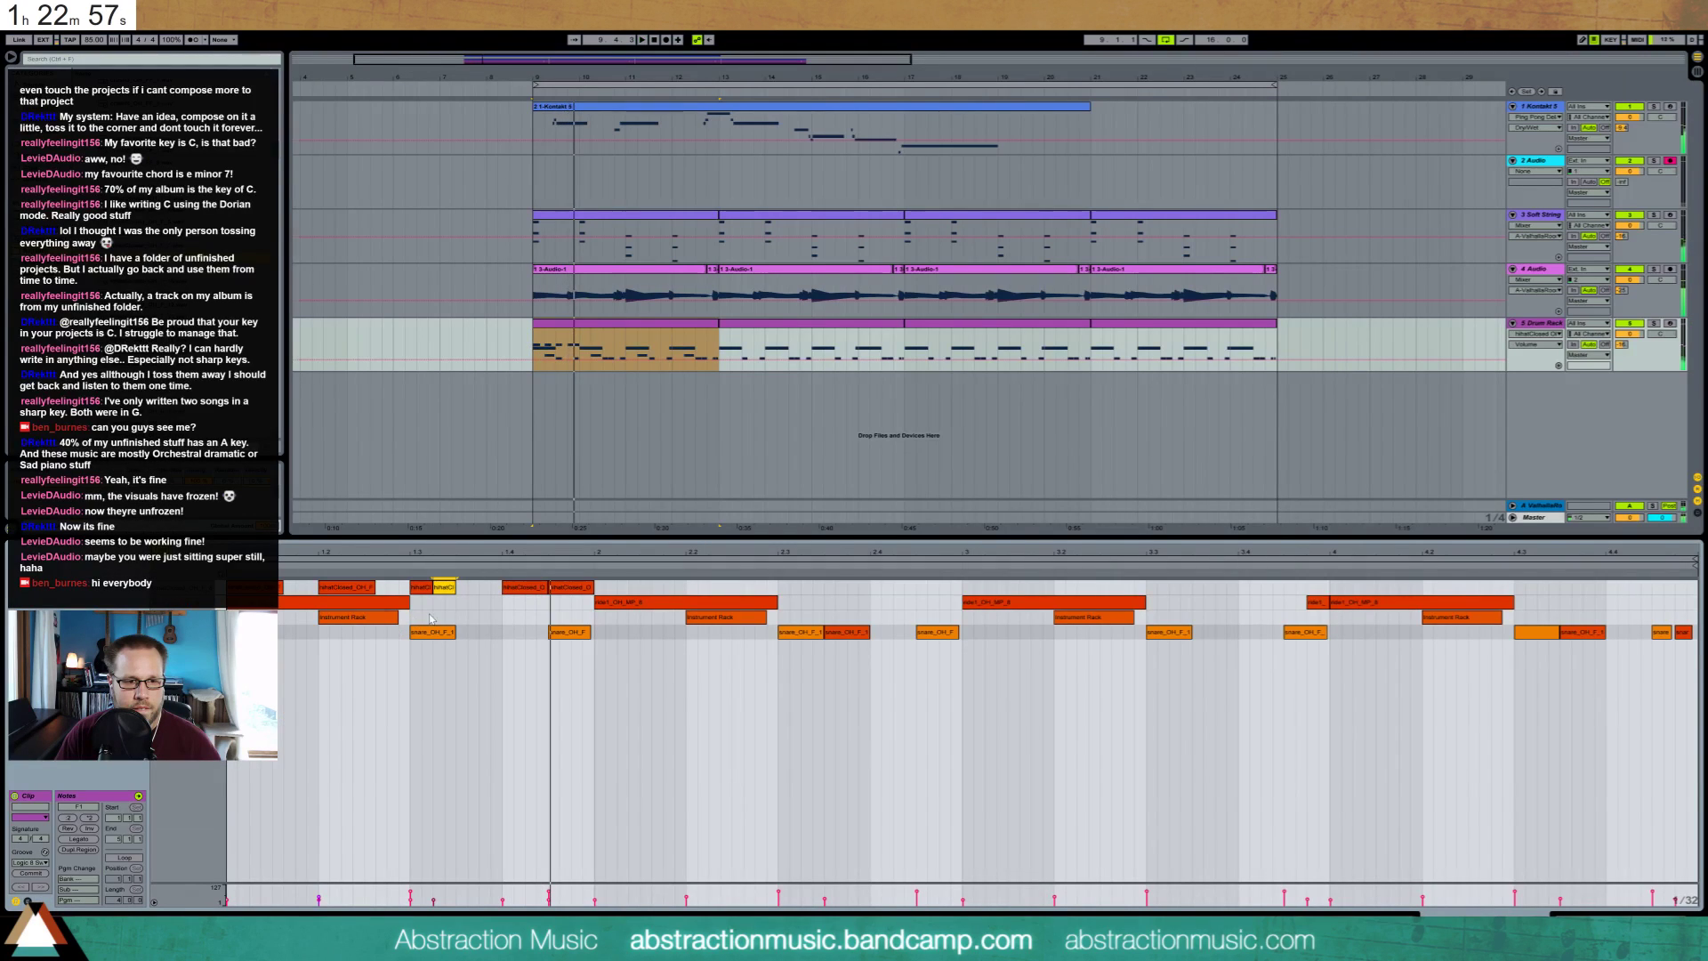
pyautogui.moveTo(451, 588); pyautogui.dragTo(474, 586)
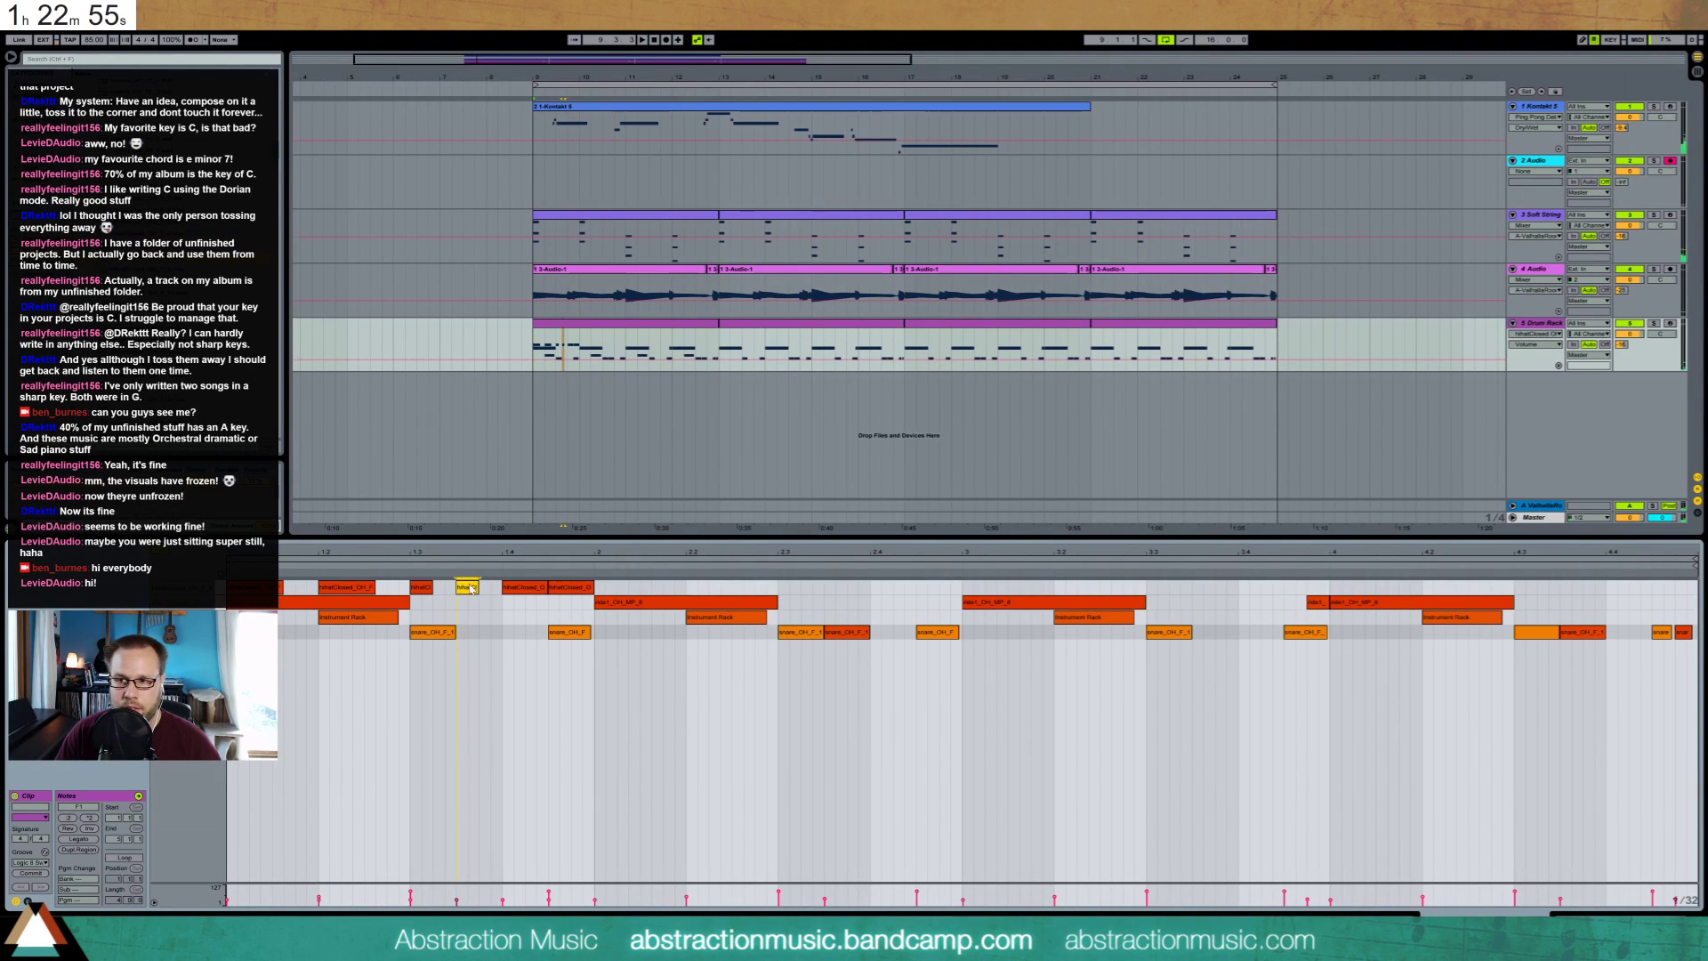
pyautogui.doubleClick(574, 590)
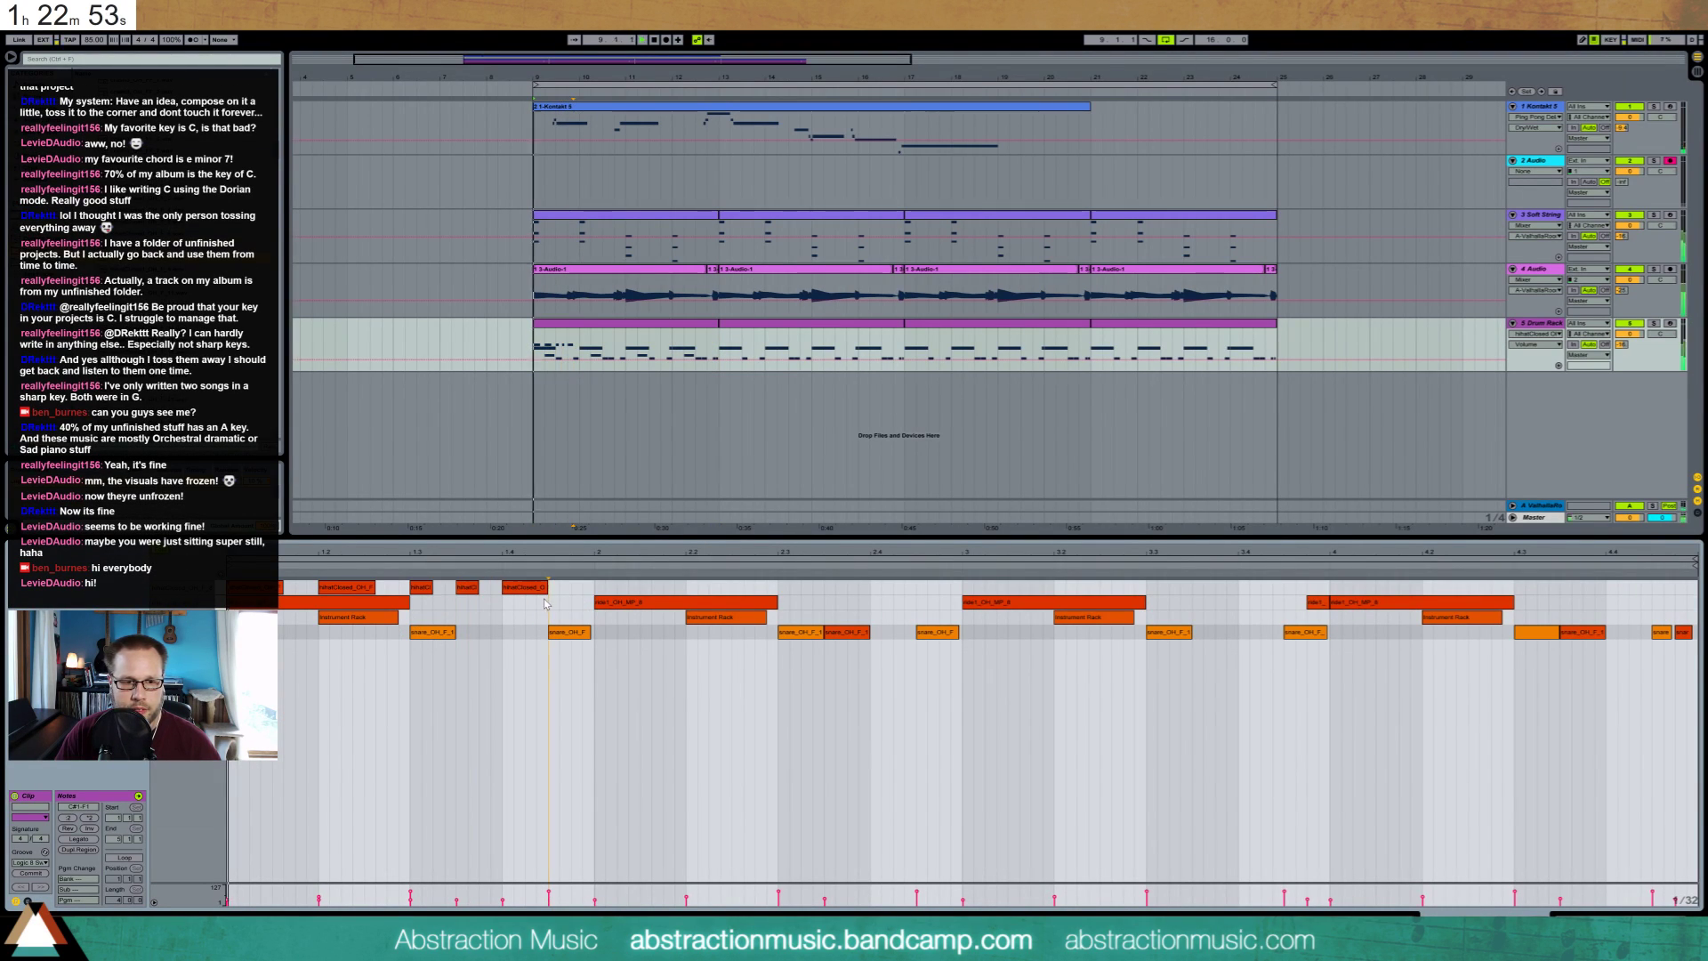
pyautogui.moveTo(594, 583); pyautogui.dragTo(242, 558)
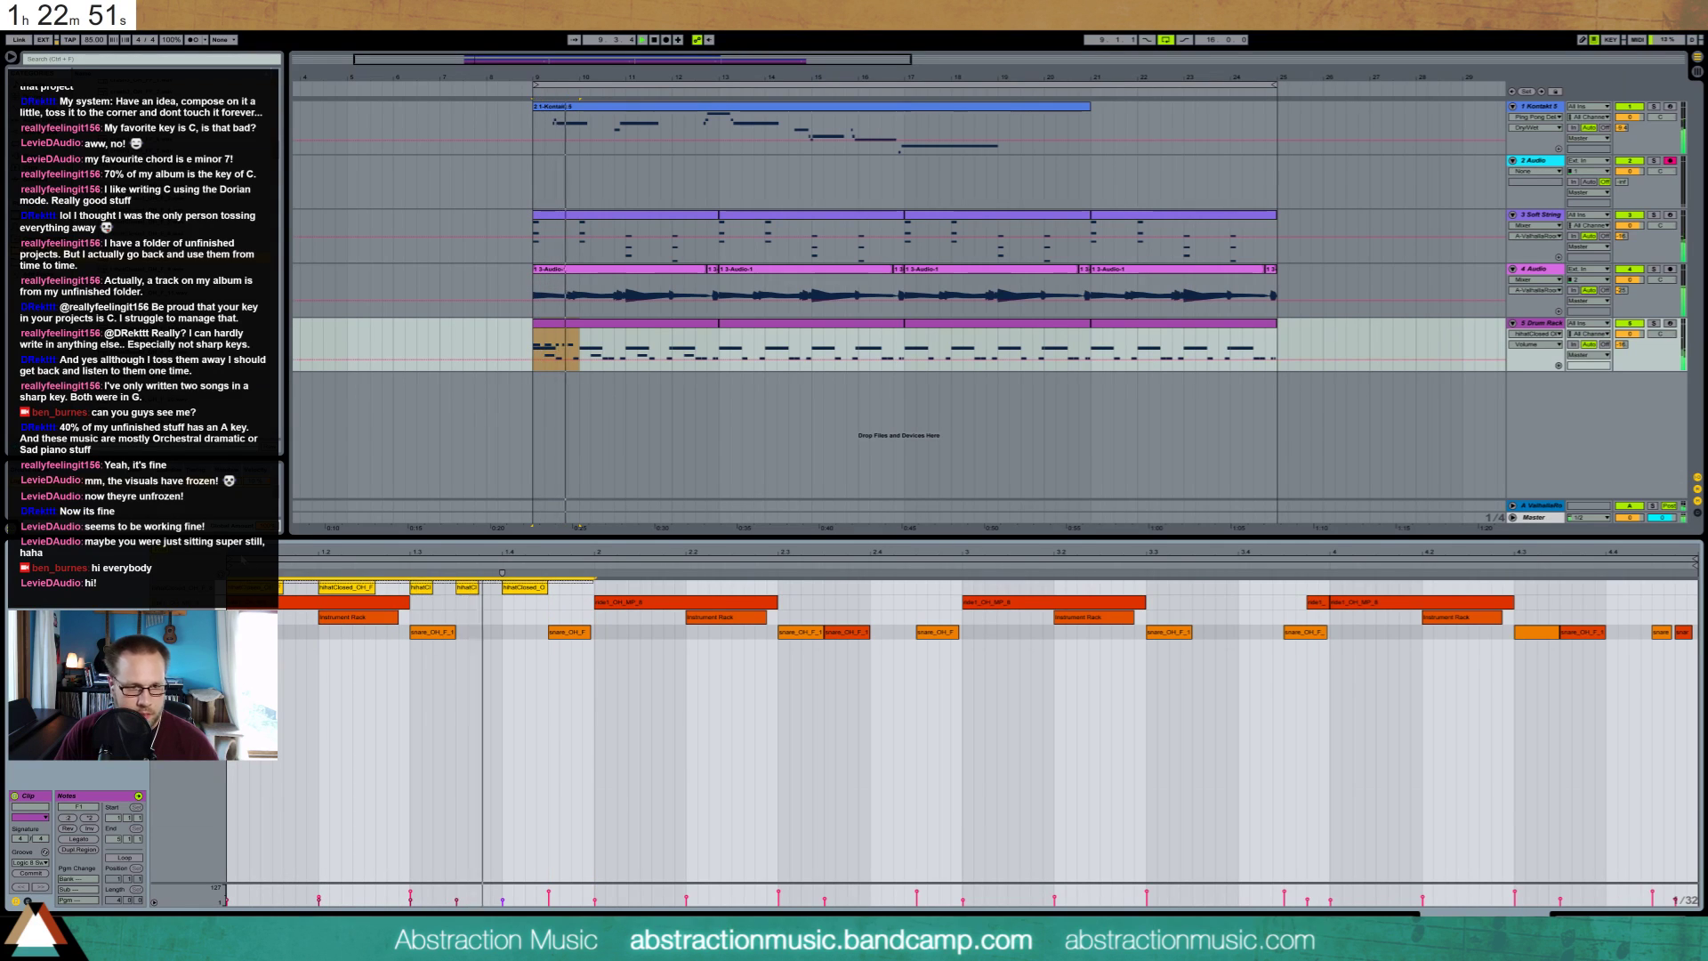
pyautogui.click(476, 623)
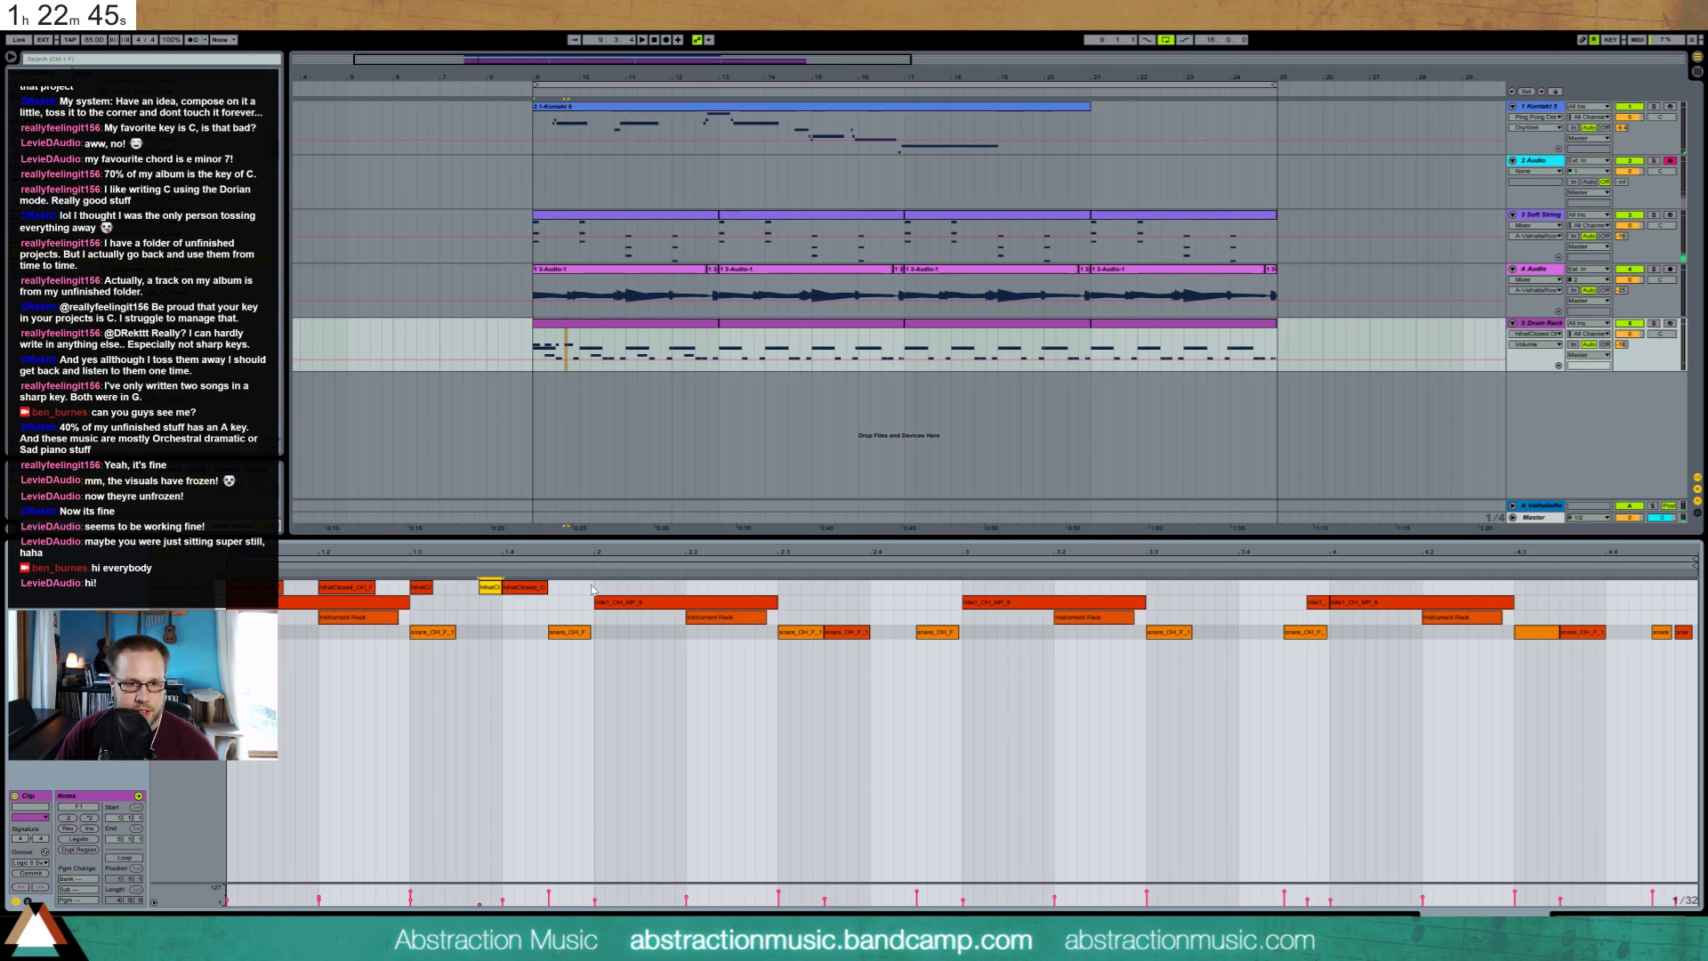
# Duplicate the opening bar's closed hi-hat pattern into bars 2, 3 and 4 of the drum clip
pyautogui.moveTo(586, 583); pyautogui.dragTo(233, 578)
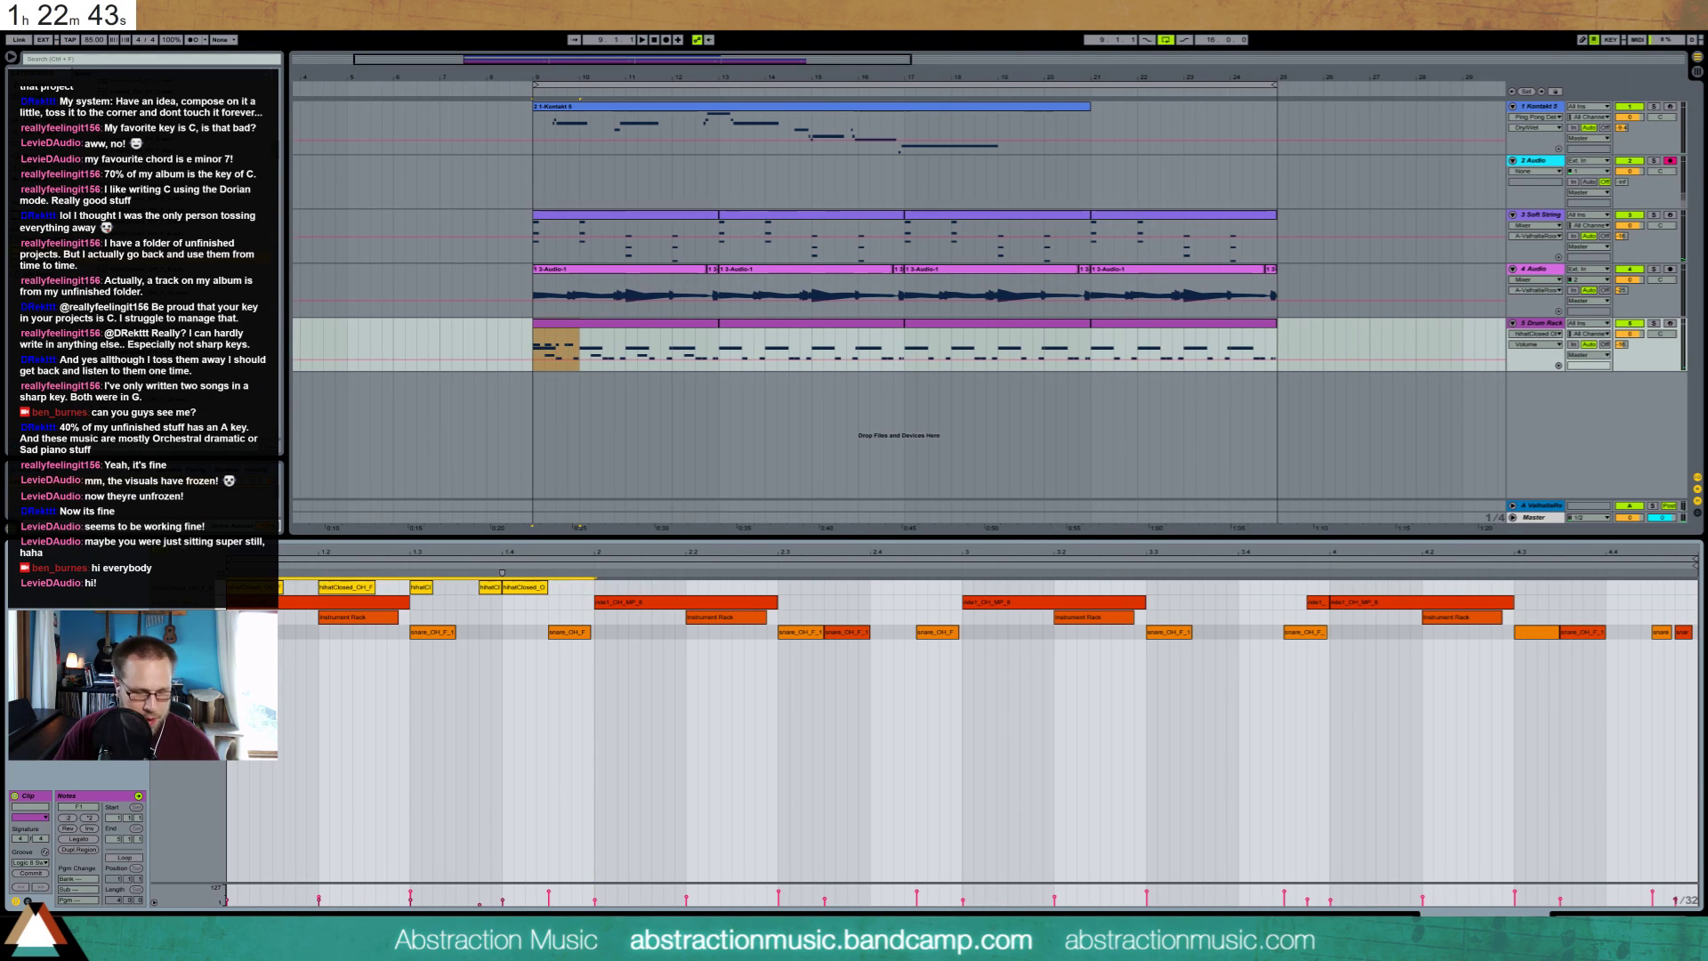
pyautogui.hotkey('ctrl', 'd')
pyautogui.hotkey('ctrl', 'd')
pyautogui.hotkey('ctrl', 'd')
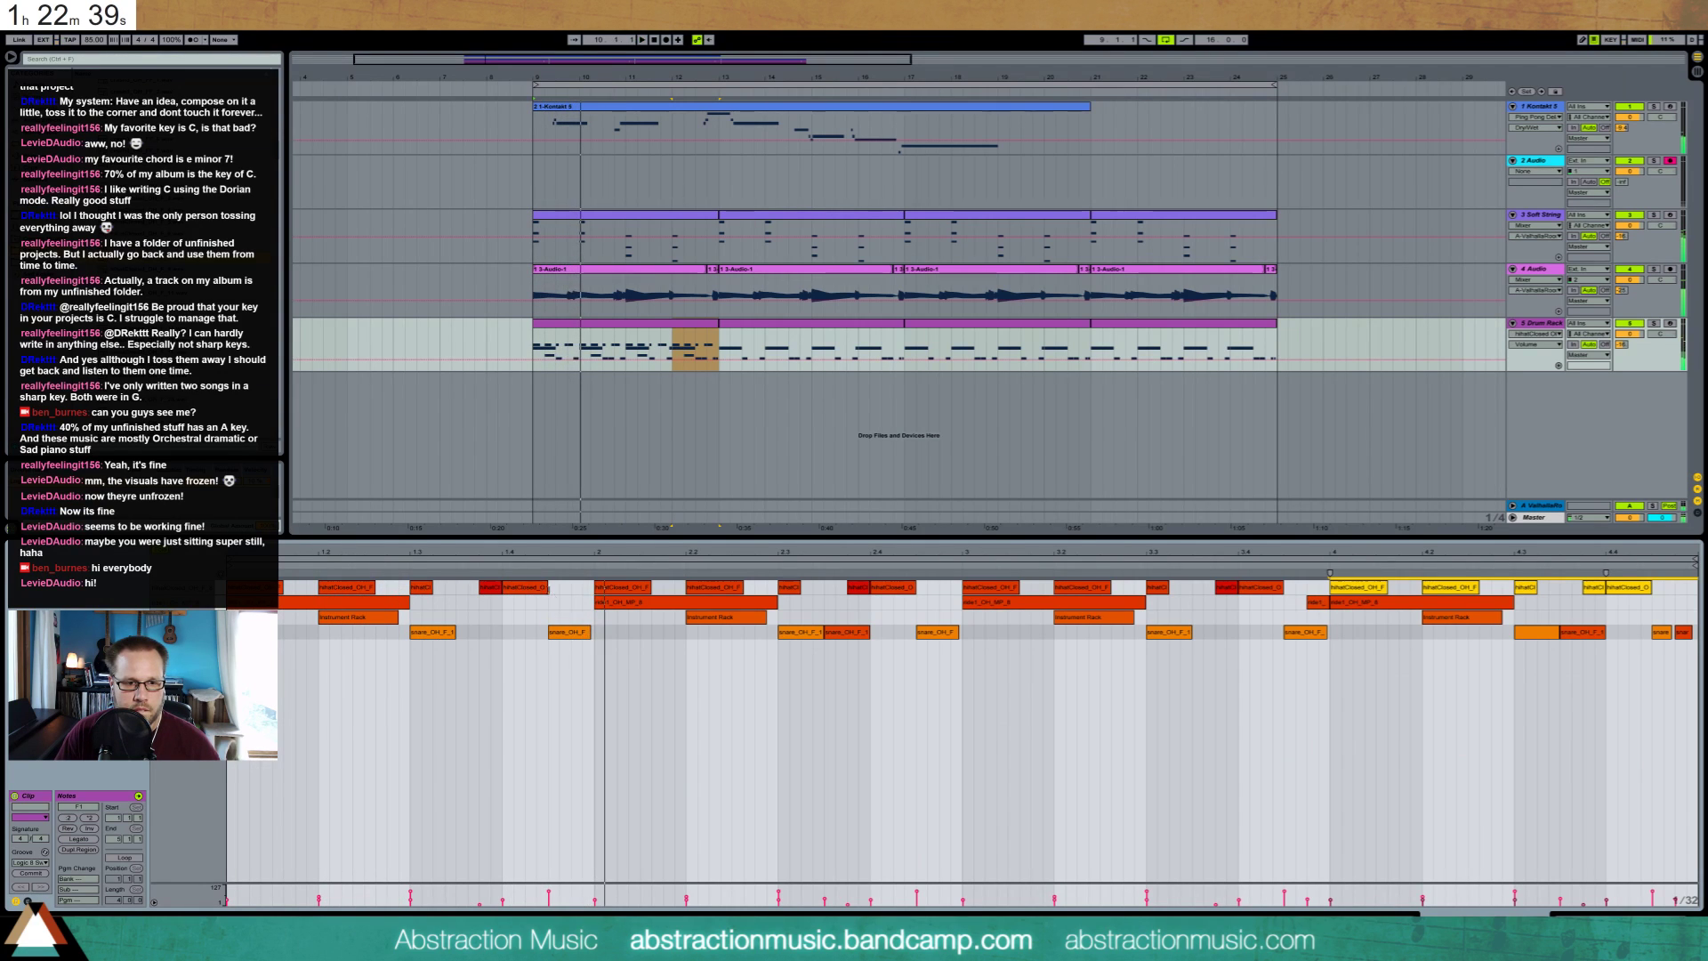
# Add a hi-hat on bar 1's last eighth and shift bar 2's beat 4 hi-hat to that bar's last eighth
pyautogui.click(538, 588)
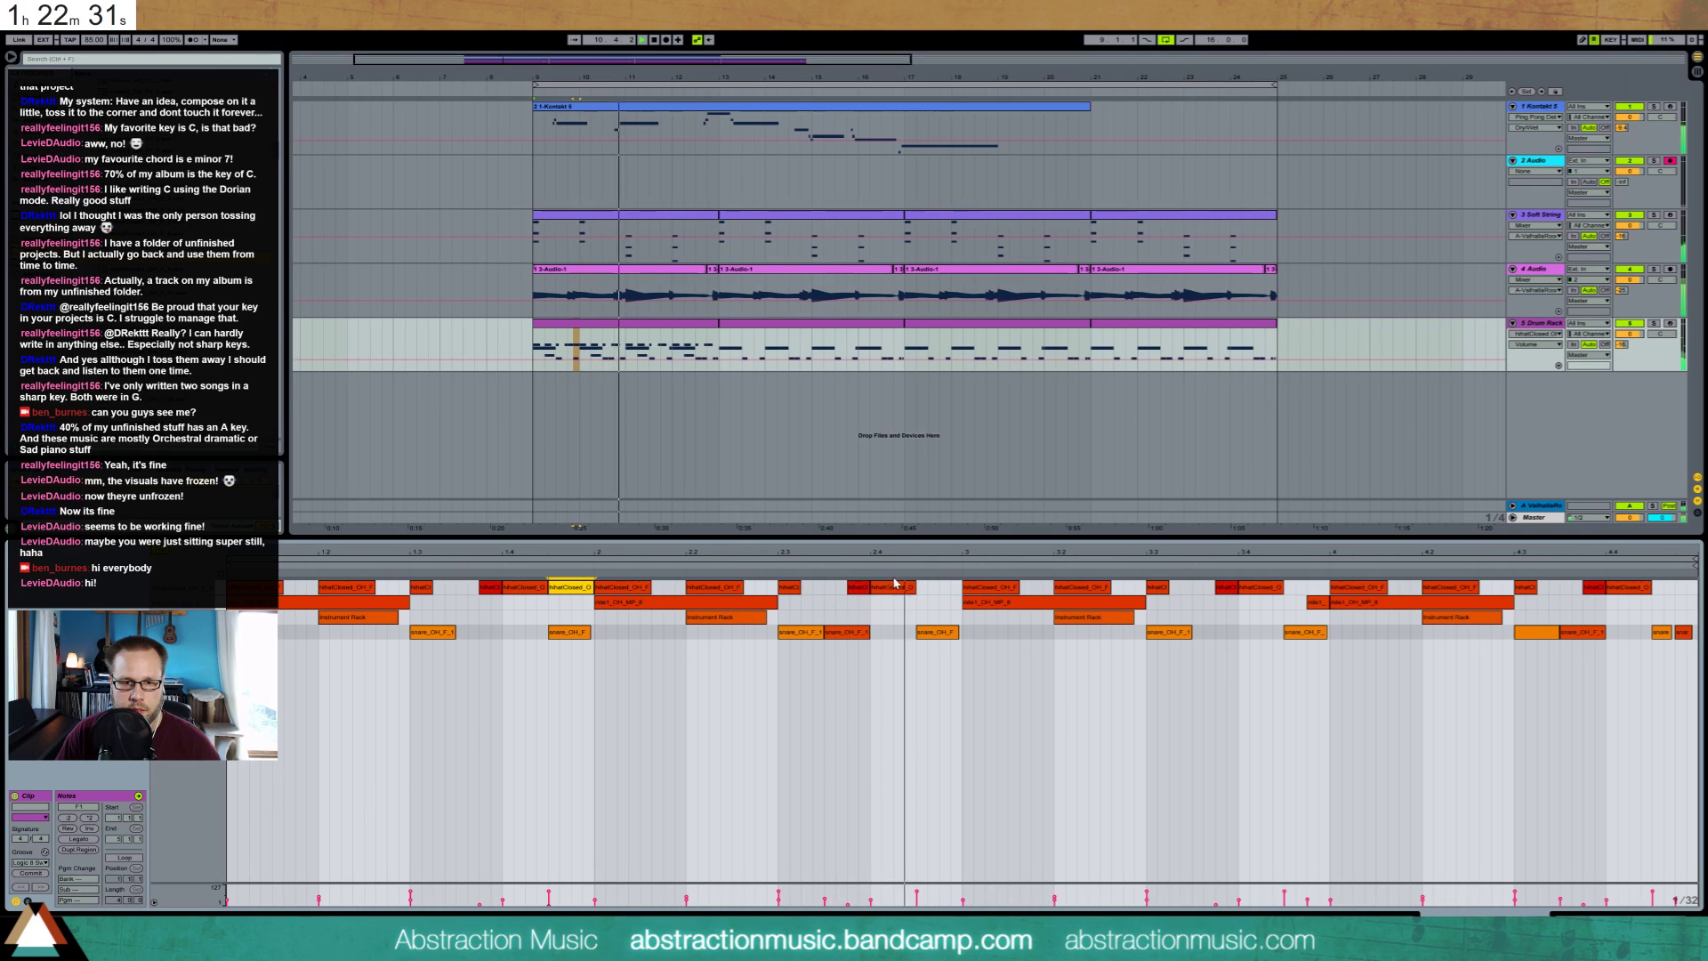
pyautogui.click(859, 588)
pyautogui.moveTo(830, 589); pyautogui.dragTo(816, 588)
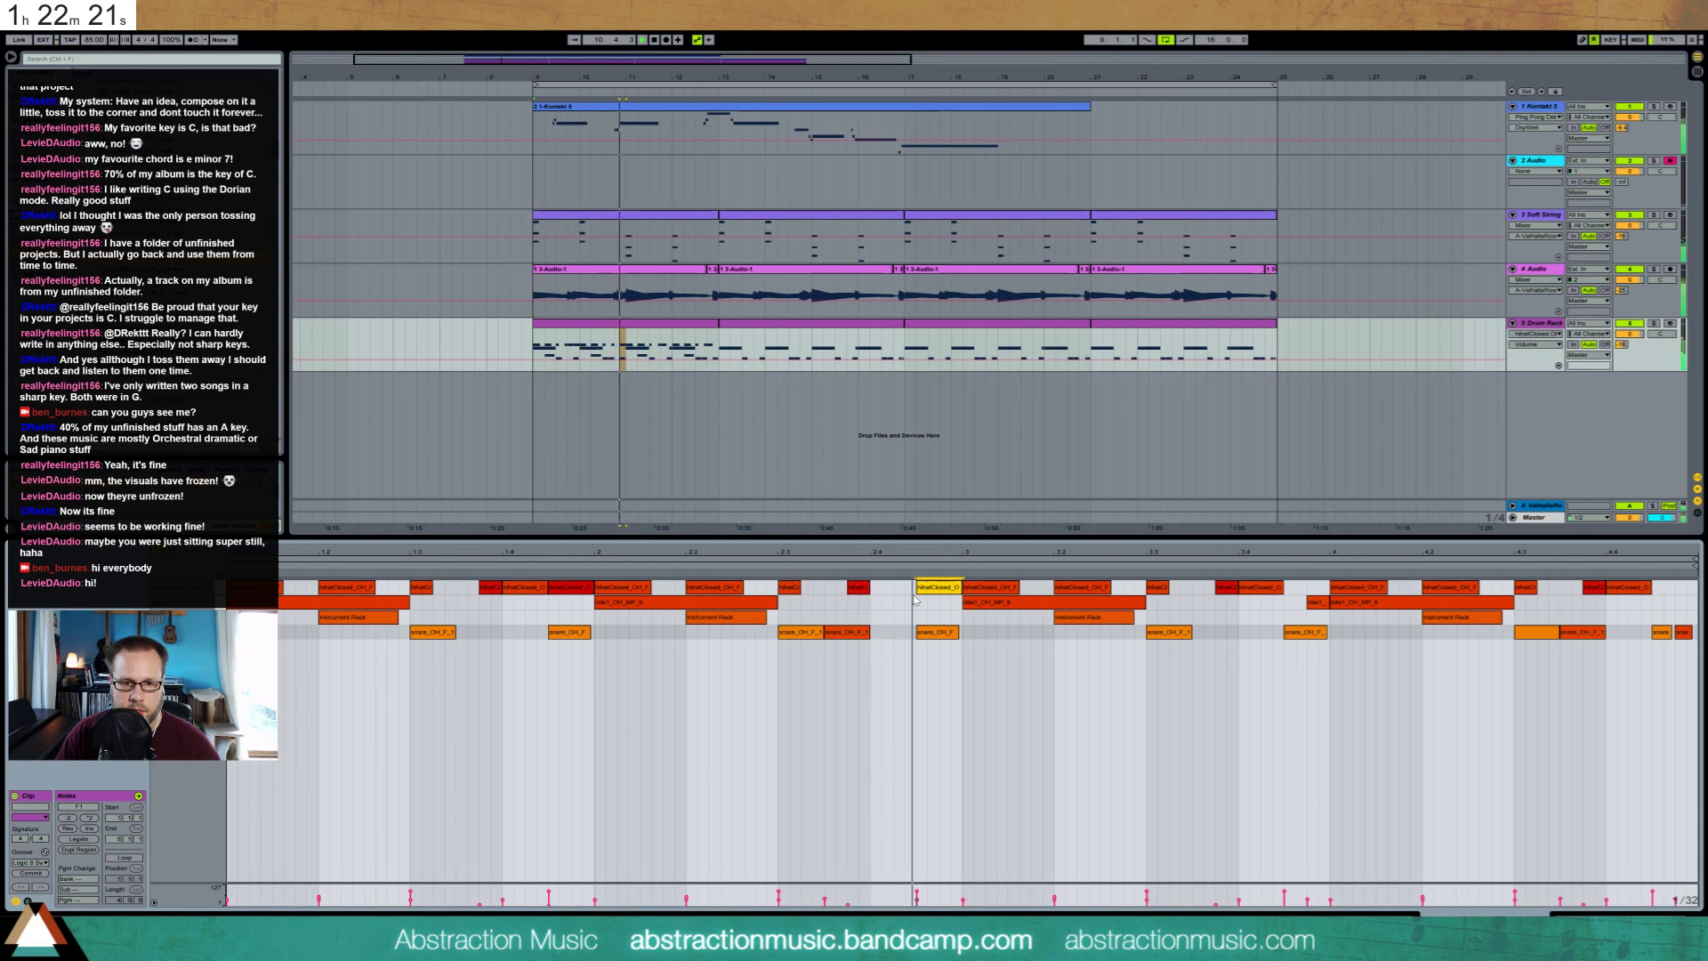
# Delete all closed hi-hat notes from bars 3 and 4 of the drum clip
pyautogui.press('space')
pyautogui.doubleClick(1000, 588)
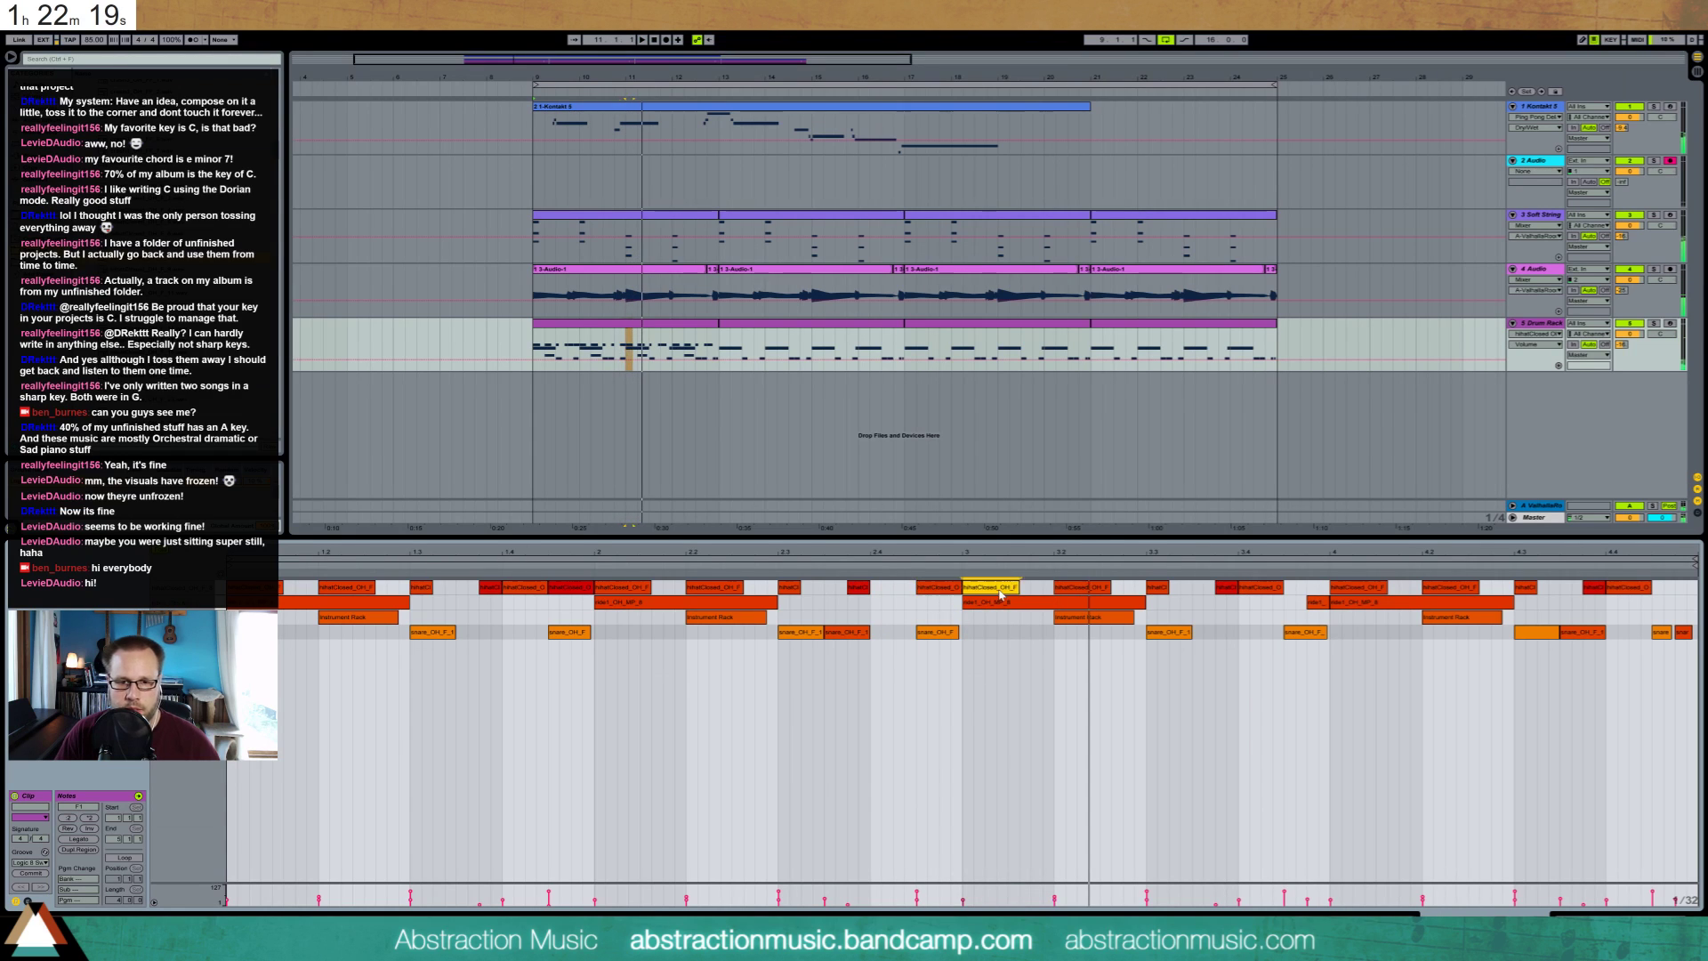
pyautogui.moveTo(1037, 587); pyautogui.dragTo(1666, 578)
pyautogui.press('Delete')
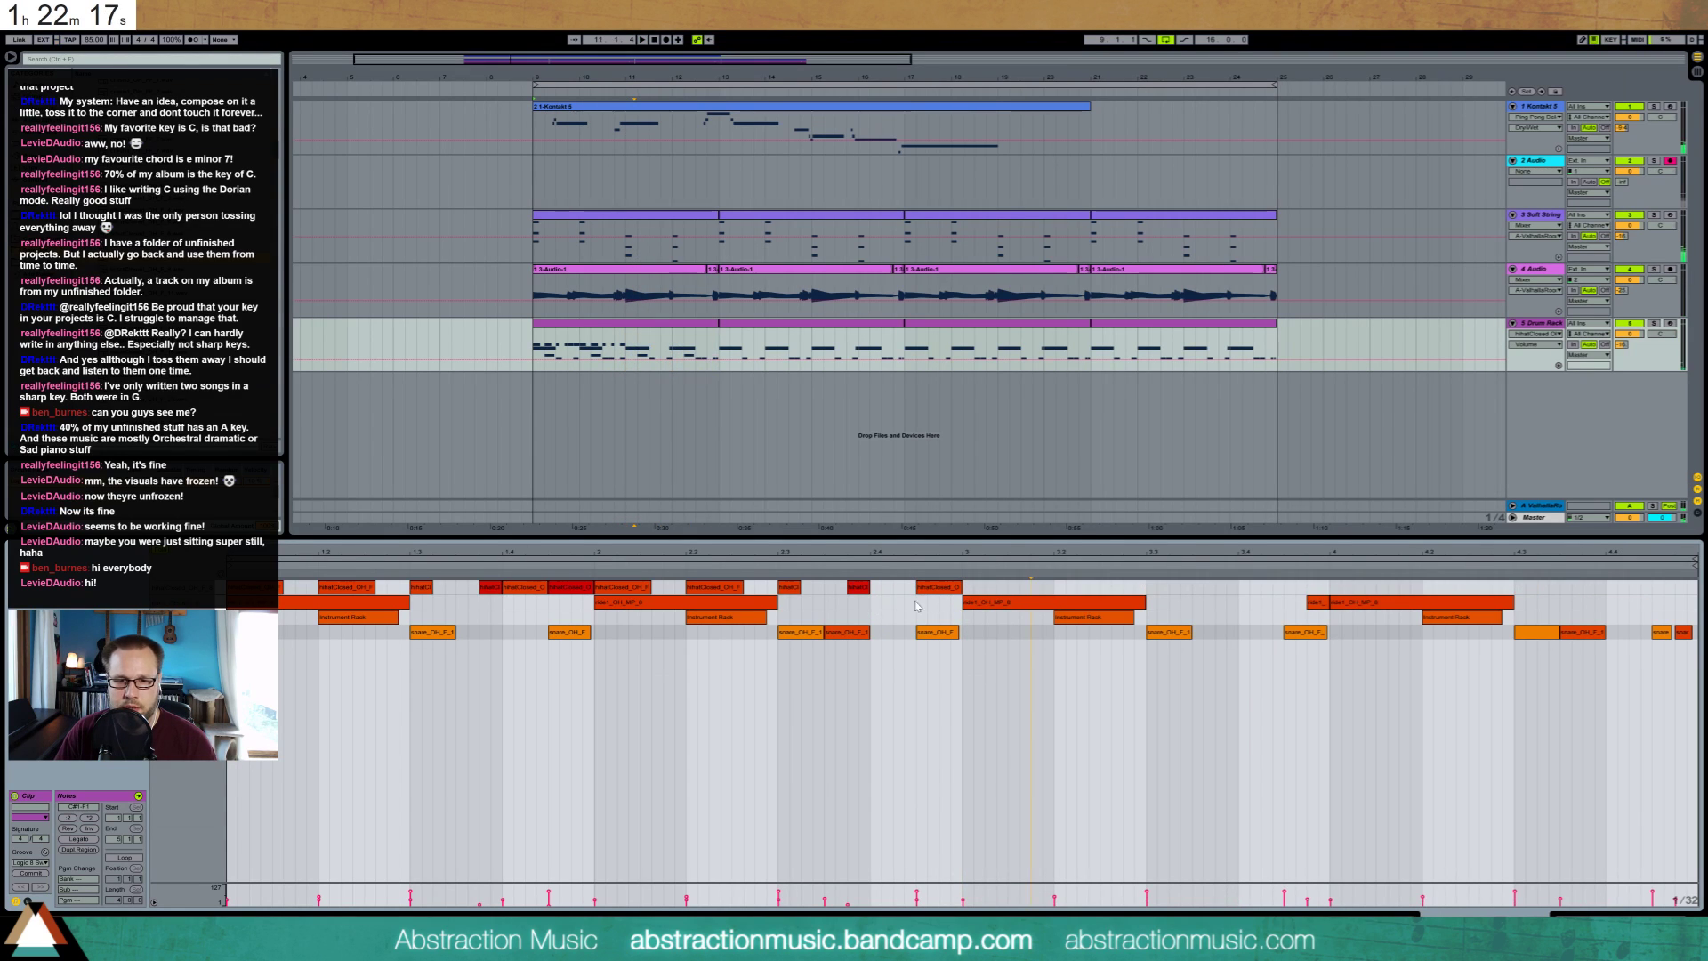
# Duplicate the first two bars' closed hi-hats into bars 3 and 4, shifting the copies a thirty-second earlier to start on bar 3
pyautogui.moveTo(976, 585); pyautogui.dragTo(230, 583)
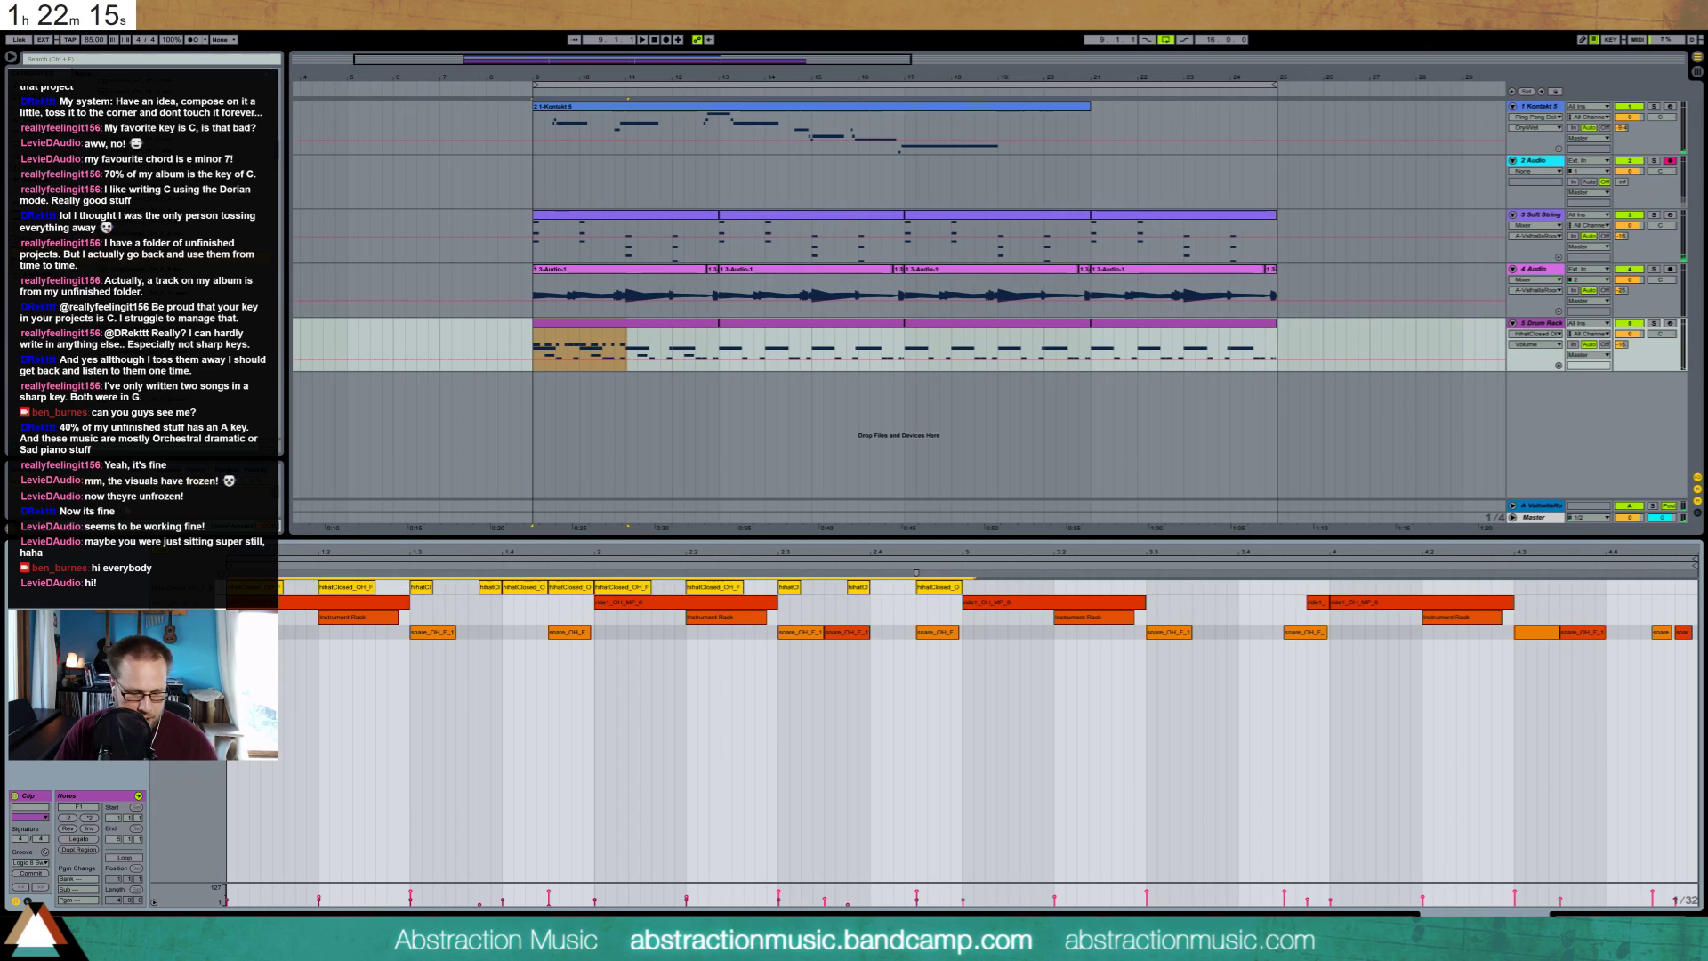
pyautogui.hotkey('ctrl', 'd')
pyautogui.press('space')
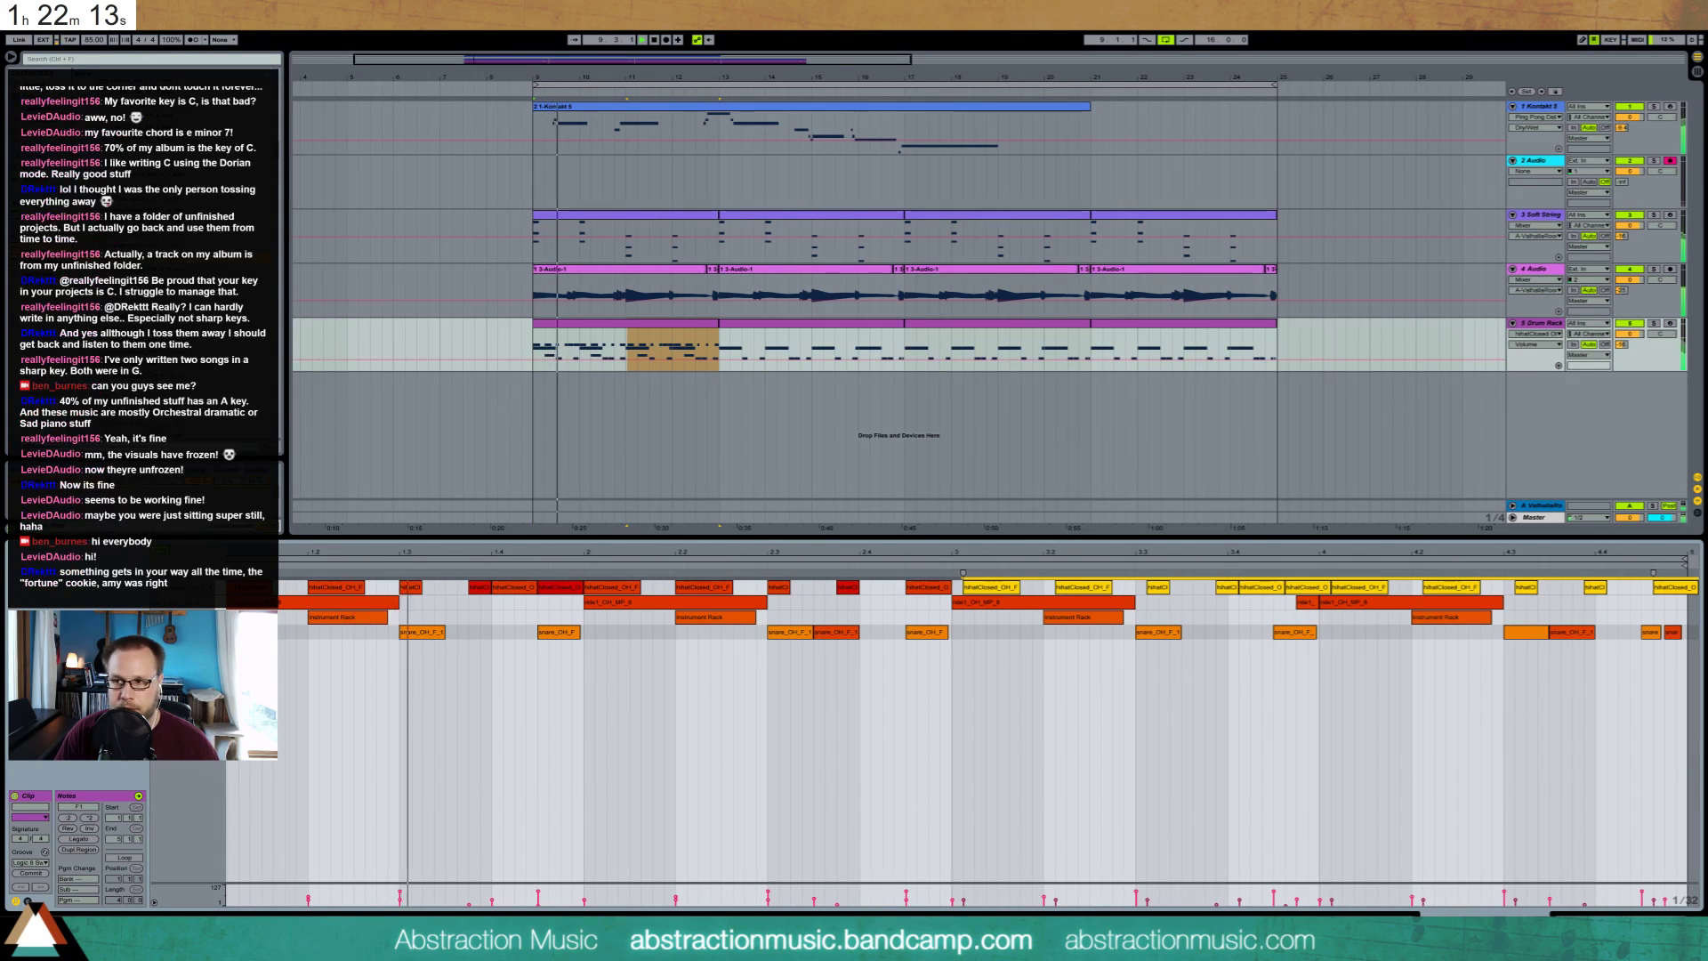
pyautogui.click(1590, 913)
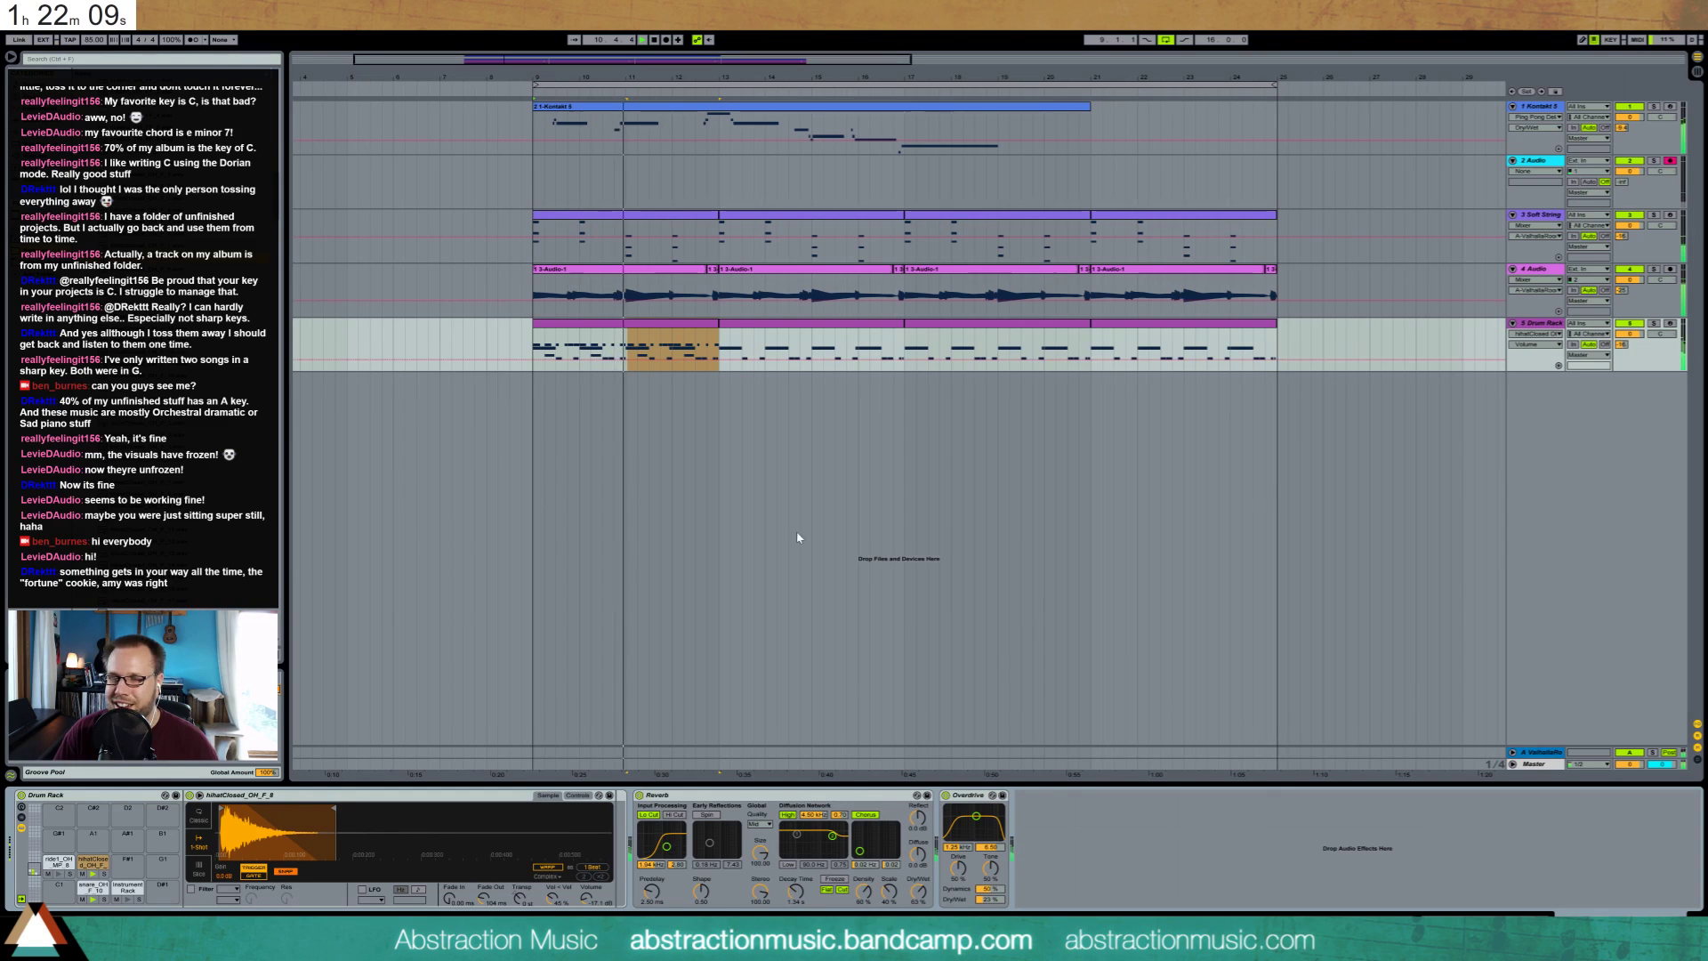
pyautogui.press('space')
pyautogui.doubleClick(647, 323)
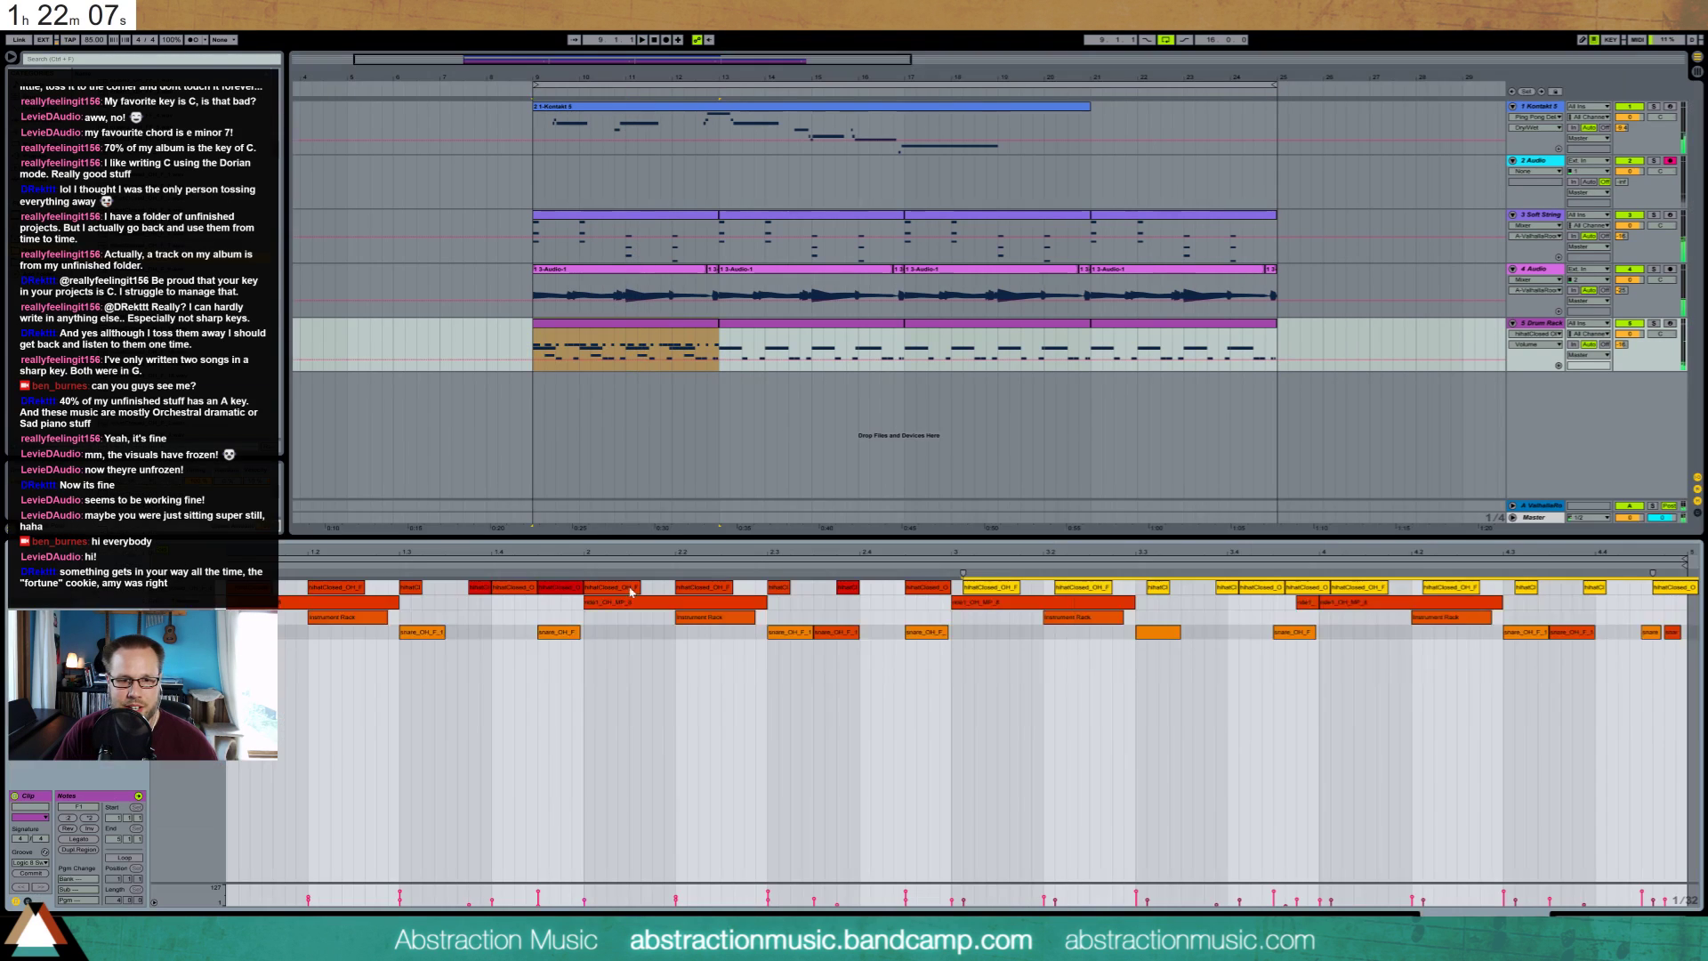
pyautogui.moveTo(970, 587); pyautogui.dragTo(958, 588)
pyautogui.press('space')
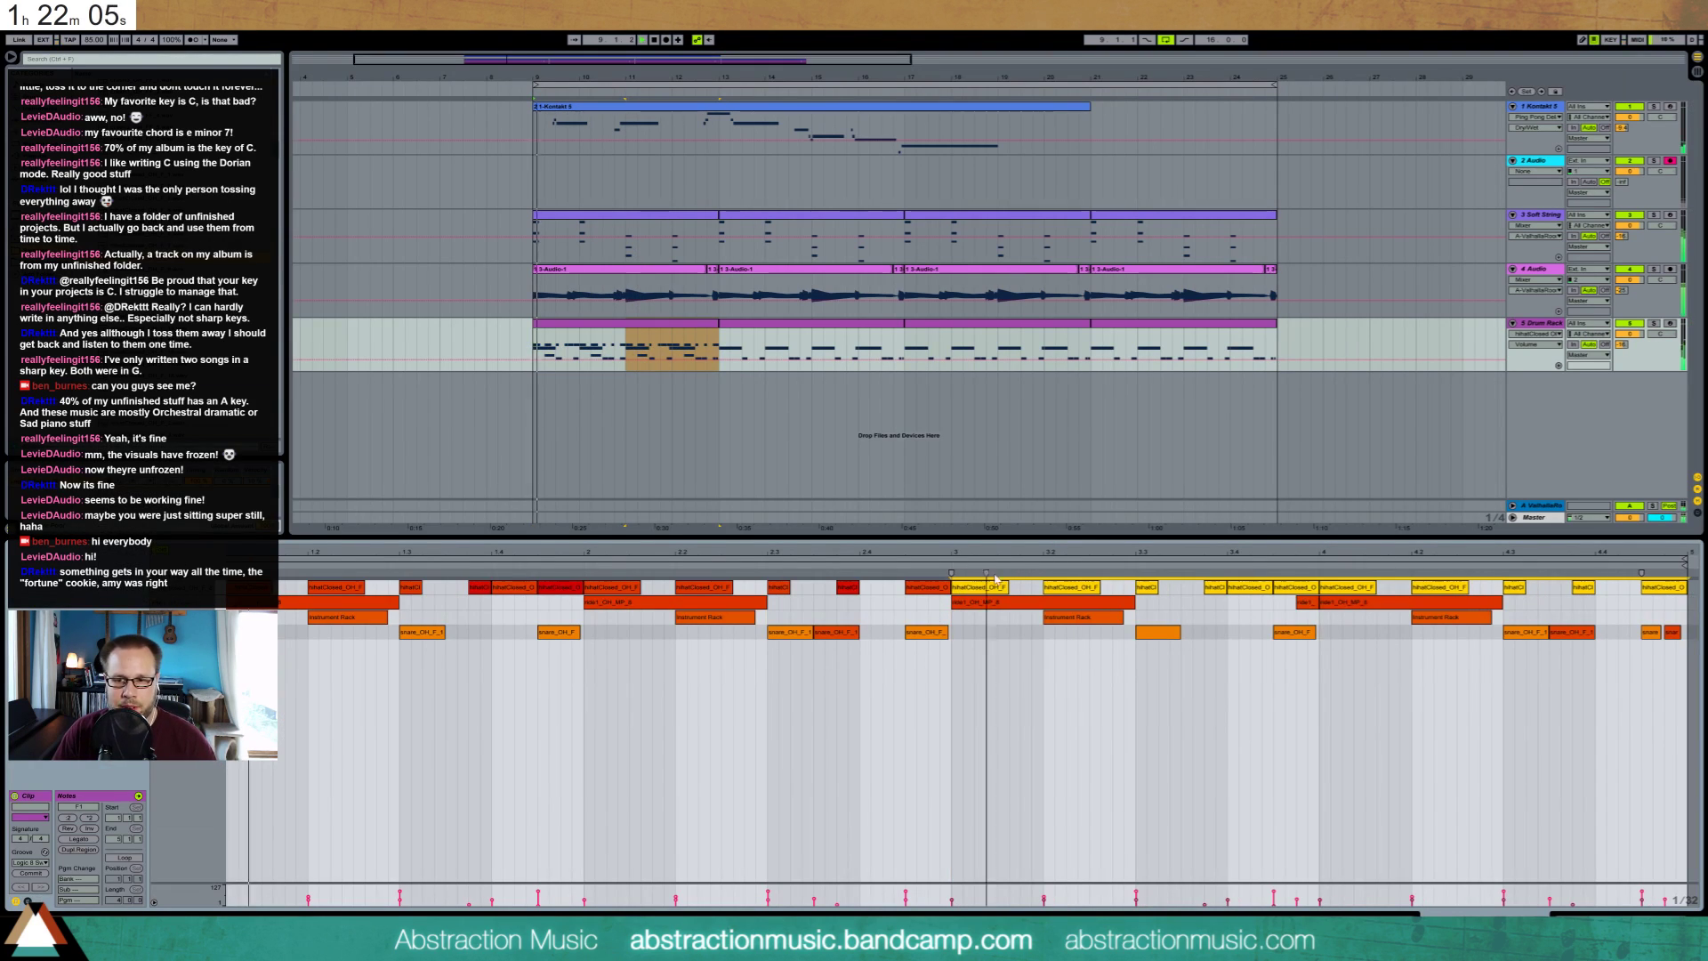
pyautogui.click(1482, 696)
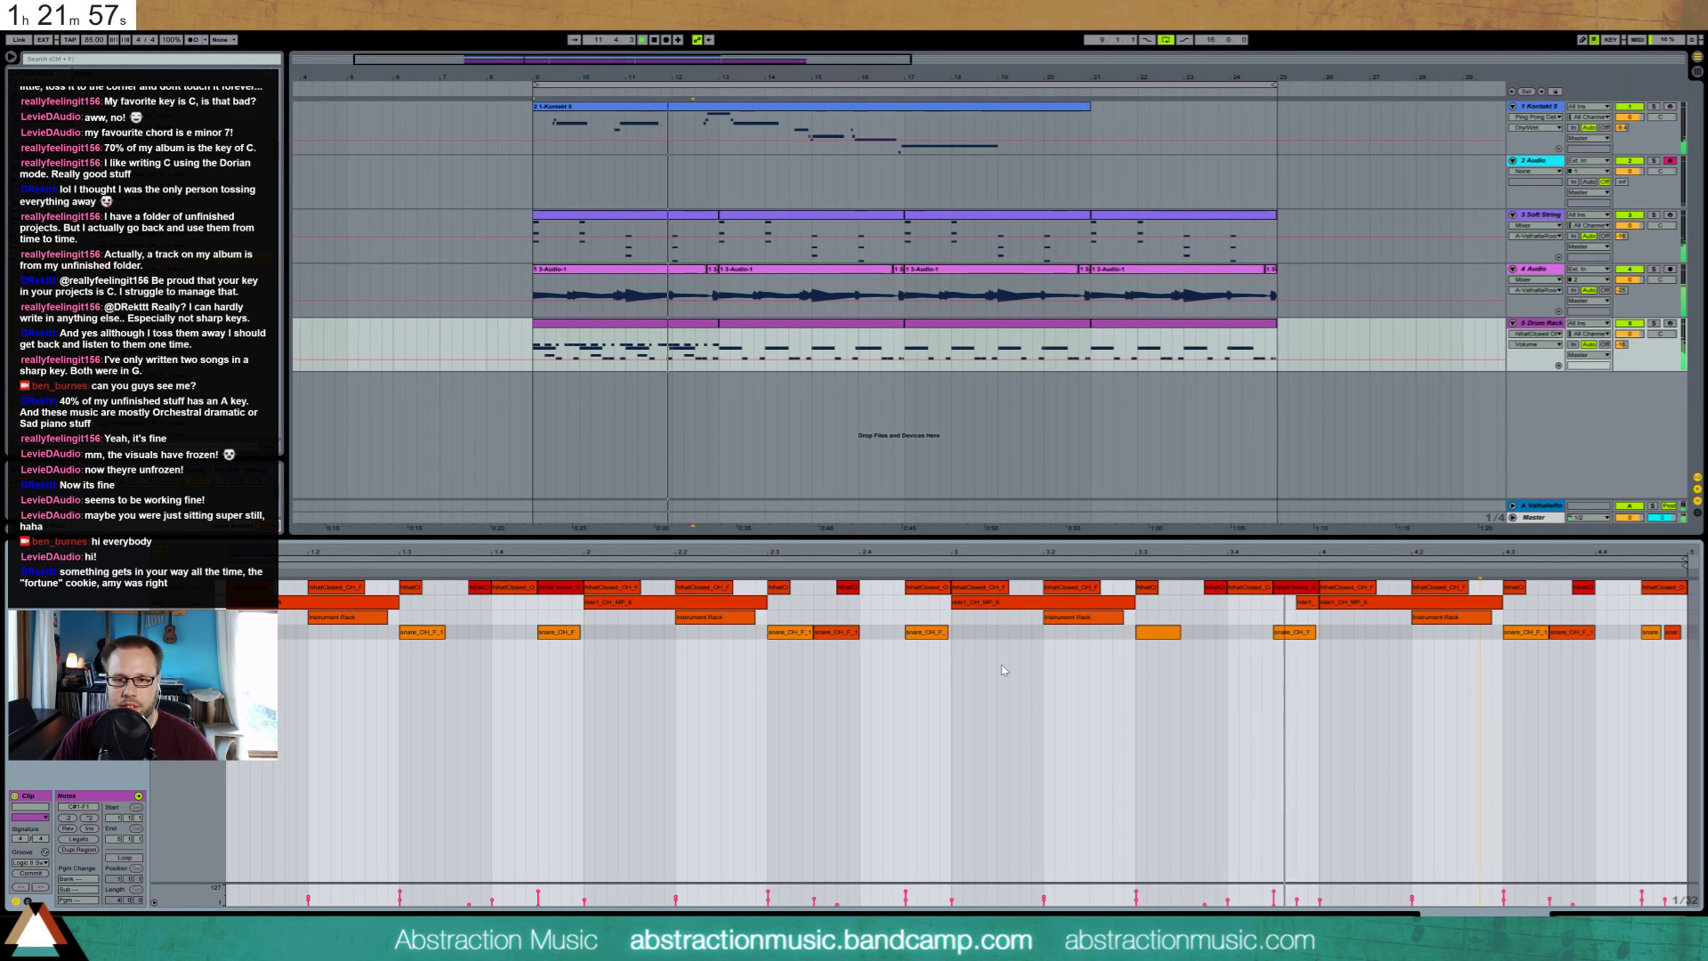
# Shorten the closed hi-hat sample to roughly its first fifth, adjust its fade-out and play the arrangement
pyautogui.hotkey('shift', 'Tab')
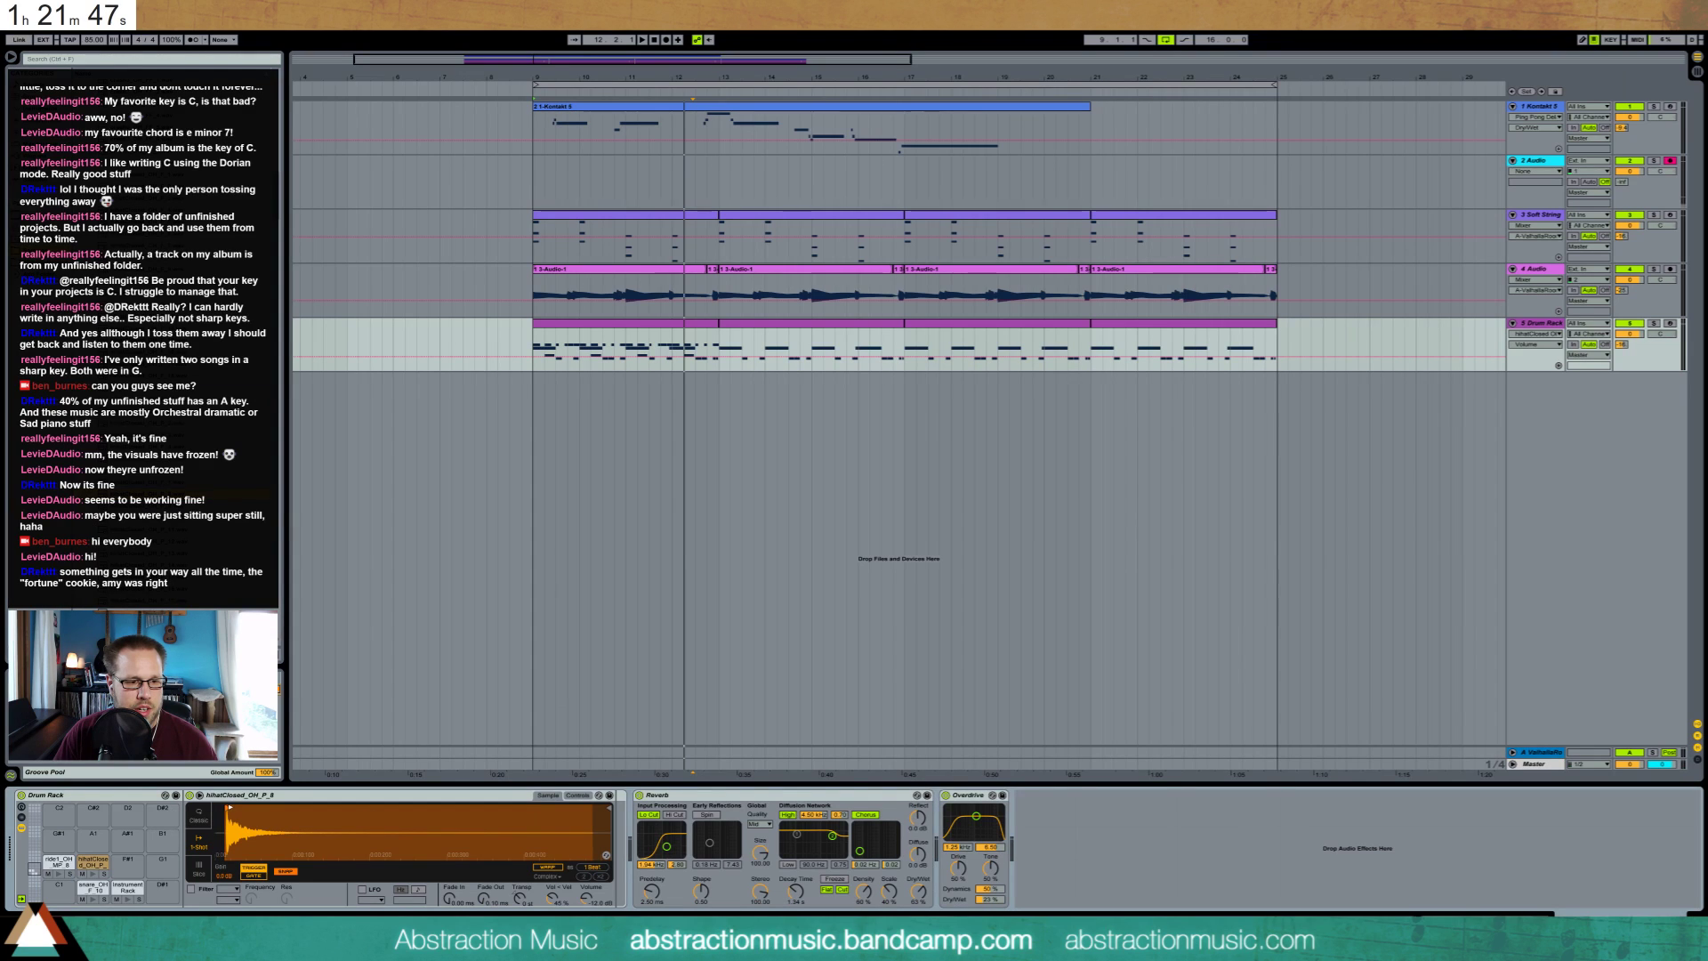
pyautogui.moveTo(608, 808); pyautogui.dragTo(230, 807)
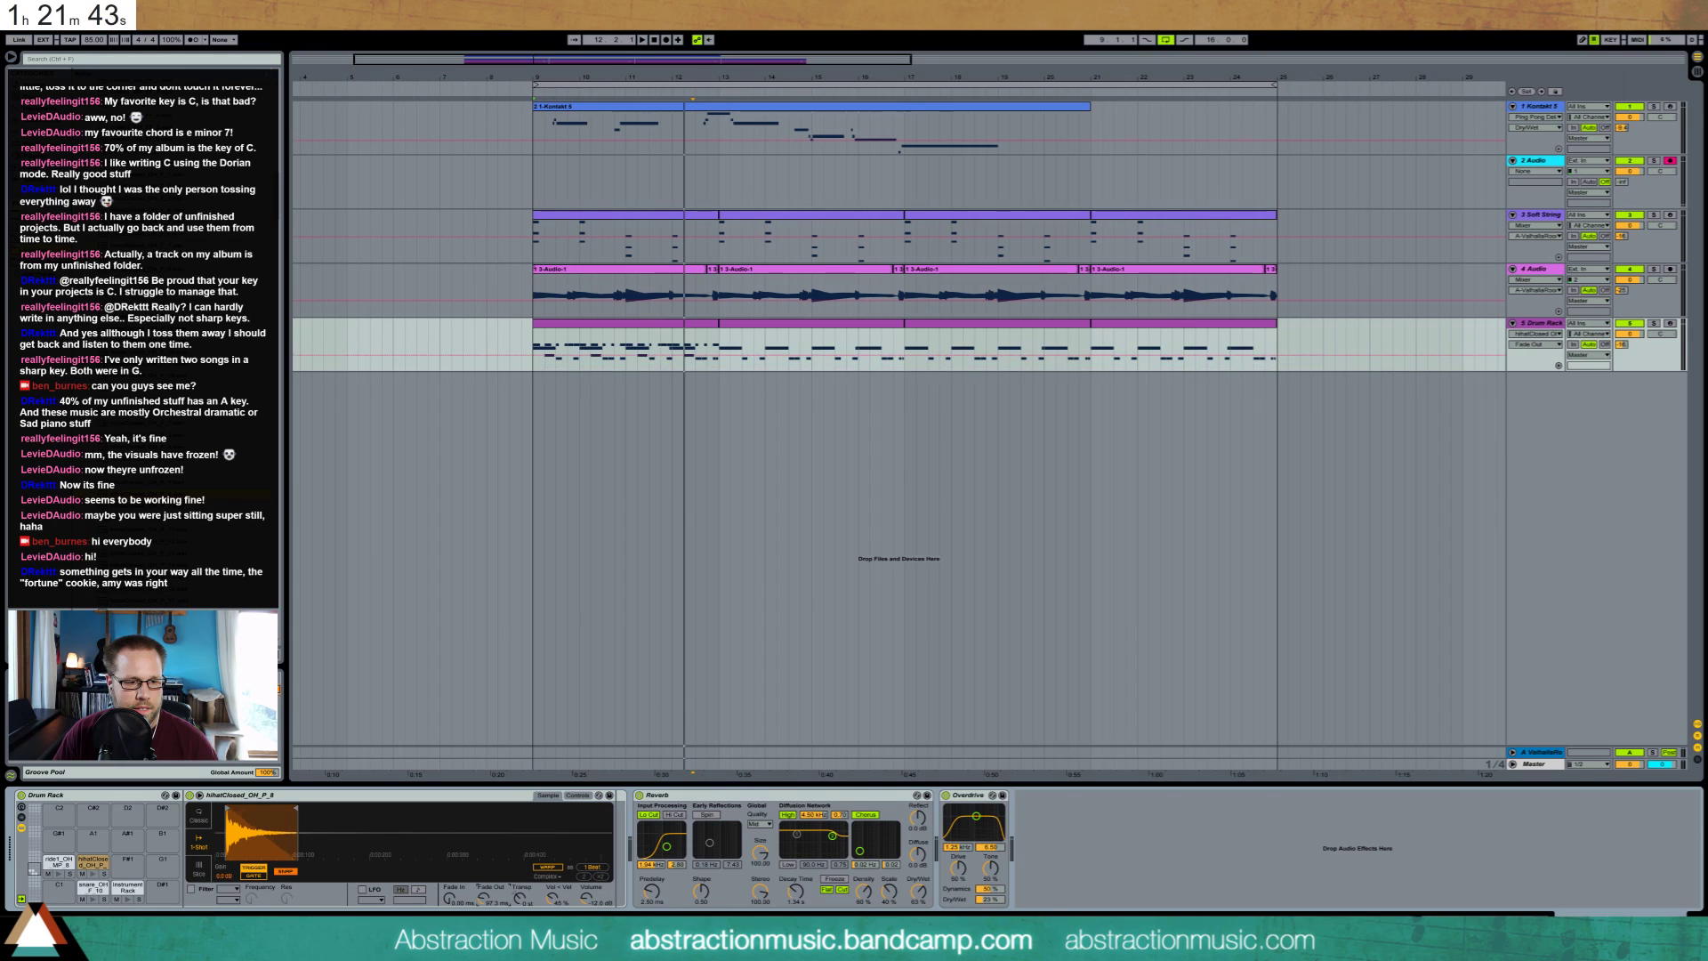
pyautogui.press('space')
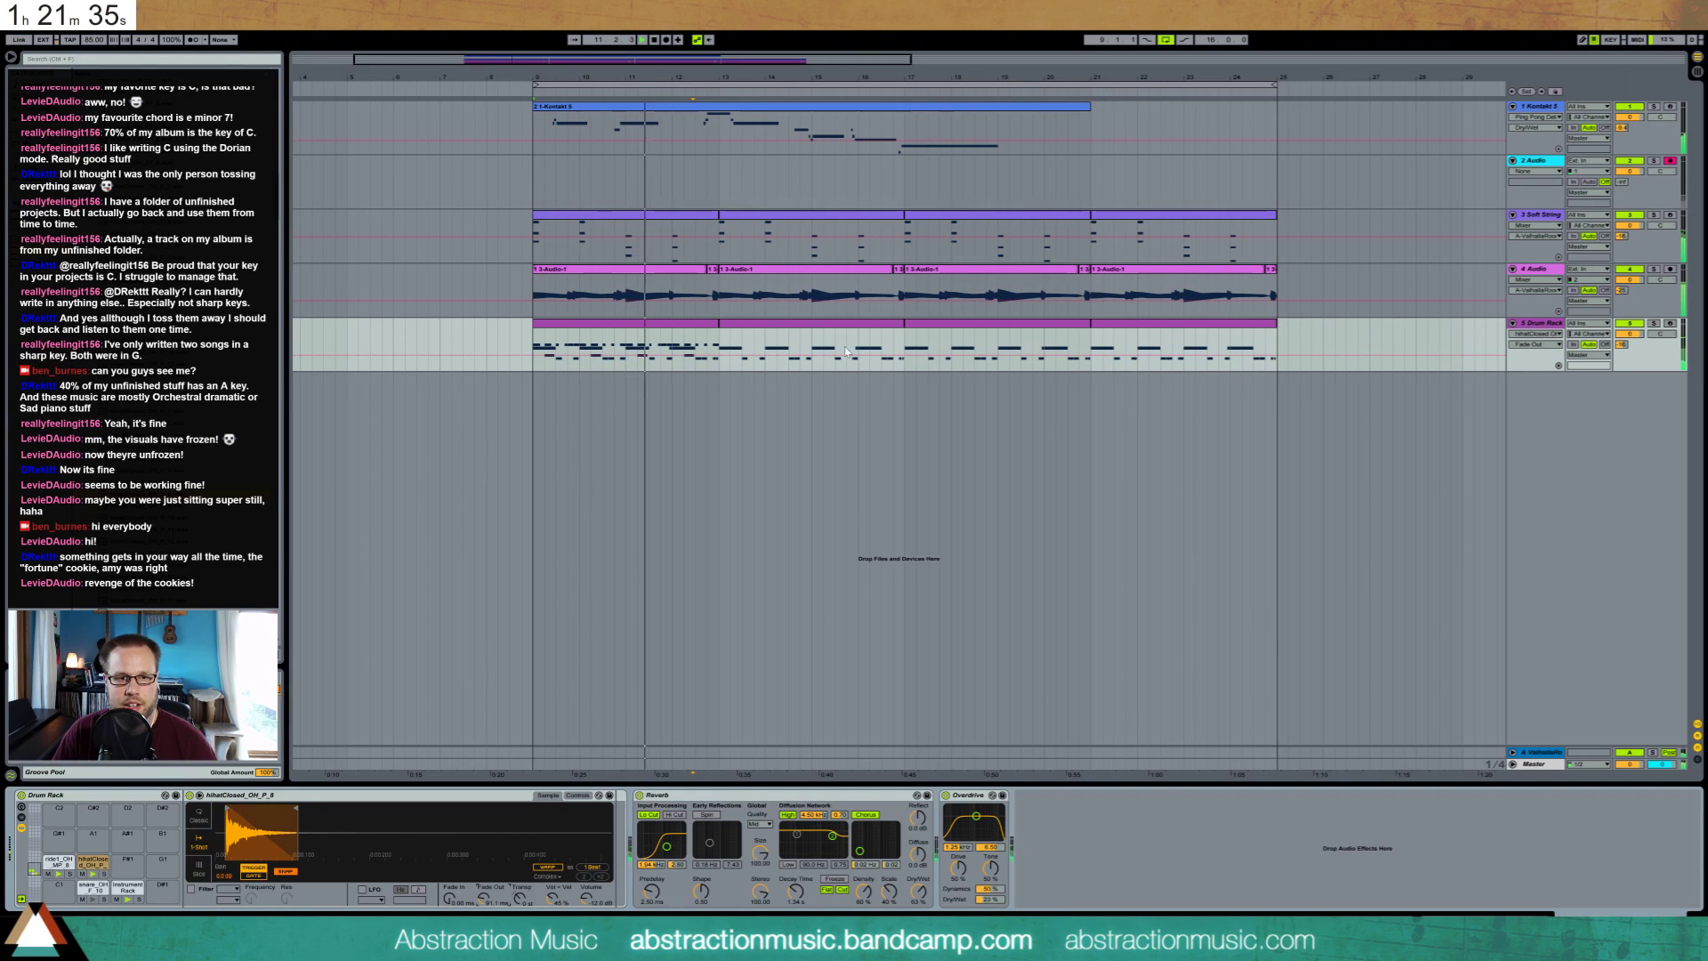
# Turn on looping for the first drum clip and extend it over the following drum clips to bar 25
pyautogui.click(693, 334)
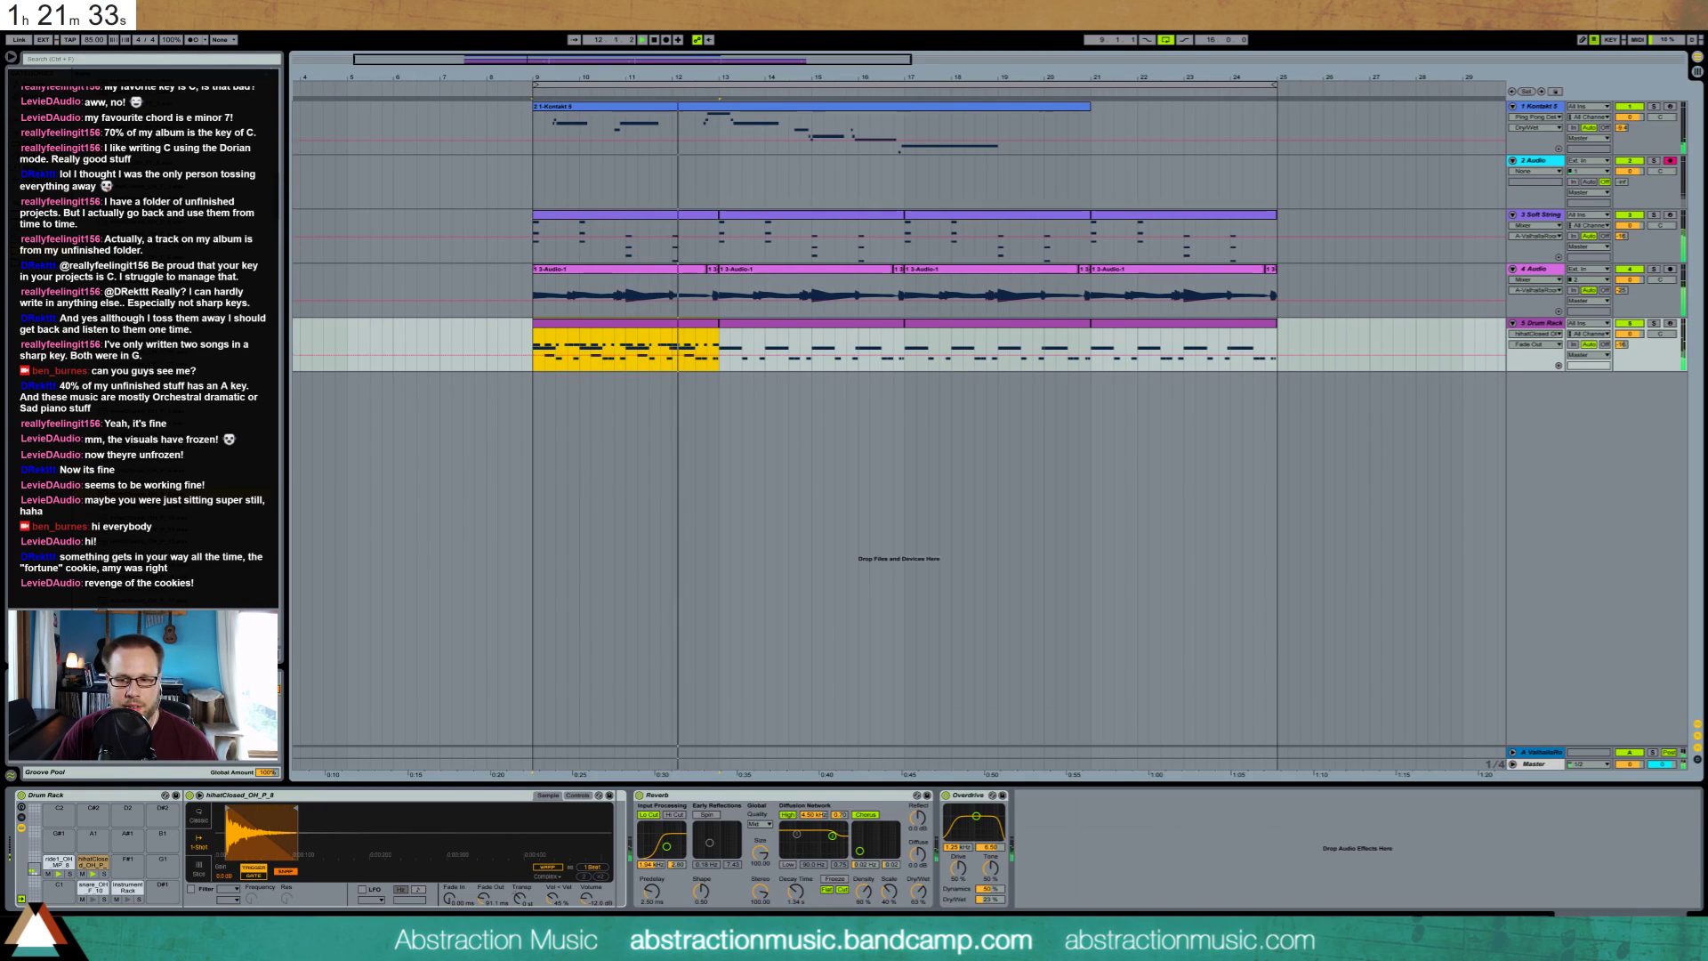
pyautogui.hotkey('shift', 'Tab')
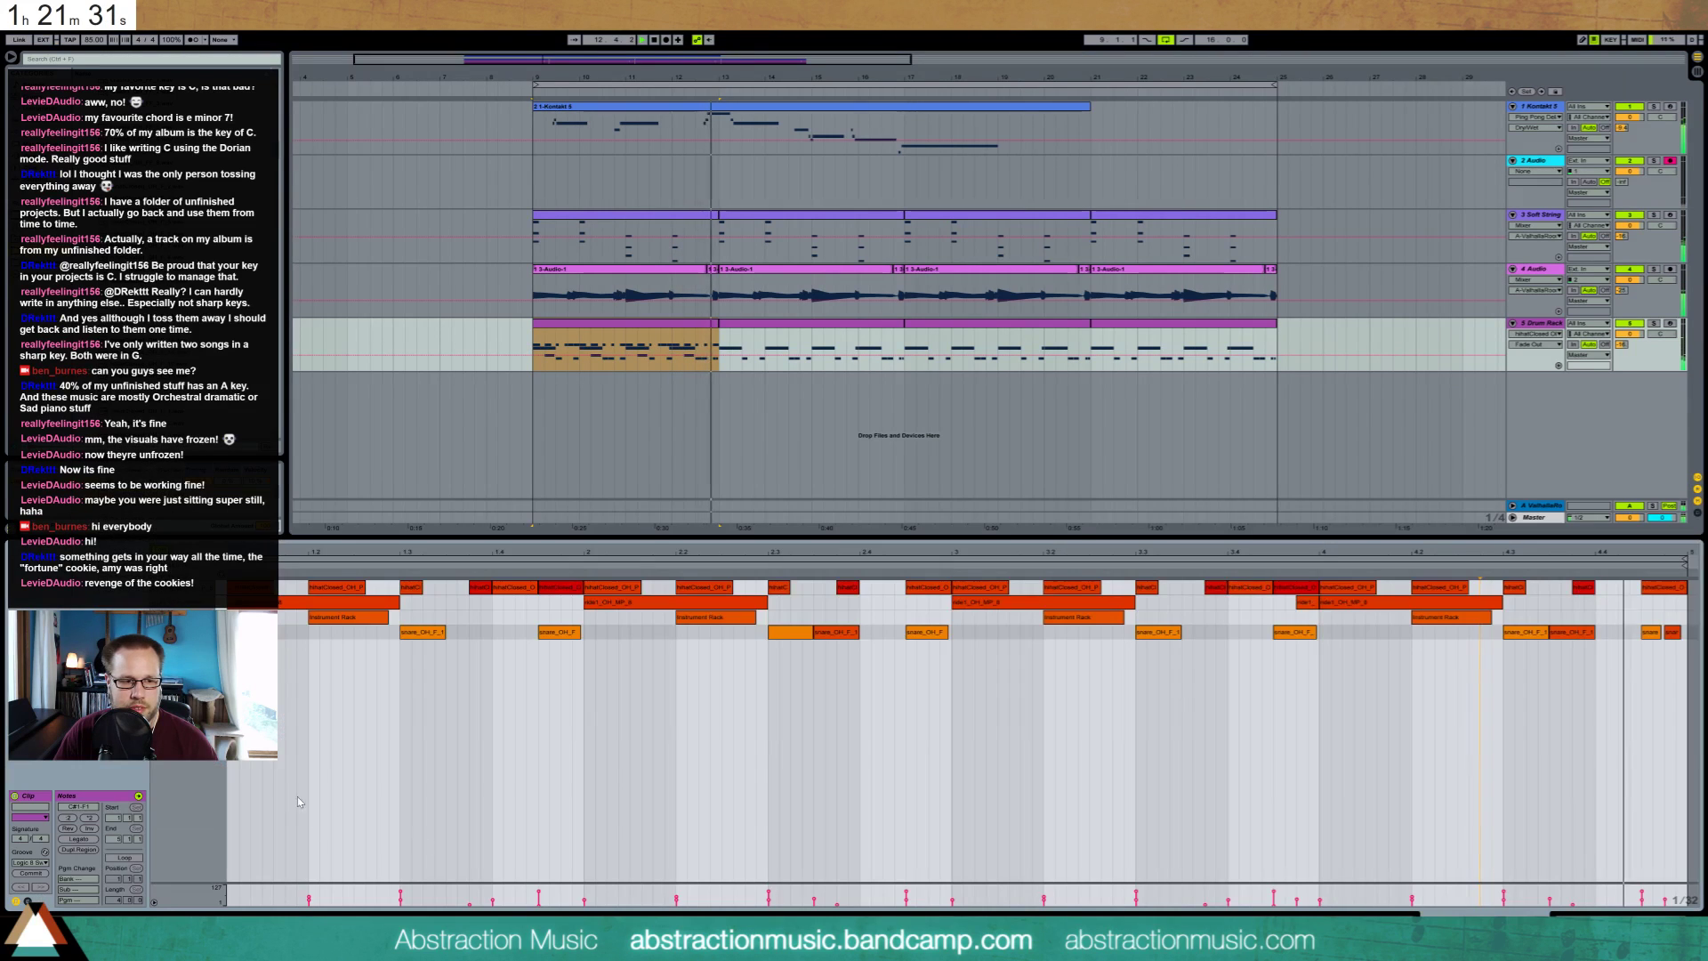
pyautogui.click(124, 858)
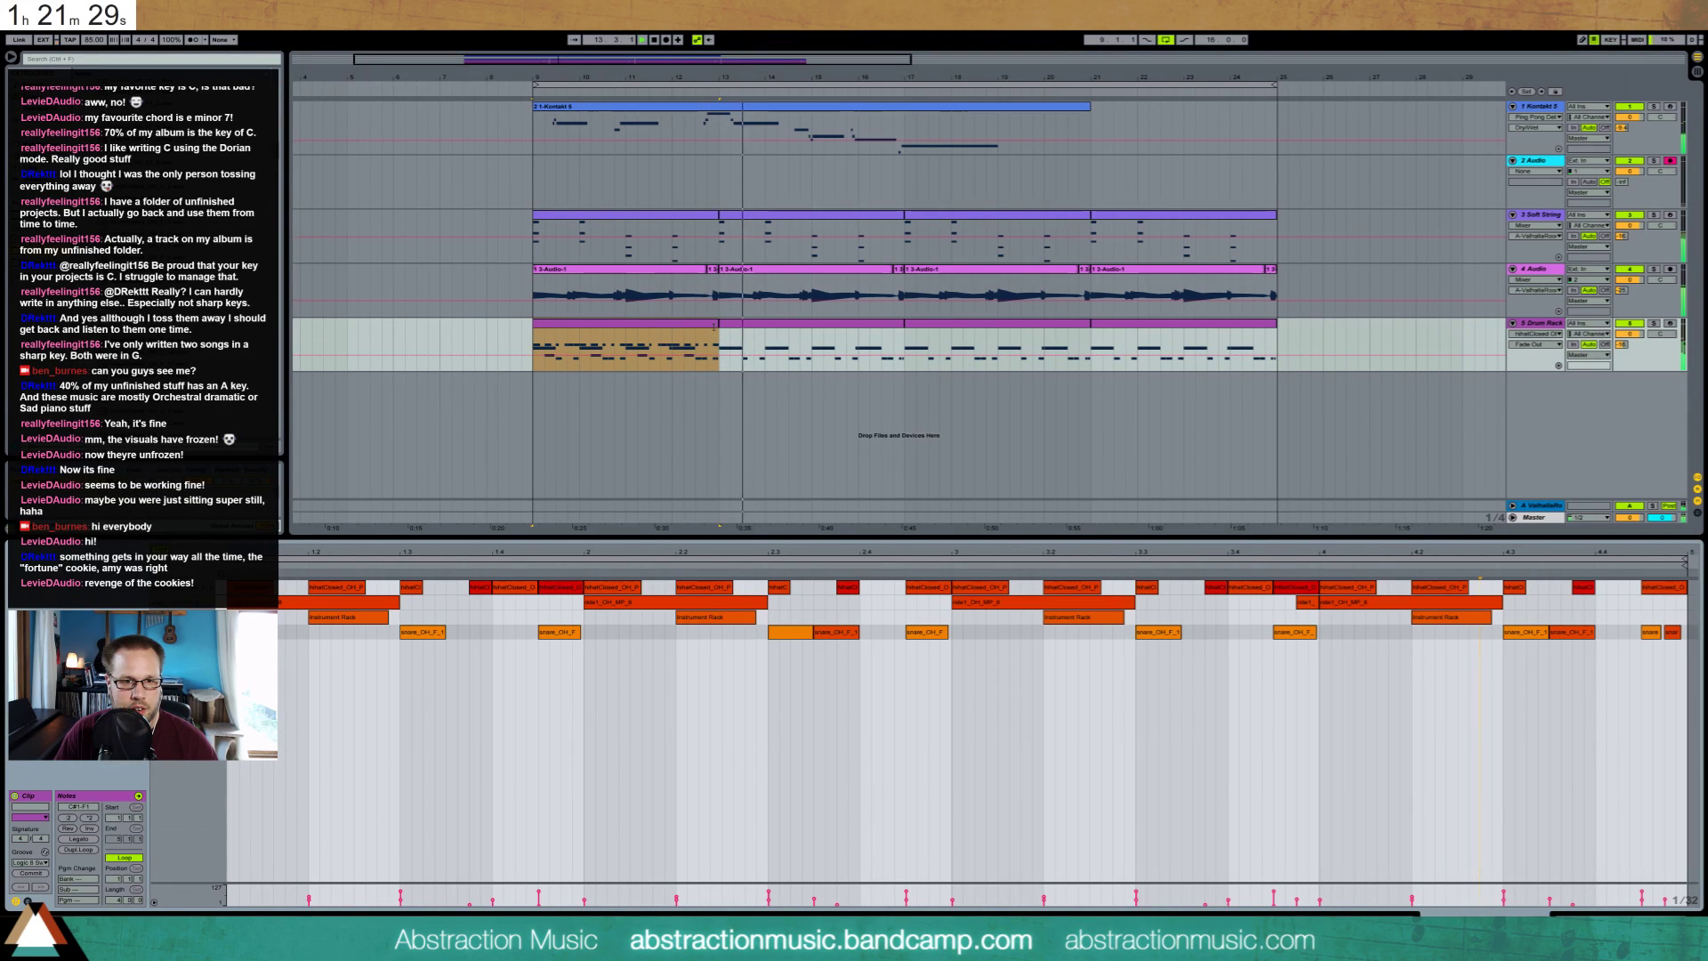
pyautogui.moveTo(718, 323); pyautogui.dragTo(1277, 323)
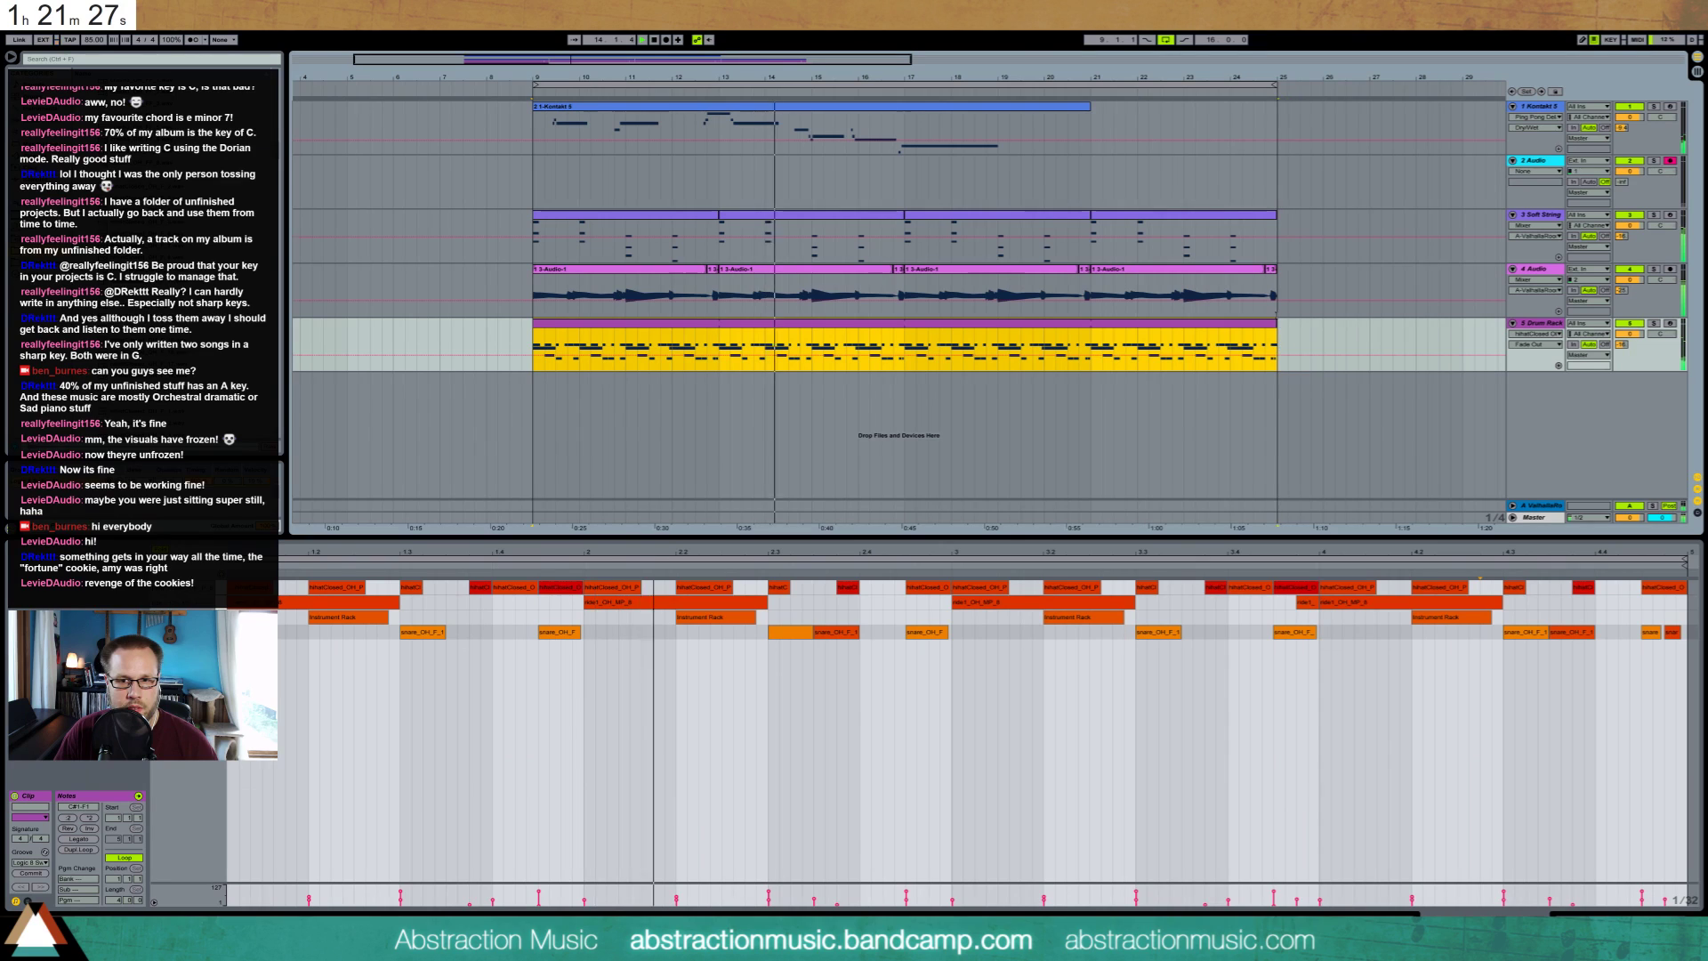
# Delete the snare on the drum clip's last eighth and trim the final closed hi-hat's start a sixteenth later
pyautogui.click(1622, 633)
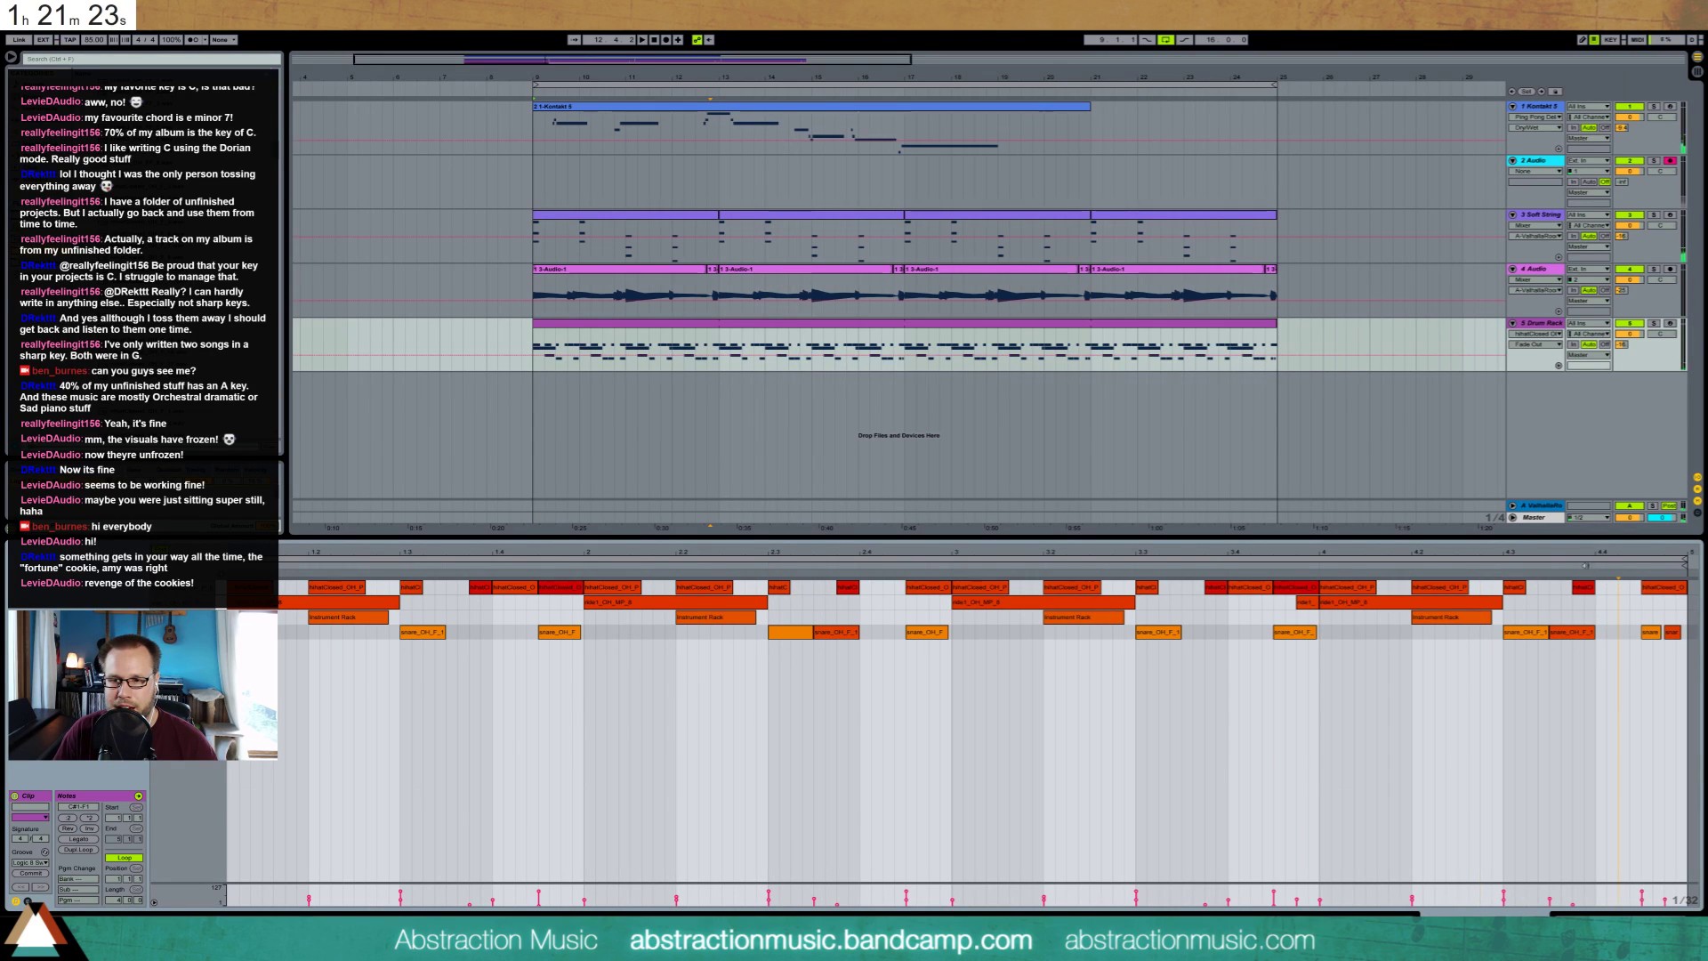
pyautogui.click(1537, 562)
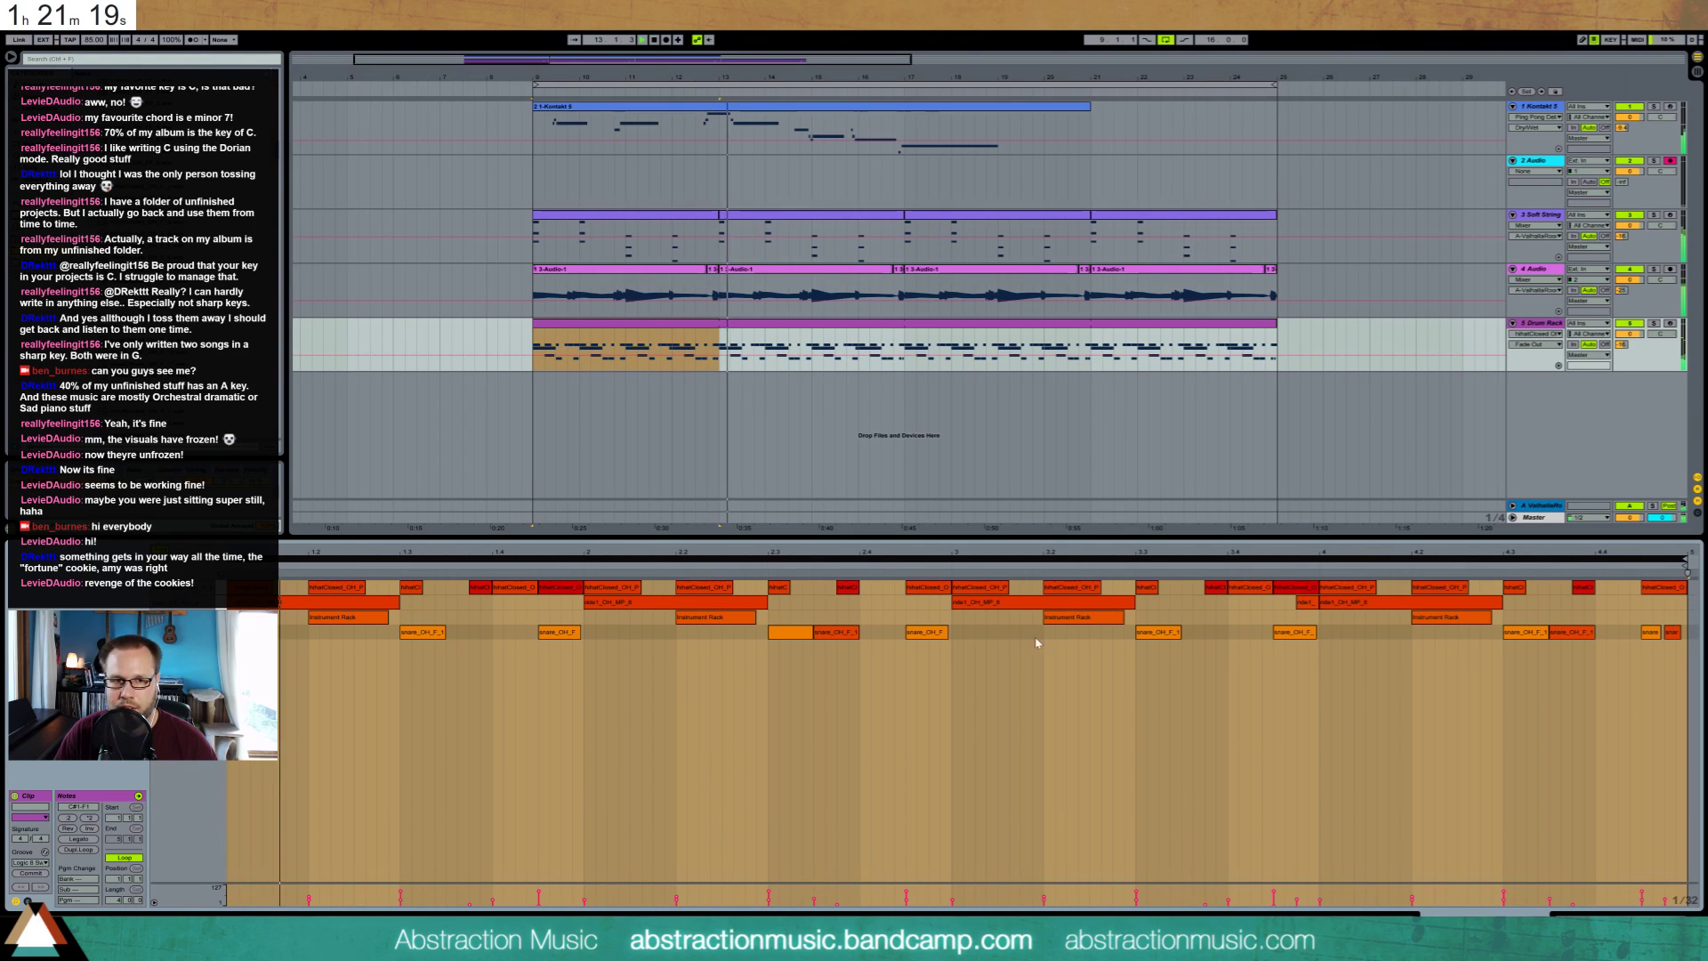
pyautogui.click(1651, 633)
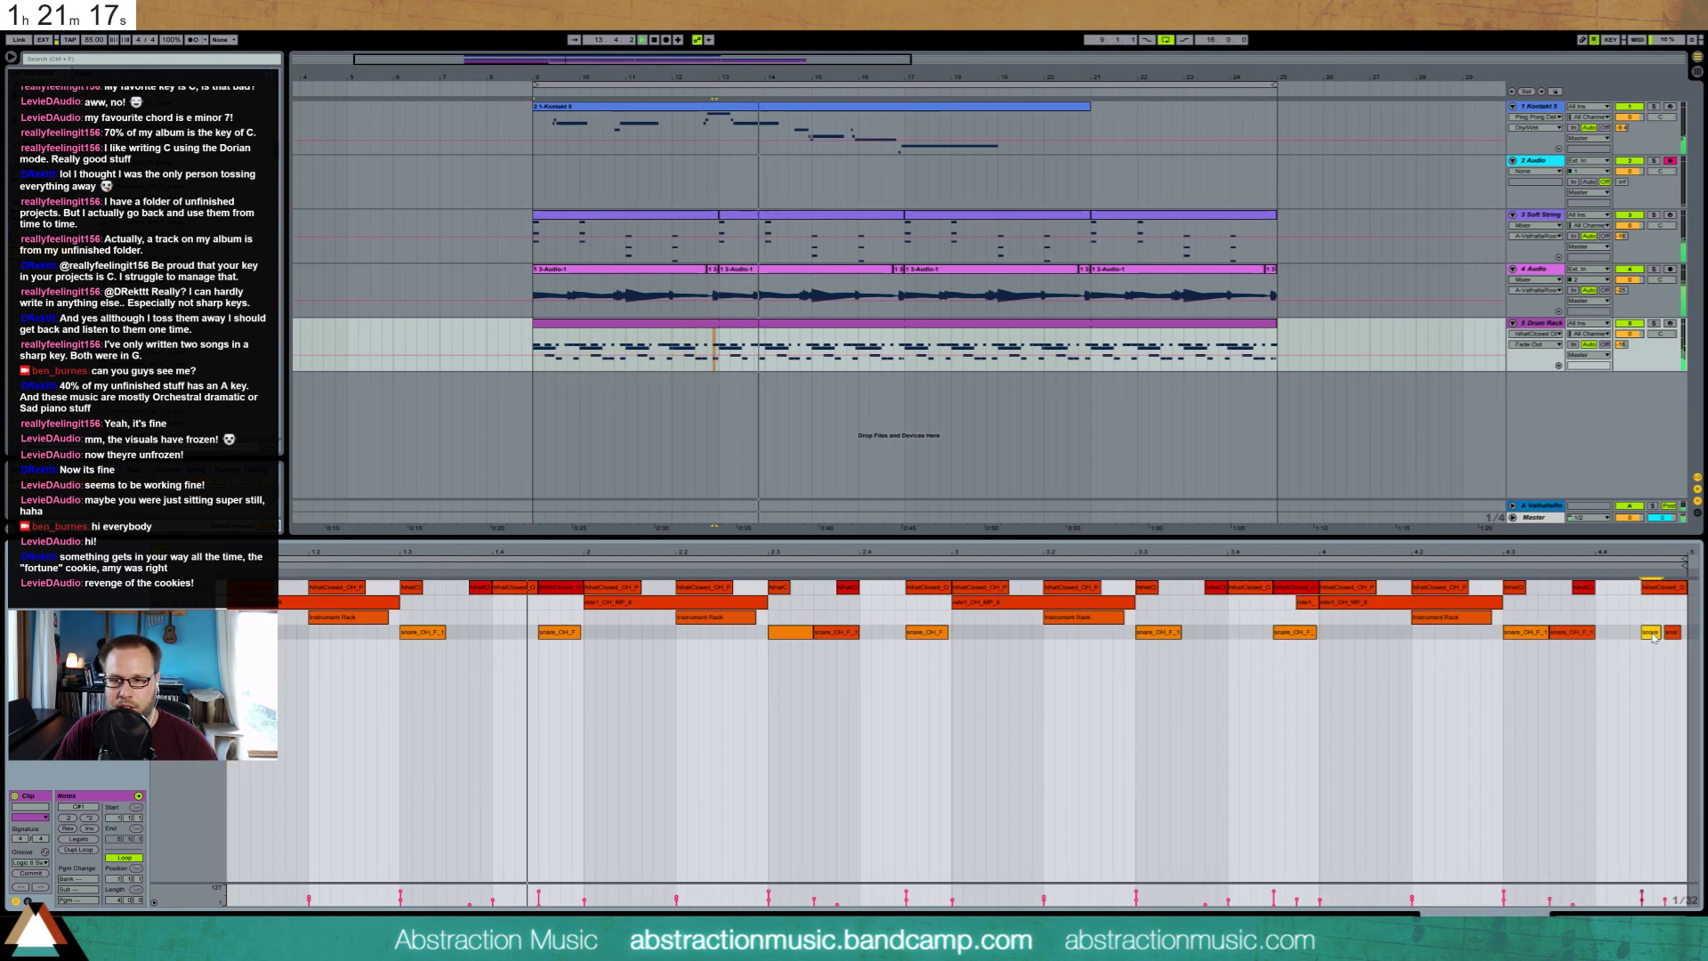
pyautogui.press('Delete')
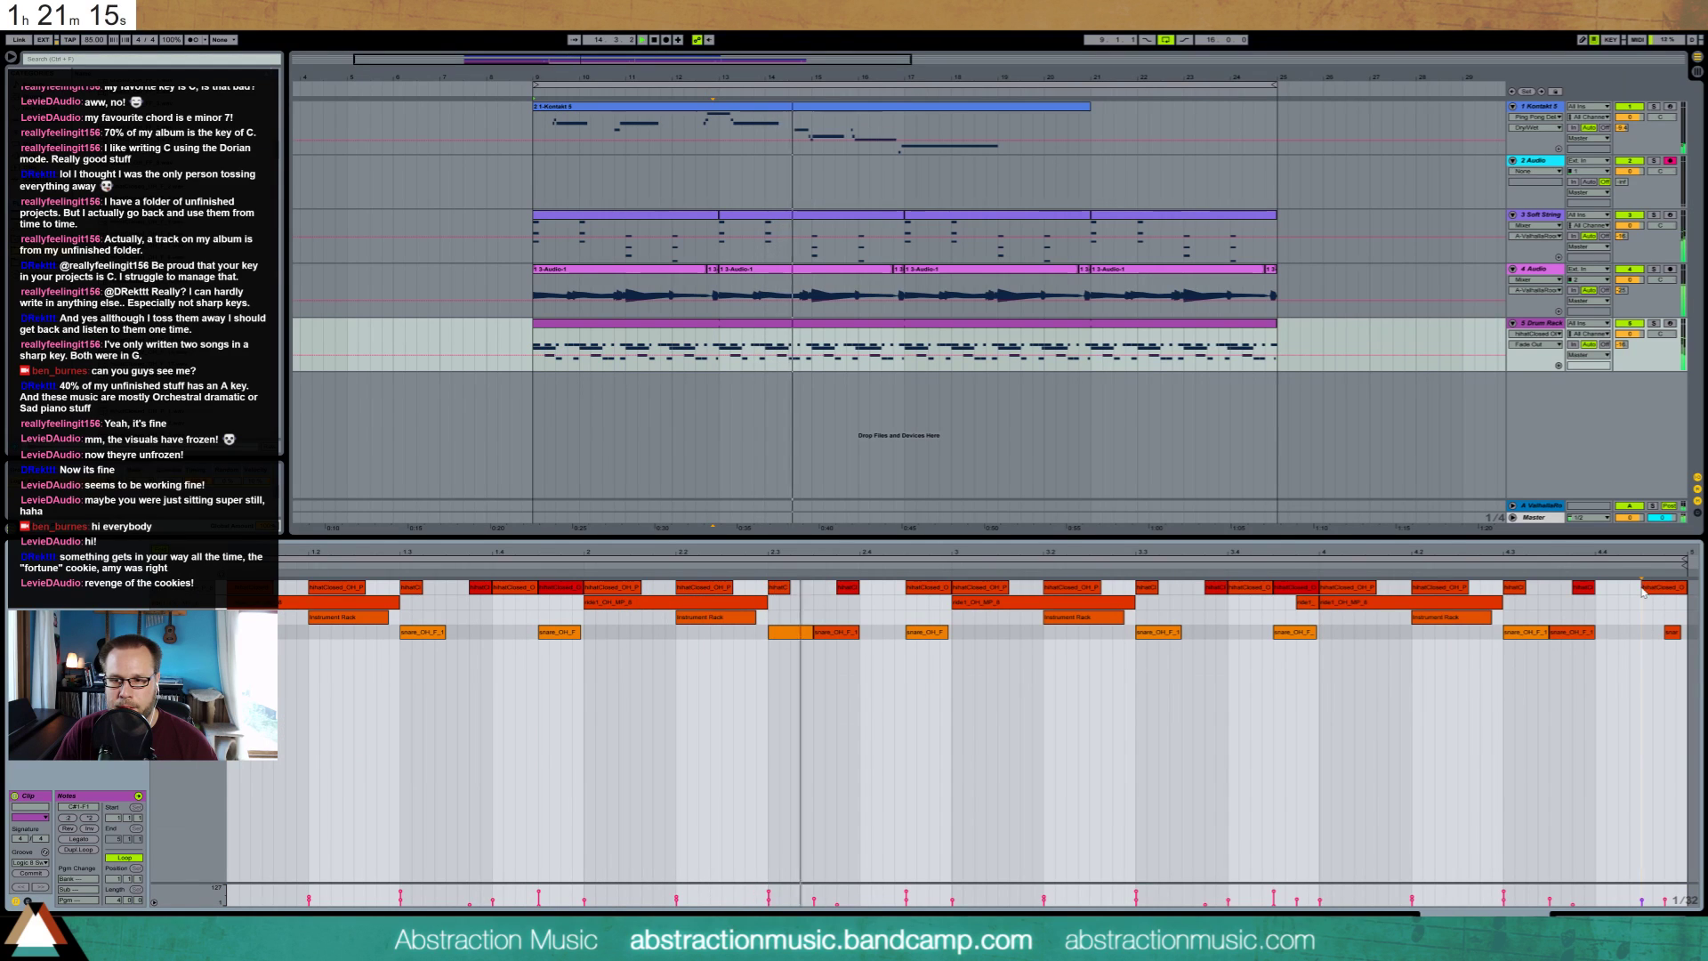
pyautogui.moveTo(1644, 589); pyautogui.dragTo(1666, 589)
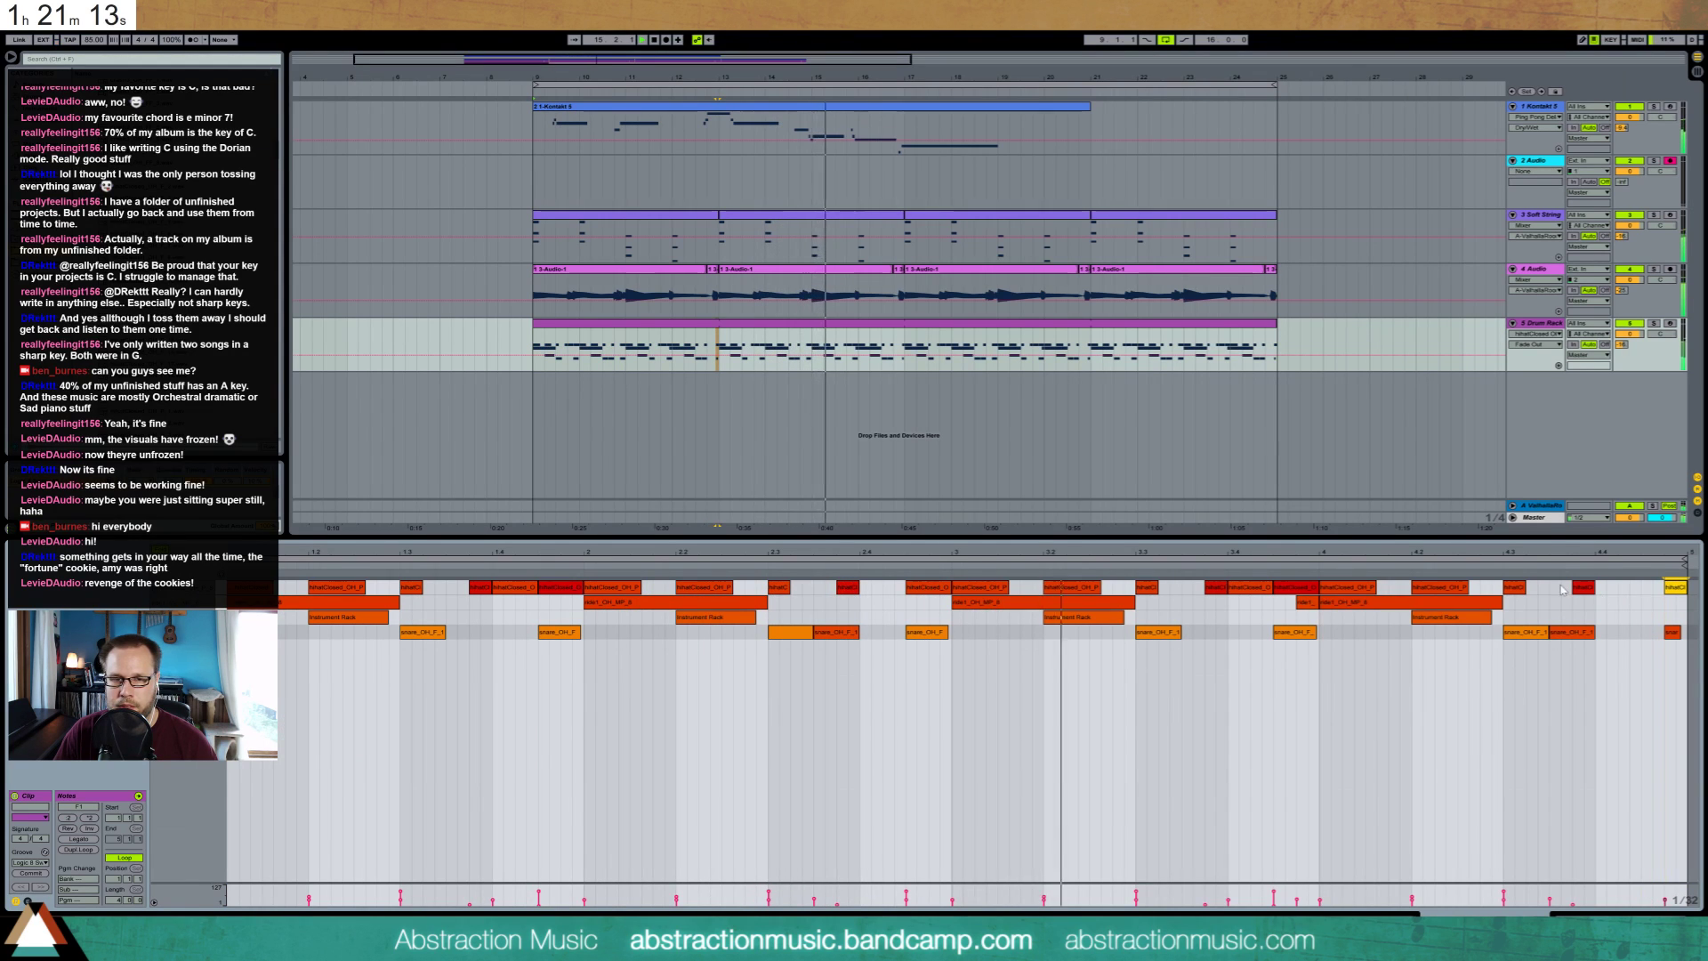
pyautogui.moveTo(1635, 553); pyautogui.dragTo(1636, 554)
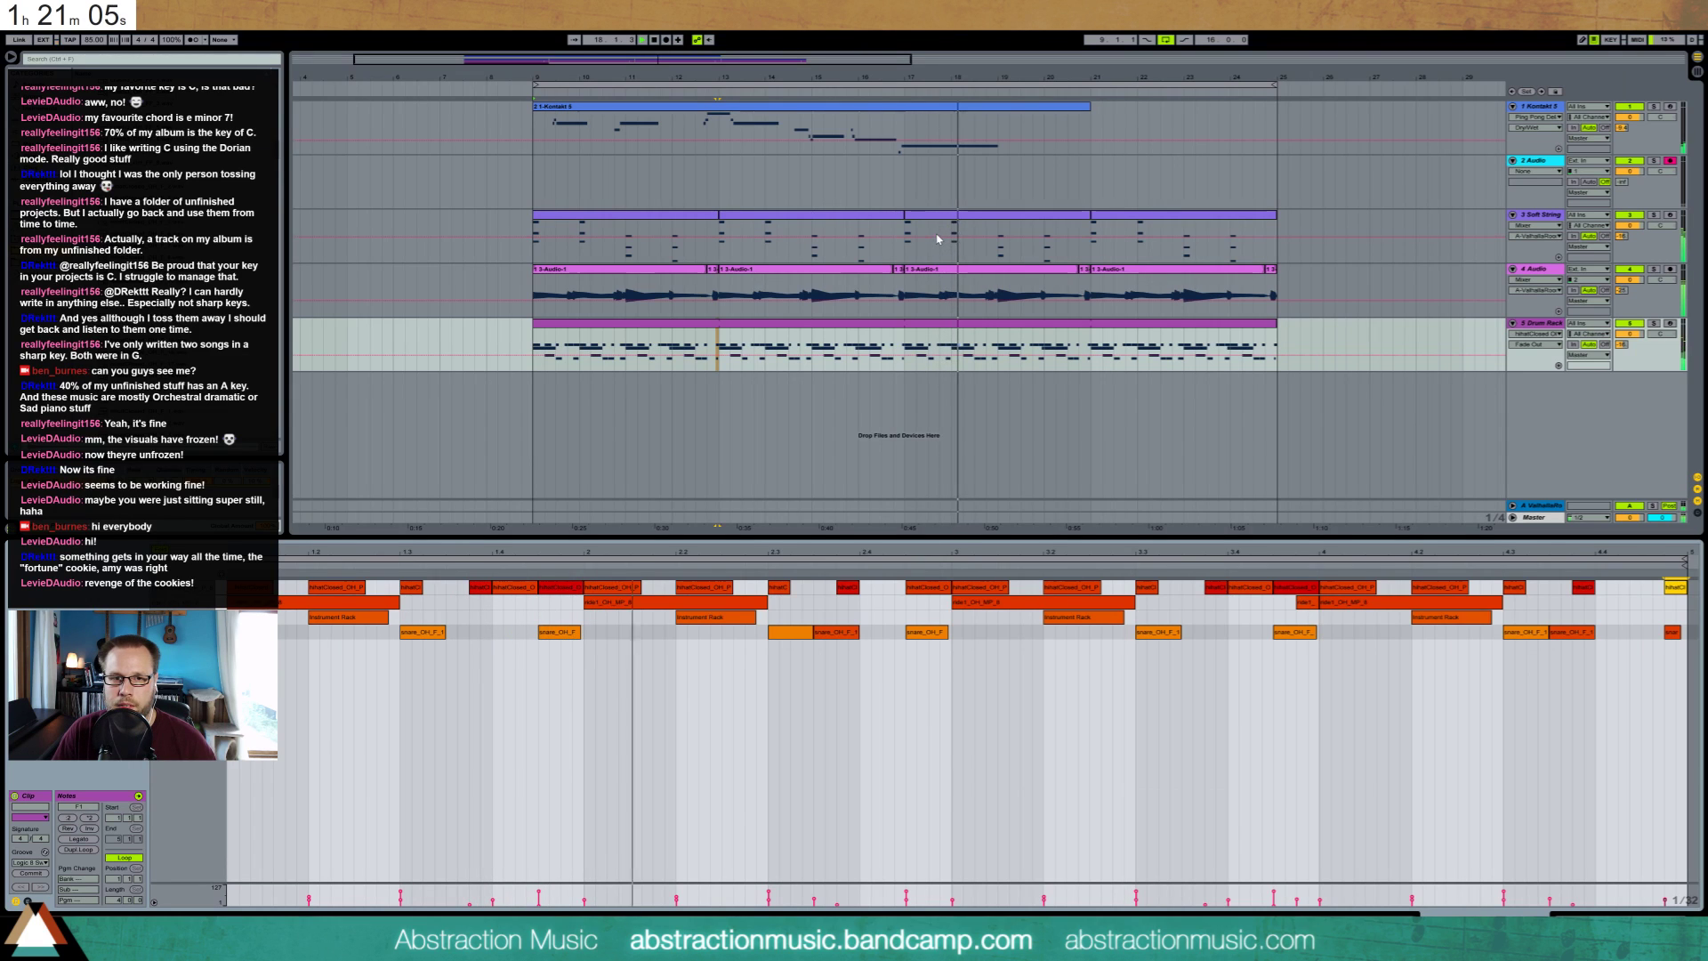
# Add two overlapping harmony notes from the second half of beat 2 in bar 9 of the Kontakt clip and audition them
pyautogui.click(1676, 162)
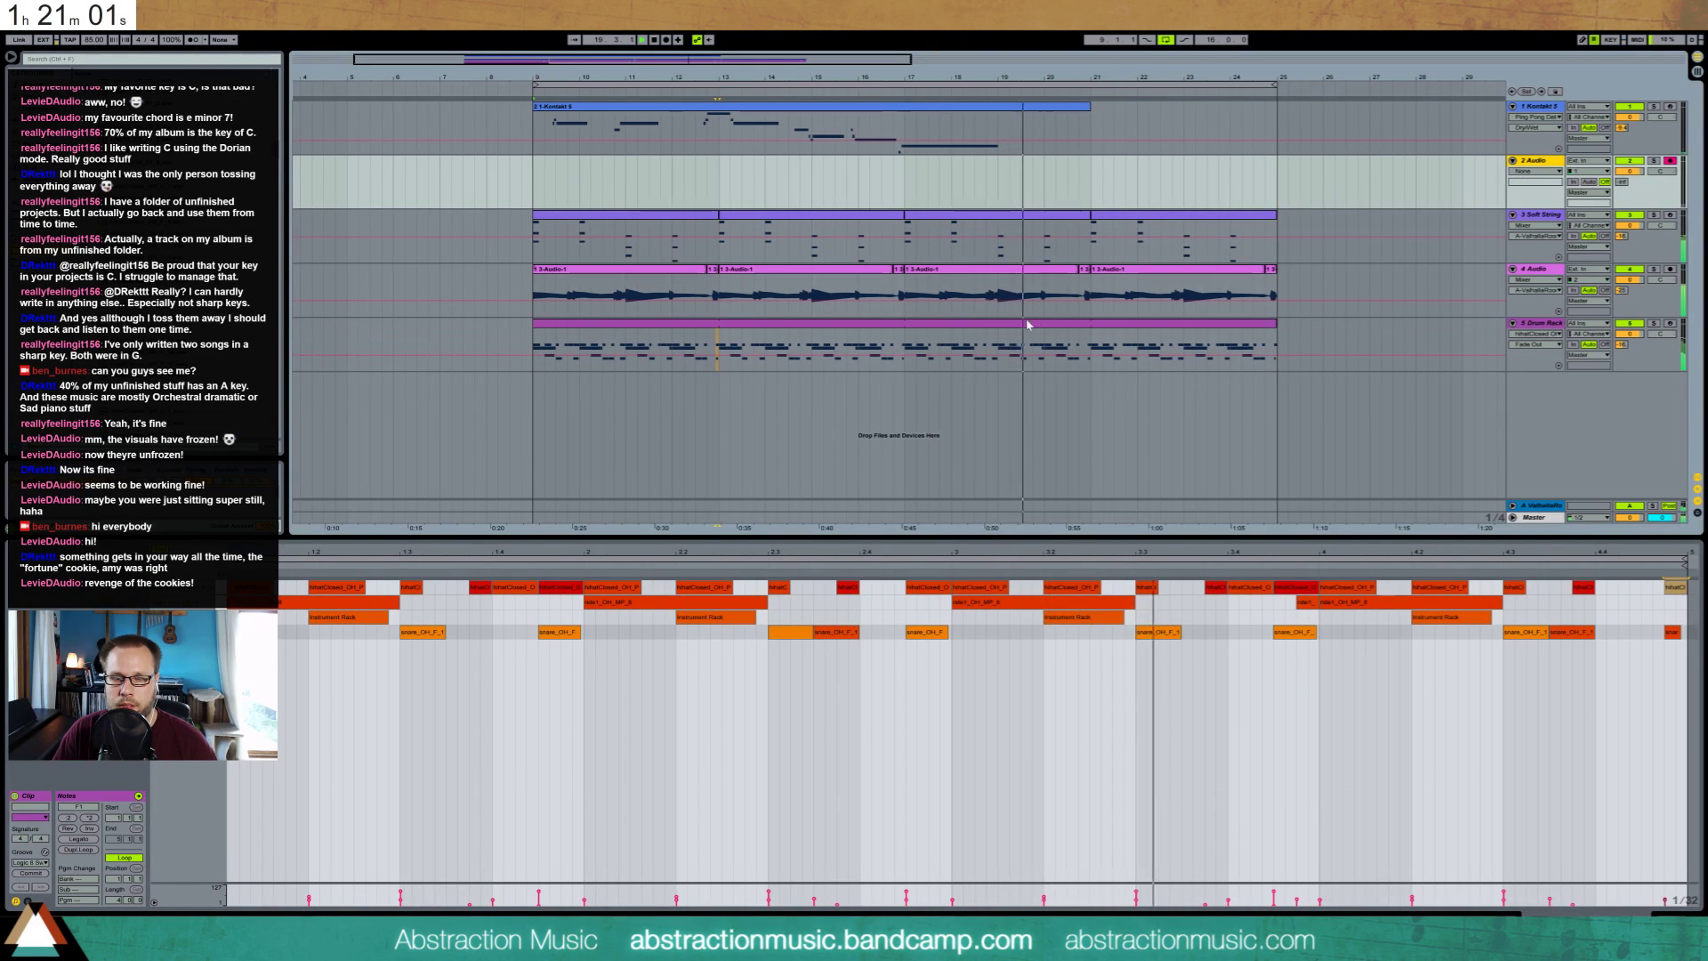
pyautogui.click(1050, 273)
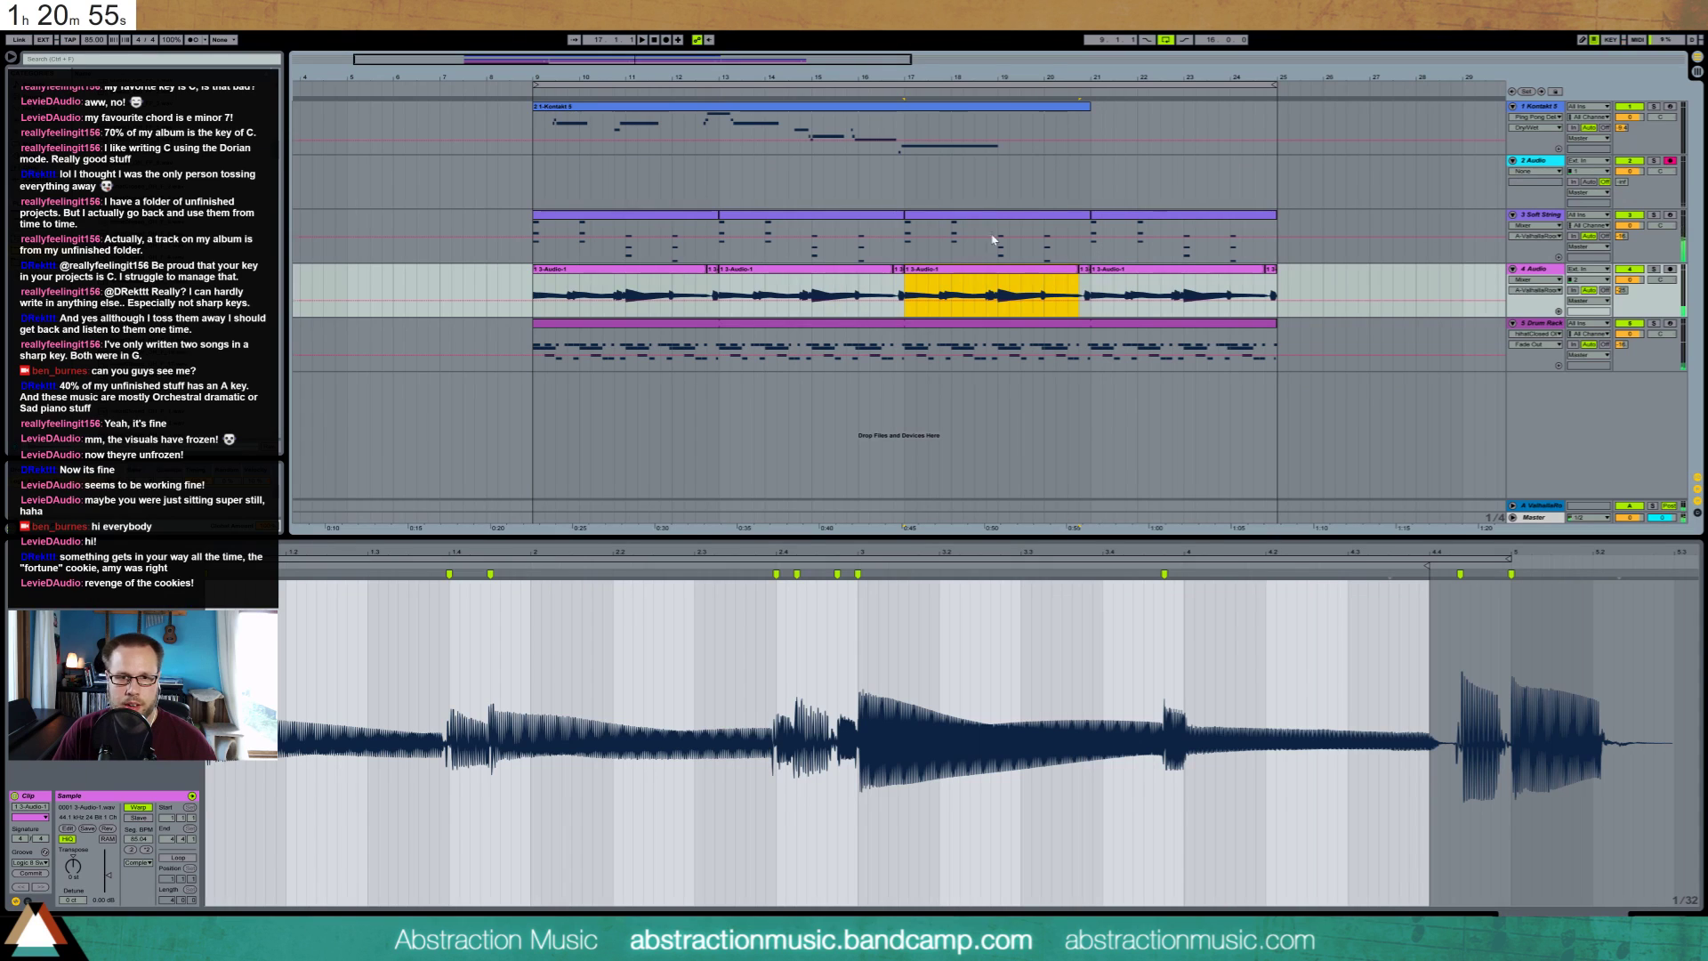
pyautogui.click(1025, 111)
pyautogui.click(1255, 618)
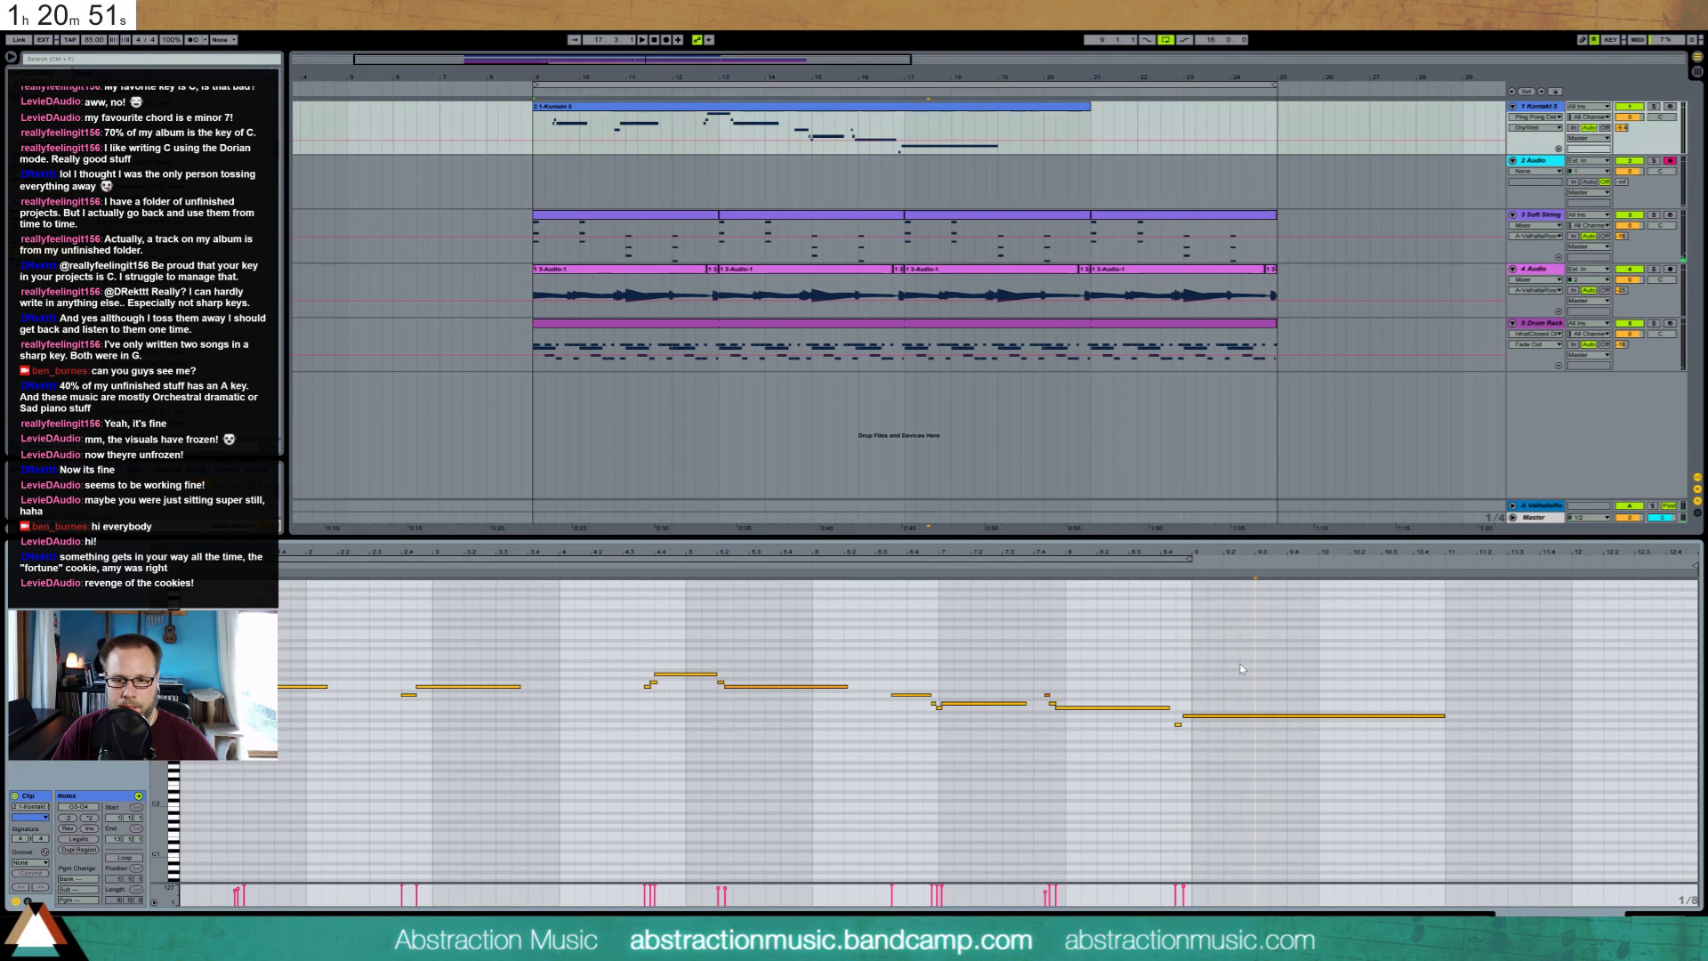
pyautogui.moveTo(1243, 669)
pyautogui.mouseDown()
pyautogui.moveTo(1428, 666)
pyautogui.moveTo(1330, 633)
pyautogui.mouseUp()
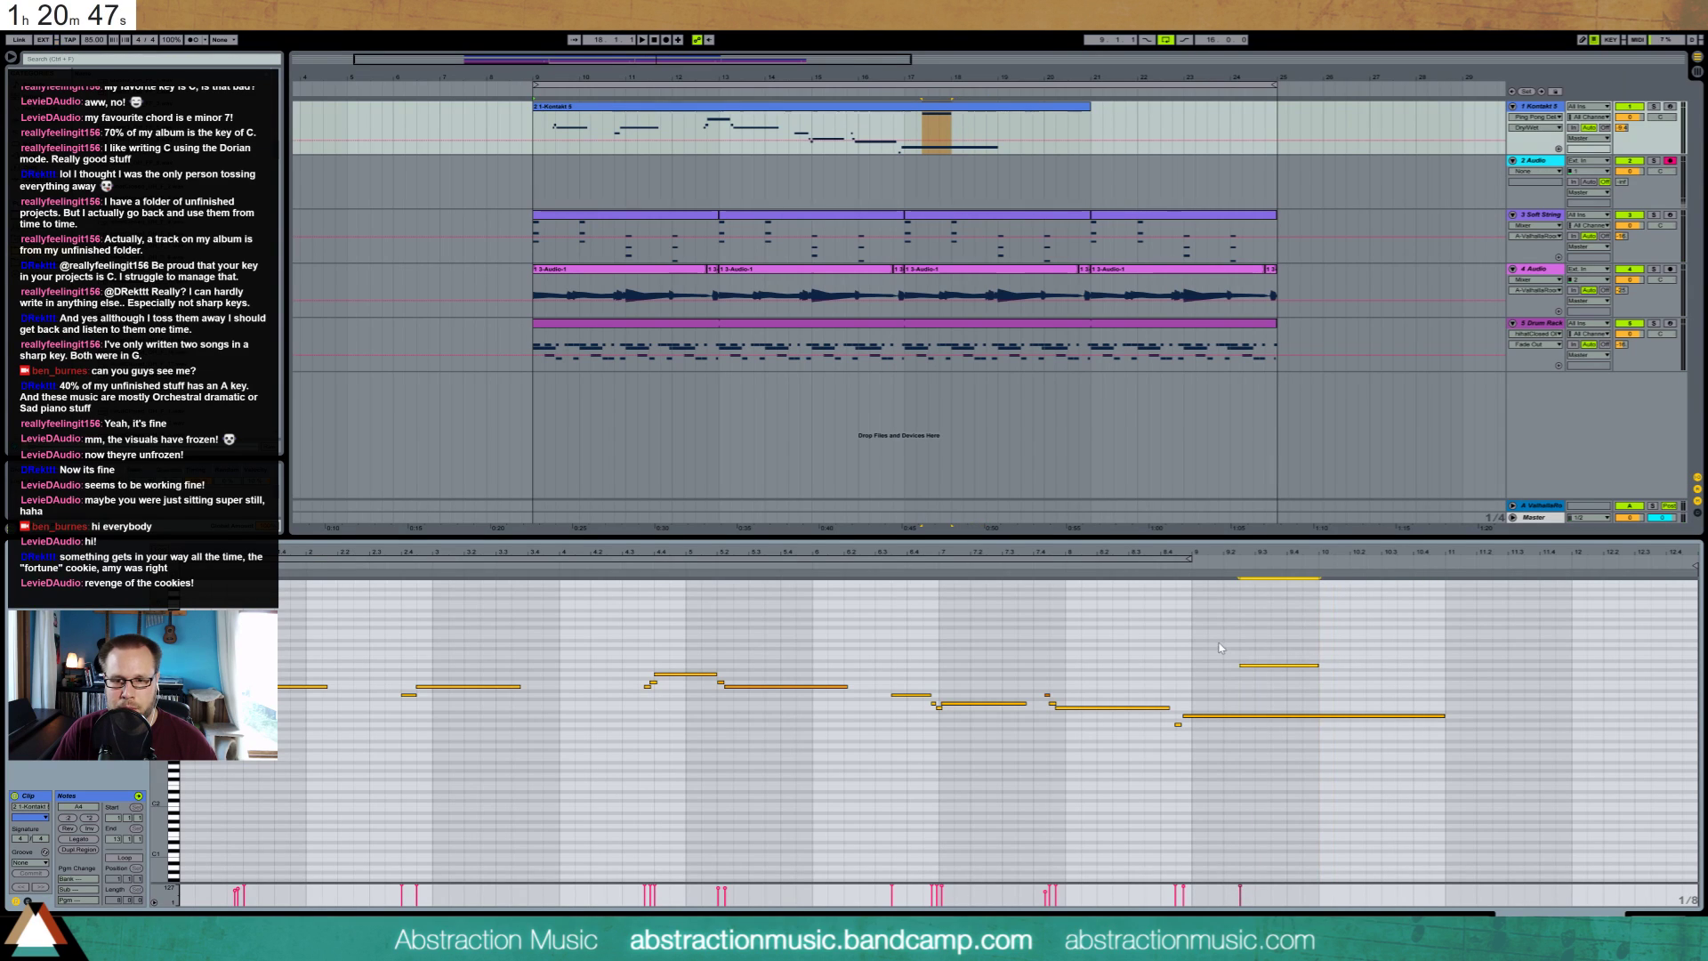
pyautogui.moveTo(1247, 636)
pyautogui.mouseDown()
pyautogui.moveTo(1376, 626)
pyautogui.moveTo(1304, 636)
pyautogui.mouseUp()
pyautogui.click(1304, 639)
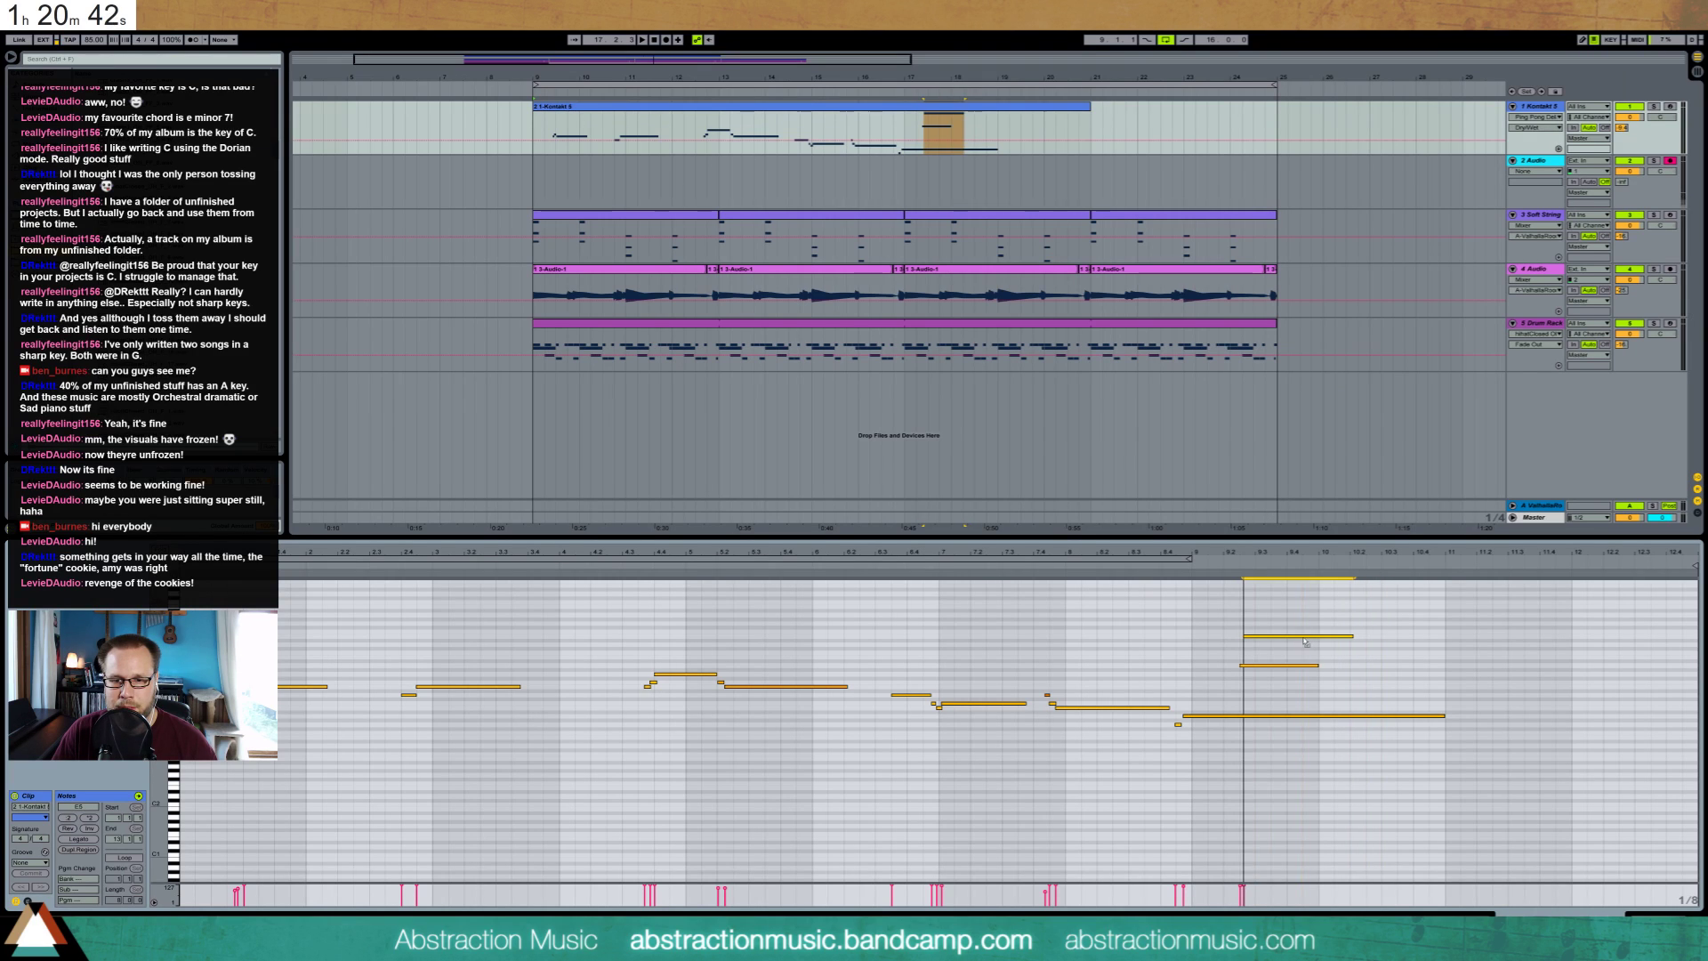
pyautogui.click(1173, 575)
pyautogui.press('space')
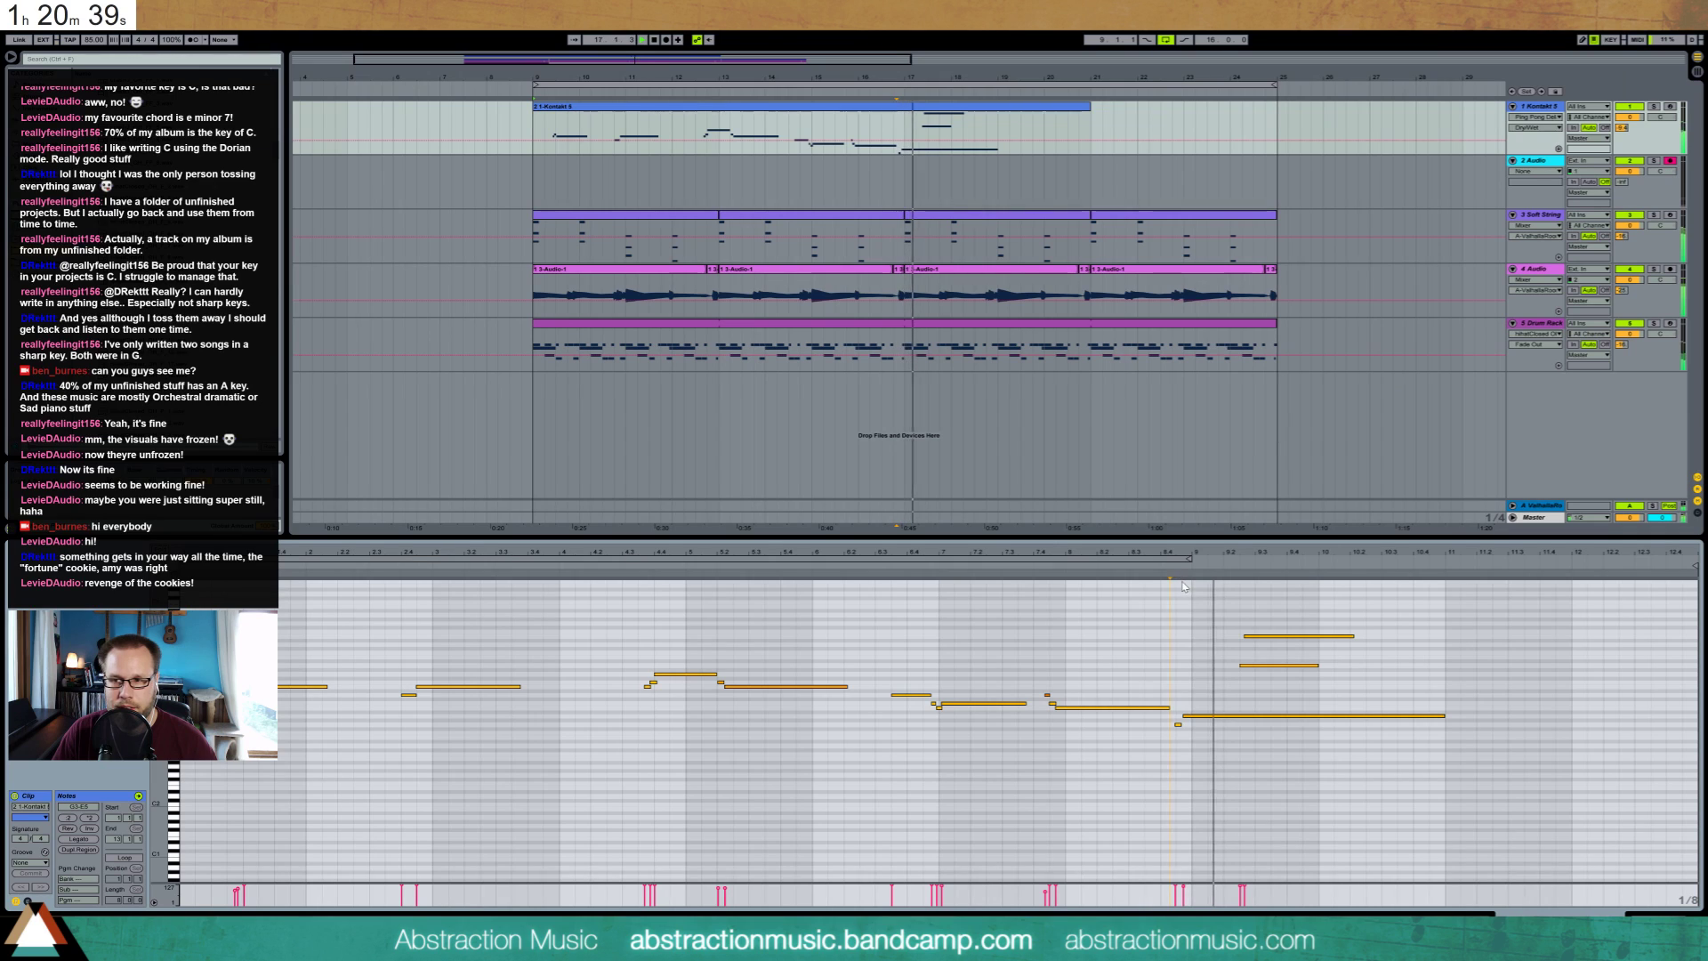
# Add note pairs on bar 10's last eighth and bar 11's start, lengthening the second to about 2.5 beats and delaying both upper notes slightly
pyautogui.moveTo(1241, 615); pyautogui.dragTo(1295, 680)
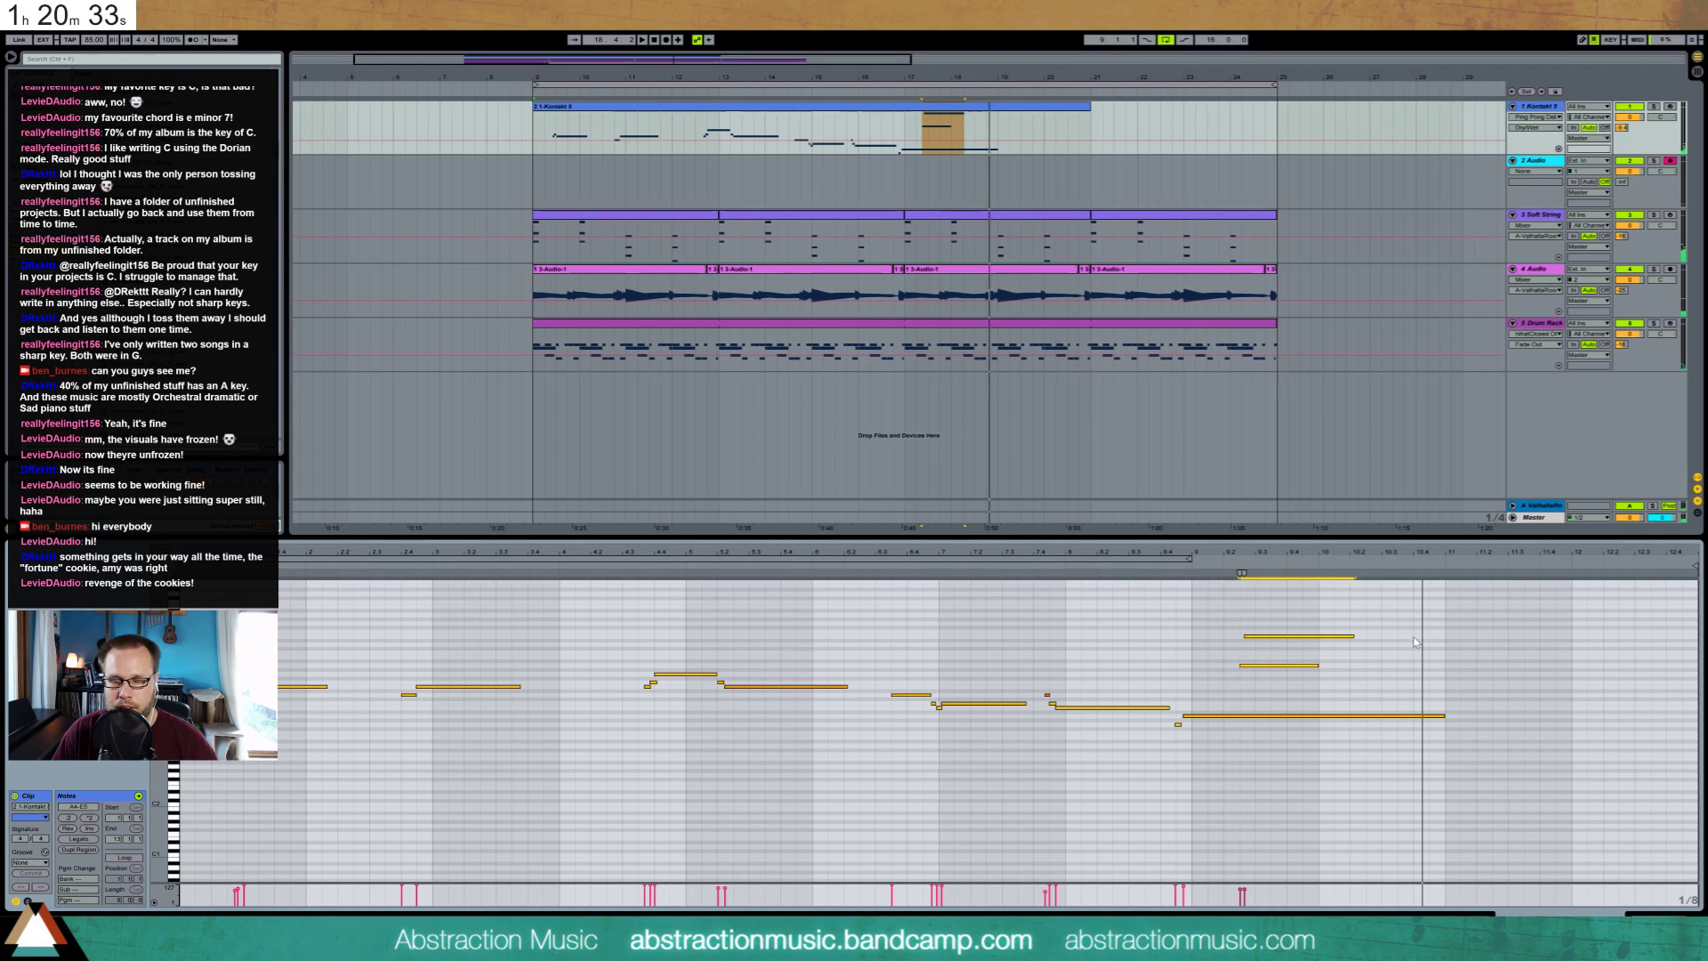
pyautogui.moveTo(1463, 553); pyautogui.dragTo(1395, 549)
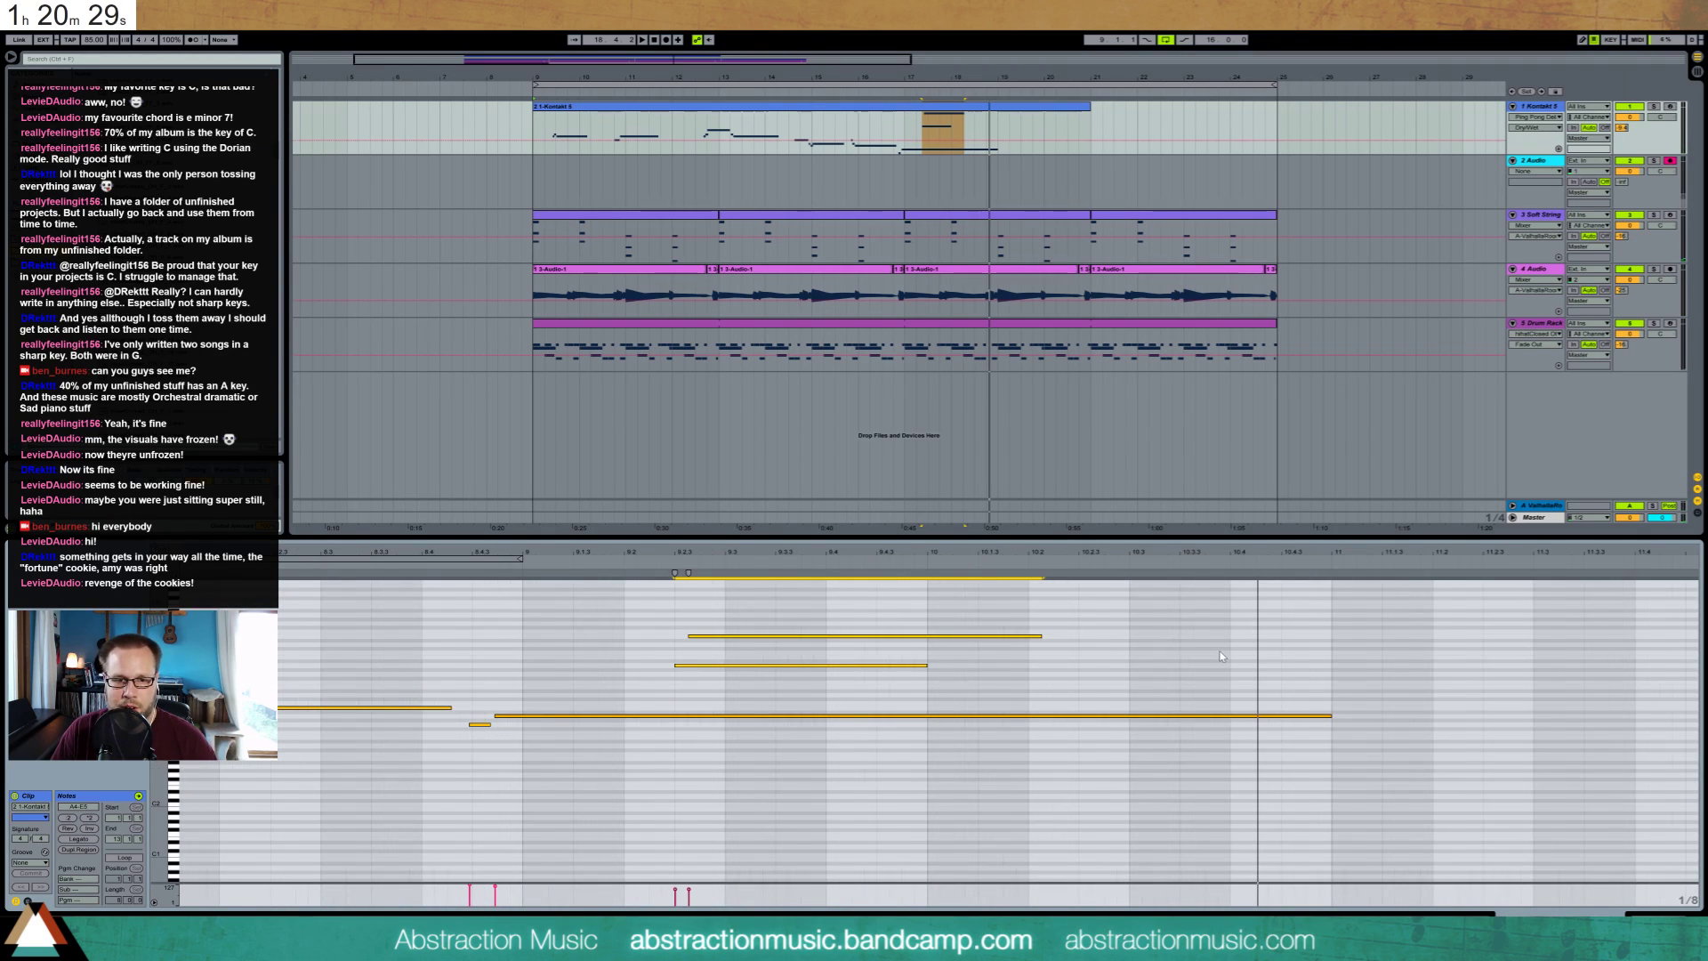
pyautogui.doubleClick(1302, 638)
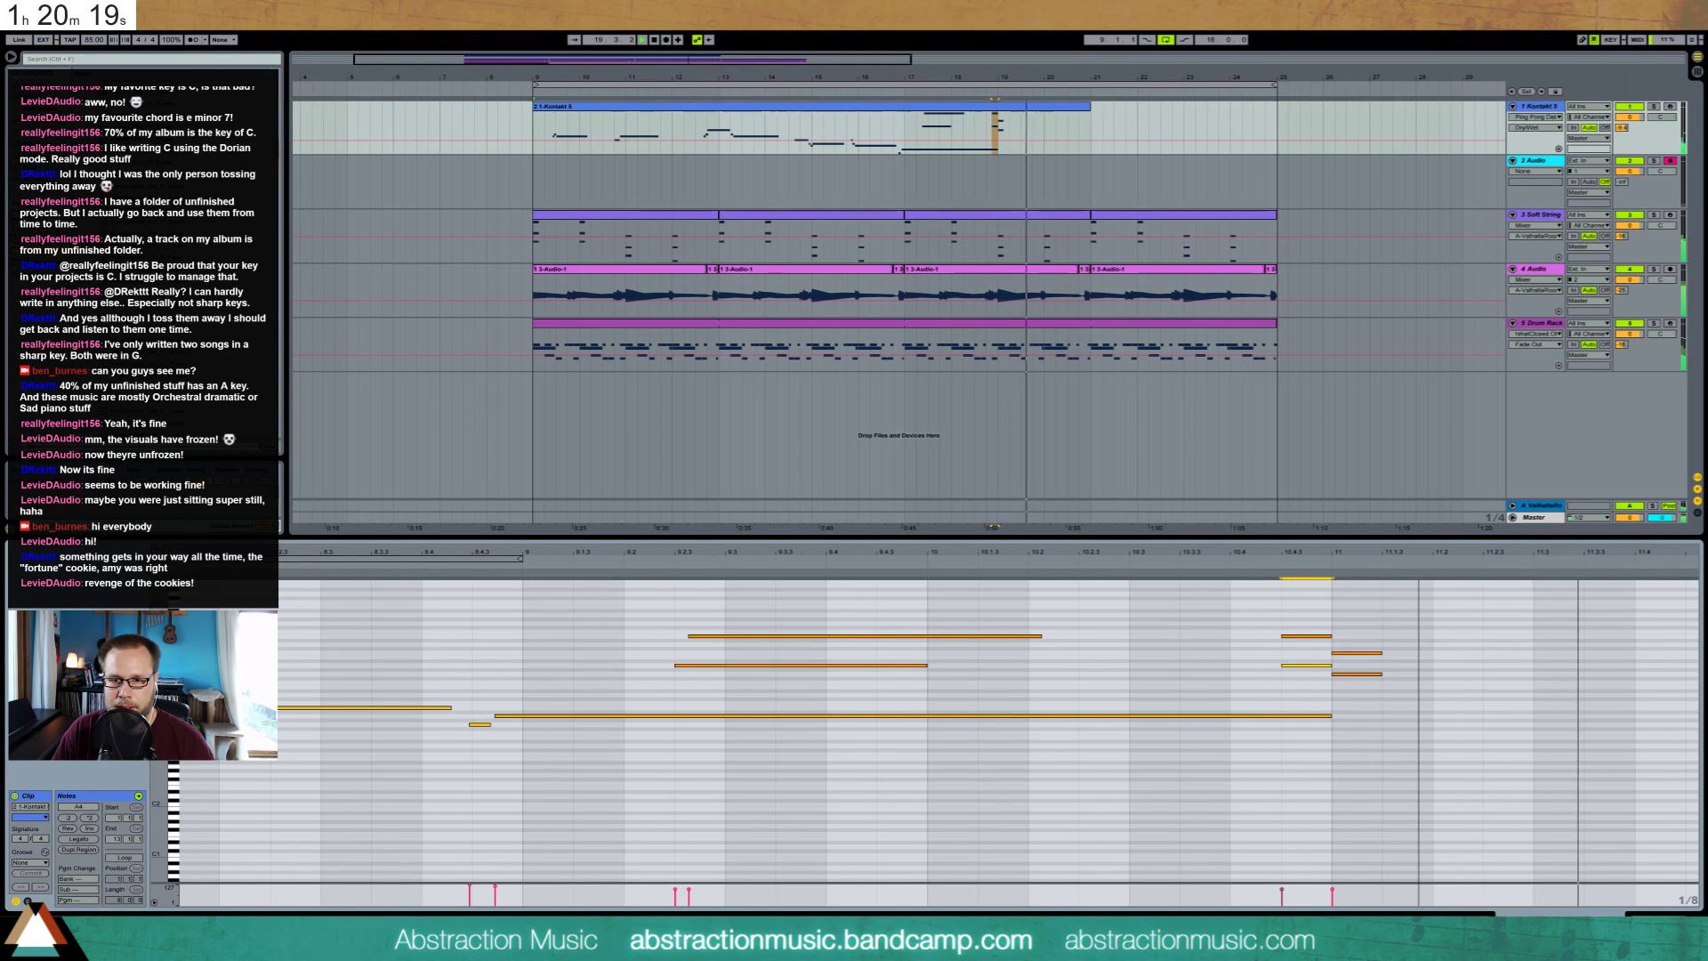
pyautogui.moveTo(1398, 567); pyautogui.dragTo(1156, 544)
pyautogui.press('space')
pyautogui.moveTo(1133, 624); pyautogui.dragTo(1147, 710)
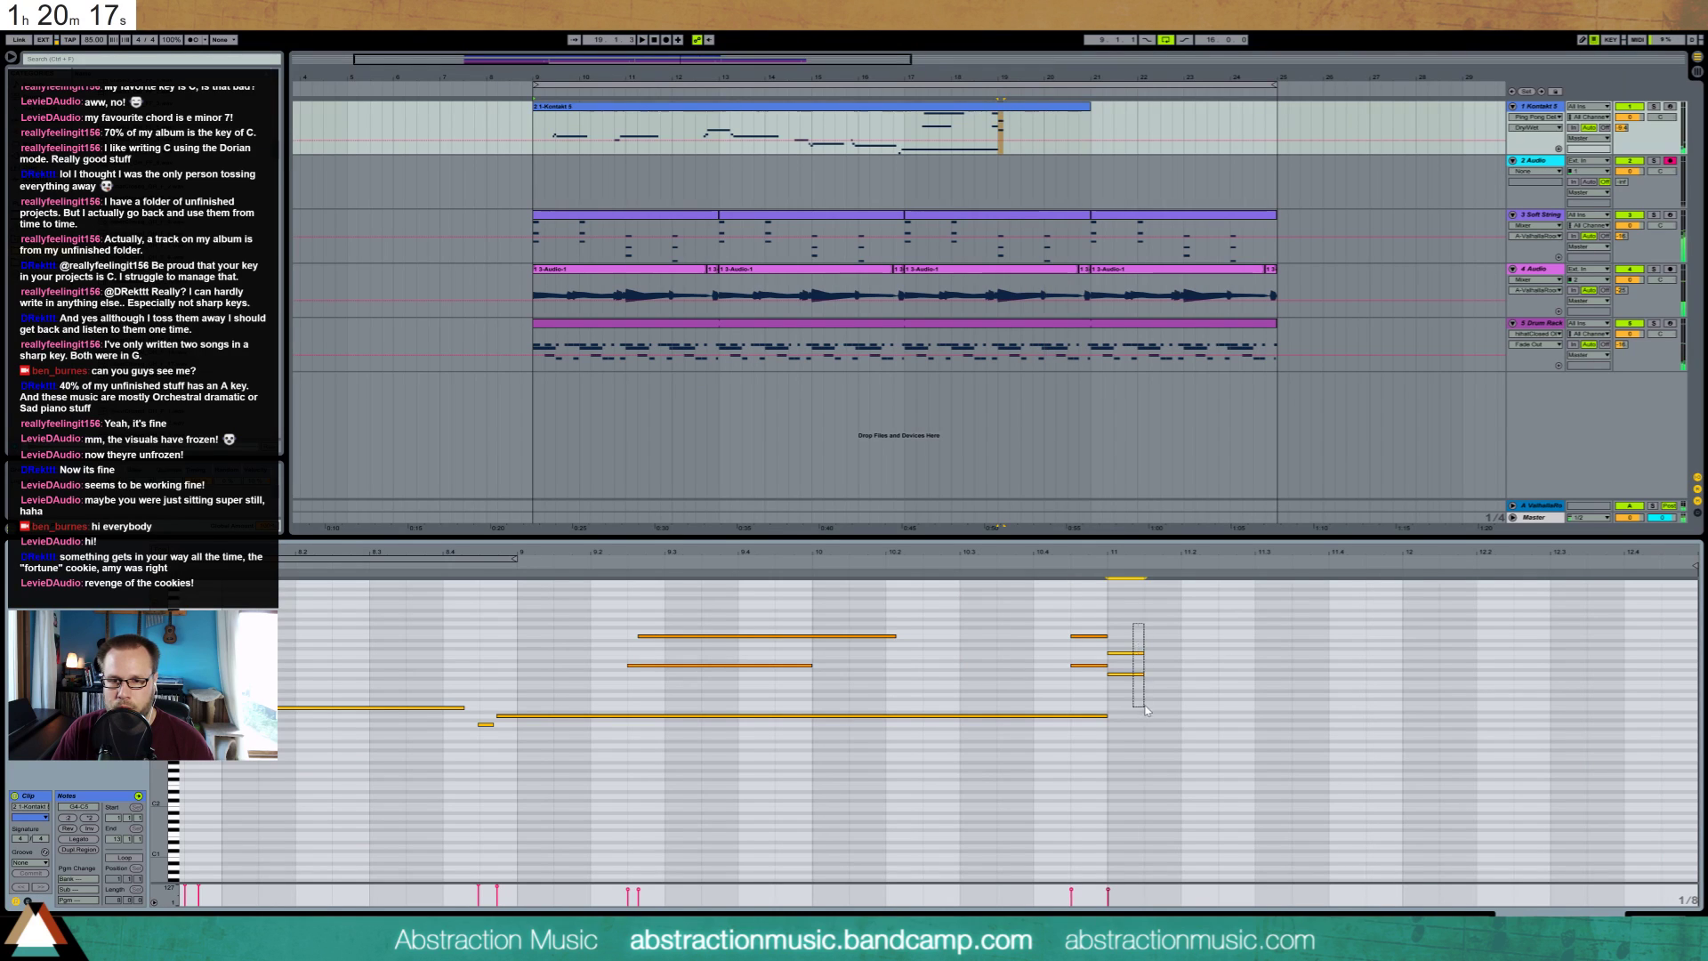
pyautogui.moveTo(1089, 623); pyautogui.dragTo(1136, 655)
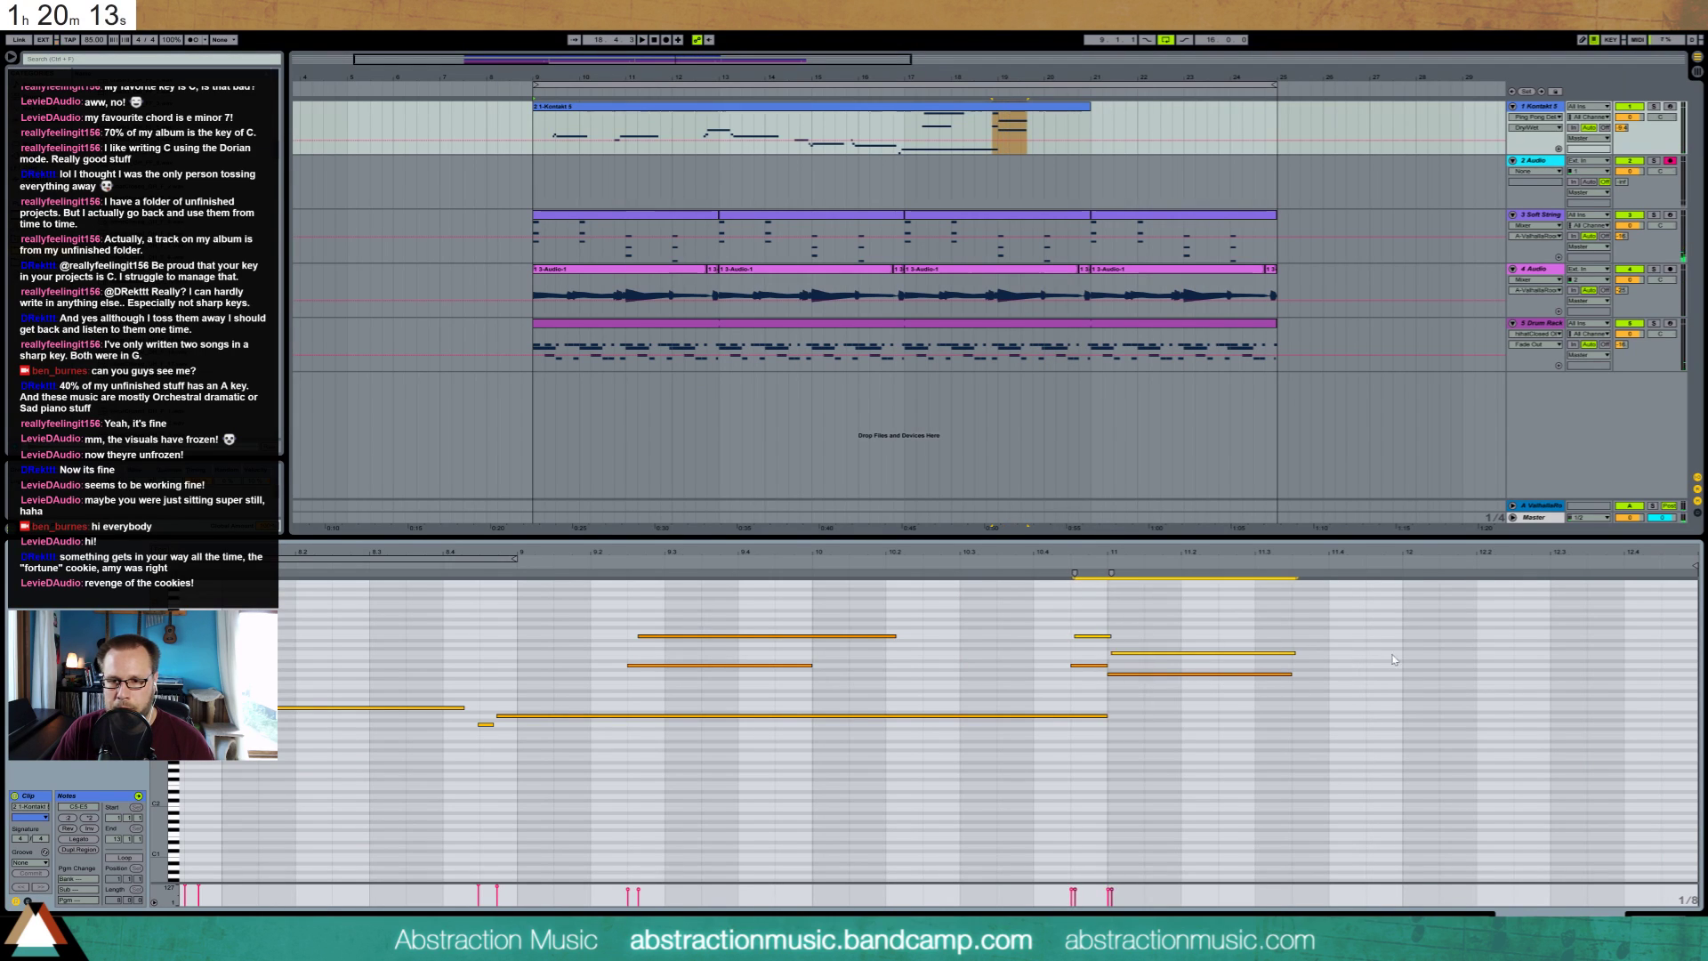
# Add a pair of notes from bar 11's last eighth, about 2 and 2.5 beats long, with the upper note starting slightly late
pyautogui.moveTo(1404, 643)
pyautogui.mouseDown()
pyautogui.moveTo(1535, 643)
pyautogui.moveTo(1497, 648)
pyautogui.mouseUp()
pyautogui.moveTo(1370, 682); pyautogui.dragTo(1537, 681)
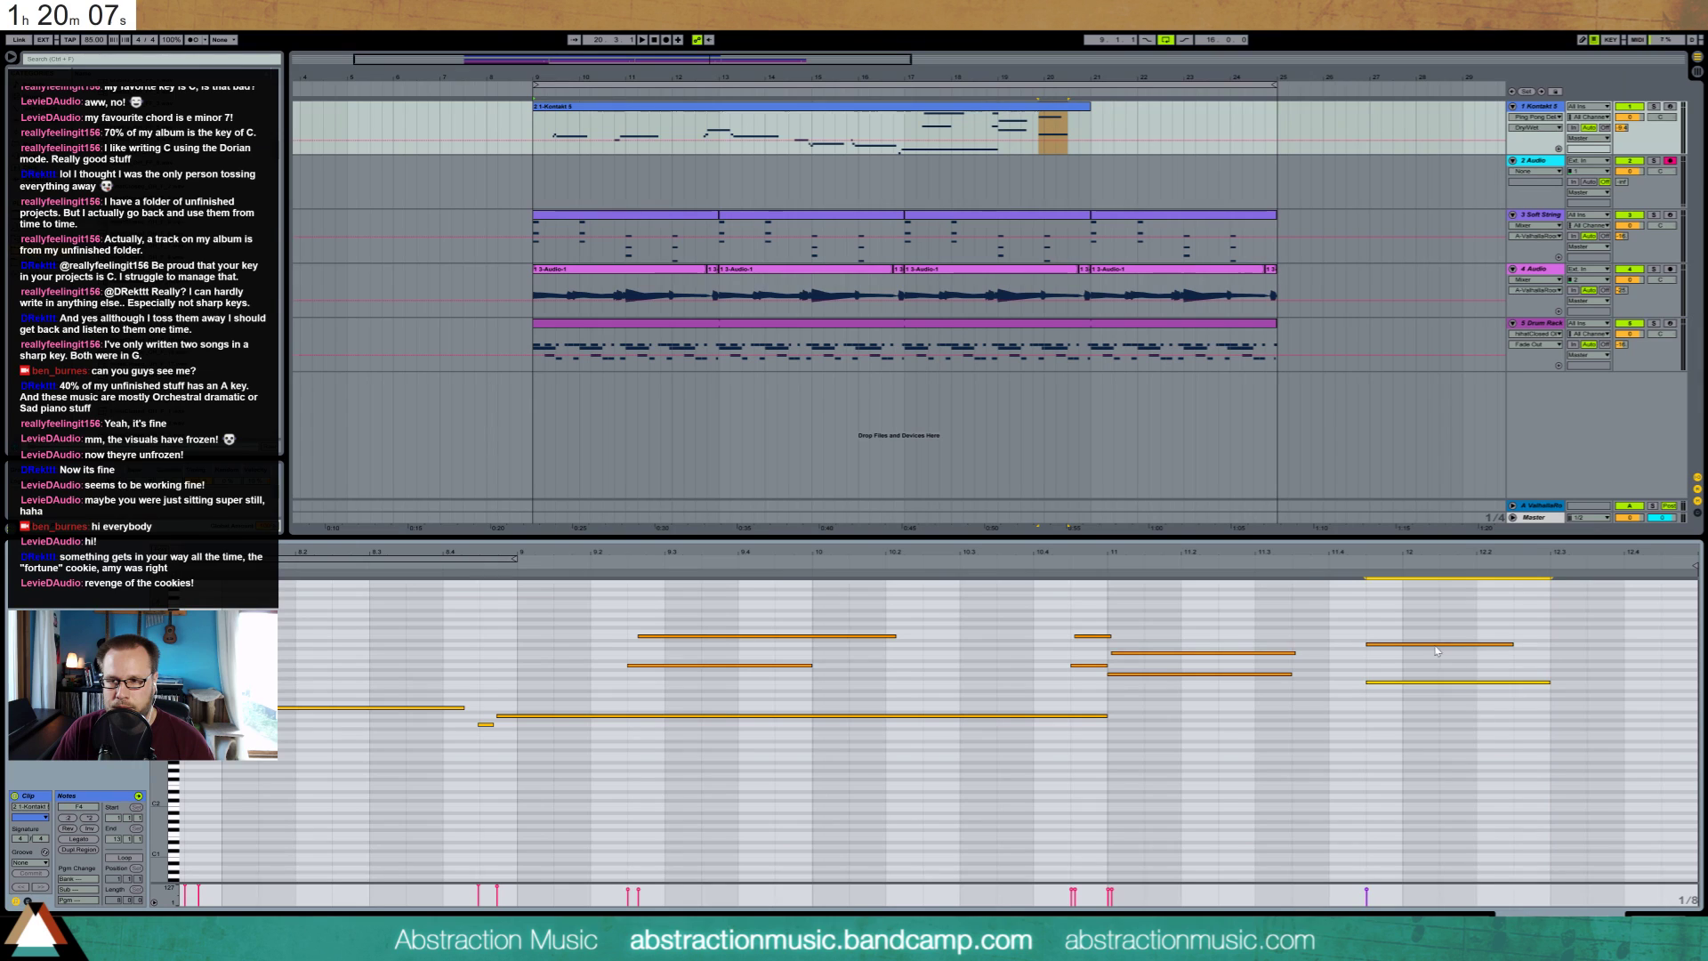
pyautogui.moveTo(1437, 651); pyautogui.dragTo(1447, 653)
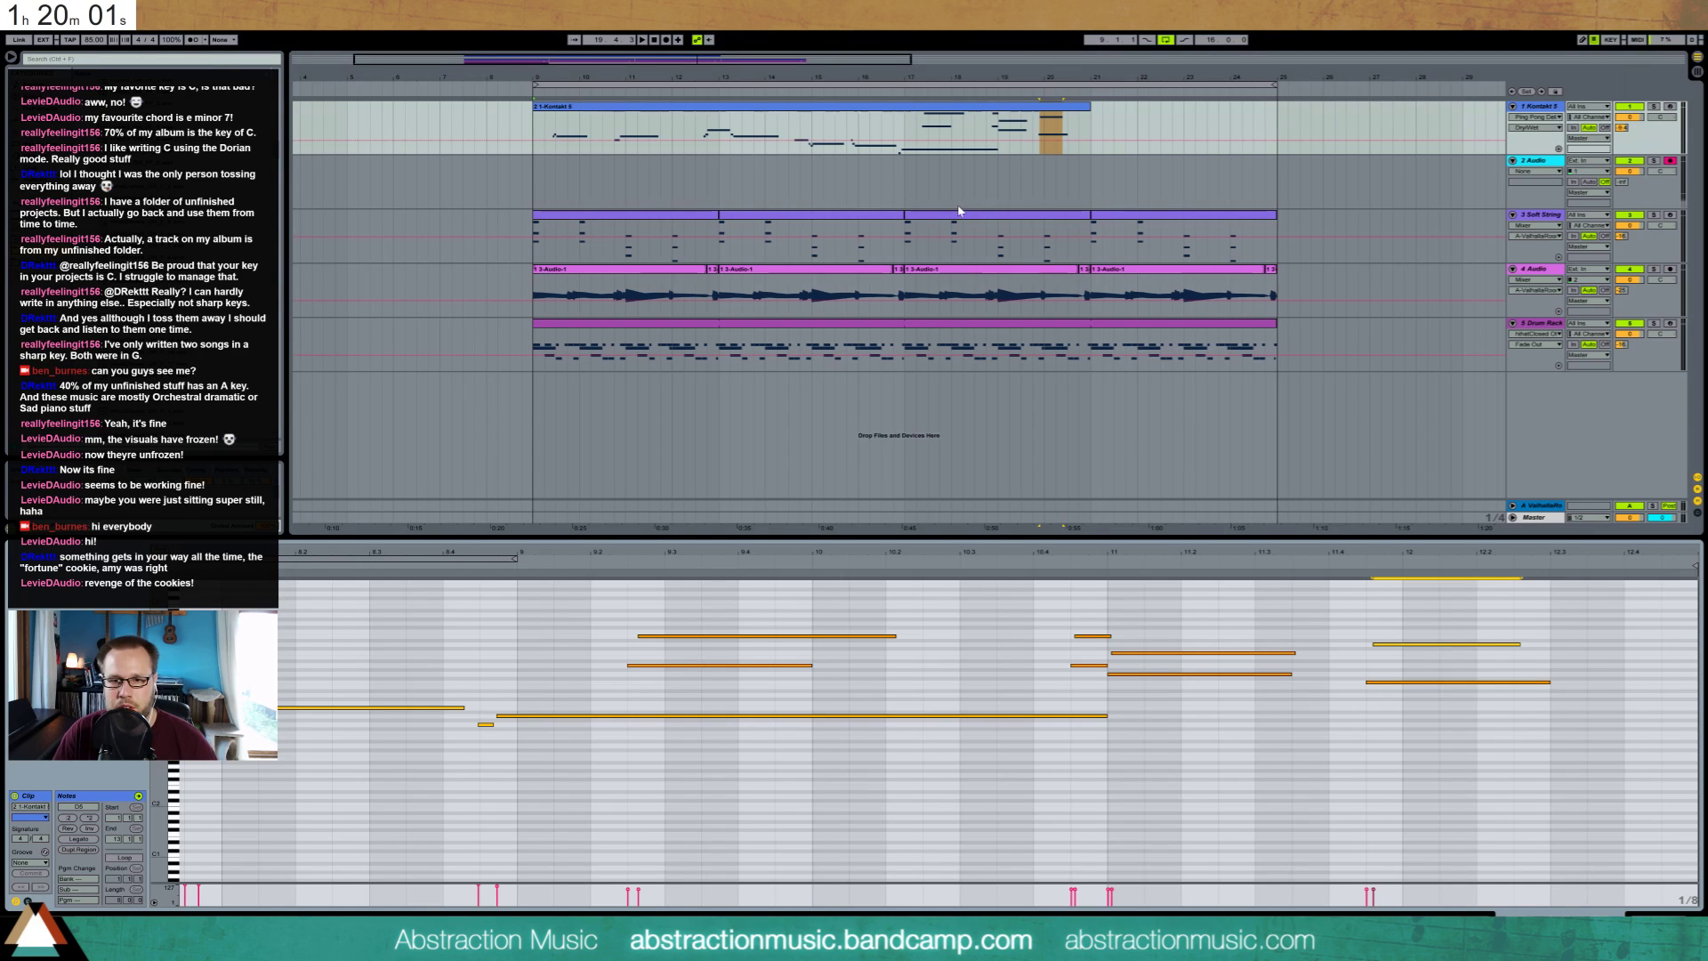
pyautogui.moveTo(1369, 547); pyautogui.dragTo(1370, 445)
# Play the arrangement from its start to review the melody together with the new harmony notes
pyautogui.press('Home')
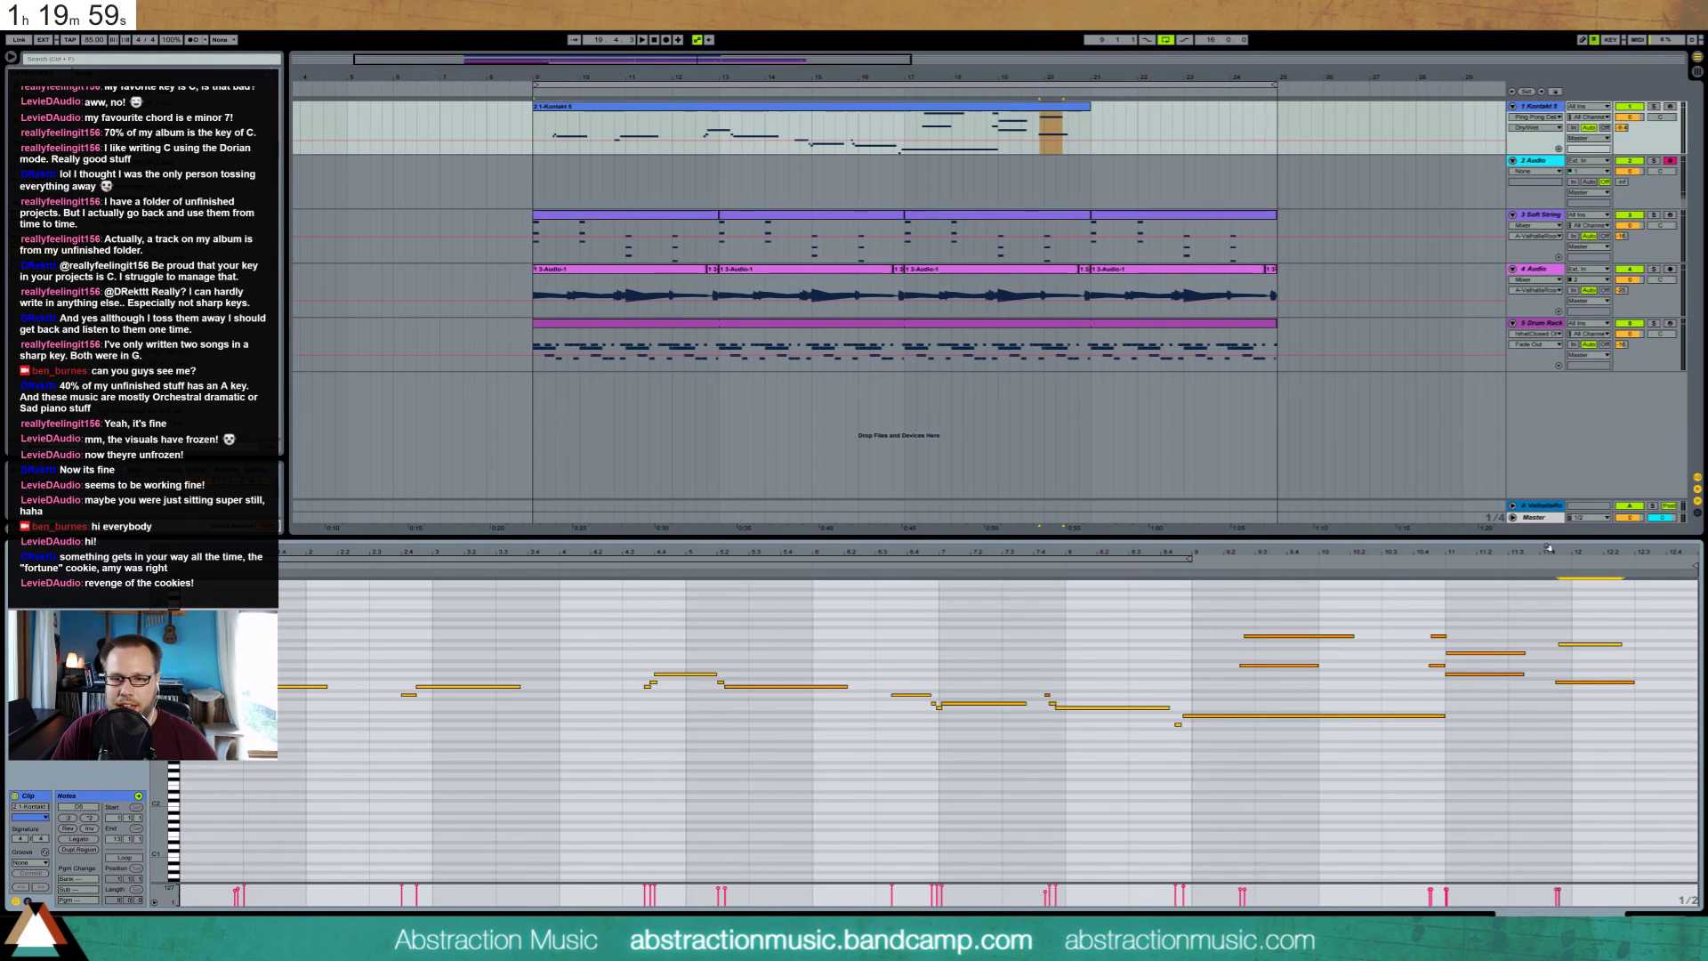
pyautogui.press('space')
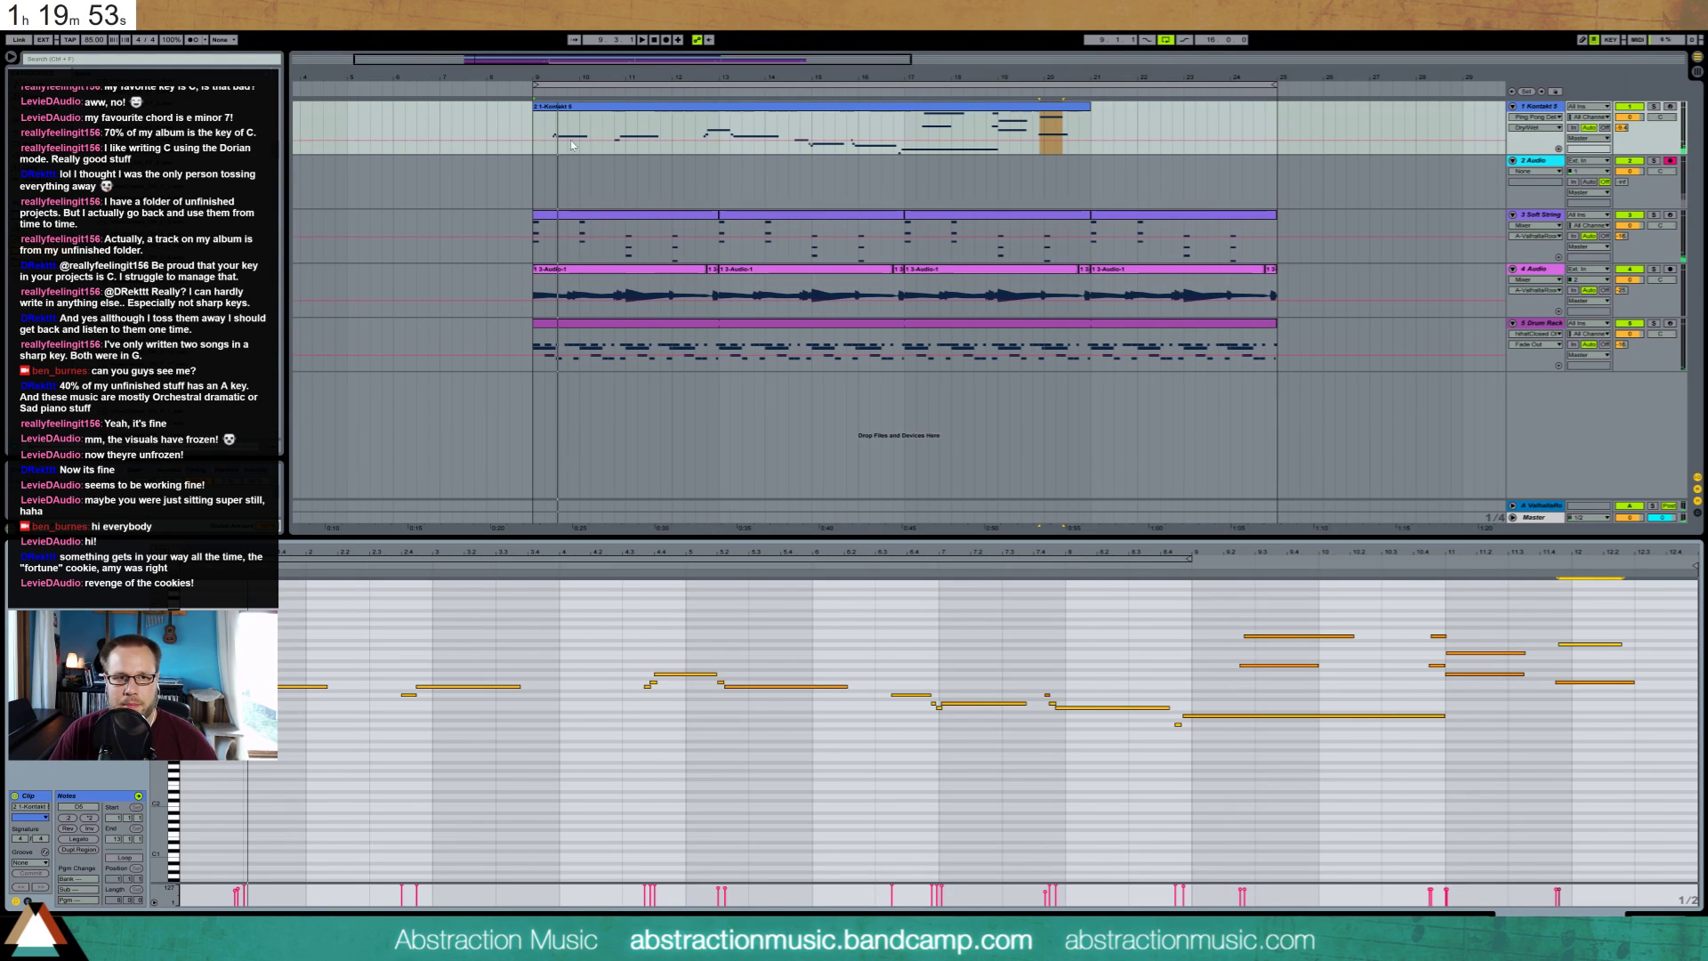
pyautogui.press('space')
pyautogui.press('space')
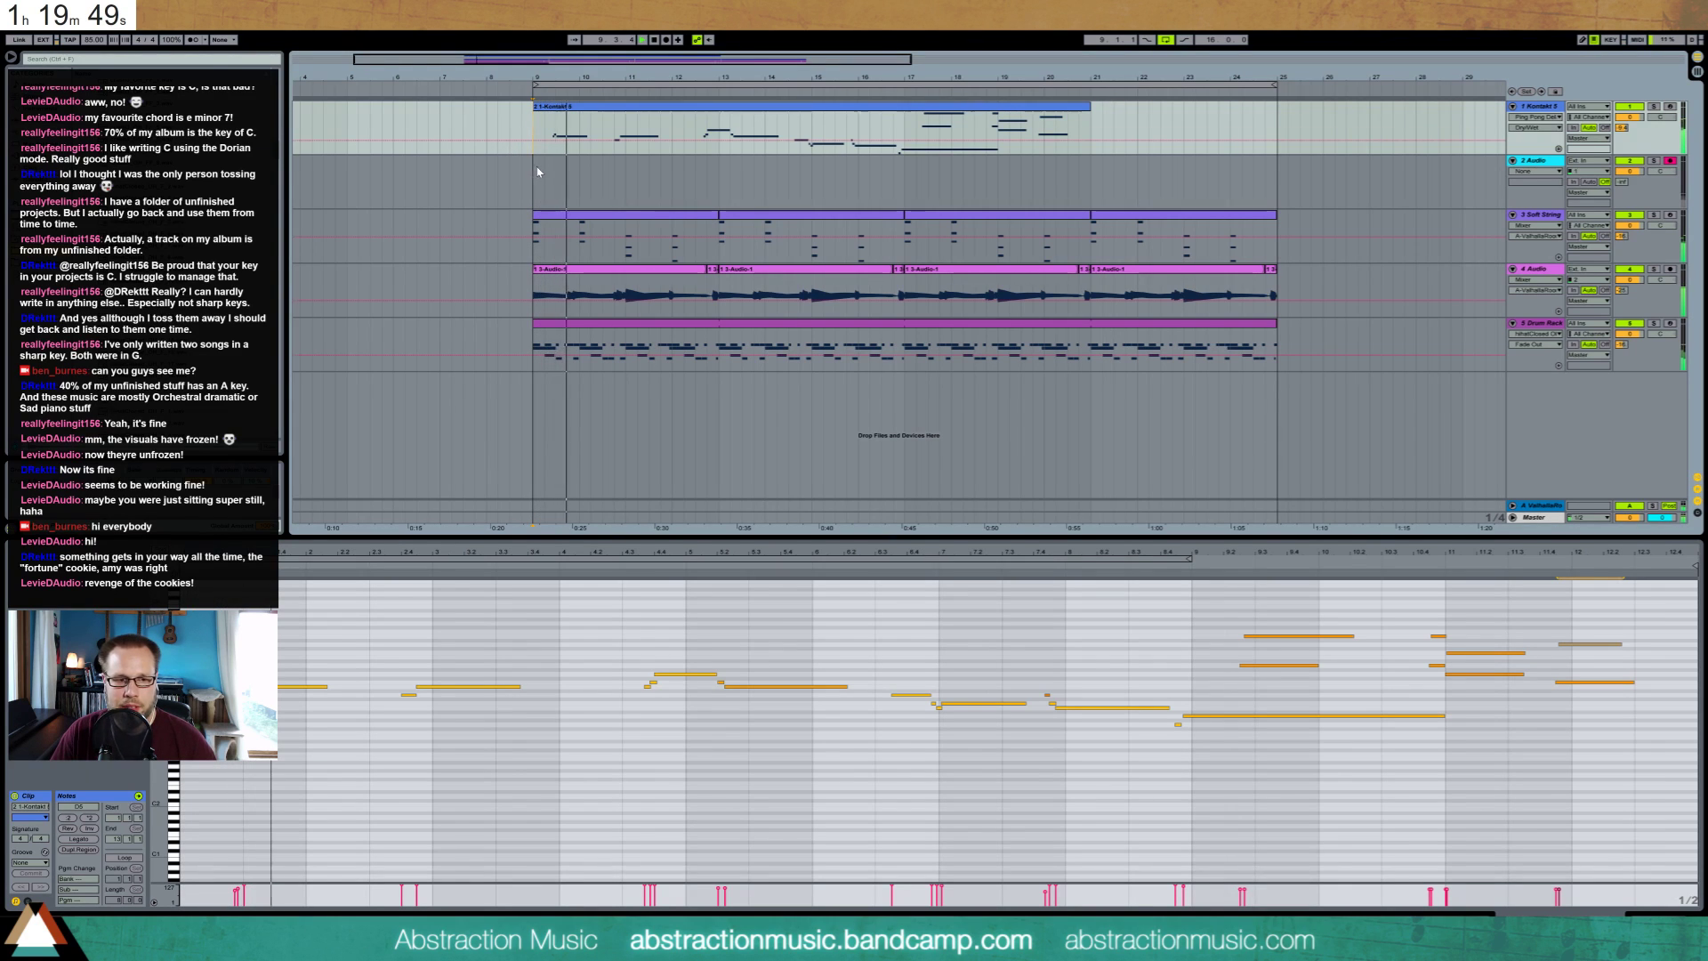
# Delete the clips on the 4 Audio track from bar 17 to the end of the loop
pyautogui.hotkey('shift', 'Tab')
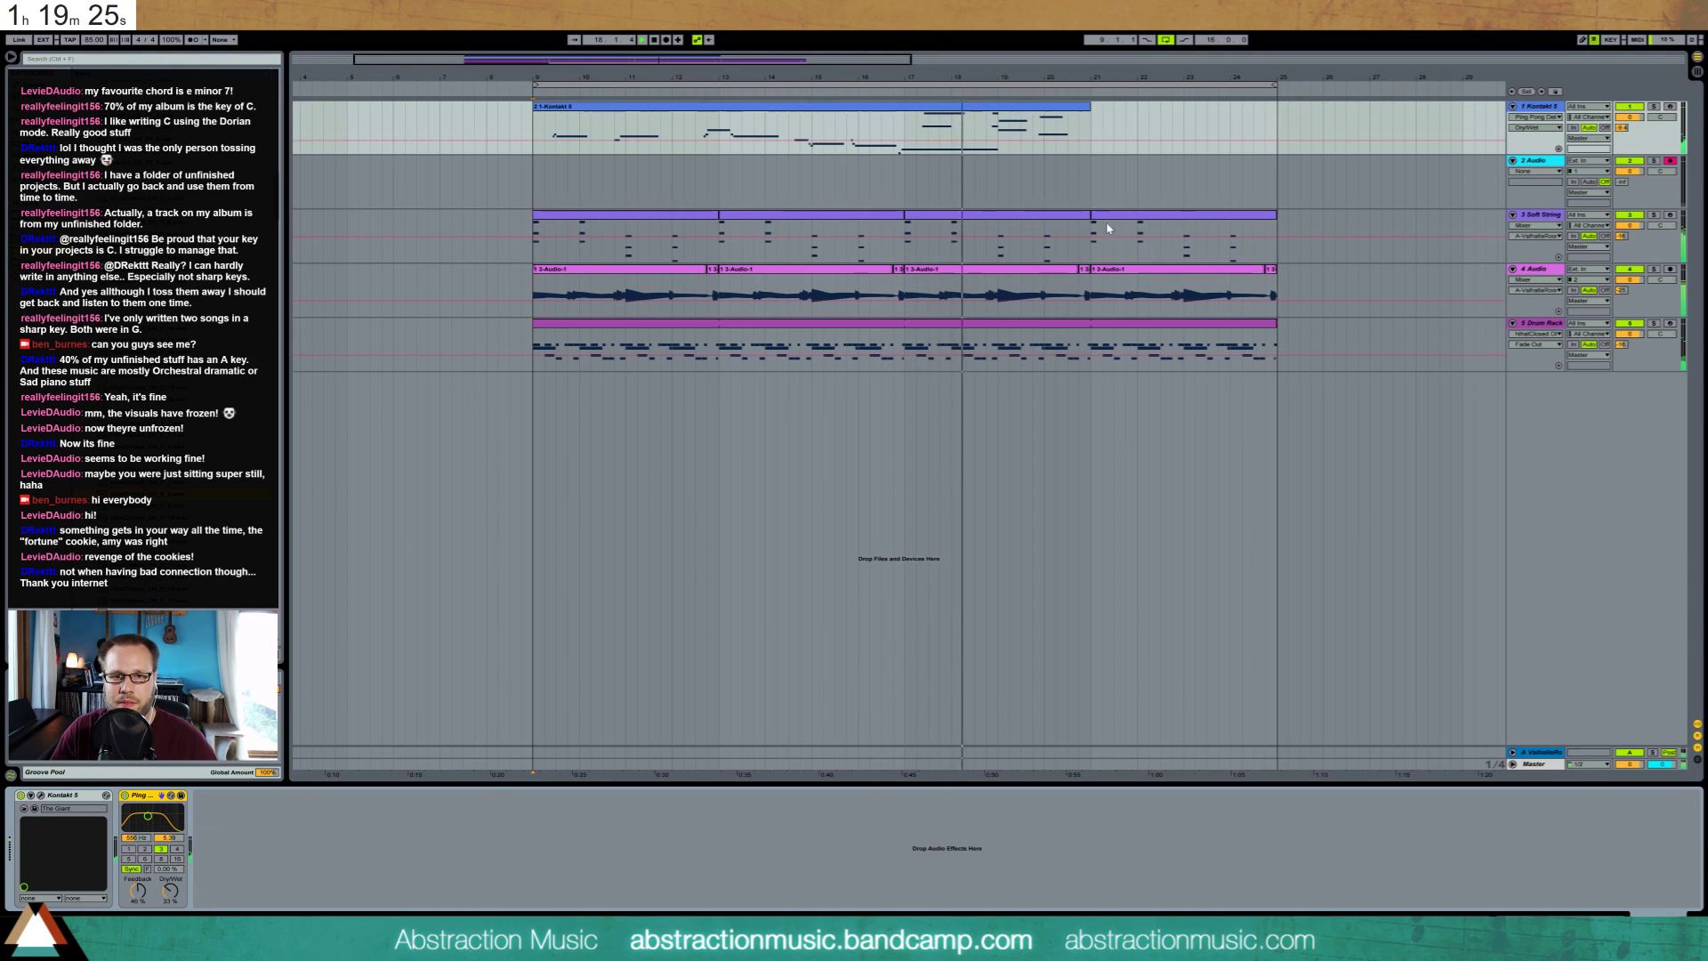
pyautogui.click(1063, 298)
pyautogui.press('Delete')
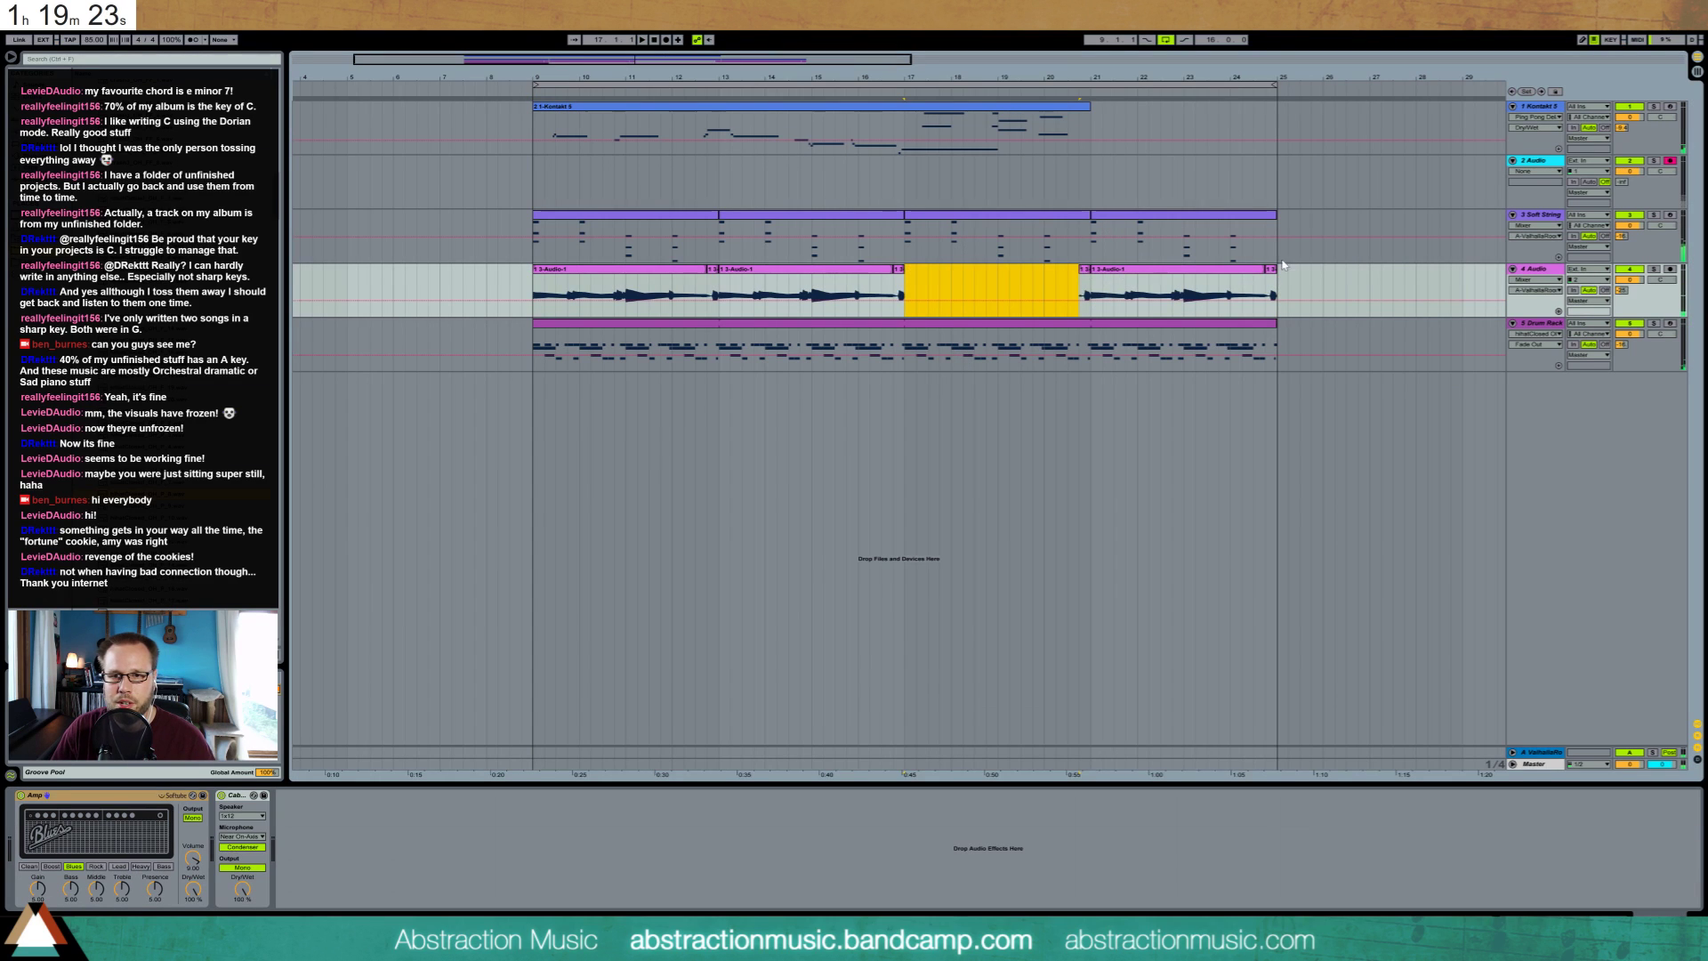
pyautogui.keyDown('shift'); pyautogui.click(1272, 285); pyautogui.keyUp('shift')
pyautogui.press('Delete')
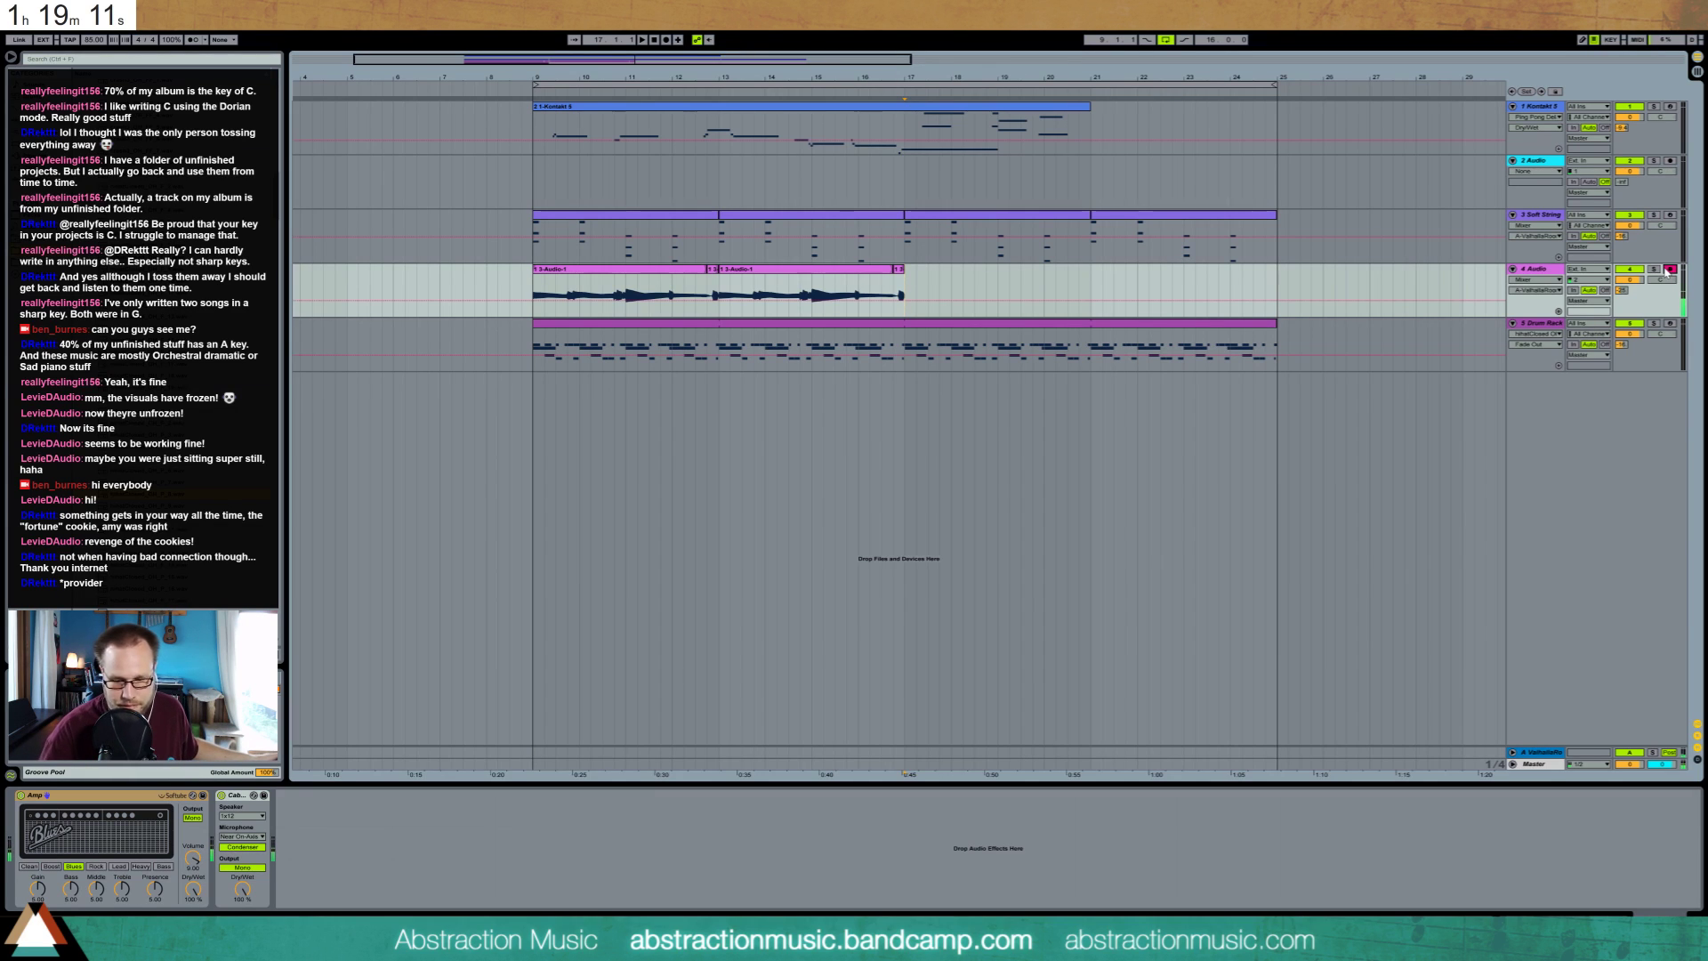
# Try recording a new bass part on the 4 Audio track from bar 17 in repeated takes
pyautogui.press('F9')
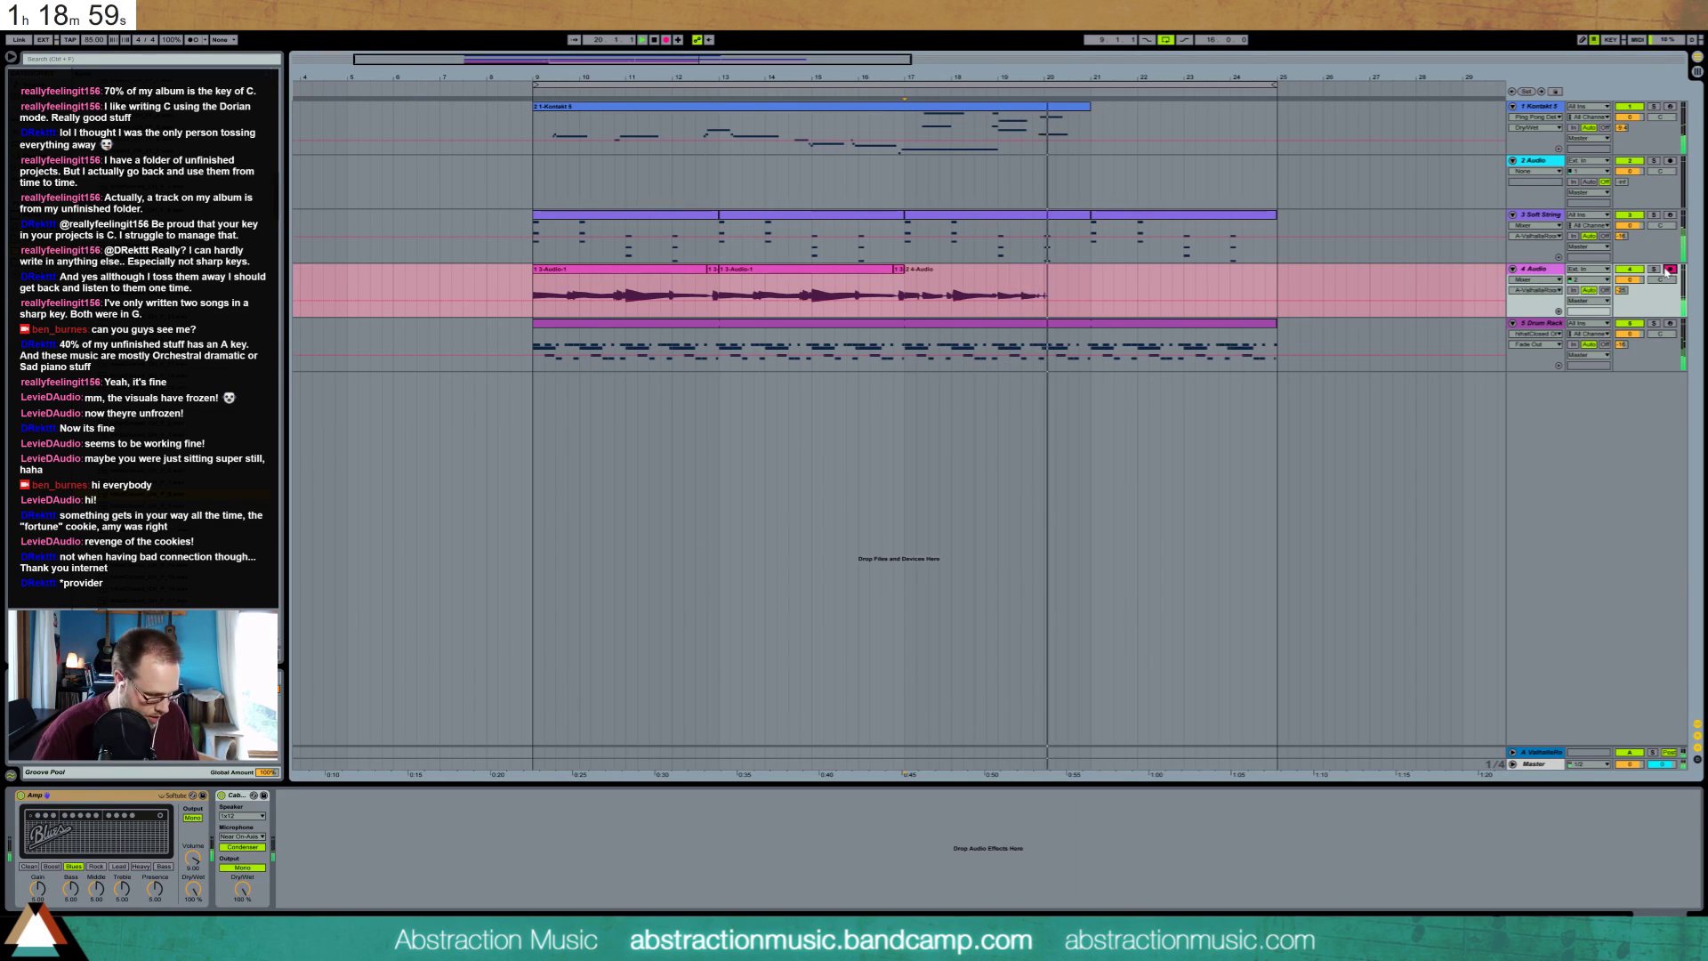
pyautogui.click(1671, 269)
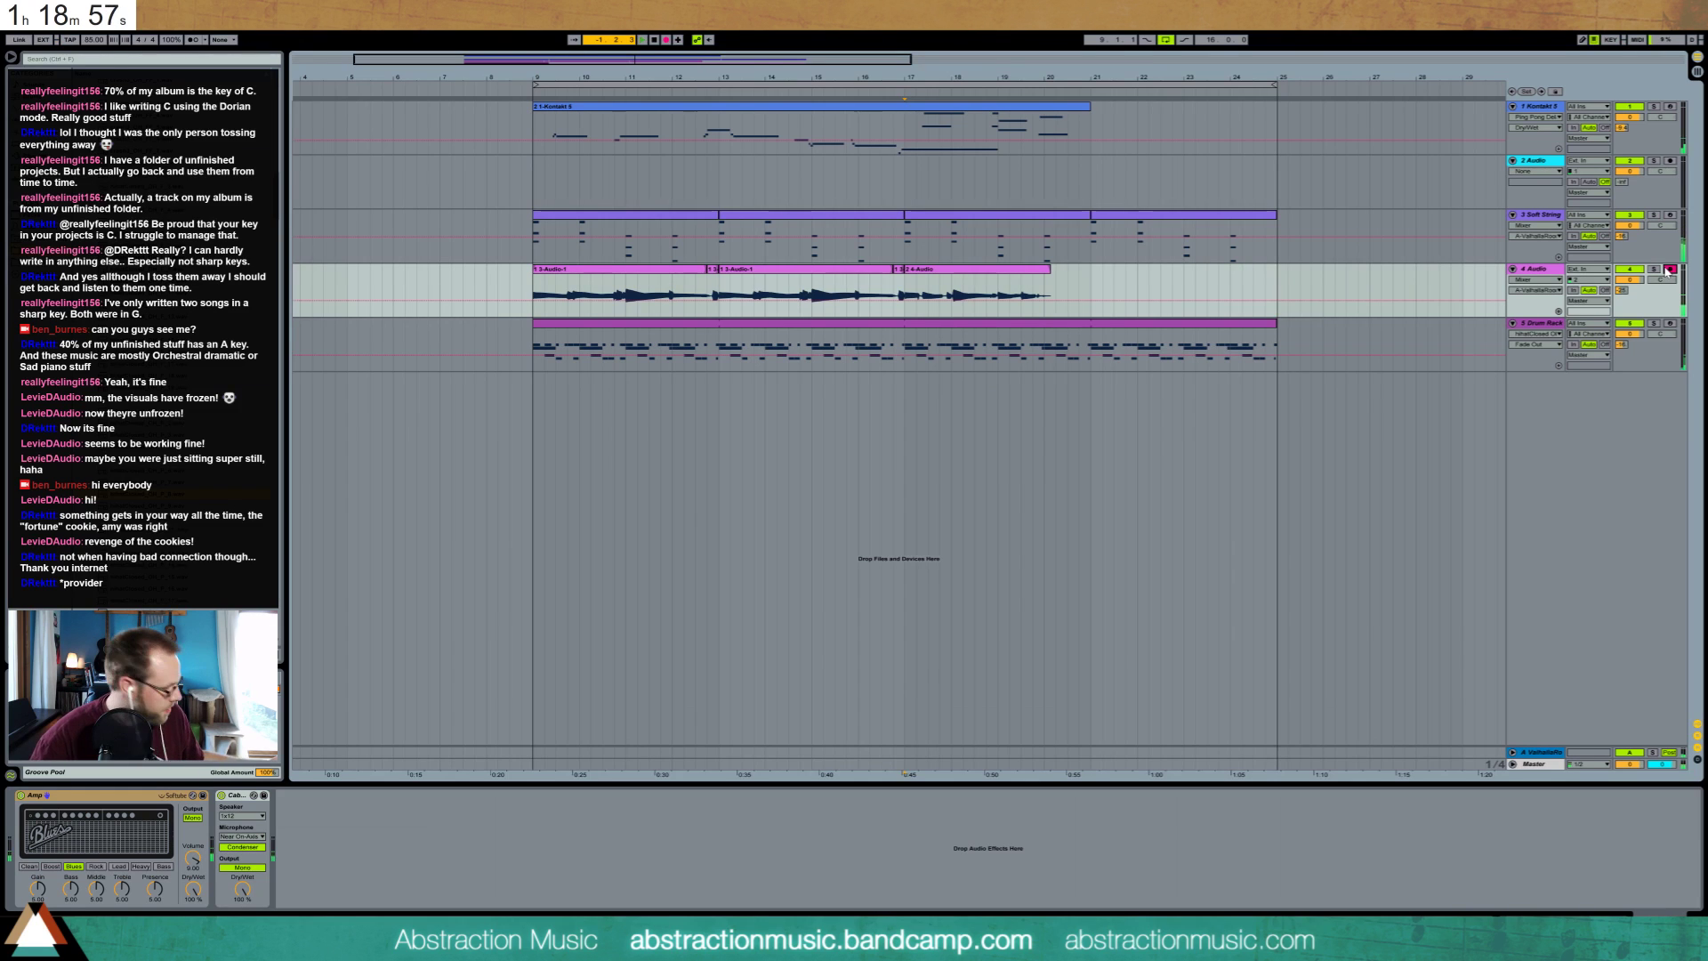
pyautogui.click(1670, 269)
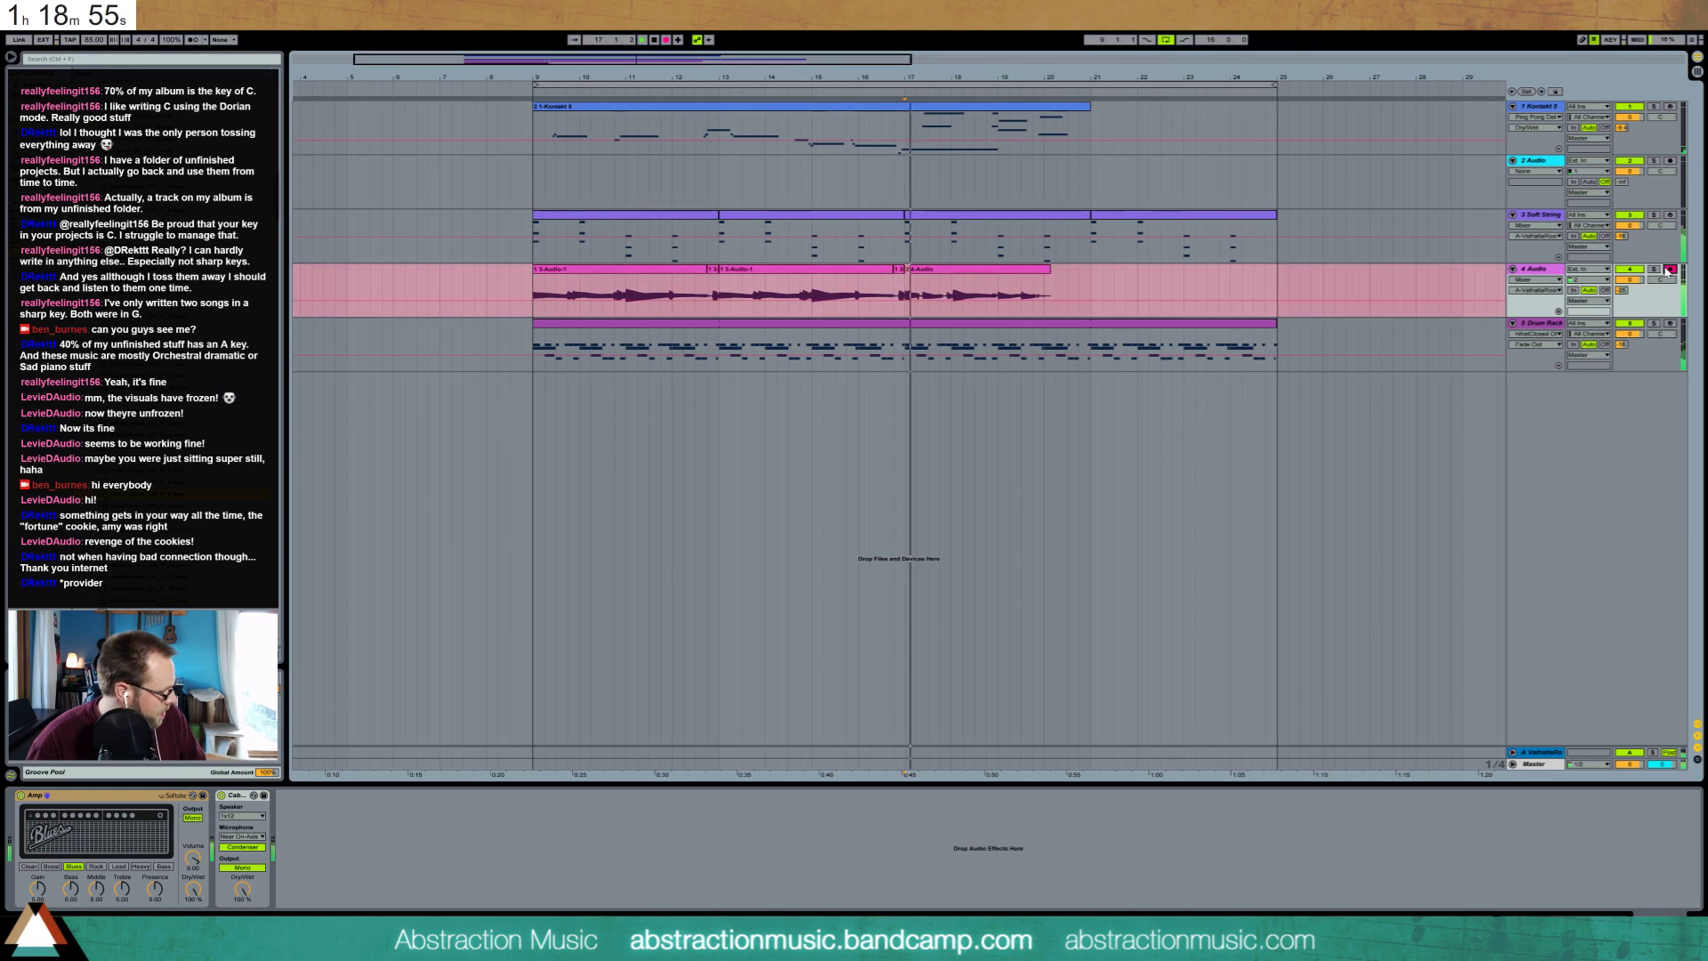
pyautogui.click(1670, 269)
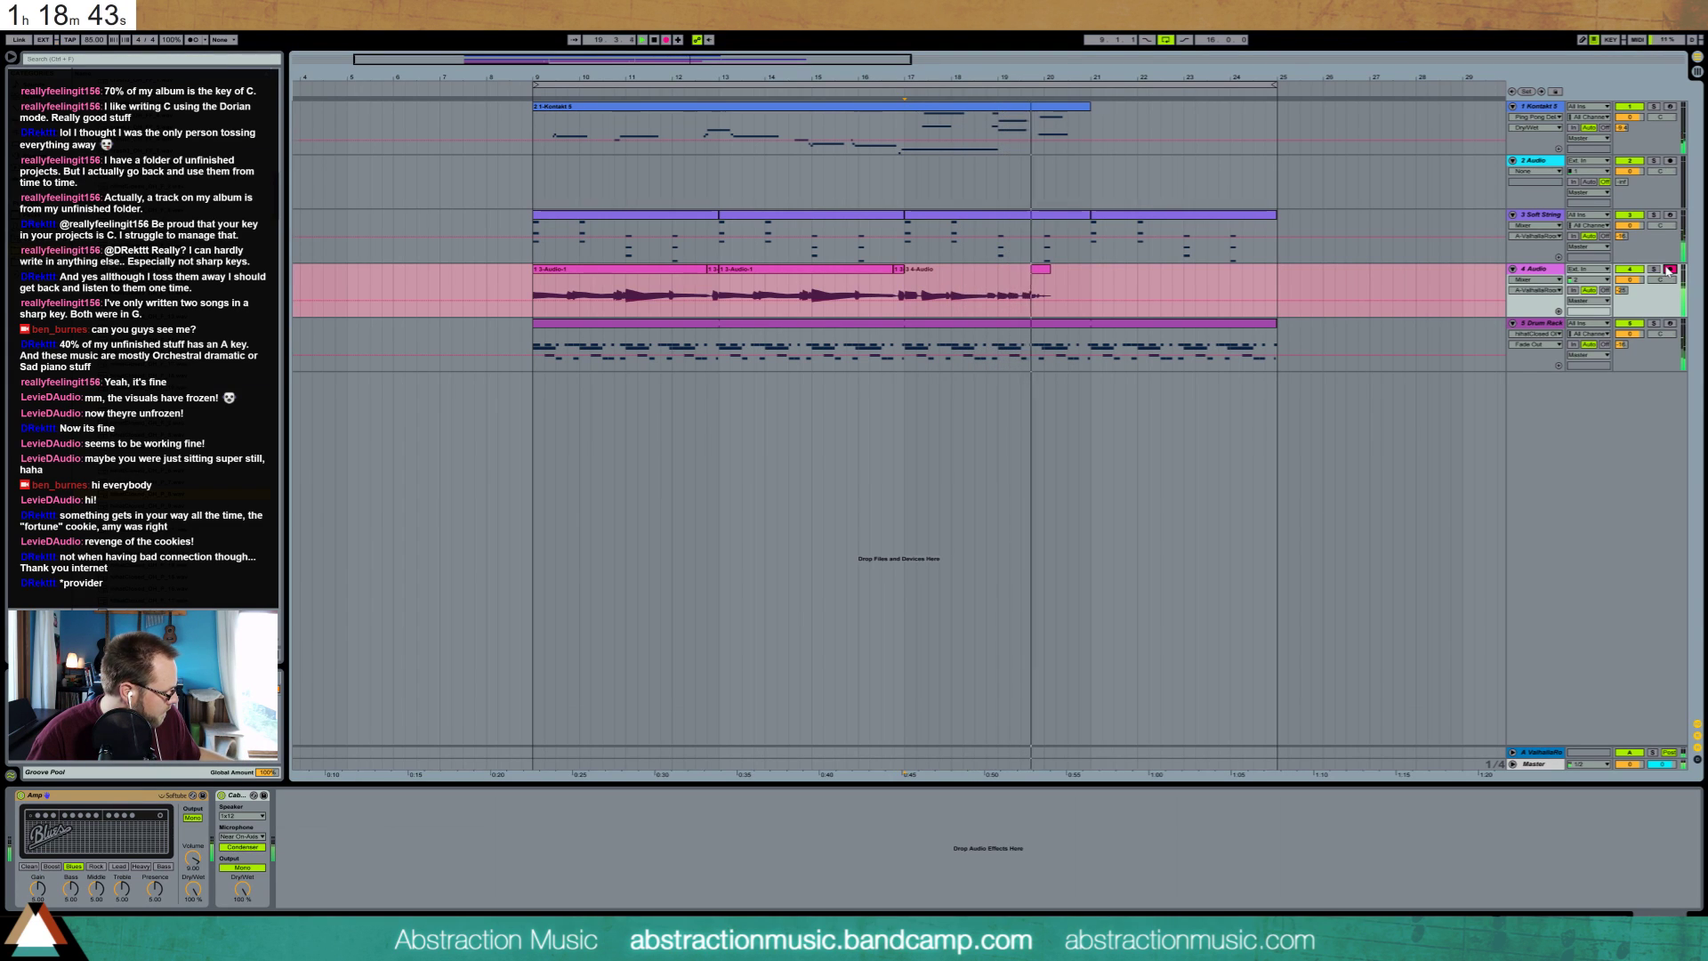
pyautogui.press('space')
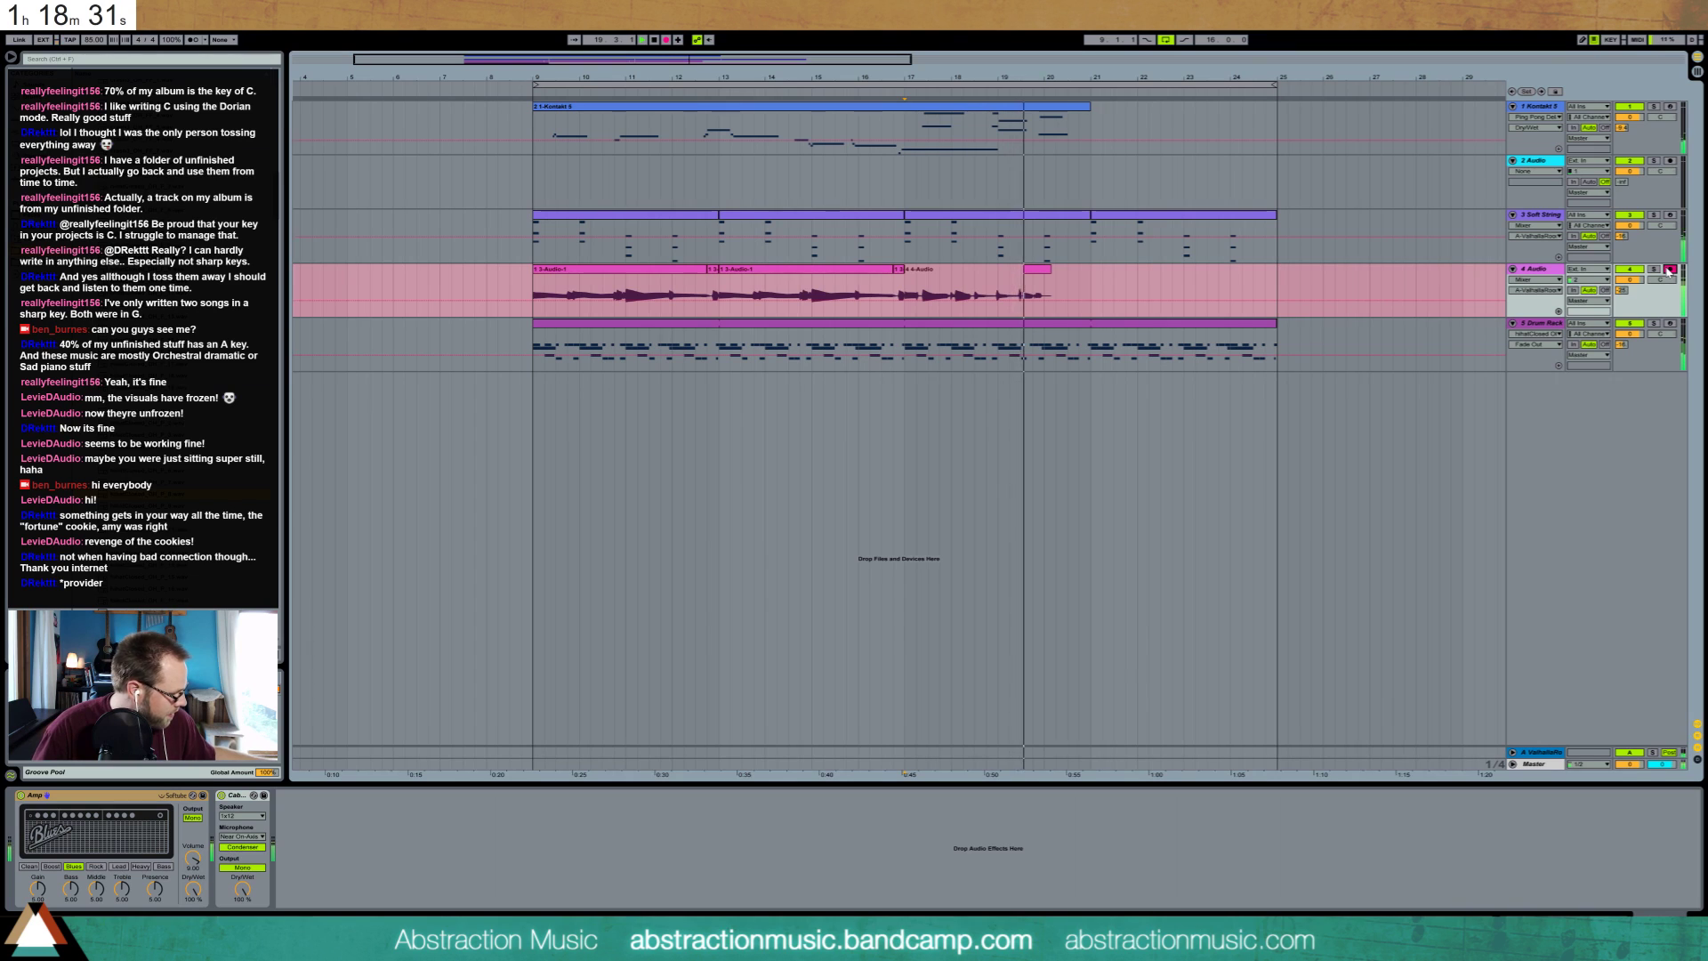
pyautogui.press('space')
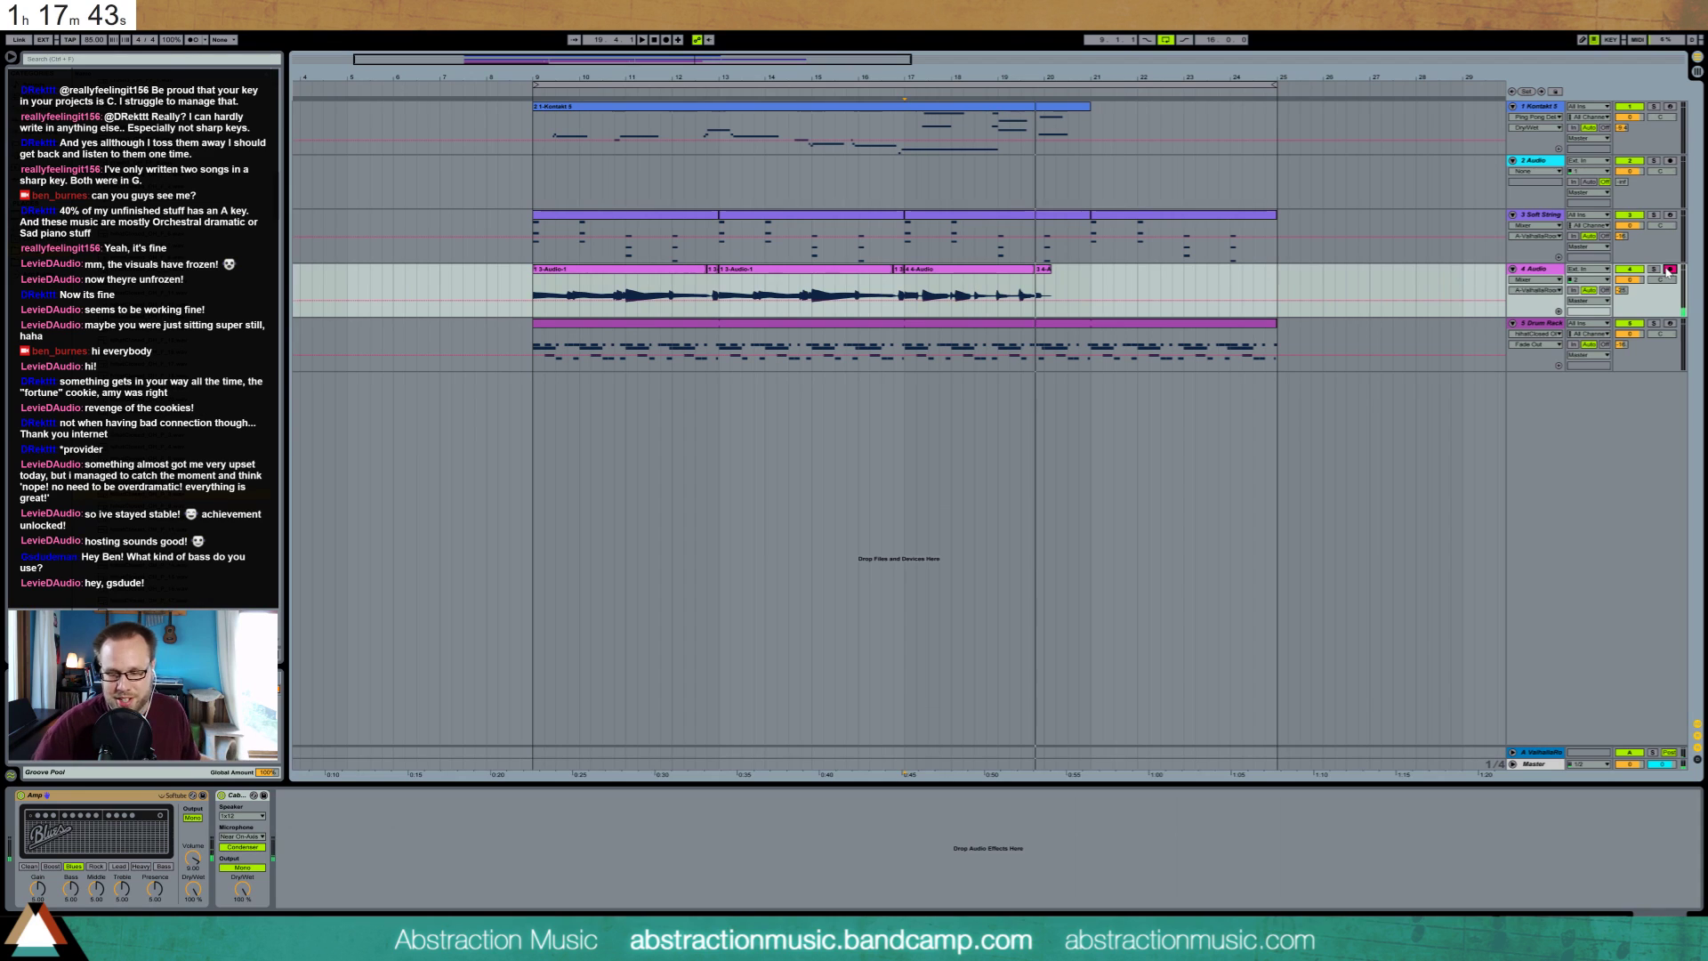
pyautogui.press('F9')
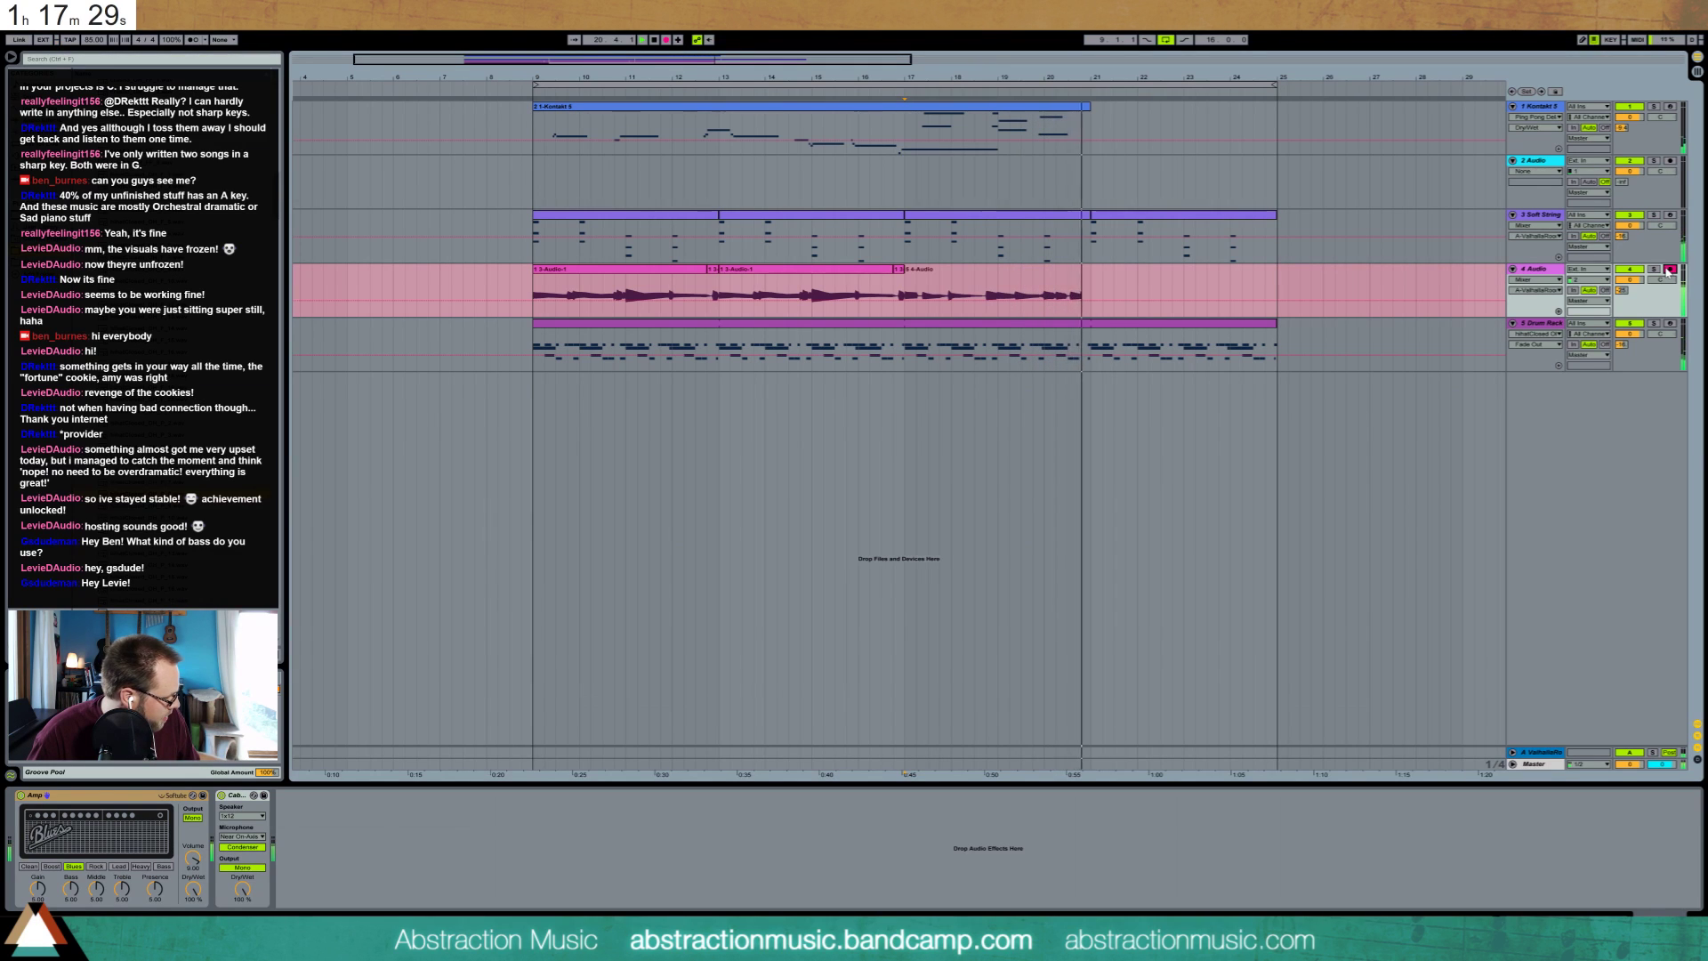
pyautogui.press('space')
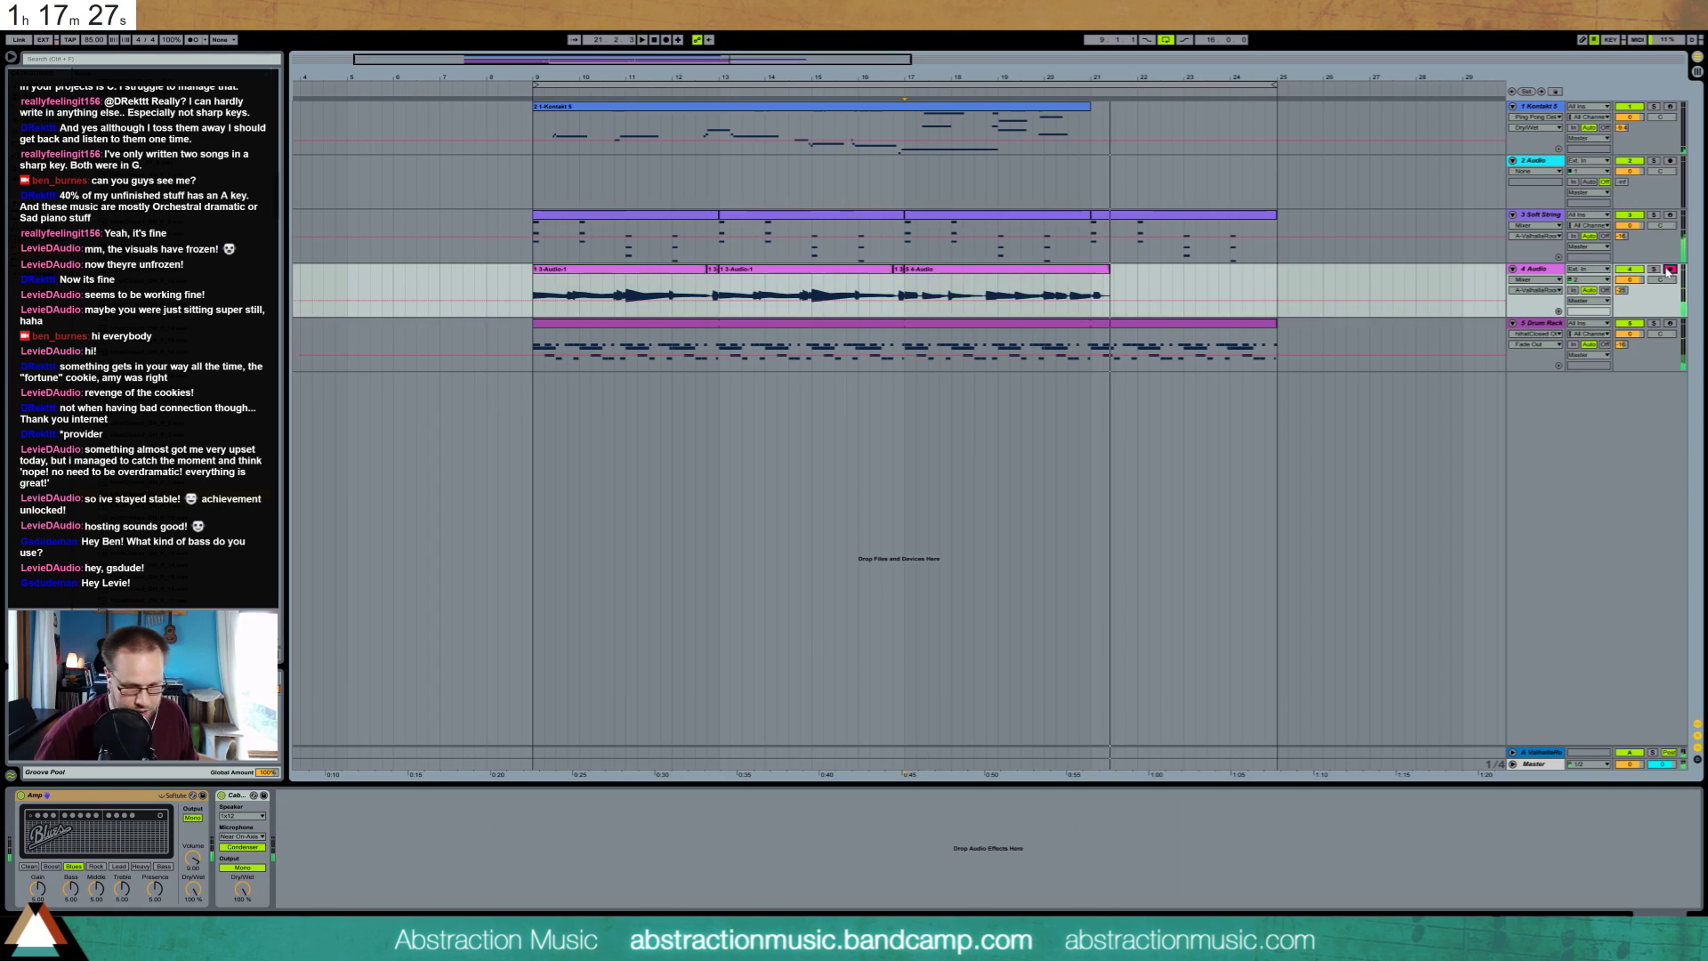
pyautogui.press('F9')
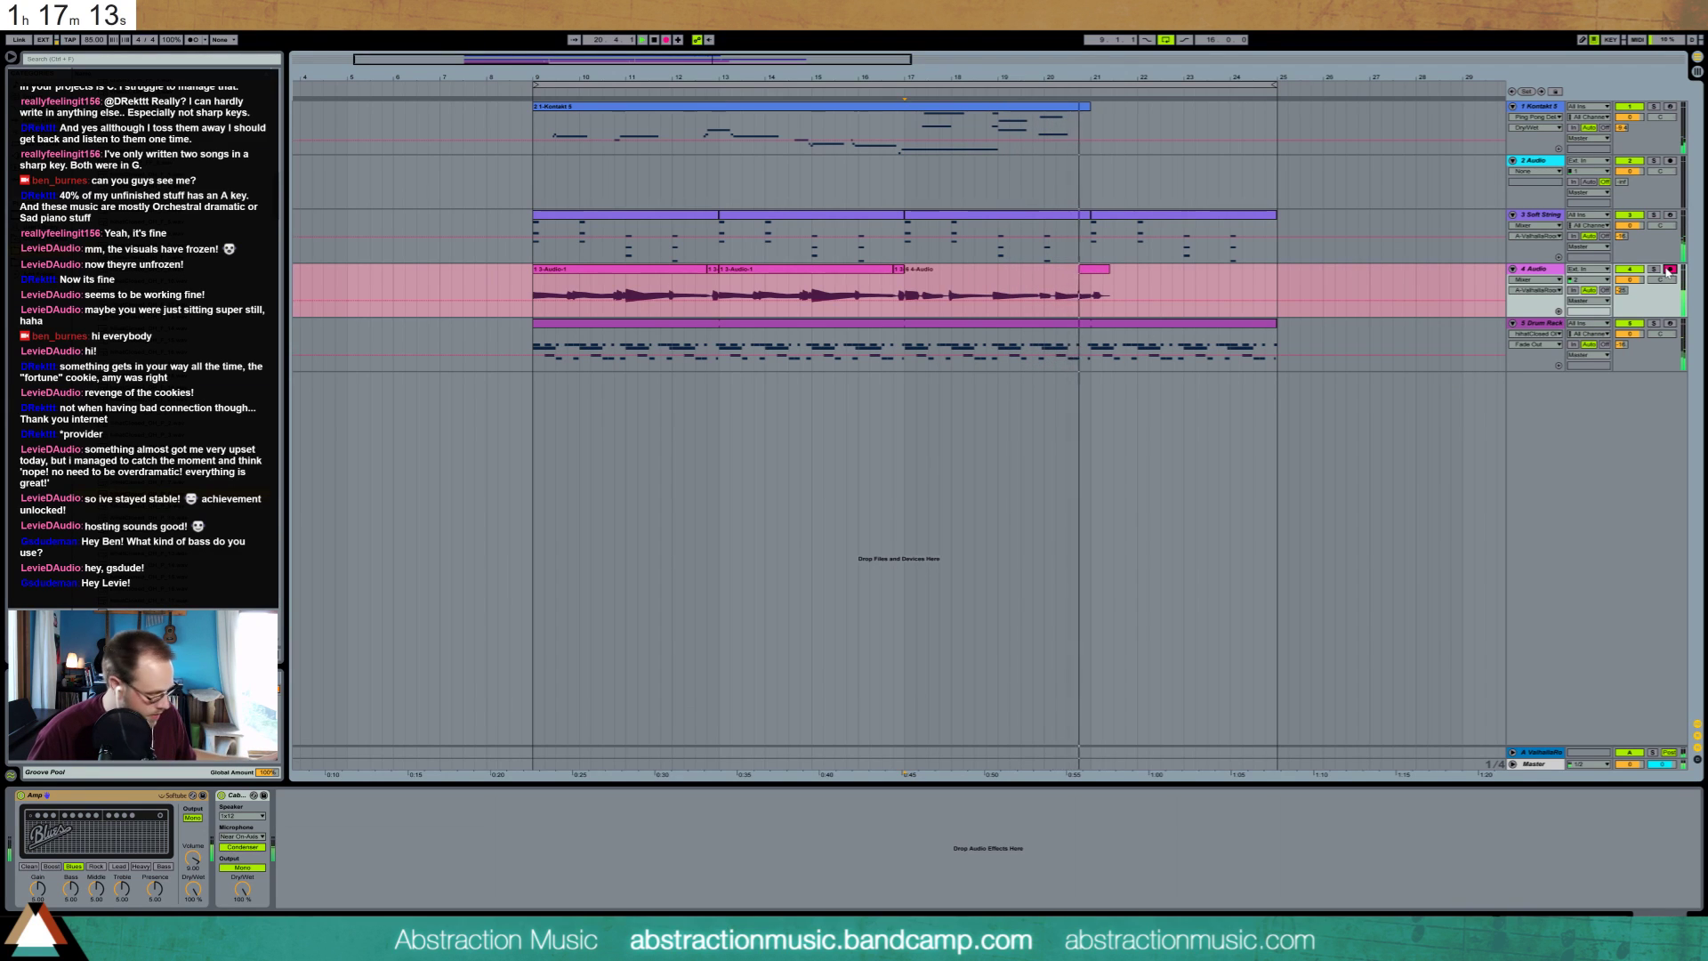
pyautogui.press('F9')
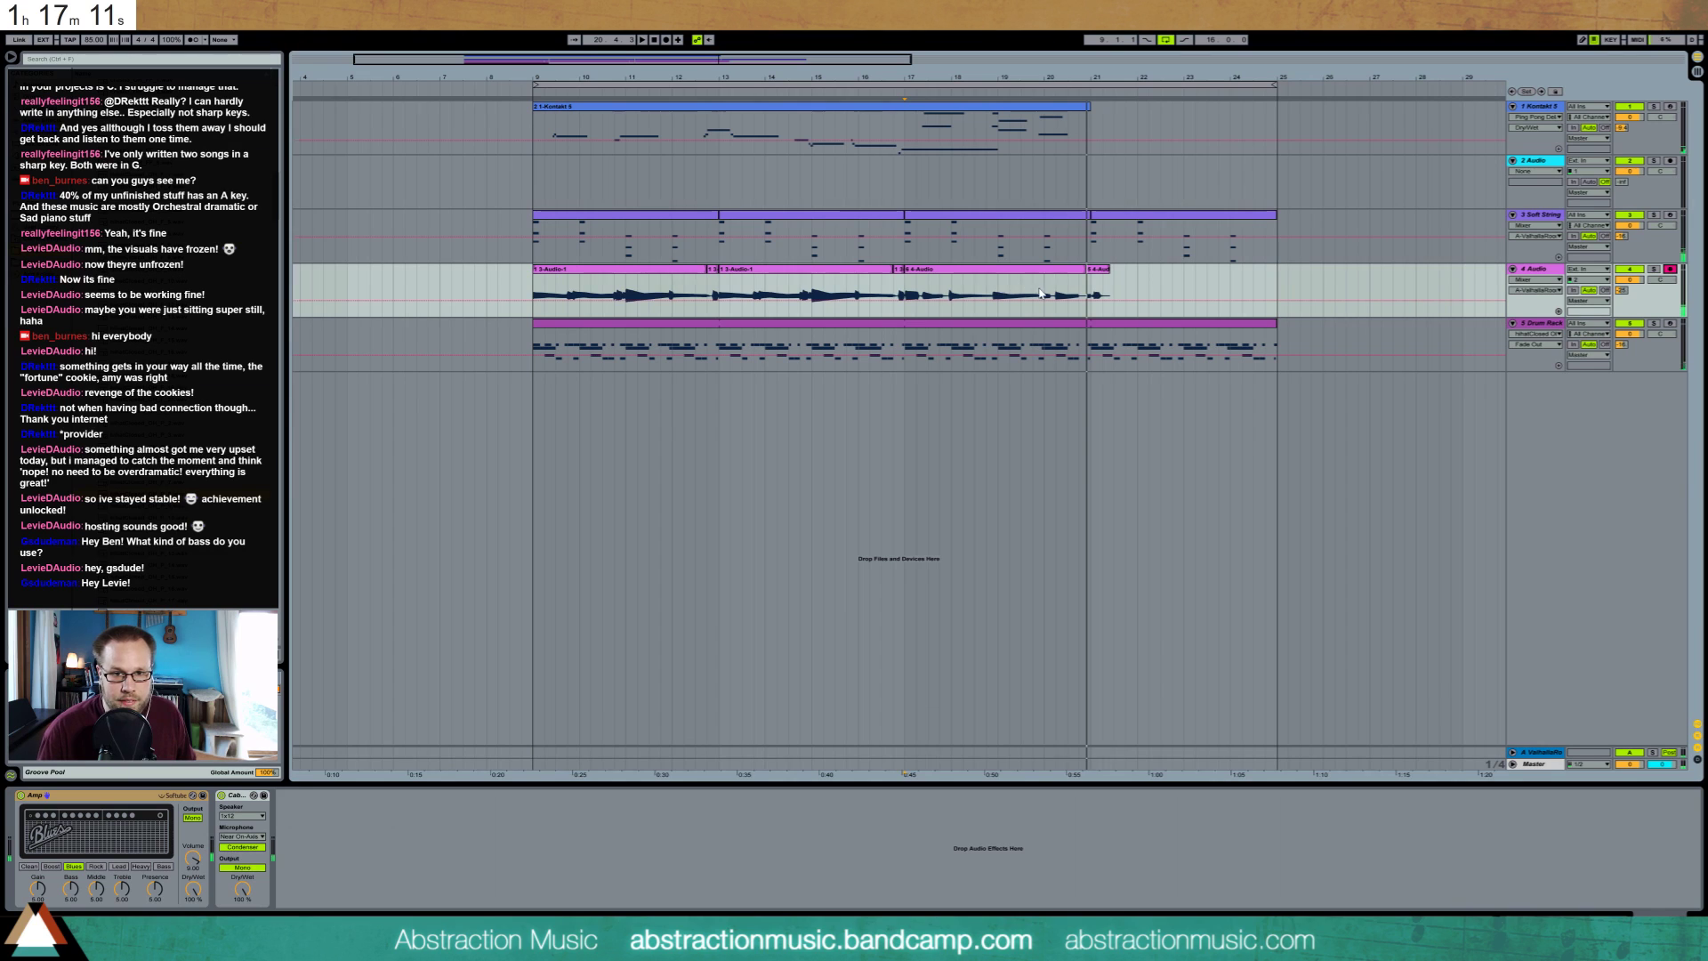
pyautogui.press('F9')
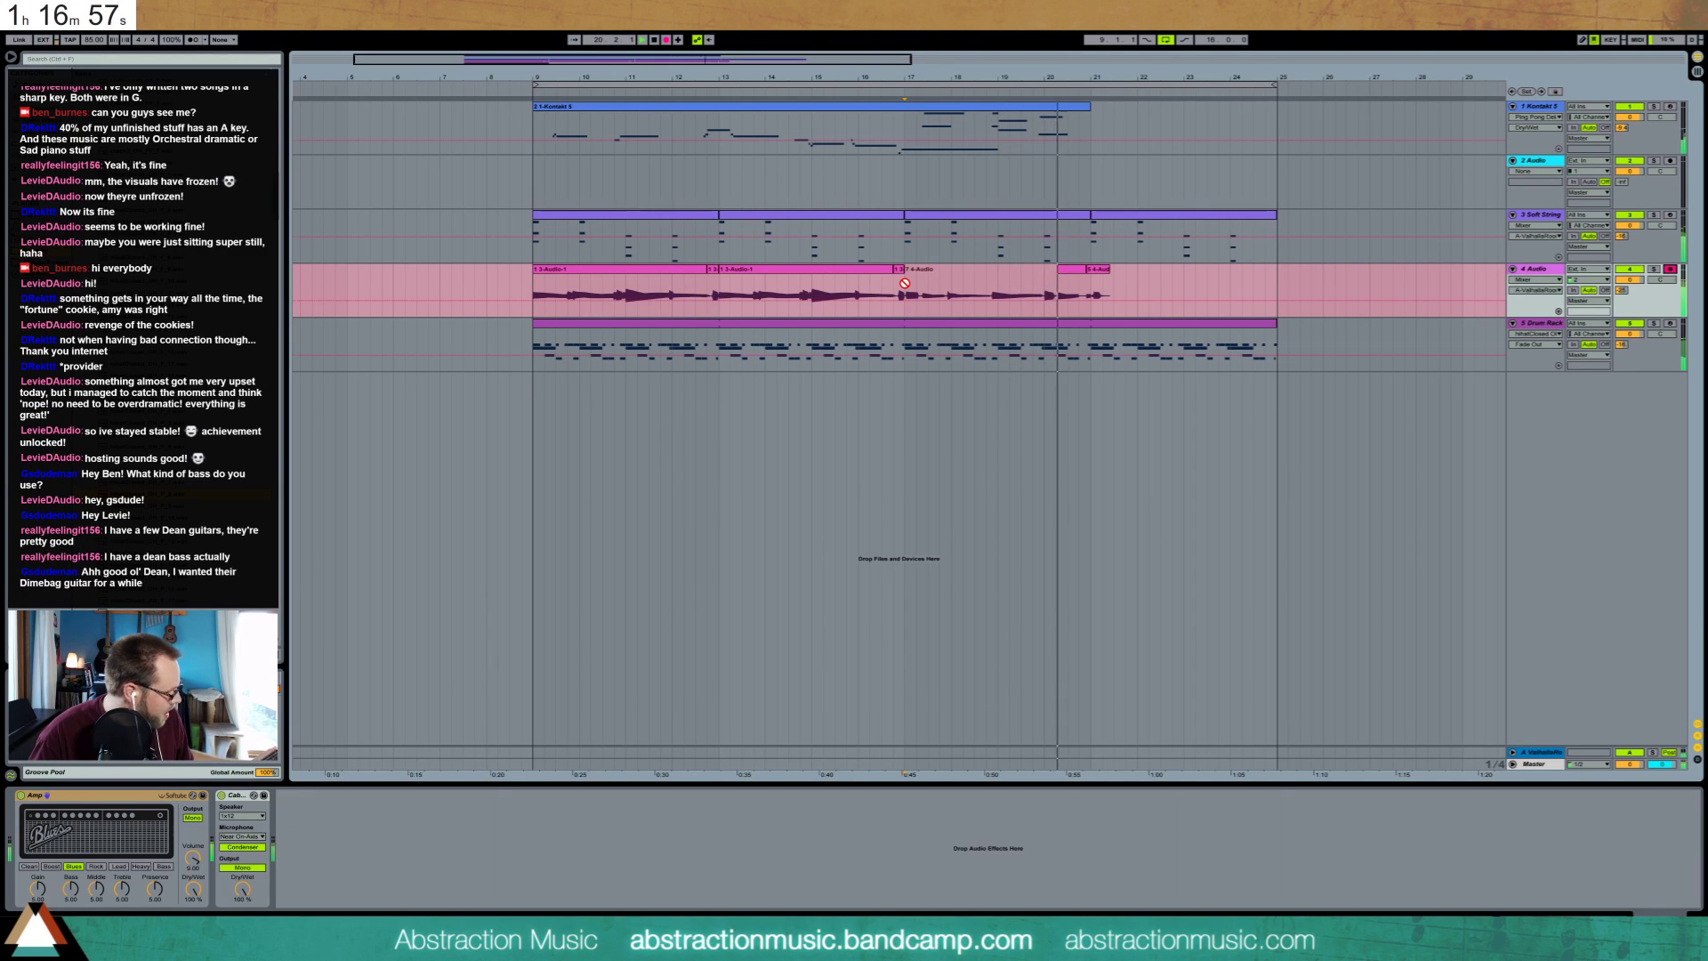
pyautogui.press('space')
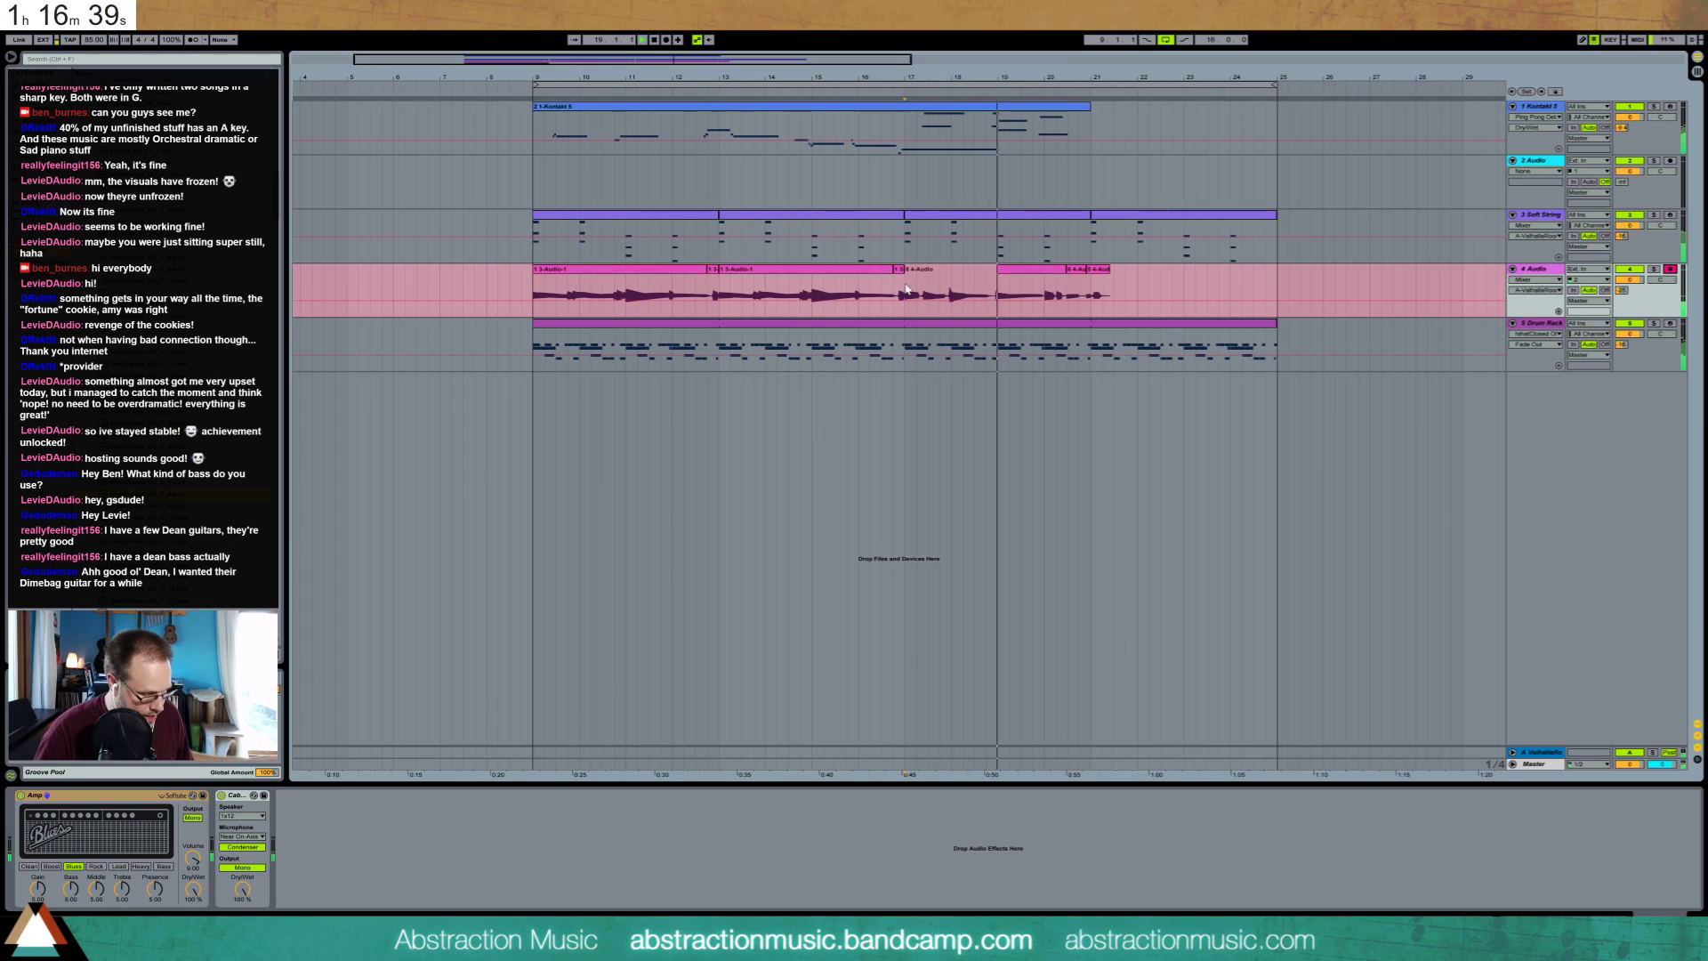
pyautogui.press('space')
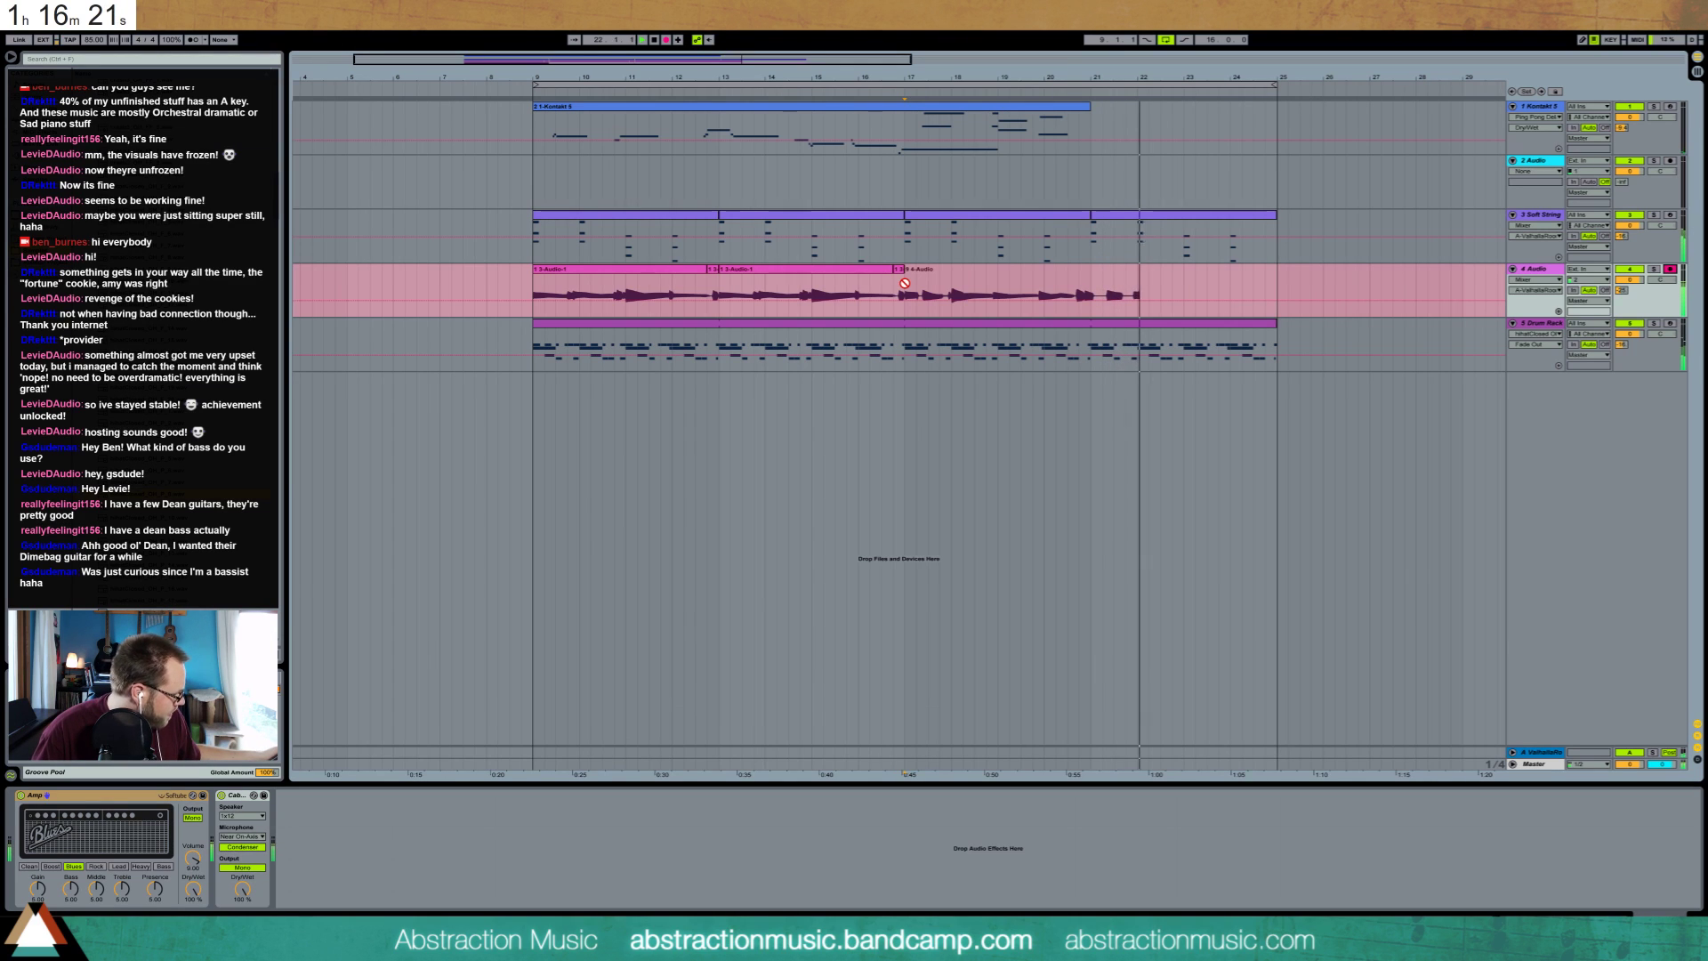
pyautogui.press('space')
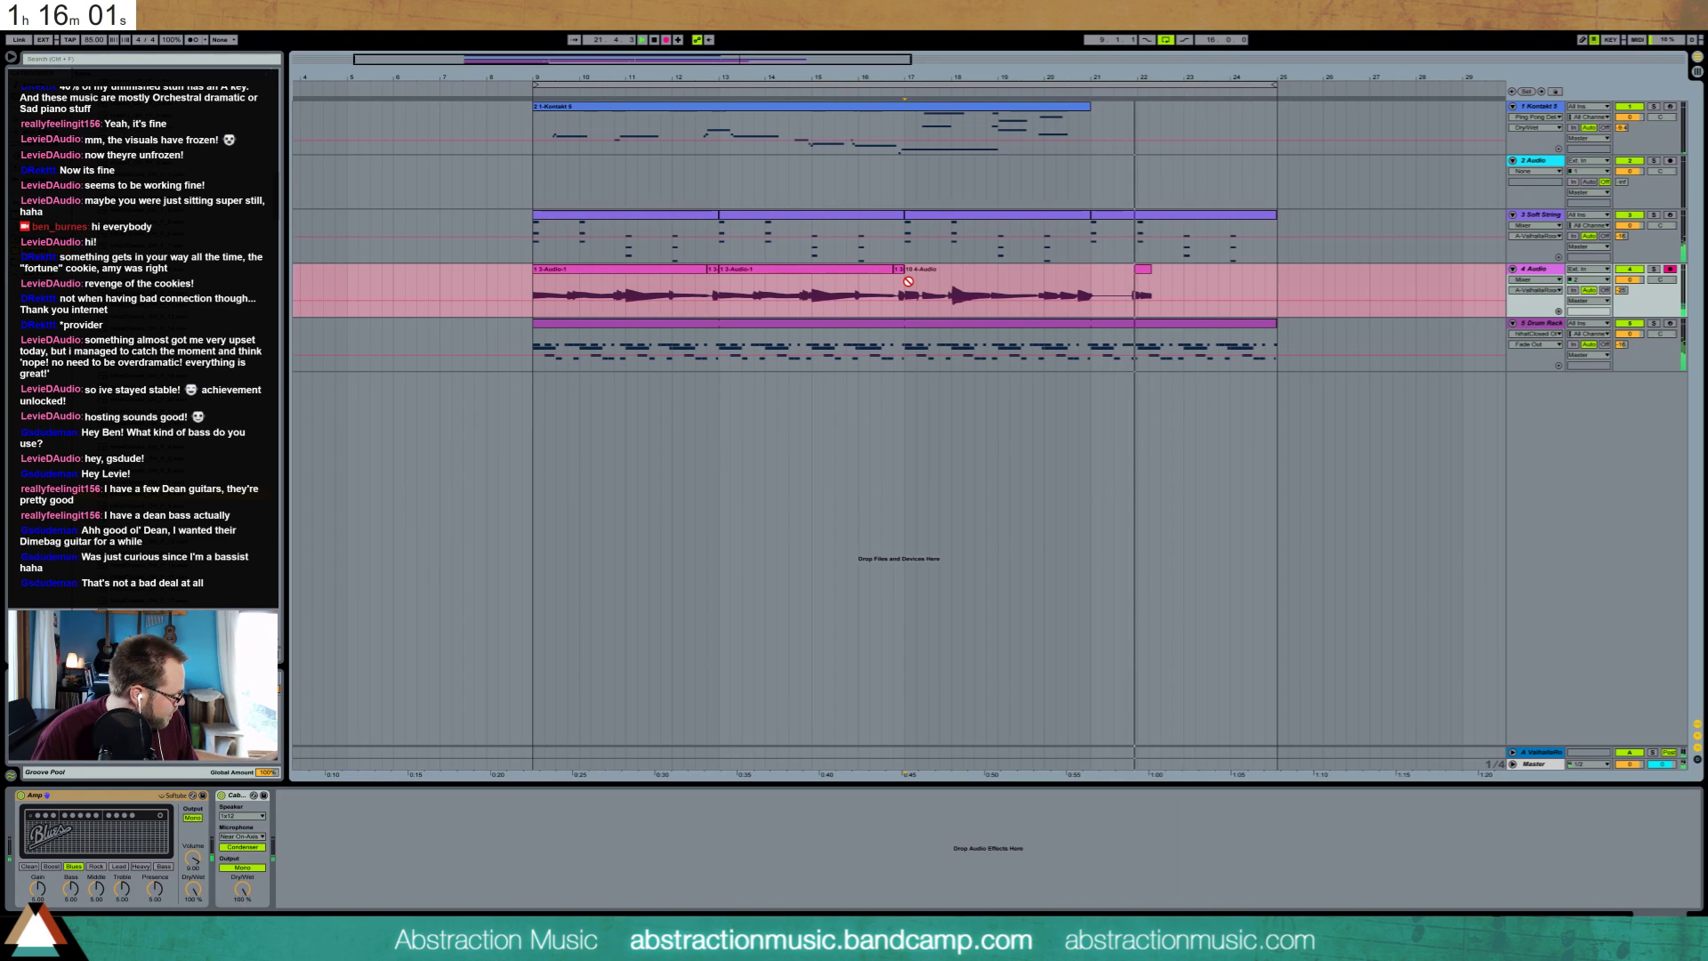
pyautogui.press('space')
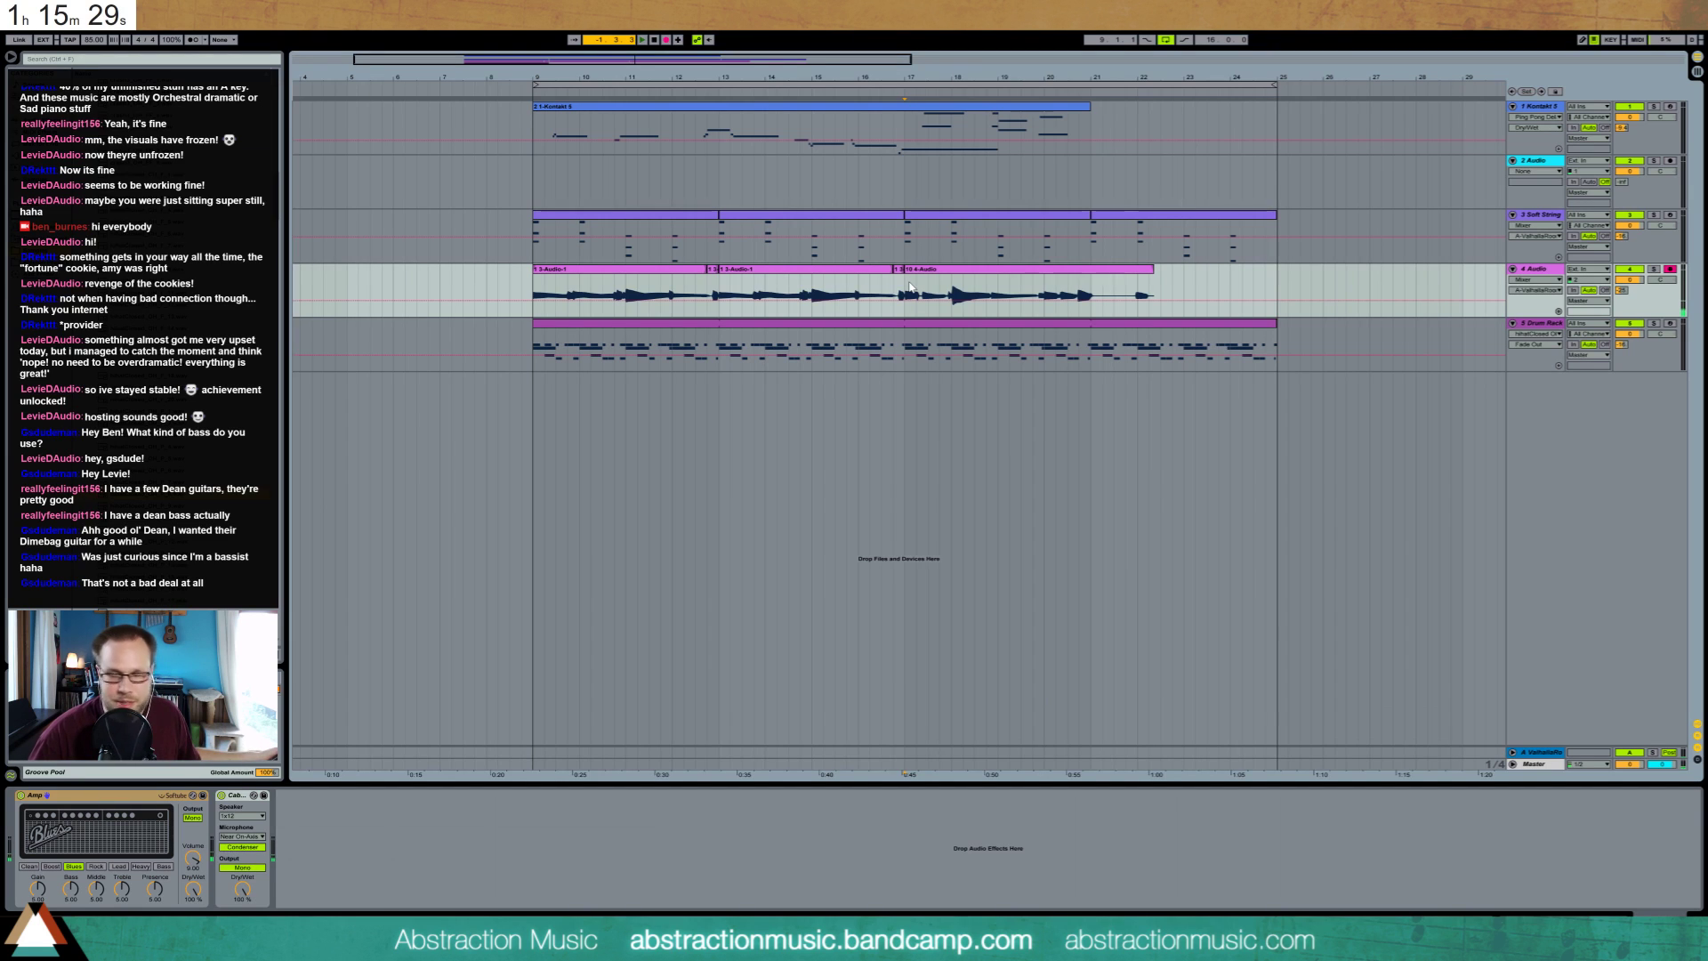
pyautogui.click(909, 287)
pyautogui.press('space')
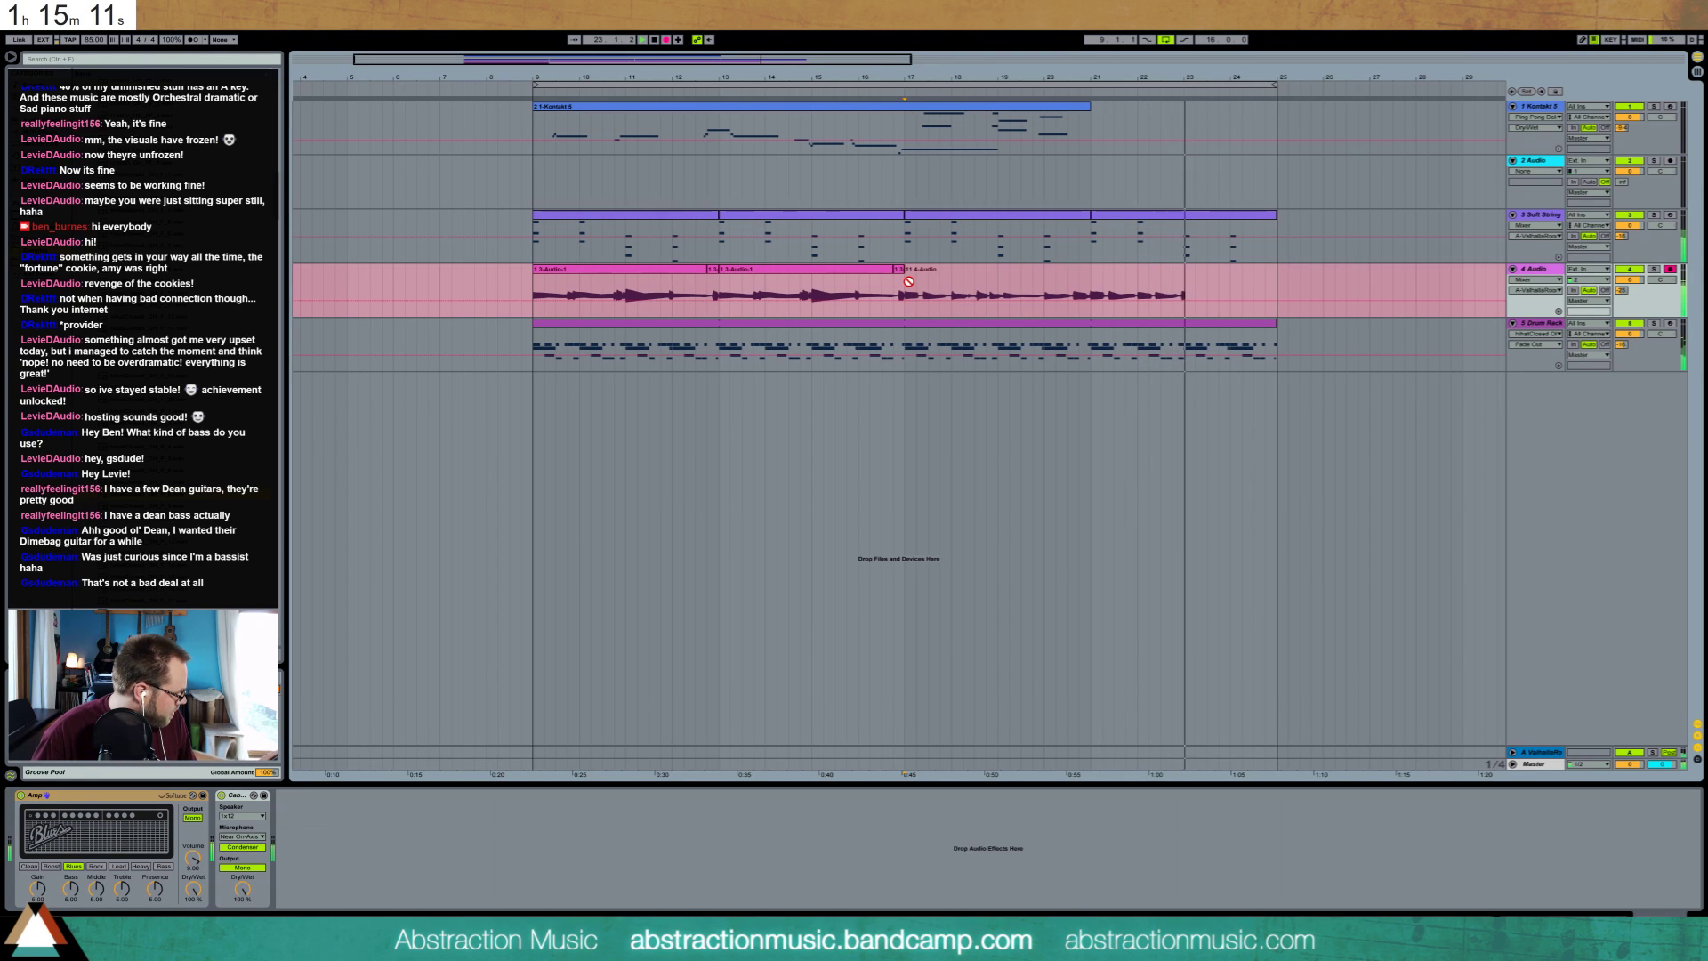
pyautogui.press('space')
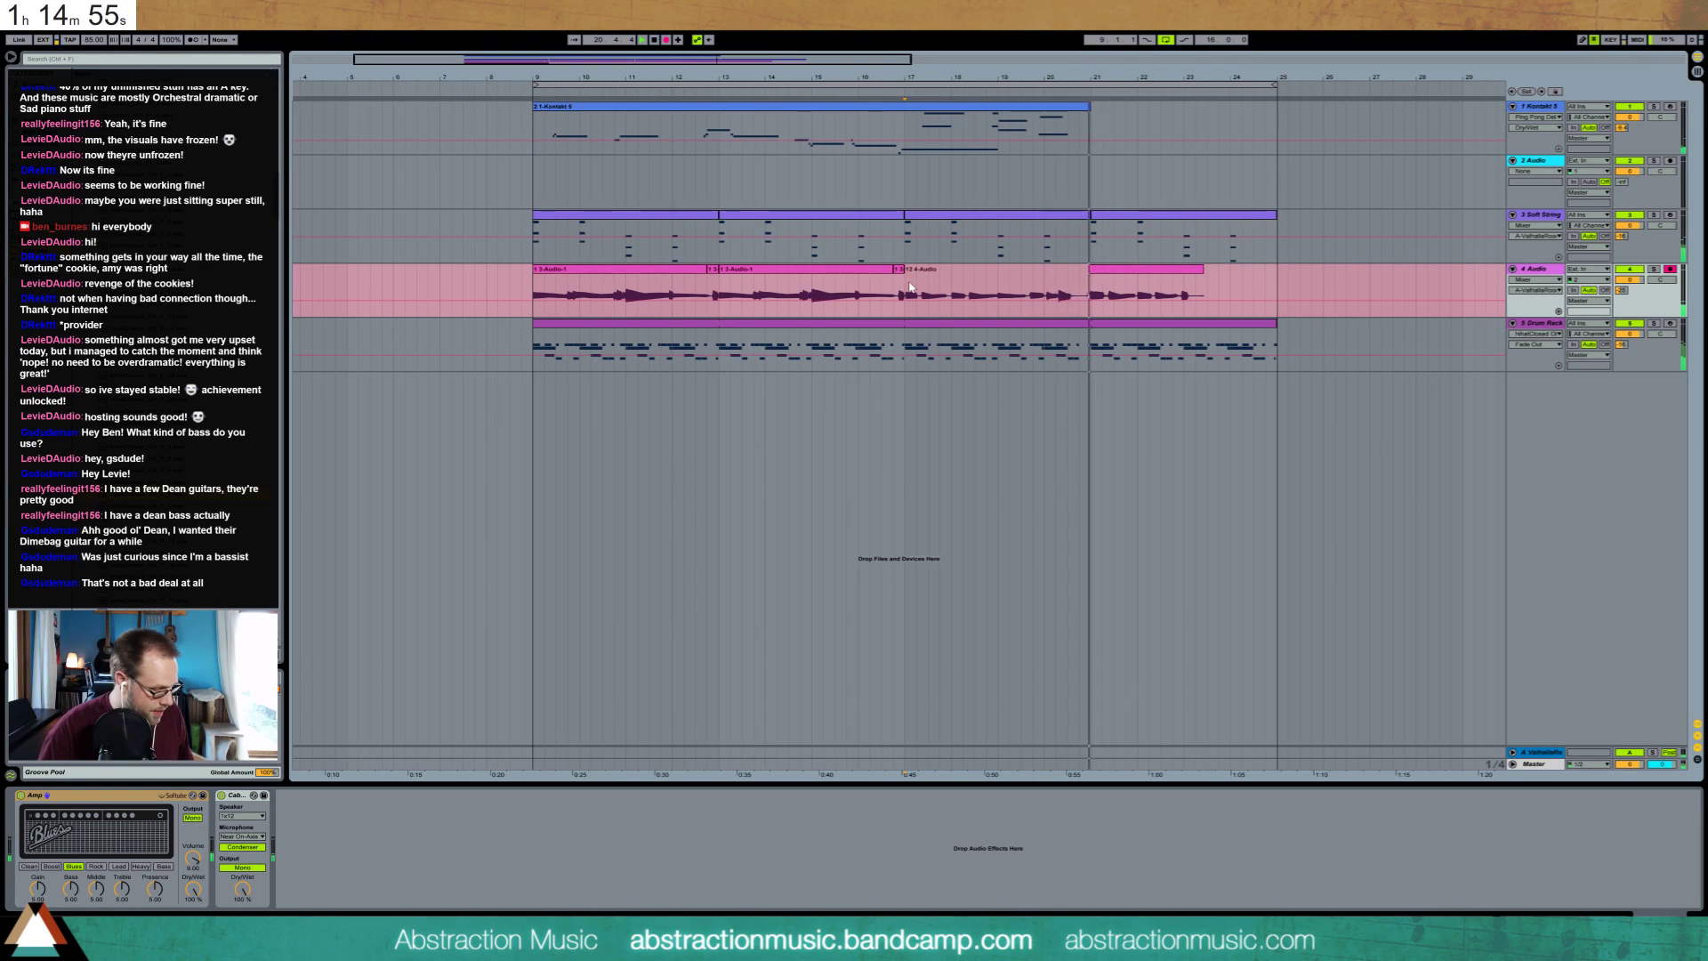
pyautogui.press('space')
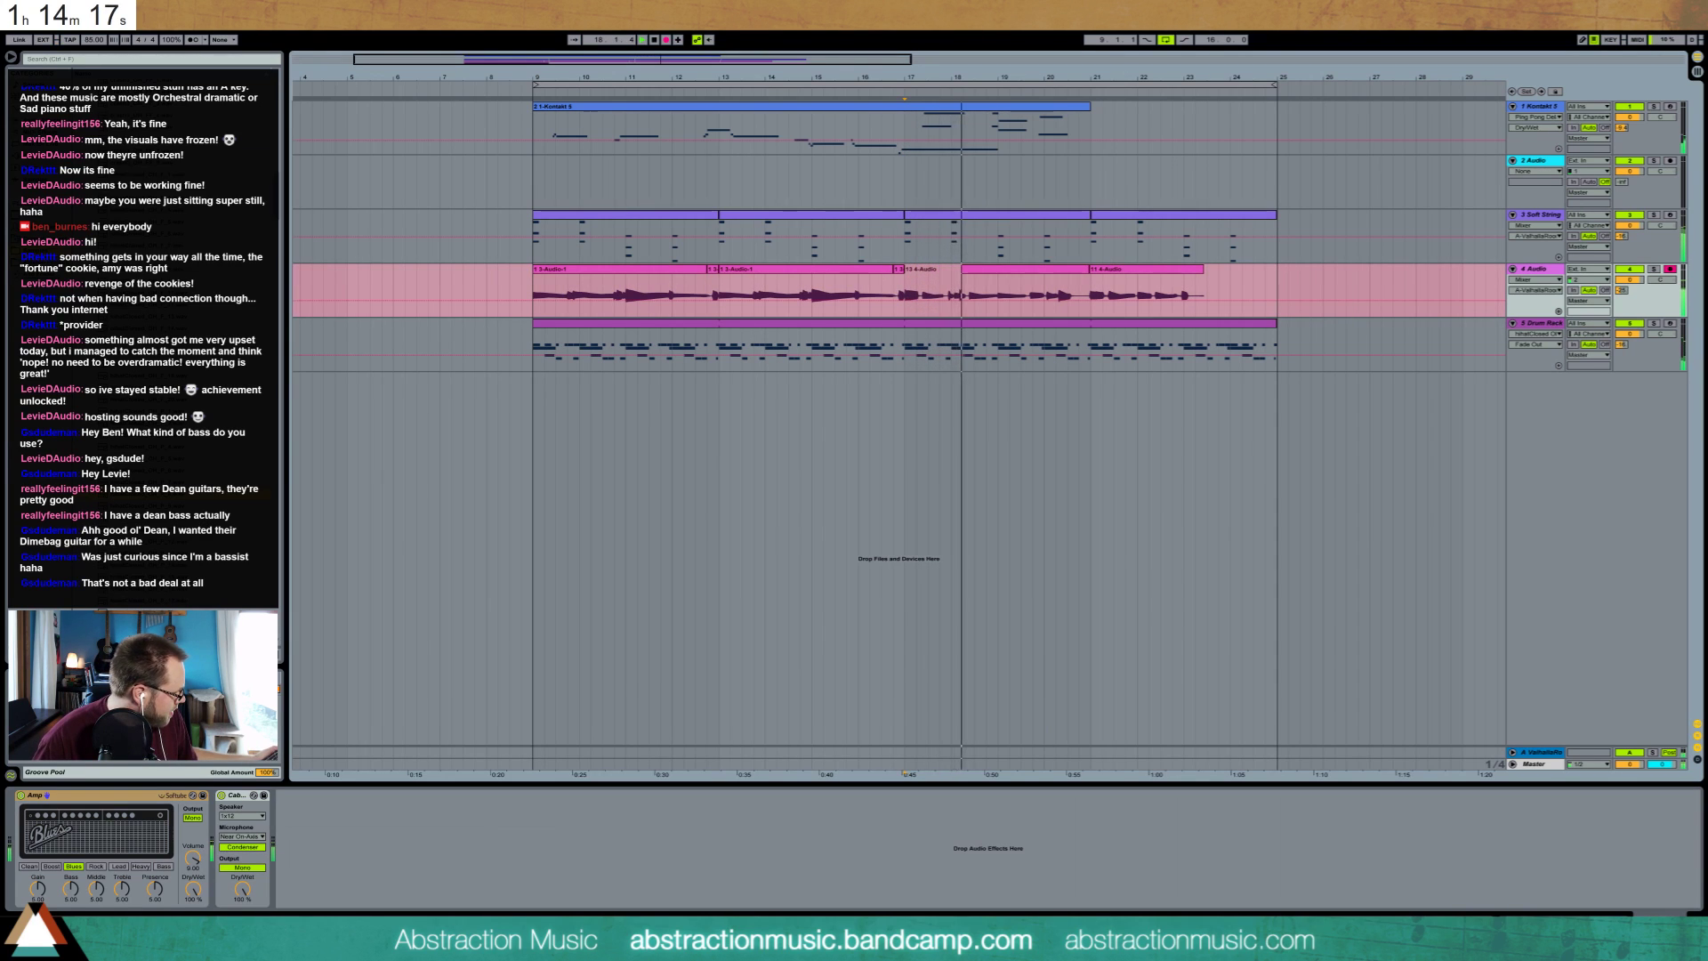
pyautogui.press('space')
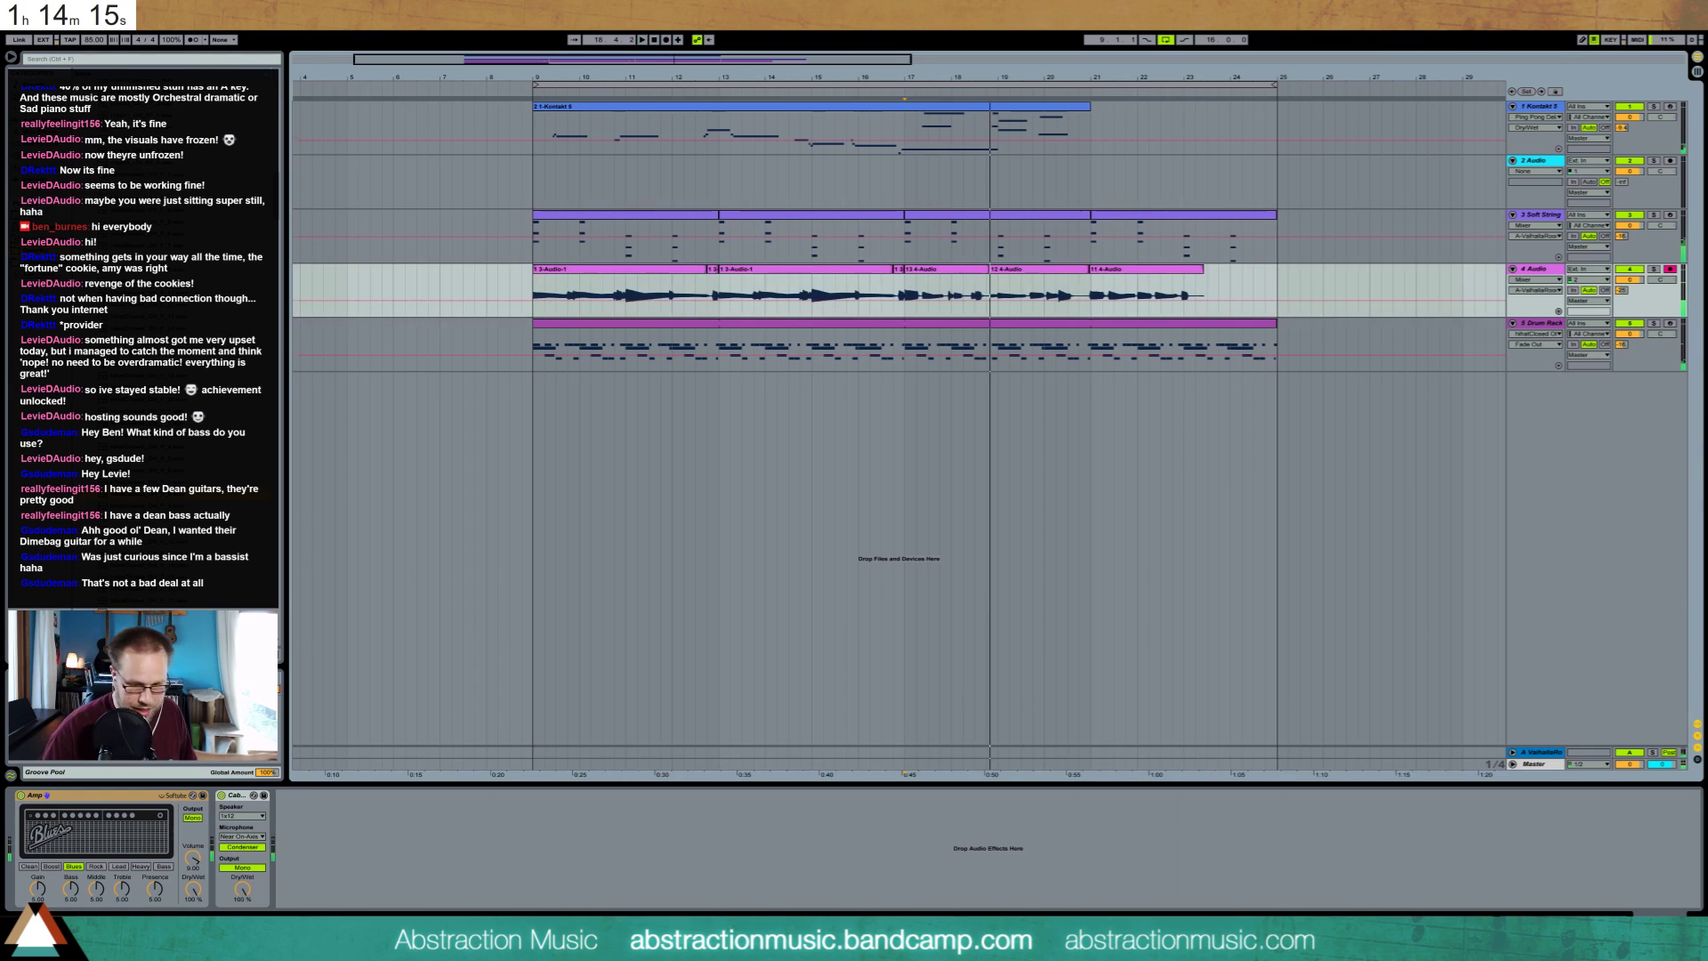
pyautogui.press('F9')
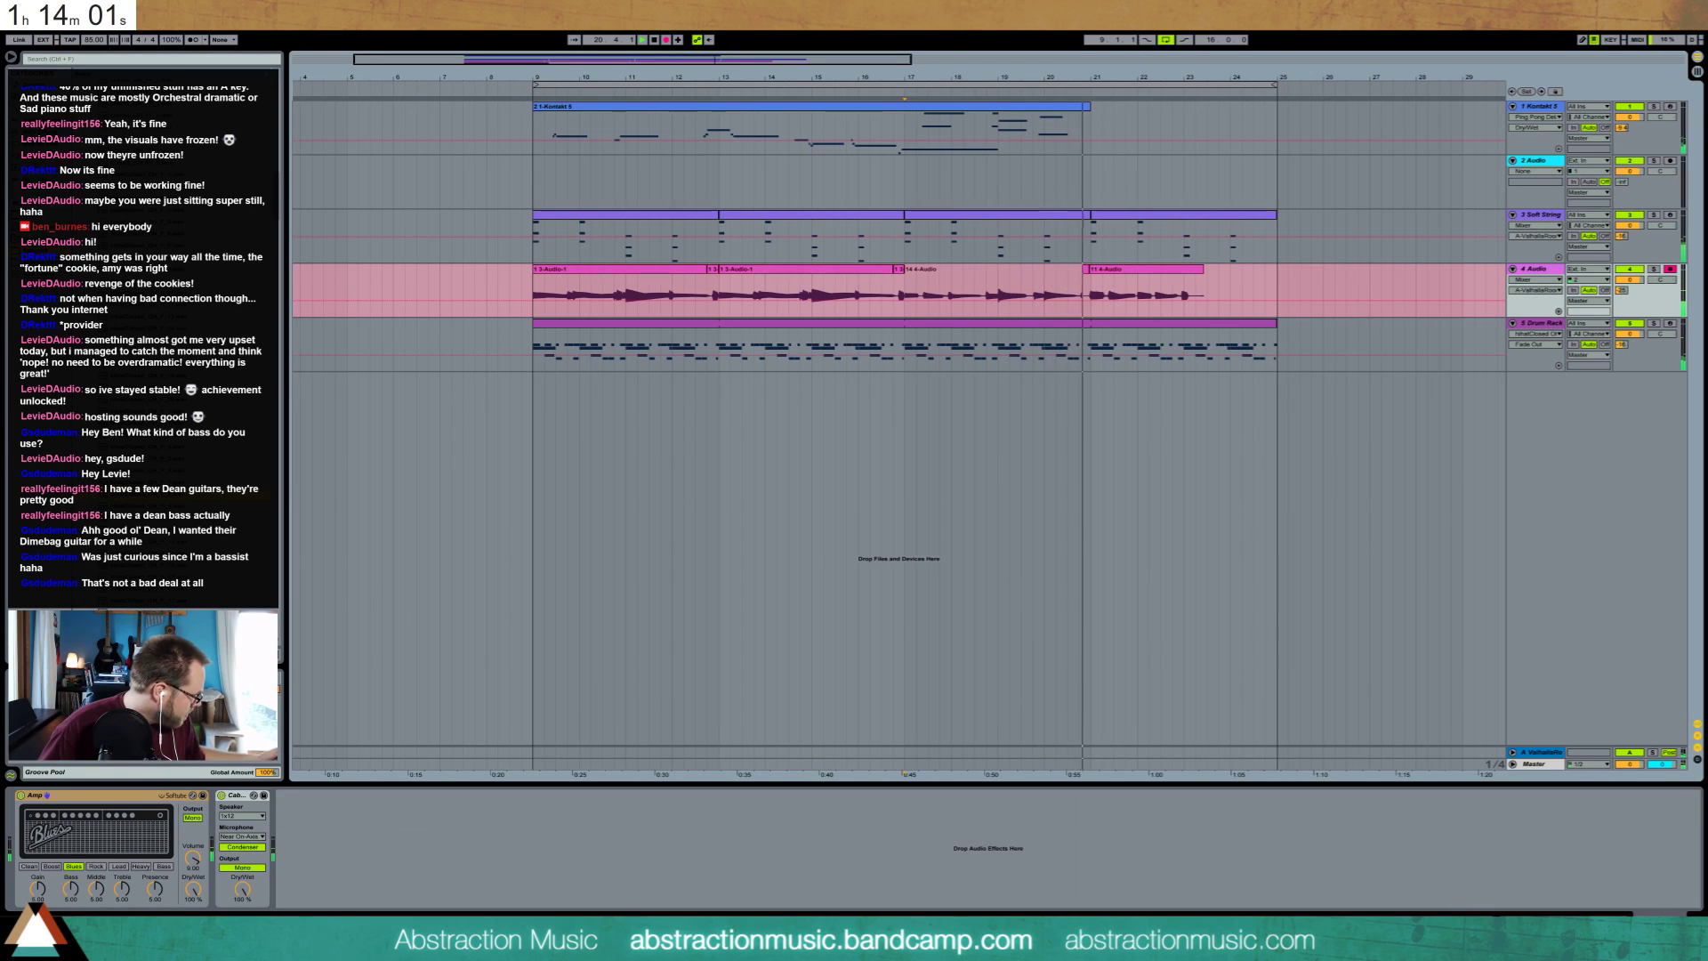
# Record a full bass take on the 4 Audio track from bar 17 to bar 25 and play it back from bar 17
pyautogui.press('space')
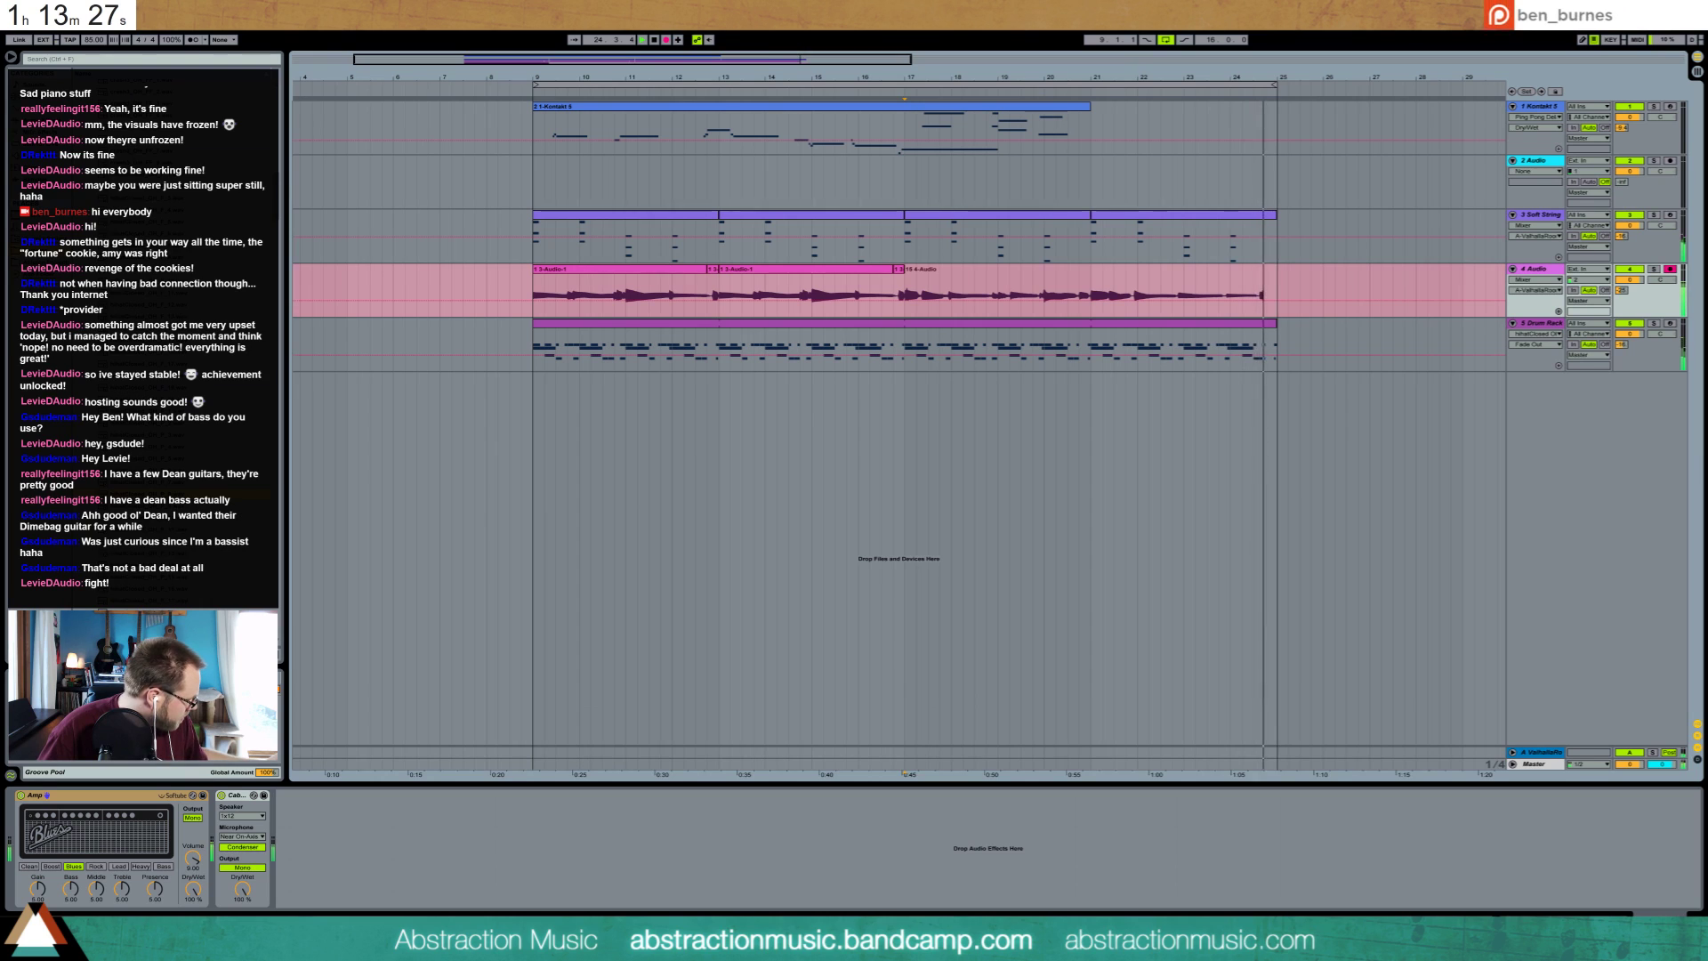
pyautogui.press('space')
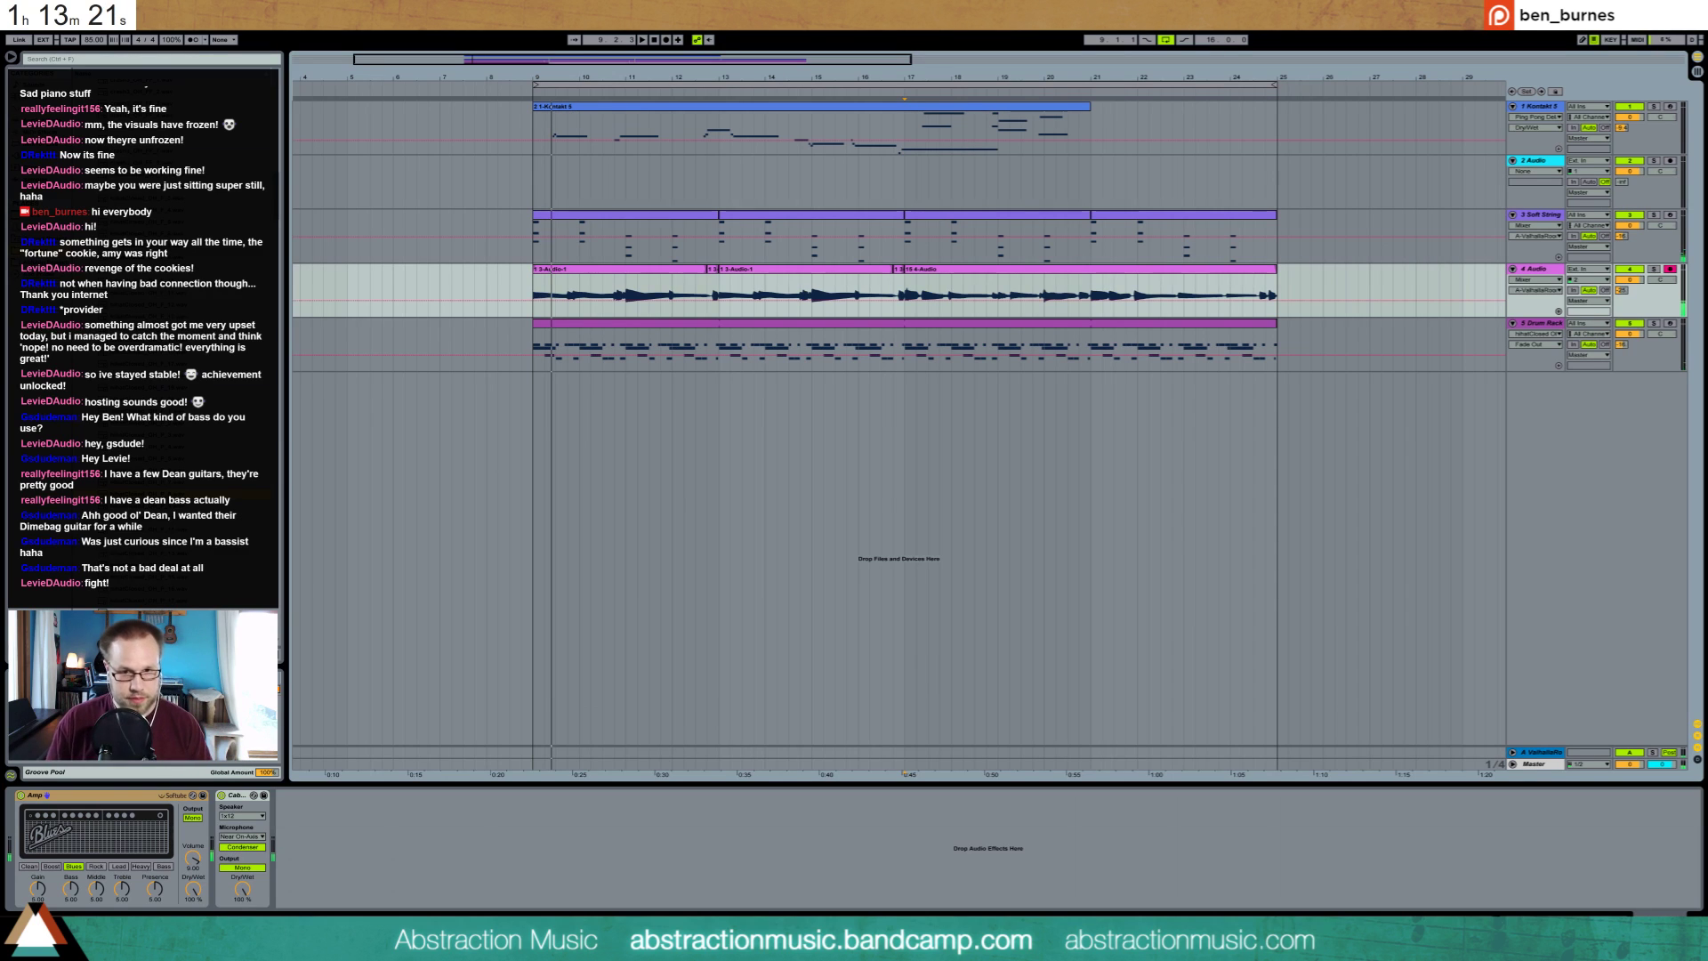
pyautogui.press('space')
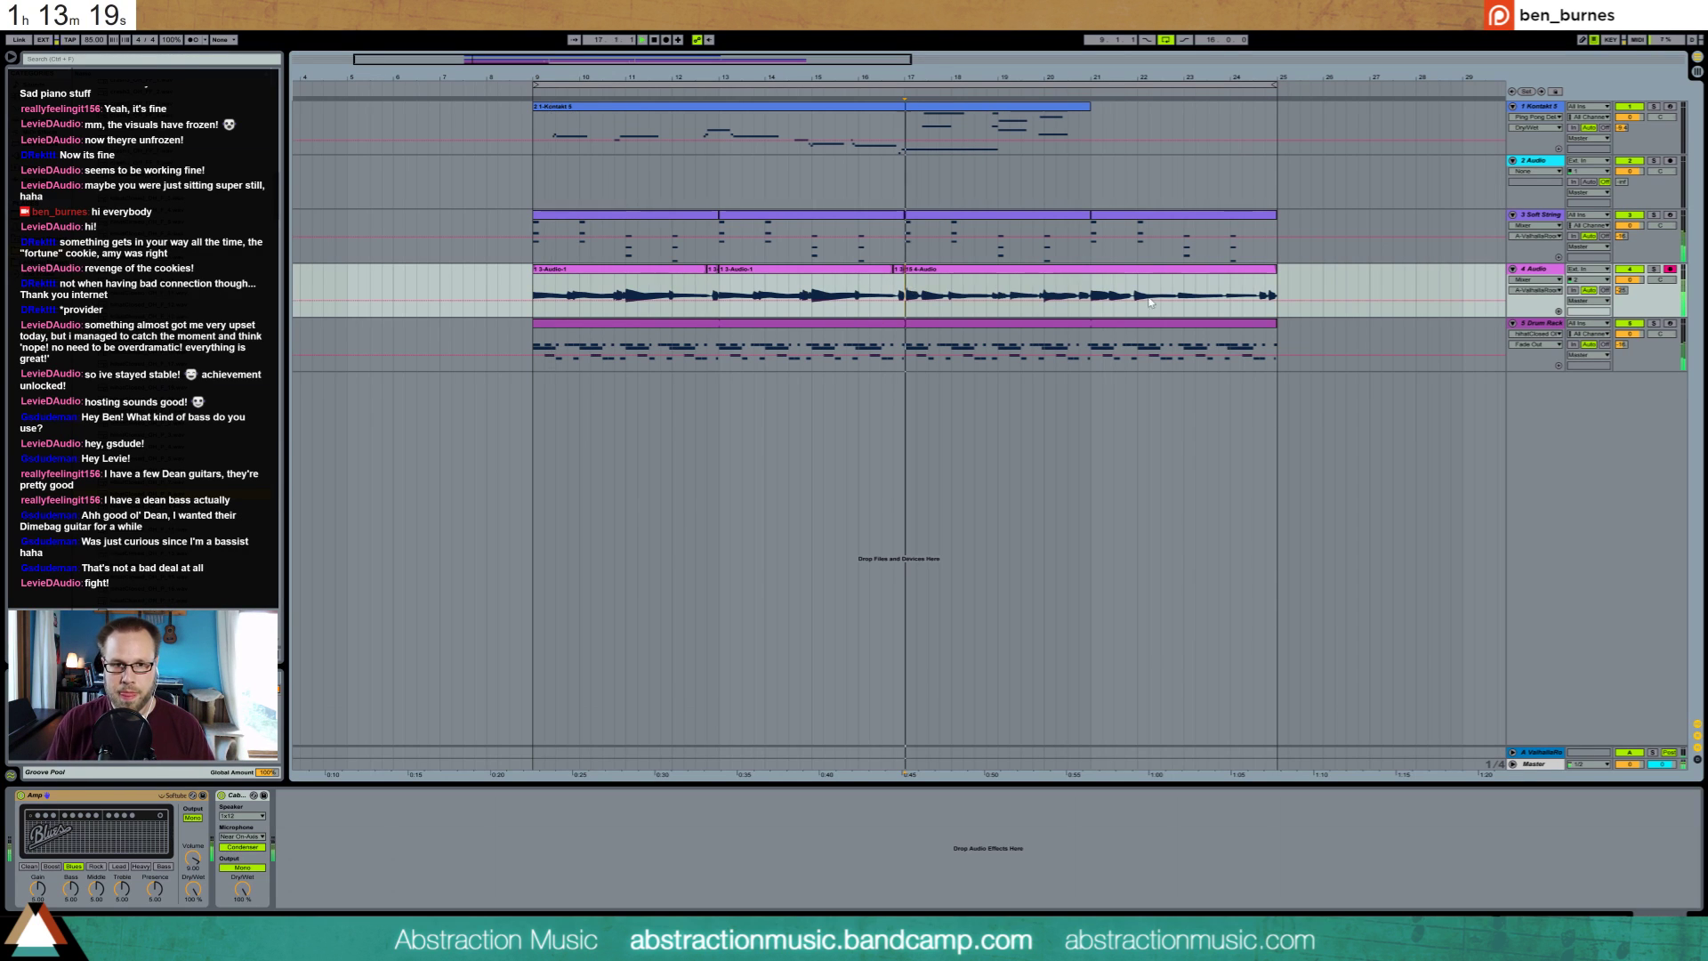
# Open the newly recorded bass clip and add warp markers to tighten the notes around clip bars 2 and 3
pyautogui.doubleClick(1095, 269)
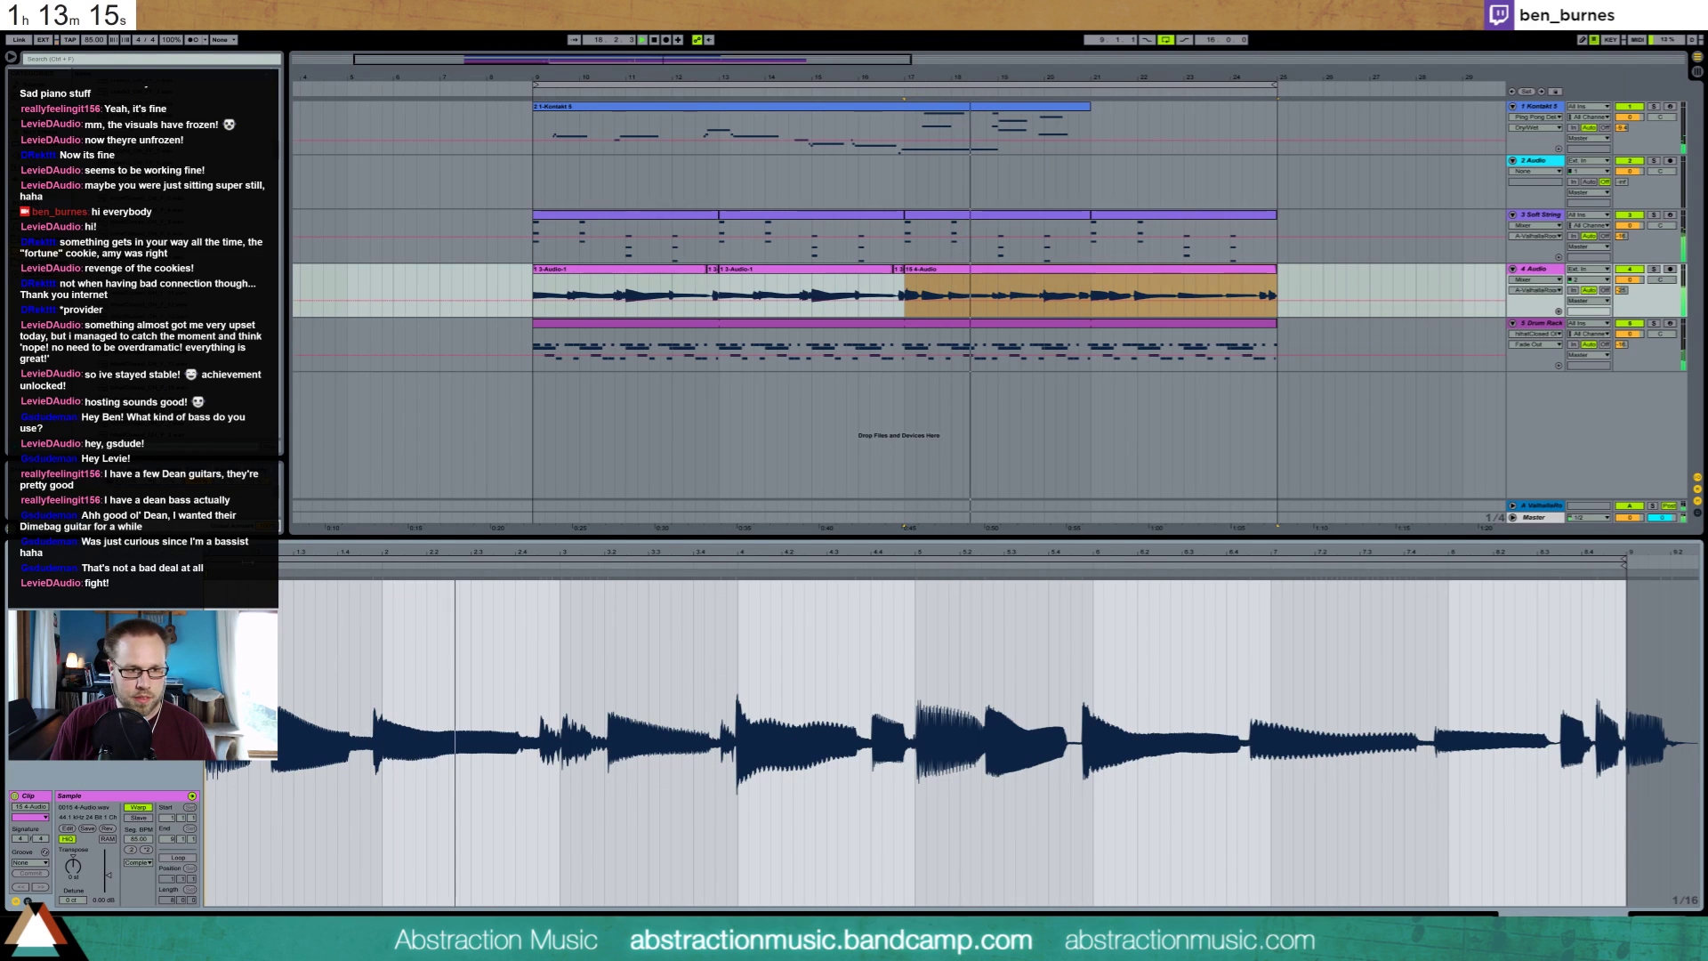
pyautogui.press('space')
pyautogui.click(270, 669)
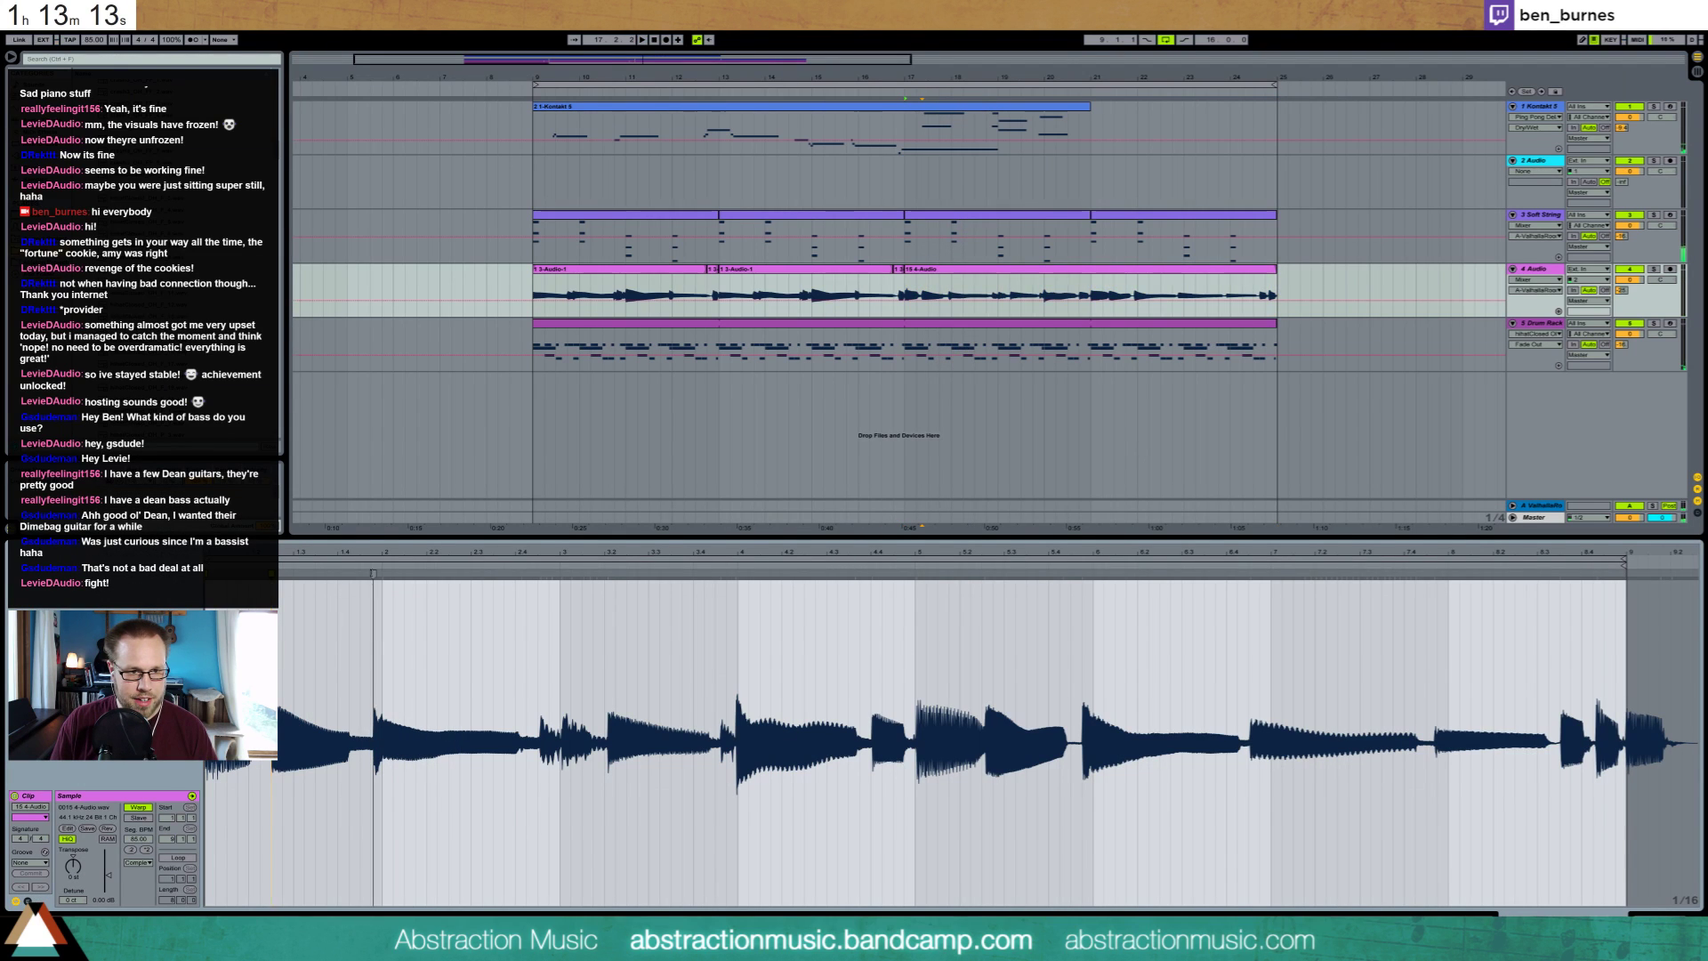
pyautogui.moveTo(374, 574); pyautogui.dragTo(382, 574)
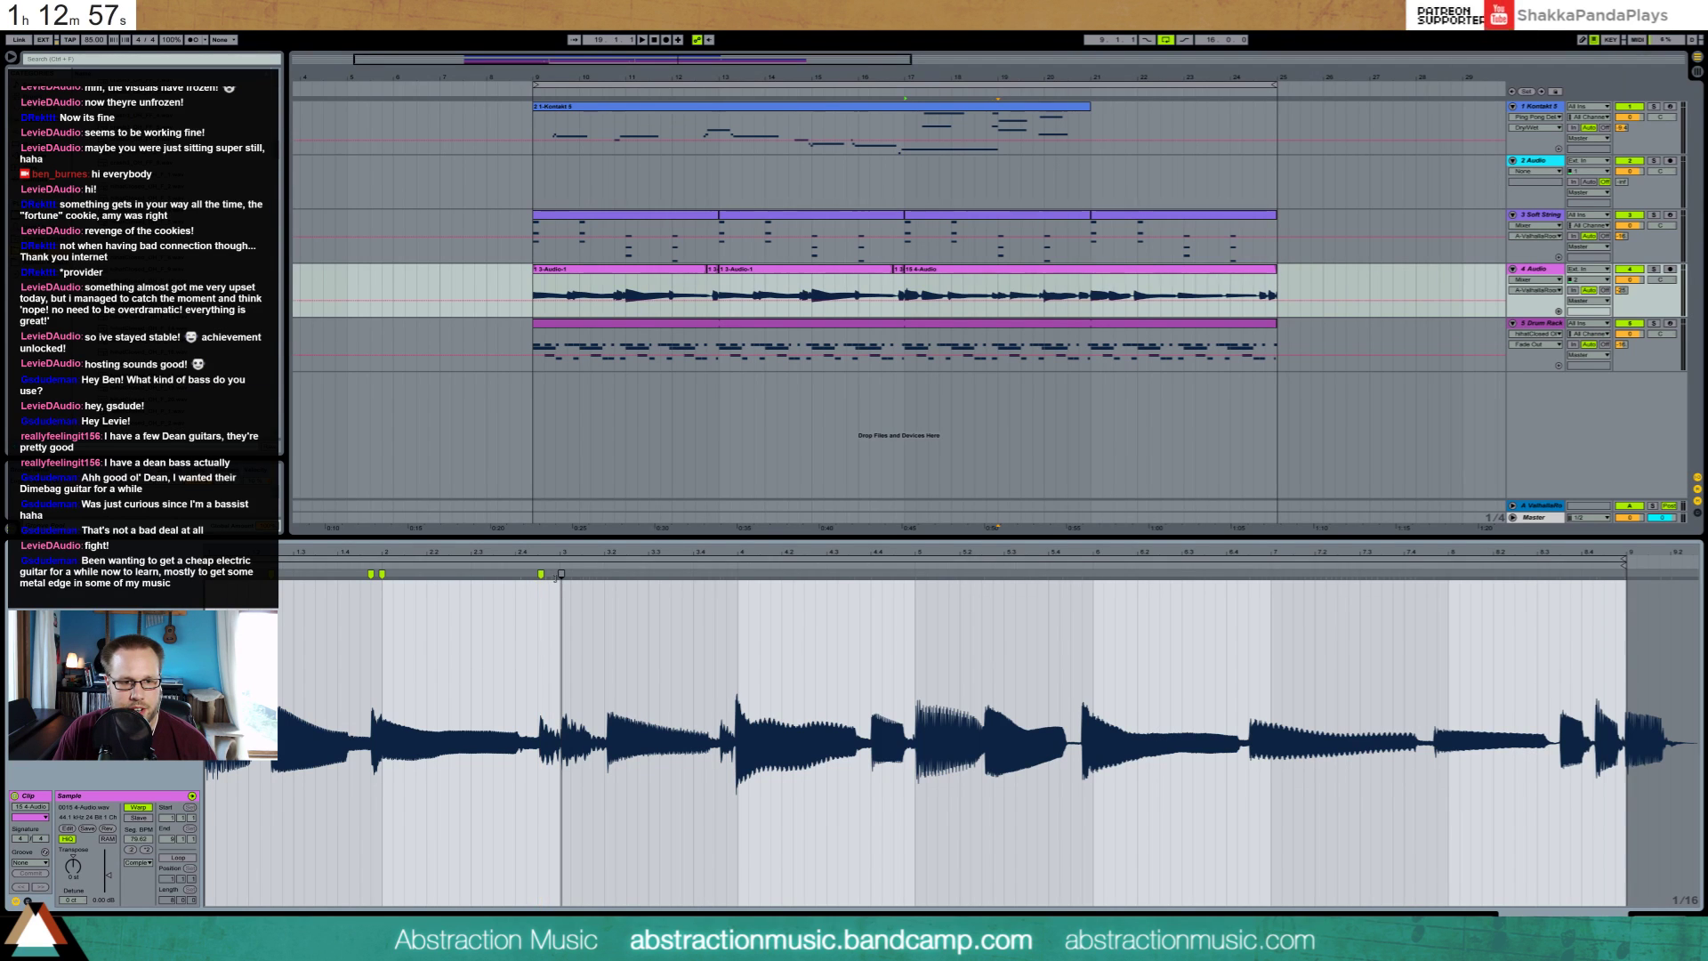
pyautogui.moveTo(560, 575); pyautogui.dragTo(559, 576)
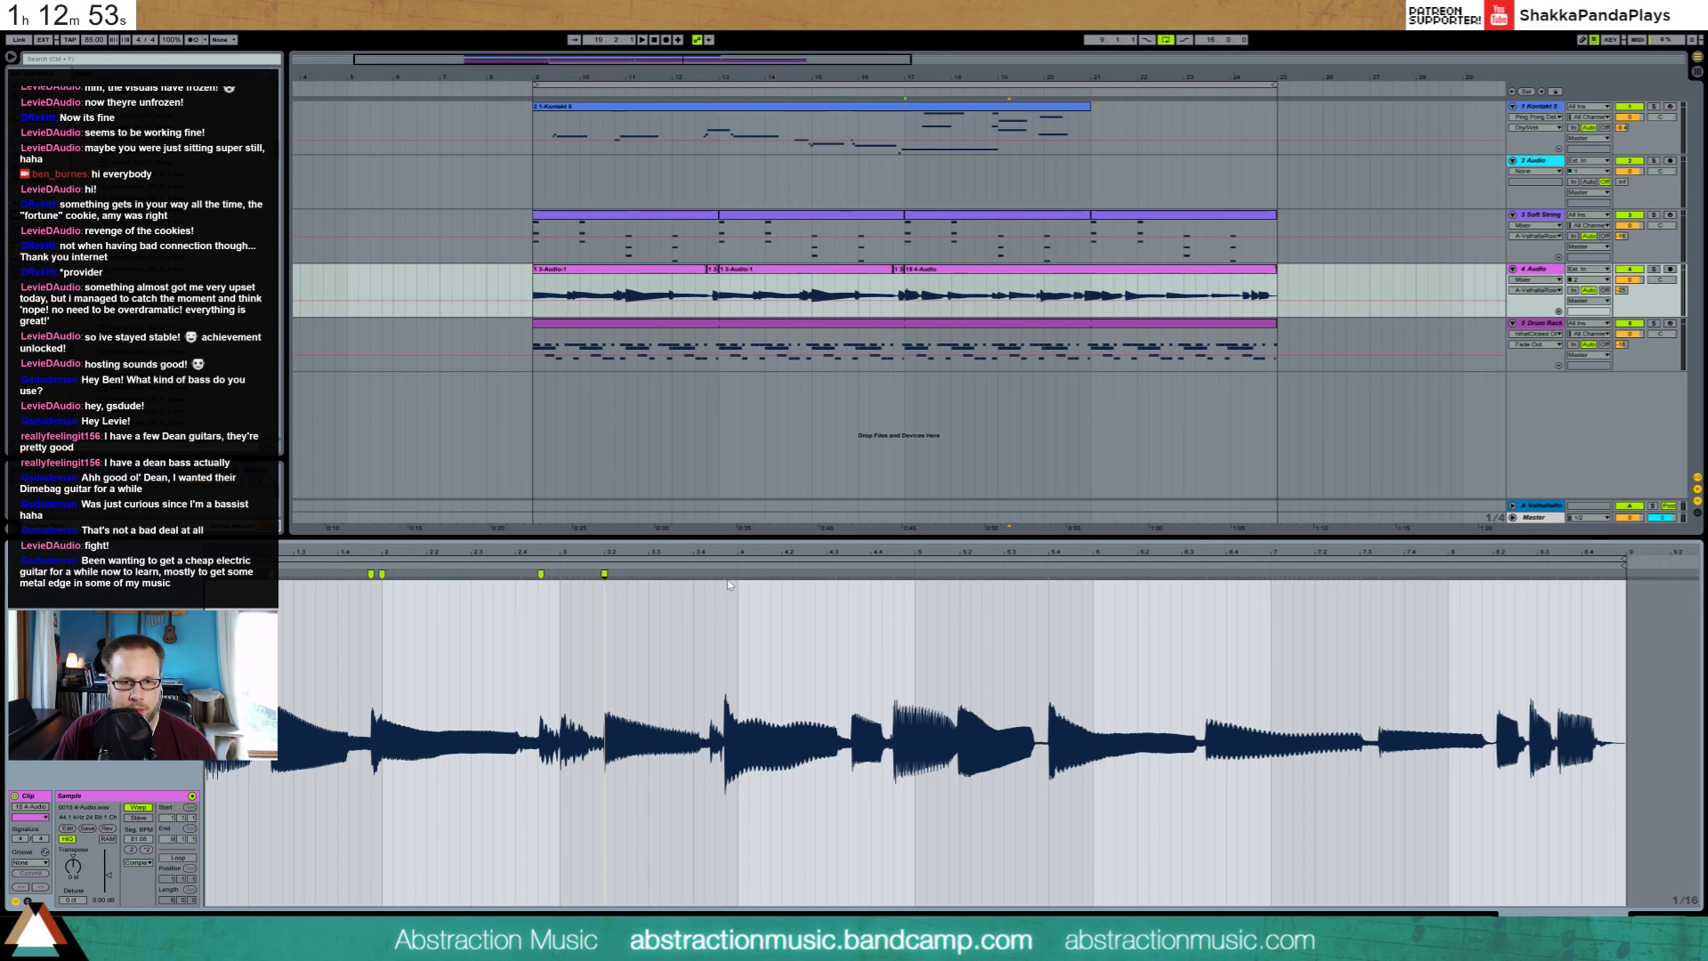
# Warp the bass notes near clip bars 4 and 5 onto those bar lines, then audition from bar 4
pyautogui.moveTo(726, 575); pyautogui.dragTo(715, 575)
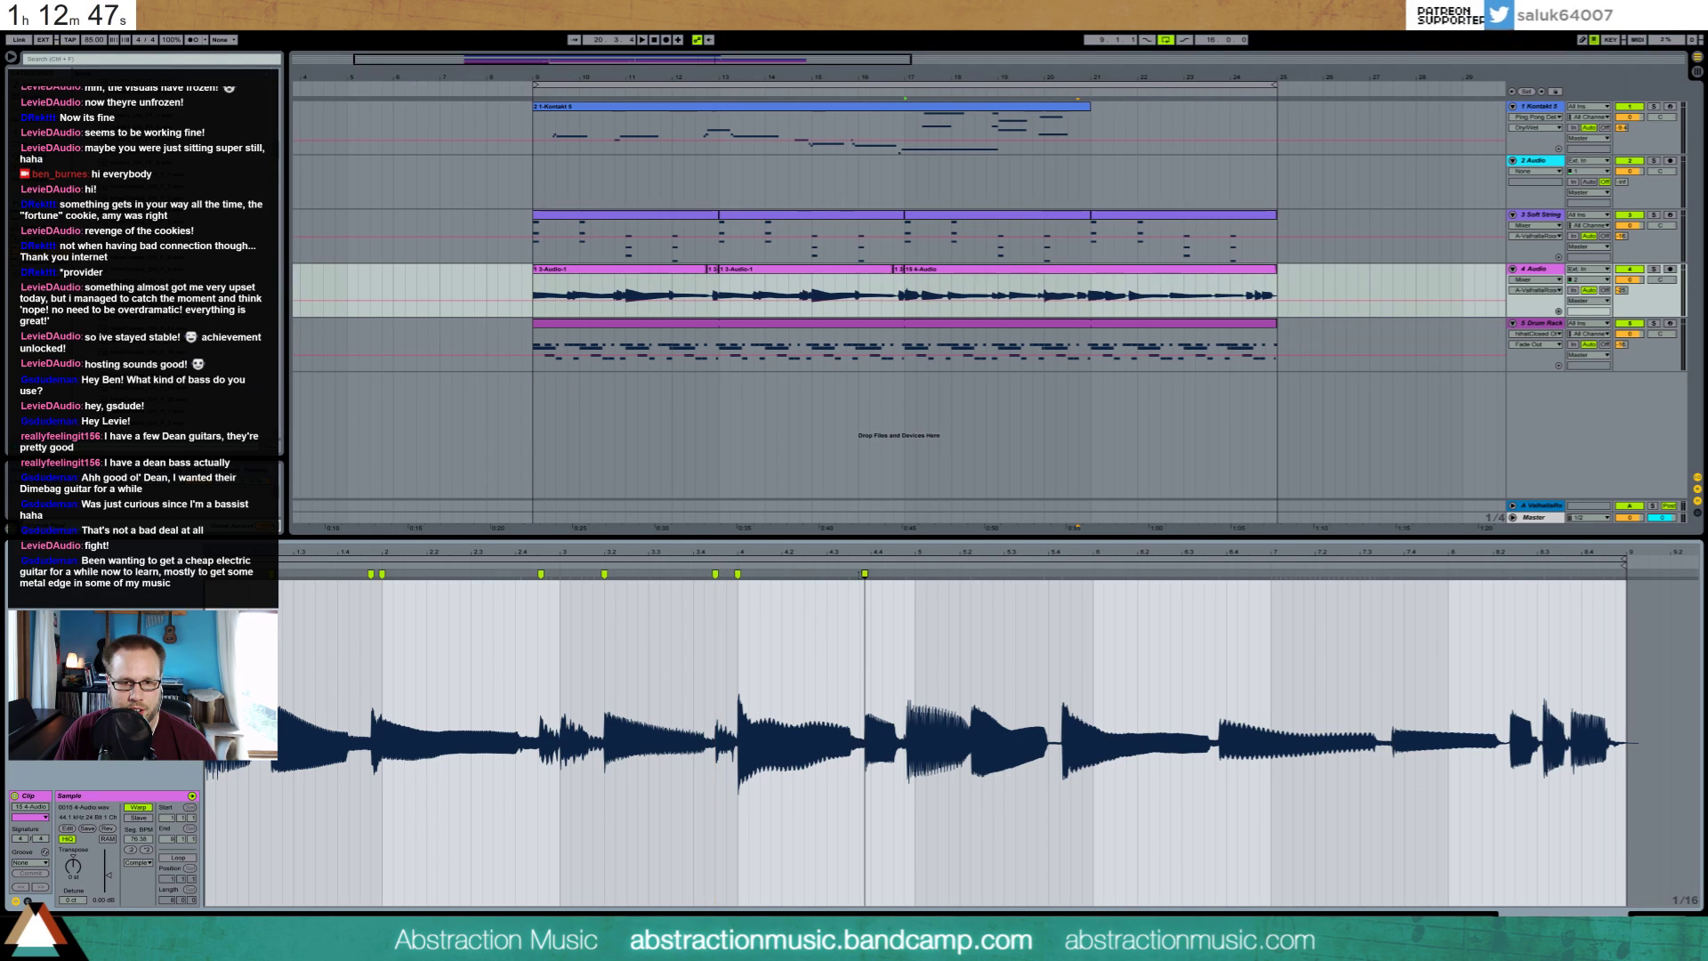
pyautogui.moveTo(865, 574); pyautogui.dragTo(915, 575)
pyautogui.click(735, 565)
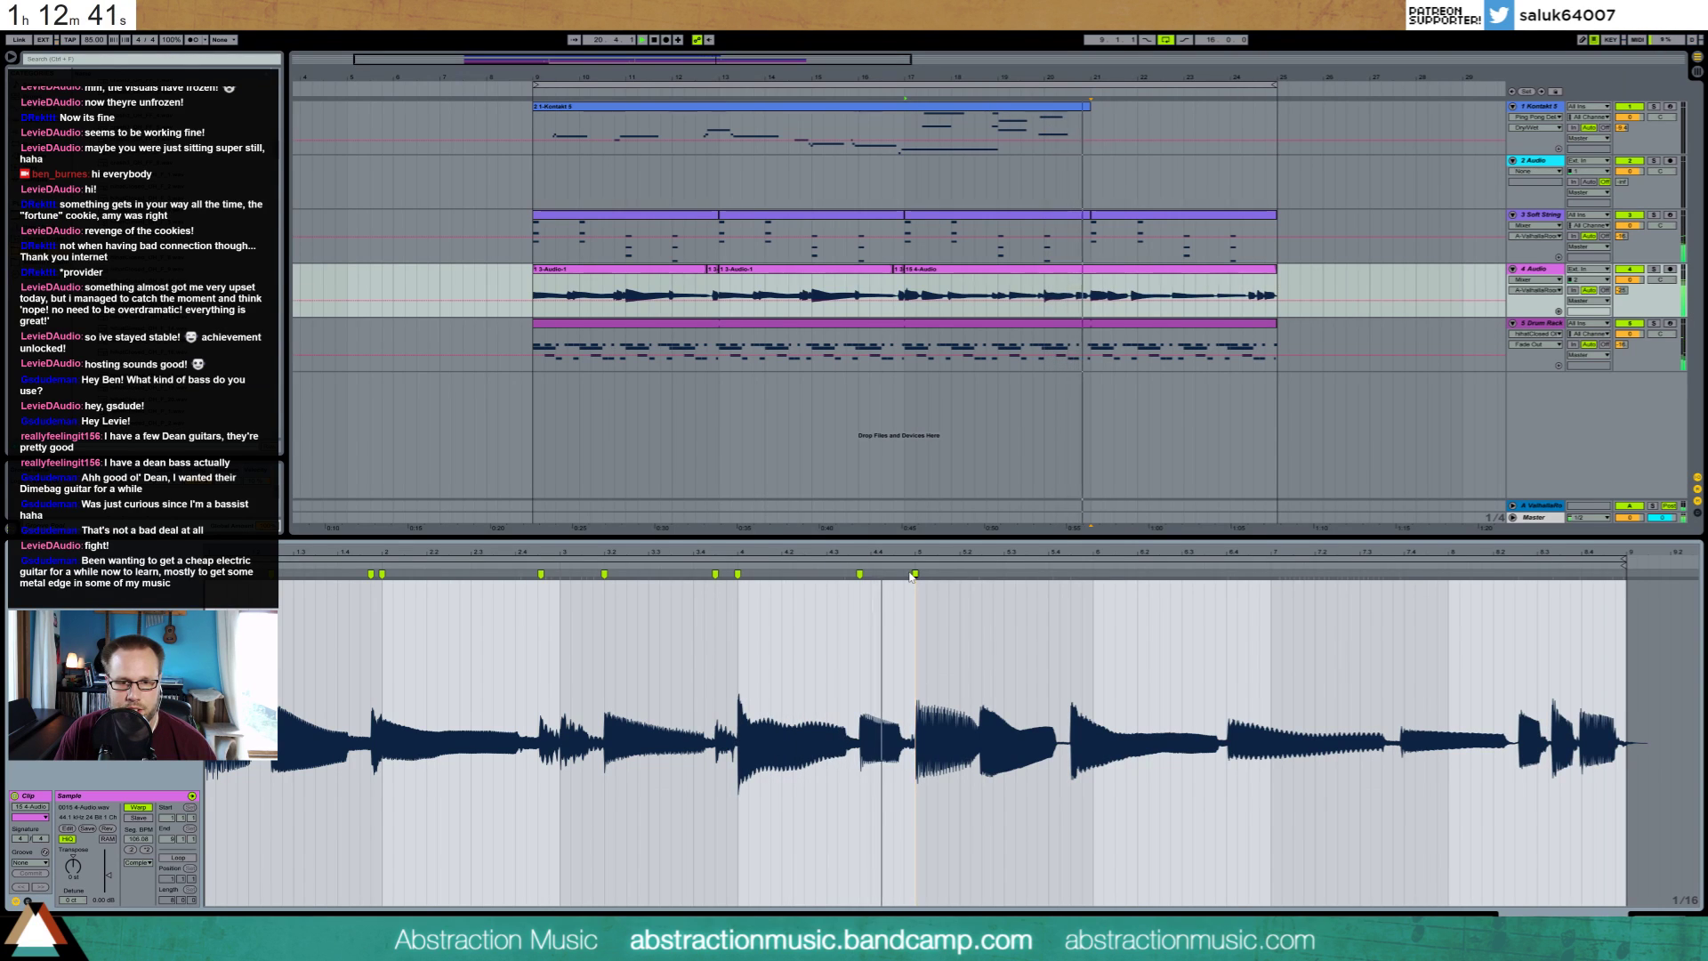
# Delay the short bass note before clip bar 5, stretch its end closer to the bar line and audition the passage
pyautogui.moveTo(857, 574); pyautogui.dragTo(884, 575)
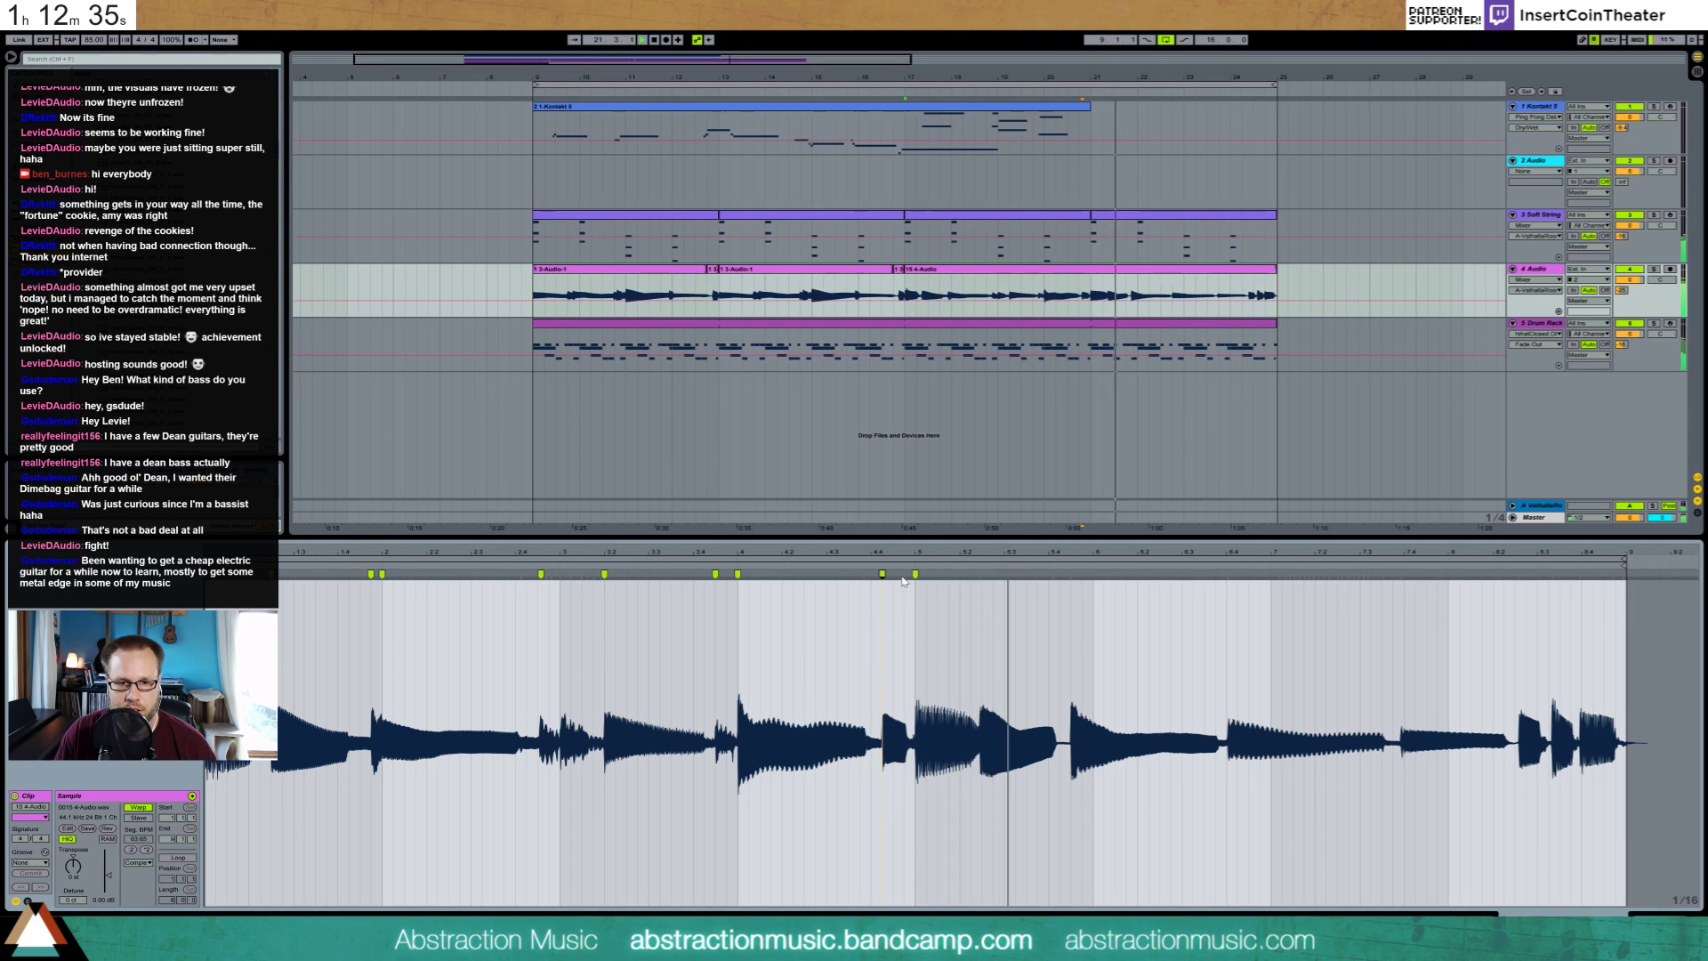
pyautogui.moveTo(902, 575); pyautogui.dragTo(918, 645)
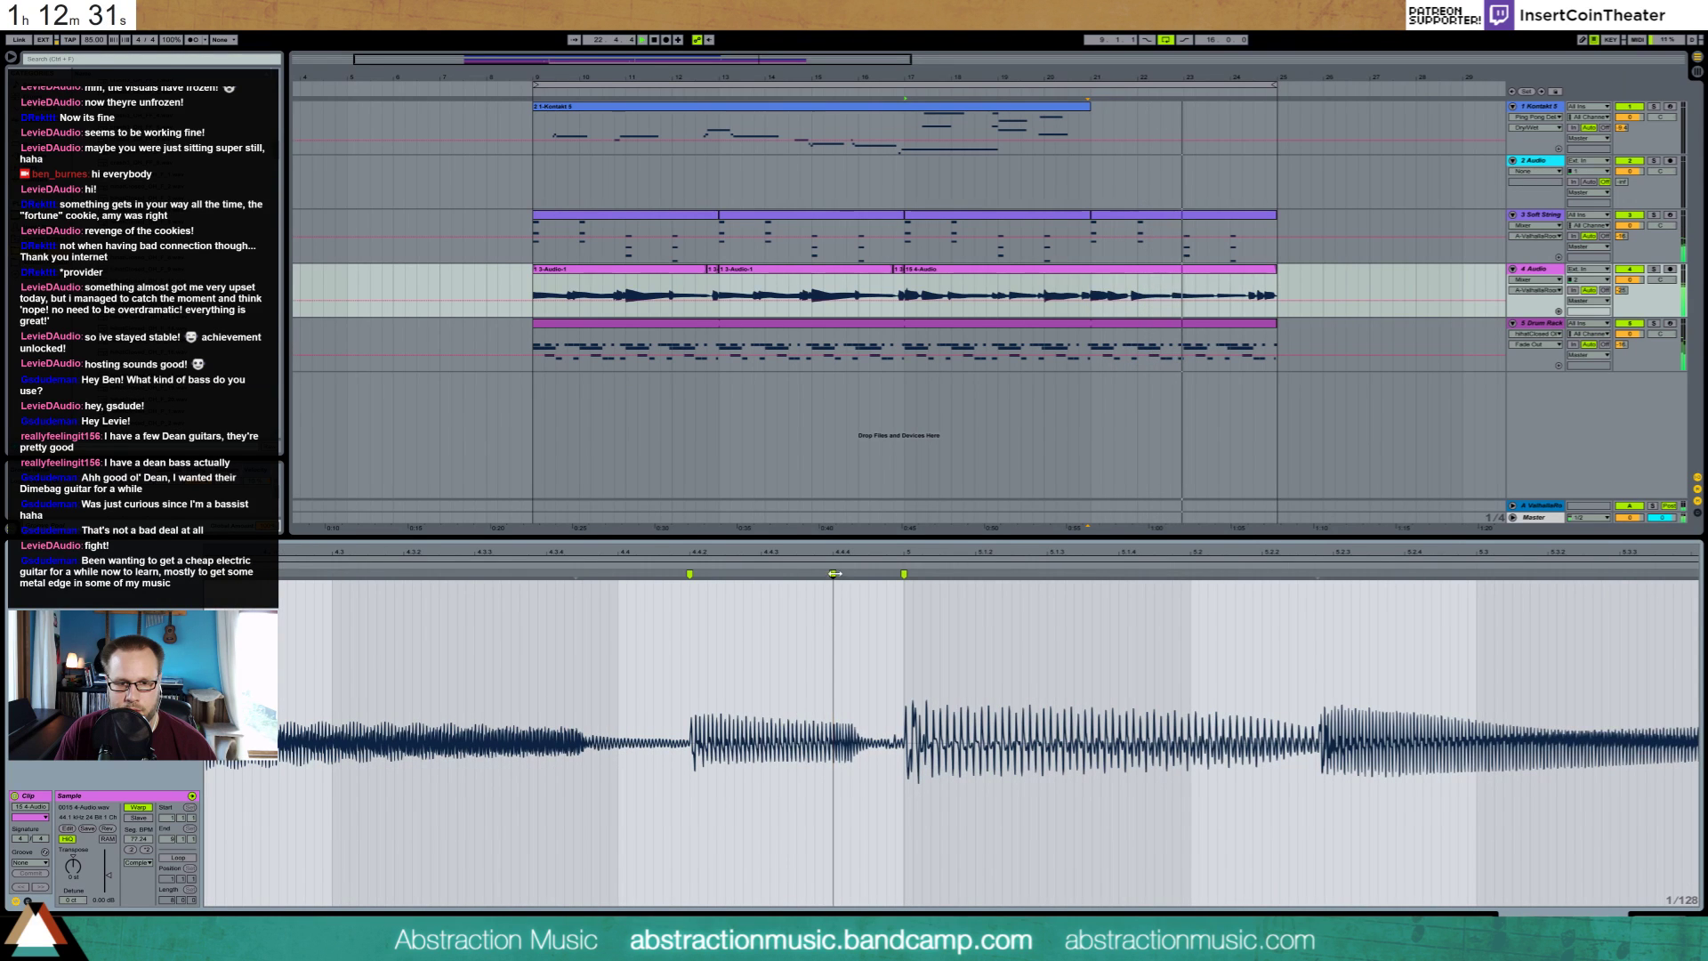
pyautogui.moveTo(831, 575); pyautogui.dragTo(869, 574)
pyautogui.click(608, 568)
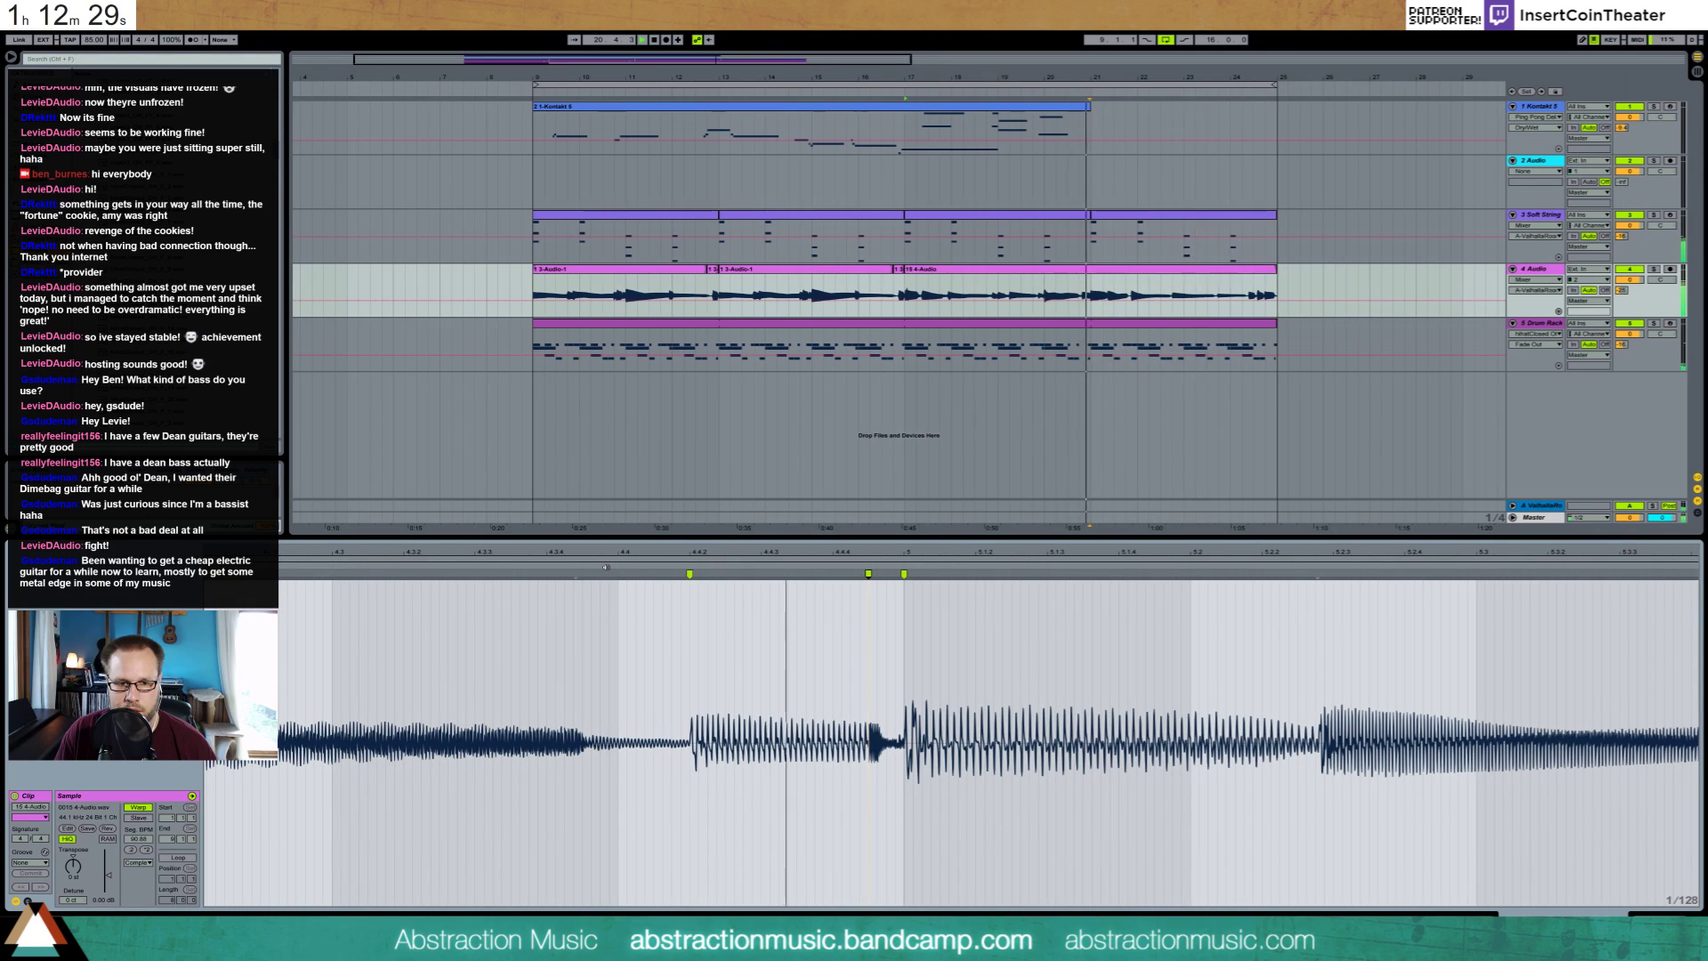
# Nudge the bass notes after clip bar 5, before bar 6 and before bar 7 into time with warp markers
pyautogui.moveTo(895, 553)
pyautogui.mouseDown()
pyautogui.moveTo(896, 518)
pyautogui.moveTo(598, 518)
pyautogui.moveTo(602, 498)
pyautogui.mouseUp()
pyautogui.press('space')
pyautogui.moveTo(738, 574); pyautogui.dragTo(744, 574)
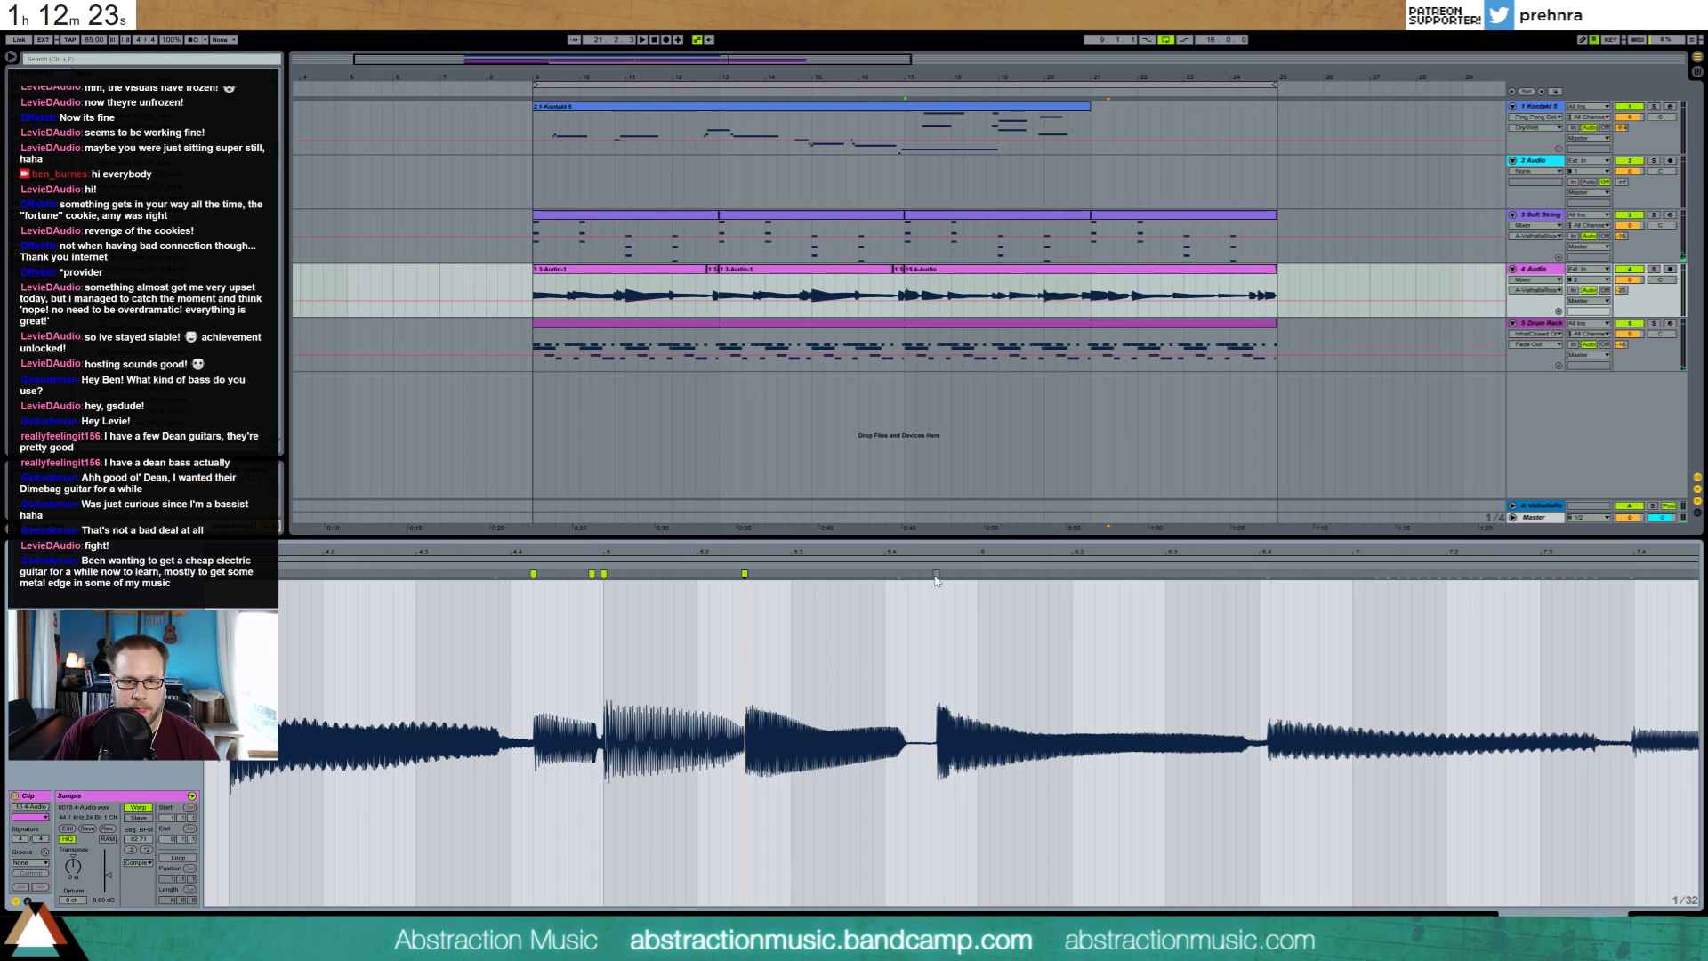
pyautogui.moveTo(936, 574); pyautogui.dragTo(920, 574)
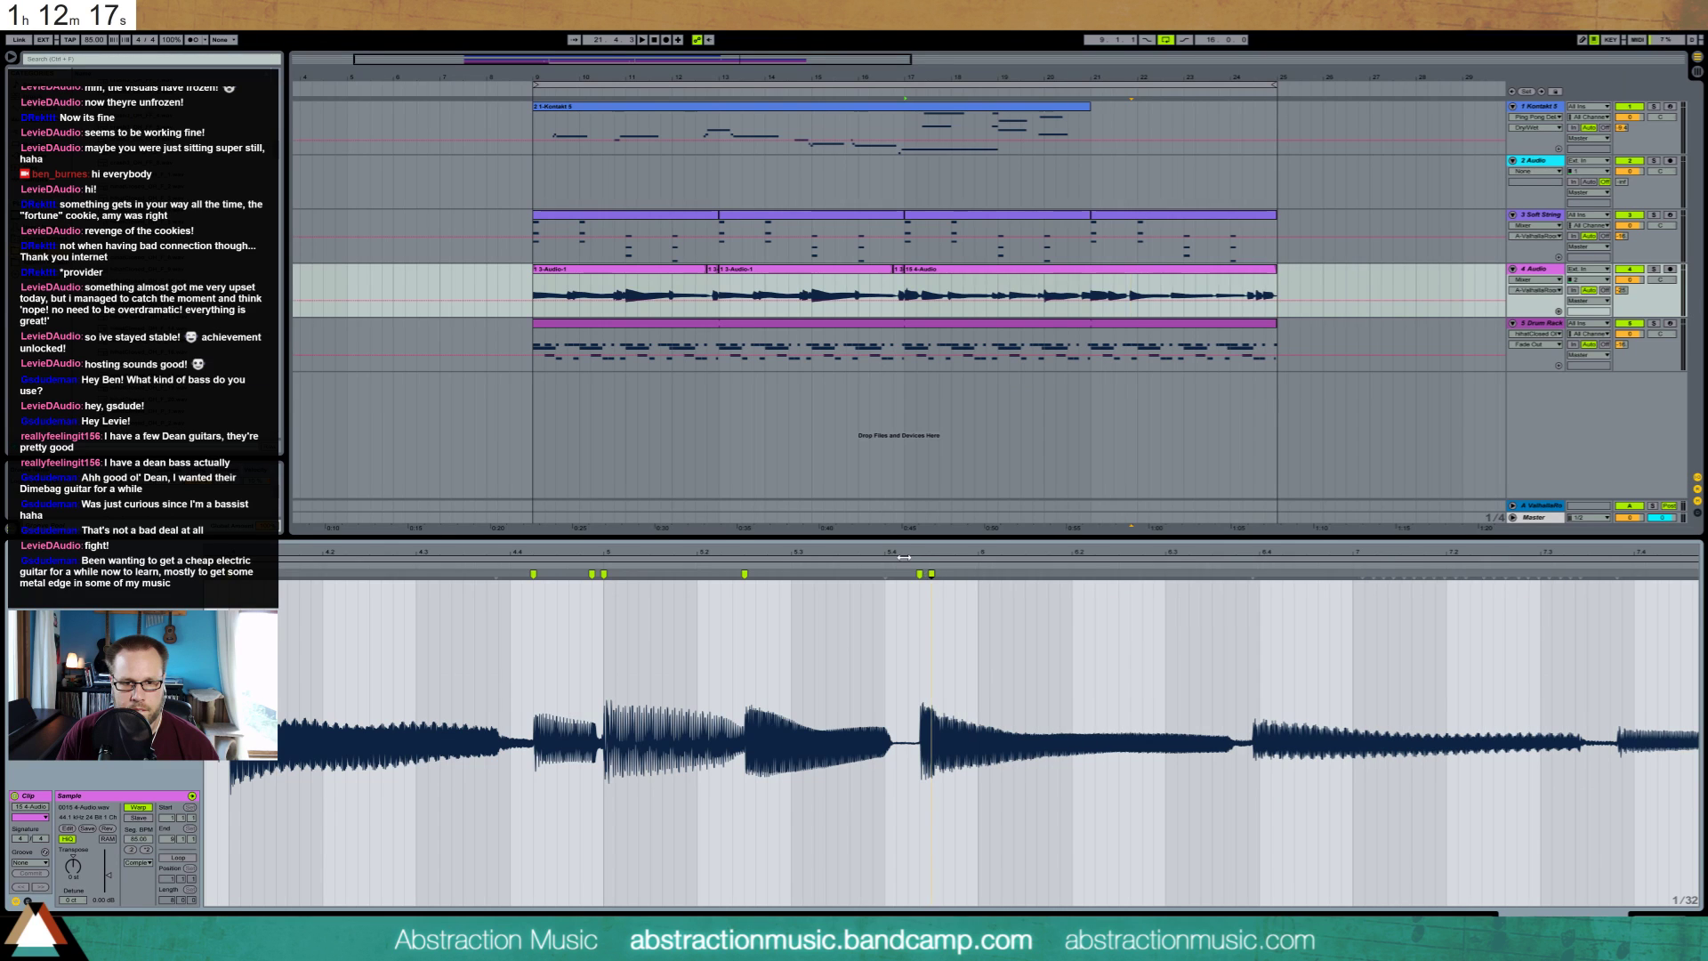
pyautogui.click(901, 562)
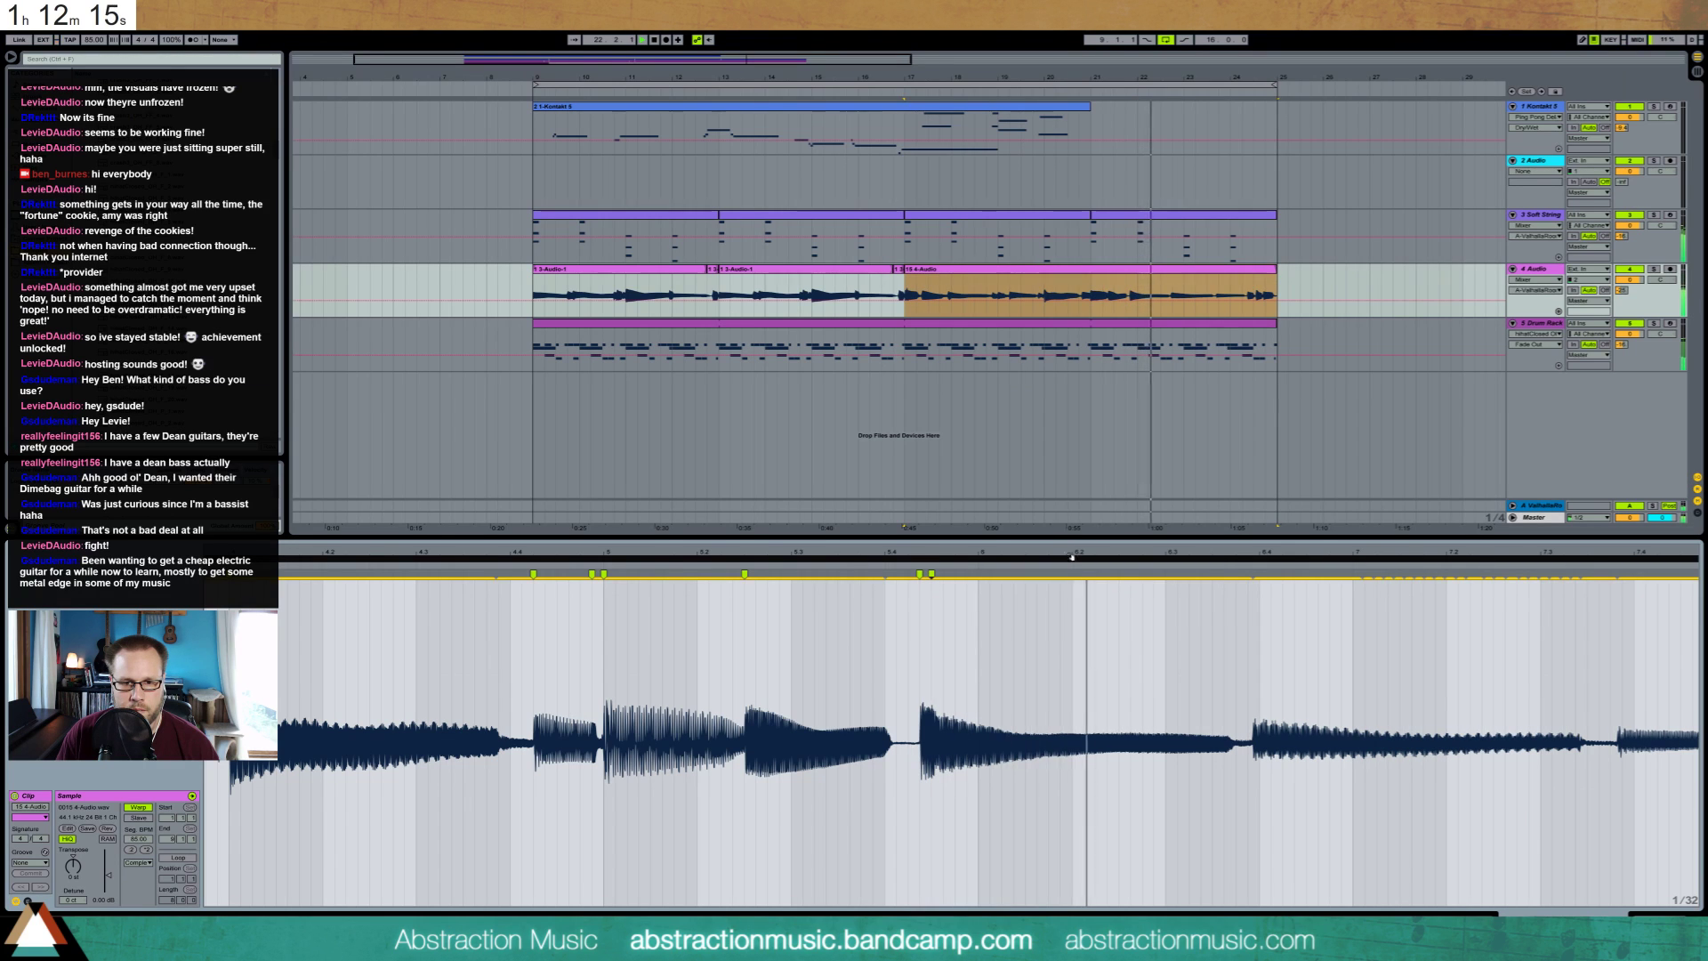
pyautogui.doubleClick(928, 574)
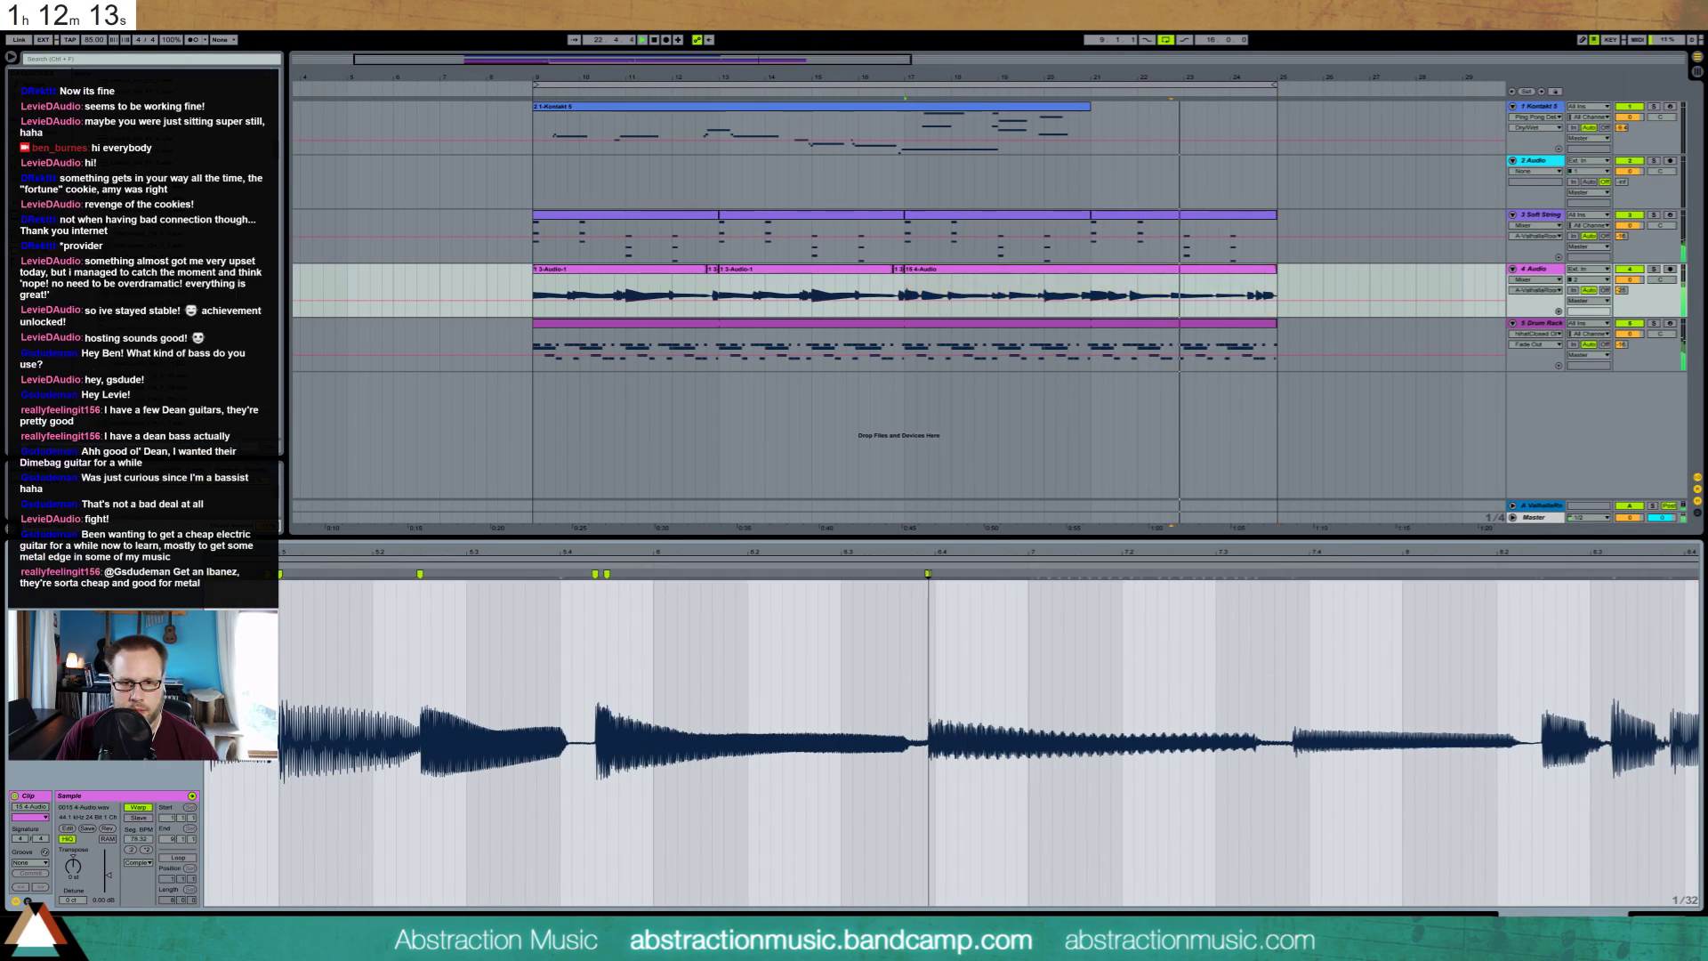
pyautogui.moveTo(928, 574); pyautogui.dragTo(936, 574)
# Warp the short closing bass notes and the held note before them, then audition the take from just before bar 17
pyautogui.moveTo(1103, 554); pyautogui.dragTo(1297, 554)
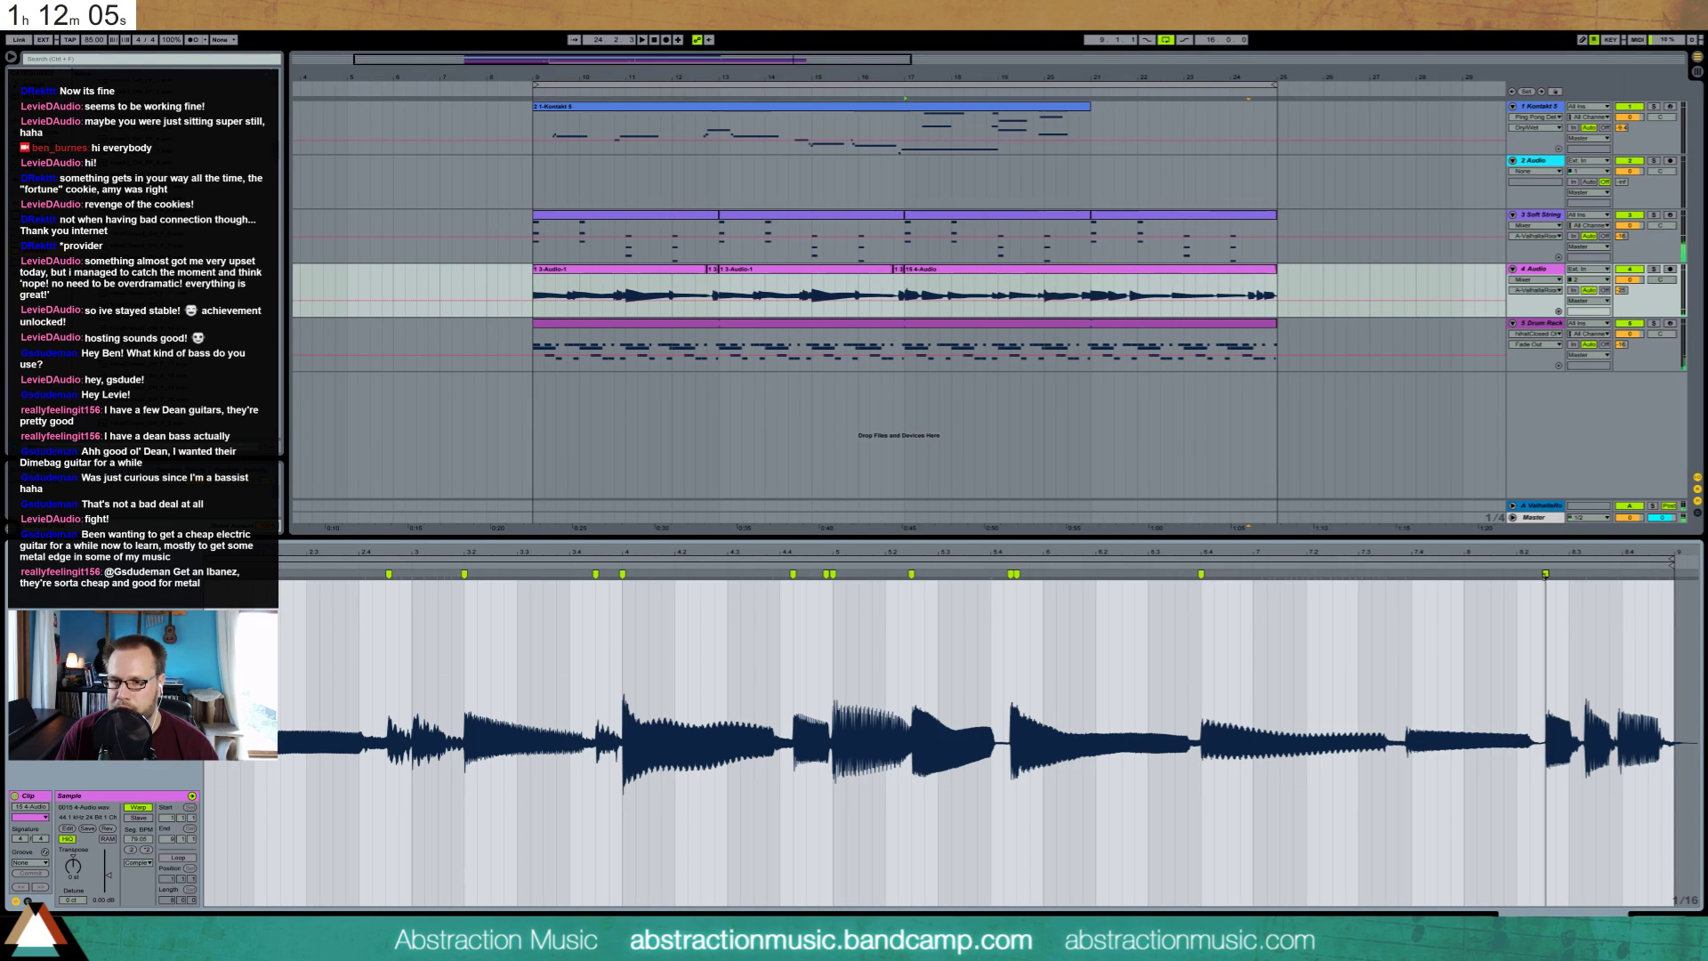
pyautogui.moveTo(1546, 574); pyautogui.dragTo(1543, 574)
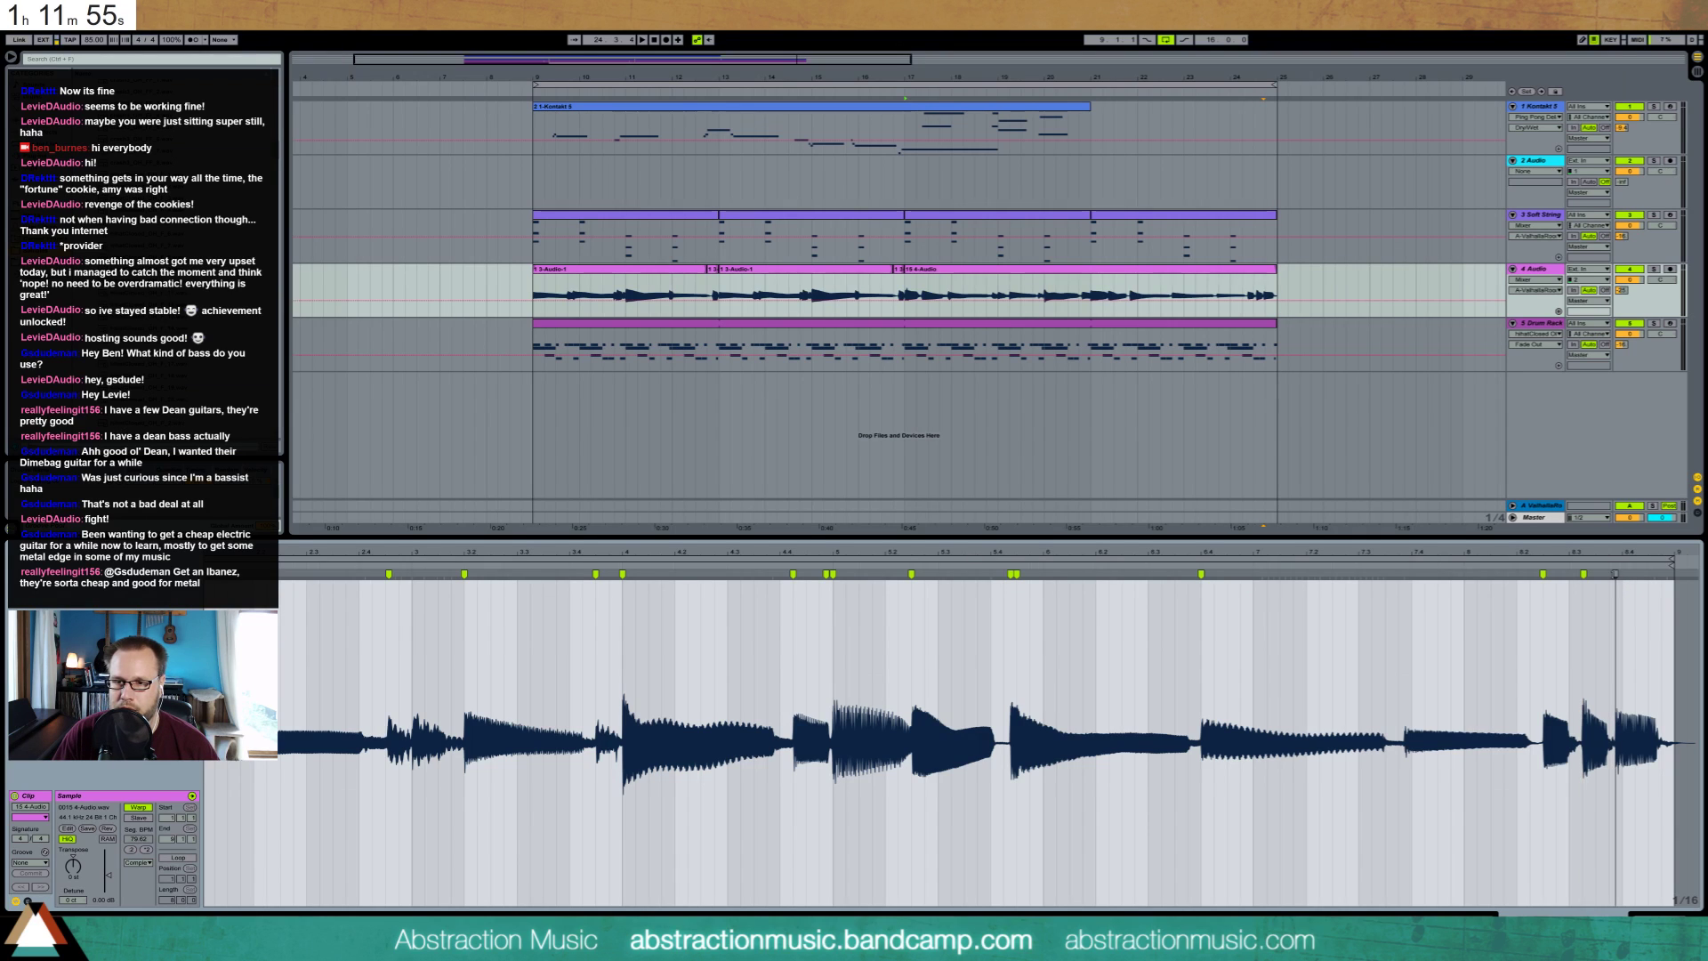
pyautogui.moveTo(1615, 574); pyautogui.dragTo(1622, 574)
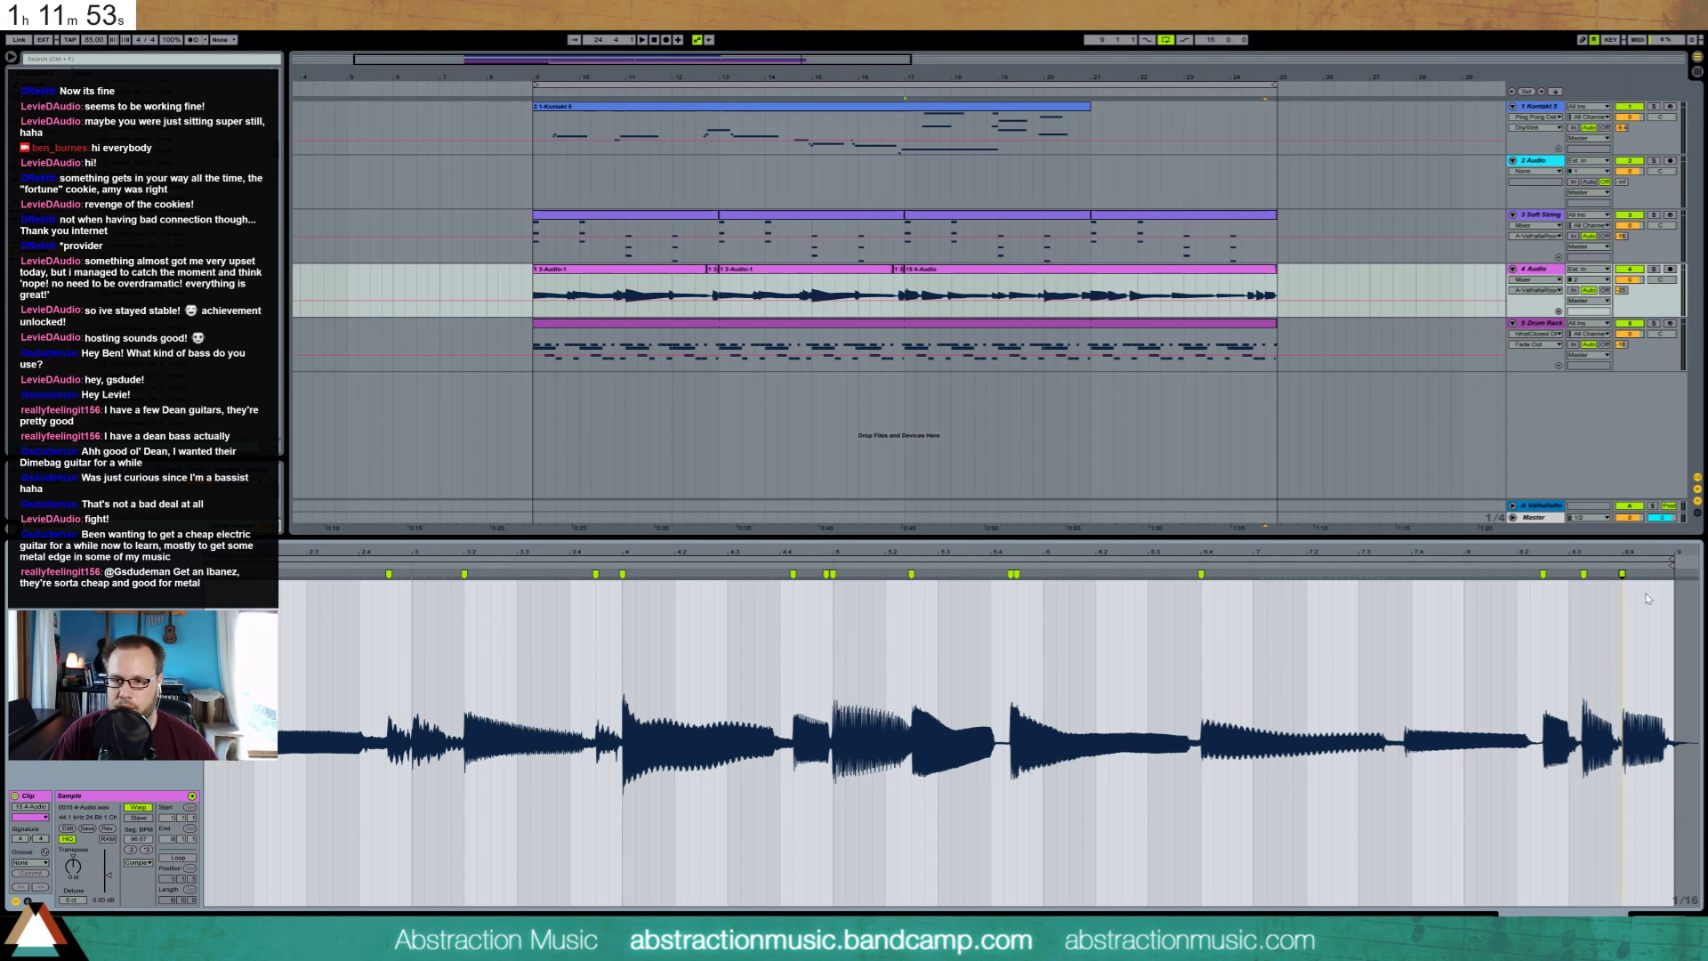
pyautogui.moveTo(1406, 575); pyautogui.dragTo(1407, 543)
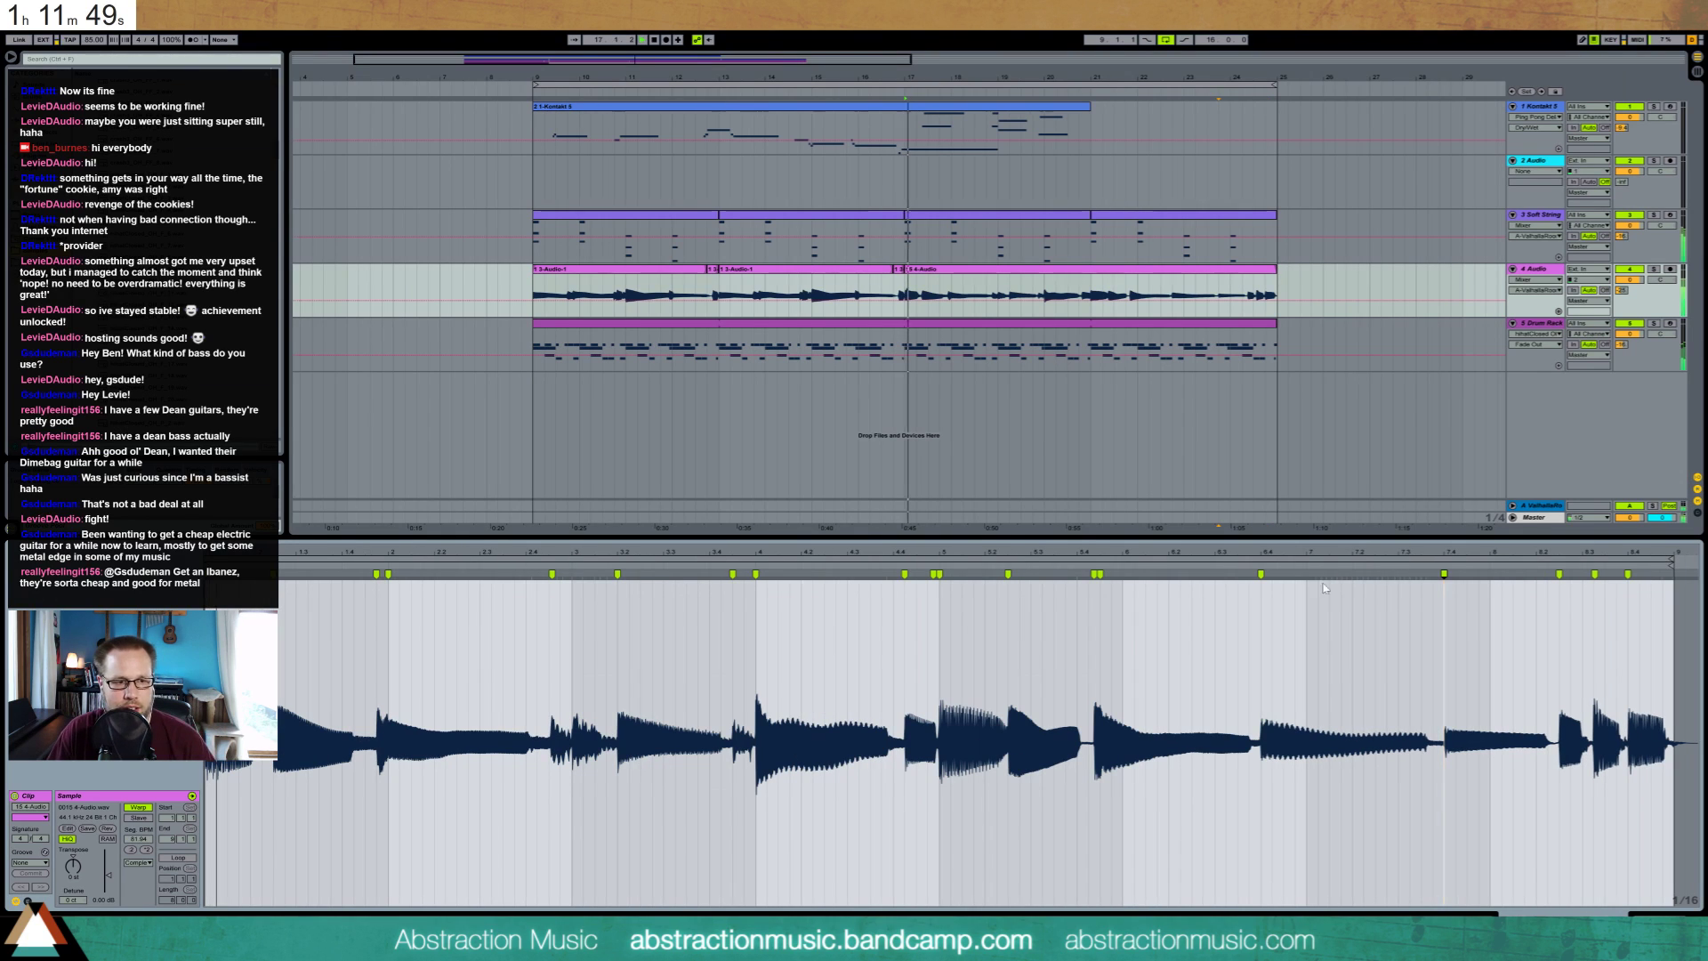
pyautogui.click(895, 287)
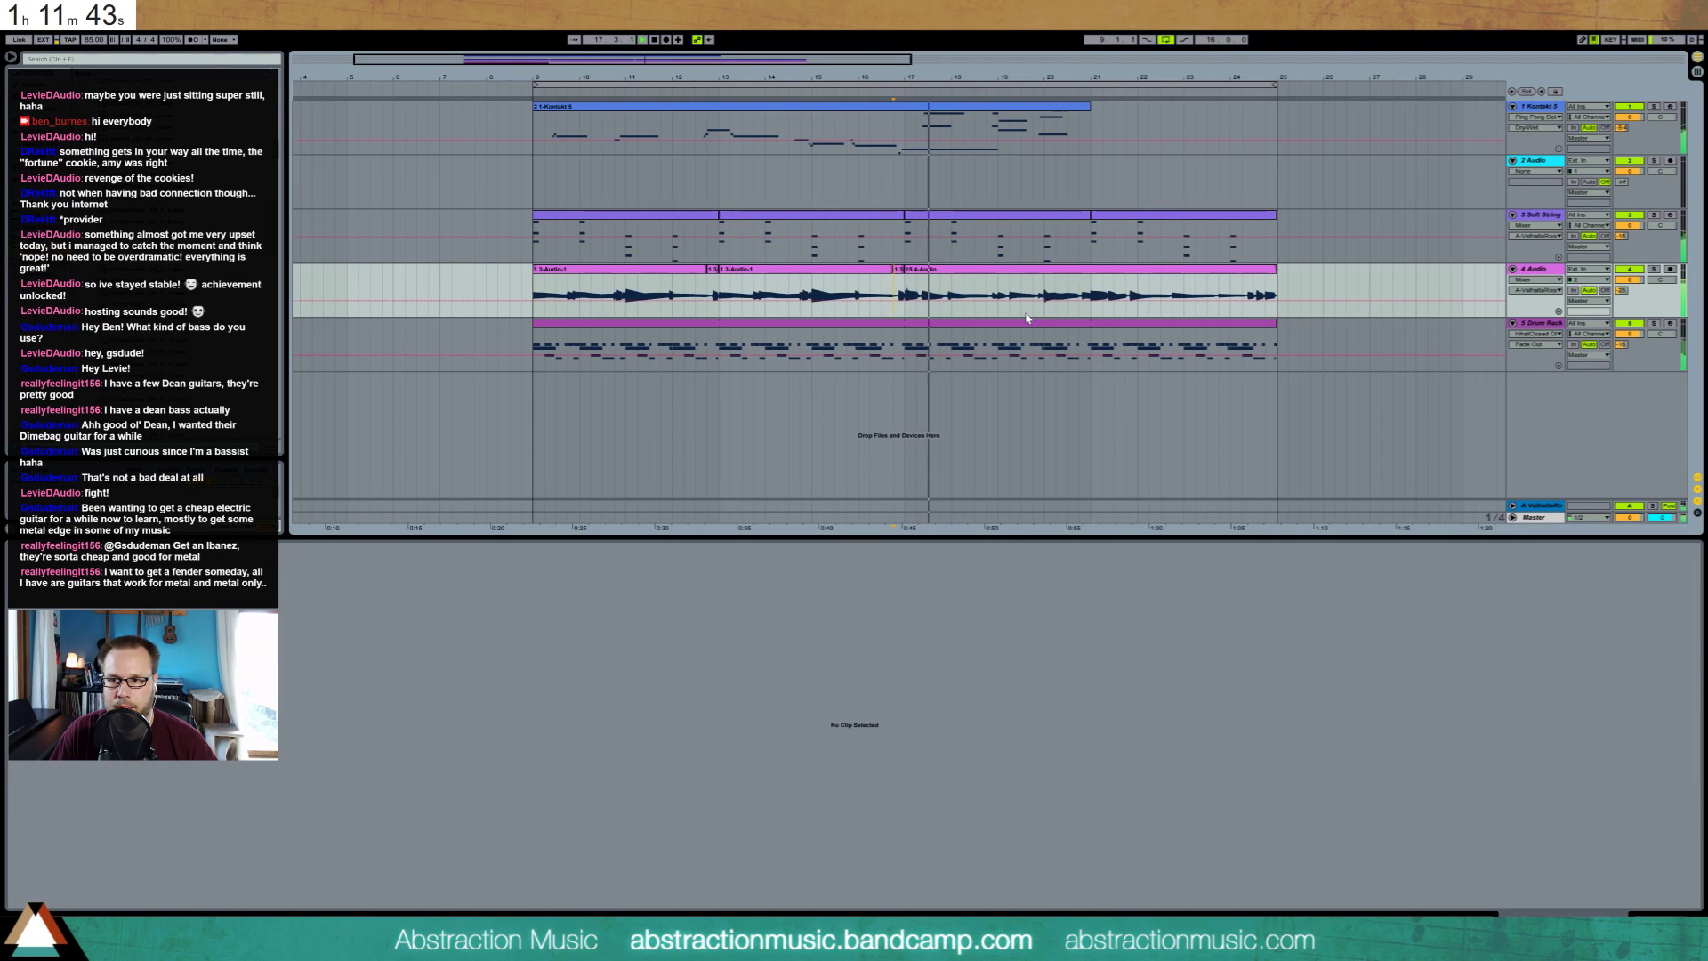
# Reopen the bass clip, pull the short note before clip bar 5 earlier, delay the note before bar 6, and audition from bar 17
pyautogui.click(981, 271)
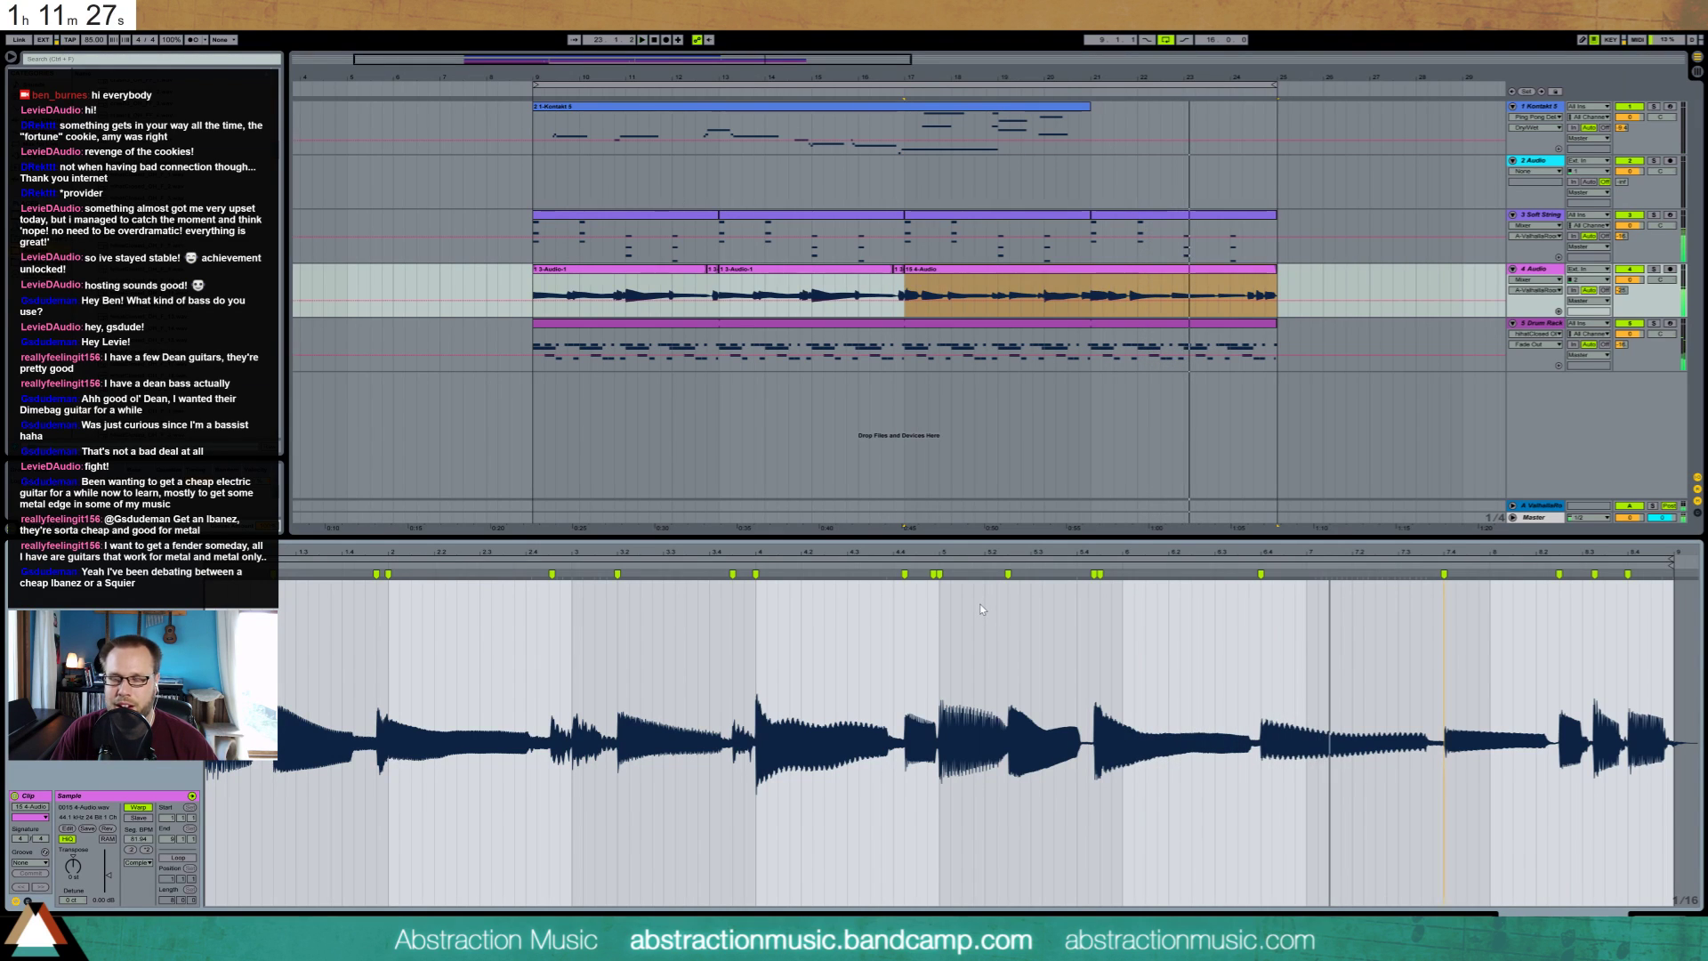
pyautogui.click(886, 562)
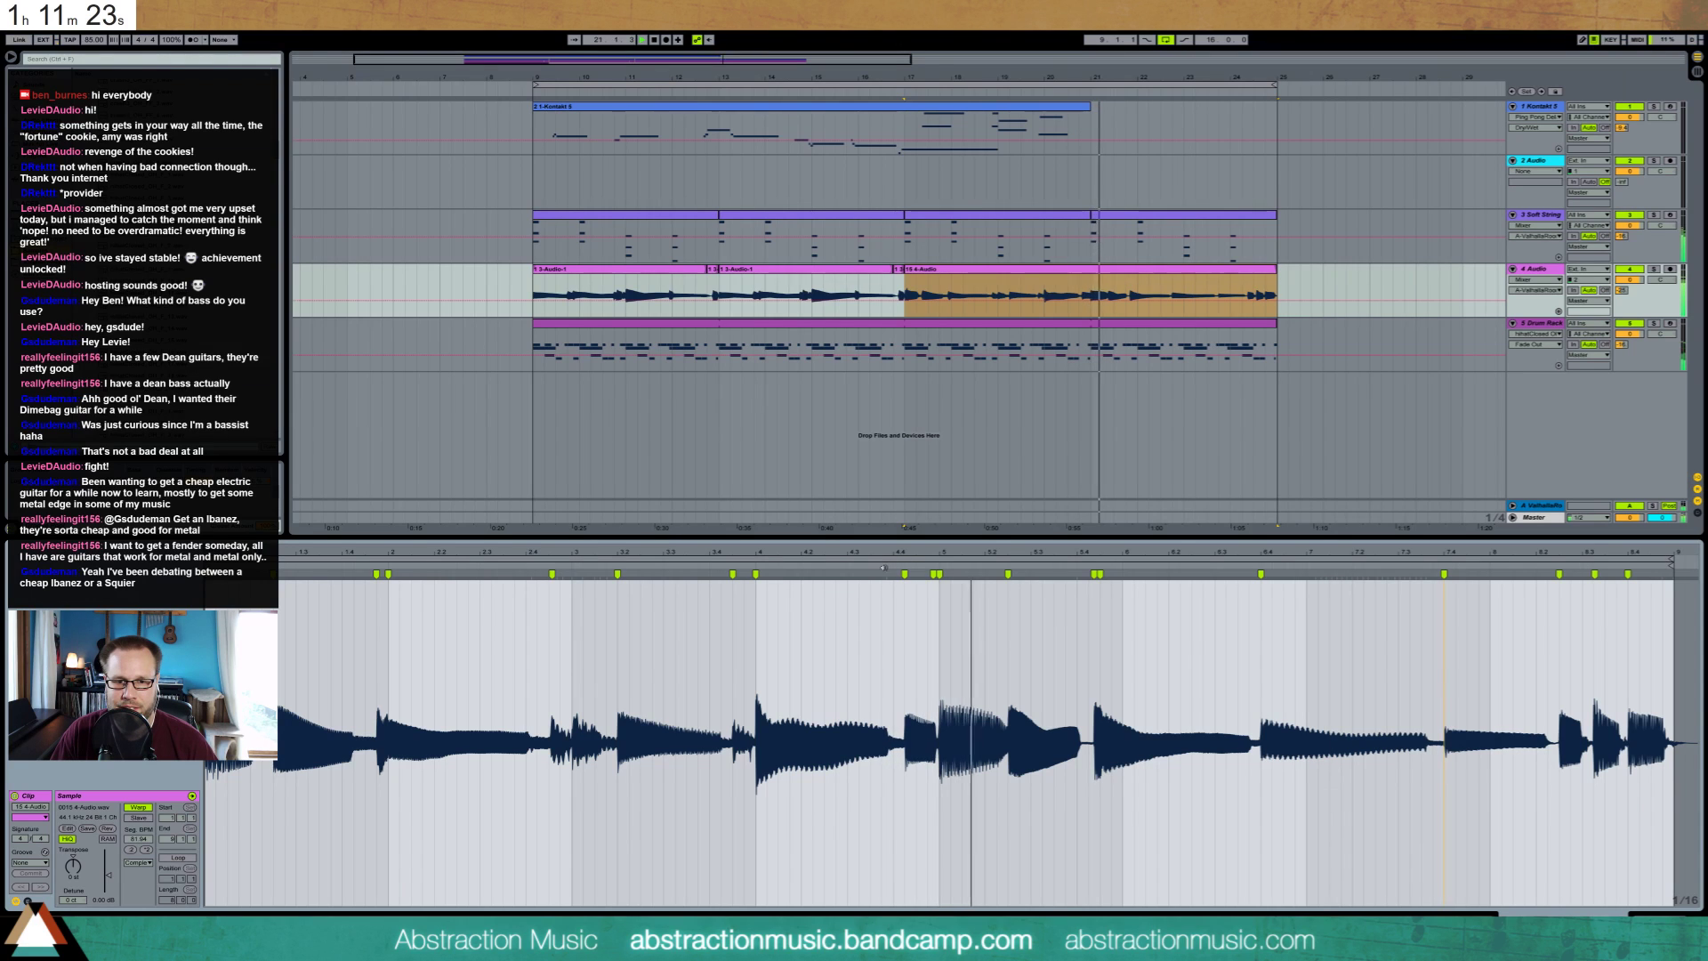
pyautogui.click(902, 574)
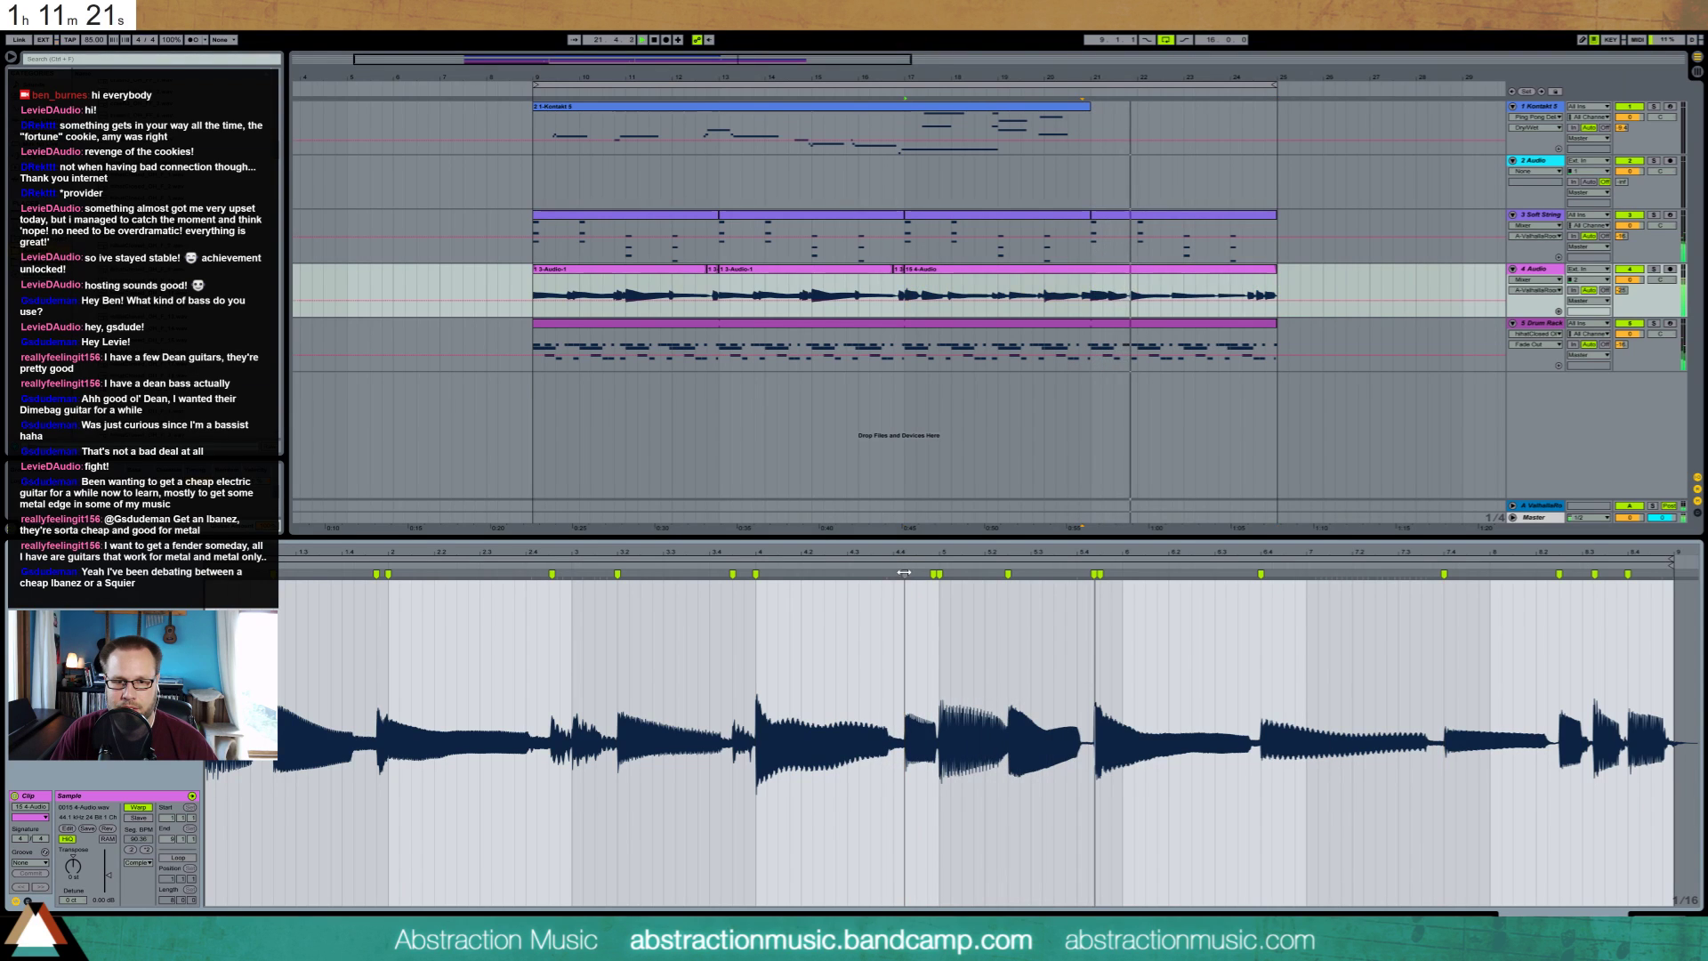
pyautogui.moveTo(896, 572); pyautogui.dragTo(885, 573)
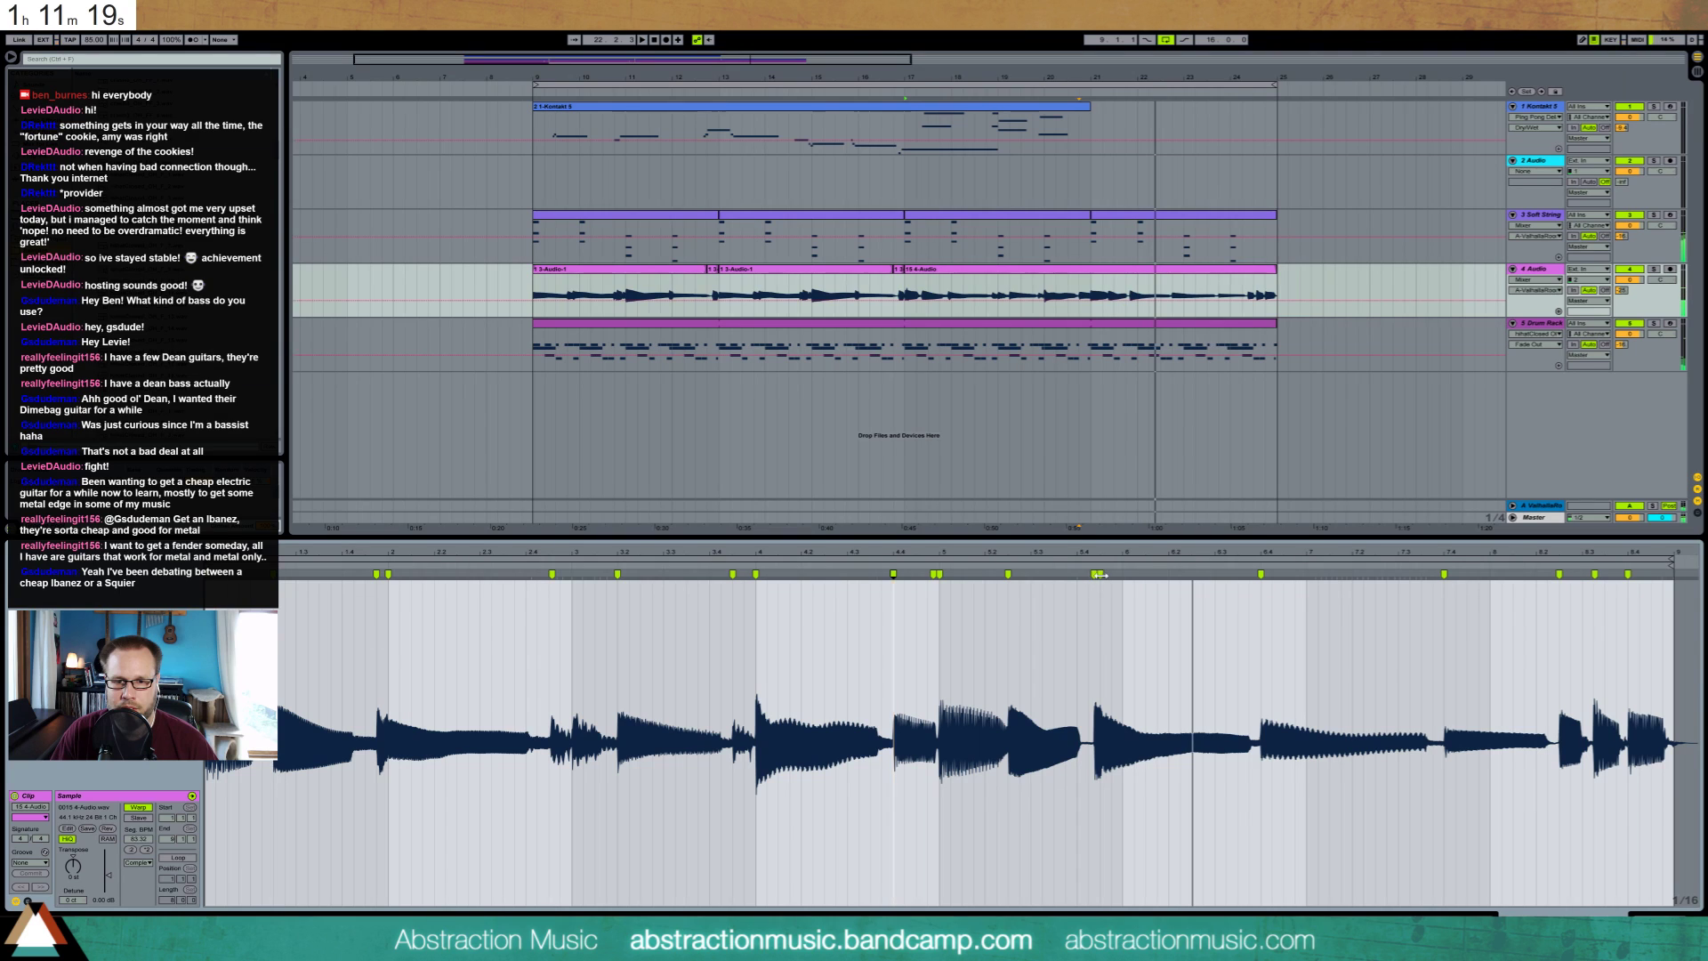
pyautogui.moveTo(1101, 575); pyautogui.dragTo(1103, 573)
pyautogui.scroll(3, 1106, 558)
pyautogui.scroll(-3, 1103, 553)
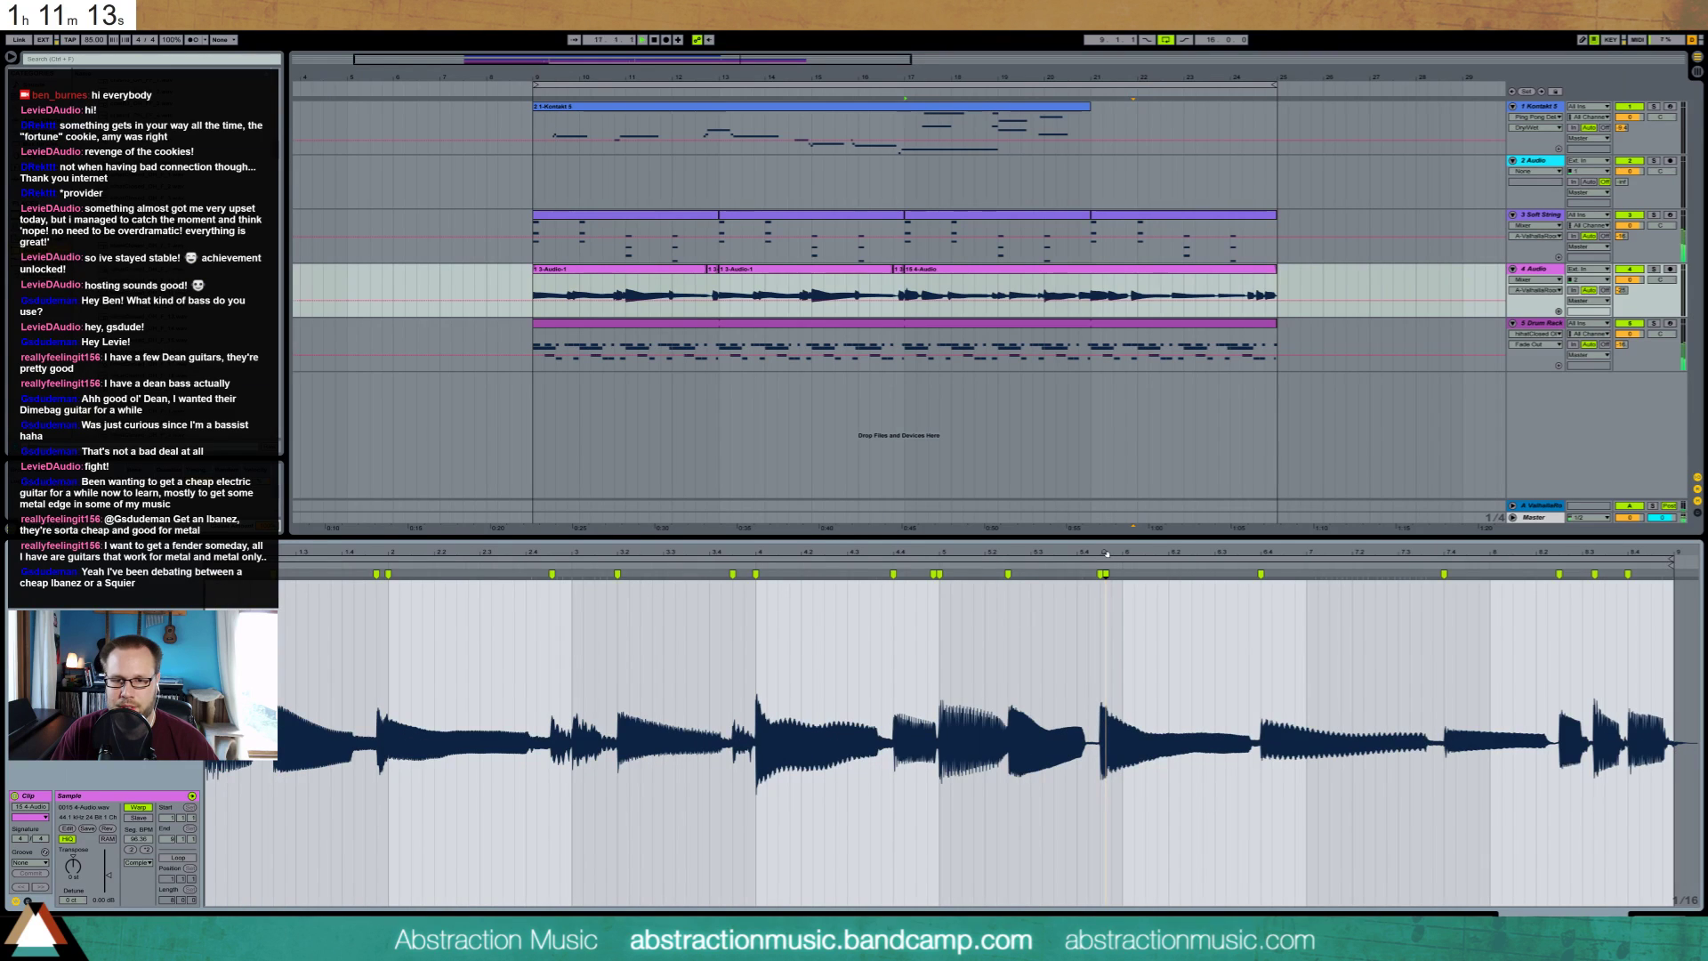
pyautogui.press('space')
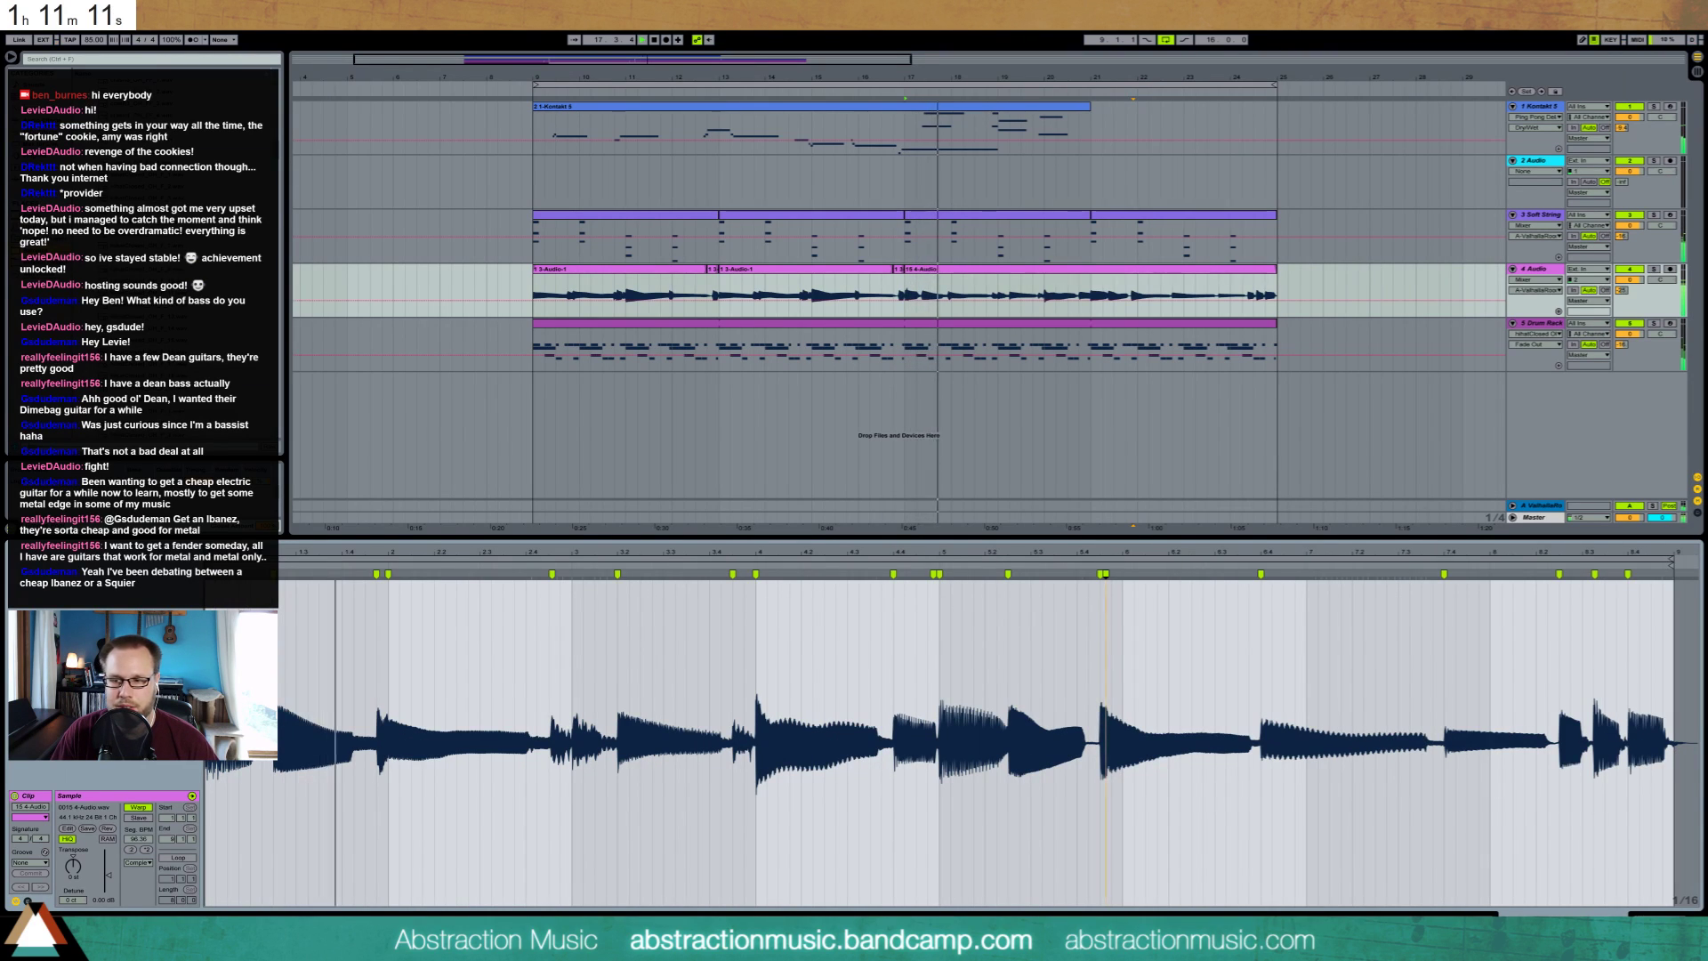
pyautogui.hotkey('shift', 'Tab')
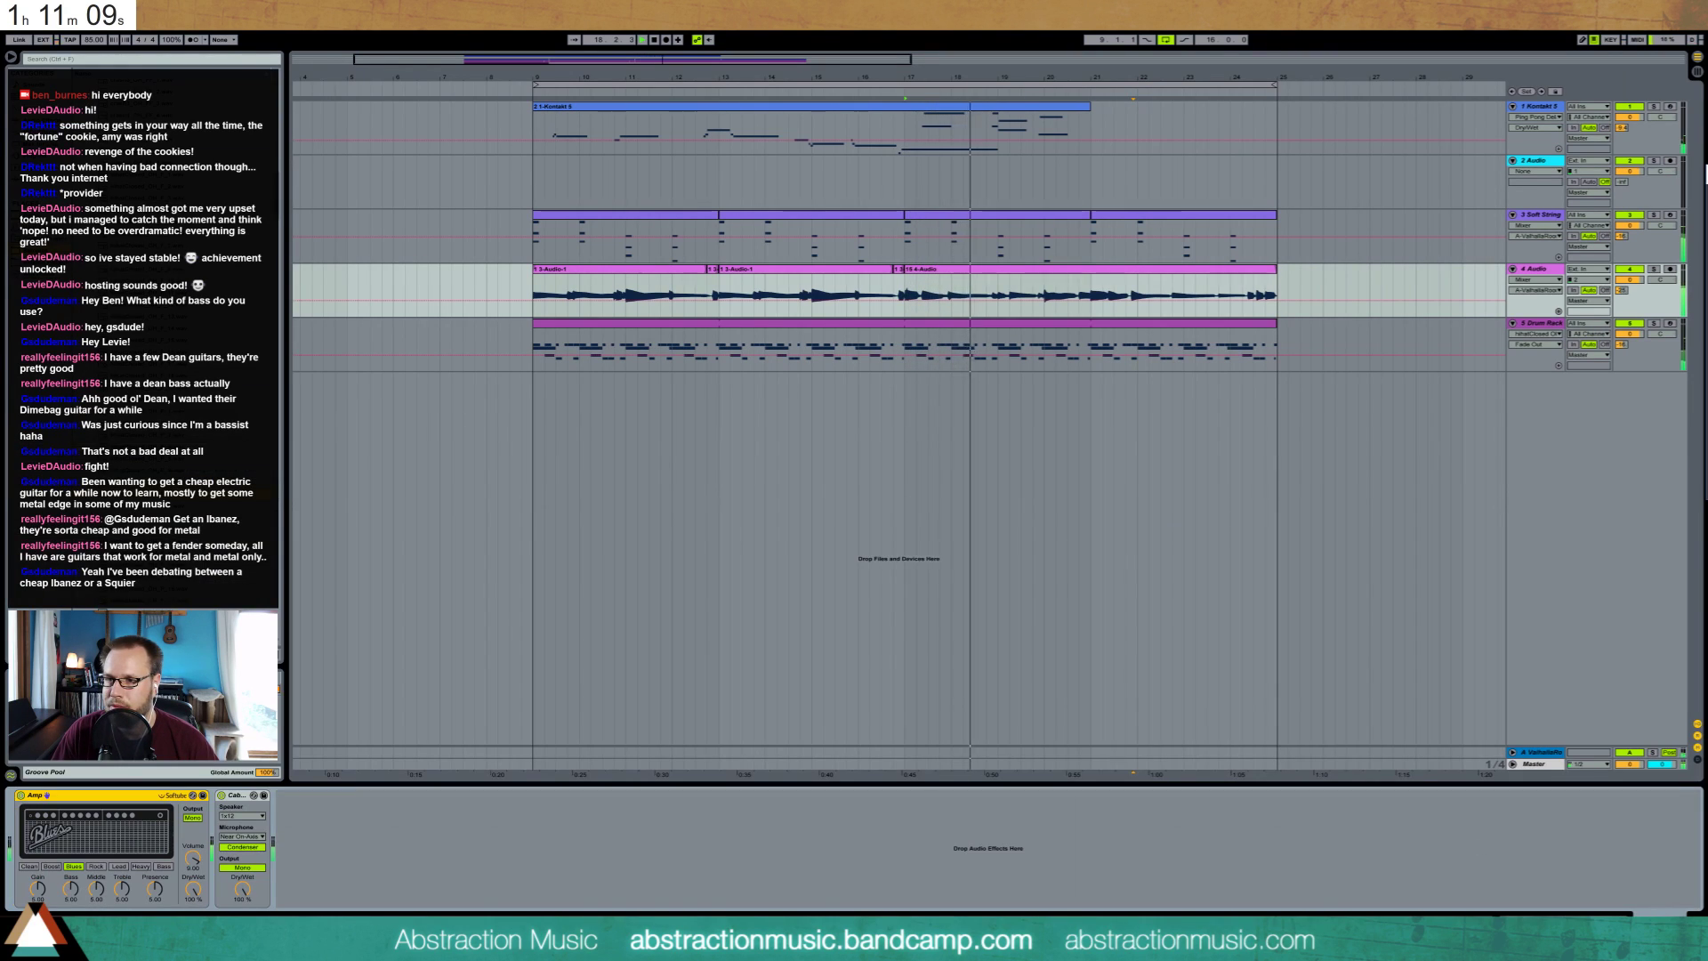
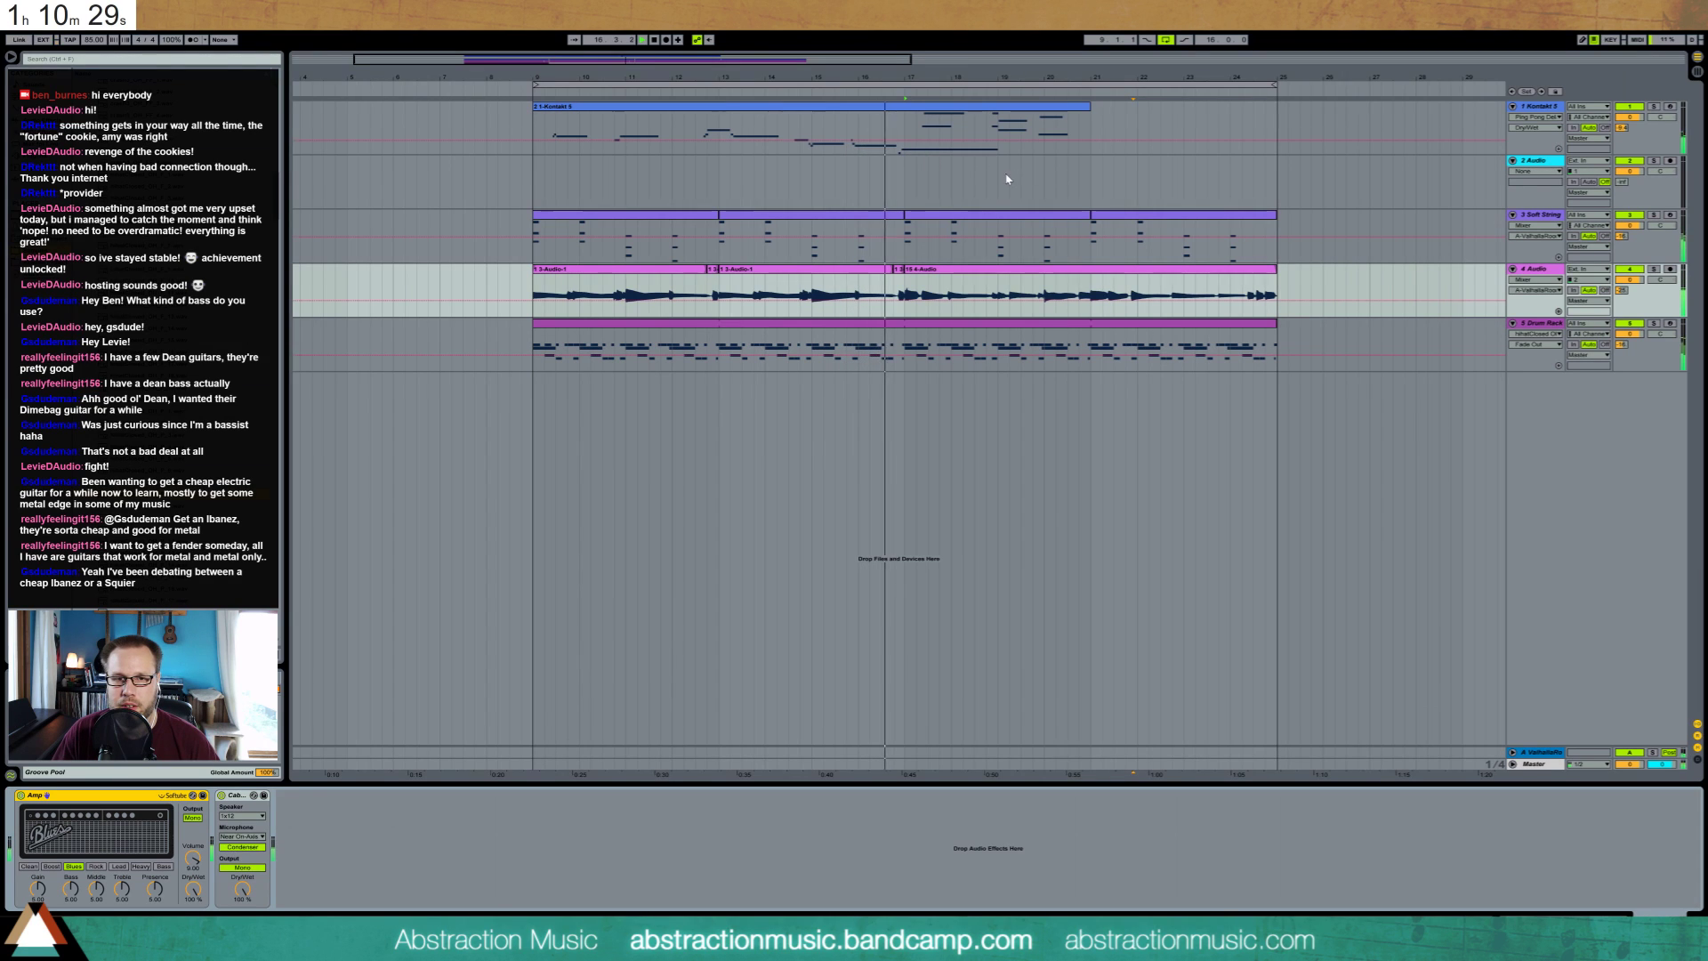
# Add a new Analog synth track below the drums, turn on its unison and lower the first filter's cutoff frequency
pyautogui.click(1534, 161)
pyautogui.press('space')
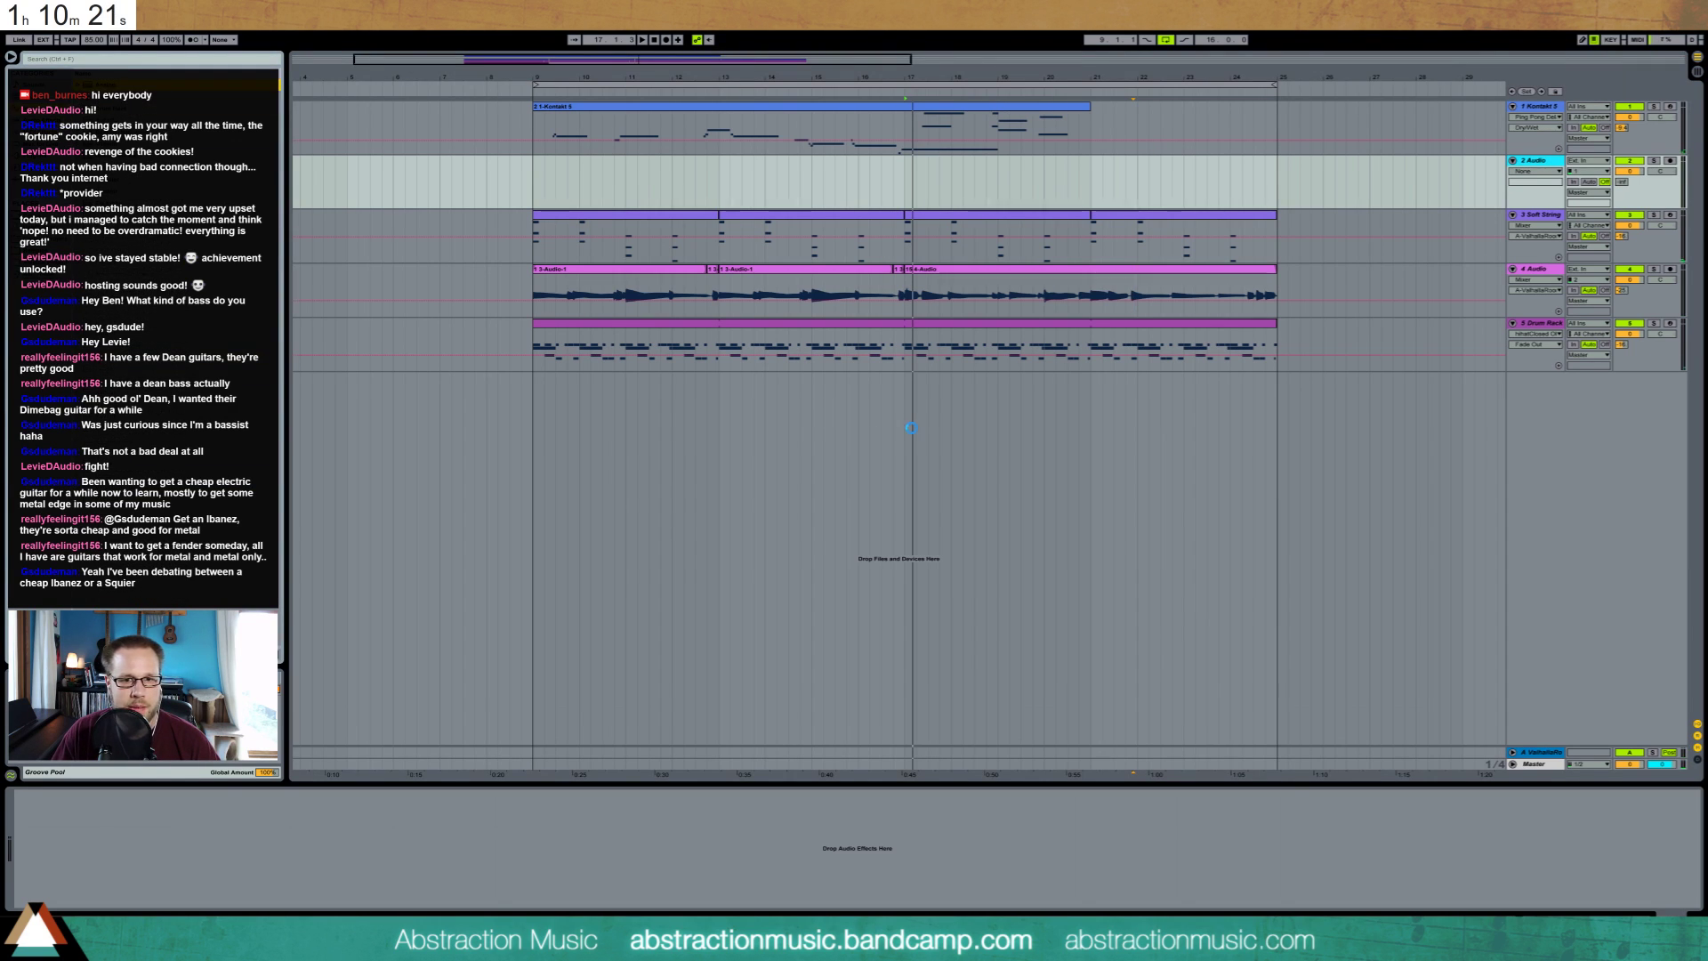
pyautogui.click(906, 384)
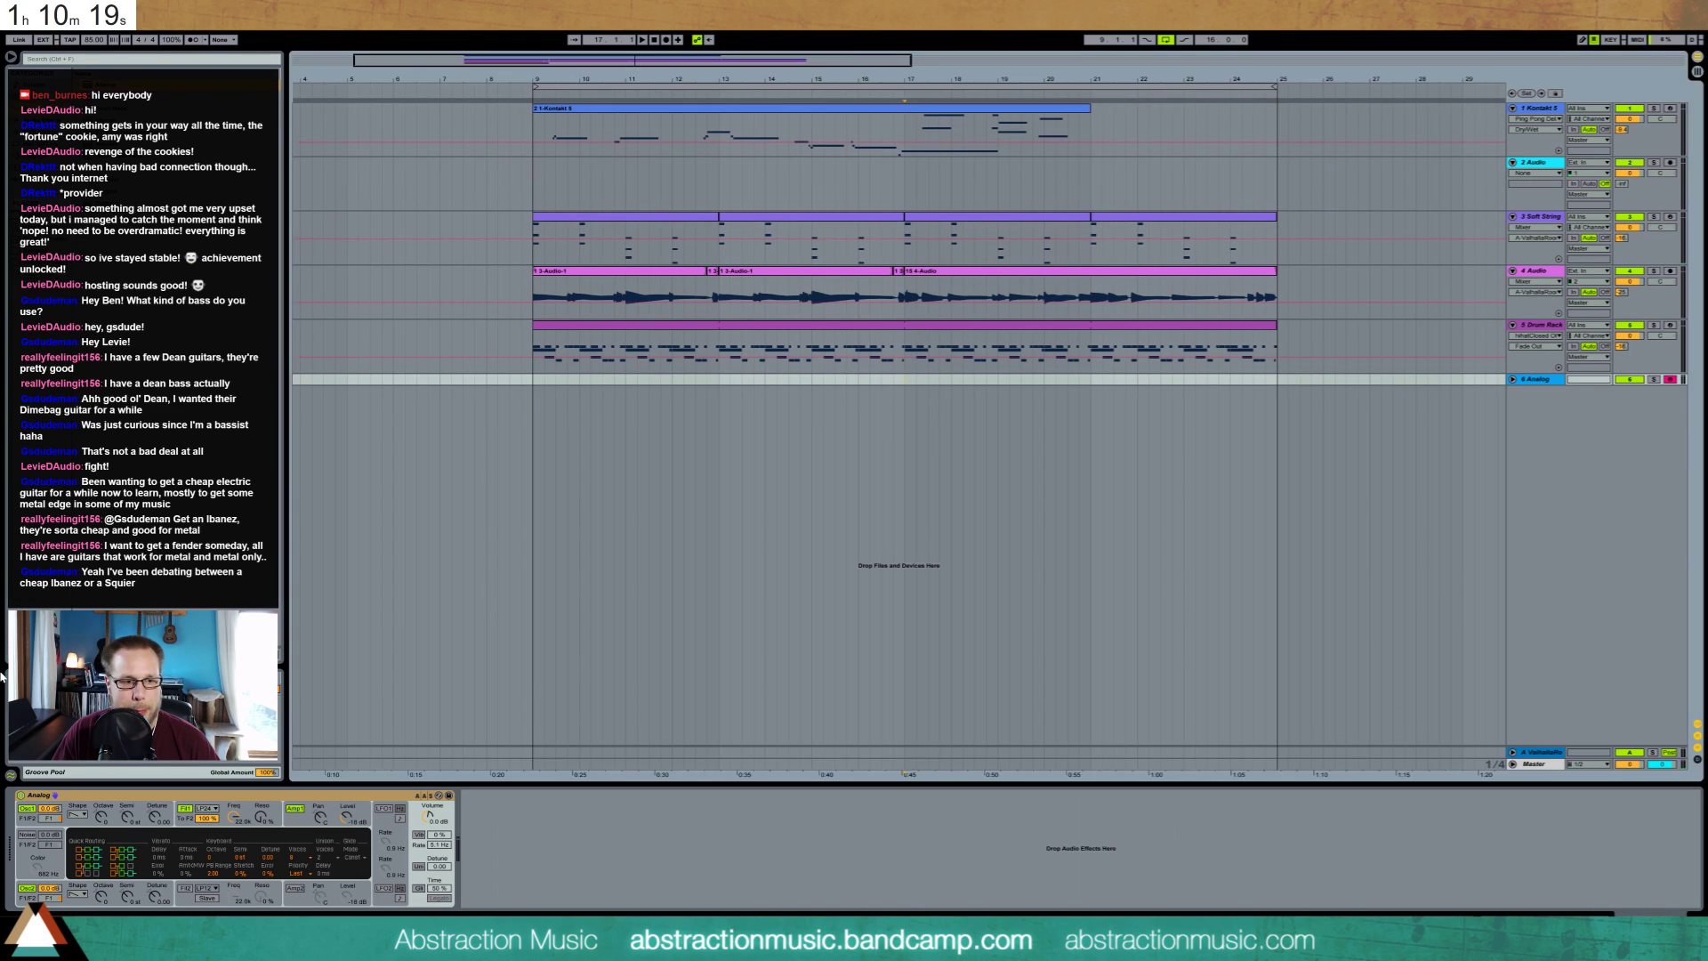
pyautogui.click(76, 835)
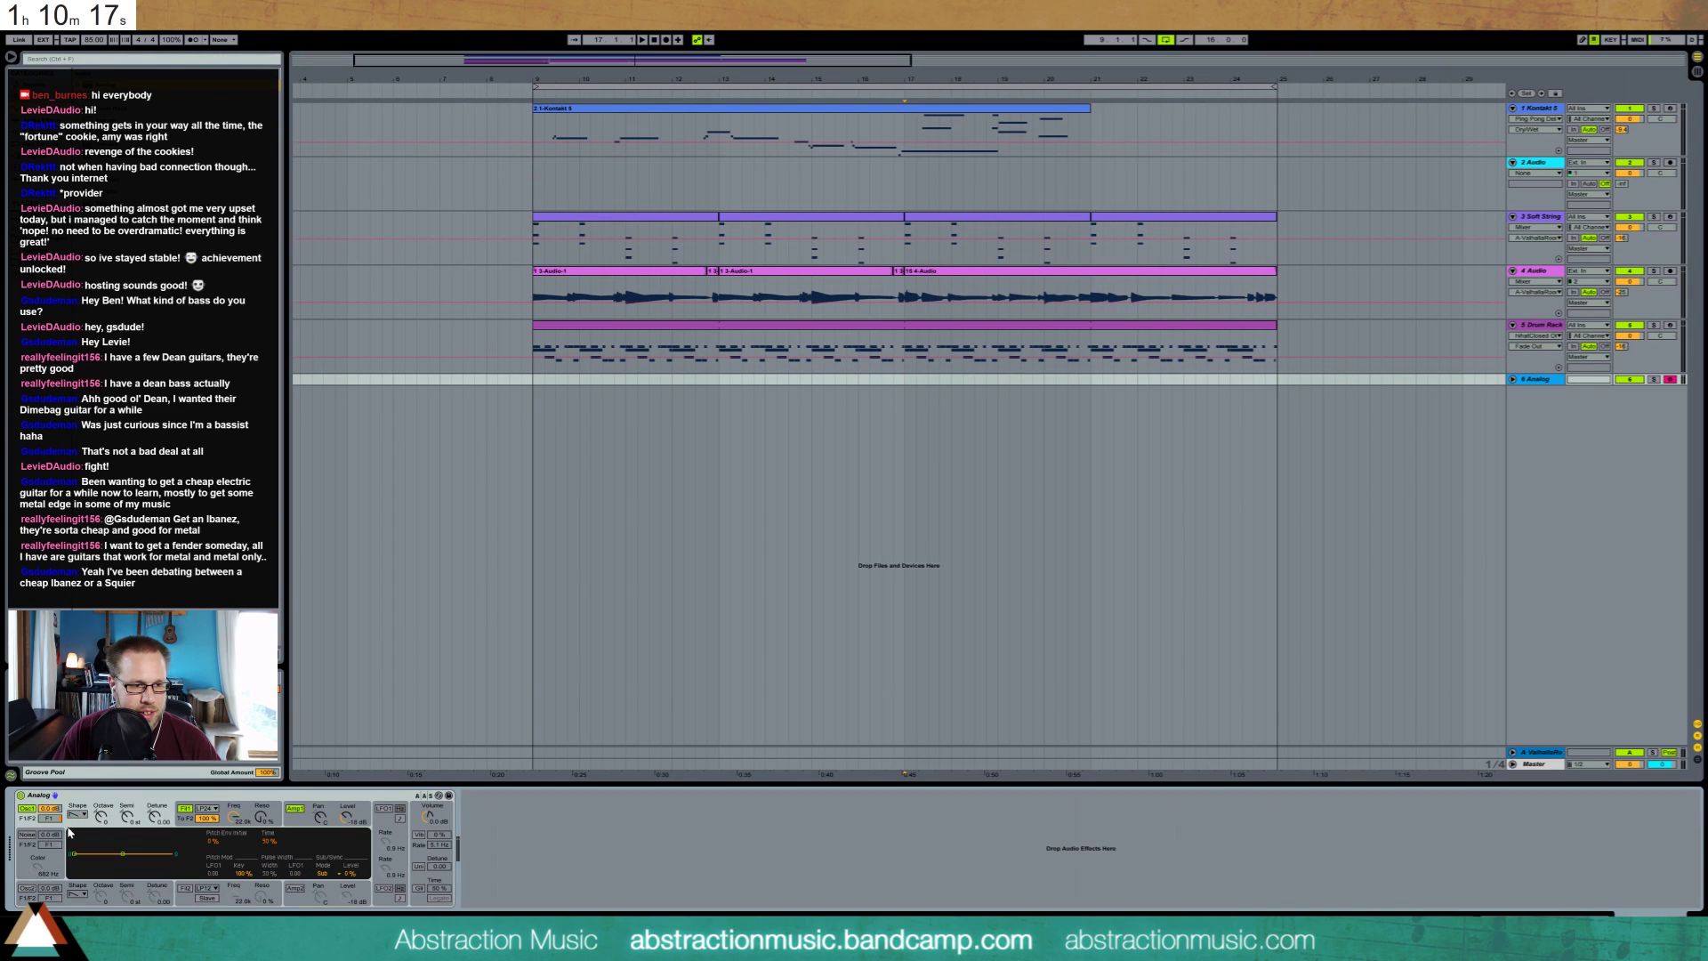
pyautogui.click(423, 867)
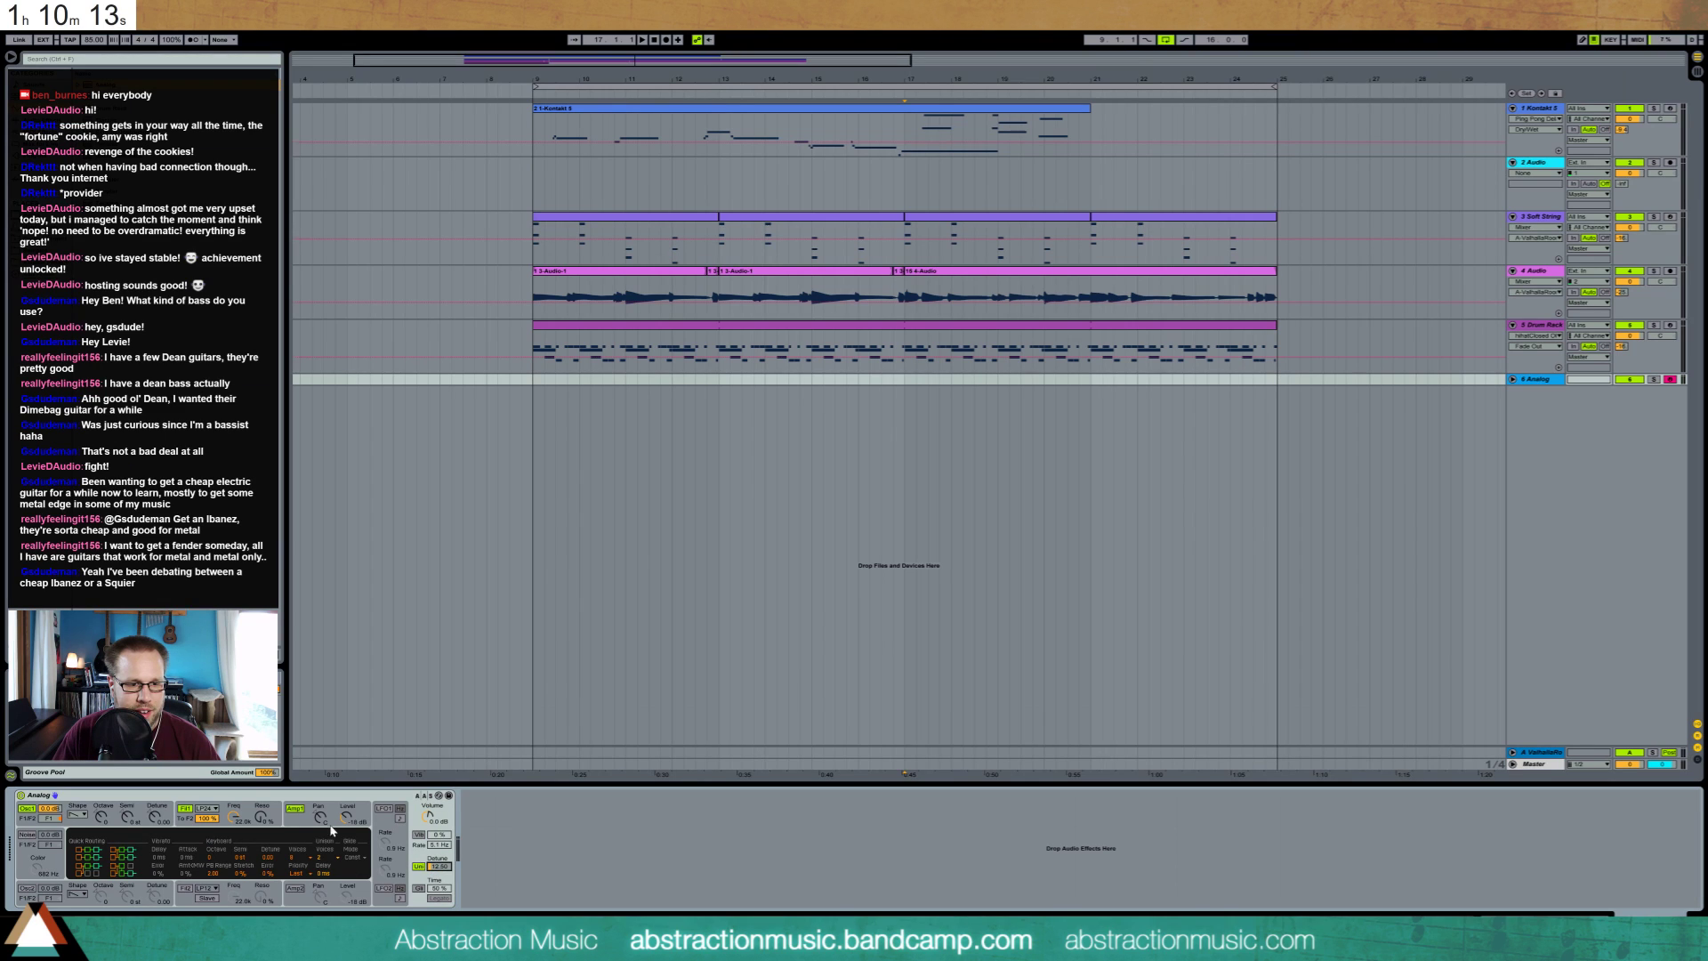
pyautogui.moveTo(232, 820); pyautogui.dragTo(232, 881)
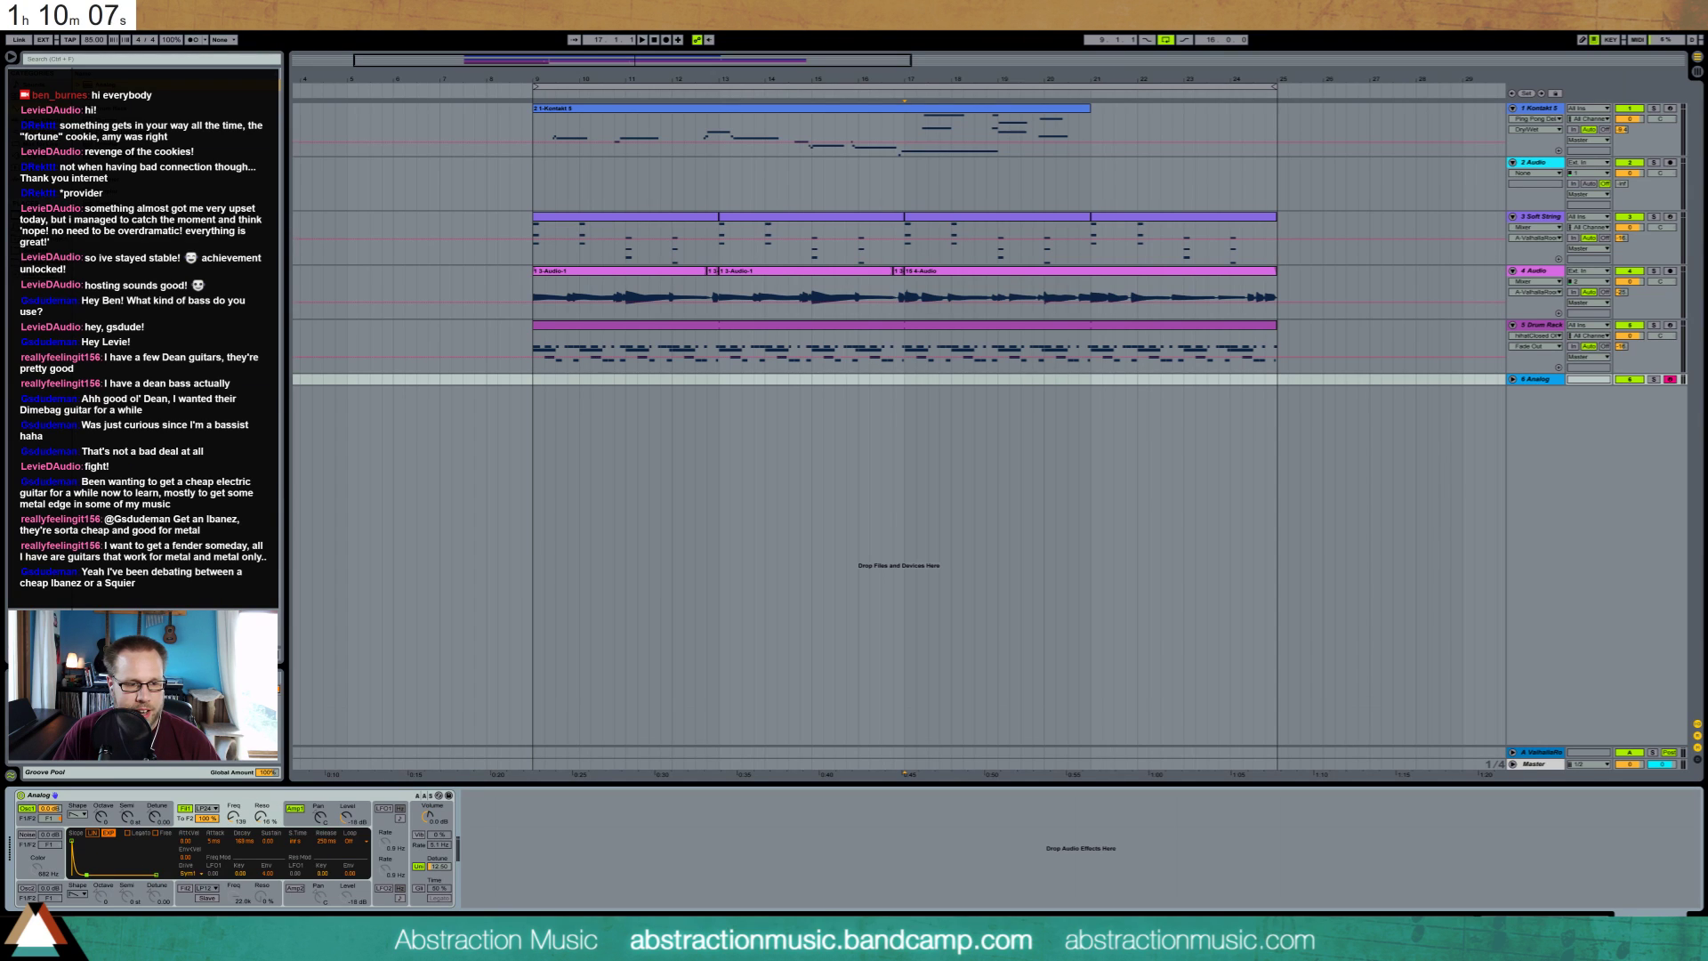
# Create a one-bar MIDI clip at bar 17 on the Analog track and draw three short notes at its start
pyautogui.moveTo(905, 207); pyautogui.dragTo(919, 206)
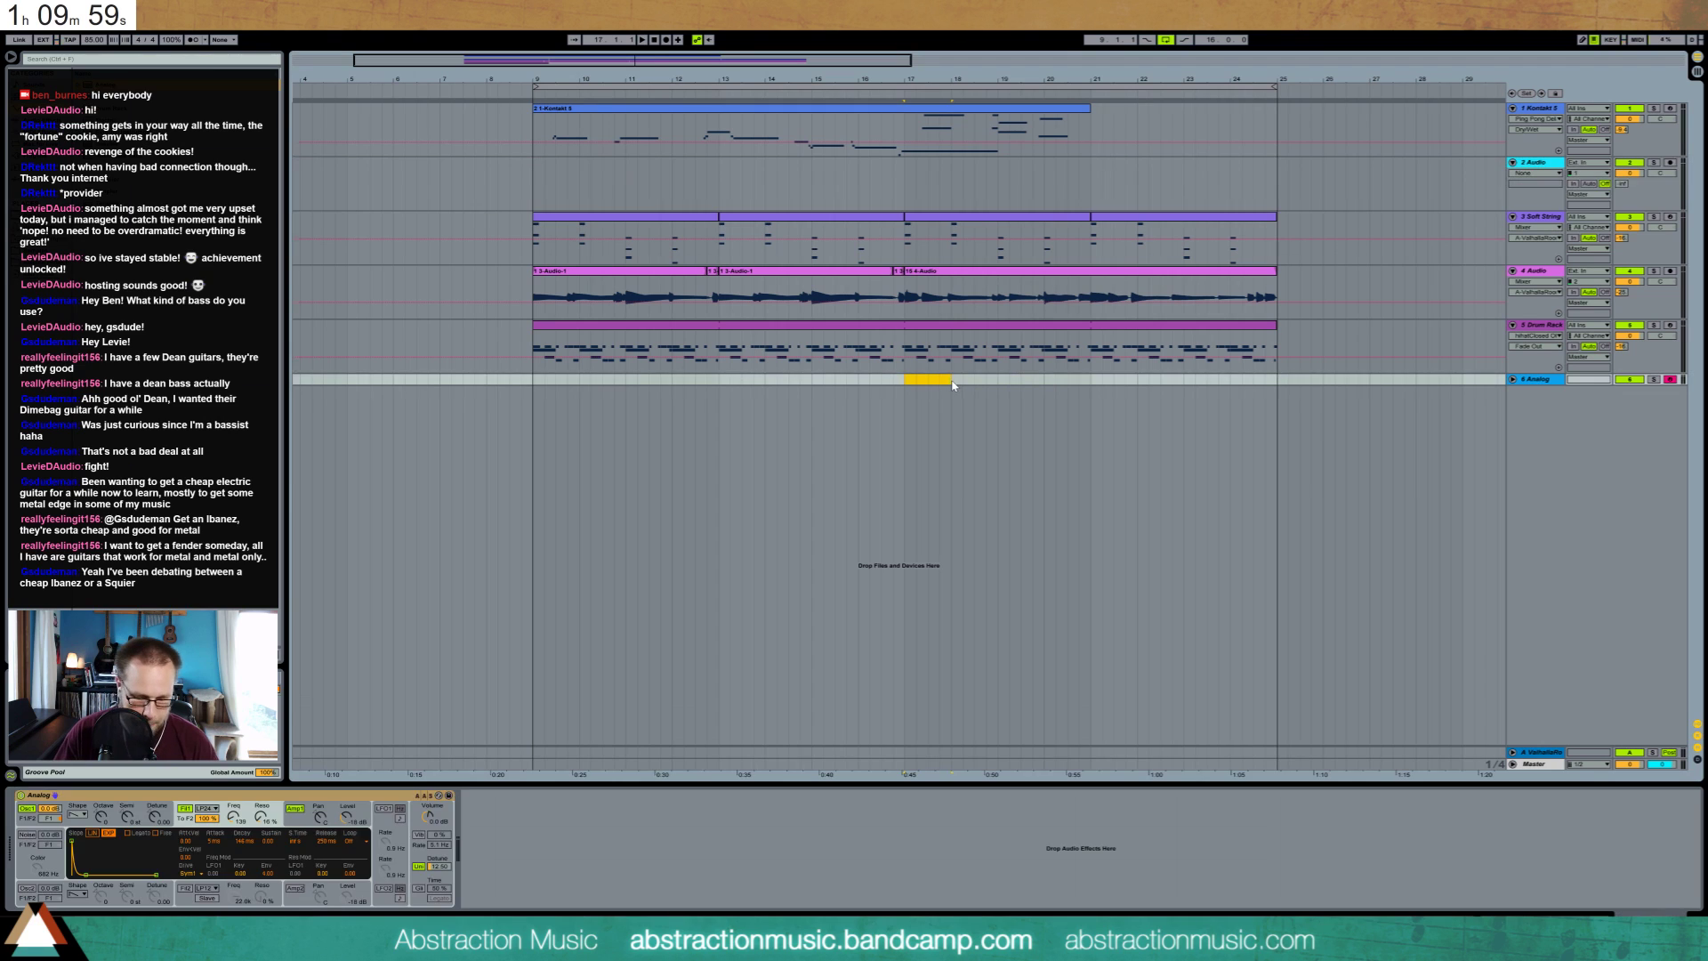
pyautogui.hotkey('ctrl', 'shift', 'm')
pyautogui.doubleClick(930, 380)
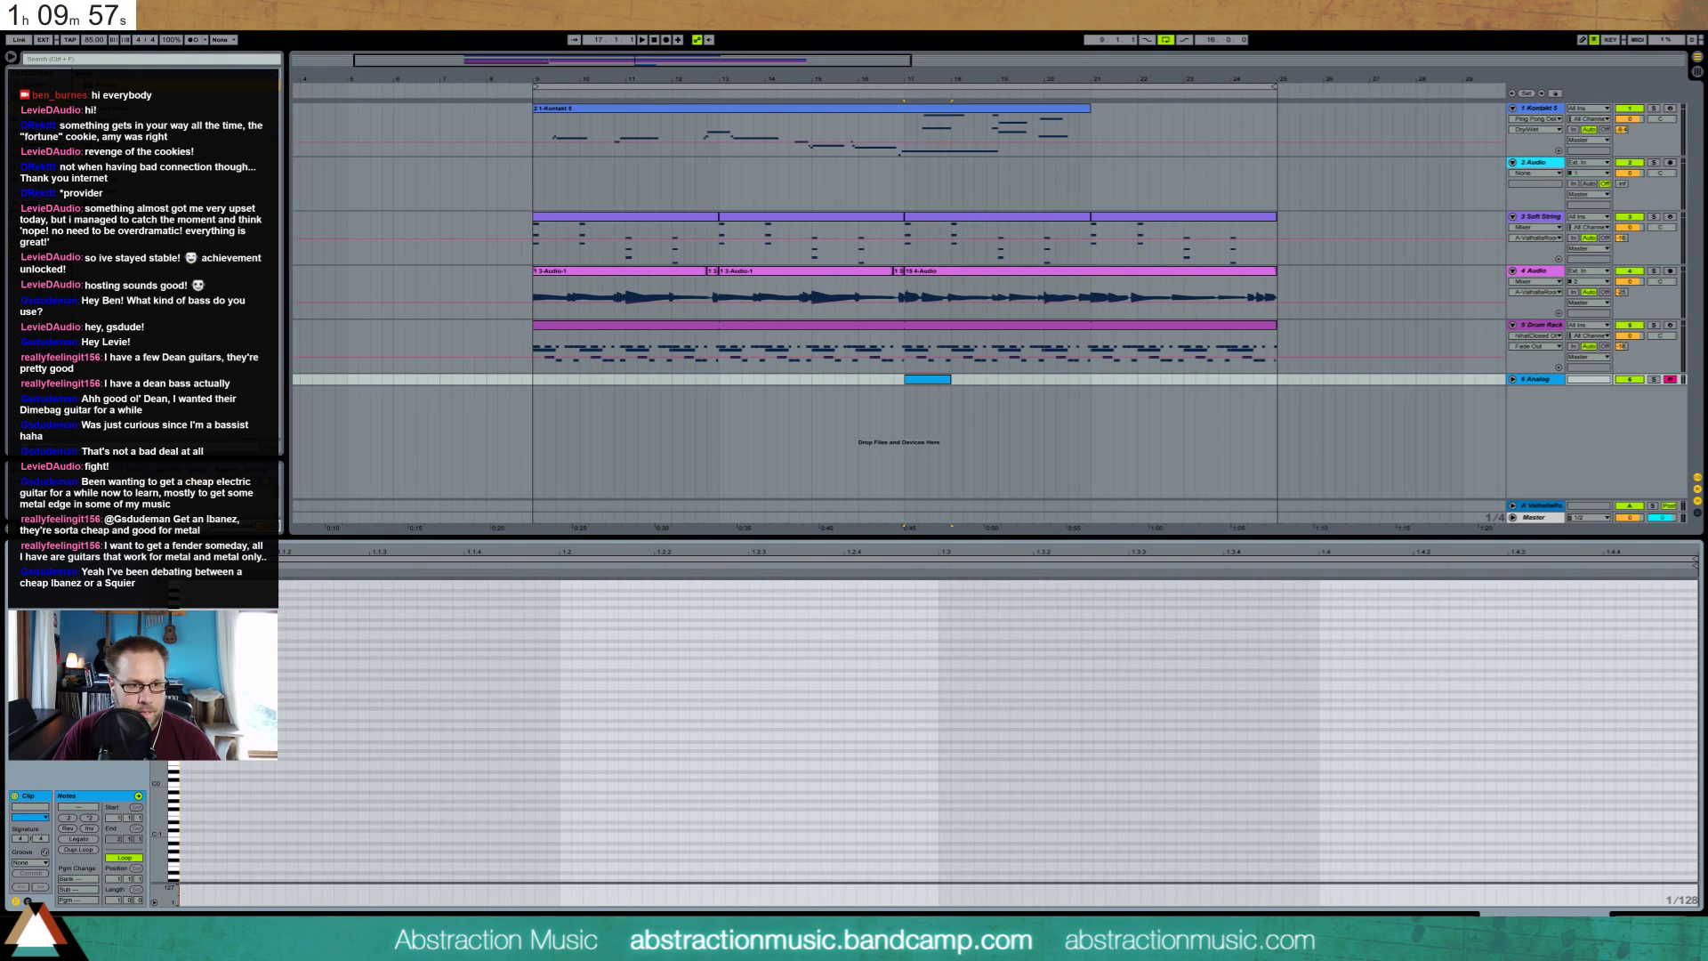
pyautogui.scroll(3, 939, 731)
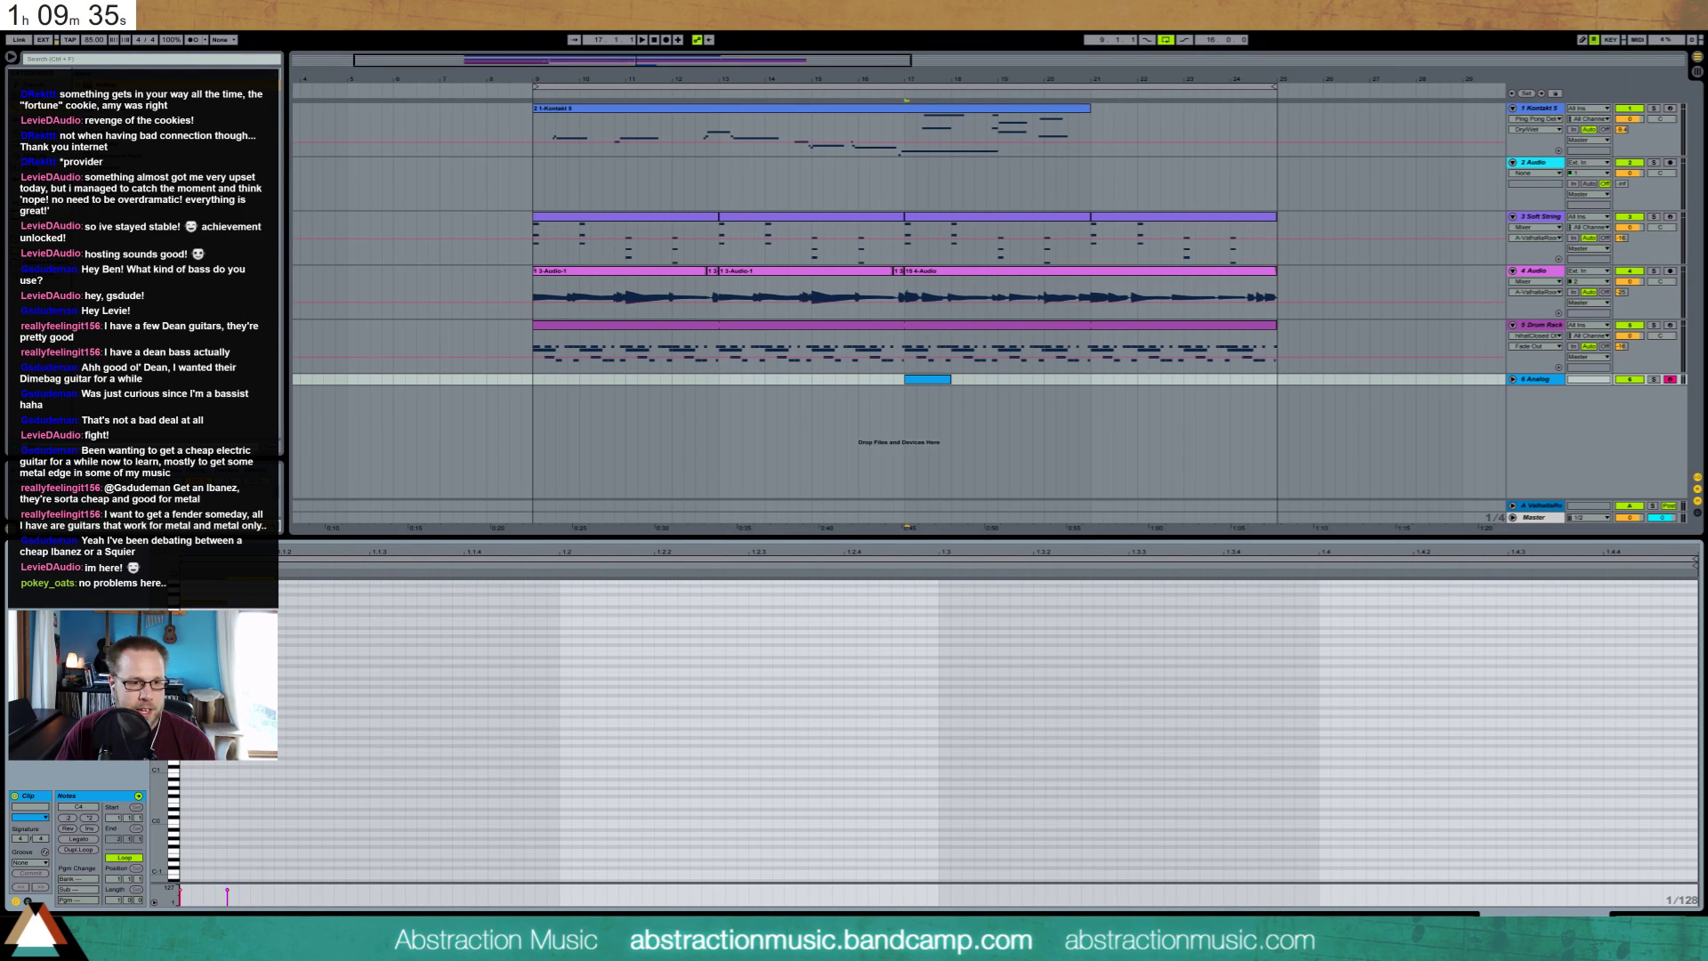
pyautogui.moveTo(278, 635); pyautogui.dragTo(317, 632)
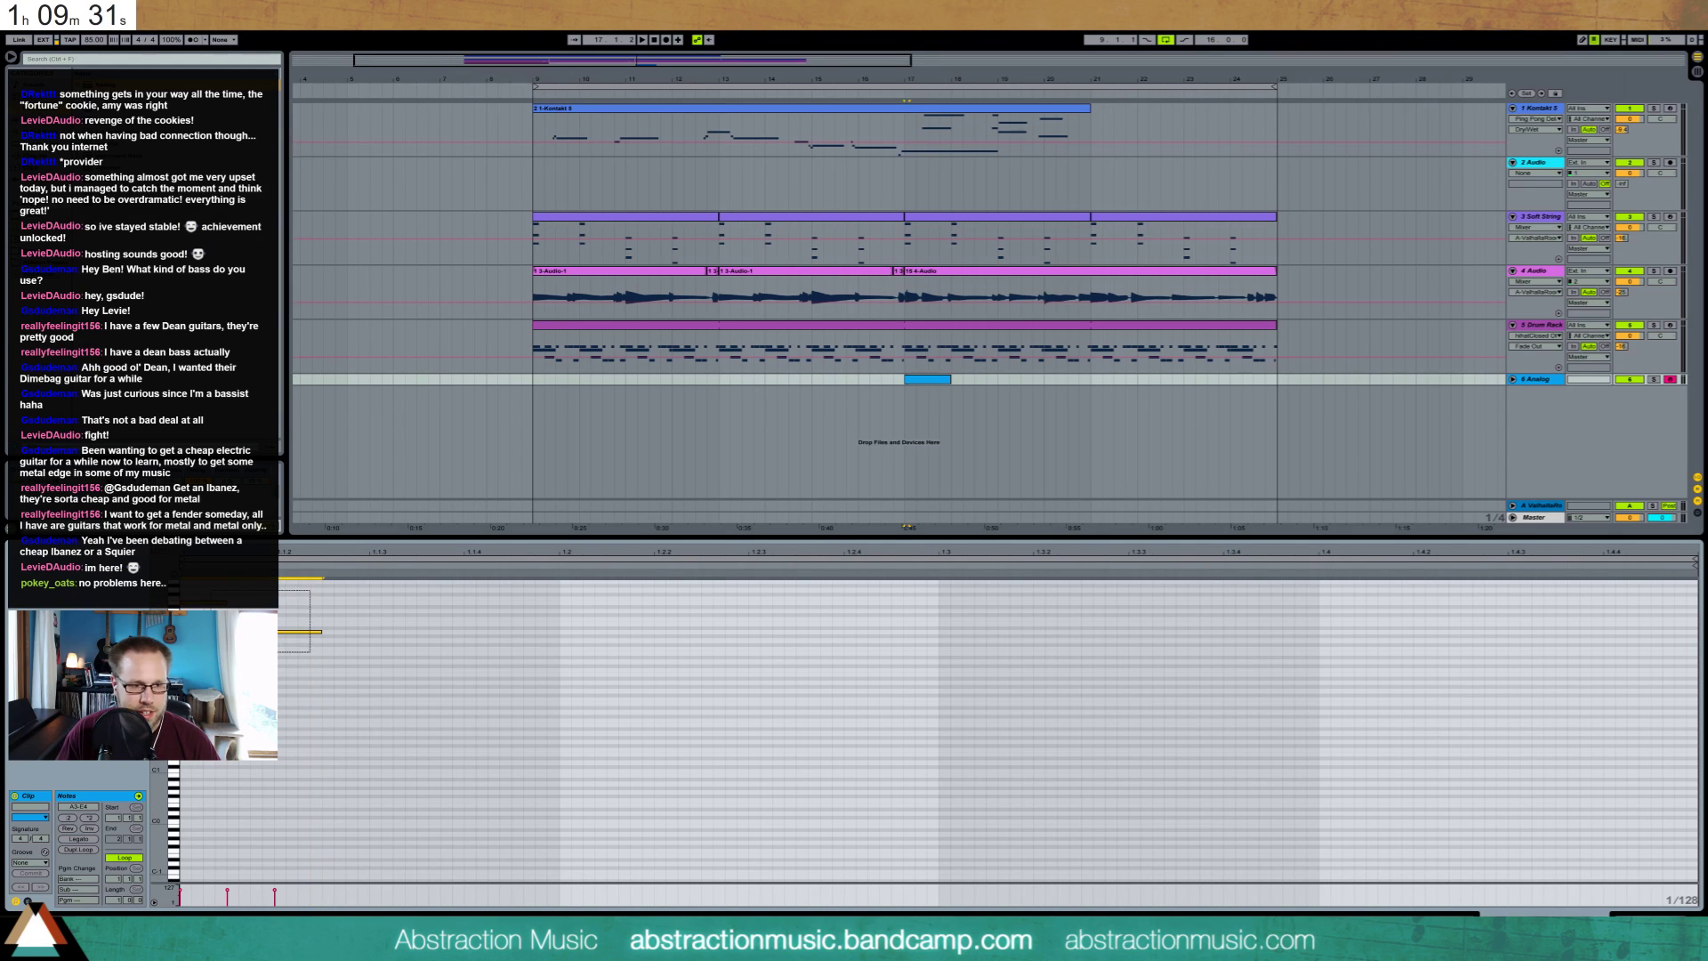
# Duplicate the three-note figure repeatedly, lowering each copy an octave to build a fast descending run, and audition it
pyautogui.hotkey('ctrl', 'd')
pyautogui.hotkey('shift', 'Down')
pyautogui.hotkey('ctrl', 'd')
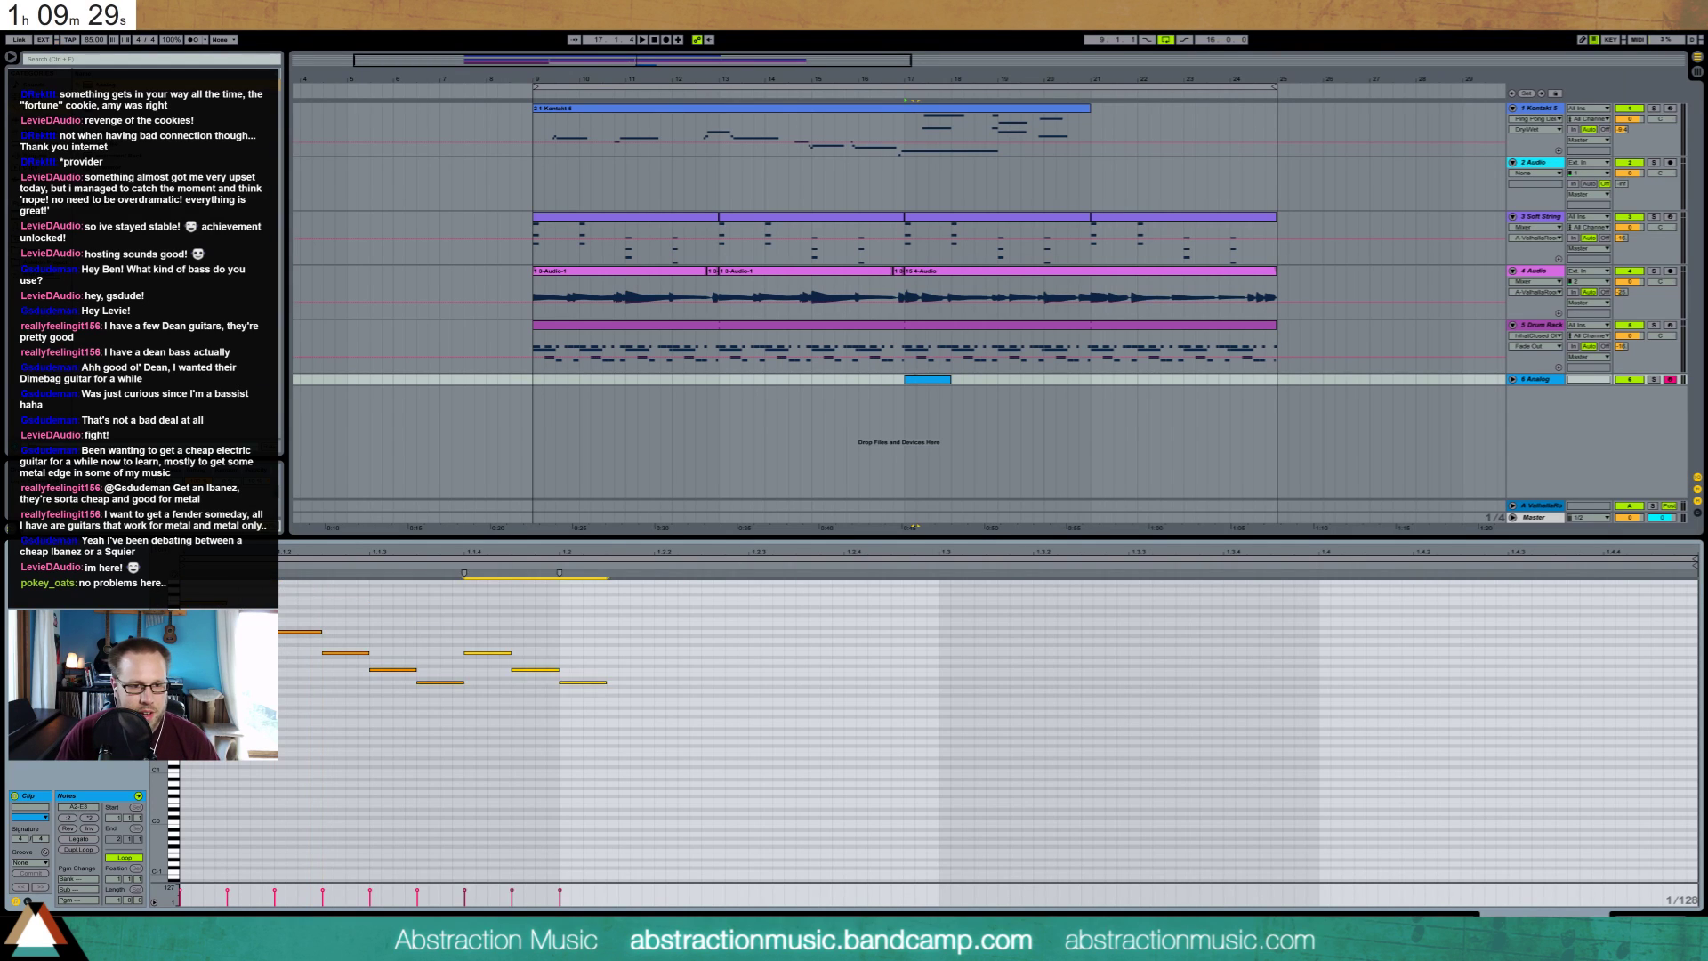
pyautogui.hotkey('shift', 'Down')
pyautogui.hotkey('ctrl', 'd')
pyautogui.hotkey('shift', 'Down')
pyautogui.press('space')
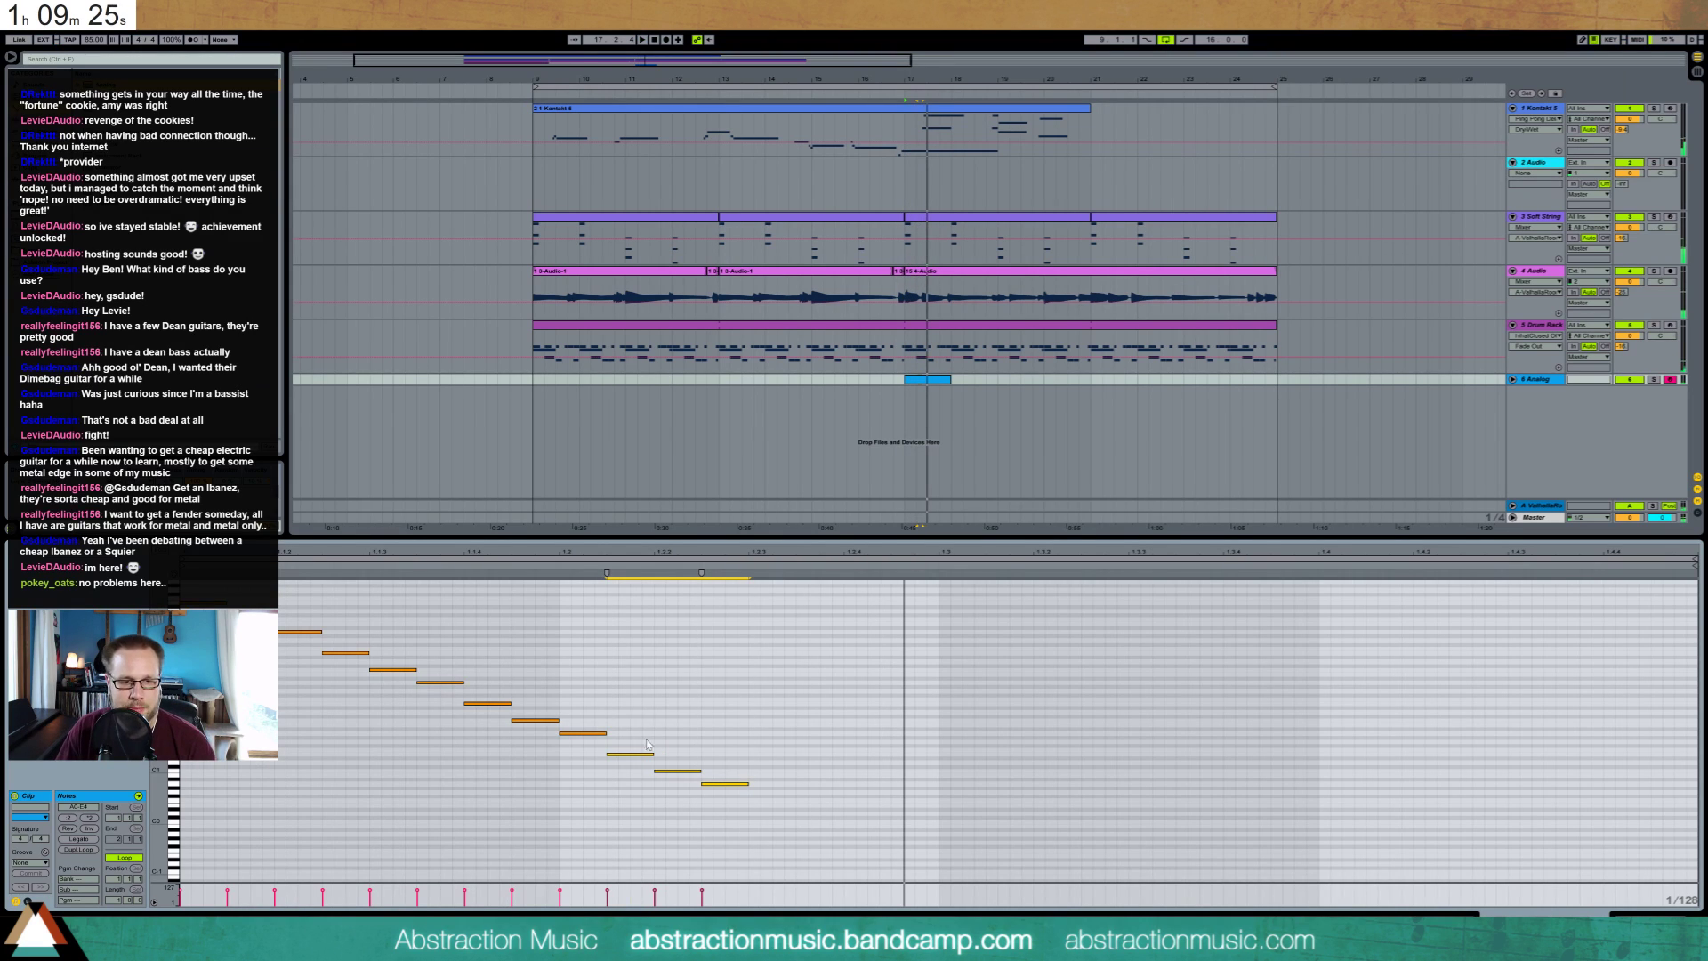
# Remove the lowest three notes, transpose the remaining run up an octave, and continue it downward with another three-note copy
pyautogui.press('space')
pyautogui.press('Delete')
pyautogui.hotkey('ctrl', 'a')
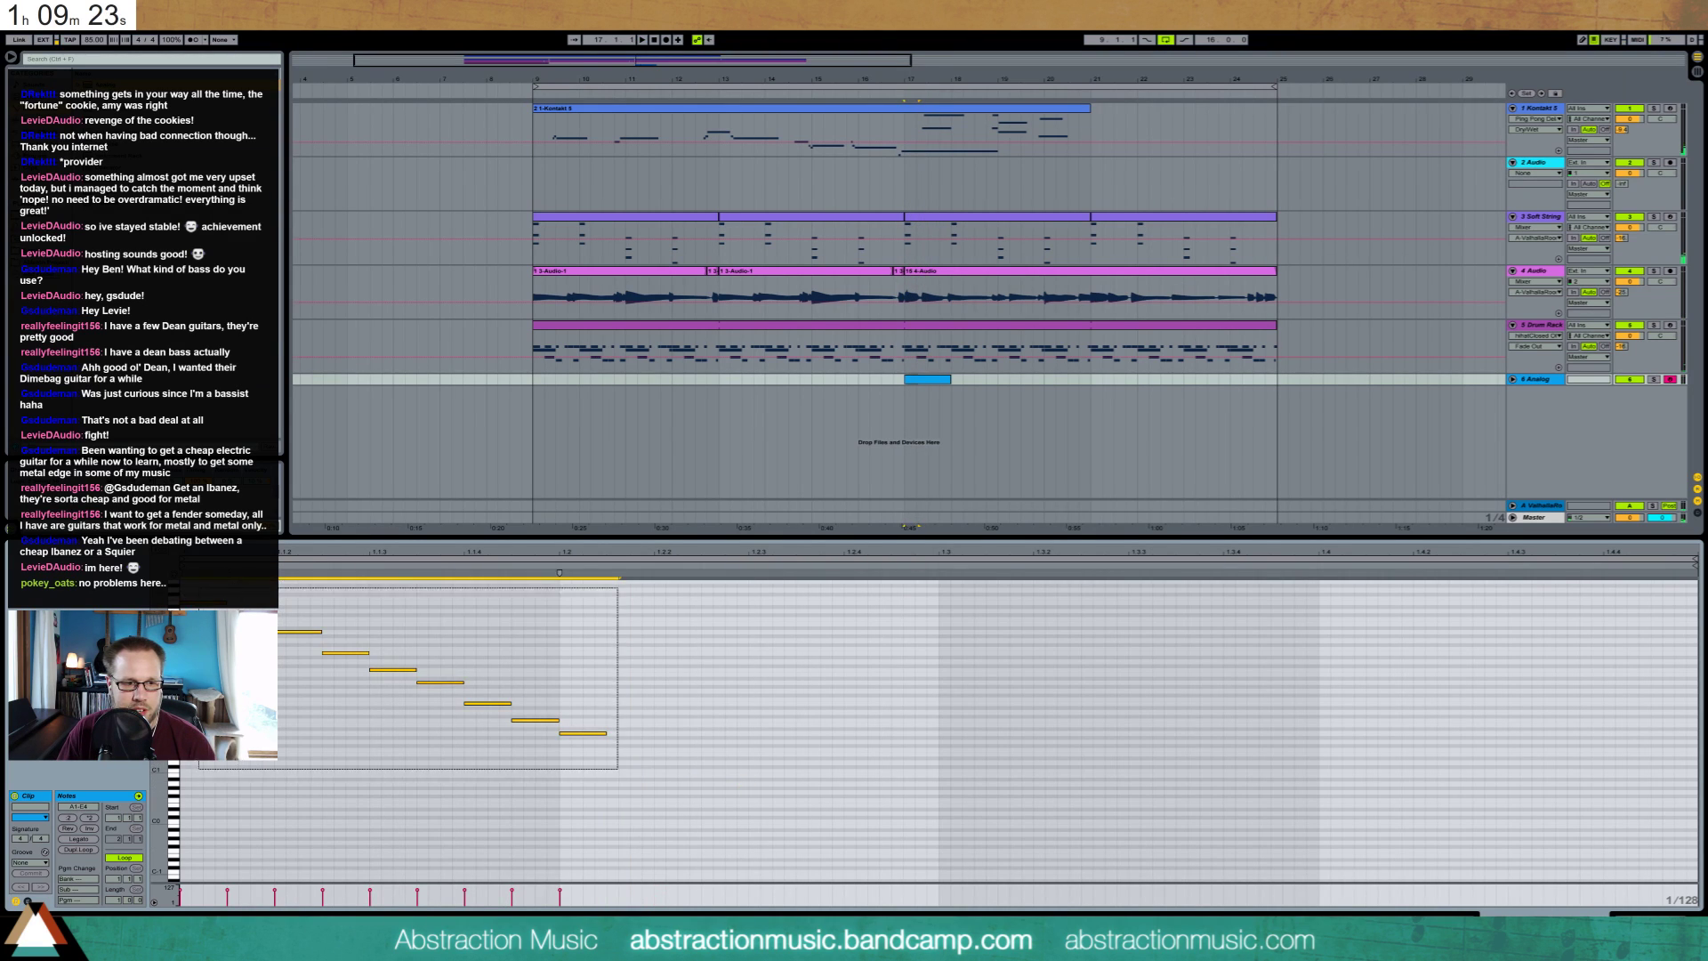
pyautogui.hotkey('shift', 'Up')
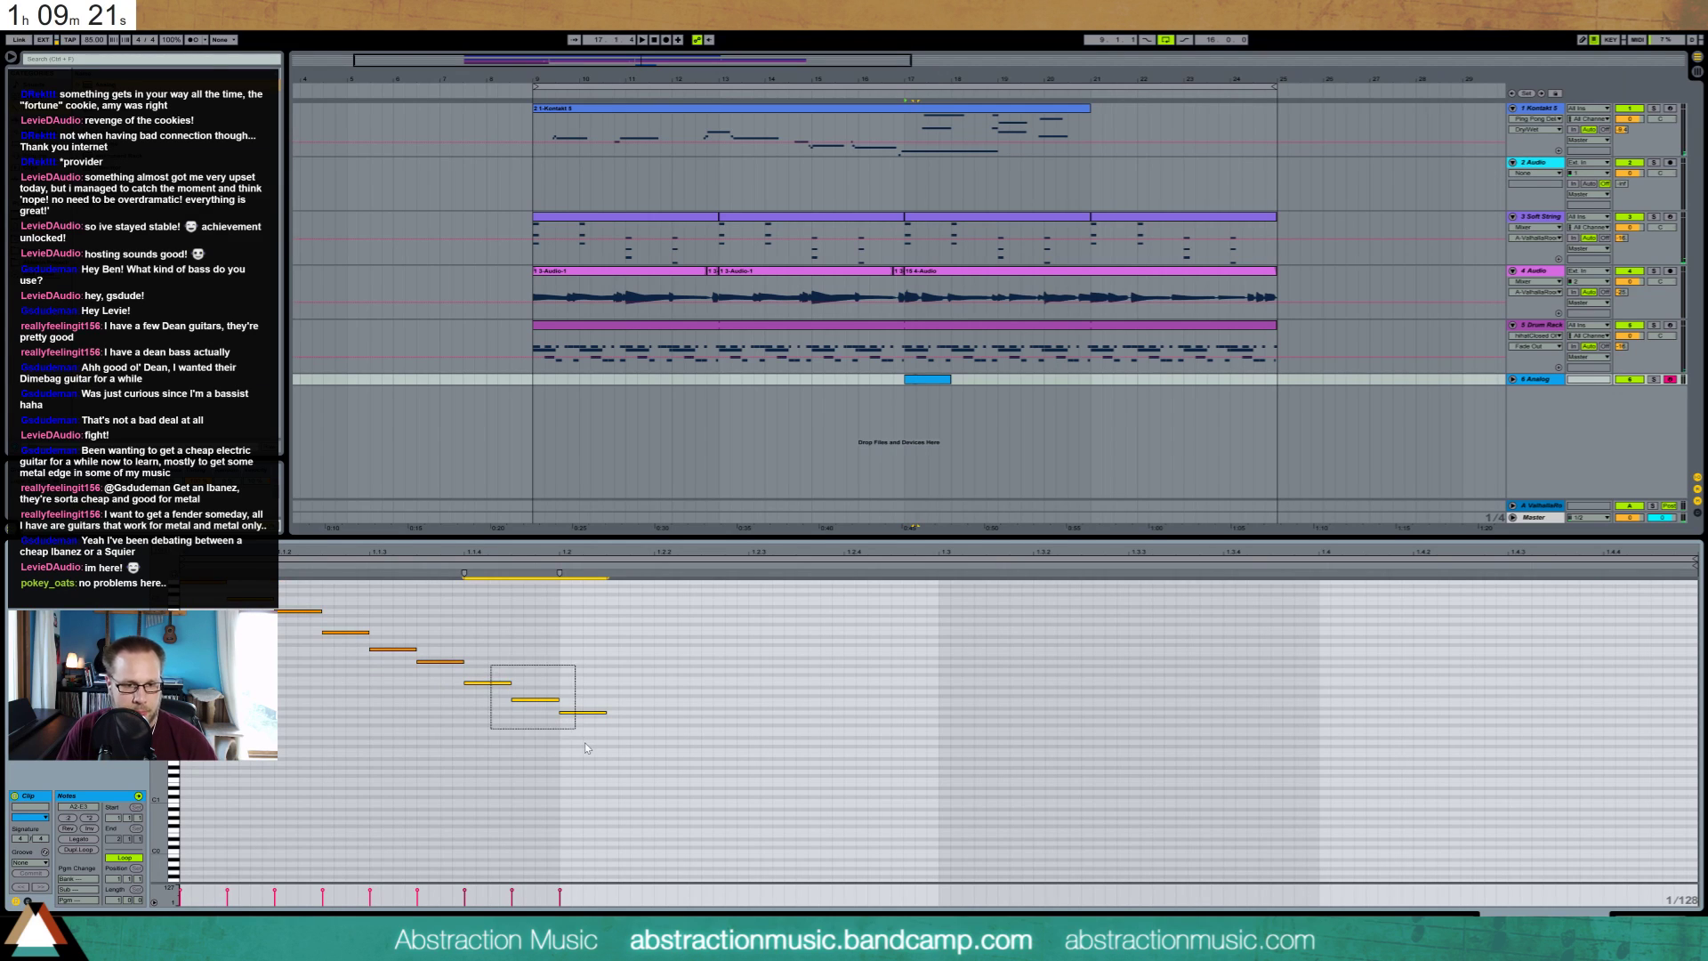
pyautogui.hotkey('ctrl', 'v')
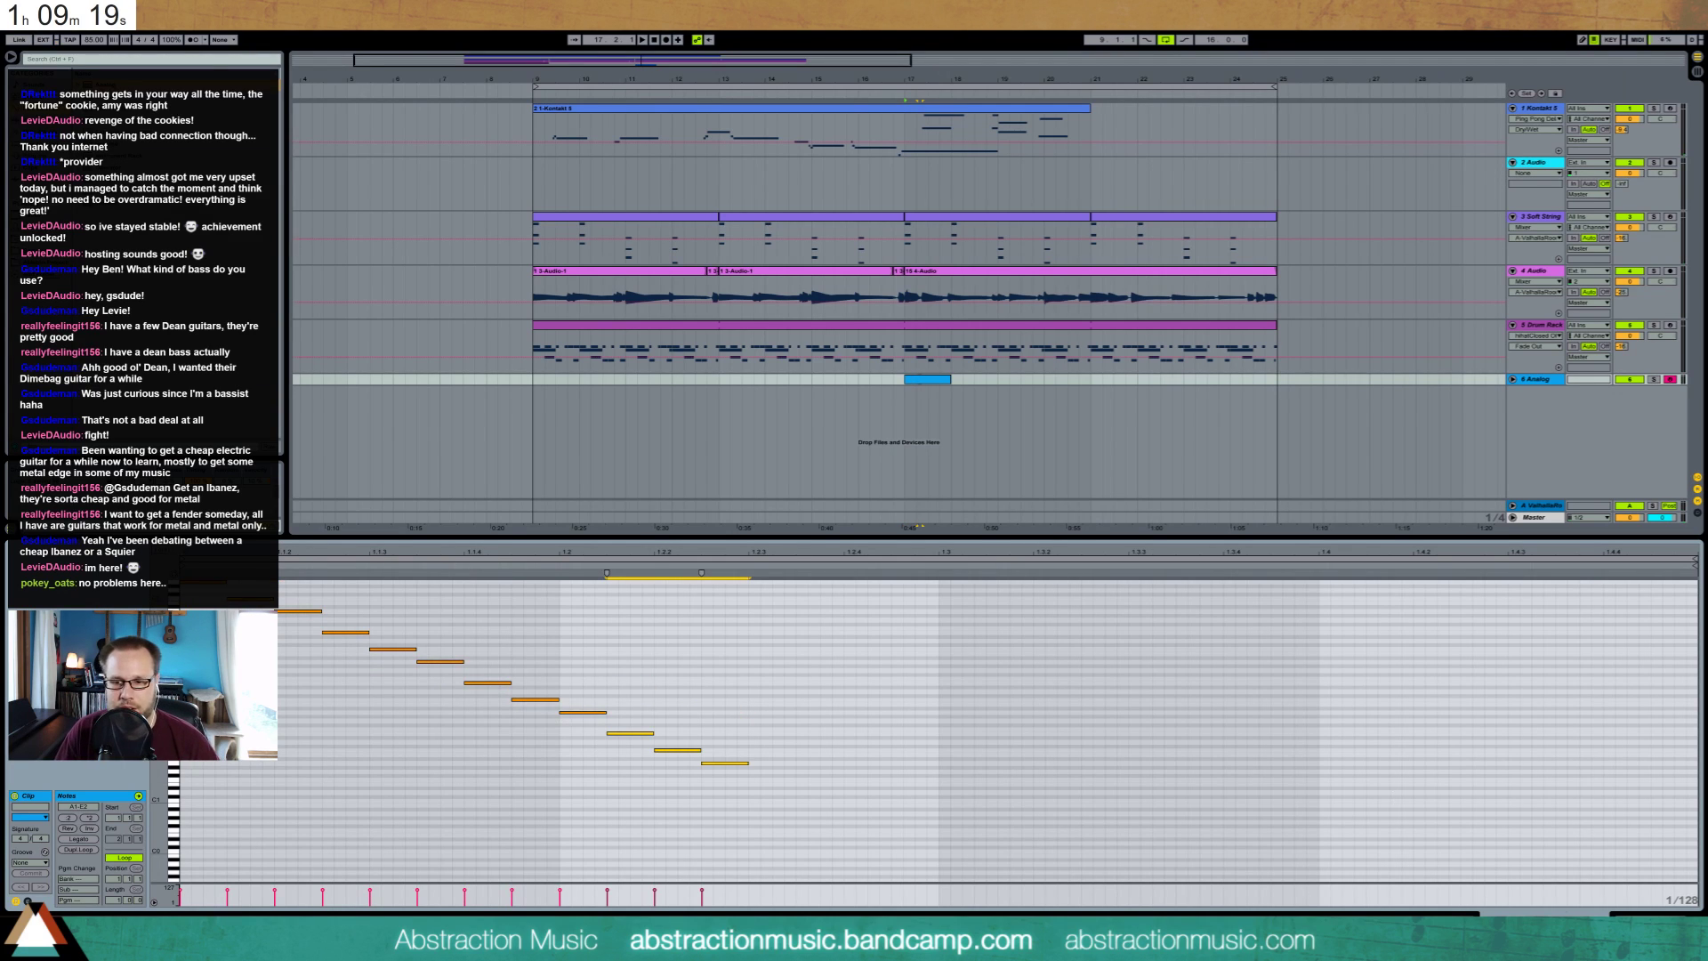
# Turn on glide in the Analog synth, adjust its keyboard voice setting, audition the run and reopen its MIDI clip
pyautogui.hotkey('shift', 'Tab')
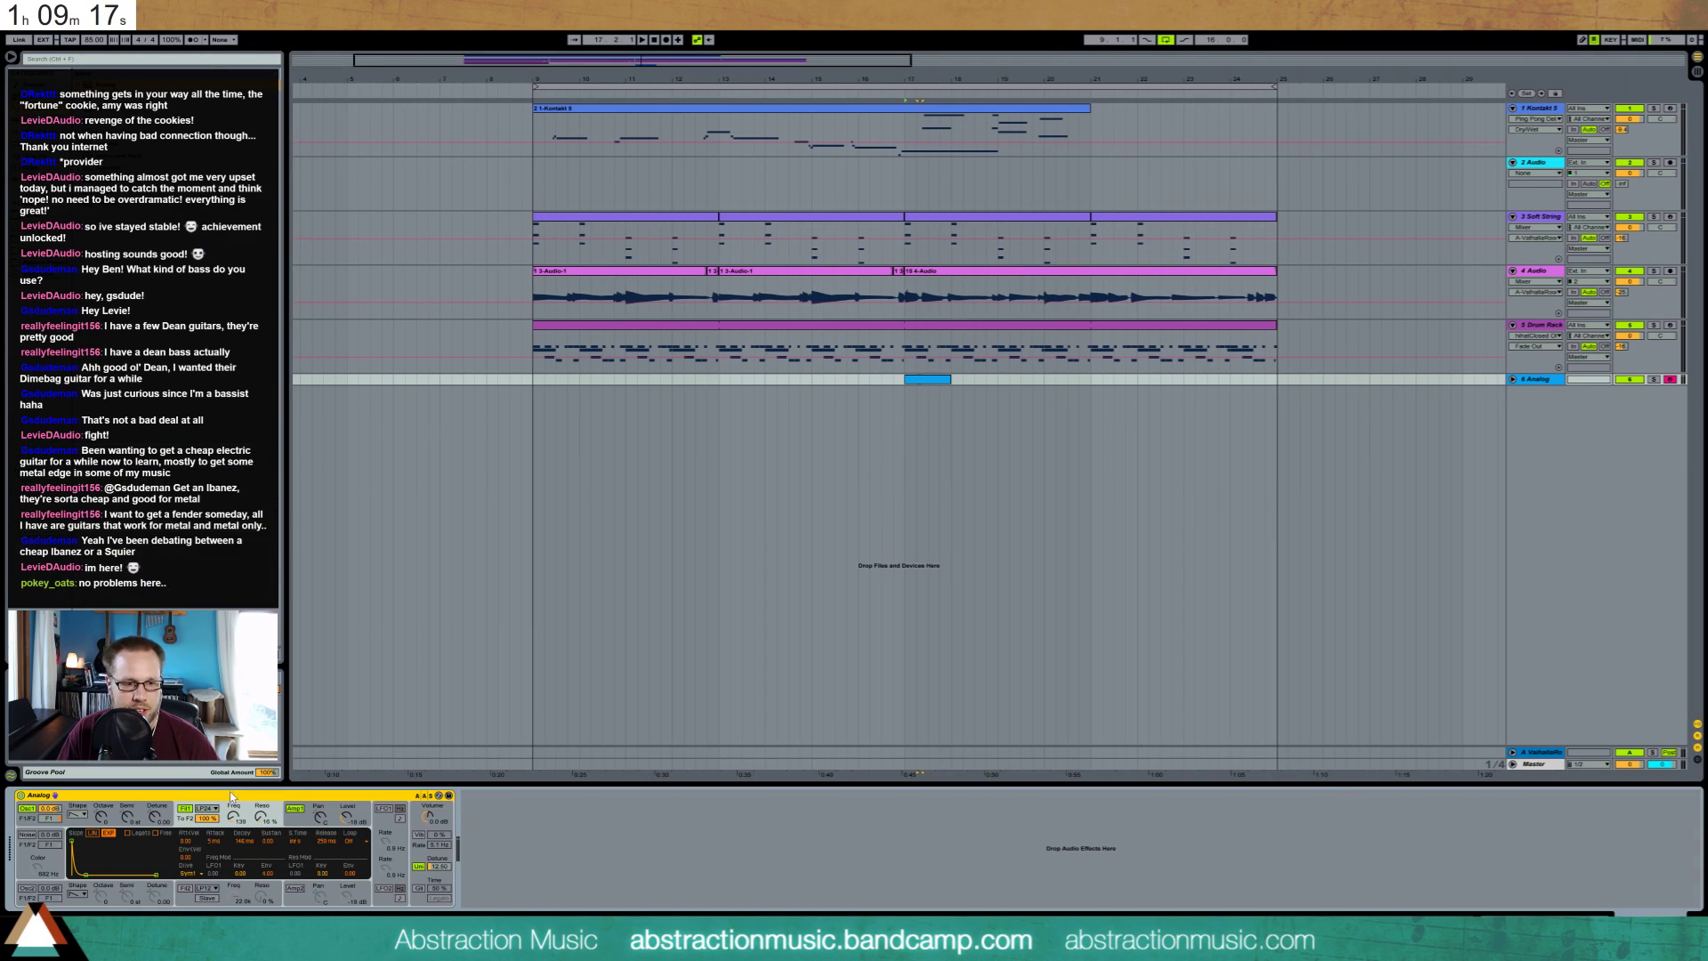
pyautogui.click(436, 889)
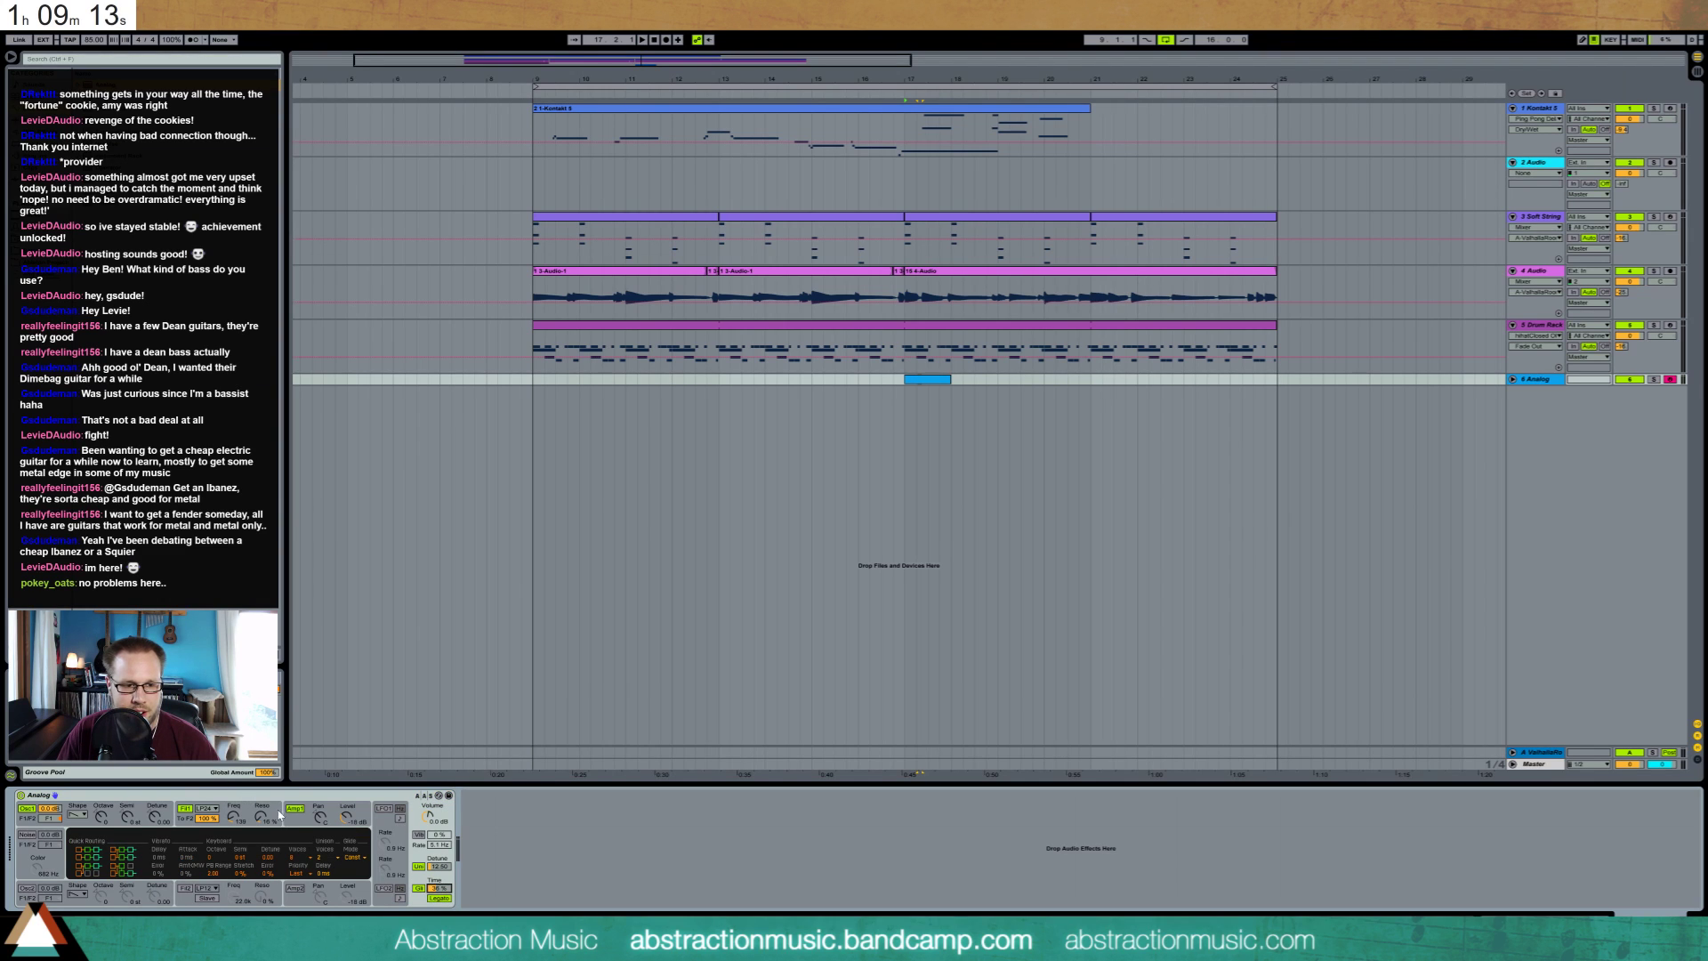
pyautogui.moveTo(302, 859); pyautogui.dragTo(304, 772)
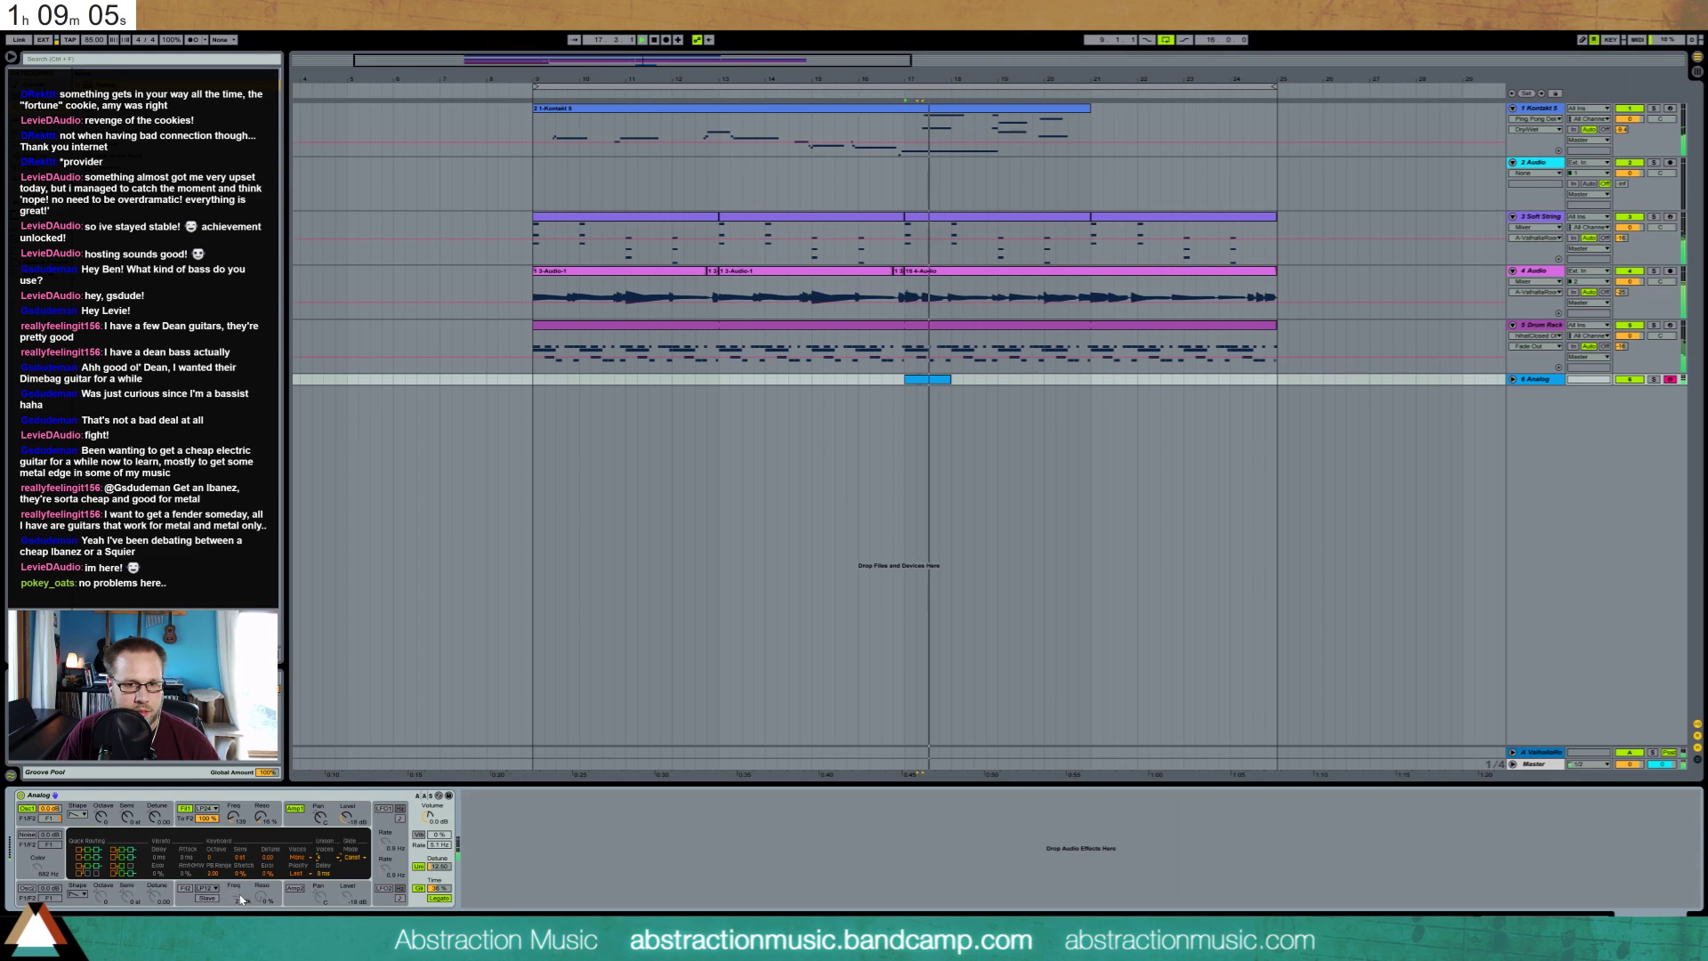
pyautogui.doubleClick(928, 381)
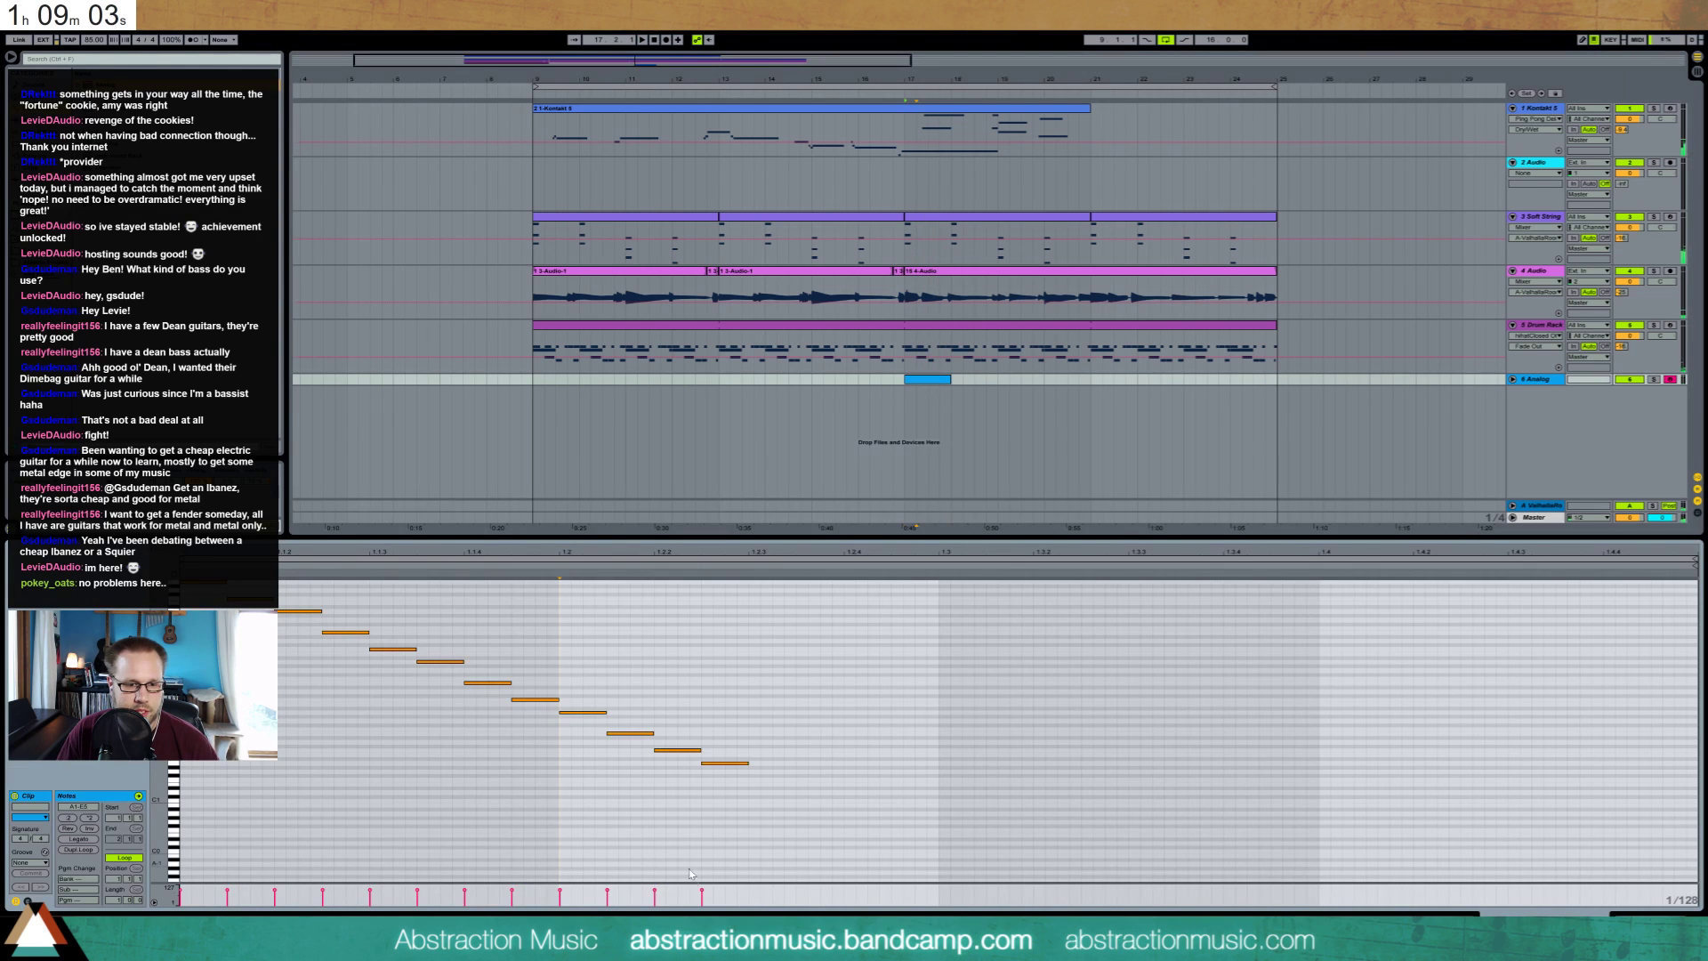
# Shape the synth run's note velocities into a falling ramp and raise the Analog track's reverb send
pyautogui.moveTo(723, 902); pyautogui.dragTo(134, 888)
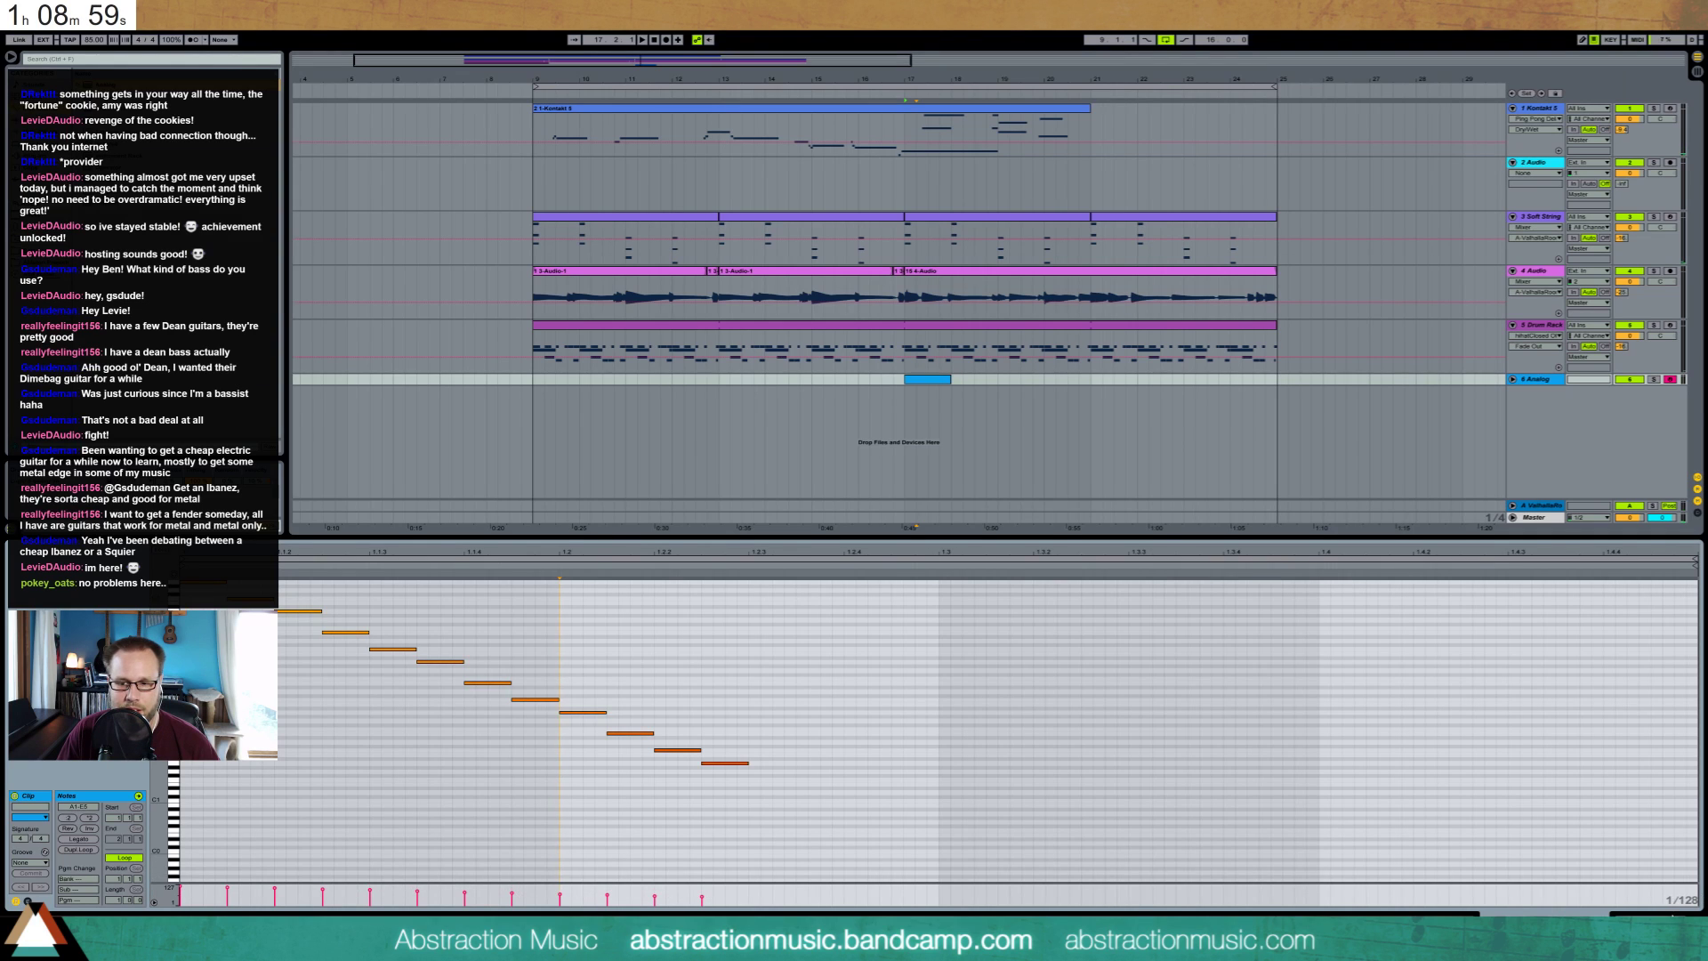
pyautogui.click(1673, 918)
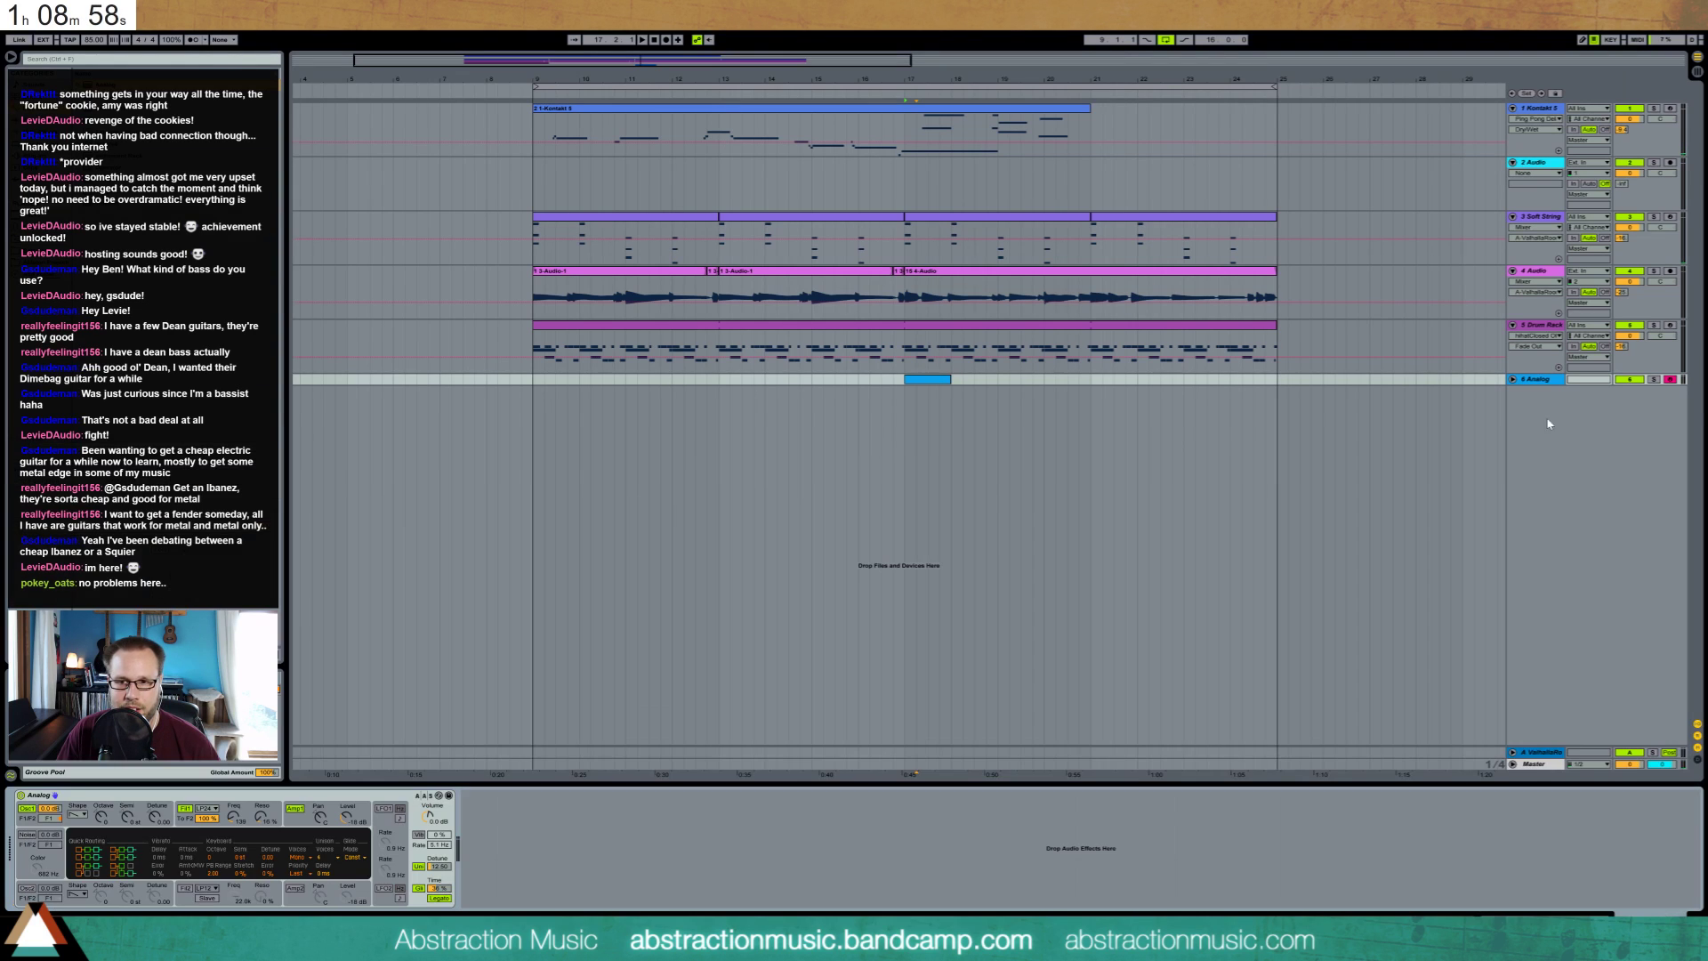
pyautogui.click(1514, 379)
pyautogui.moveTo(1622, 401); pyautogui.dragTo(1622, 331)
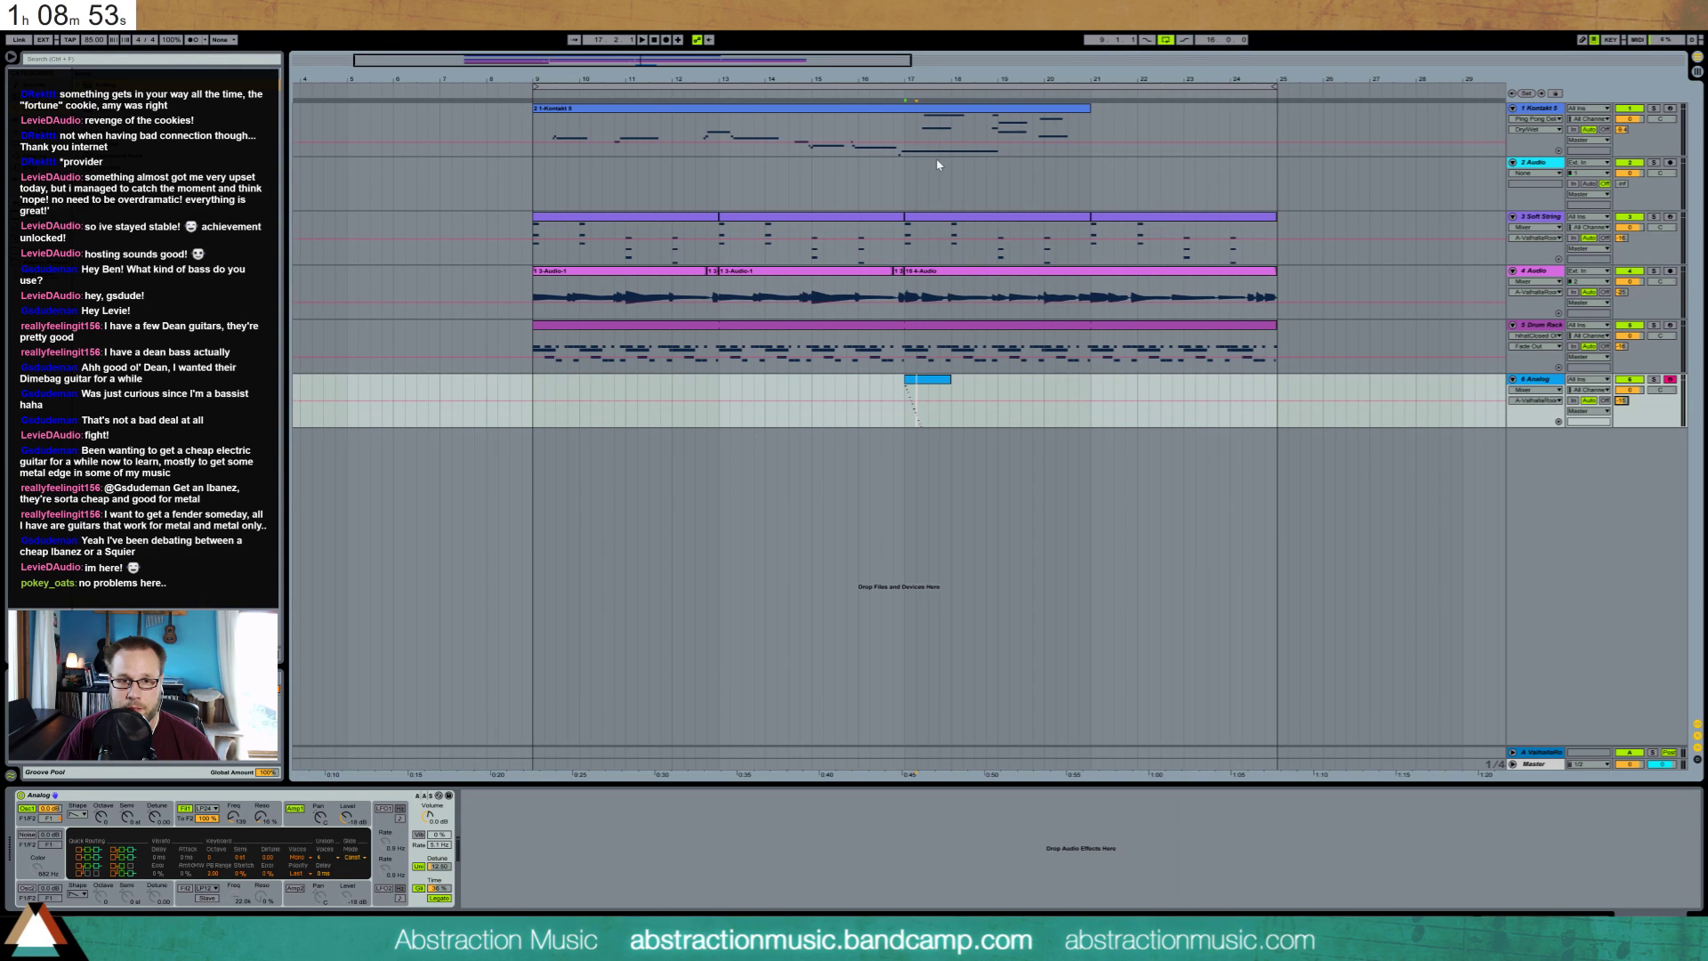
# Copy the Ping Pong Delay from the Kontakt 5 track onto the Analog track's device chain
pyautogui.click(985, 218)
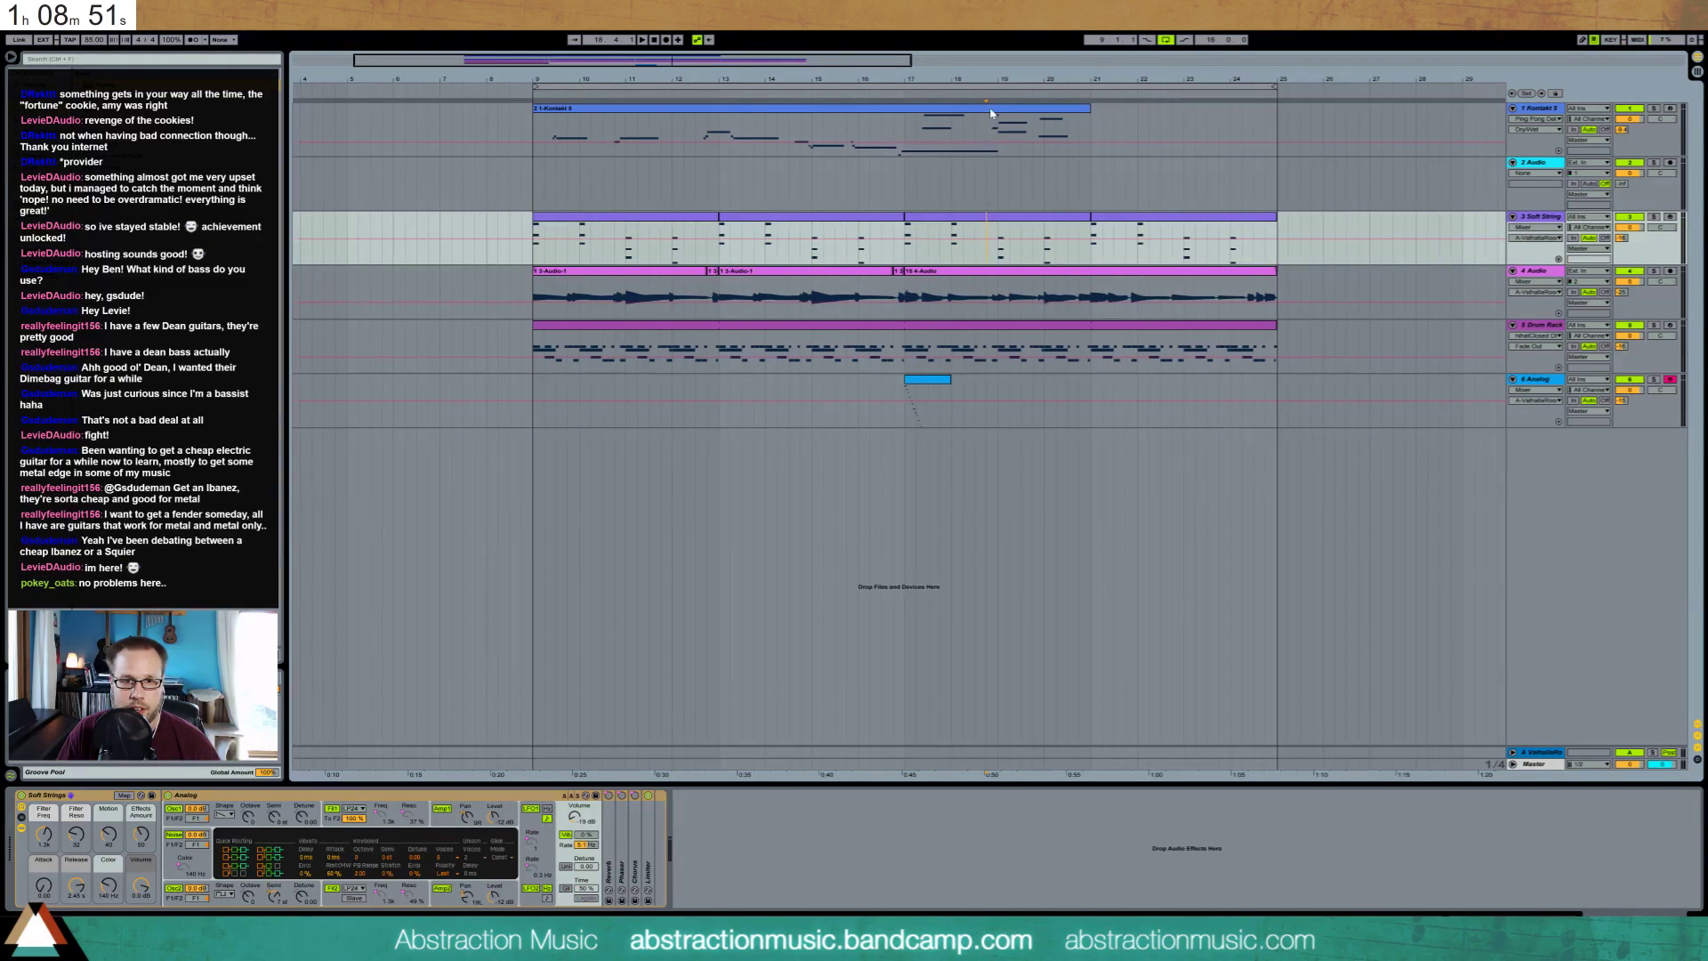
pyautogui.click(977, 127)
pyautogui.click(140, 797)
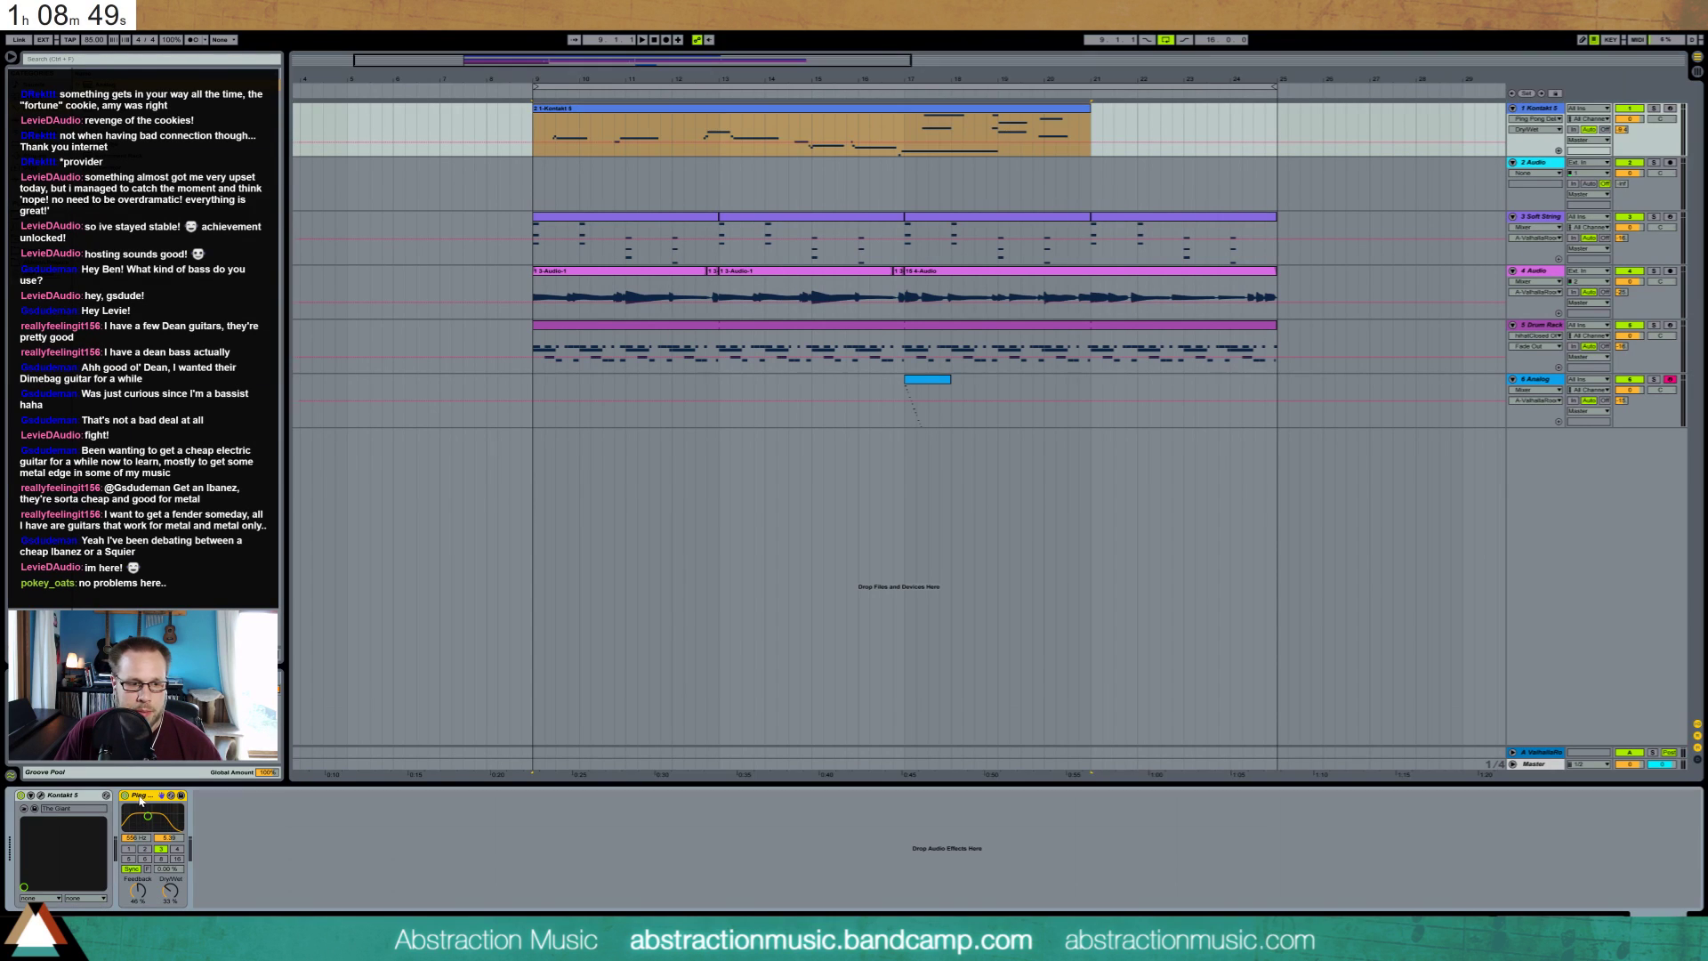
pyautogui.click(923, 376)
pyautogui.click(512, 828)
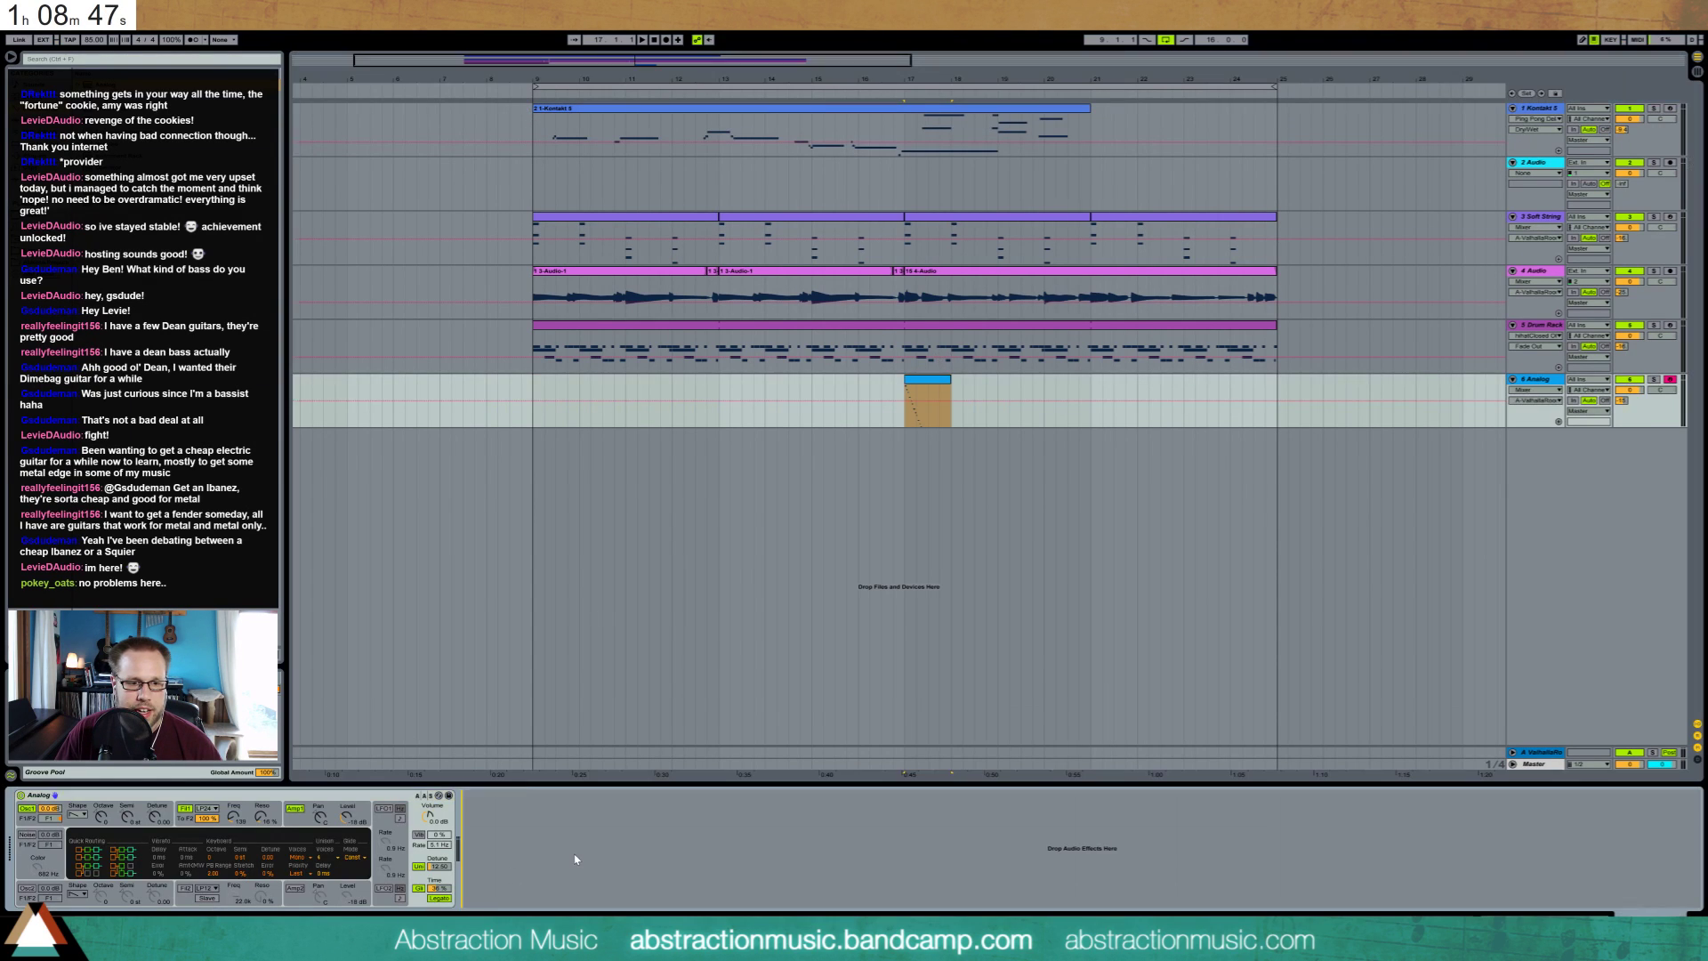
# Audition the run from around bar 16 while balancing the Analog track's mixer levels and the synth's Amp 1 level
pyautogui.click(847, 93)
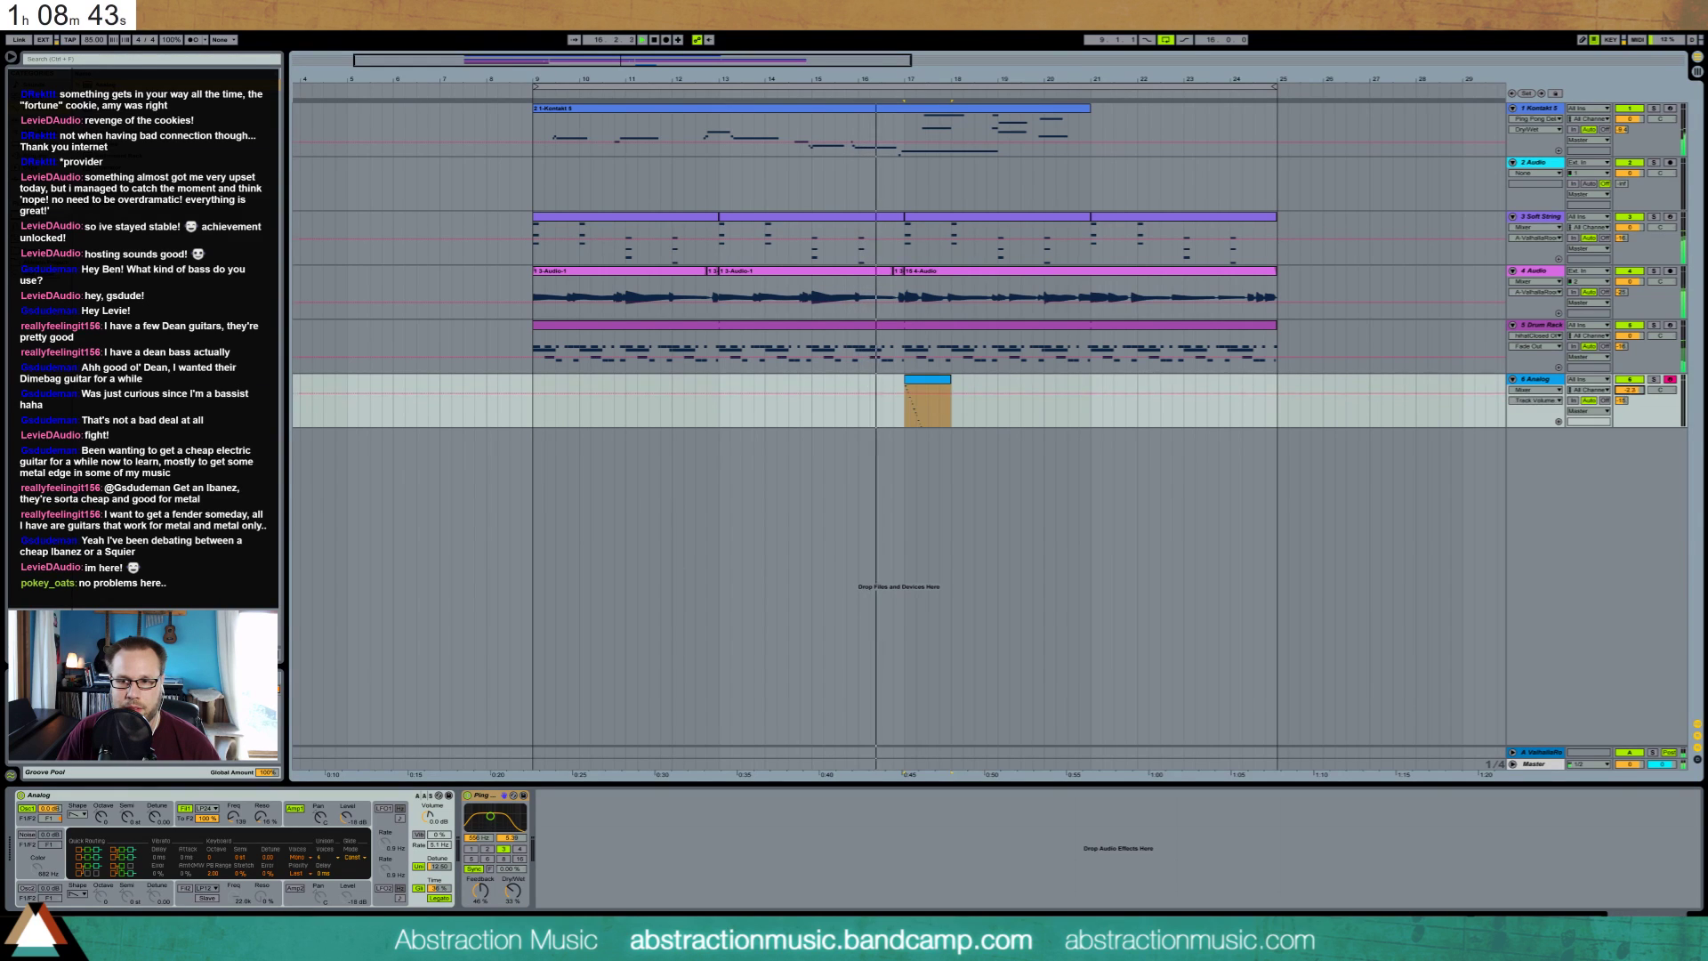
pyautogui.moveTo(1629, 390); pyautogui.dragTo(1629, 389)
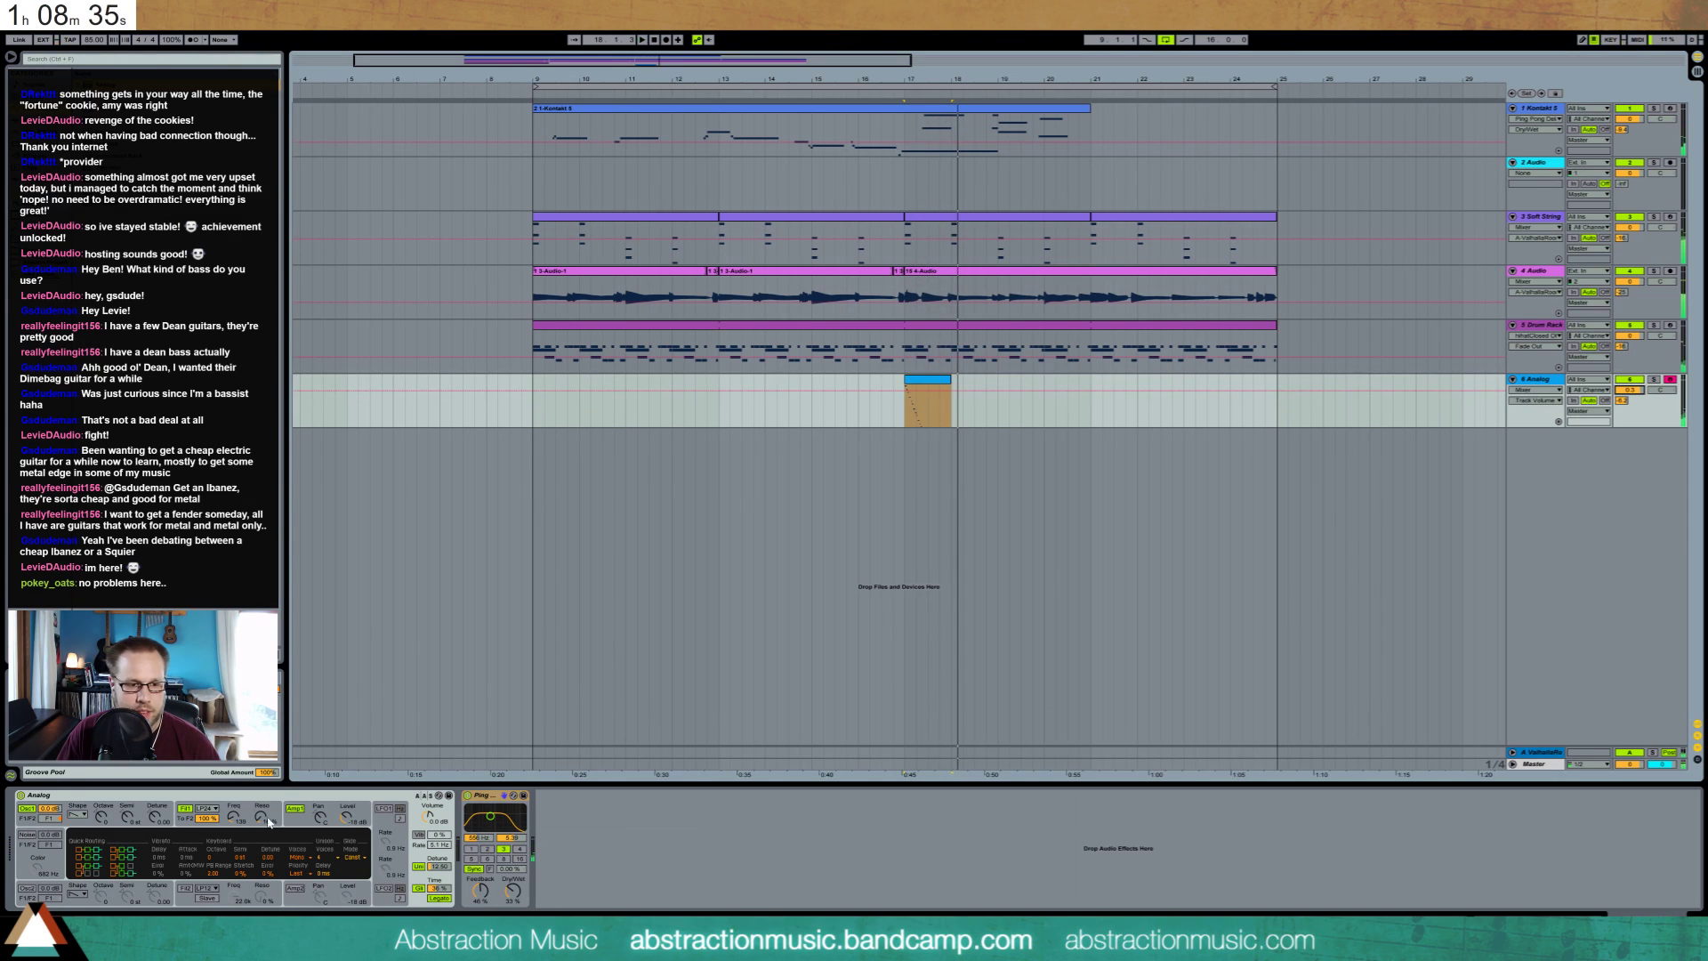
pyautogui.moveTo(346, 818); pyautogui.dragTo(342, 807)
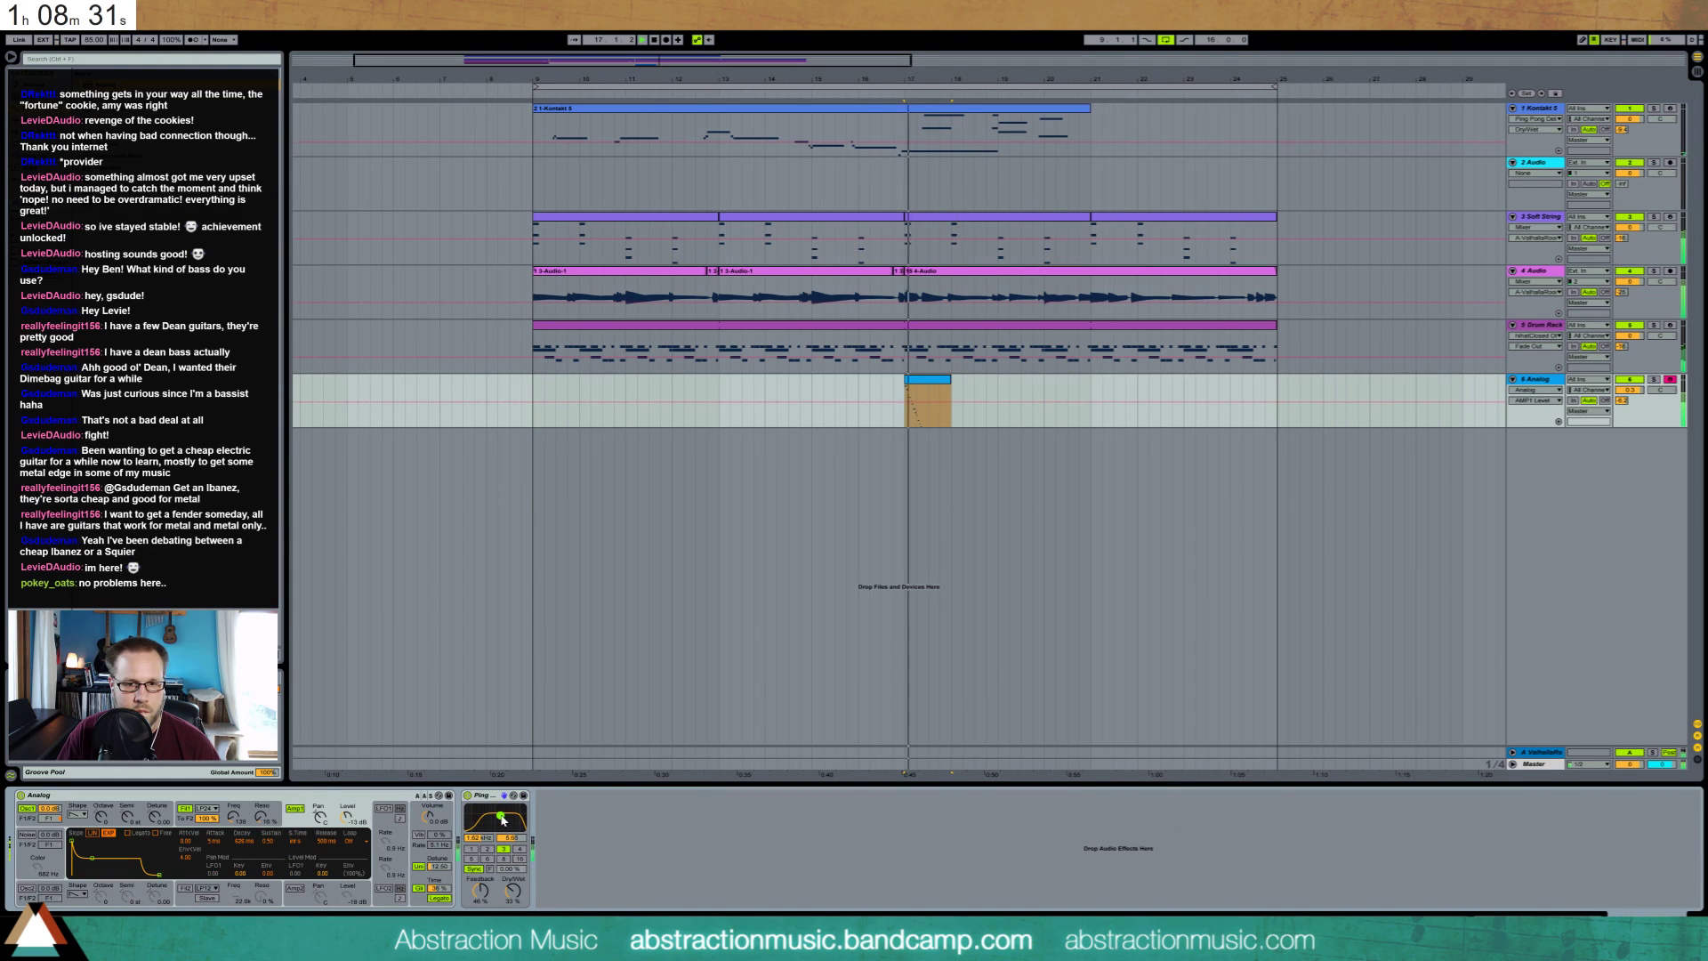
pyautogui.moveTo(1629, 389); pyautogui.dragTo(1629, 404)
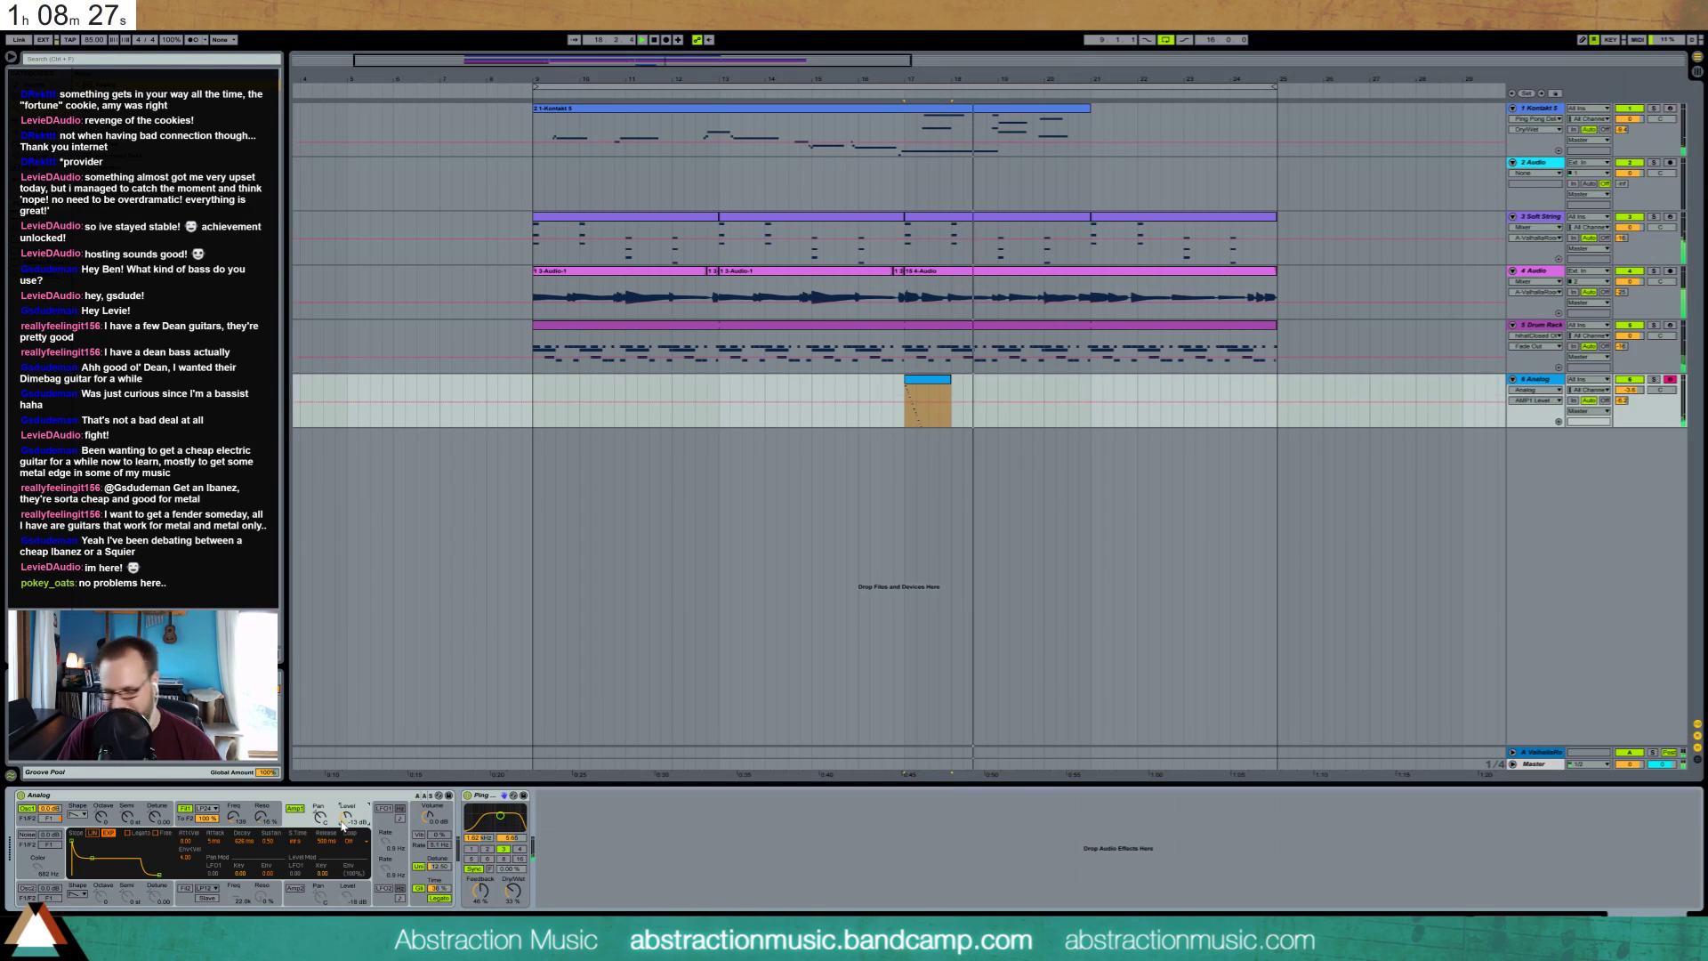
pyautogui.moveTo(343, 822); pyautogui.dragTo(342, 833)
pyautogui.press('space')
pyautogui.press('space')
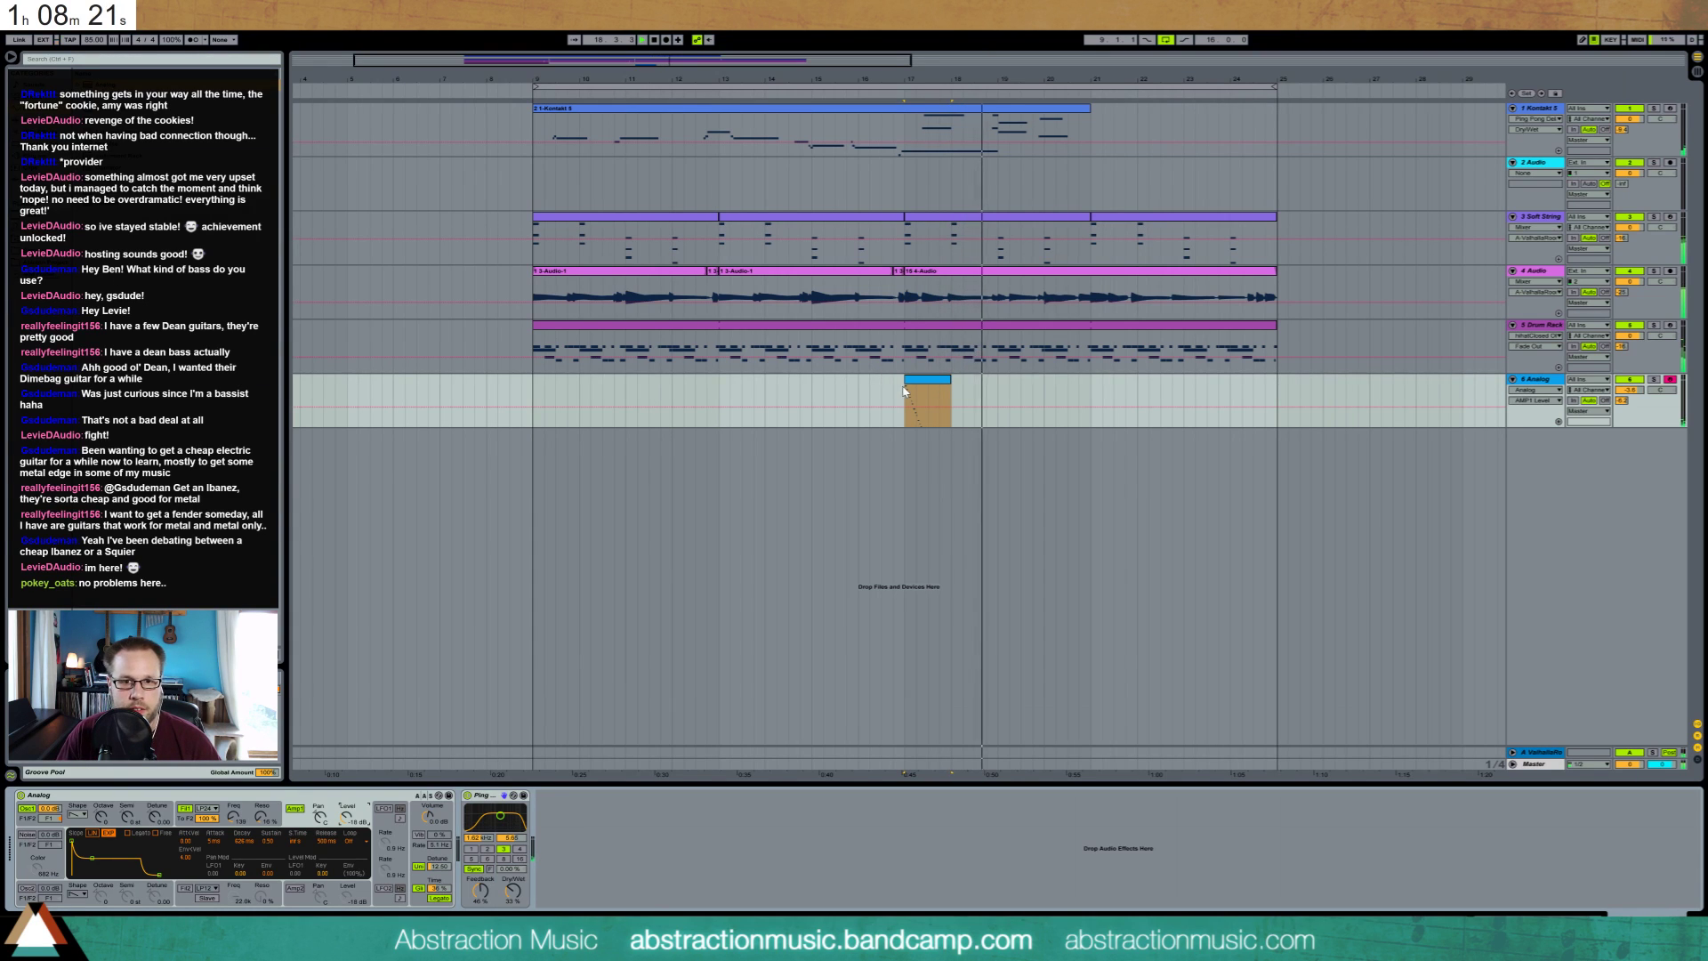
# Paste a copy of the descending synth run at bar 21 on the Analog track
pyautogui.click(1094, 390)
pyautogui.hotkey('ctrl', 'v')
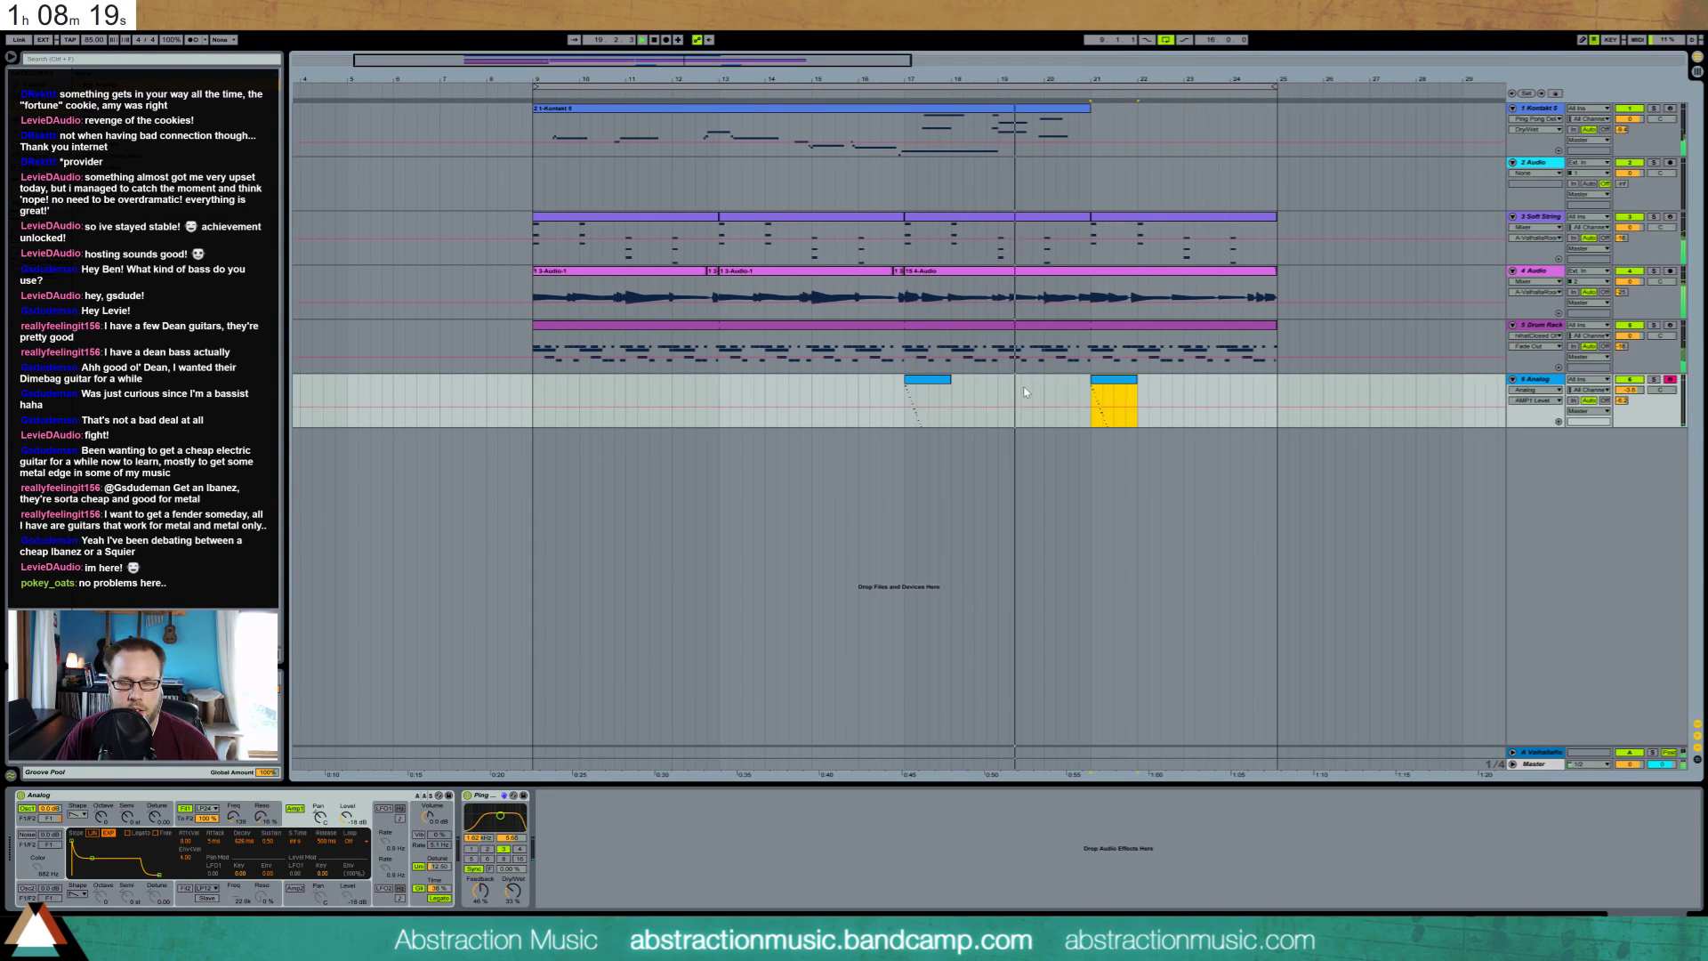
pyautogui.press('space')
# Separate bars 17 to 21 of the drum pattern into their own clip and open its notes
pyautogui.click(925, 339)
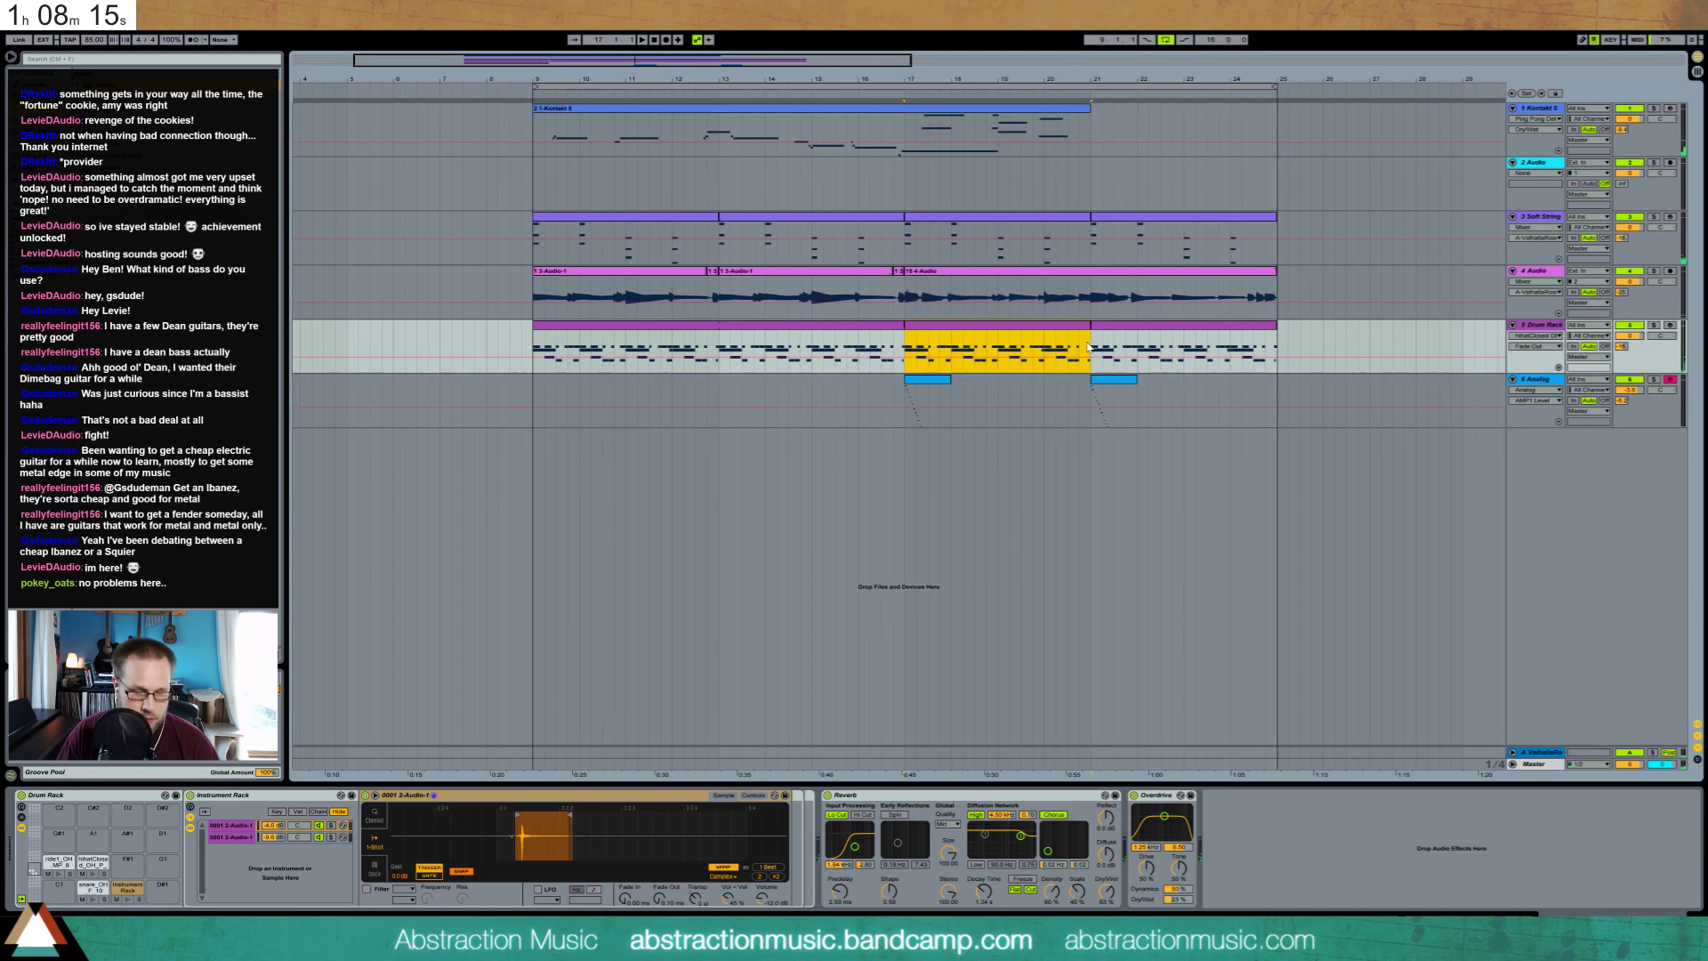
pyautogui.doubleClick(1046, 329)
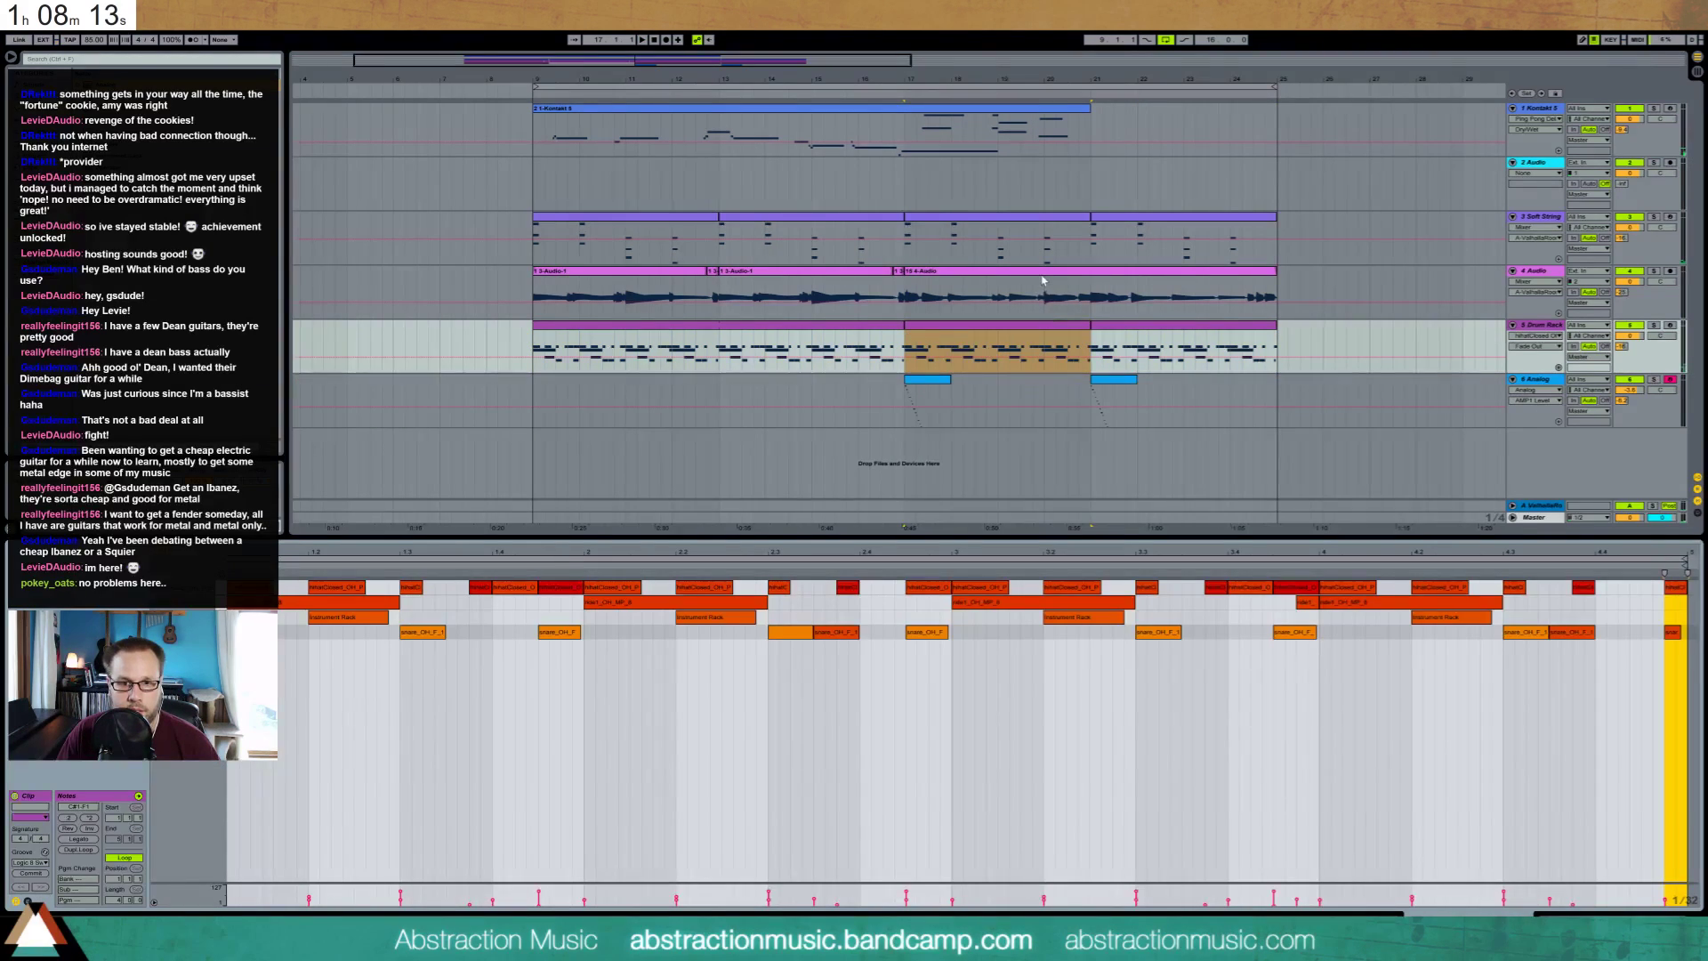
# Add warp markers around bar 19 of the bass clip, pull the following note earlier to just after 3.1.3, and audition it
pyautogui.click(1044, 281)
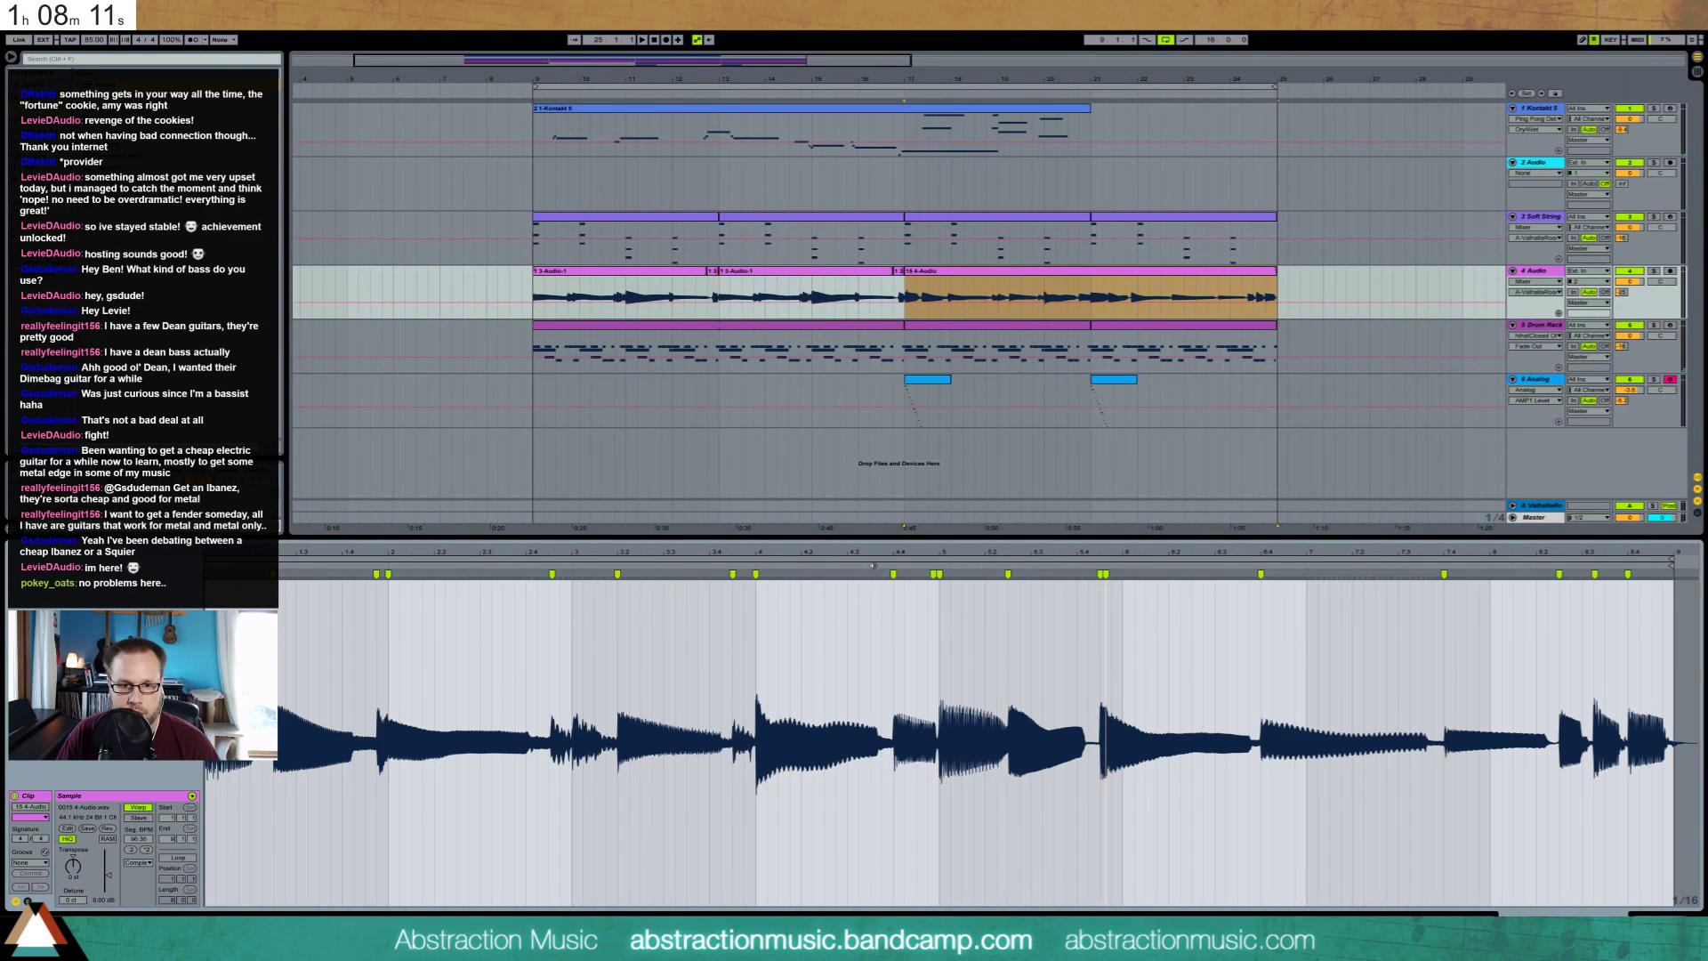
pyautogui.click(873, 566)
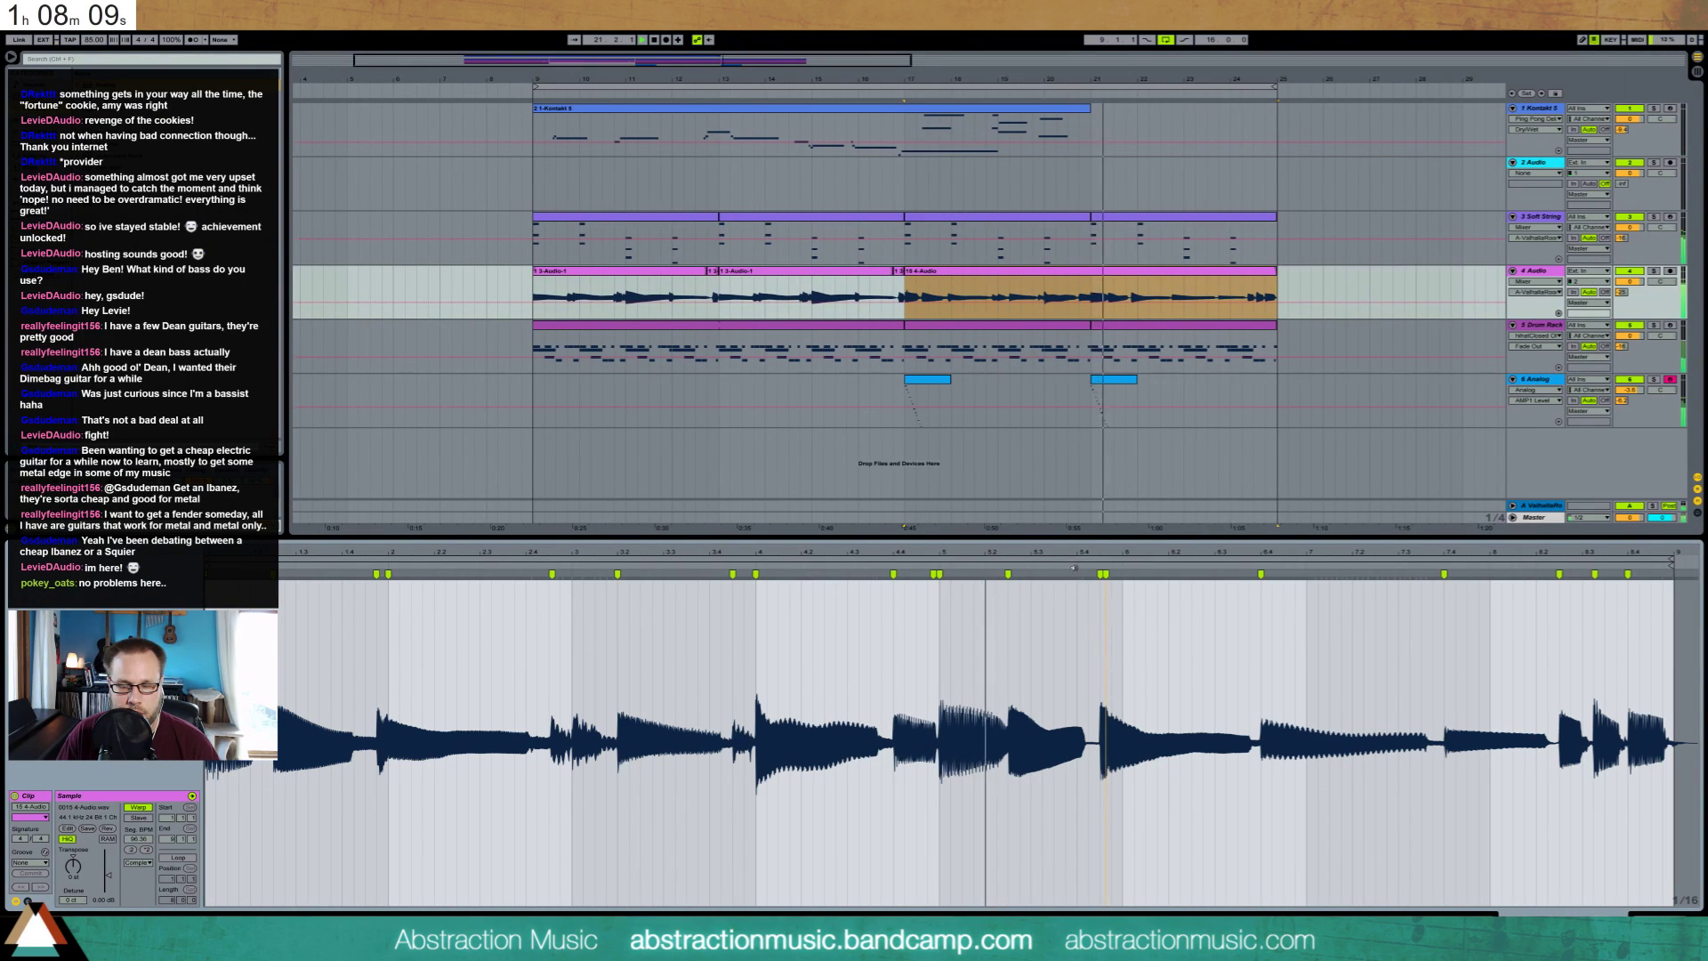
pyautogui.click(695, 568)
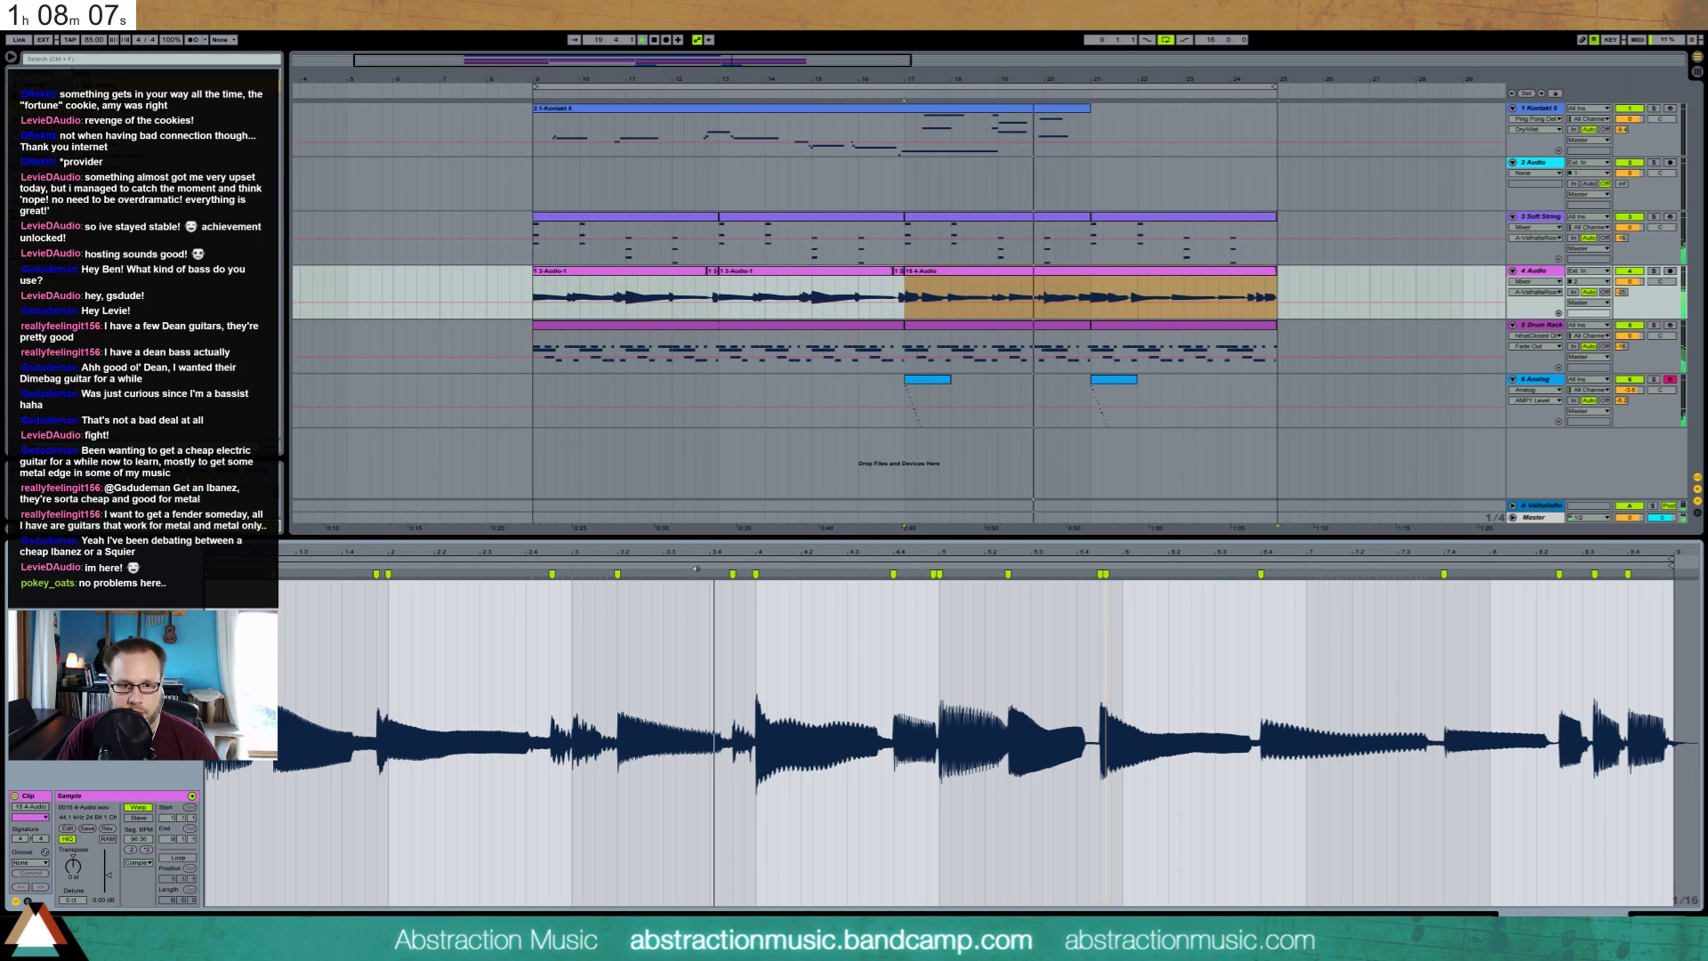
pyautogui.click(532, 566)
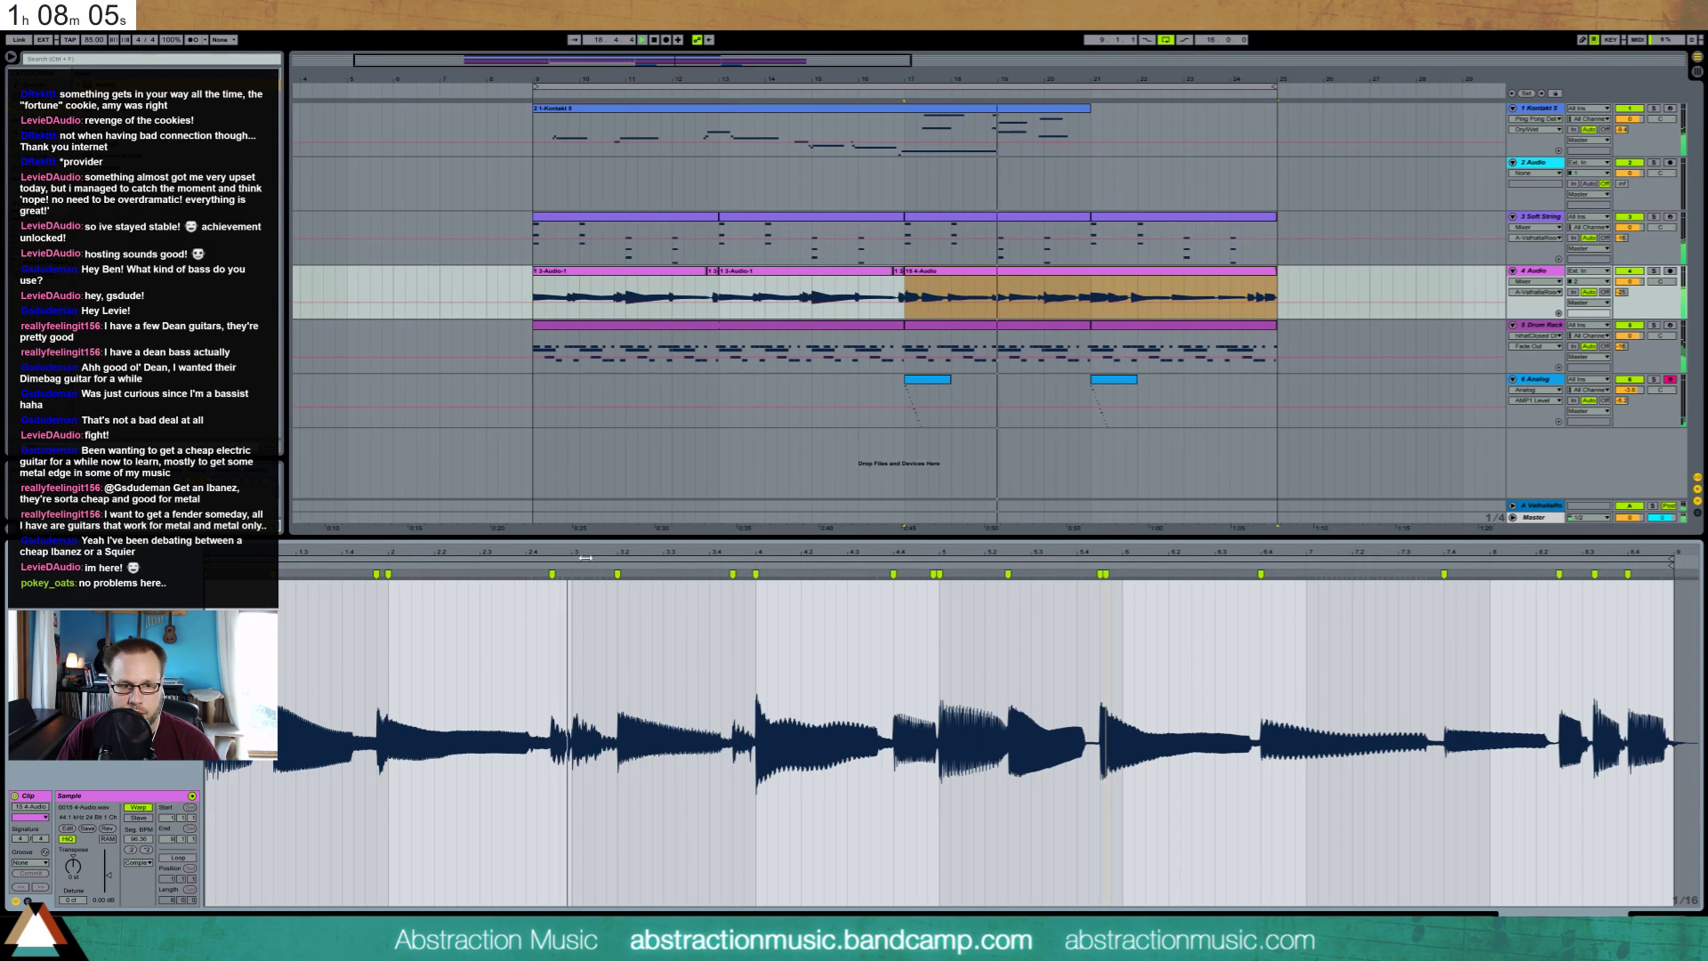
pyautogui.moveTo(598, 551); pyautogui.dragTo(600, 558)
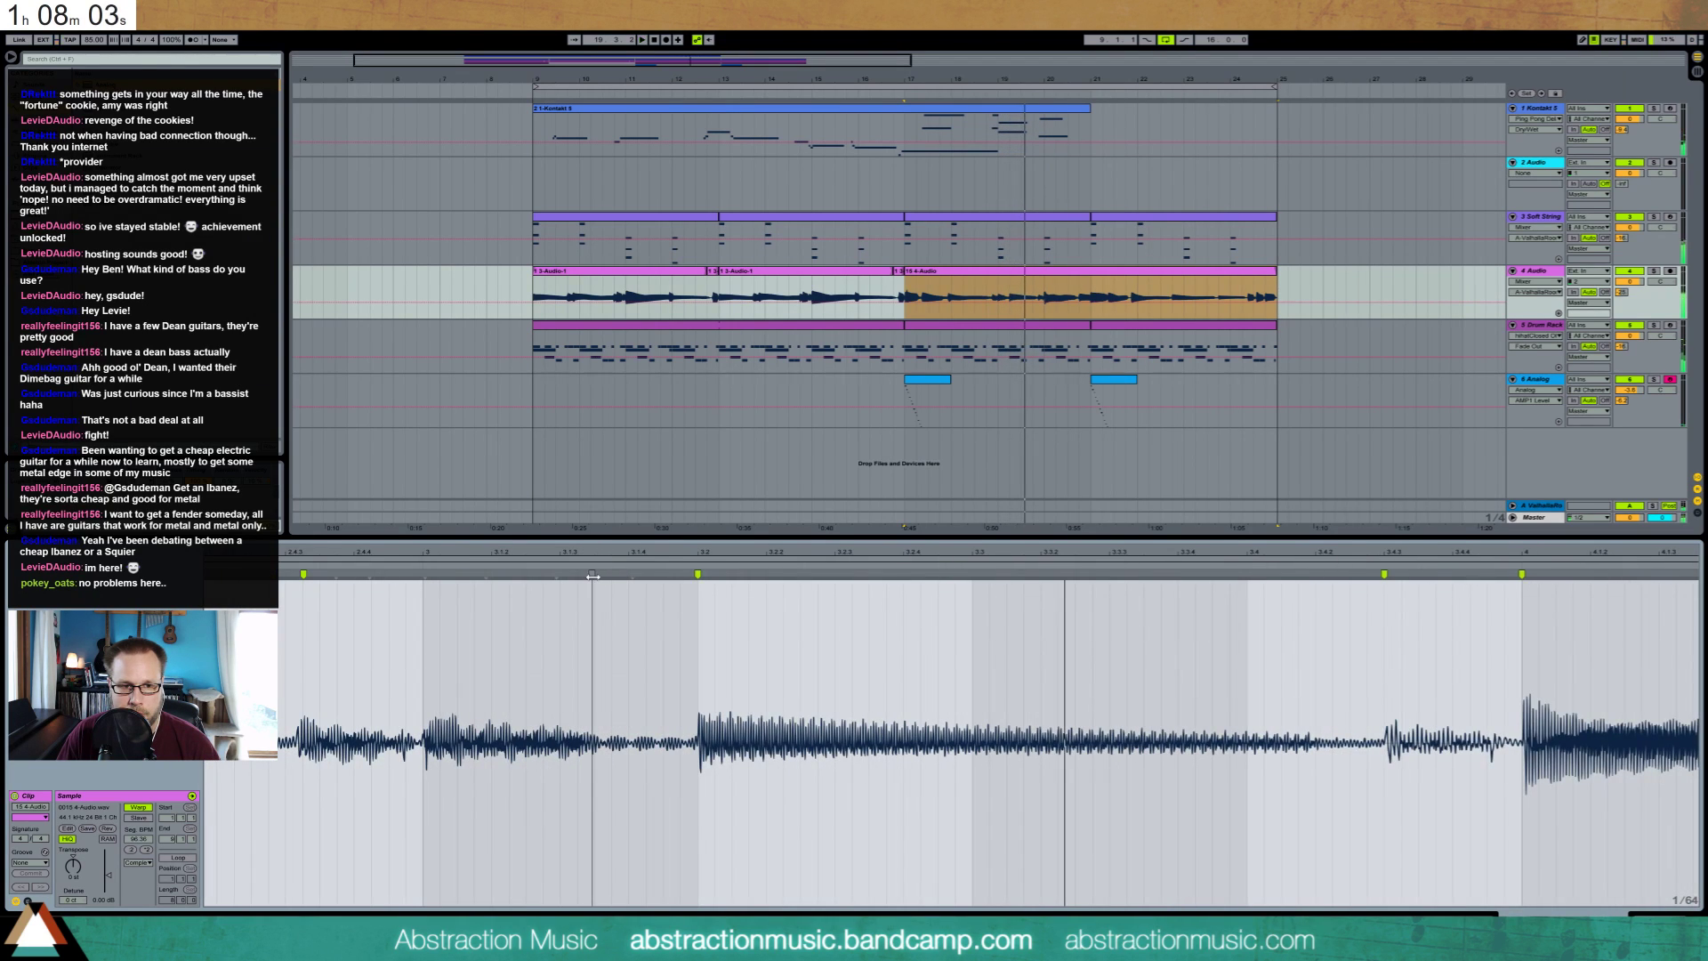
pyautogui.doubleClick(592, 576)
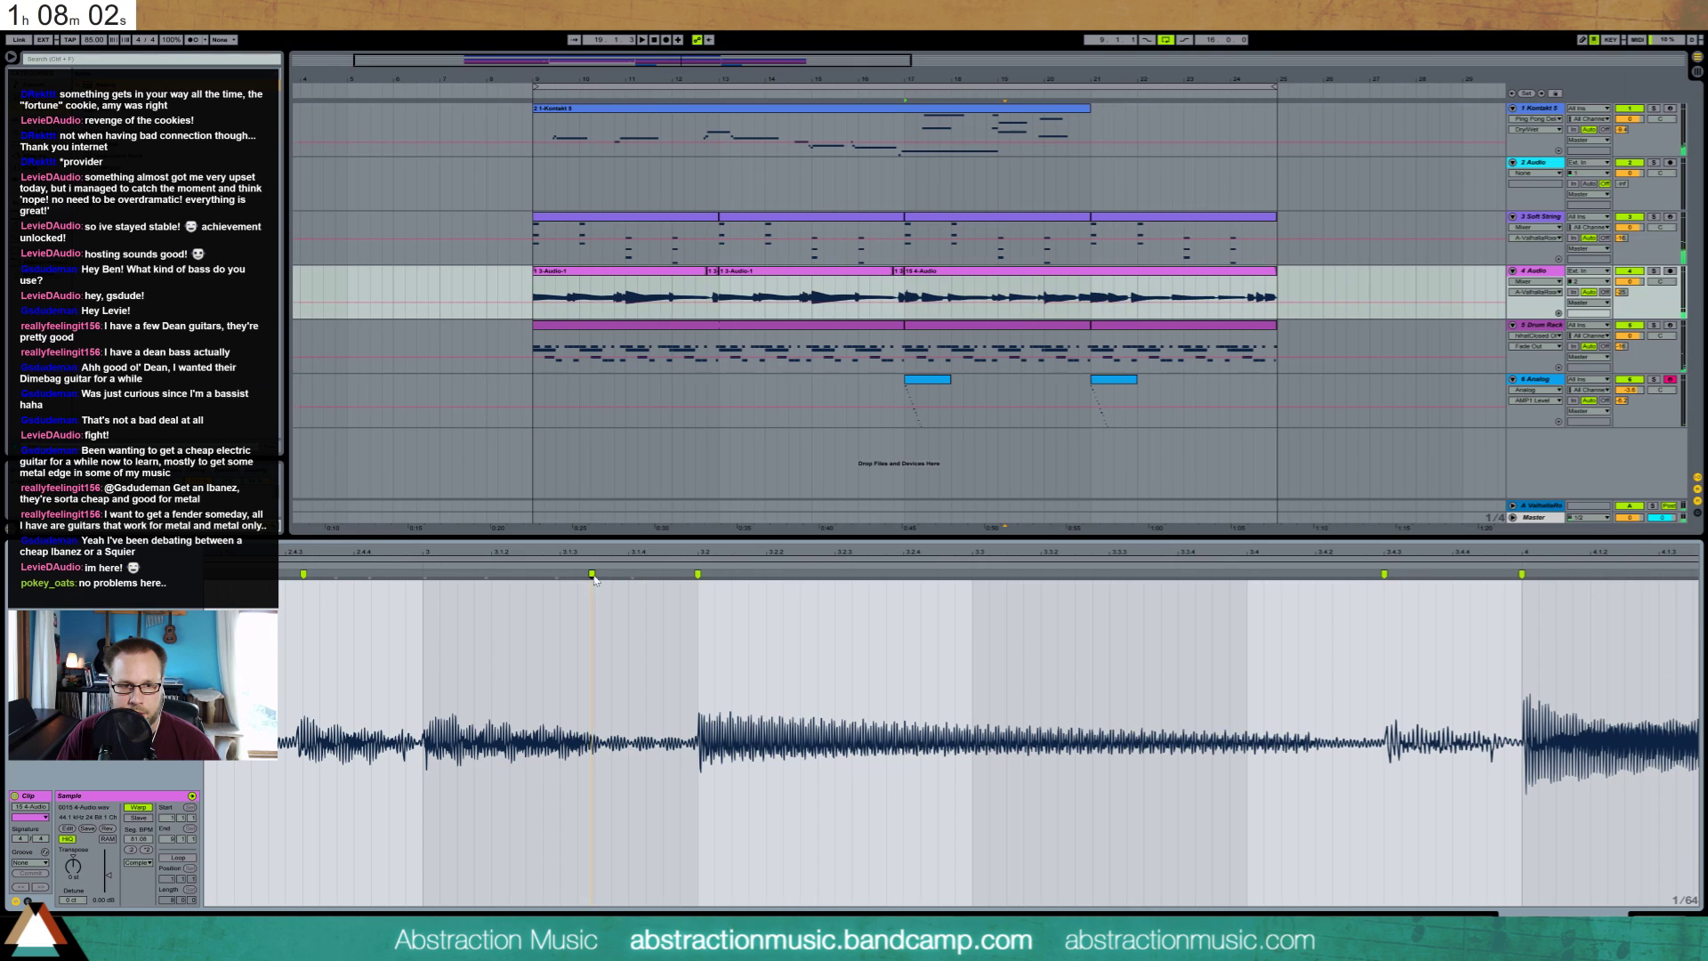
pyautogui.doubleClick(423, 574)
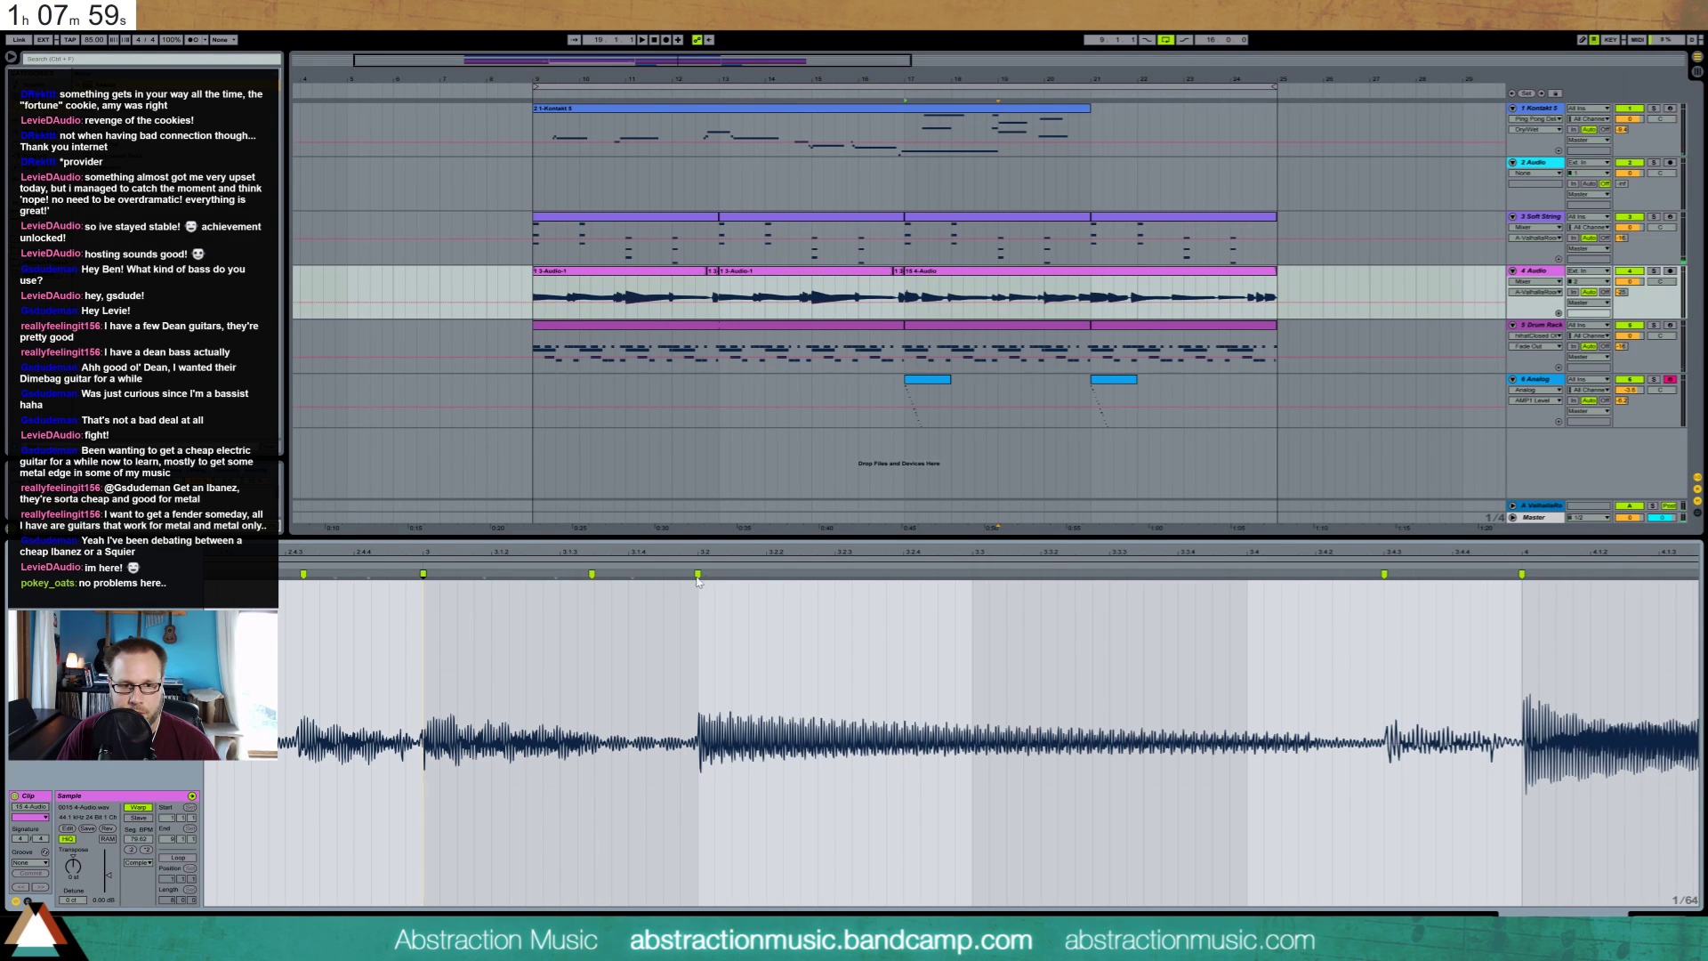
pyautogui.moveTo(698, 574)
pyautogui.mouseDown()
pyautogui.moveTo(560, 574)
pyautogui.moveTo(577, 573)
pyautogui.mouseUp()
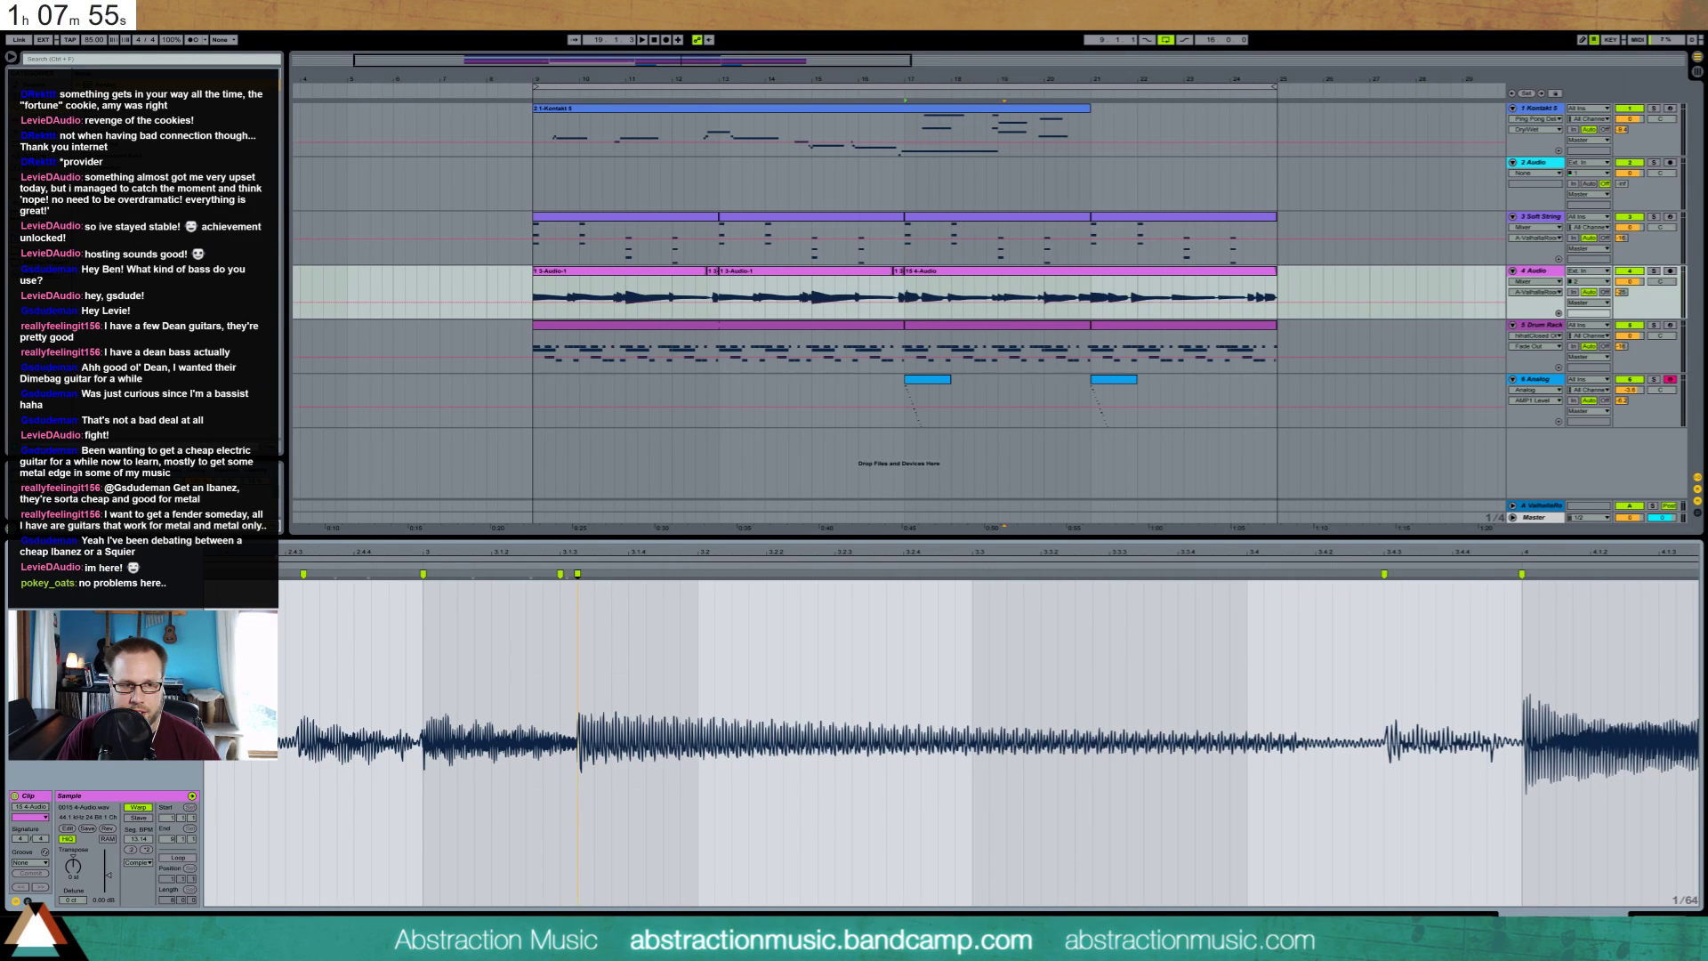
pyautogui.press('space')
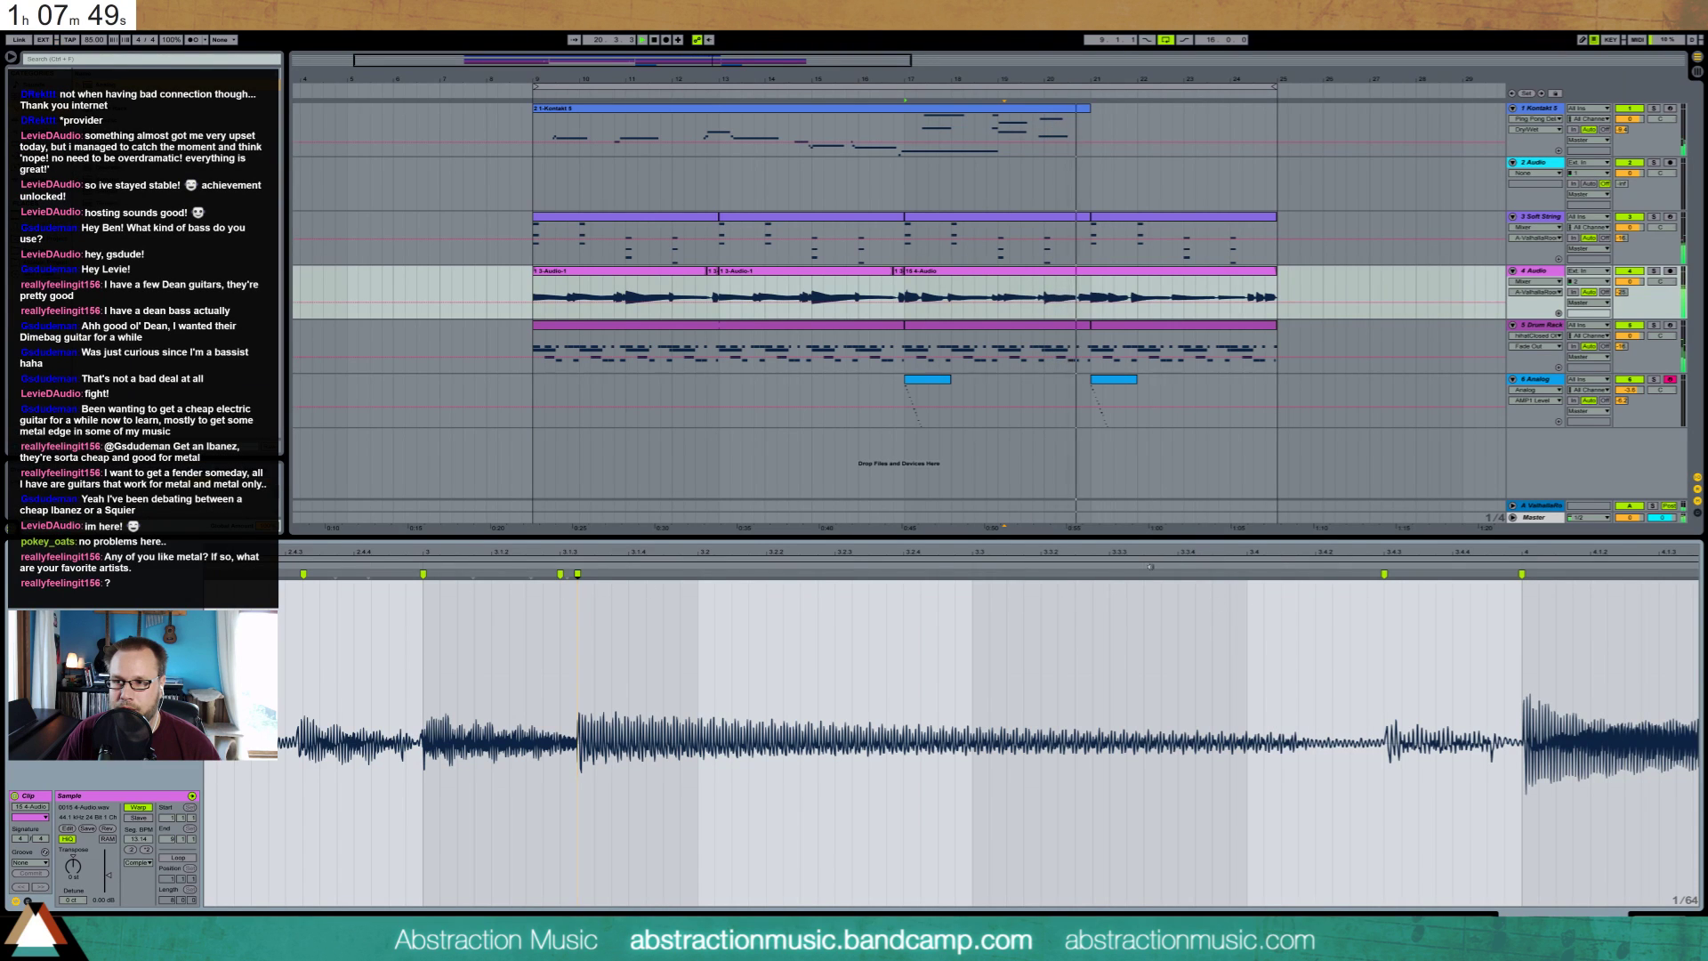
pyautogui.moveTo(1197, 555); pyautogui.dragTo(1079, 543)
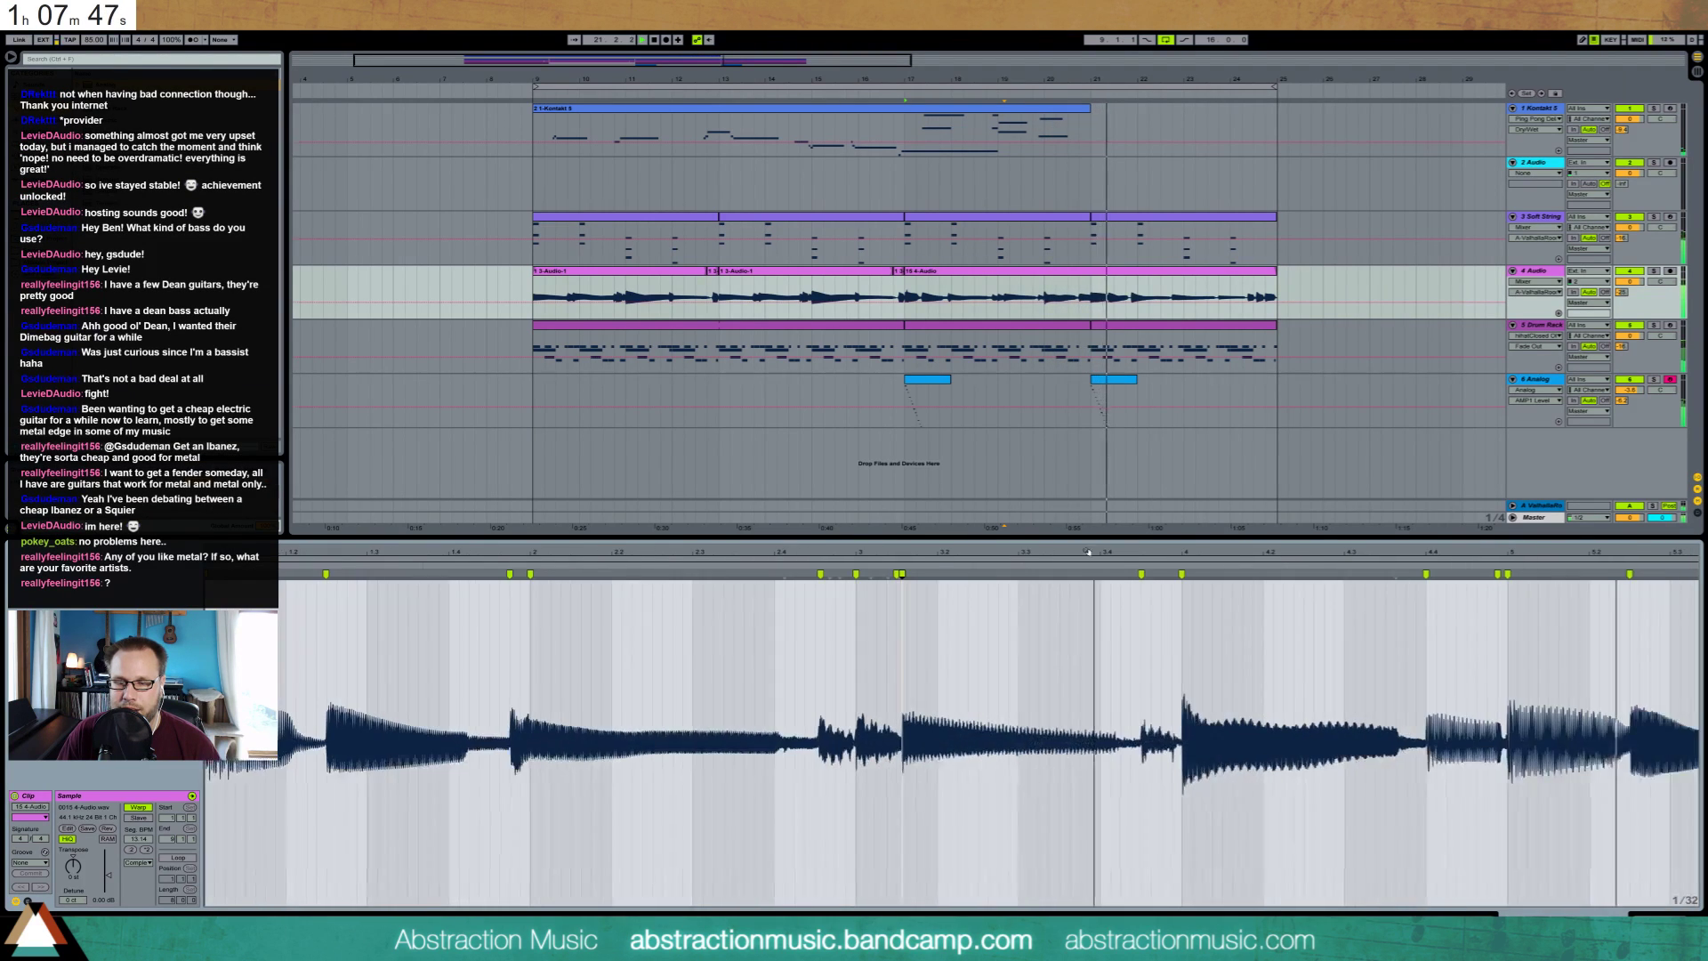
pyautogui.hotkey('shift', 'Tab')
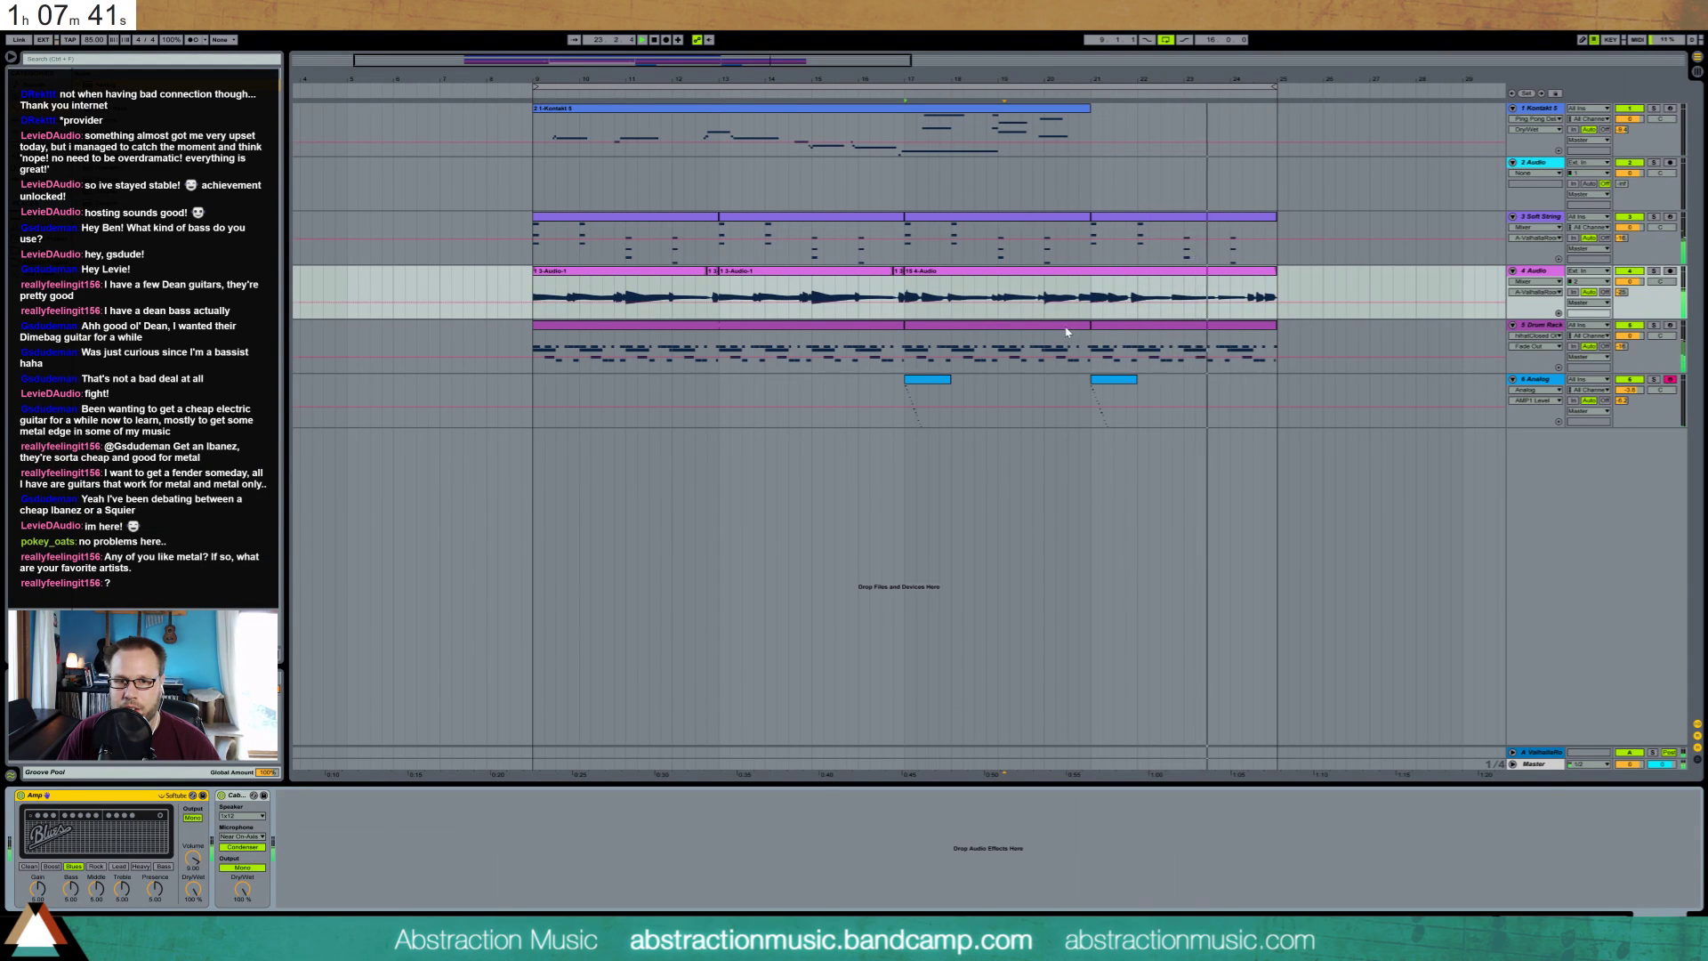
pyautogui.doubleClick(1006, 342)
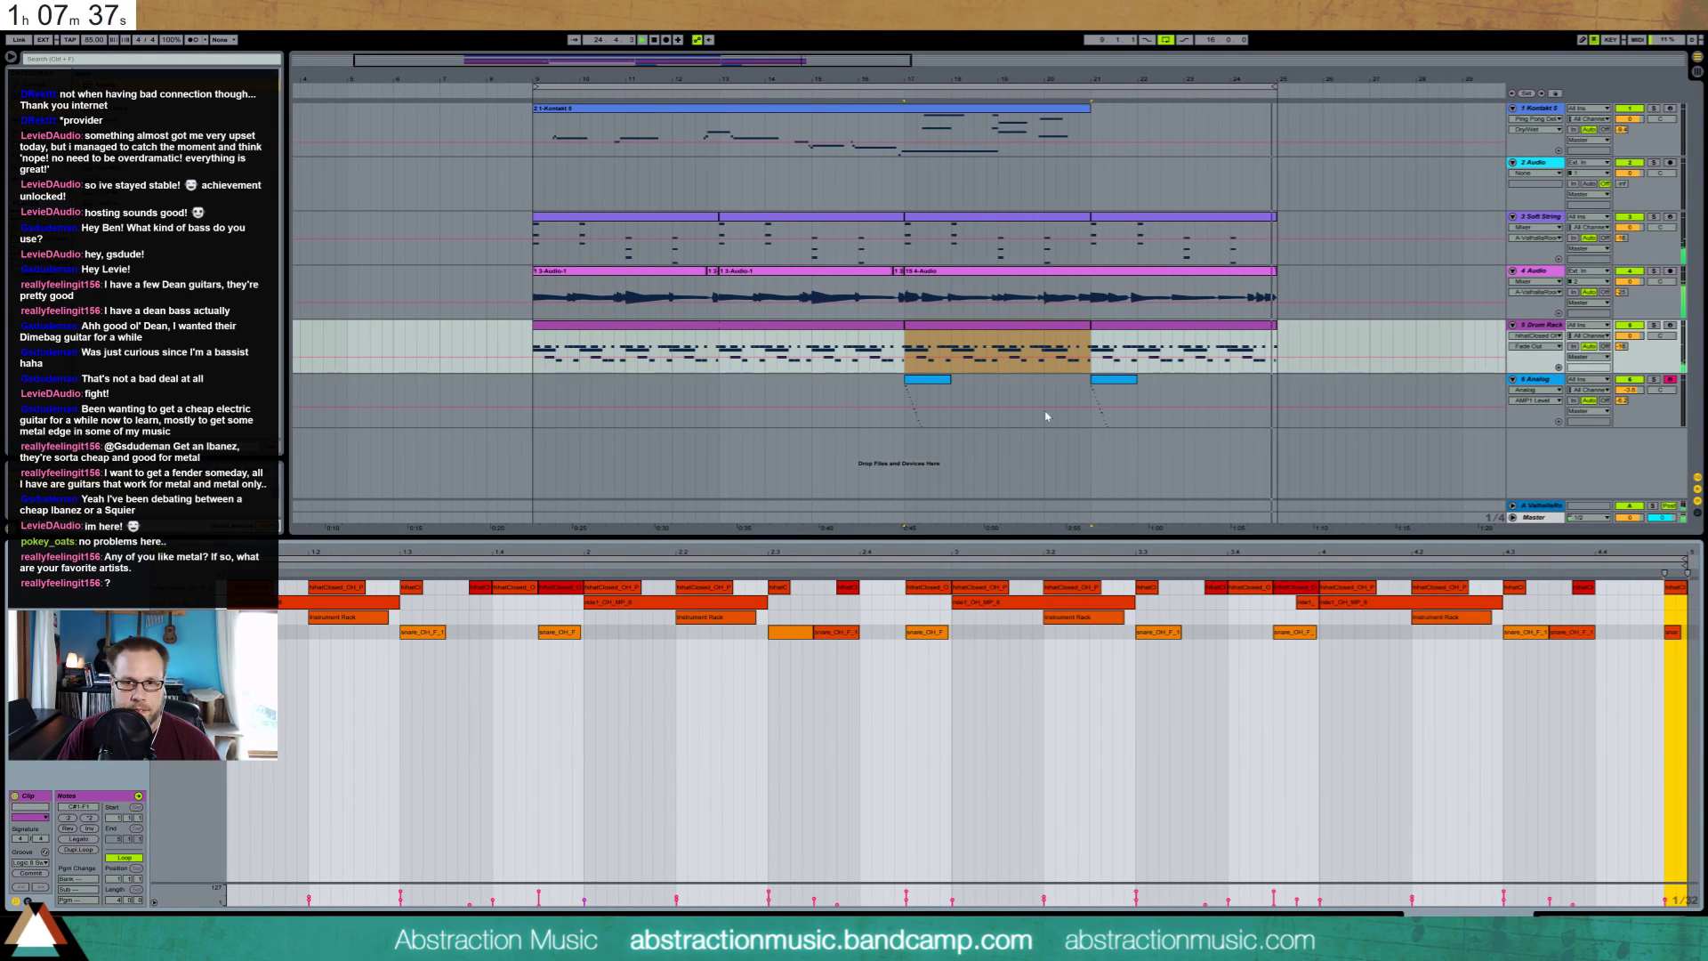
pyautogui.click(1227, 306)
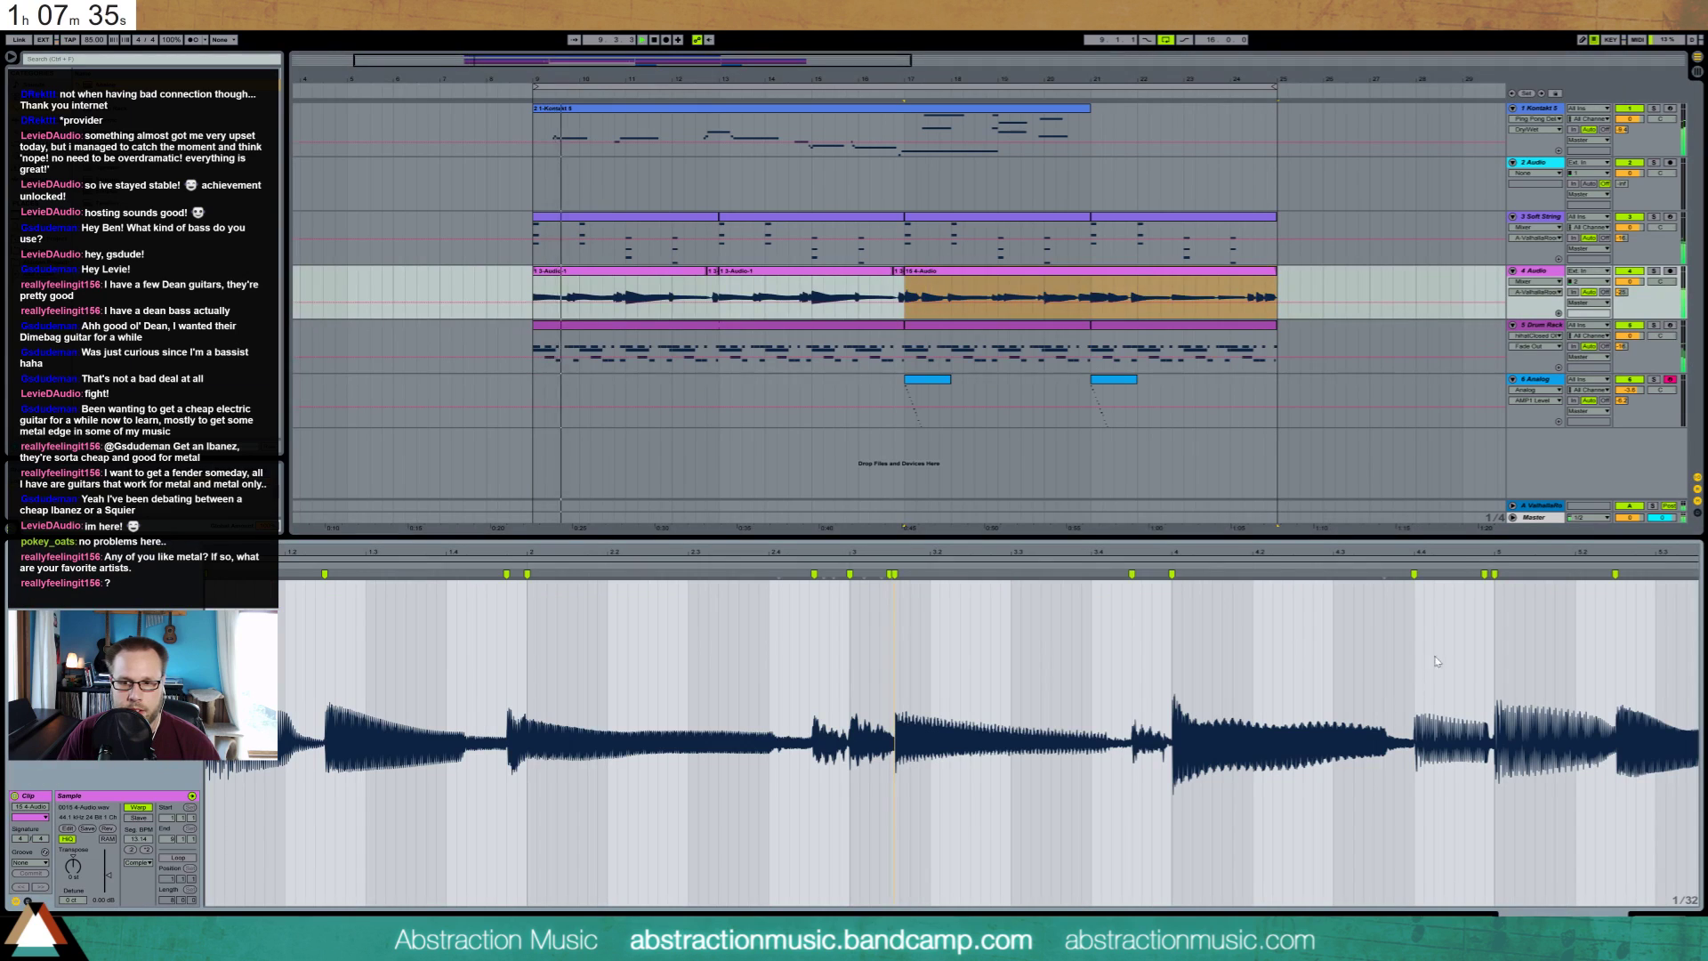
pyautogui.hotkey('shift', 'Tab')
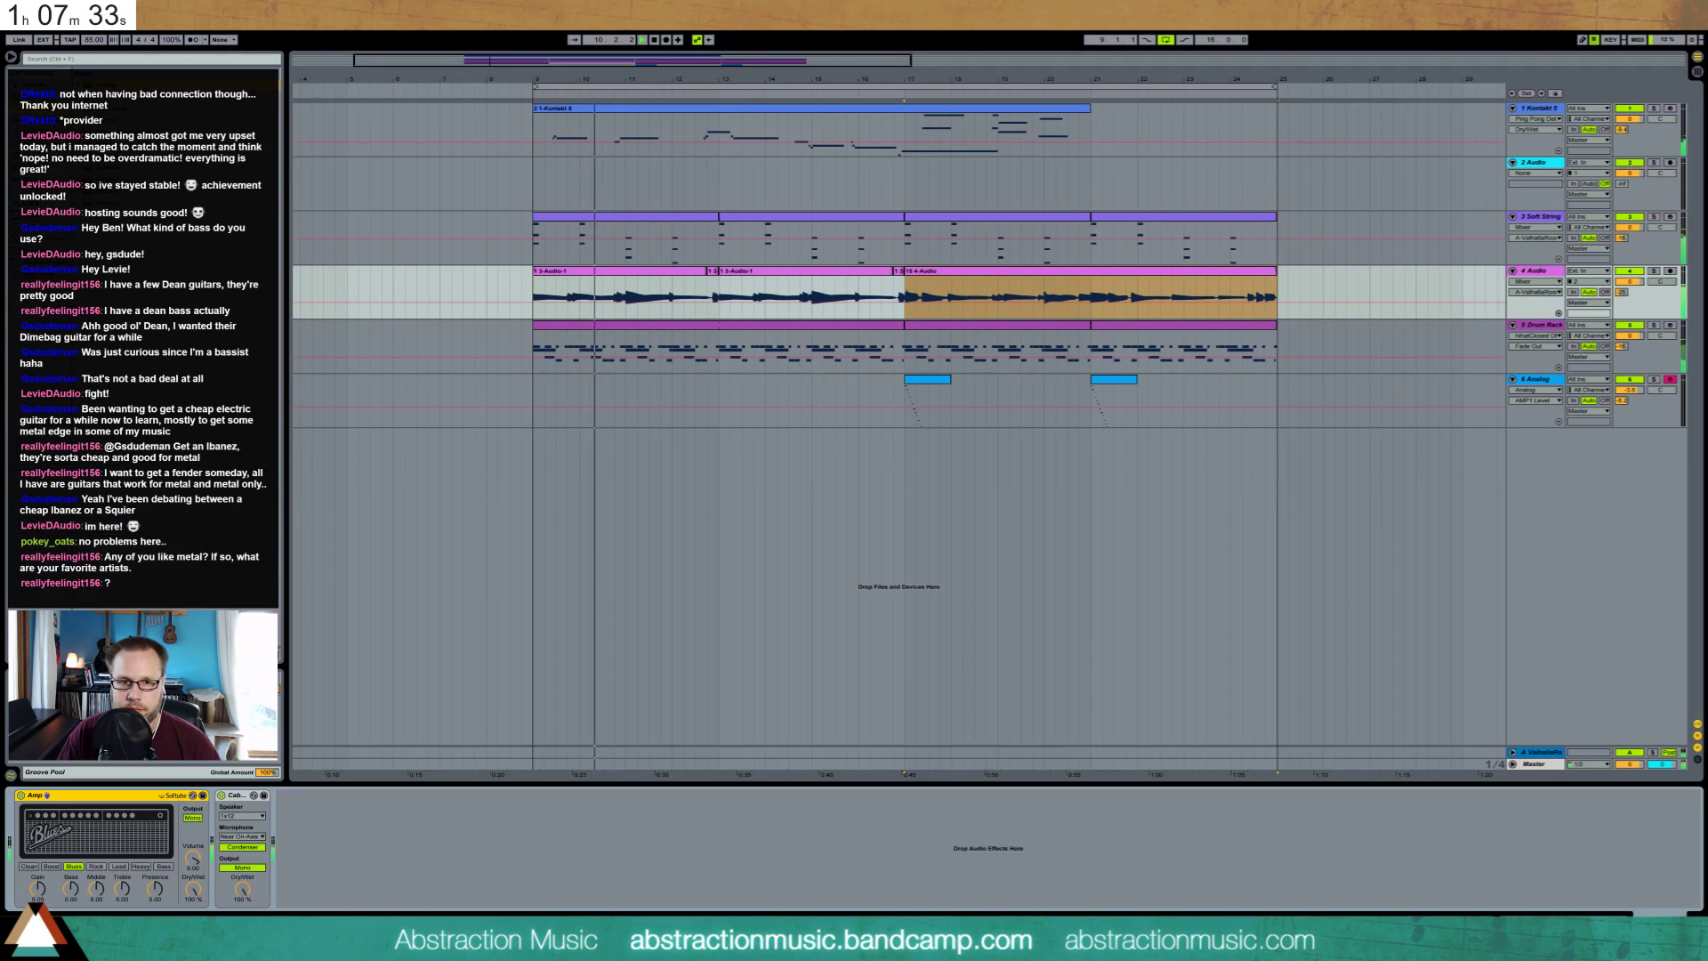
# Replace the empty second audio track with a new MIDI track and load the Analog synth on it
pyautogui.click(1551, 166)
pyautogui.hotkey('ctrl', 'shift', 't')
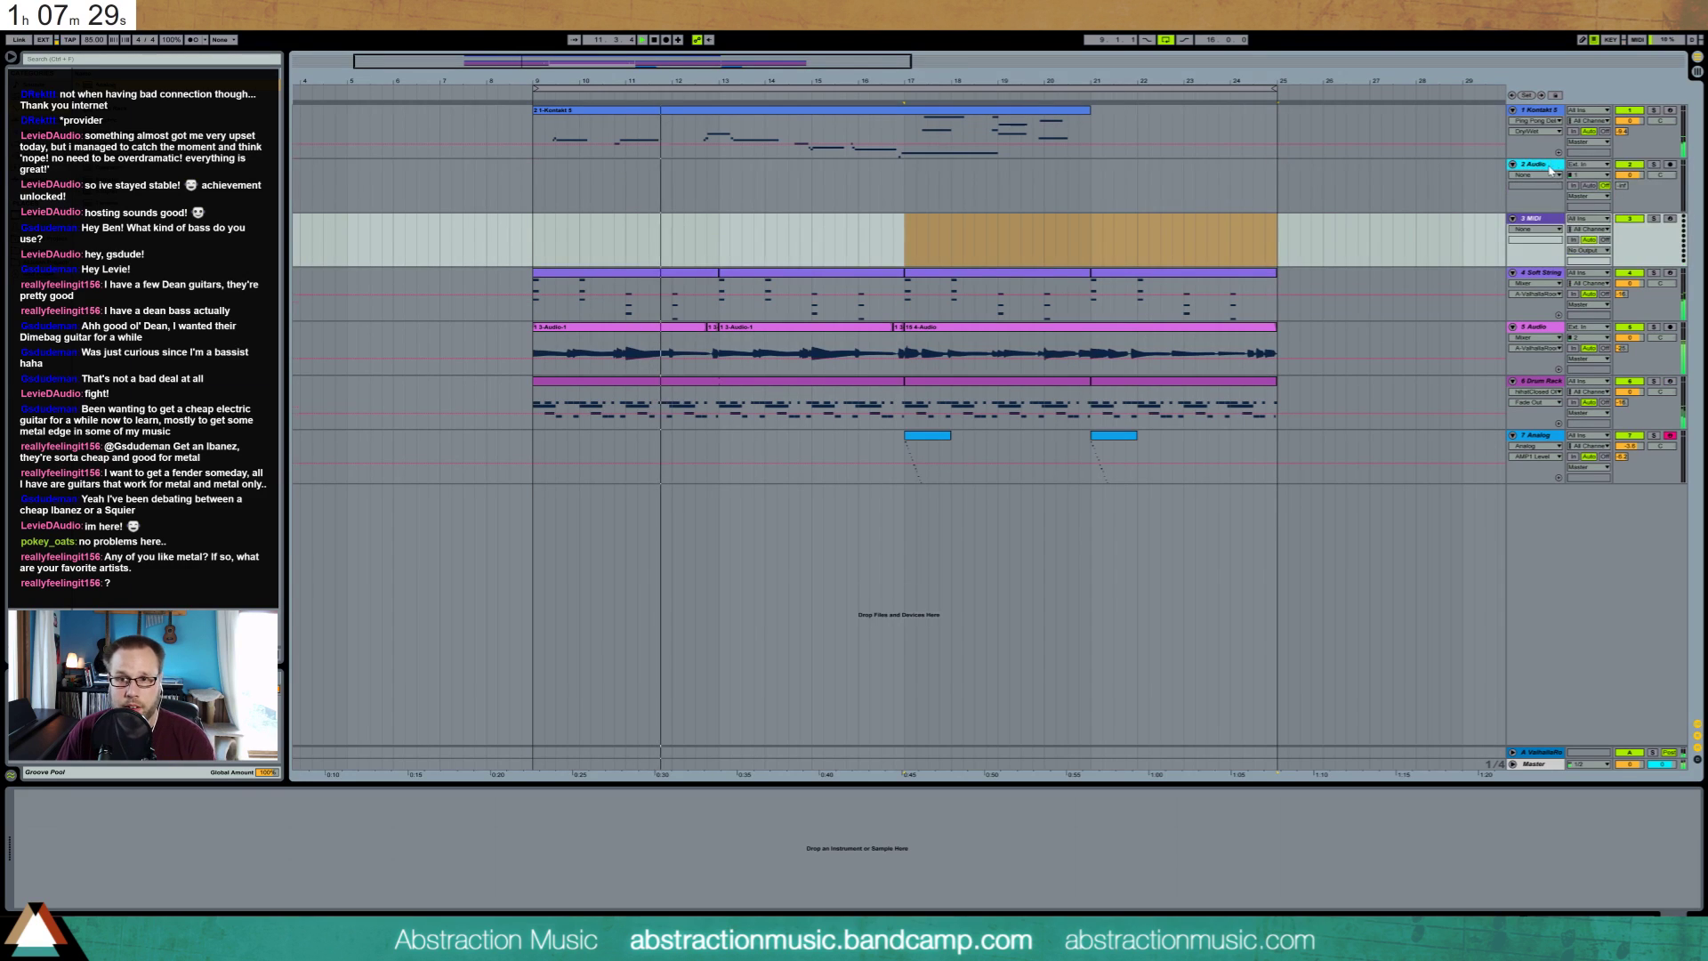
pyautogui.press('Delete')
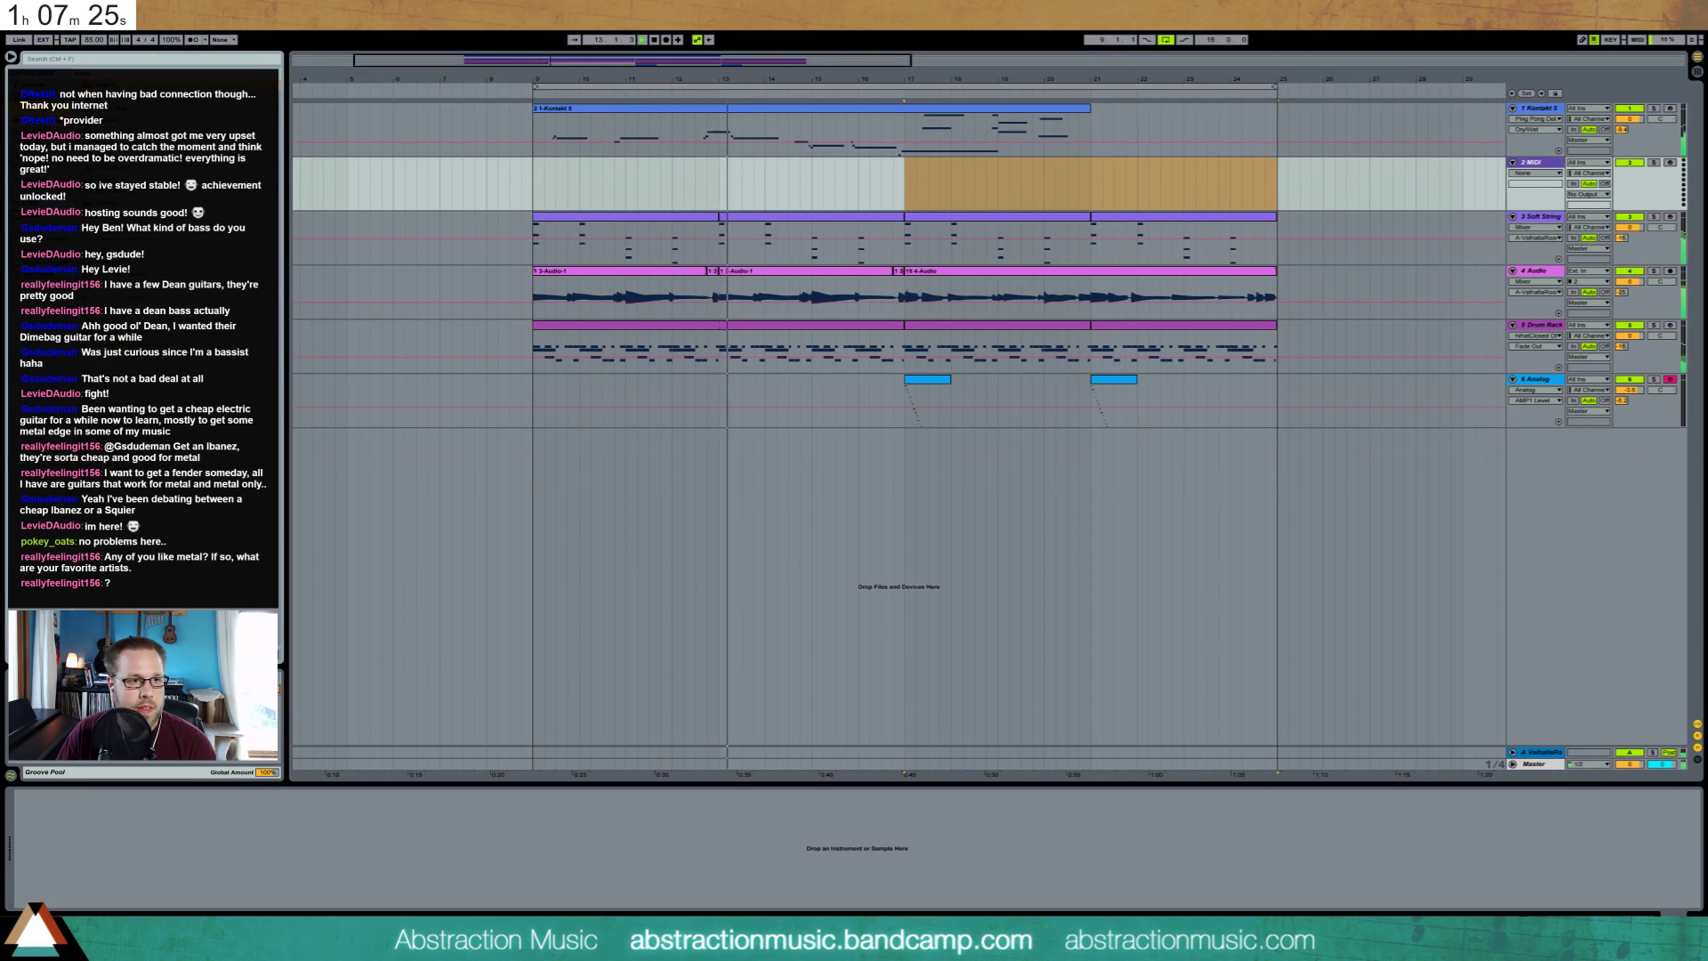
pyautogui.doubleClick(109, 84)
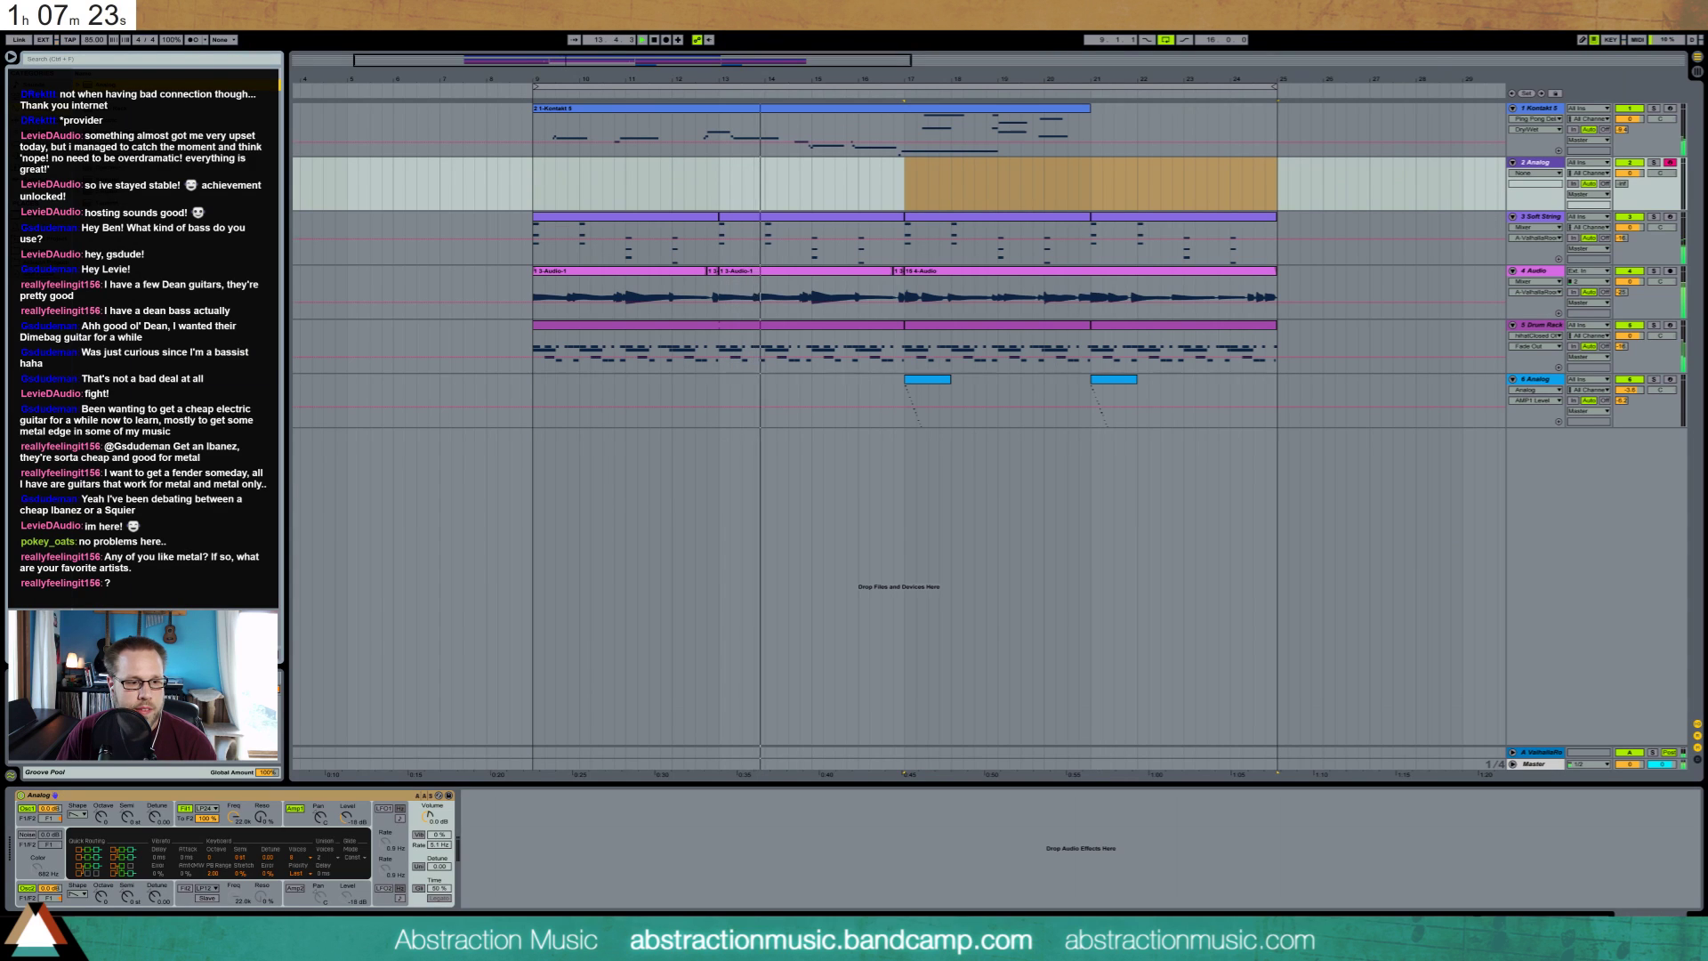
# Shape the new Analog sound by lowering Filter 1's frequency, enabling unison with more detune, and detuning both oscillators
pyautogui.moveTo(233, 816); pyautogui.dragTo(233, 852)
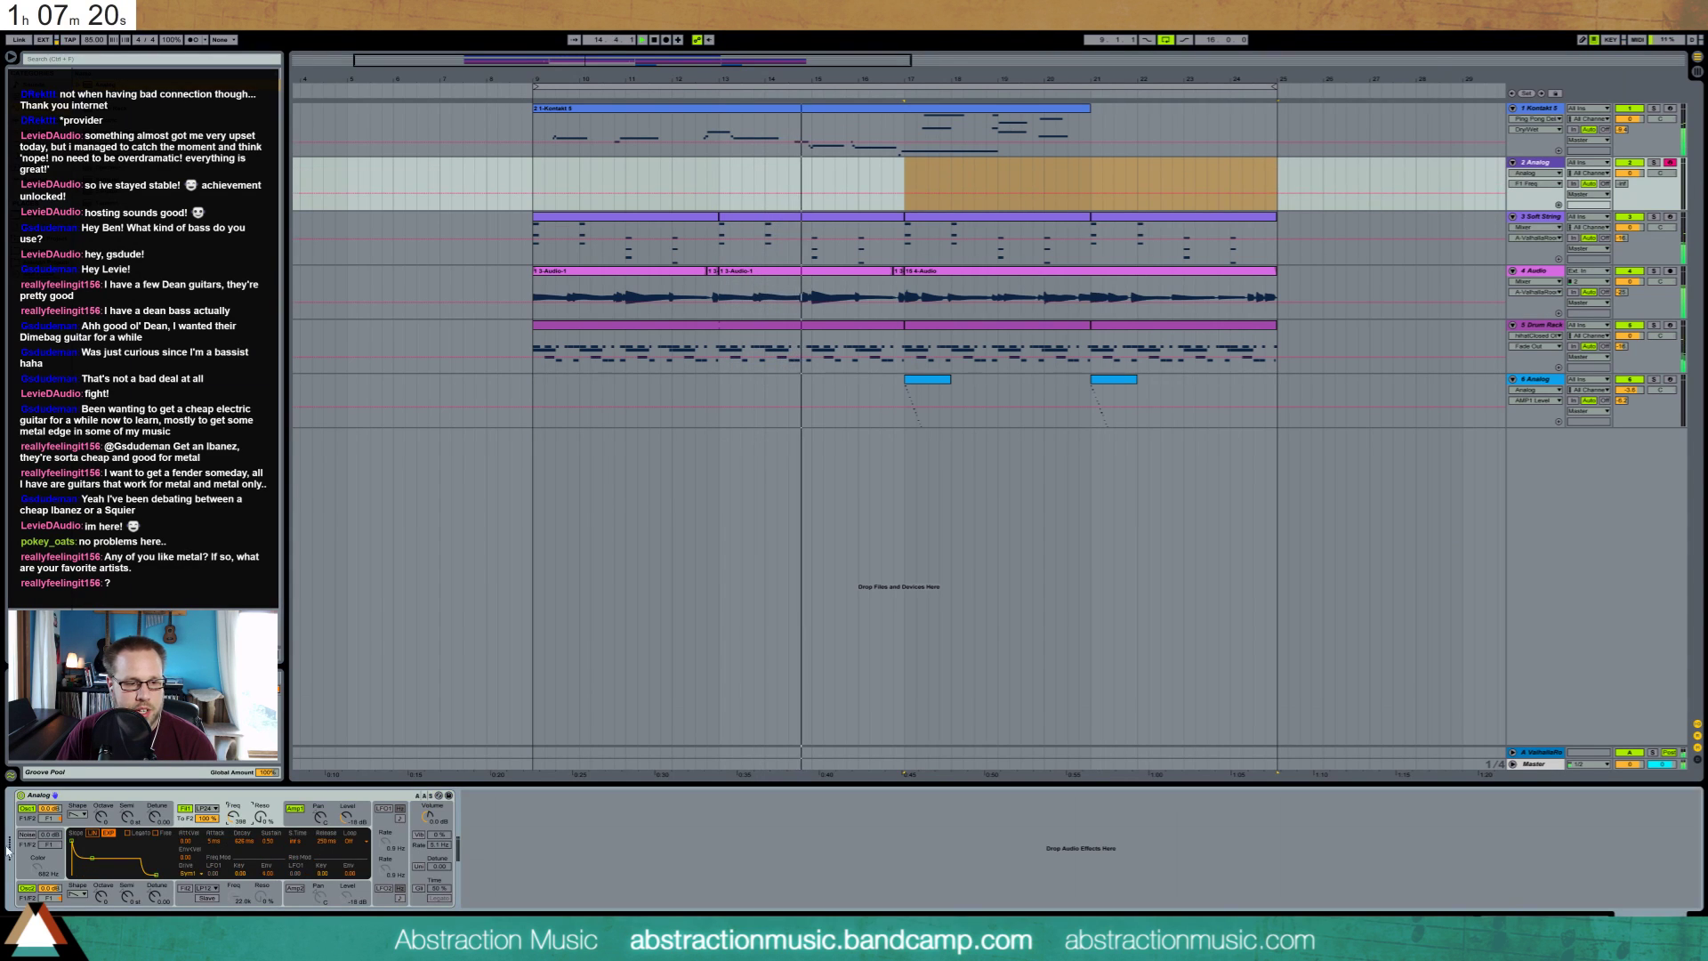
pyautogui.click(418, 867)
pyautogui.moveTo(439, 866); pyautogui.dragTo(439, 848)
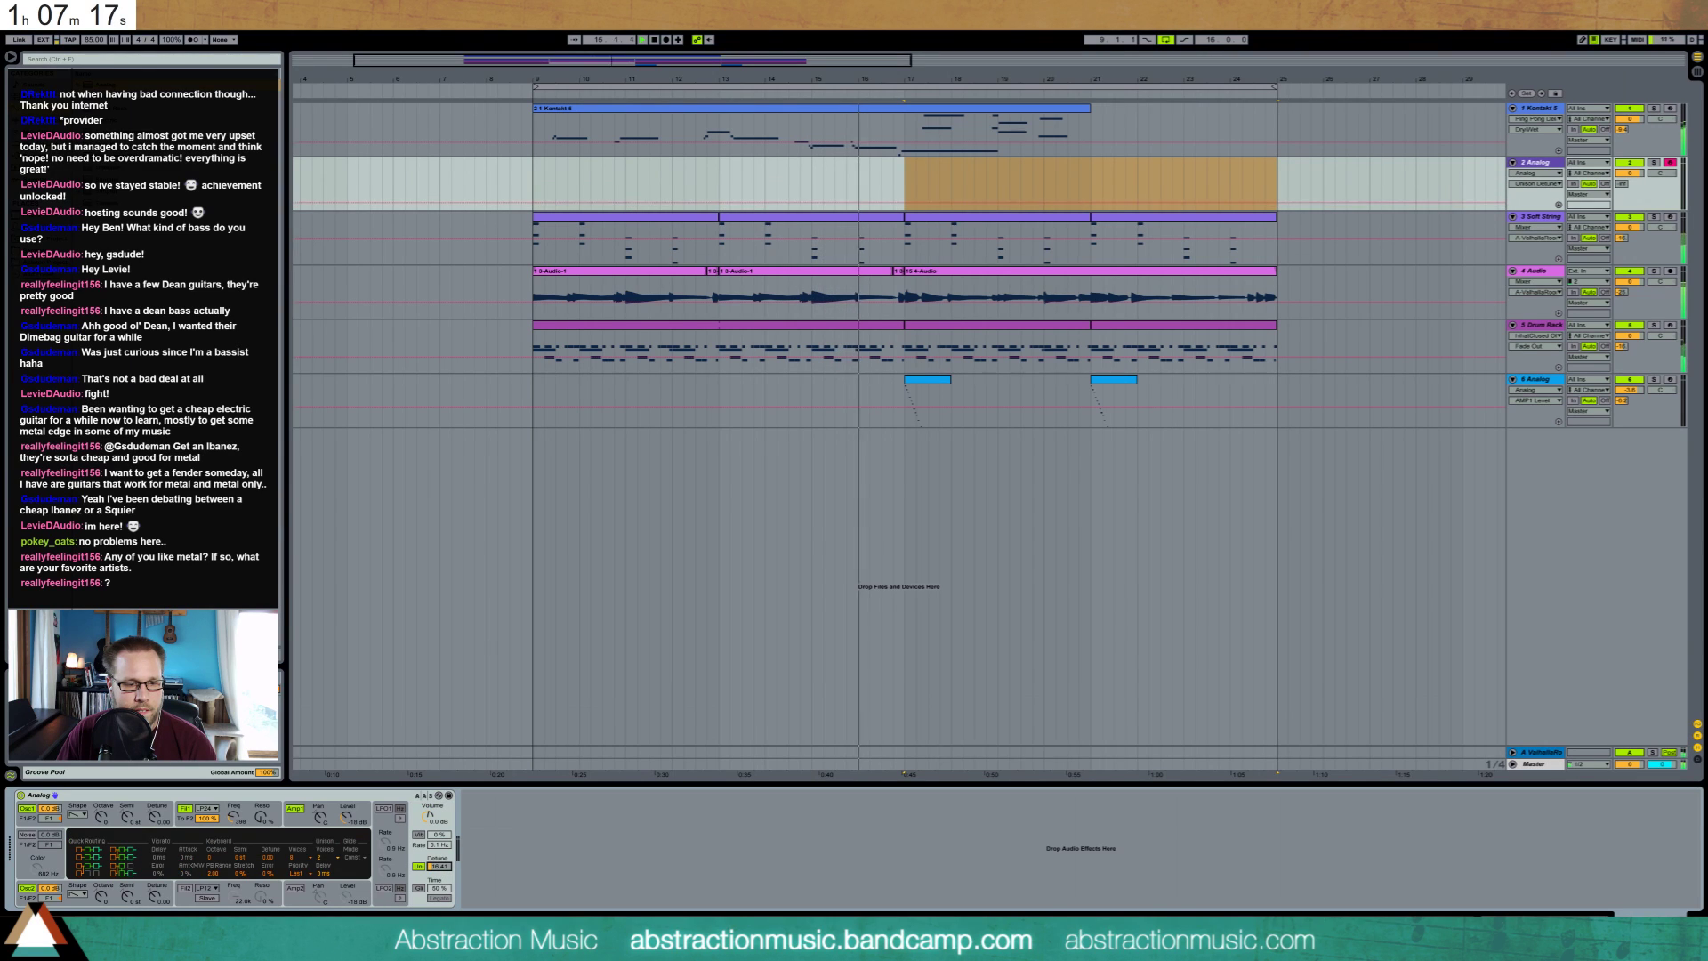
pyautogui.click(157, 817)
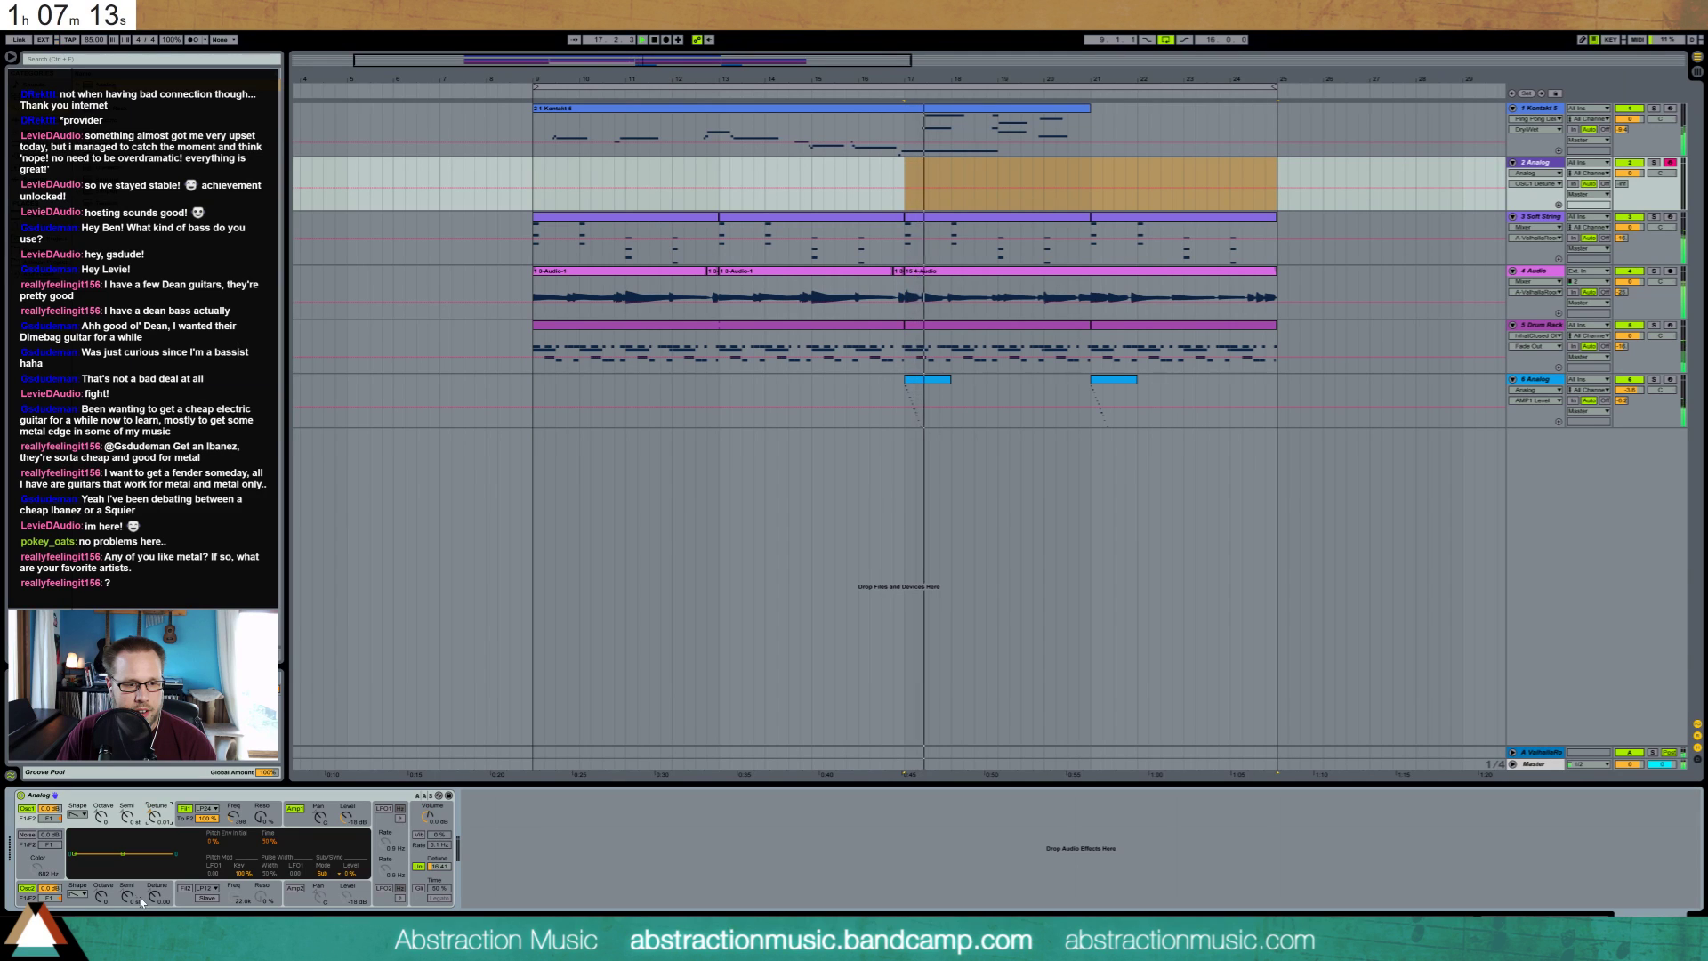
pyautogui.moveTo(157, 895); pyautogui.dragTo(158, 897)
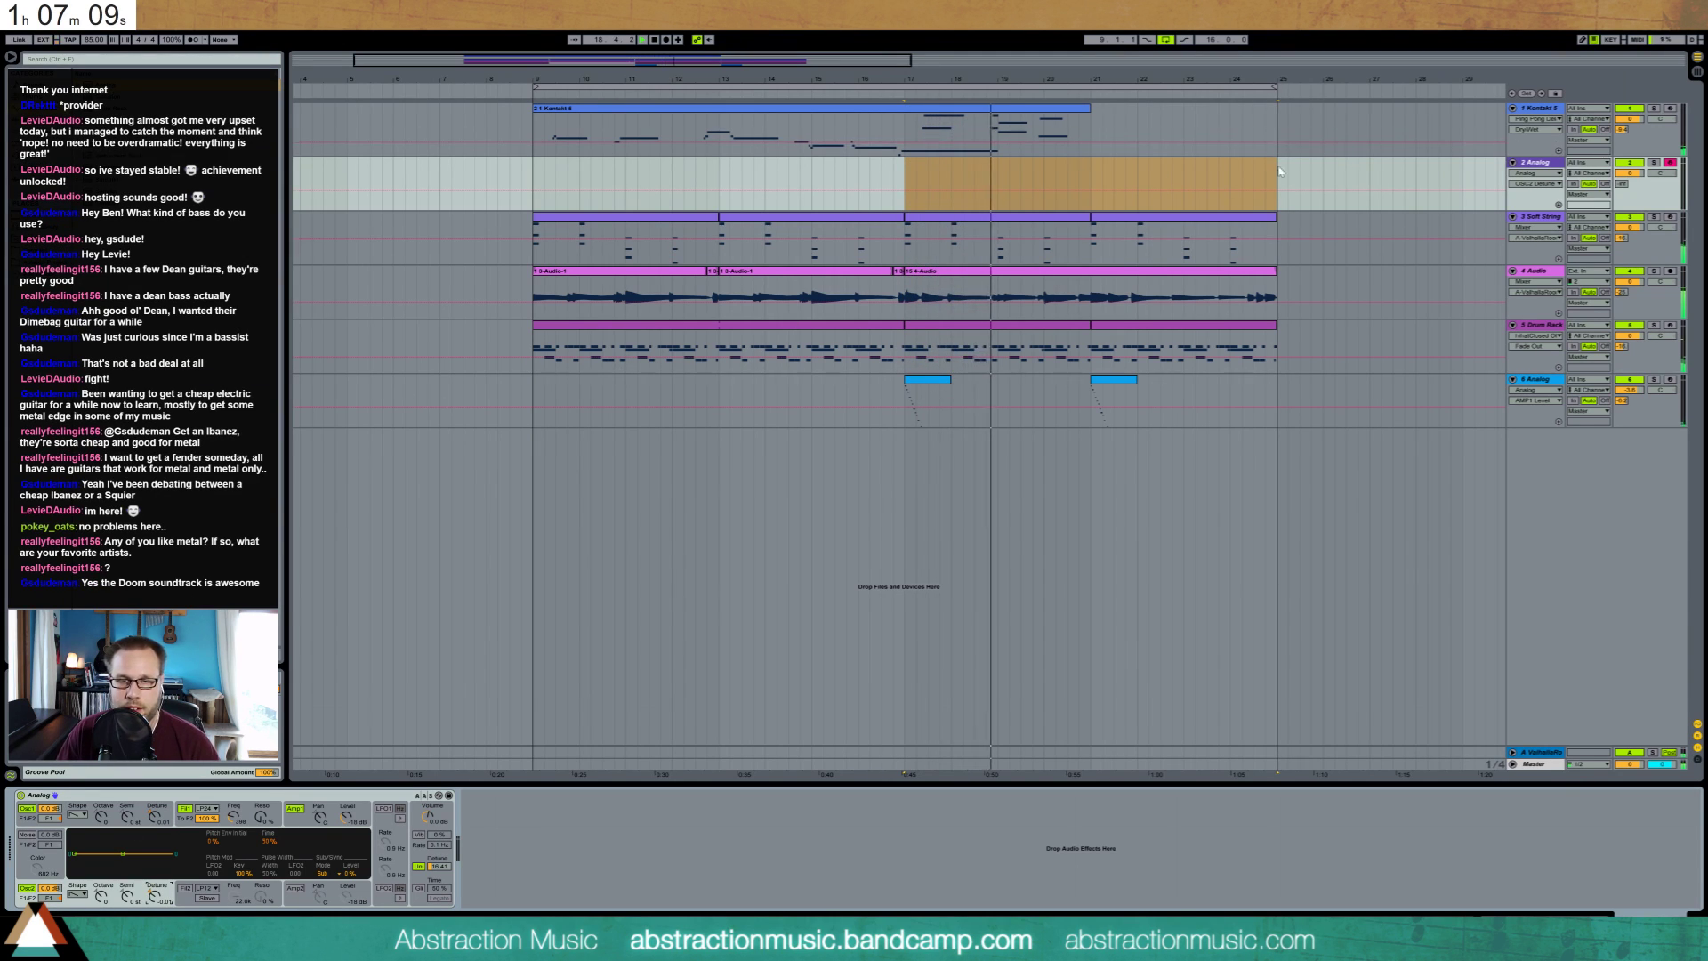
# Set the start position to bar 17 on the new Analog track, soften its amp envelope's attack with higher sustain, and raise Filter 1's resonance
pyautogui.click(1527, 163)
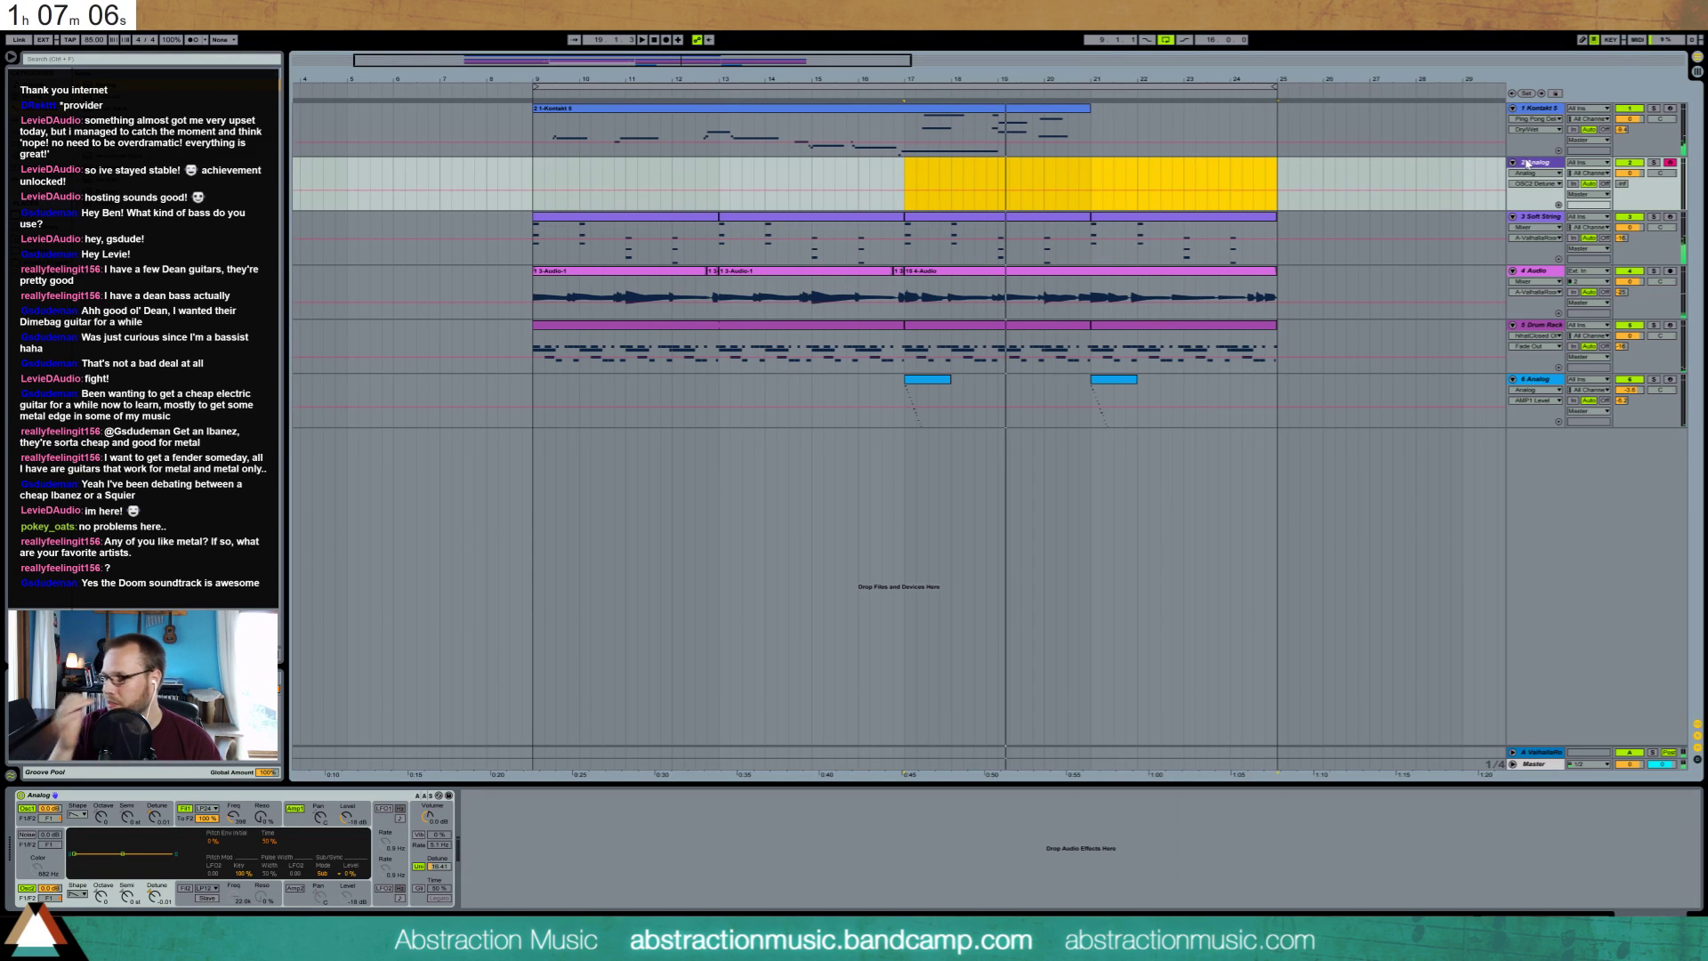
pyautogui.click(909, 170)
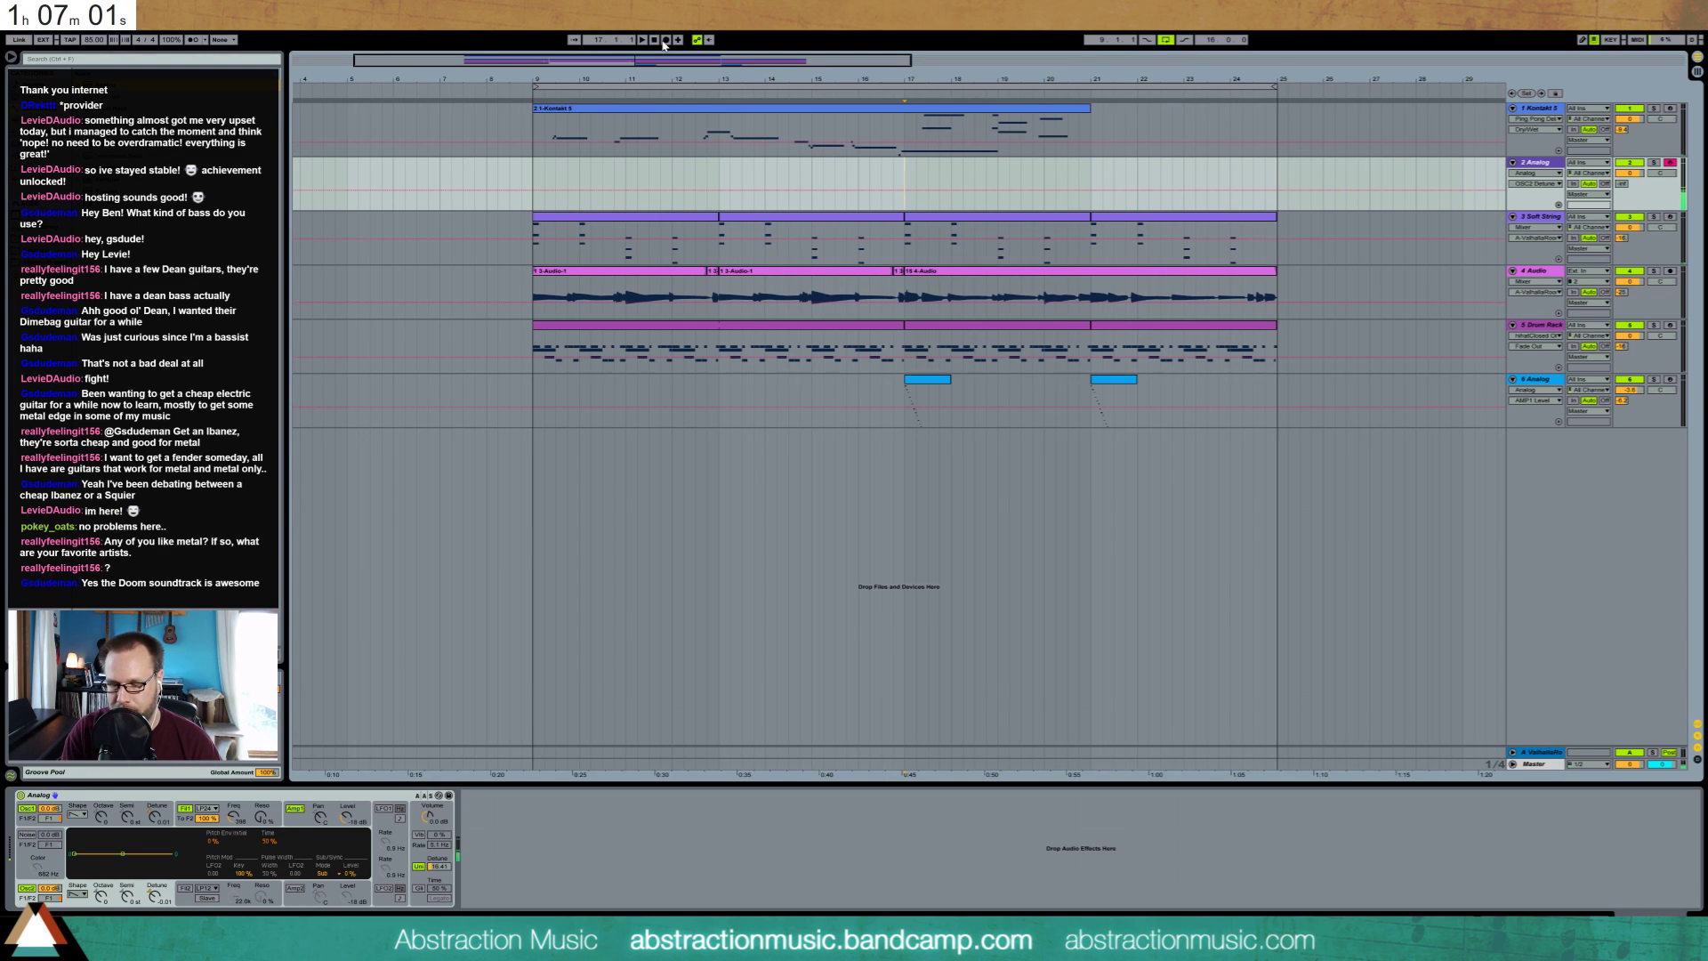
pyautogui.click(181, 820)
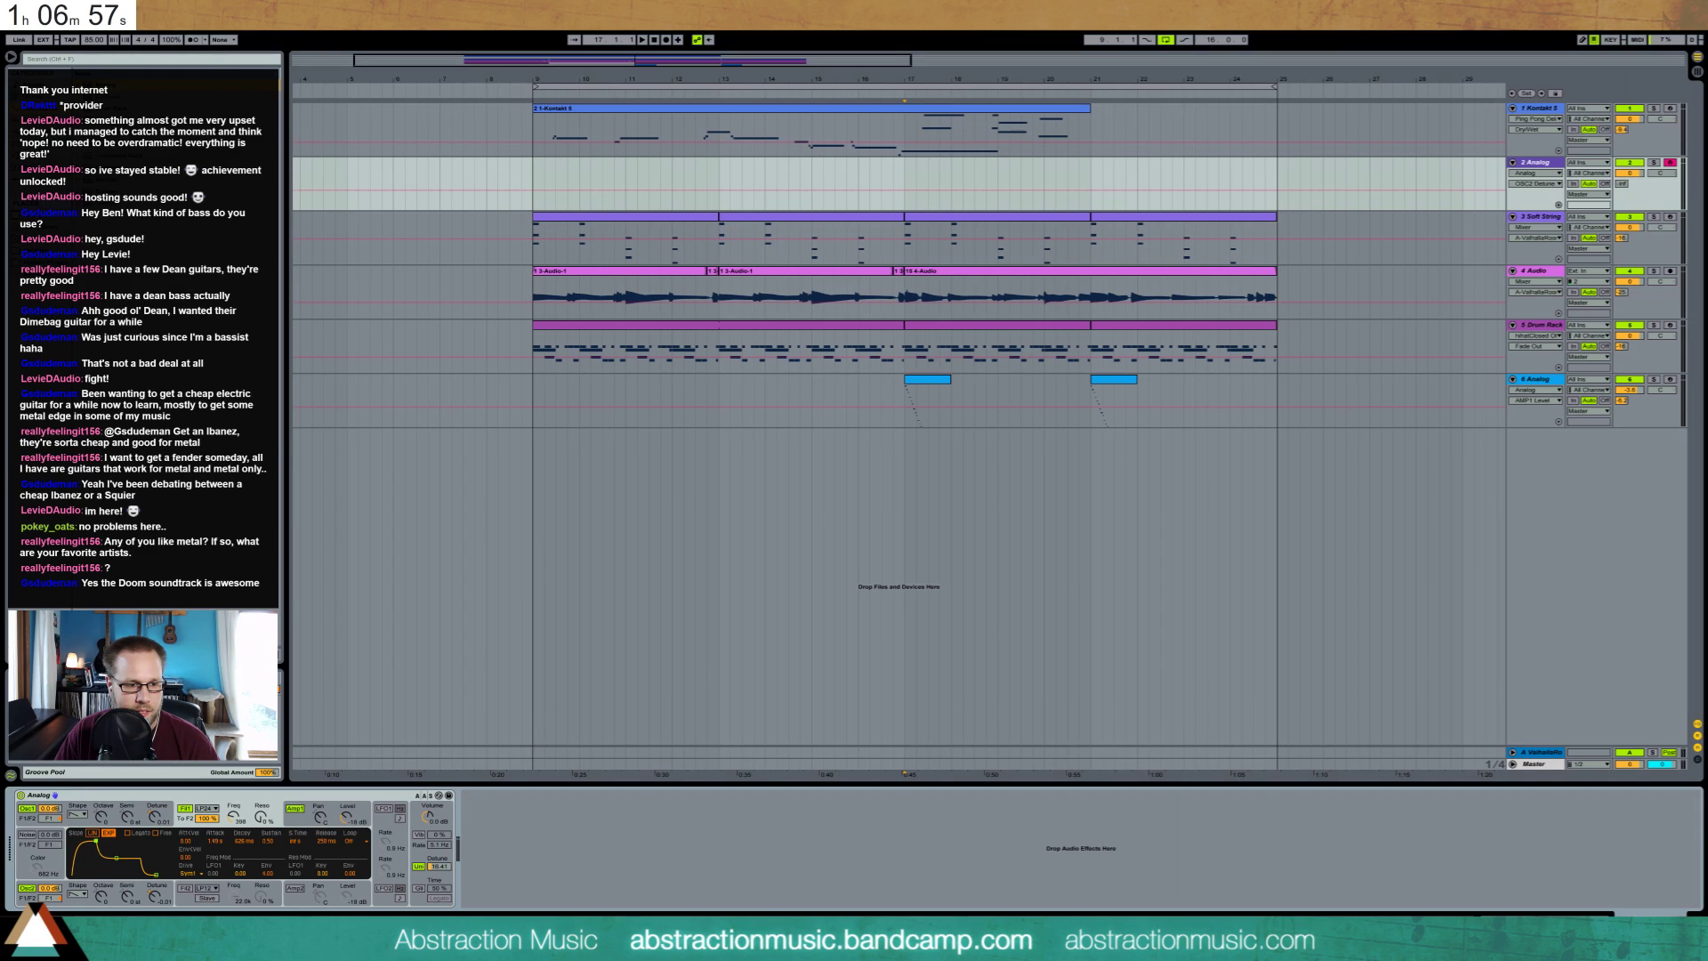
pyautogui.click(299, 820)
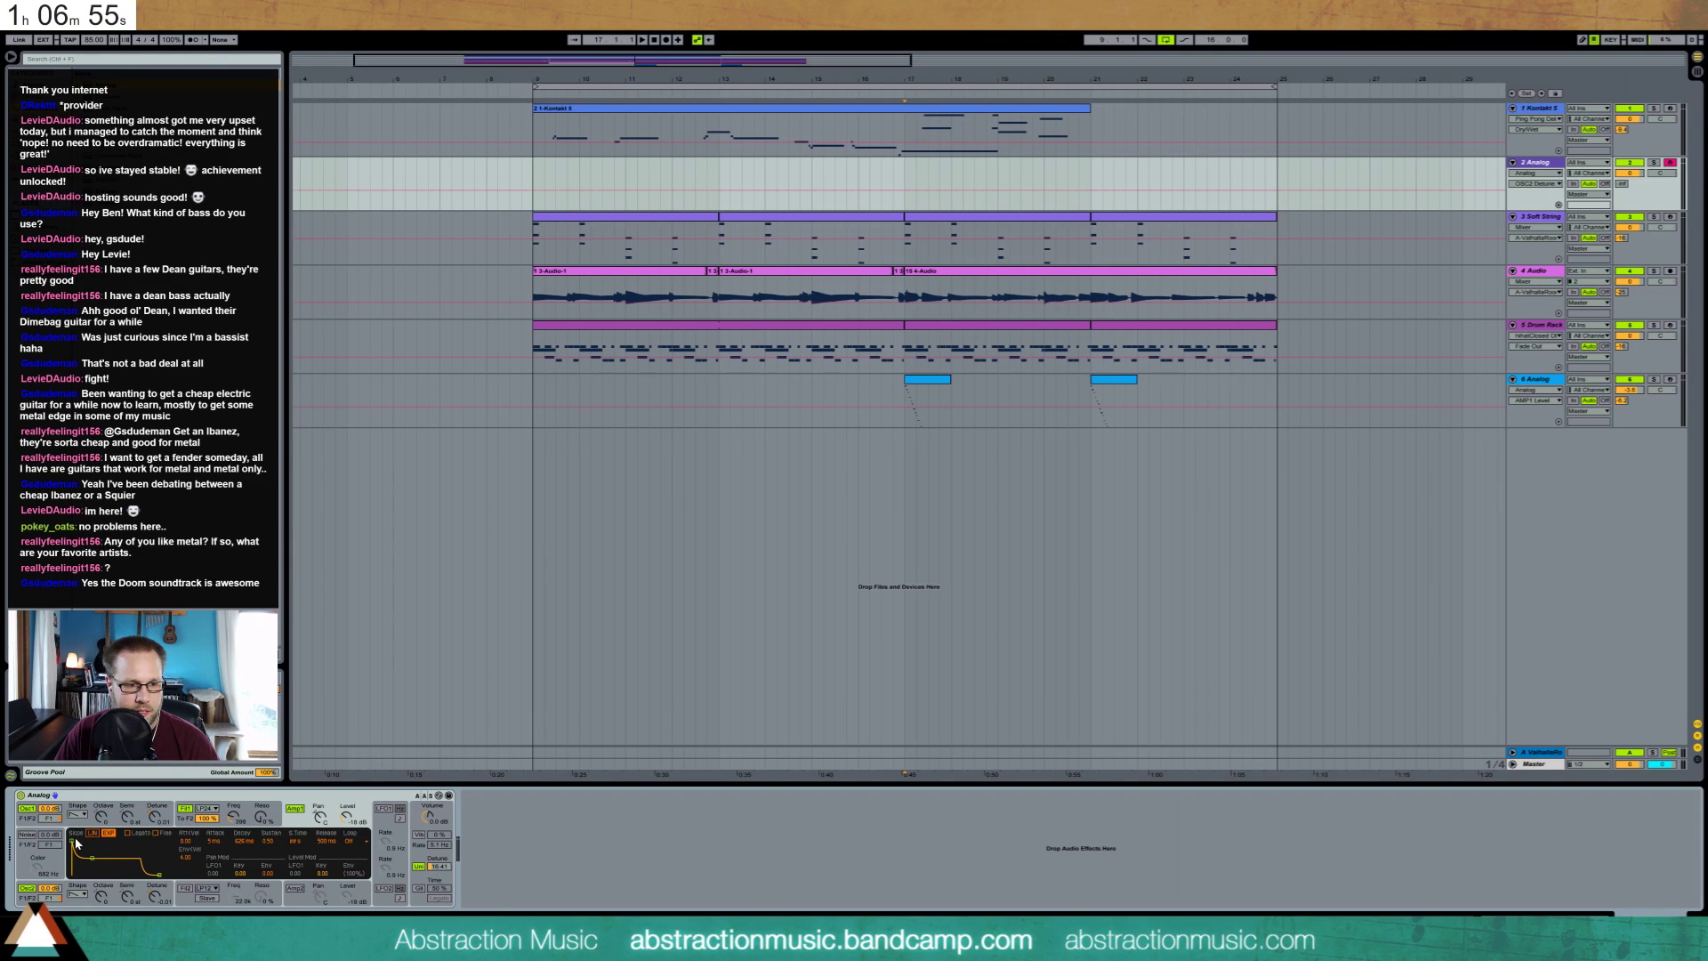
pyautogui.moveTo(75, 836); pyautogui.dragTo(95, 837)
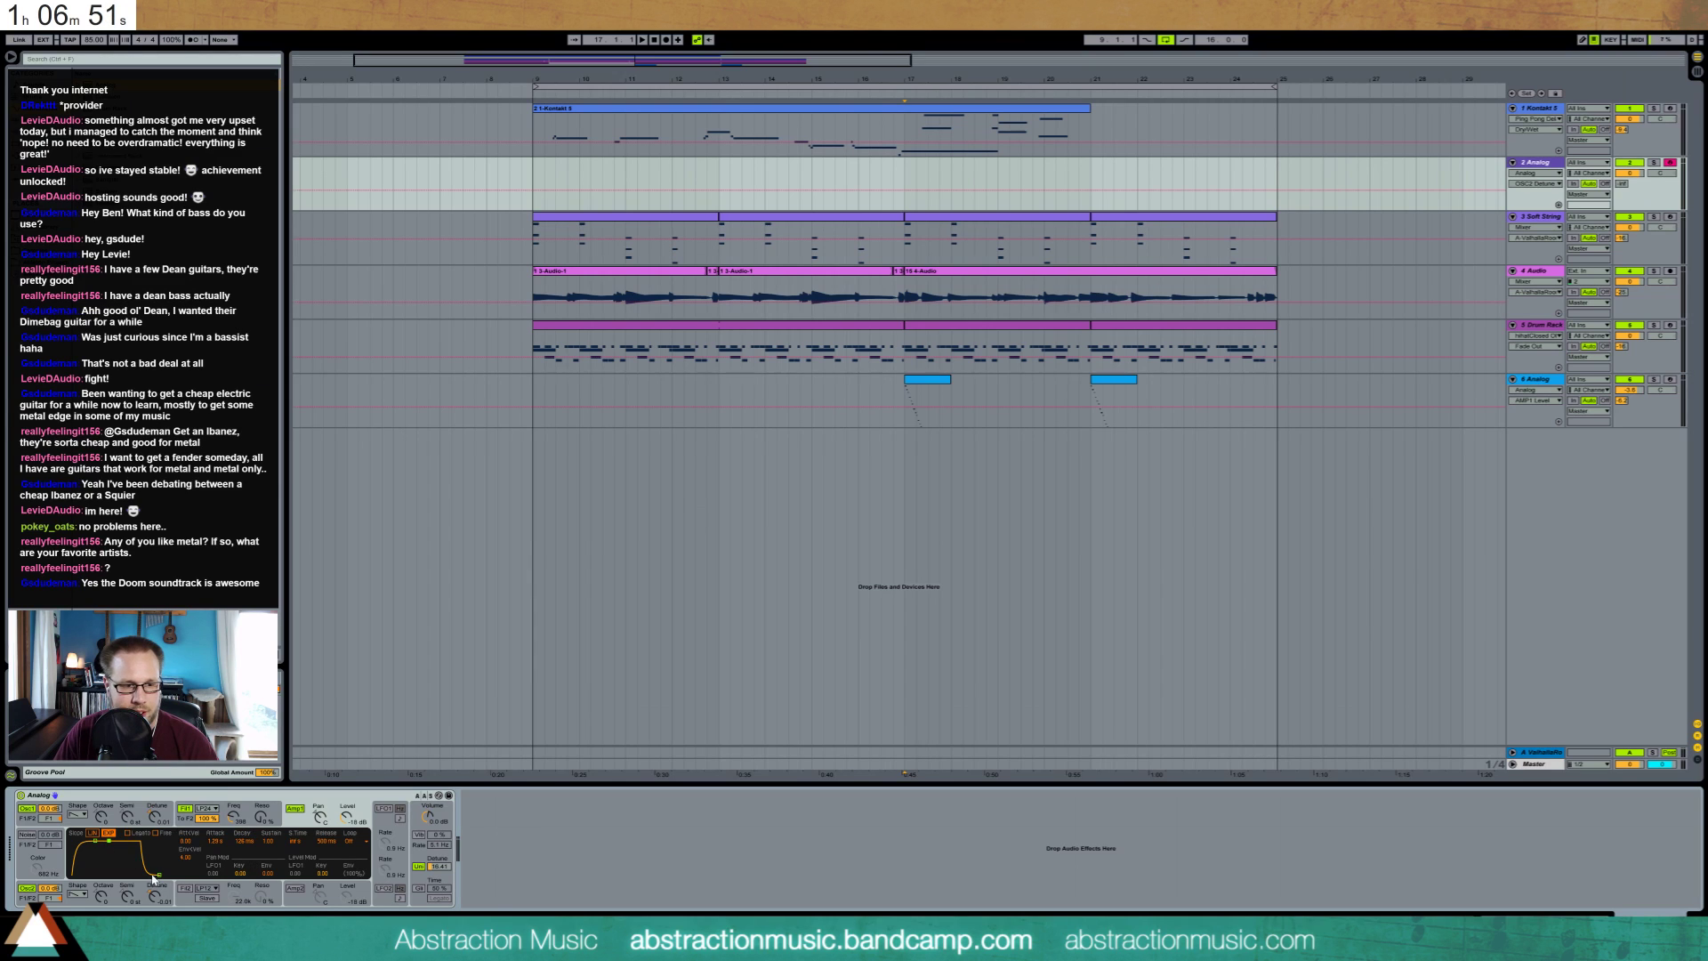
pyautogui.click(179, 825)
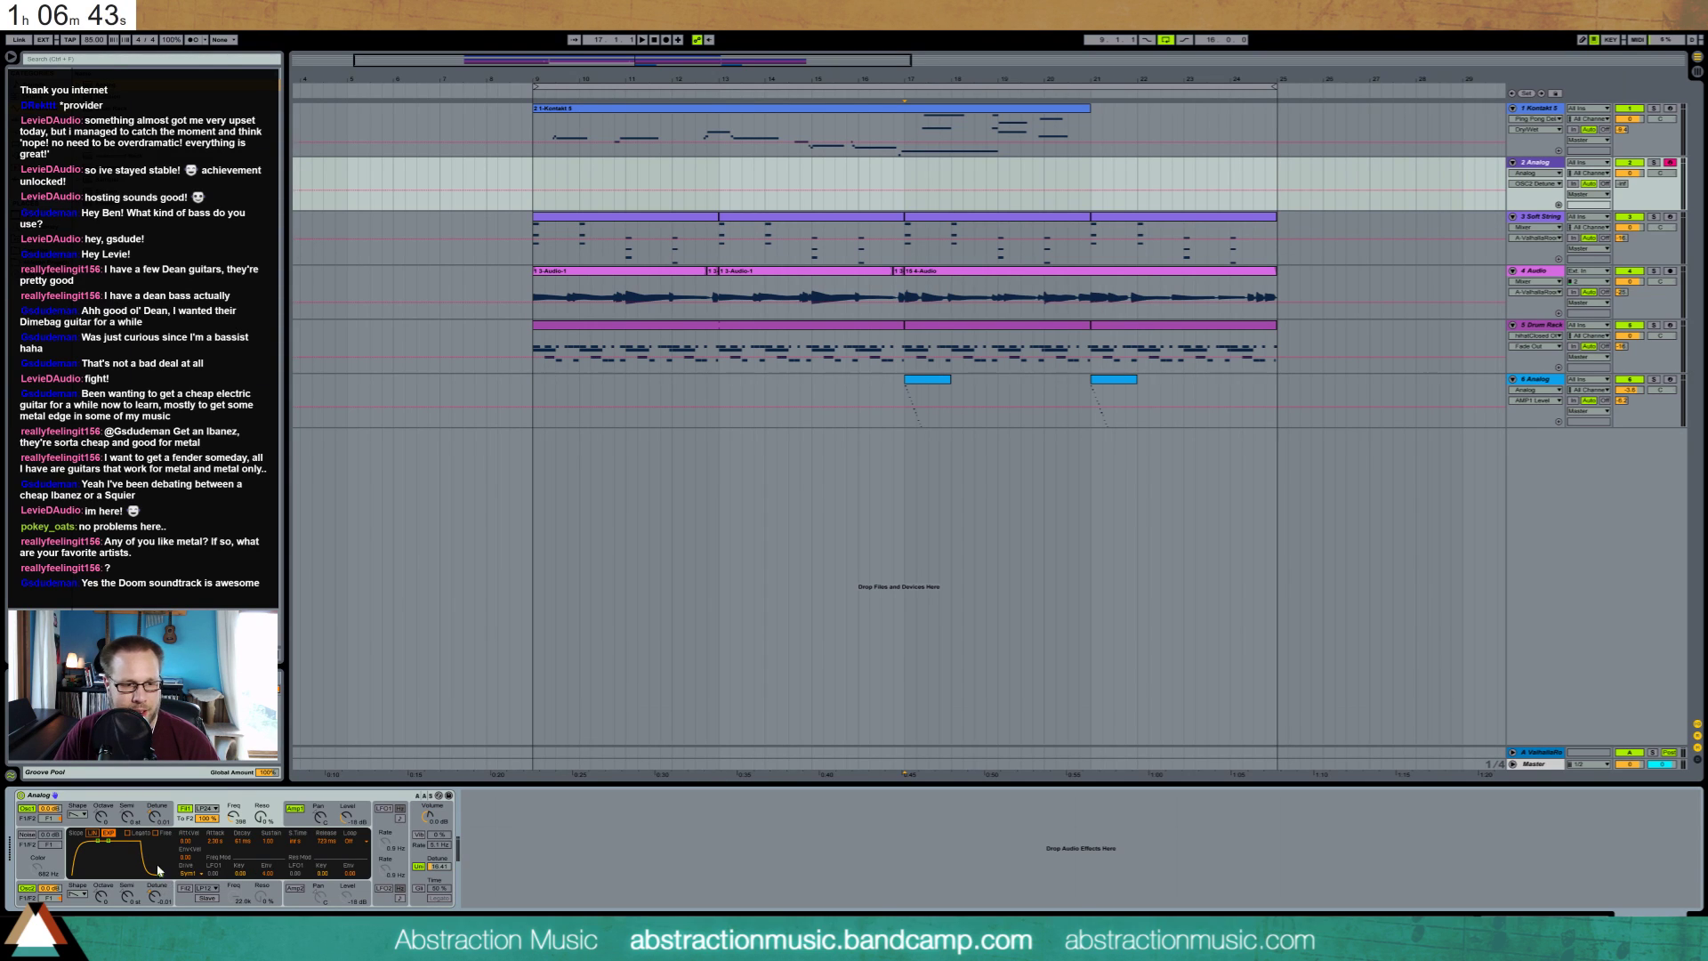
pyautogui.moveTo(233, 816); pyautogui.dragTo(261, 806)
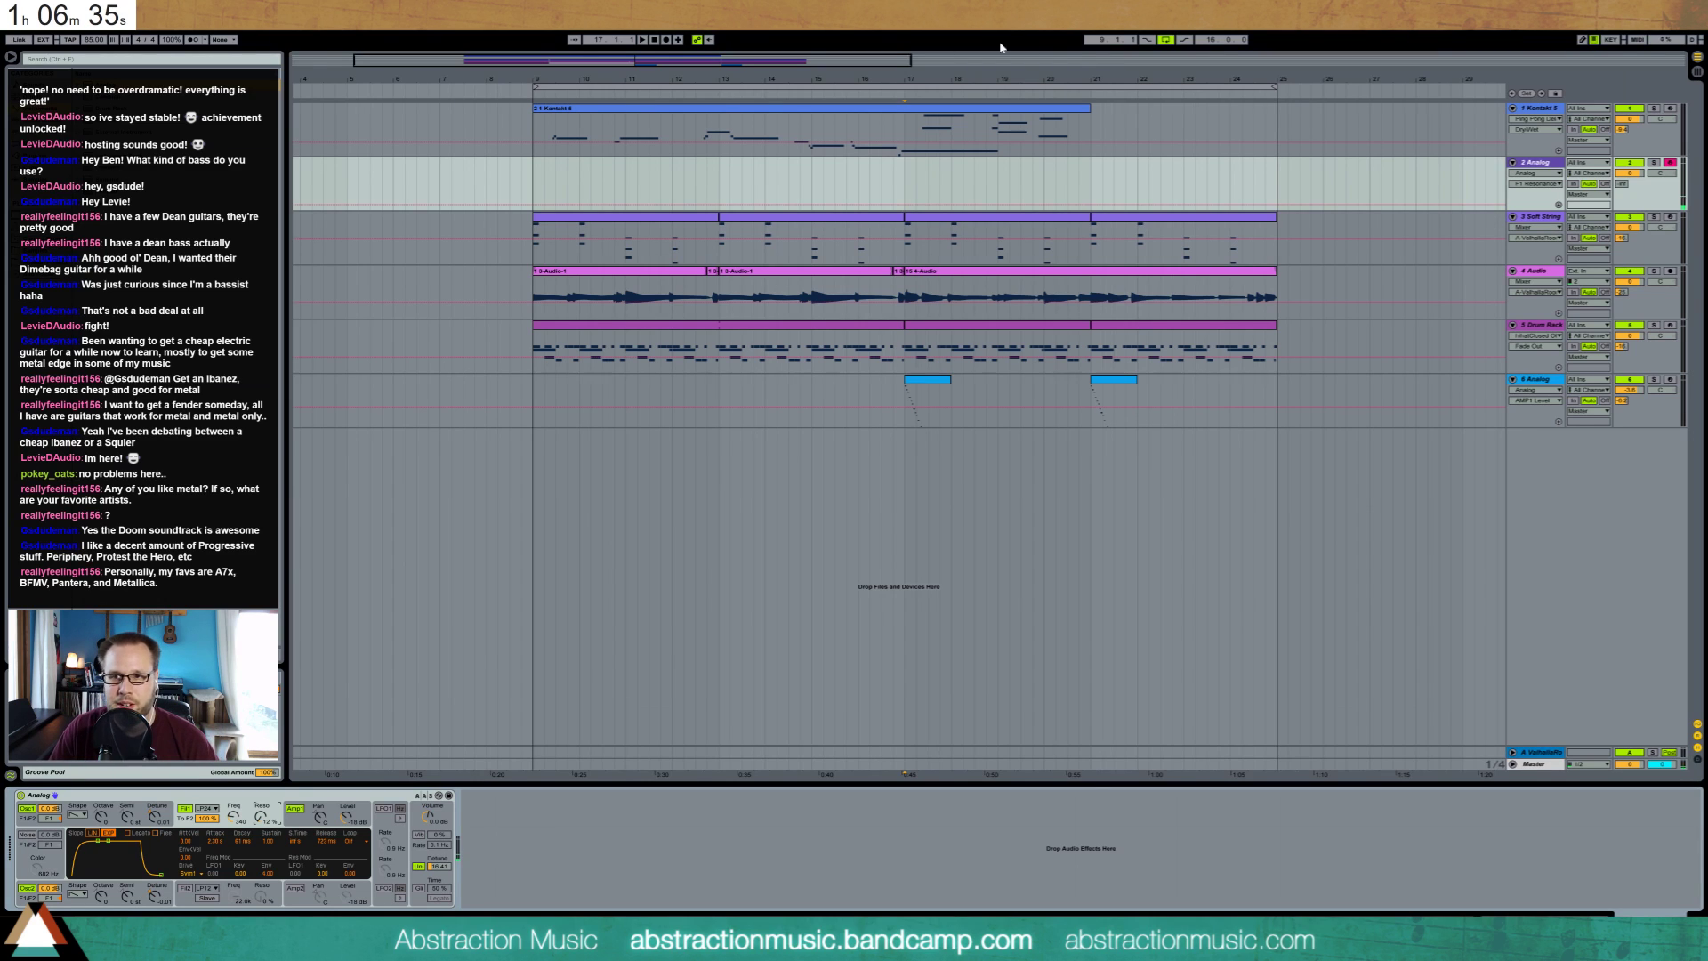
# Raise the Analog track's ValhallaRoom send and add an EQ Eight with the low cut off and a lowered high cut on band 8
pyautogui.moveTo(1622, 184); pyautogui.dragTo(1622, 129)
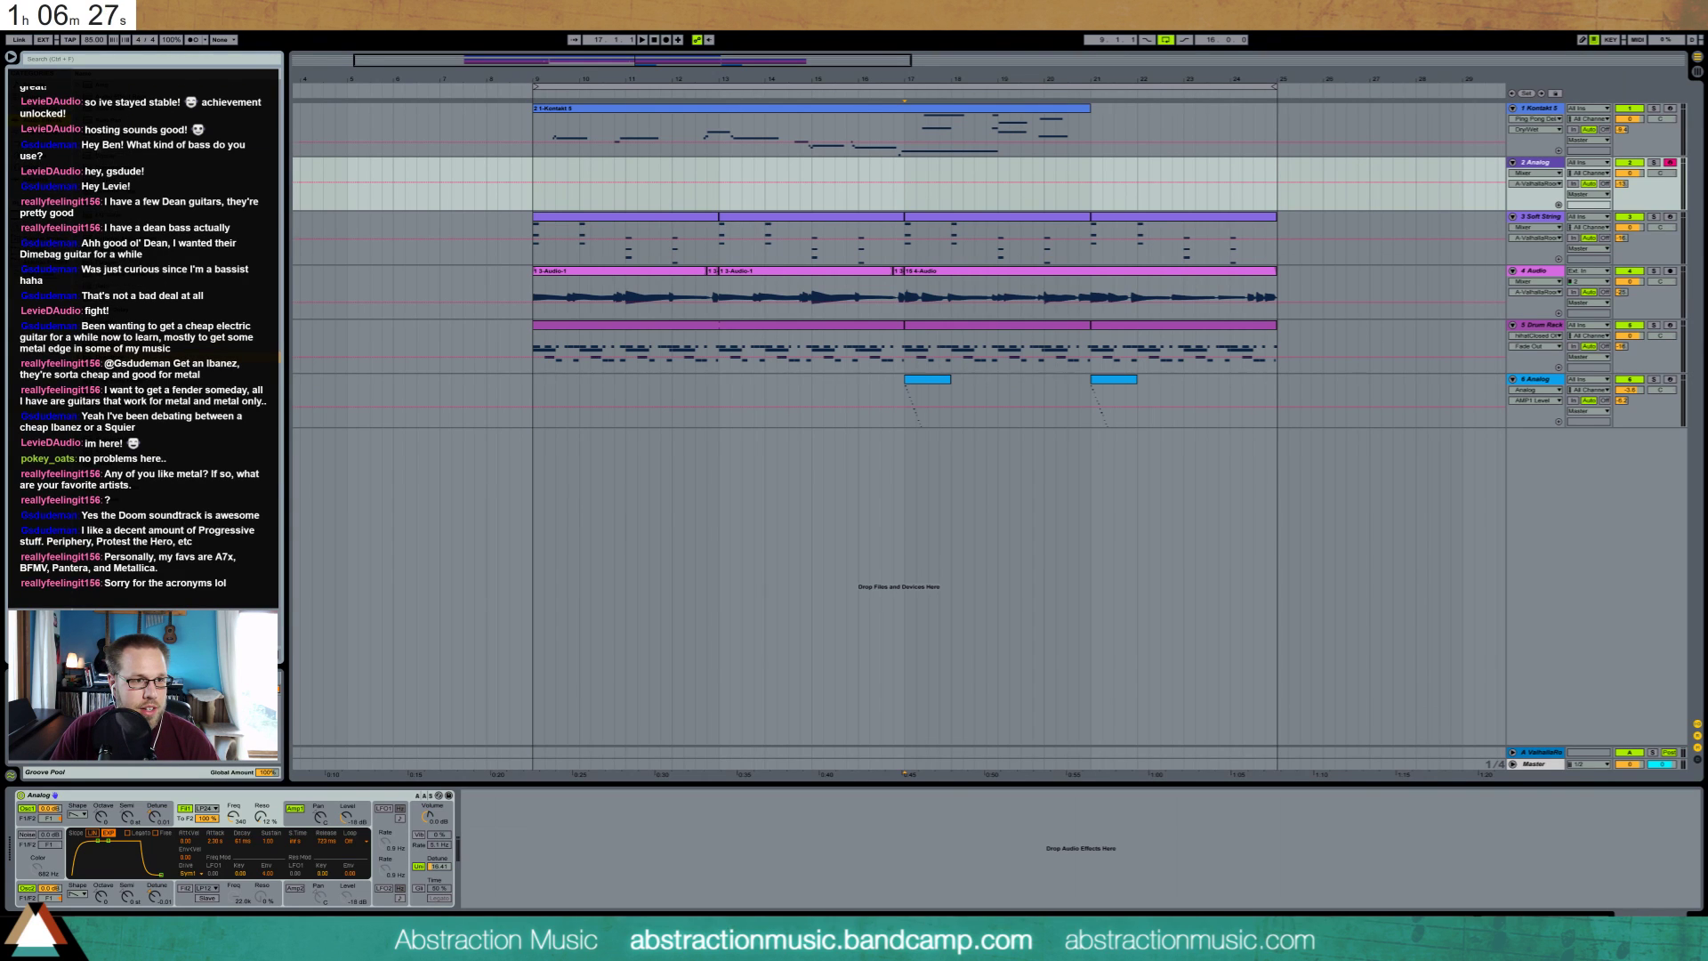
pyautogui.moveTo(151, 203); pyautogui.dragTo(600, 873)
pyautogui.click(707, 899)
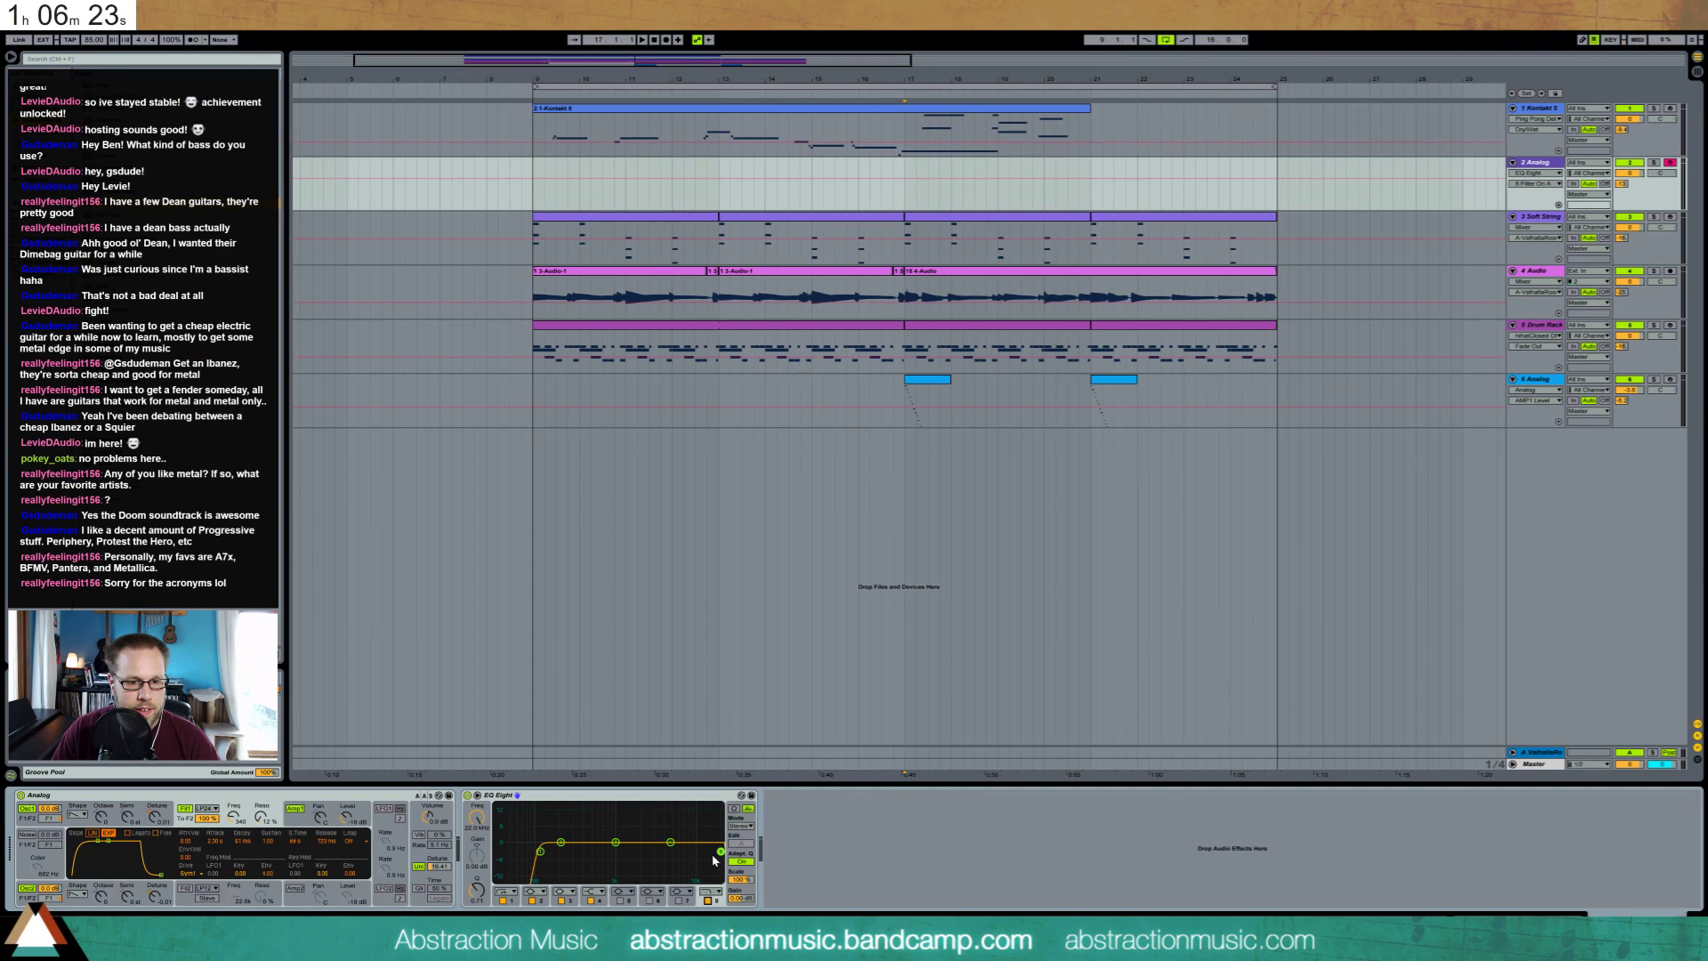
pyautogui.moveTo(715, 856); pyautogui.dragTo(602, 870)
pyautogui.click(504, 901)
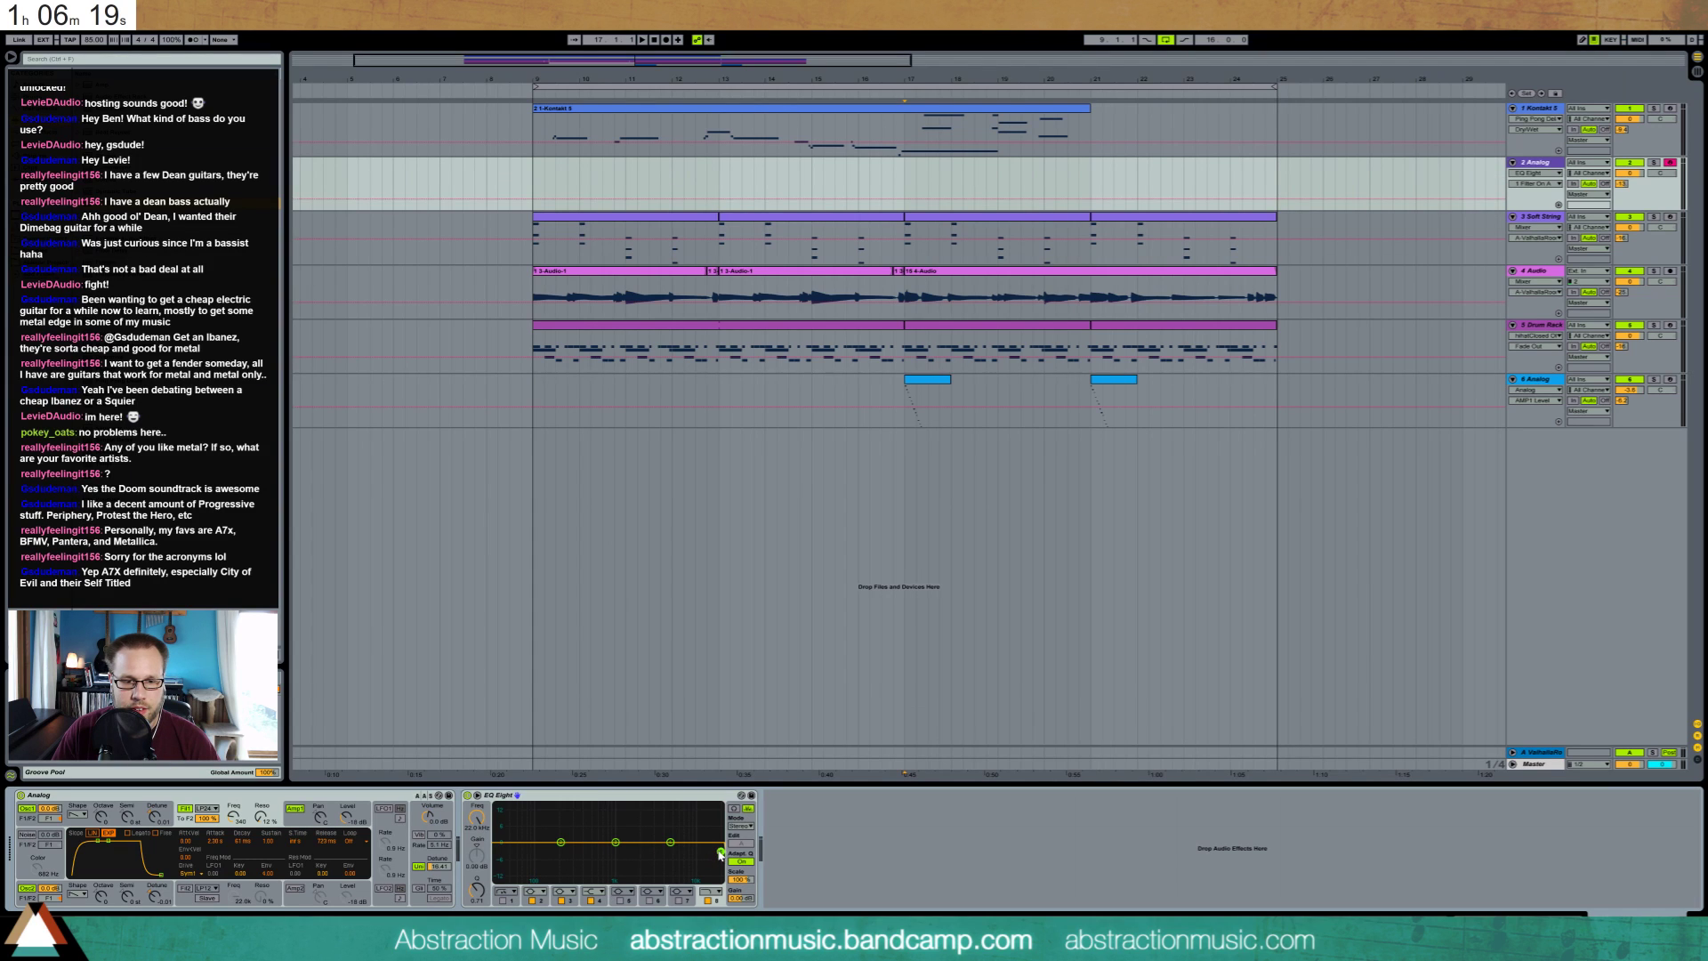
pyautogui.moveTo(721, 856); pyautogui.dragTo(670, 856)
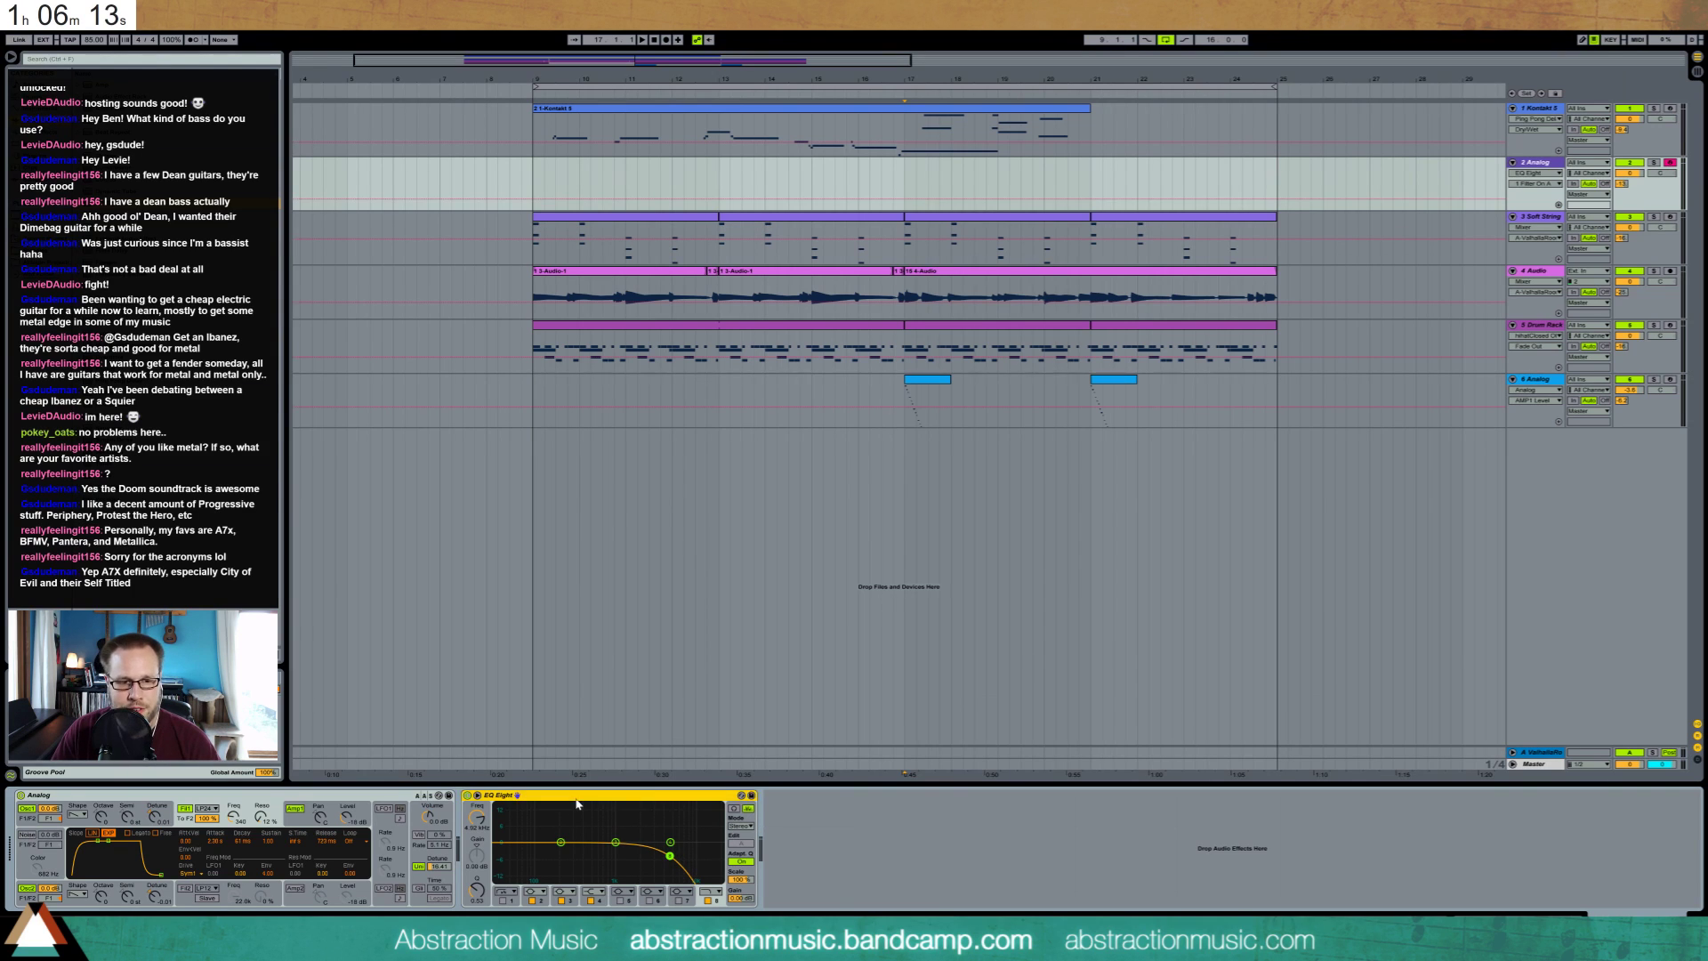
# Record a short chord take on the new Analog track starting at bar 16 and select the recorded clip
pyautogui.click(856, 180)
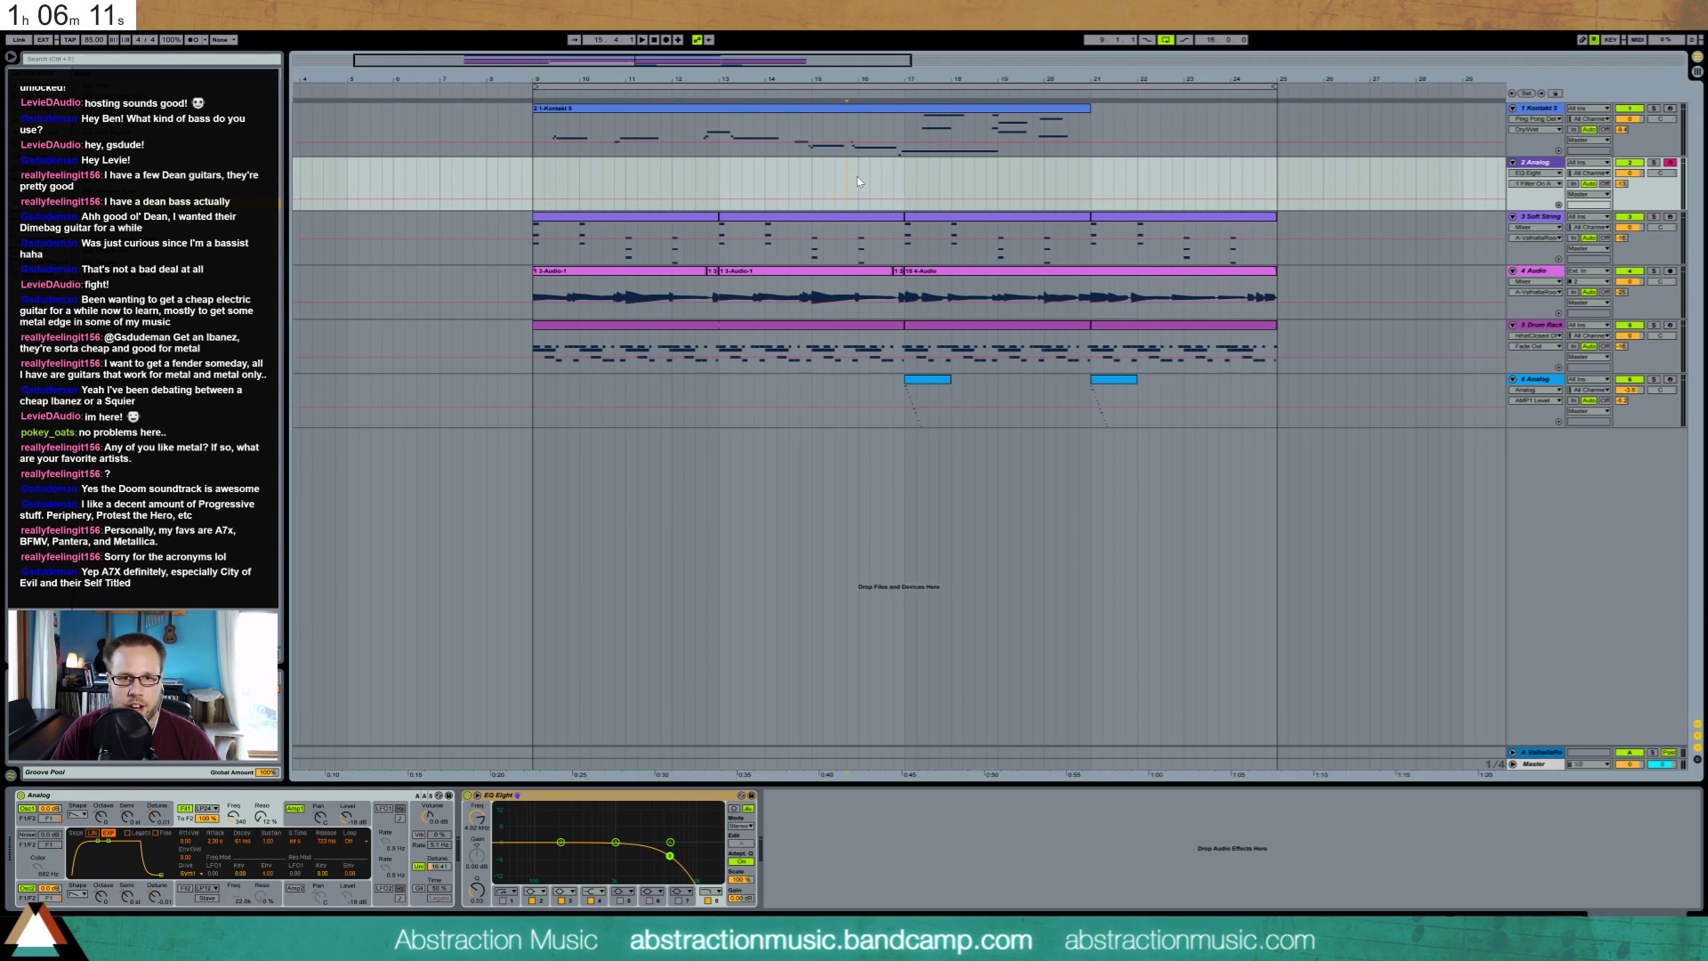
pyautogui.click(858, 178)
pyautogui.click(665, 40)
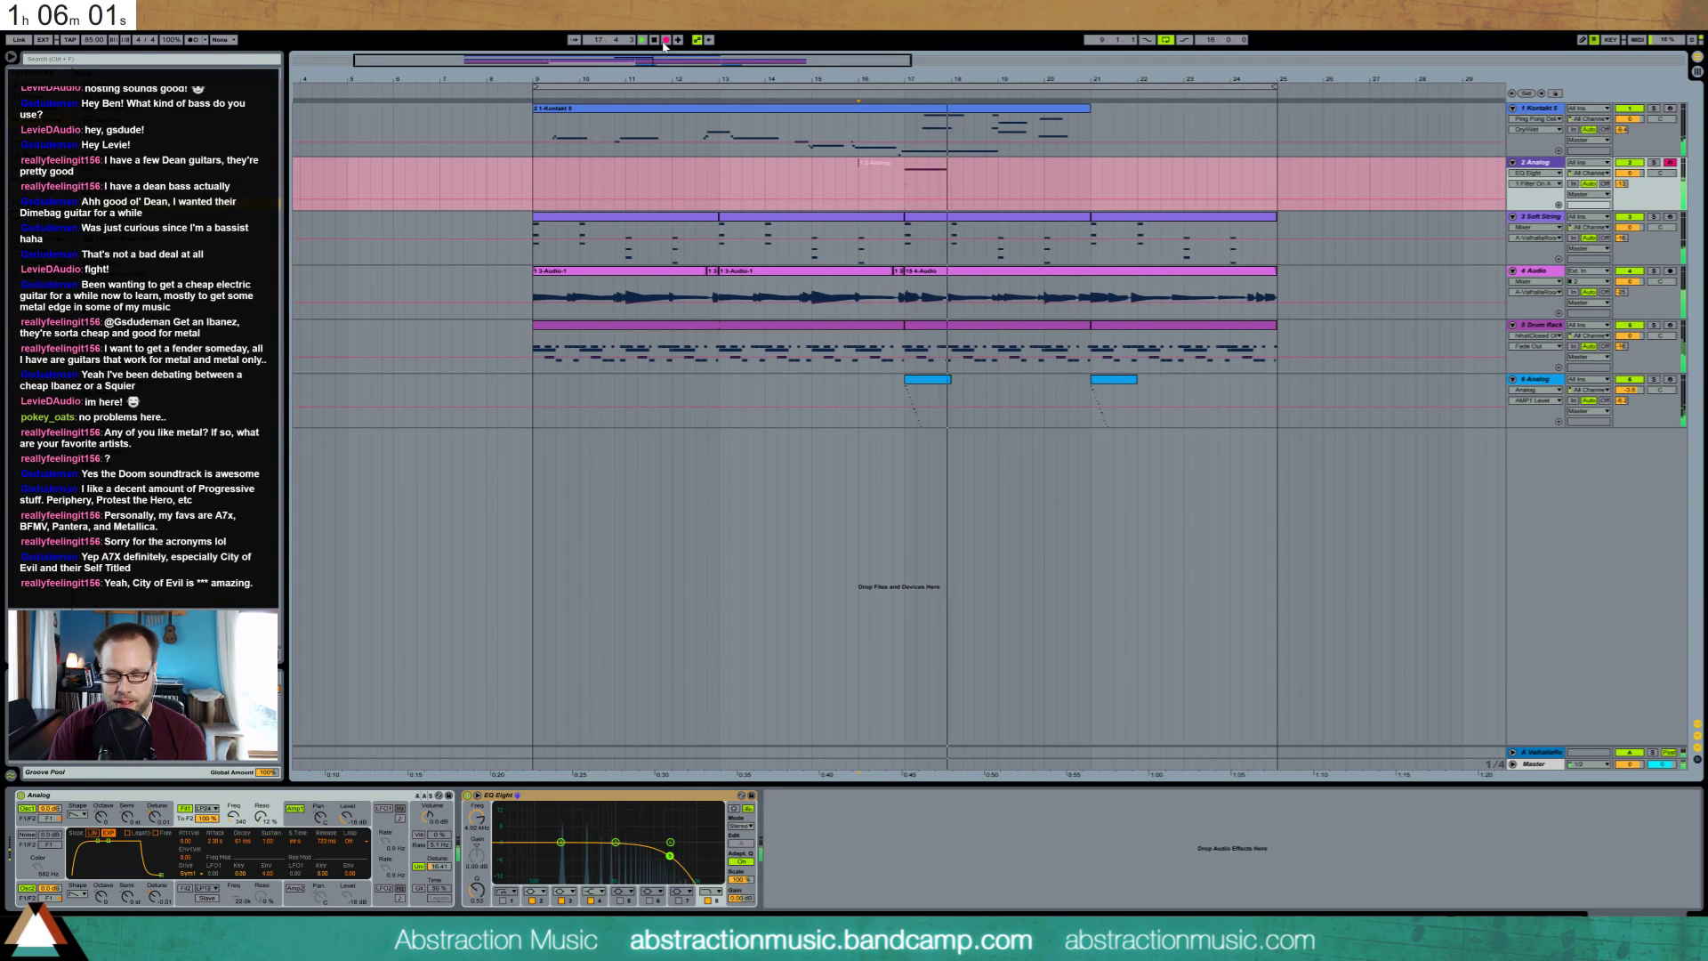
pyautogui.click(665, 41)
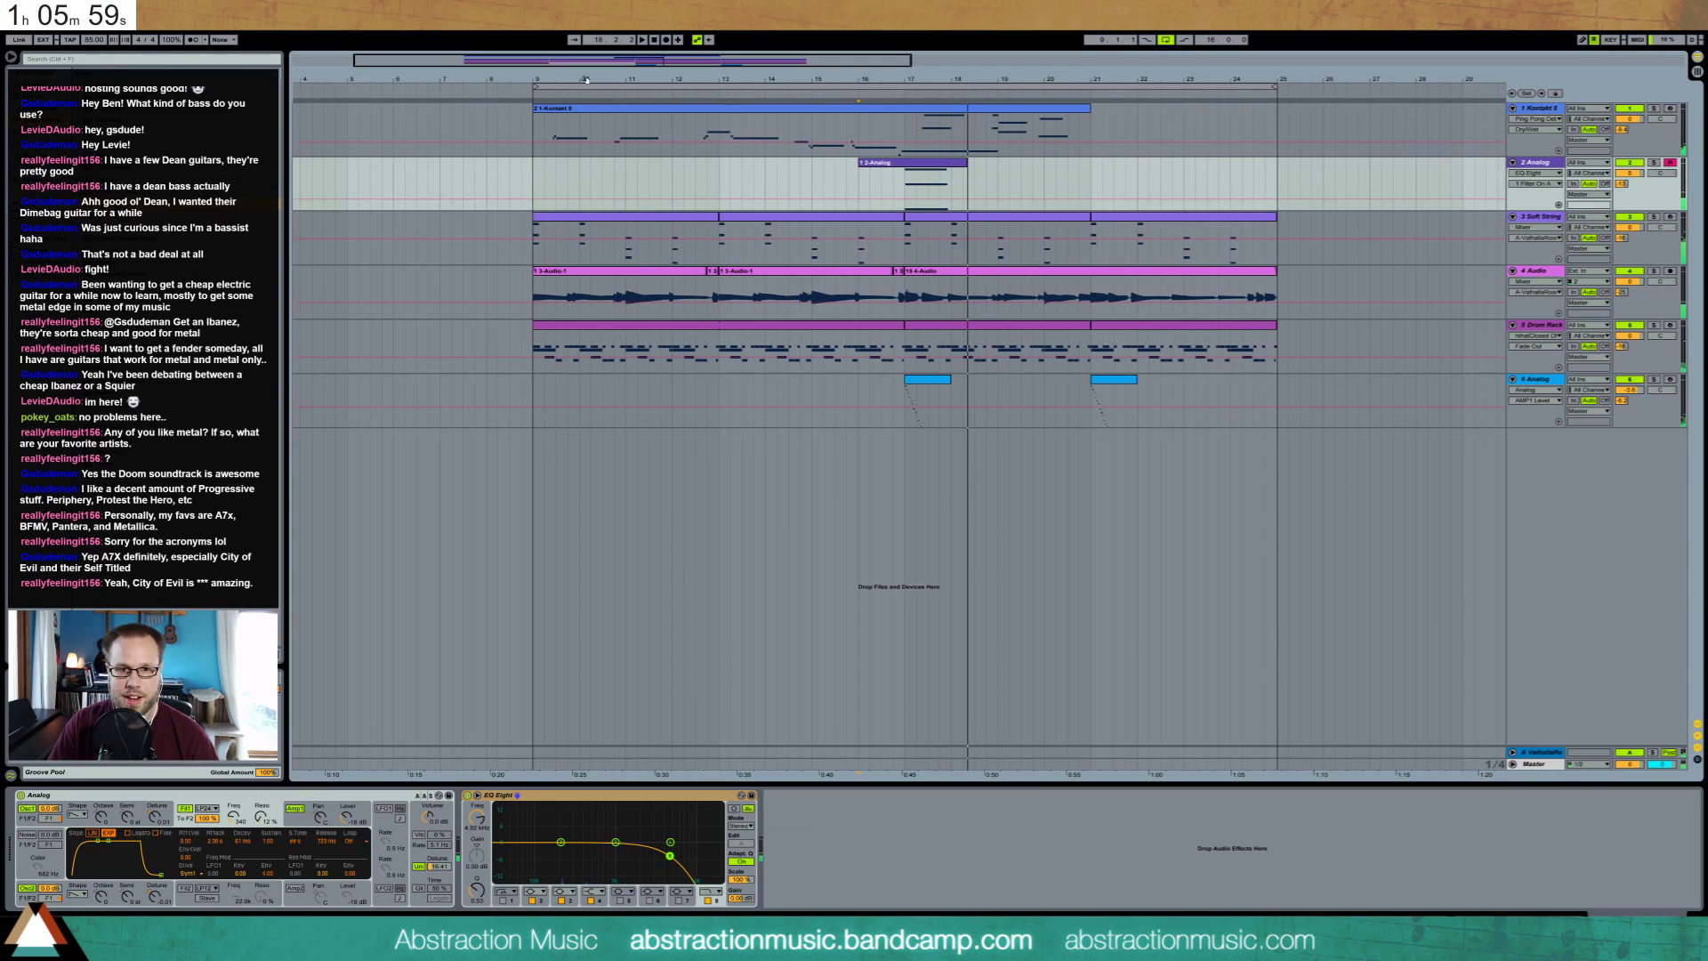
pyautogui.click(925, 177)
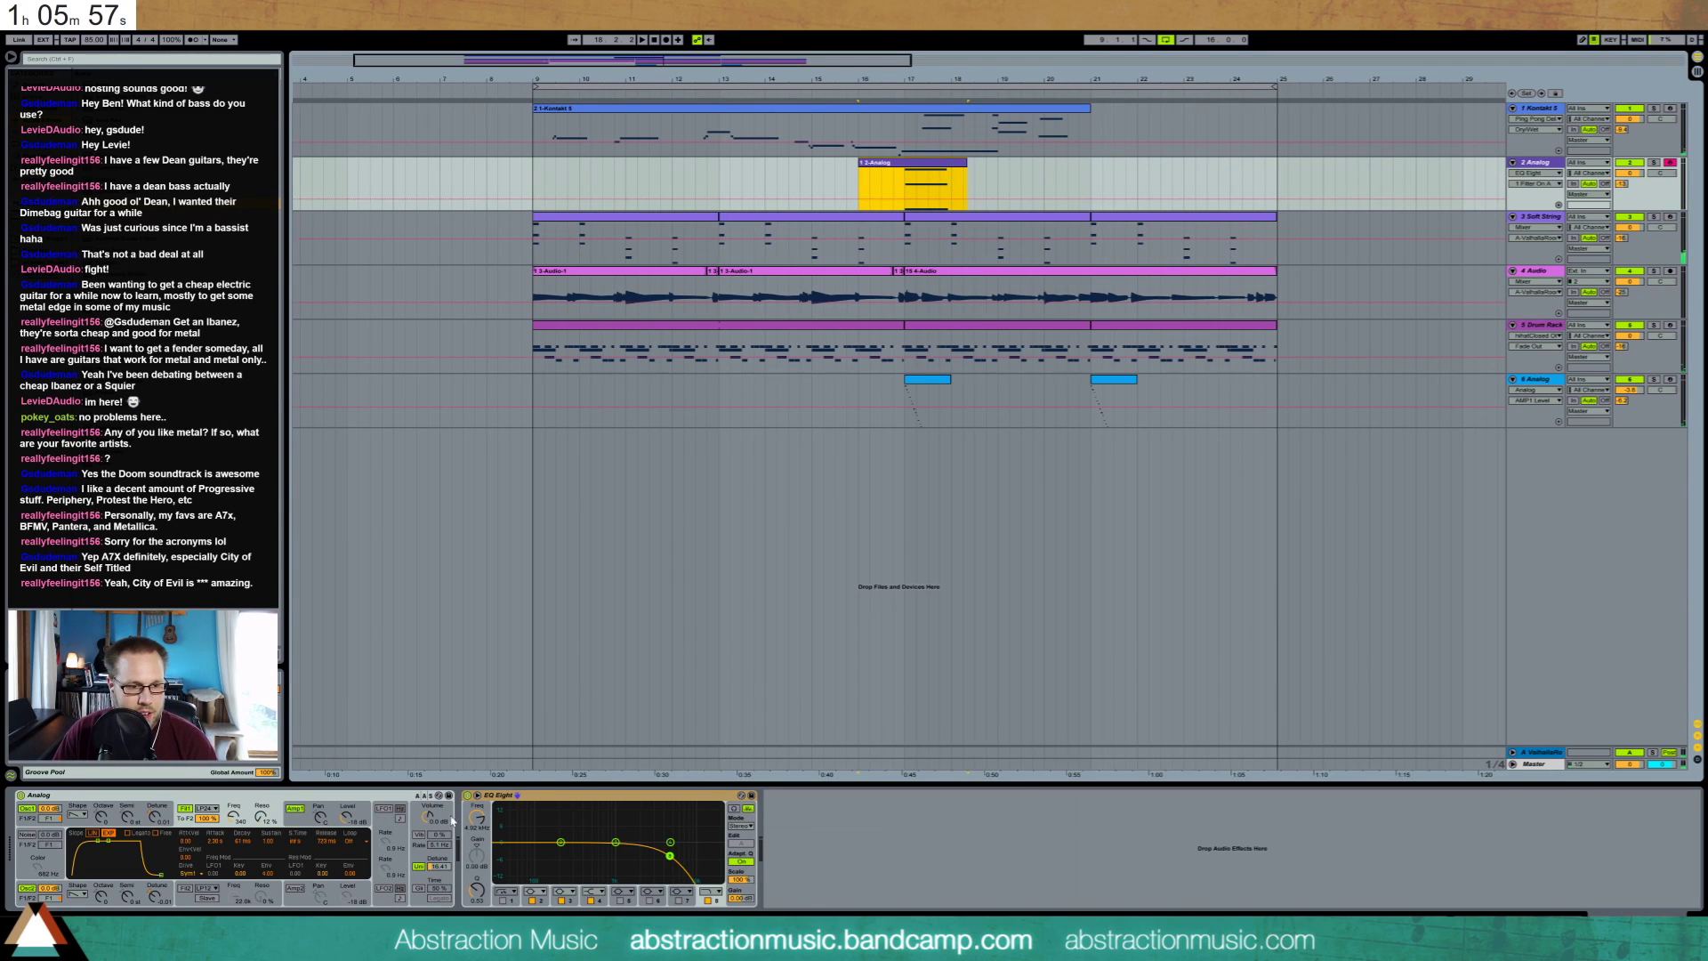
# Lower the Analog's Filter 1 frequency, lengthen the envelope release slightly, and compare the sound with unison off and on
pyautogui.click(419, 866)
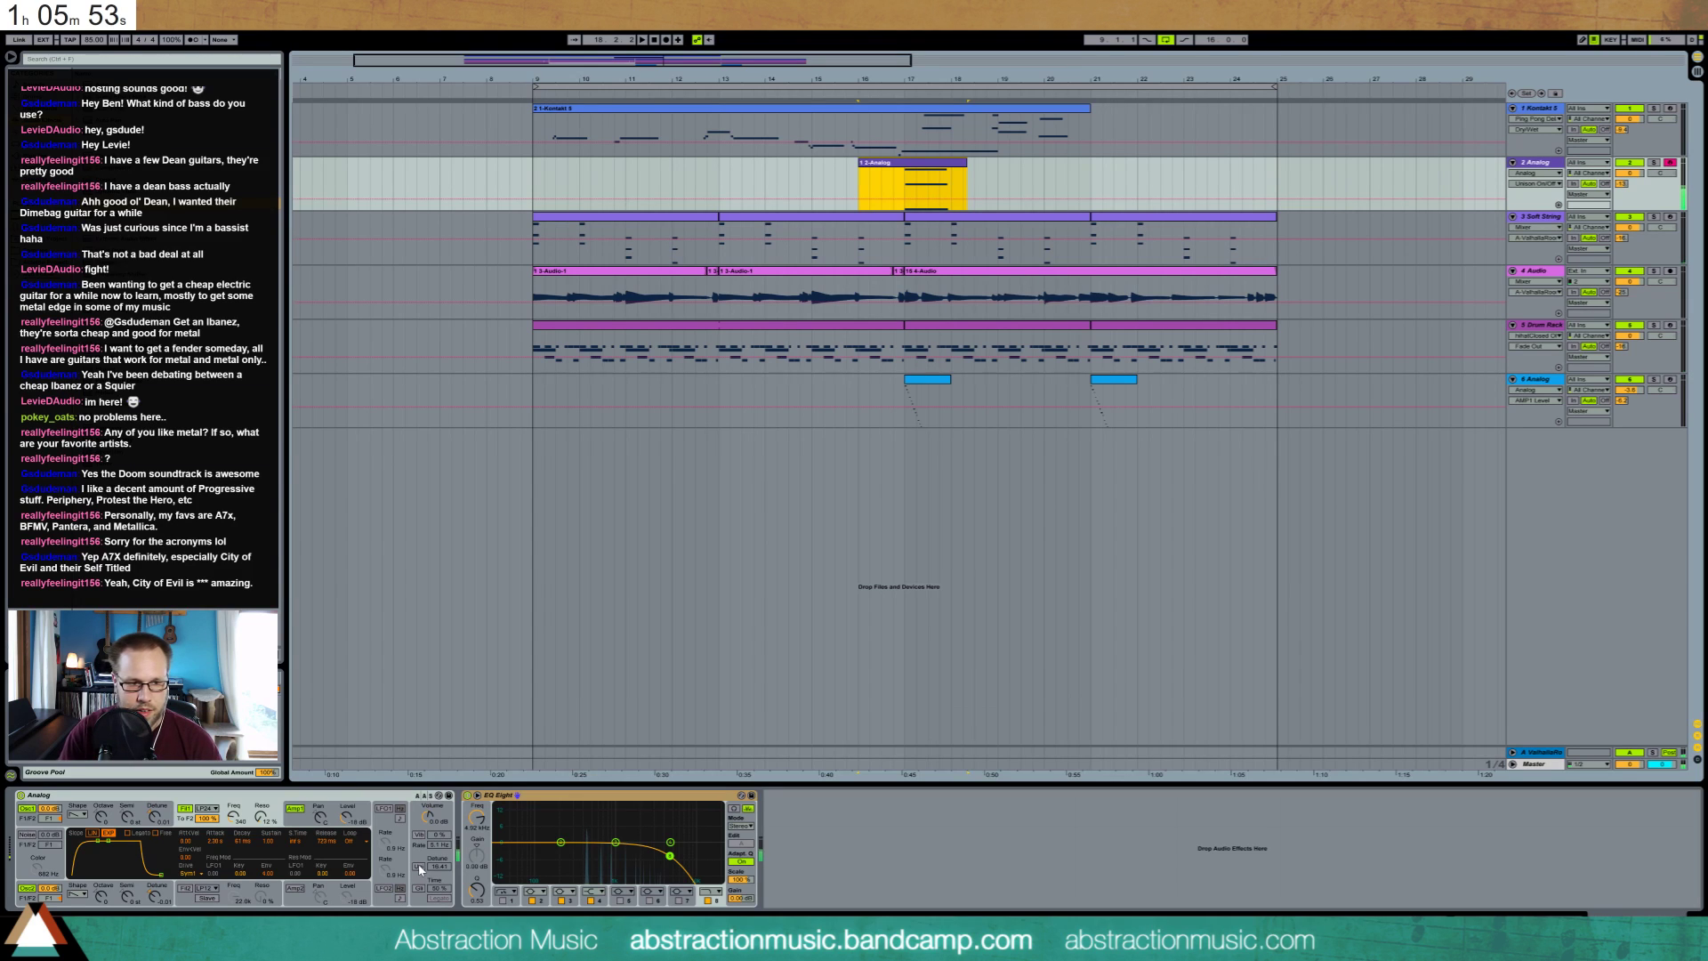
pyautogui.moveTo(229, 811); pyautogui.dragTo(229, 836)
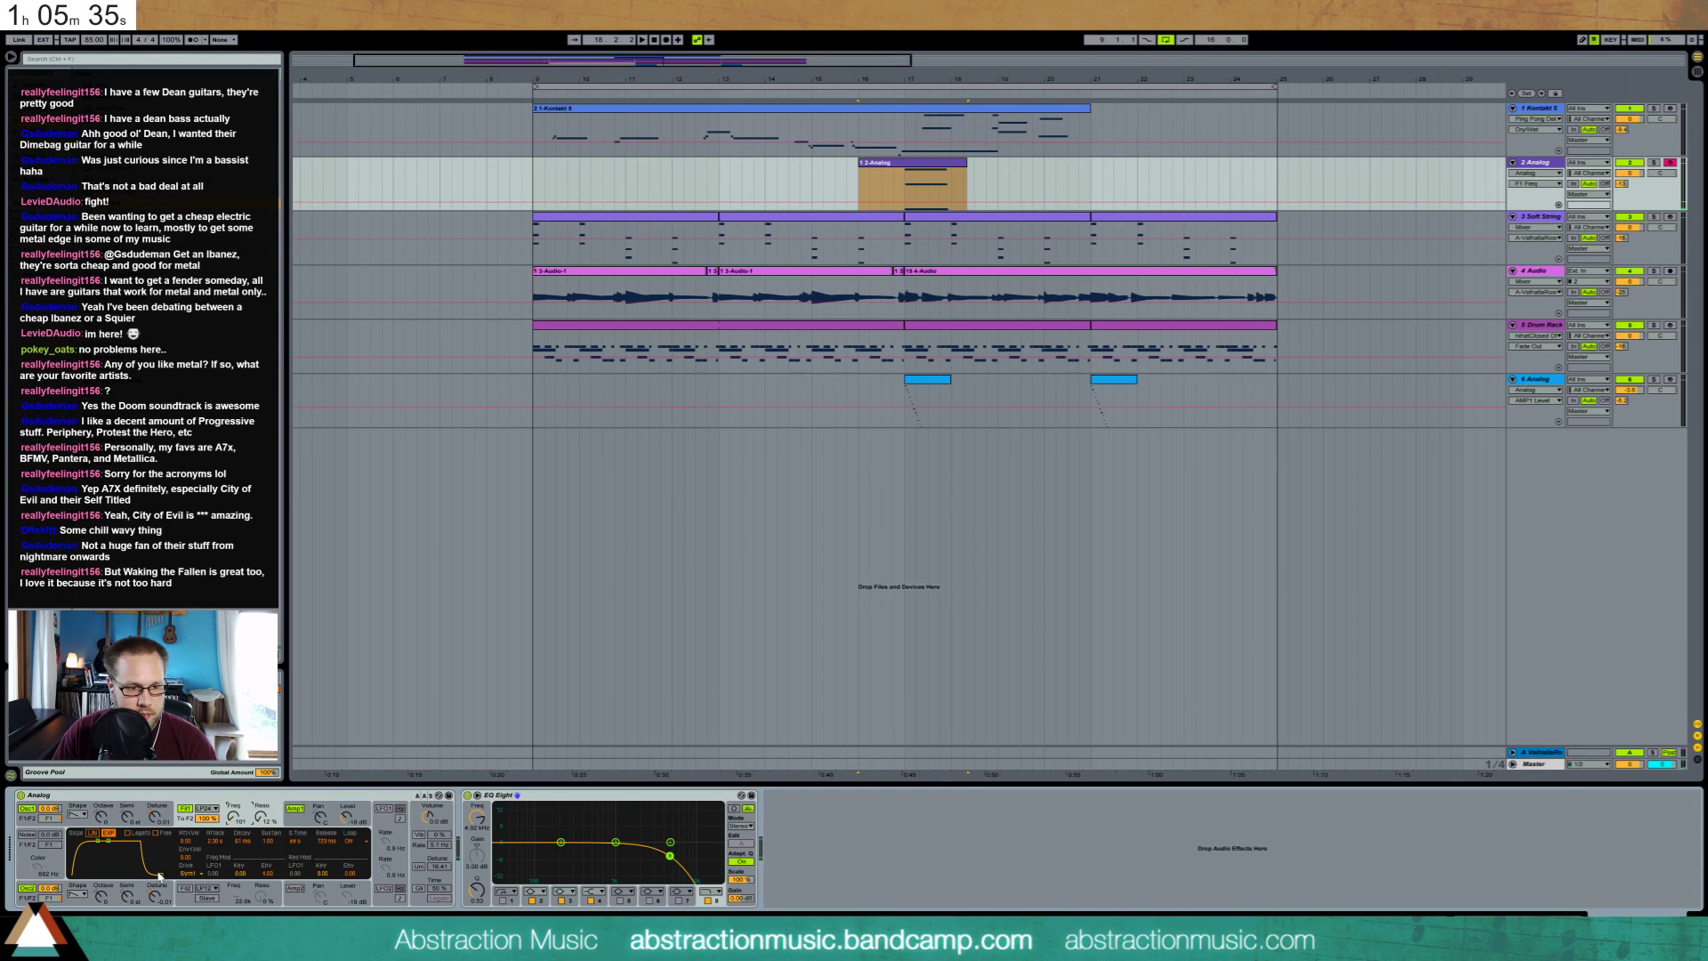
pyautogui.moveTo(160, 876); pyautogui.dragTo(164, 875)
pyautogui.click(290, 822)
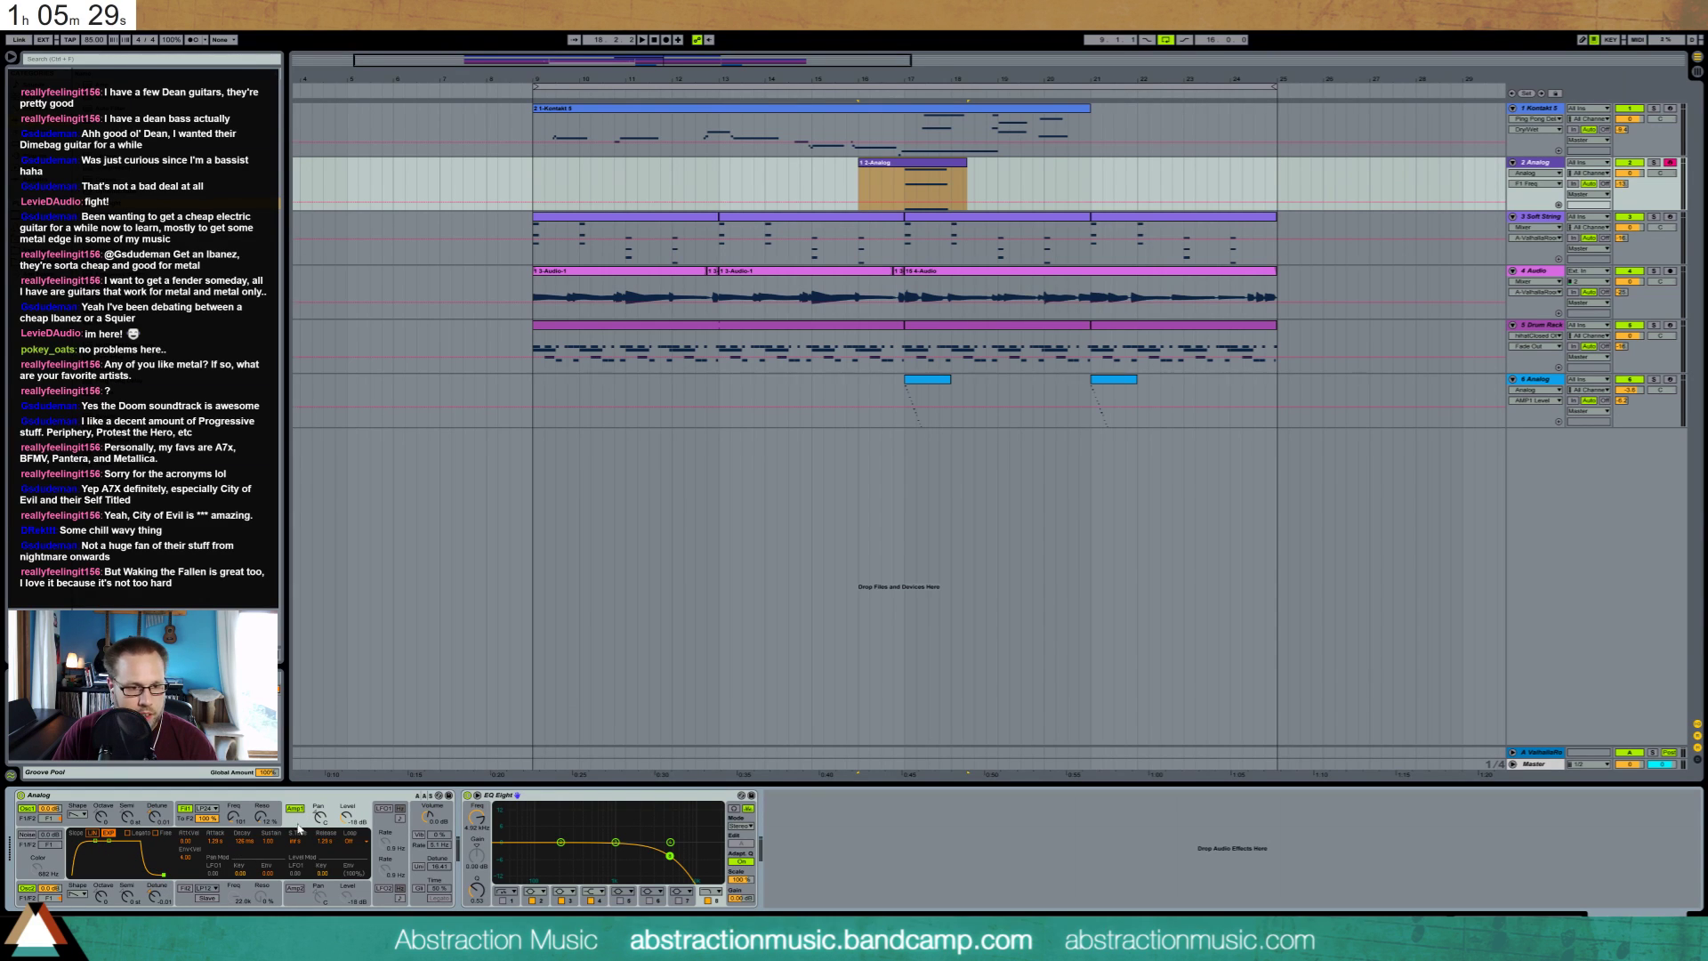
pyautogui.click(420, 868)
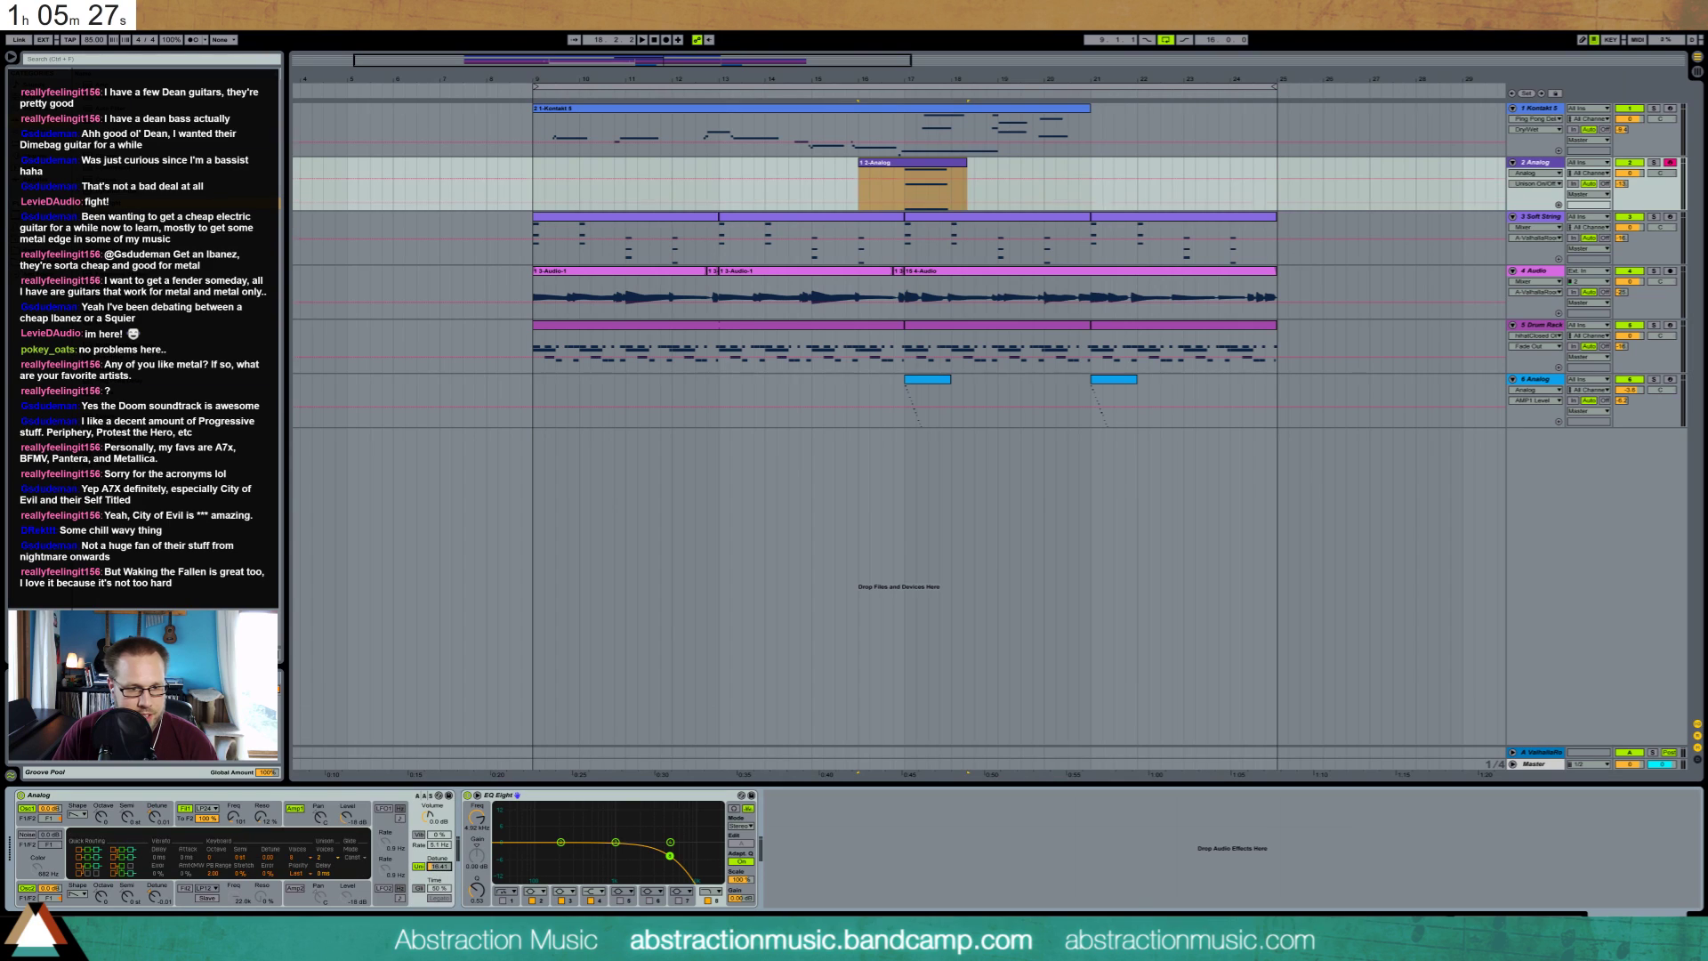
pyautogui.moveTo(439, 867); pyautogui.dragTo(439, 868)
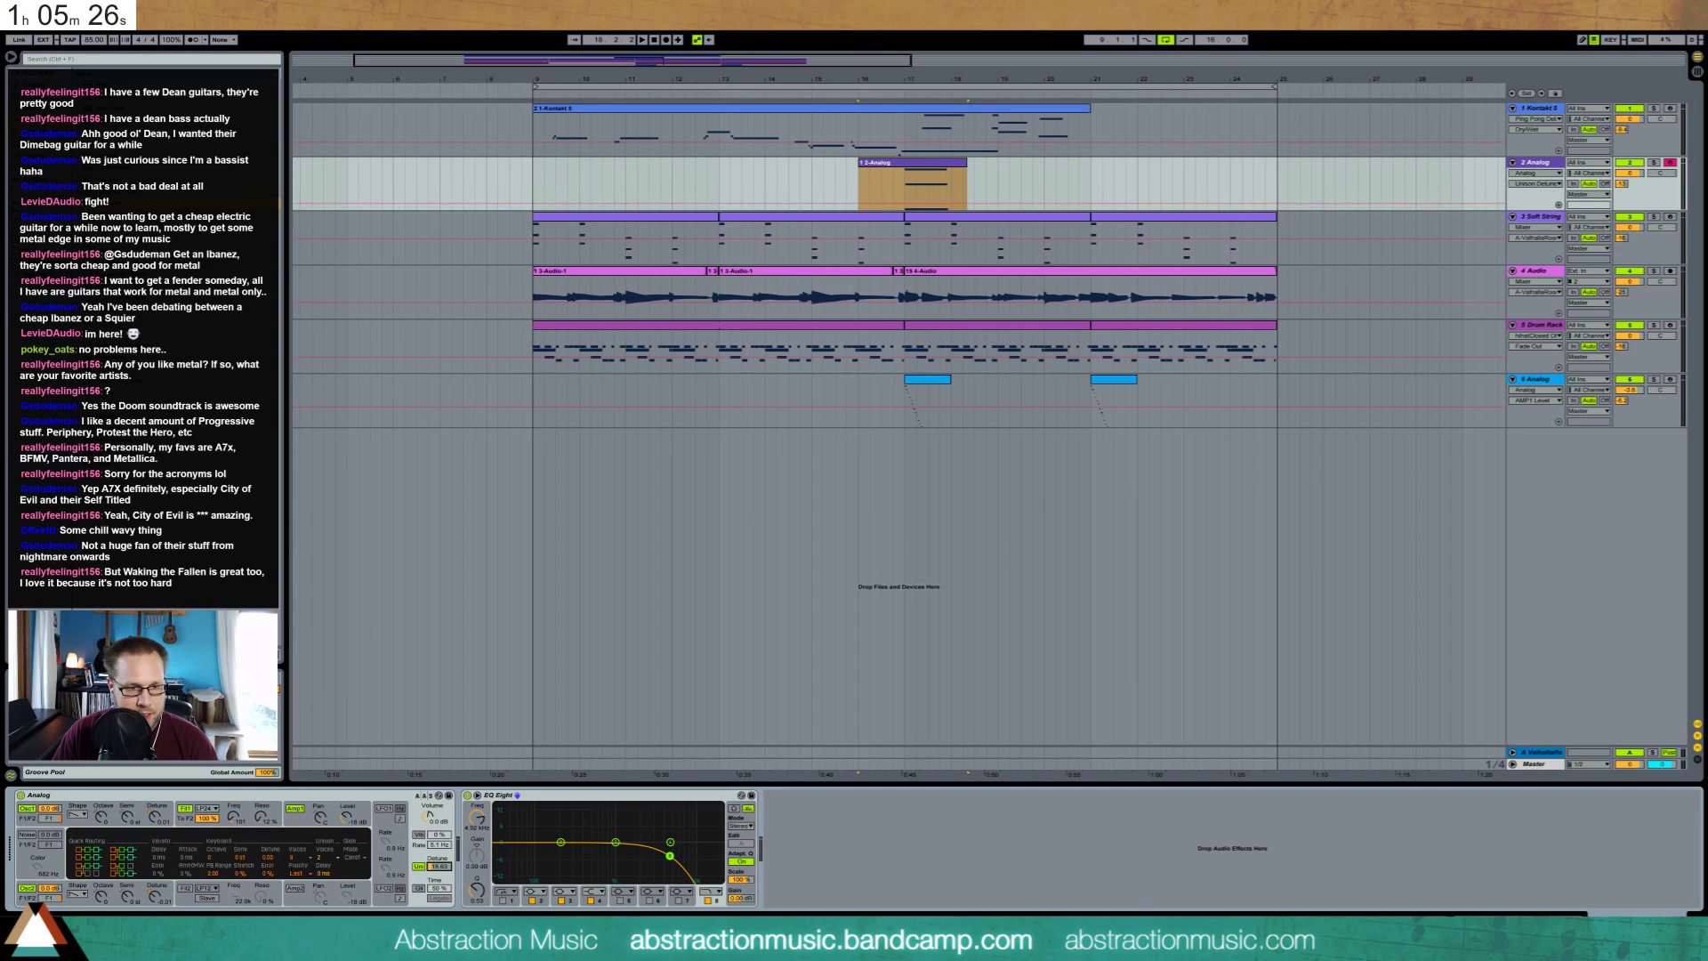
# Increase the number of voices in the Analog synth's global settings
pyautogui.click(188, 823)
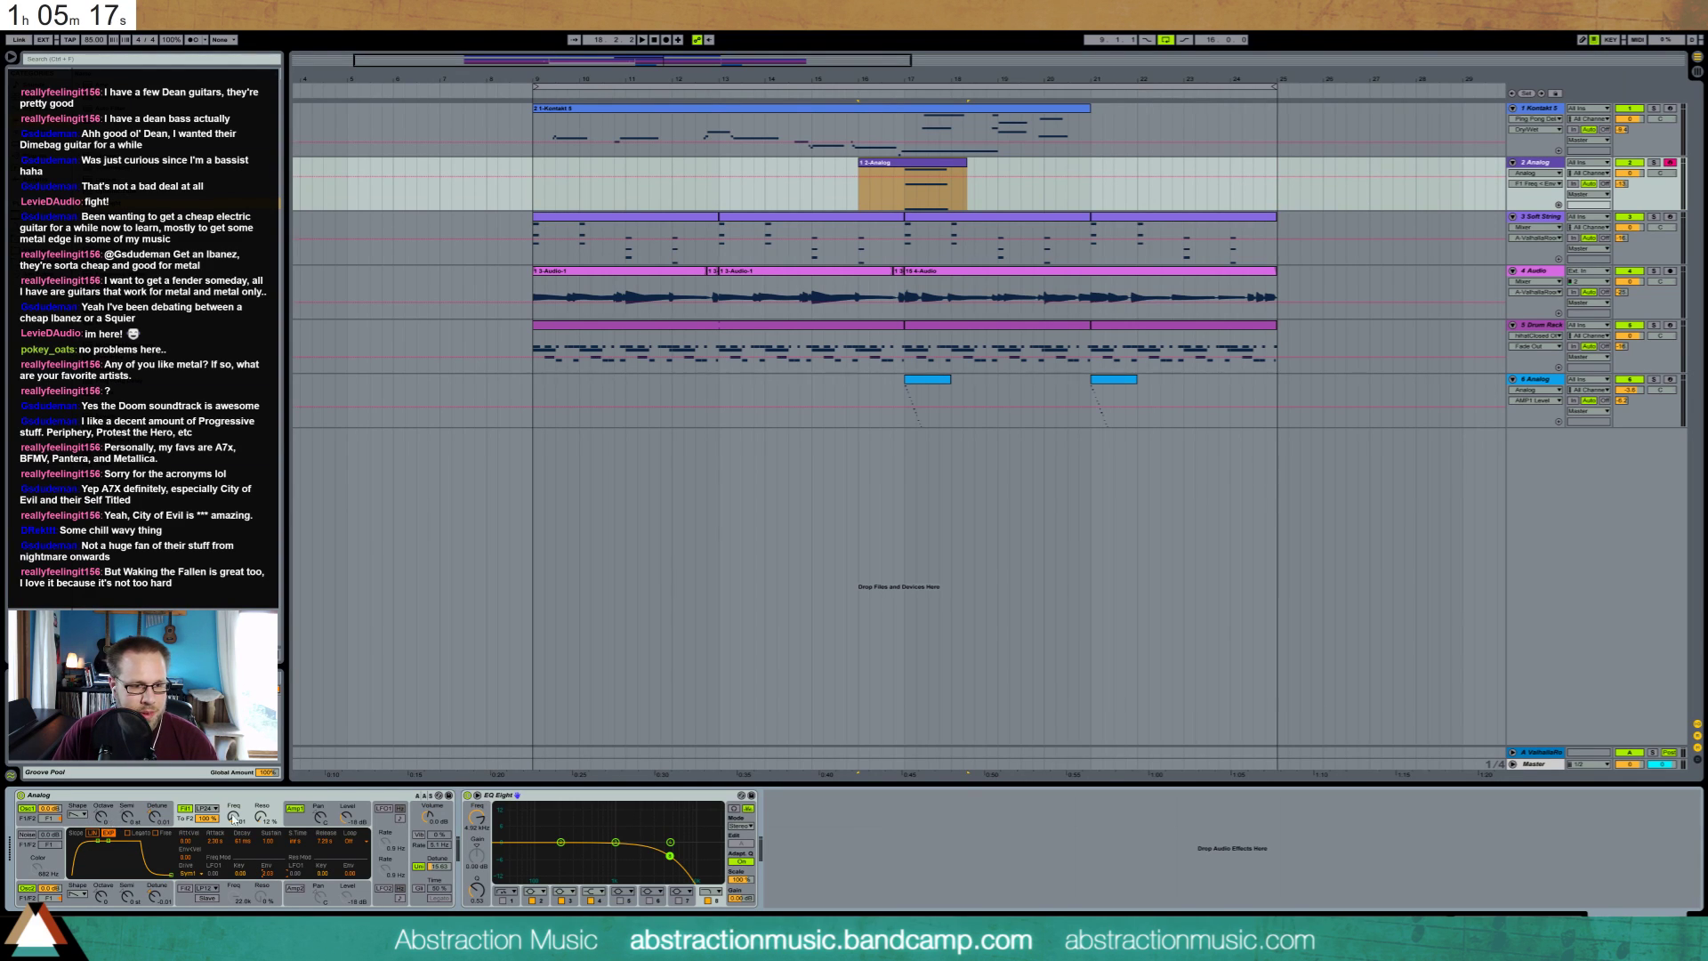
pyautogui.click(412, 857)
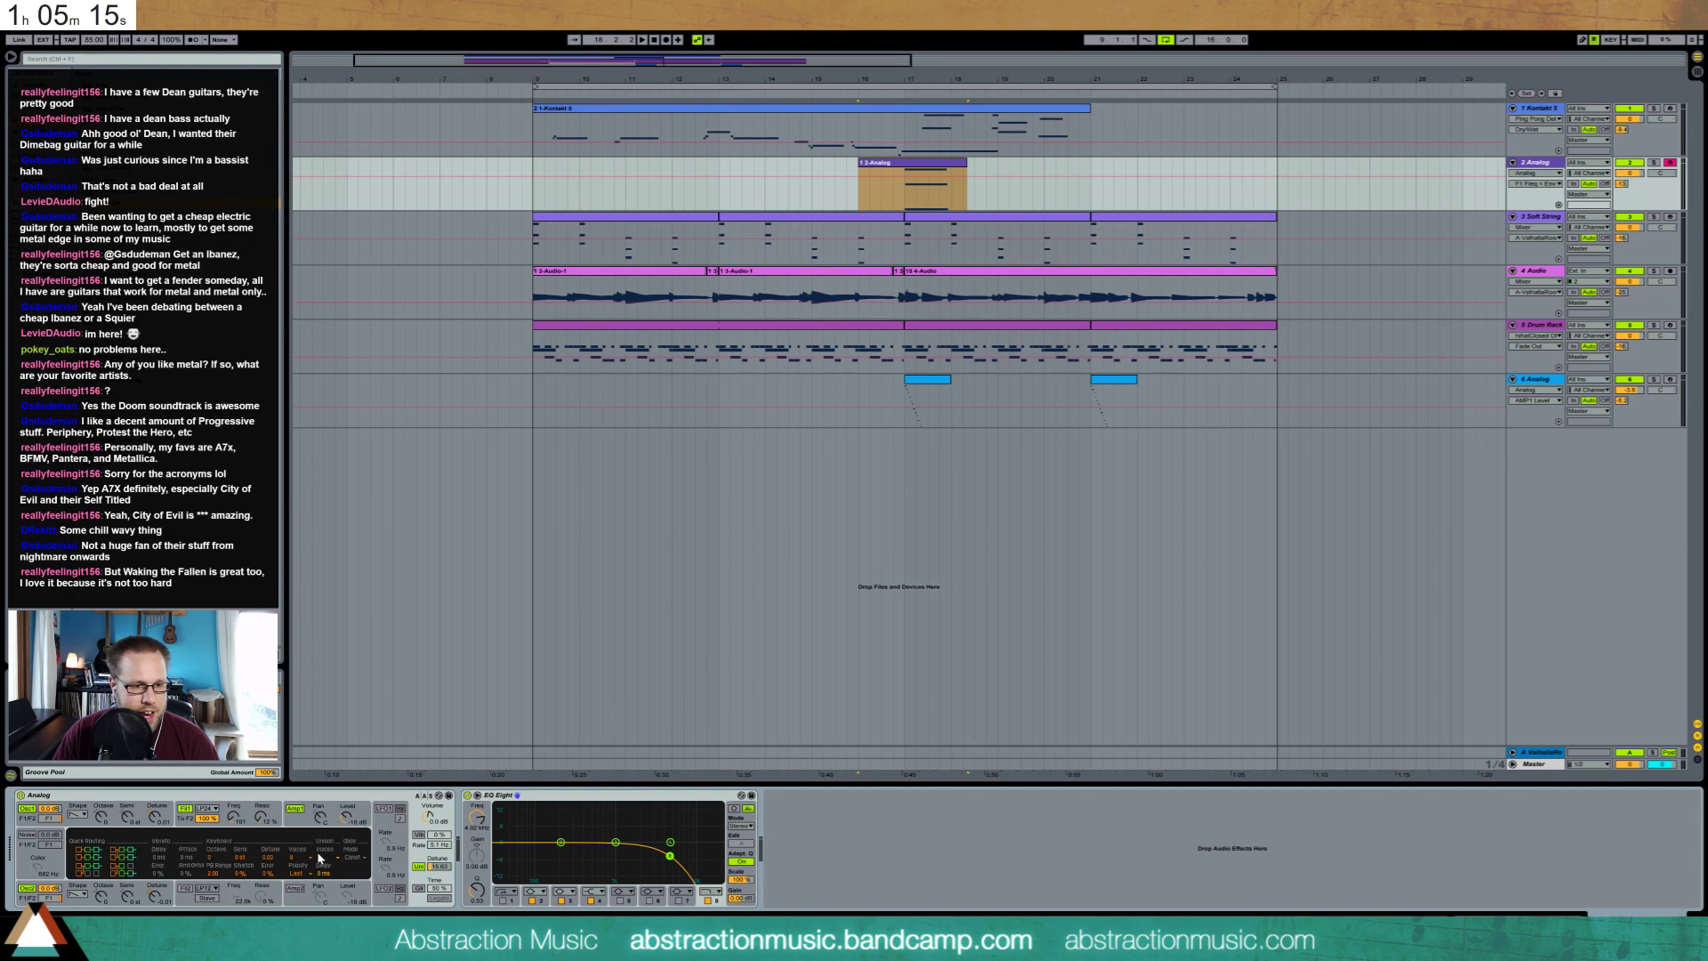
pyautogui.click(308, 859)
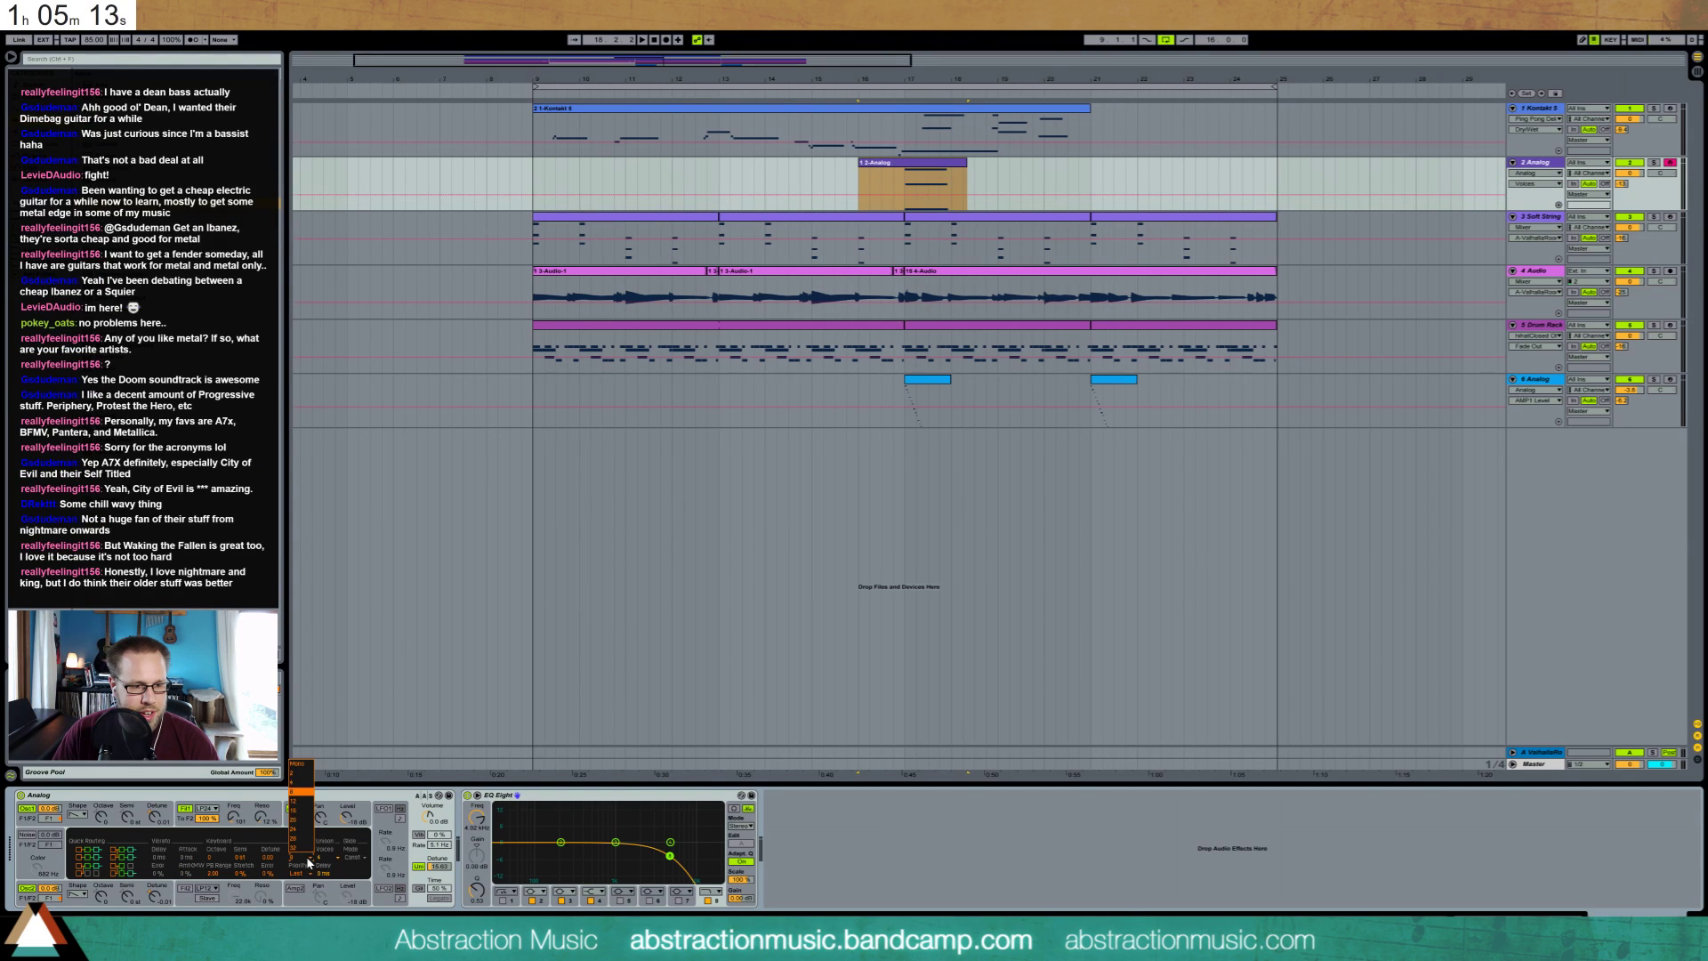
pyautogui.click(304, 820)
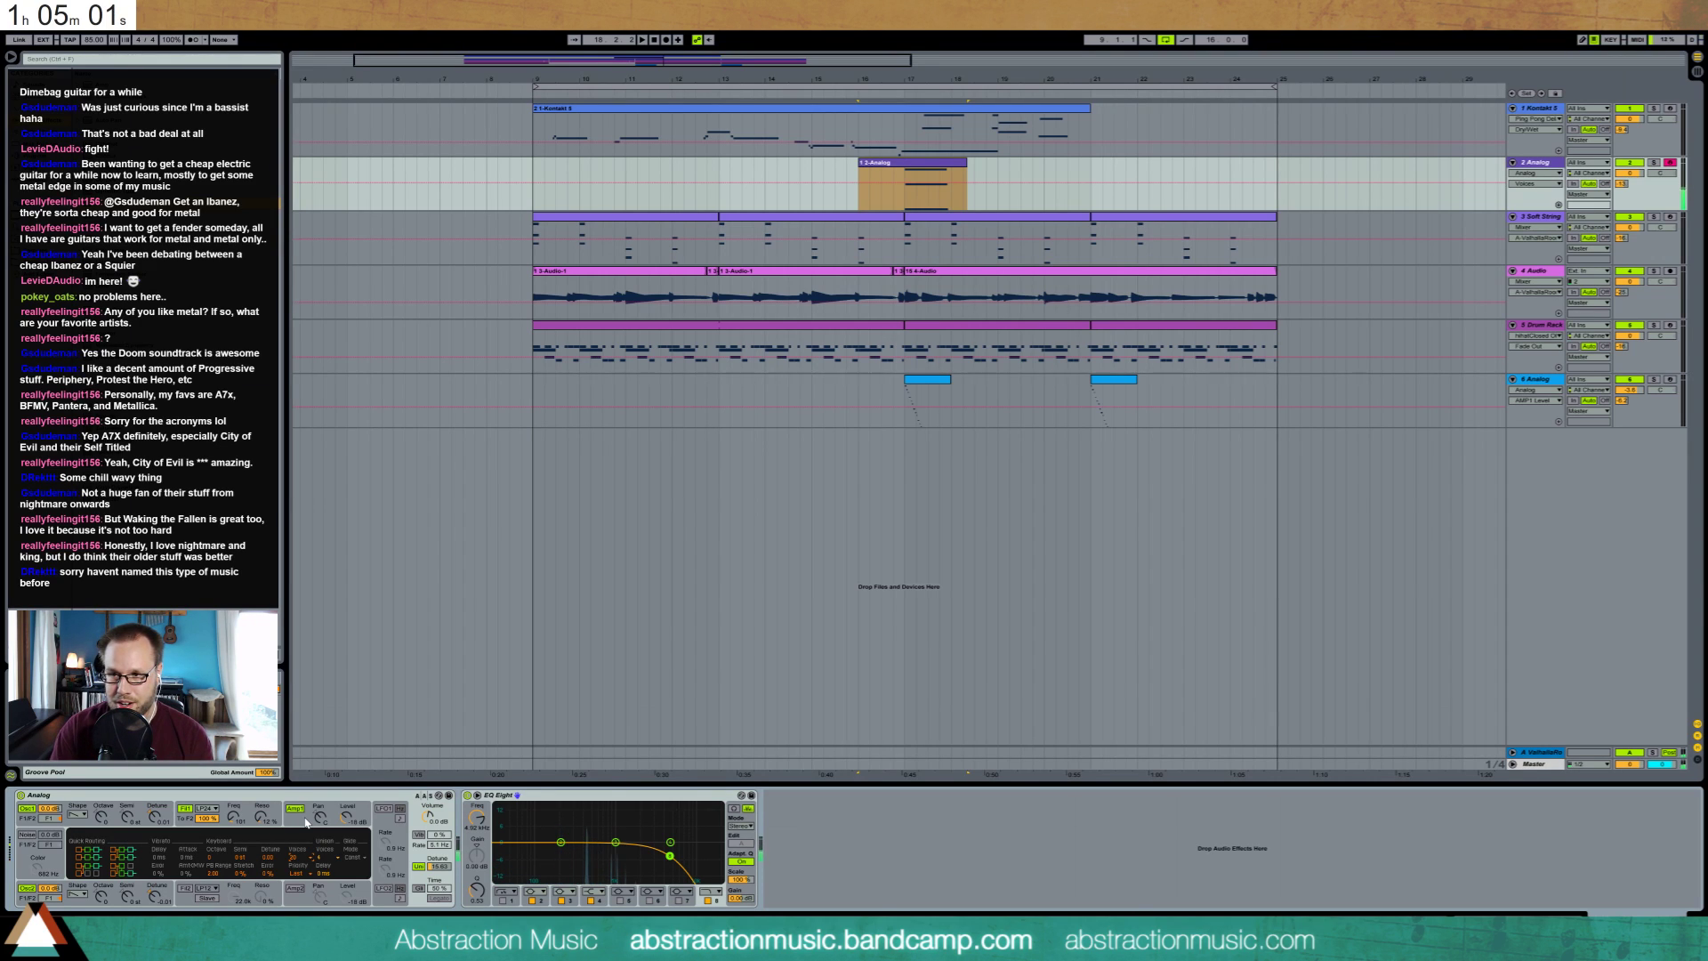
# Raise Filter 1's frequency slightly, enable vibrato with a larger amount, and increase the unison detune
pyautogui.moveTo(239, 816); pyautogui.dragTo(238, 808)
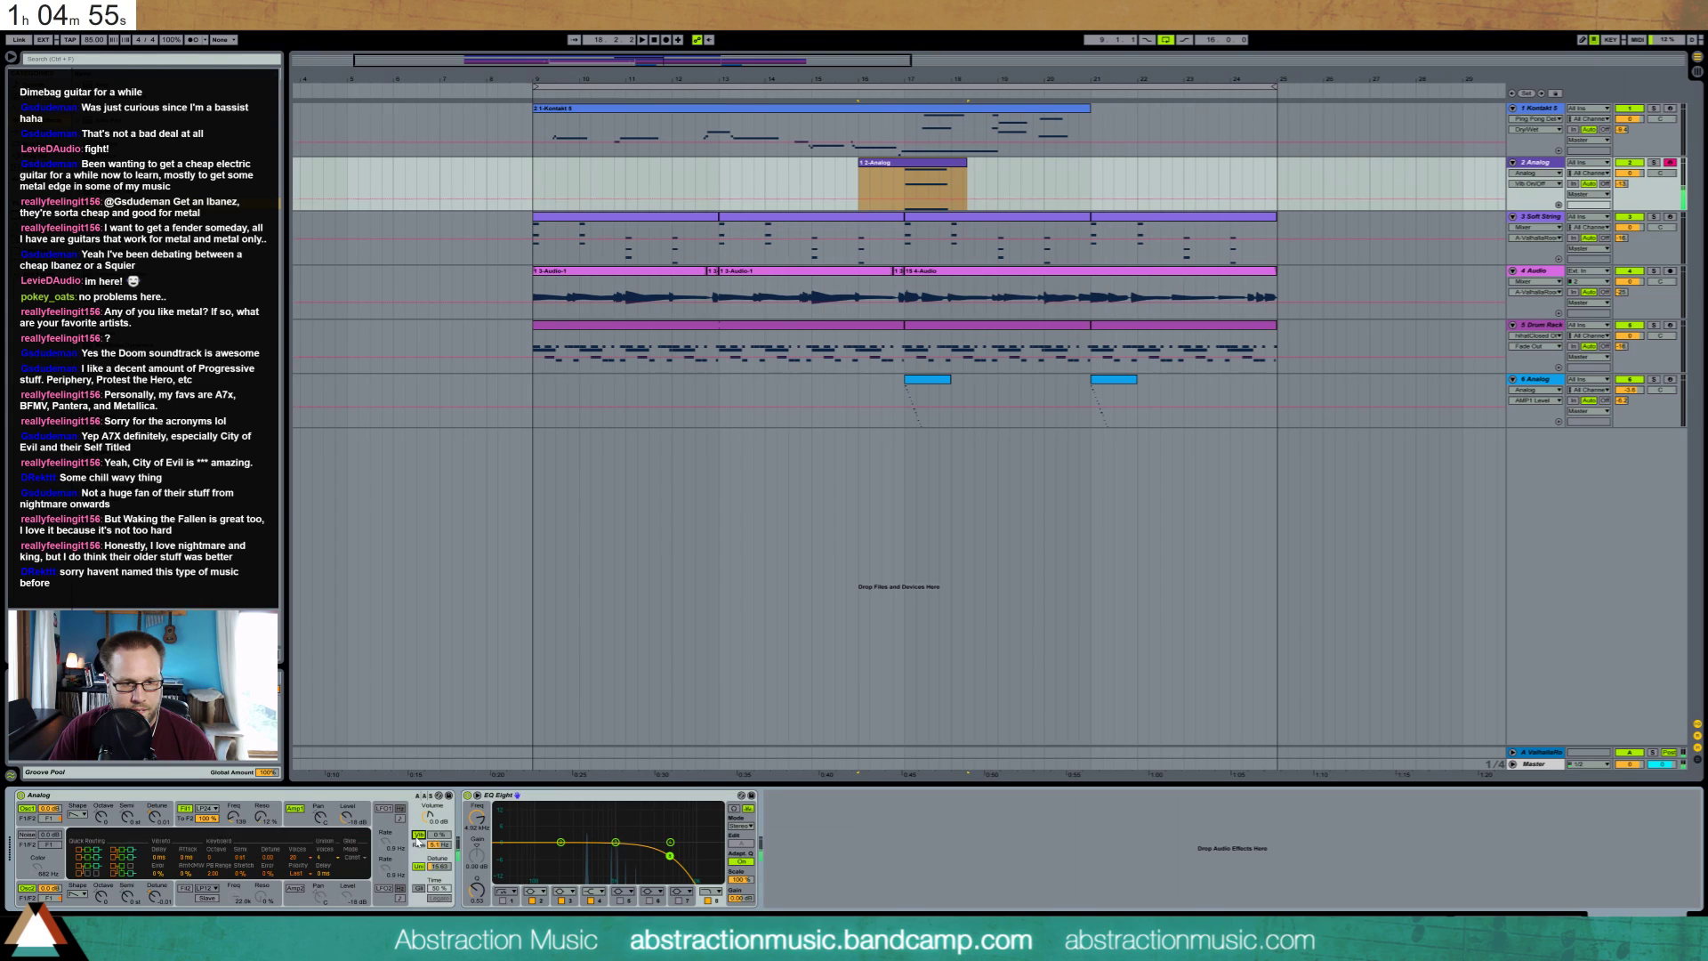
pyautogui.moveTo(439, 834)
pyautogui.mouseDown()
pyautogui.moveTo(438, 801)
pyautogui.moveTo(441, 833)
pyautogui.mouseUp()
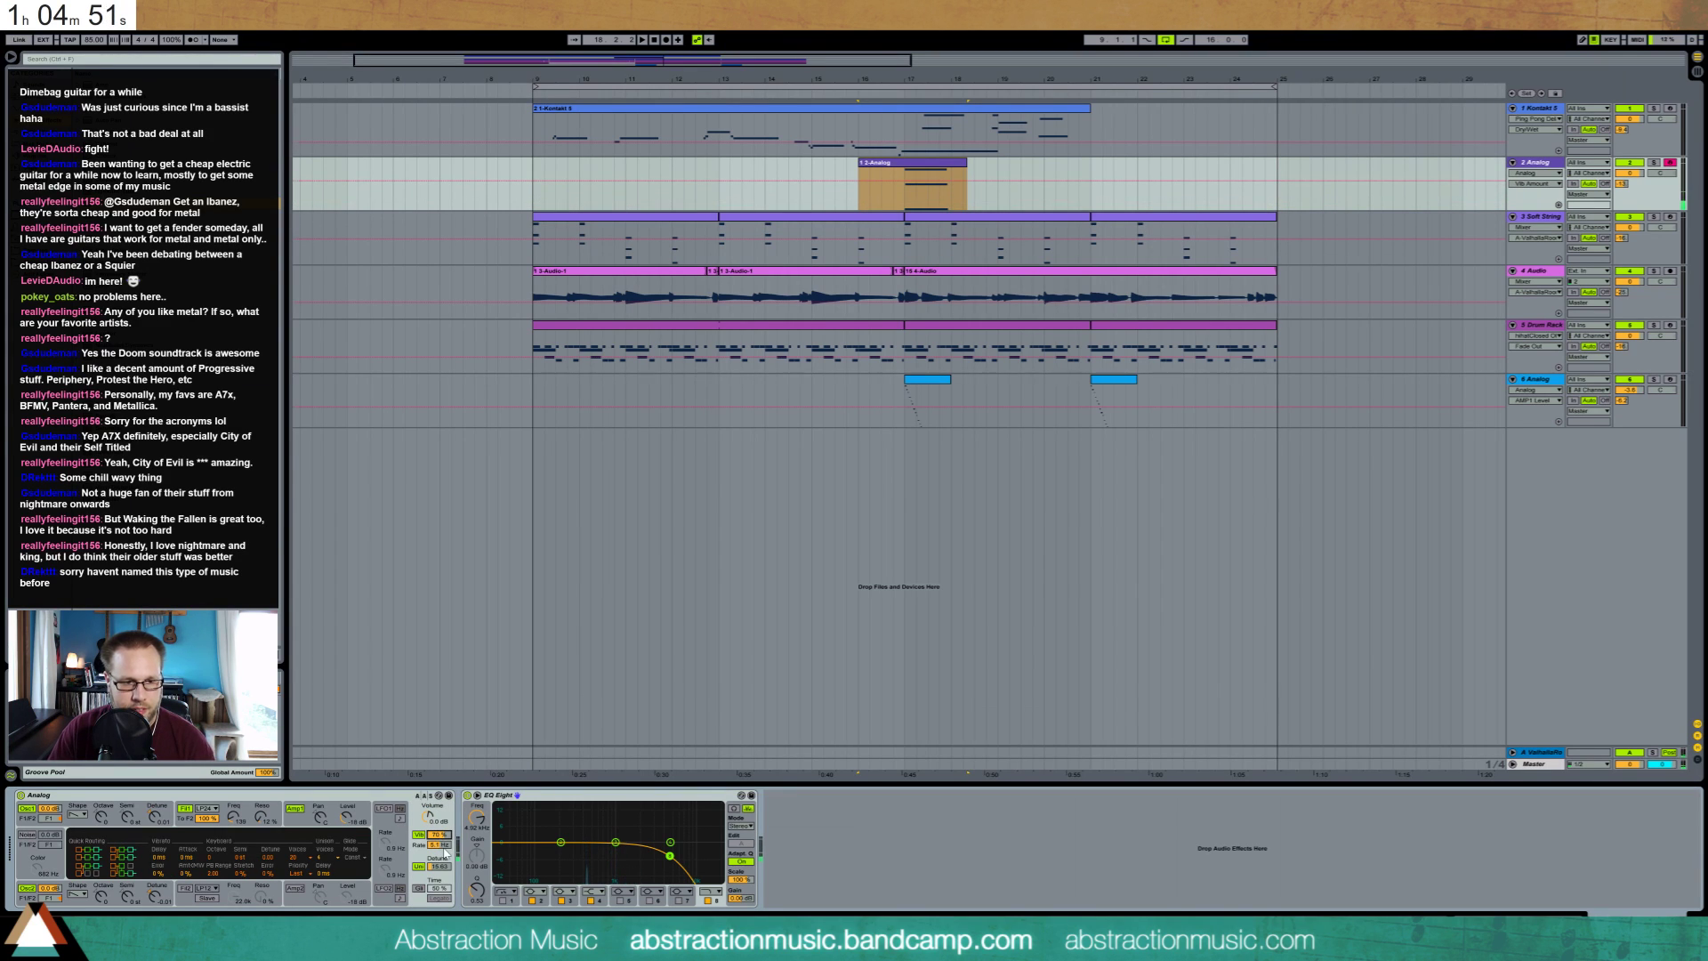
pyautogui.moveTo(438, 866); pyautogui.dragTo(439, 858)
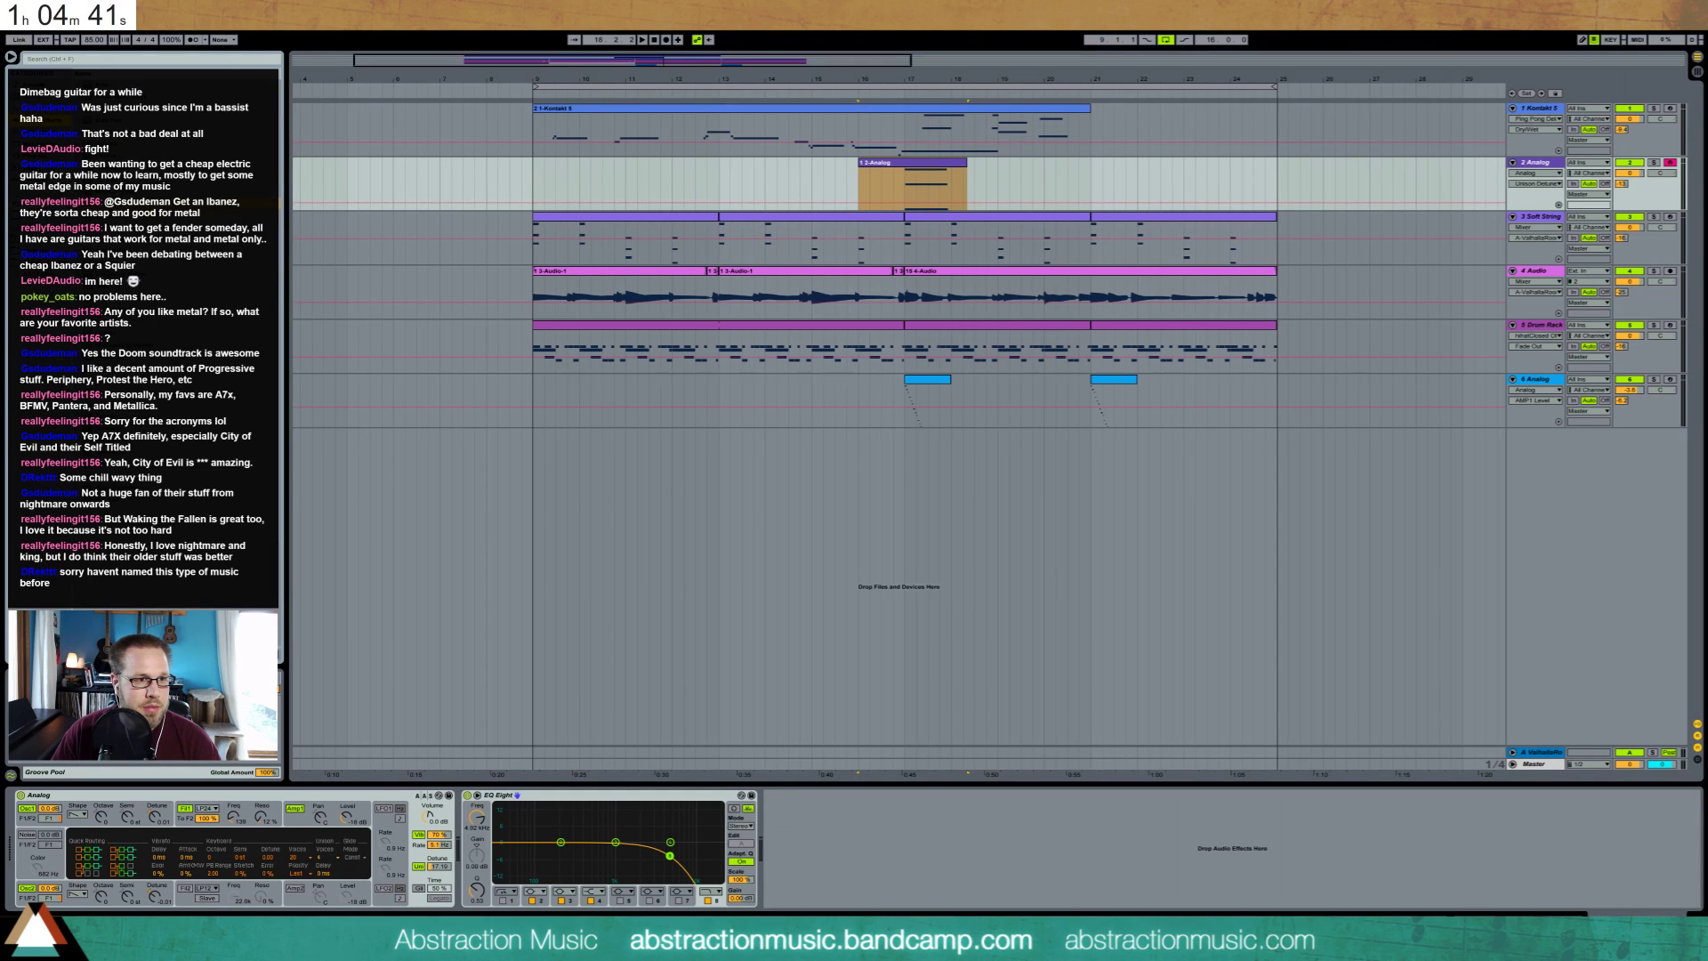
# Insert Corpus between Analog and EQ Eight, audition the Marimba resonator, and switch it to Plate with a higher dry/wet mix
pyautogui.moveTo(178, 180)
pyautogui.mouseDown()
pyautogui.moveTo(498, 906)
pyautogui.moveTo(485, 894)
pyautogui.mouseUp()
pyautogui.click(628, 808)
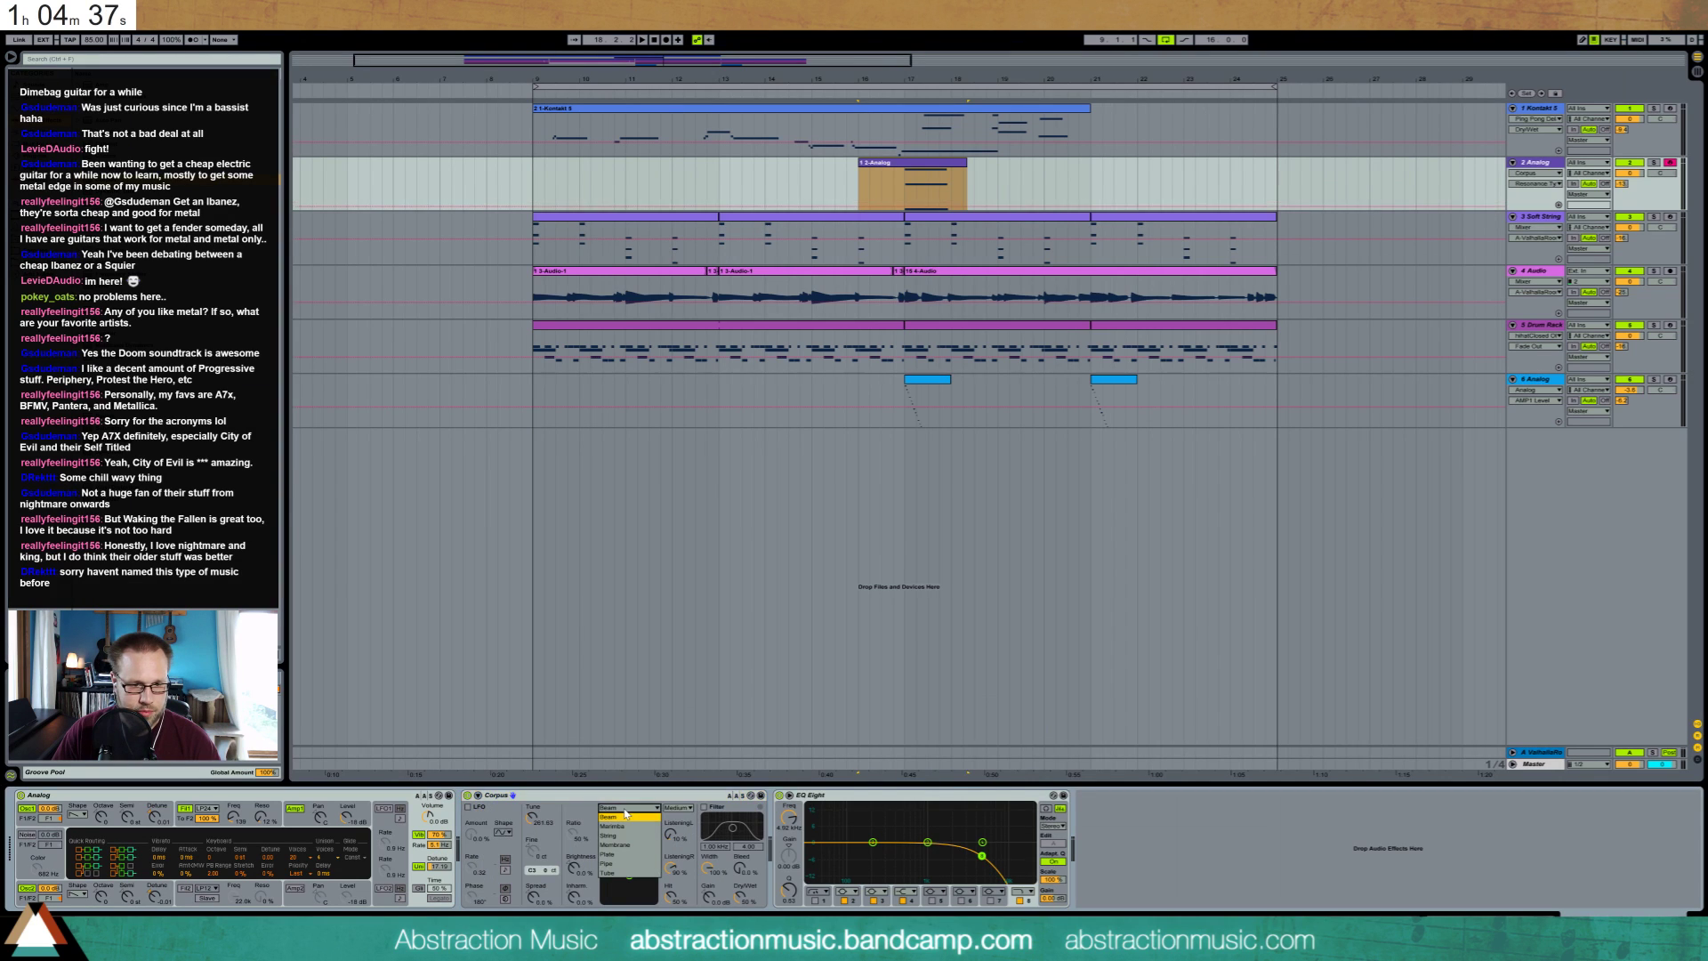
pyautogui.click(628, 828)
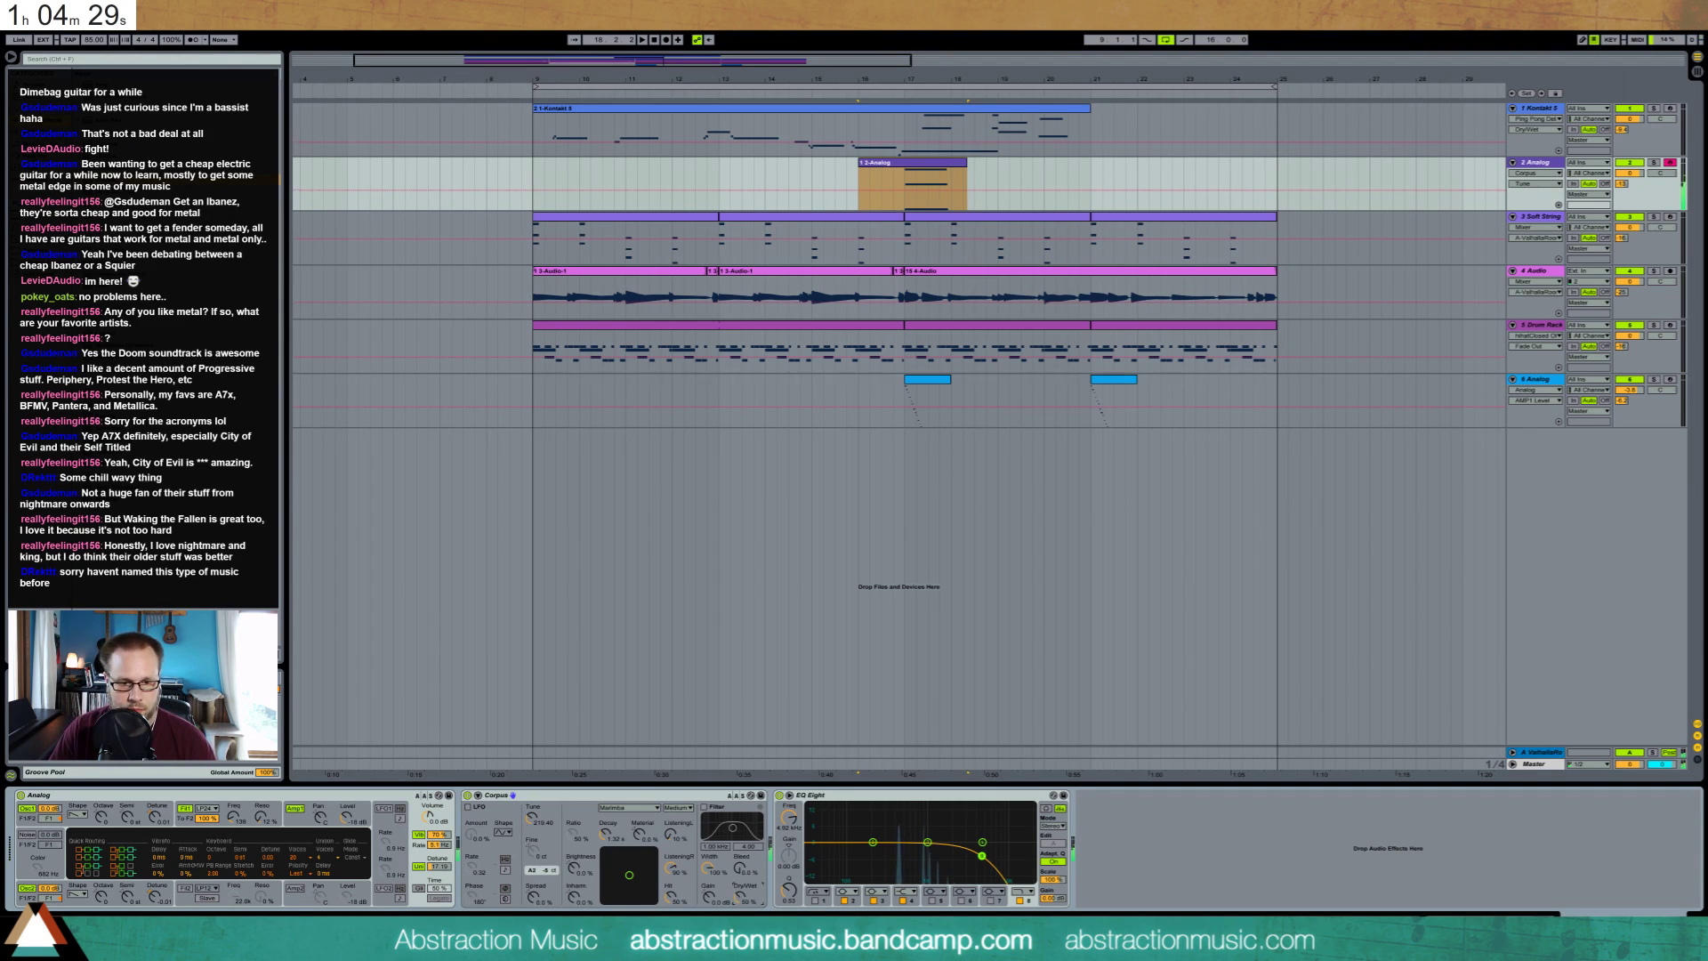
pyautogui.moveTo(740, 897); pyautogui.dragTo(740, 862)
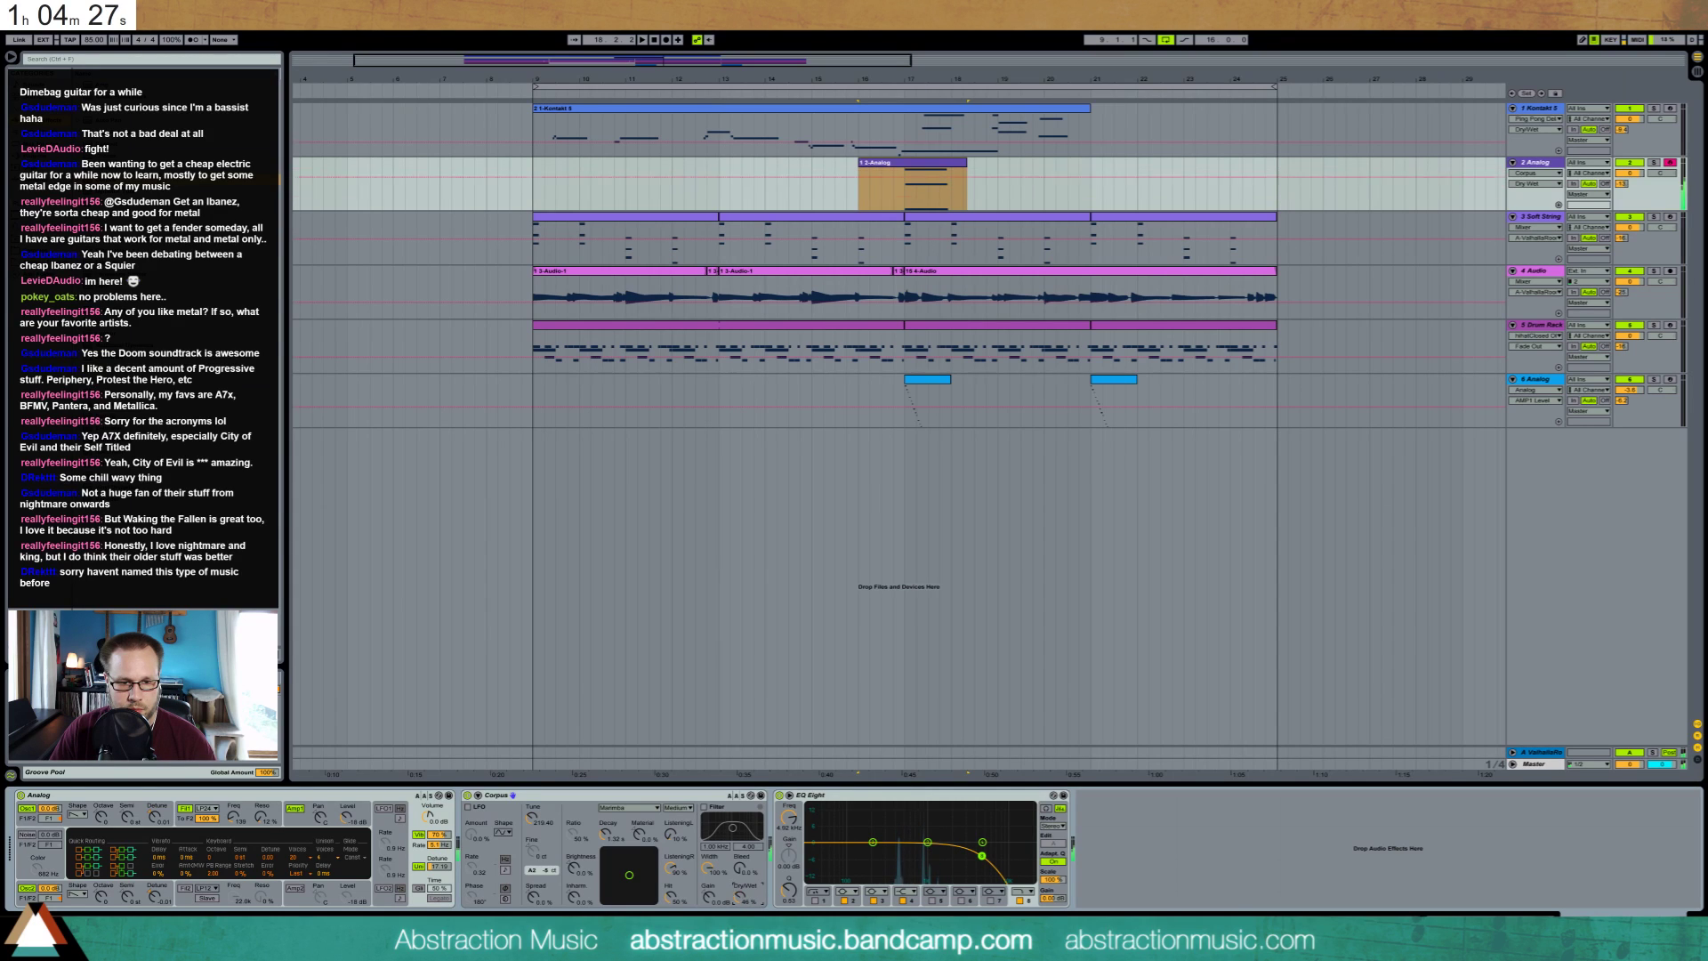
pyautogui.click(629, 808)
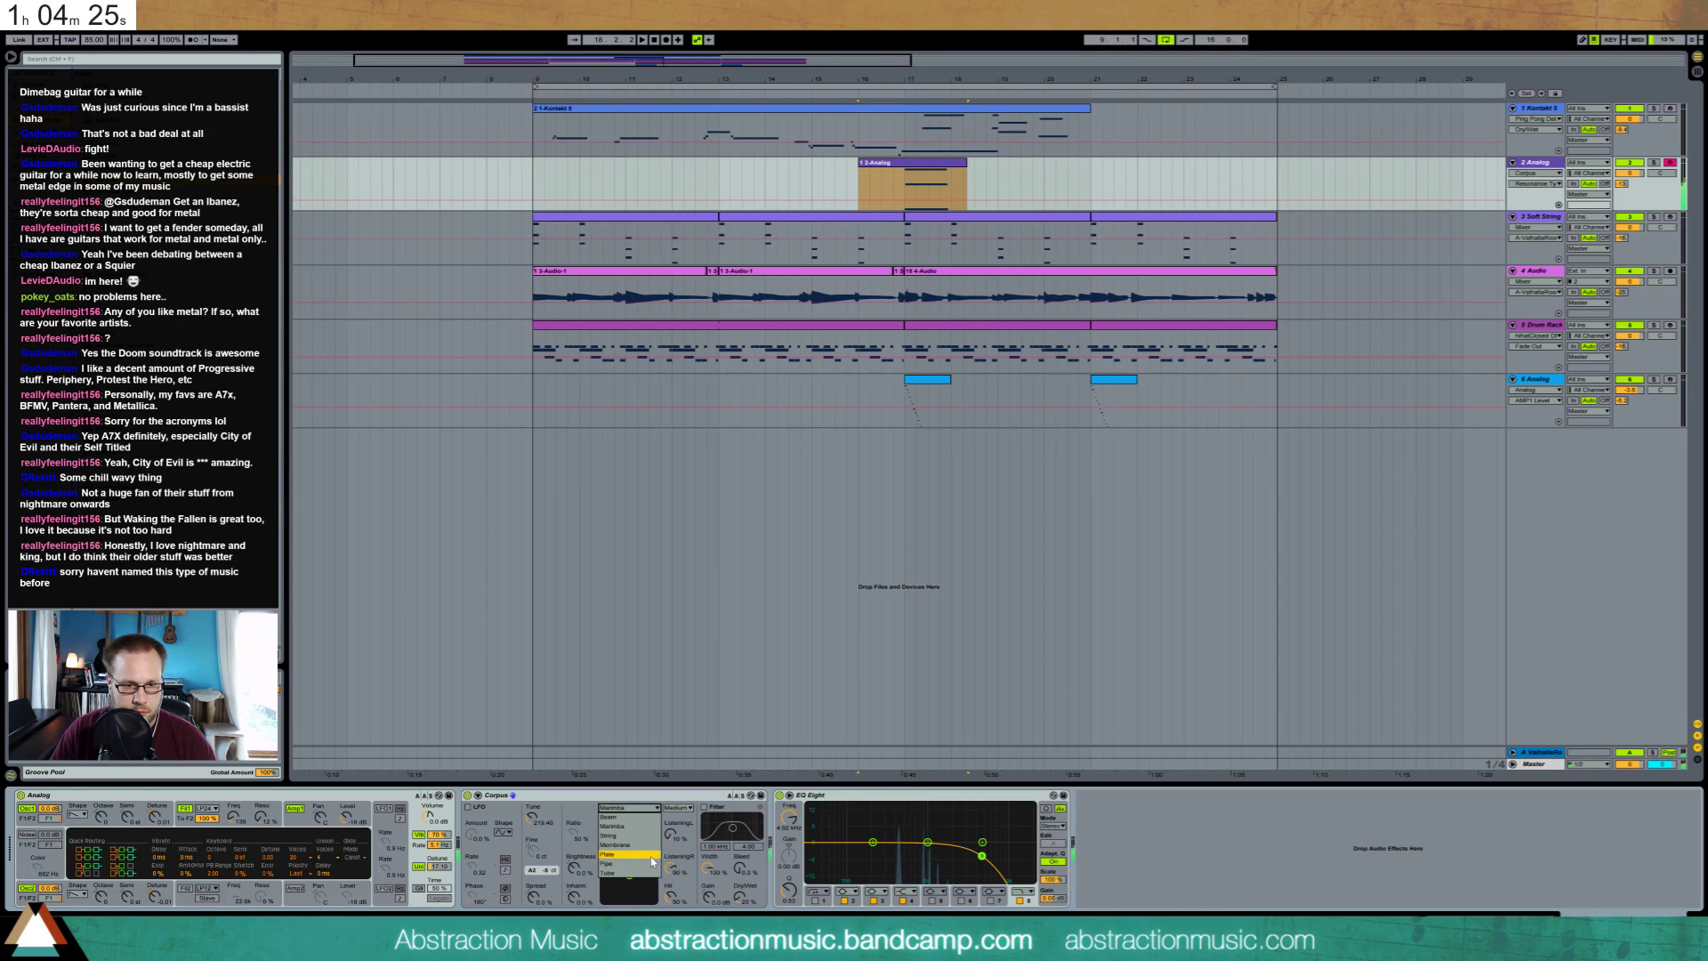
pyautogui.click(652, 861)
pyautogui.moveTo(739, 899); pyautogui.dragTo(740, 893)
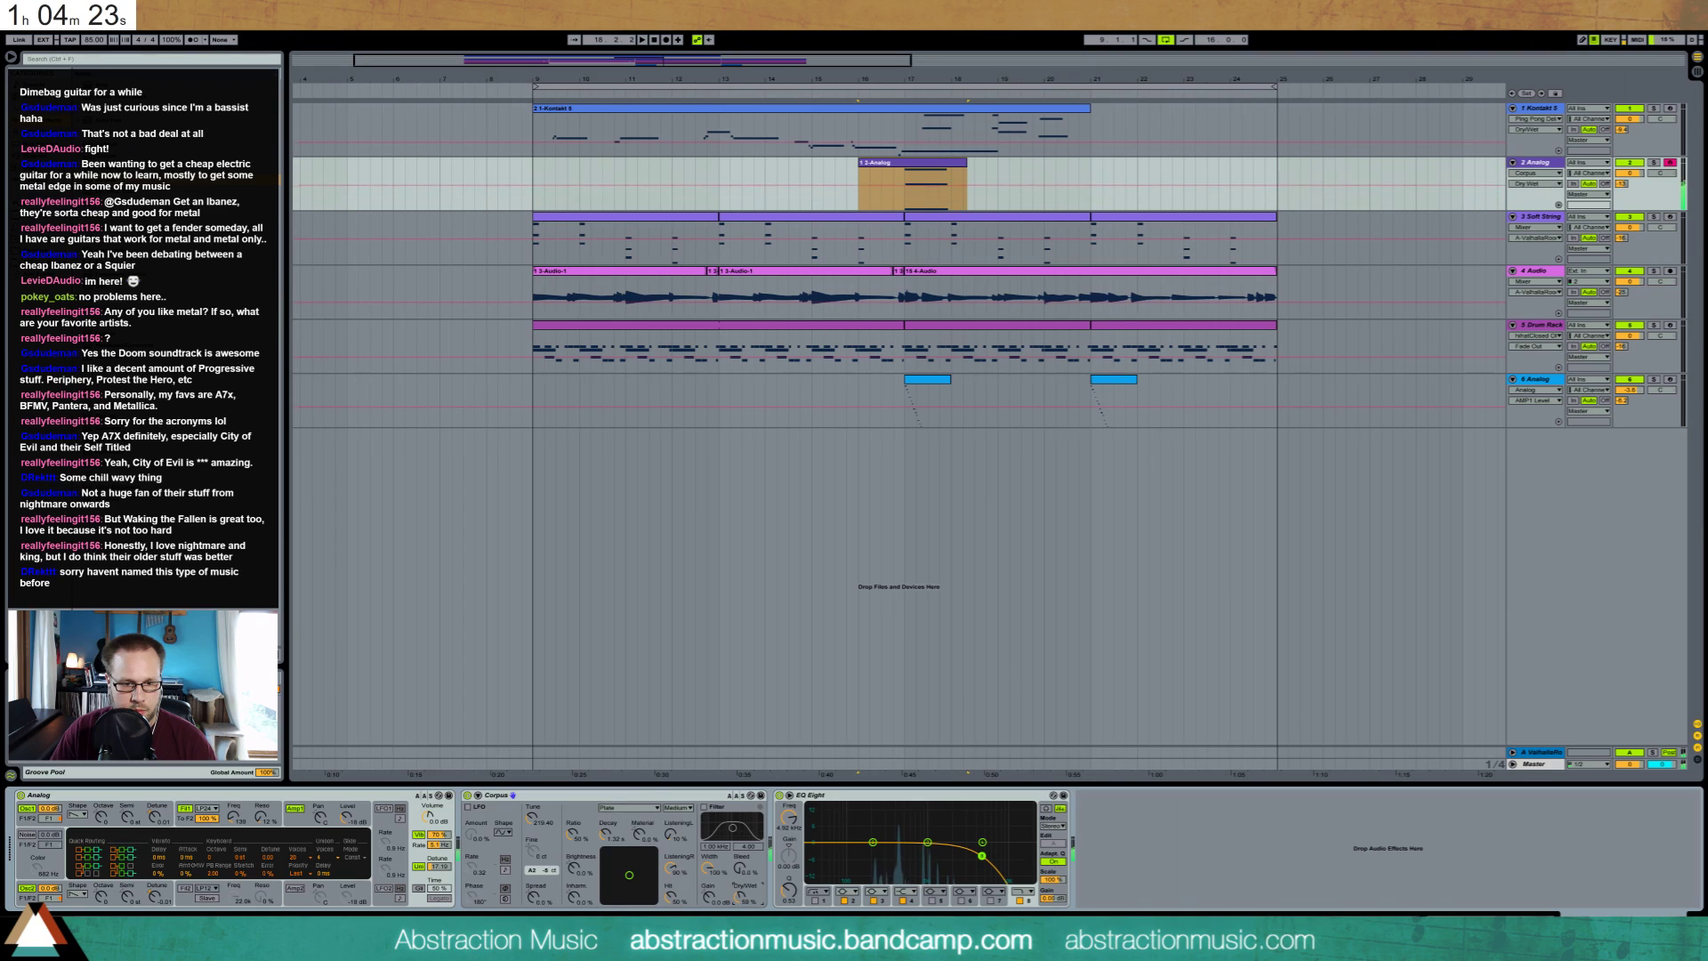
# Refine the Corpus plate resonance with its ratio, spread and a lower dry/wet mix, and adjust the Analog's Filter 1 frequency
pyautogui.moveTo(640, 835); pyautogui.dragTo(643, 882)
pyautogui.moveTo(580, 836)
pyautogui.mouseDown()
pyautogui.moveTo(580, 813)
pyautogui.moveTo(580, 864)
pyautogui.moveTo(581, 839)
pyautogui.mouseUp()
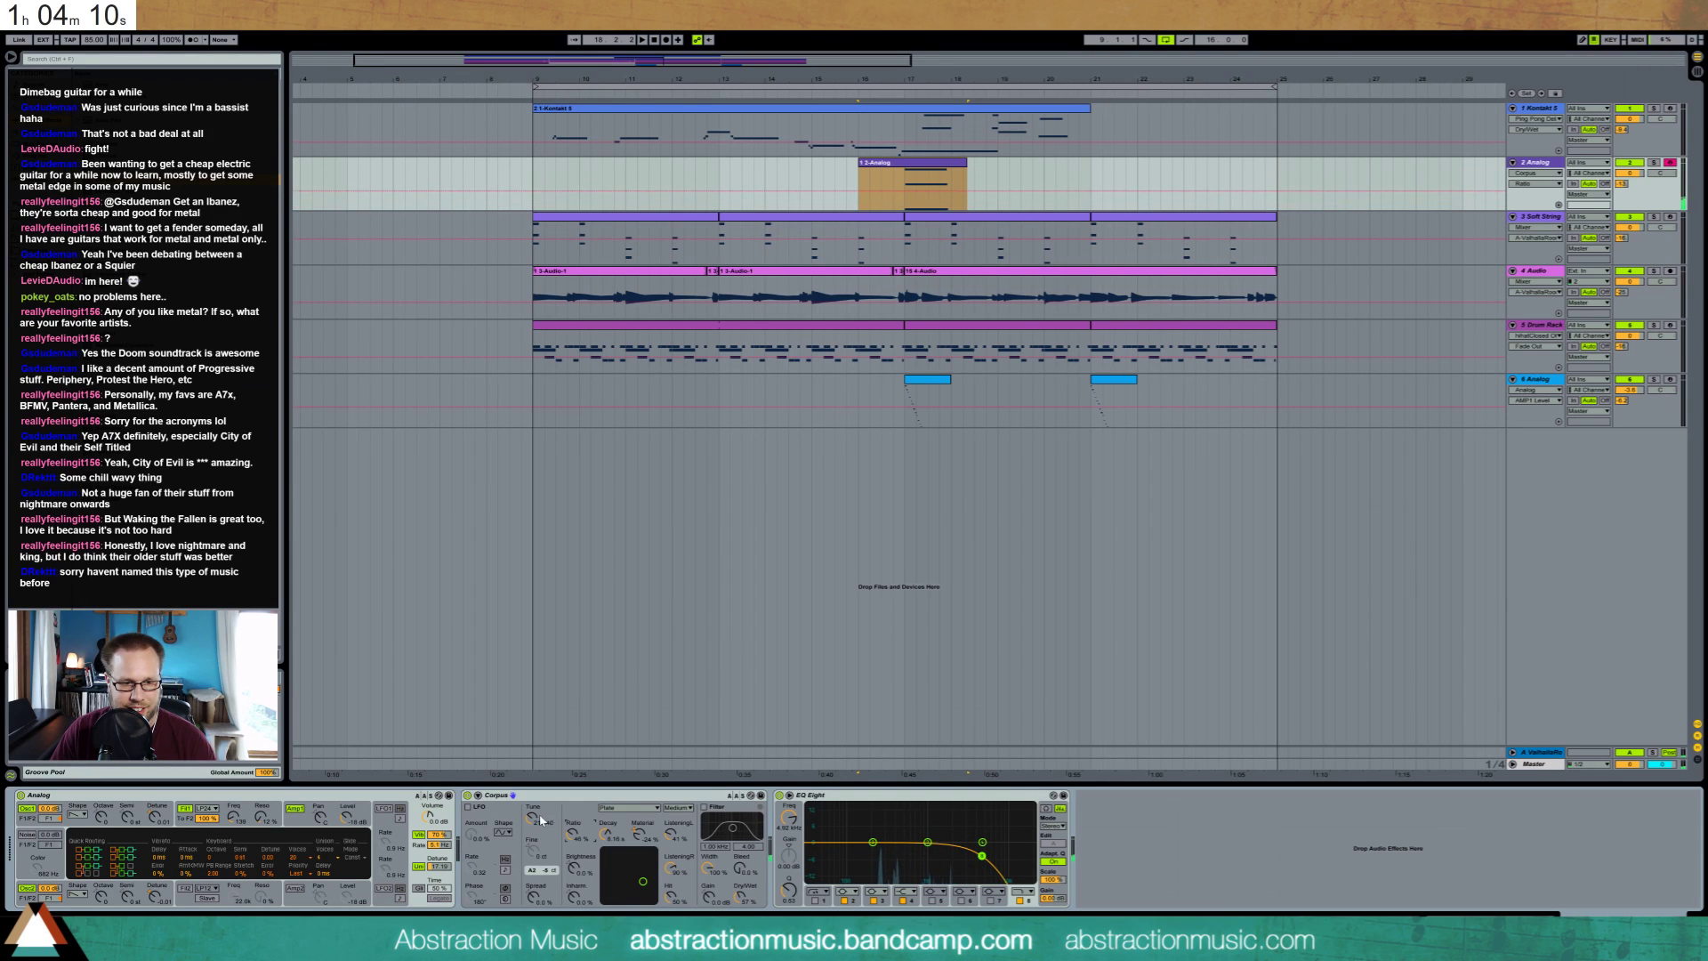
pyautogui.click(533, 896)
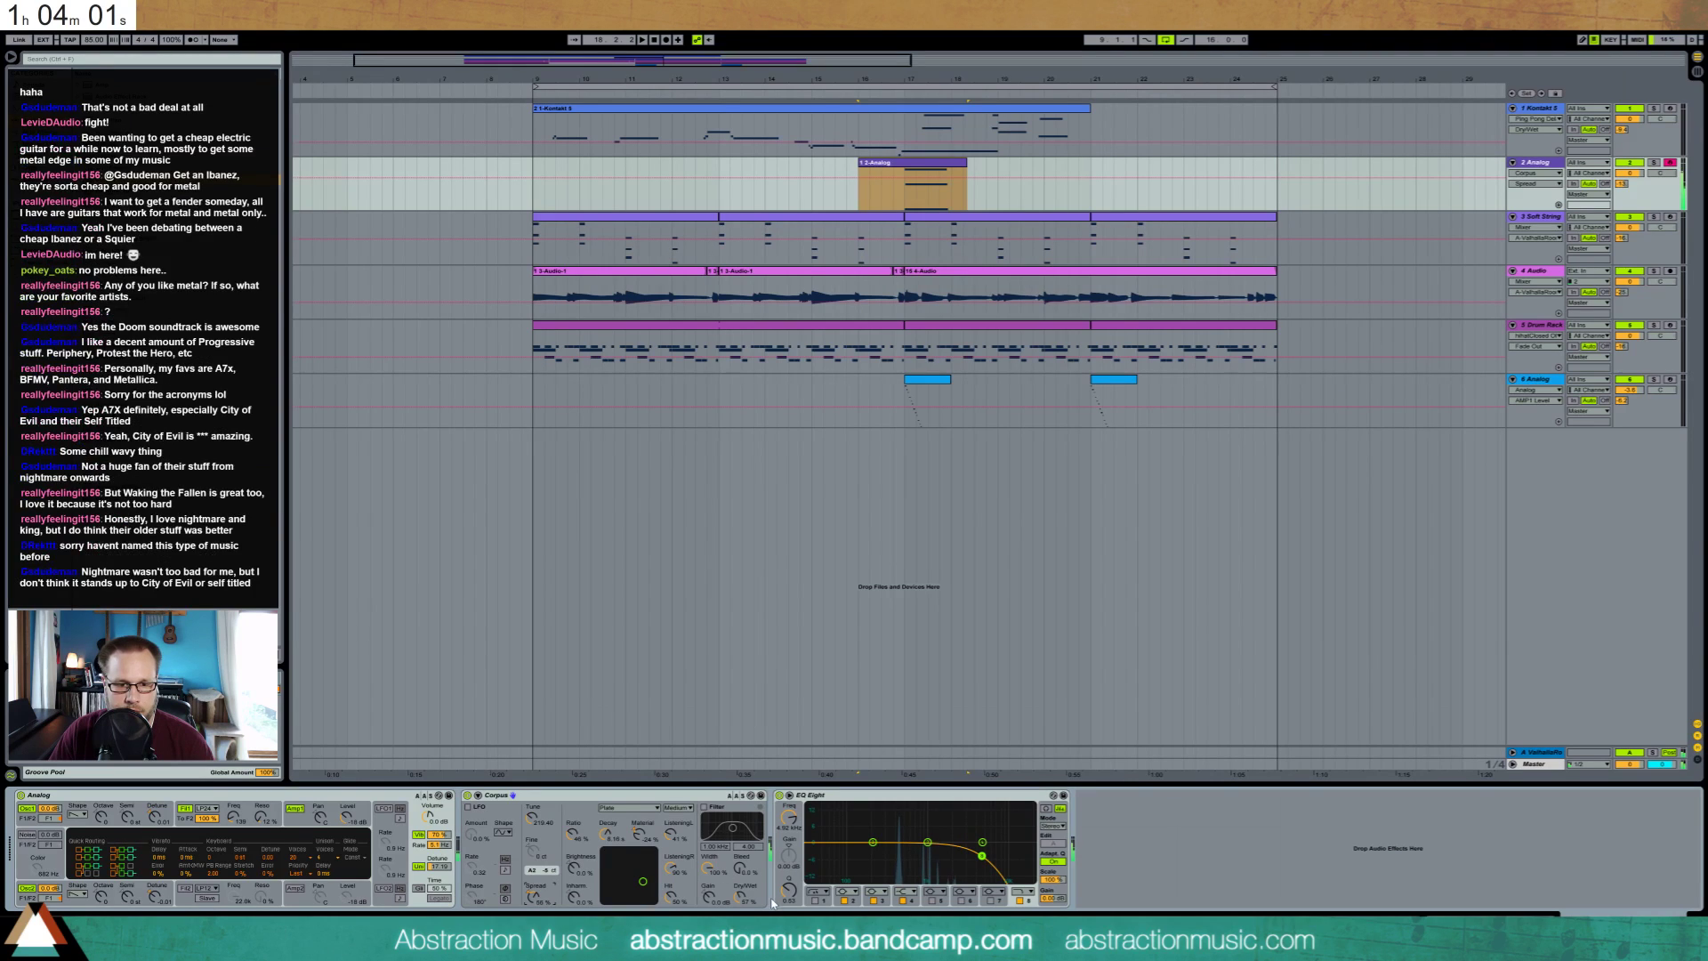
pyautogui.moveTo(741, 895)
pyautogui.mouseDown()
pyautogui.moveTo(741, 930)
pyautogui.moveTo(740, 911)
pyautogui.mouseUp()
pyautogui.click(231, 812)
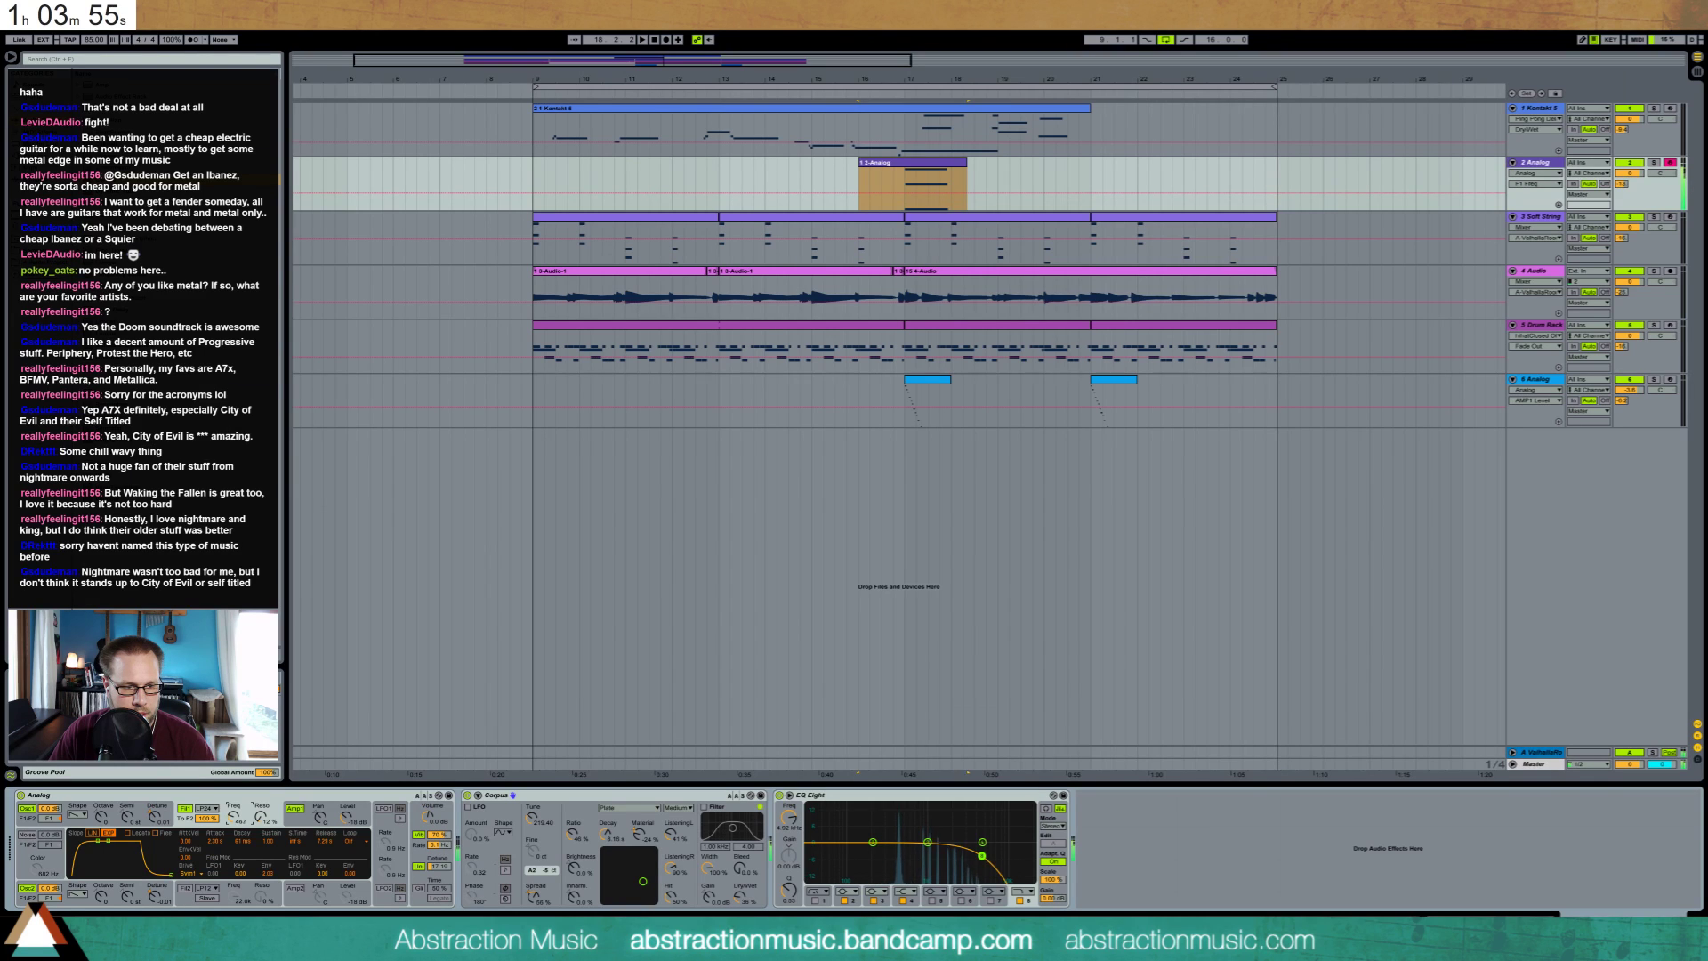
# Refine the Analog's Filter 1 by choosing its low-pass type and adjusting the cutoff frequency
pyautogui.moveTo(233, 816); pyautogui.dragTo(233, 828)
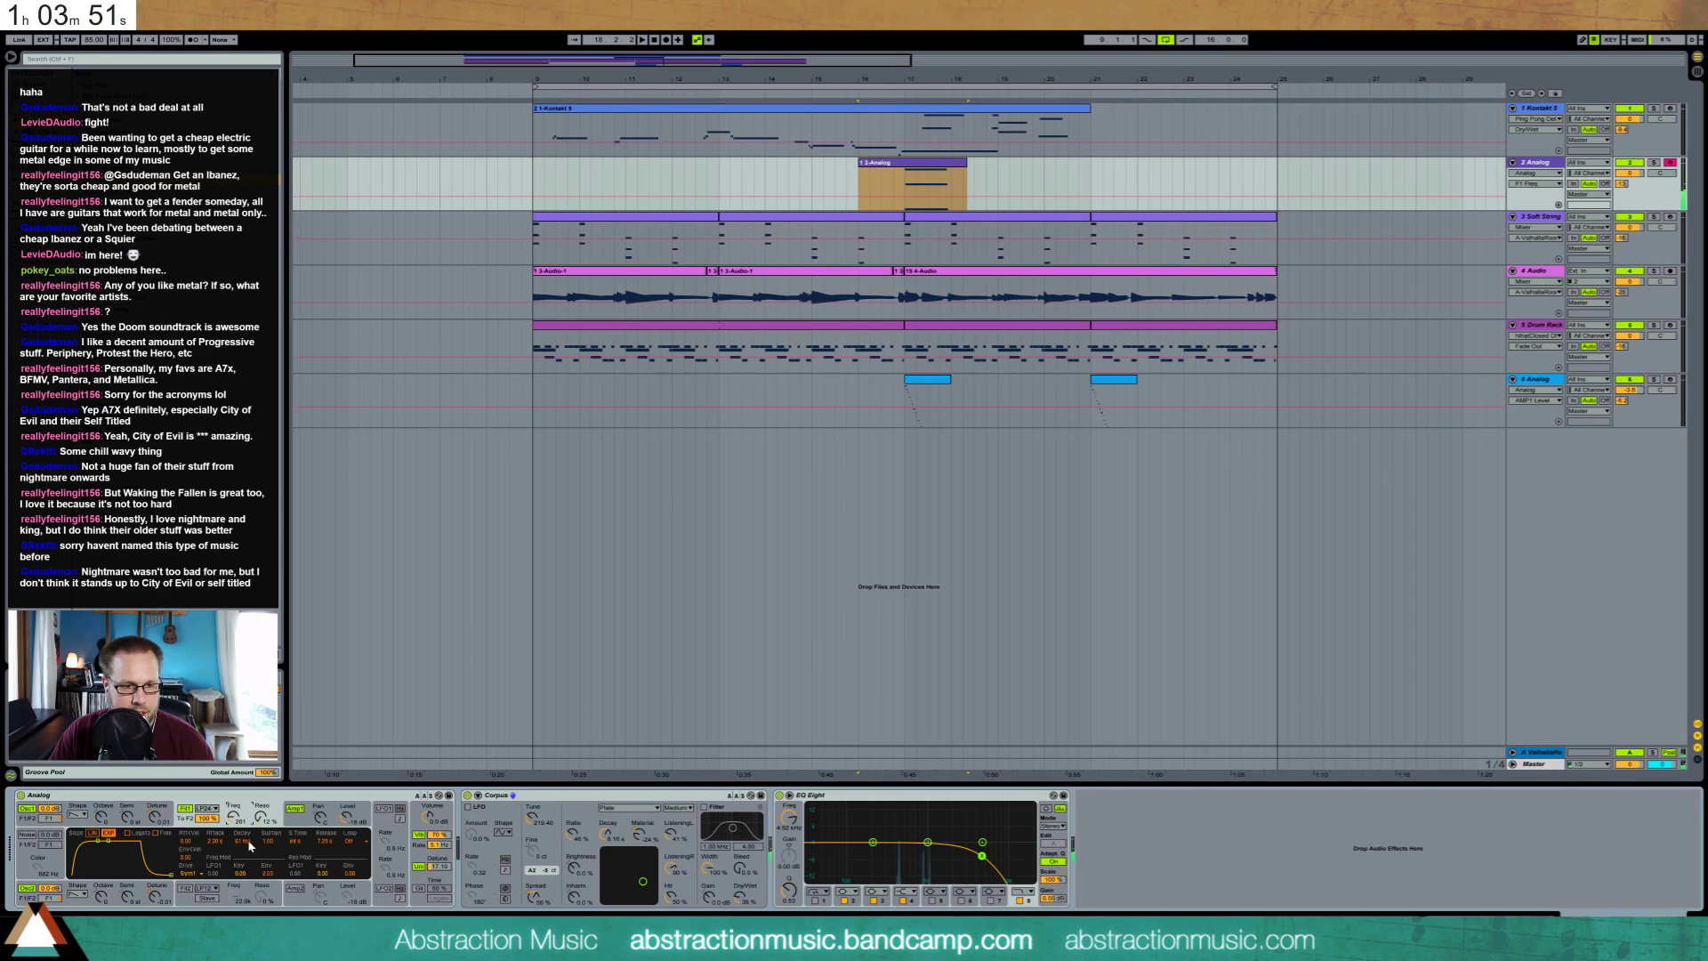
pyautogui.click(308, 821)
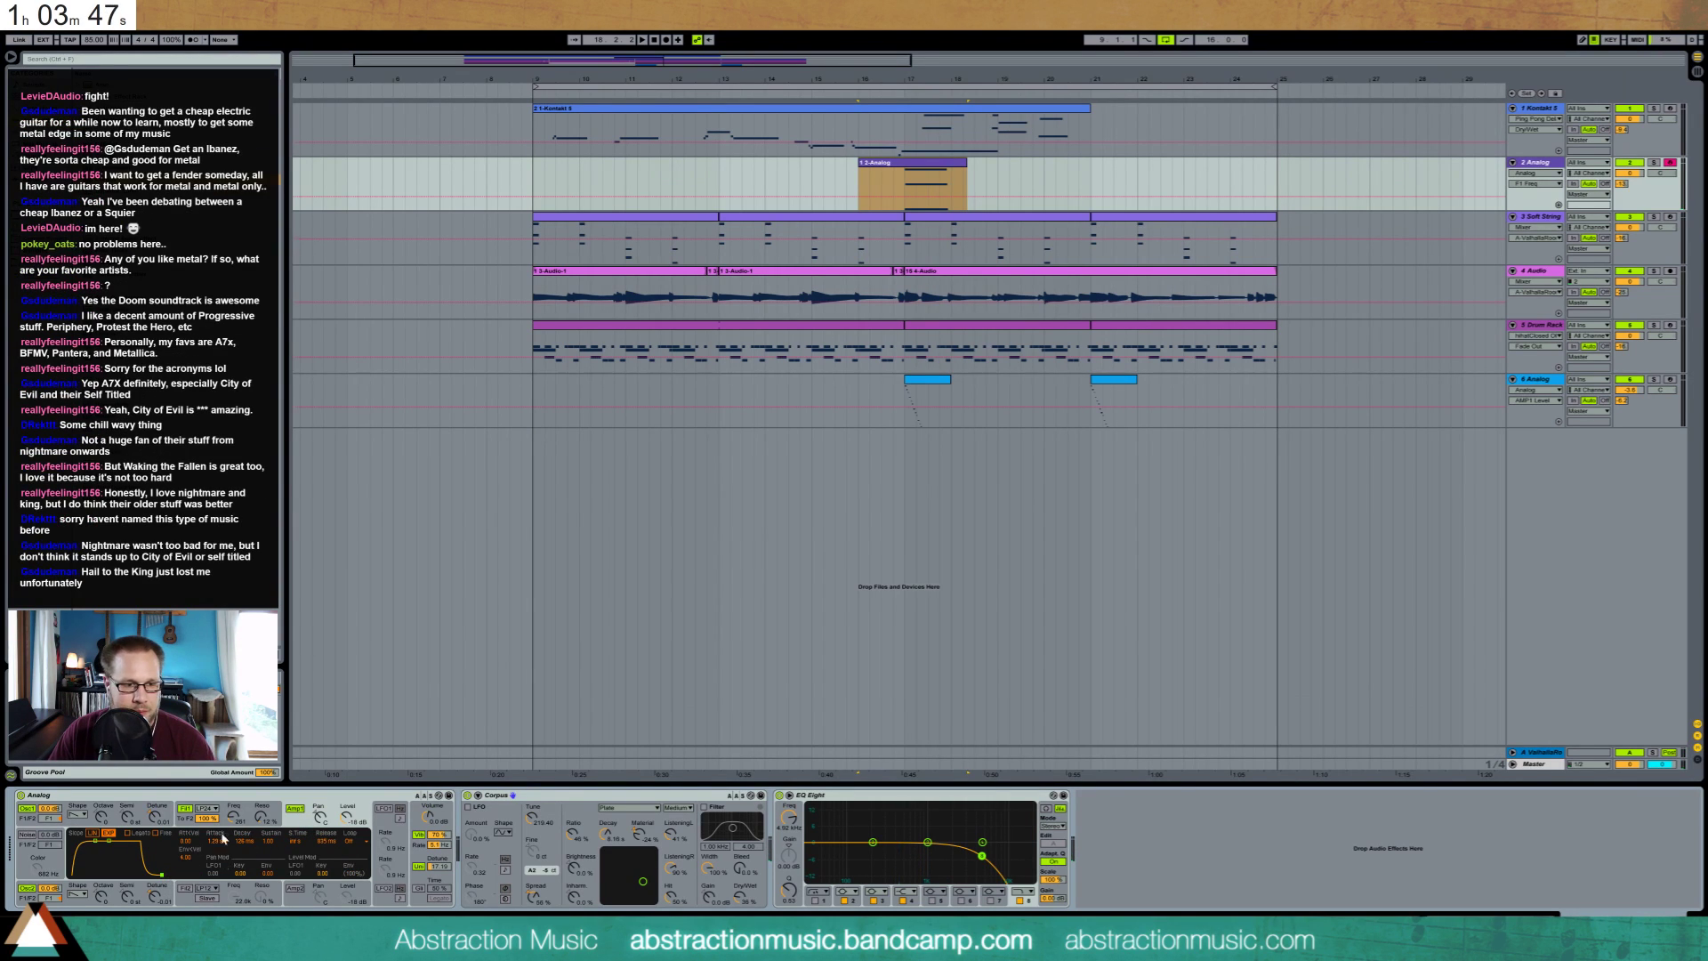
pyautogui.moveTo(255, 808); pyautogui.dragTo(215, 820)
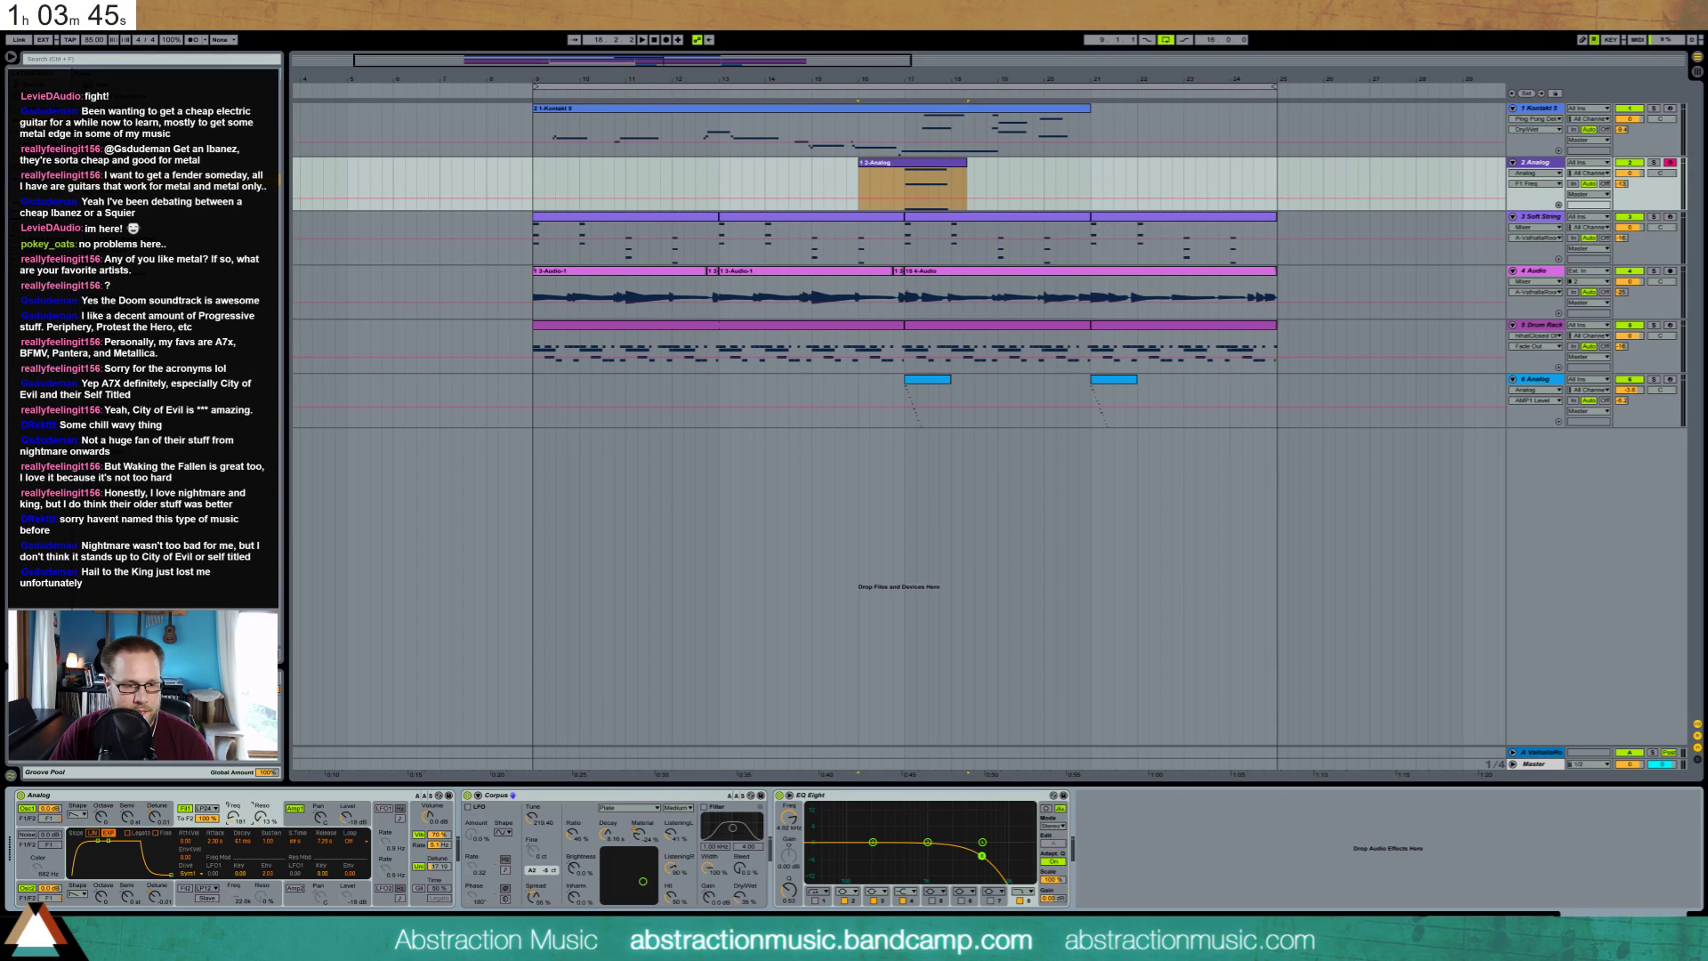
pyautogui.click(213, 813)
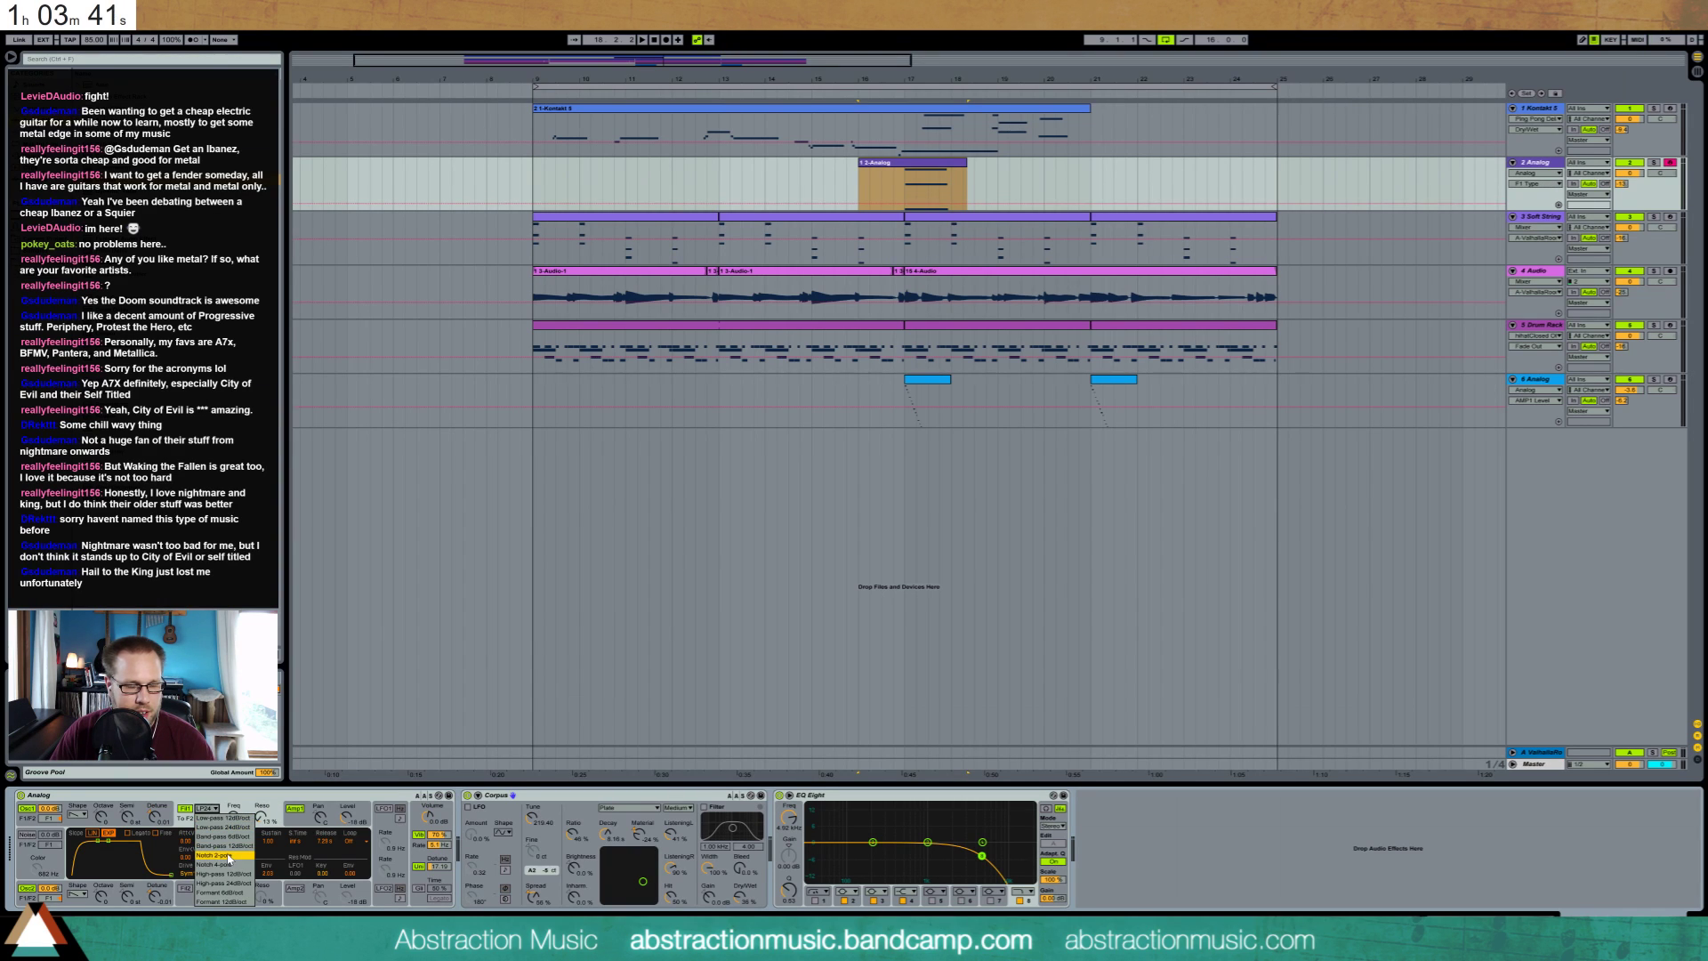
pyautogui.click(227, 817)
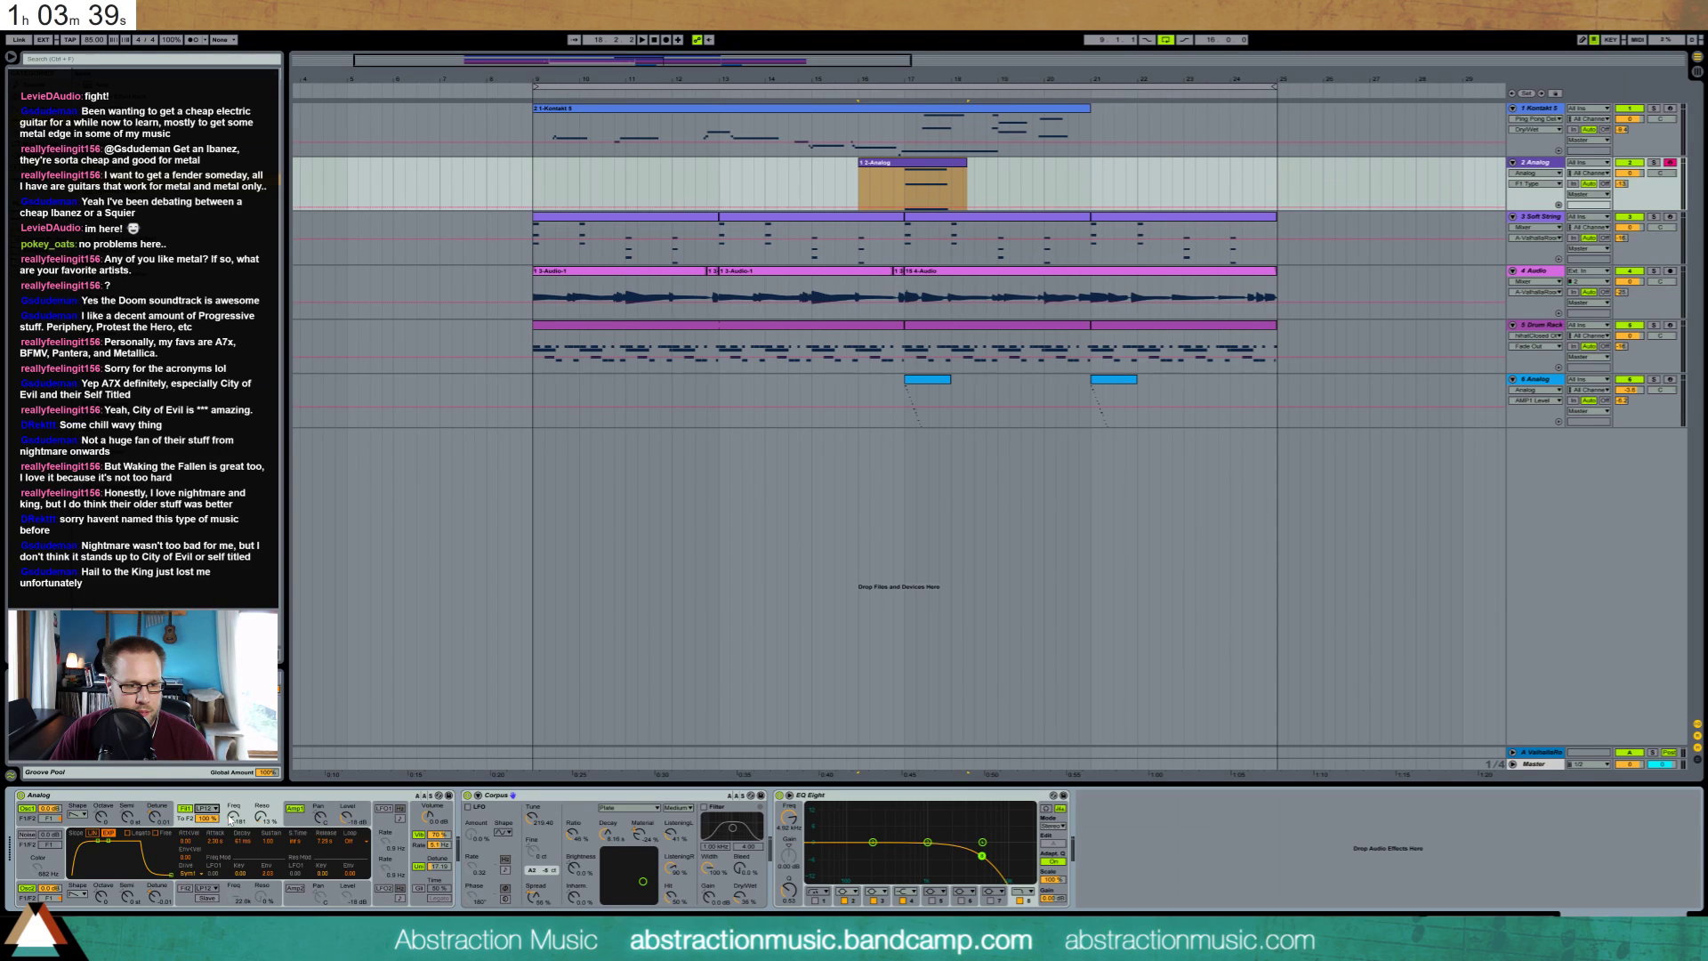
pyautogui.moveTo(232, 817); pyautogui.dragTo(233, 784)
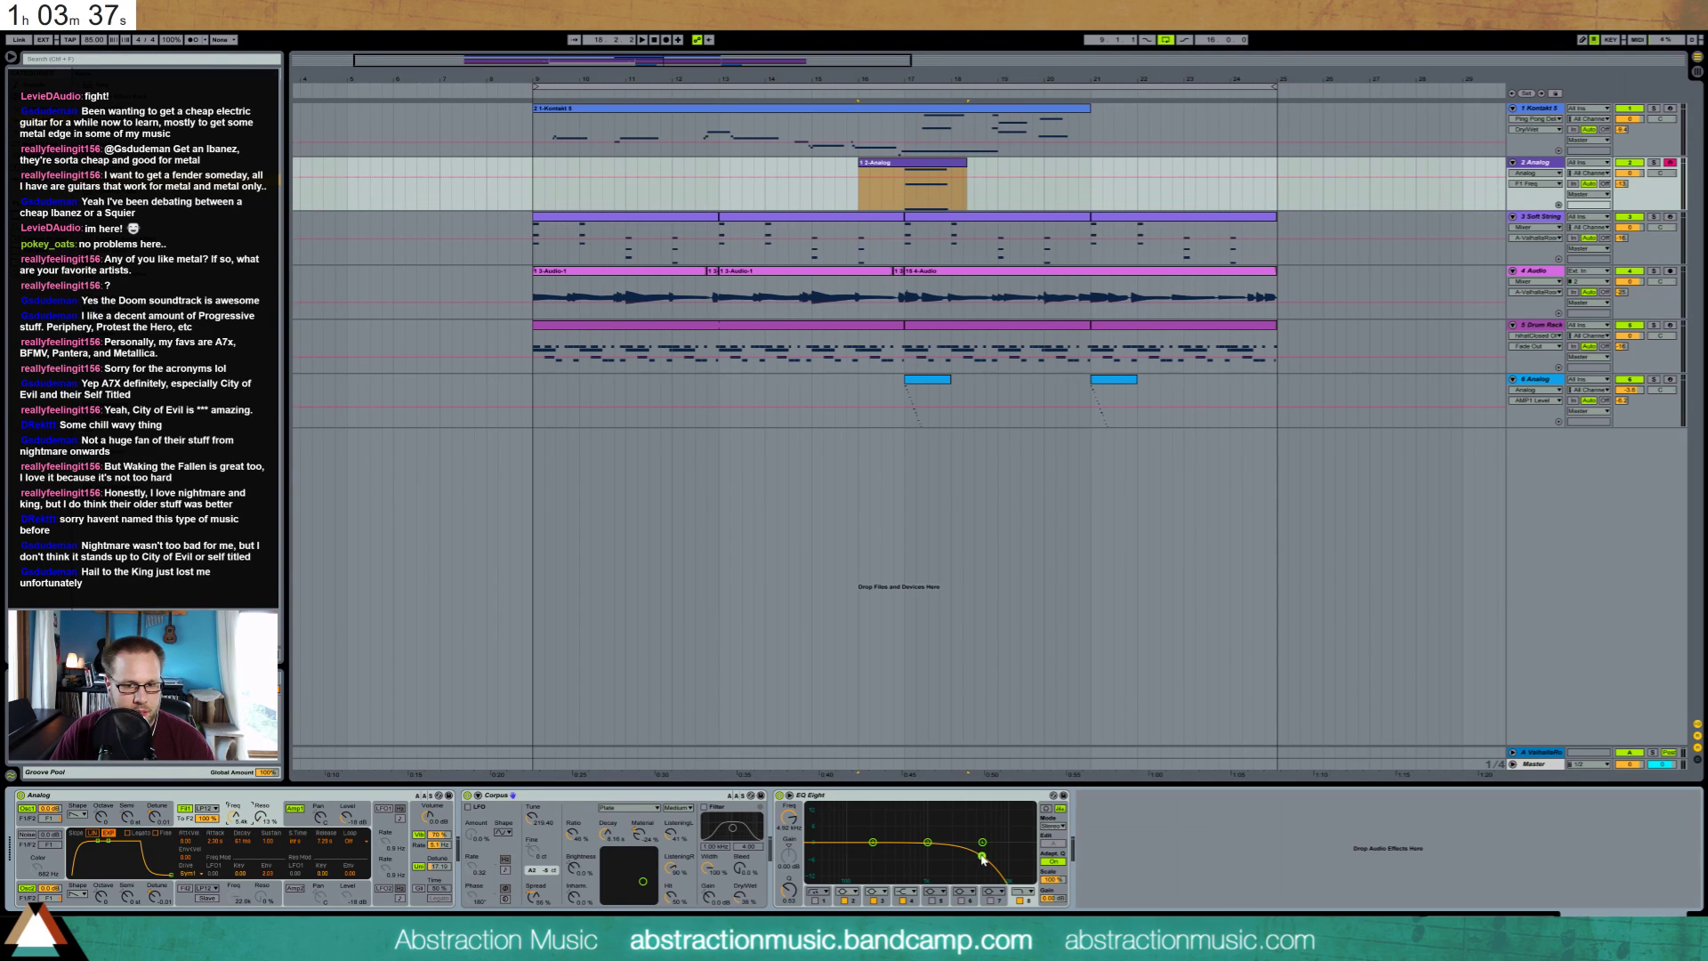
# Lower the high-cut frequency in EQ Eight, bypass Corpus, and audition the arrangement from bar 17
pyautogui.moveTo(983, 857); pyautogui.dragTo(936, 861)
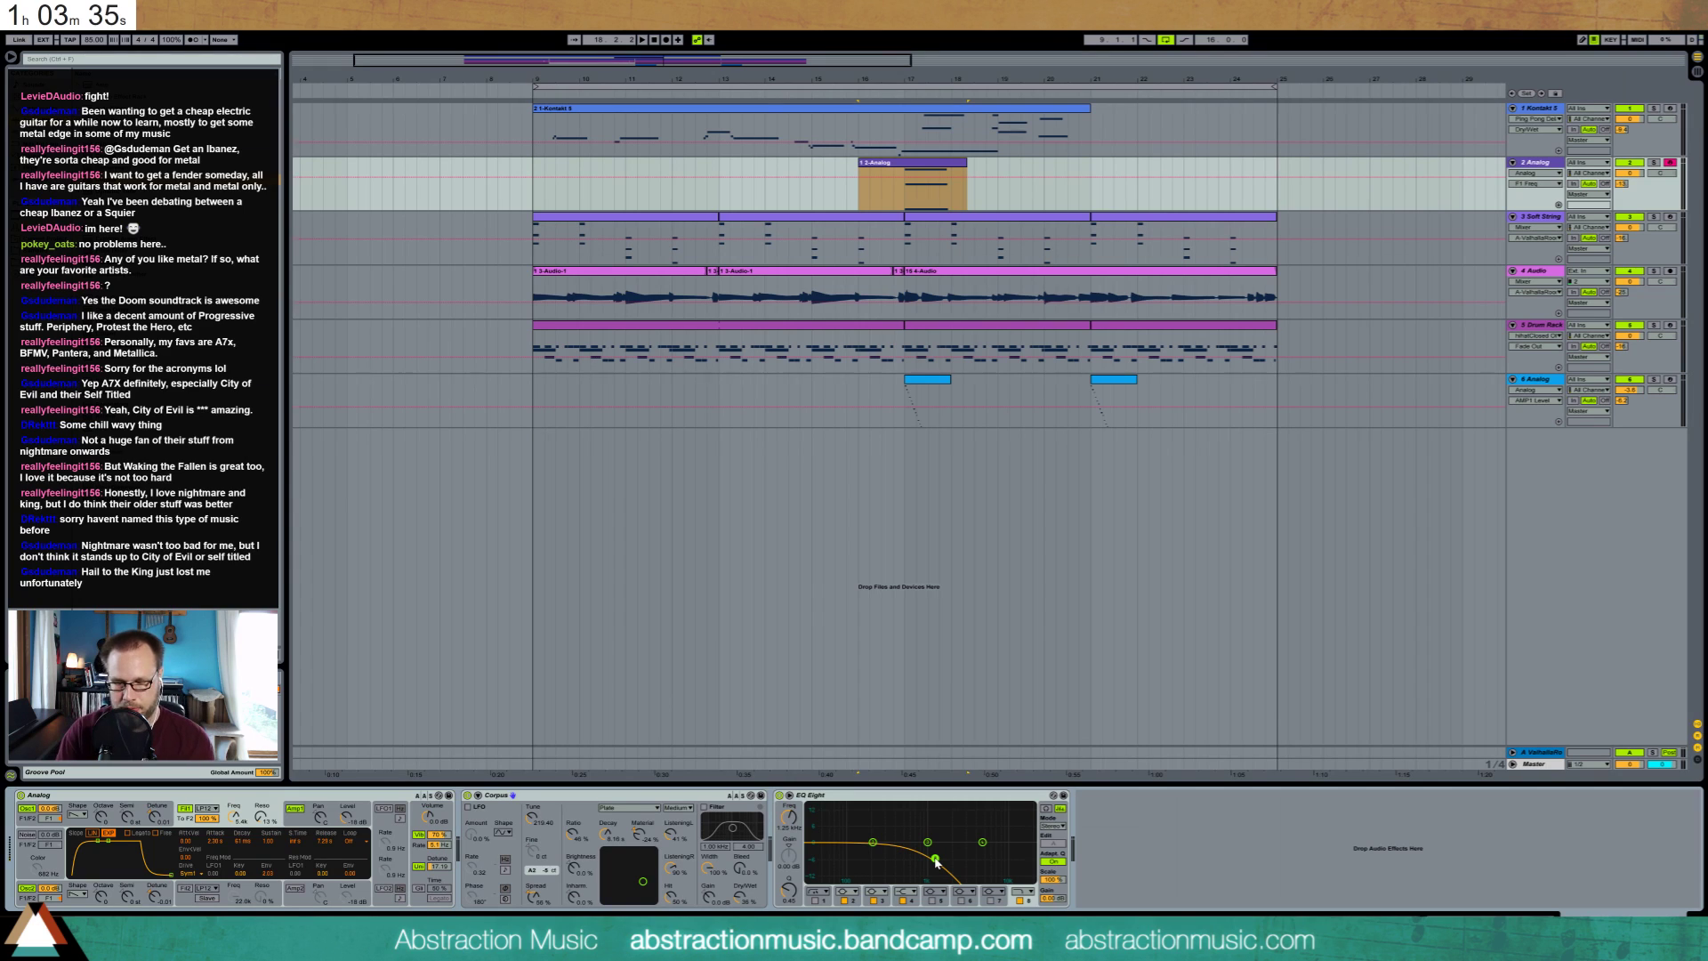
pyautogui.click(498, 794)
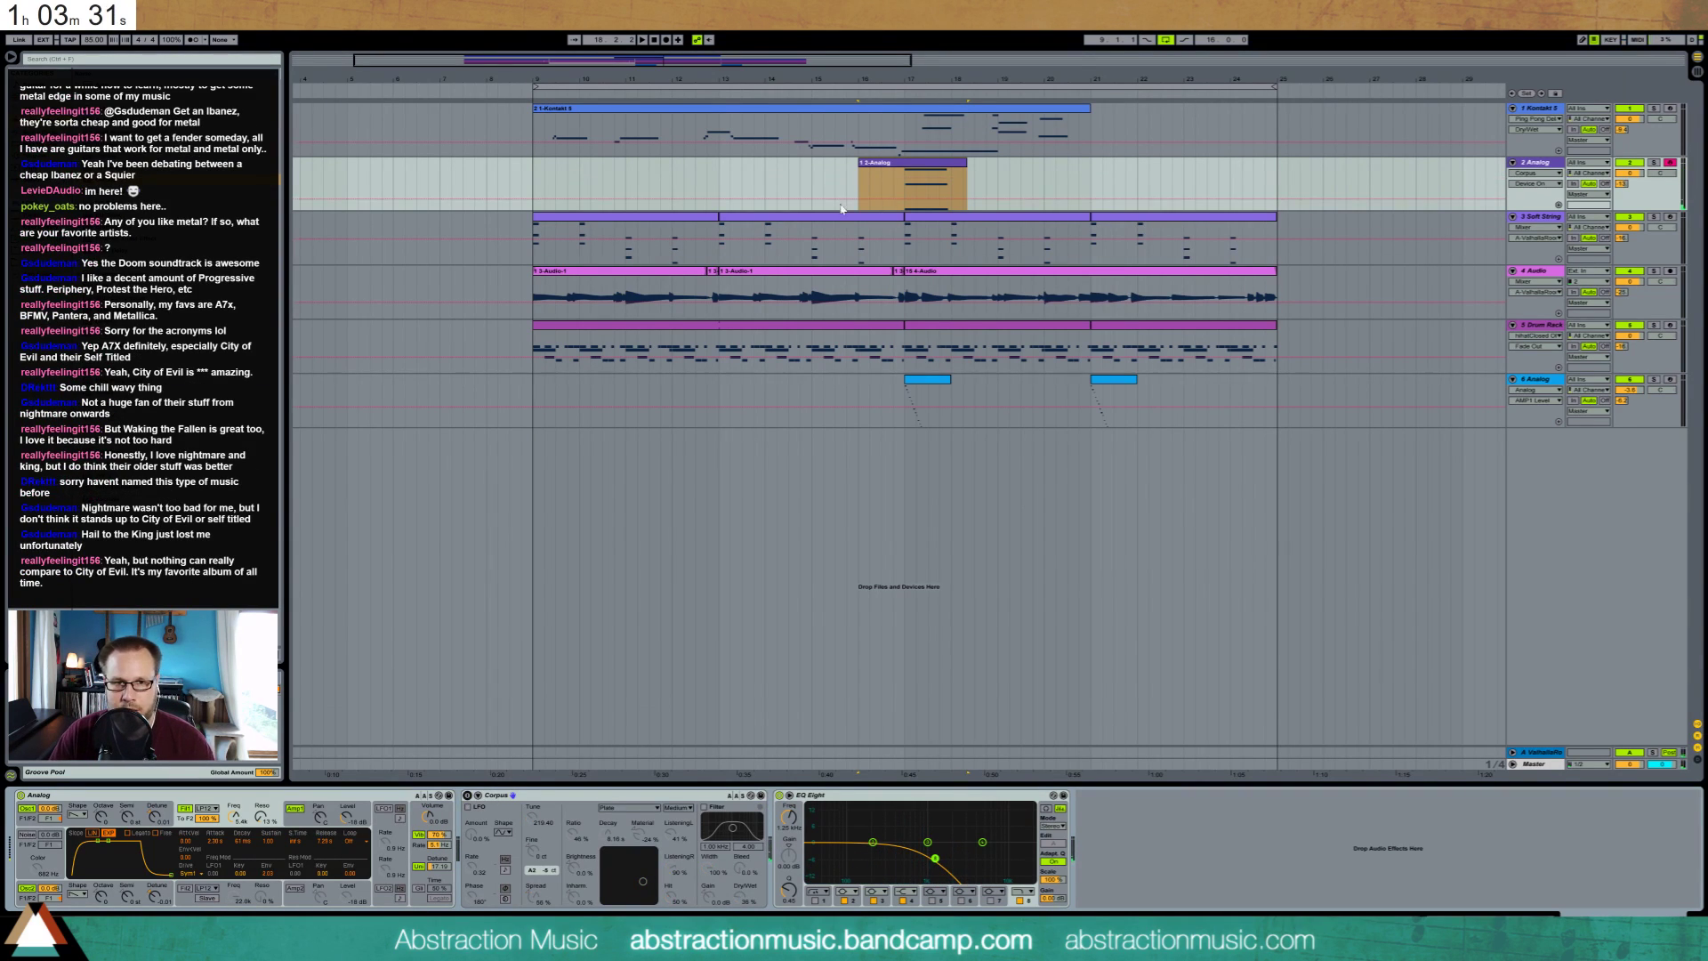
pyautogui.click(905, 195)
pyautogui.press('space')
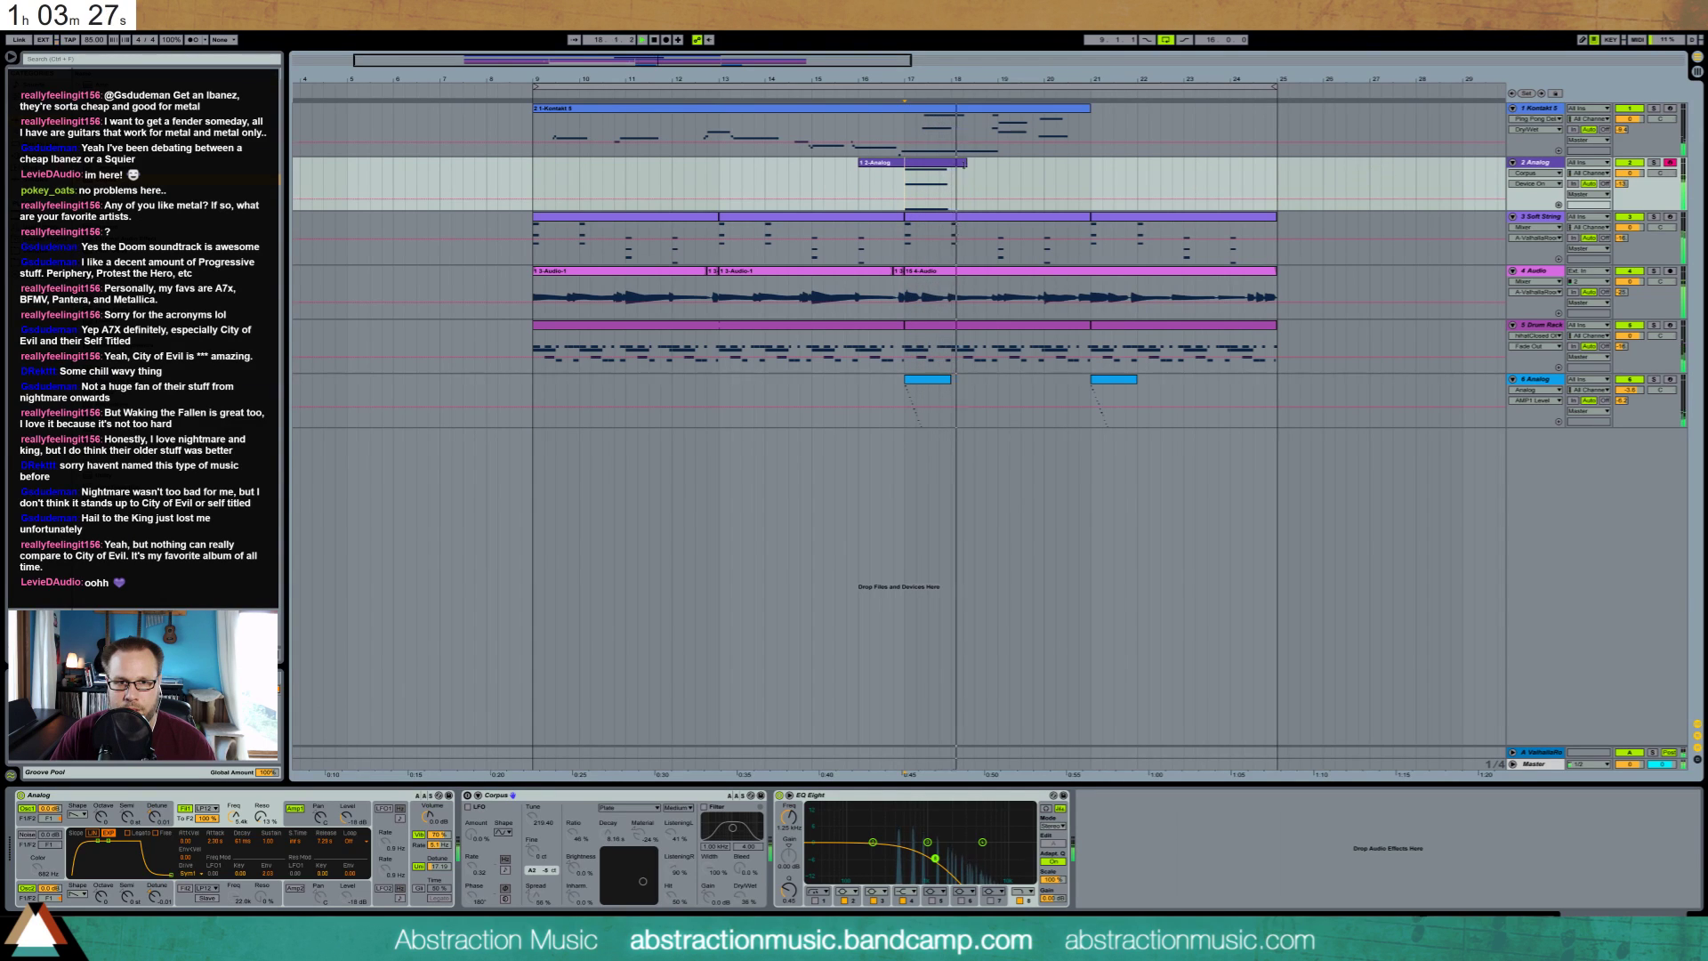
# Resize the recorded Analog clip to span bars 17 to 19, and duplicate it directly after
pyautogui.moveTo(966, 164); pyautogui.dragTo(998, 166)
pyautogui.moveTo(882, 165); pyautogui.dragTo(906, 166)
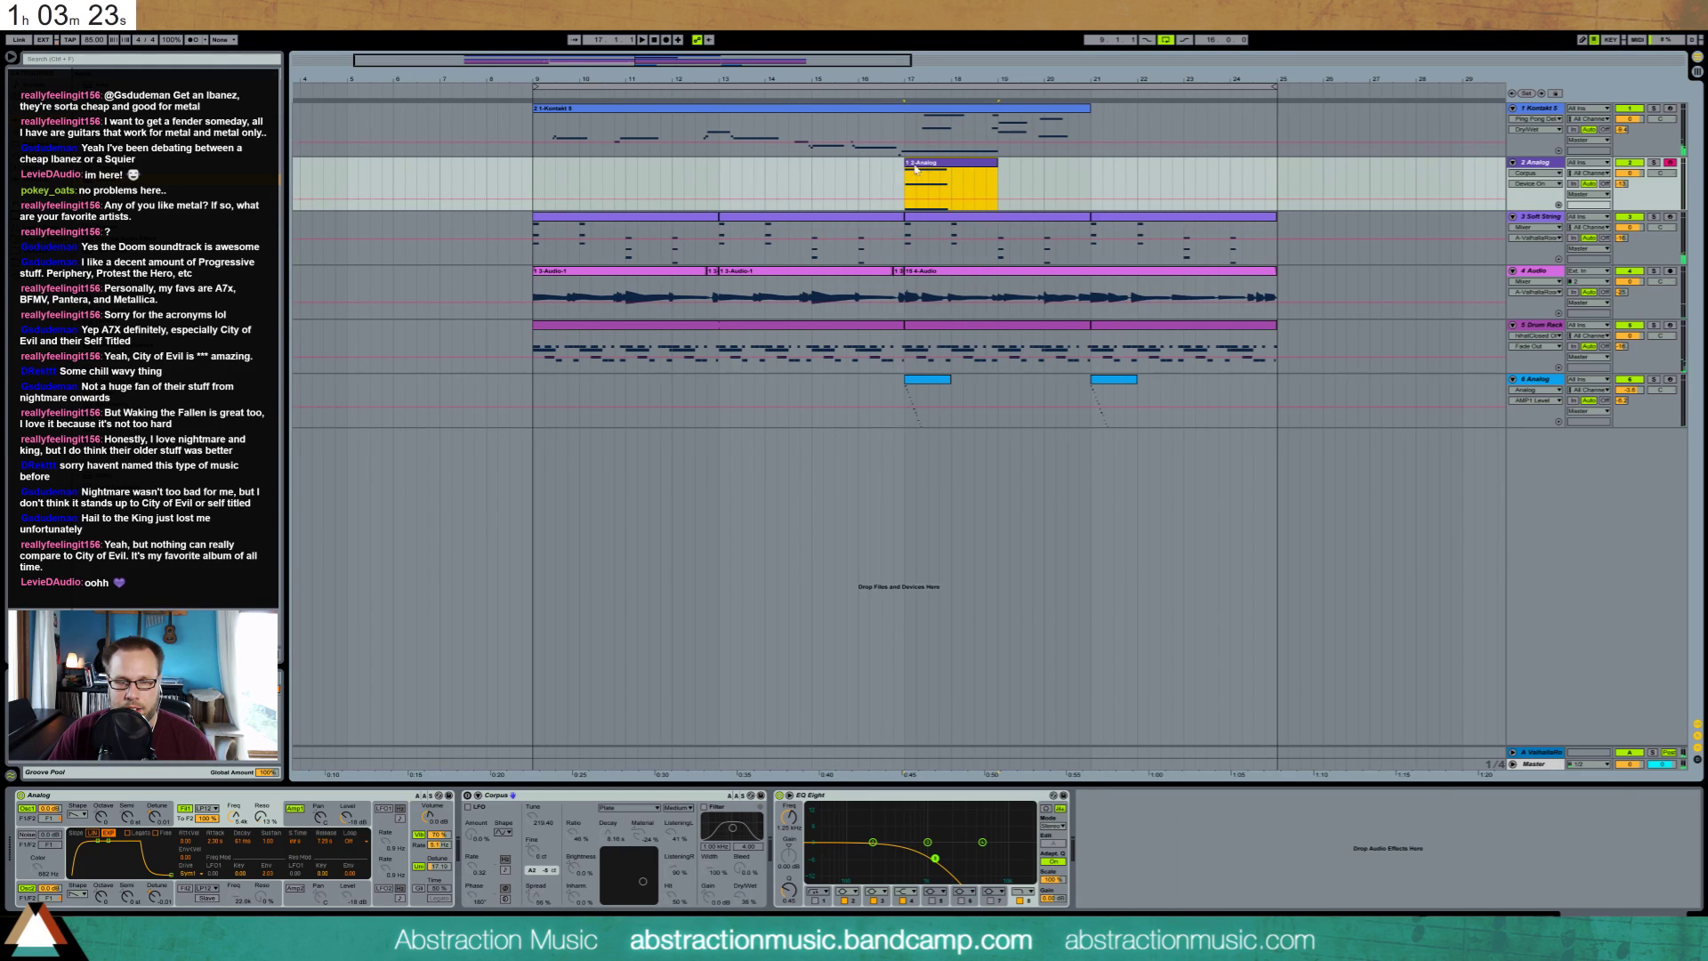
pyautogui.hotkey('ctrl', 'd')
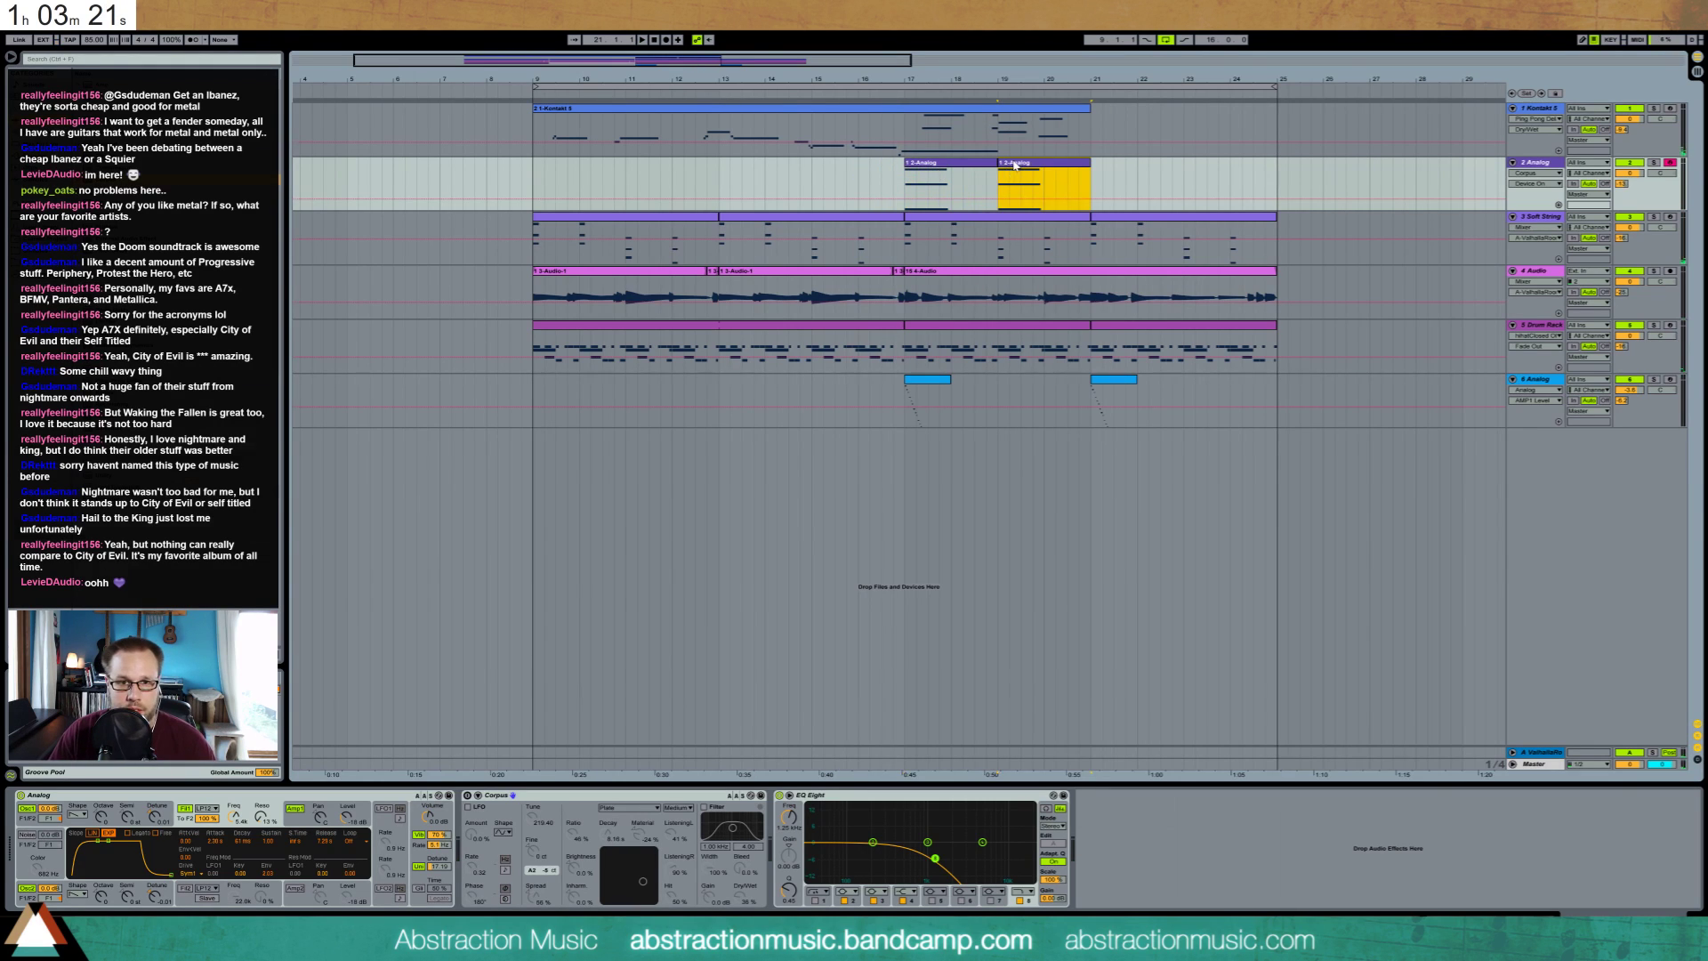
# Open the duplicated Analog clip, lower the top and middle chord notes, and audition the new chord
pyautogui.doubleClick(1016, 165)
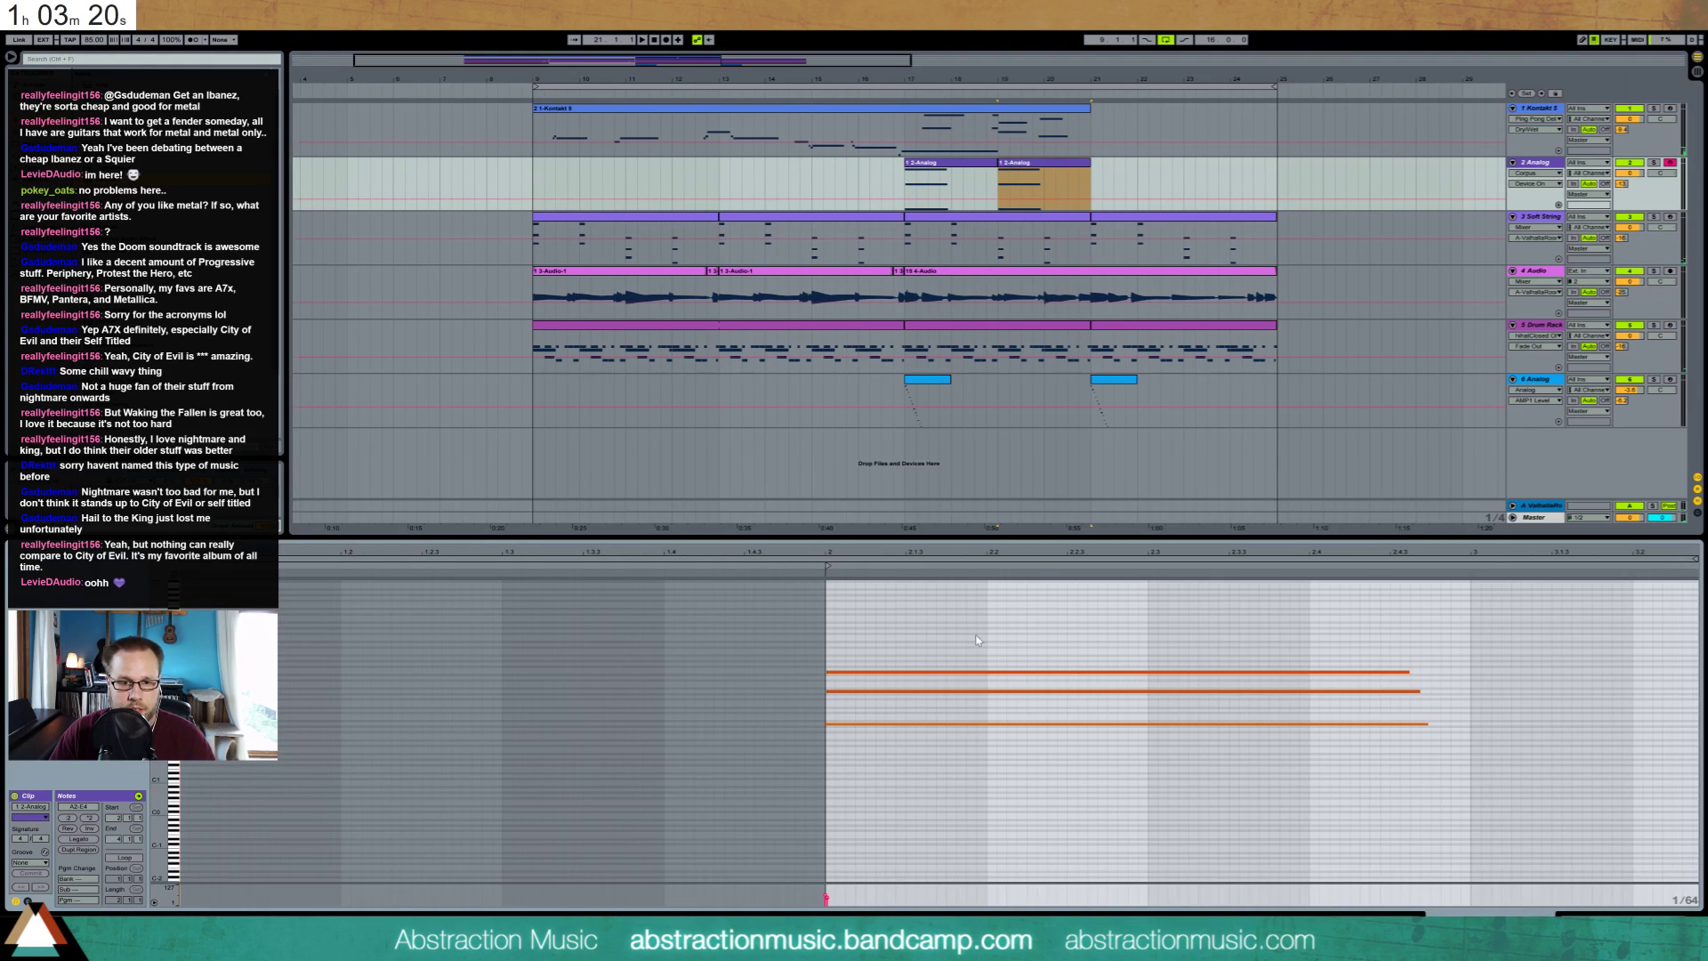
pyautogui.press('Down')
pyautogui.press('Up')
pyautogui.press('Up')
pyautogui.click(995, 691)
pyautogui.click(997, 697)
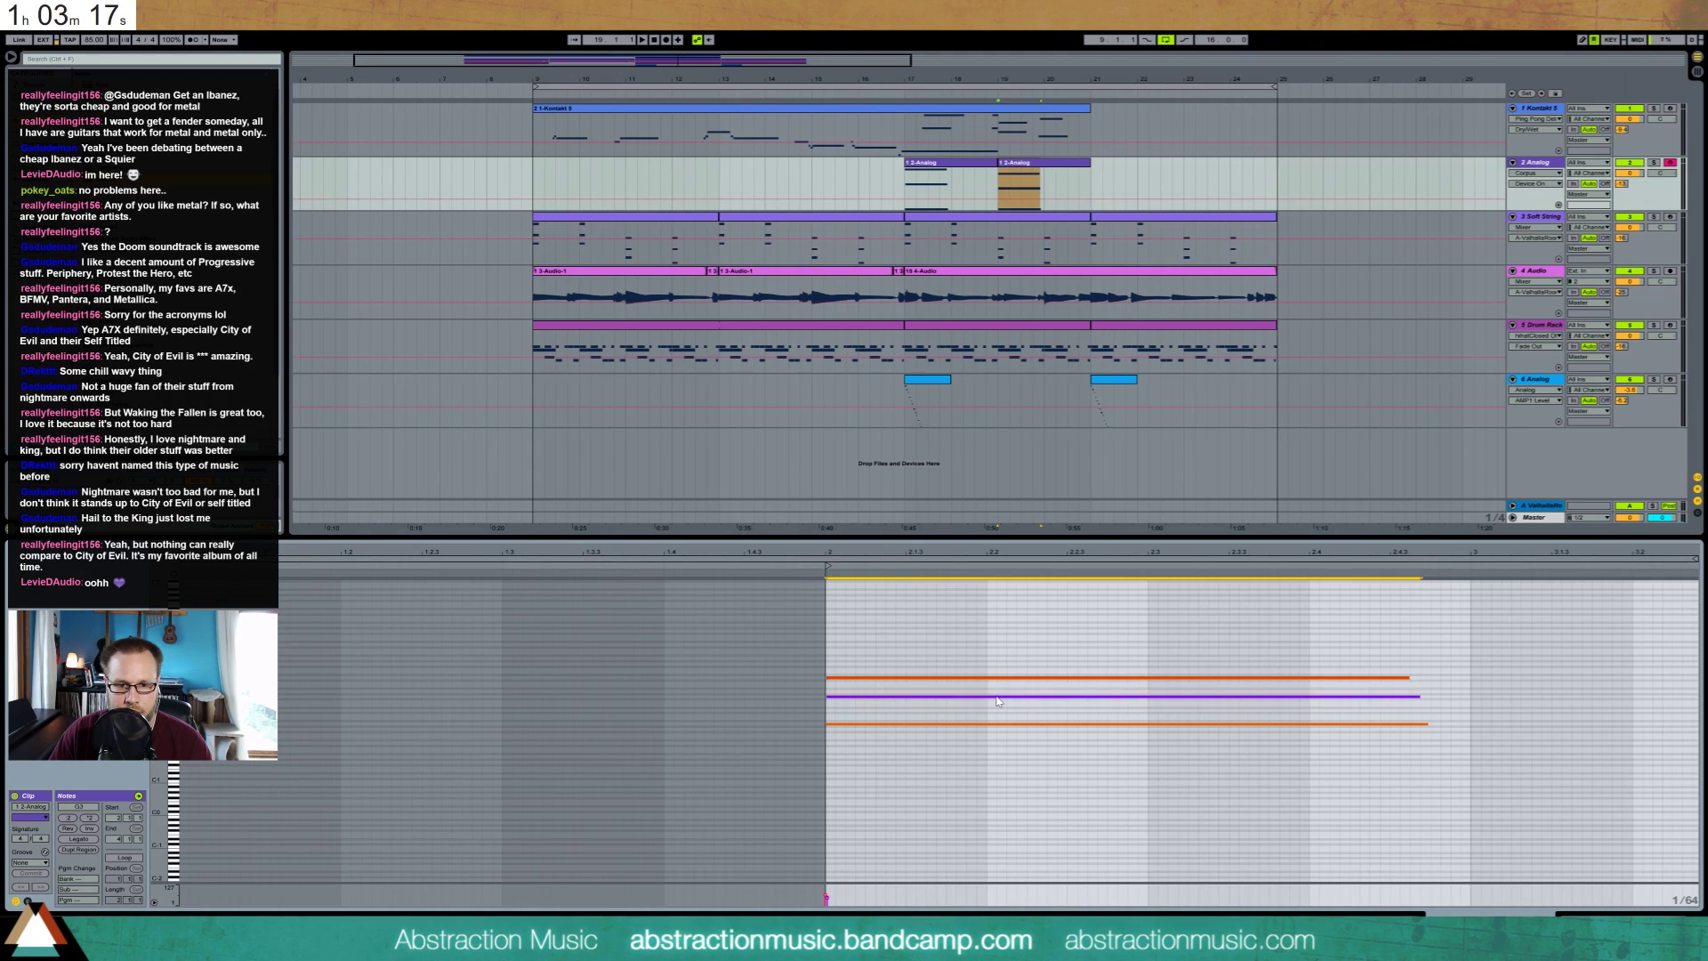
pyautogui.press('Up')
pyautogui.press('space')
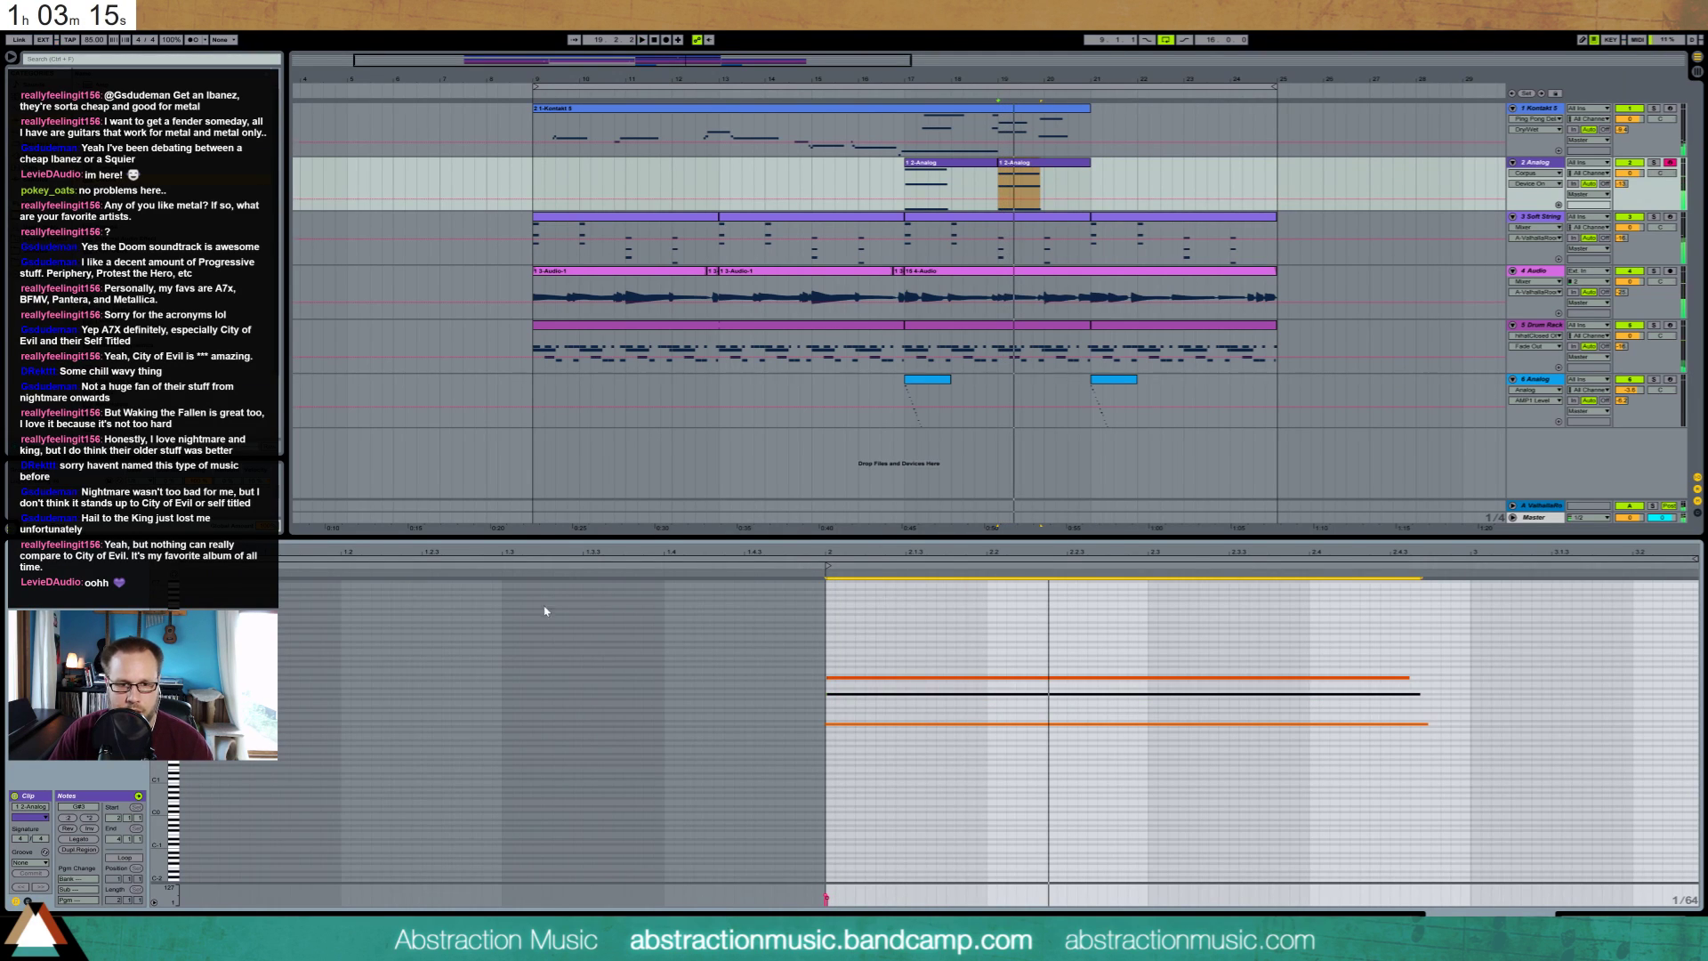
# Lower the middle chord note in the duplicated clip by one semitone and play the result
pyautogui.moveTo(158, 694)
pyautogui.mouseDown()
pyautogui.moveTo(201, 729)
pyautogui.moveTo(192, 694)
pyautogui.mouseUp()
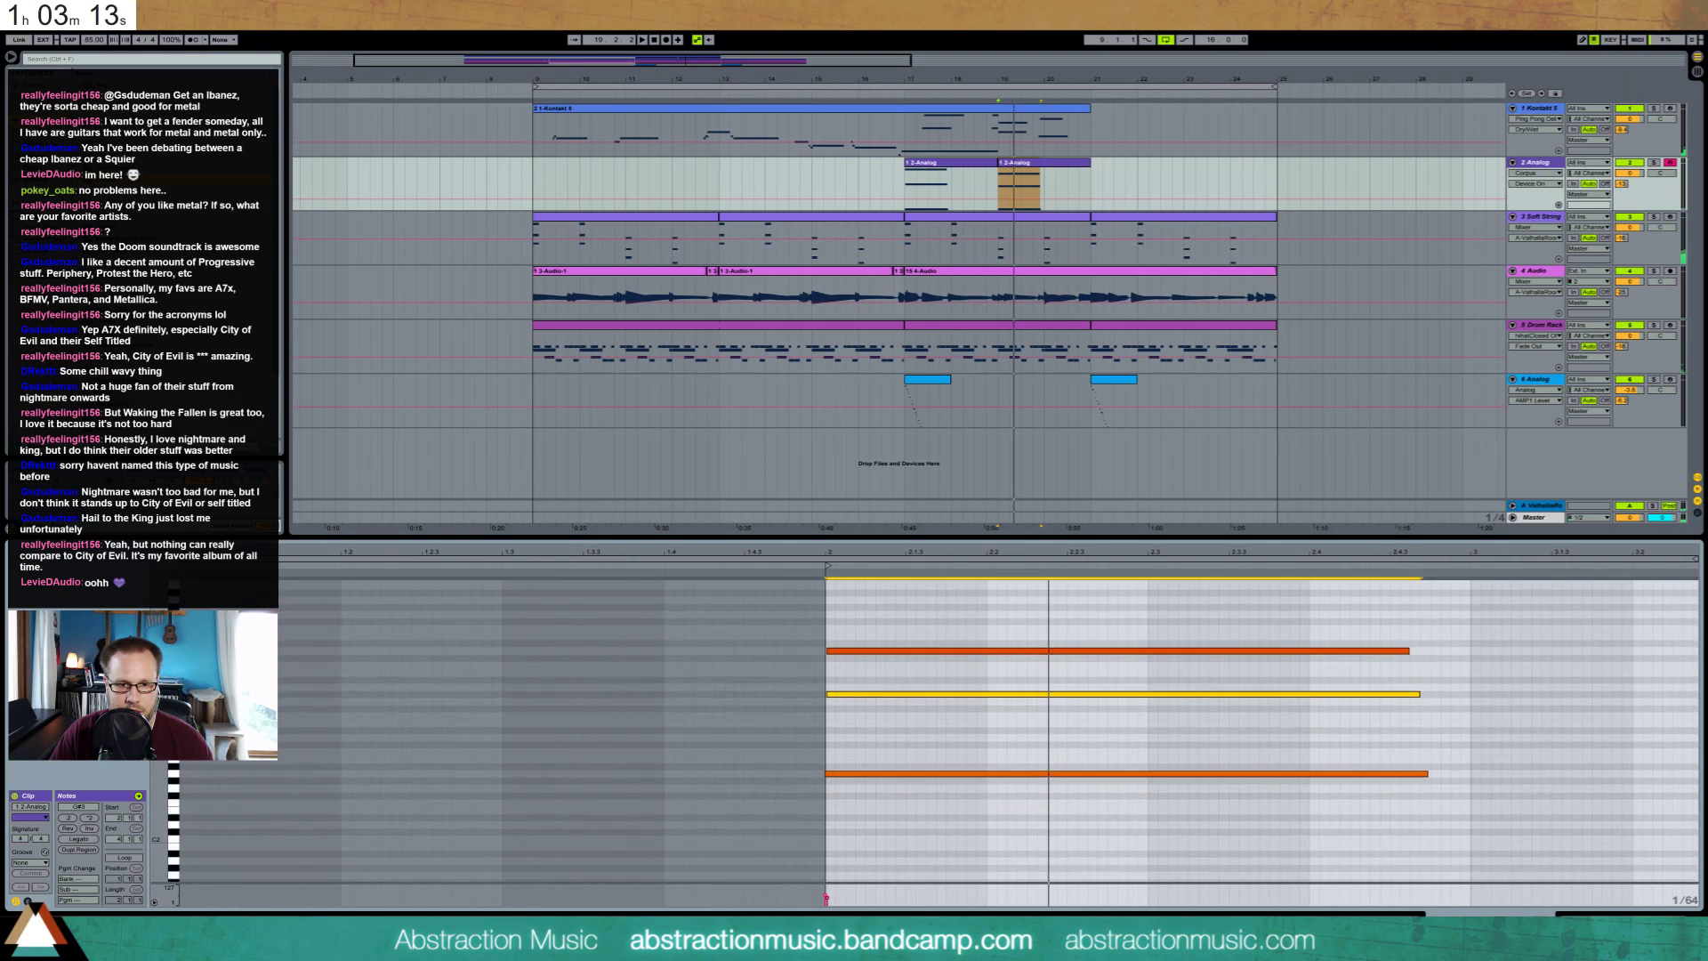
pyautogui.press('space')
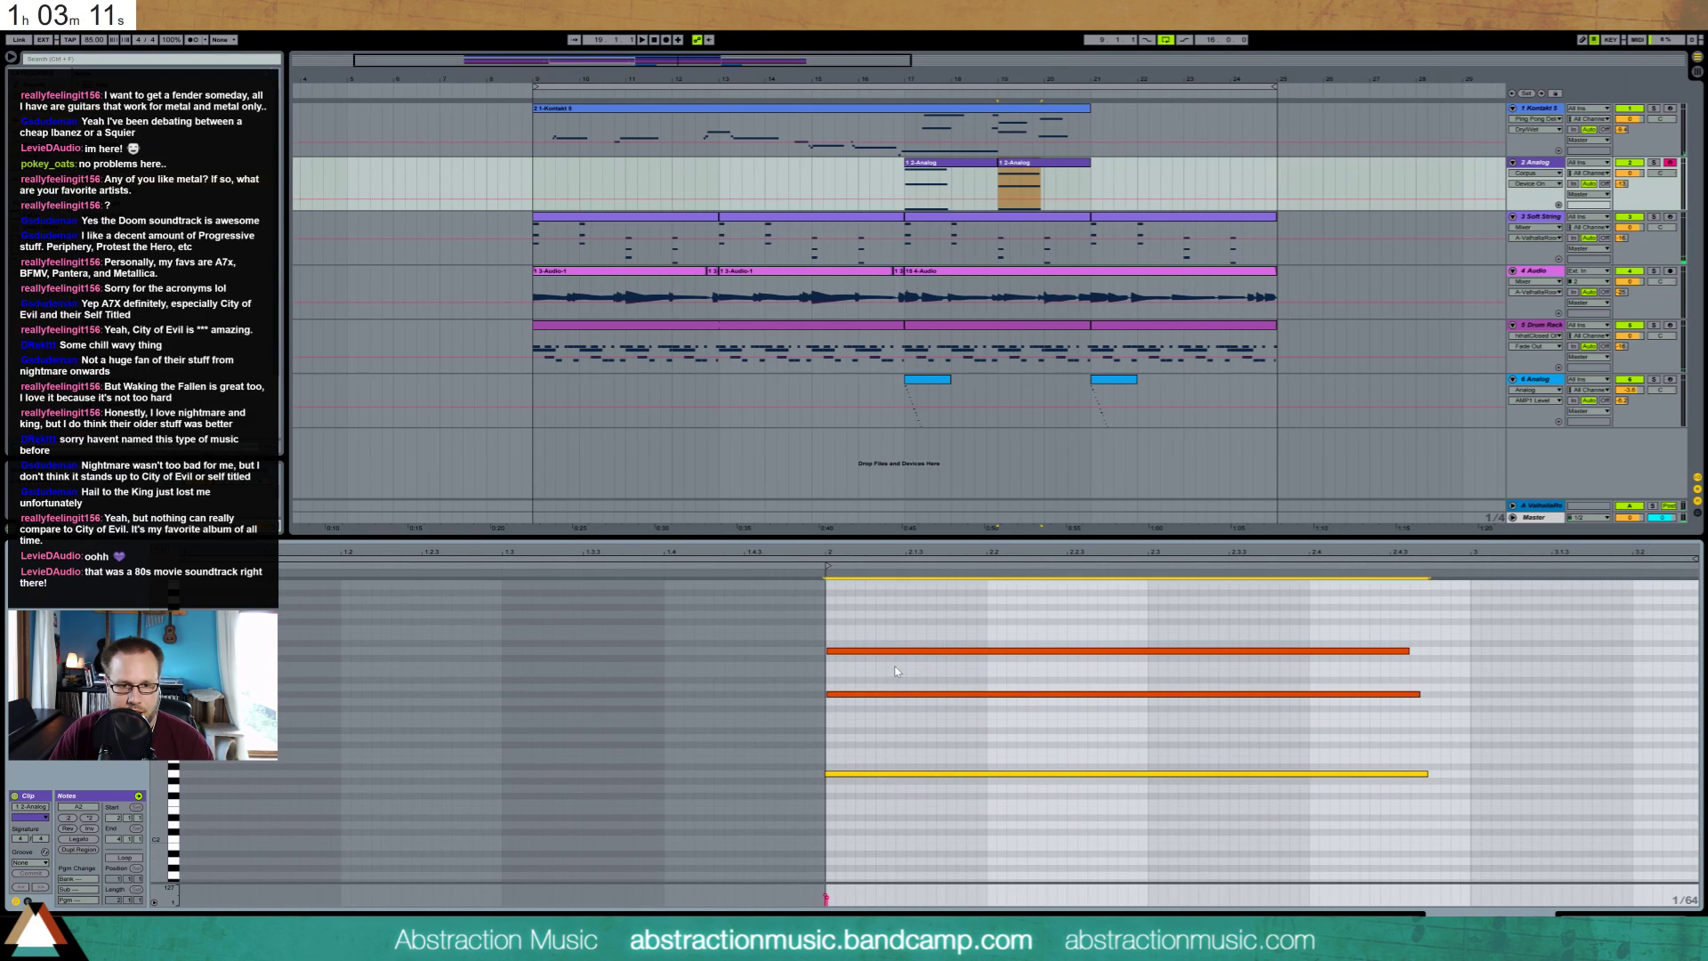
pyautogui.press('Down')
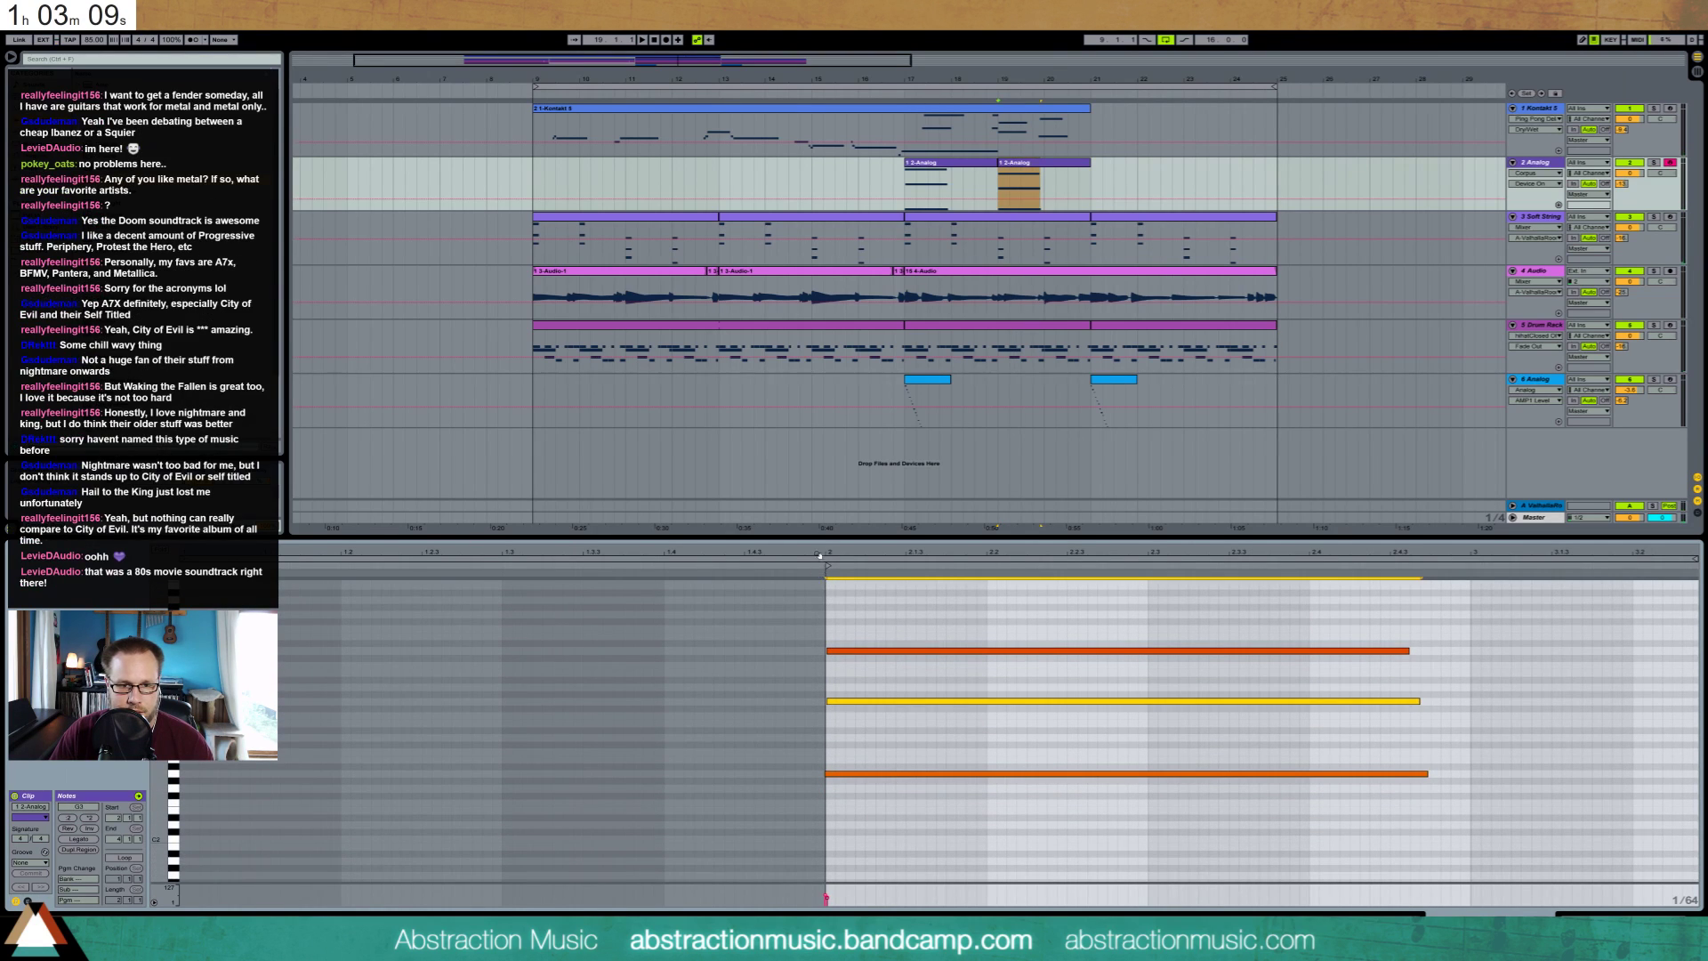
pyautogui.click(818, 553)
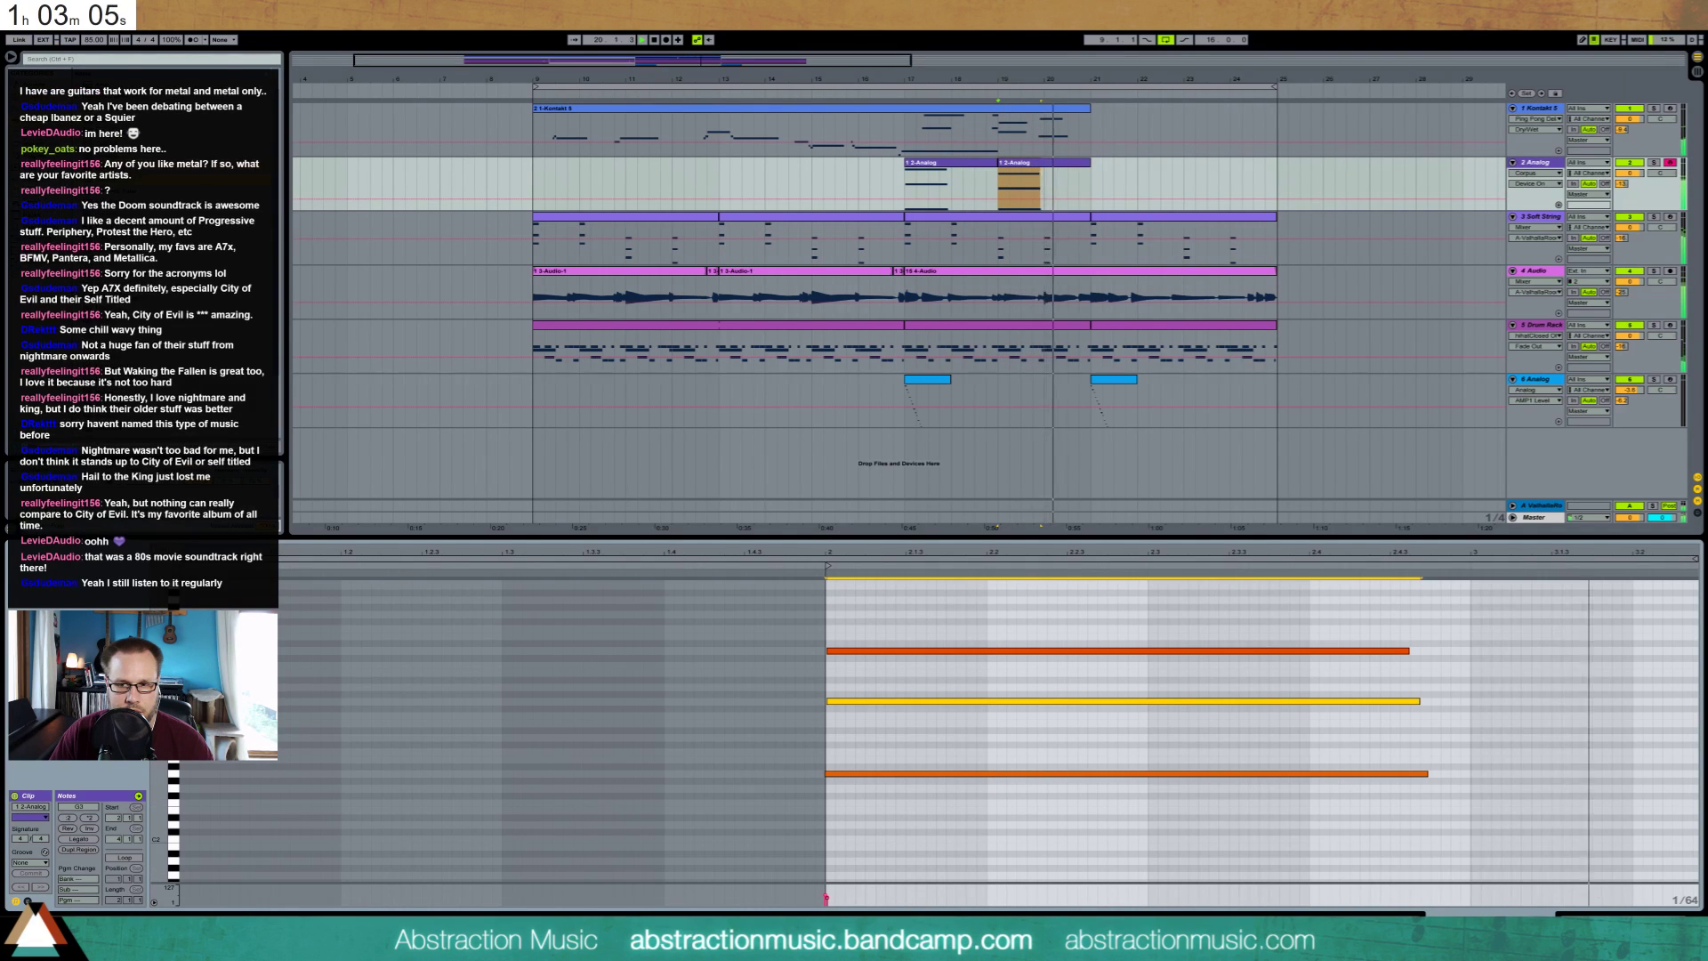
# Return to the Analog device and slightly lengthen the release of its Amp 1 envelope
pyautogui.hotkey('shift', 'Tab')
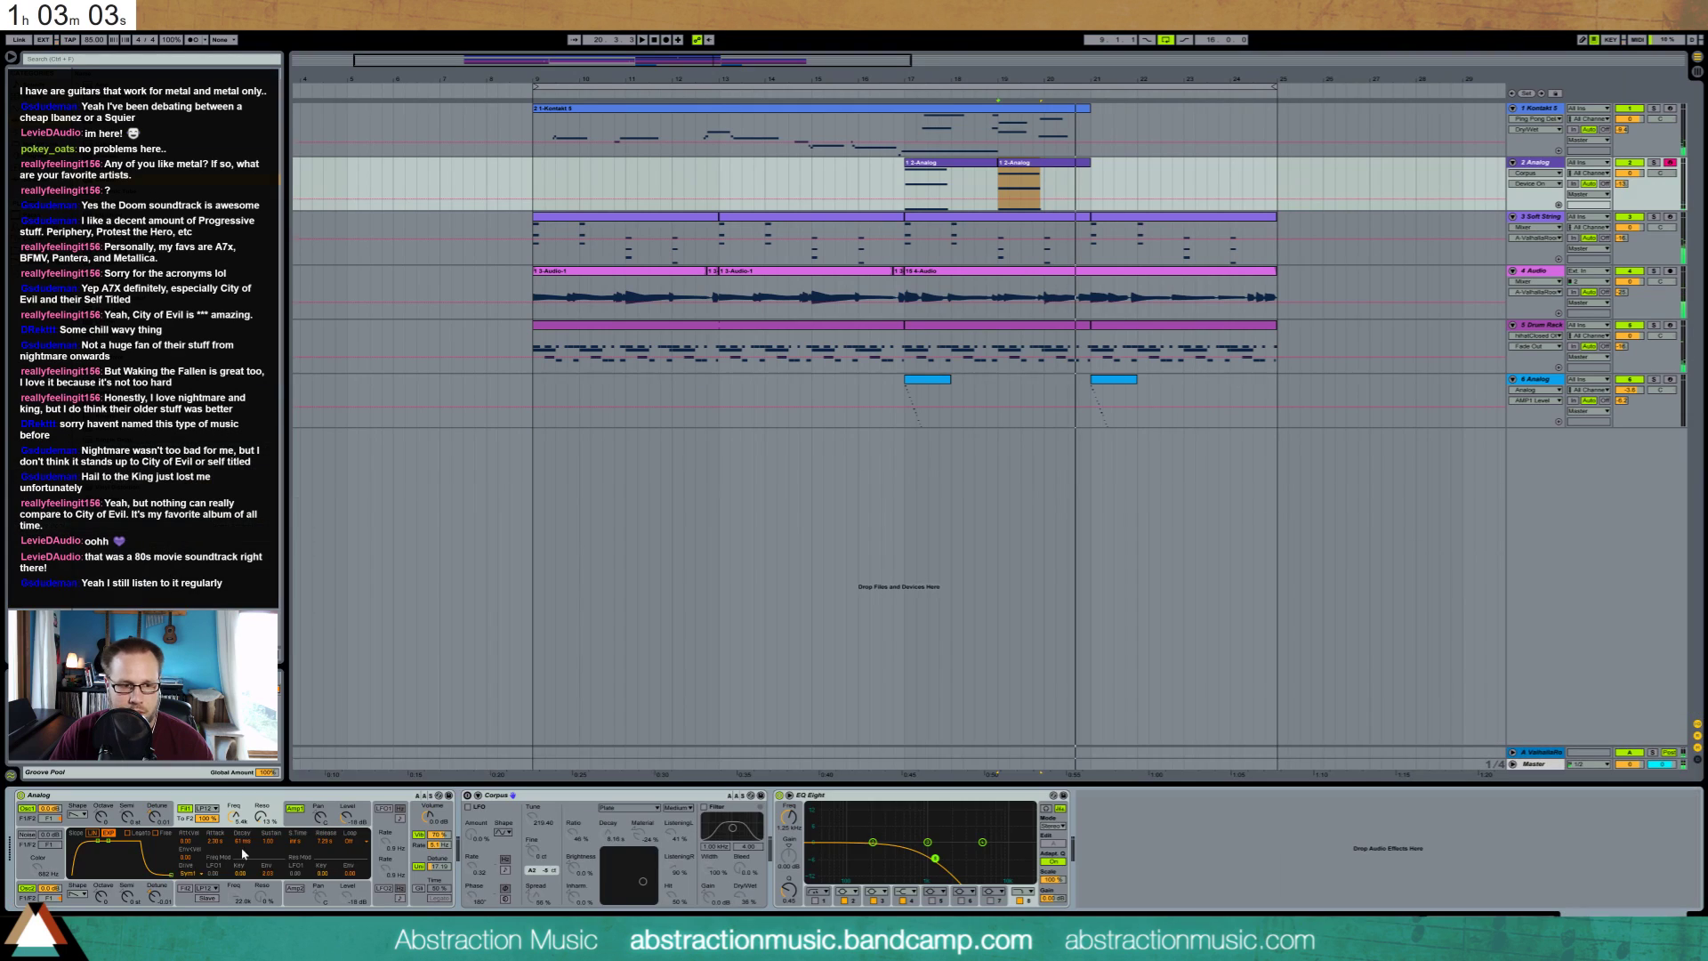
pyautogui.click(286, 820)
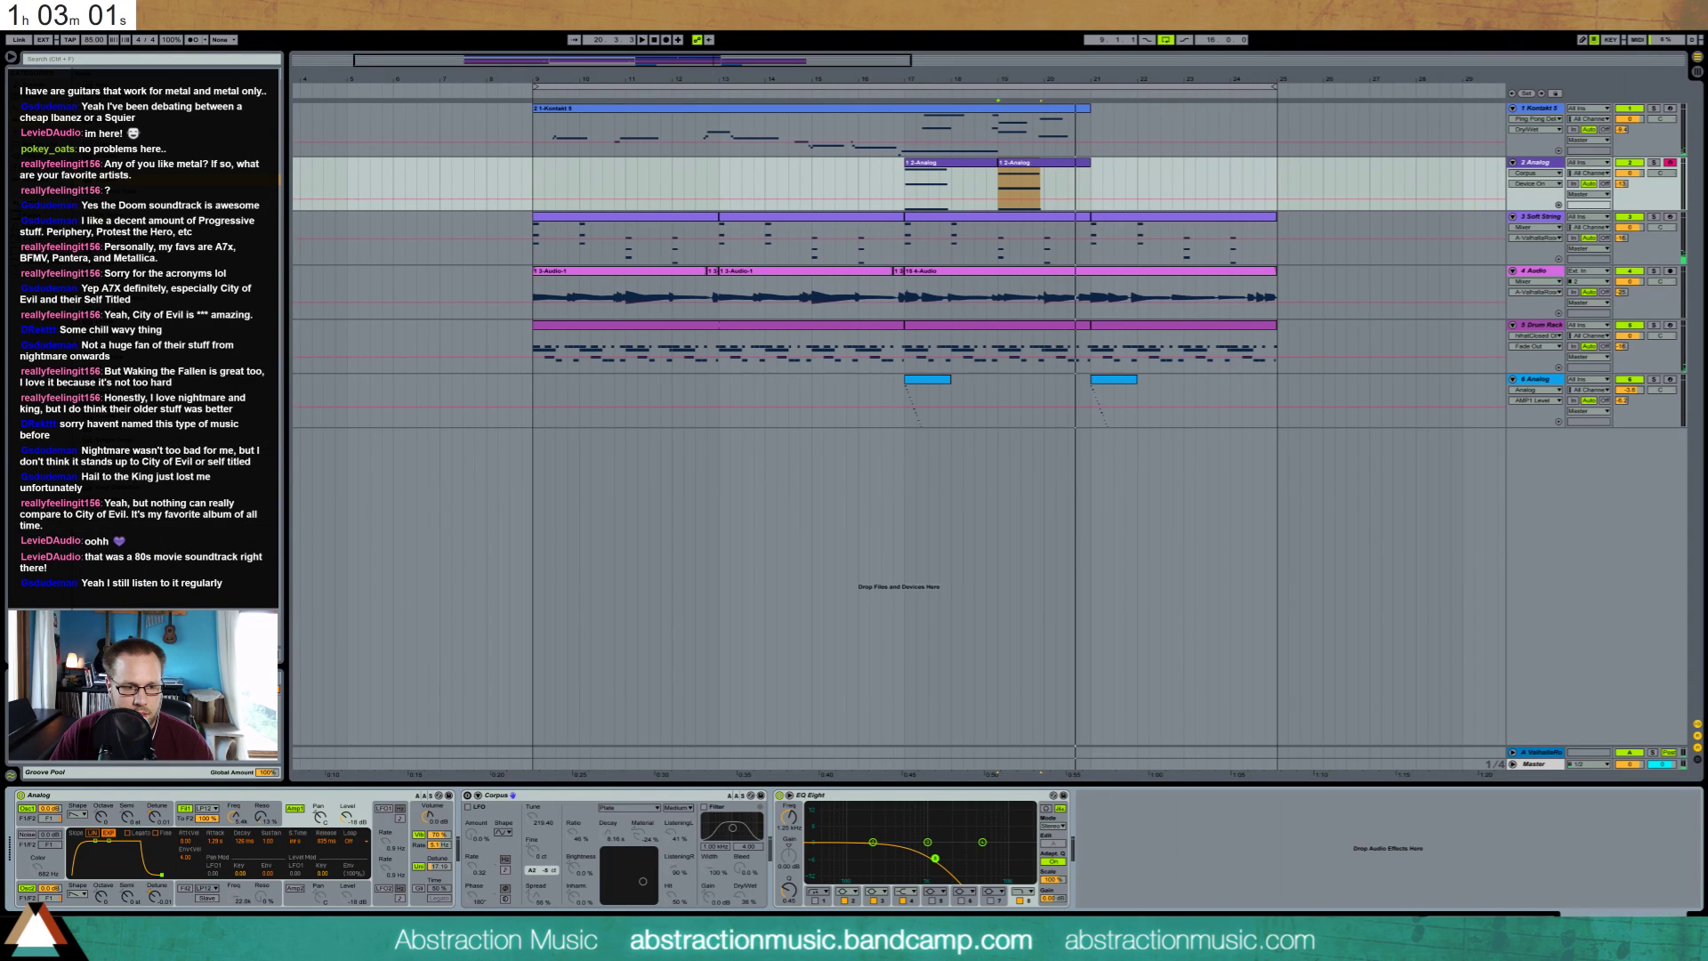
pyautogui.moveTo(326, 841); pyautogui.dragTo(326, 831)
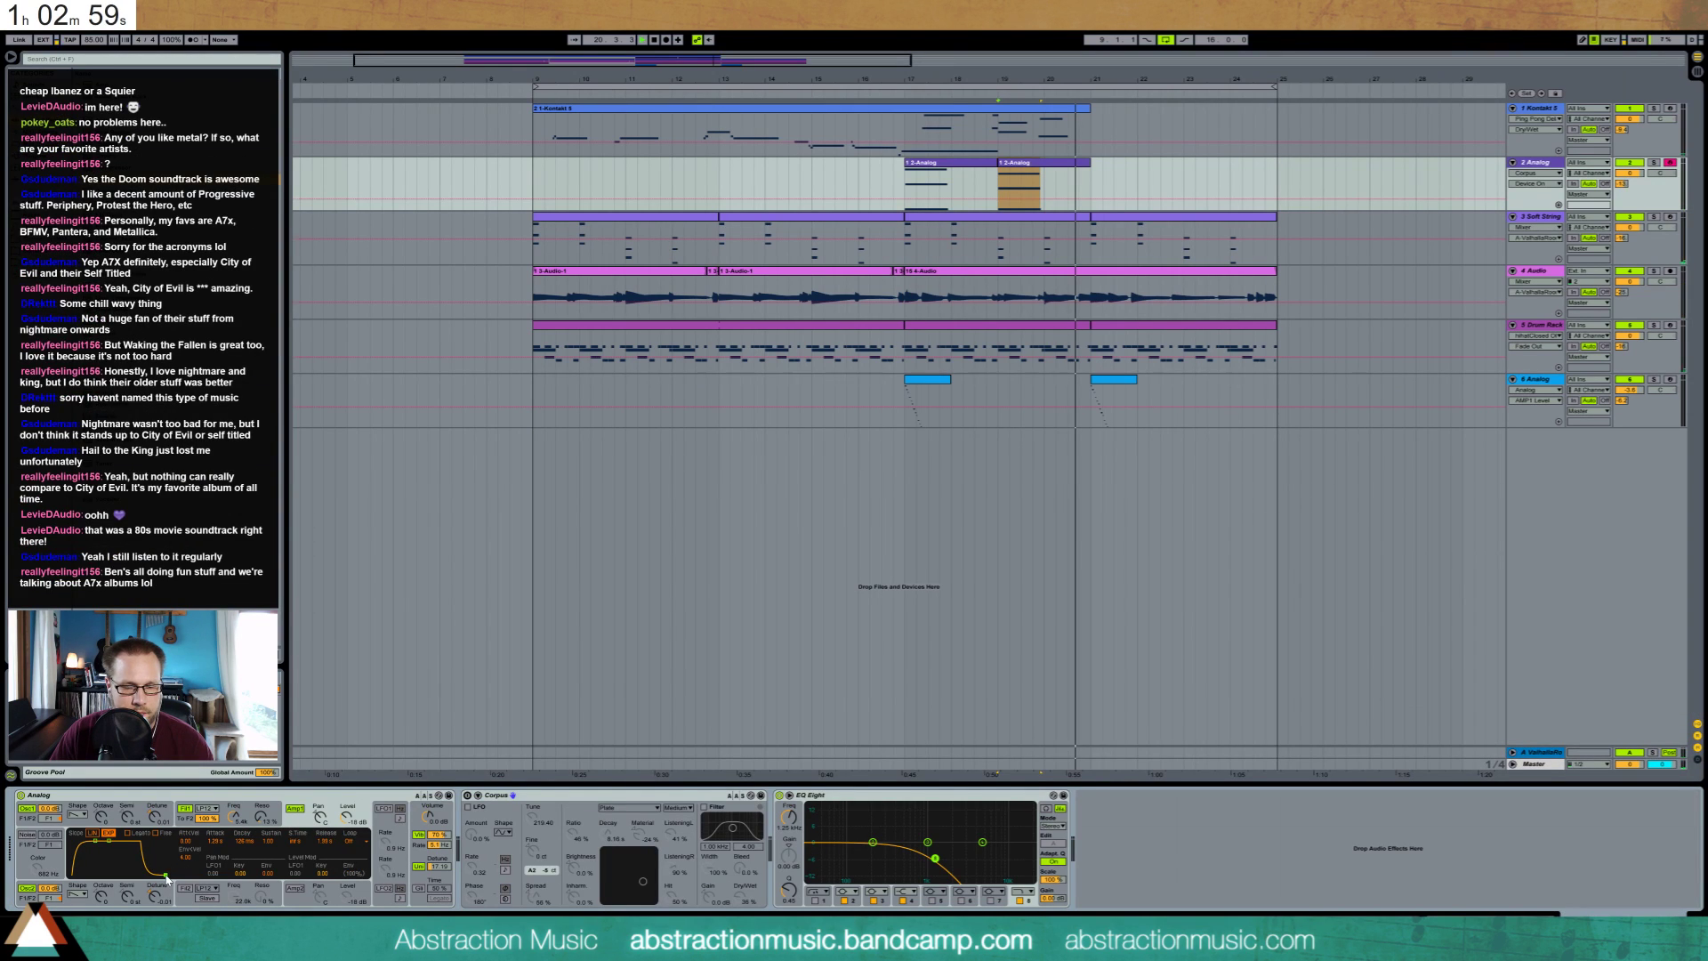
pyautogui.press('space')
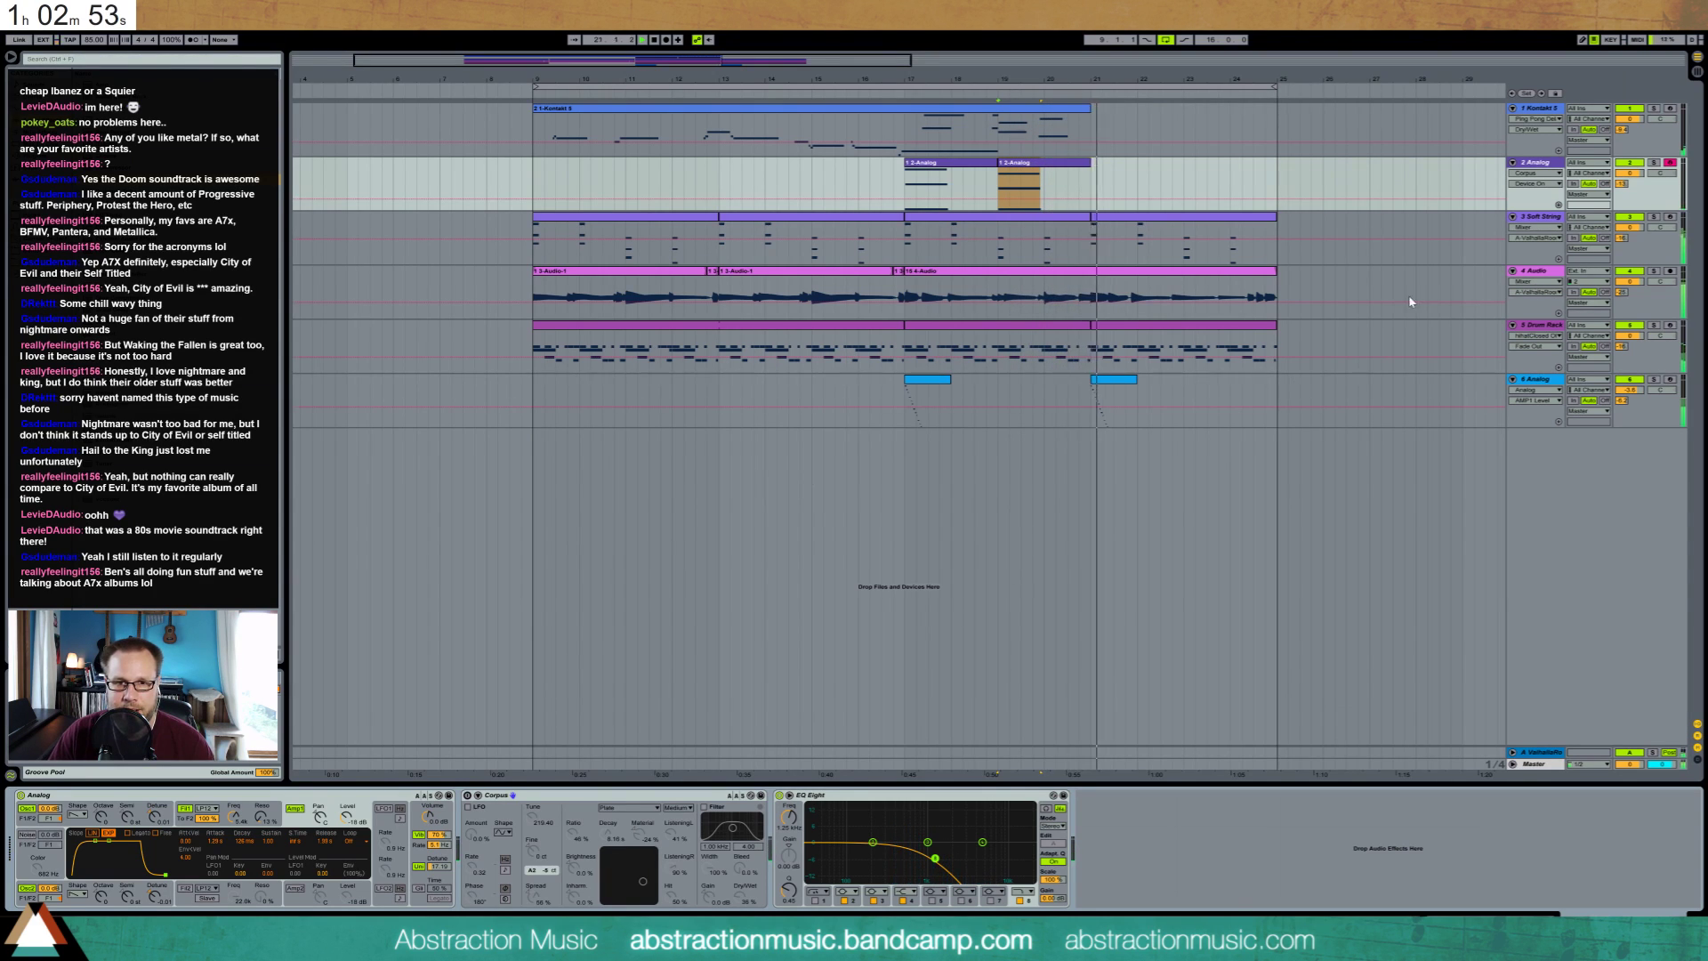
# Duplicate the two Analog chord clips to fill bars 21 to 25 and play them
pyautogui.moveTo(907, 177); pyautogui.dragTo(1004, 177)
pyautogui.press('space')
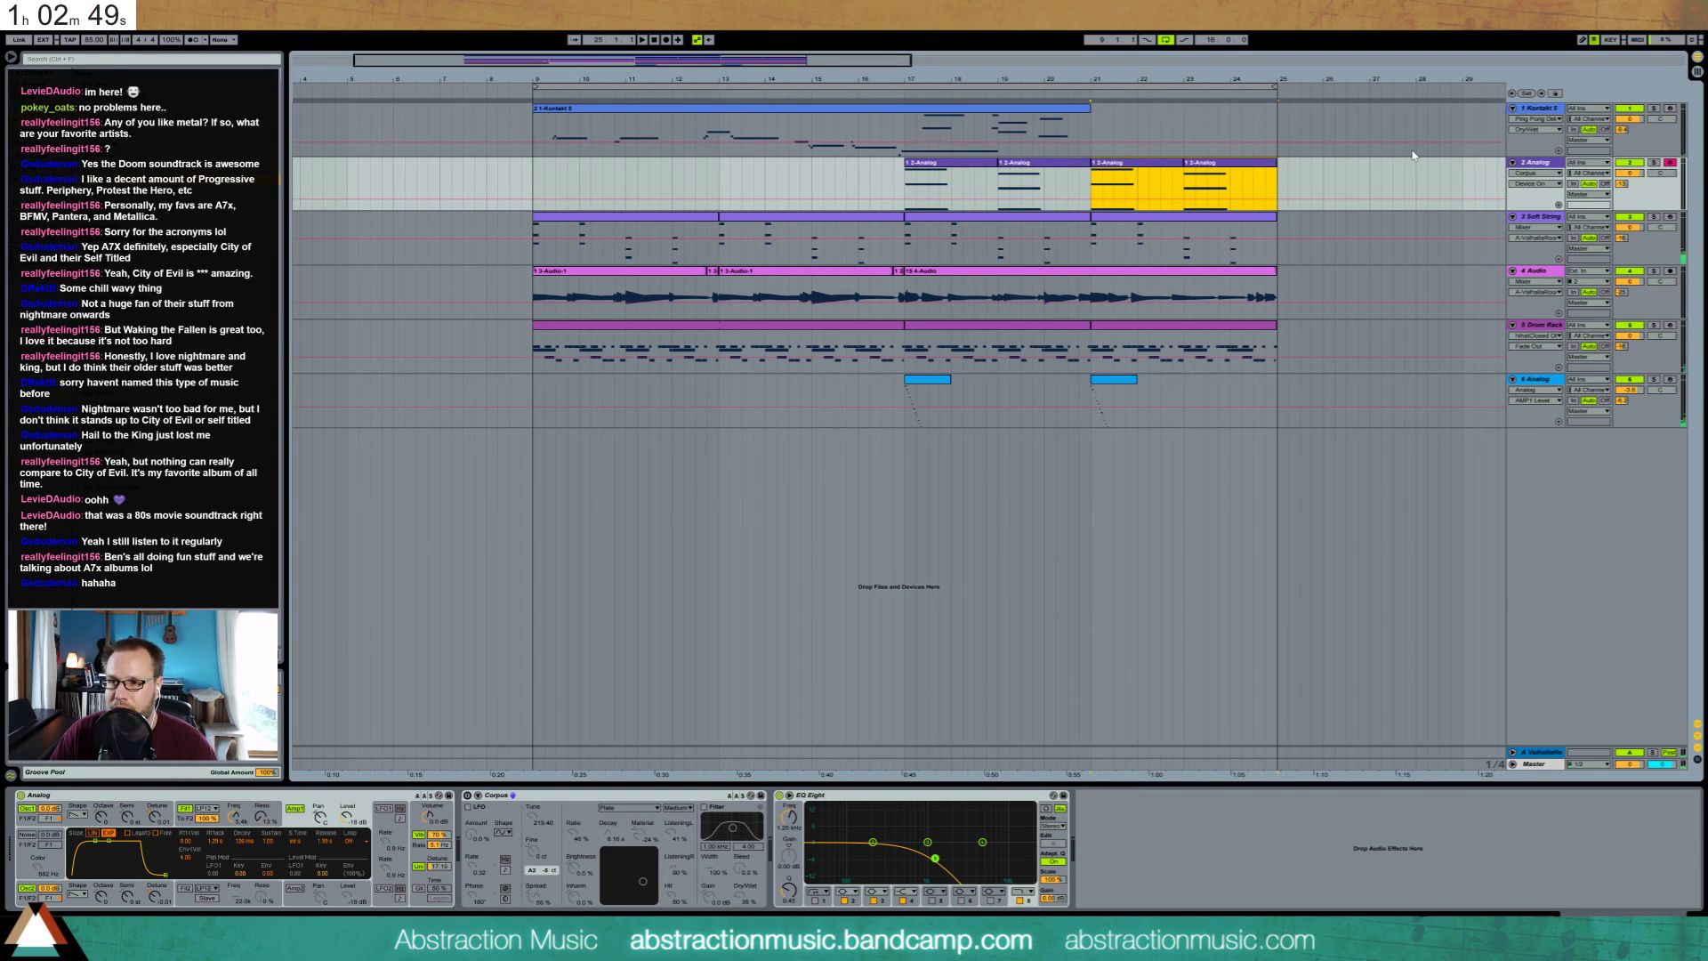
pyautogui.press('space')
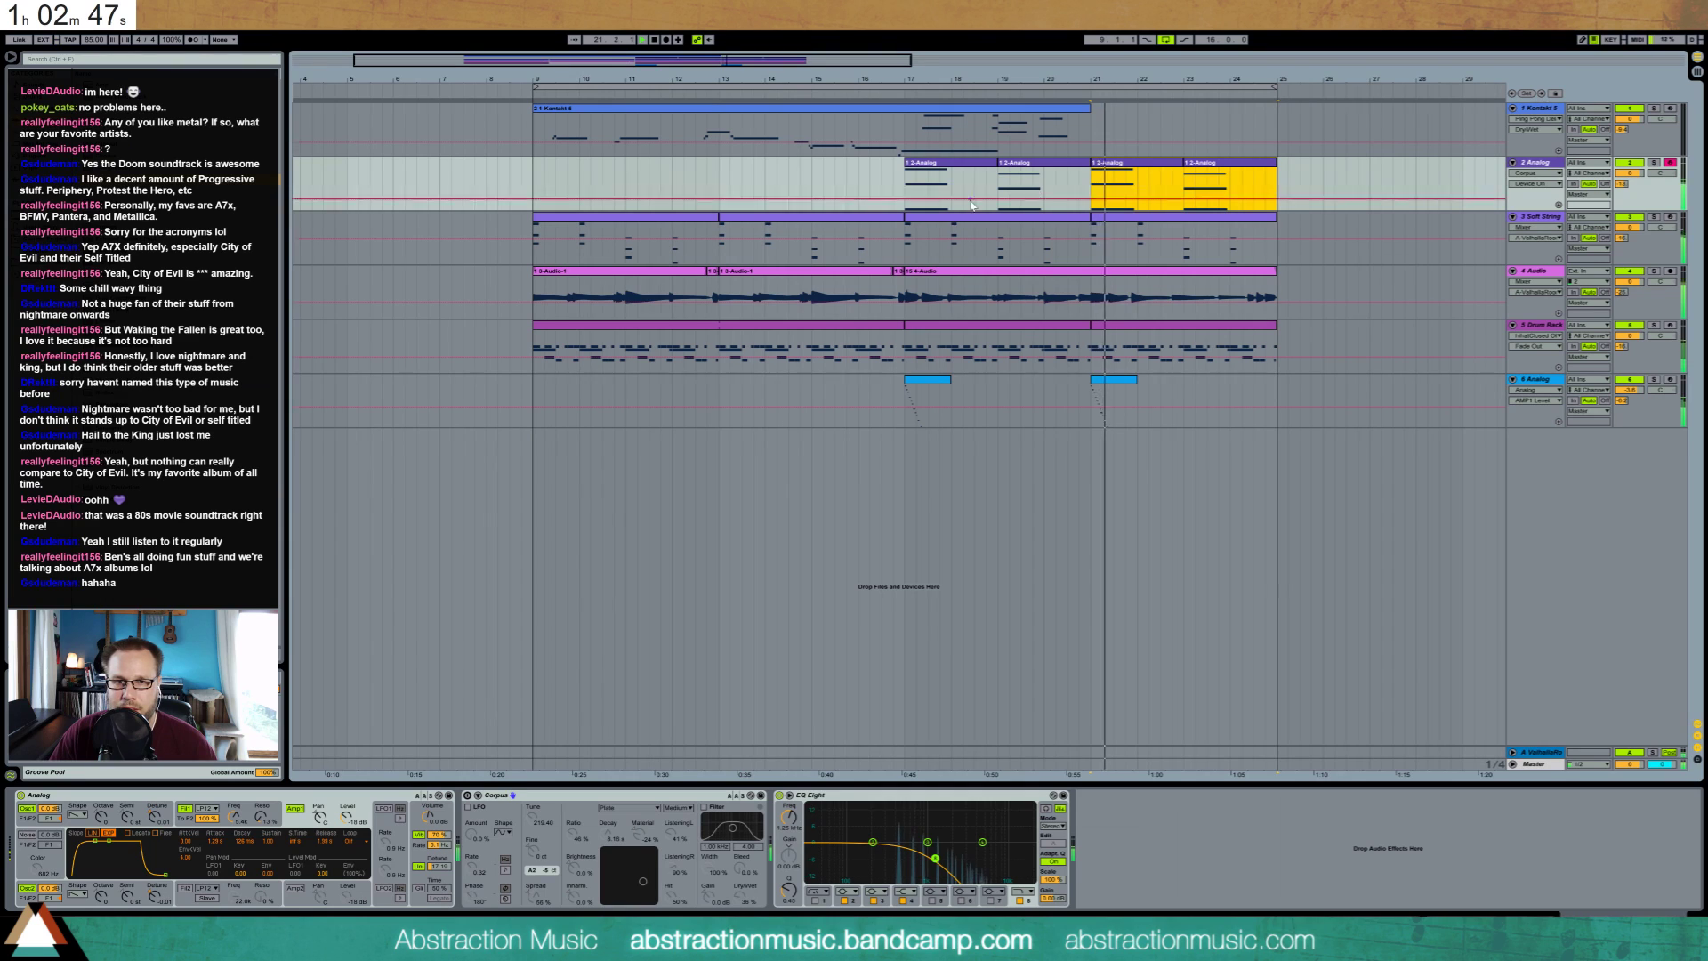
# Adjust the Analog track's volume, lower Filter 1's frequency, and audition from bar 17
pyautogui.click(1631, 175)
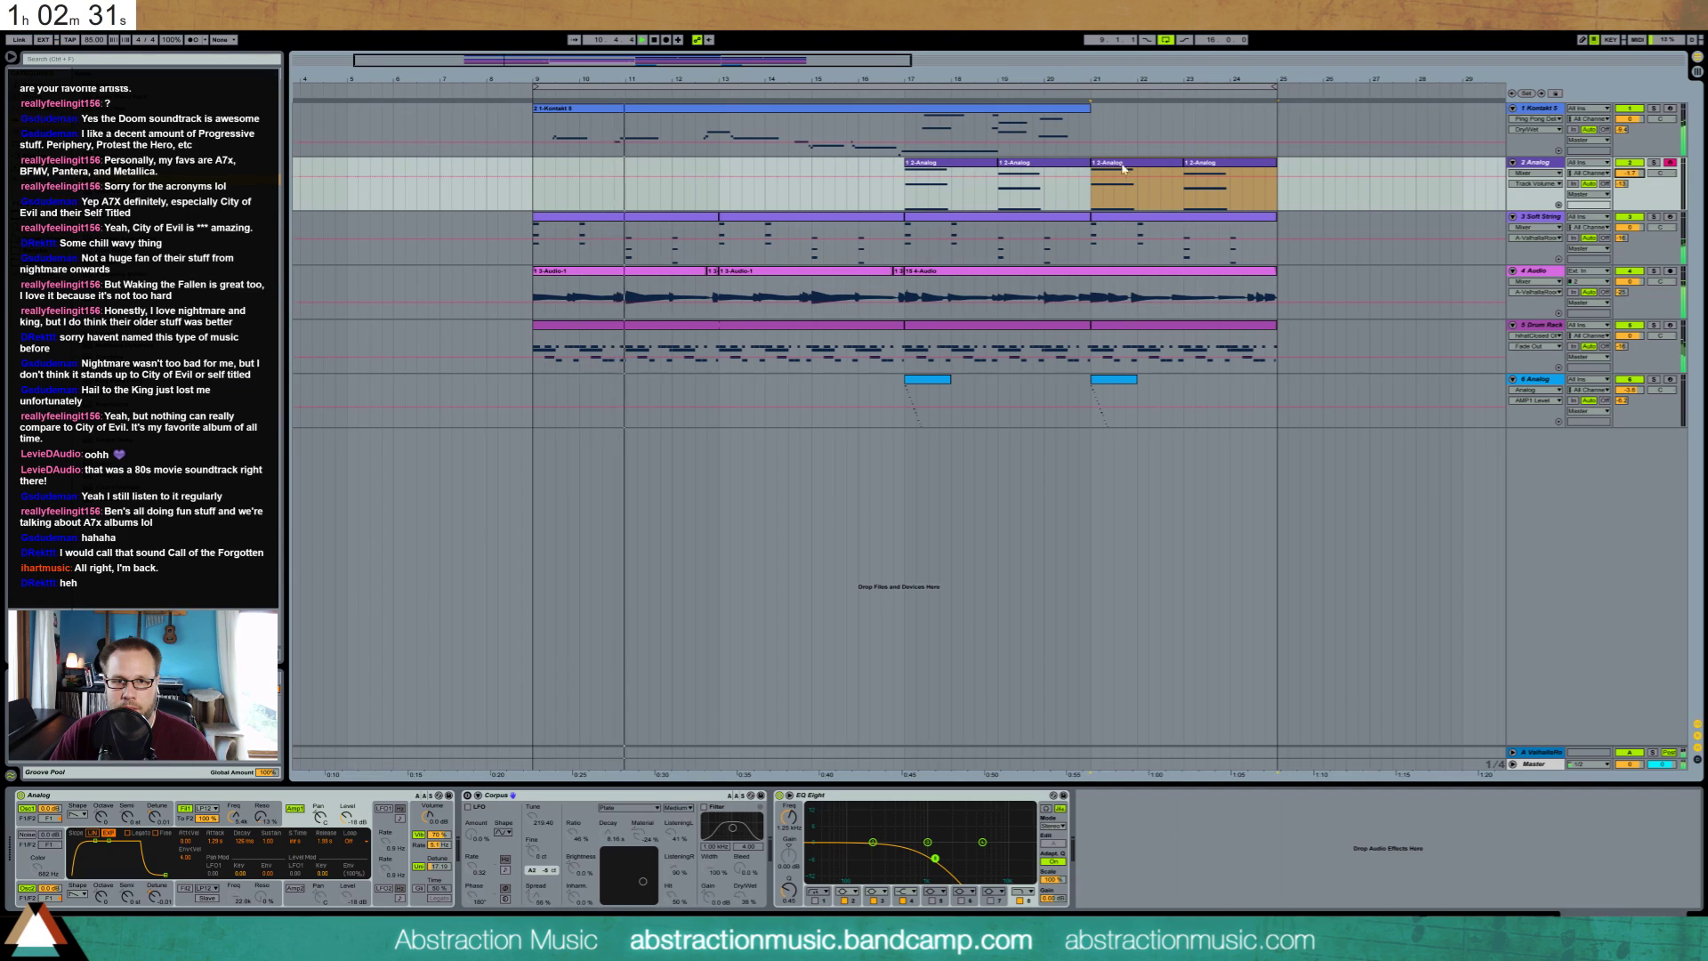
pyautogui.click(1537, 166)
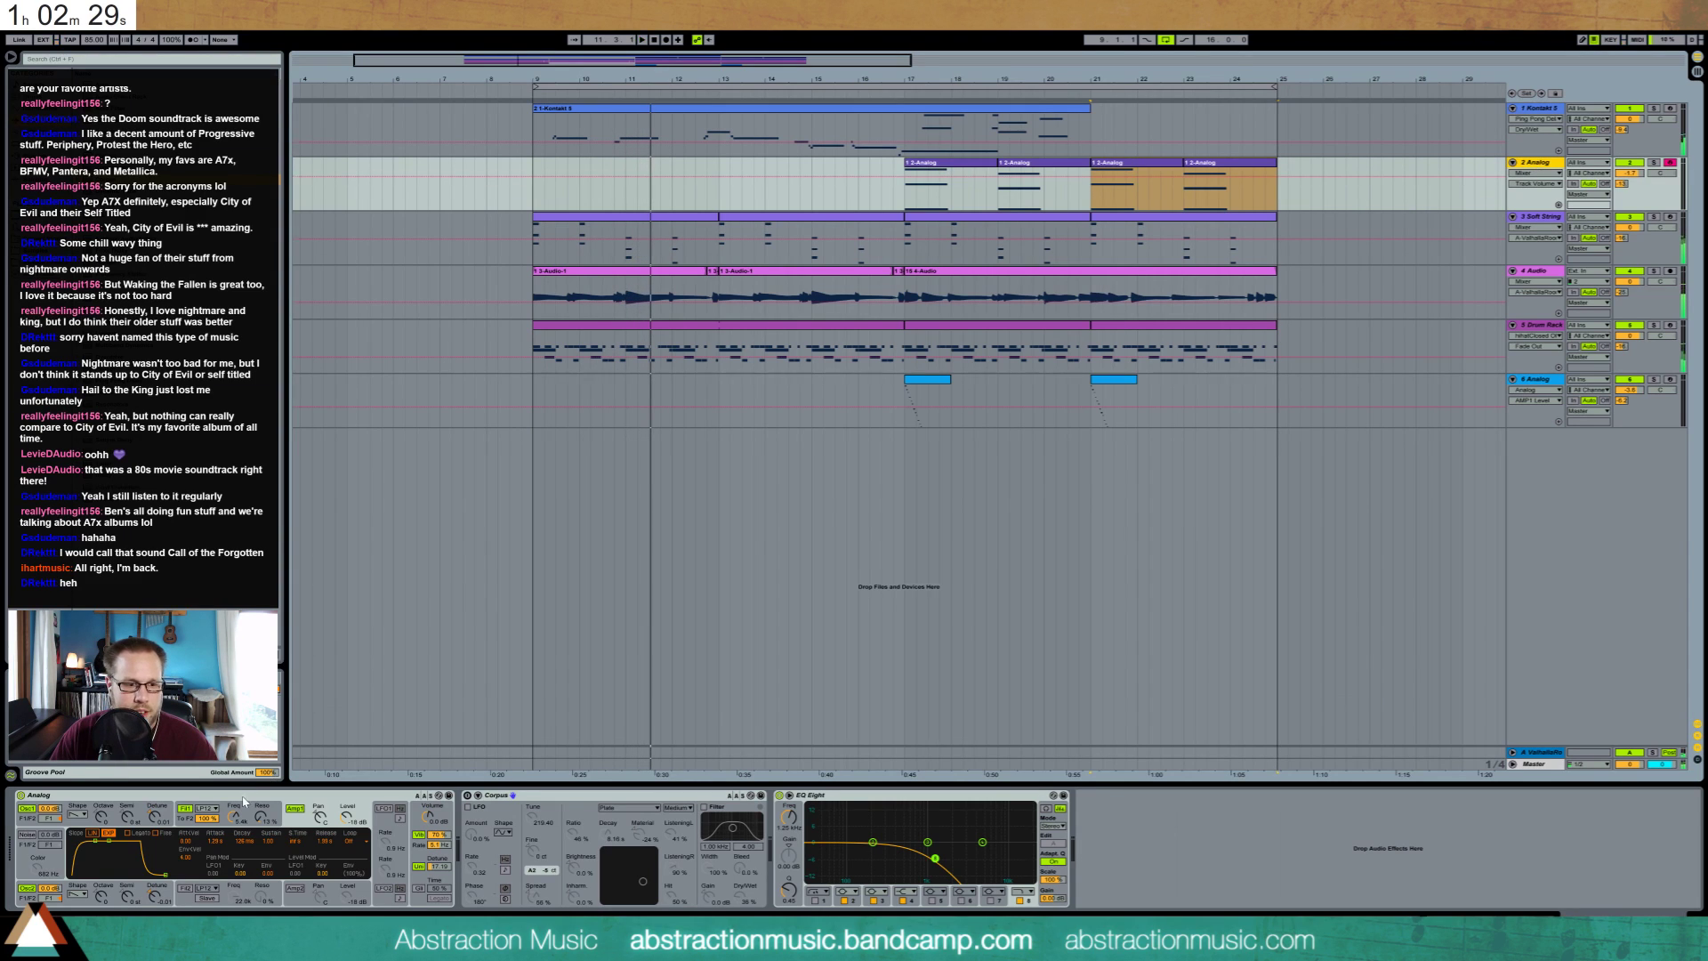
pyautogui.moveTo(236, 816); pyautogui.dragTo(235, 833)
pyautogui.click(904, 210)
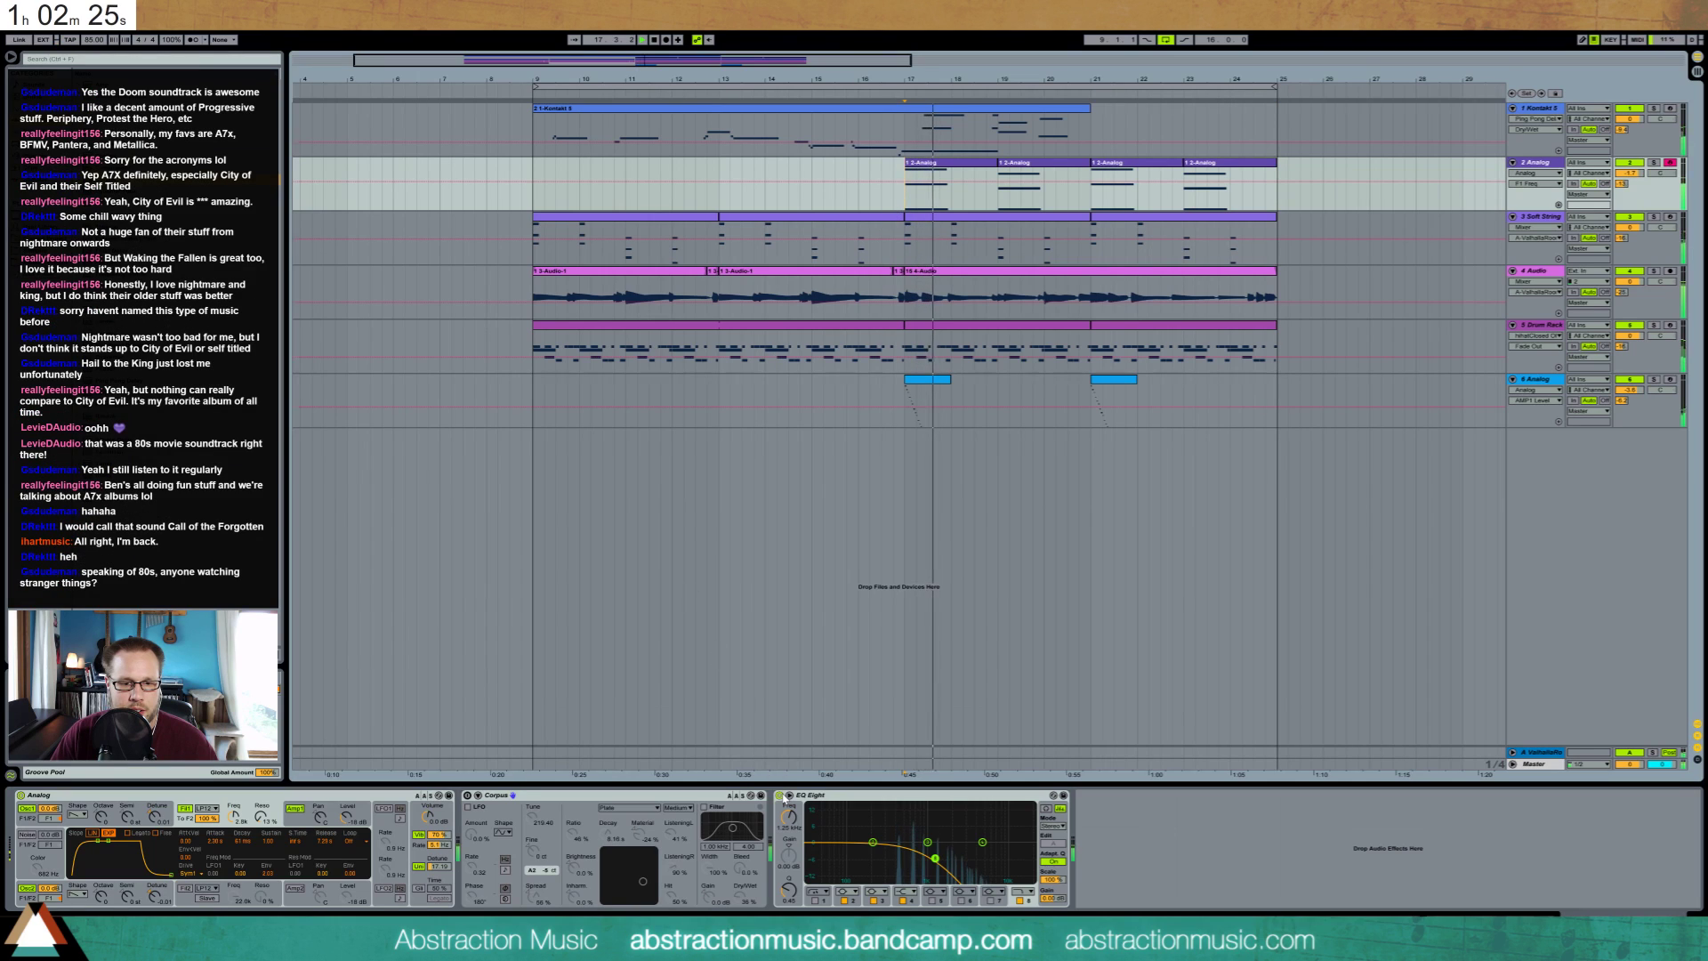
# In EQ Eight, disable the high-cut band and bands 2 and 3, and shape band 4 as a deep high-shelf cut
pyautogui.click(926, 856)
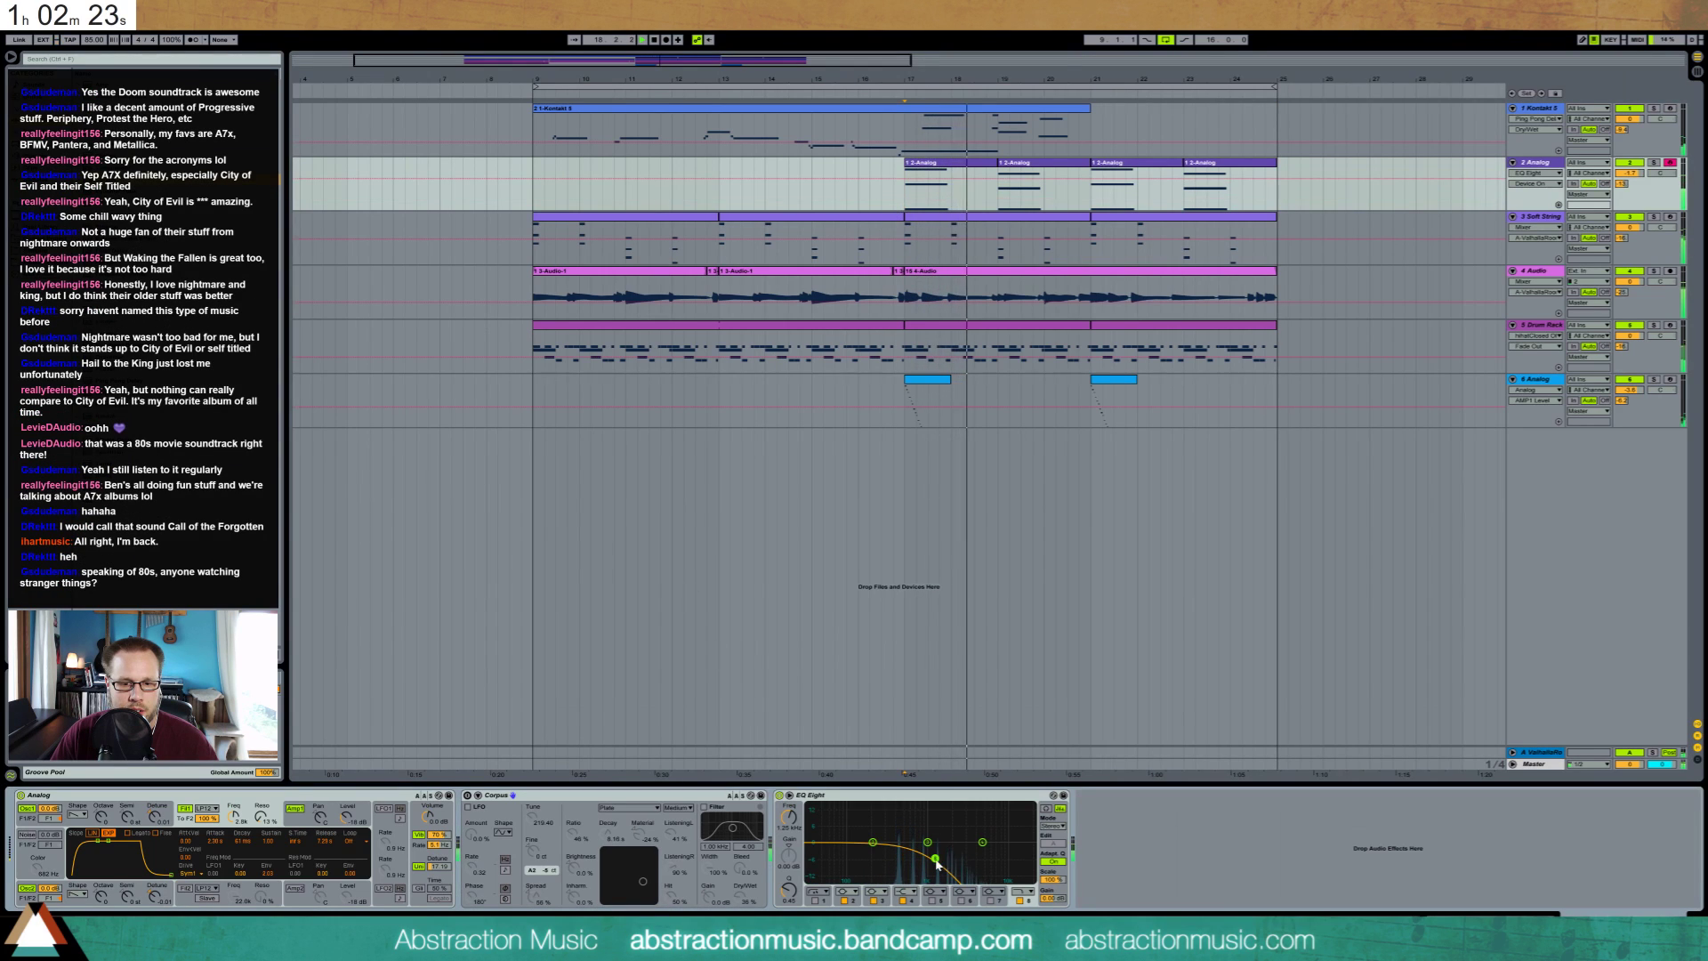
pyautogui.click(1019, 900)
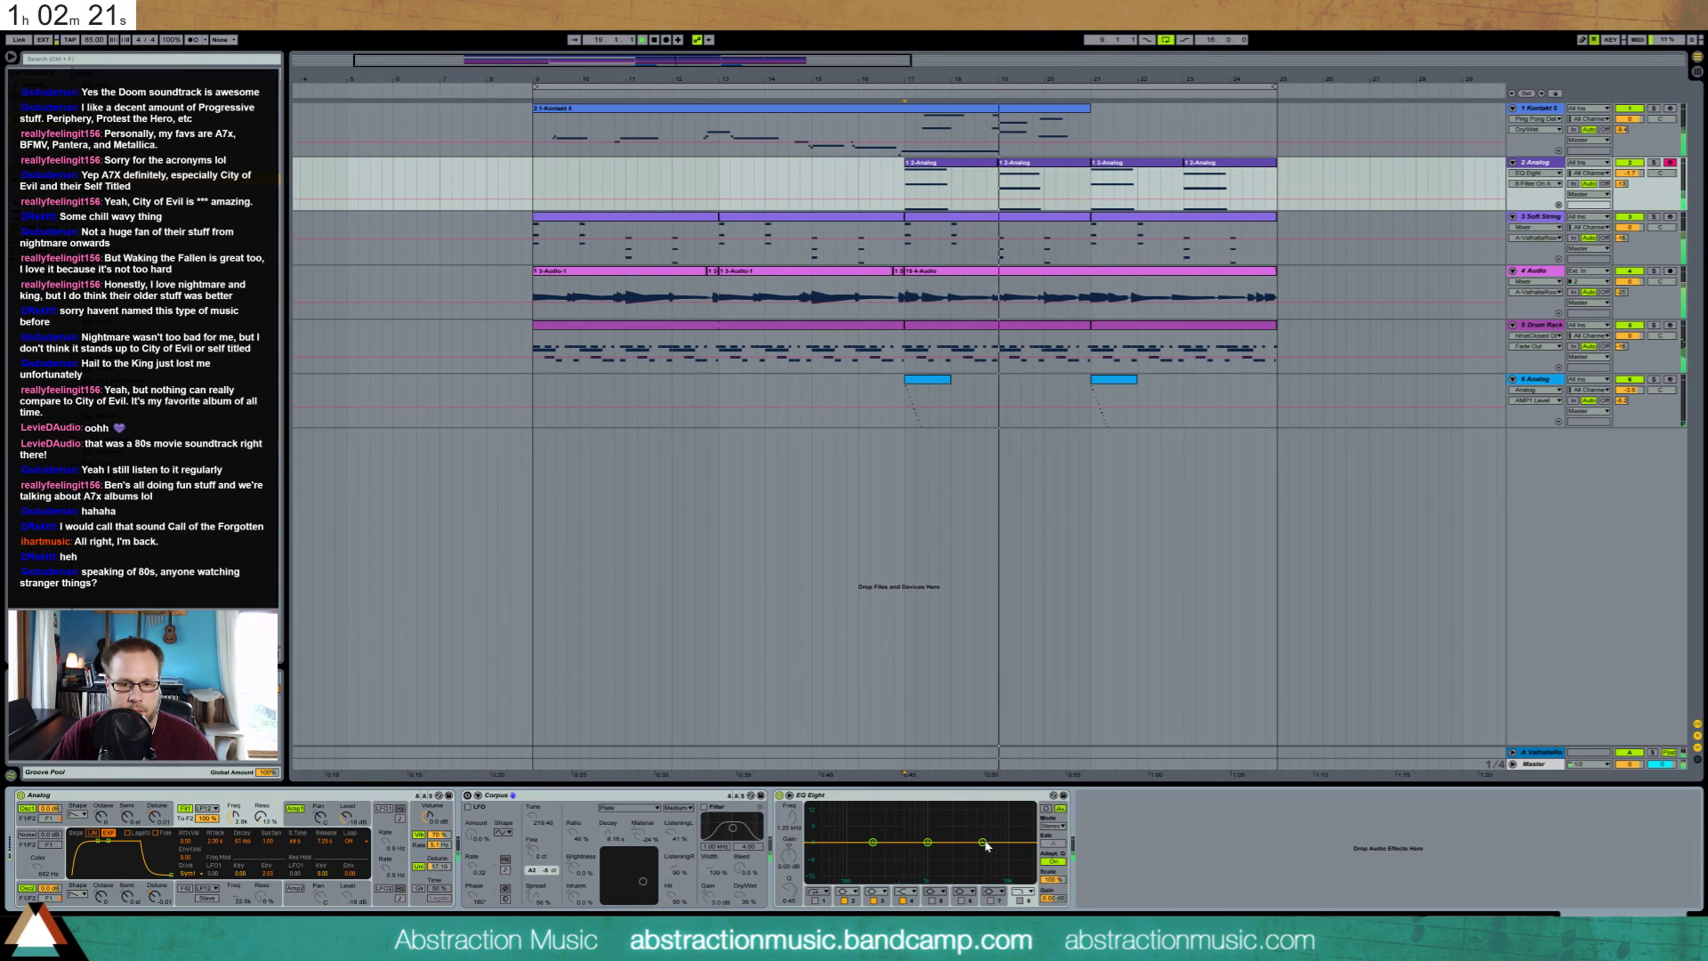
pyautogui.moveTo(982, 842); pyautogui.dragTo(894, 875)
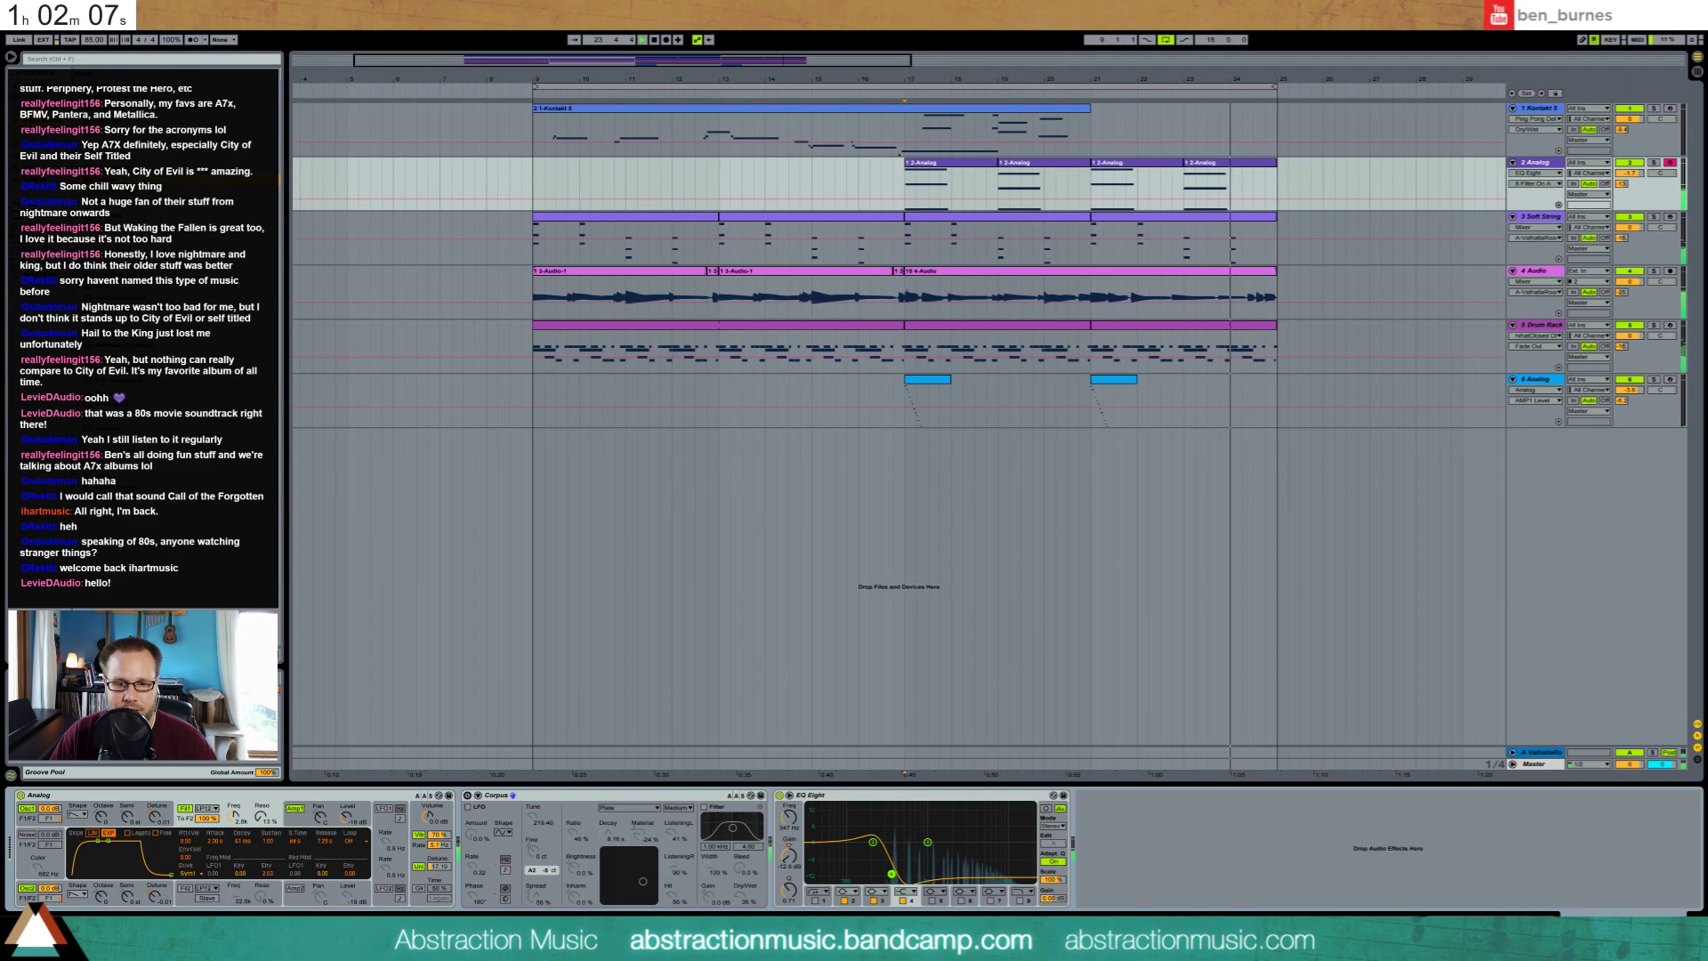
pyautogui.click(927, 844)
pyautogui.click(874, 900)
pyautogui.click(844, 900)
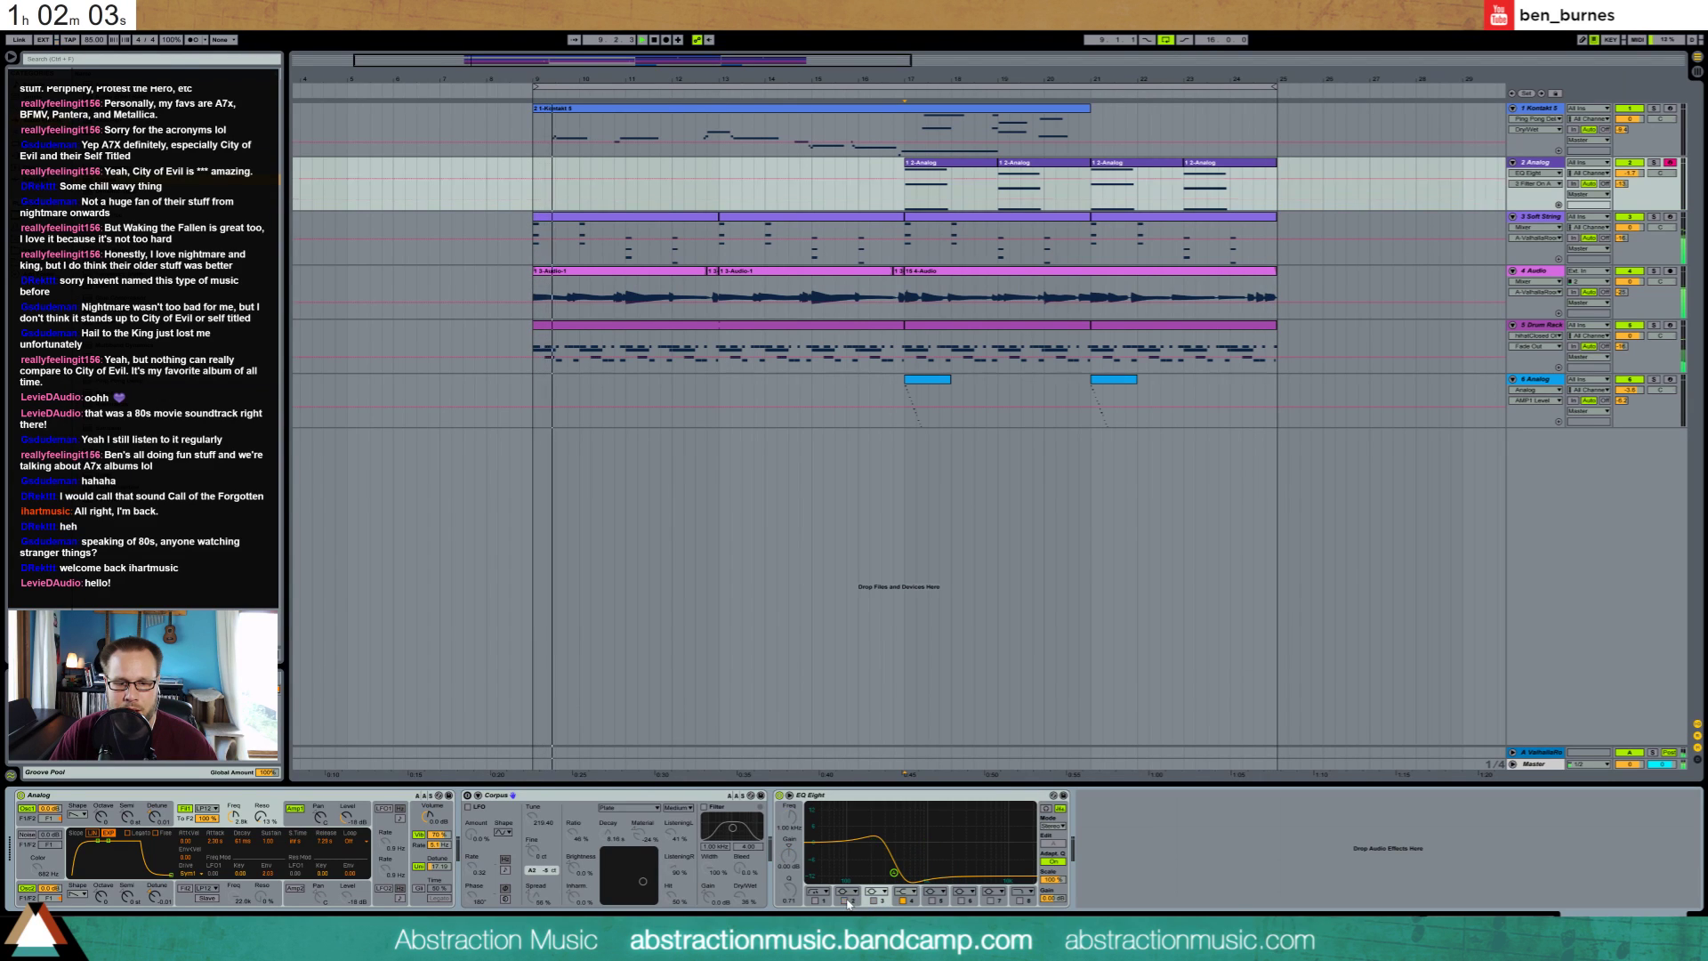
pyautogui.click(893, 872)
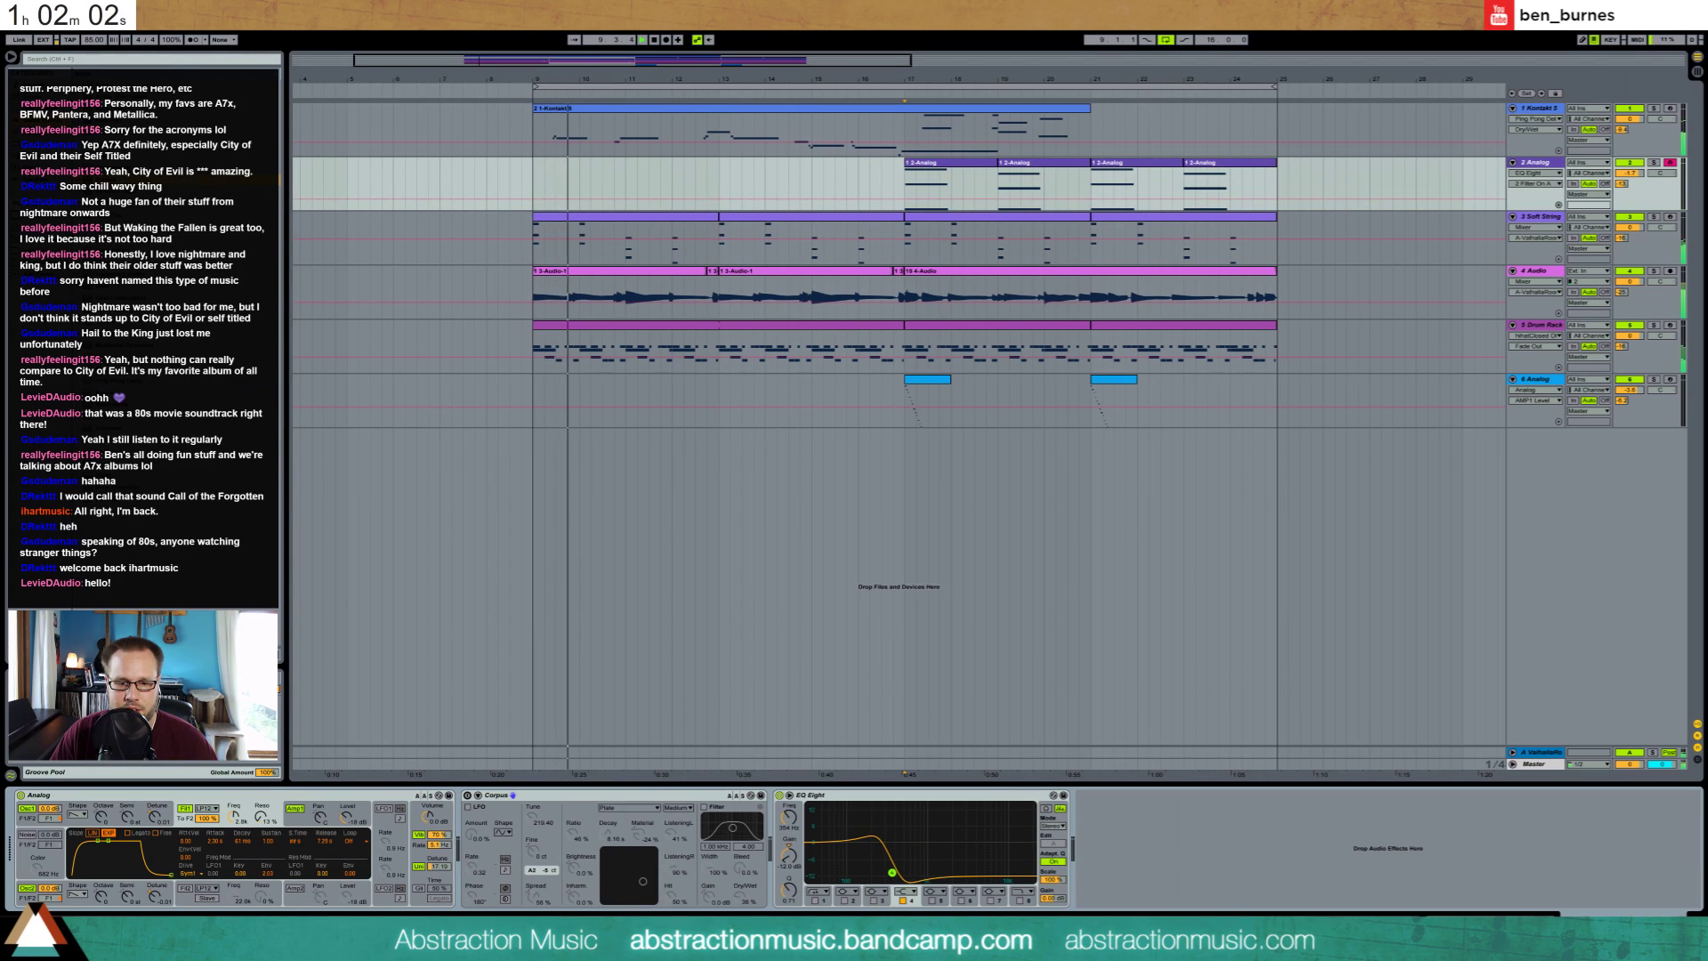
# Play from bar 17 and delete Corpus from the Analog track's device chain
pyautogui.click(901, 176)
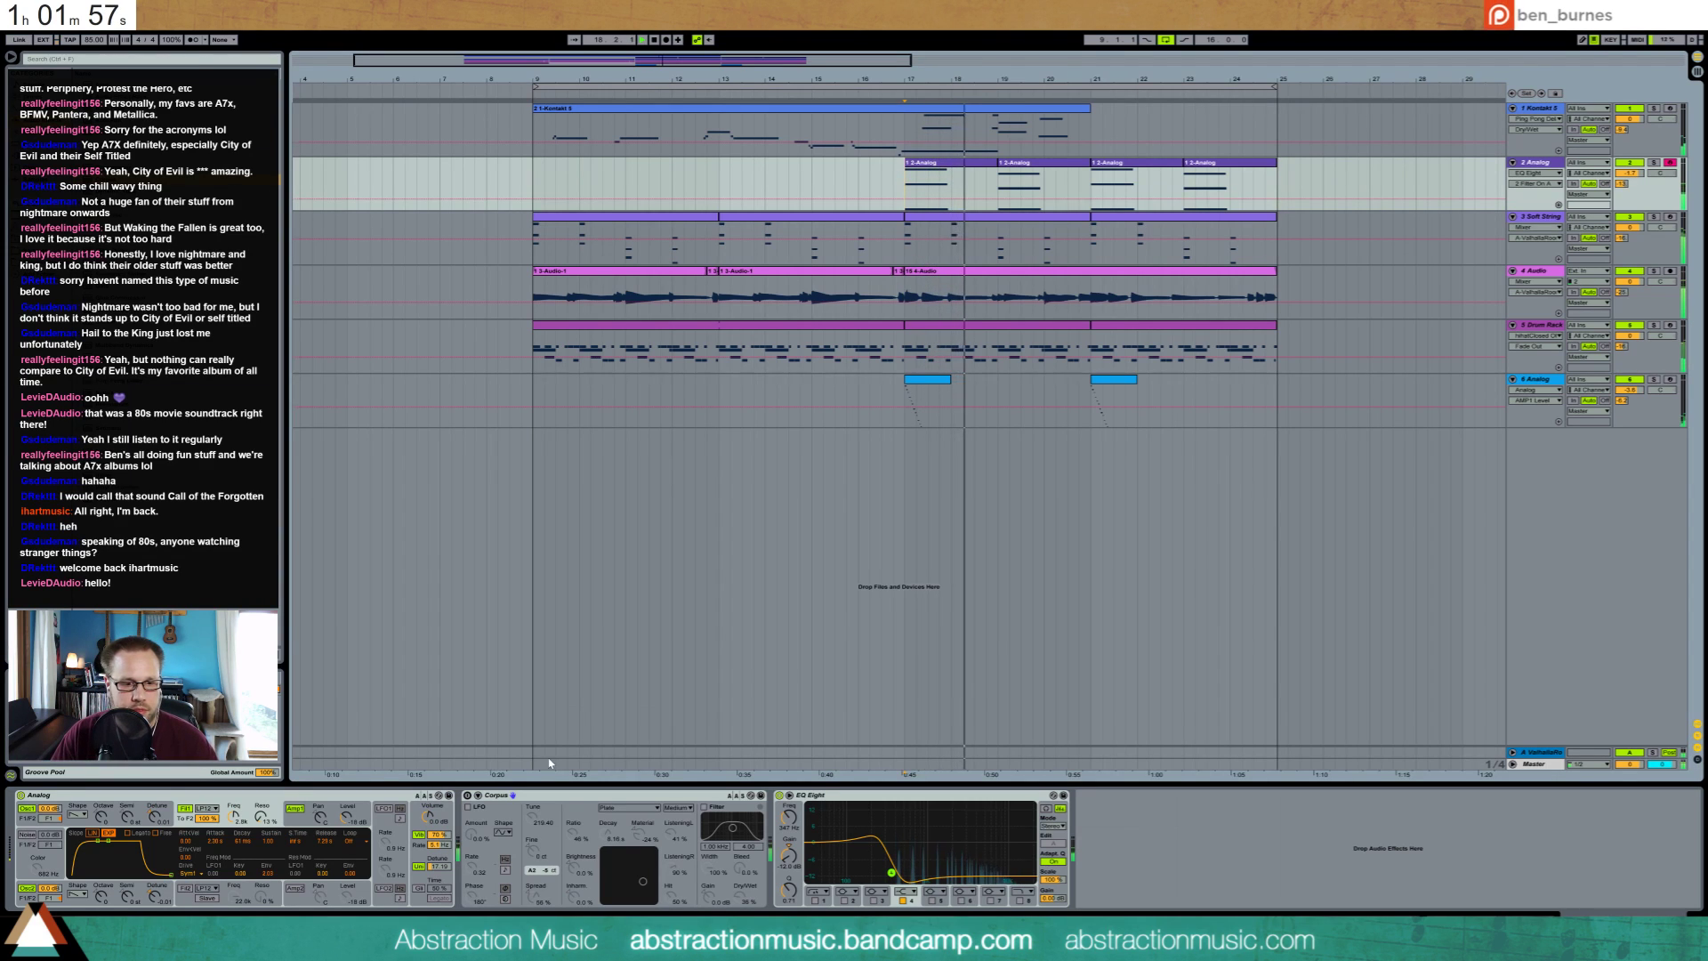
pyautogui.click(541, 796)
pyautogui.press('Delete')
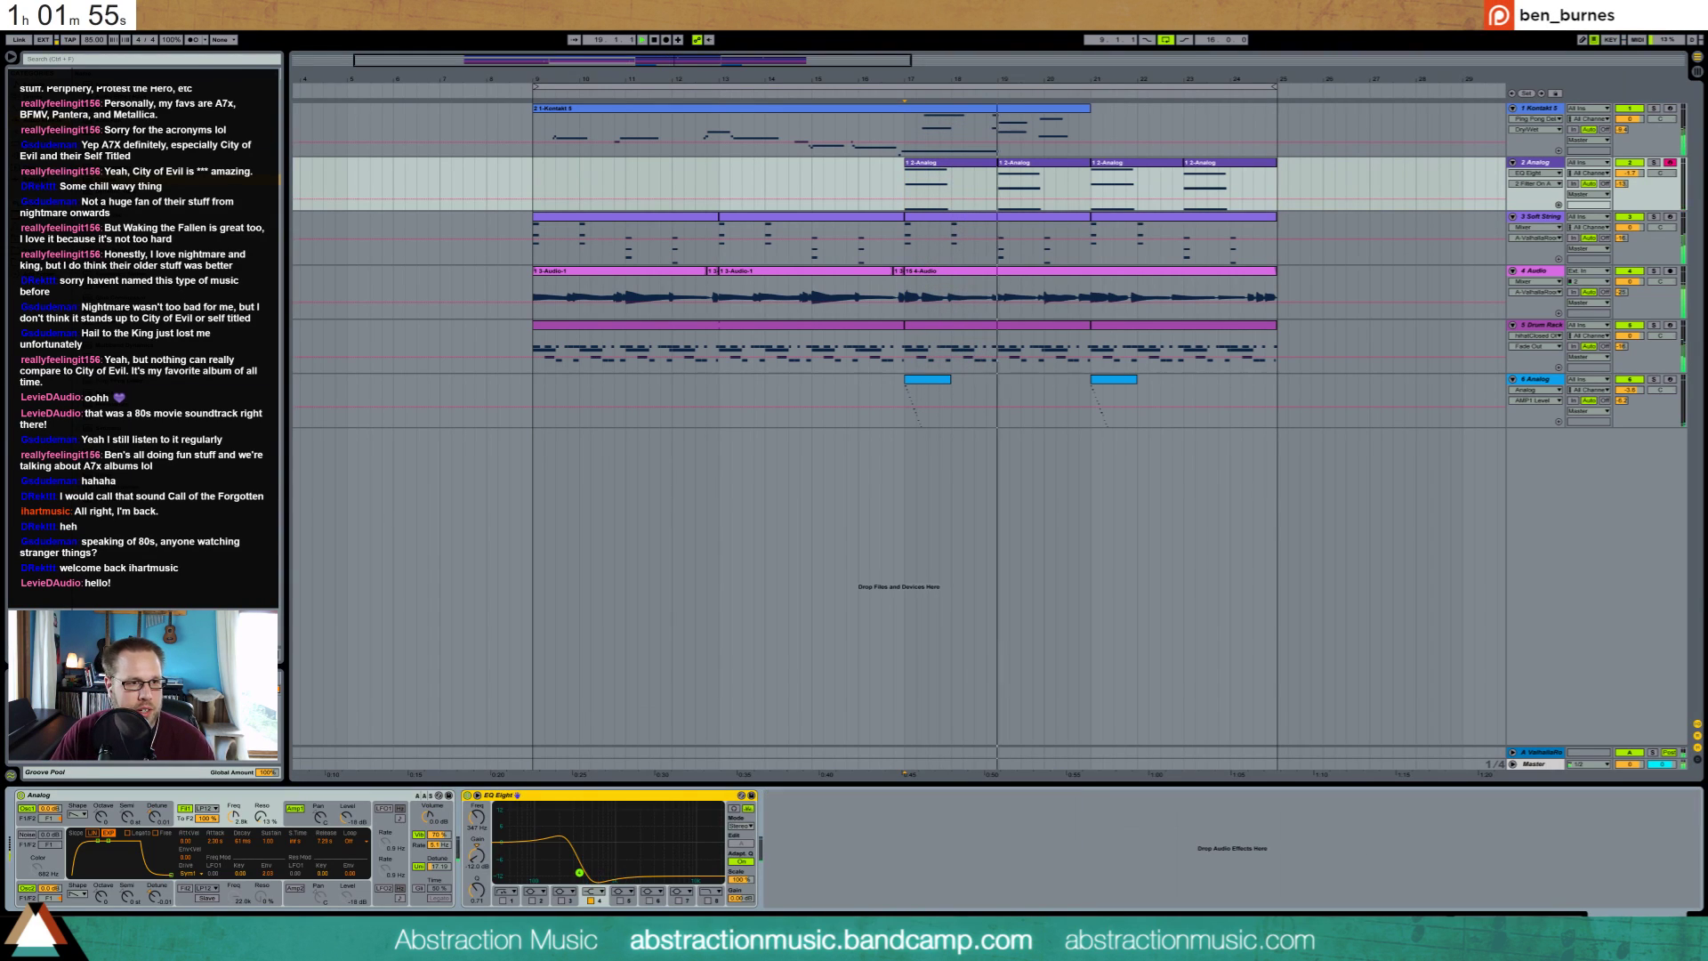
pyautogui.click(178, 179)
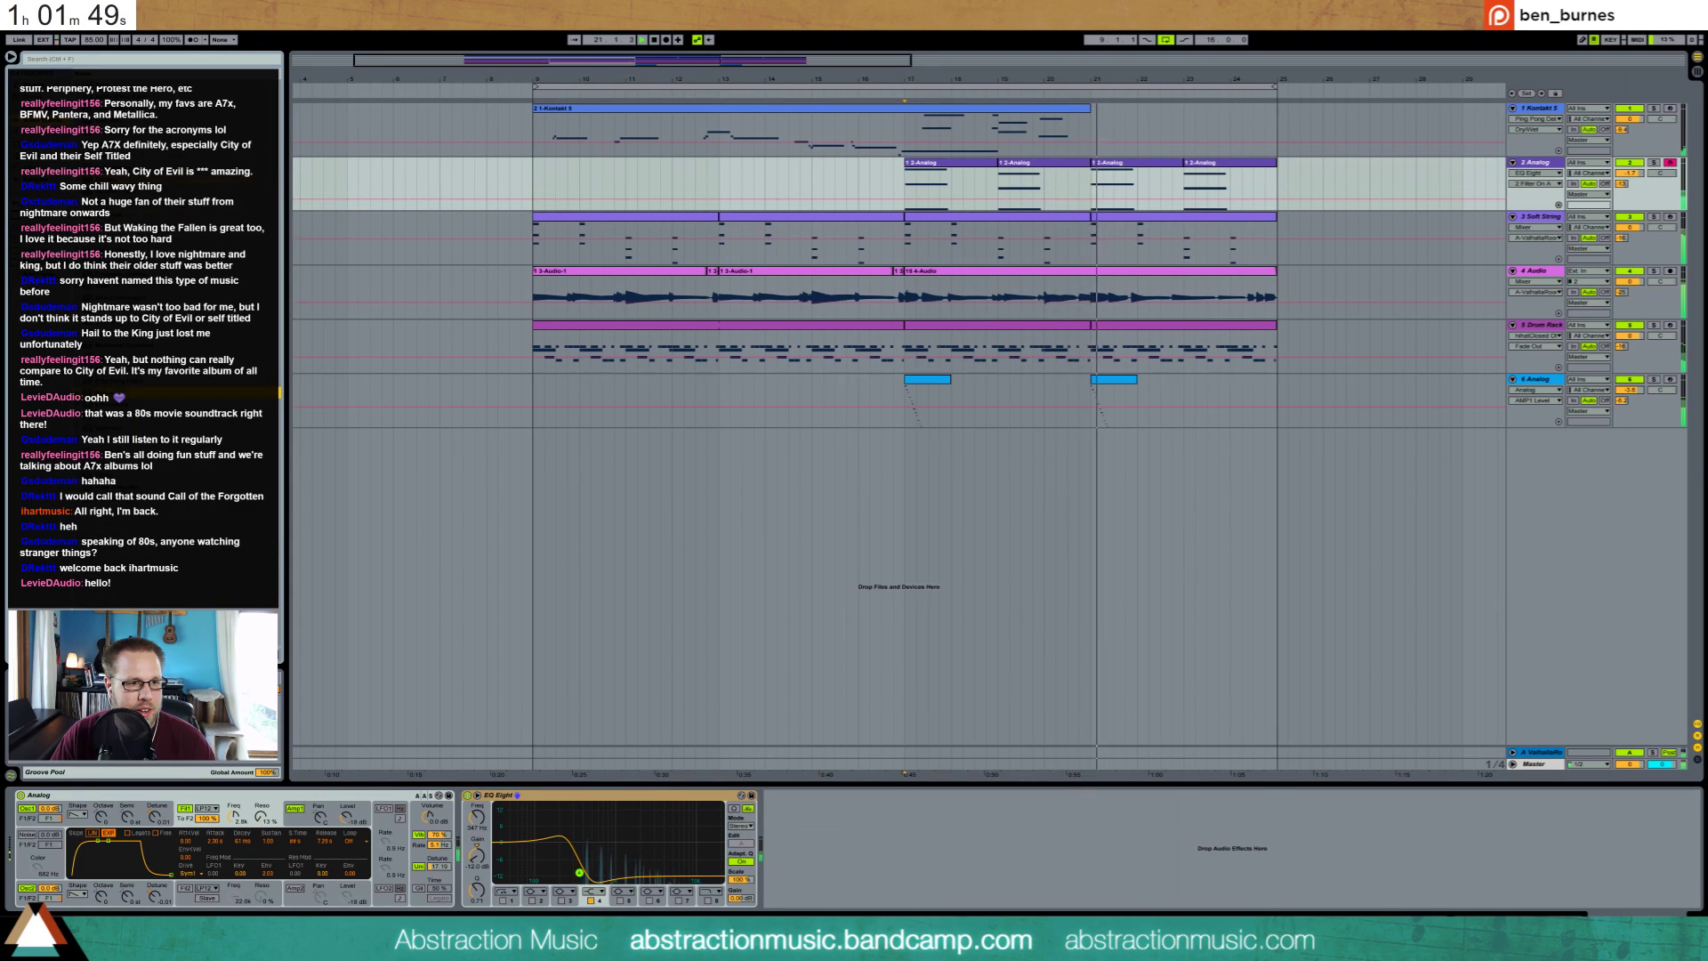
# Insert Redux between Analog and EQ Eight on the chord track, adjust its downsampling, and audition from bar 17
pyautogui.moveTo(362, 783); pyautogui.dragTo(475, 840)
pyautogui.click(501, 888)
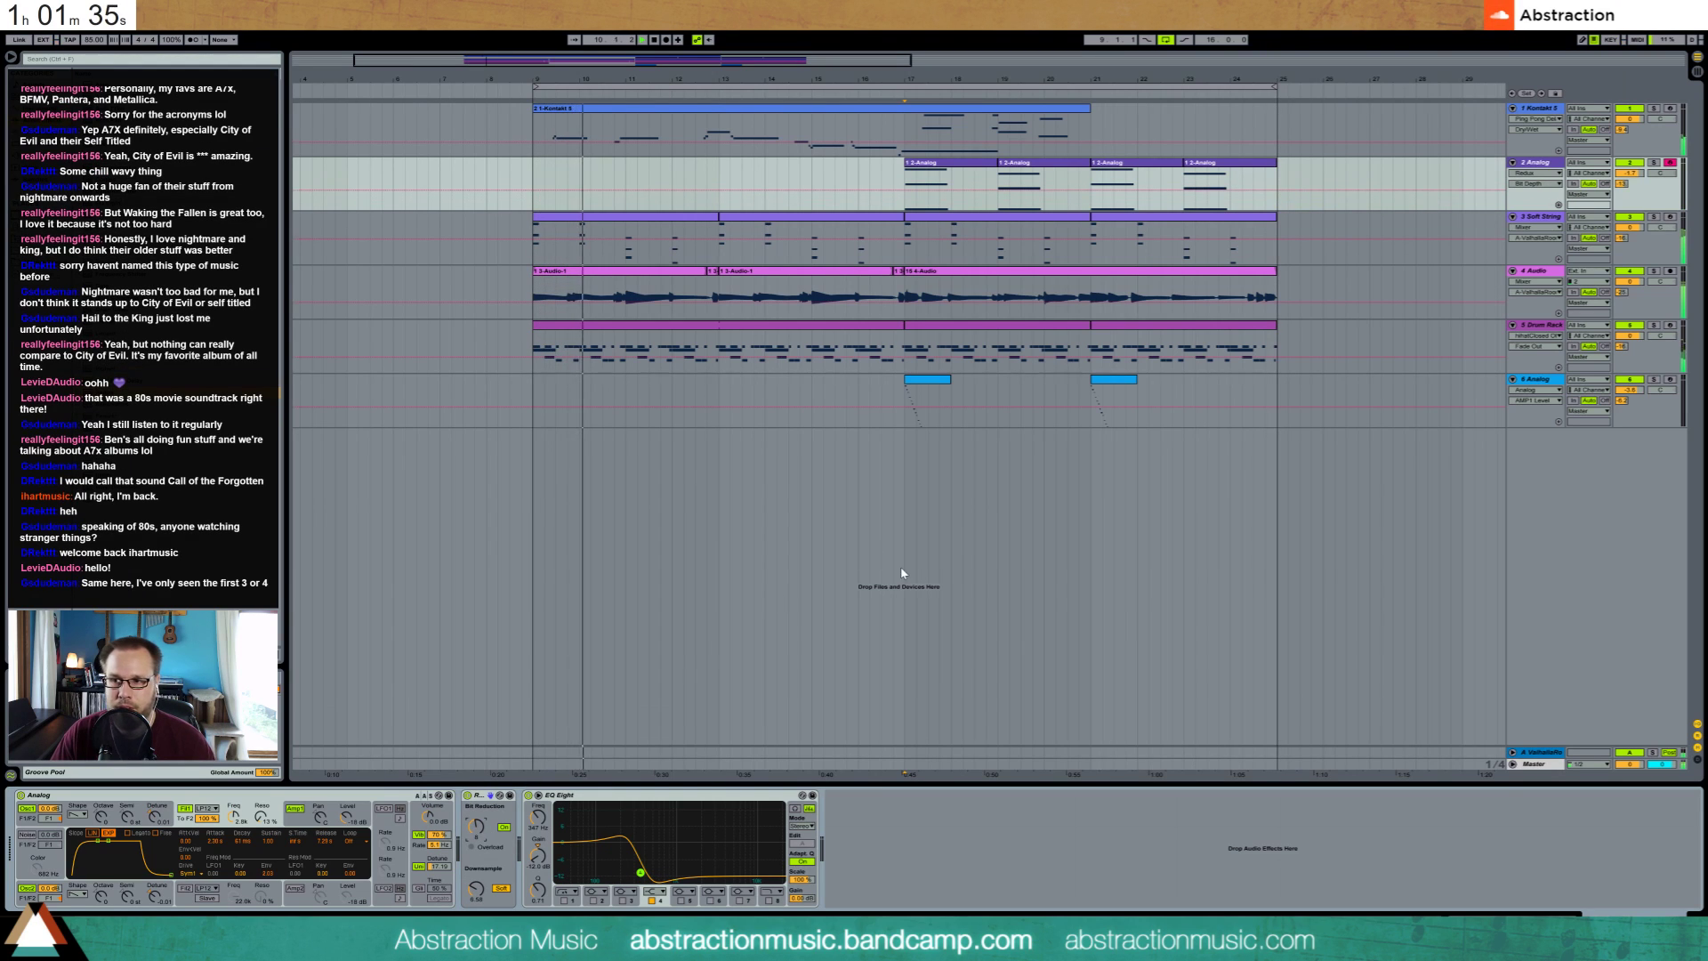
pyautogui.click(907, 204)
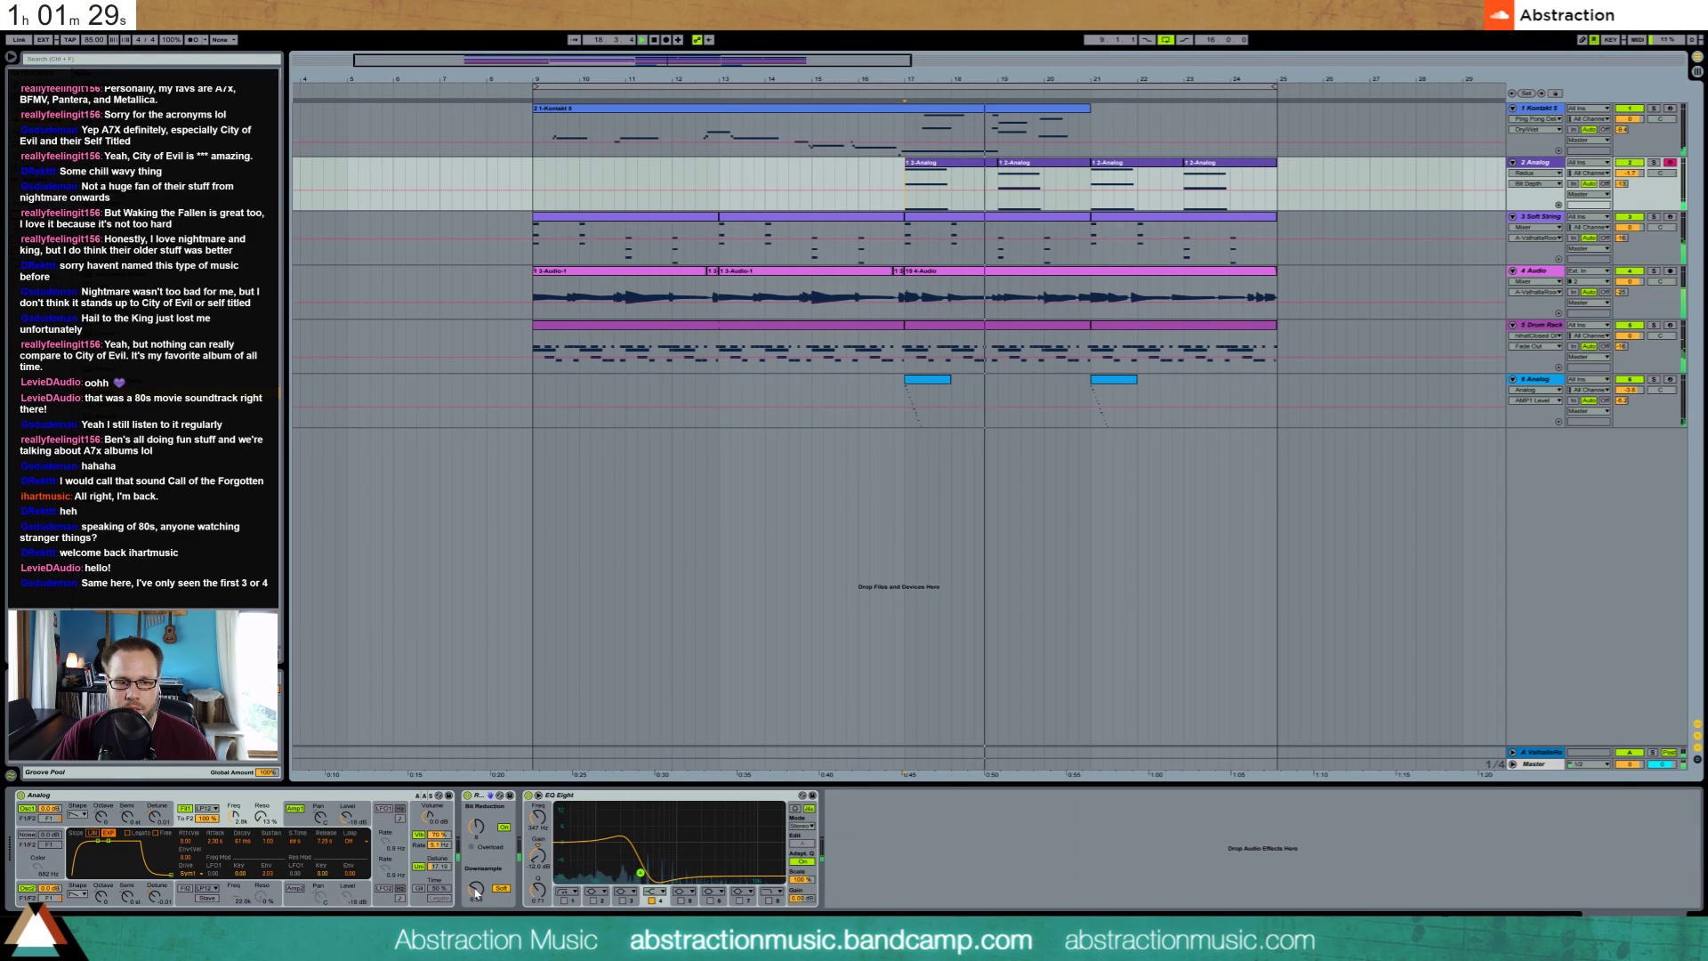
# Enable the noise generator in the chord track's Analog synth and adjust its level during playback
pyautogui.click(34, 836)
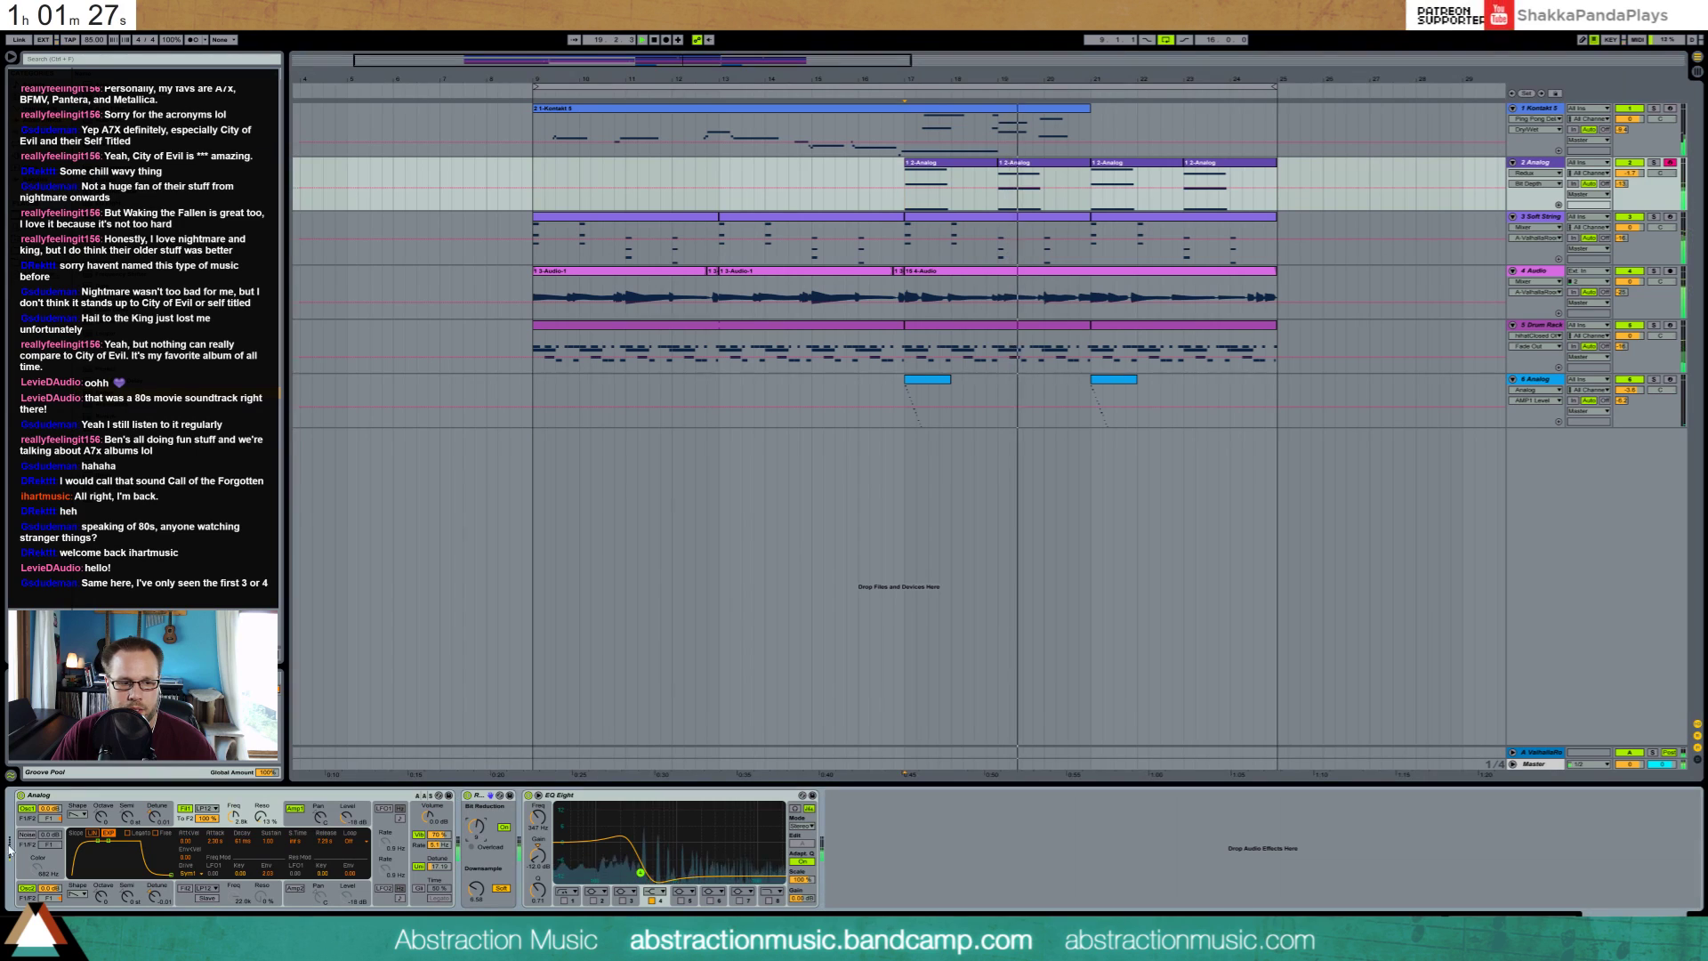
pyautogui.moveTo(36, 867); pyautogui.dragTo(49, 823)
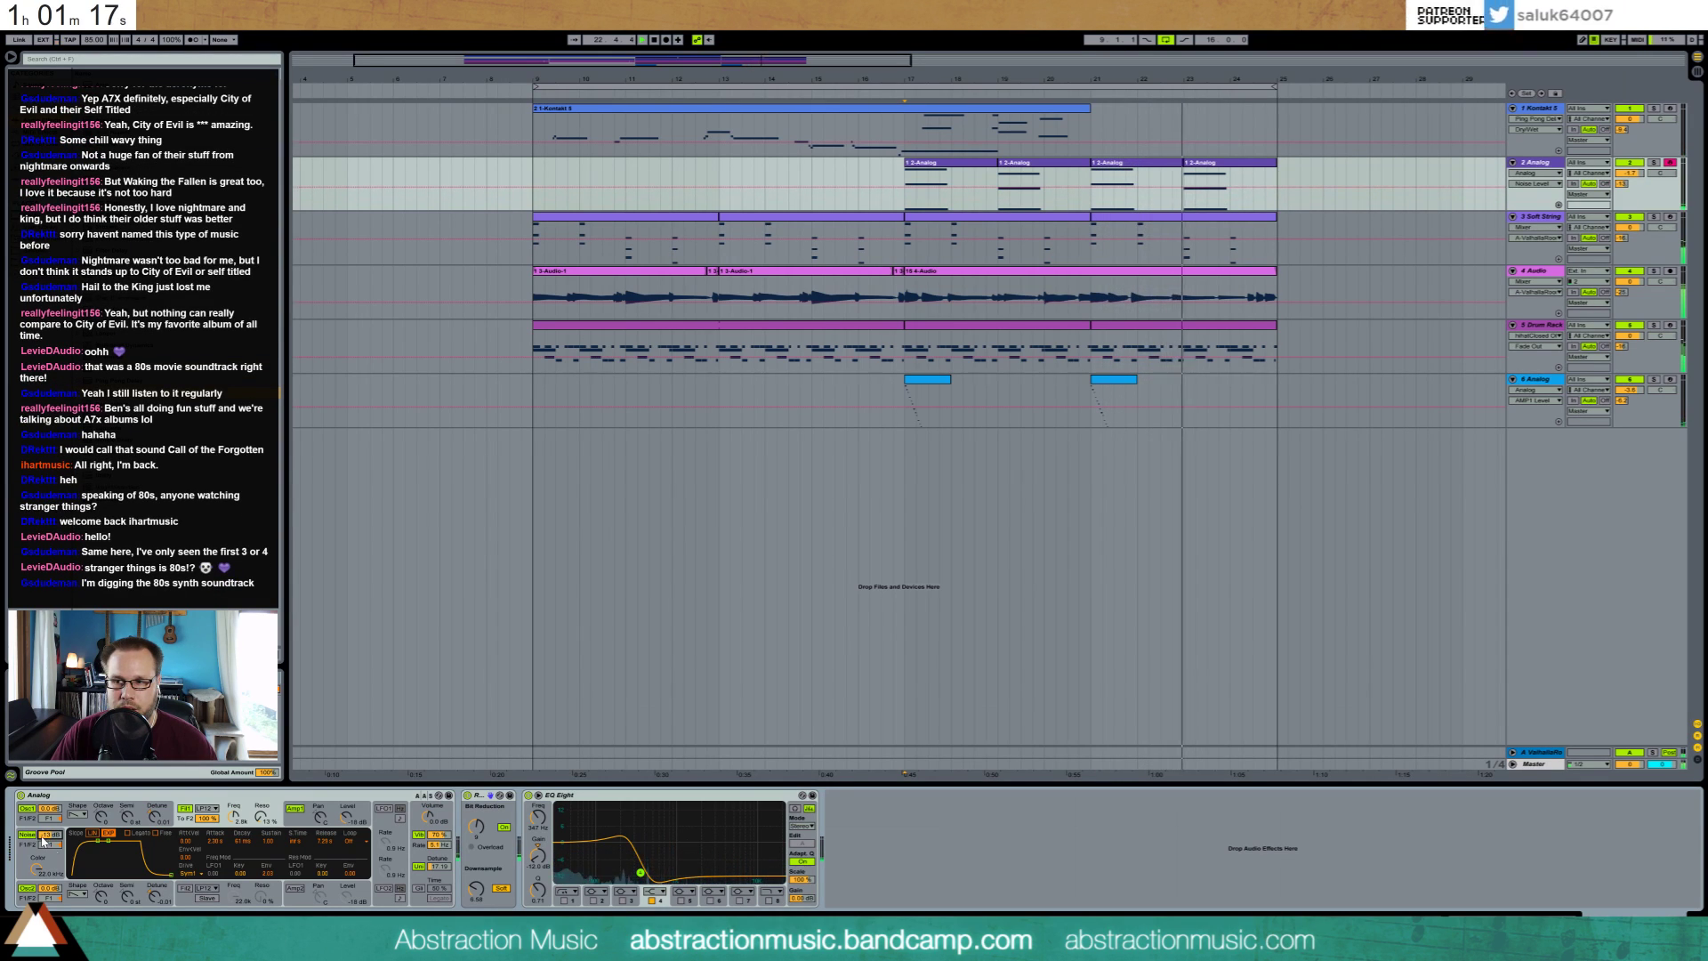
pyautogui.write('-')
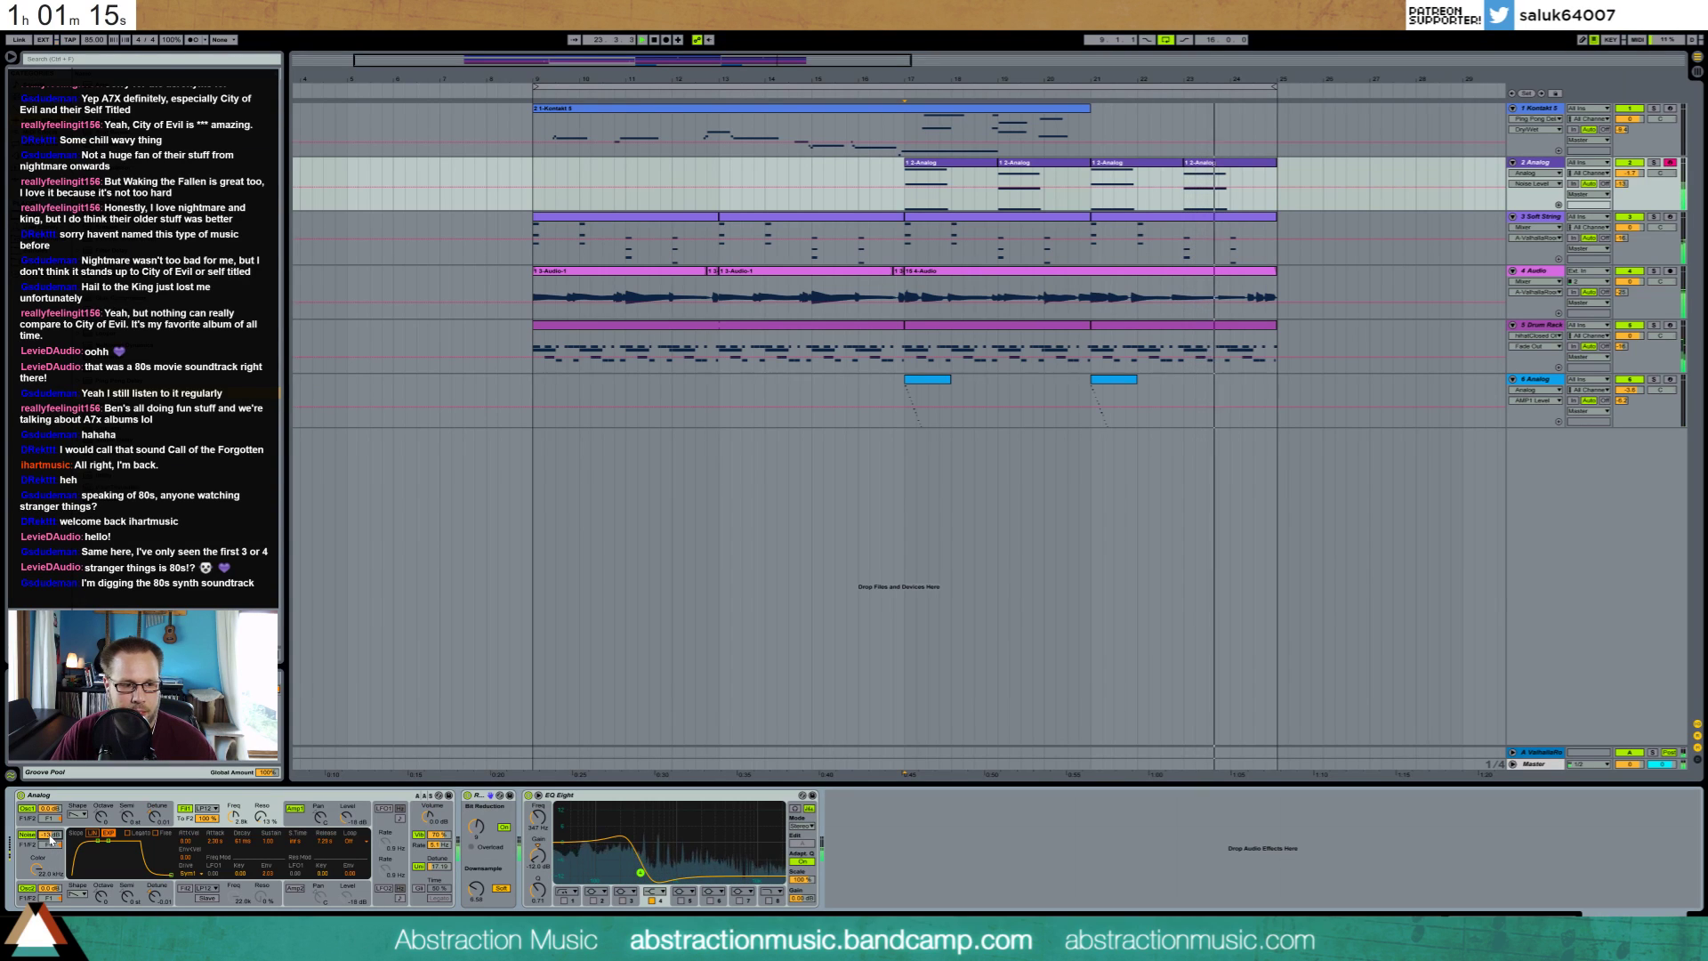
pyautogui.click(50, 836)
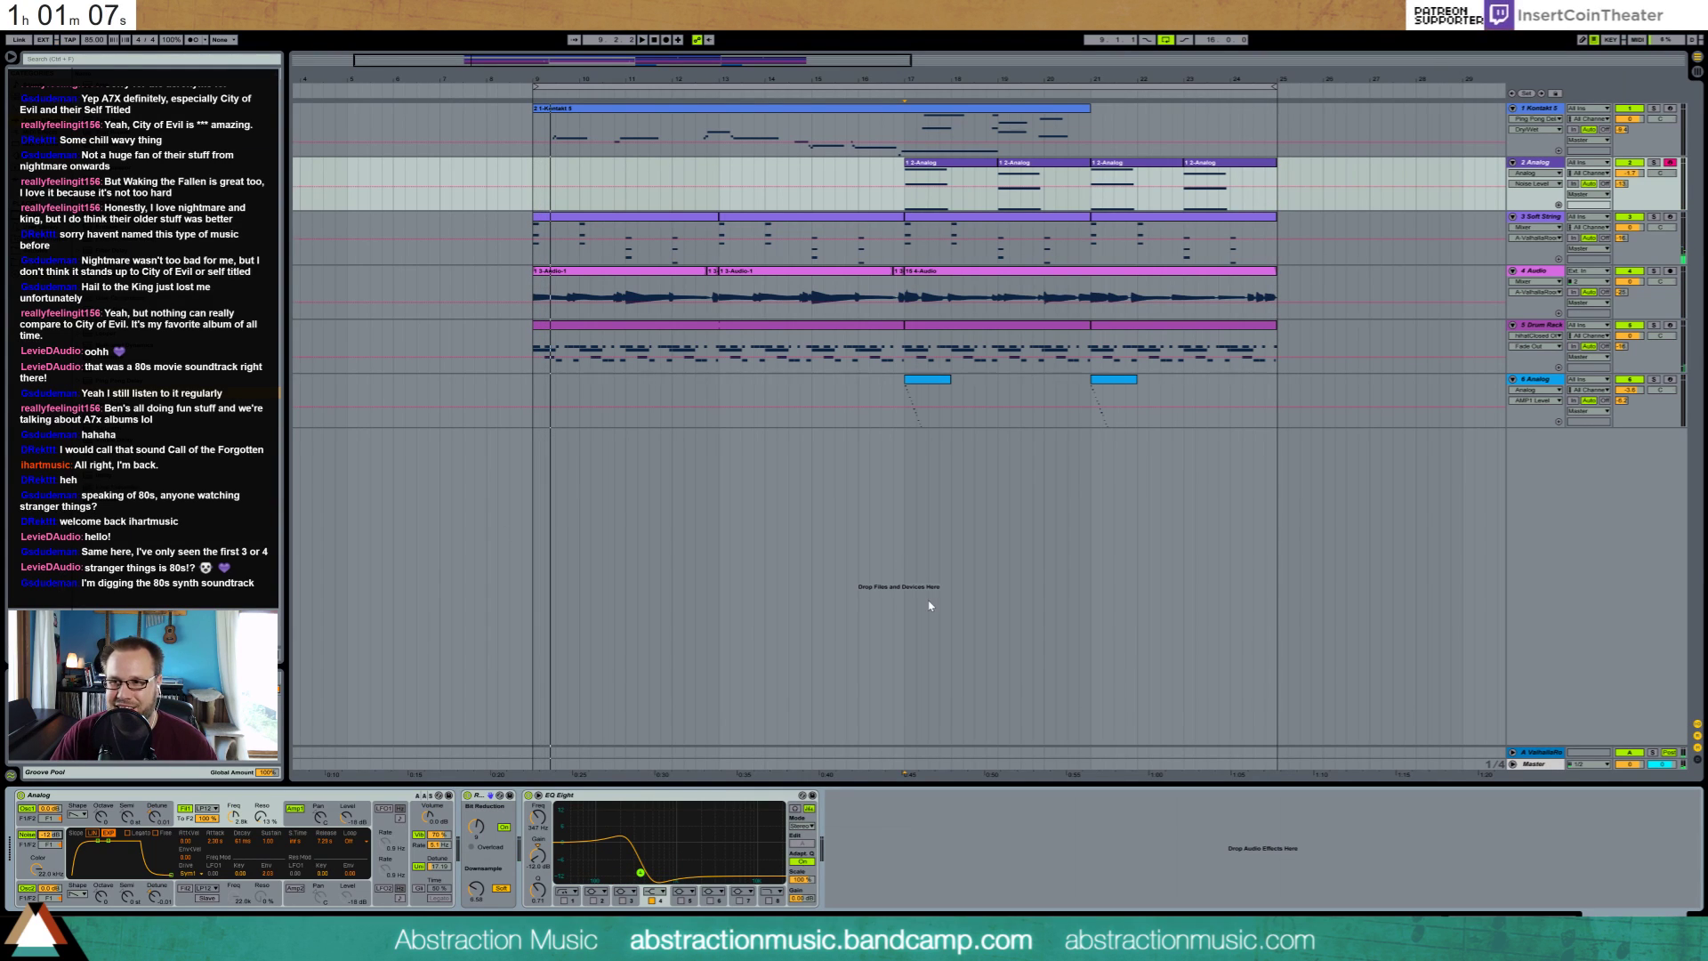
# Play the arrangement from the start, lower the Analog chord's noise level, and stop playback
pyautogui.click(533, 230)
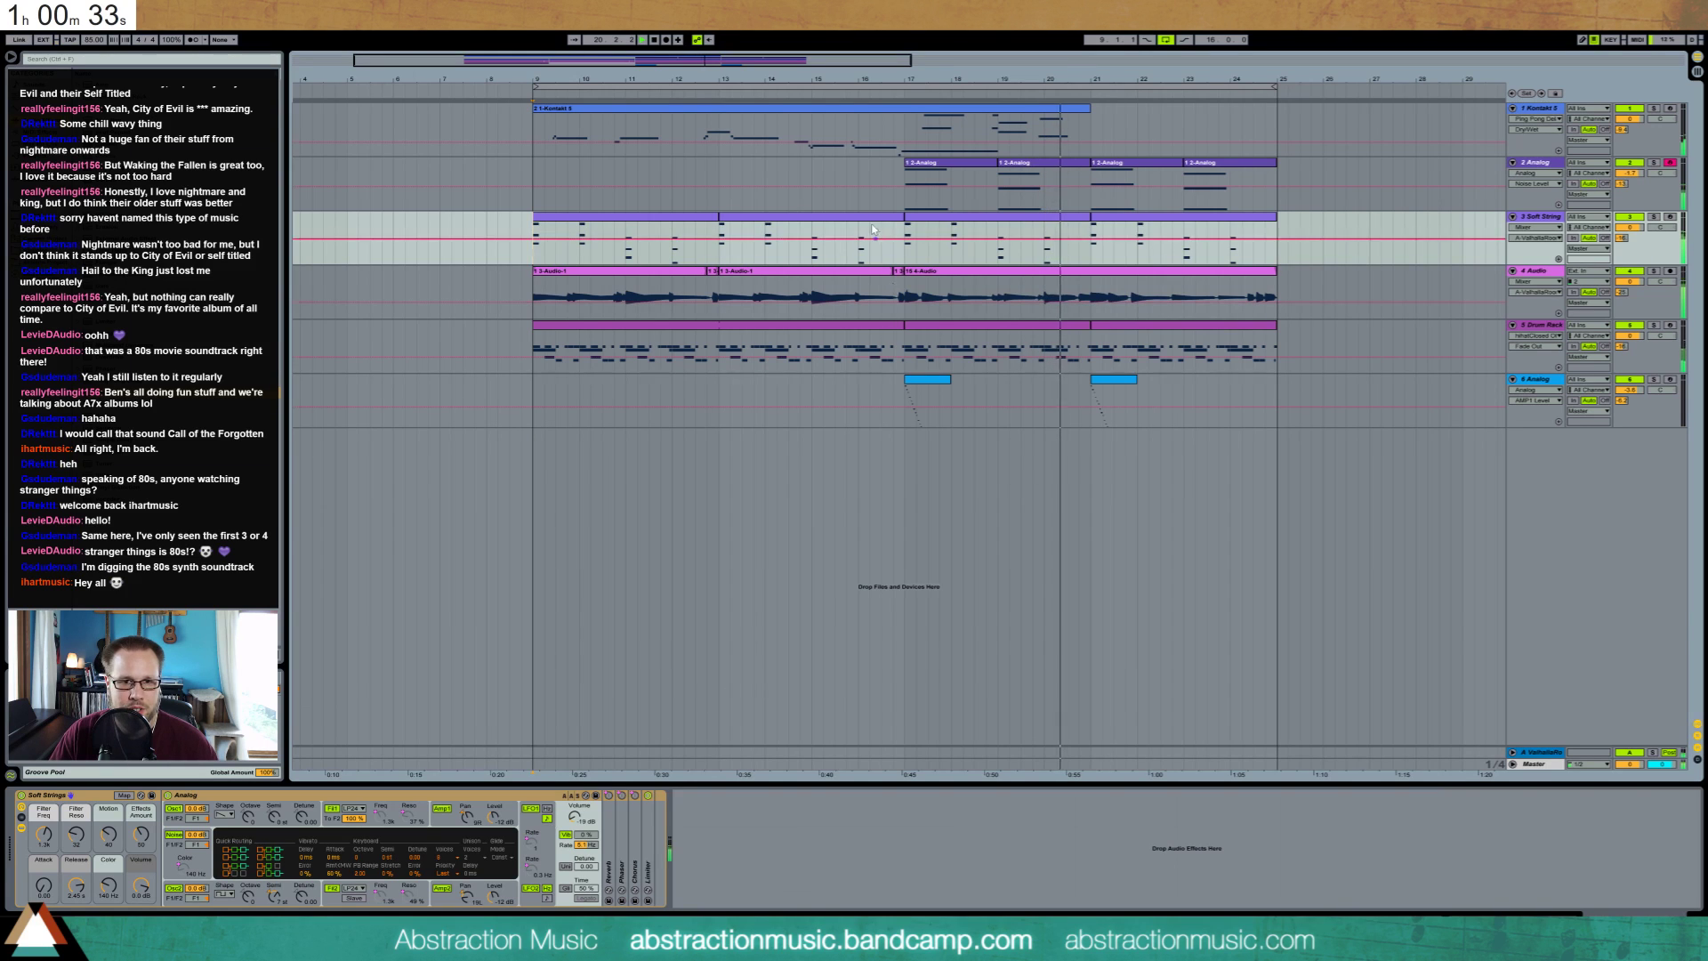
pyautogui.click(869, 185)
pyautogui.moveTo(50, 837); pyautogui.dragTo(50, 865)
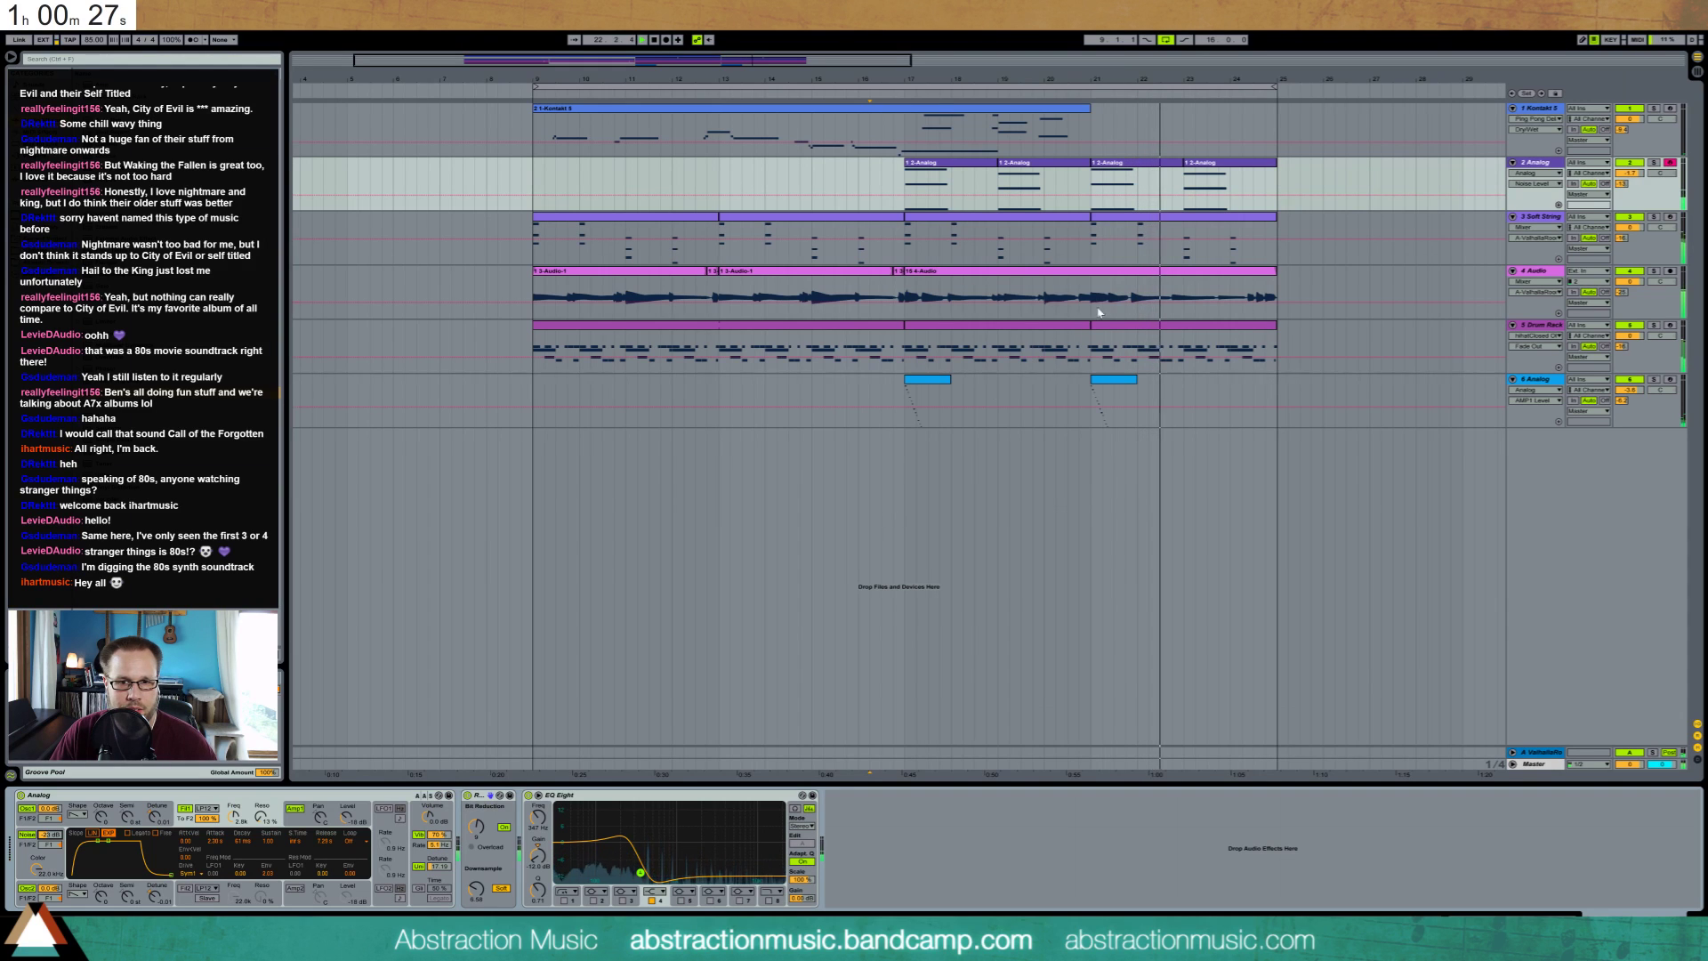
pyautogui.press('space')
# Open the audio clip starting at bar 17, adjust the warp marker near bar 22 while playing, and return to the device chain
pyautogui.doubleClick(1134, 271)
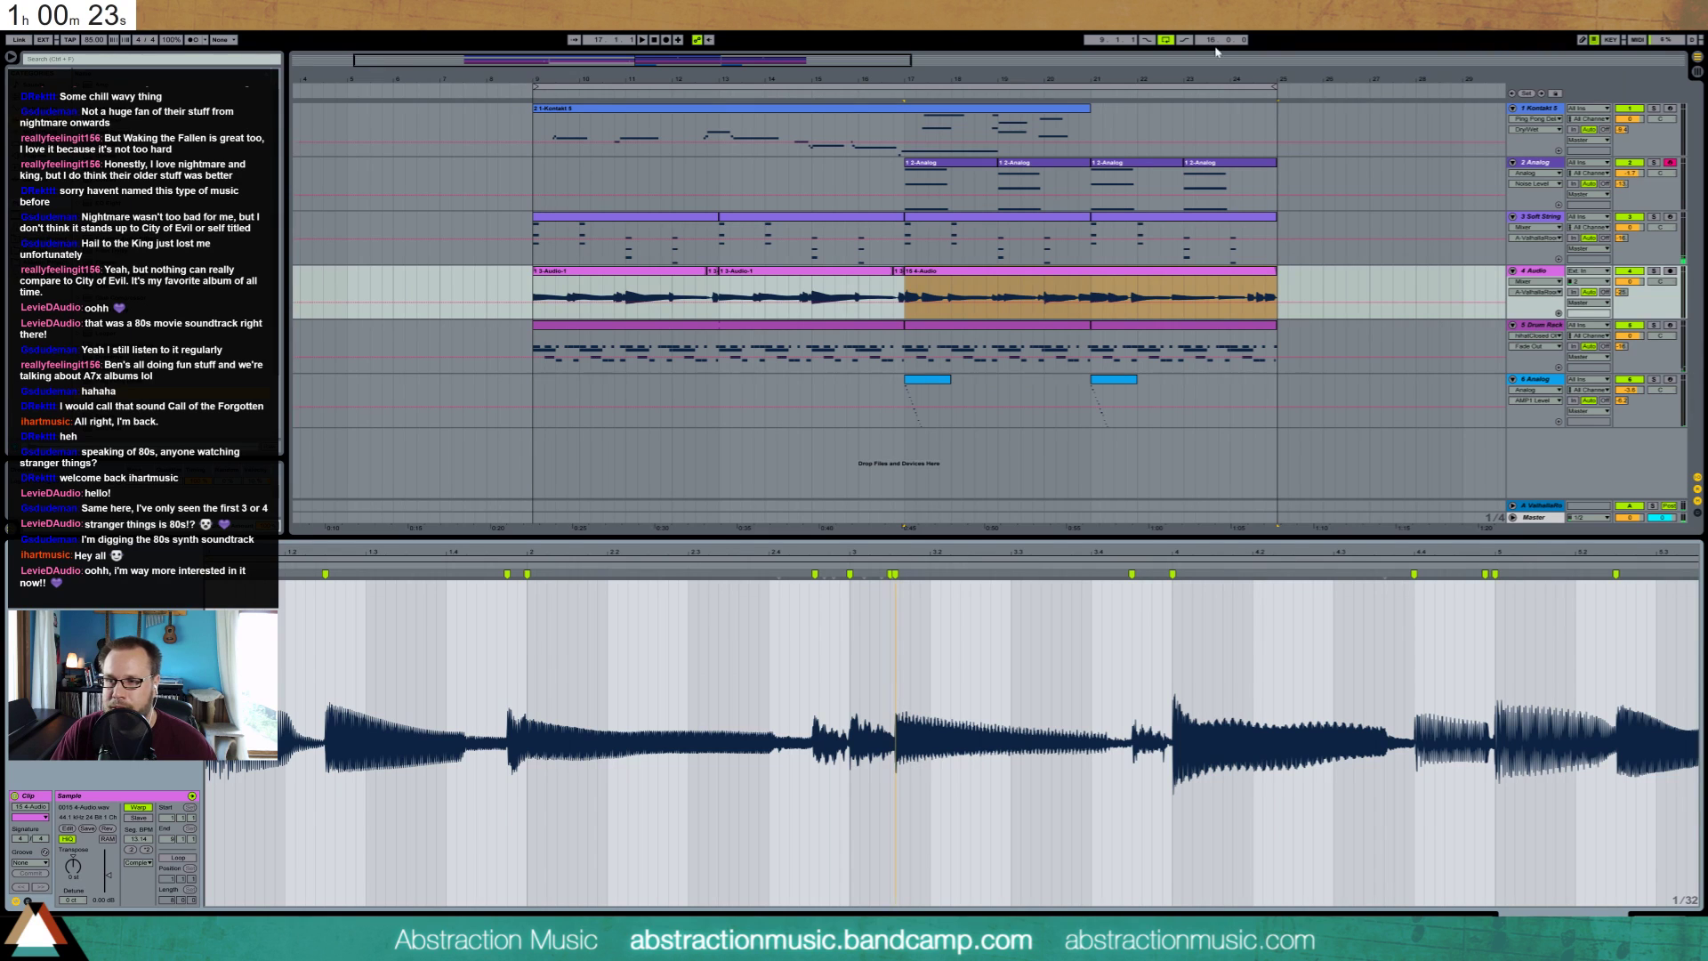
pyautogui.moveTo(1543, 549)
pyautogui.mouseDown()
pyautogui.moveTo(674, 549)
pyautogui.moveTo(966, 534)
pyautogui.mouseUp()
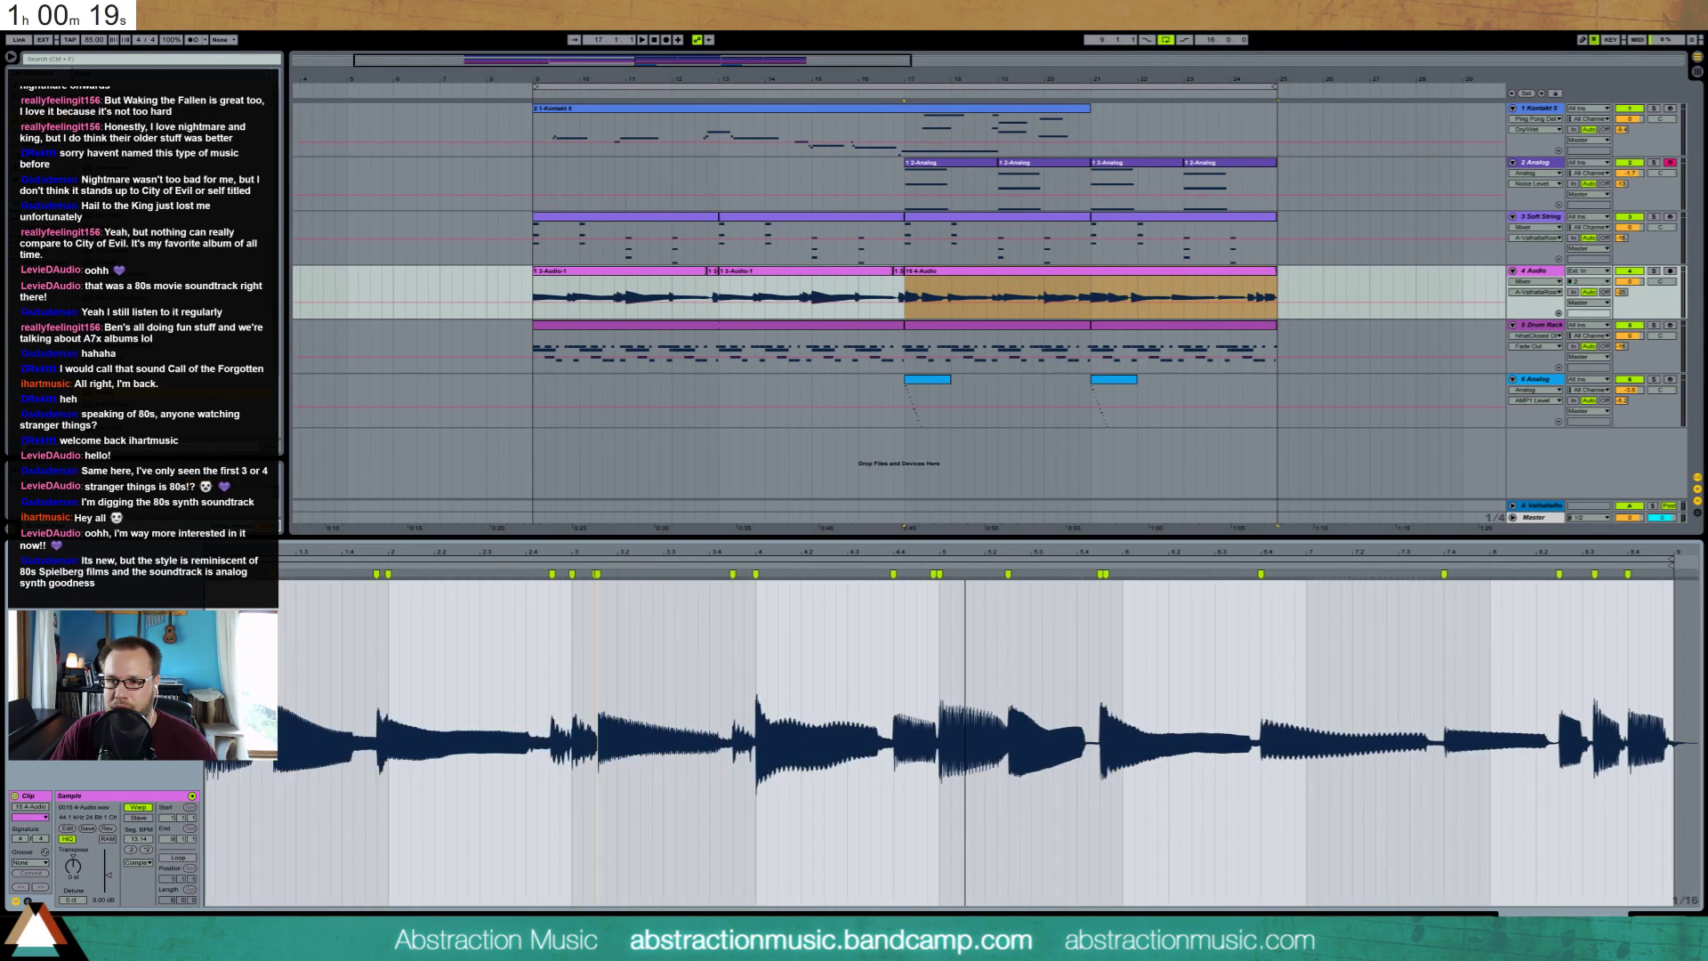
pyautogui.click(1052, 577)
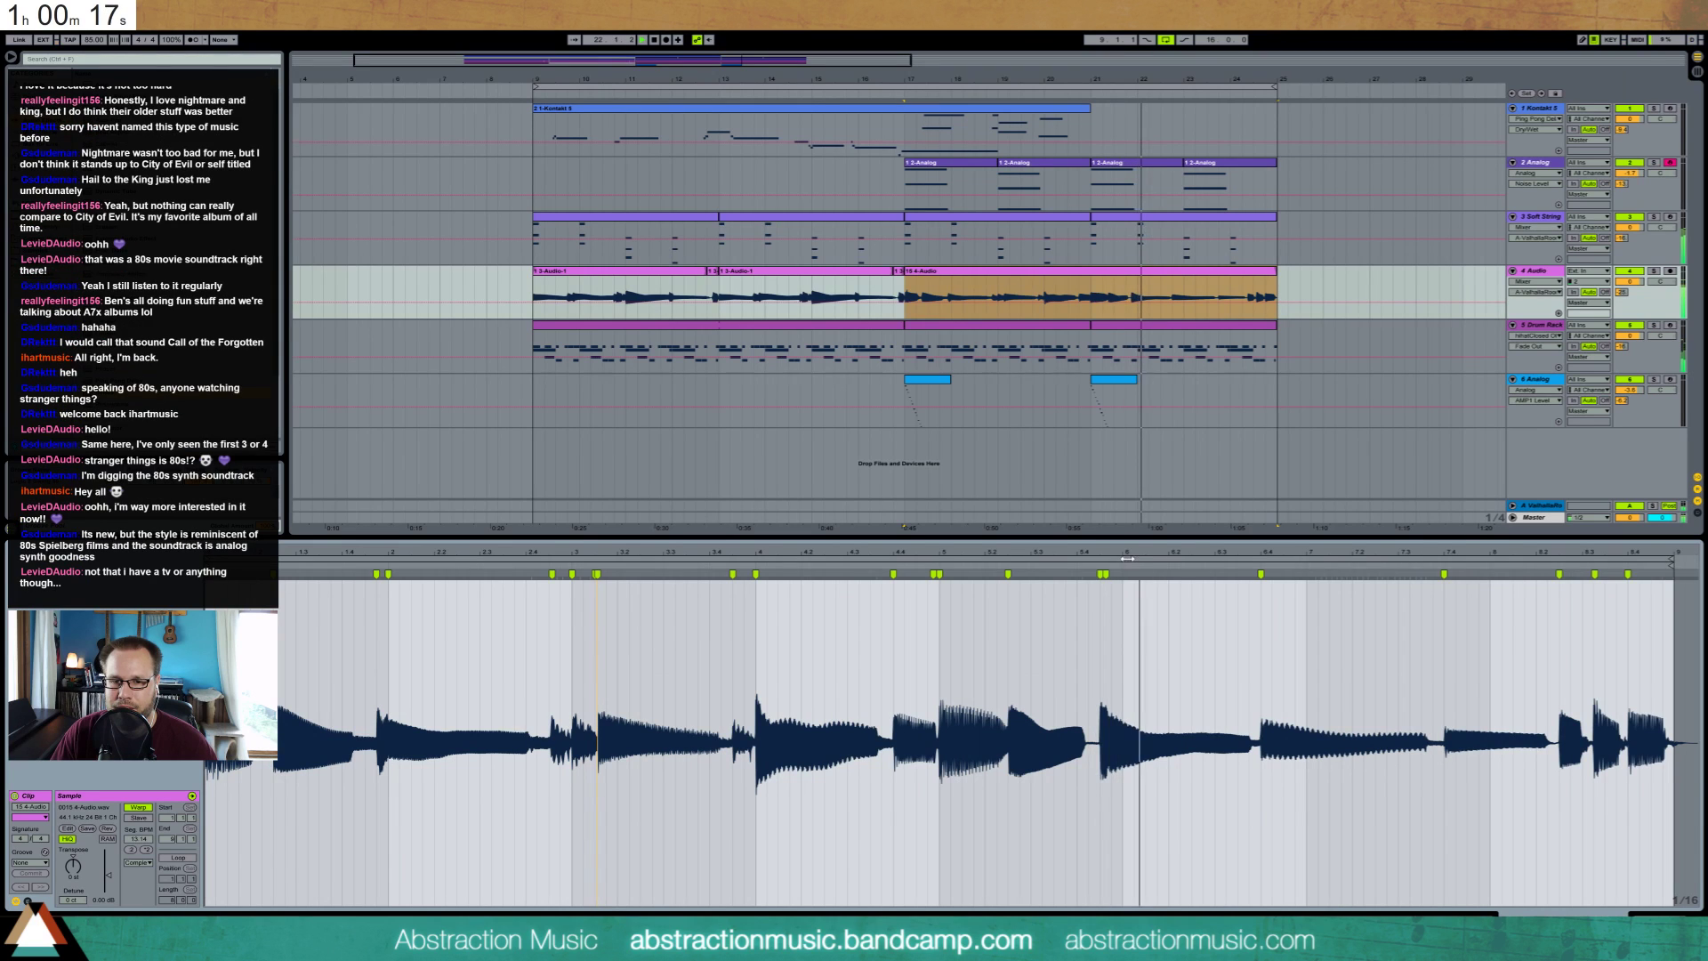
pyautogui.moveTo(1028, 570)
pyautogui.mouseDown()
pyautogui.moveTo(1027, 587)
pyautogui.moveTo(1052, 574)
pyautogui.moveTo(986, 534)
pyautogui.mouseUp()
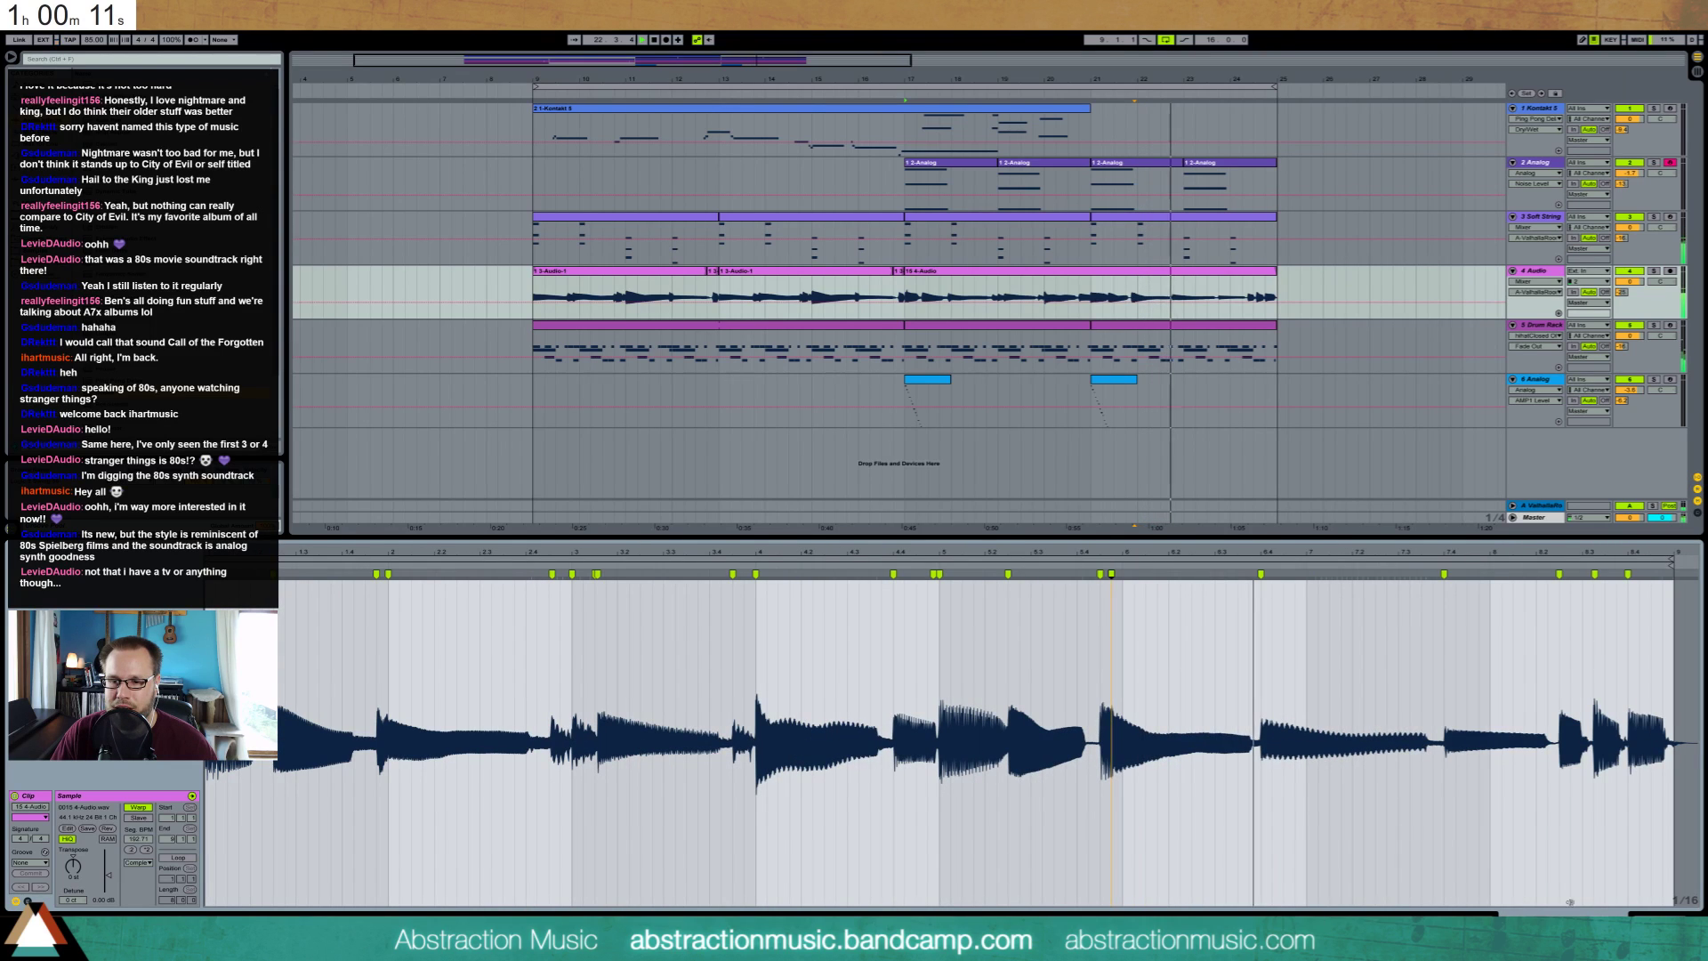
pyautogui.hotkey('shift', 'Tab')
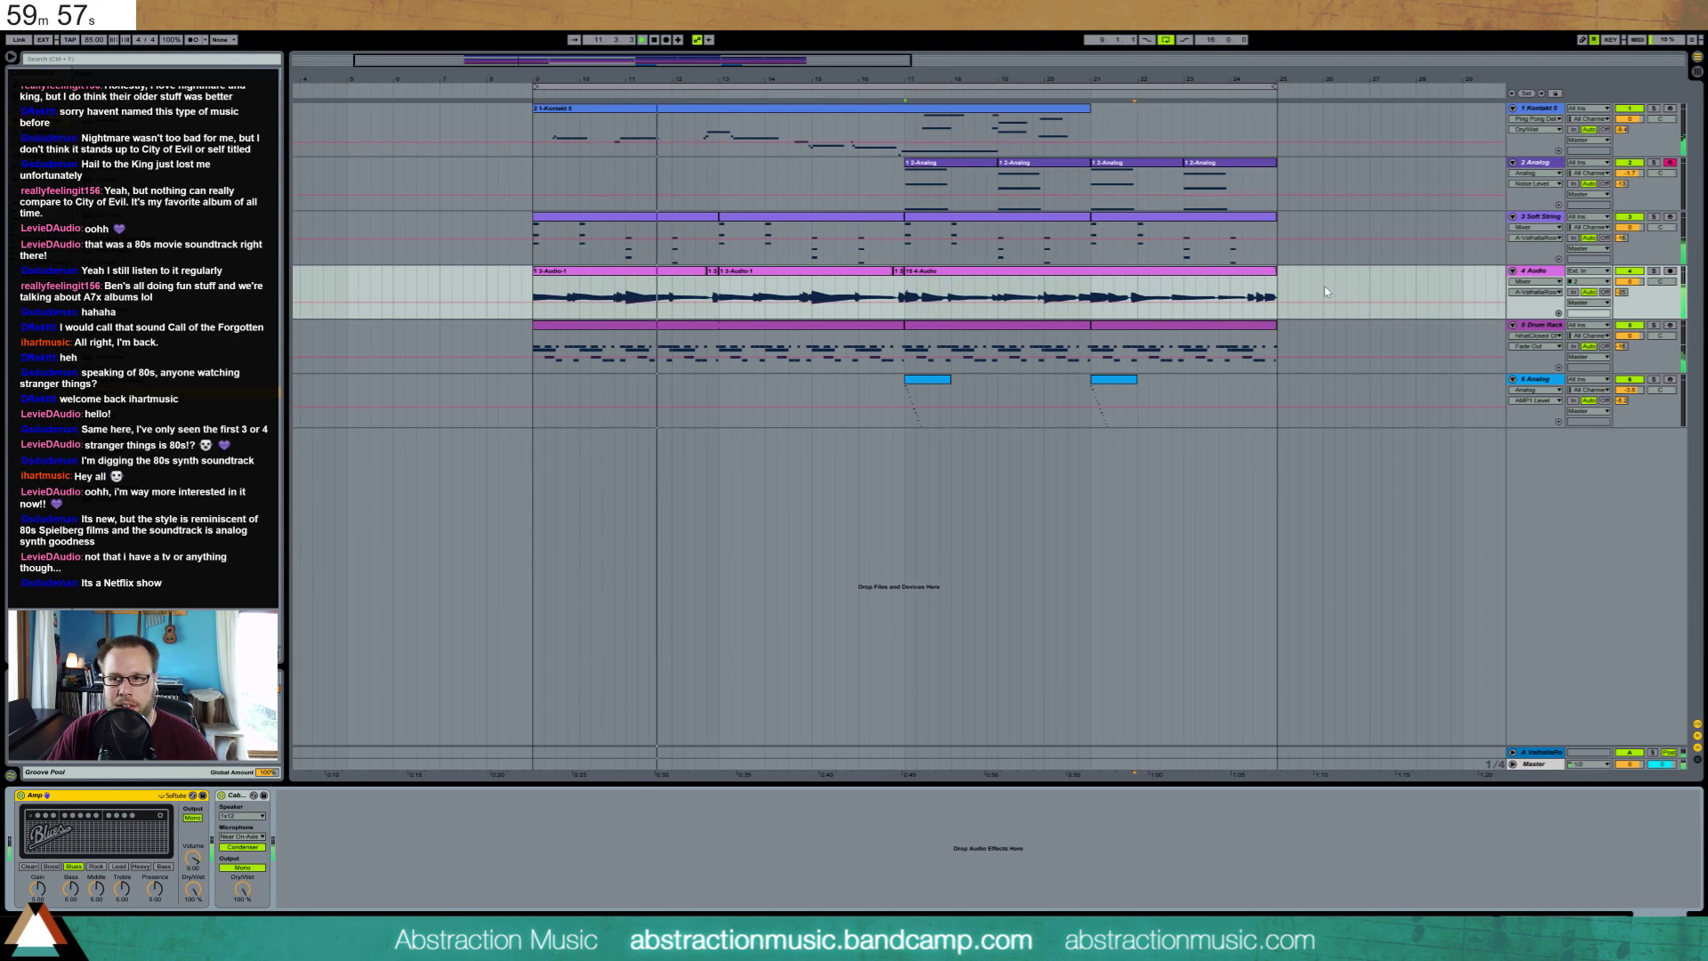
# Bring up the Amp 1 envelope of the chord track's Analog synth and audition the layer from bar 17
pyautogui.moveTo(801, 62); pyautogui.dragTo(877, 62)
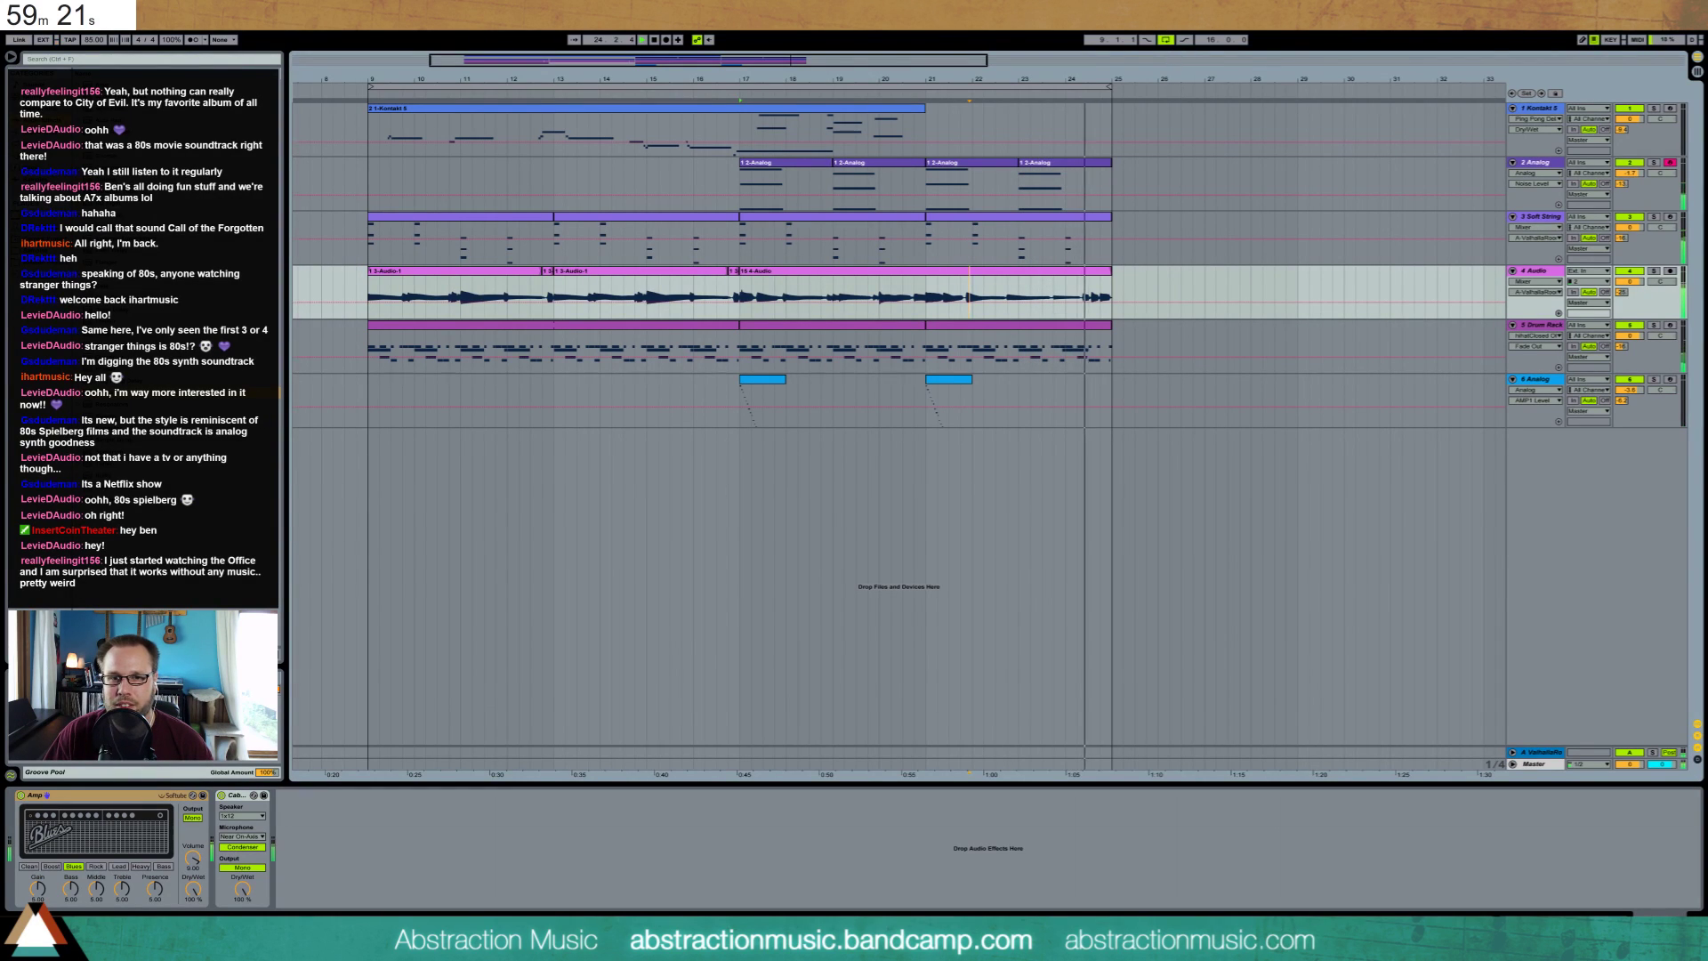
pyautogui.click(1106, 162)
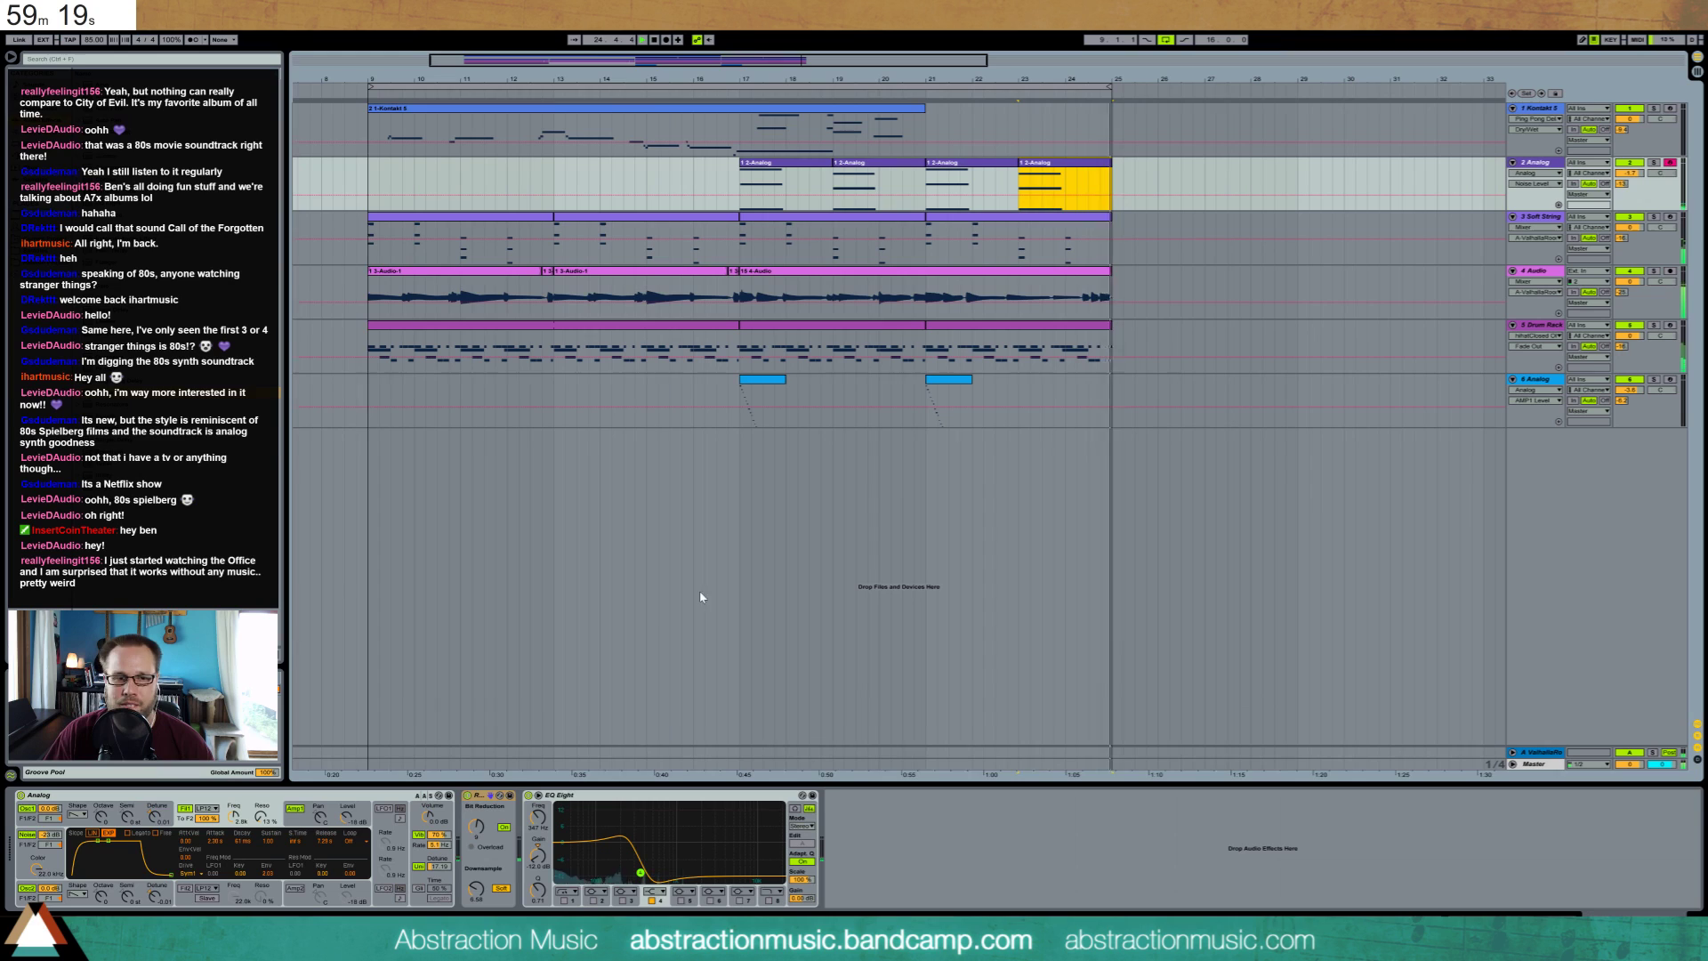
pyautogui.click(299, 825)
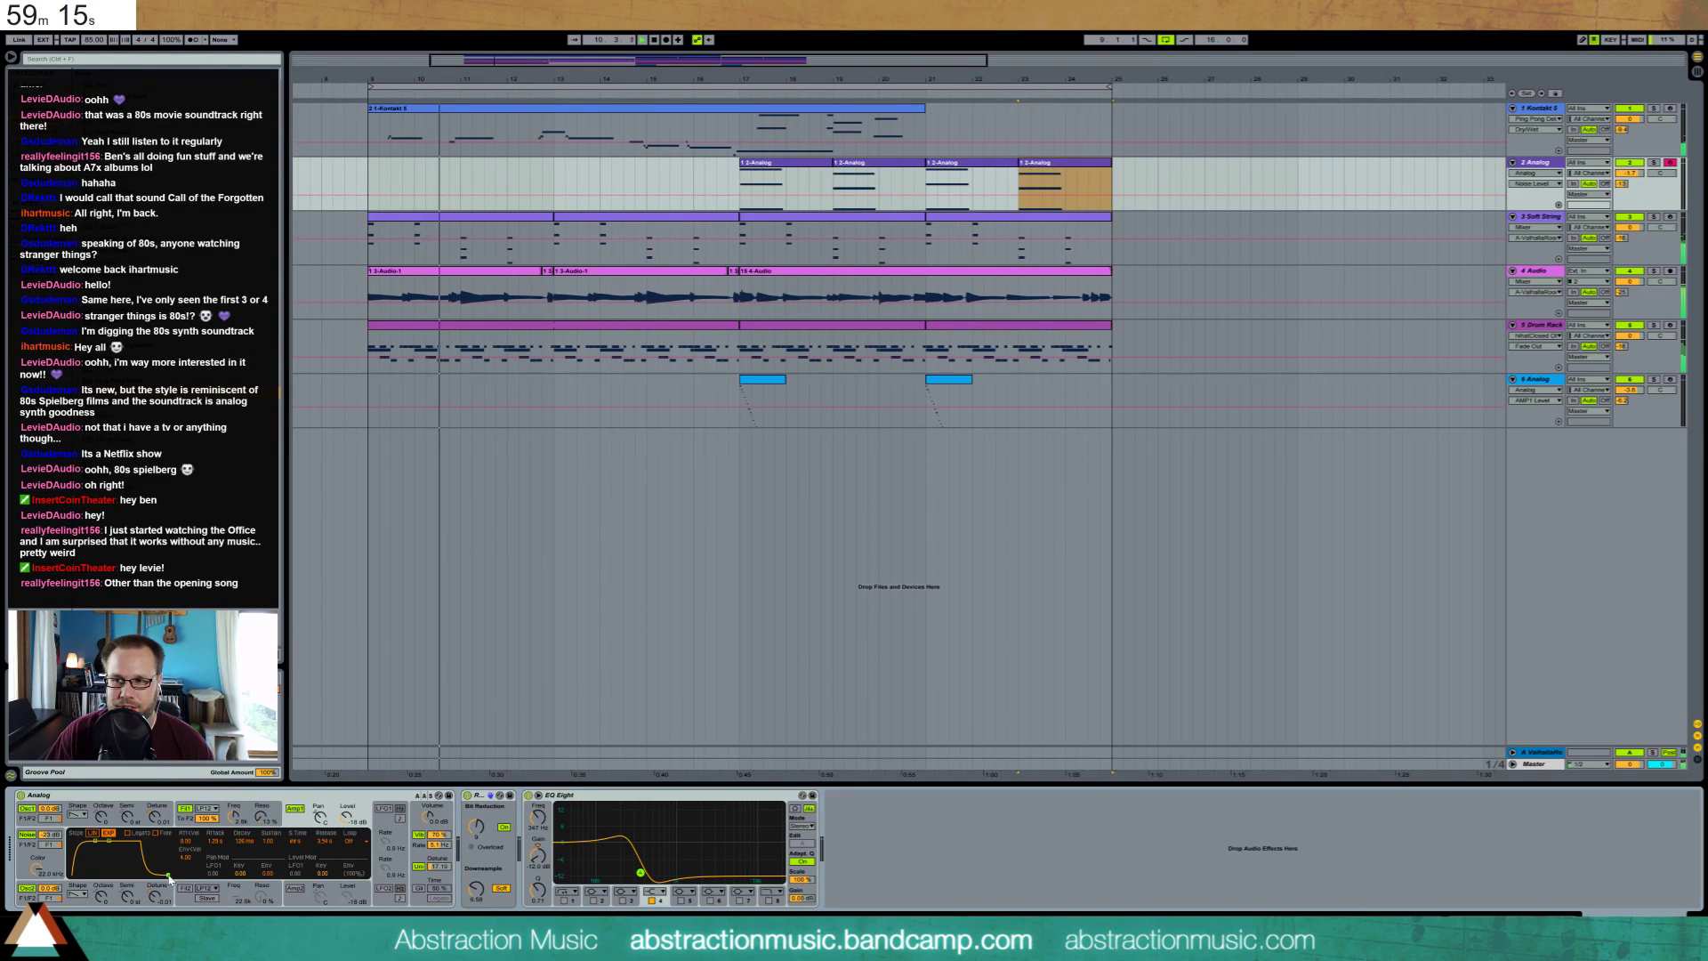
pyautogui.click(750, 182)
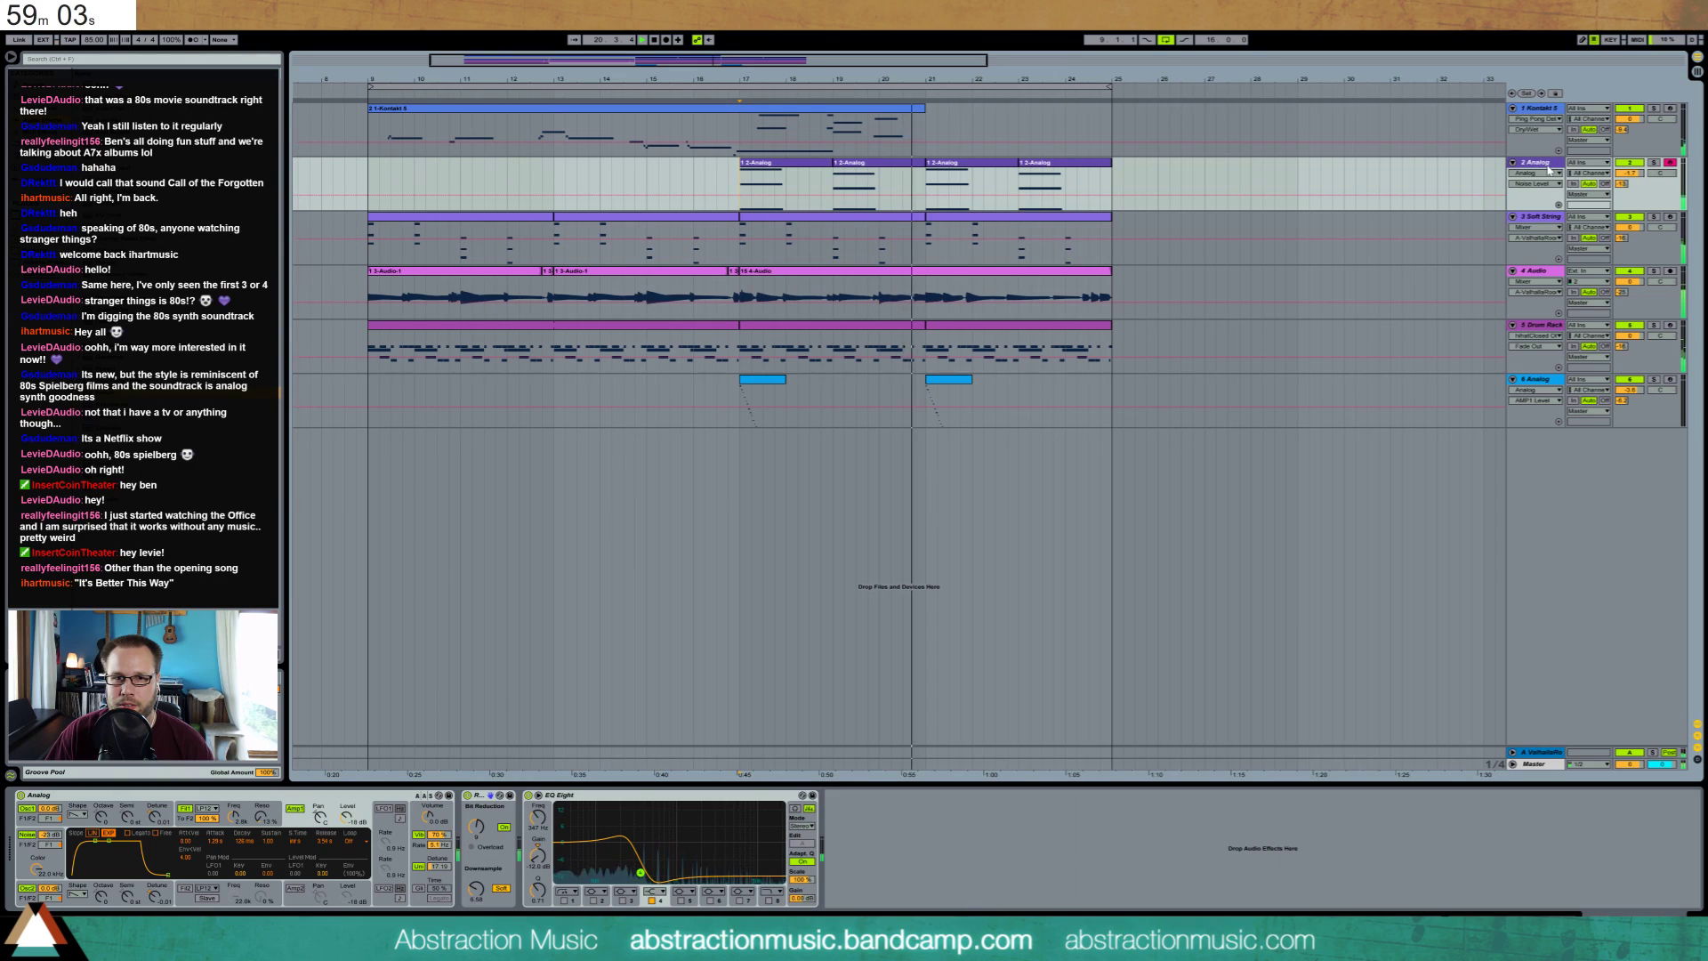
# Add a MIDI track and an audio track below the Kontakt track, and record a short sound clip from about bar 26
pyautogui.click(1537, 113)
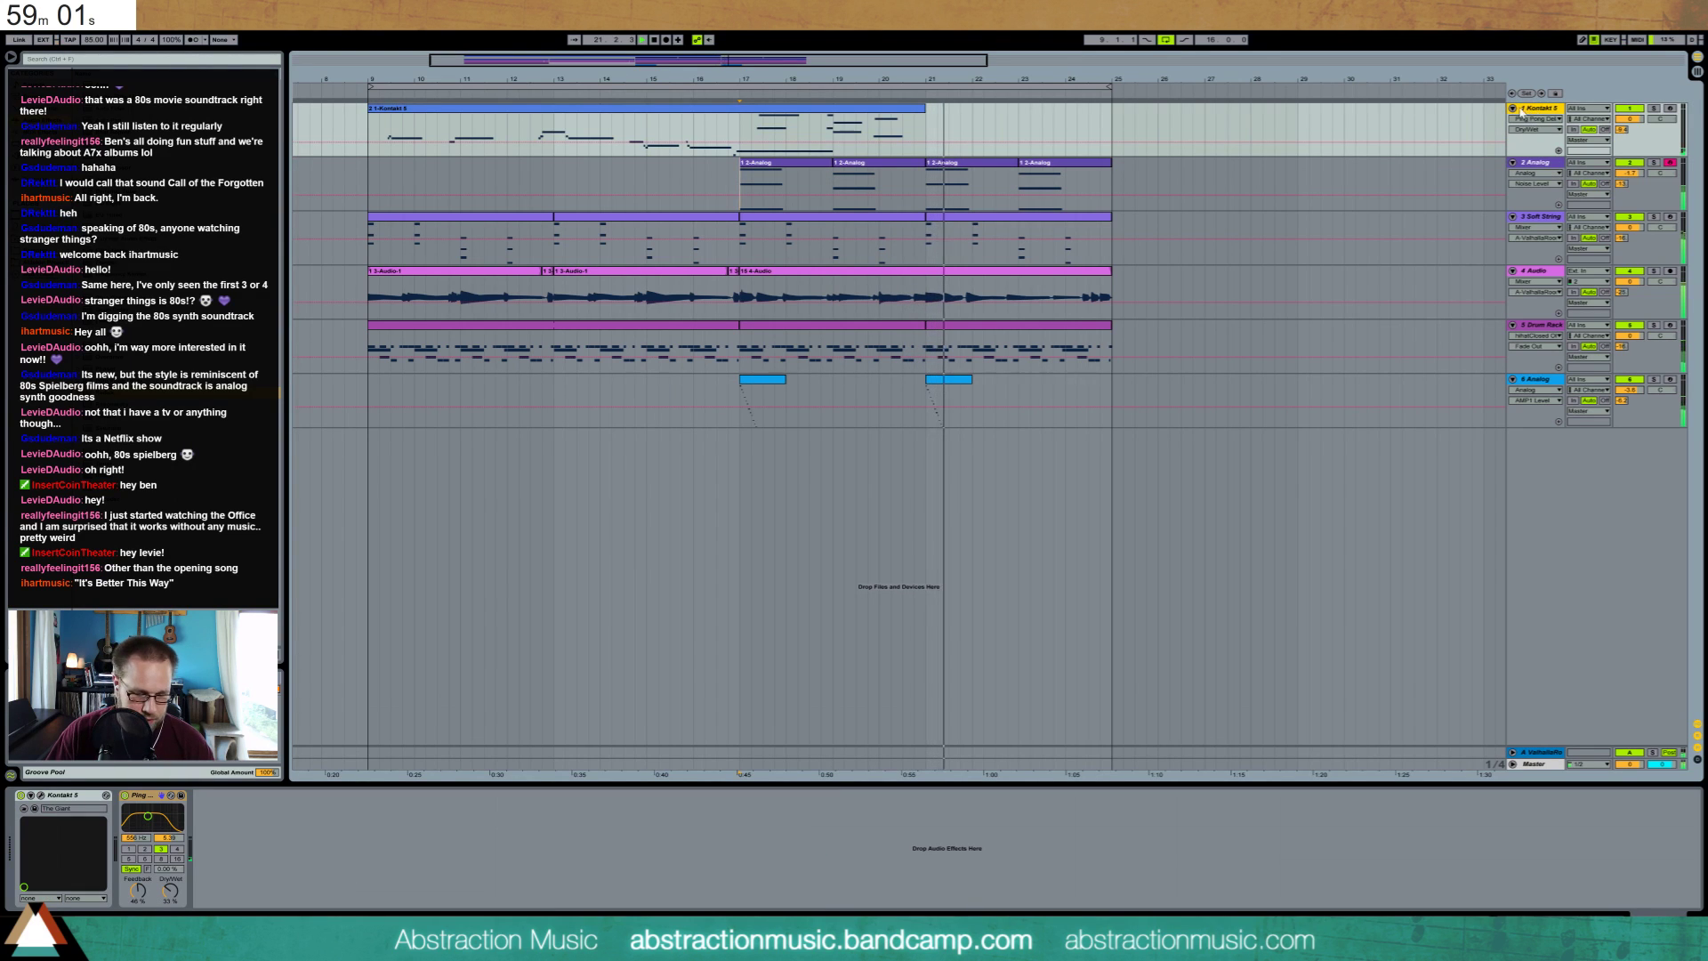
pyautogui.hotkey('ctrl', 'shift', 't')
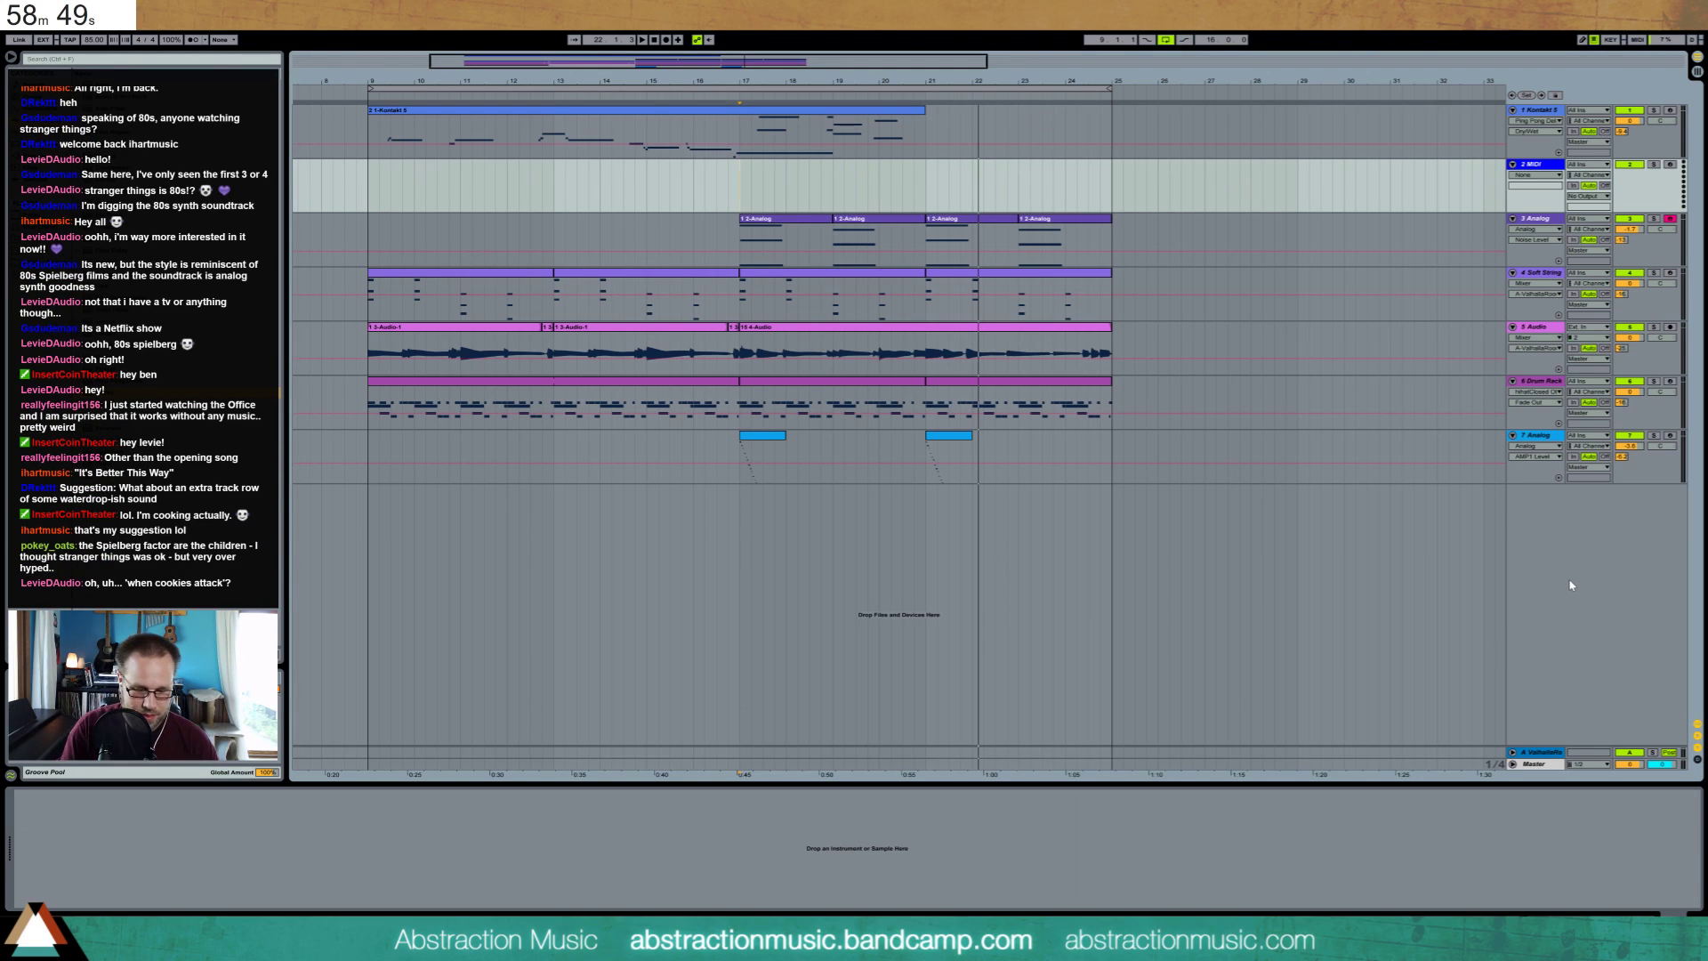
pyautogui.hotkey('ctrl', 't')
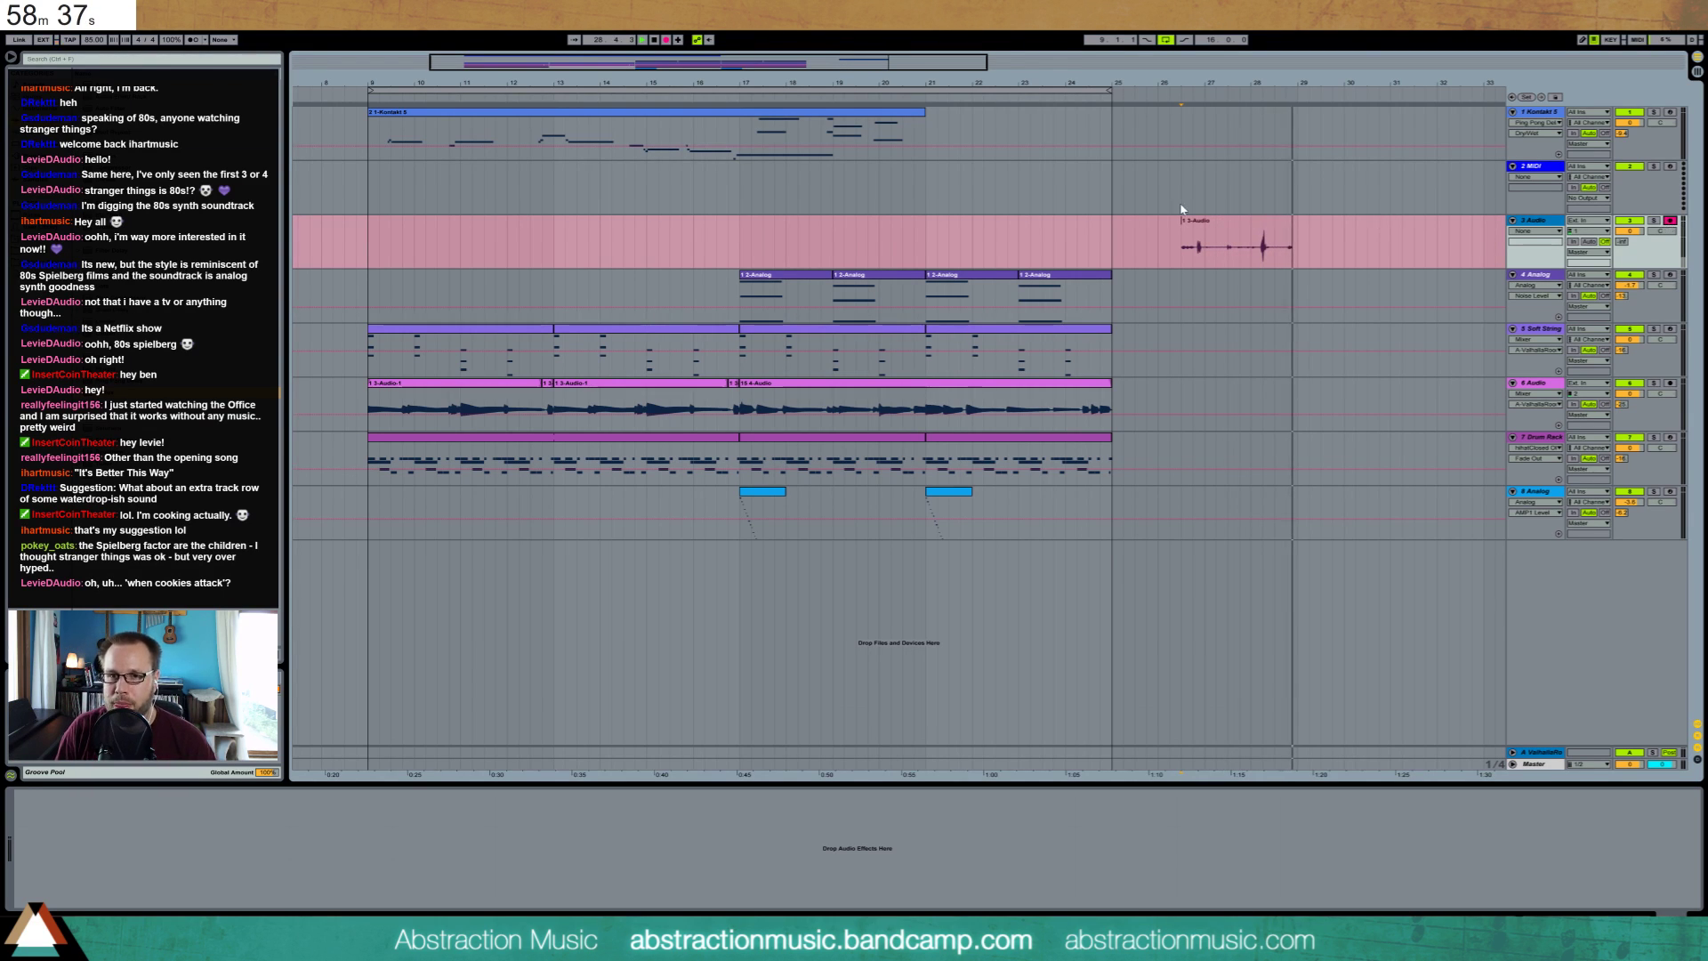
pyautogui.press('space')
# Audition and select the recorded sound around bar 27, and load it onto an empty Drum Rack pad
pyautogui.click(1222, 247)
pyautogui.press('space')
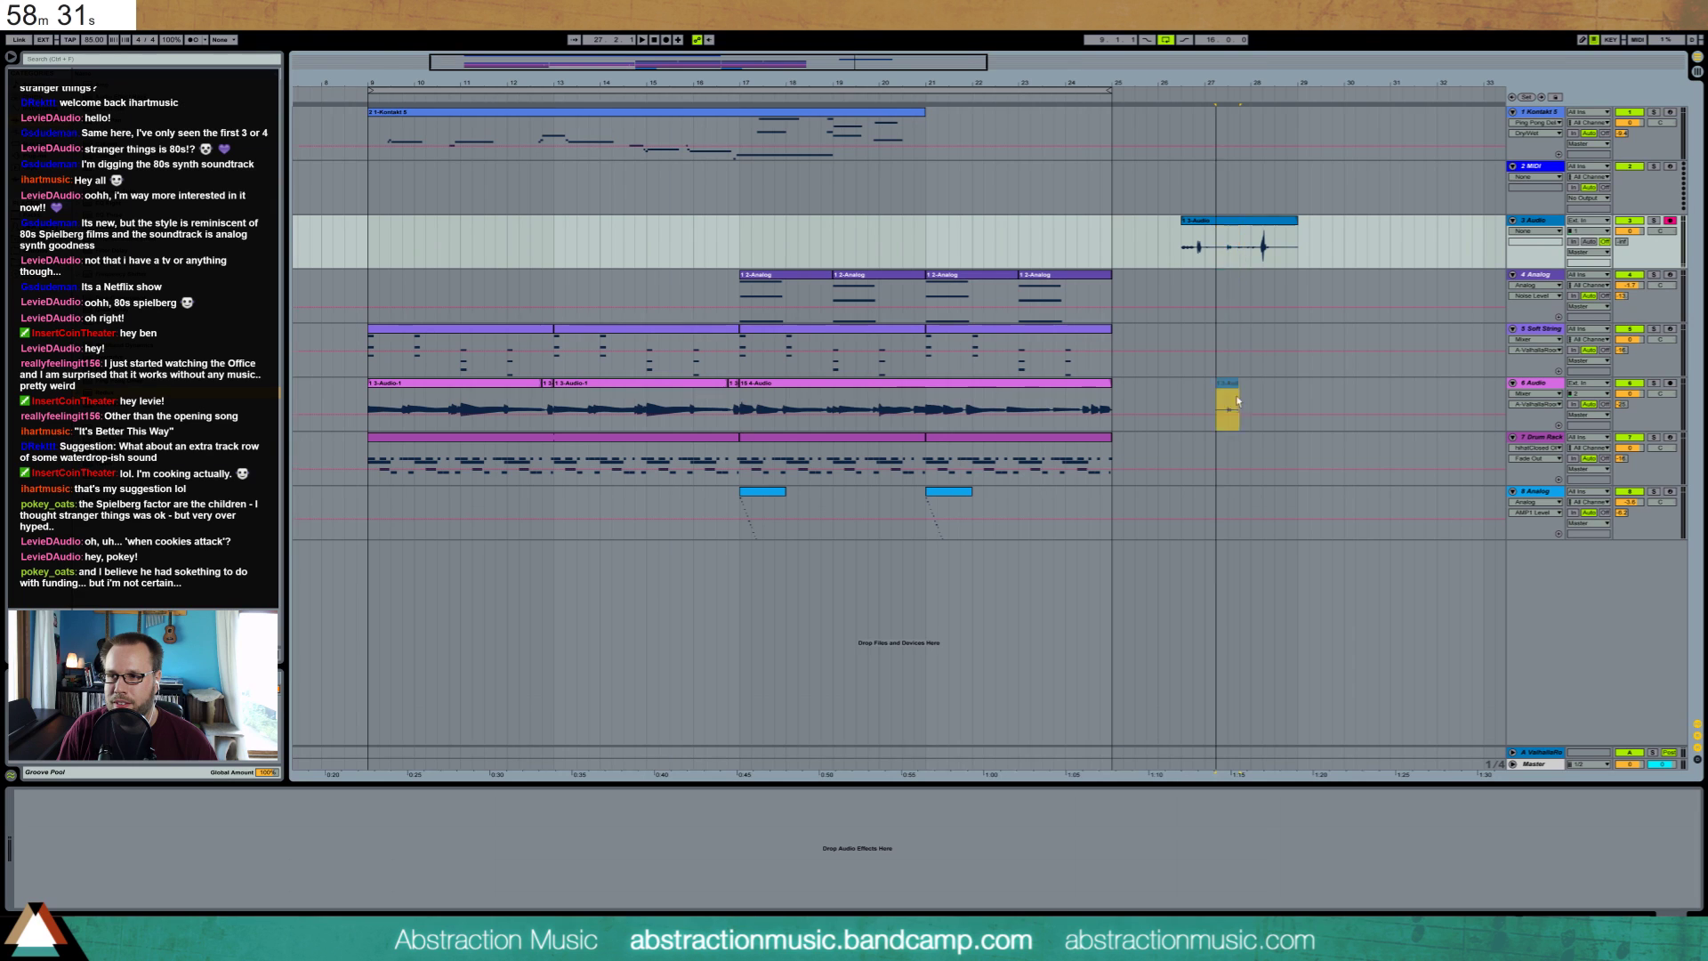
pyautogui.click(1537, 438)
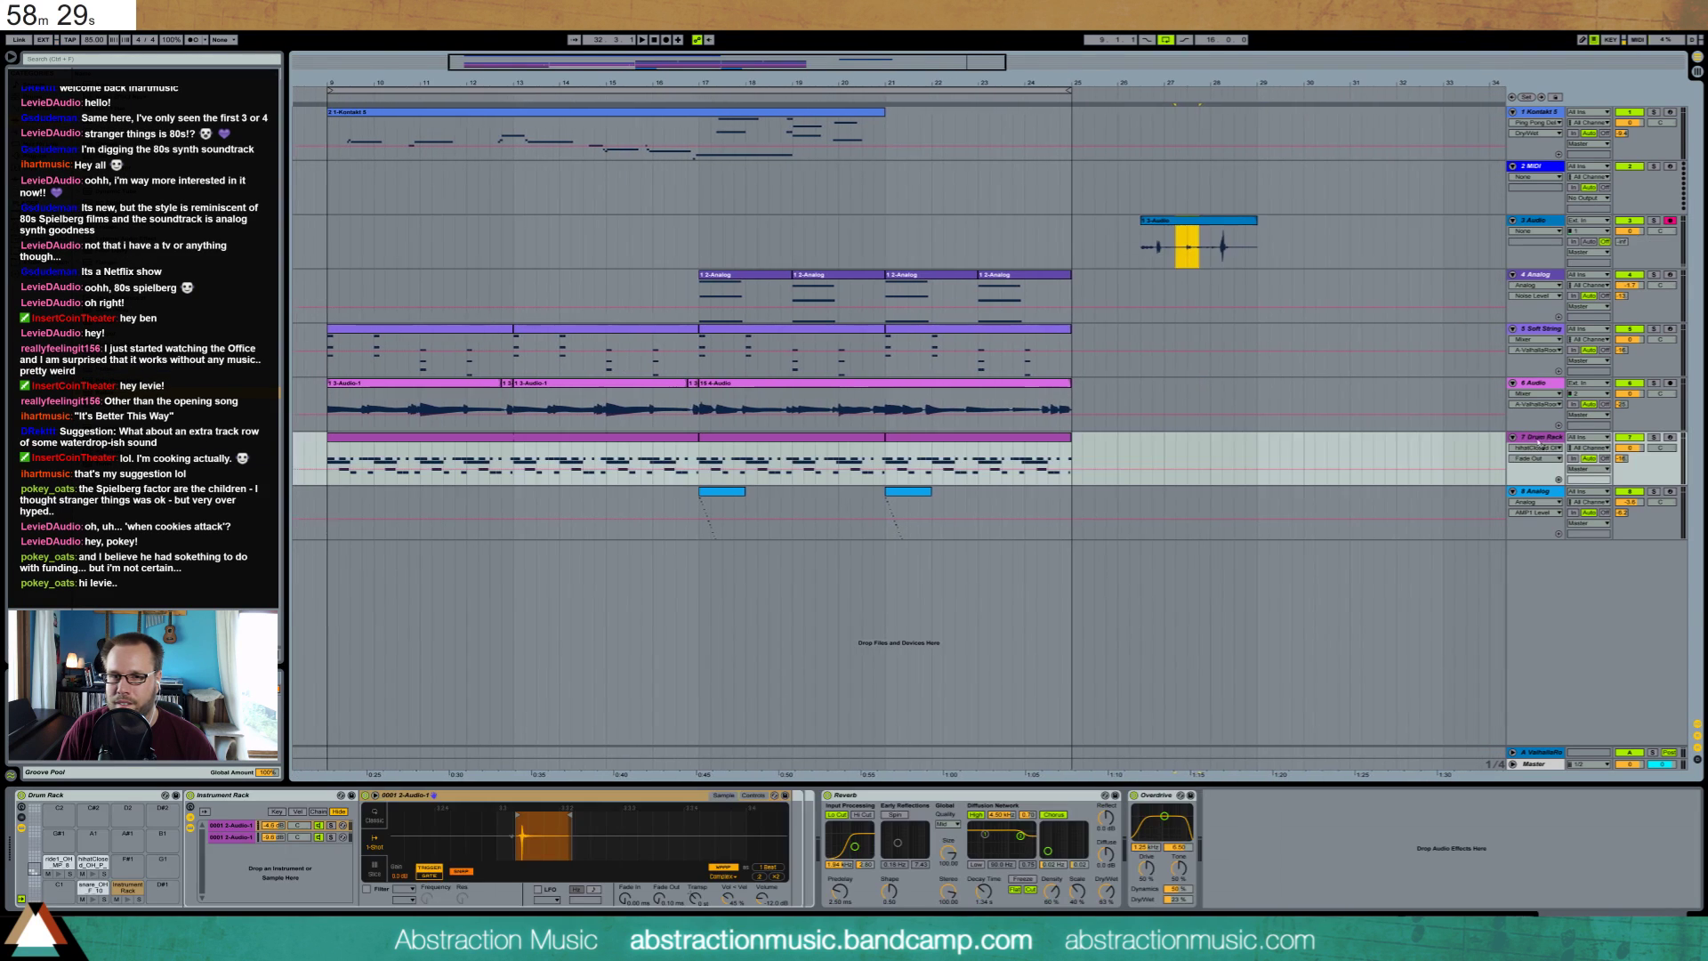
pyautogui.moveTo(65, 834); pyautogui.dragTo(65, 835)
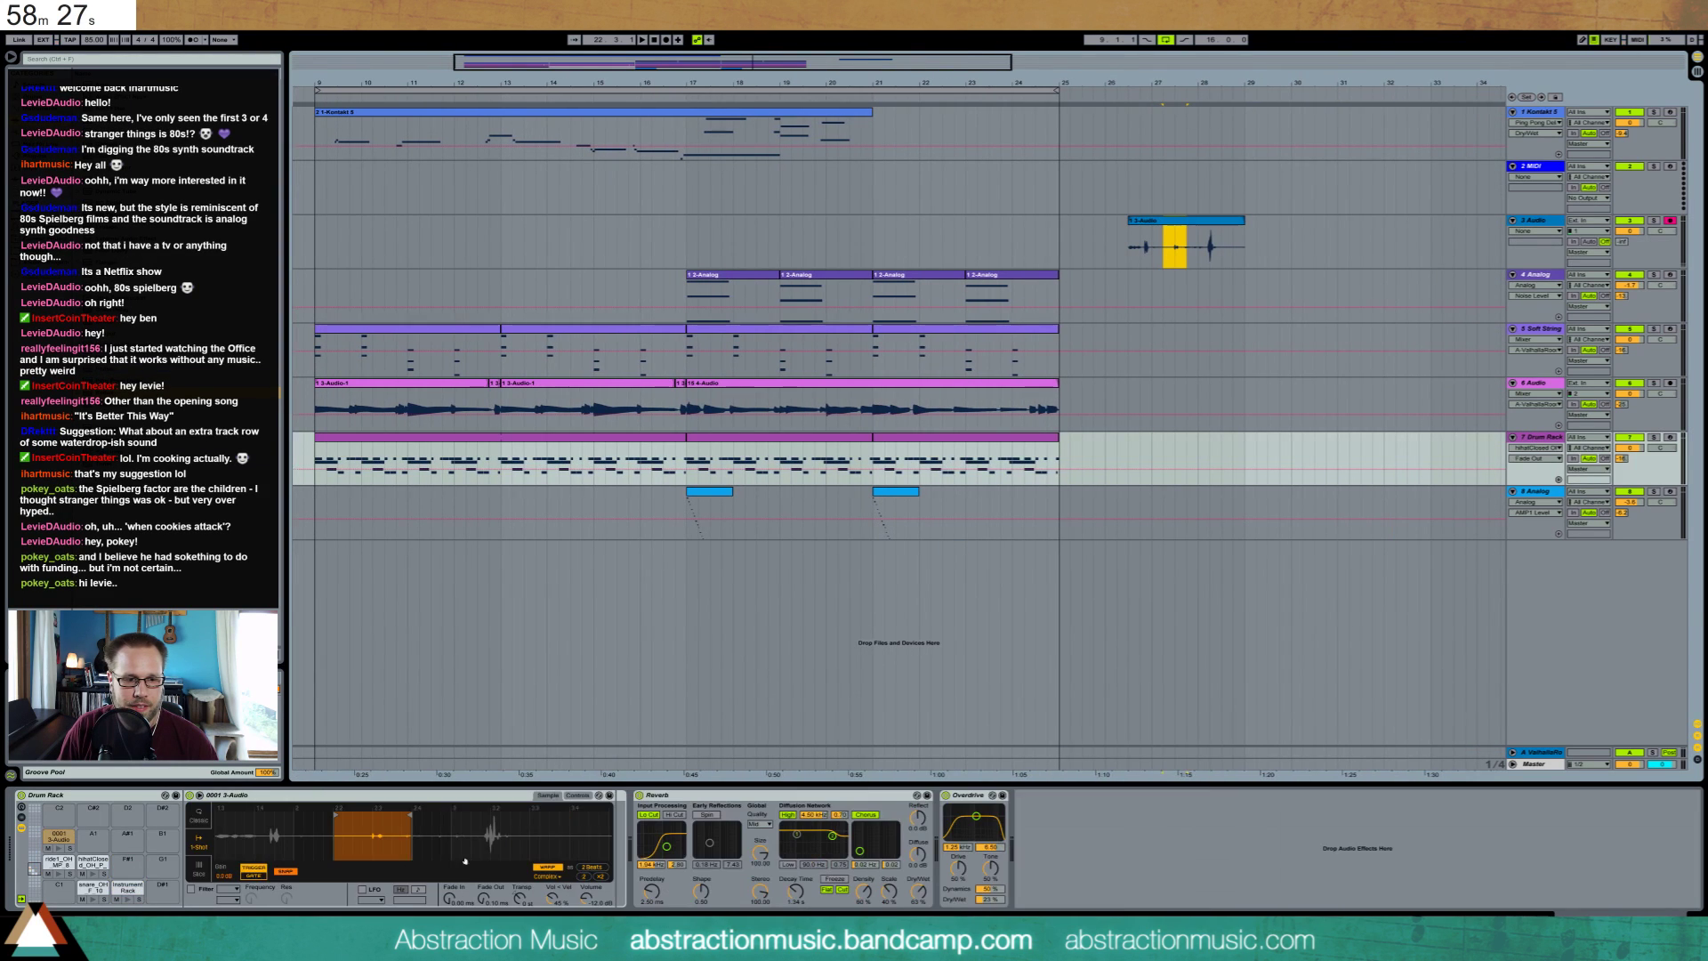
# Add a 3-Audio sample note near the end of bar 10 in the first Drum Rack clip and play it back
pyautogui.moveTo(348, 811)
pyautogui.mouseDown()
pyautogui.moveTo(223, 823)
pyautogui.moveTo(318, 813)
pyautogui.mouseUp()
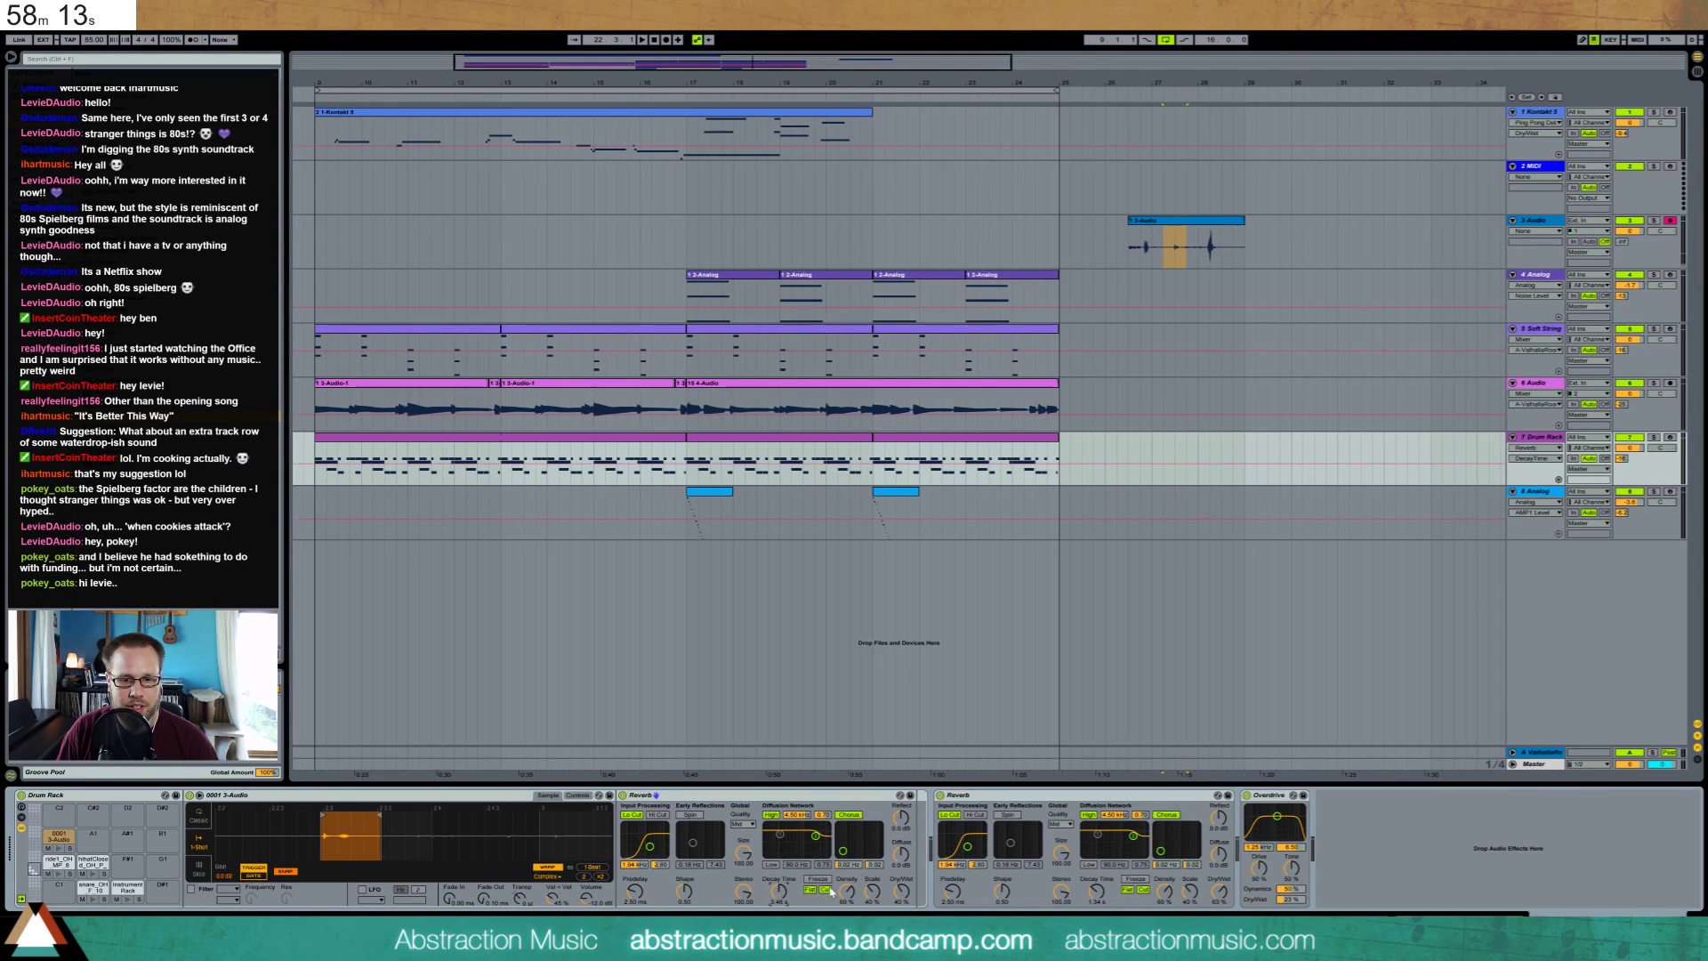
pyautogui.doubleClick(341, 447)
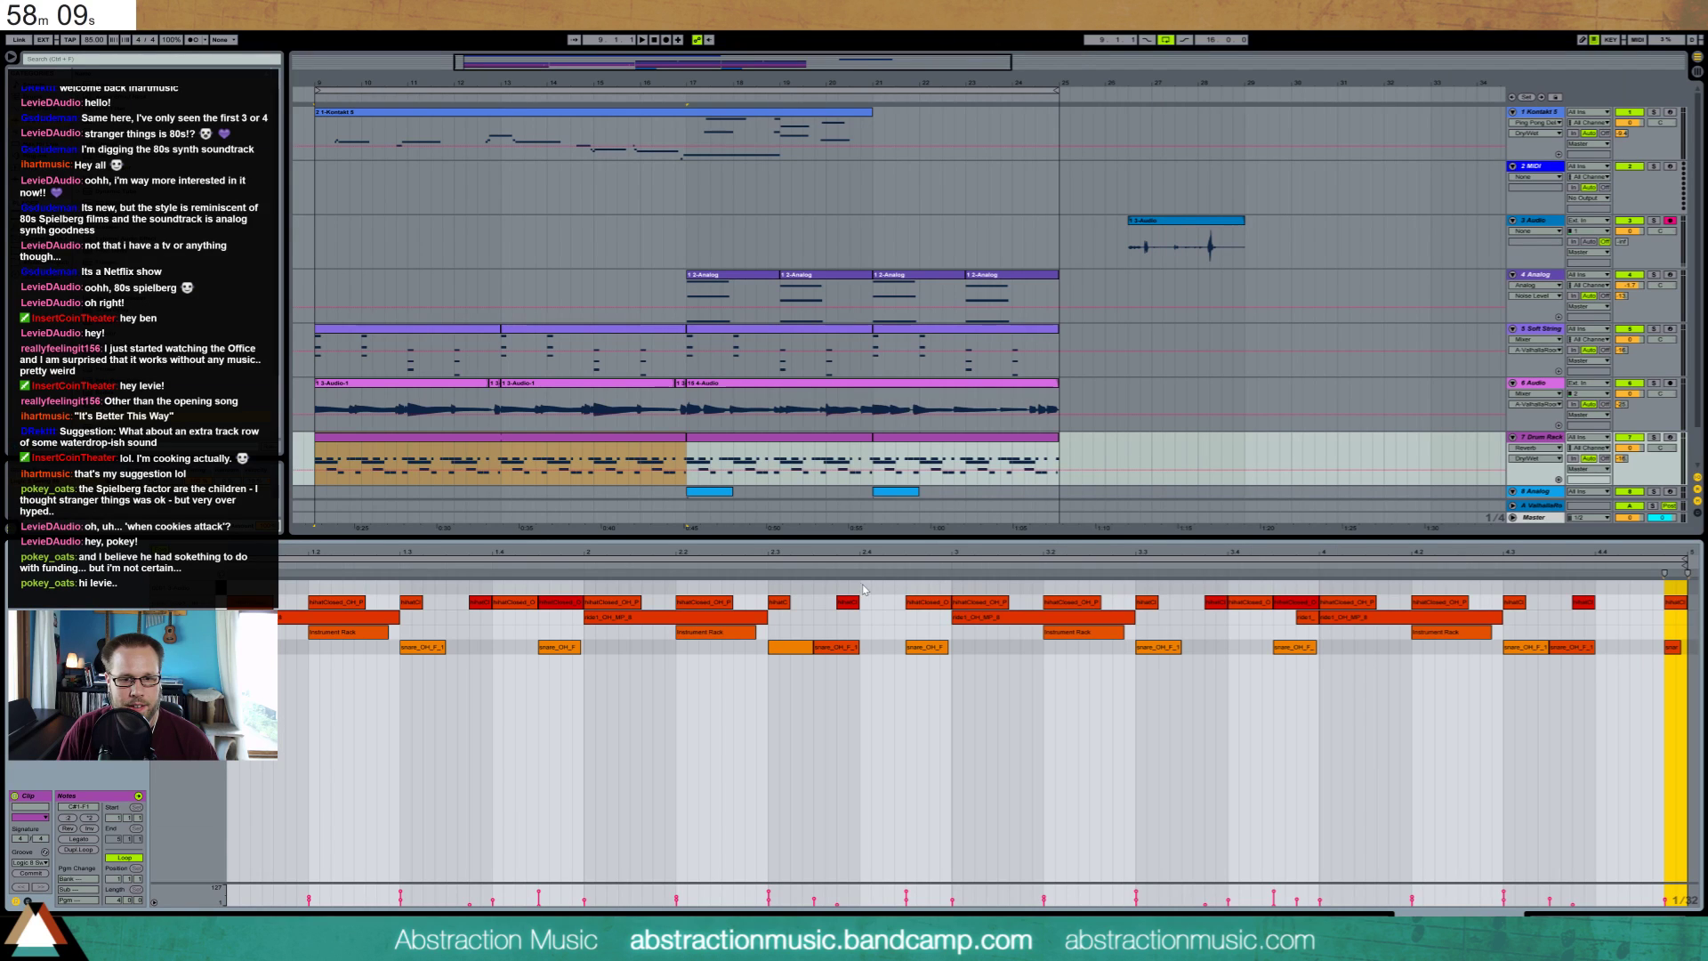
pyautogui.doubleClick(863, 587)
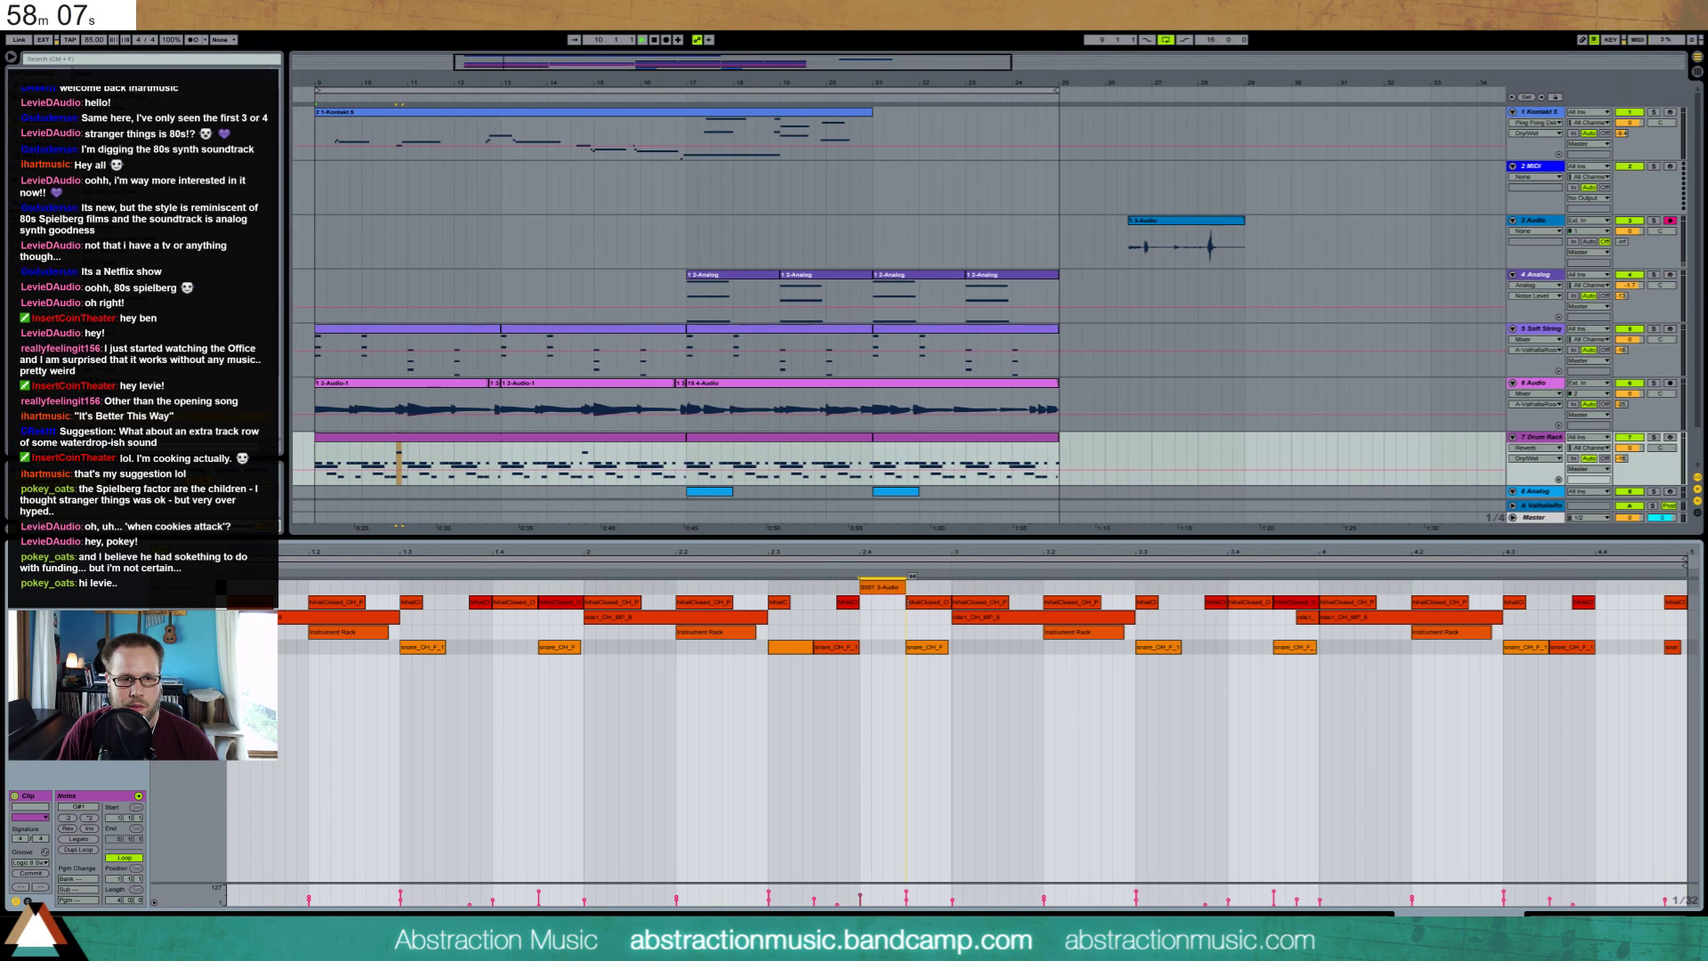
pyautogui.press('space')
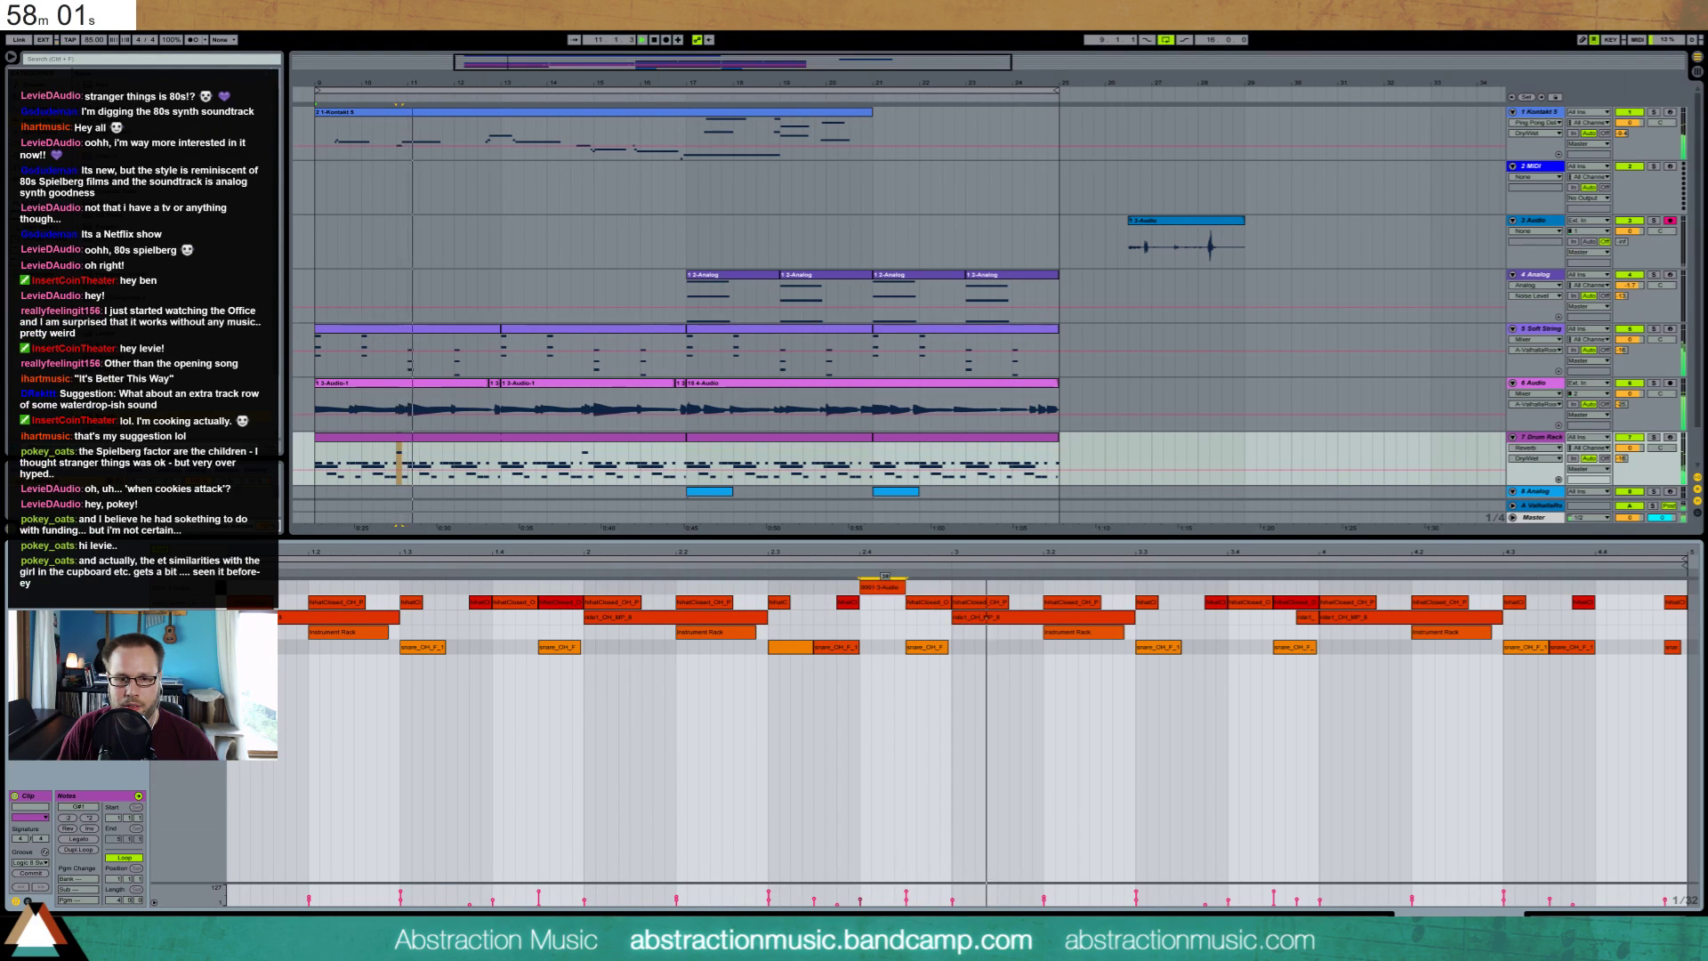
# Move the 3-Audio note to the last beat of bar 12 in the drum clip and audition it in playback
pyautogui.click(747, 559)
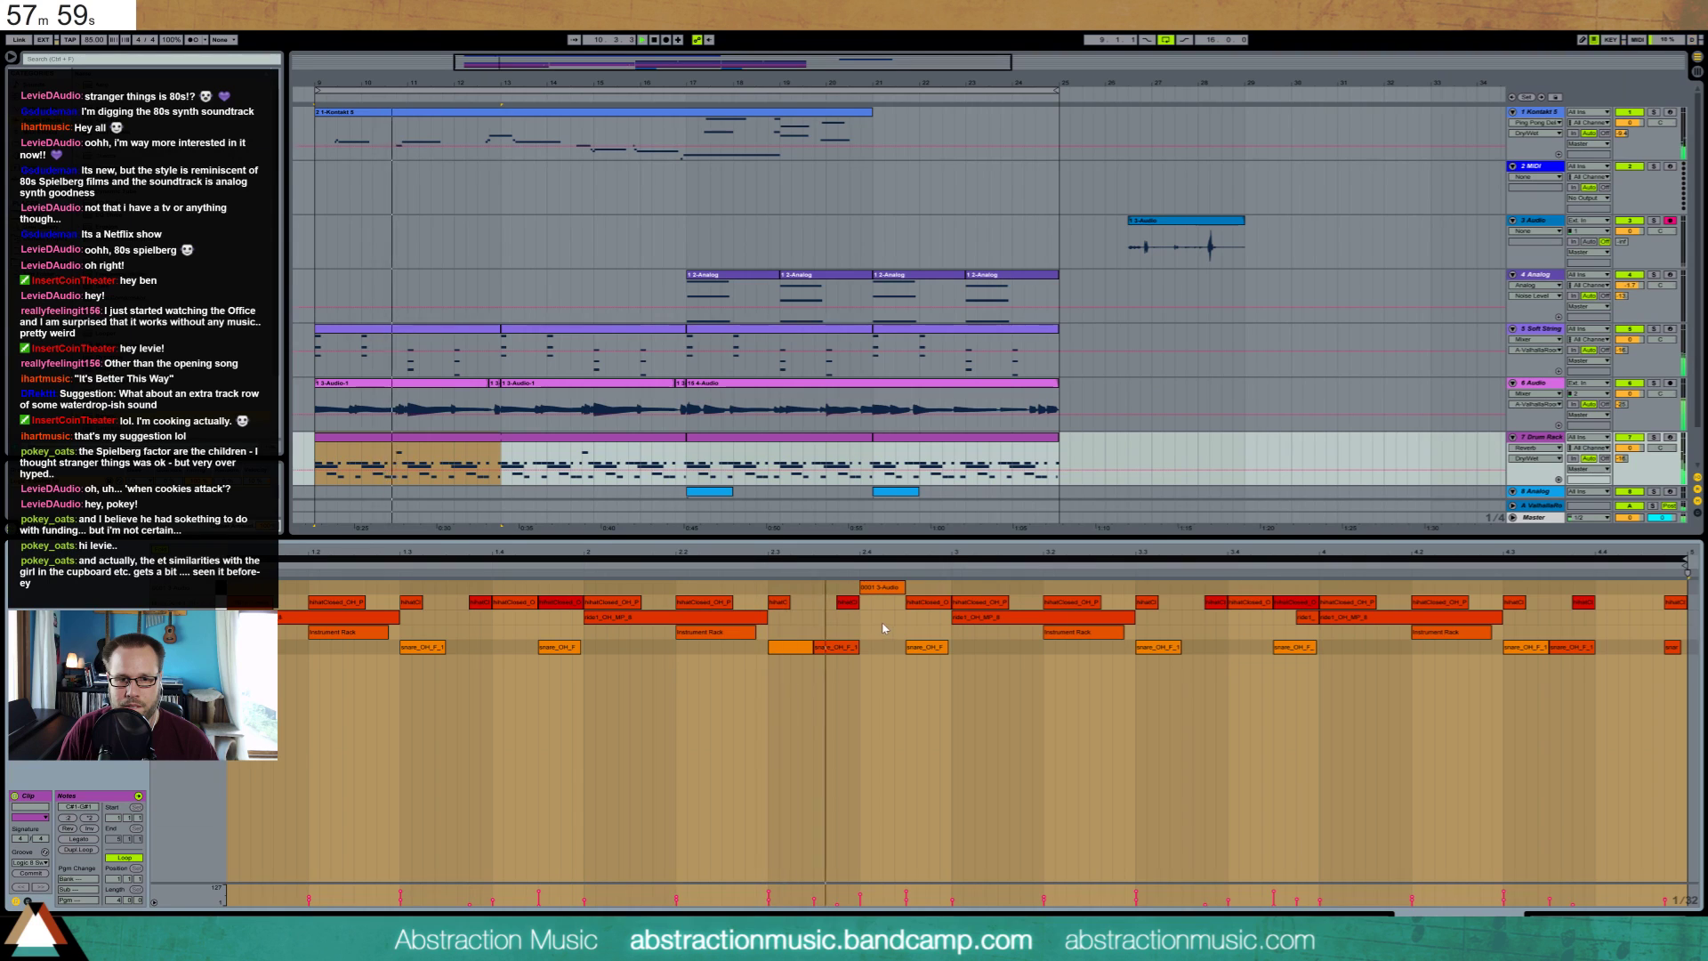
pyautogui.click(882, 587)
pyautogui.moveTo(881, 588); pyautogui.dragTo(1620, 596)
pyautogui.press('space')
pyautogui.press('space')
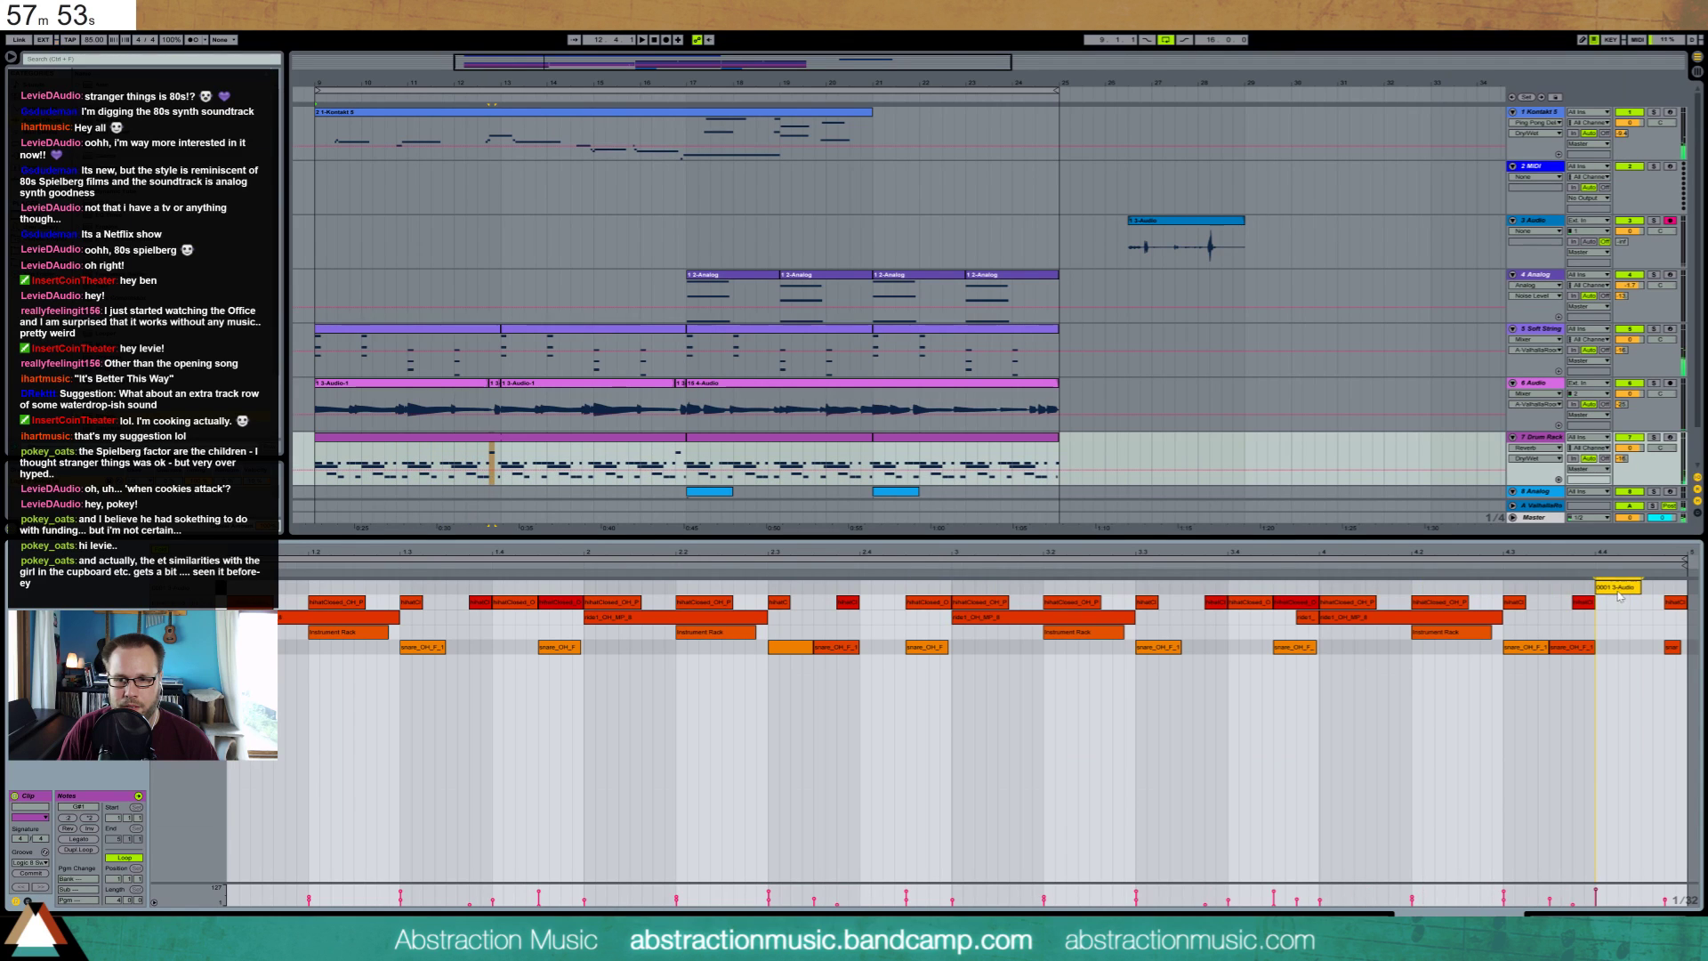
pyautogui.click(1307, 576)
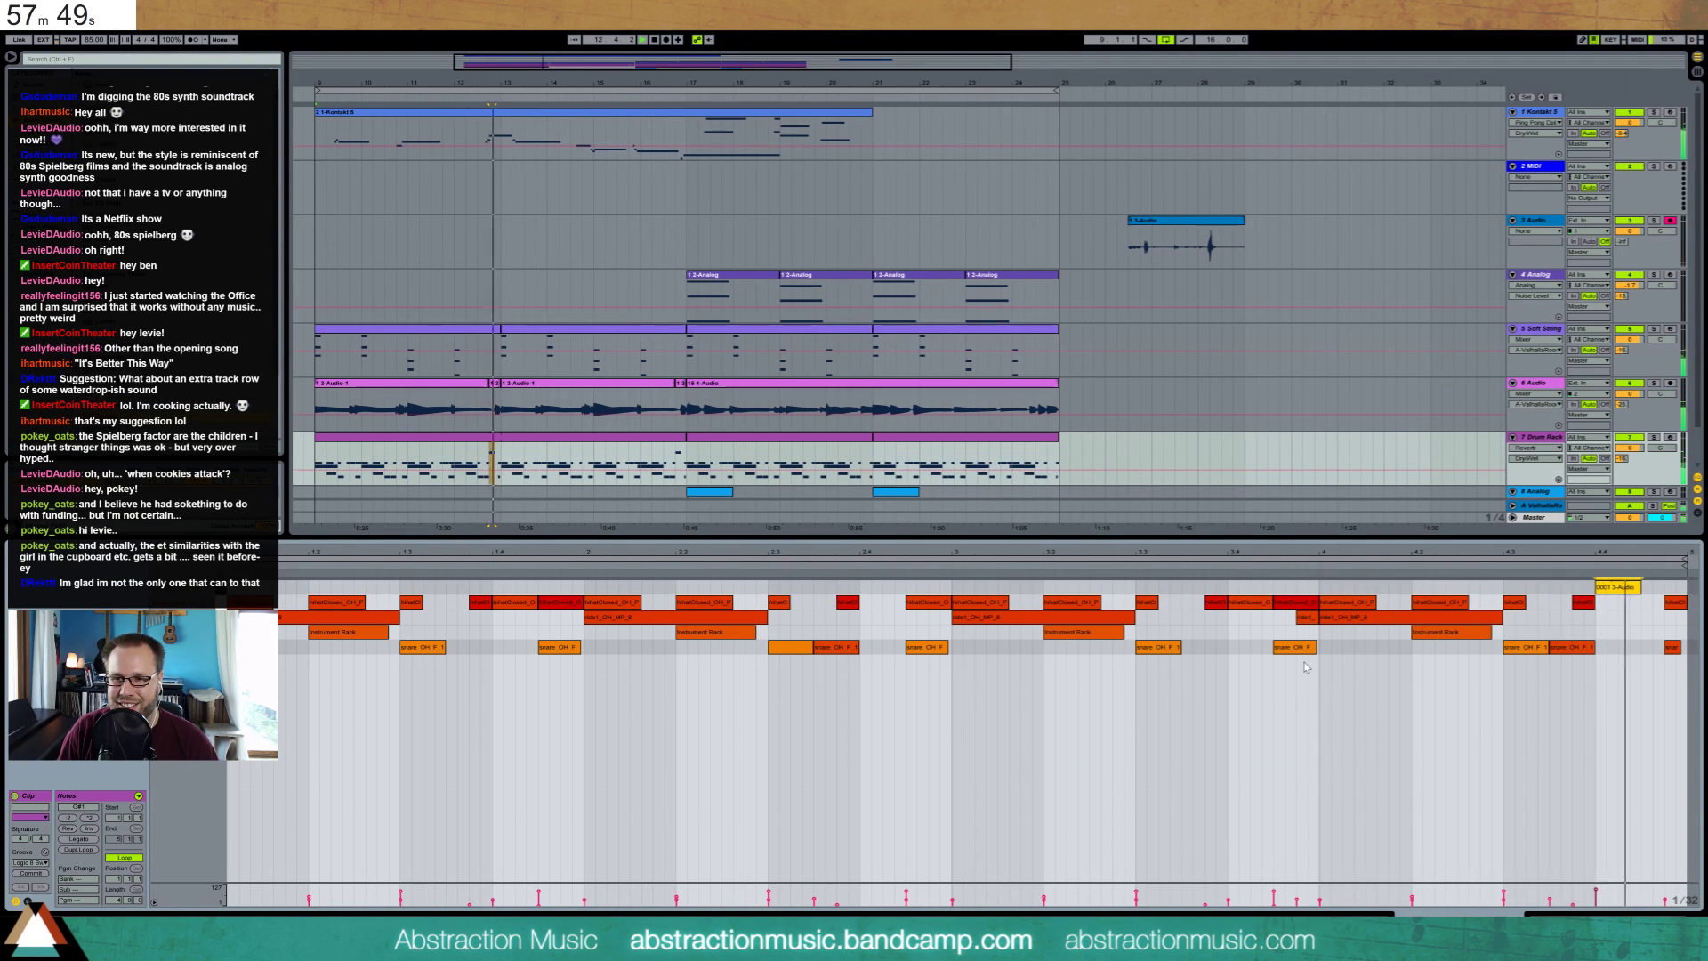
# Lower the 3-Audio sample's volume in the Drum Rack while checking its level against the track in playback
pyautogui.hotkey('shift', 'Tab')
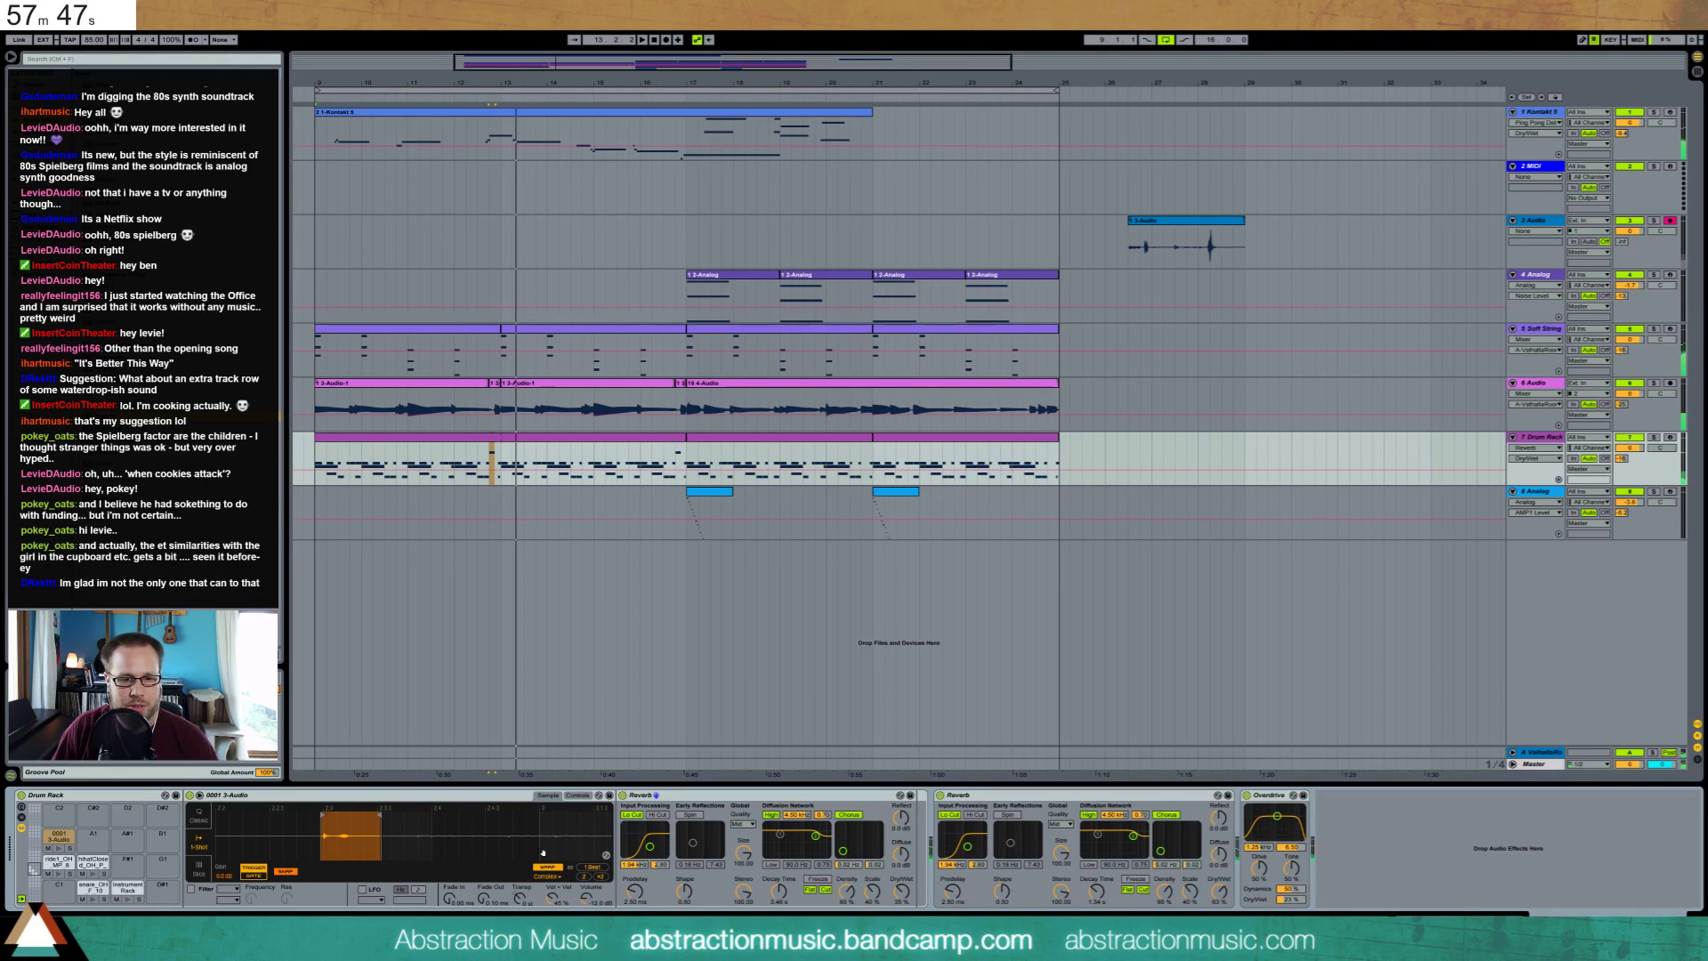
pyautogui.moveTo(587, 897)
pyautogui.mouseDown()
pyautogui.moveTo(587, 883)
pyautogui.moveTo(588, 912)
pyautogui.mouseUp()
pyautogui.press('space')
pyautogui.press('space')
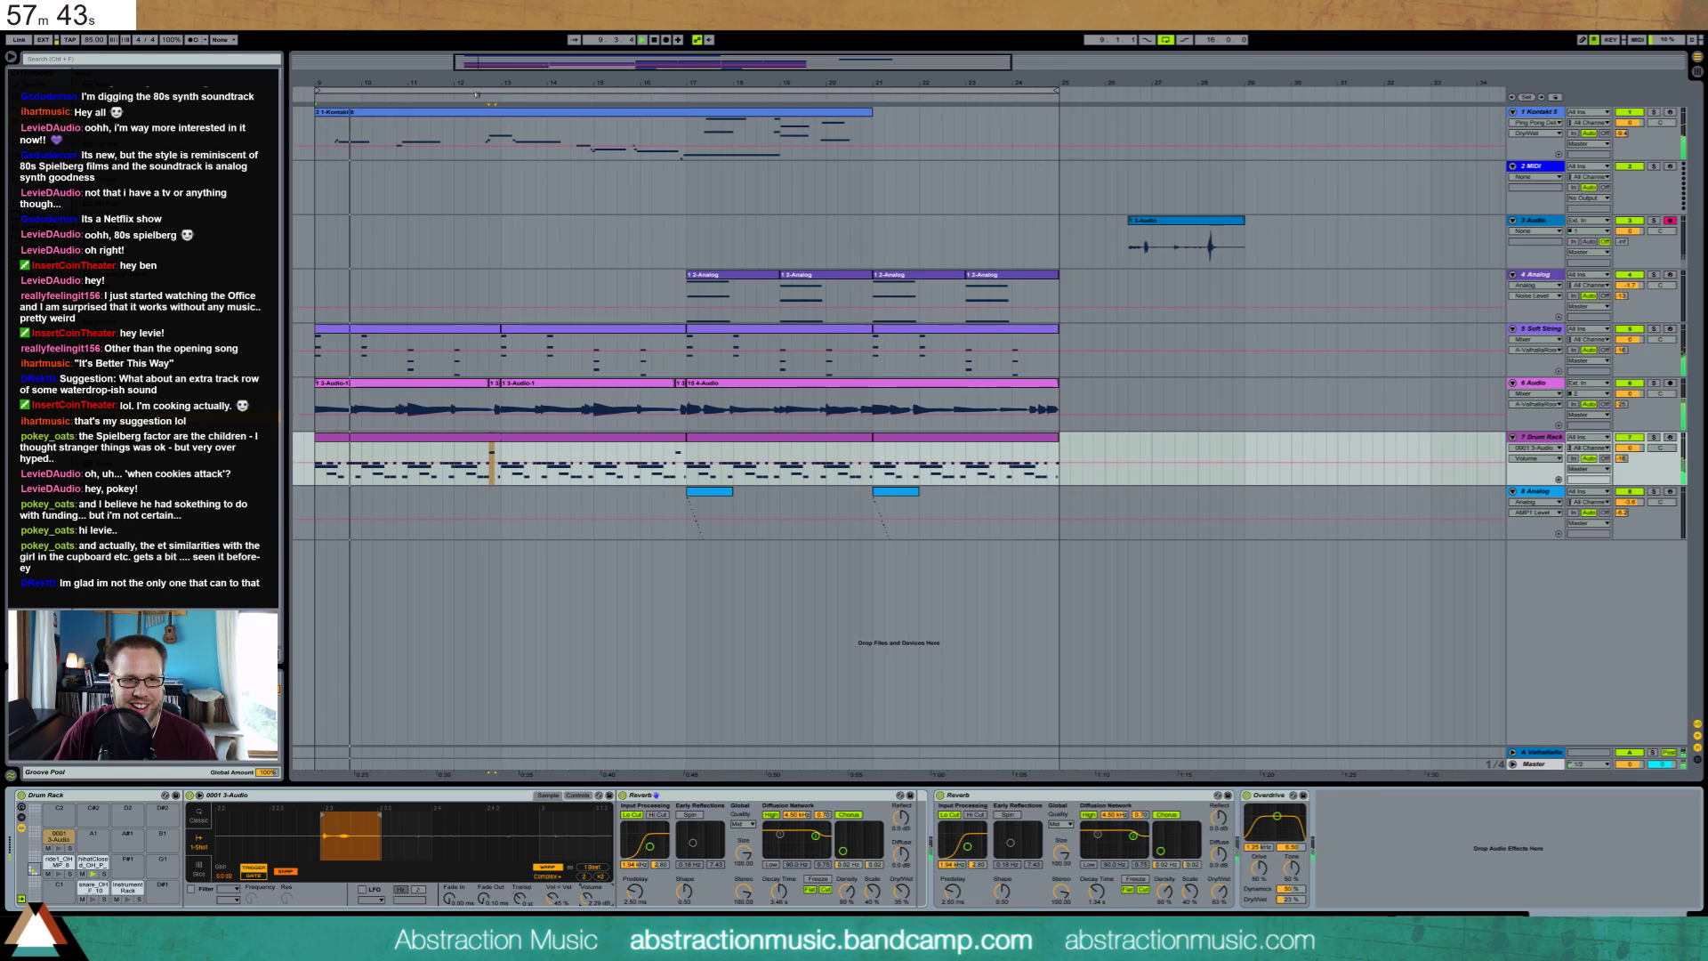
pyautogui.click(475, 97)
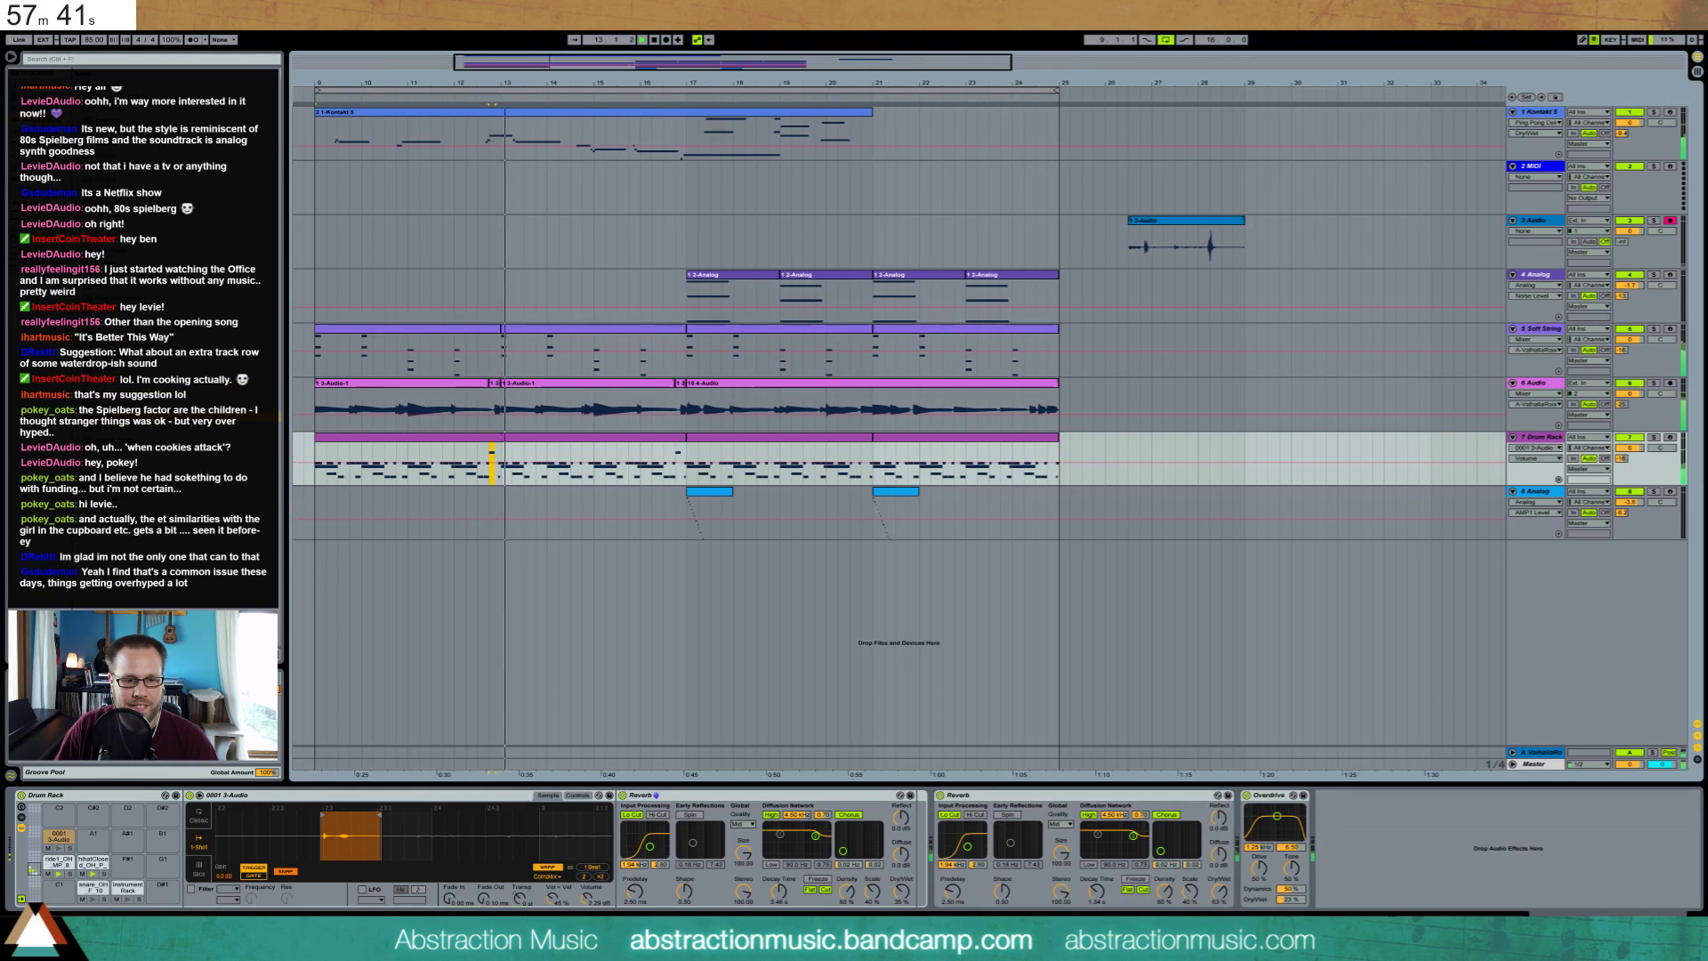
pyautogui.moveTo(585, 905); pyautogui.dragTo(585, 922)
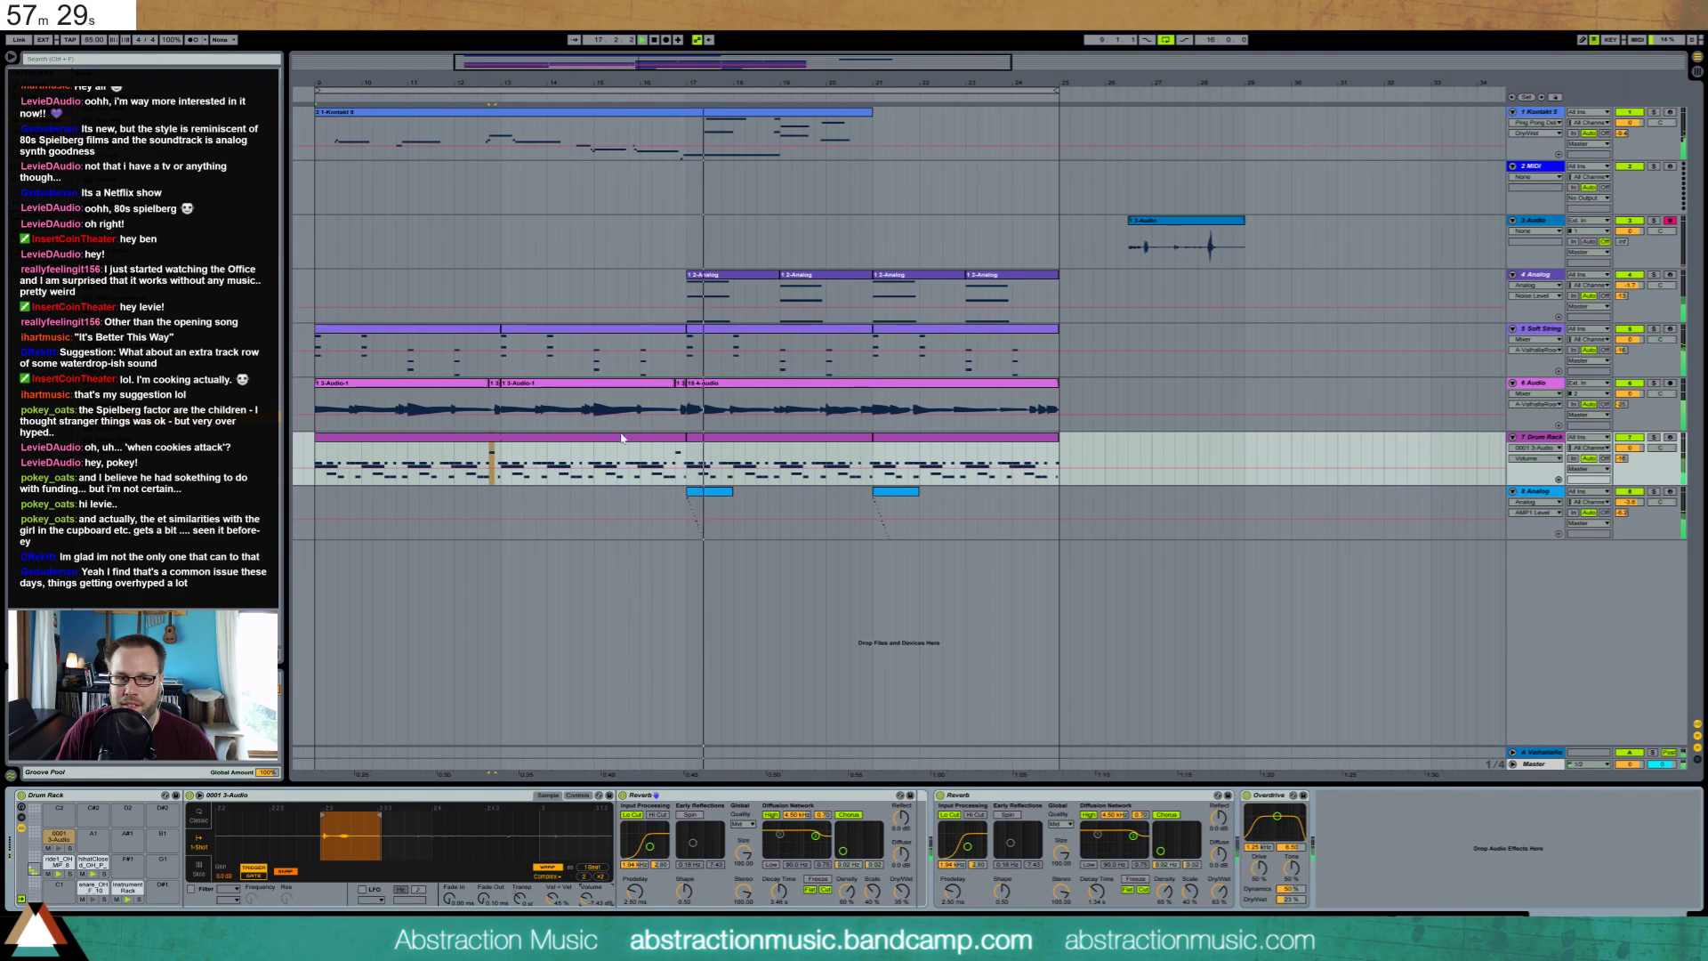
# Extend the first Drum Rack clip to bar 25 over the clips that follow, and select the 2 MIDI track
pyautogui.moveTo(686, 437); pyautogui.dragTo(1060, 437)
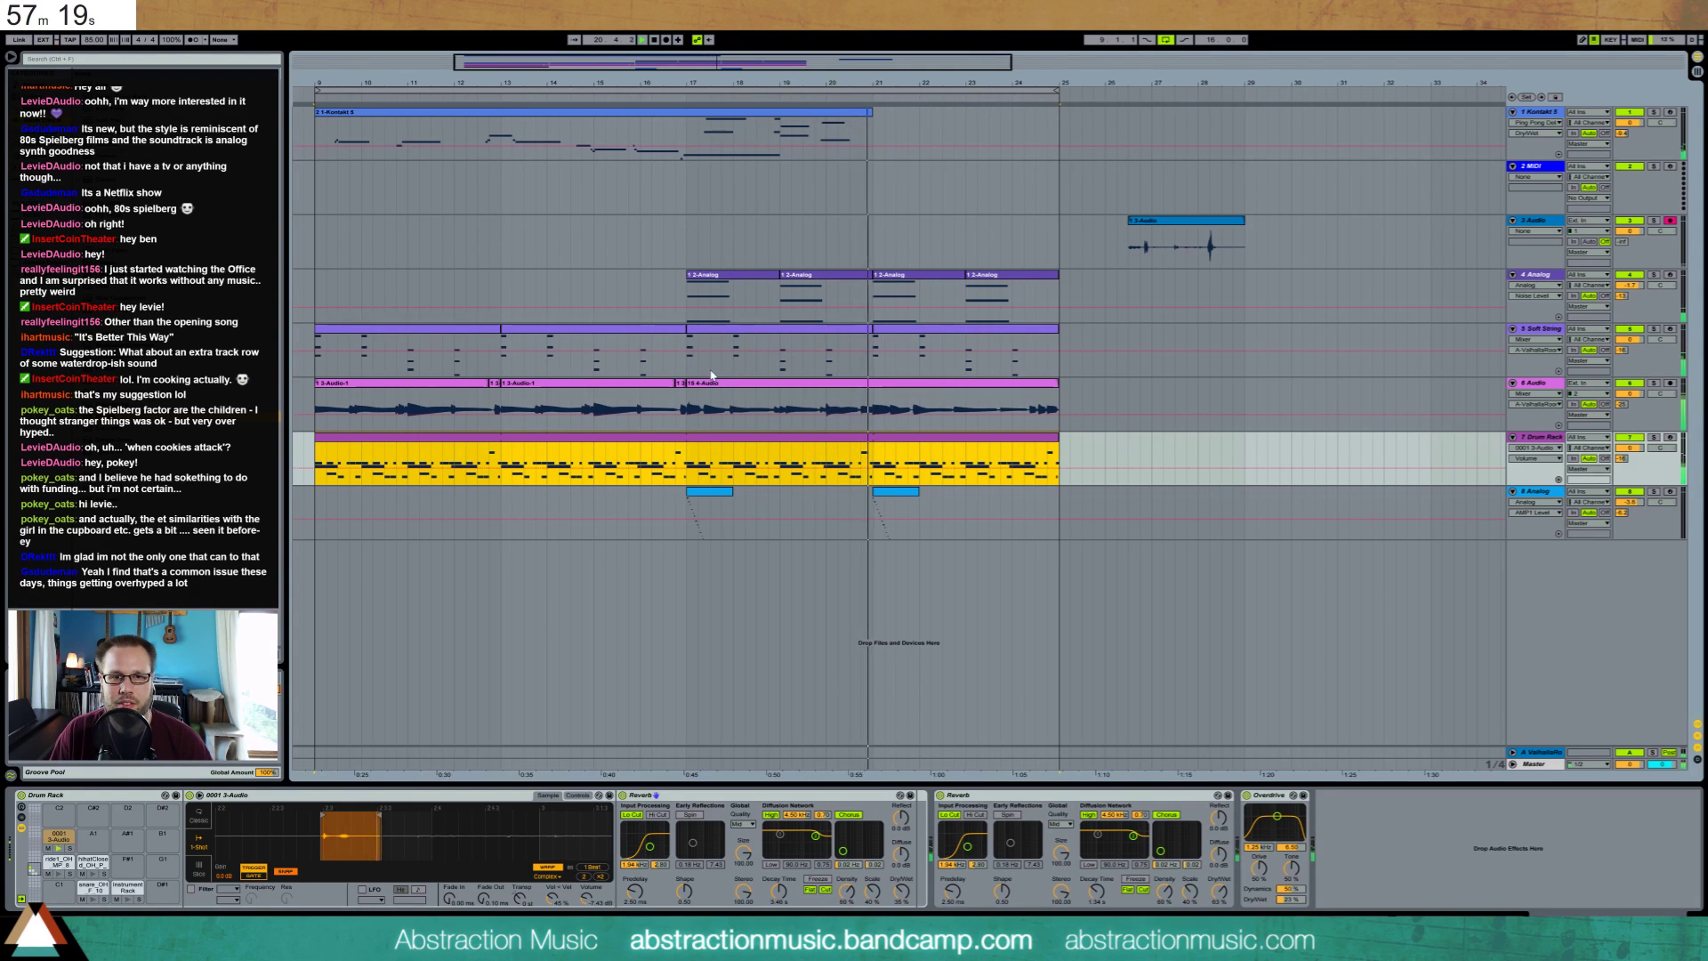
pyautogui.click(1542, 167)
pyautogui.click(40, 157)
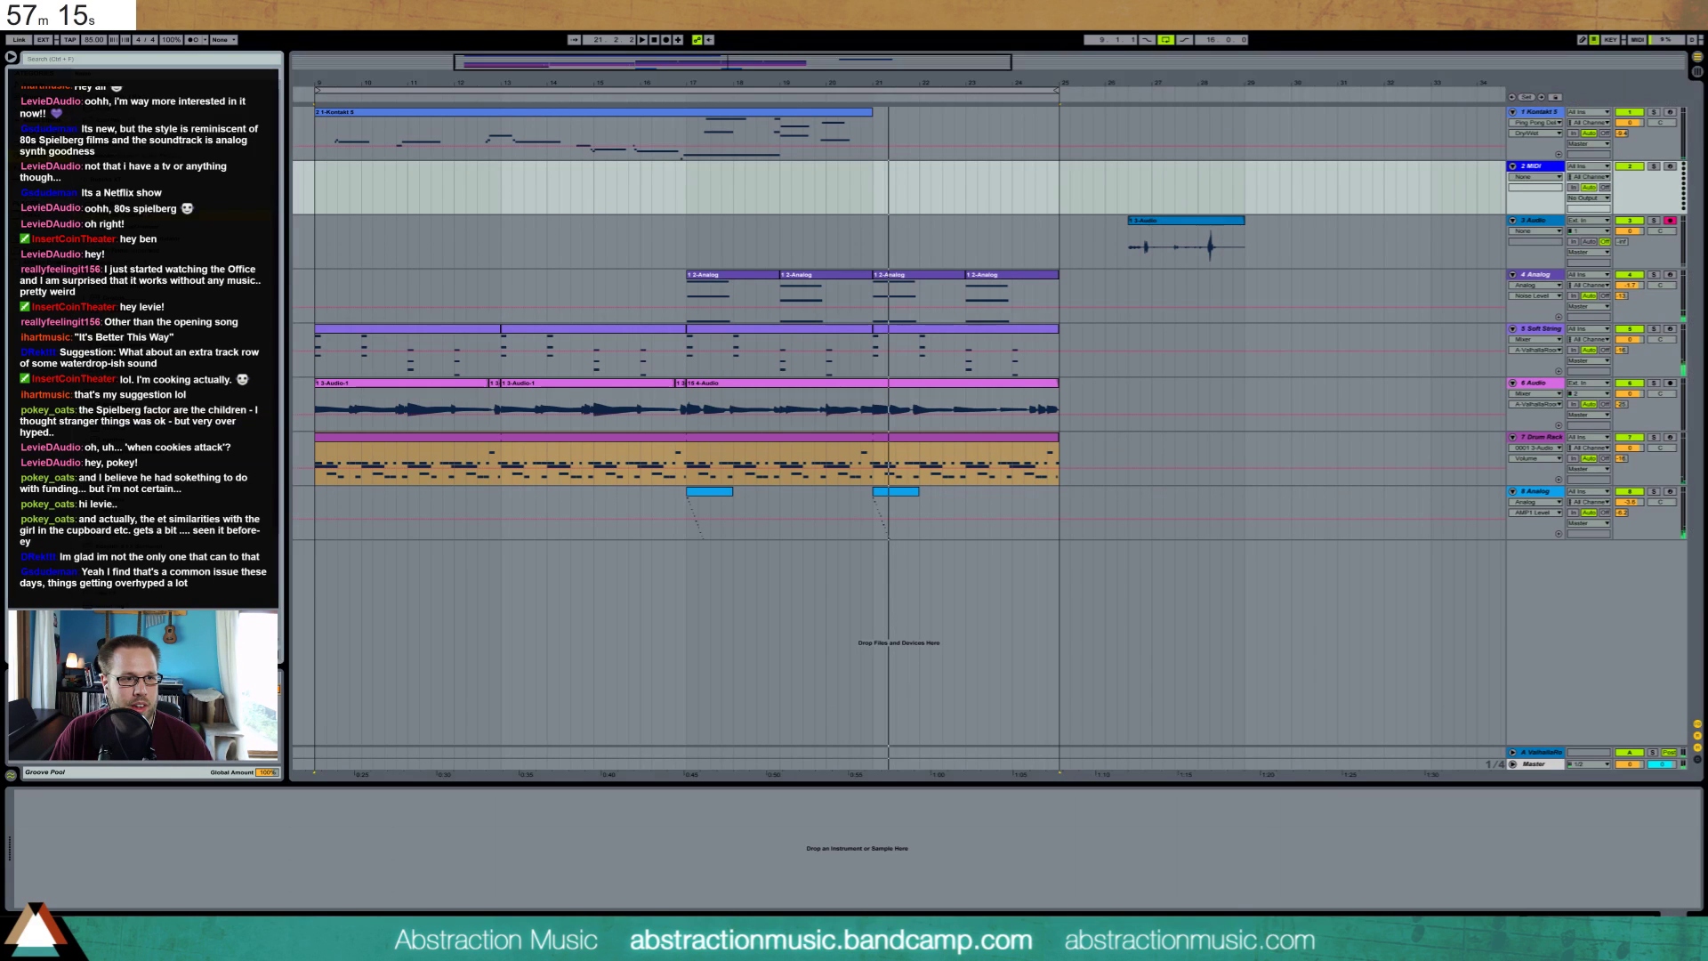
# Save the Live Set in the 2 Hour Tracks 2016 folder as "2016-08-17 Sad Cookie"
pyautogui.hotkey('ctrl', 'shift', 's')
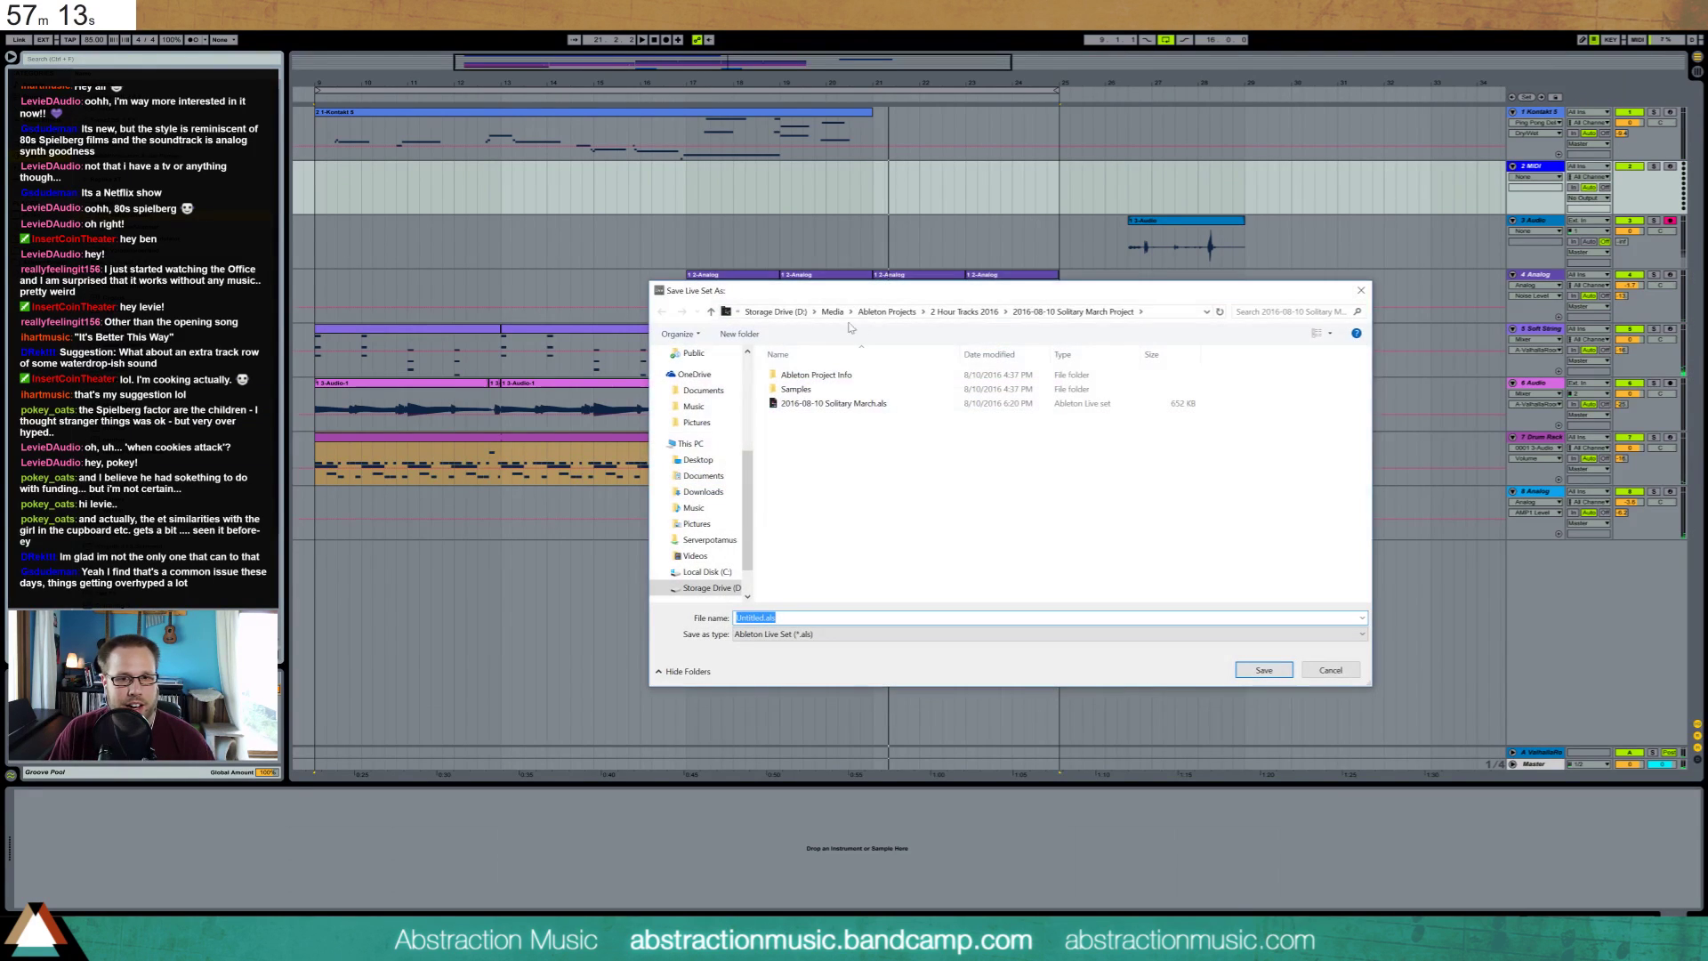
pyautogui.click(975, 311)
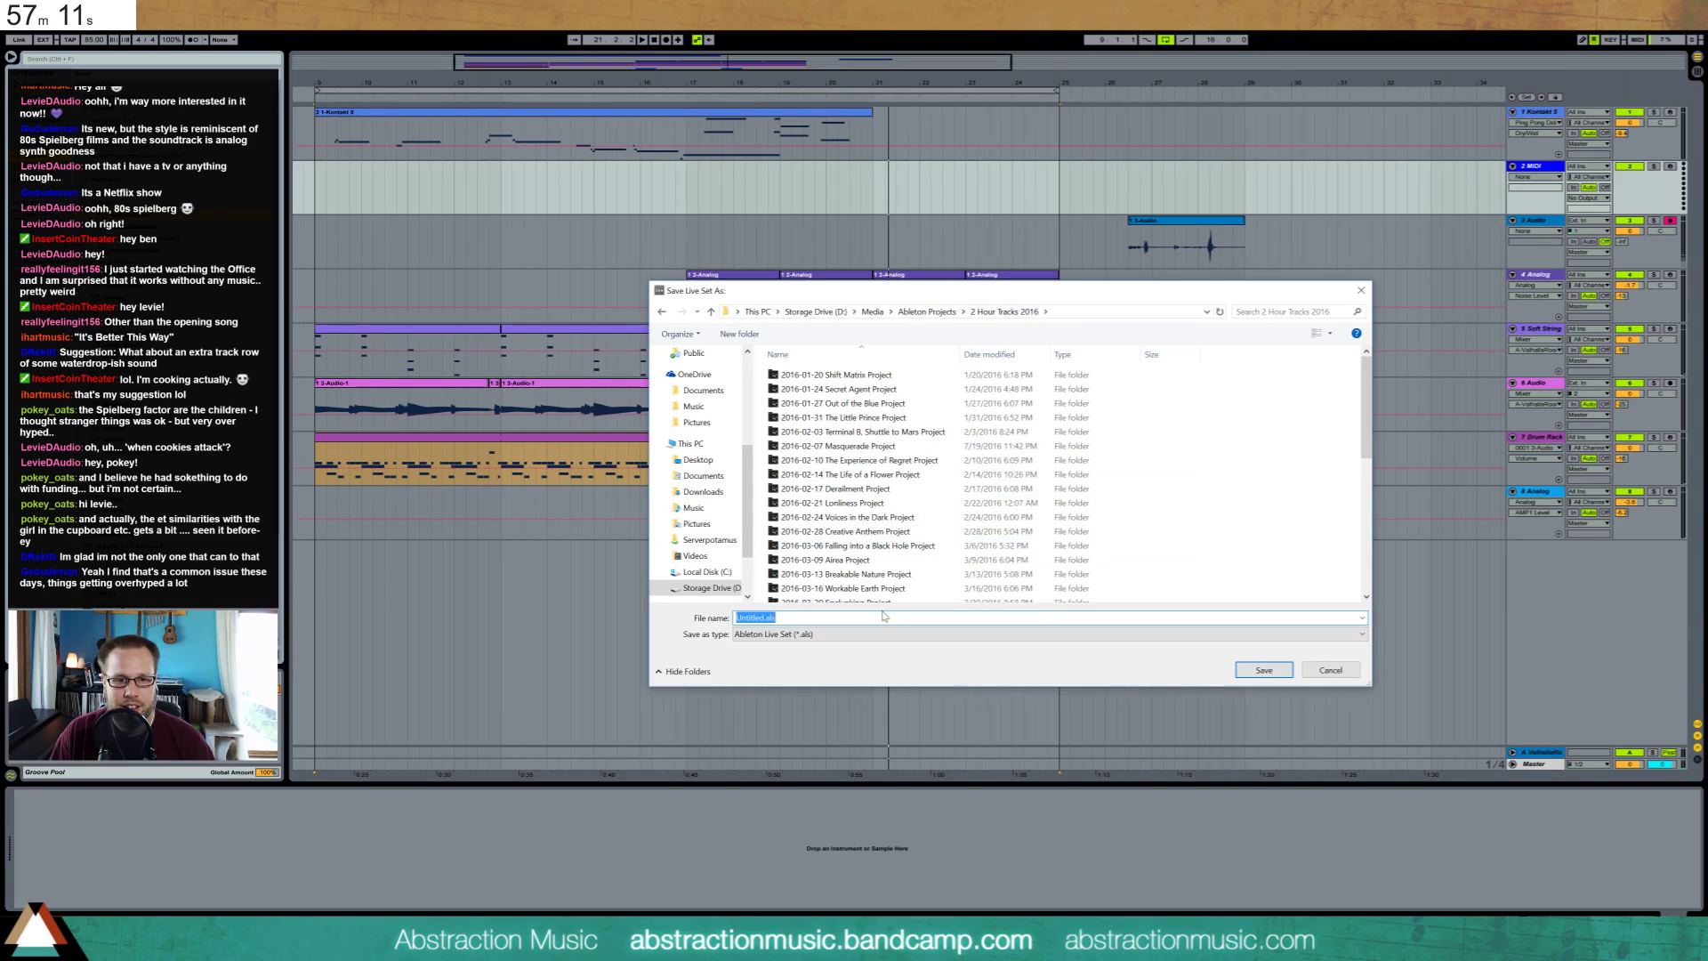
pyautogui.write('2016-08-')
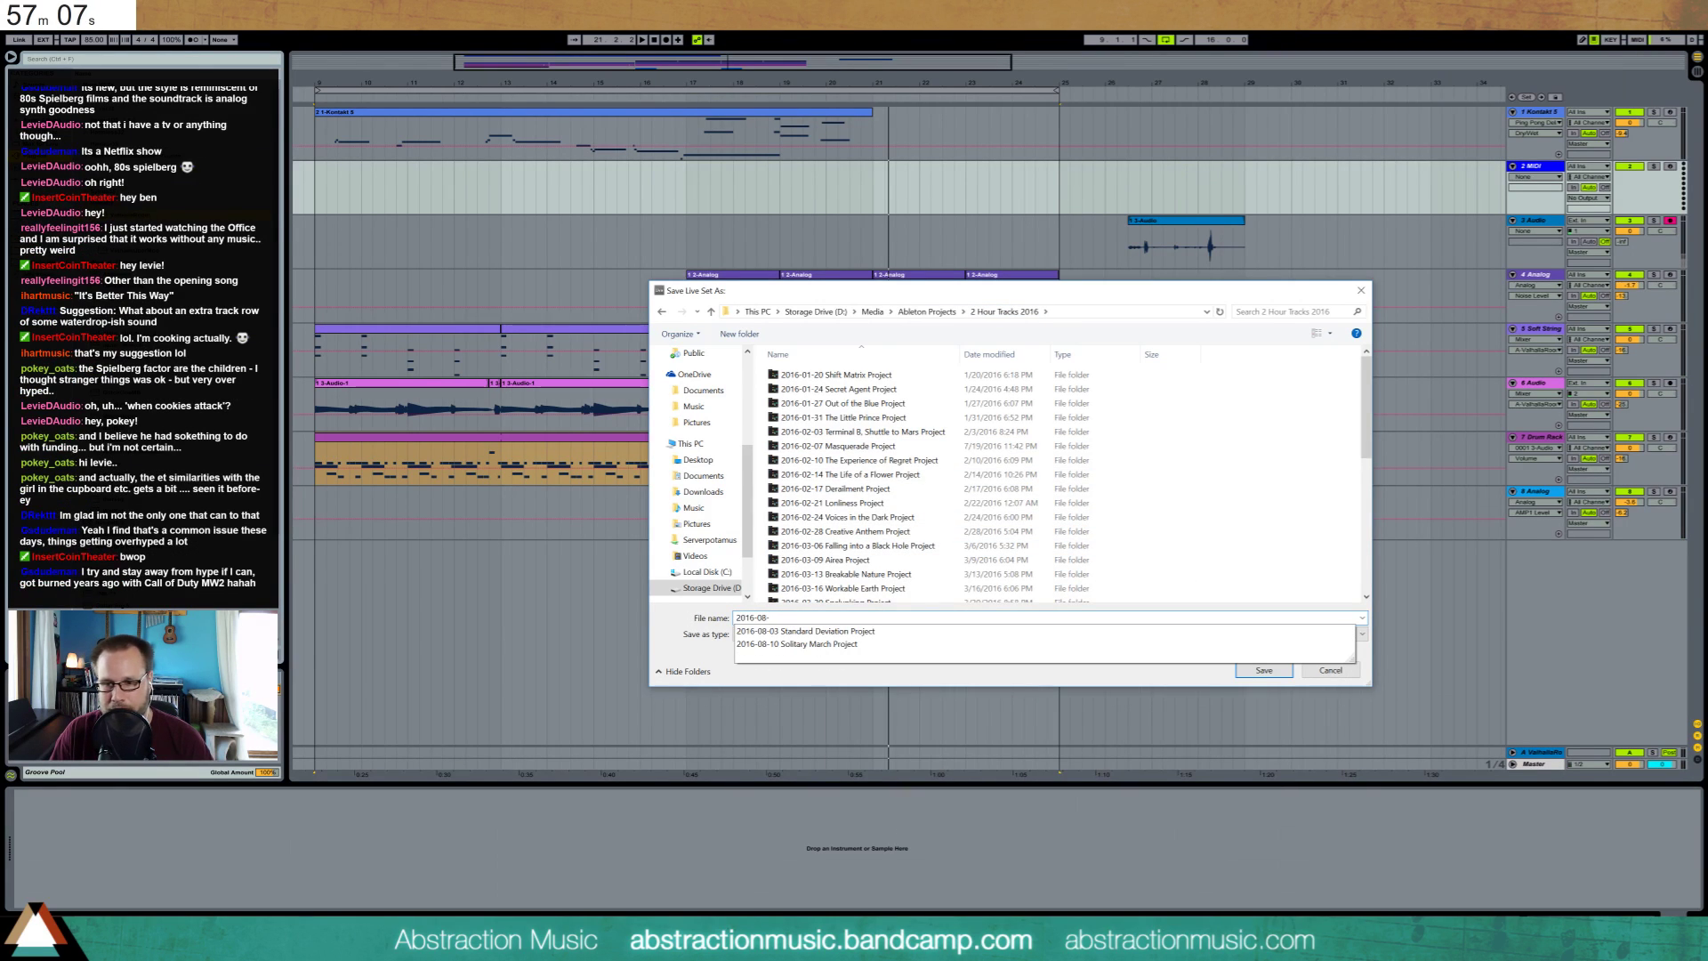
pyautogui.write('17 Sad Cooki')
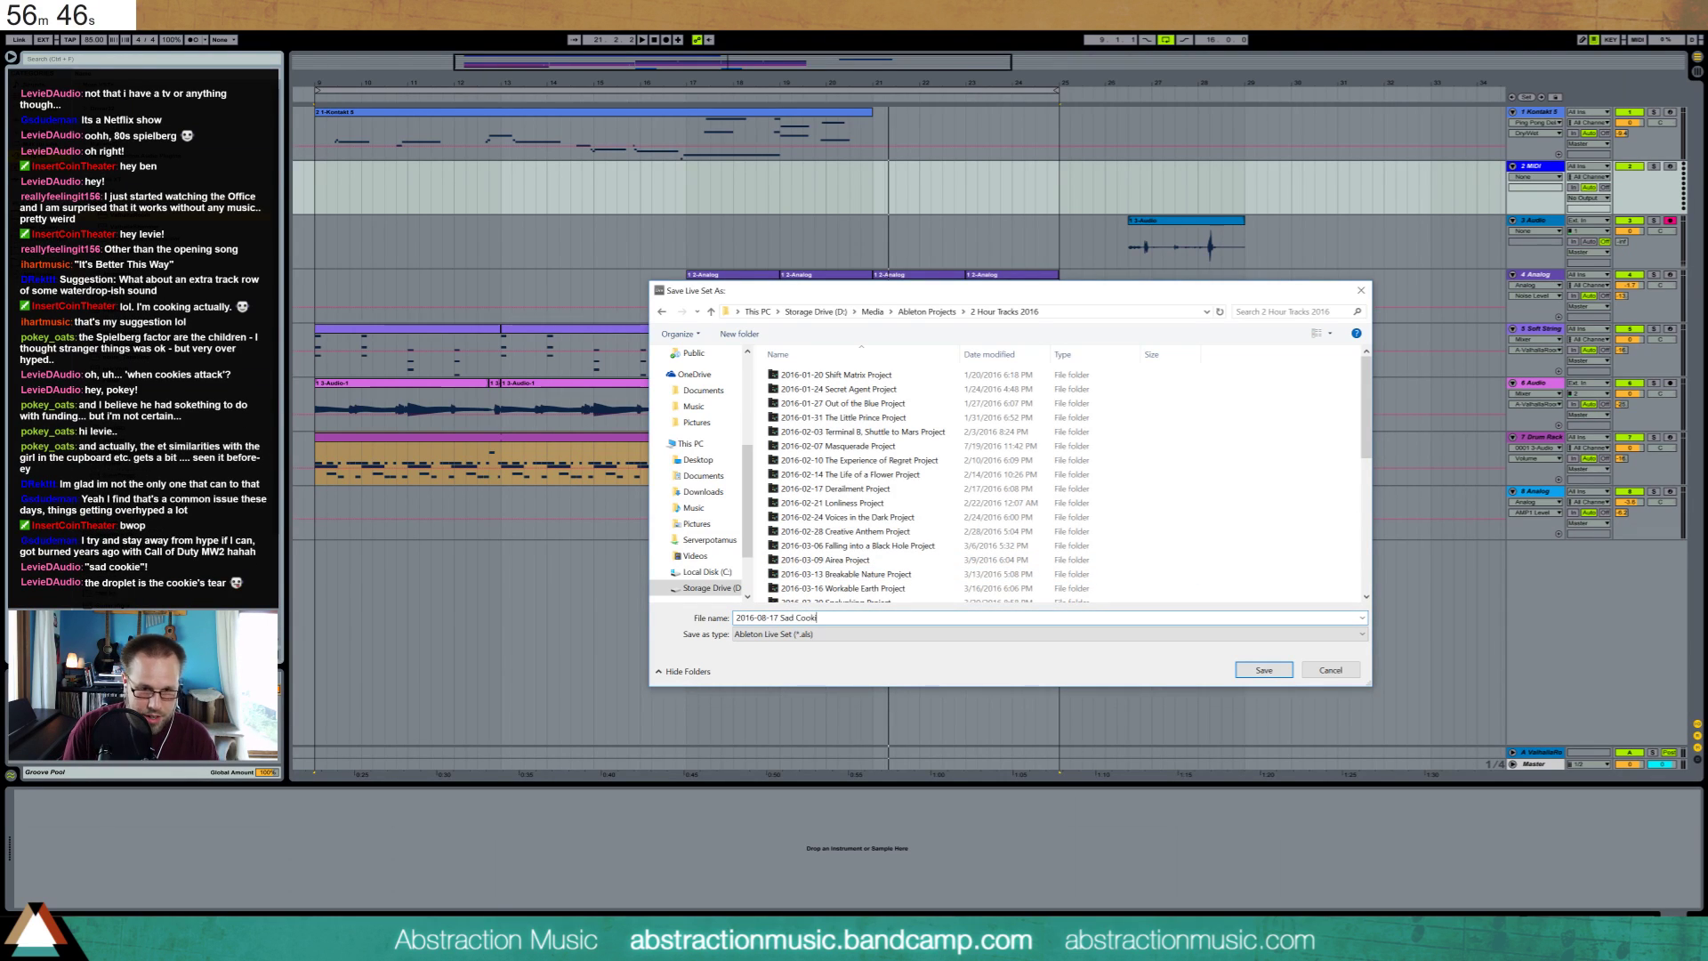
pyautogui.press('Return')
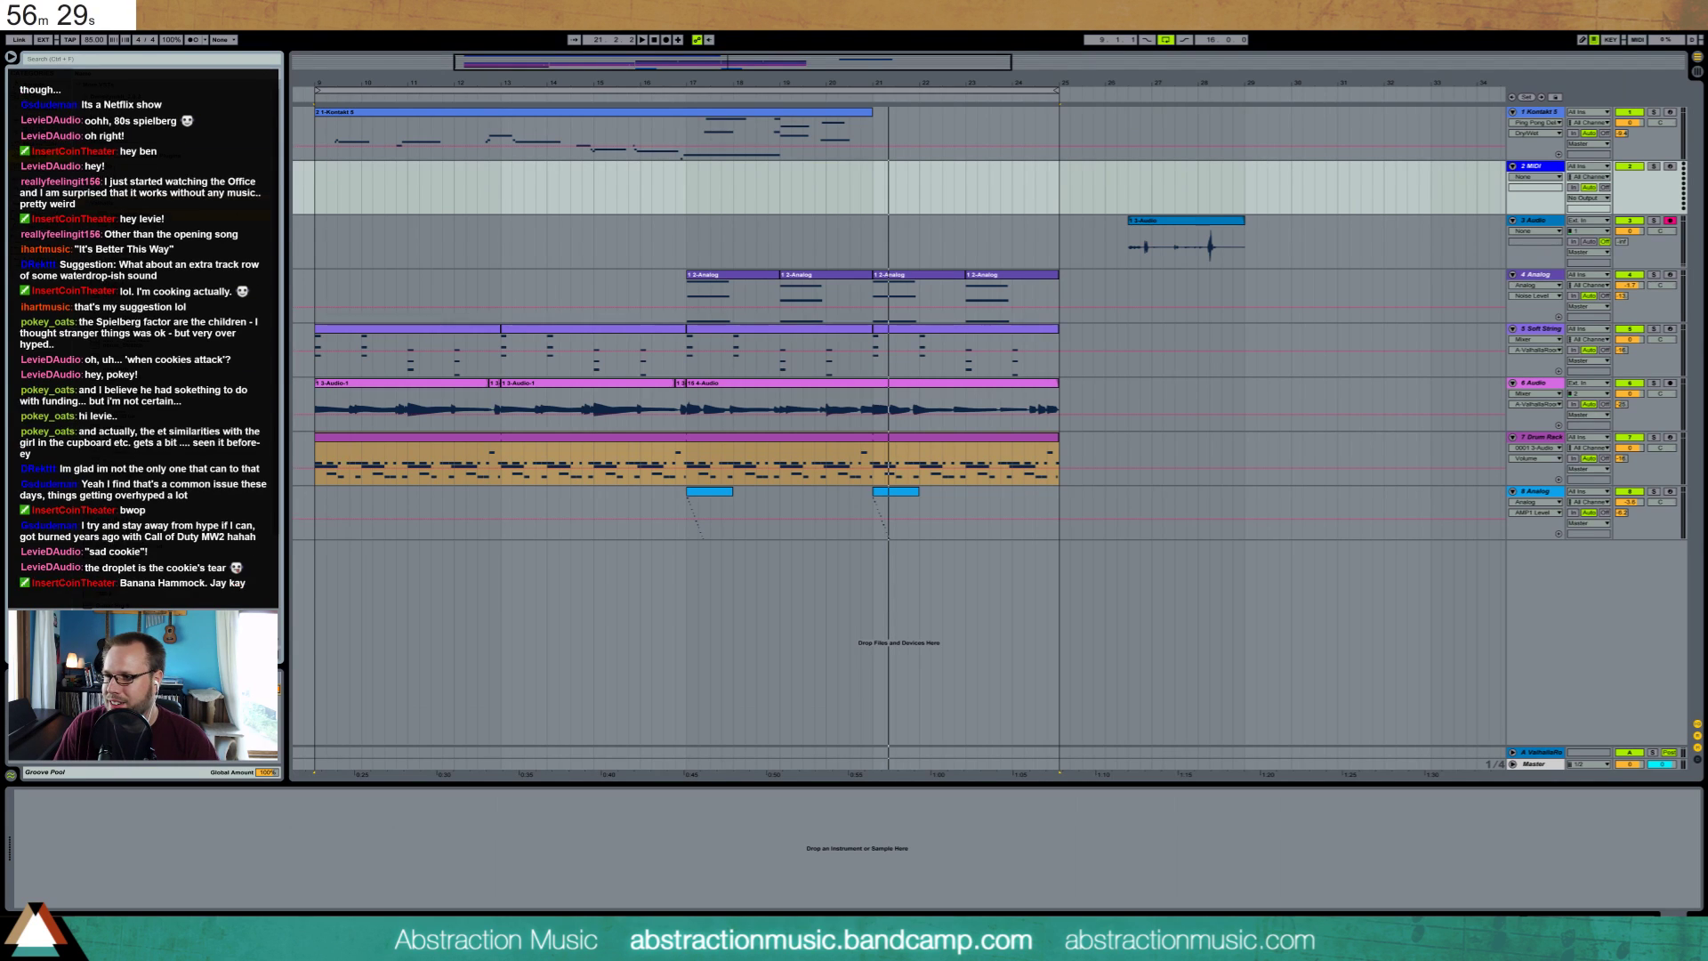
# Bring the web browser into view, look through the sad cookie image results, and close the browser
pyautogui.moveTo(1707, 203); pyautogui.dragTo(1155, 146)
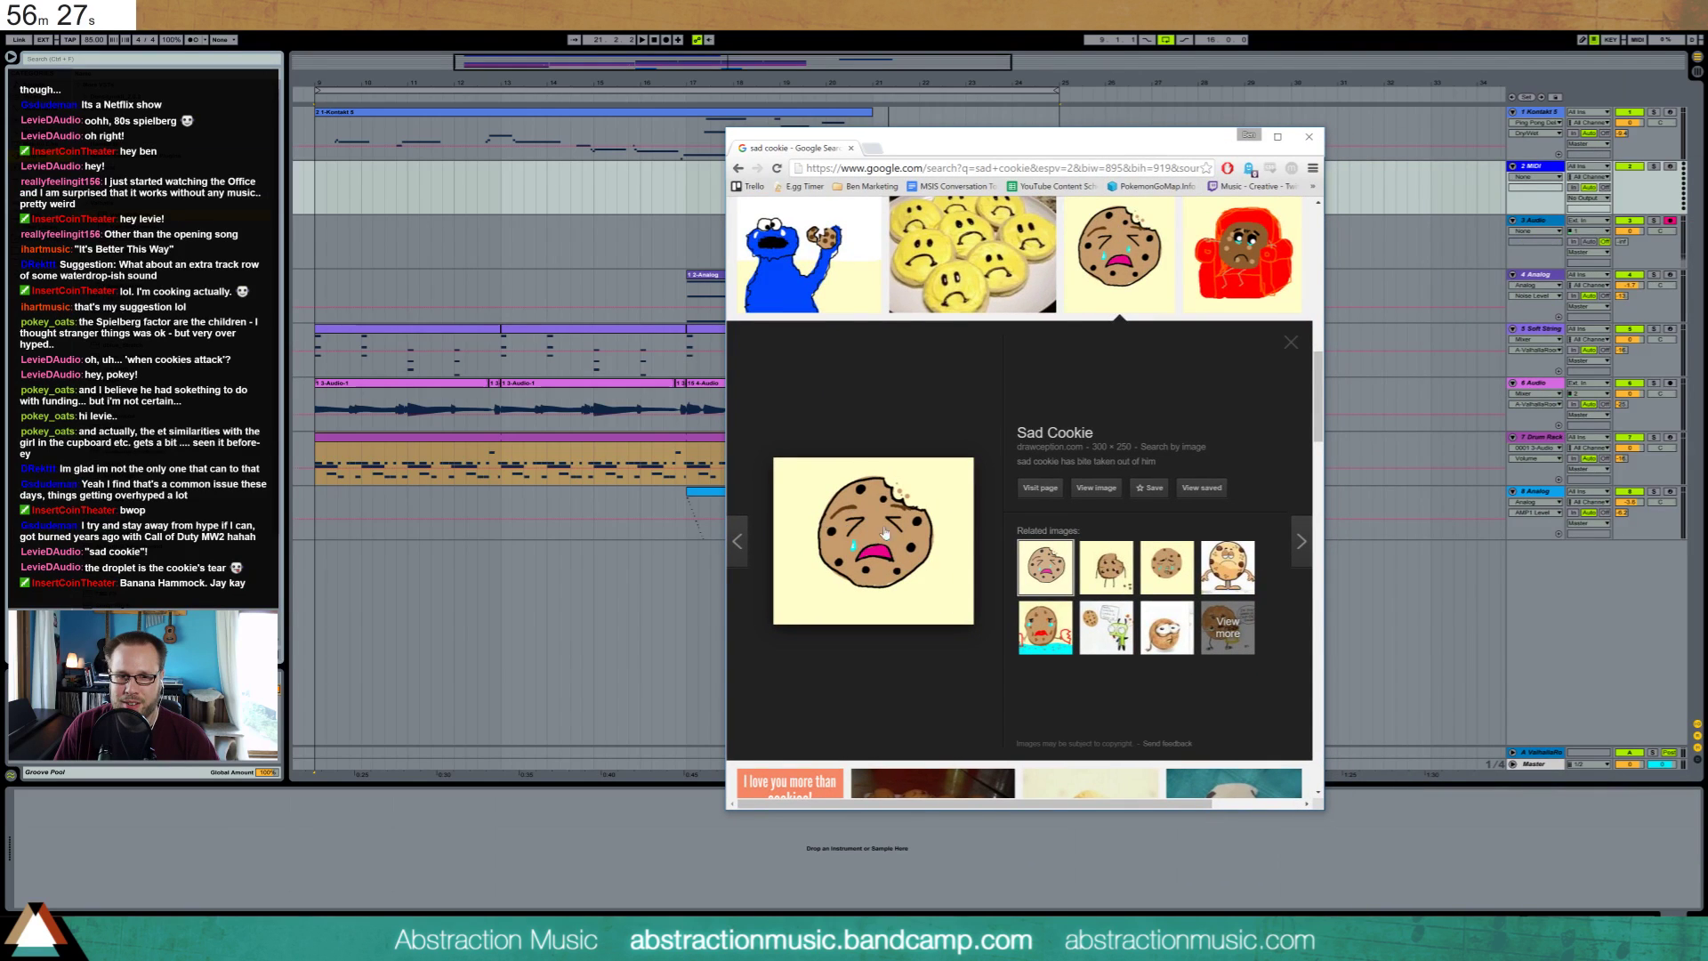
pyautogui.scroll(-5, 1099, 484)
pyautogui.click(1125, 466)
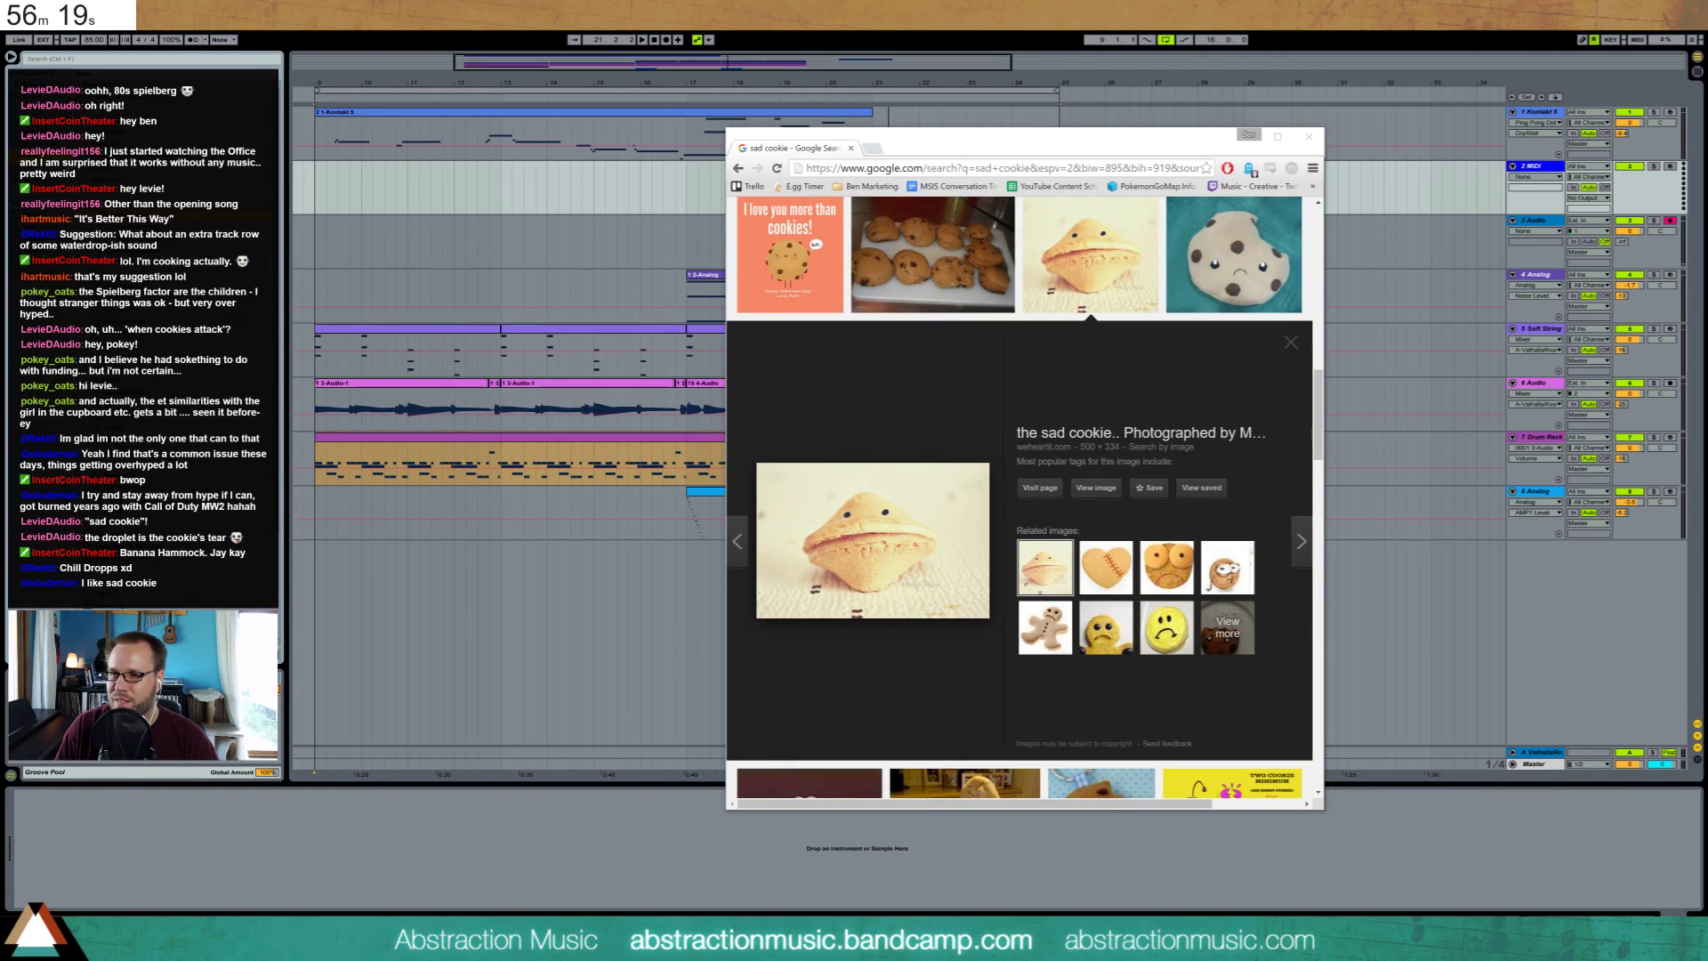
pyautogui.moveTo(788, 544); pyautogui.dragTo(779, 545)
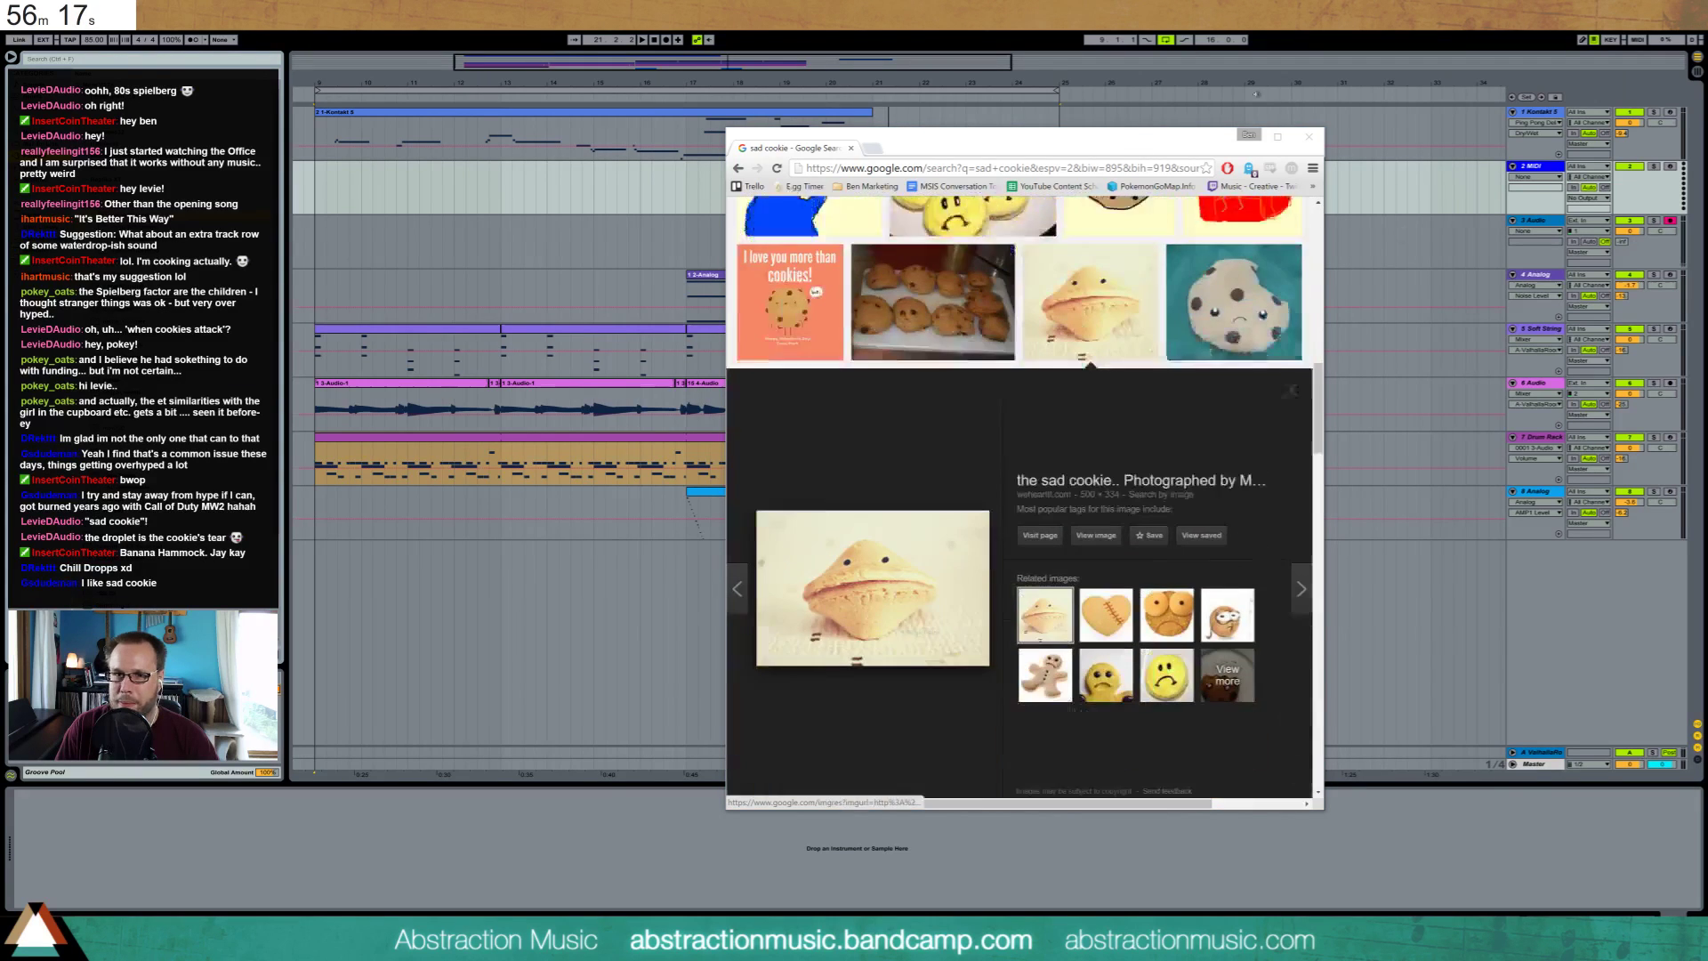
pyautogui.click(1309, 137)
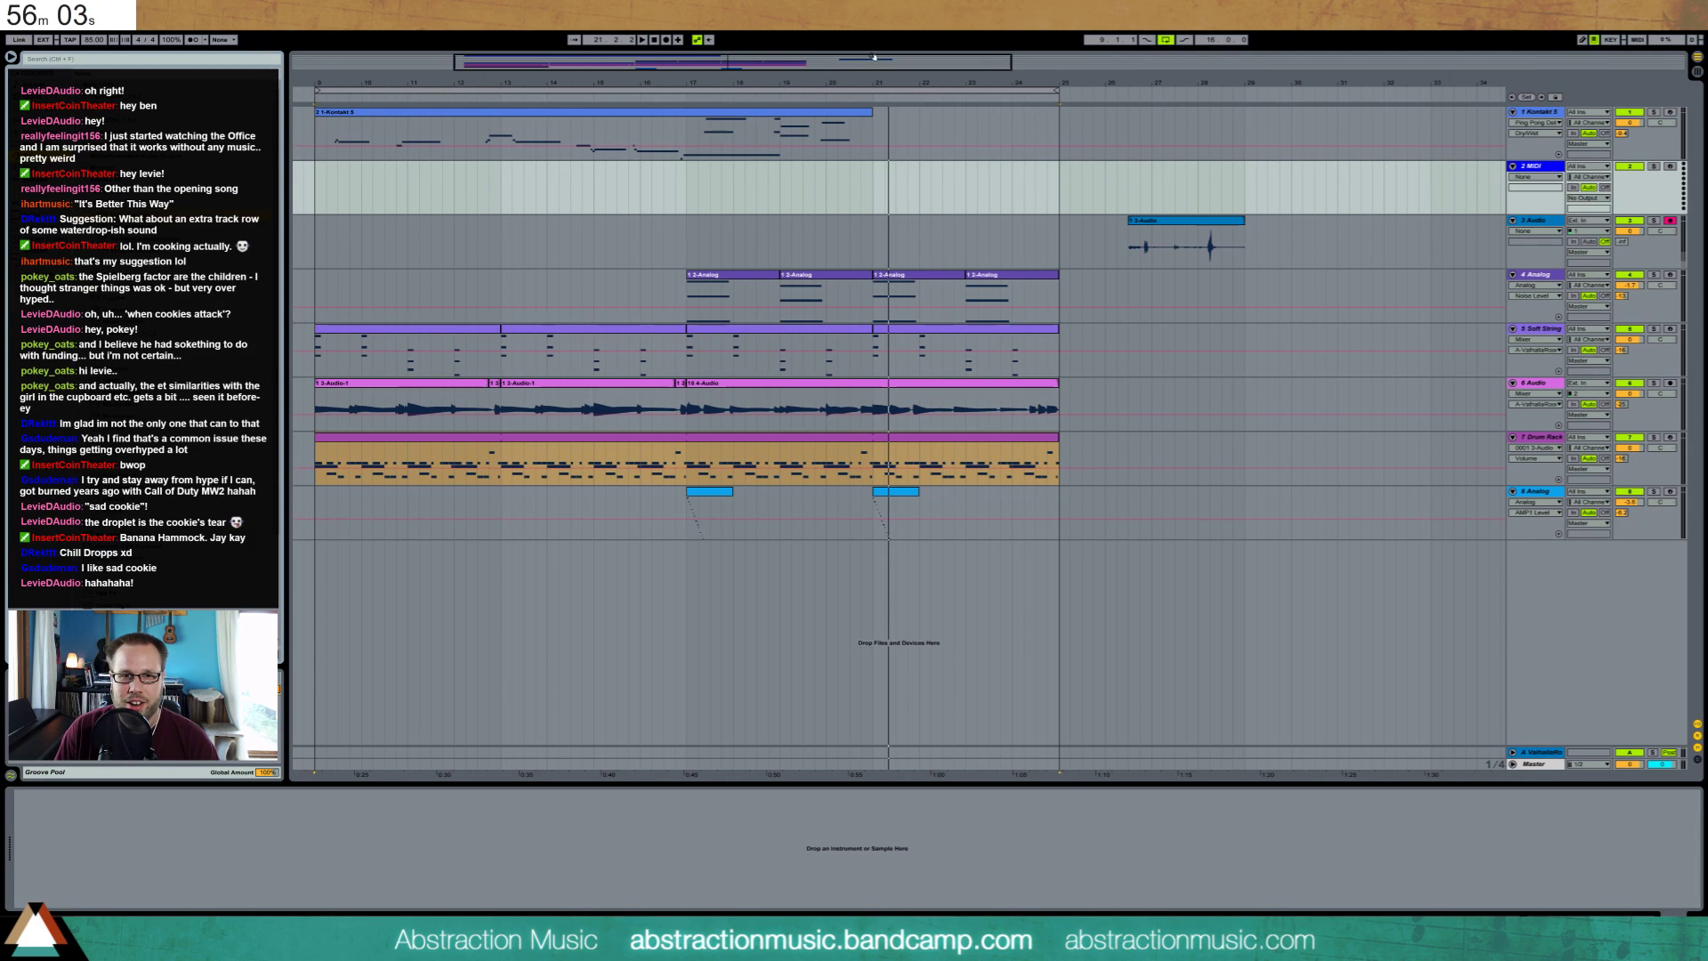
# Delete the leftover recorded clip after bar 26 on the 3 Audio track
pyautogui.moveTo(874, 58)
pyautogui.mouseDown()
pyautogui.moveTo(874, 37)
pyautogui.moveTo(873, 60)
pyautogui.mouseUp()
pyautogui.click(1161, 221)
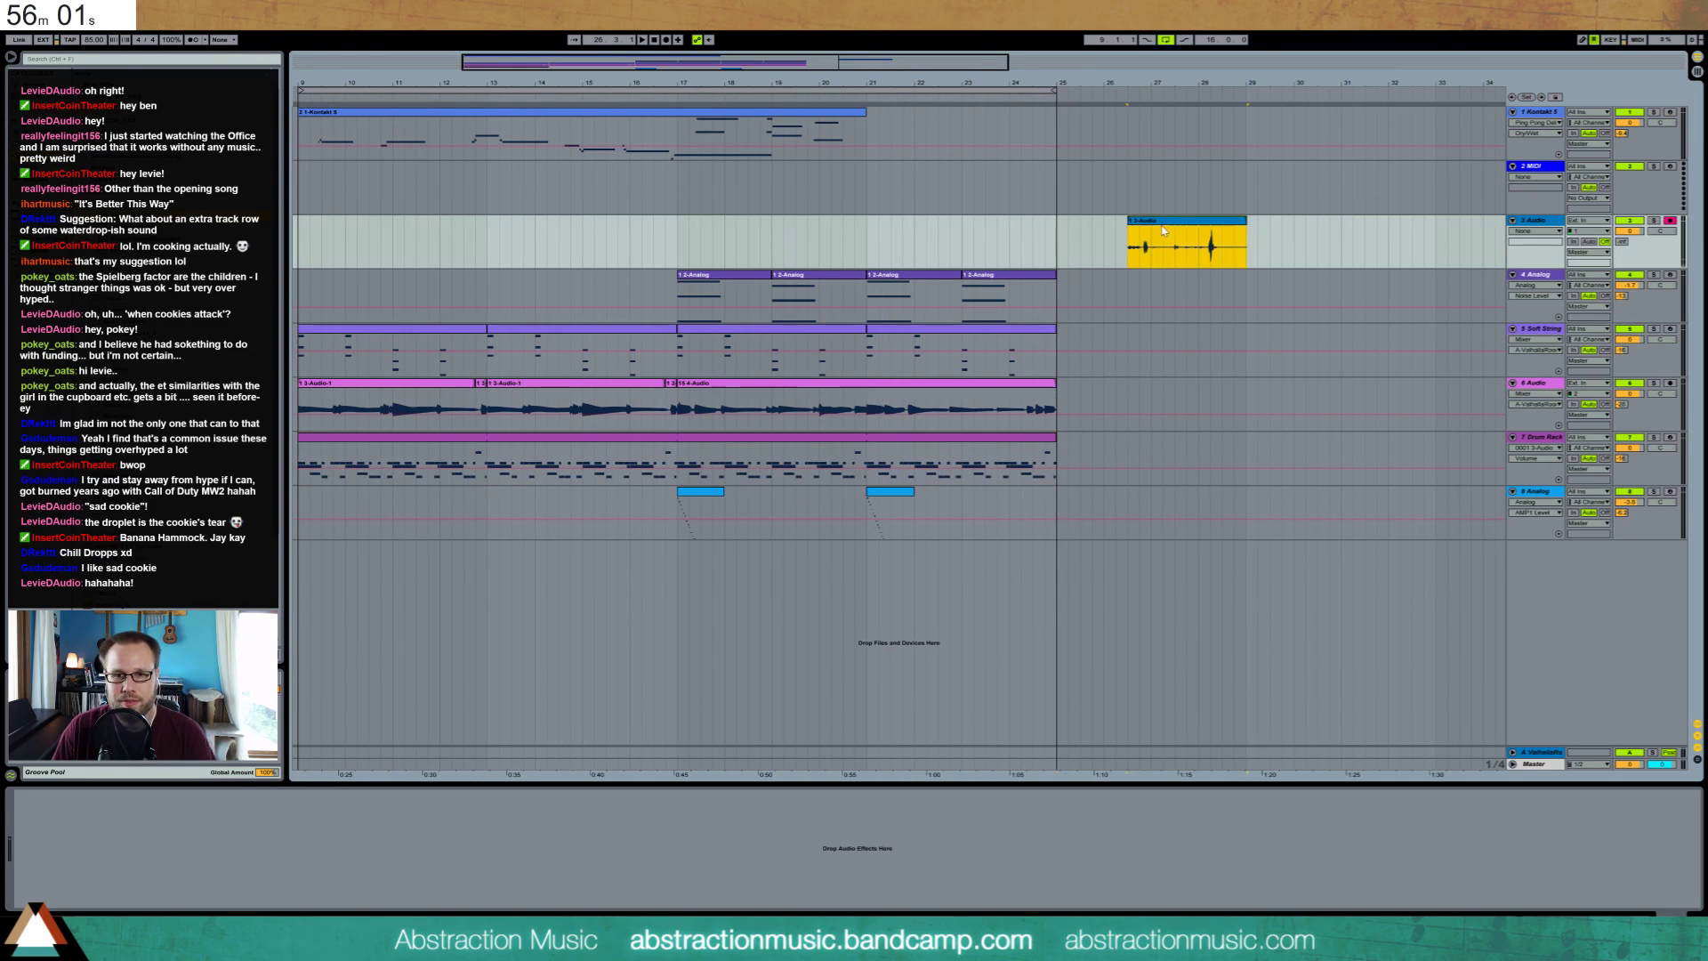
pyautogui.press('Delete')
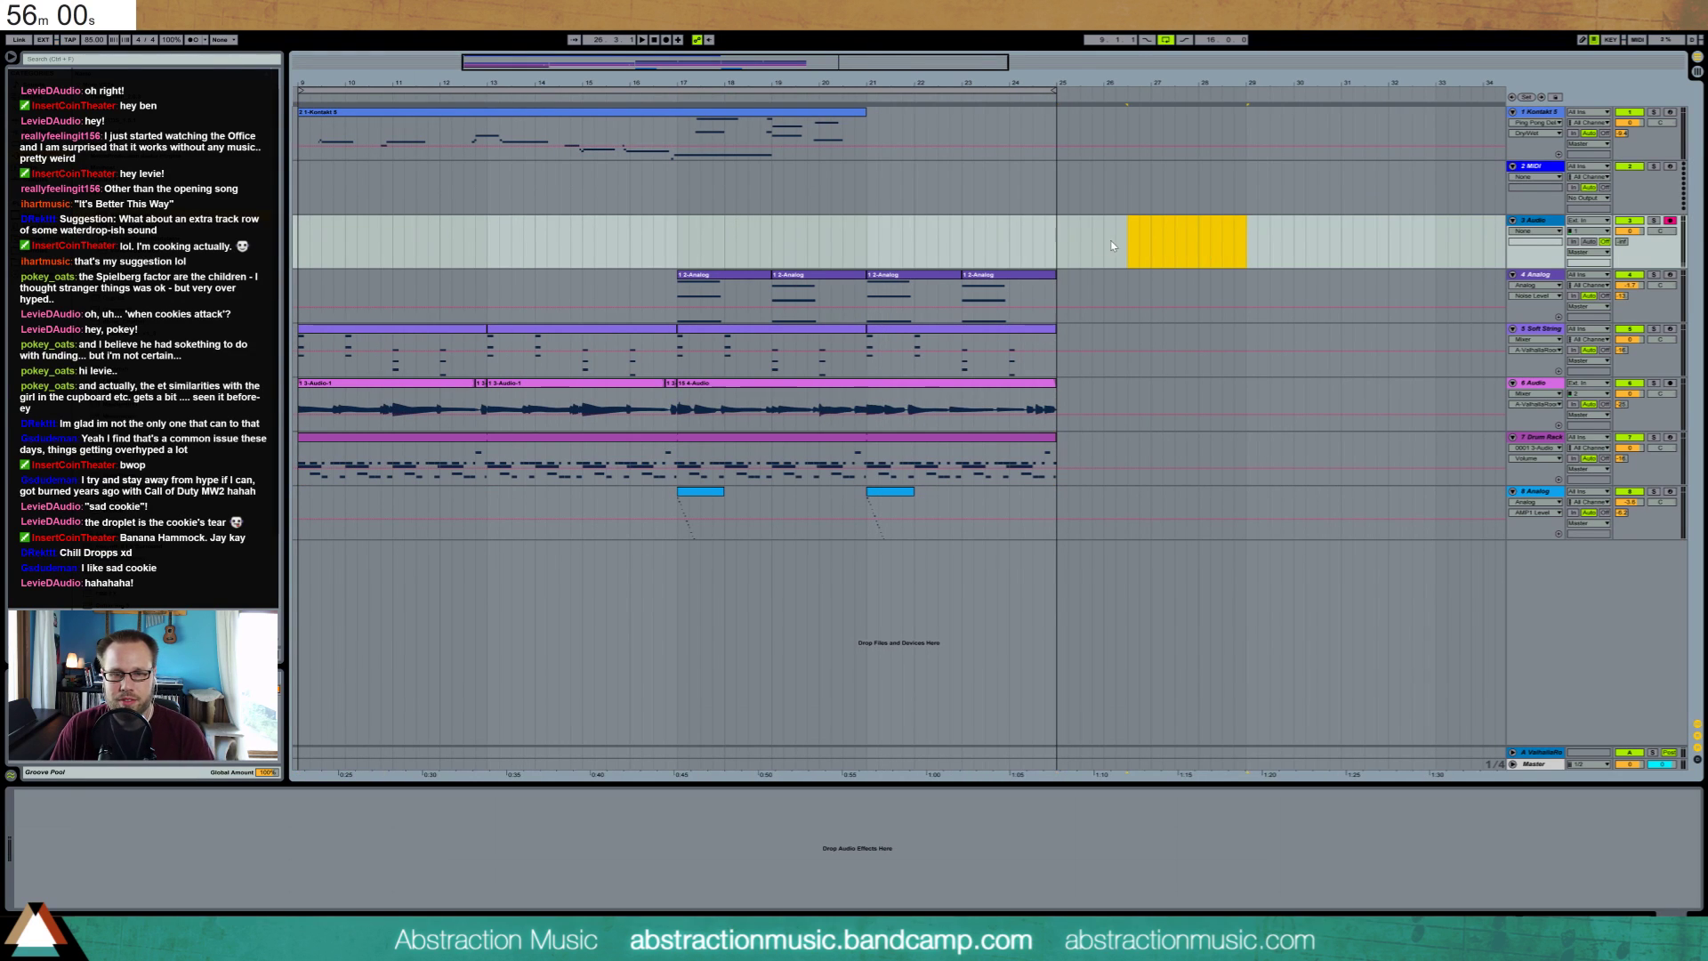
# Load Kontakt 5 on the 2 MIDI track with the Scarbee Mark I from the Vintage Keys library, and close its window
pyautogui.click(1512, 175)
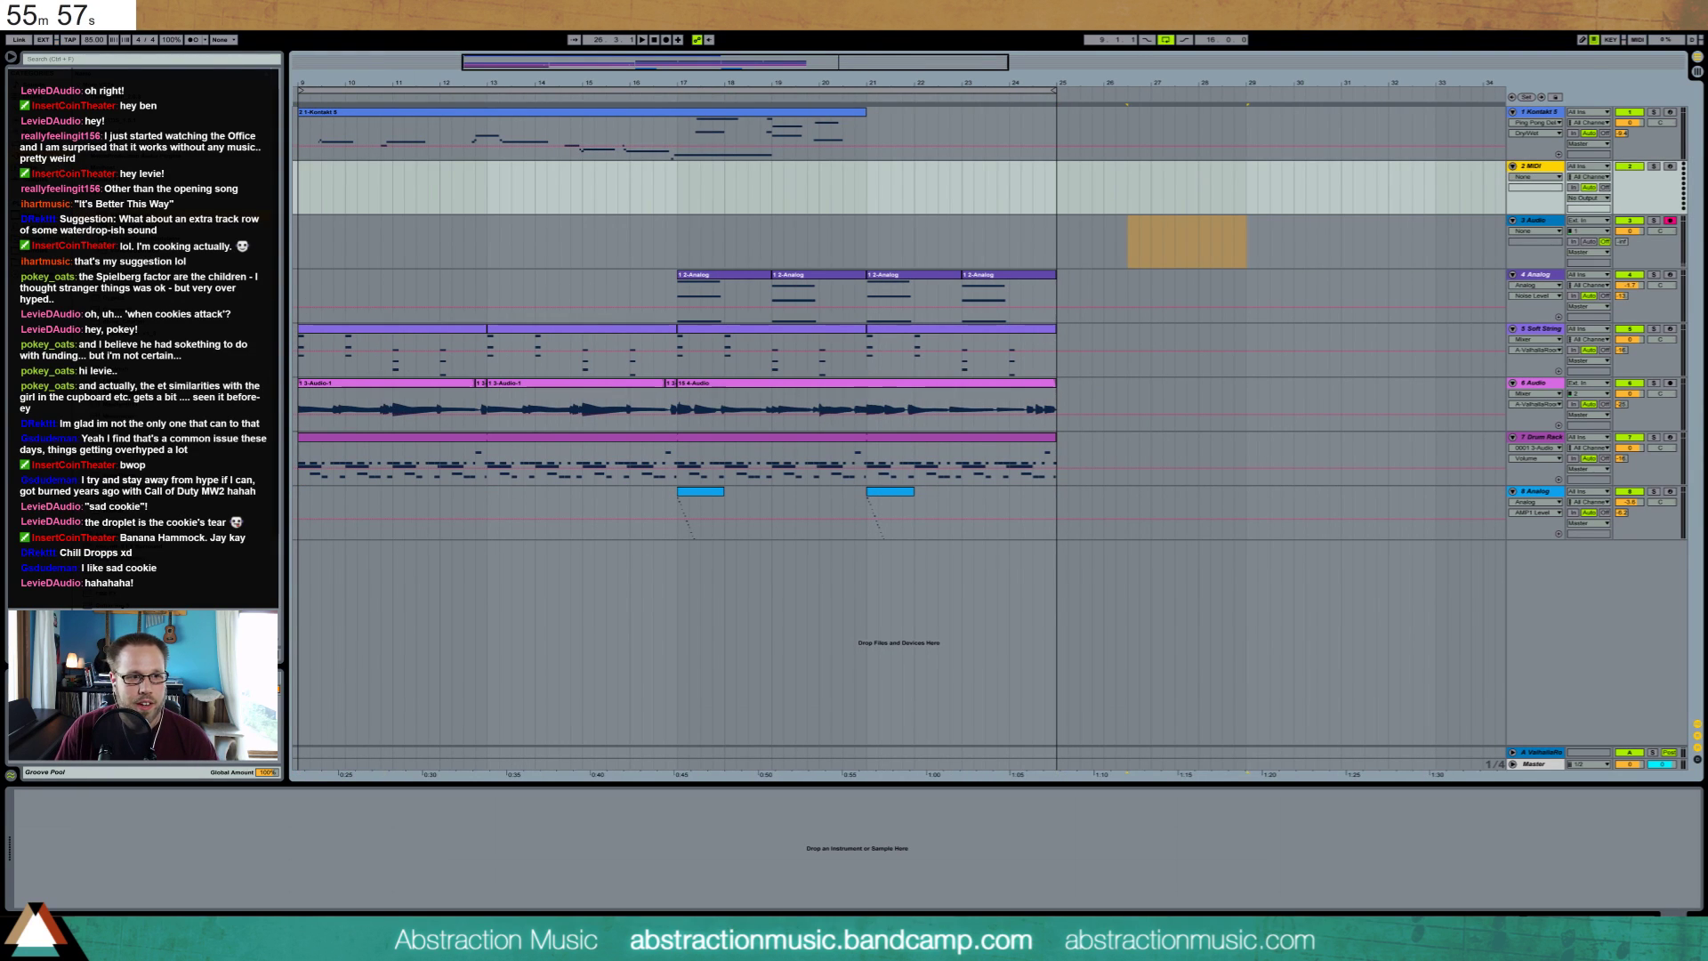
pyautogui.click(178, 203)
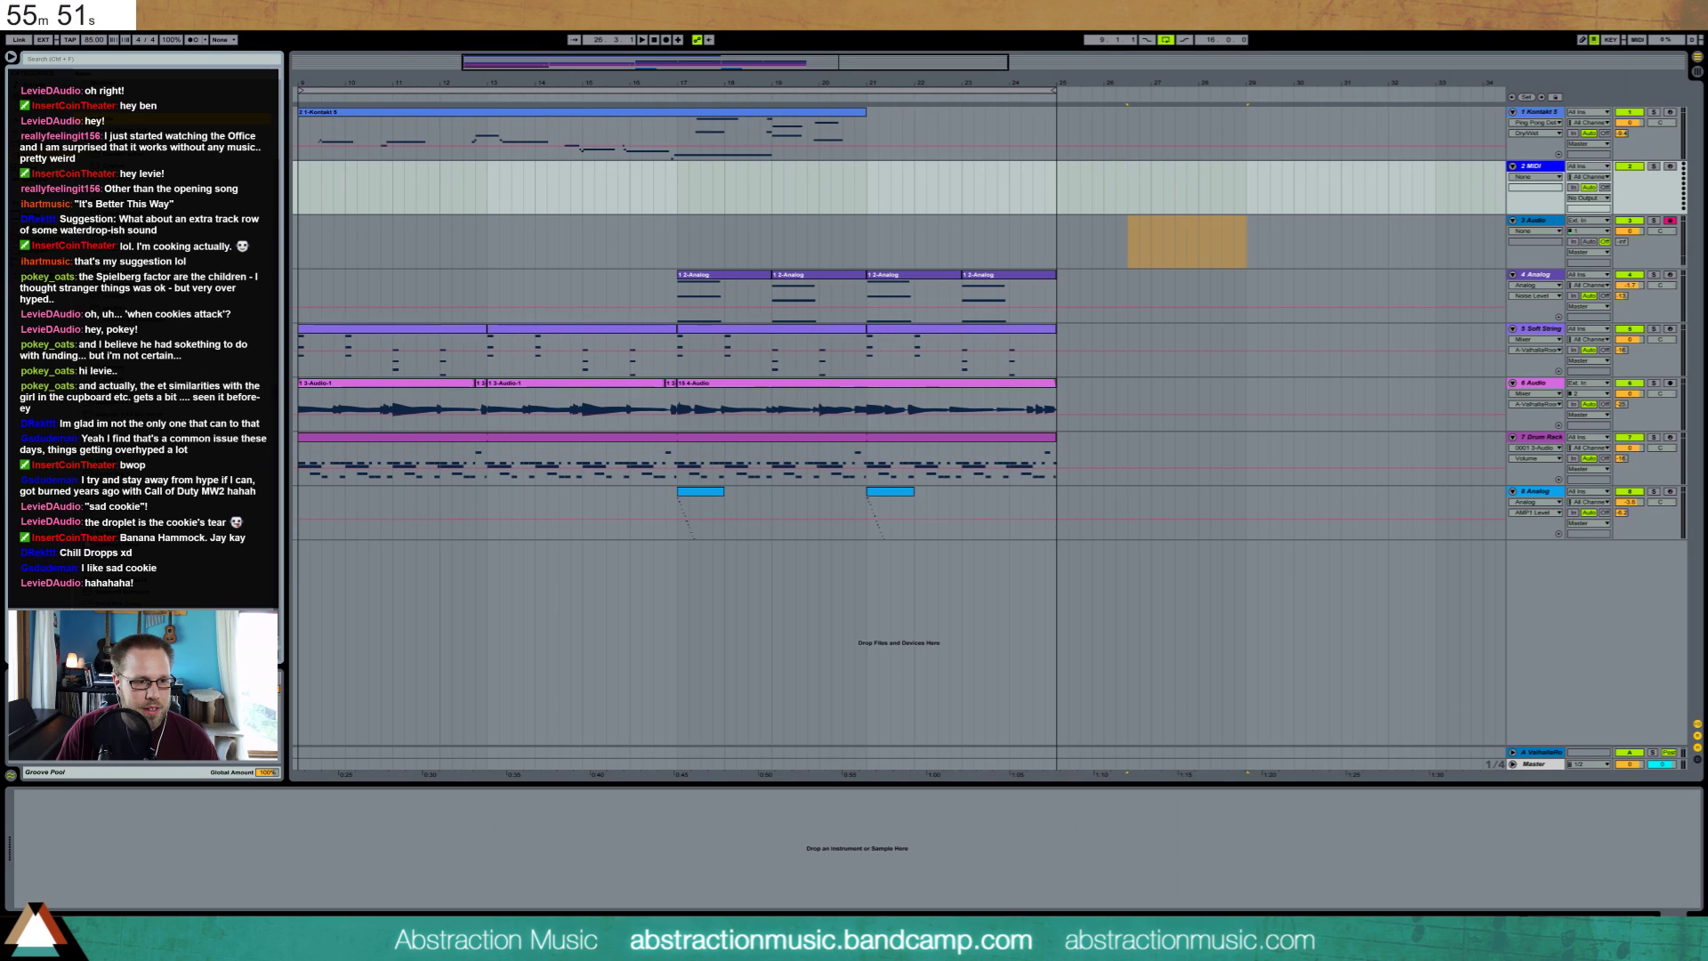
pyautogui.moveTo(988, 218)
pyautogui.mouseDown()
pyautogui.moveTo(1011, 203)
pyautogui.moveTo(991, 191)
pyautogui.mouseUp()
pyautogui.scroll(-1, 494, 488)
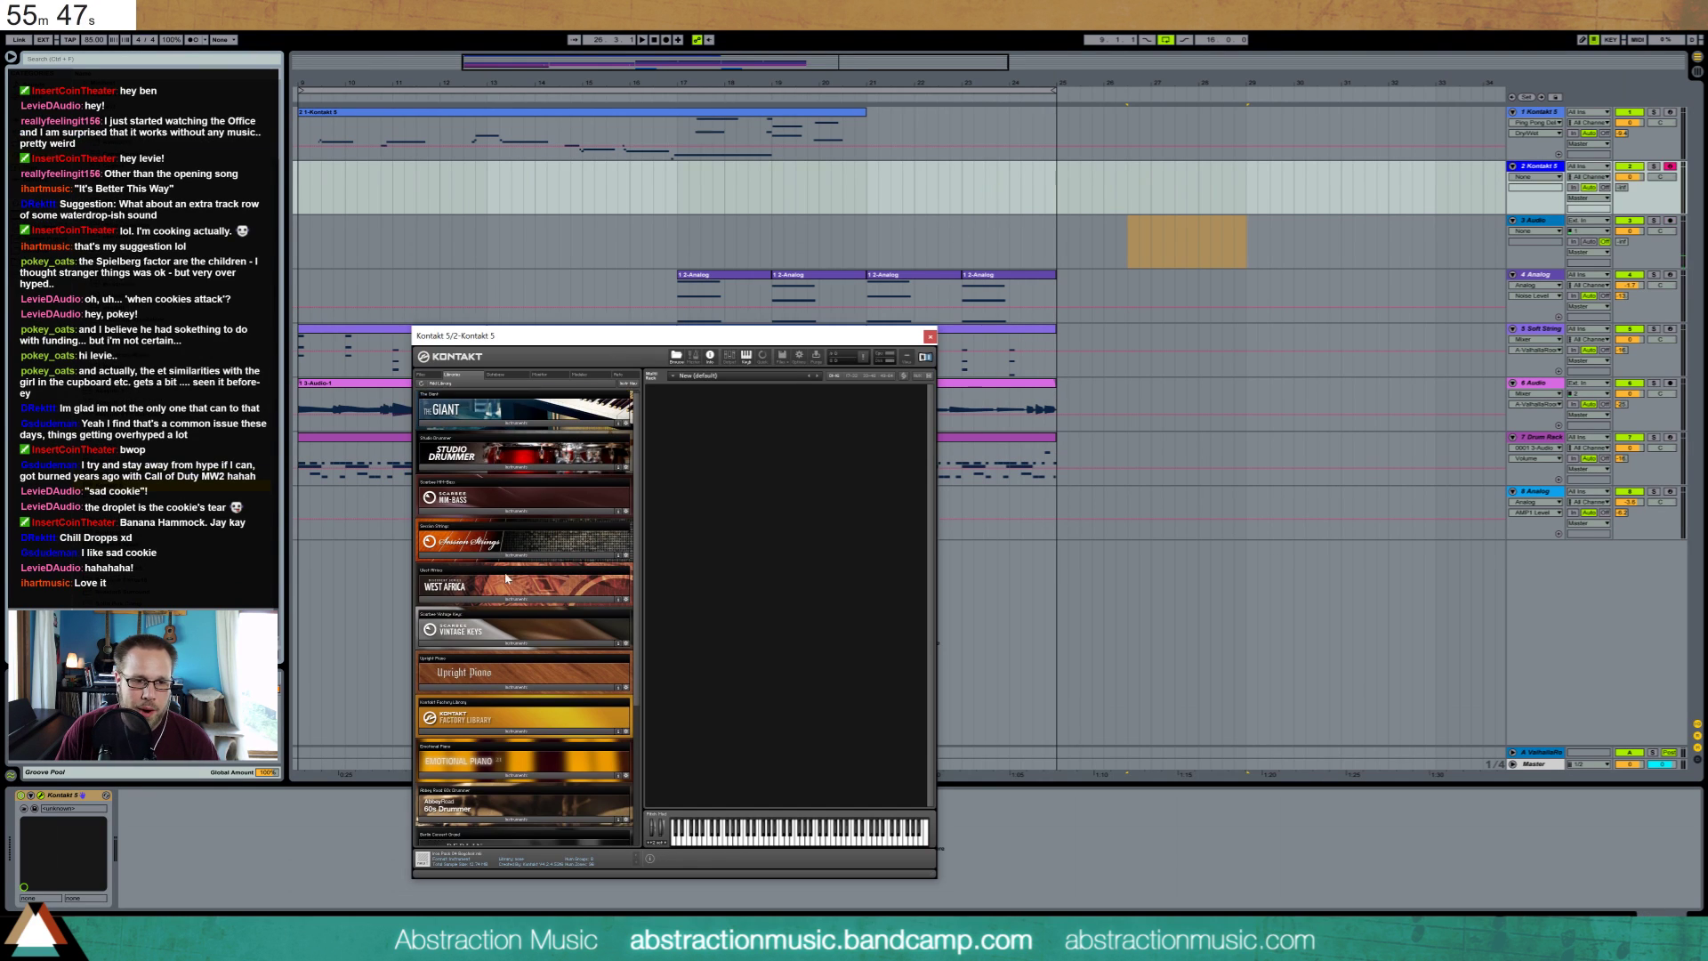
pyautogui.click(516, 633)
pyautogui.doubleClick(487, 710)
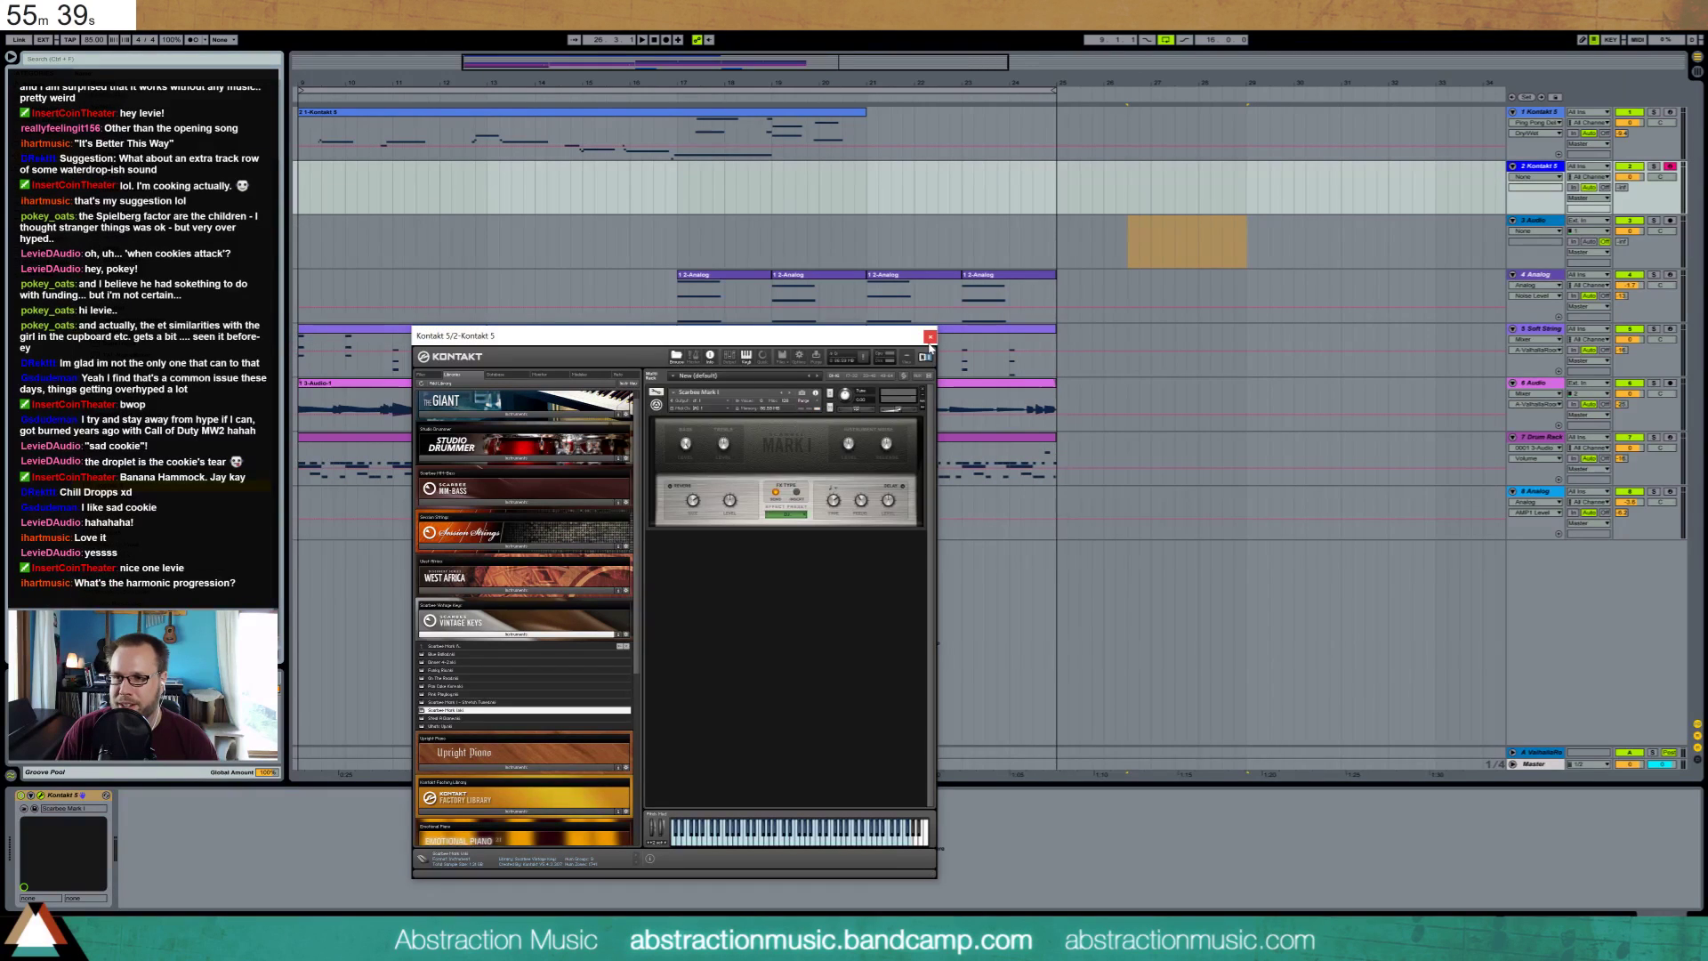
pyautogui.click(930, 338)
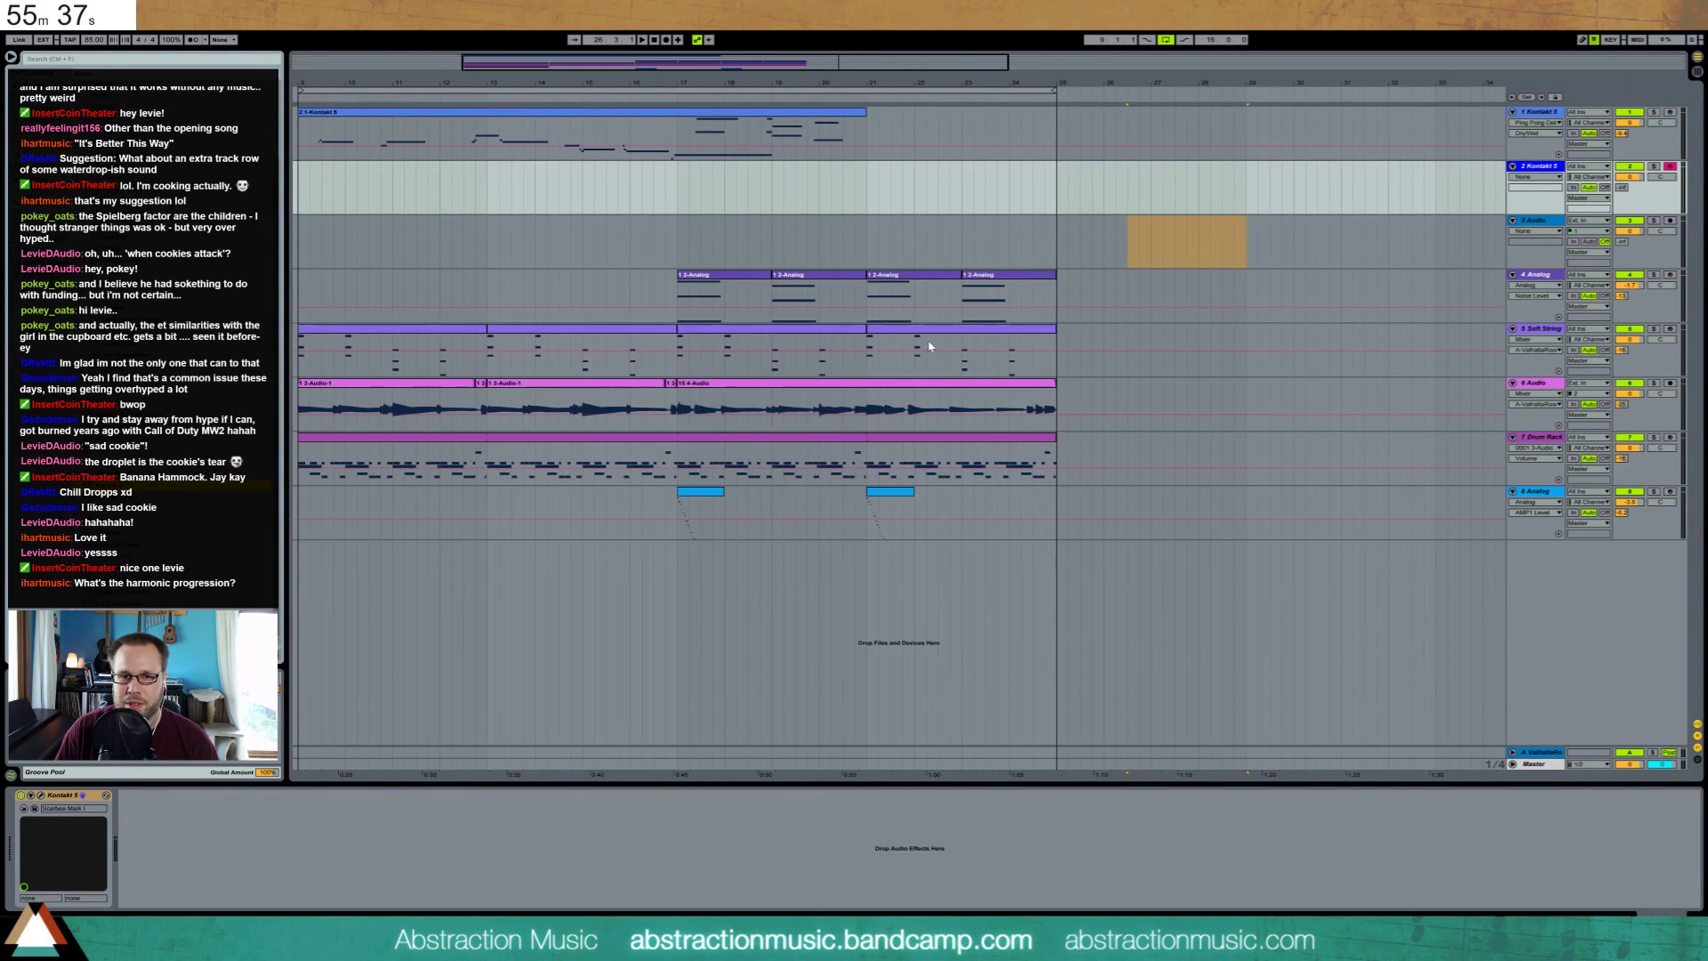
# Arm the Soft Strings track for playing live notes
pyautogui.press('-')
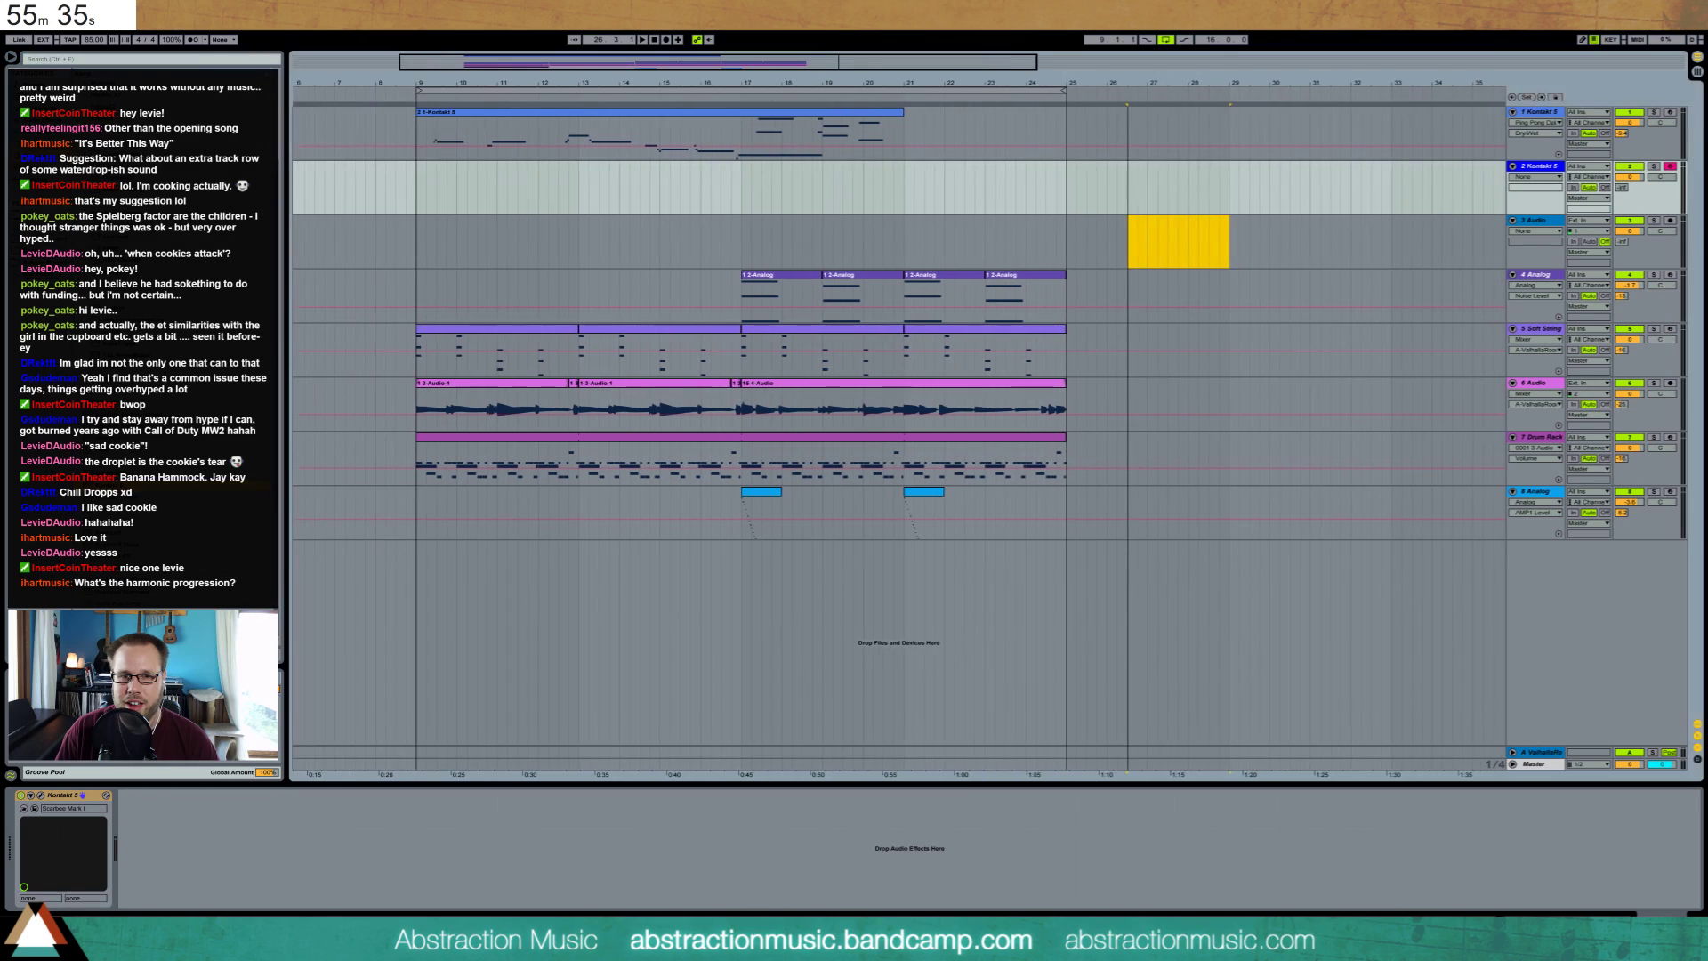
pyautogui.click(1538, 167)
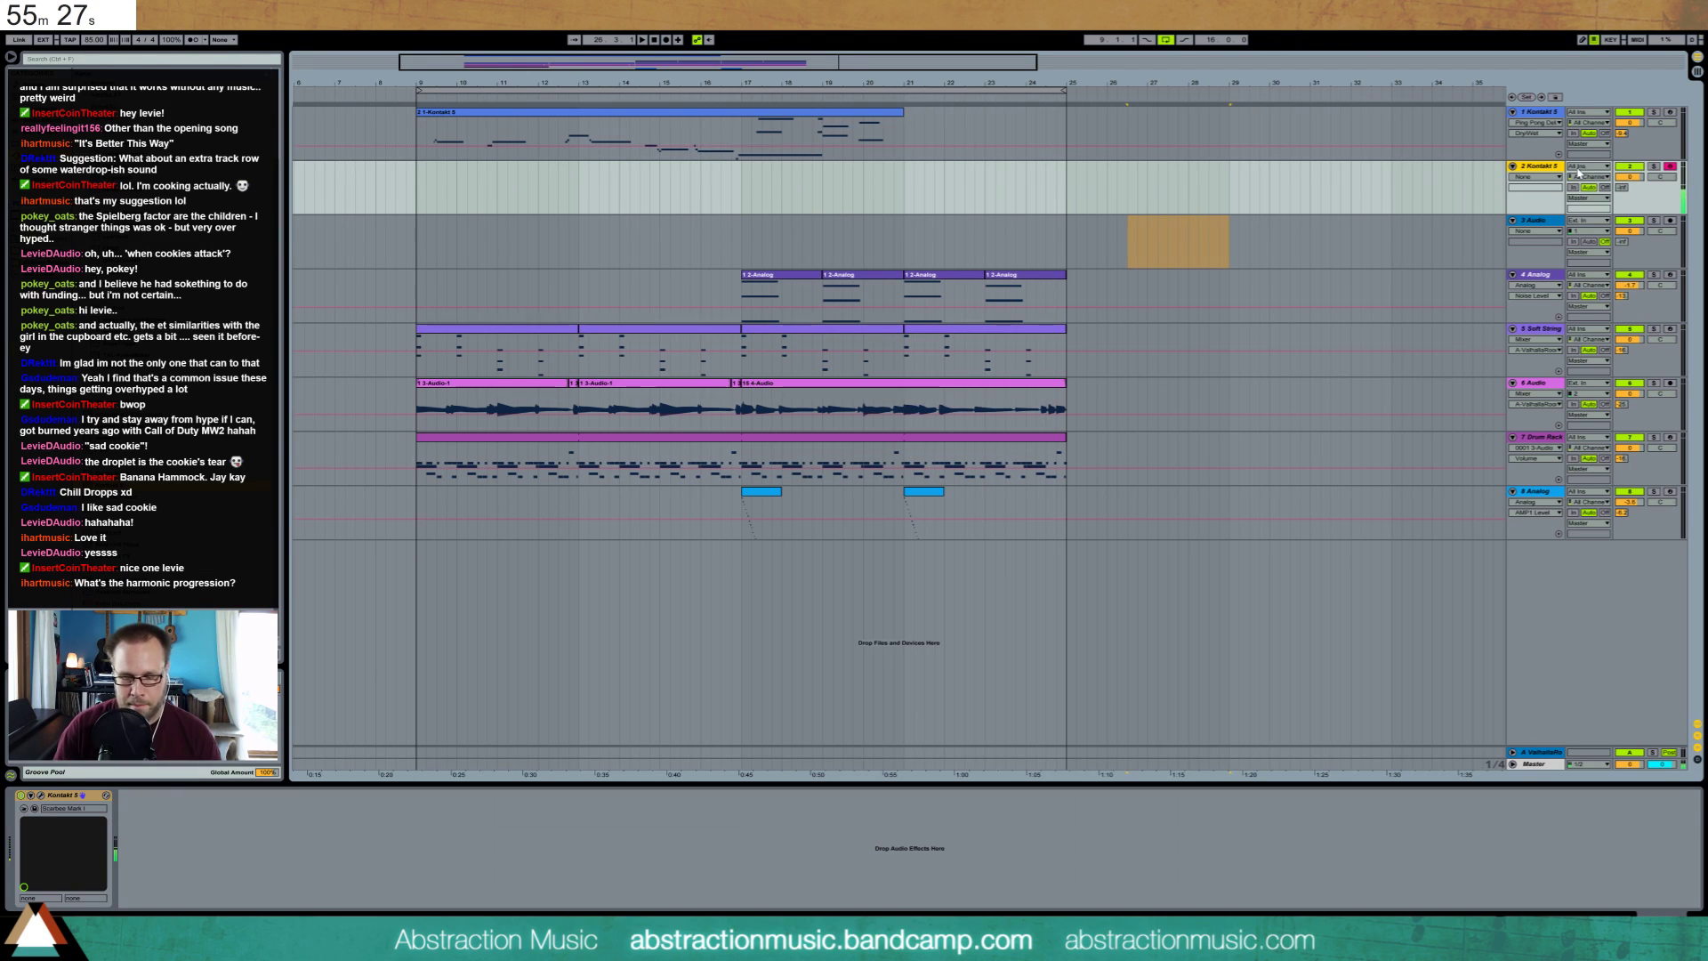
pyautogui.click(828, 328)
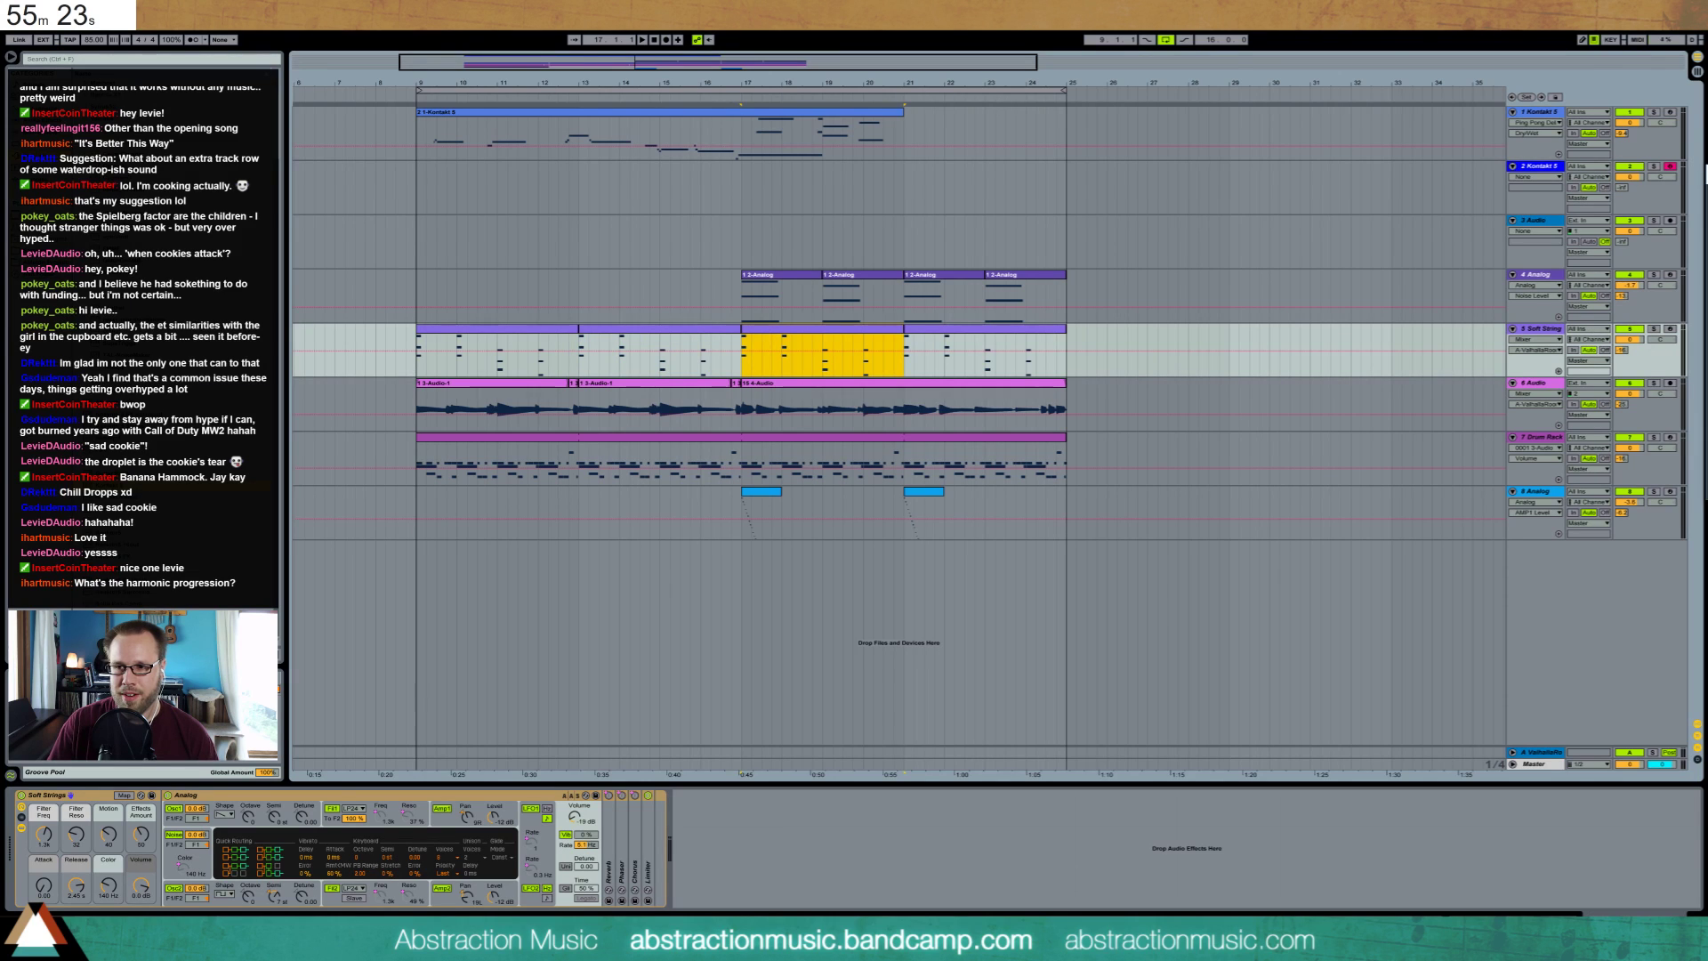
pyautogui.click(1537, 329)
pyautogui.click(1671, 330)
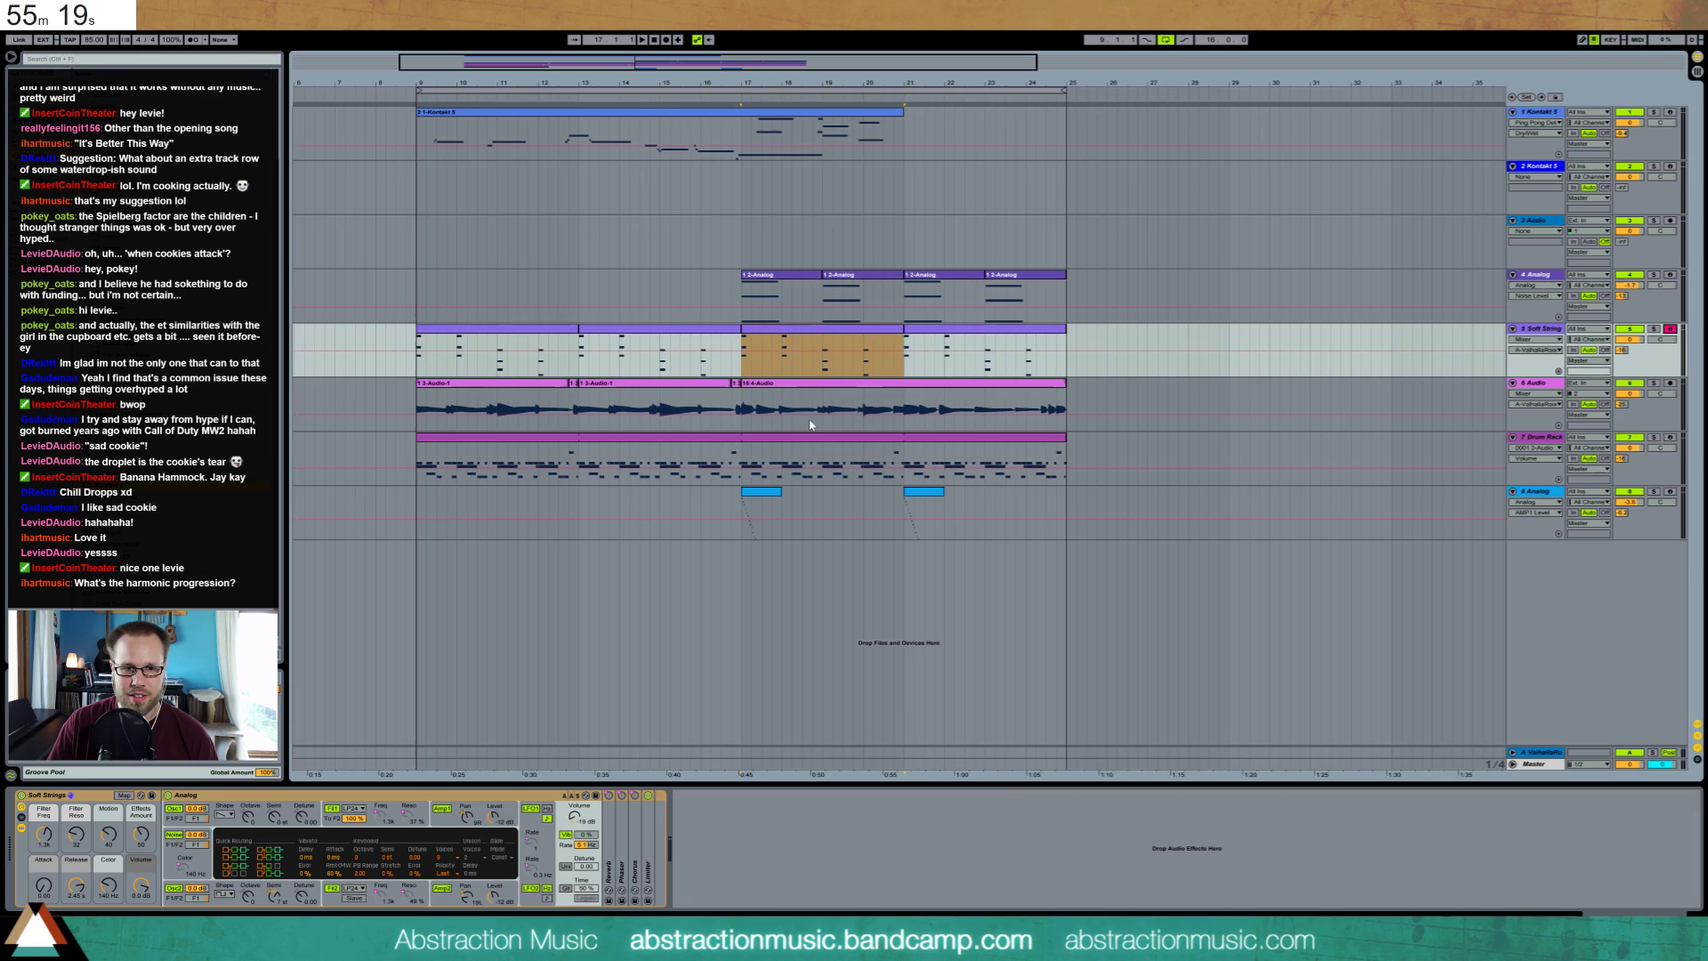
# Set the start position to bar 17 and arm the second Kontakt 5 track
pyautogui.click(743, 349)
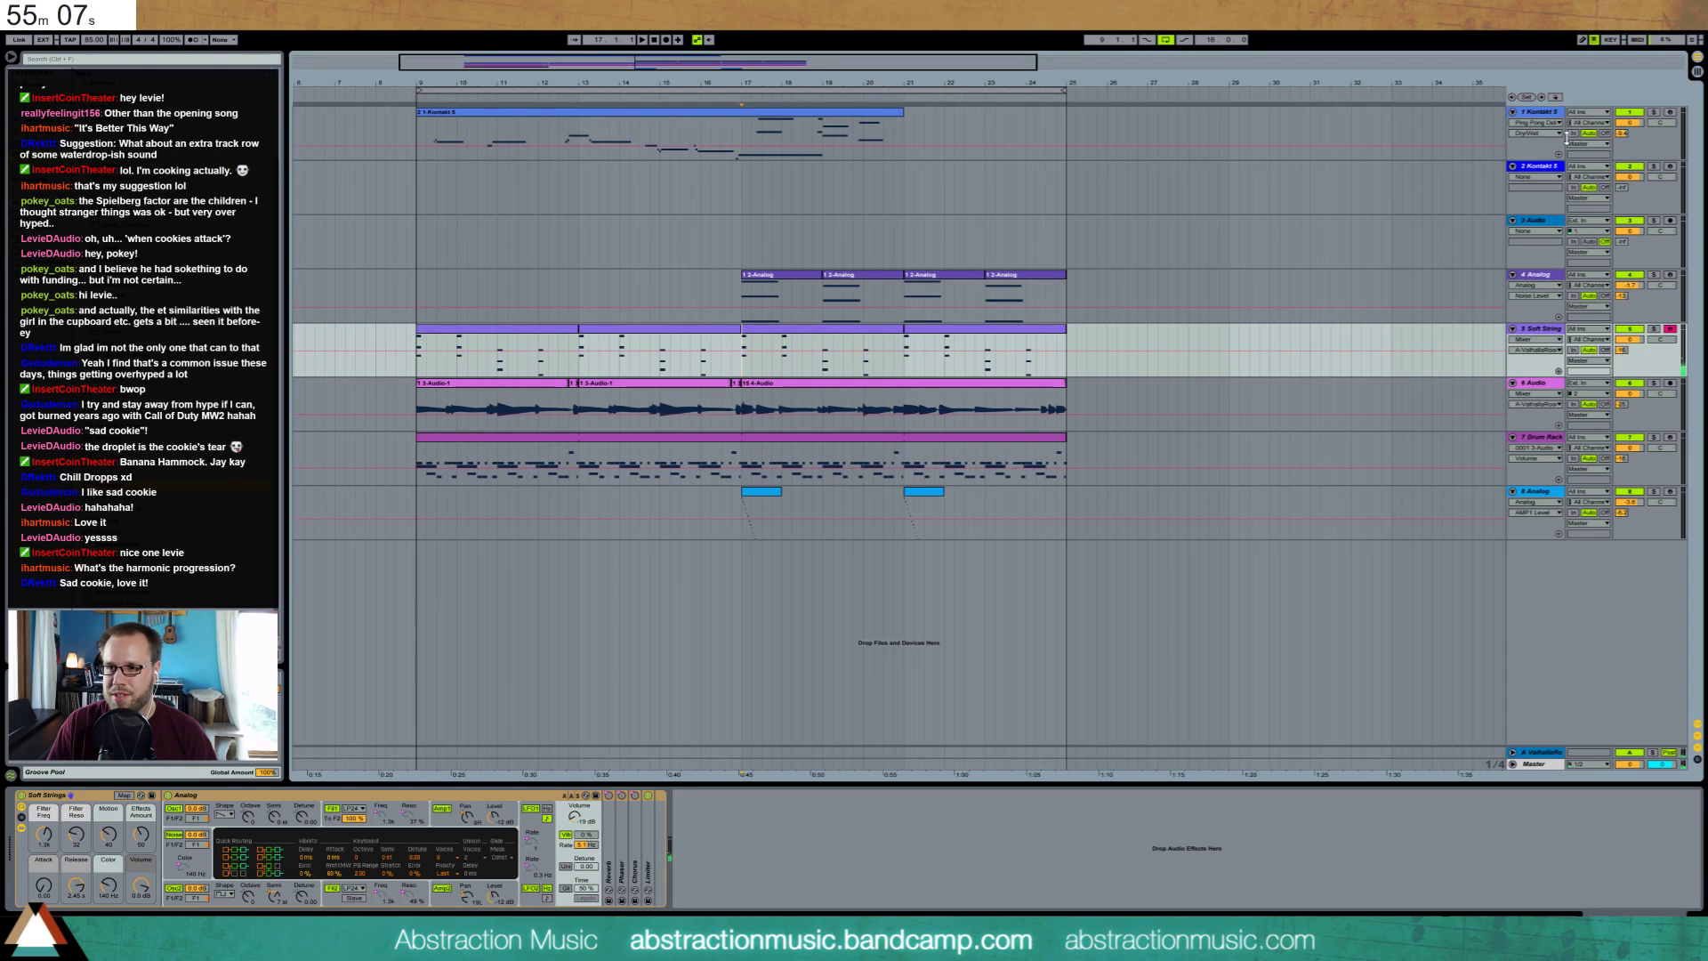
pyautogui.click(1670, 167)
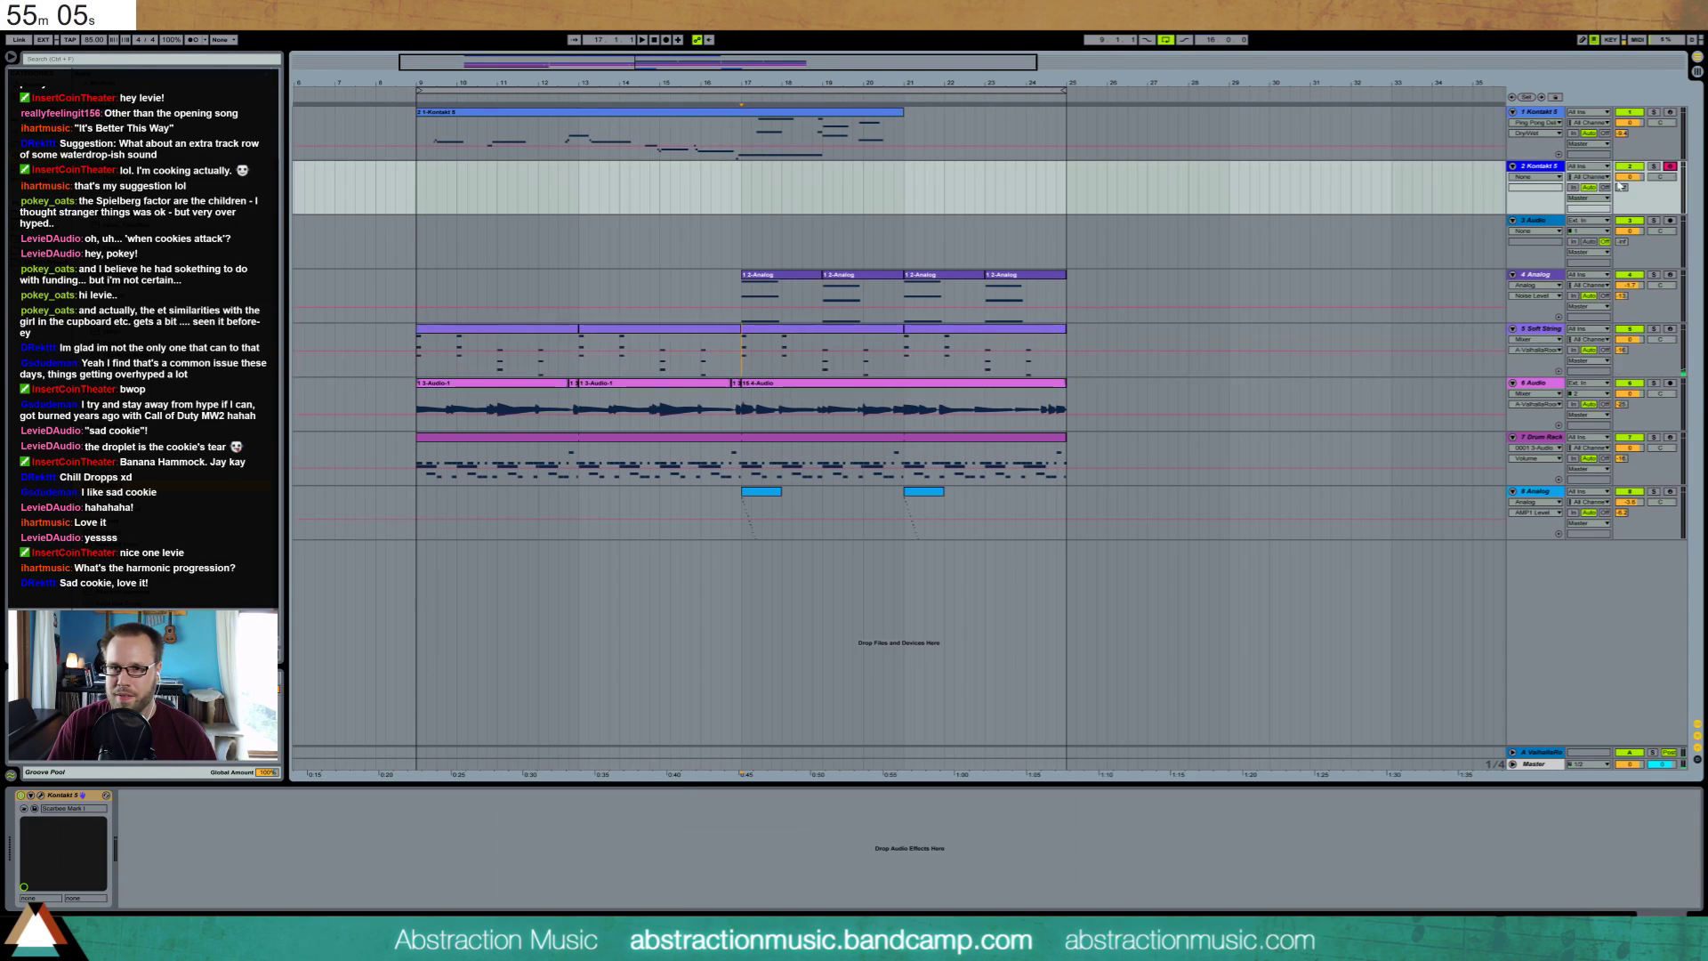
# Turn up the ValhallaRoom reverb send on the second Kontakt 5 track
pyautogui.moveTo(1622, 187); pyautogui.dragTo(1623, 119)
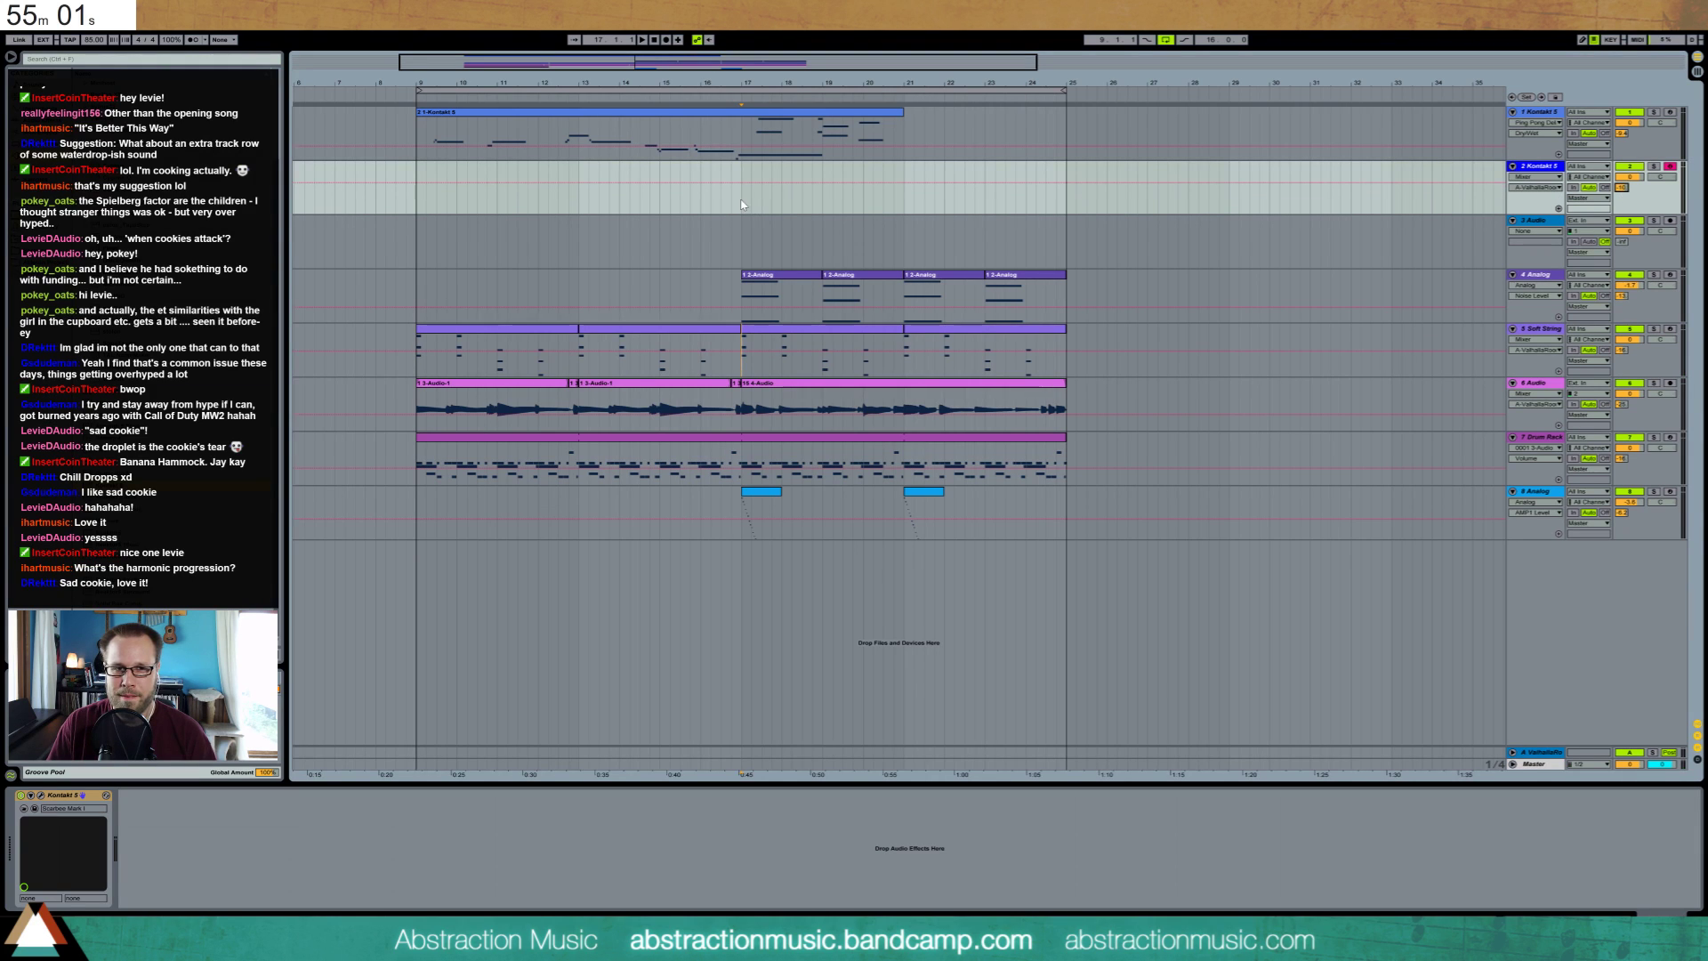
# Record a trial electric piano take from bar 17 on the second Kontakt 5 track, and delete the resulting clip
pyautogui.click(667, 40)
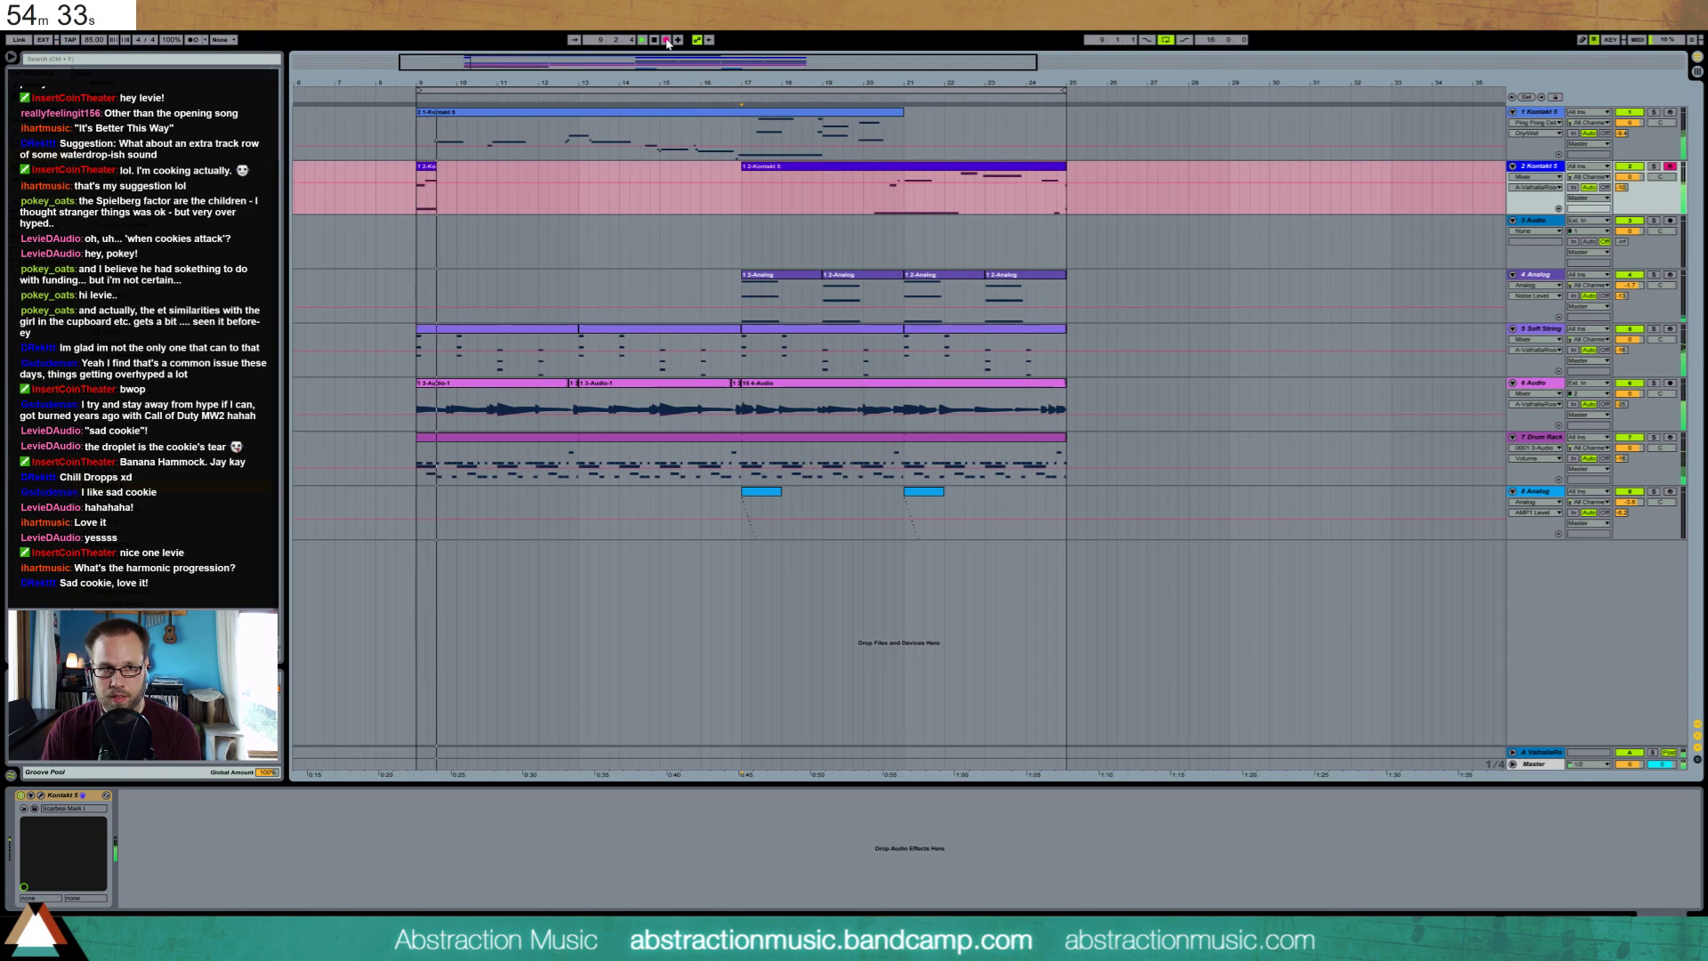
pyautogui.click(666, 40)
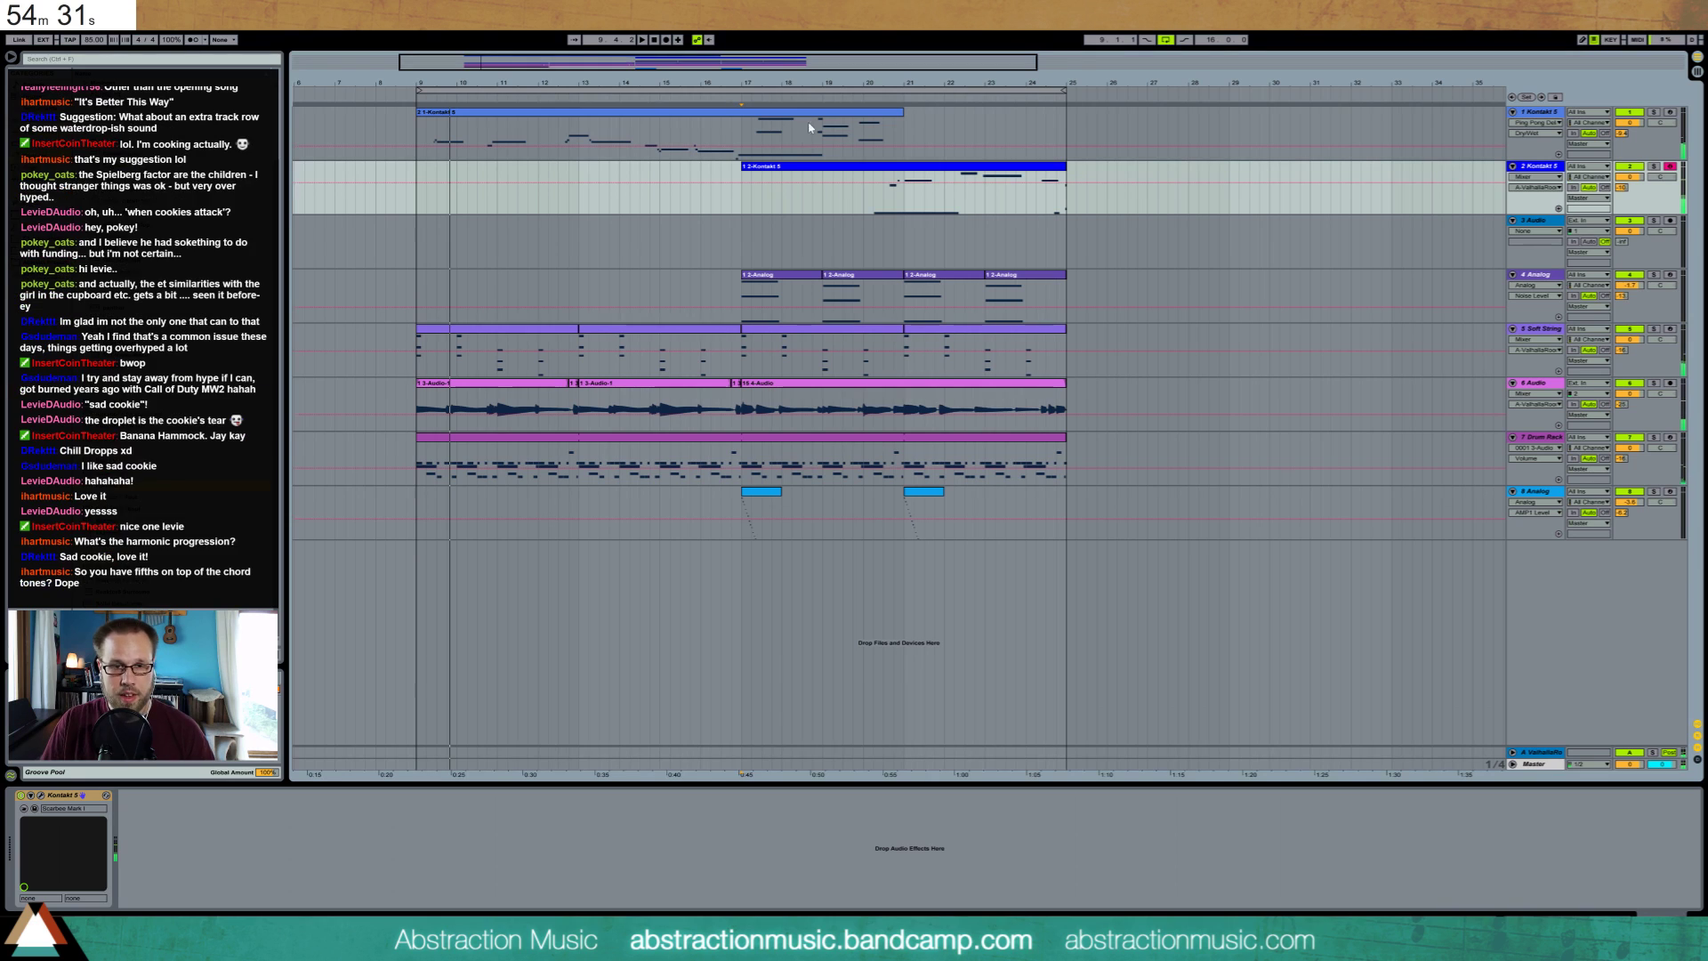
pyautogui.click(1045, 169)
pyautogui.press('space')
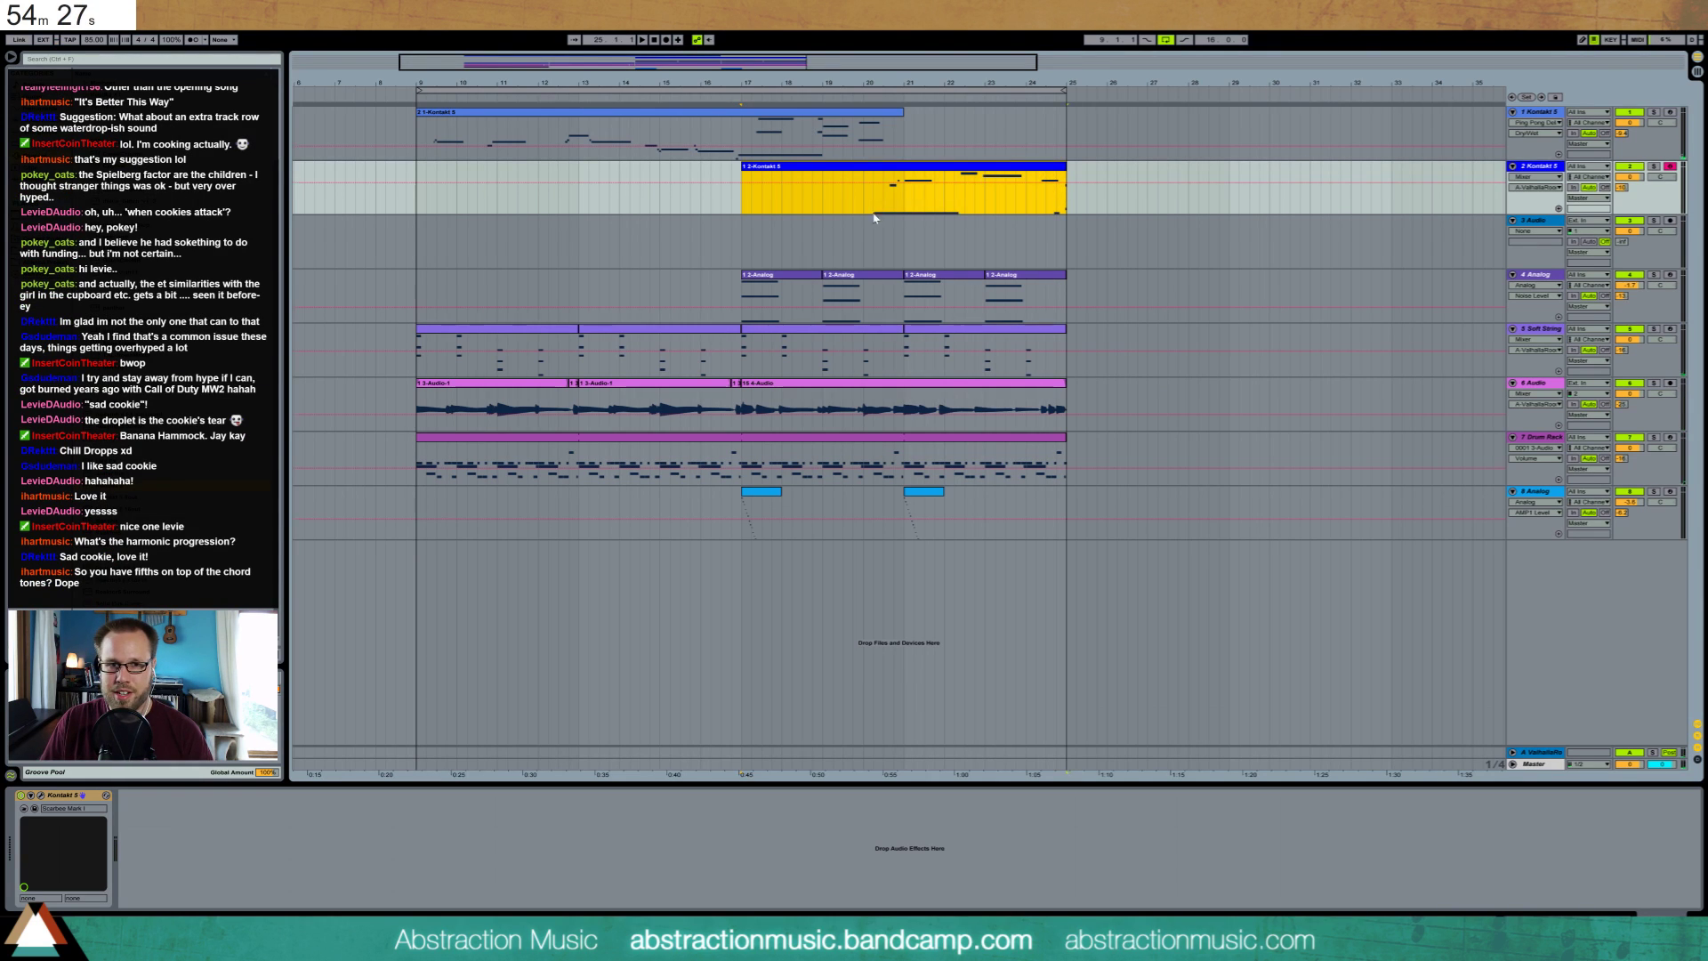
pyautogui.press('Delete')
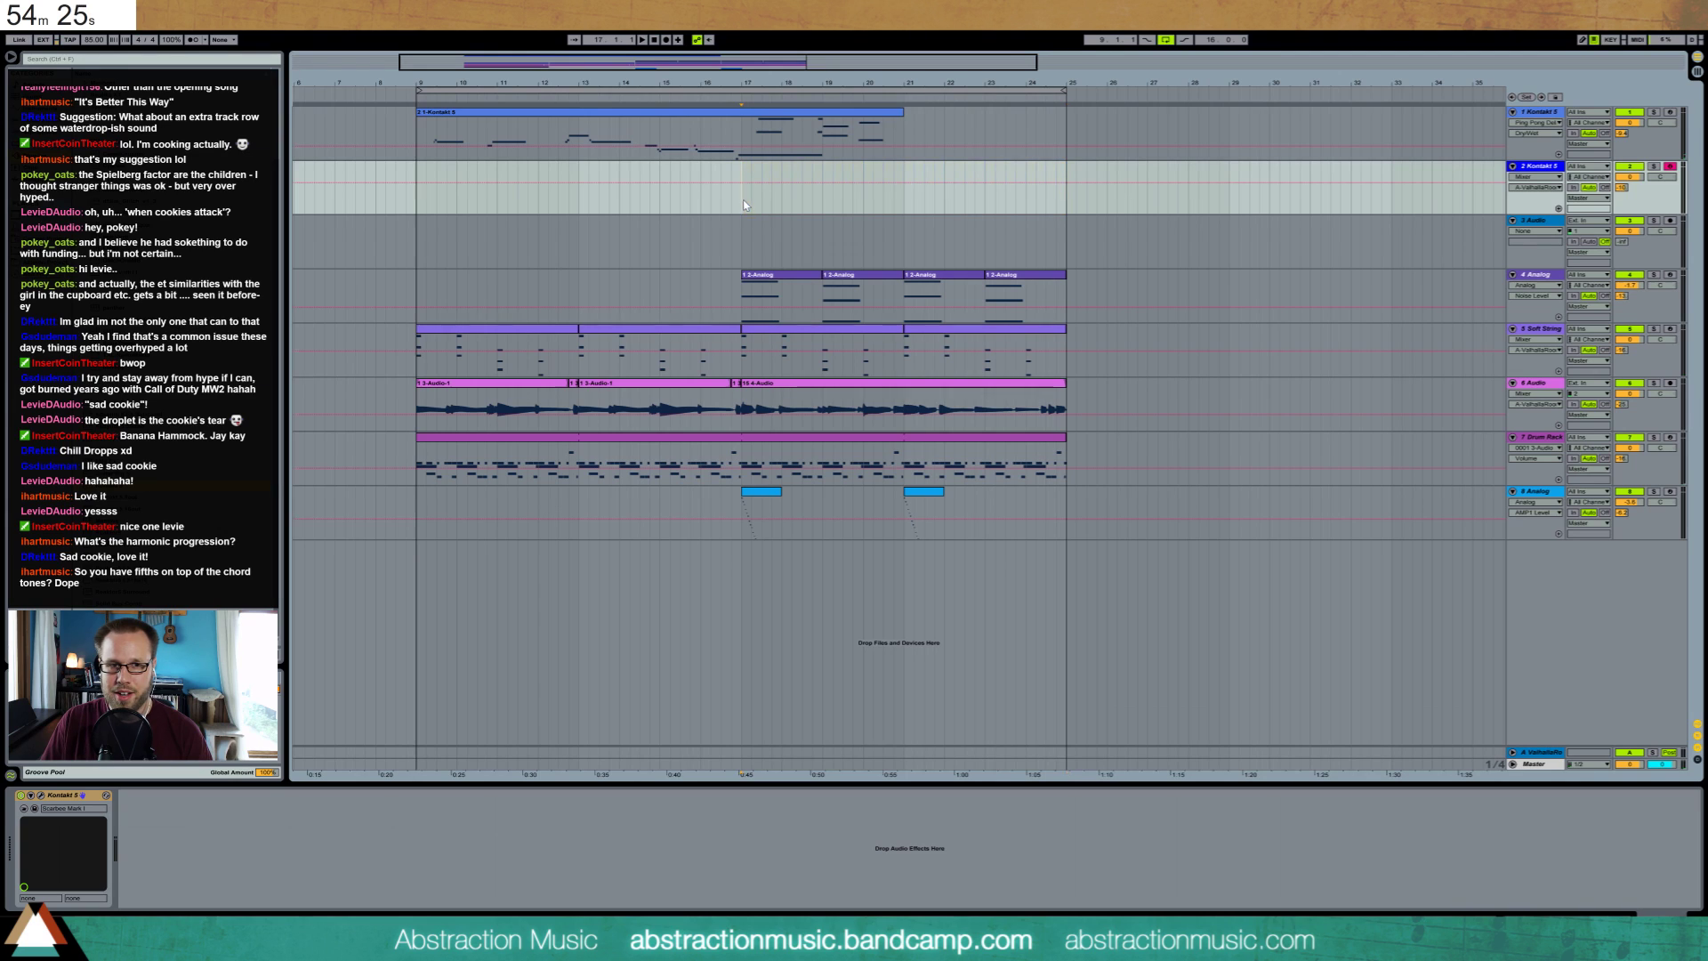
# Try recording electric piano takes from bar 20 on the second Kontakt 5 track, and delete what was recorded
pyautogui.click(793, 344)
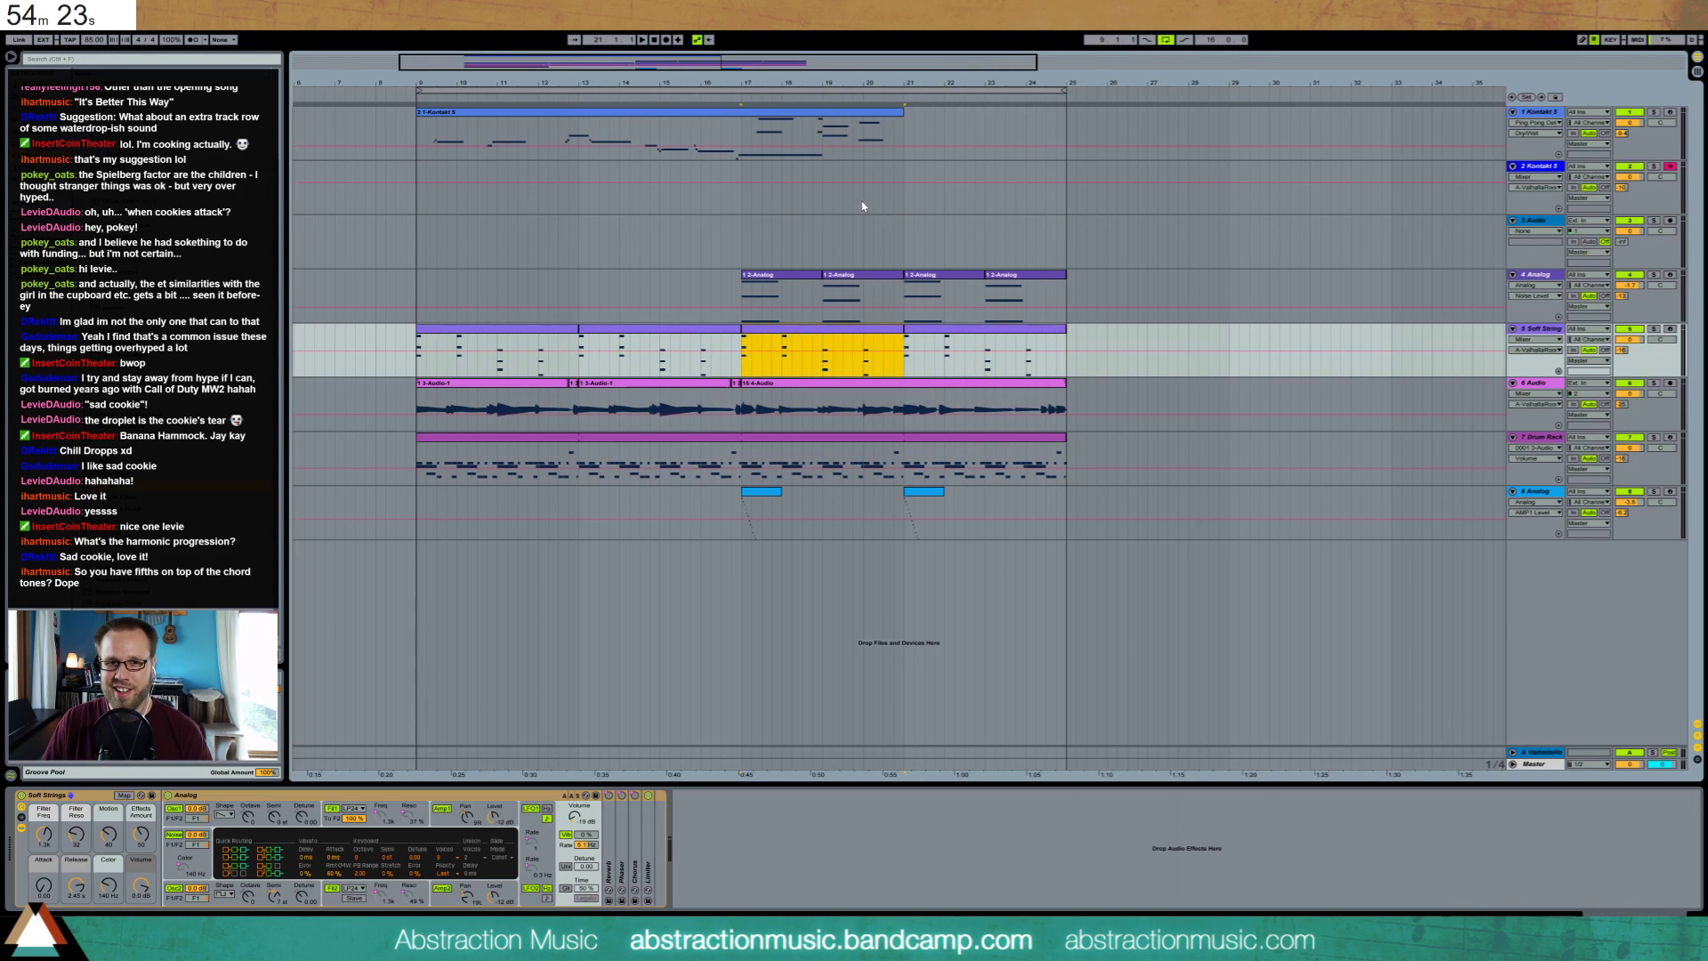
pyautogui.click(863, 206)
pyautogui.press('F9')
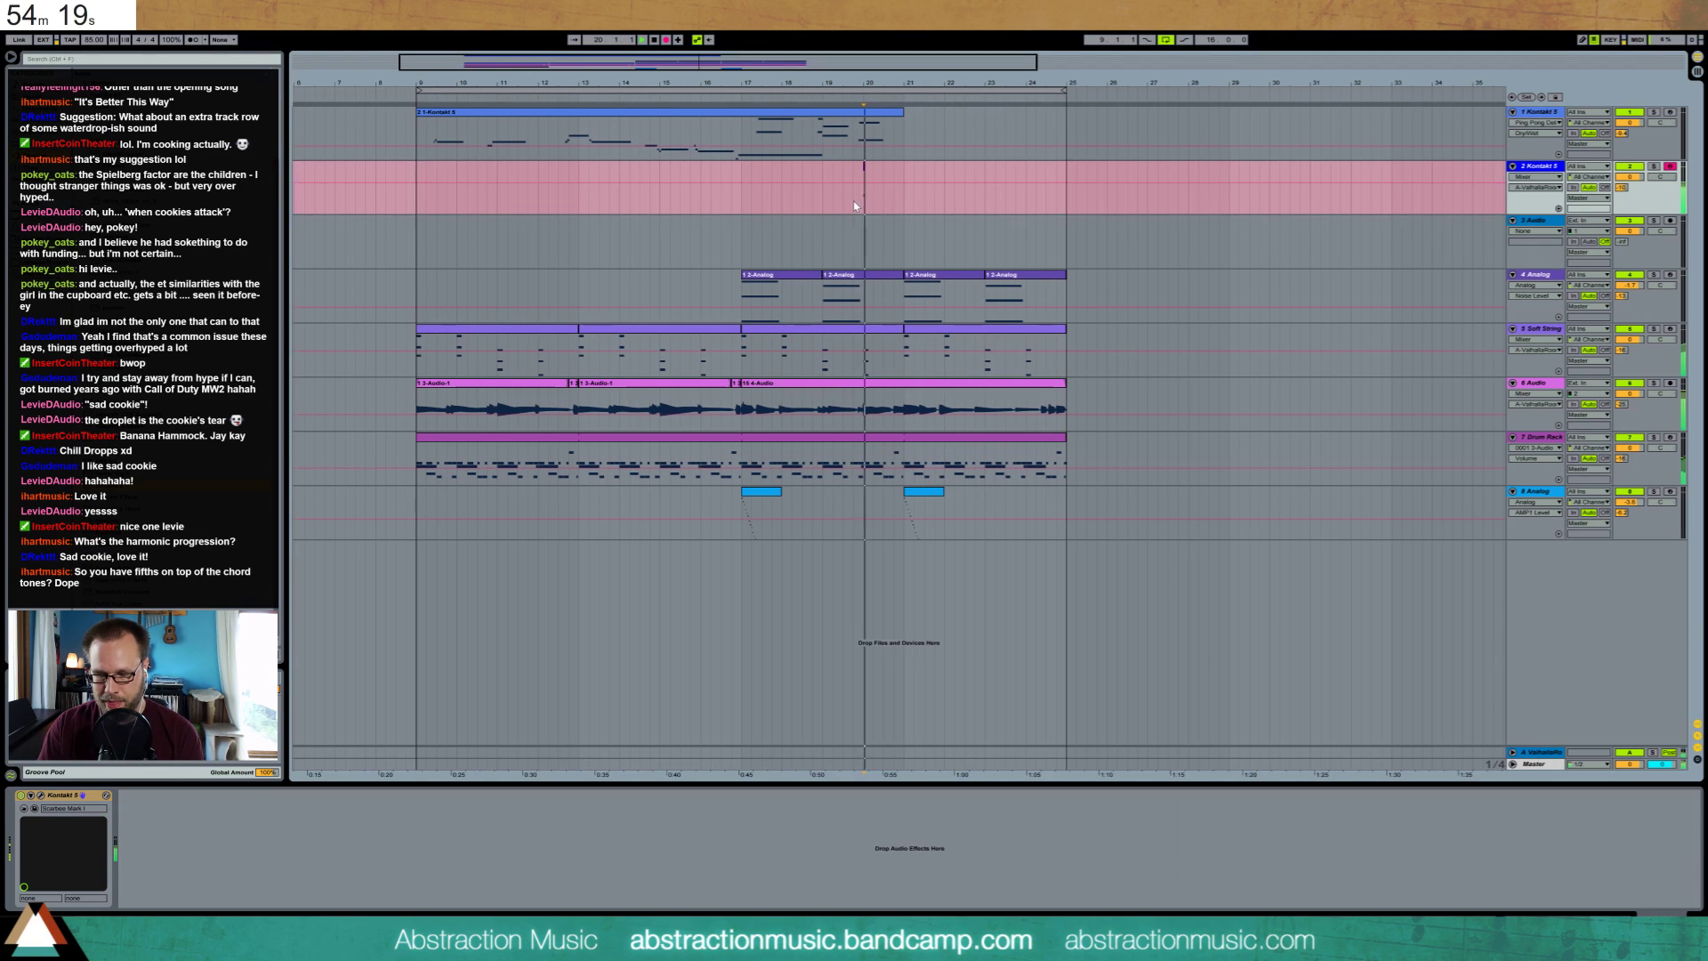
pyautogui.press('F9')
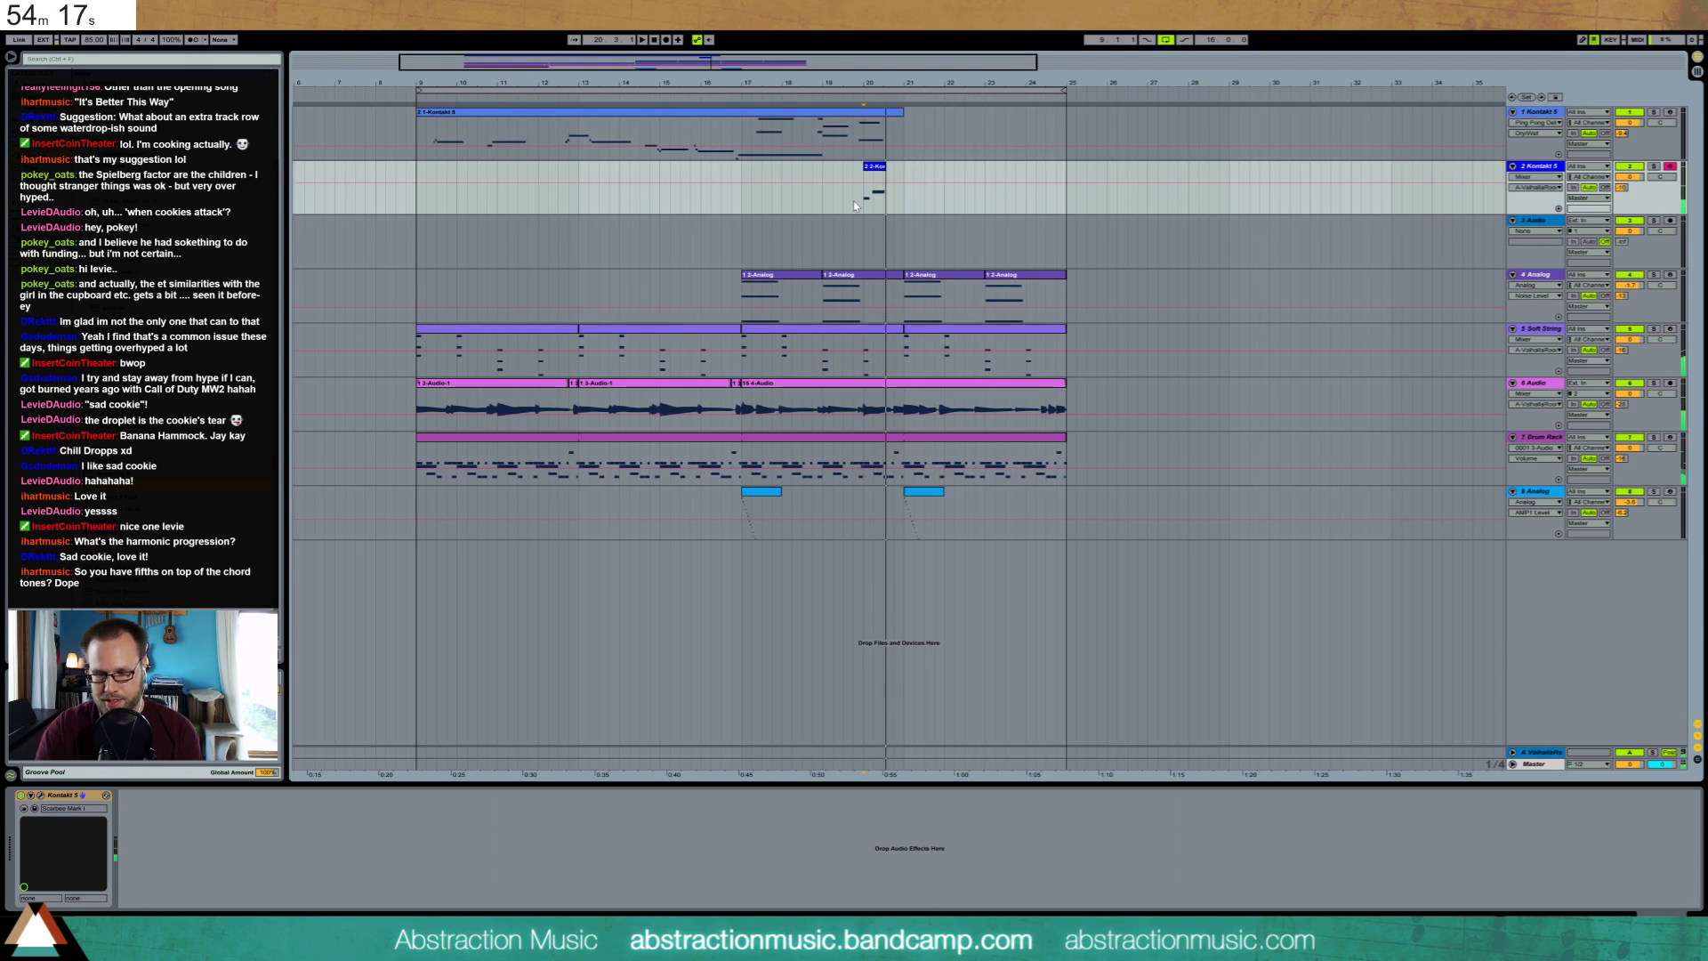
pyautogui.press('F9')
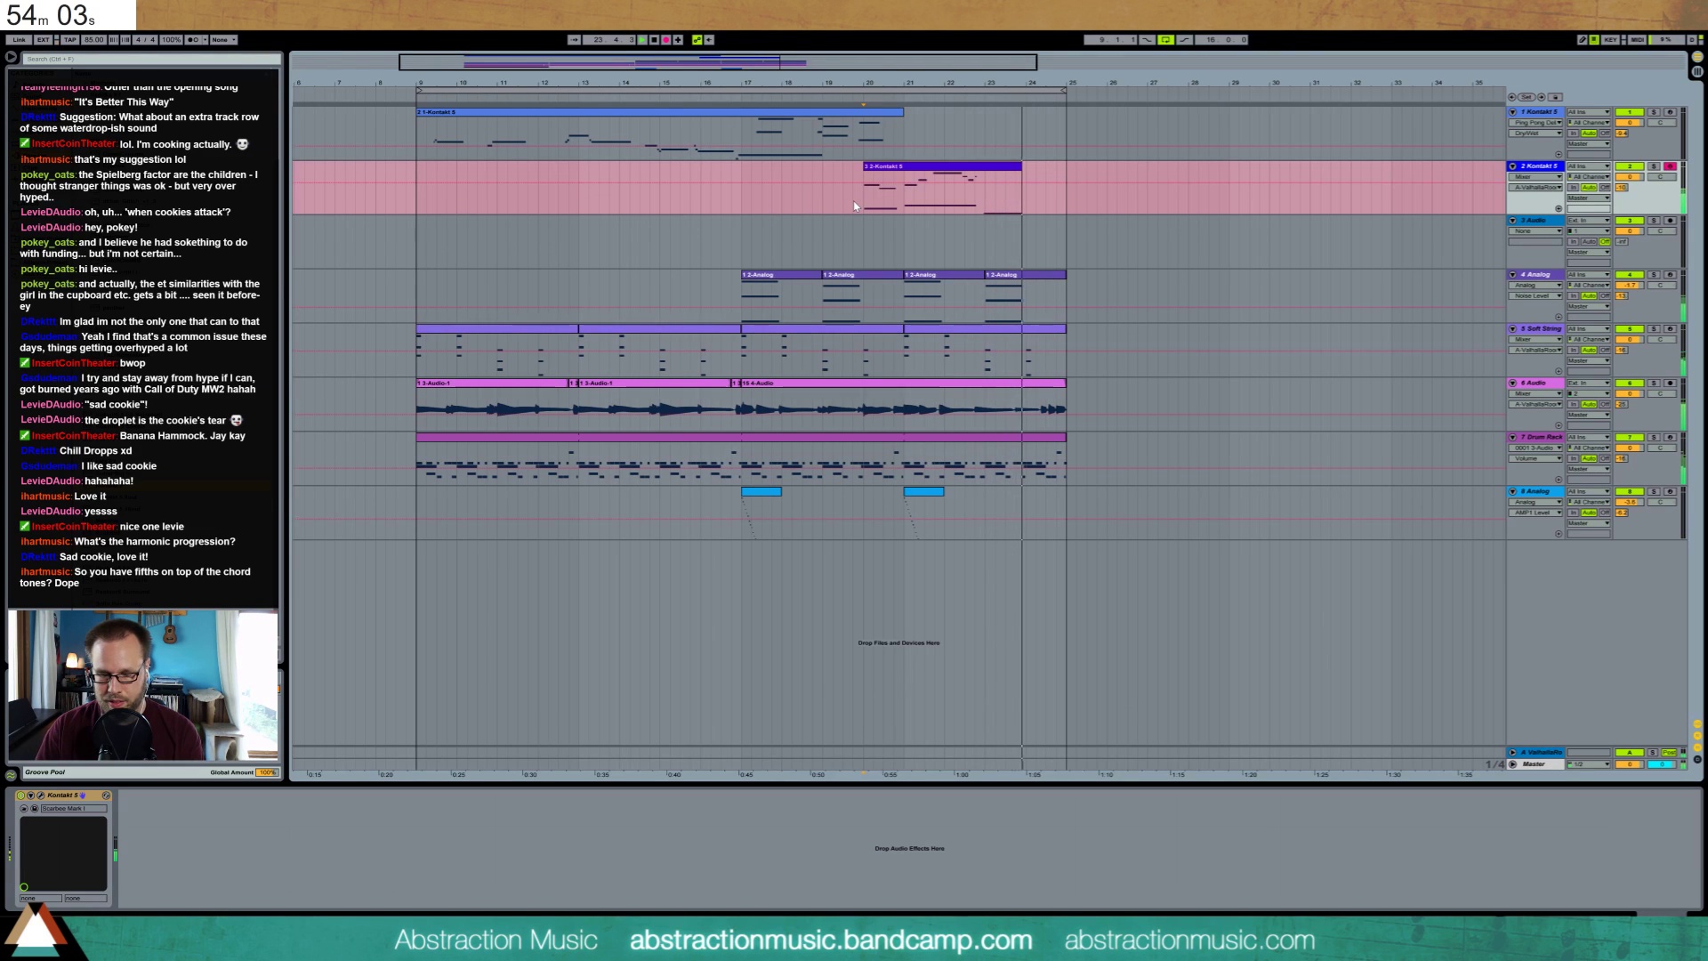
pyautogui.press('space')
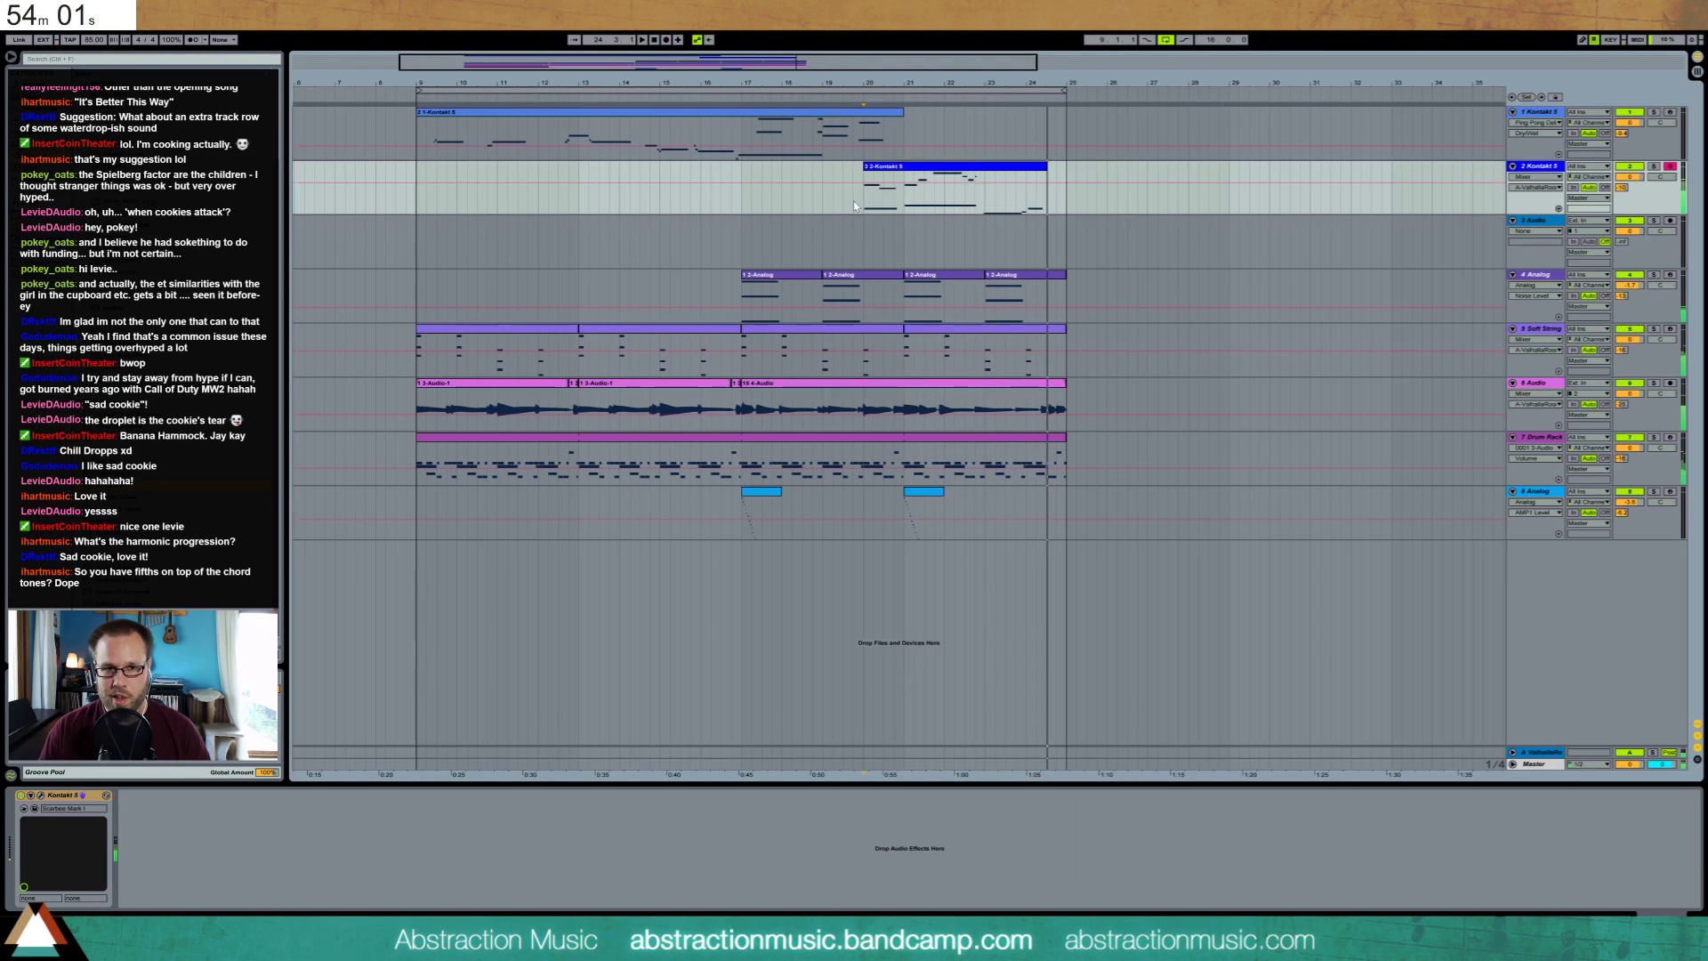
pyautogui.click(865, 203)
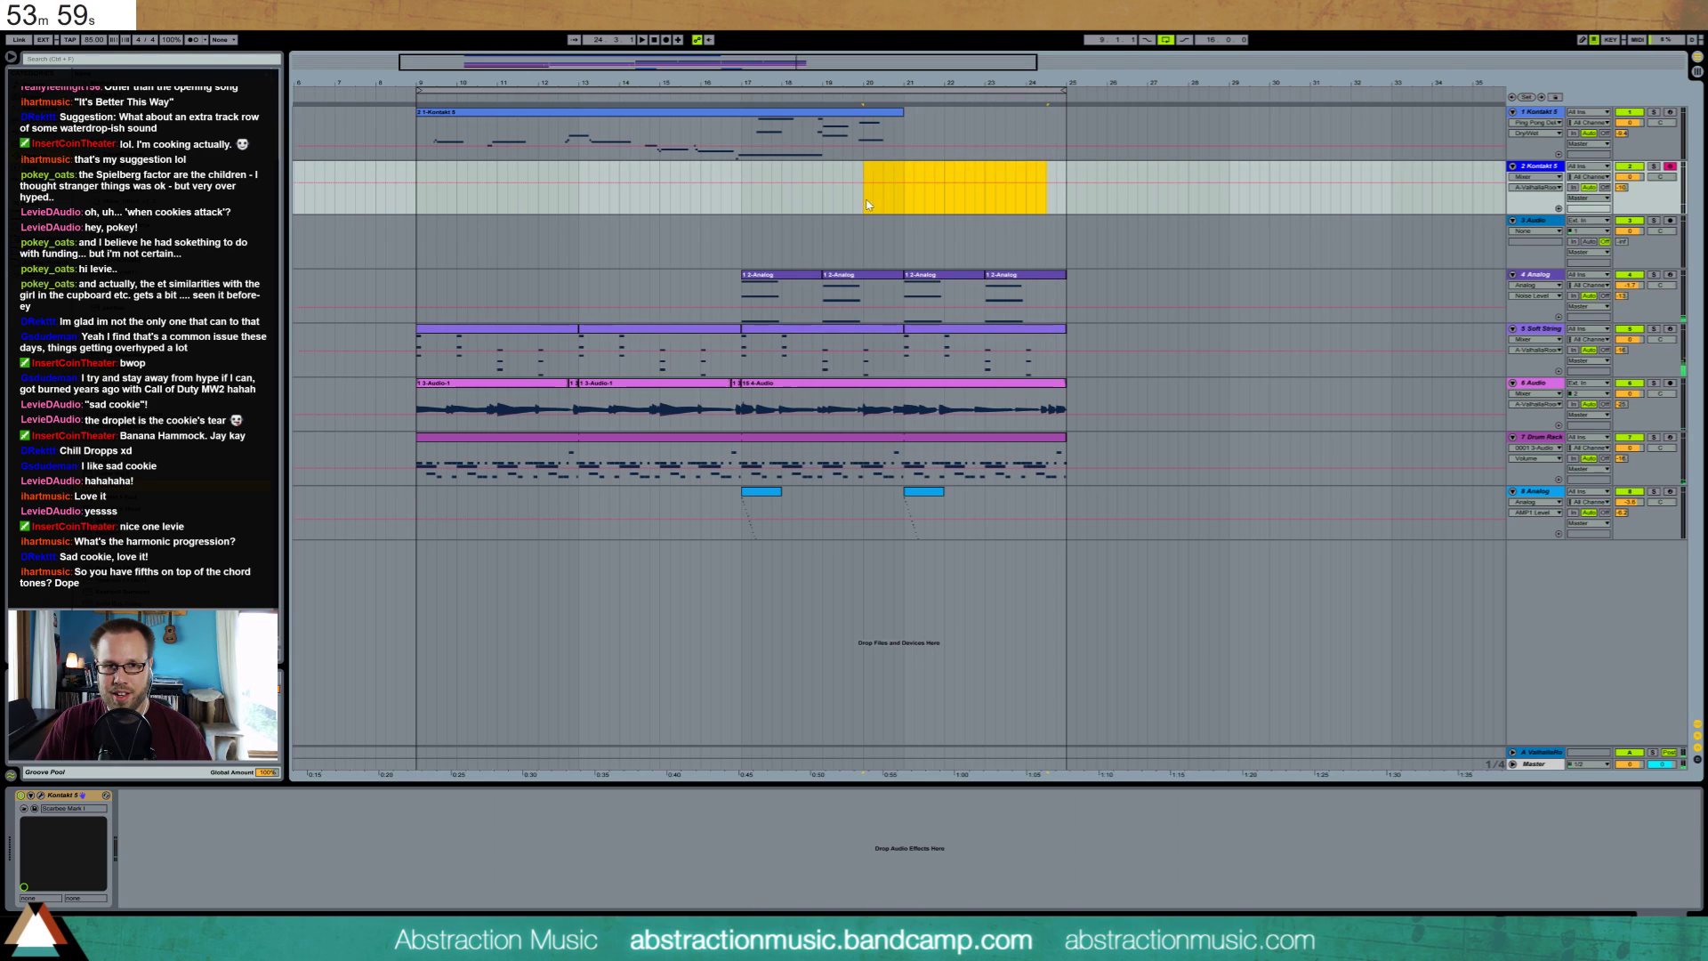
# Record a new electric piano take from bar 20 on the second Kontakt 5 track, letting it continue past the loop point
pyautogui.click(1671, 112)
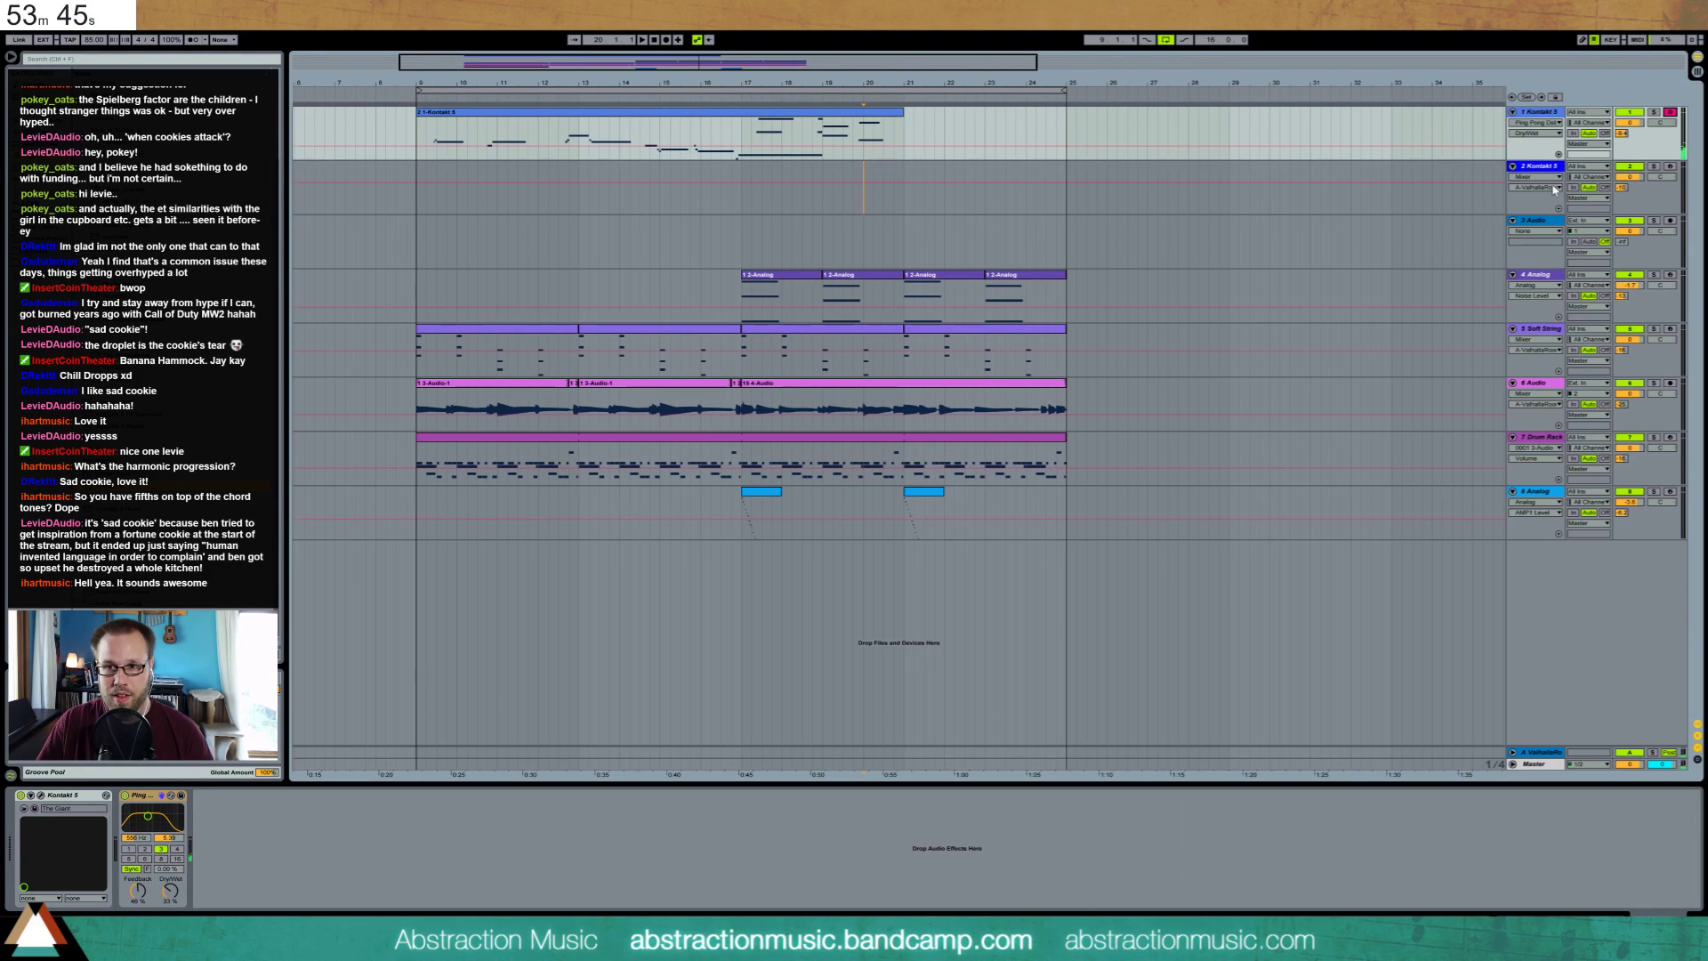
pyautogui.click(854, 203)
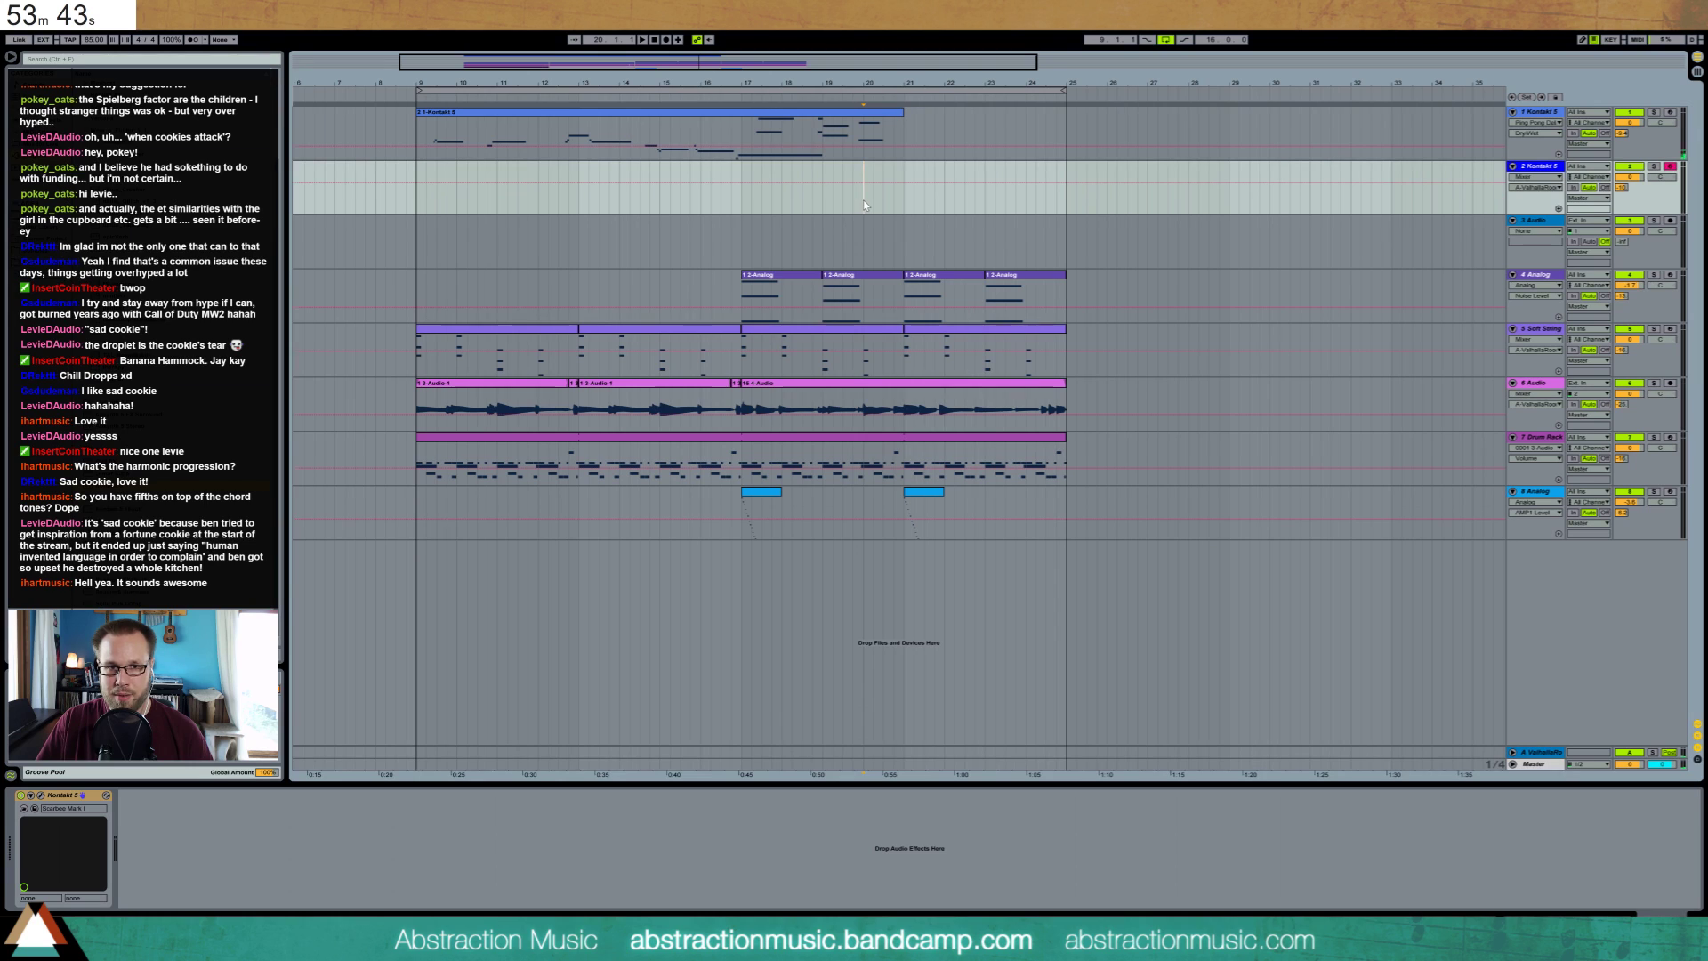
pyautogui.press('F9')
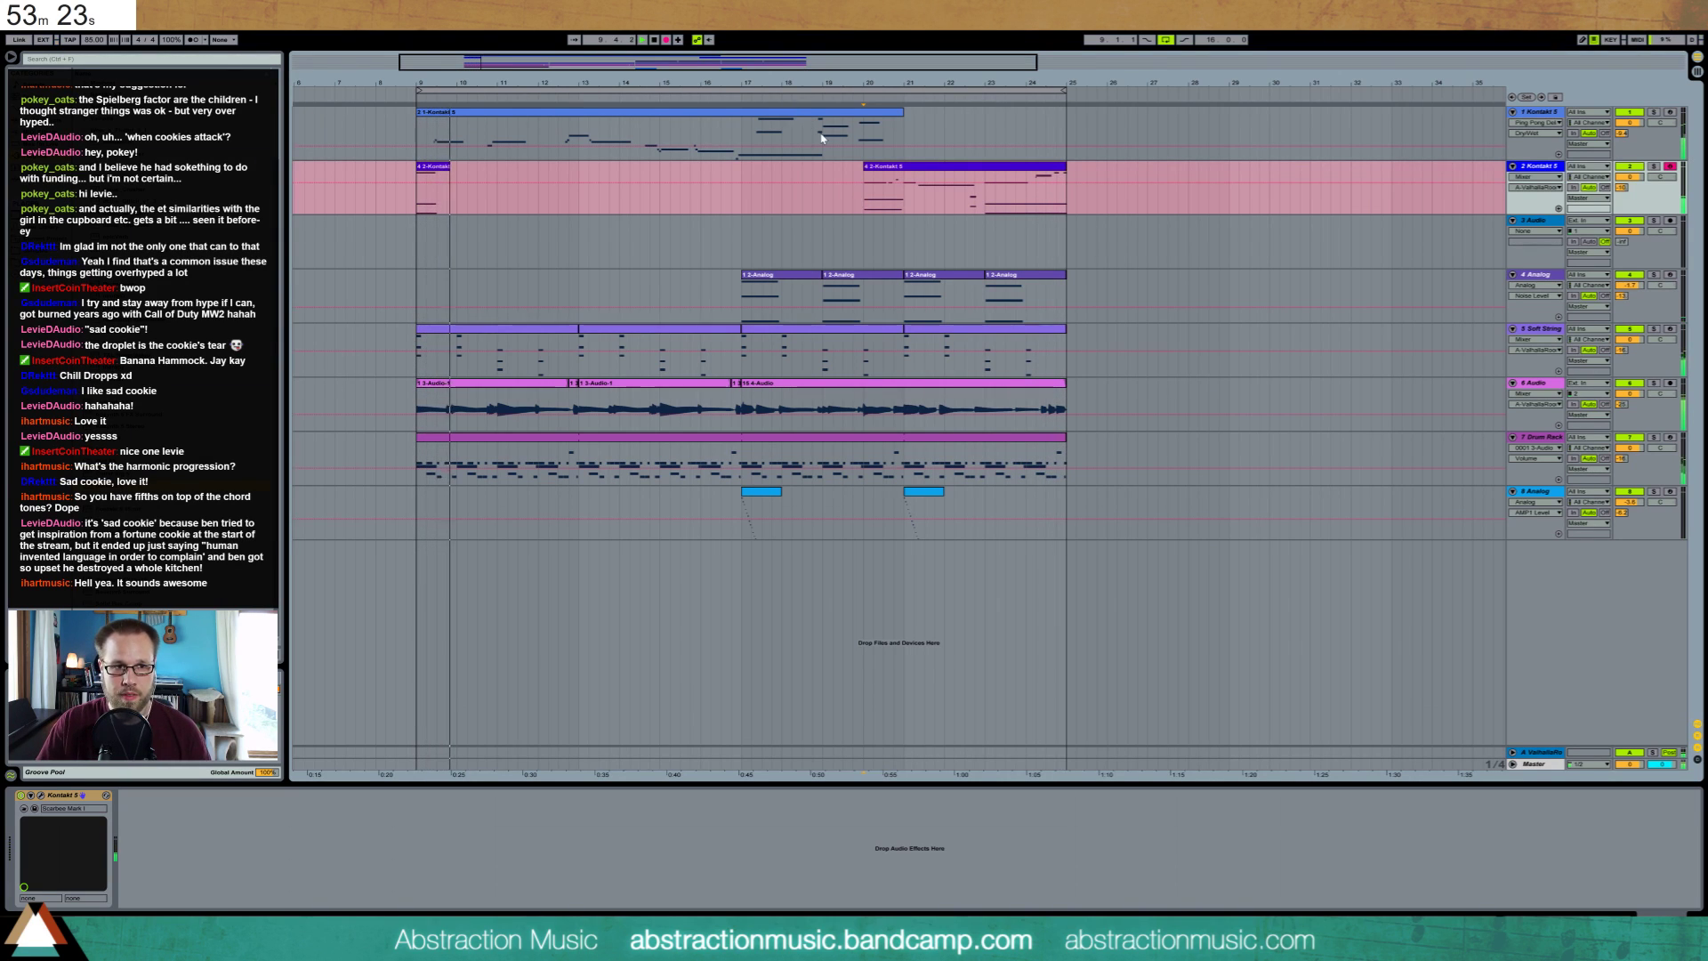
pyautogui.press('space')
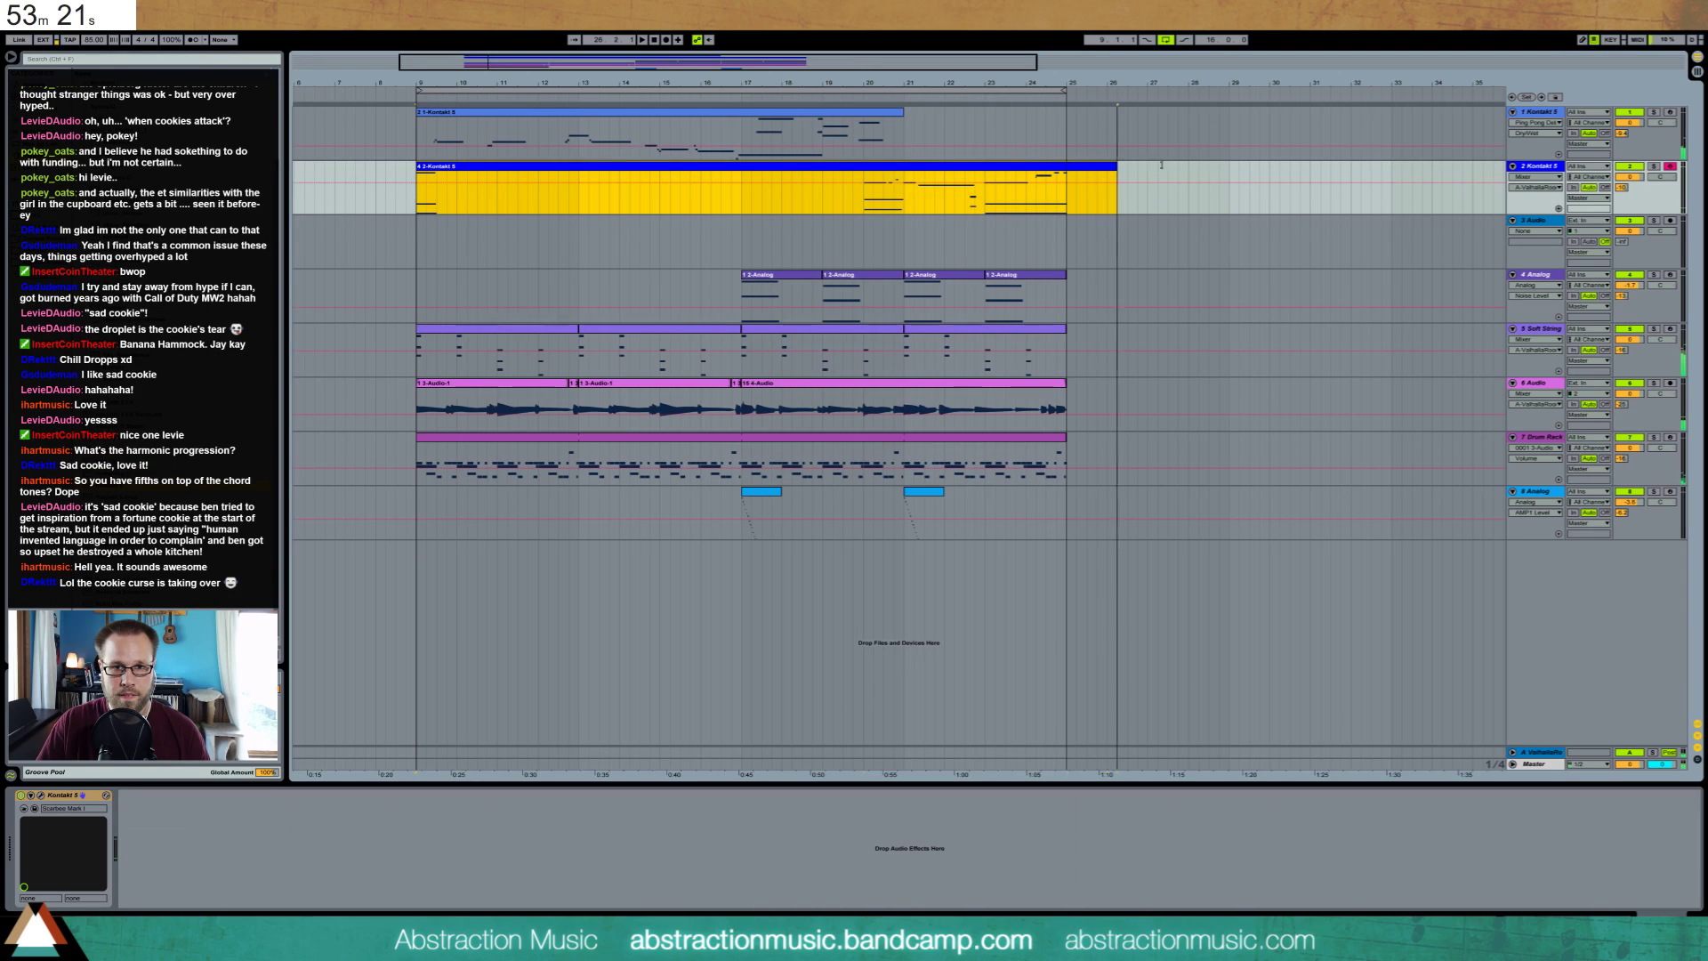
# Move the take's wrapped-around bar from bar 9 to bar 25, consolidate bars 20 to 26 into one clip, and open its notes
pyautogui.moveTo(460, 206); pyautogui.dragTo(461, 205)
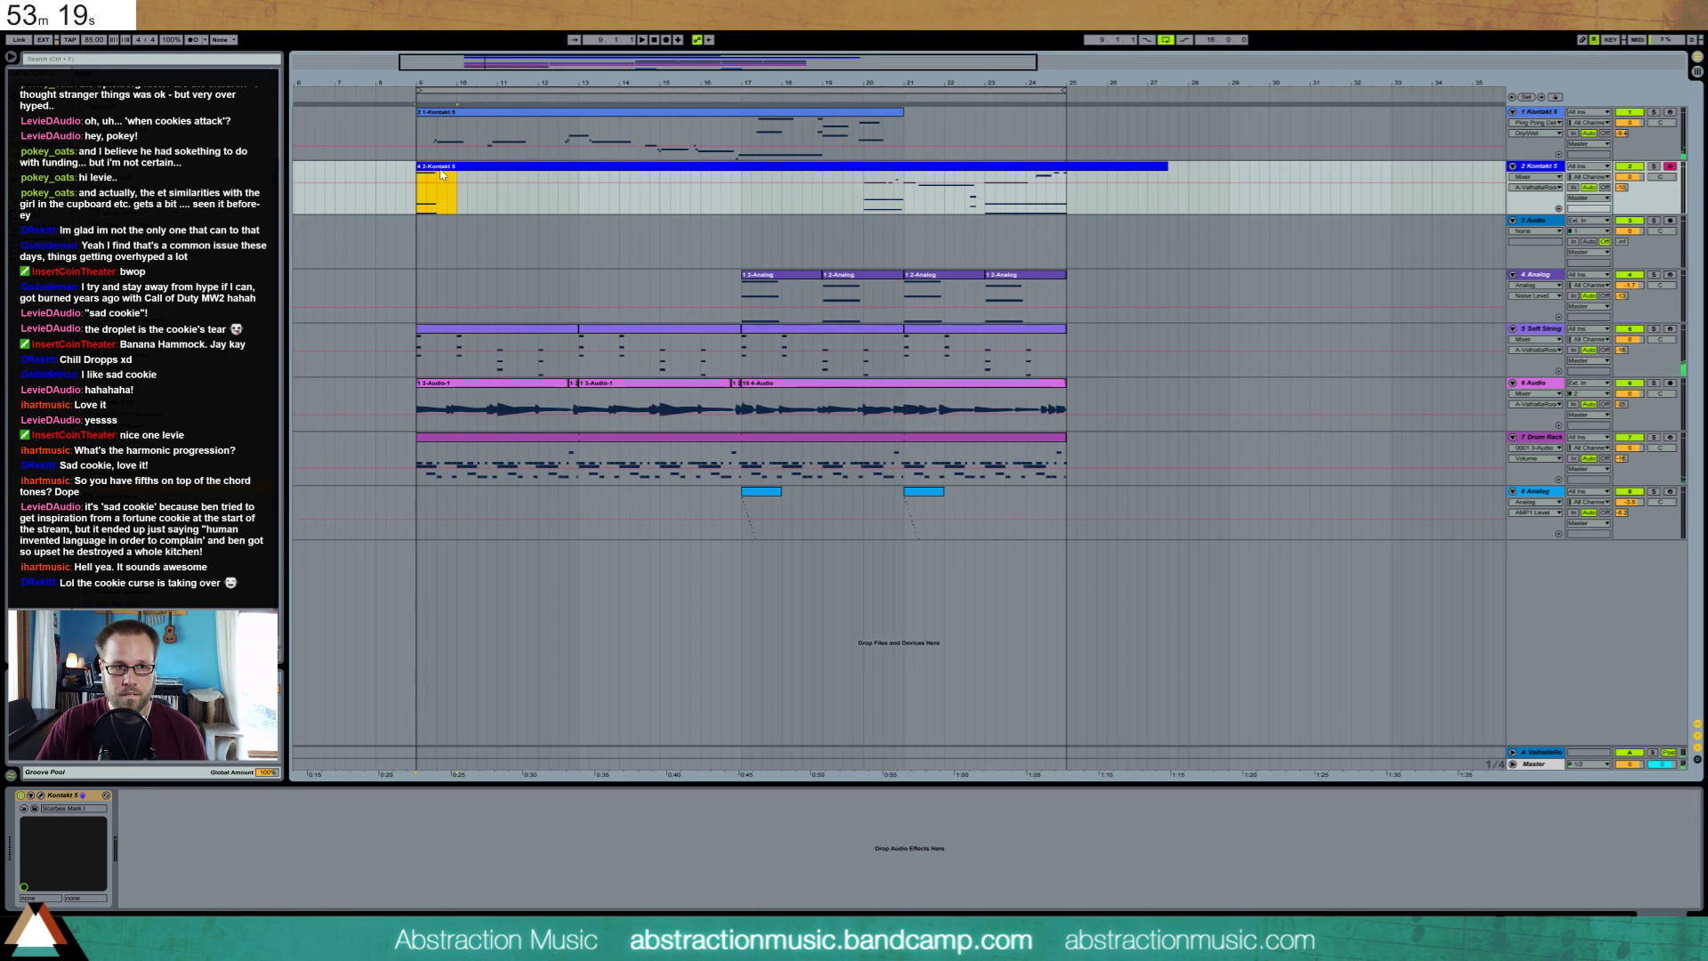
pyautogui.moveTo(1057, 185); pyautogui.dragTo(1090, 187)
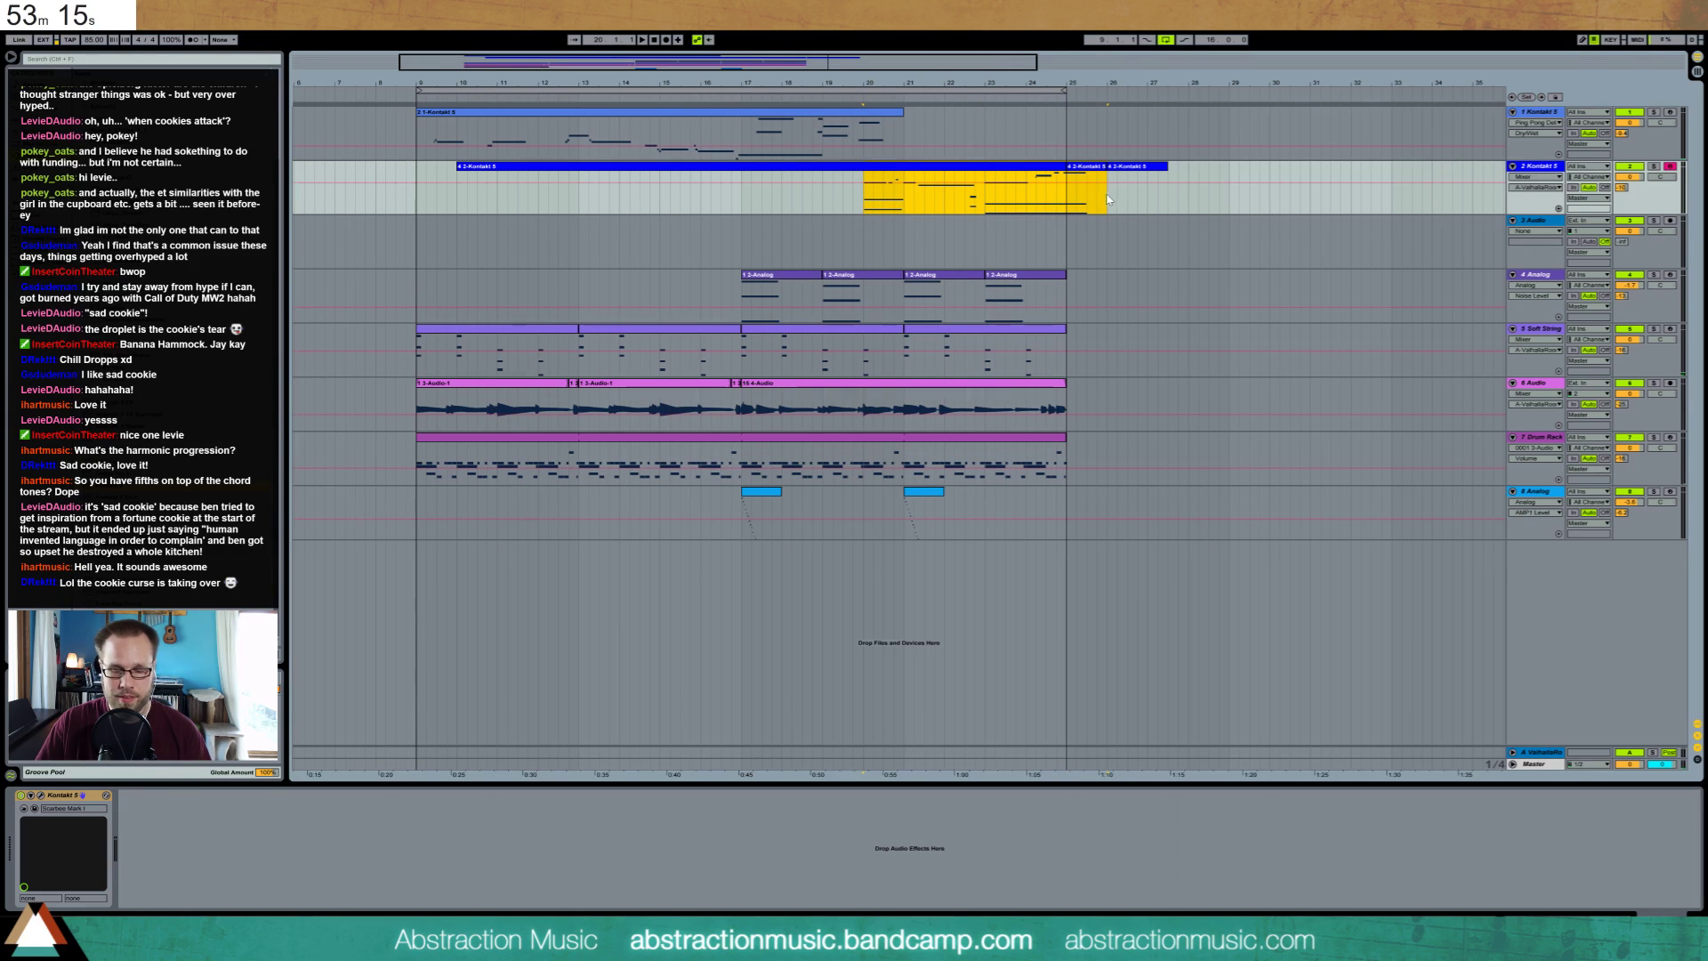
pyautogui.click(836, 167)
pyautogui.doubleClick(920, 173)
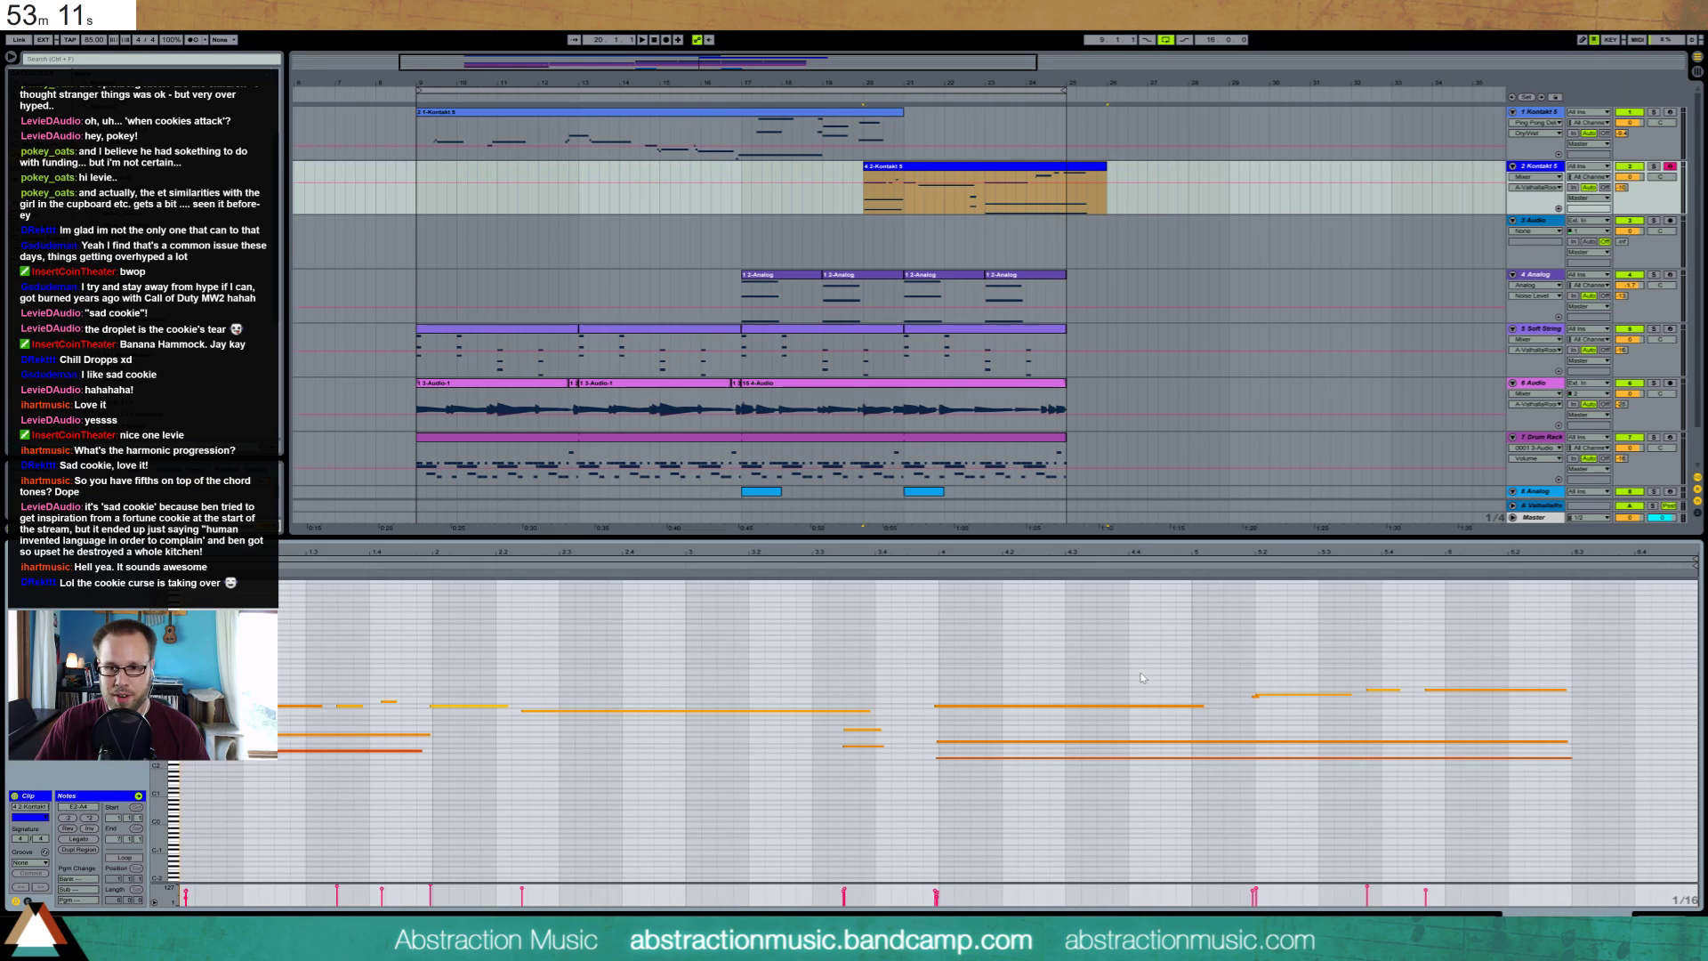
# Shift the opening chord's notes in the piano clip slightly earlier onto the start of bar 20
pyautogui.moveTo(1437, 664); pyautogui.dragTo(1484, 780)
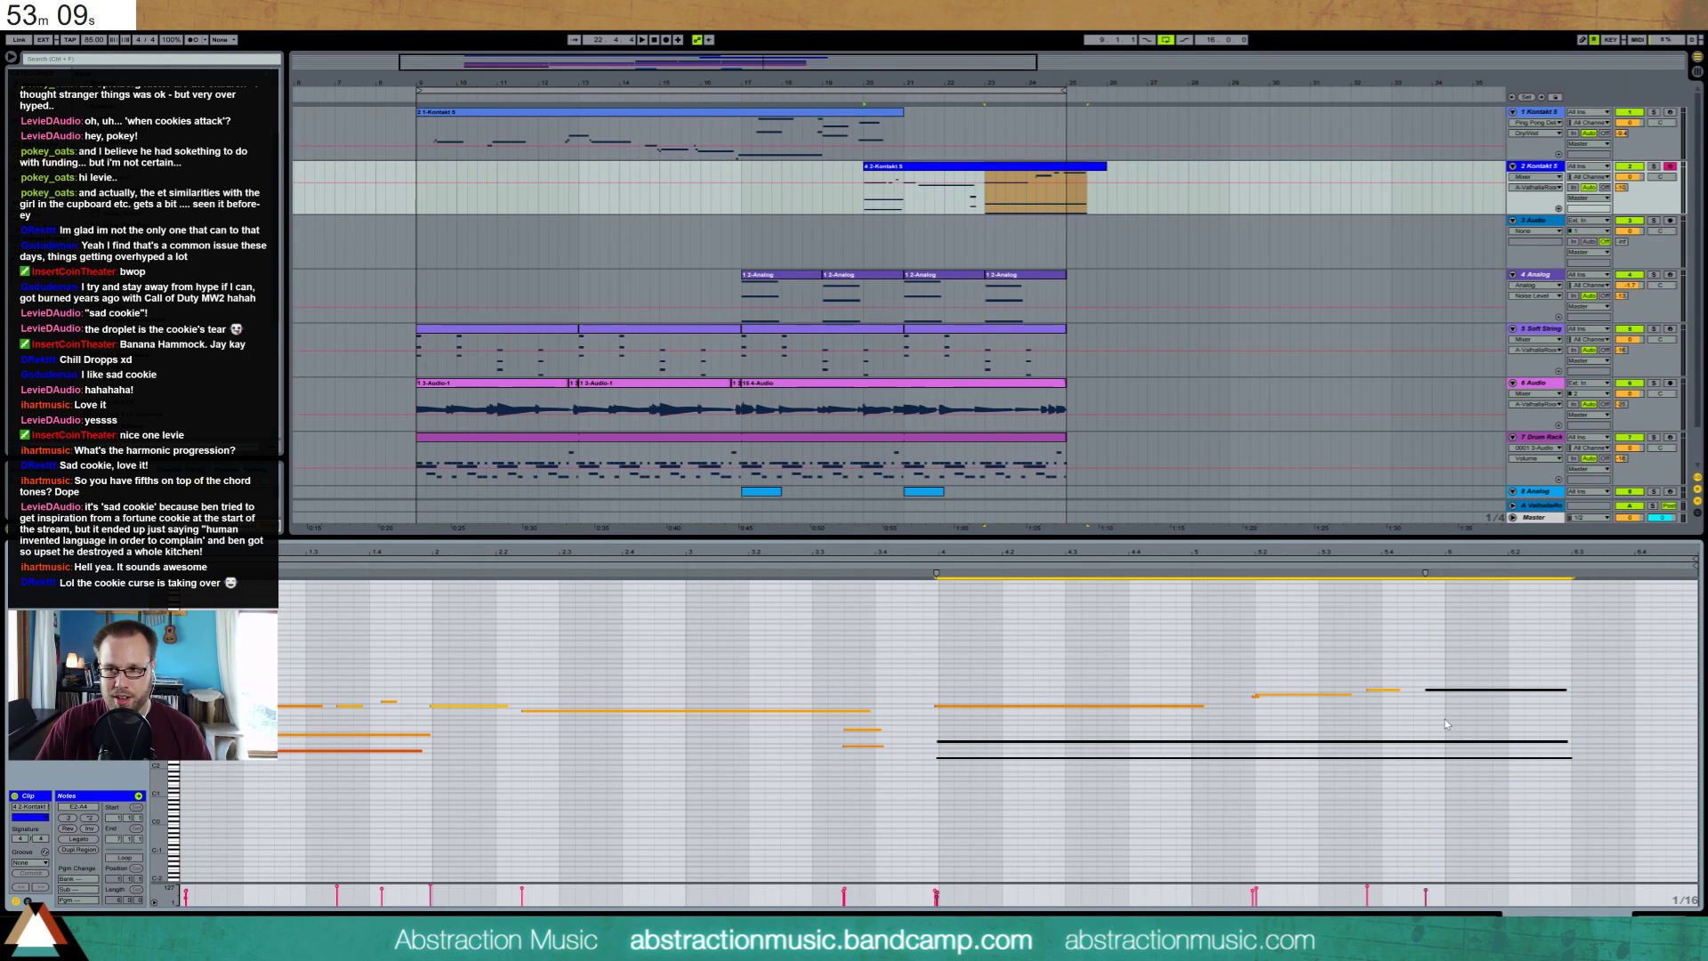
pyautogui.press('space')
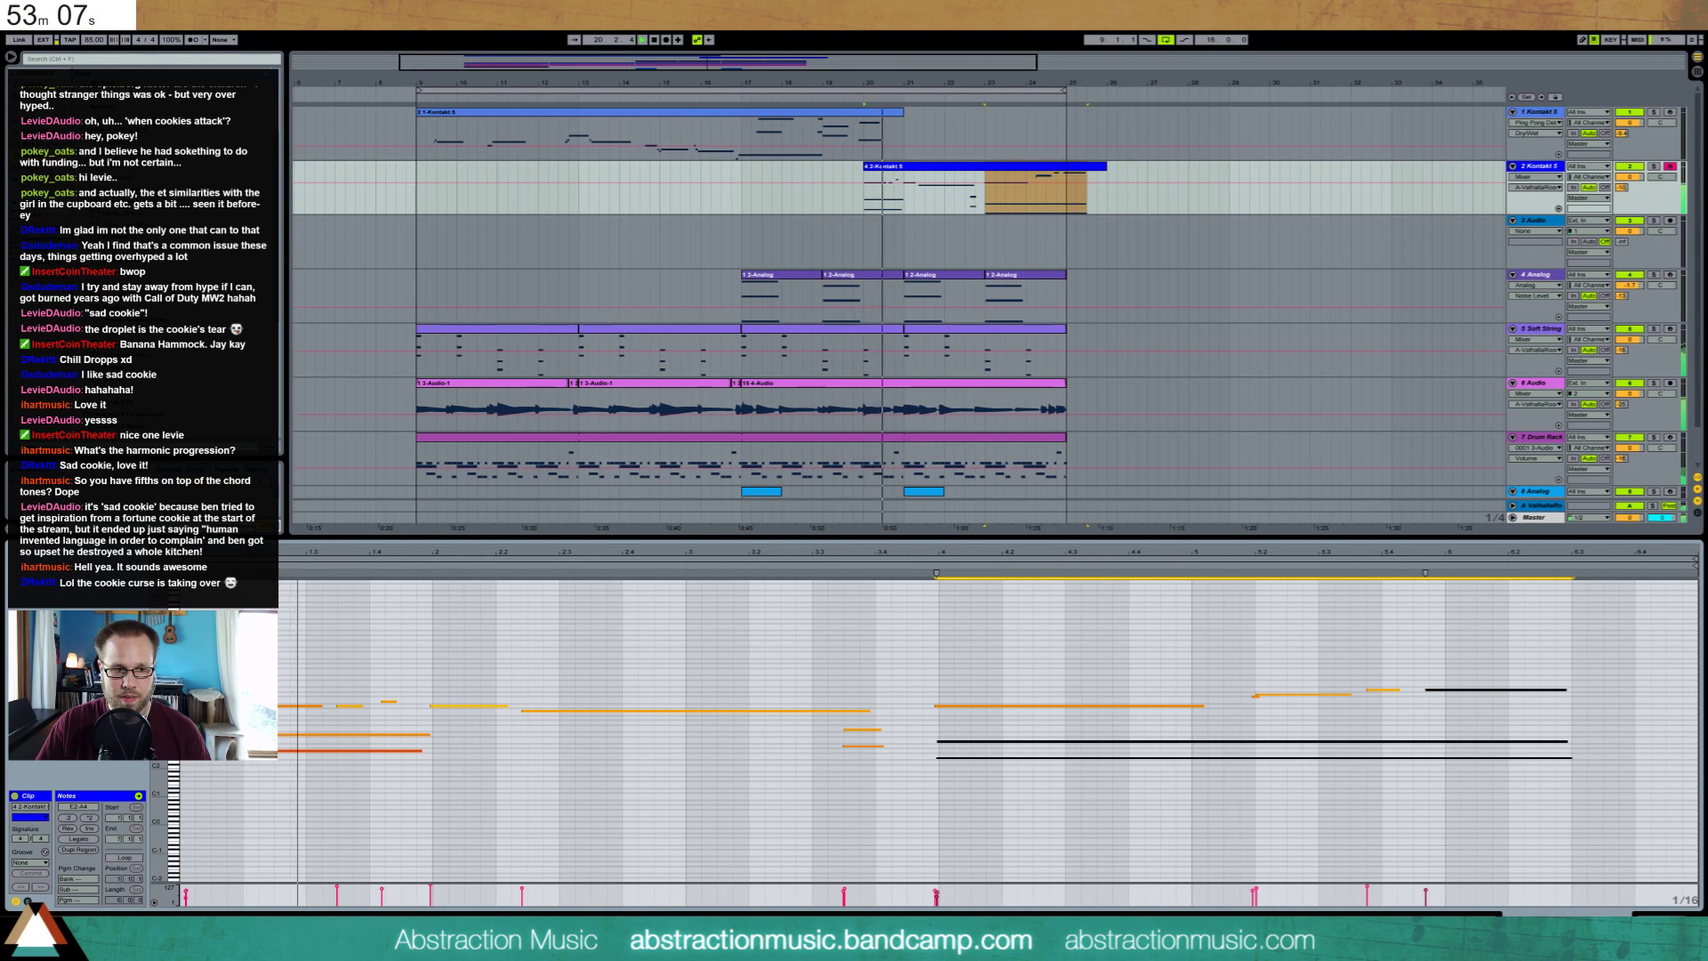
pyautogui.click(302, 705)
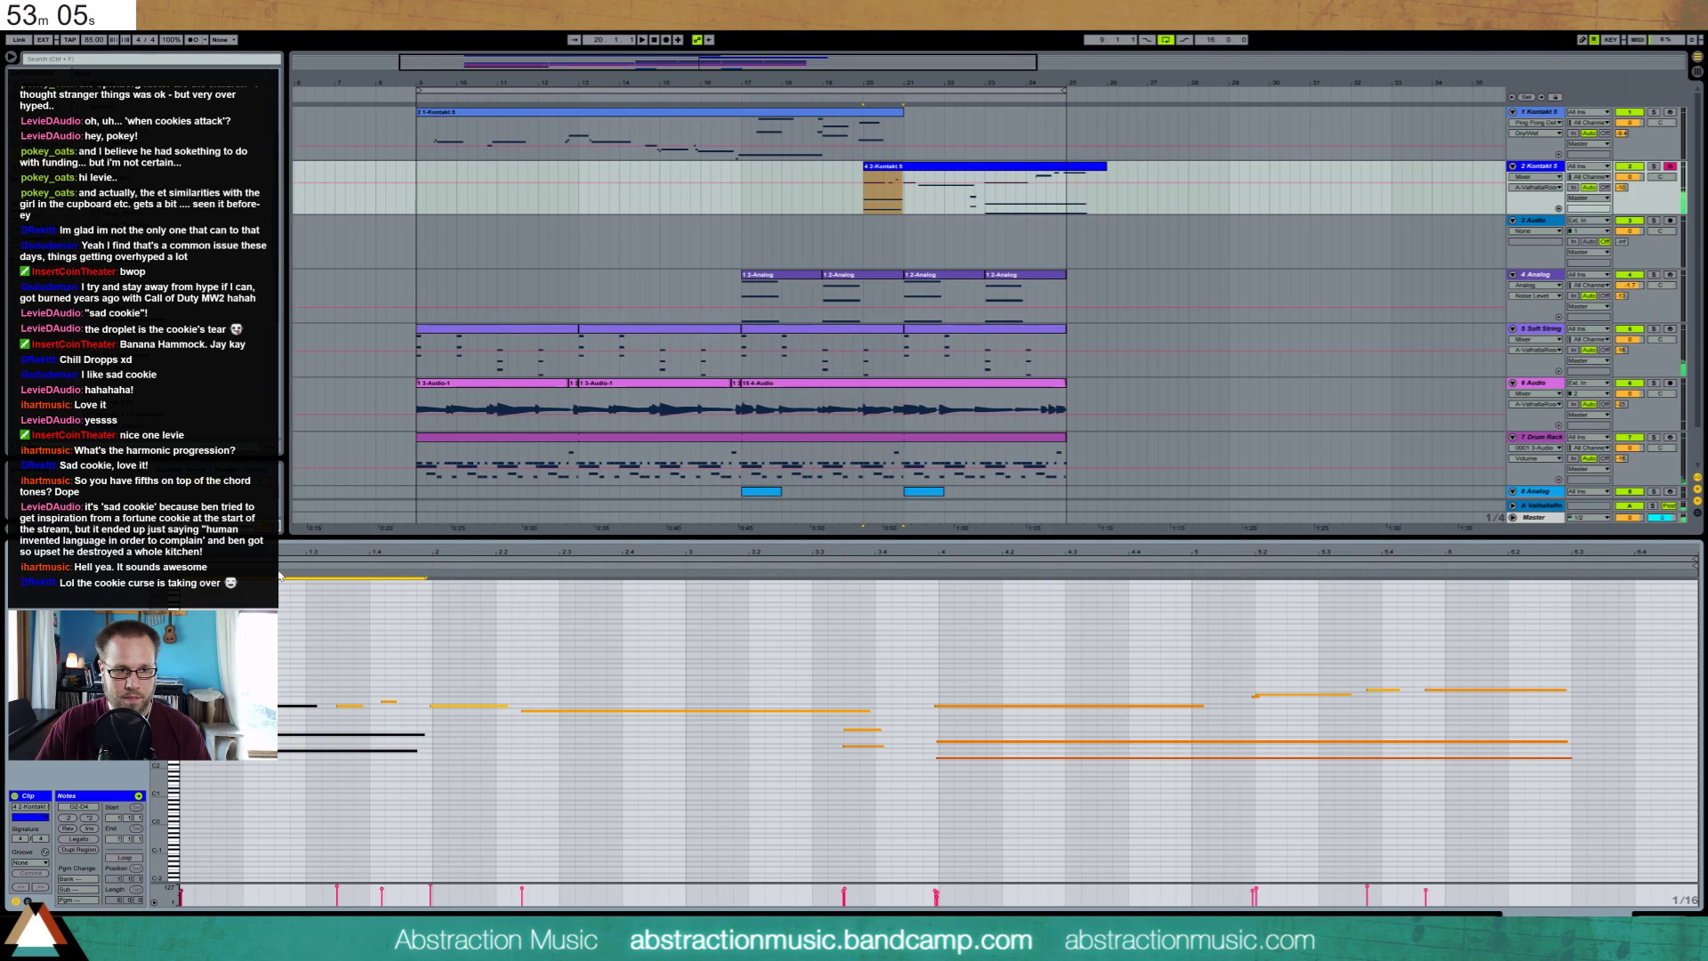
# Correct the opening chord's pitches by lowering its top note and raising its middle note a few semitones
pyautogui.press('+')
pyautogui.click(257, 810)
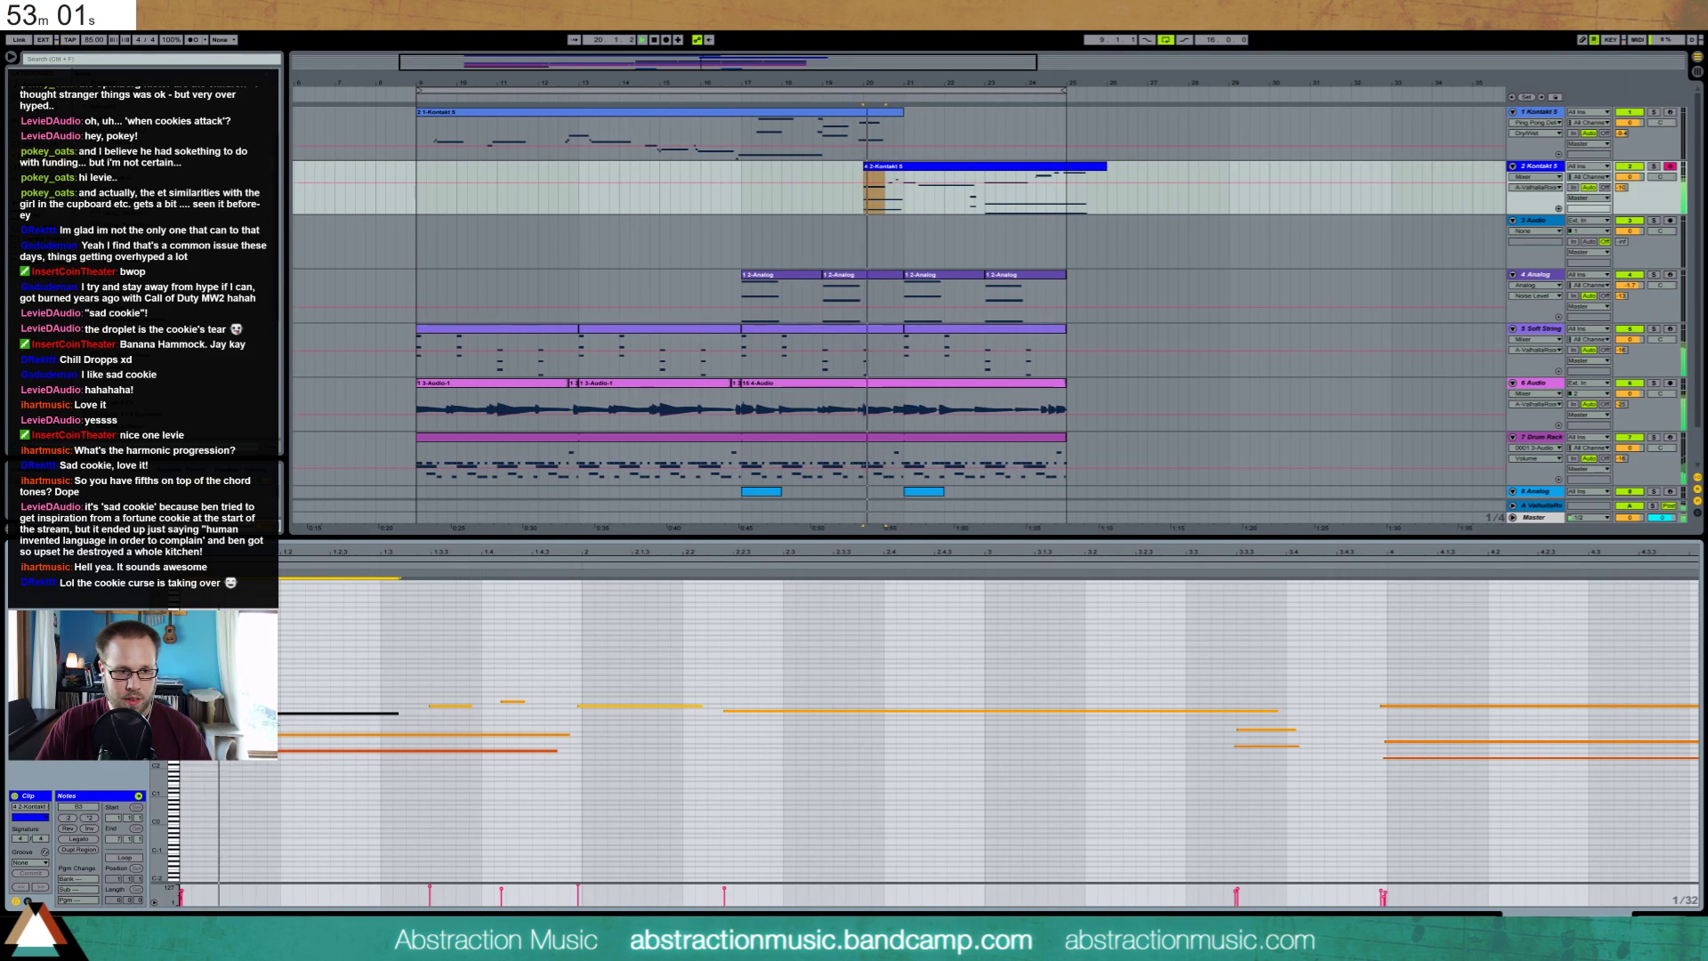
pyautogui.click(287, 732)
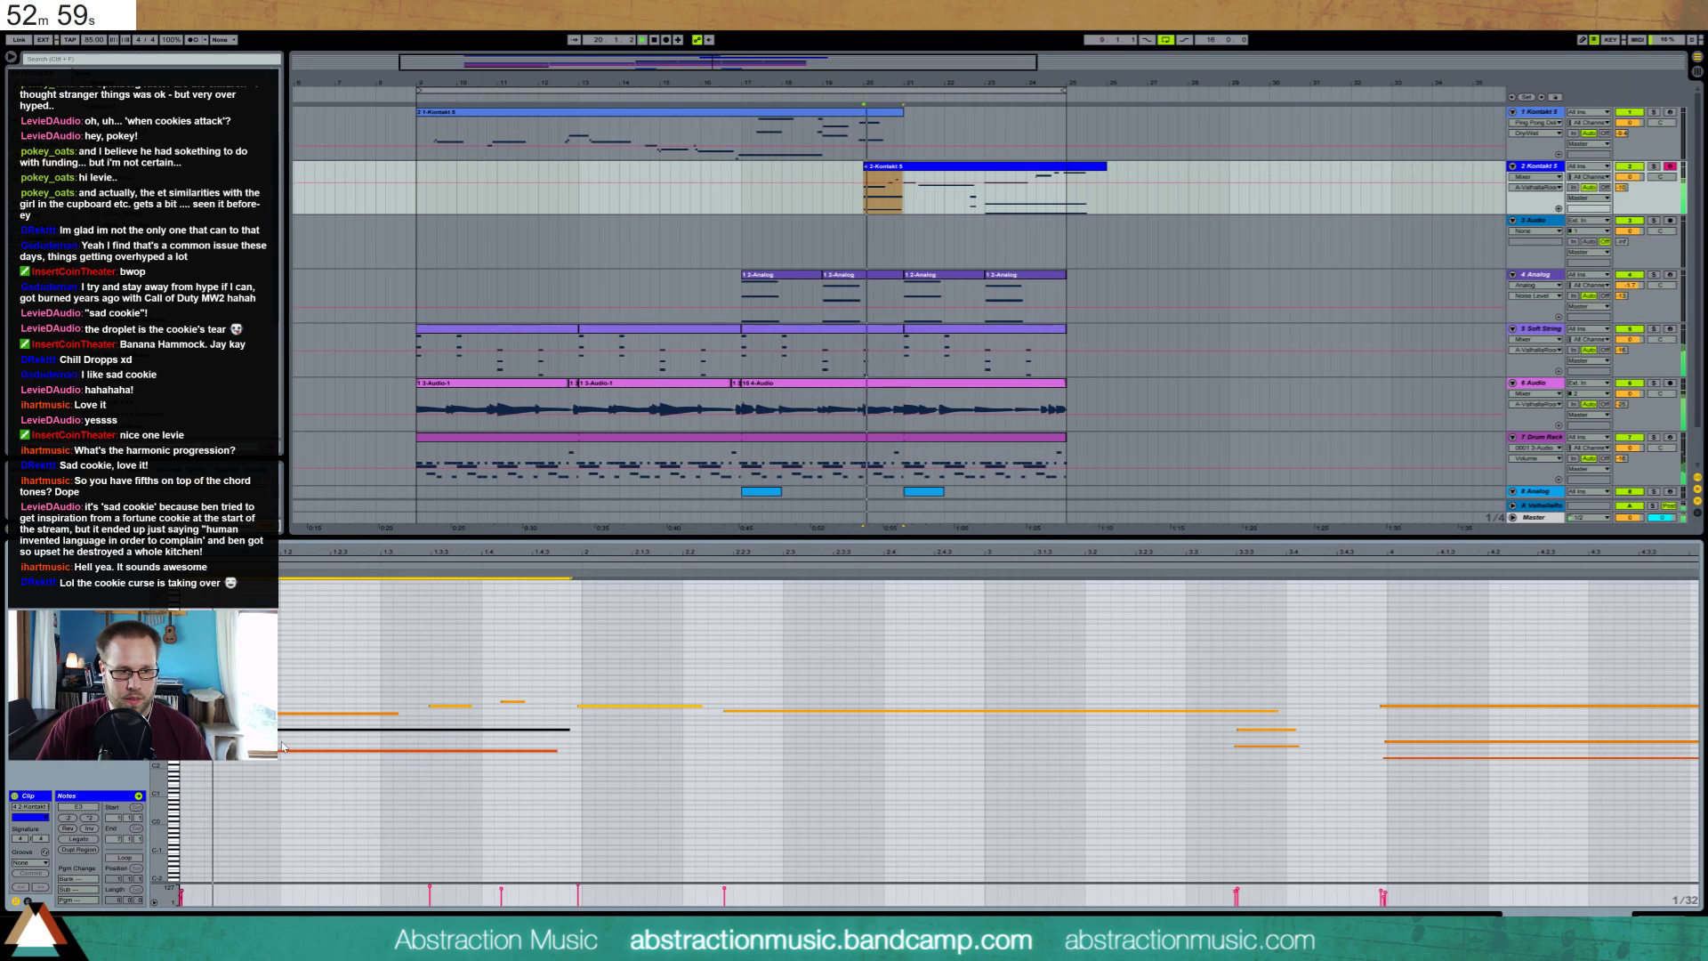
pyautogui.moveTo(164, 719); pyautogui.dragTo(214, 712)
pyautogui.press('space')
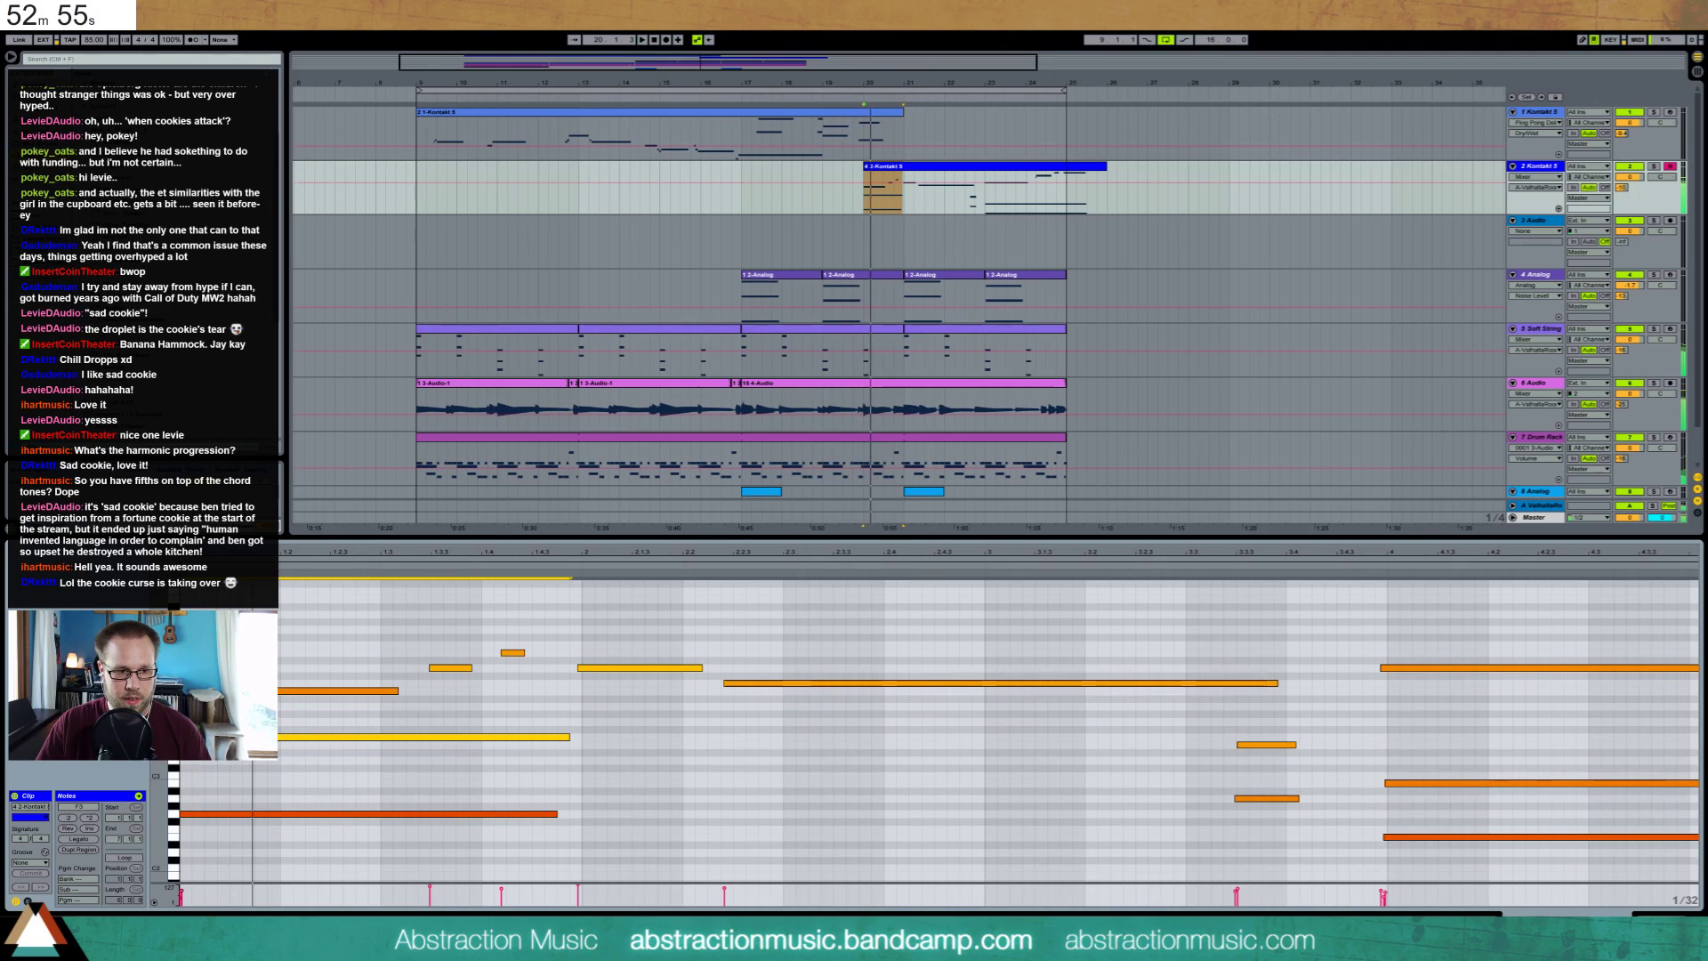
pyautogui.press('Up')
pyautogui.press('Up')
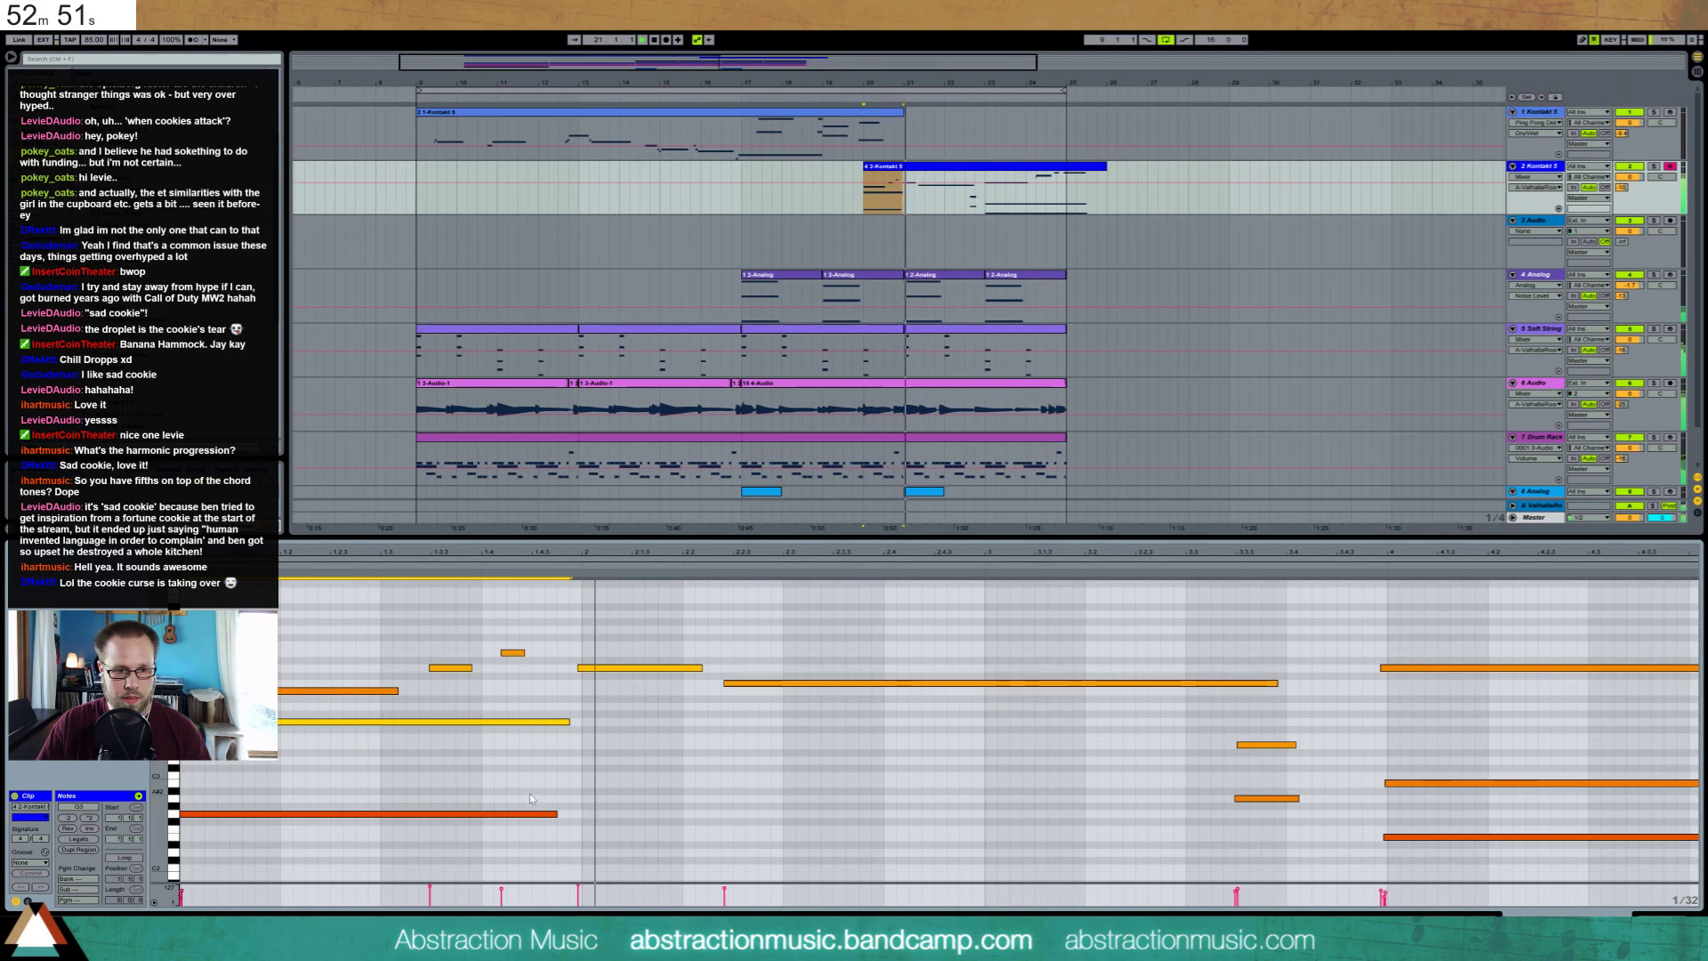
# Draw a sustained bass note from bar 21 to near the end of bar 22, three semitones below C2, with slightly reduced velocity
pyautogui.scroll(-2, 569, 798)
pyautogui.press('space')
pyautogui.doubleClick(589, 791)
pyautogui.moveTo(594, 791); pyautogui.dragTo(971, 790)
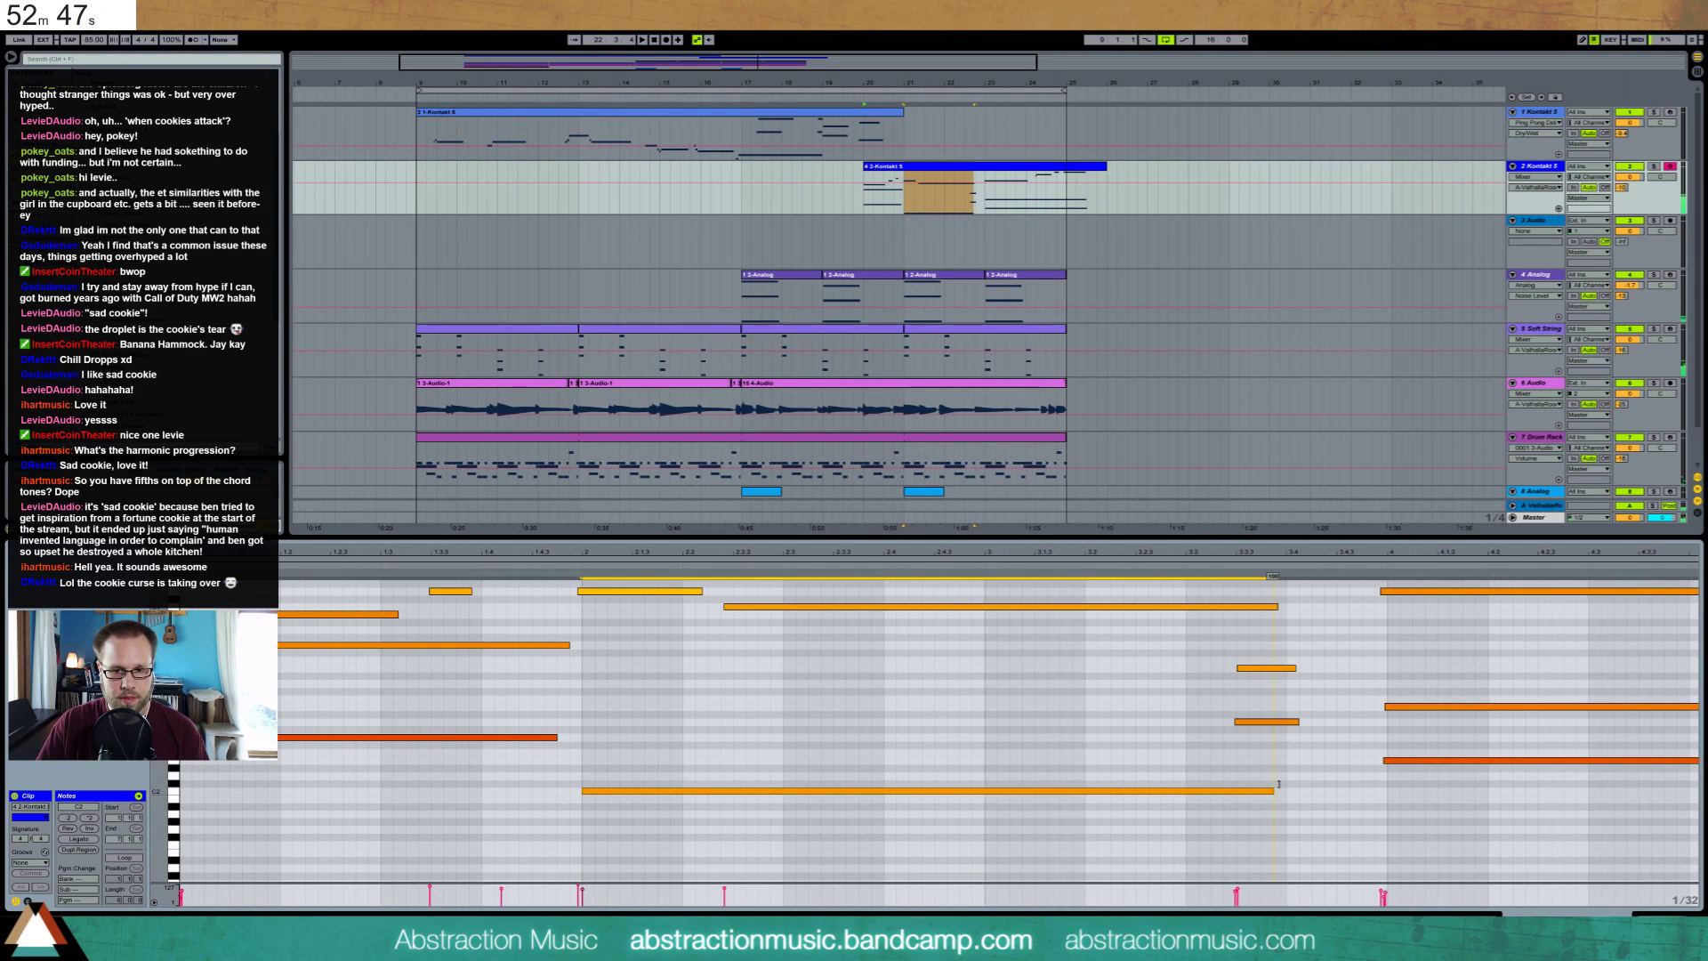
pyautogui.press('Down')
pyautogui.press('Down')
pyautogui.press('Down')
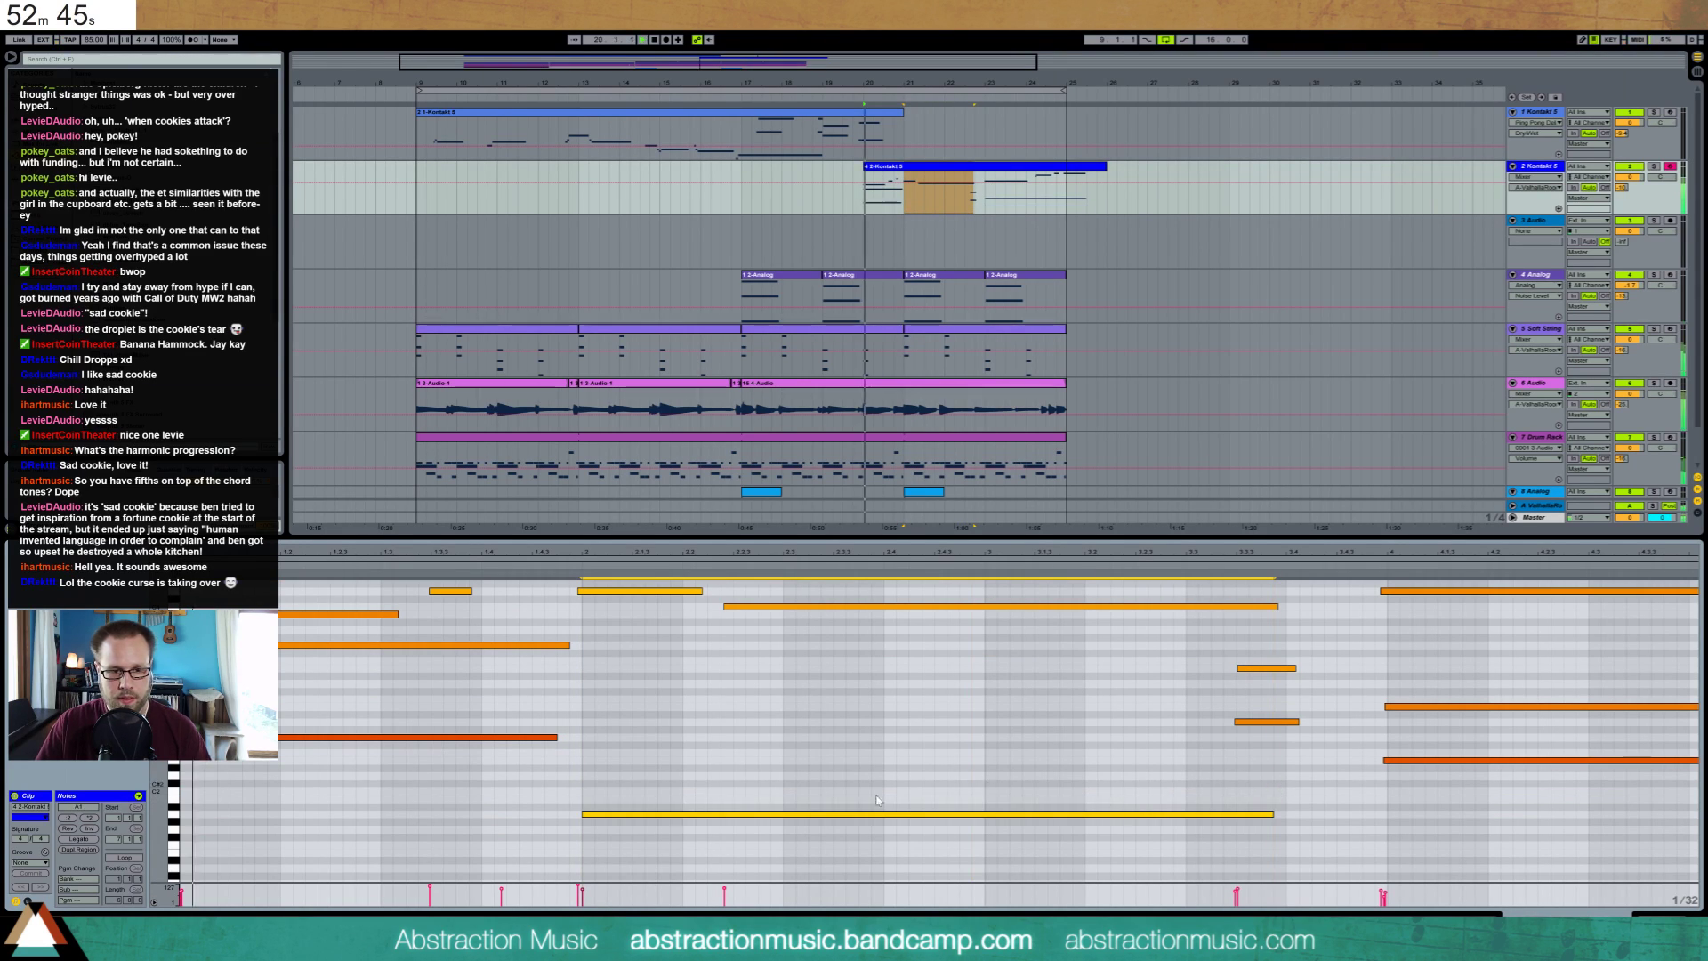
pyautogui.moveTo(583, 889); pyautogui.dragTo(582, 893)
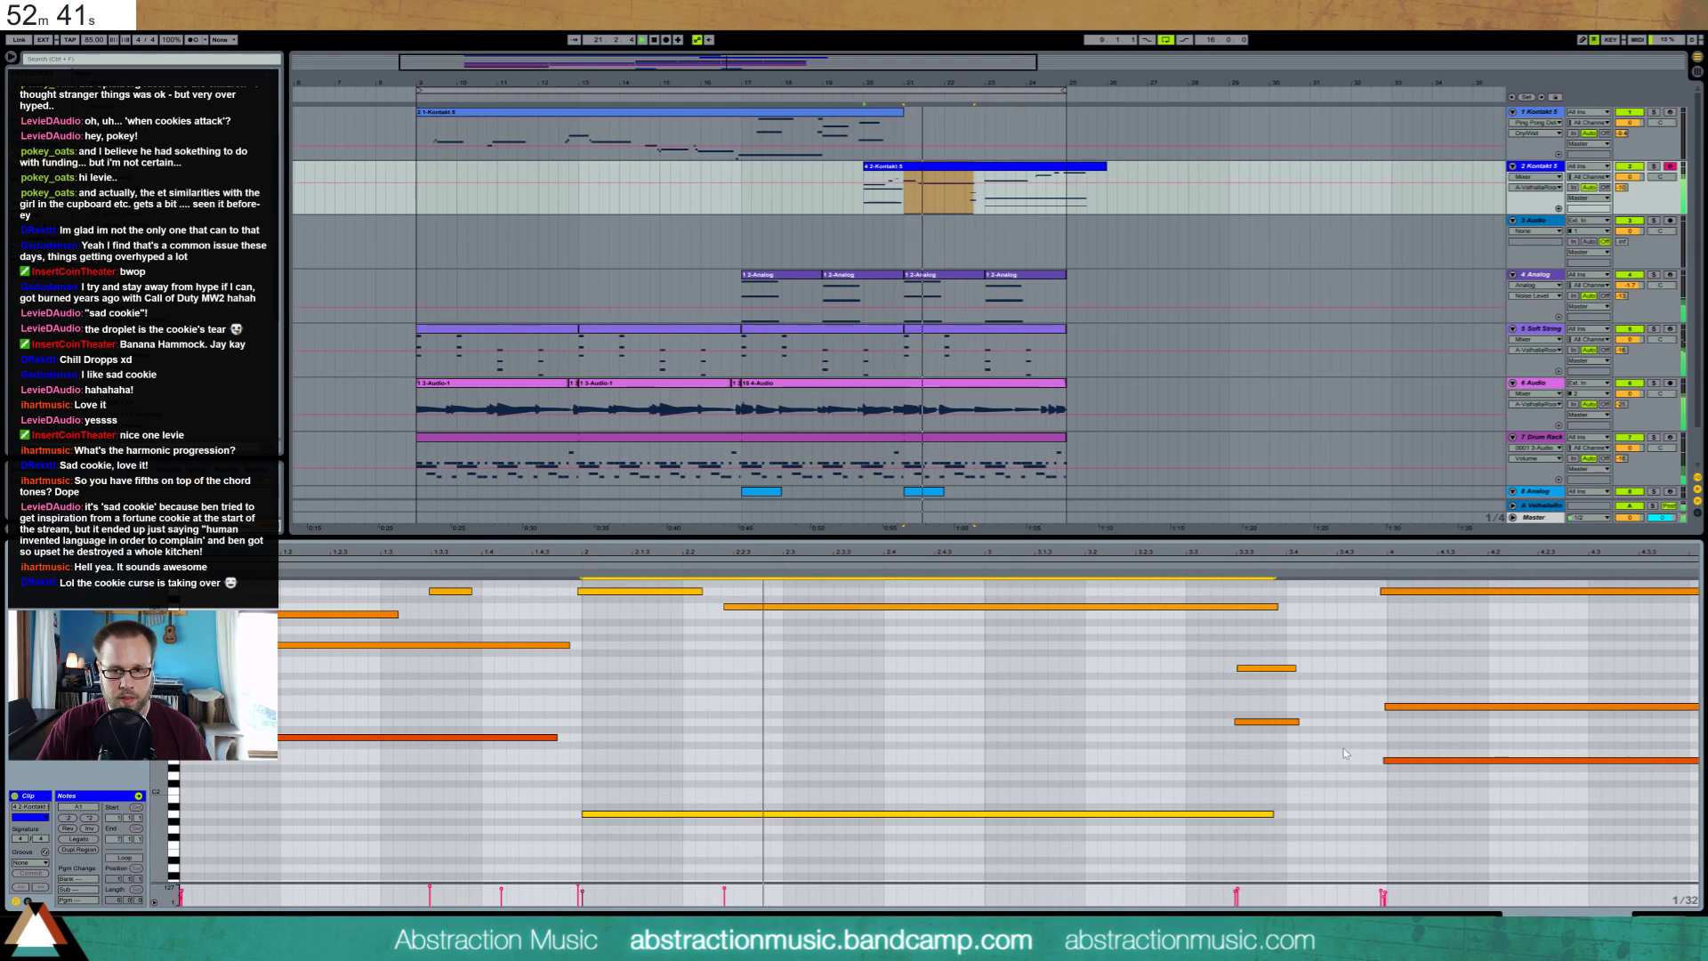
# Lower the bass note of the chord starting at bar 23 by about nine semitones
pyautogui.moveTo(1421, 760); pyautogui.dragTo(1422, 829)
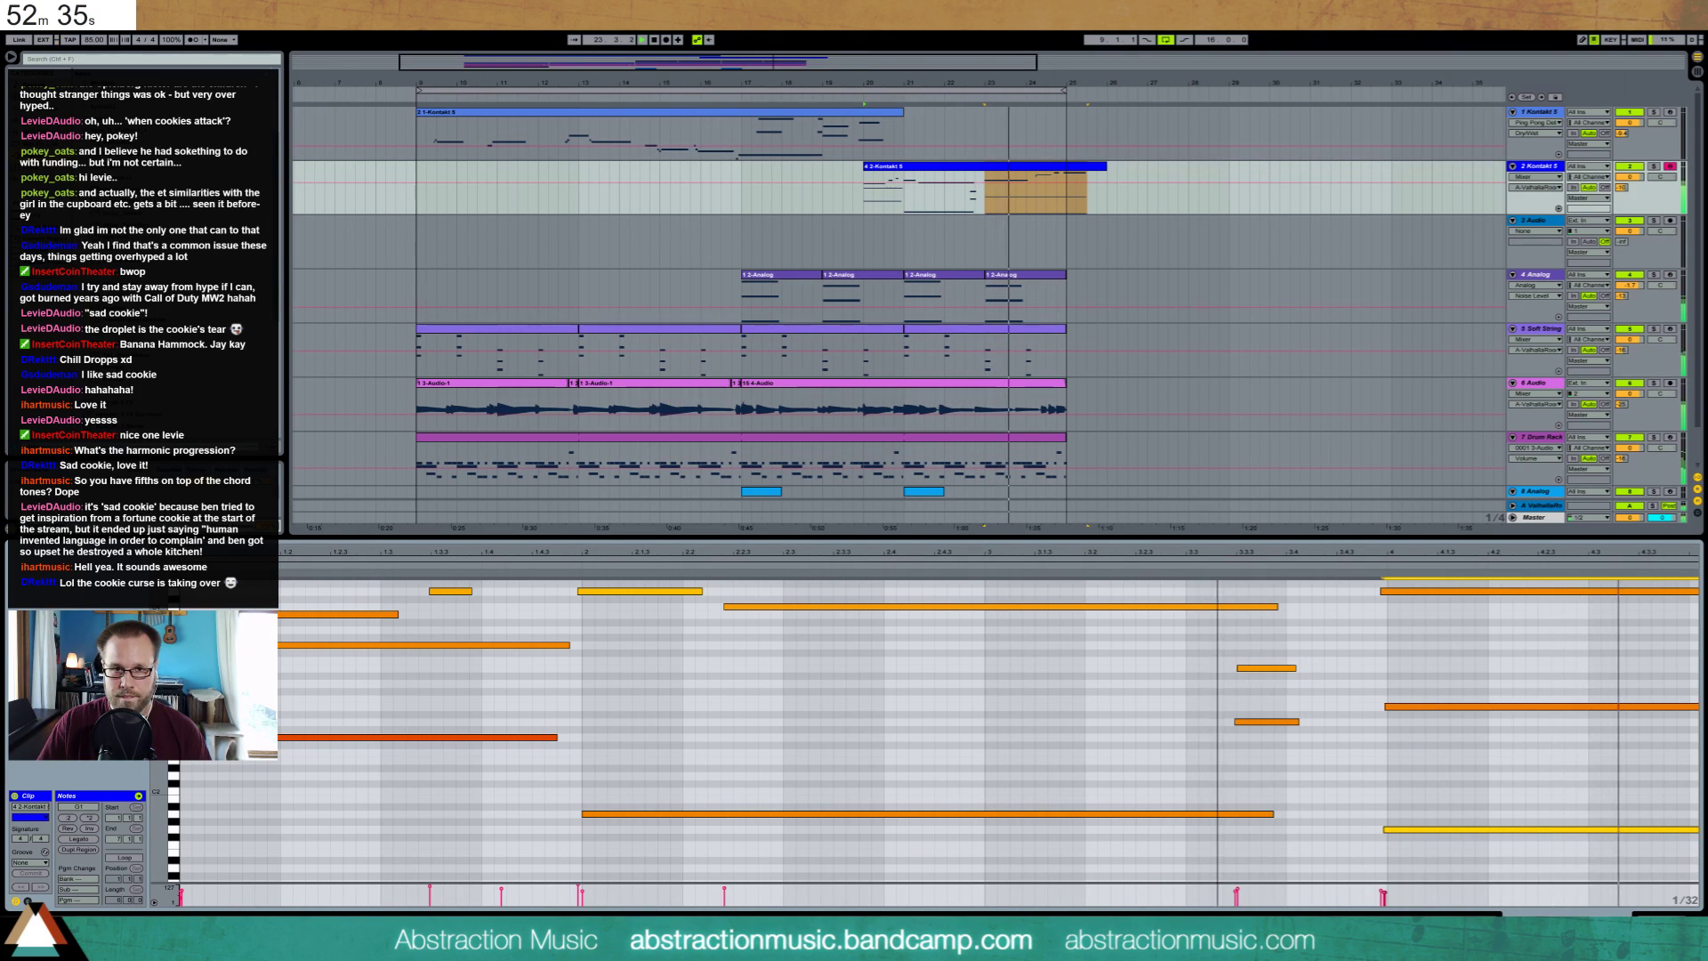
pyautogui.moveTo(882, 551); pyautogui.dragTo(883, 499)
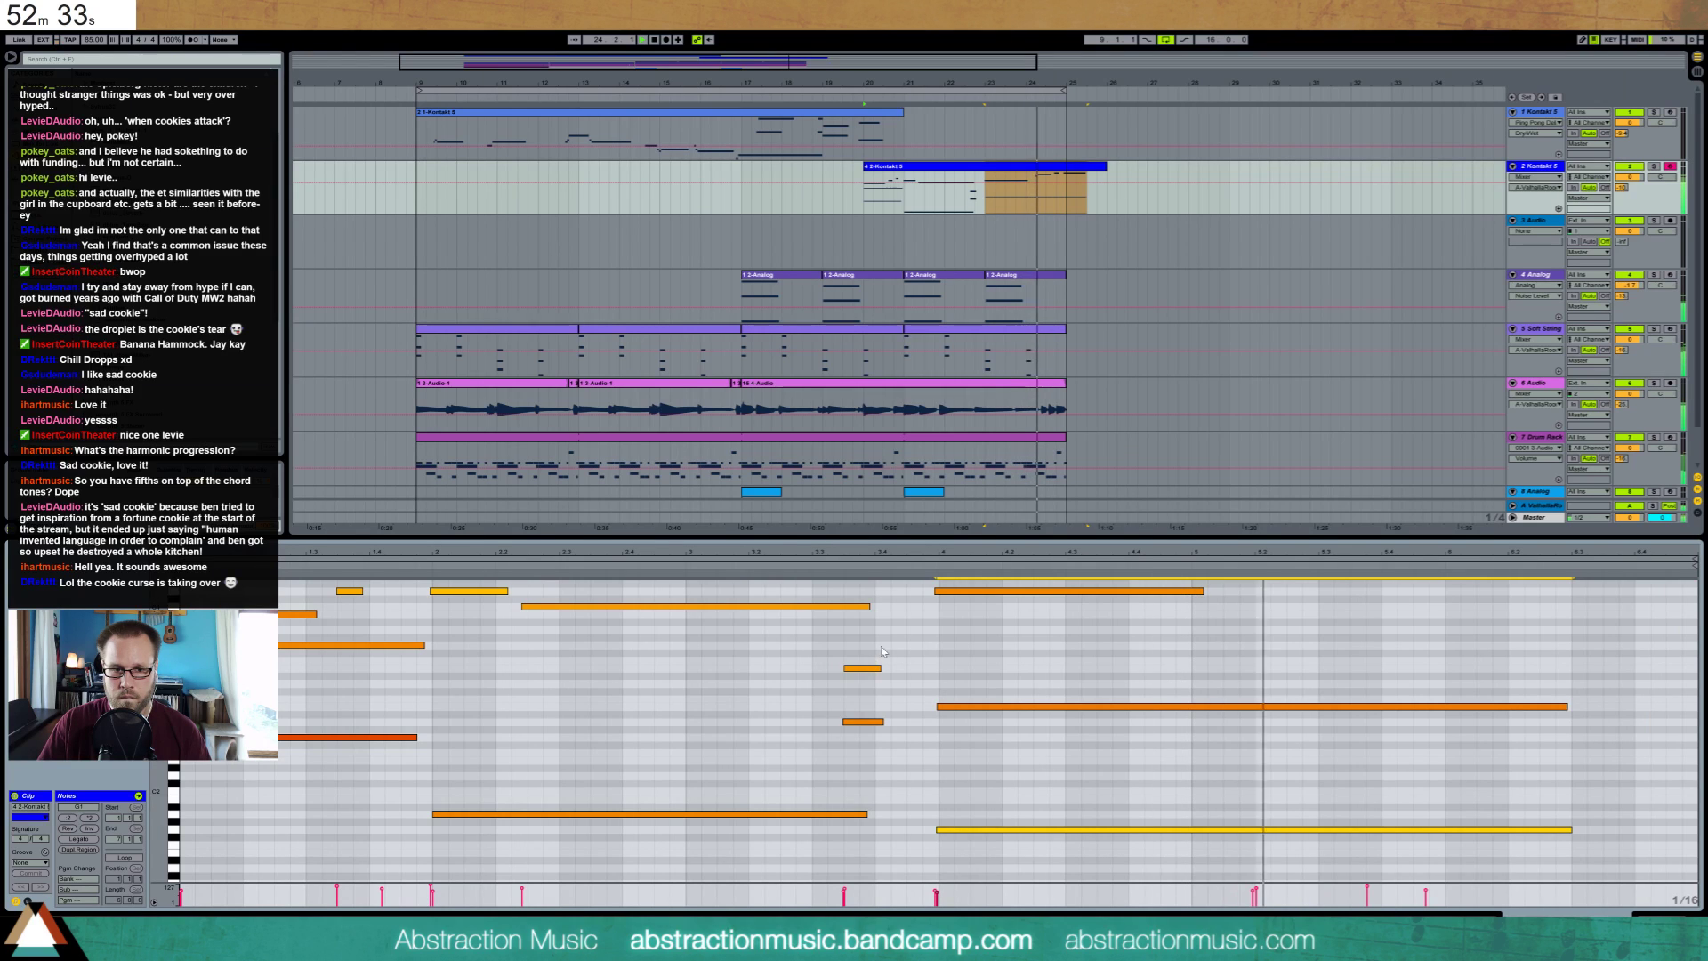
pyautogui.scroll(4, 883, 651)
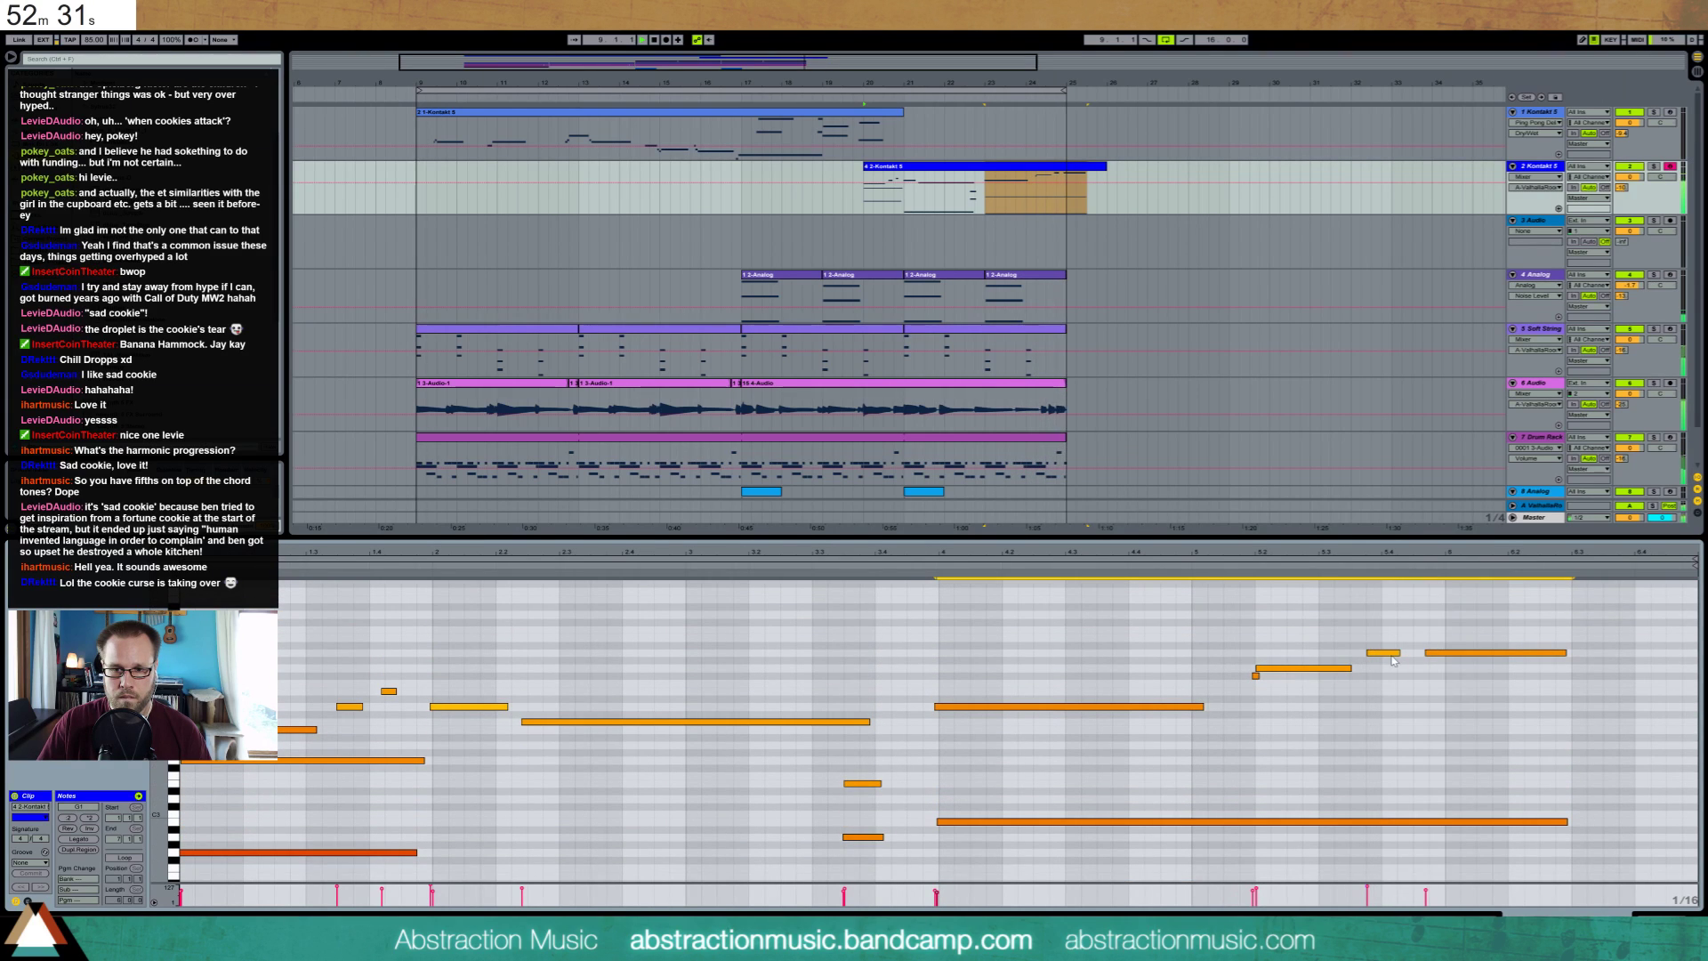
pyautogui.click(1386, 652)
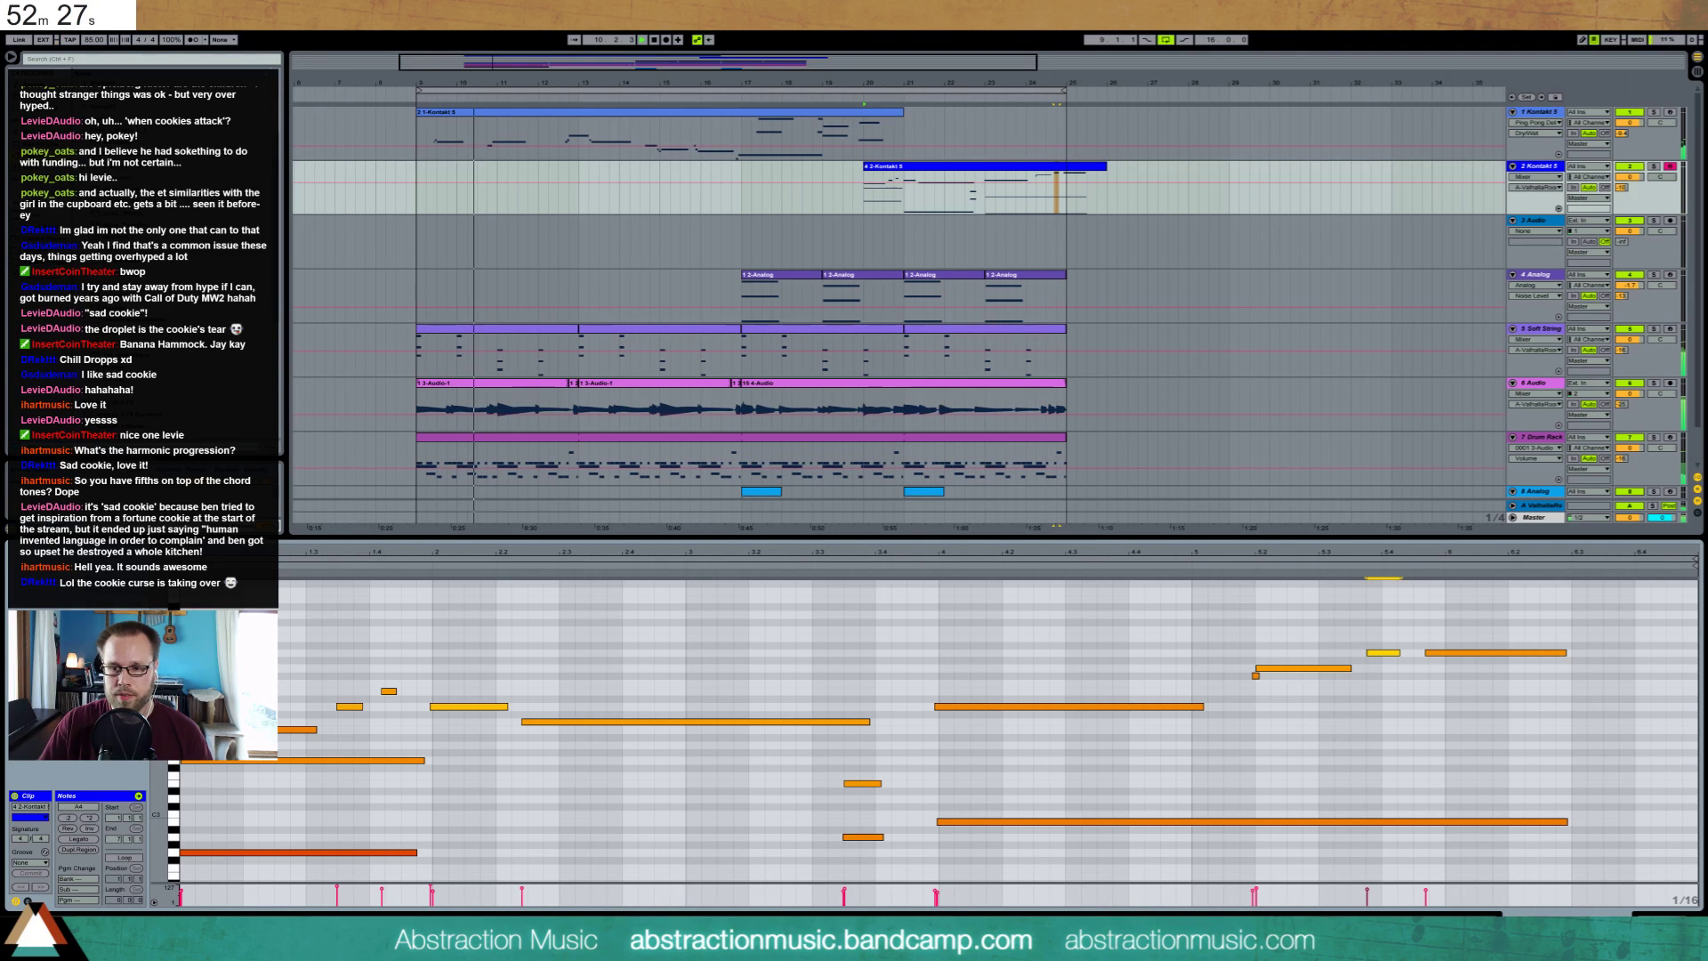
# Extend the Drum Rack clip to bar 33 and copy the 8 Analog track's bar 21 clip to bar 25
pyautogui.hotkey('shift', 'Tab')
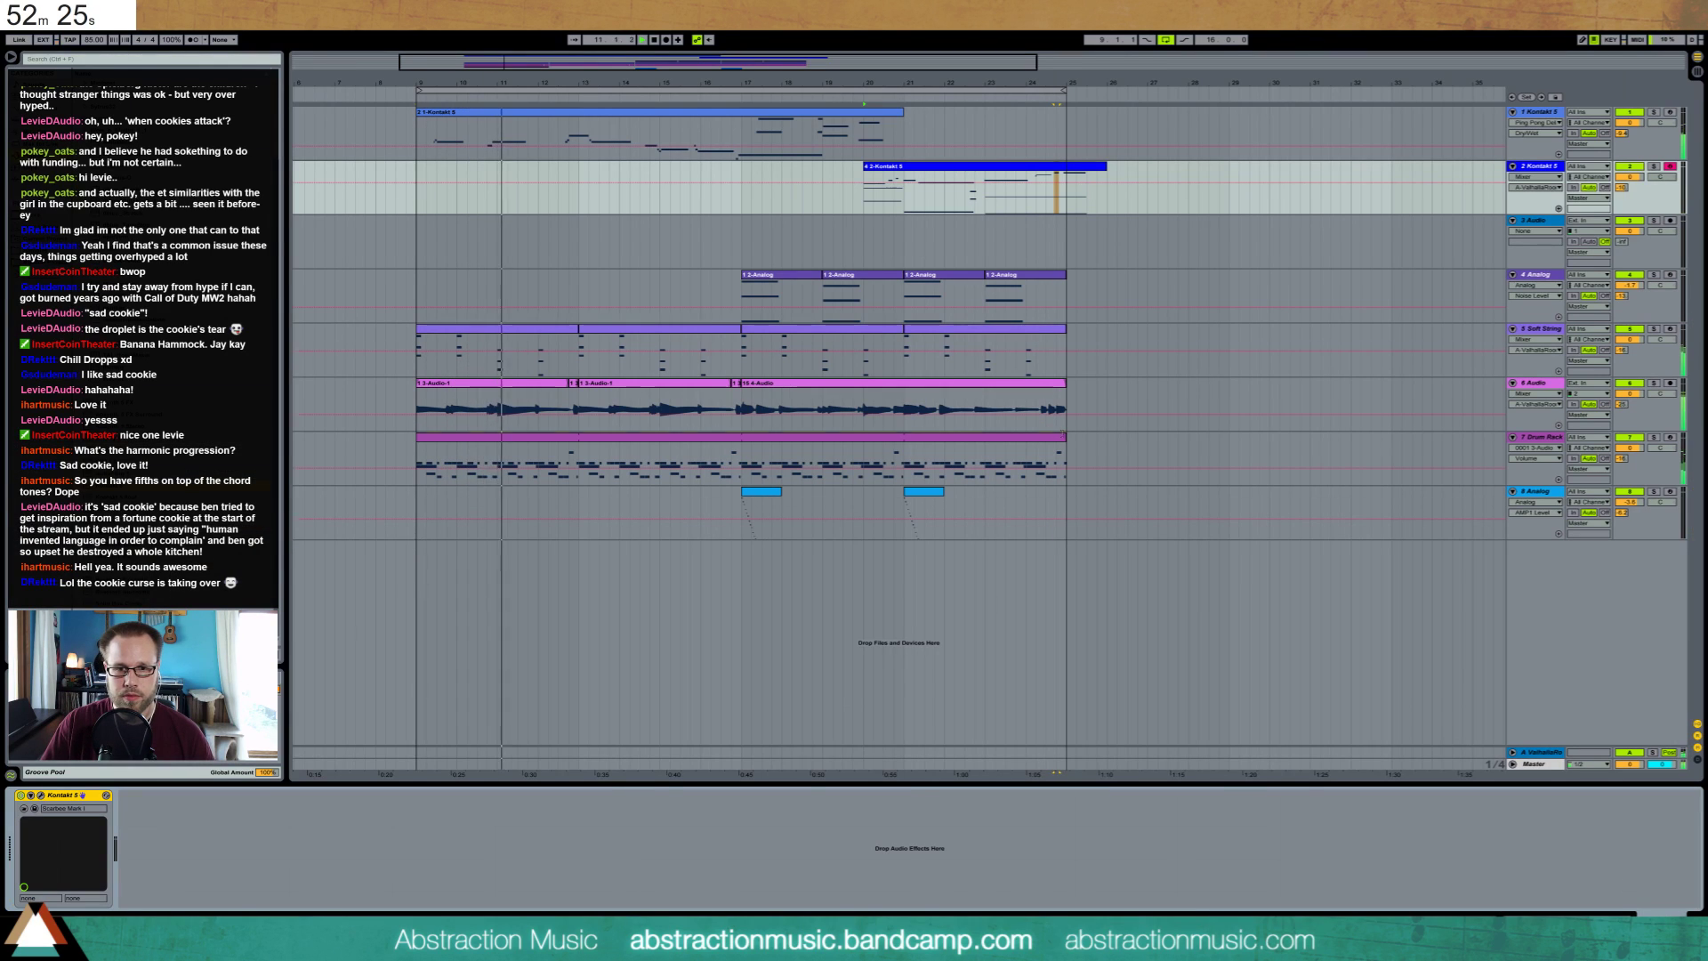
pyautogui.moveTo(1064, 436); pyautogui.dragTo(1391, 438)
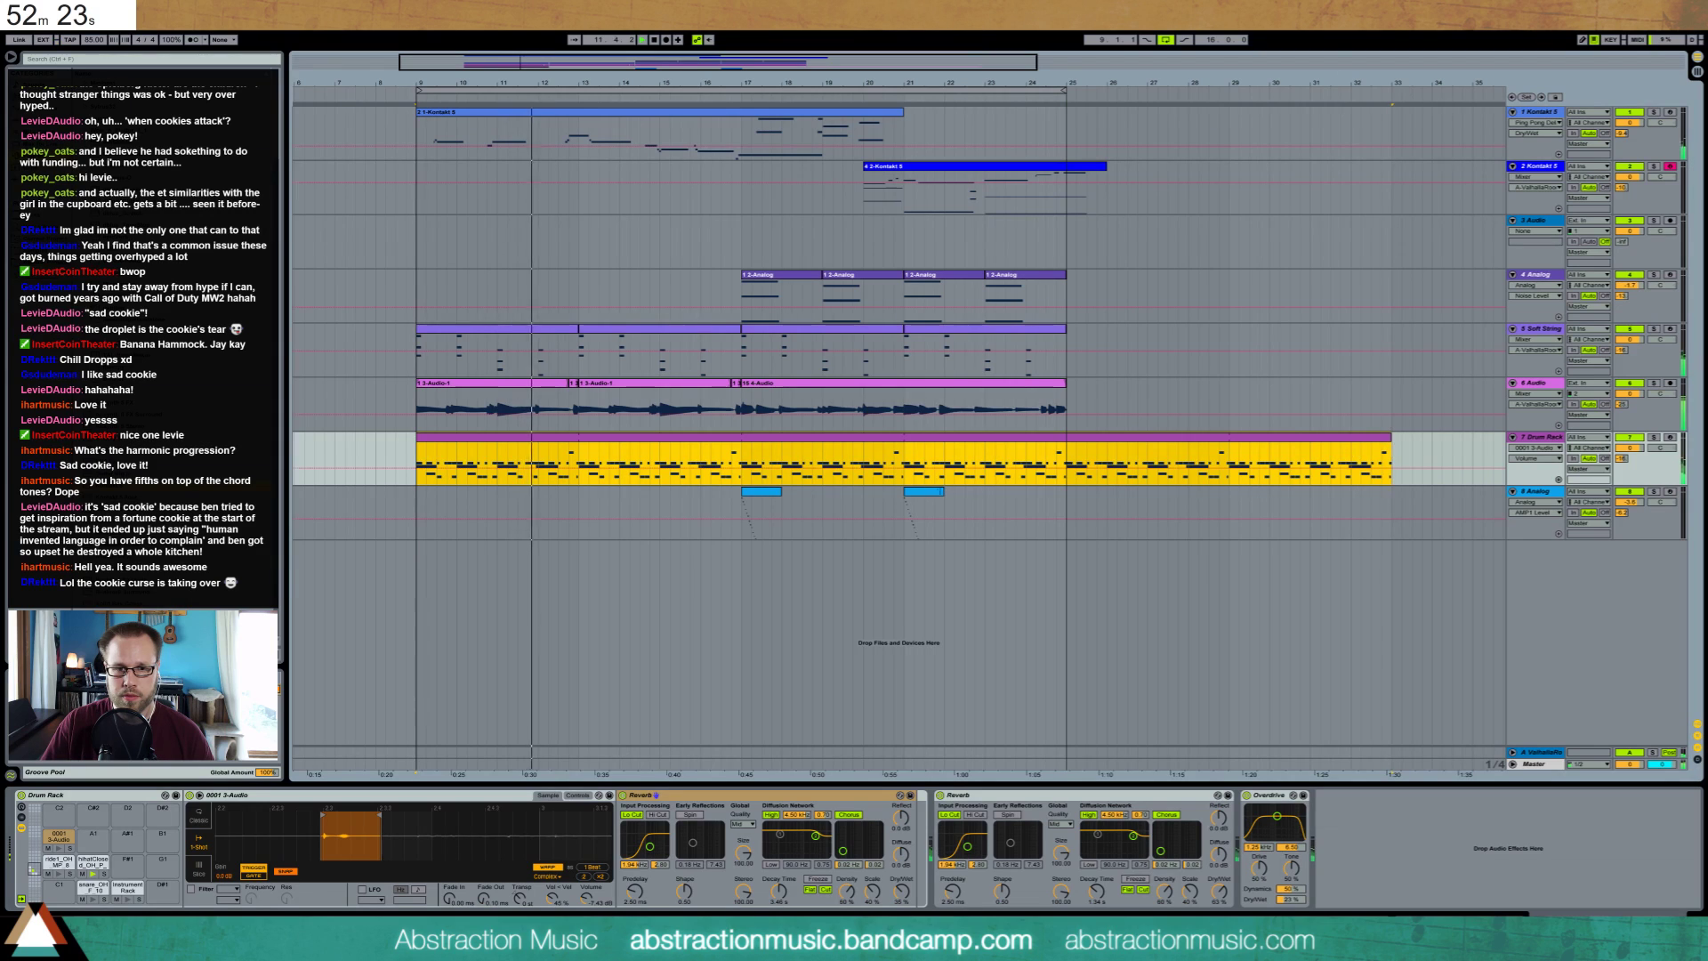
pyautogui.moveTo(931, 491); pyautogui.dragTo(1093, 489)
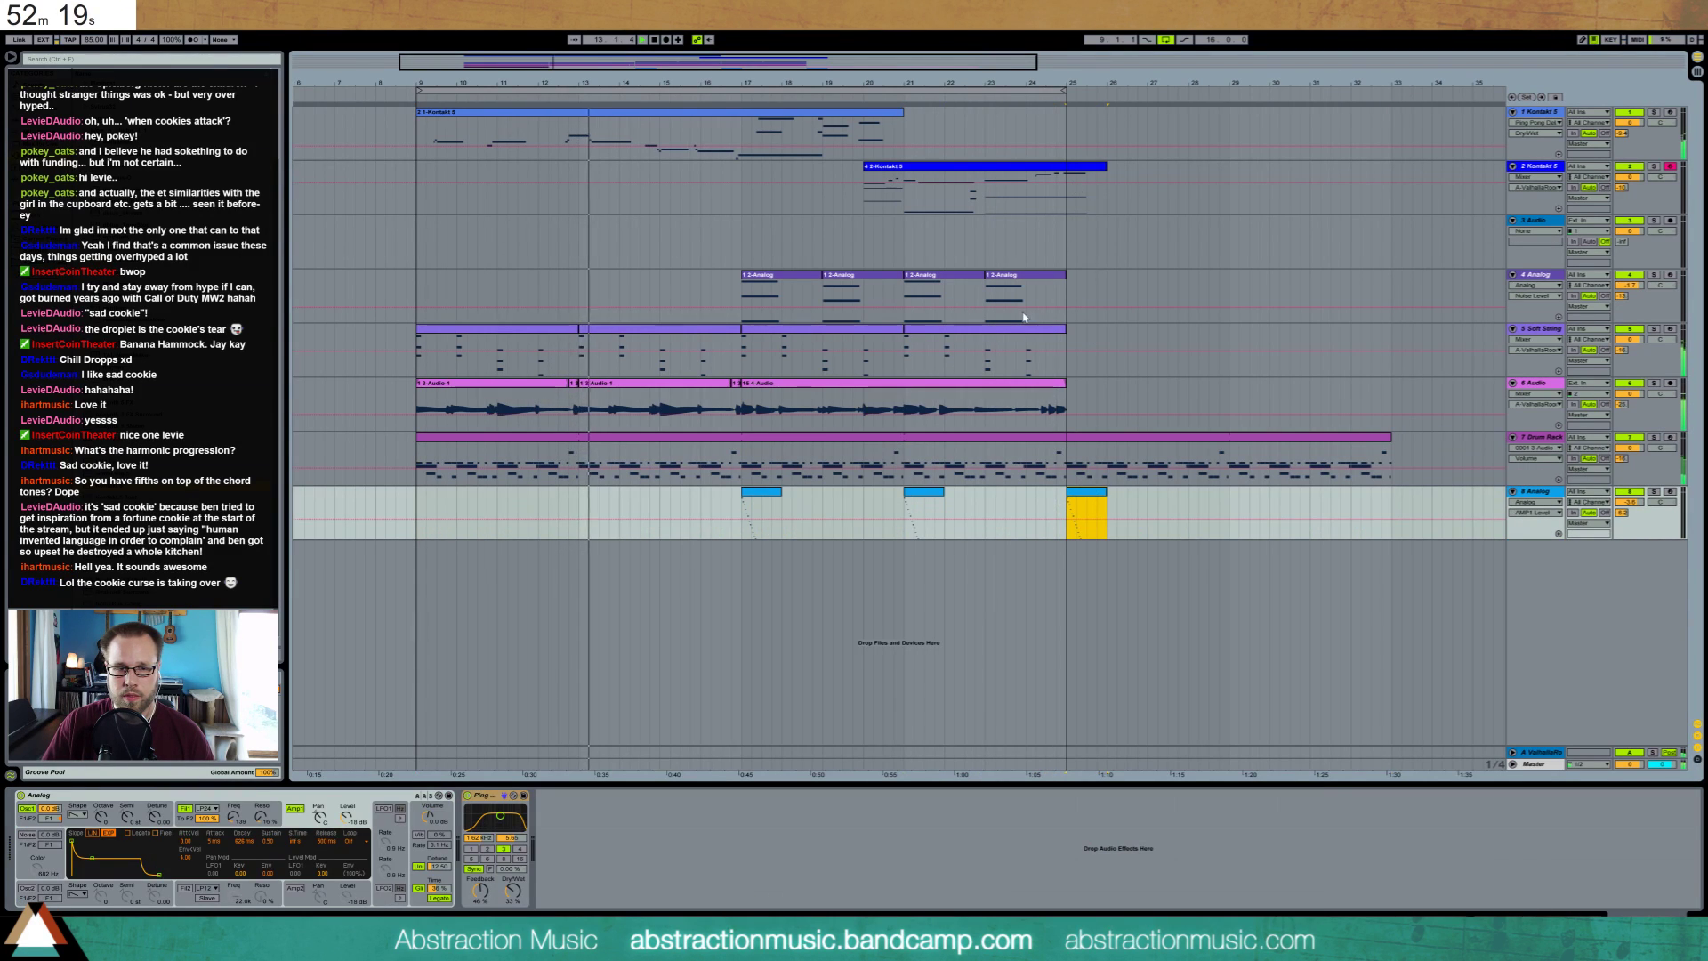
# Copy the 6 Audio track's bar 9 clip to bar 25 and duplicate the Soft Strings track's bar 21 clip to bar 25
pyautogui.click(1045, 392)
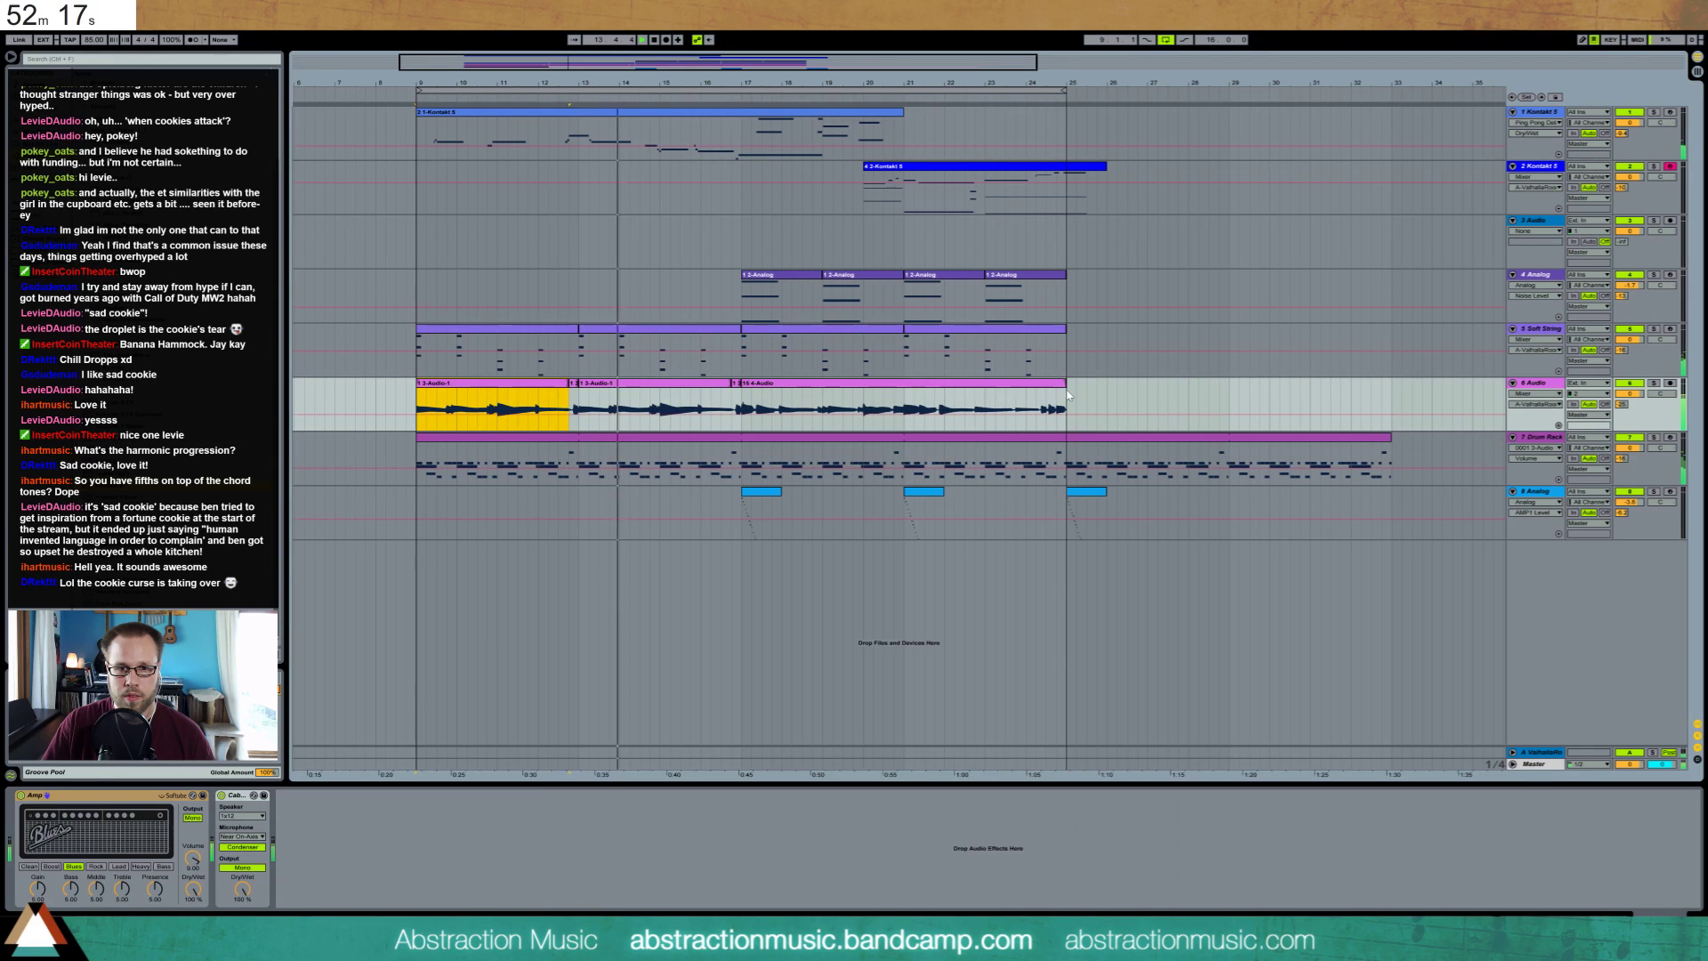
pyautogui.click(1068, 393)
pyautogui.hotkey('ctrl', 'v')
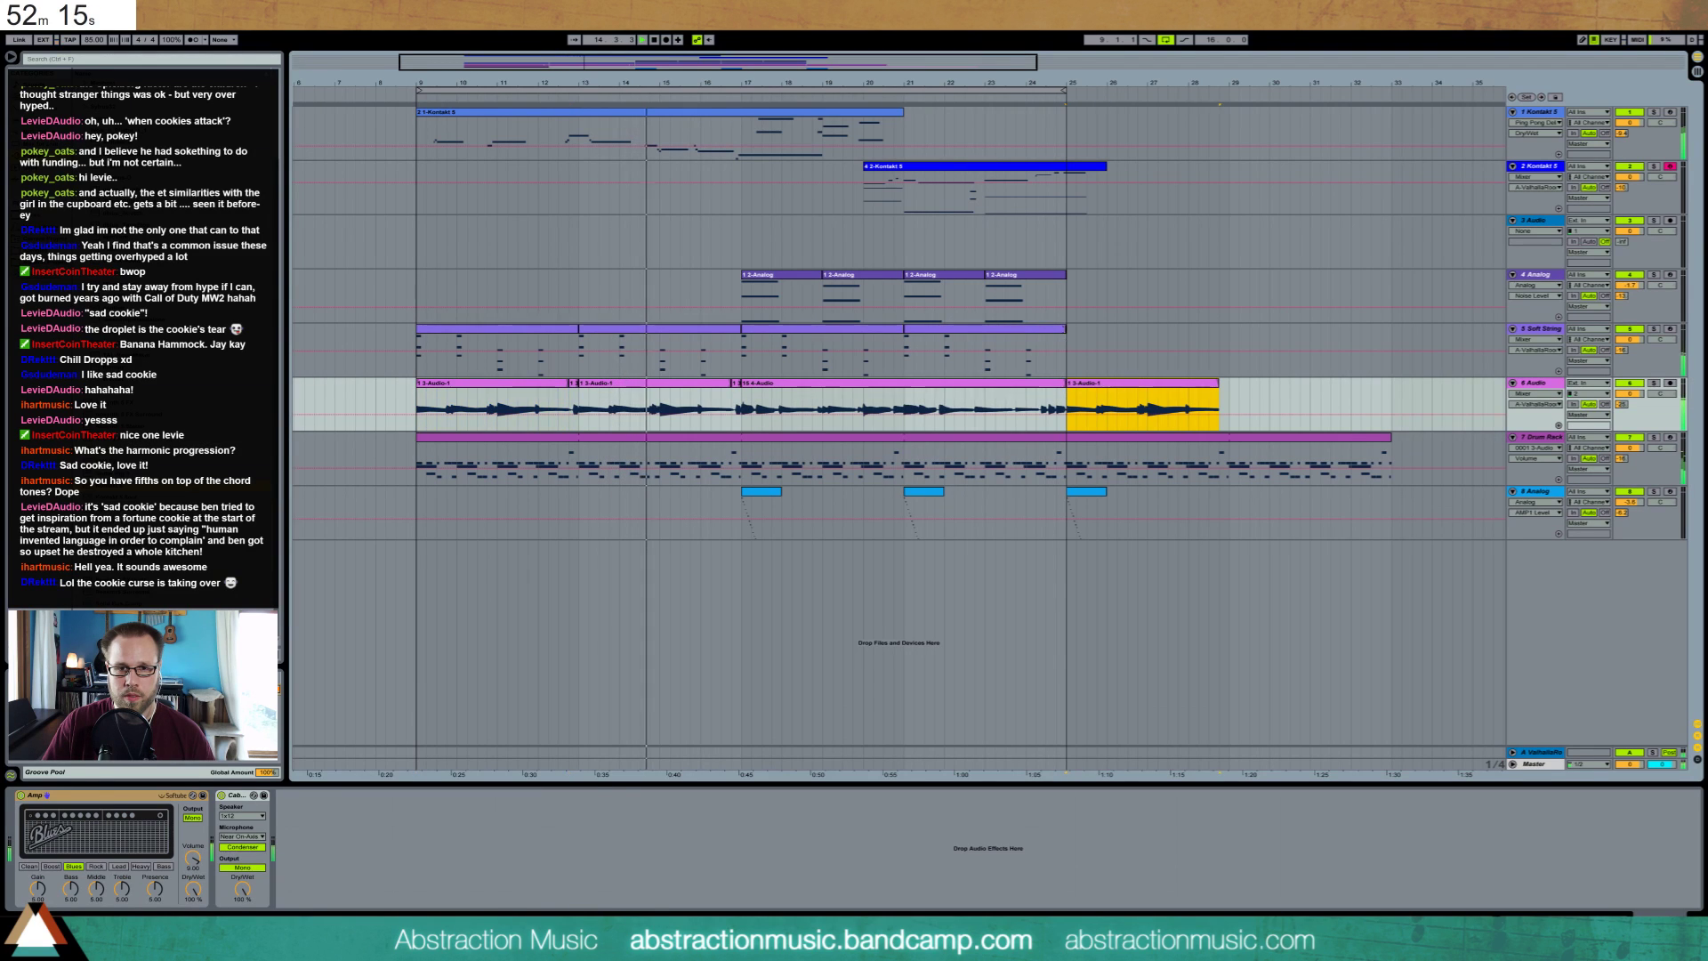
pyautogui.click(1064, 330)
pyautogui.hotkey('ctrl', 'd')
# Duplicate the four 4 Analog clips from bars 17 to 25 so they fill bars 25 to 33, and extend the loop to bar 33
pyautogui.click(1058, 277)
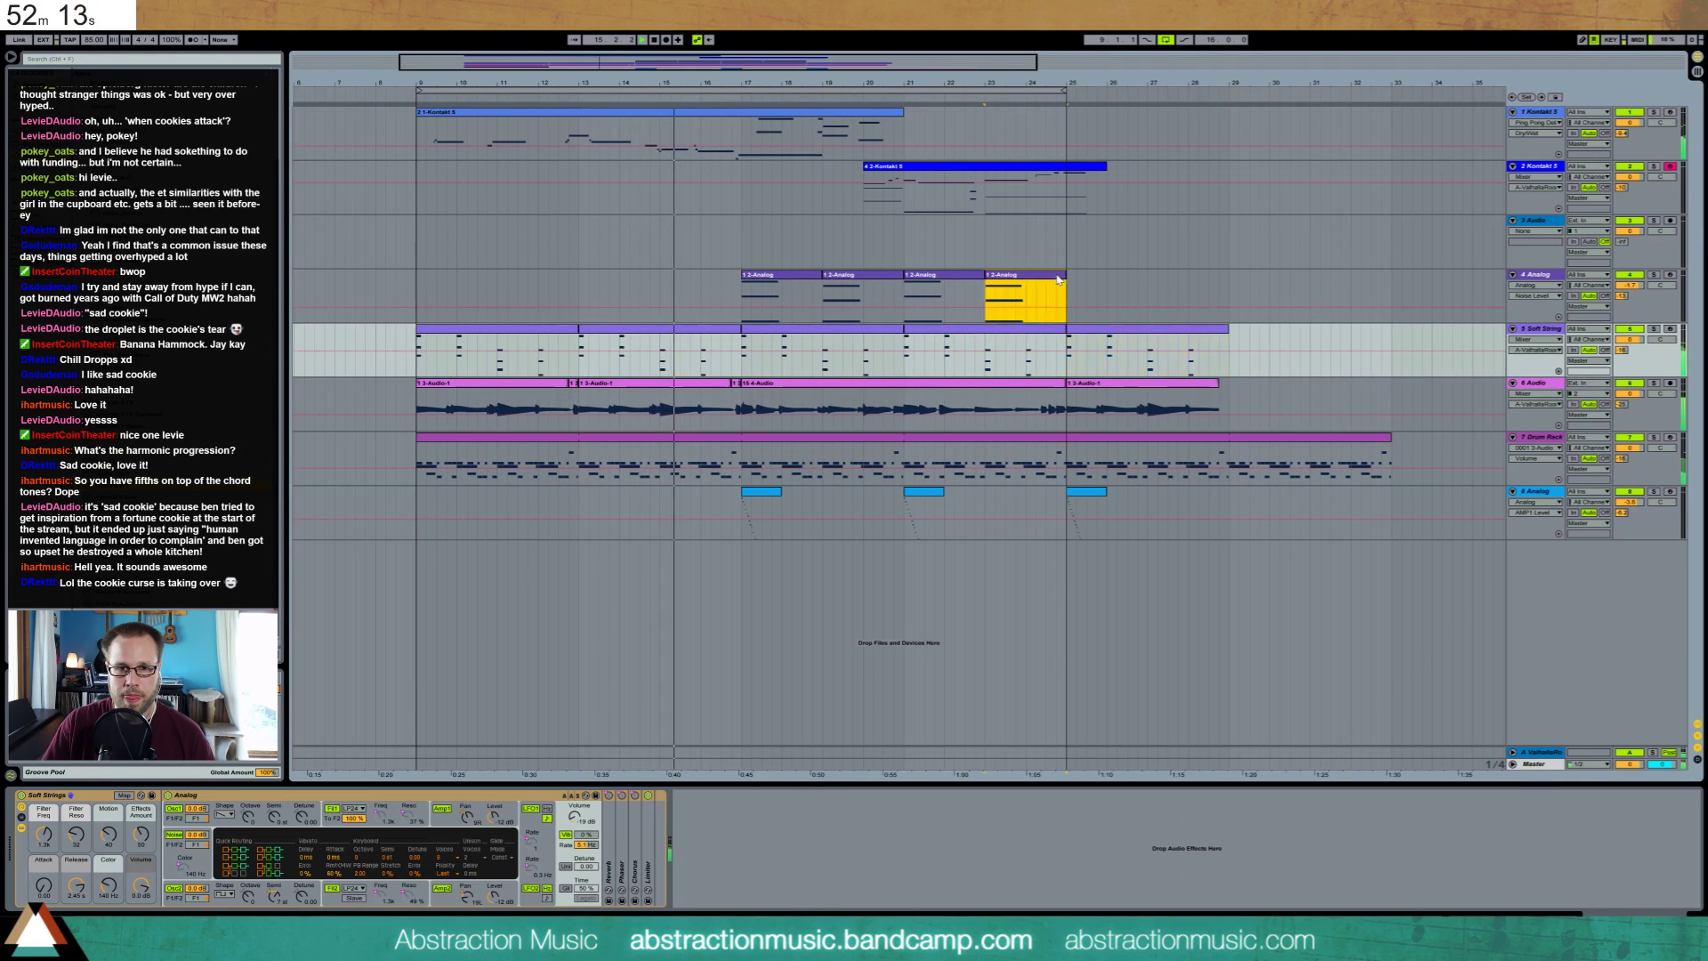
pyautogui.keyDown('shift'); pyautogui.click(751, 276); pyautogui.keyUp('shift')
pyautogui.hotkey('ctrl', 'd')
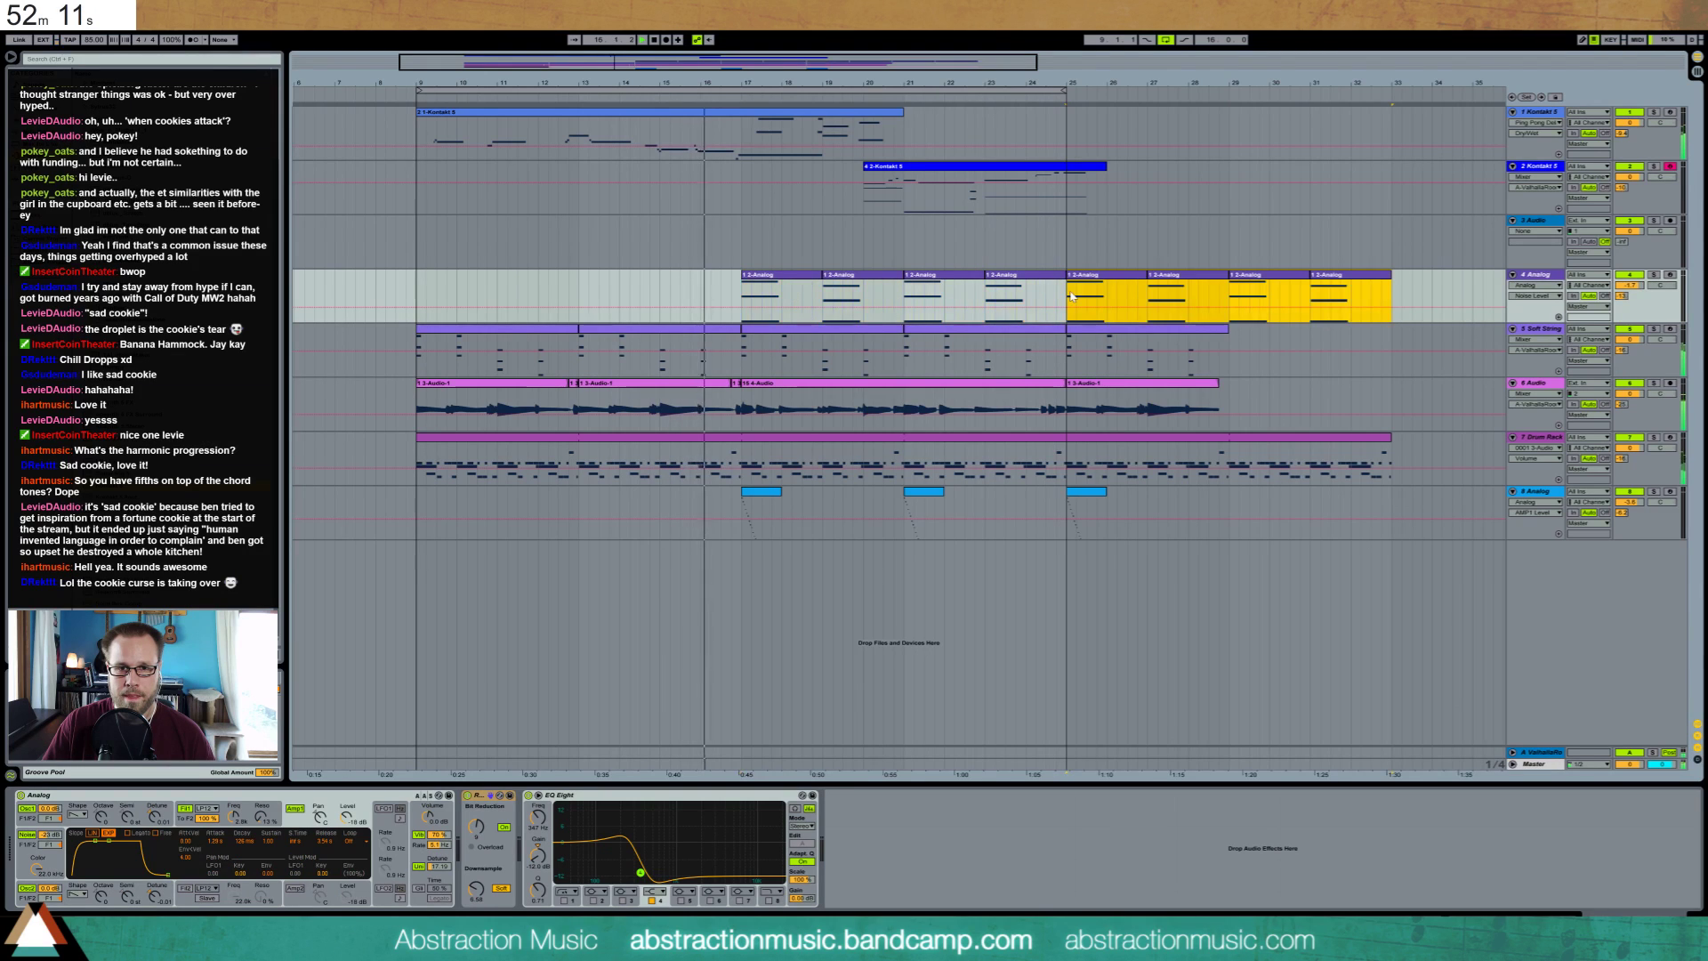
pyautogui.moveTo(1065, 91); pyautogui.dragTo(1391, 123)
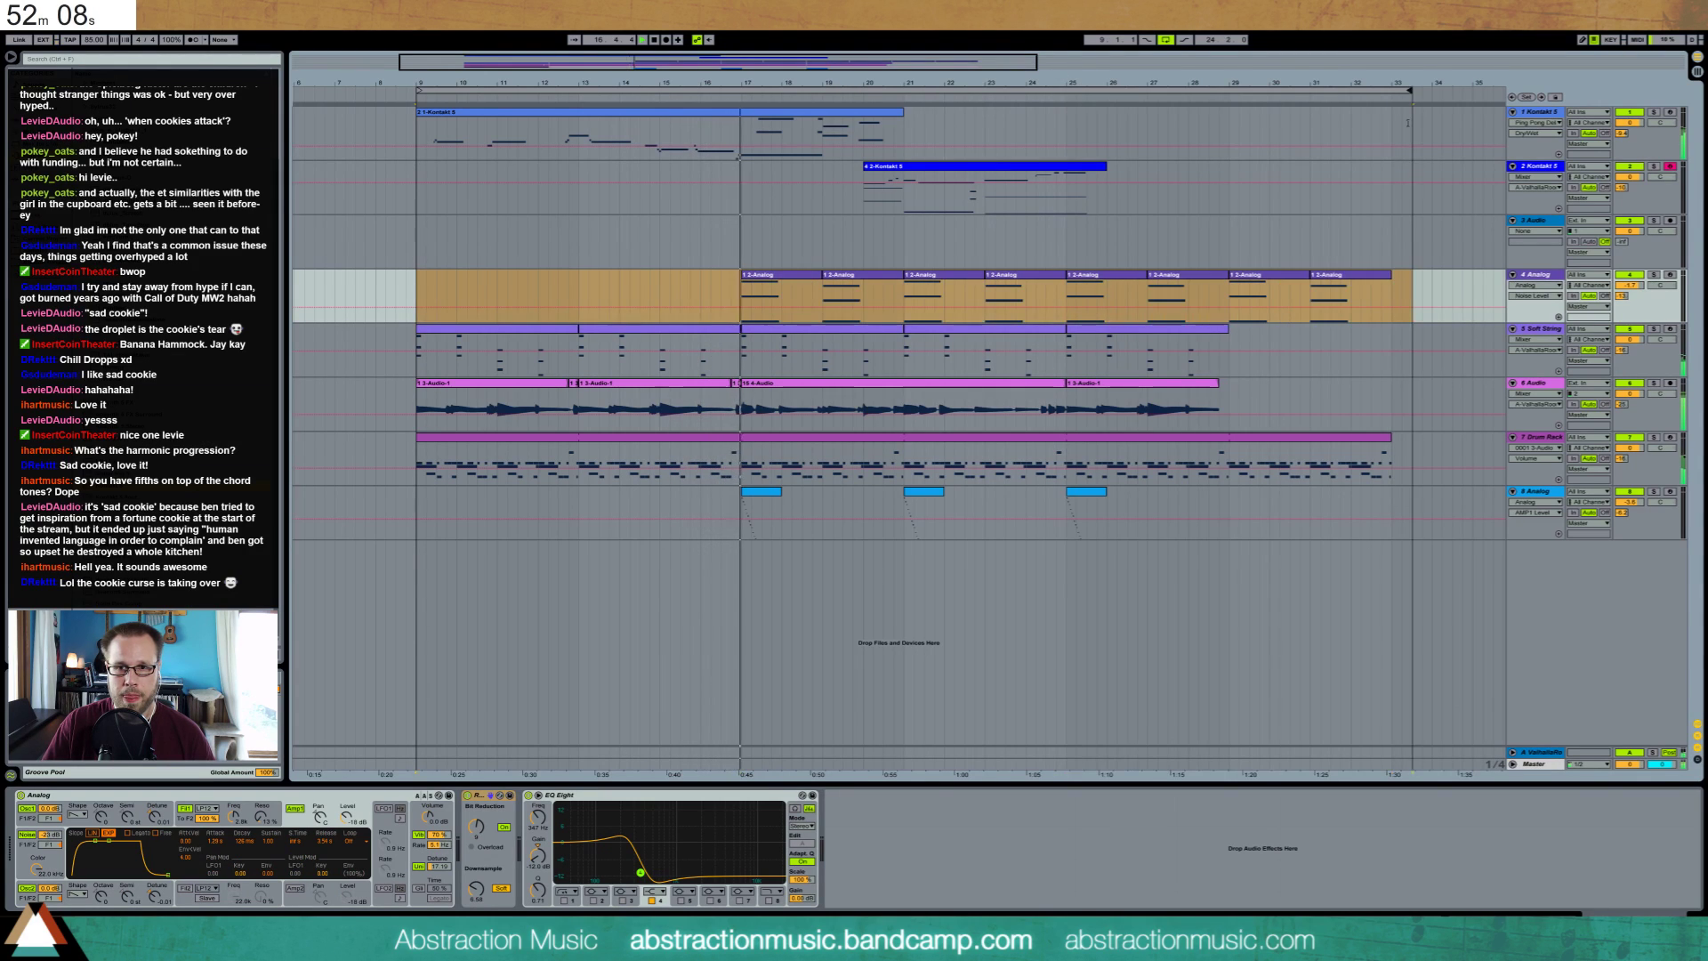
# Duplicate the Soft Strings clip to bar 29 and copy bars 9 to 17 of the 6 Audio track to bar 25
pyautogui.click(1202, 330)
pyautogui.keyDown('shift'); pyautogui.click(1103, 385); pyautogui.keyUp('shift')
pyautogui.hotkey('ctrl', 'd')
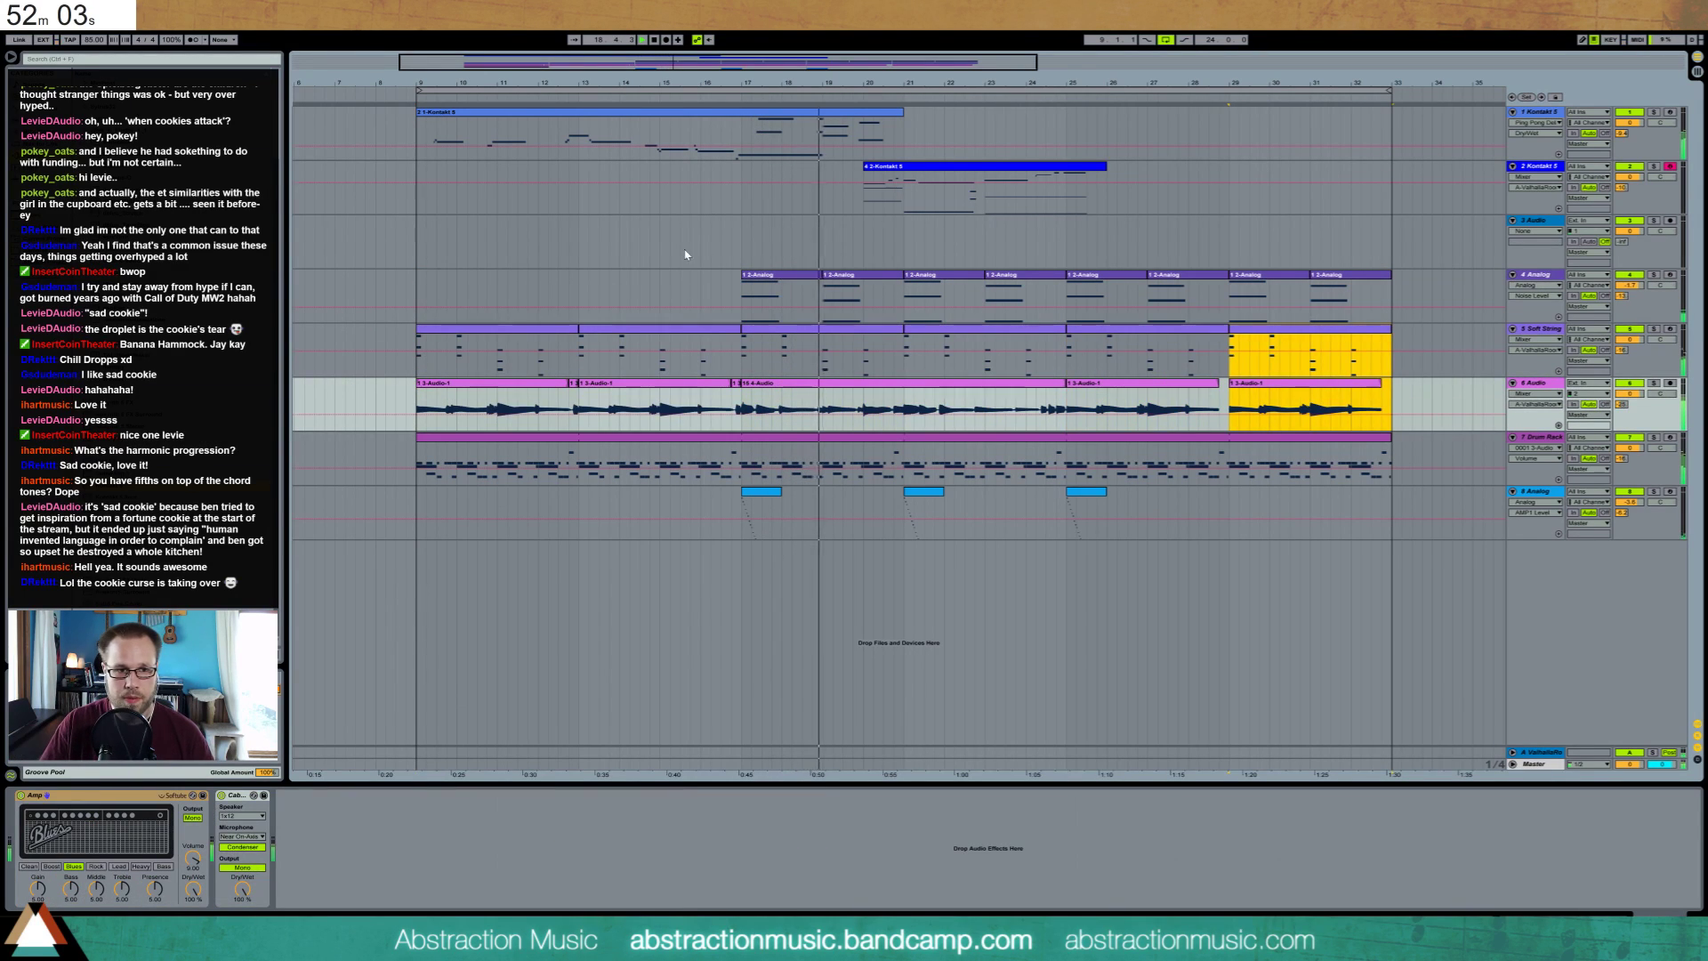
pyautogui.moveTo(419, 409); pyautogui.dragTo(741, 410)
pyautogui.hotkey('ctrl', 'c')
pyautogui.click(1063, 408)
pyautogui.hotkey('ctrl', 'v')
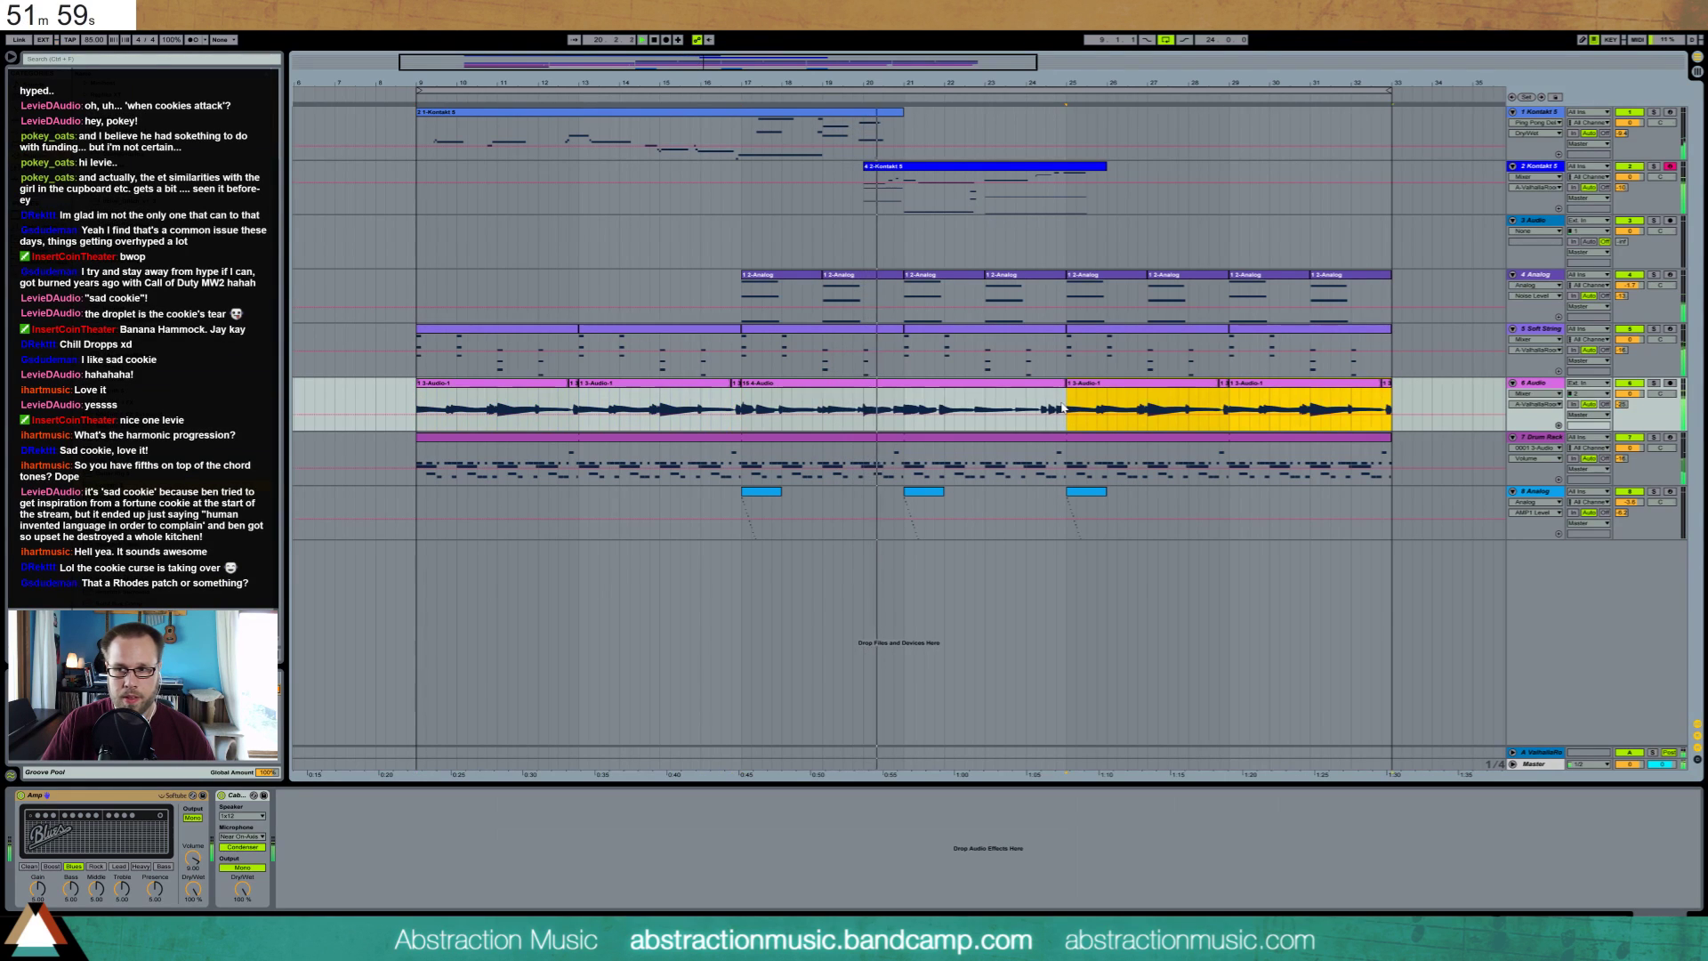
# Examine the notes of the 2 Kontakt 5 clip, focusing on the chord in its first bar
pyautogui.doubleClick(962, 171)
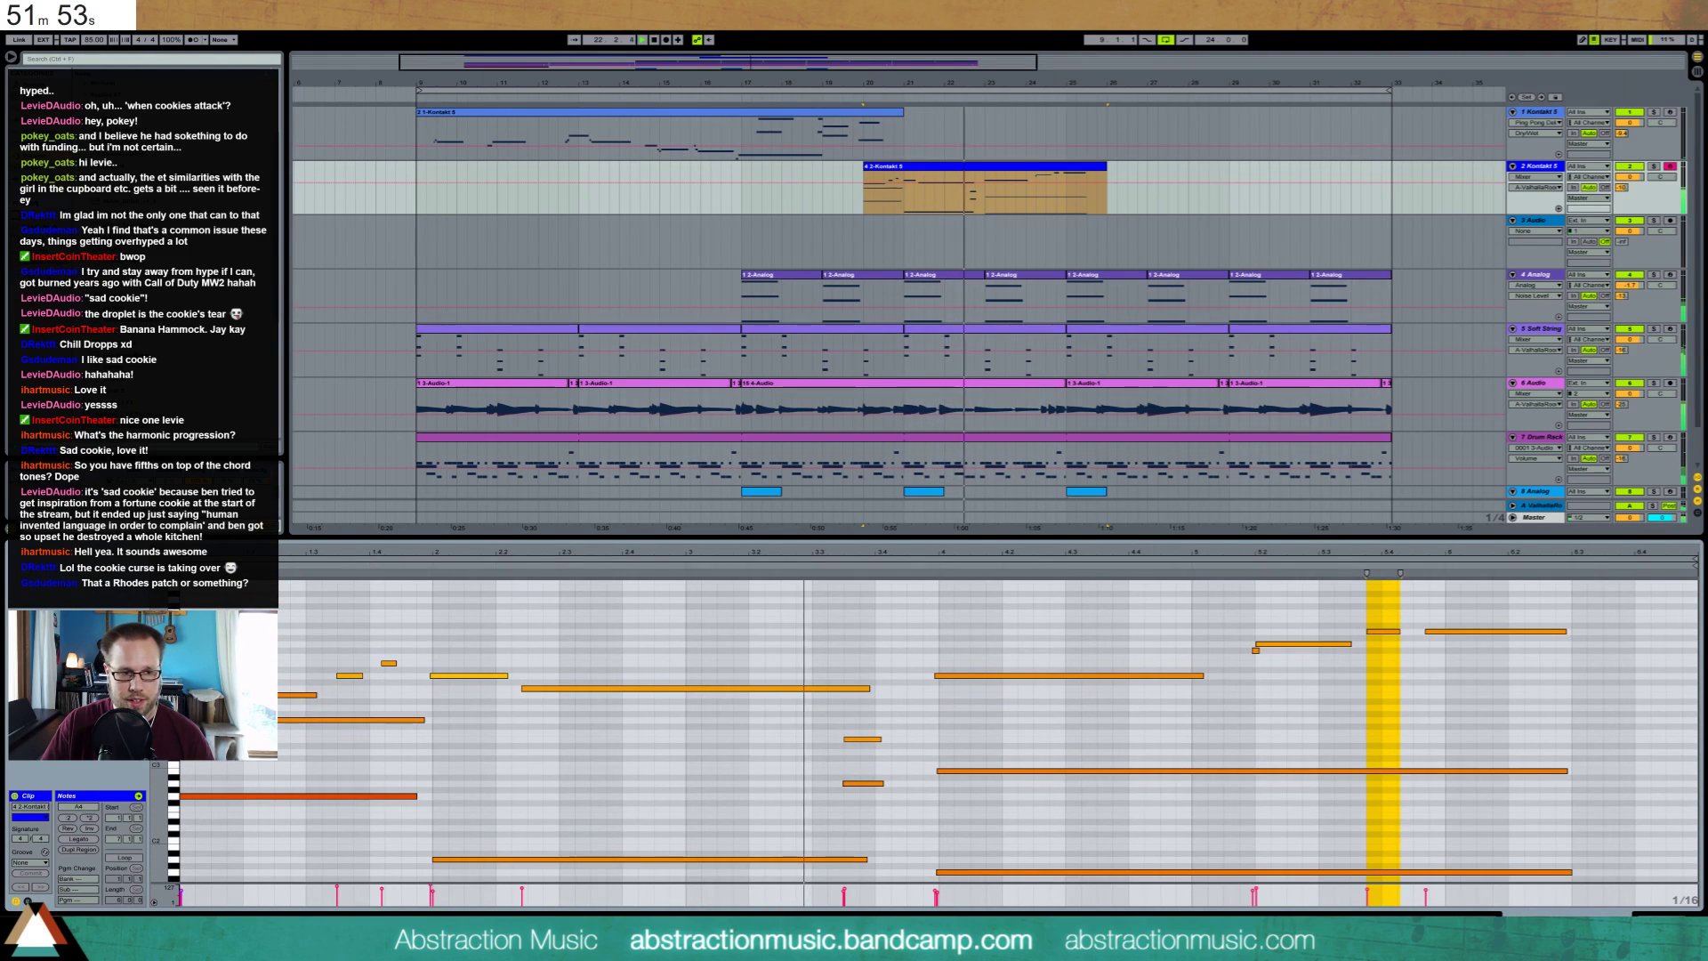
pyautogui.moveTo(864, 192); pyautogui.dragTo(904, 191)
pyautogui.click(356, 720)
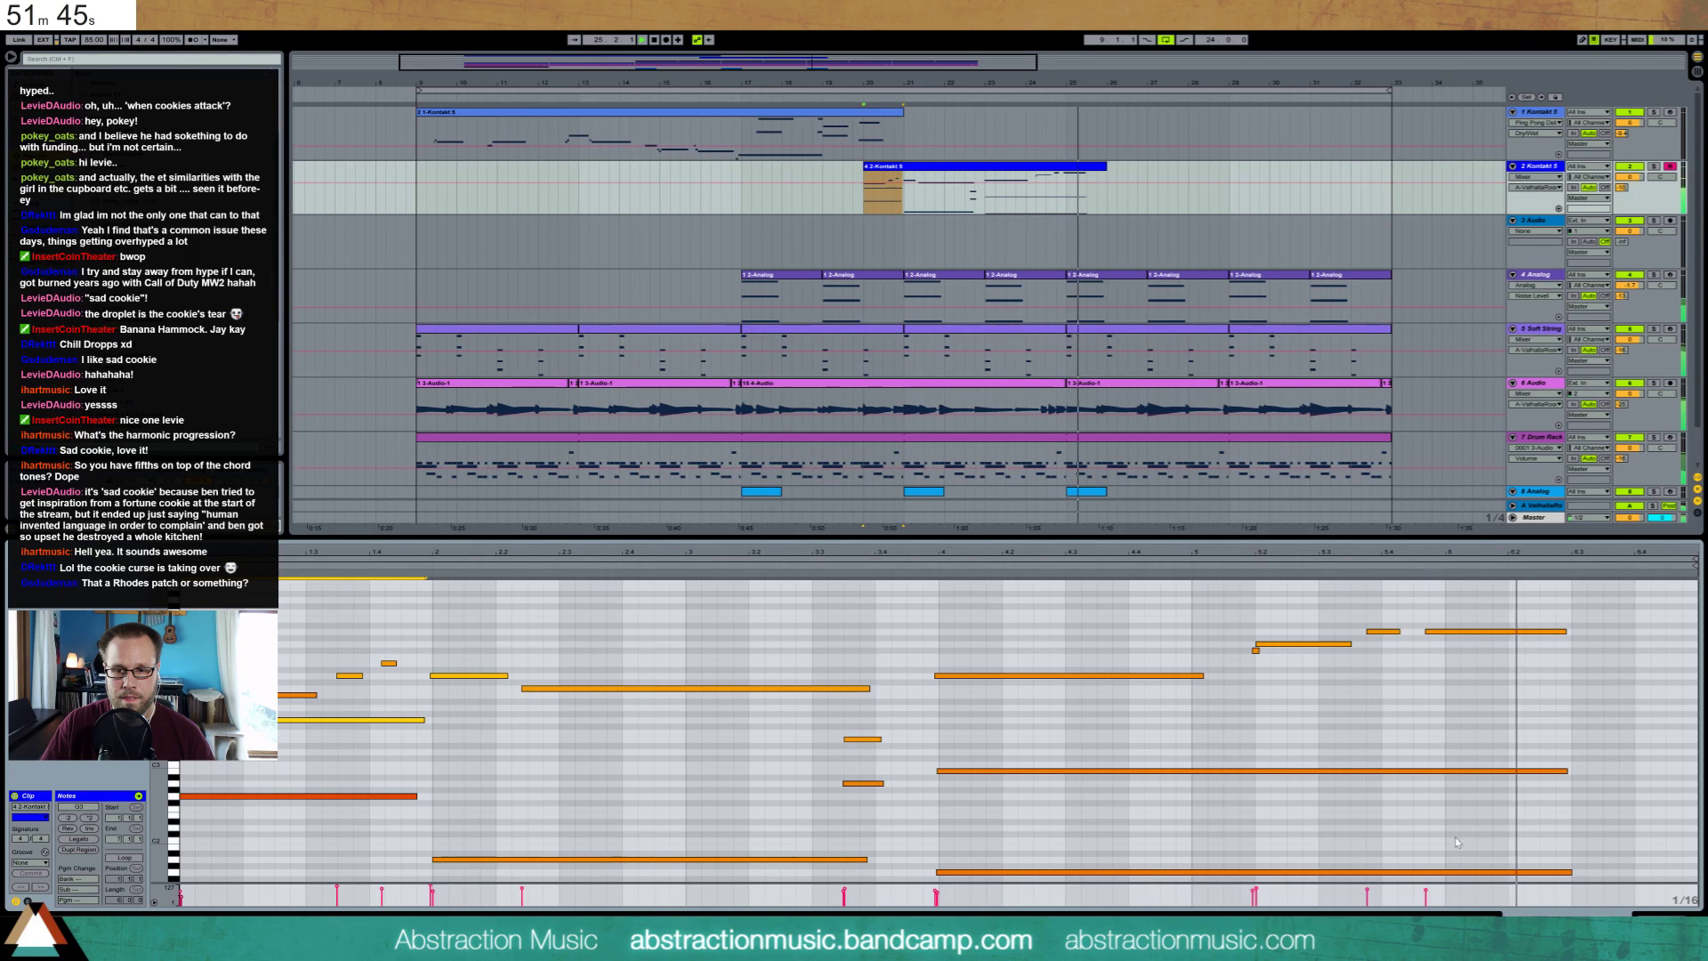
pyautogui.hotkey('shift', 'Tab')
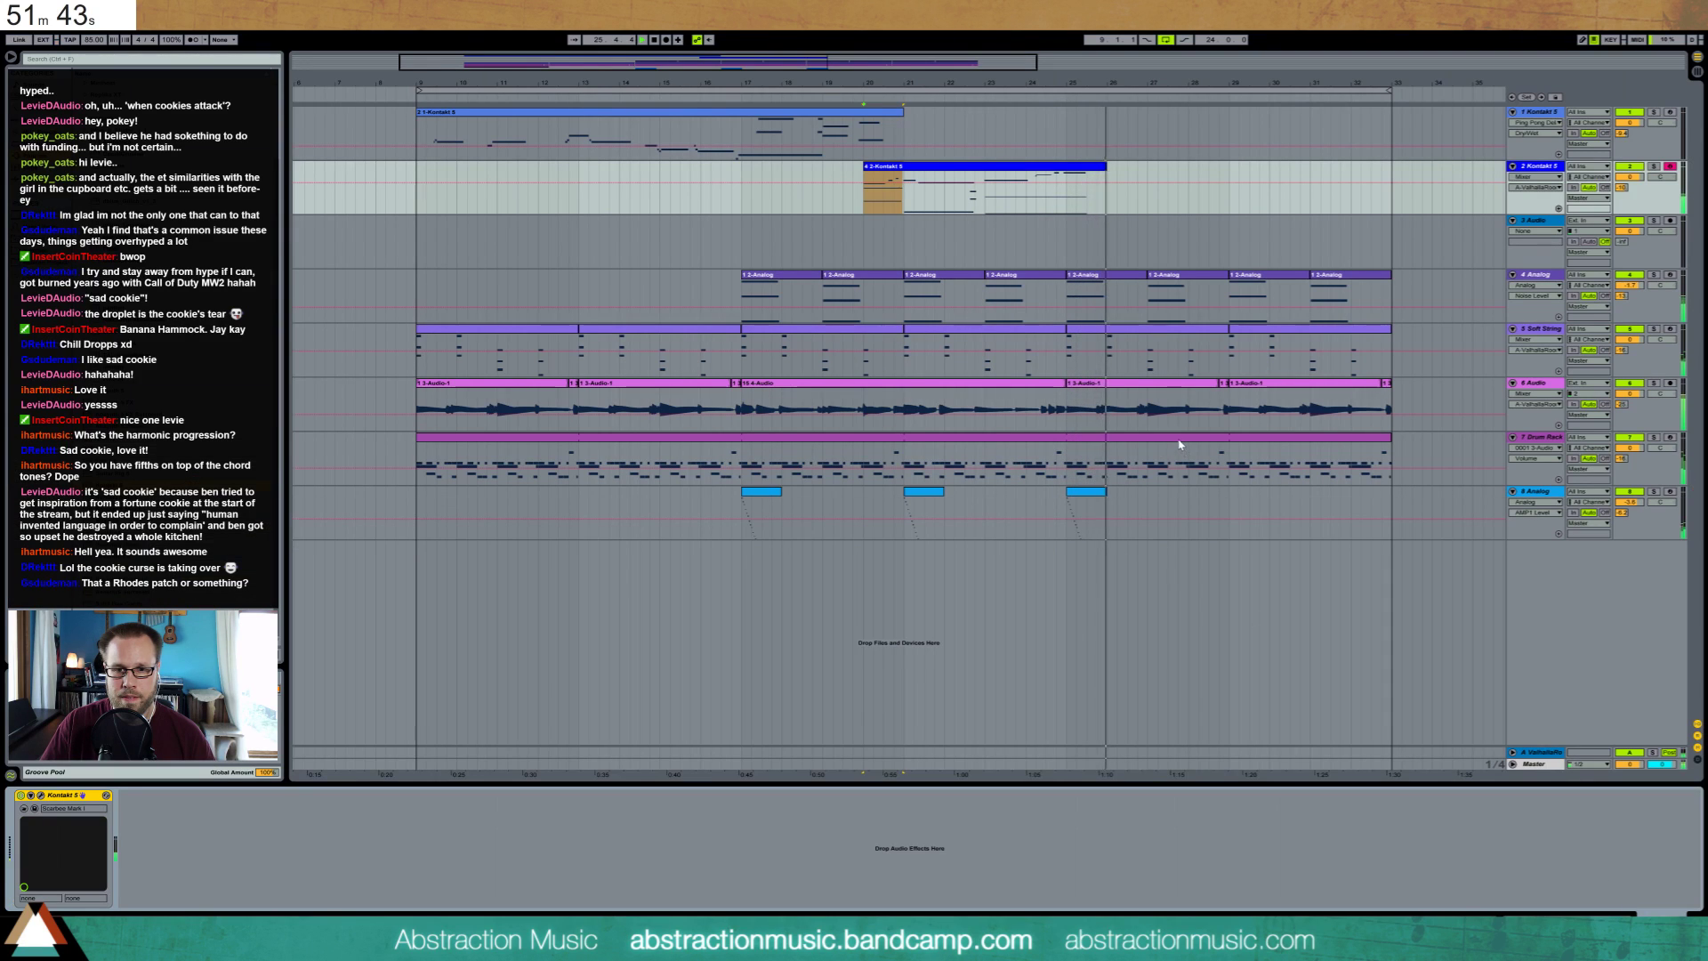
# Group the Drum Rack's snare_OH_F_10 pad, including its Auto Filter, into an Instrument Rack
pyautogui.click(1180, 444)
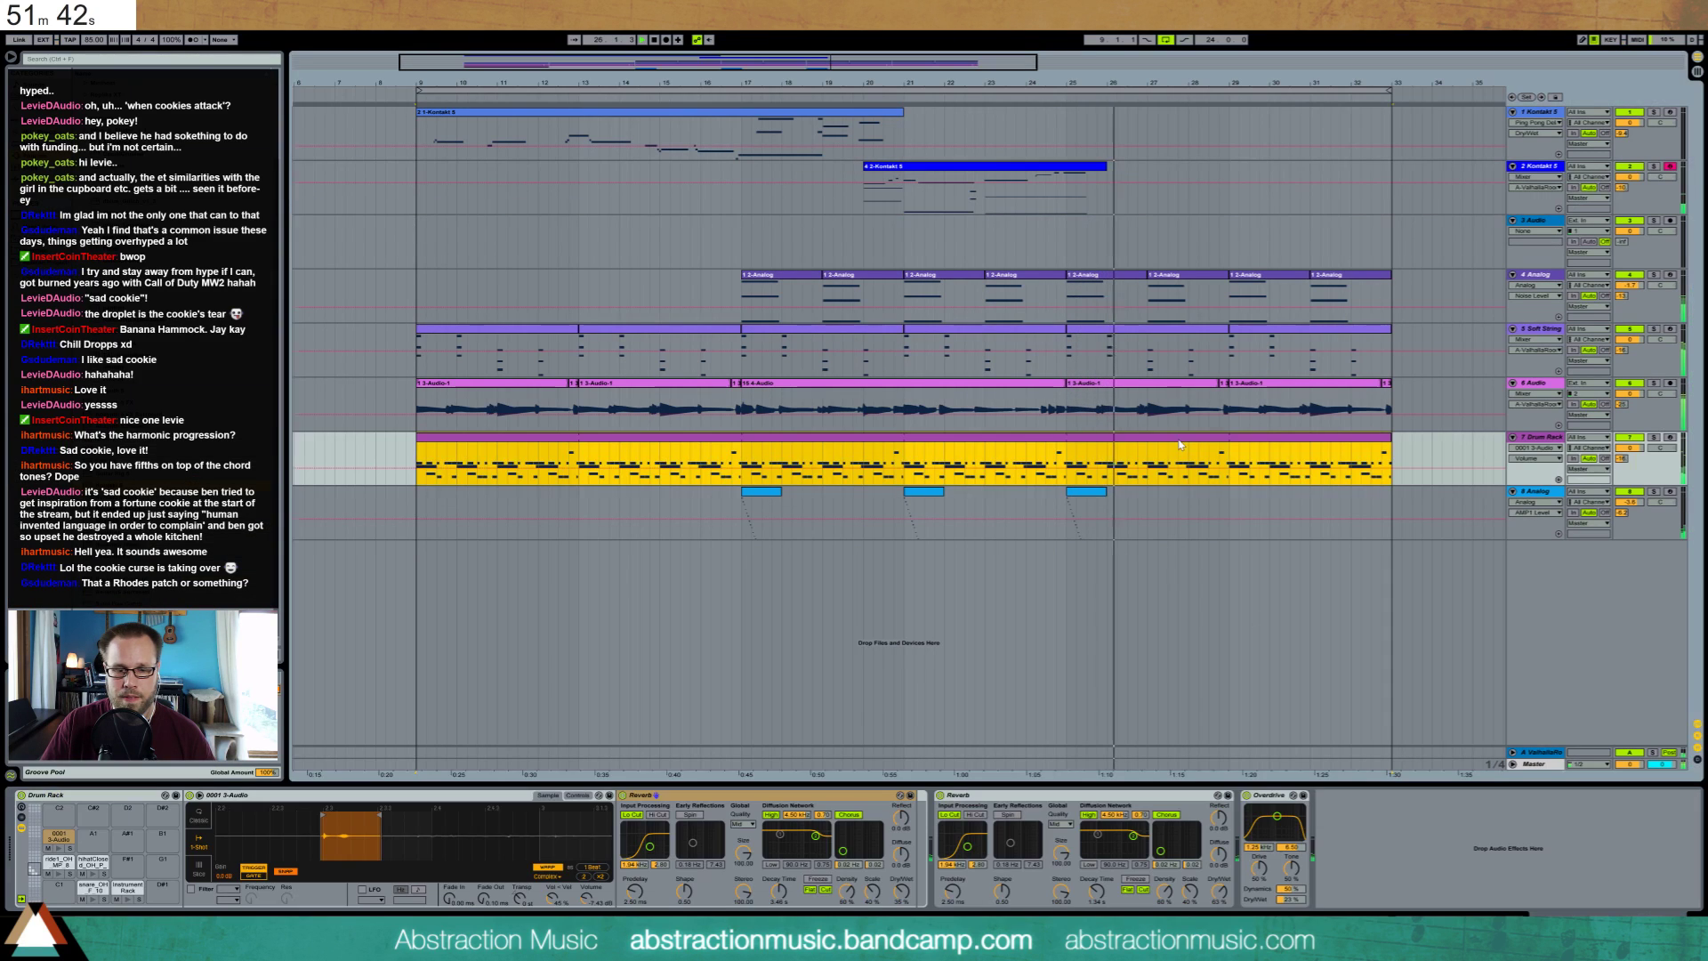
pyautogui.click(92, 888)
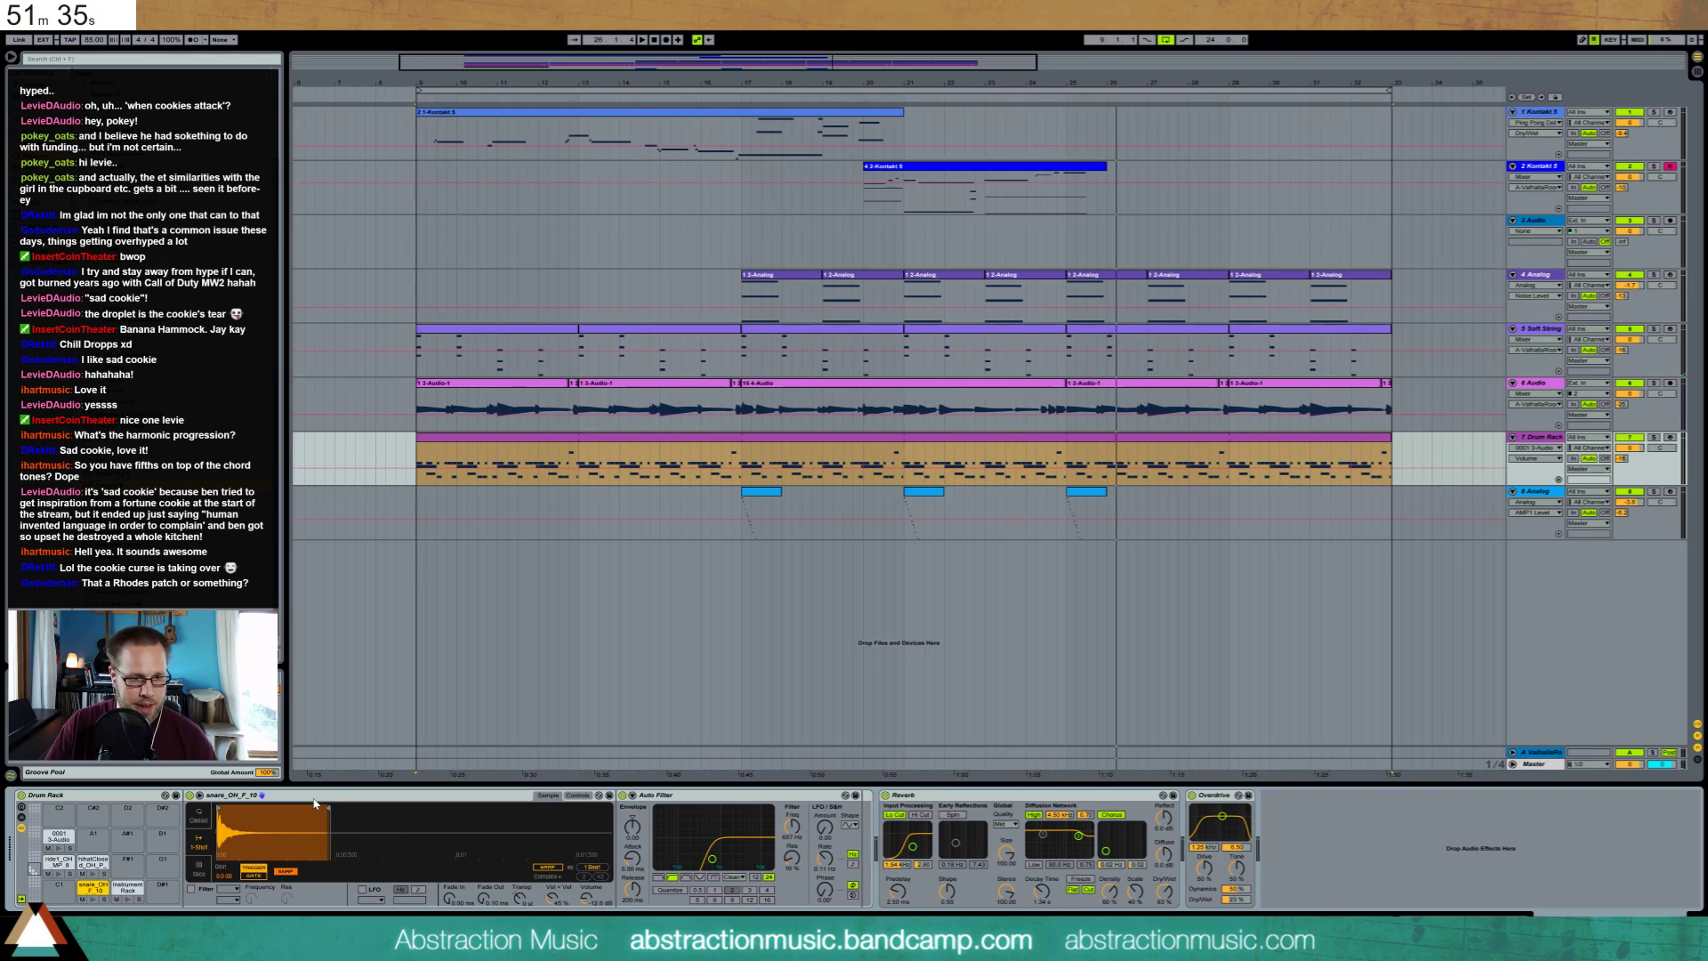
pyautogui.hotkey('ctrl', 'g')
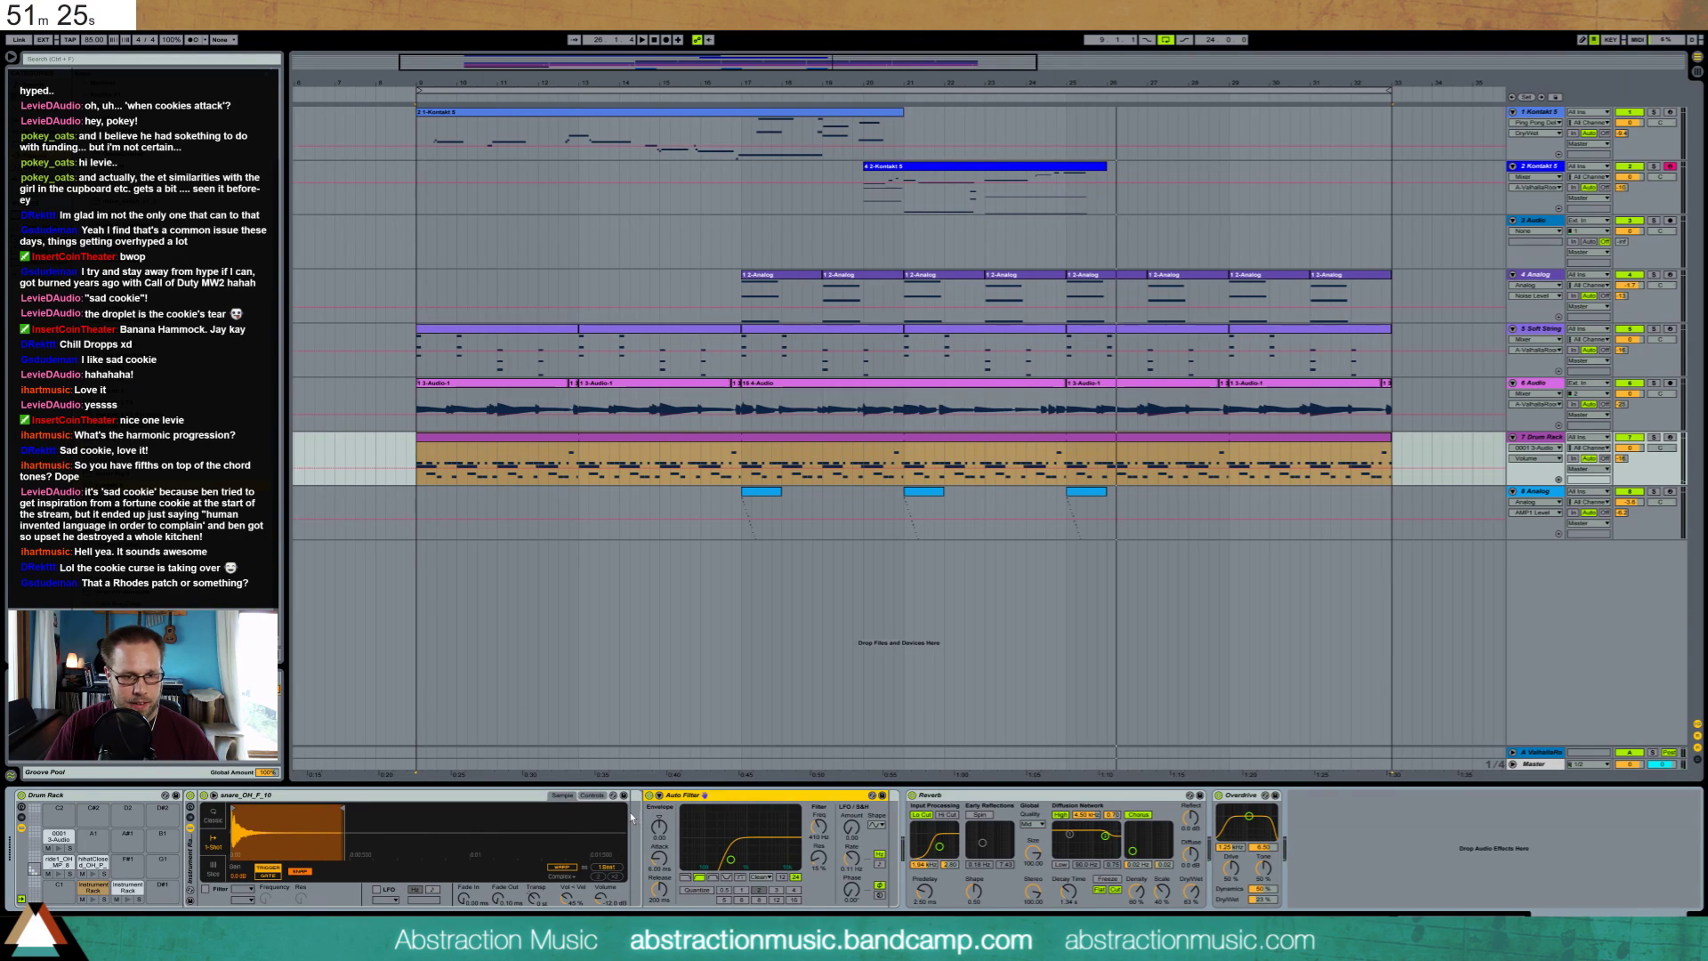
pyautogui.hotkey('ctrl', 'g')
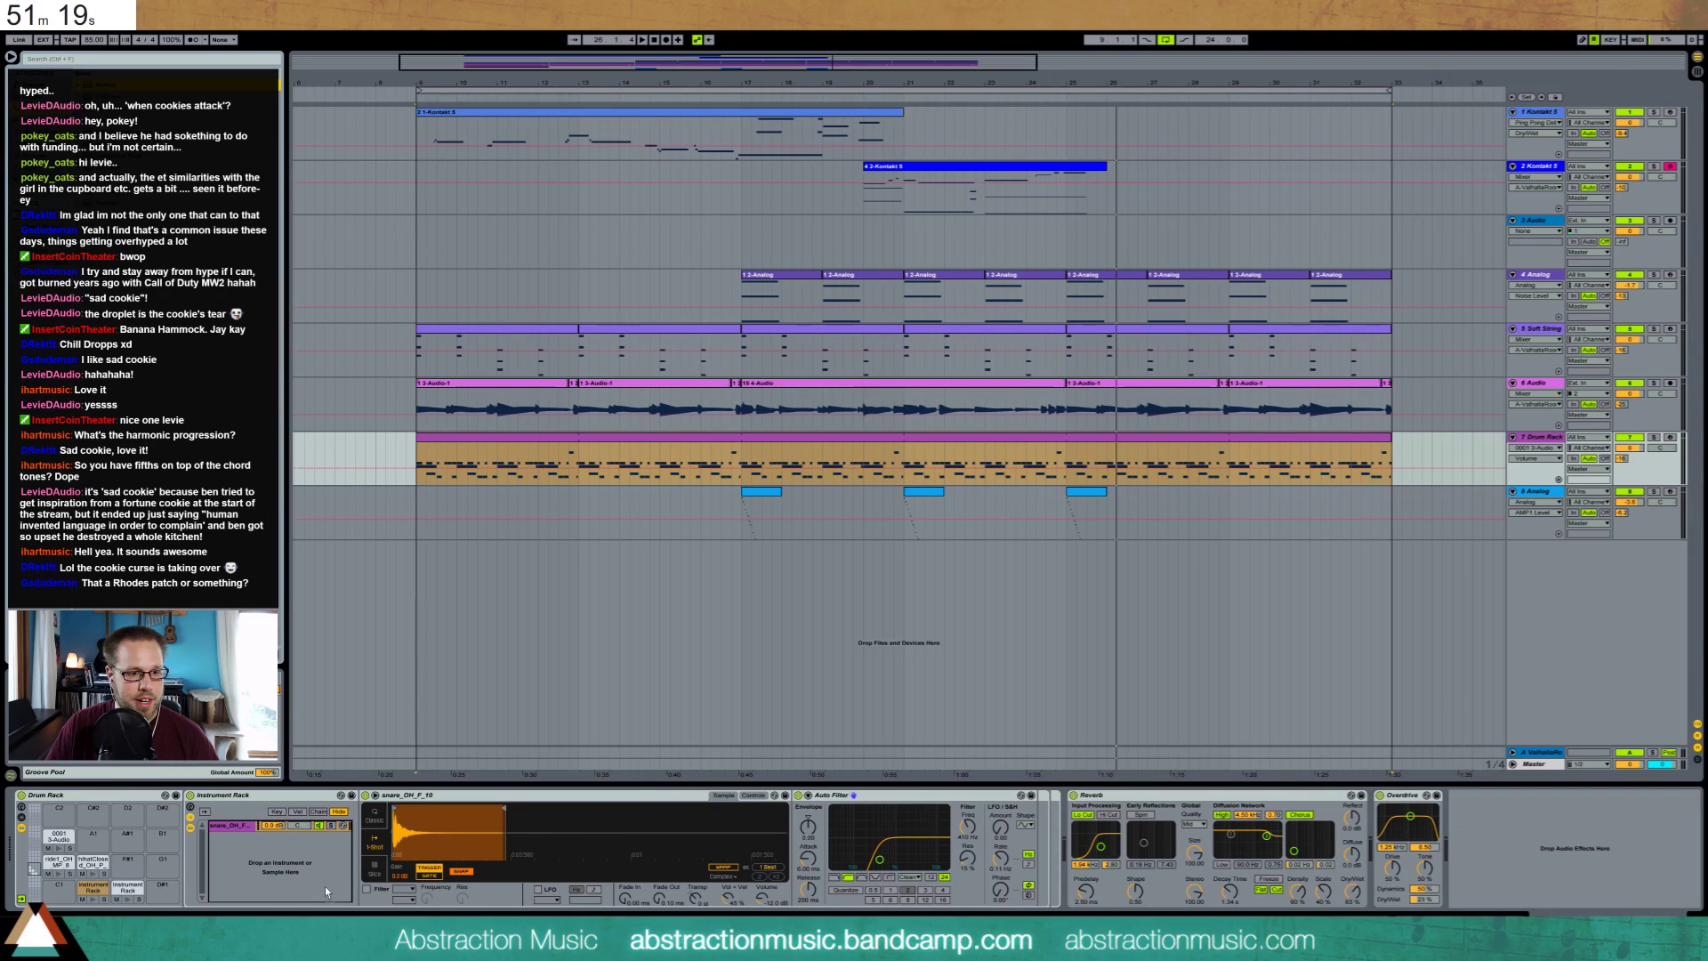
# Layer a second chain with an Analog synth in the snare's Instrument Rack and set up its noise source and amplitude envelope
pyautogui.moveTo(291, 869); pyautogui.dragTo(291, 869)
pyautogui.click(371, 825)
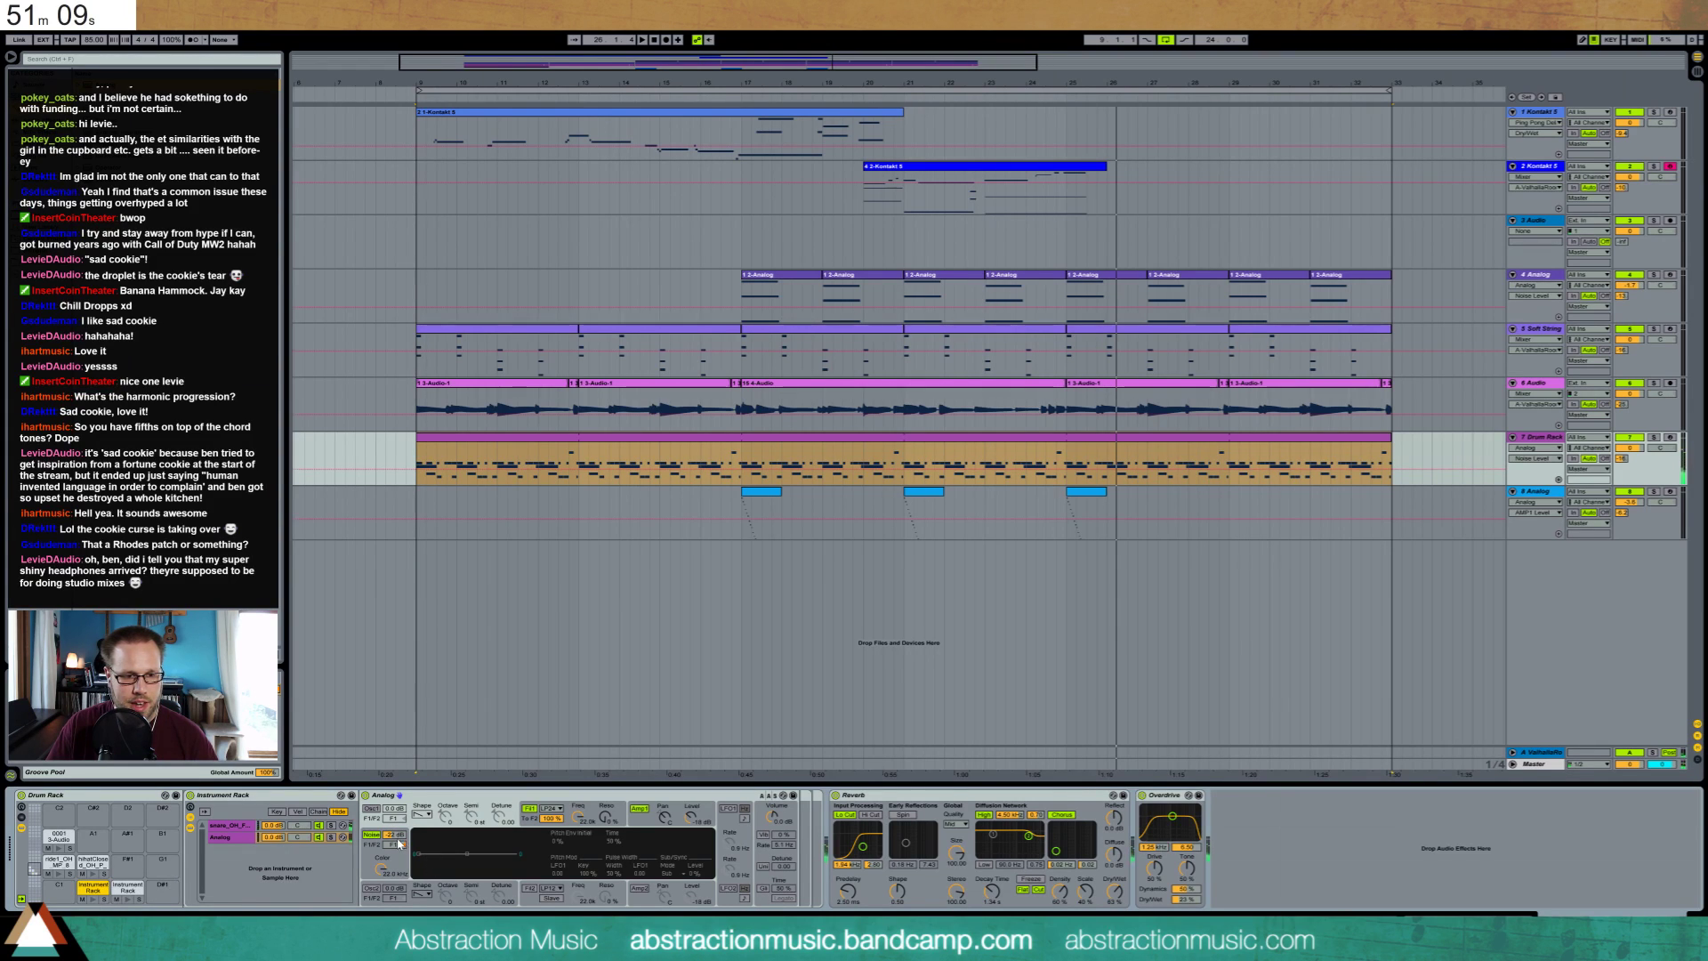
pyautogui.click(665, 818)
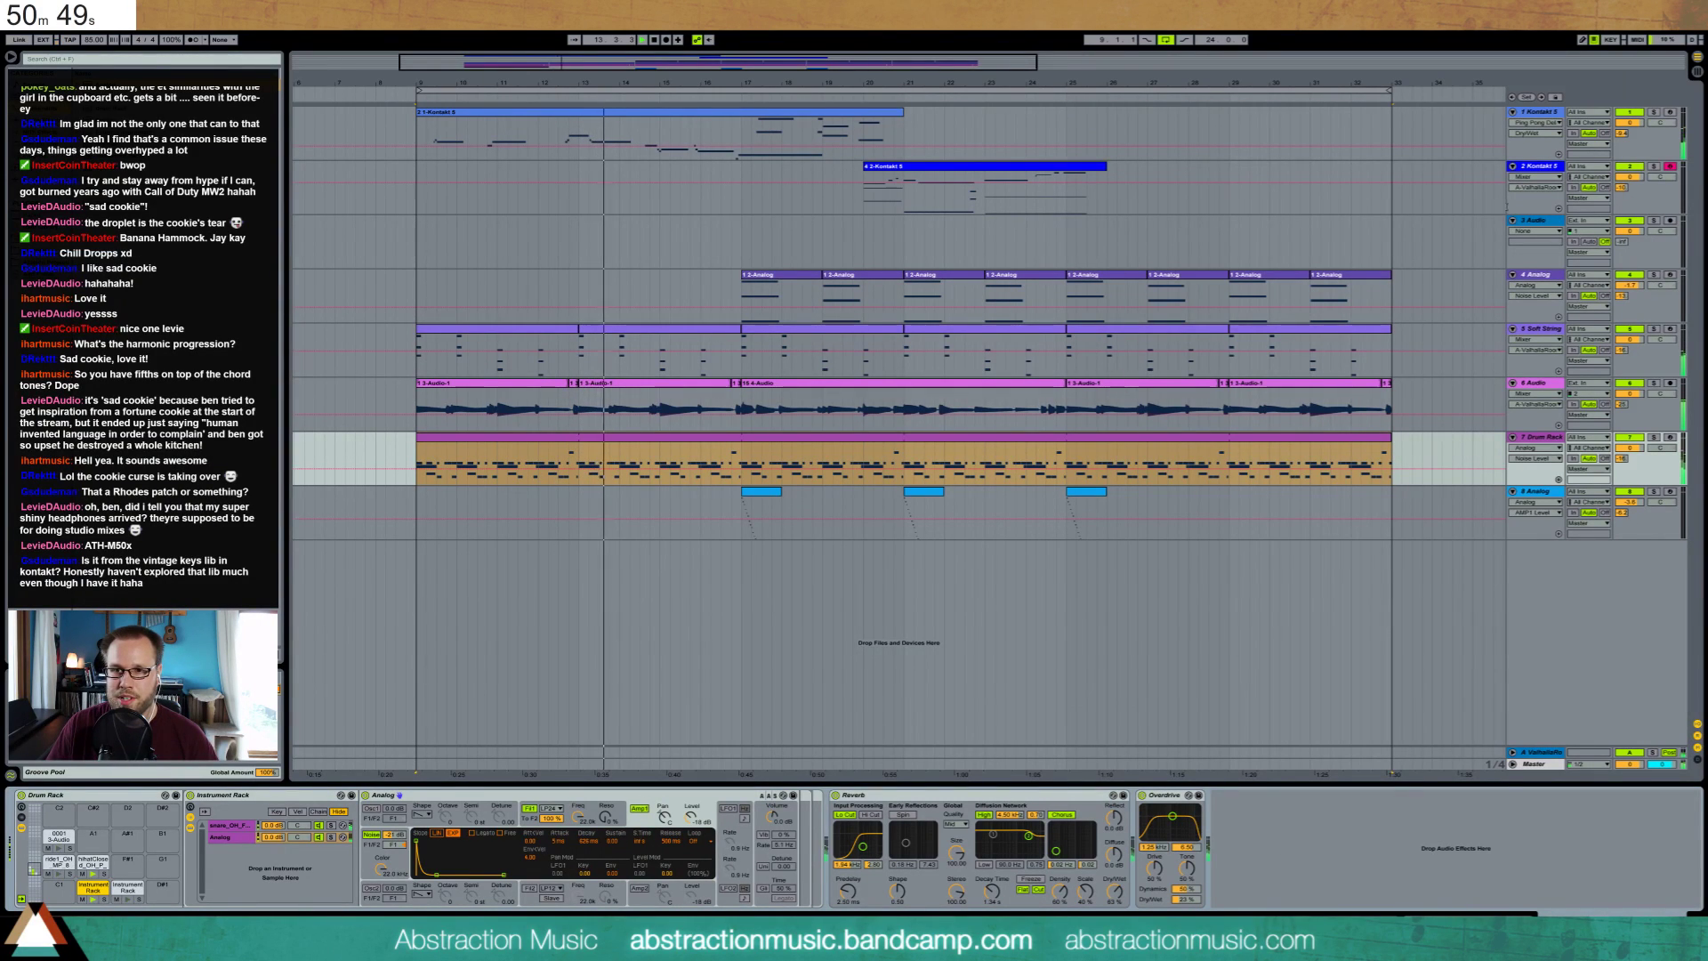
# Open the 2 Kontakt 5 track's instrument and find the Scarbee Mark I patch in the Vintage Keys library
pyautogui.click(1538, 167)
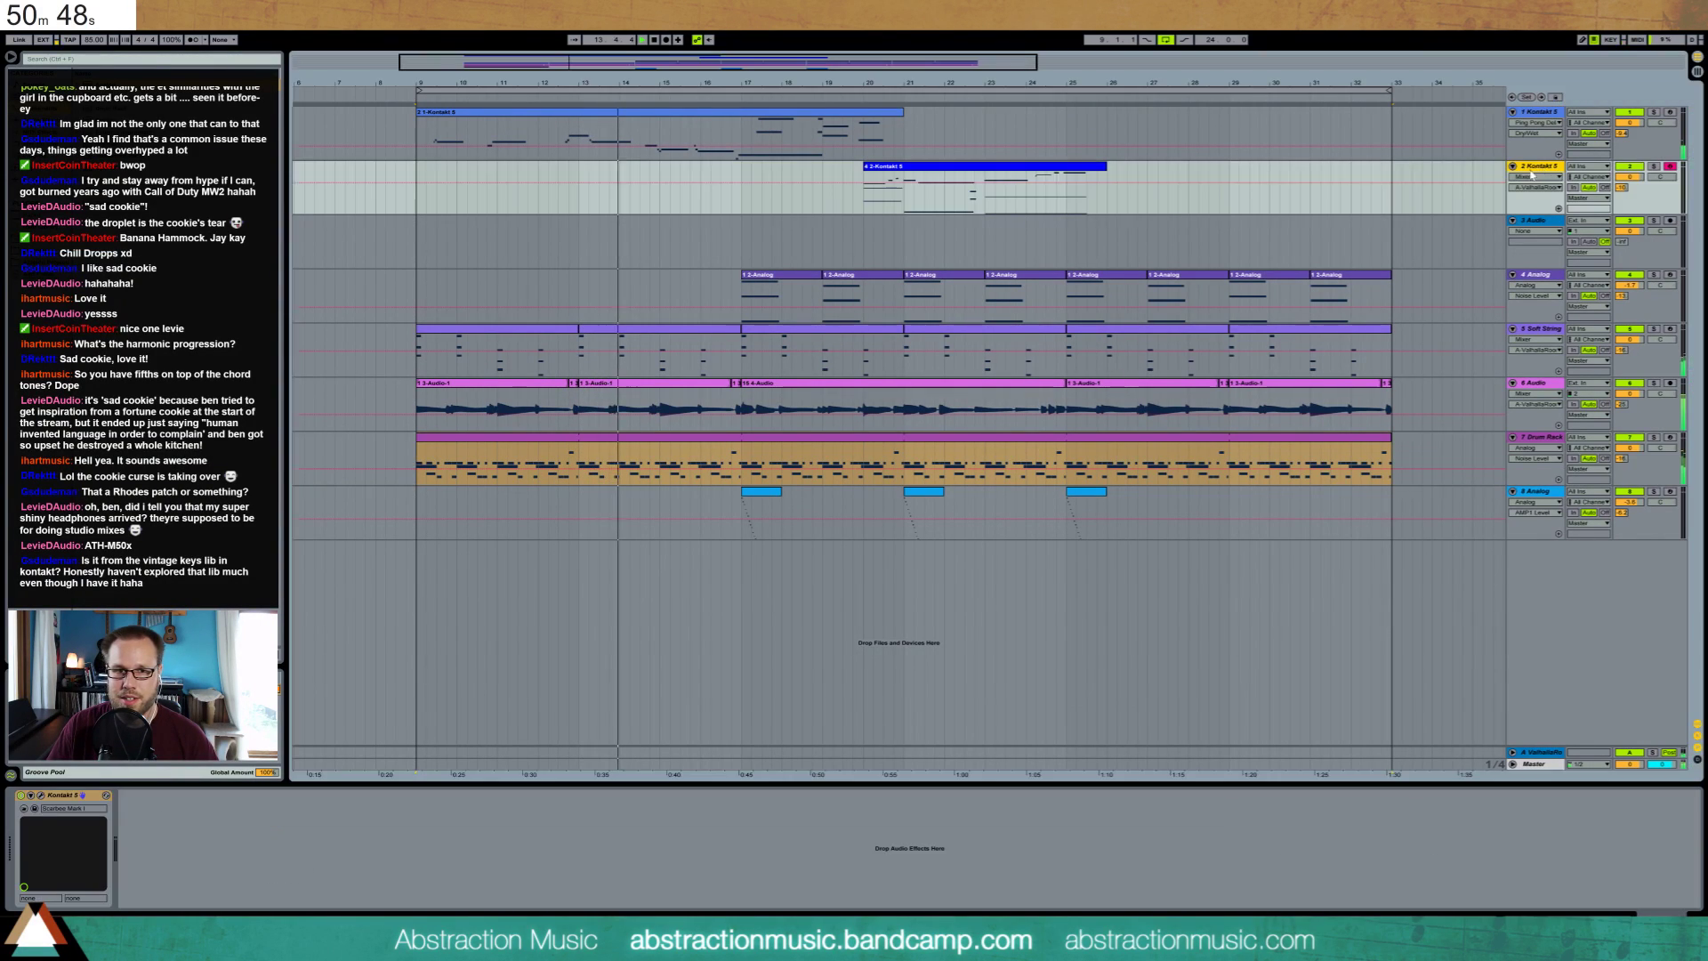
pyautogui.click(40, 797)
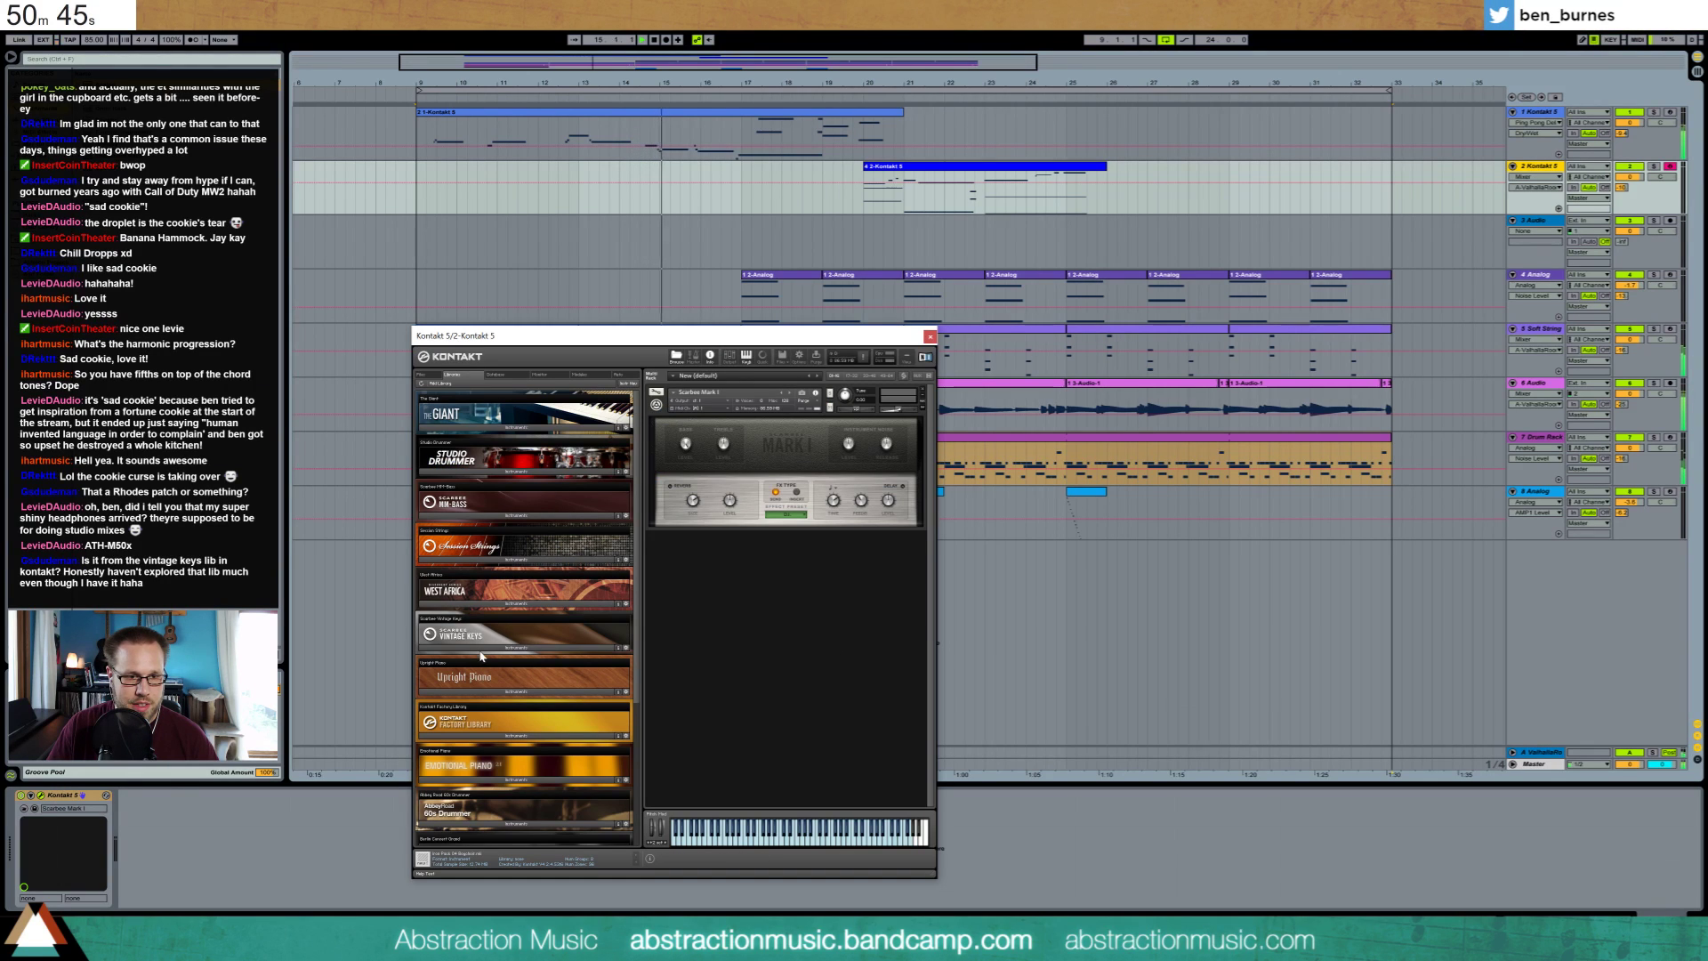
pyautogui.click(481, 649)
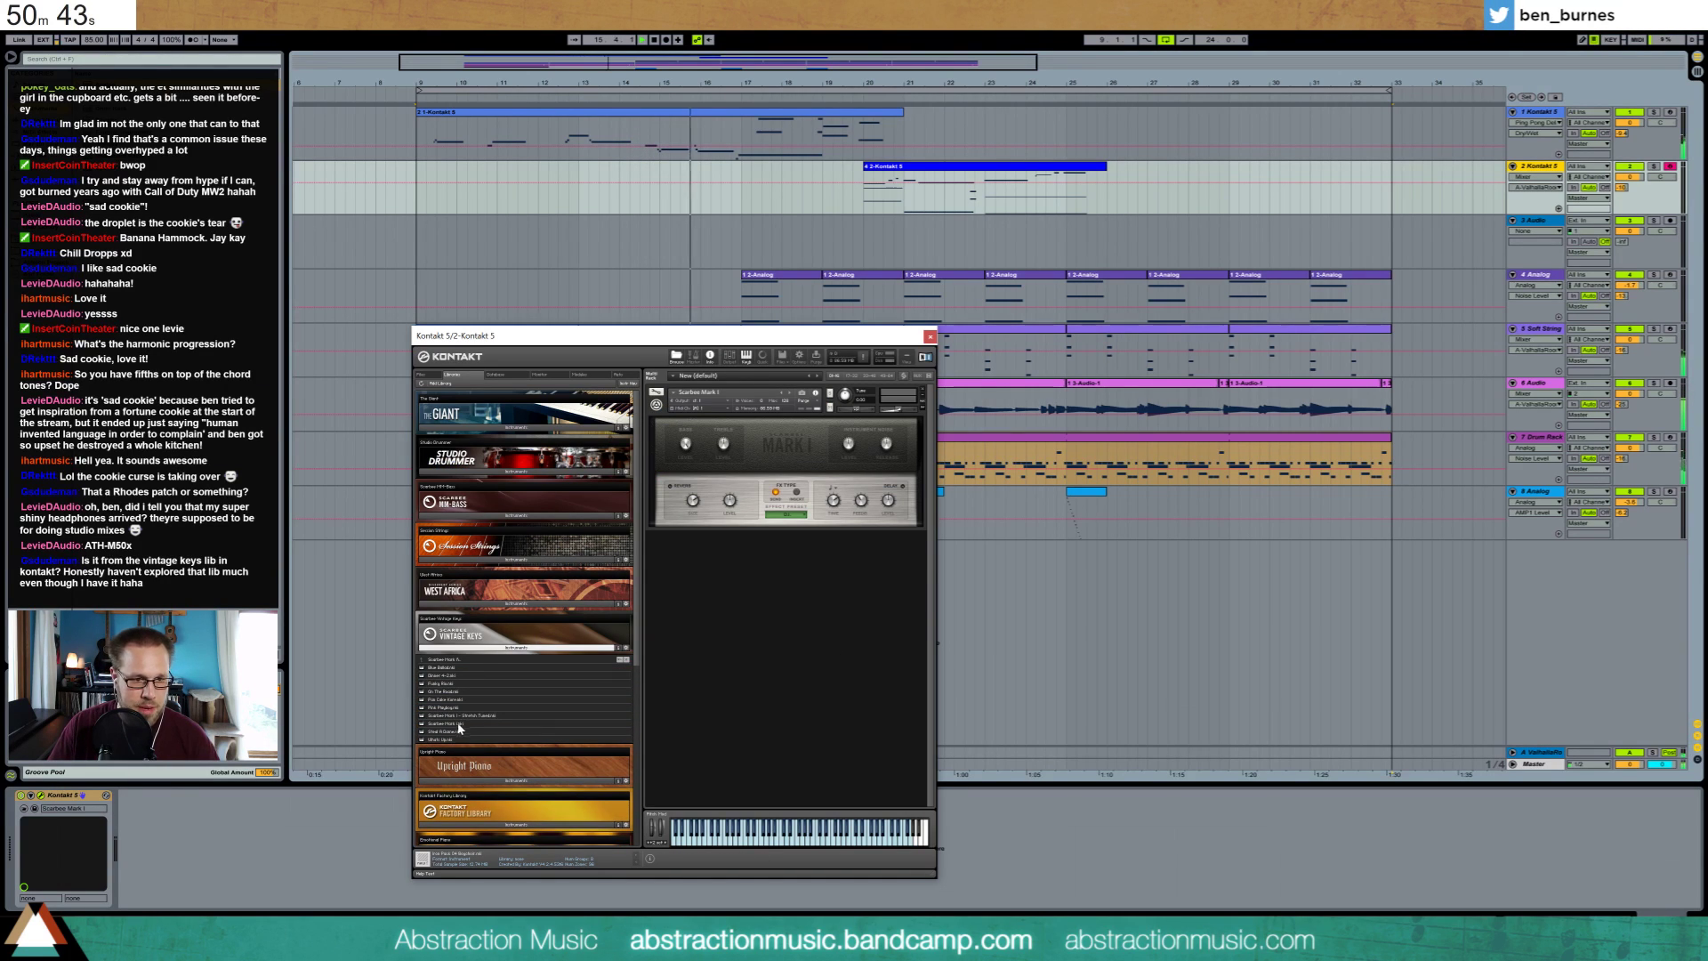
pyautogui.click(463, 724)
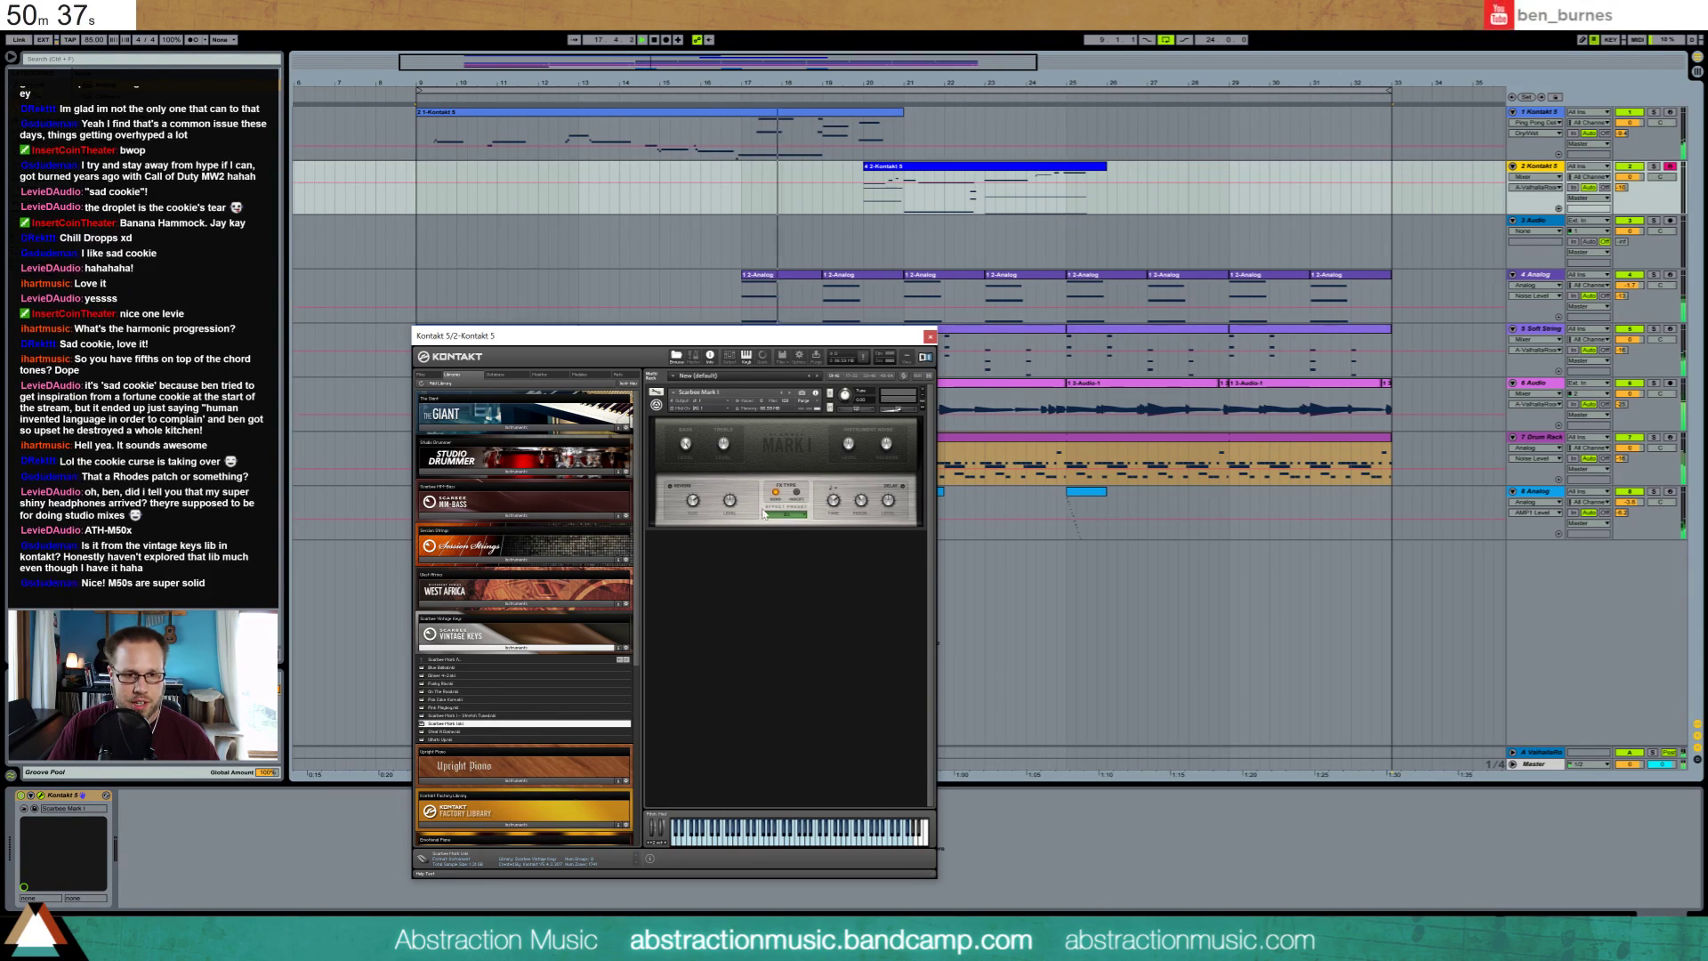
# Switch the Mark I to its second effects page, adjust the pan and distortion effects, and adjust the track's ValhallaRoom send
pyautogui.click(796, 494)
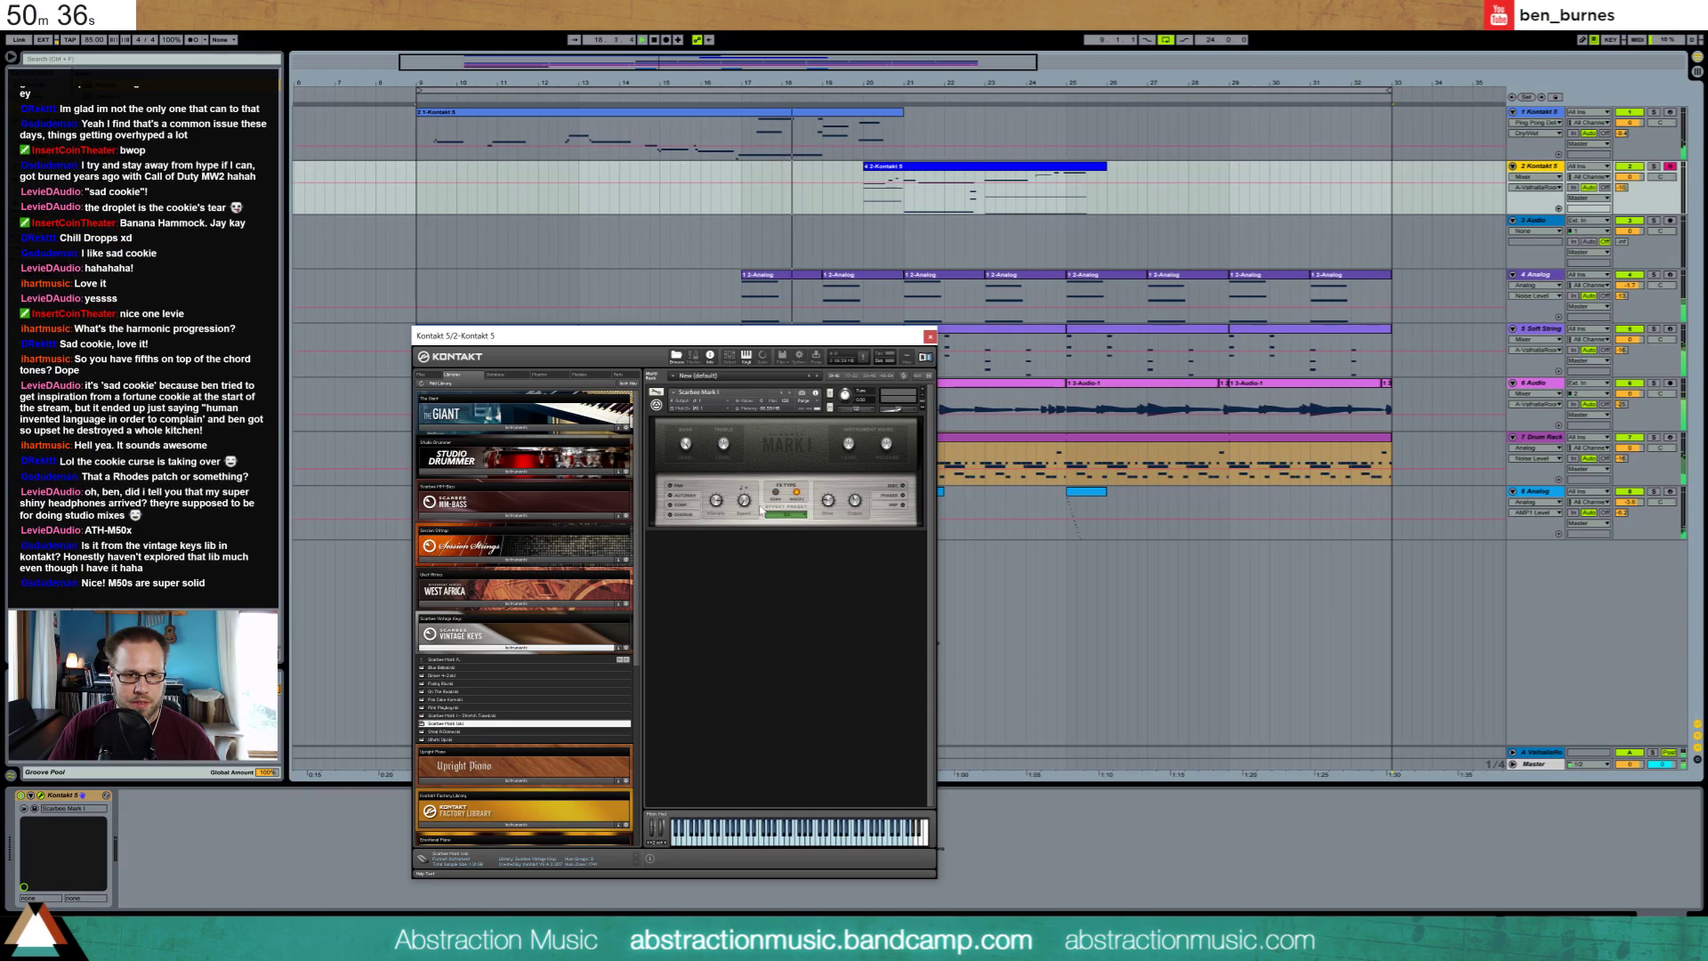
pyautogui.click(669, 500)
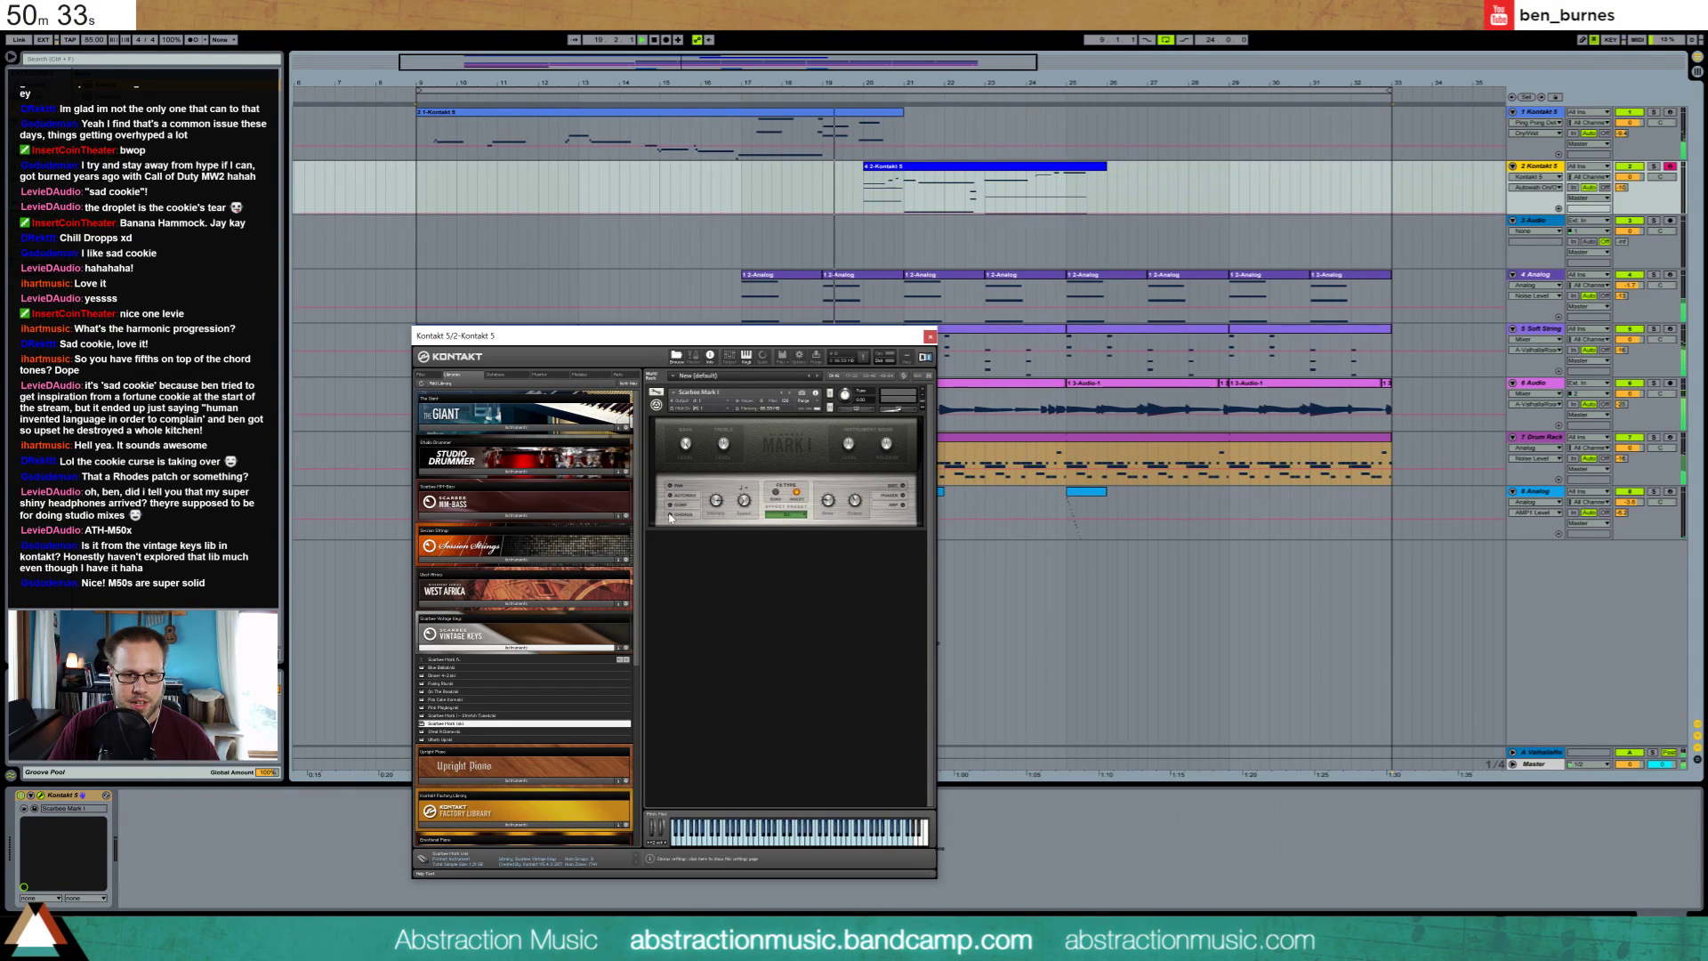
pyautogui.click(718, 507)
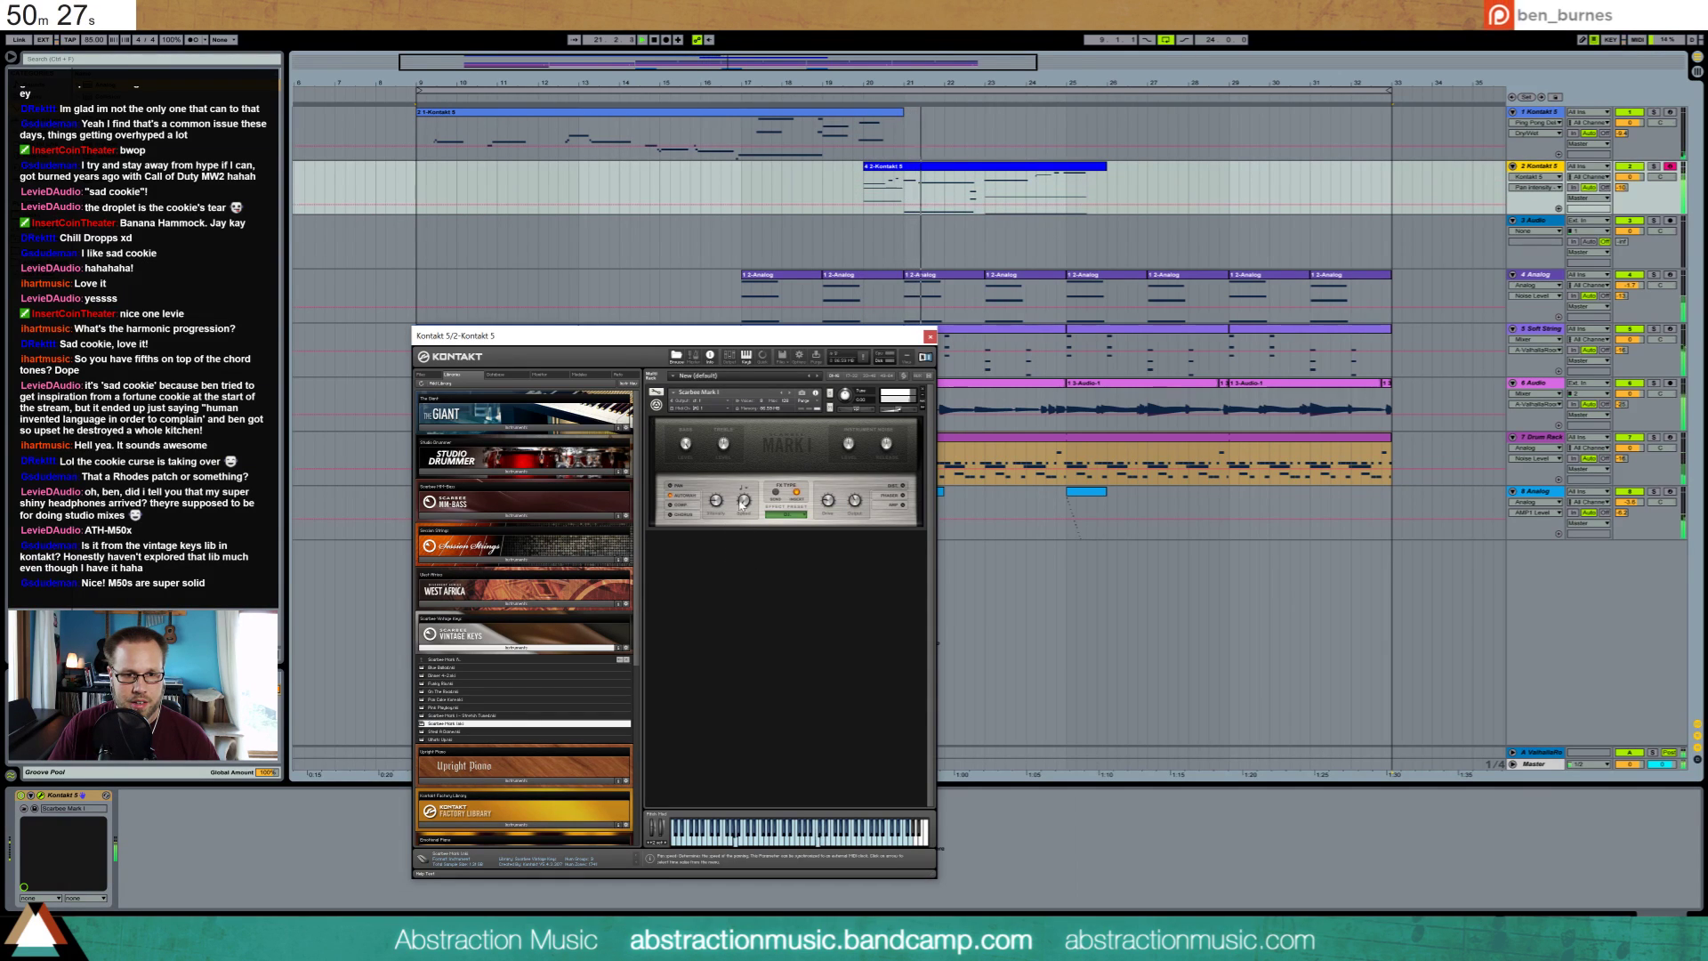
pyautogui.click(671, 505)
pyautogui.click(671, 505)
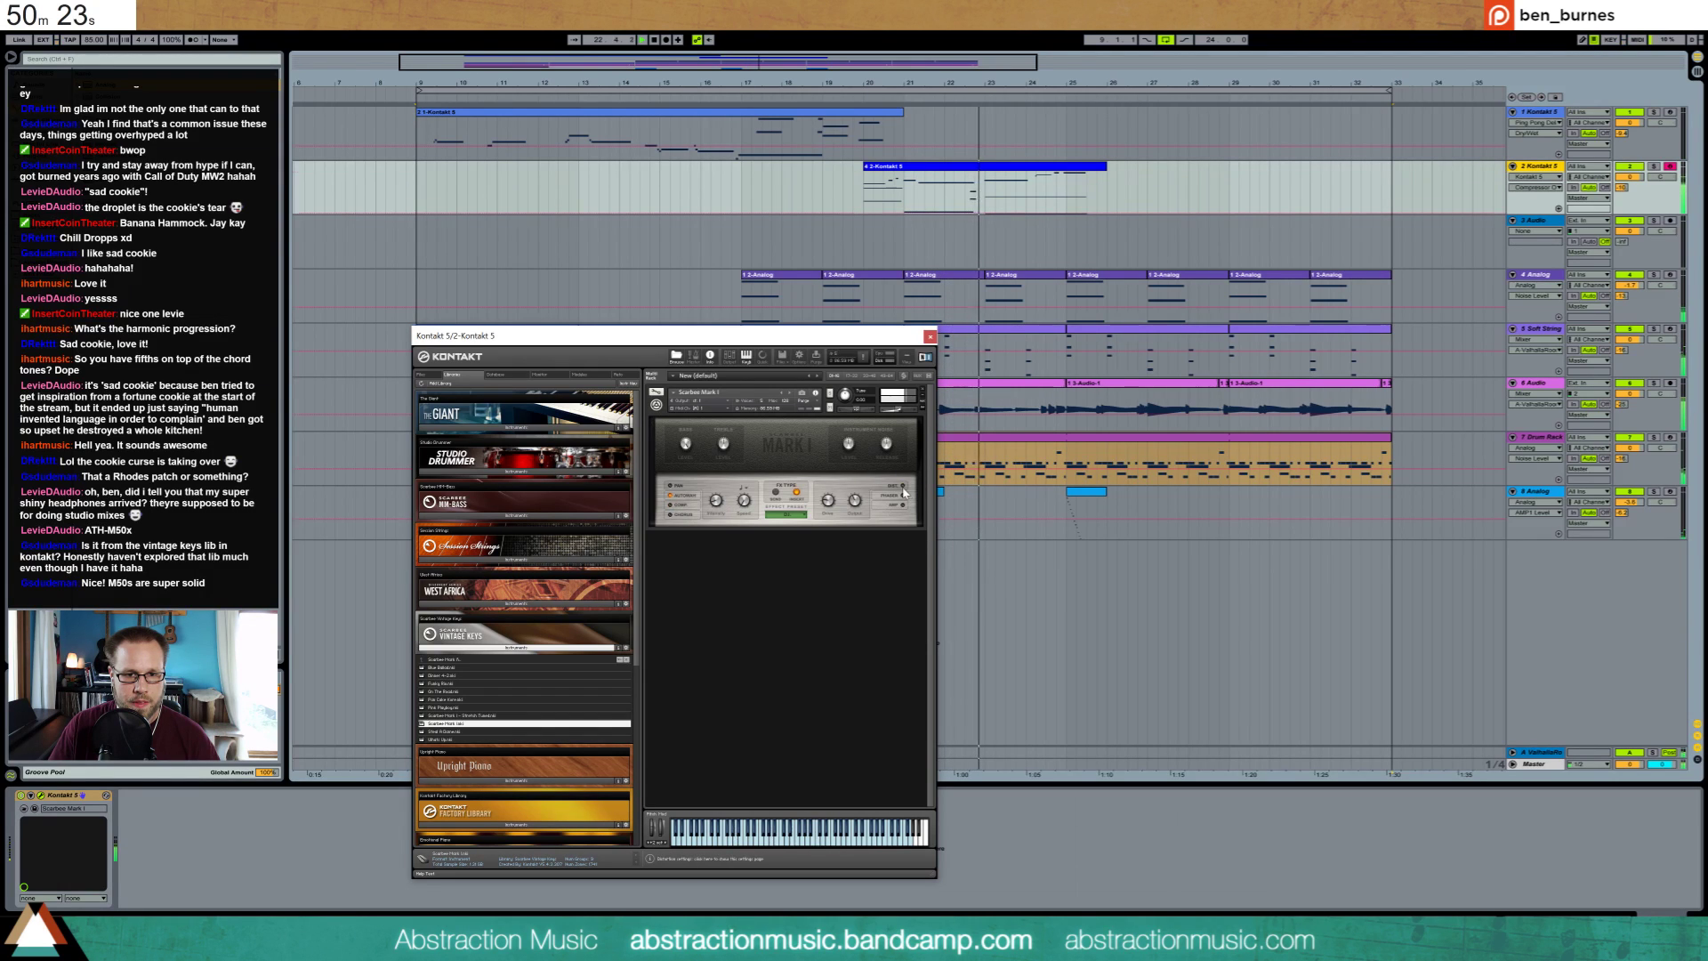
pyautogui.click(904, 486)
pyautogui.moveTo(855, 502)
pyautogui.mouseDown()
pyautogui.moveTo(833, 508)
pyautogui.moveTo(855, 508)
pyautogui.mouseUp()
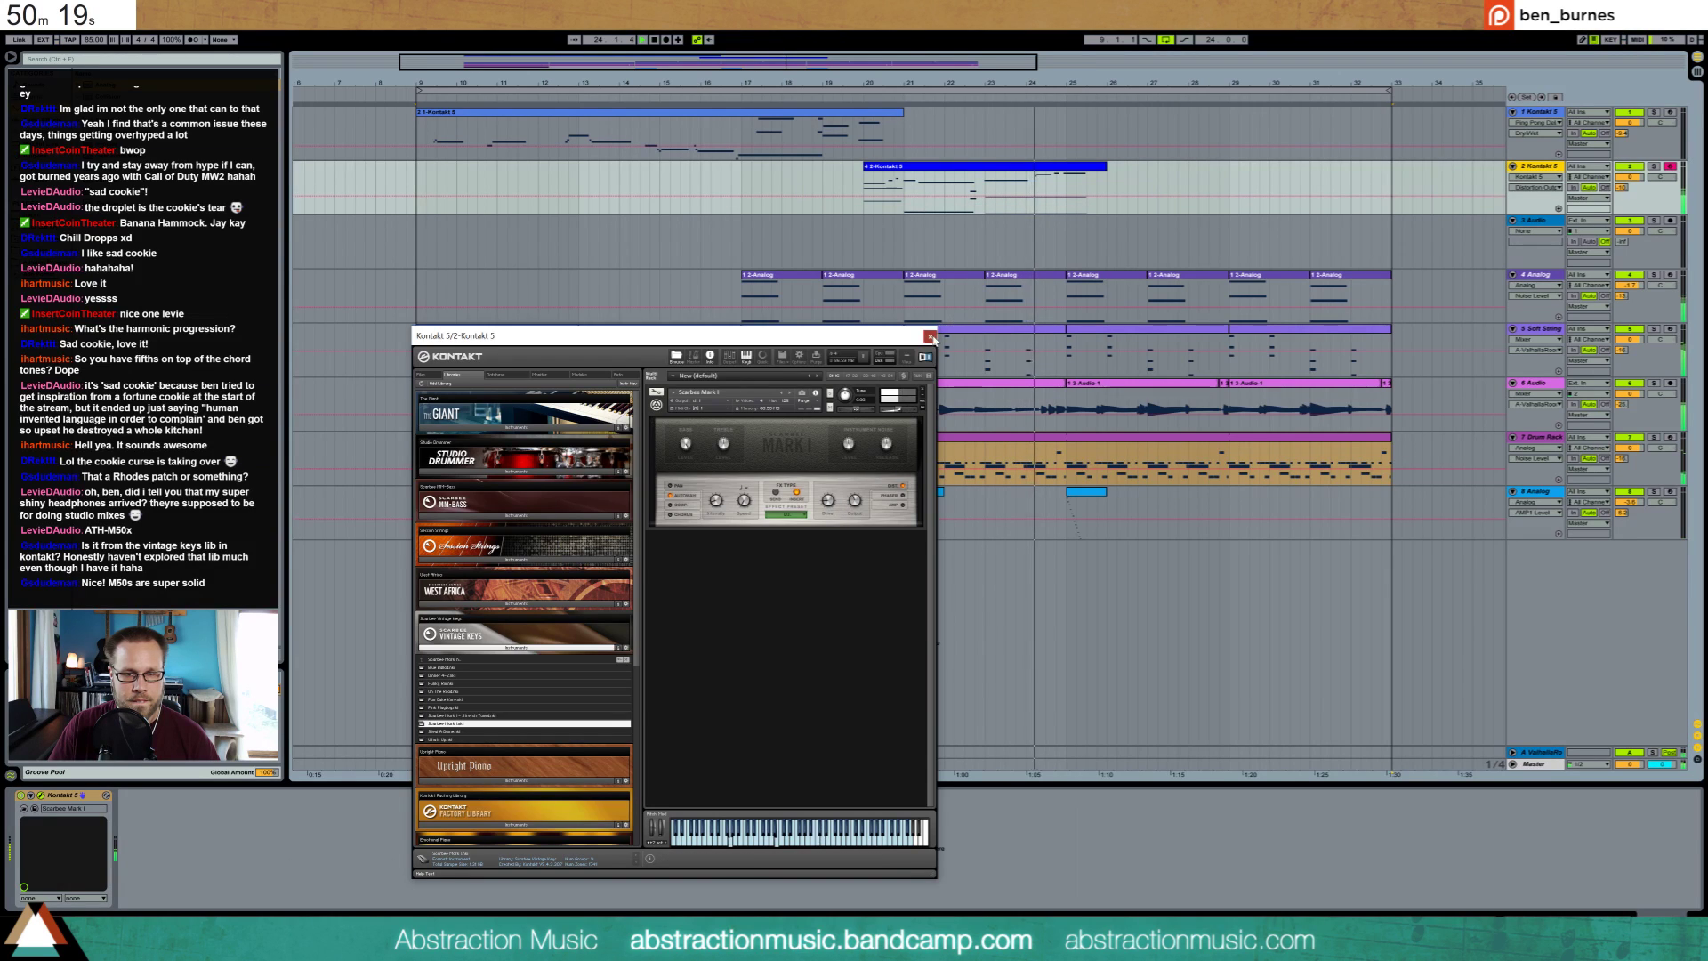
pyautogui.click(931, 336)
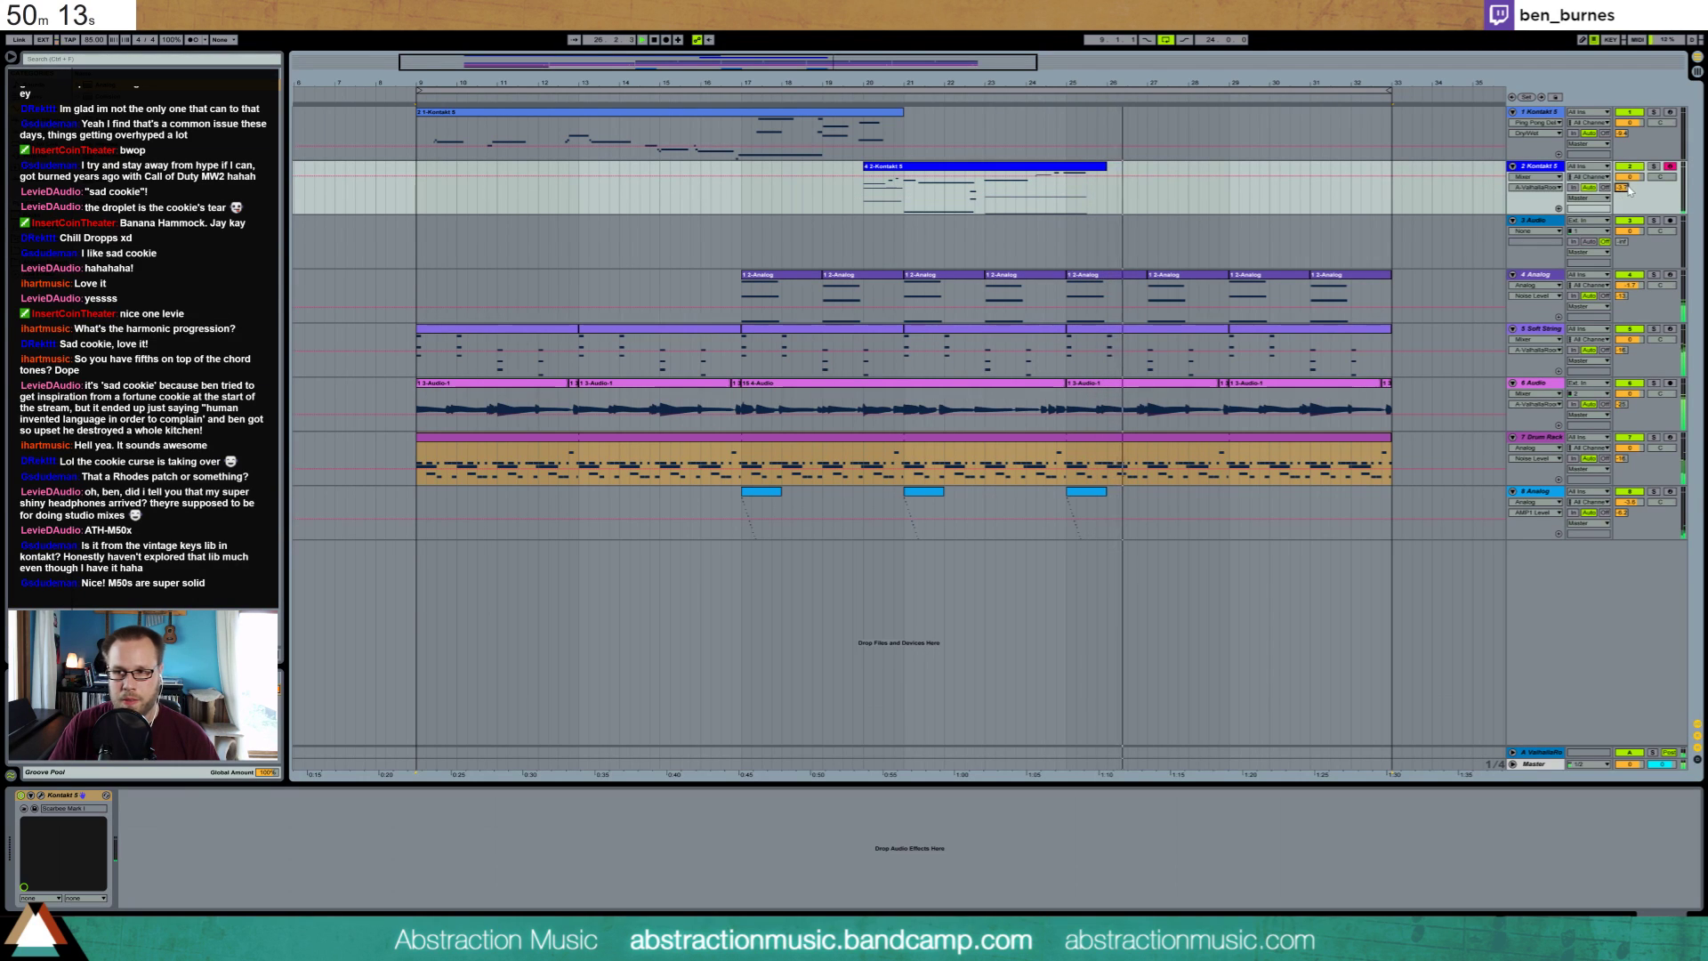
pyautogui.moveTo(1624, 187); pyautogui.dragTo(1631, 189)
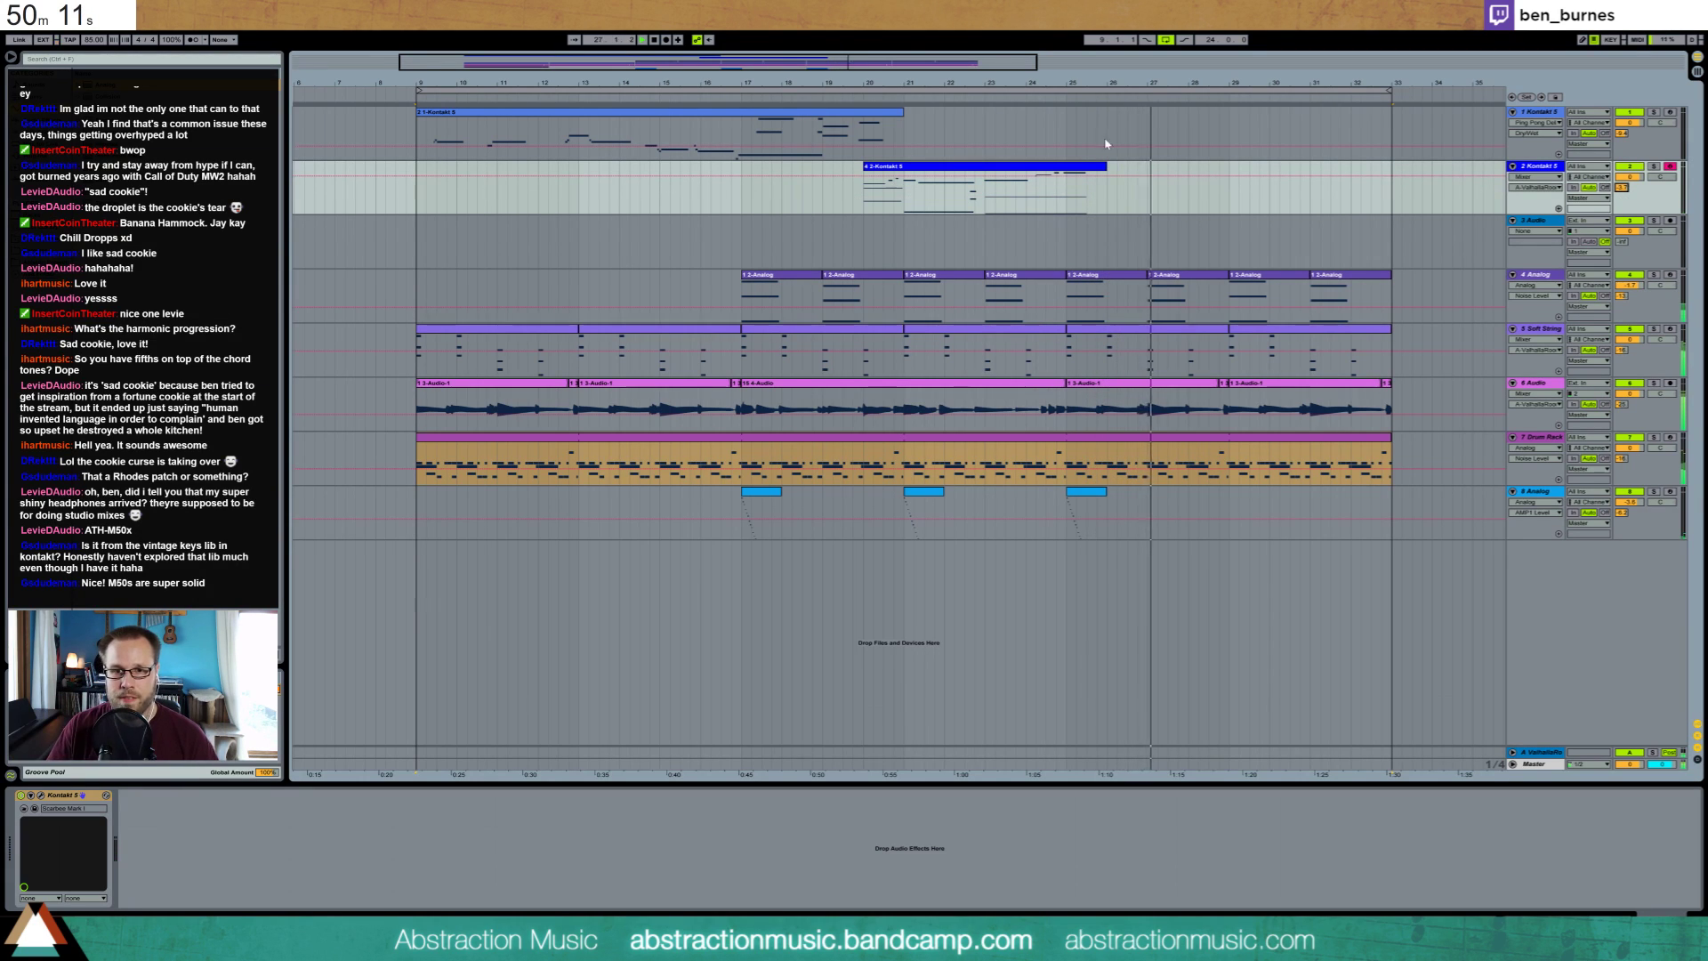
# Copy the 8 Analog track's bar 25 clip to bar 29 and split the Drum Rack clip at bar 29
pyautogui.click(1086, 497)
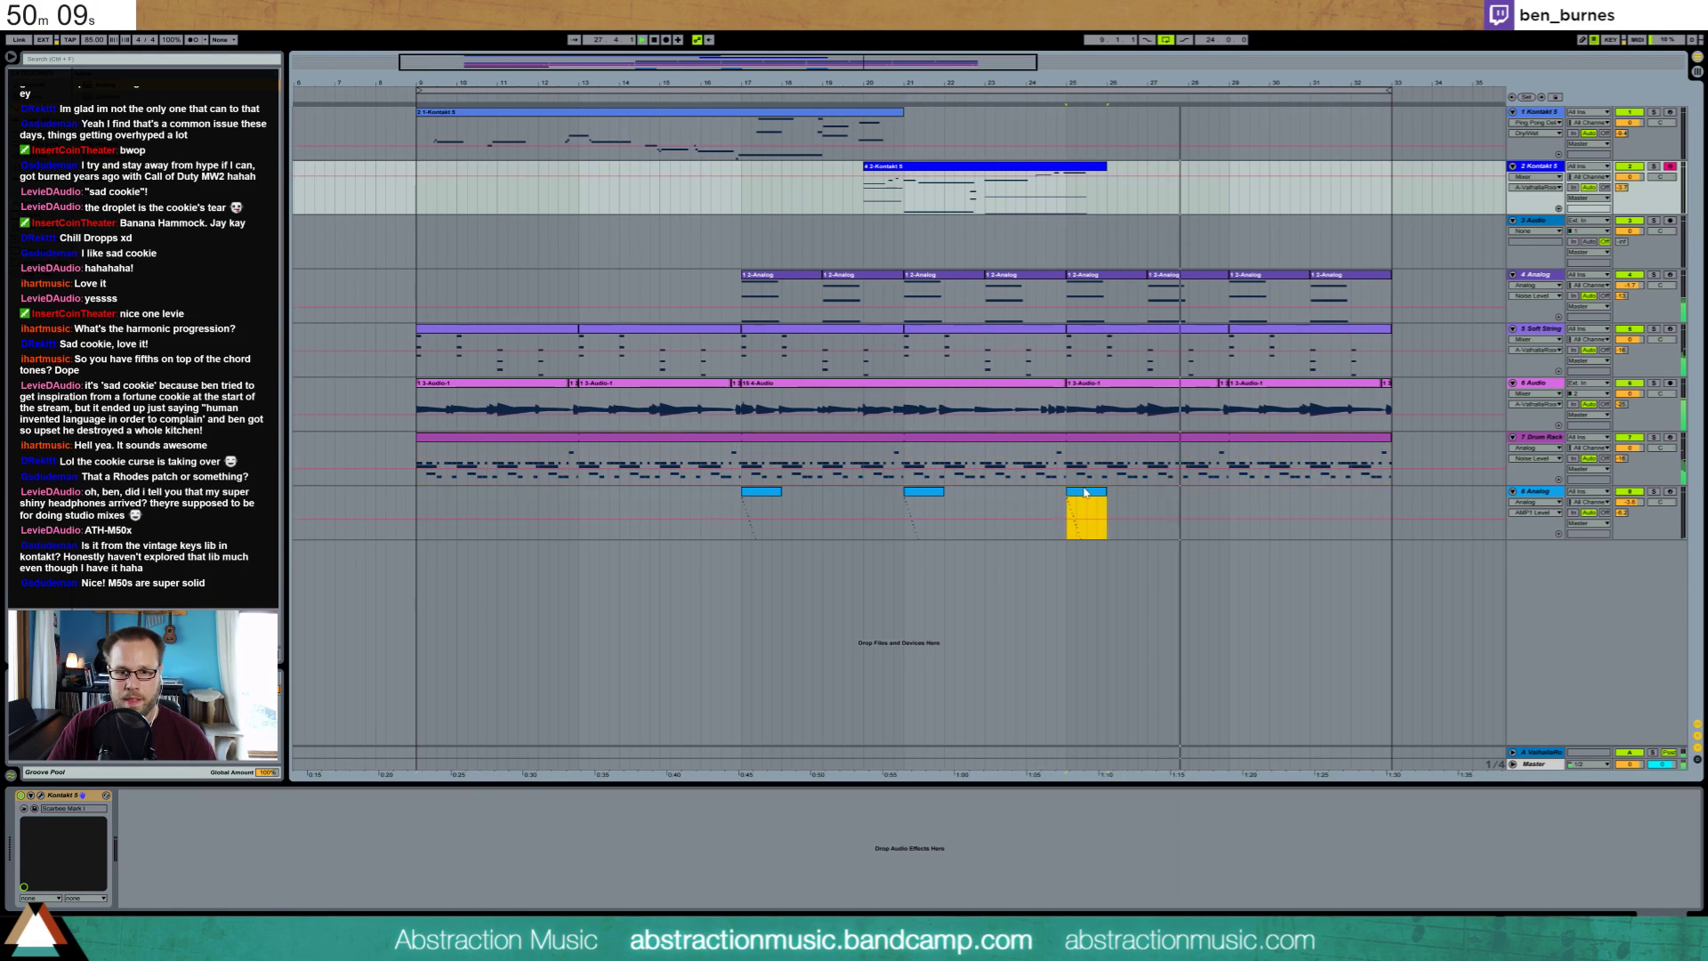
pyautogui.click(1230, 504)
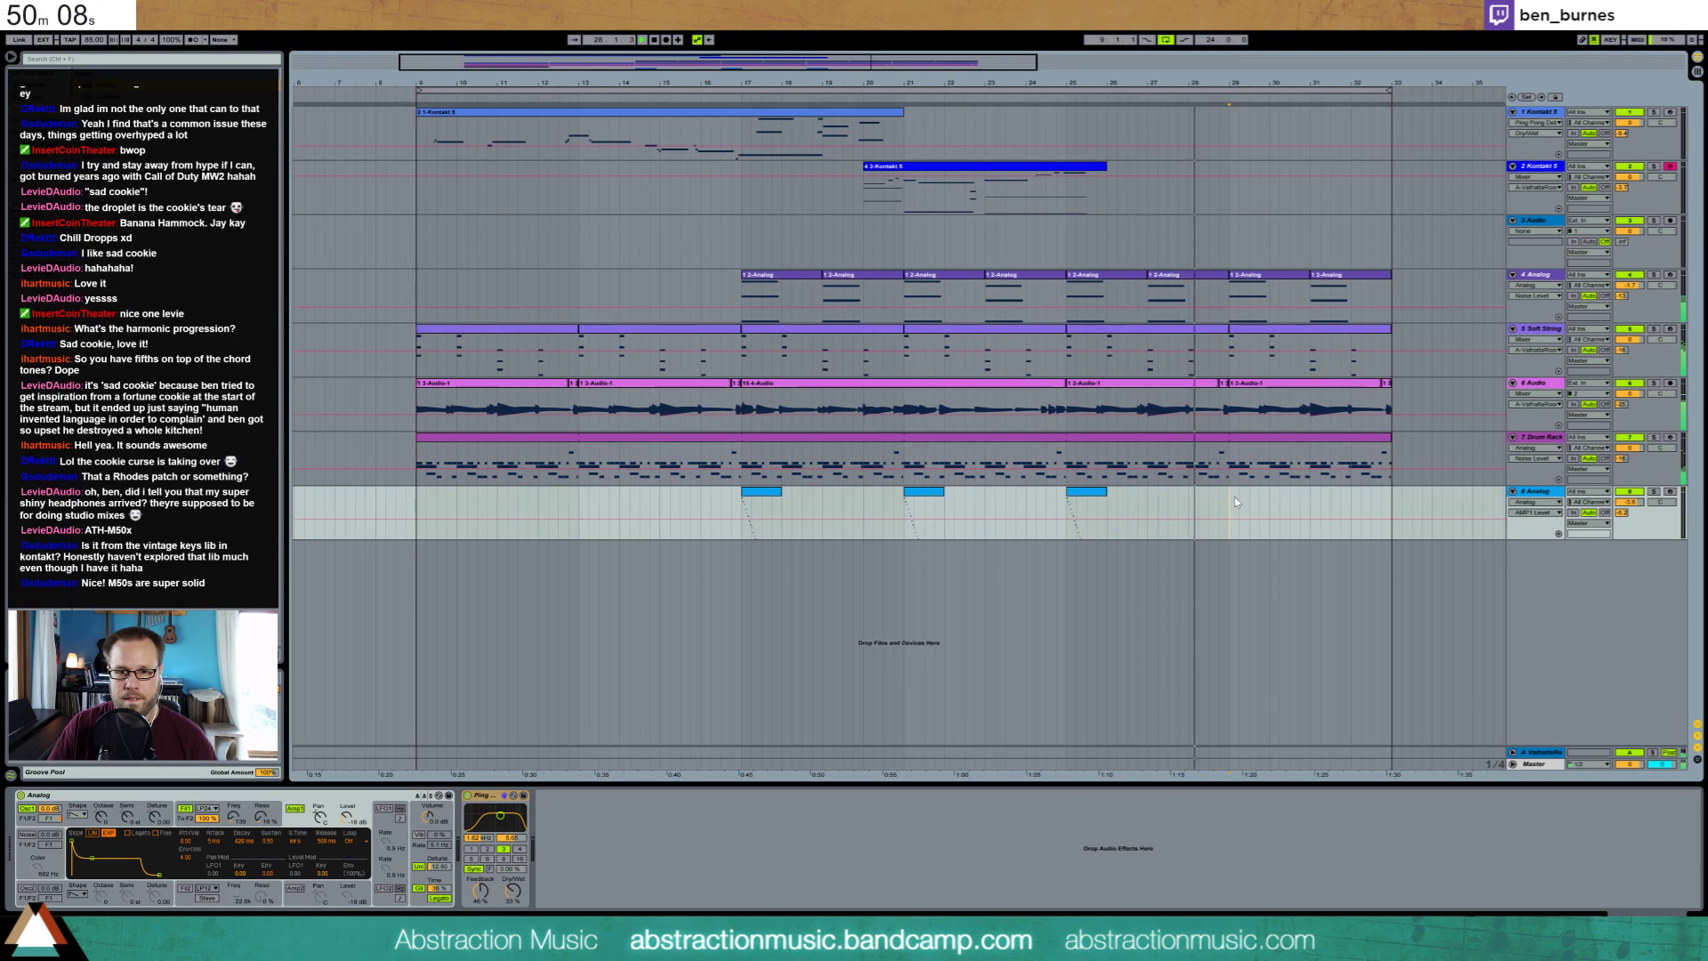
pyautogui.click(1235, 447)
pyautogui.press('space')
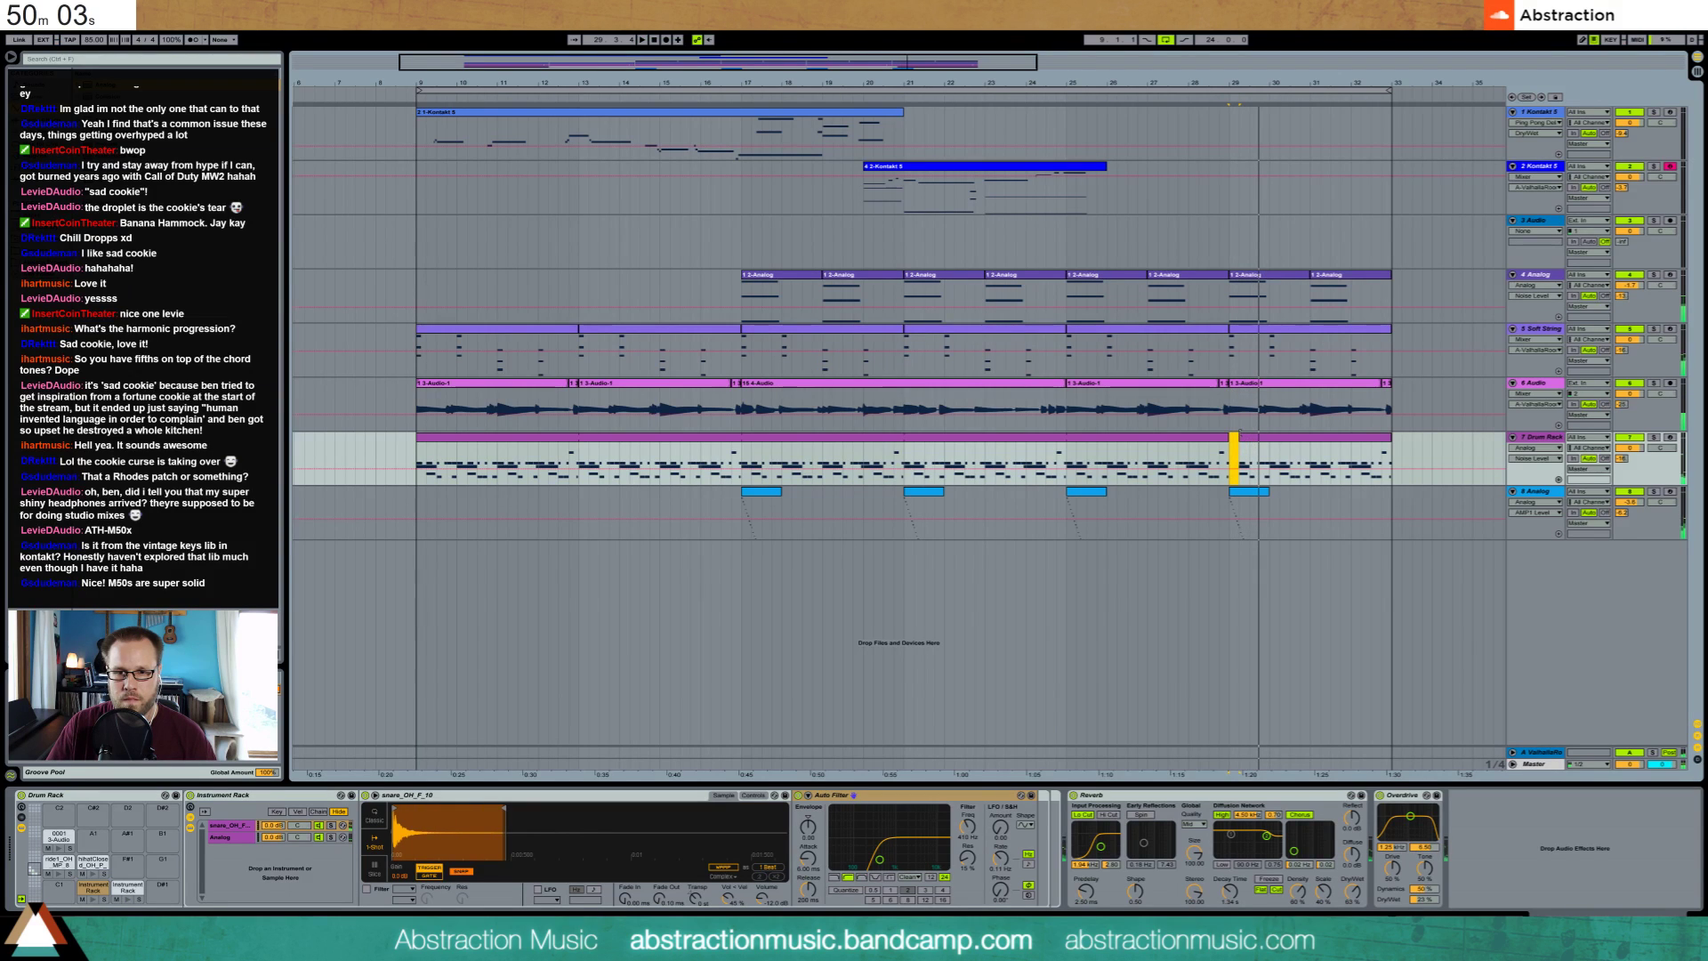
pyautogui.press('space')
# Delete all notes in the row directly below the WideClosed hits in the Drum Rack clip starting at bar 29, and play it back
pyautogui.doubleClick(1240, 437)
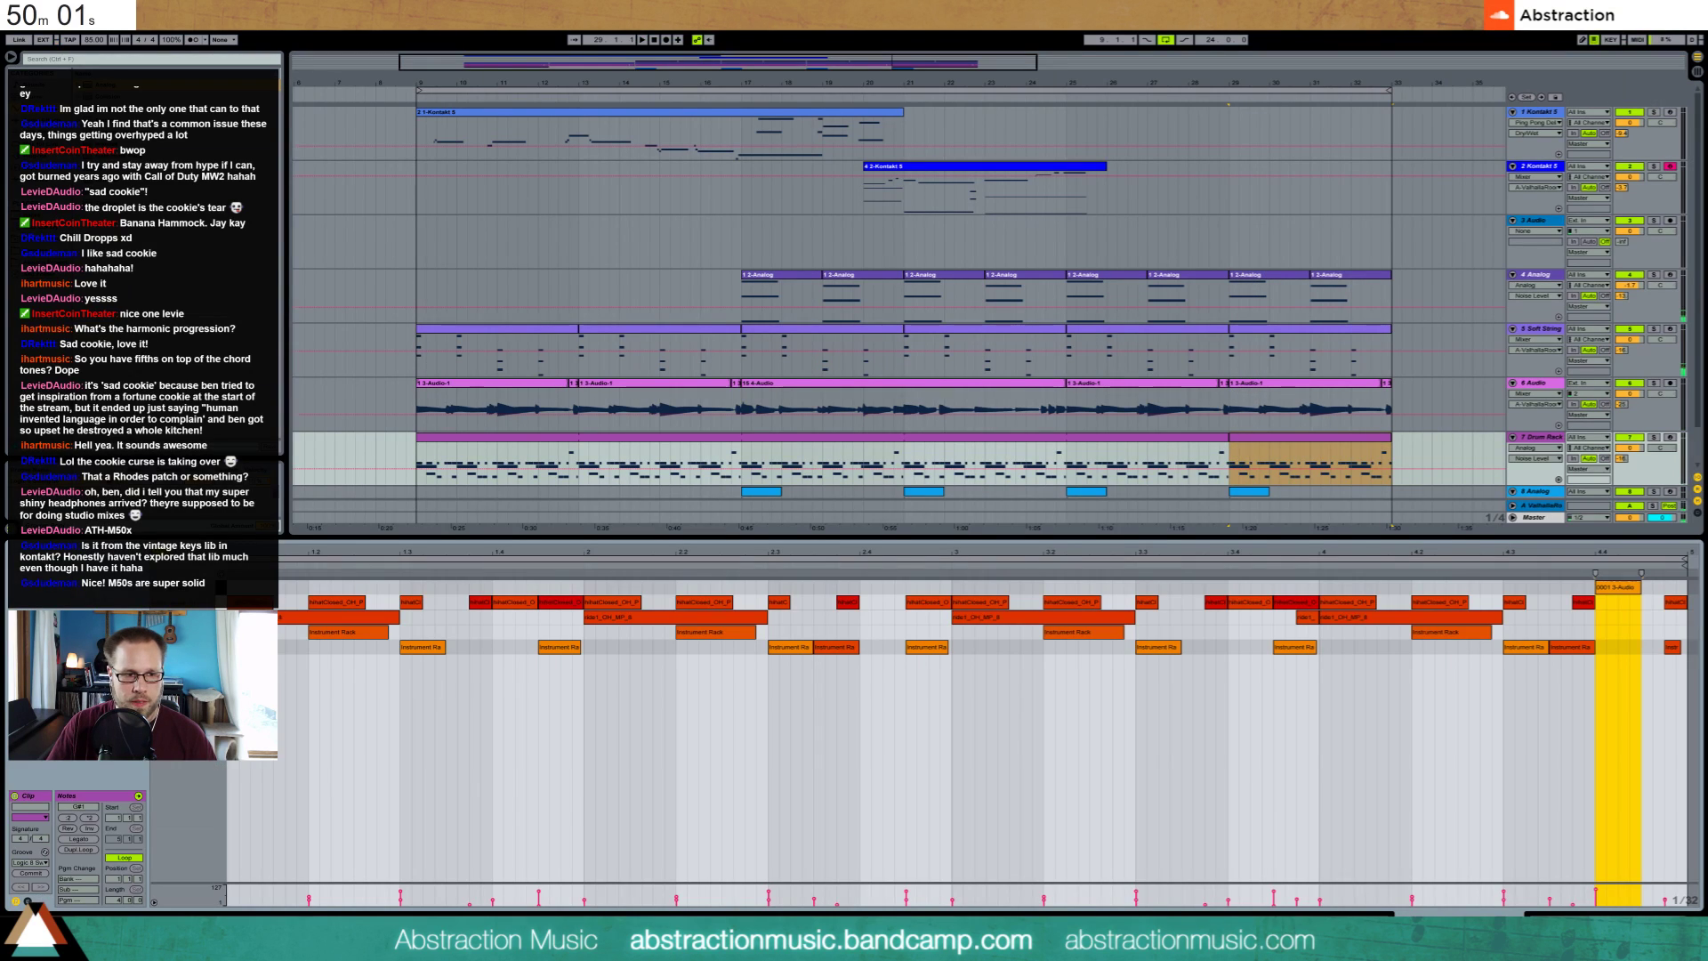
pyautogui.click(197, 618)
pyautogui.press('Delete')
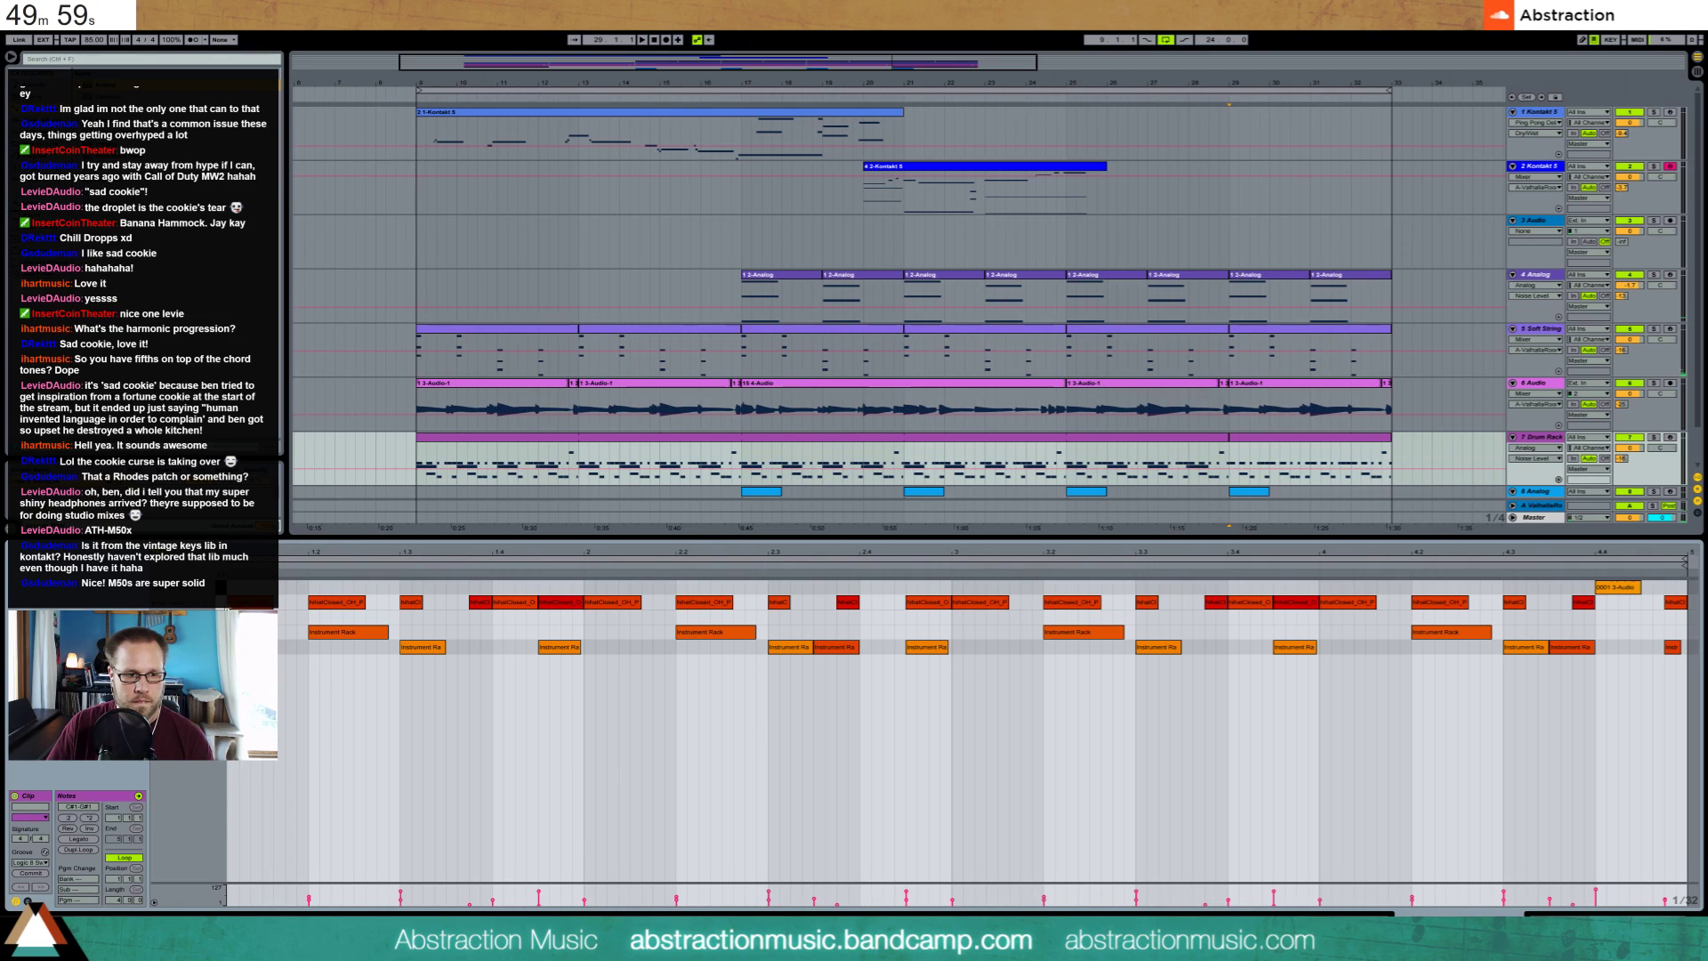
pyautogui.click(526, 601)
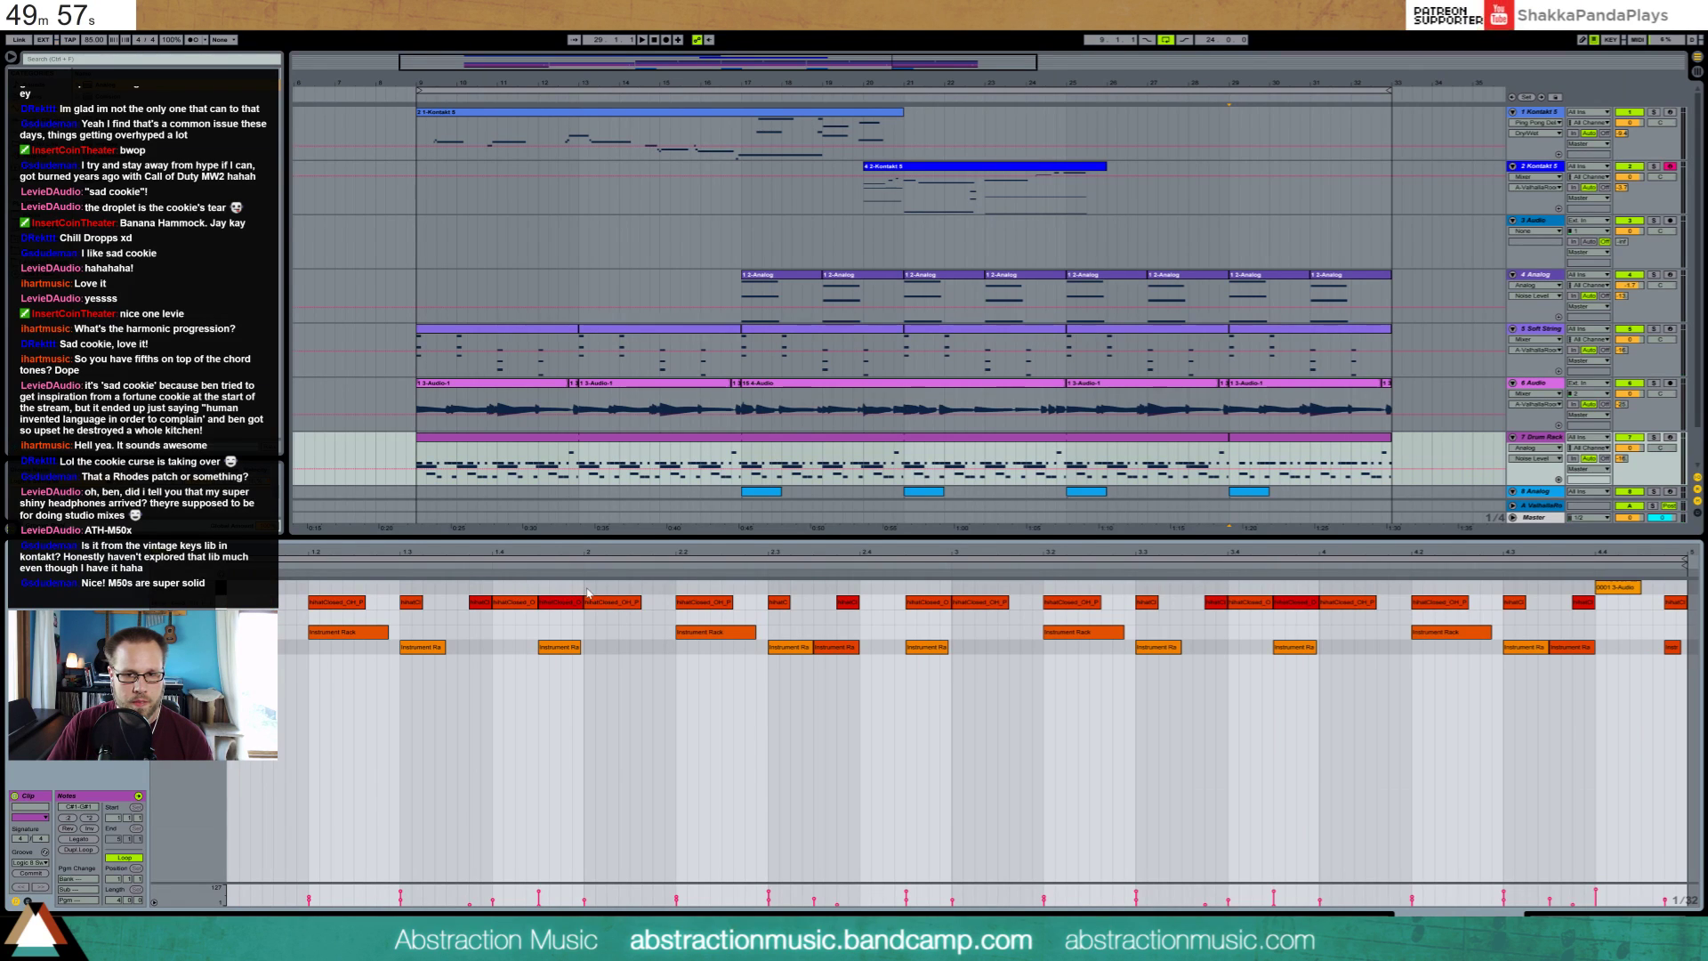
pyautogui.press('space')
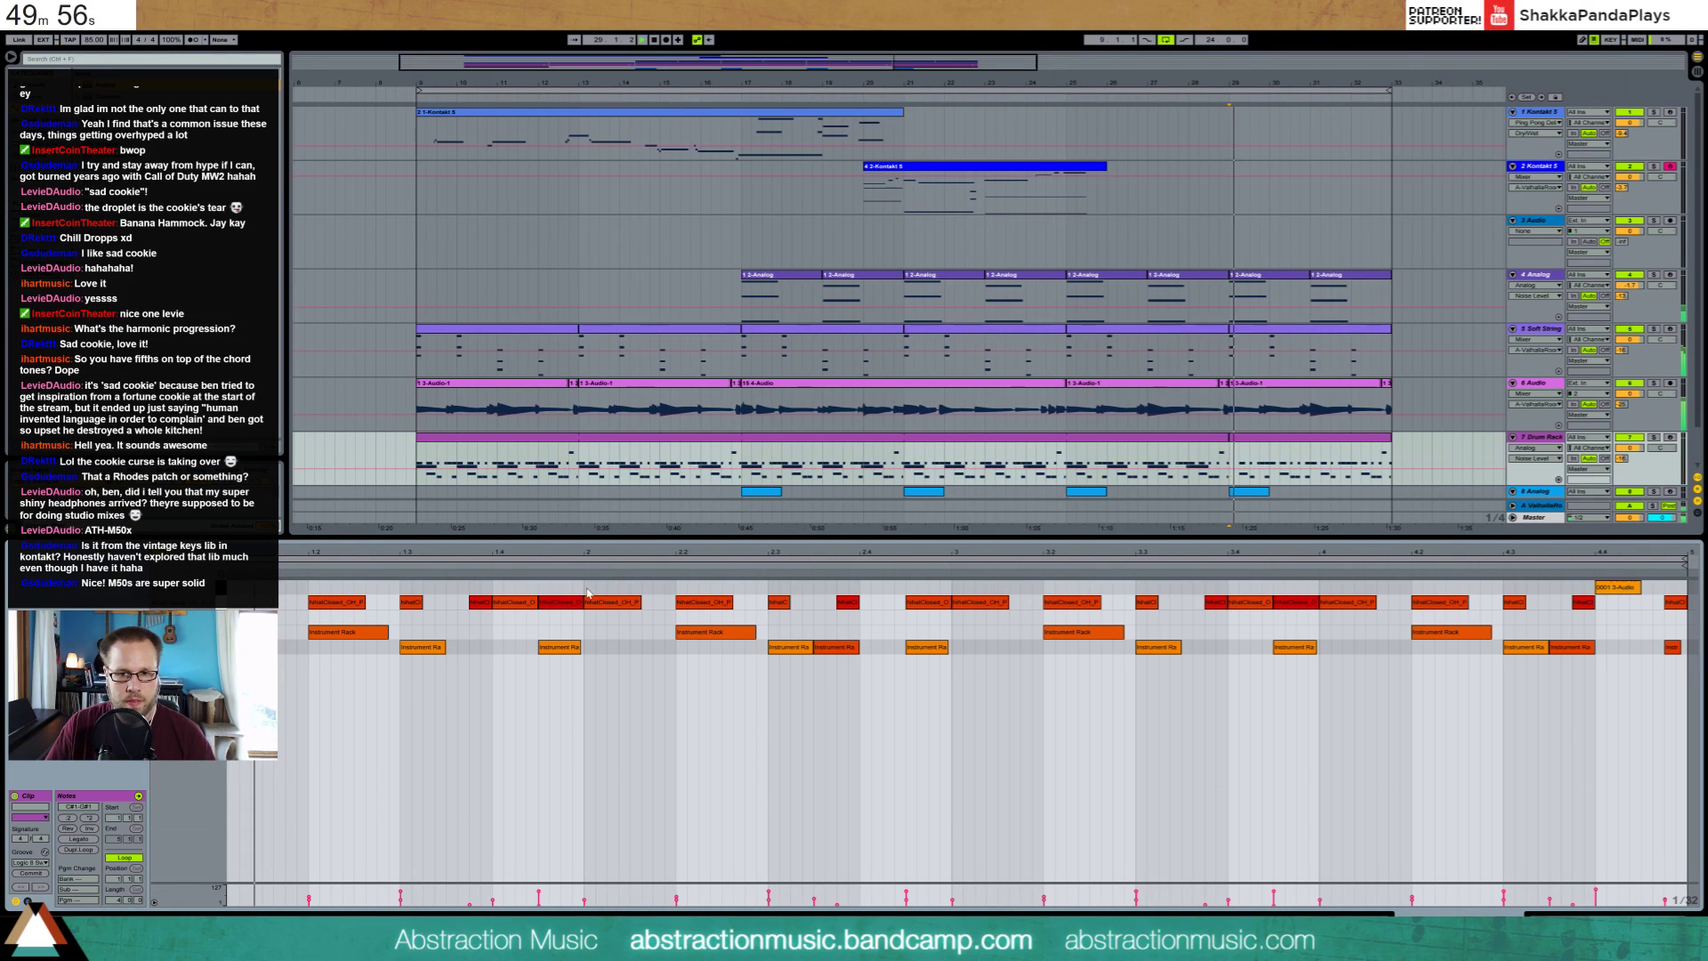
# Delete the 6 Audio track's clips from bar 29 to bar 33
pyautogui.click(1241, 389)
pyautogui.press('Delete')
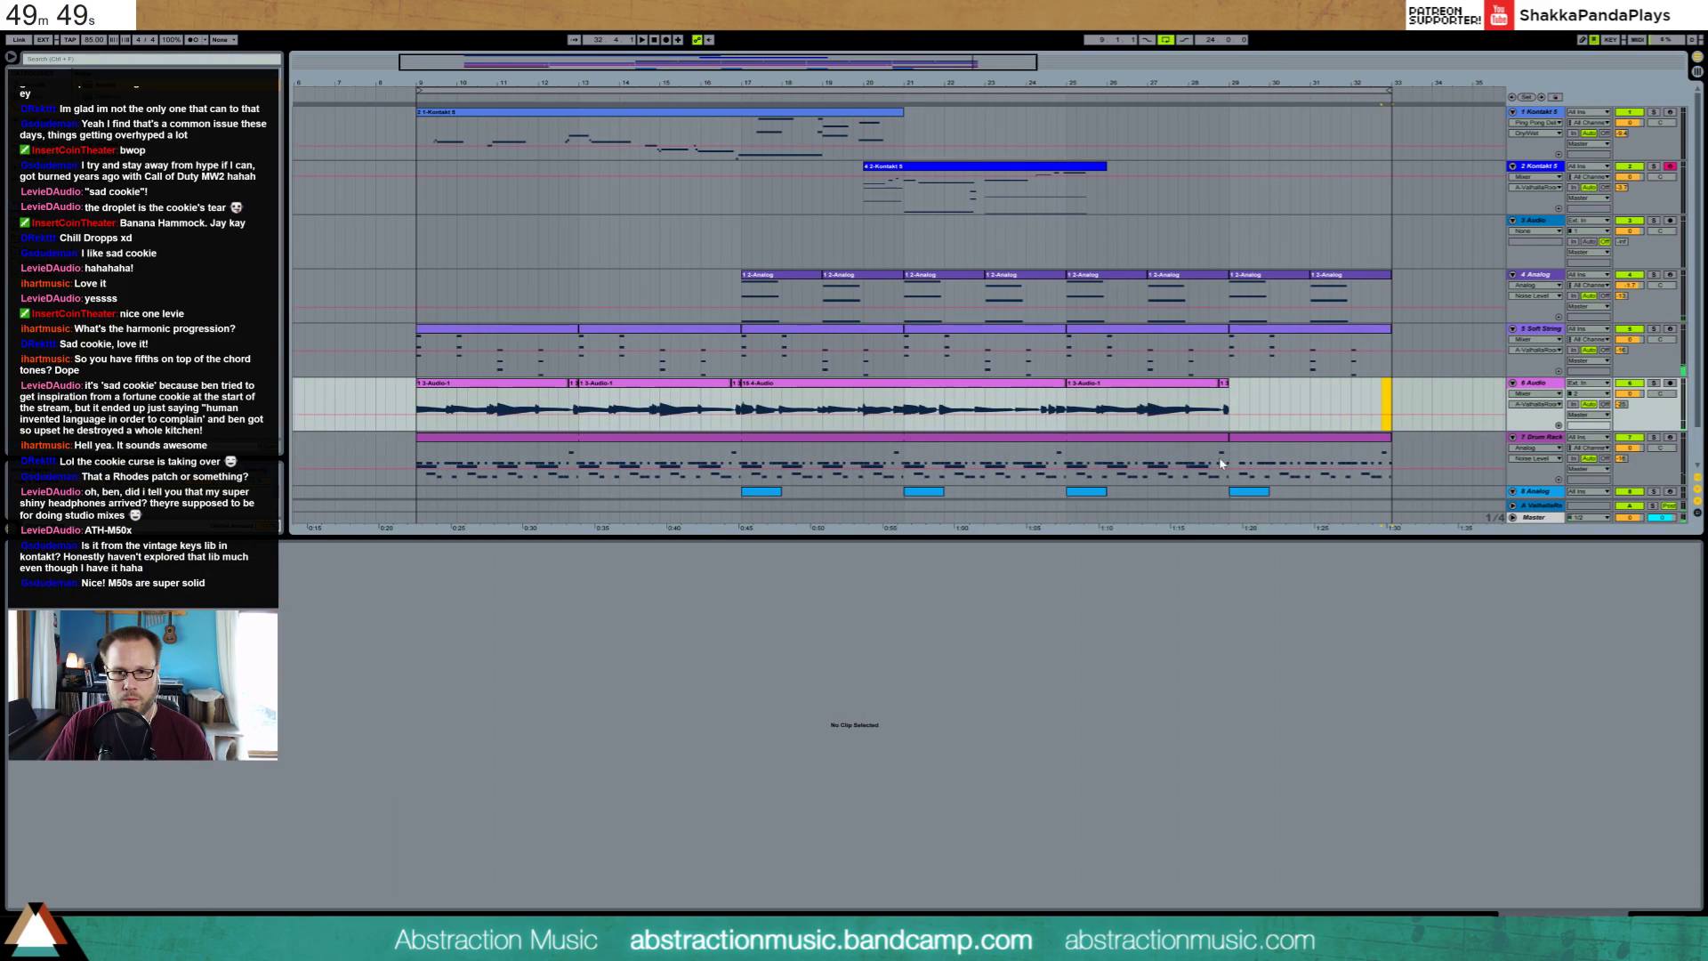
# Arm the 6 Audio track and record a new take from bar 29 to bar 33
pyautogui.click(1228, 407)
pyautogui.hotkey('shift', 'Tab')
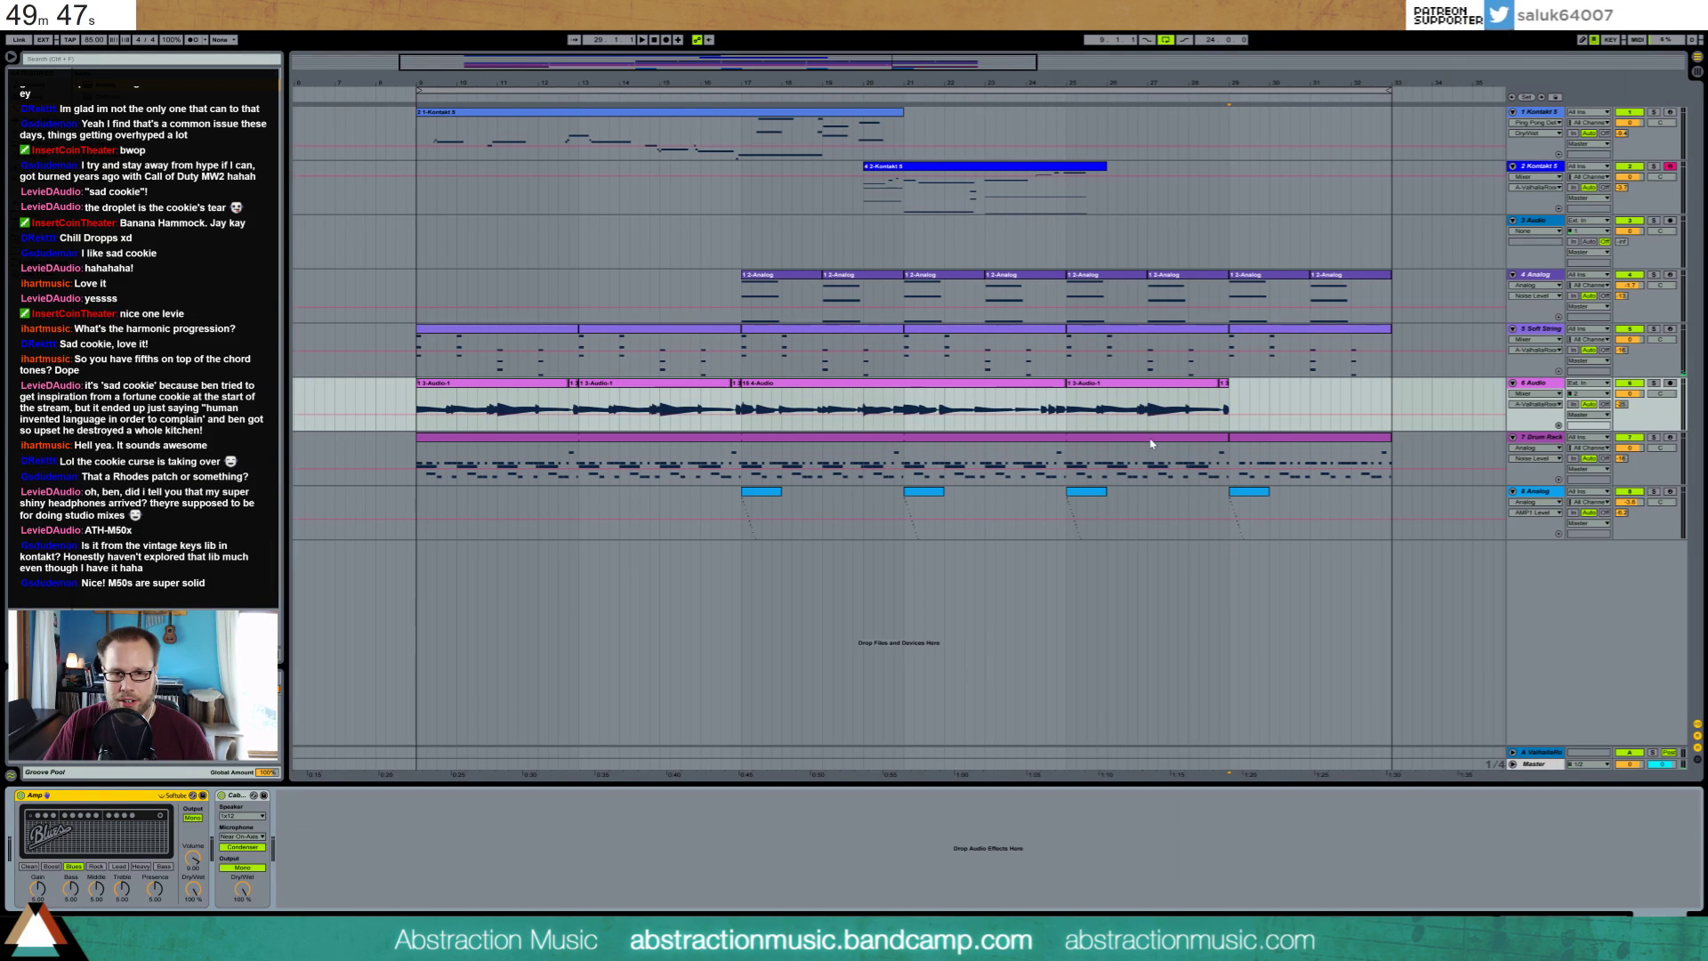
pyautogui.moveTo(1072, 462); pyautogui.dragTo(1228, 462)
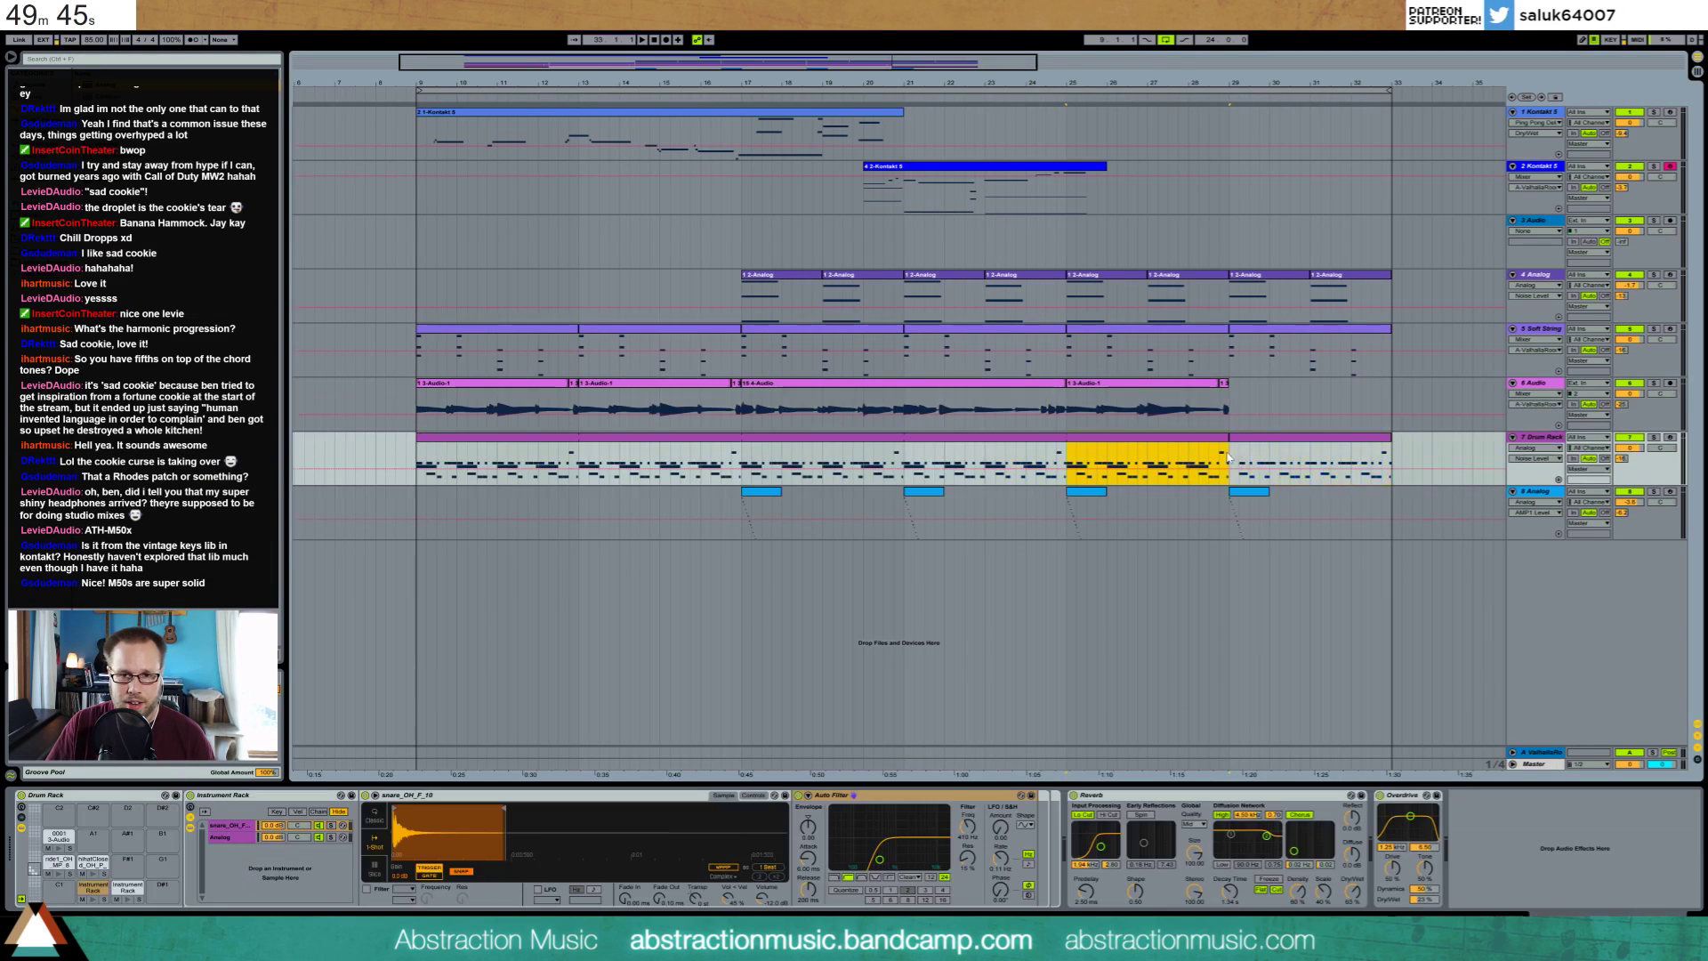
pyautogui.click(1259, 437)
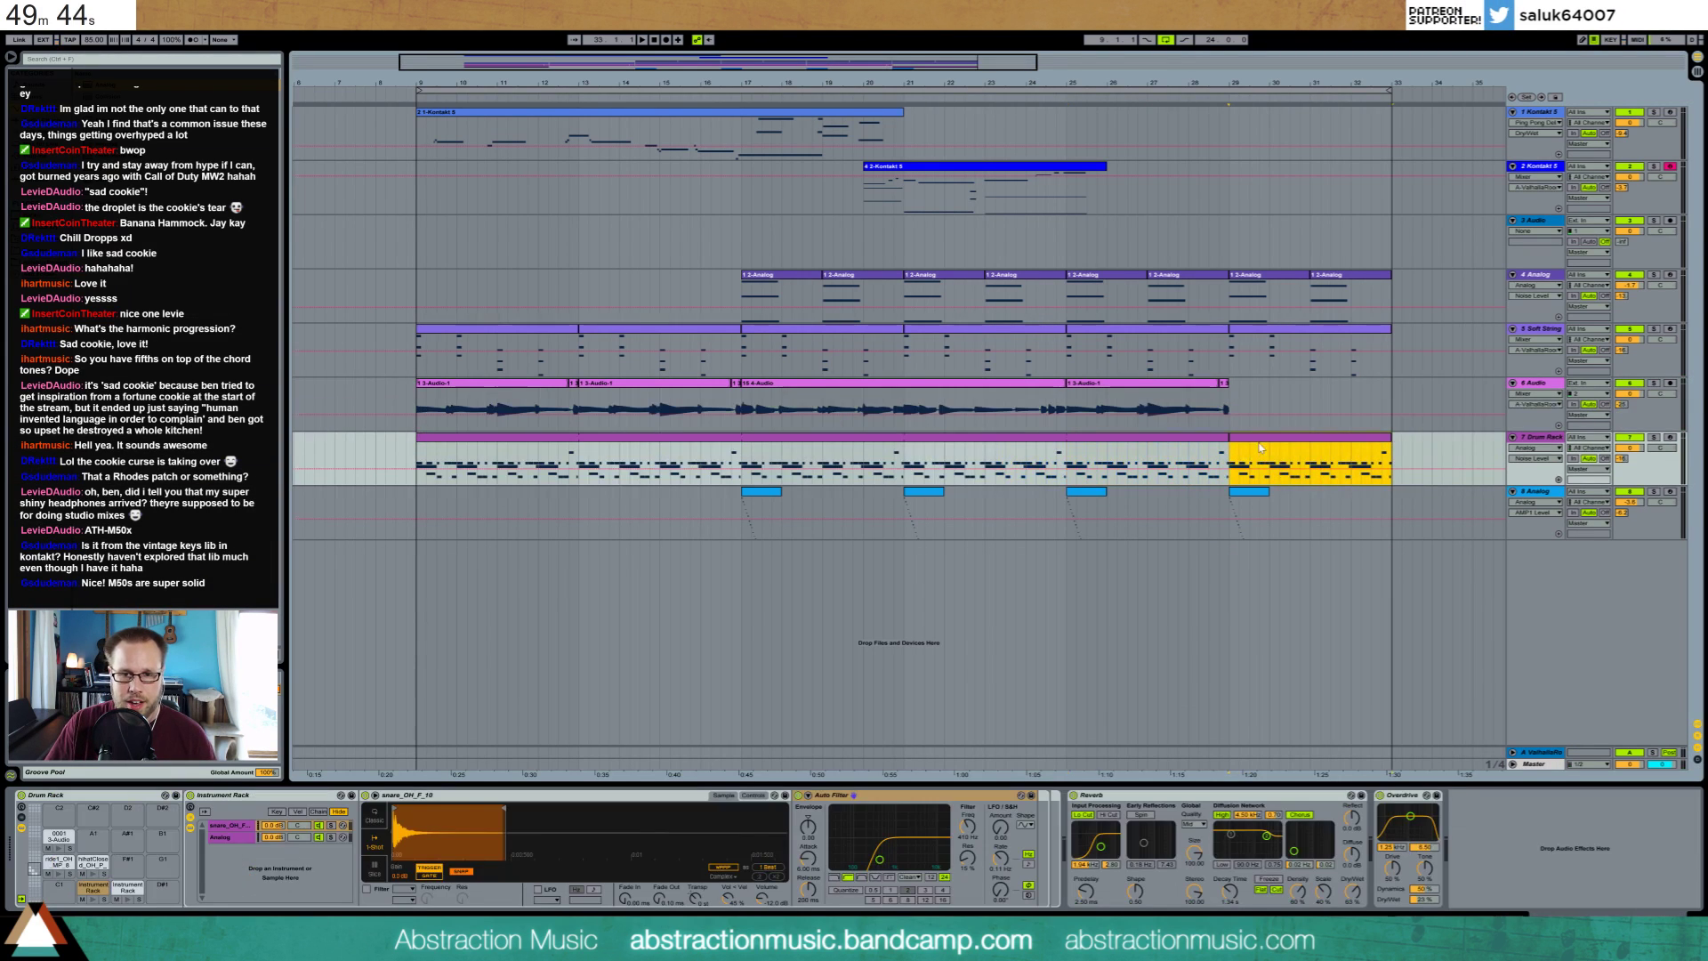
pyautogui.click(1234, 401)
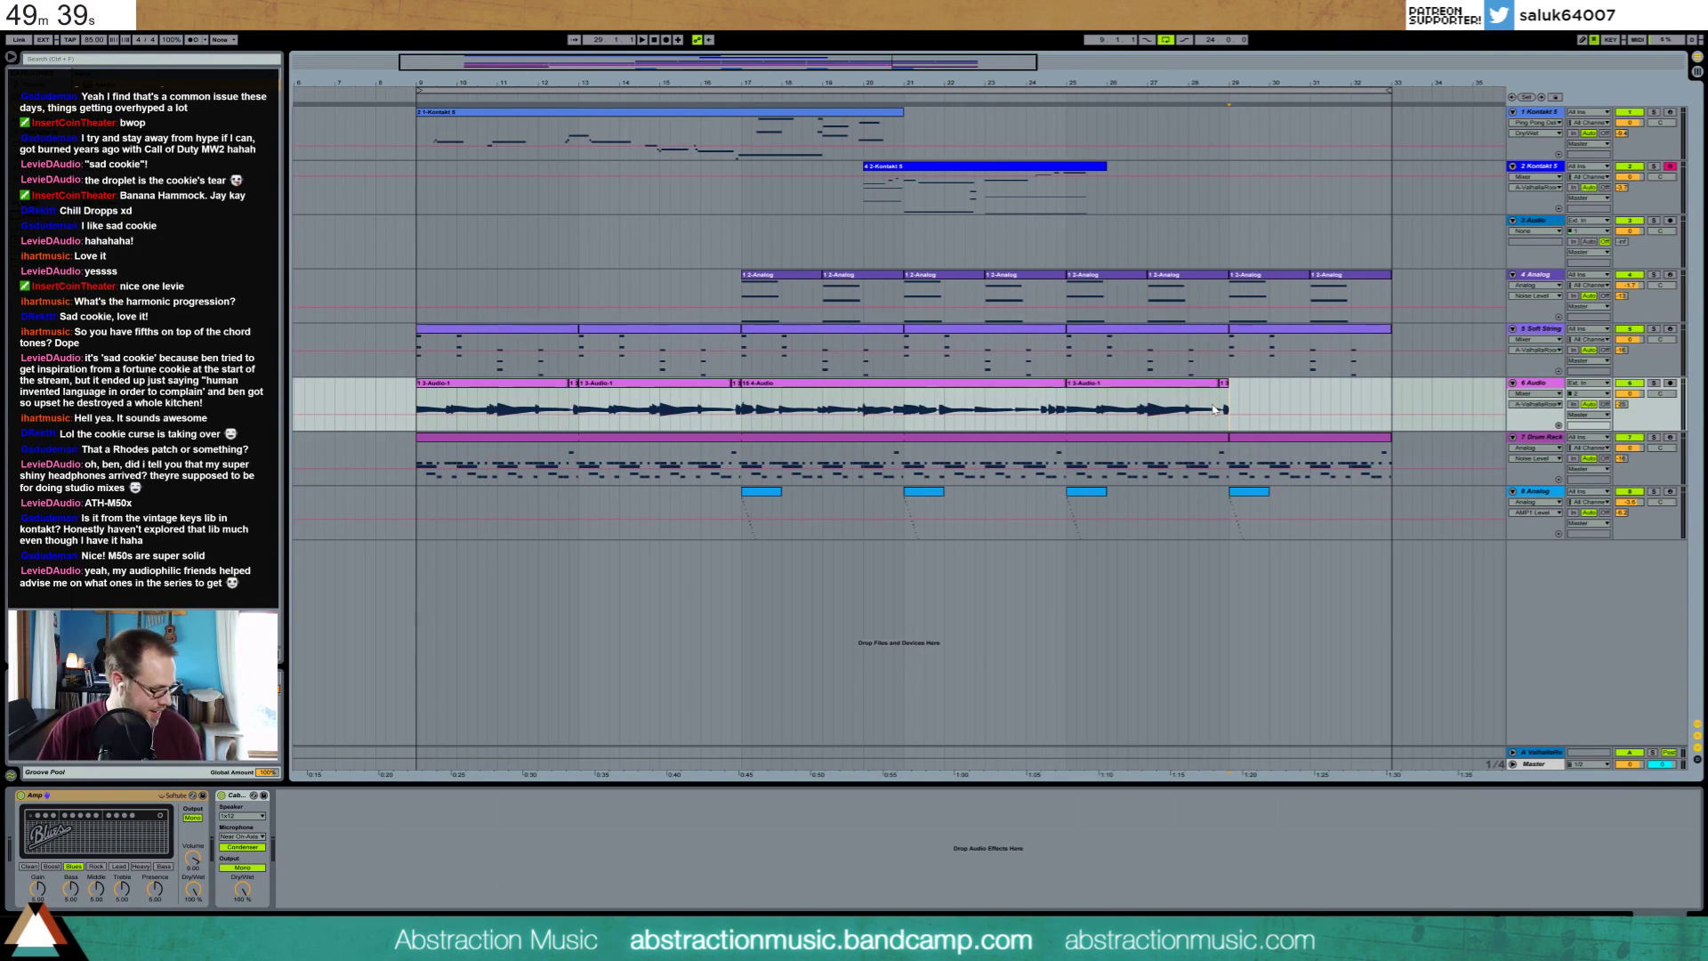
pyautogui.click(1670, 383)
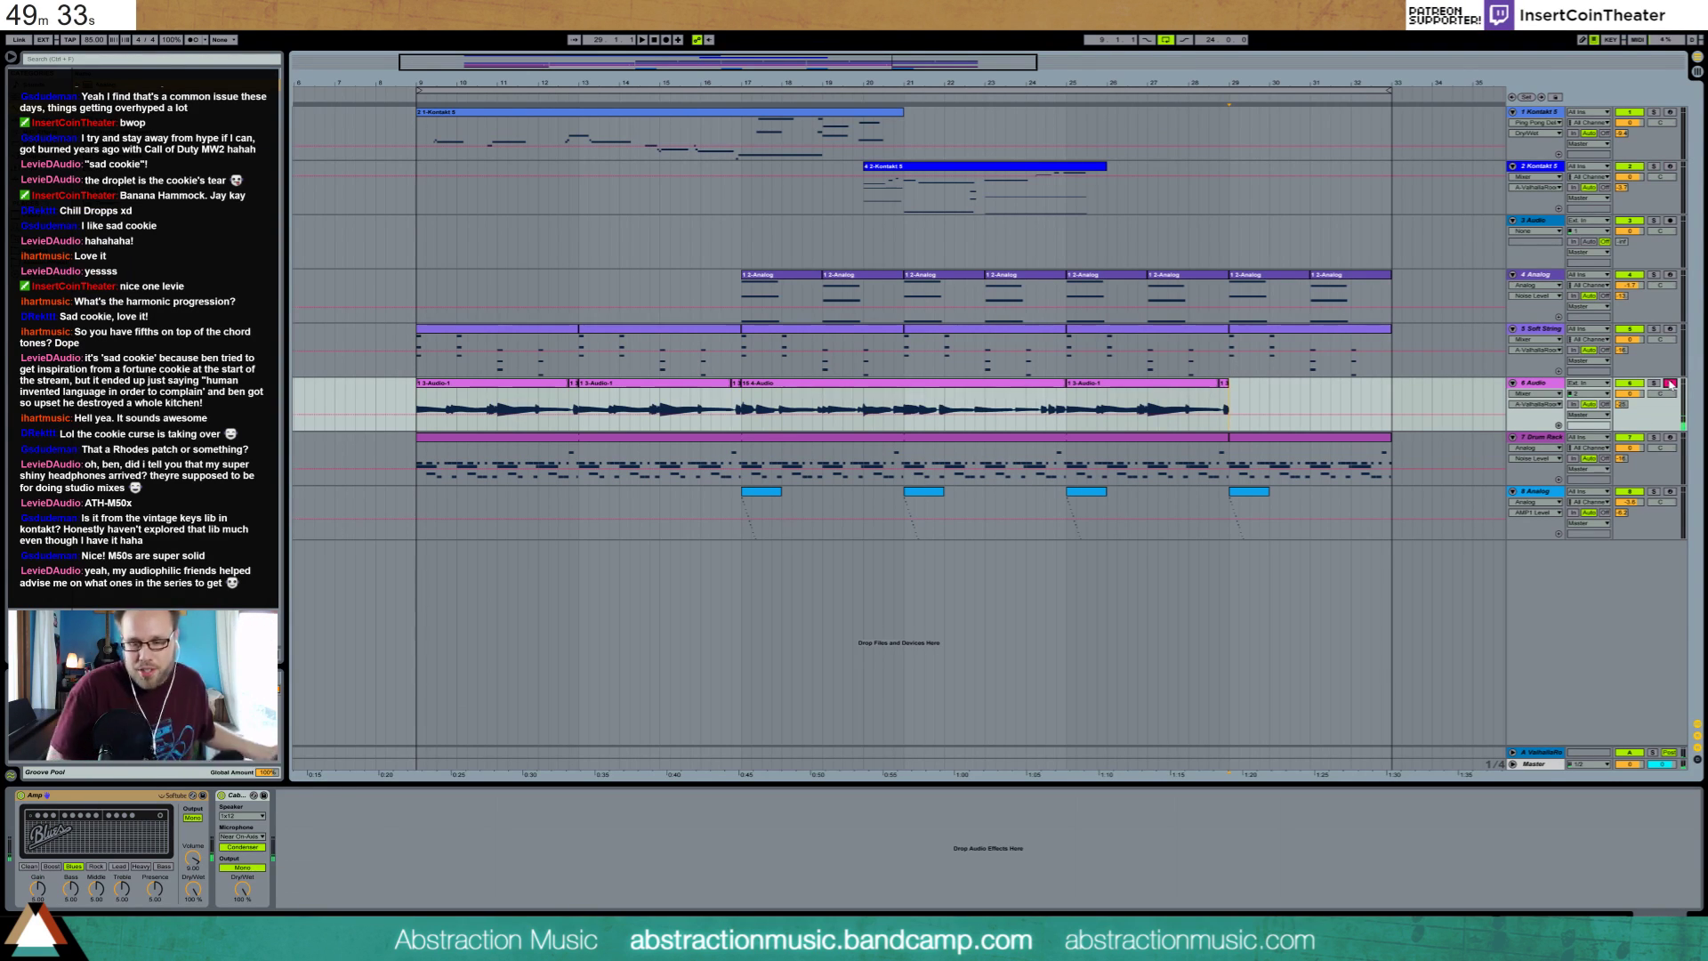
pyautogui.press('F9')
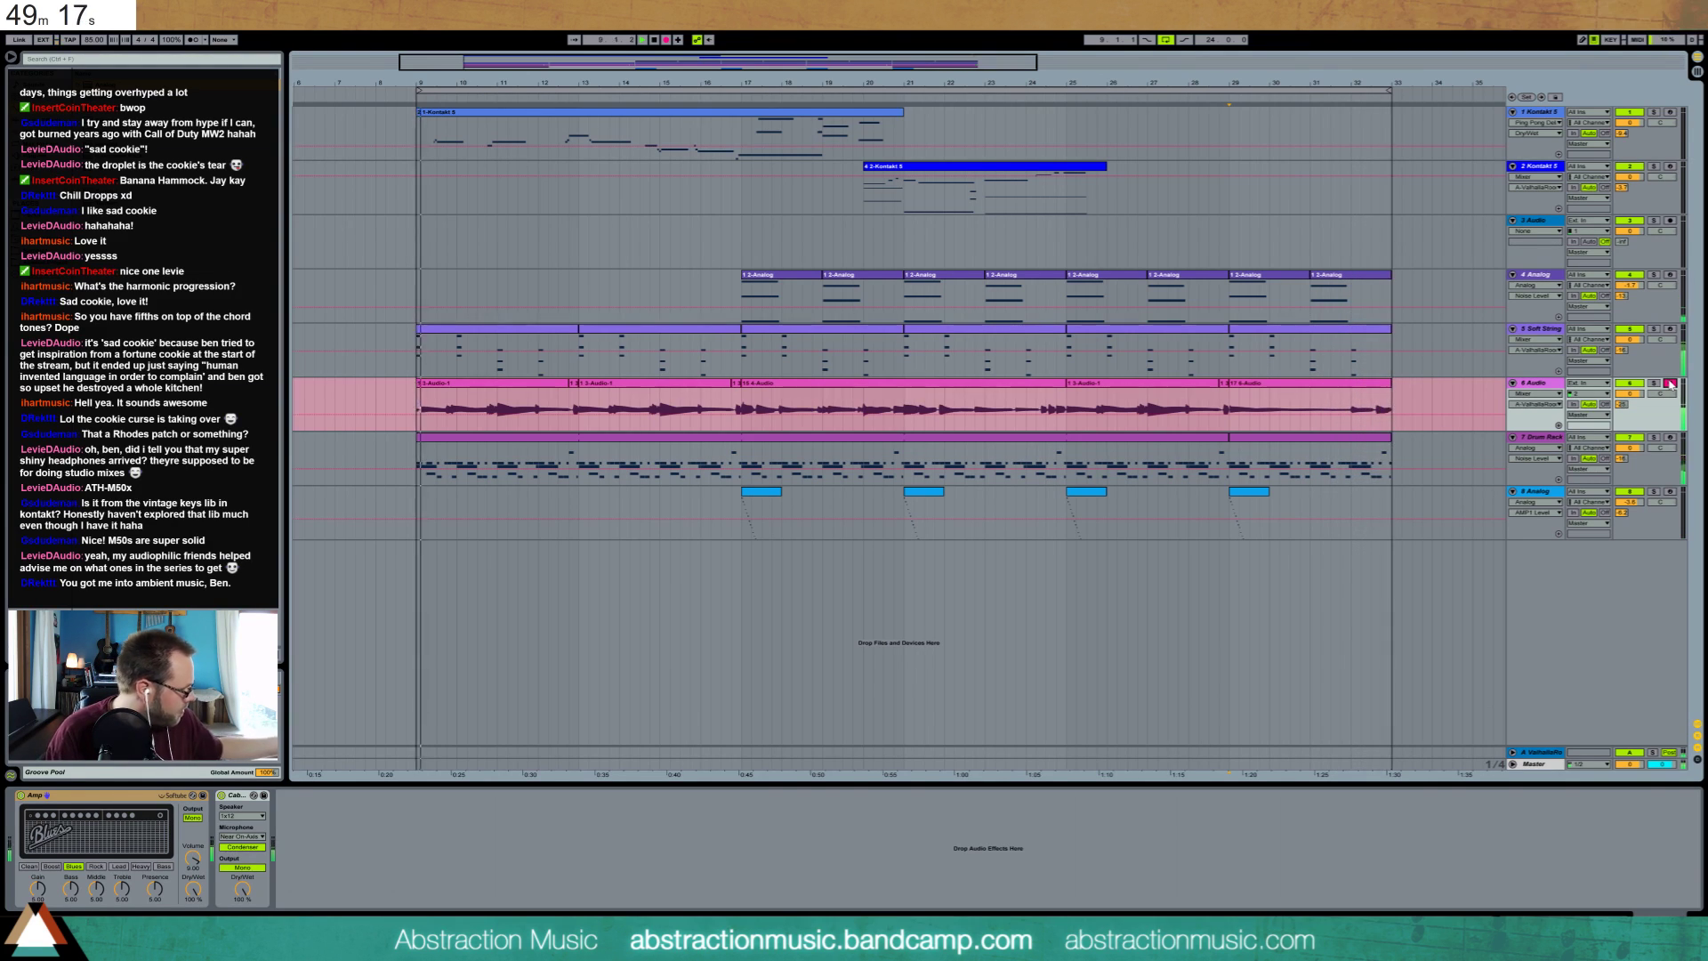
pyautogui.press('space')
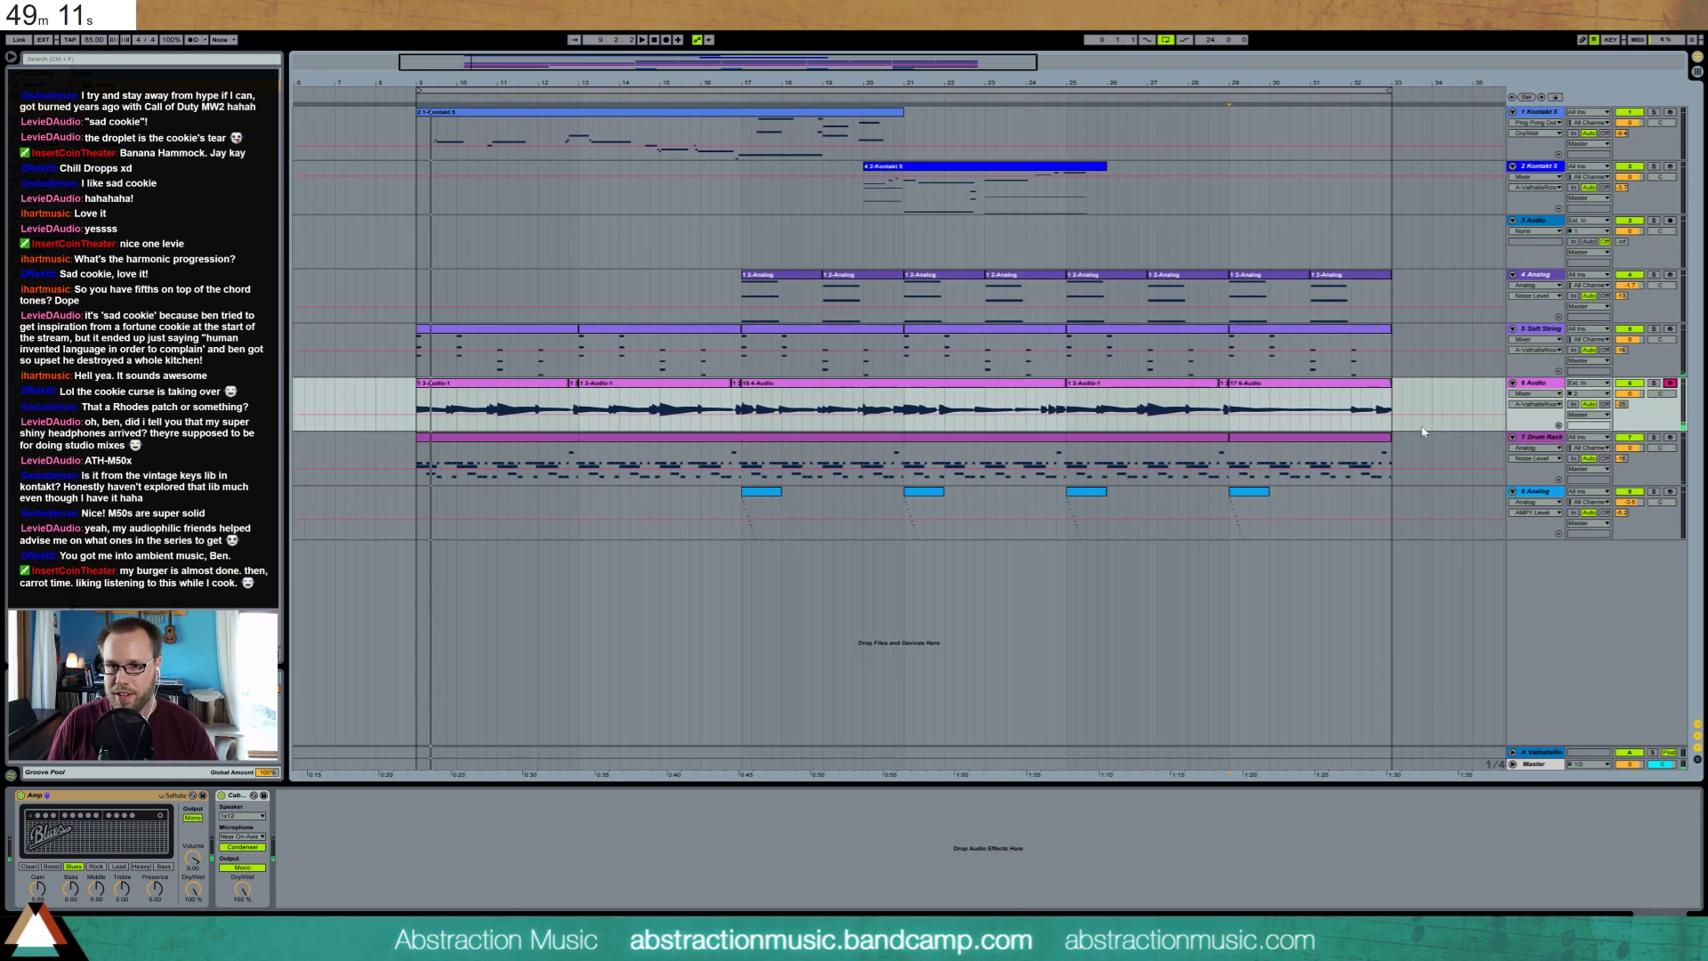
# Duplicate the 6 Audio track's bar 29 clip to bar 33 and disarm the track
pyautogui.click(1320, 397)
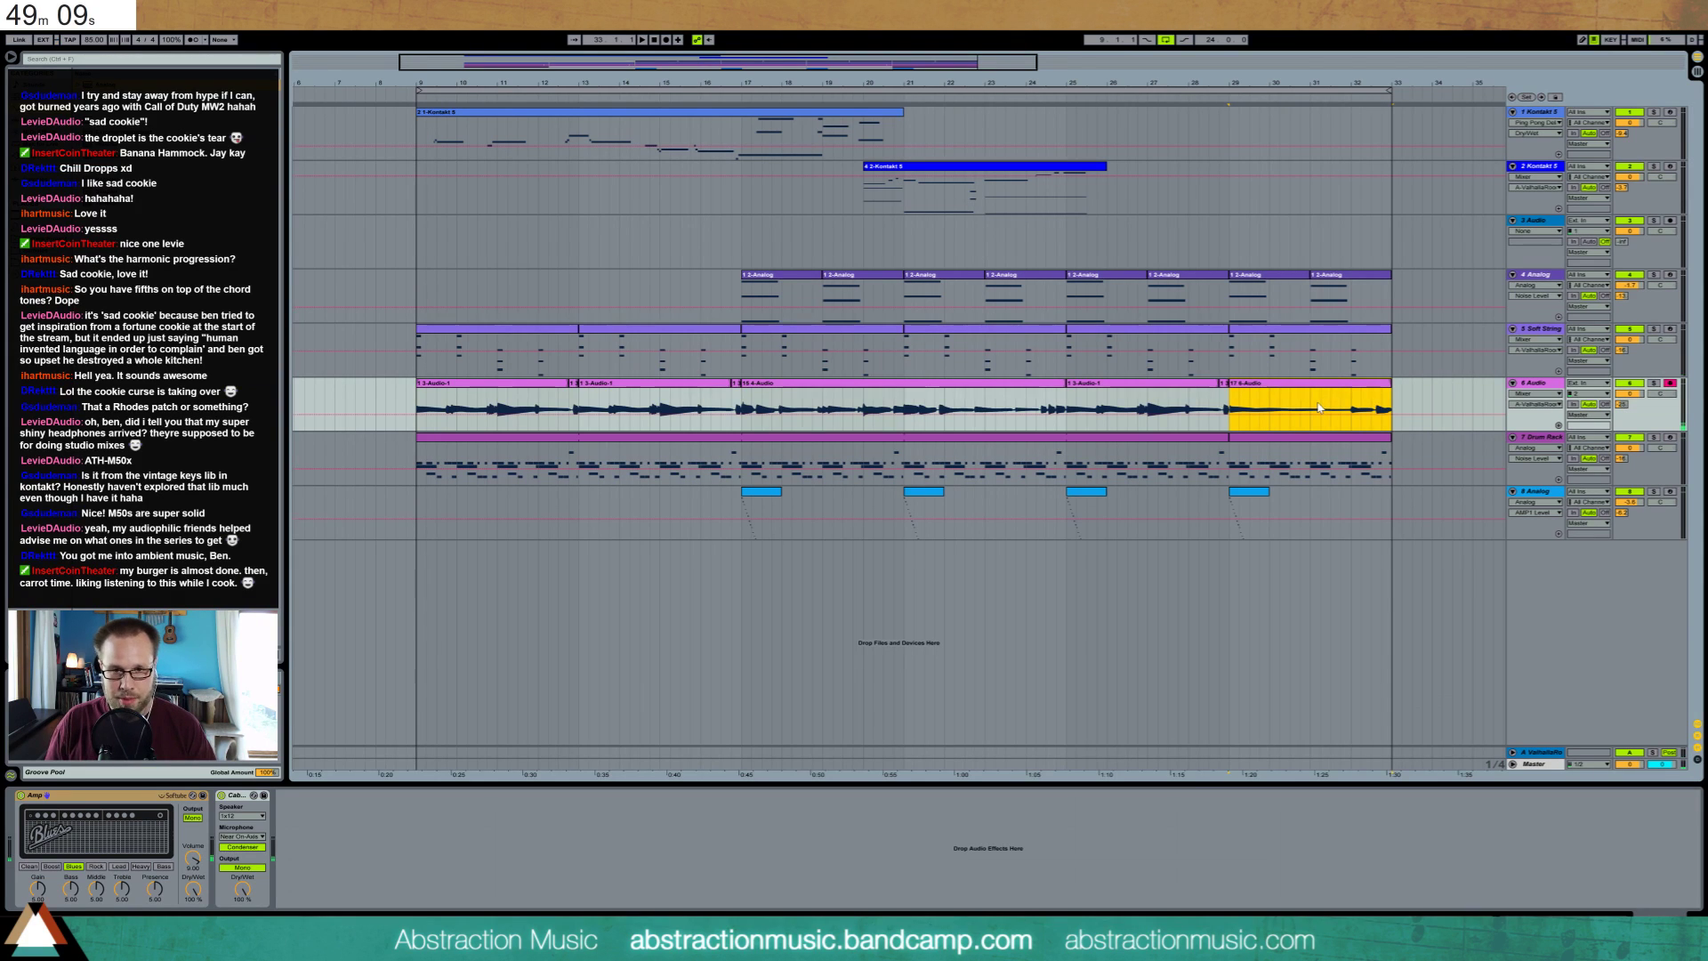
pyautogui.hotkey('ctrl', 'd')
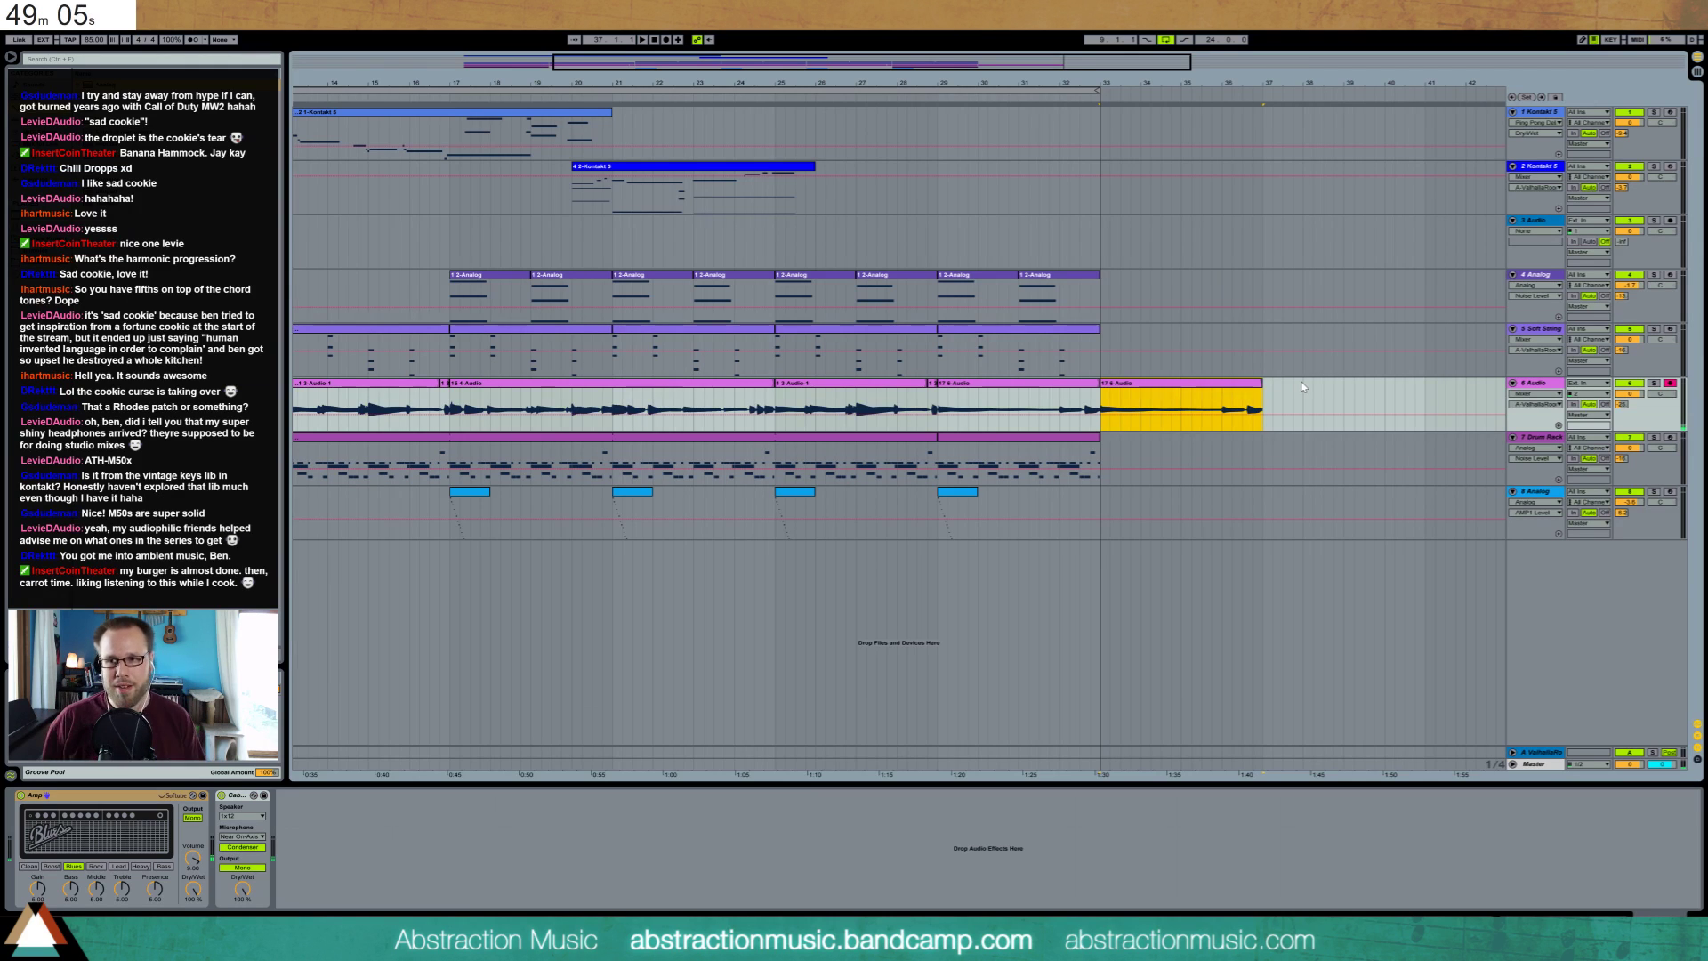
pyautogui.click(1671, 383)
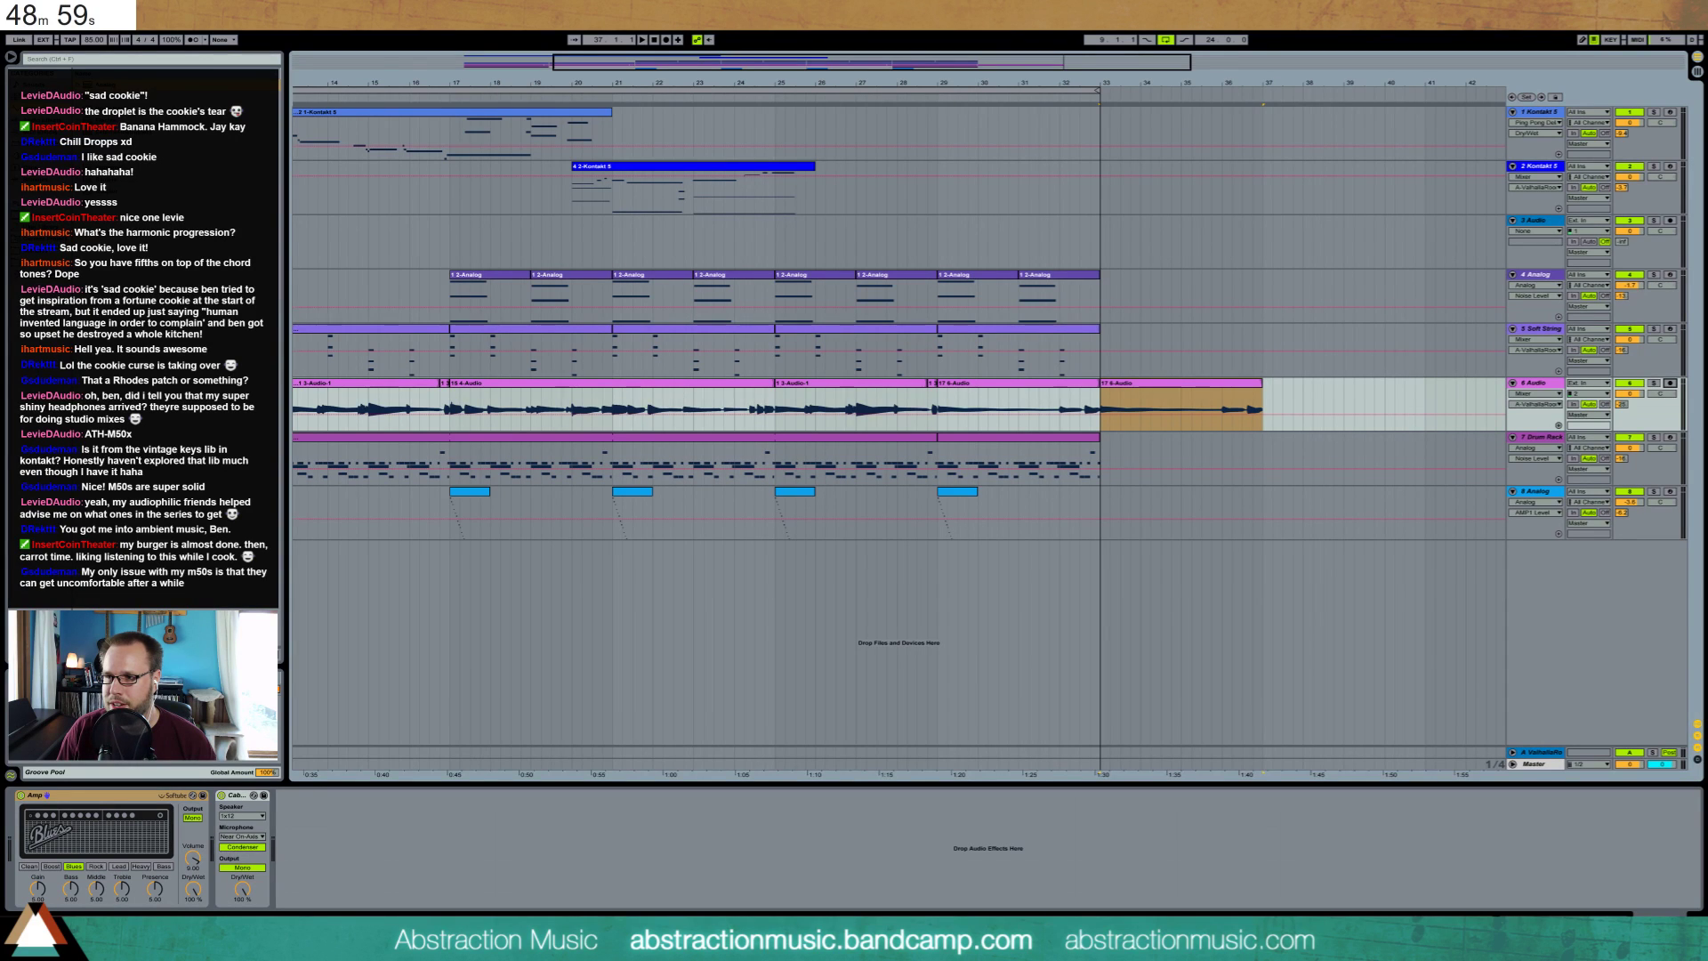
# In File Explorer, open the Album Cover Assets folder and look through its artwork images up to greenscape_thing.jpg
pyautogui.moveTo(1707, 98); pyautogui.dragTo(977, 197)
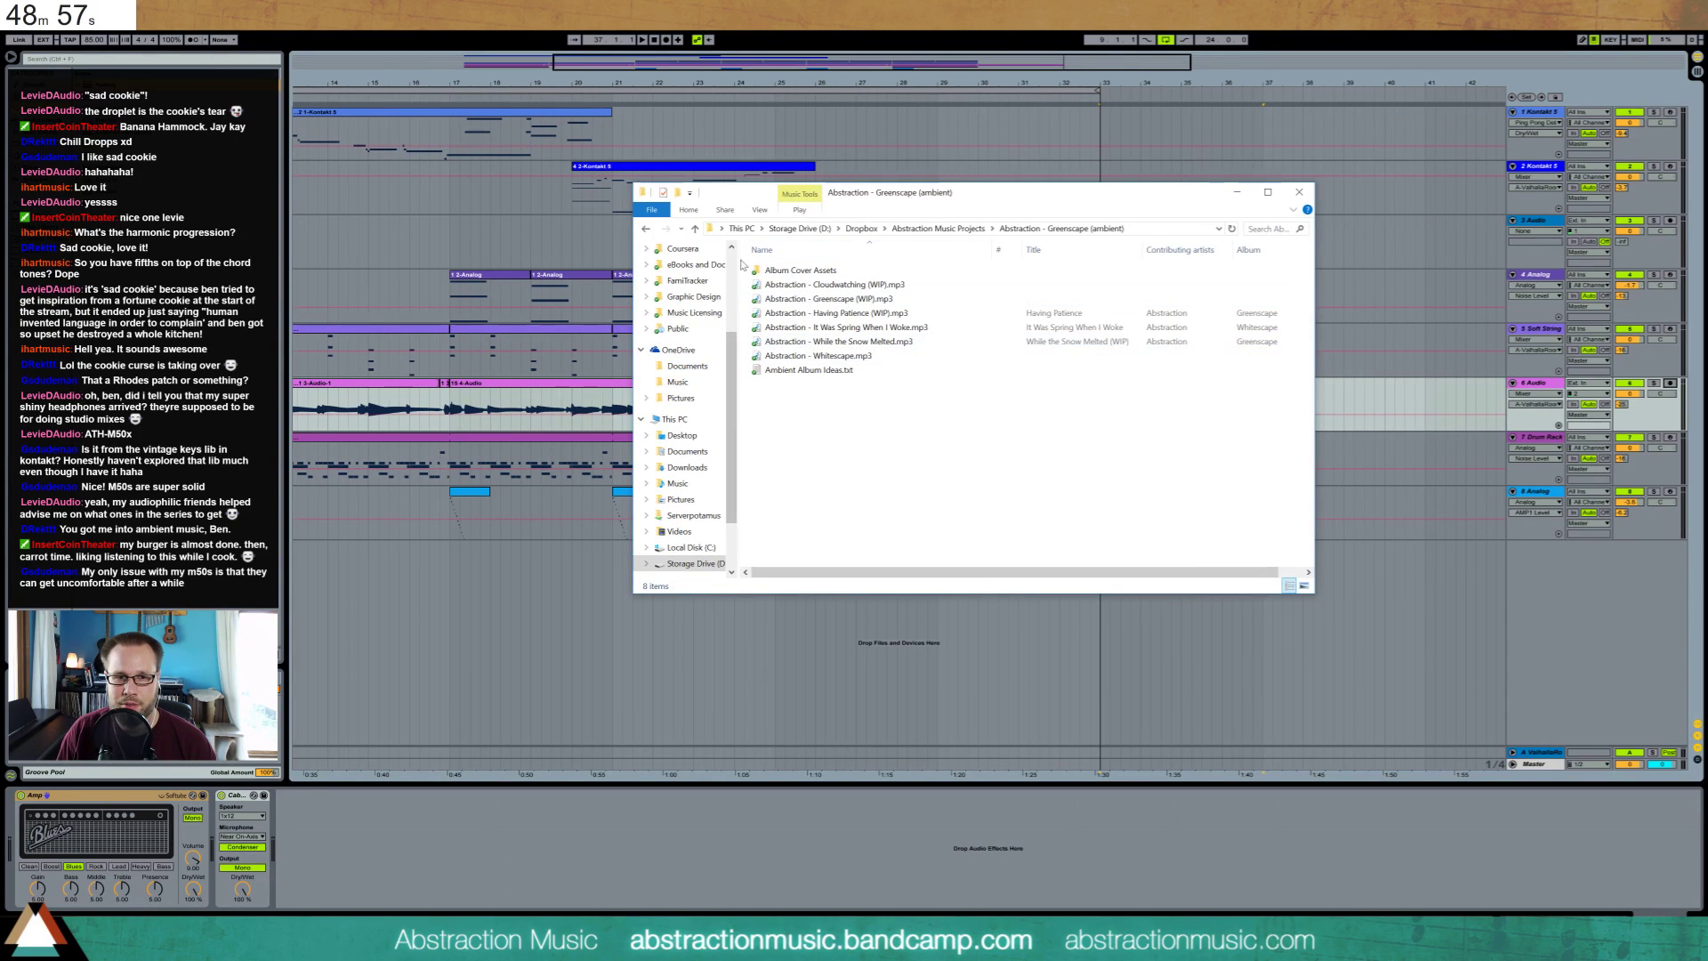
pyautogui.moveTo(743, 289); pyautogui.dragTo(934, 425)
pyautogui.click(934, 425)
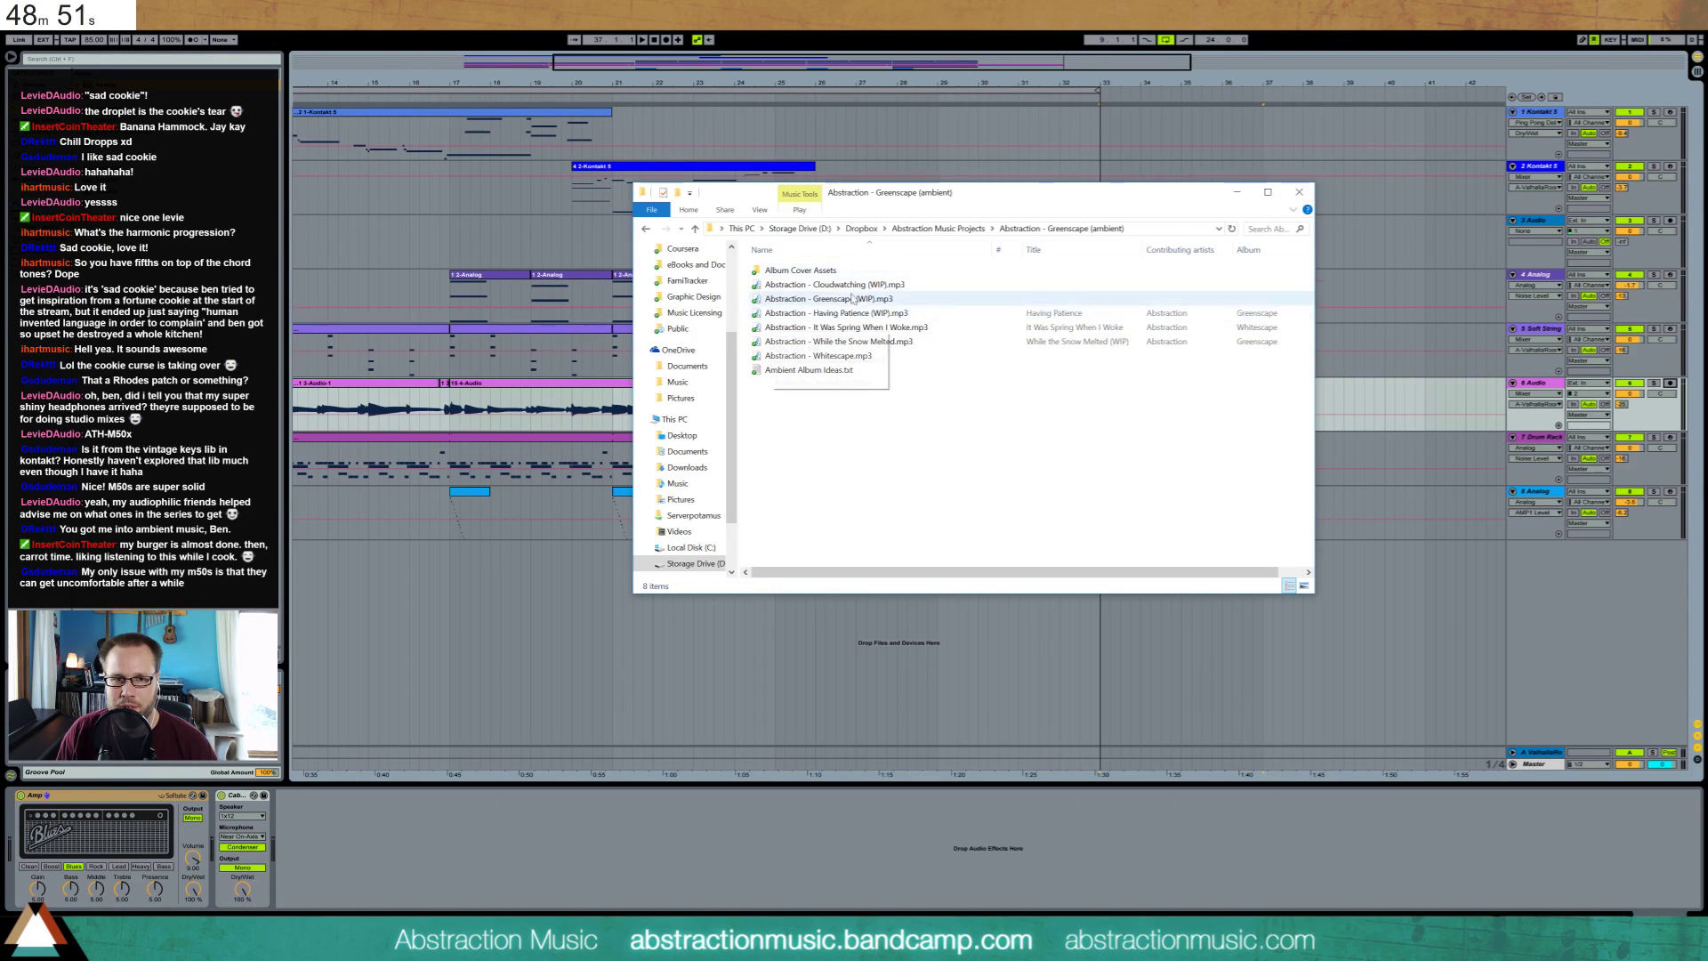
pyautogui.doubleClick(815, 269)
pyautogui.doubleClick(945, 303)
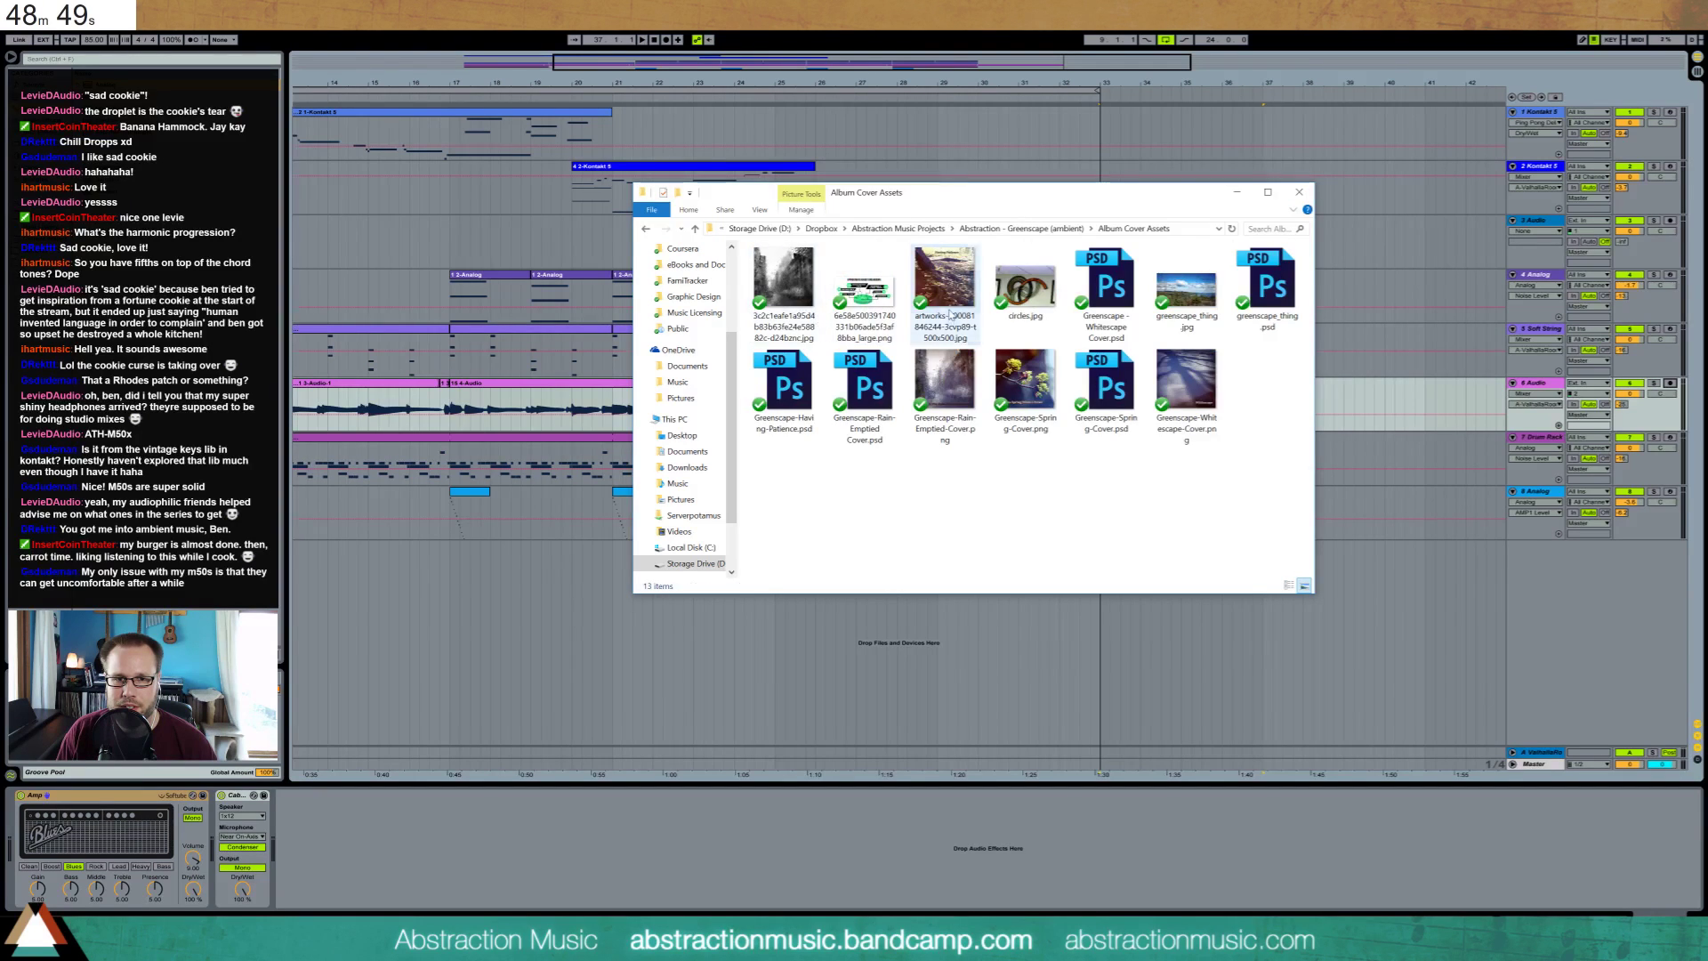
pyautogui.press('Right')
pyautogui.press('Right')
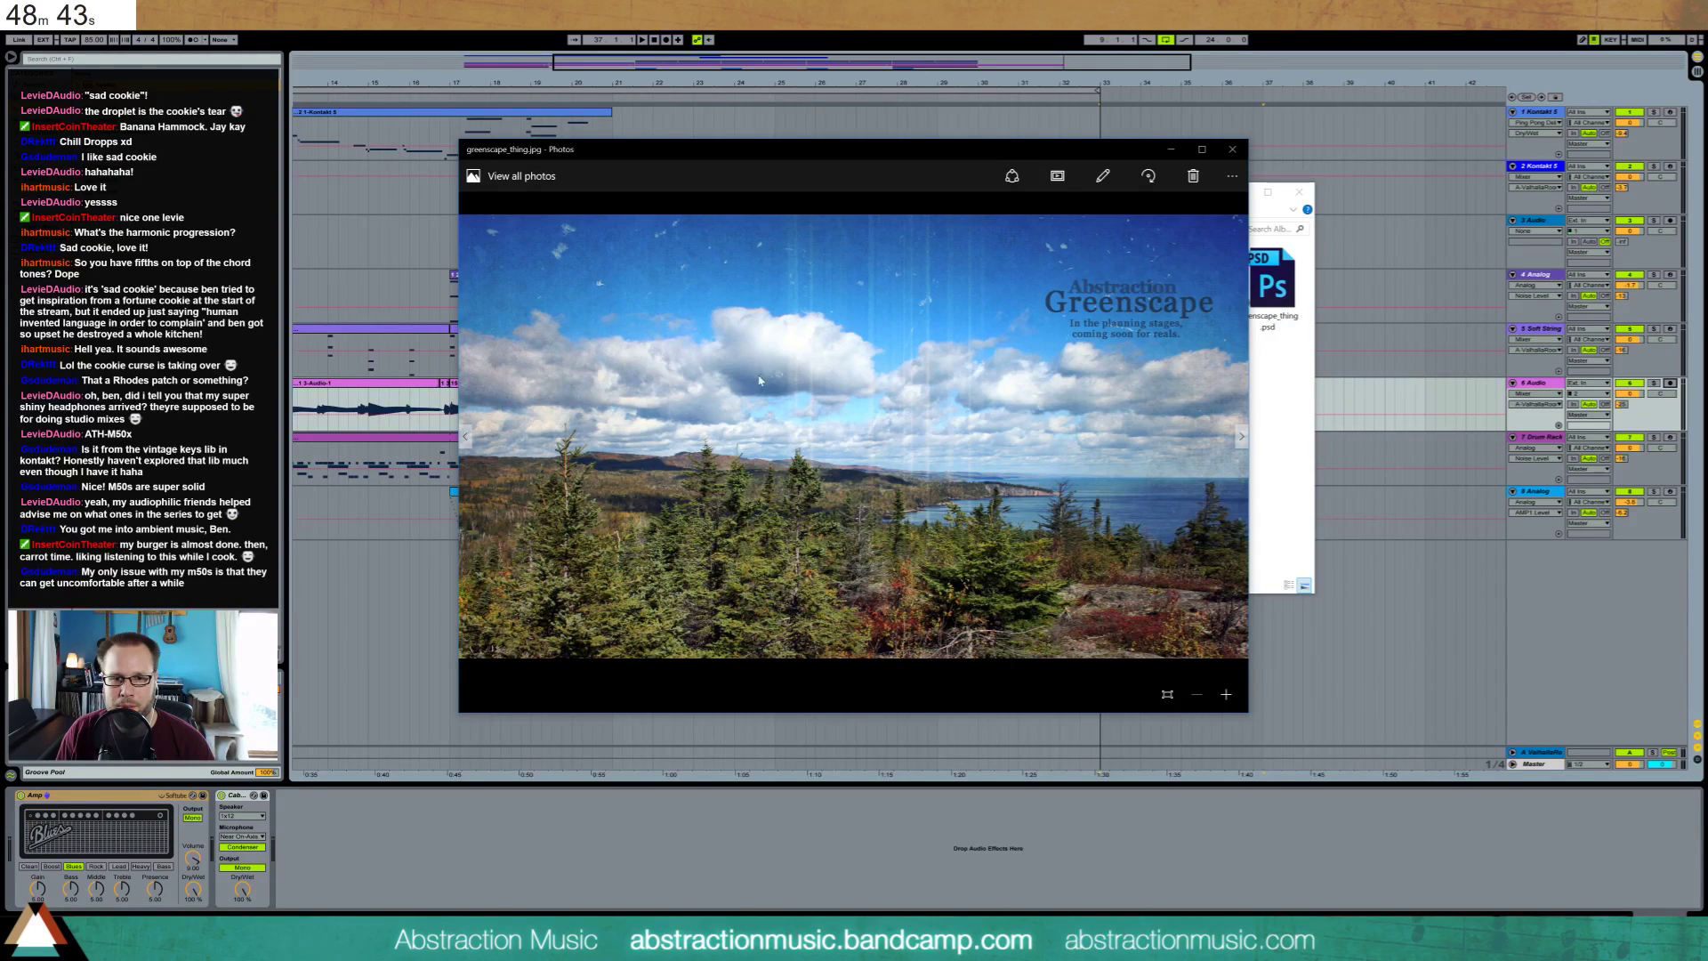
pyautogui.click(1232, 150)
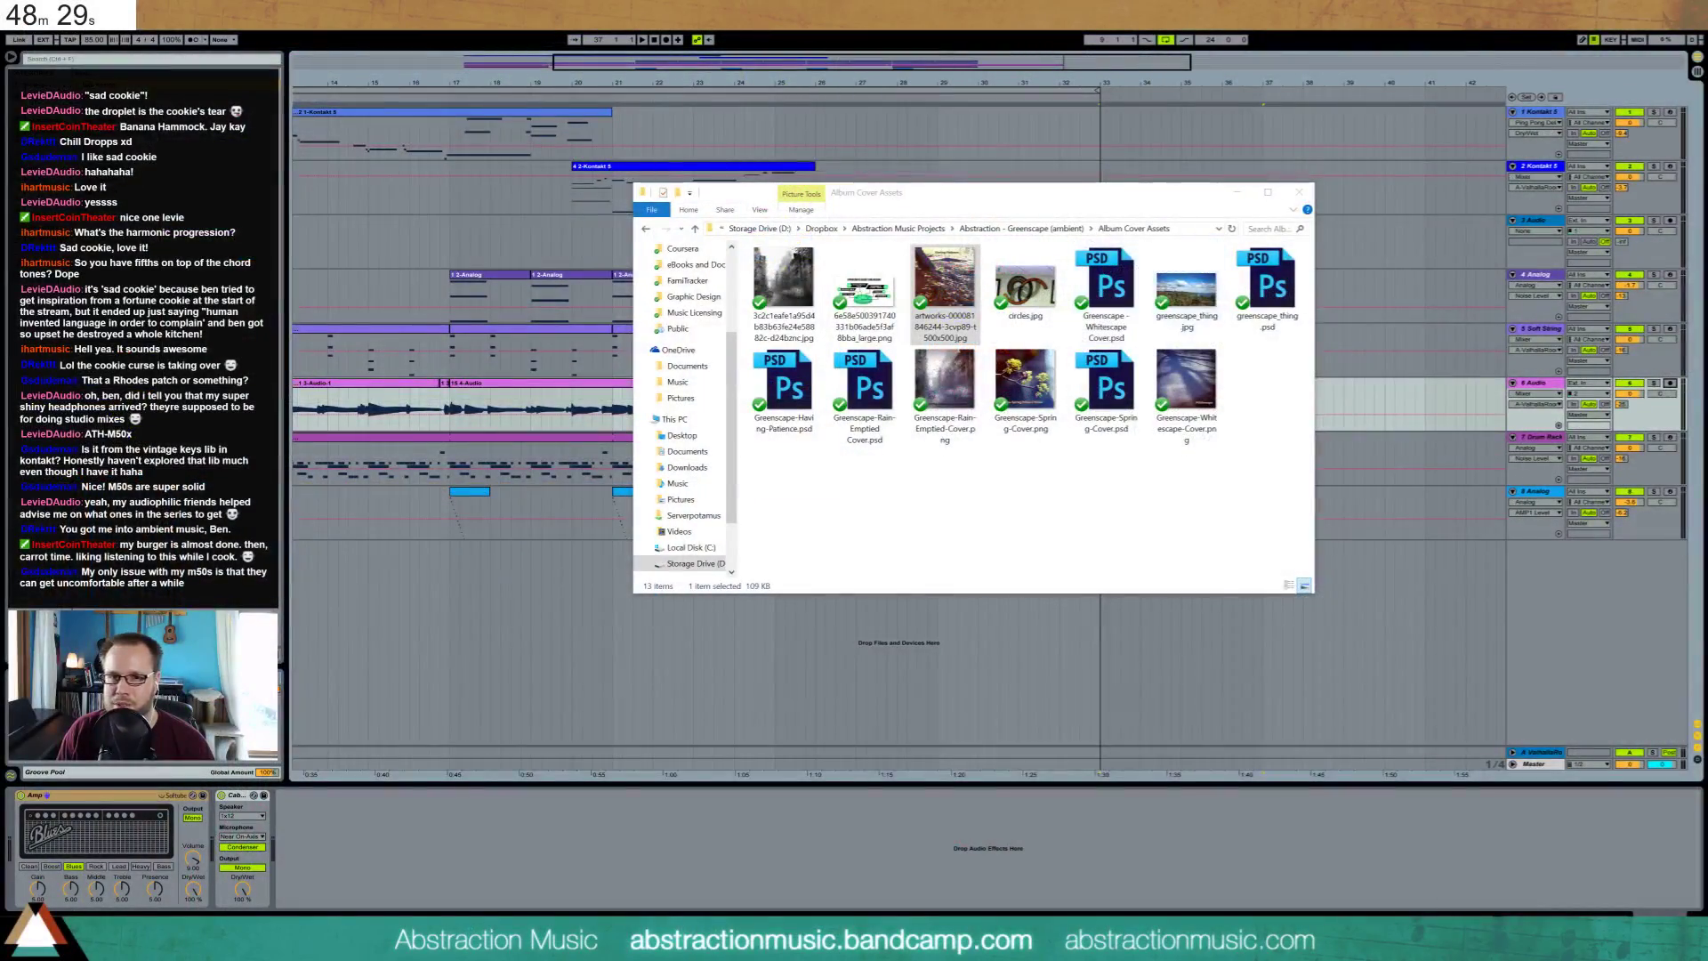
pyautogui.click(1299, 193)
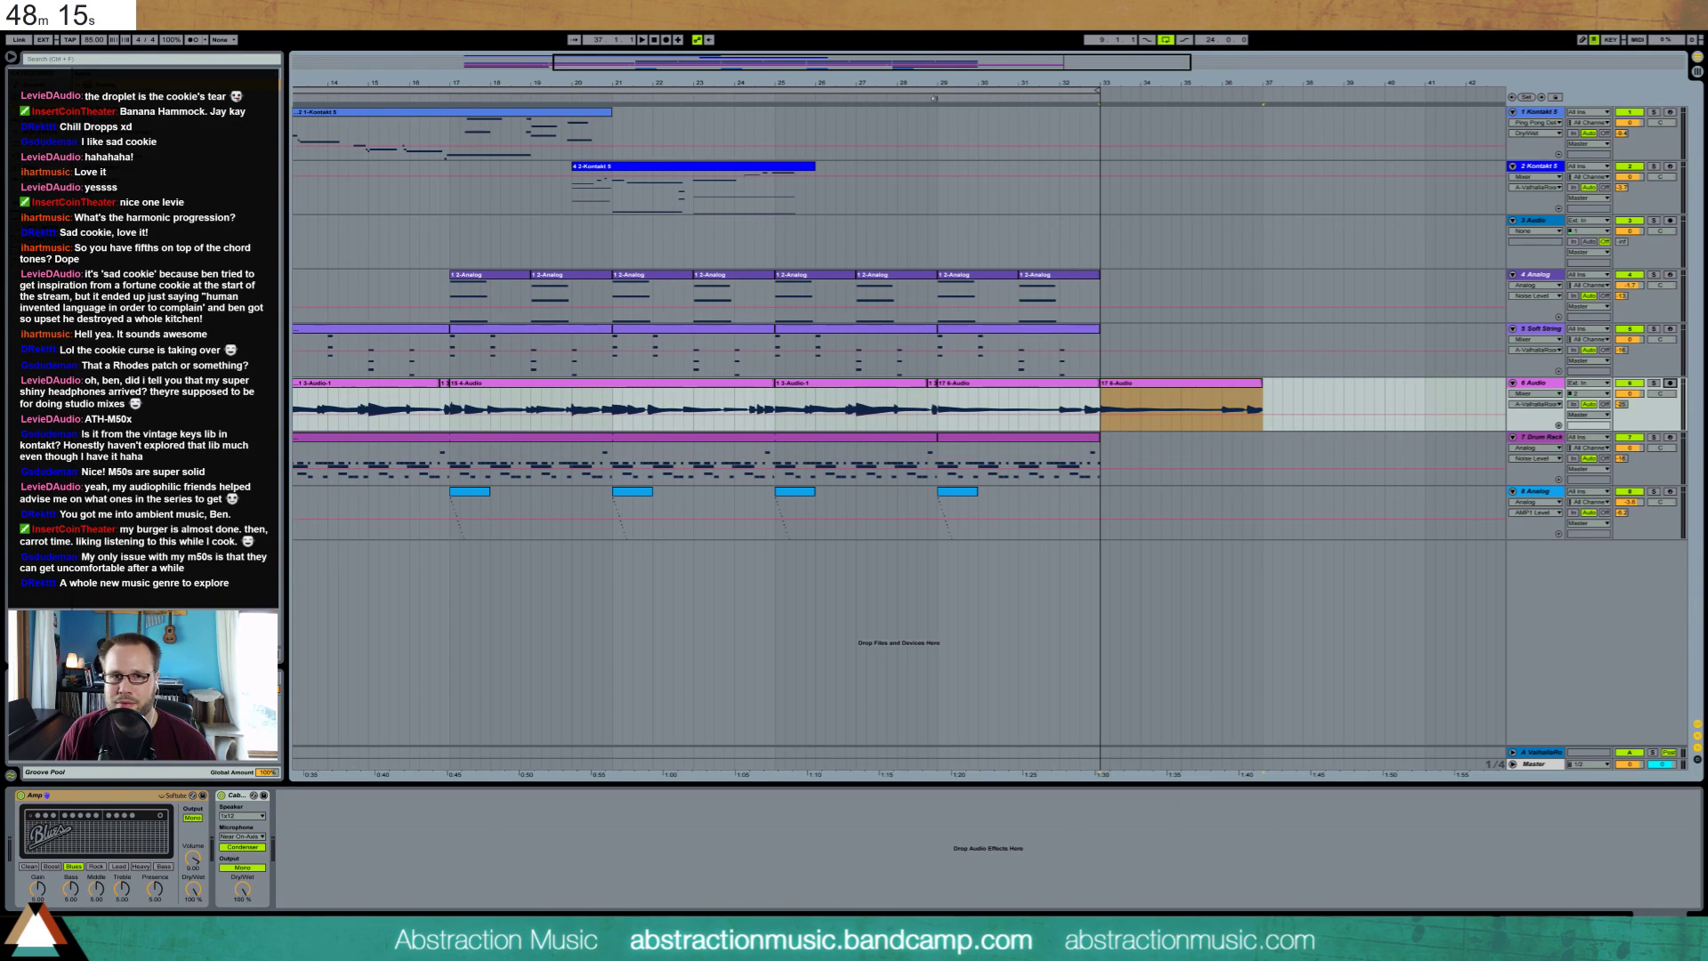
# Play from bar 25 and shift the last warp marker slightly later in the short 6 Audio clip just before bar 29
pyautogui.click(772, 98)
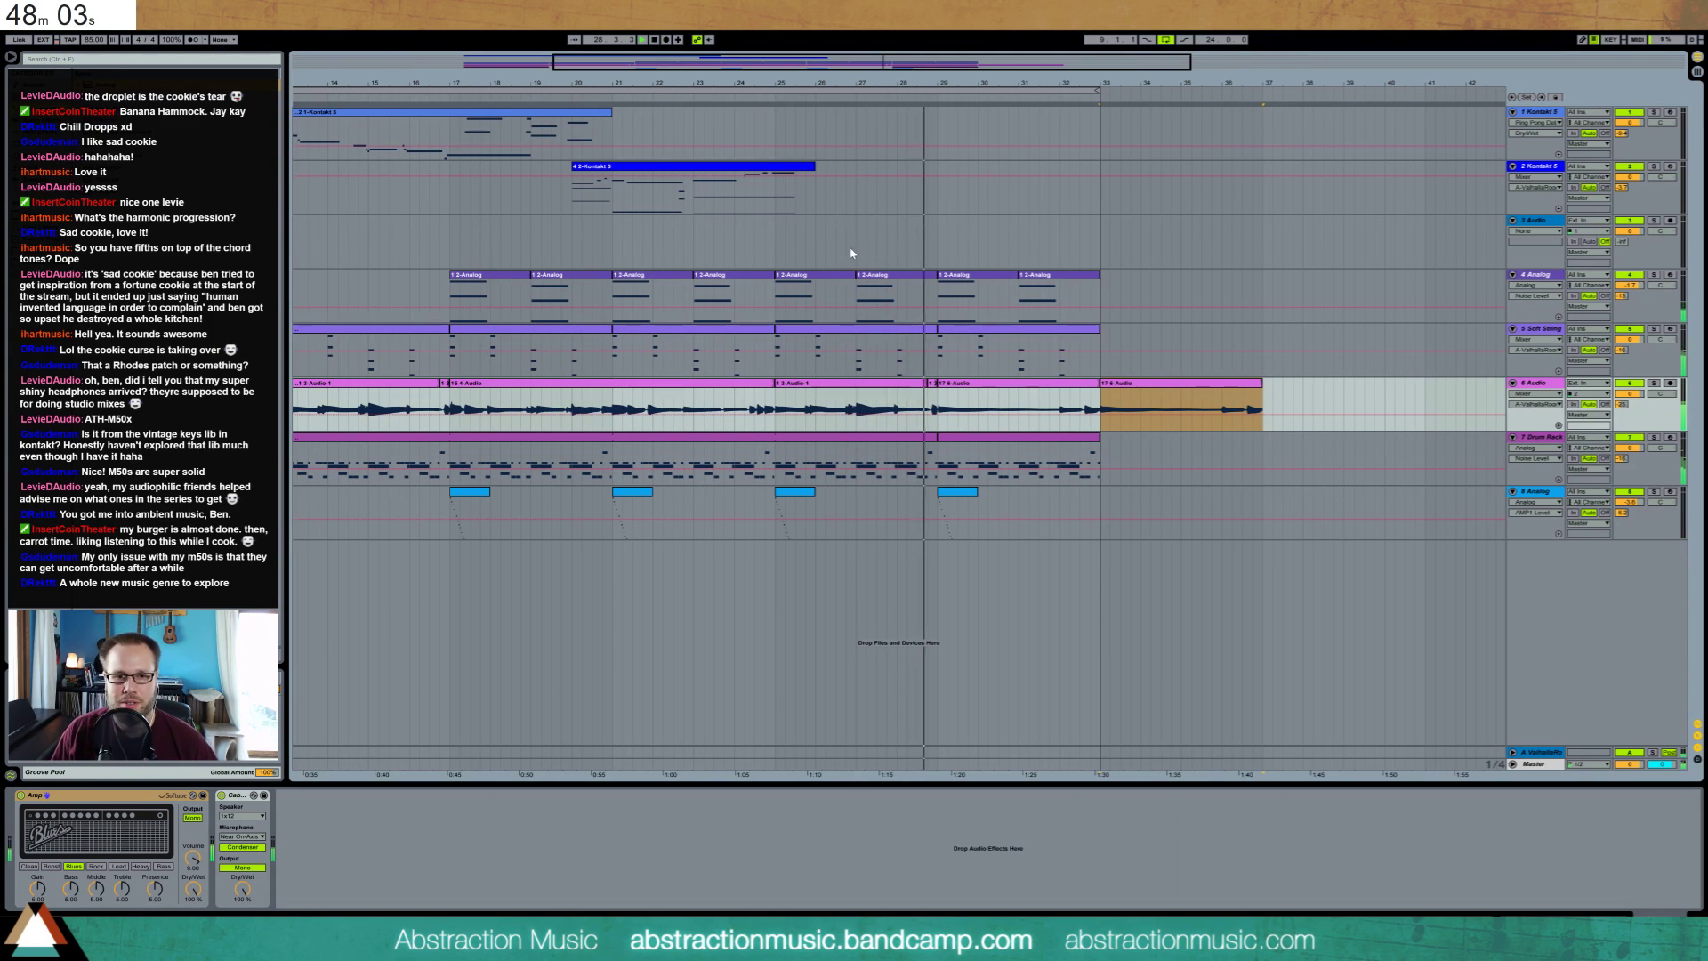
pyautogui.doubleClick(934, 388)
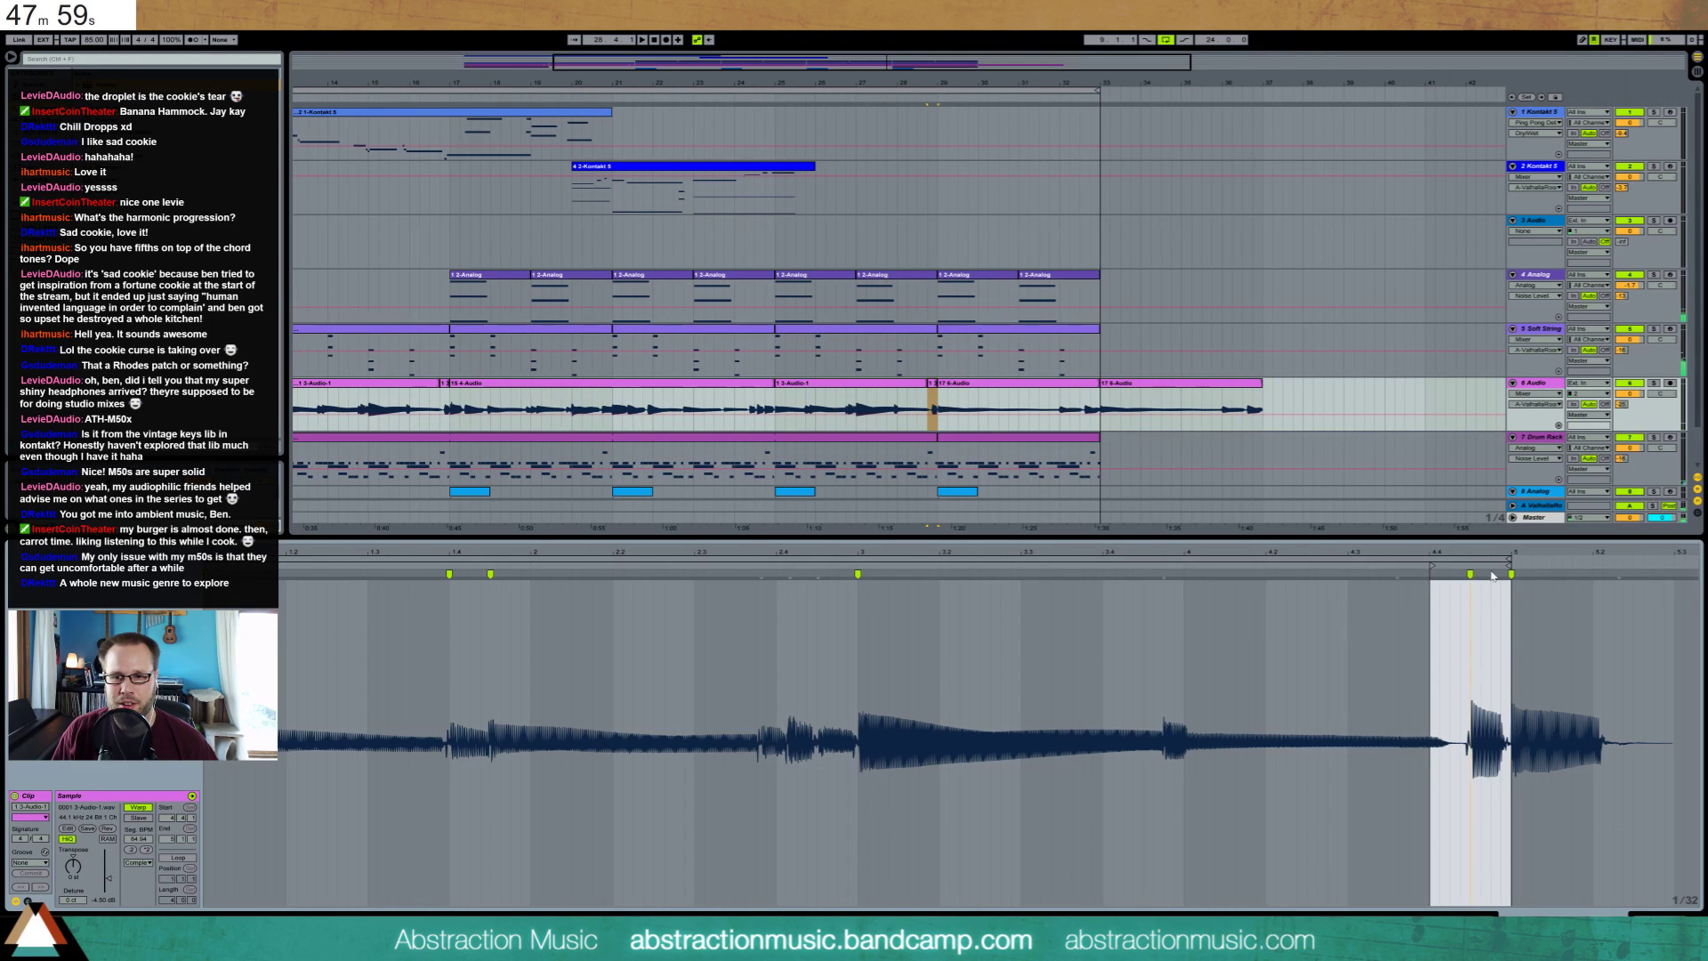
pyautogui.press('Right')
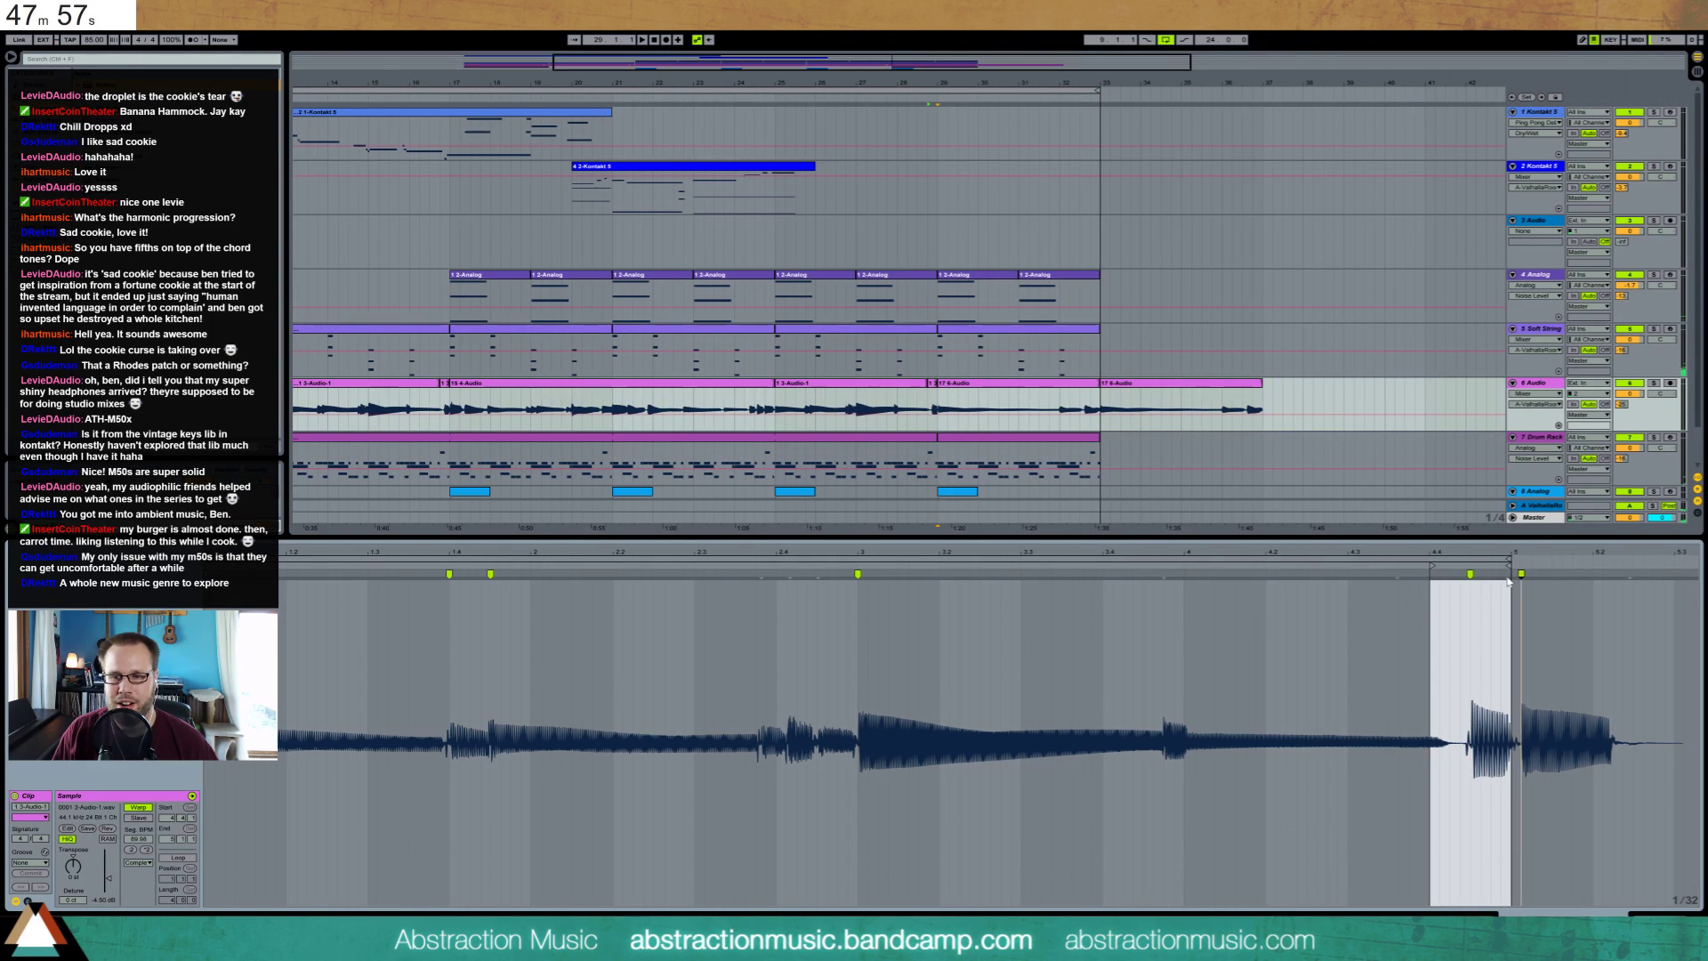
# Deactivate the top note of each chord in the Soft Strings clip starting at bar 29 and play it back
pyautogui.click(981, 332)
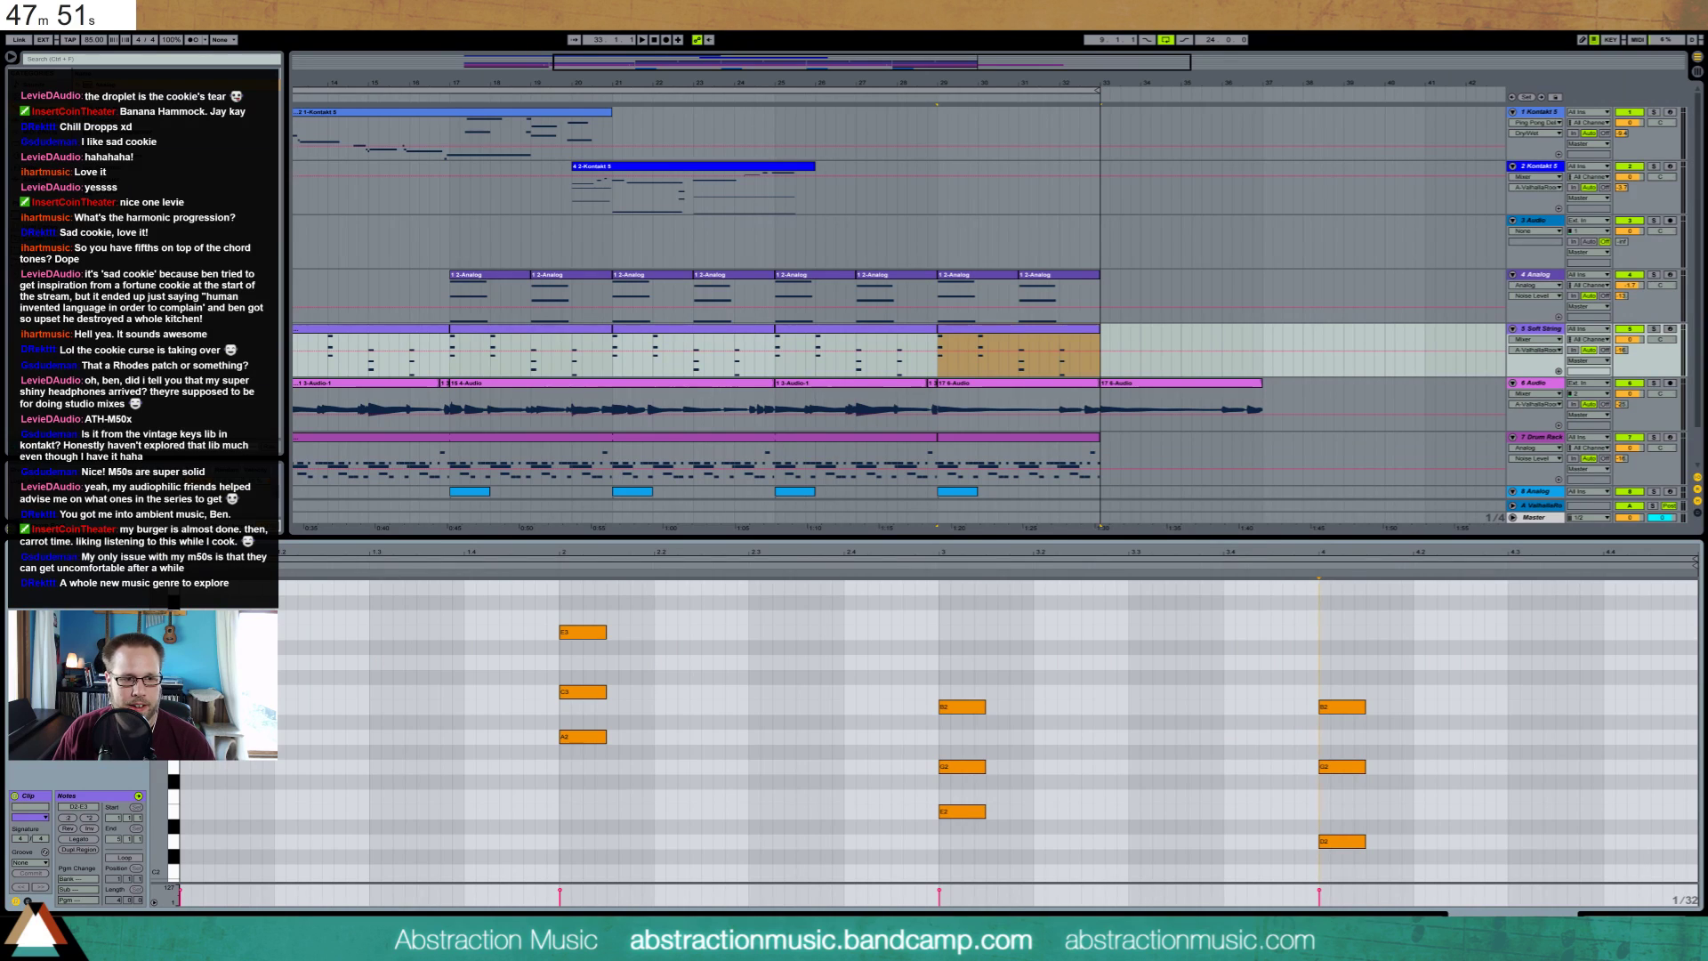
pyautogui.moveTo(183, 621); pyautogui.dragTo(658, 641)
pyautogui.press('0')
pyautogui.moveTo(875, 667); pyautogui.dragTo(1527, 707)
pyautogui.press('0')
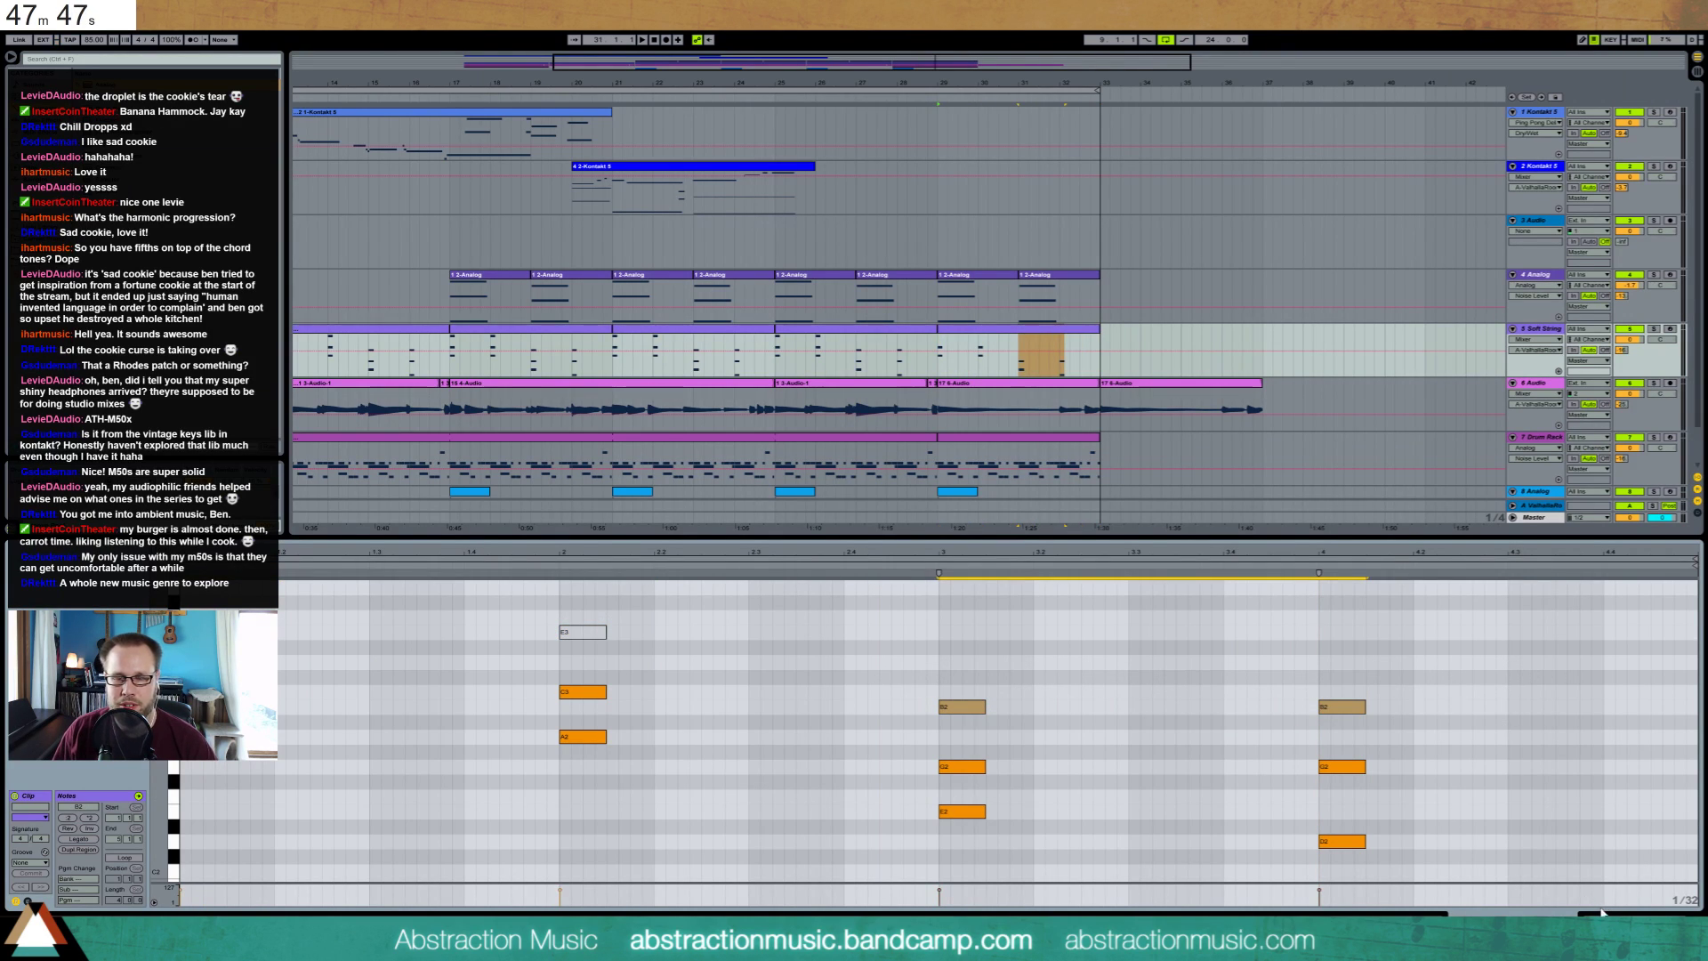
pyautogui.hotkey('shift', 'Tab')
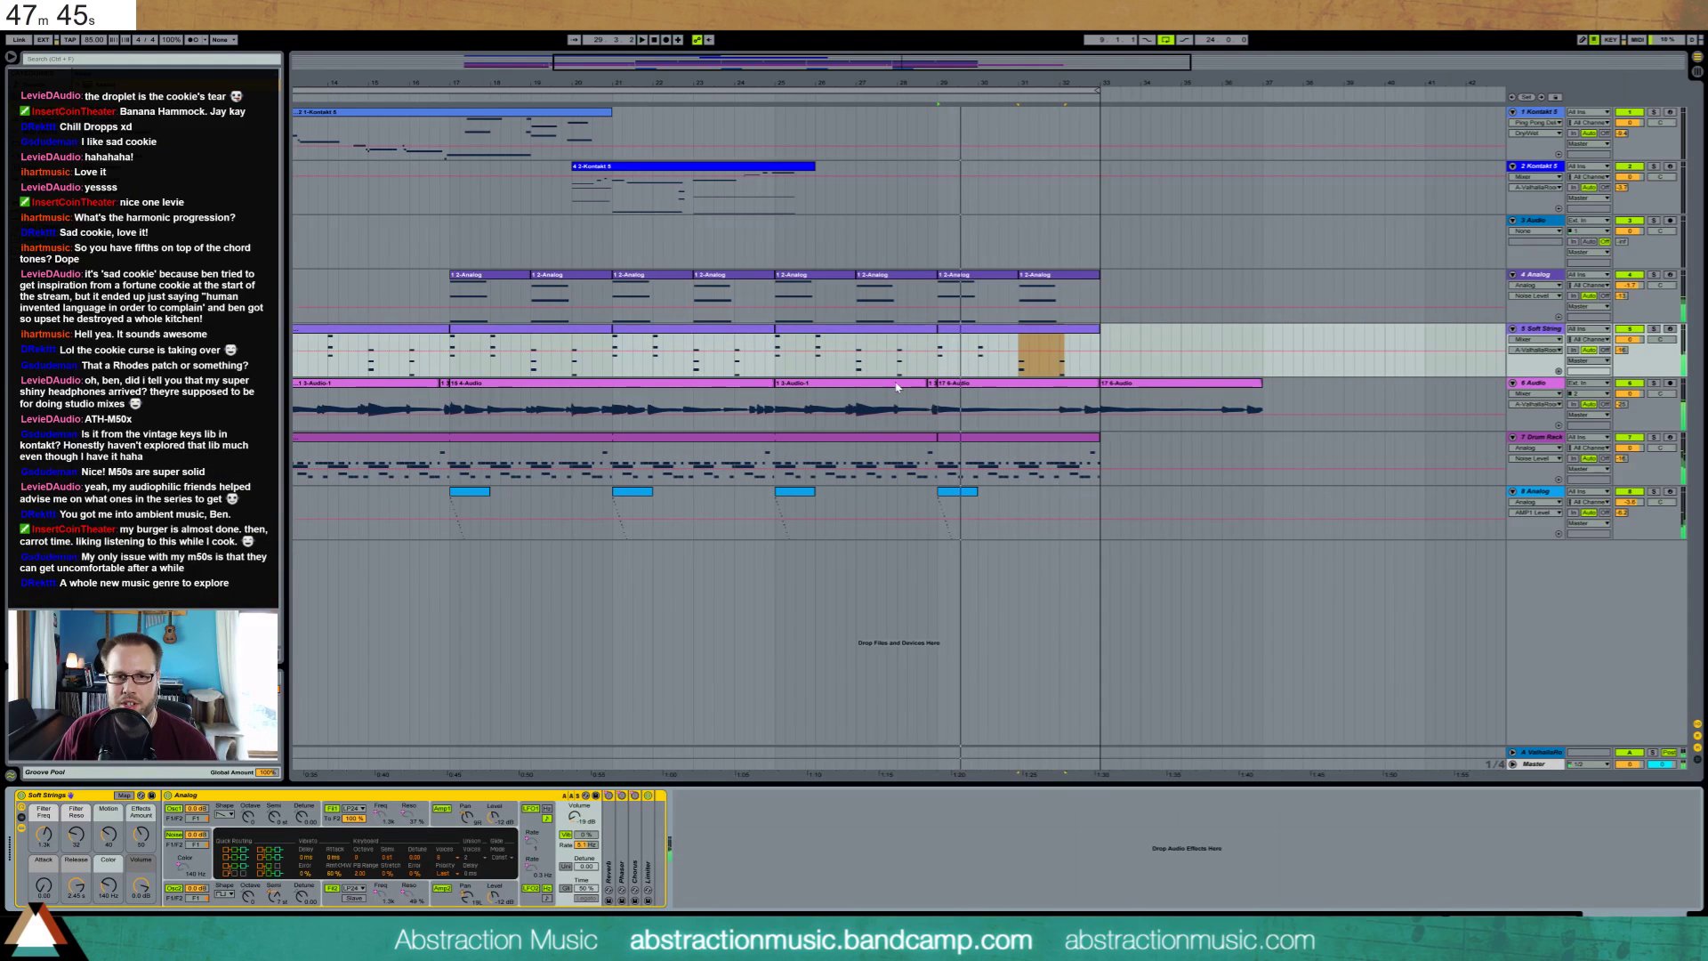
# Examine the notes of the 4 Analog clip at bar 29, selecting the lowest one
pyautogui.doubleClick(965, 274)
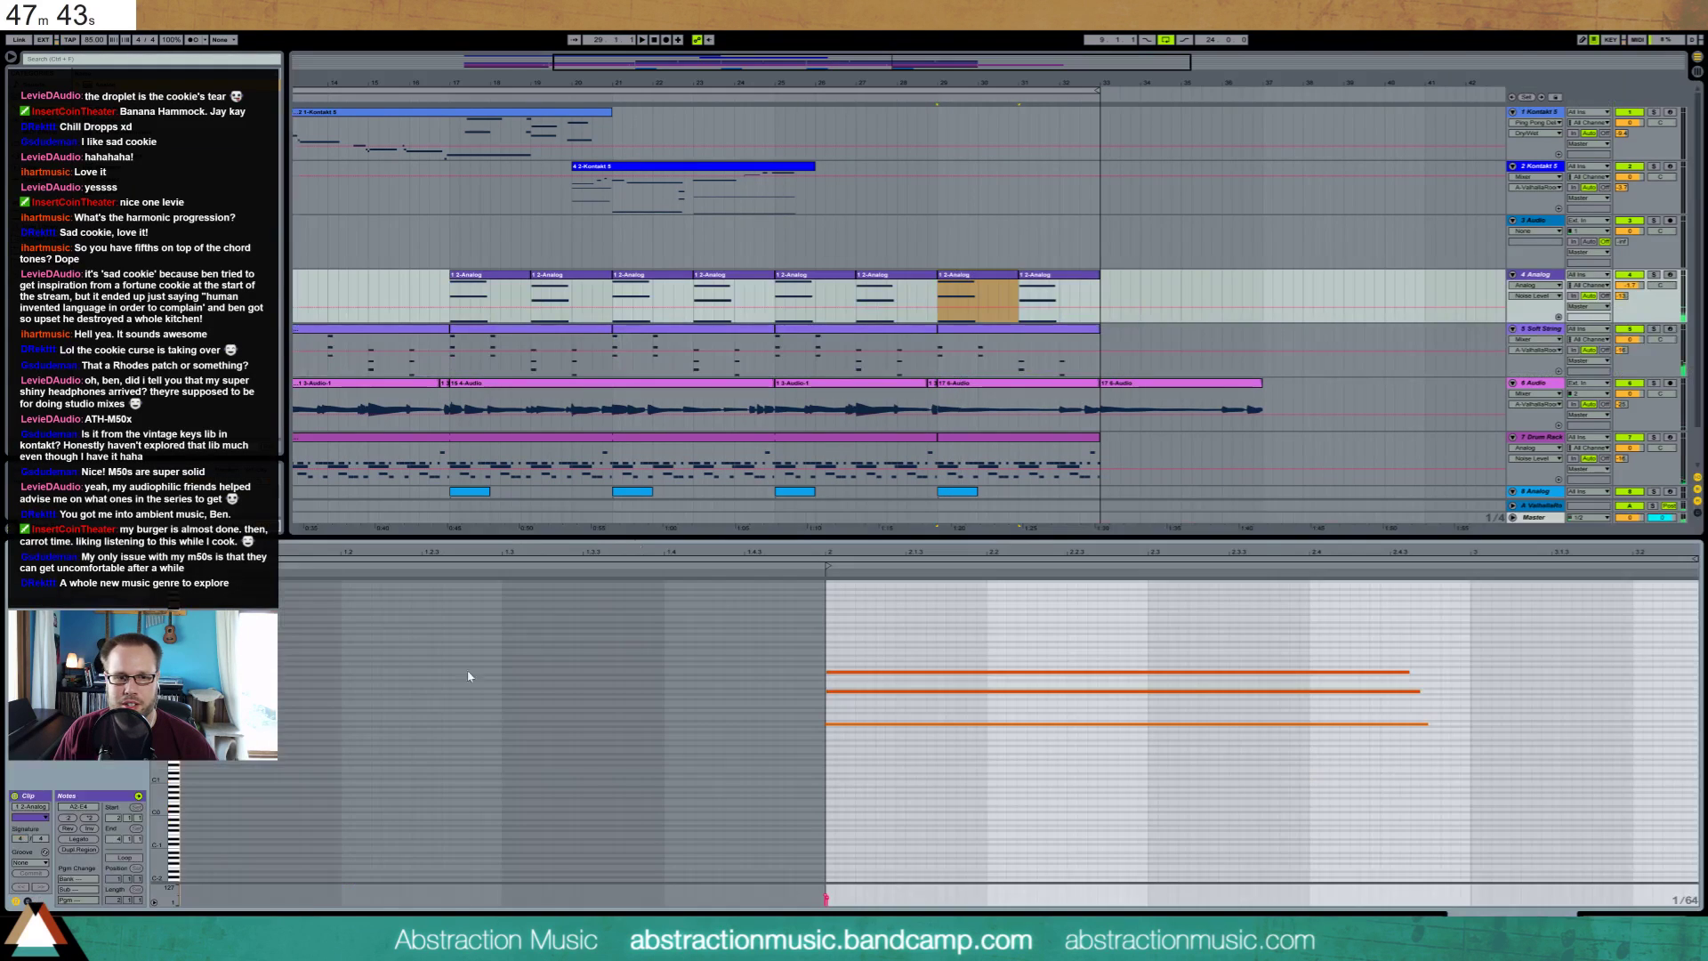
pyautogui.click(890, 722)
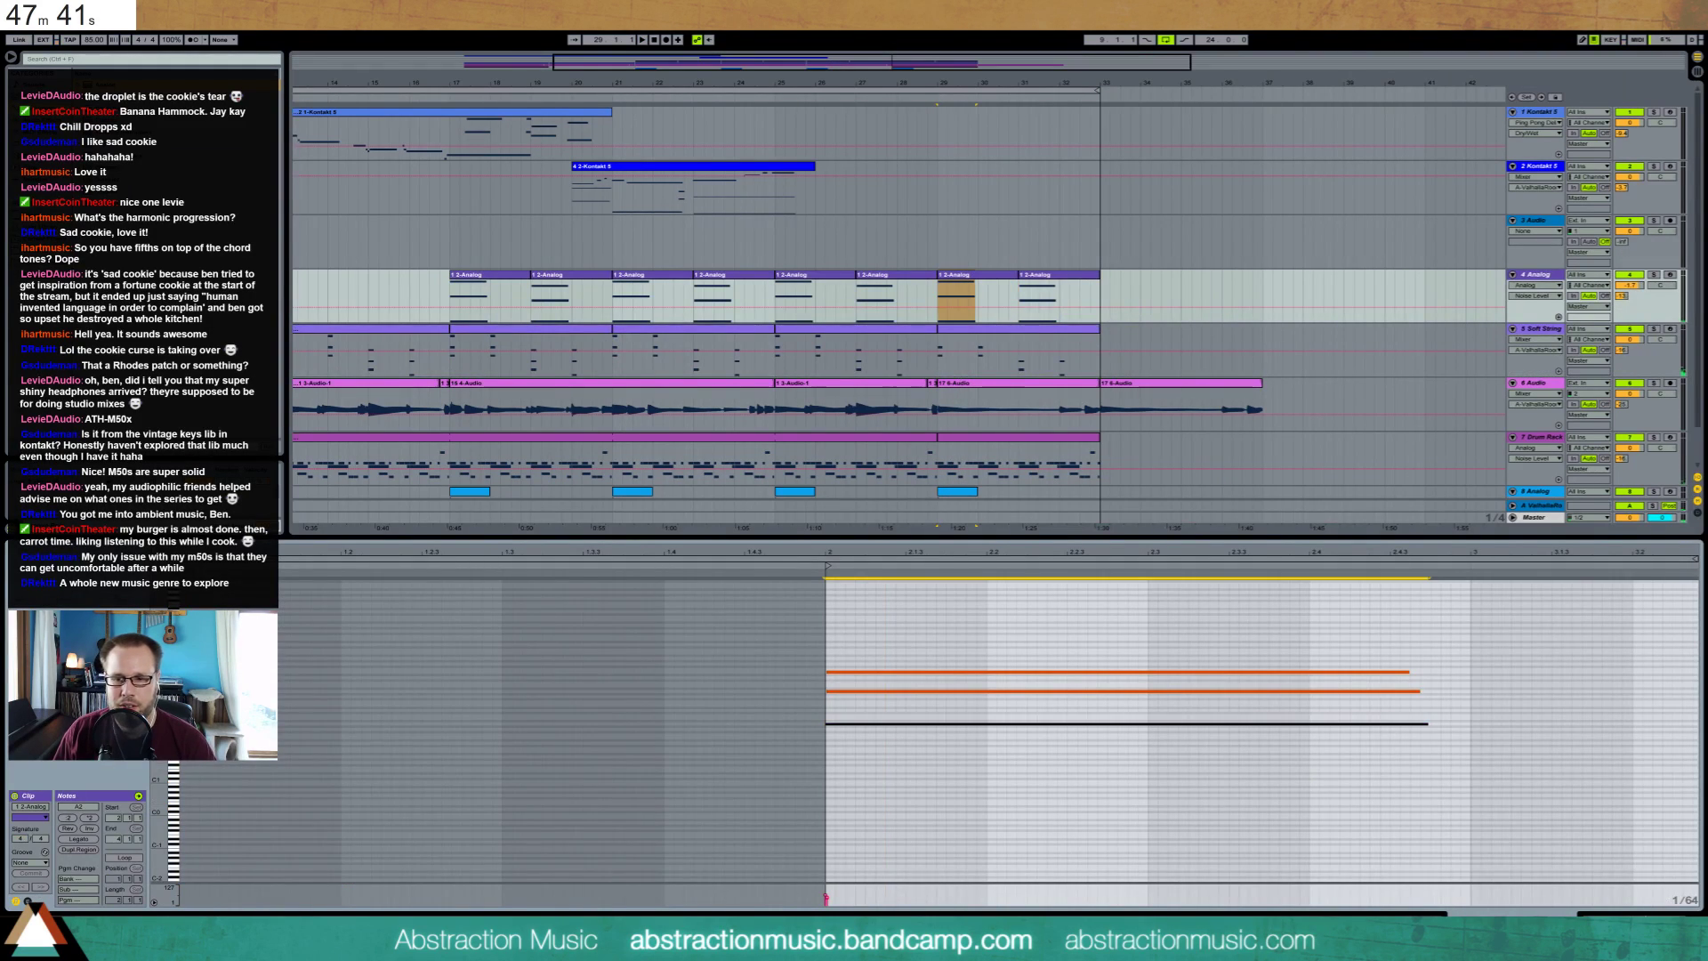
pyautogui.hotkey('shift', 'Tab')
# Delete the empty 3 Audio track
pyautogui.click(1521, 228)
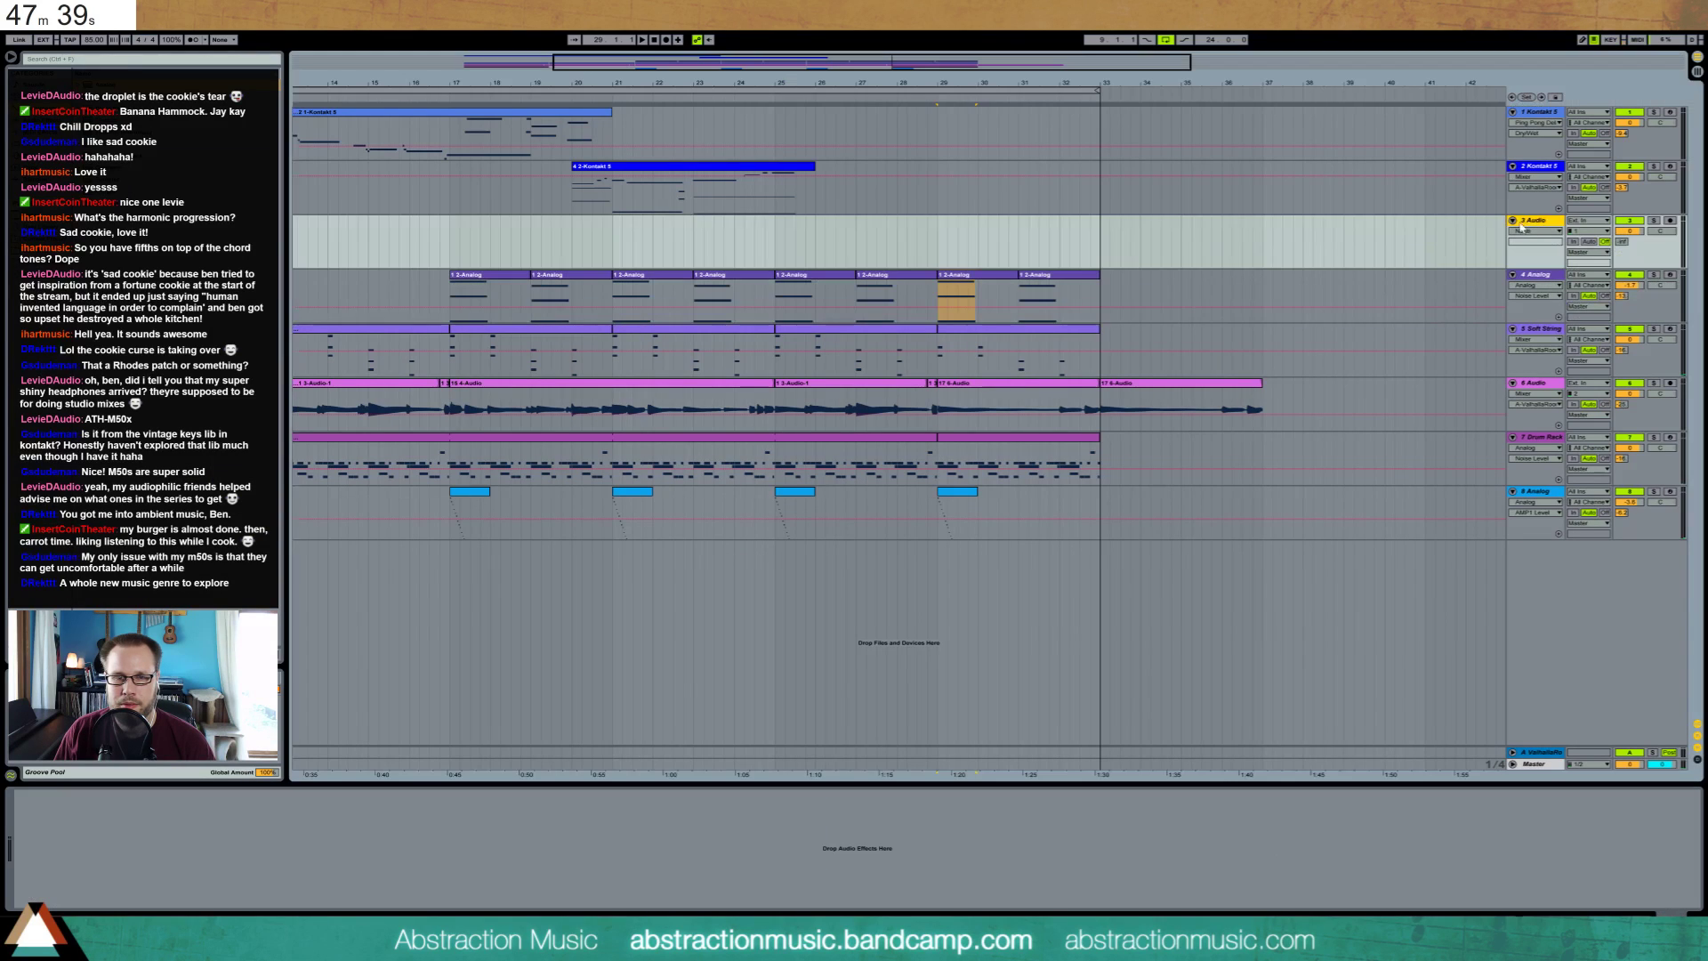
pyautogui.press('Delete')
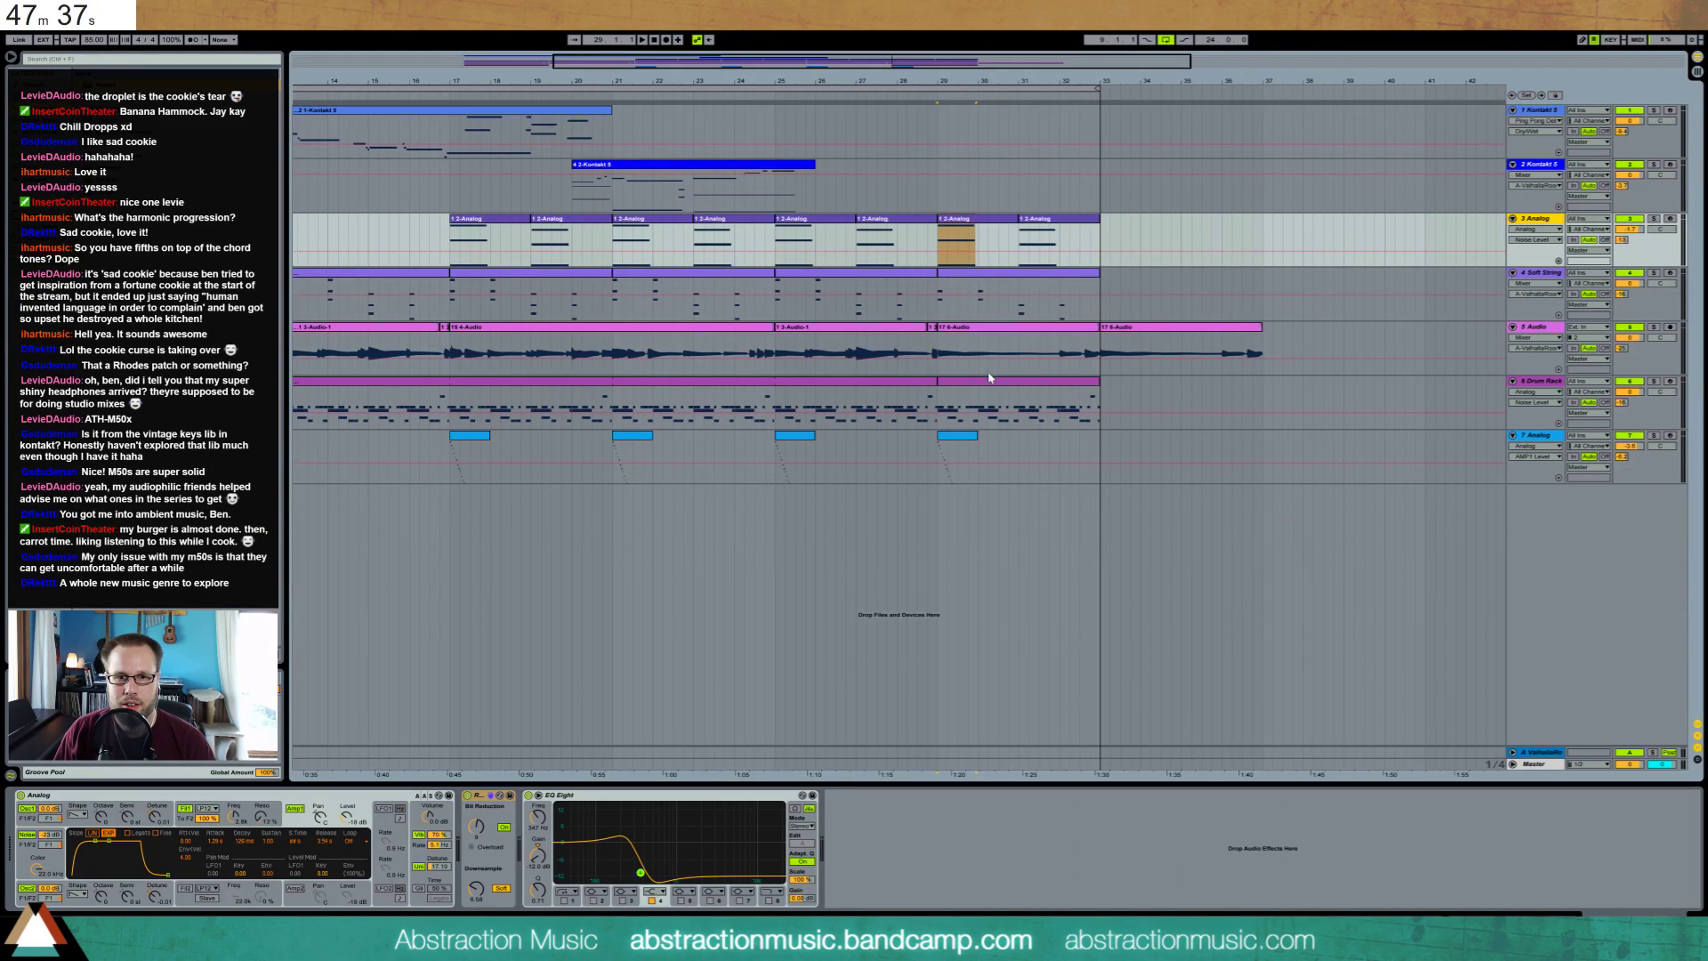
pyautogui.hotkey('ctrl', 'z')
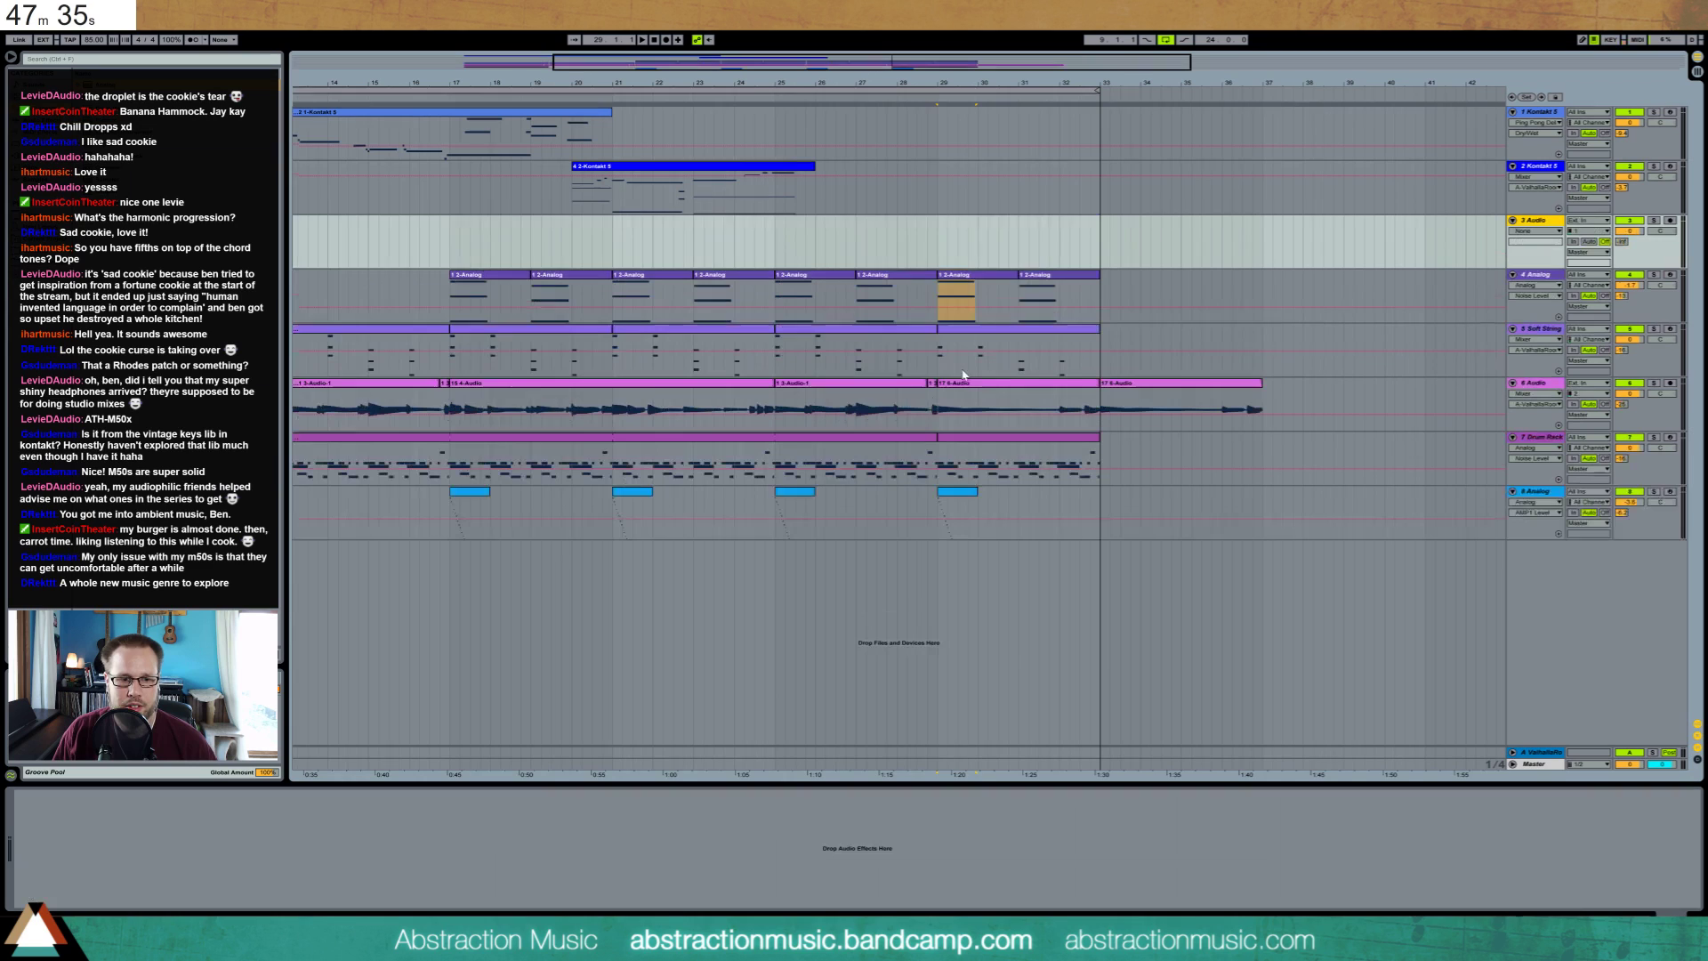
pyautogui.click(1028, 252)
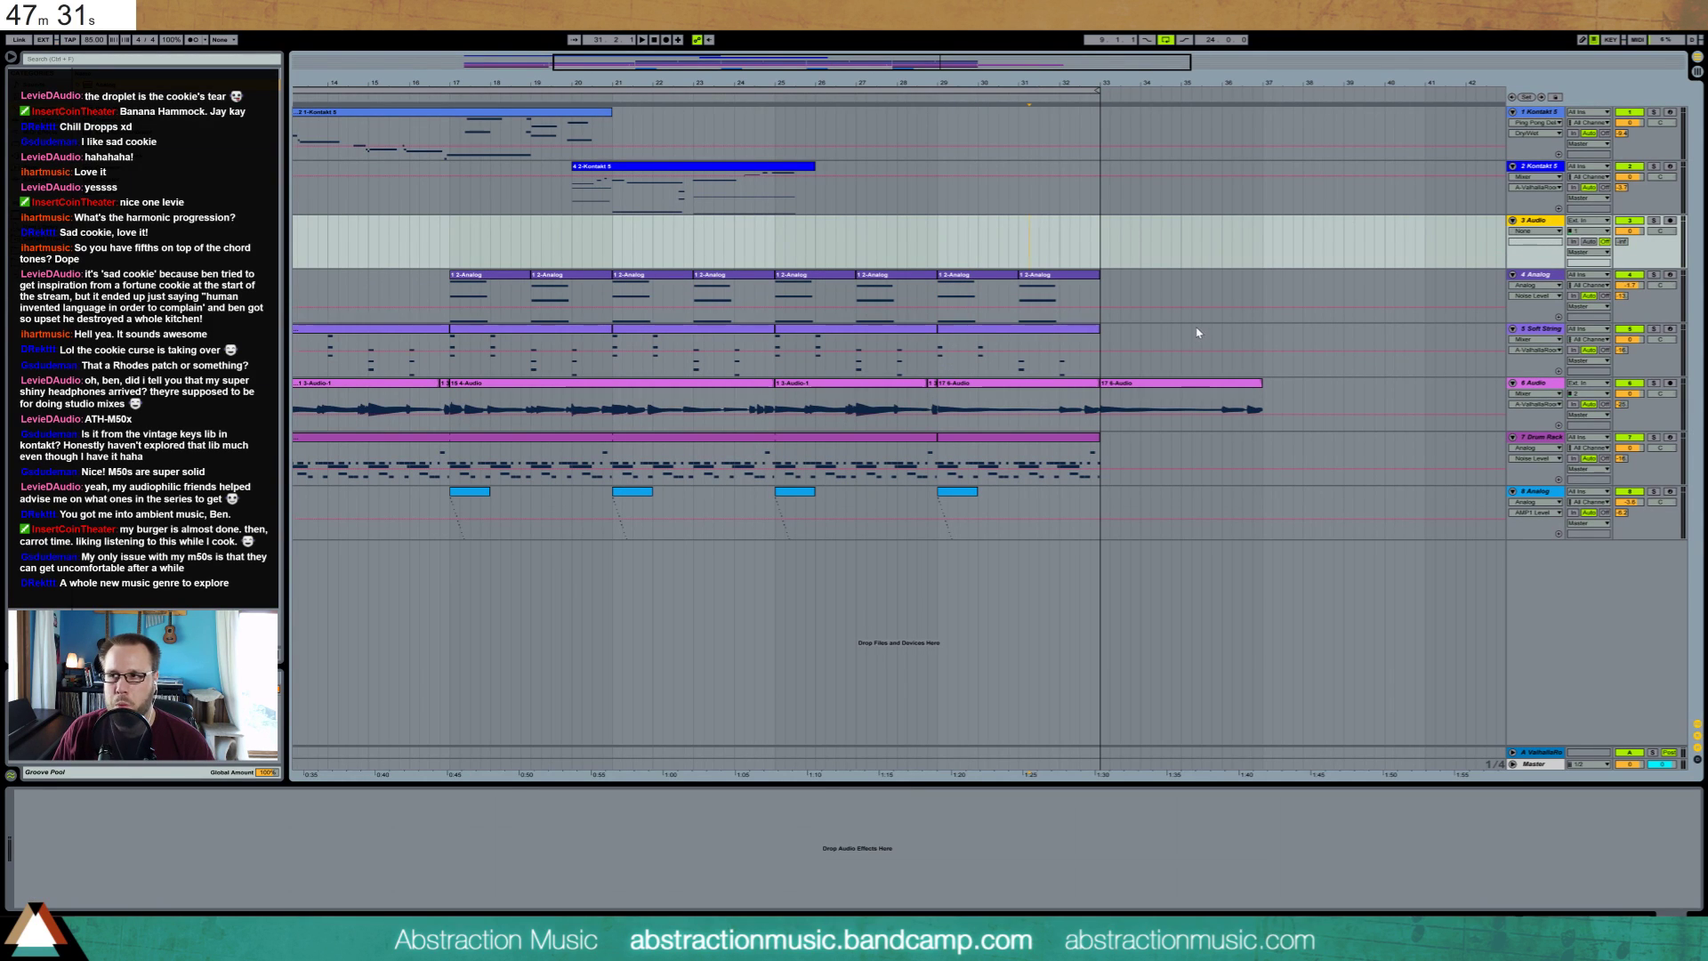
pyautogui.press('Delete')
# Delete all long notes in the row directly below the WideClosed hits in the Drum Rack clip at bar 29
pyautogui.click(957, 384)
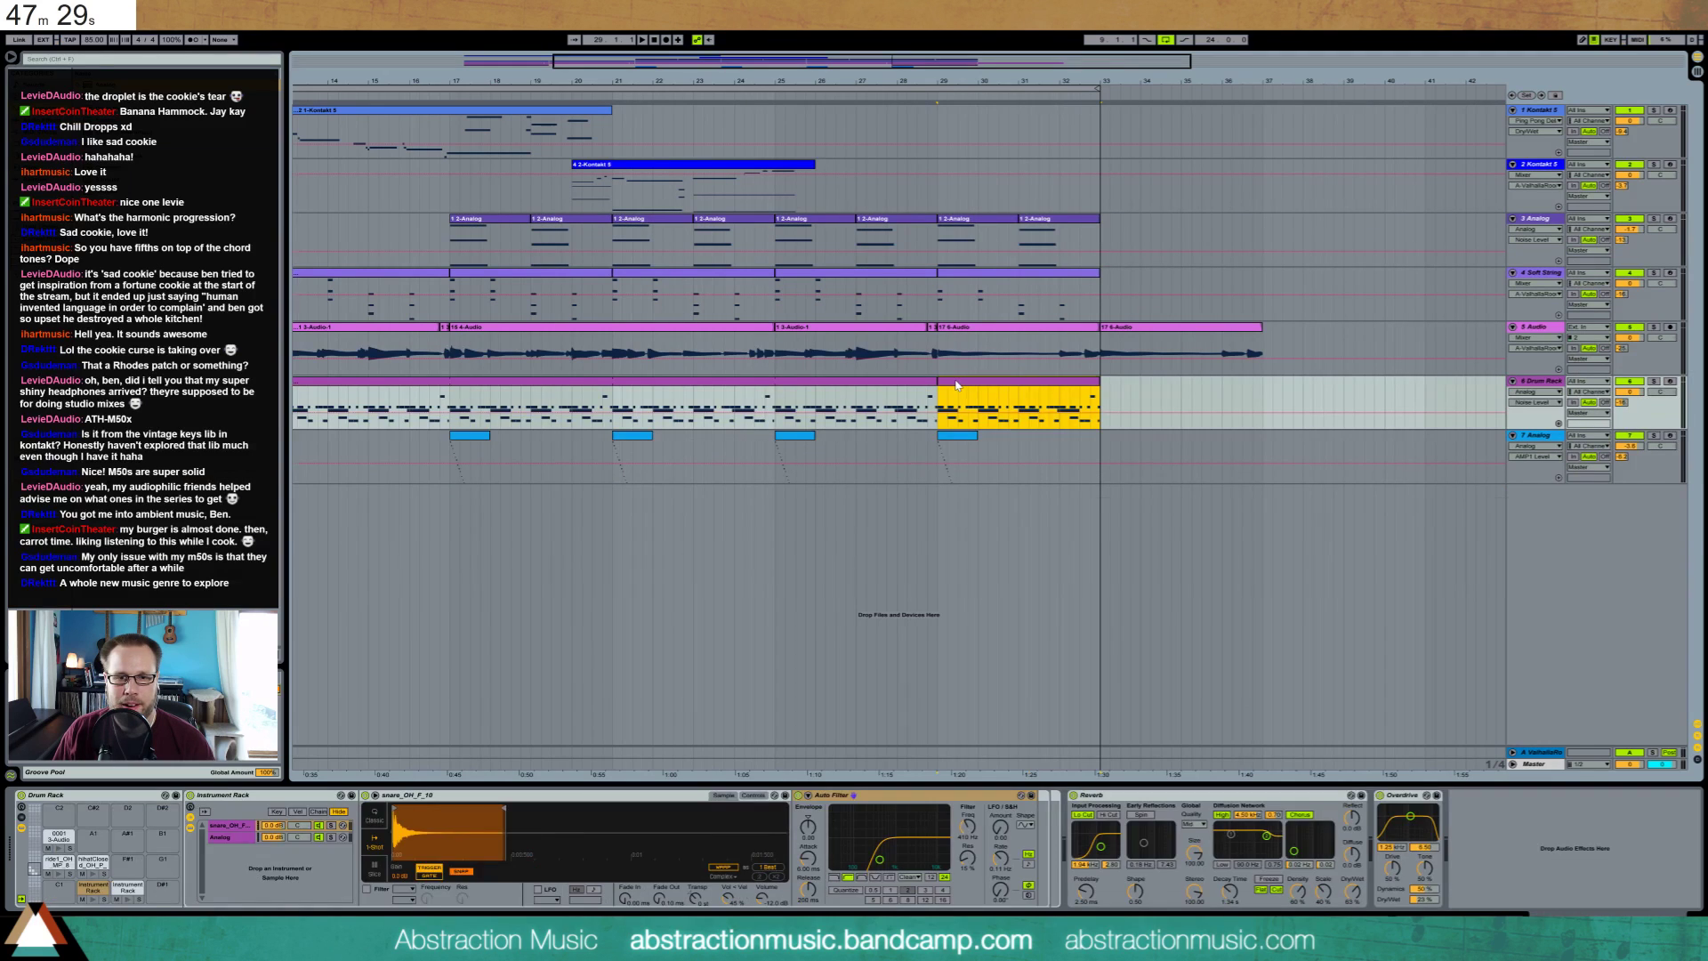
pyautogui.doubleClick(958, 384)
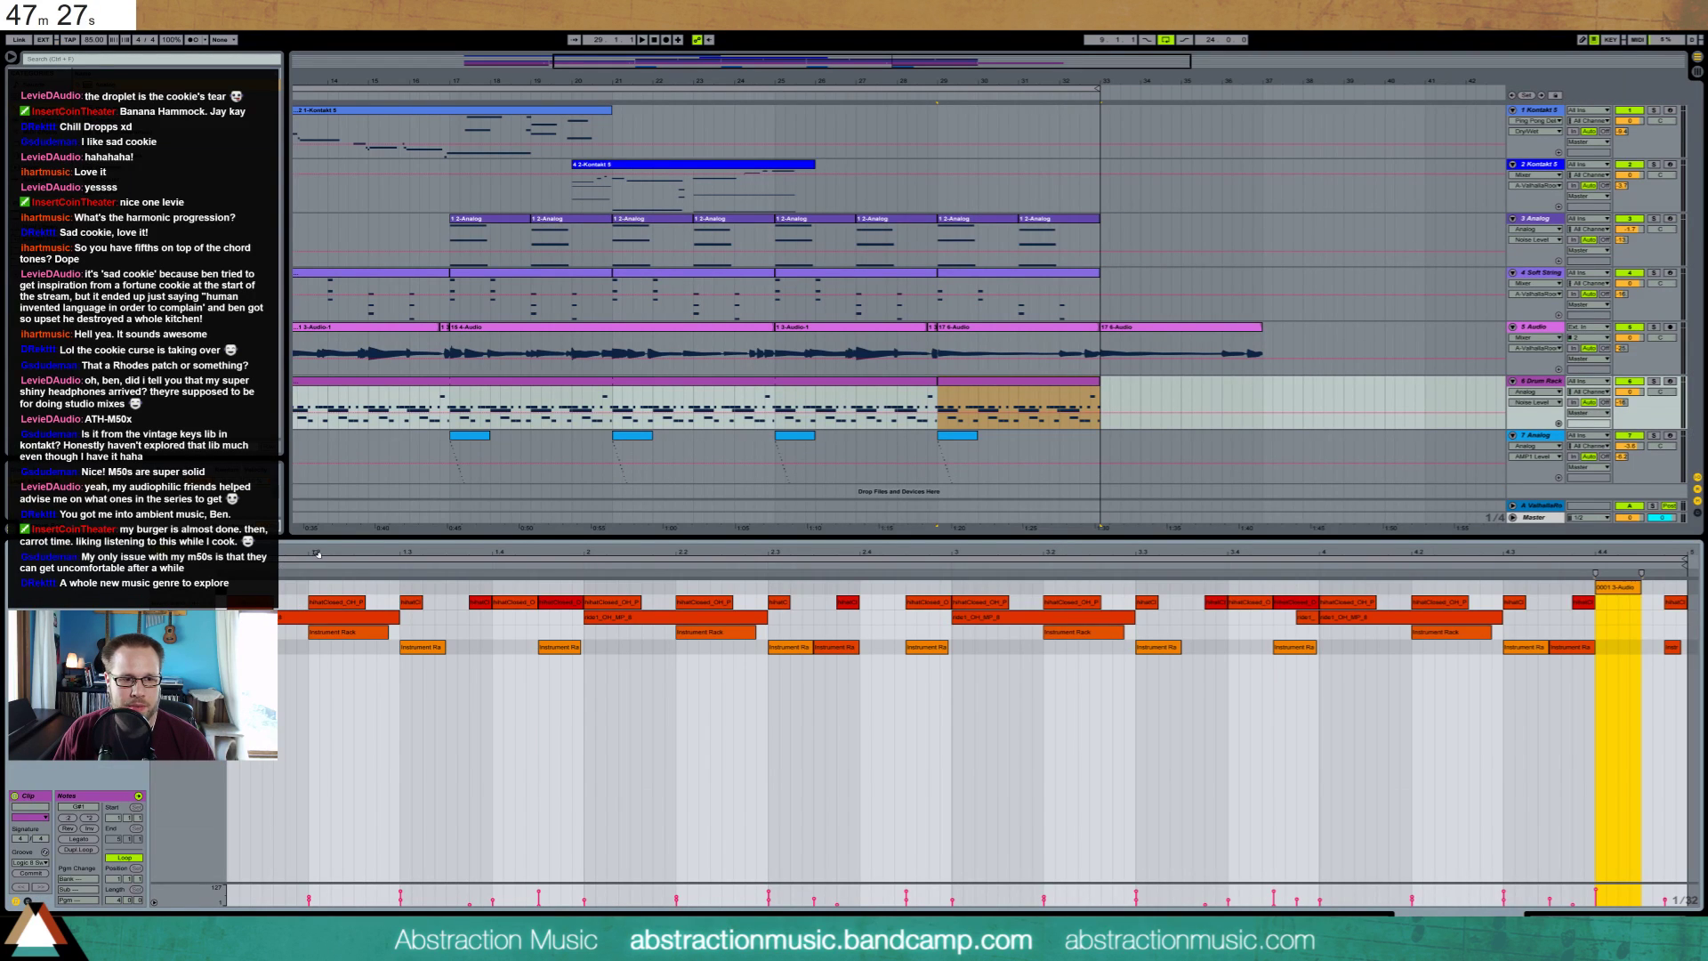
pyautogui.moveTo(318, 554); pyautogui.dragTo(317, 536)
pyautogui.click(192, 618)
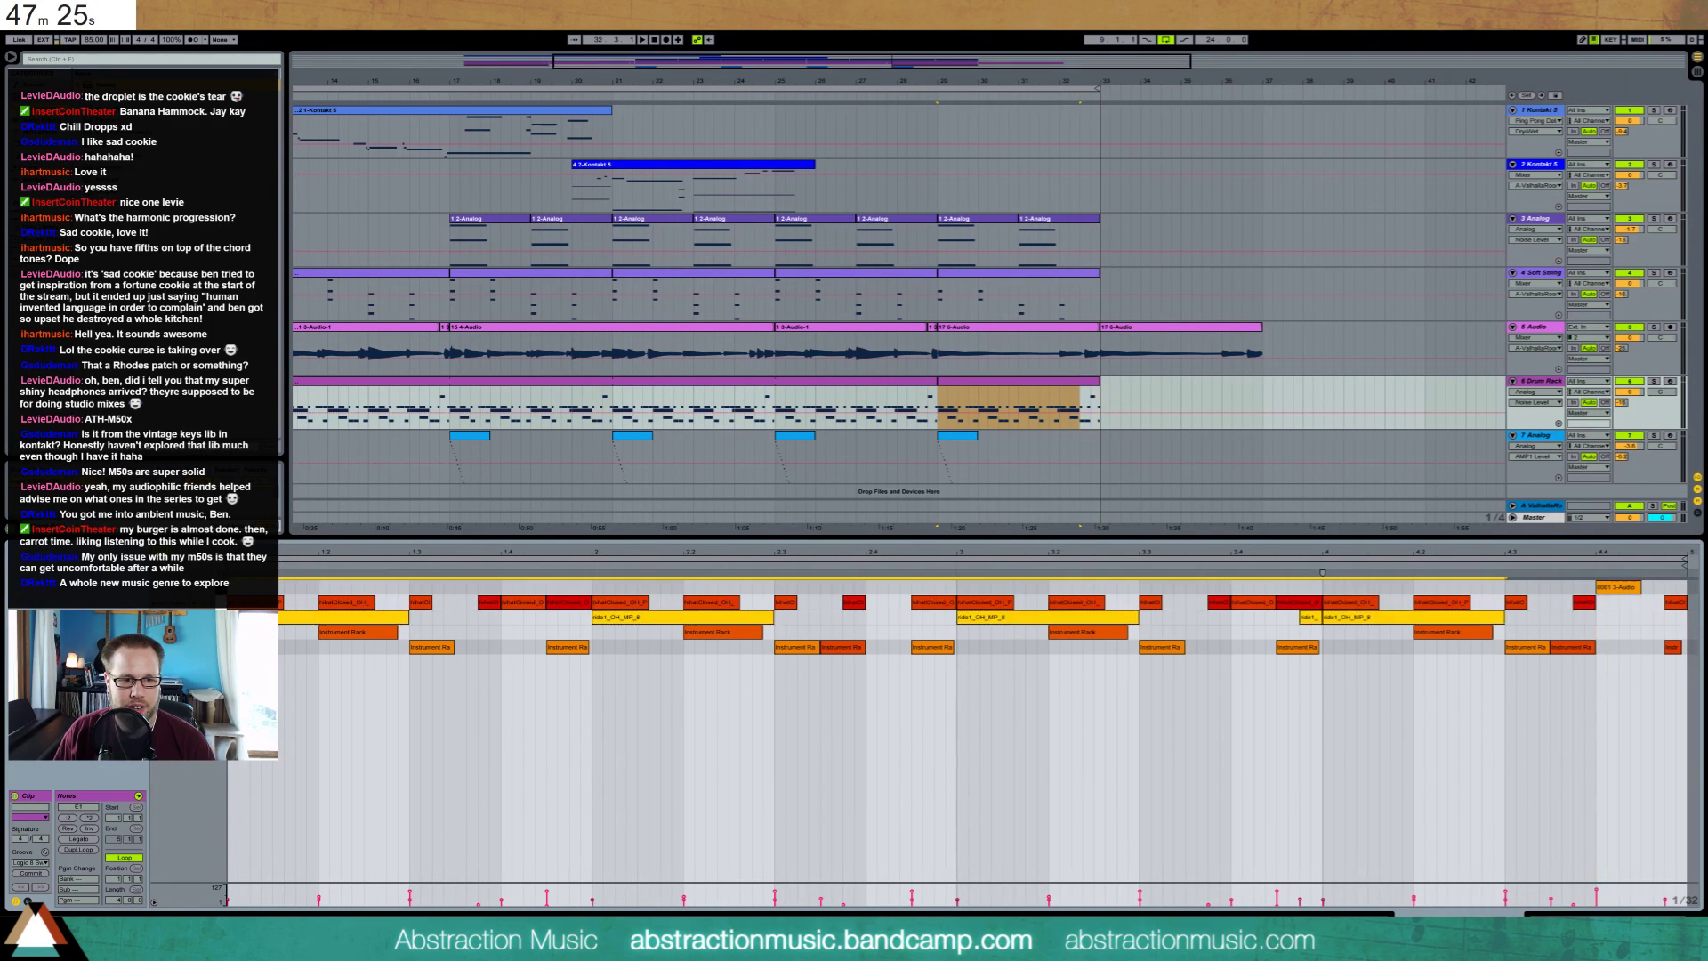
pyautogui.press('Delete')
# Delete the WideClosed hits on beat 2 of all four bars and on beat 4 of the clip's first and third bars
pyautogui.click(328, 602)
pyautogui.press('Delete')
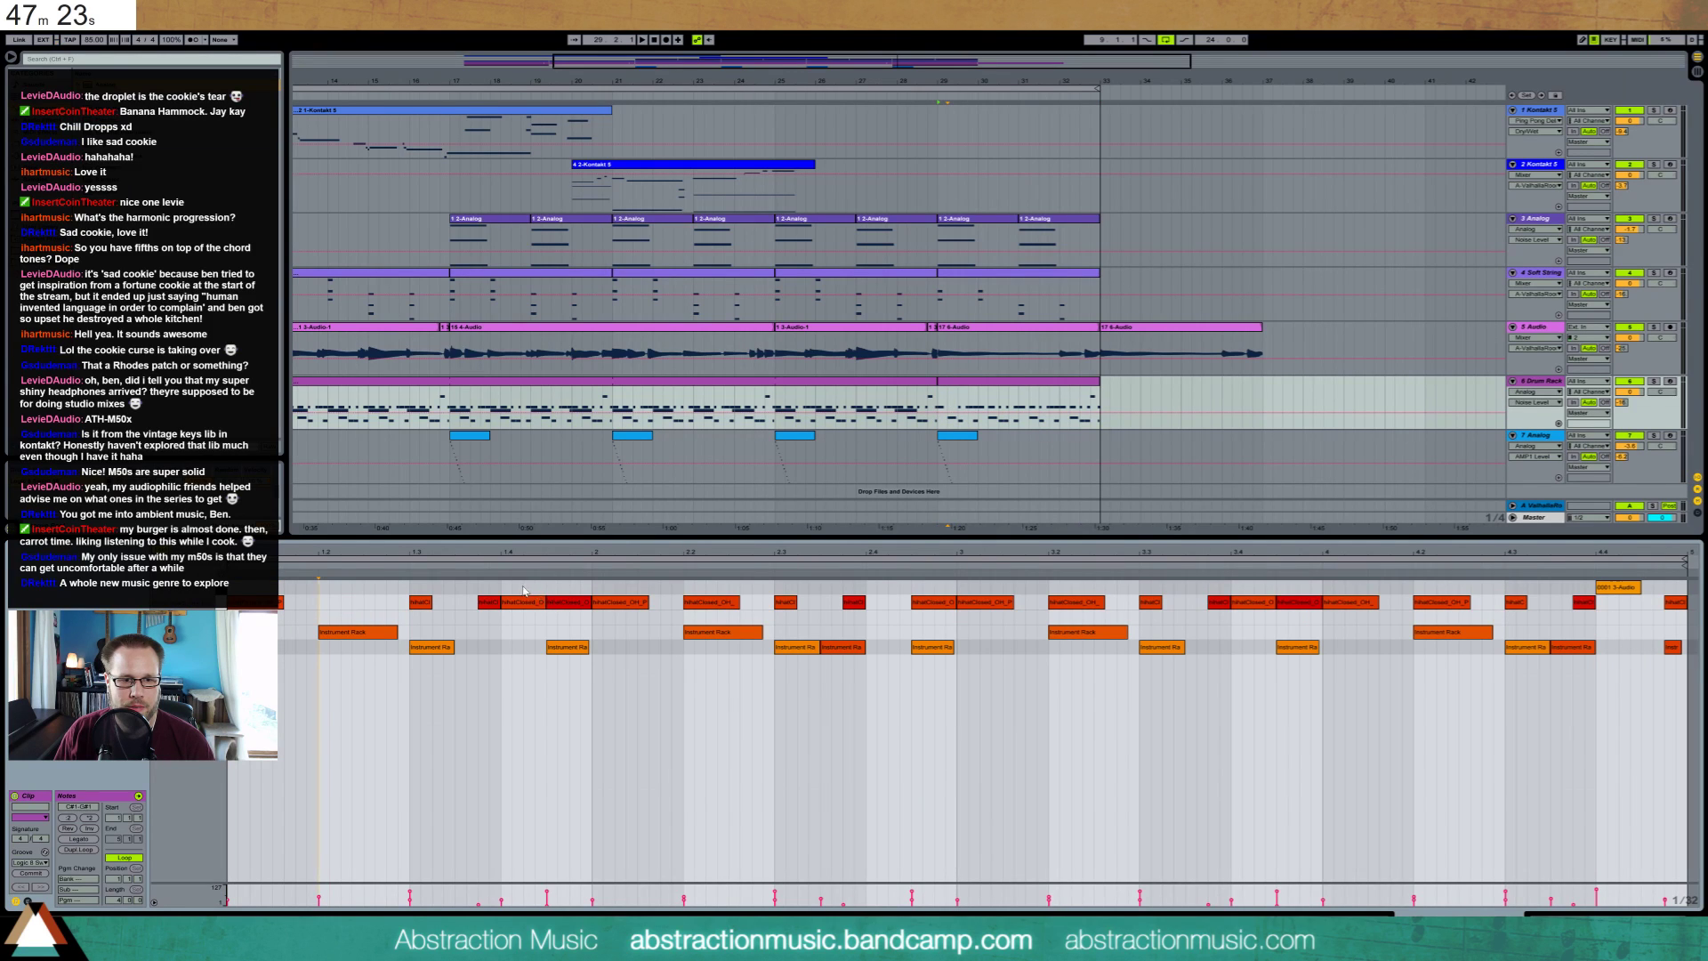
pyautogui.click(523, 602)
pyautogui.press('Delete')
pyautogui.click(712, 603)
pyautogui.press('Delete')
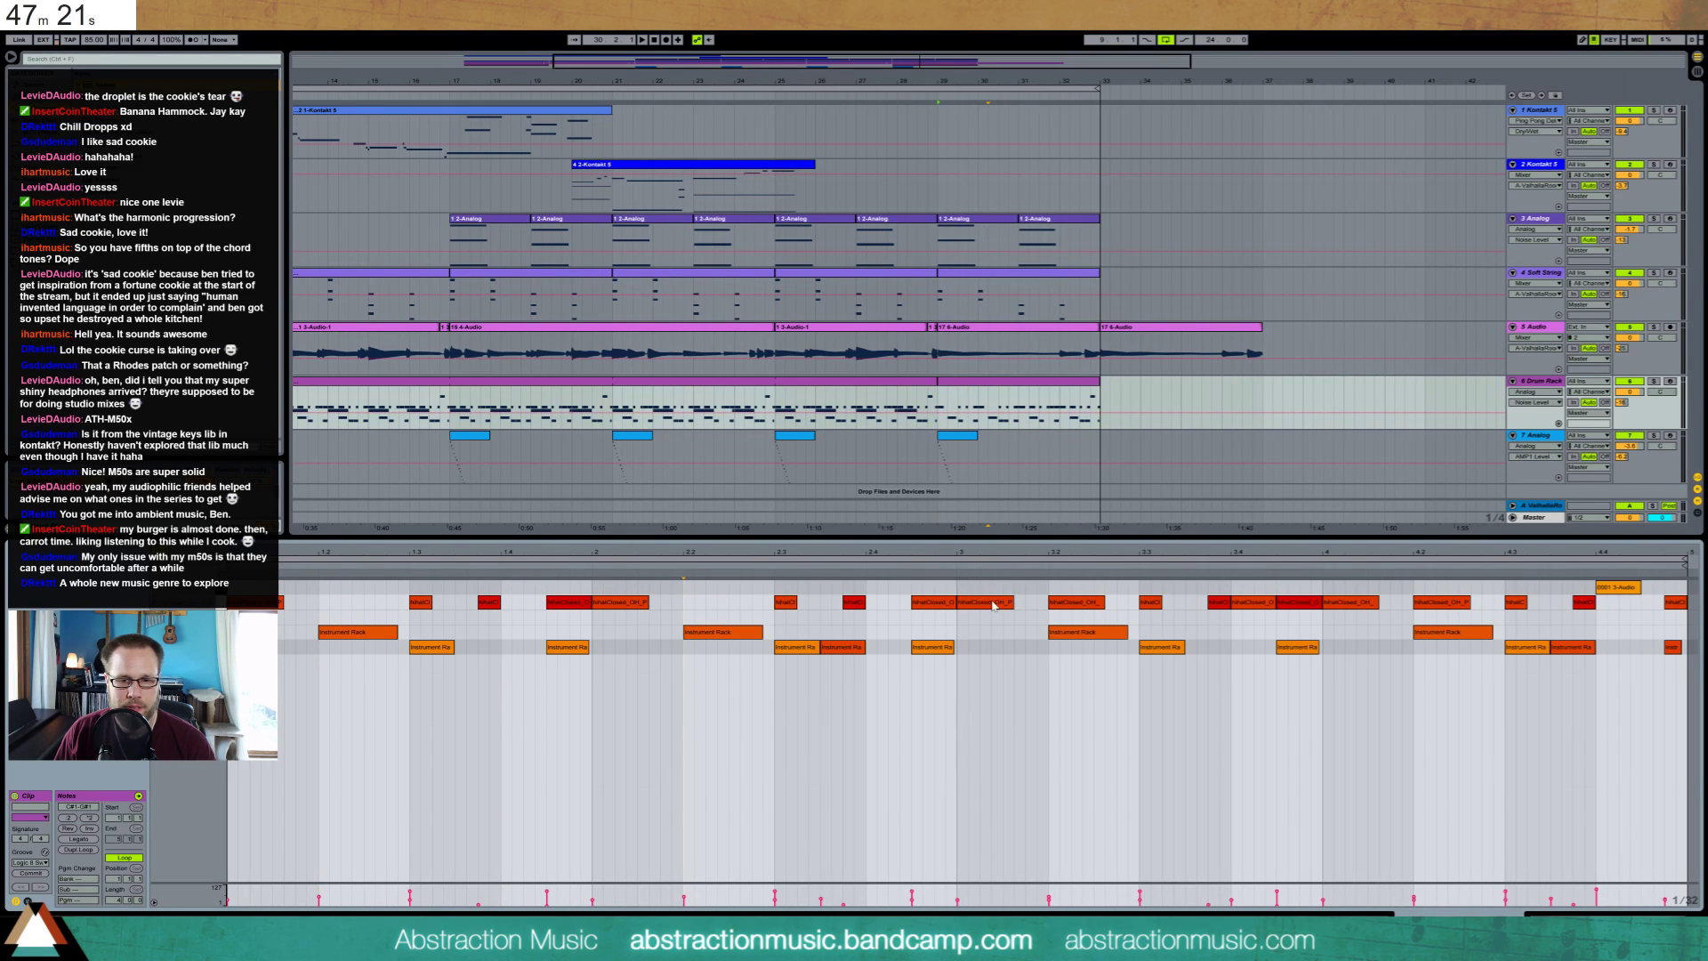
pyautogui.click(1077, 603)
pyautogui.press('Delete')
pyautogui.click(1253, 602)
pyautogui.press('Delete')
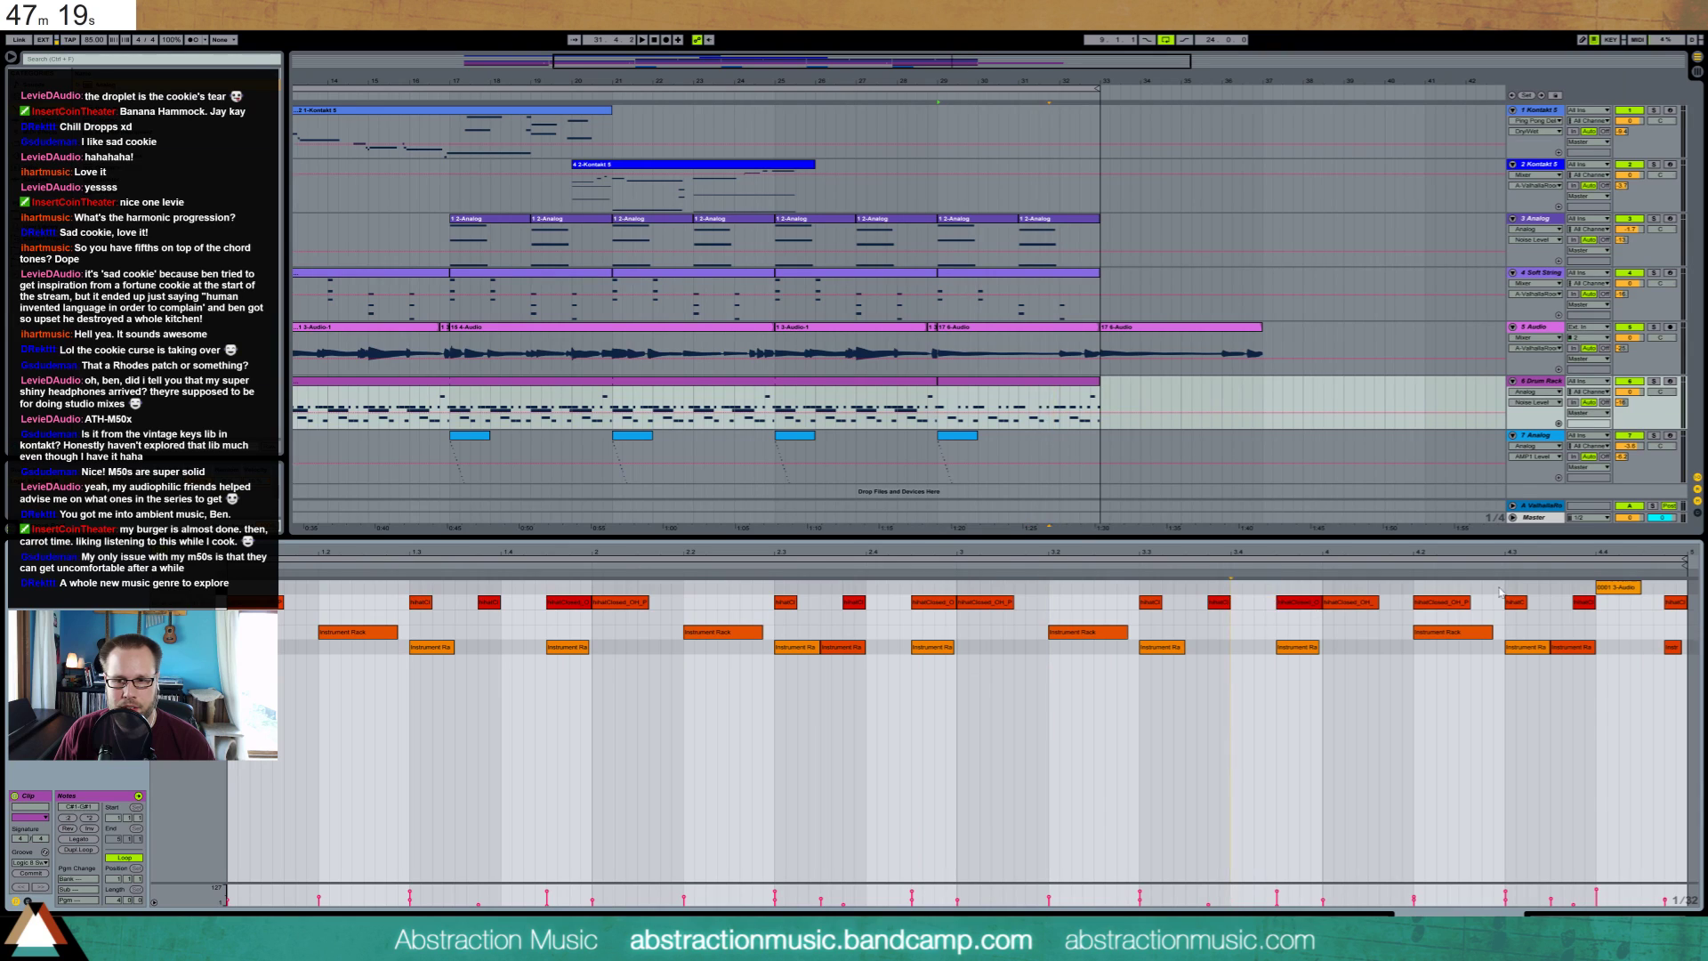
pyautogui.click(1443, 602)
pyautogui.press('Delete')
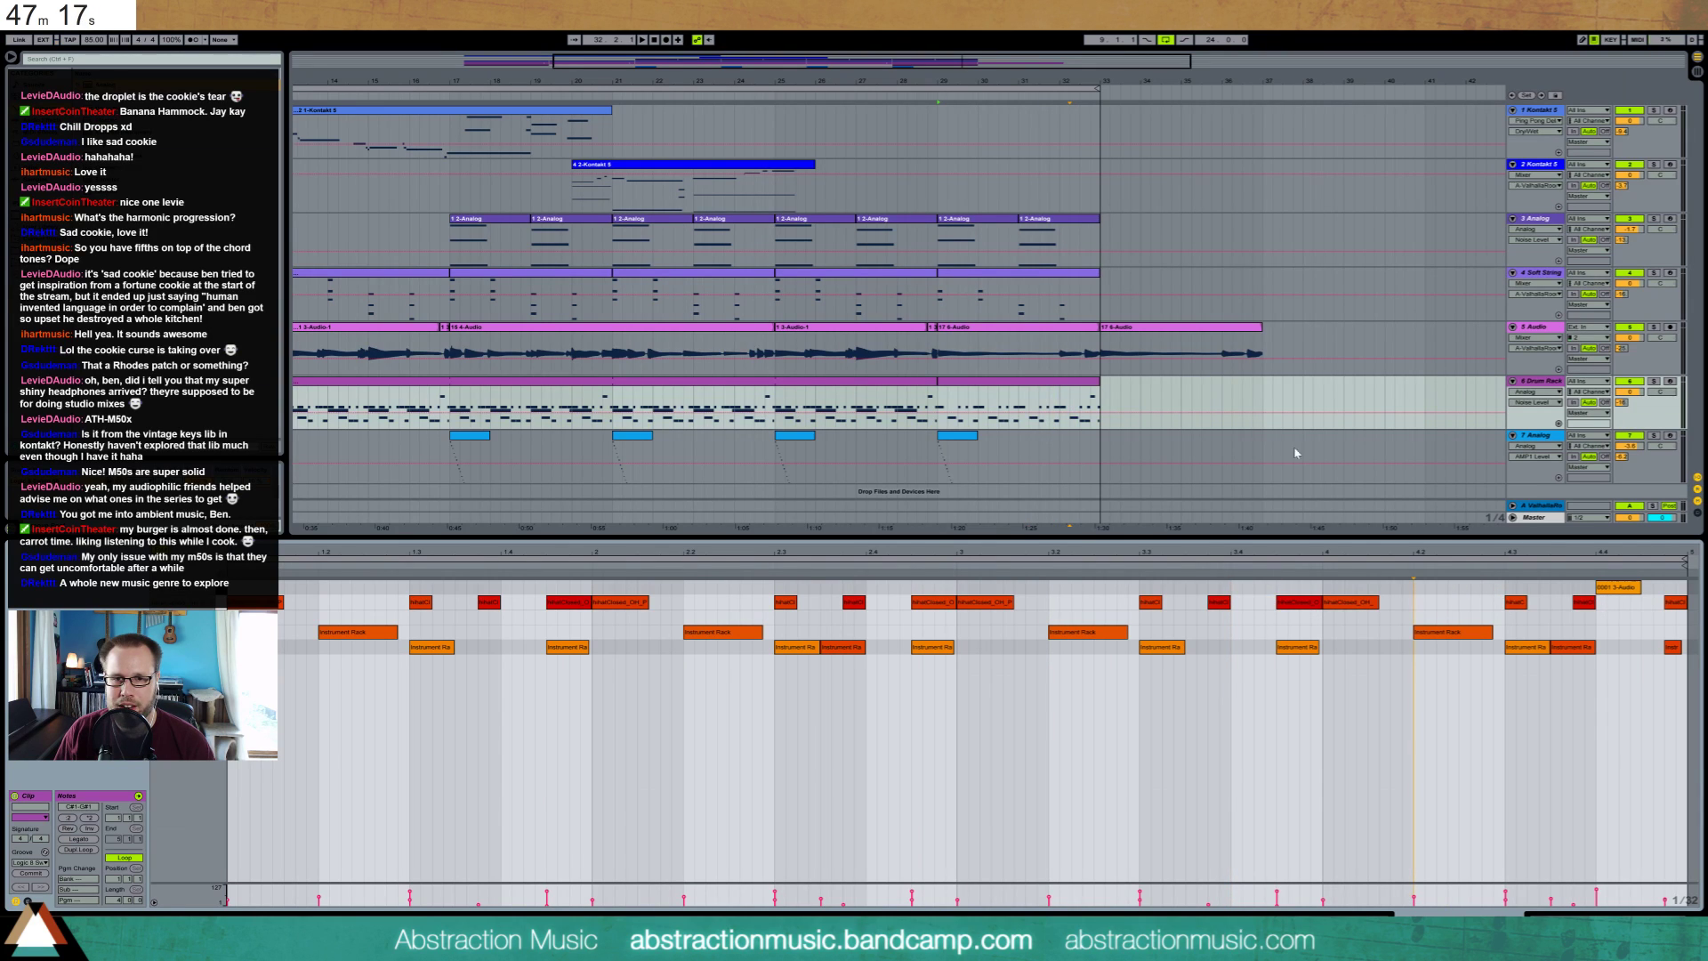
# Duplicate the four-bar Drum Rack clip at bar 29 so the drums continue from bar 33
pyautogui.moveTo(1100, 403); pyautogui.dragTo(1090, 402)
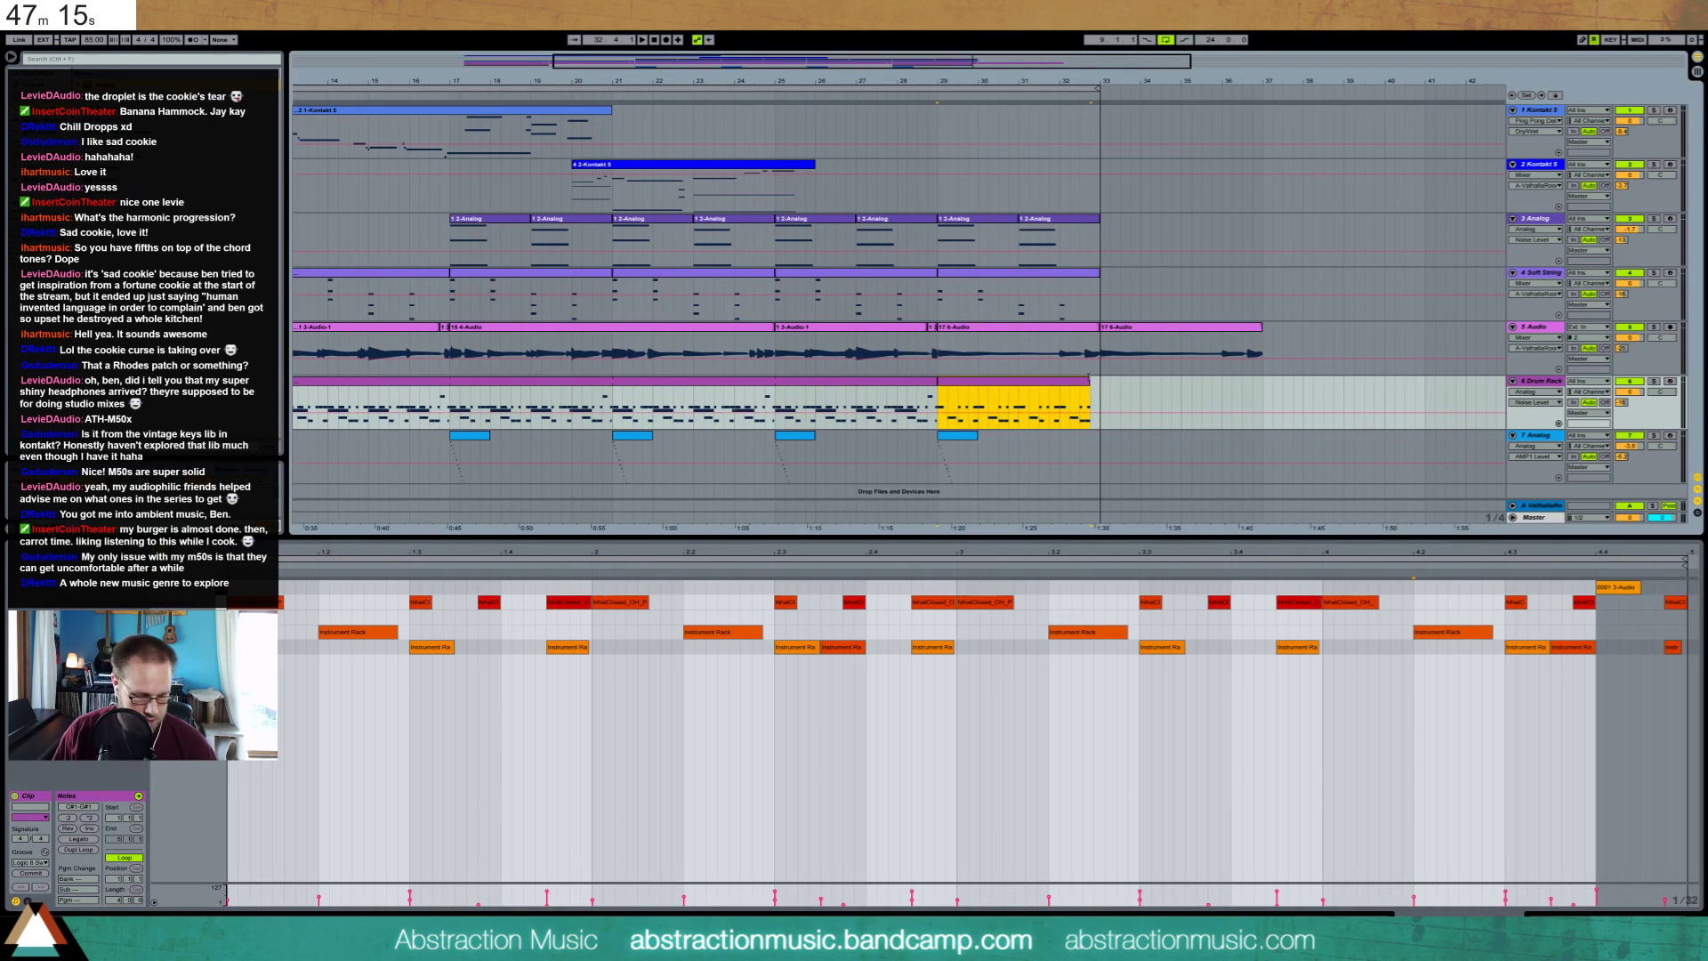
pyautogui.hotkey('ctrl', 'z')
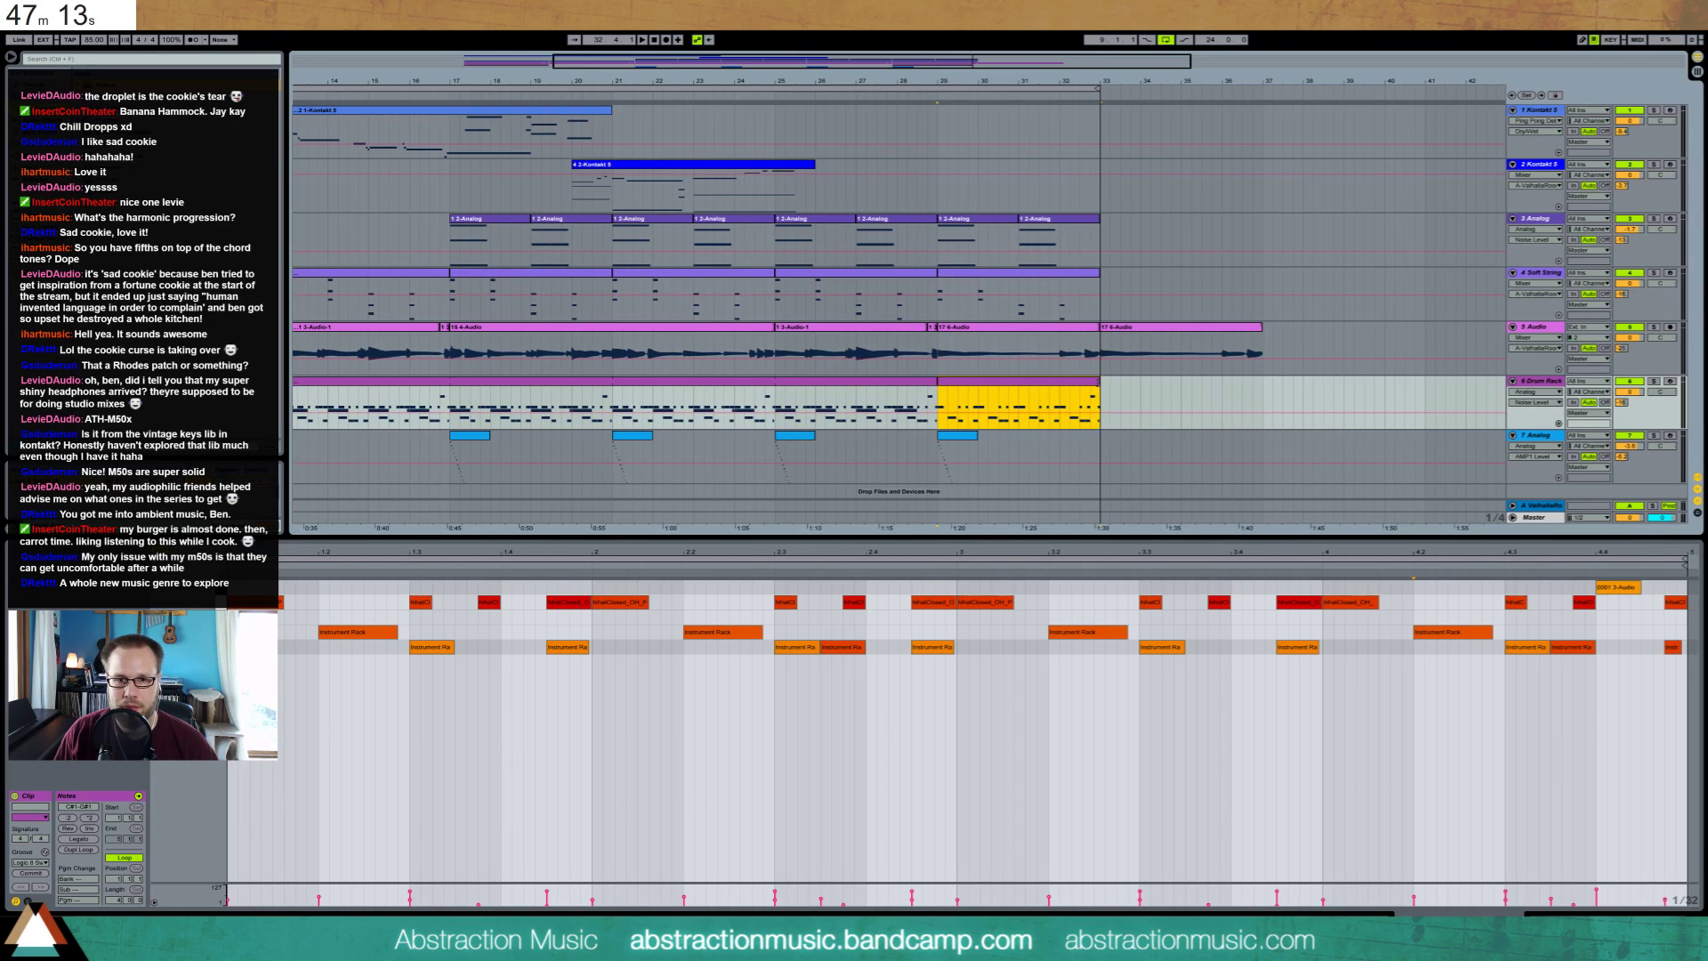
pyautogui.hotkey('ctrl', 'd')
pyautogui.click(958, 439)
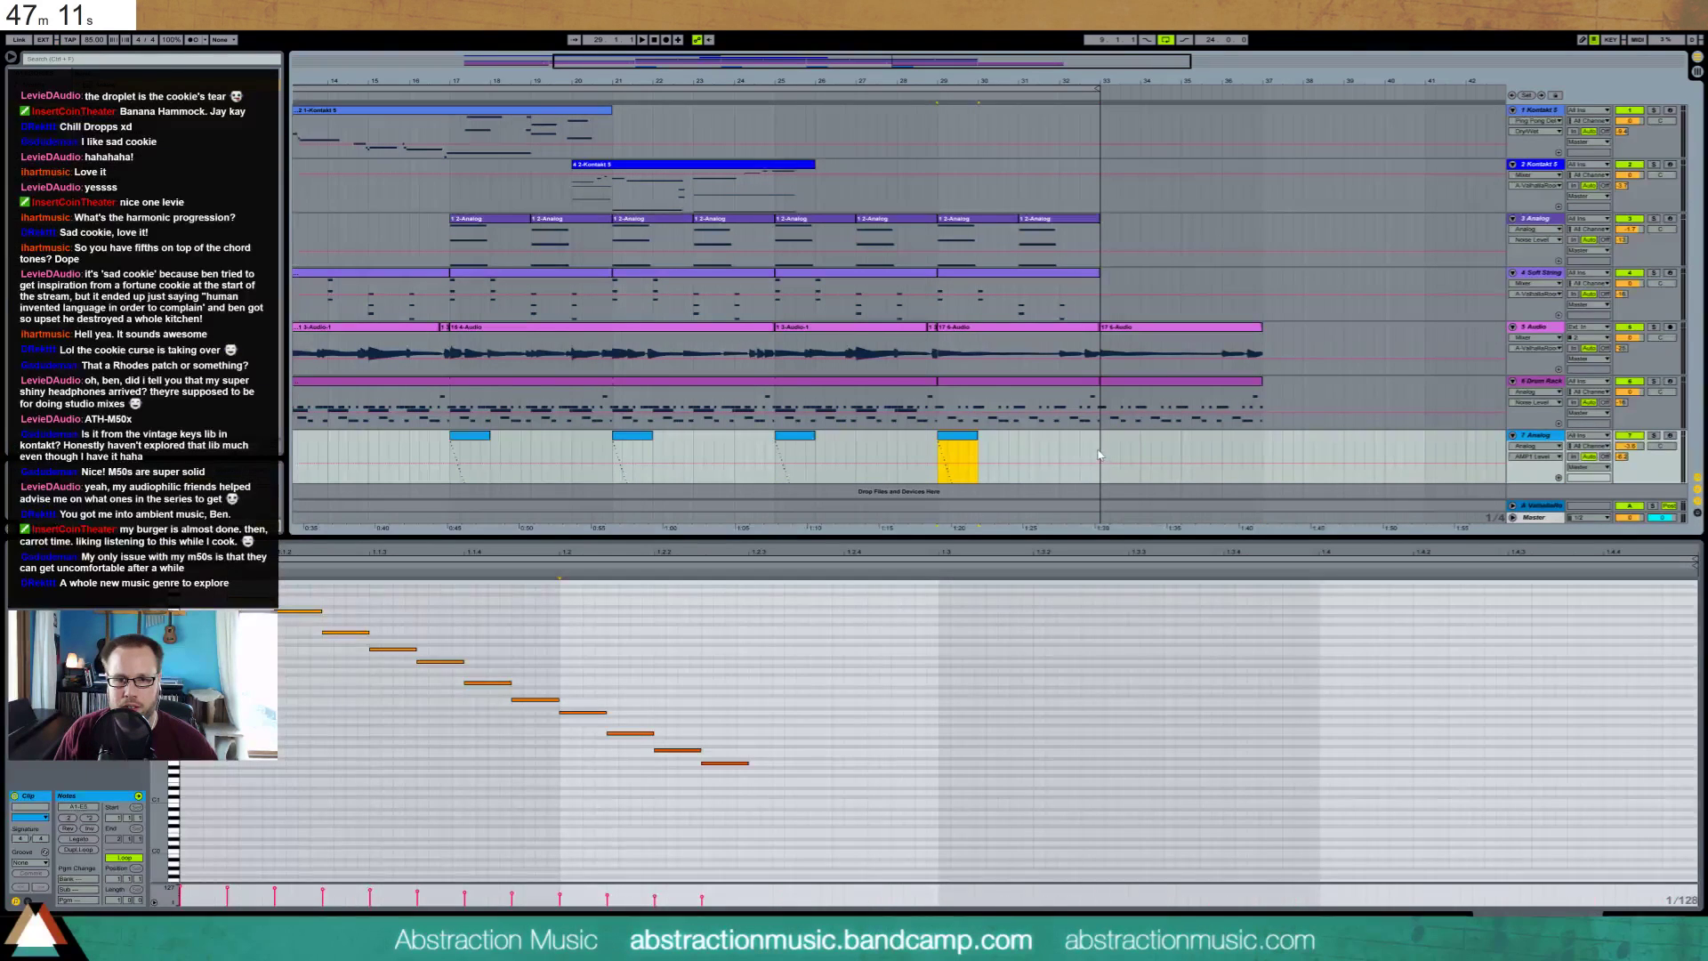
pyautogui.moveTo(1100, 455); pyautogui.dragTo(986, 455)
# Duplicate the four-bar Soft Strings clip and the two 3 Analog clips at bar 29 to bar 33
pyautogui.click(1093, 274)
pyautogui.hotkey('ctrl', 'd')
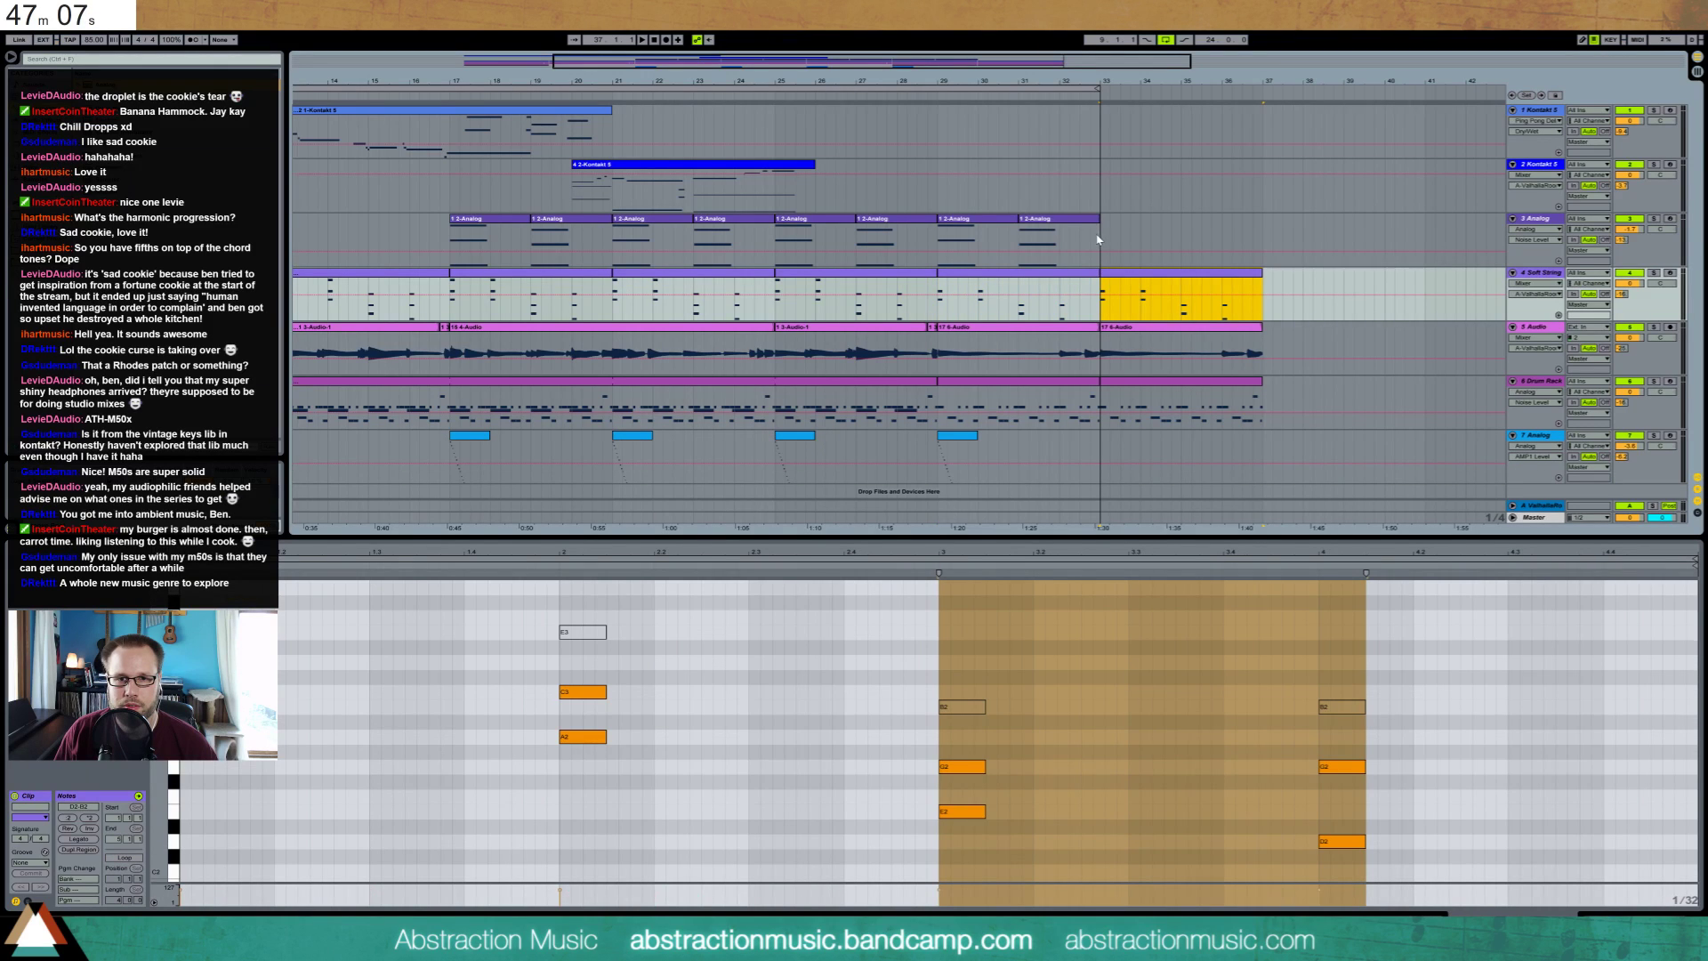
pyautogui.moveTo(1100, 241); pyautogui.dragTo(947, 244)
pyautogui.hotkey('ctrl', 'd')
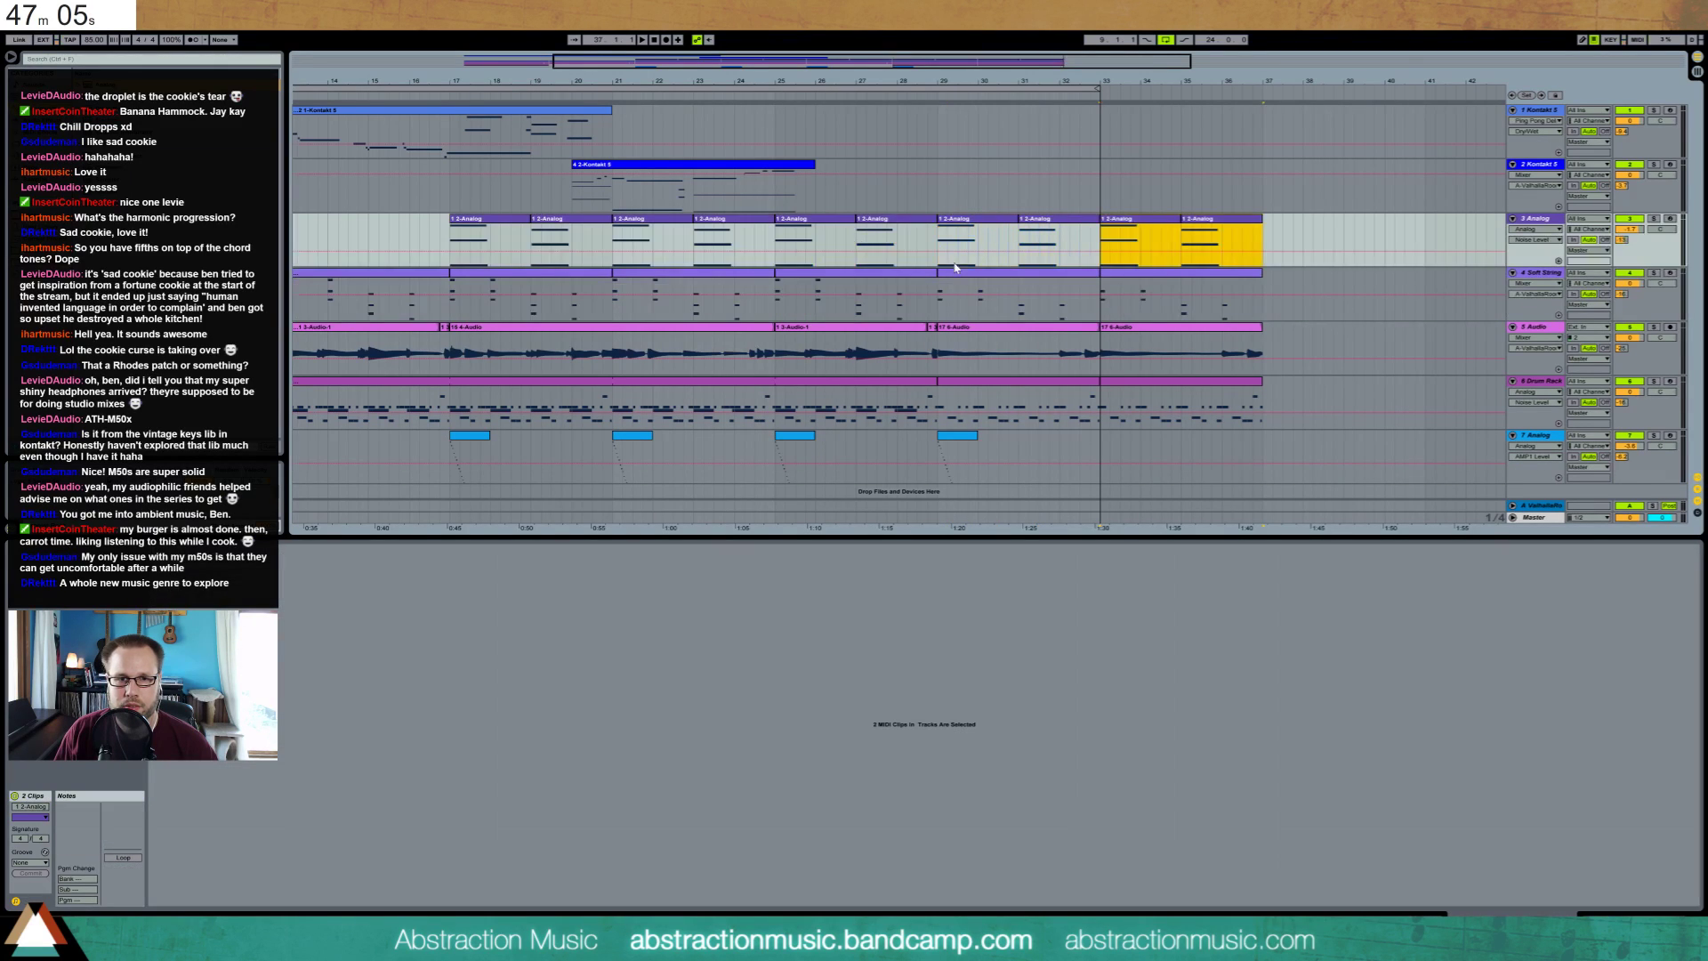
# Arm the 1 Kontakt 5 track and record a MIDI part from bar 29 into bar 38 with looping off
pyautogui.click(948, 245)
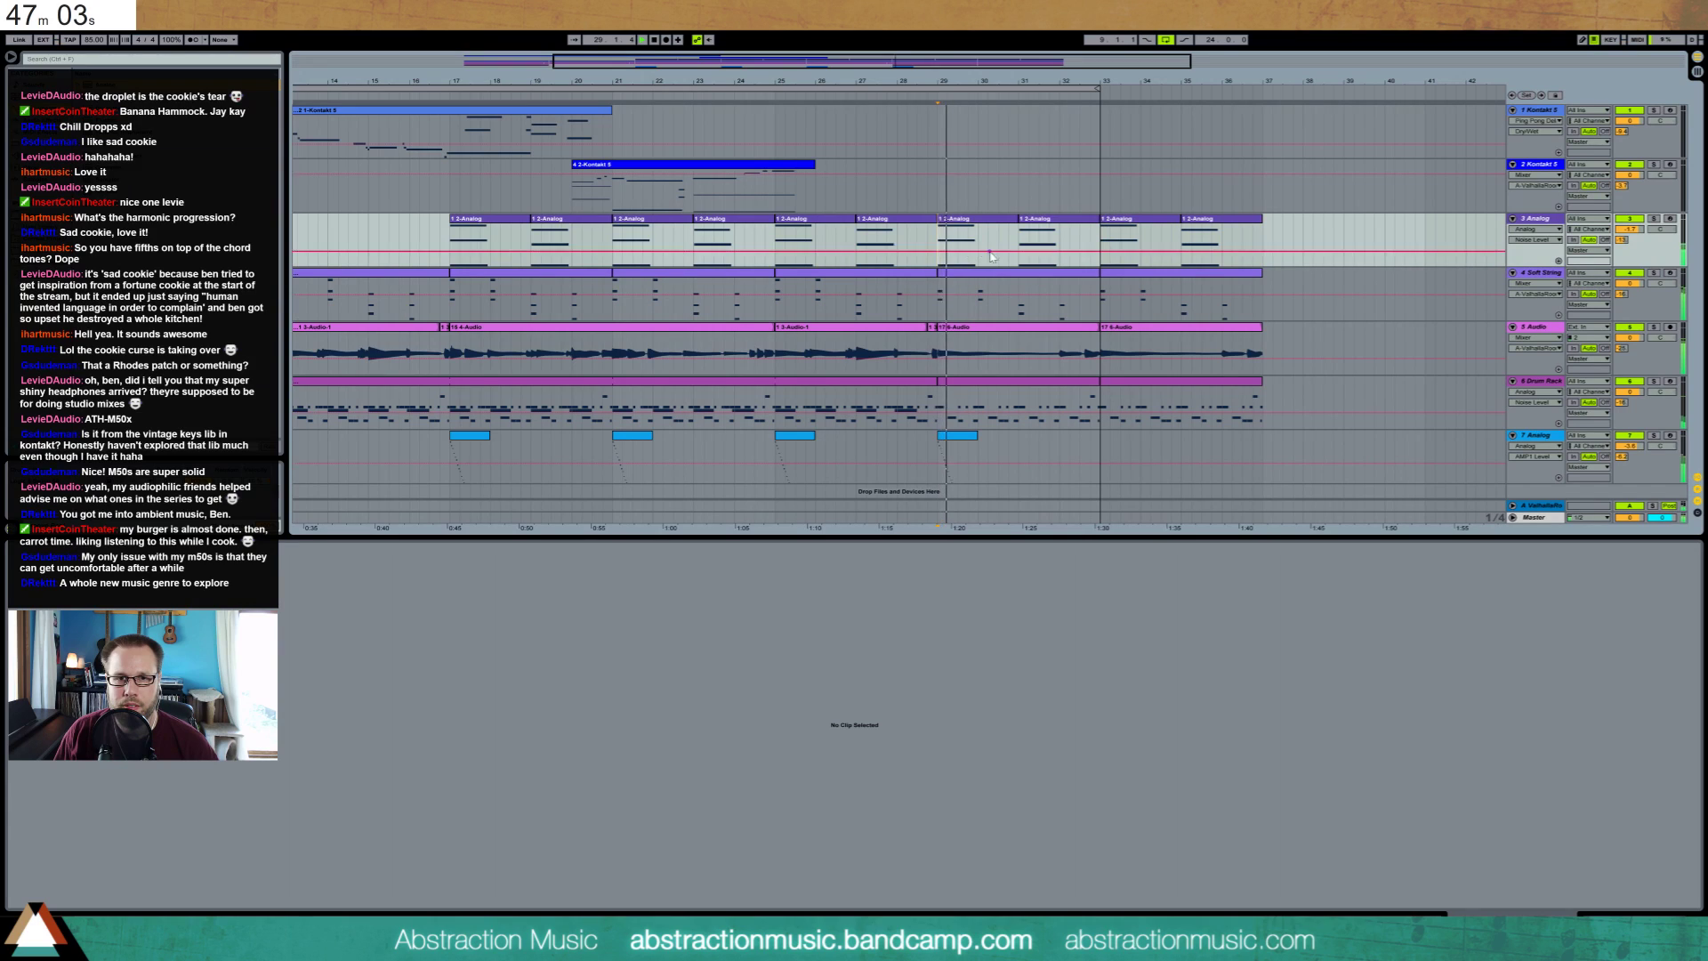
pyautogui.click(1558, 110)
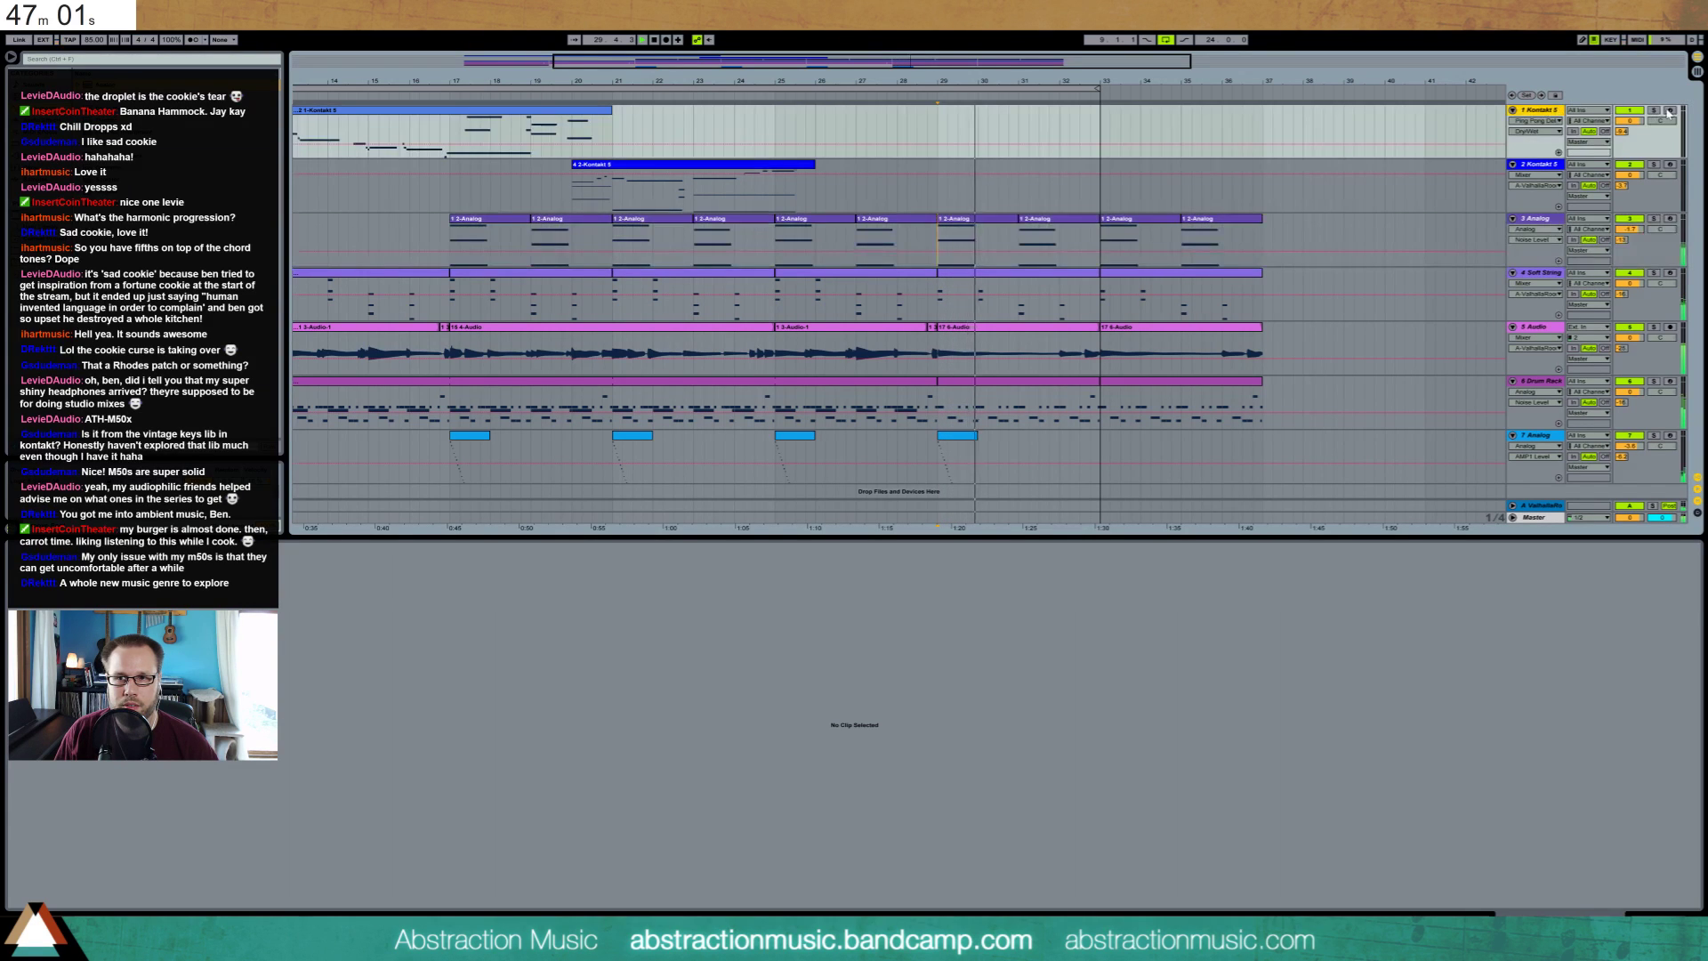
pyautogui.press('space')
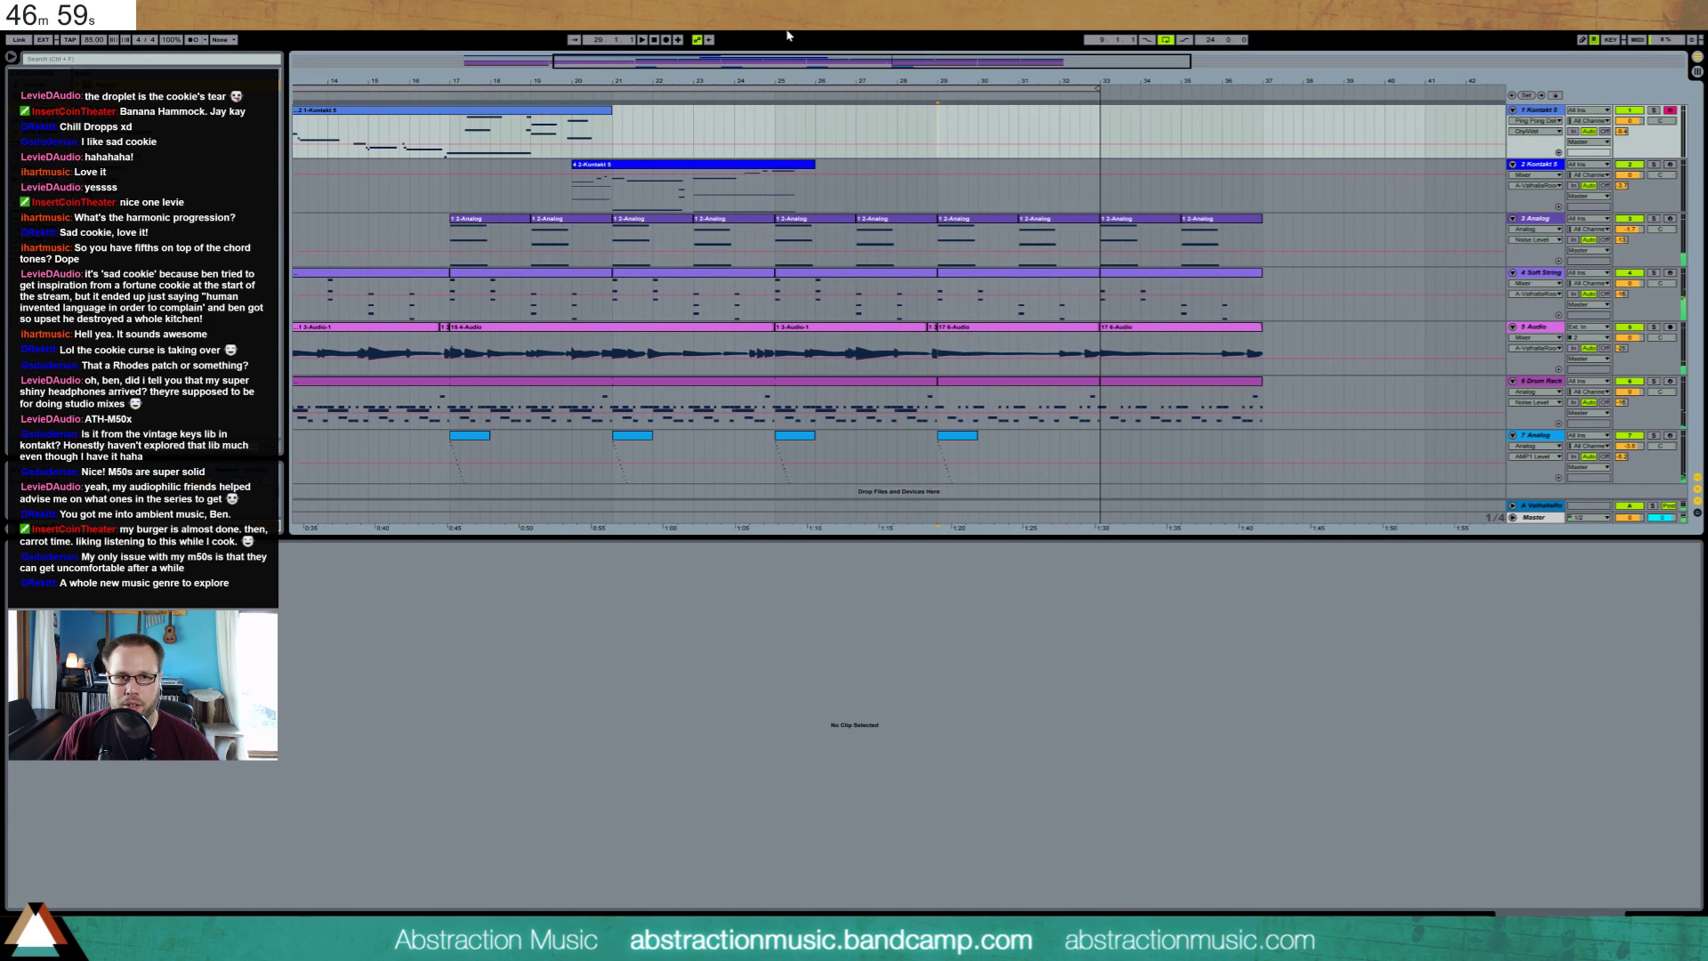
pyautogui.click(667, 40)
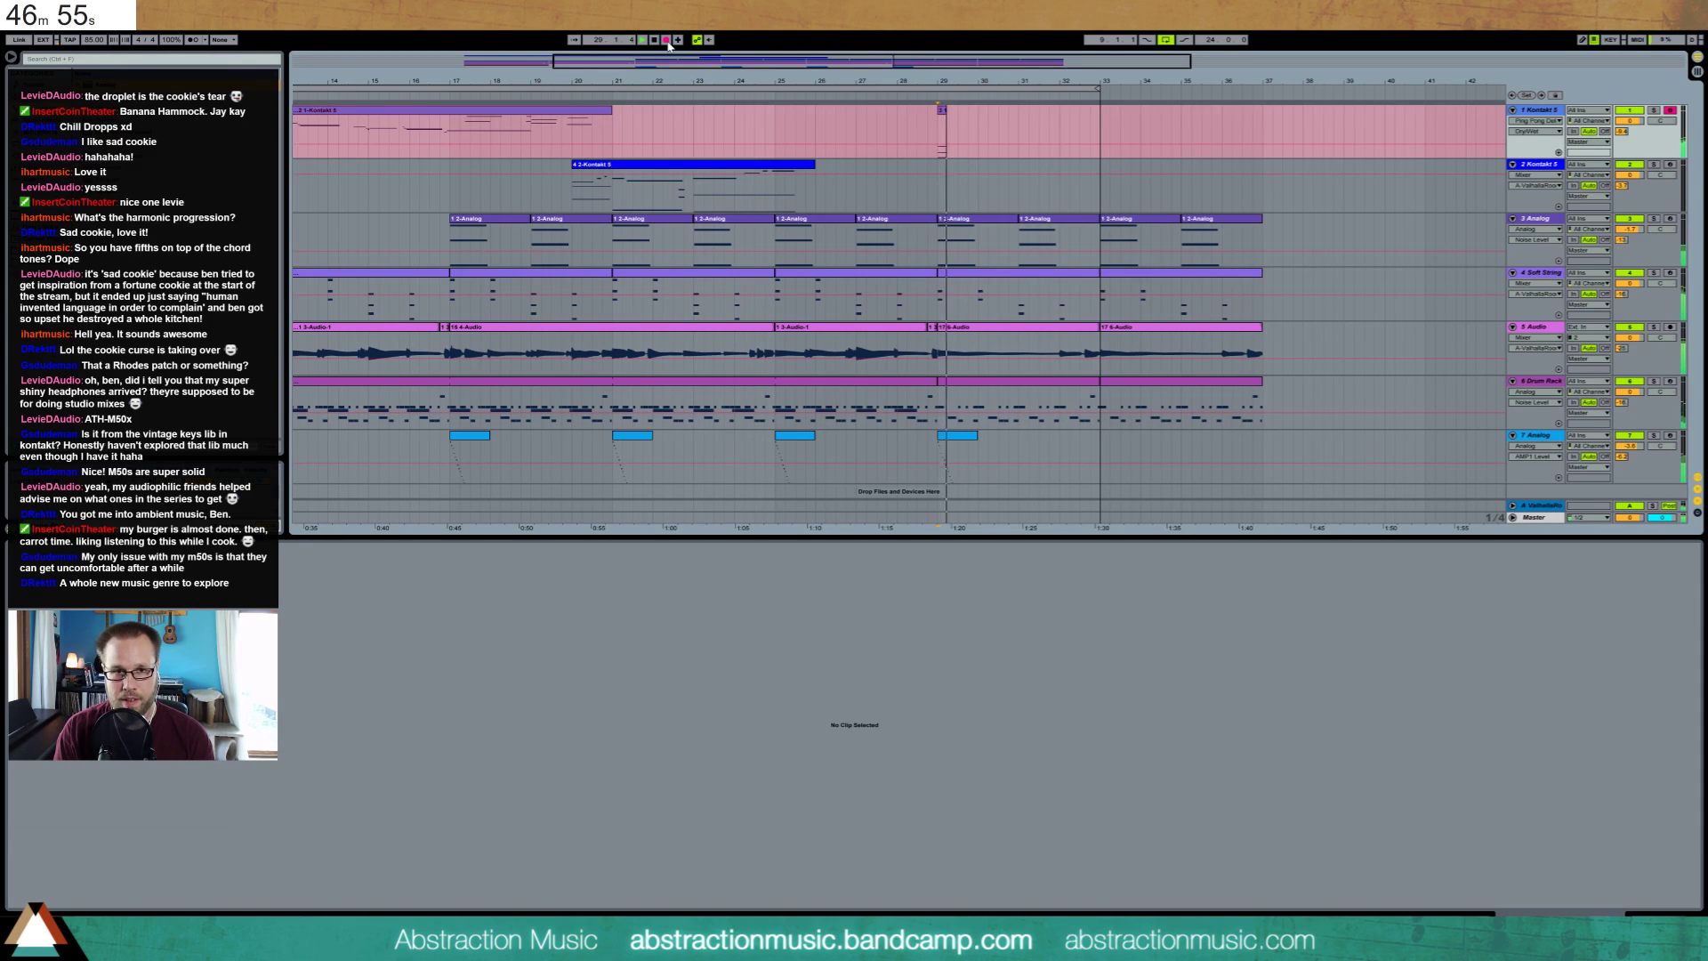
pyautogui.click(667, 40)
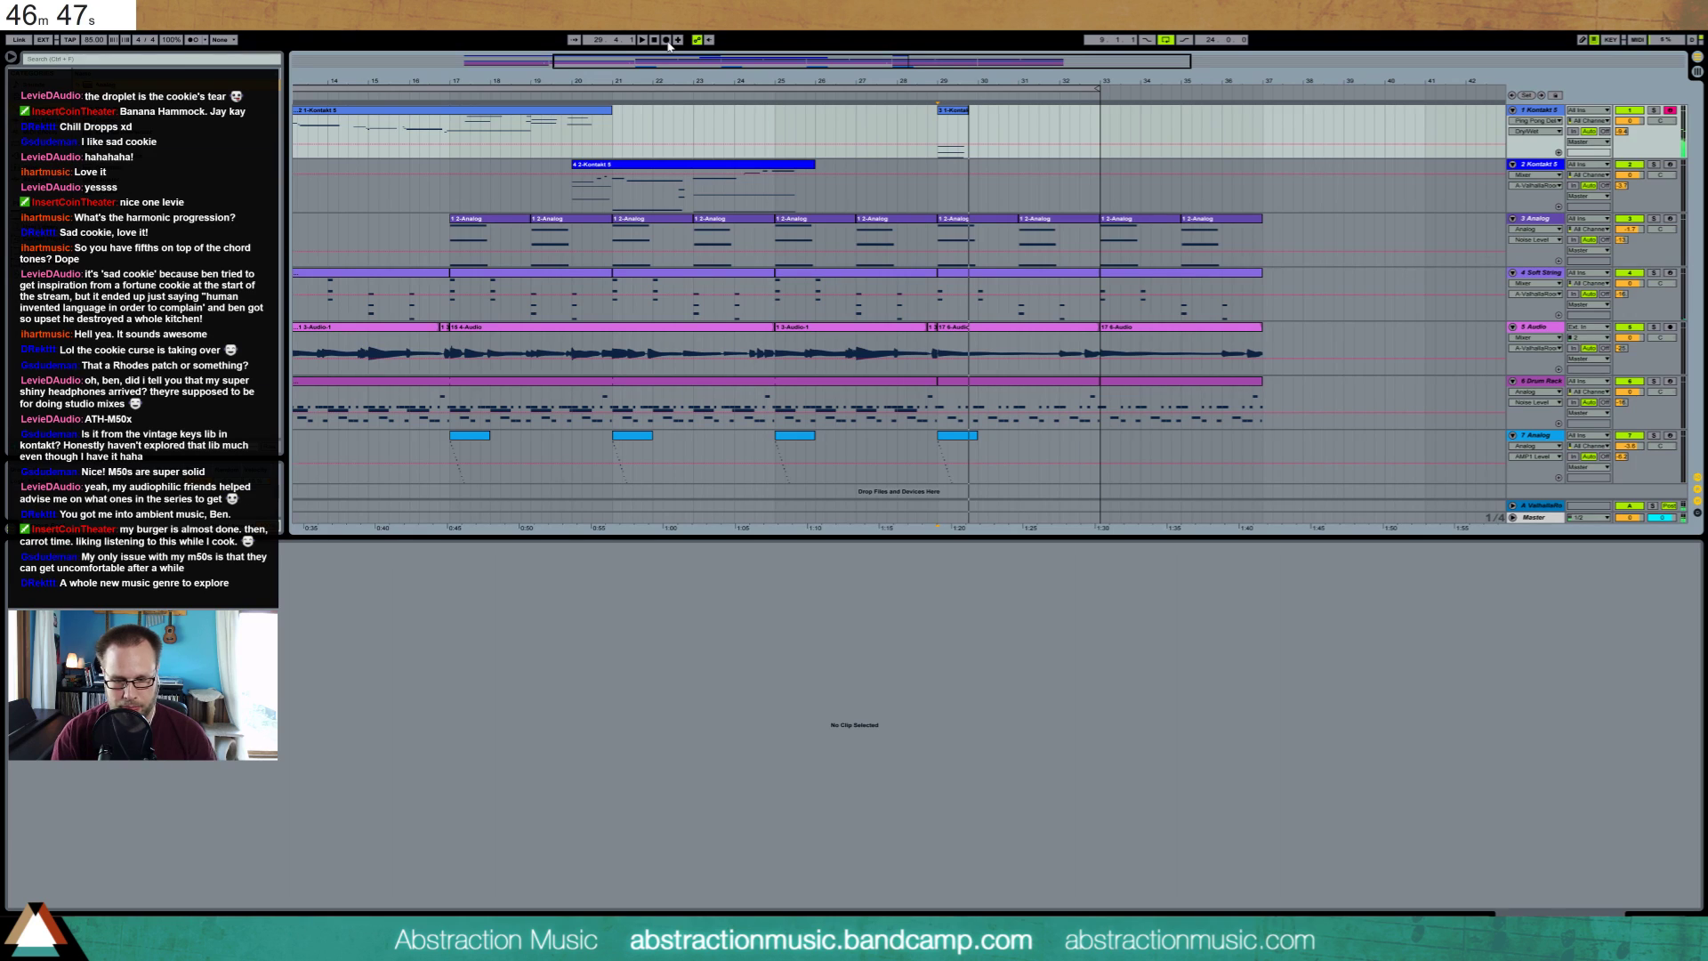
pyautogui.click(667, 41)
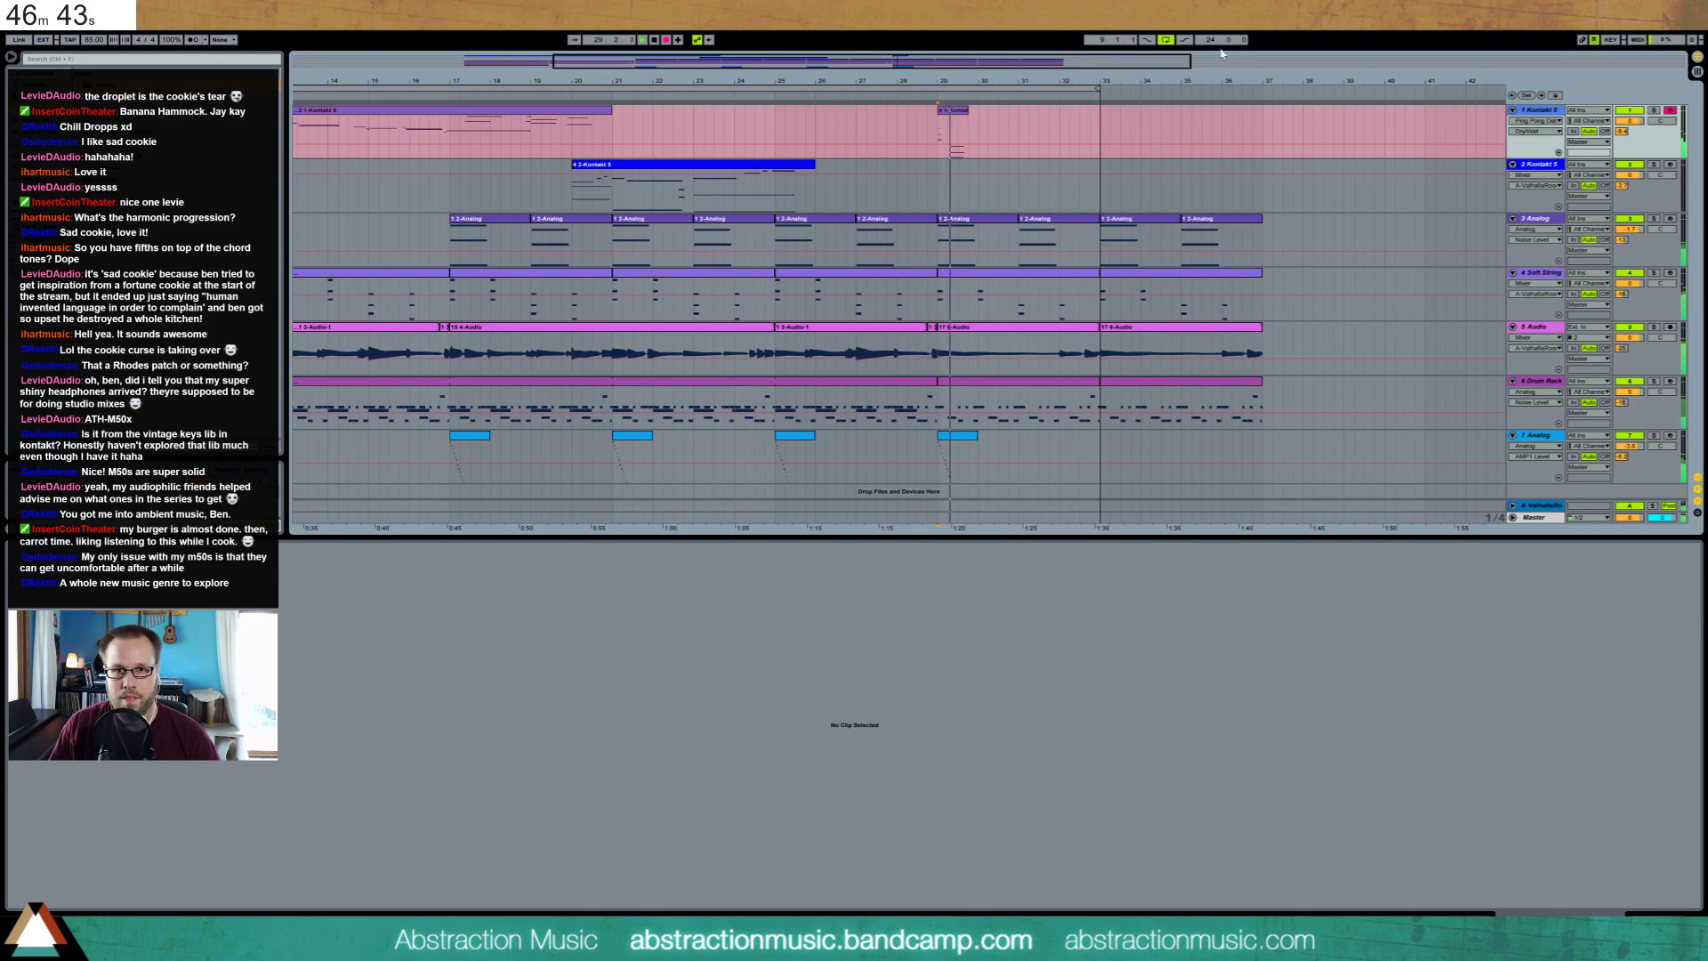
pyautogui.click(1165, 40)
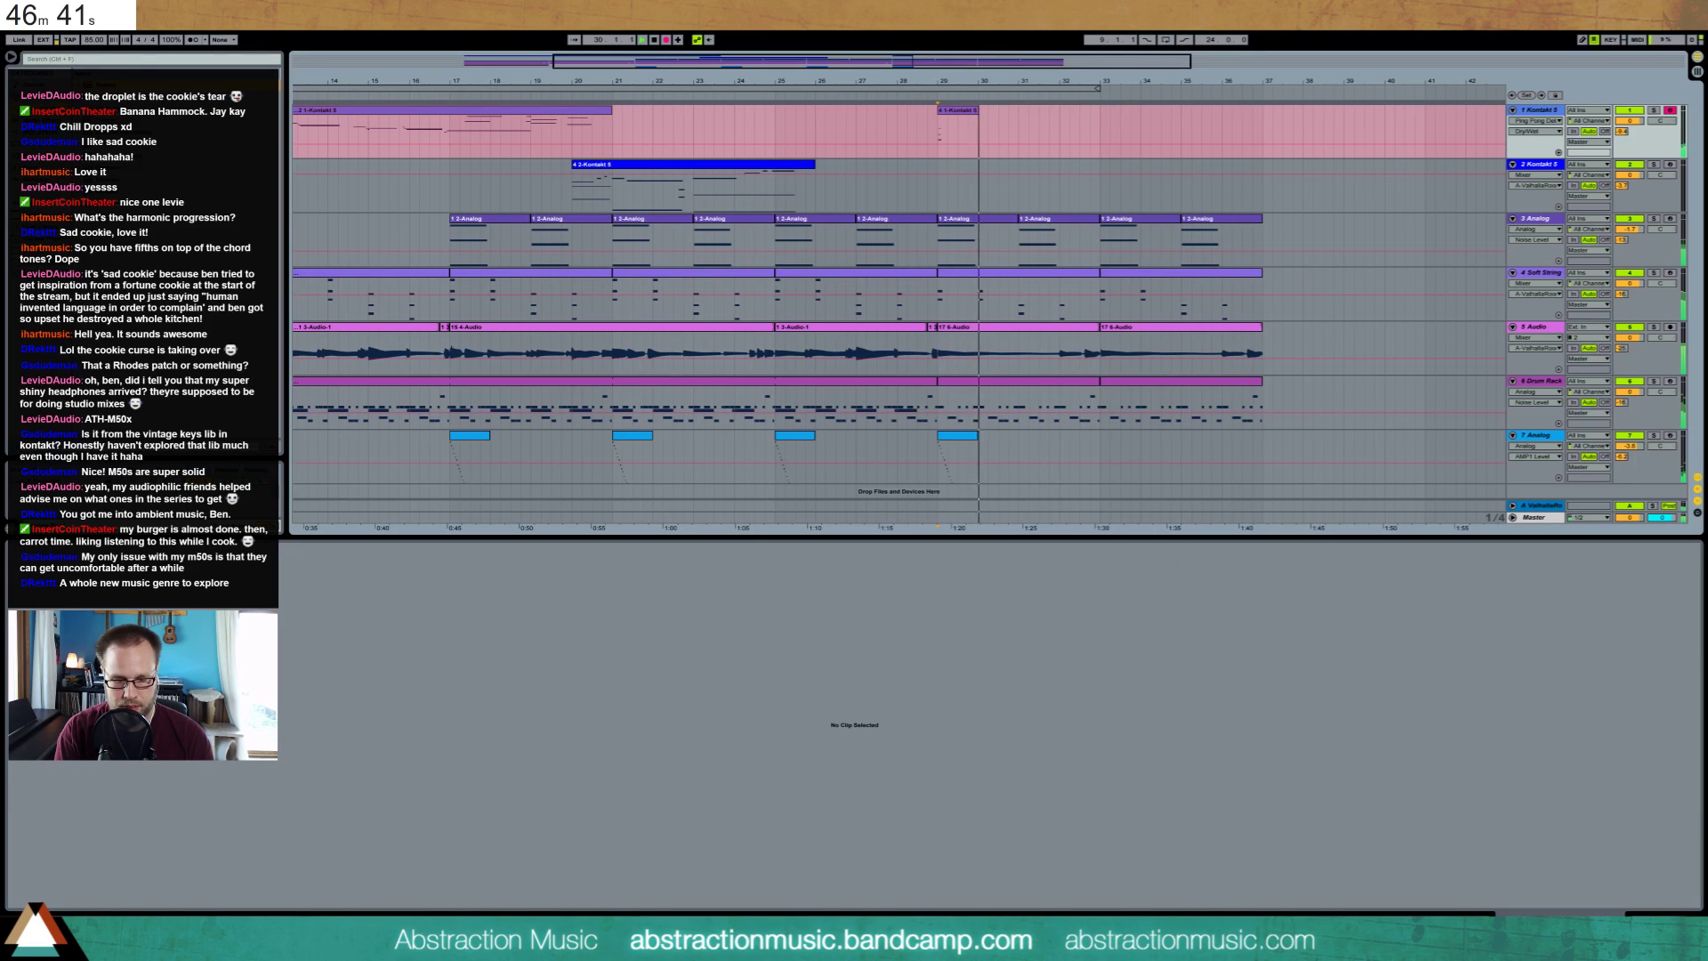
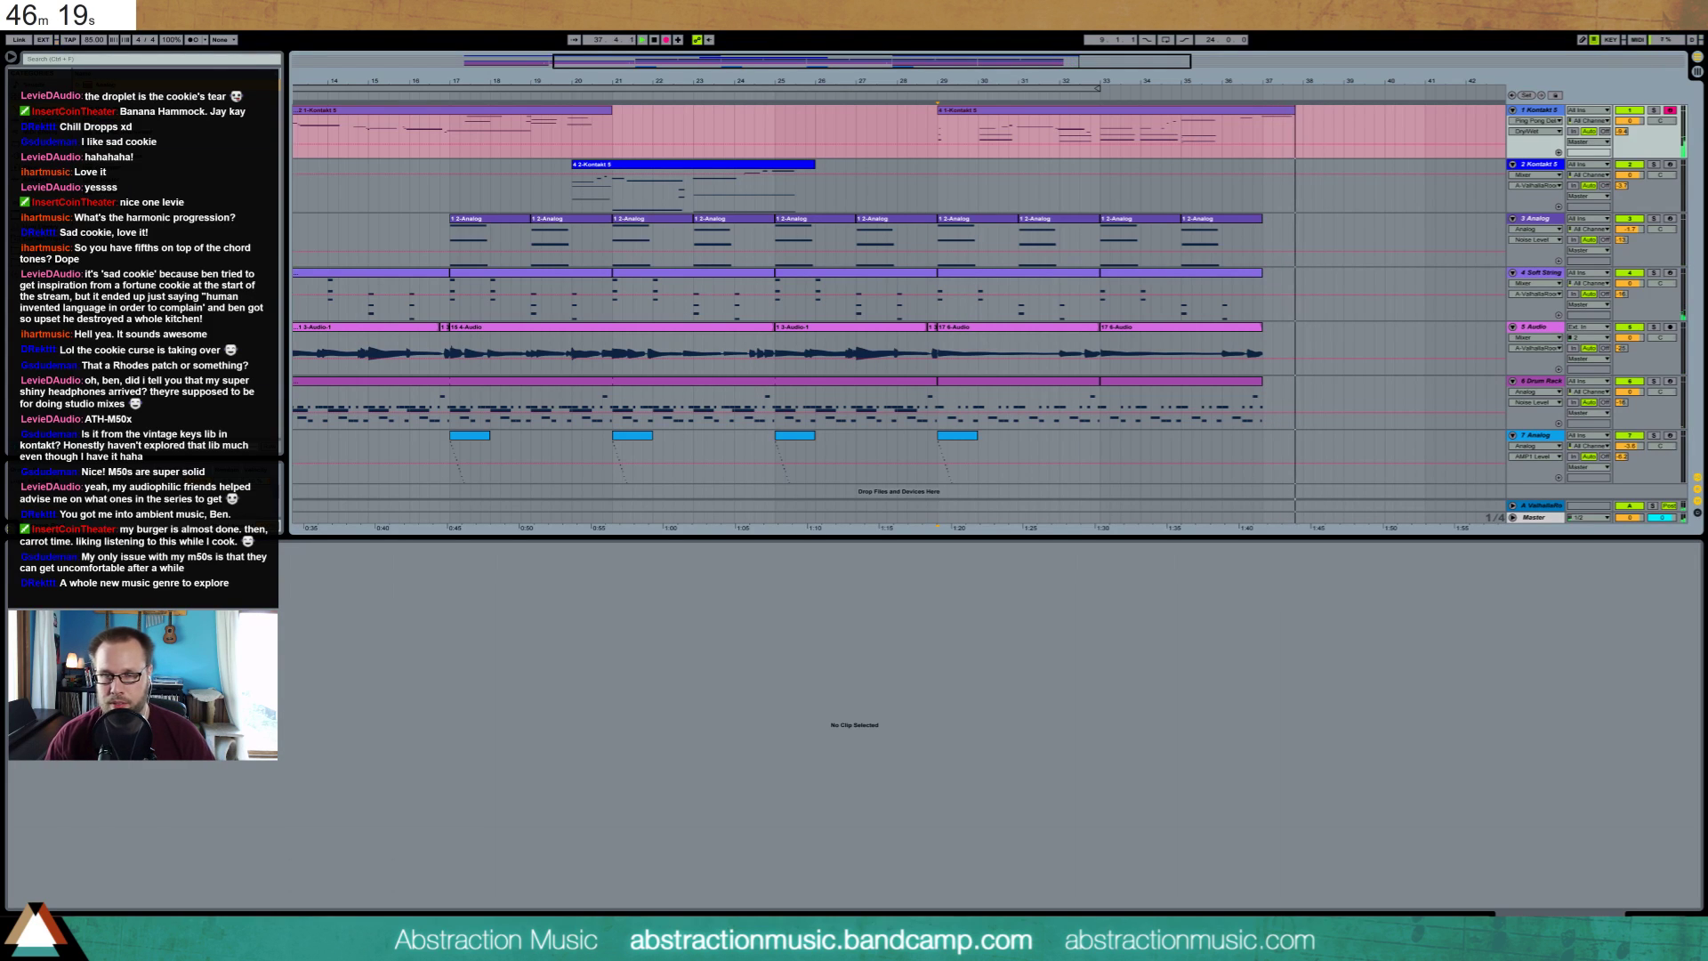
pyautogui.press('space')
# In the newly recorded Kontakt clip, move the long melody note to the start of its third bar and add two long notes below it
pyautogui.click(1248, 117)
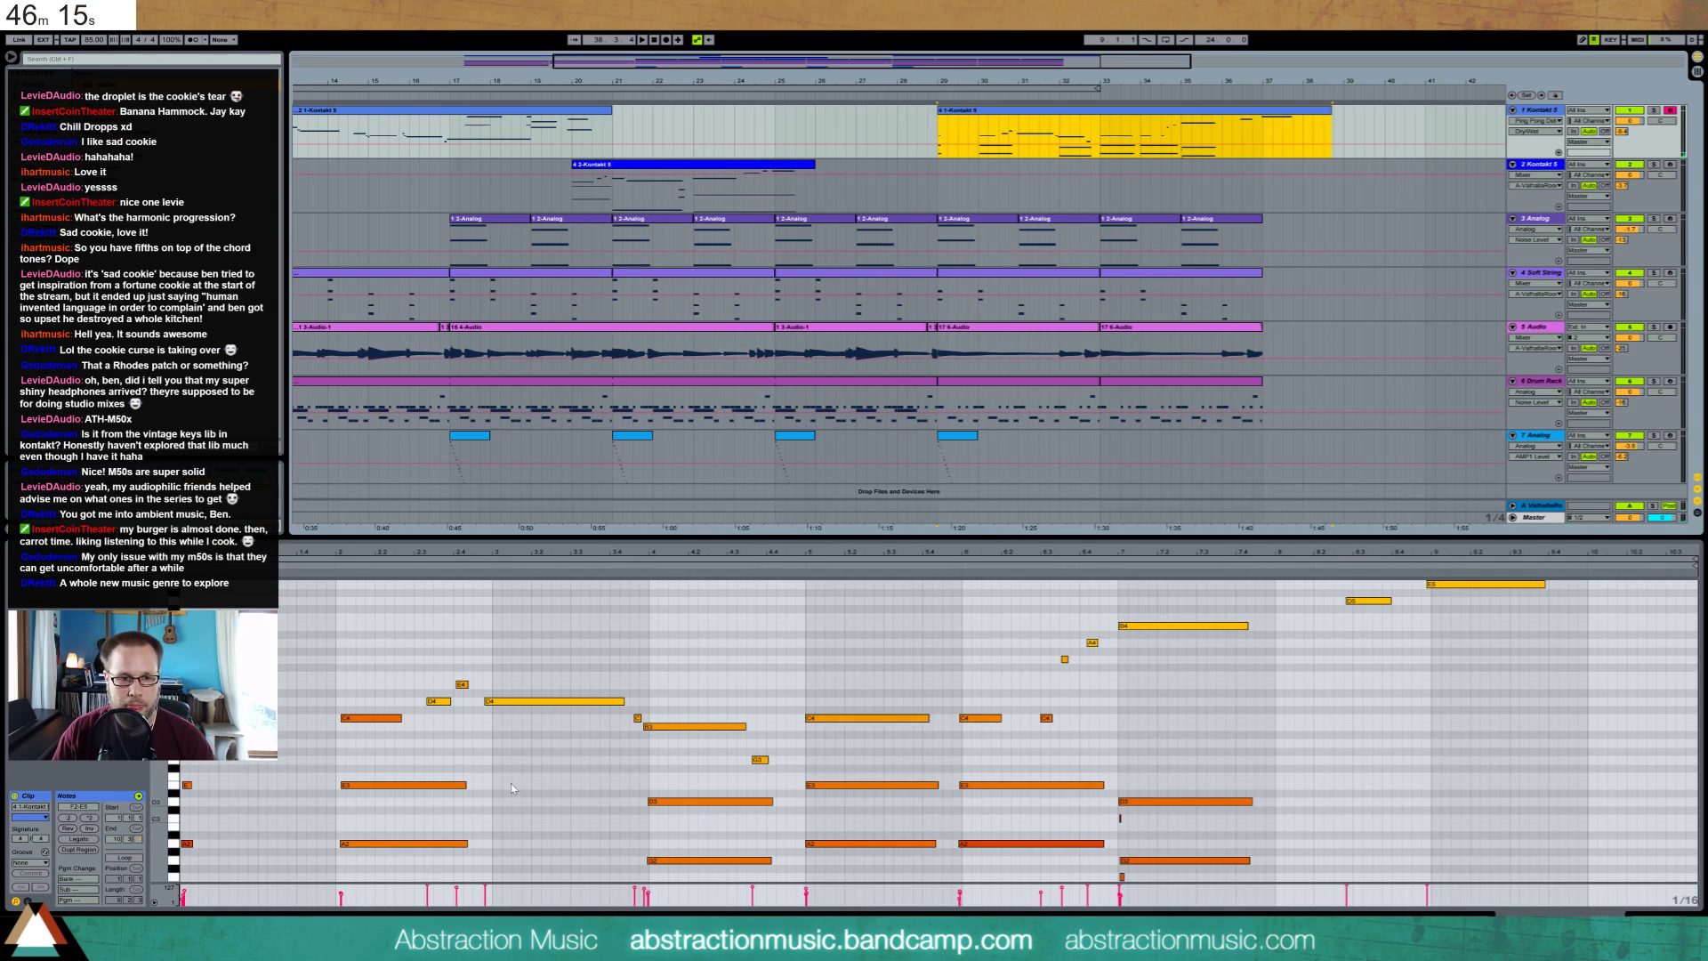
pyautogui.moveTo(511, 703); pyautogui.dragTo(519, 702)
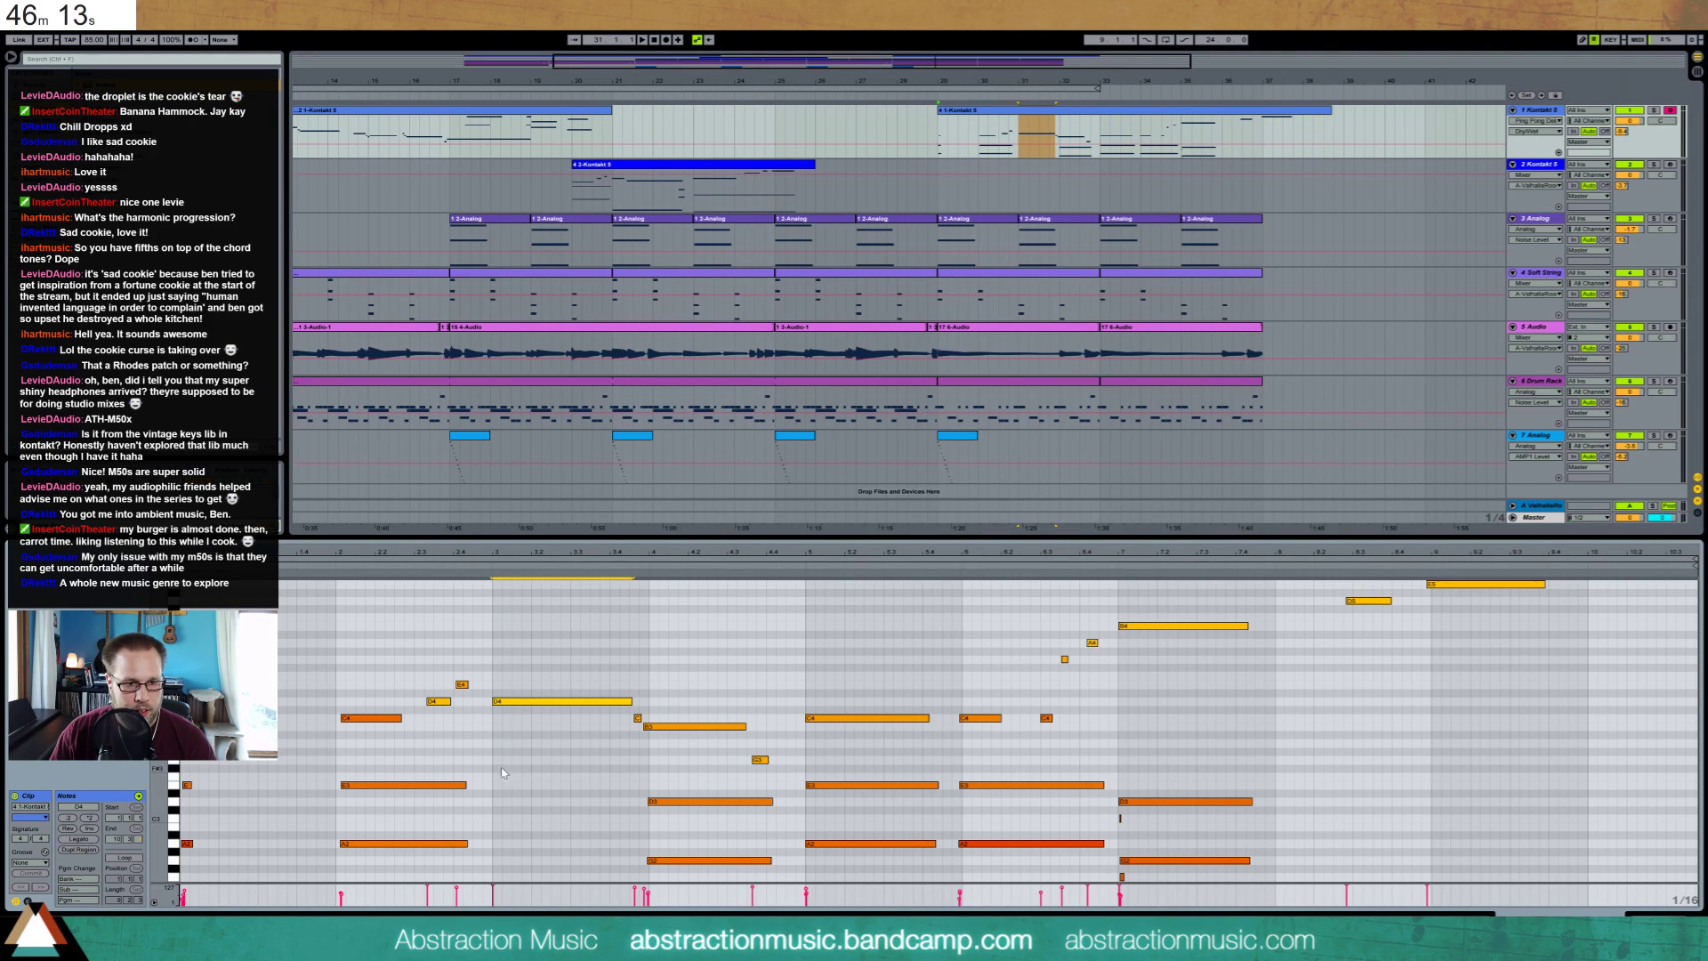
pyautogui.click(491, 762)
pyautogui.moveTo(491, 763); pyautogui.dragTo(604, 762)
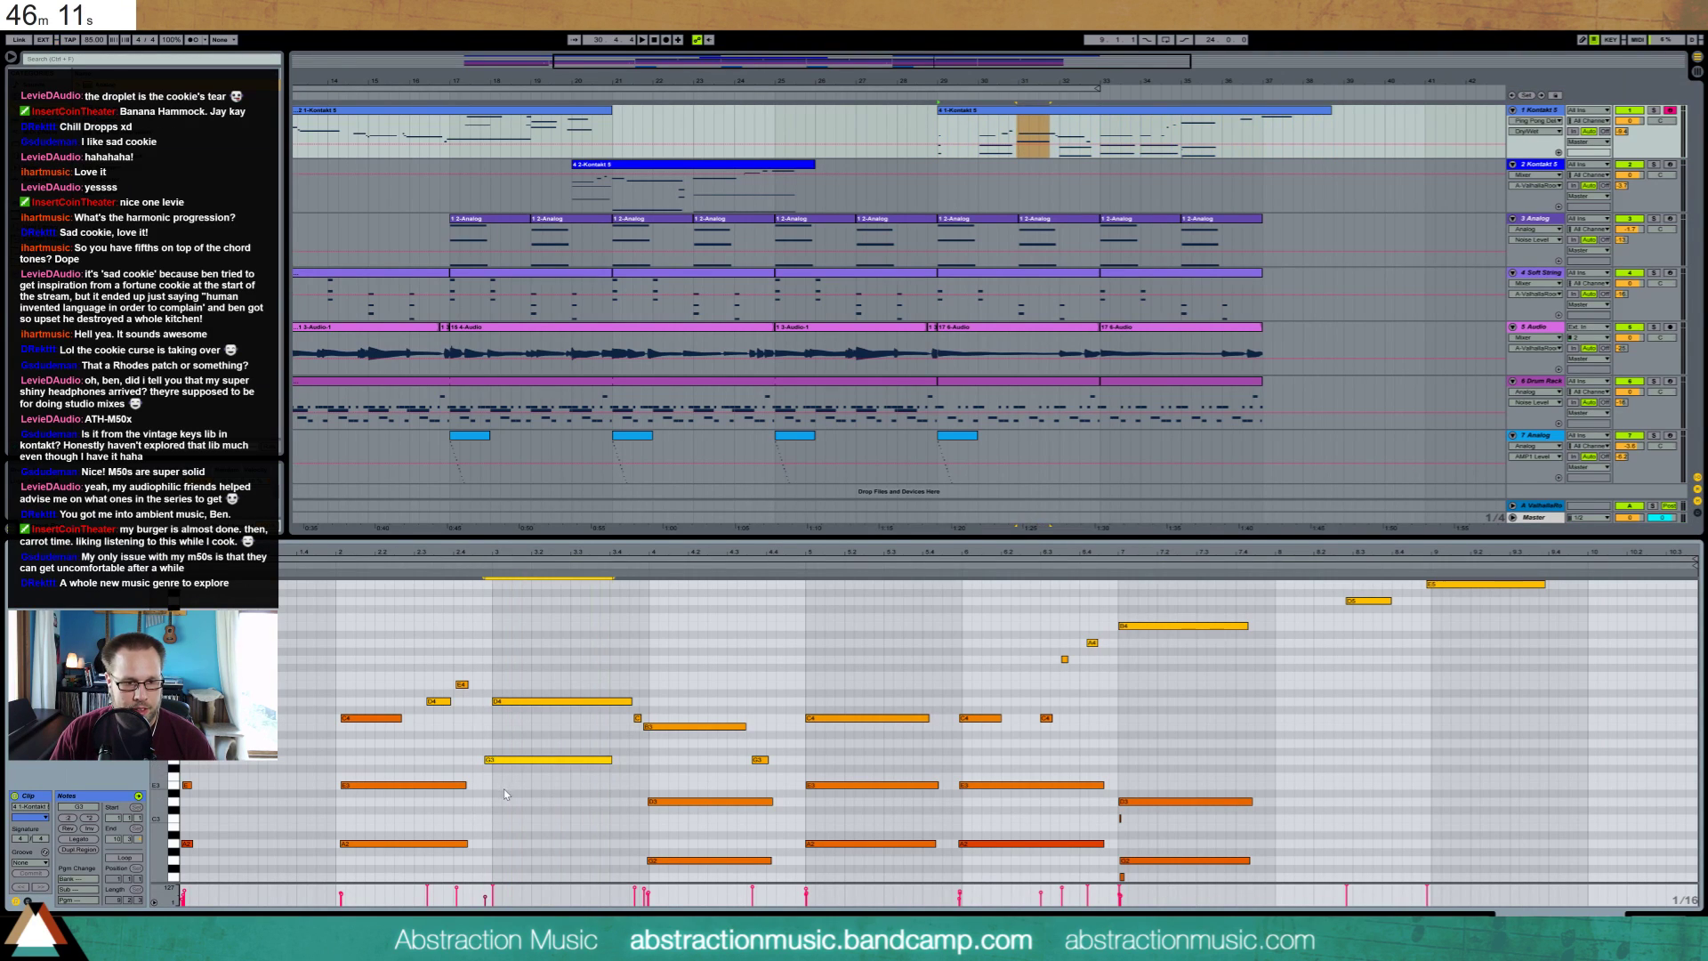
pyautogui.moveTo(498, 799)
pyautogui.mouseDown()
pyautogui.moveTo(615, 801)
pyautogui.moveTo(564, 773)
pyautogui.moveTo(589, 711)
pyautogui.mouseUp()
pyautogui.keyDown('shift'); pyautogui.click(564, 762); pyautogui.keyUp('shift')
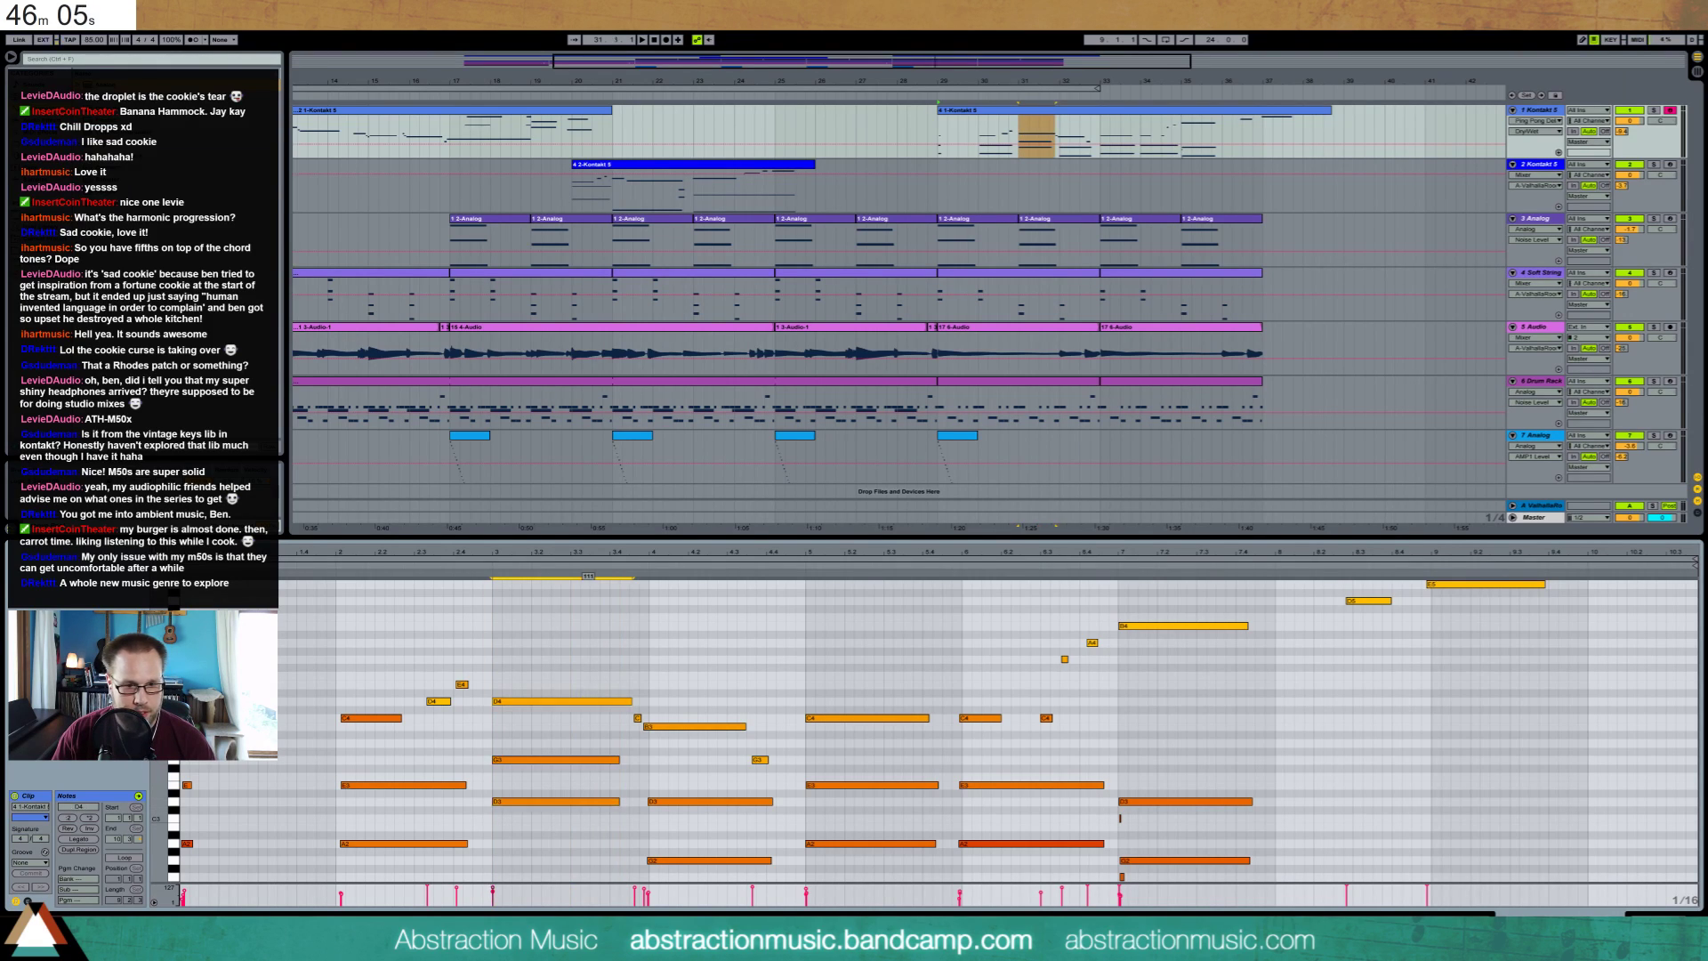
# Check the clip's higher melody notes and nudge its last two notes slightly later
pyautogui.click(1007, 649)
pyautogui.click(1162, 626)
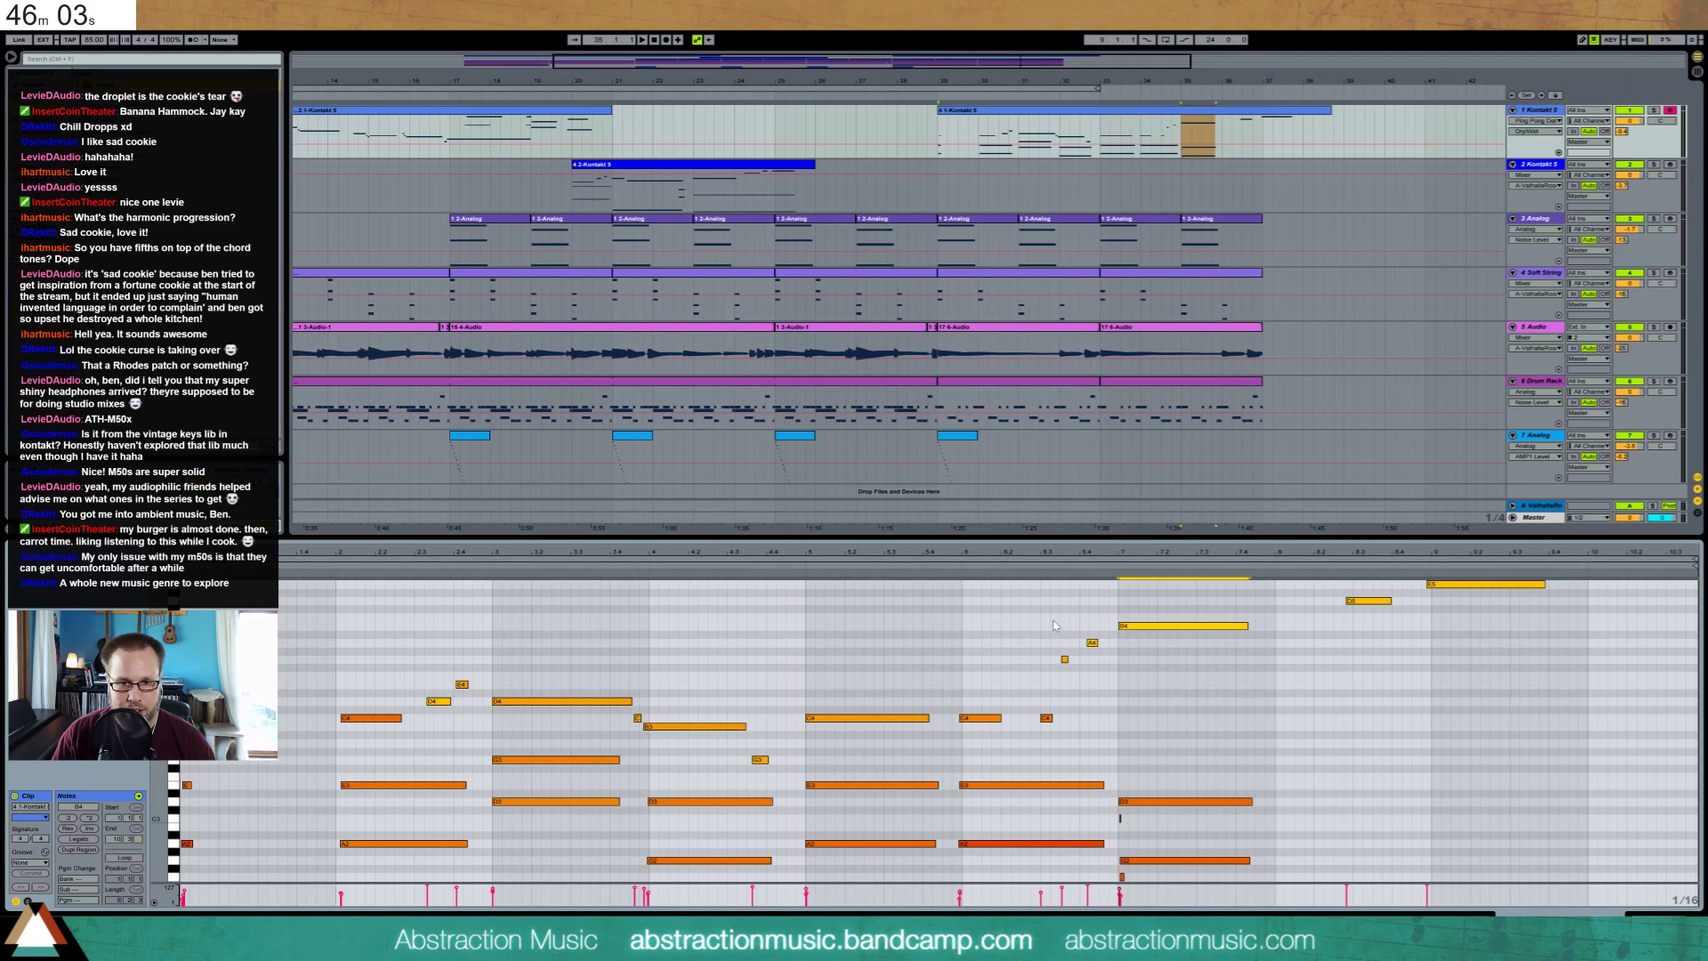
pyautogui.click(1094, 642)
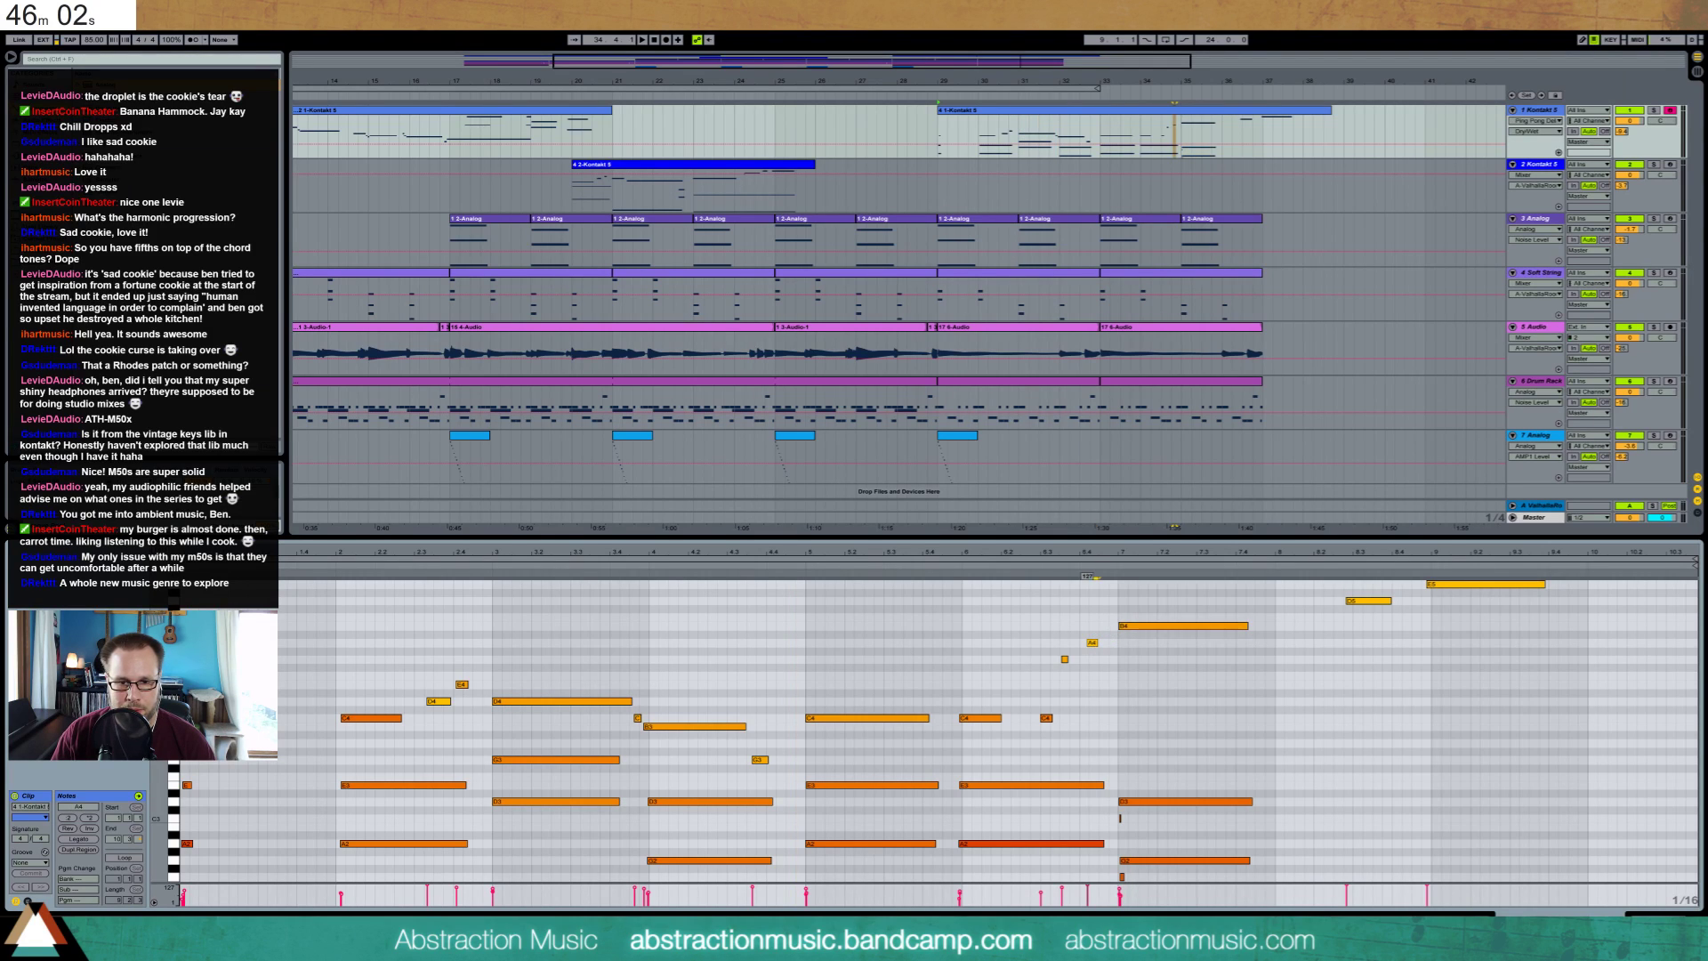
pyautogui.click(1354, 602)
pyautogui.click(1513, 585)
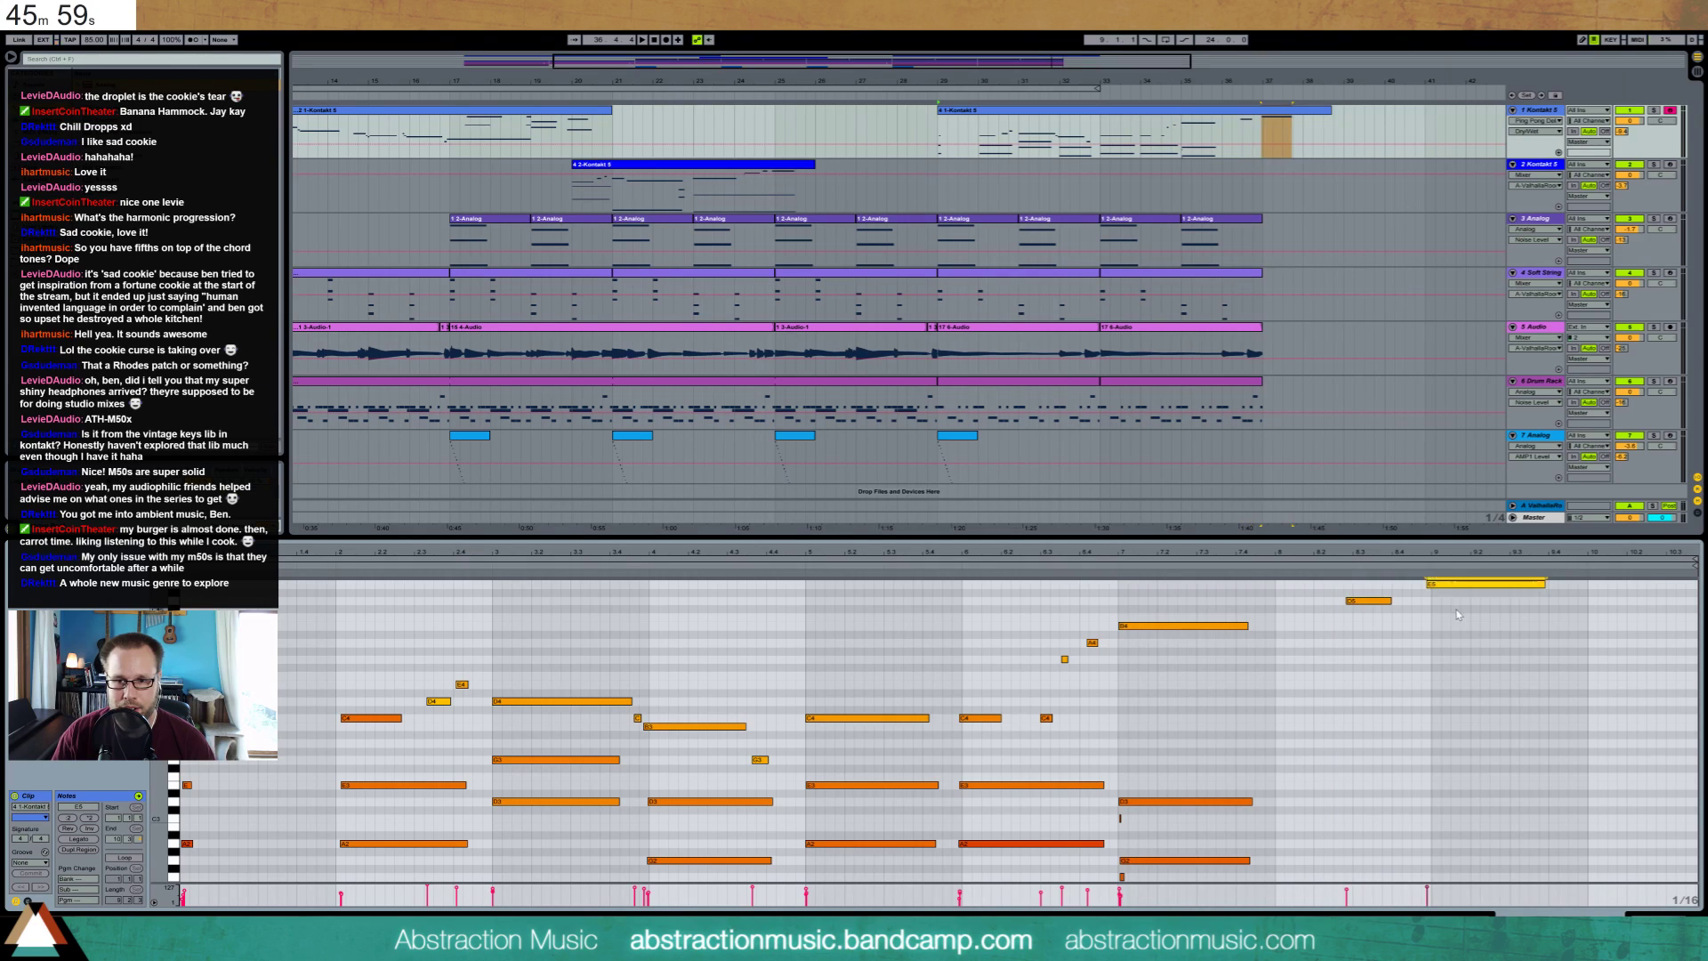
pyautogui.moveTo(1455, 608); pyautogui.dragTo(1303, 581)
pyautogui.press('Right')
pyautogui.click(1278, 607)
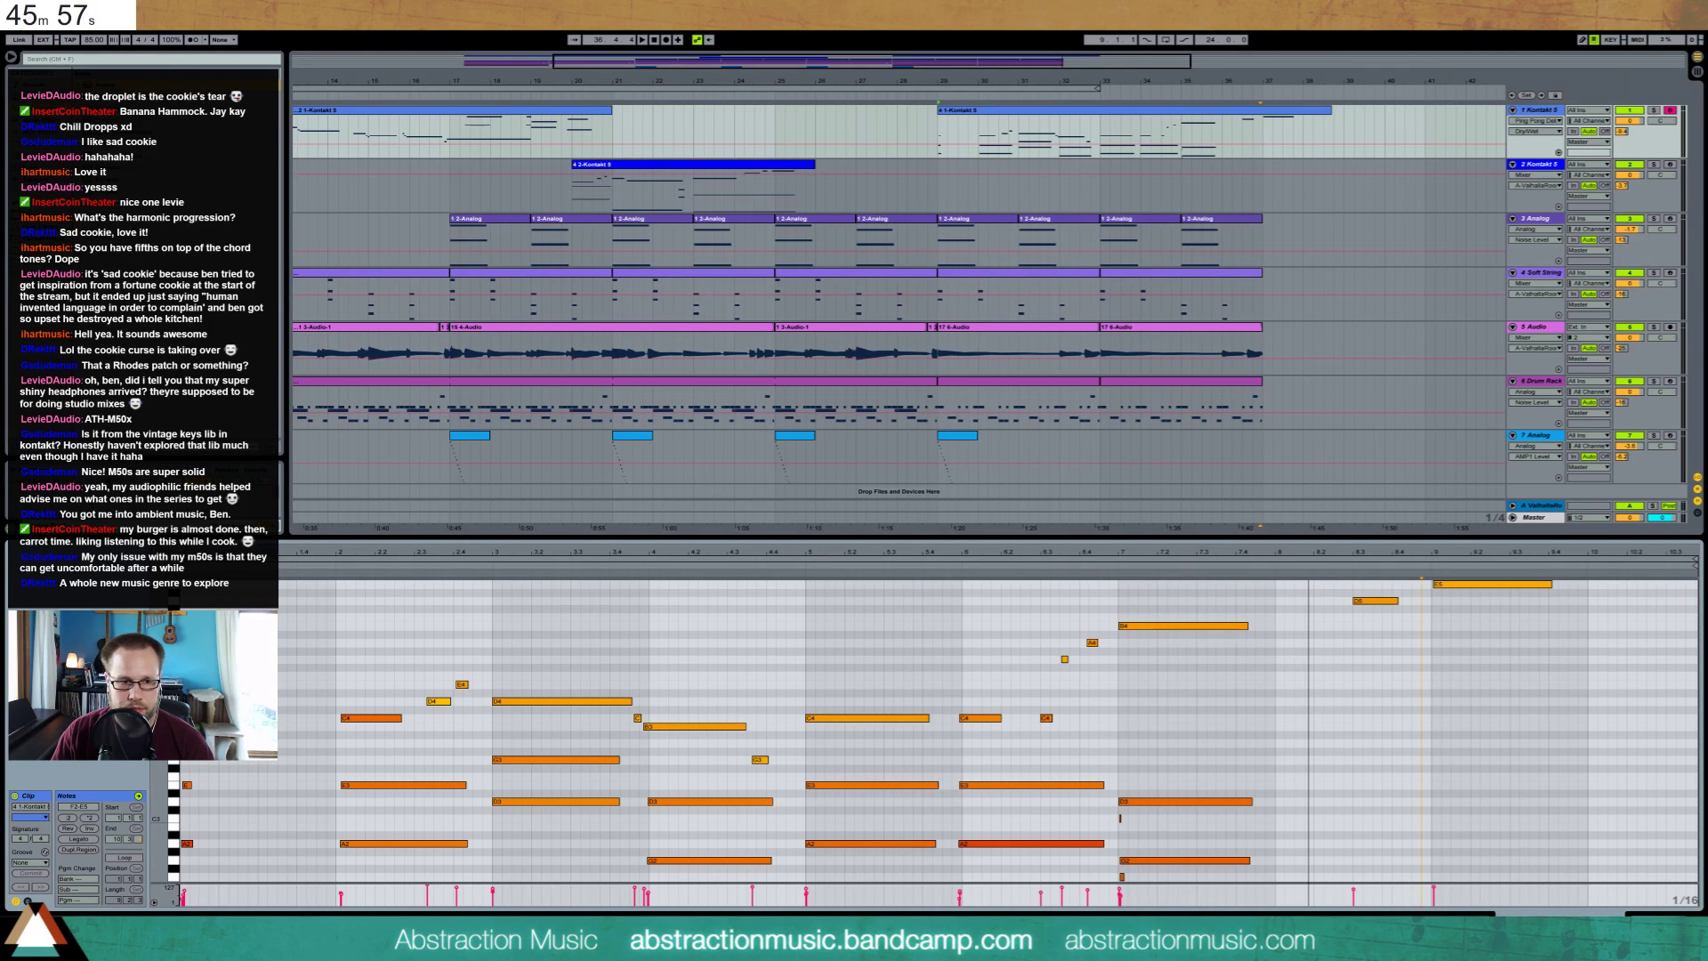
# Play back the Kontakt part and lengthen the notes of its opening chord to nearly a full bar
pyautogui.press('space')
pyautogui.press('space')
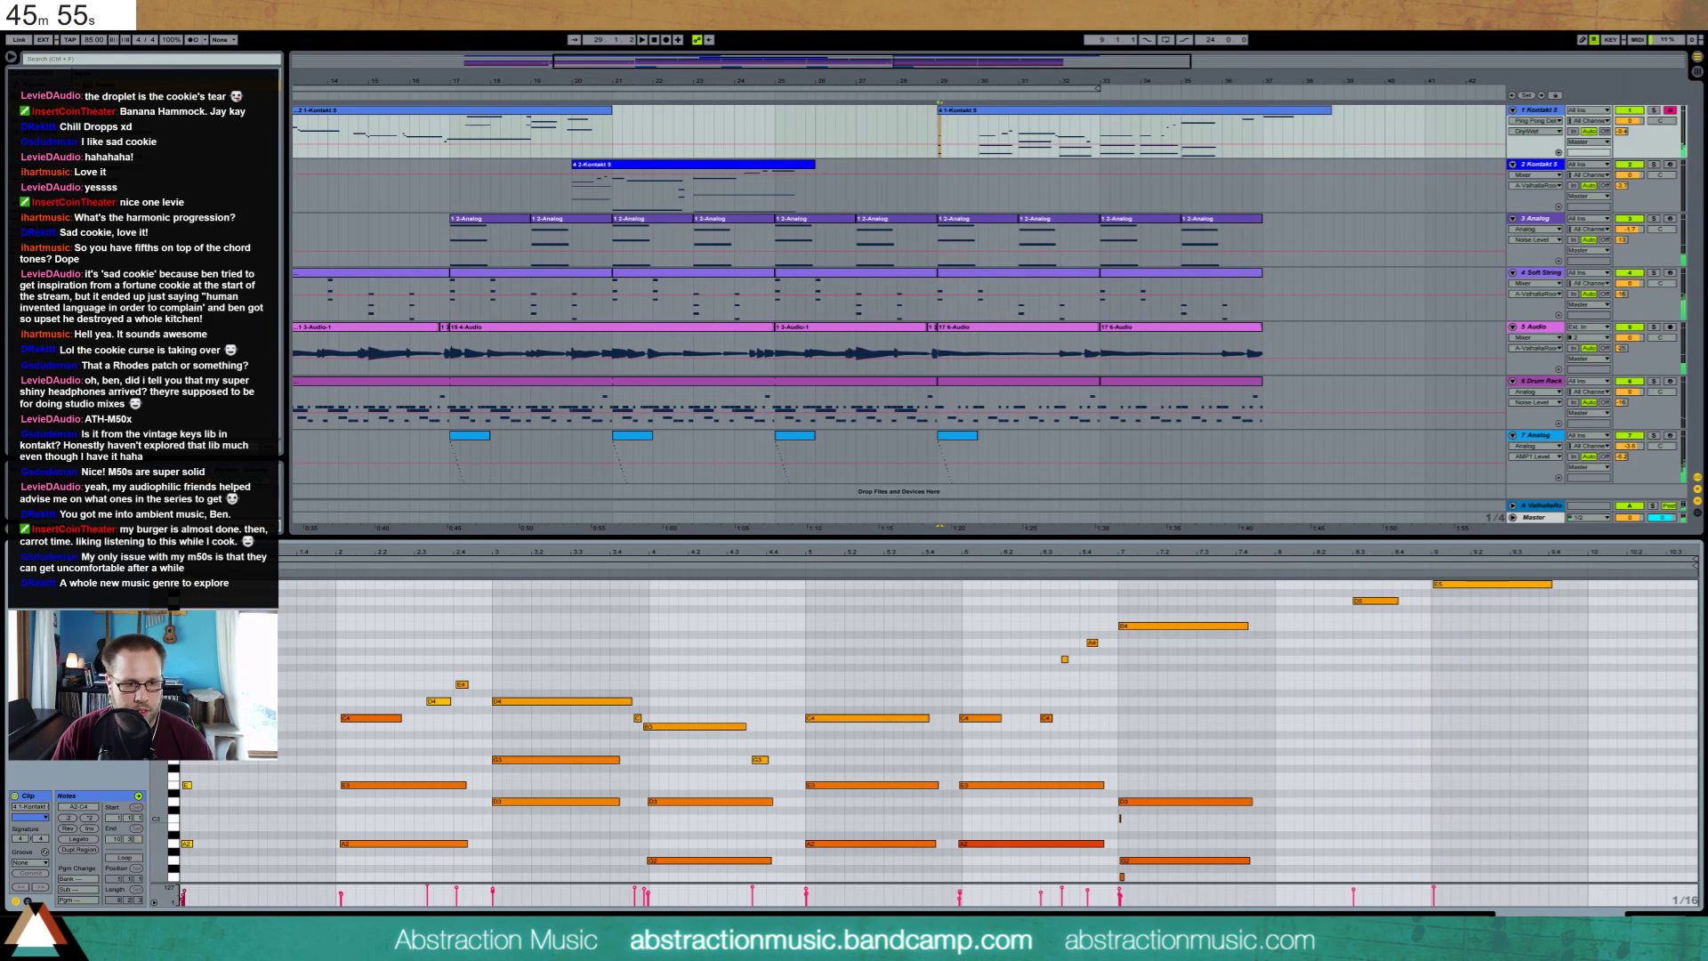
pyautogui.click(188, 785)
pyautogui.press('space')
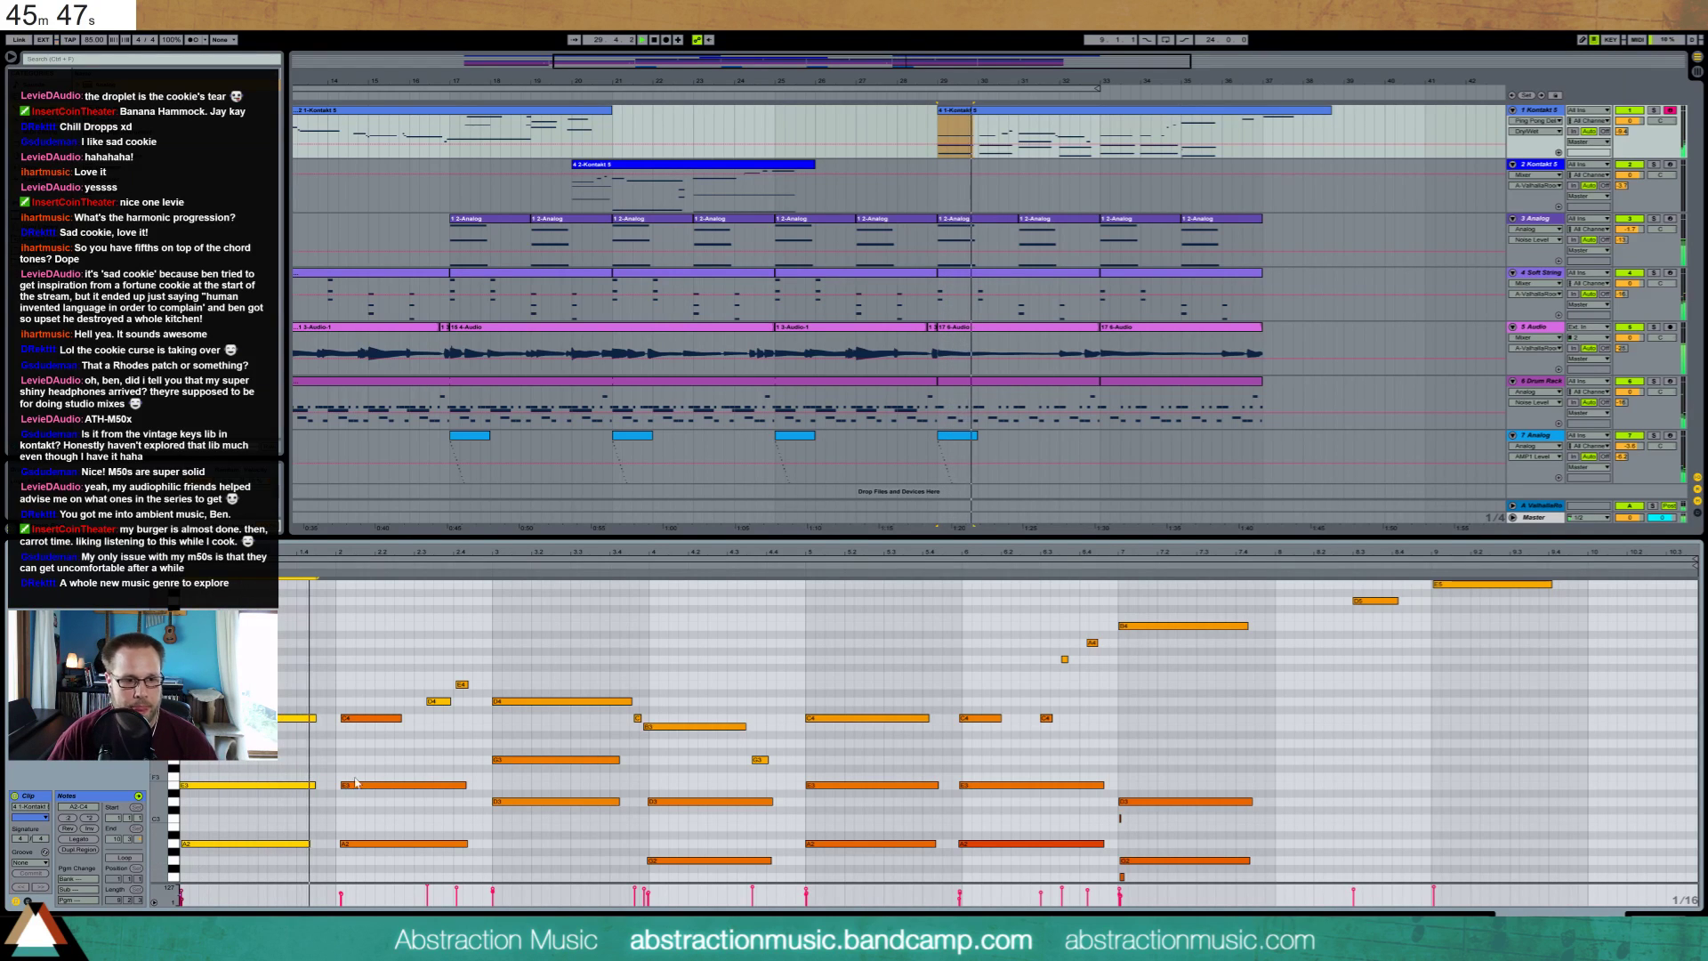
# Quantize the chord in the clip's second bar and the long melody note in its fourth bar to the bar starts
pyautogui.moveTo(350, 680); pyautogui.dragTo(391, 863)
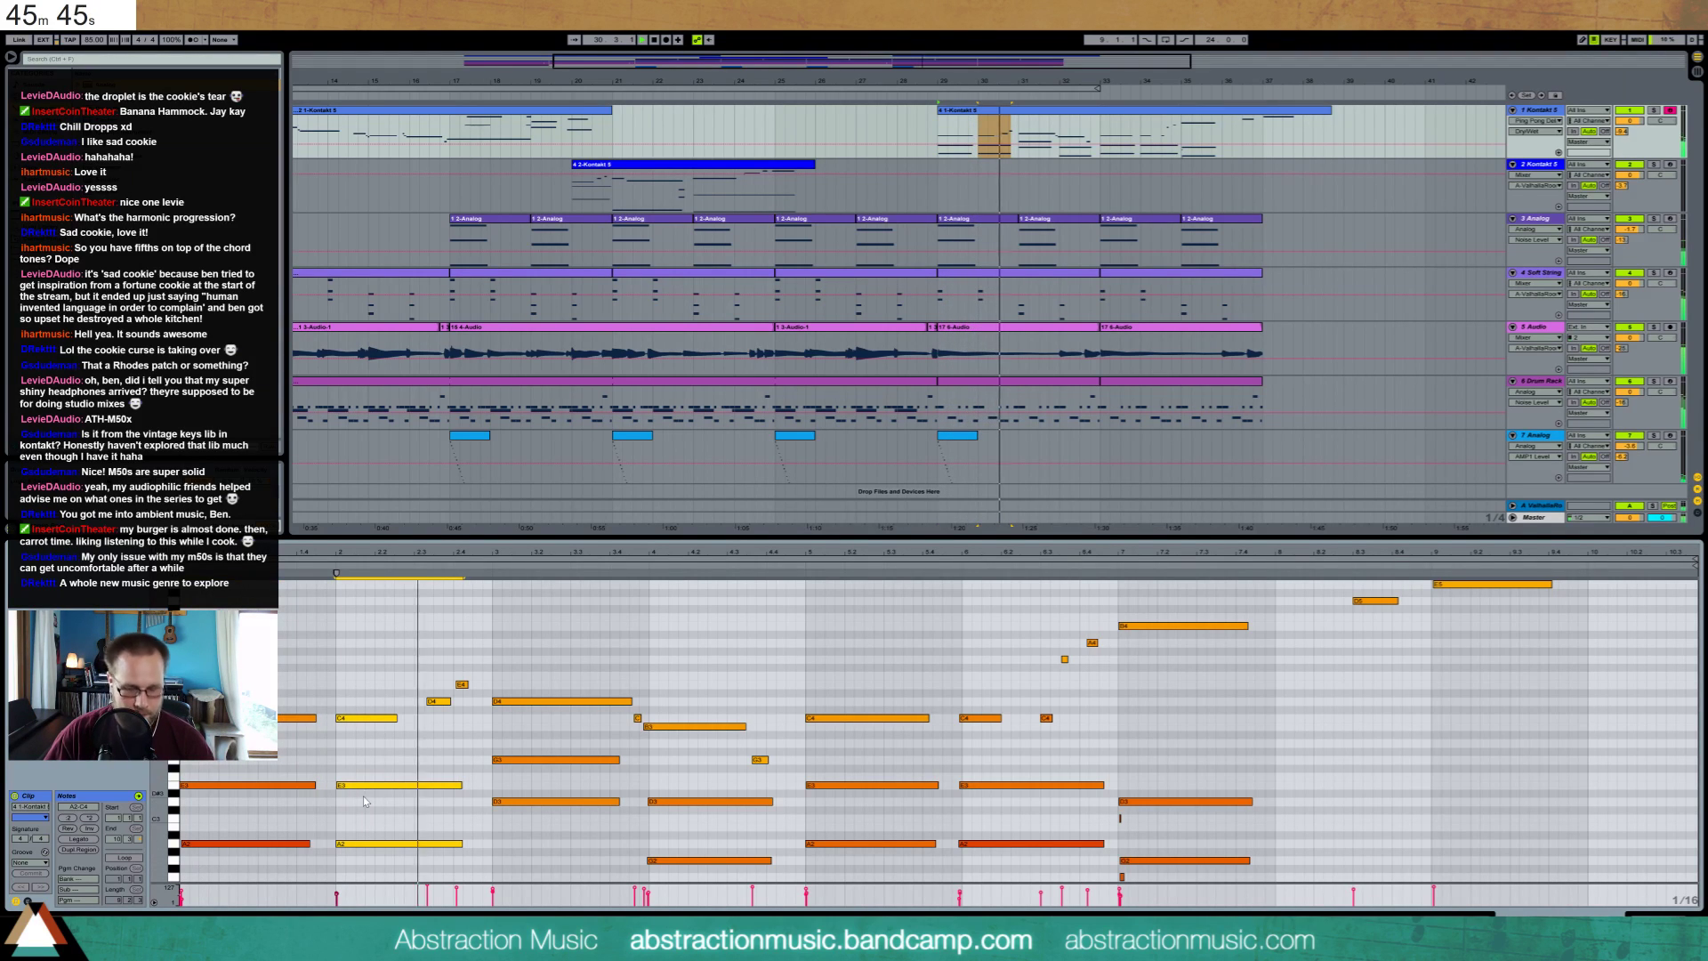
pyautogui.hotkey('ctrl', 'u')
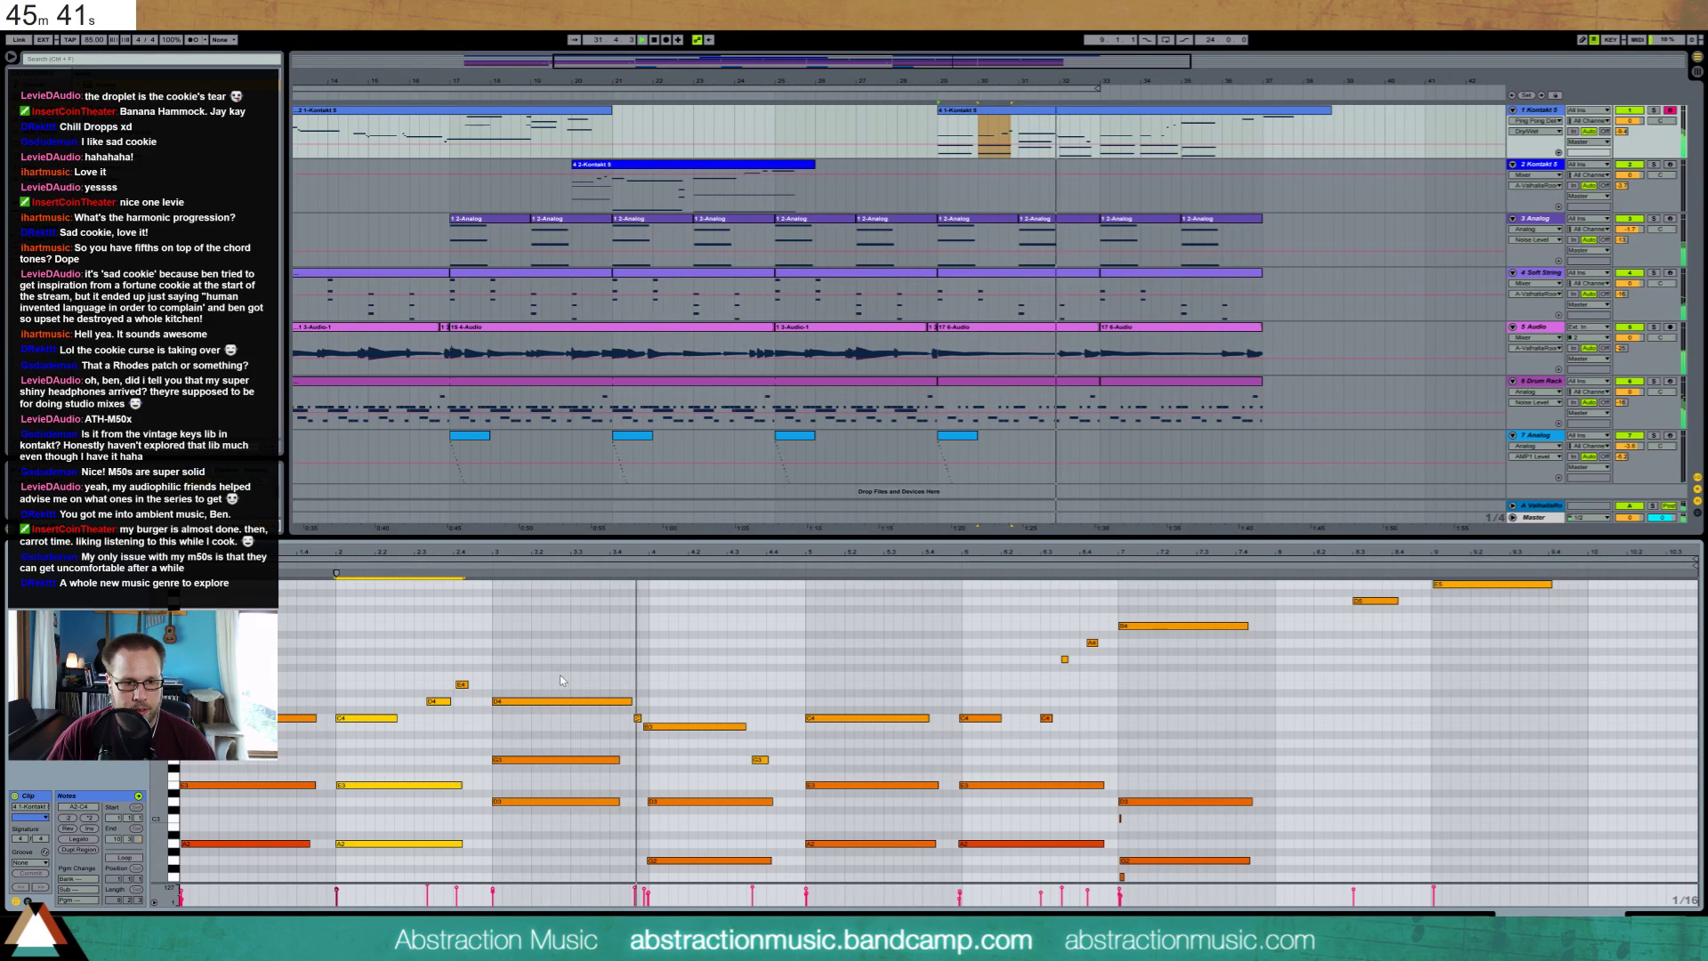
pyautogui.click(552, 701)
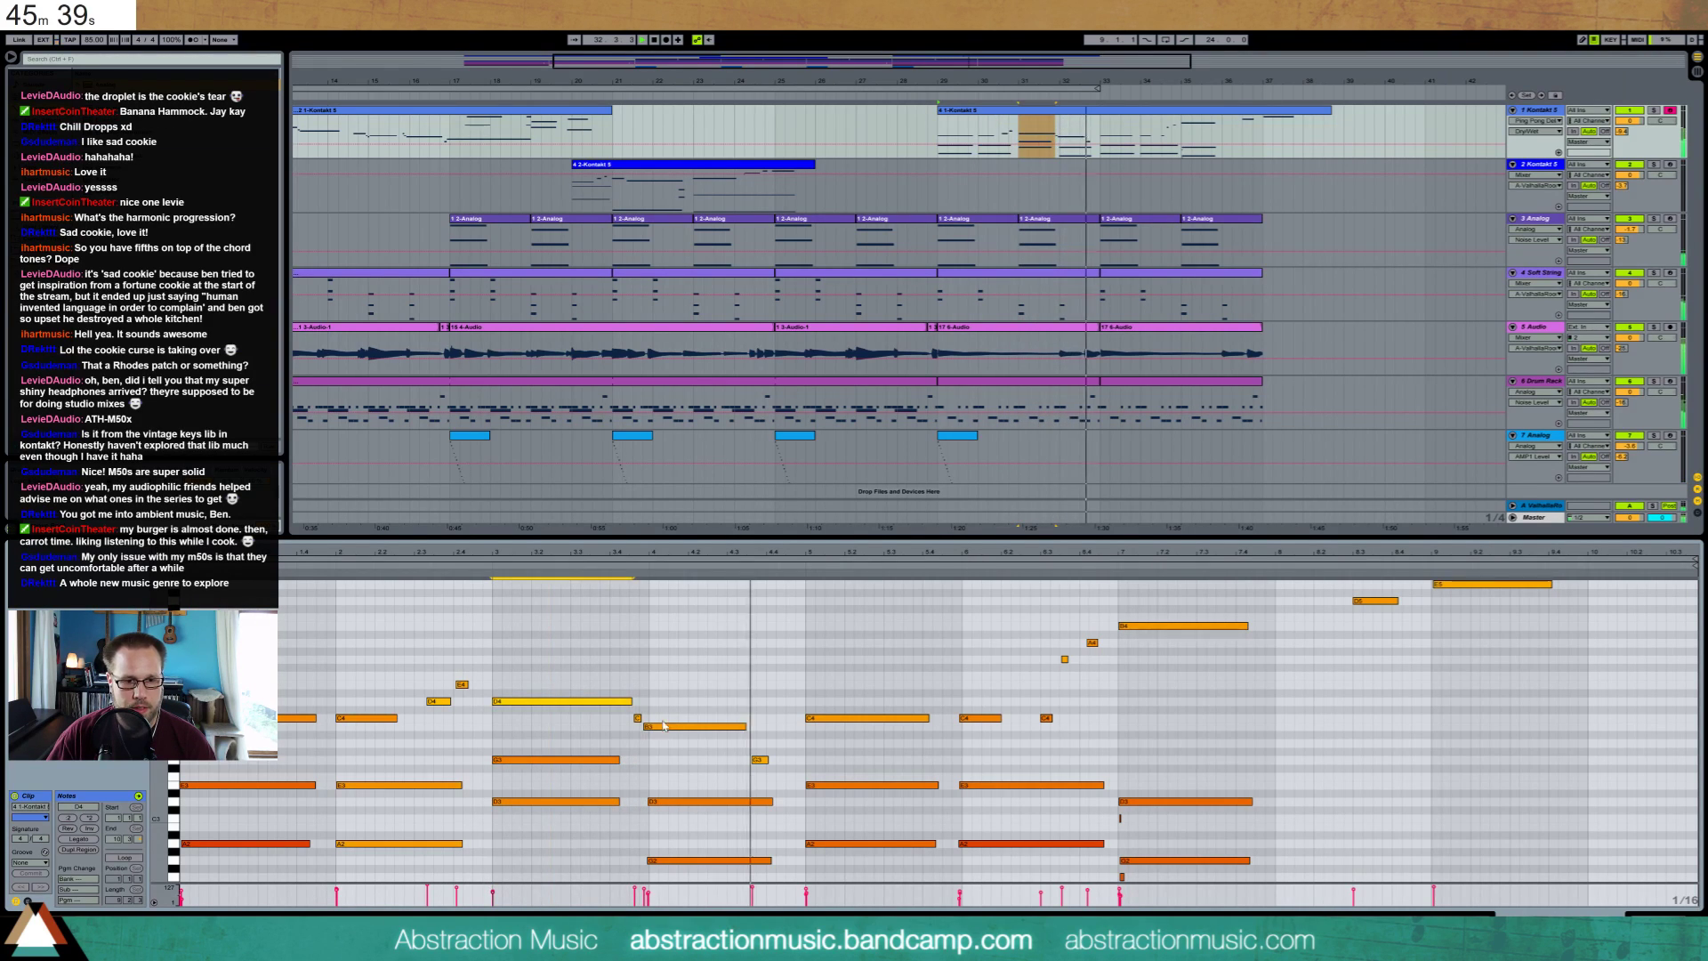
pyautogui.moveTo(679, 695); pyautogui.dragTo(671, 767)
pyautogui.hotkey('ctrl', 'u')
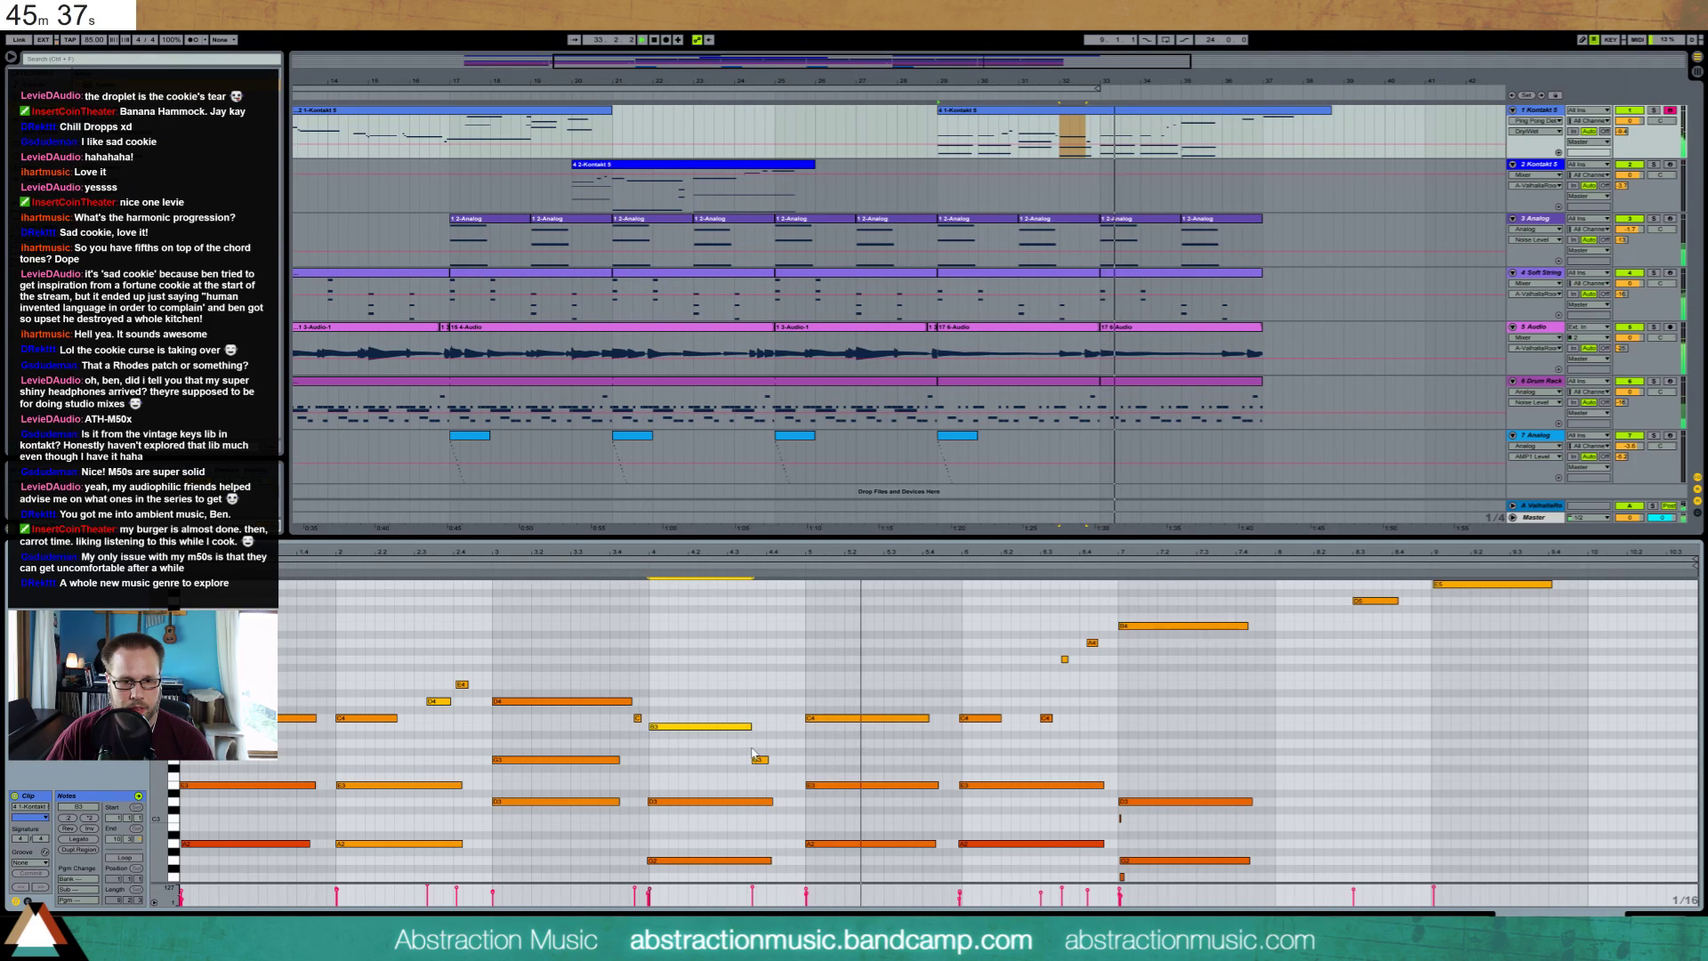
pyautogui.click(761, 760)
pyautogui.hotkey('ctrl', 'u')
pyautogui.hotkey('ctrl', 'z')
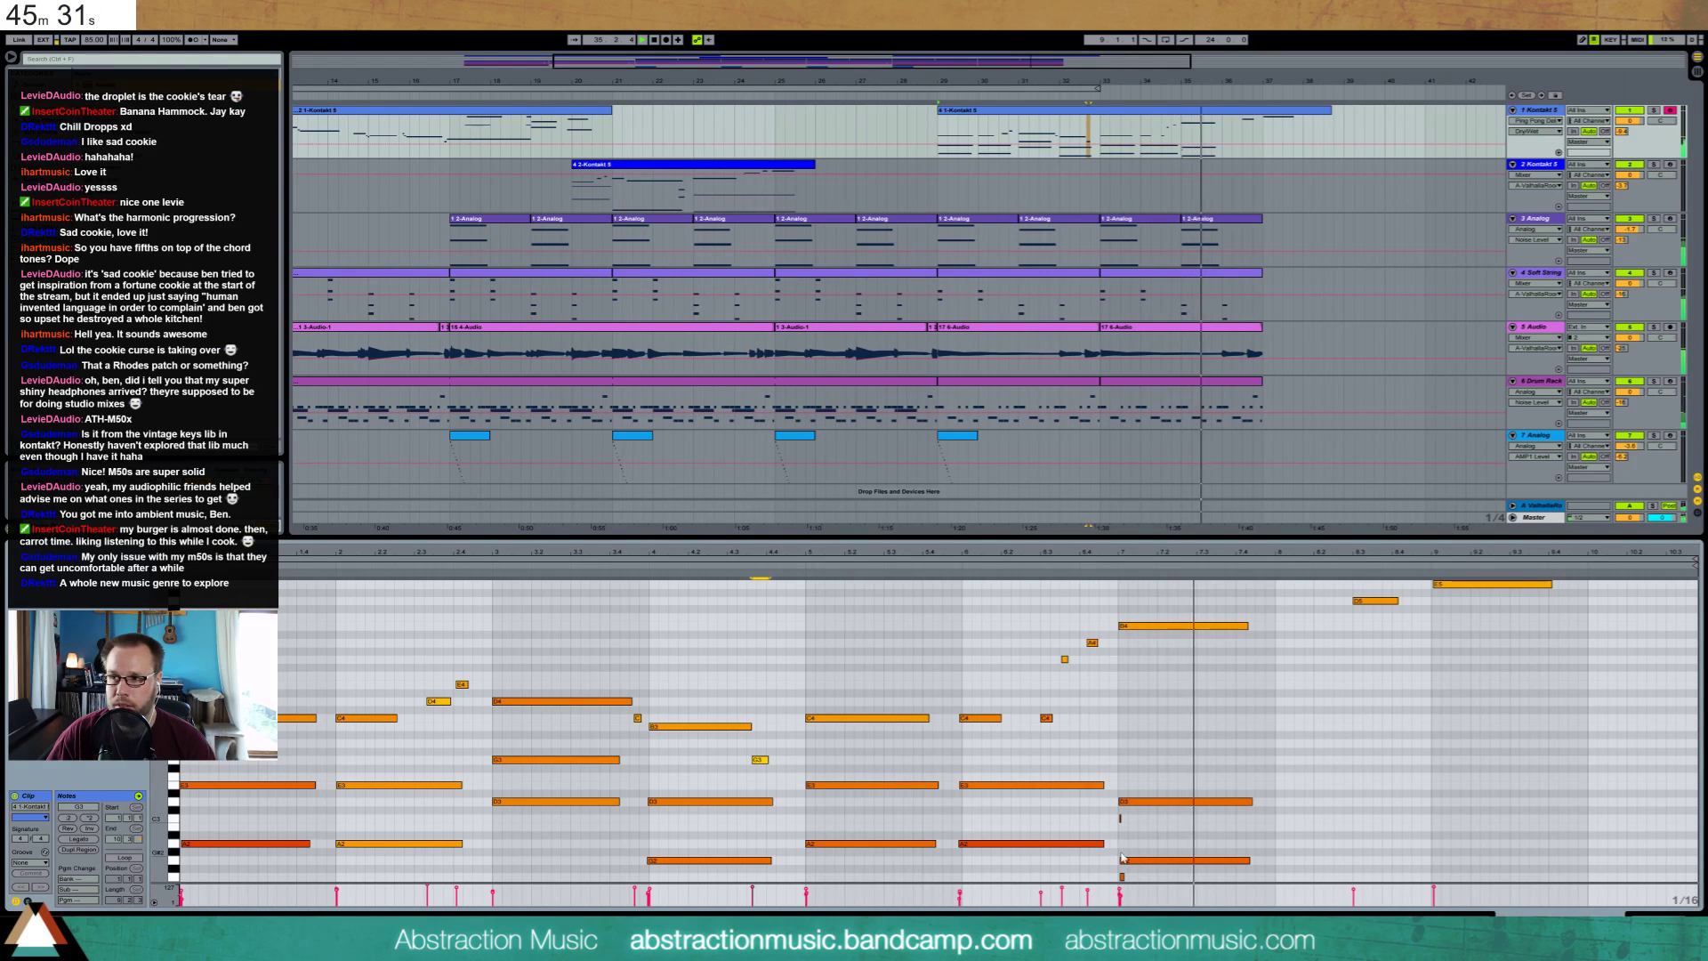
# Delete the tiny stray low notes at the start of the clip's seventh bar and show the track's devices
pyautogui.moveTo(1114, 822); pyautogui.dragTo(1124, 827)
pyautogui.press('Delete')
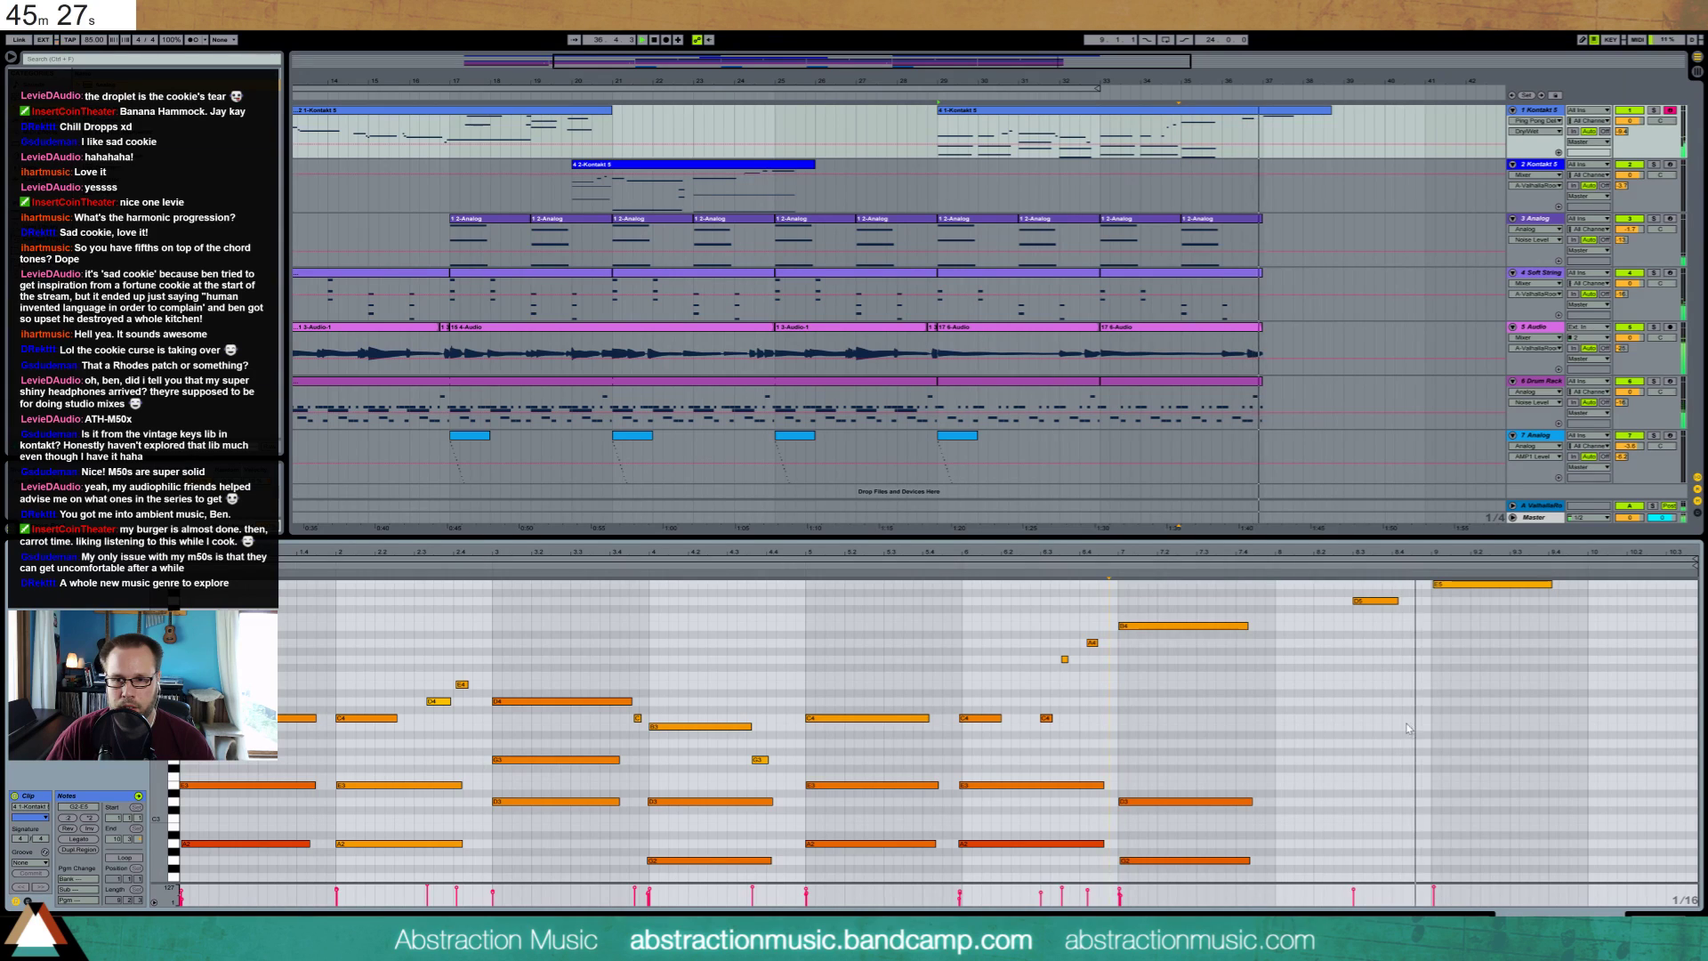
pyautogui.hotkey('shift', 'Tab')
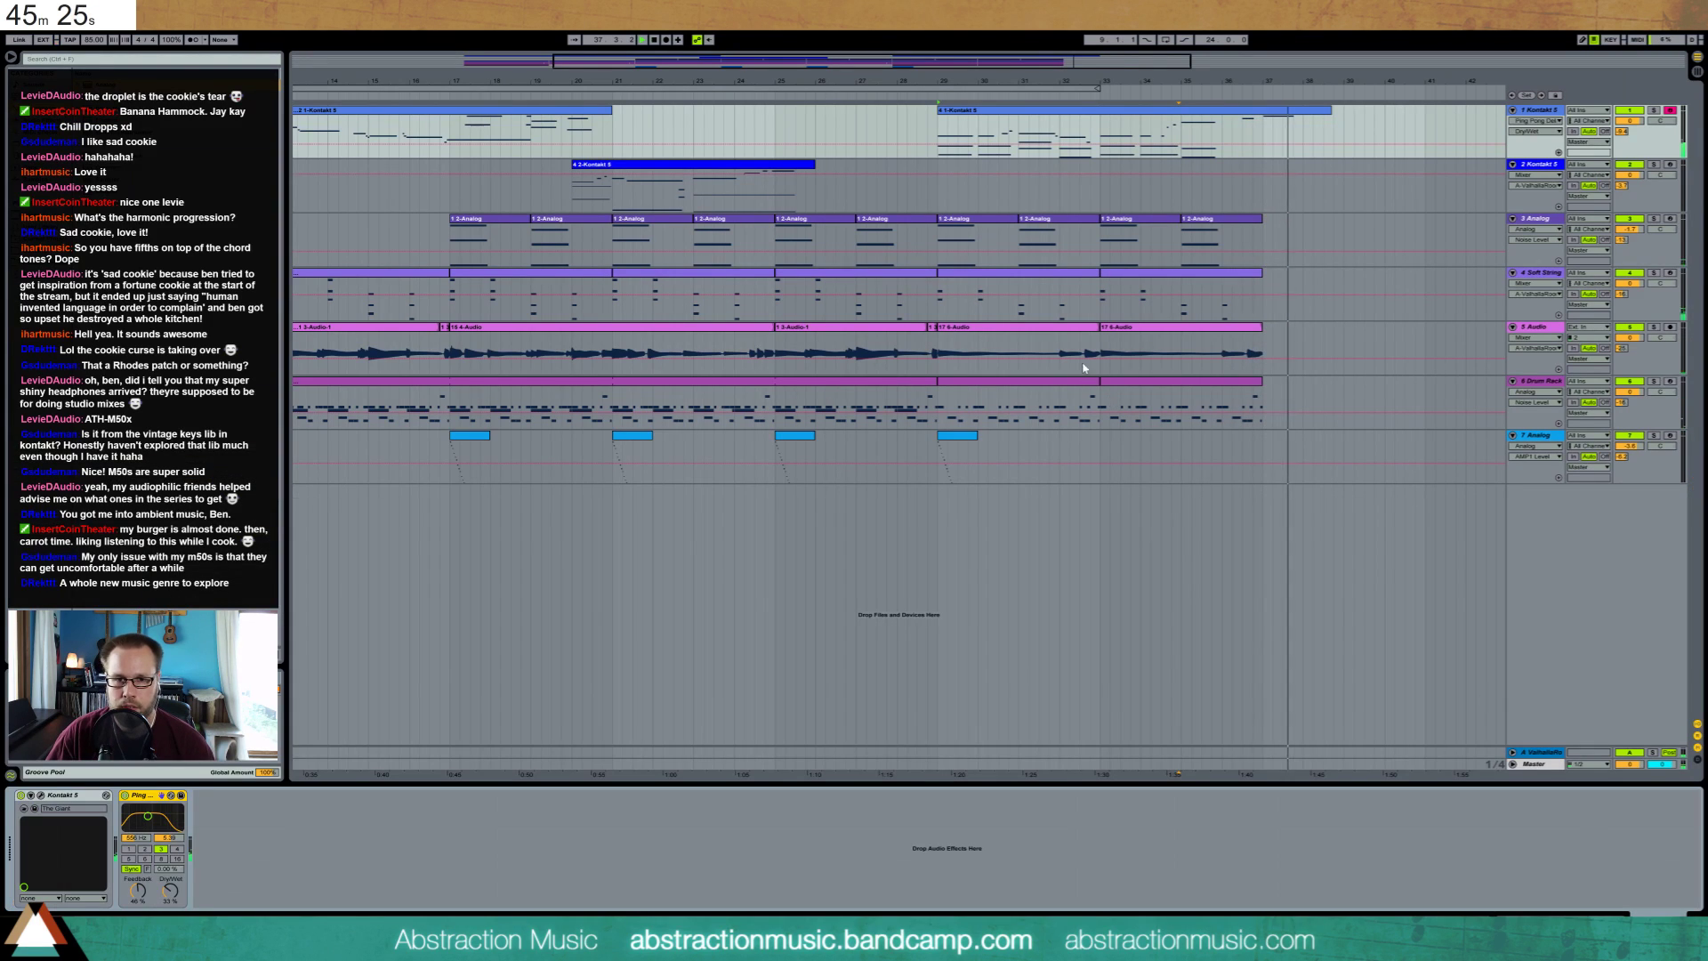
# Duplicate the last four-bar clip on the 5 Audio track so the audio runs from bar 37 to bar 41
pyautogui.click(1087, 356)
pyautogui.hotkey('ctrl', 'd')
pyautogui.hotkey('ctrl', 'd')
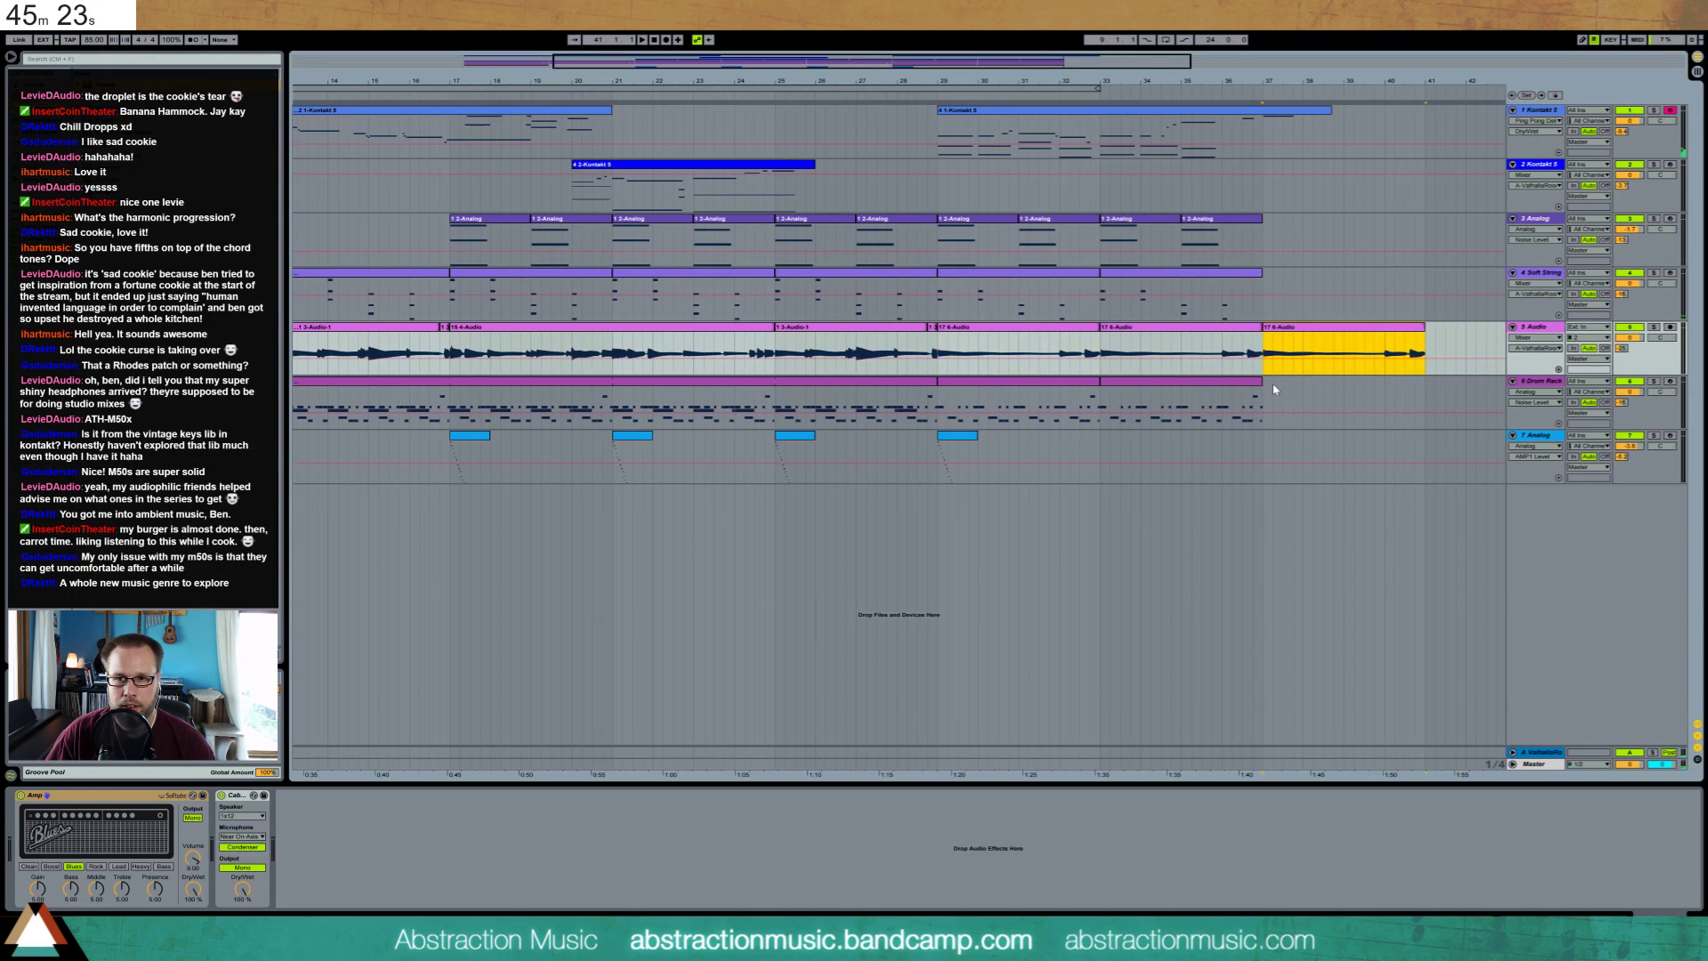
# Extend the Drum Rack and 7 Analog parts to bar 41 by duplicating their four-bar material from bar 29
pyautogui.click(1014, 389)
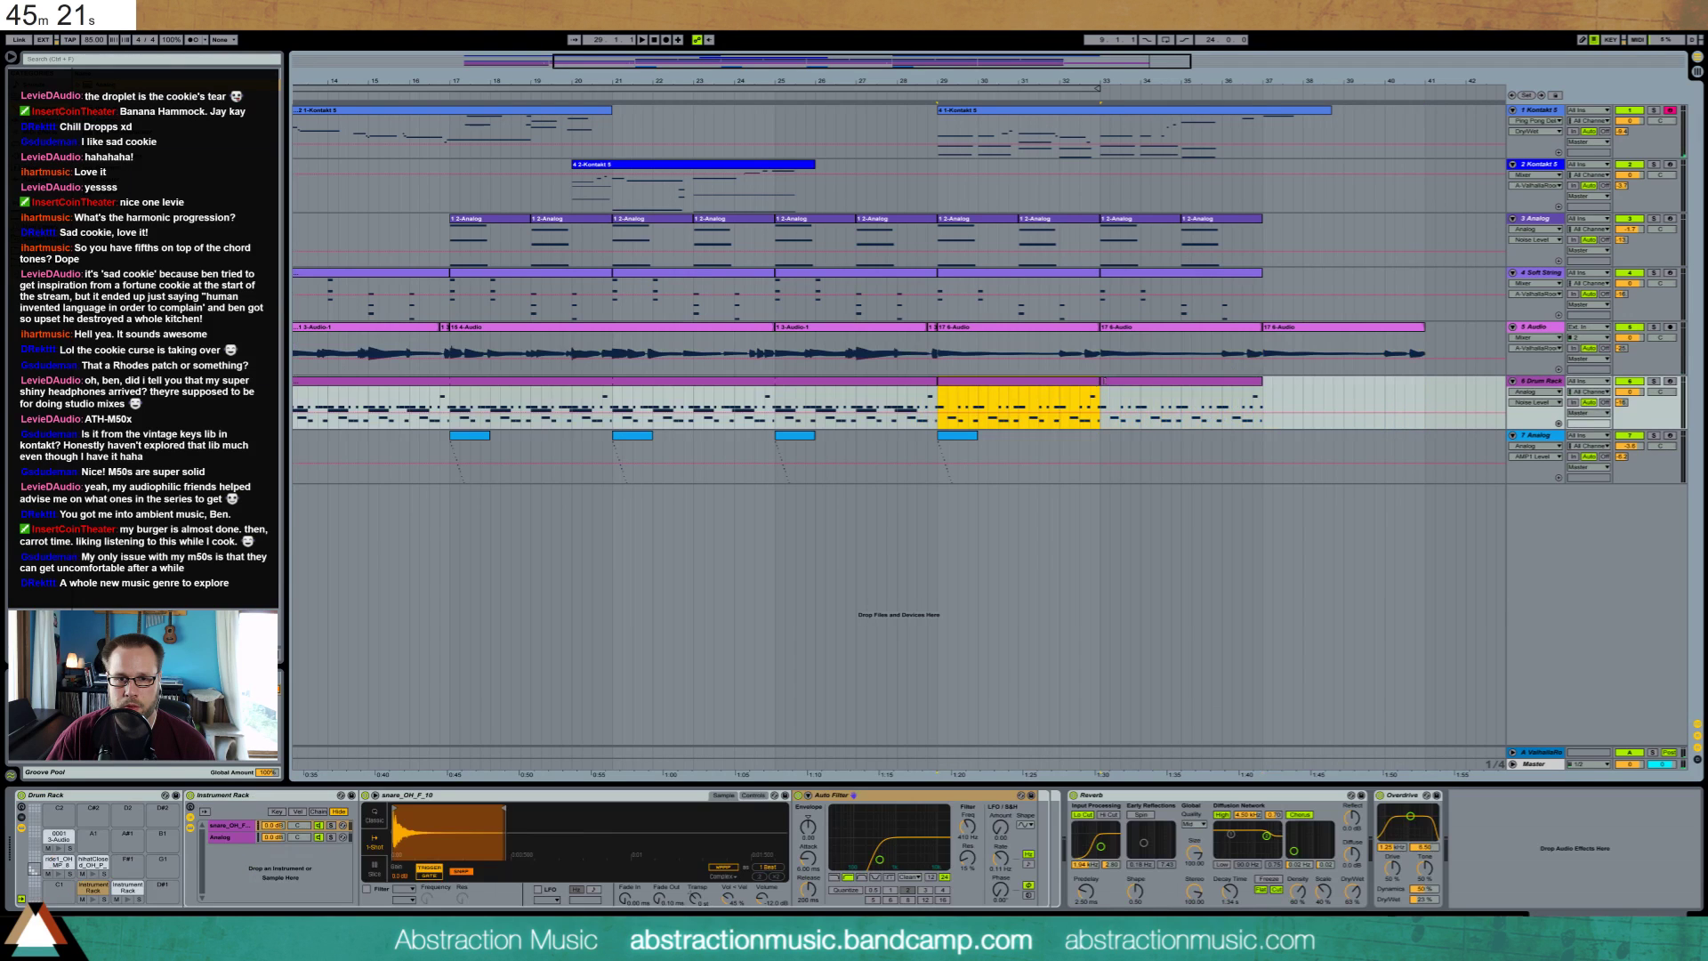
pyautogui.hotkey('ctrl', 'd')
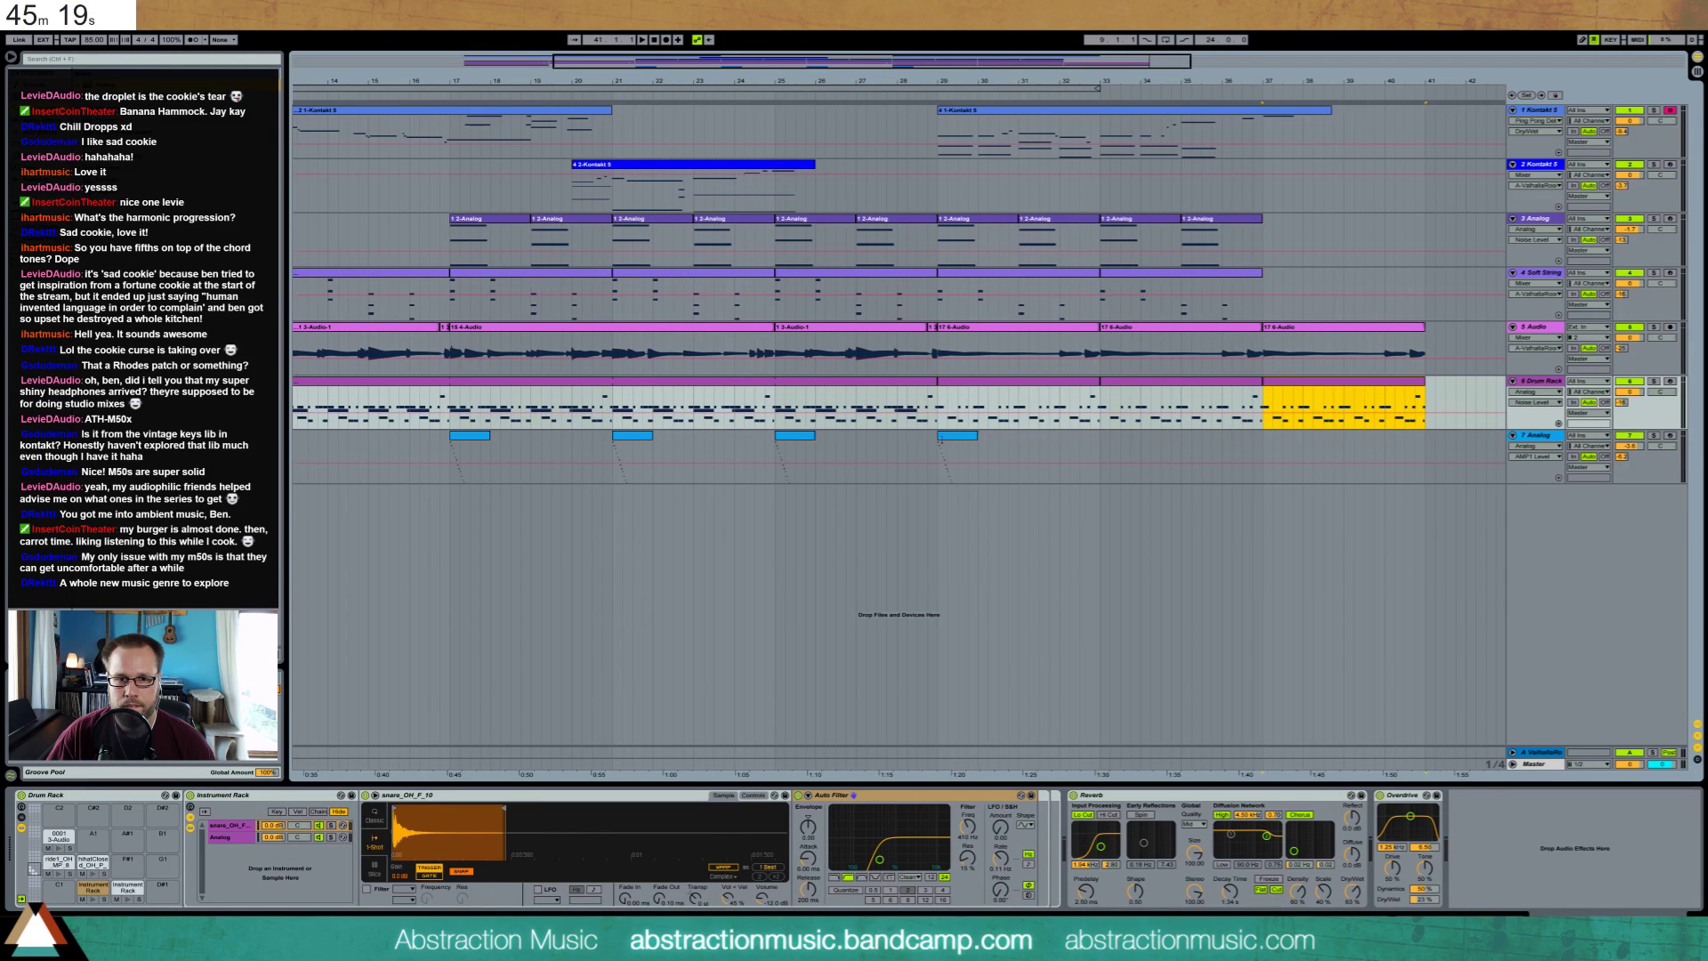
pyautogui.moveTo(938, 452); pyautogui.dragTo(1104, 454)
pyautogui.hotkey('ctrl', 'd')
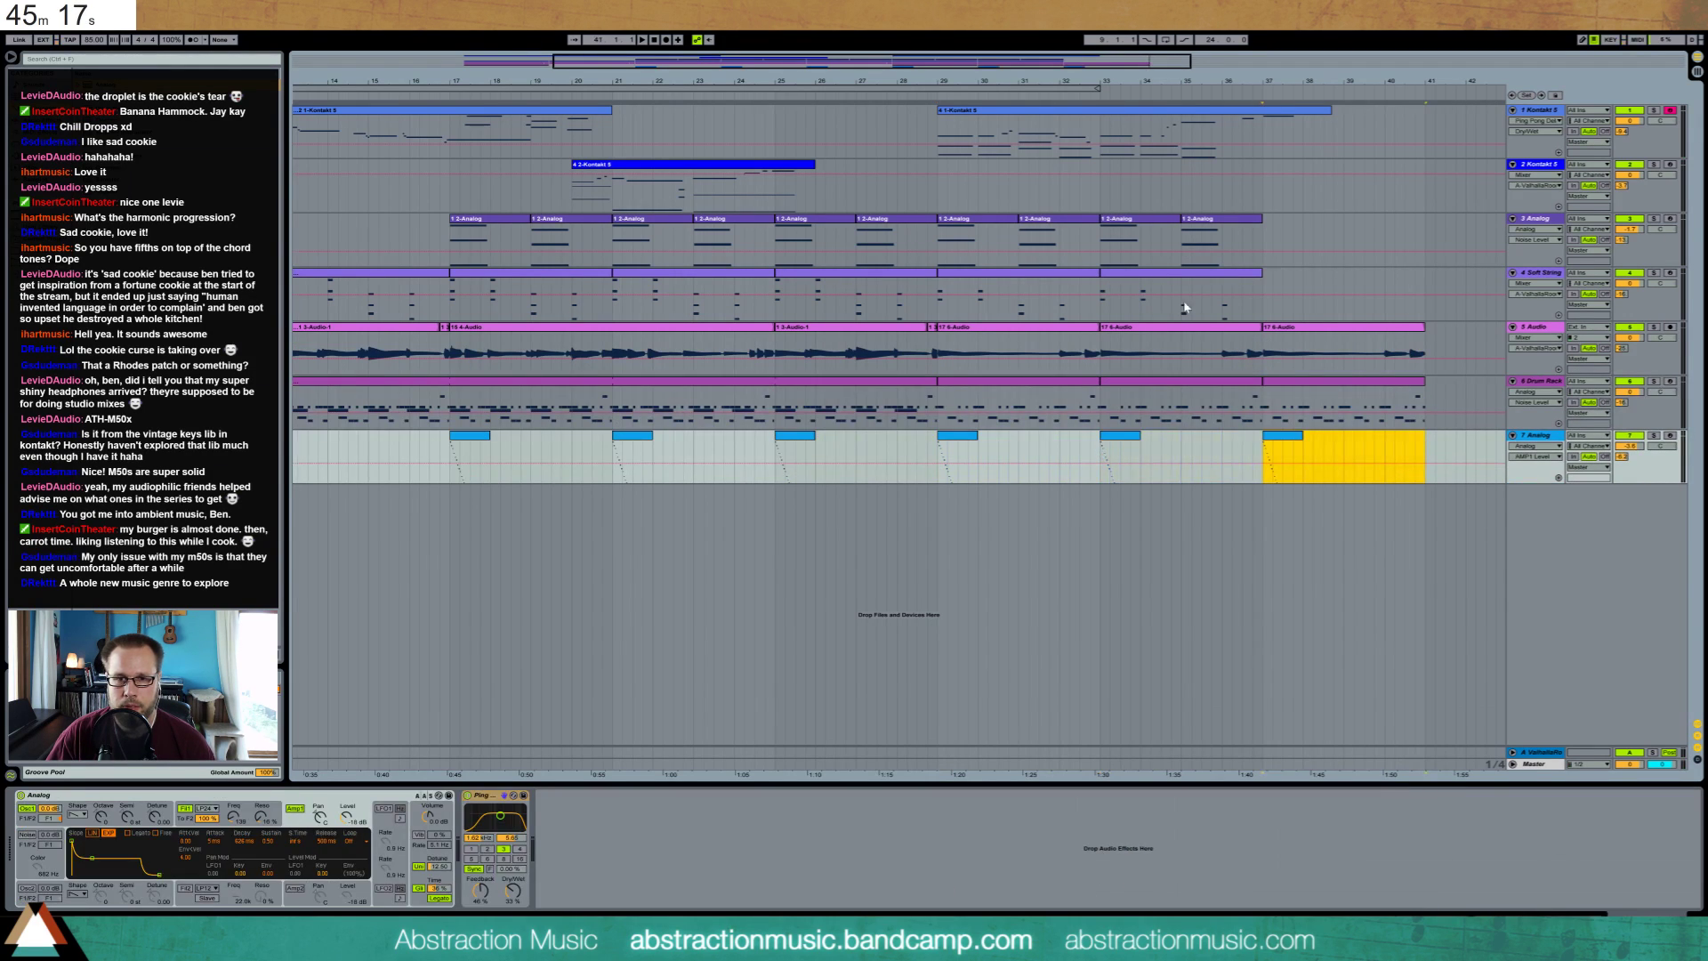
# Extend the 3 Analog track to bar 41 by duplicating its material from bar 33, and play back from bar 29
pyautogui.click(1146, 284)
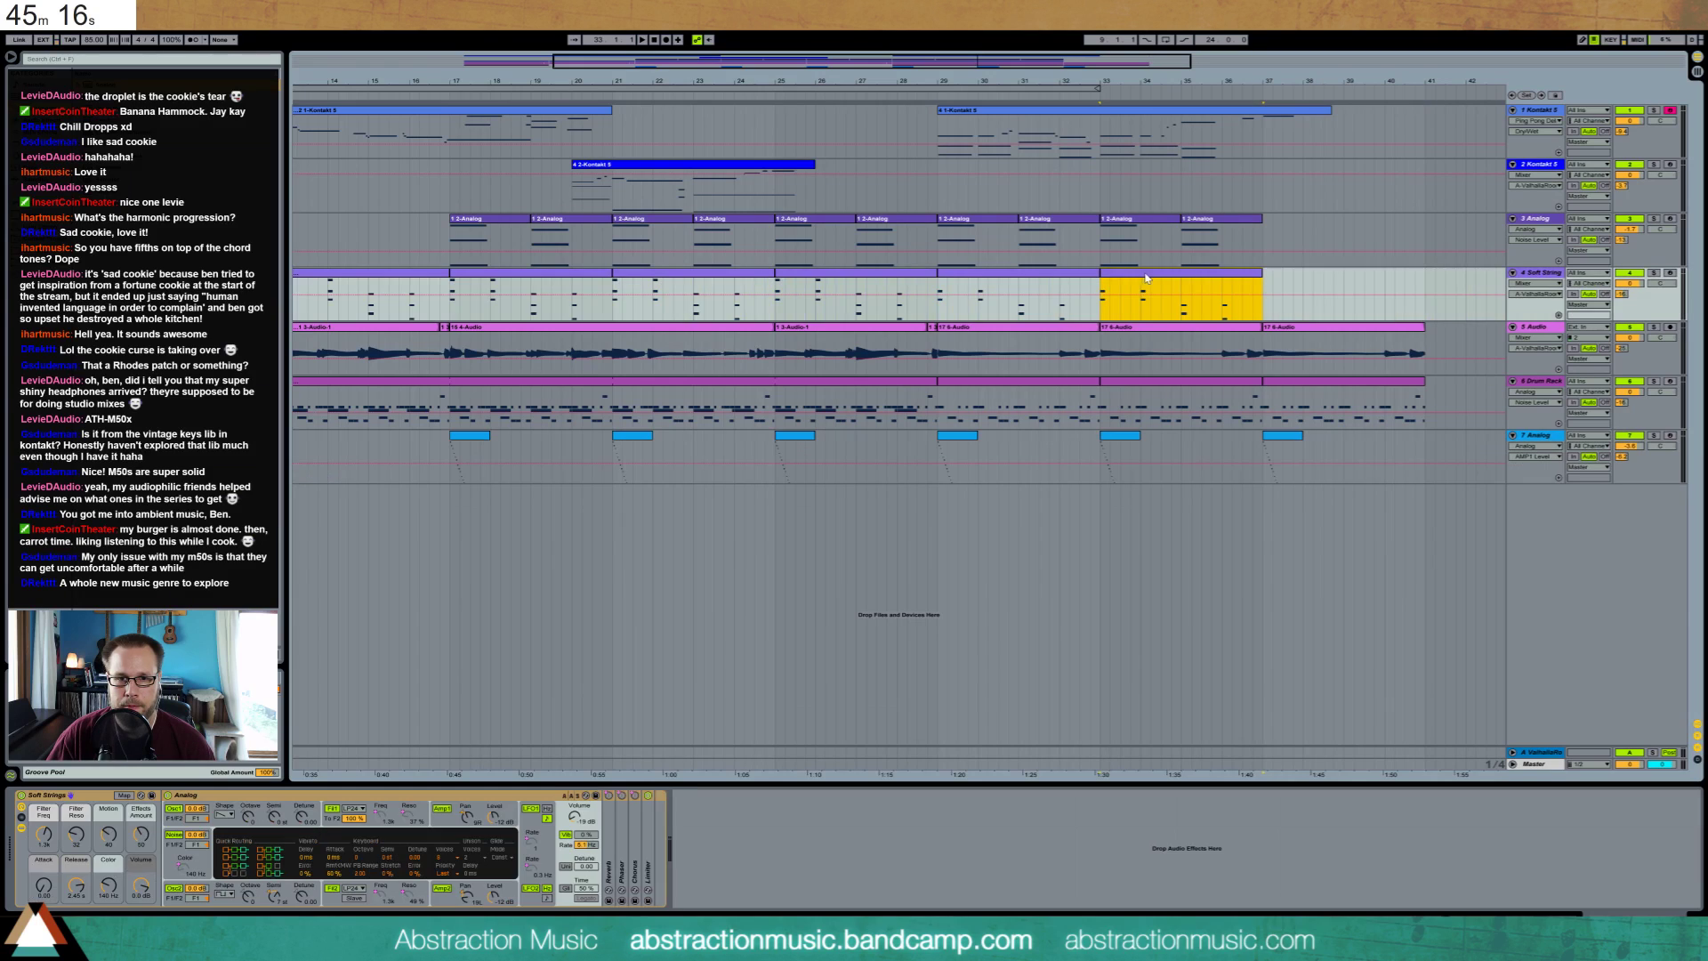
pyautogui.click(1199, 228)
pyautogui.hotkey('ctrl', 'd')
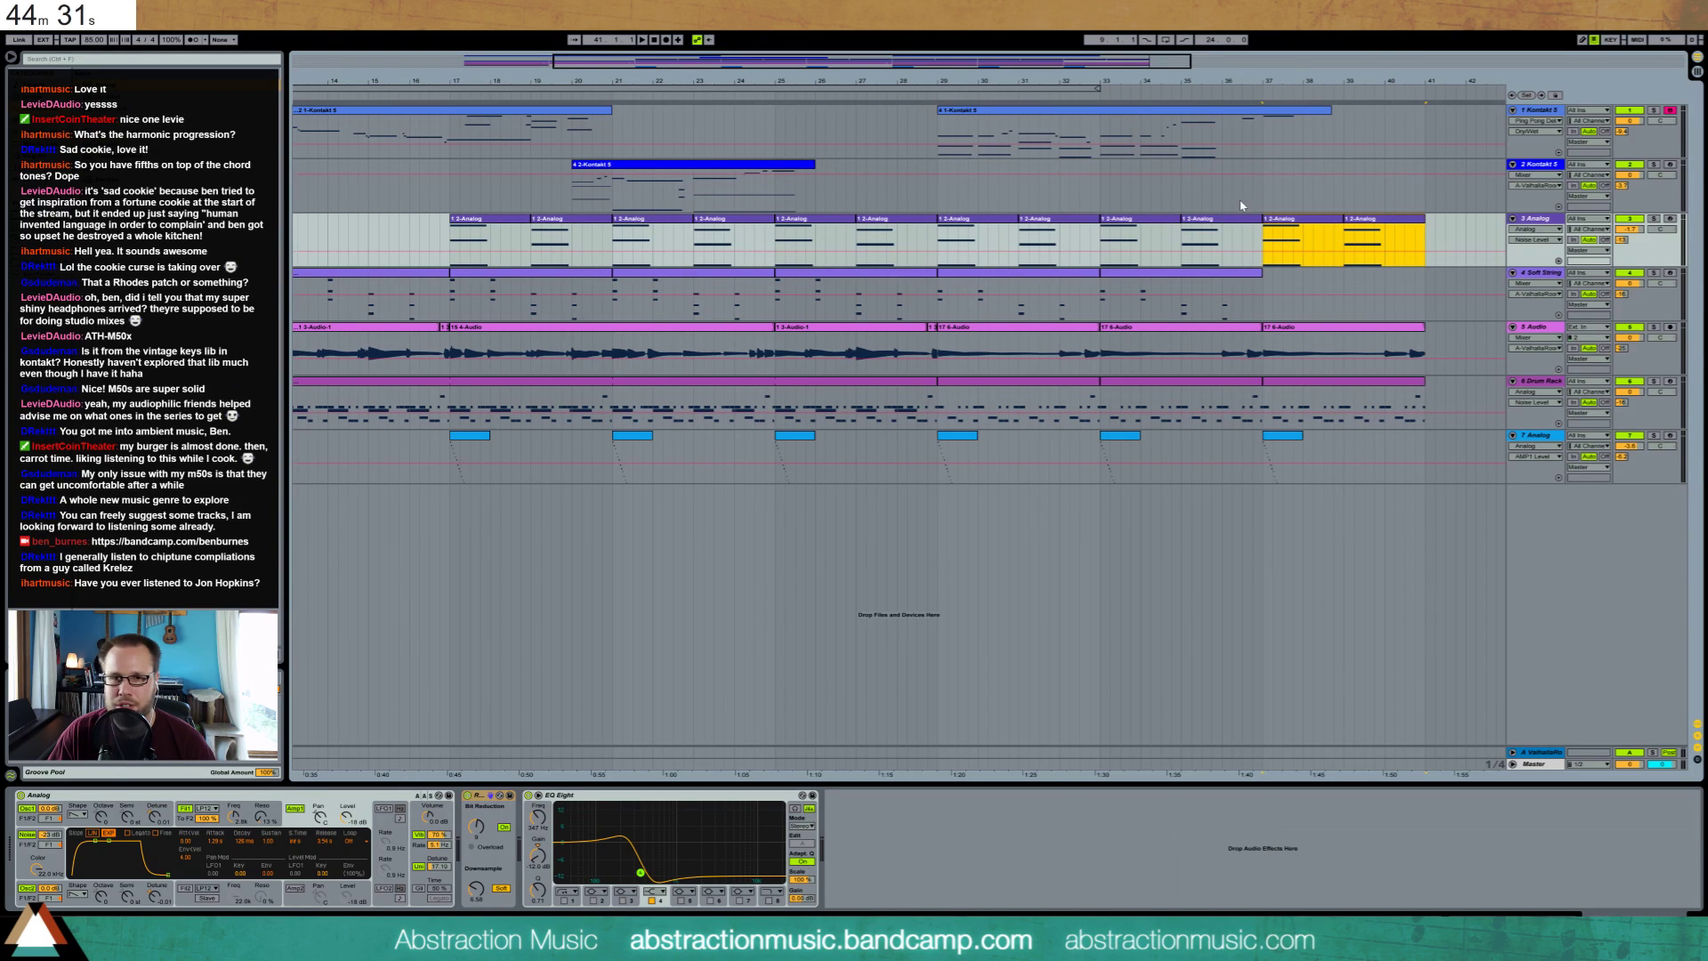
pyautogui.click(940, 133)
pyautogui.press('space')
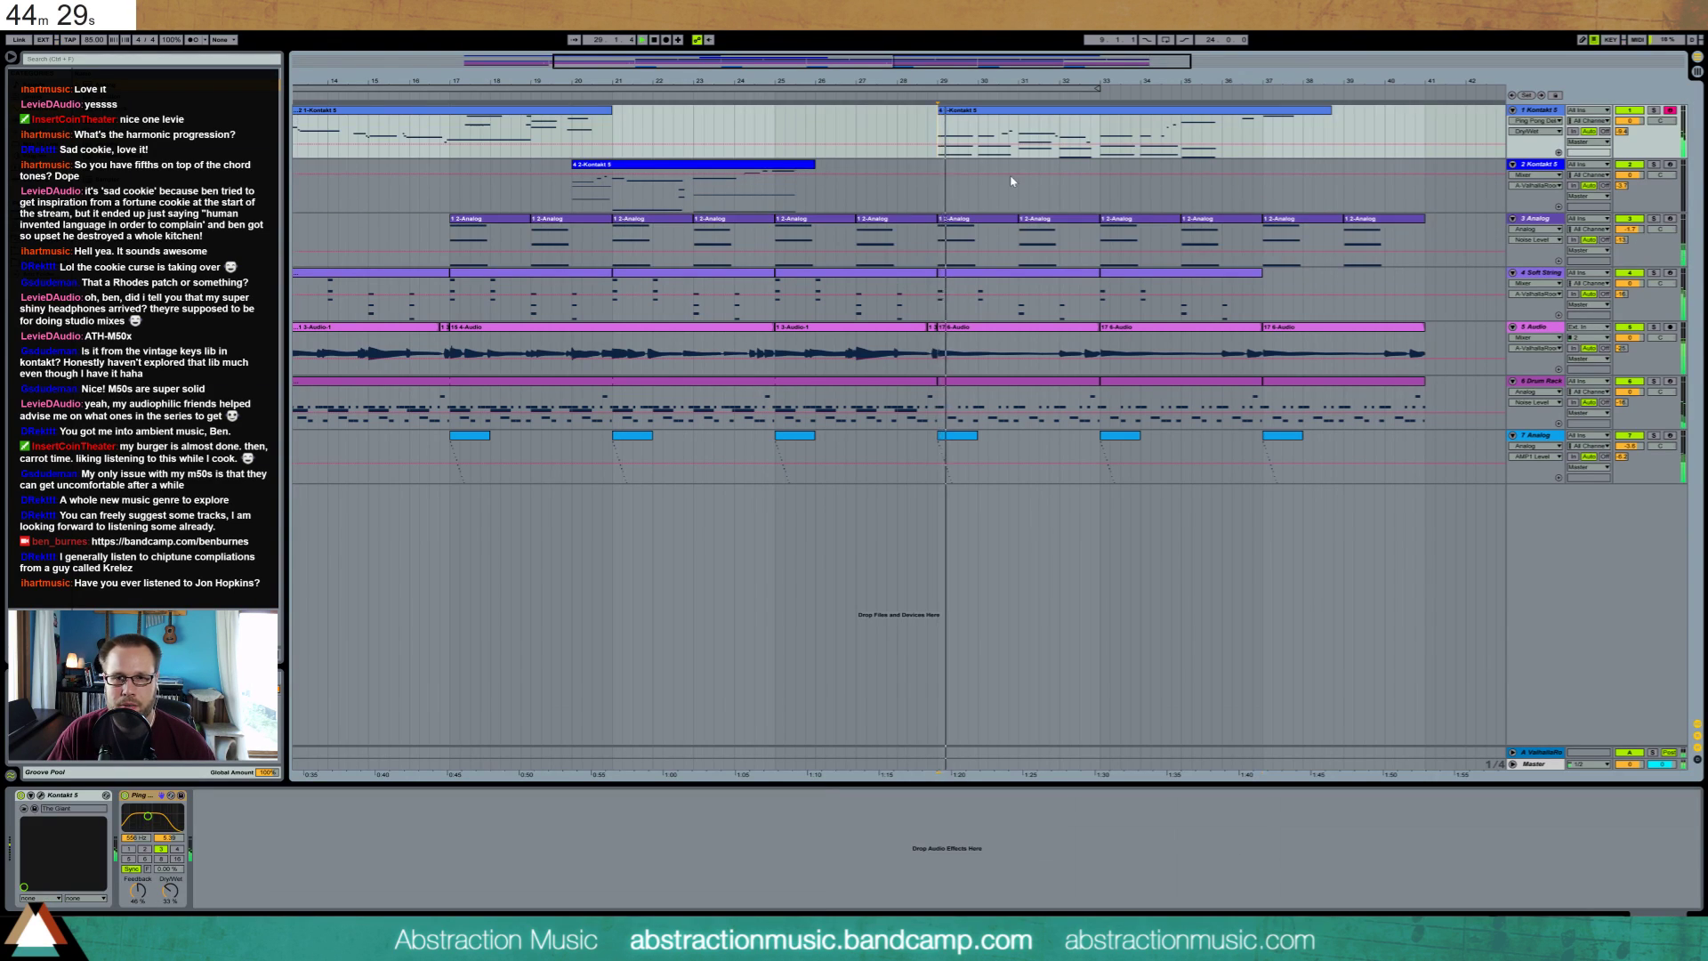
# Rename the 2 Kontakt 5 track as Rhodes and the 1 Kontakt 5 track as Piano
pyautogui.click(1529, 170)
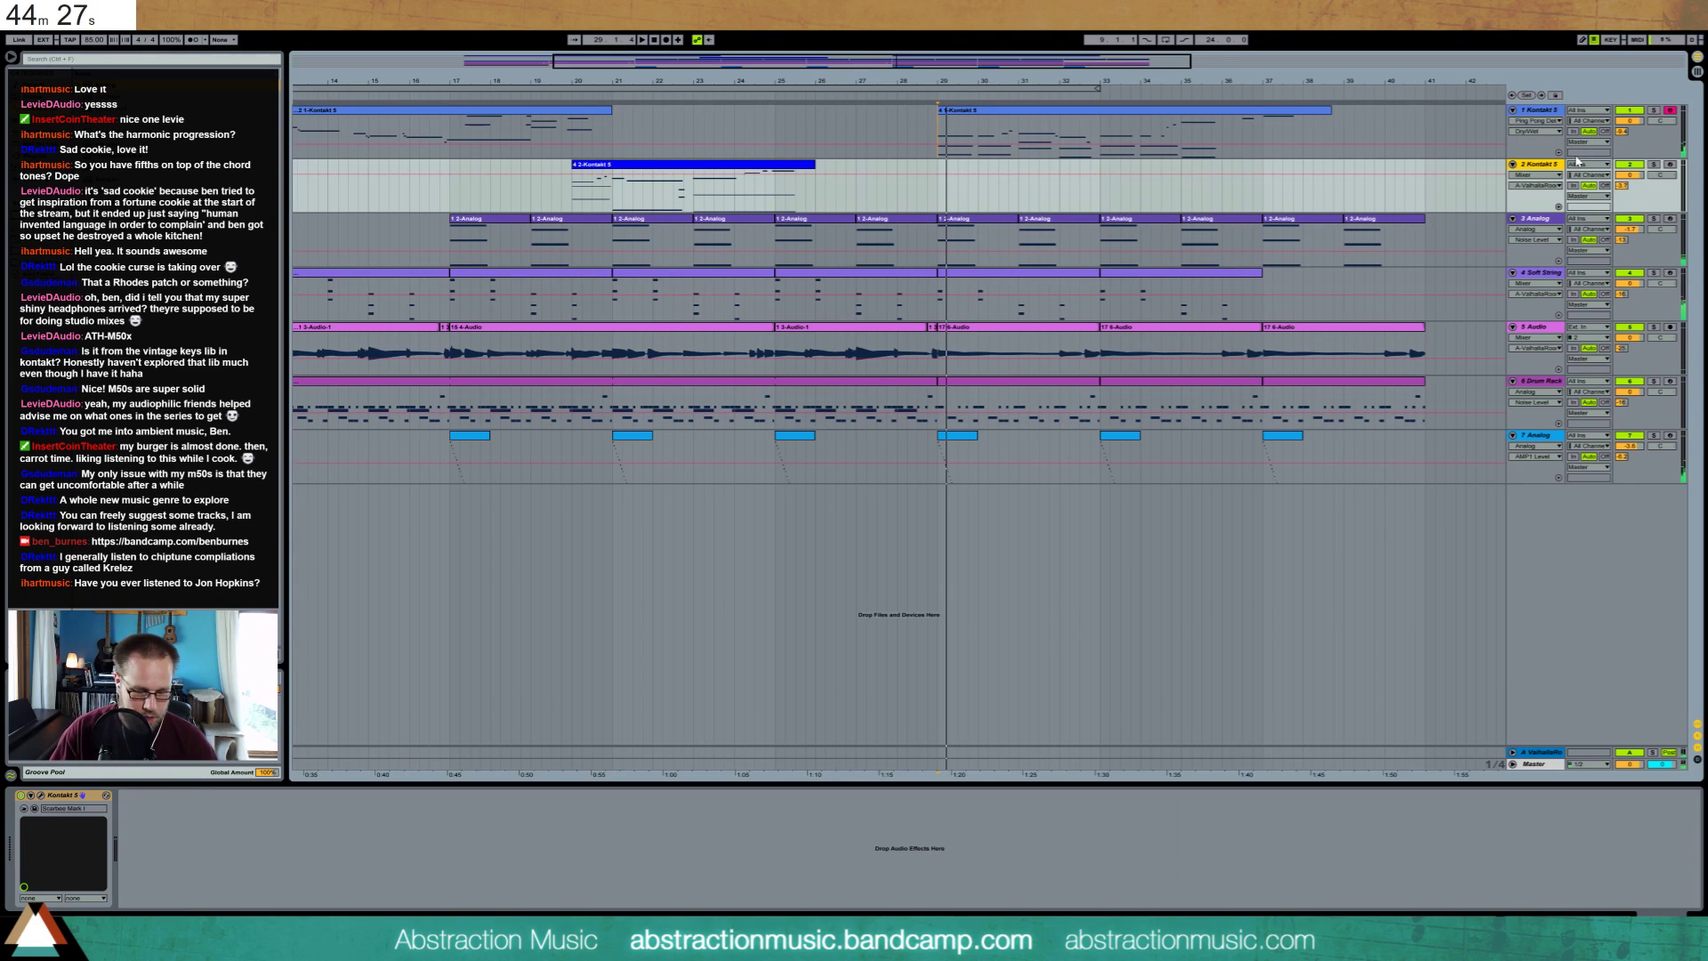
pyautogui.hotkey('ctrl', 'r')
pyautogui.write('R')
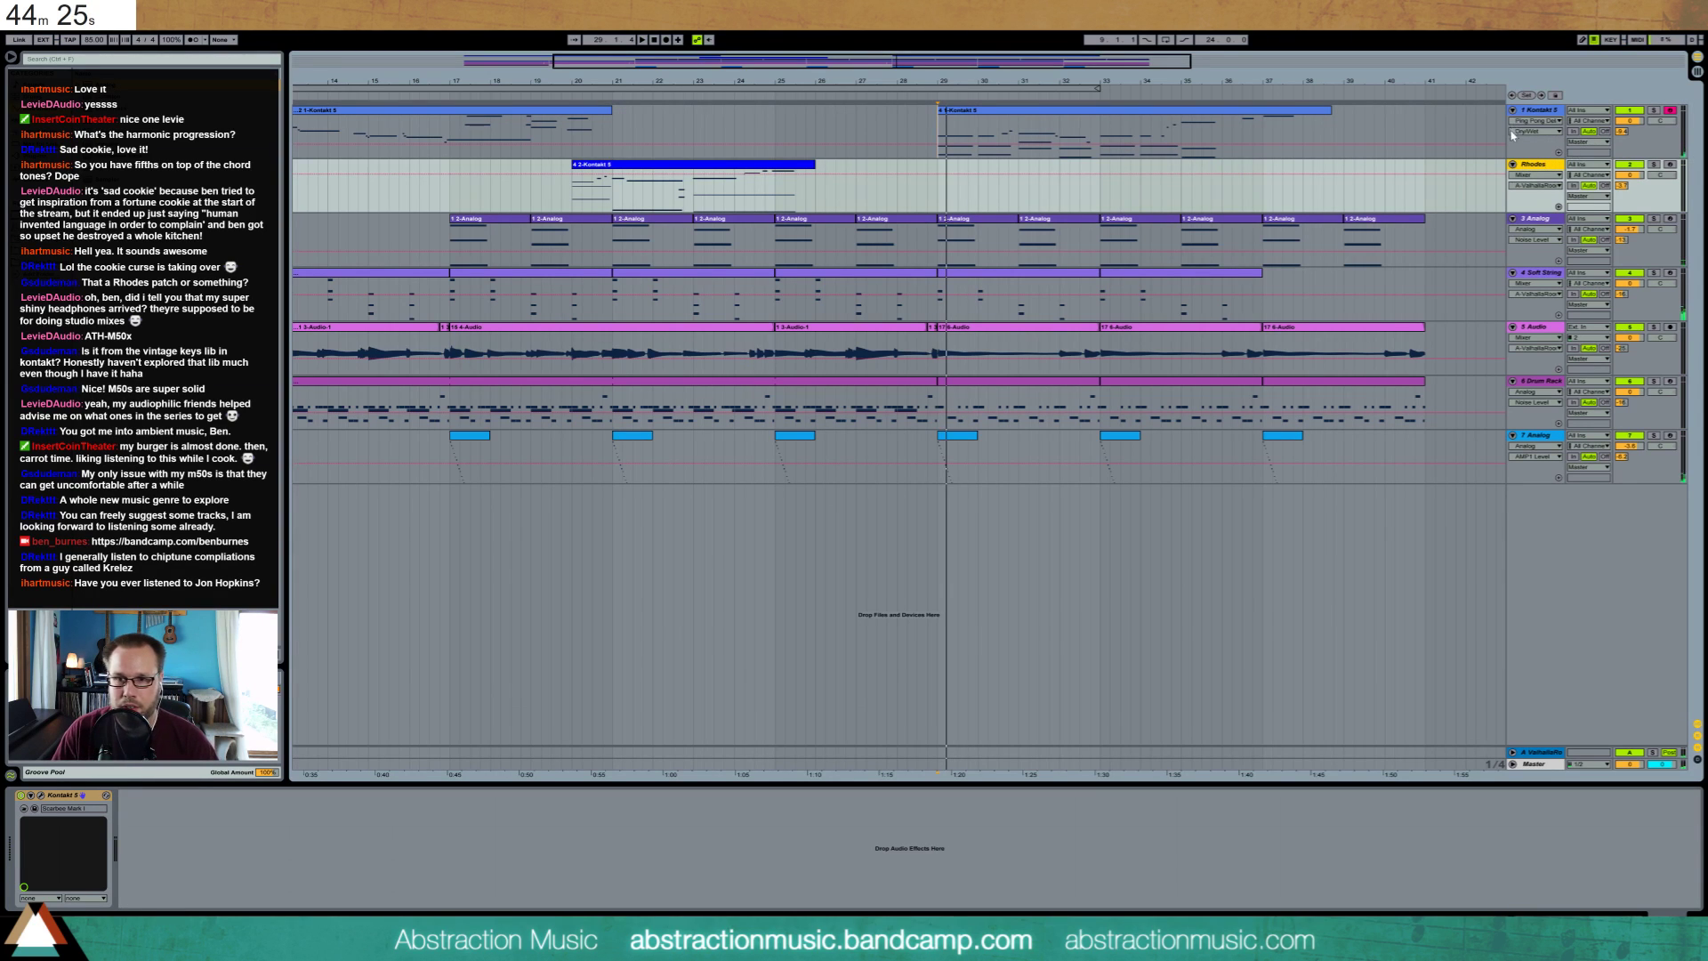
pyautogui.click(1538, 116)
pyautogui.hotkey('ctrl', 'r')
pyautogui.write('Pia')
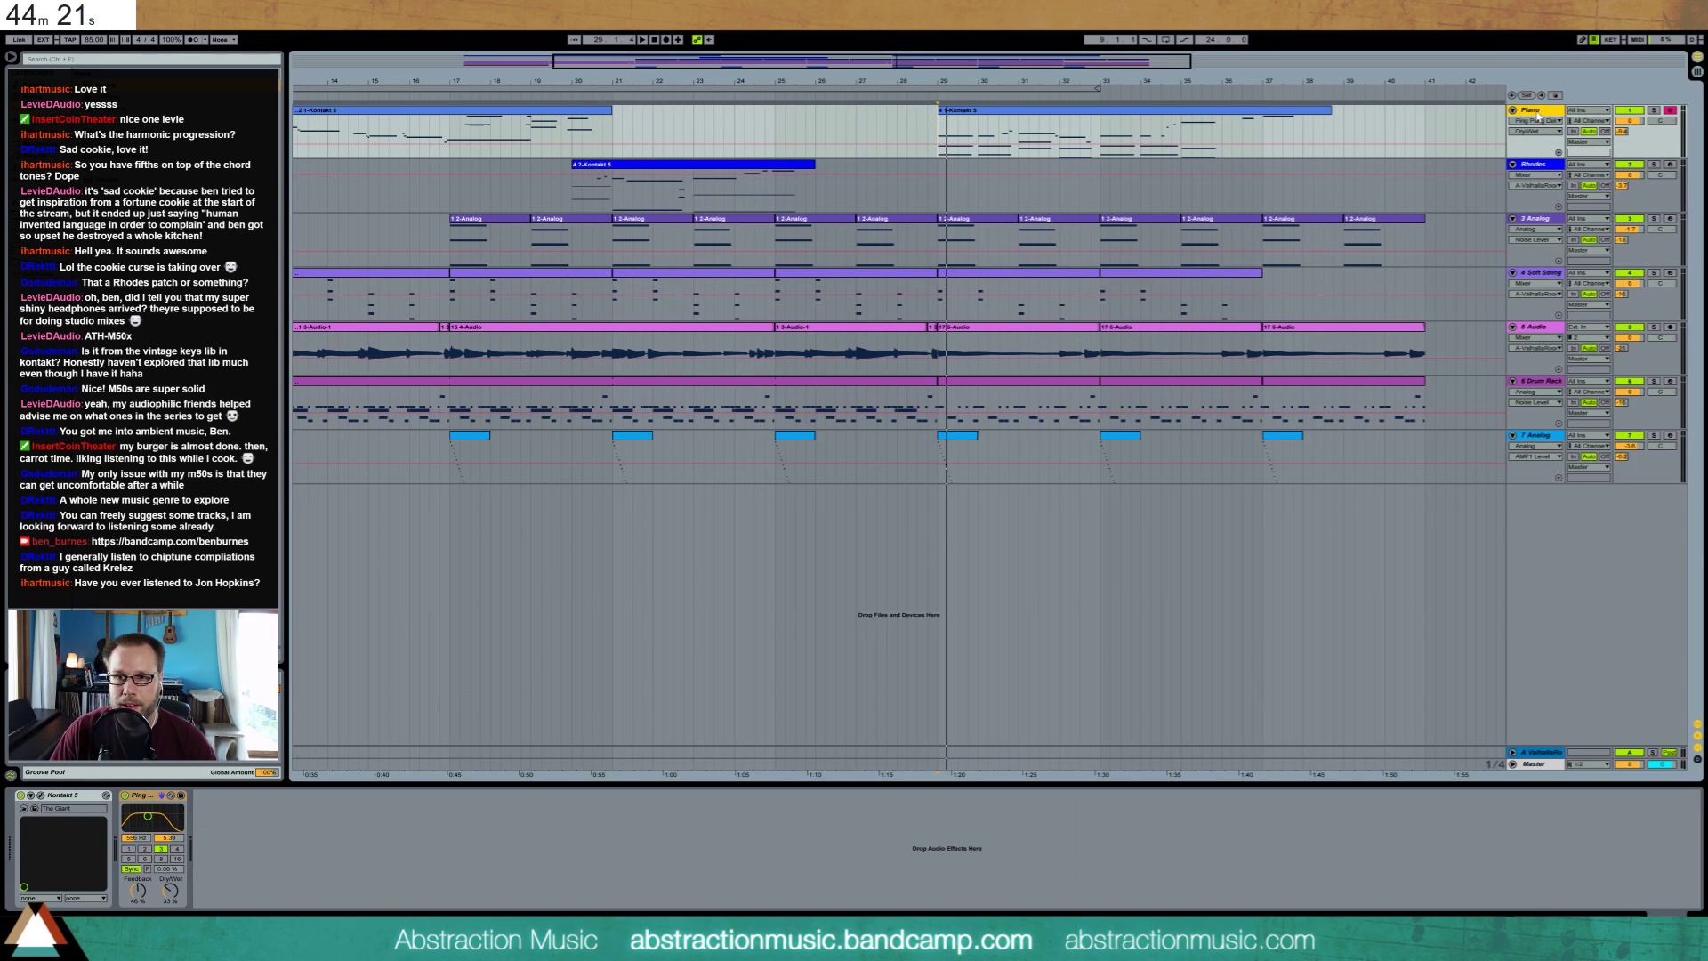
# Rename the 3 Analog track as SynthSwell and the Soft Strings track as StrPad
pyautogui.click(1542, 218)
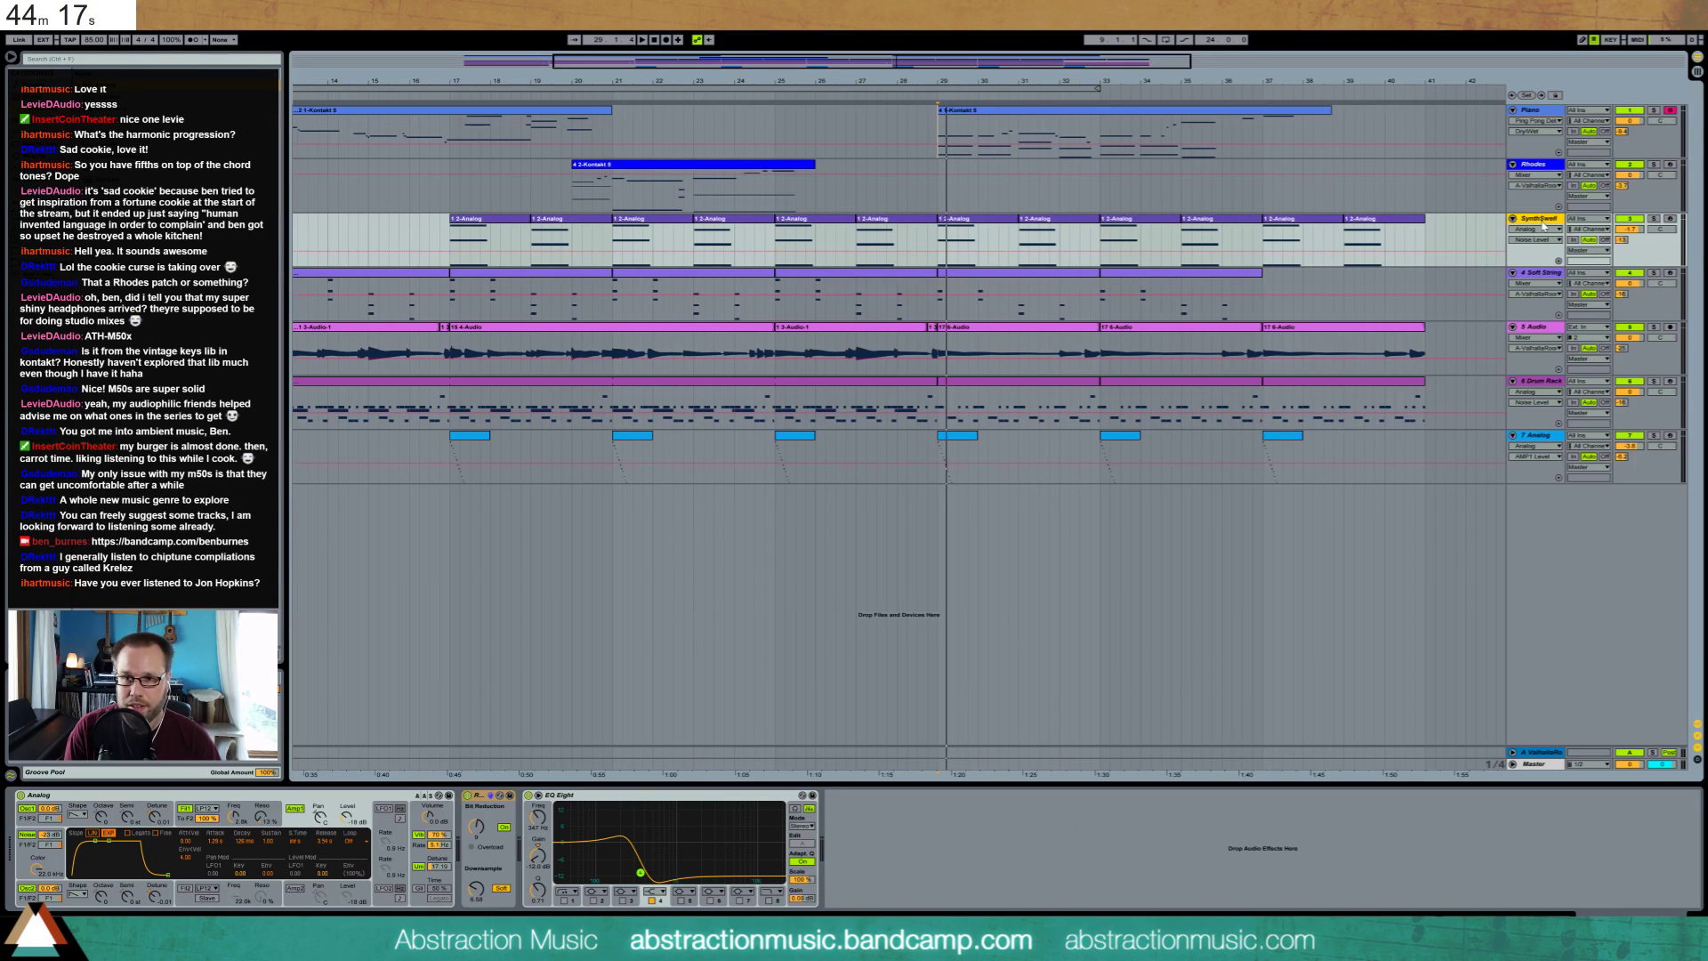
pyautogui.click(1544, 275)
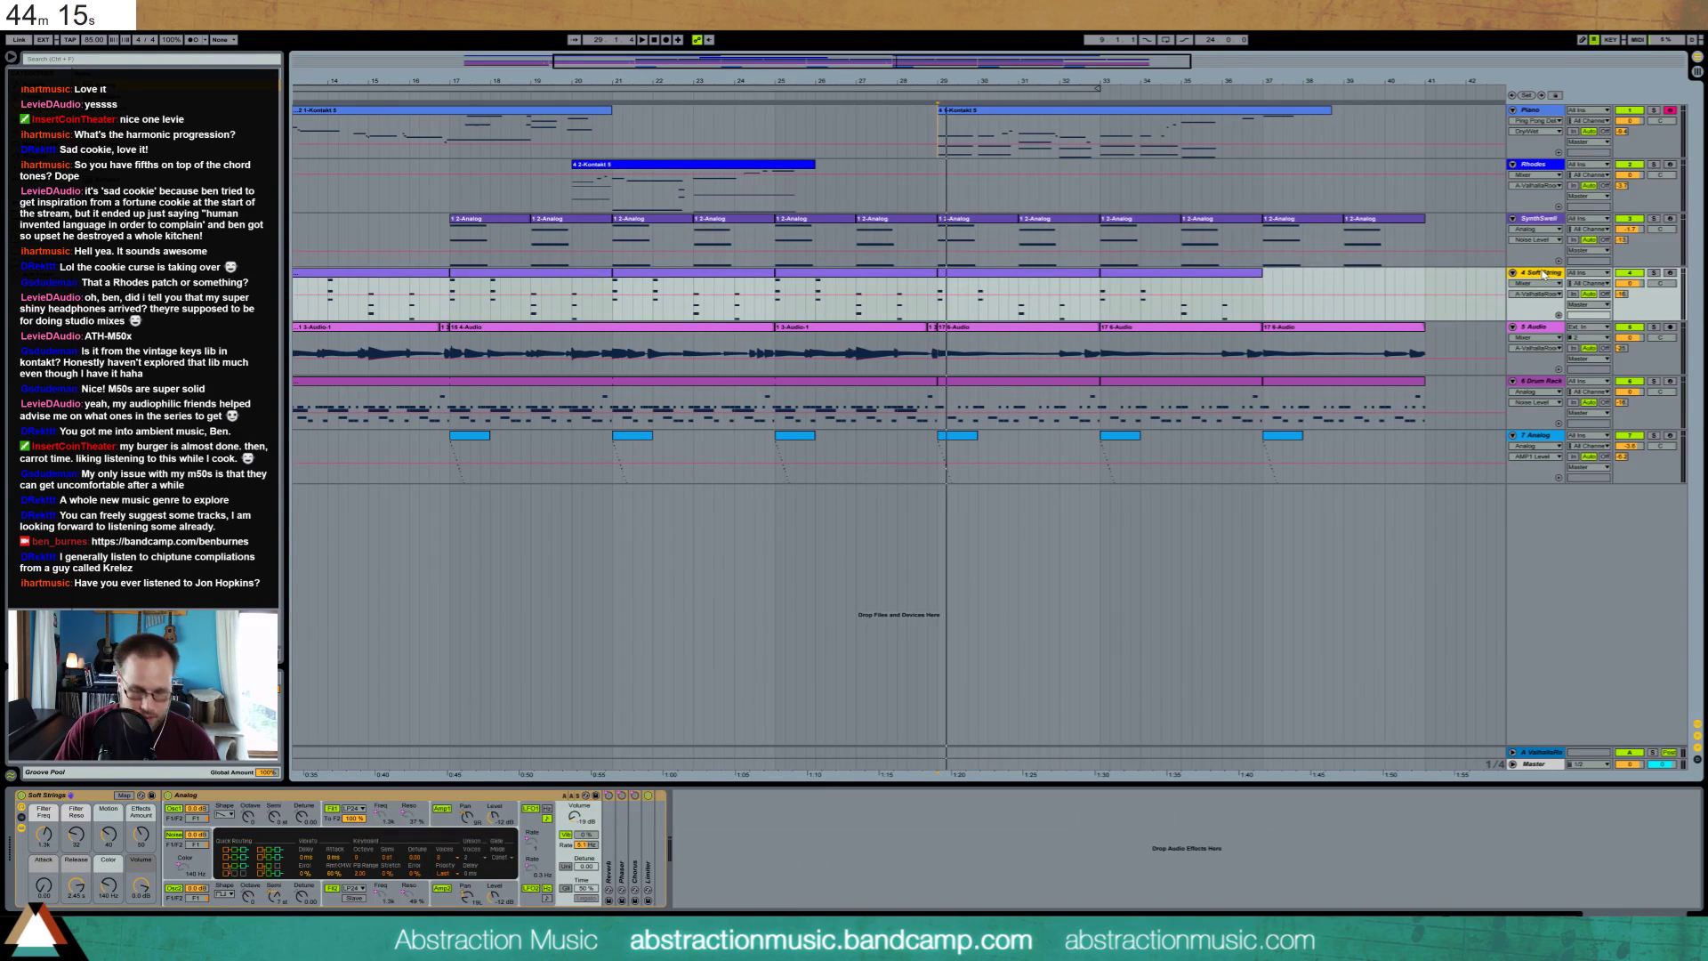
pyautogui.hotkey('ctrl', 'r')
pyautogui.write('Str')
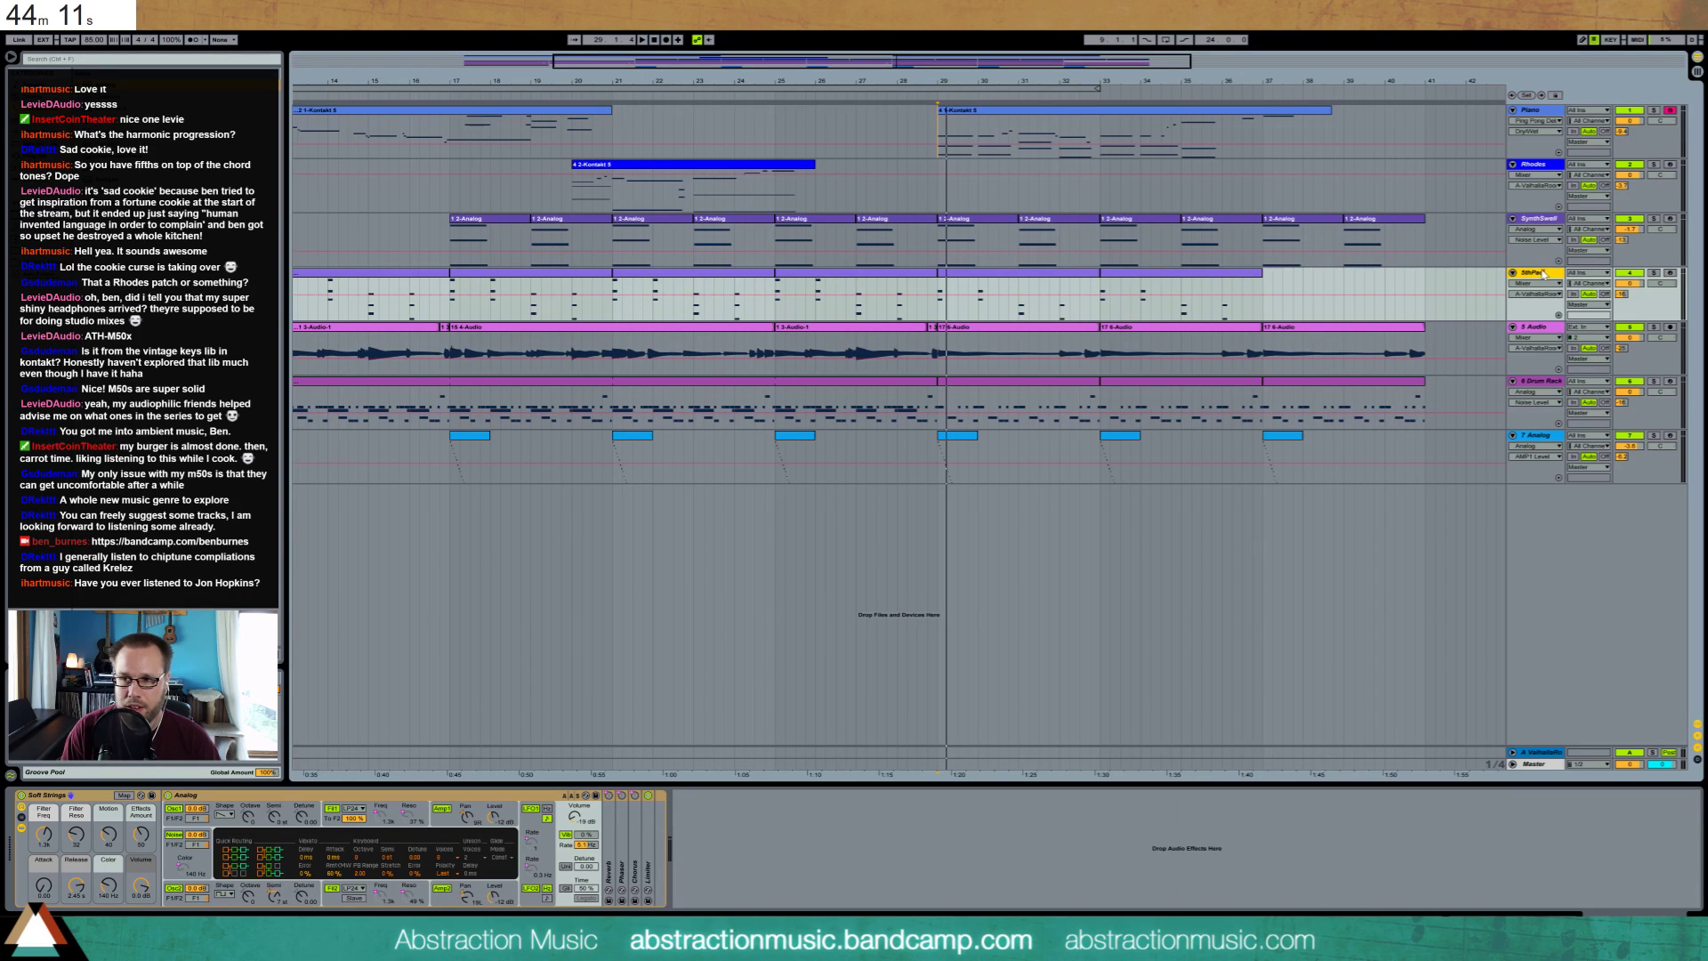
# Rename the 5 Audio track as Bass, the Drum Rack track as Drums and the 7 Analog track as StingerArp
pyautogui.click(1532, 329)
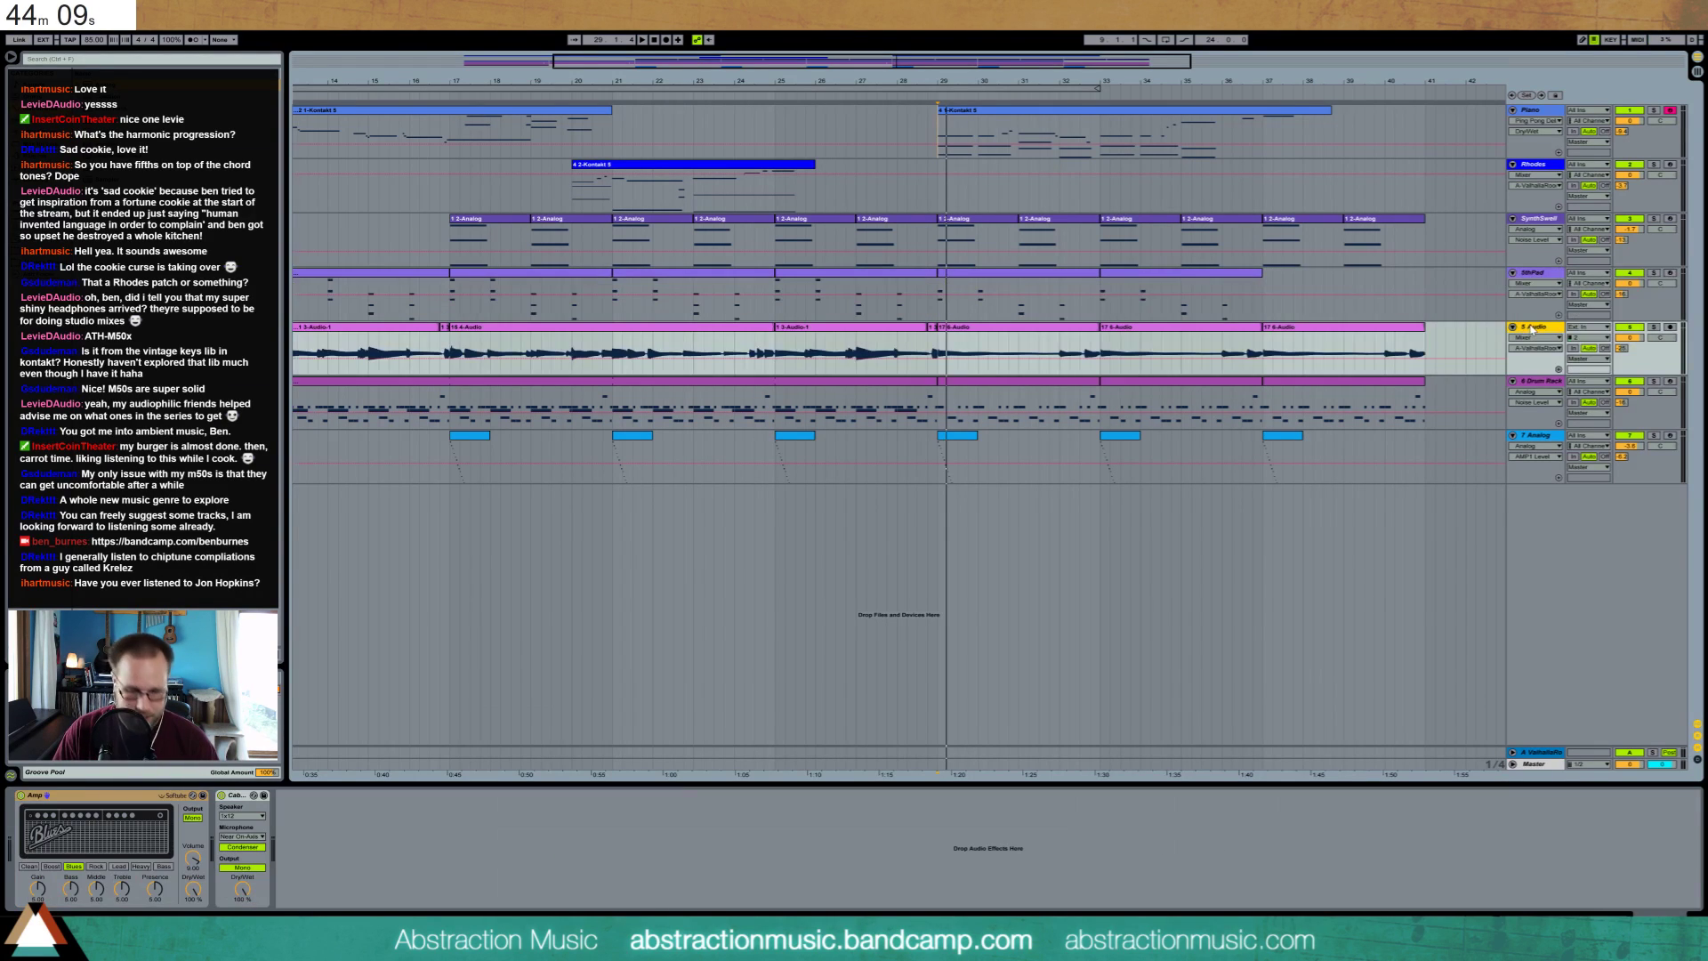
pyautogui.click(1546, 389)
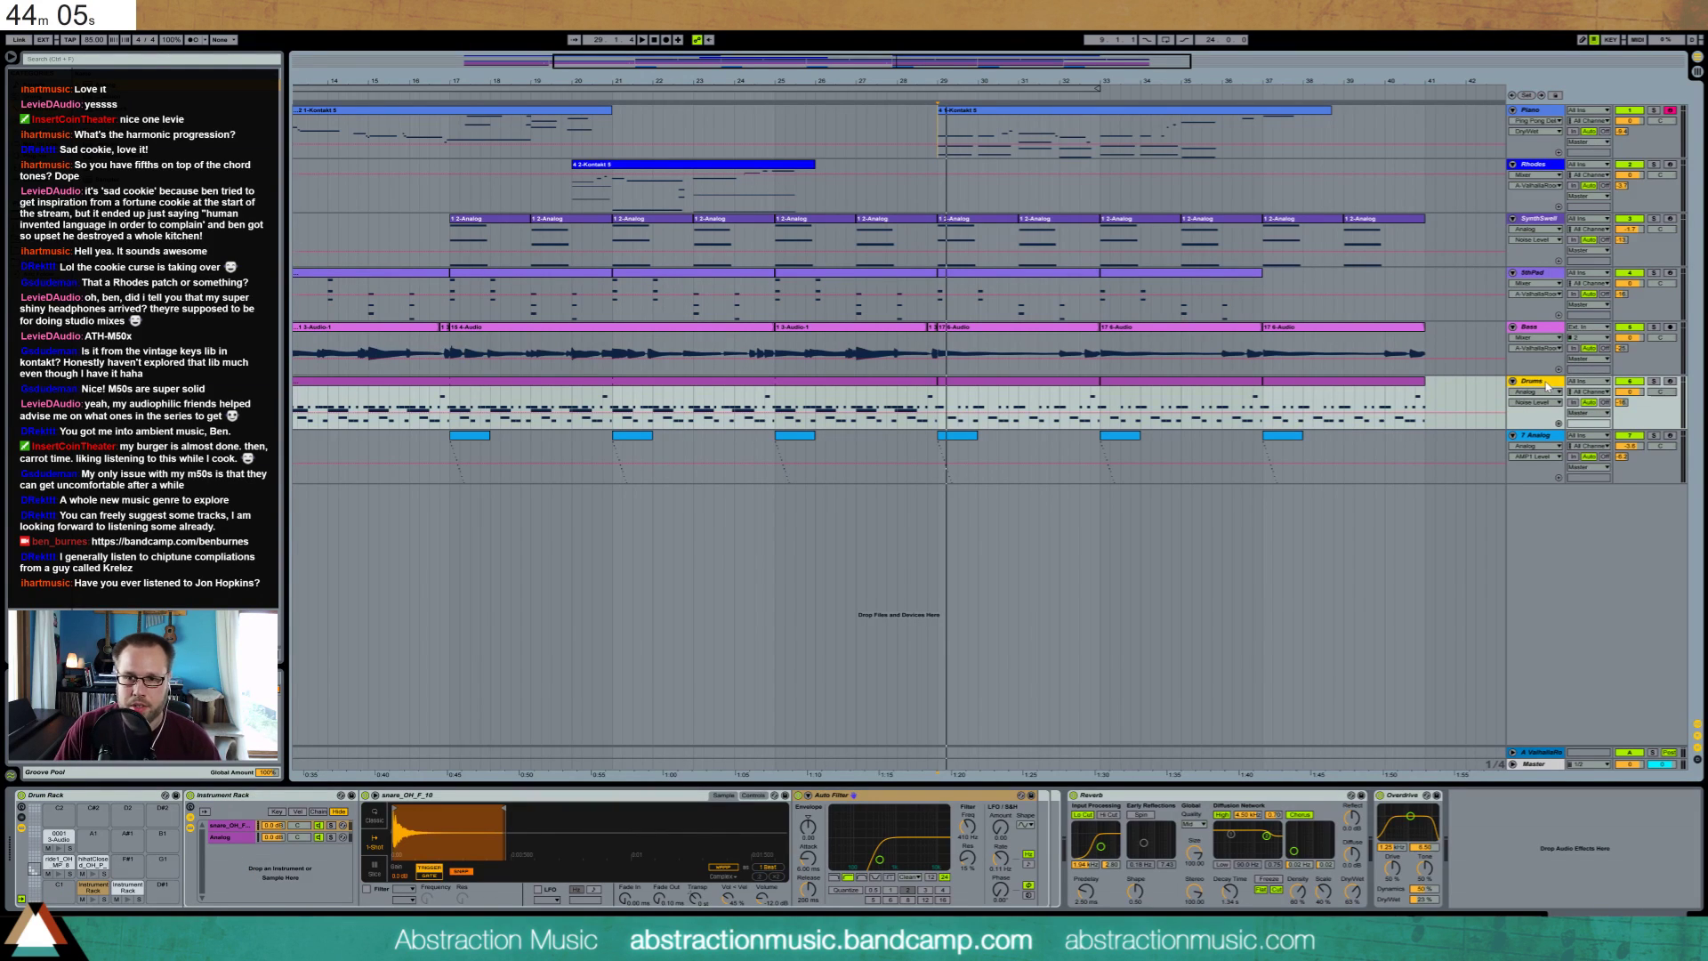
pyautogui.click(1541, 436)
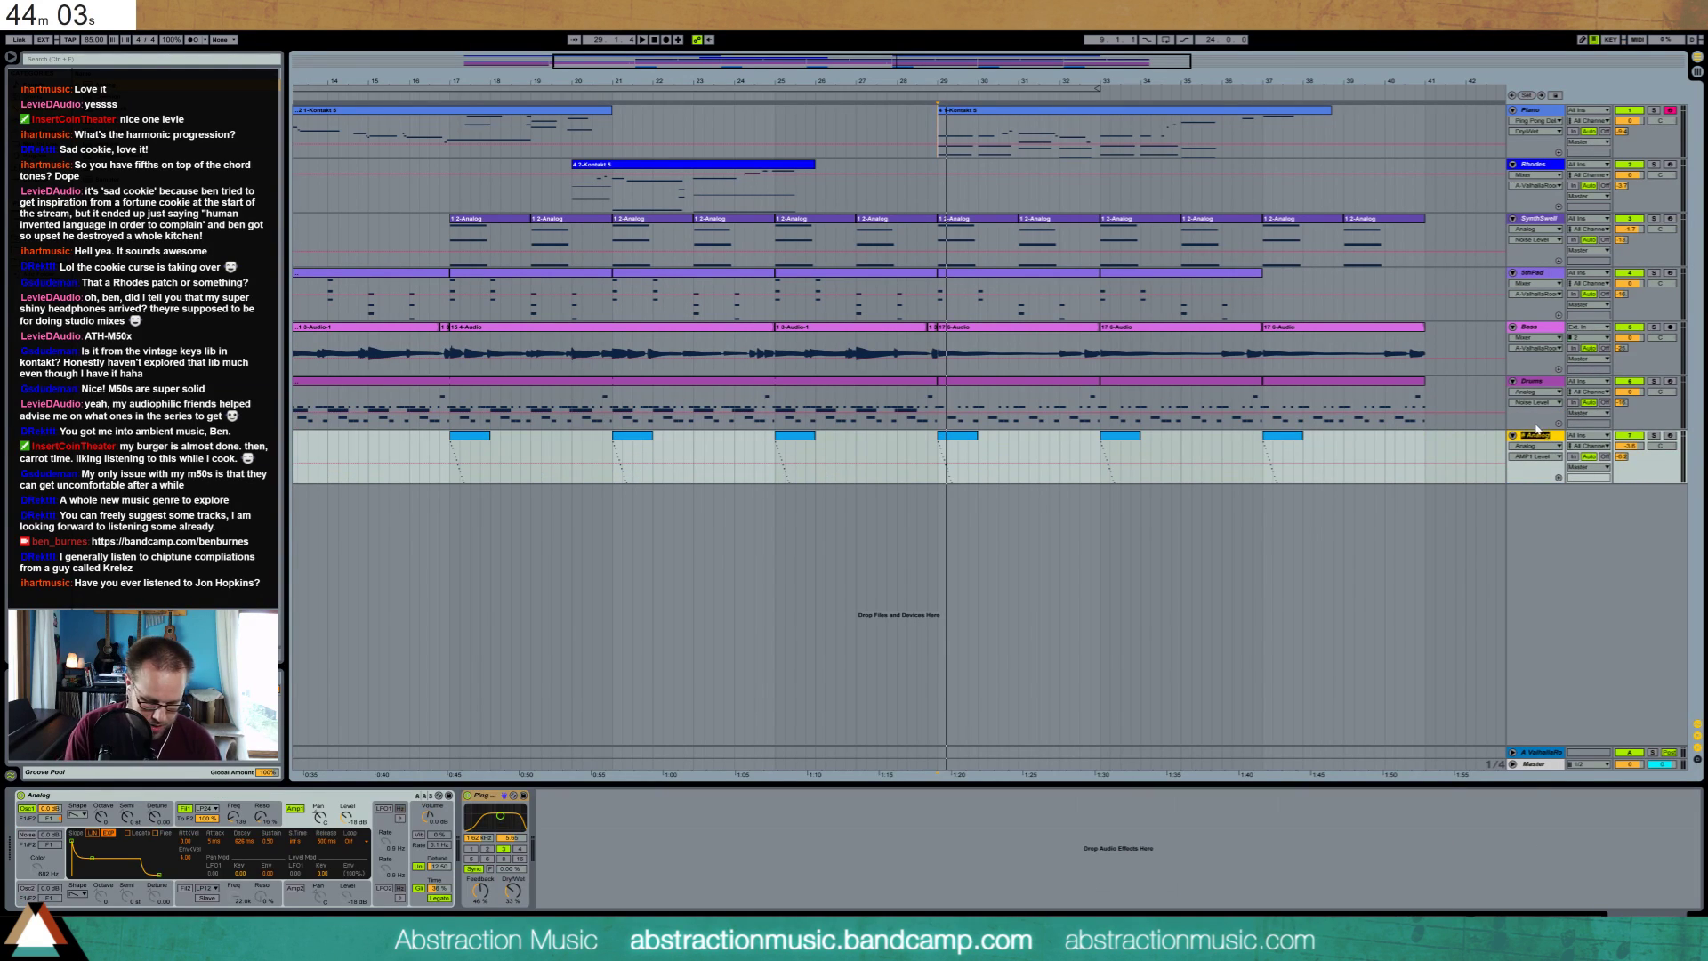
pyautogui.write('StringerArp')
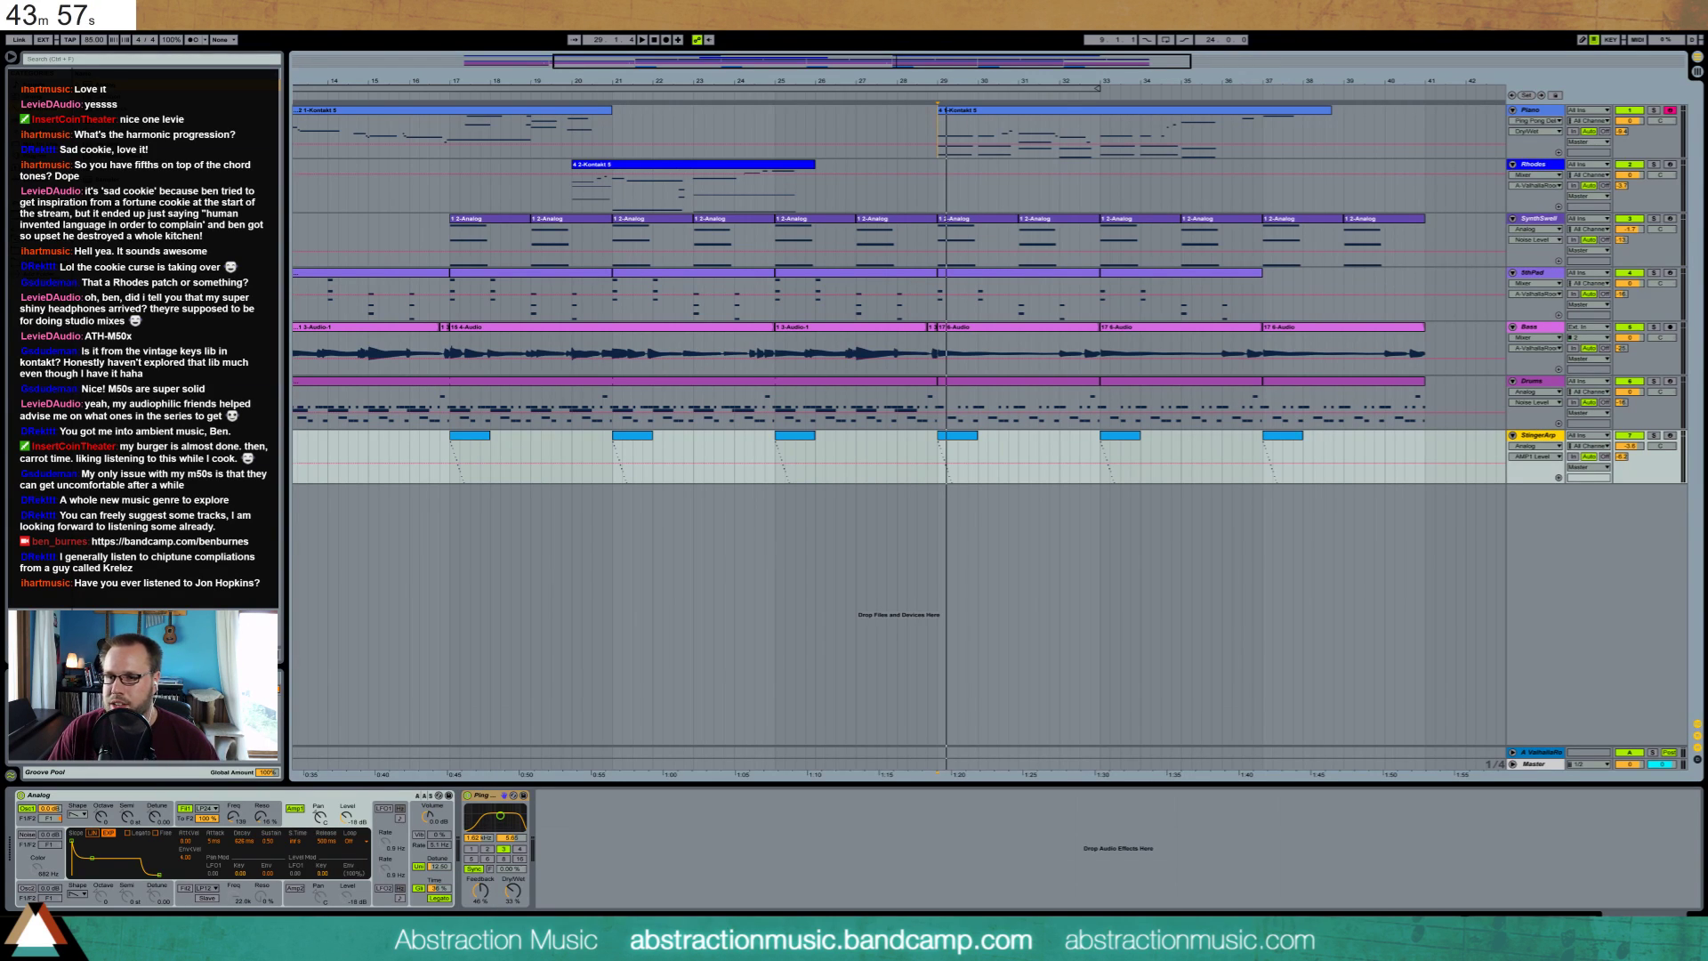
# Insert a MIDI track below Rhodes and place a consolidated copy of two SynthSwell clips on it at bar 29
pyautogui.click(1536, 166)
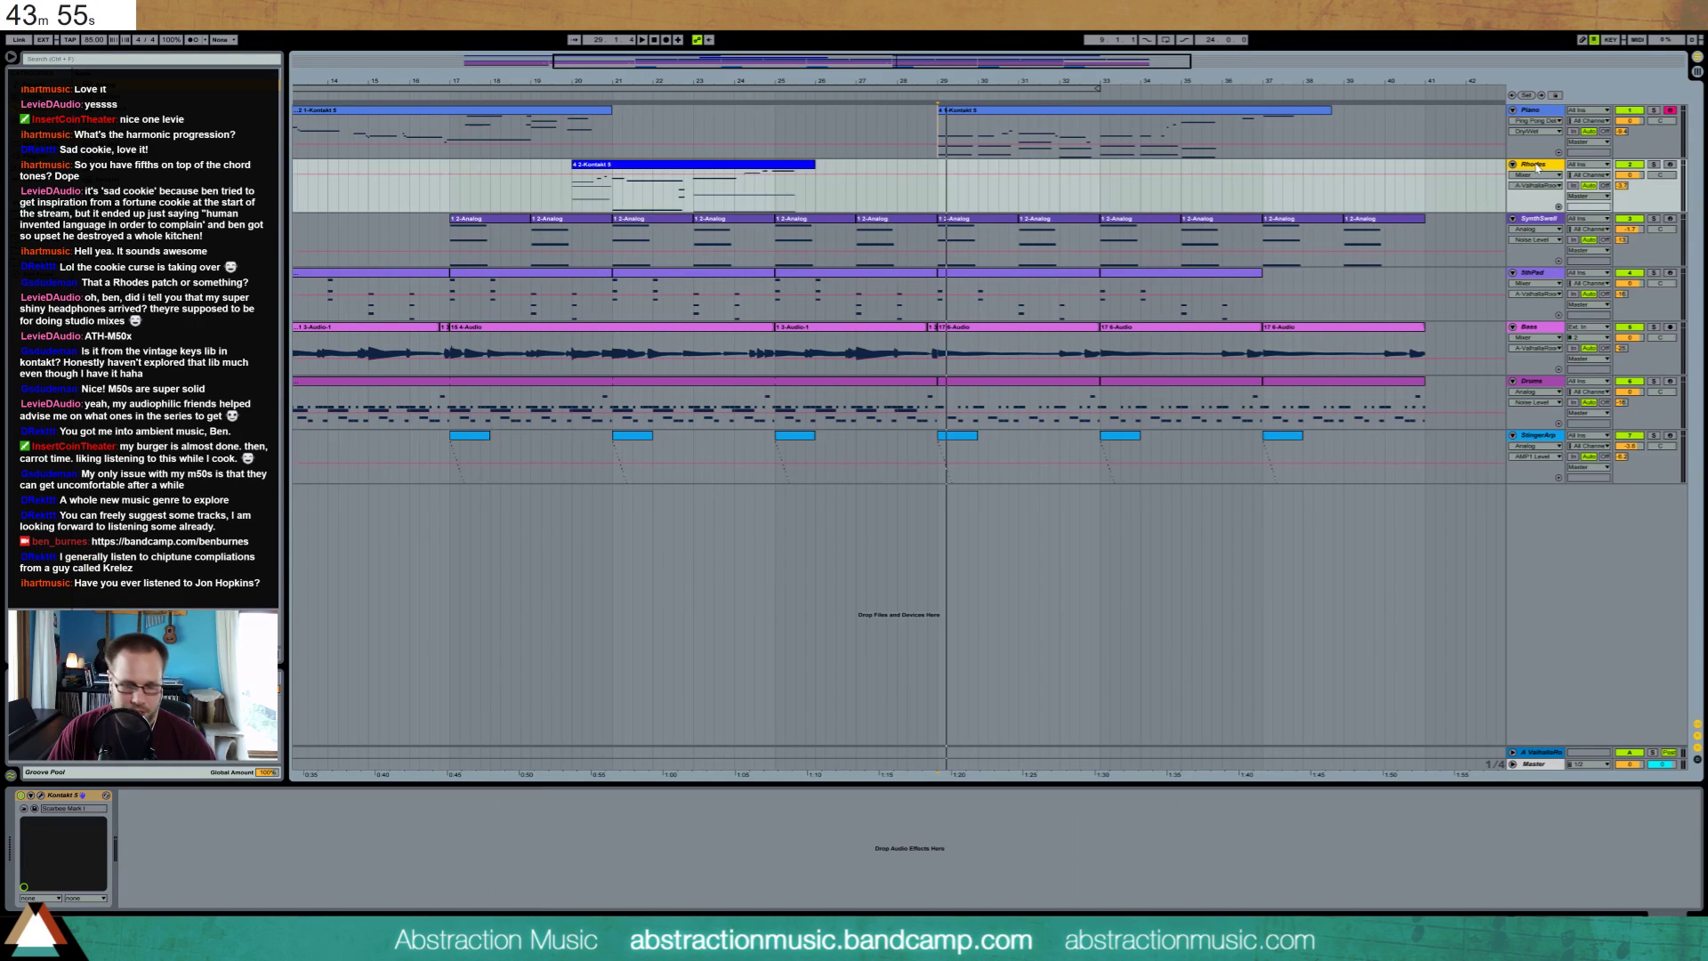
pyautogui.hotkey('ctrl', 'shift', 't')
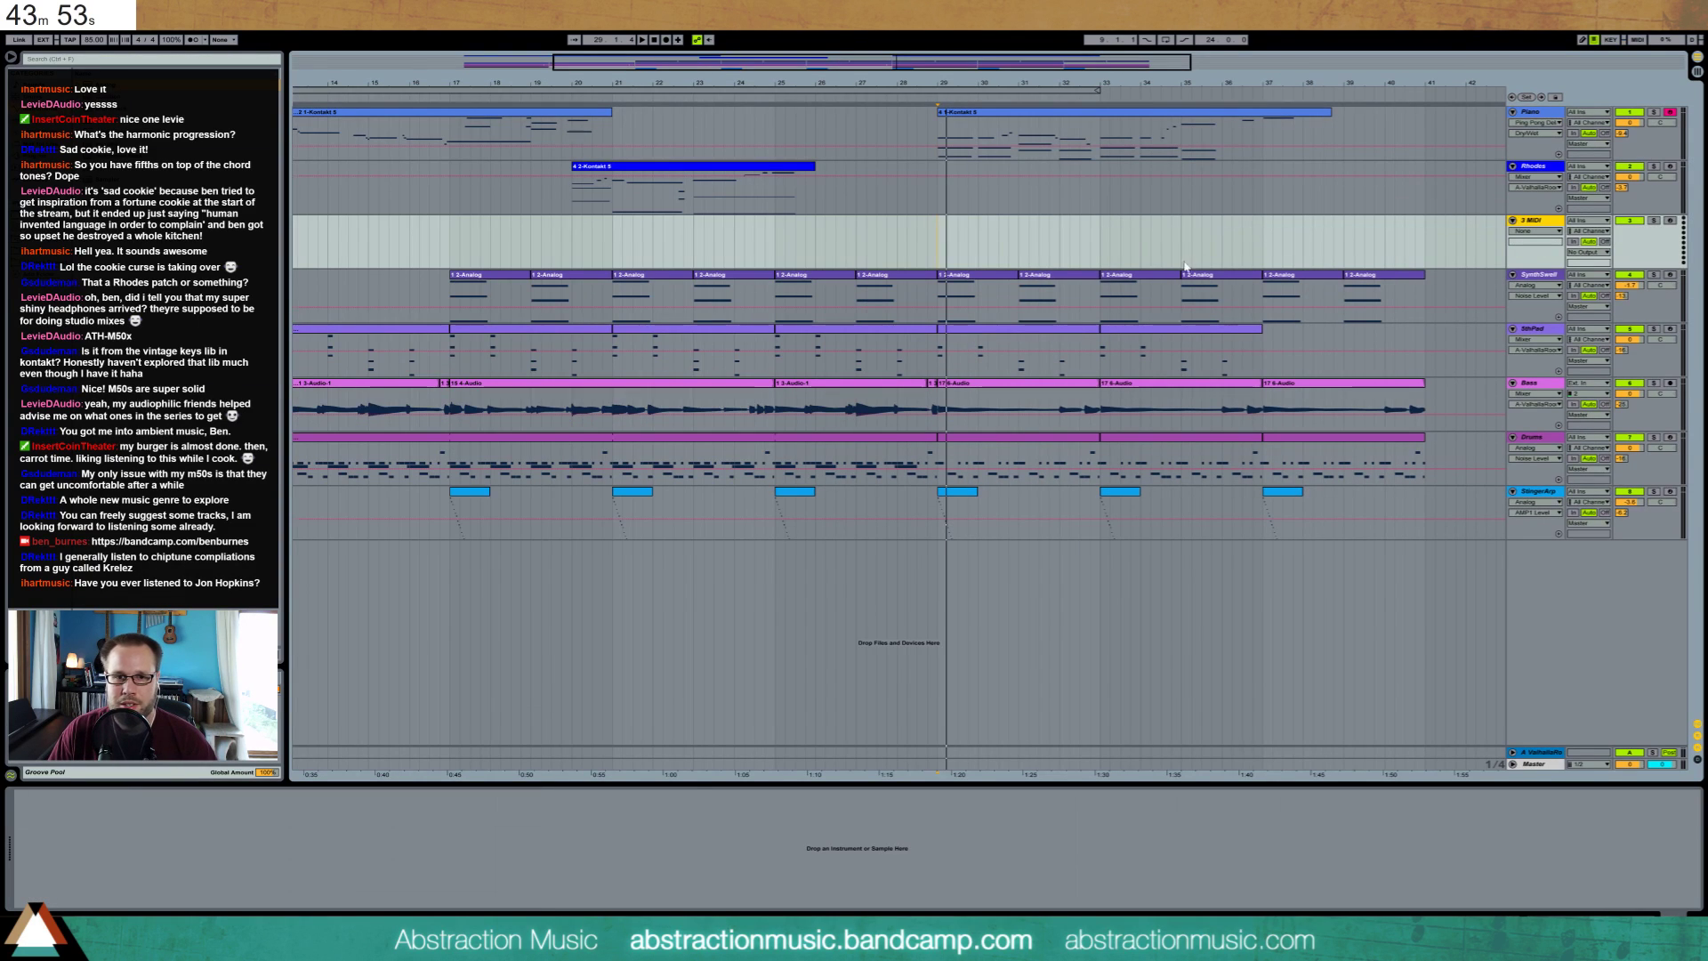
pyautogui.click(998, 279)
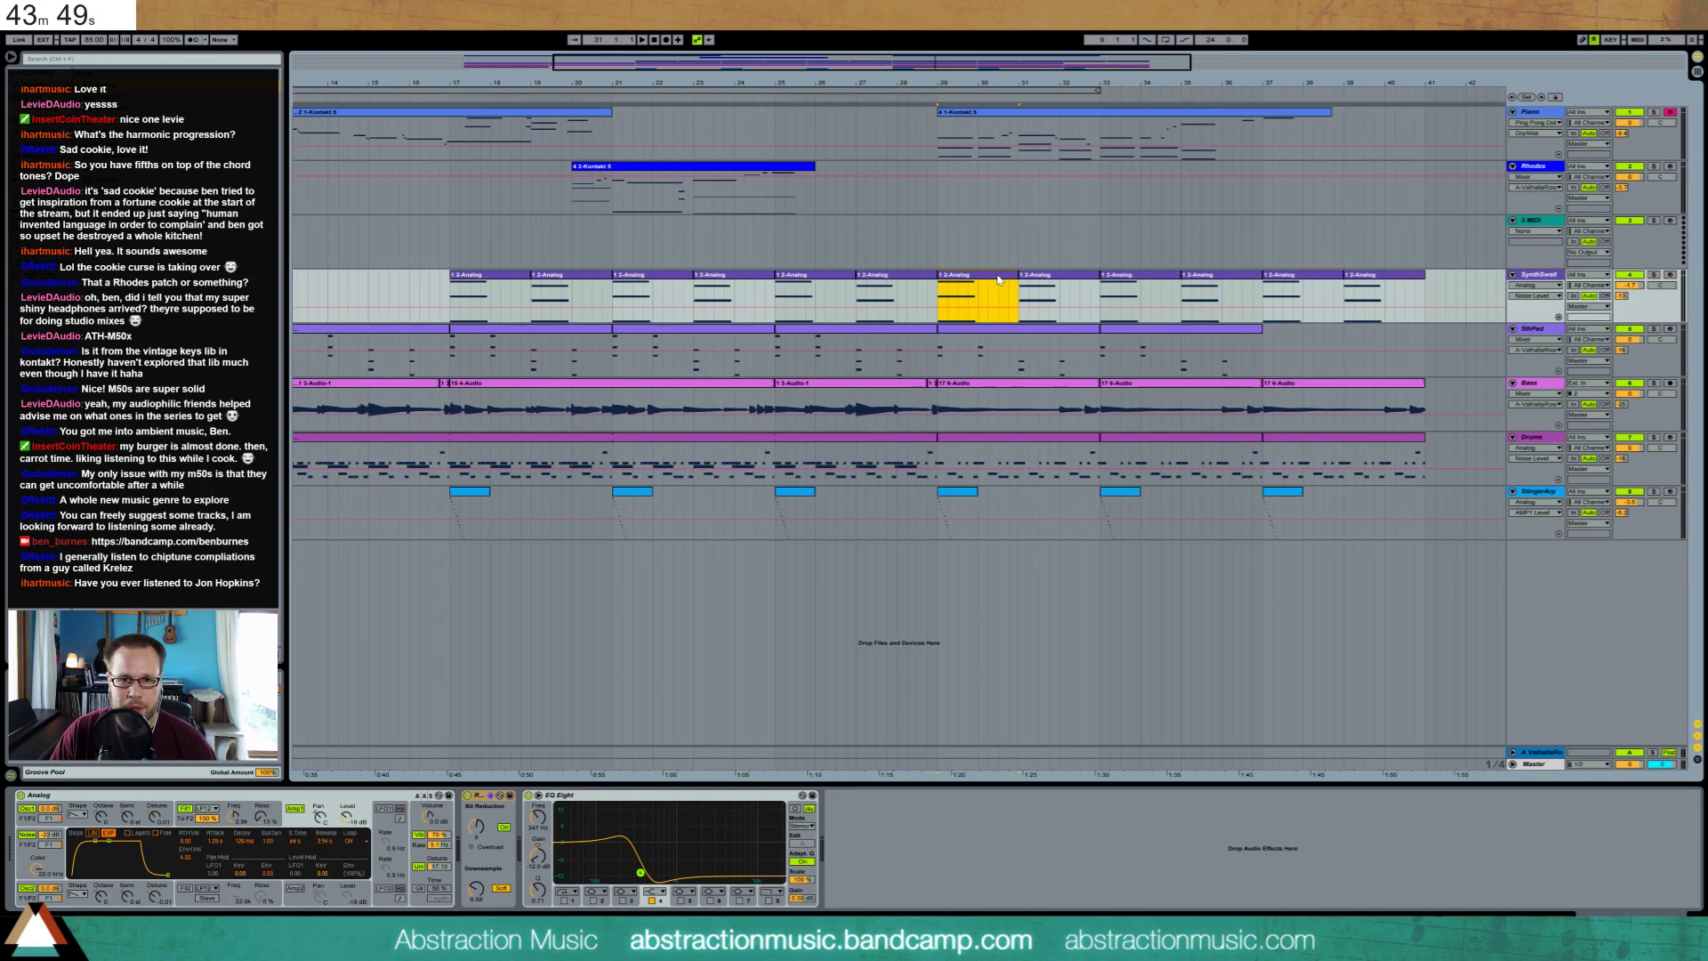
pyautogui.click(952, 241)
pyautogui.hotkey('ctrl', 'v')
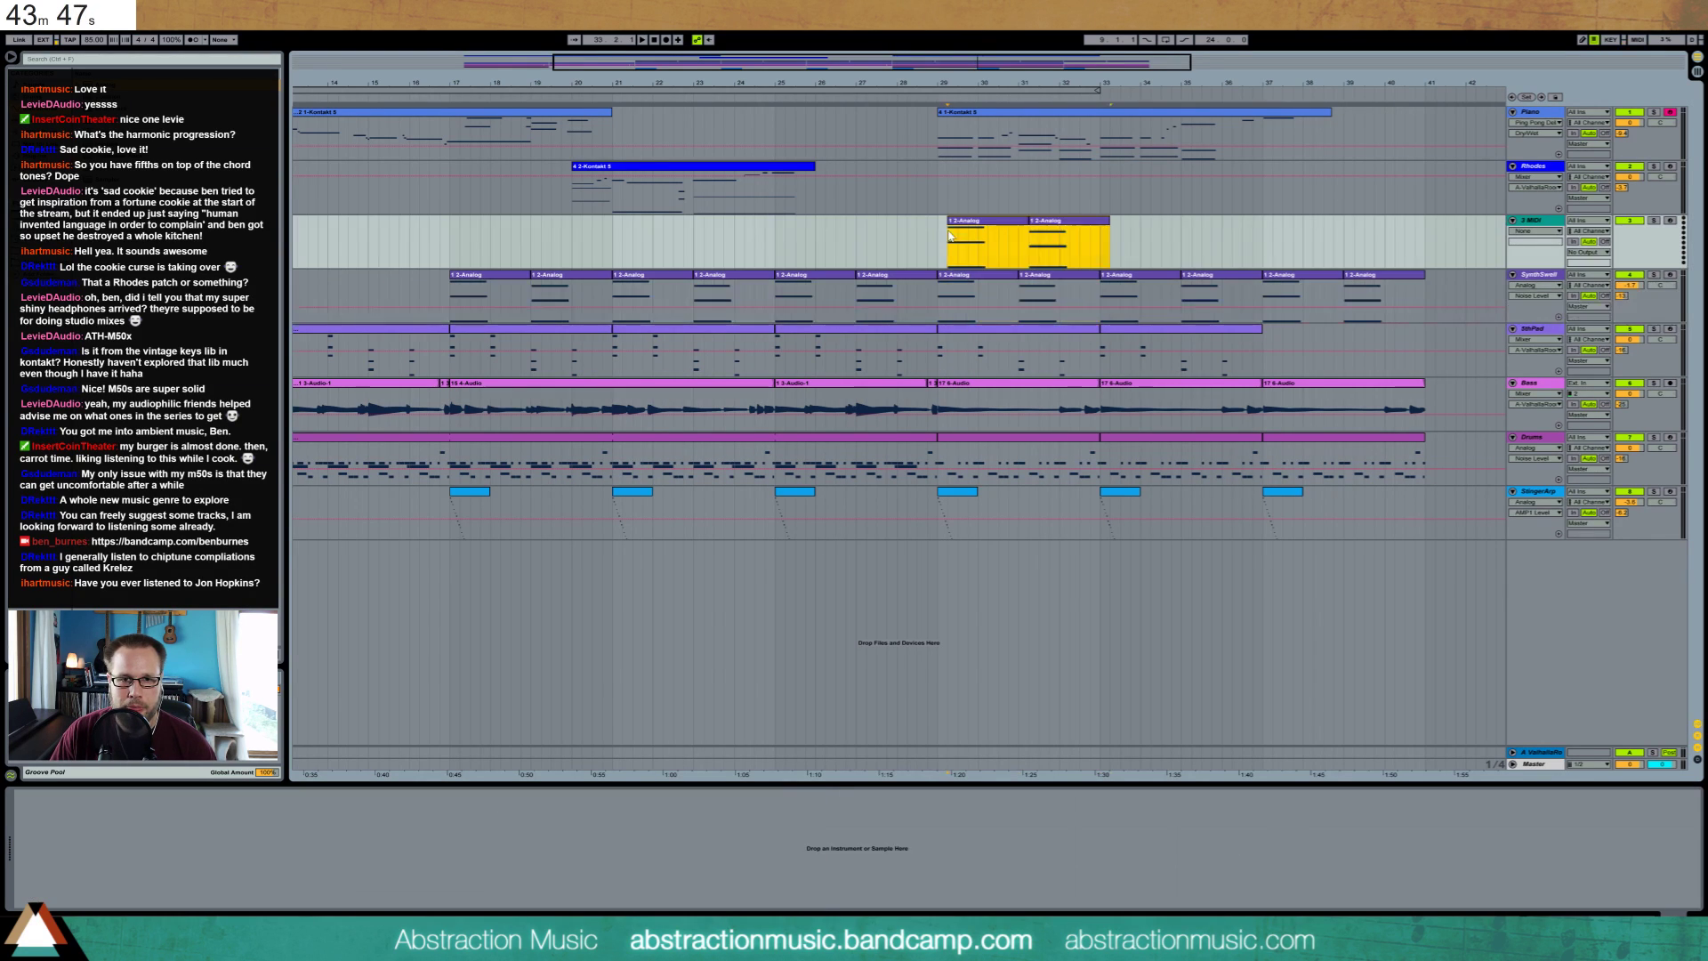
pyautogui.hotkey('ctrl', 'j')
pyautogui.doubleClick(999, 223)
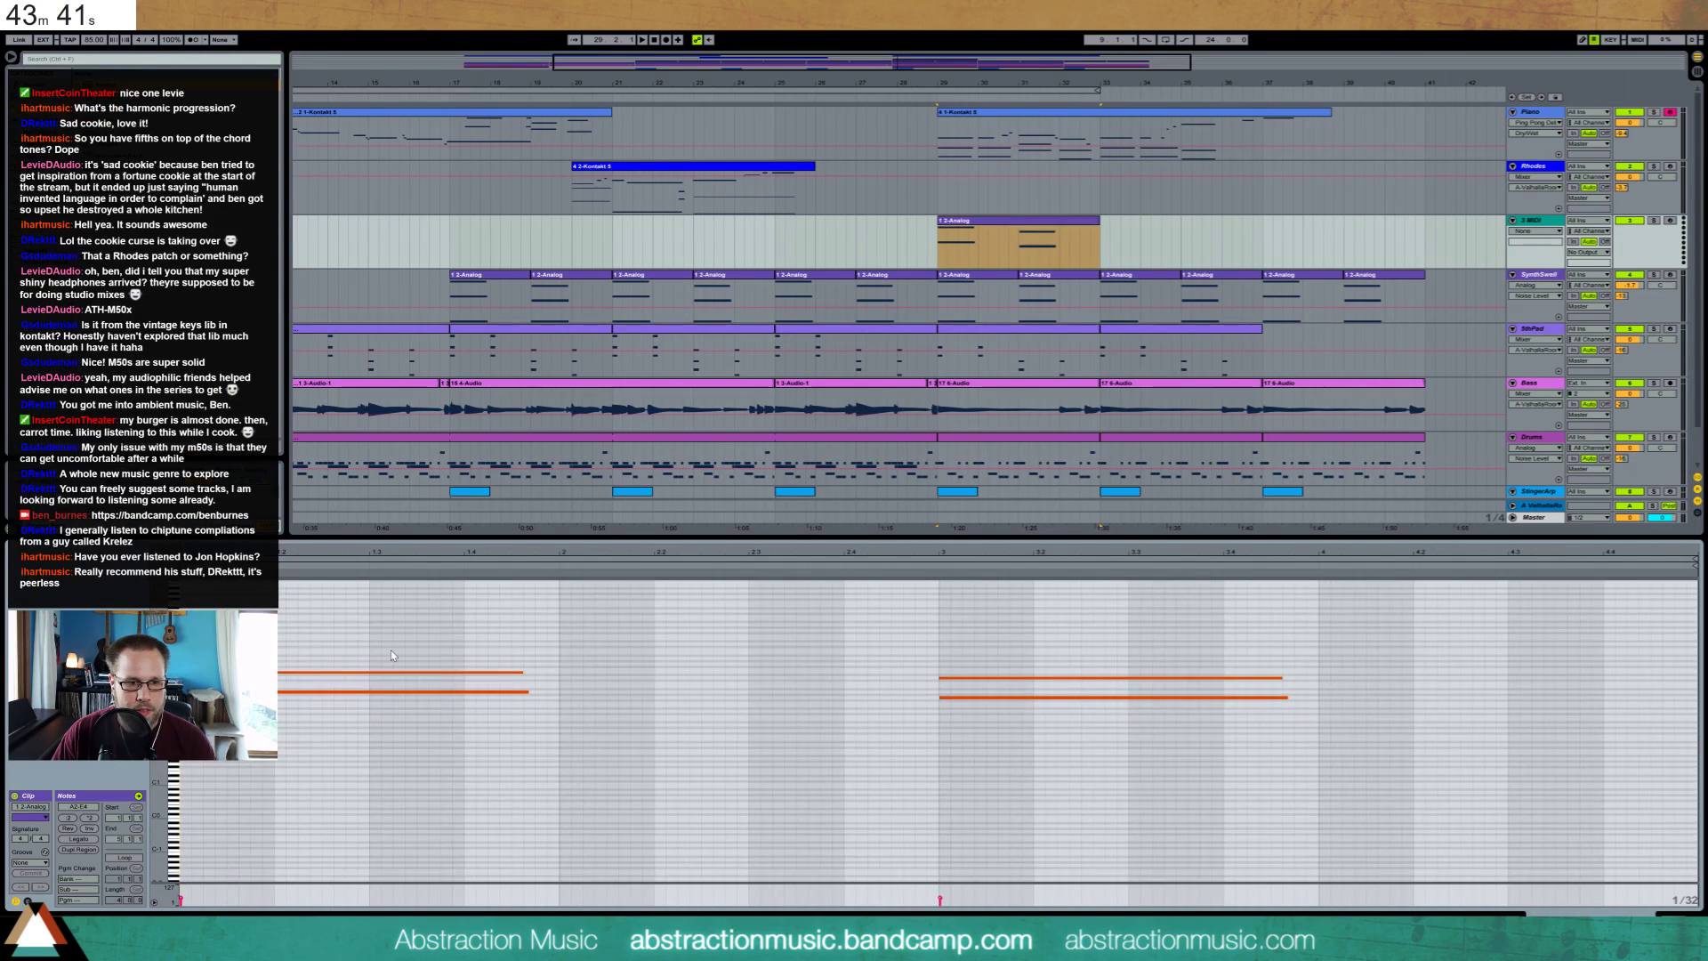
# Try replacing the new MIDI track's clip with a consolidated copy of SynthSwell's clips from bars 25 to 29
pyautogui.click(832, 333)
pyautogui.click(815, 276)
pyautogui.keyDown('shift'); pyautogui.click(865, 281); pyautogui.keyUp('shift')
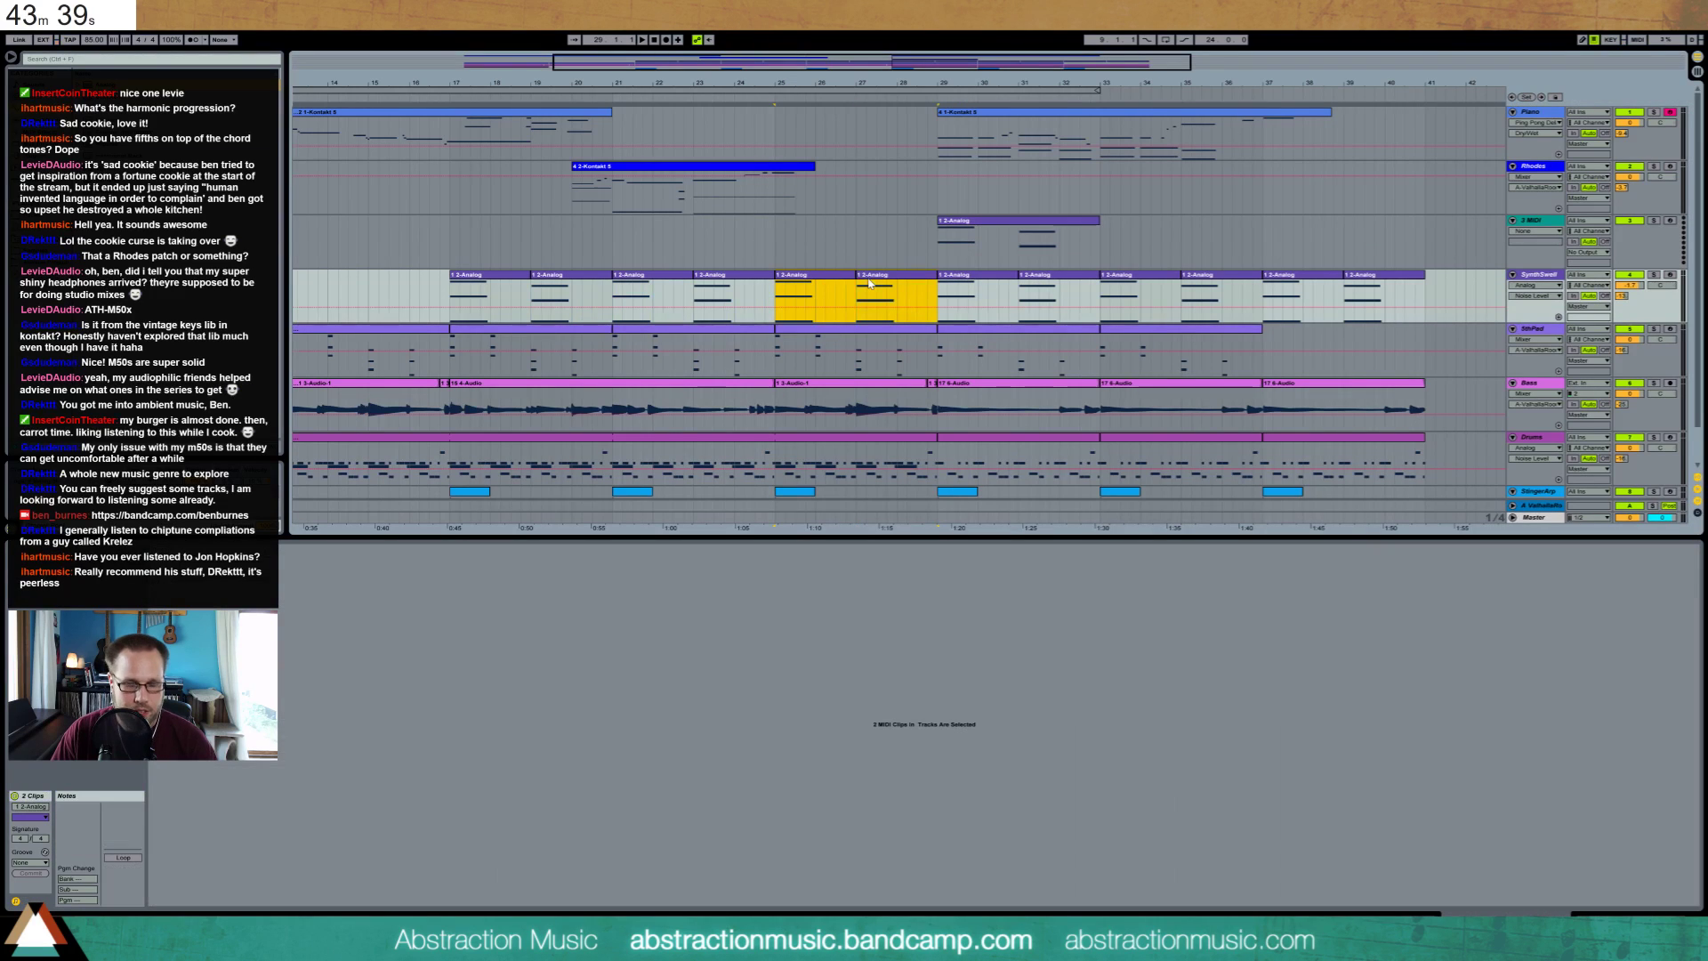
pyautogui.click(945, 242)
pyautogui.click(982, 229)
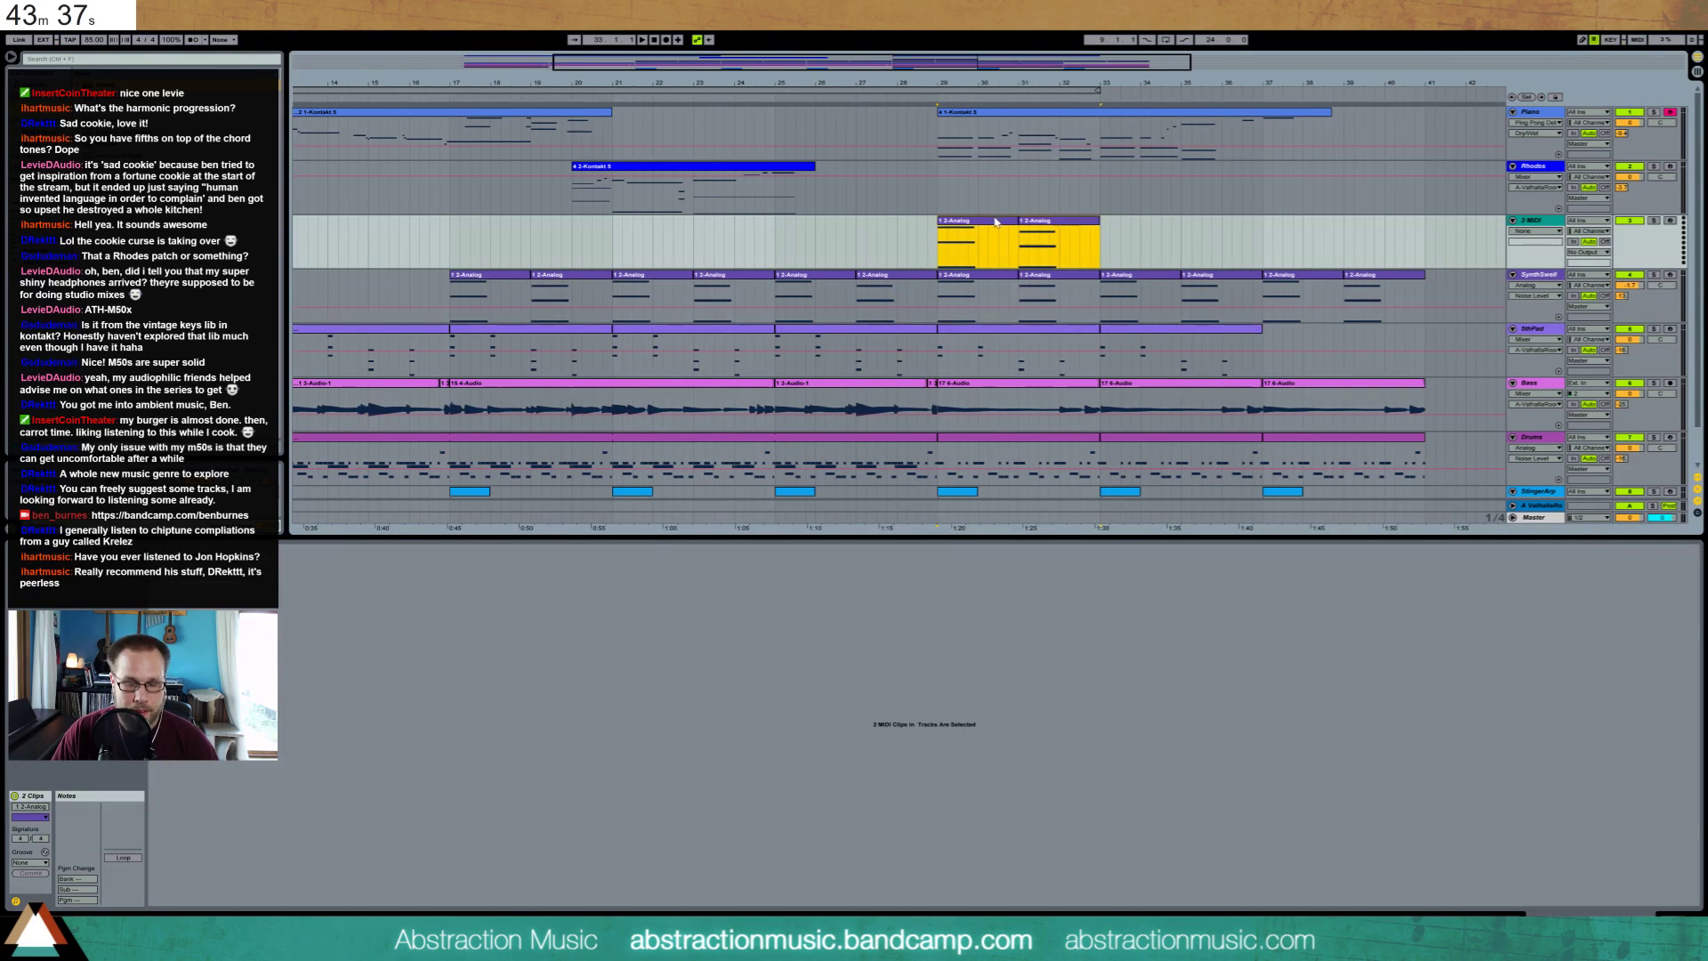
pyautogui.click(991, 220)
# Compare the notes of the consolidated clip on the new MIDI track with those of SynthSwell's clip at bar 21
pyautogui.click(315, 803)
pyautogui.scroll(2, 315, 802)
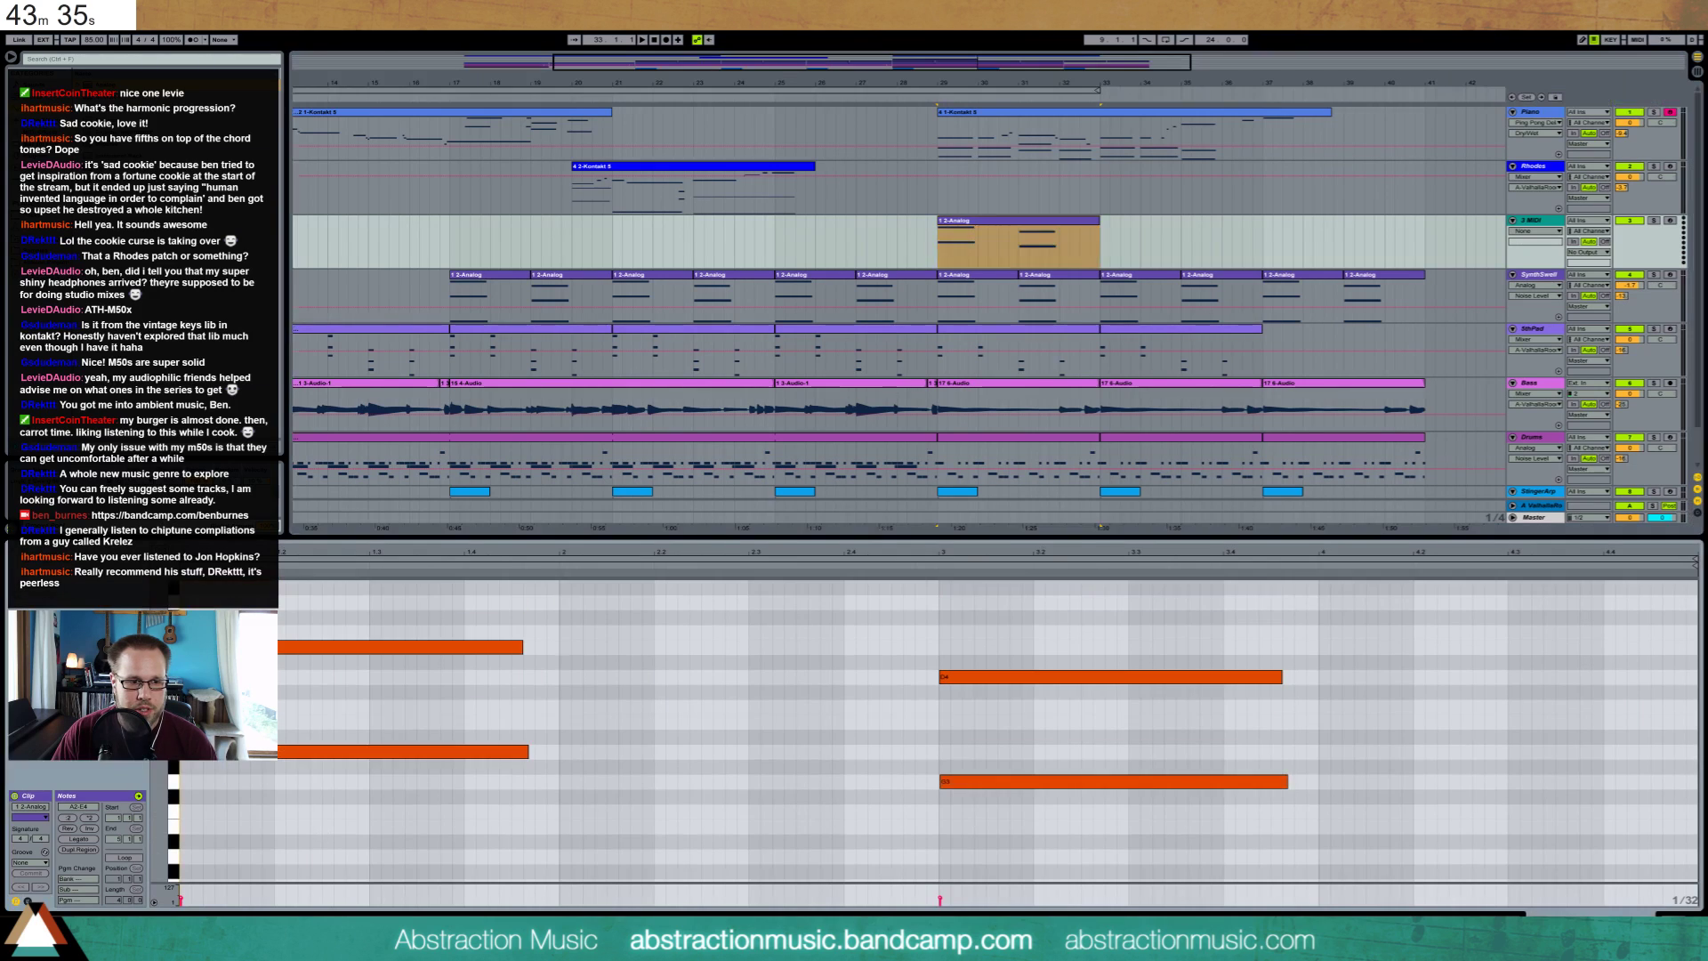
pyautogui.moveTo(158, 805)
pyautogui.mouseDown()
pyautogui.moveTo(153, 791)
pyautogui.moveTo(153, 866)
pyautogui.moveTo(153, 791)
pyautogui.mouseUp()
pyautogui.scroll(-3, 476, 689)
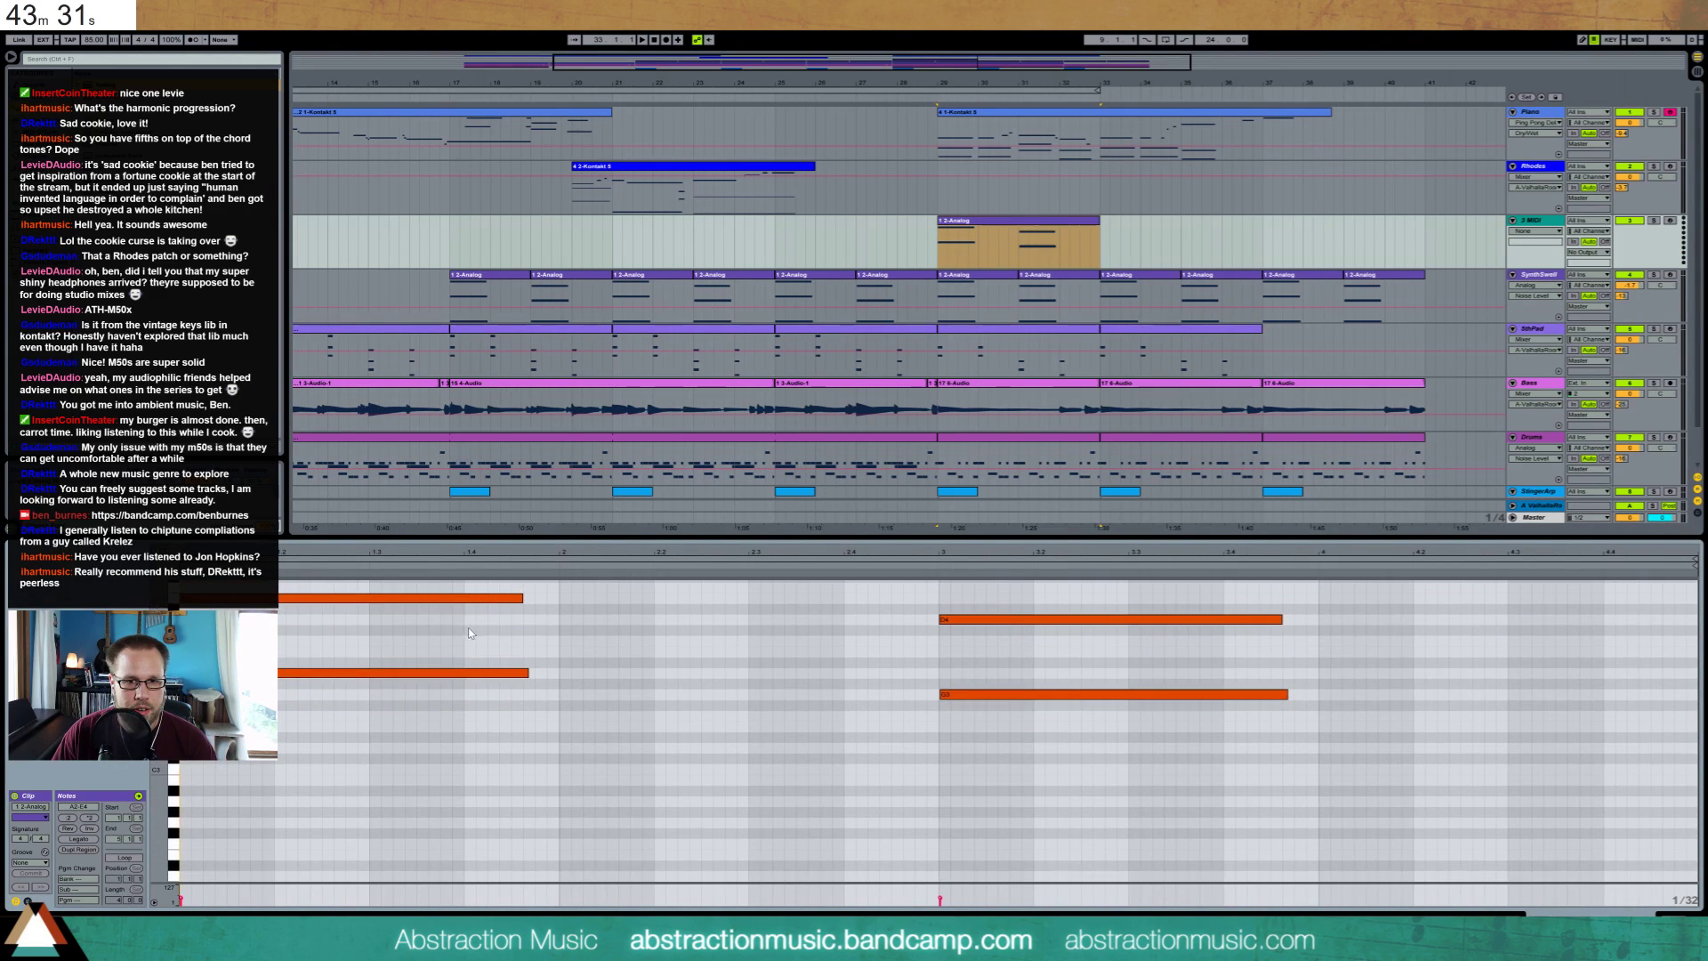
pyautogui.click(658, 298)
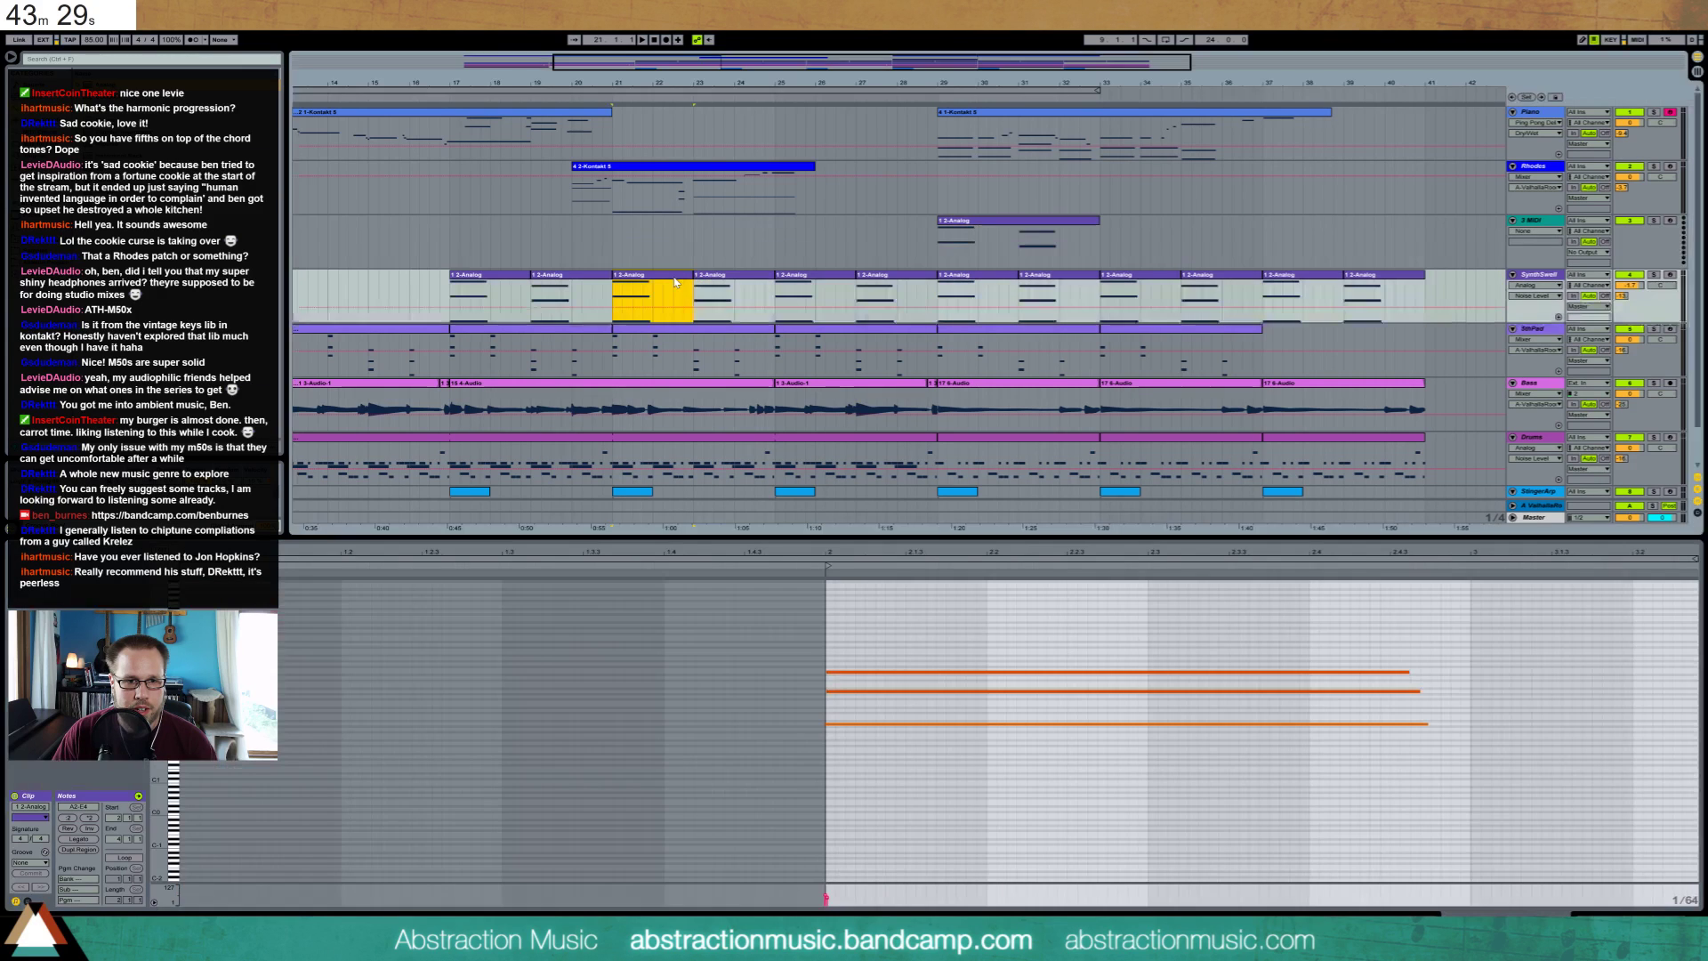
pyautogui.click(970, 224)
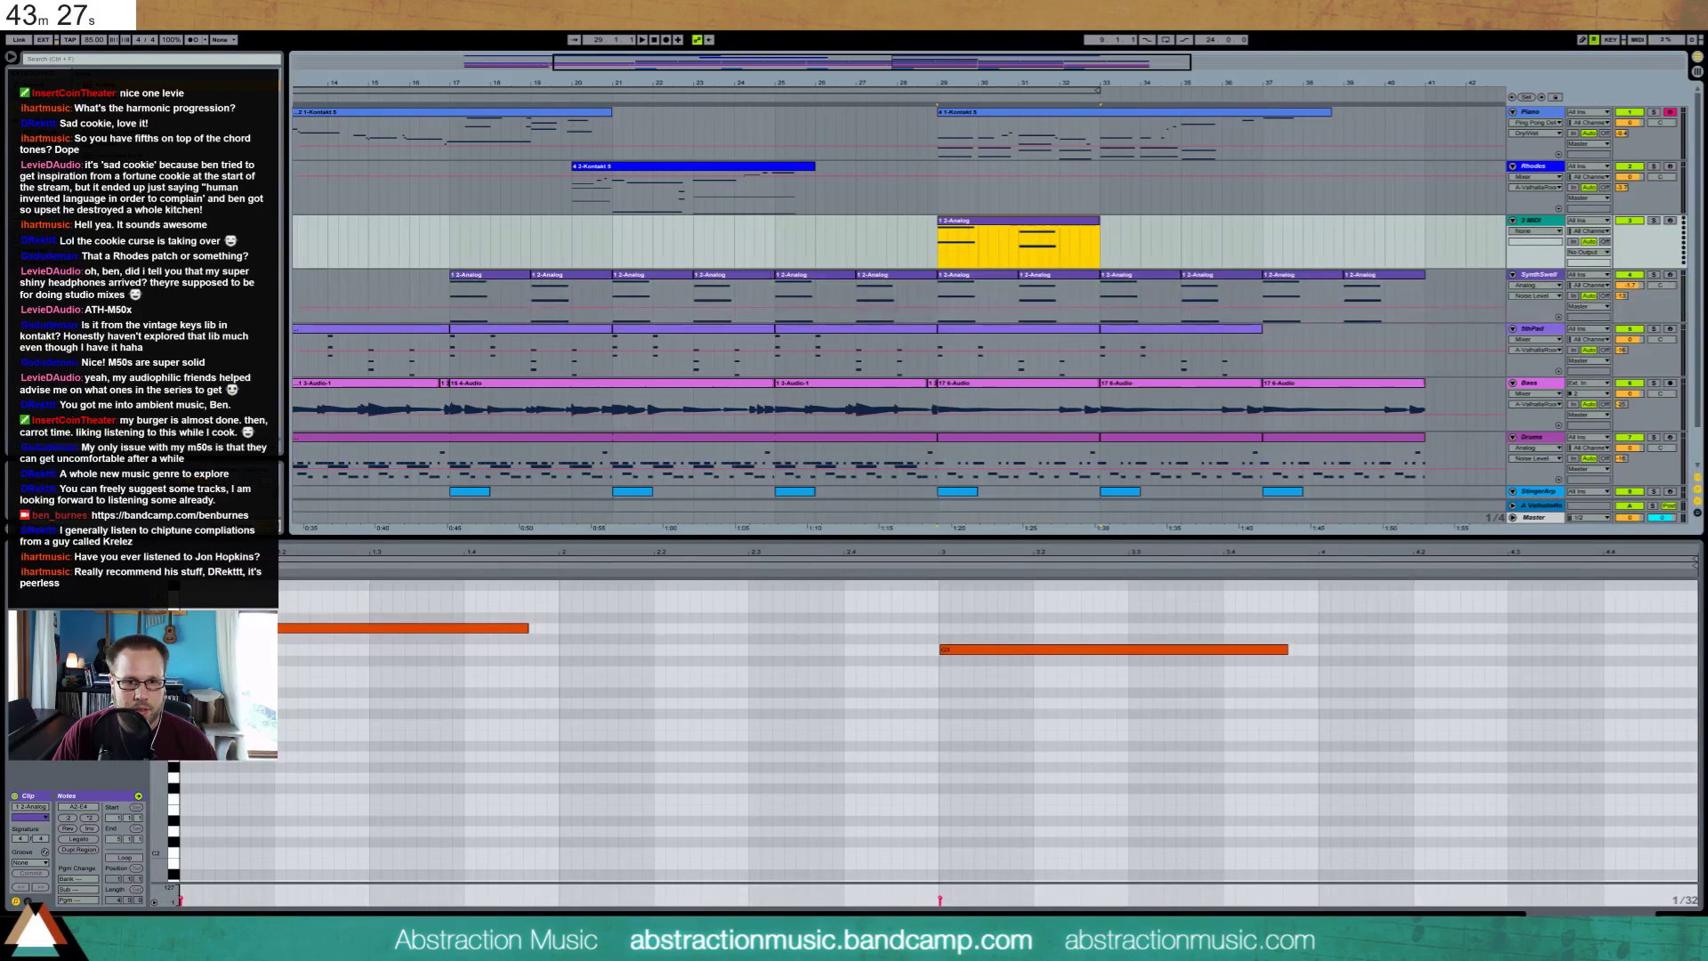
# Replace the consolidated clip at bar 29 with separate copies of SynthSwell's two clips from bars 25 to 29
pyautogui.click(799, 284)
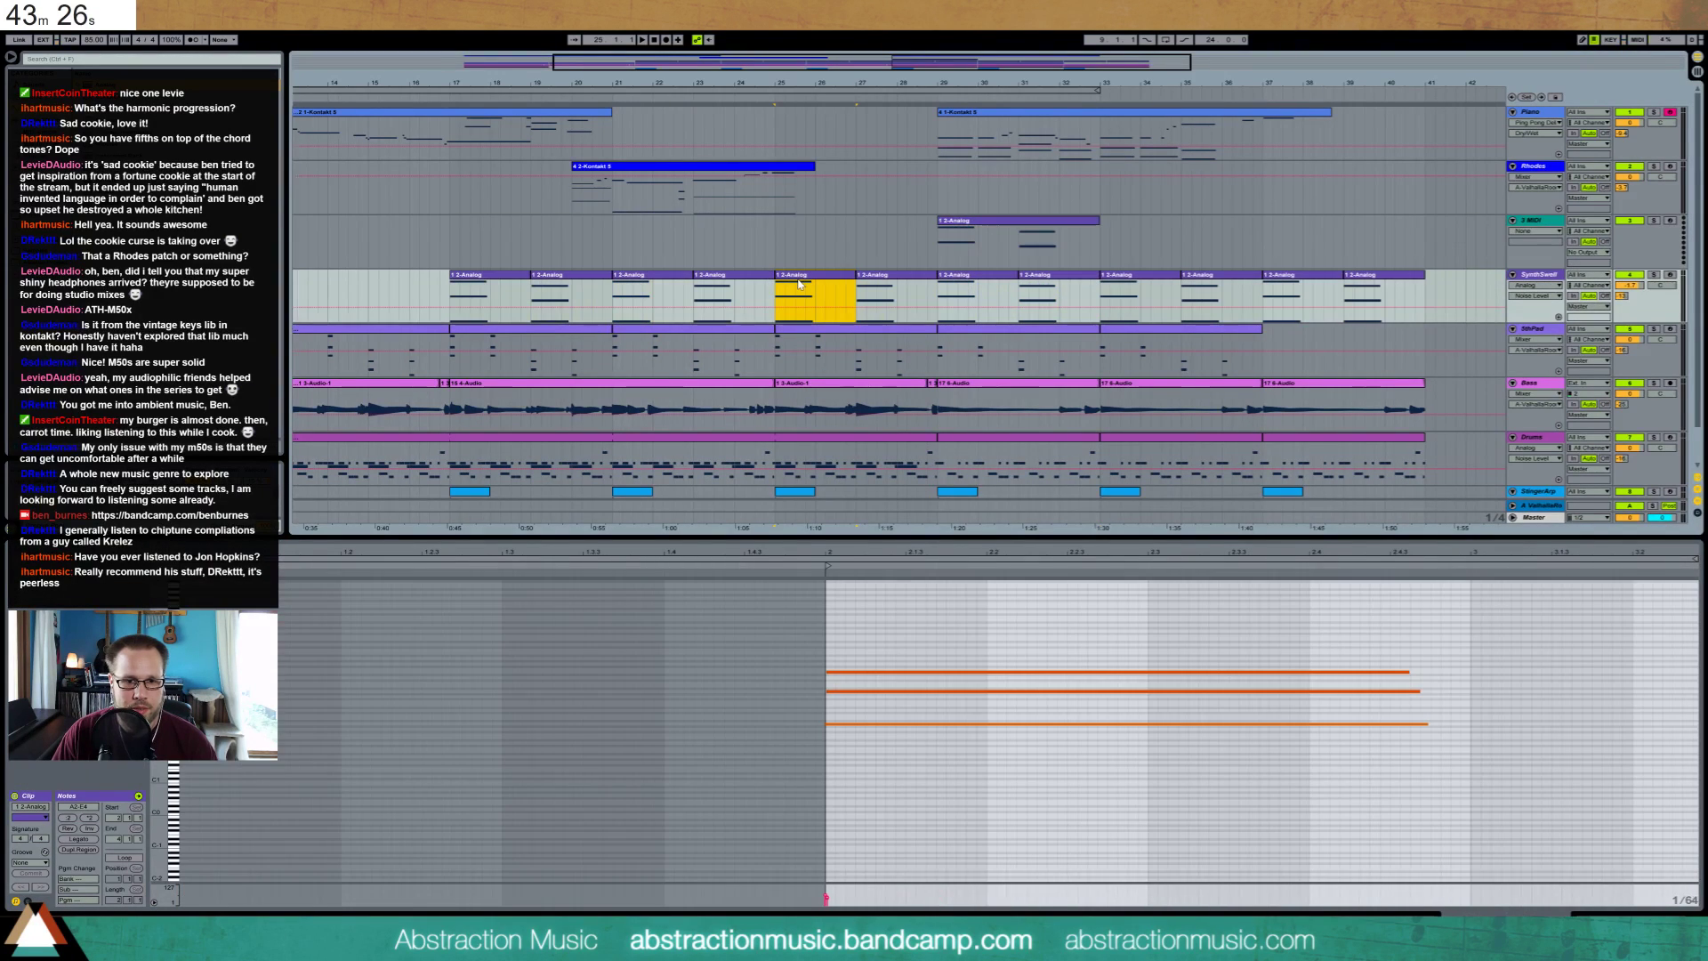
pyautogui.keyDown('shift'); pyautogui.click(875, 281); pyautogui.keyUp('shift')
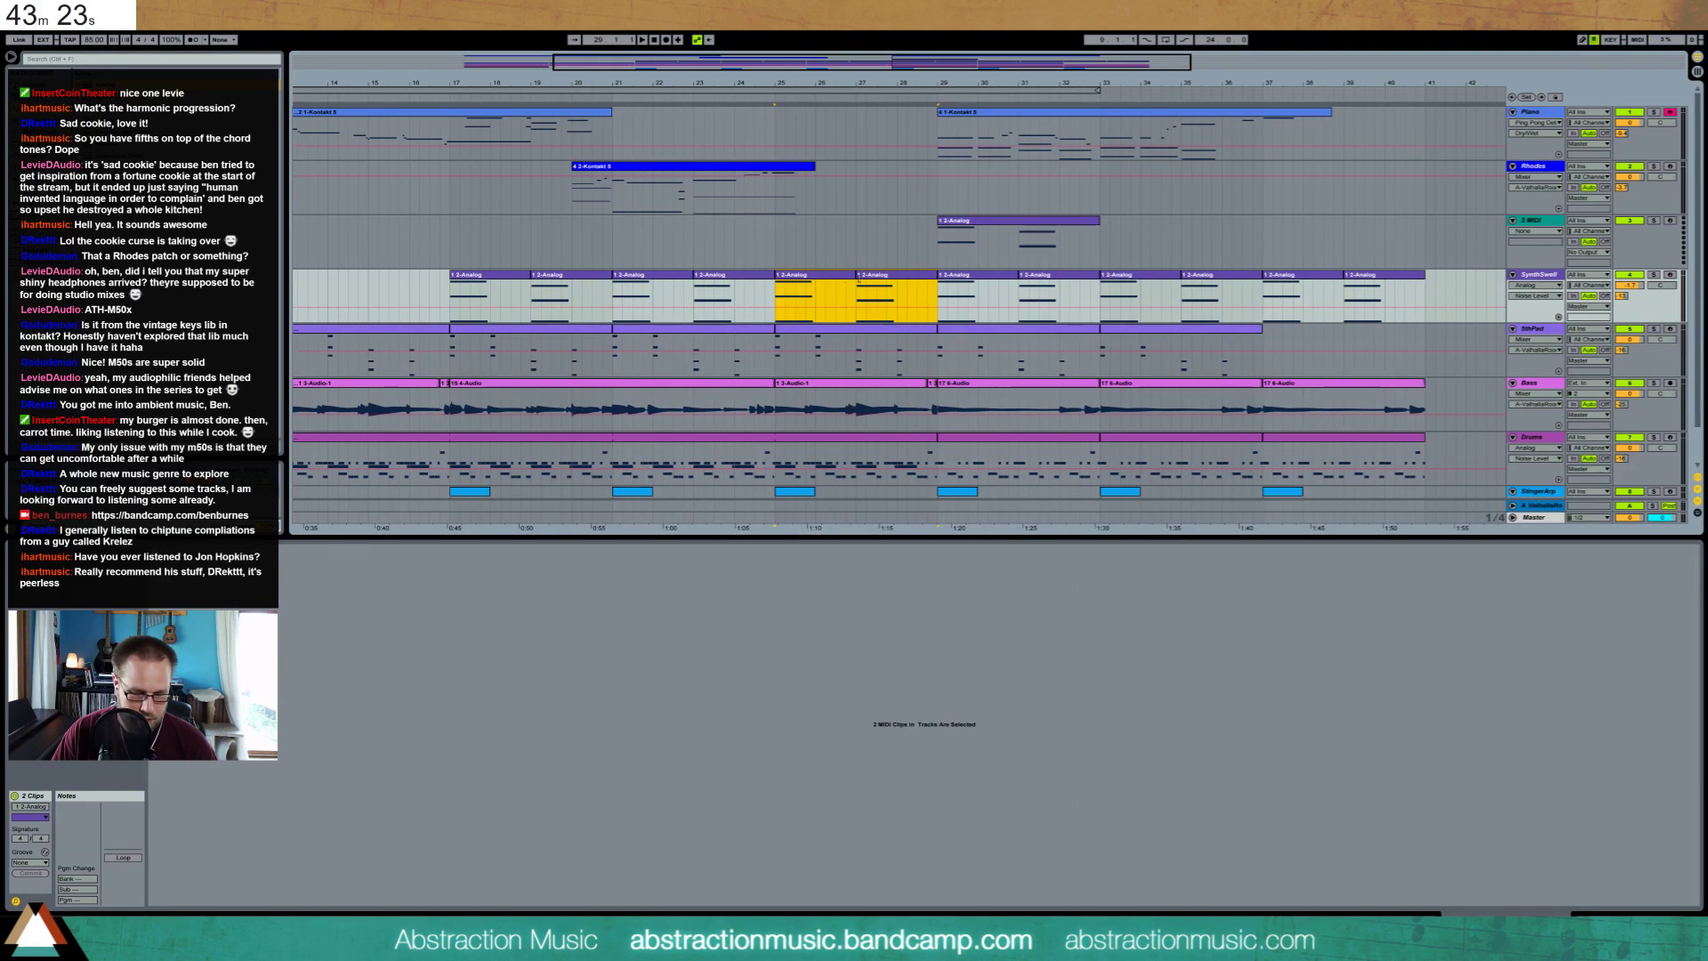
pyautogui.click(827, 285)
pyautogui.click(968, 224)
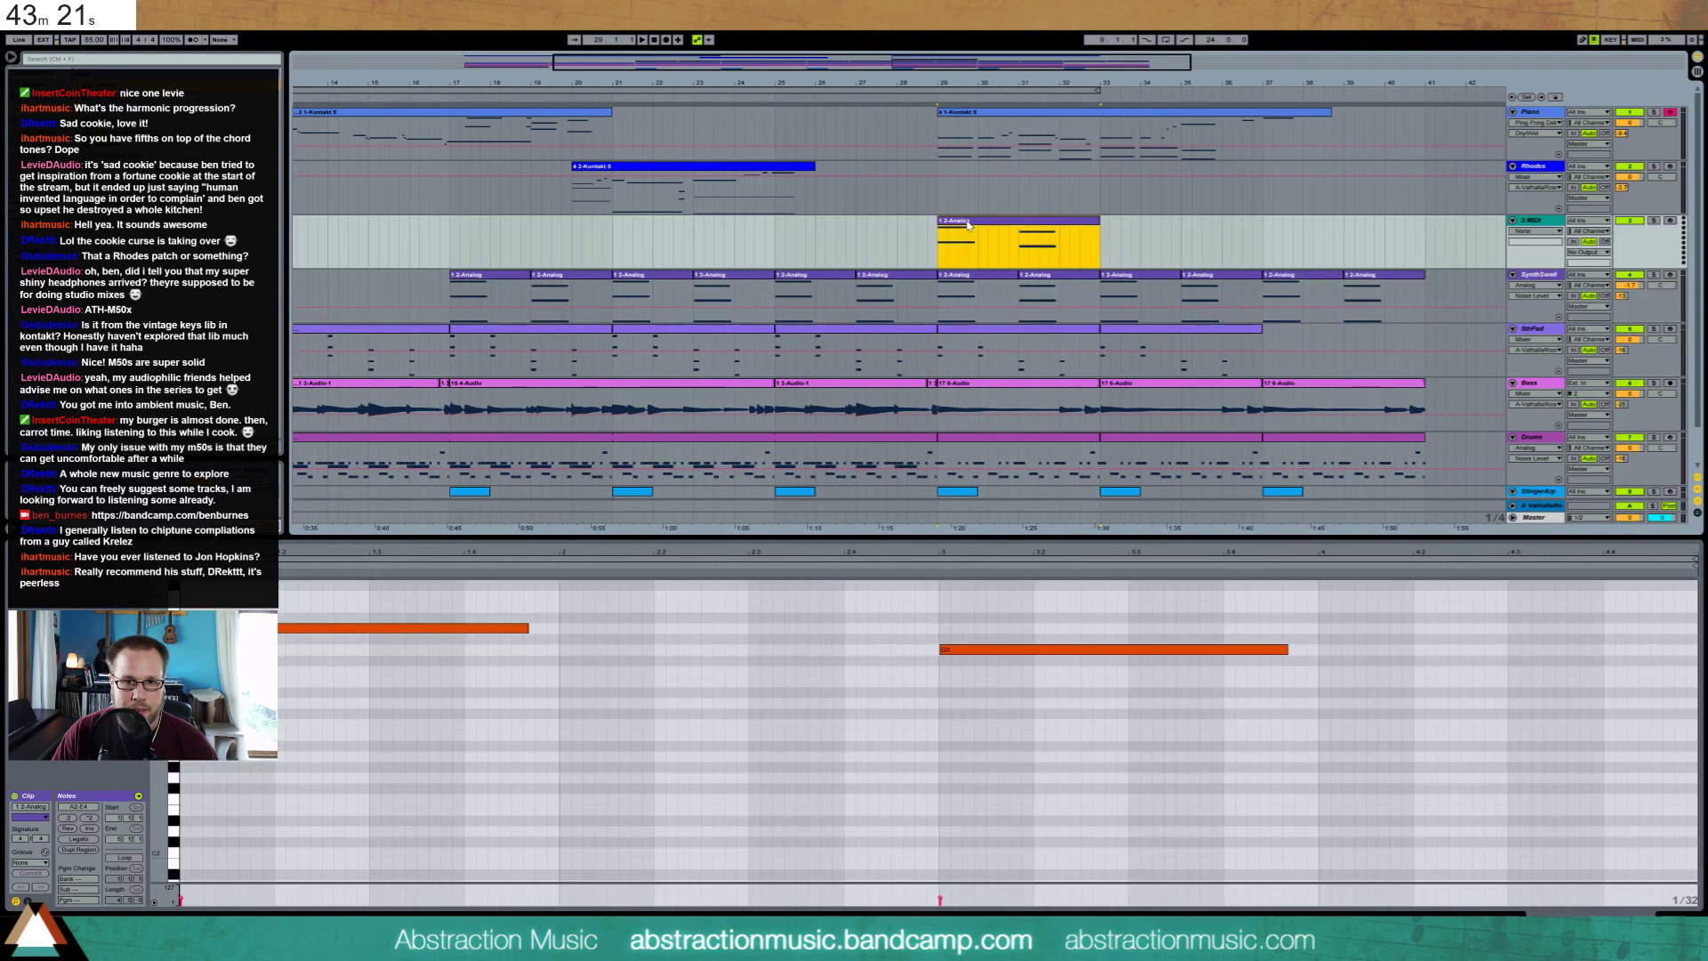
pyautogui.hotkey('ctrl', 'v')
pyautogui.hotkey('ctrl', 'z')
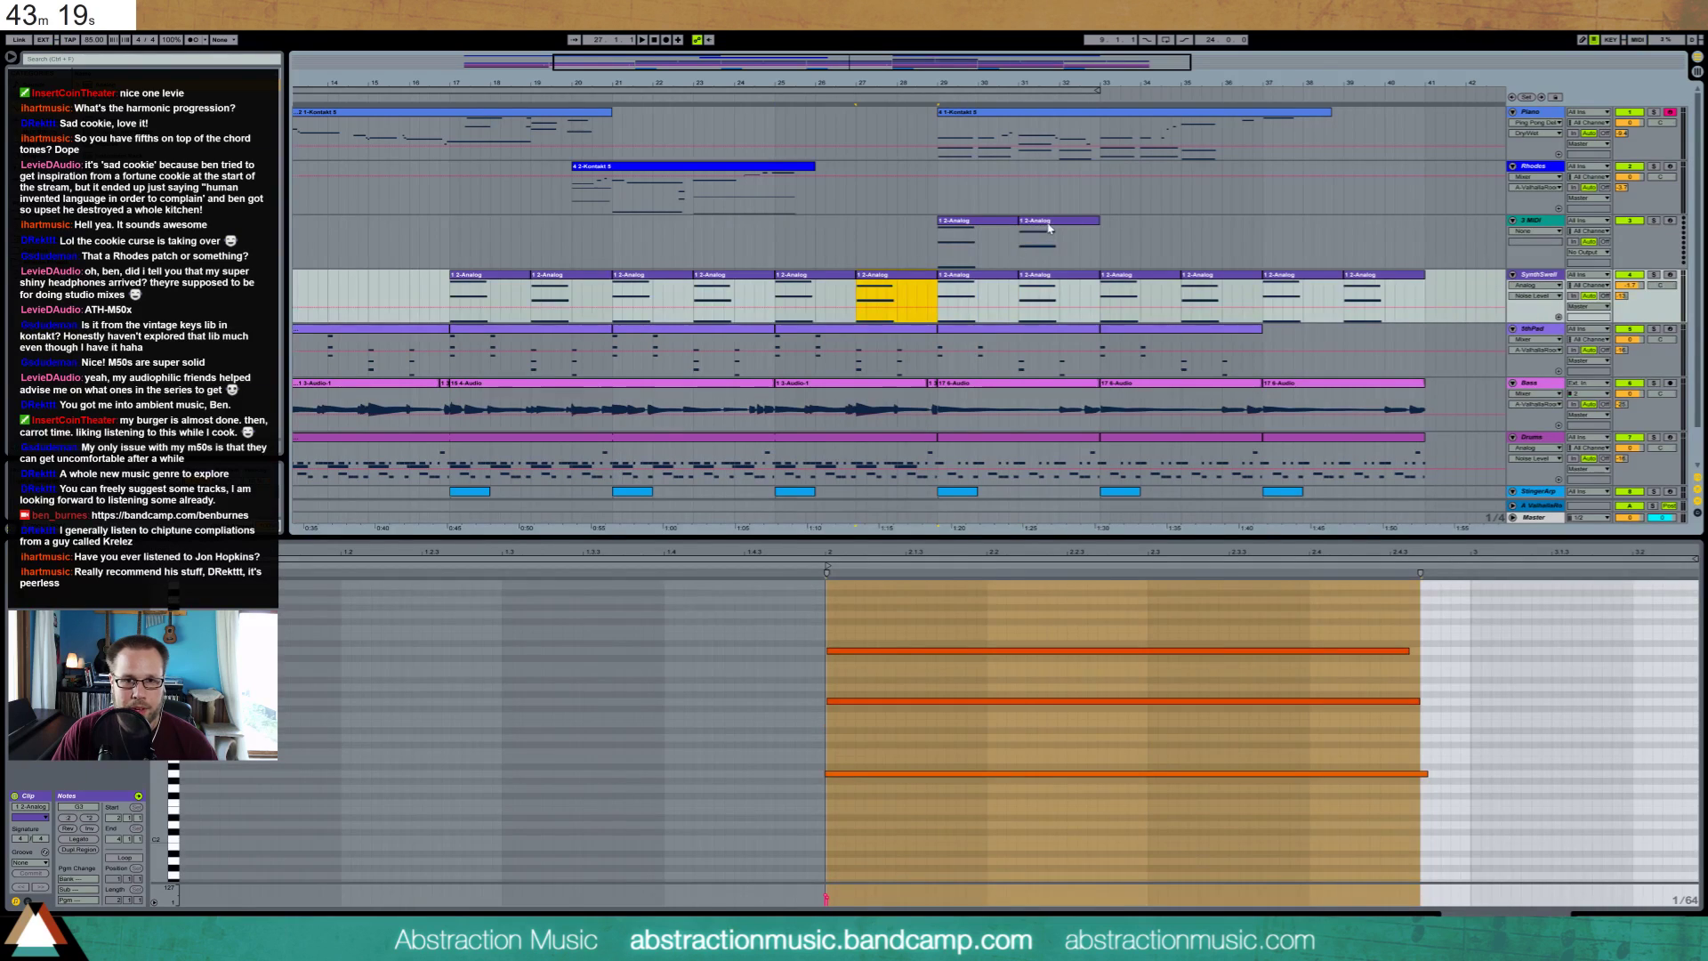
# Try to consolidate the two copied clips on the new MIDI track into one
pyautogui.click(1043, 228)
pyautogui.keyDown('shift'); pyautogui.click(993, 239); pyautogui.keyUp('shift')
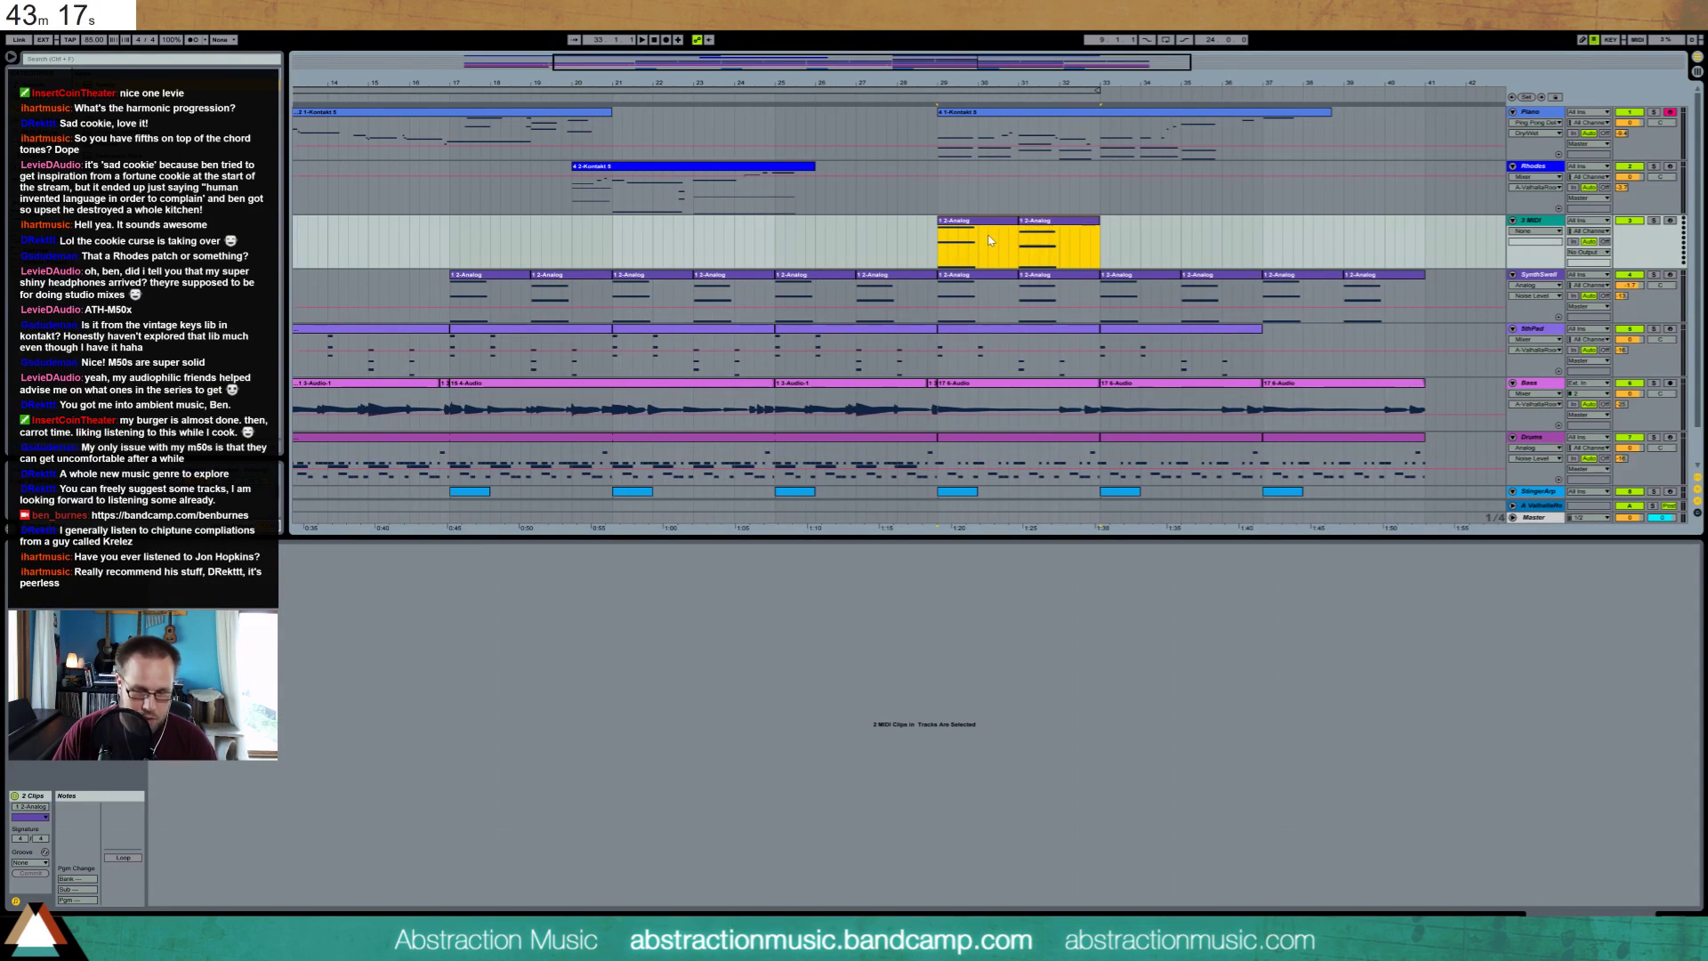
pyautogui.hotkey('ctrl', 'j')
pyautogui.hotkey('ctrl', 'z')
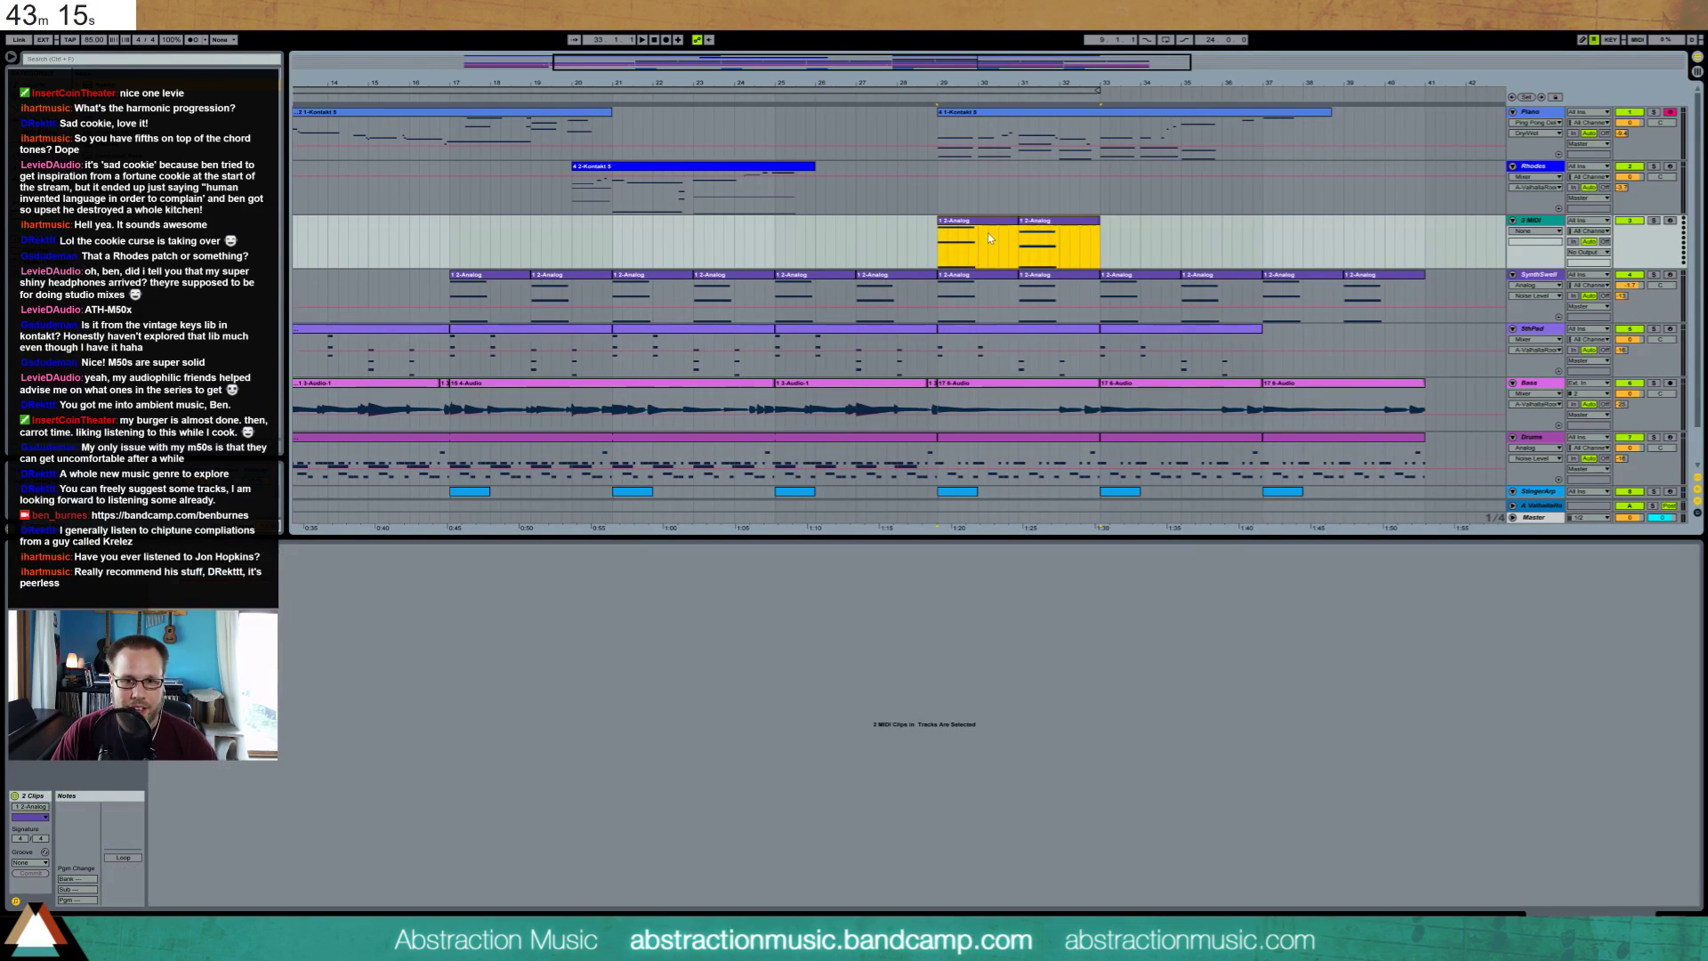
# Check the lowest chord note in both clips on the new MIDI track and in SynthSwell's clips at bars 17 and 19
pyautogui.click(995, 230)
pyautogui.click(887, 725)
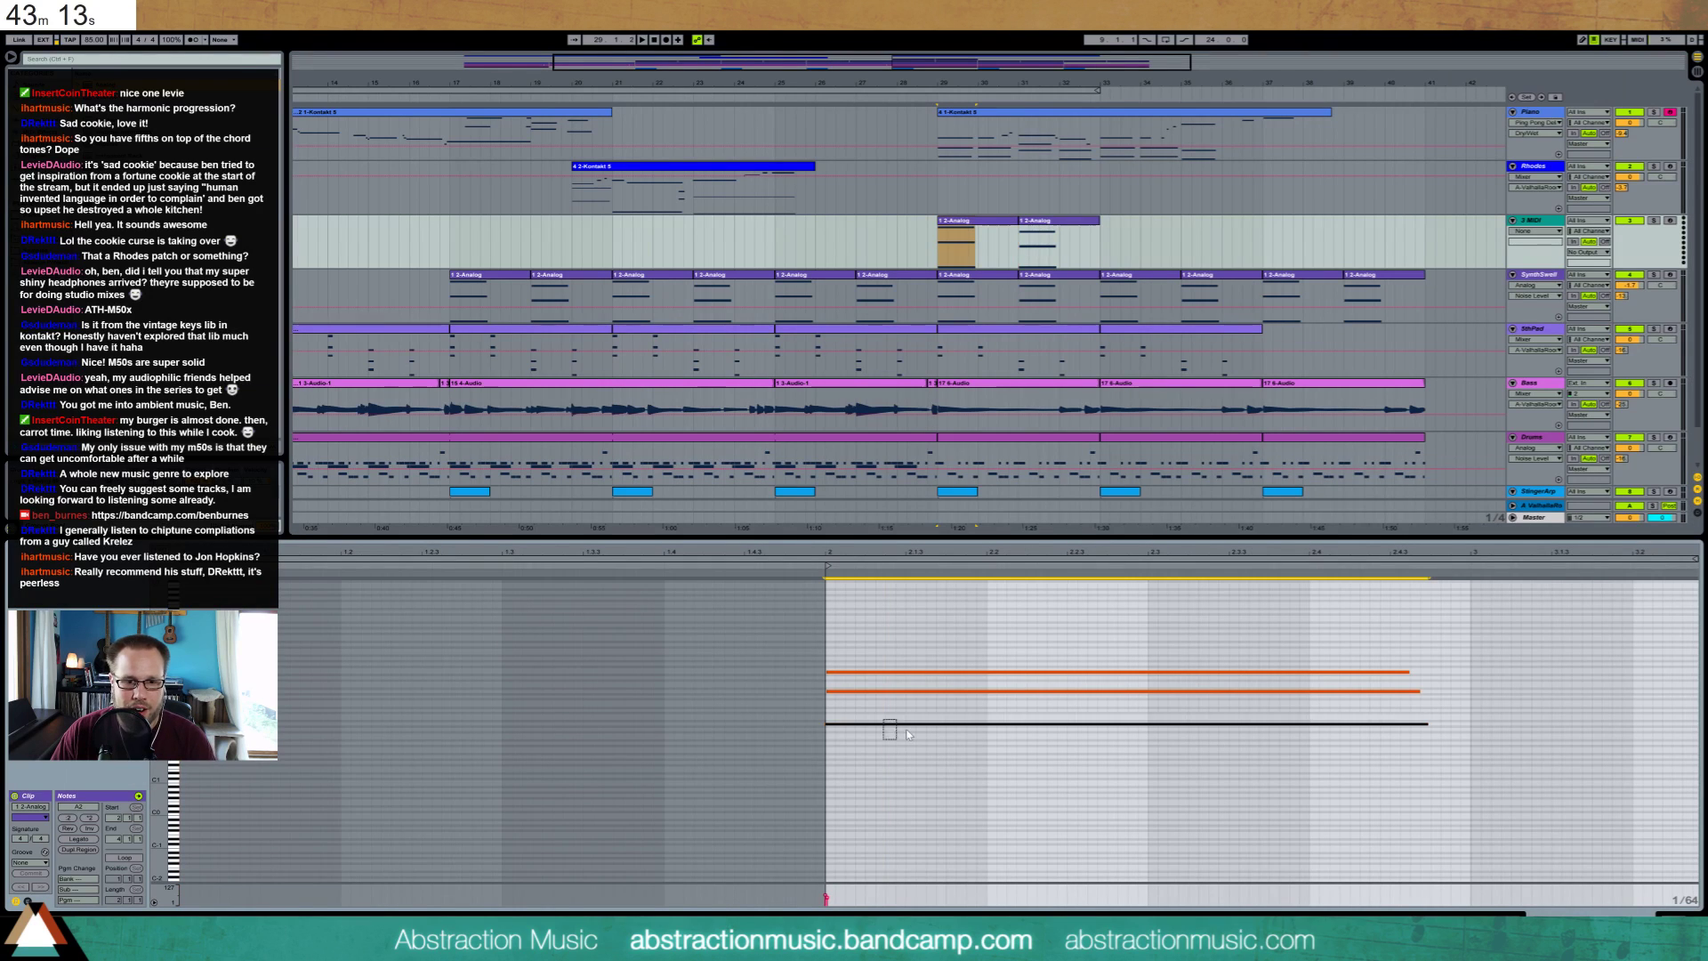
pyautogui.click(1067, 229)
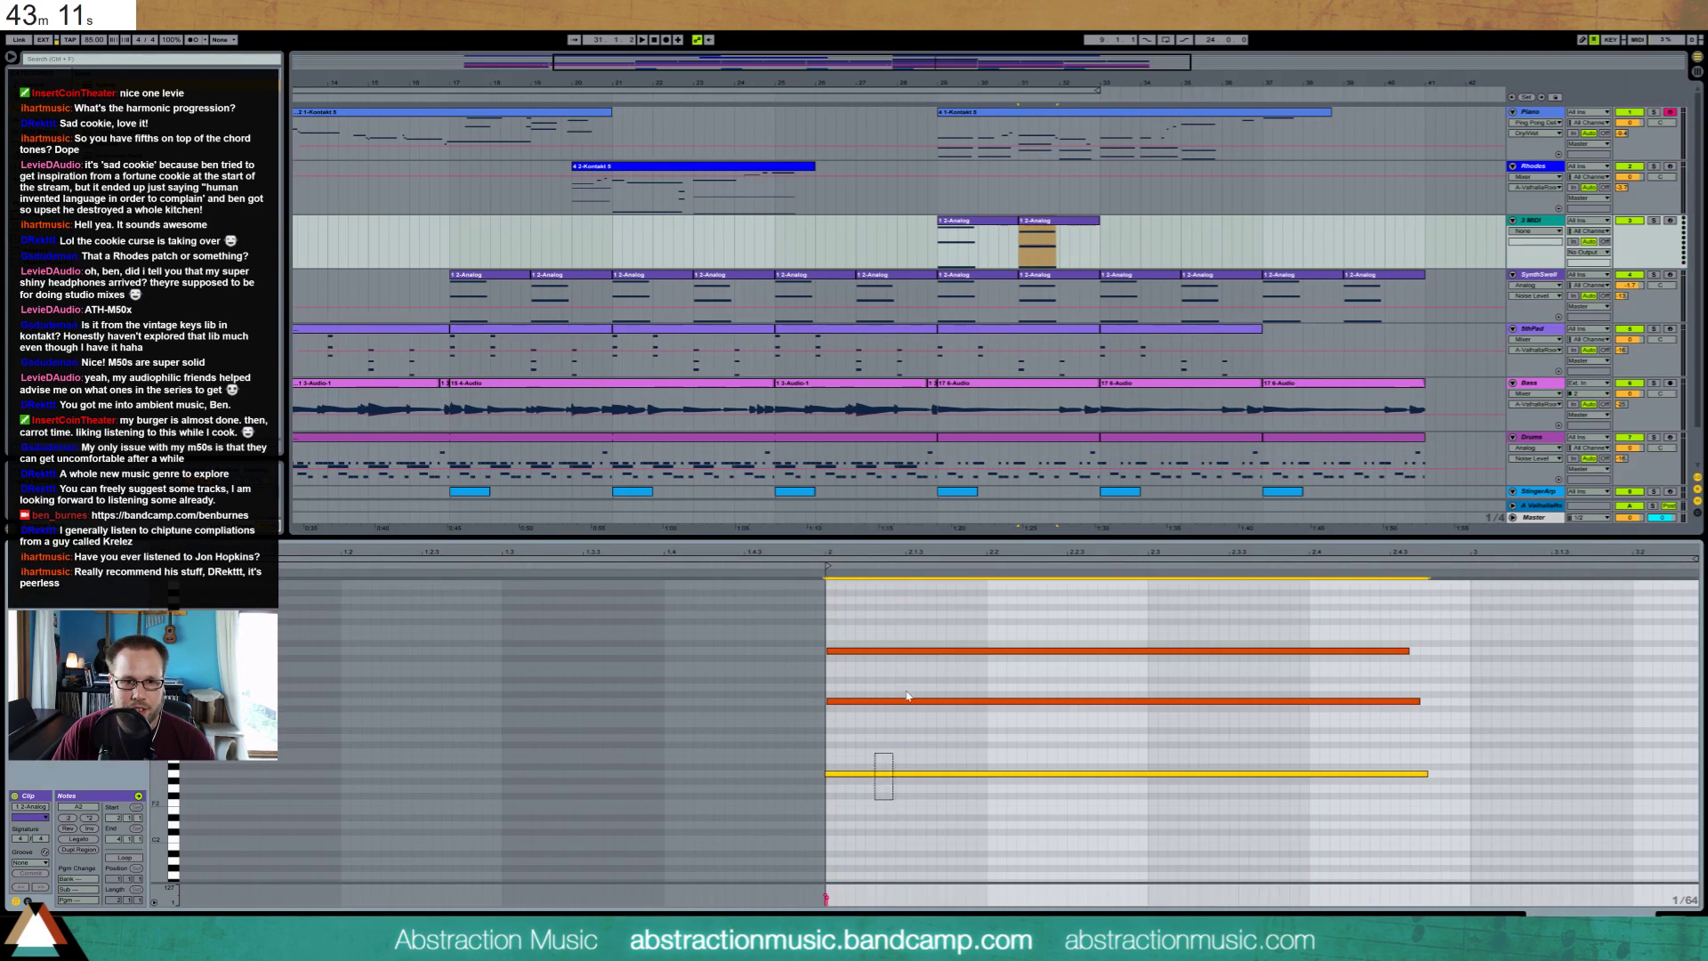
pyautogui.click(507, 277)
pyautogui.click(904, 724)
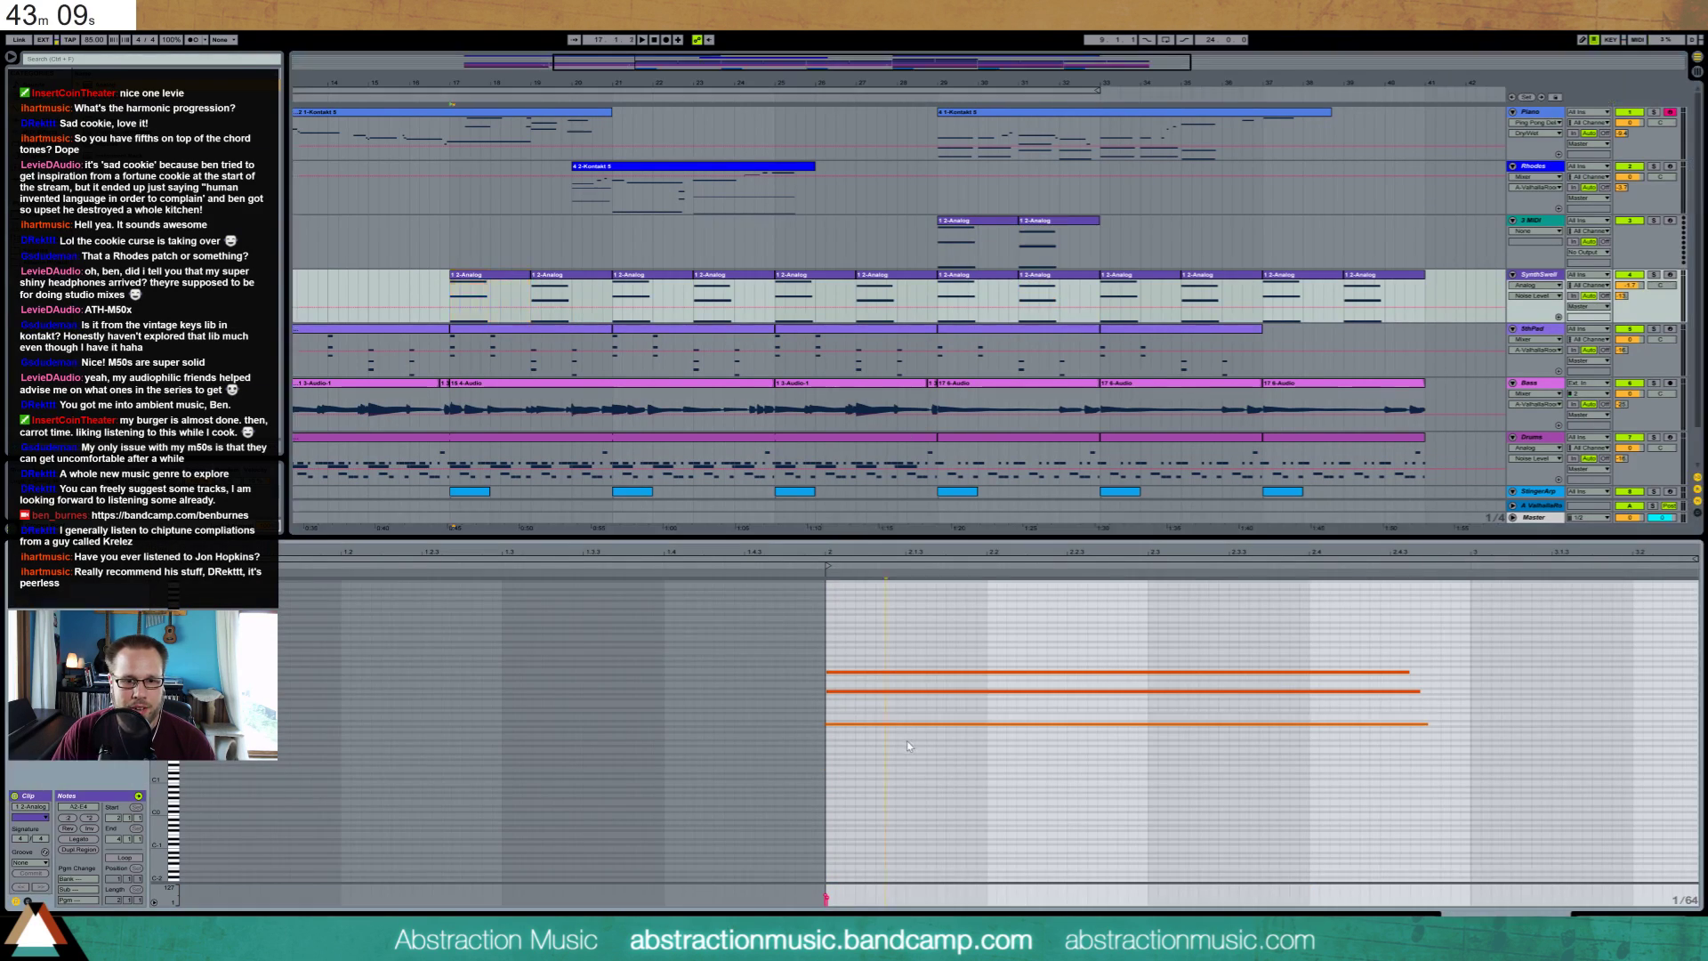
pyautogui.click(581, 281)
pyautogui.click(872, 773)
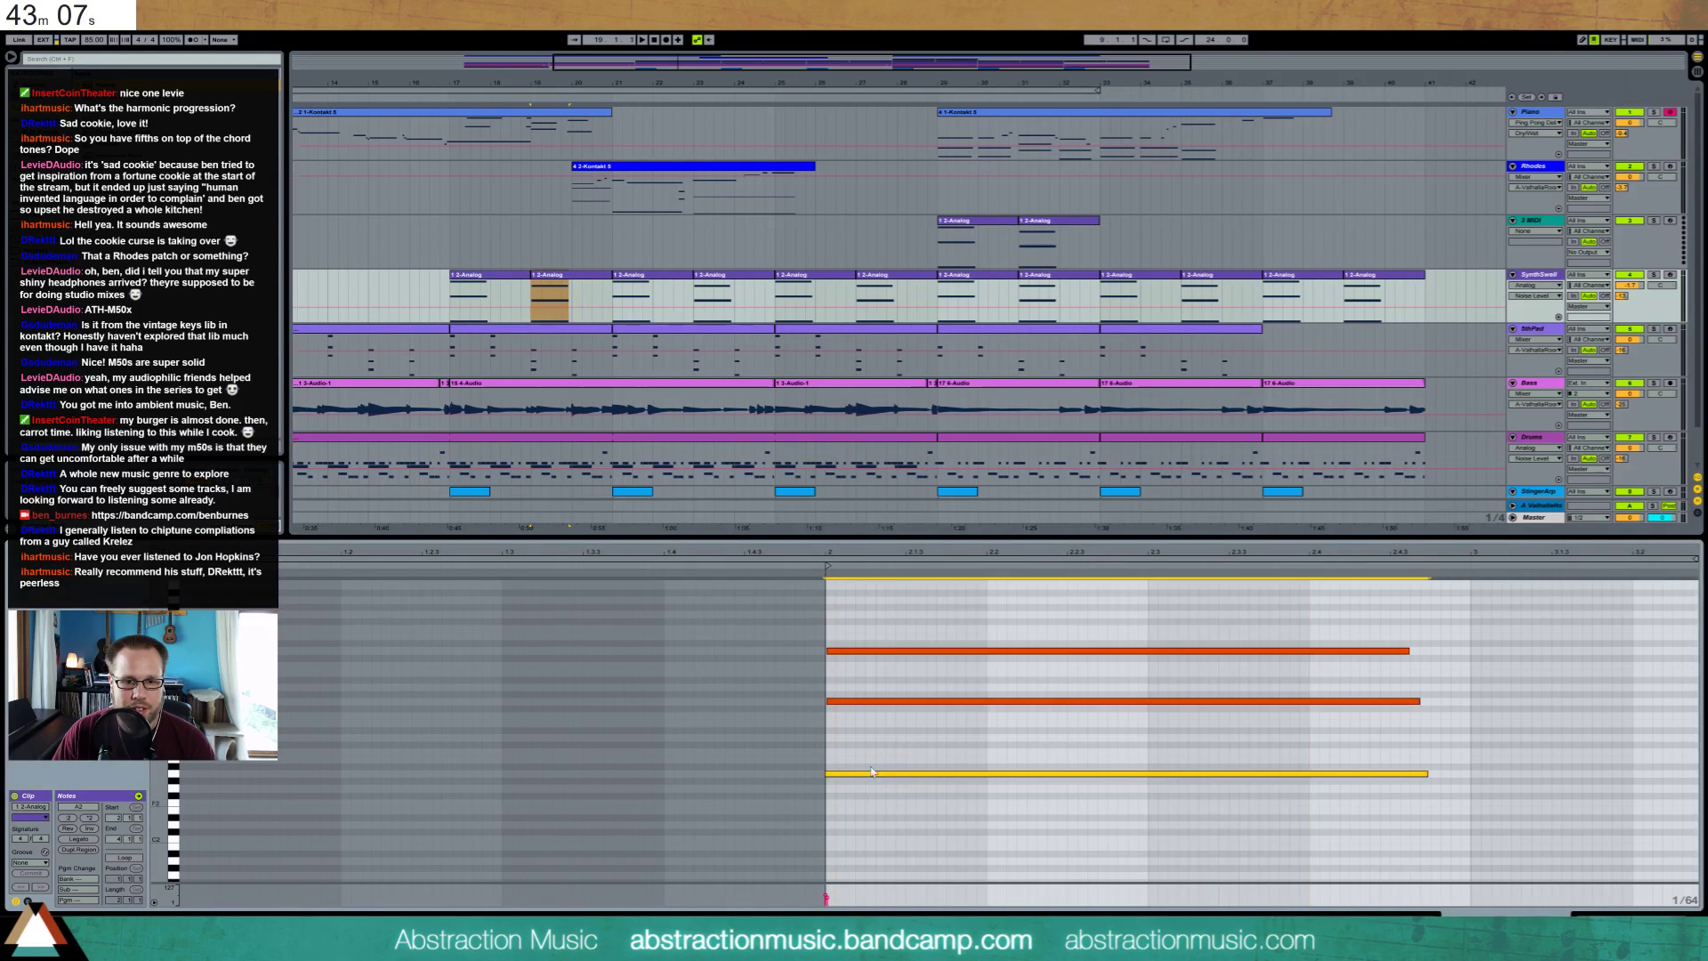
pyautogui.keyDown('shift'); pyautogui.click(501, 279); pyautogui.keyUp('shift')
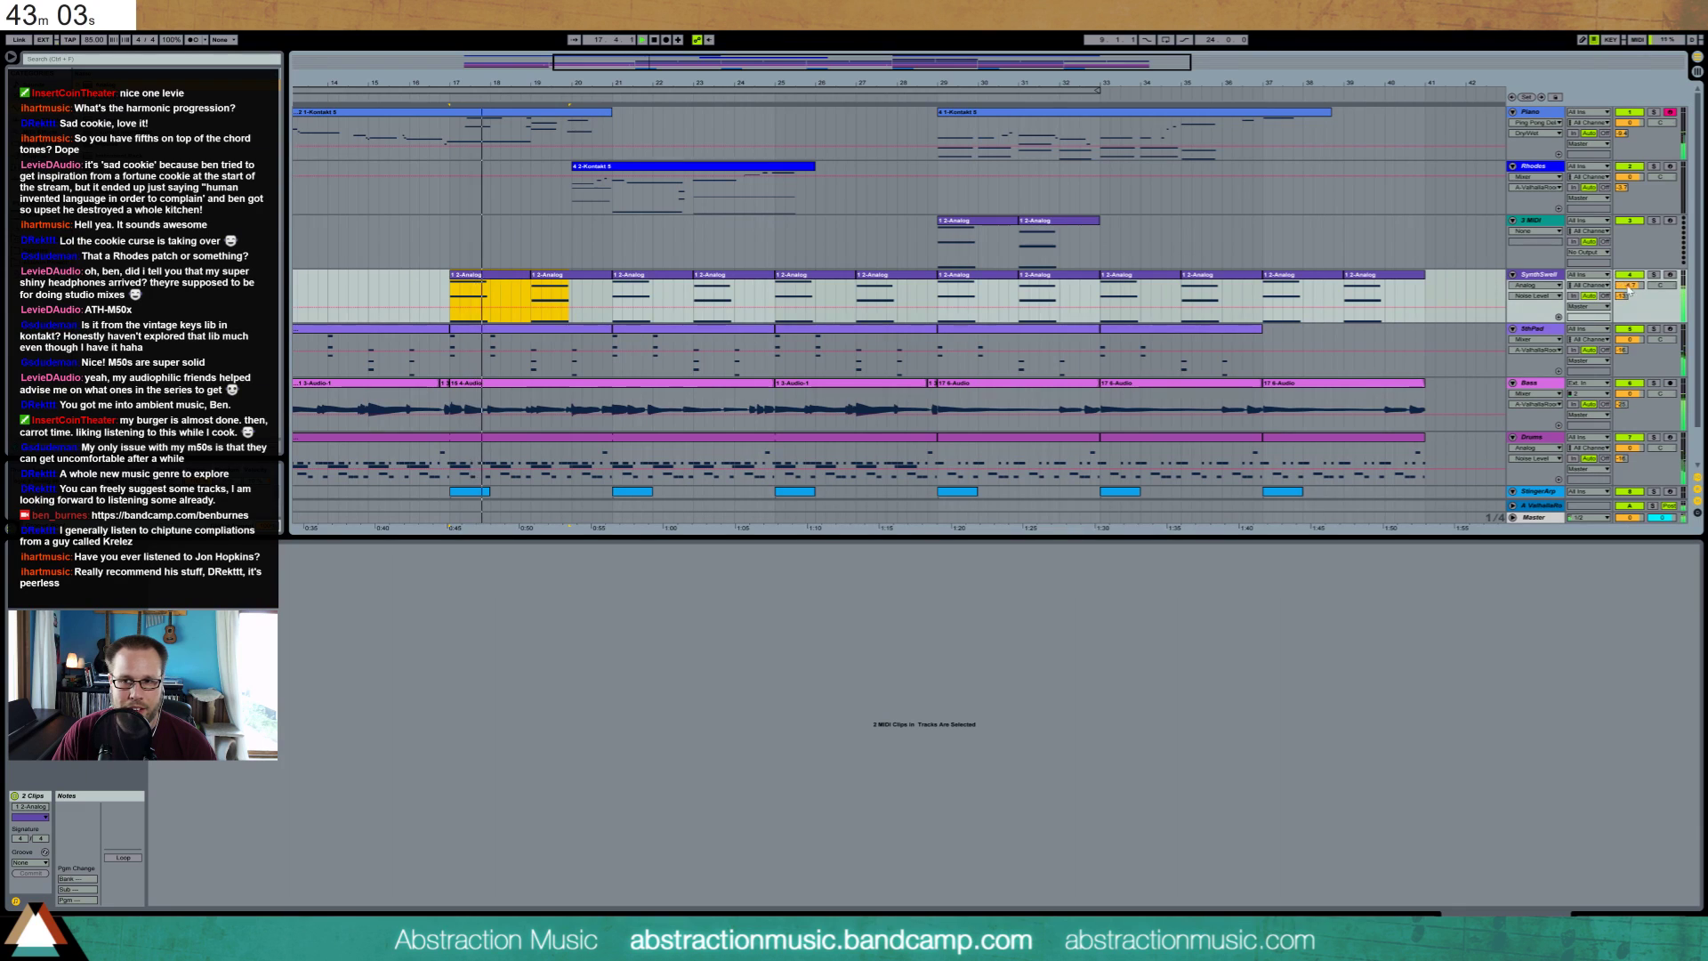
# Lower SynthSwell's volume slightly and consolidate its first two clips from bar 17 into one looped clip extended to bar 41
pyautogui.moveTo(1629, 286); pyautogui.dragTo(1630, 294)
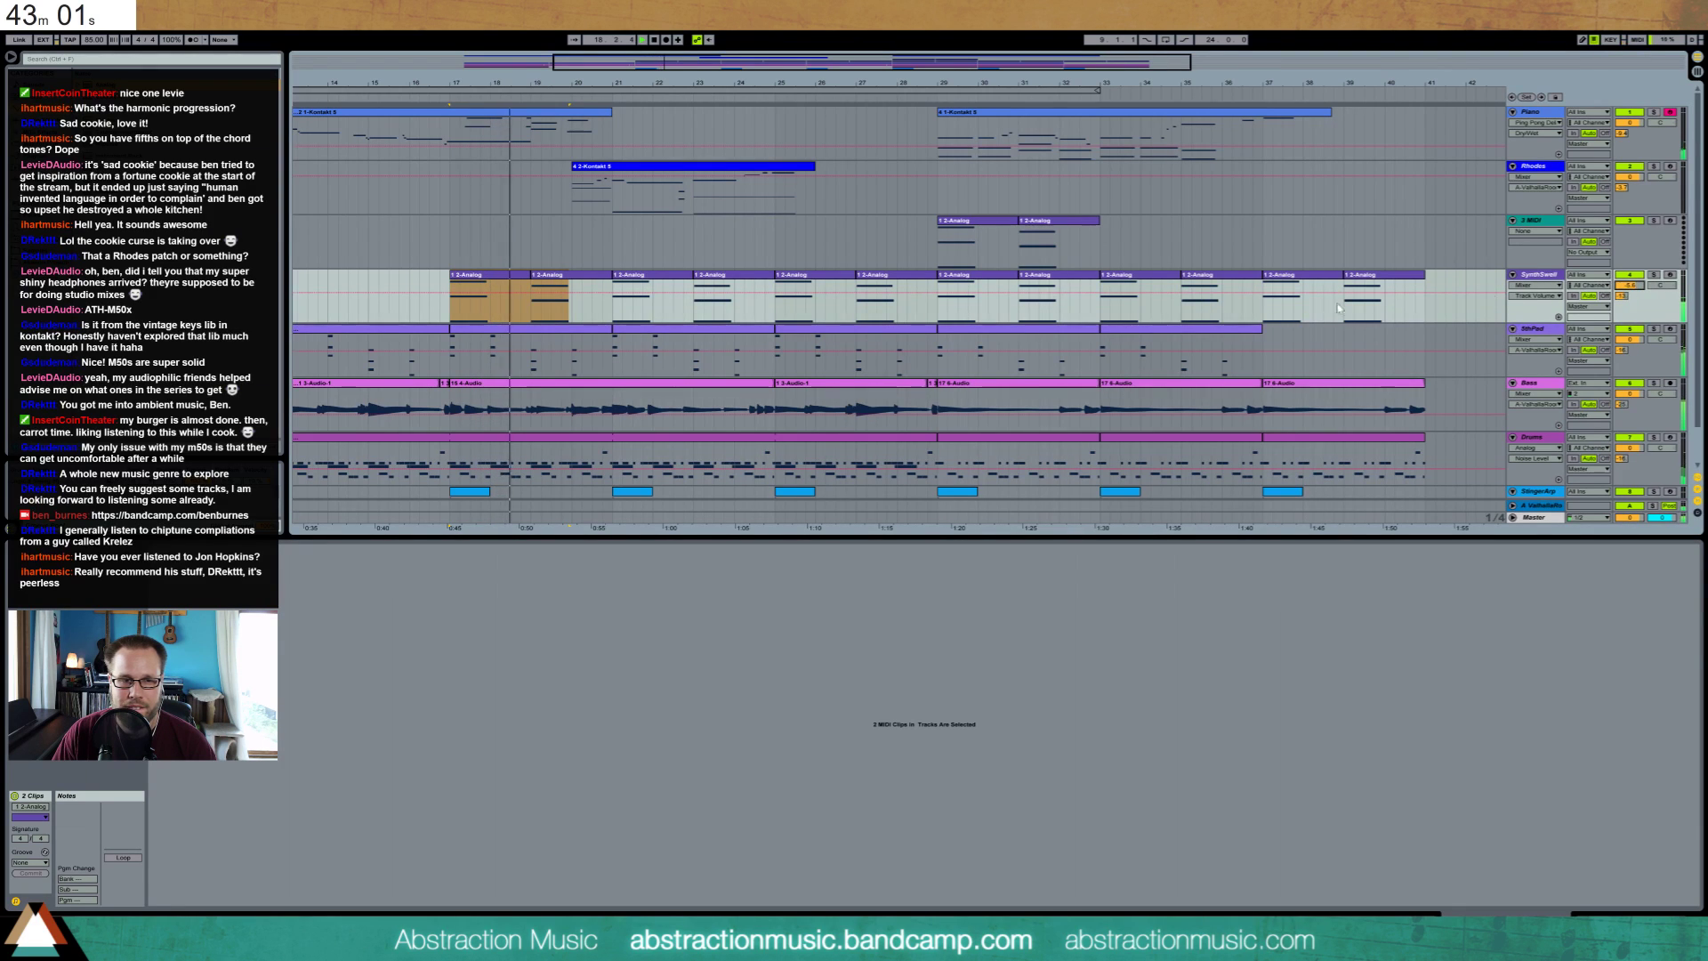
pyautogui.click(520, 276)
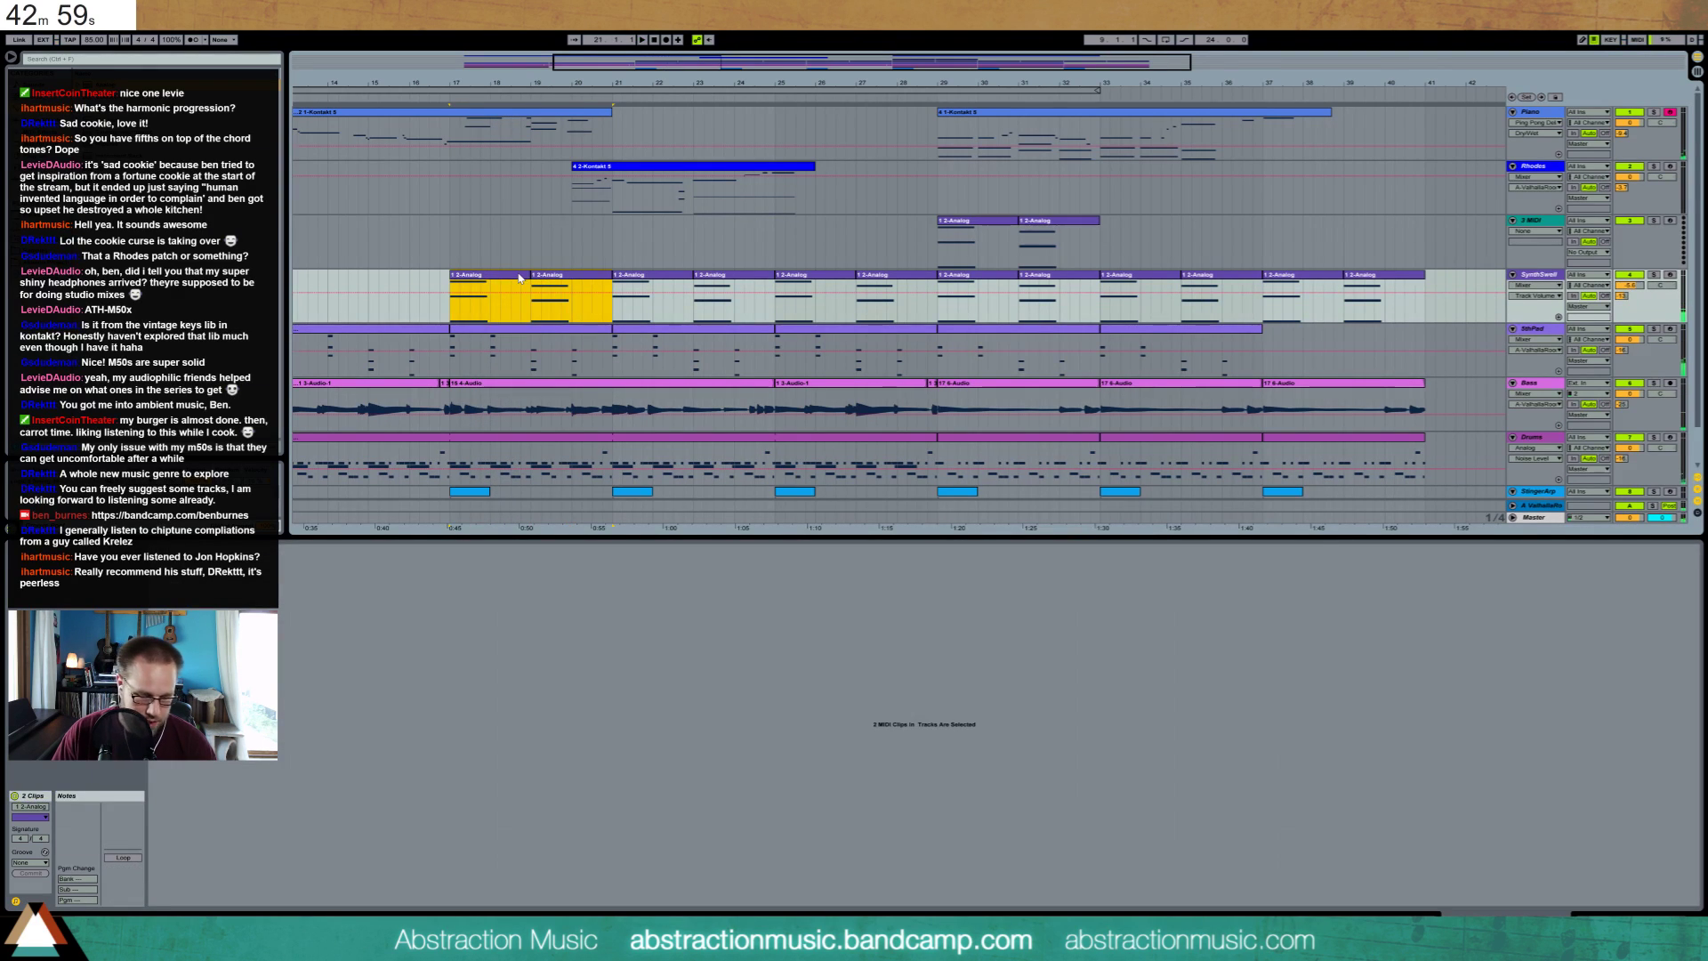
pyautogui.hotkey('ctrl', 'j')
pyautogui.click(123, 859)
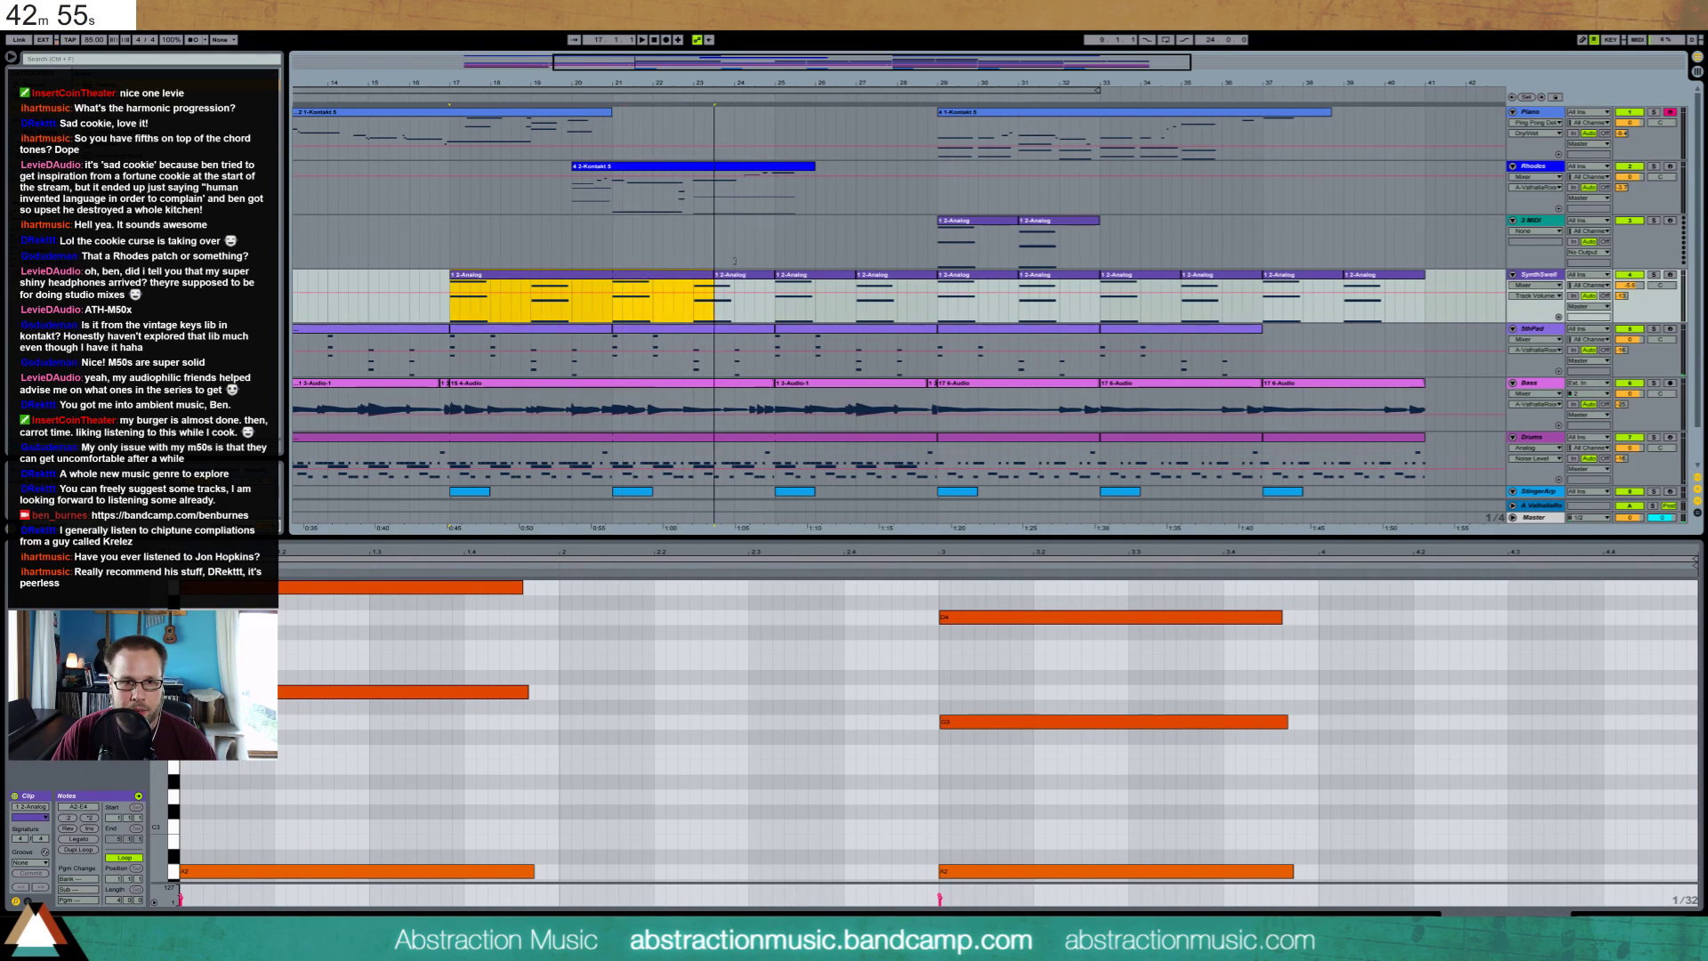
pyautogui.moveTo(970, 242); pyautogui.dragTo(1426, 229)
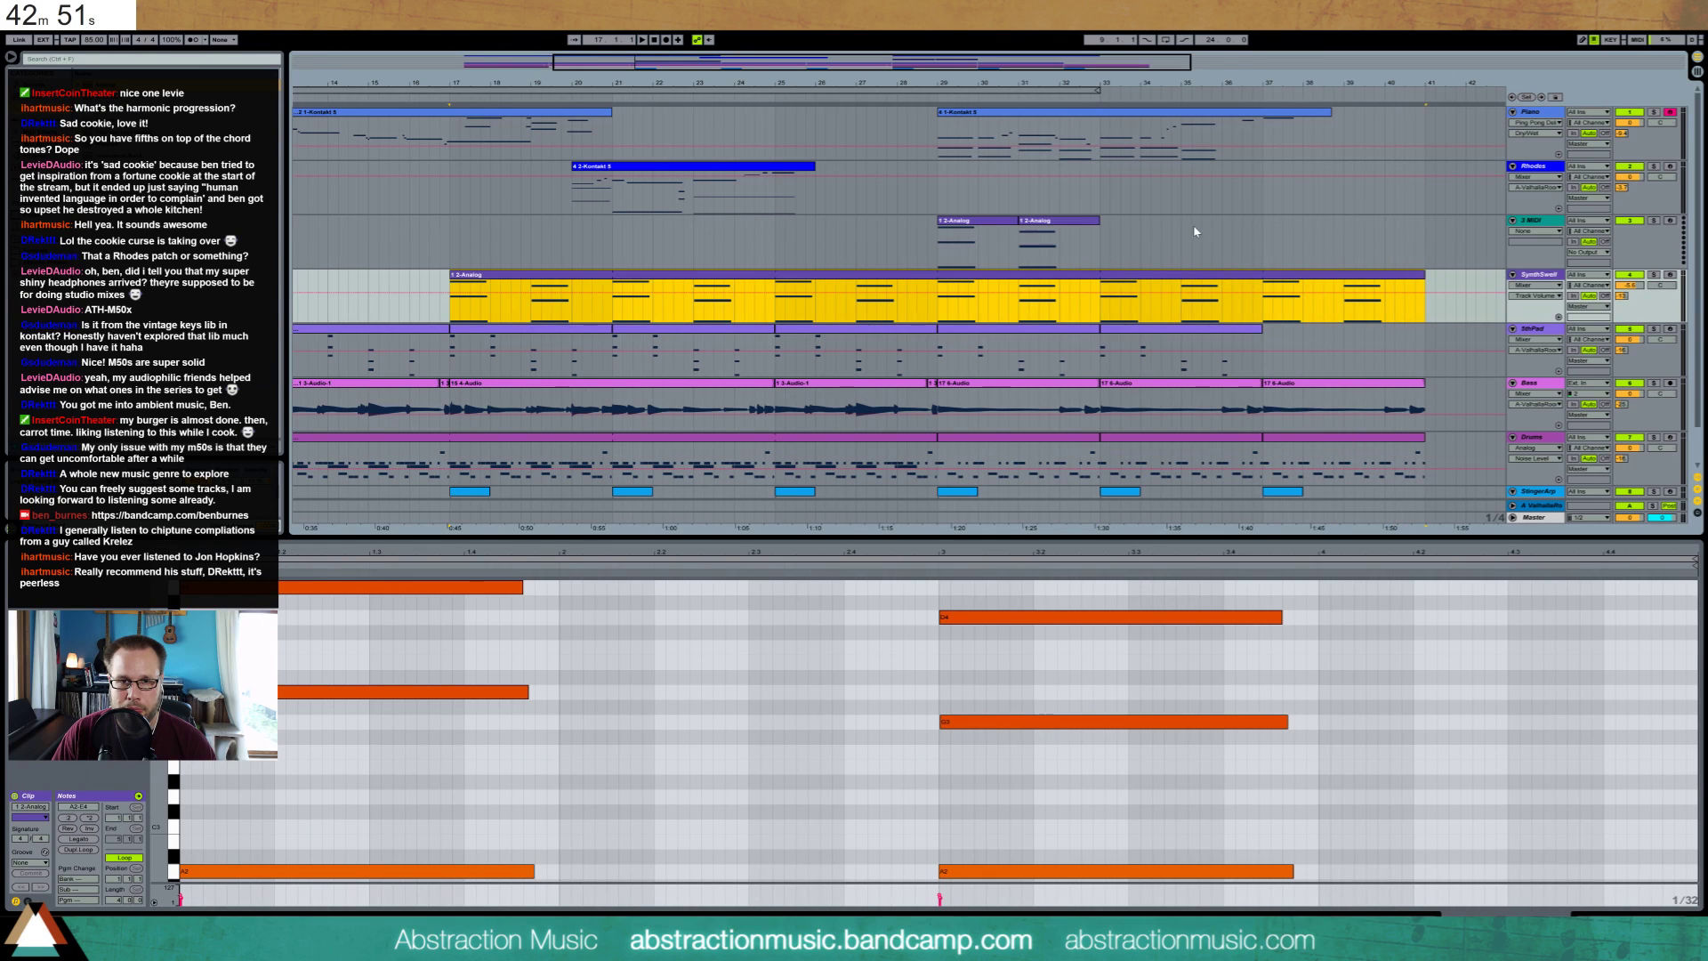
# Consolidate the two clips on the new MIDI track between bars 29 and 33 into one clip
pyautogui.click(1003, 223)
pyautogui.keyDown('shift'); pyautogui.click(1040, 227); pyautogui.keyUp('shift')
pyautogui.hotkey('ctrl', 'j')
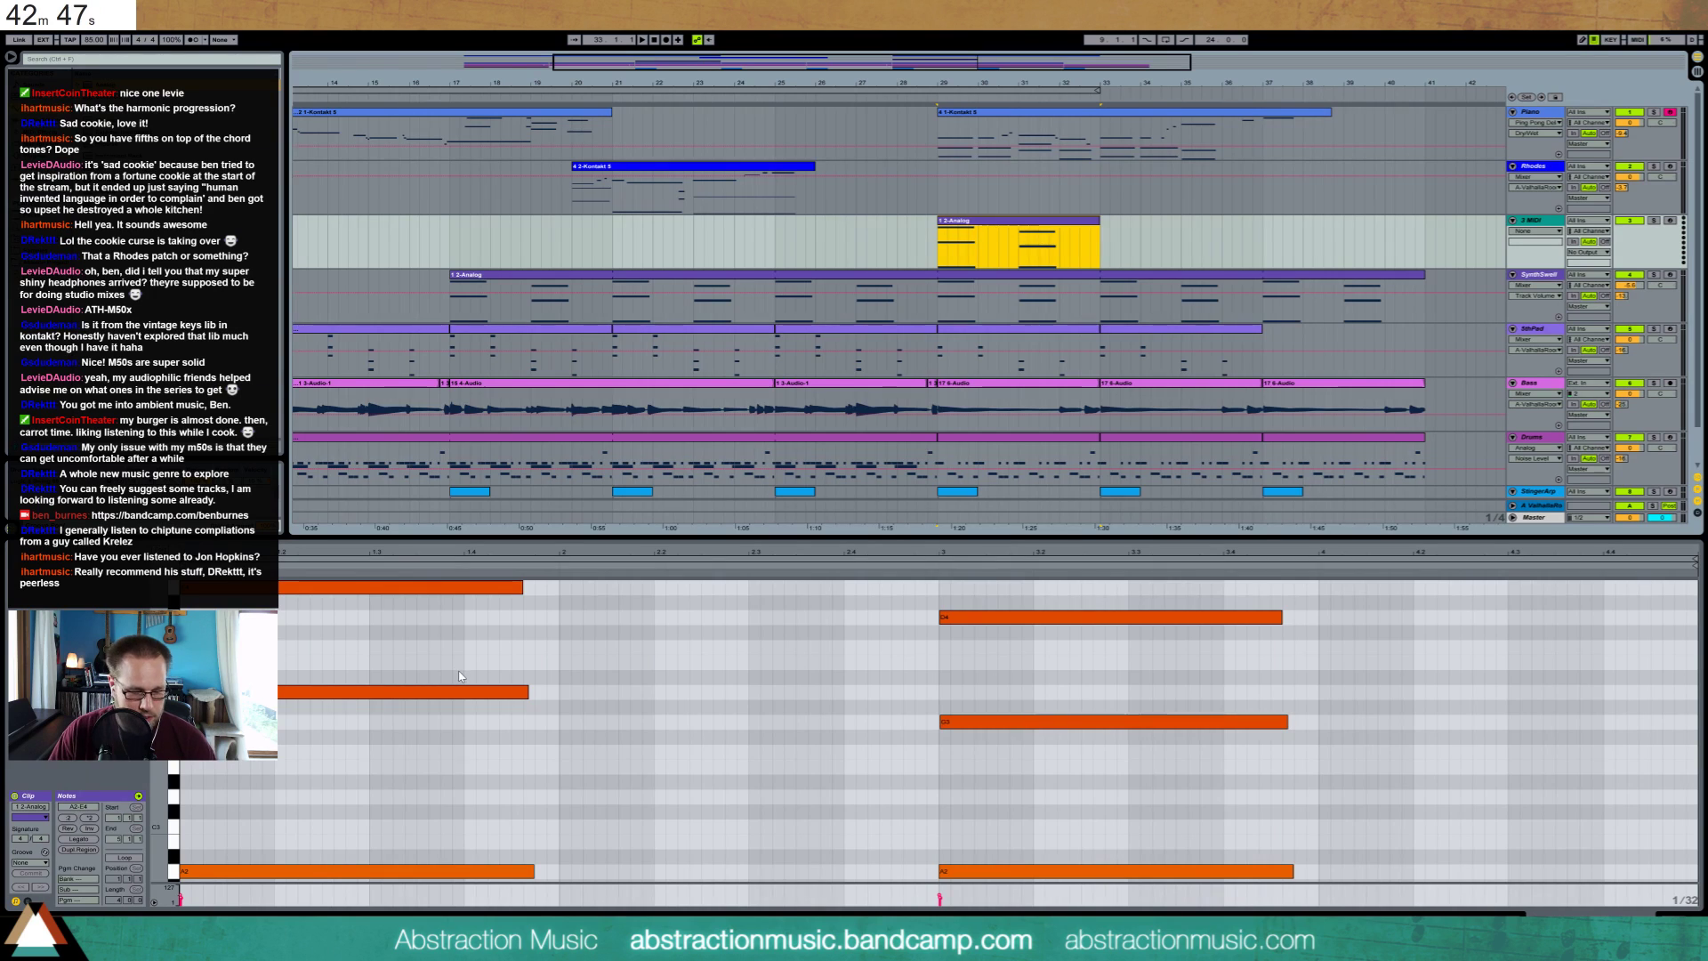
# Lengthen all notes in the consolidated clip on the new MIDI track so each chord sustains until just before the next
pyautogui.hotkey('ctrl', 'a')
pyautogui.click(1042, 238)
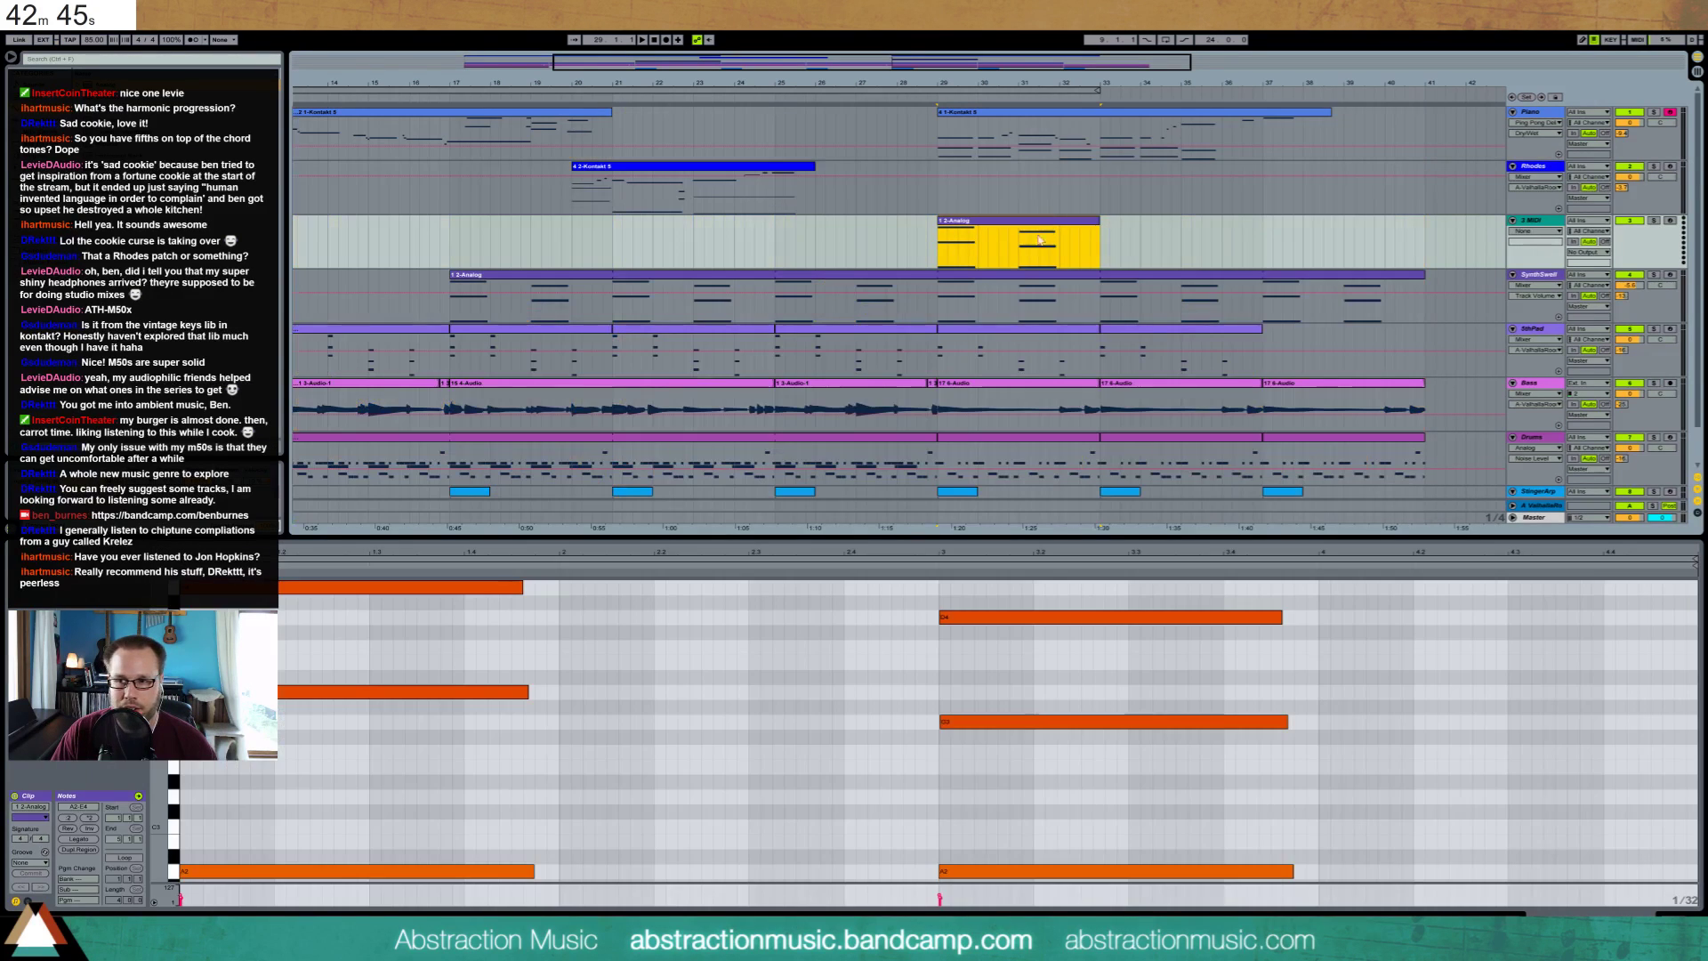
pyautogui.click(753, 728)
pyautogui.hotkey('ctrl', 'a')
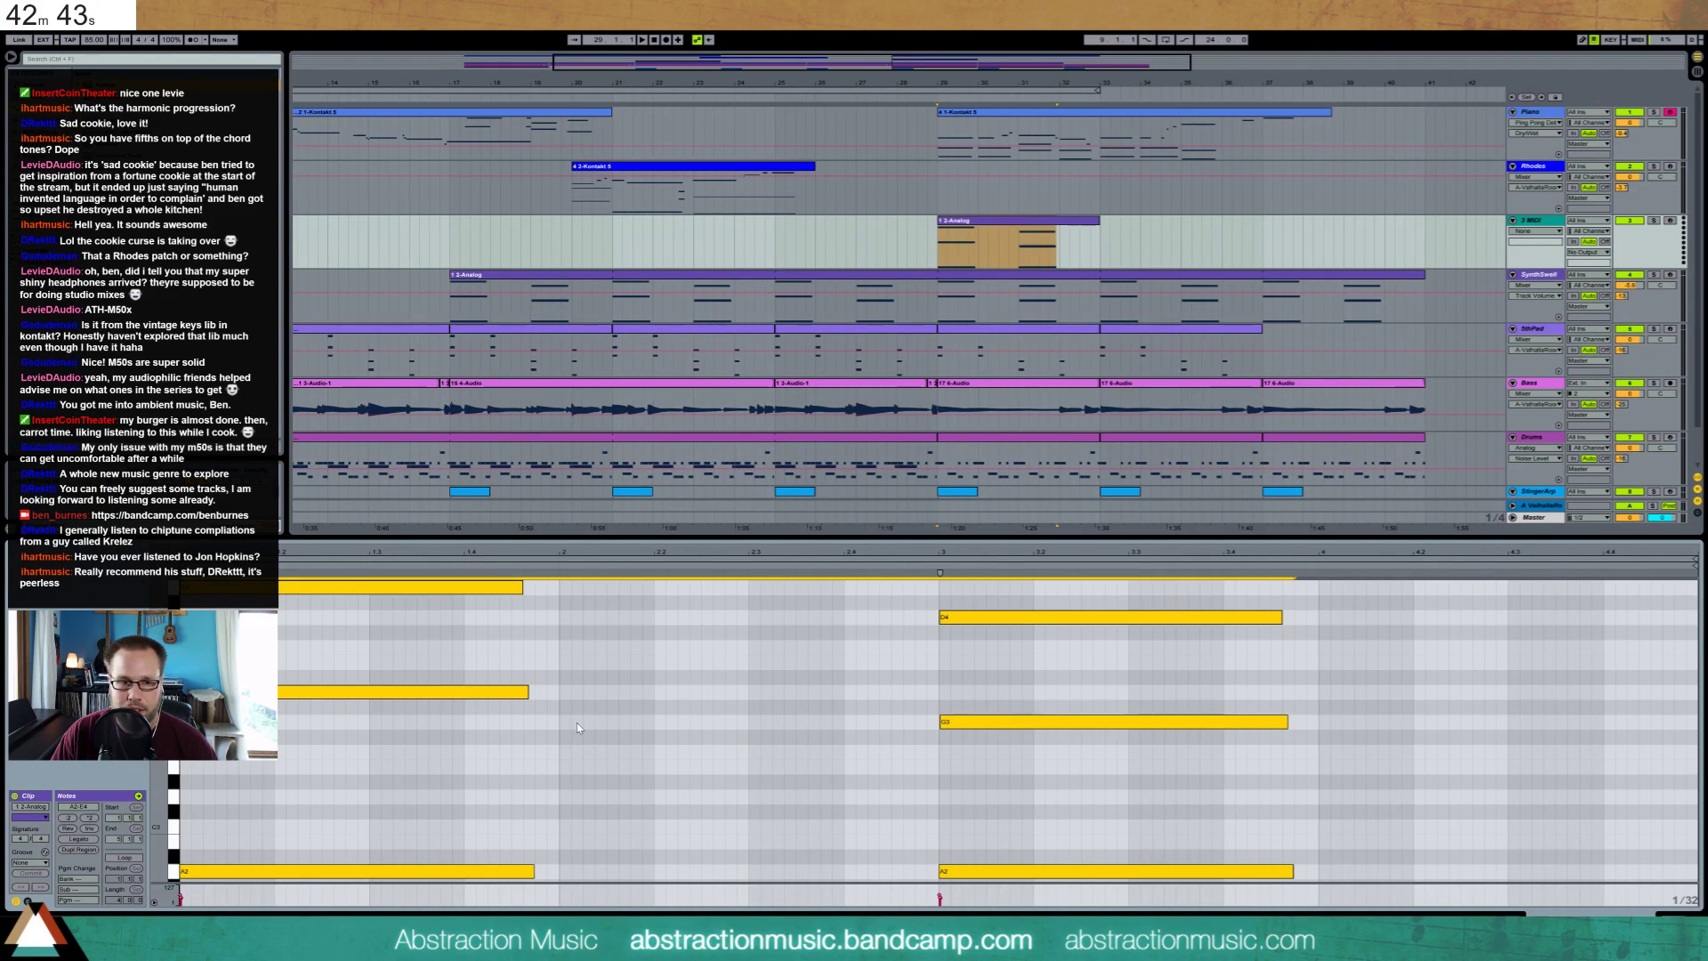
pyautogui.moveTo(529, 695); pyautogui.dragTo(908, 703)
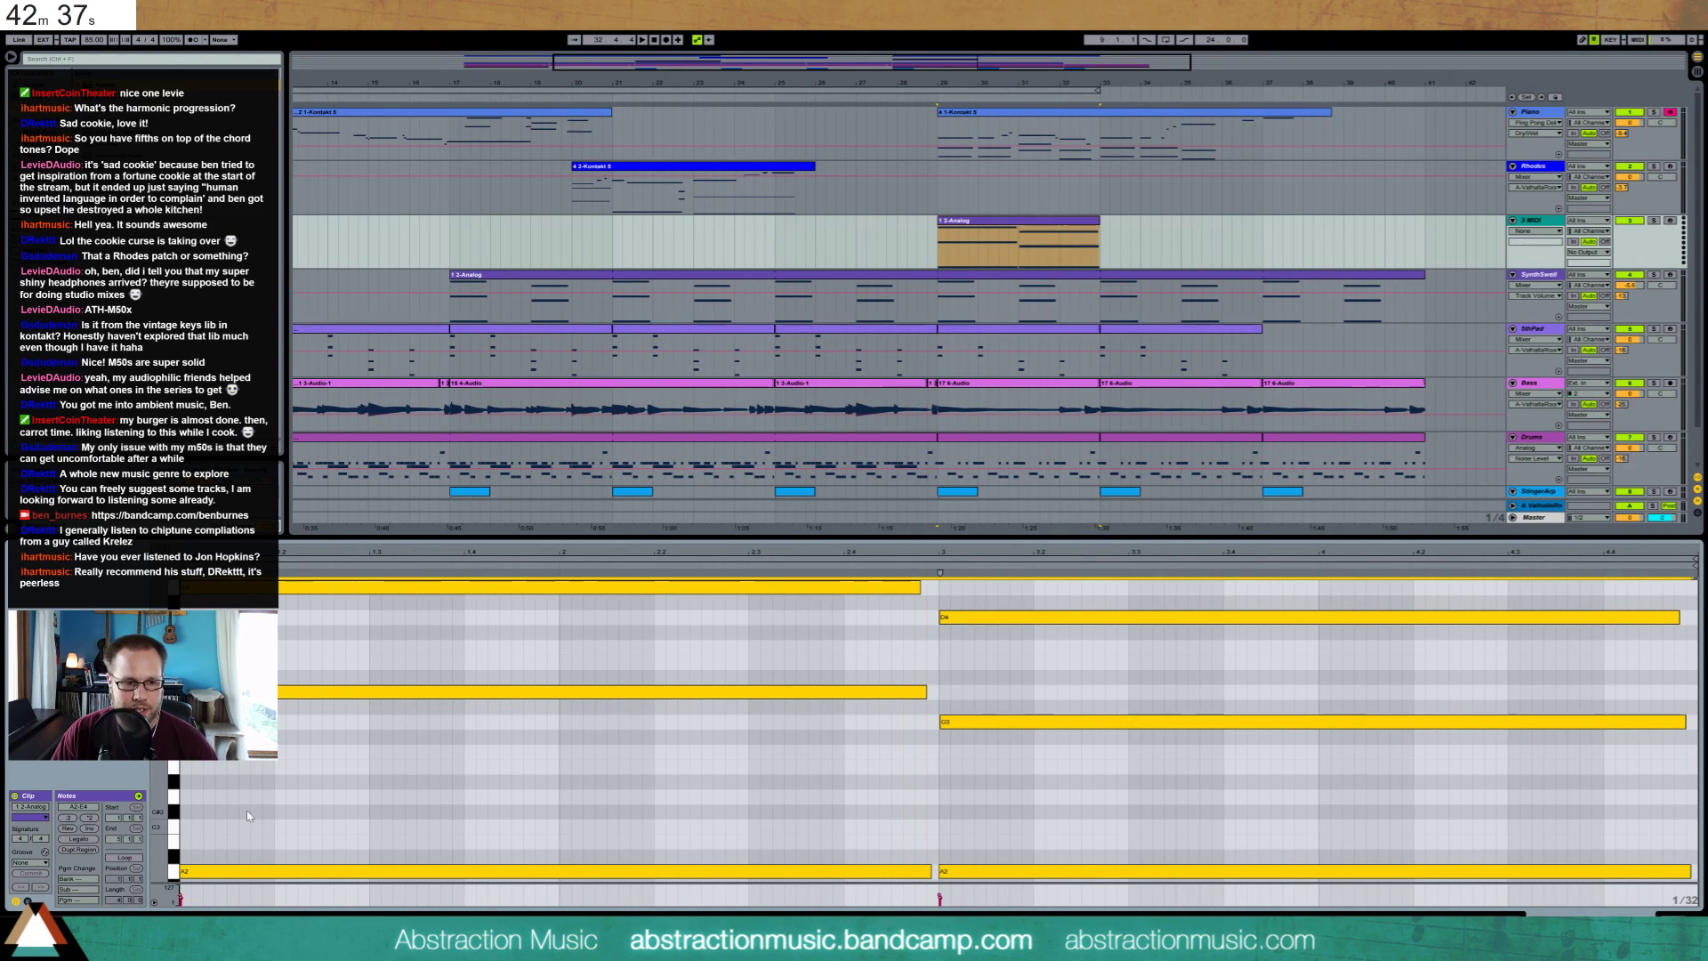
# Load the Arpeggiator MIDI effect and the Analog instrument onto the new MIDI track
pyautogui.click(1671, 918)
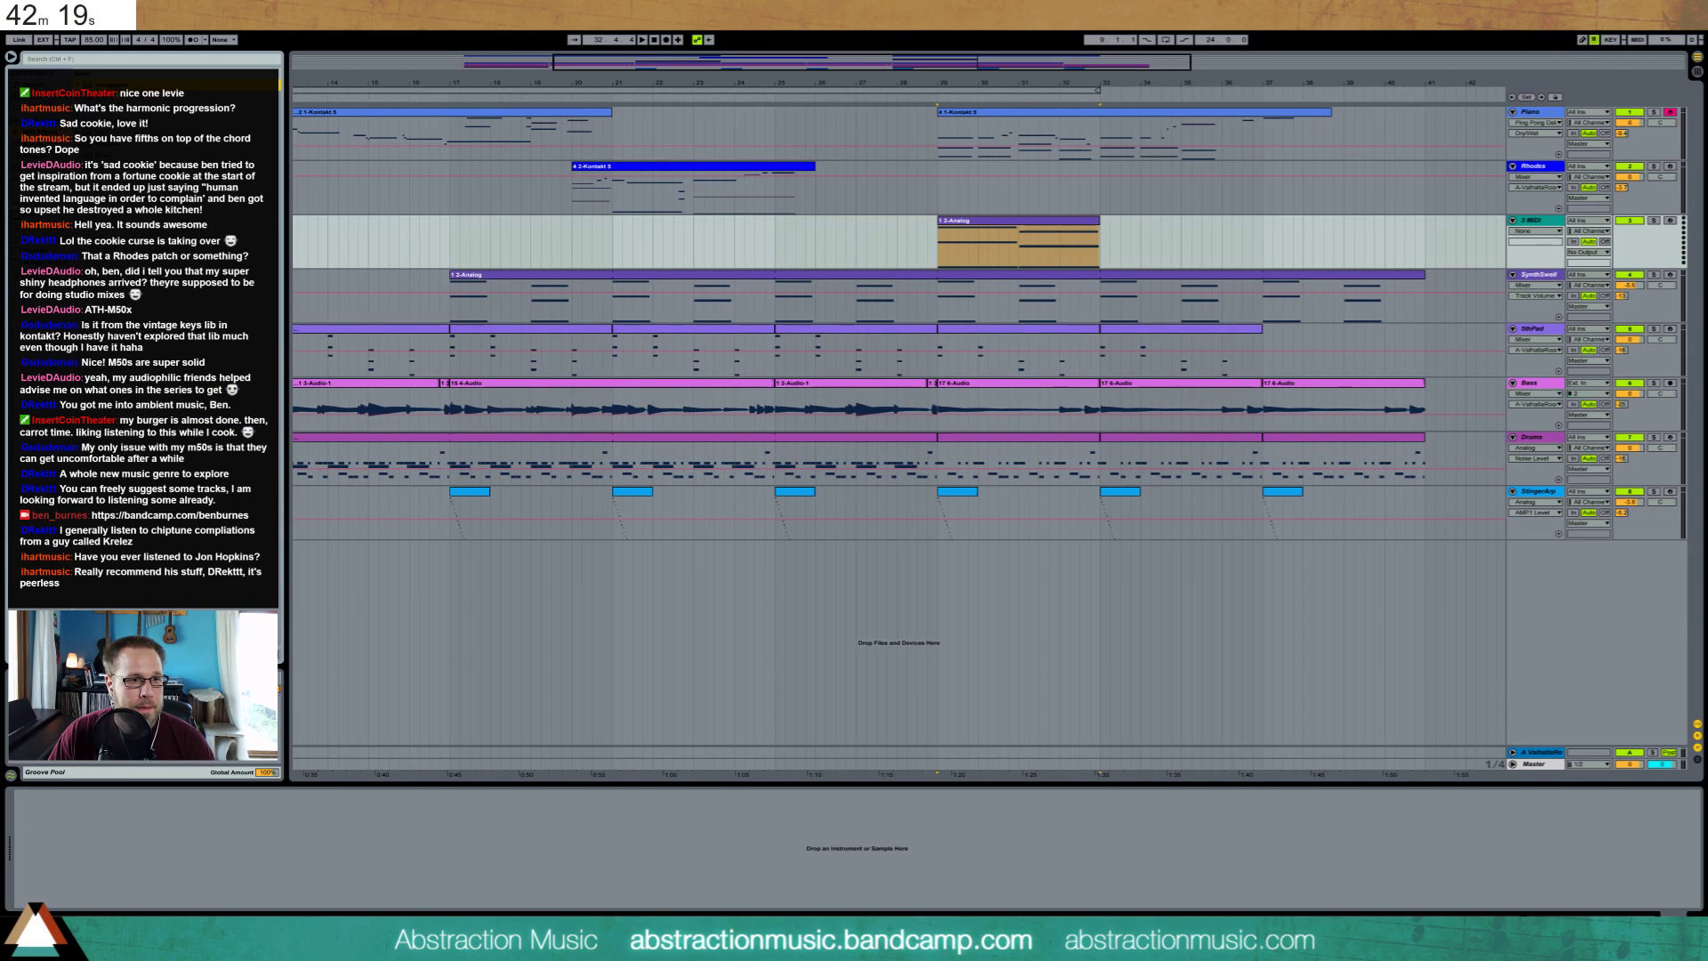
pyautogui.doubleClick(116, 85)
pyautogui.click(40, 107)
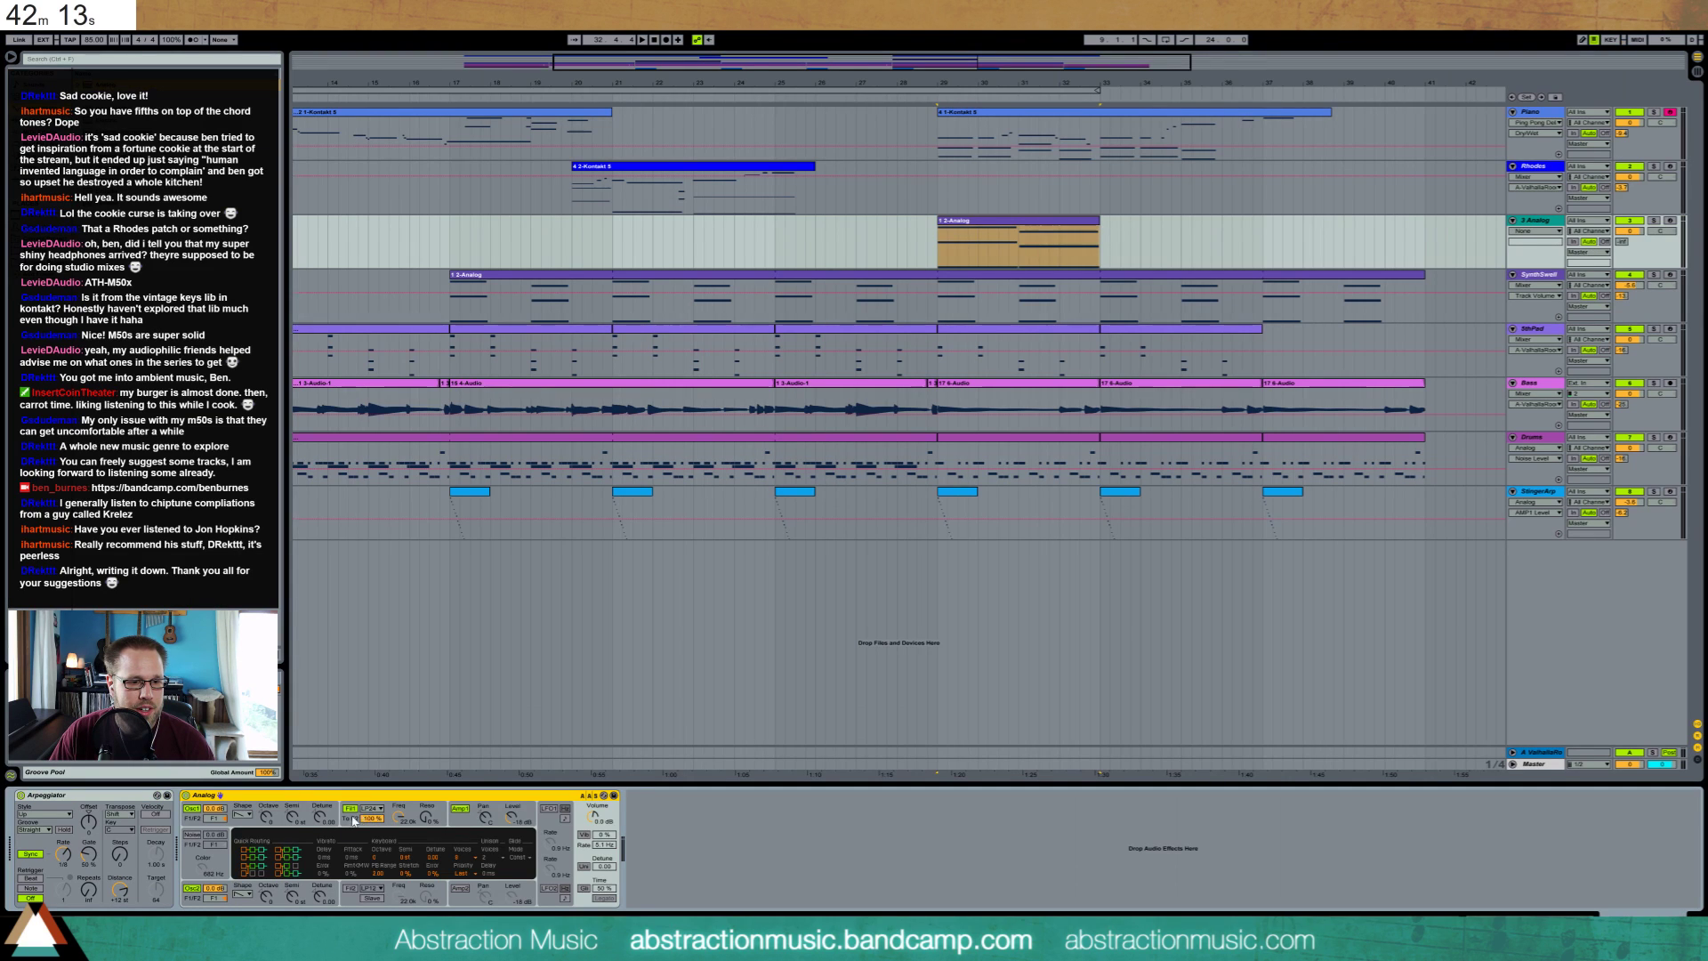
# Lower Analog's Filter 1 frequency and resonance, and enable unison with increased detune
pyautogui.moveTo(399, 817); pyautogui.dragTo(400, 848)
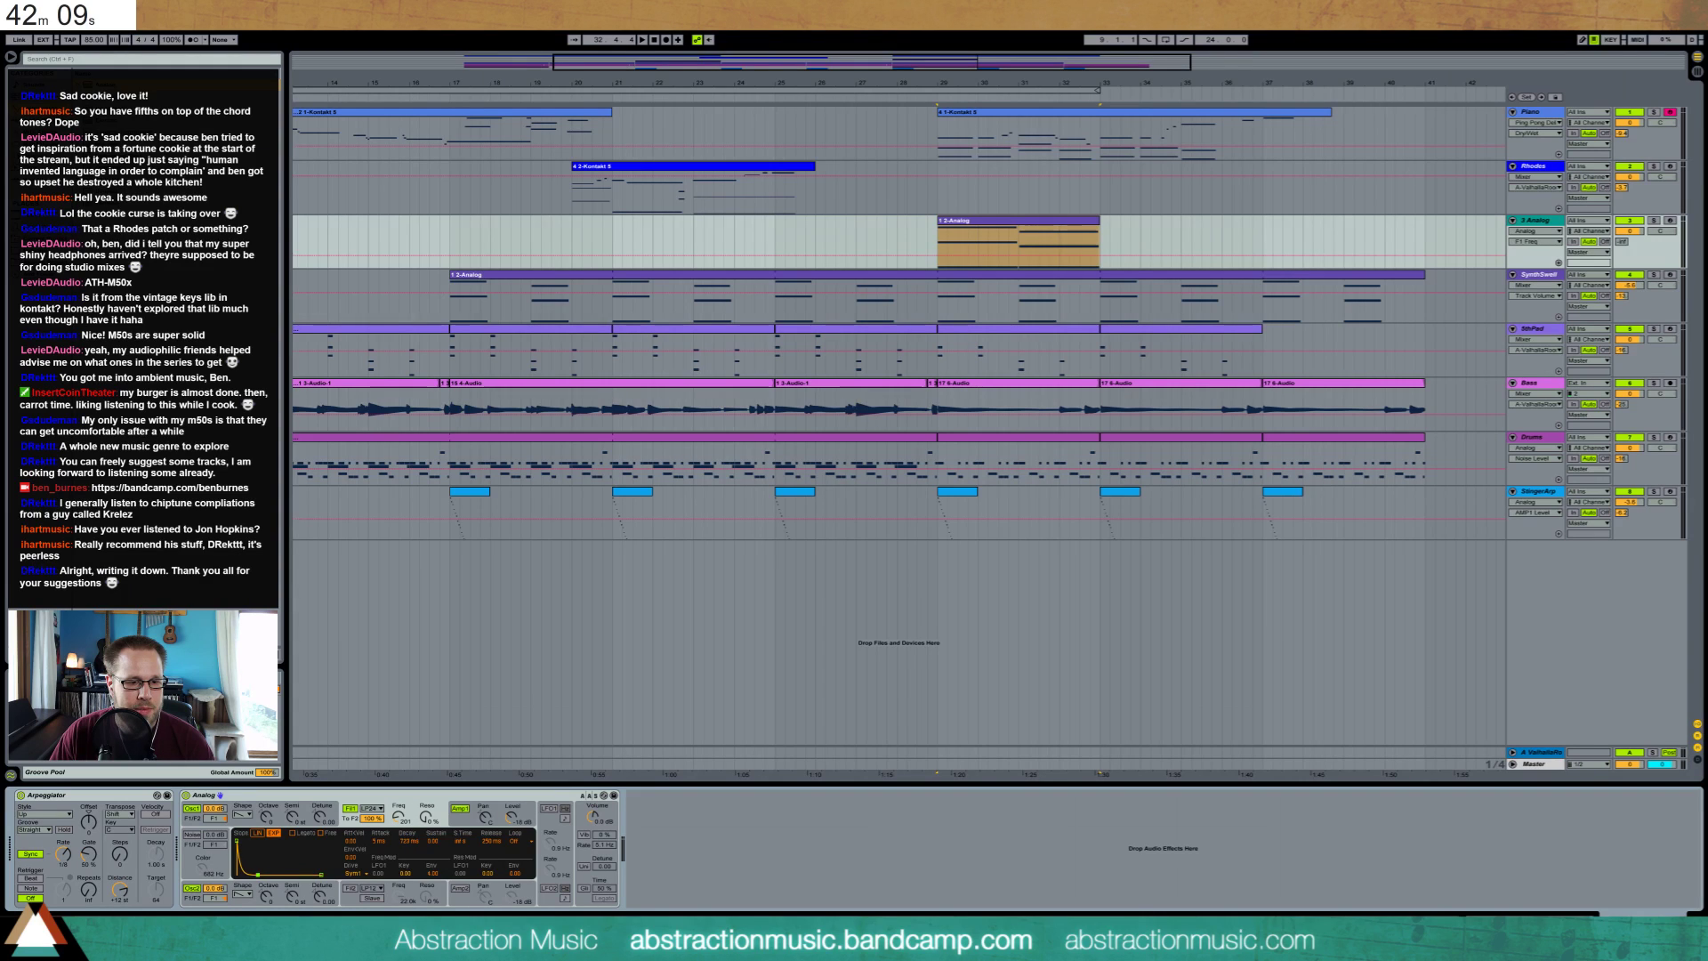
pyautogui.moveTo(424, 823); pyautogui.dragTo(432, 834)
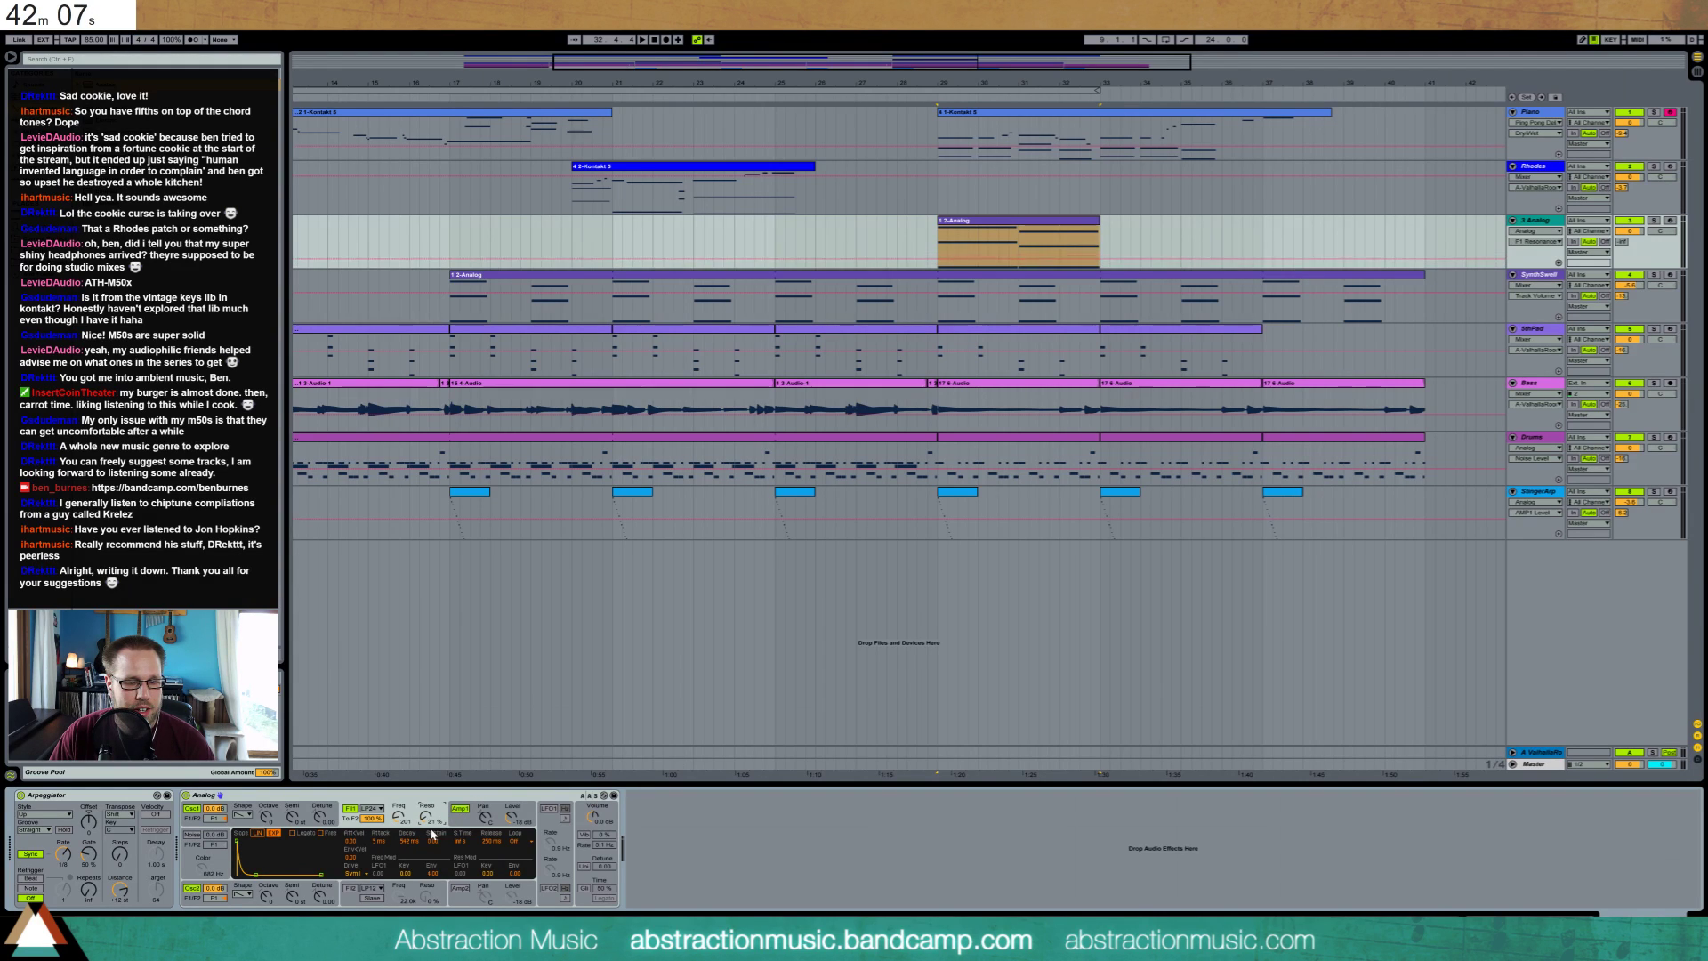
pyautogui.click(584, 866)
pyautogui.moveTo(604, 867); pyautogui.dragTo(605, 854)
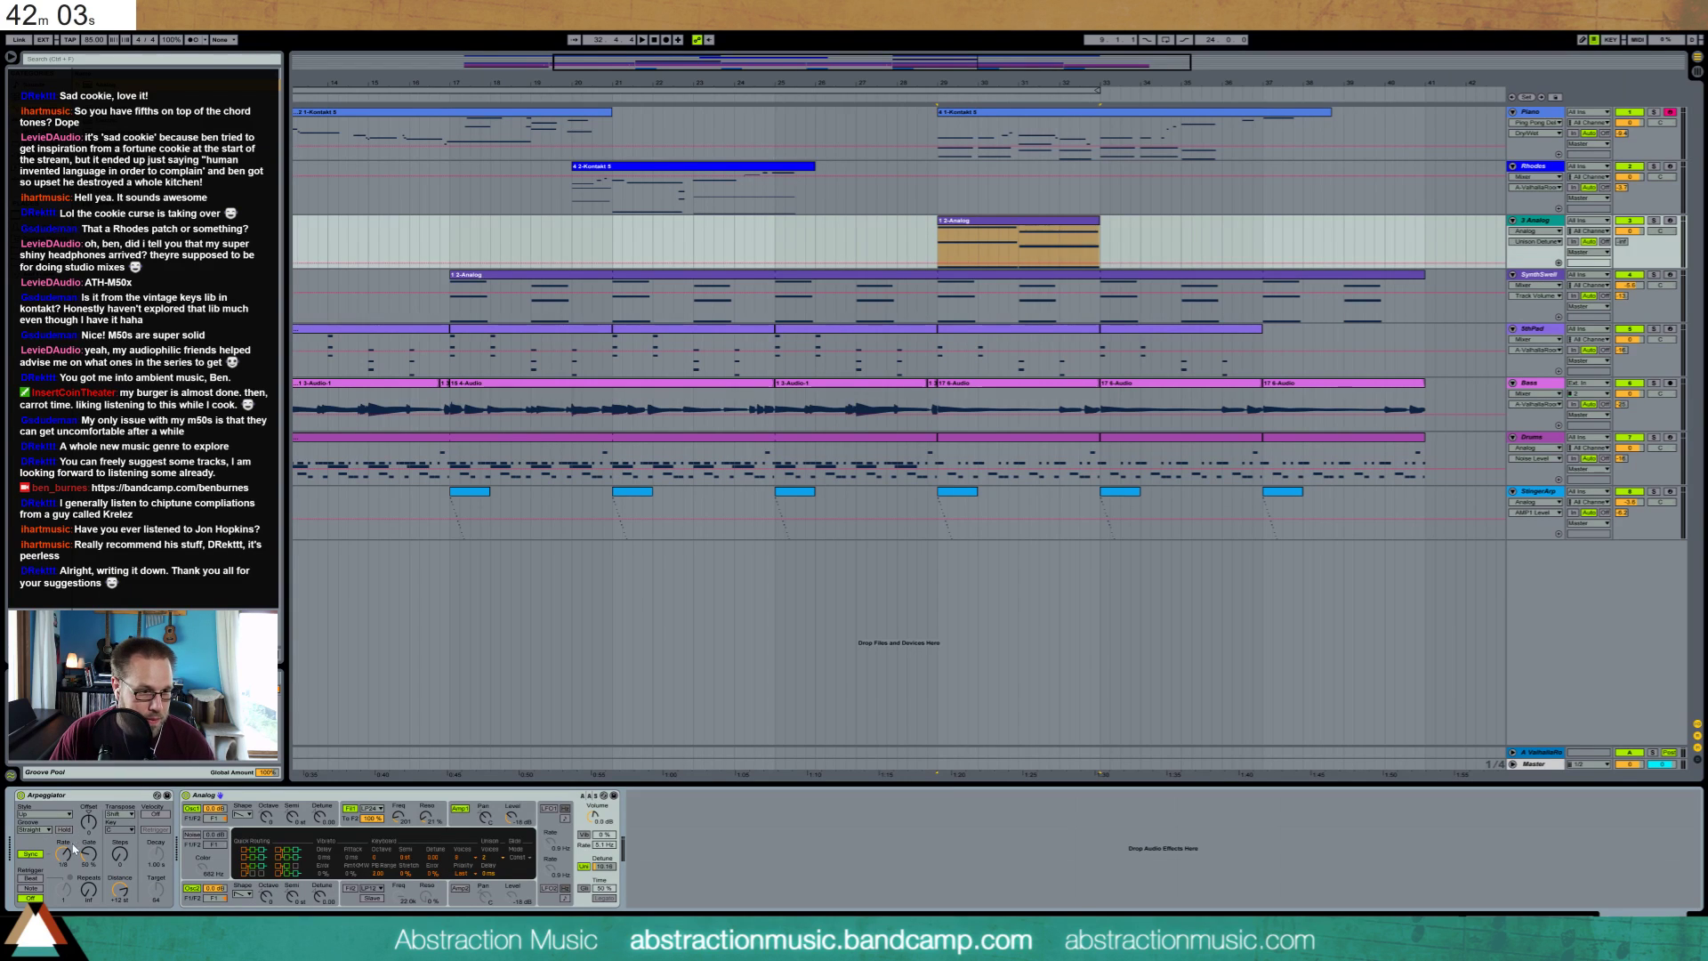
# Adjust the Arpeggiator's transposition steps and audition the arpeggio in playback
pyautogui.click(120, 855)
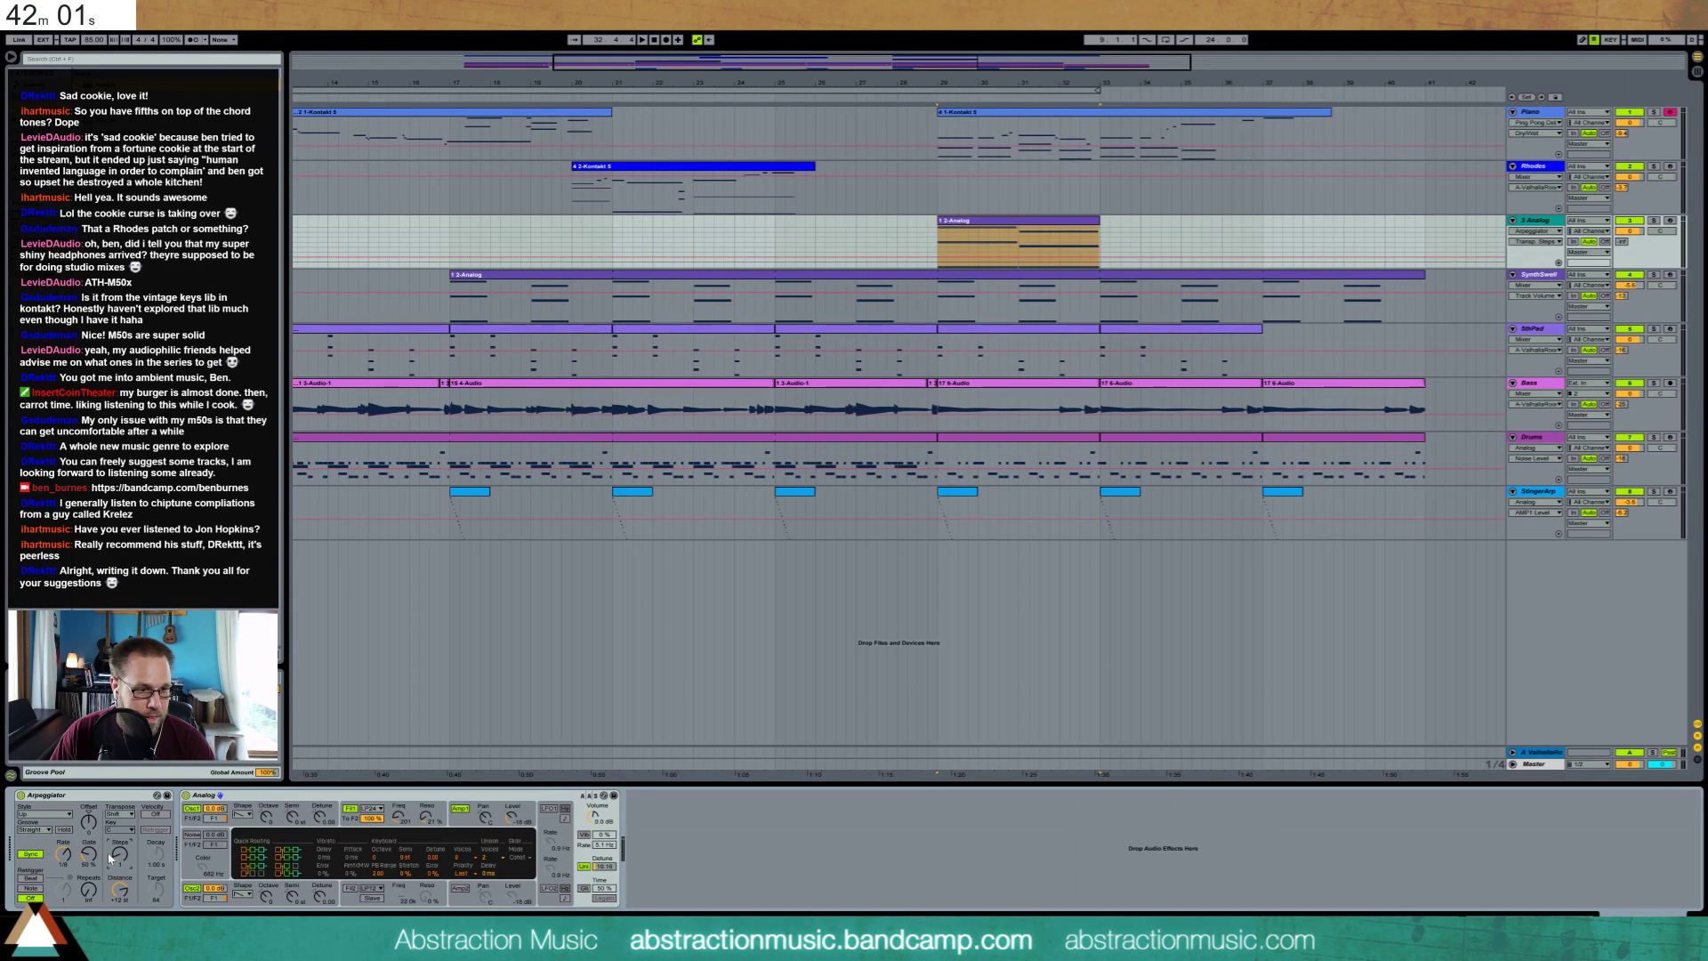
pyautogui.press('space')
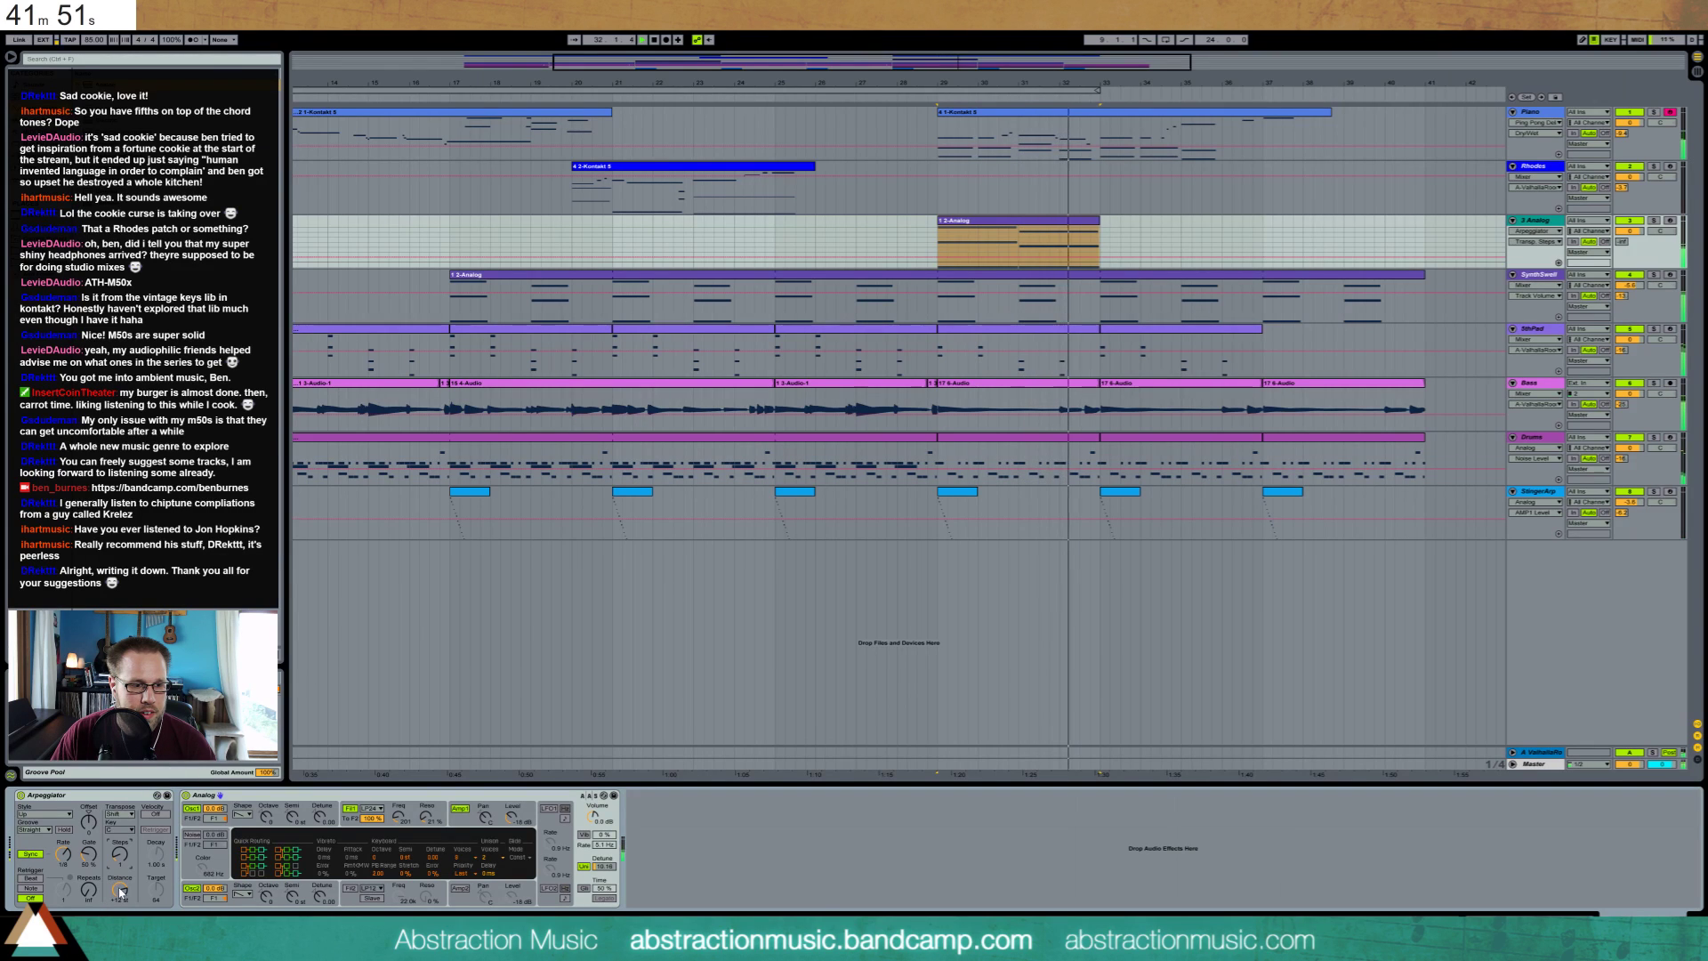
# Transpose all notes of the Analog track's clip at bar 29 down one octave
pyautogui.click(1034, 224)
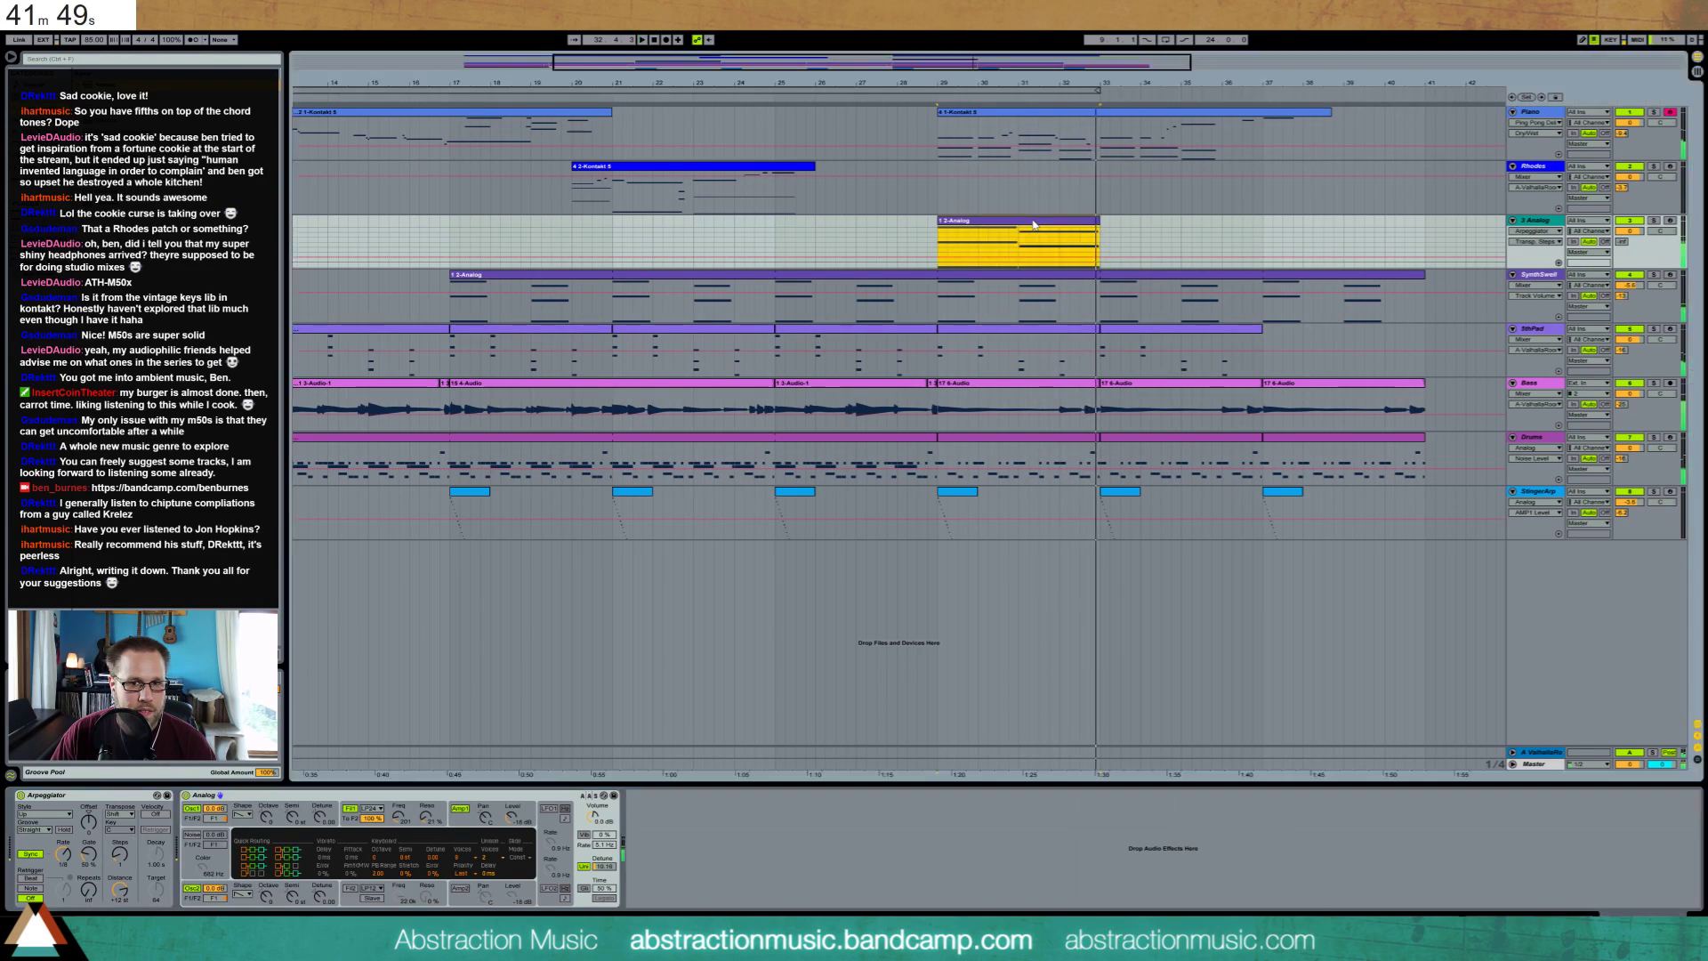
pyautogui.doubleClick(1034, 224)
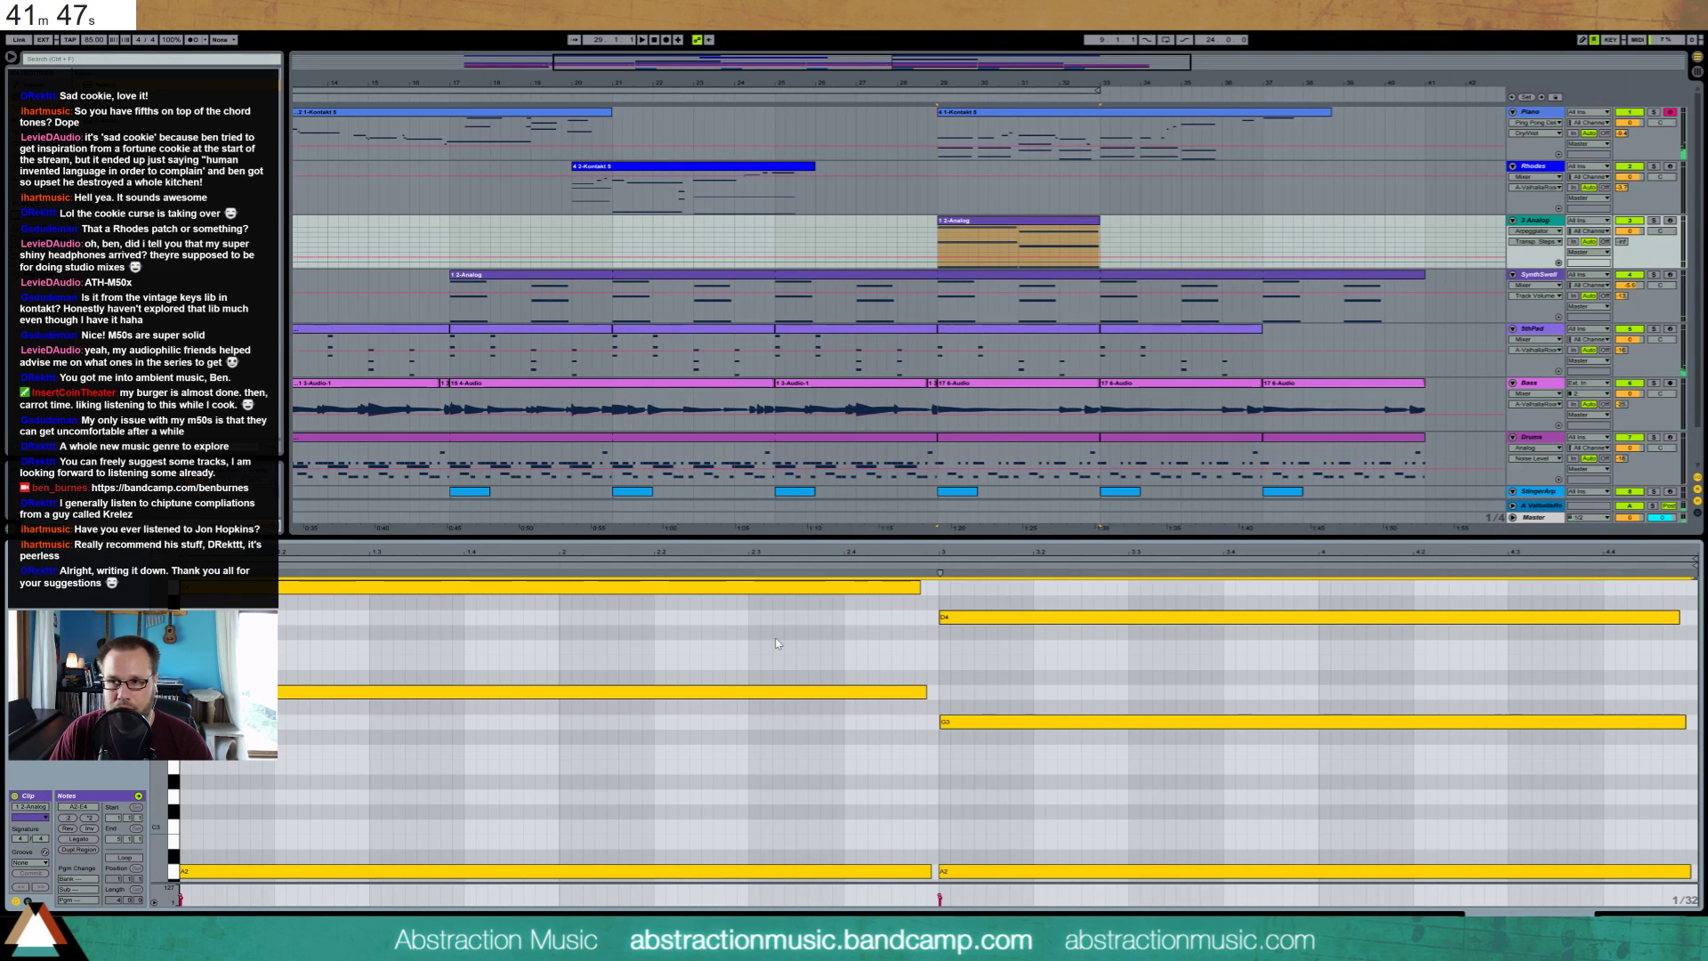
pyautogui.hotkey('shift', 'Down')
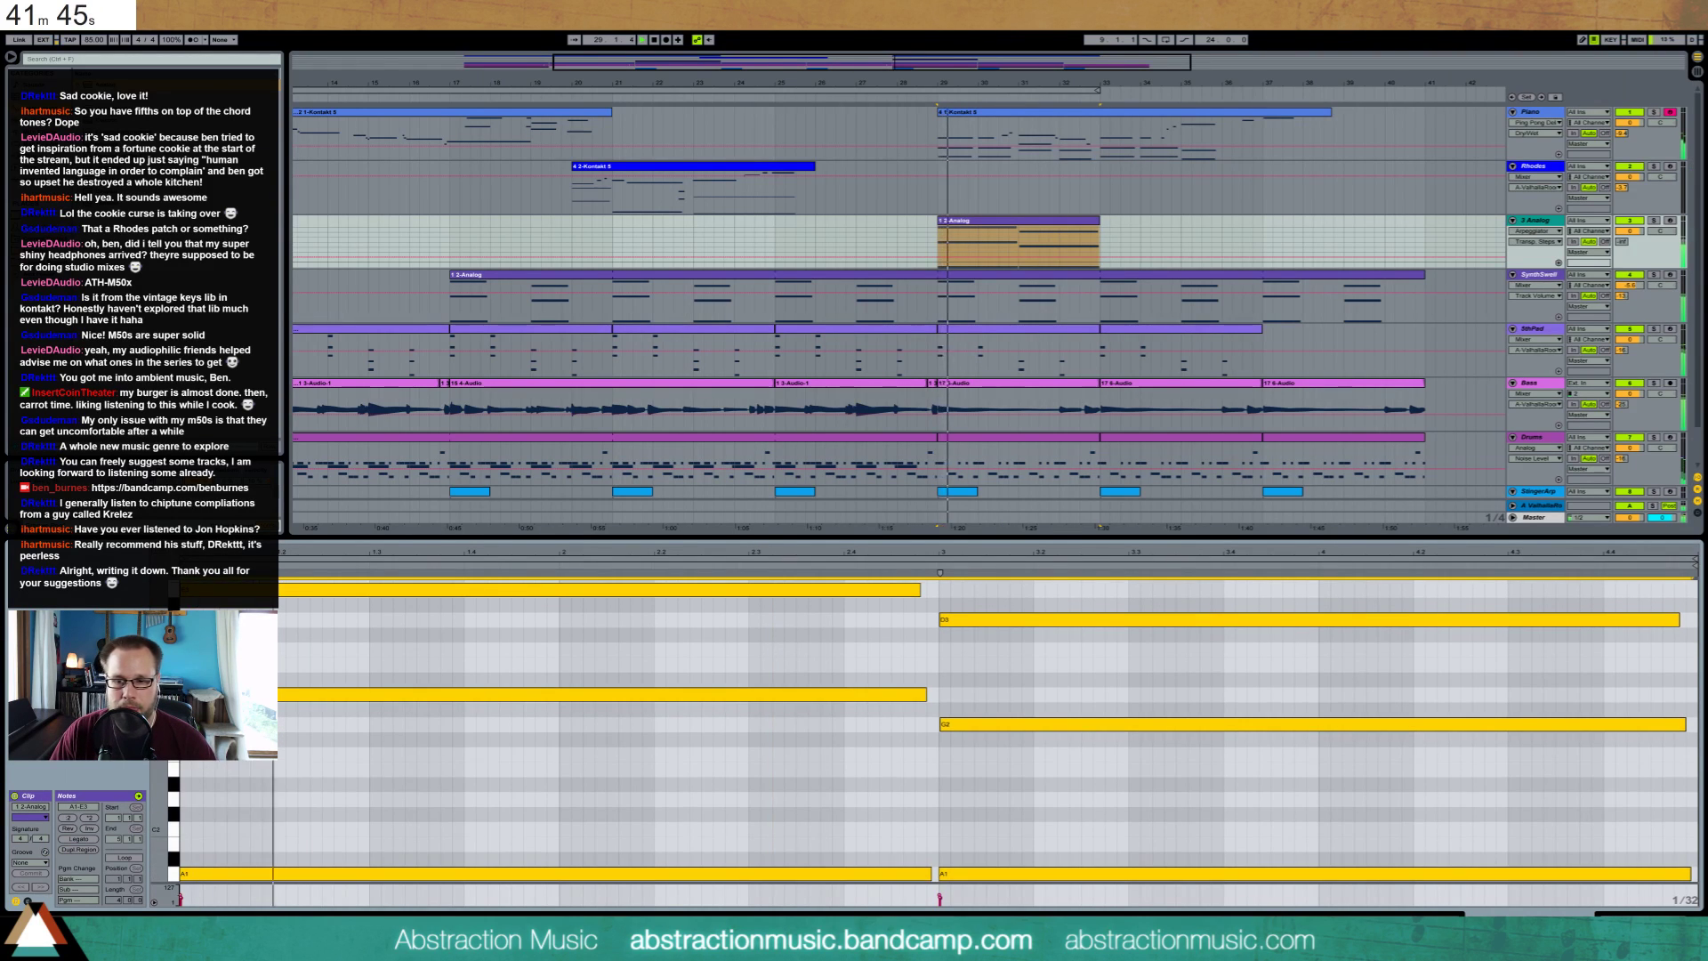
# Lower Analog's Filter 1 frequency and automate it to rise gradually from bar 29 to bar 33
pyautogui.hotkey('shift', 'Tab')
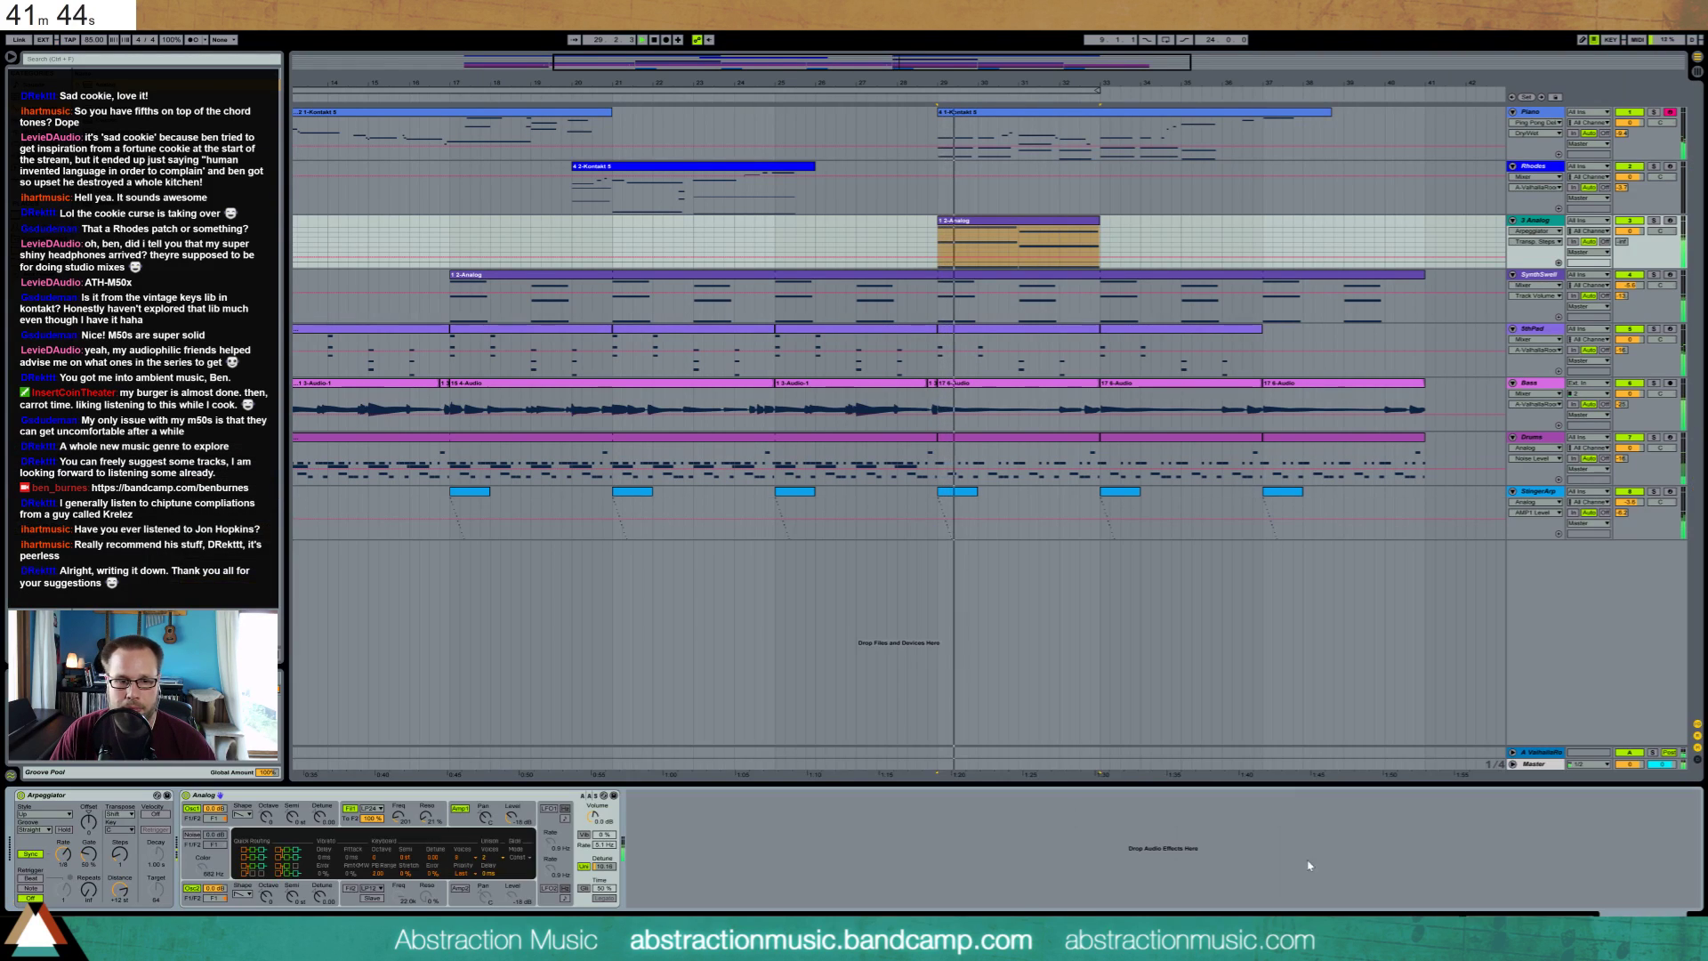
pyautogui.click(398, 816)
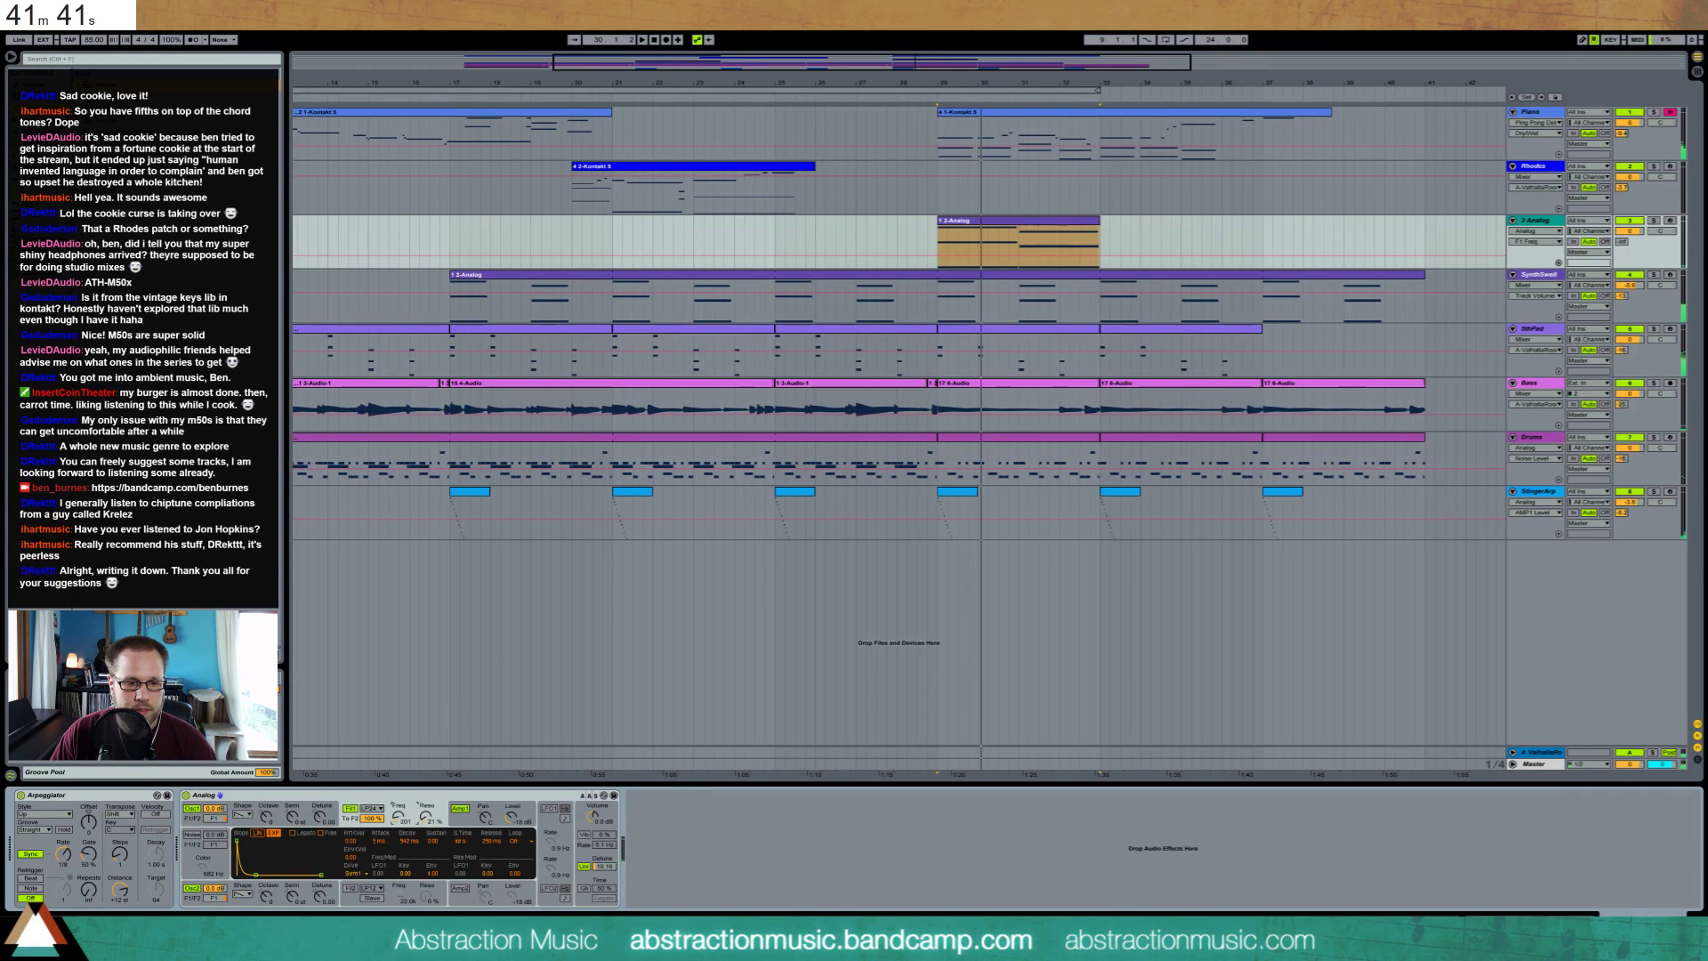
pyautogui.moveTo(399, 816); pyautogui.dragTo(401, 822)
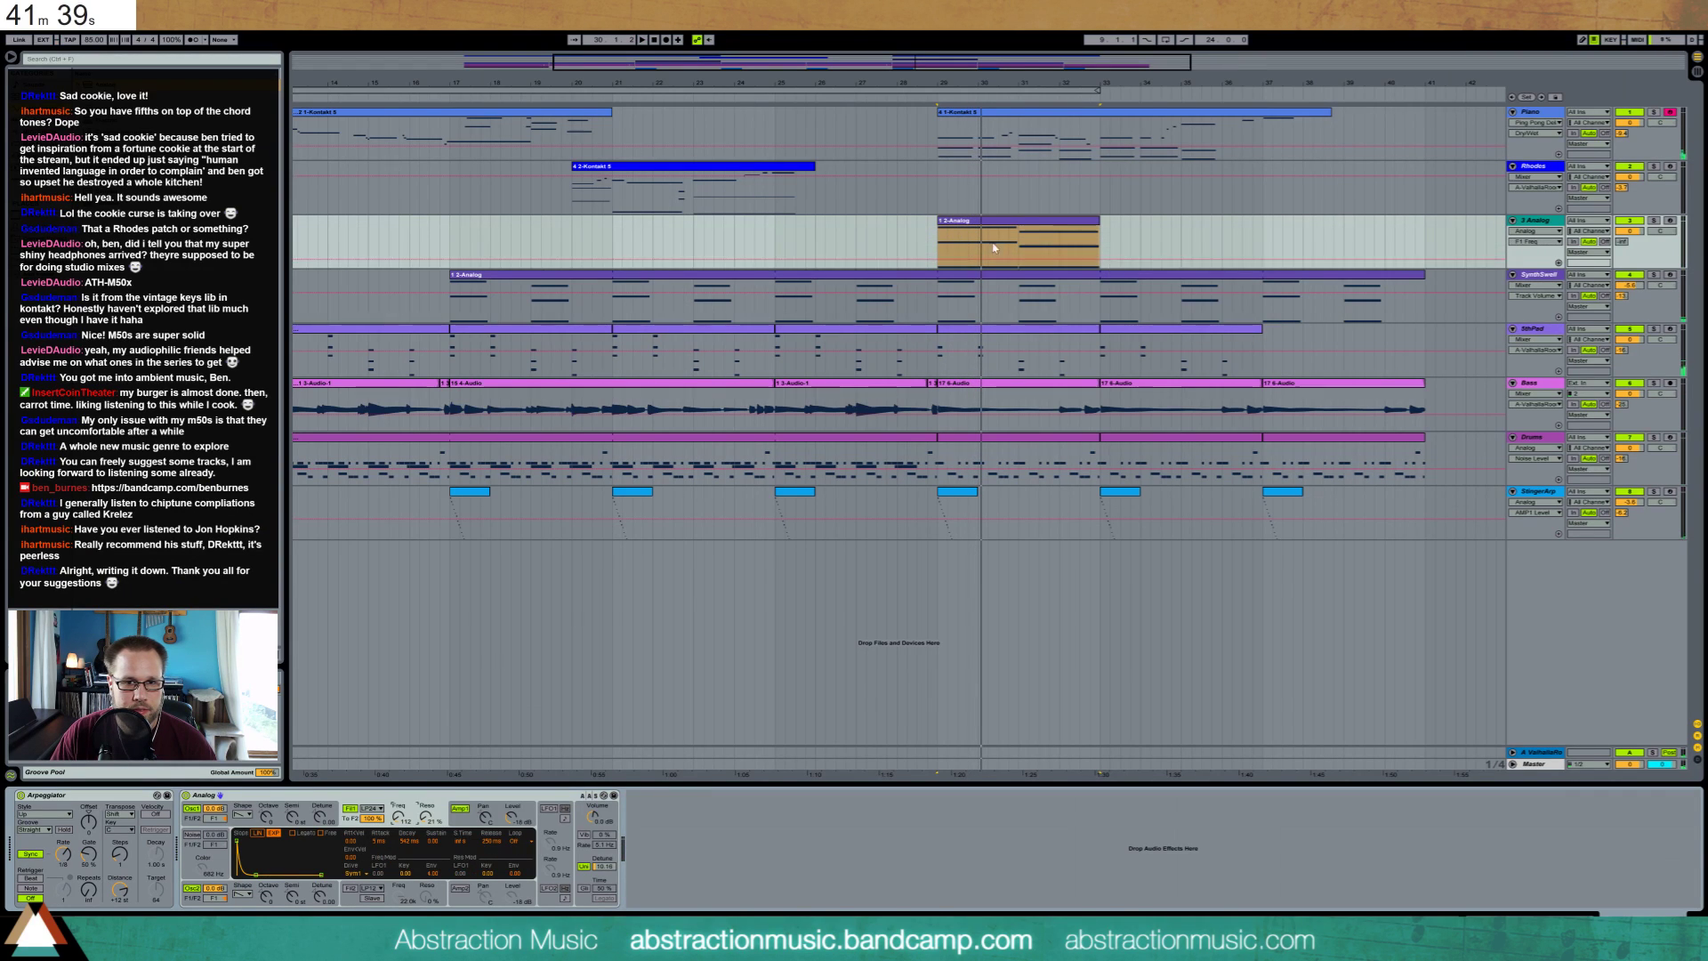
pyautogui.click(920, 244)
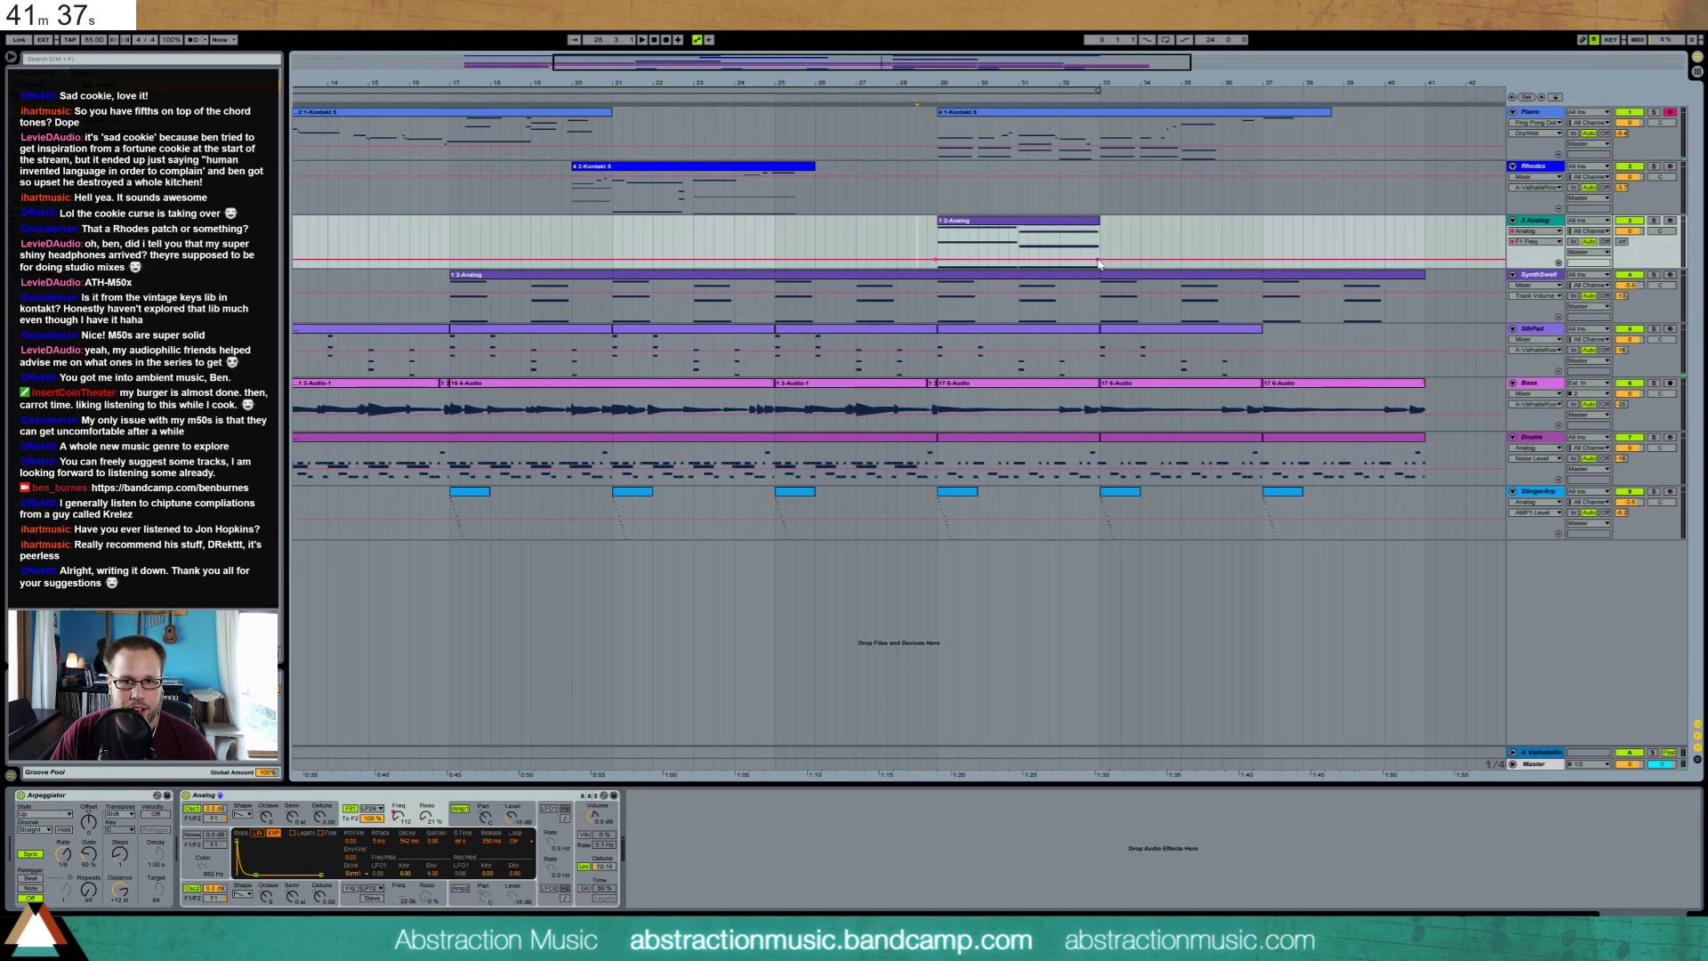
pyautogui.moveTo(1099, 264); pyautogui.dragTo(1099, 251)
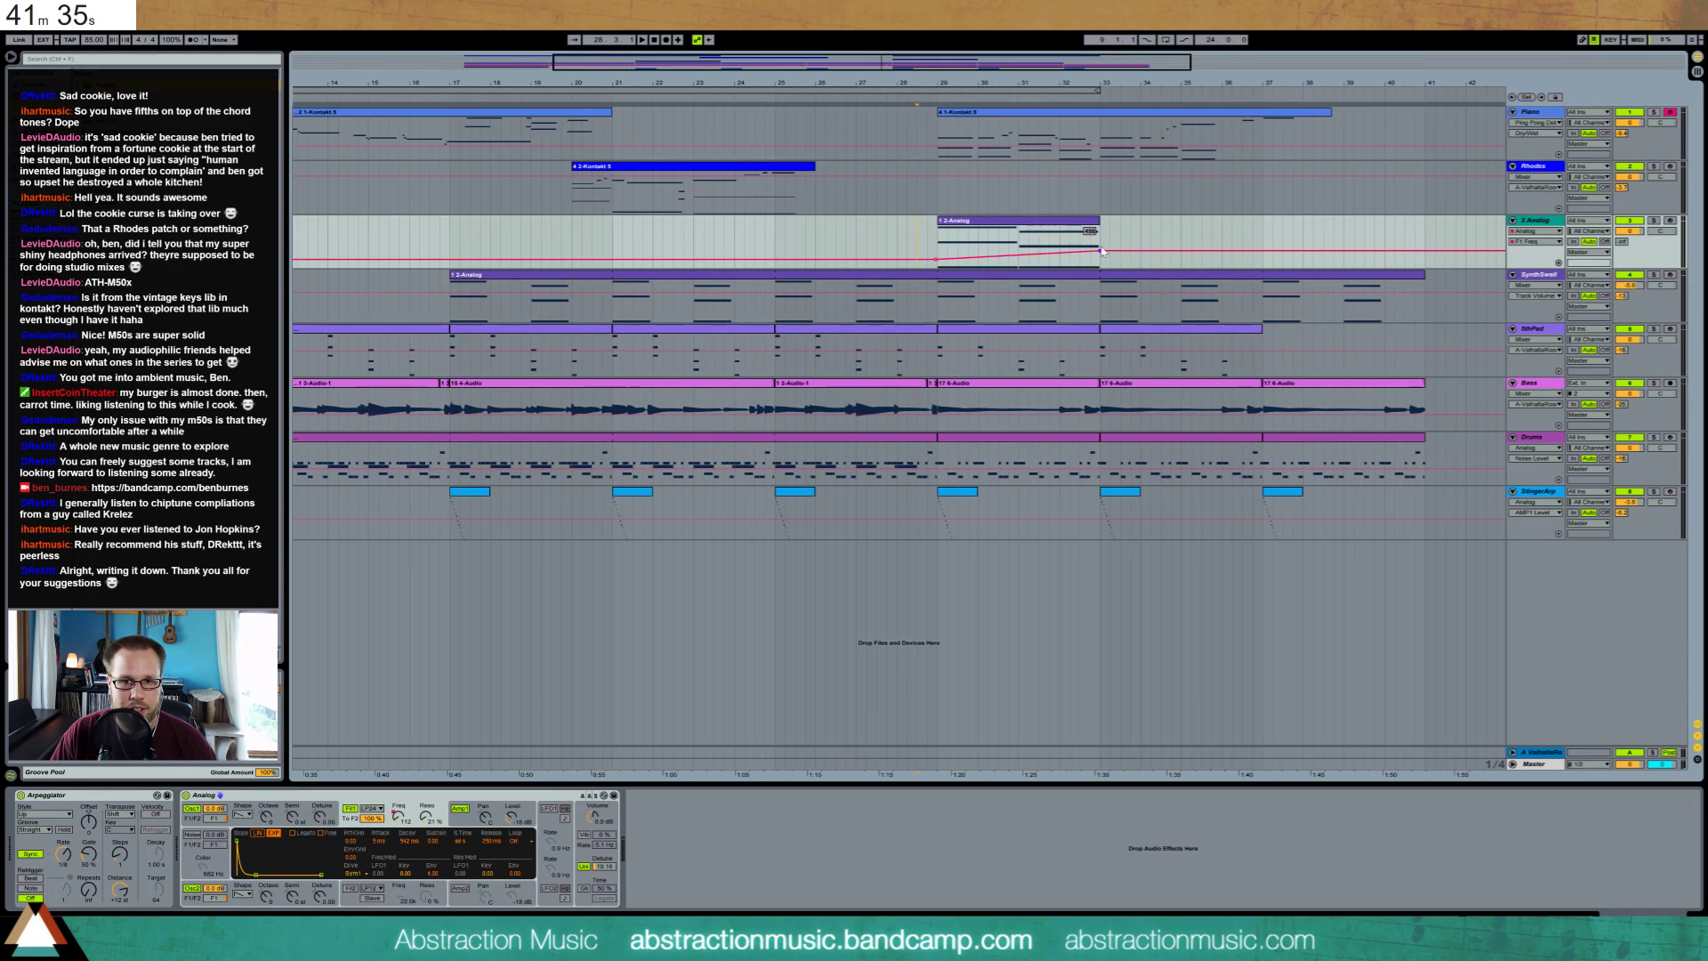
# Turn on looping for the Analog track's clip and extend it to bar 41
pyautogui.hotkey('shift', 'Tab')
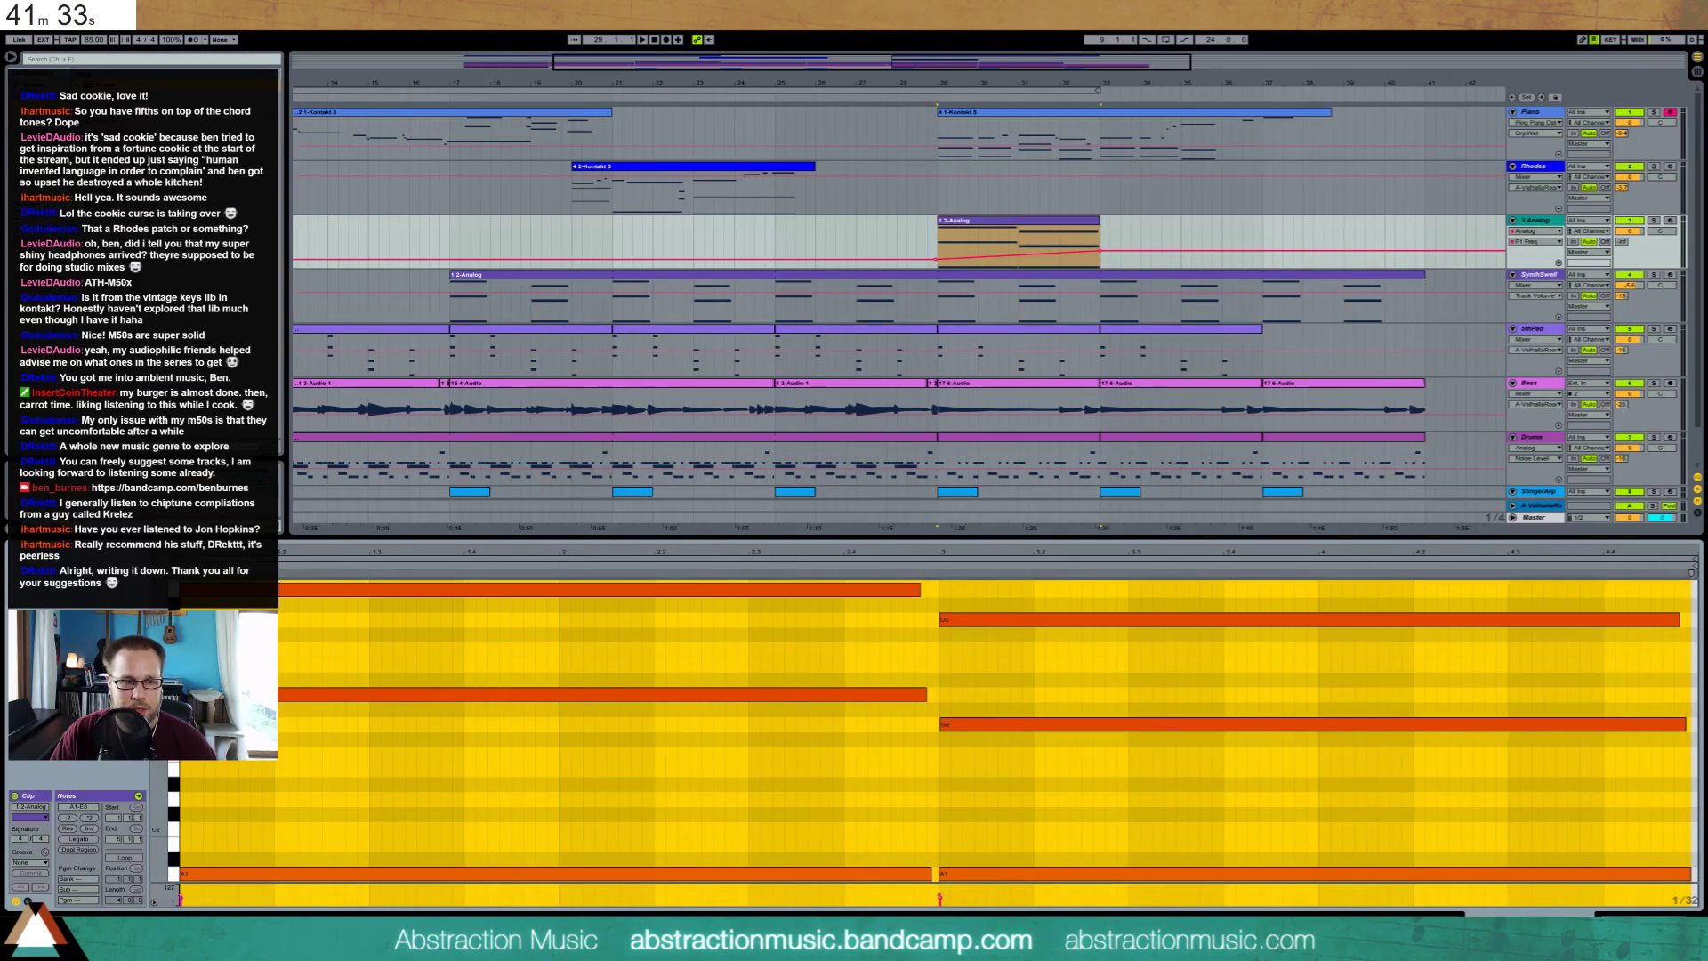
pyautogui.click(125, 858)
pyautogui.moveTo(1106, 242); pyautogui.dragTo(1424, 228)
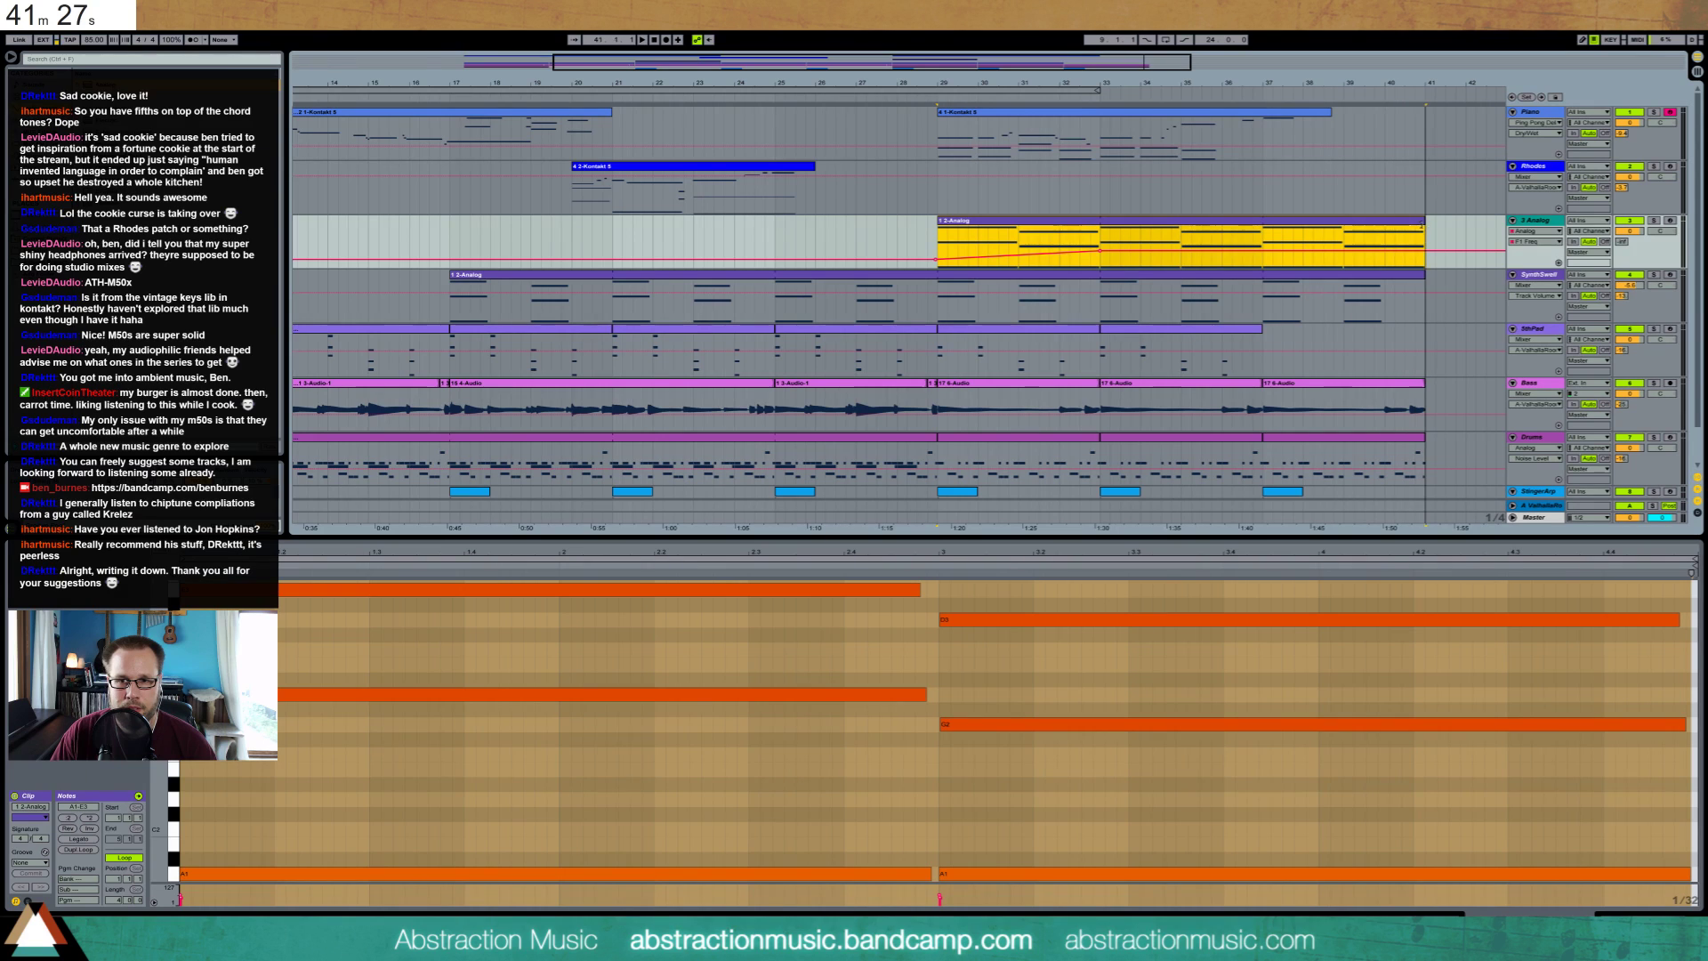
# Drop the sustain level of Analog's Amp 1 envelope to the minimum
pyautogui.hotkey('shift', 'Tab')
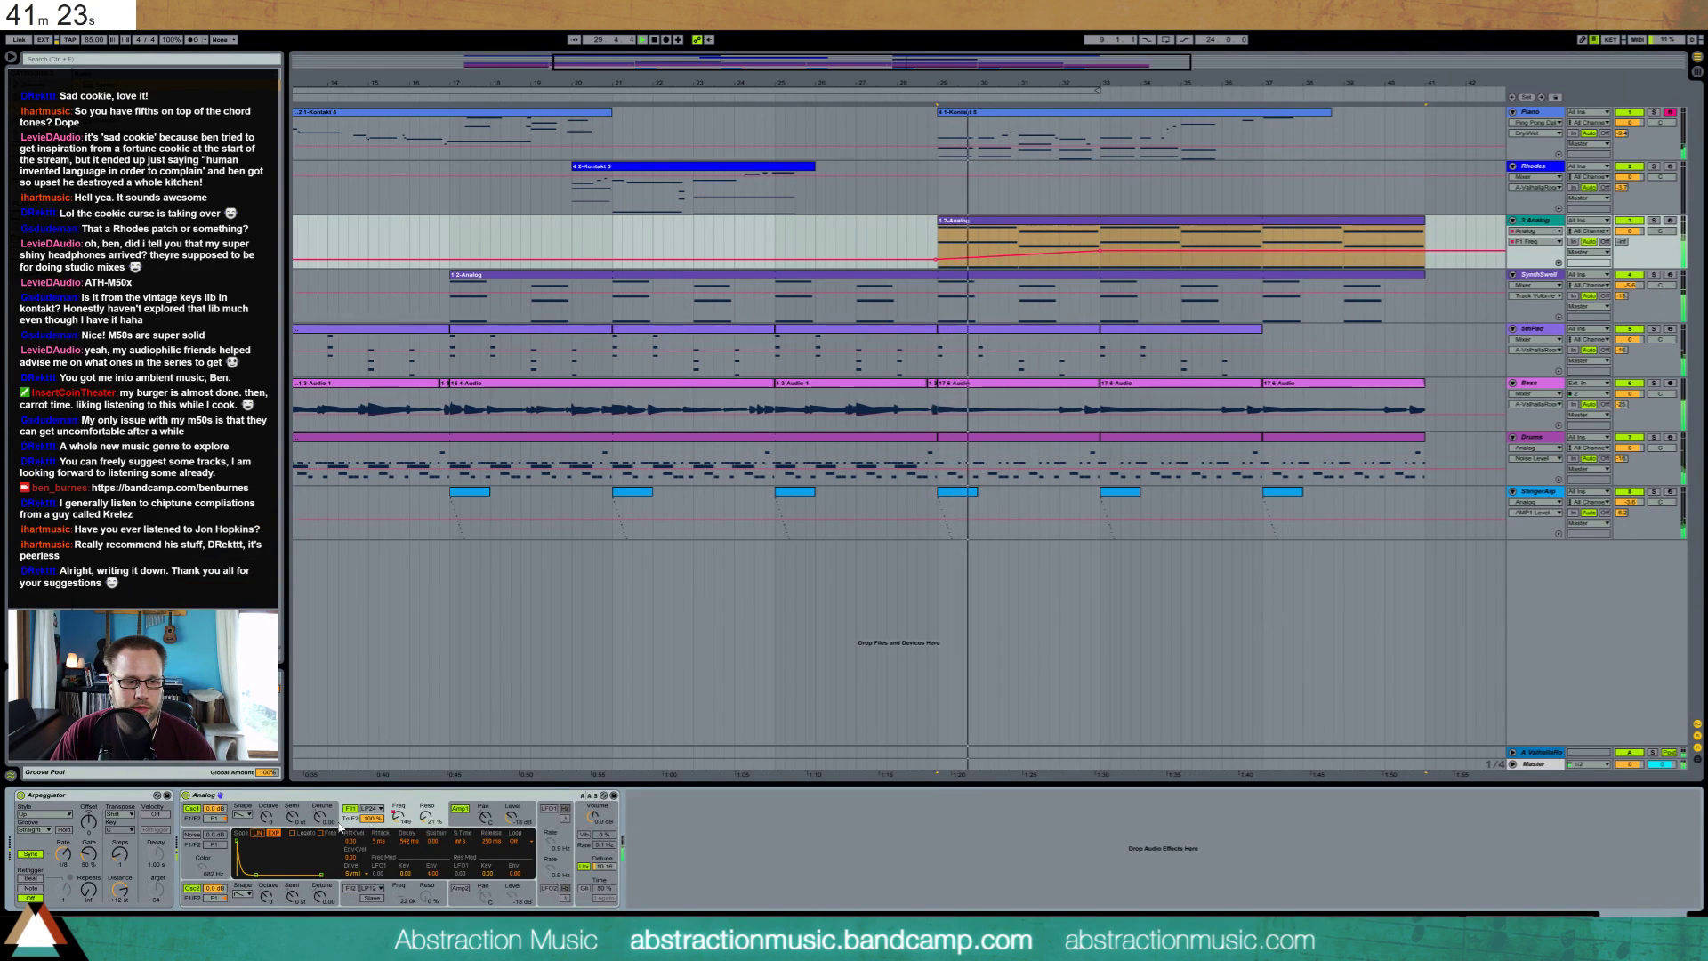
pyautogui.click(455, 824)
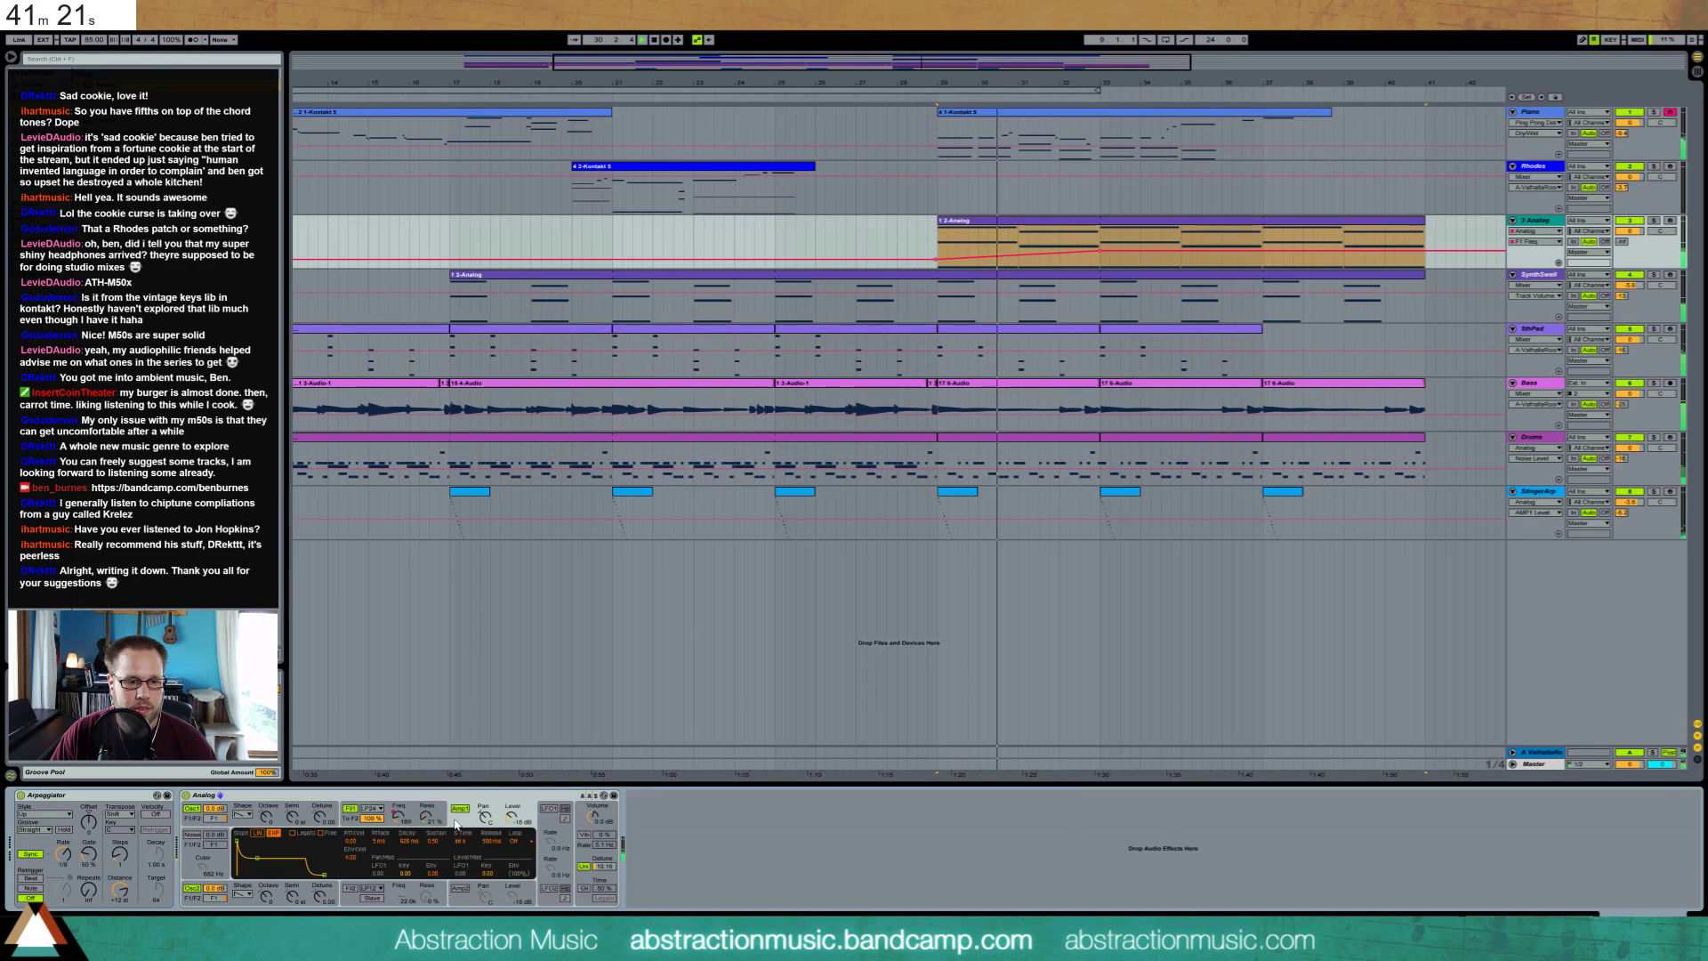
pyautogui.moveTo(257, 858); pyautogui.dragTo(253, 875)
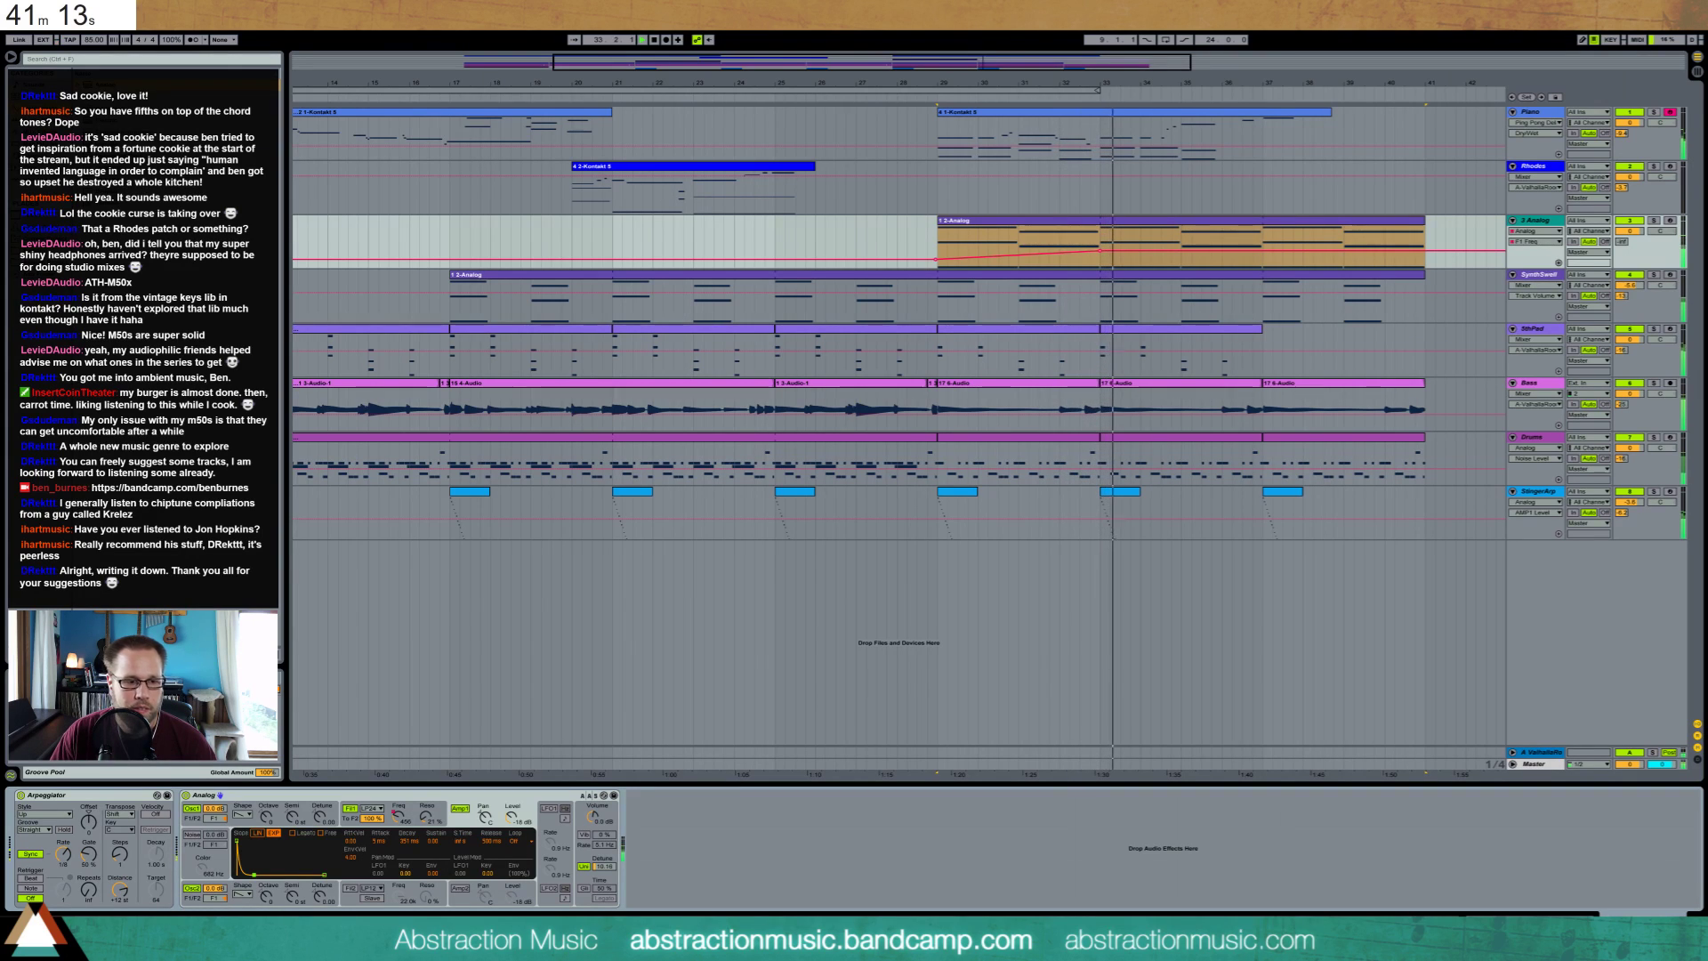
# Adjust the Arpeggiator's gate and transposition steps during playback
pyautogui.moveTo(88, 853); pyautogui.dragTo(88, 855)
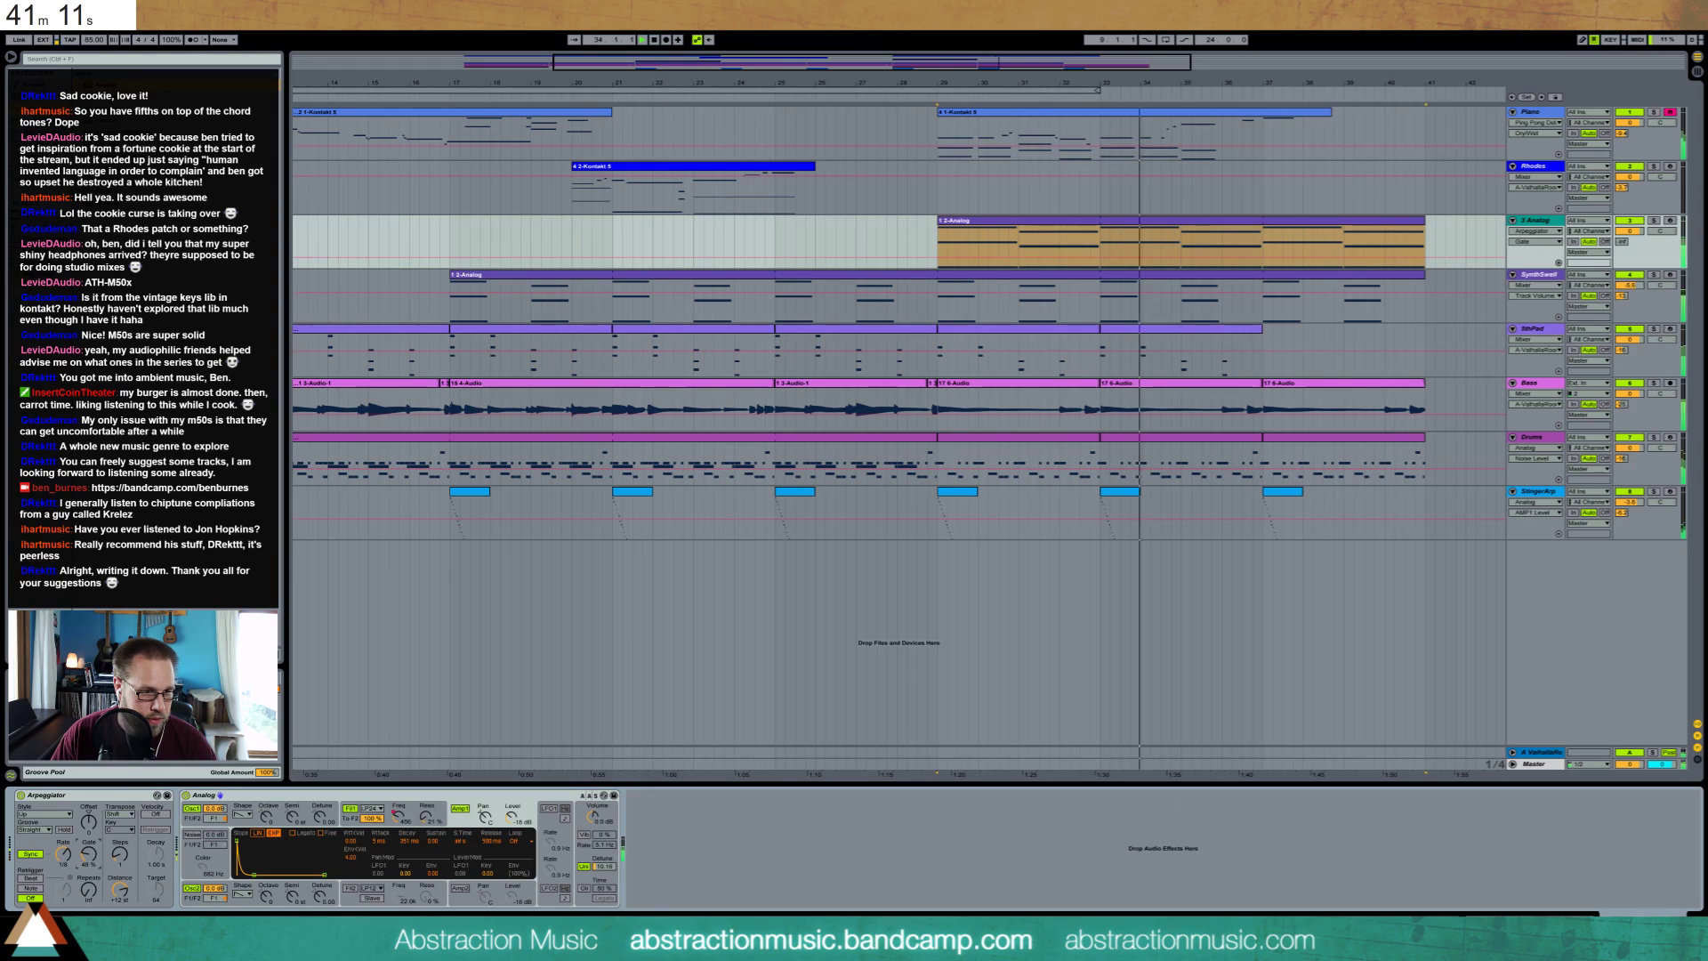
pyautogui.click(117, 858)
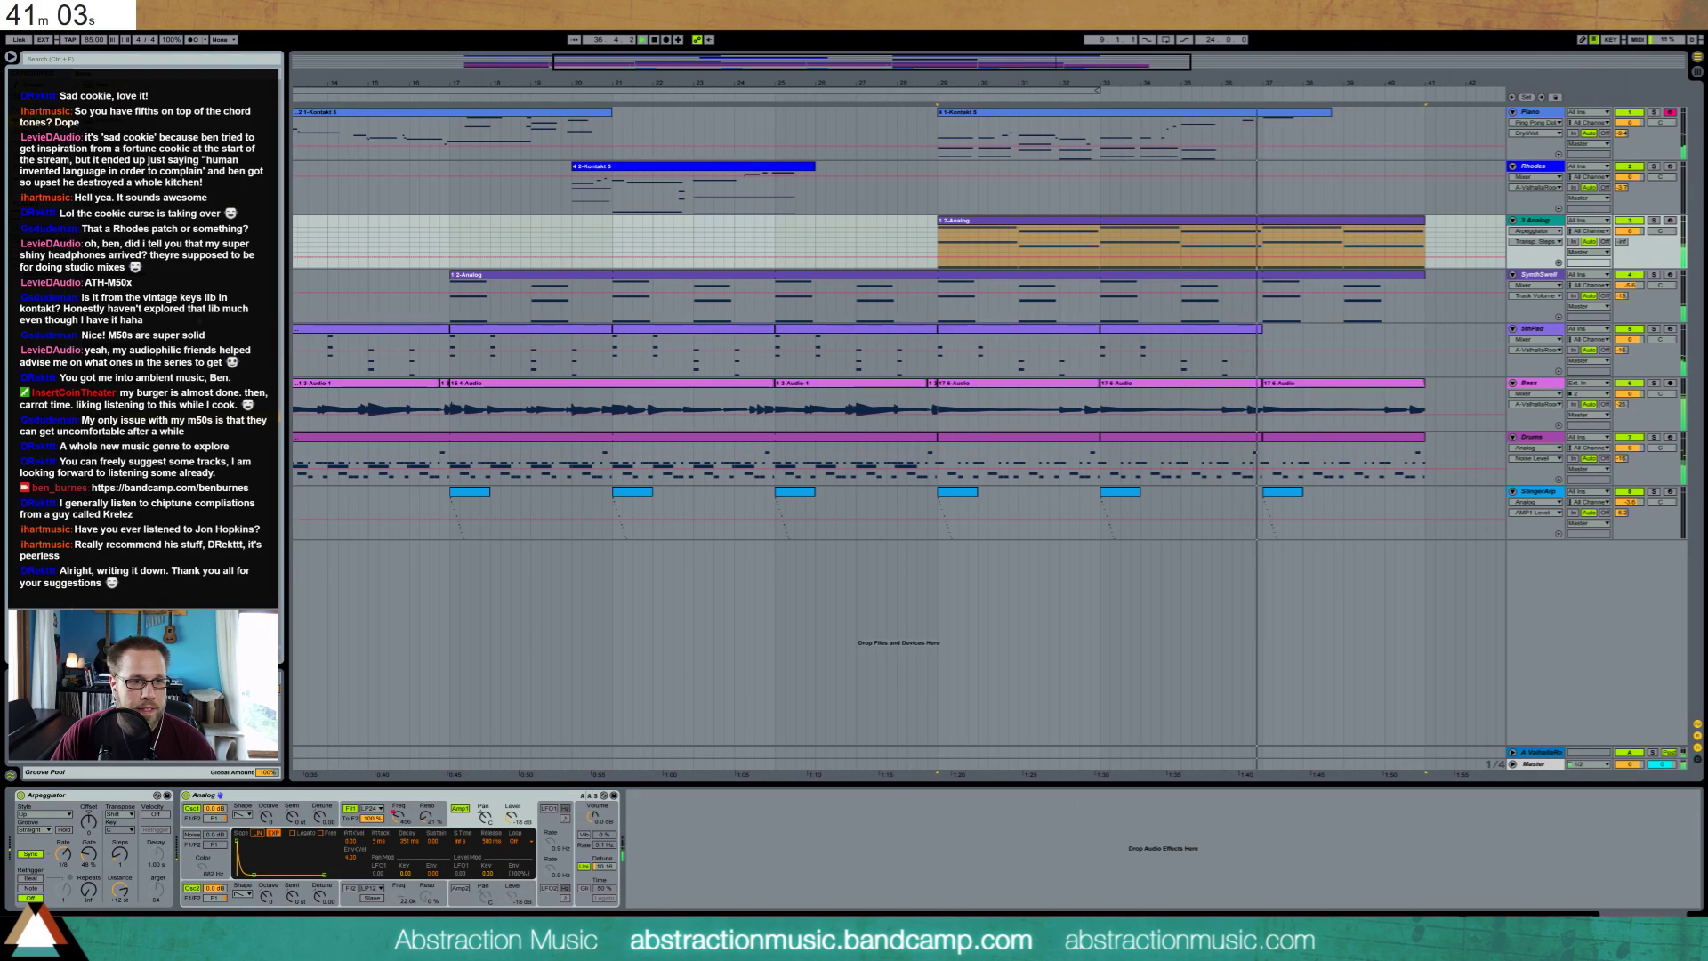
# Loop bars 29 to 37 and restart playback there, then shorten the loop to bars 33 to 37
pyautogui.click(1038, 135)
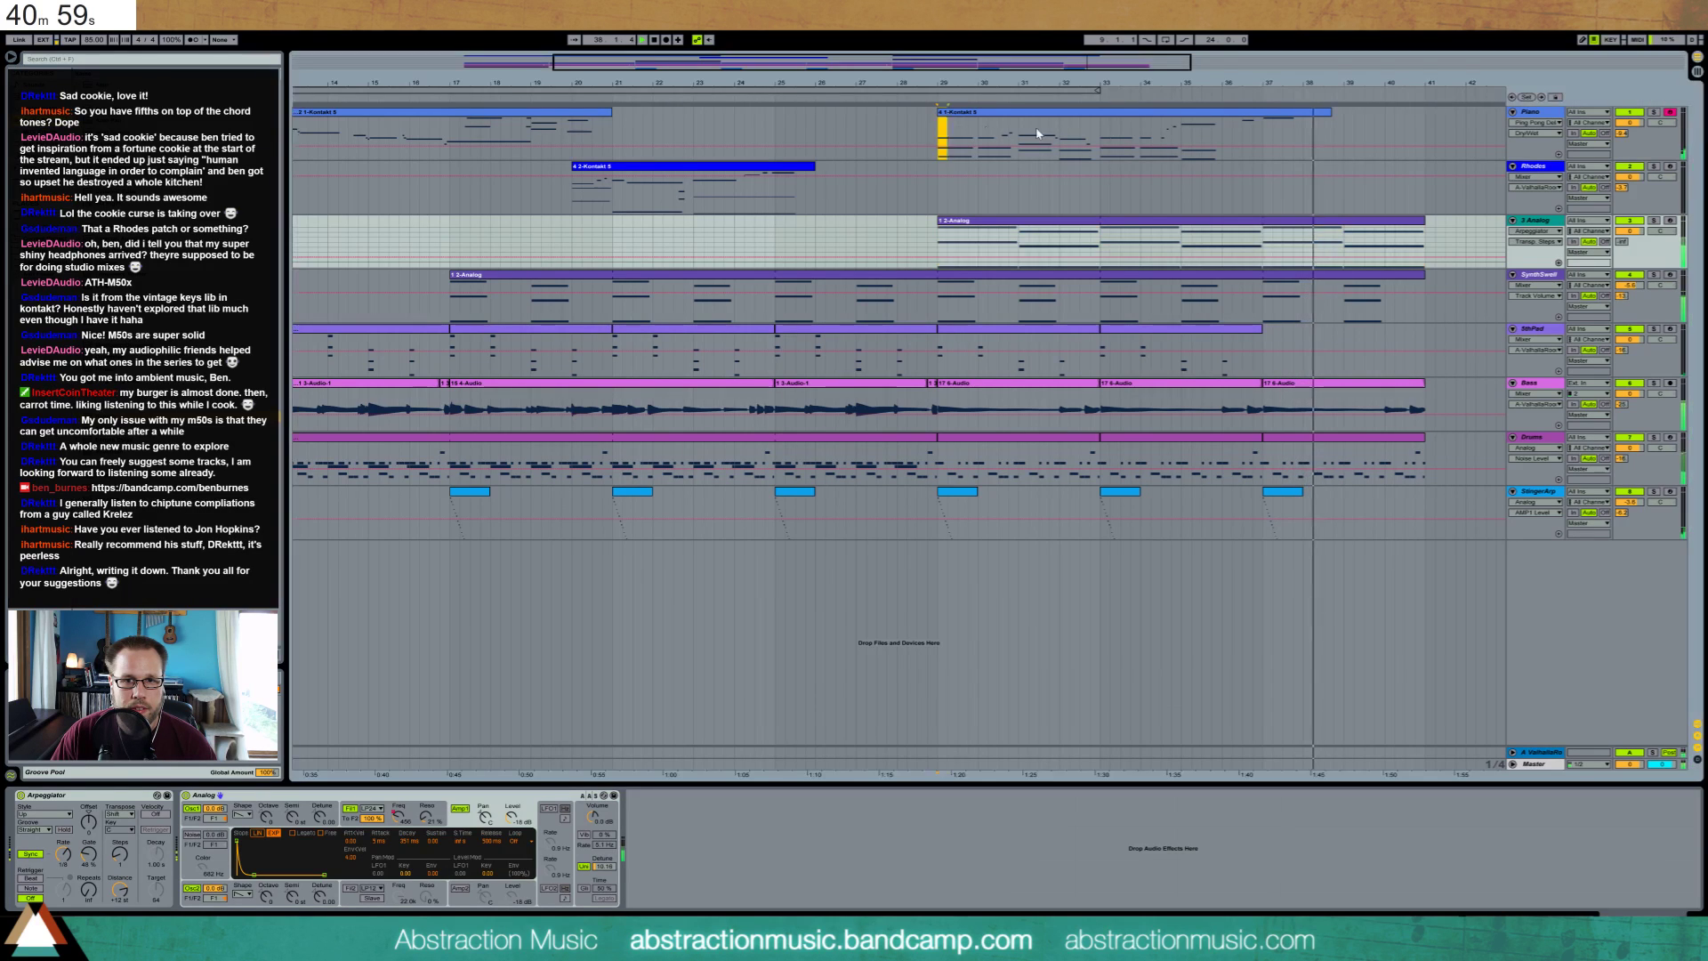
pyautogui.moveTo(1037, 135); pyautogui.dragTo(1263, 133)
pyautogui.hotkey('ctrl', 'l')
pyautogui.press('space')
pyautogui.press('space')
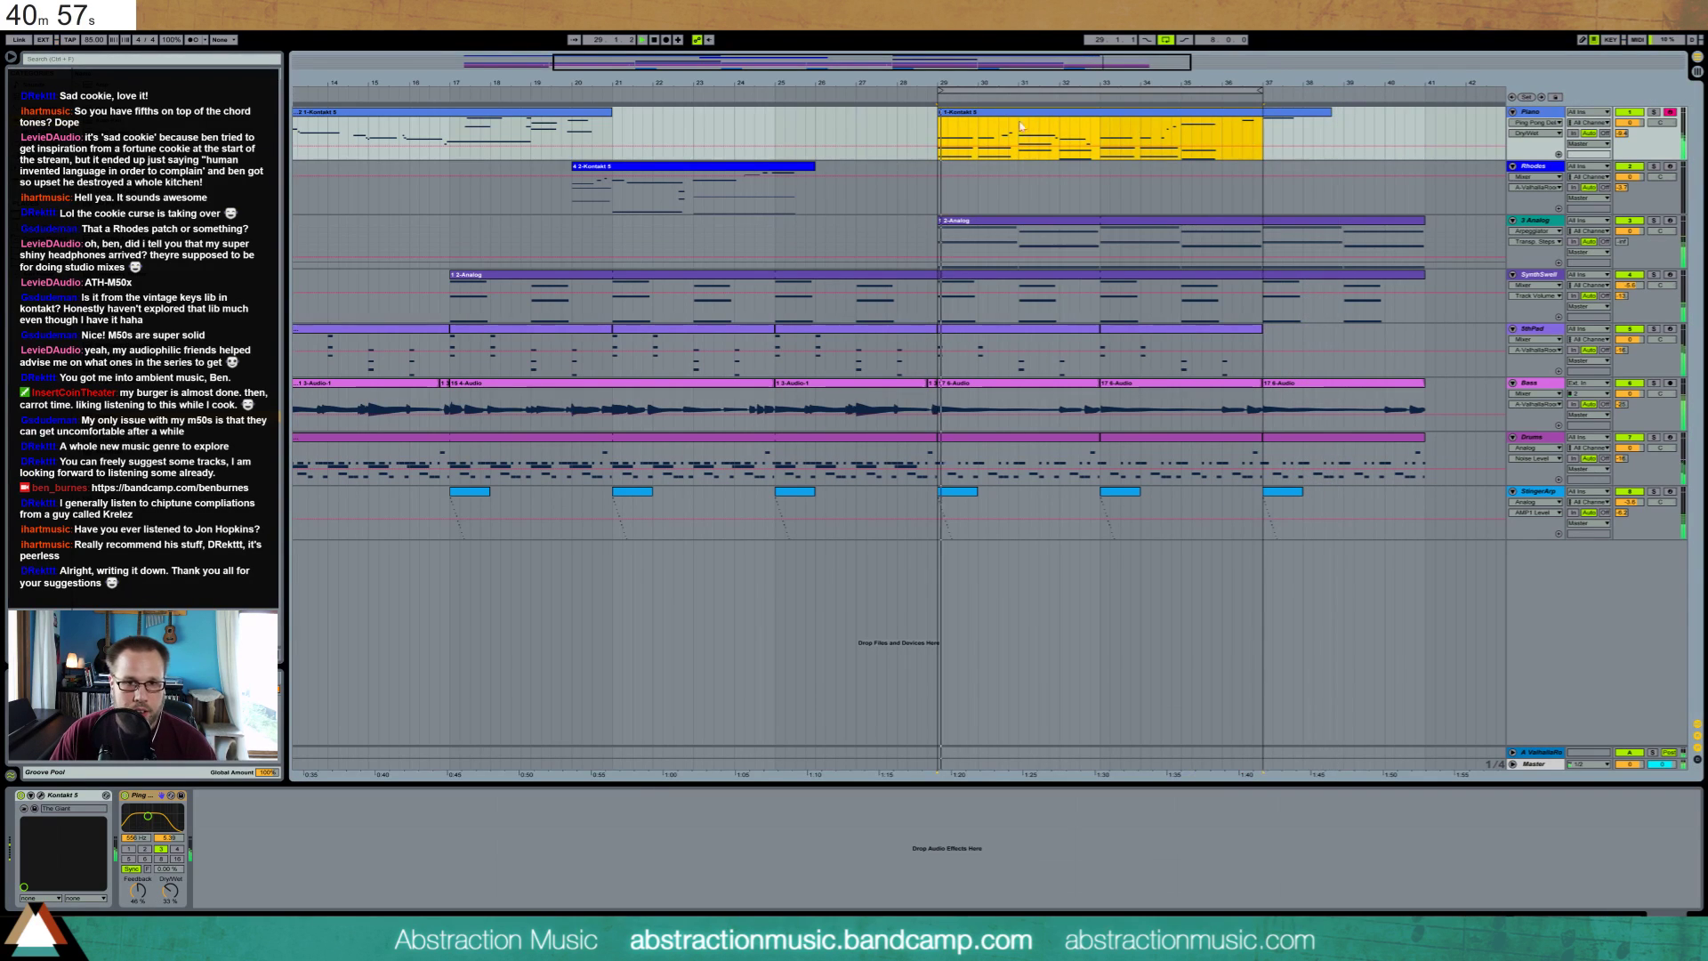
pyautogui.moveTo(941, 91); pyautogui.dragTo(1103, 91)
# Show the Analog track's filter frequency automation and slightly raise its level at bar 33
pyautogui.click(1160, 220)
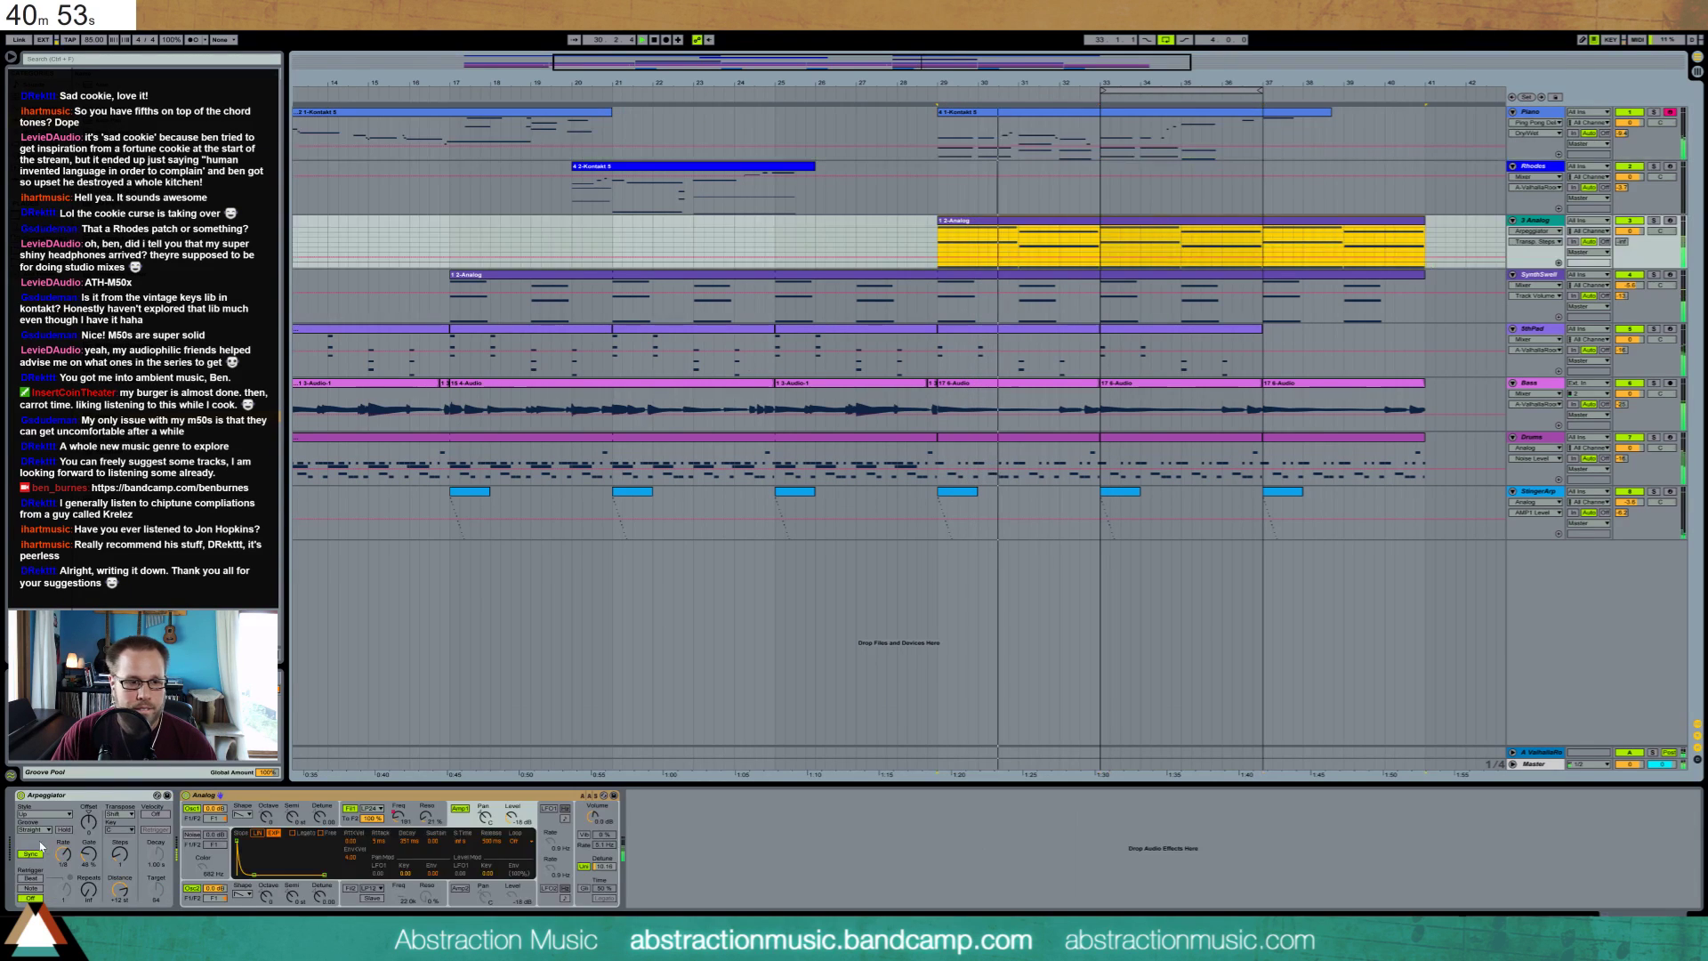
pyautogui.click(398, 815)
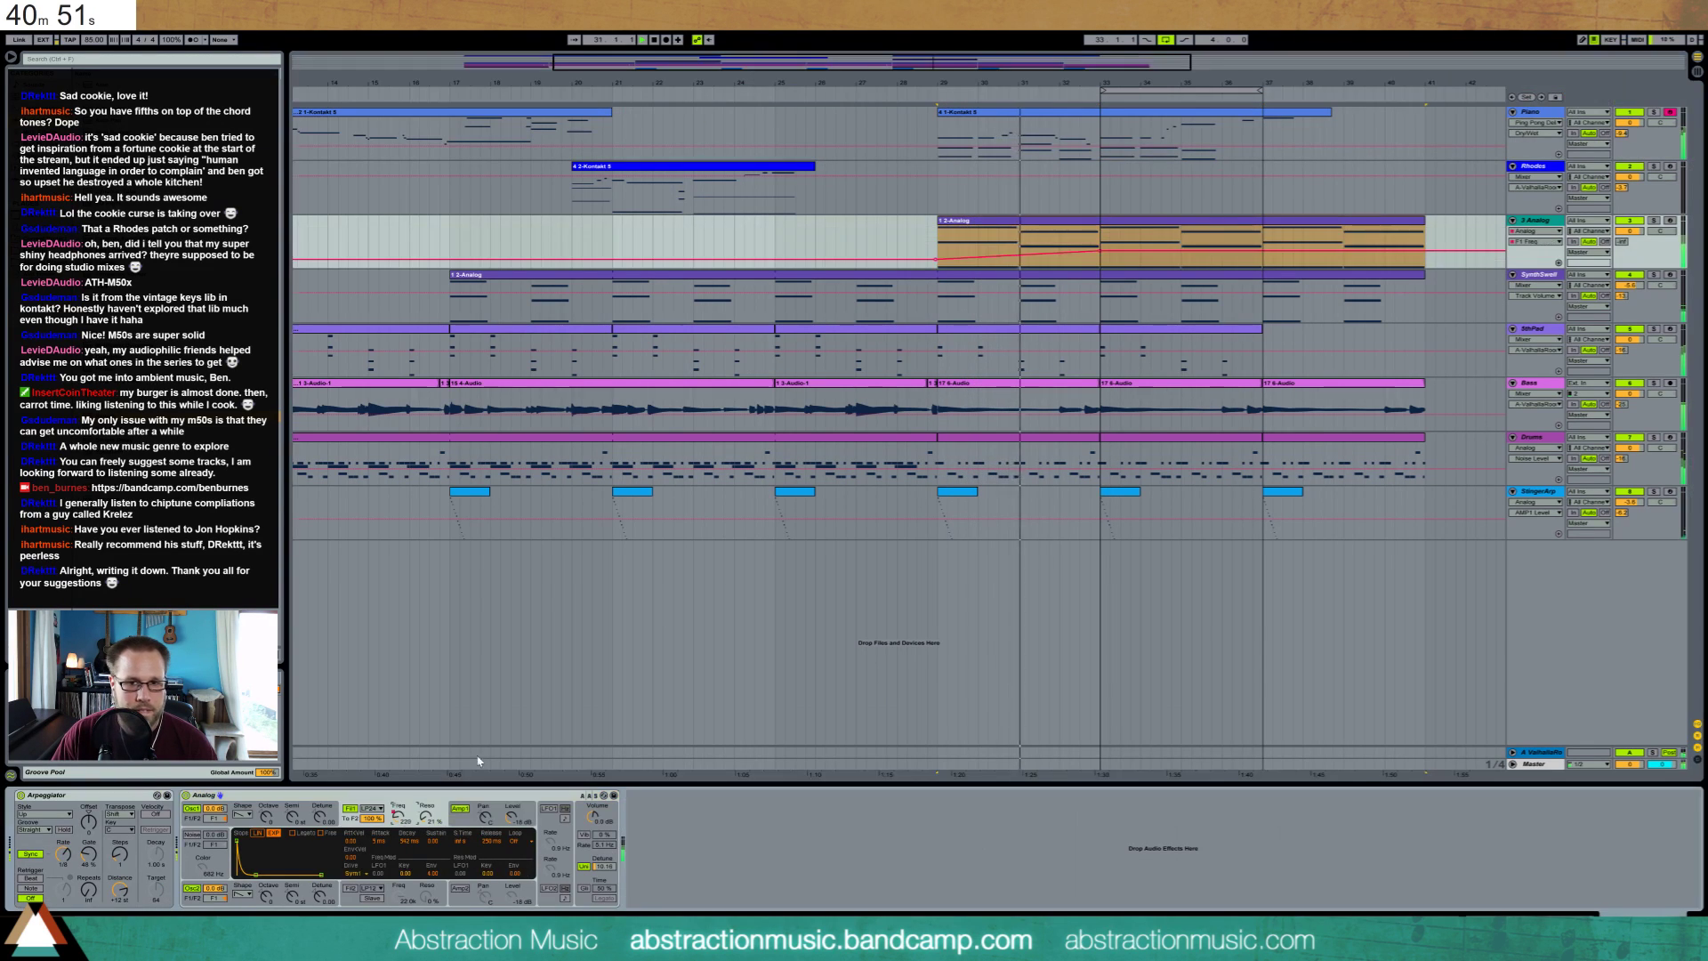
pyautogui.click(1111, 251)
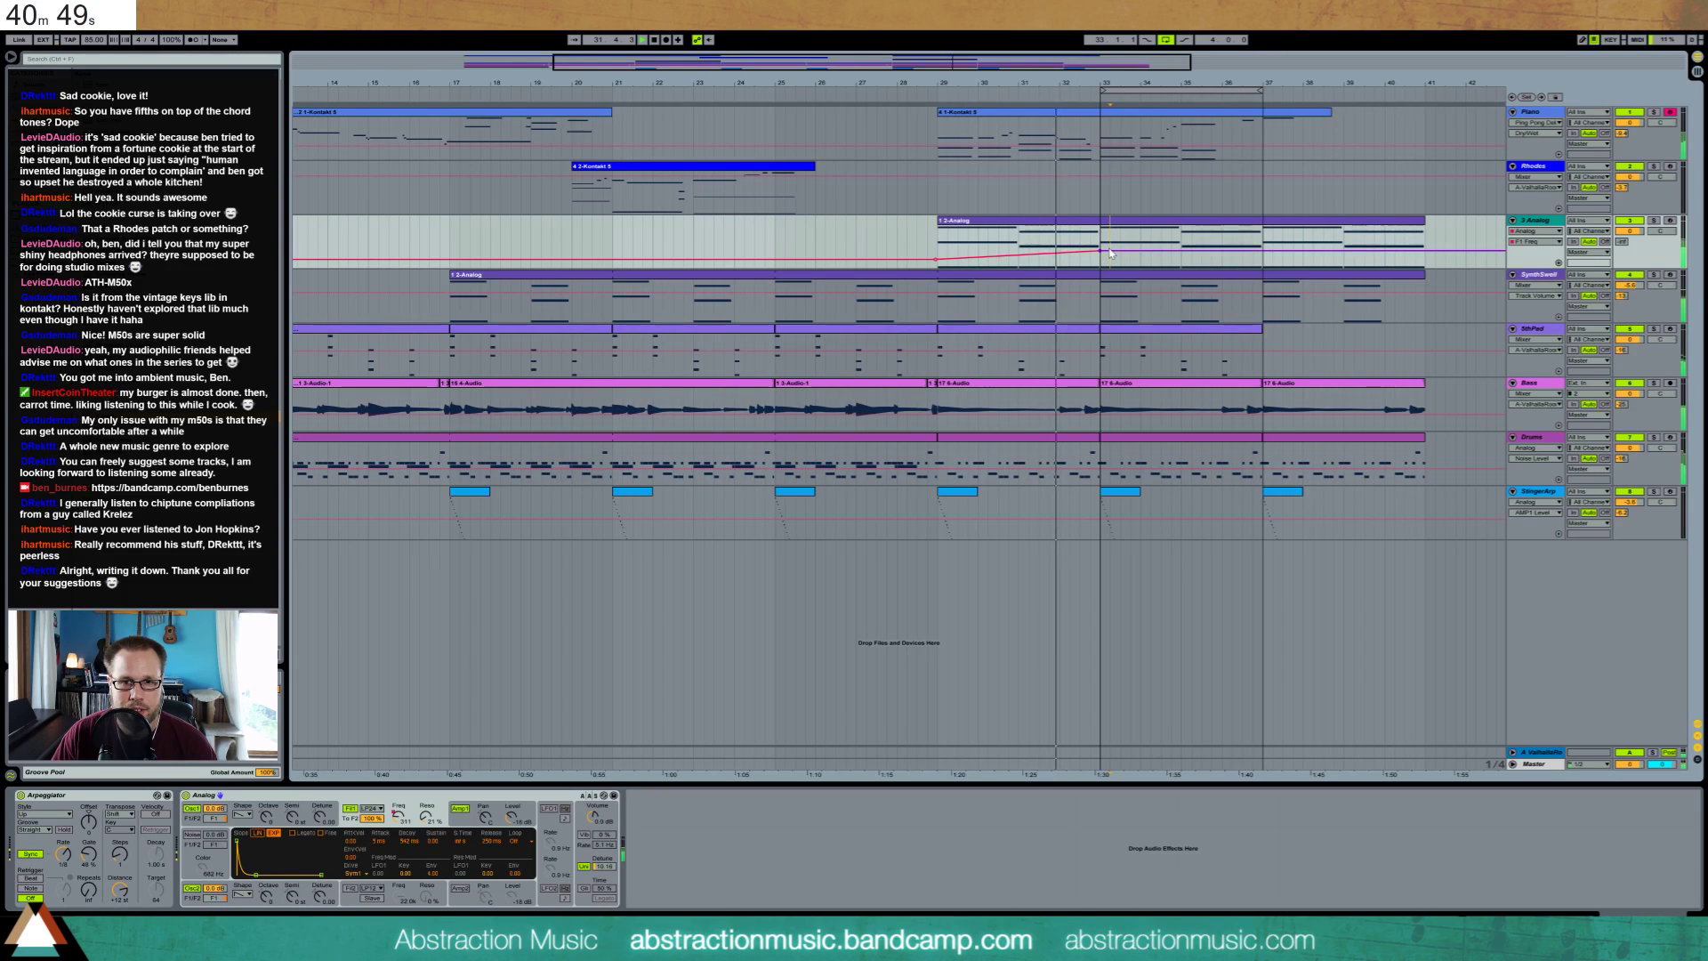
pyautogui.moveTo(1110, 252); pyautogui.dragTo(1100, 248)
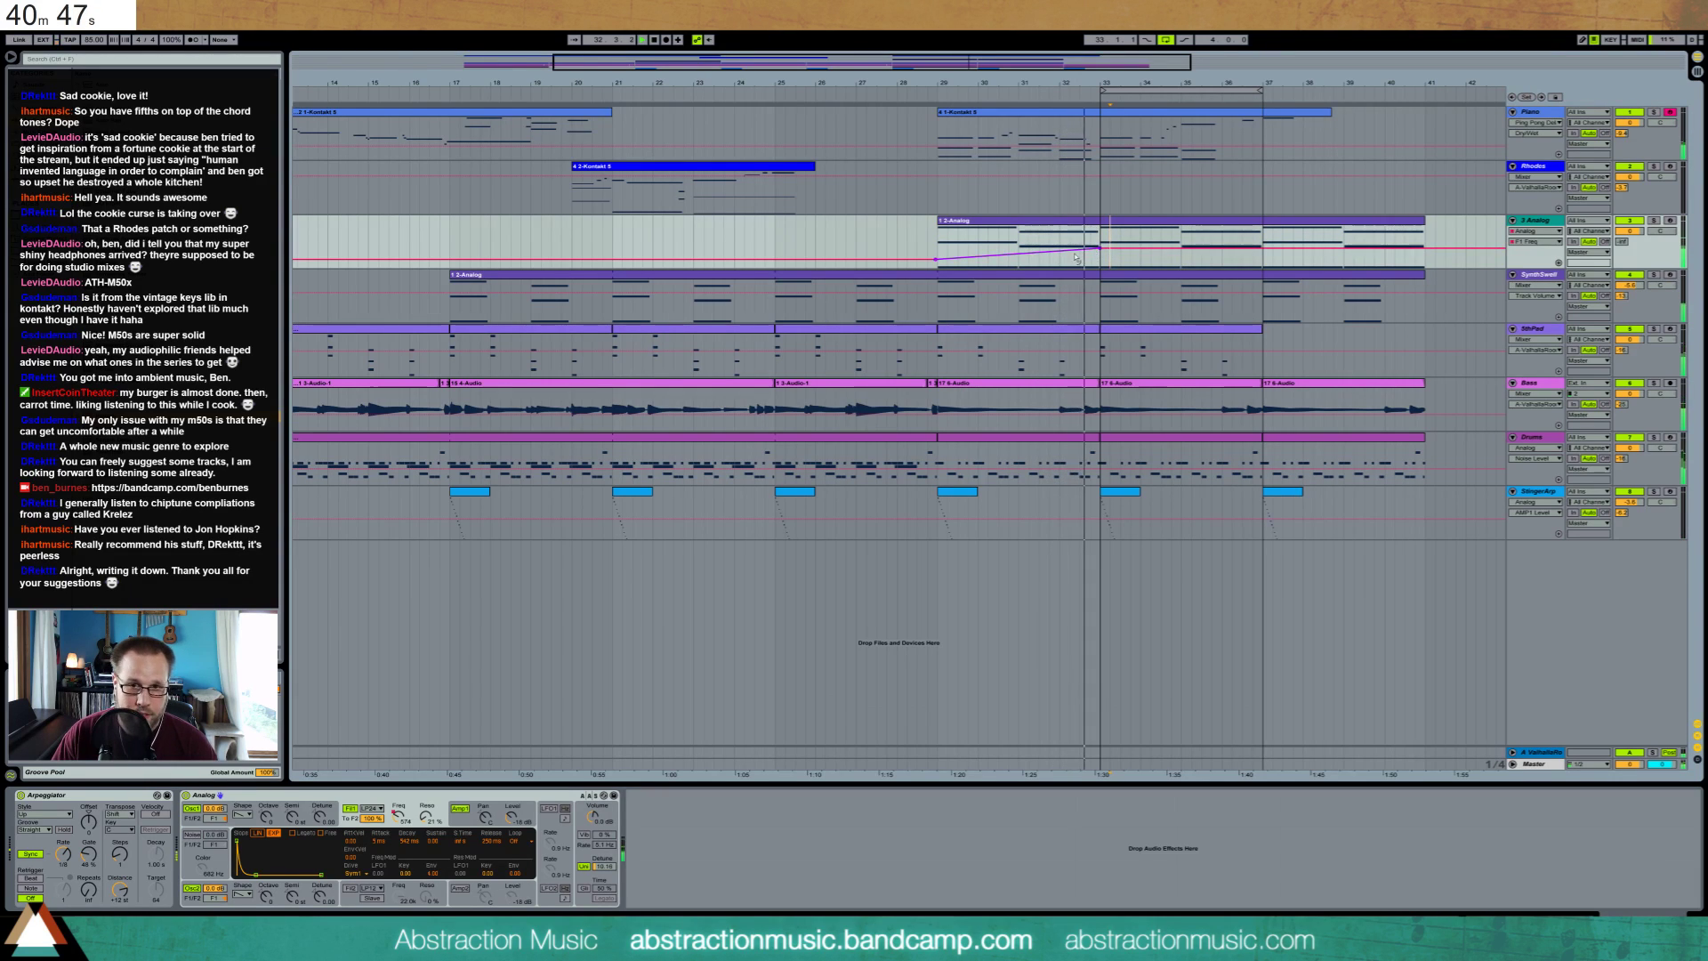
# Add a Ping Pong Delay to the Analog track and adjust its feedback and dry/wet mix
pyautogui.click(1621, 242)
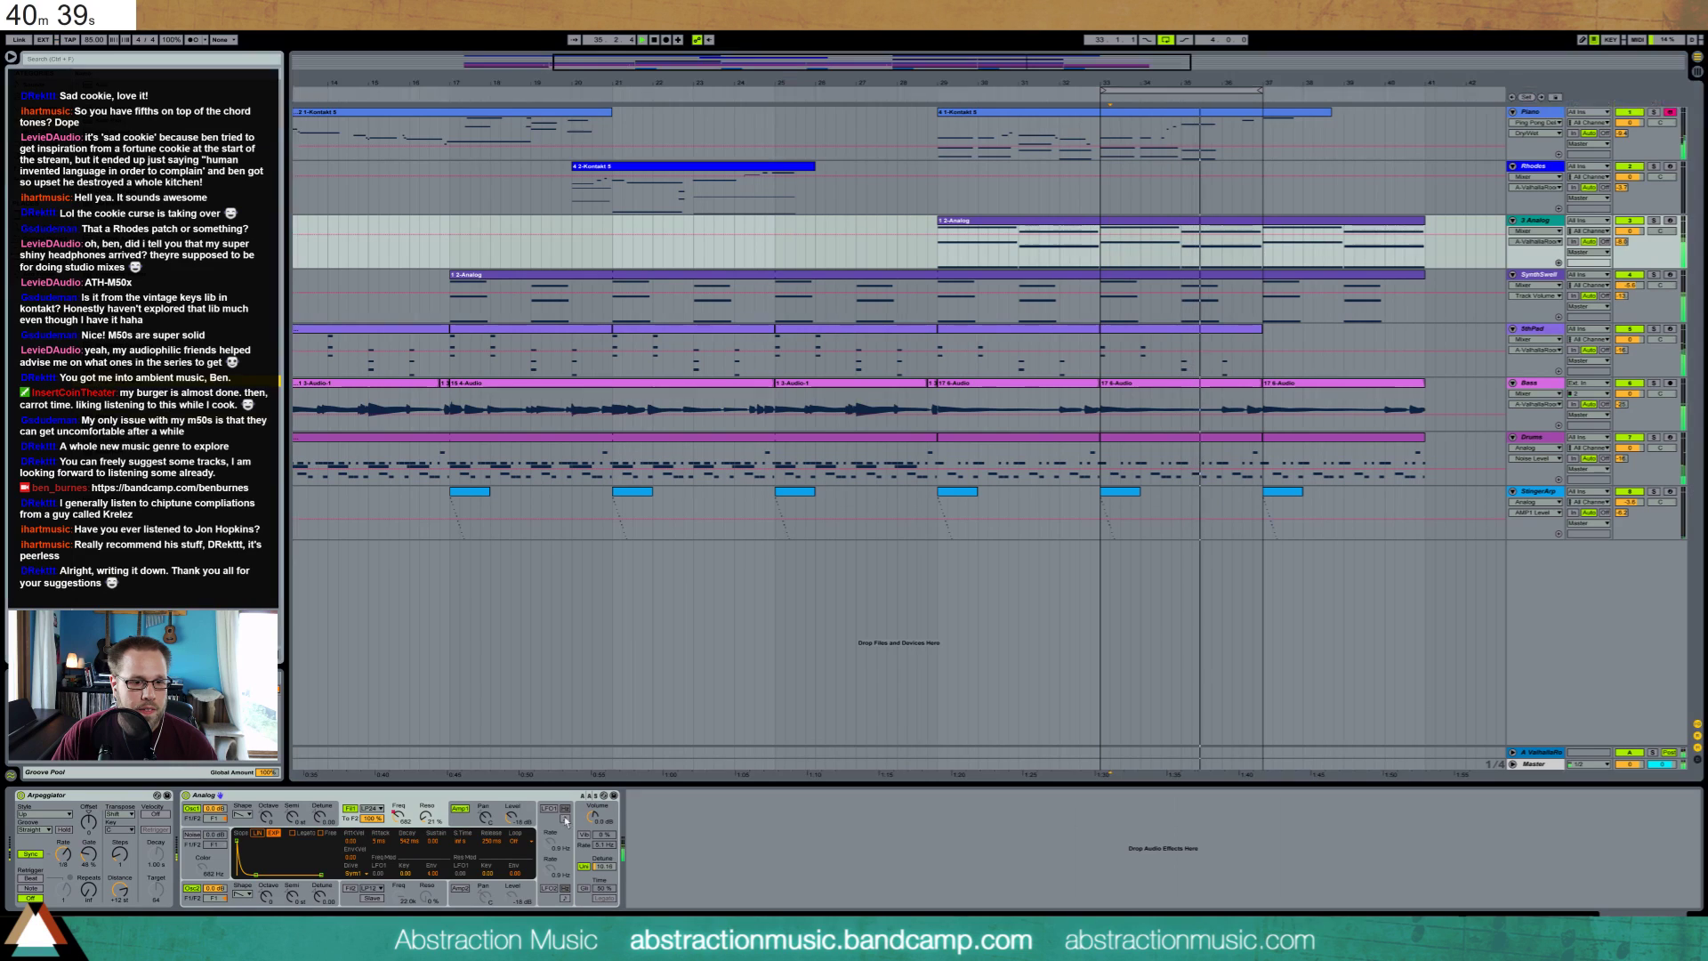
pyautogui.moveTo(566, 821); pyautogui.dragTo(670, 822)
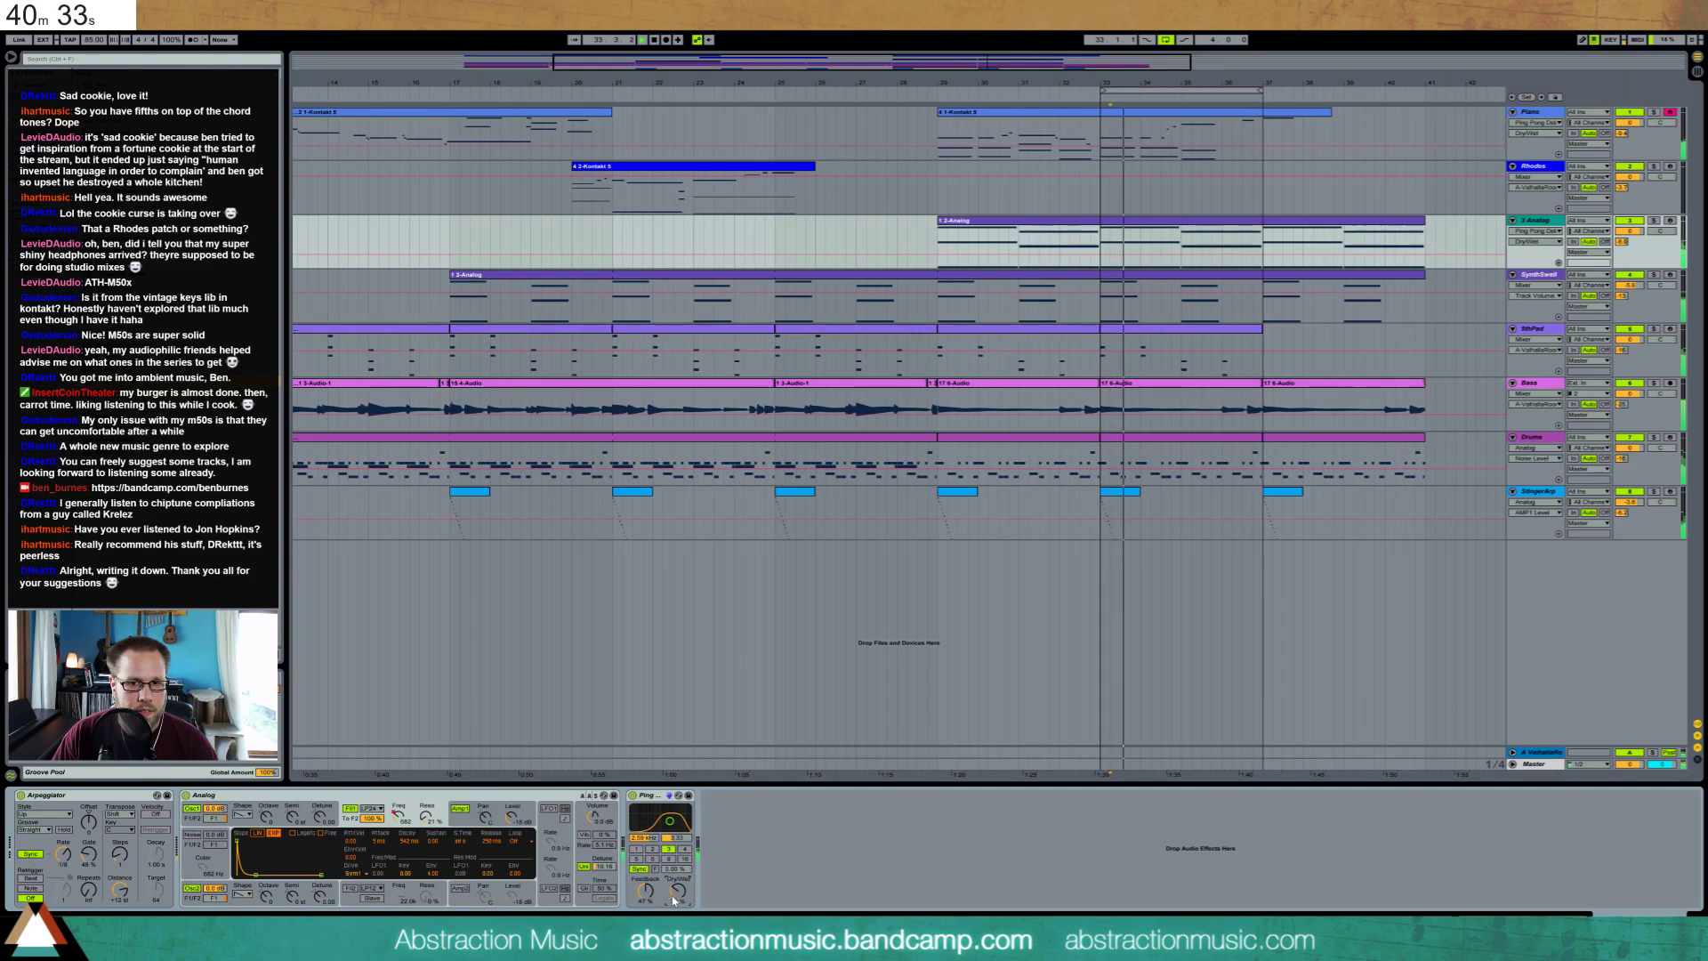
pyautogui.moveTo(648, 893); pyautogui.dragTo(678, 898)
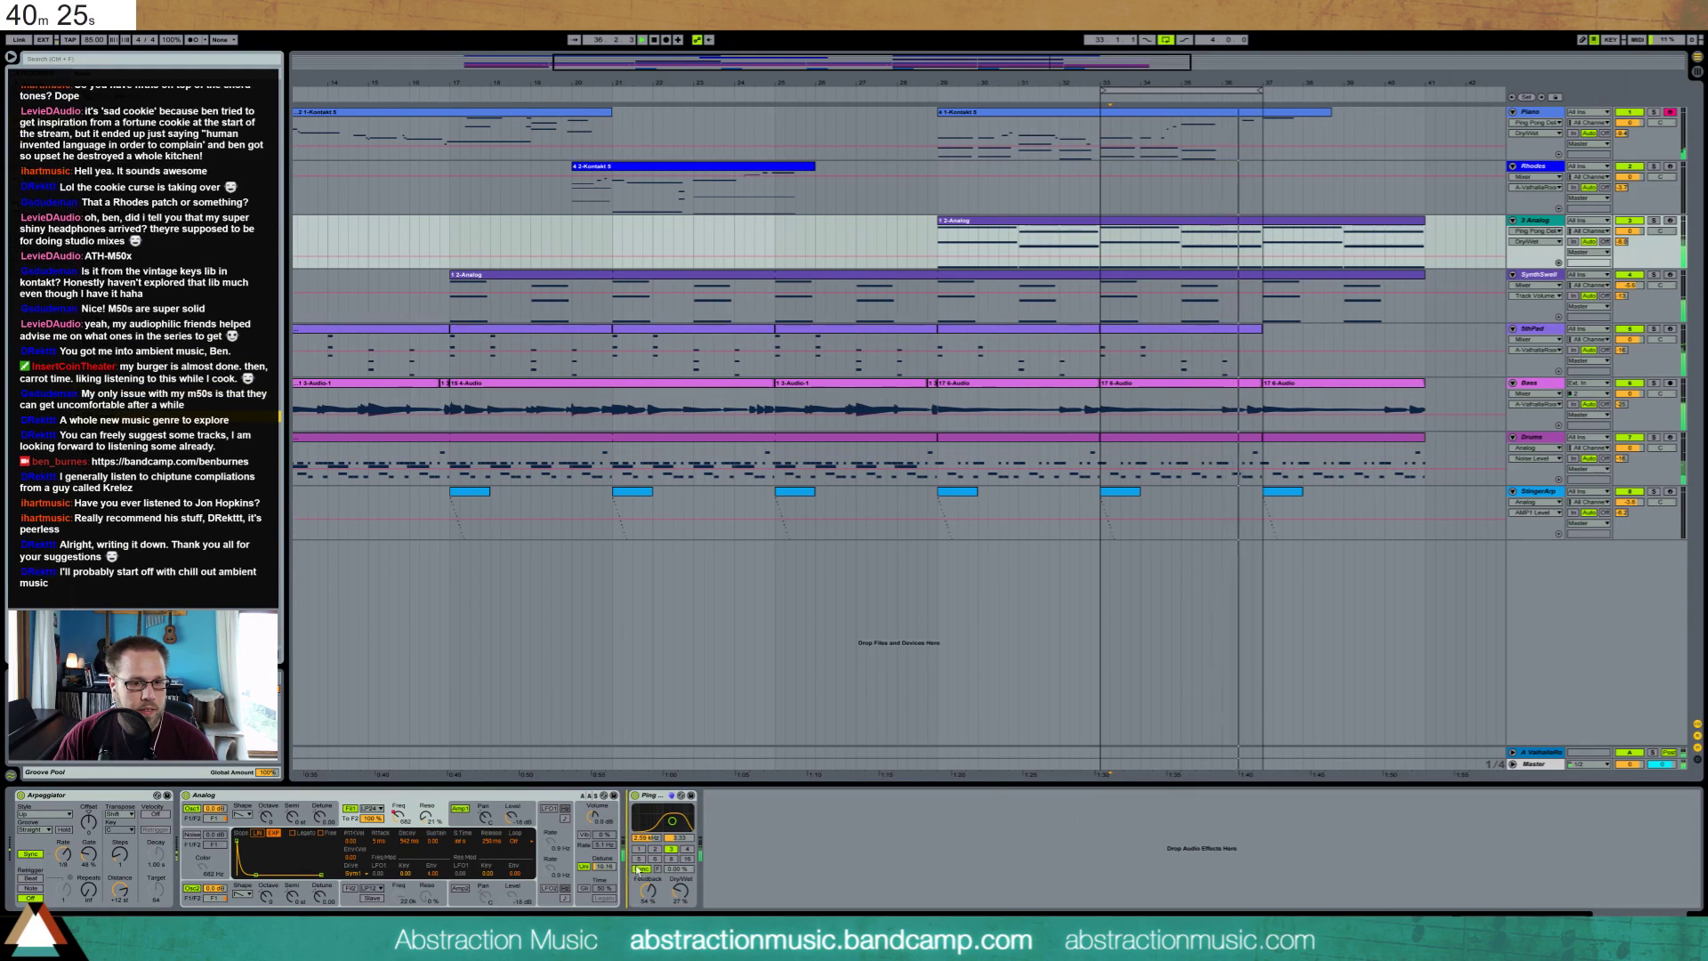
# Insert a Reverb before the Ping Pong Delay and adjust its decay time and dry/wet mix
pyautogui.moveTo(638, 870); pyautogui.dragTo(638, 870)
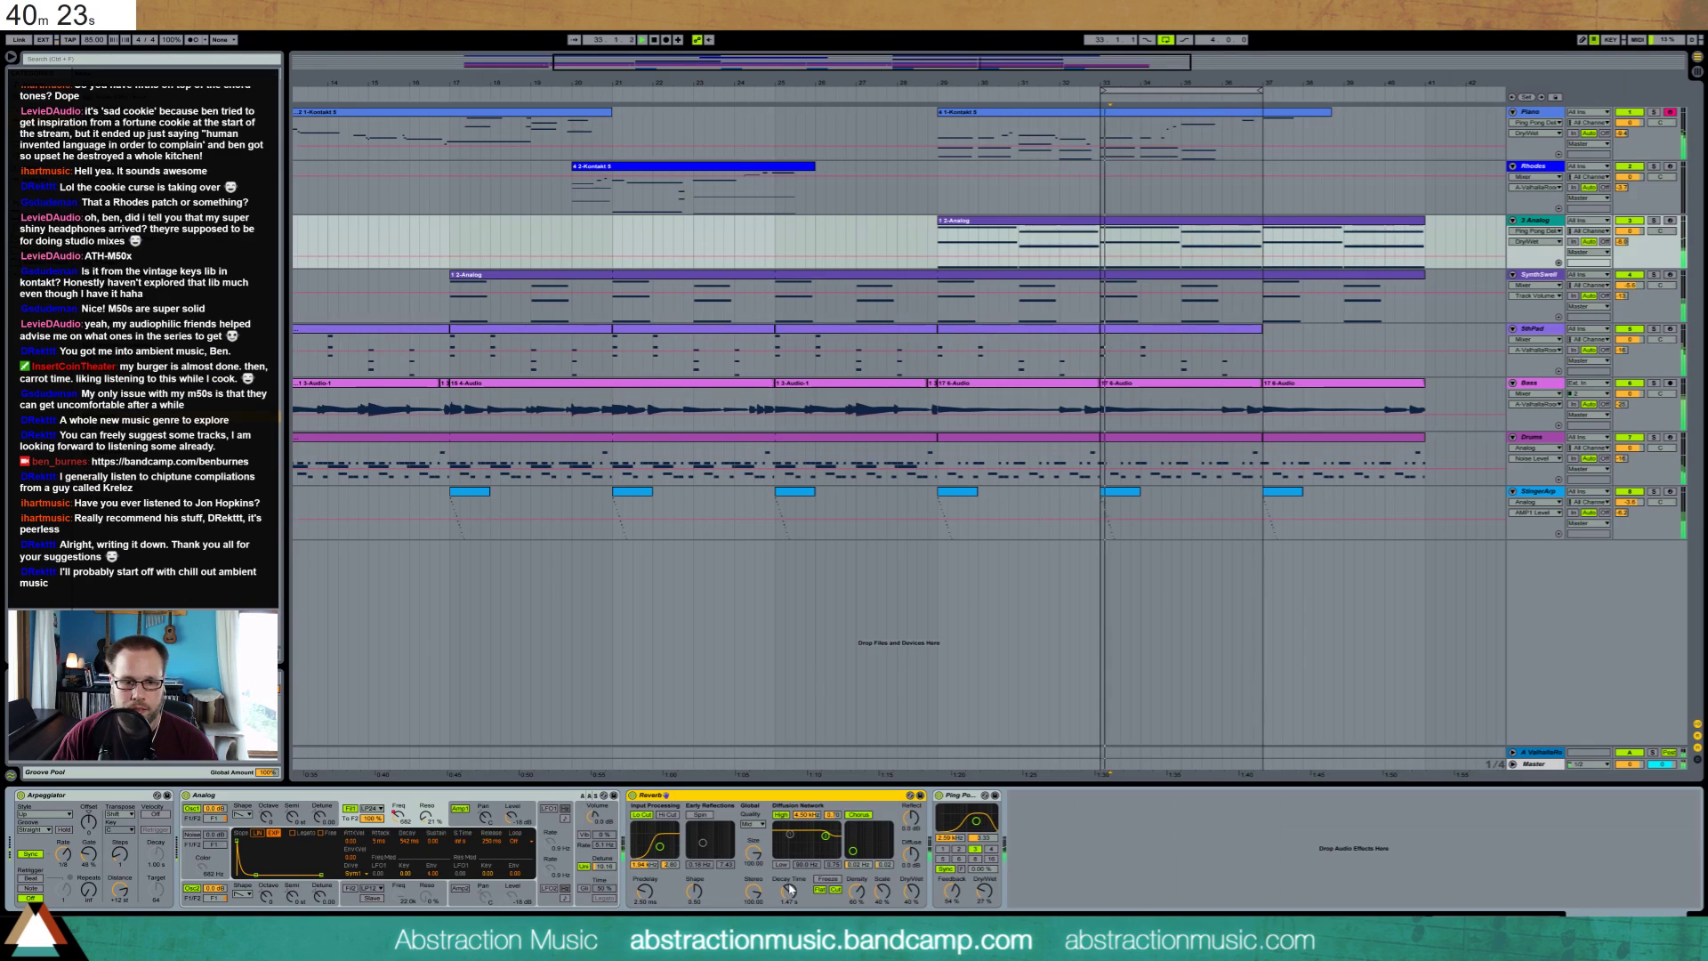
pyautogui.moveTo(790, 890); pyautogui.dragTo(790, 872)
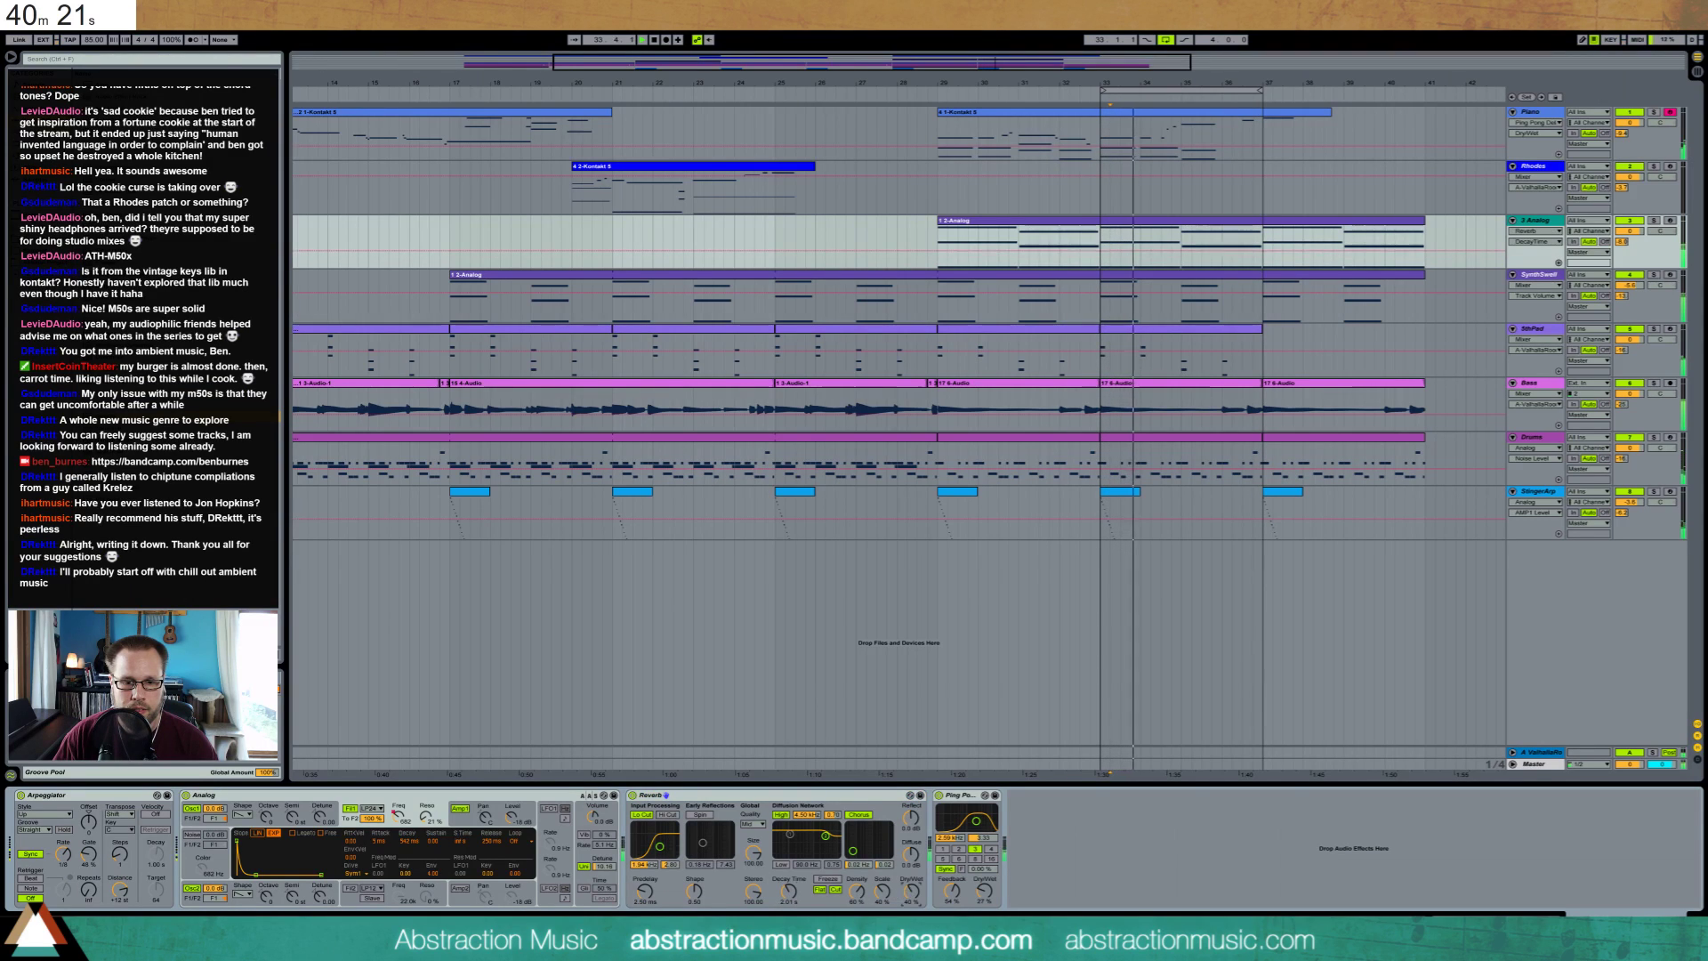
pyautogui.moveTo(912, 891); pyautogui.dragTo(911, 881)
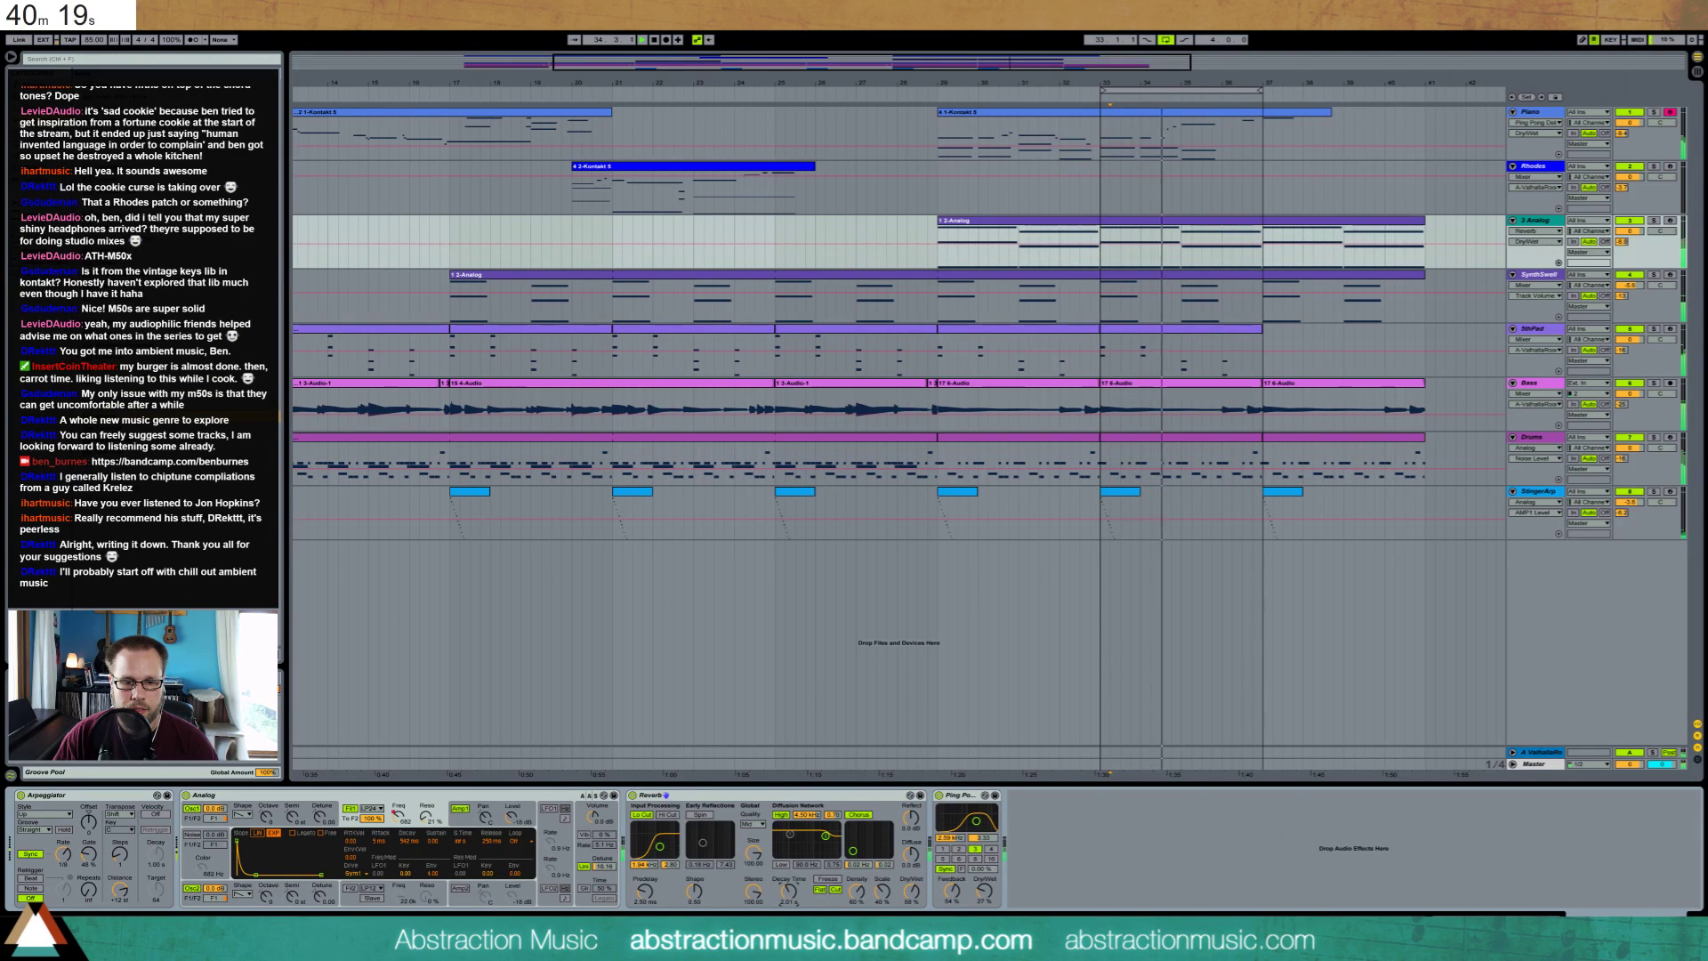
pyautogui.moveTo(791, 889); pyautogui.dragTo(790, 901)
pyautogui.moveTo(911, 891); pyautogui.dragTo(911, 888)
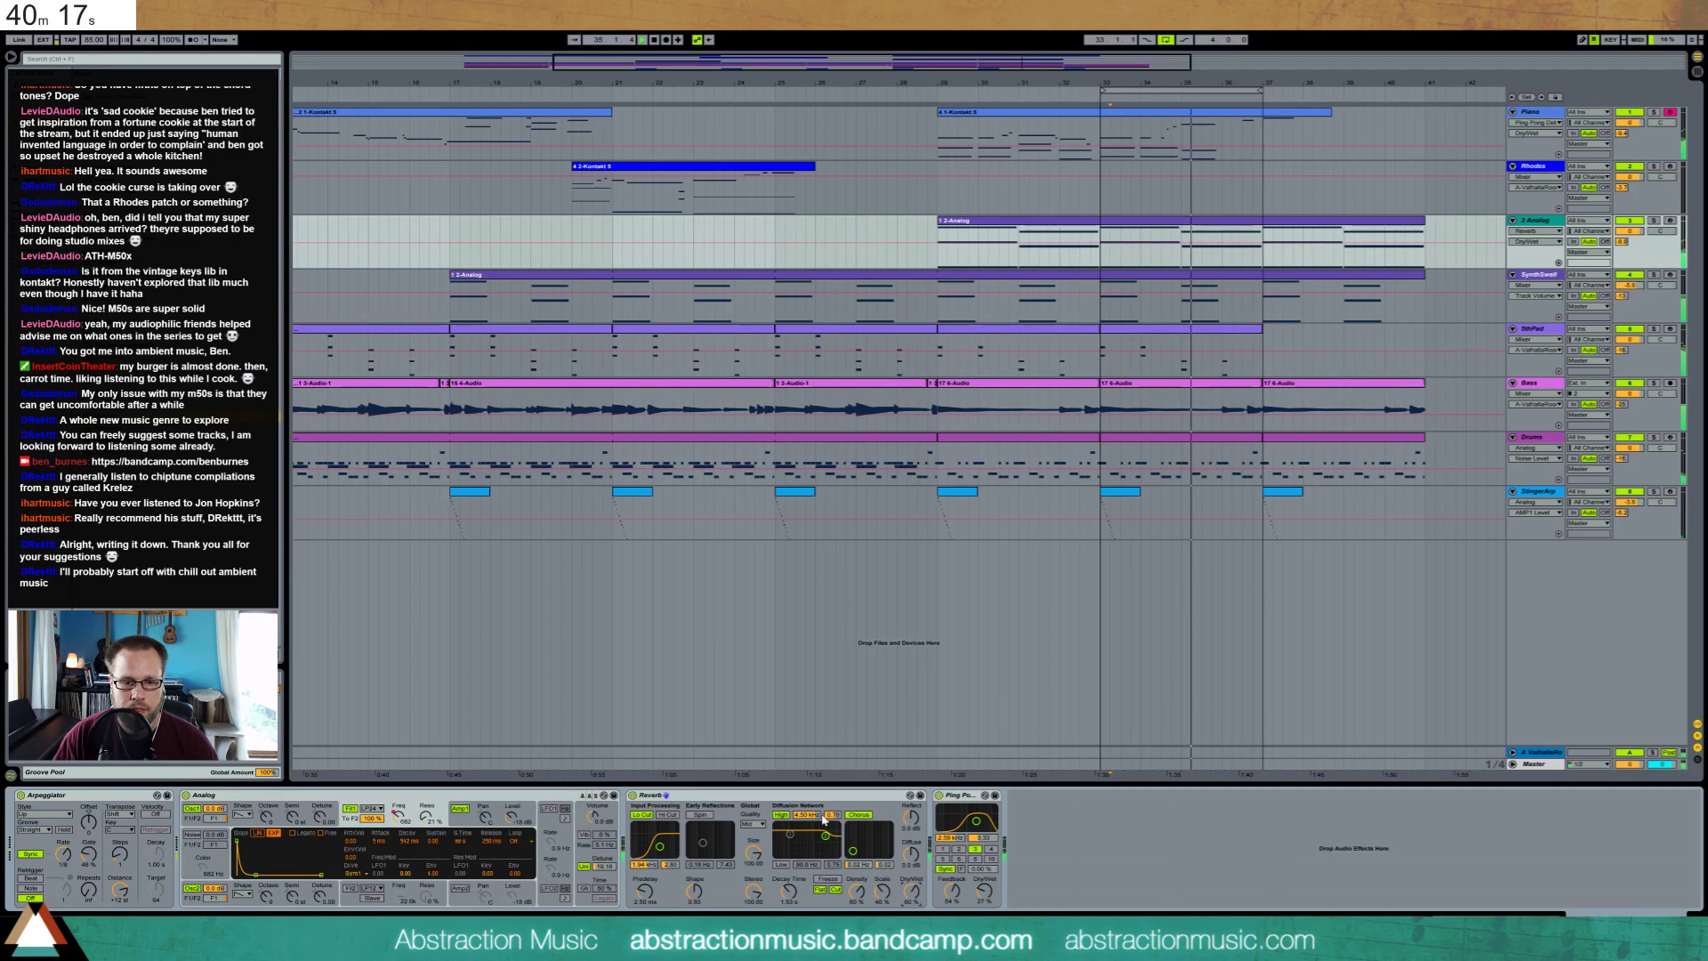
pyautogui.click(820, 796)
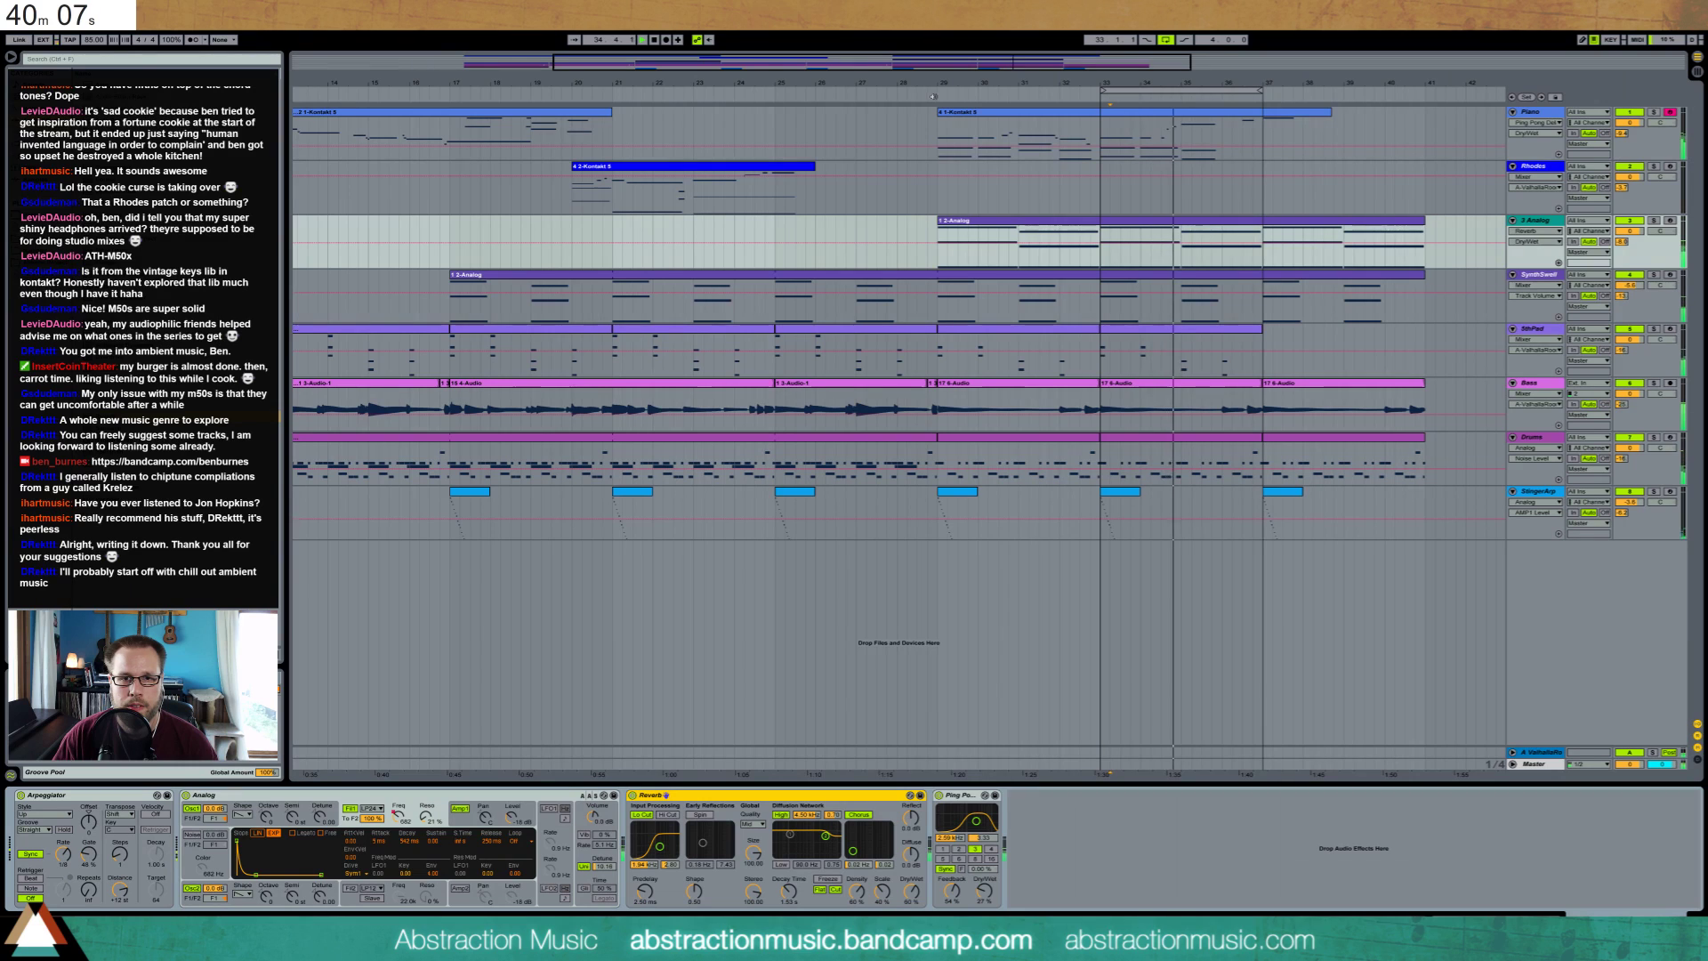
# Try other beat divisions on the Analog track's Ping Pong Delay, then delete the device and restore it
pyautogui.moveTo(933, 85); pyautogui.dragTo(1000, 69)
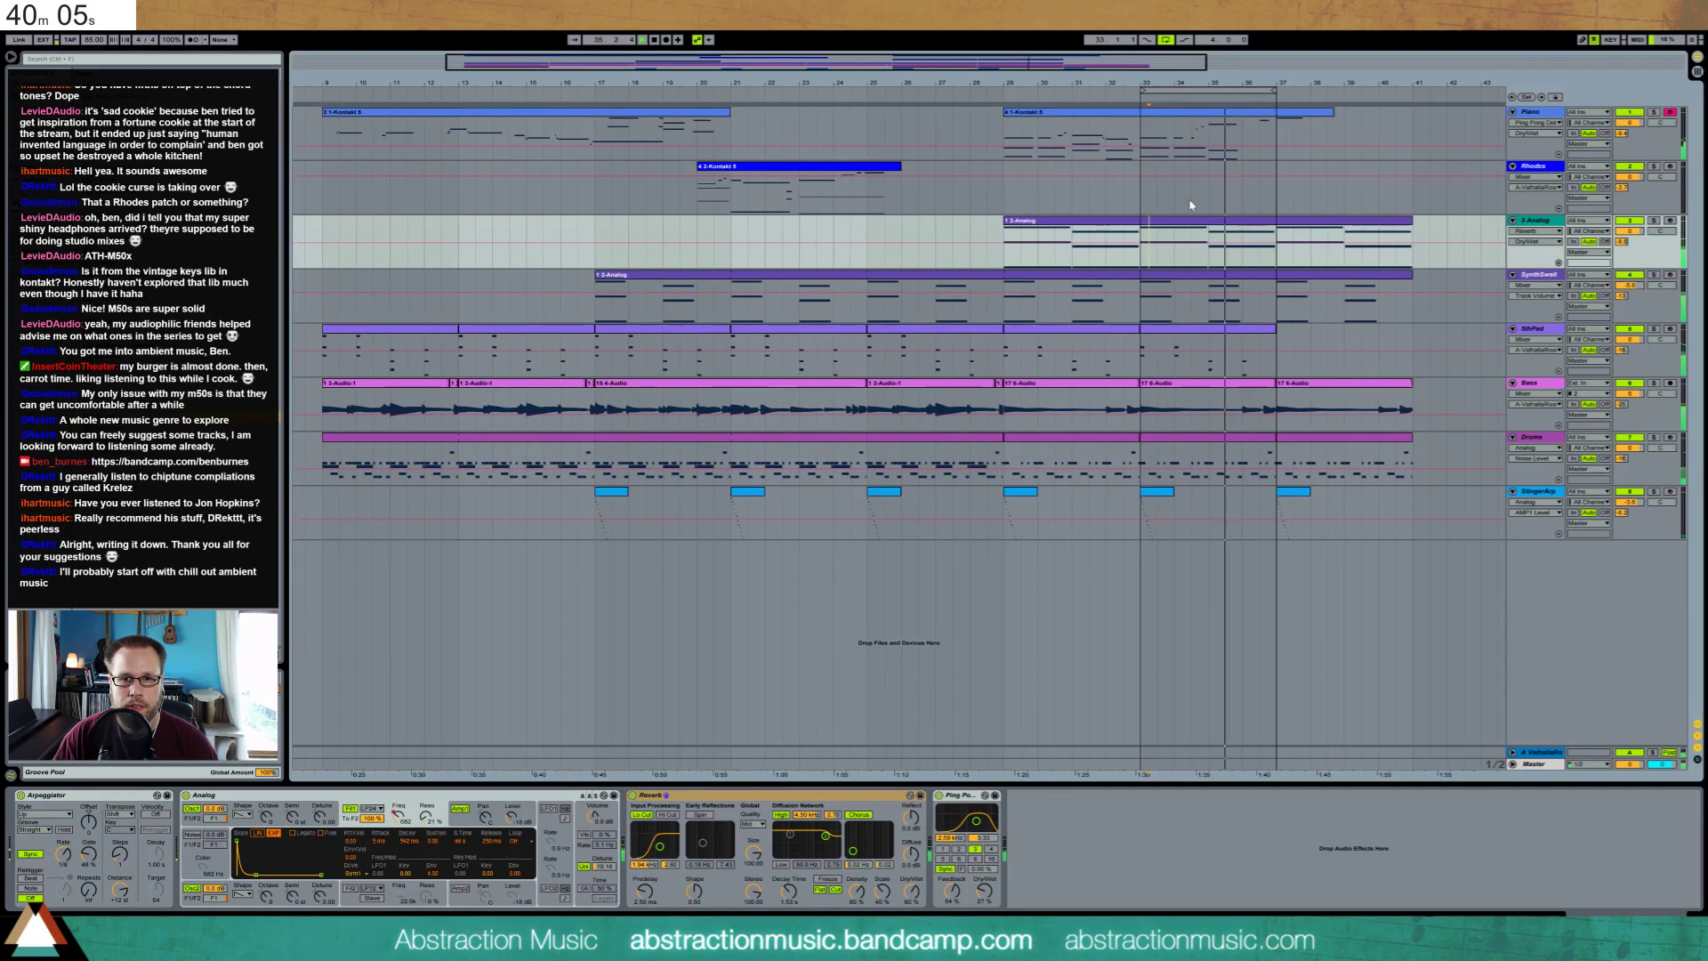
pyautogui.click(1201, 228)
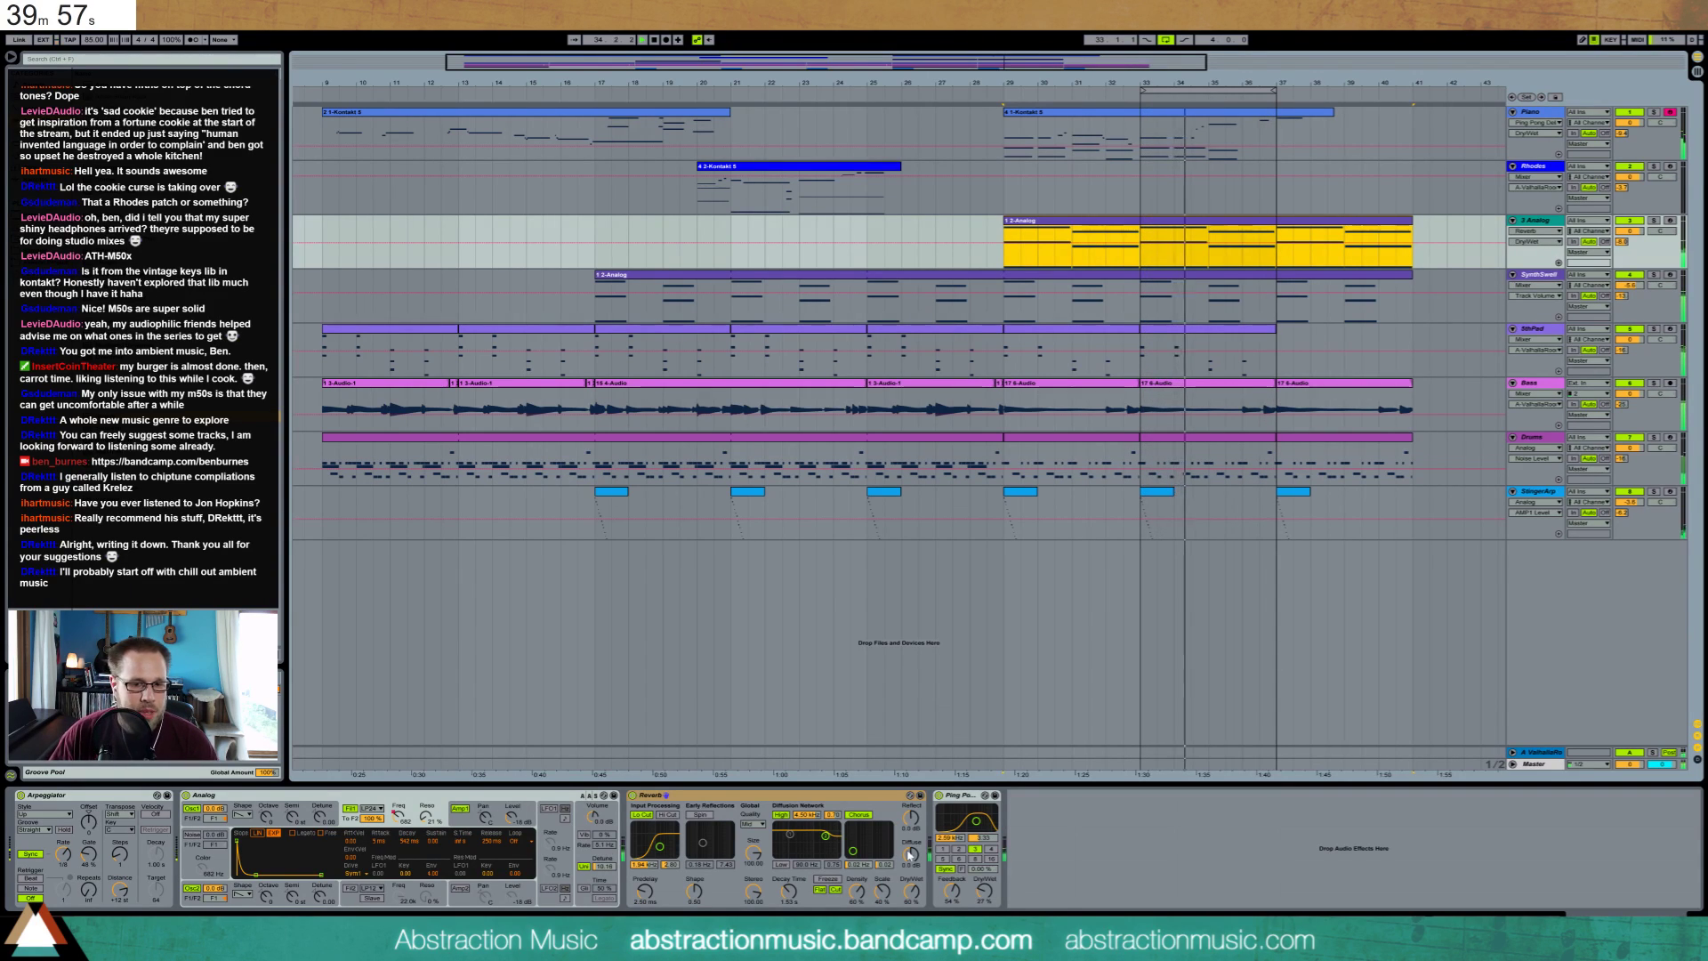
pyautogui.click(959, 858)
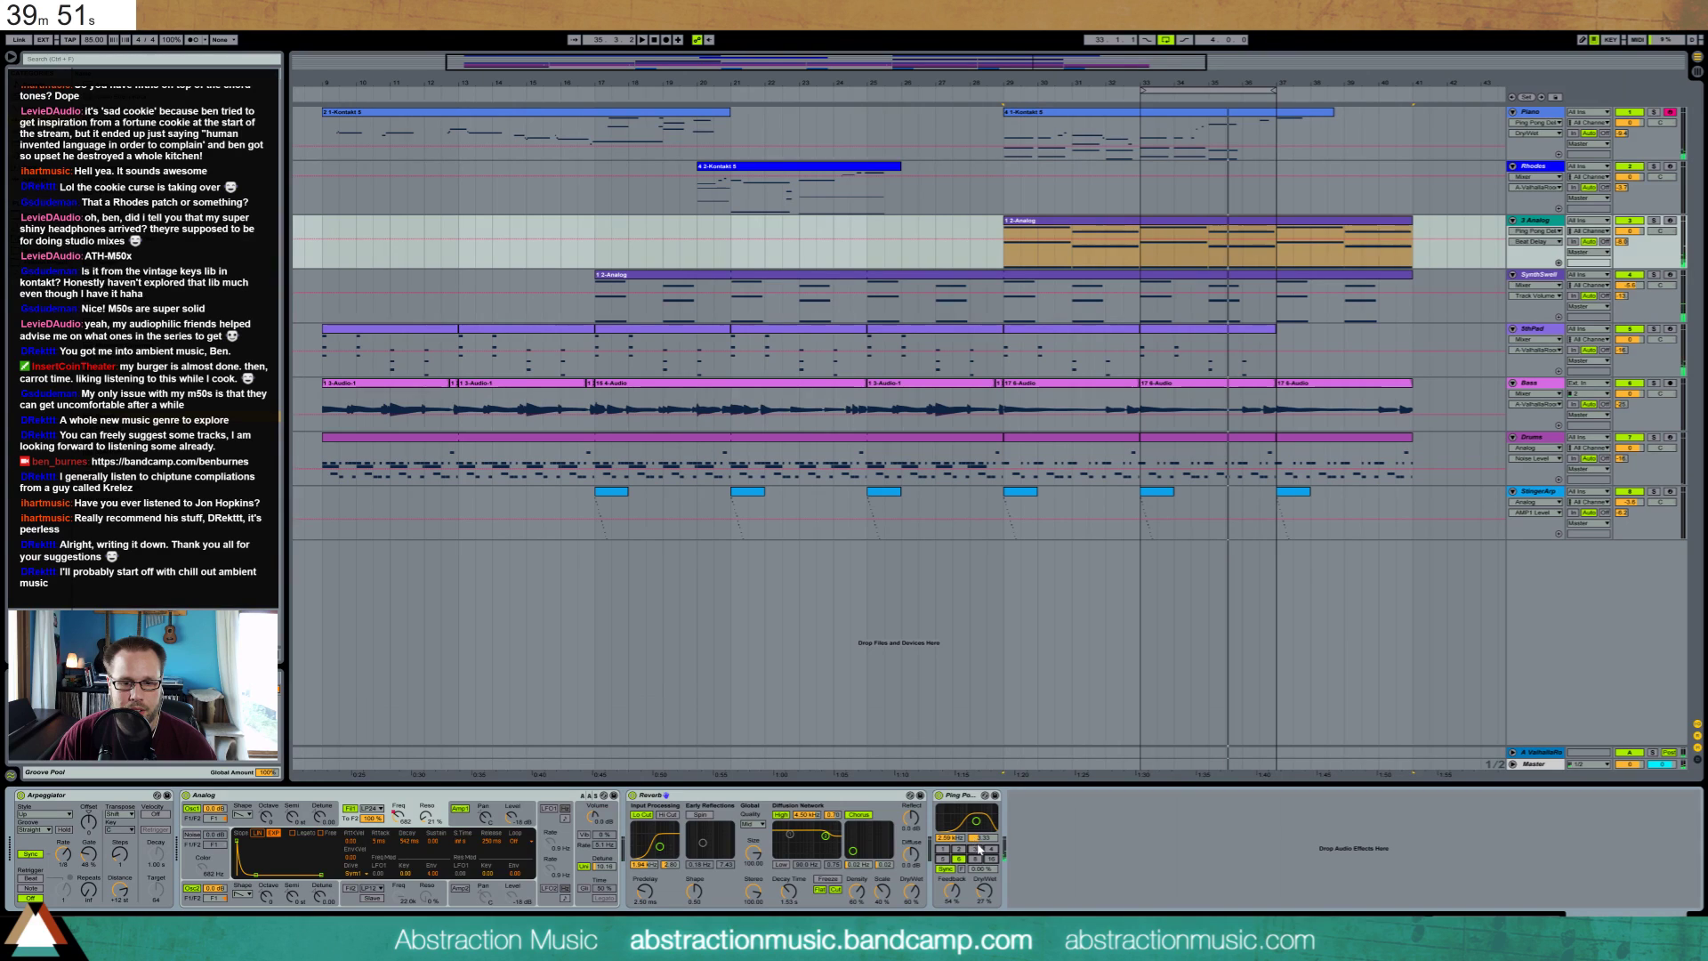
pyautogui.click(976, 850)
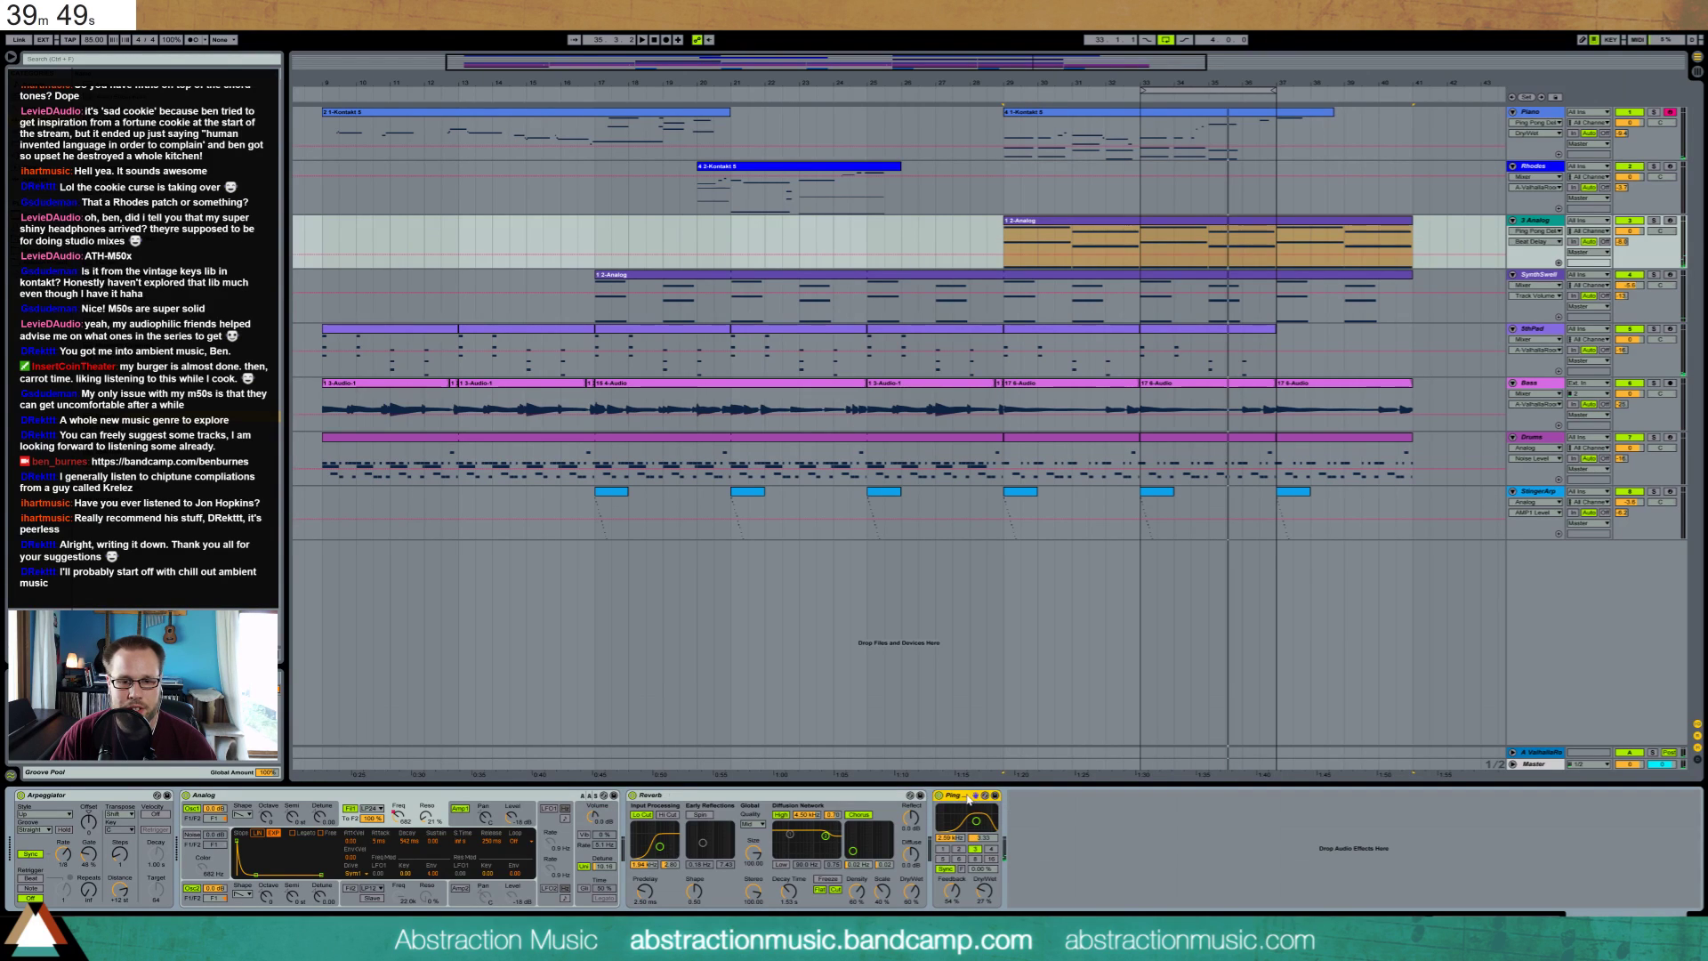
pyautogui.press('Delete')
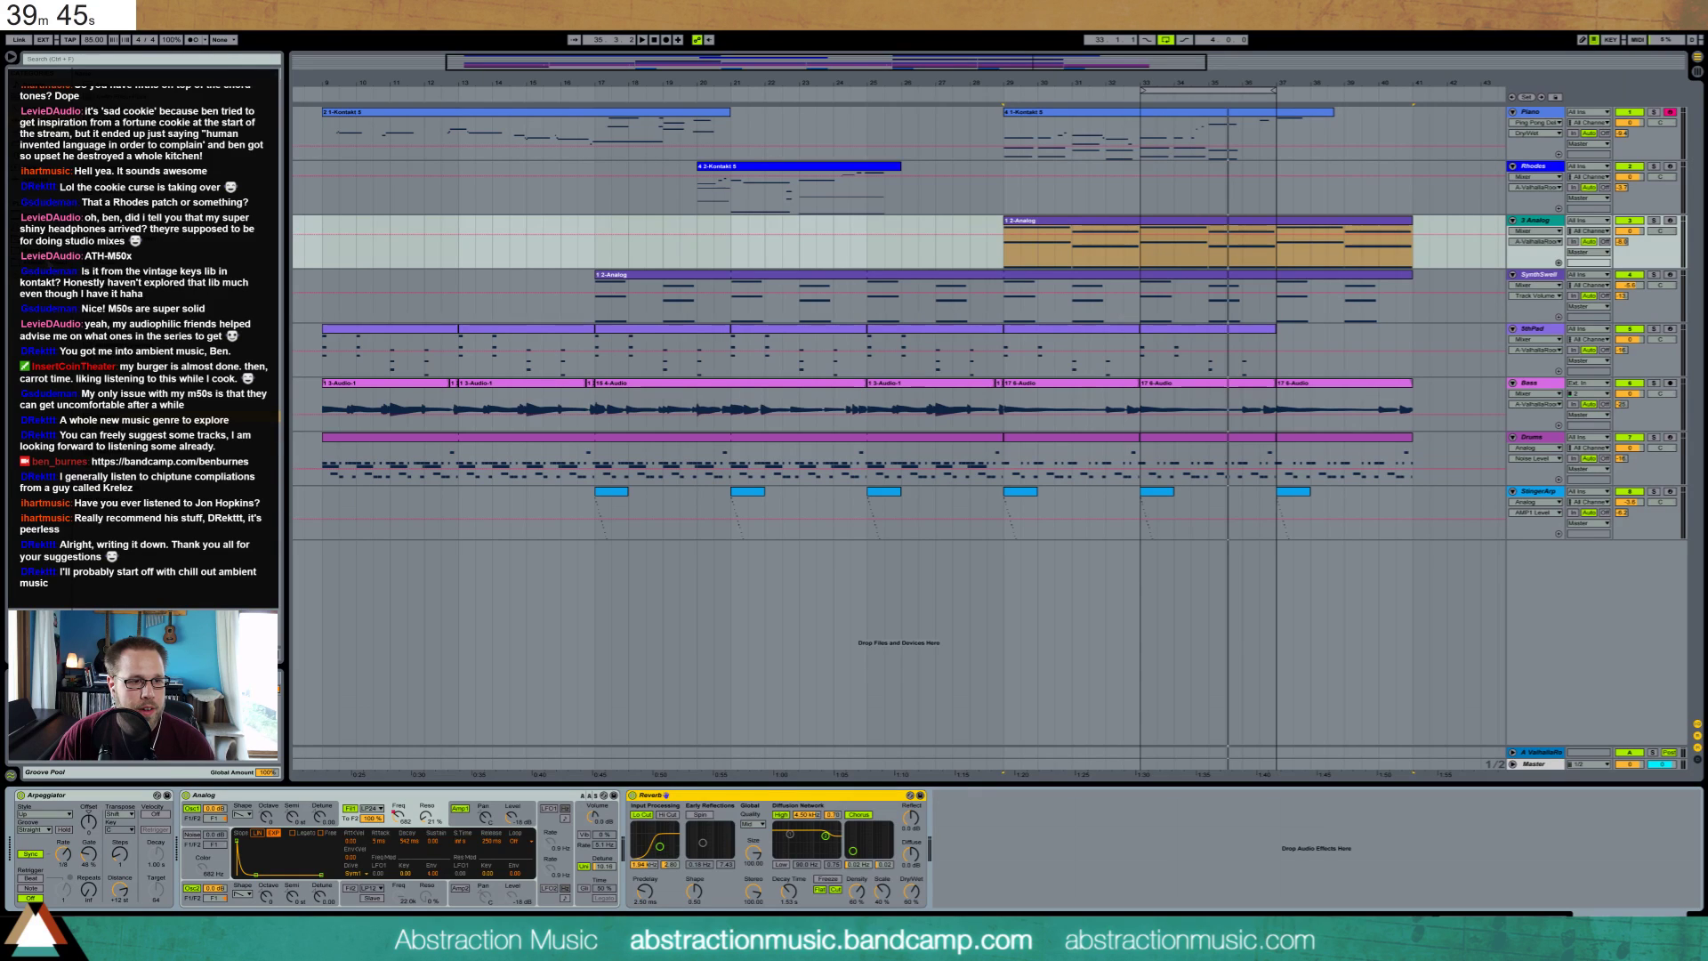
pyautogui.hotkey('ctrl', 'z')
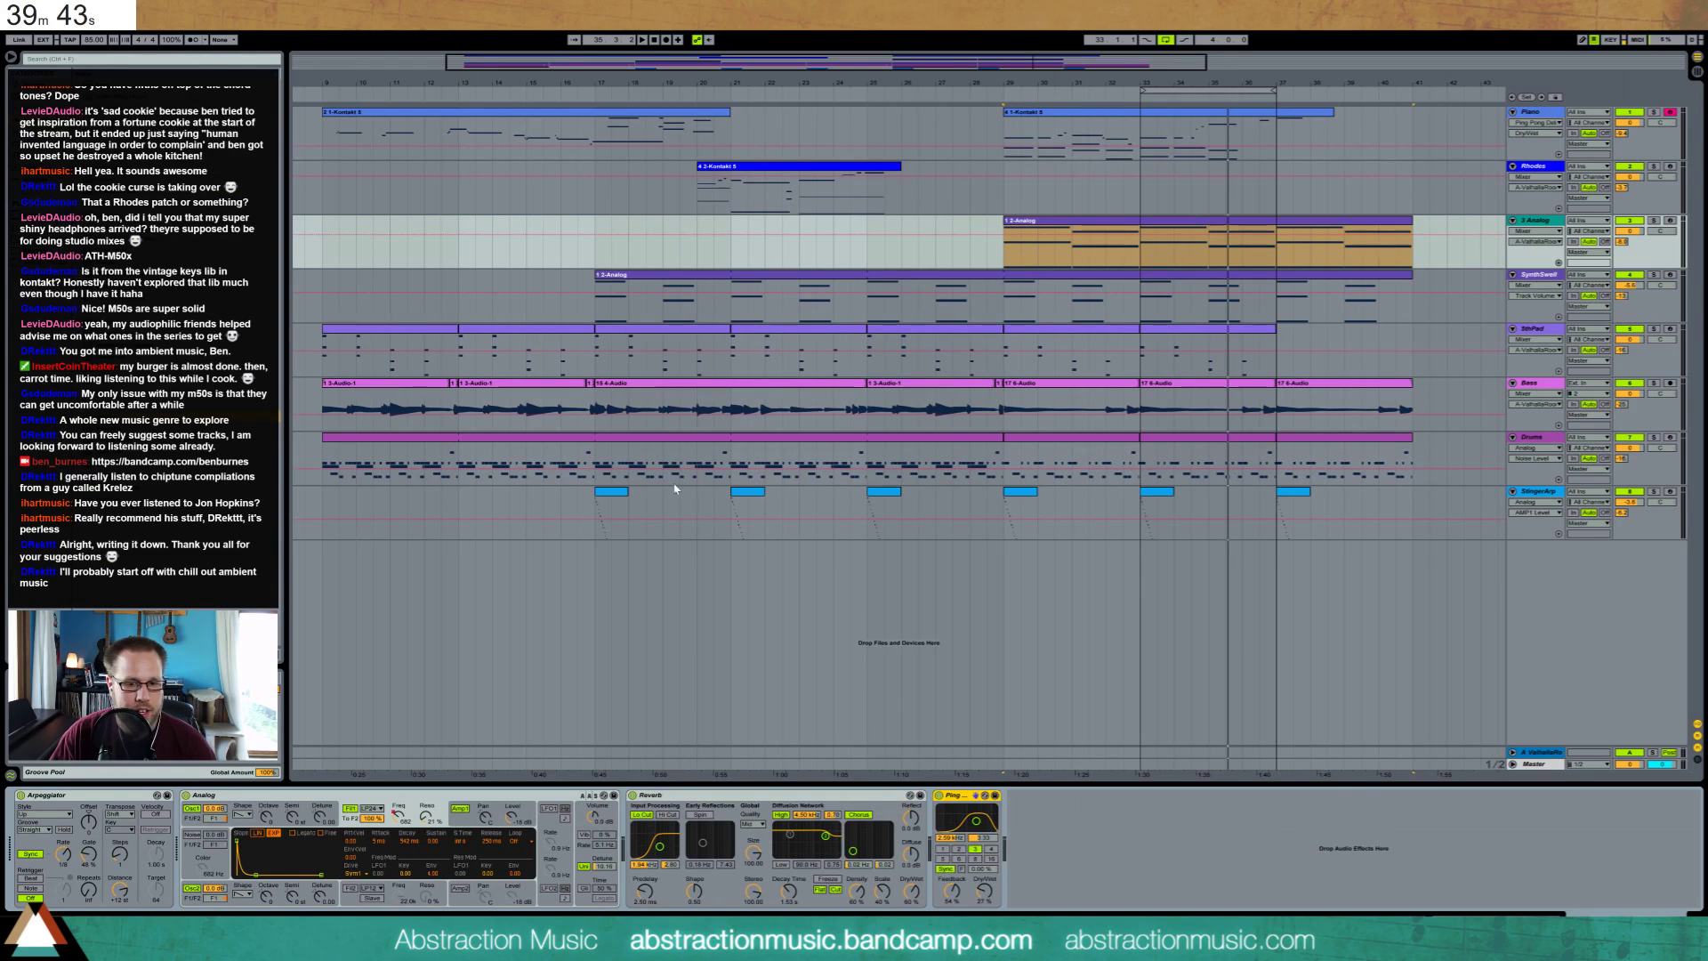
# Switch the Ping Pong Delay to an adjusted free-running delay time and move it ahead of the Reverb
pyautogui.click(960, 852)
pyautogui.press('space')
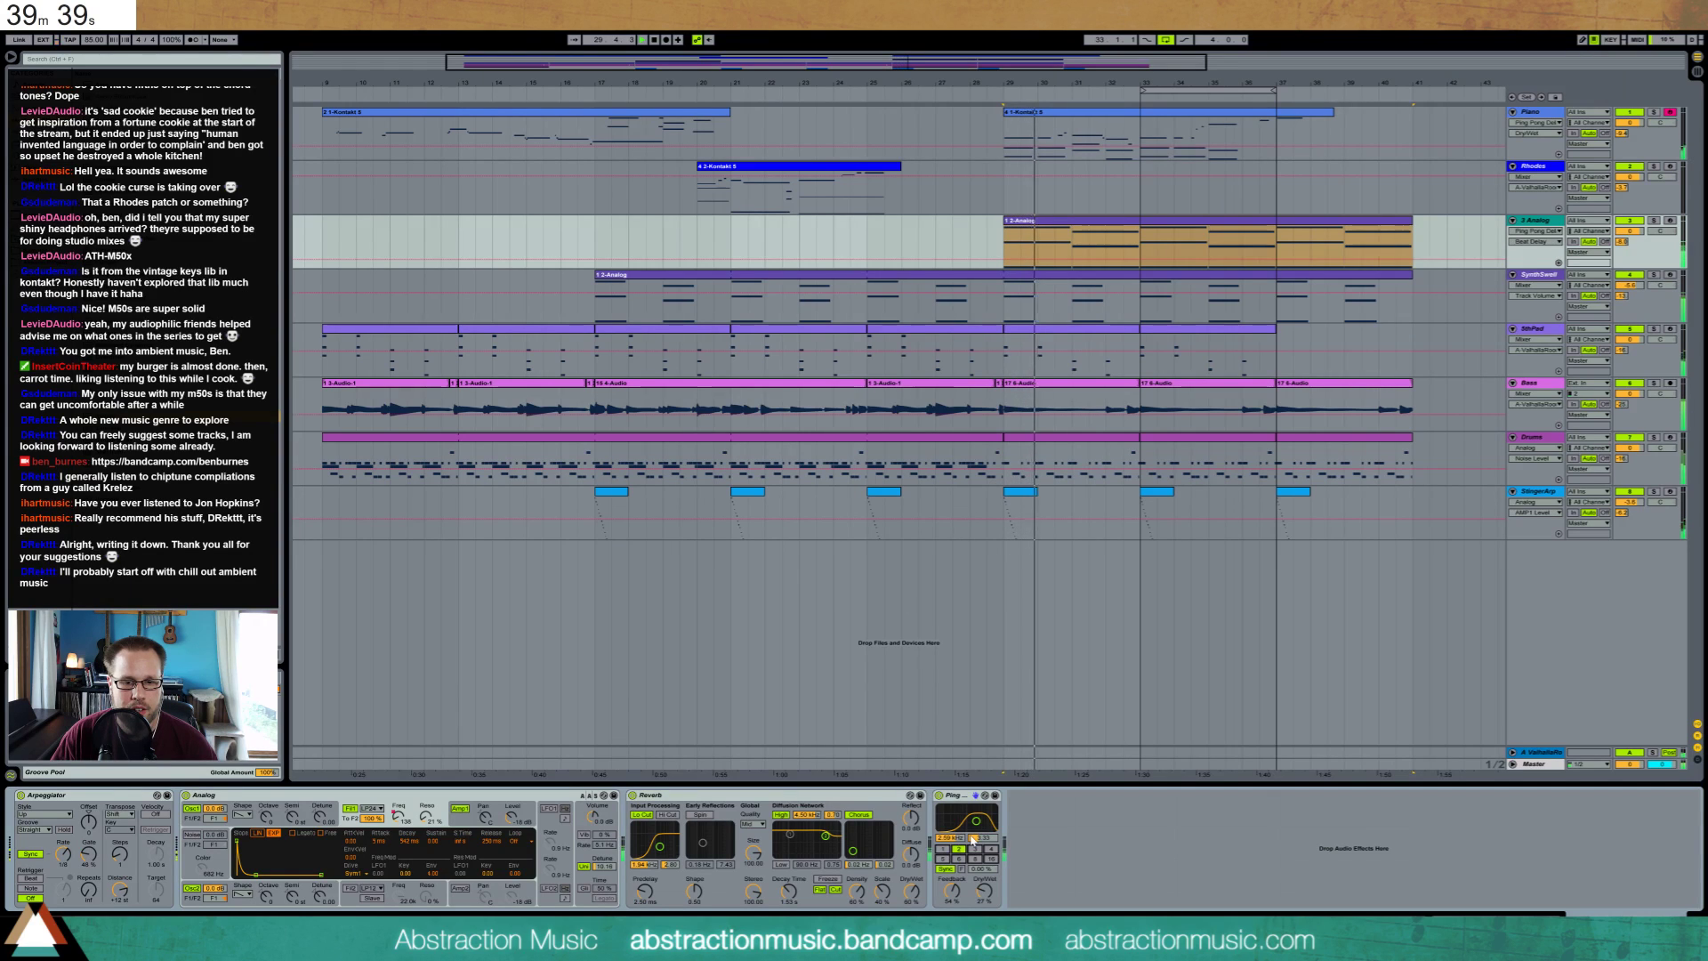
pyautogui.click(945, 869)
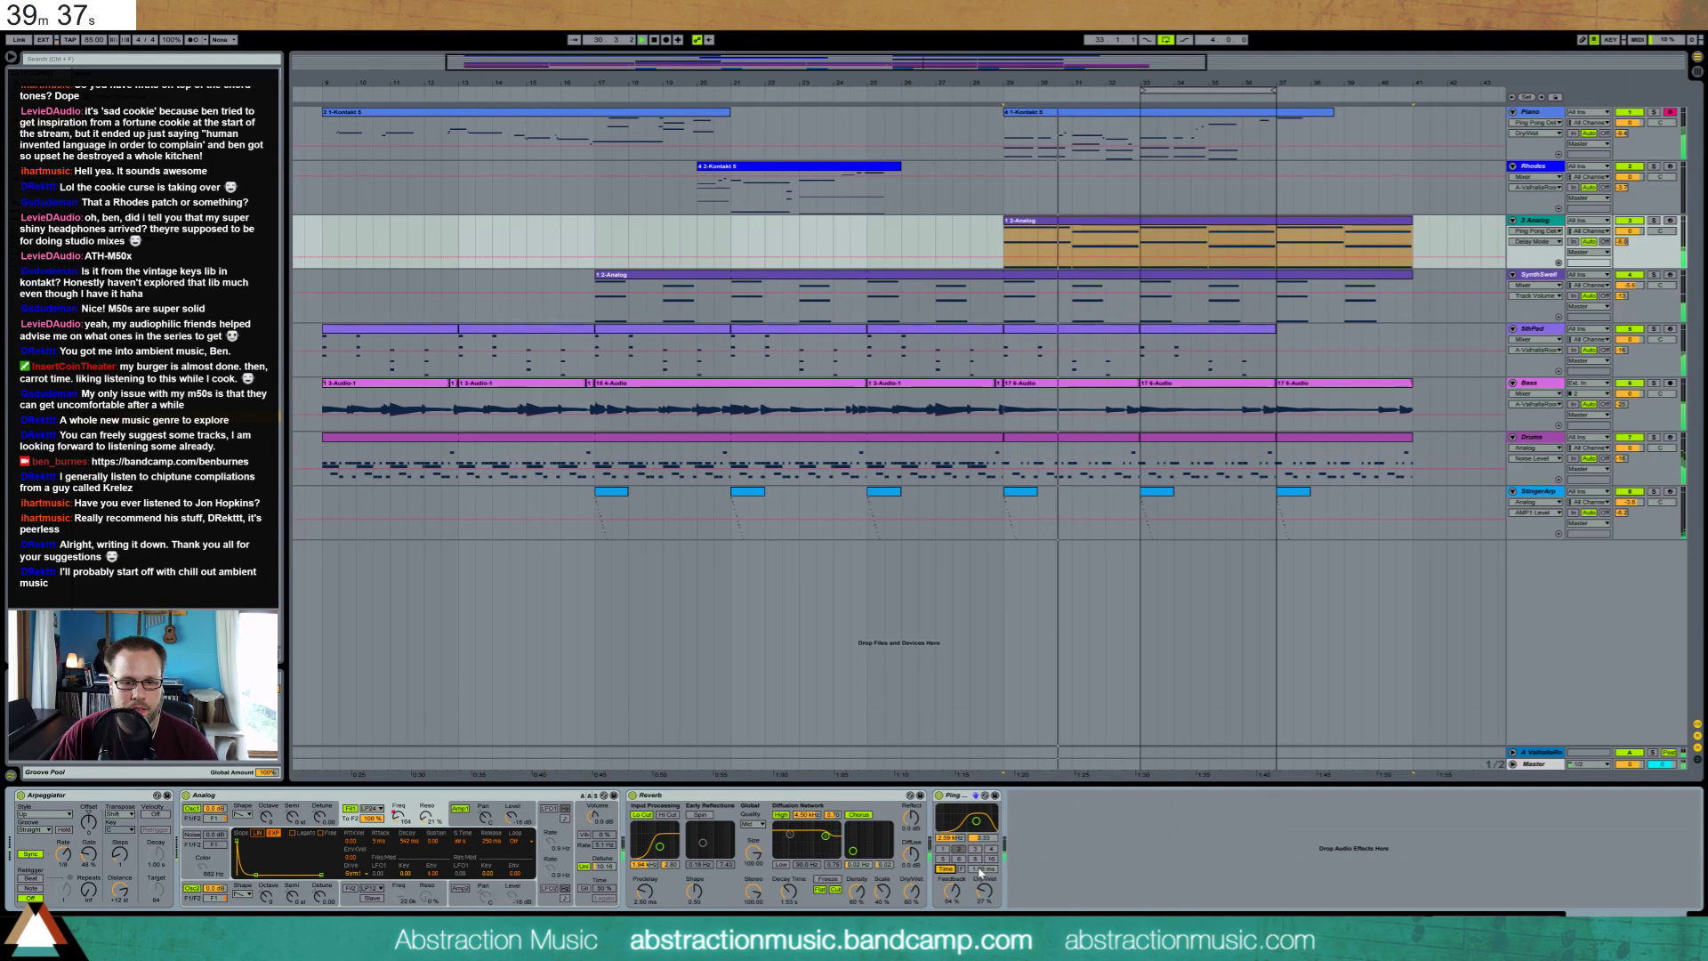
pyautogui.moveTo(983, 868); pyautogui.dragTo(983, 857)
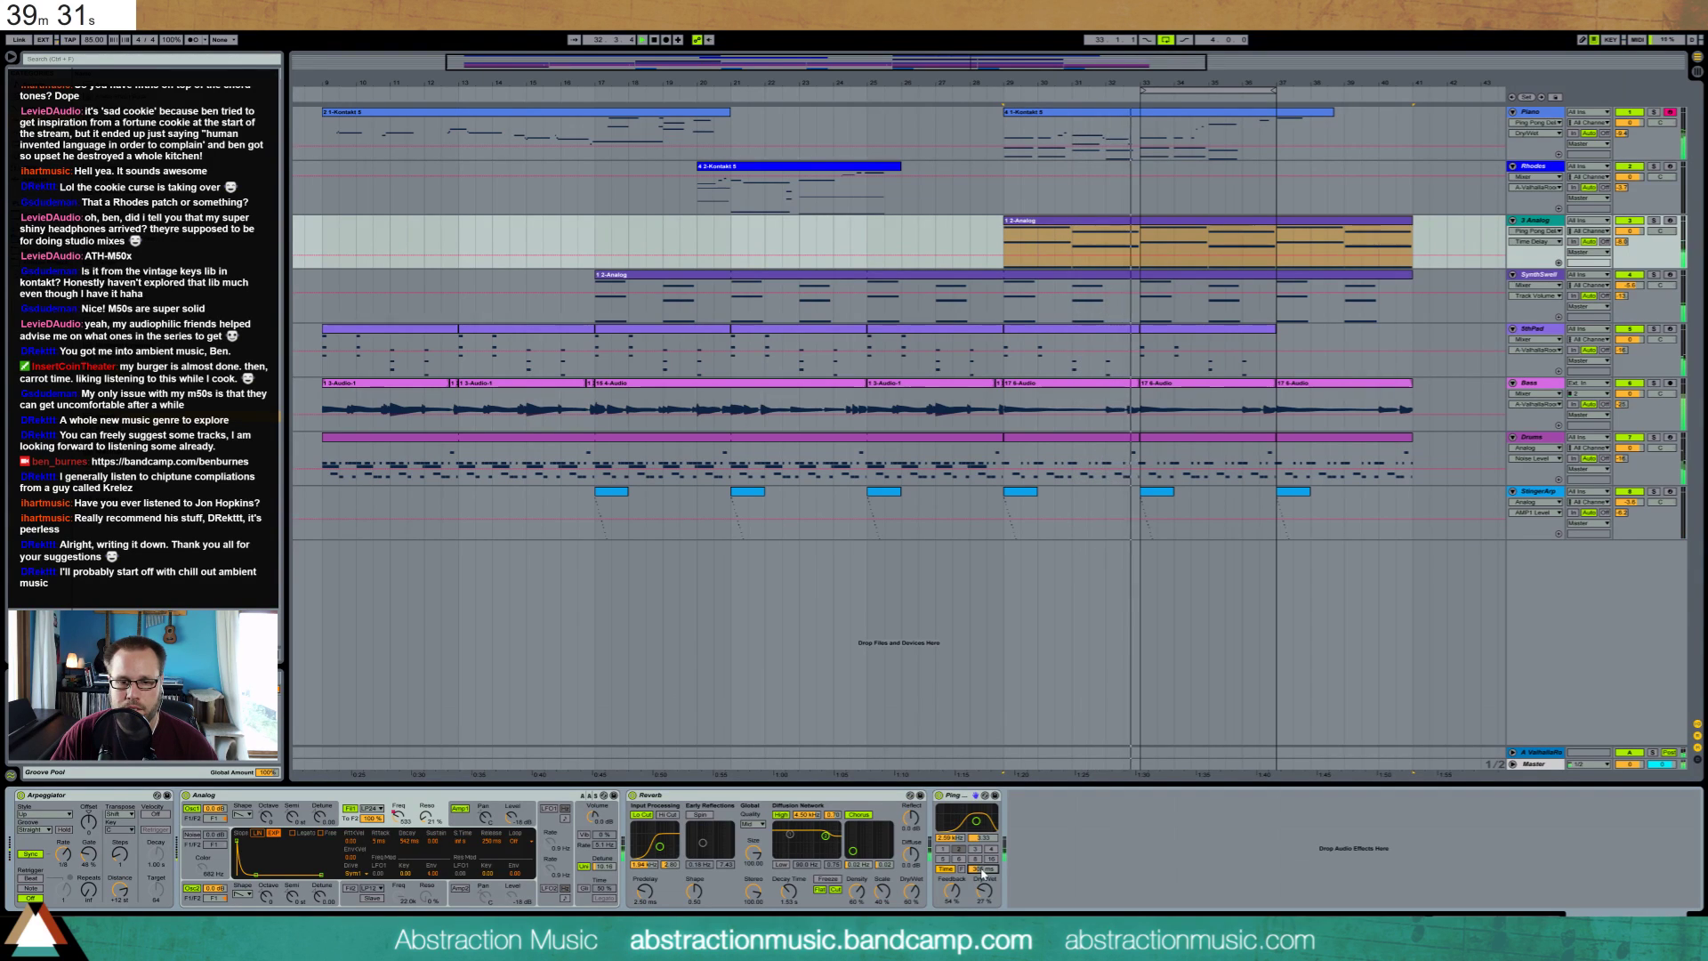
pyautogui.moveTo(982, 871); pyautogui.dragTo(982, 886)
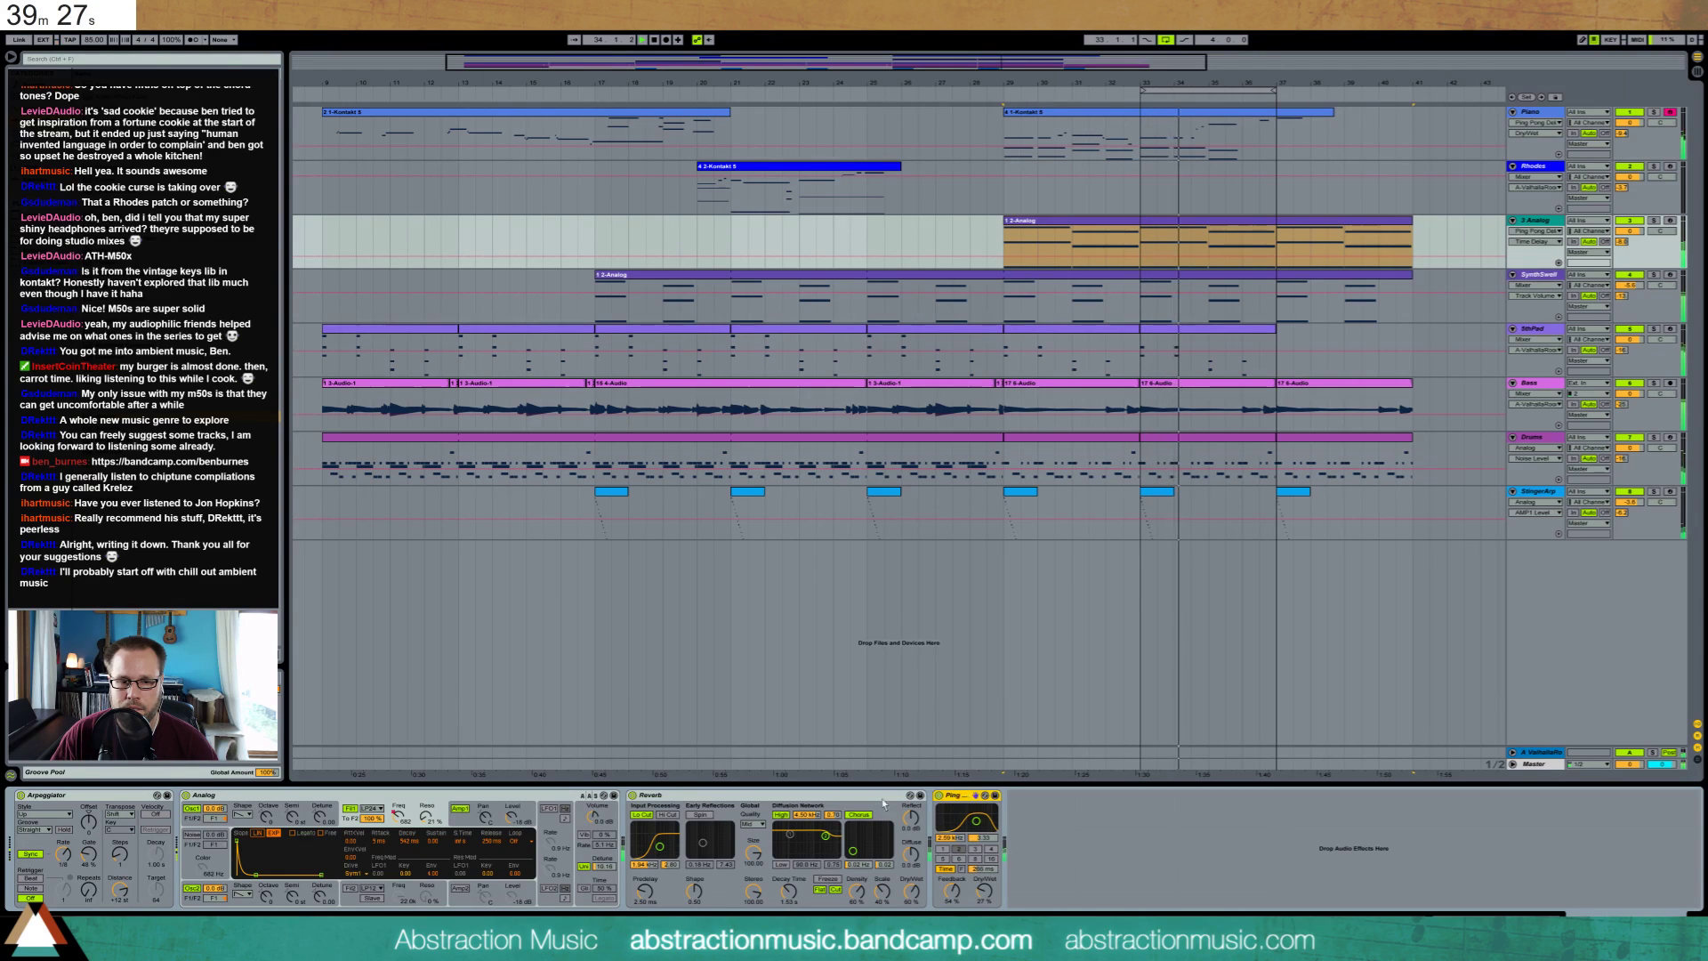
pyautogui.moveTo(883, 803); pyautogui.dragTo(677, 793)
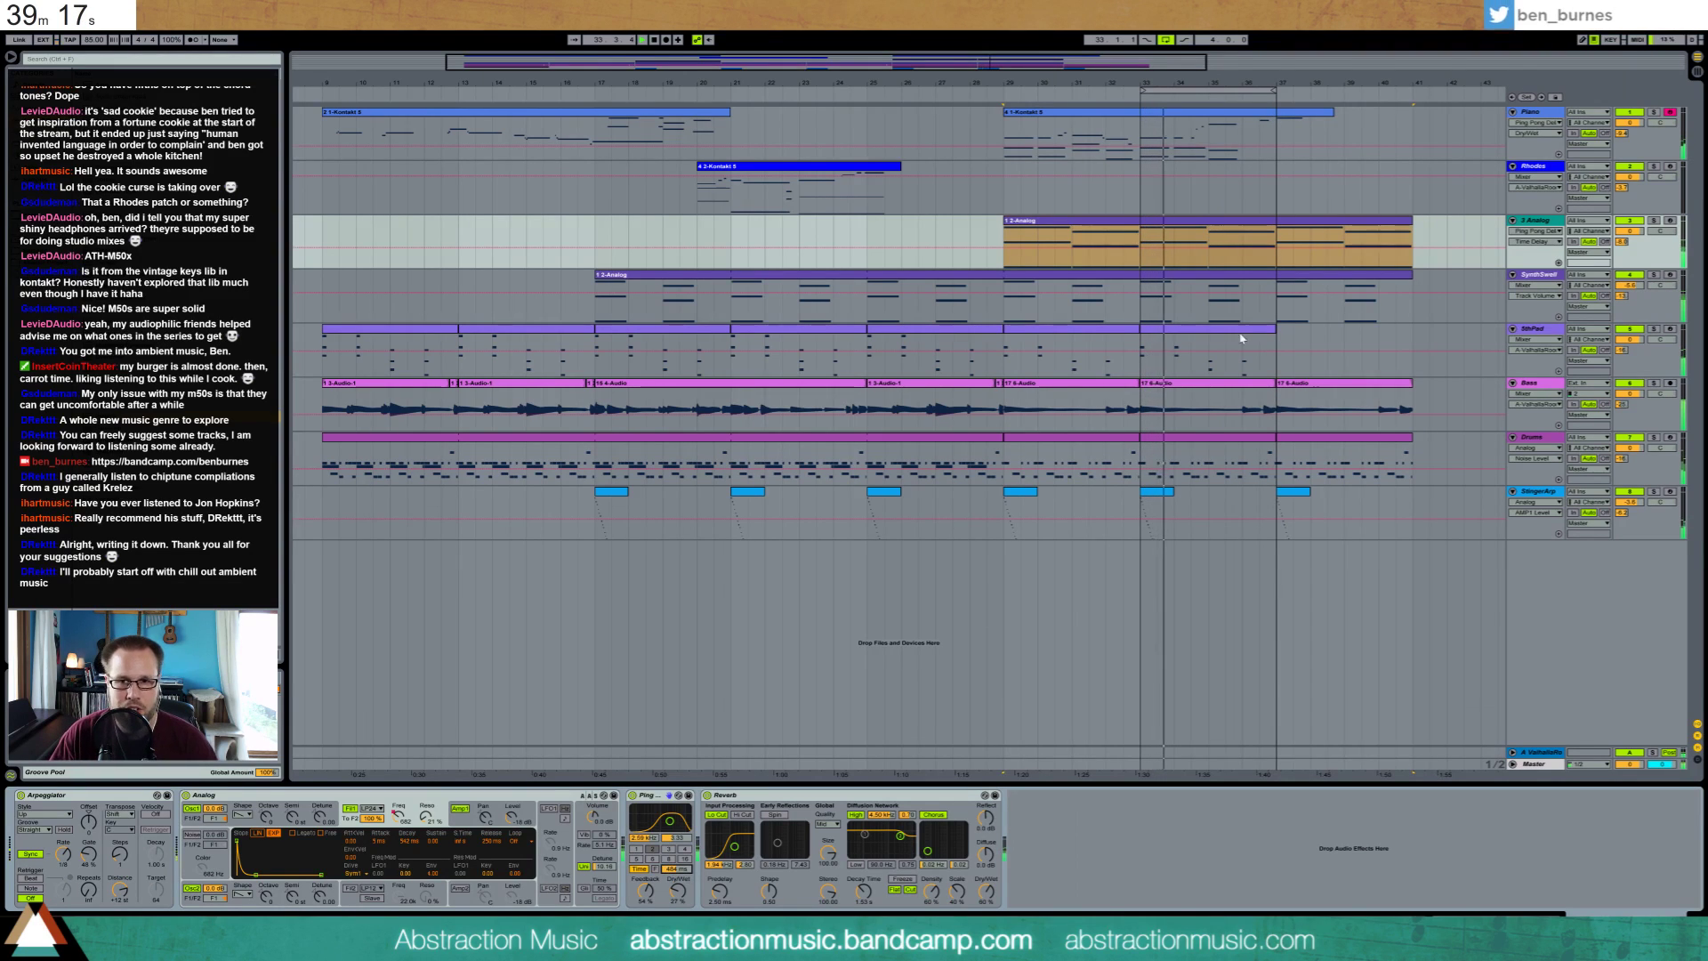
pyautogui.click(1653, 221)
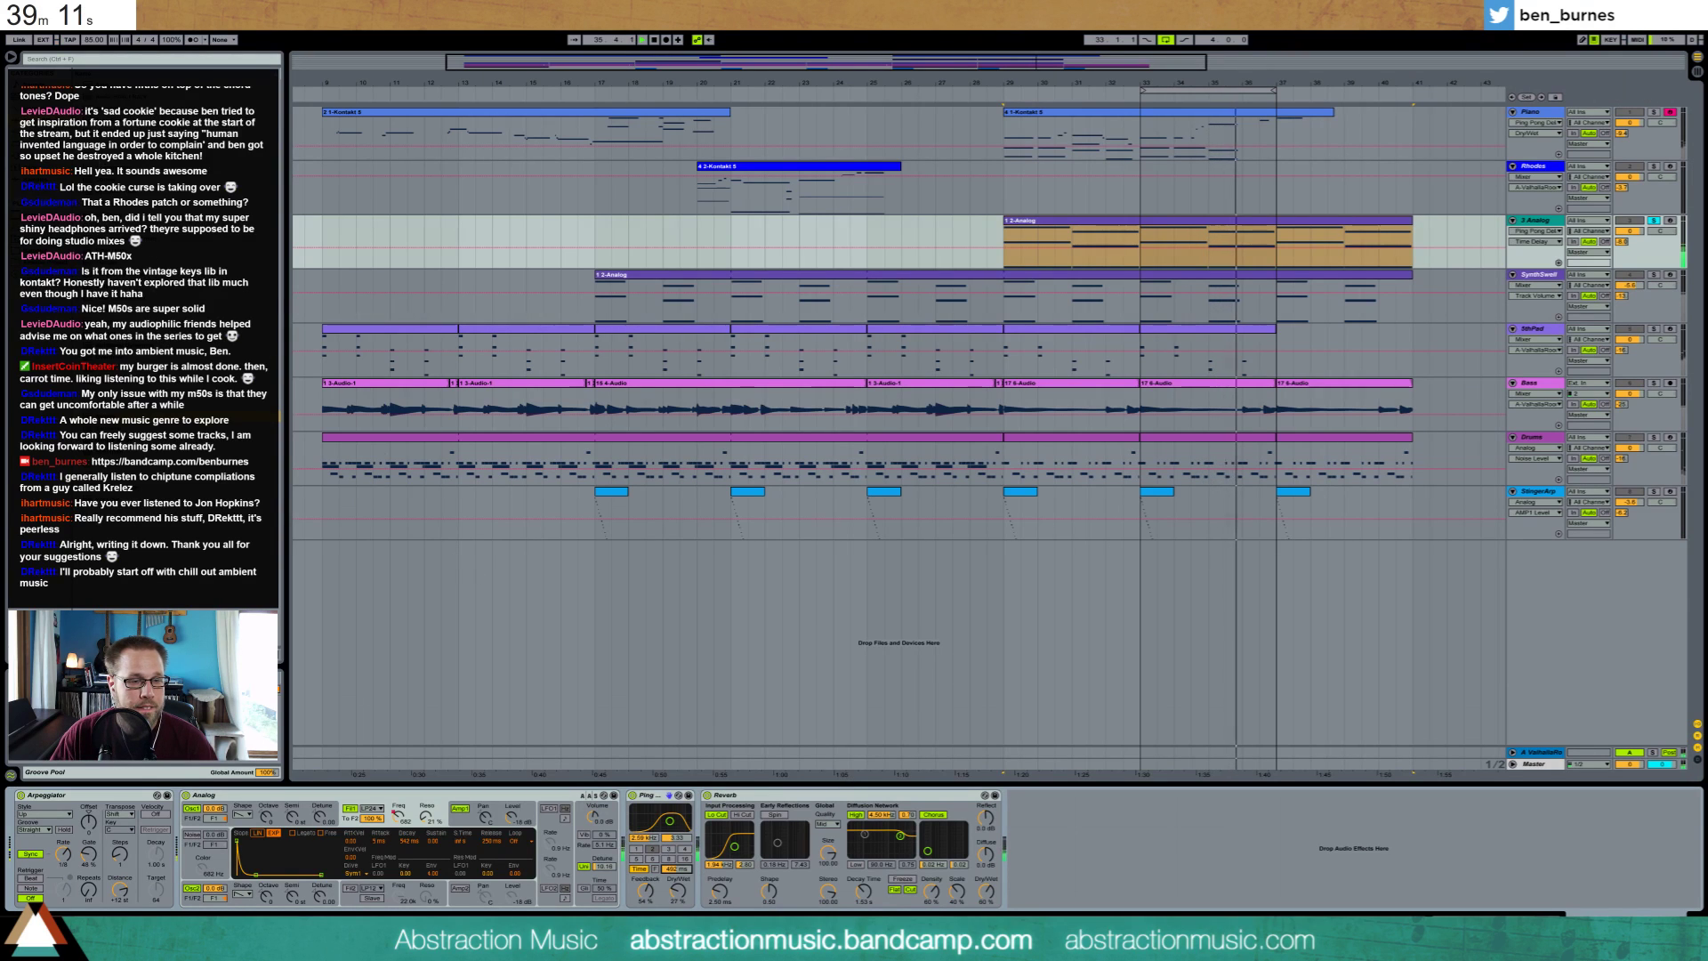
# Add an Auto Pan before EQ Eight on the SynthSwell track and turn off solo on the Analog track
pyautogui.click(1537, 275)
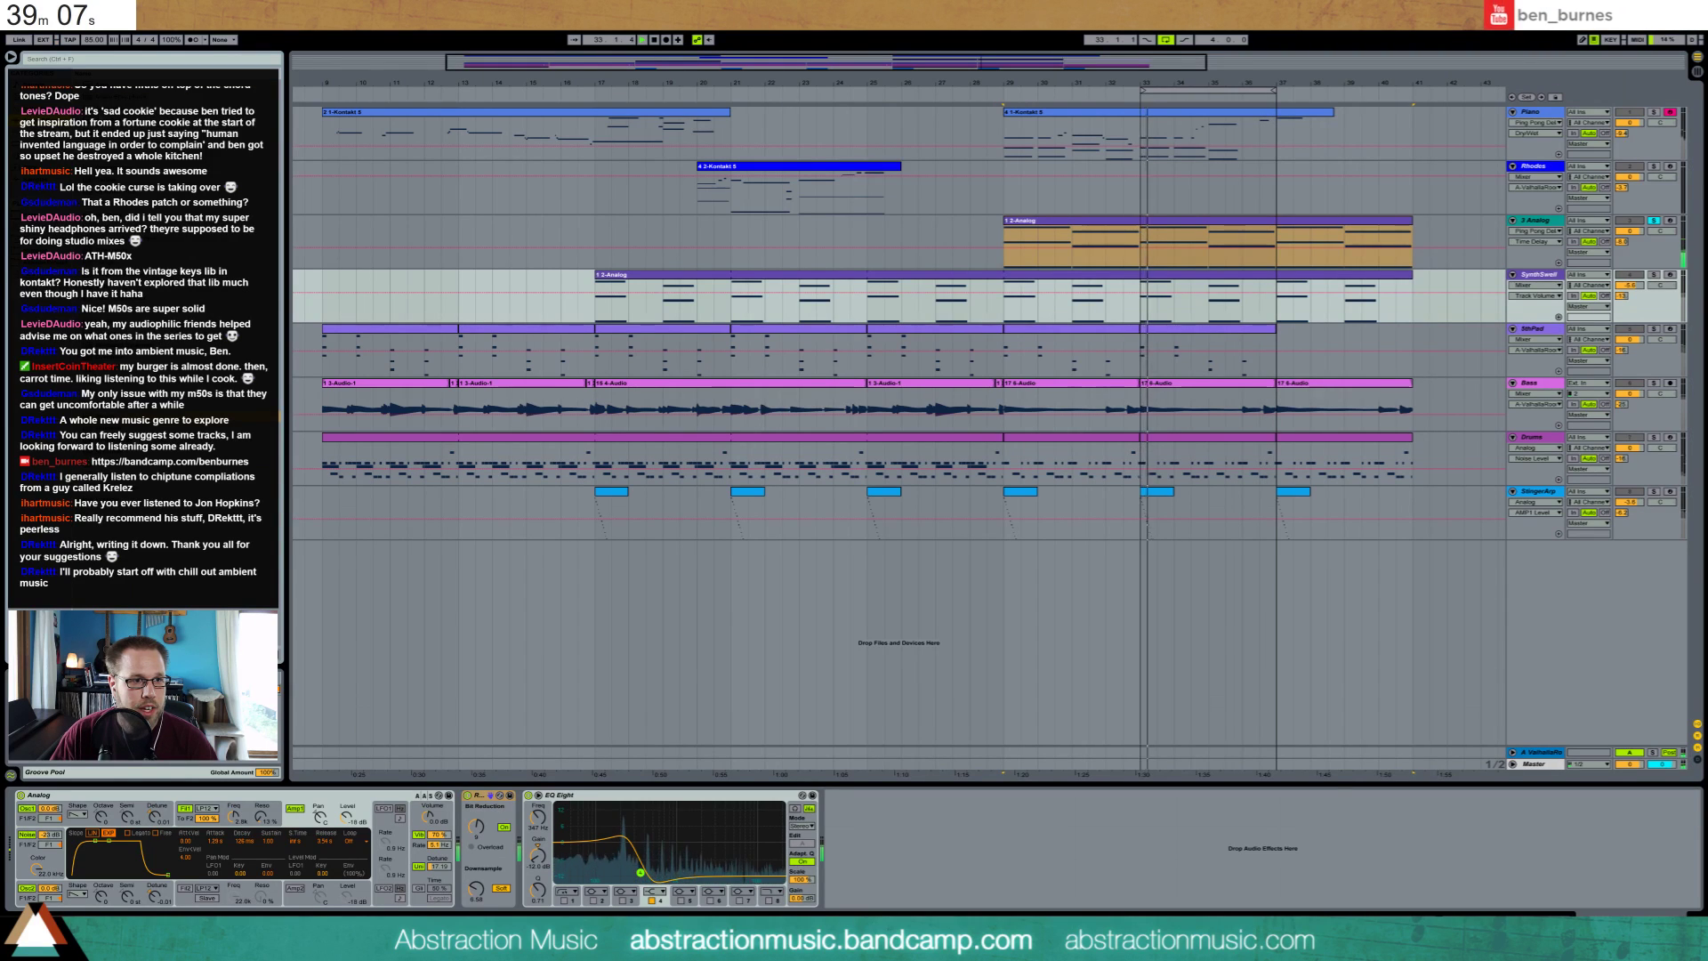
pyautogui.moveTo(594, 851); pyautogui.dragTo(558, 841)
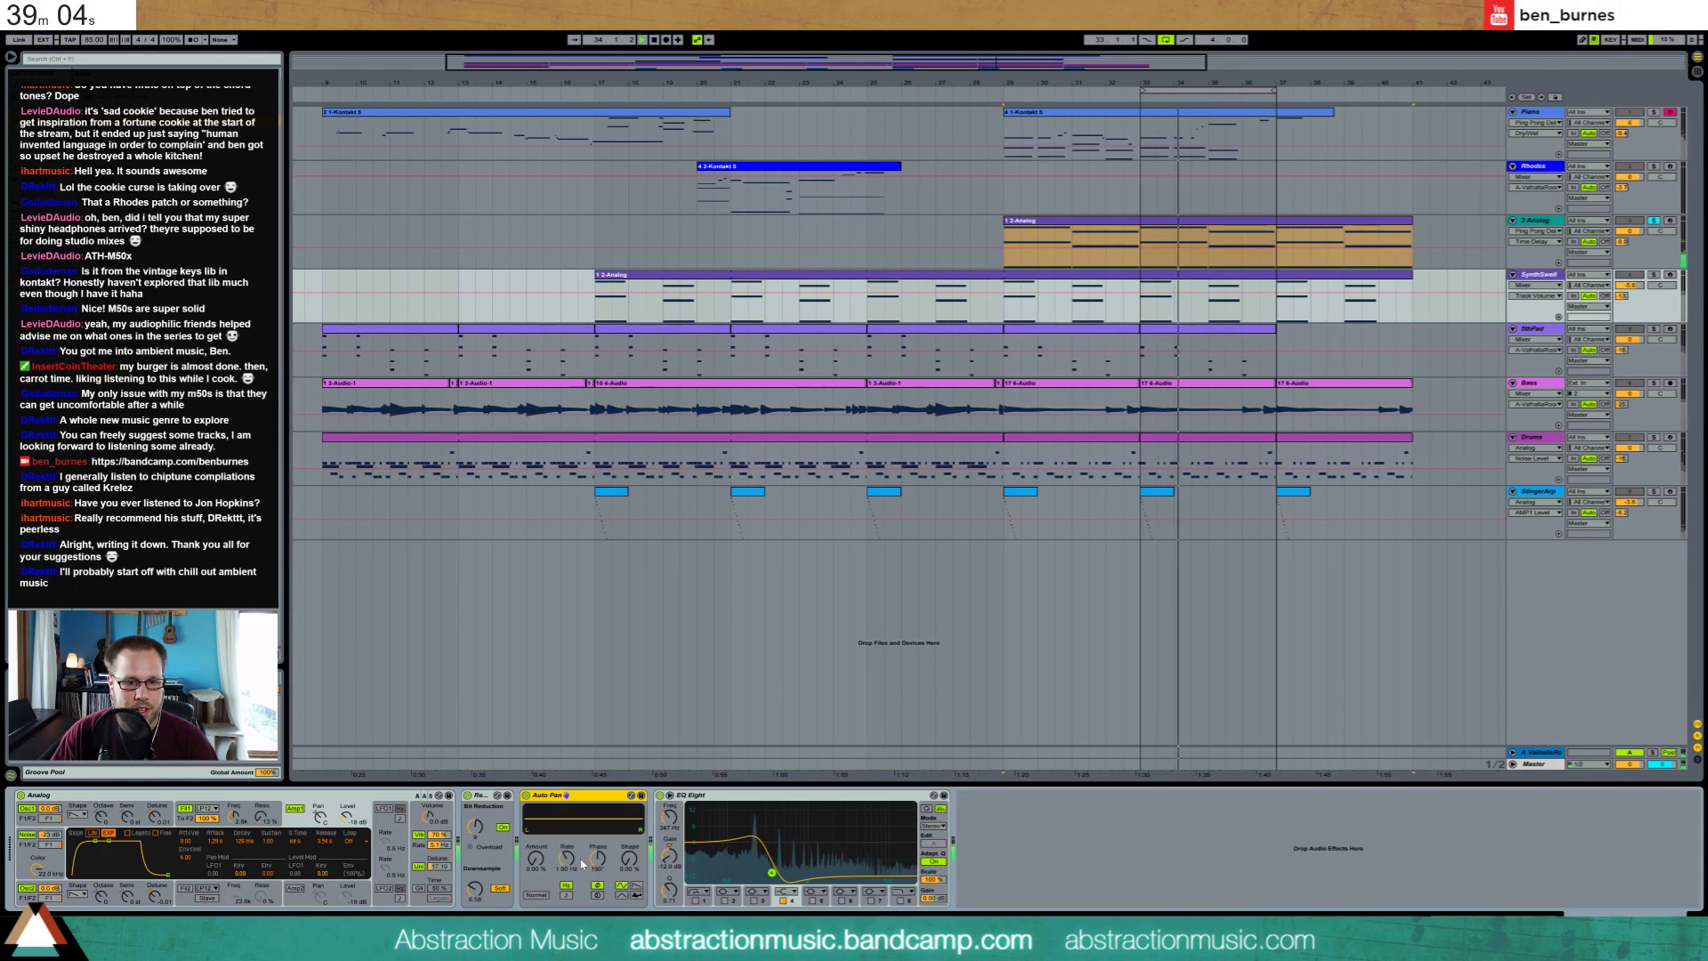
pyautogui.click(1654, 221)
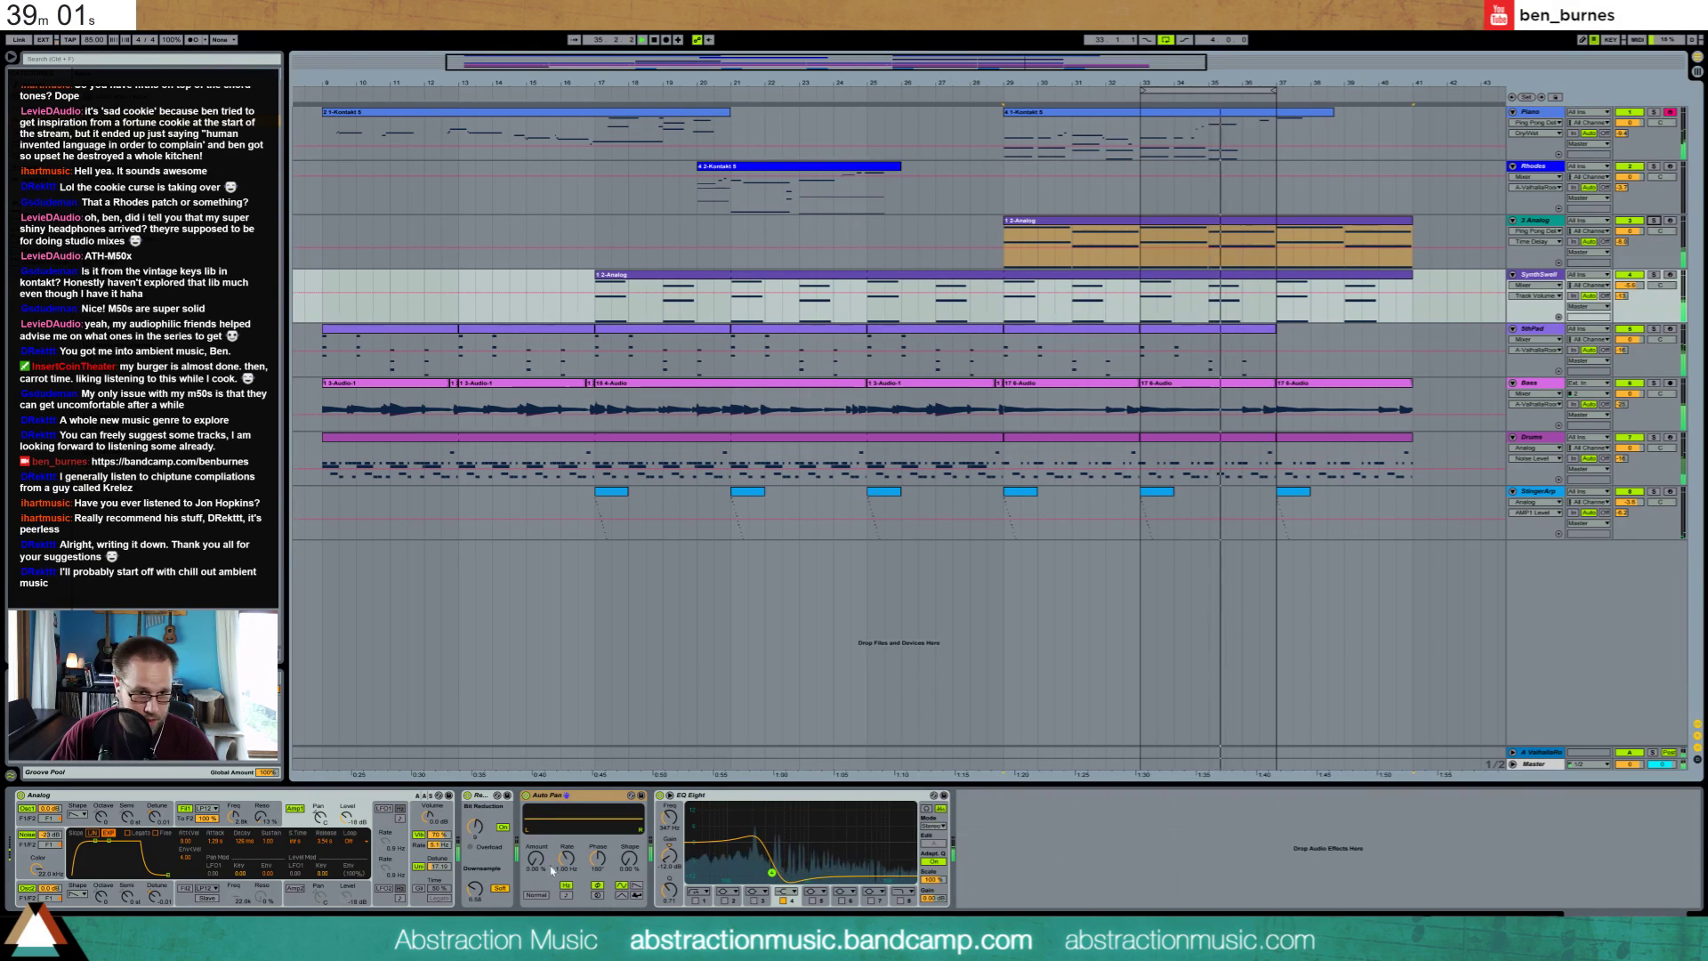
# Sync the SynthSwell Auto Pan to tempo, raise its amount, slow its rate and make its waveform partly squared
pyautogui.click(566, 896)
pyautogui.click(566, 861)
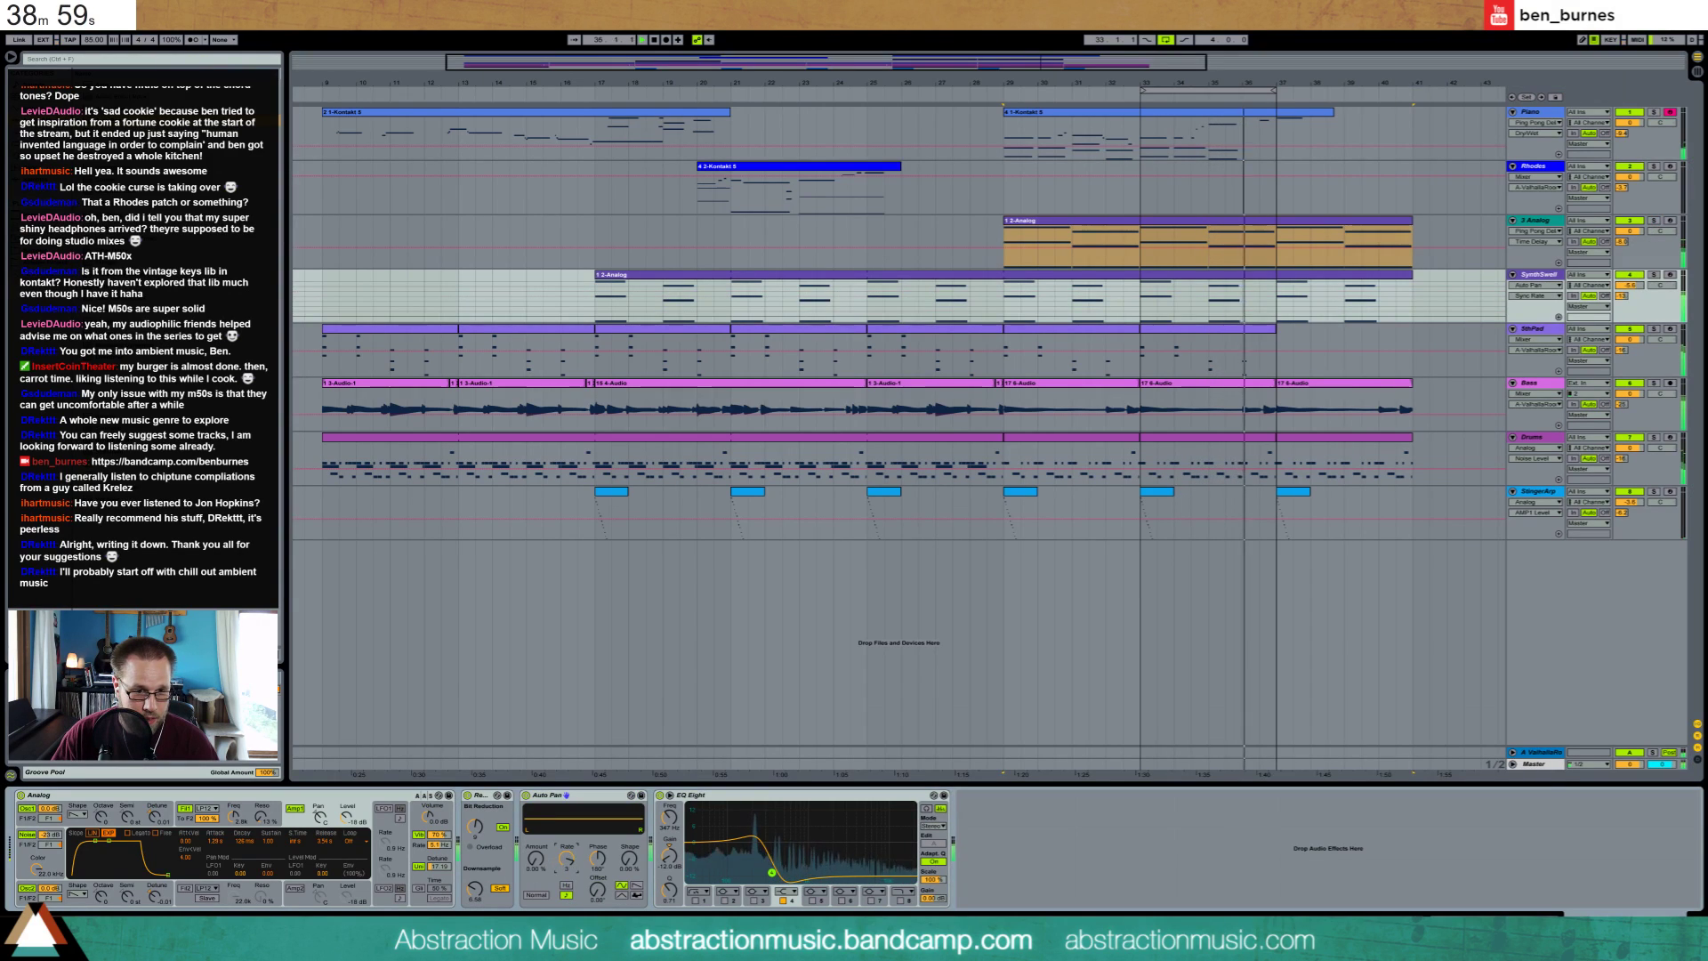
pyautogui.moveTo(536, 859); pyautogui.dragTo(536, 810)
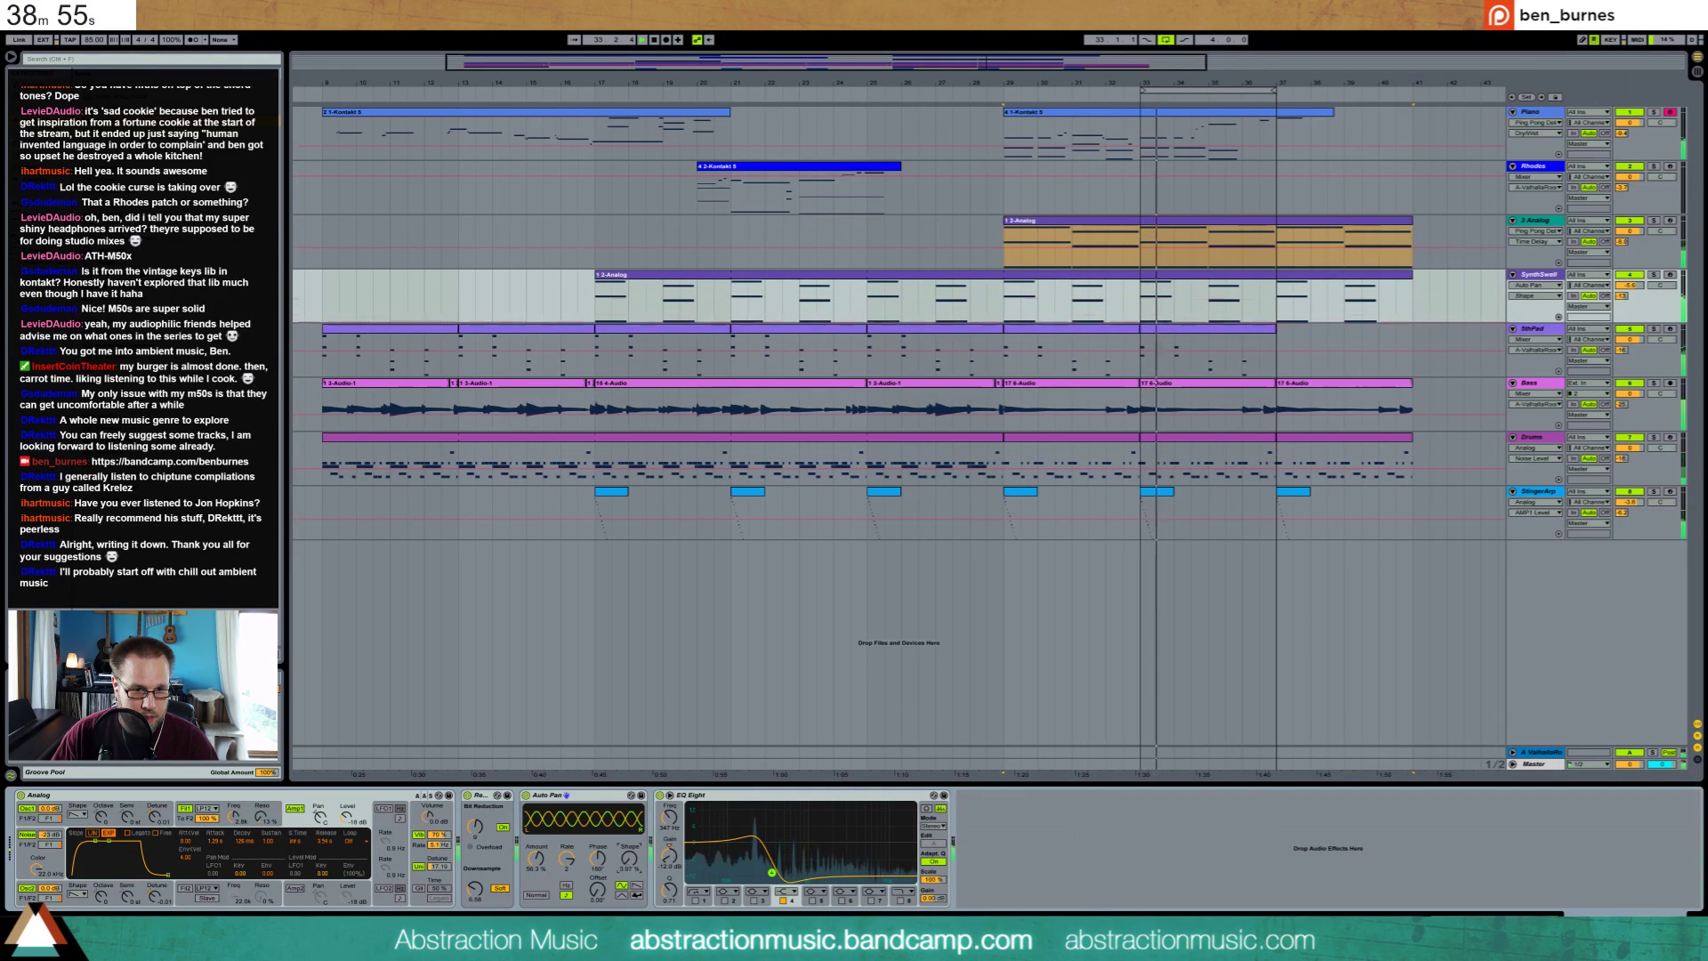
pyautogui.moveTo(622, 870); pyautogui.dragTo(622, 837)
pyautogui.click(599, 861)
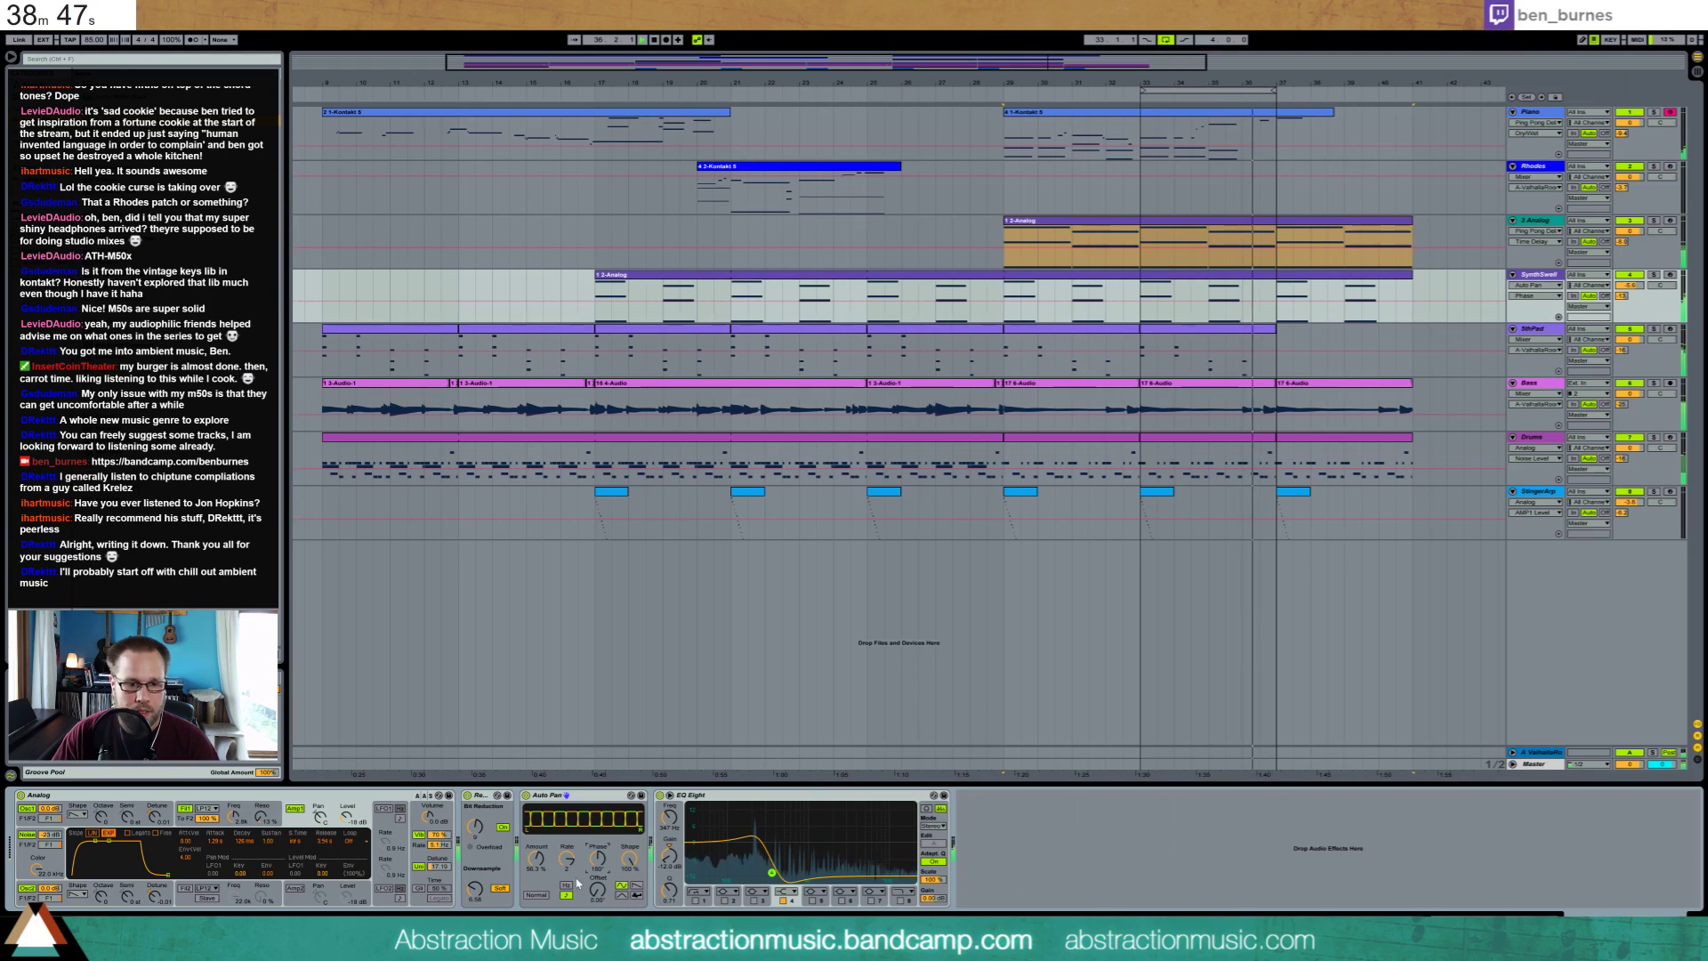
pyautogui.moveTo(567, 861); pyautogui.dragTo(567, 828)
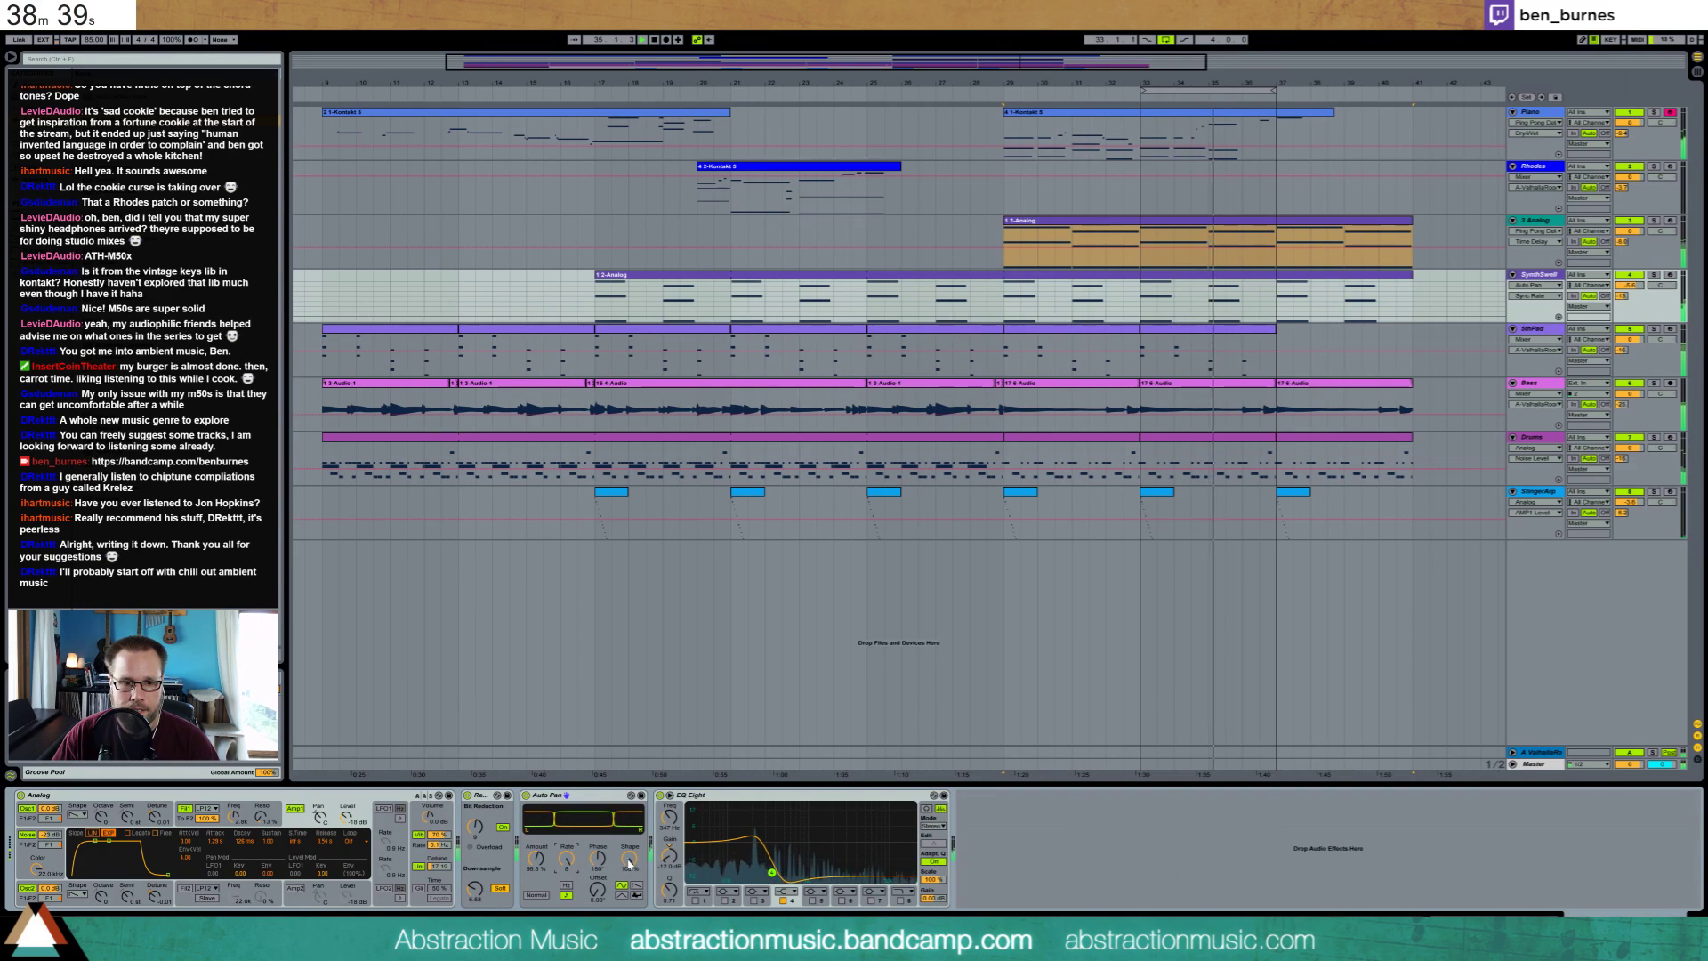
pyautogui.moveTo(630, 859); pyautogui.dragTo(629, 903)
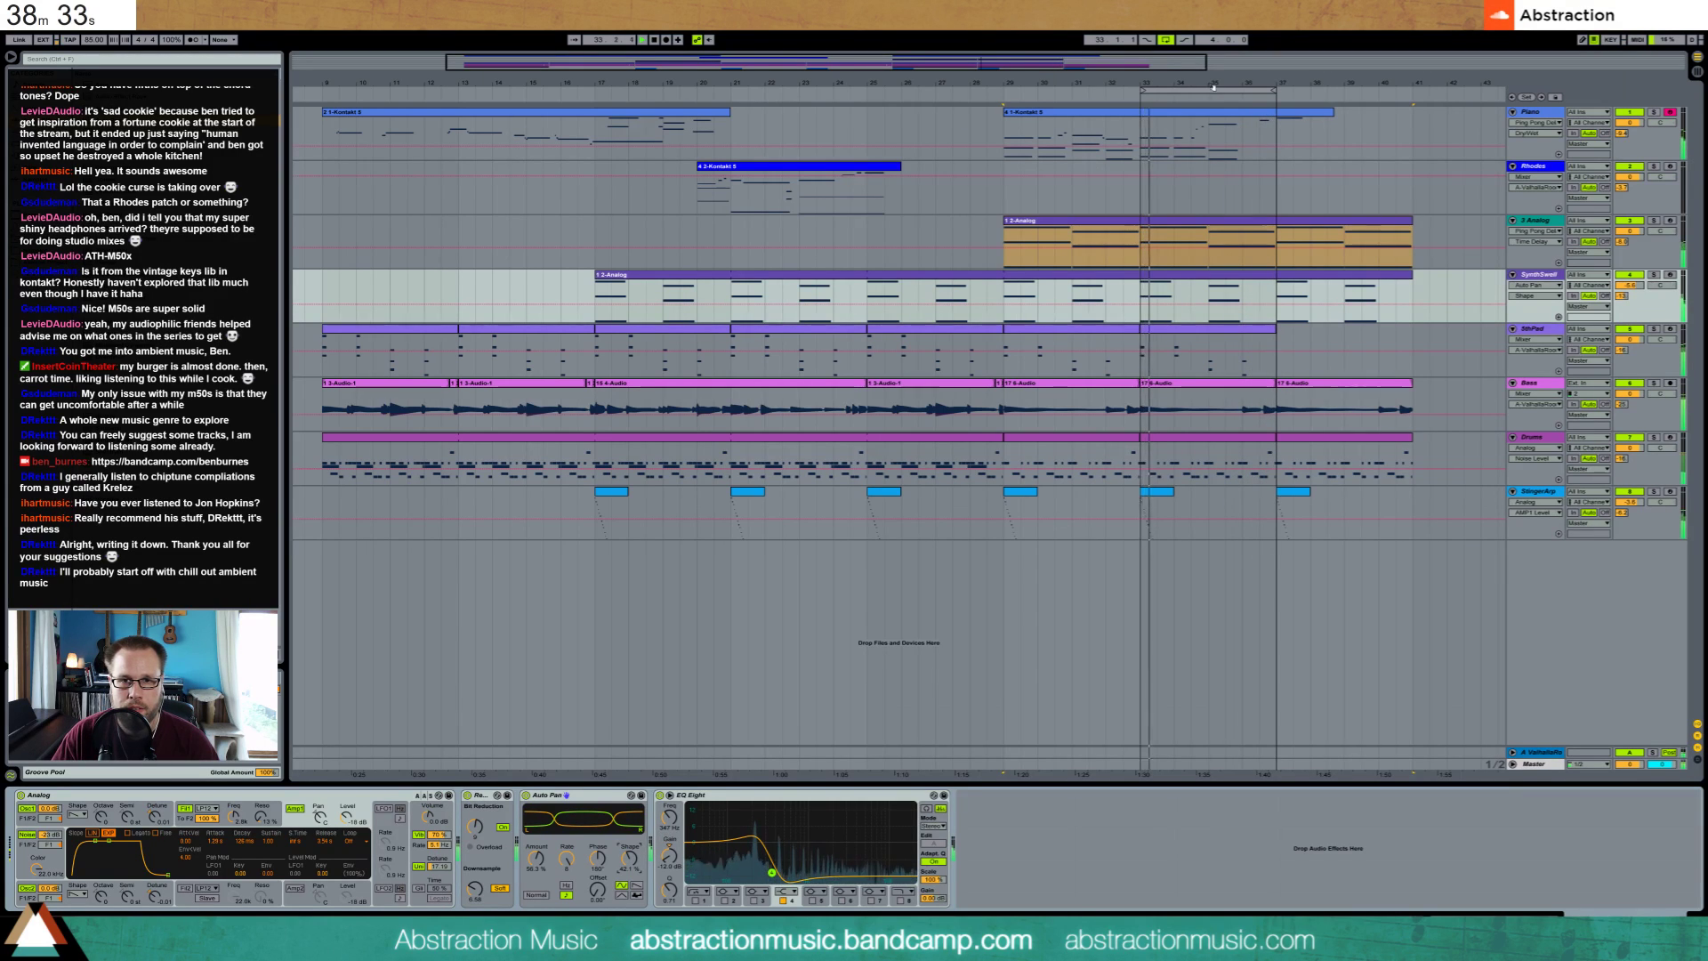
# Restart playback around bar 9 and extend the loop to cover bars 9 to 41
pyautogui.click(331, 96)
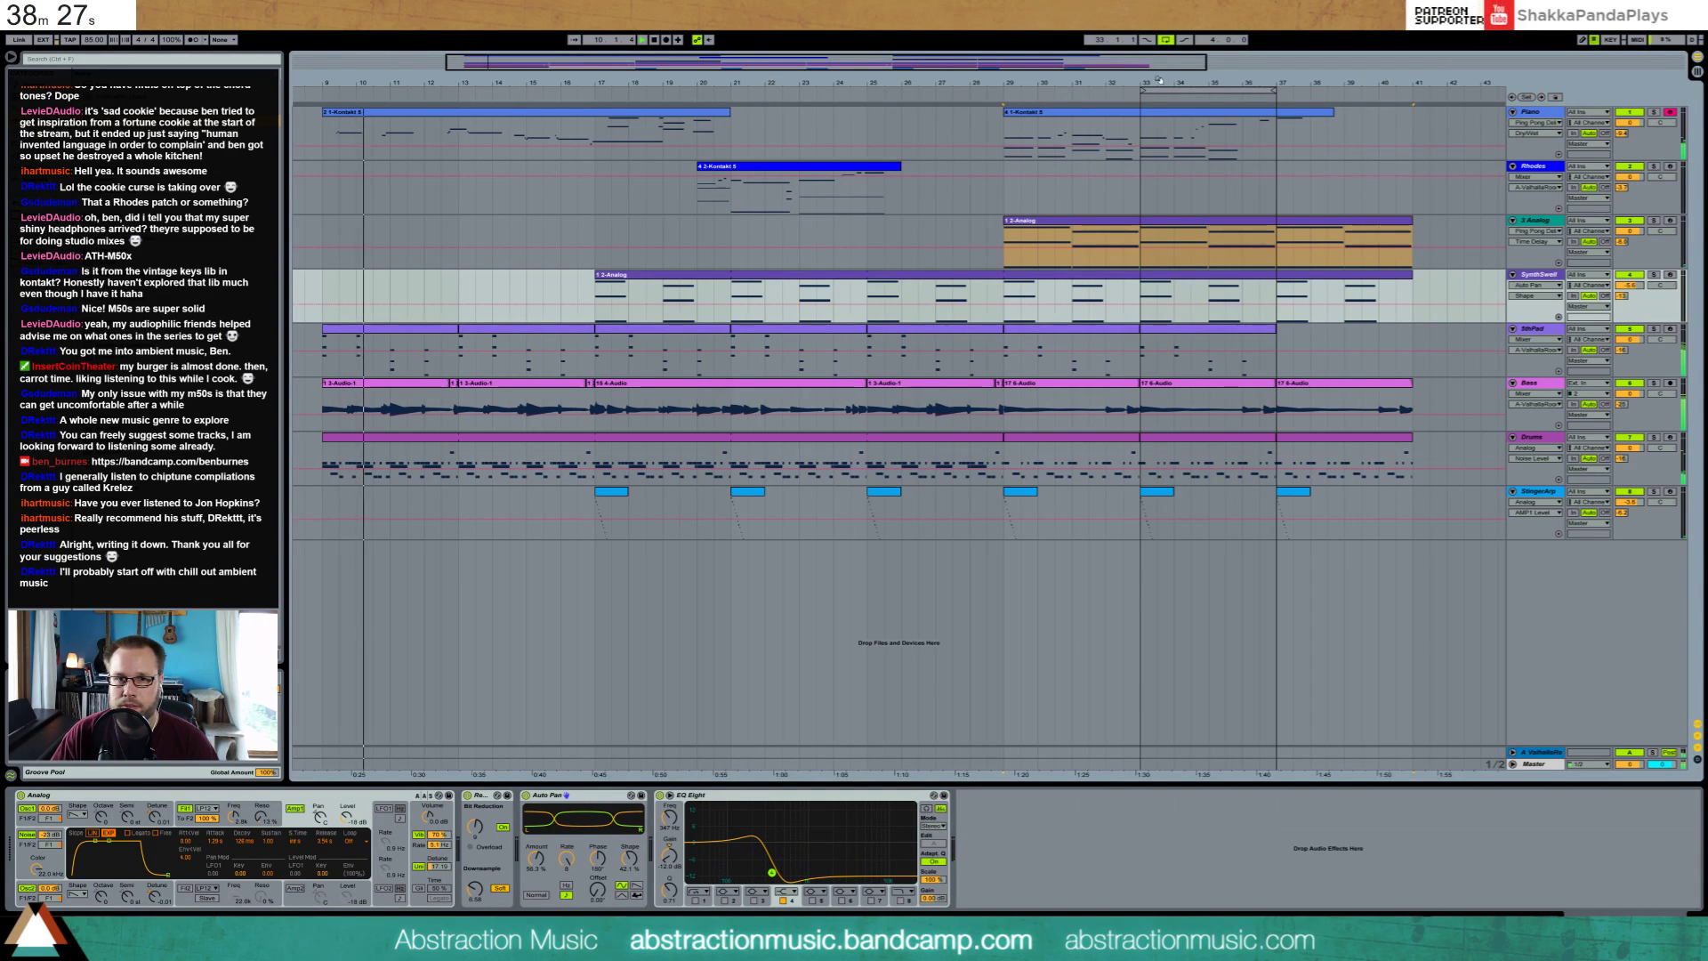
pyautogui.moveTo(1143, 91); pyautogui.dragTo(611, 105)
pyautogui.moveTo(886, 91); pyautogui.dragTo(324, 90)
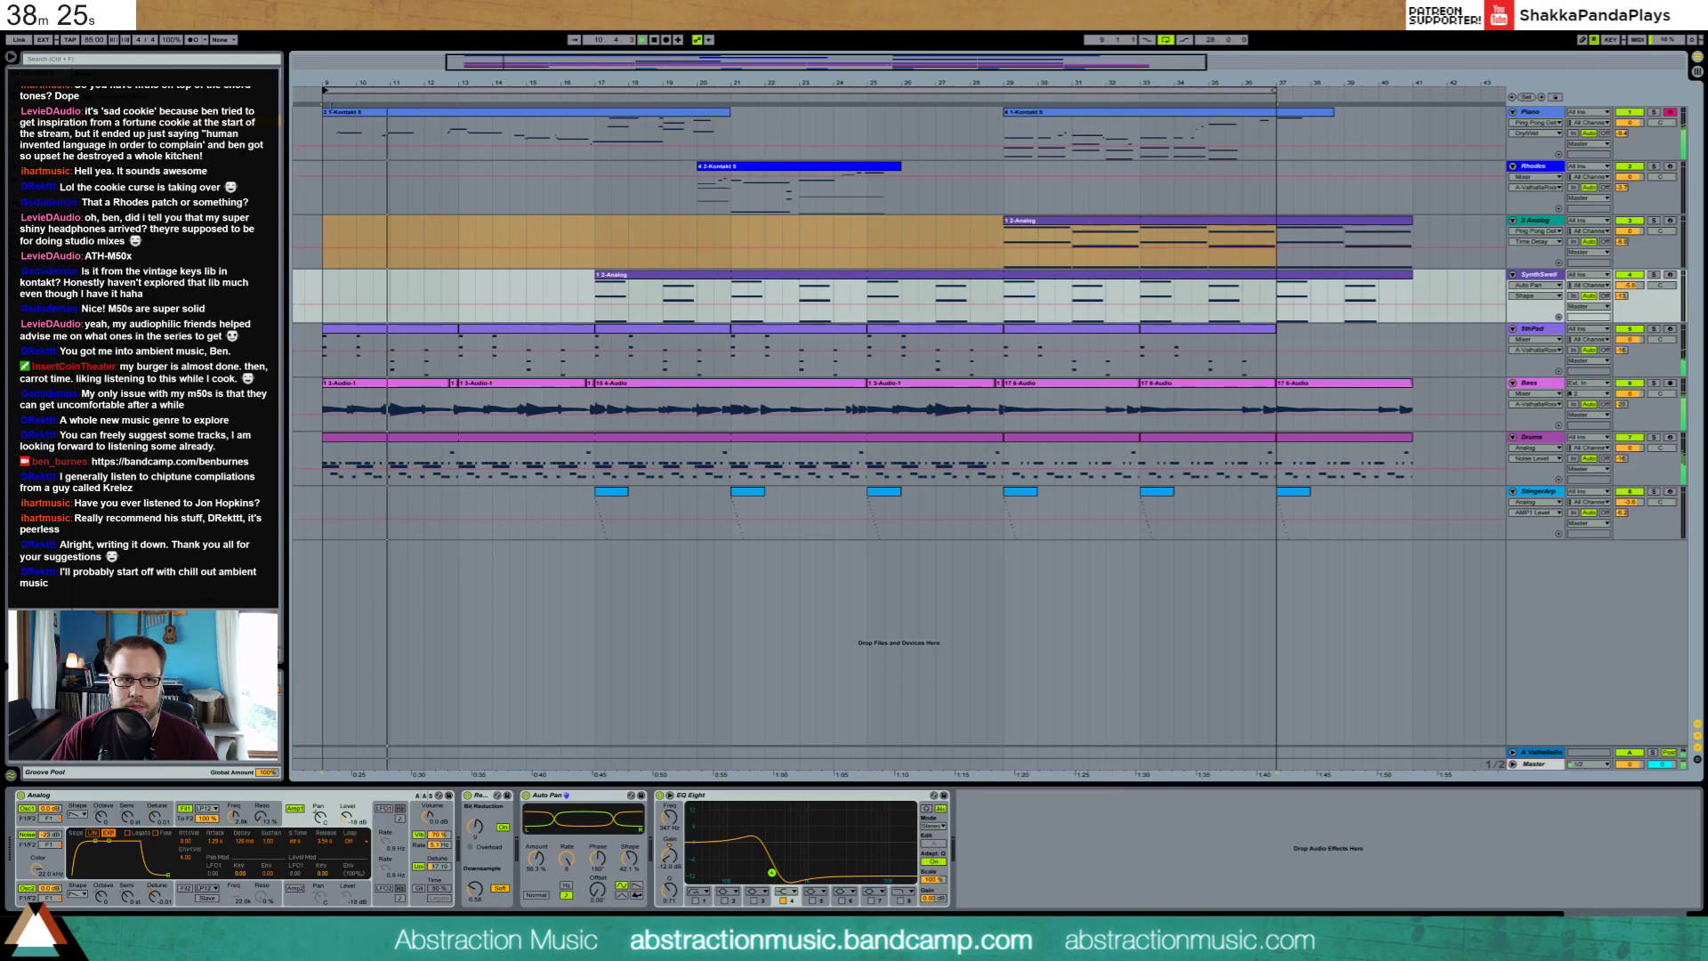
pyautogui.moveTo(1281, 91); pyautogui.dragTo(1414, 91)
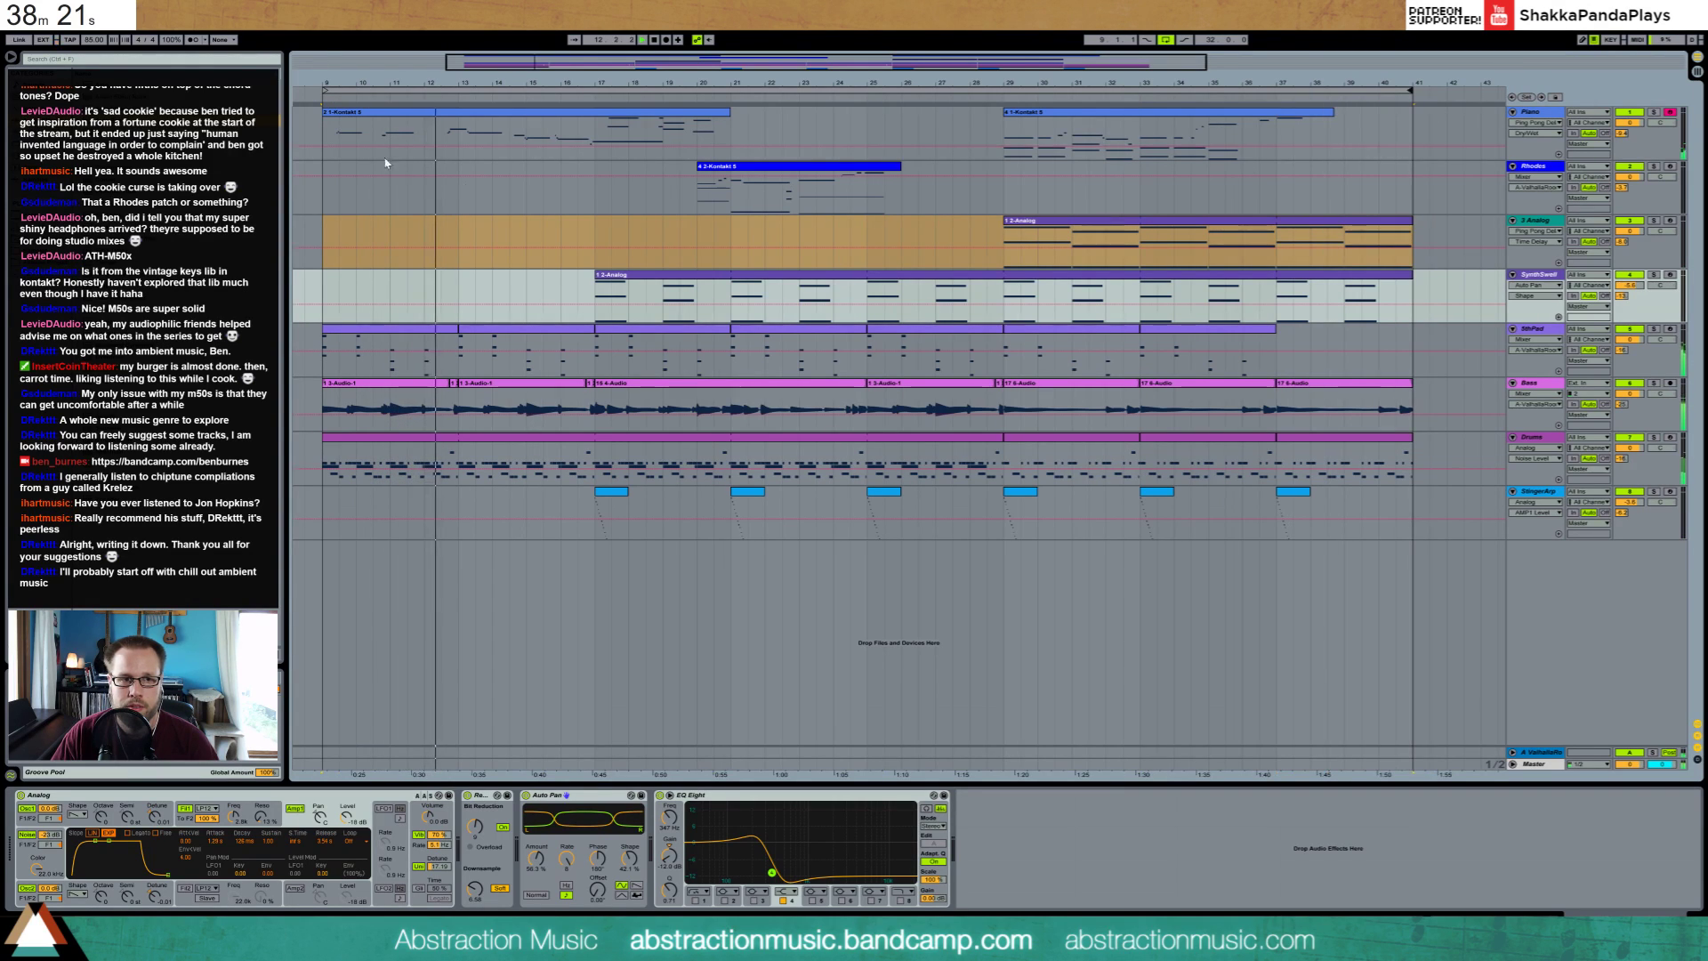
# Copy the pad and Drums patterns ahead of bar 9 and trim both back to a two-bar lead-in starting at bar 7
pyautogui.moveTo(407, 83); pyautogui.dragTo(529, 55)
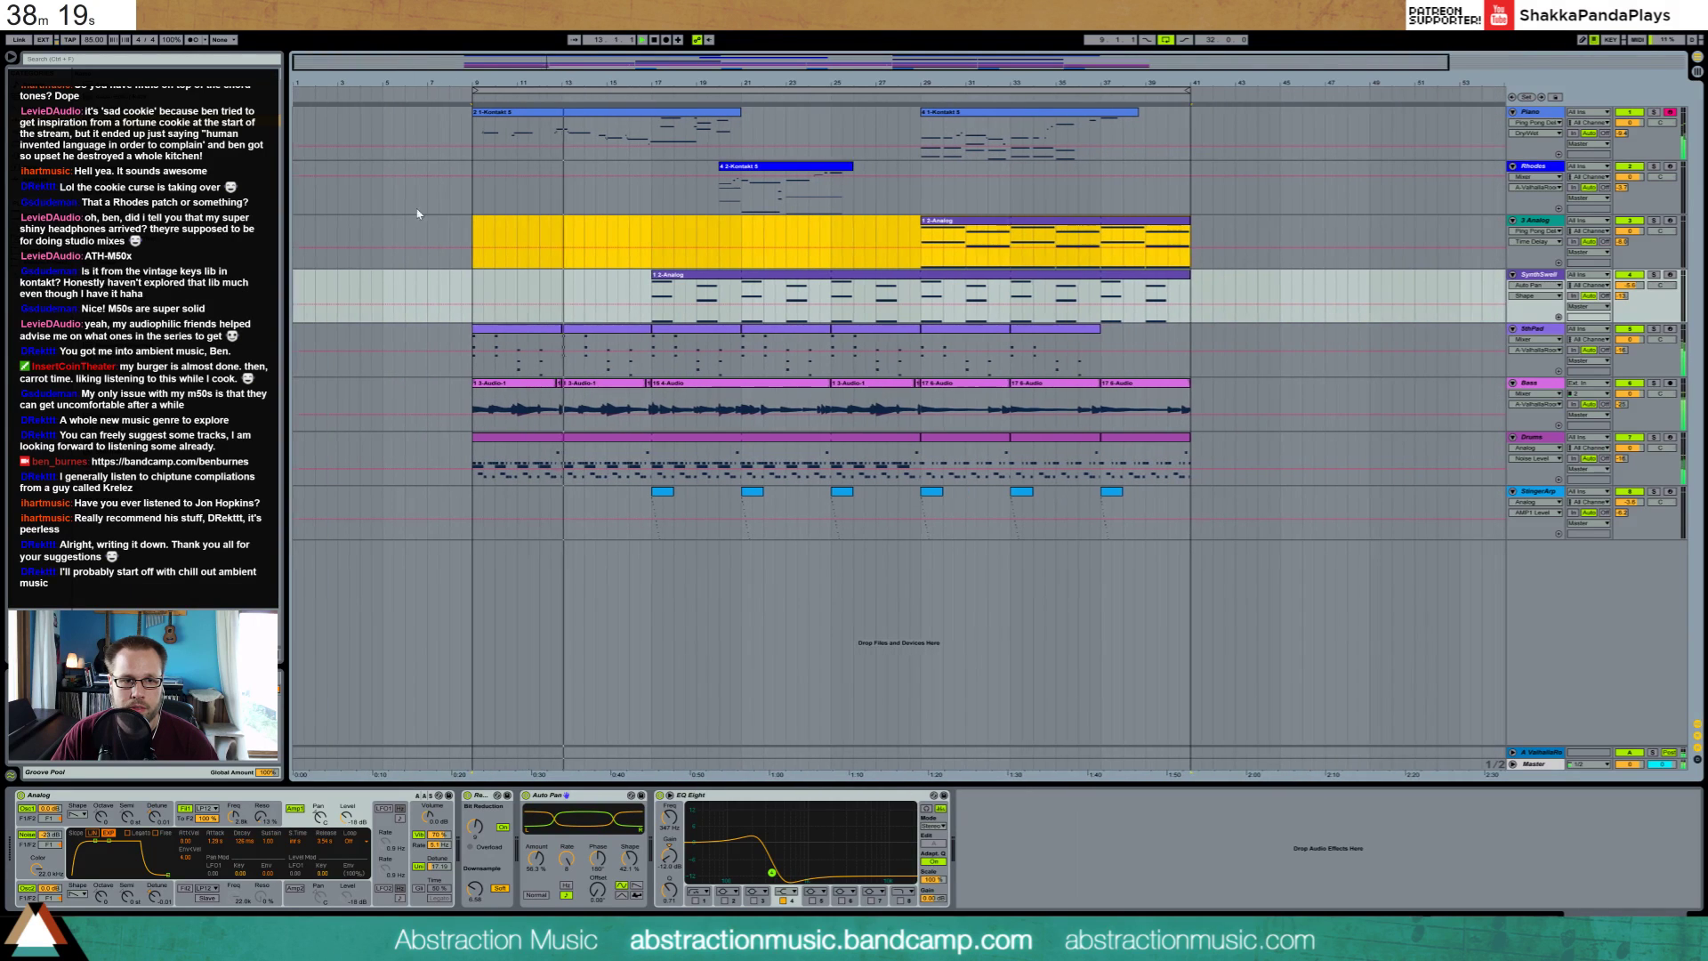
pyautogui.moveTo(503, 329); pyautogui.dragTo(412, 333)
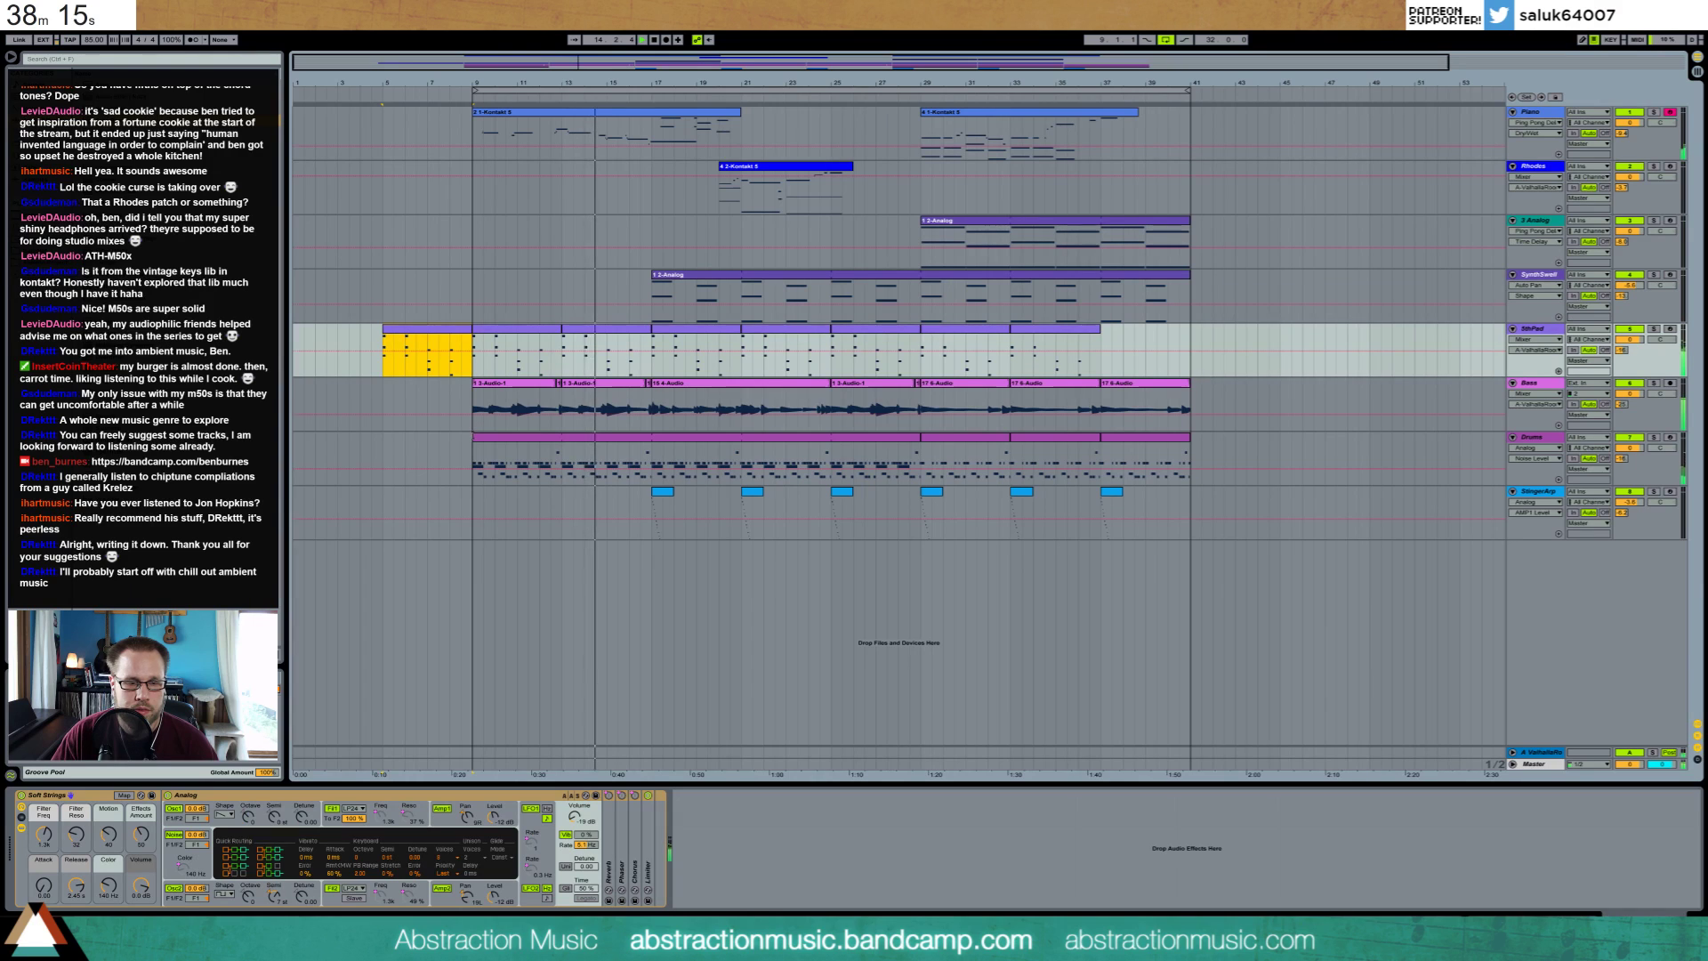
pyautogui.moveTo(938, 445); pyautogui.dragTo(381, 451)
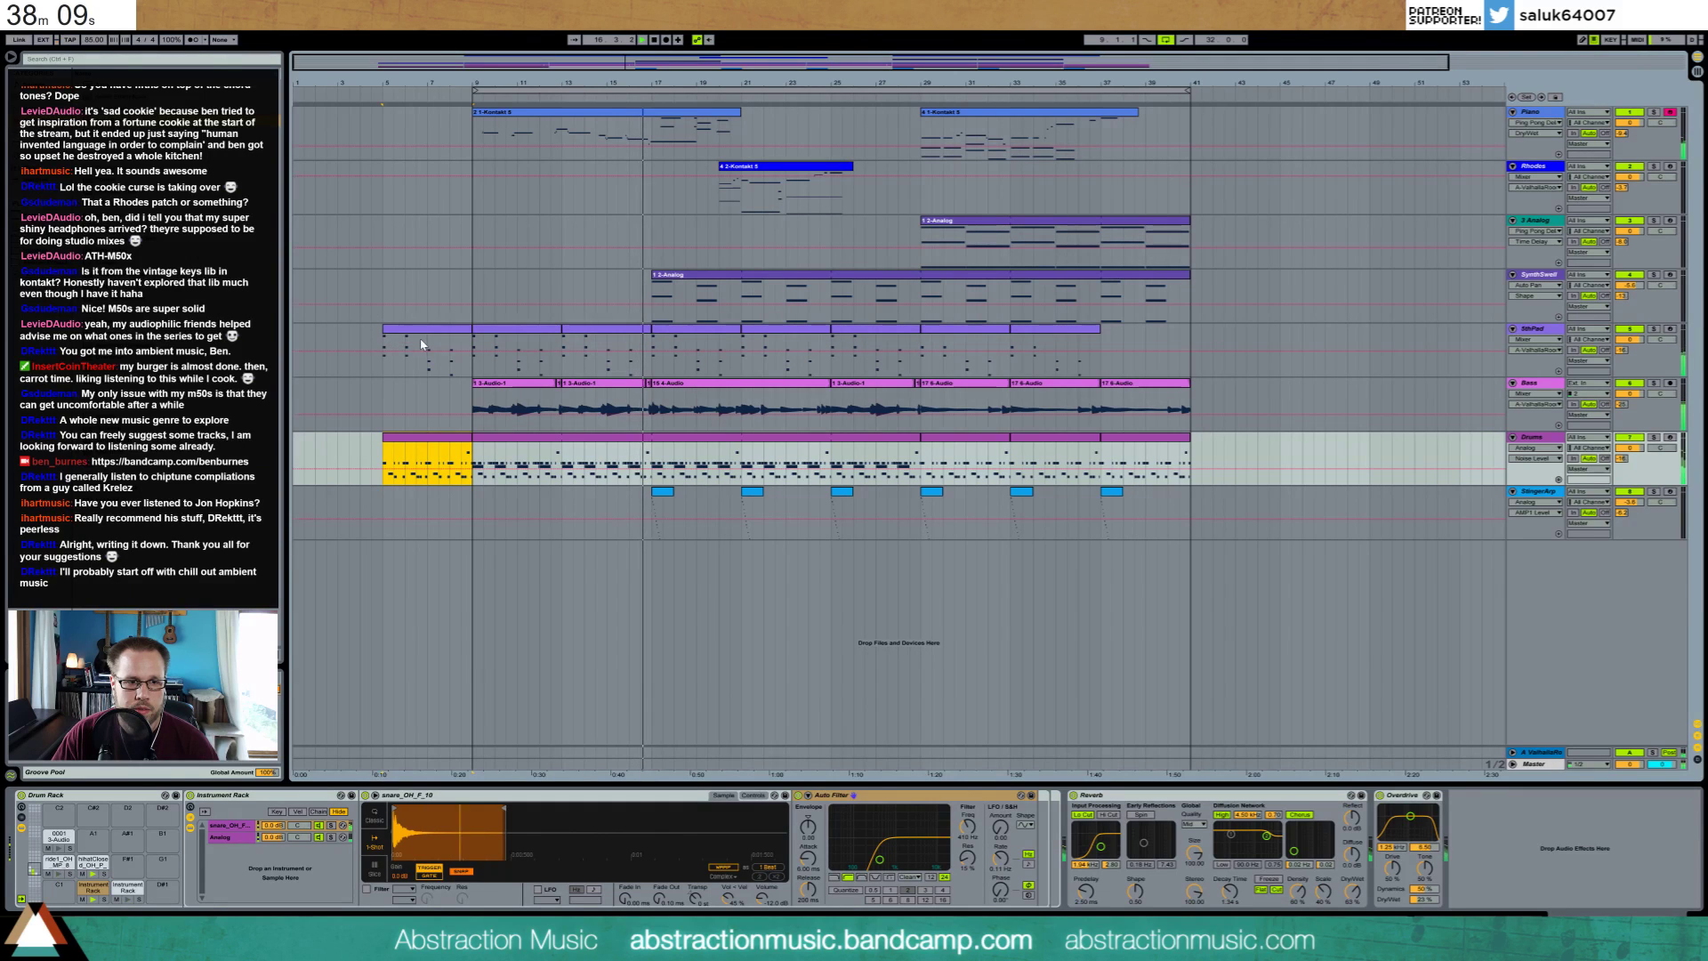
pyautogui.moveTo(383, 343); pyautogui.dragTo(464, 333)
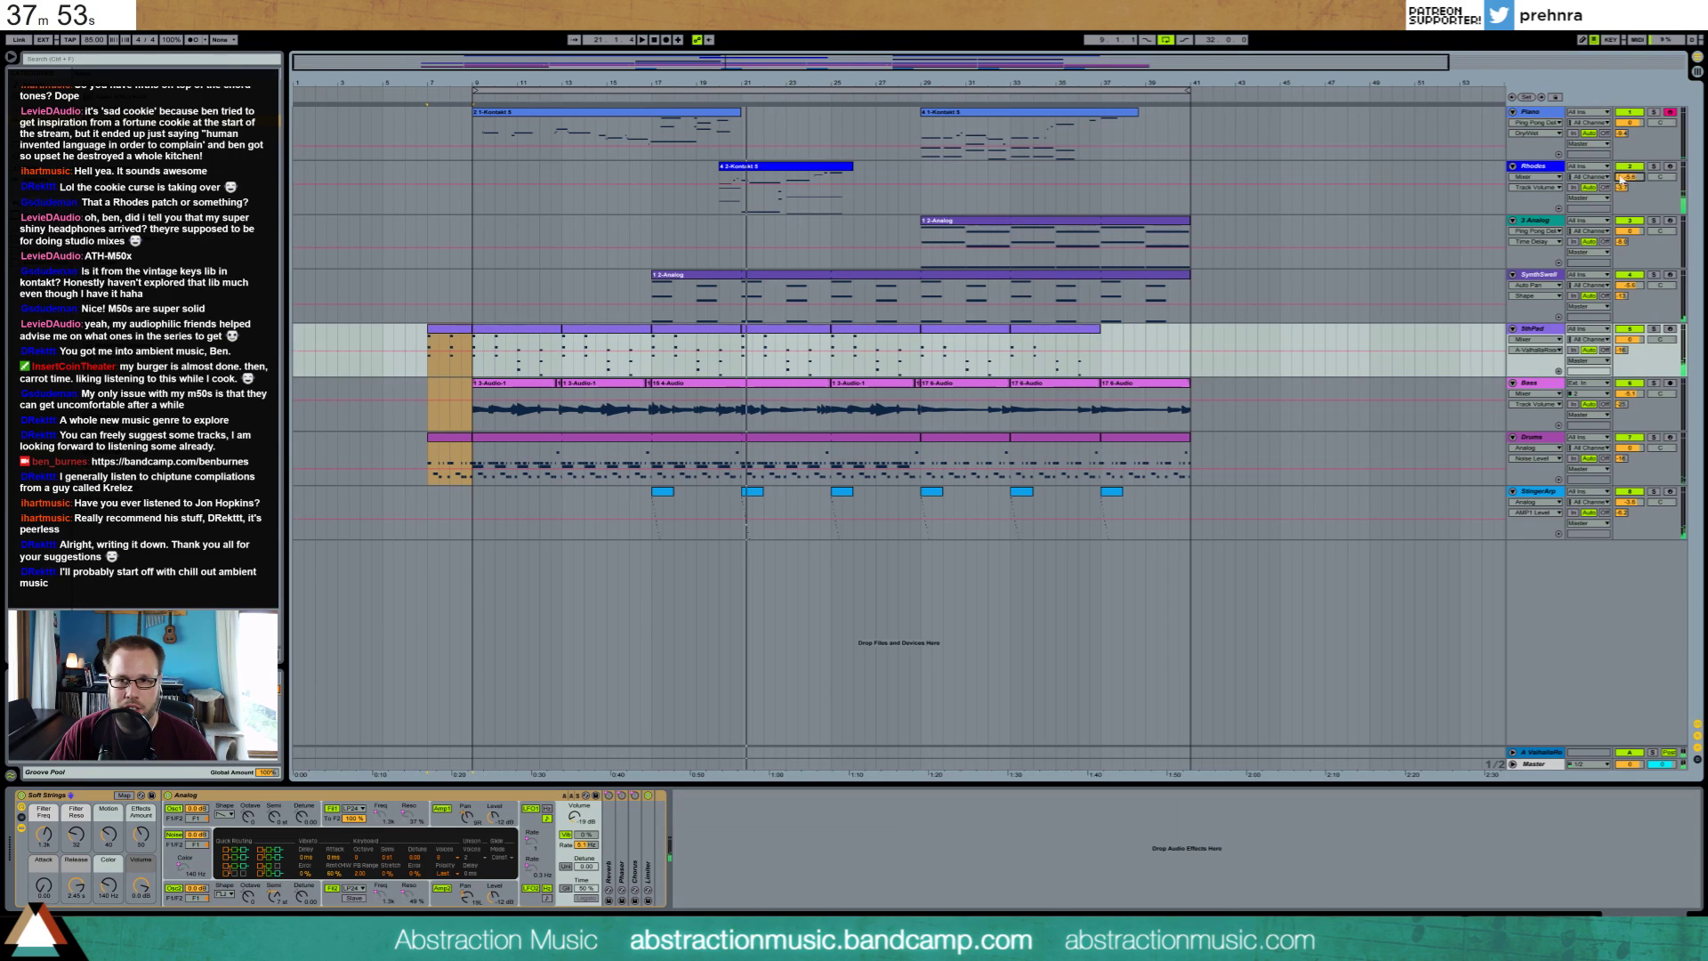
# Play the Rhodes part from its clip start and adjust the distortion output in its Kontakt instrument
pyautogui.click(1537, 165)
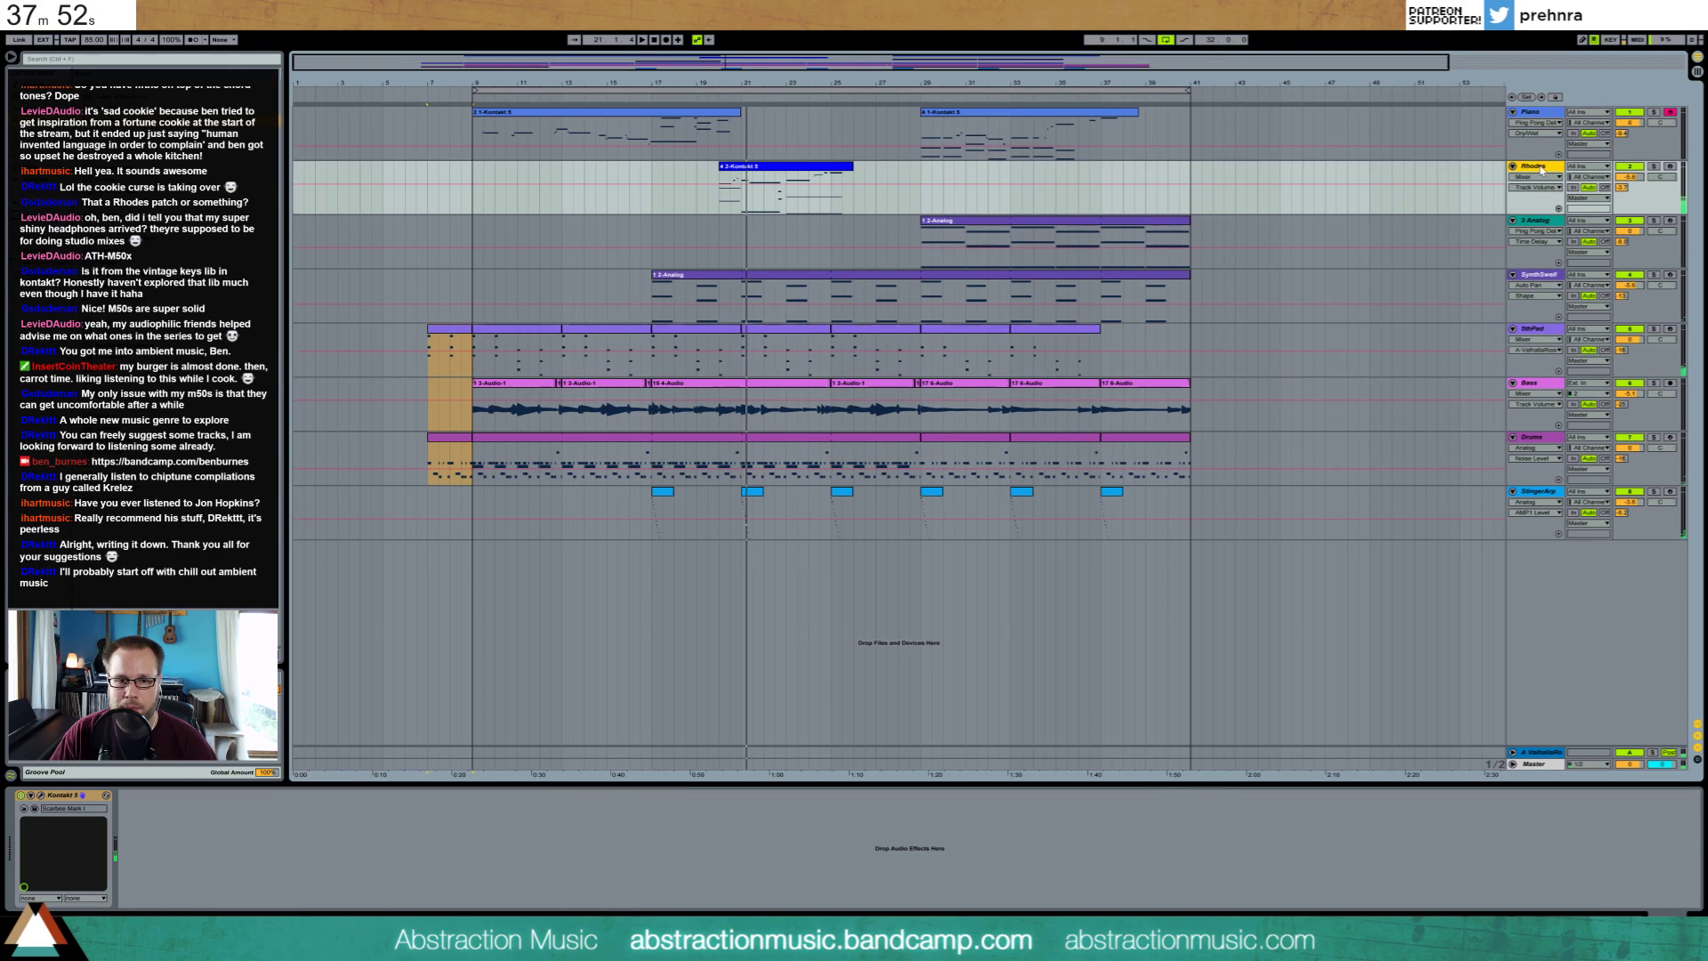
pyautogui.click(718, 179)
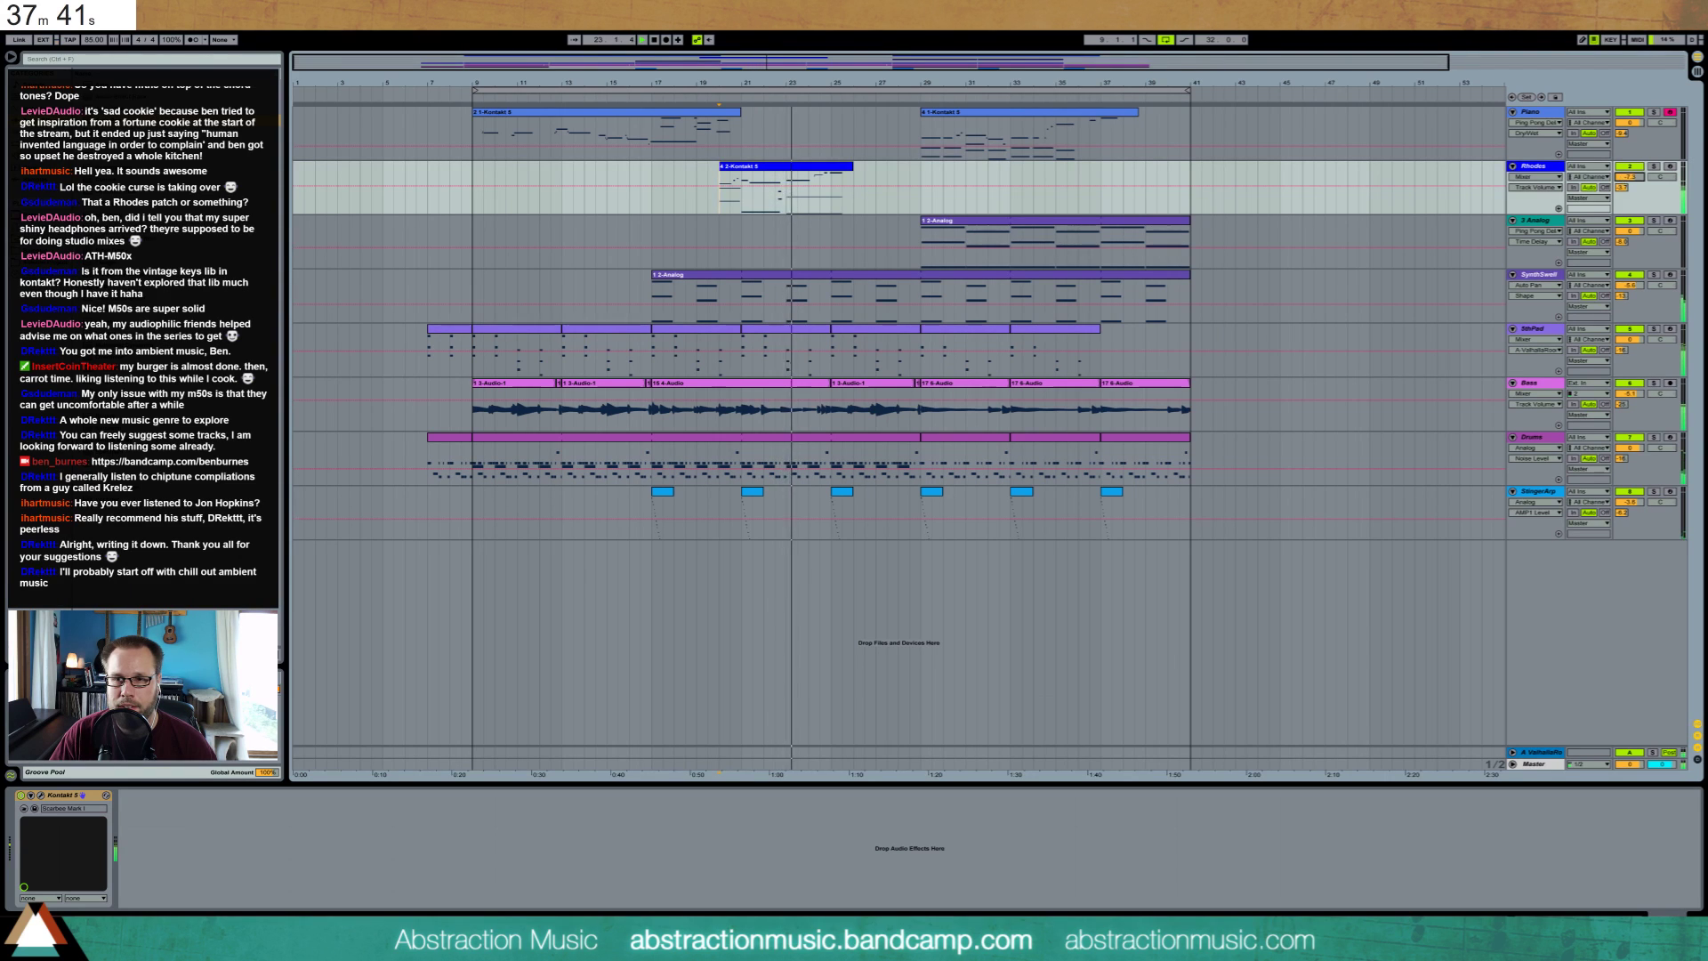
pyautogui.click(823, 200)
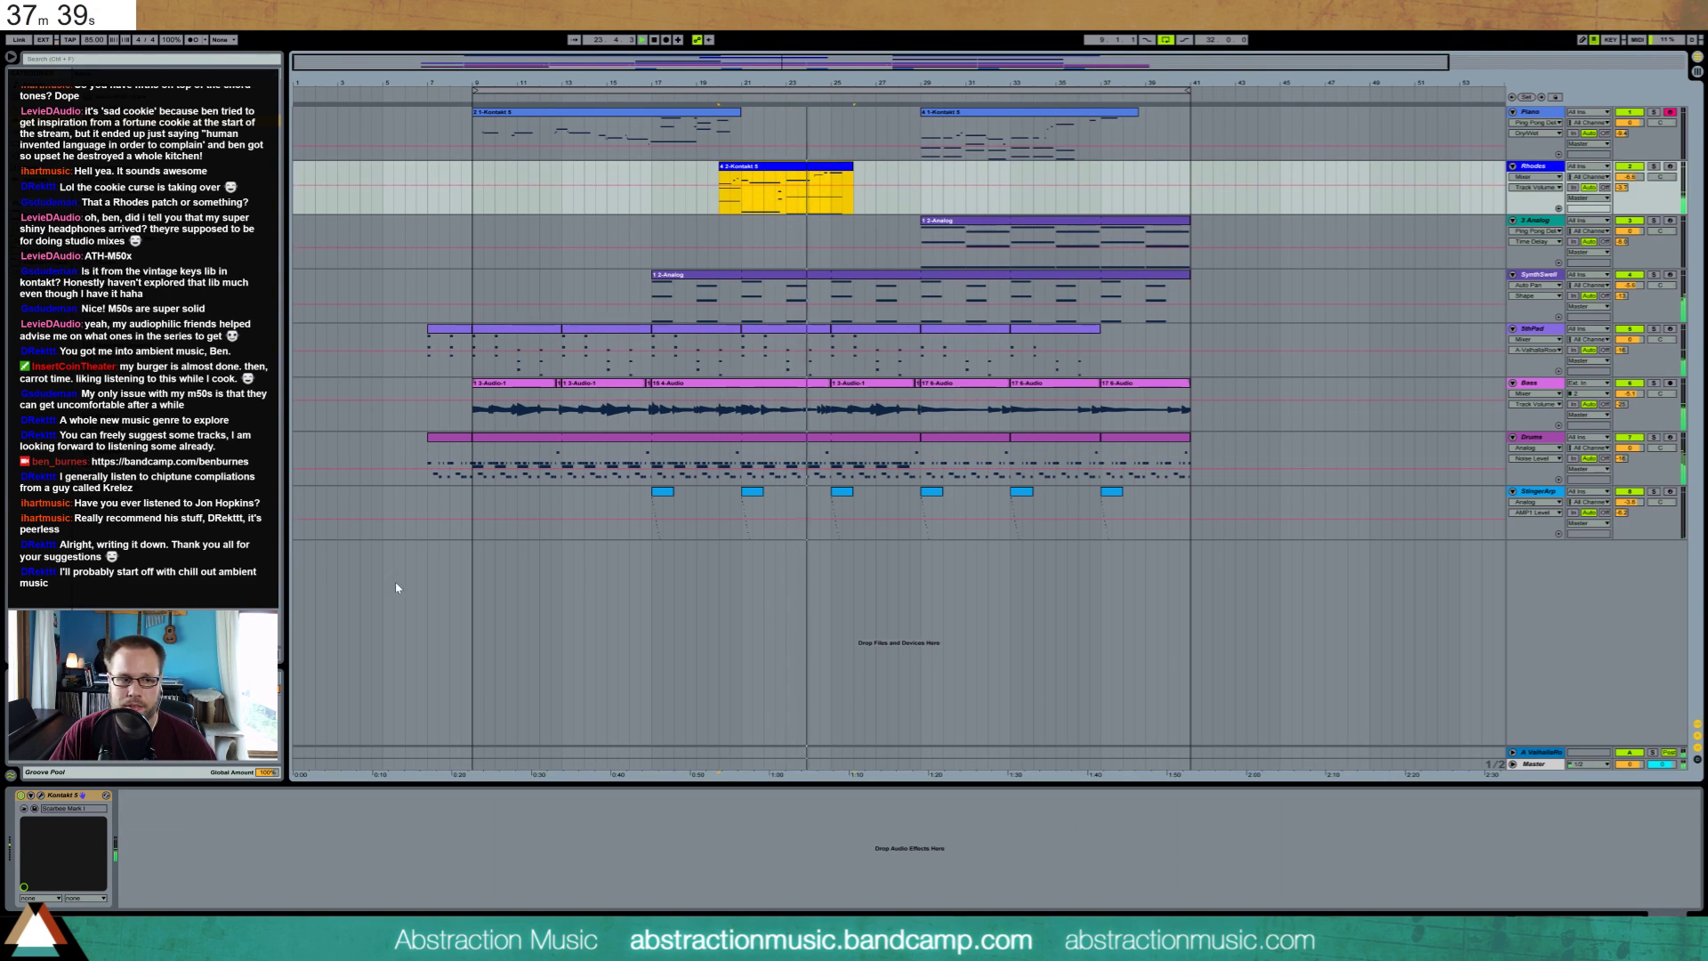
pyautogui.click(41, 796)
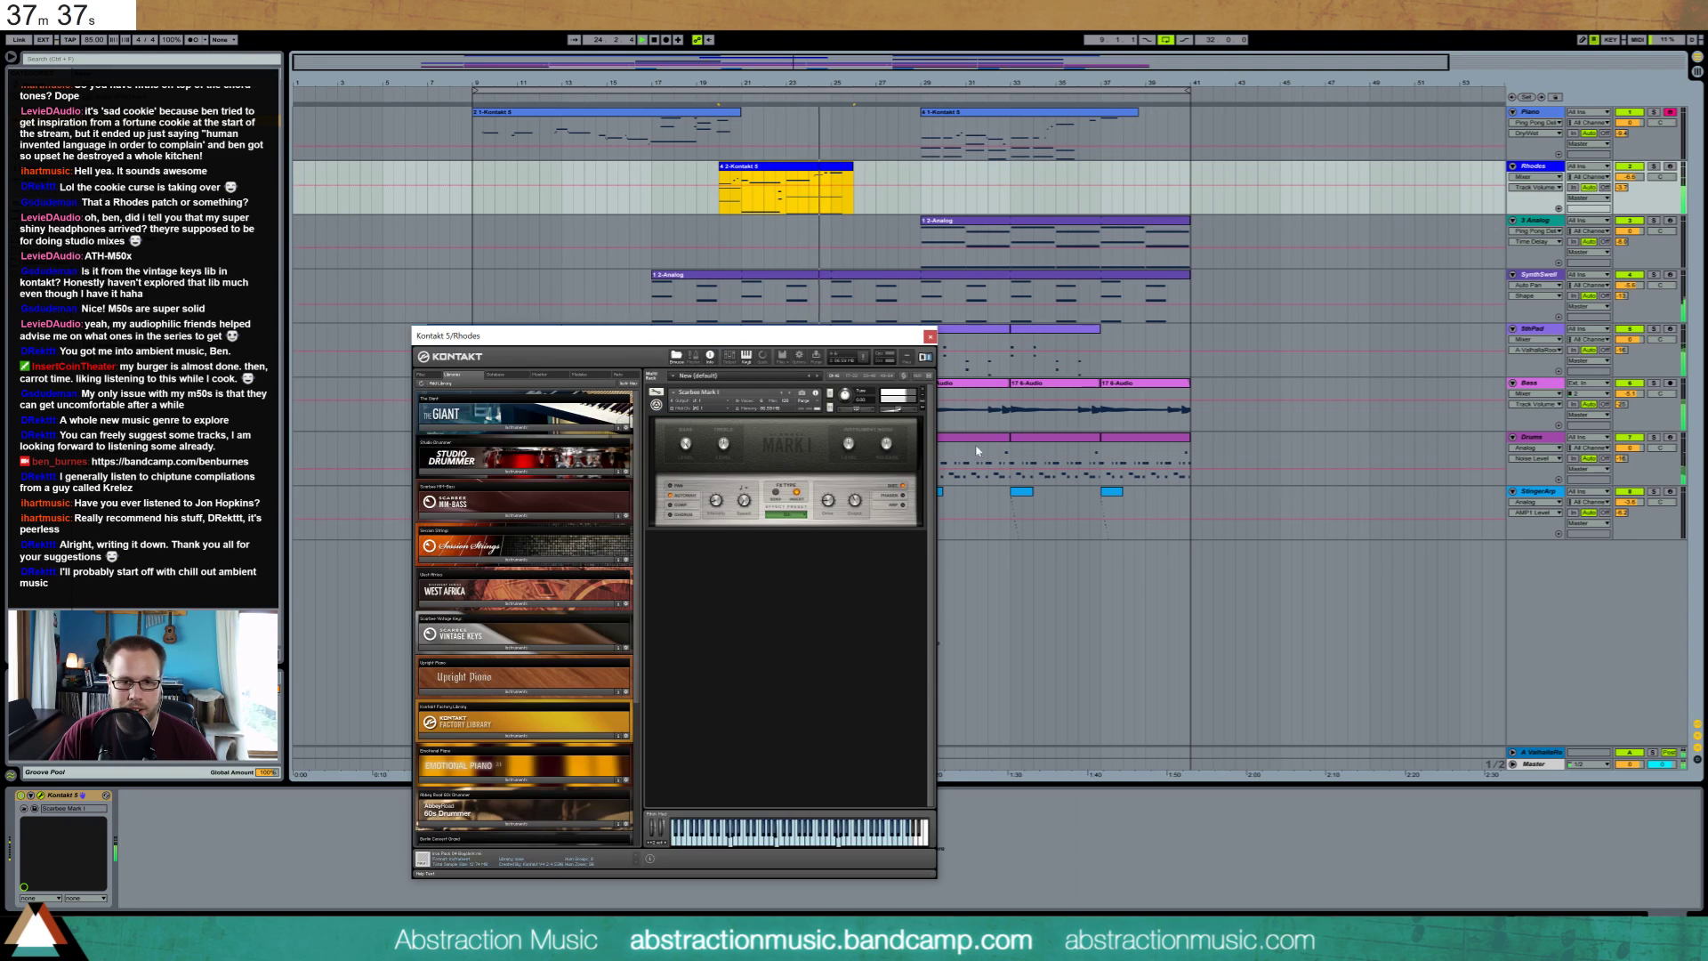
pyautogui.click(860, 504)
pyautogui.moveTo(861, 505); pyautogui.dragTo(827, 500)
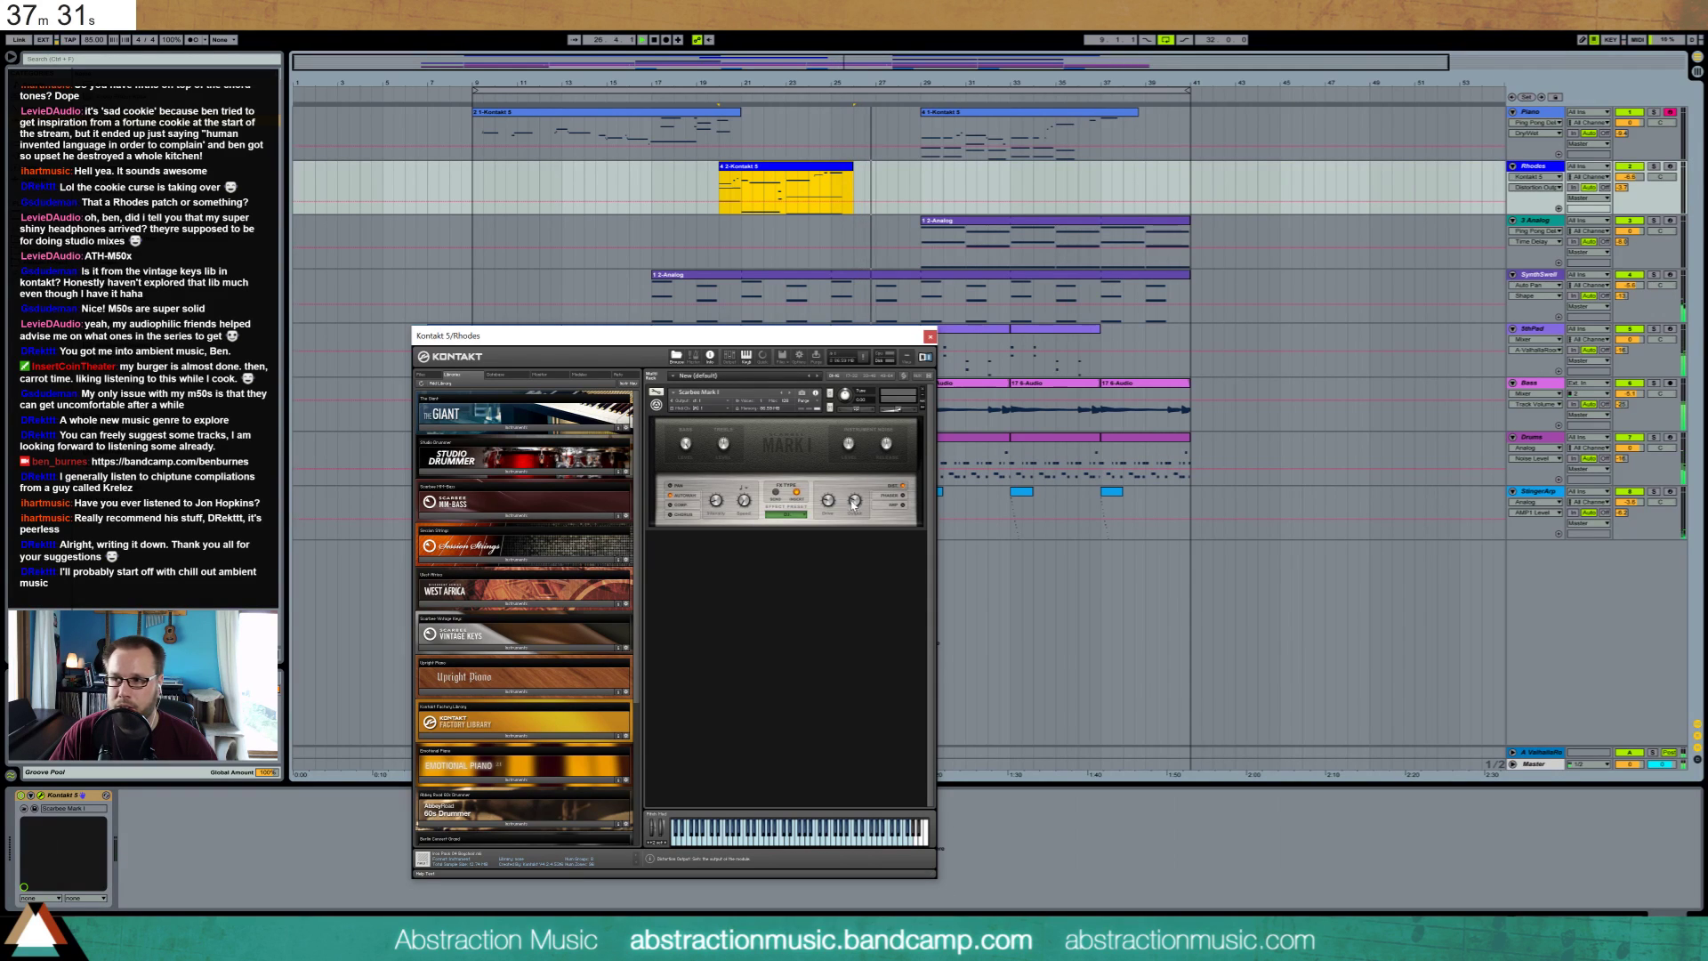
pyautogui.click(930, 338)
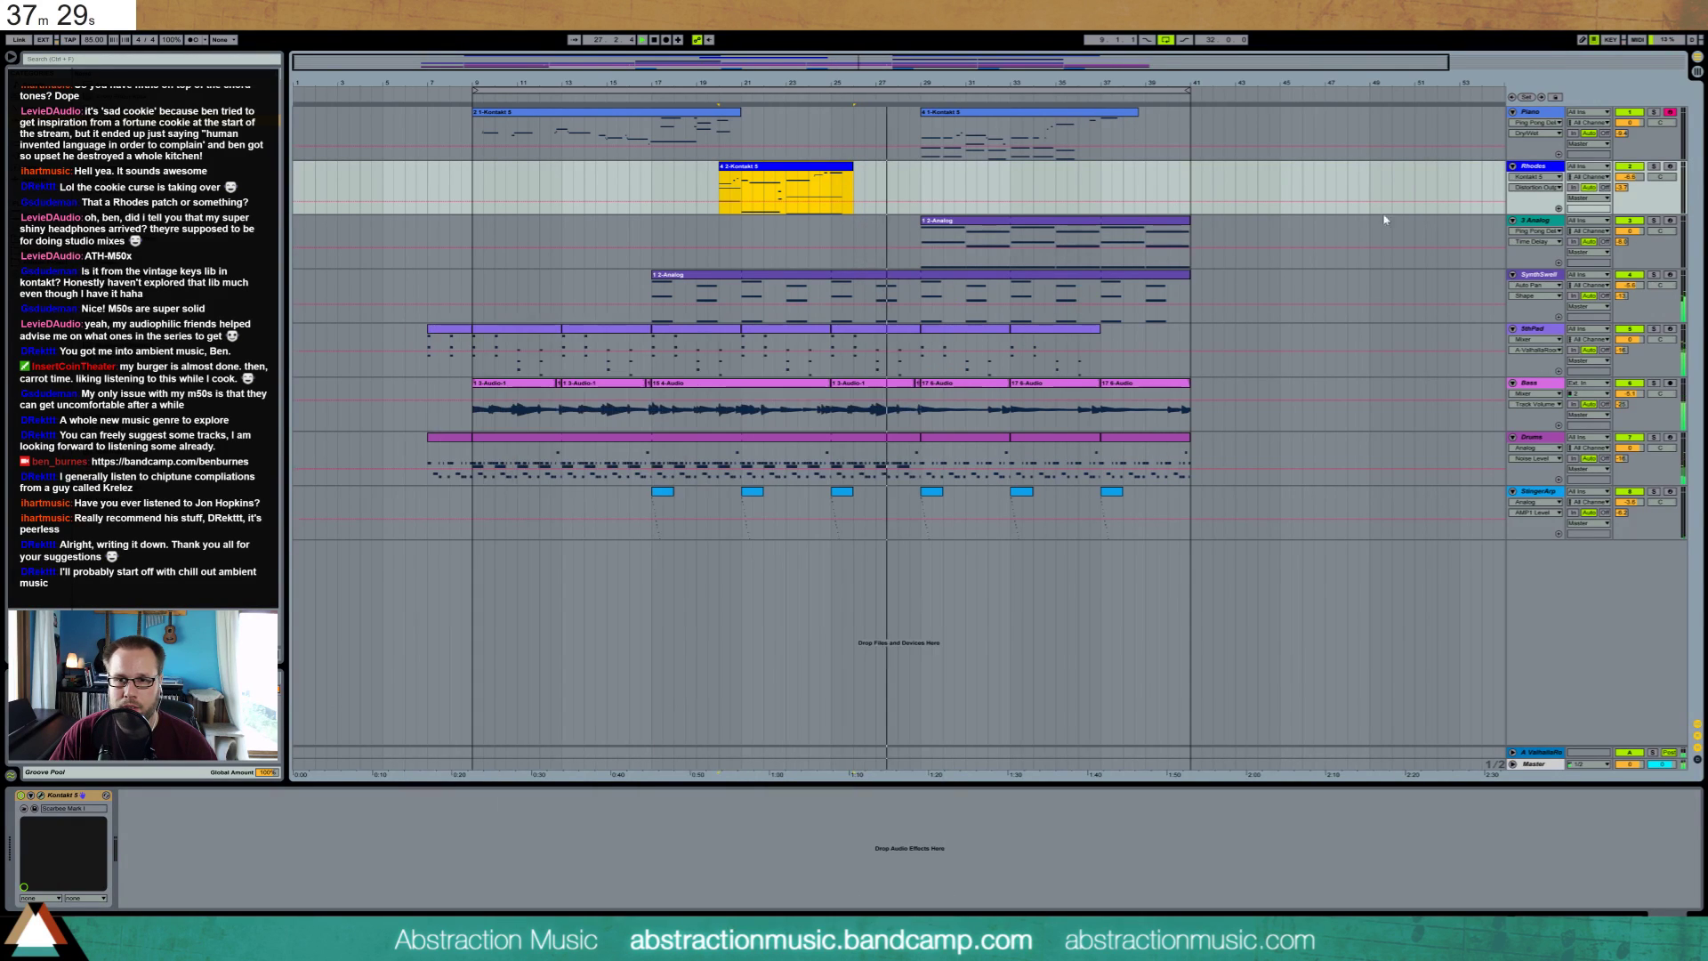
# Rework the Instrument Rack hits in the Drums clip at bar 29 and extend that edited clip to bar 41
pyautogui.click(881, 449)
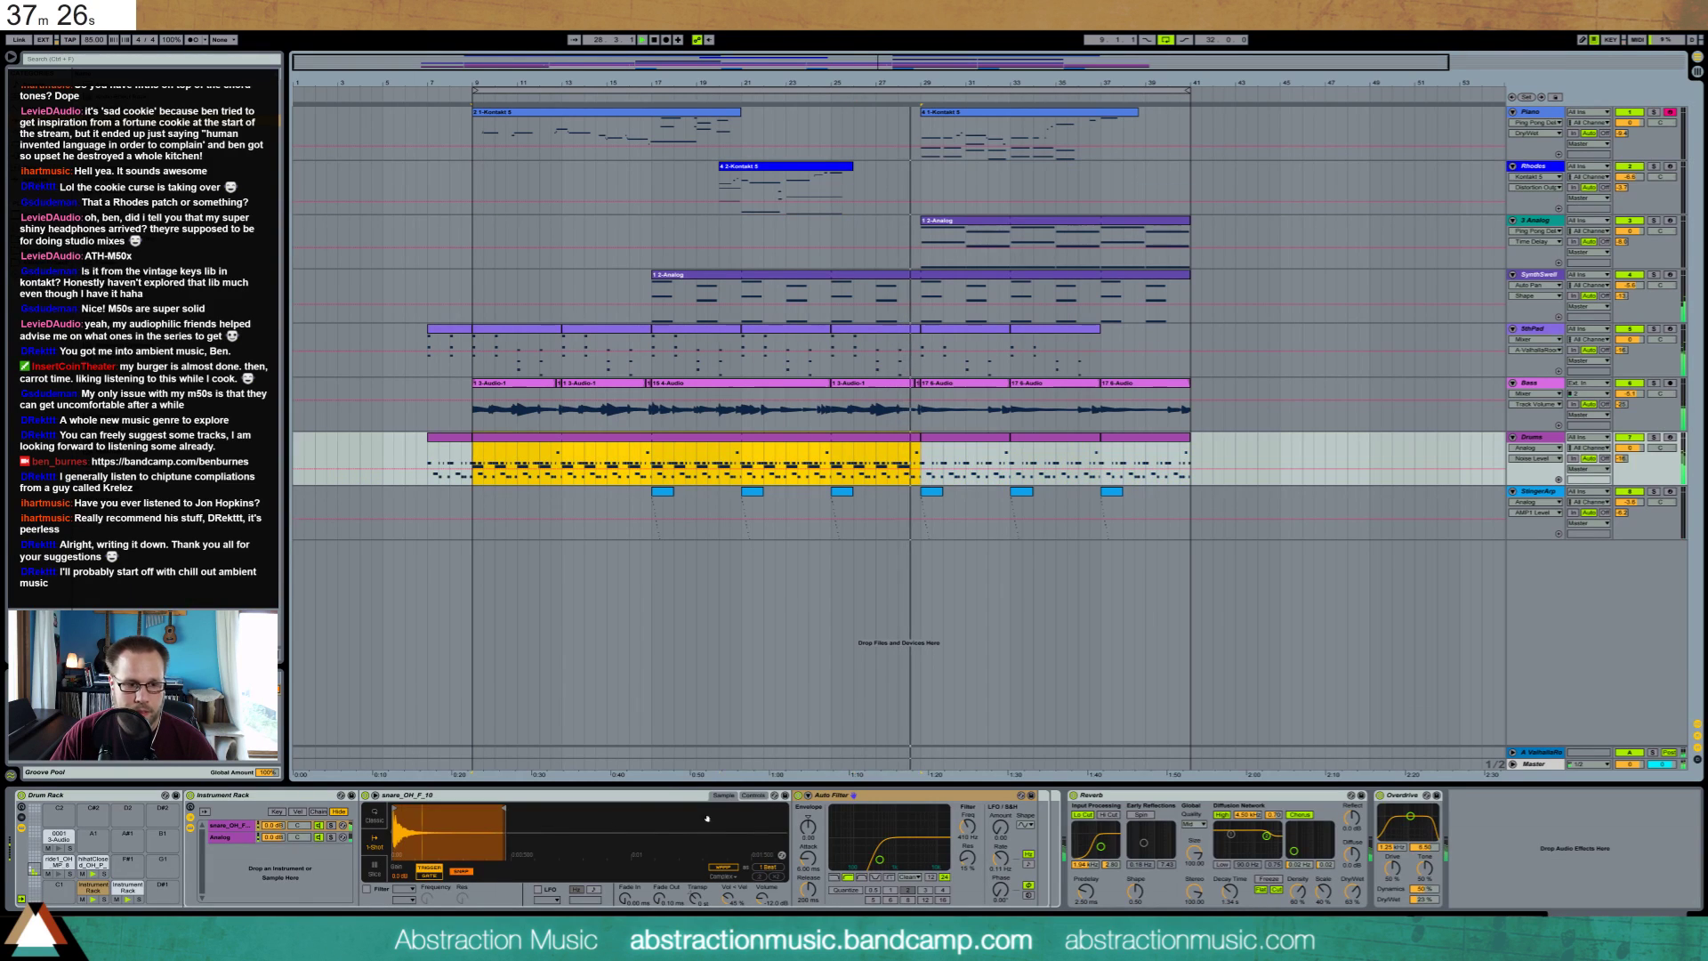
pyautogui.click(236, 826)
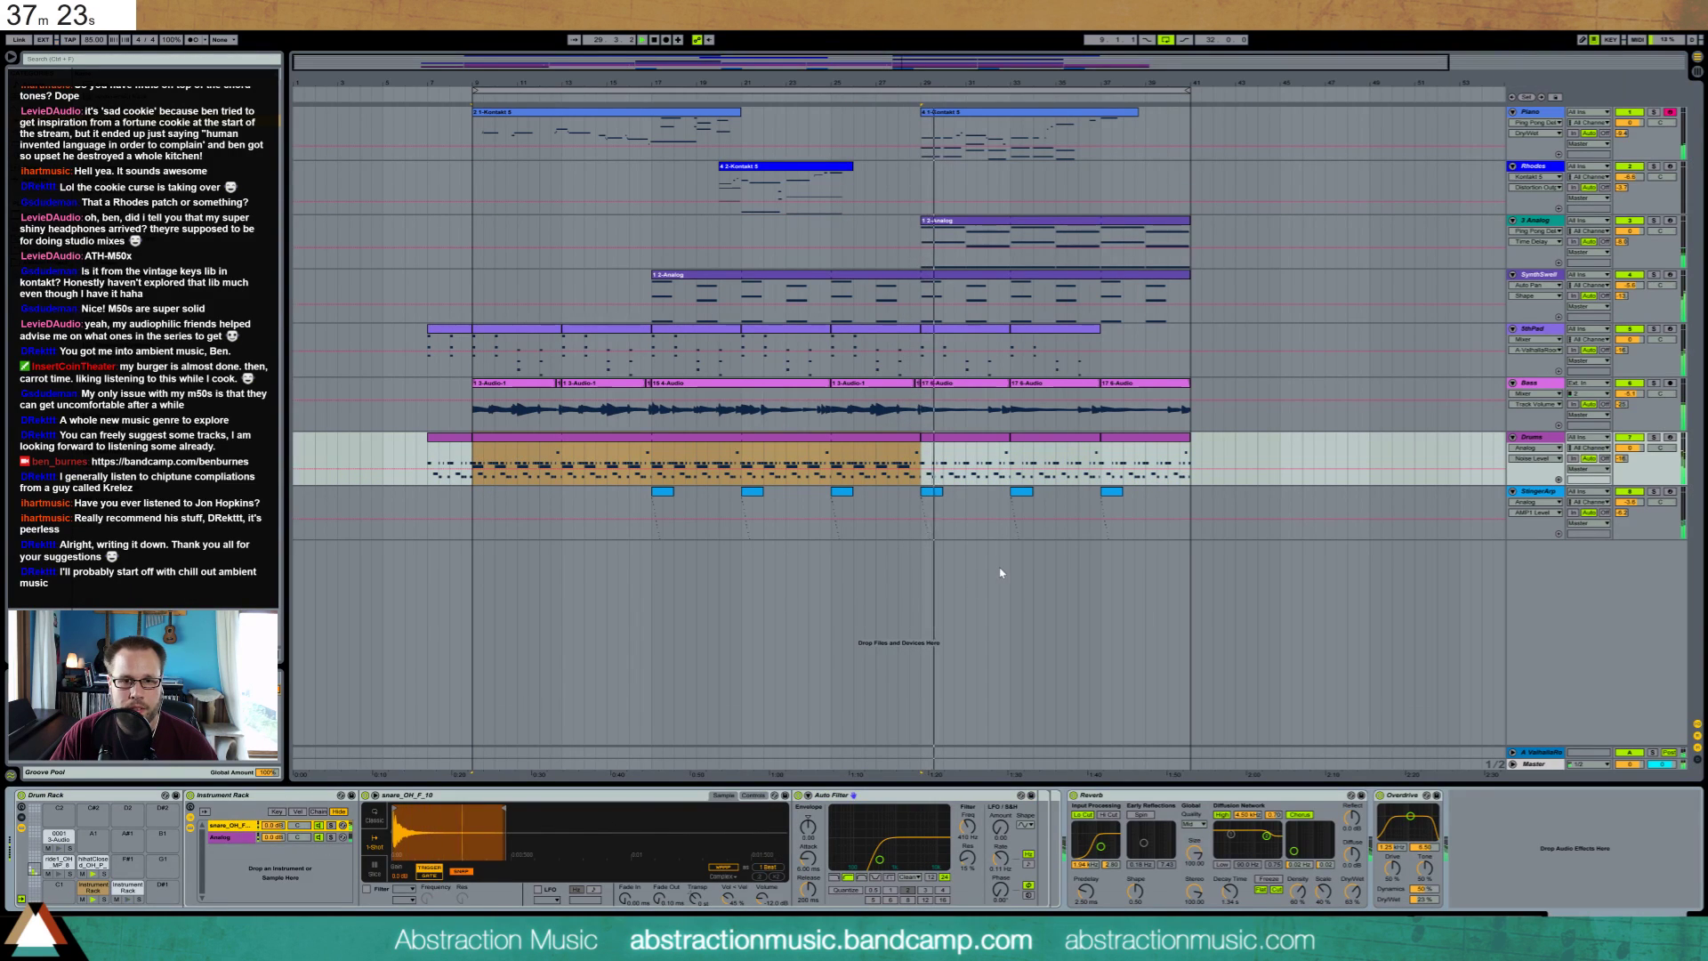
pyautogui.doubleClick(973, 447)
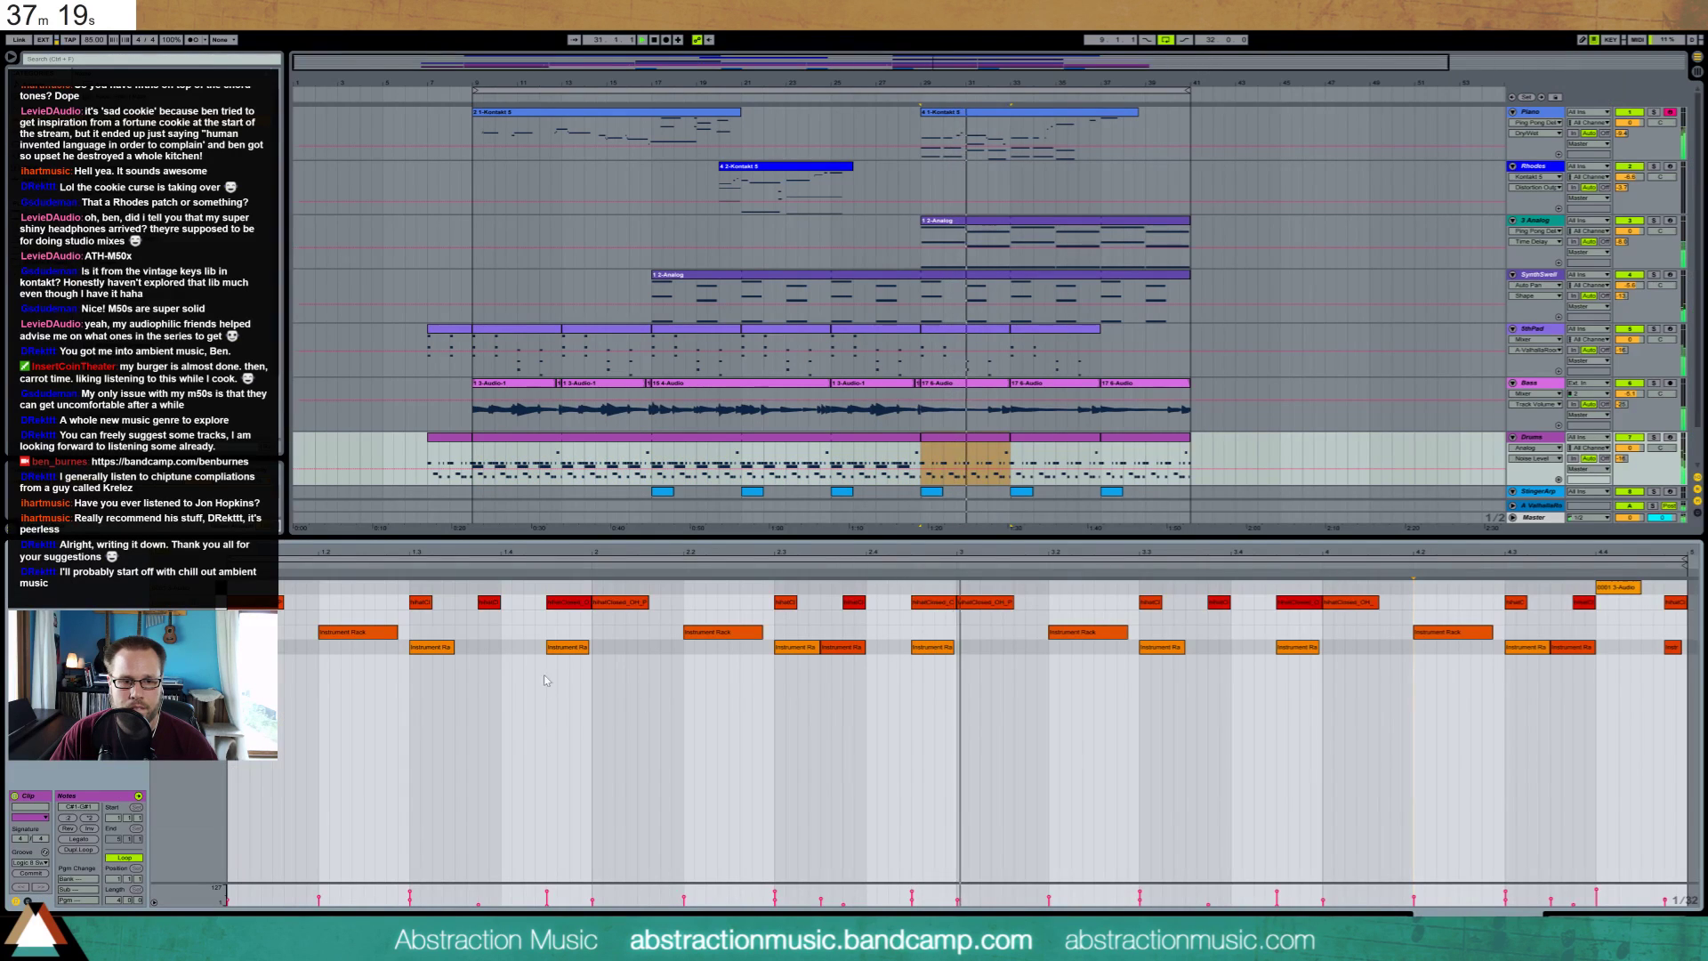
pyautogui.click(550, 647)
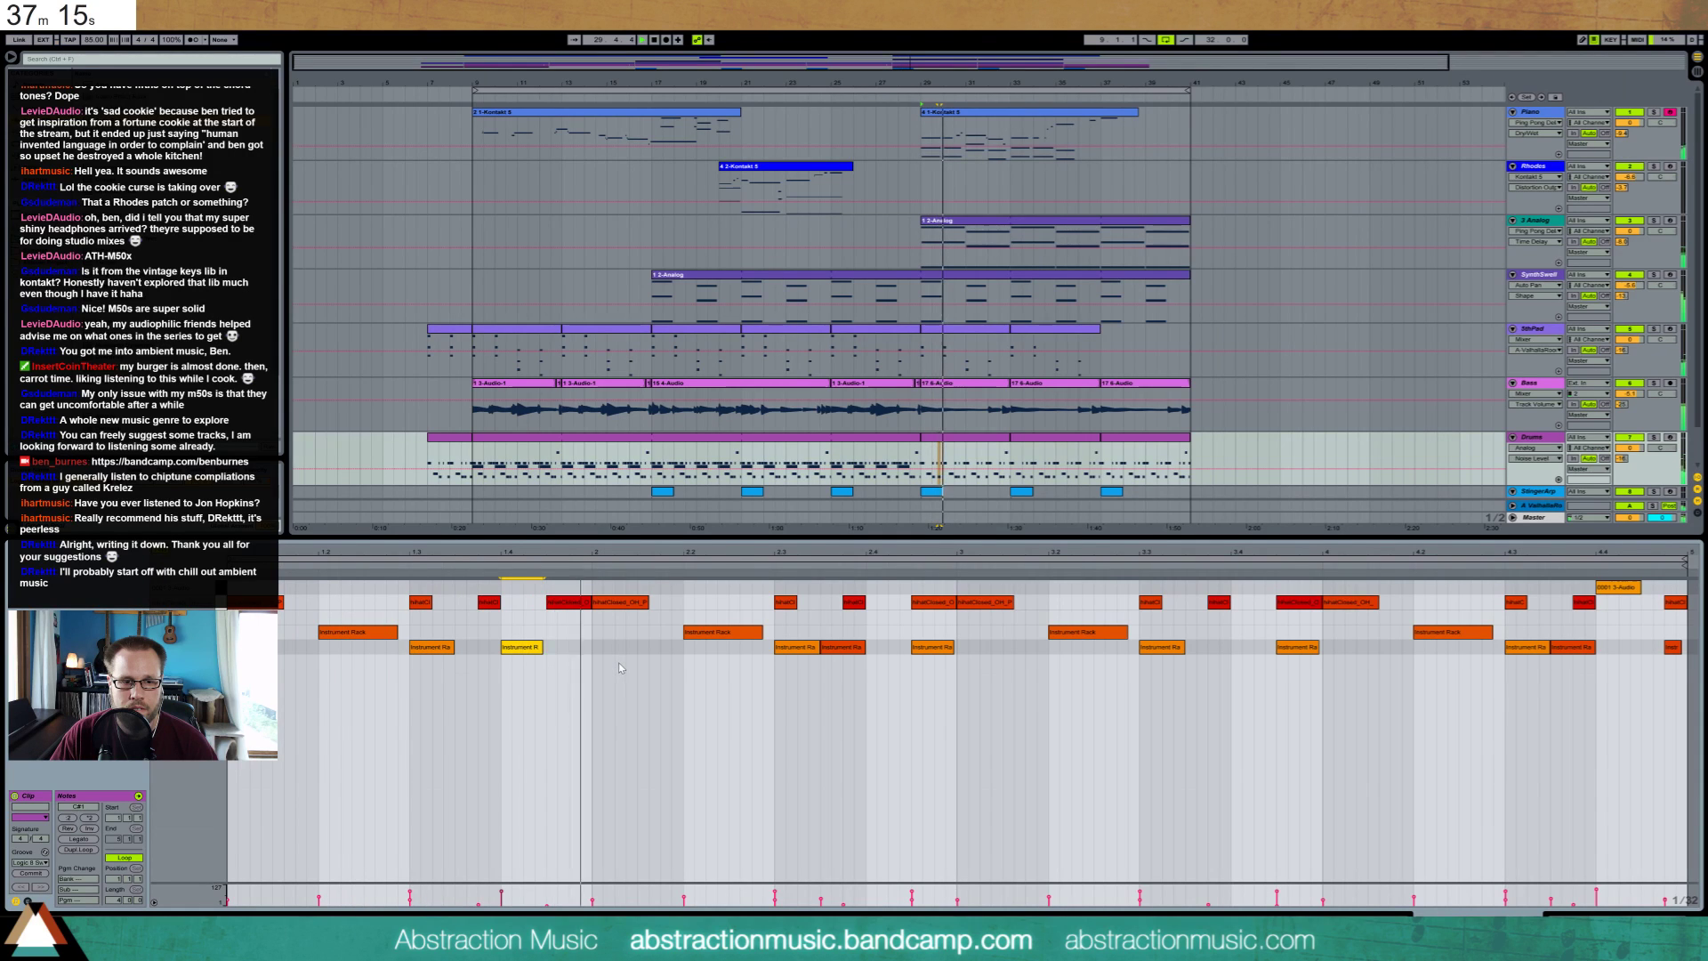
pyautogui.doubleClick(553, 635)
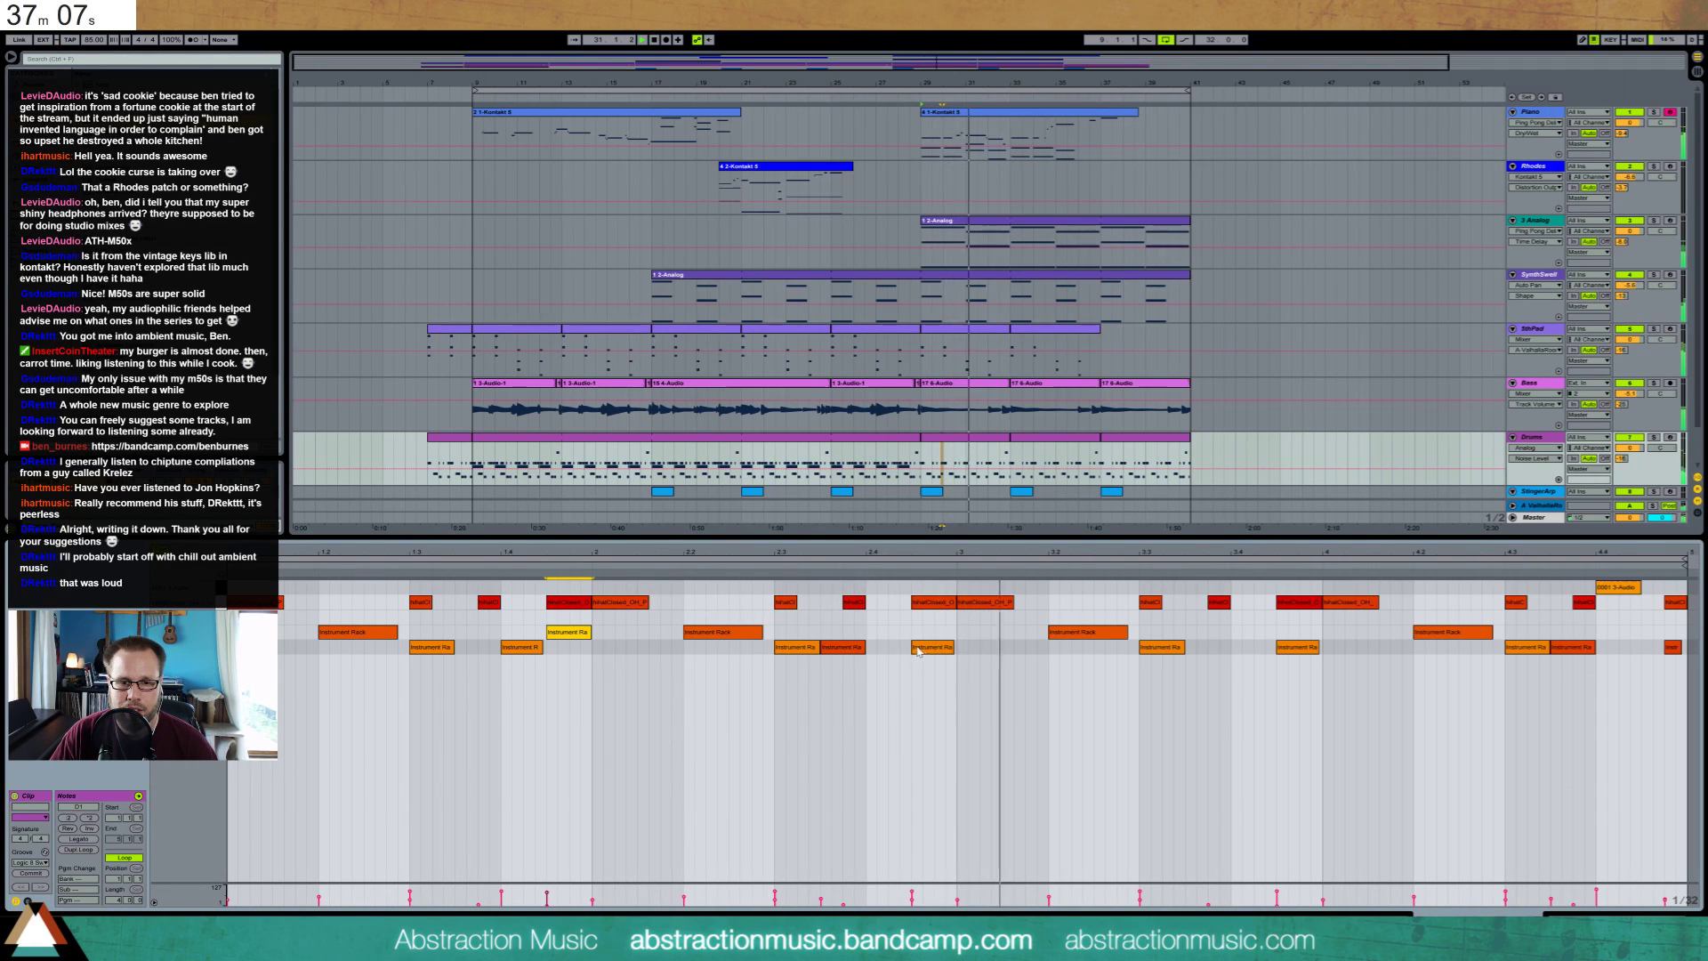
pyautogui.moveTo(926, 650)
pyautogui.mouseDown()
pyautogui.moveTo(840, 650)
pyautogui.moveTo(933, 646)
pyautogui.mouseUp()
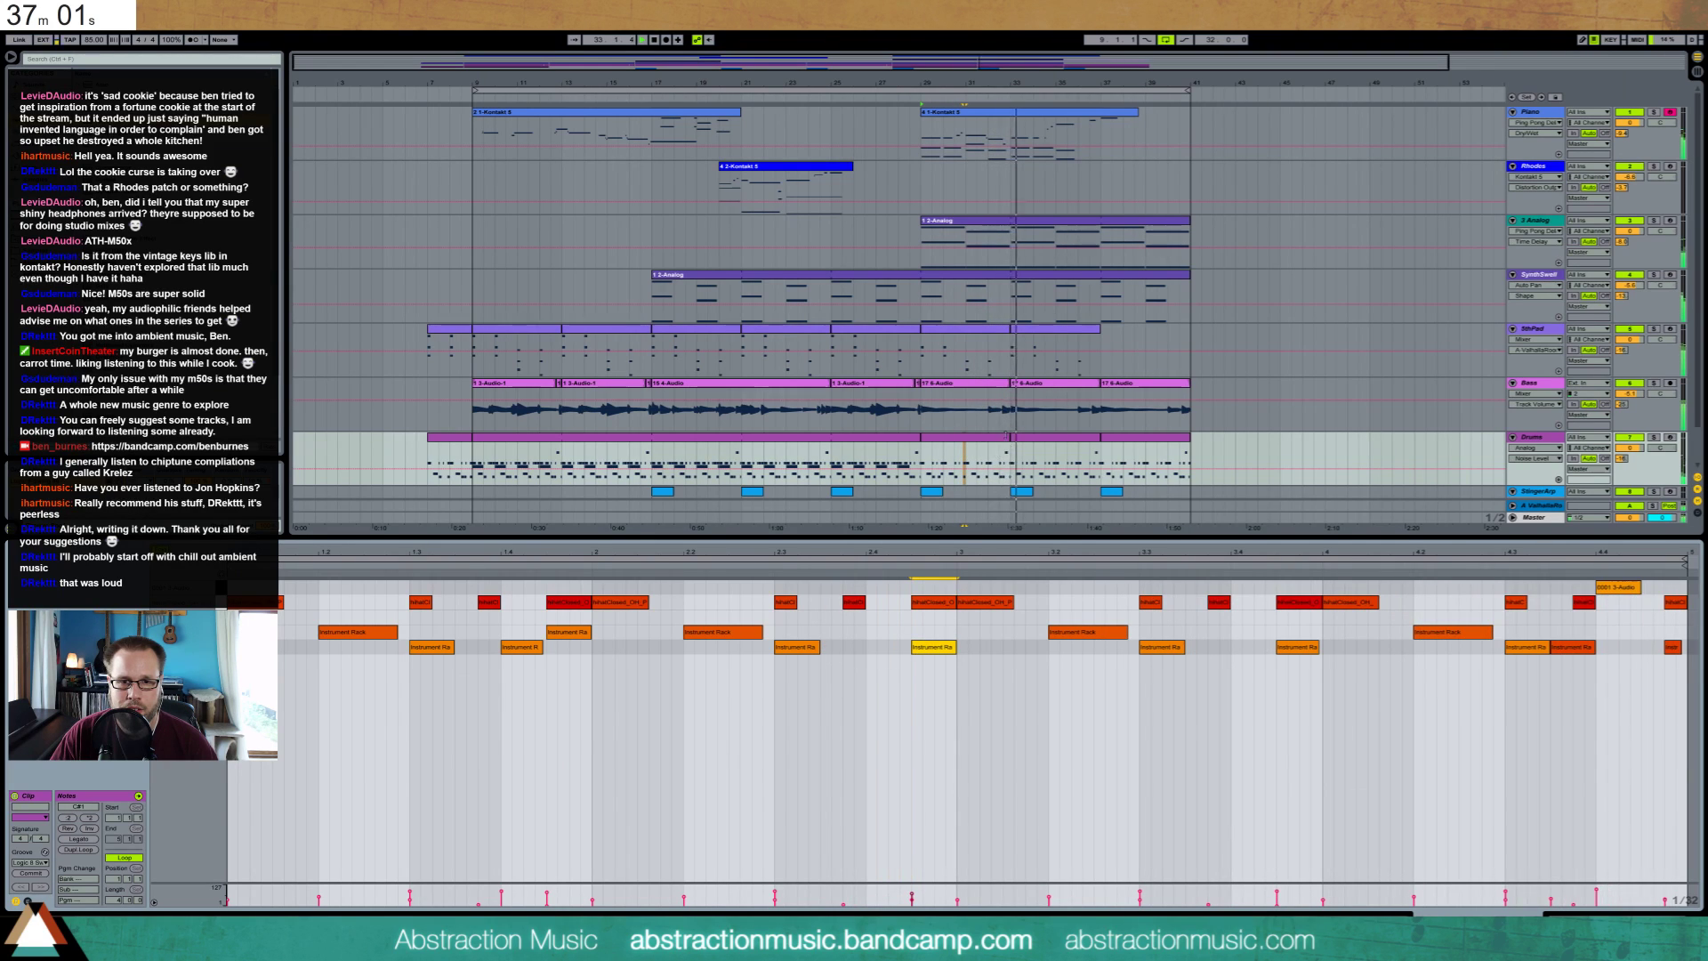
pyautogui.click(1008, 437)
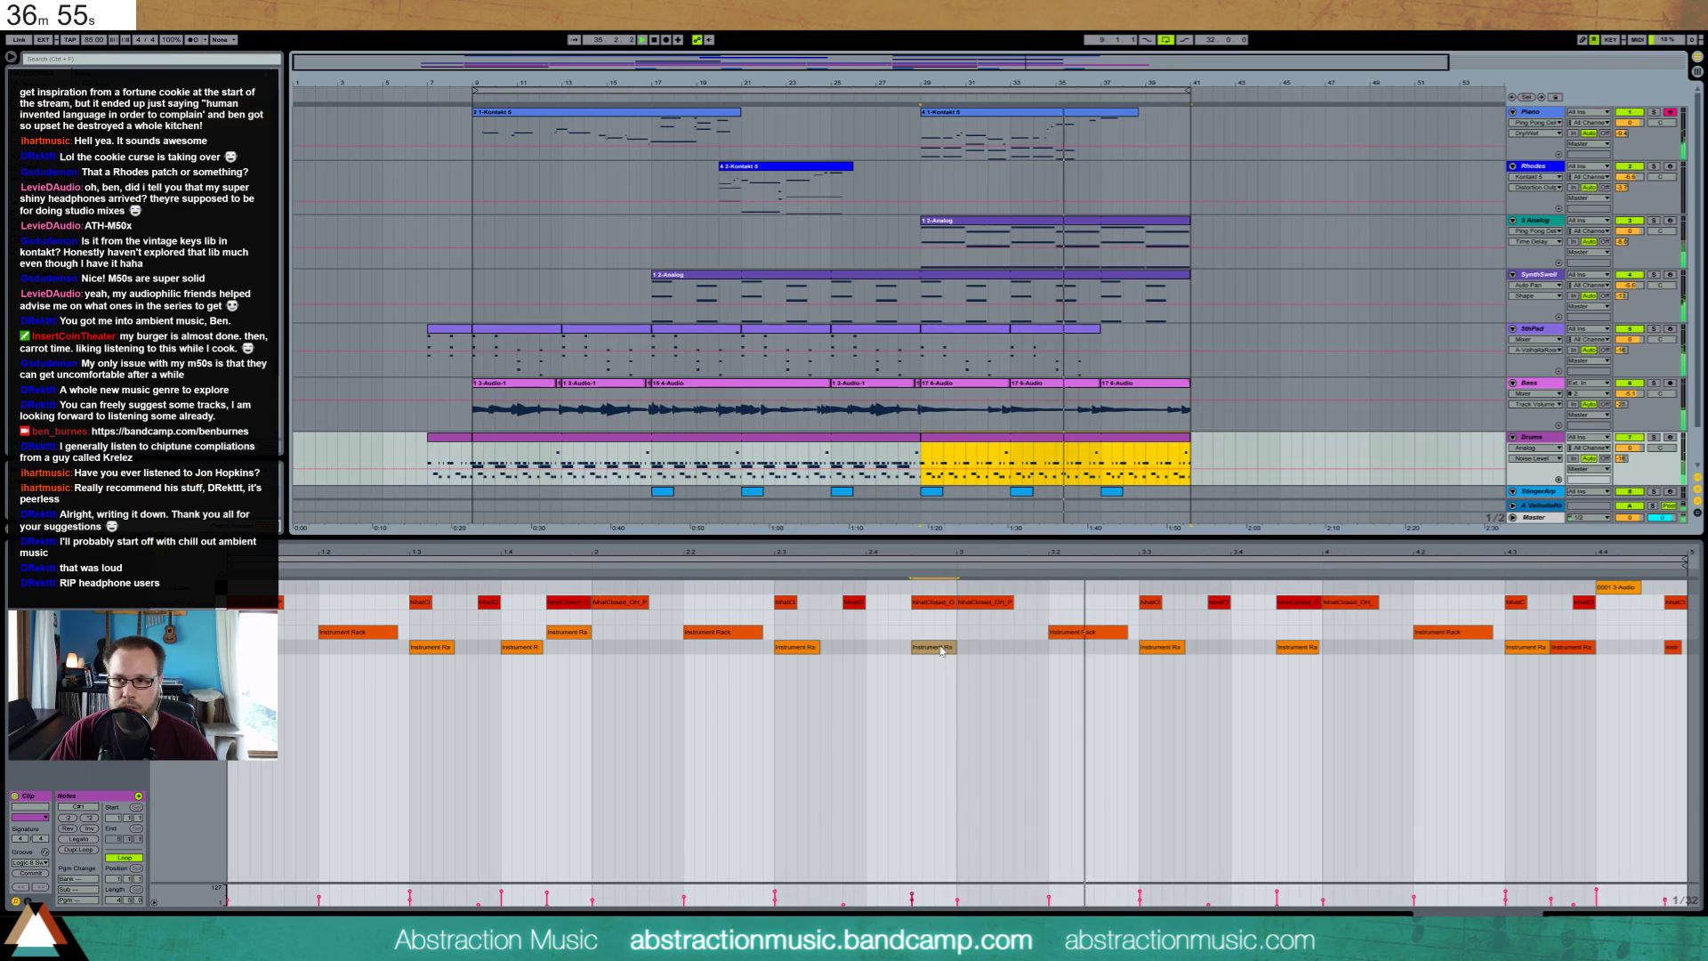
# In the same Drums clip, add an upper-row Instrument Rack hit, shift and shorten the last one, and delete a lower-row hit
pyautogui.click(1236, 635)
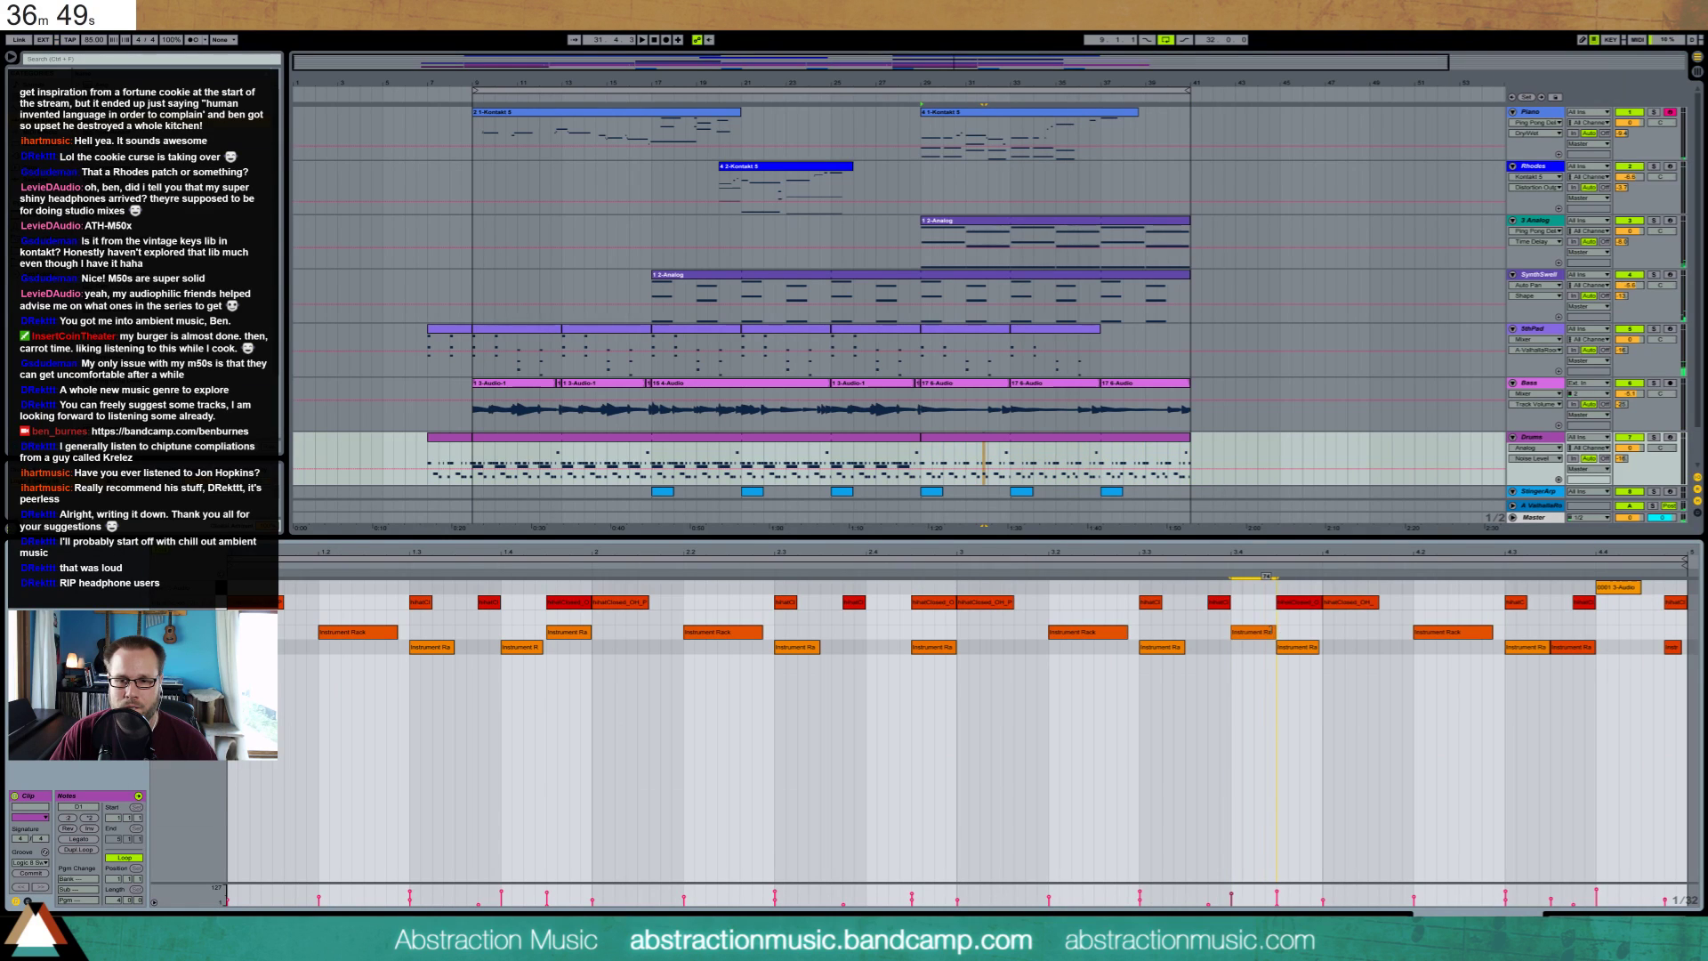
pyautogui.moveTo(1431, 630); pyautogui.dragTo(1475, 633)
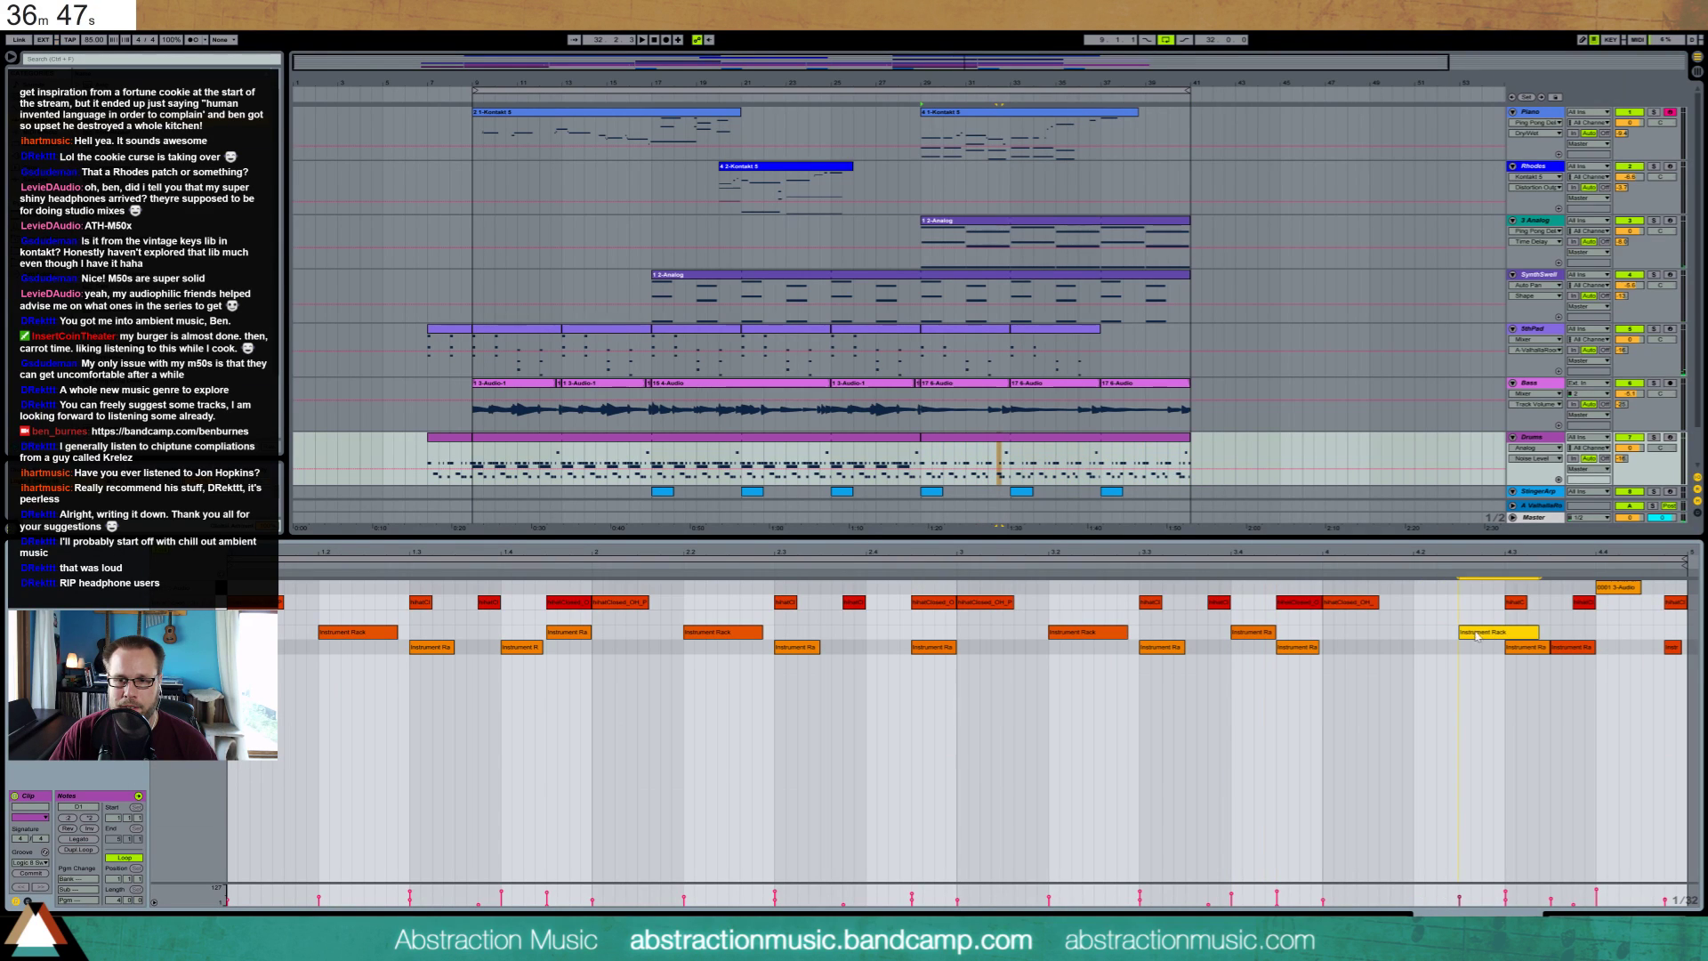
pyautogui.press('space')
pyautogui.moveTo(1538, 632); pyautogui.dragTo(1505, 630)
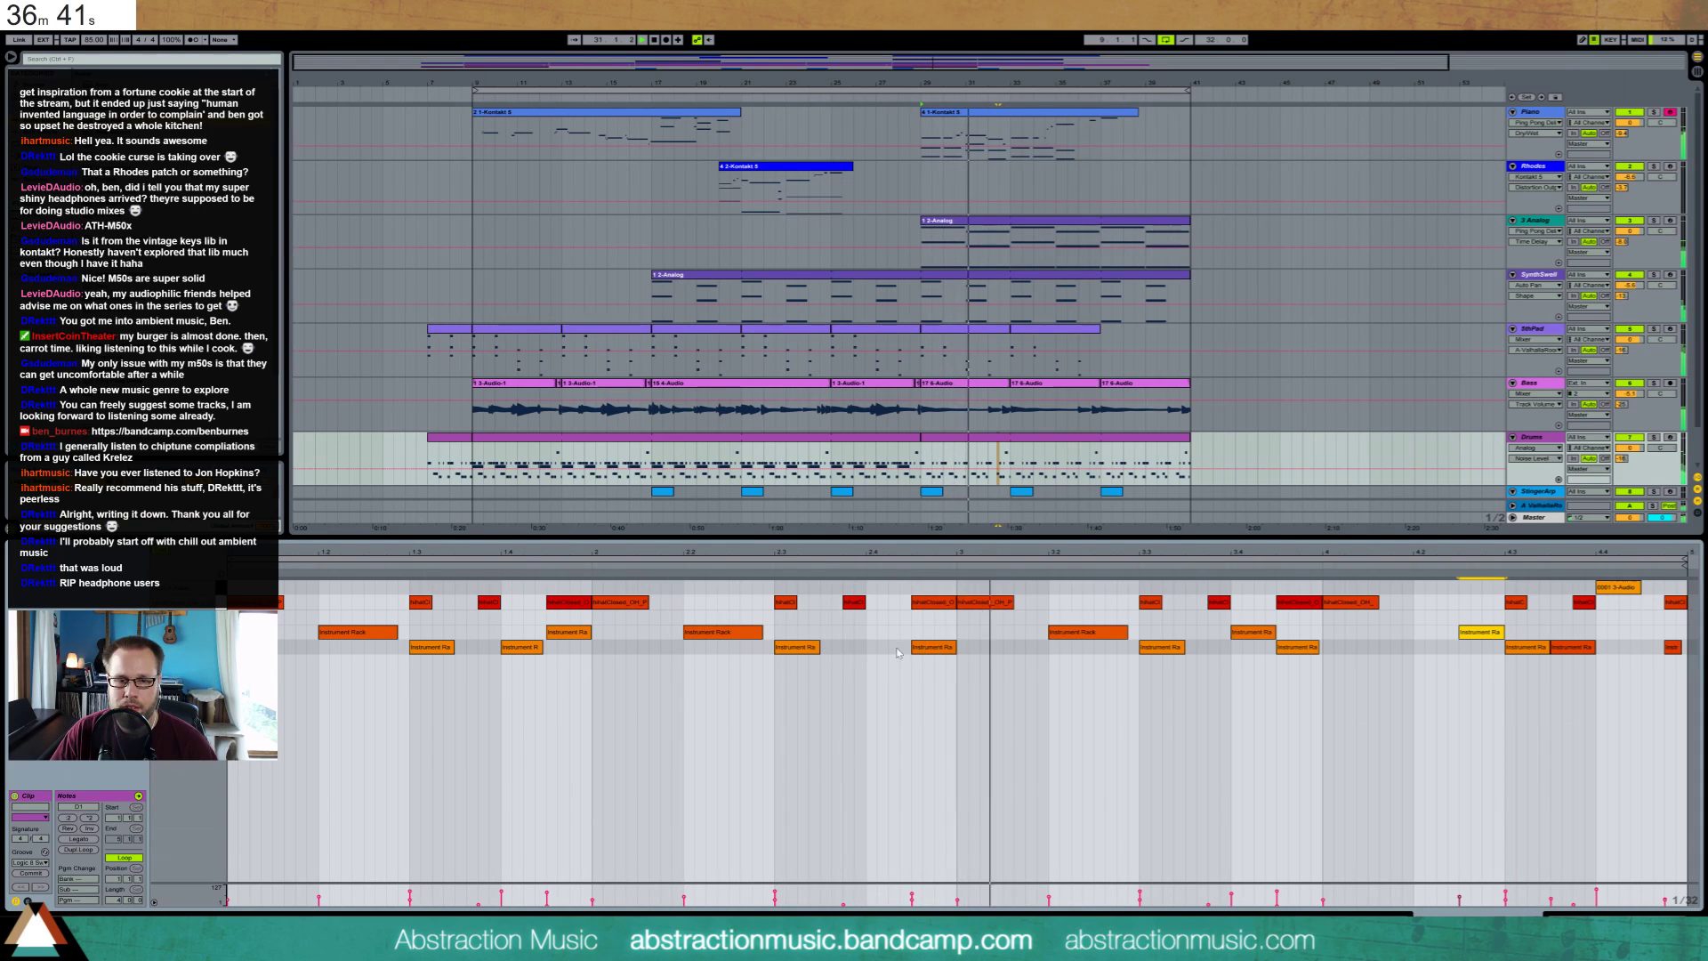
pyautogui.doubleClick(926, 647)
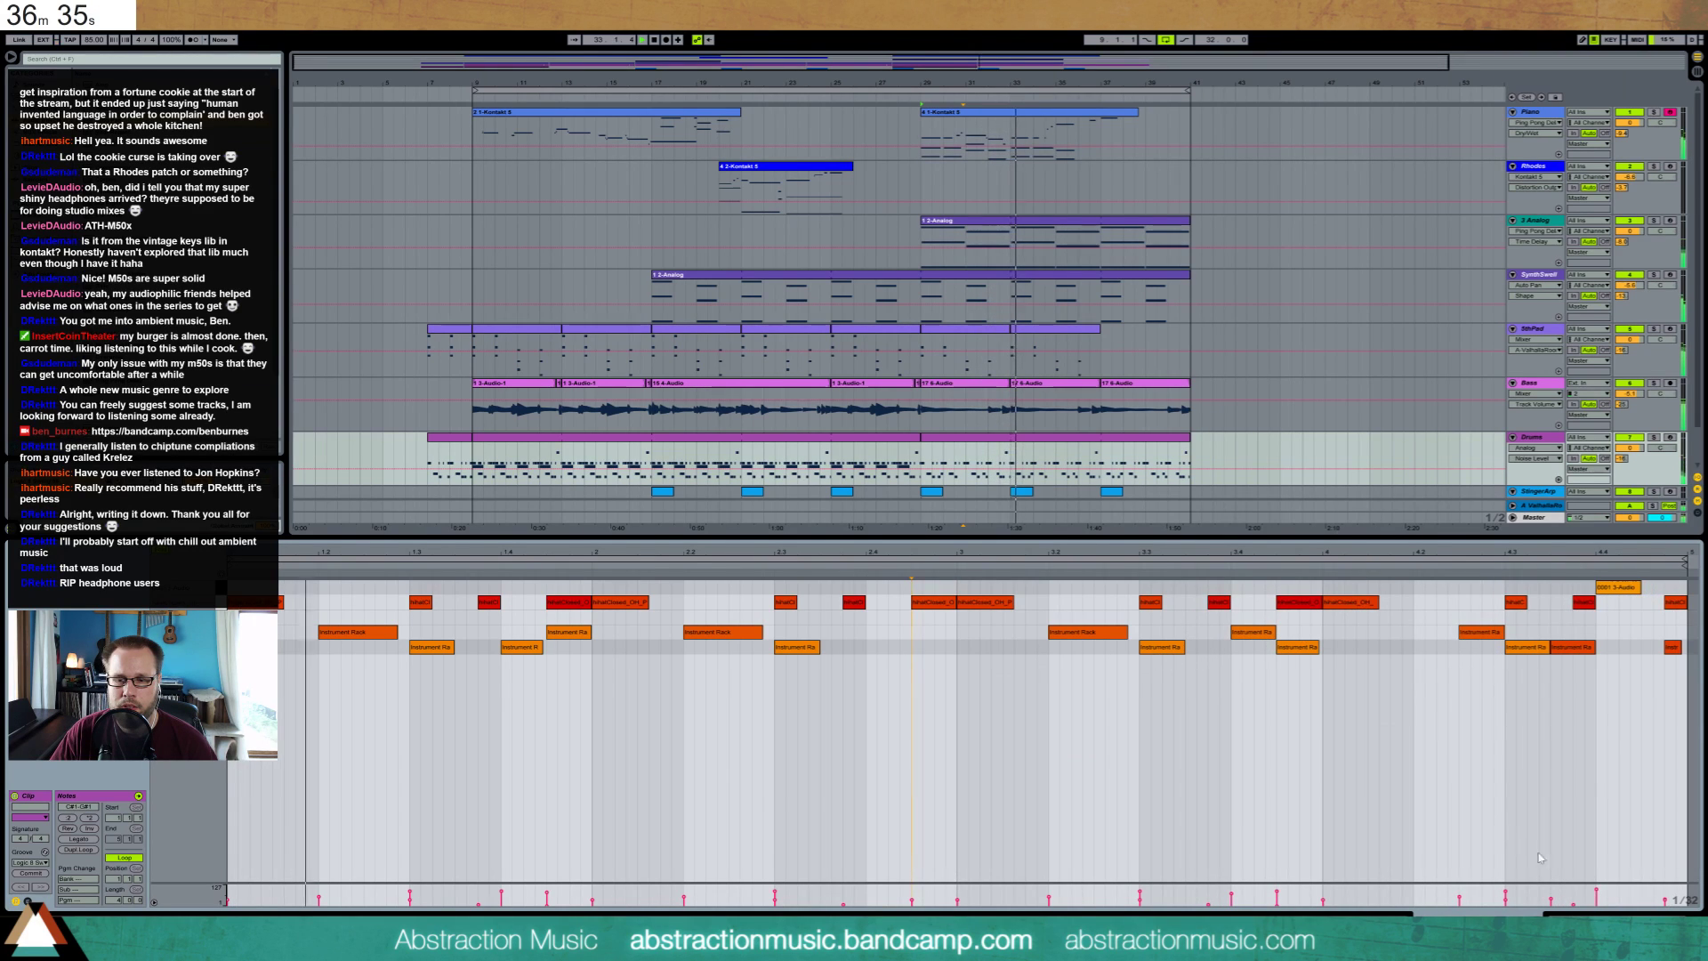
# Return to the device view and slightly lower the volume of the 2-Analog track
pyautogui.hotkey('shift', 'Tab')
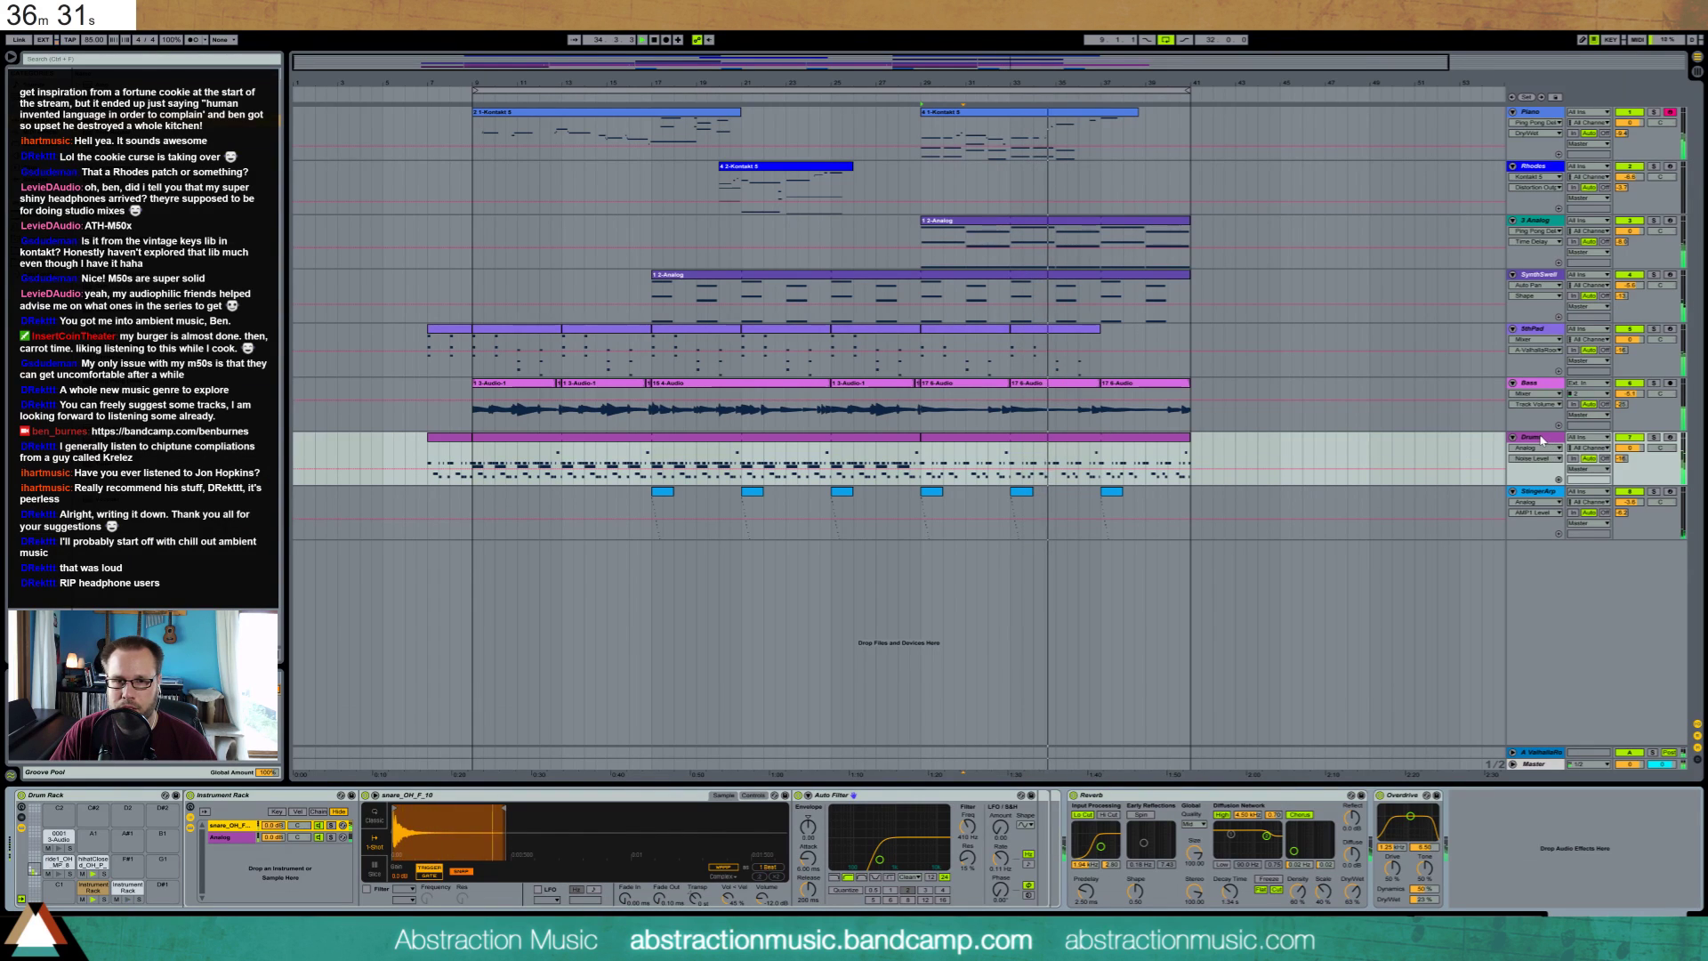
pyautogui.click(1544, 241)
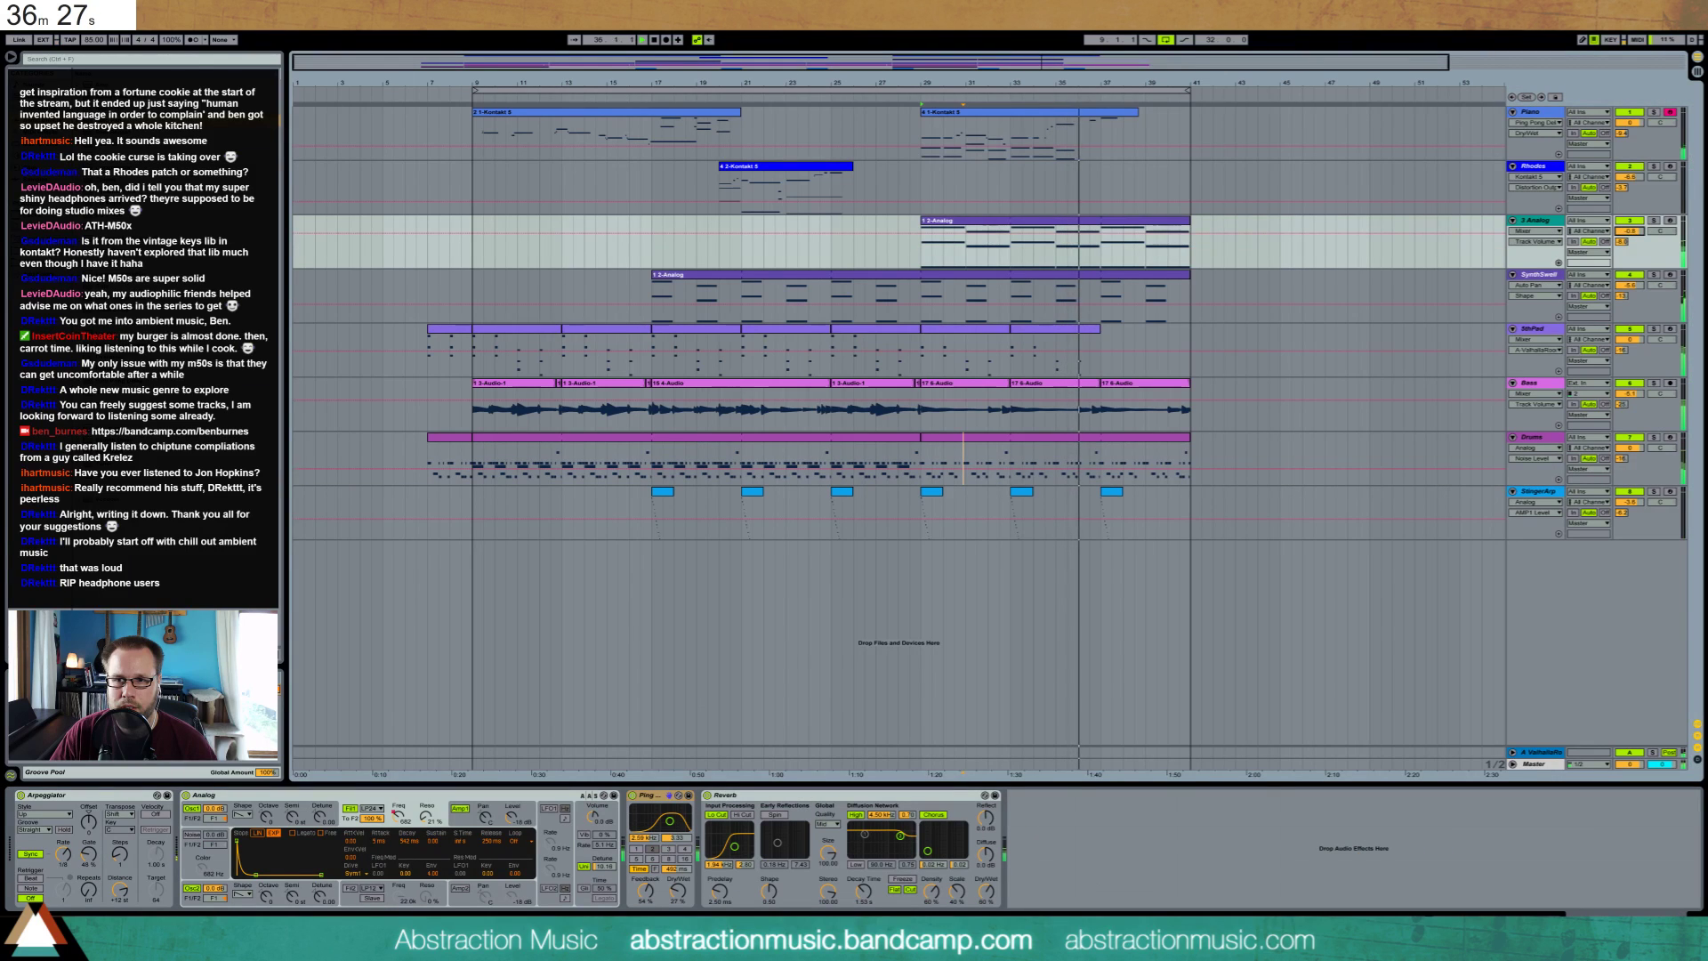
pyautogui.moveTo(1639, 233); pyautogui.dragTo(1639, 240)
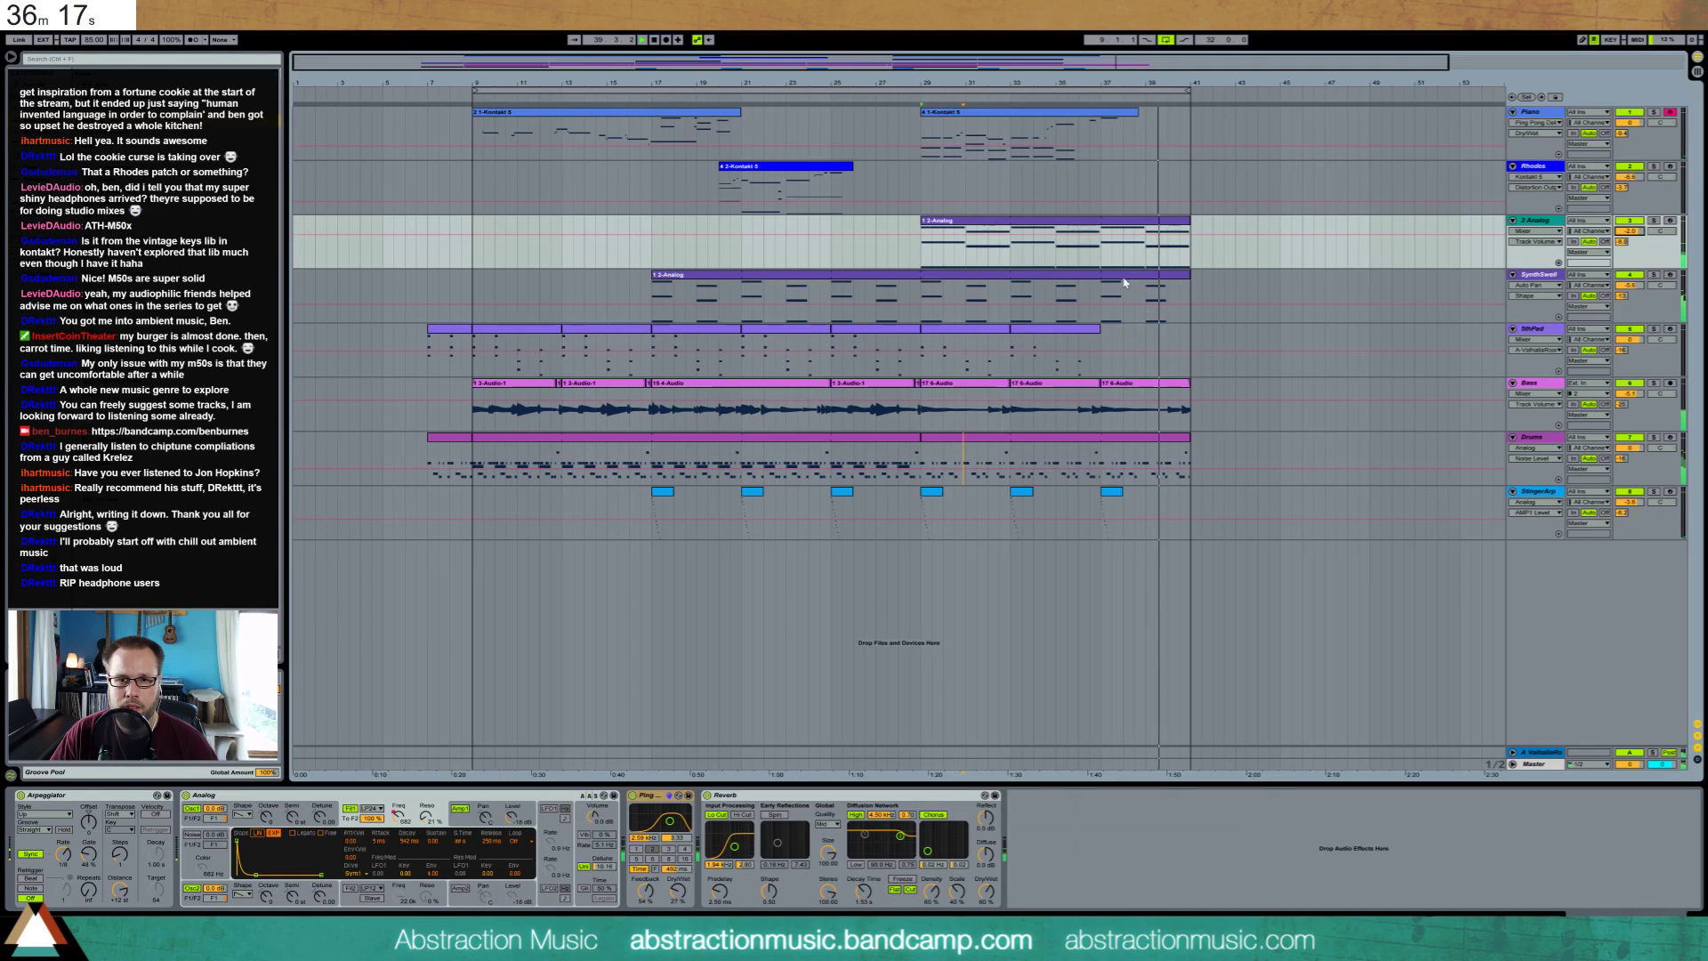
# Duplicate bars 37 to 39 of the SynthSwell part over bars 39 to 41
pyautogui.moveTo(1106, 294); pyautogui.dragTo(1150, 296)
pyautogui.hotkey('ctrl', 'd')
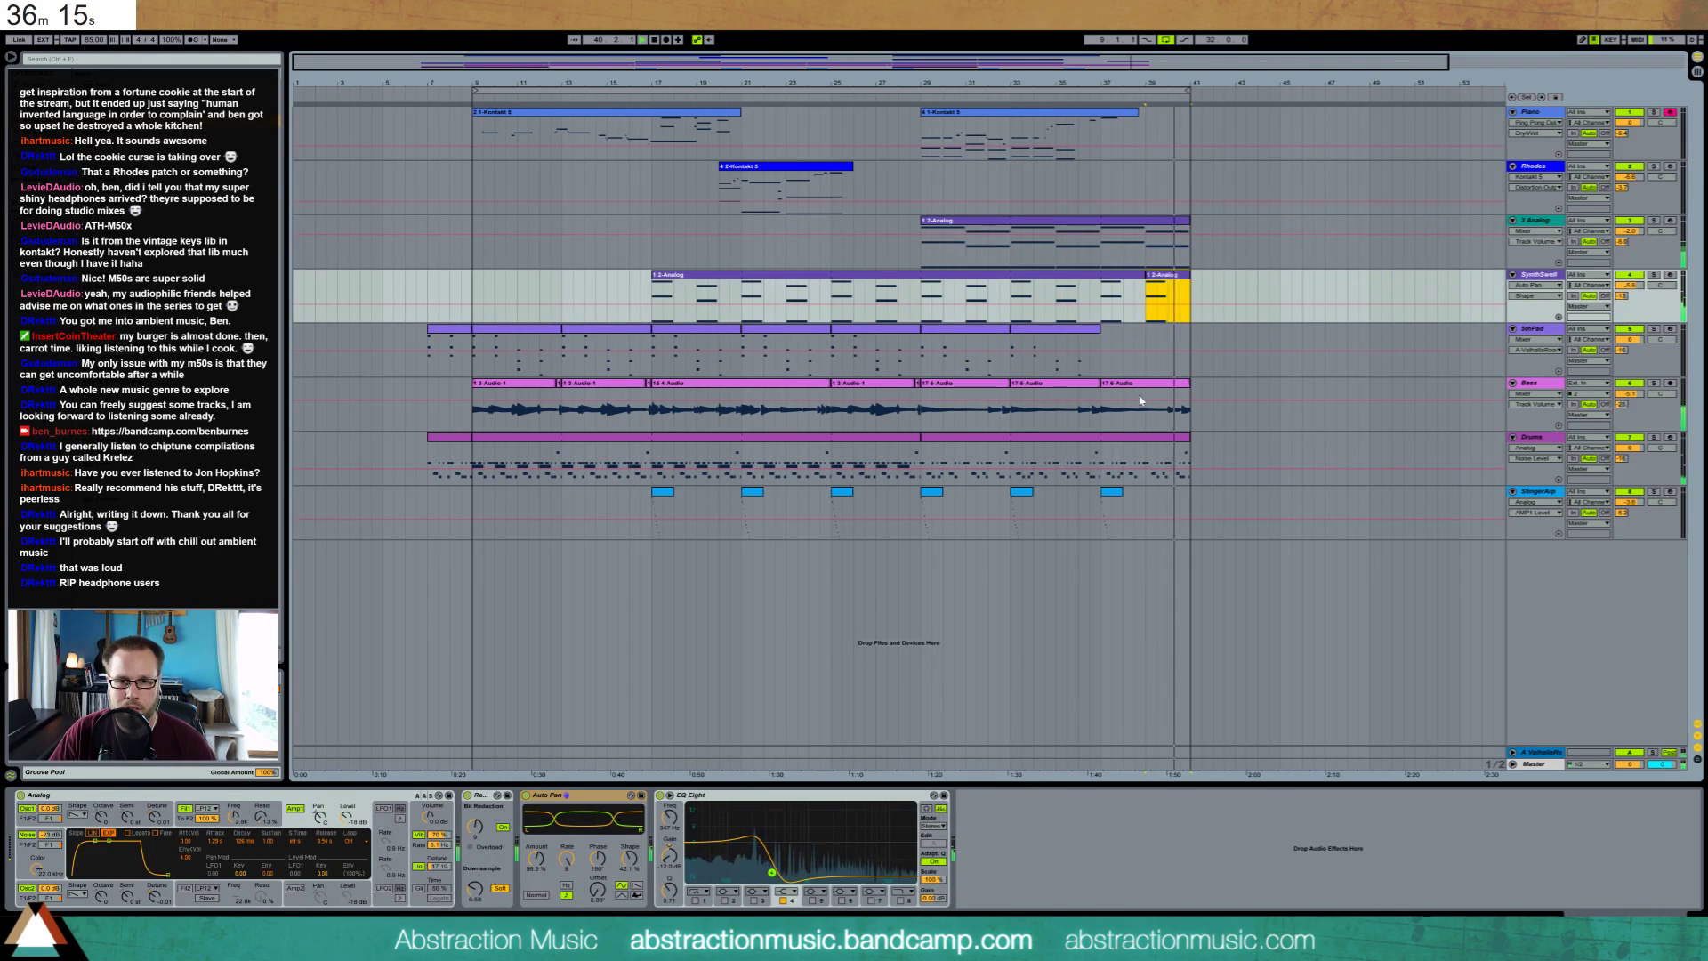
# Shorten the last Bass clip to end at bar 40 and give its end a fade-out
pyautogui.moveTo(1189, 388); pyautogui.dragTo(1167, 384)
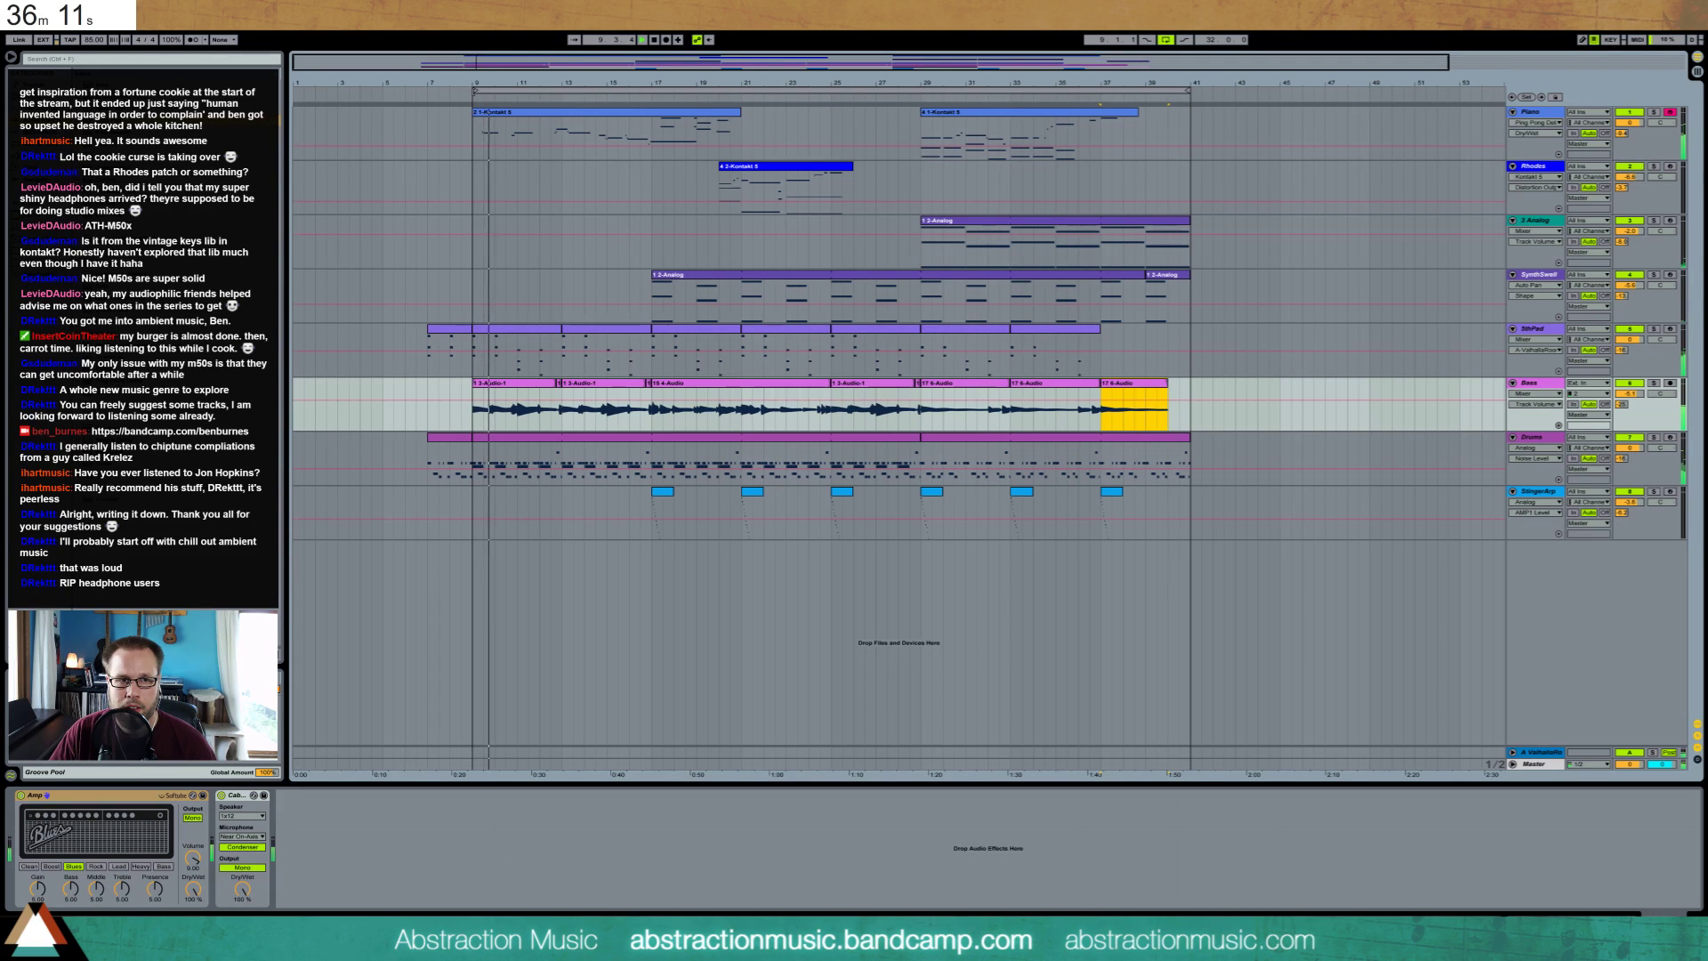
pyautogui.click(1086, 100)
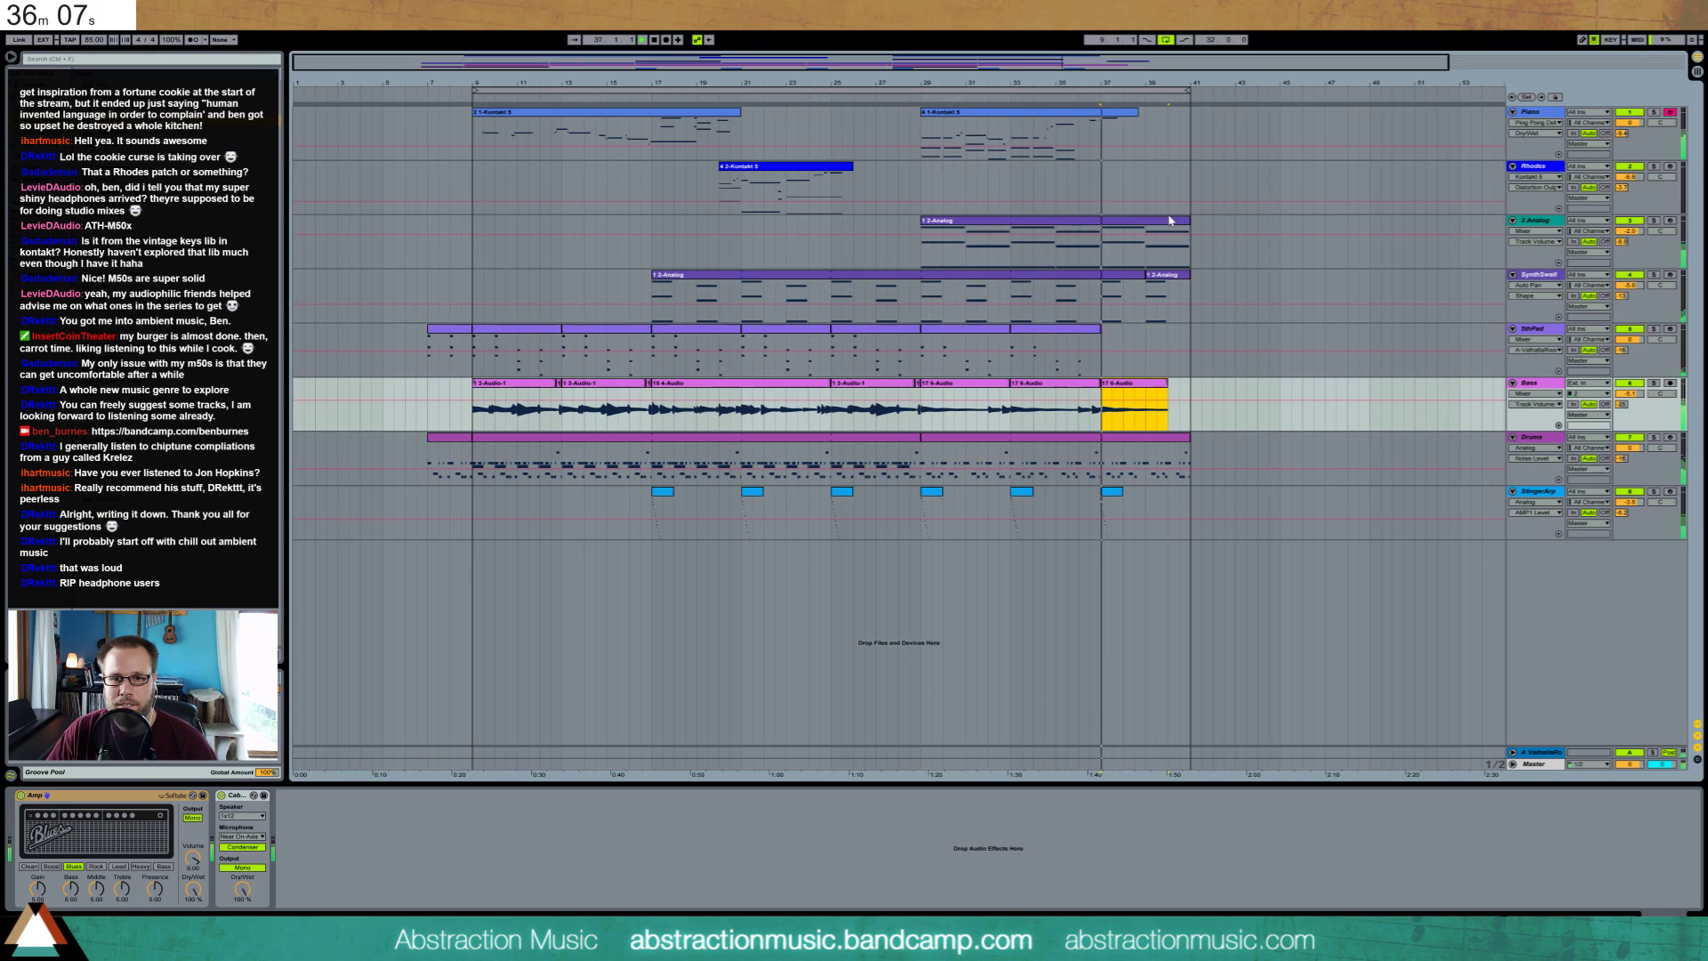
pyautogui.click(1159, 385)
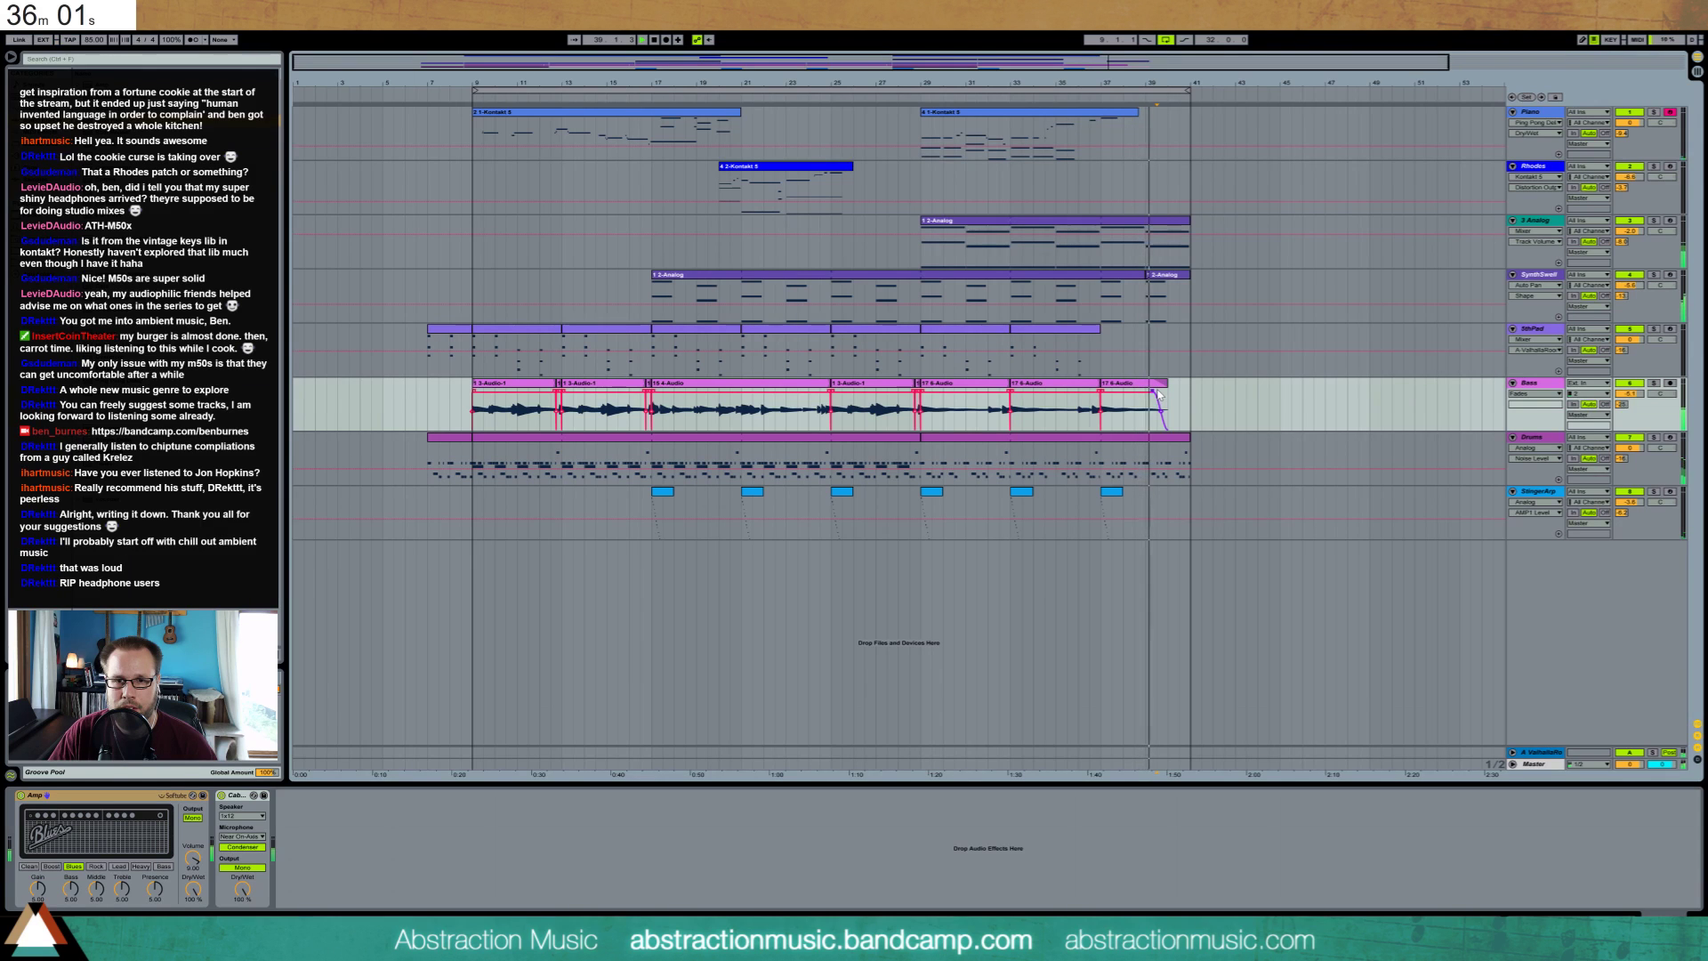
# Duplicate bars 37 to 39 of the 2-Analog part over bars 39 to 41
pyautogui.doubleClick(1171, 228)
pyautogui.moveTo(1103, 241); pyautogui.dragTo(1143, 256)
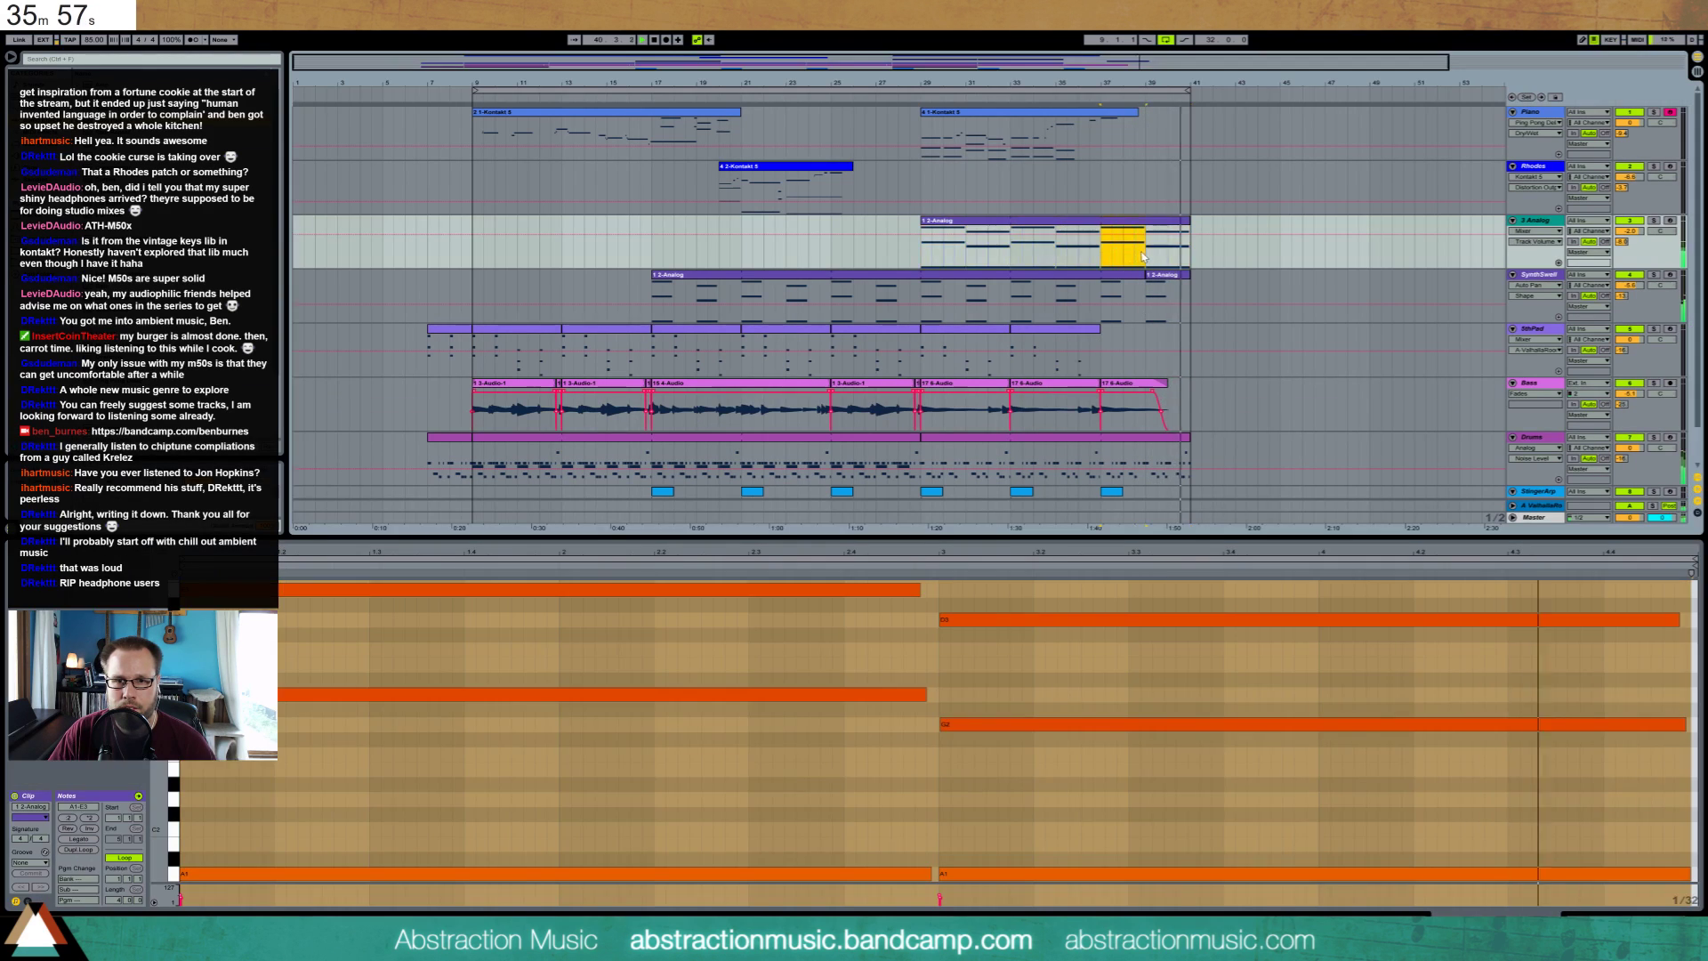
pyautogui.hotkey('ctrl', 'd')
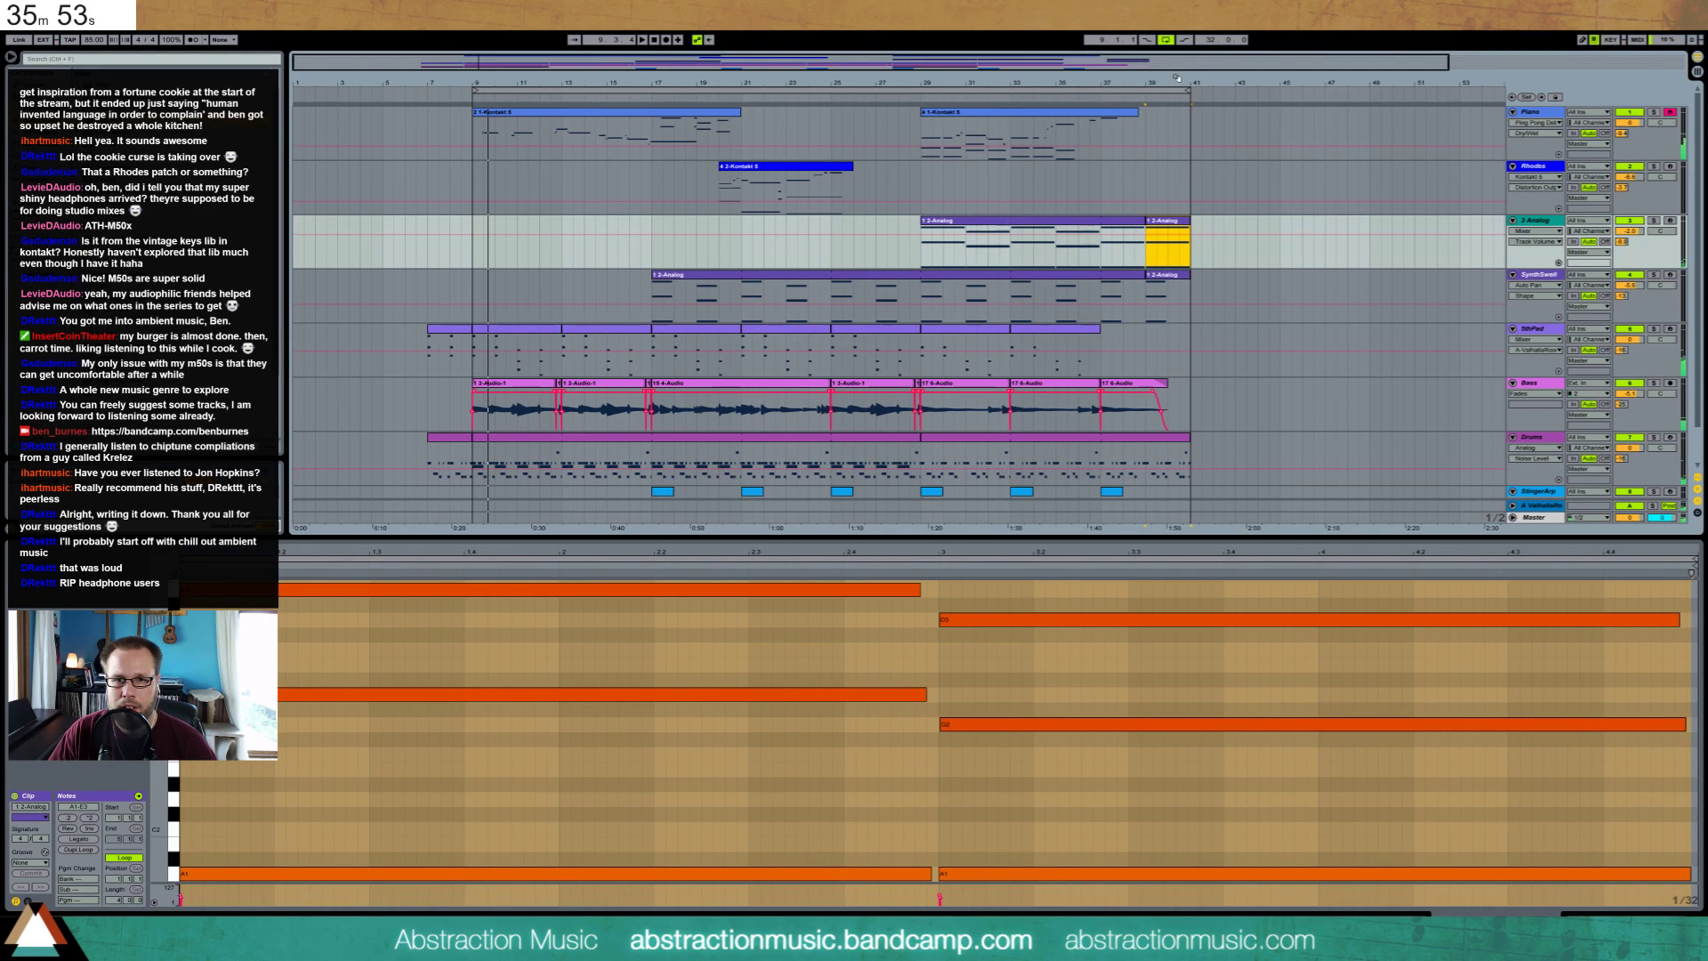
# Duplicate the last 2-Analog and SynthSwell clips to bars 41 to 43 and the blue arpeggio clip to bar 41
pyautogui.click(1134, 64)
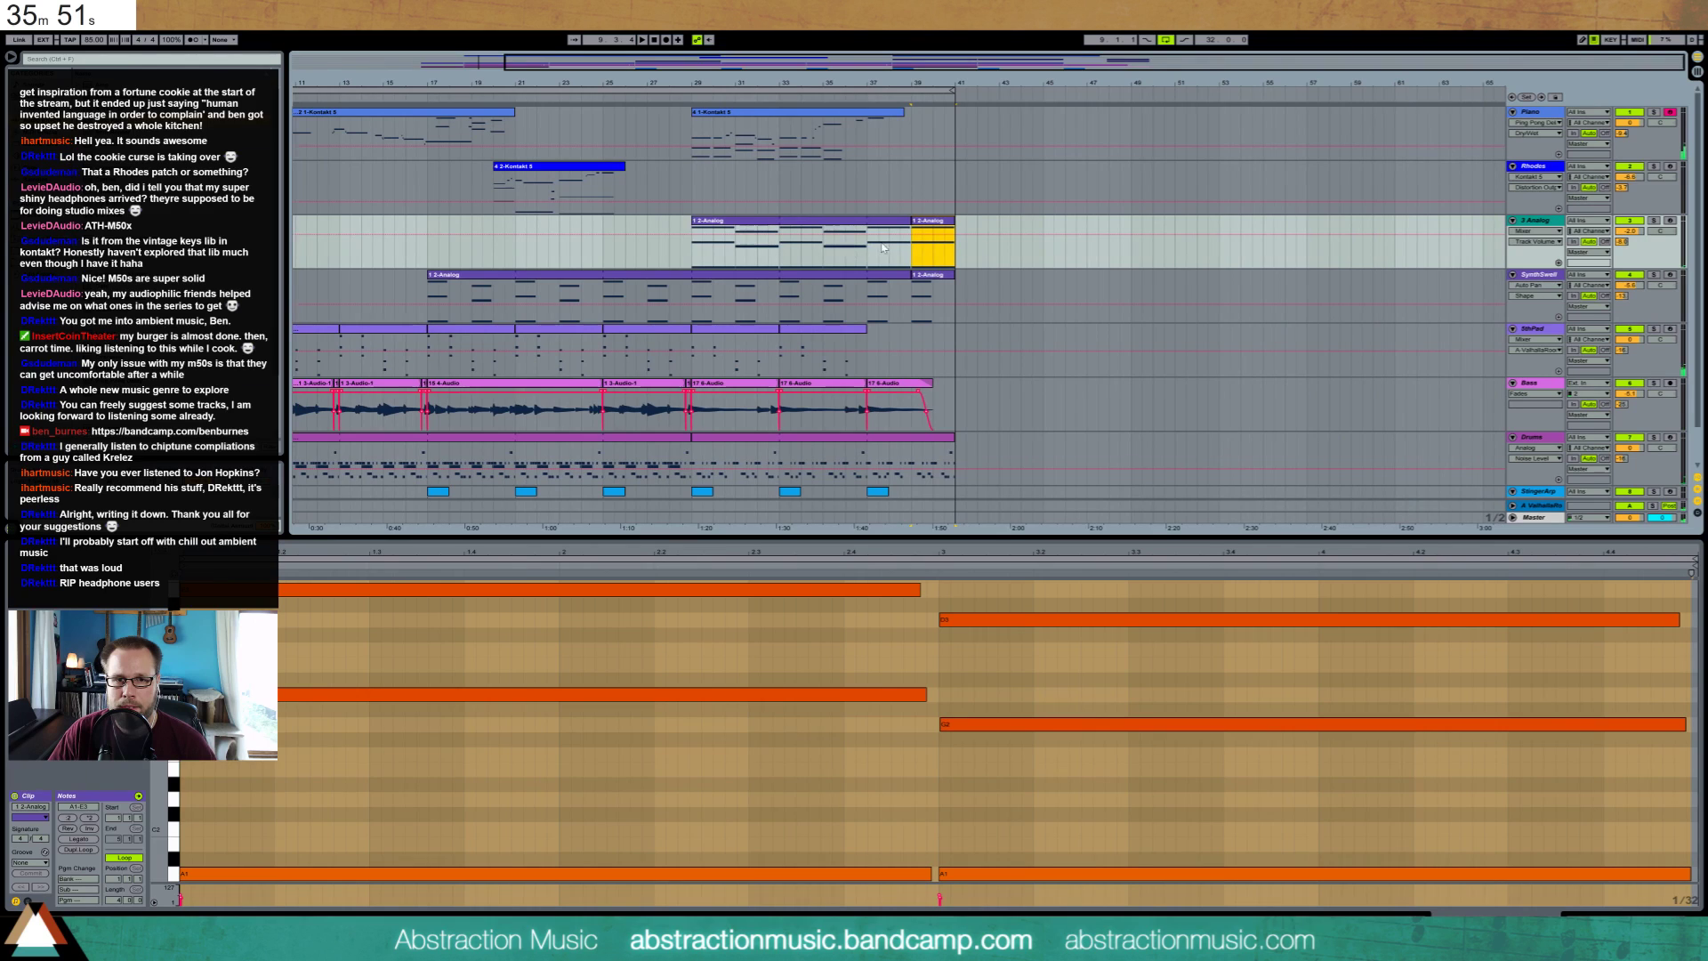
pyautogui.hotkey('ctrl', 'd')
pyautogui.click(933, 275)
pyautogui.hotkey('ctrl', 'd')
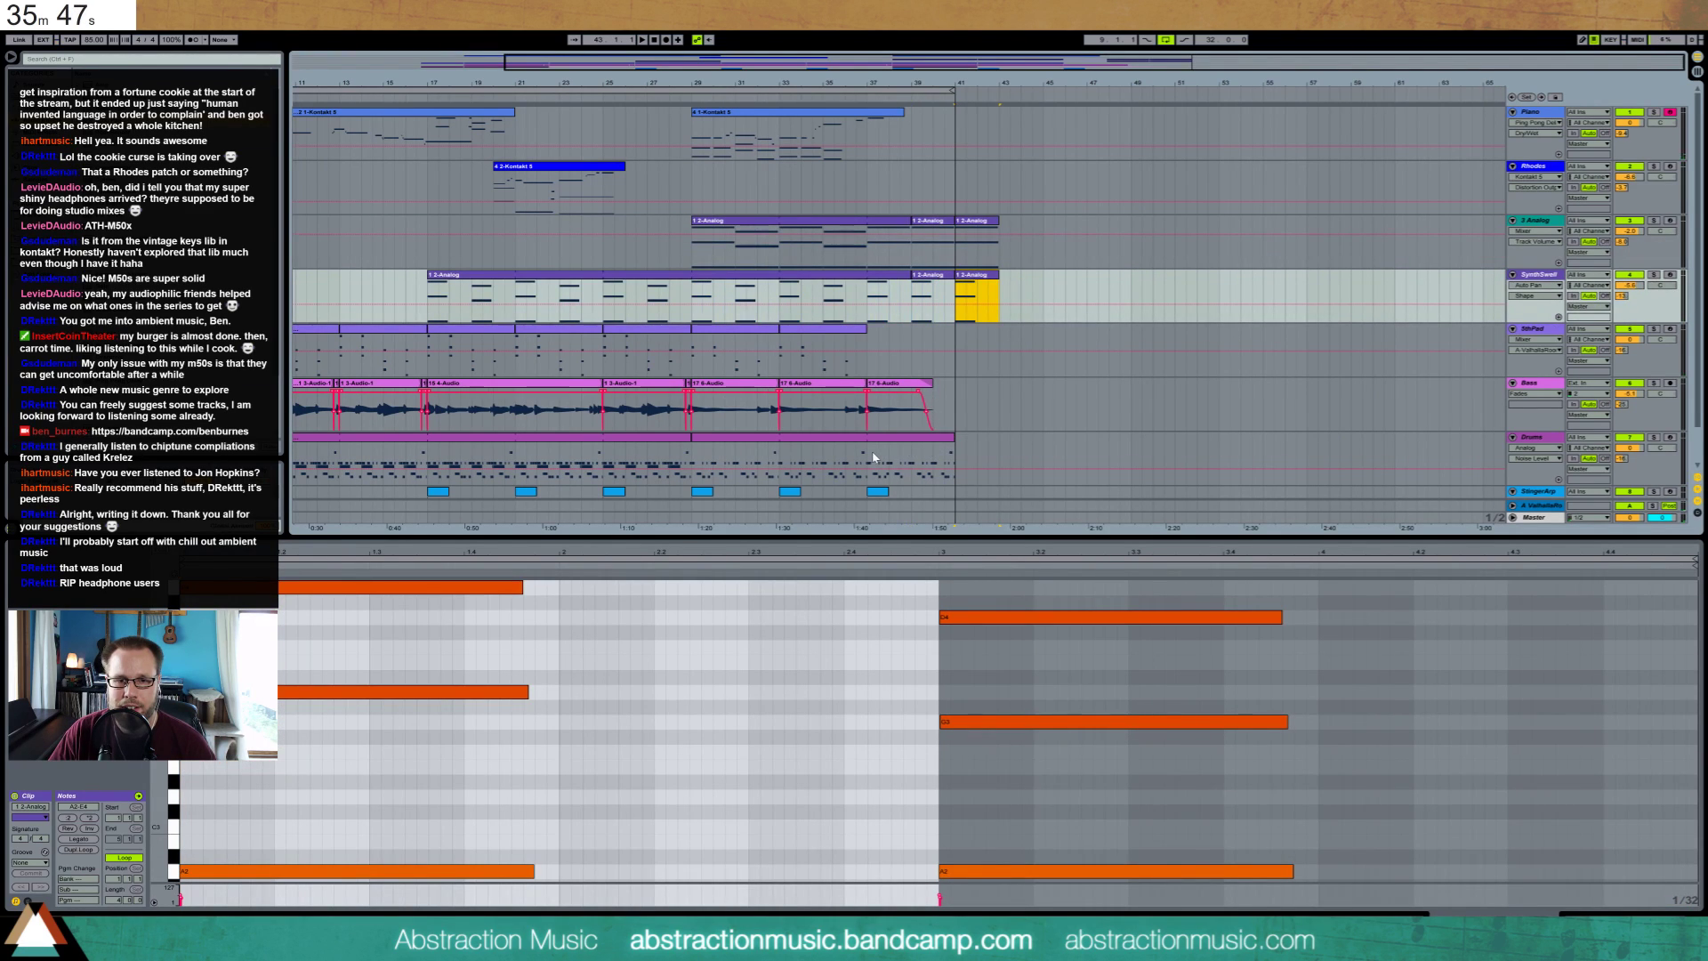
pyautogui.click(886, 492)
pyautogui.hotkey('ctrl', 'd')
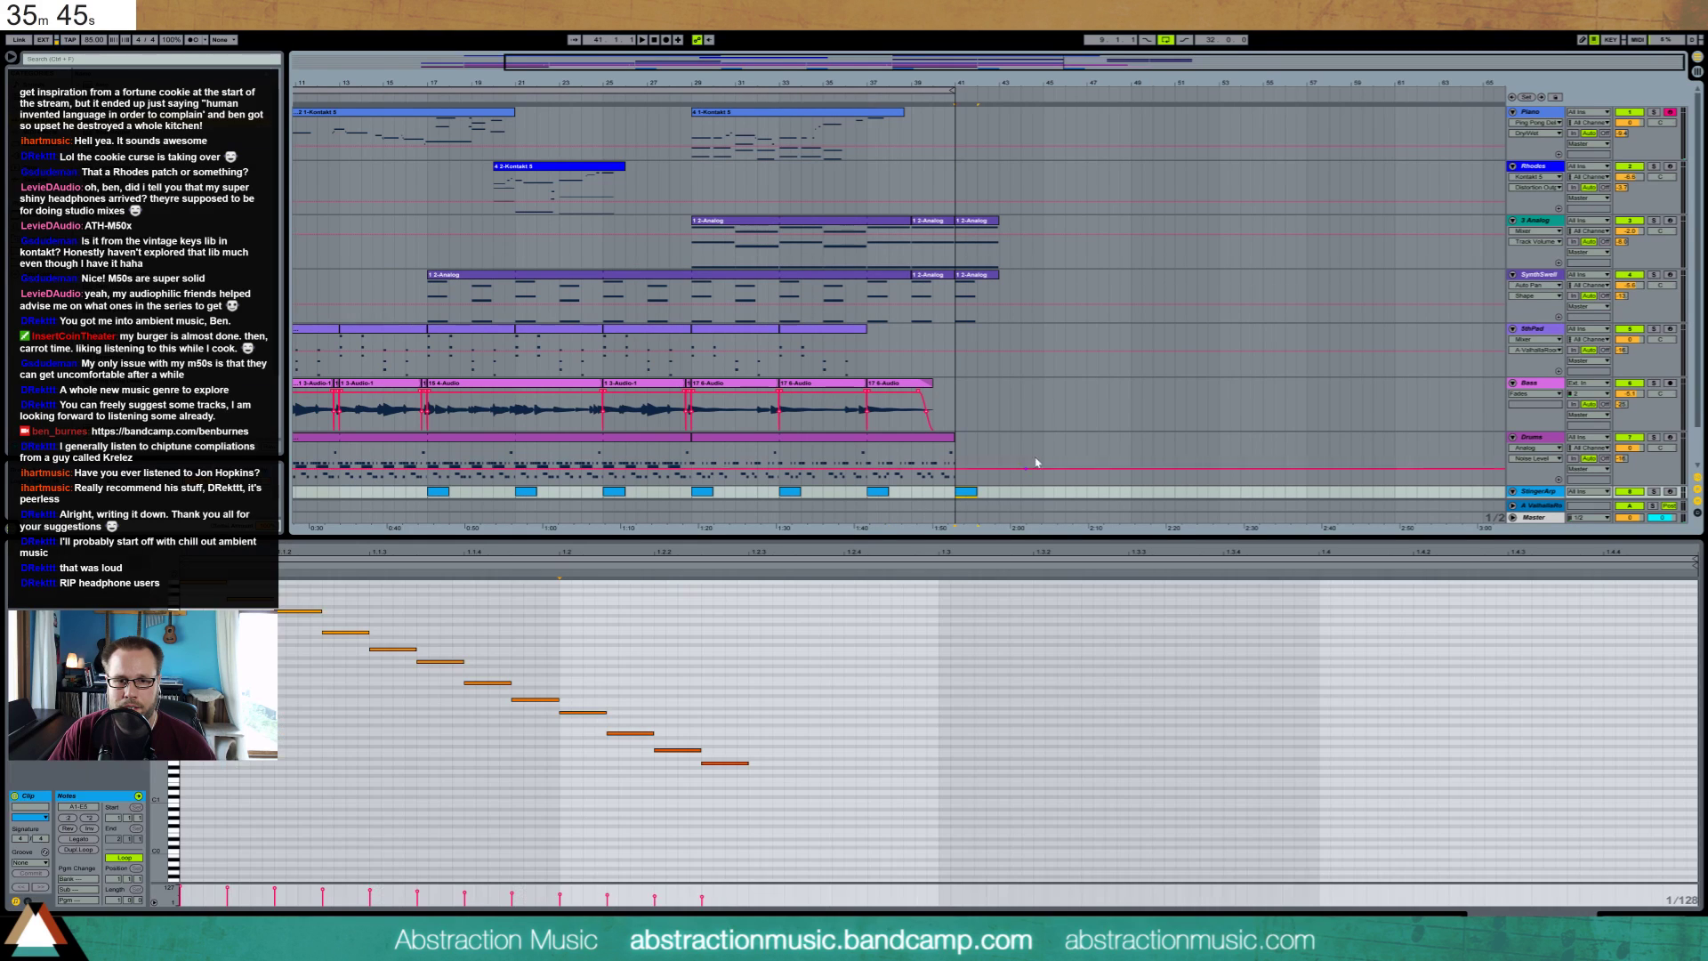
# Delete the SynthSwell clip at bars 41 to 43 and the second chord's notes in the last 2-Analog clip
pyautogui.click(988, 284)
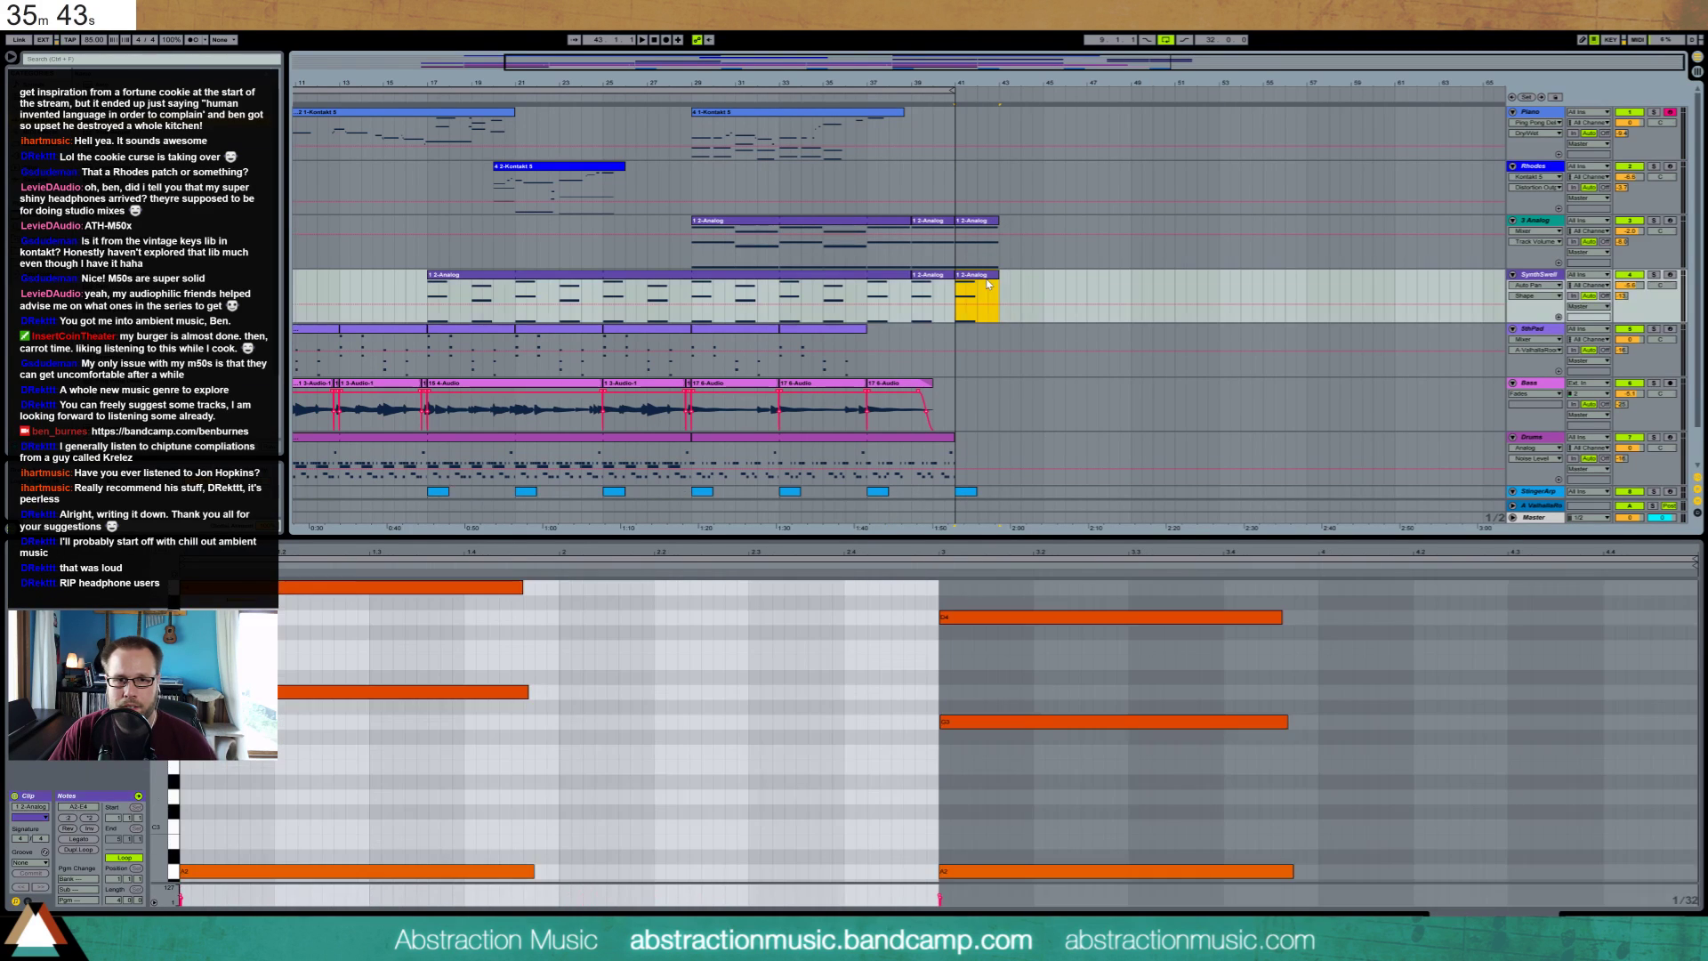
pyautogui.click(986, 225)
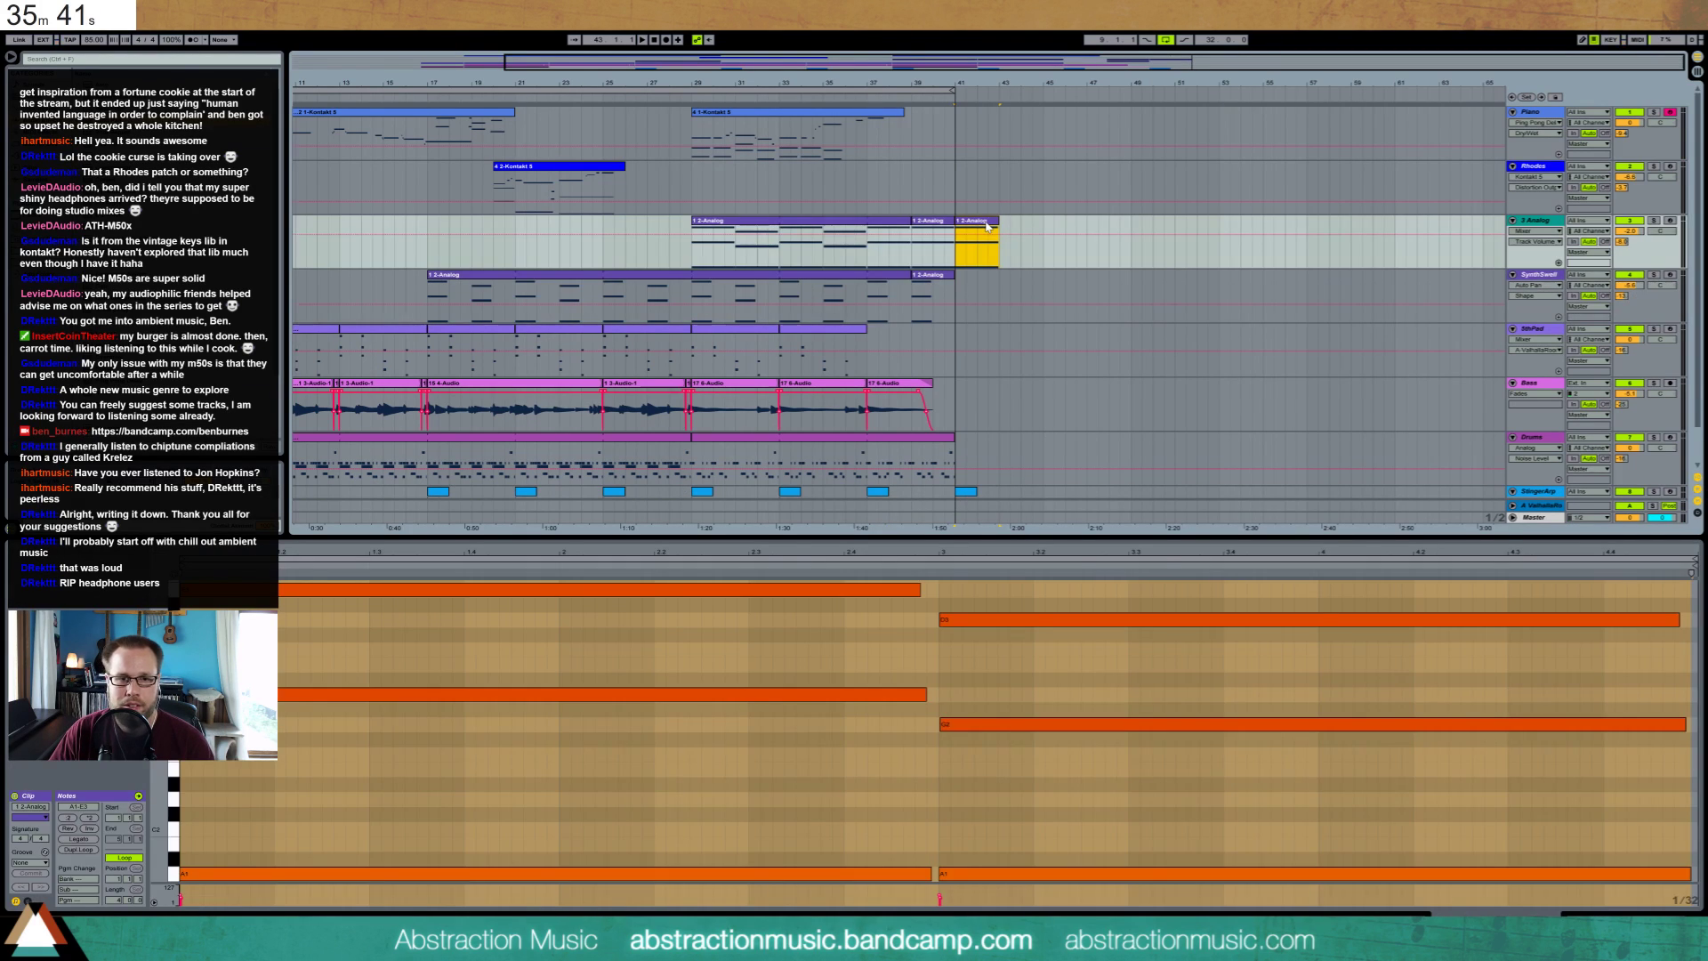
pyautogui.click(630, 856)
pyautogui.moveTo(956, 587); pyautogui.dragTo(863, 899)
pyautogui.press('Delete')
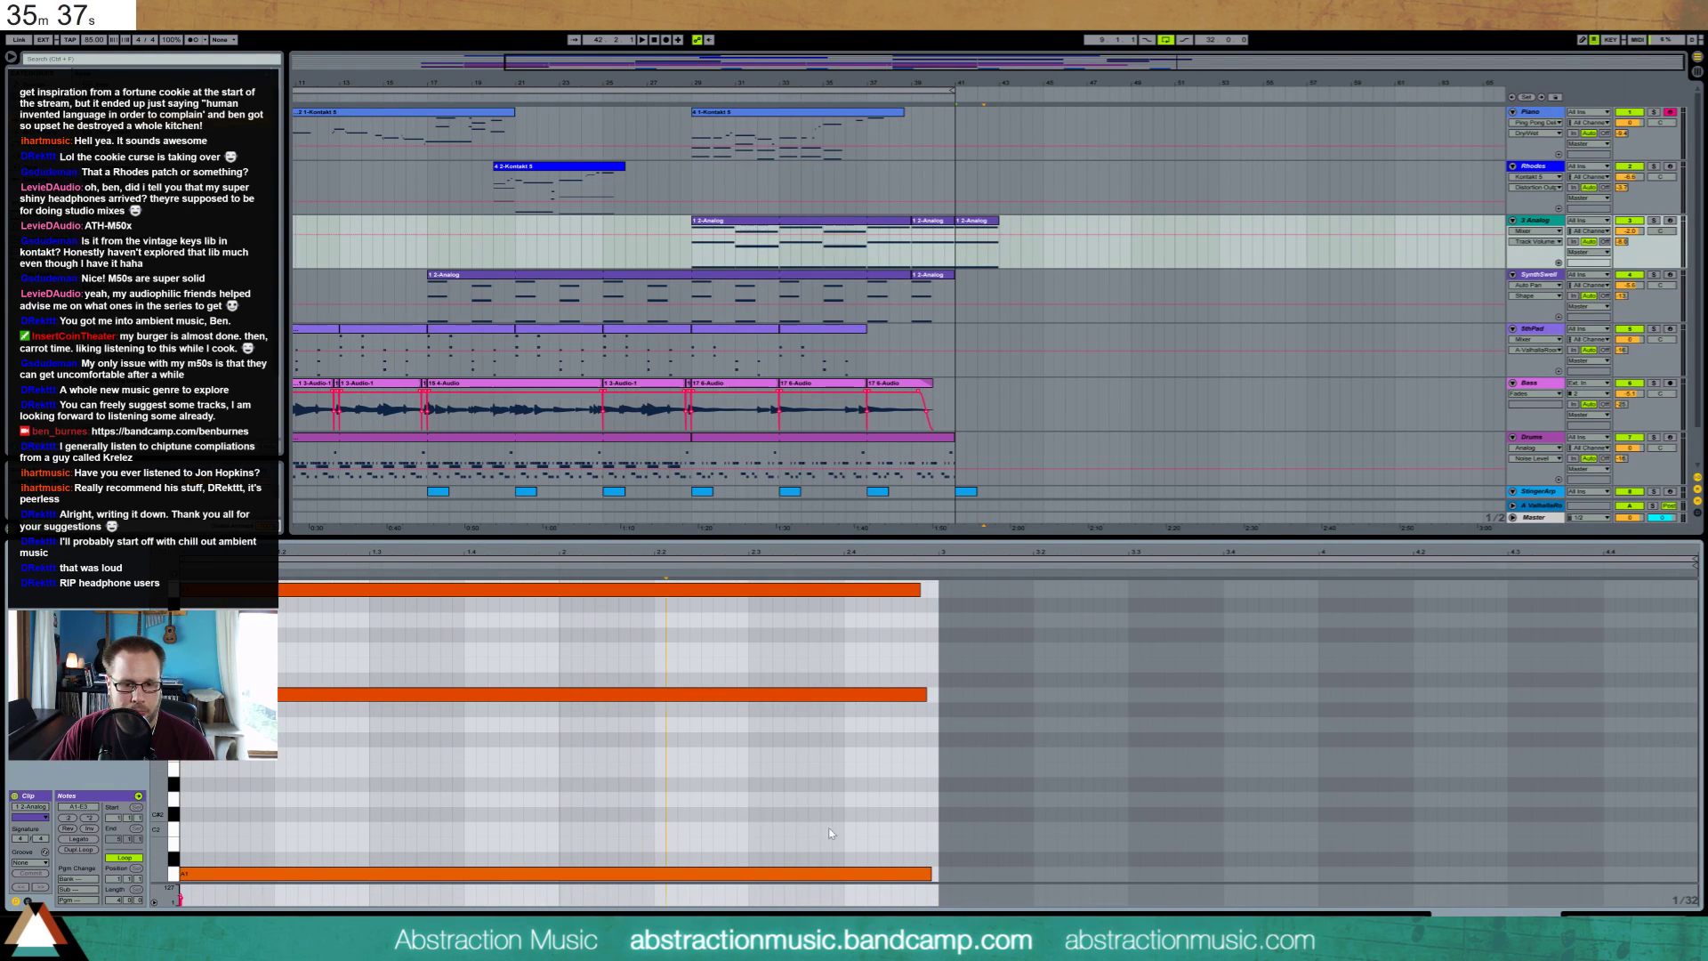
# Turn the 2-Analog chord into consecutive eighth-note steps on A1, A2 and E3, and add a C2 note after them
pyautogui.moveTo(931, 874); pyautogui.dragTo(184, 875)
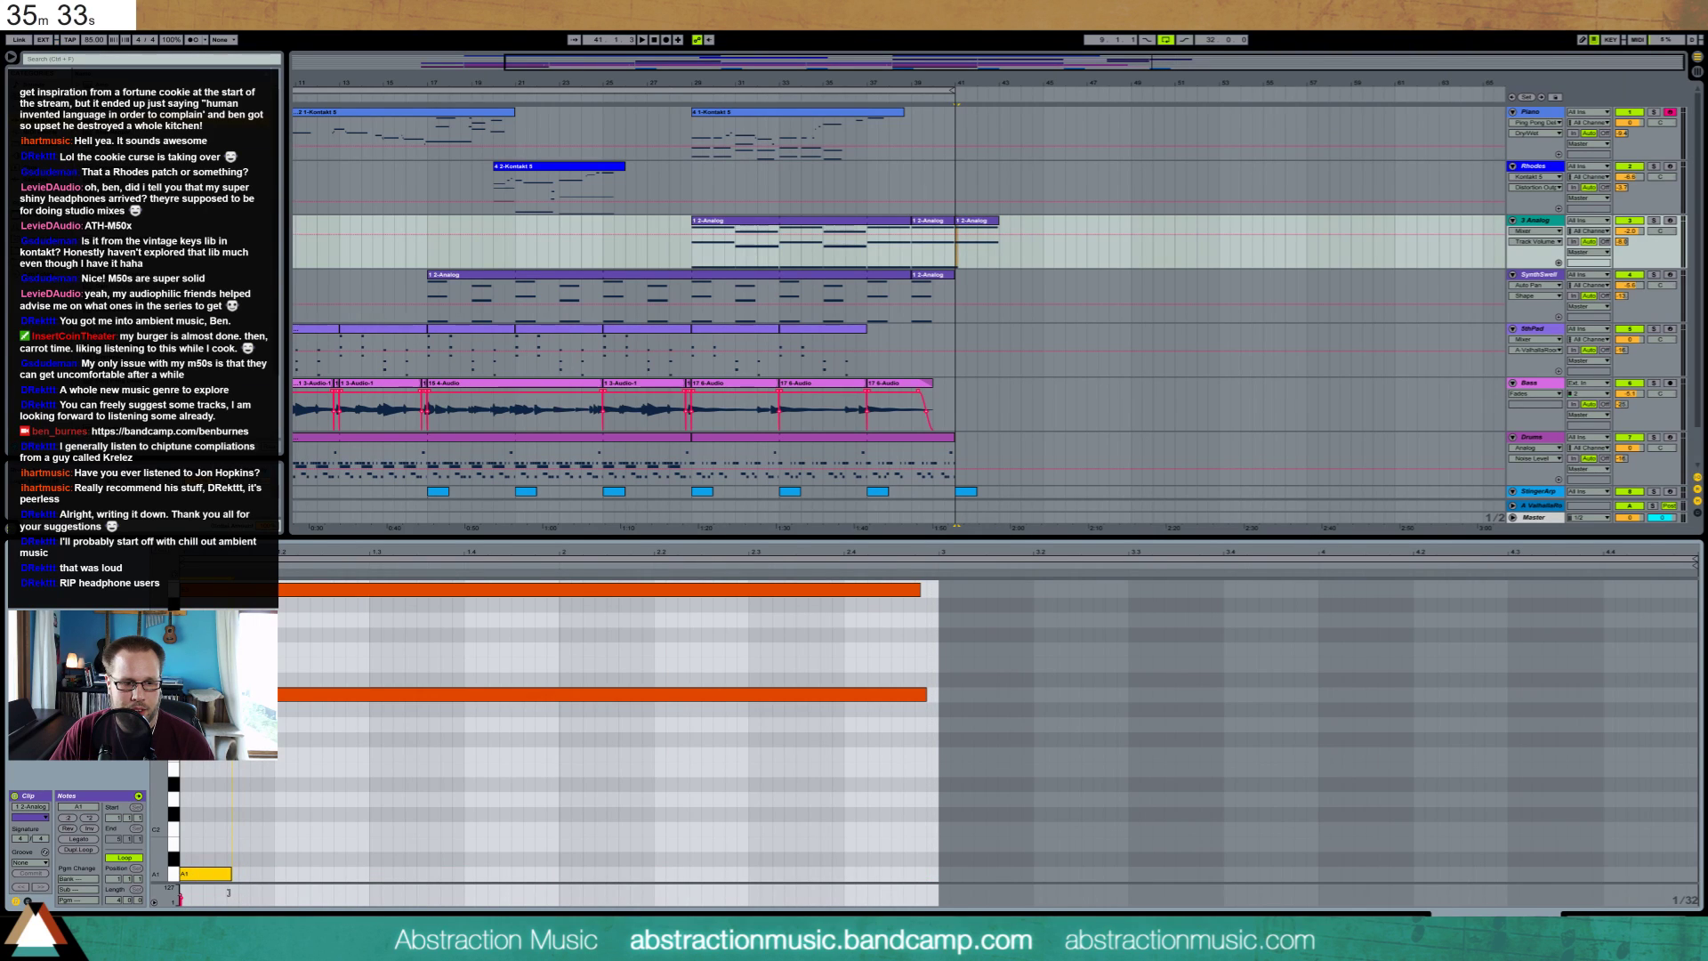
pyautogui.moveTo(925, 695); pyautogui.dragTo(937, 695)
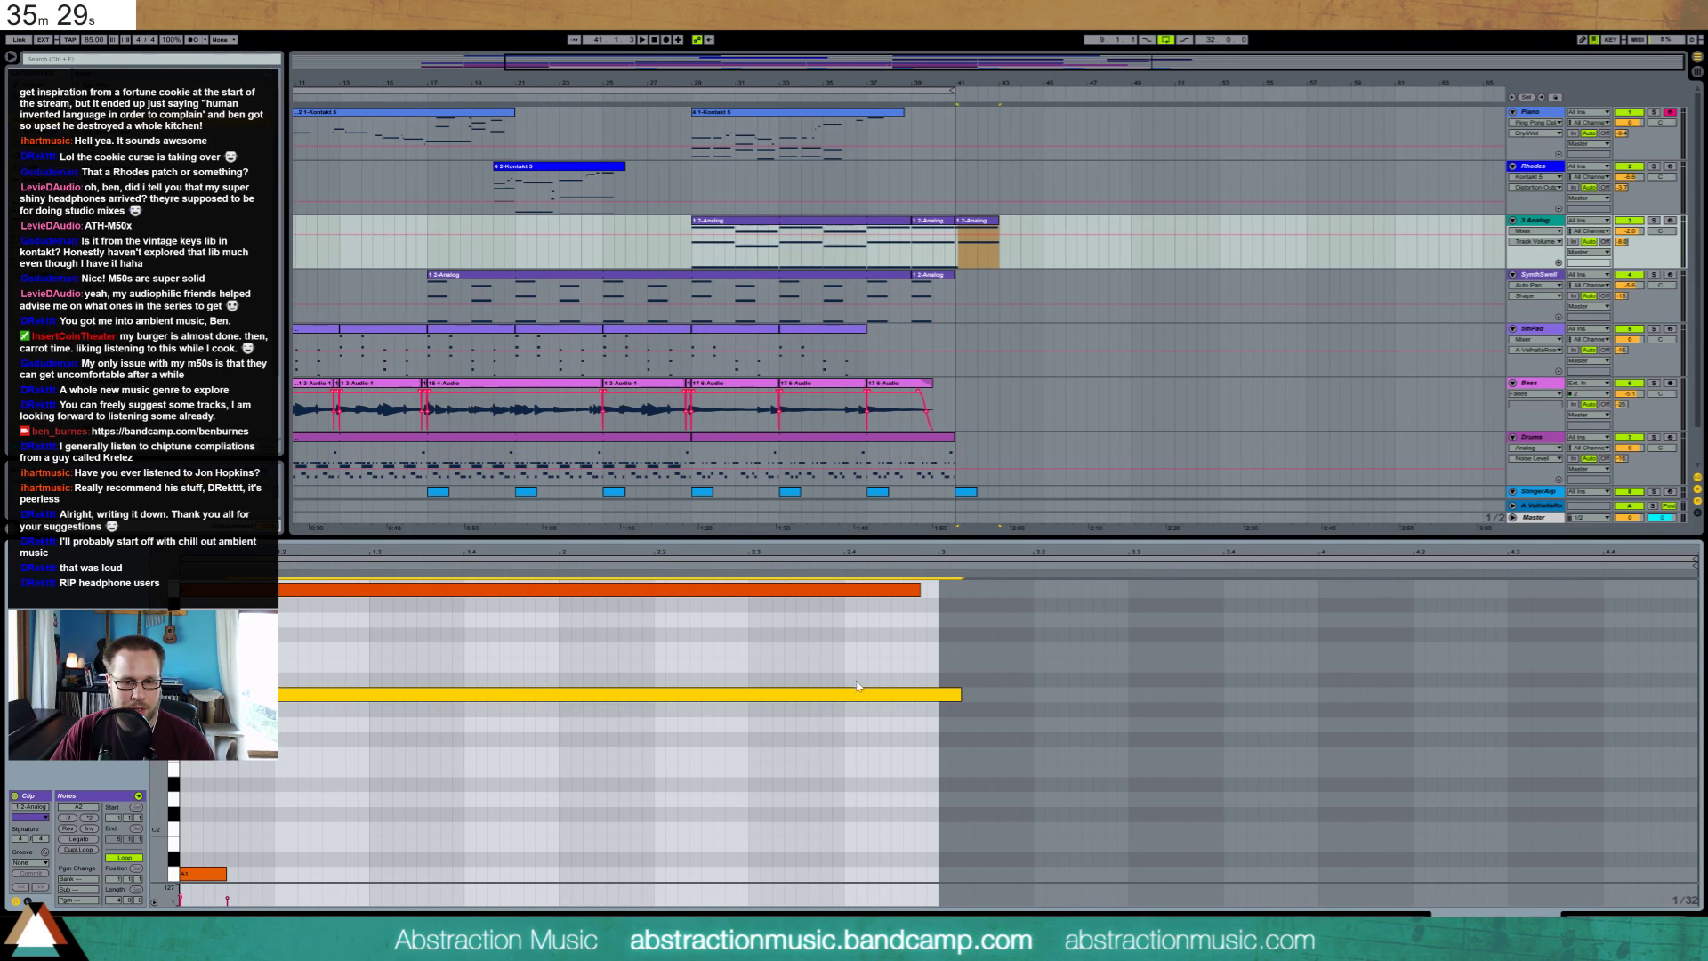
pyautogui.press('Delete')
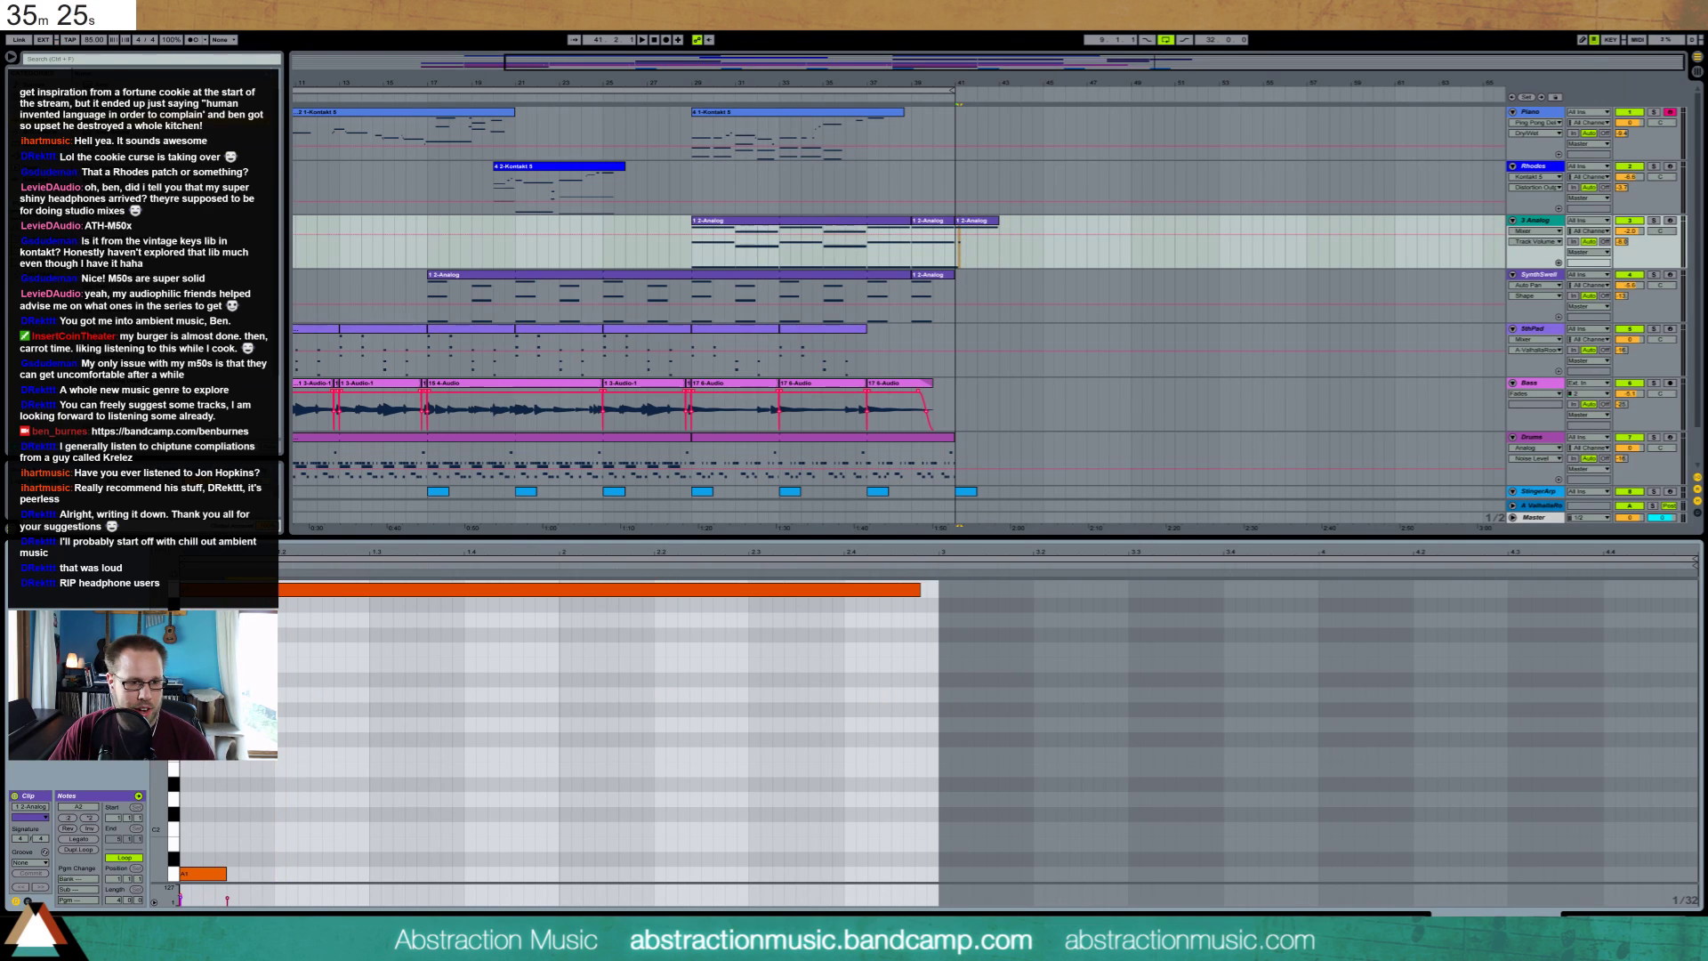
pyautogui.click(587, 590)
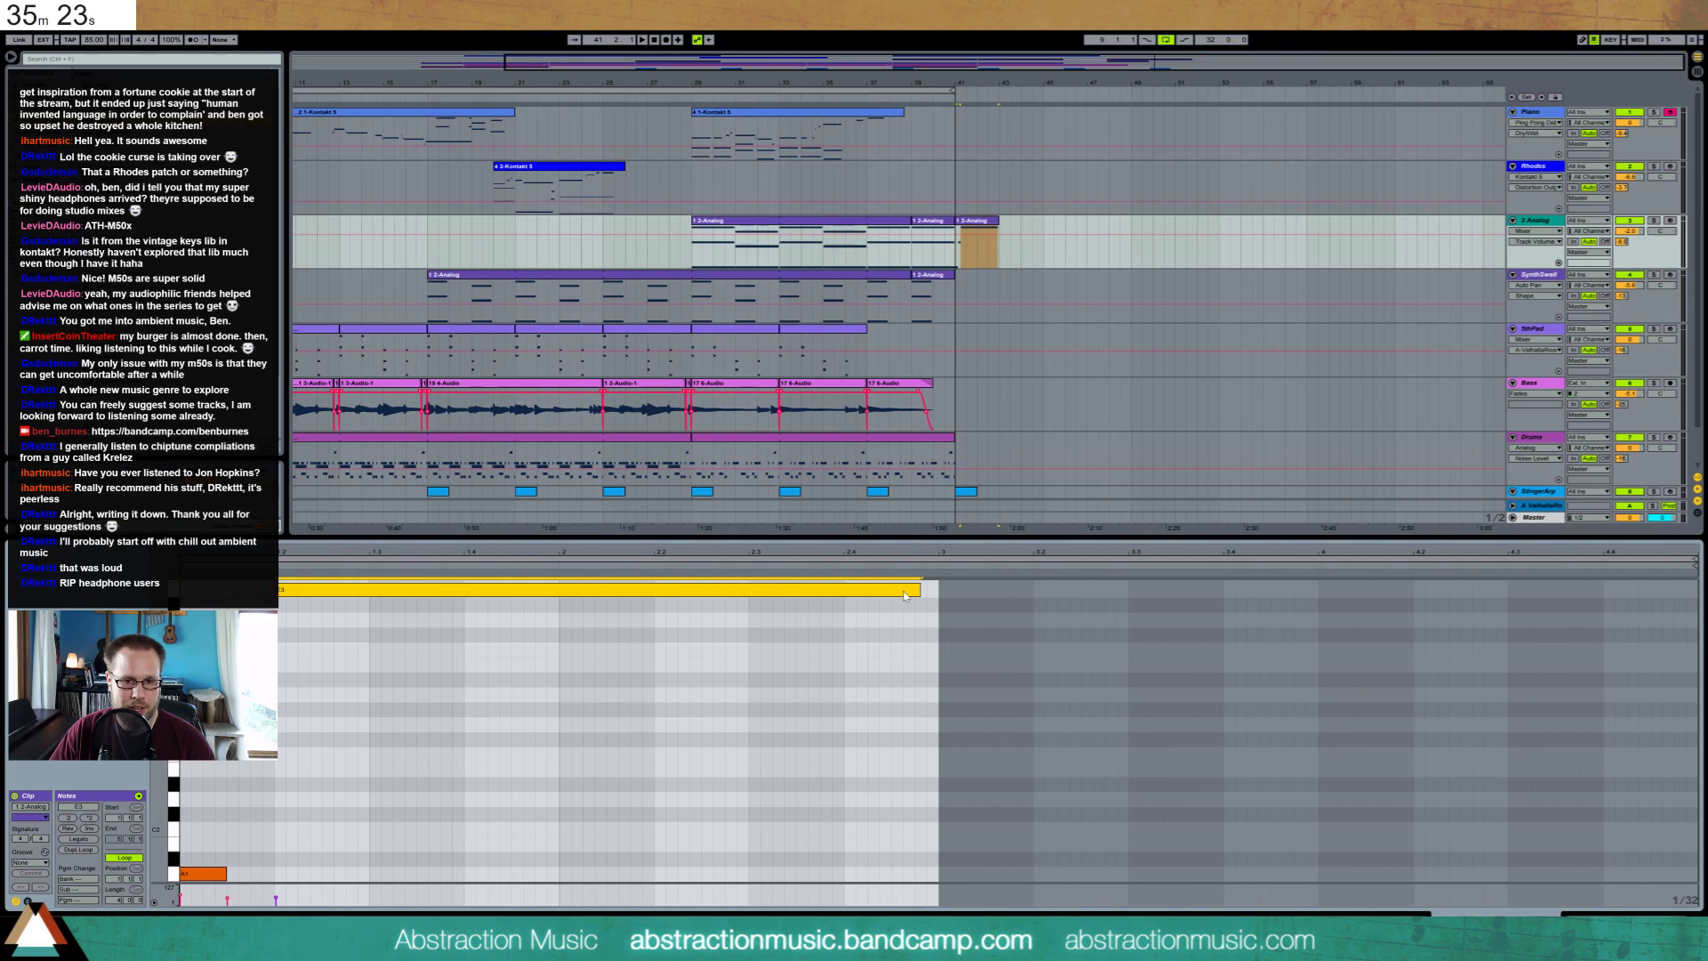
pyautogui.moveTo(920, 589); pyautogui.dragTo(358, 599)
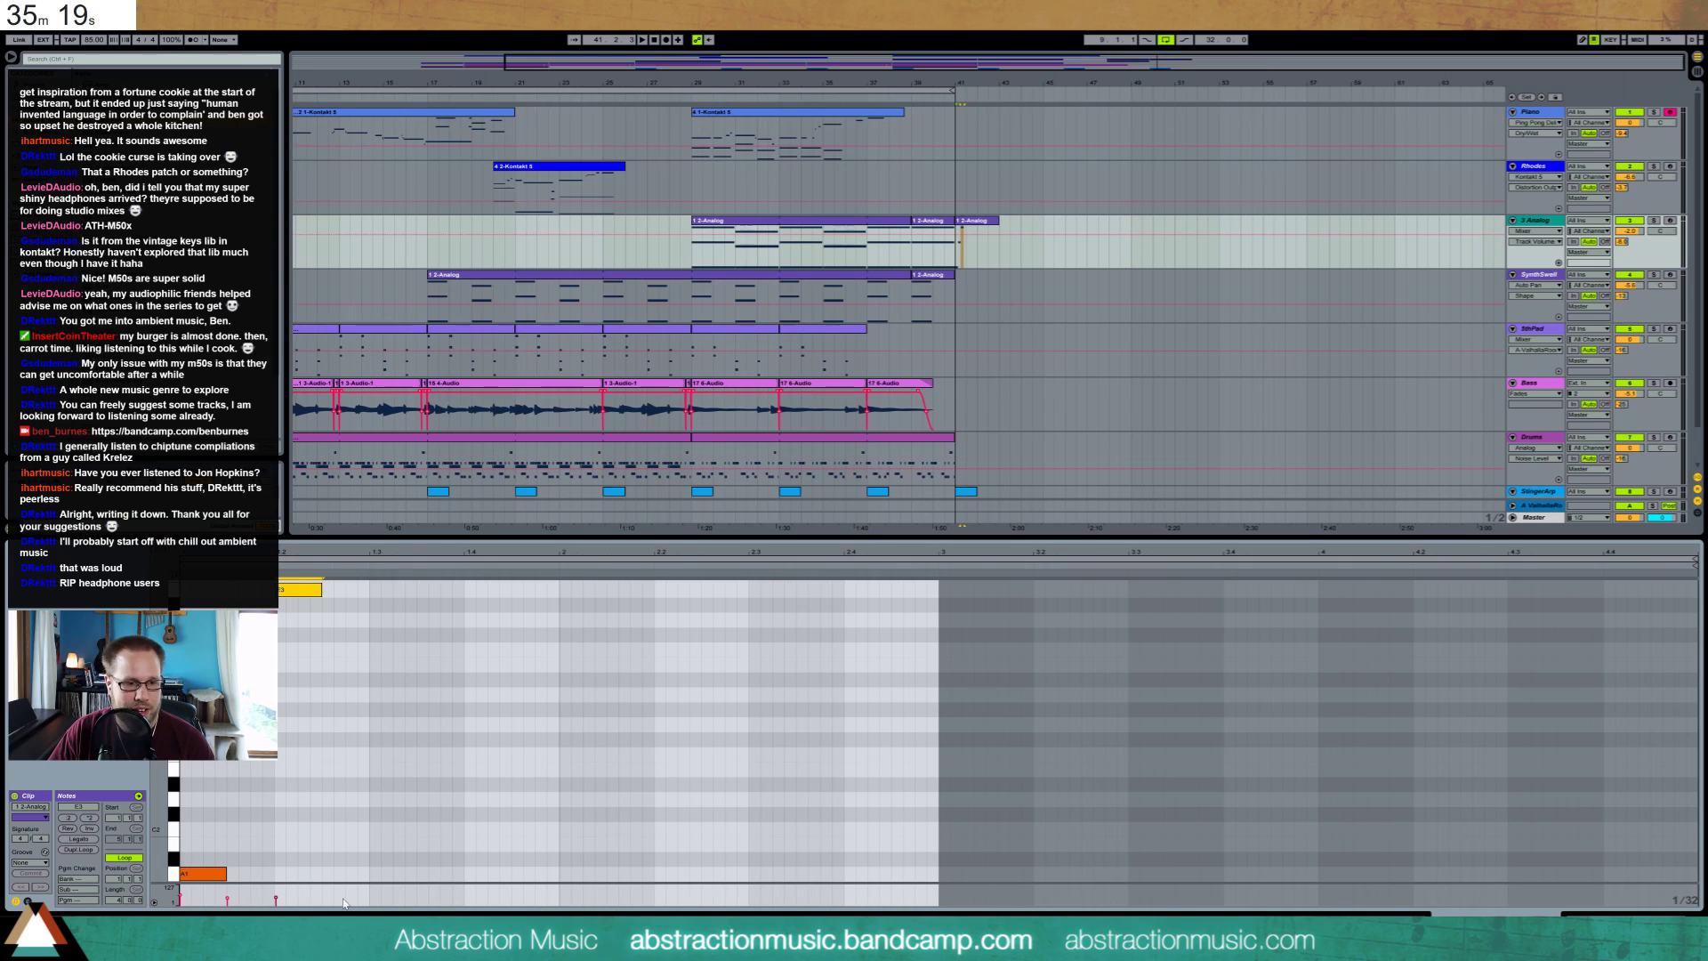
pyautogui.doubleClick(337, 846)
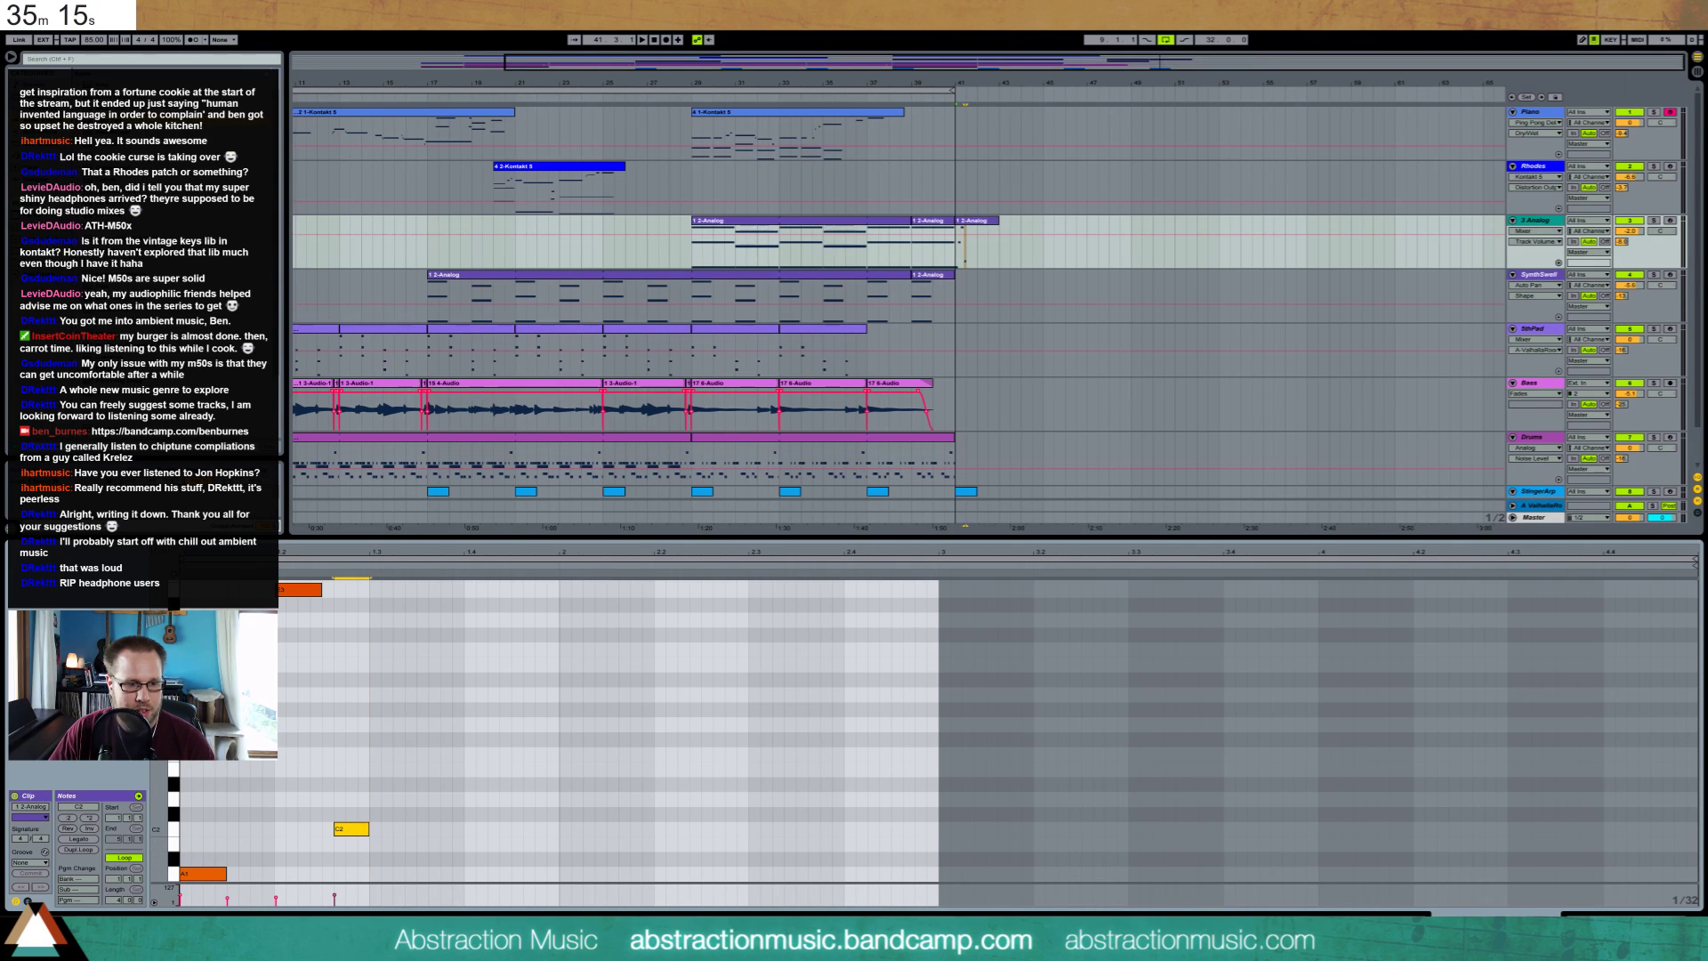
# Duplicate the four-note 2-Analog pattern three times to fill the two-bar clip and play it
pyautogui.moveTo(160, 725); pyautogui.dragTo(151, 725)
pyautogui.moveTo(292, 786); pyautogui.dragTo(356, 864)
pyautogui.hotkey('ctrl', 'd')
pyautogui.hotkey('ctrl', 'd')
pyautogui.hotkey('ctrl', 'd')
pyautogui.press('space')
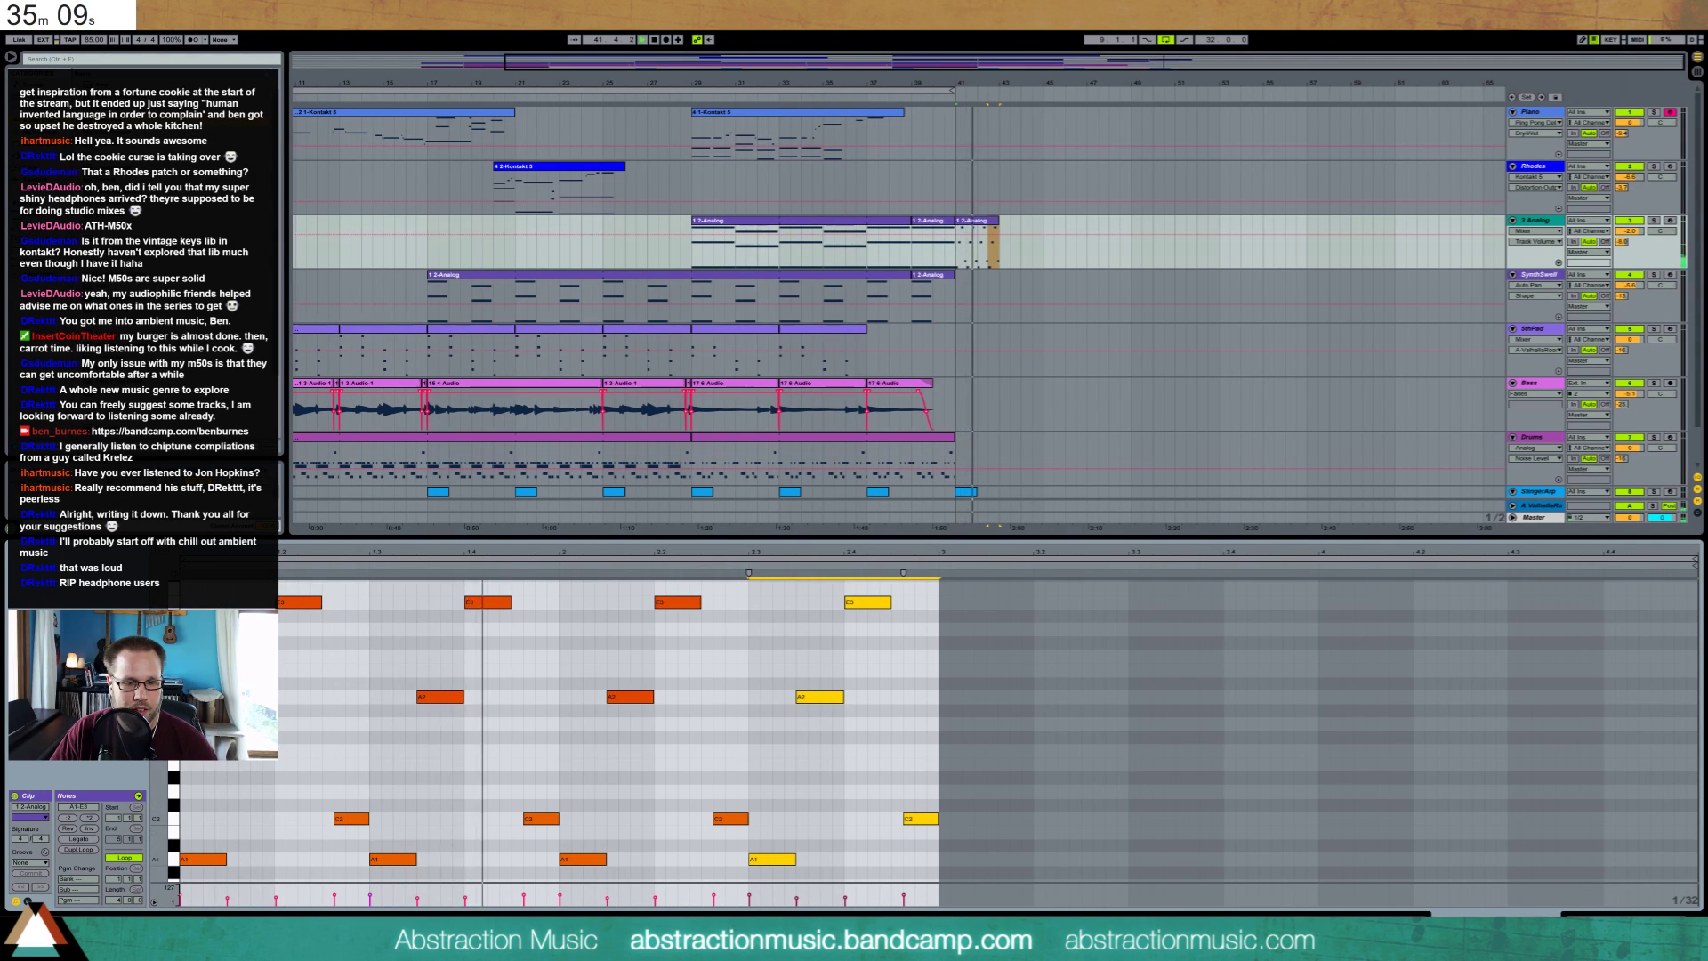
# Automate the 2-Analog track's Arpeggiator to be off across the clip at bars 41 to 43
pyautogui.press('space')
pyautogui.hotkey('shift', 'Tab')
pyautogui.click(21, 795)
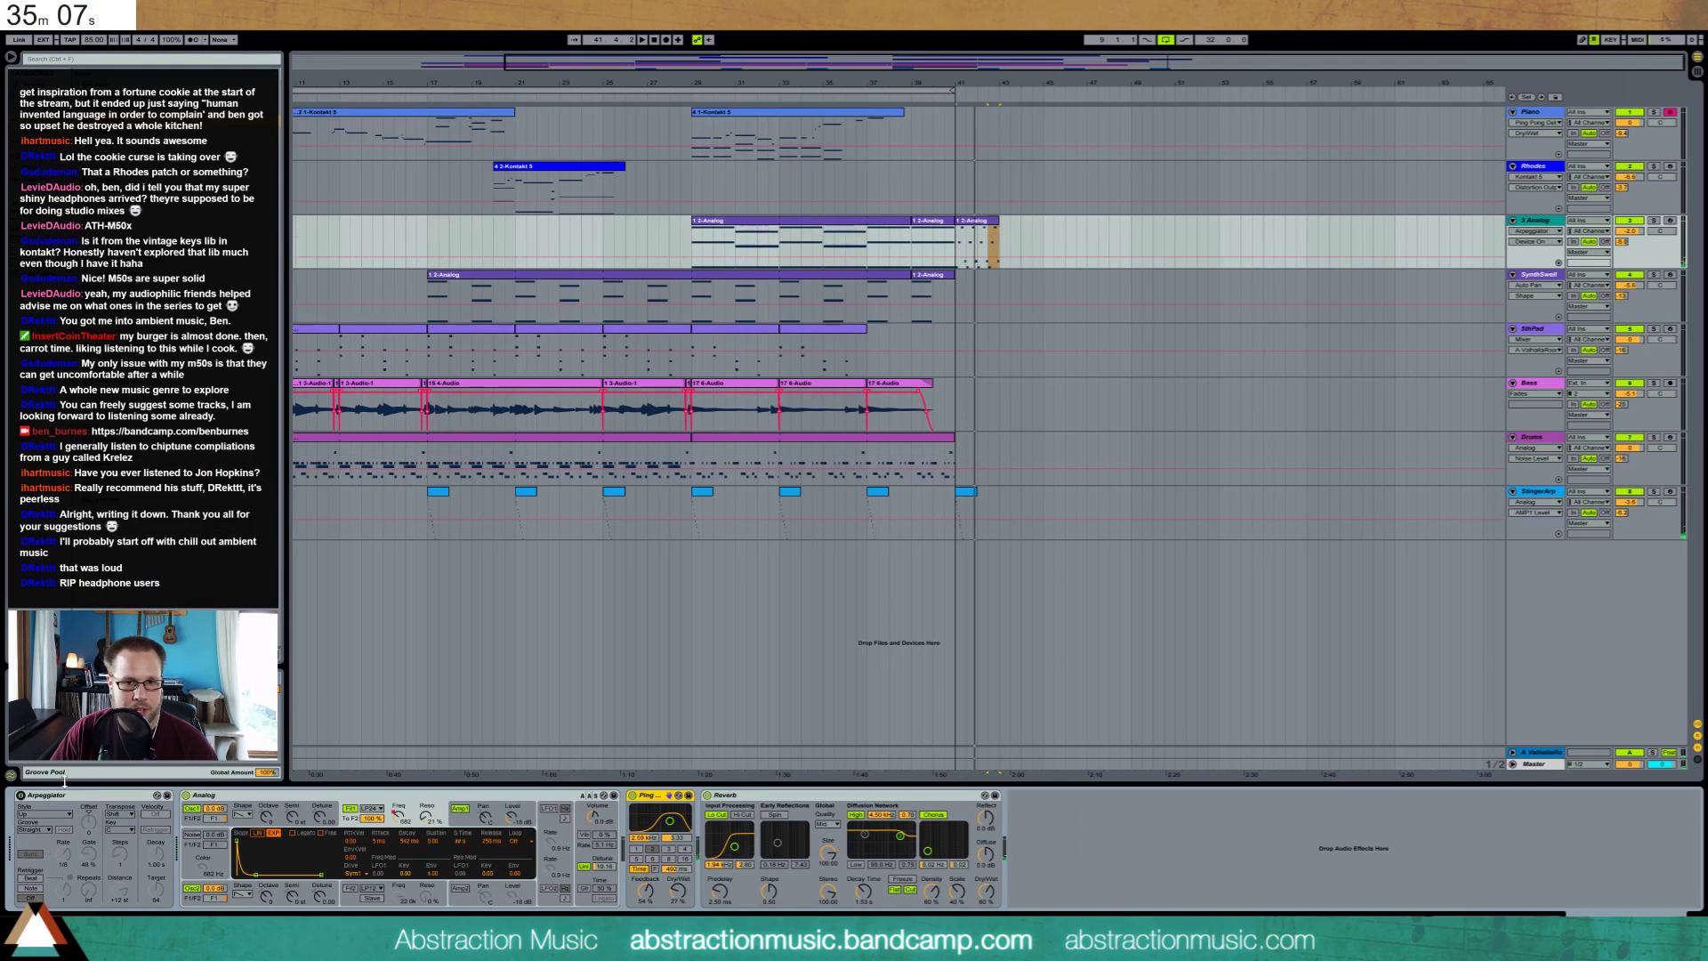
pyautogui.click(21, 795)
pyautogui.click(979, 224)
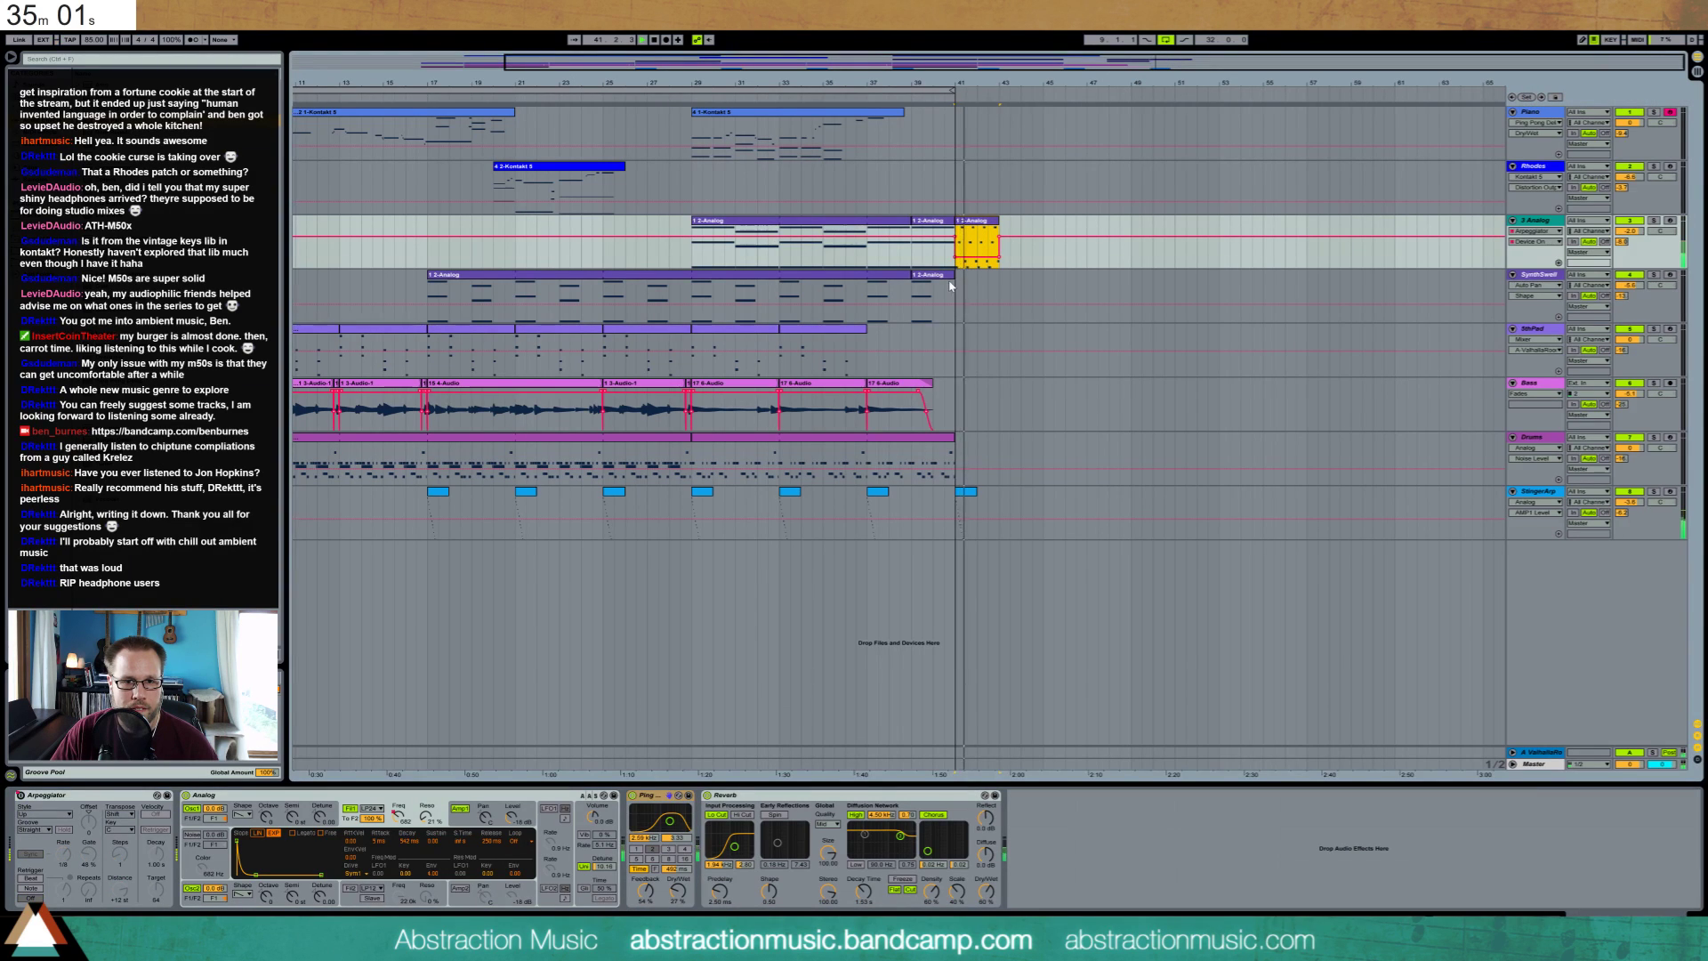
# Extend the four C2 notes' starts back to the grid in the last 2-Analog clip and audition the pattern
pyautogui.hotkey('shift', 'Tab')
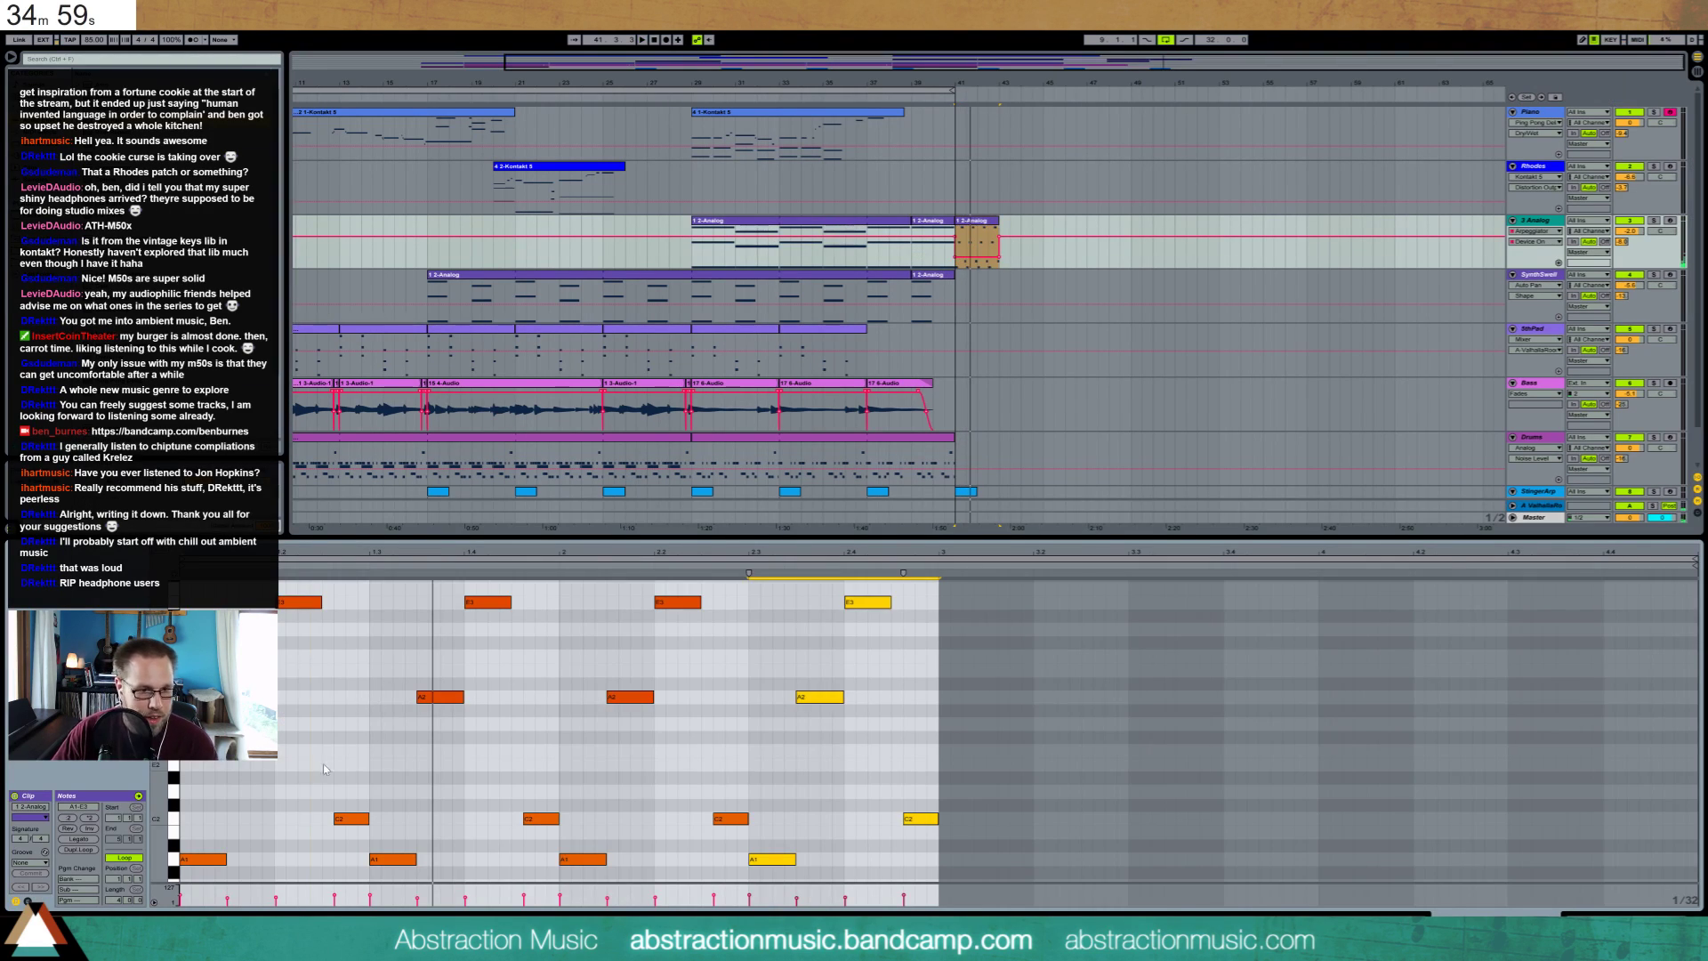
pyautogui.moveTo(323, 764); pyautogui.dragTo(1000, 825)
pyautogui.press('Left')
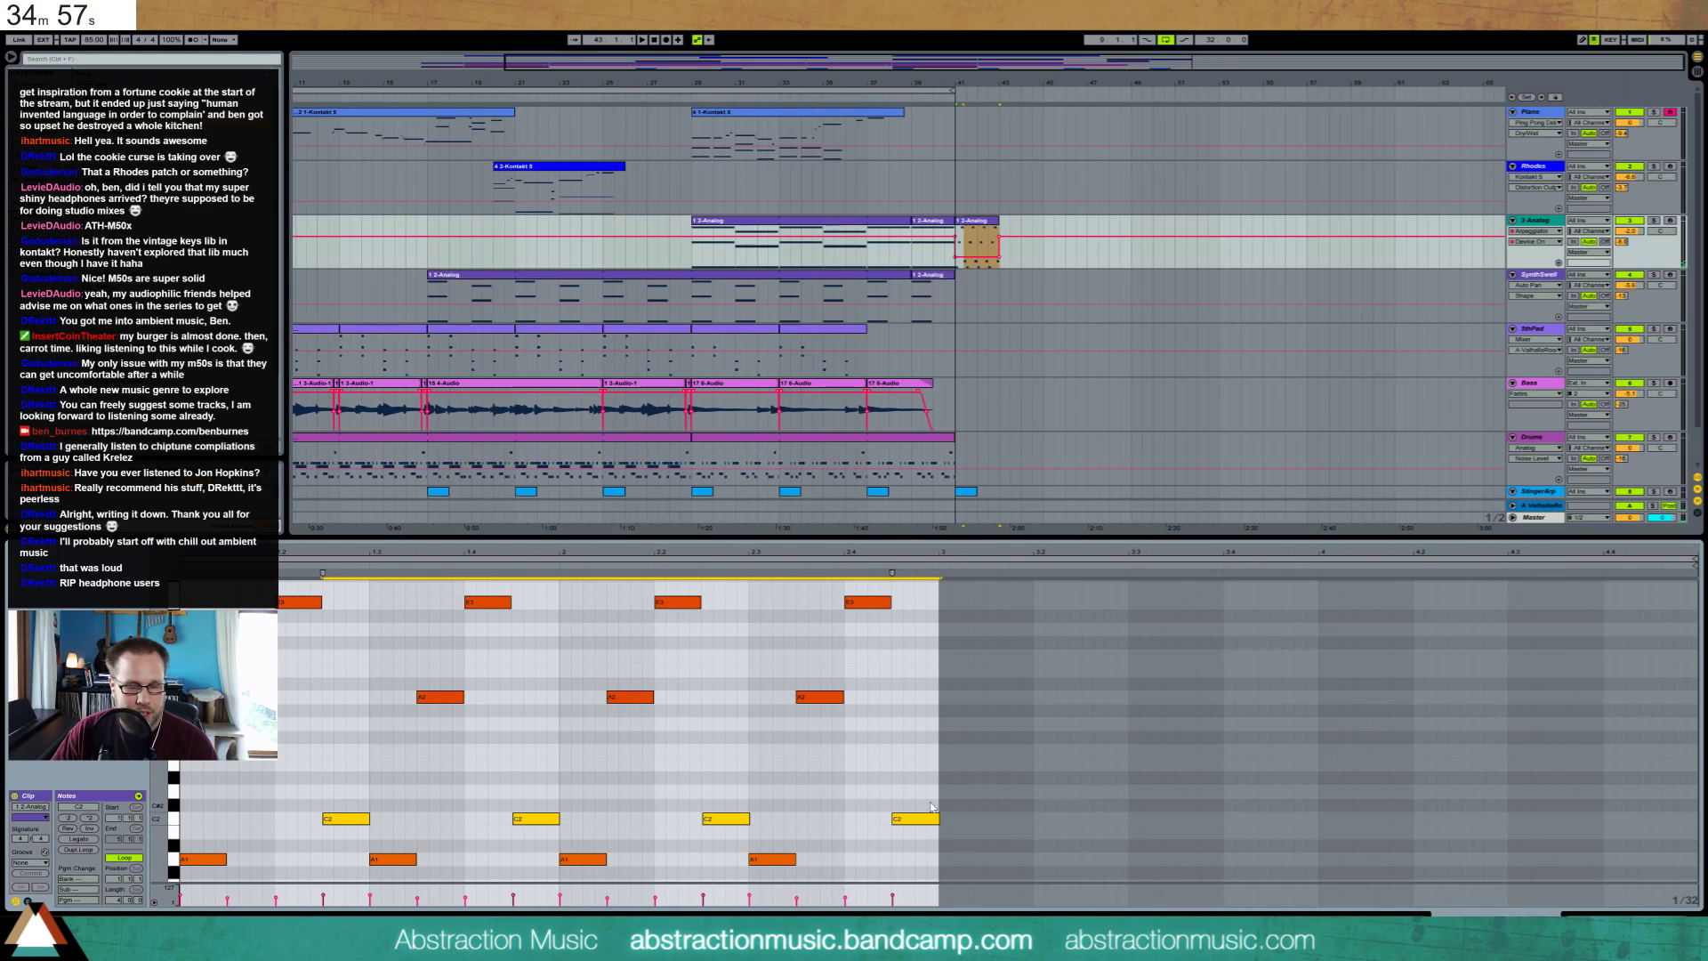
pyautogui.press('space')
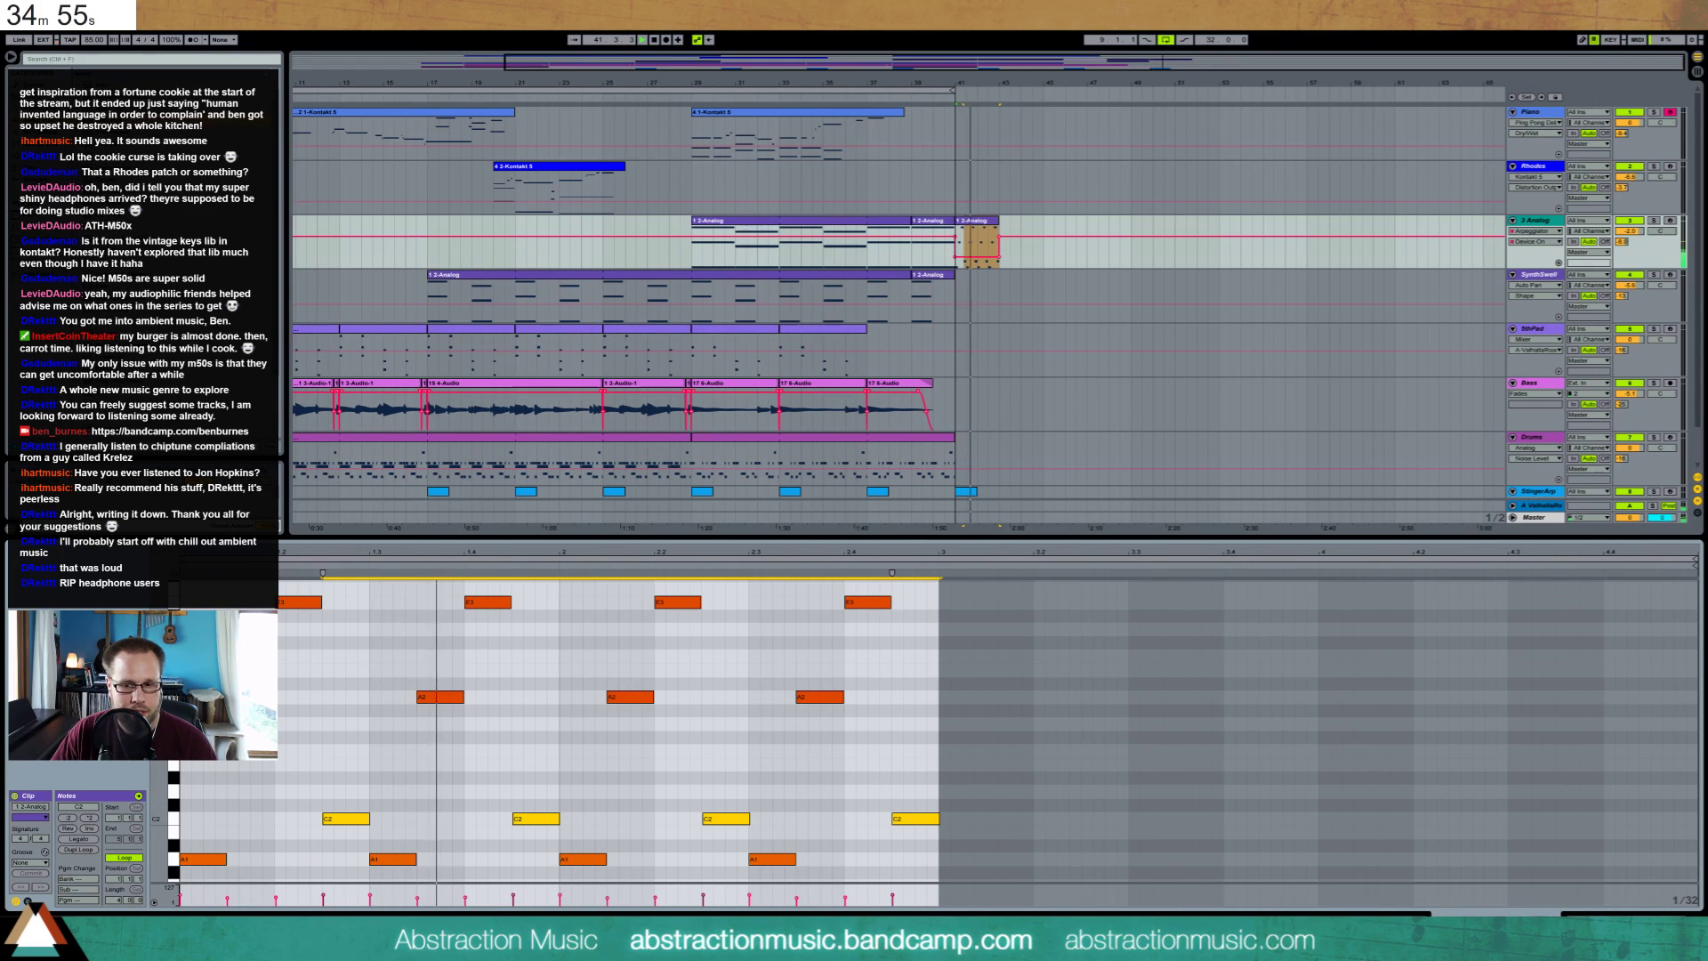
pyautogui.hotkey('shift', 'Tab')
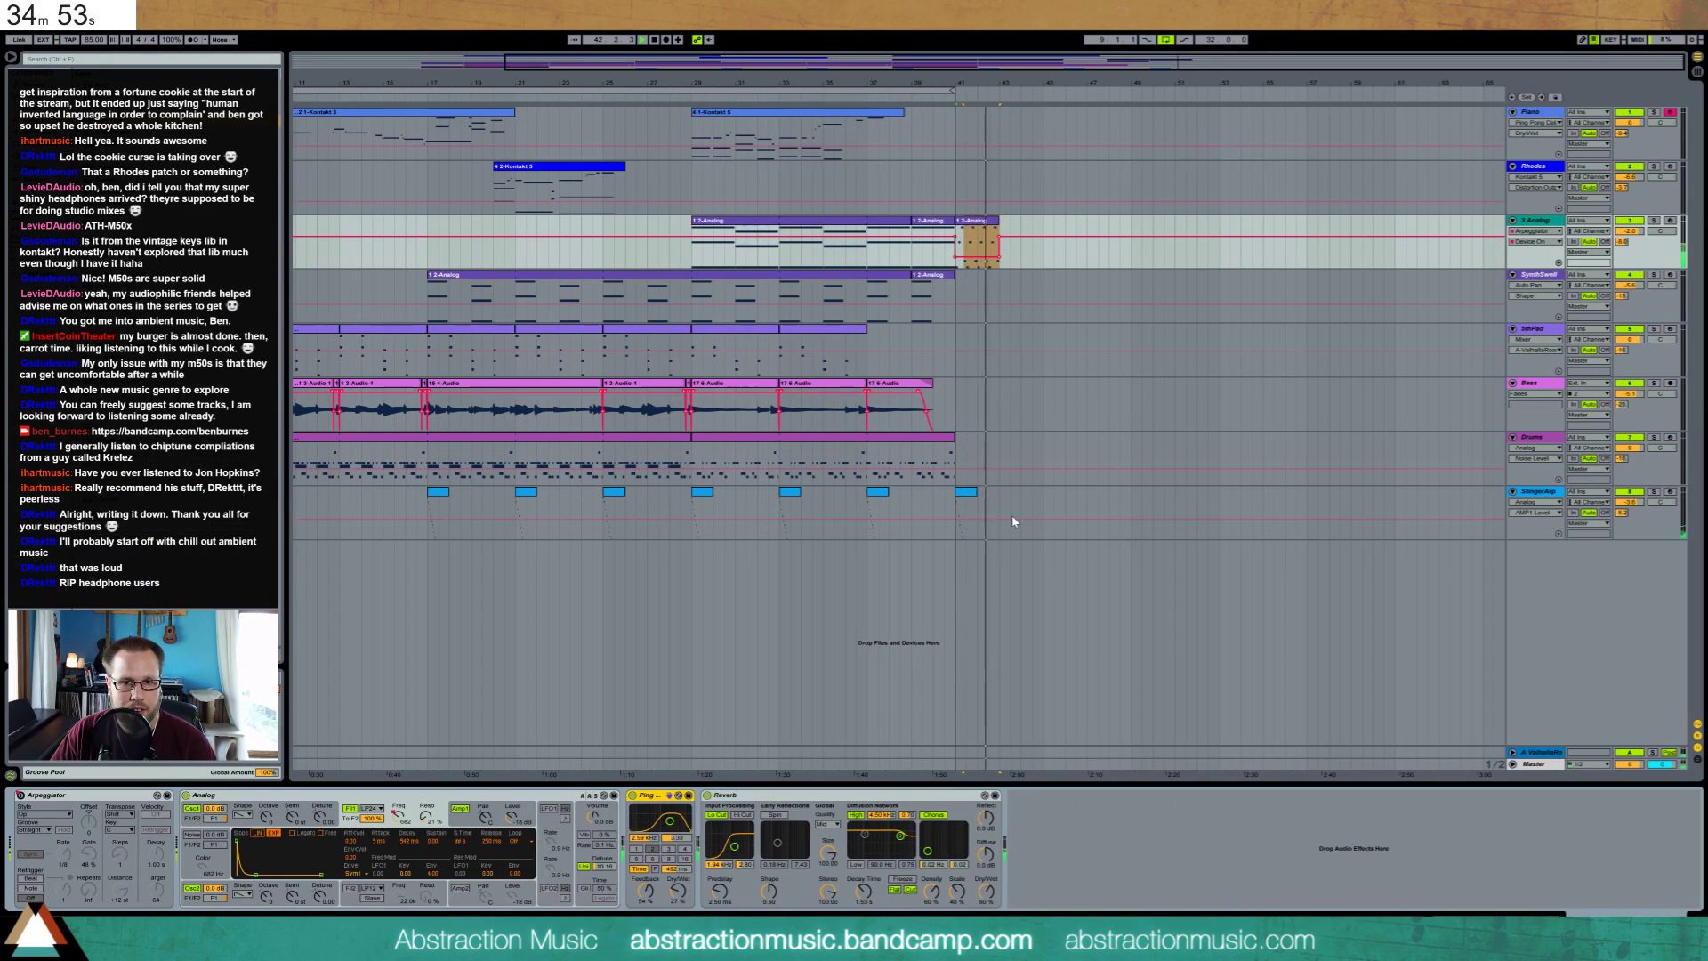
pyautogui.press('space')
# Automate the 2-Analog filter frequency (F1 Freq) to ramp down to its minimum over bars 41 to 43
pyautogui.doubleClick(991, 226)
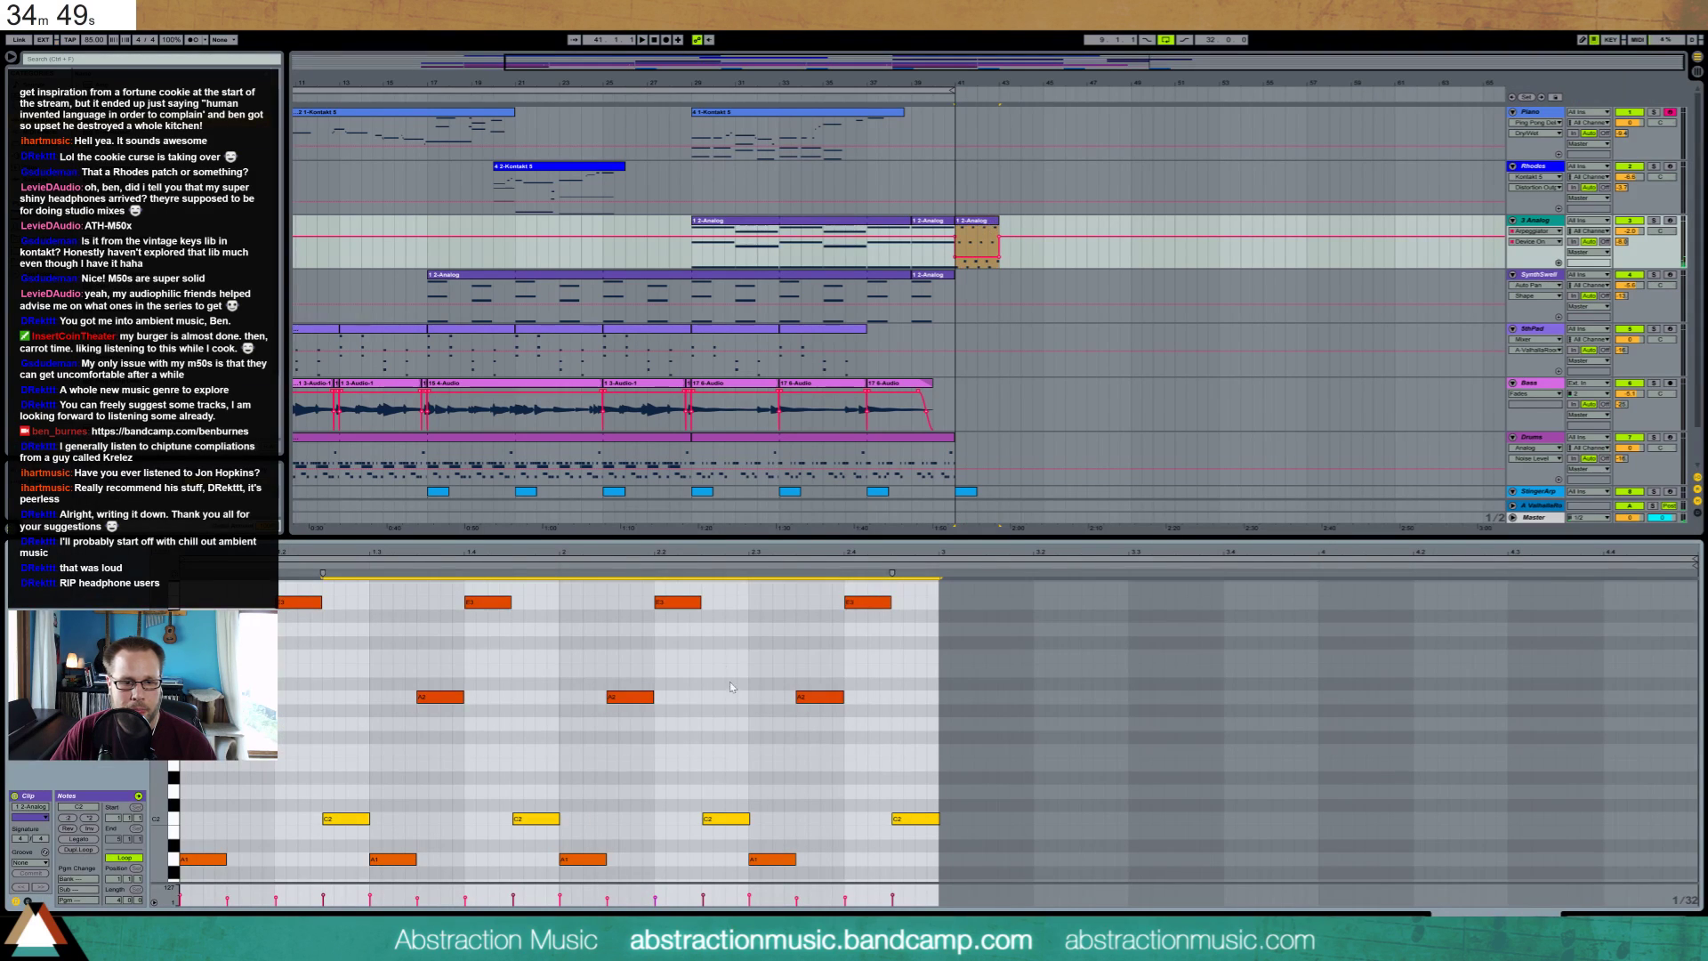
pyautogui.hotkey('shift', 'Tab')
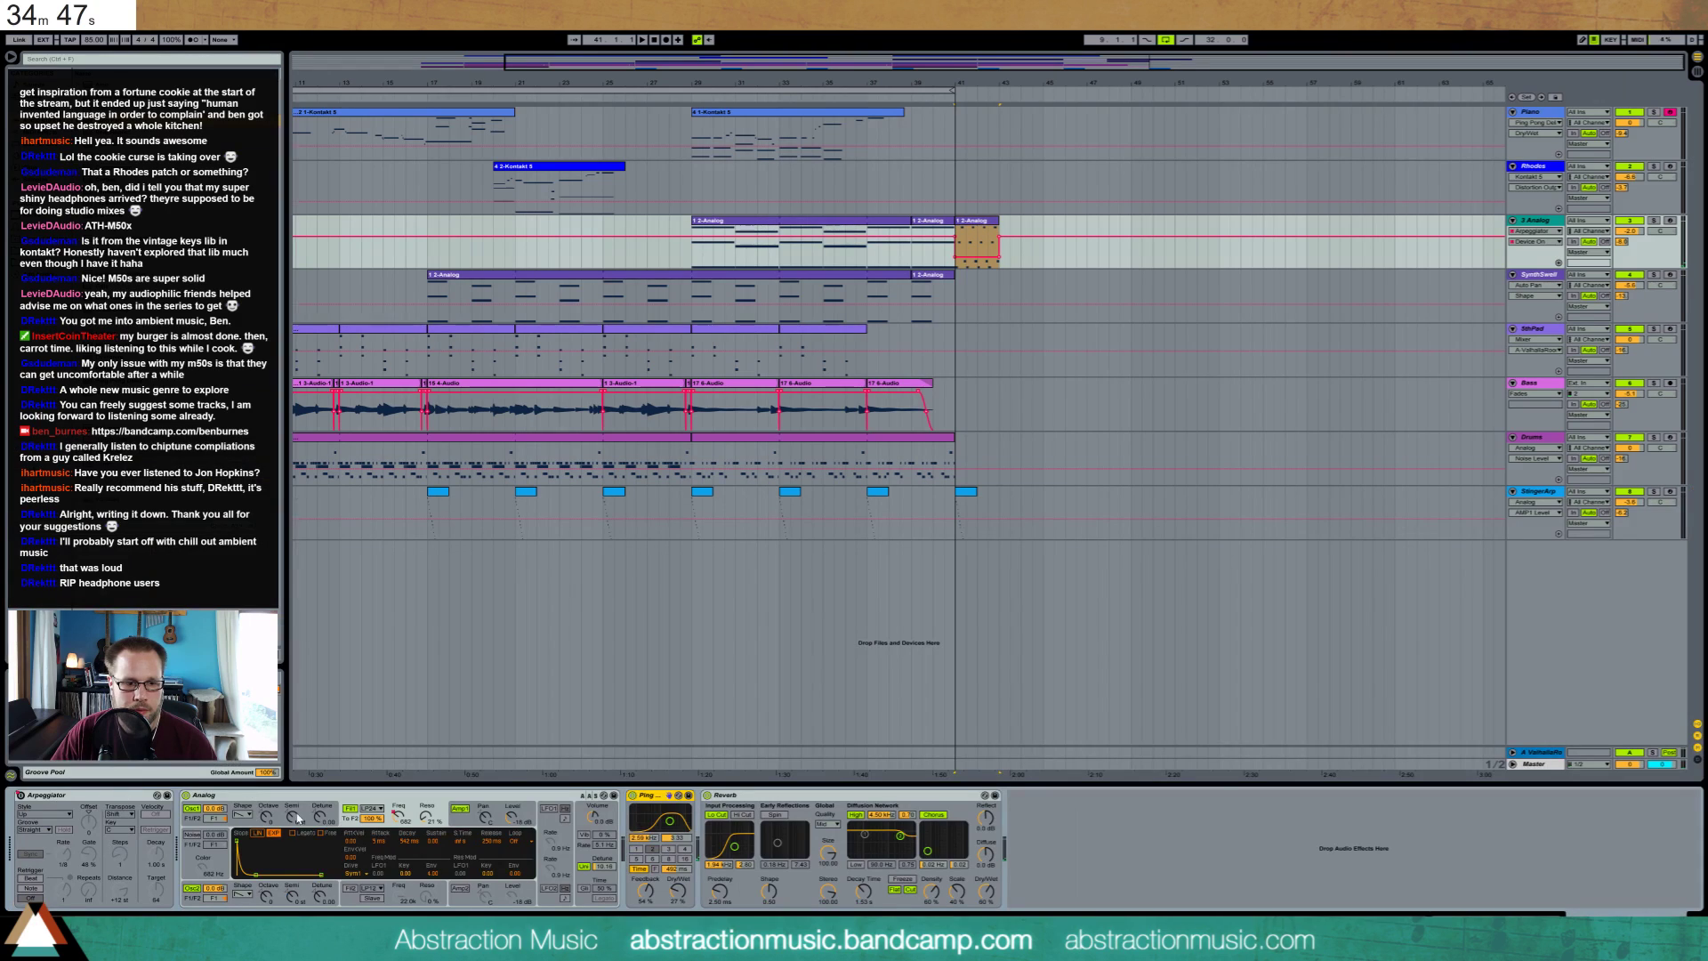
pyautogui.click(396, 817)
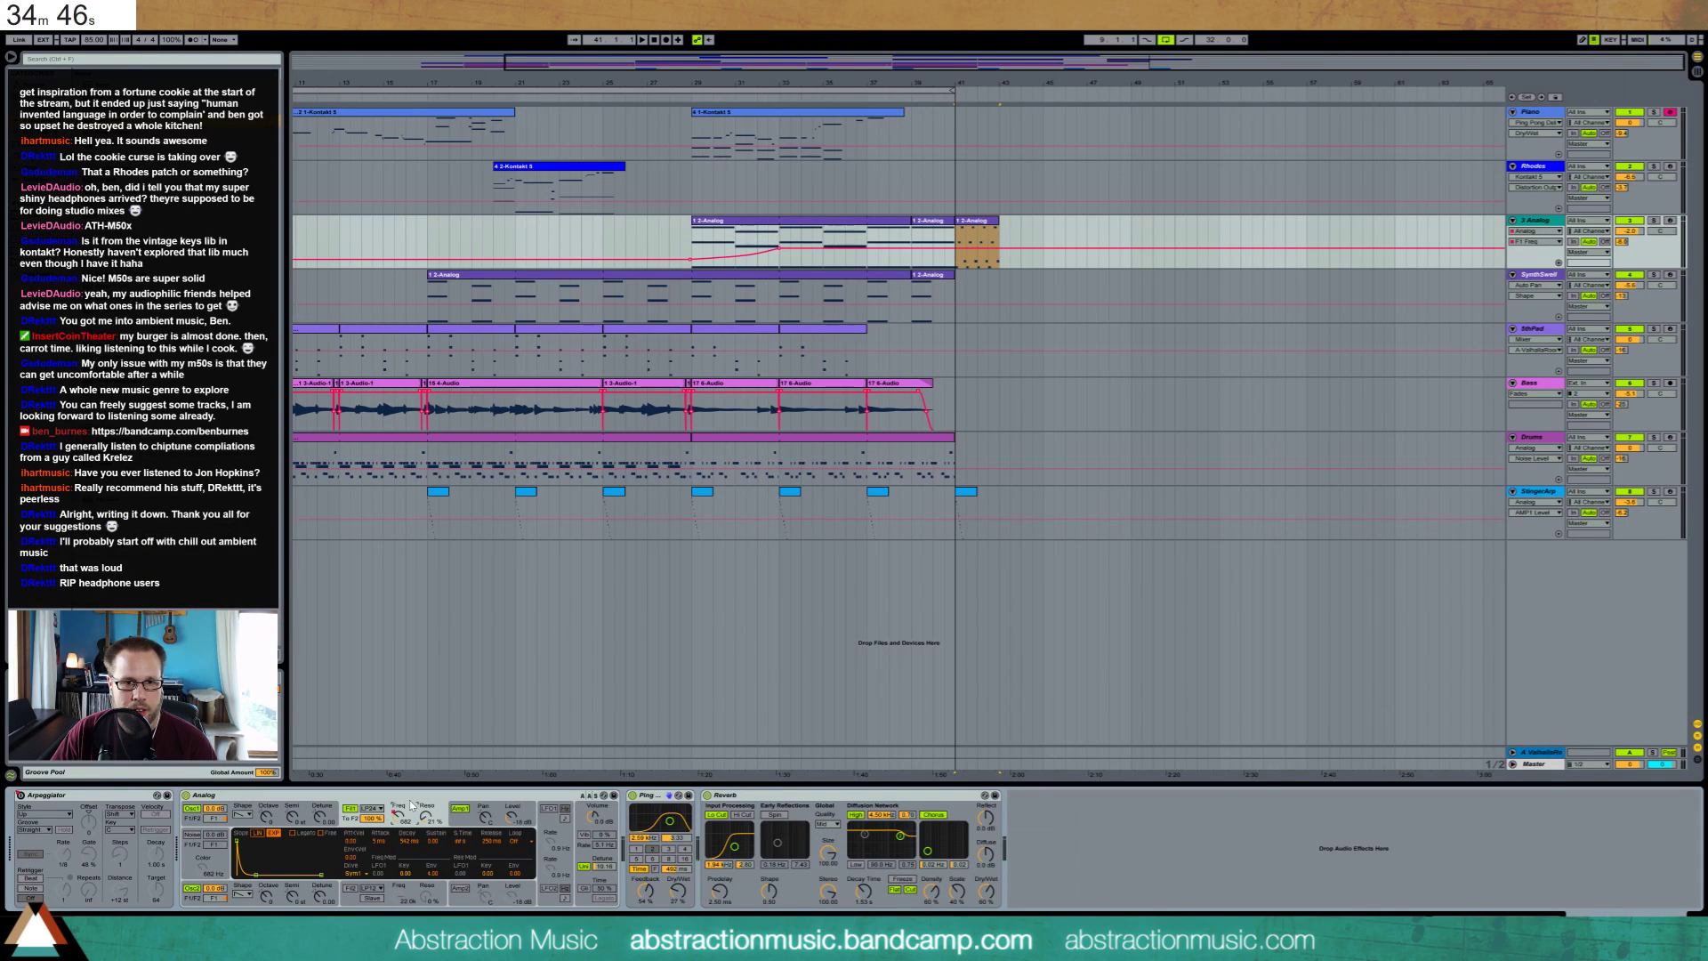
pyautogui.click(976, 257)
pyautogui.click(1015, 264)
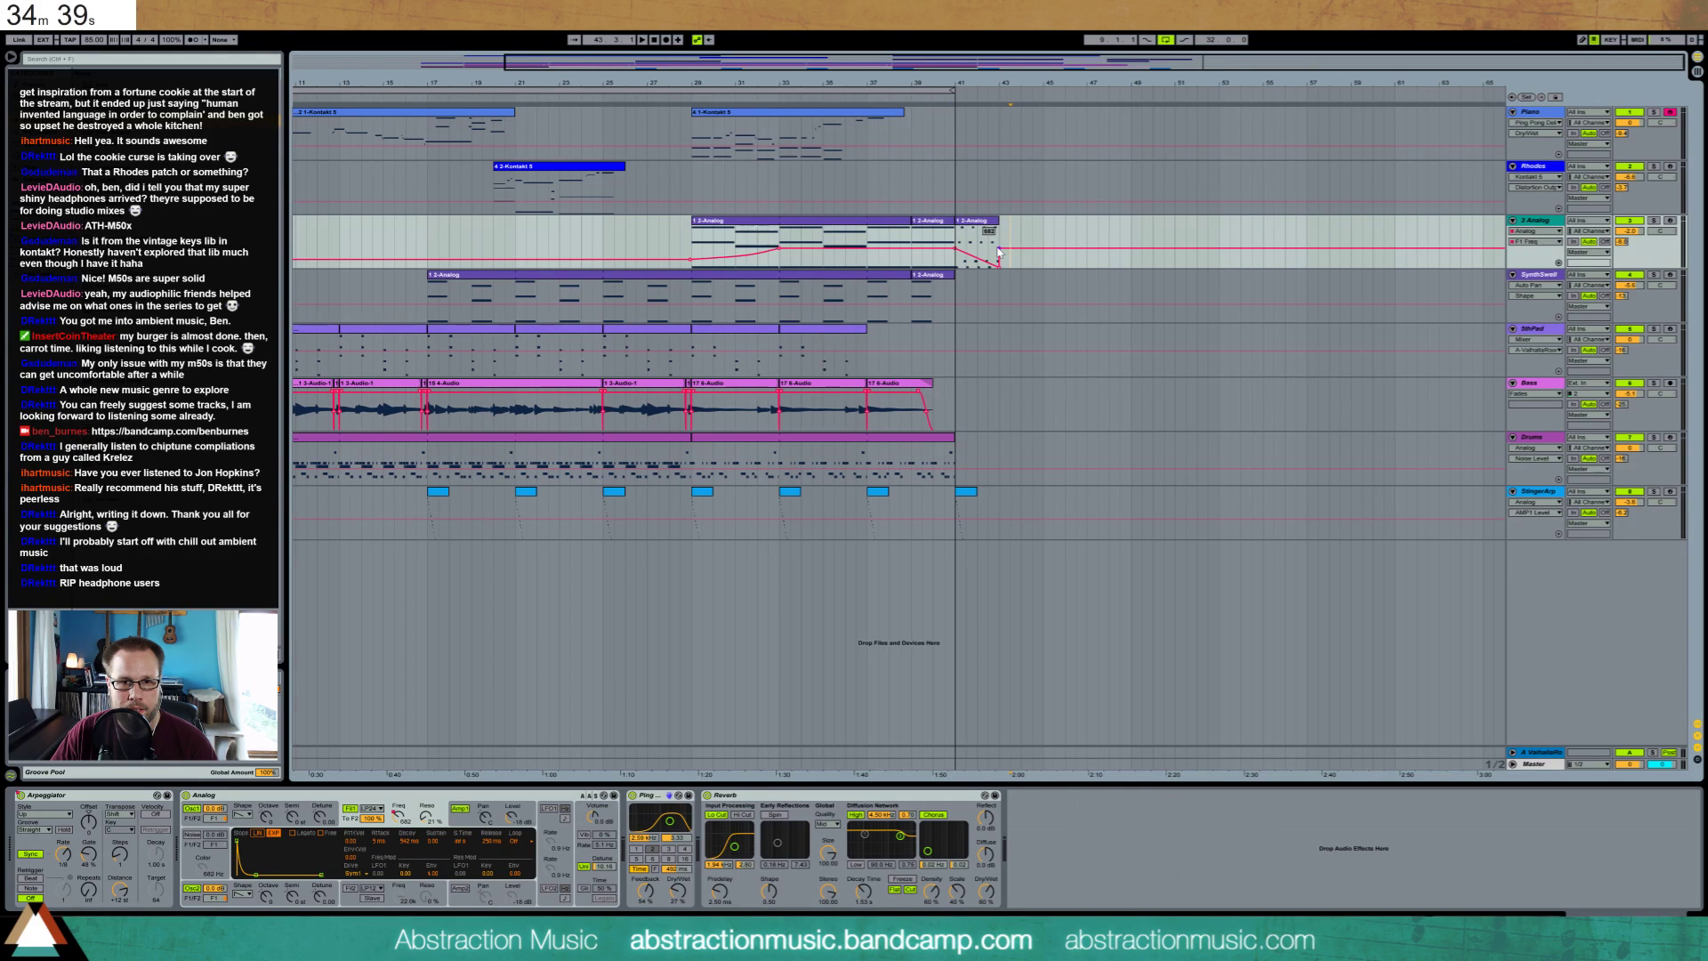
pyautogui.click(999, 250)
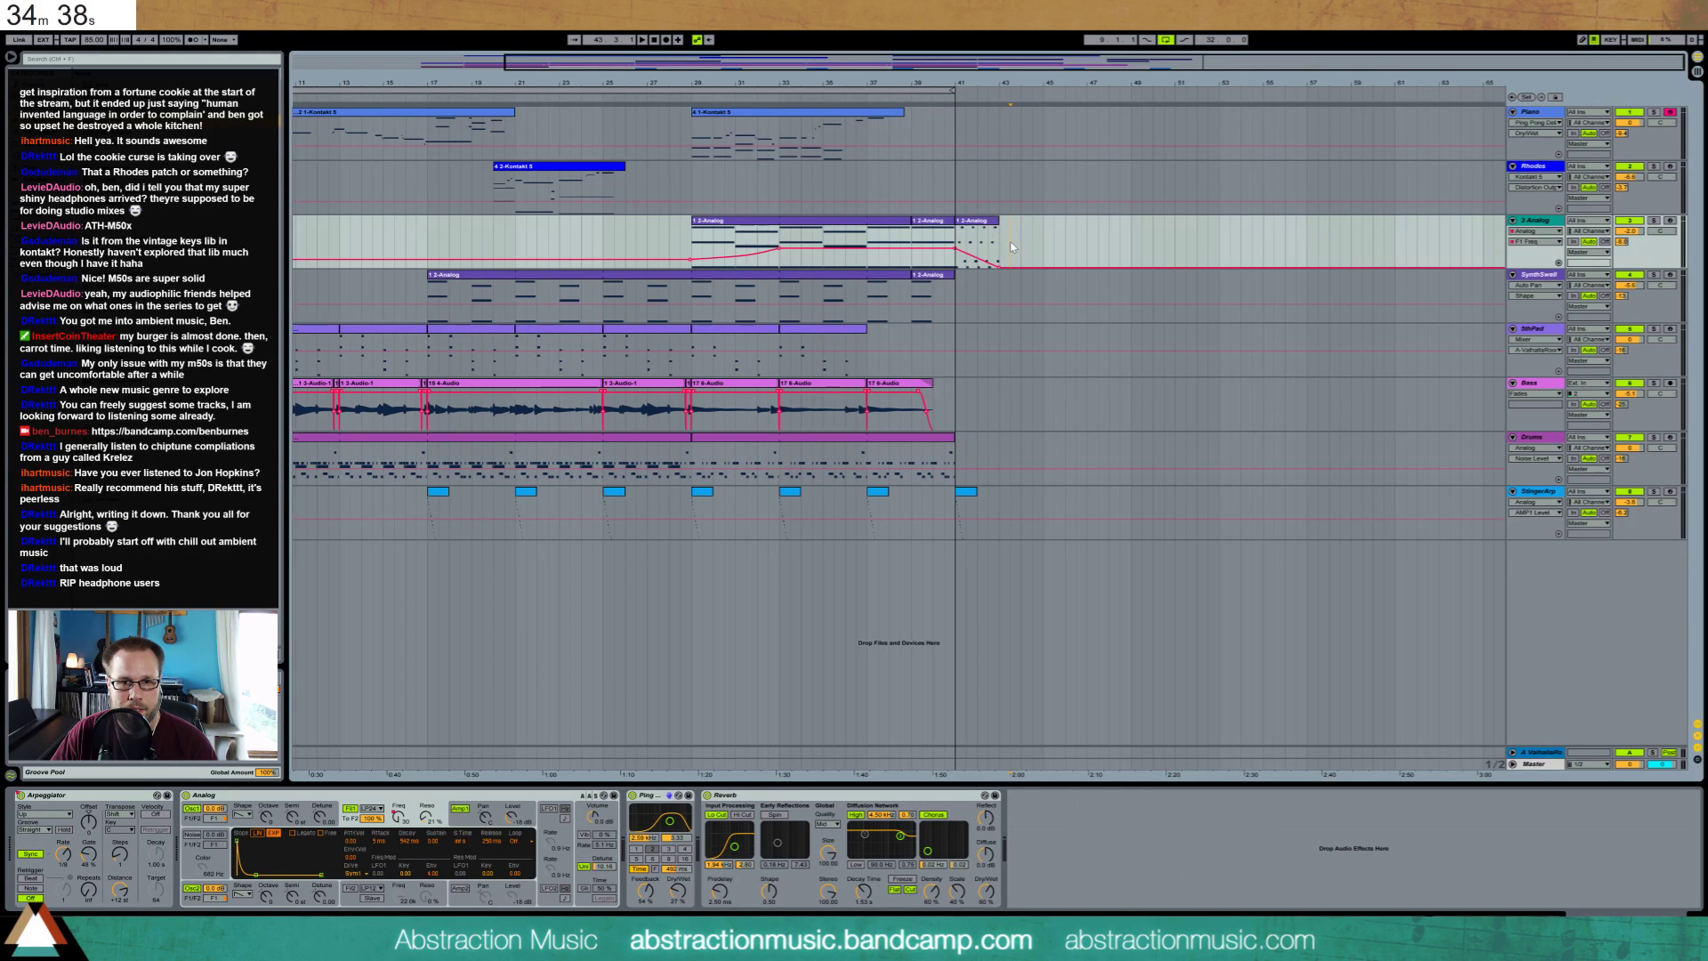
# Insert a 2/4 time signature change at bar 43 and a return to 4/4 at bar 45
pyautogui.rightClick(1005, 93)
pyautogui.click(1017, 122)
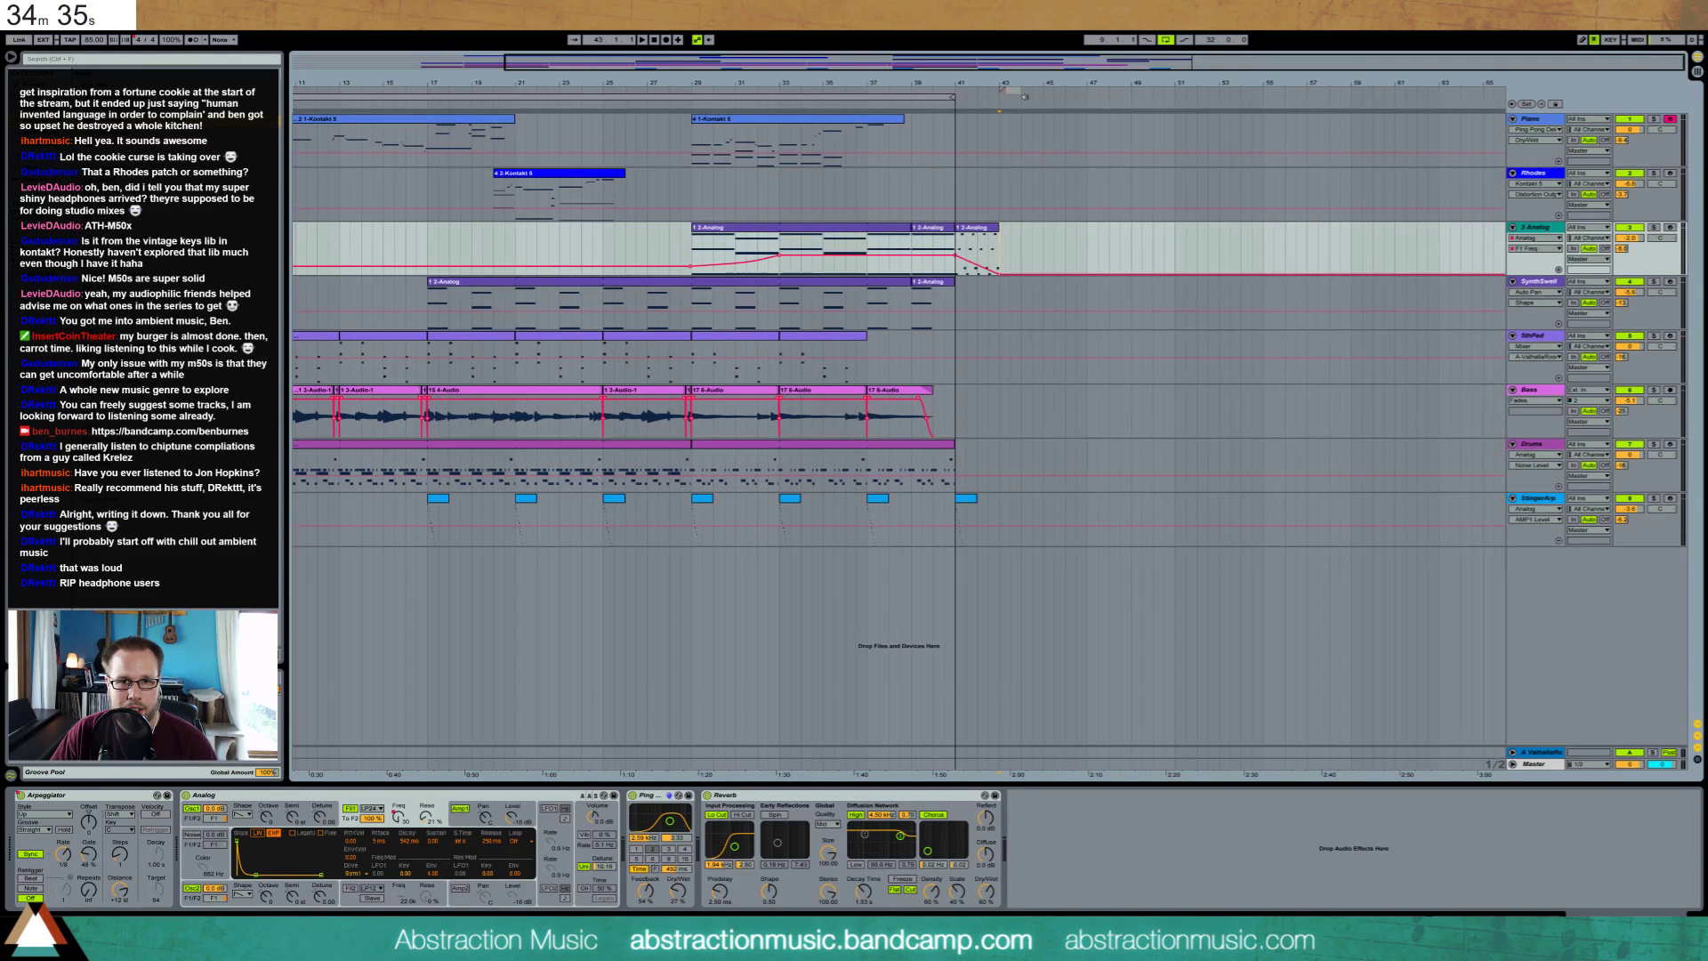
pyautogui.write('2/4')
pyautogui.press('Return')
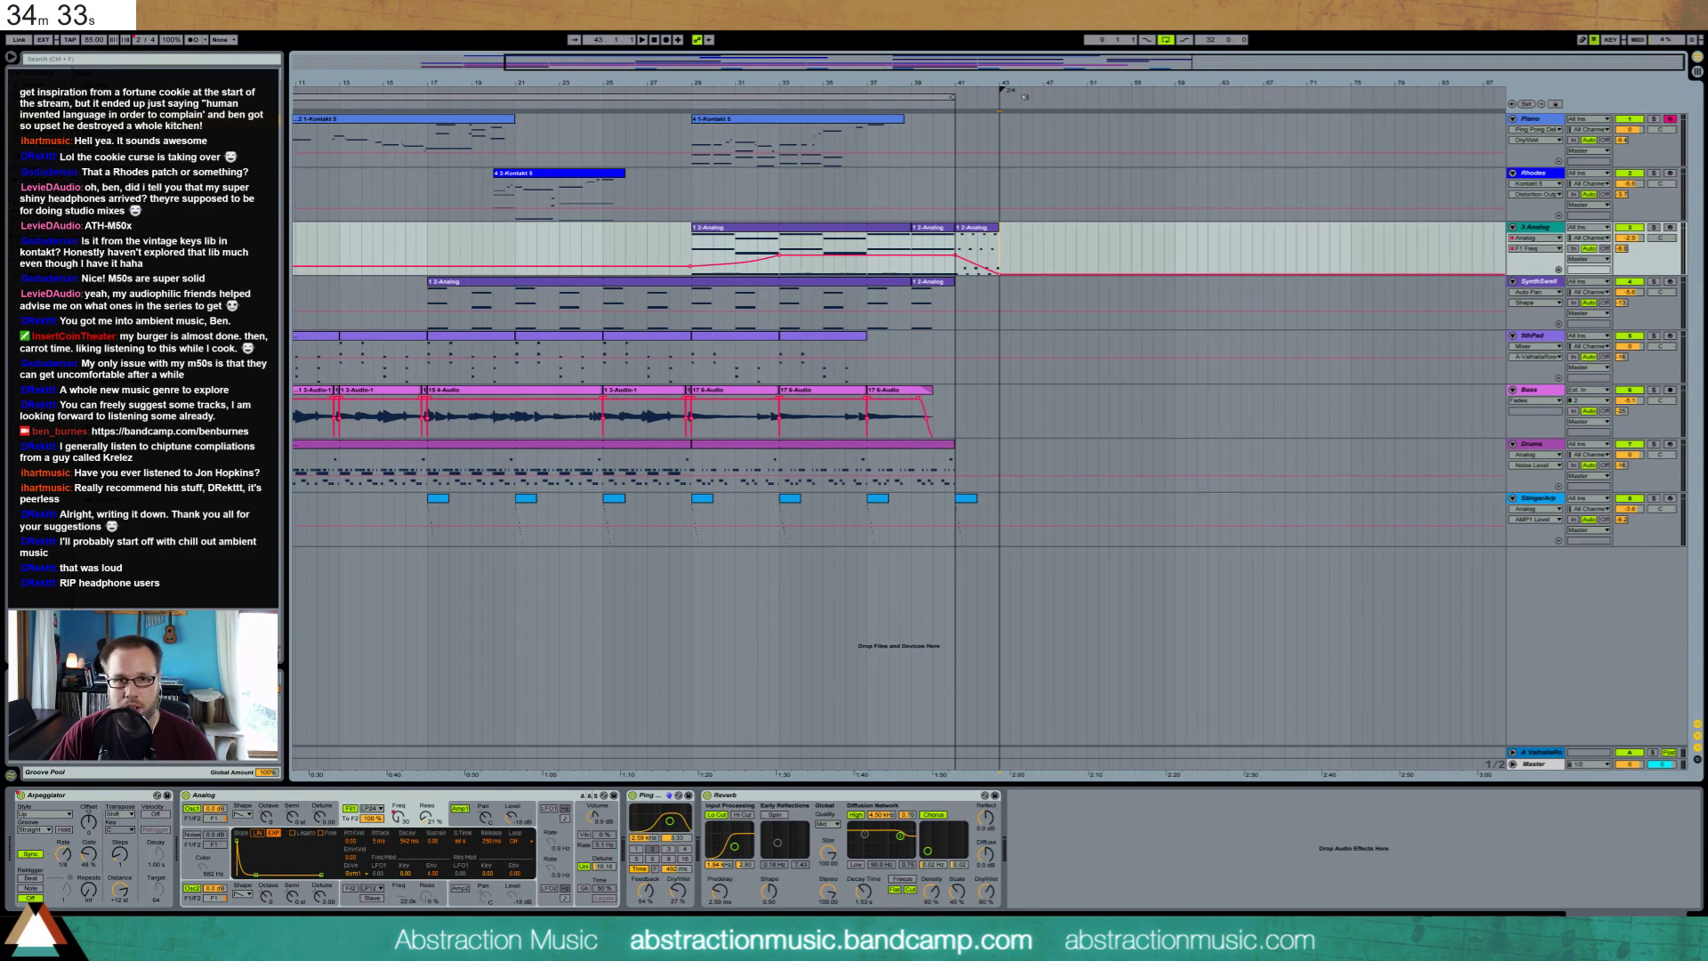
pyautogui.rightClick(1021, 97)
pyautogui.click(1029, 105)
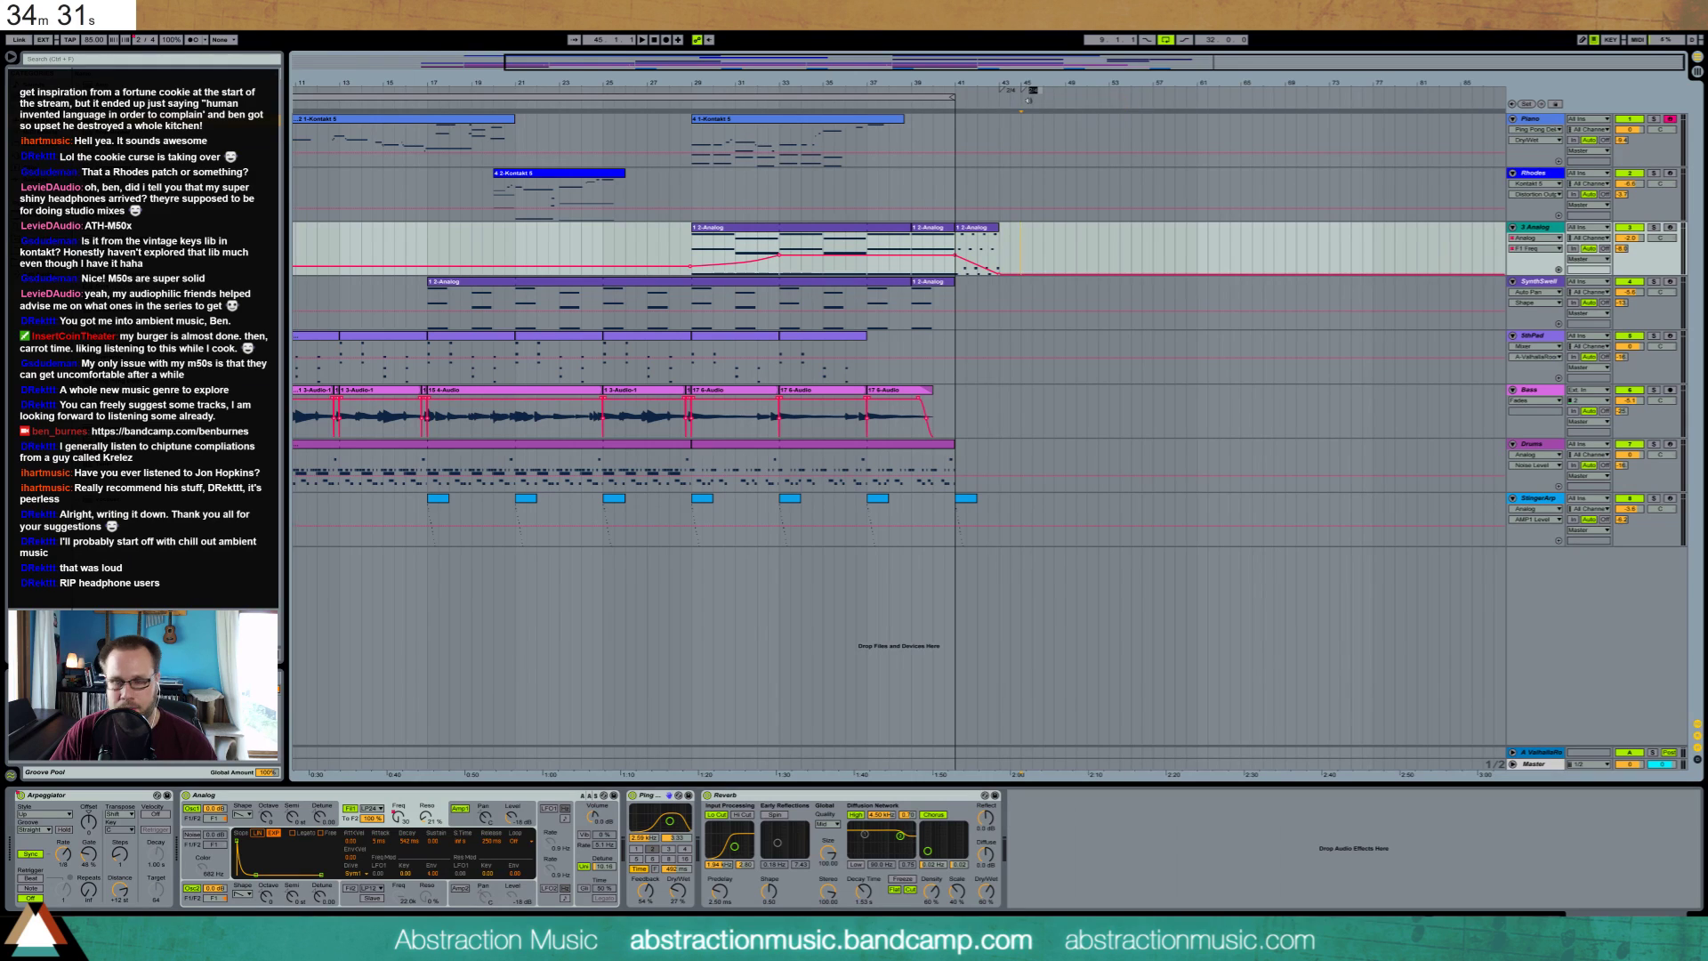
pyautogui.press('Return')
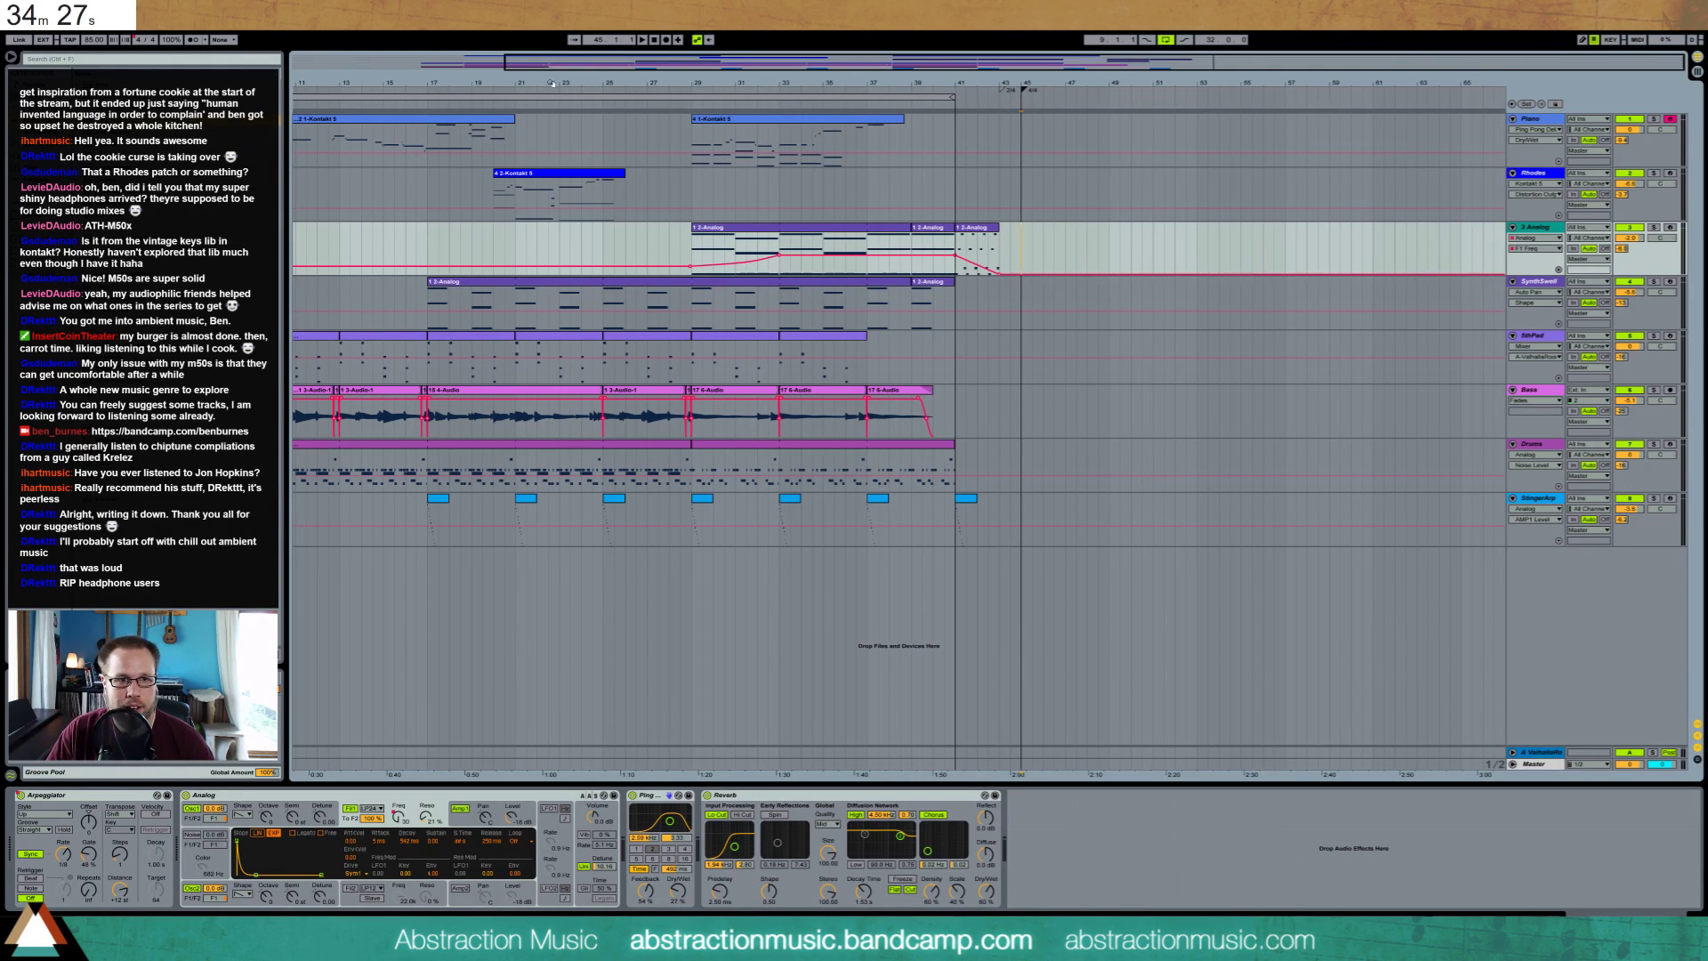
# Select bars 9 to 17 across the SynthSwell through Drums tracks, and place the insert point at bar 45 on the 2-Analog track
pyautogui.moveTo(552, 83); pyautogui.dragTo(760, 105)
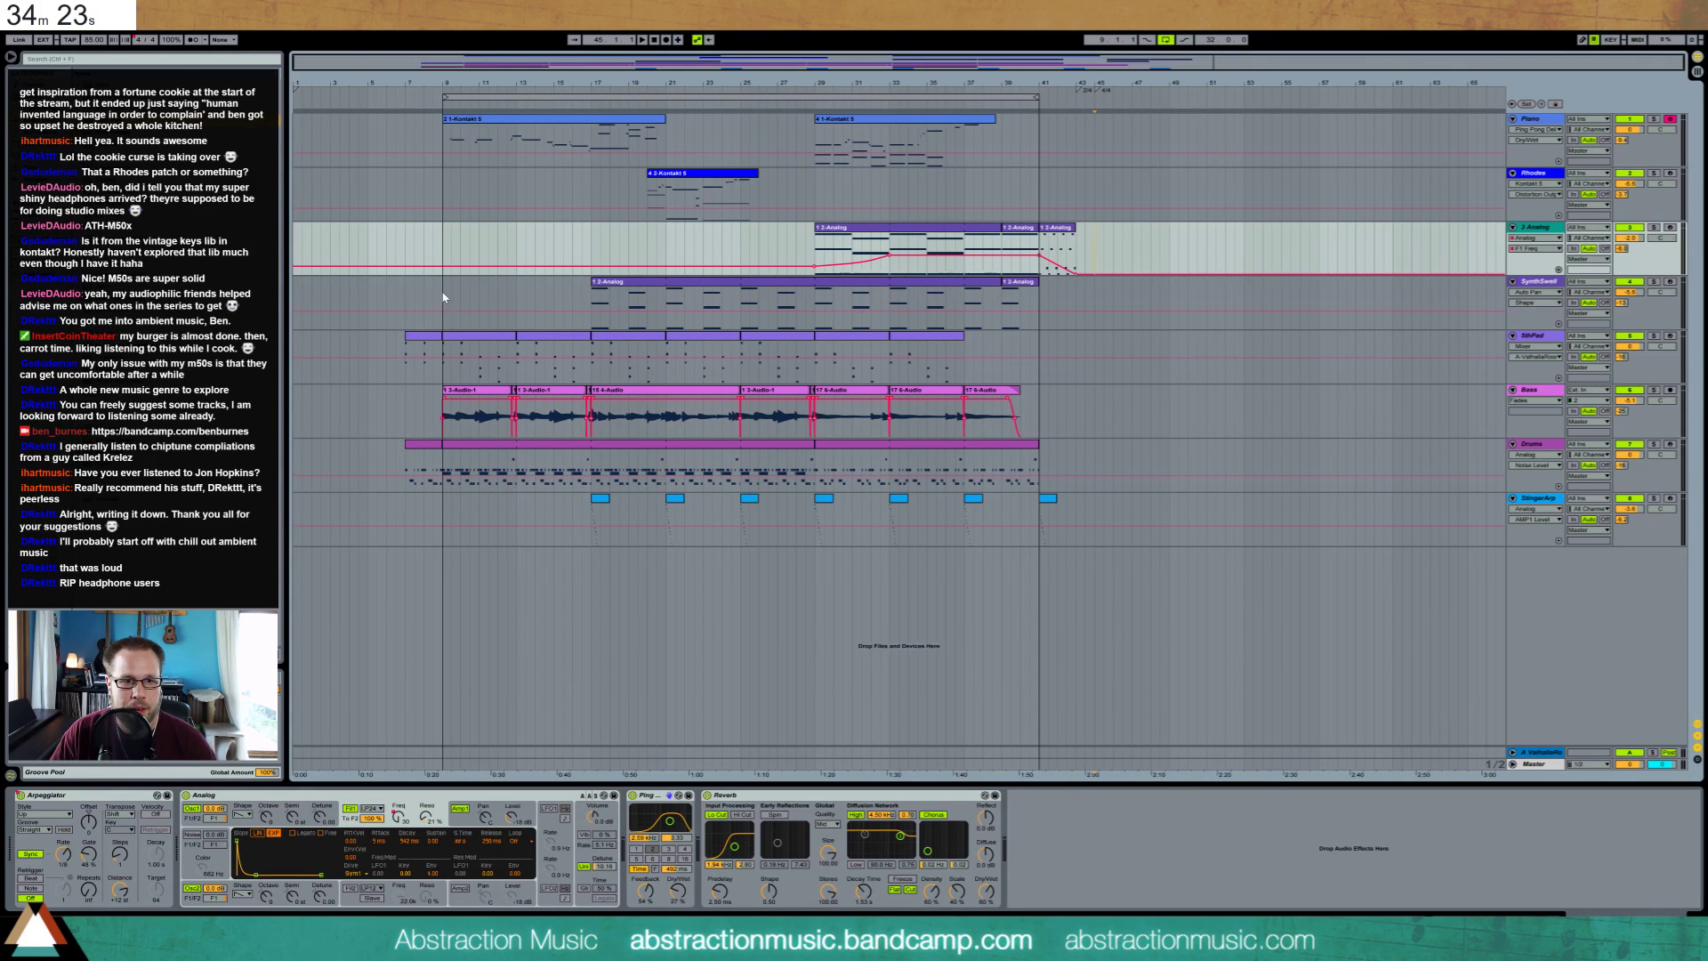
pyautogui.moveTo(443, 298); pyautogui.dragTo(592, 463)
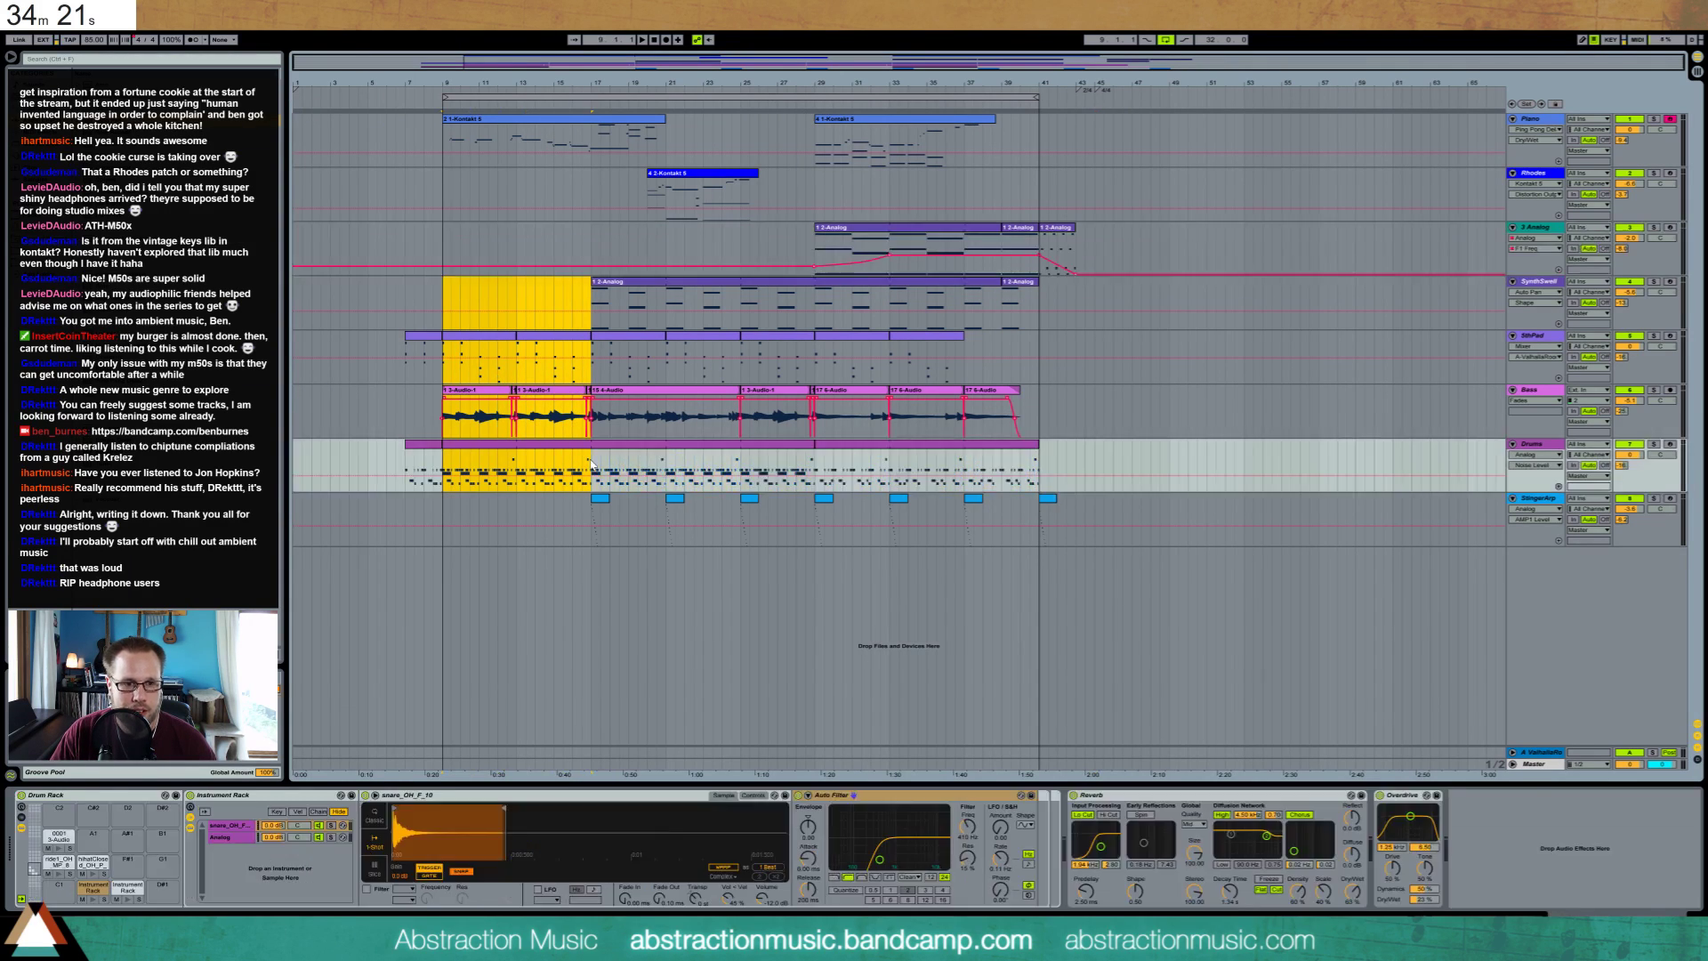
pyautogui.click(1081, 241)
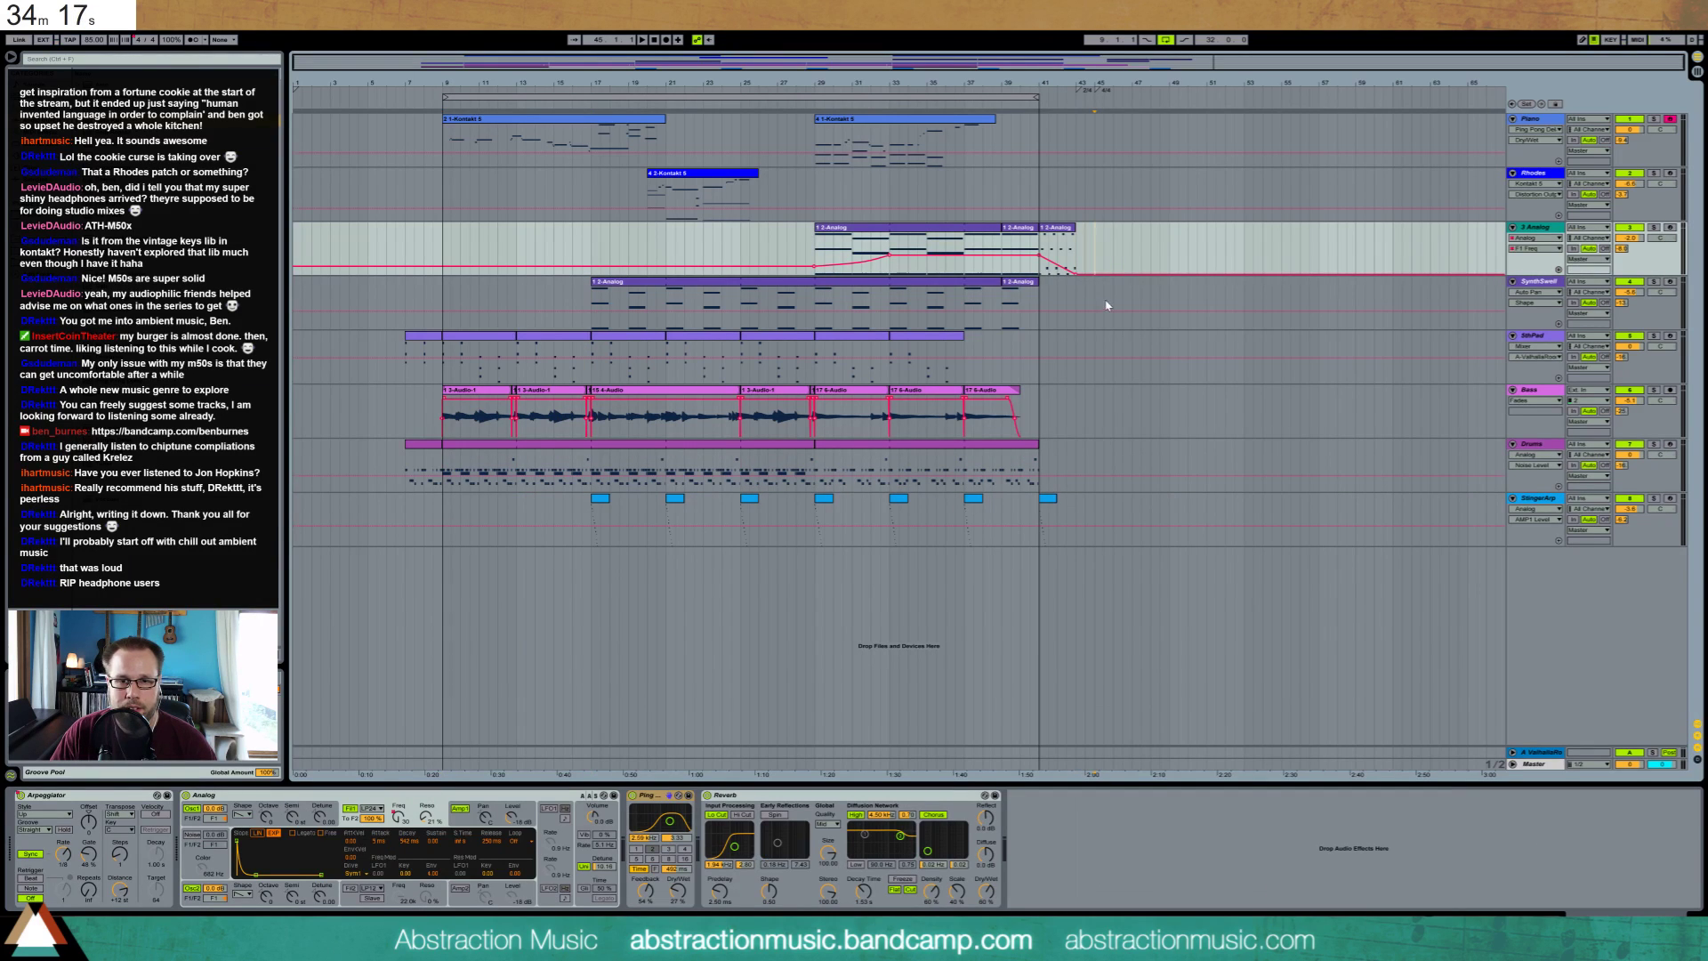
# Copy the pad, bass and drum clips of bars 9 to 17 and place them just after the last 2-Analog clip
pyautogui.click(1097, 347)
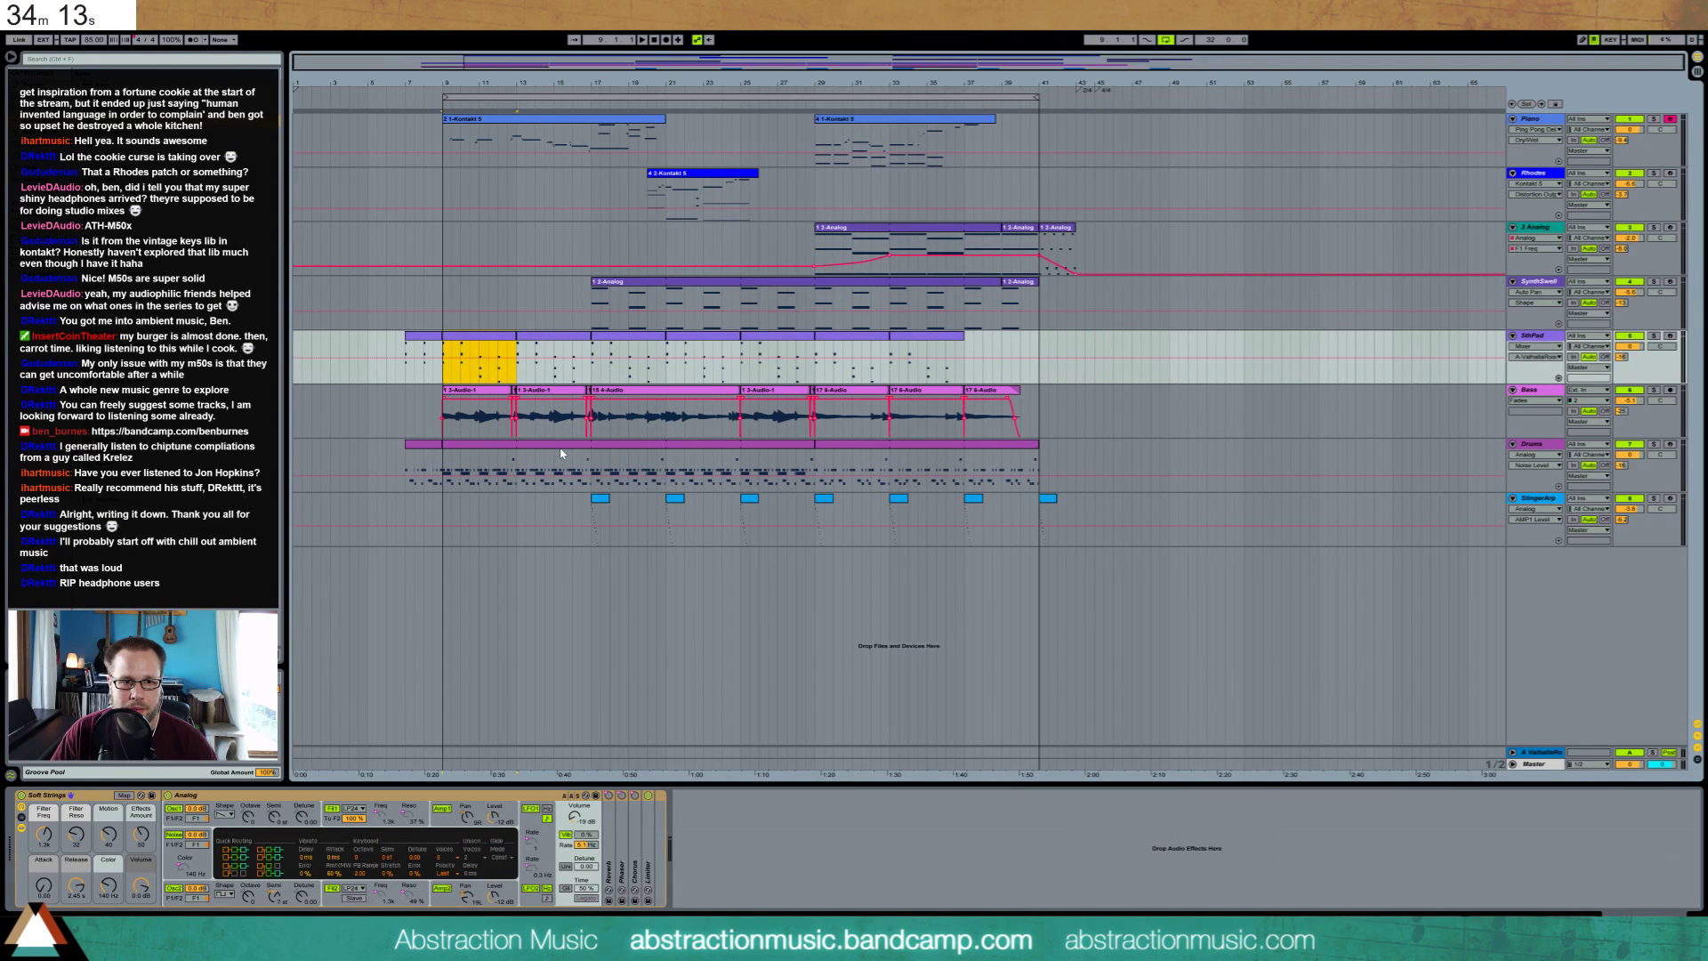
pyautogui.keyDown('shift'); pyautogui.click(589, 467); pyautogui.keyUp('shift')
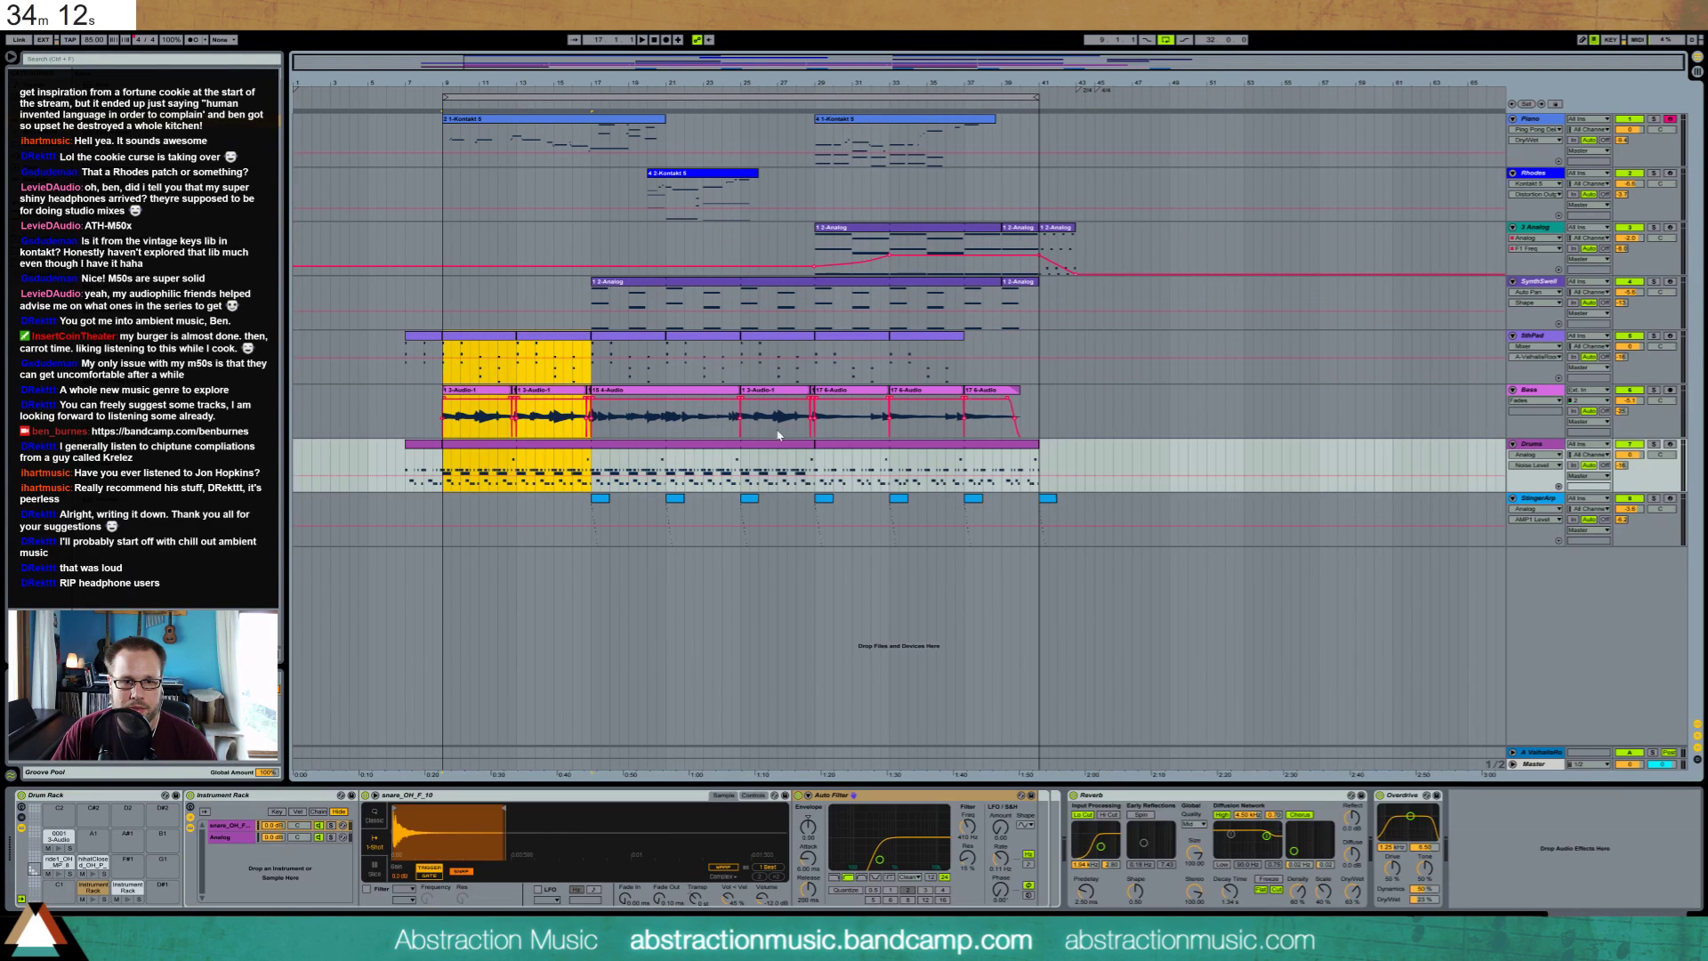
pyautogui.click(1078, 346)
pyautogui.hotkey('ctrl', 'v')
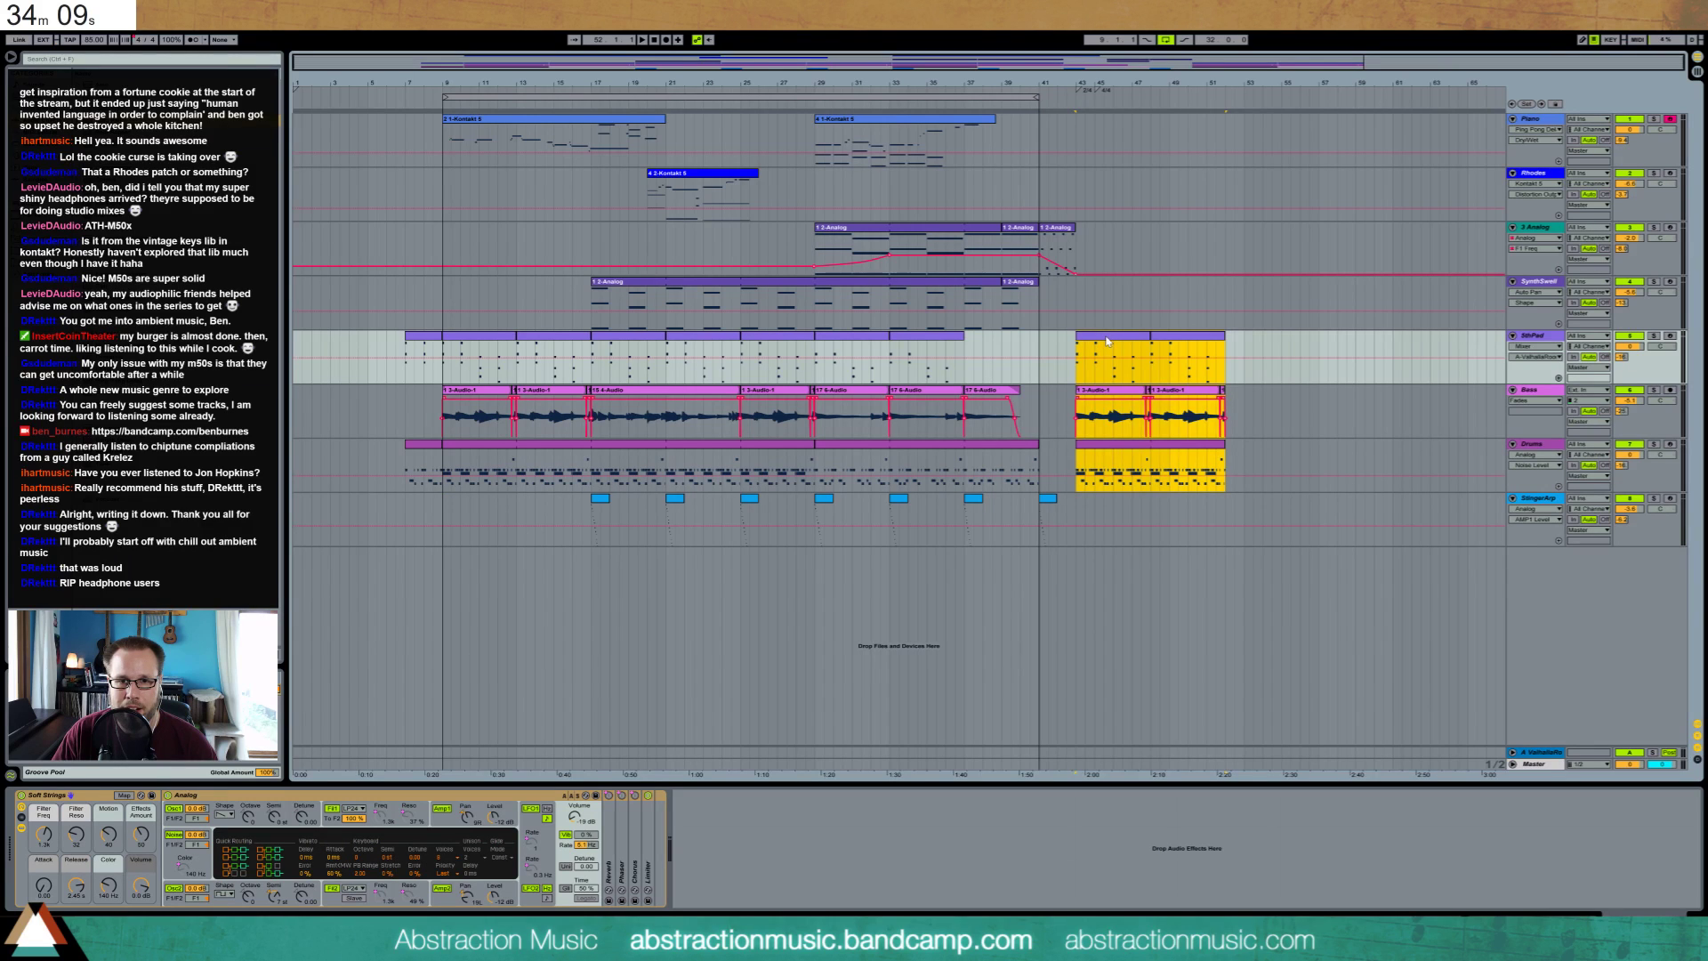
pyautogui.moveTo(1107, 340); pyautogui.dragTo(1129, 343)
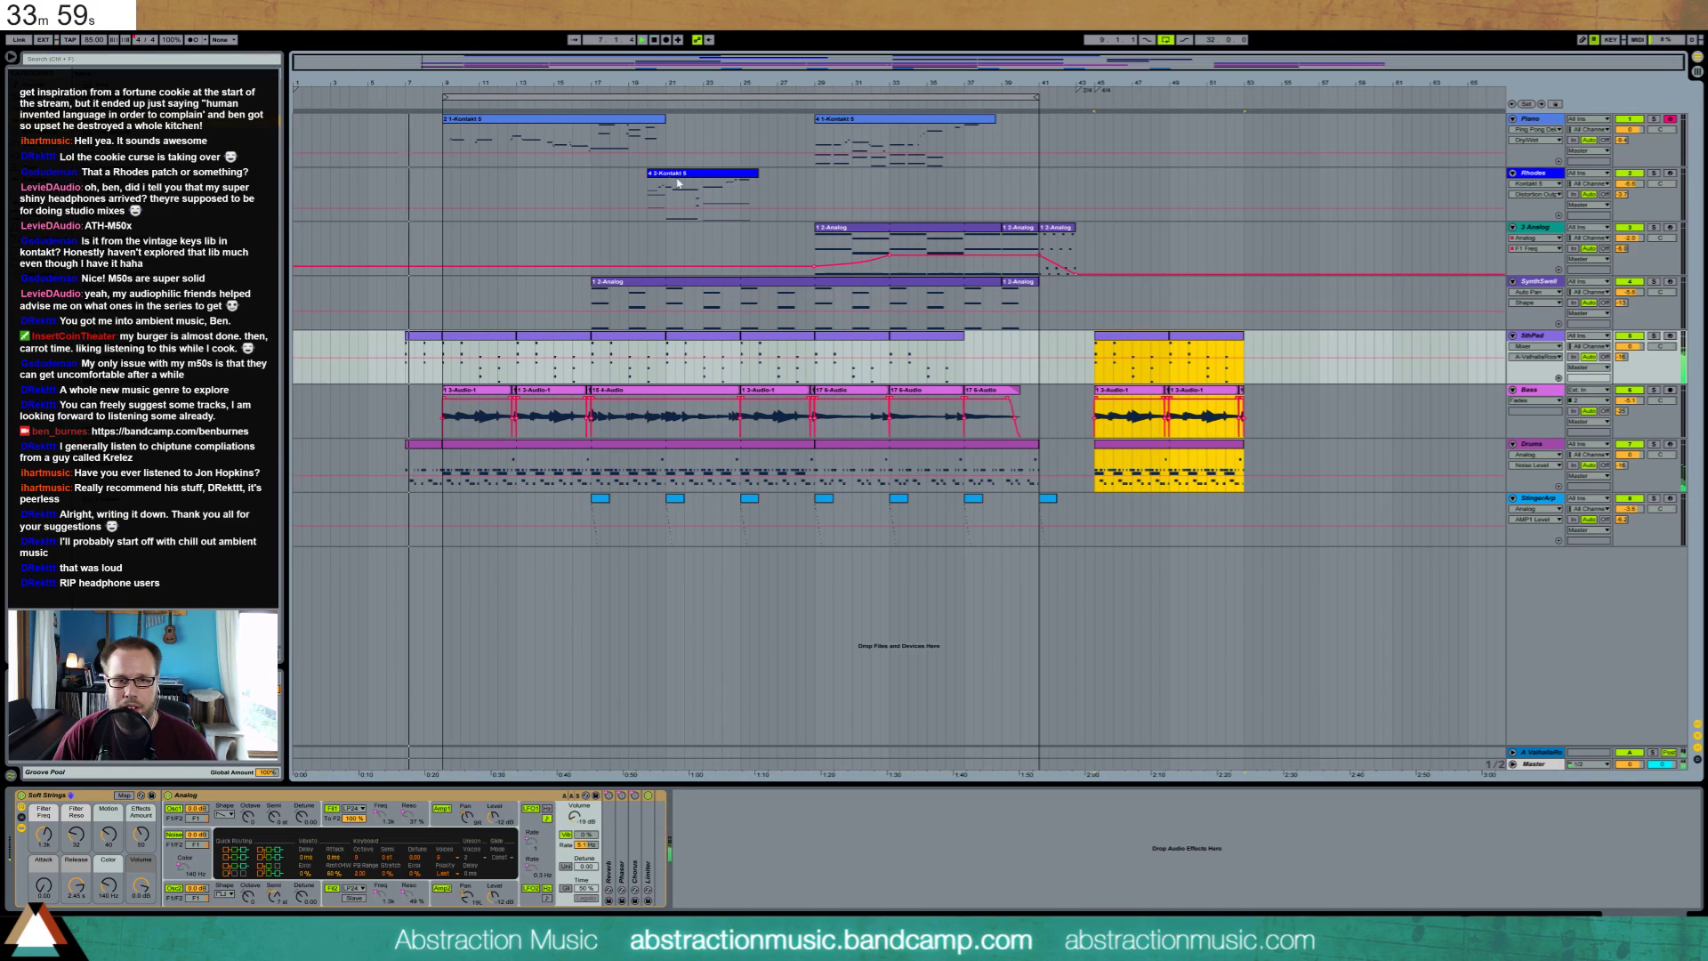
# Play the arrangement from bar 29, turn off looping and play the ending from about bar 39
pyautogui.click(813, 103)
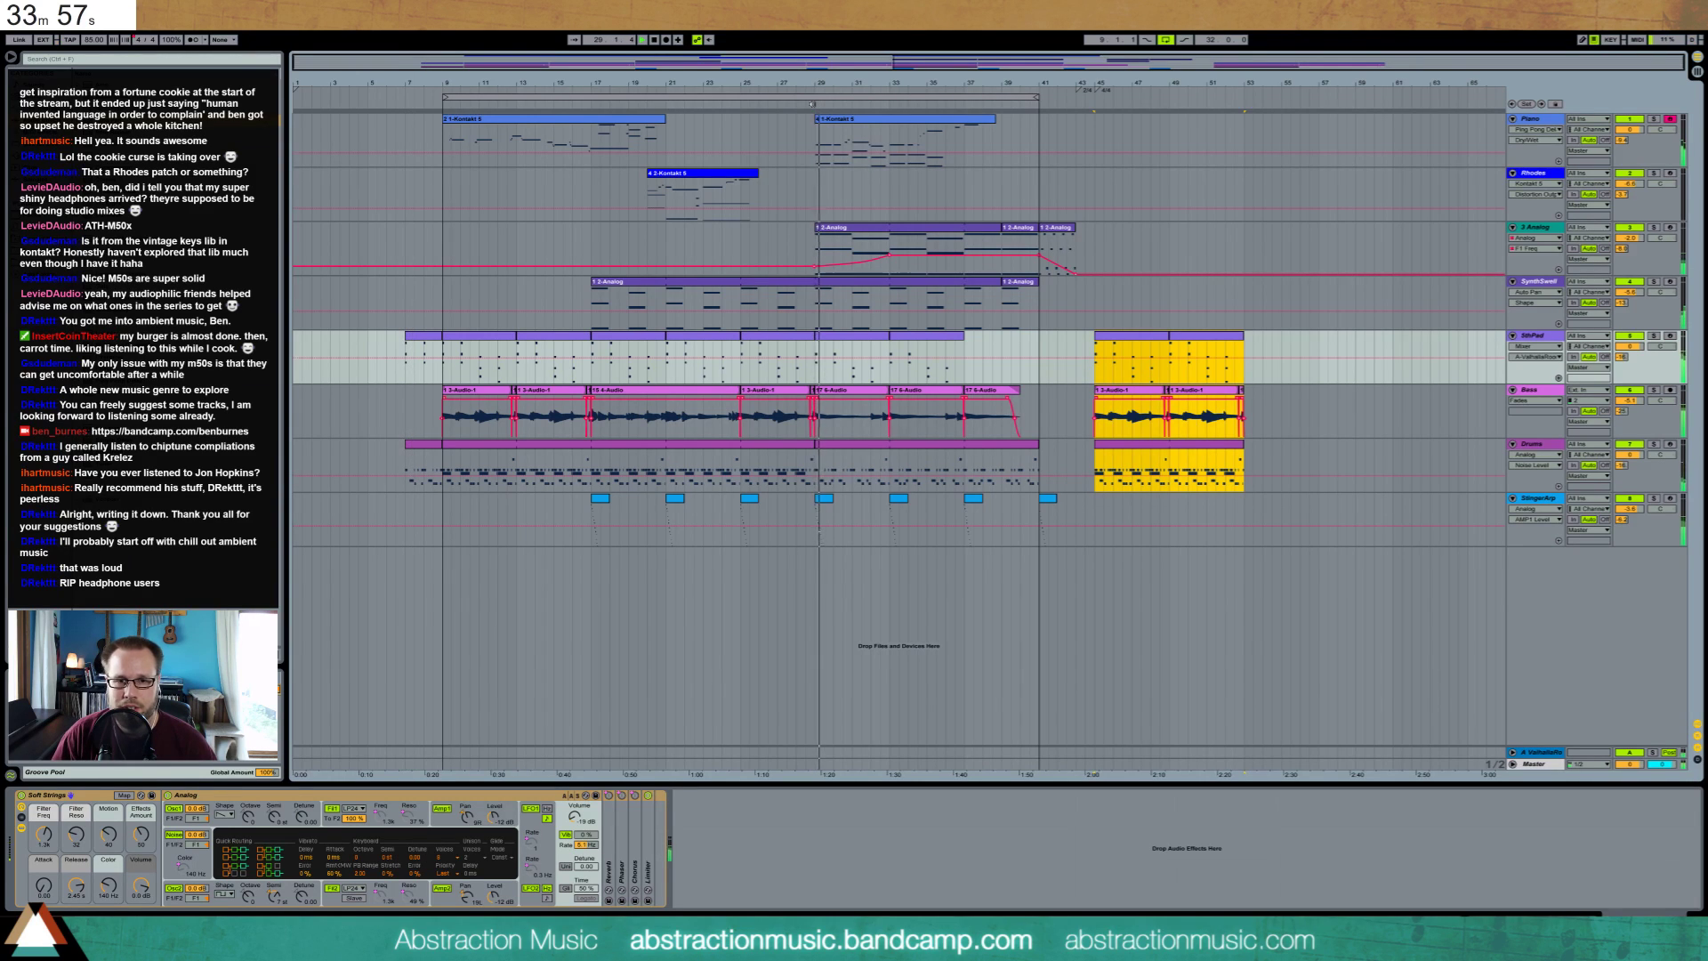
pyautogui.click(1123, 263)
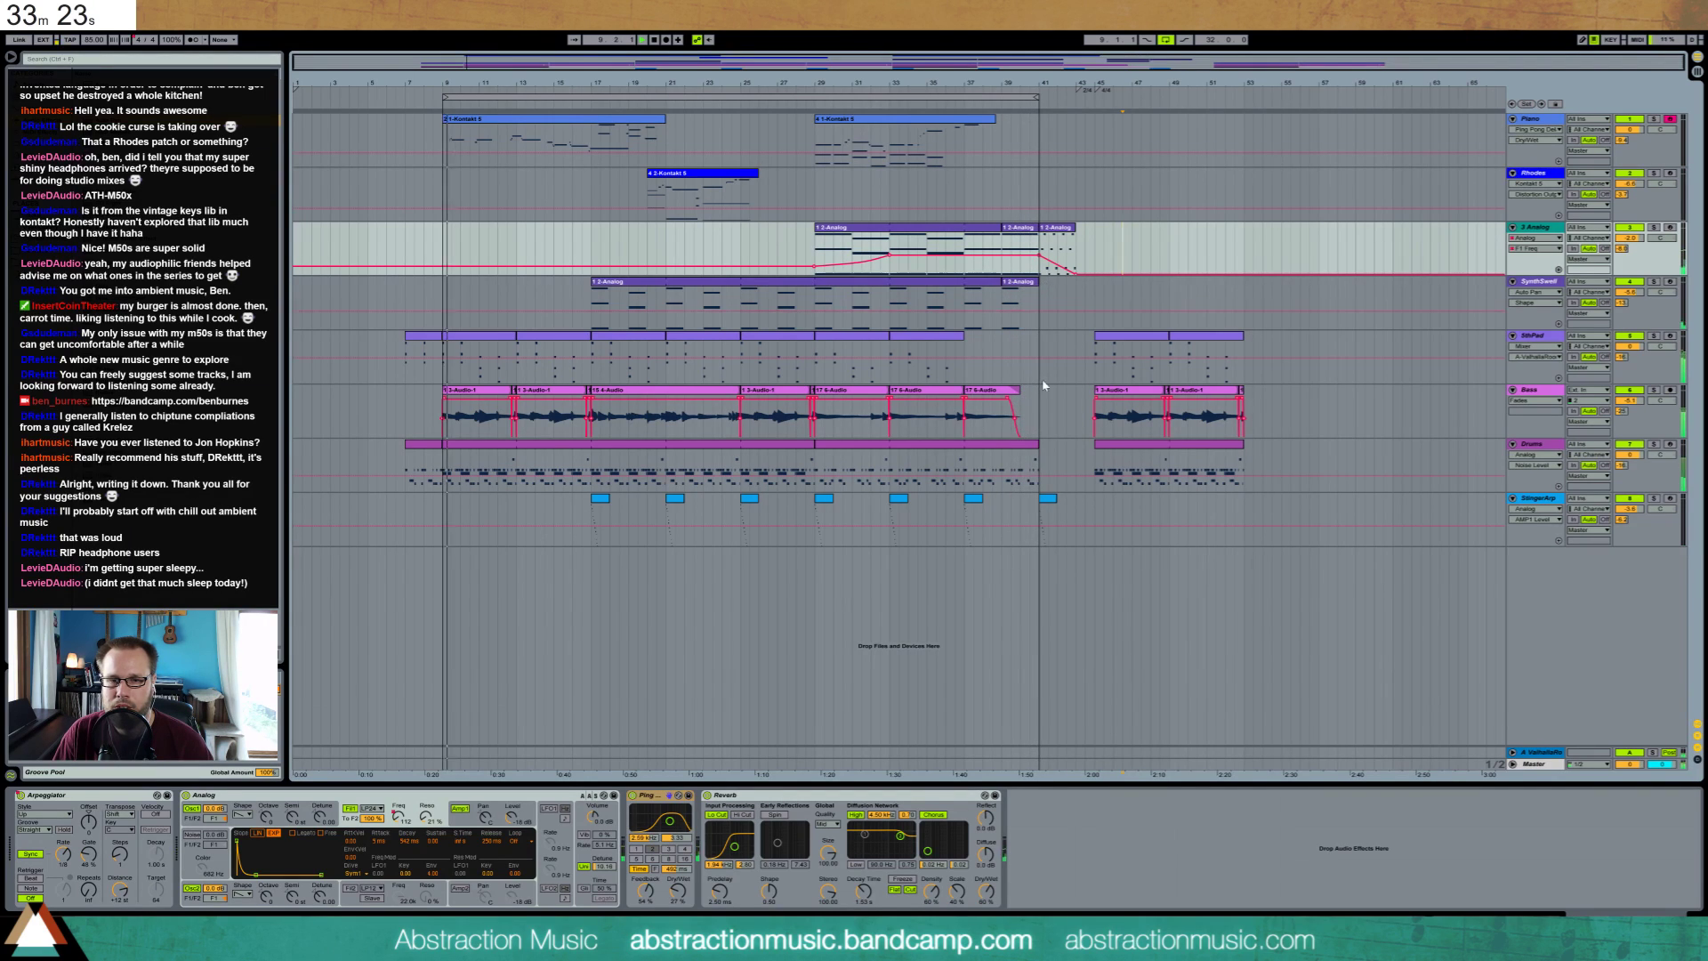
pyautogui.click(1165, 40)
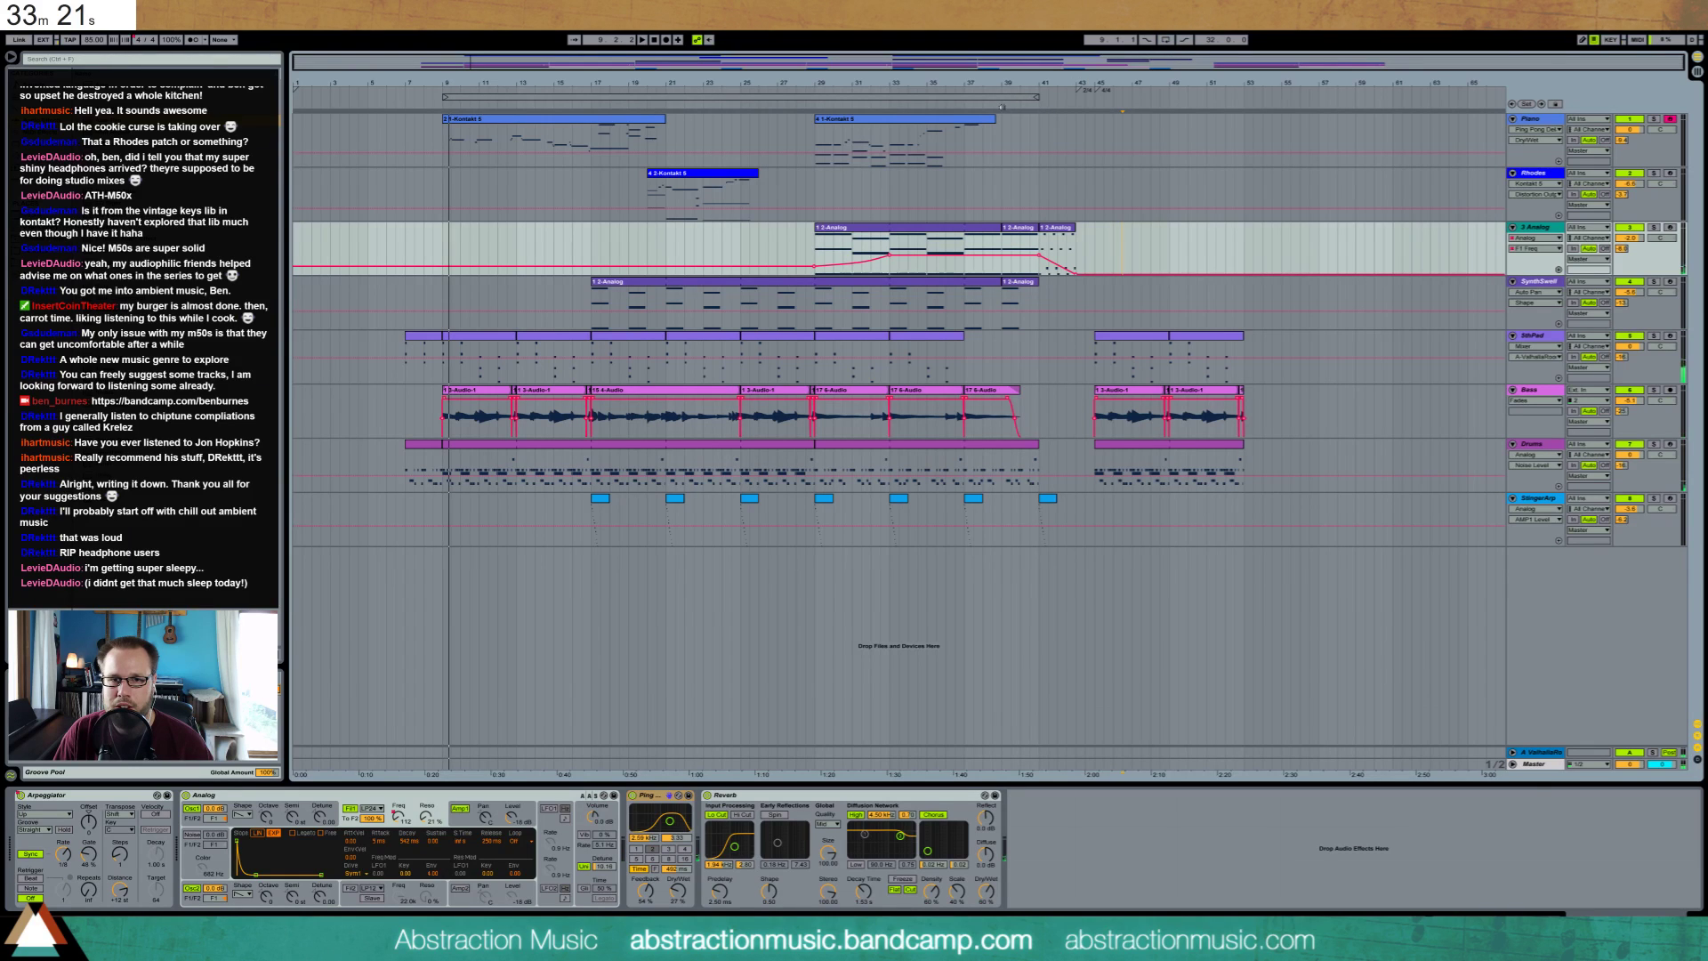
pyautogui.click(1002, 107)
# Split the Drums clip at bar 37 and delete the two notes at the very end of the last section
pyautogui.click(1027, 444)
pyautogui.click(968, 465)
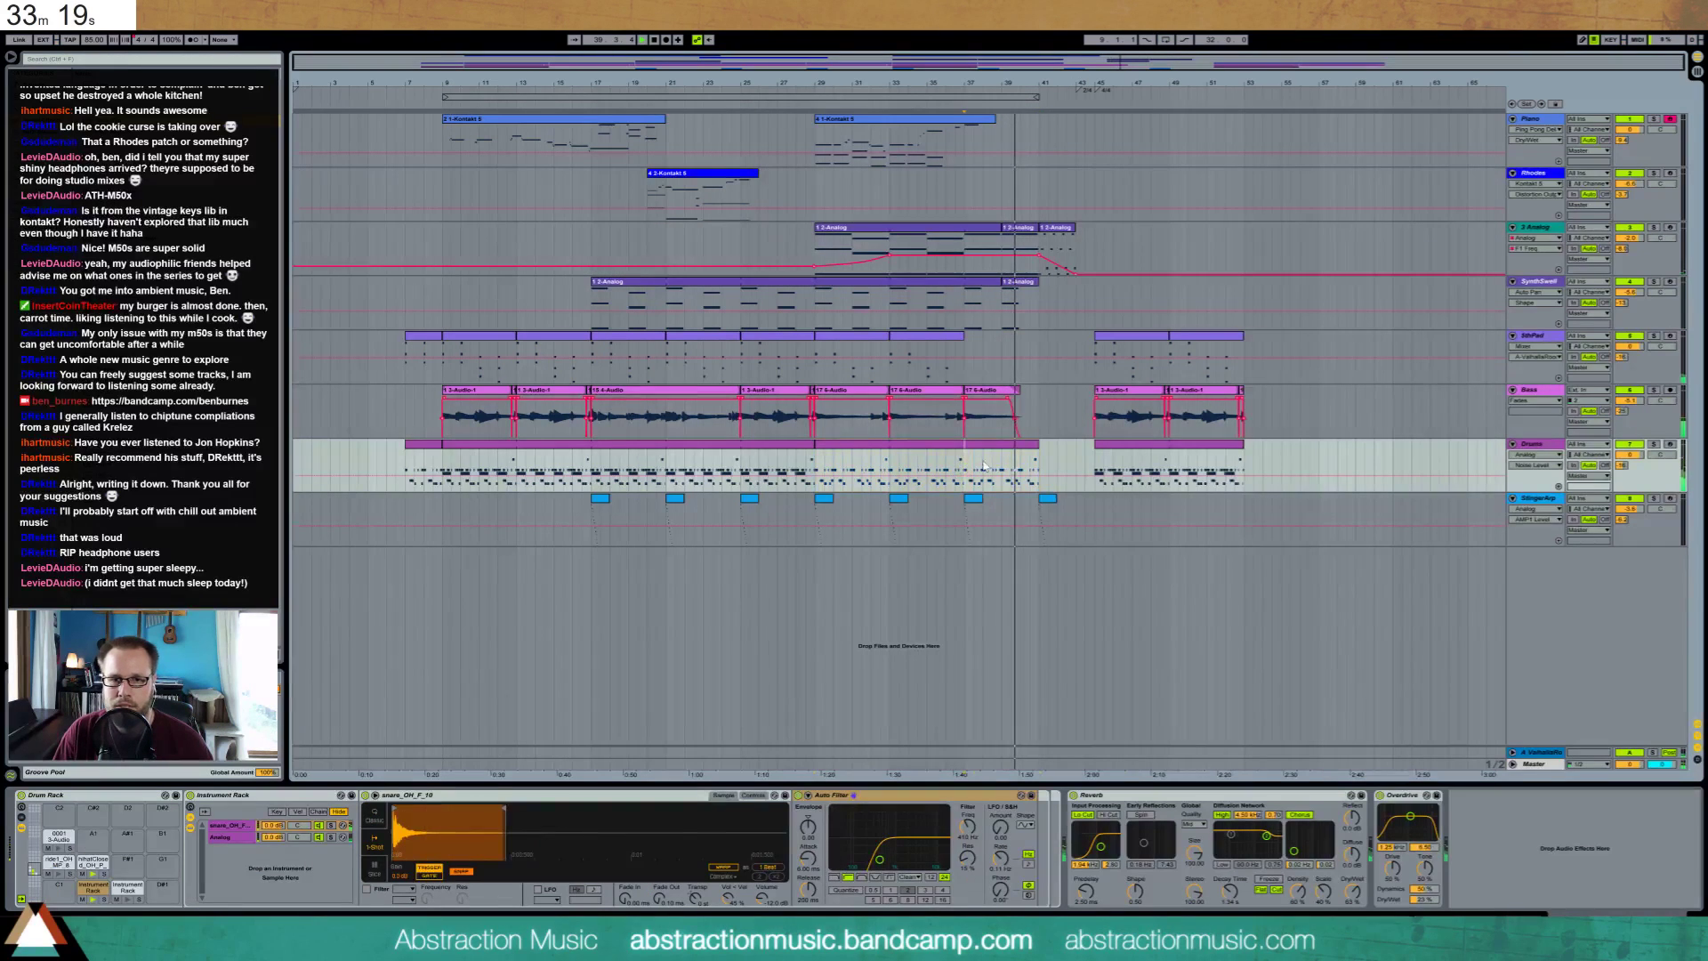
pyautogui.hotkey('ctrl', 'e')
pyautogui.hotkey('shift', 'Tab')
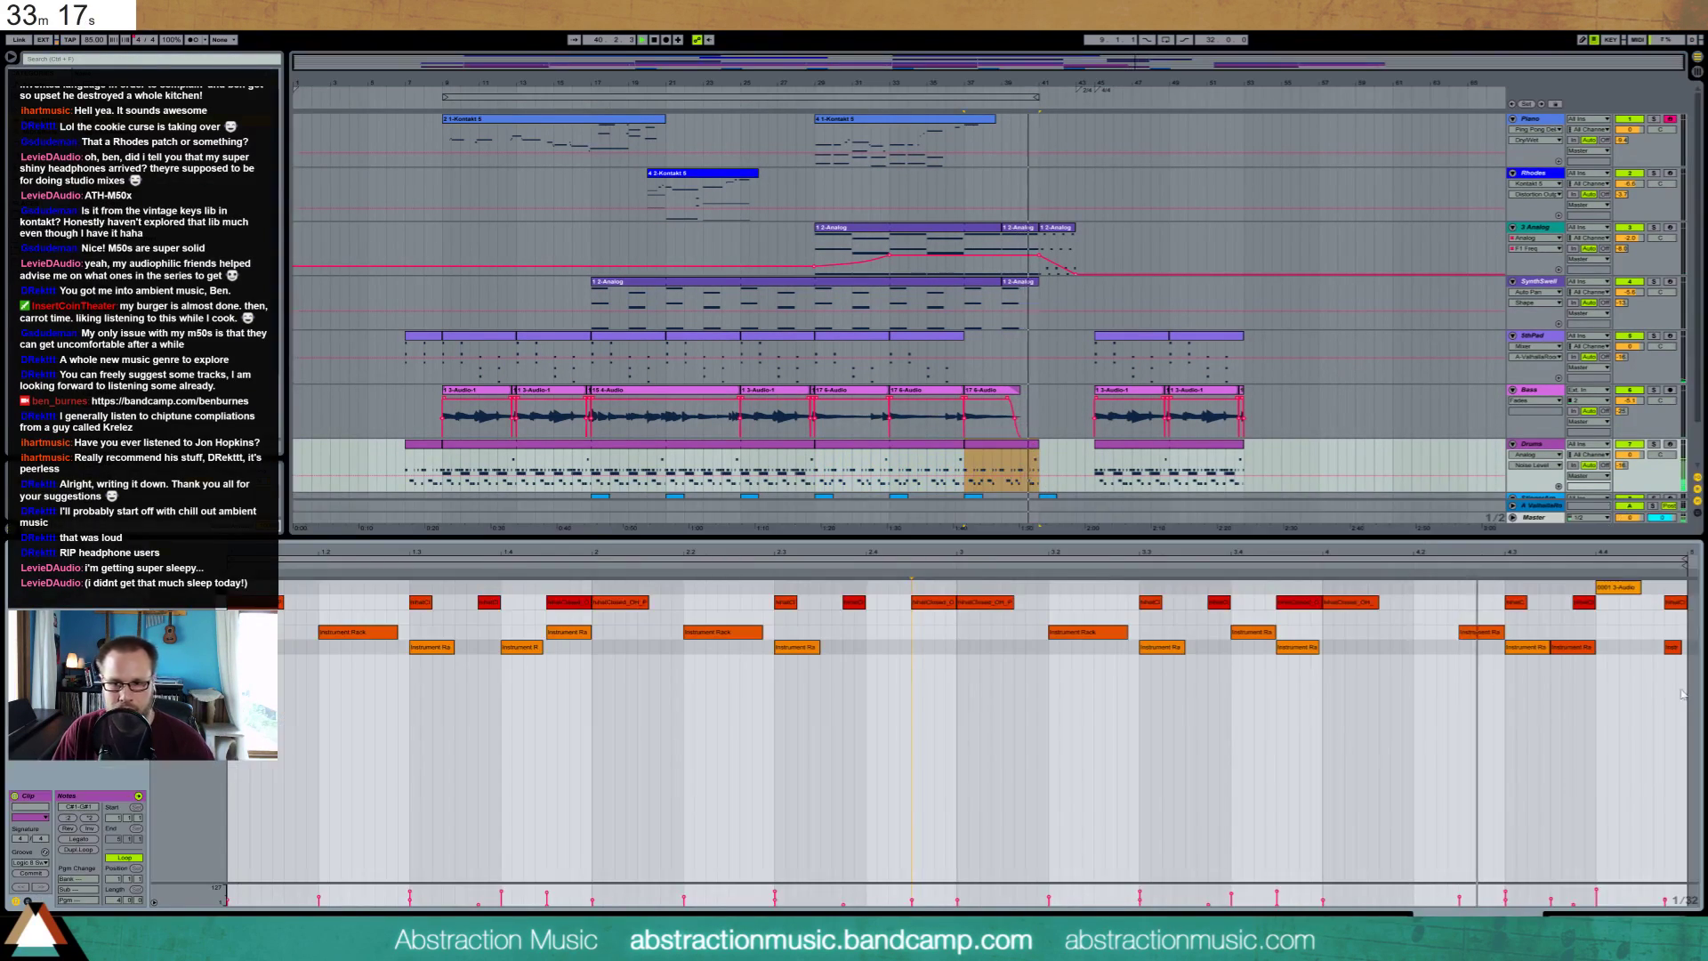
pyautogui.moveTo(1683, 692); pyautogui.dragTo(1670, 596)
pyautogui.press('Delete')
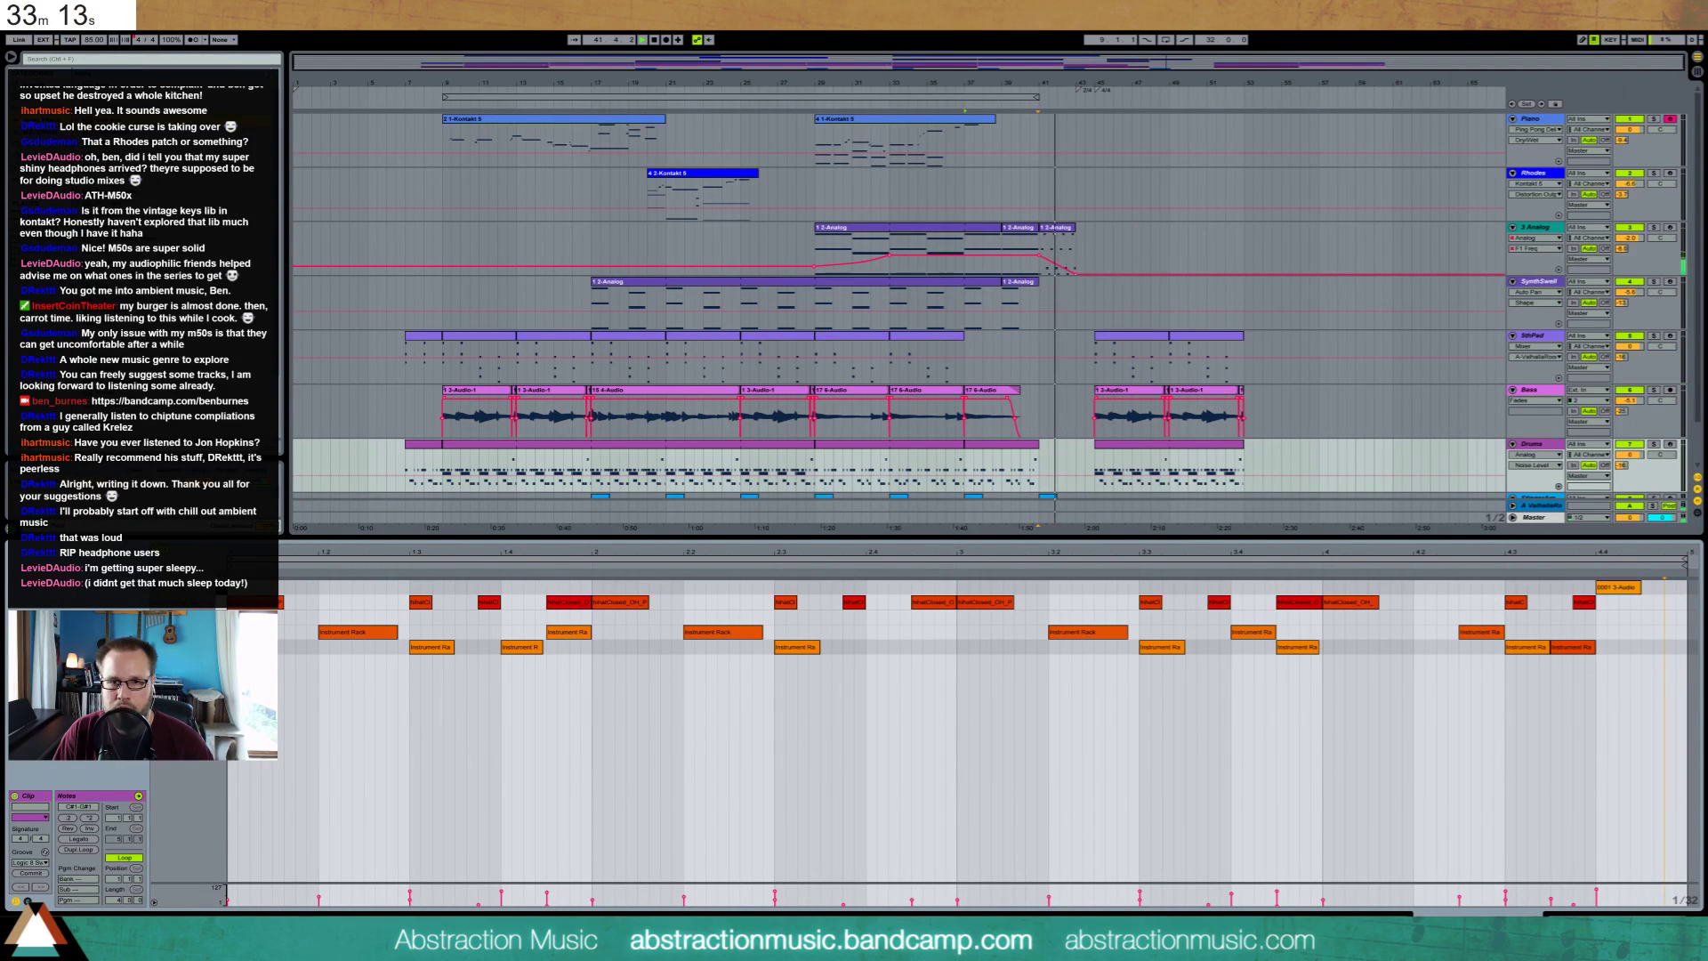
pyautogui.hotkey('shift', 'Tab')
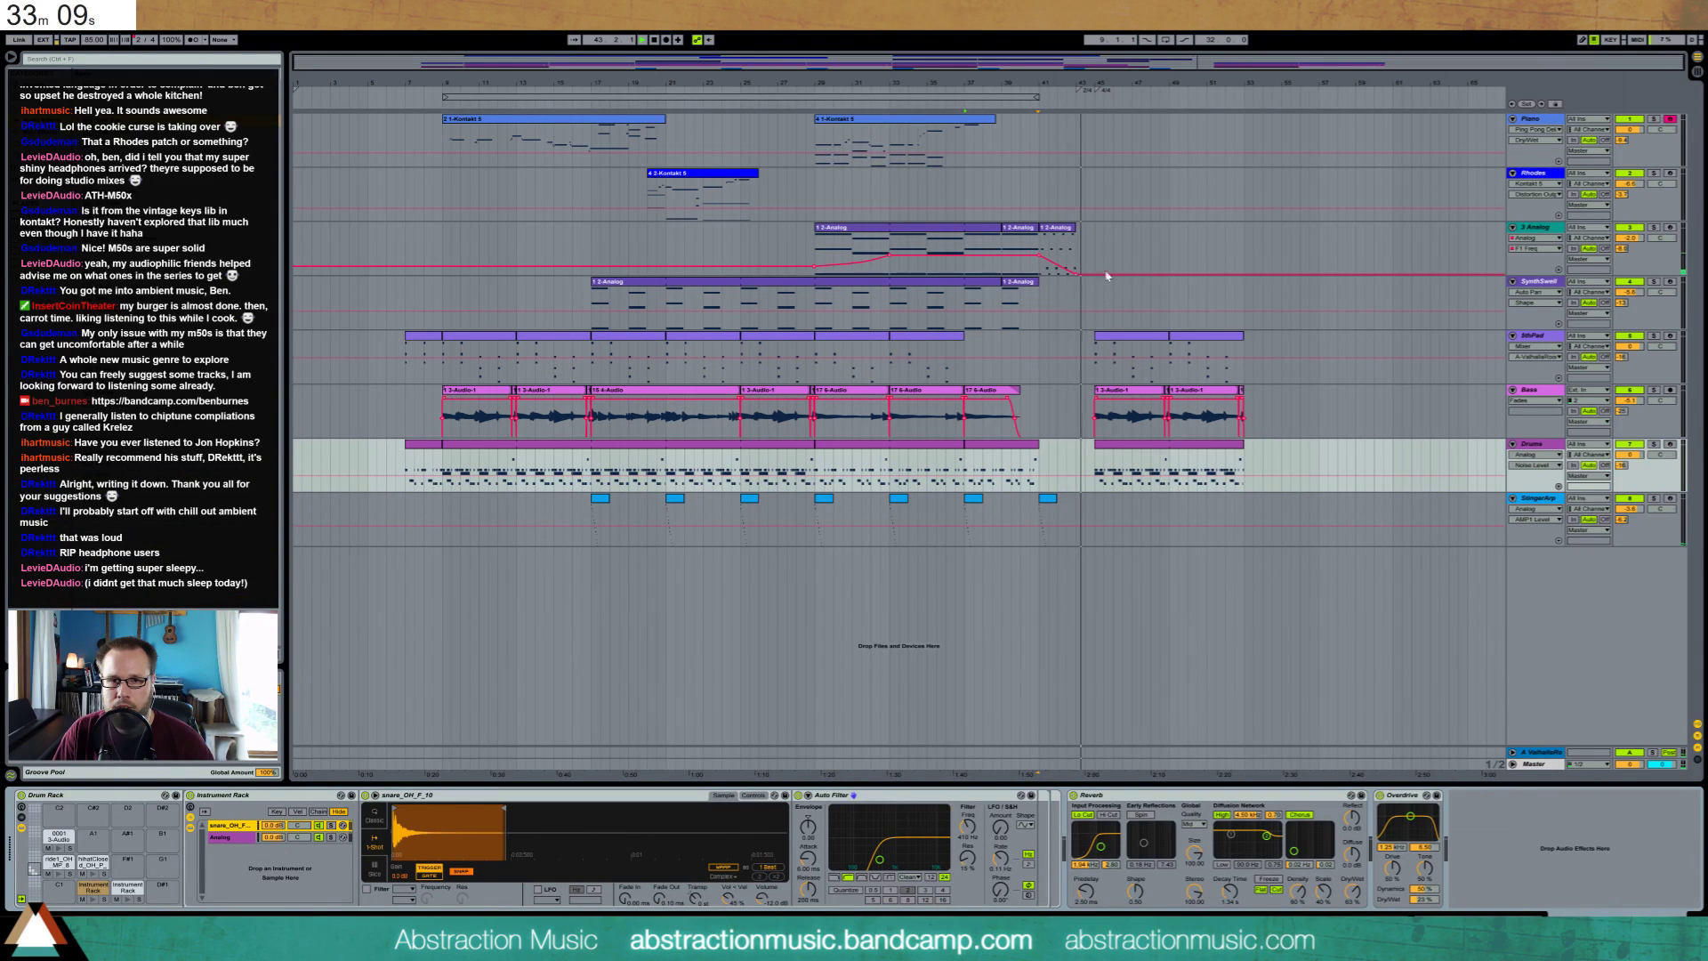
# Extend the last 2-Analog clip by about half a bar and add an A1 note after its final C2
pyautogui.moveTo(1076, 228); pyautogui.dragTo(1085, 228)
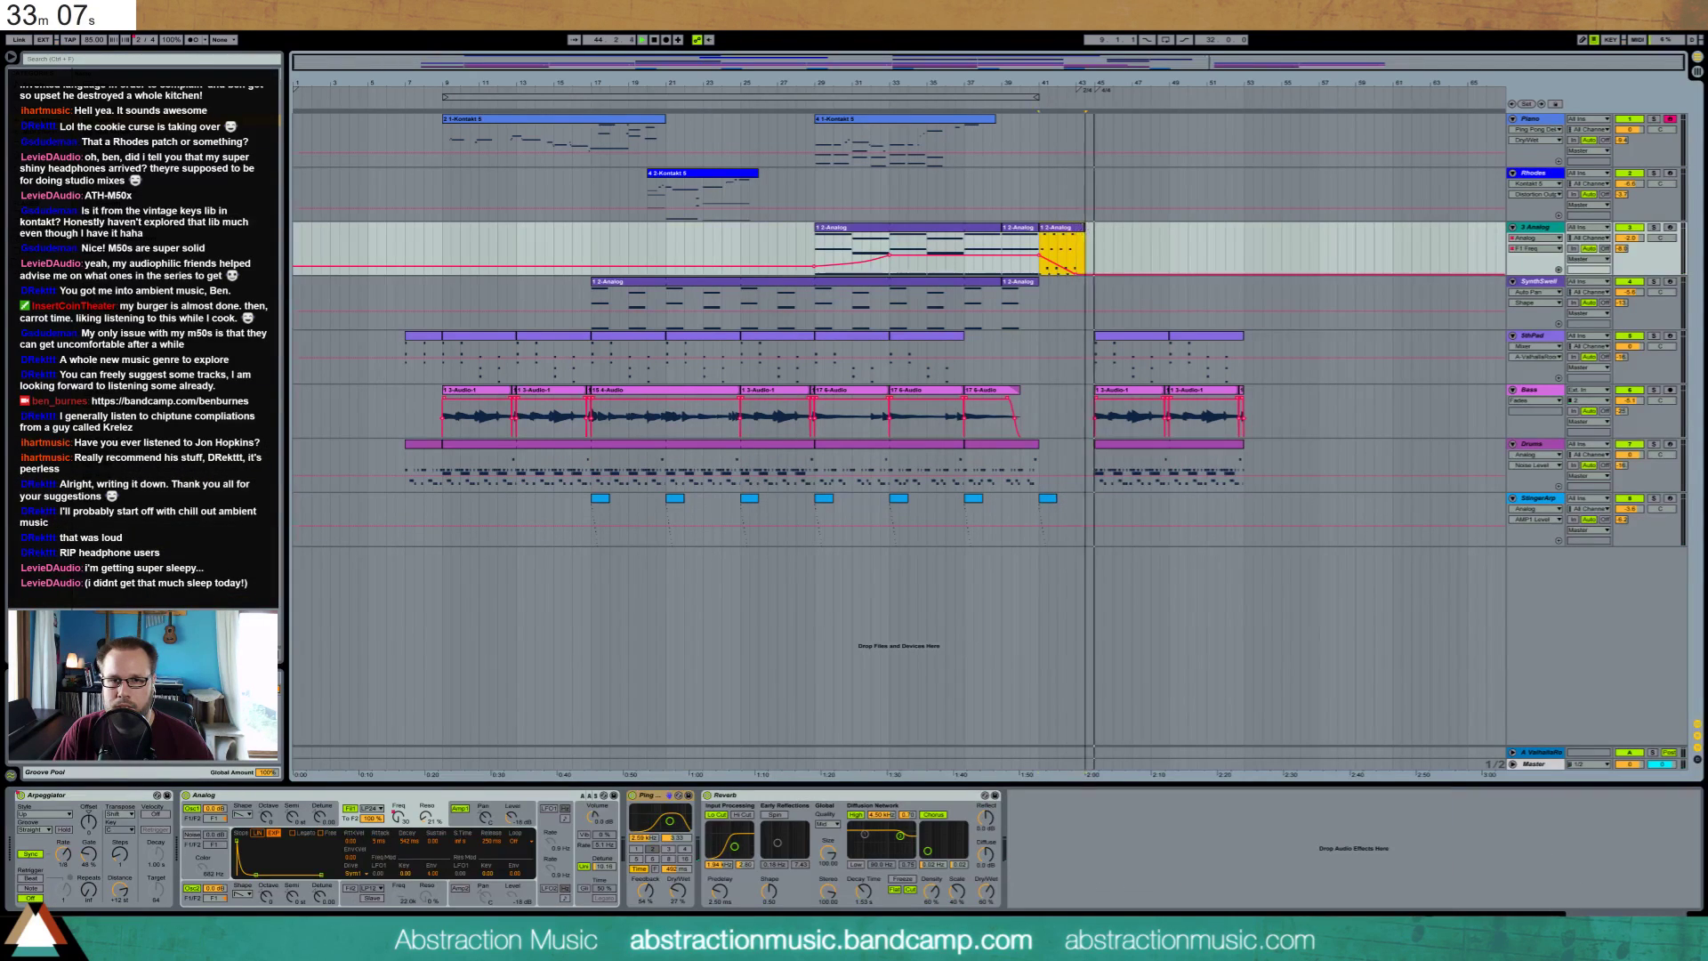
pyautogui.hotkey('shift', 'Tab')
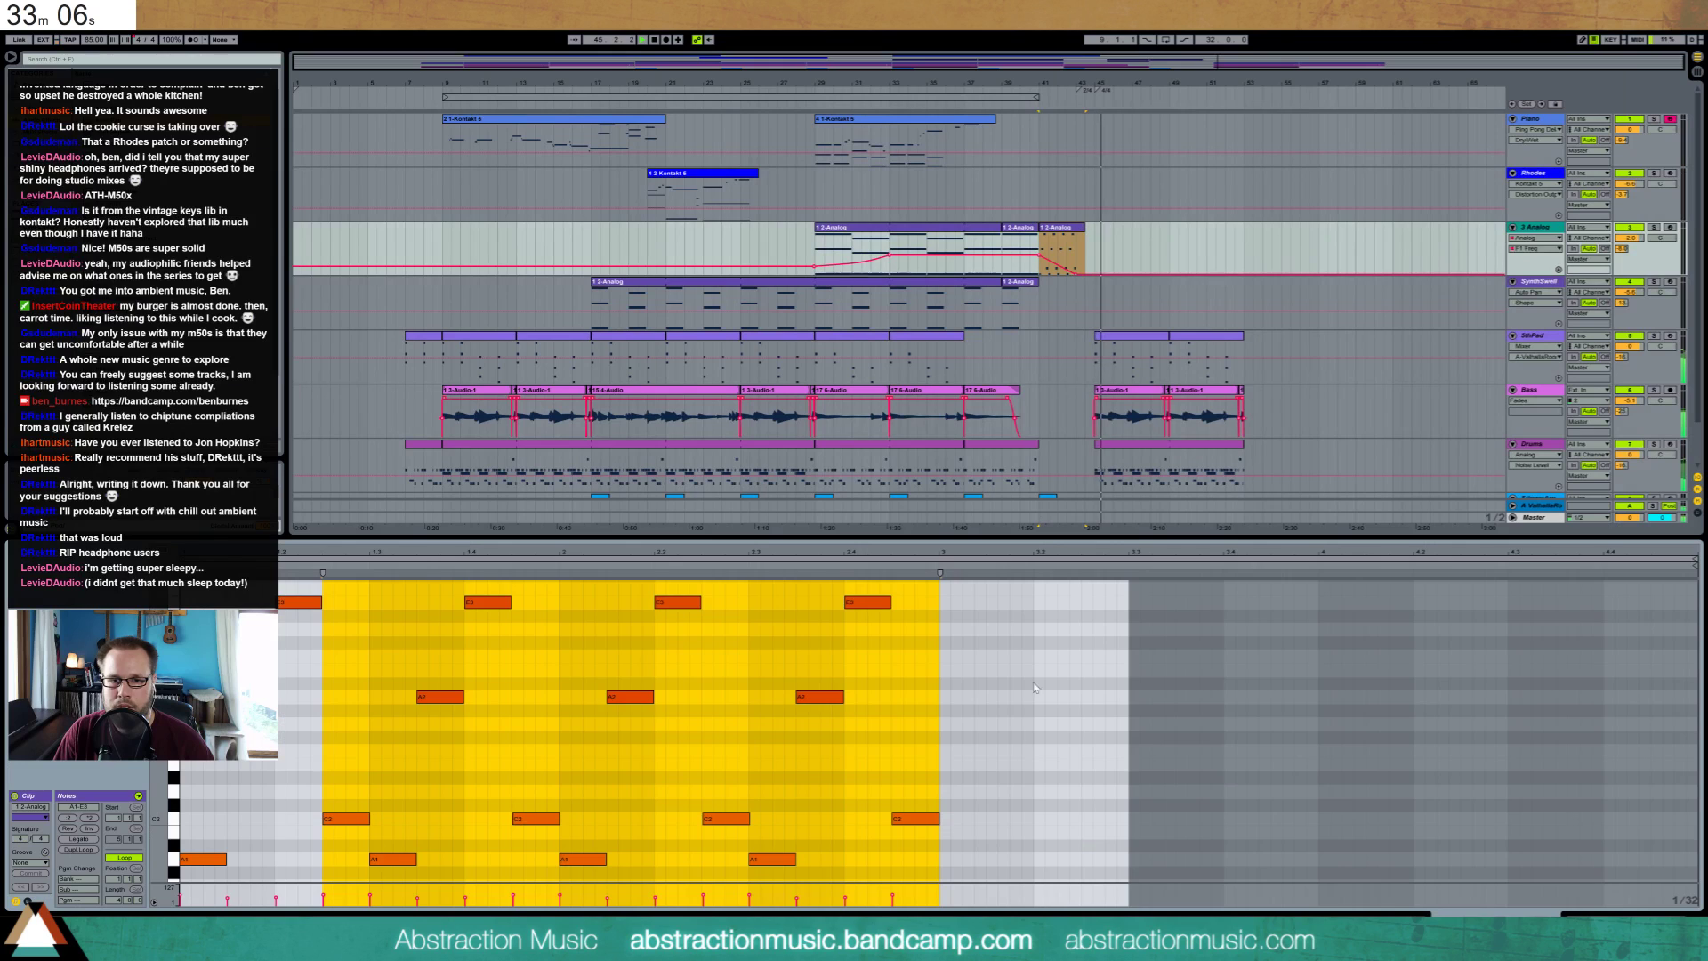
pyautogui.doubleClick(943, 859)
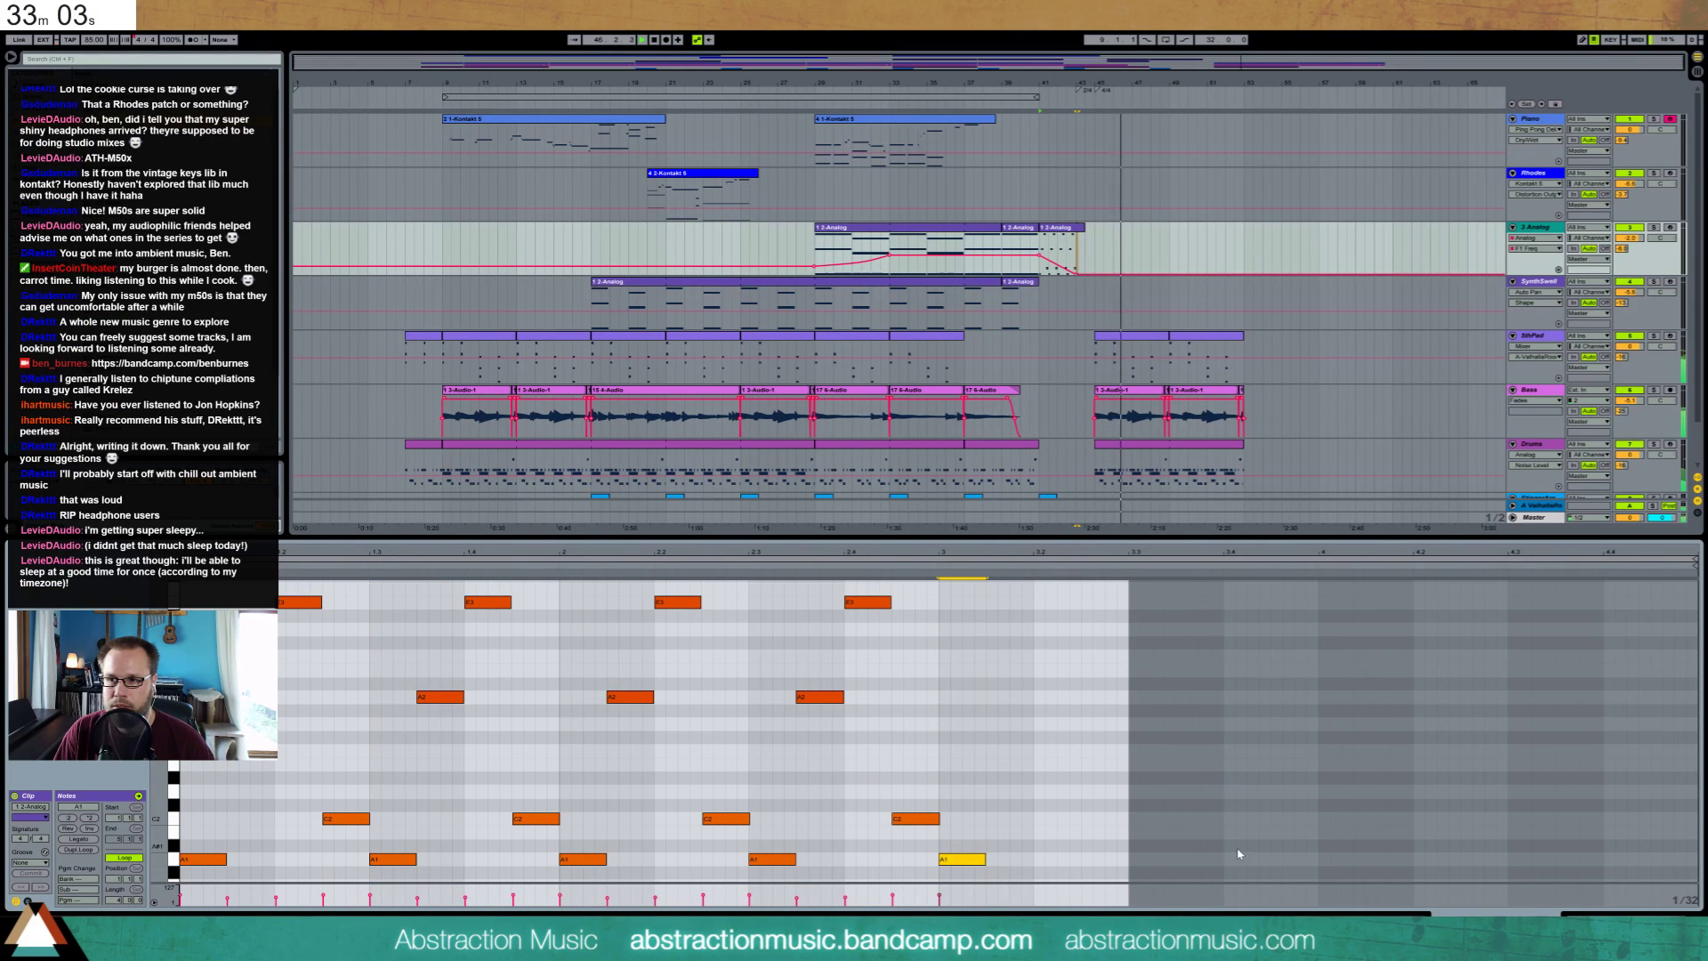
pyautogui.hotkey('shift', 'Tab')
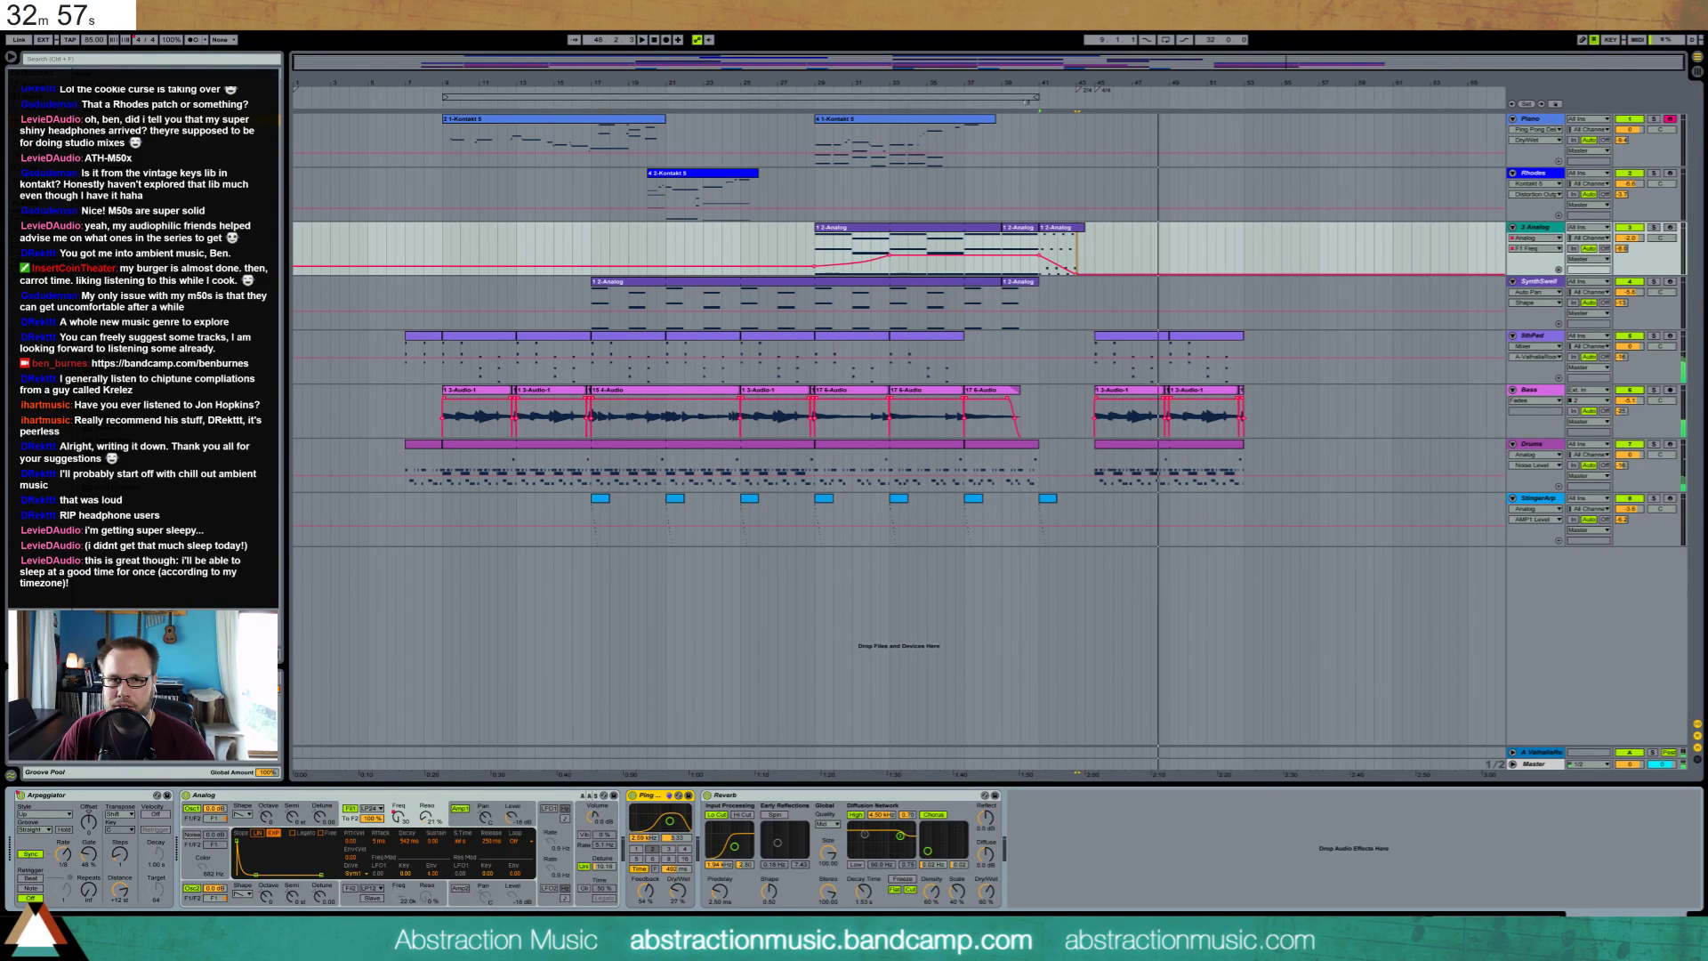
# Play the ending from about bar 38 and delete the last Bass clip, which starts at bar 37
pyautogui.click(990, 108)
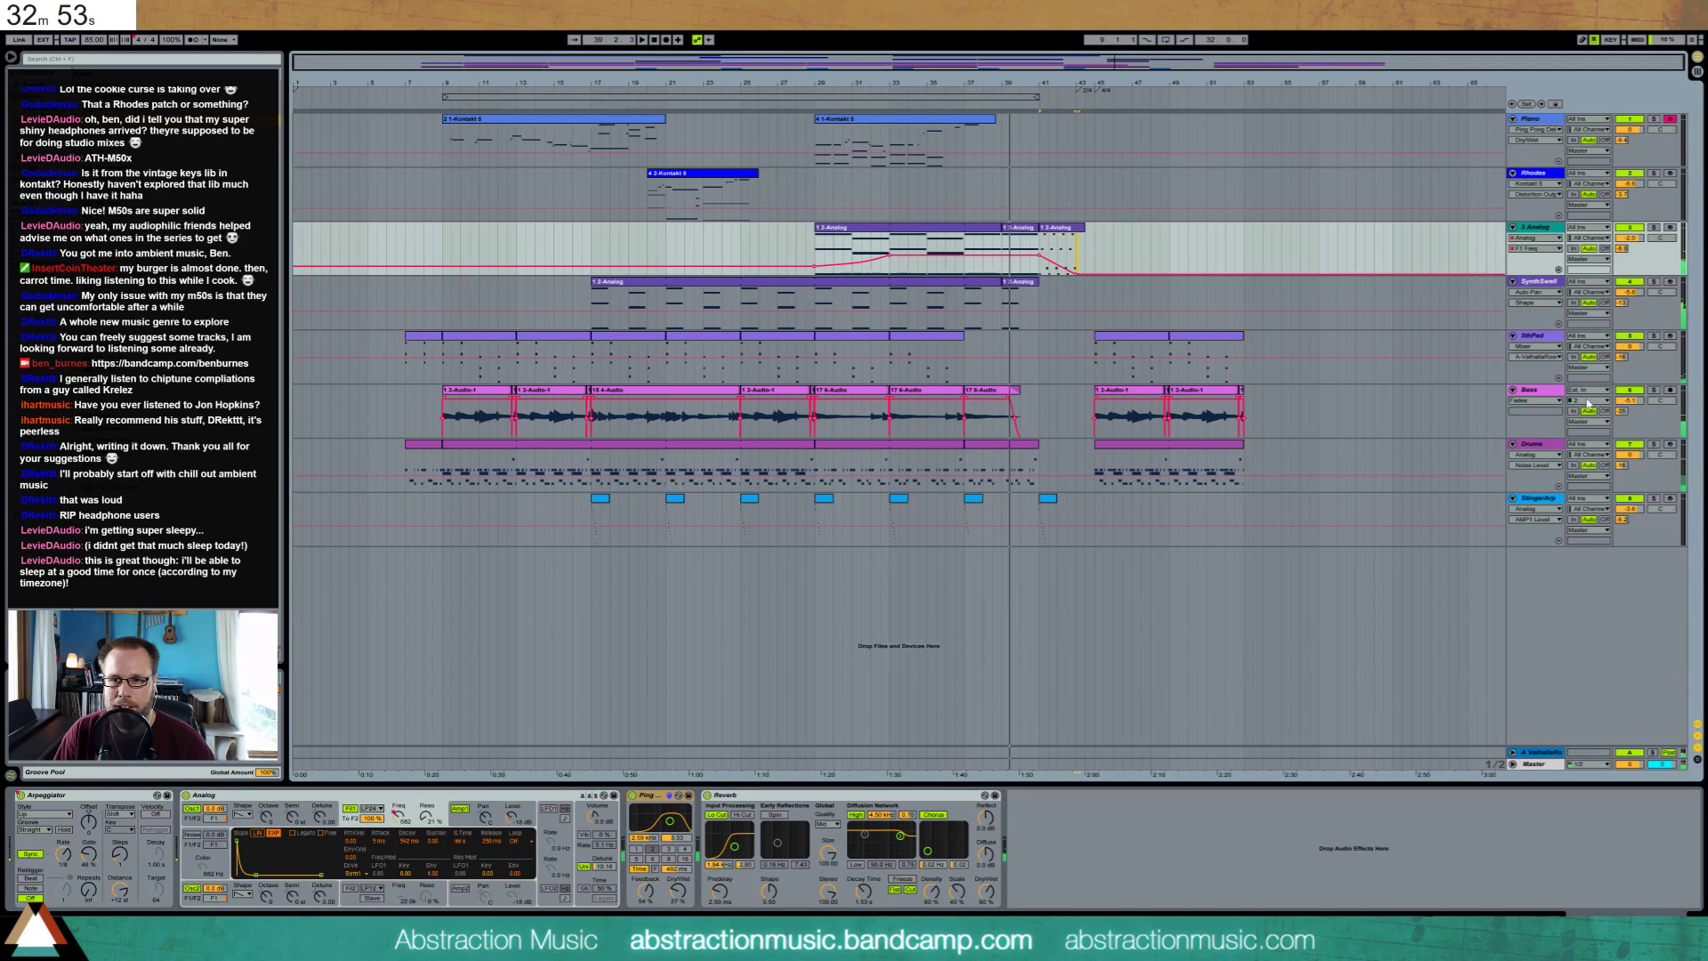
pyautogui.click(1172, 423)
pyautogui.click(980, 392)
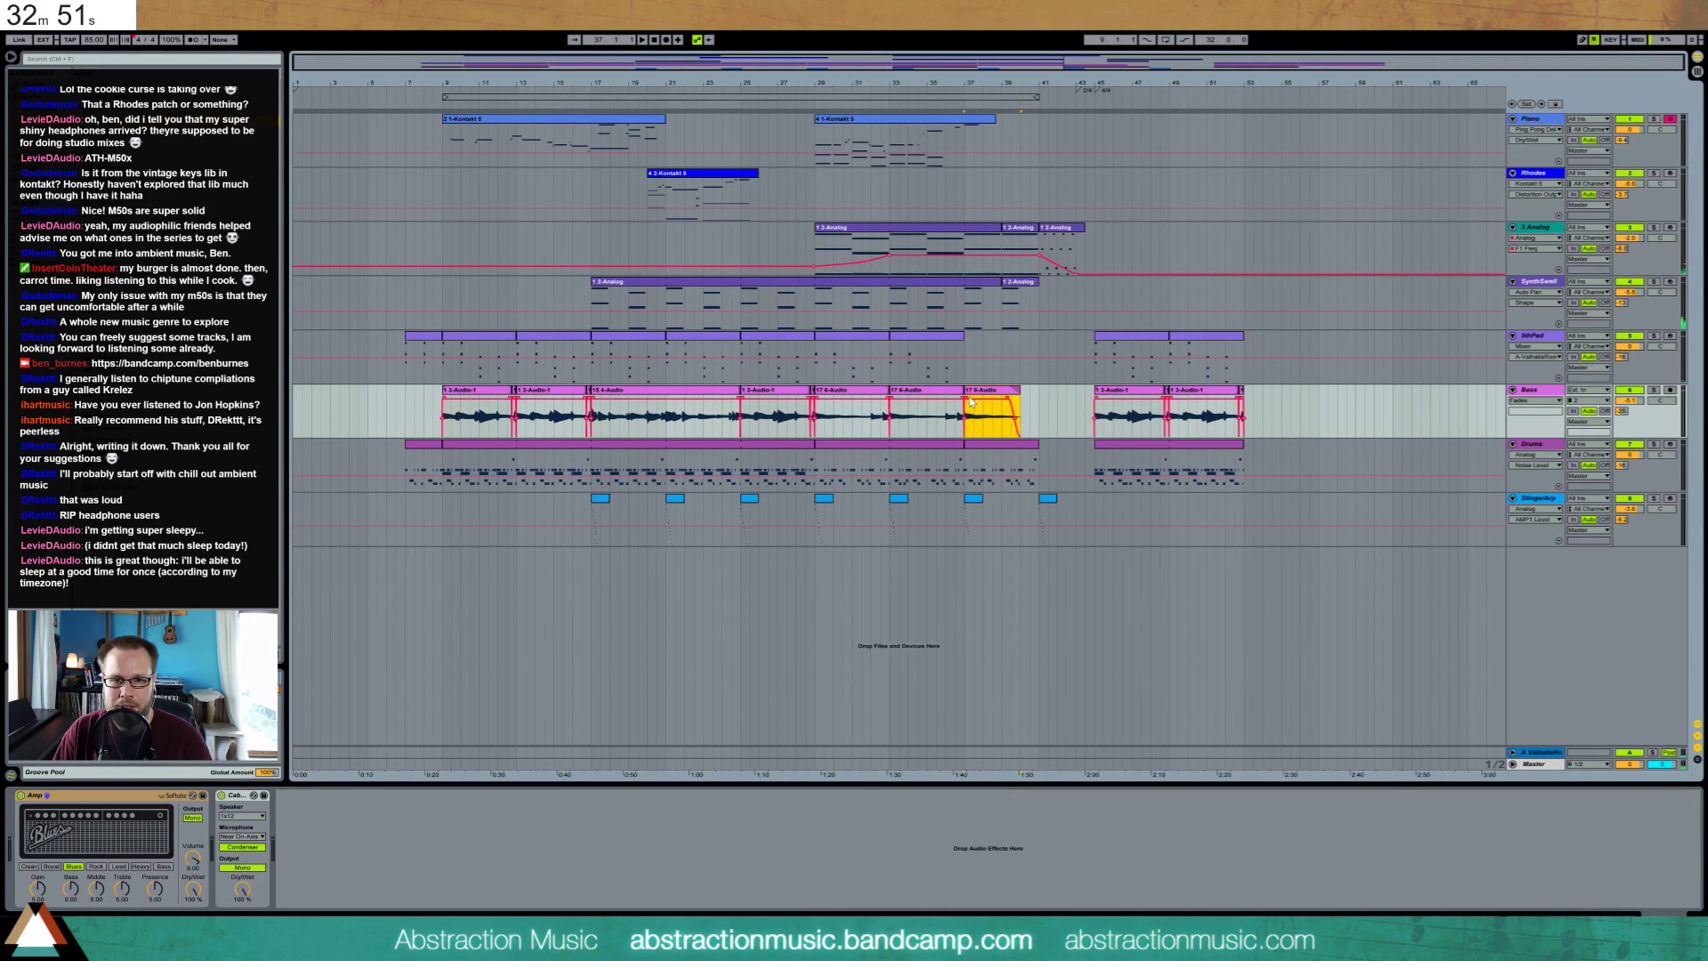
# Arm the Bass track and record a new bass take from bar 37 through the end of the section
pyautogui.click(1670, 391)
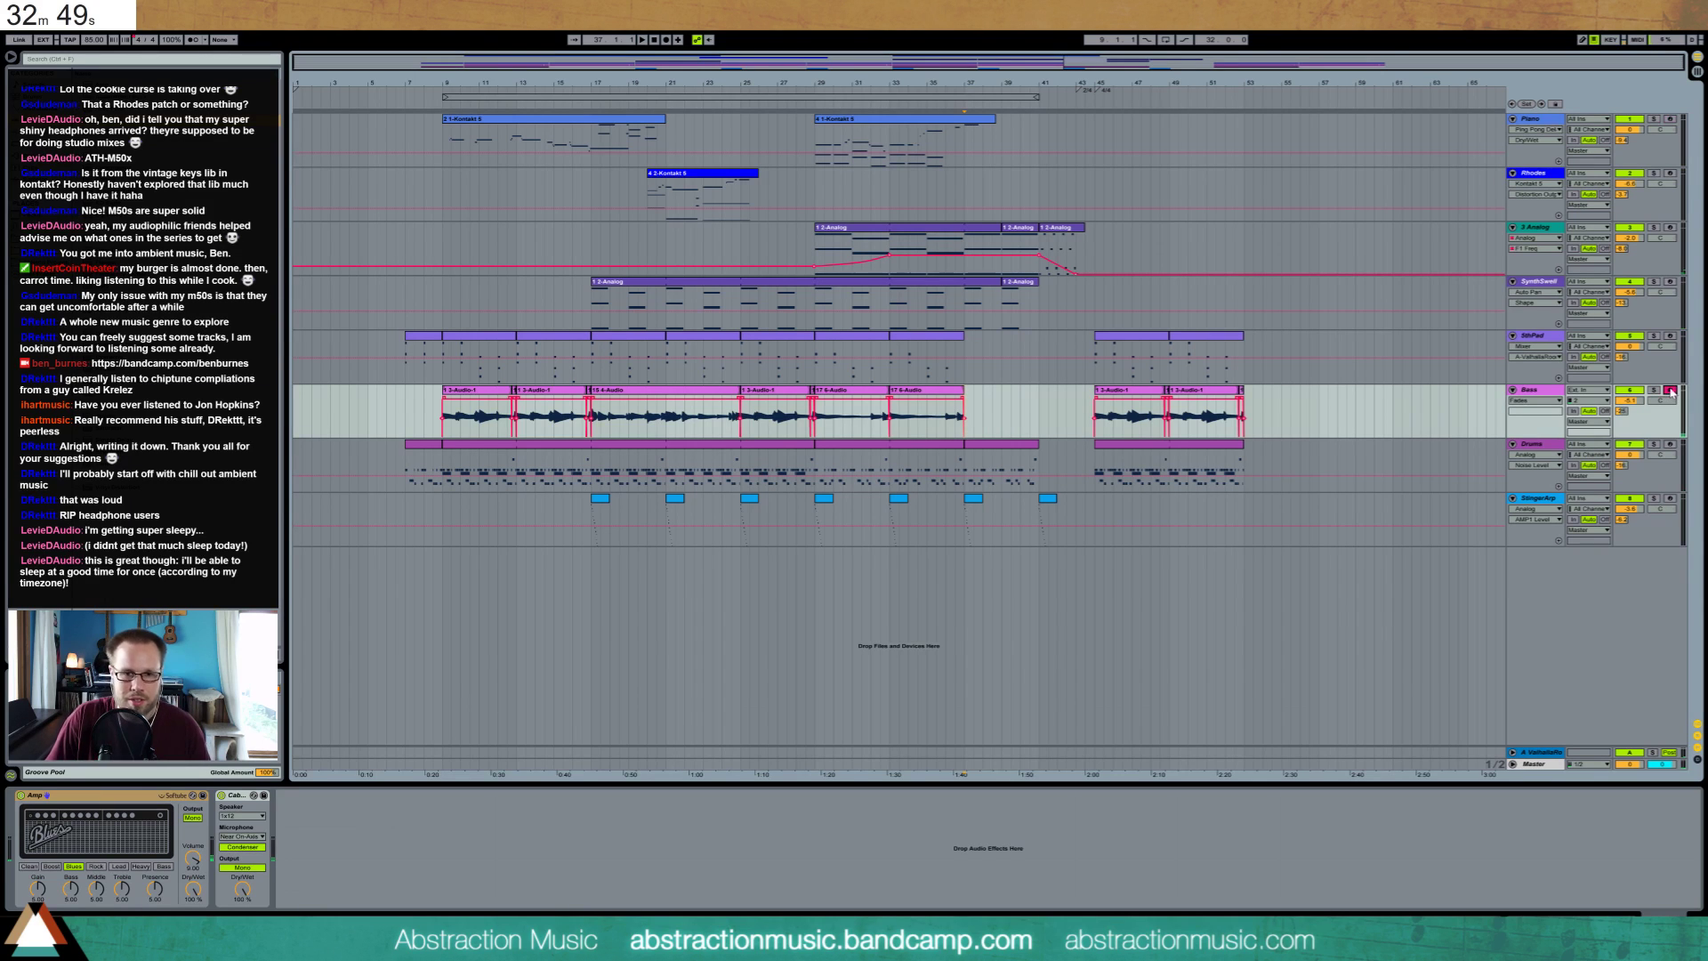
pyautogui.press('F9')
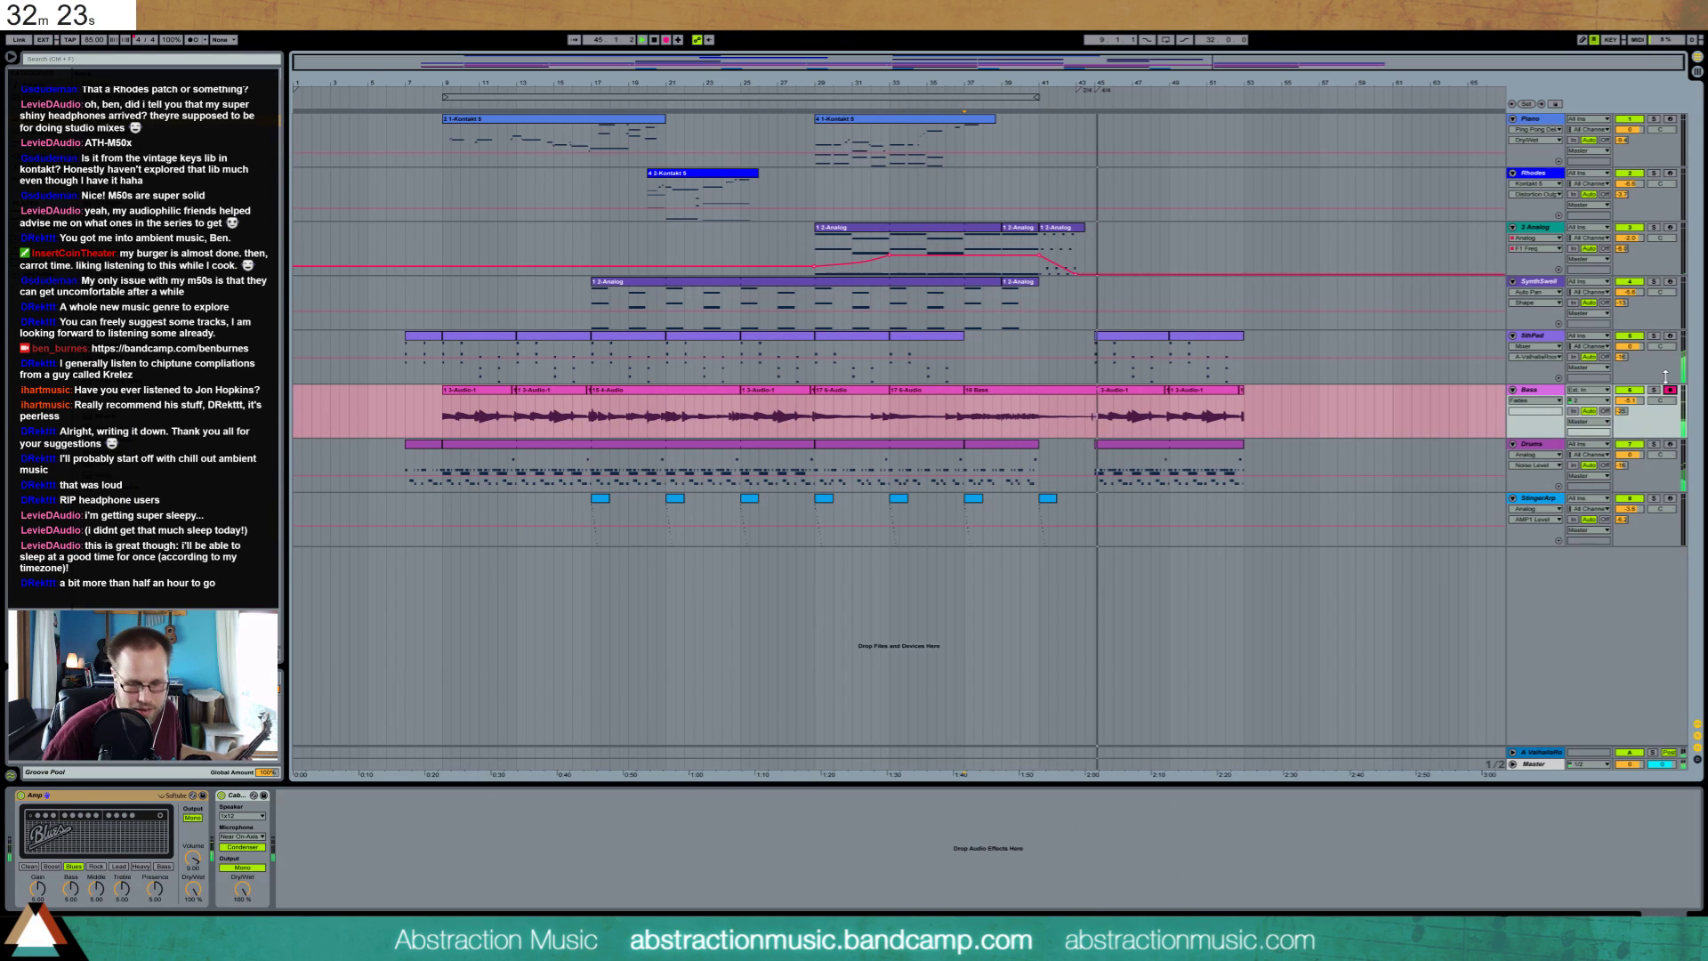
pyautogui.press('F9')
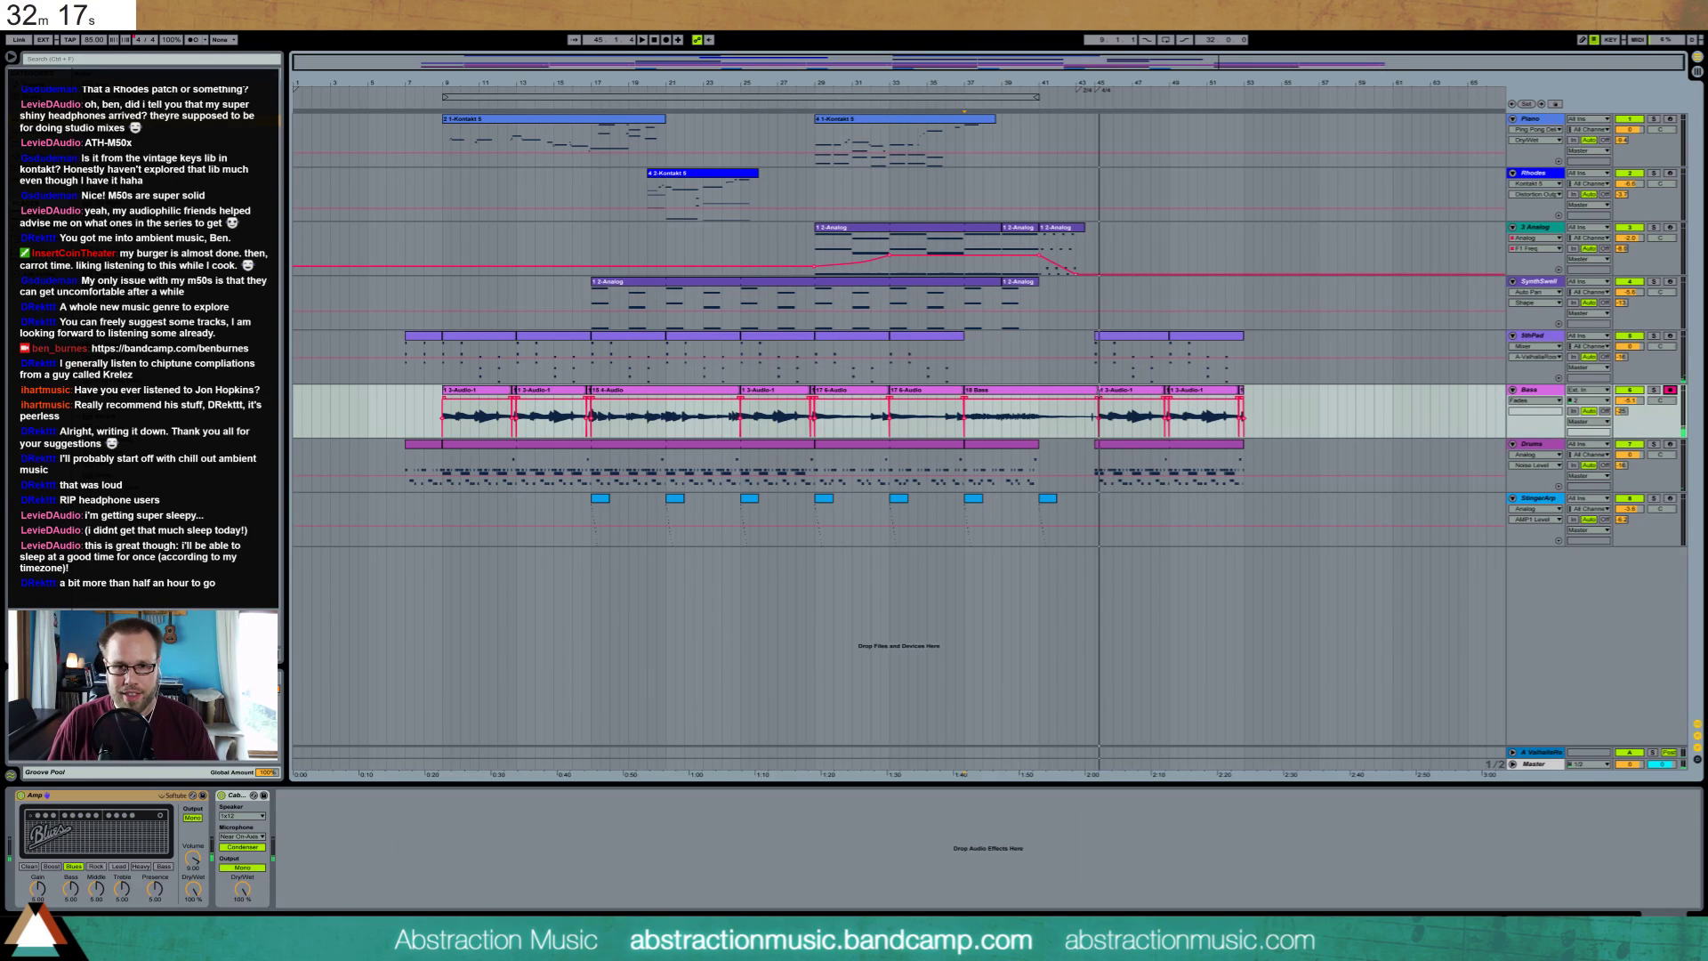
# Trim the newly recorded Bass clip to end at bar 43 with a fade-out, and play it back
pyautogui.click(1102, 390)
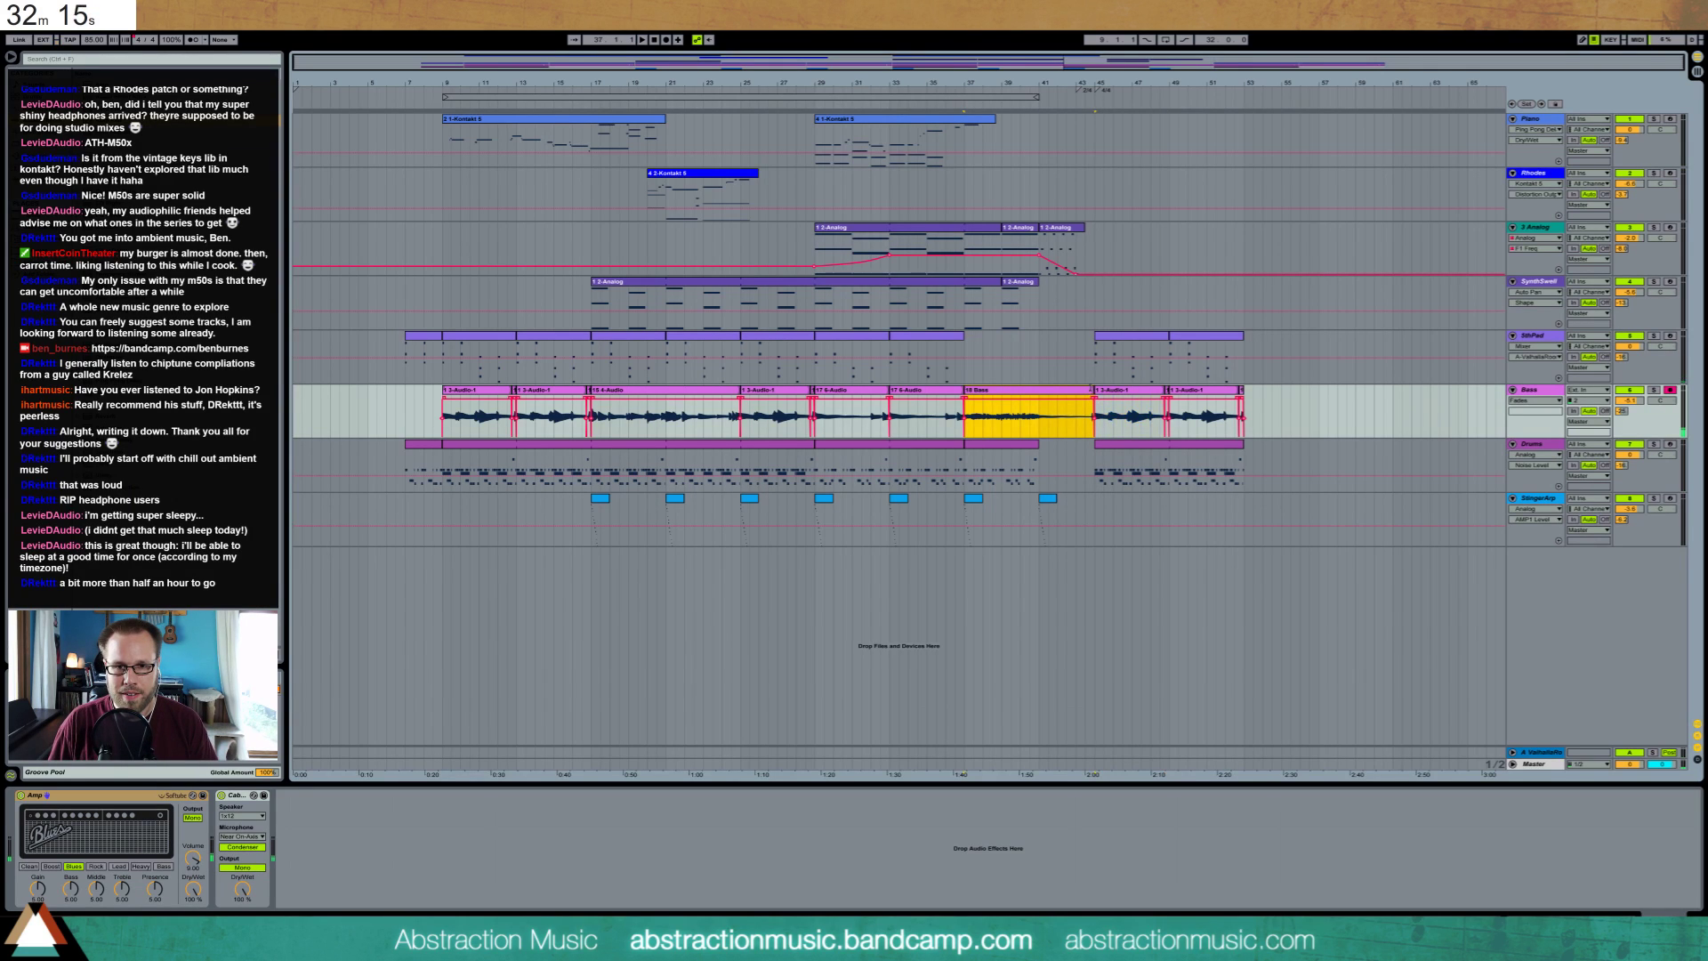
pyautogui.moveTo(1089, 390); pyautogui.dragTo(1073, 403)
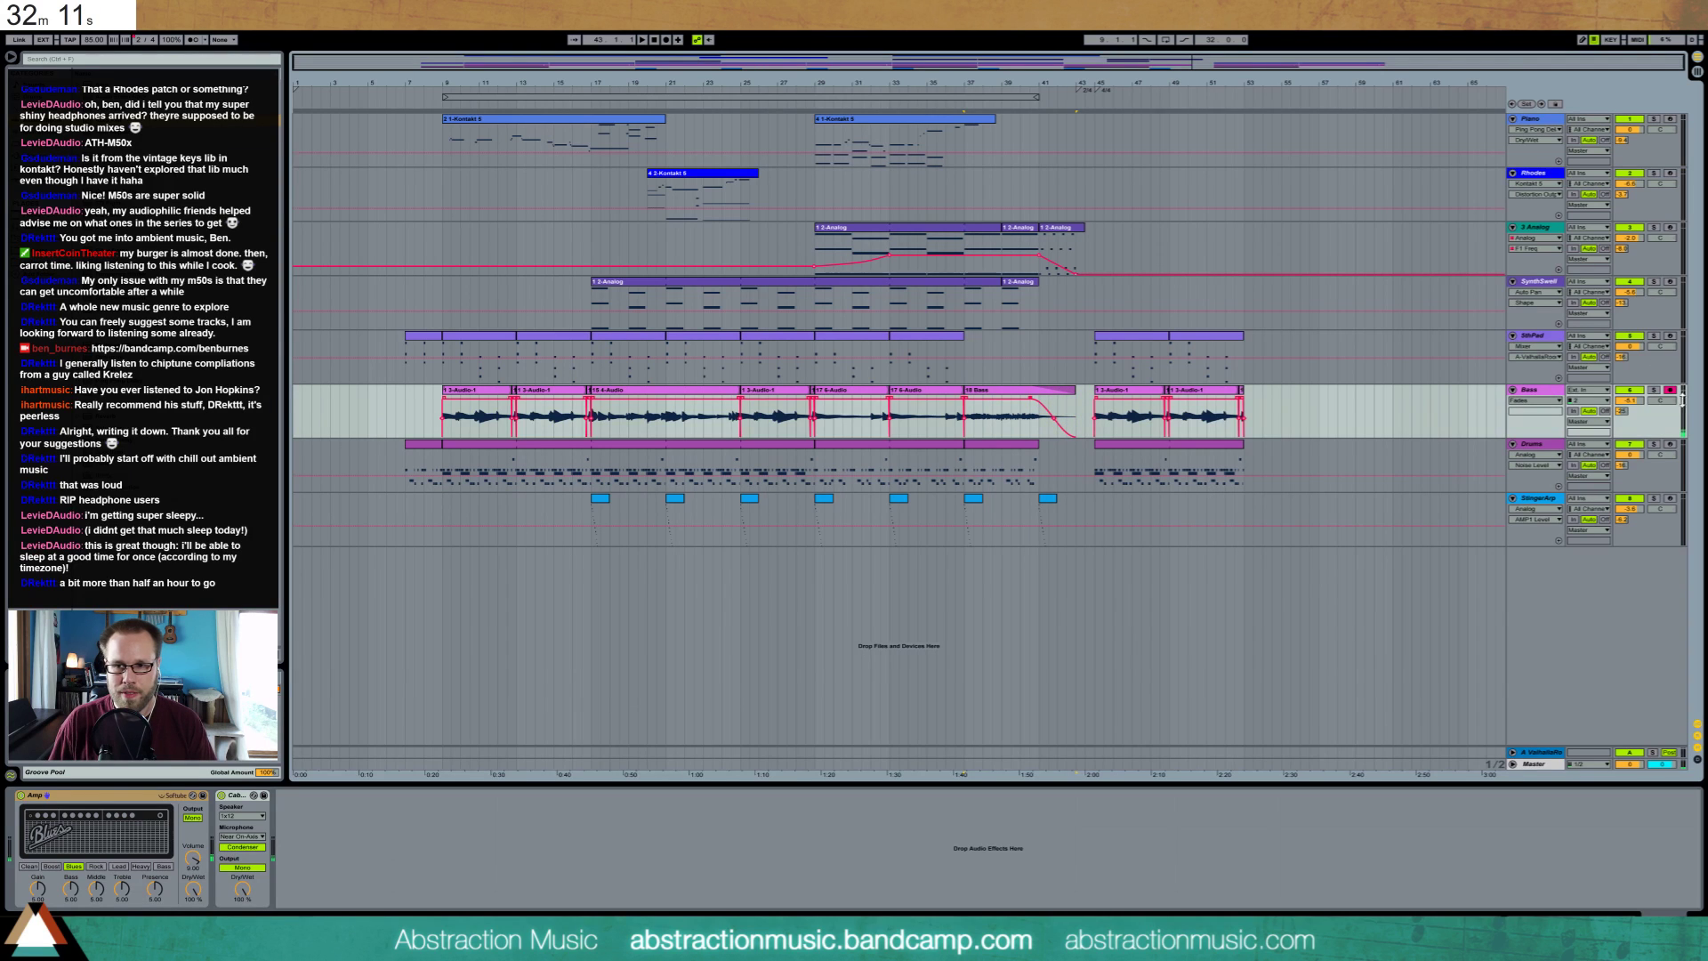
pyautogui.click(994, 391)
pyautogui.press('space')
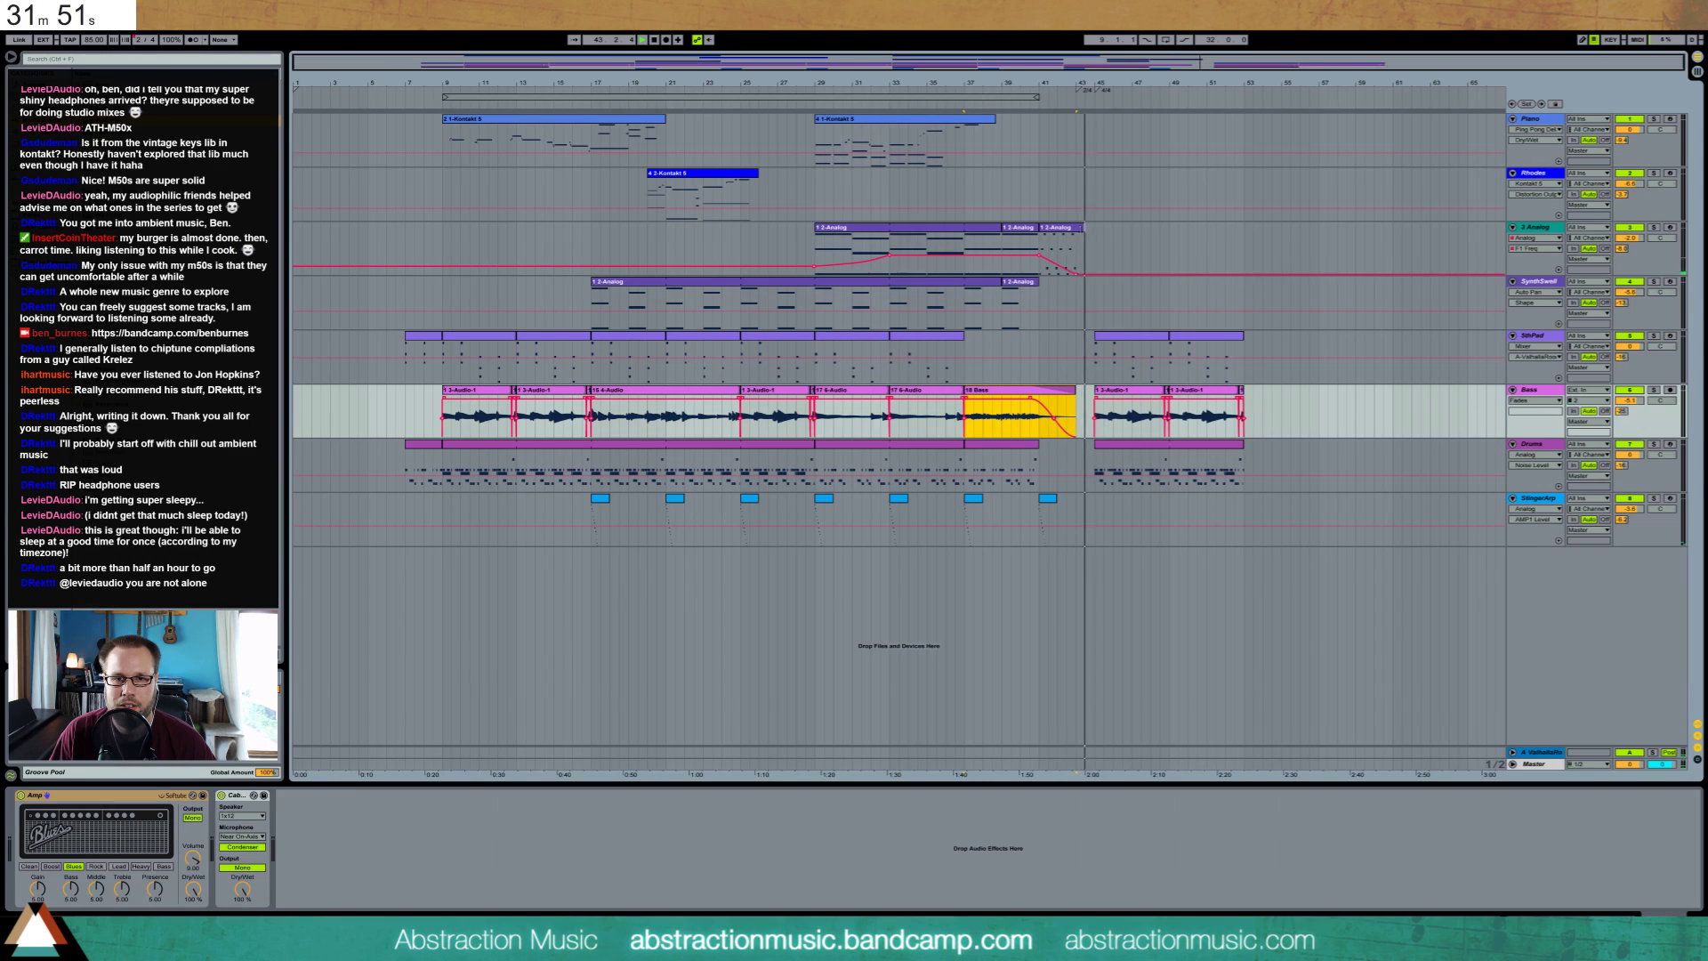
# Automate the 2-Analog synth's amp level to fade down to -inf dB across its last clip, and play the ending
pyautogui.click(1076, 233)
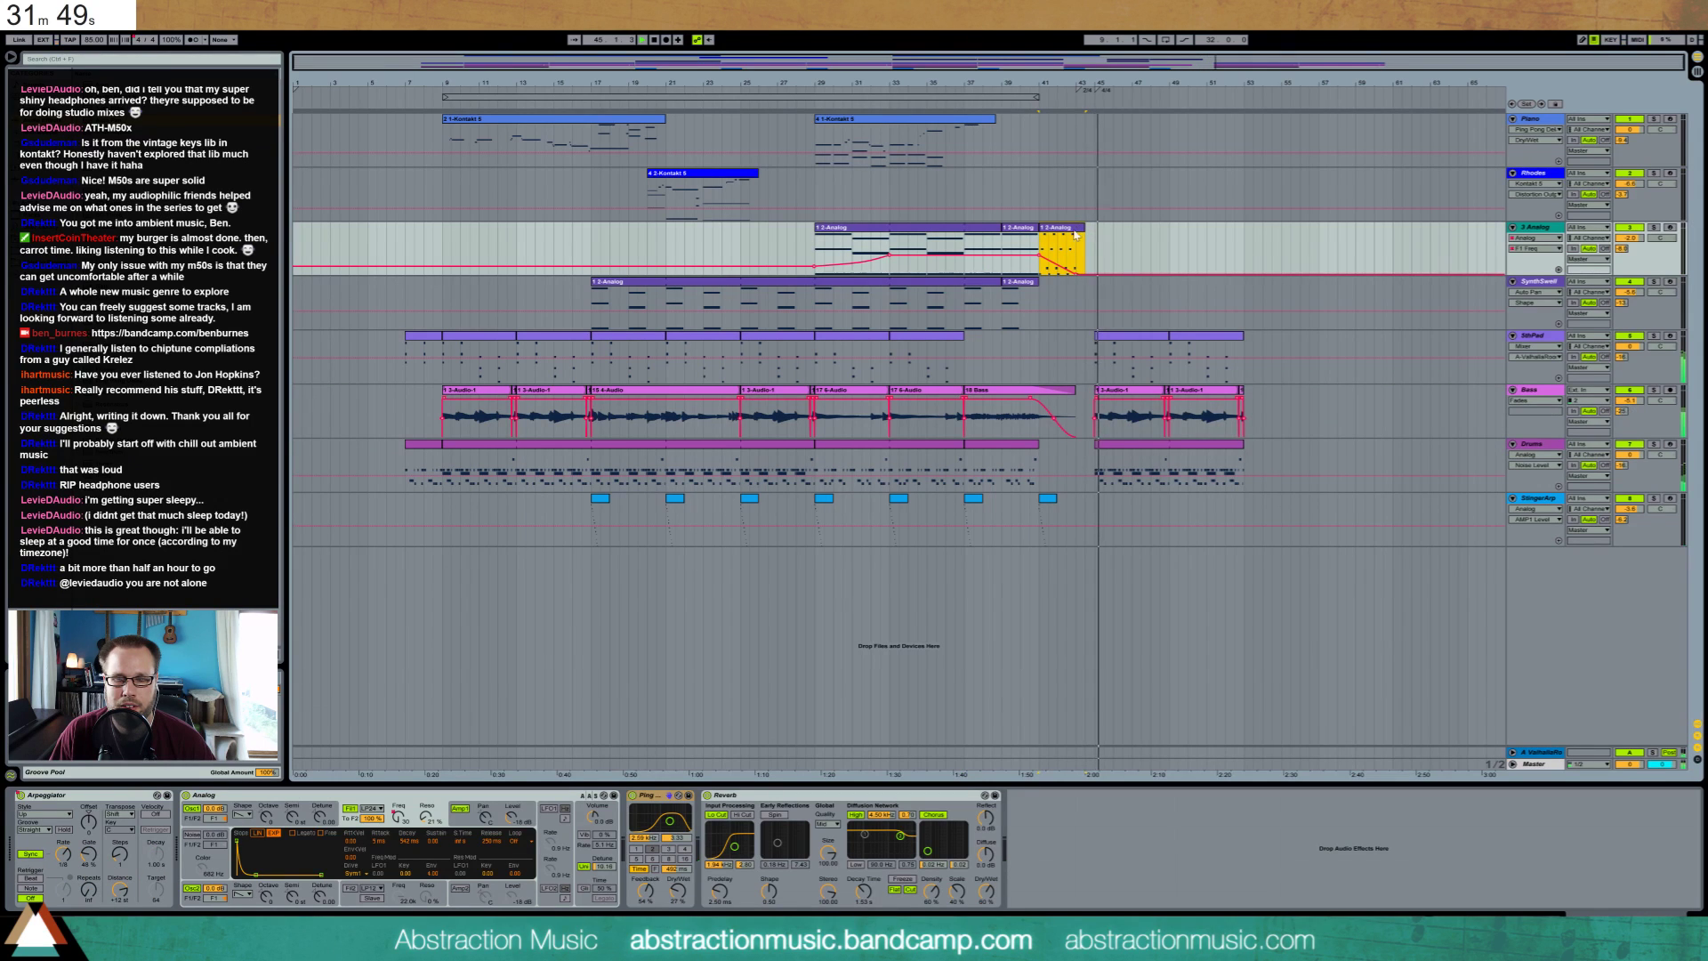
pyautogui.click(514, 817)
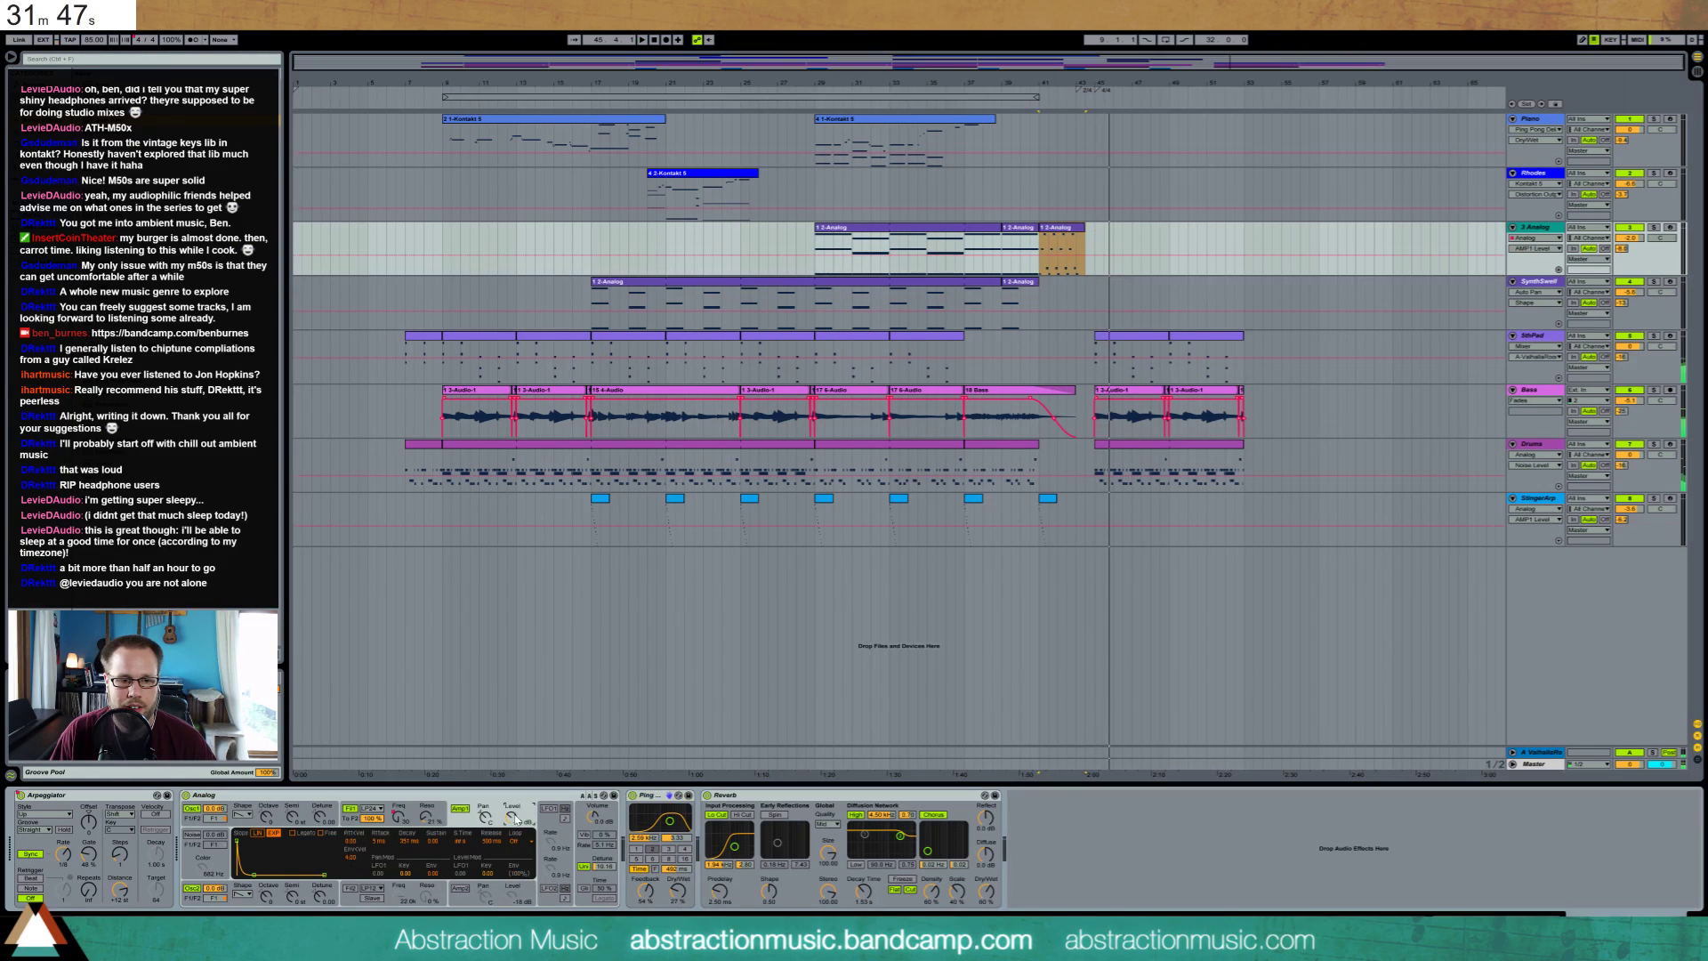
pyautogui.click(1062, 264)
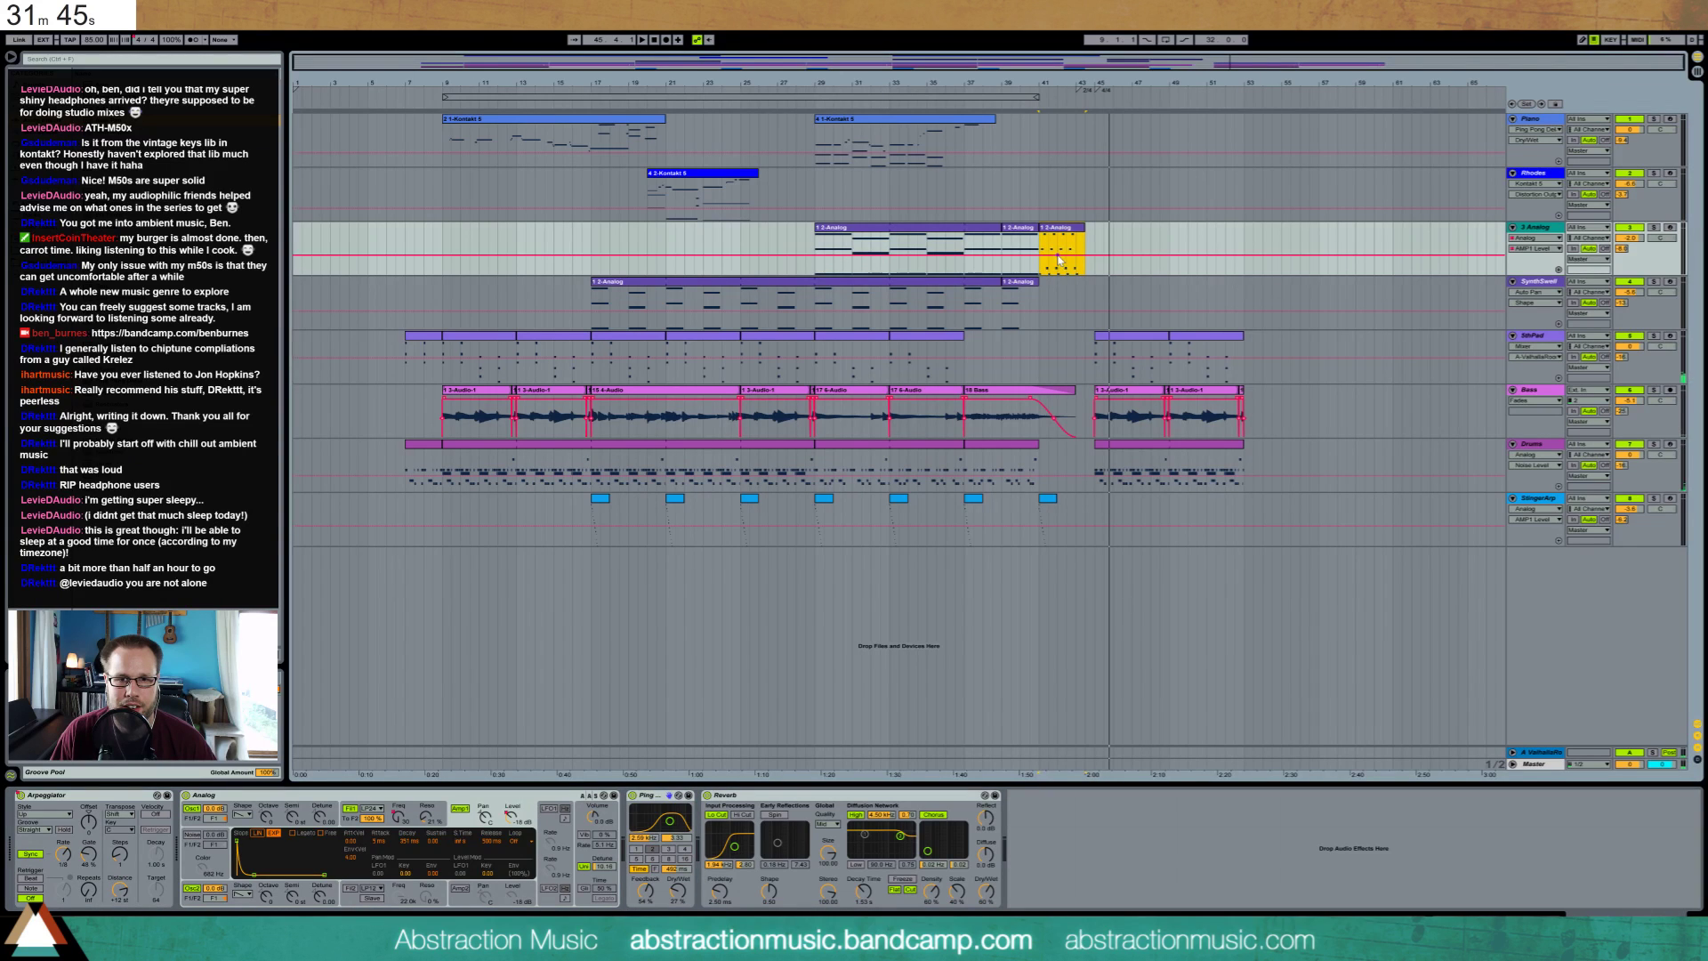
pyautogui.moveTo(1087, 259); pyautogui.dragTo(1085, 265)
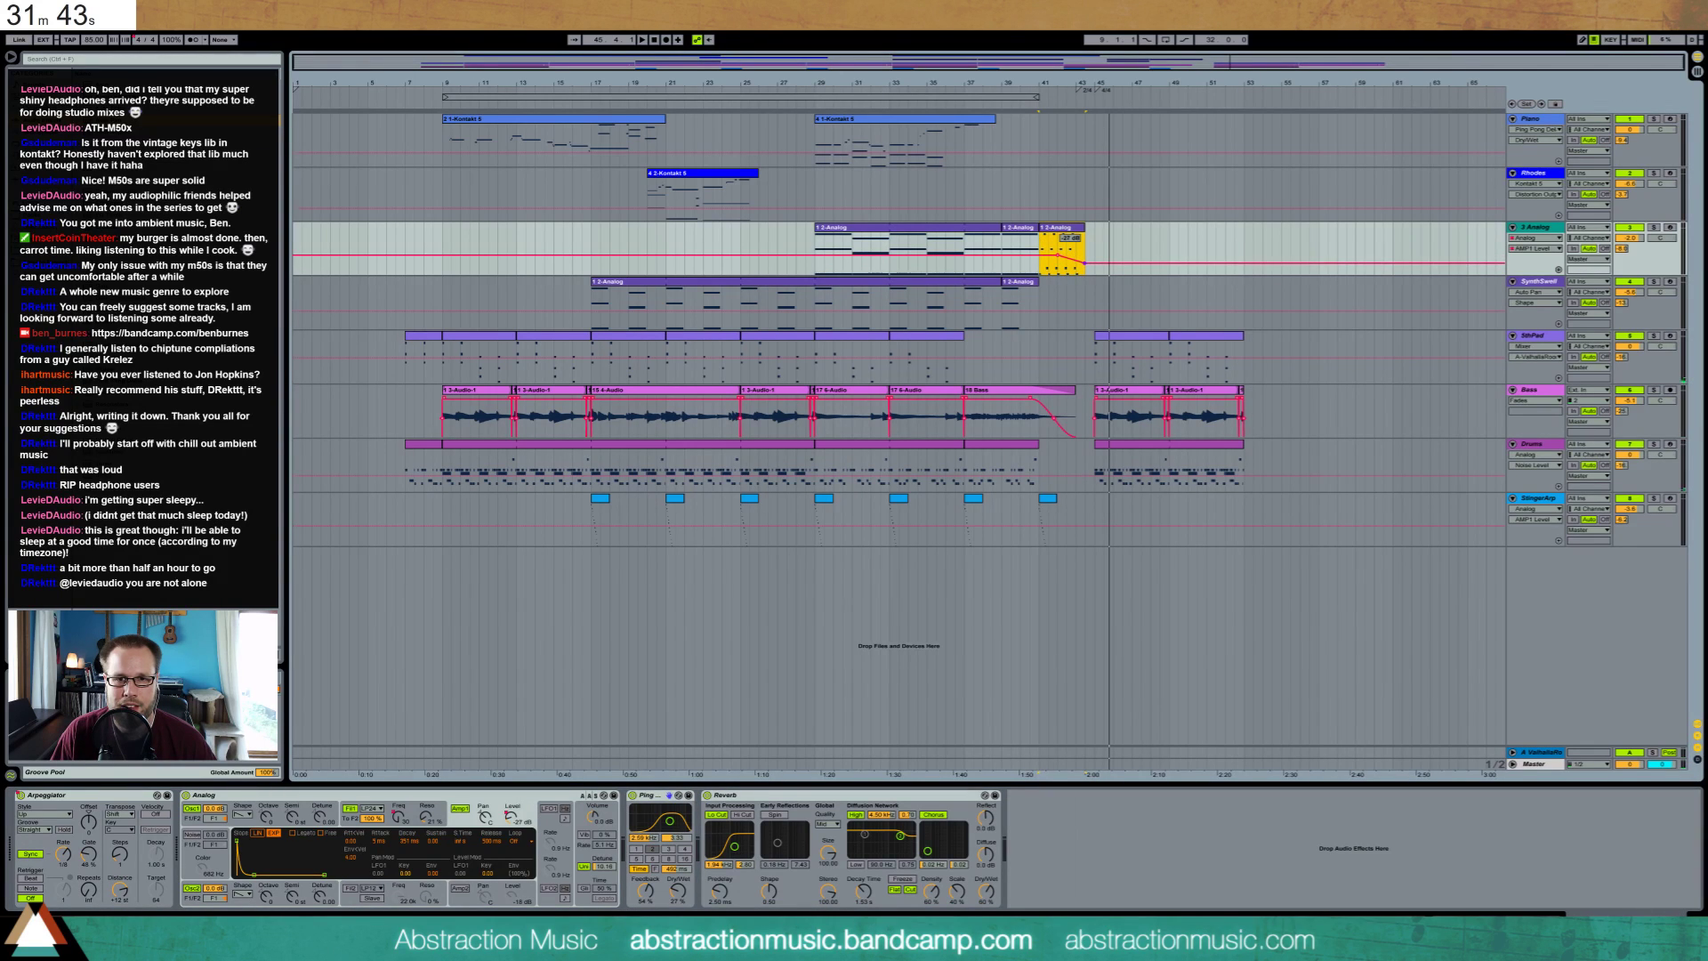
pyautogui.click(1045, 249)
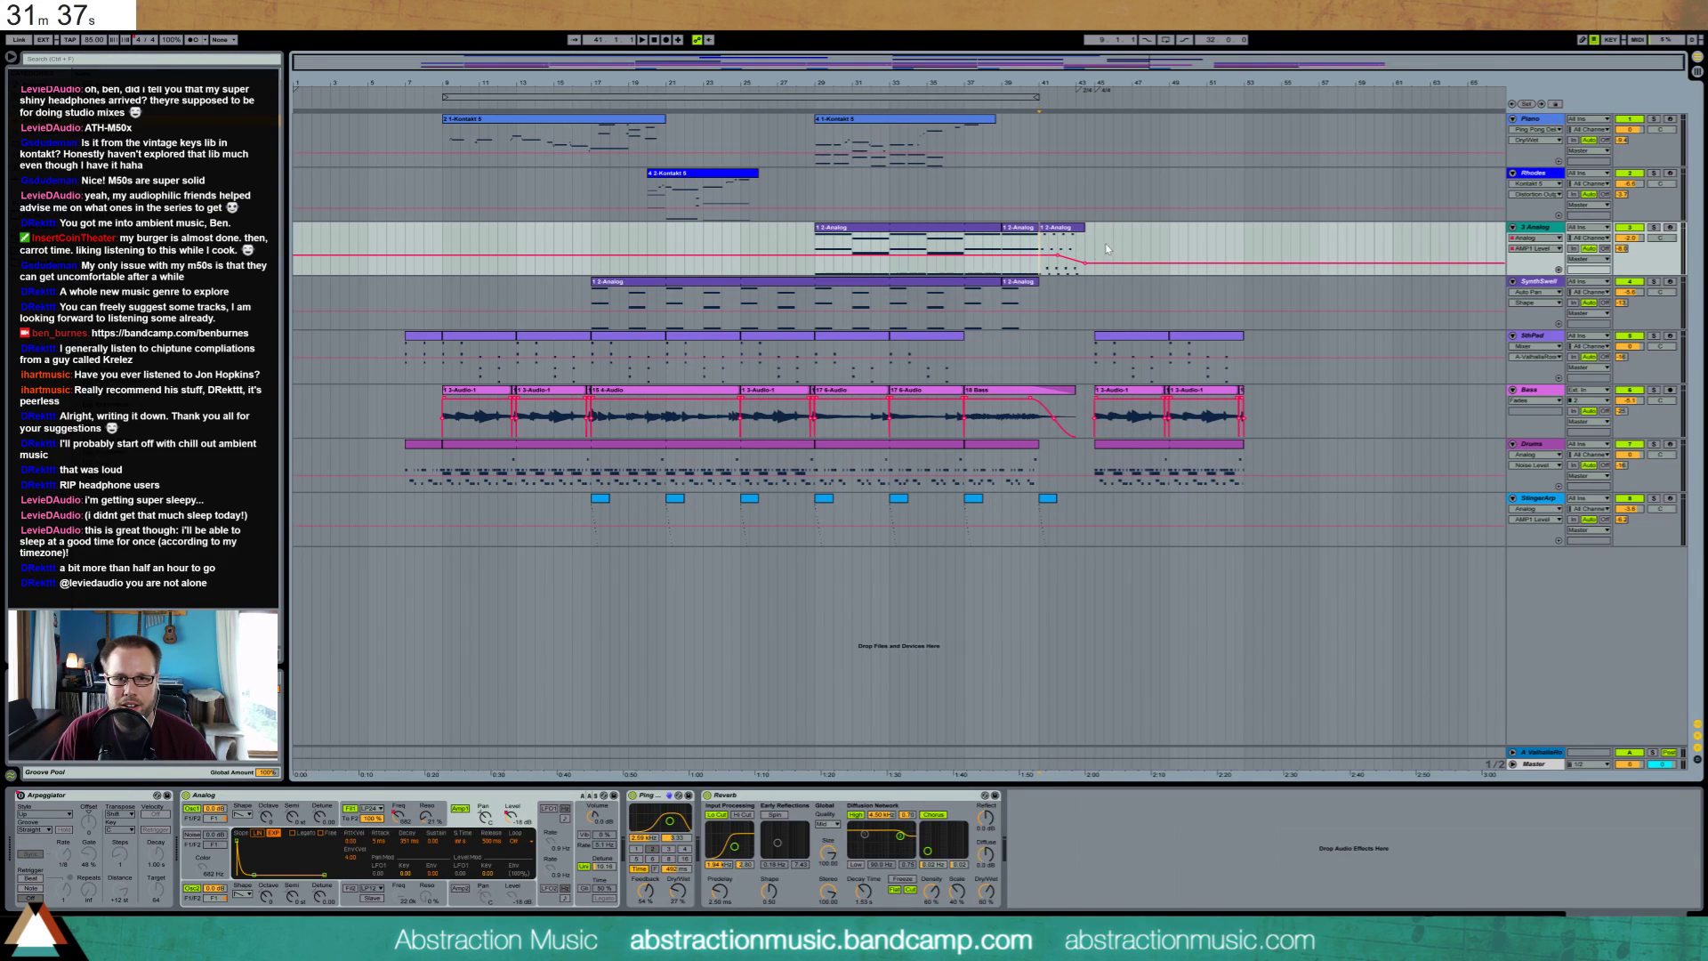
pyautogui.moveTo(1093, 258); pyautogui.dragTo(1093, 276)
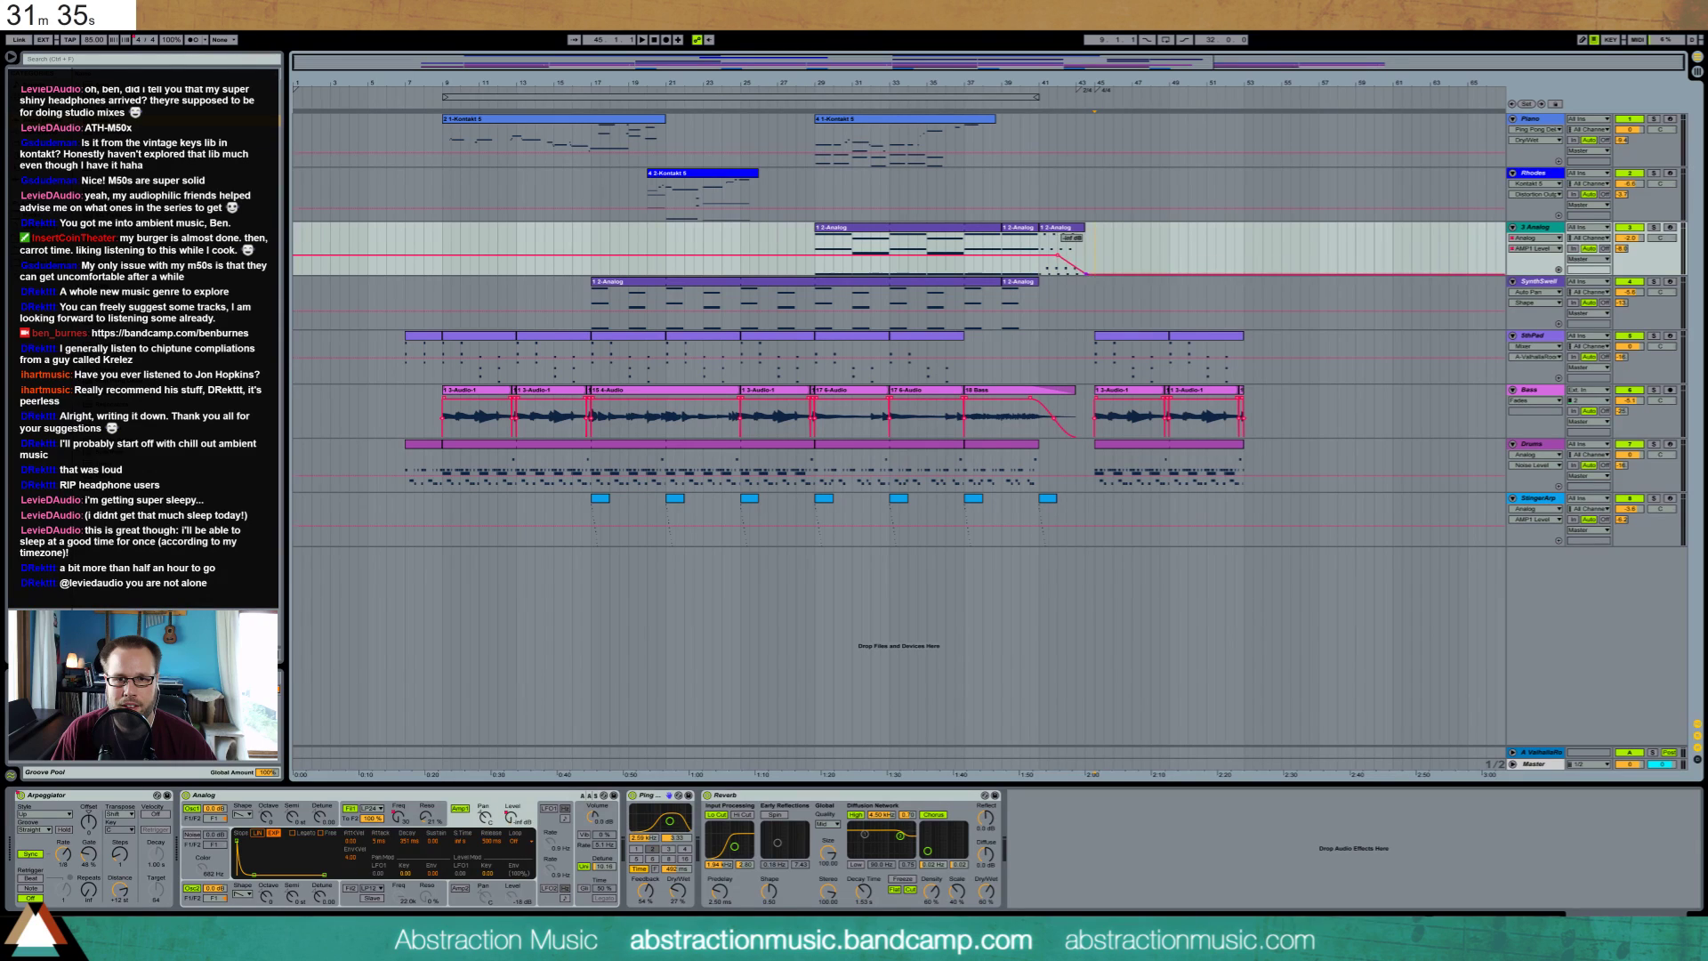
pyautogui.click(1072, 116)
pyautogui.press('space')
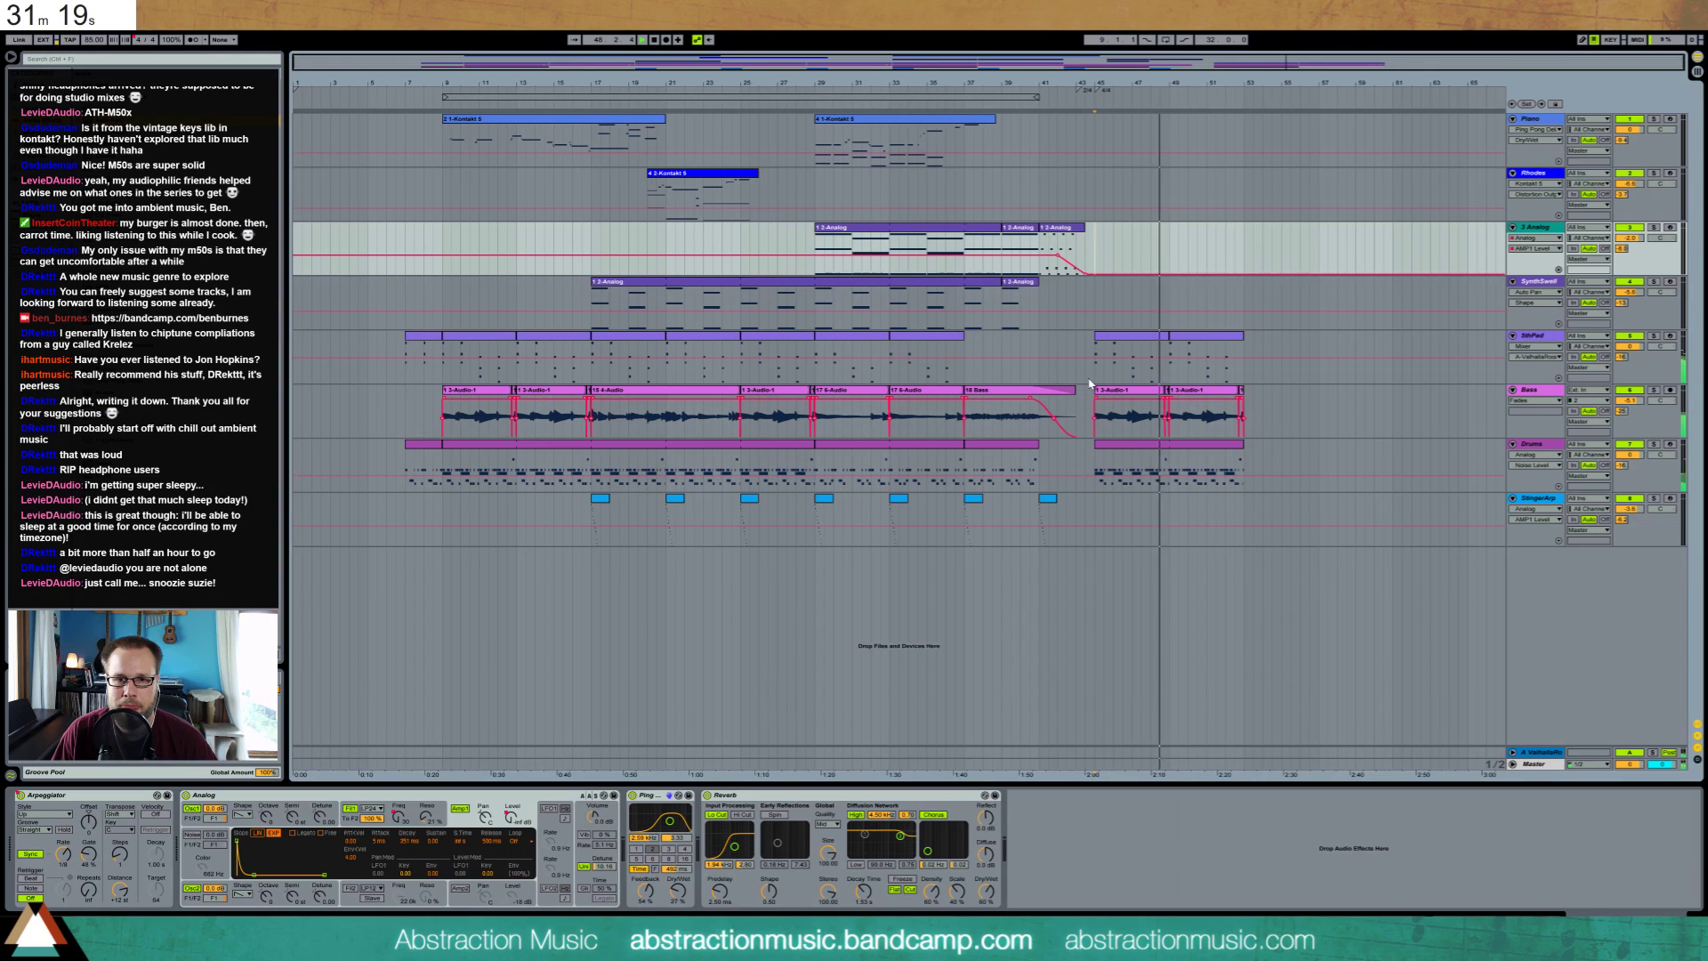
# Delete the copied pad, bass and drum clips that follow the end of the section
pyautogui.moveTo(1090, 384); pyautogui.dragTo(1245, 489)
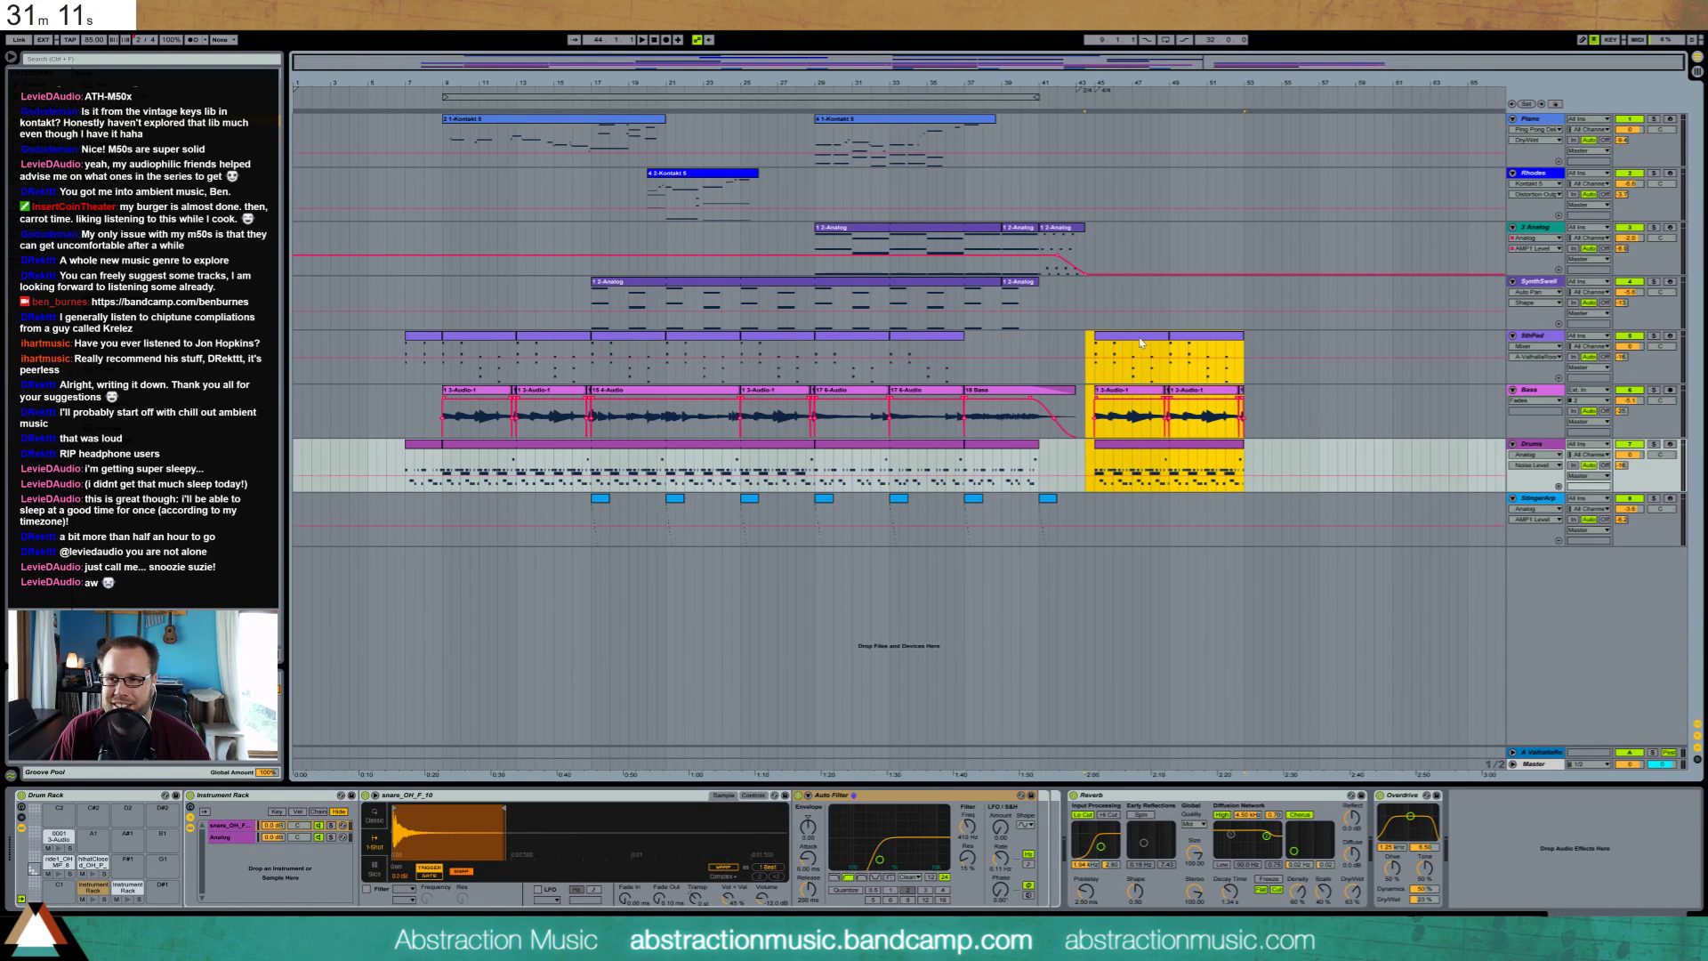
pyautogui.moveTo(1096, 374); pyautogui.dragTo(1238, 477)
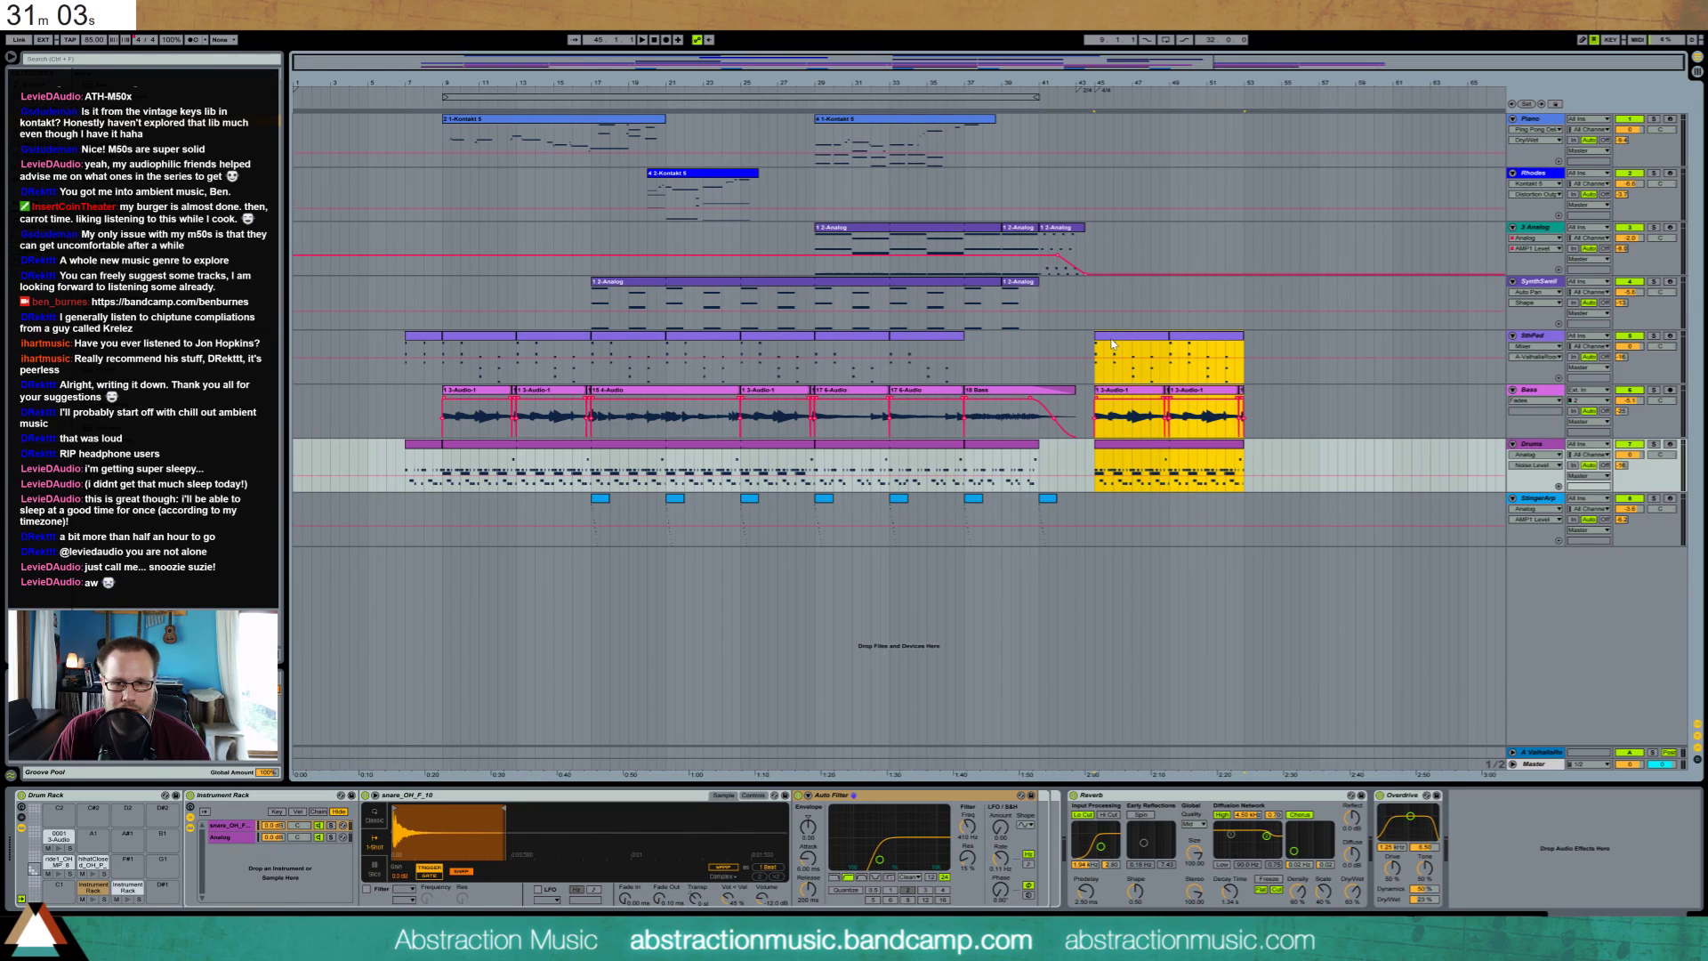
pyautogui.click(1112, 344)
pyautogui.moveTo(1097, 350); pyautogui.dragTo(1244, 476)
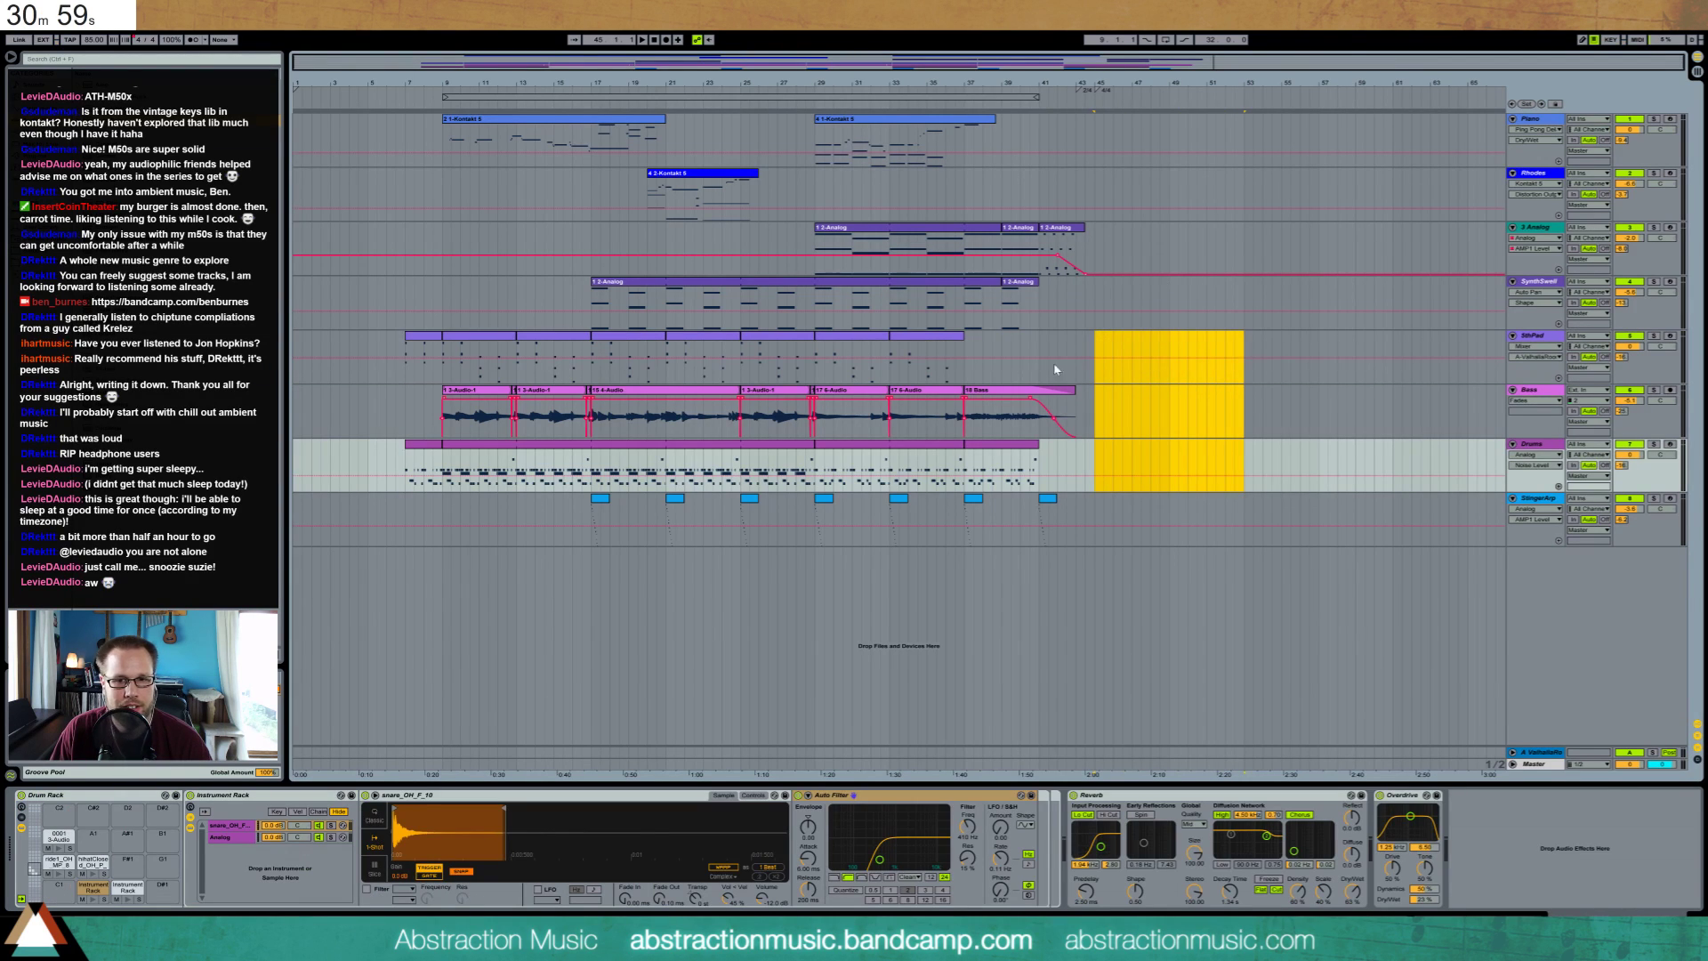
# Add a new MIDI track with Kontakt 5 below the 2-Analog track and load the Session Strings sustain instrument
pyautogui.click(1083, 351)
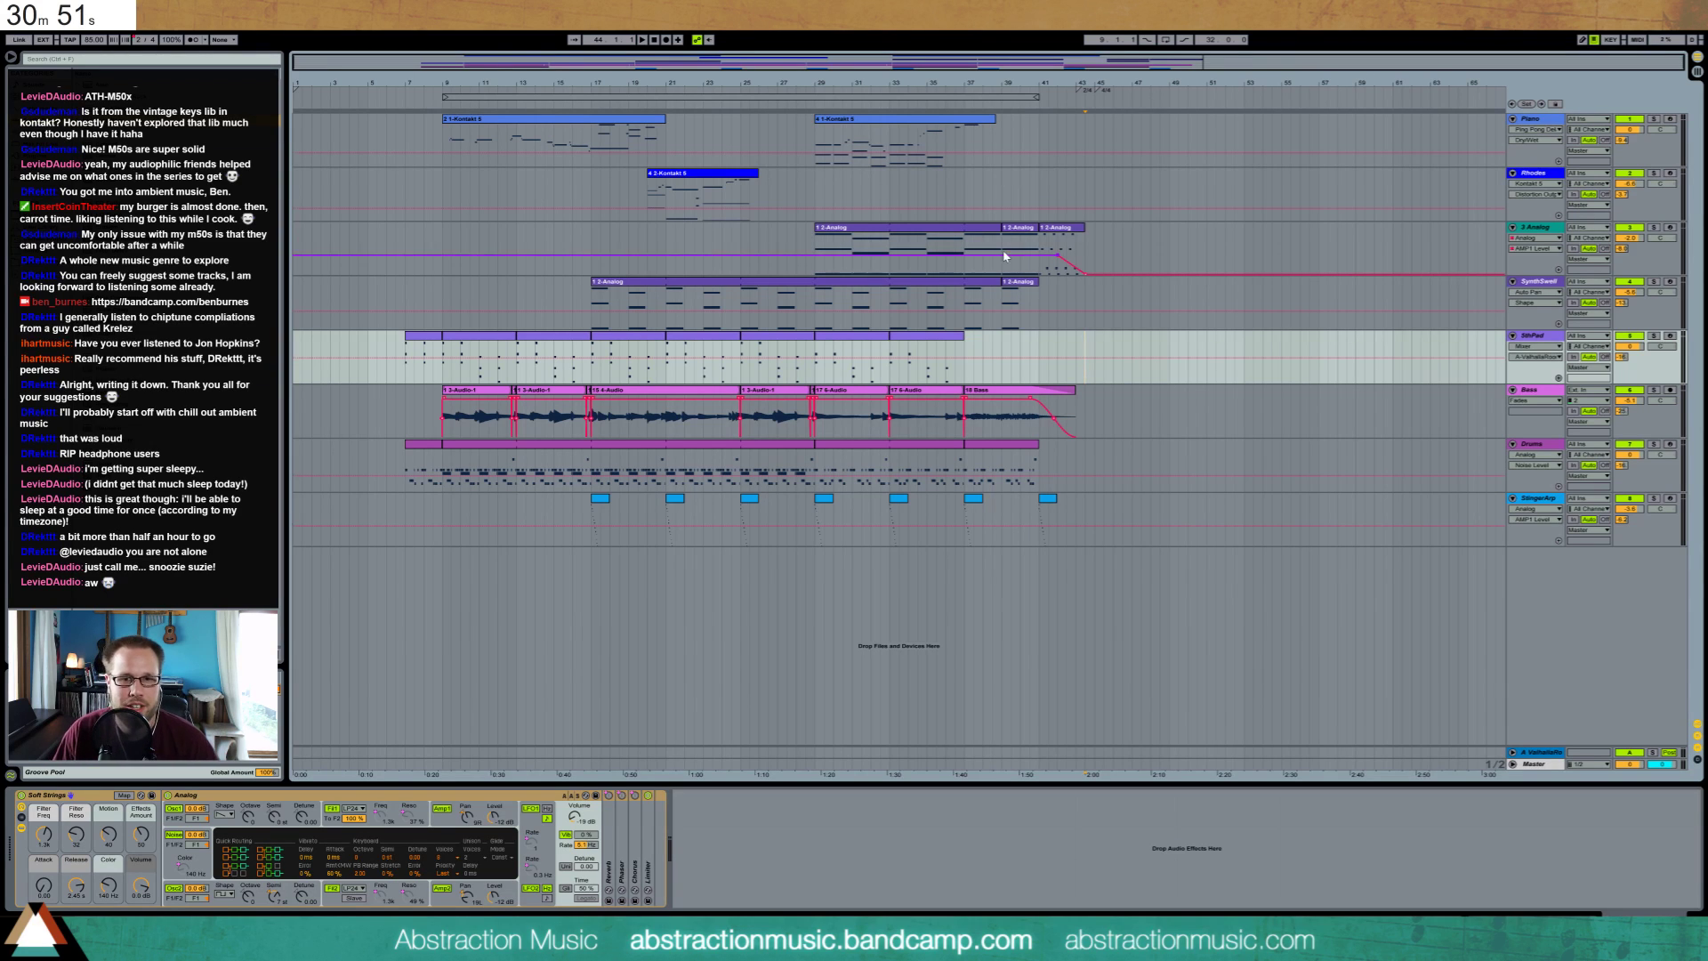
pyautogui.click(1540, 234)
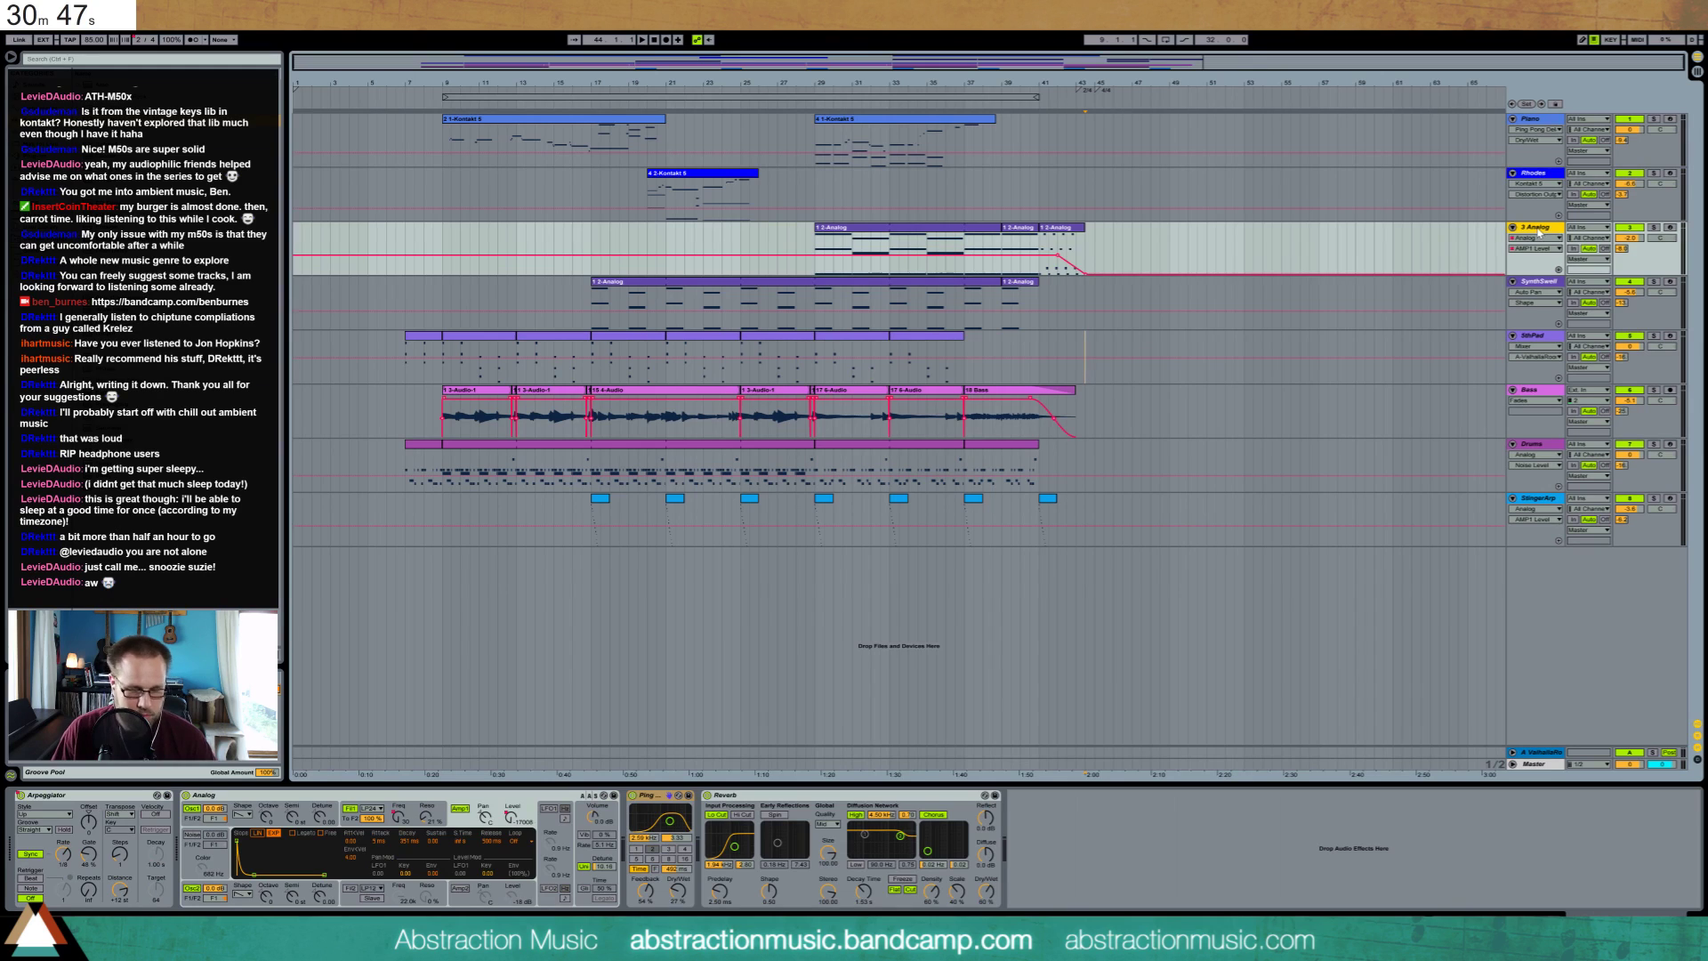
pyautogui.hotkey('ctrl', 'shift', 't')
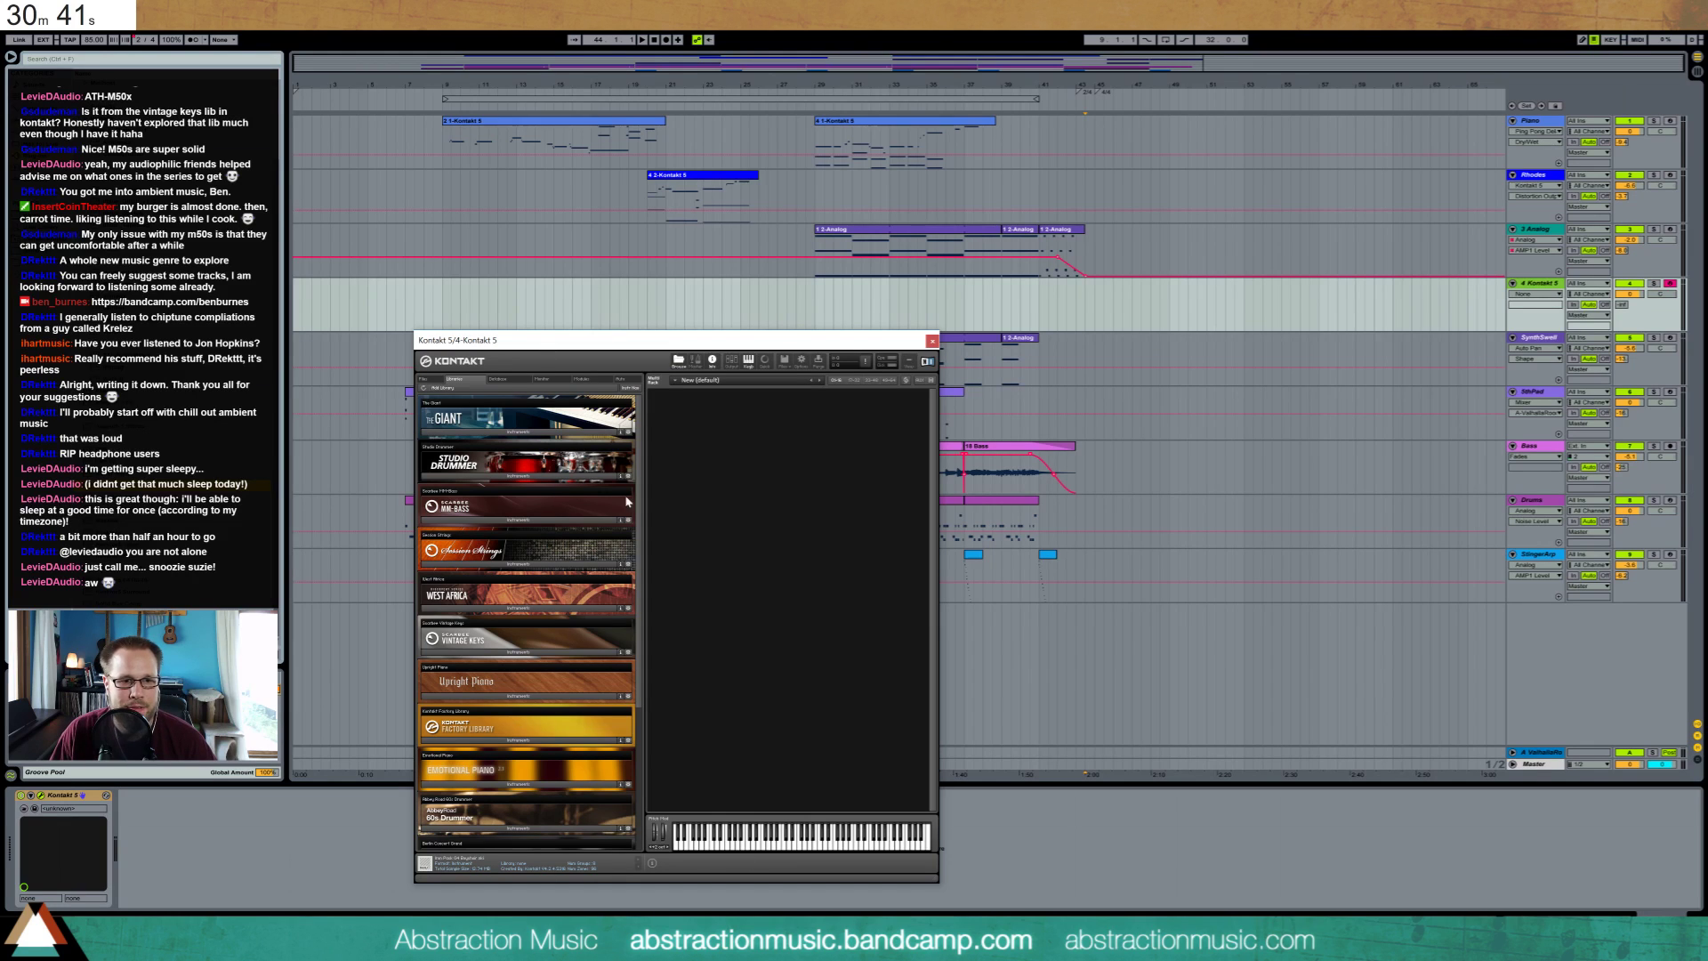
pyautogui.click(501, 564)
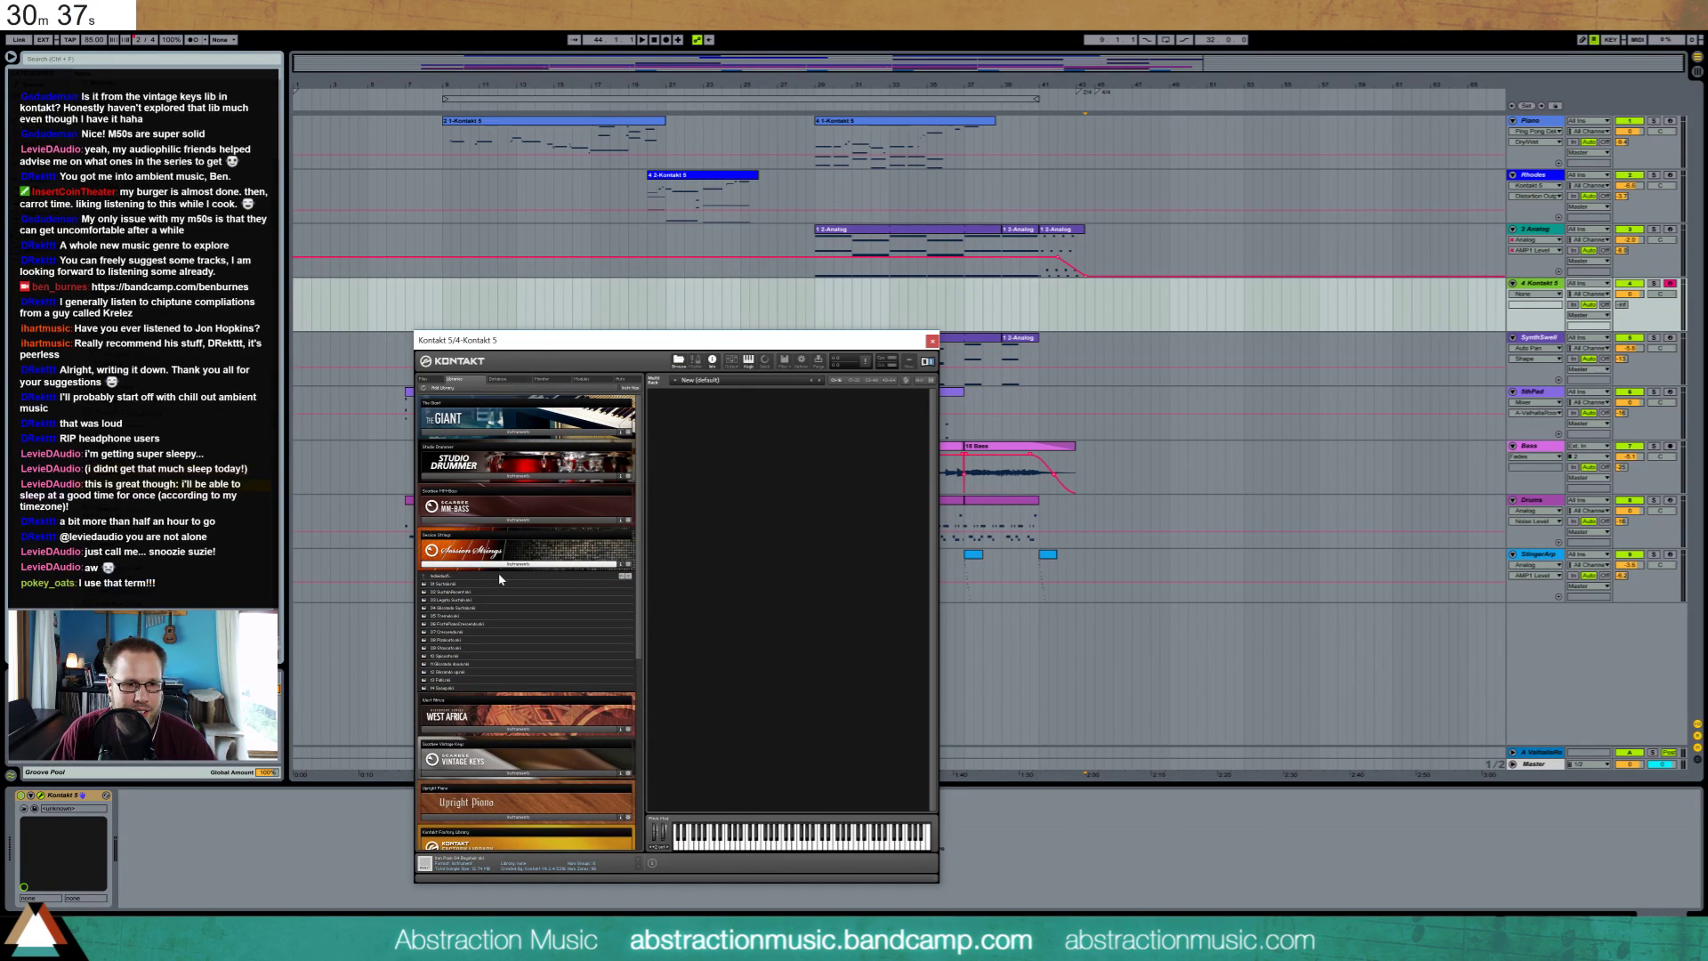
pyautogui.doubleClick(486, 584)
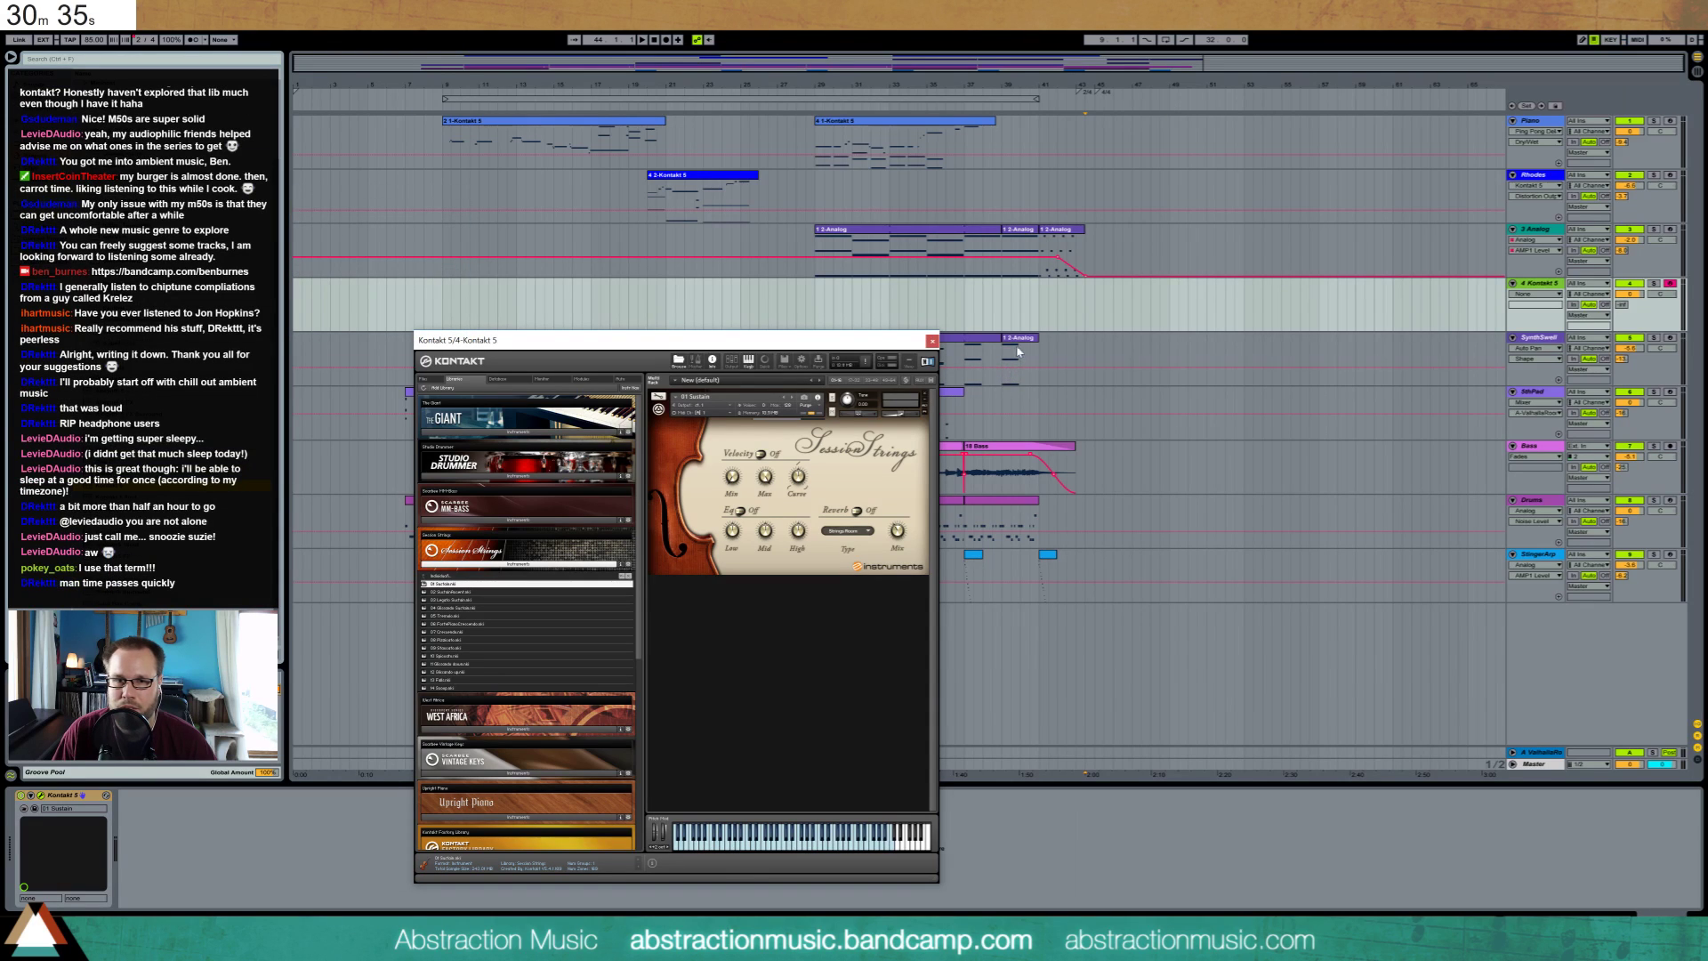
pyautogui.click(931, 341)
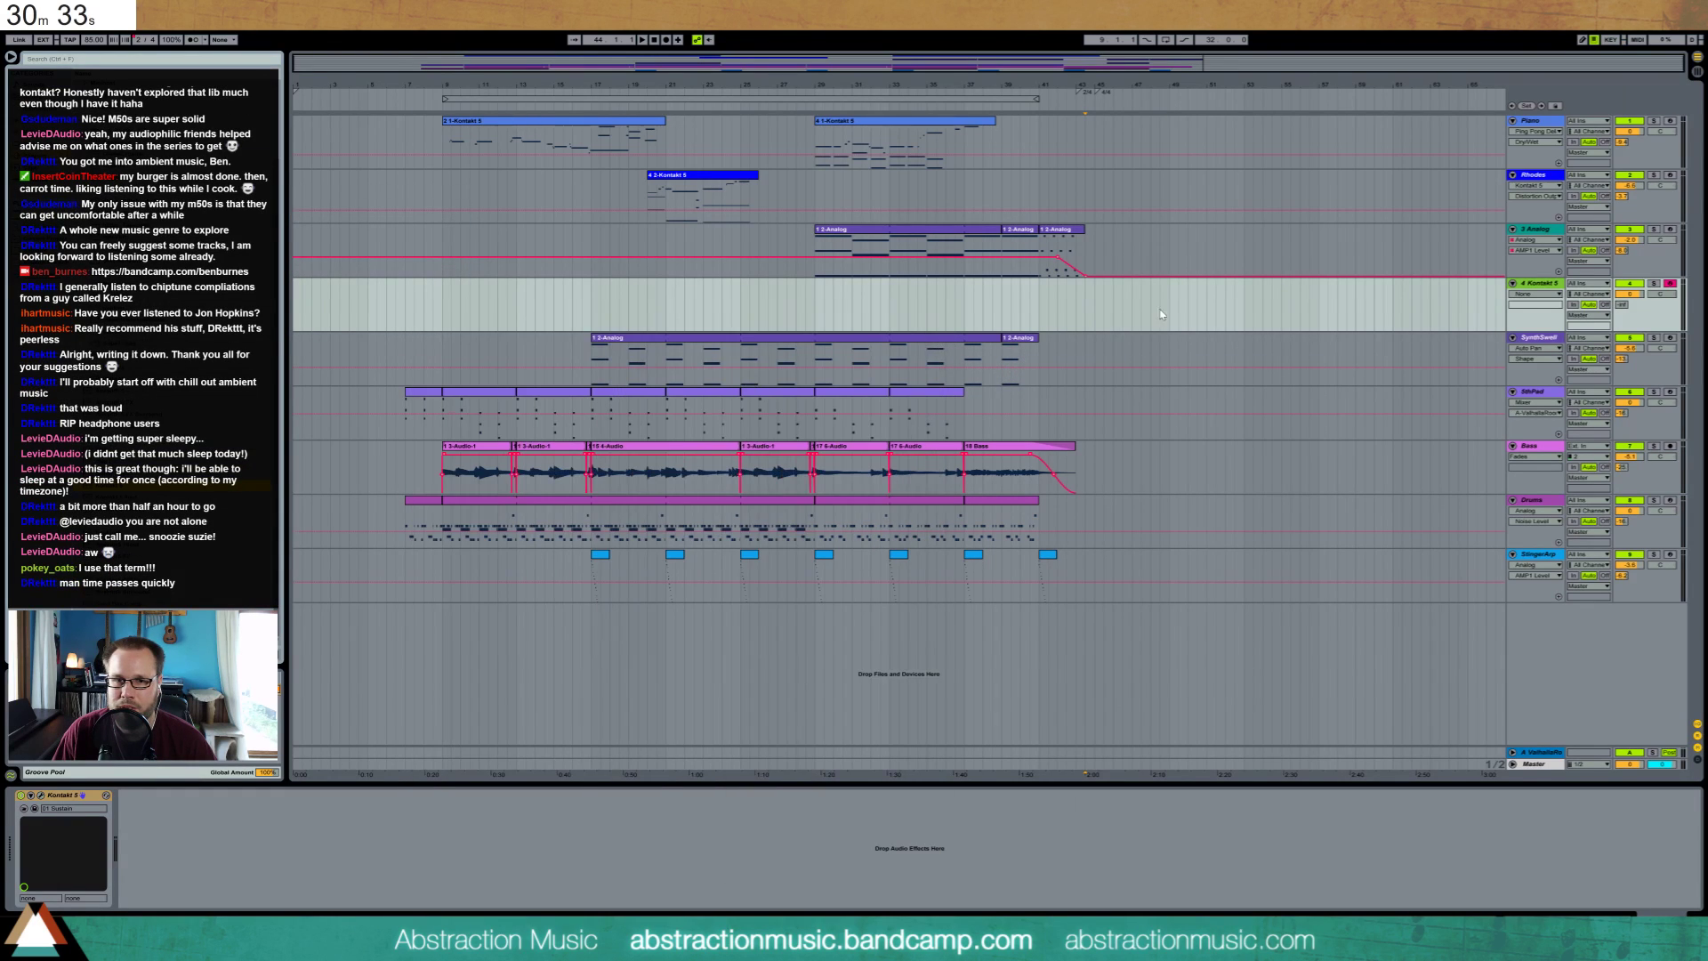
# Copy eight bars of drums starting at bar 9 and the matching pad clips to bar 45, and play them back
pyautogui.click(1083, 313)
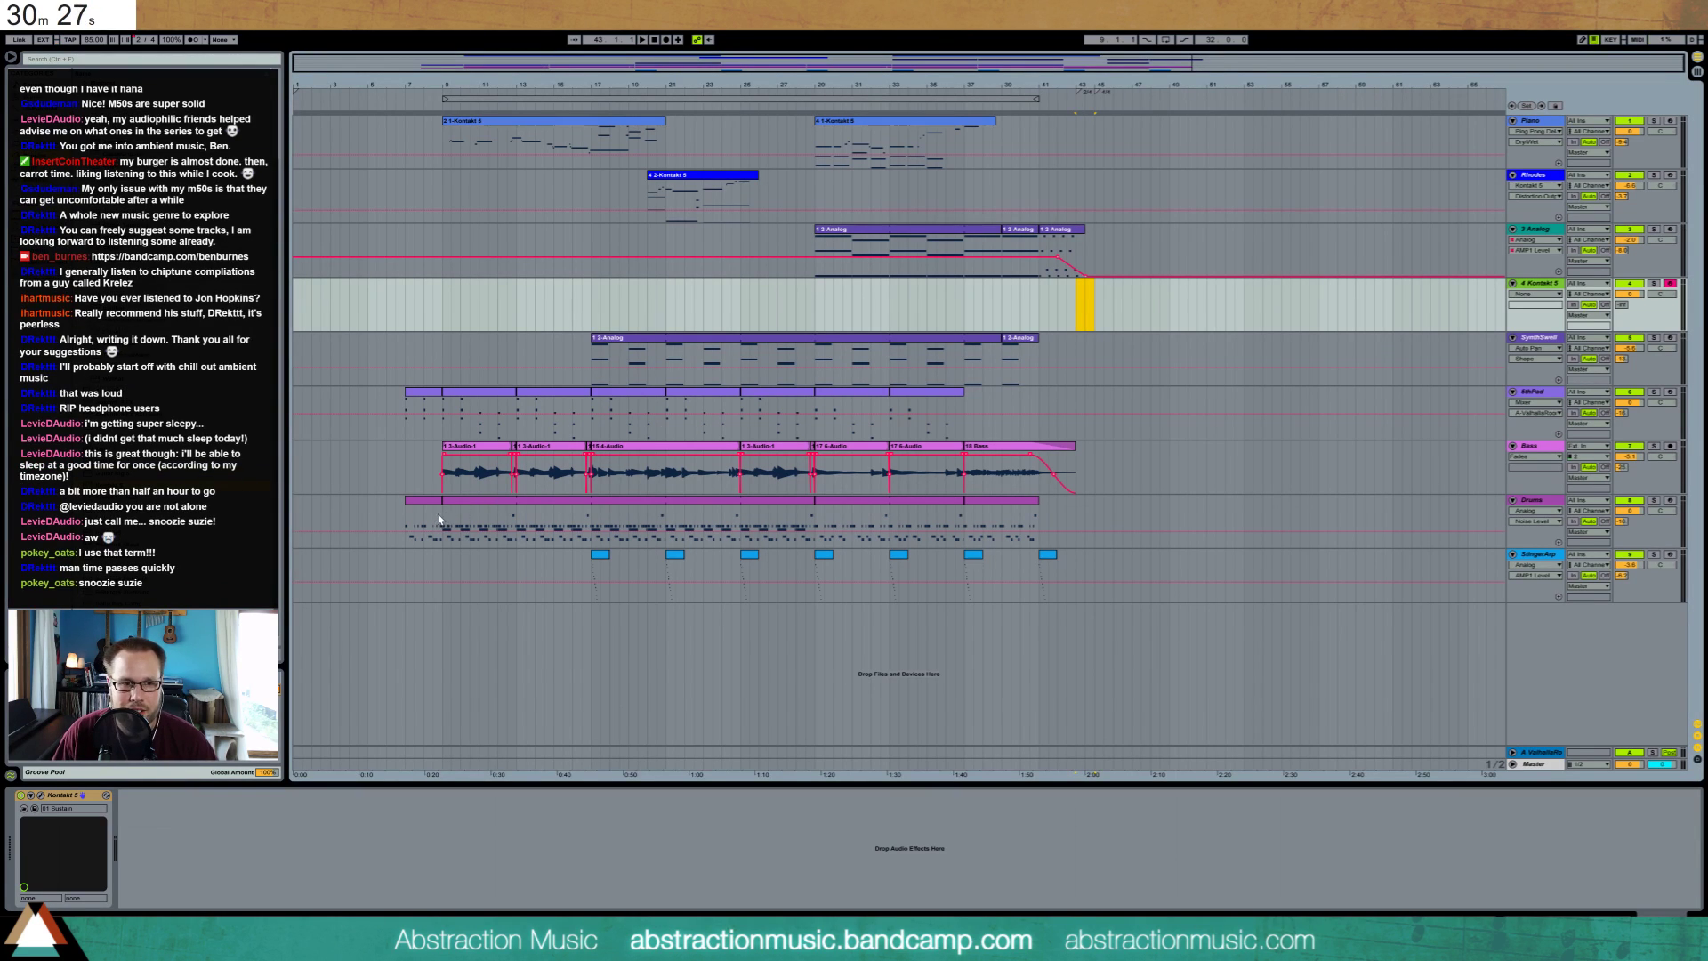
pyautogui.moveTo(442, 516); pyautogui.dragTo(589, 527)
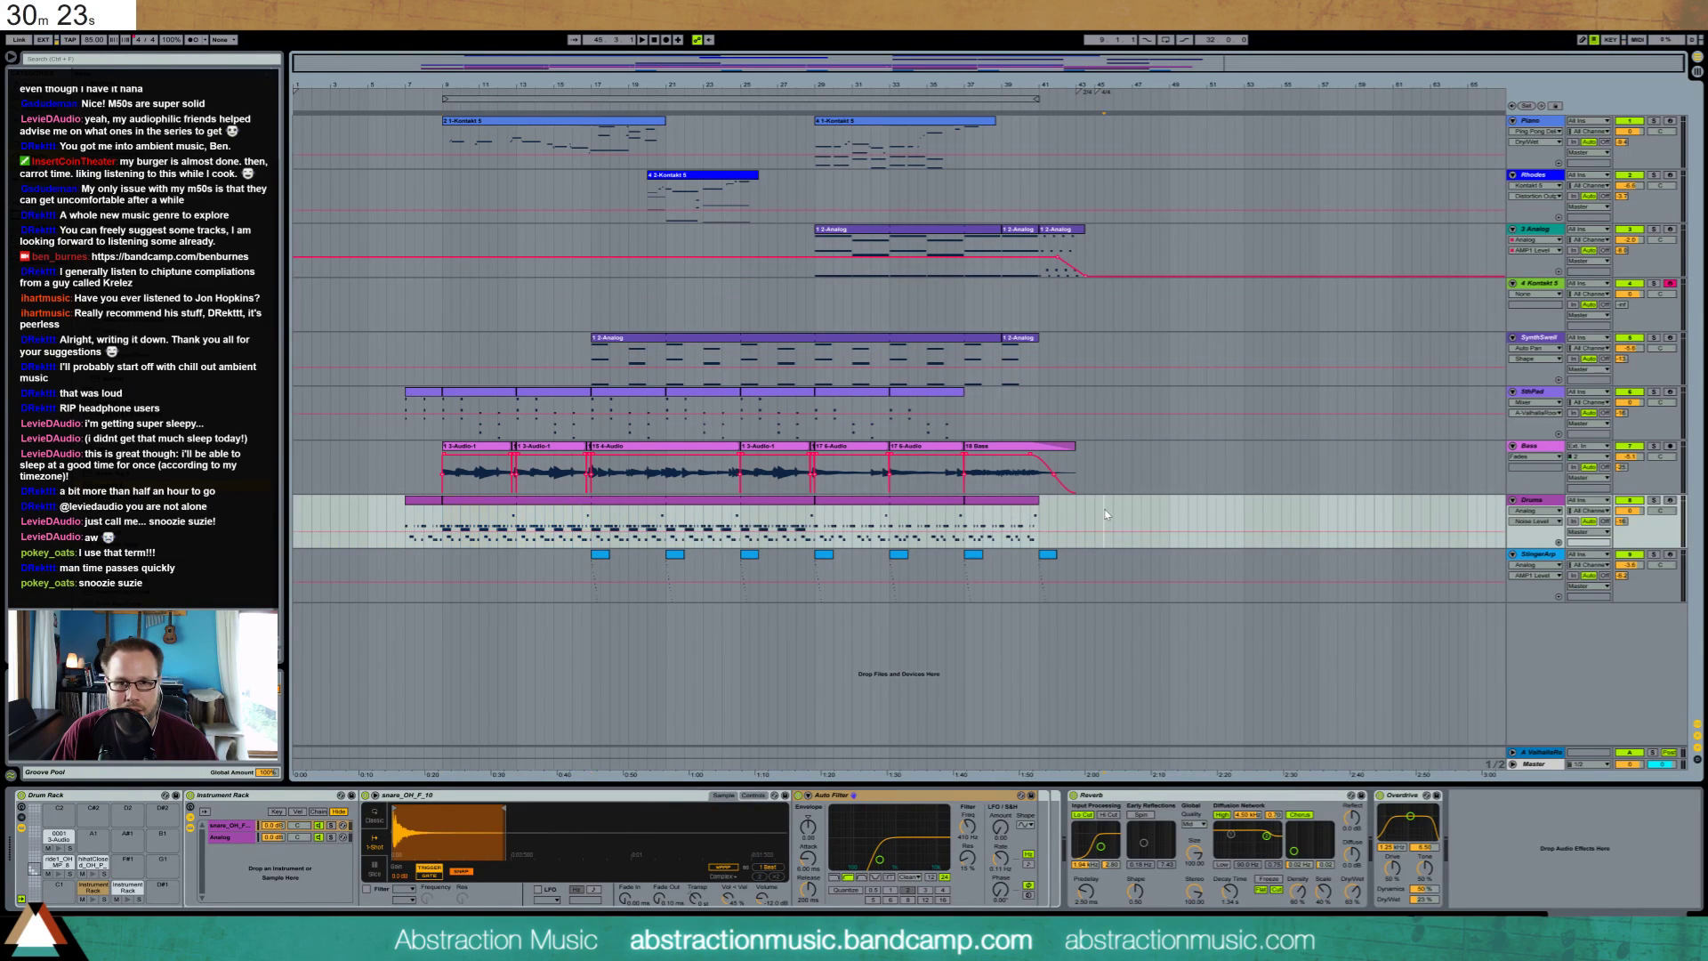
pyautogui.hotkey('ctrl', 'v')
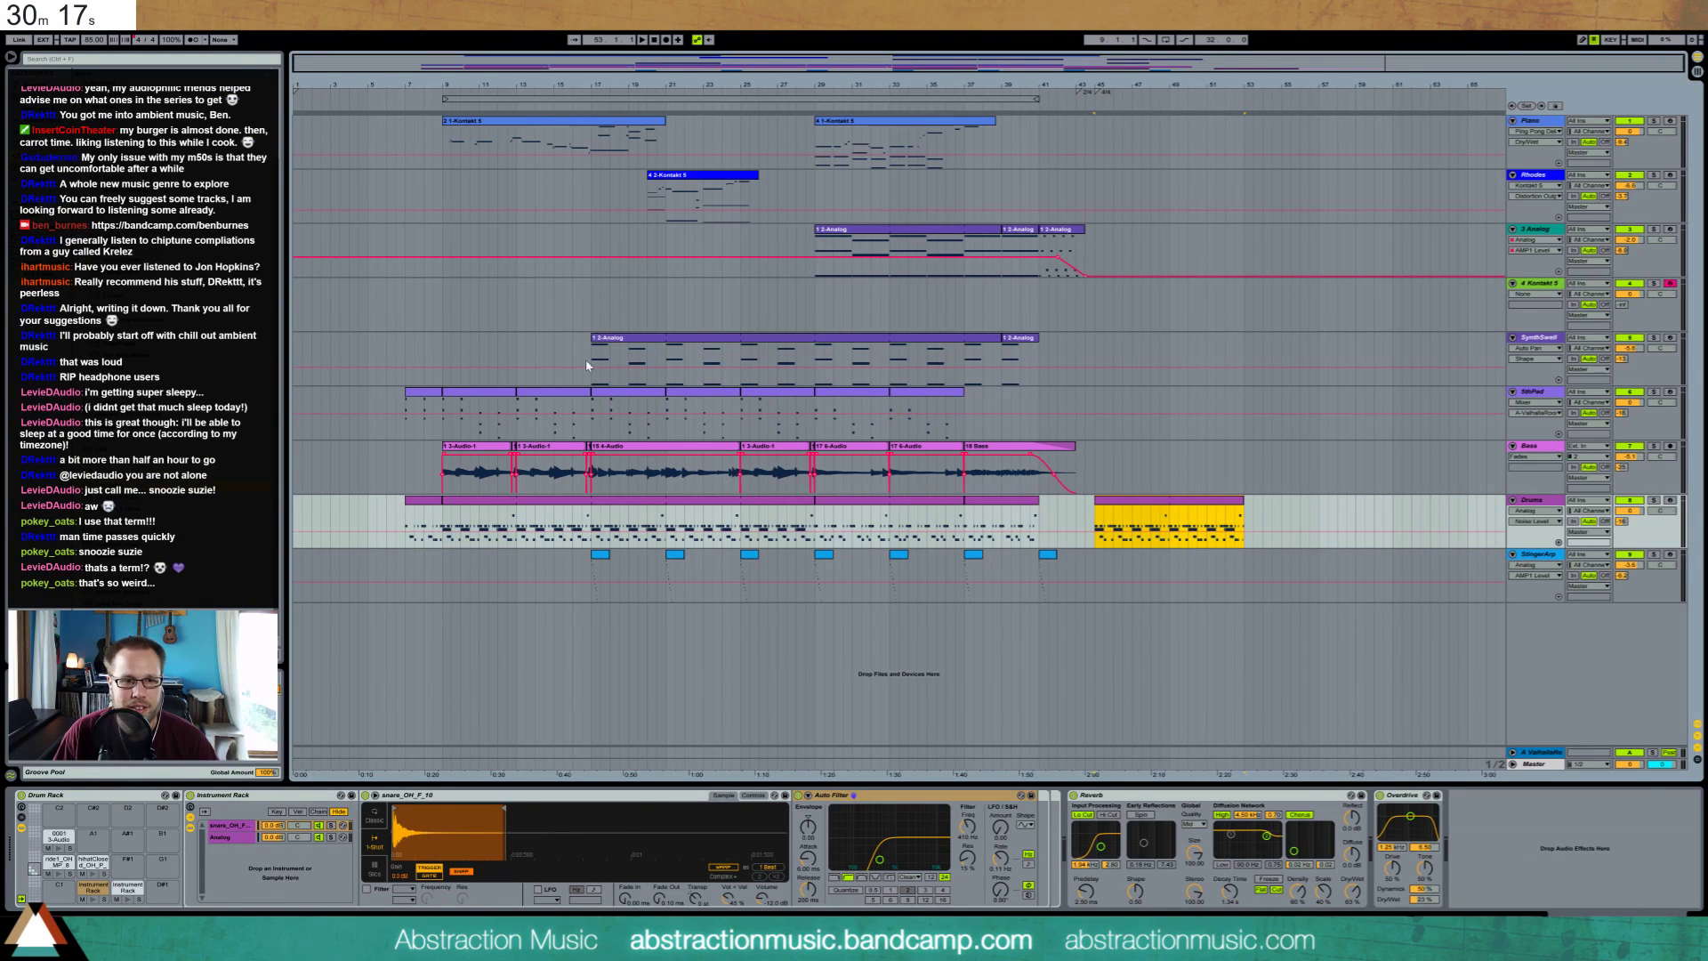
pyautogui.click(478, 397)
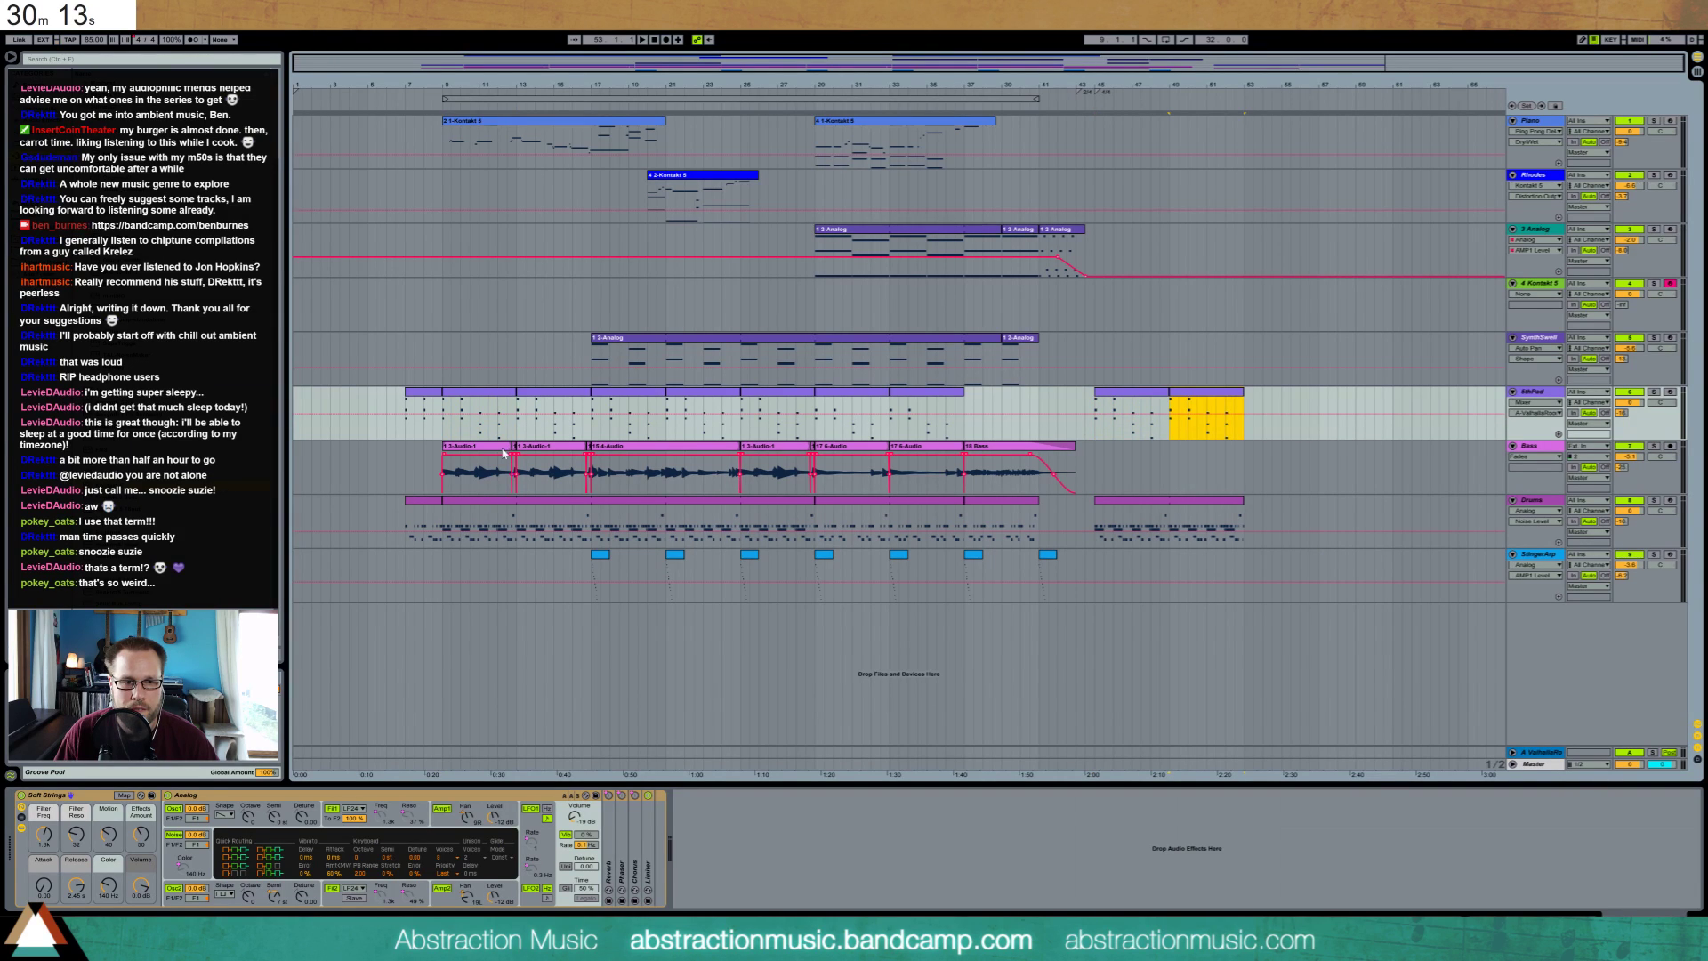
pyautogui.click(1095, 405)
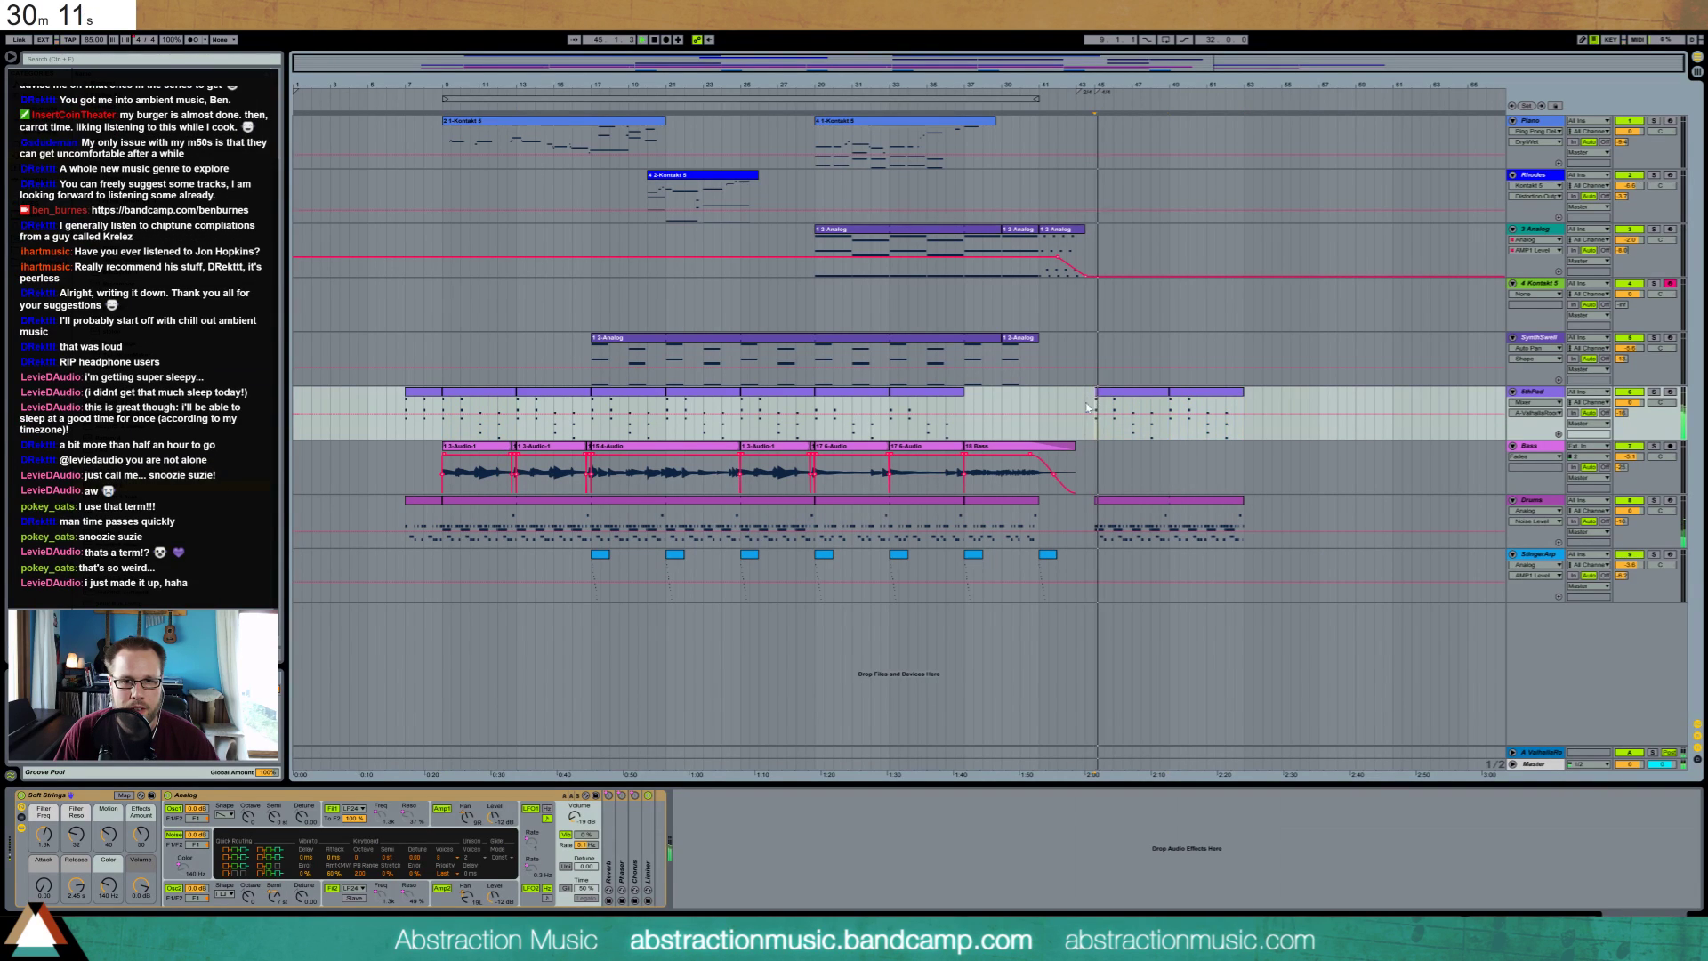
pyautogui.press('space')
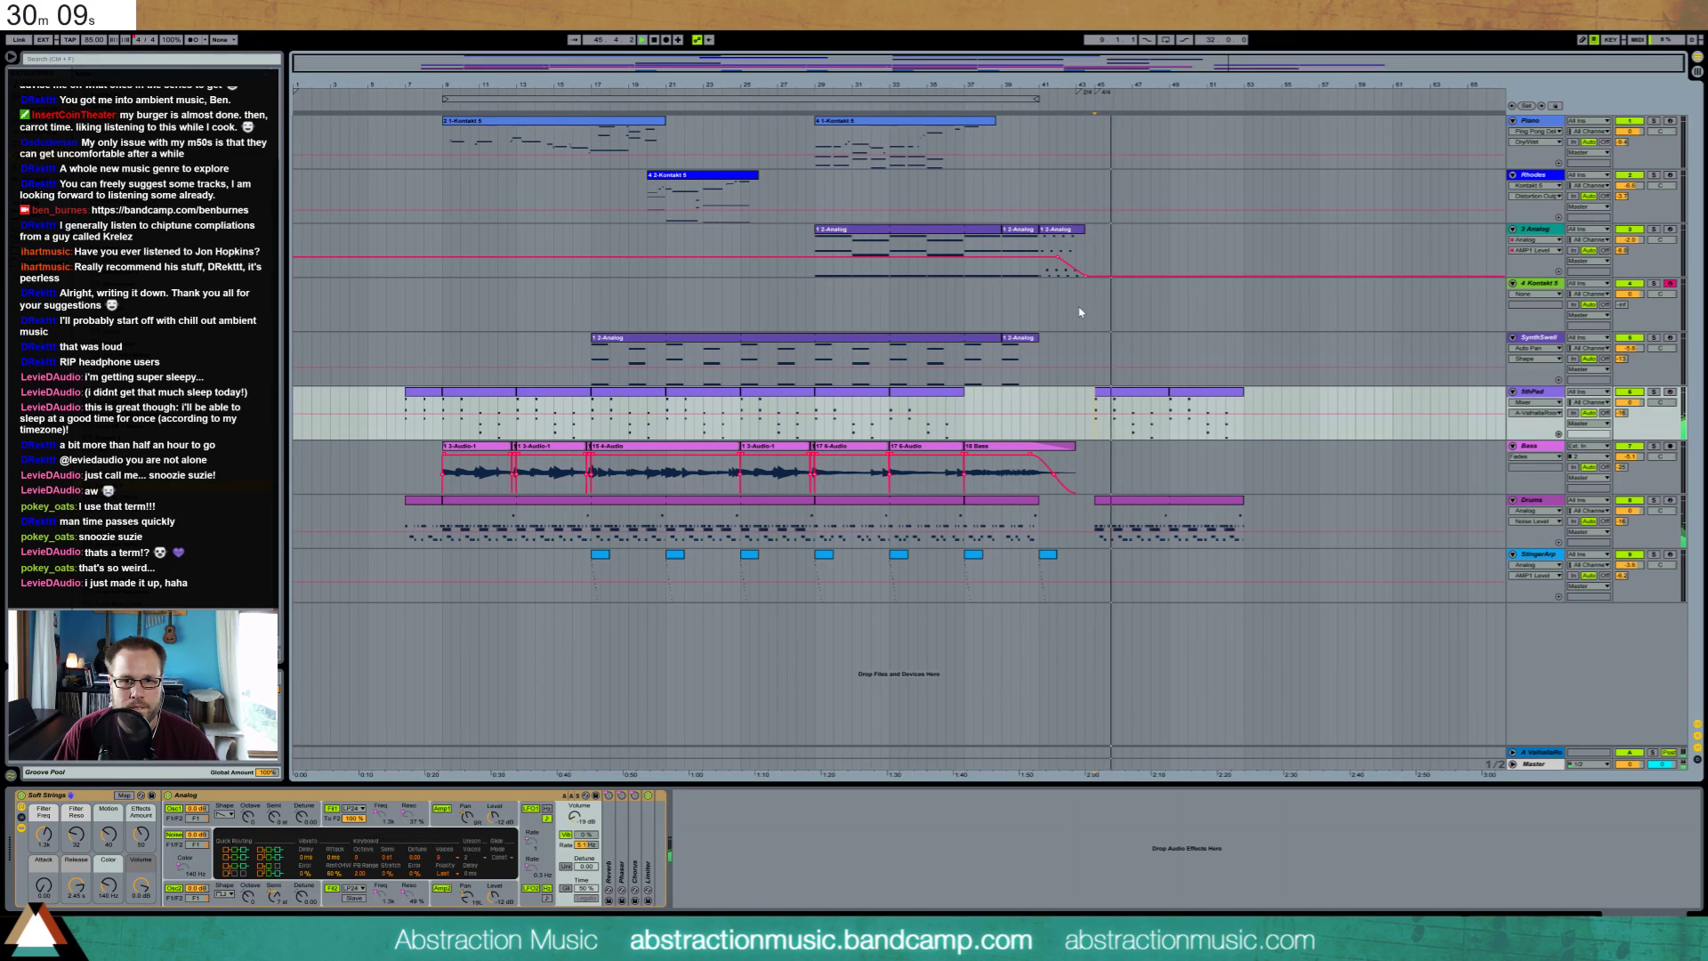
pyautogui.press('space')
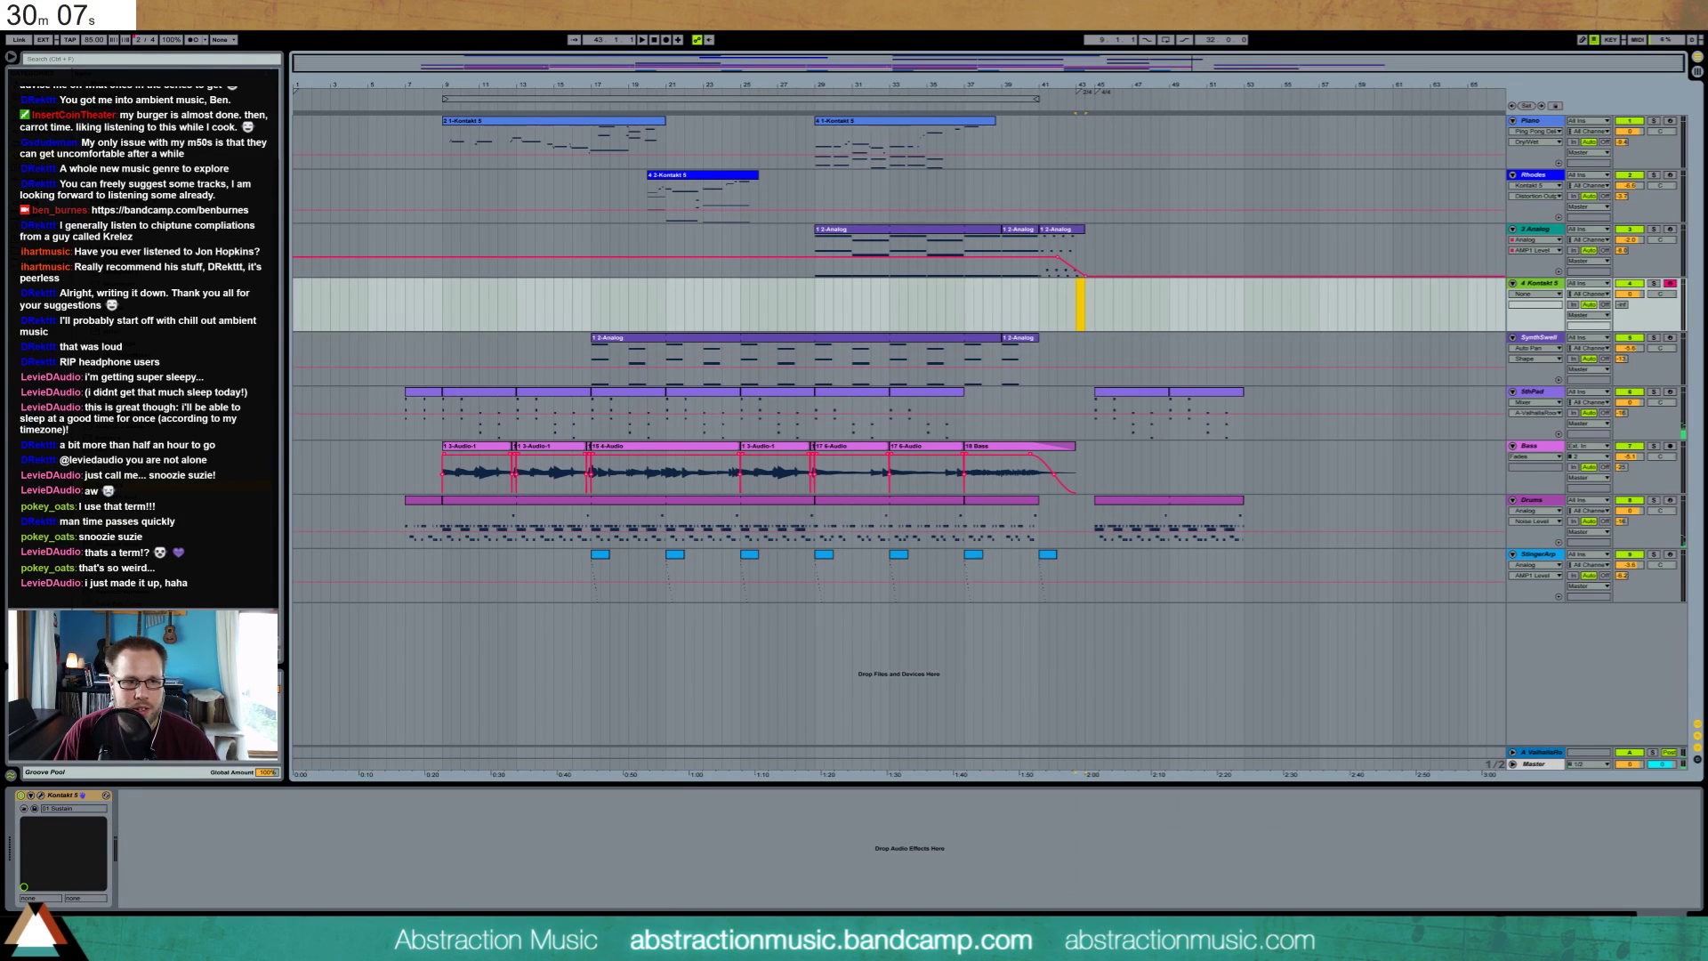
# Replace the Session Strings instrument in Kontakt with String Ensemble, found by searching the library for "string"
pyautogui.click(44, 796)
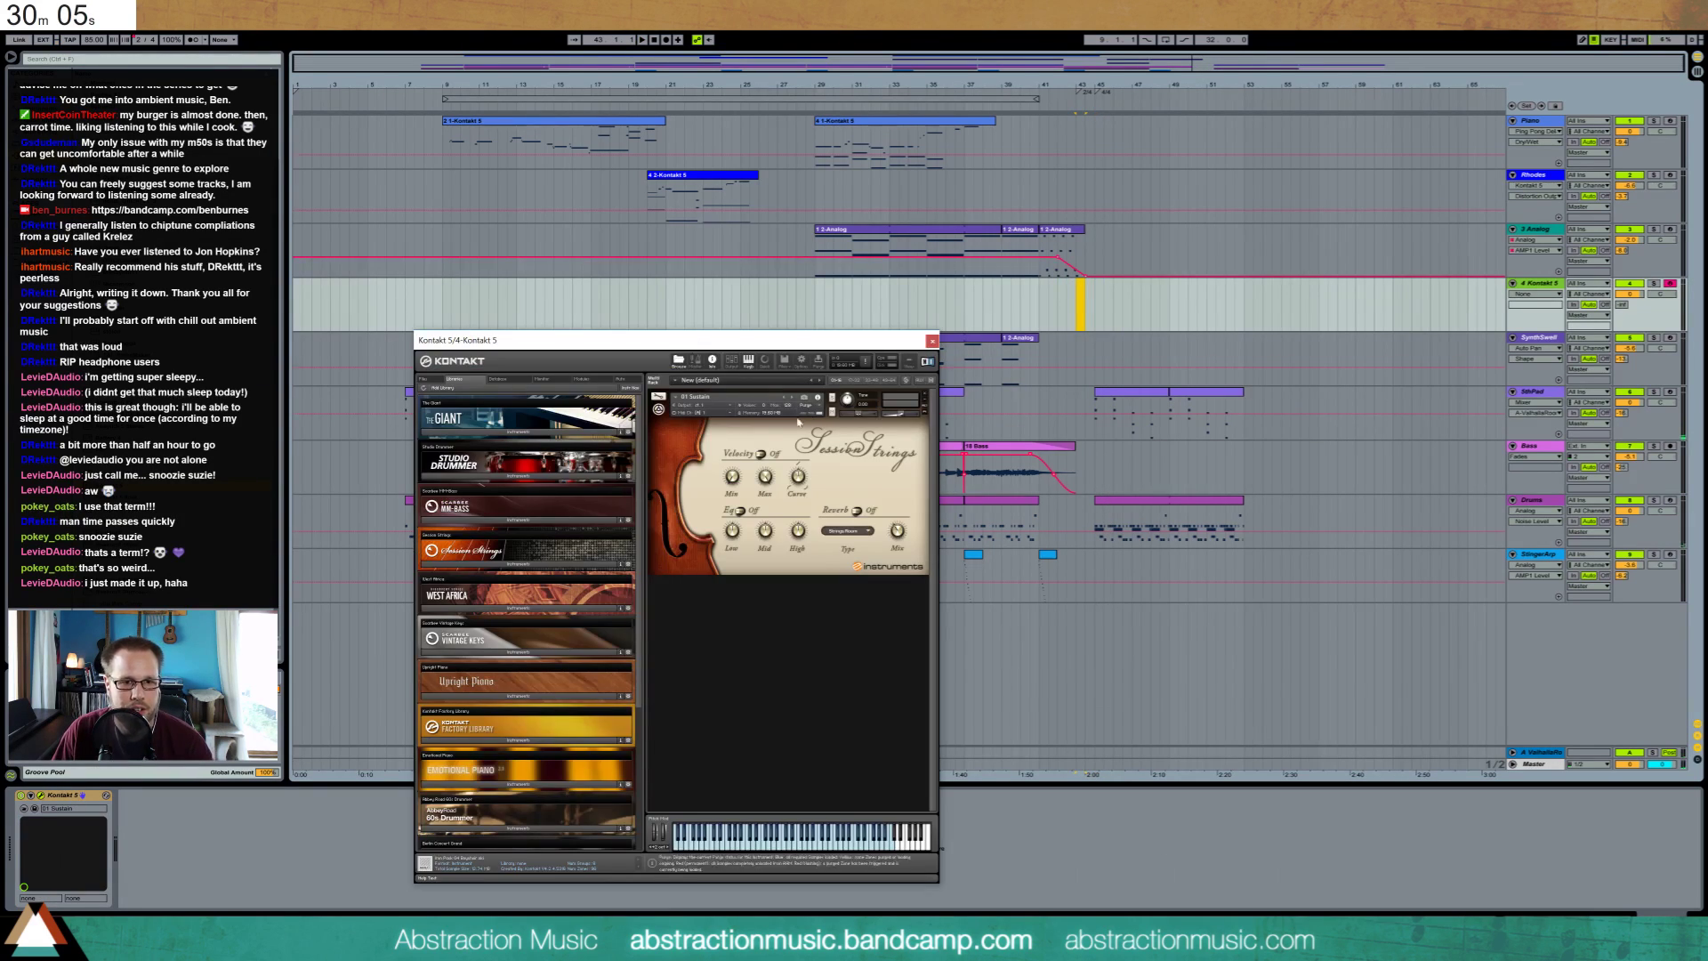
pyautogui.click(924, 396)
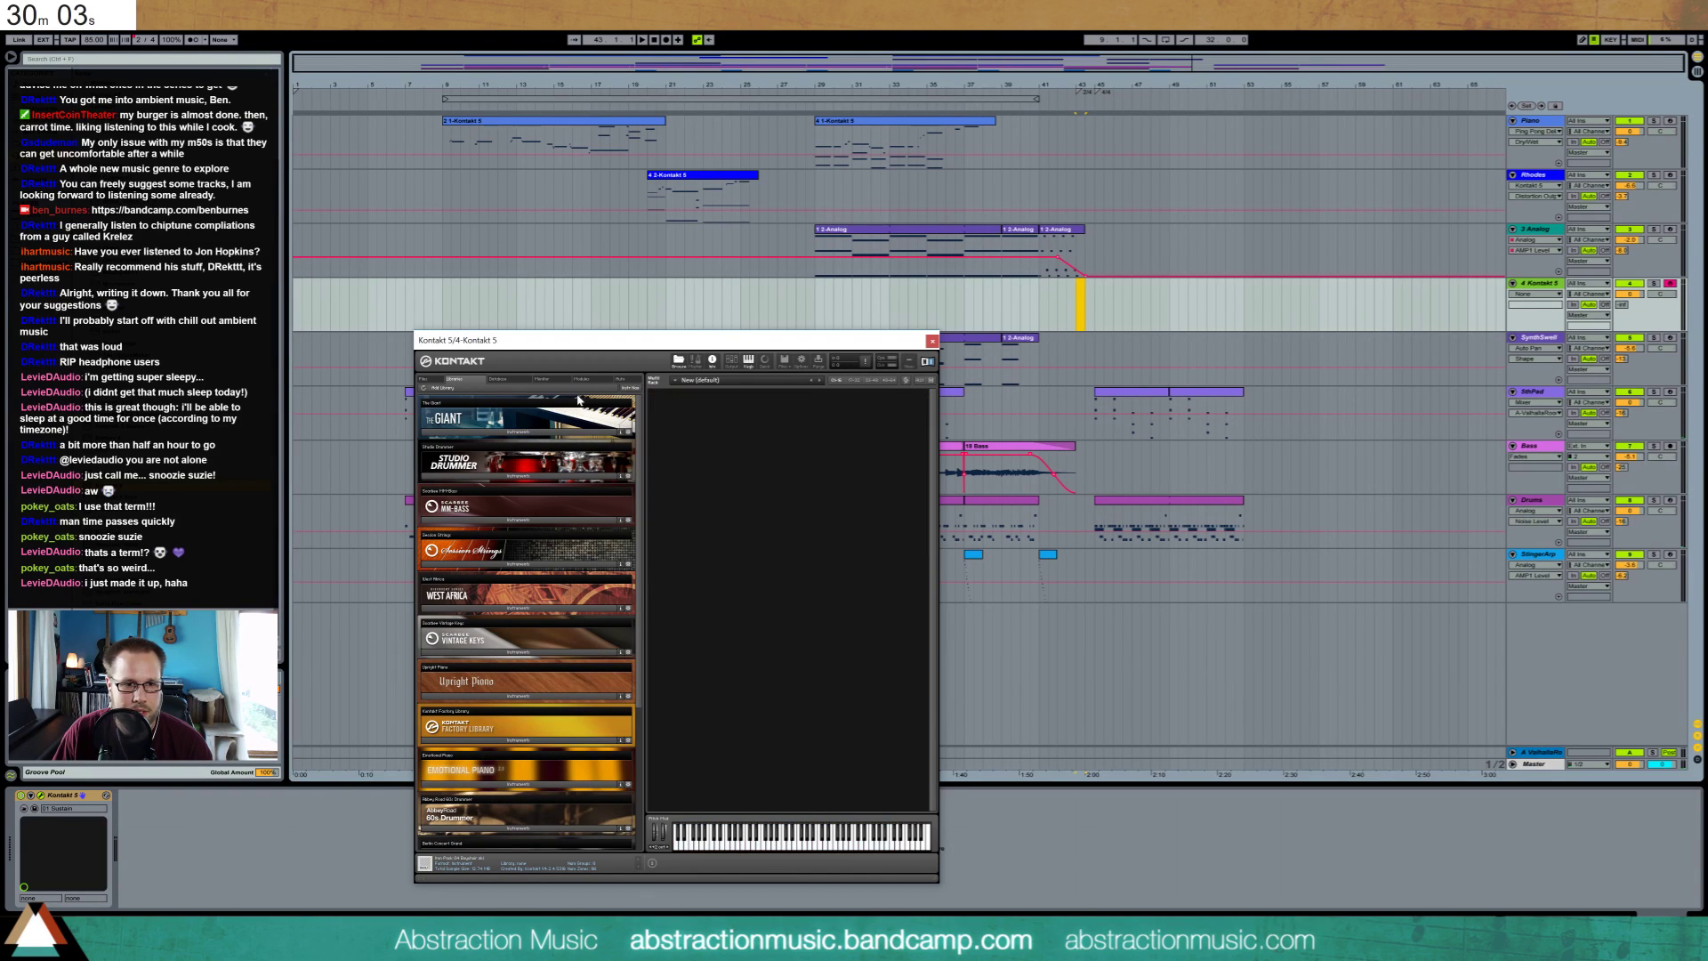
pyautogui.click(498, 379)
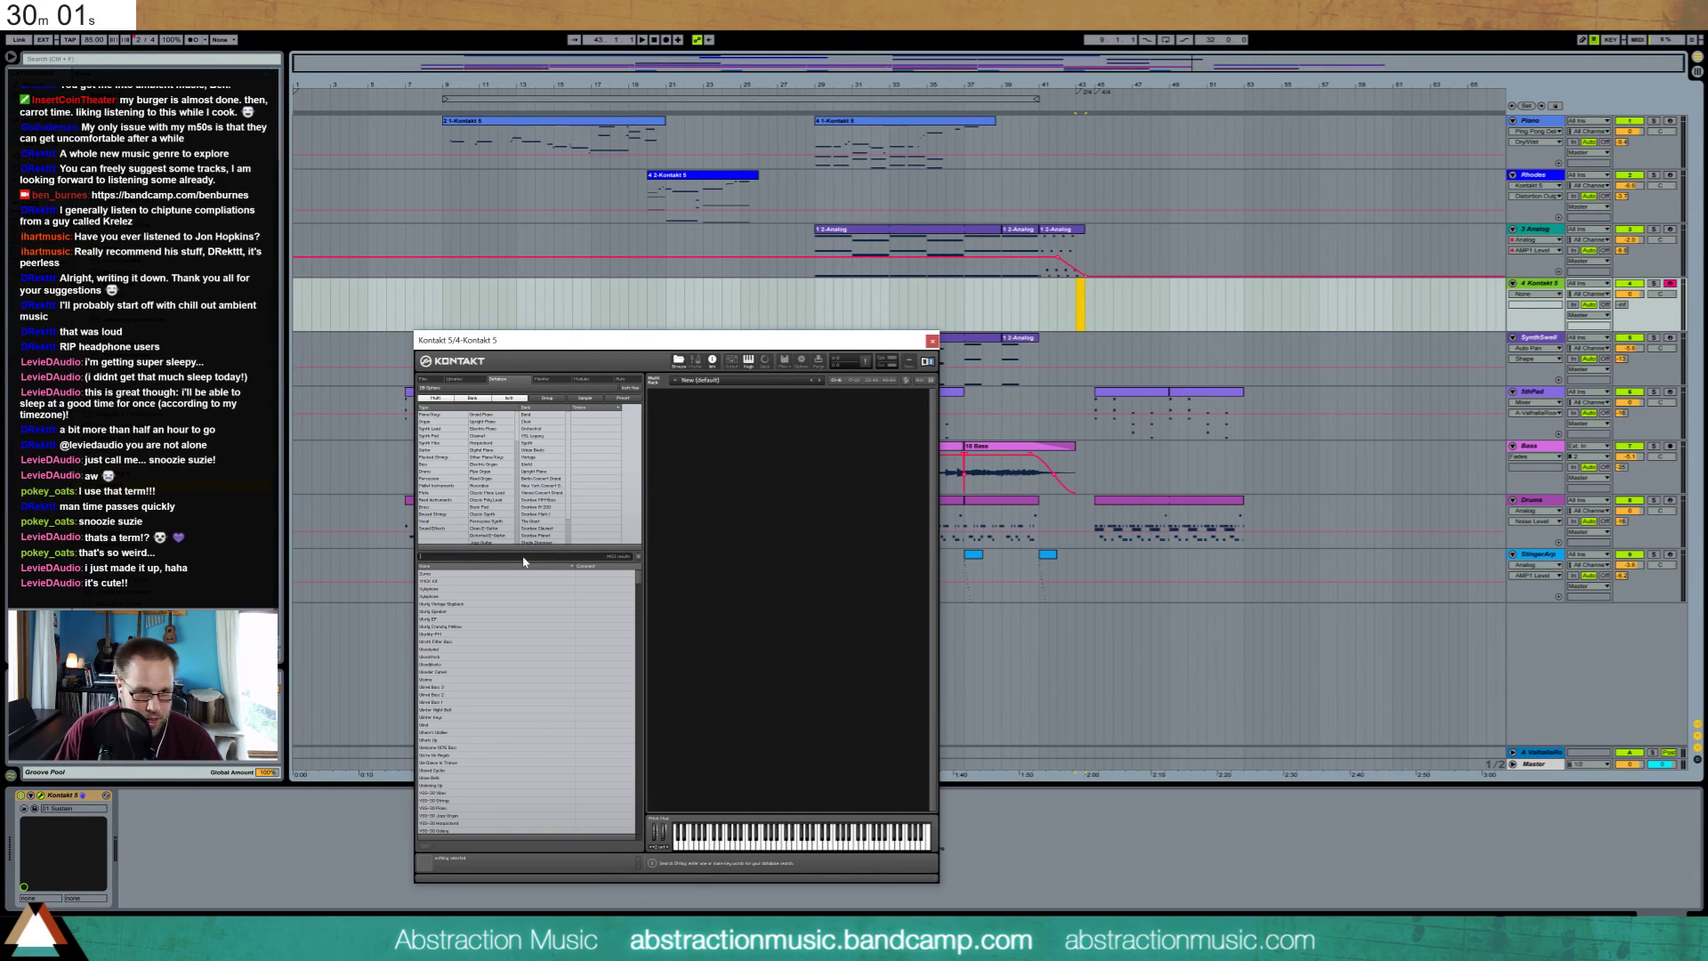
pyautogui.click(523, 558)
pyautogui.write('string')
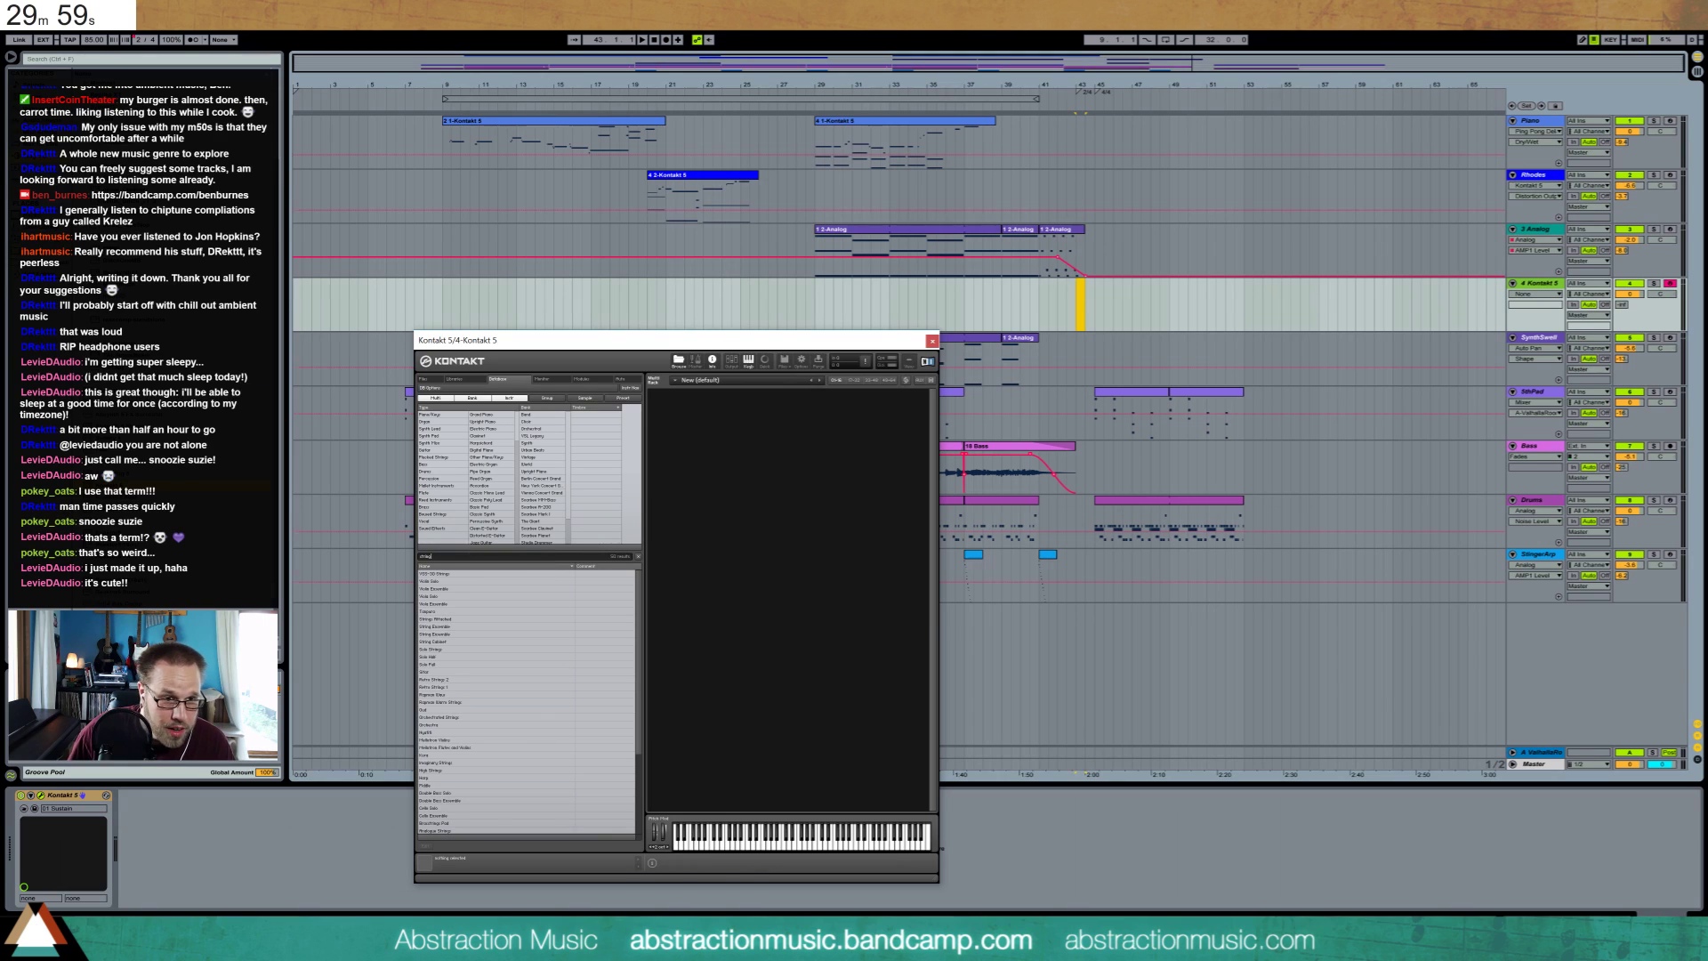
pyautogui.doubleClick(436, 634)
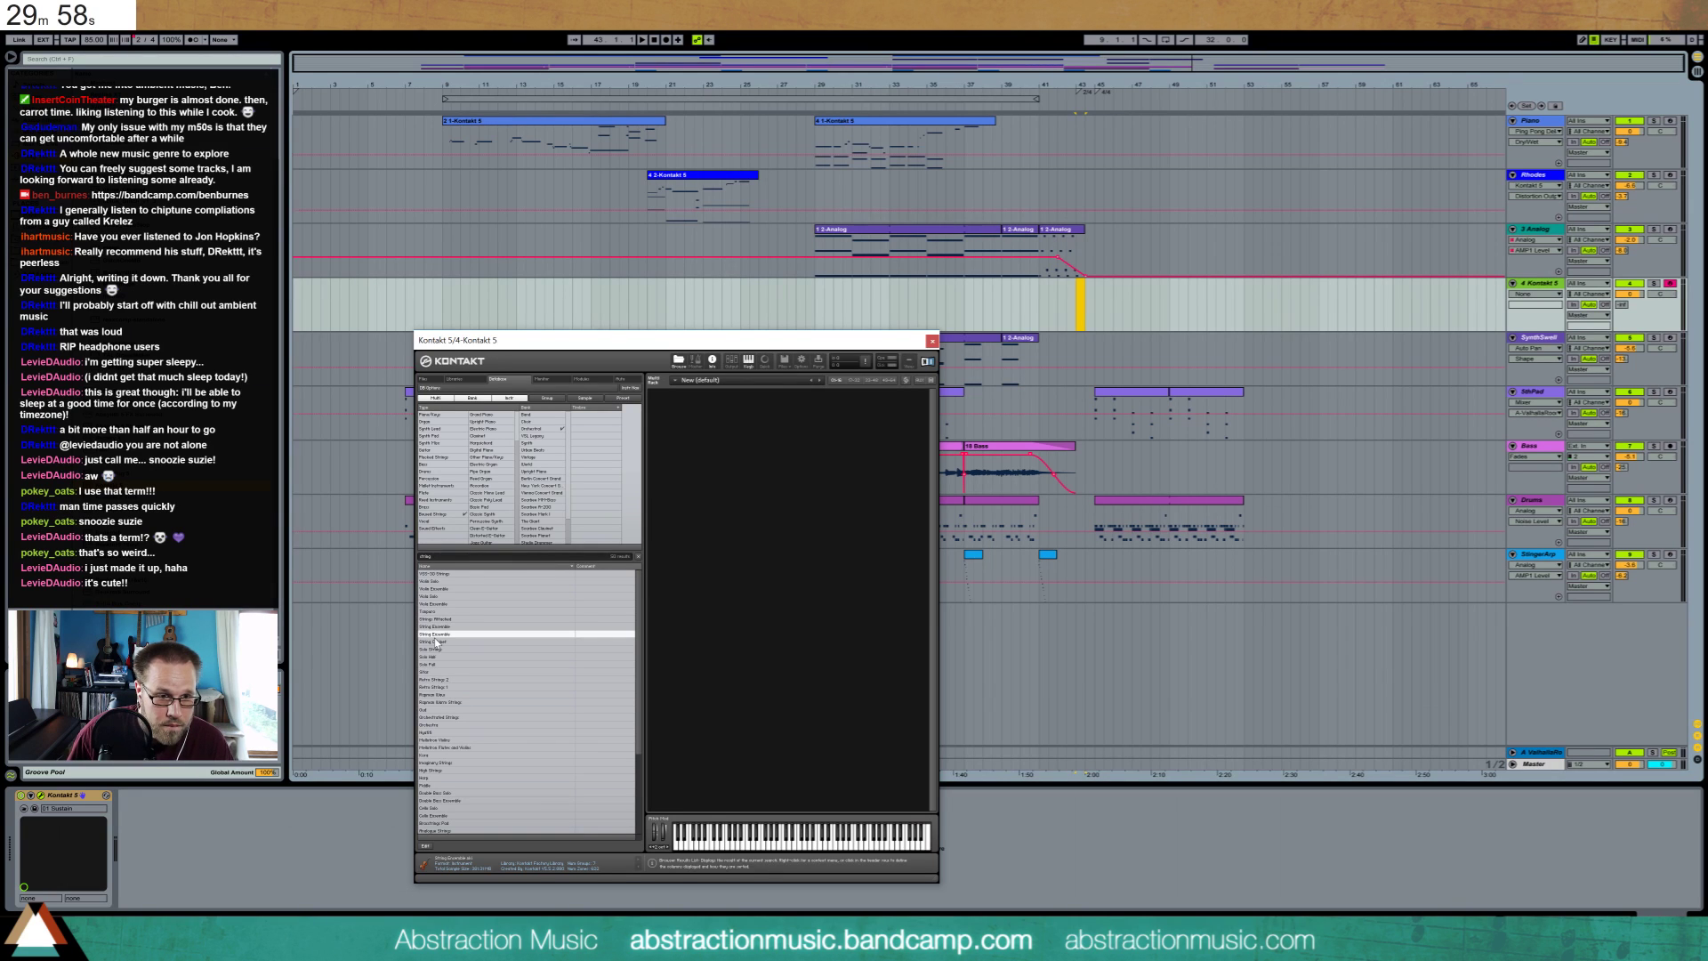
pyautogui.click(932, 341)
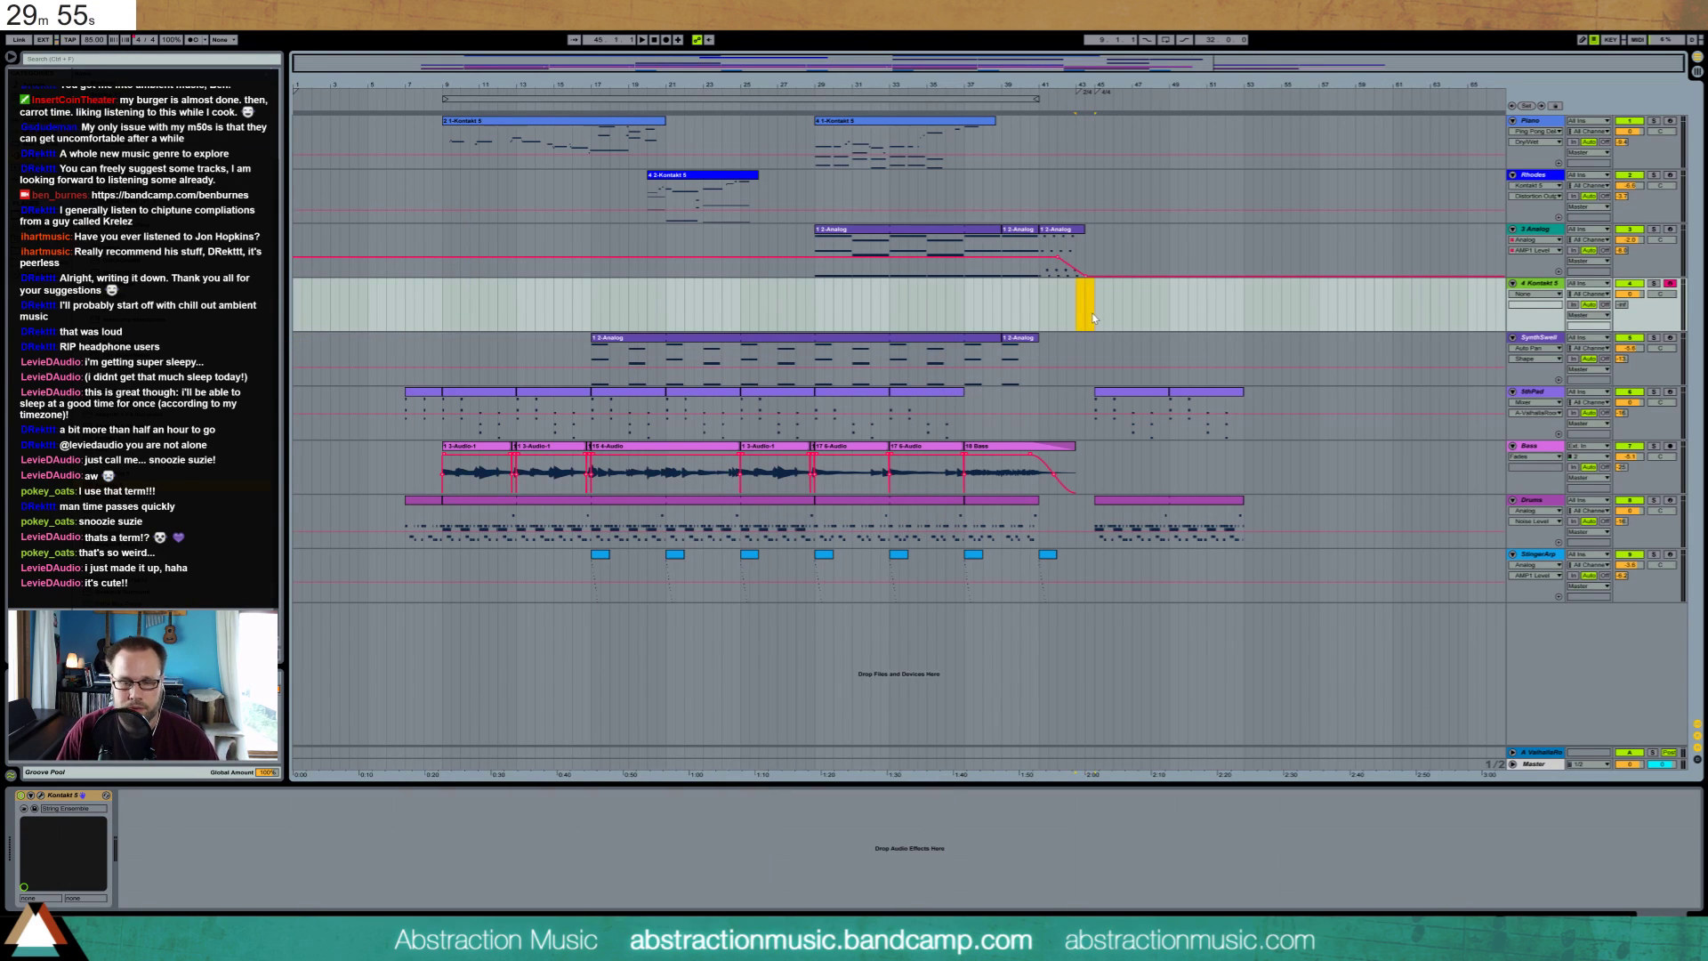
# Create a clip on the Kontakt 5 strings track from bar 43 to 45, draw sustained notes across its full length, and play it
pyautogui.doubleClick(1091, 292)
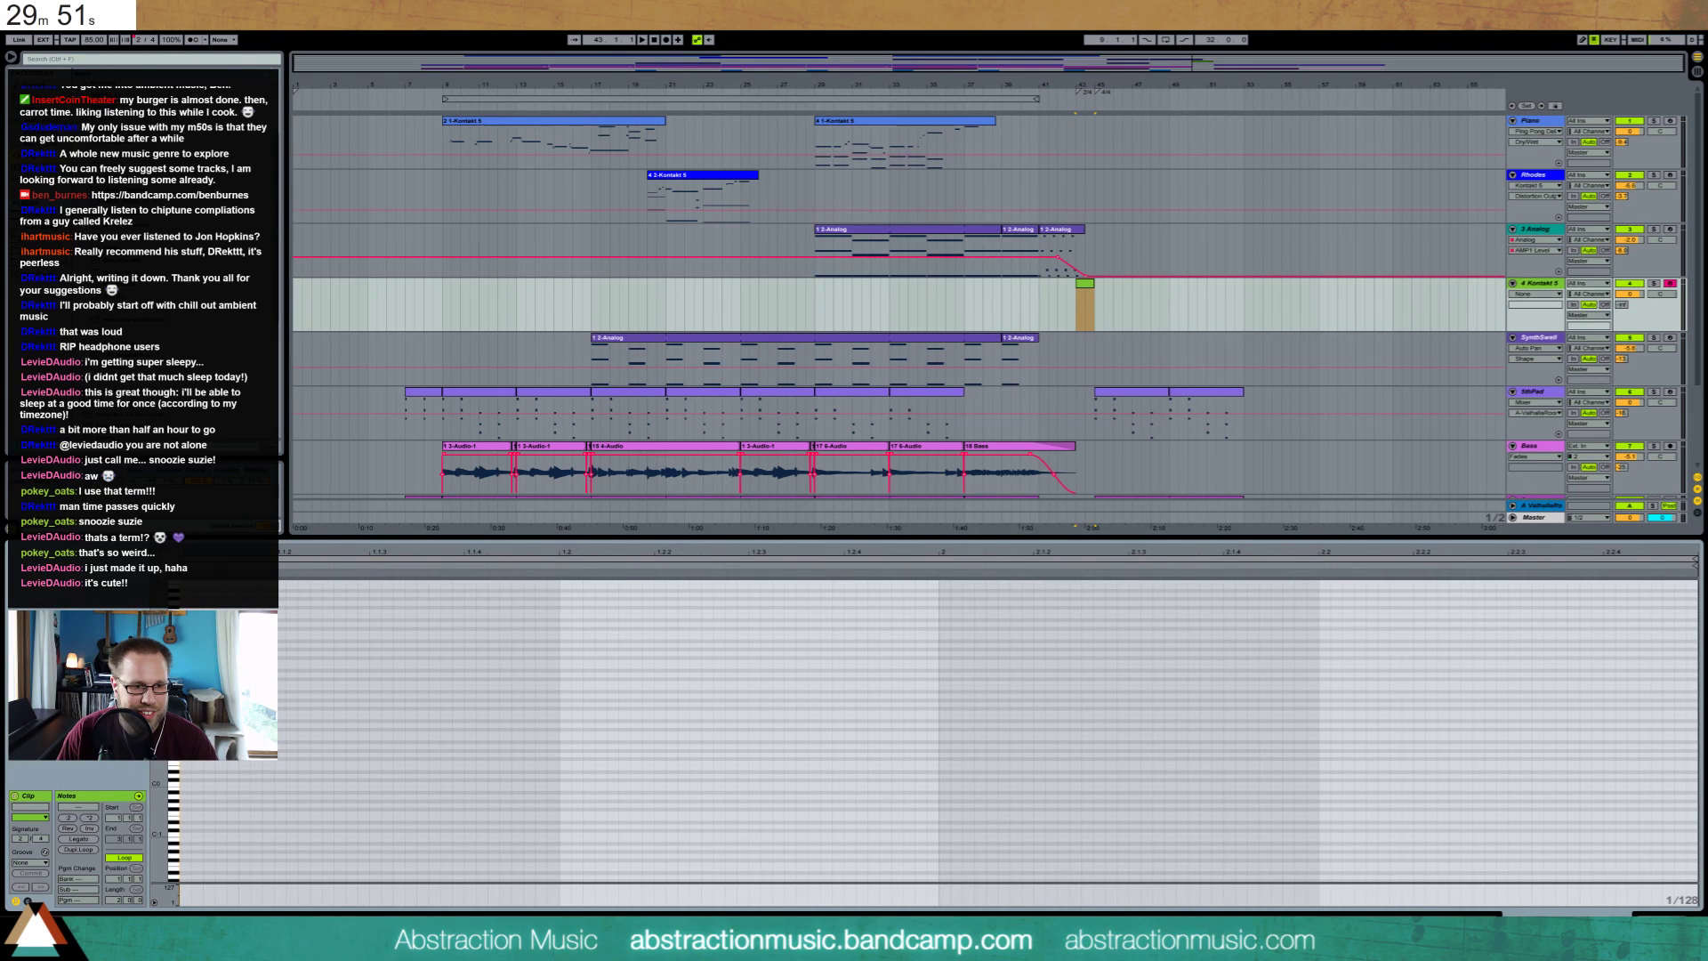
pyautogui.doubleClick(185, 696)
pyautogui.moveTo(190, 696); pyautogui.dragTo(1699, 674)
pyautogui.press('space')
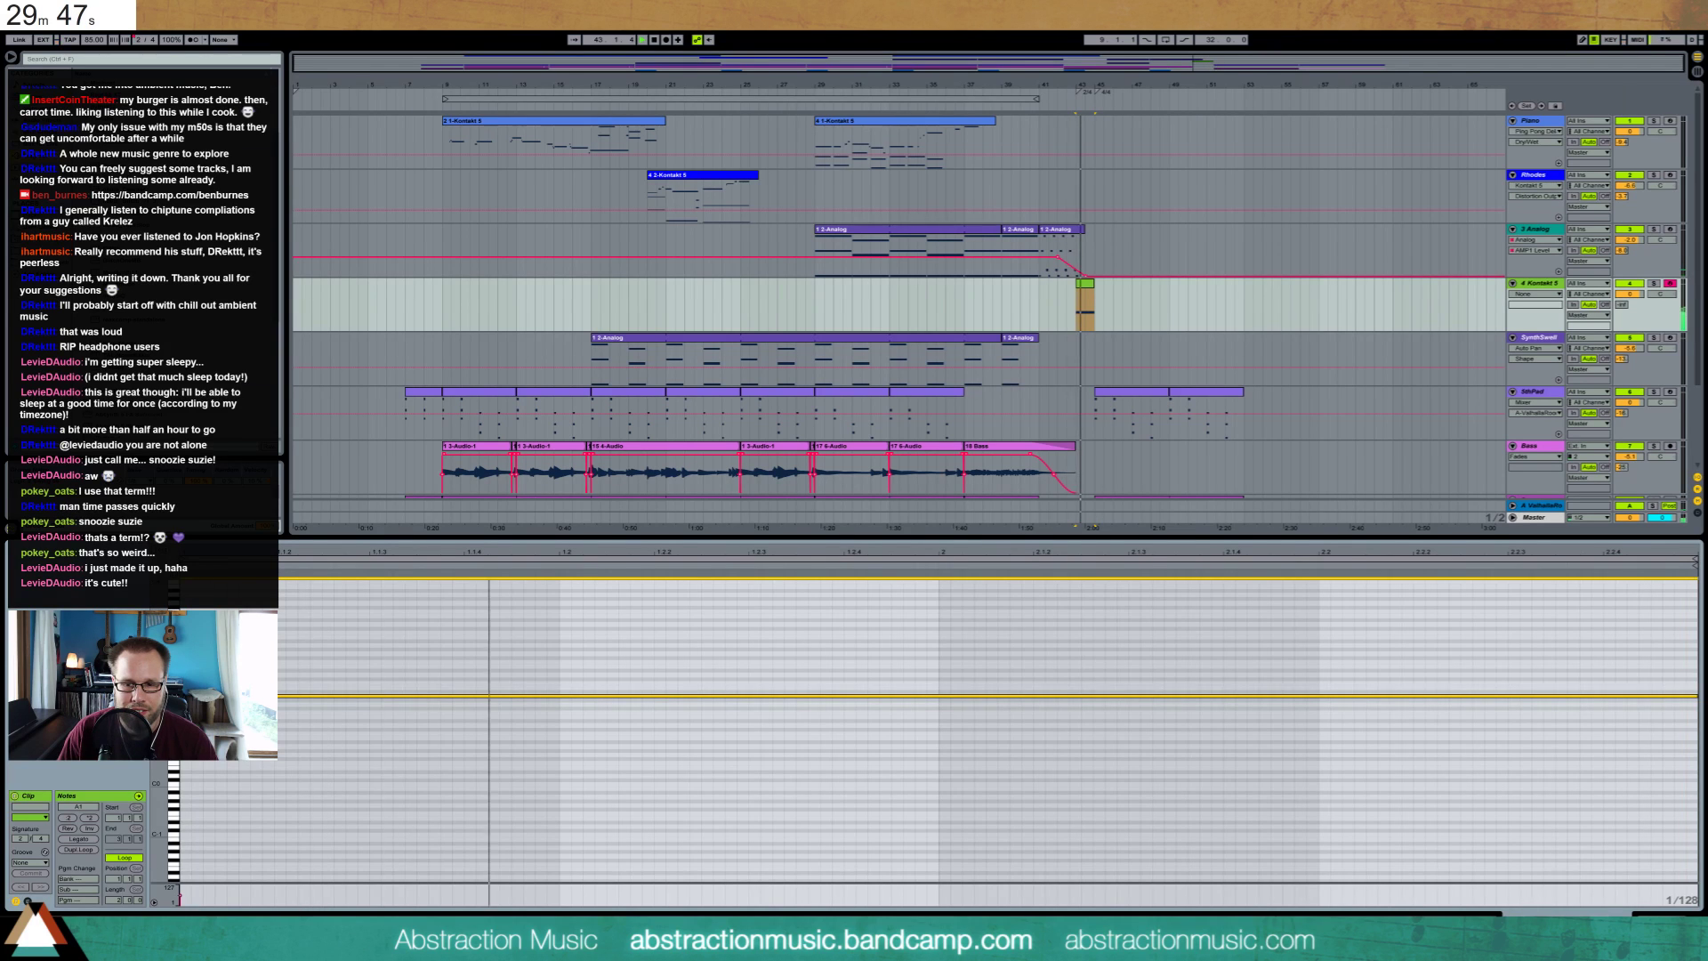
# Expose the String Ensemble's level for automation and make it rise across the strings clip from bar 43 to 45
pyautogui.hotkey('shift', 'Tab')
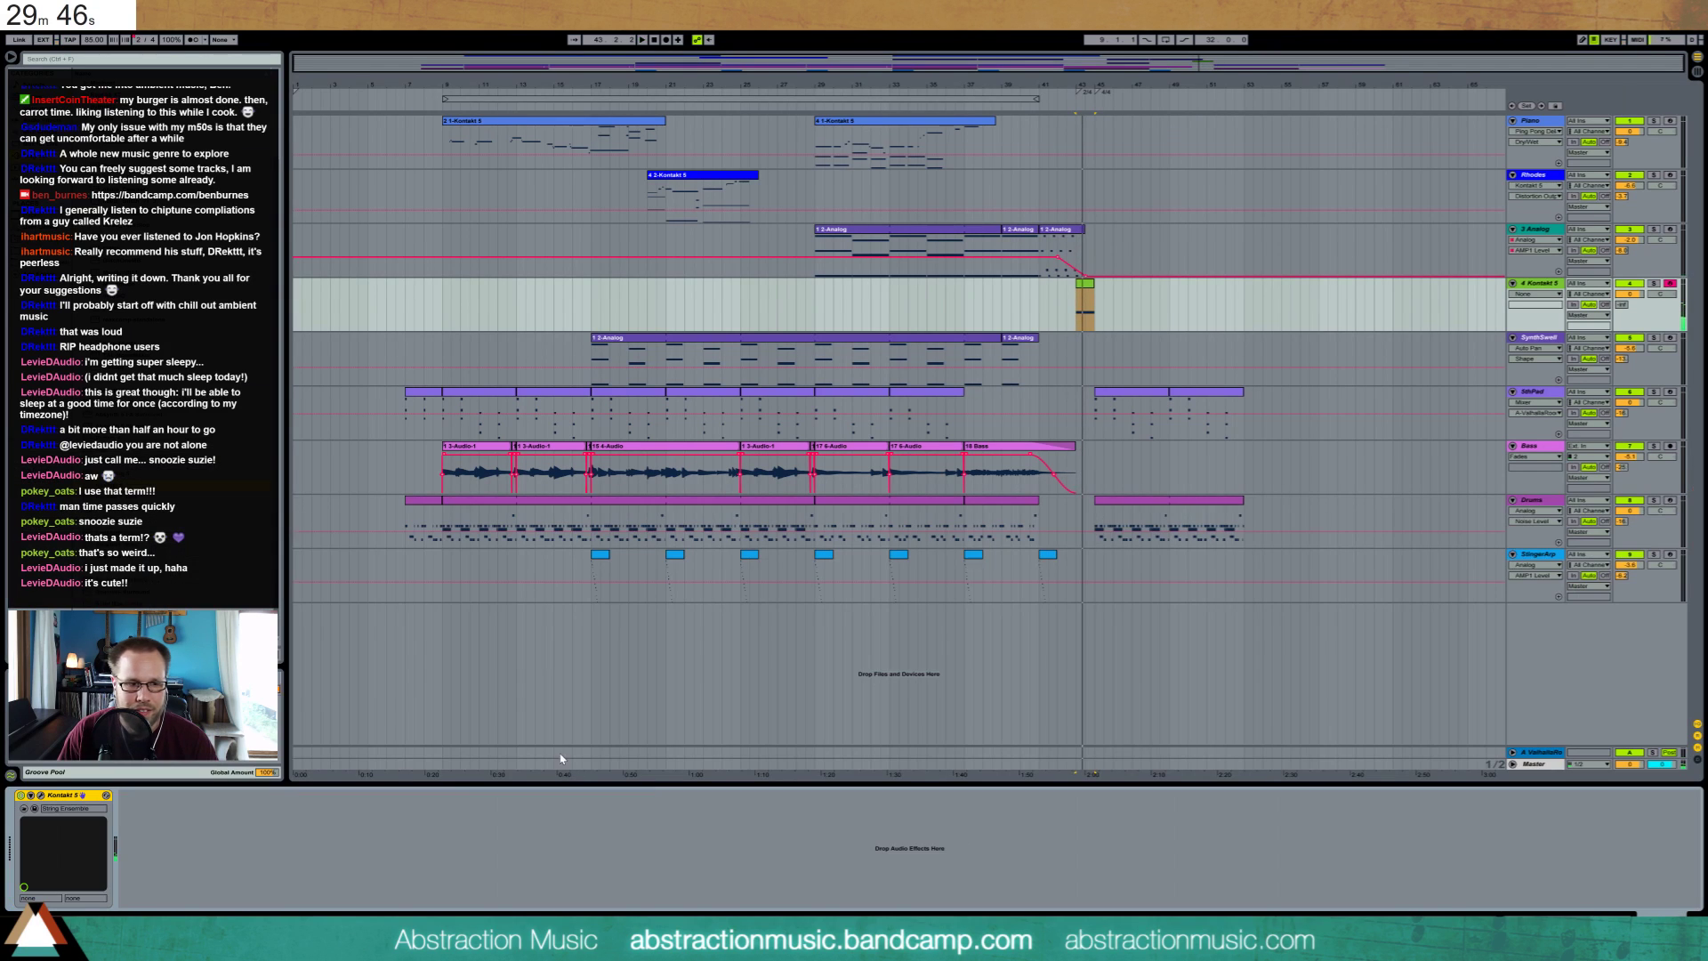
pyautogui.click(39, 796)
pyautogui.click(752, 508)
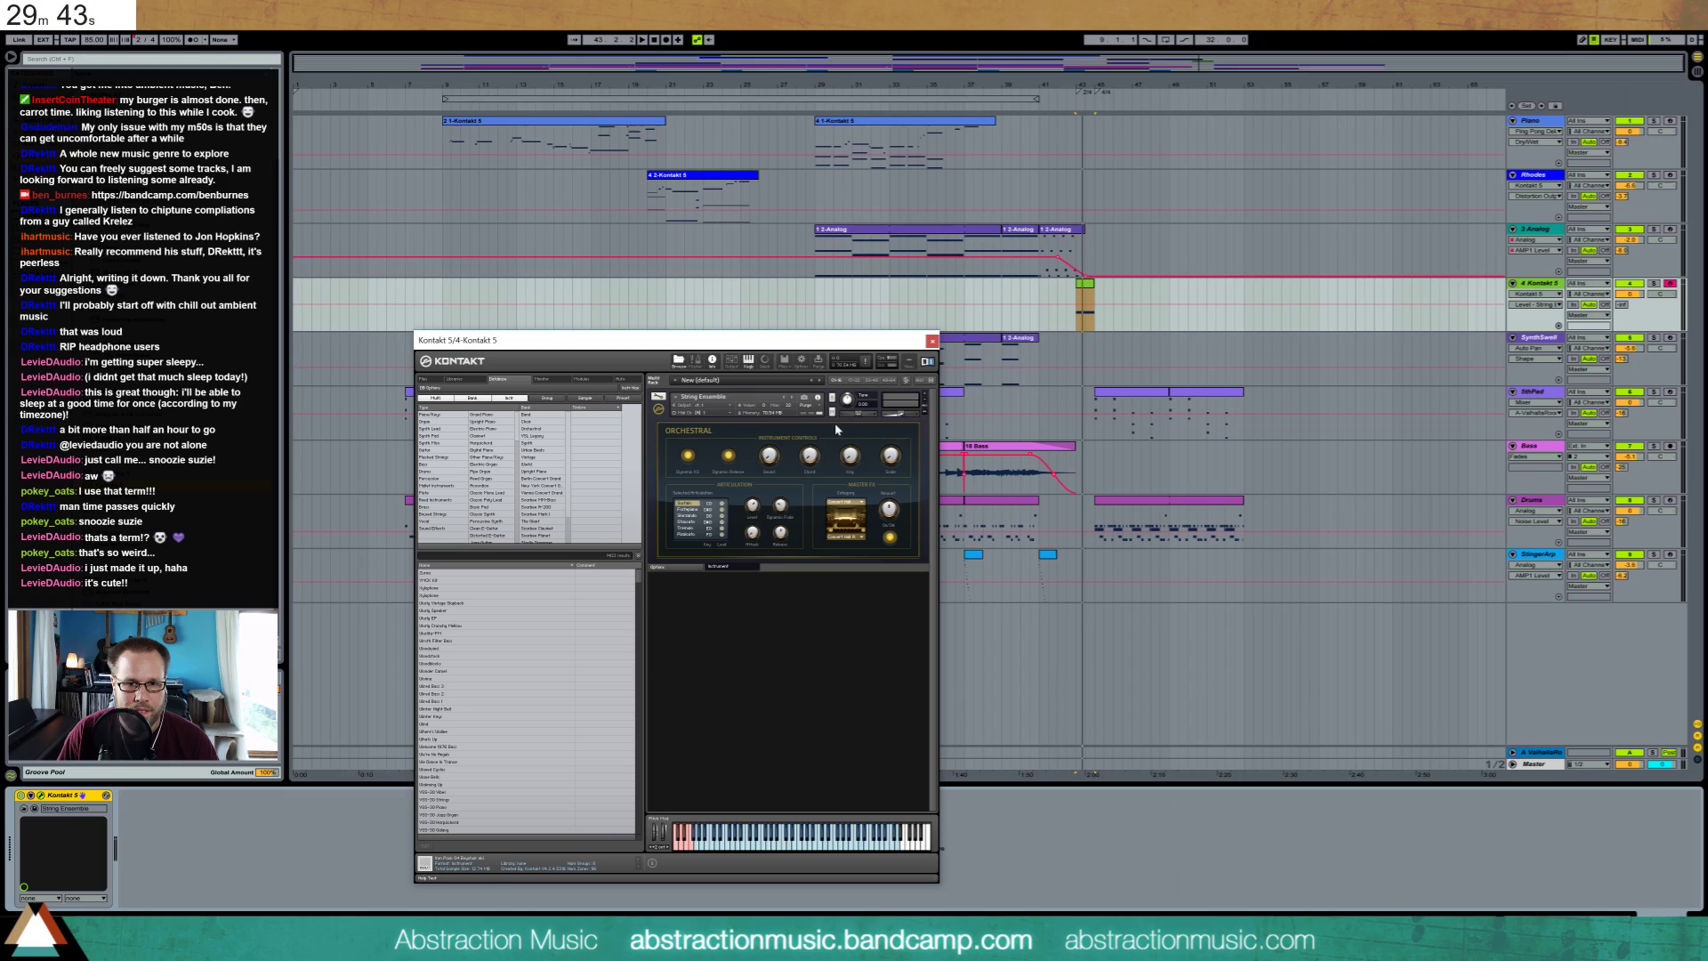
pyautogui.click(1085, 322)
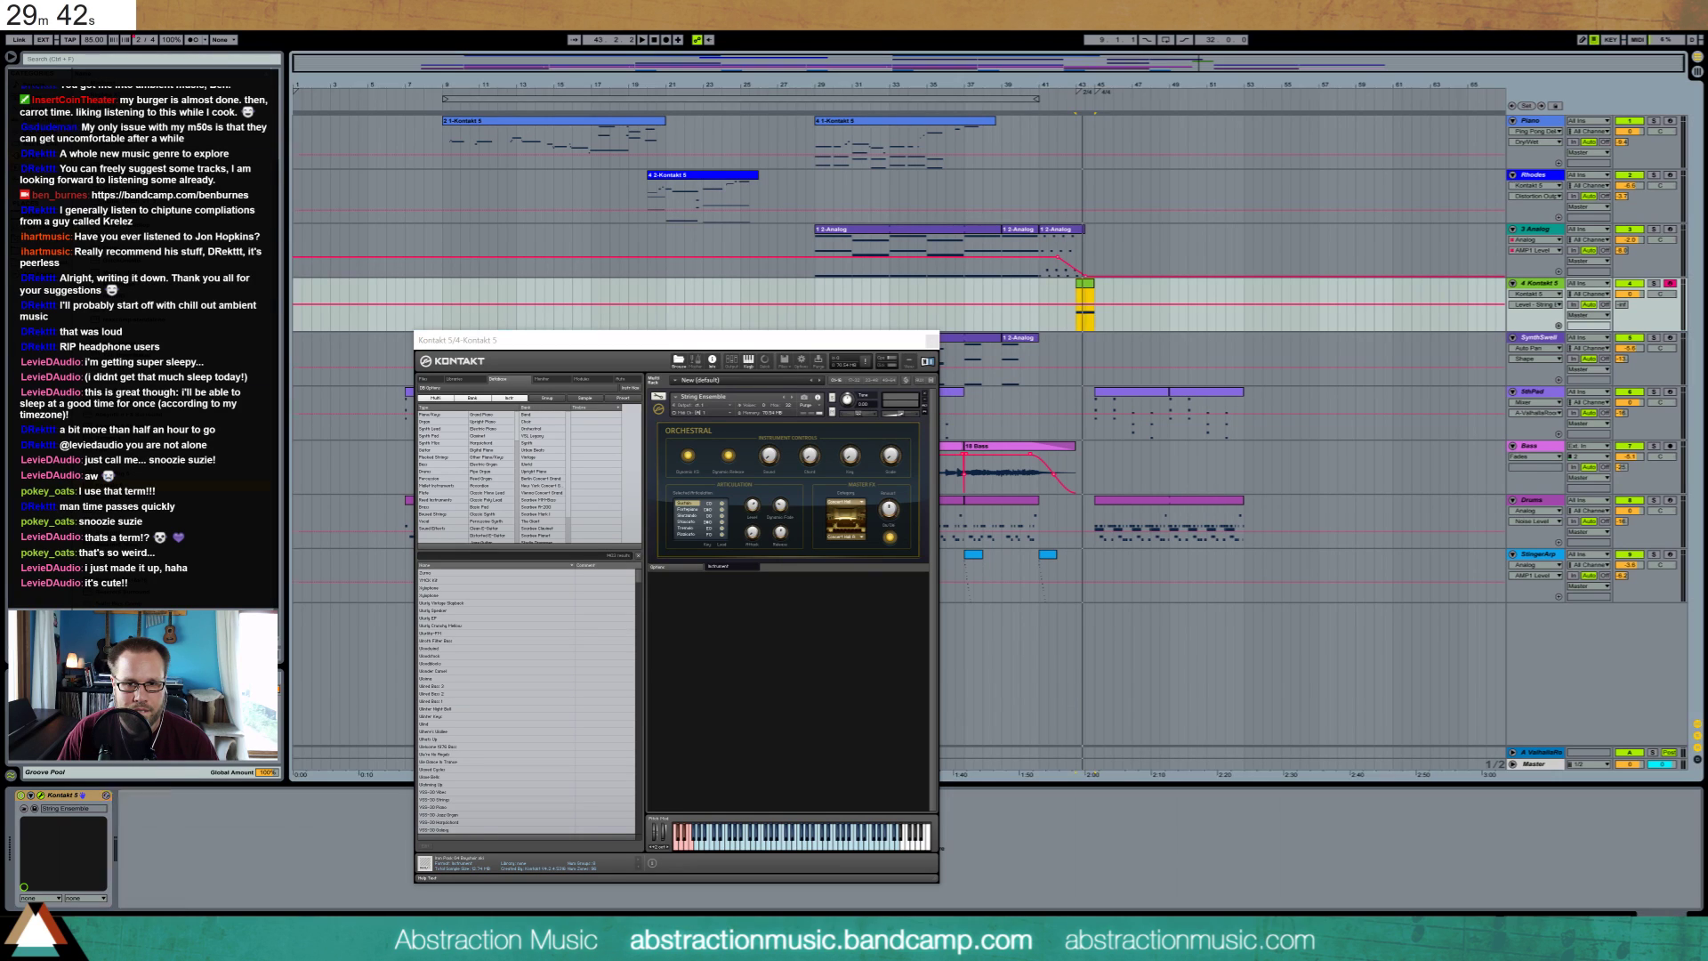
pyautogui.moveTo(1076, 307); pyautogui.dragTo(1077, 309)
pyautogui.click(1077, 308)
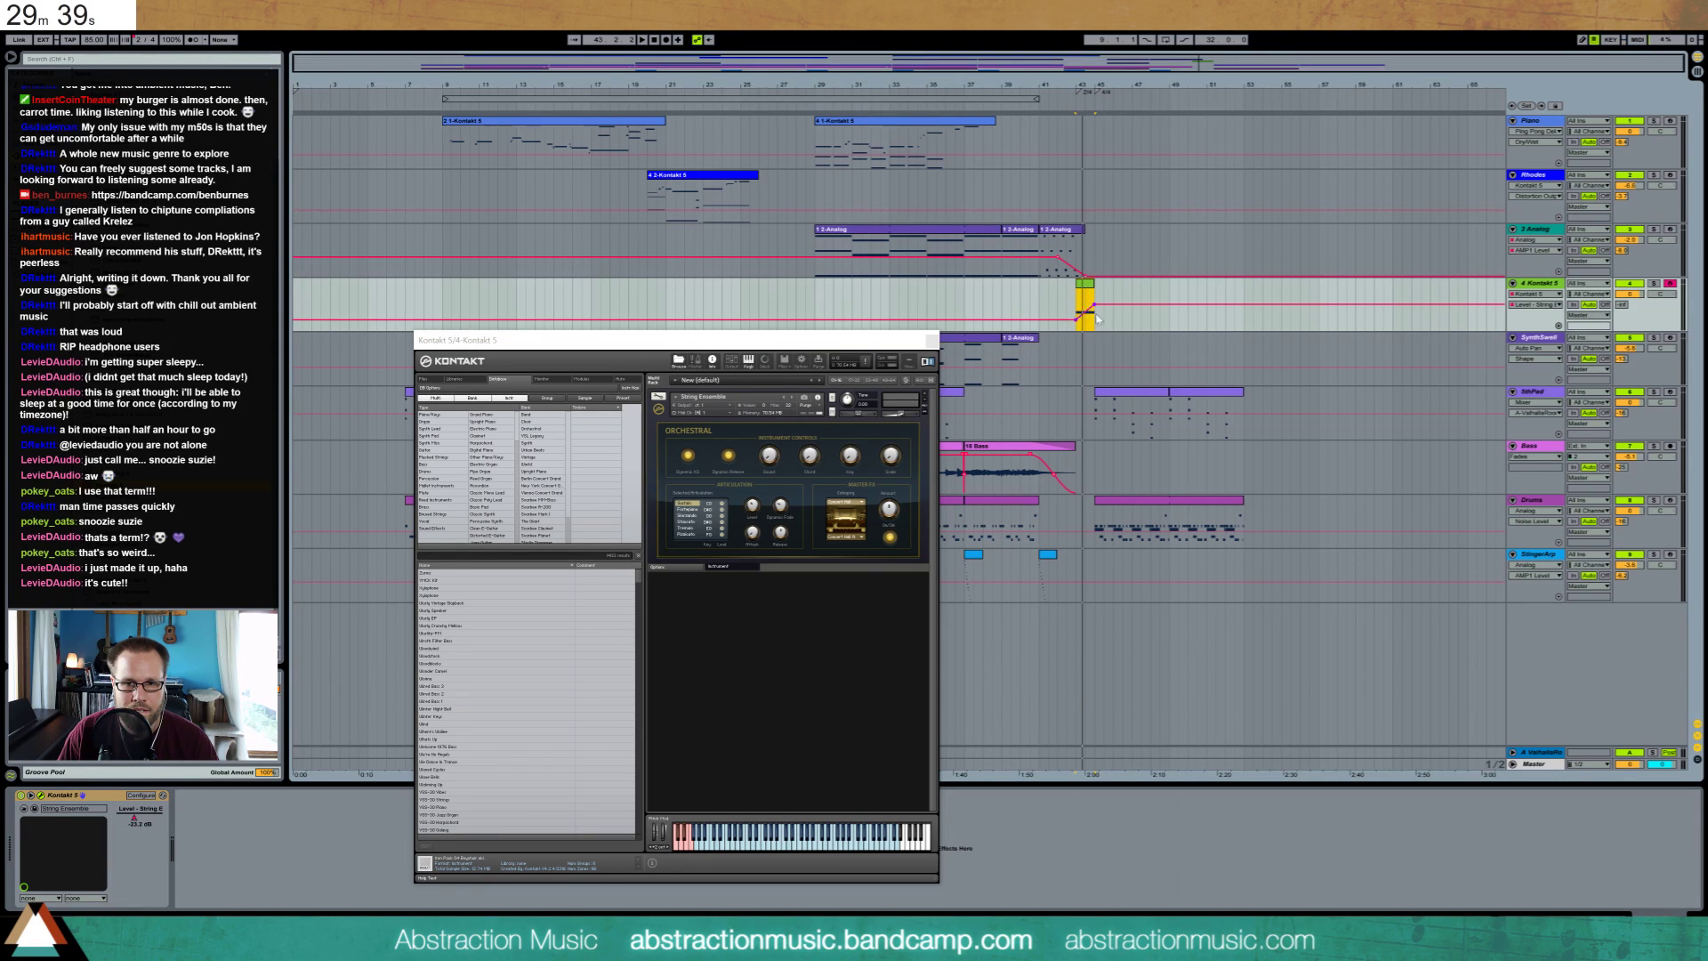
# Raise the strings track's send to the ValhallaRoom reverb
pyautogui.click(1151, 313)
pyautogui.hotkey('ctrl', 'z')
pyautogui.hotkey('ctrl', 'z')
pyautogui.hotkey('ctrl', 'z')
pyautogui.hotkey('ctrl', 'z')
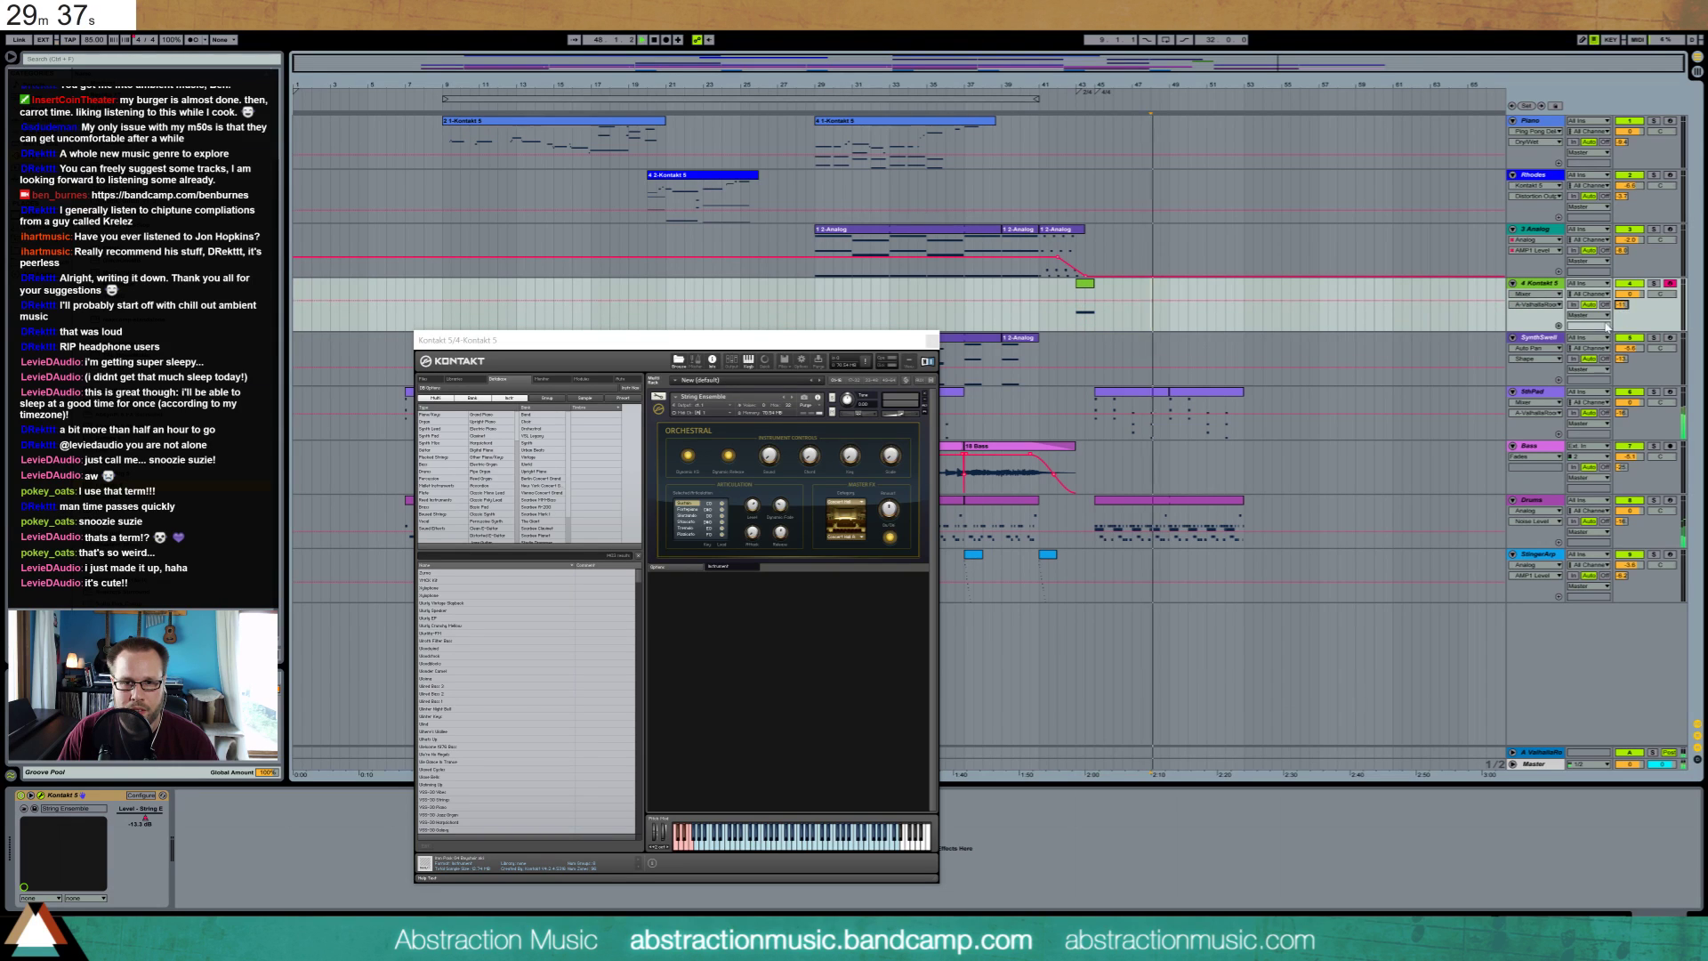
# Play the ending and raise the end point of the 2-Analog track's amp level fade so it stops short of silence
pyautogui.click(1065, 323)
pyautogui.press('space')
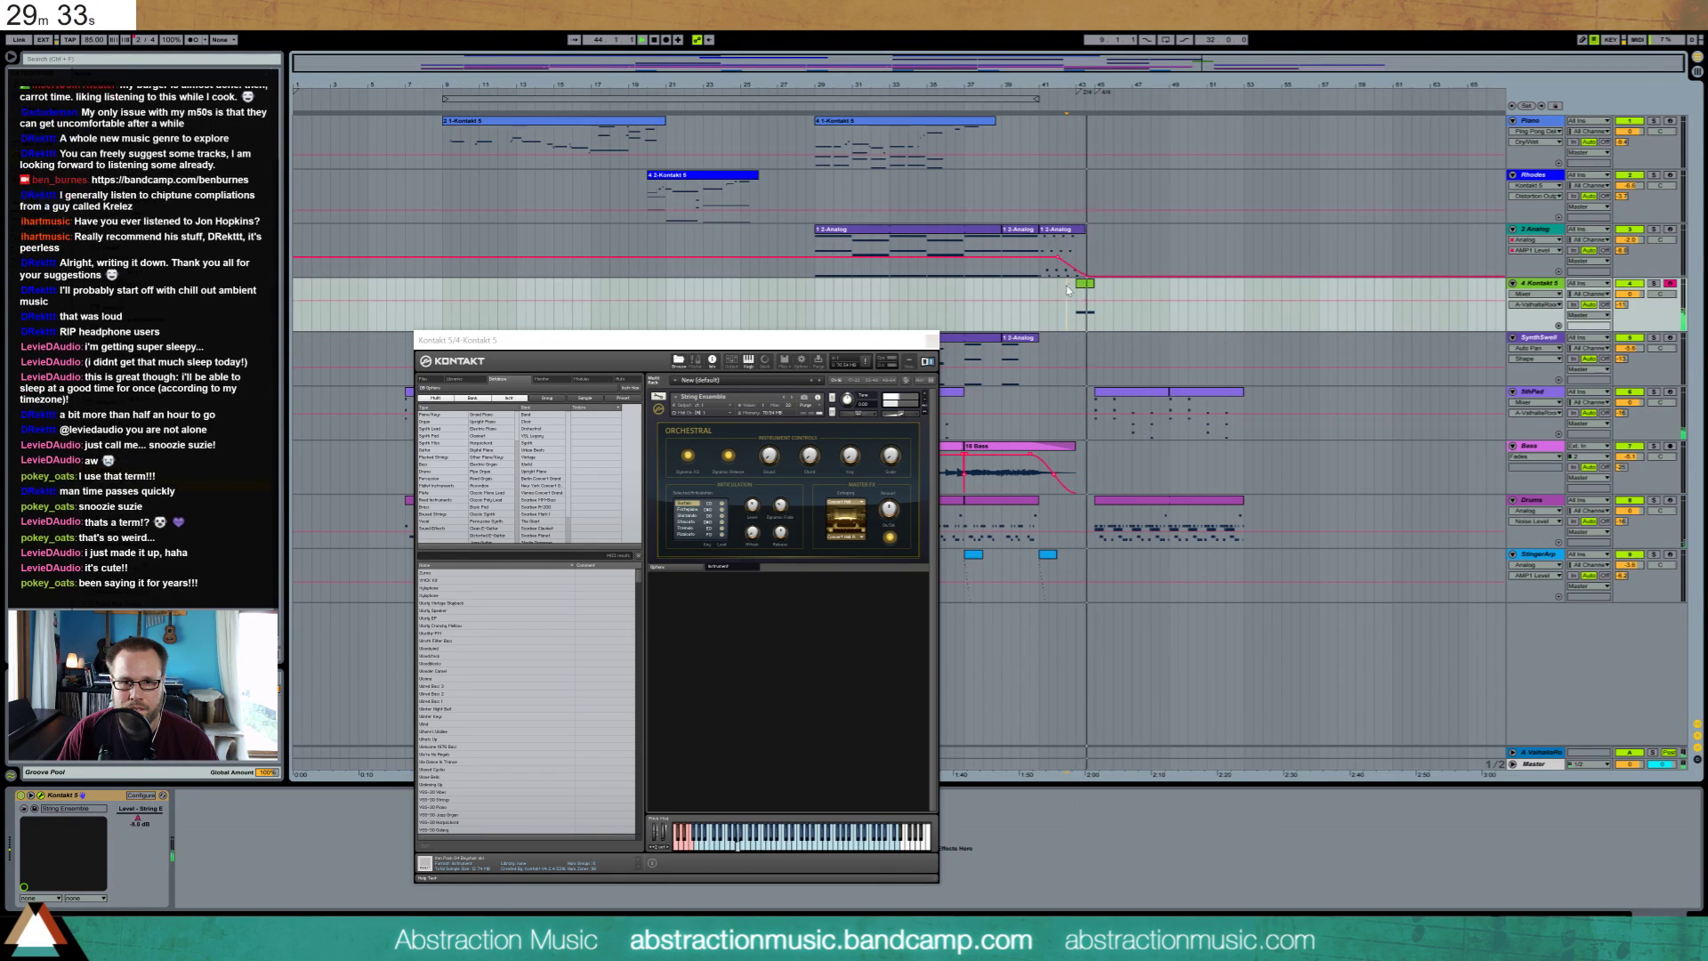
pyautogui.moveTo(1085, 278); pyautogui.dragTo(1085, 267)
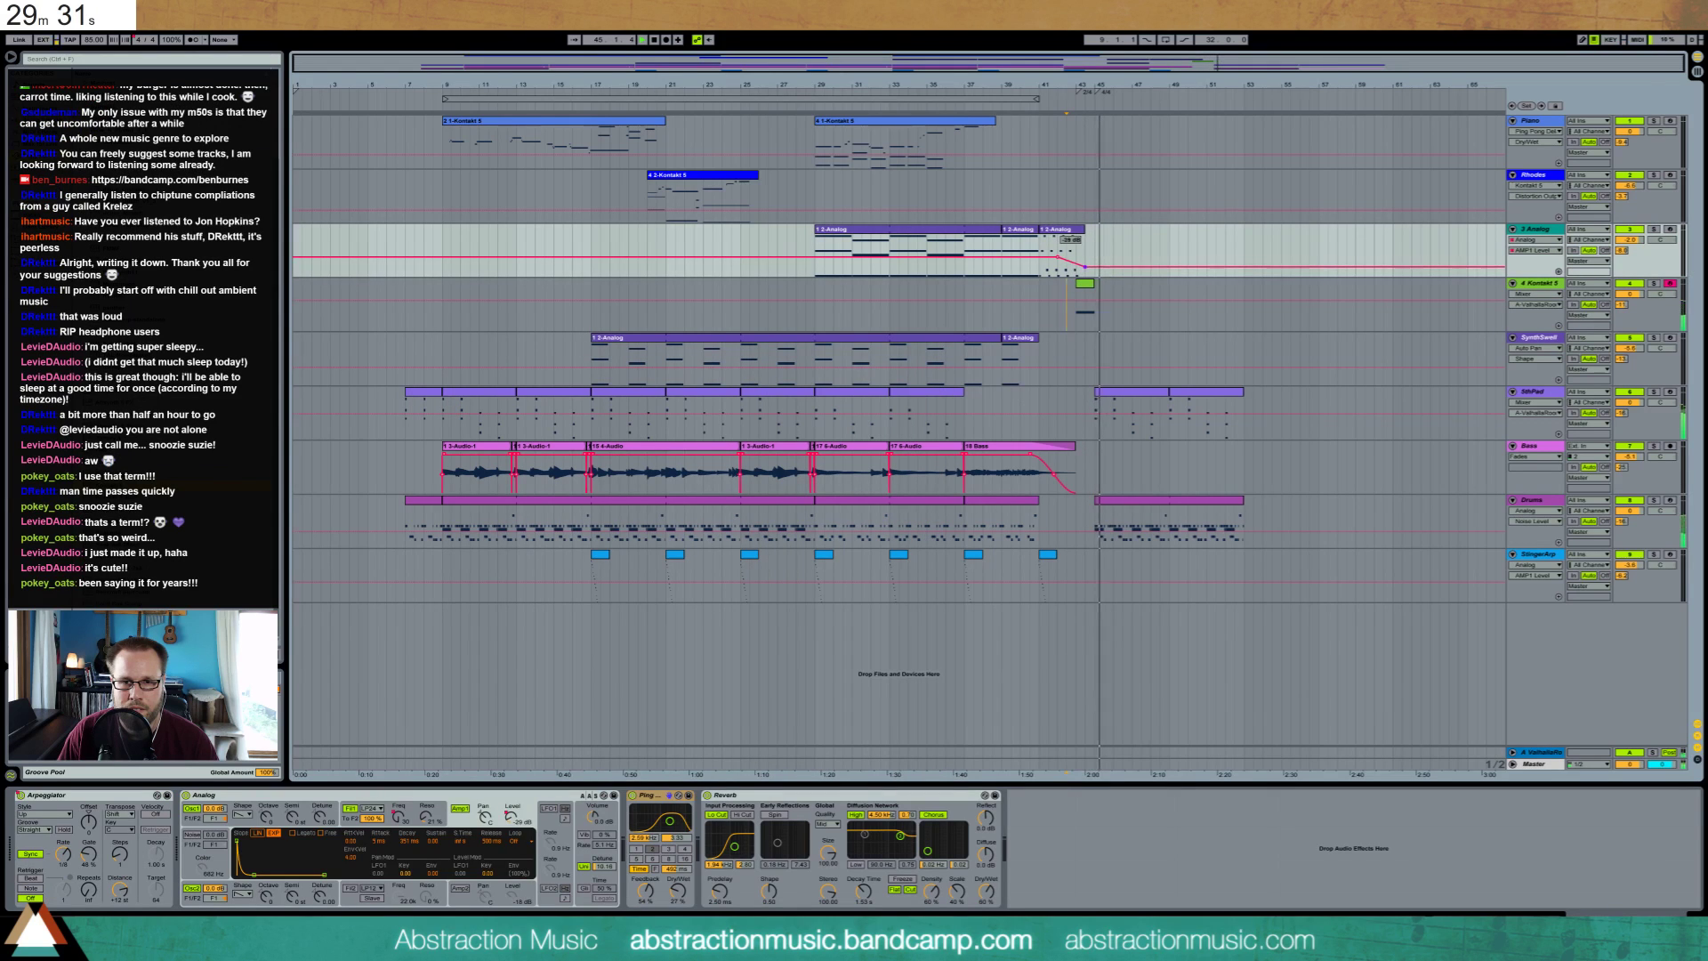
pyautogui.press('space')
# Duplicate the strings clip to bar 45 and extend the copy to bar 47
pyautogui.click(1091, 283)
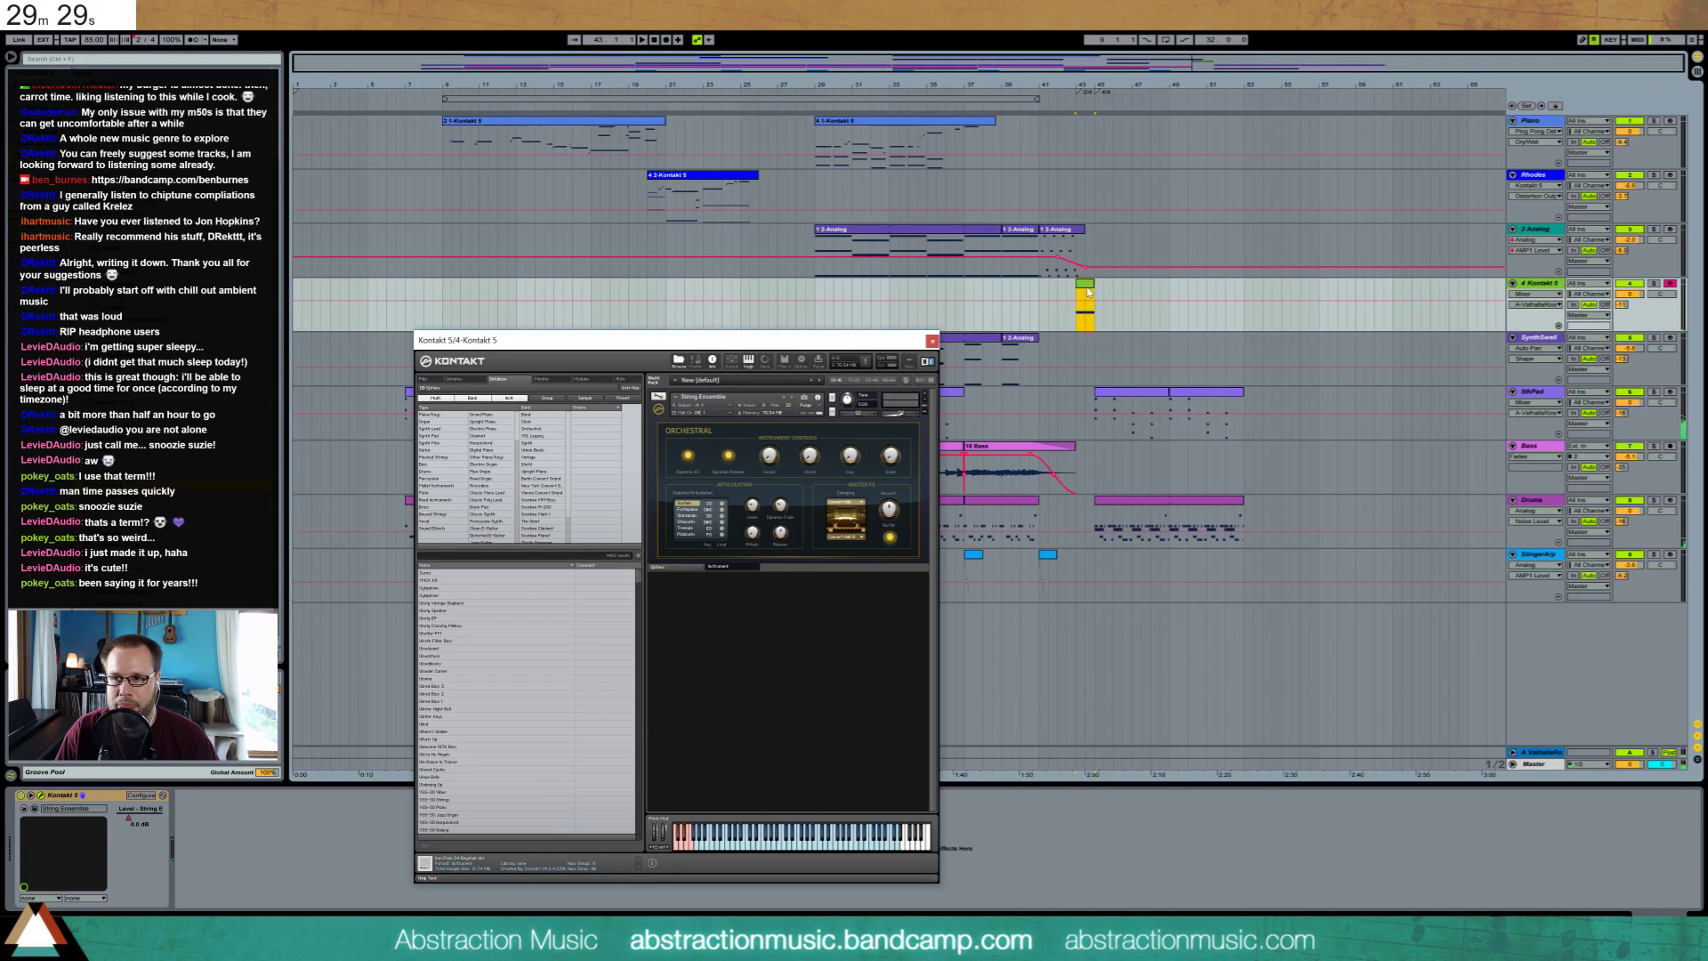
pyautogui.click(1087, 289)
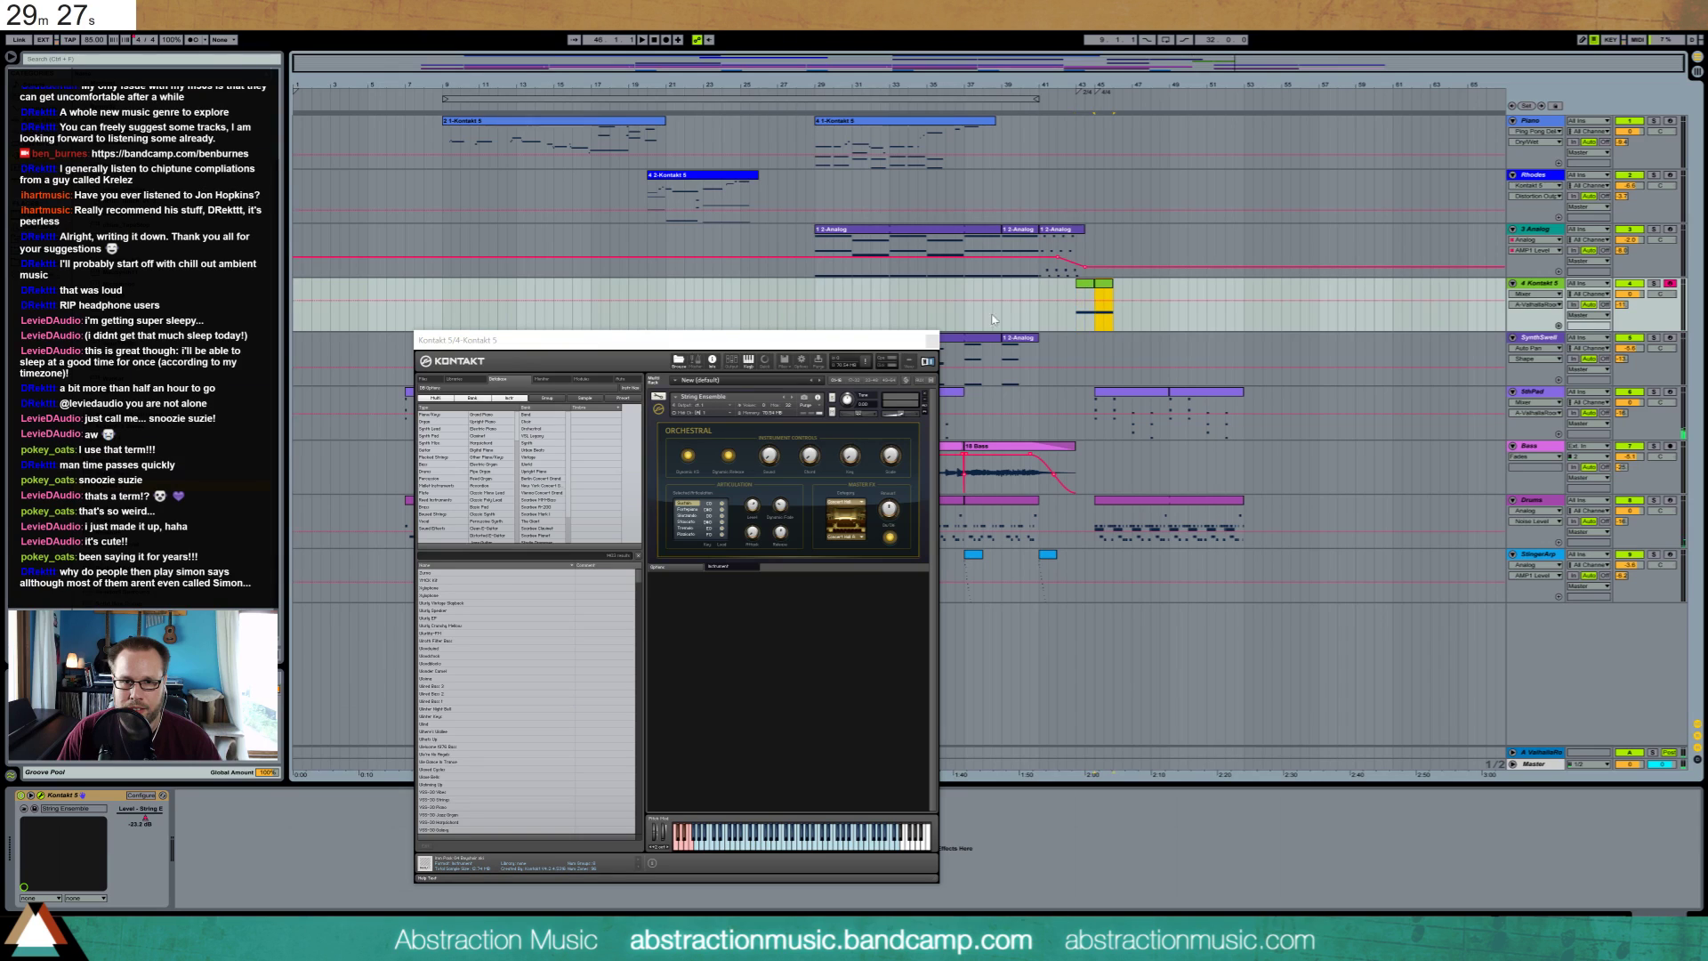
pyautogui.click(934, 343)
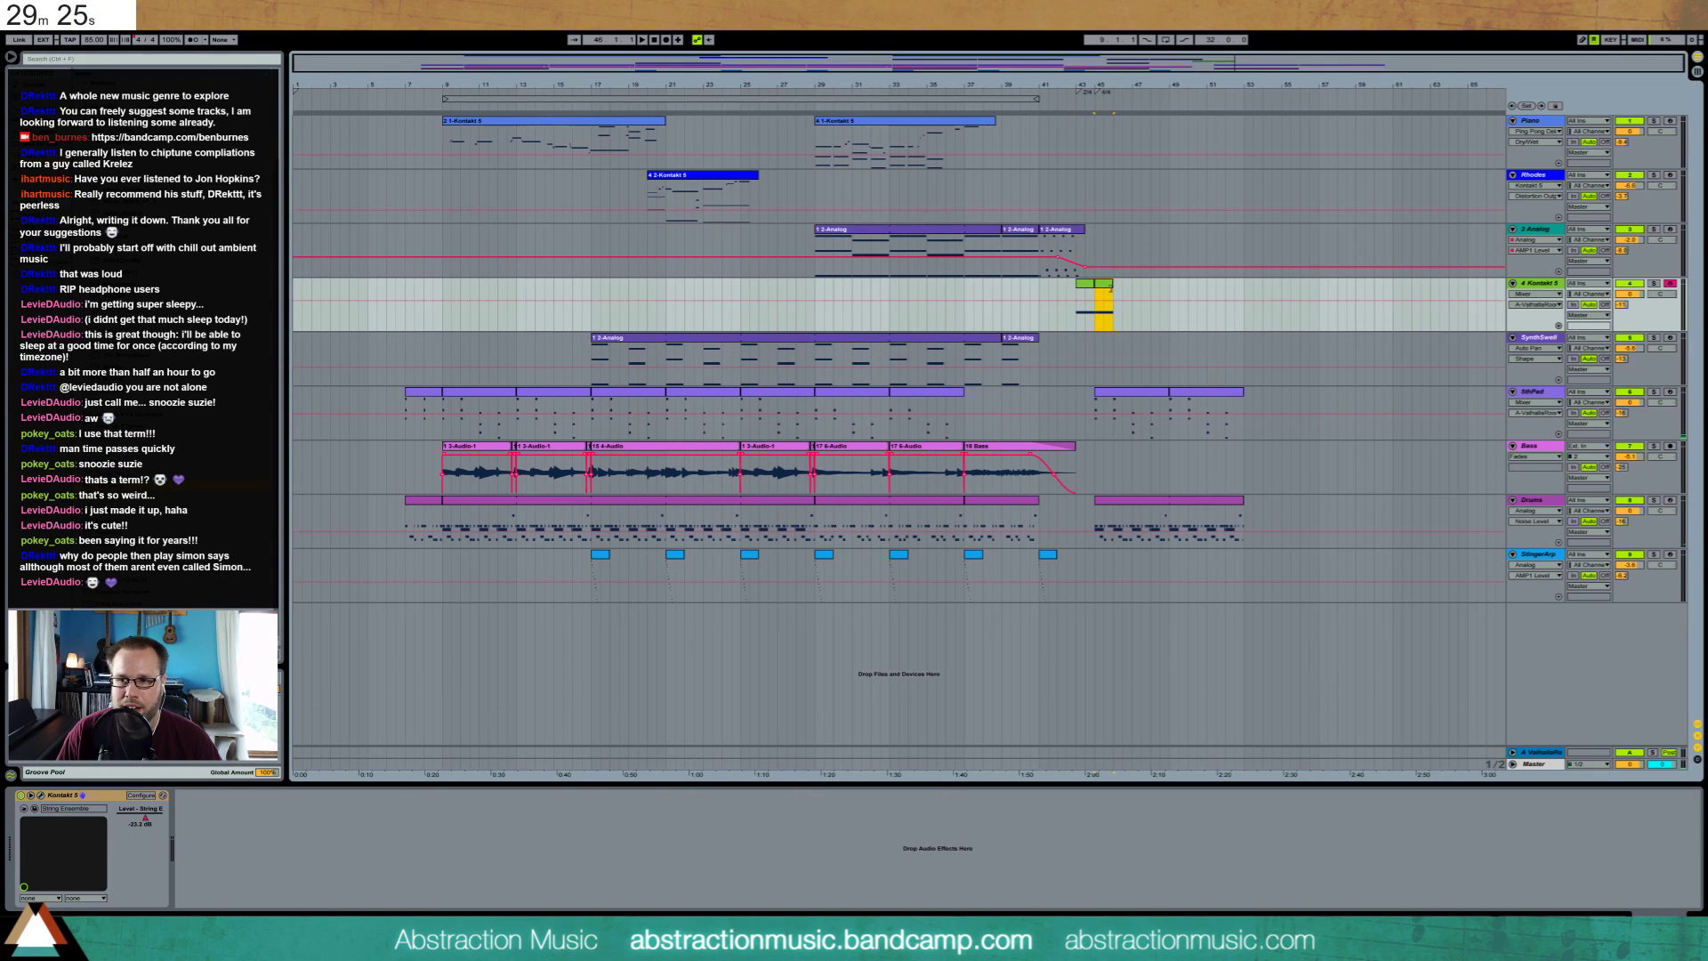
pyautogui.moveTo(1113, 286); pyautogui.dragTo(1131, 287)
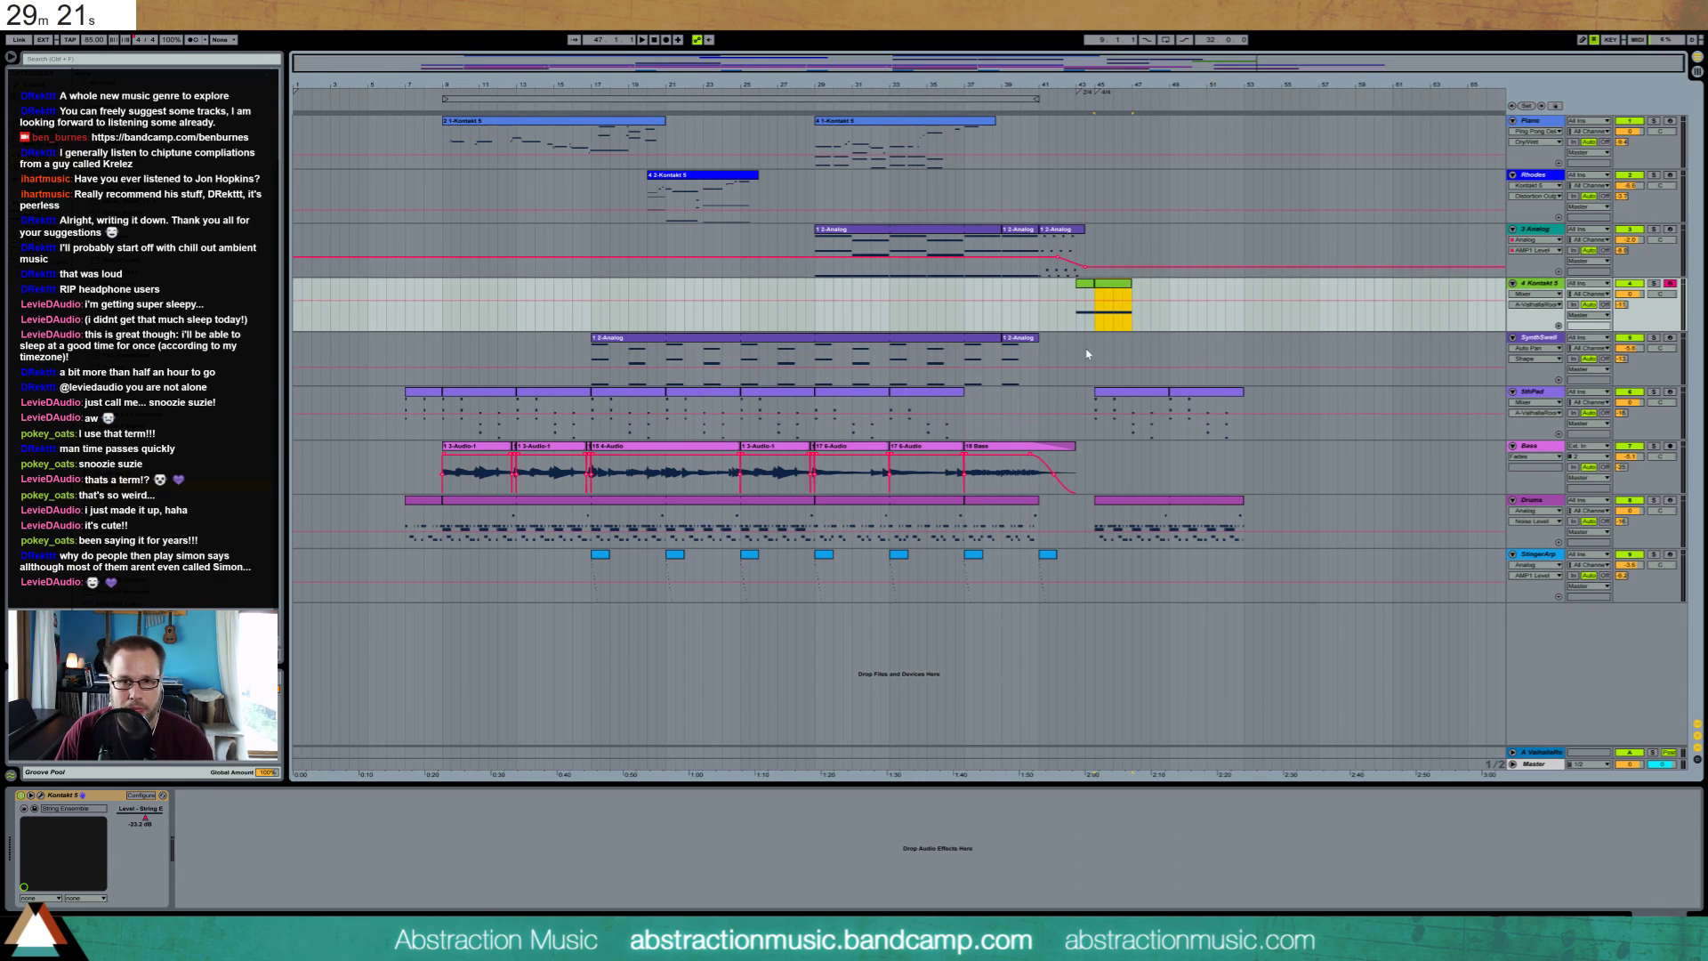
# Lengthen the sustained notes in the second strings clip so they hold unbroken to its end at bar 47
pyautogui.doubleClick(1116, 289)
pyautogui.moveTo(908, 661); pyautogui.dragTo(919, 572)
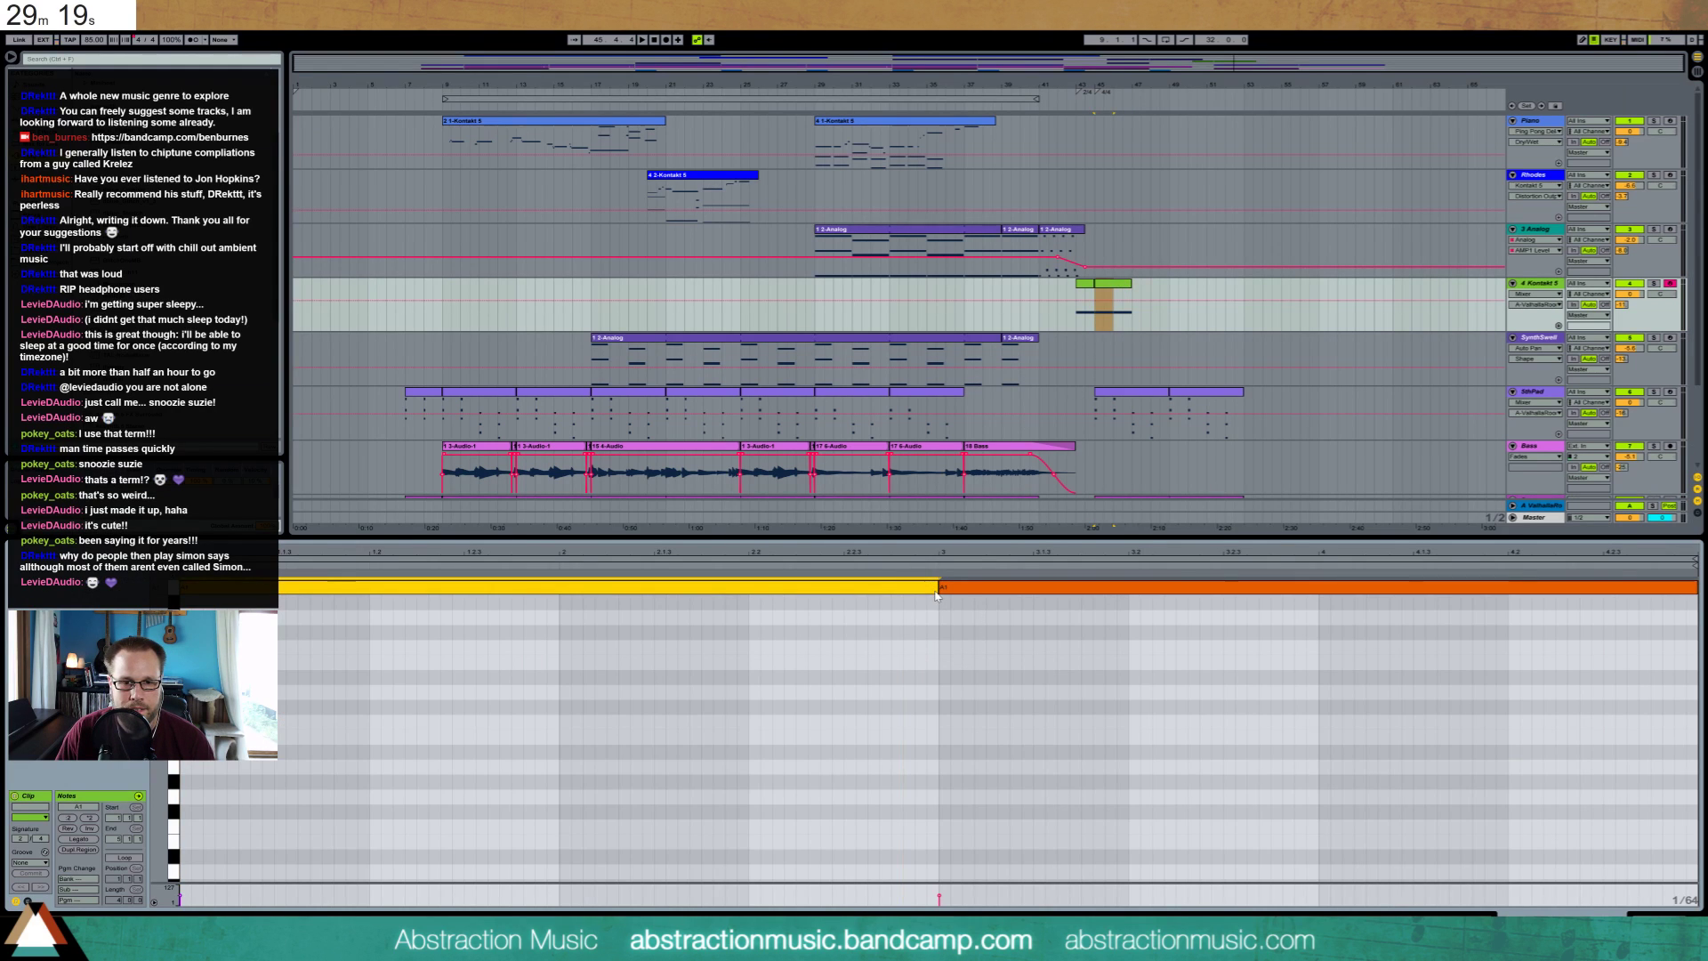
pyautogui.hotkey('ctrl', 'a')
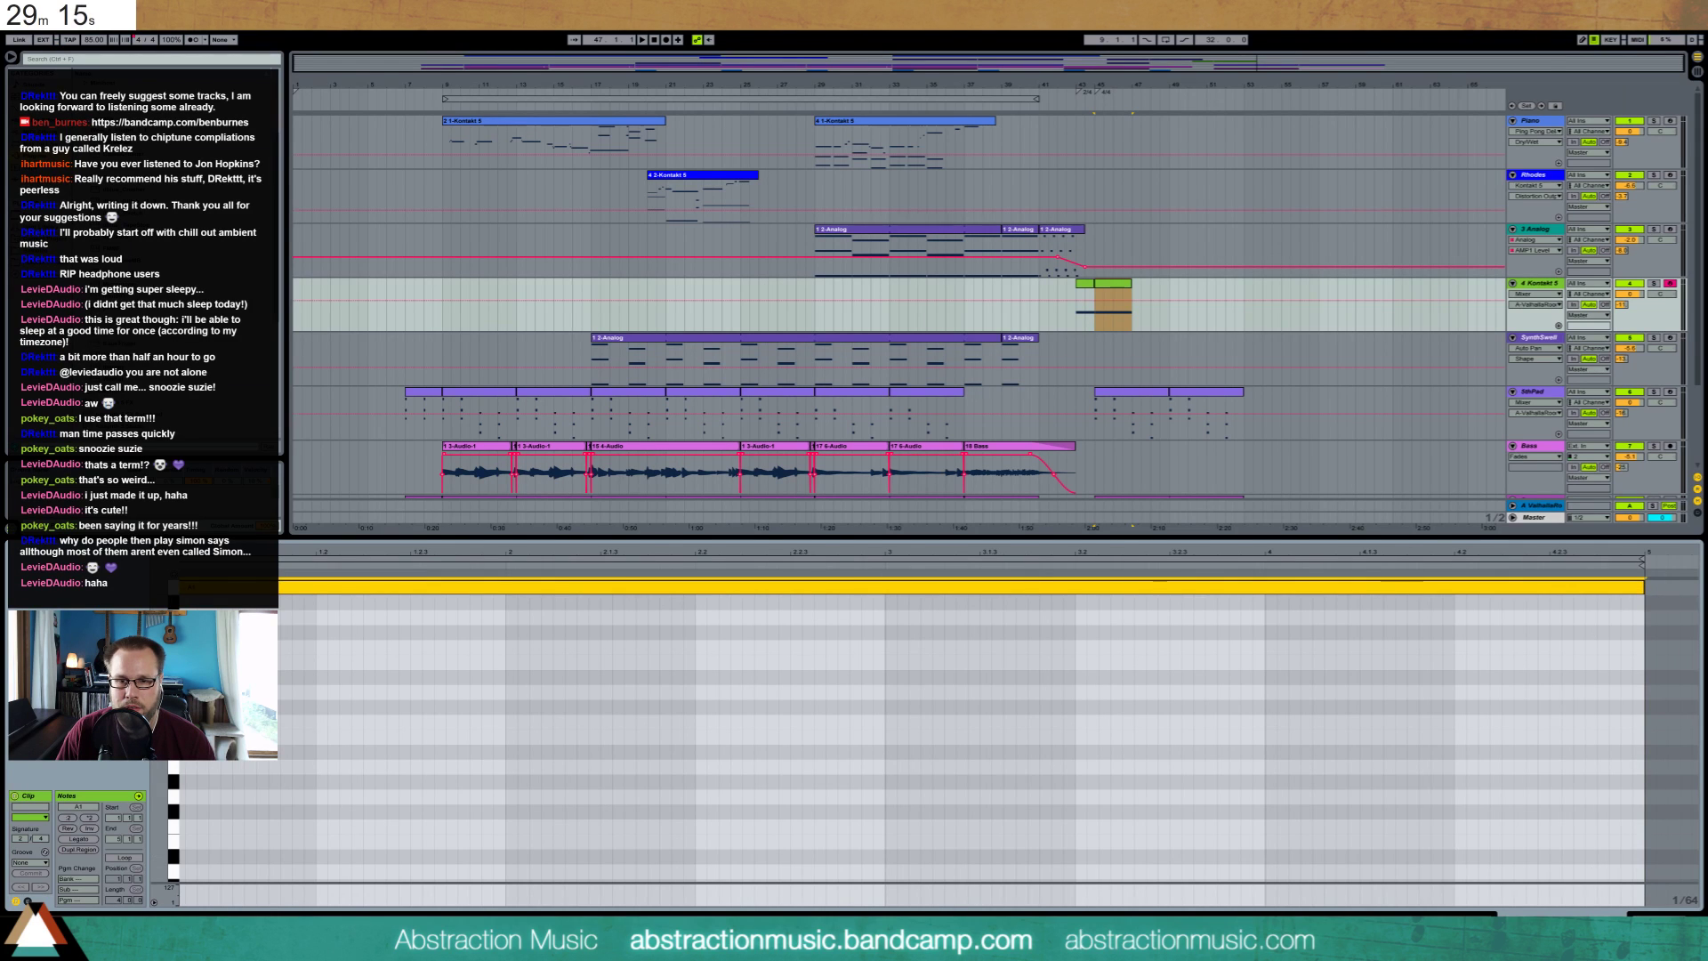
pyautogui.hotkey('shift', 'Tab')
pyautogui.doubleClick(1107, 287)
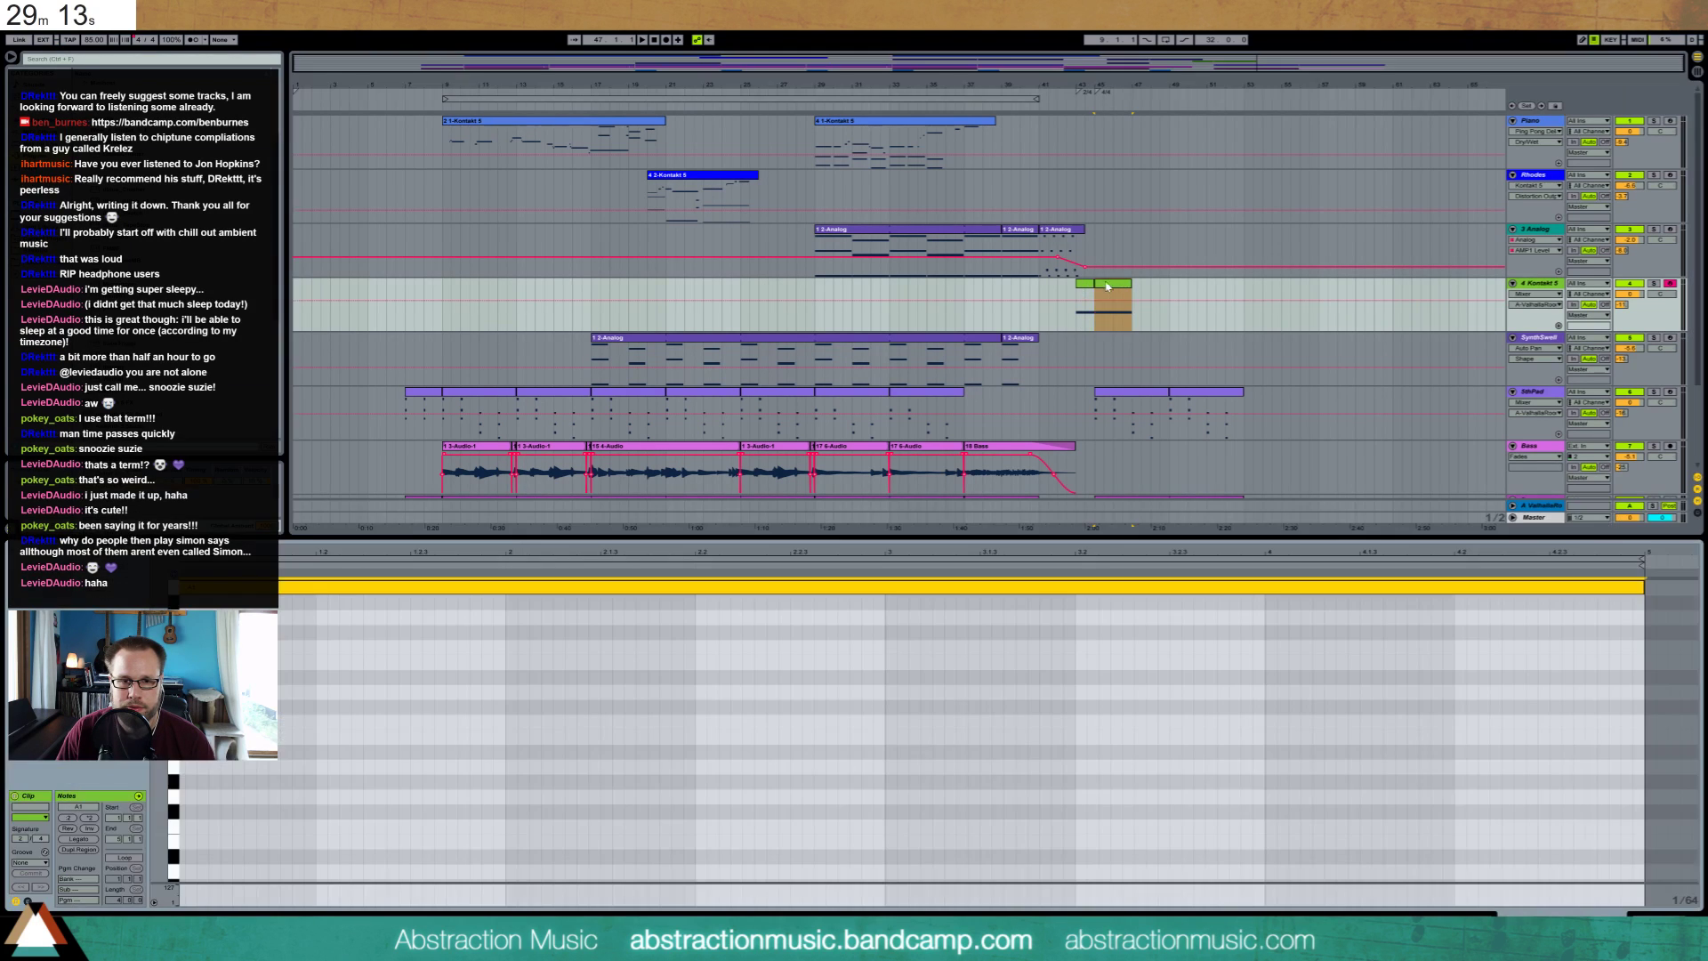
# Play the pad clip at bar 45 and examine the chord notes it contains
pyautogui.click(711, 651)
pyautogui.click(1111, 397)
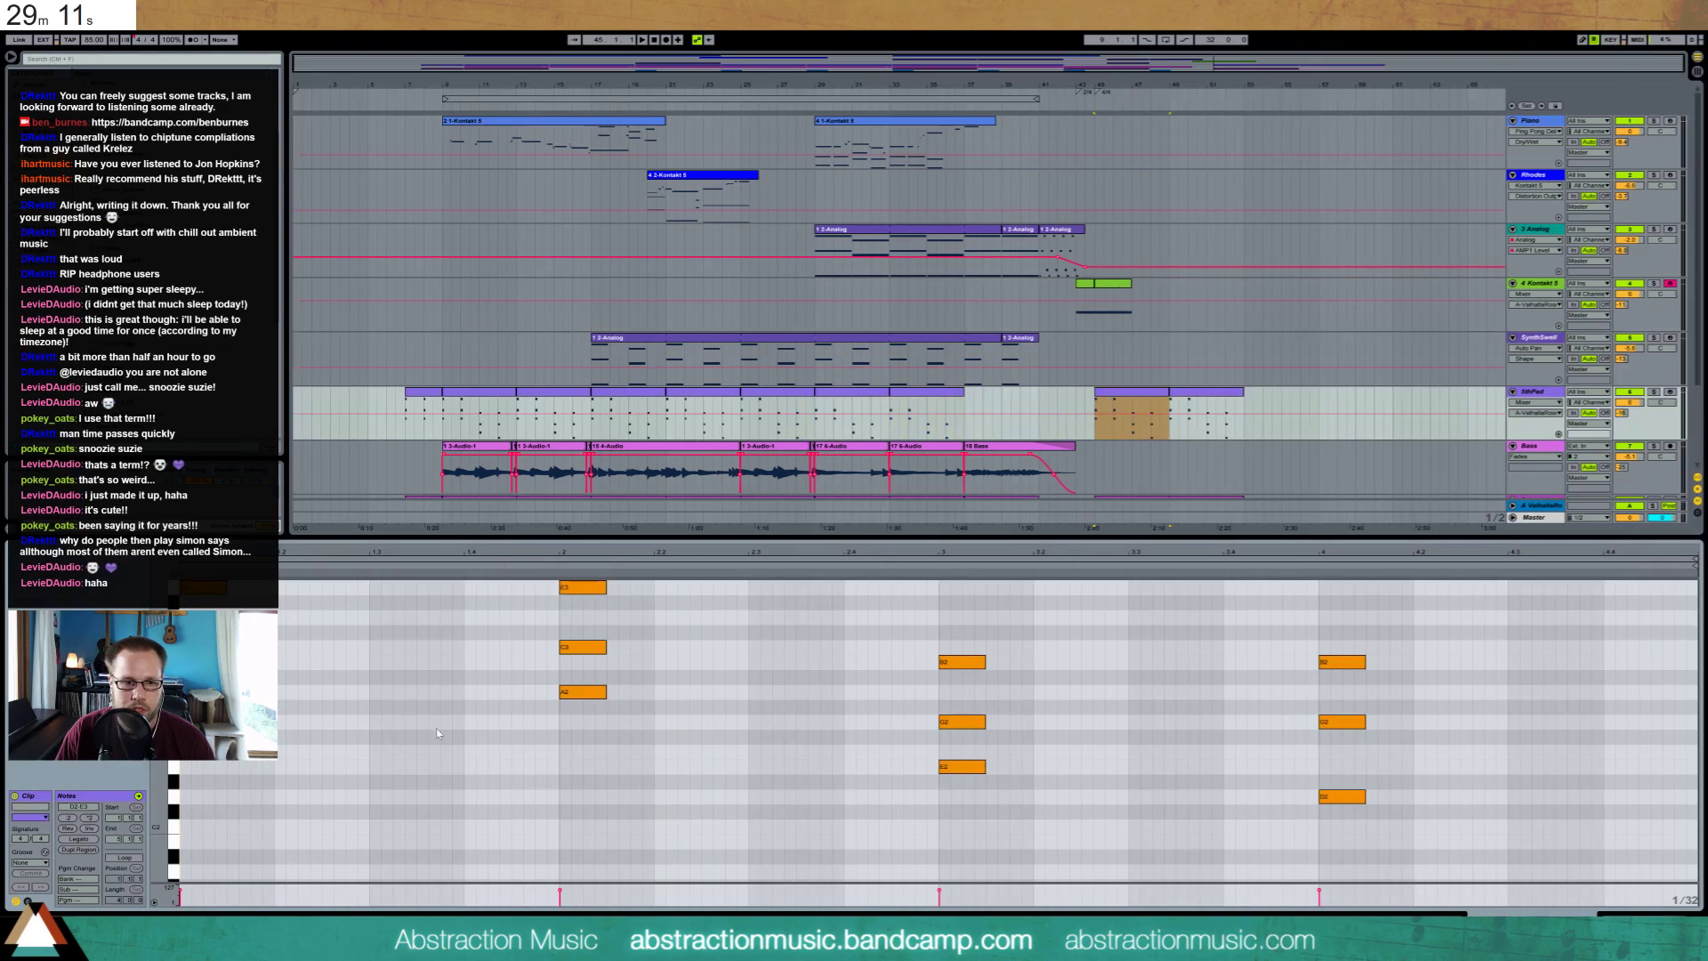
pyautogui.click(203, 773)
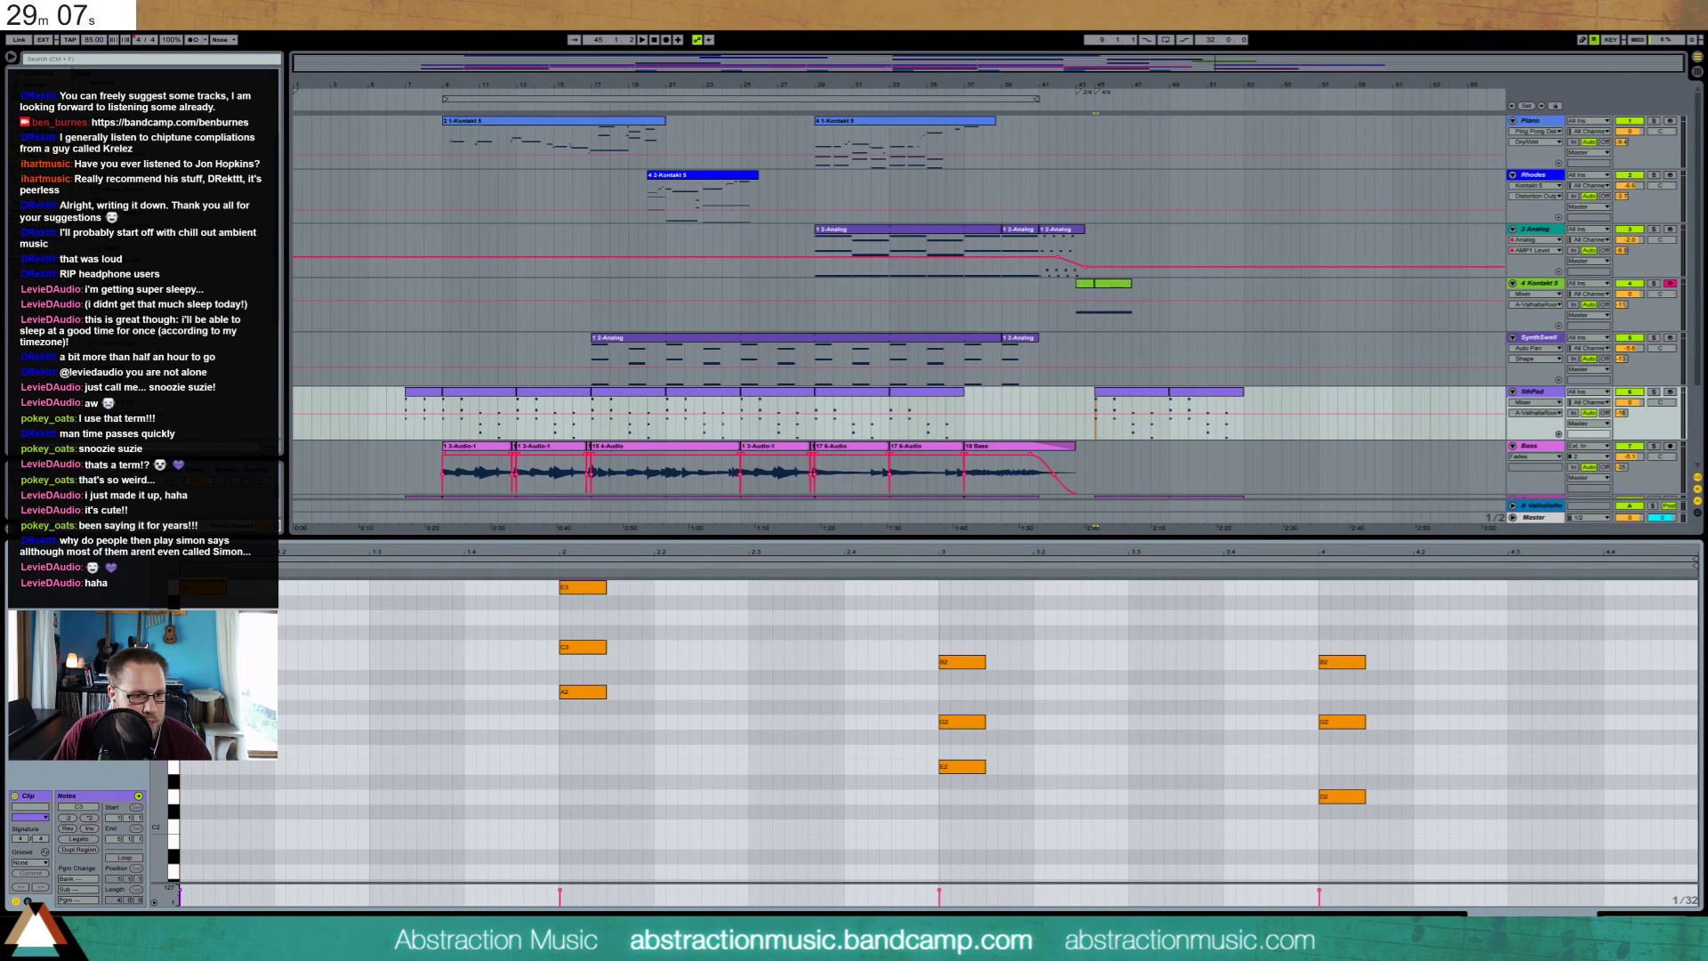
pyautogui.scroll(1, 933, 707)
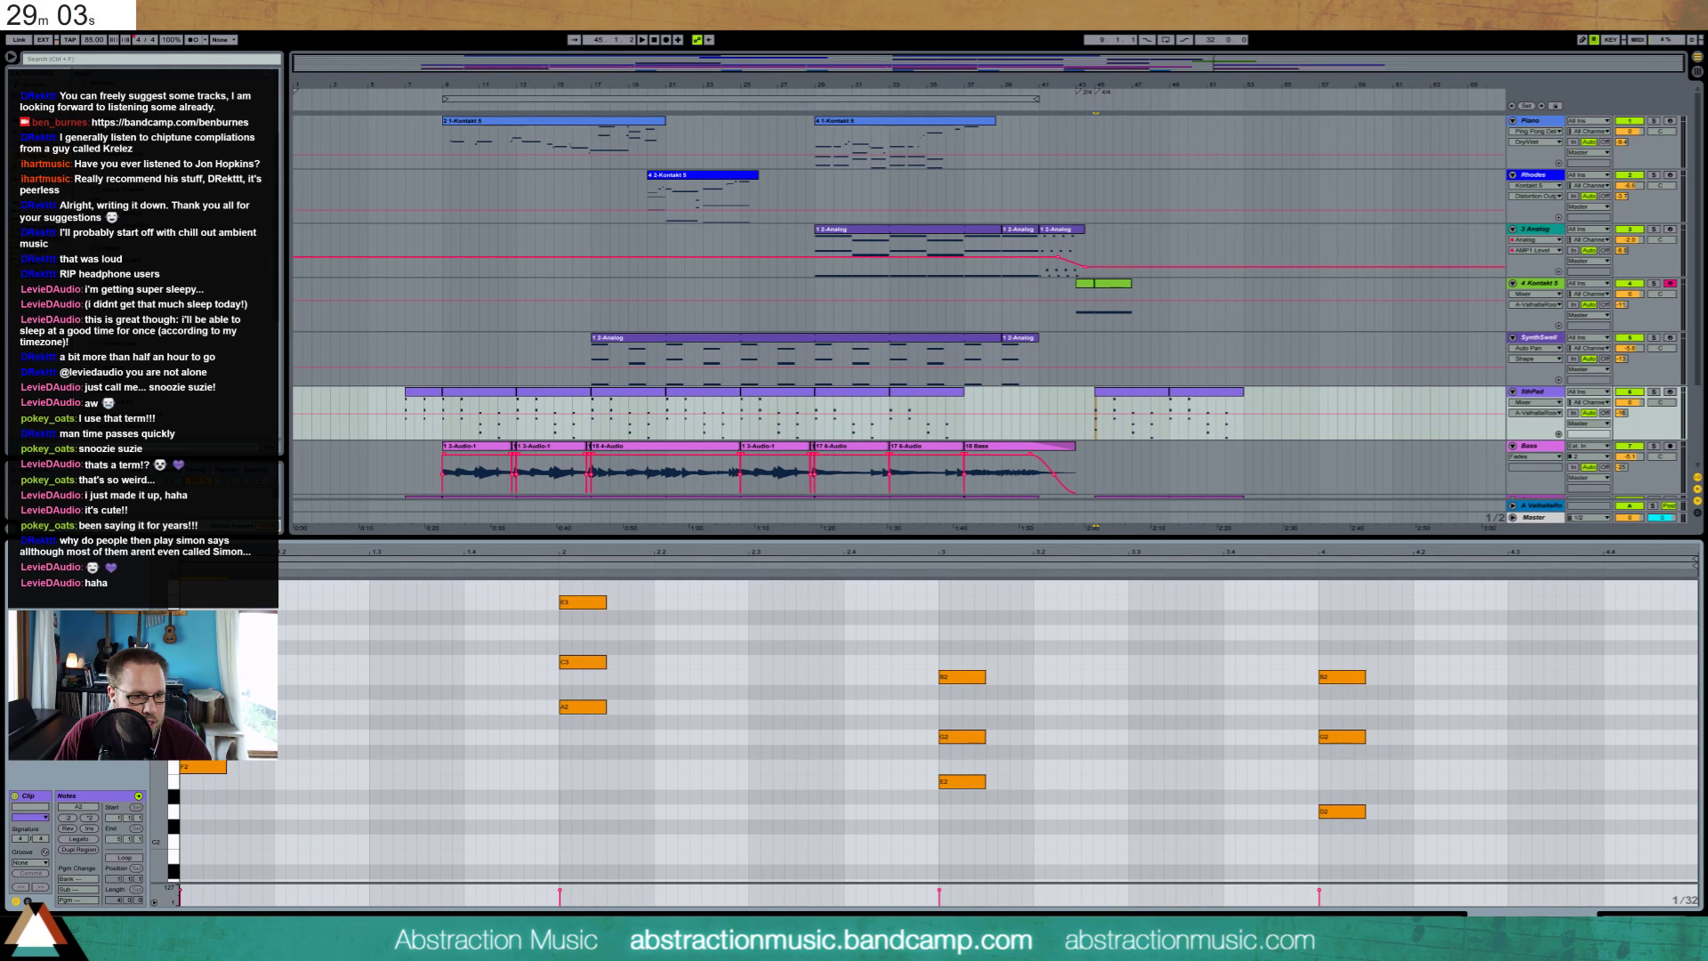
pyautogui.press('space')
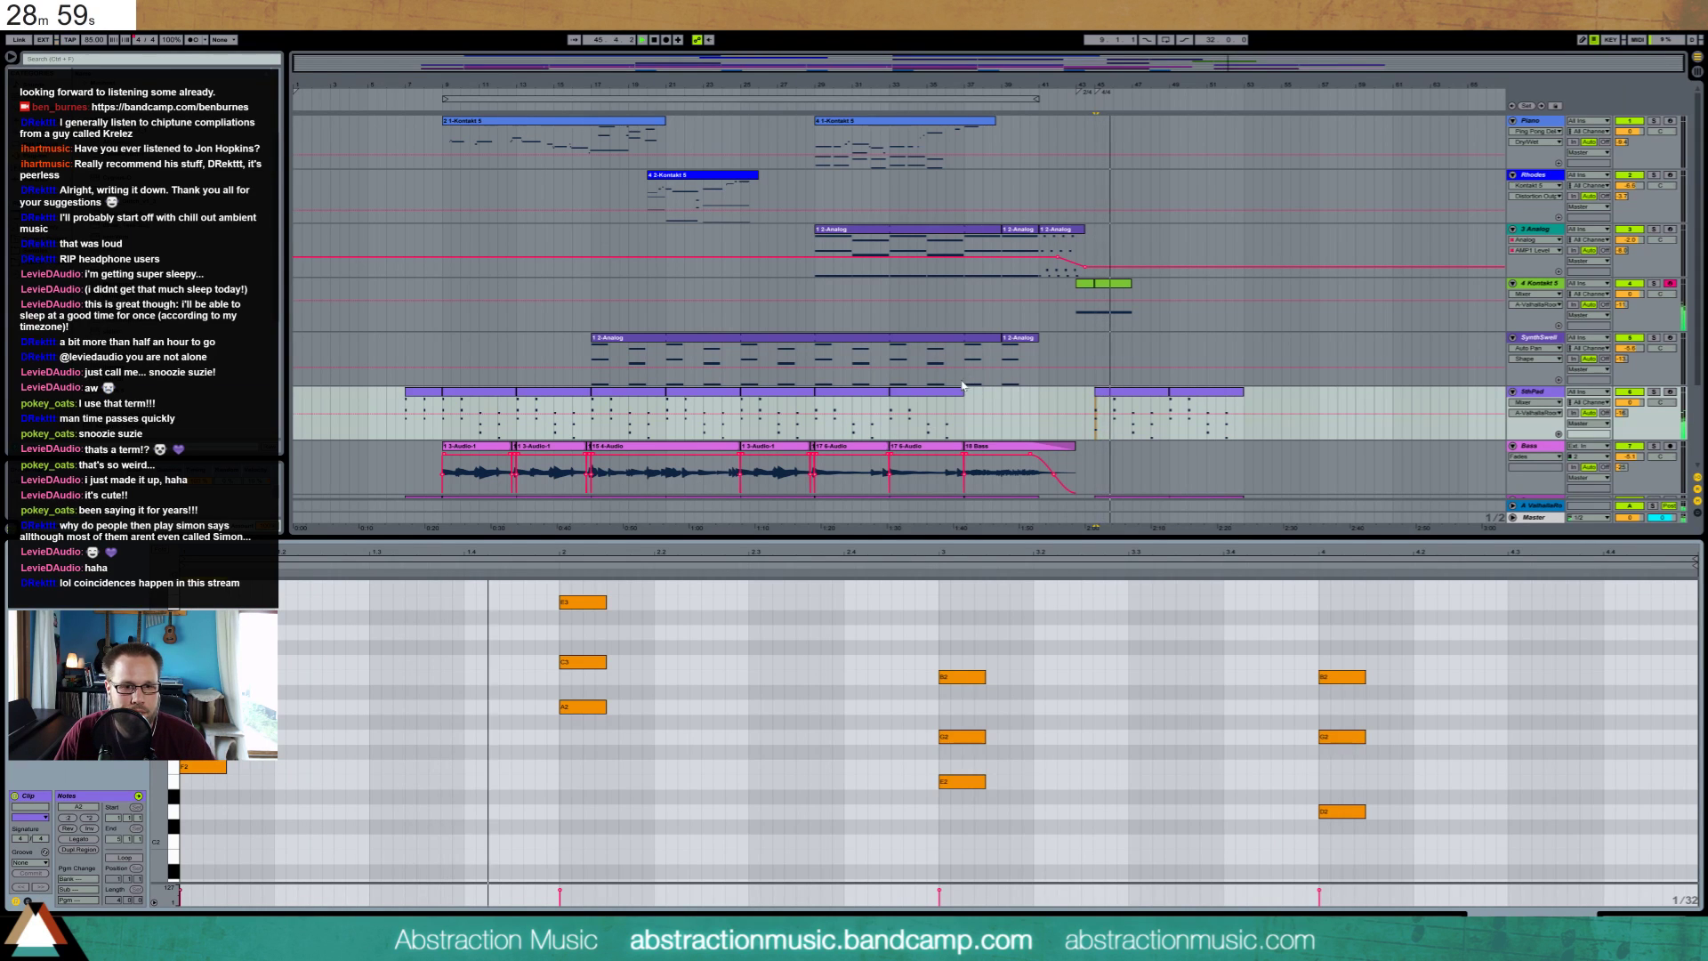
pyautogui.press('space')
# Remove the duplicated ramp from the strings track's level automation at the start of the second strings clip
pyautogui.click(1117, 285)
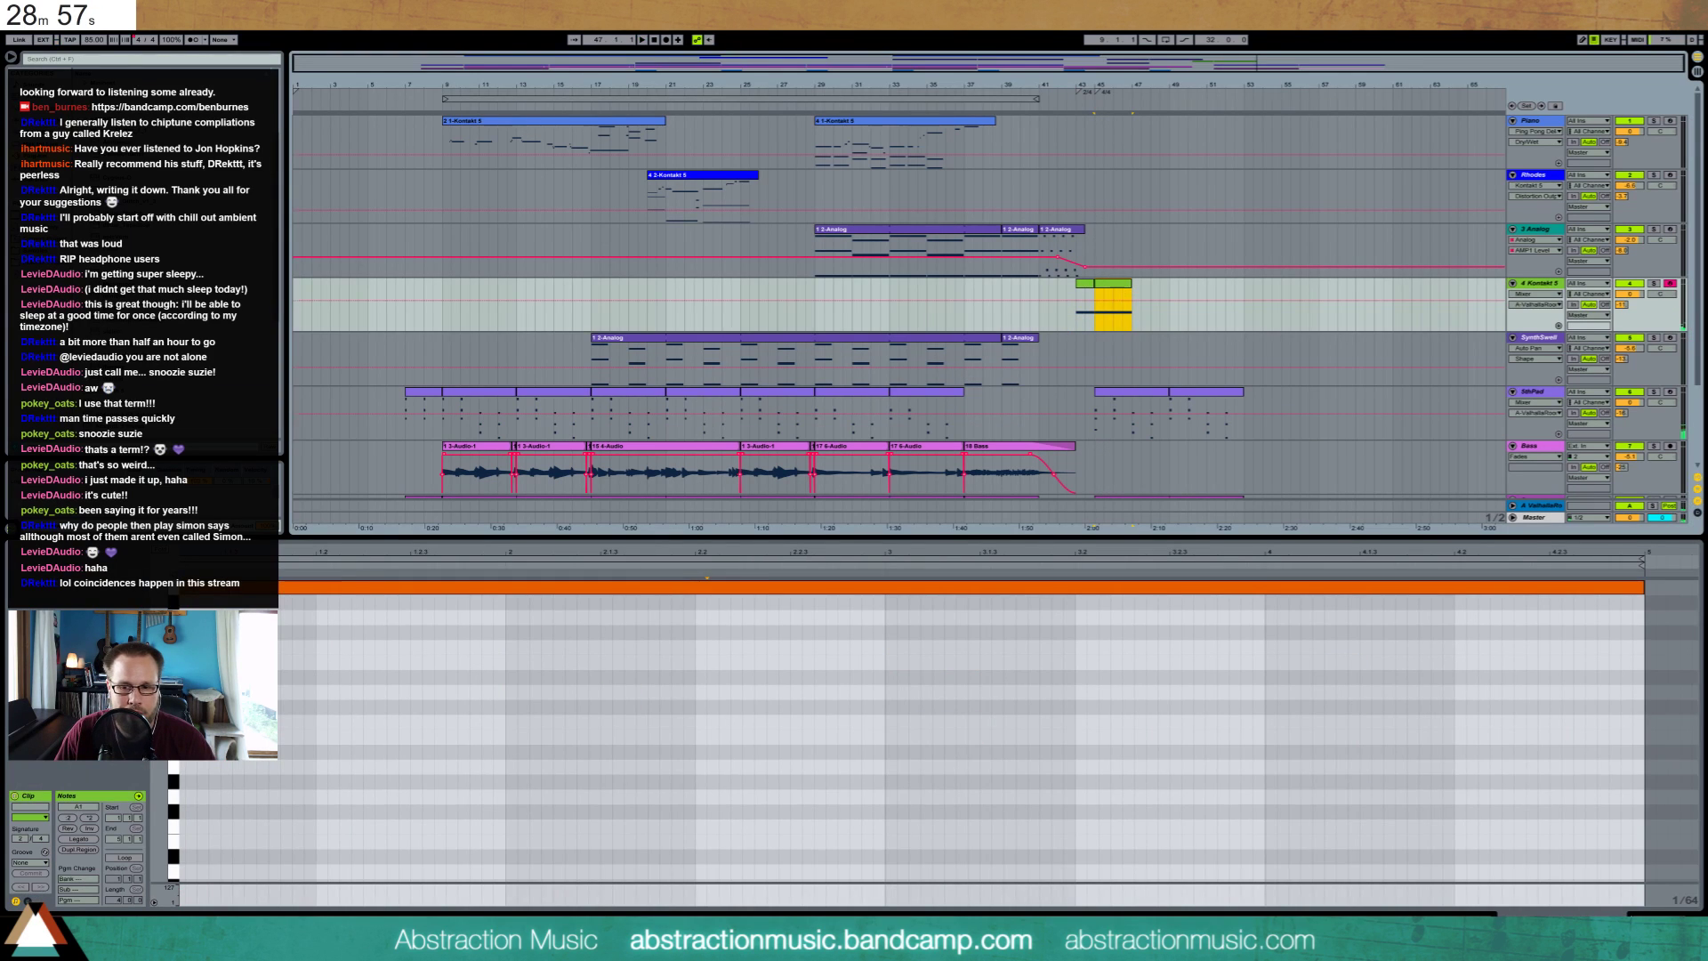
pyautogui.hotkey('shift', 'Tab')
pyautogui.click(143, 817)
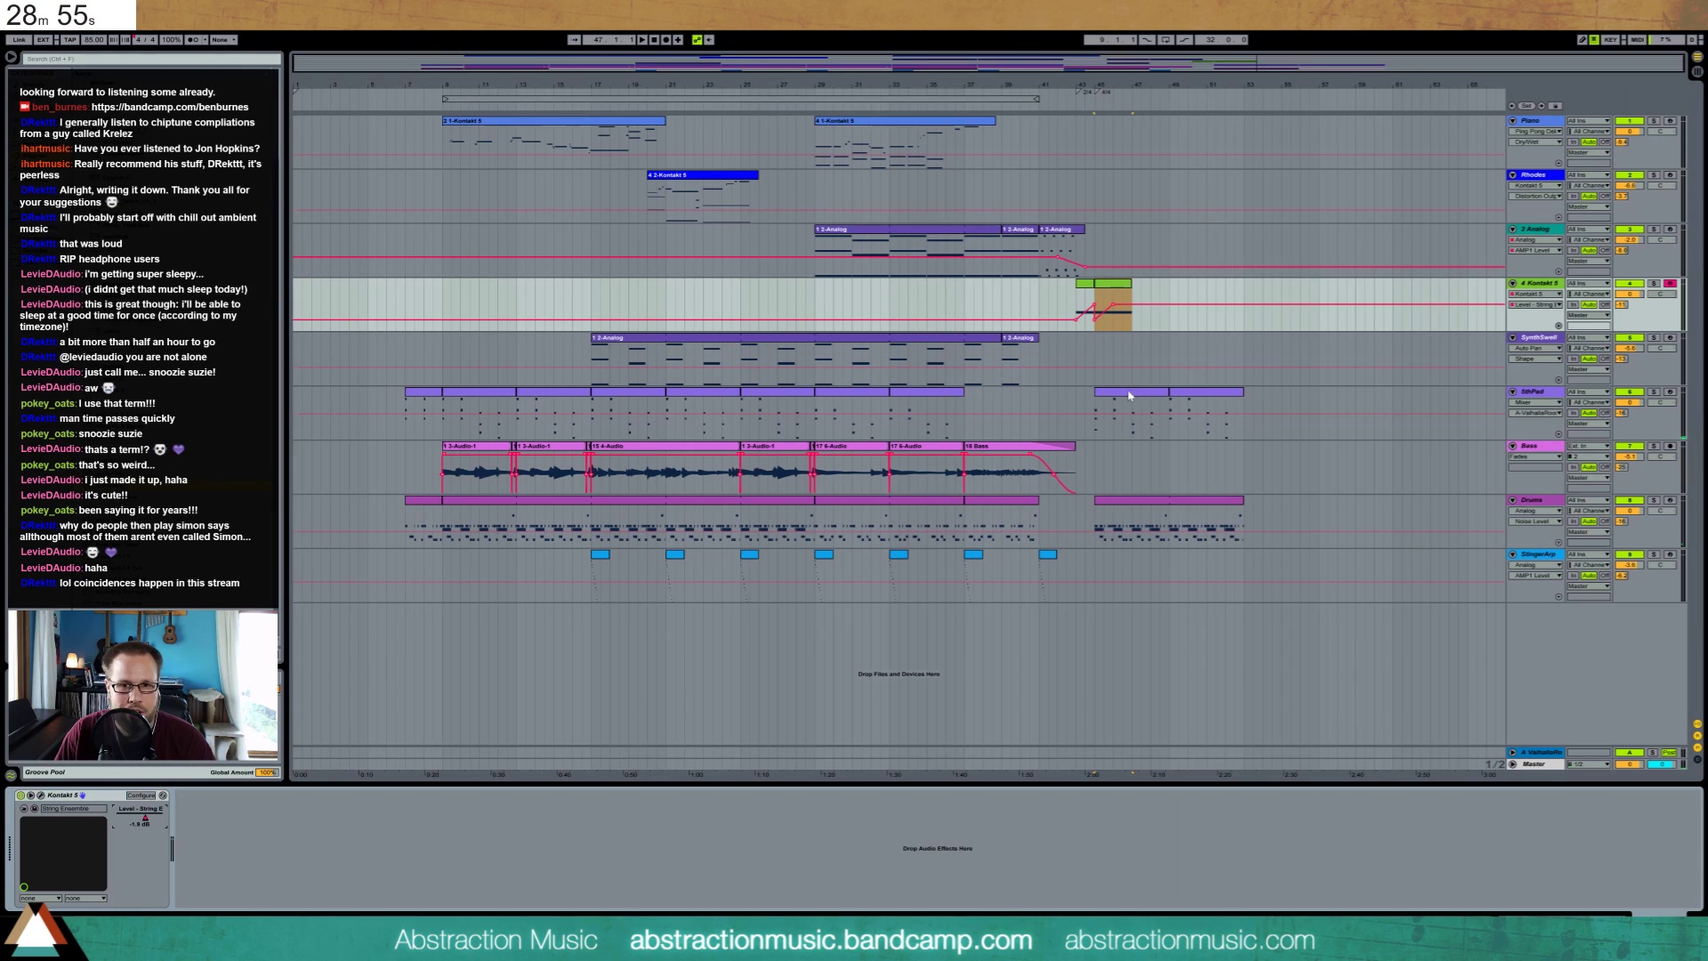
pyautogui.click(1096, 321)
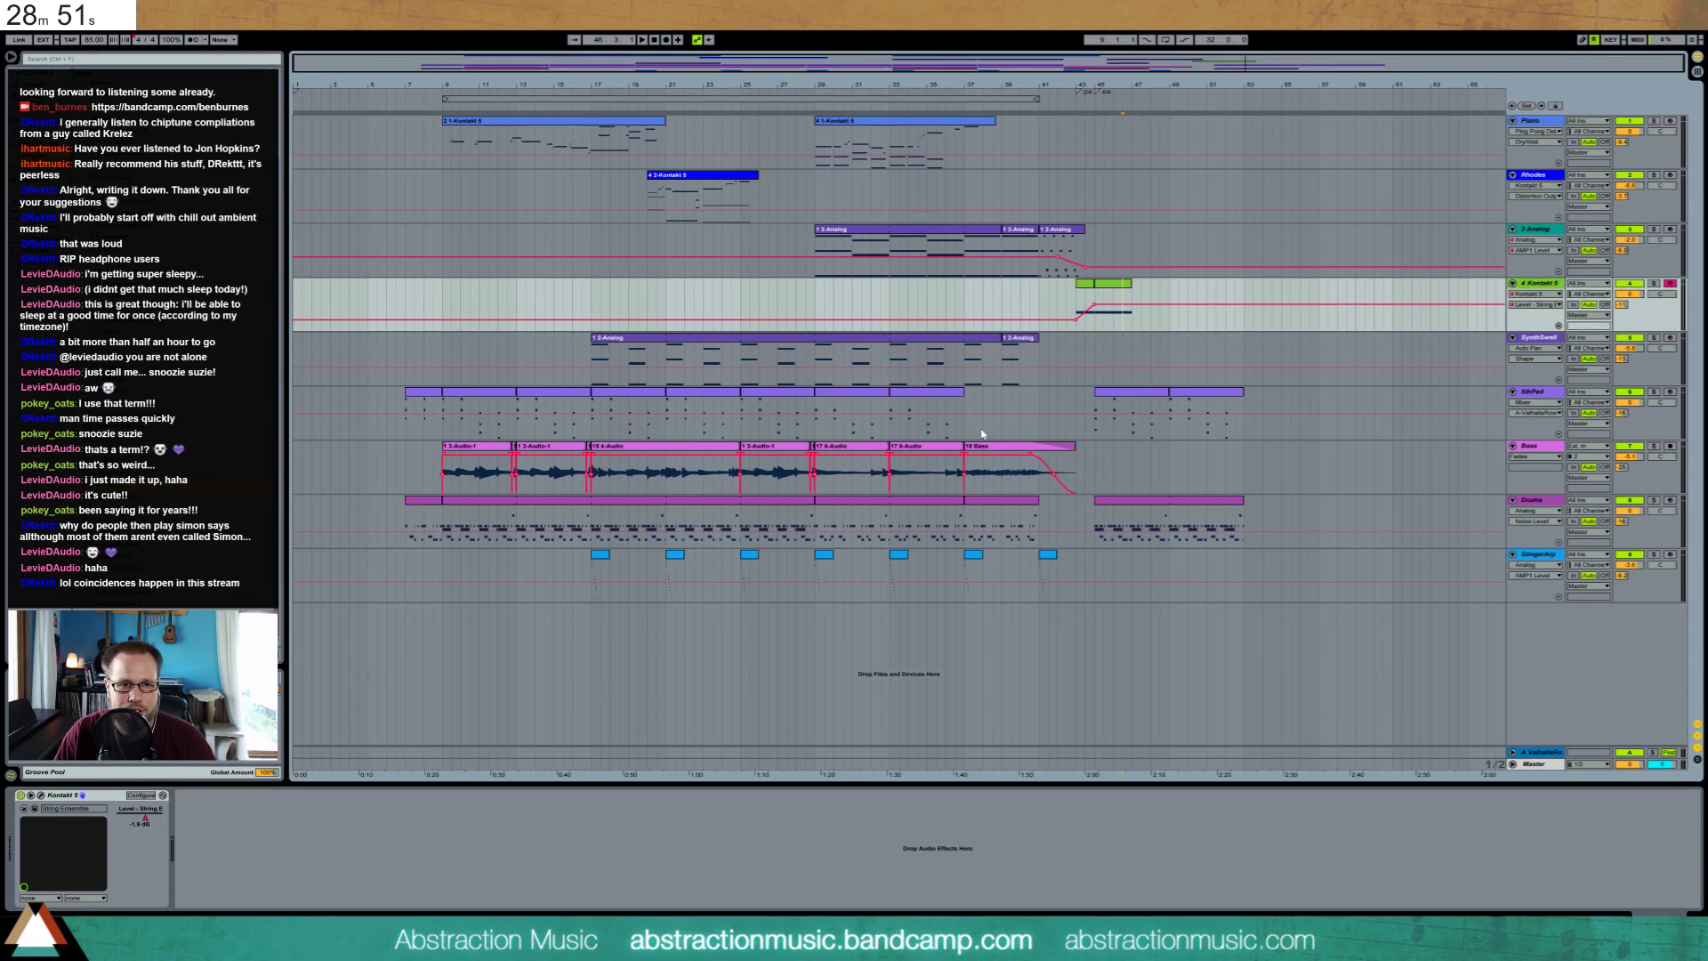
# Copy a four-bar clip on the Bass track to bar 45 and place another copy at bar 49
pyautogui.moveTo(440, 458); pyautogui.dragTo(516, 460)
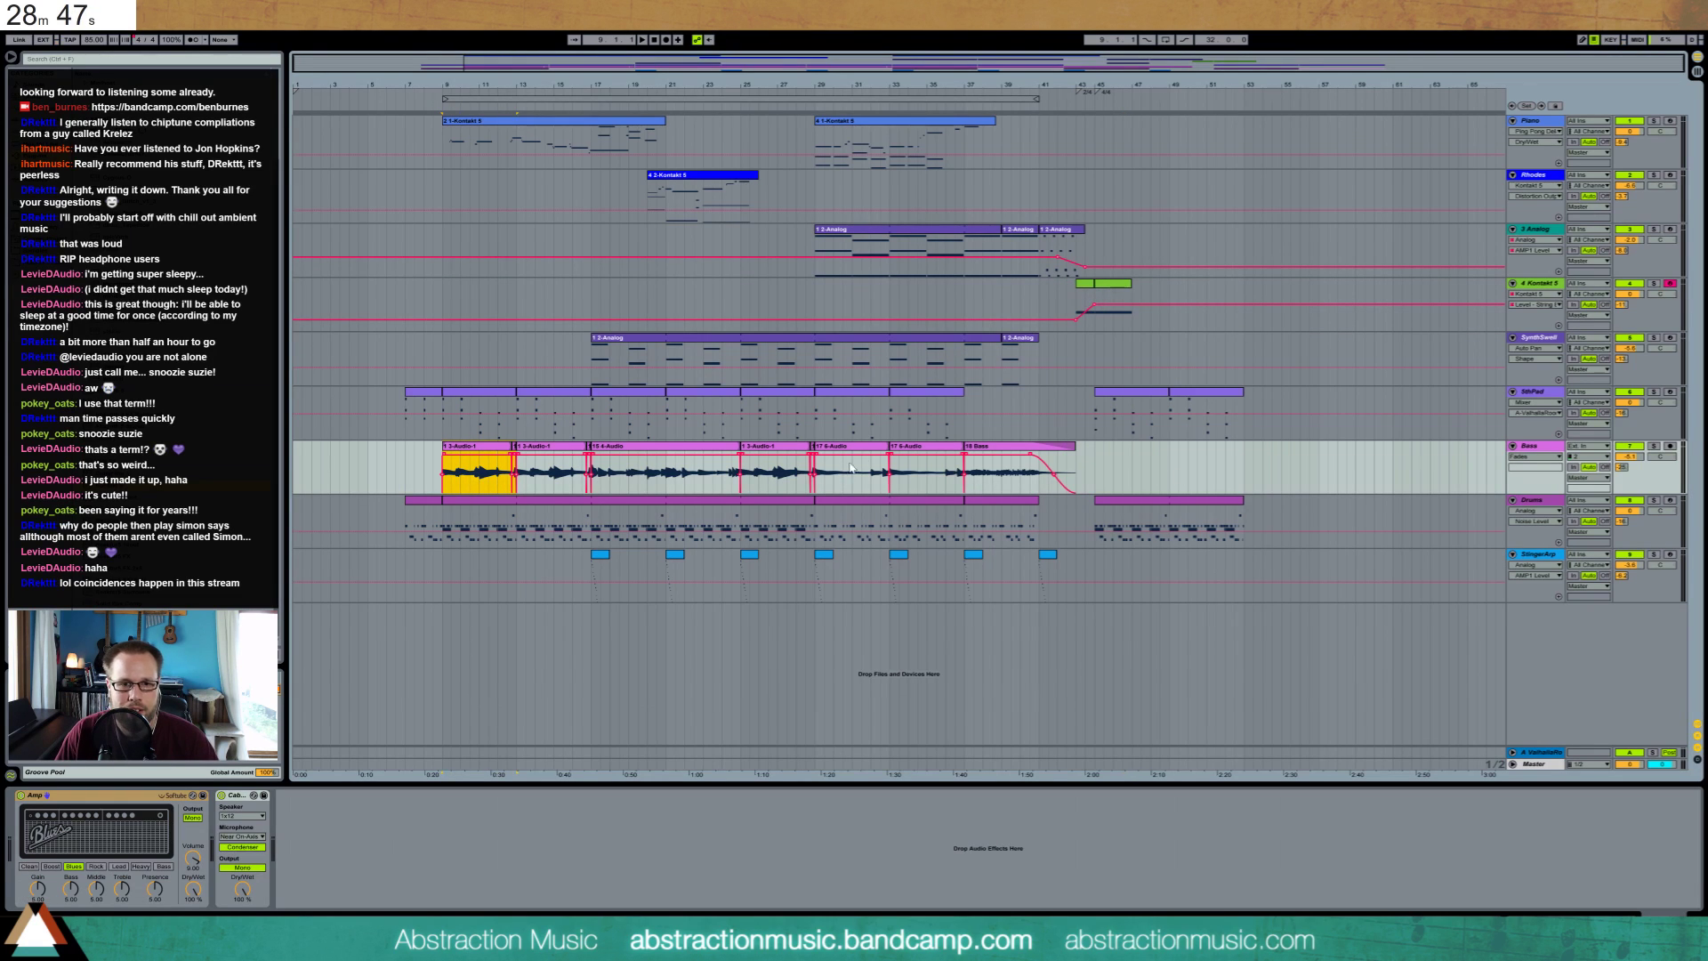
pyautogui.click(1102, 469)
pyautogui.hotkey('ctrl', 'v')
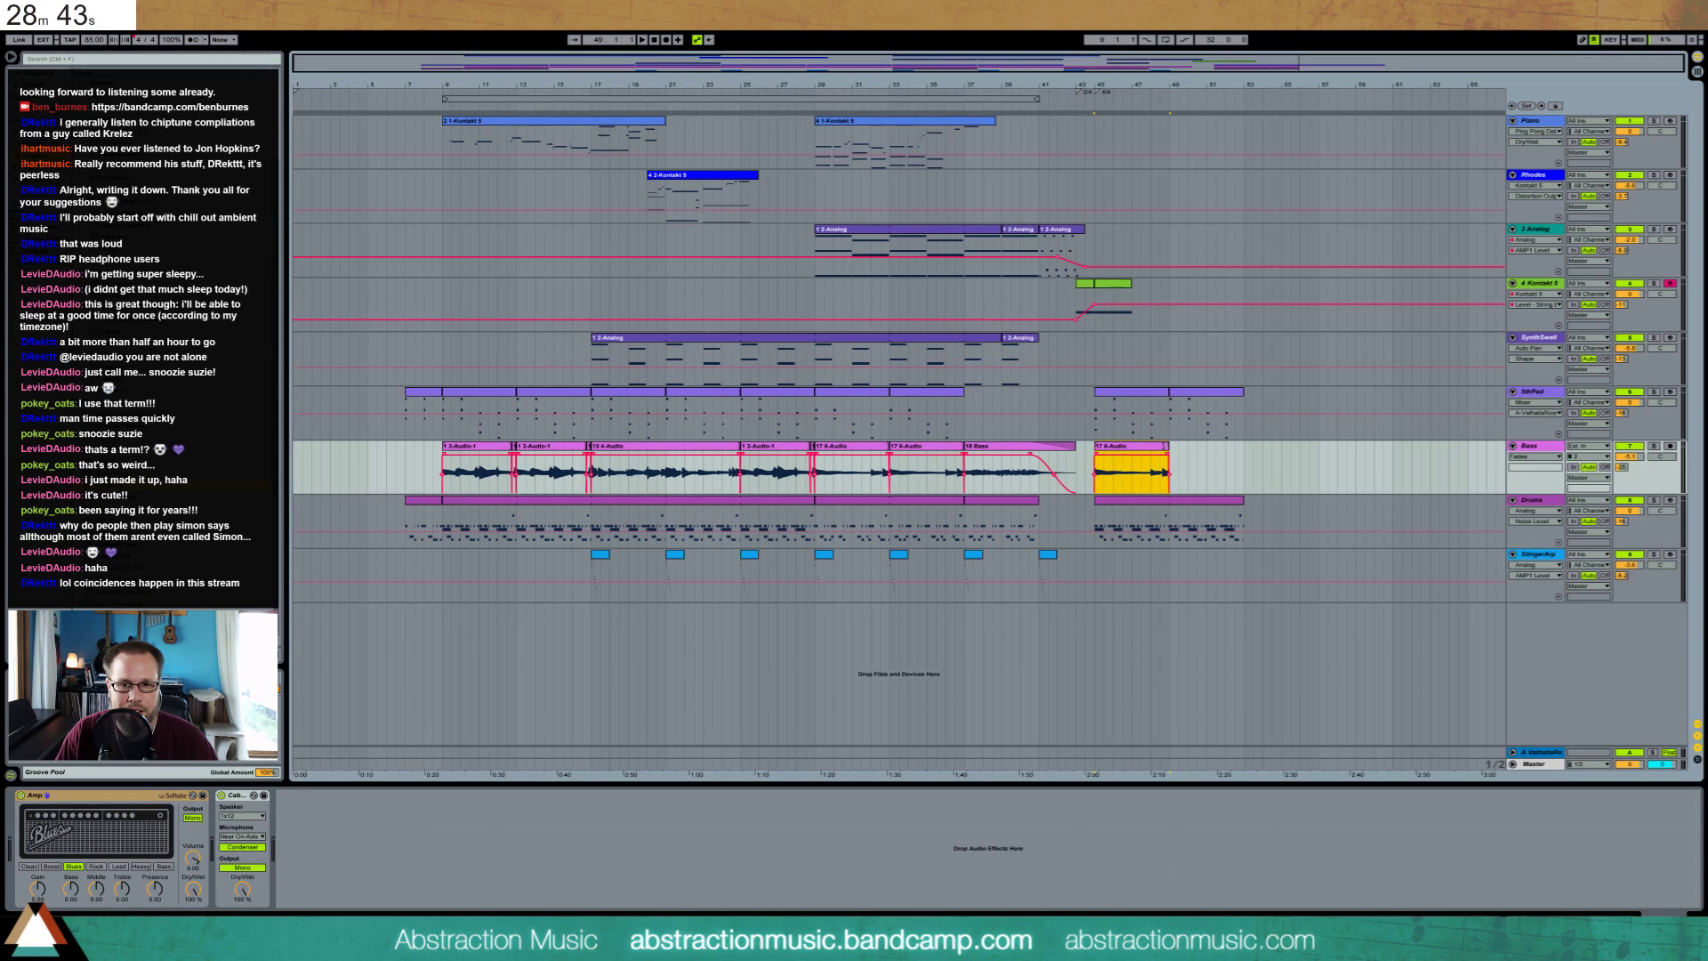
pyautogui.hotkey('ctrl', 'v')
# Extend the second strings clip to bar 49 and add a sustained upper note an octave and a fifth above the low note
pyautogui.doubleClick(1110, 282)
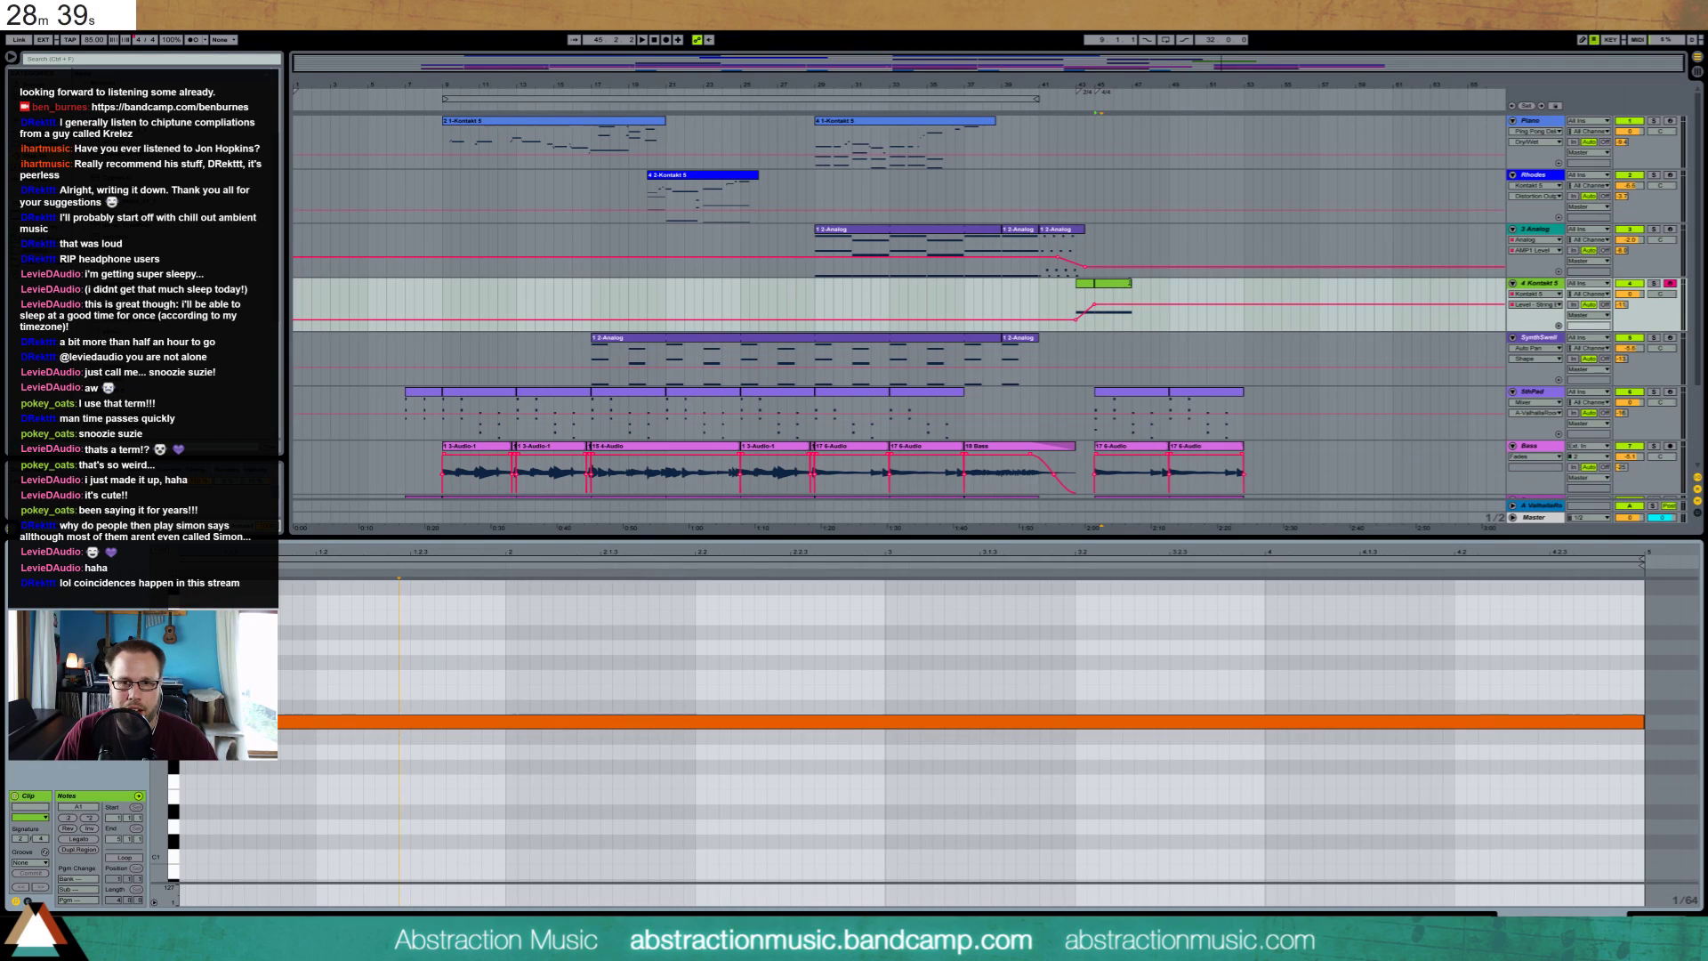
pyautogui.moveTo(1131, 283); pyautogui.dragTo(1170, 283)
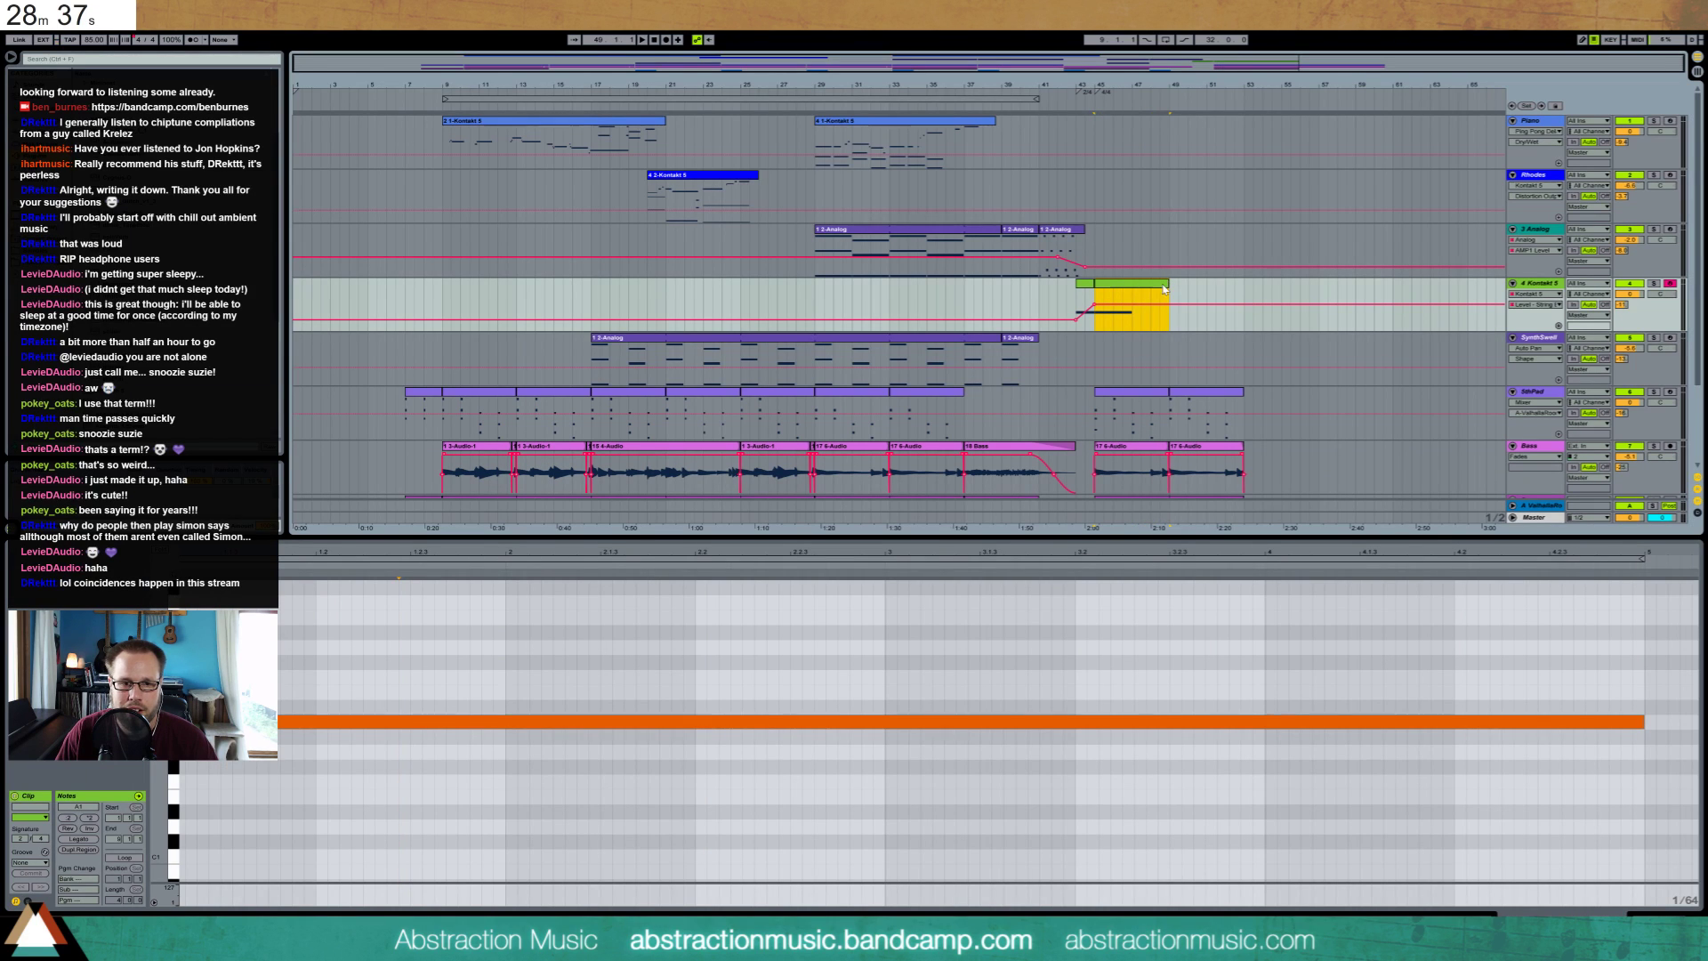
pyautogui.moveTo(158, 722); pyautogui.dragTo(154, 809)
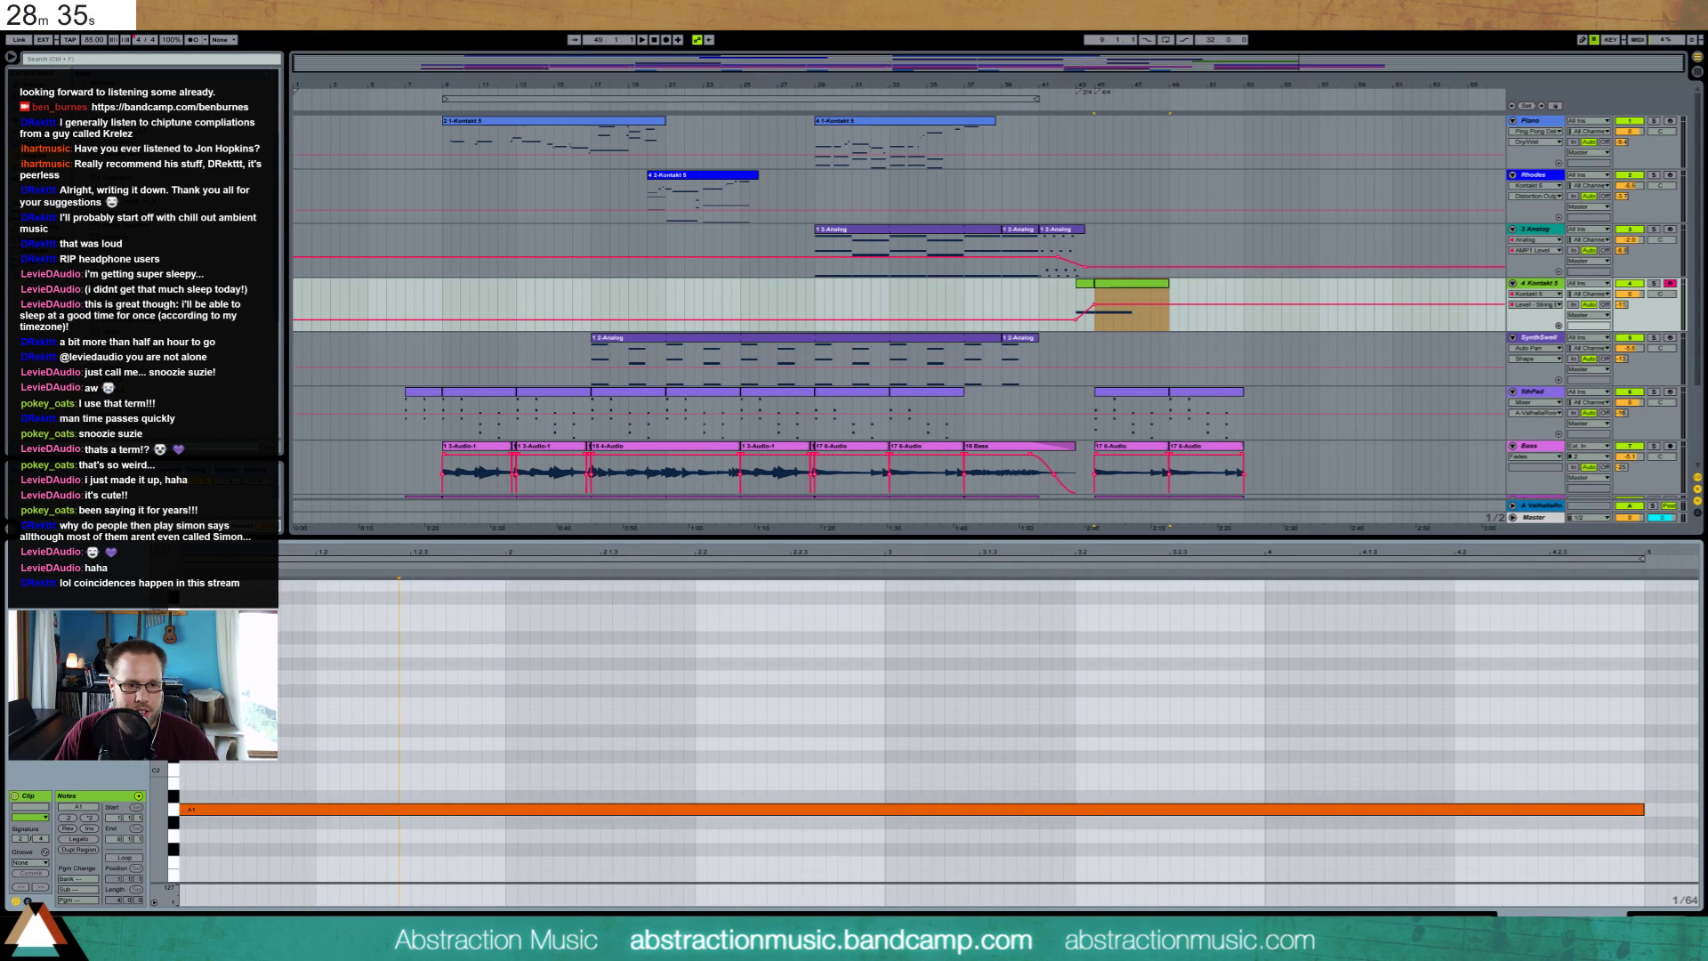
pyautogui.moveTo(267, 553); pyautogui.dragTo(321, 552)
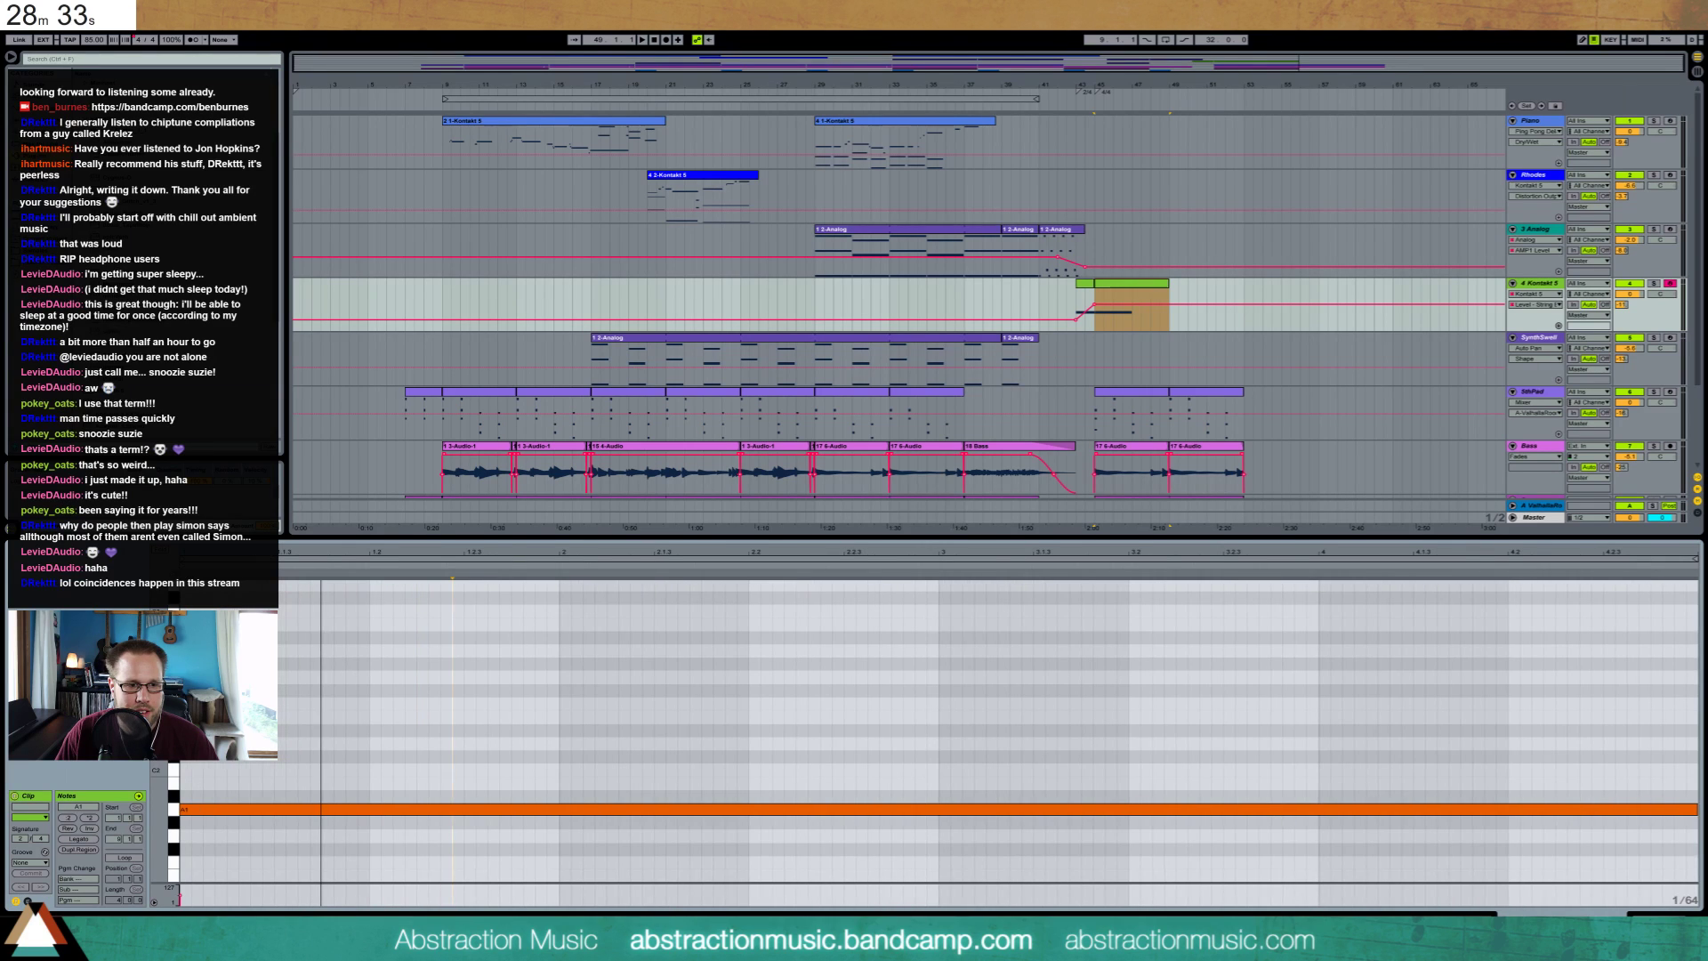
pyautogui.moveTo(196, 769); pyautogui.dragTo(1649, 686)
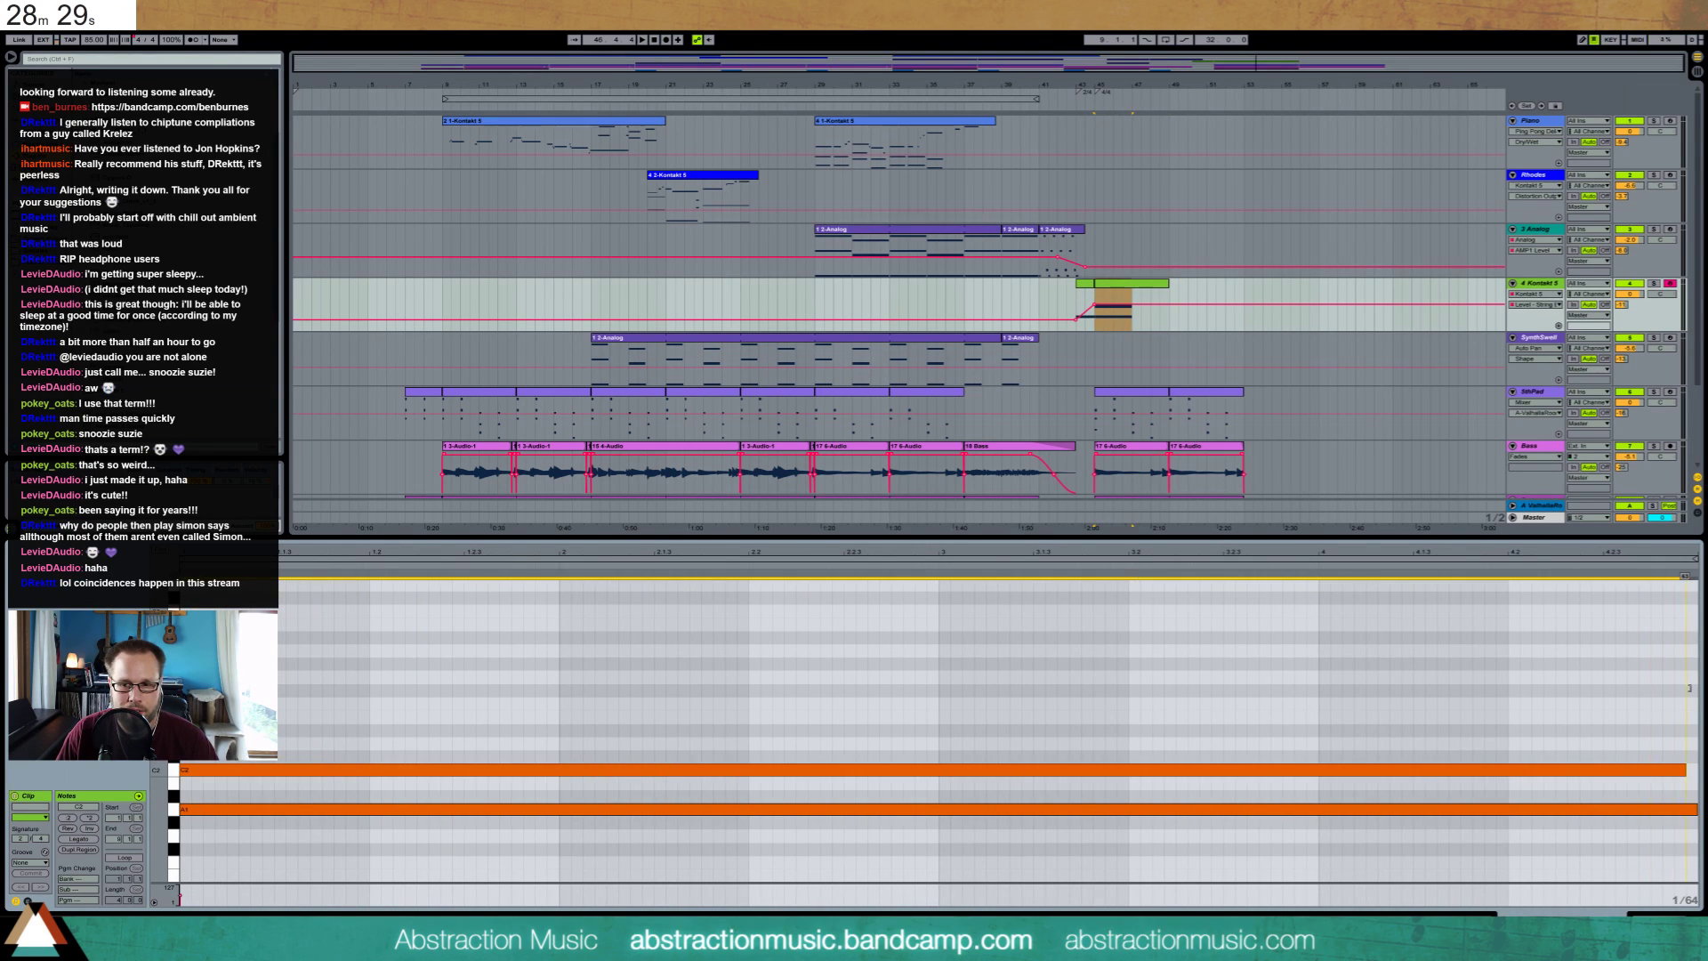
pyautogui.moveTo(1482, 768); pyautogui.dragTo(1482, 723)
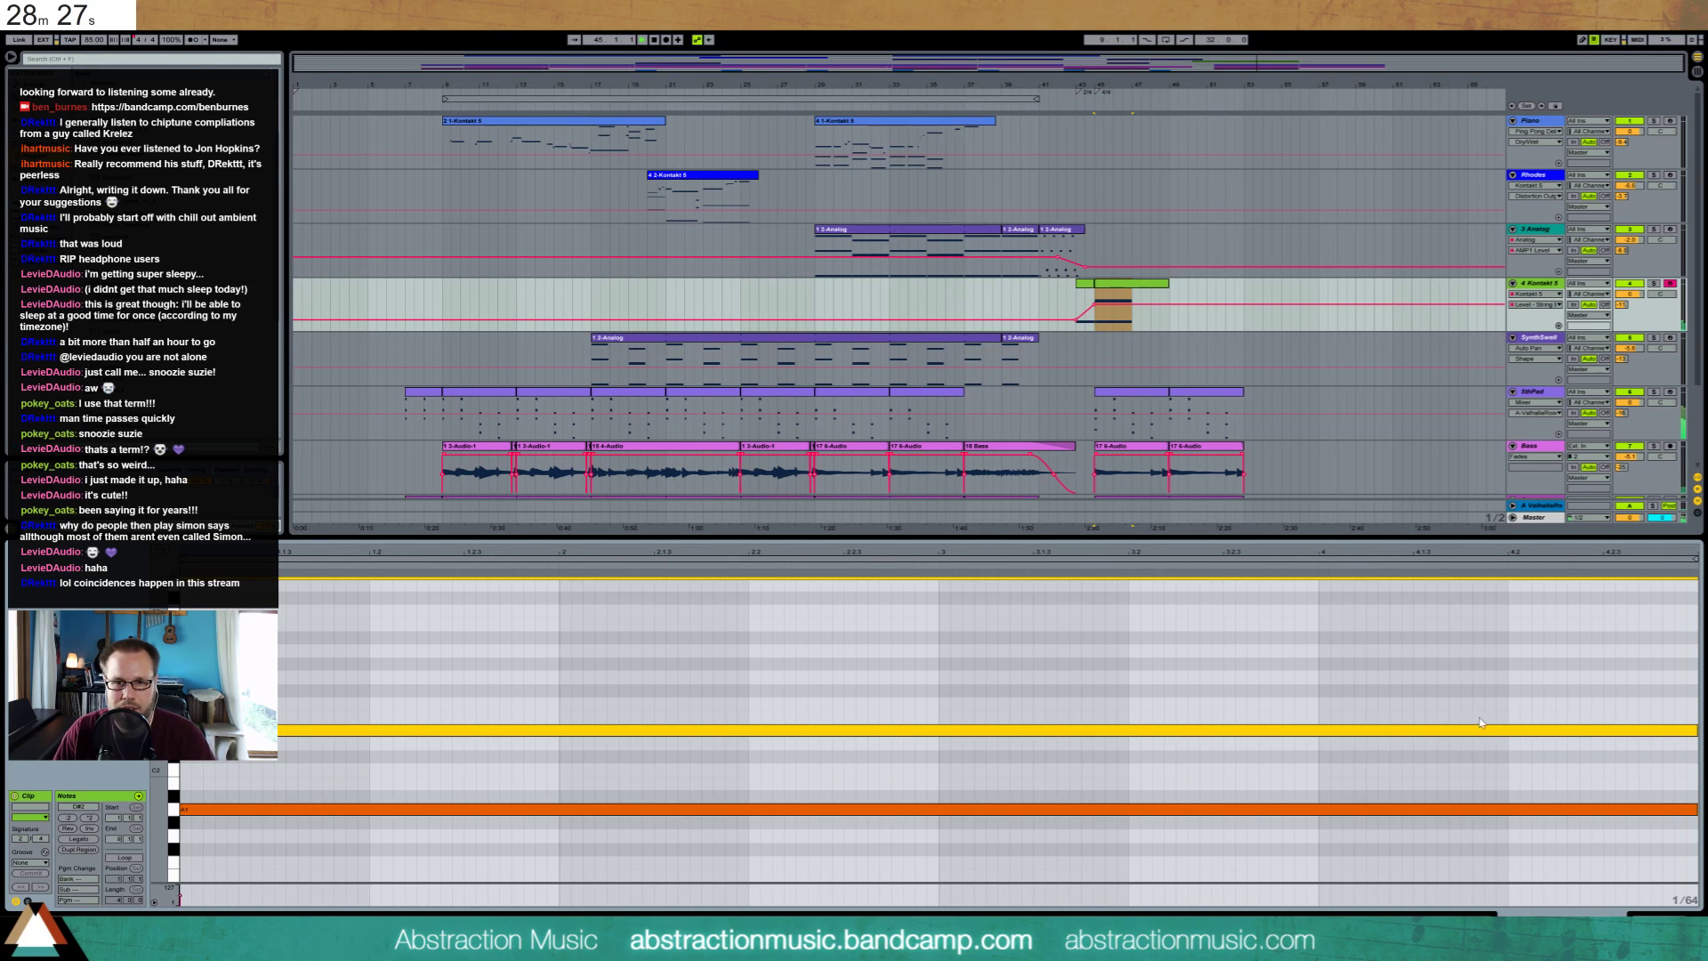
pyautogui.press('space')
pyautogui.press('Up')
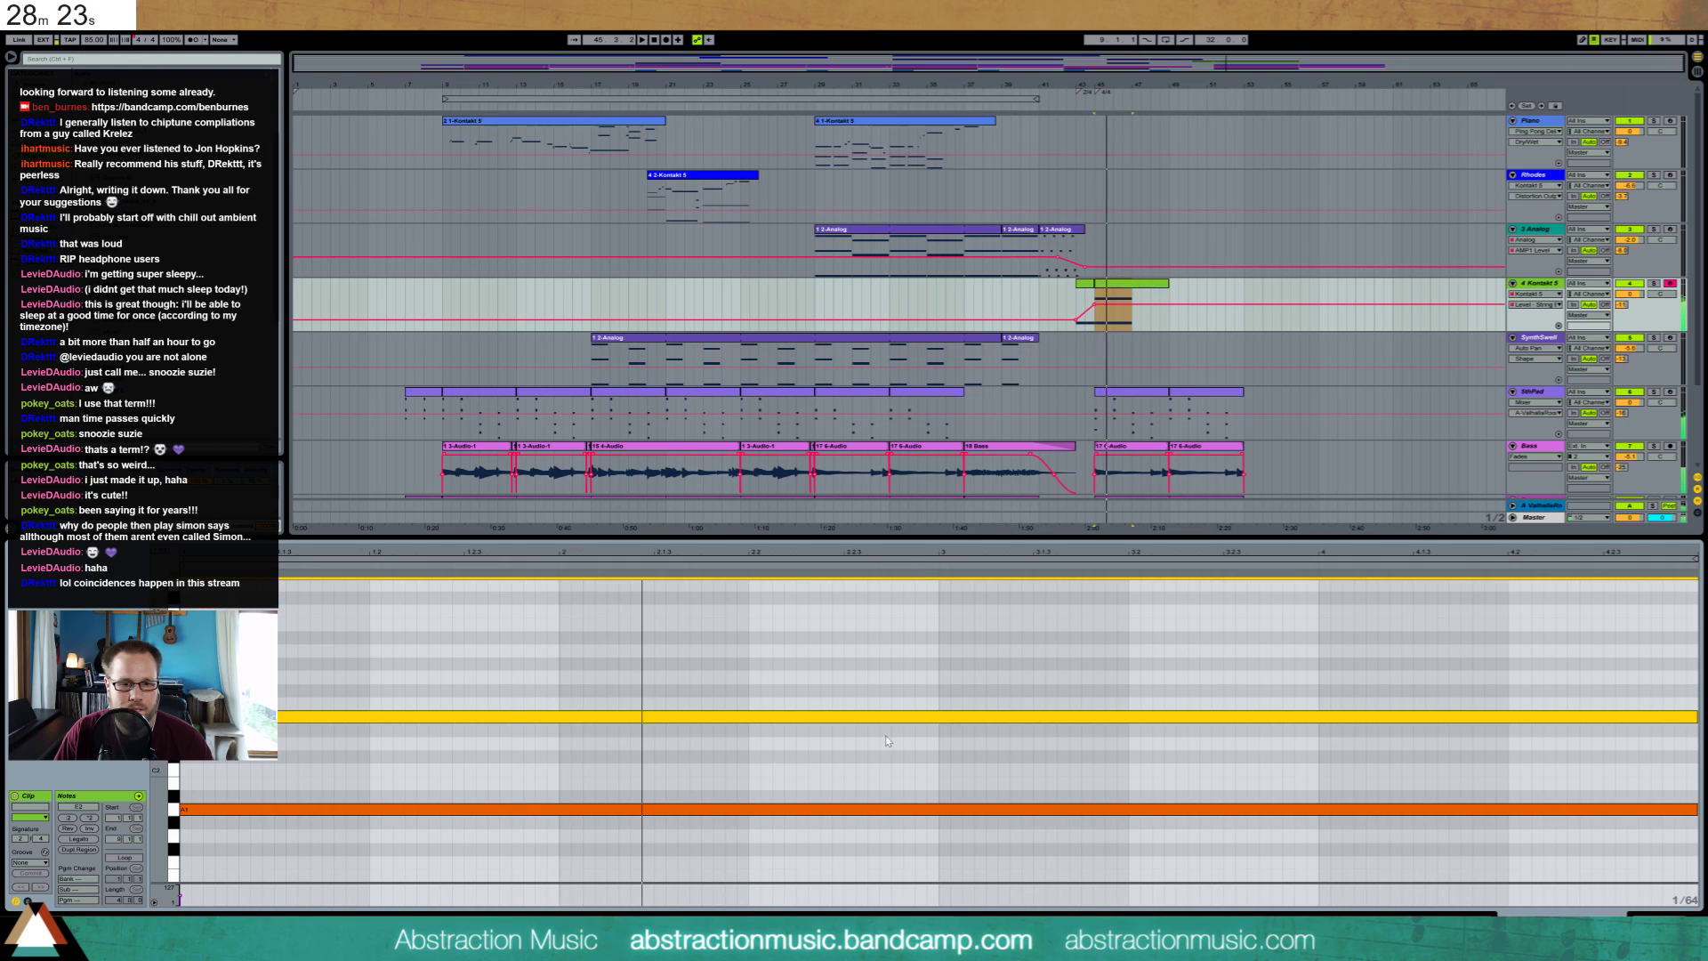
pyautogui.hotkey('shift', 'Up')
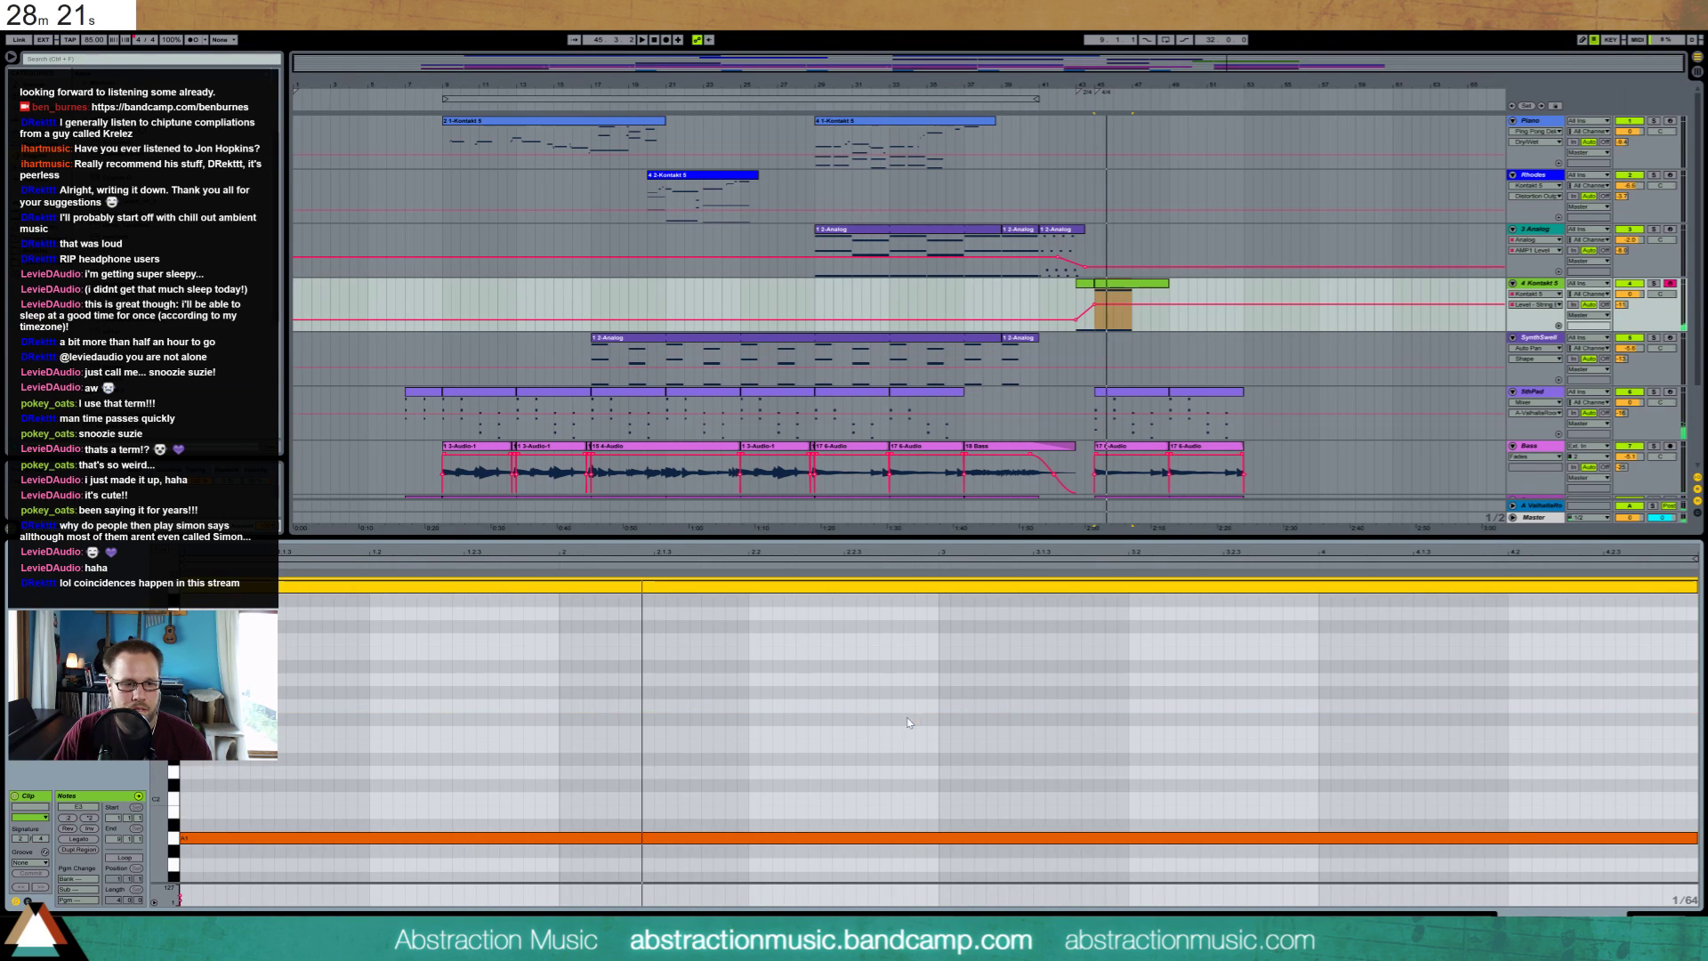
# Add a sustained middle note to the second strings clip and trim its end close to bar 47
pyautogui.moveTo(193, 679); pyautogui.dragTo(1189, 656)
pyautogui.click(311, 690)
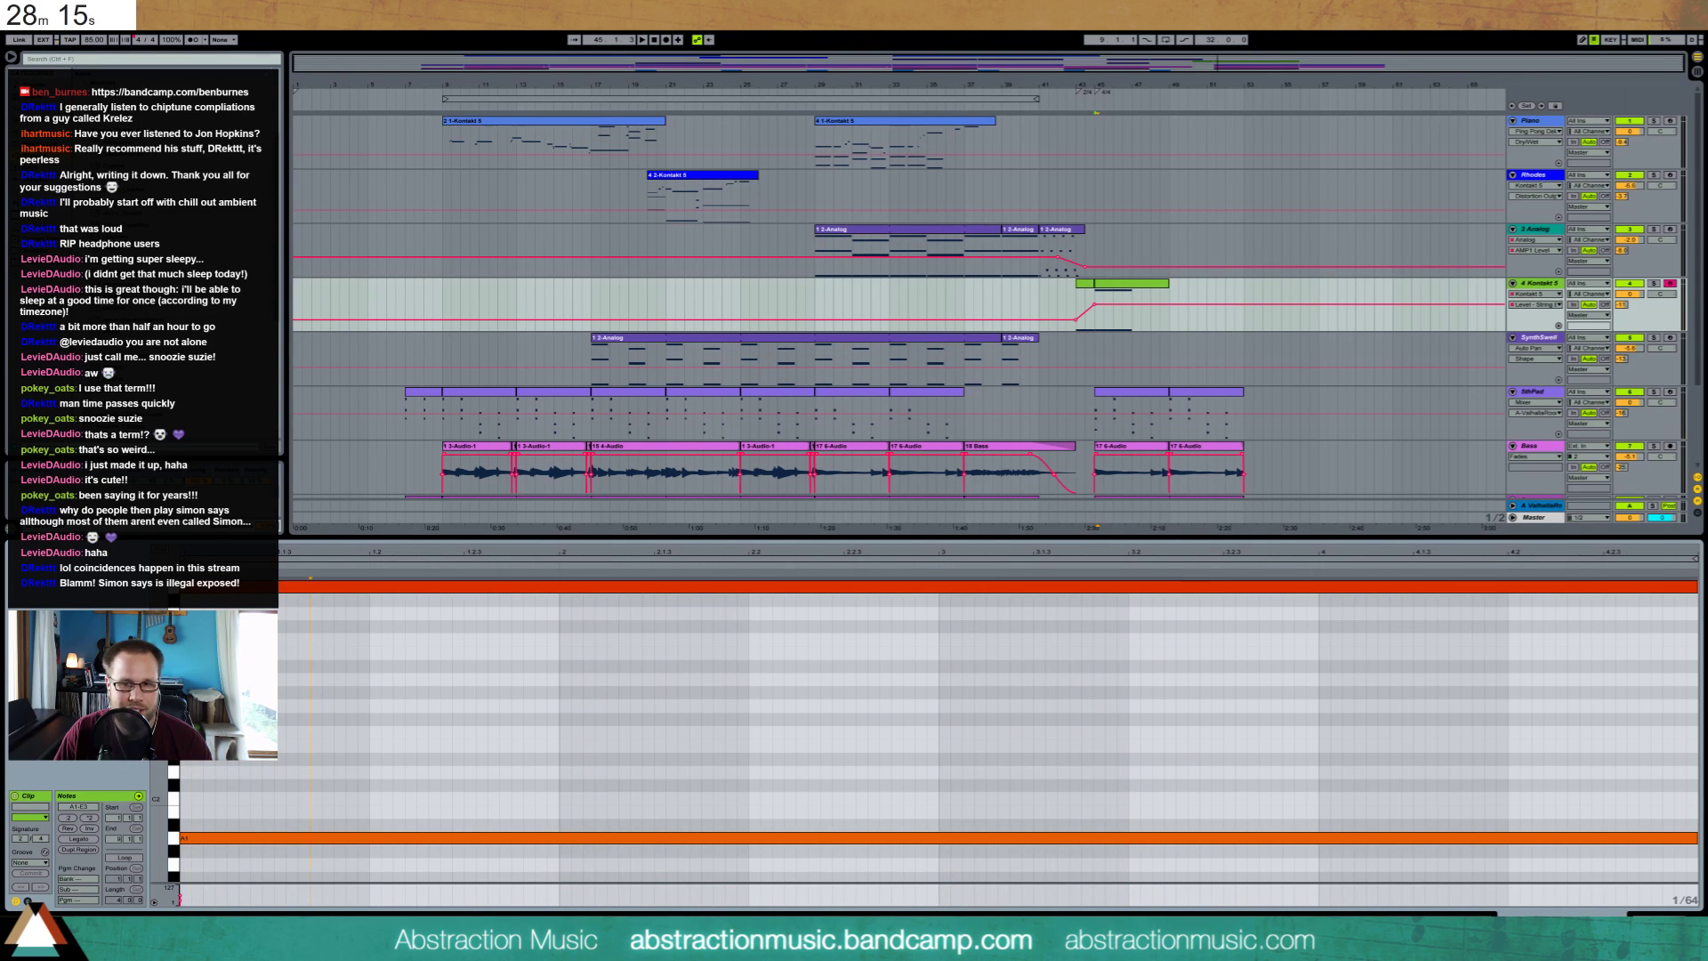
pyautogui.moveTo(311, 679); pyautogui.dragTo(1695, 678)
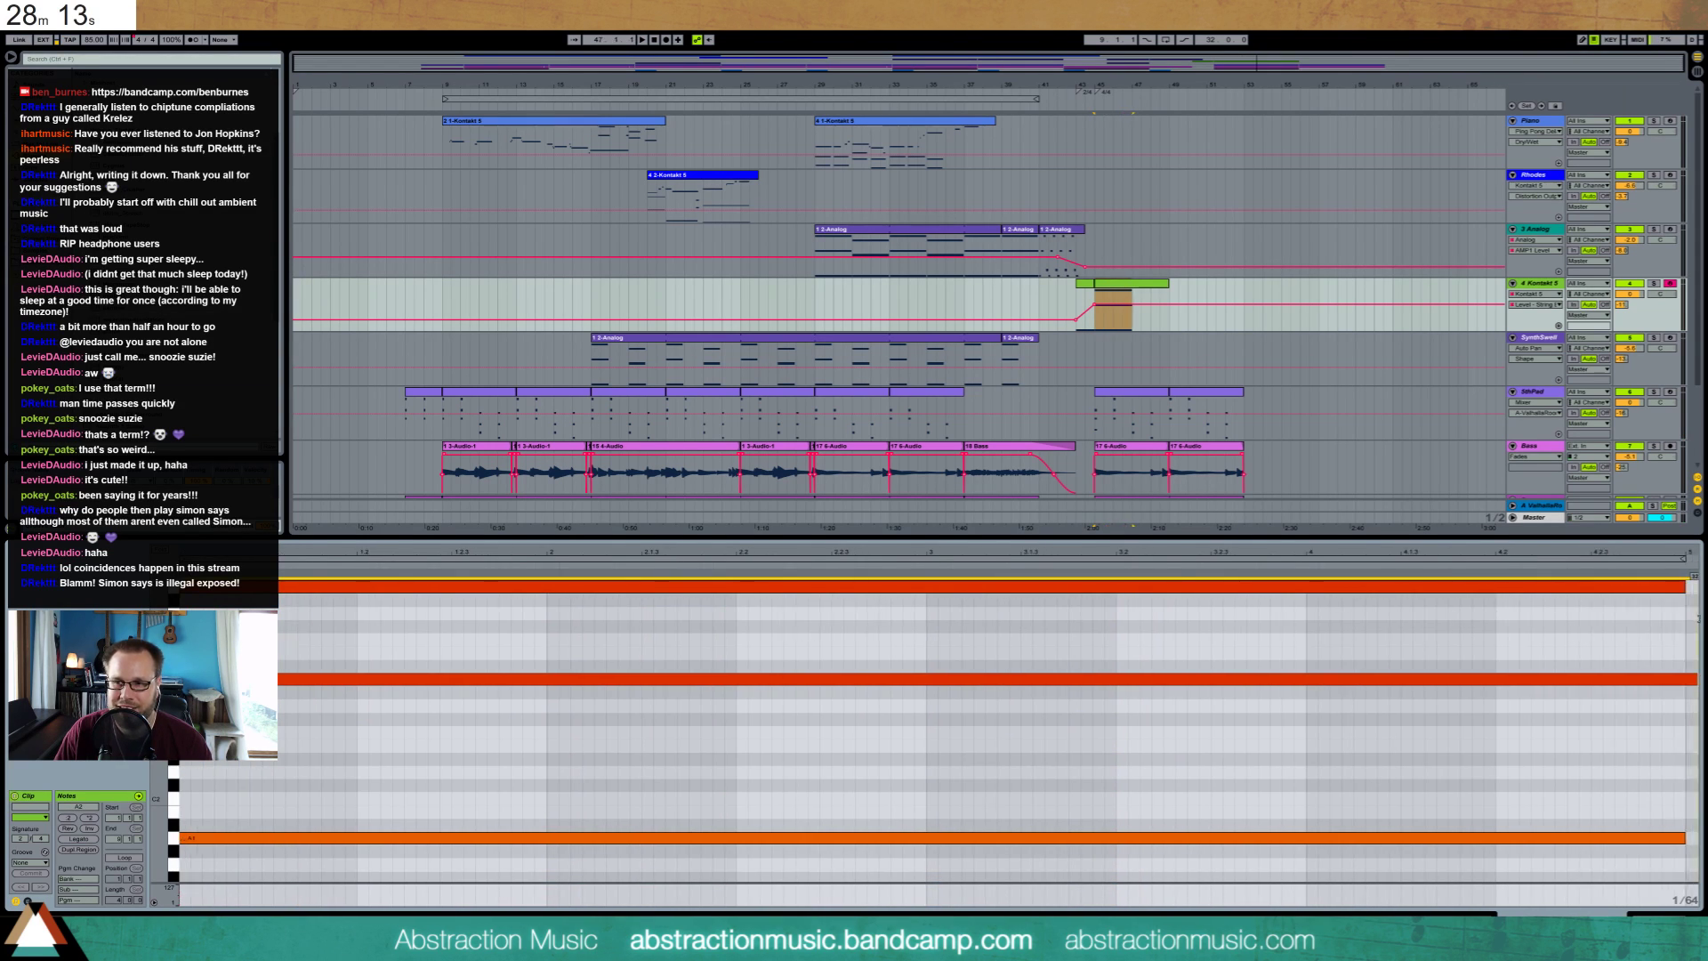
pyautogui.moveTo(1697, 619); pyautogui.dragTo(1697, 618)
pyautogui.press('space')
pyautogui.moveTo(1520, 552); pyautogui.dragTo(857, 604)
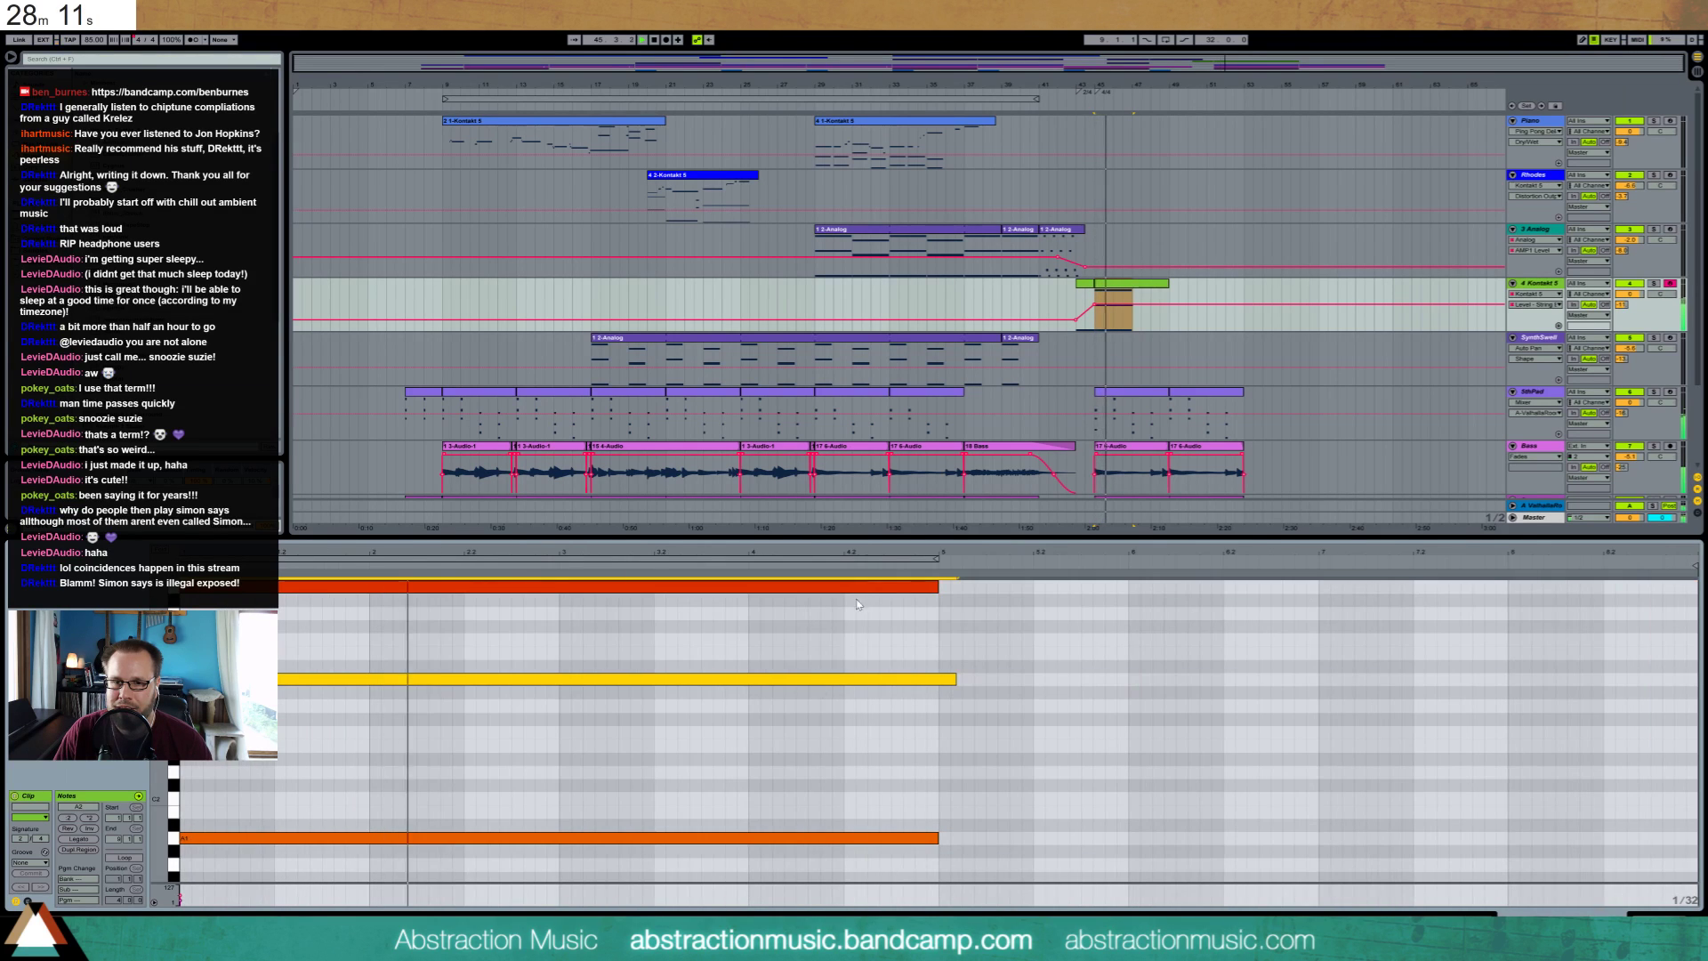
pyautogui.moveTo(957, 679); pyautogui.dragTo(942, 679)
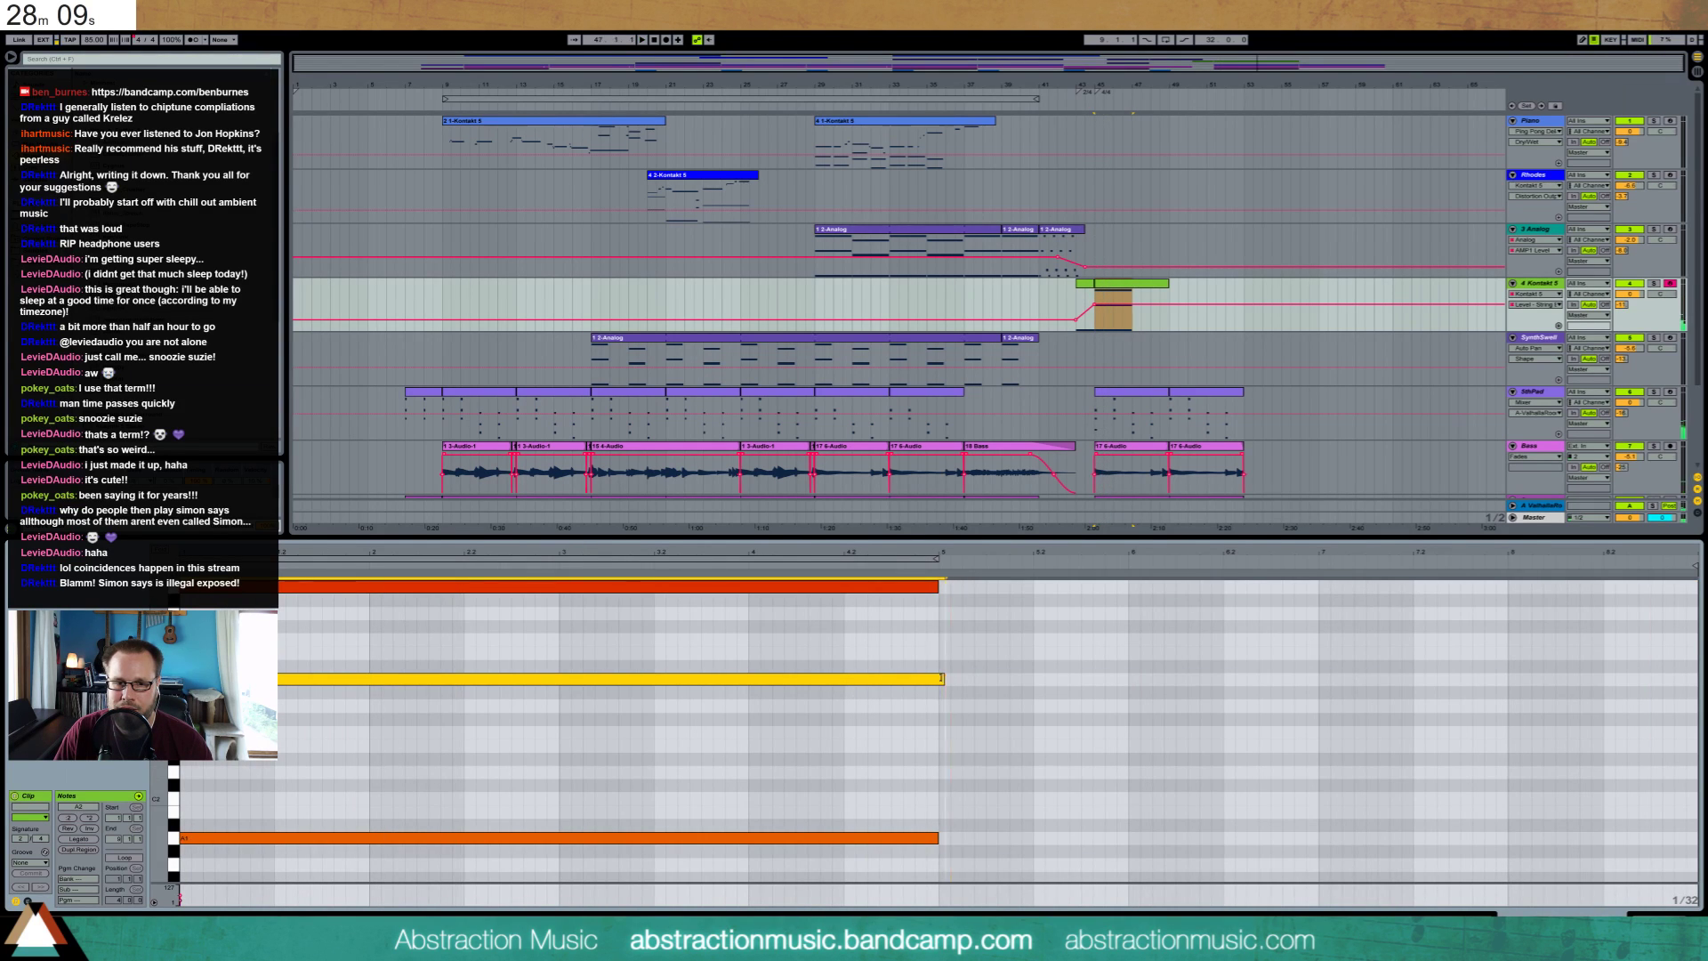
# Shorten the top strings note to end at bar 46 and continue it with a note three semitones higher until bar 47
pyautogui.scroll(3, 587, 676)
pyautogui.moveTo(566, 612)
pyautogui.mouseDown()
pyautogui.moveTo(929, 614)
pyautogui.moveTo(935, 630)
pyautogui.moveTo(559, 652)
pyautogui.mouseUp()
pyautogui.press('space')
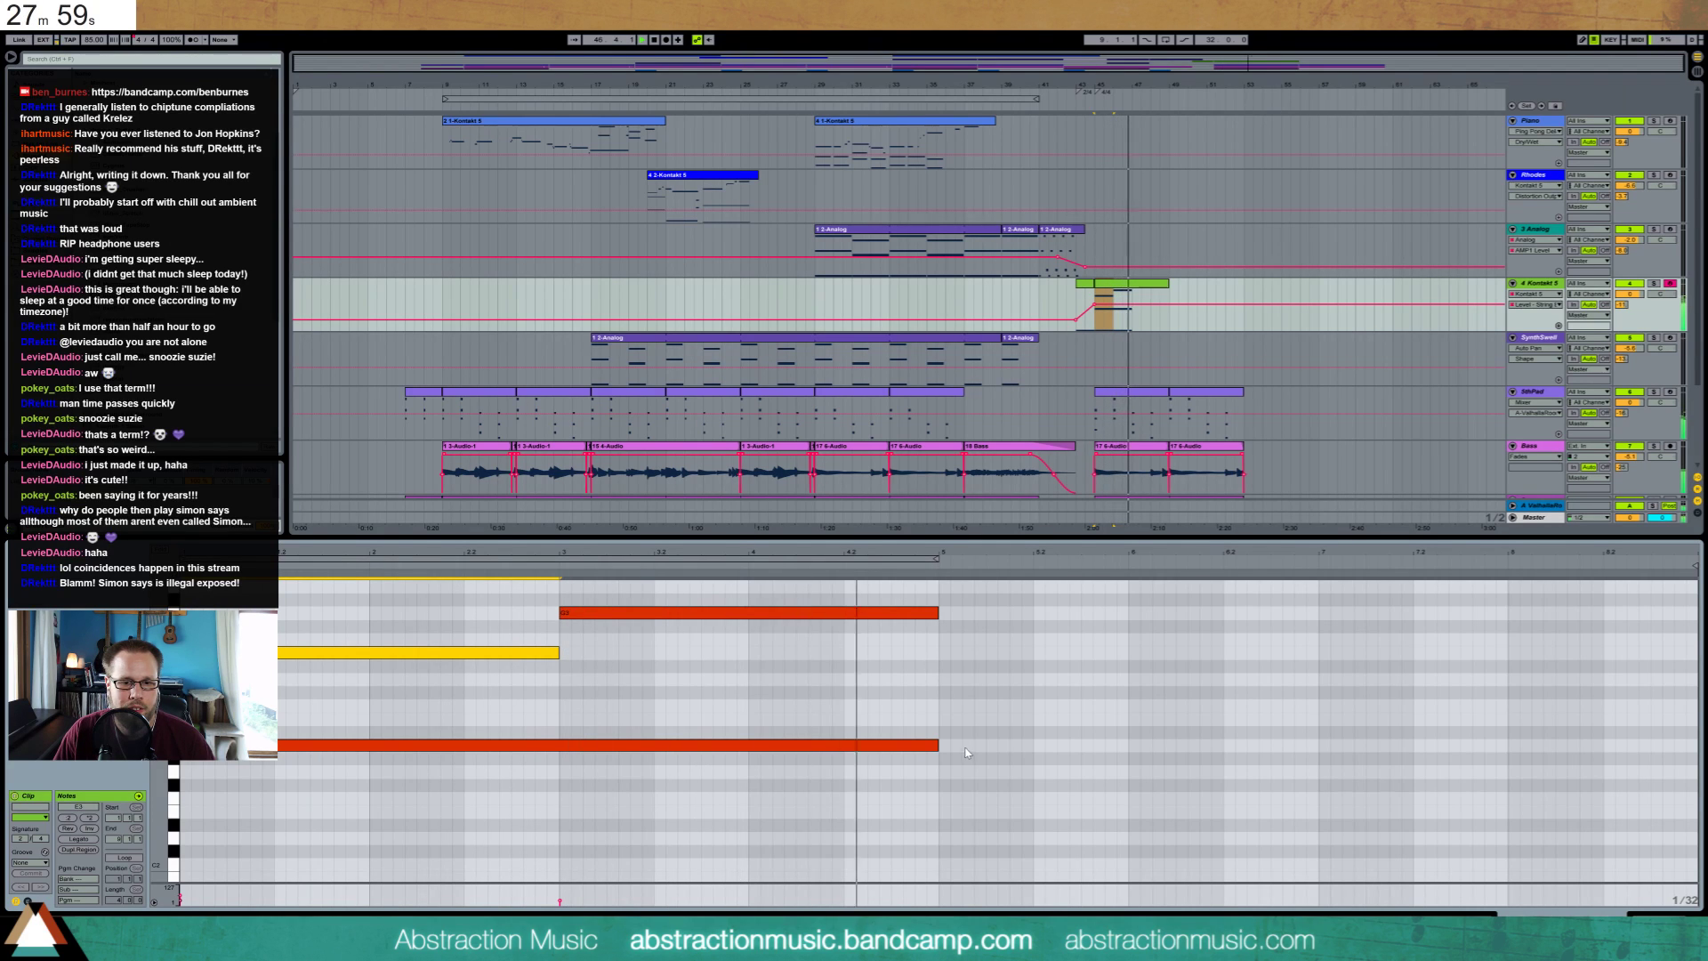
# Add two sustained notes from bar 47 to bar 49 in the strings clip and play the progression
pyautogui.moveTo(945, 774); pyautogui.dragTo(1698, 773)
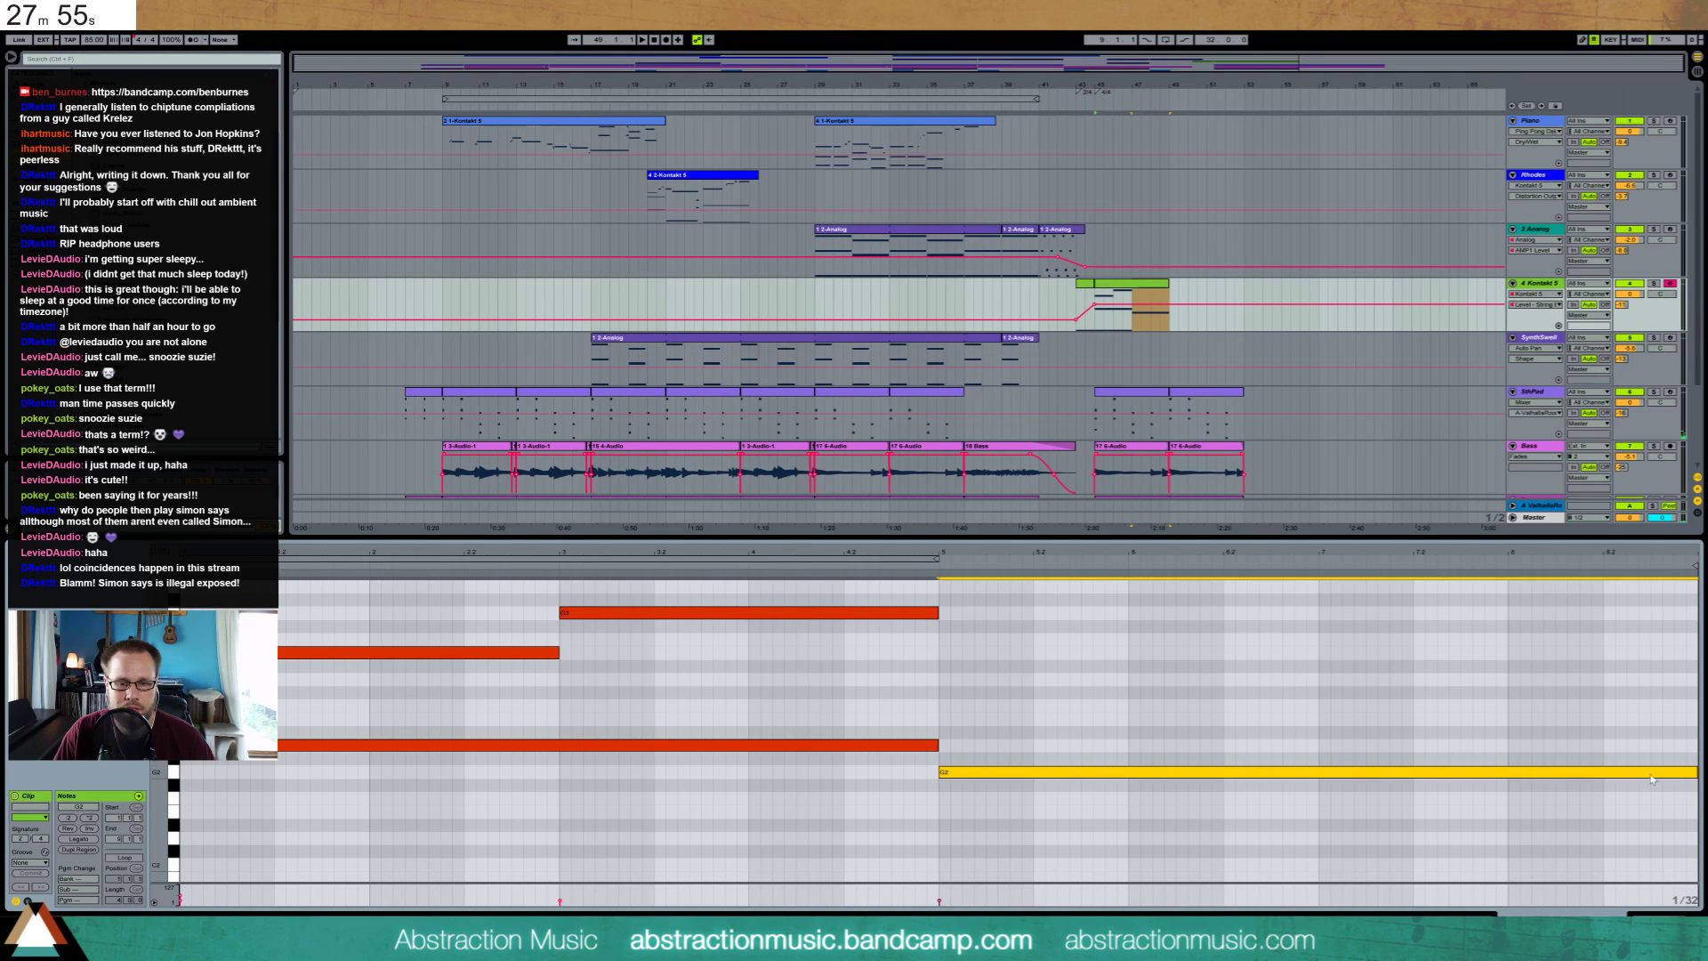
pyautogui.moveTo(938, 686); pyautogui.dragTo(1698, 683)
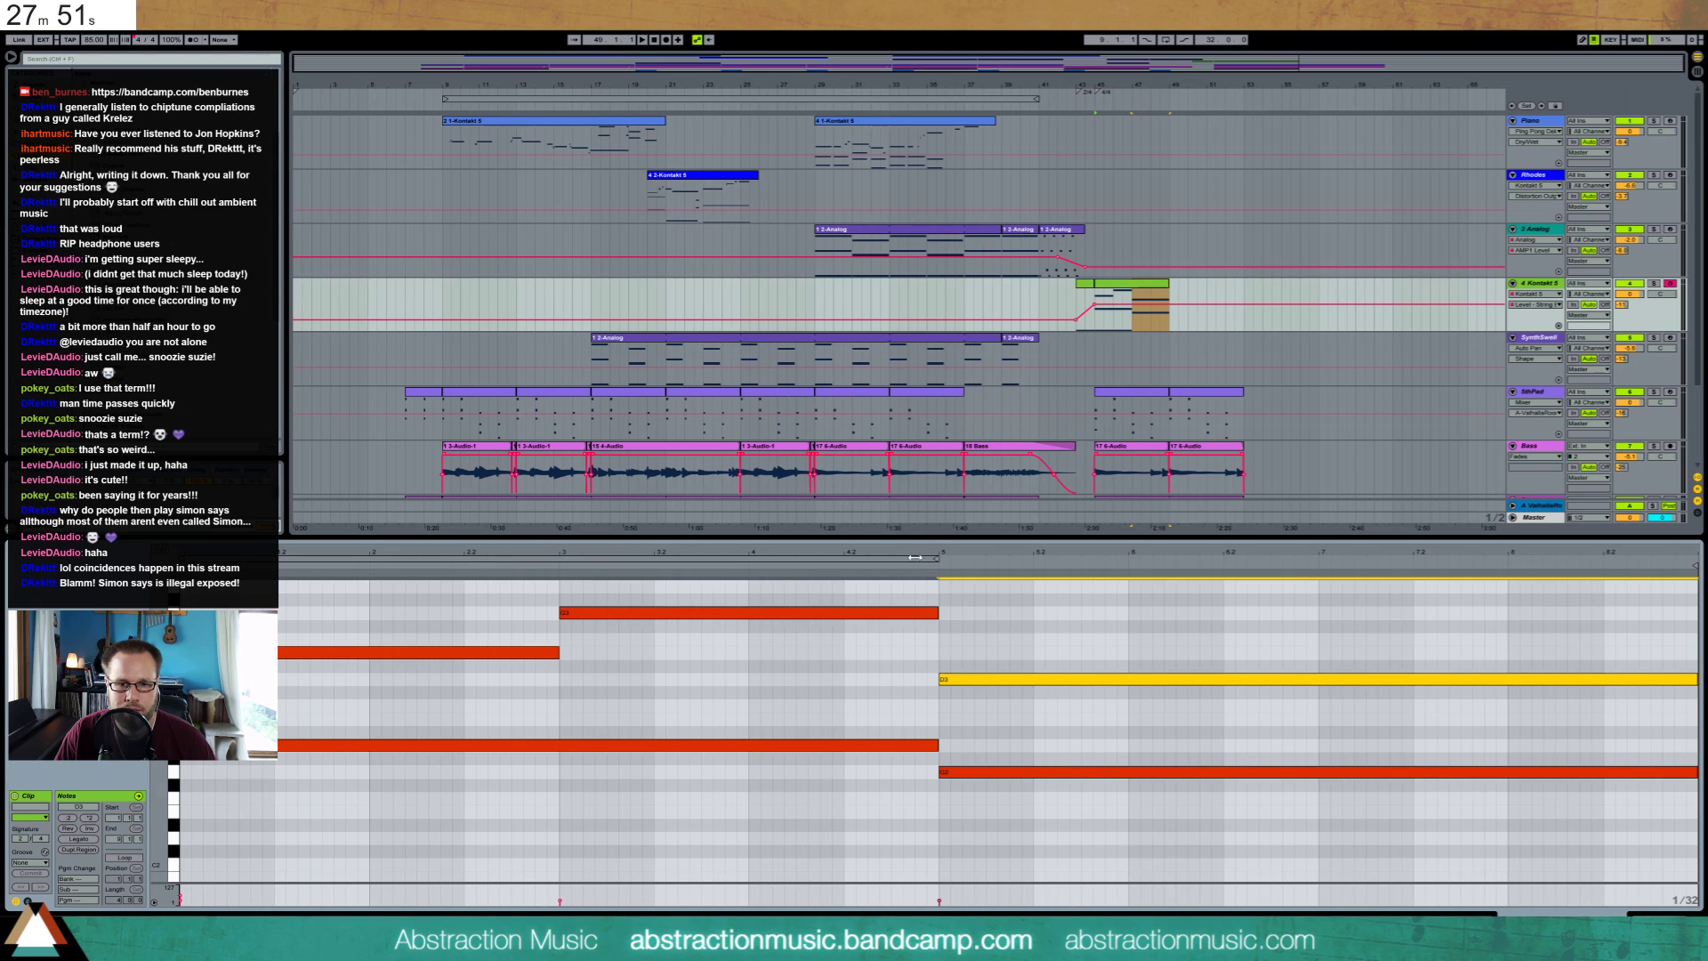
pyautogui.press('space')
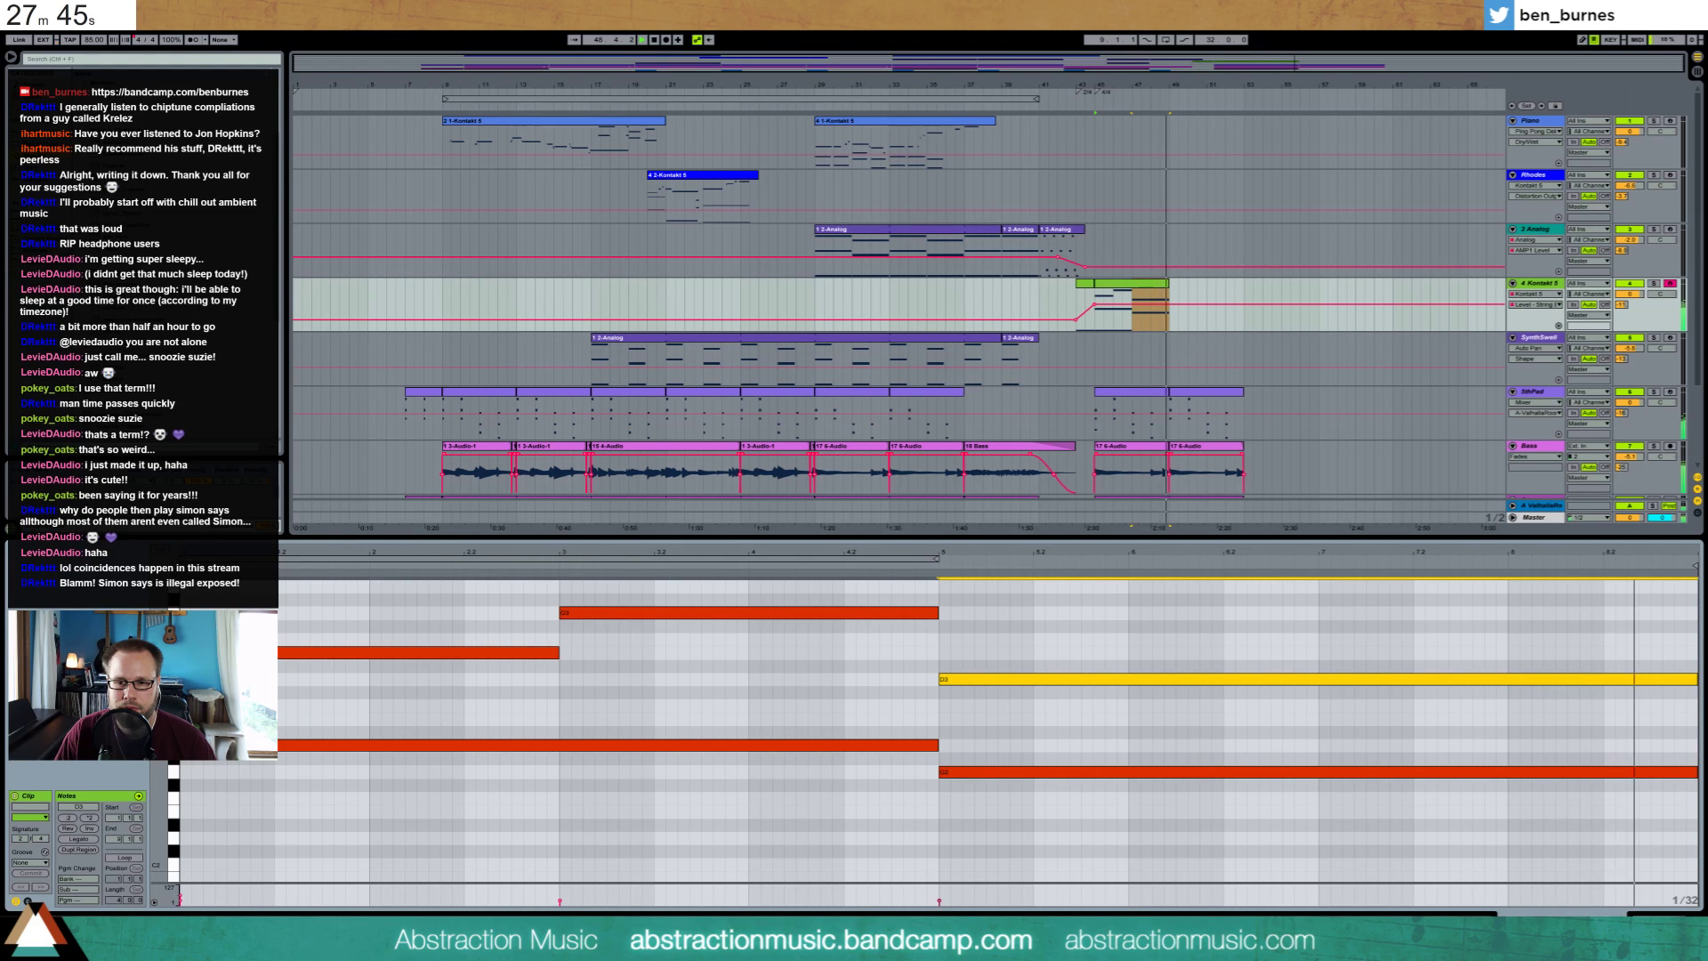
pyautogui.press('space')
# Duplicate the four-bar strings clip to bar 49 and raise the upper held note in the copy's second half by seven semitones
pyautogui.hotkey('ctrl', 'd')
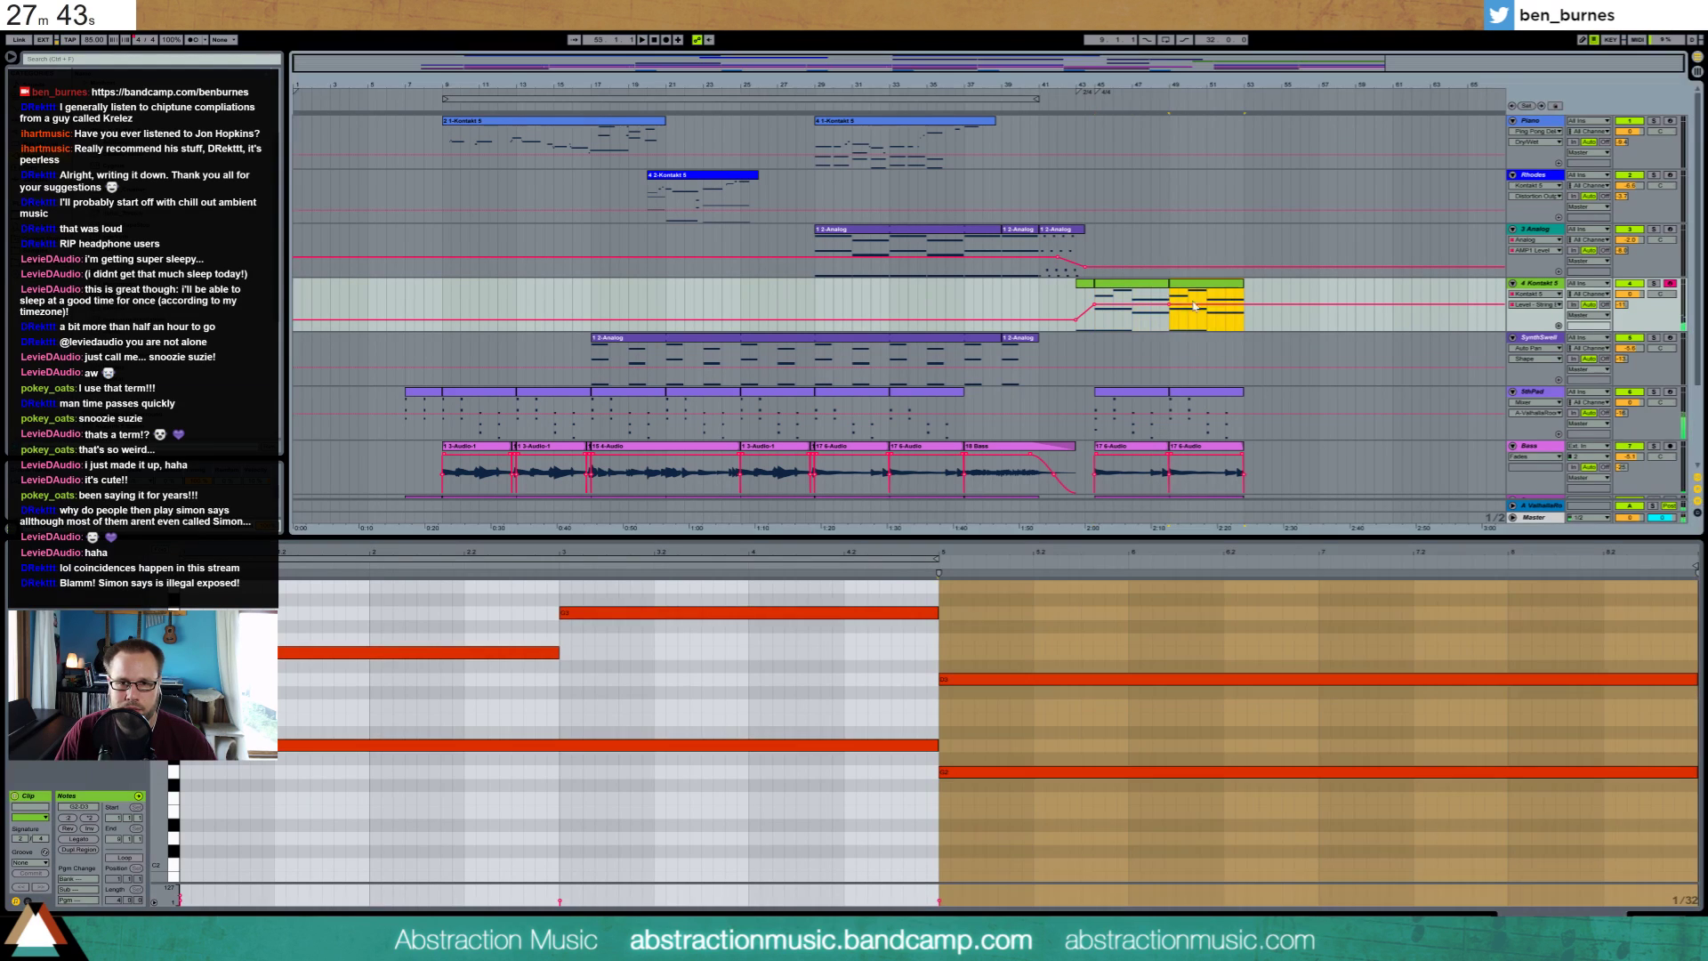
pyautogui.moveTo(1204, 629); pyautogui.dragTo(1128, 725)
pyautogui.press('Up')
pyautogui.press('Up')
pyautogui.press('Up')
pyautogui.press('Up')
pyautogui.press('Up')
pyautogui.press('Up')
pyautogui.press('Up')
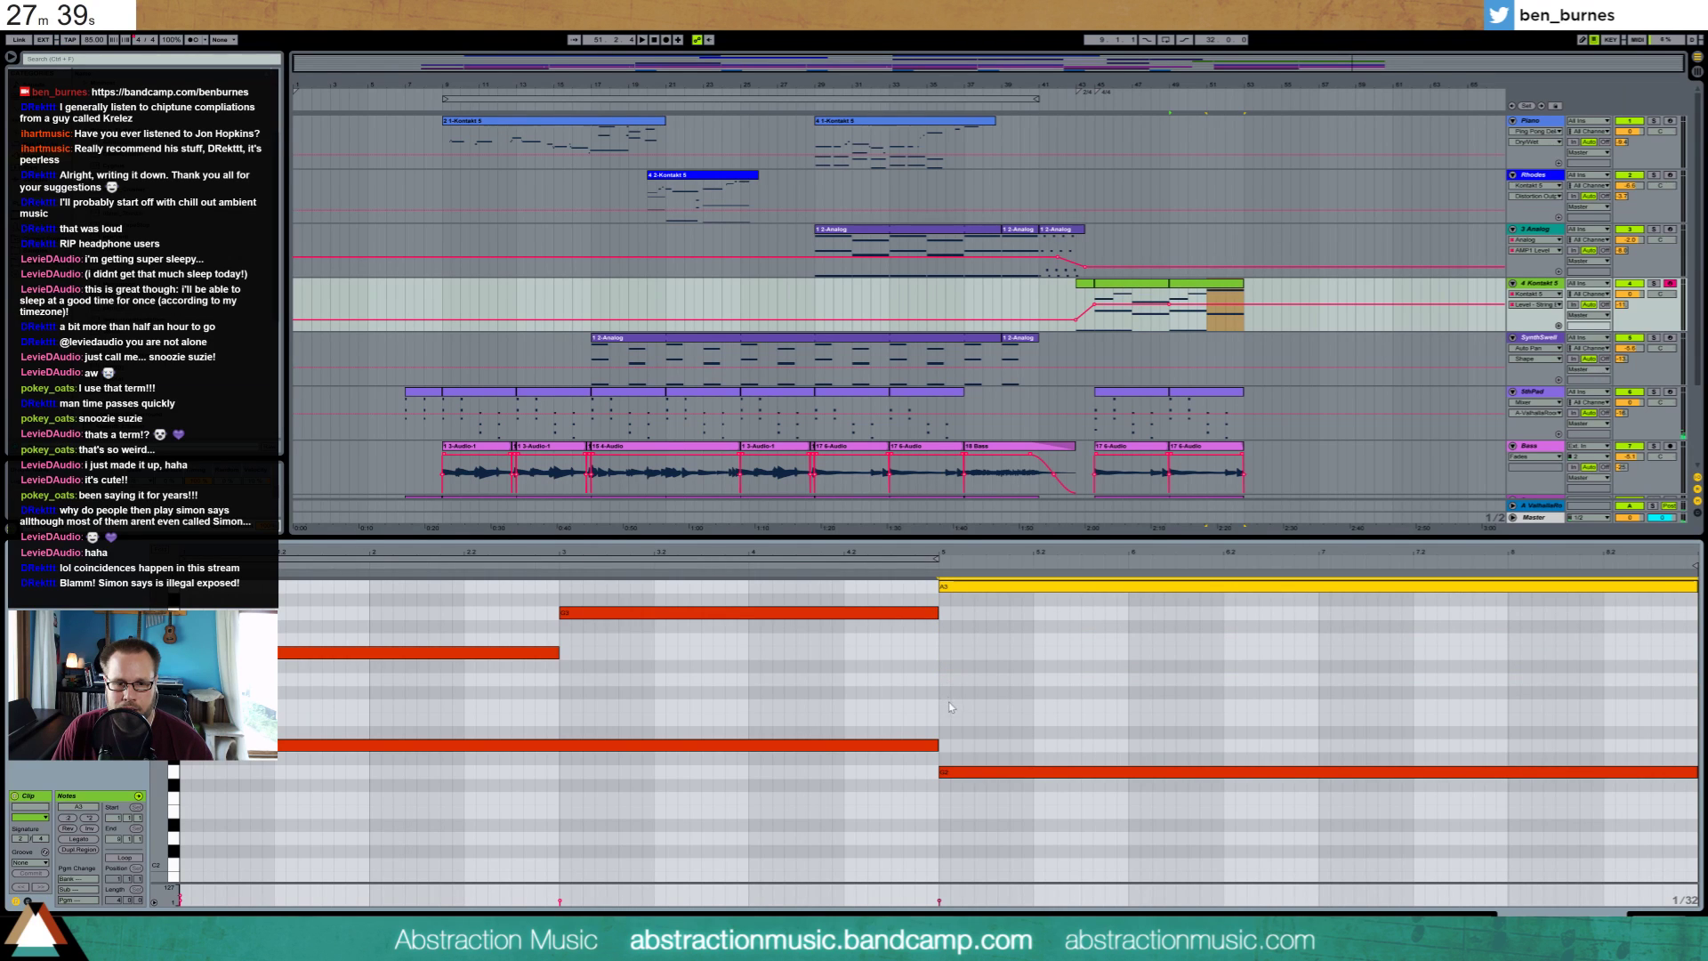
# Raise the lower held note in the second half of the copied strings clip by five semitones
pyautogui.moveTo(954, 709); pyautogui.dragTo(965, 776)
pyautogui.press('Up')
pyautogui.press('Up')
pyautogui.press('Up')
pyautogui.press('Up')
pyautogui.press('Up')
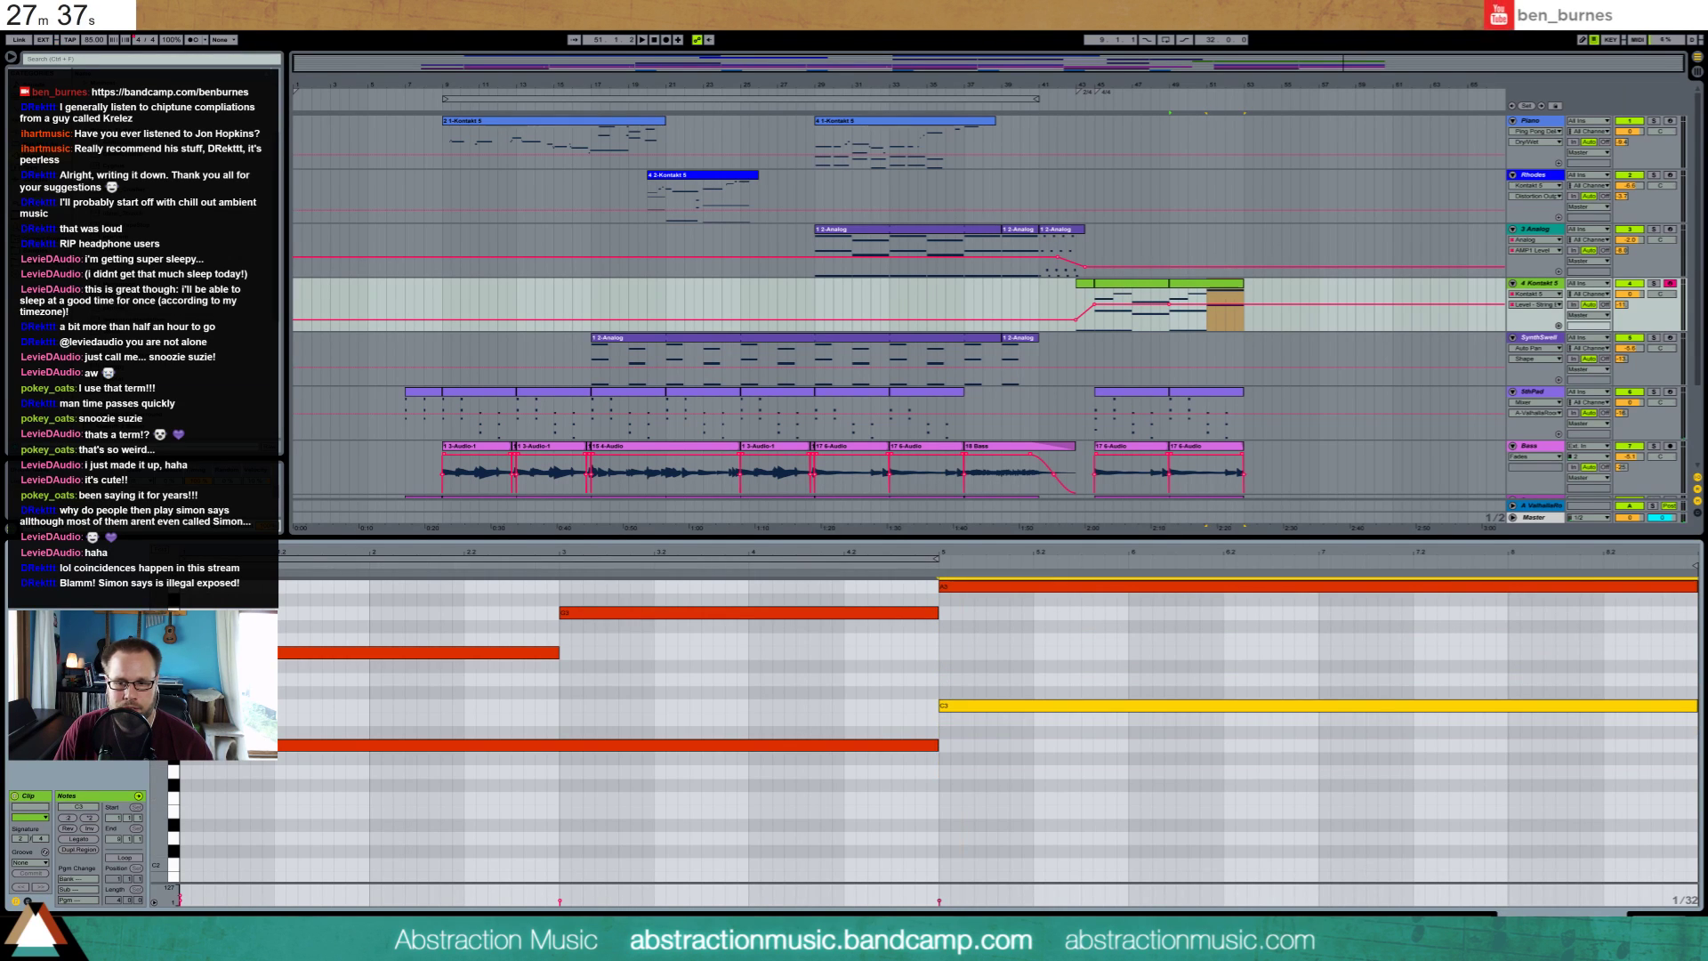
# Extend the arrangement loop to 51 bars and play the transition into the new strings section
pyautogui.hotkey('shift', 'Tab')
pyautogui.click(1032, 306)
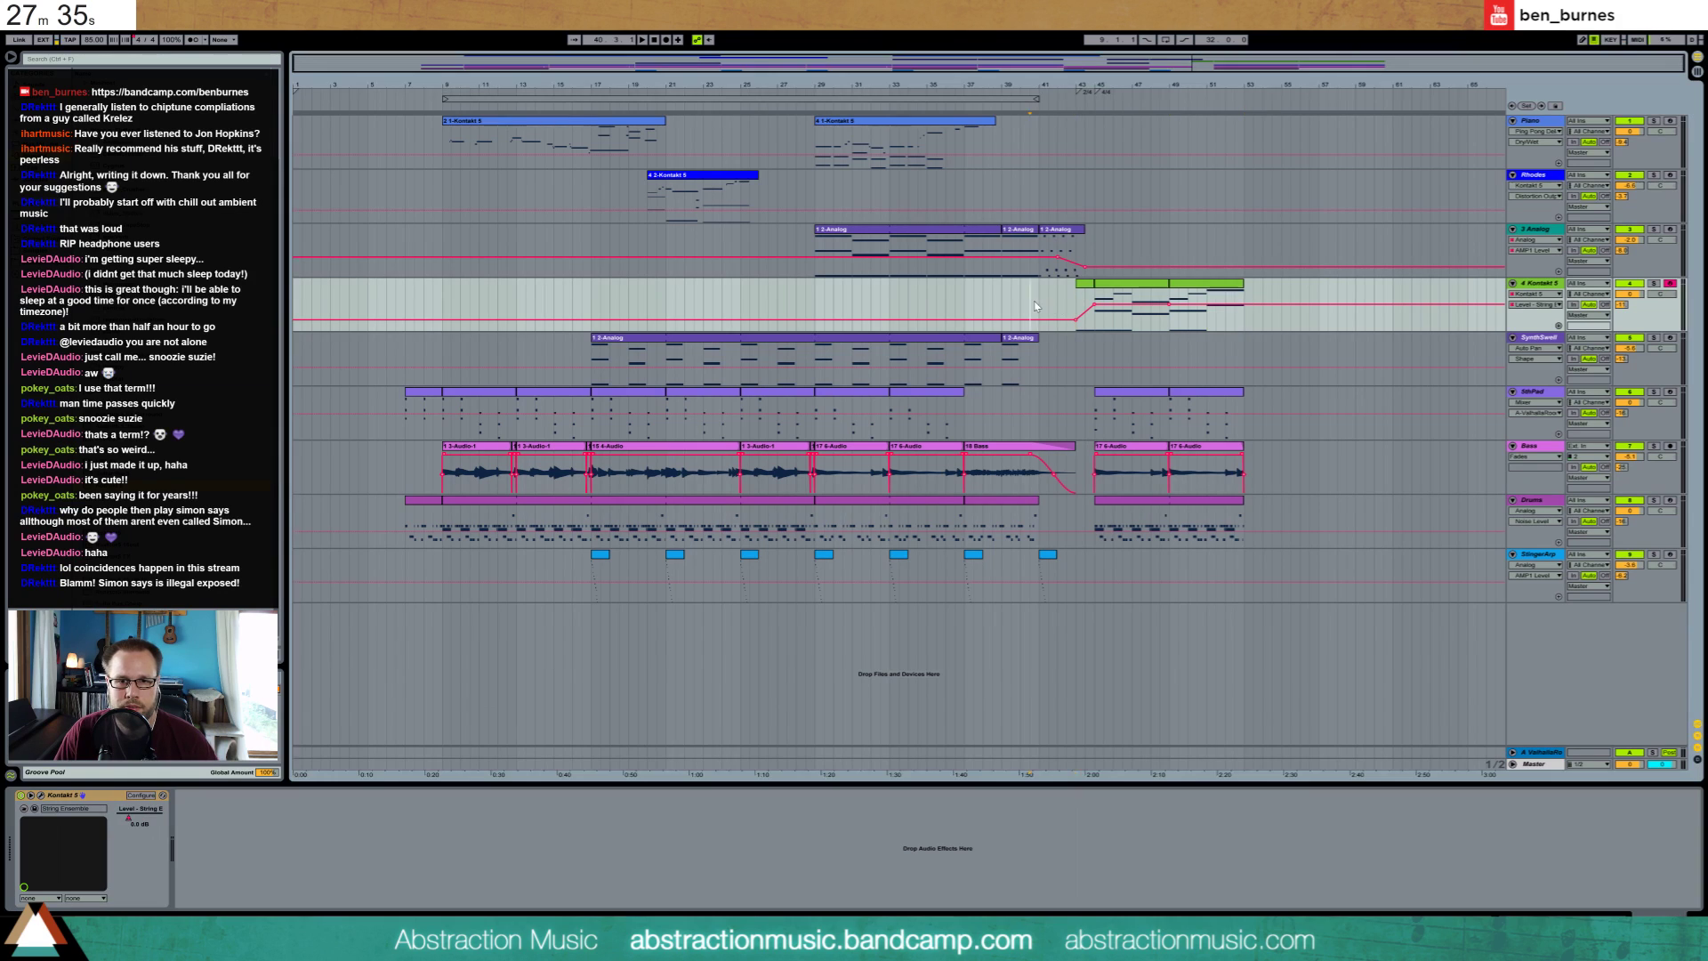
pyautogui.press('space')
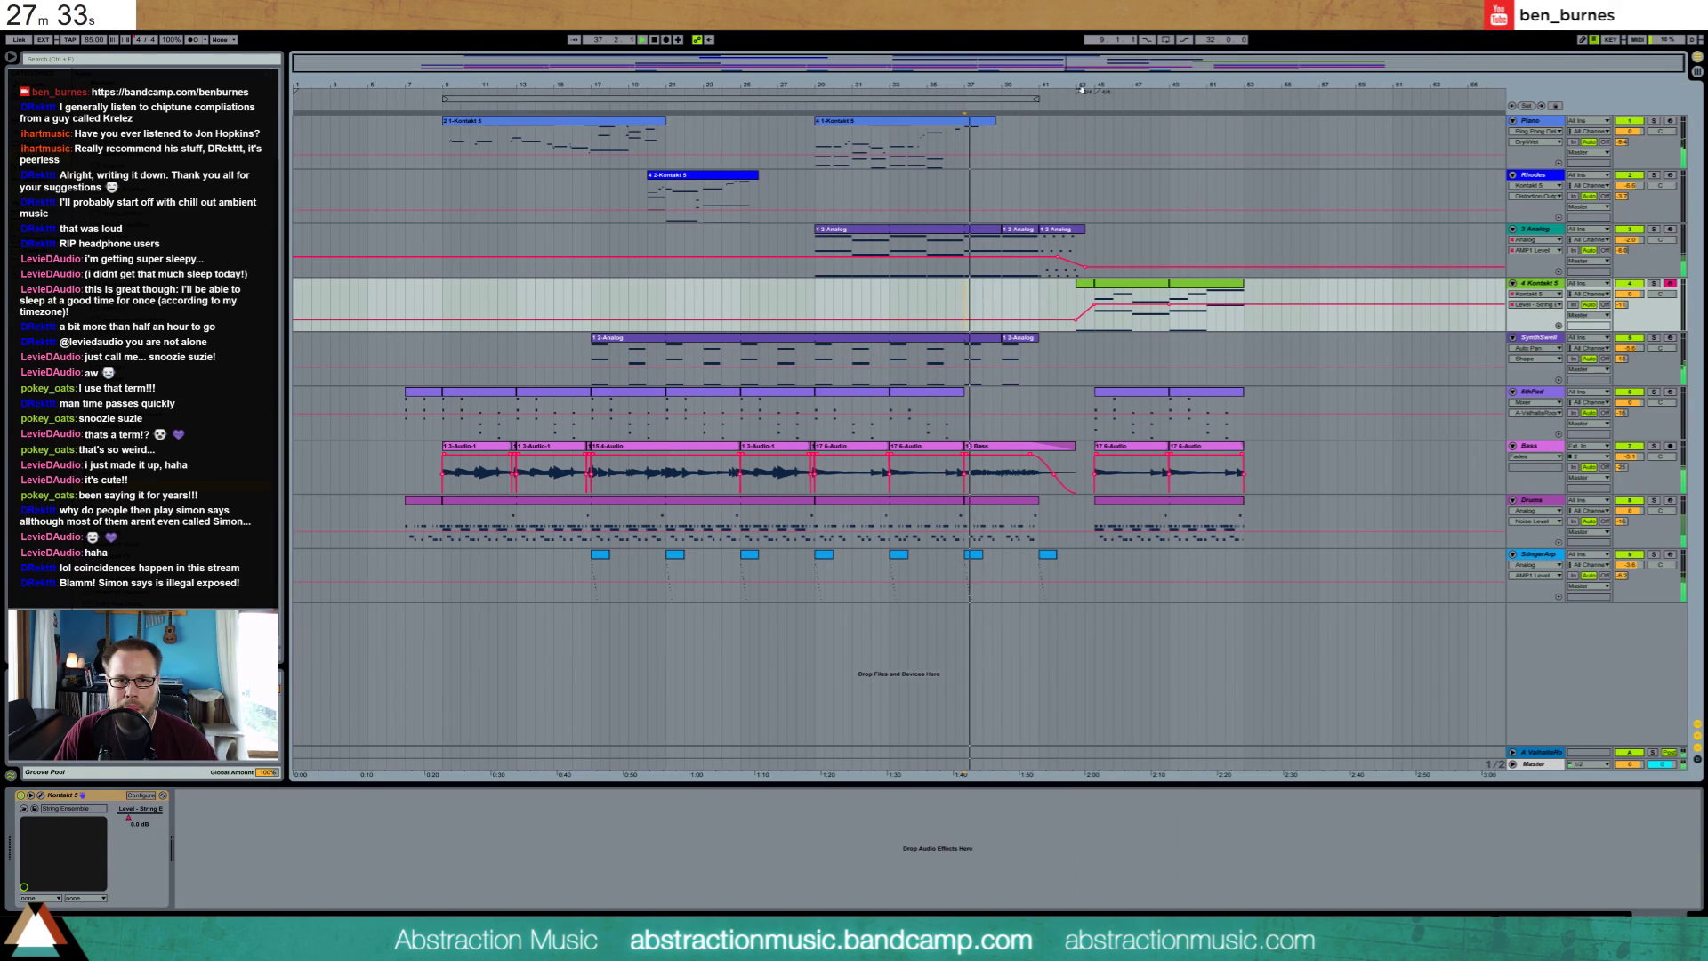
pyautogui.moveTo(1037, 99); pyautogui.dragTo(1395, 122)
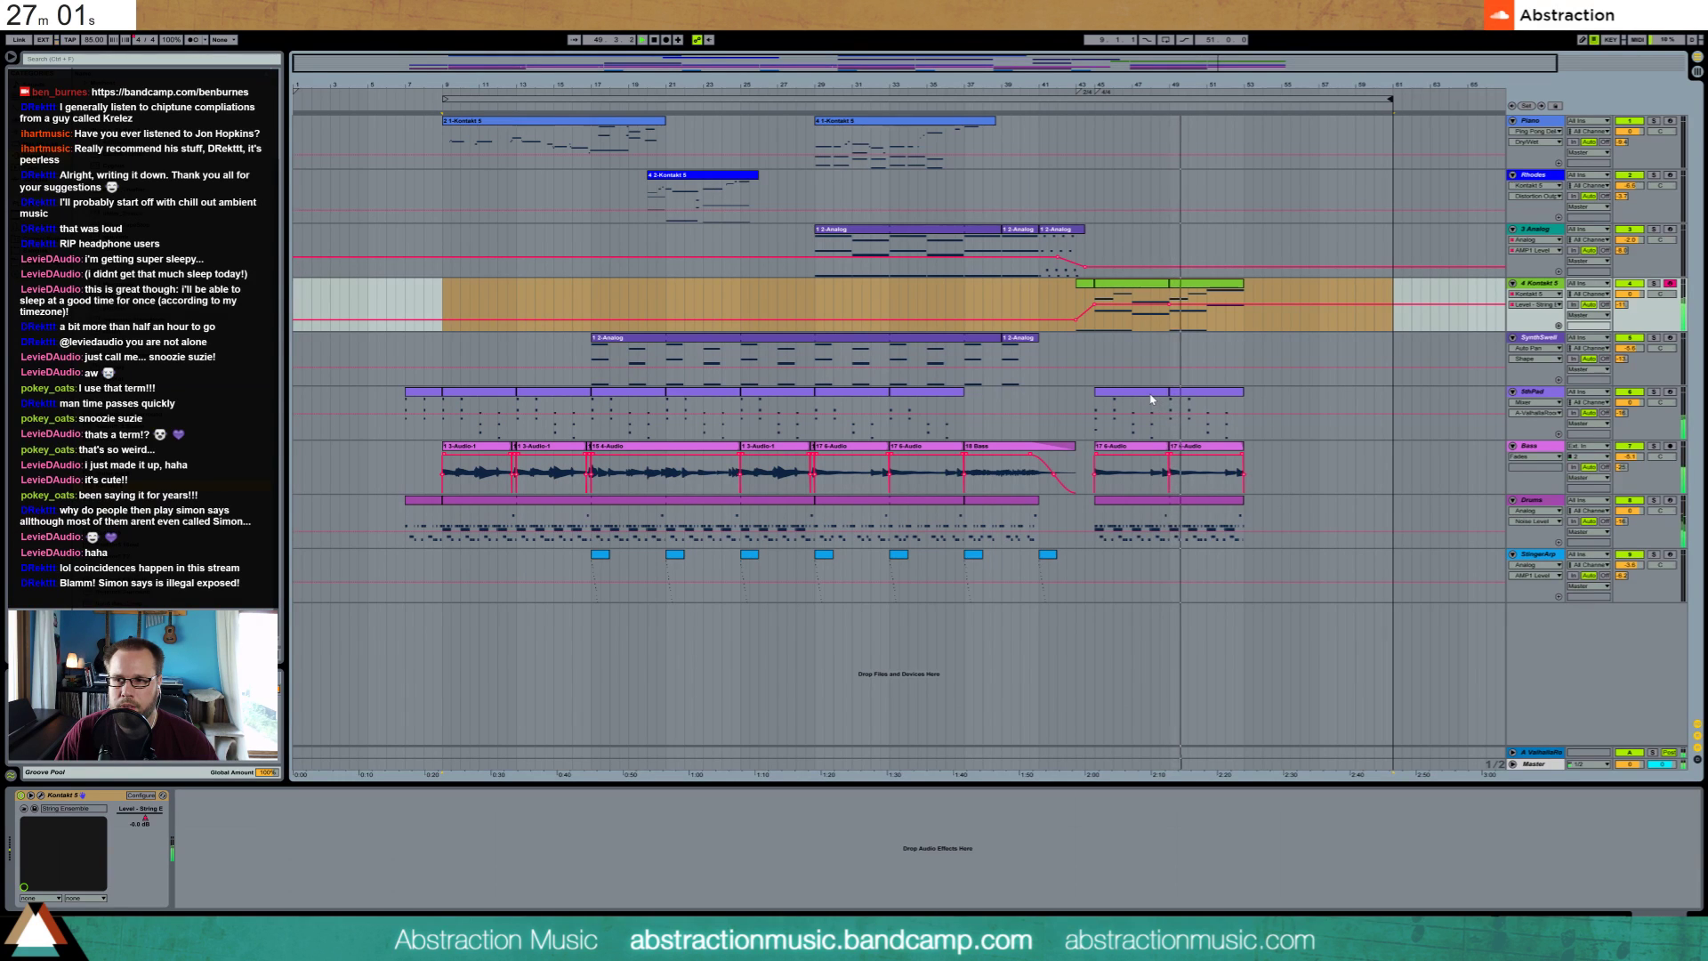
pyautogui.press('space')
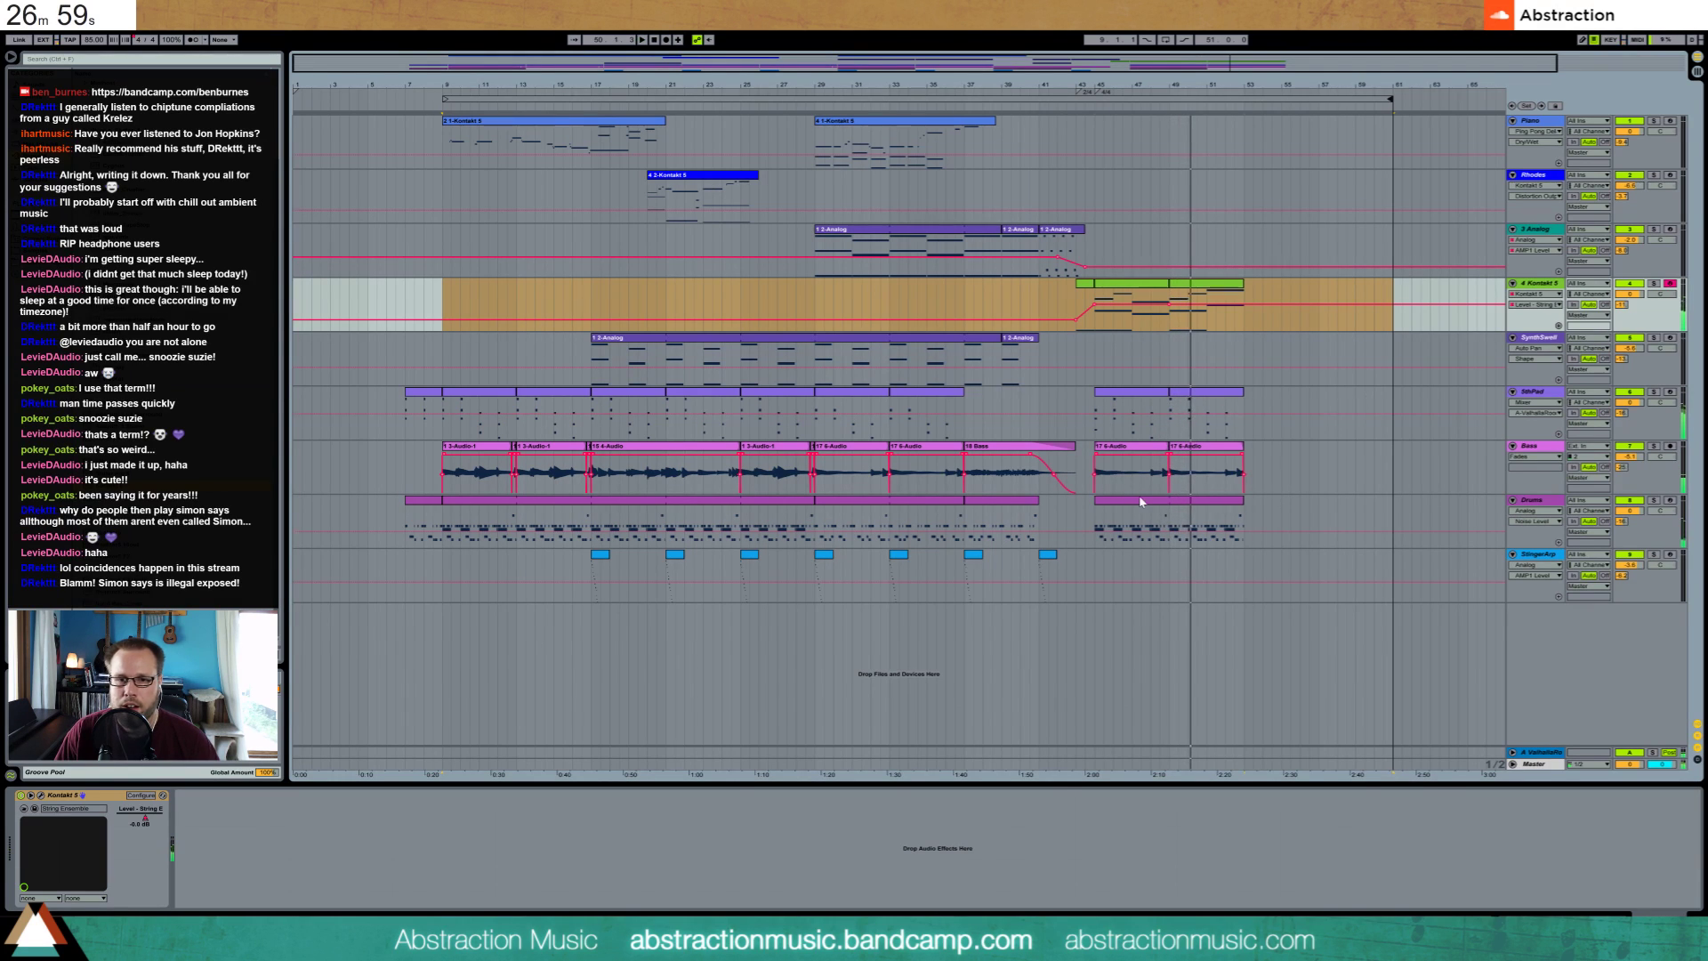
# Move the start of the kick_OH_P_6 sample slightly later in the Drums track's drum rack
pyautogui.click(1139, 514)
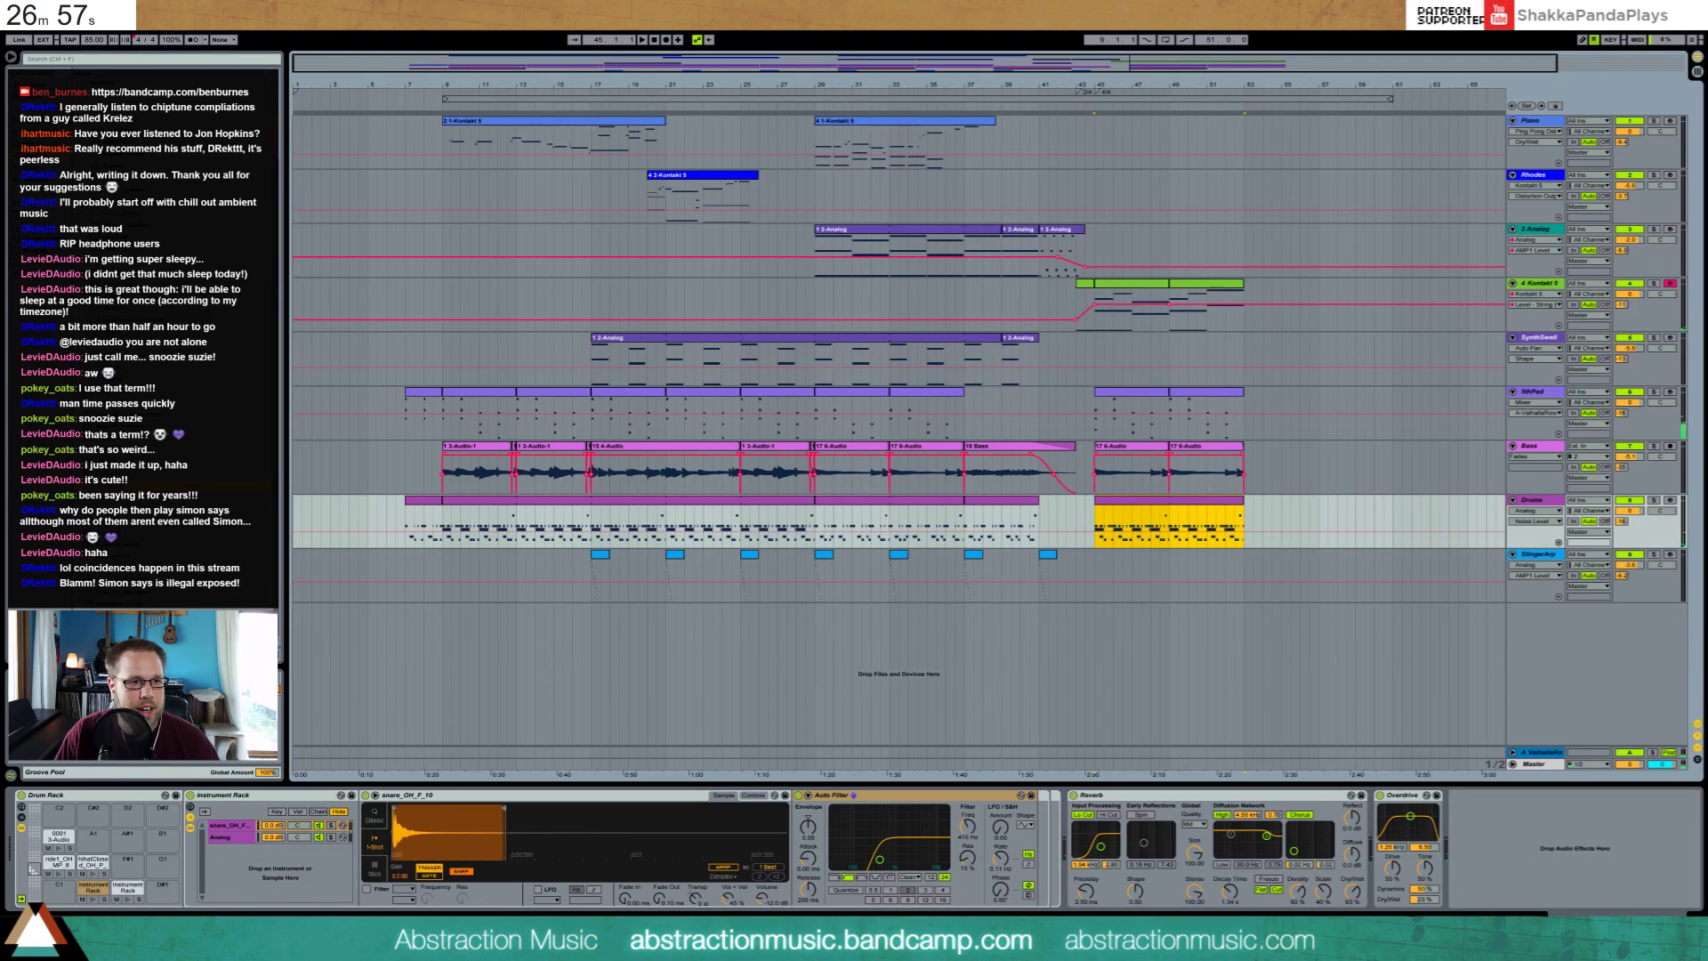
pyautogui.click(46, 252)
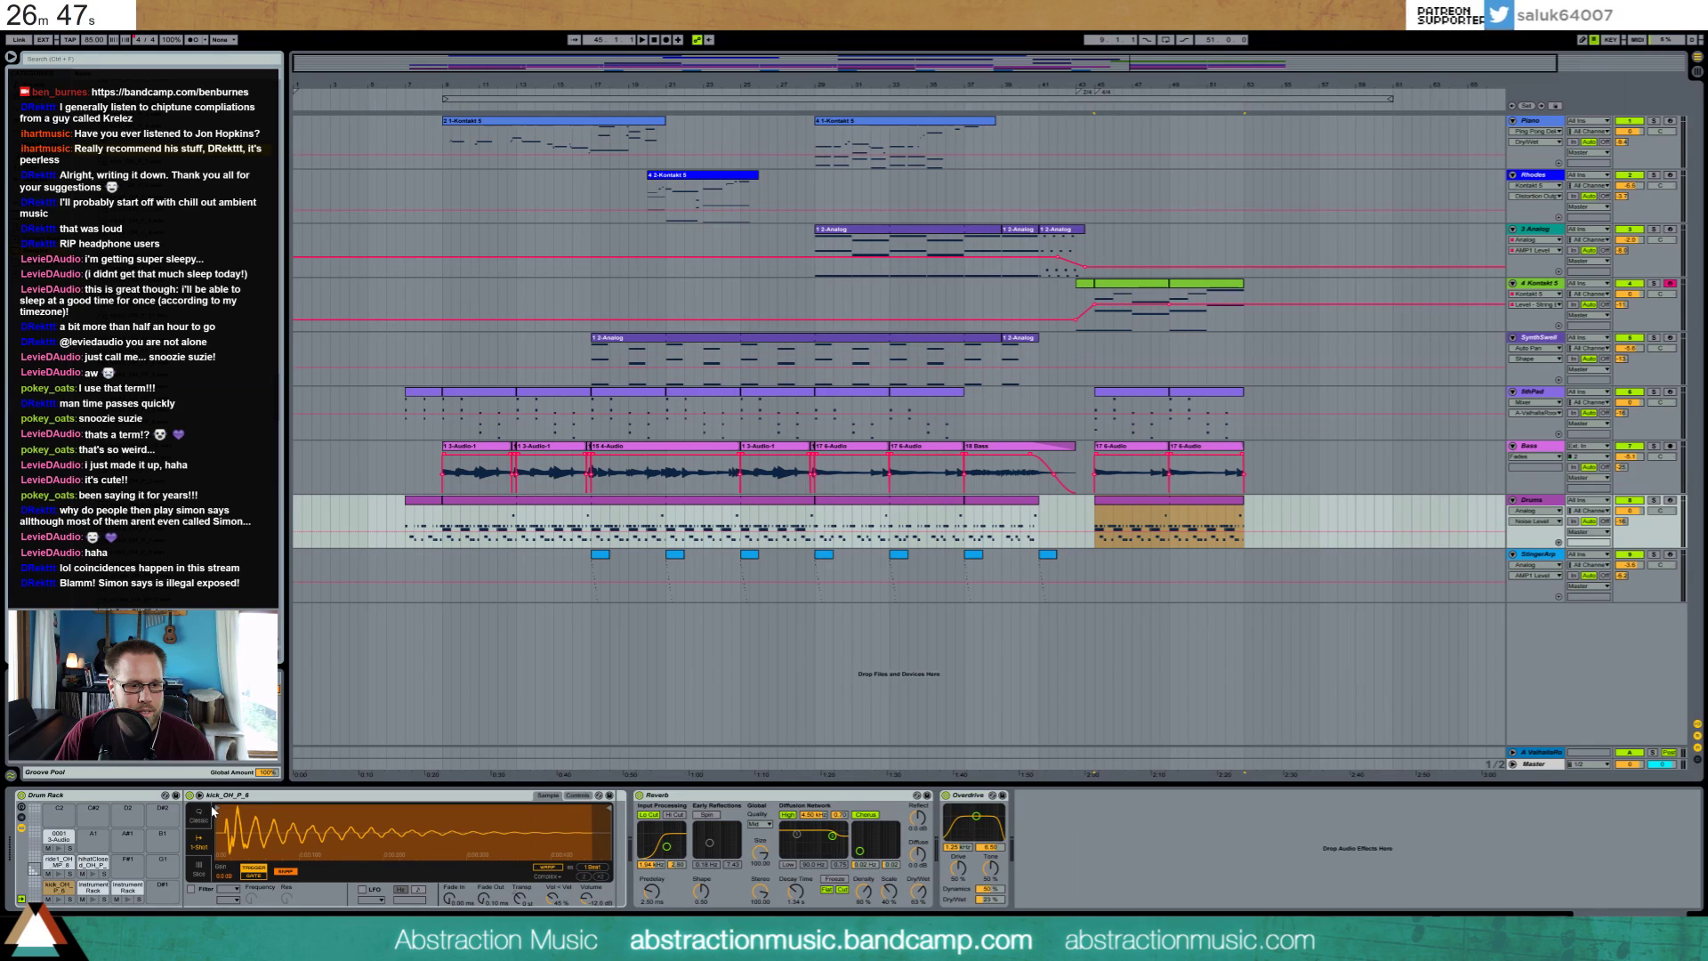
pyautogui.moveTo(220, 809); pyautogui.dragTo(226, 809)
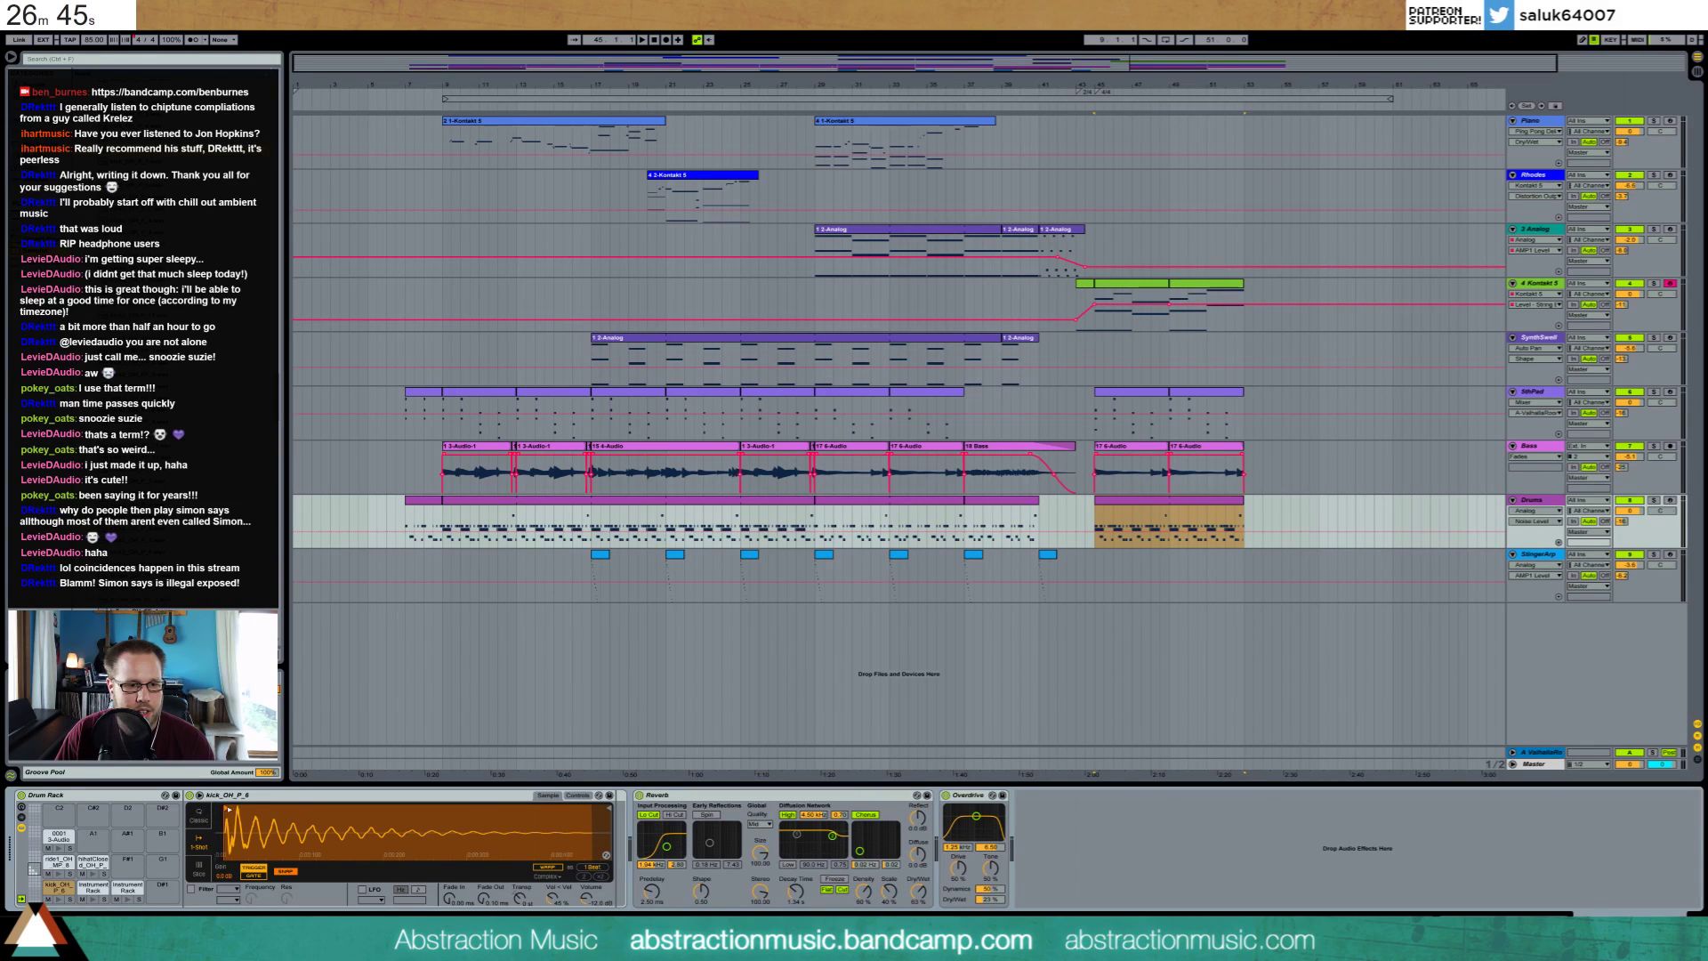
# Shorten the kick_OH_P_6 sample by moving its end point earlier
pyautogui.moveTo(606, 809); pyautogui.dragTo(523, 809)
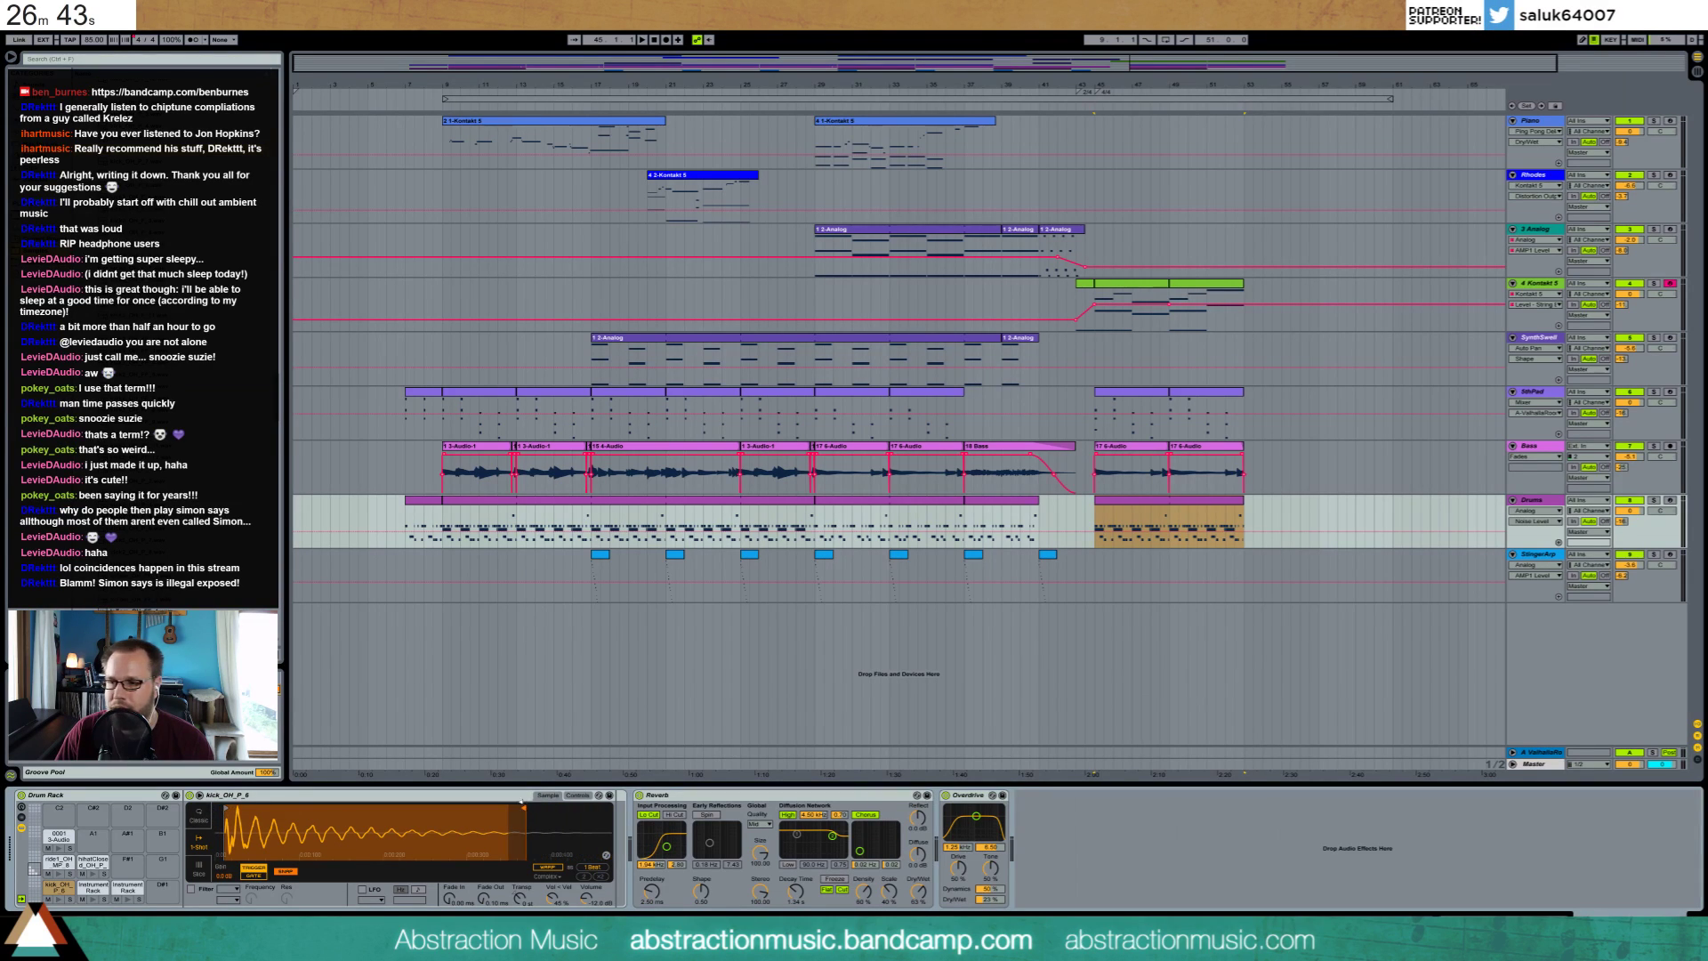
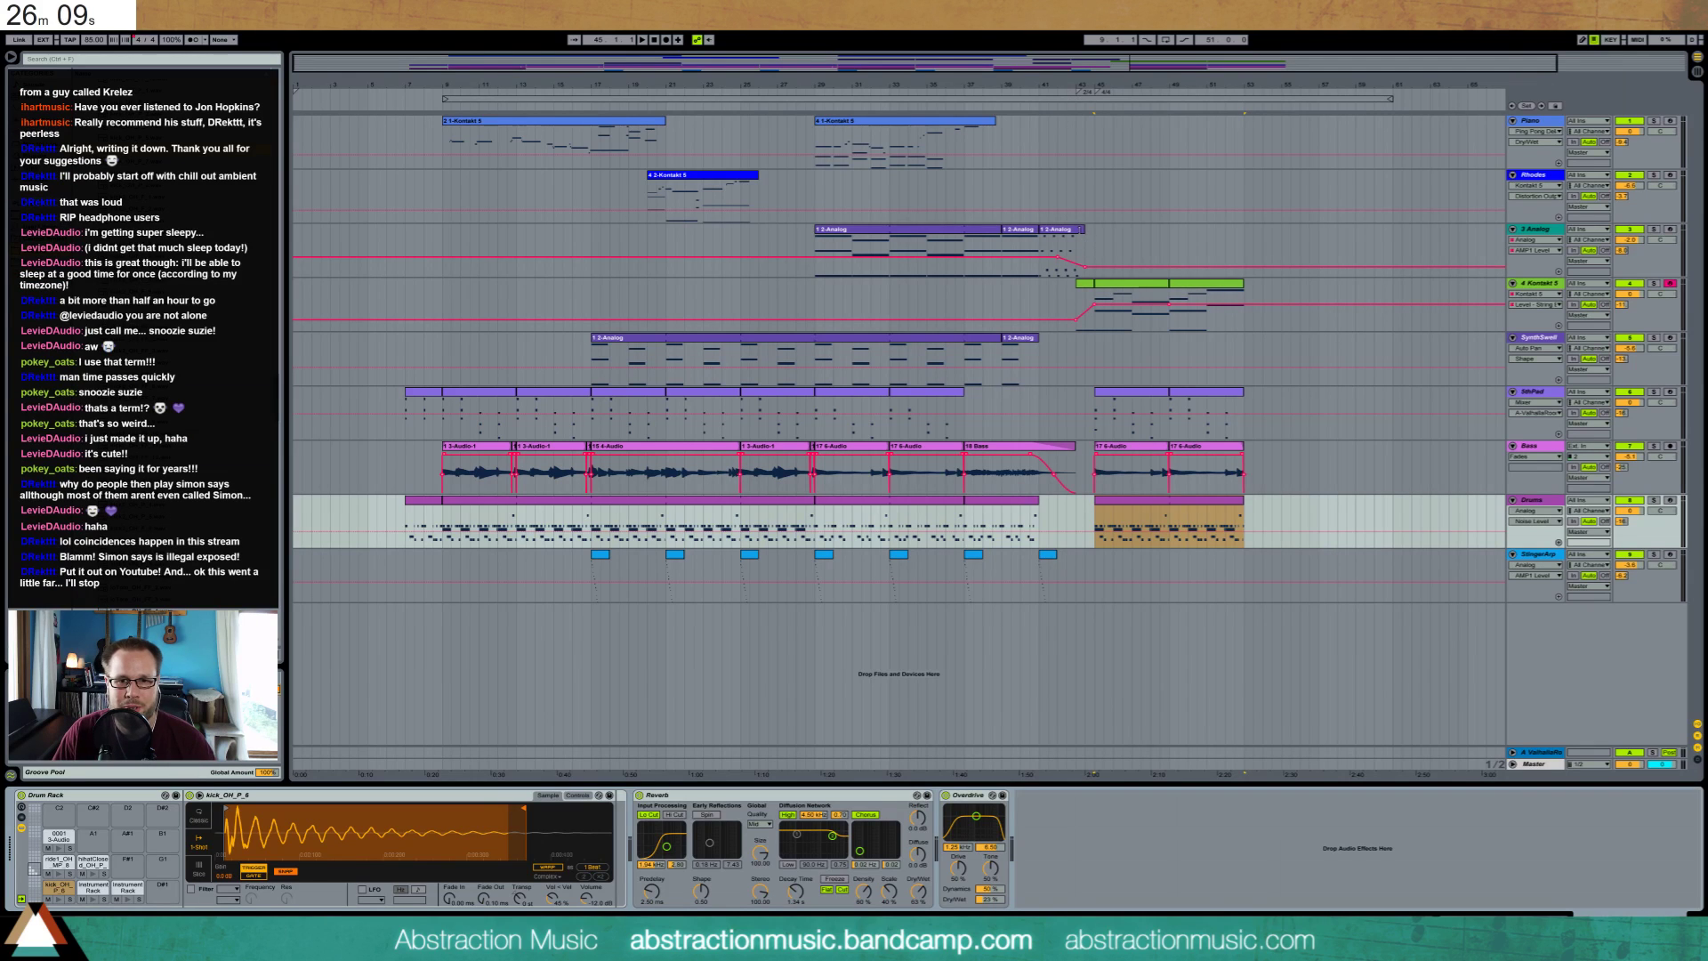
# Extend the last arpeggio clip to the start of the second section and repeat its final full four-note pattern twice to fill the clip
pyautogui.moveTo(1083, 231); pyautogui.dragTo(1092, 232)
pyautogui.doubleClick(1070, 229)
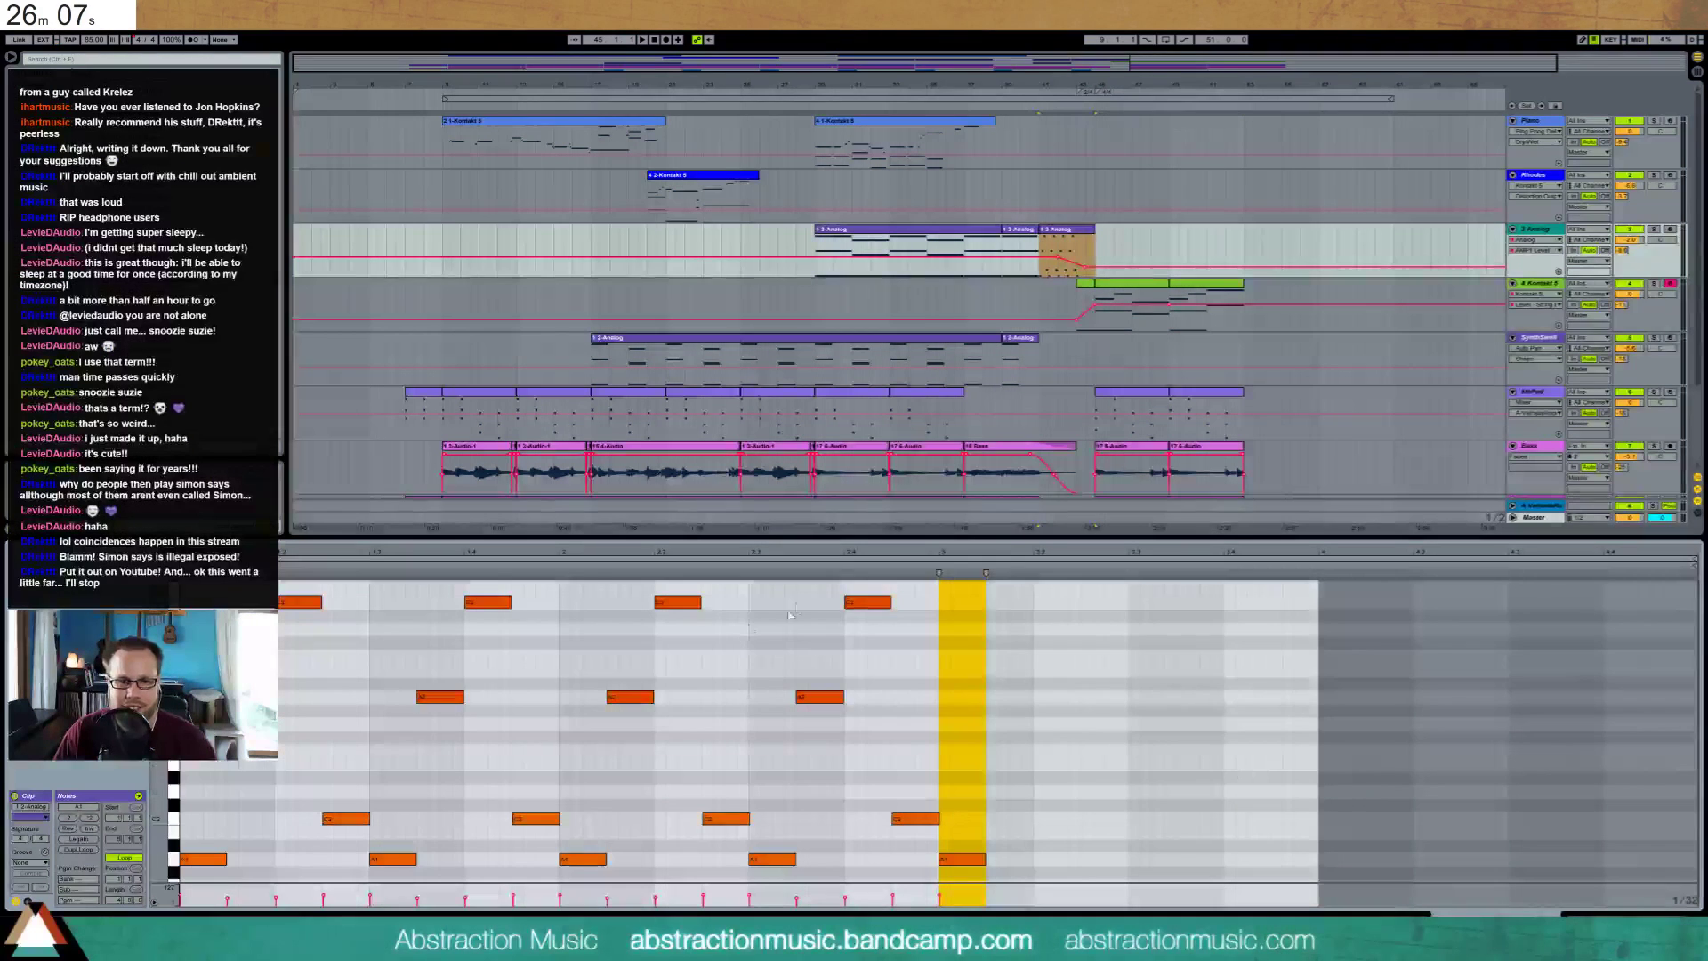
pyautogui.moveTo(774, 593); pyautogui.dragTo(920, 874)
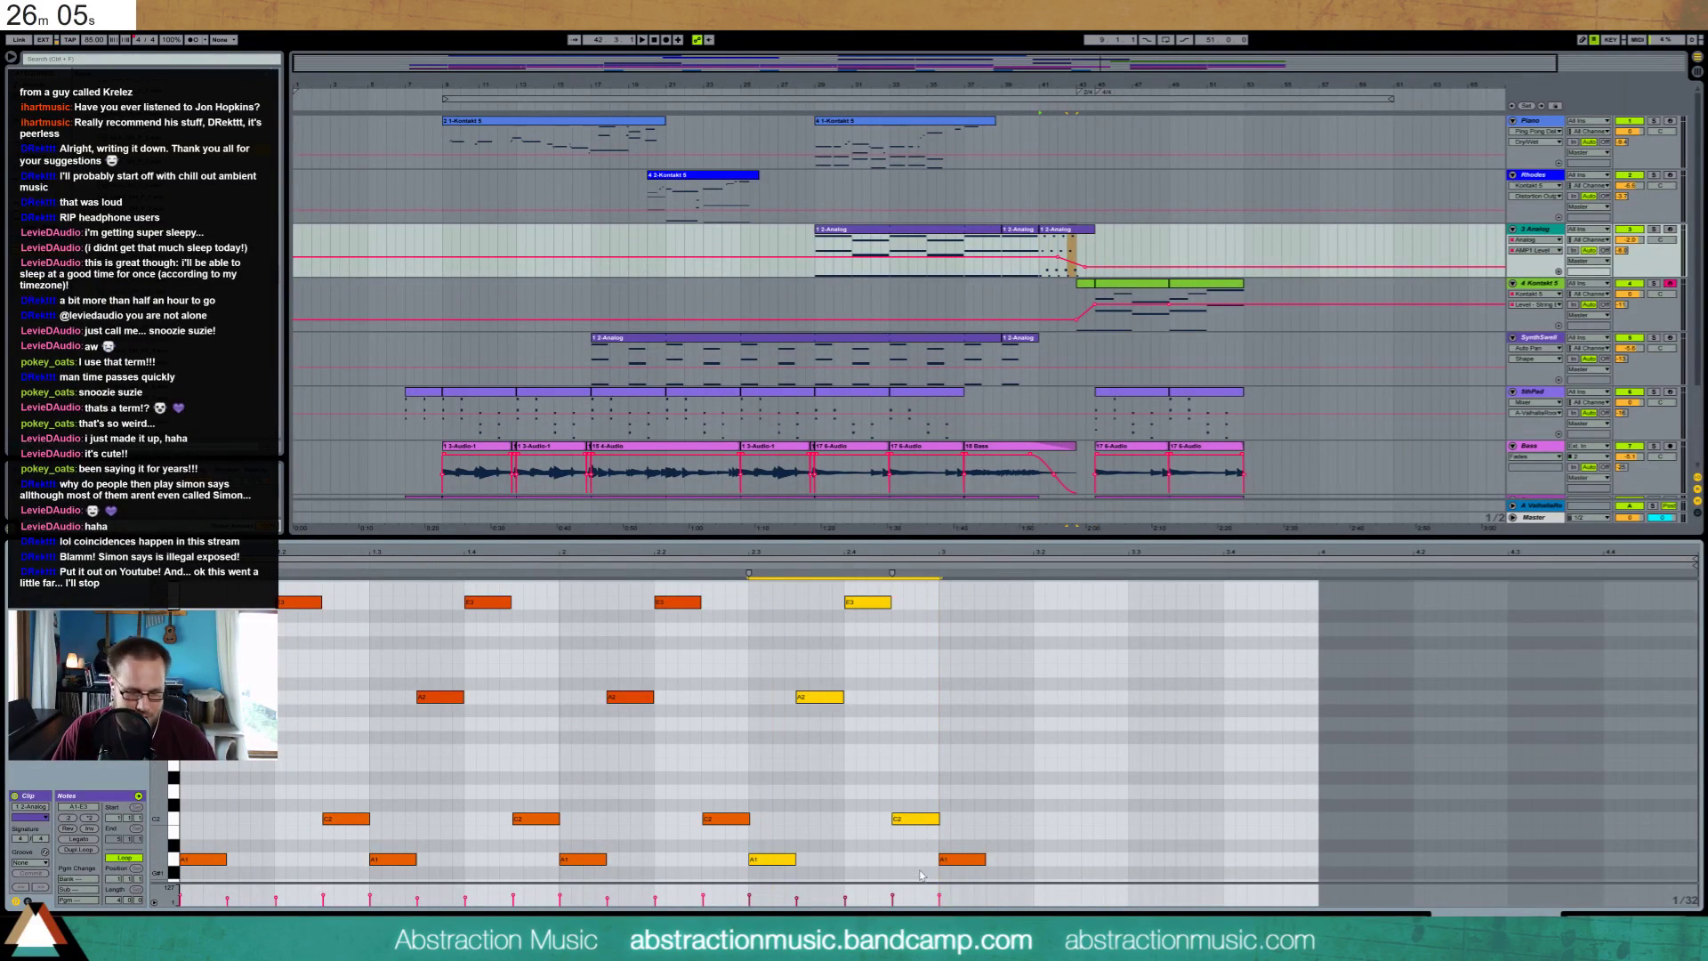
pyautogui.hotkey('ctrl', 'd')
pyautogui.hotkey('ctrl', 'd')
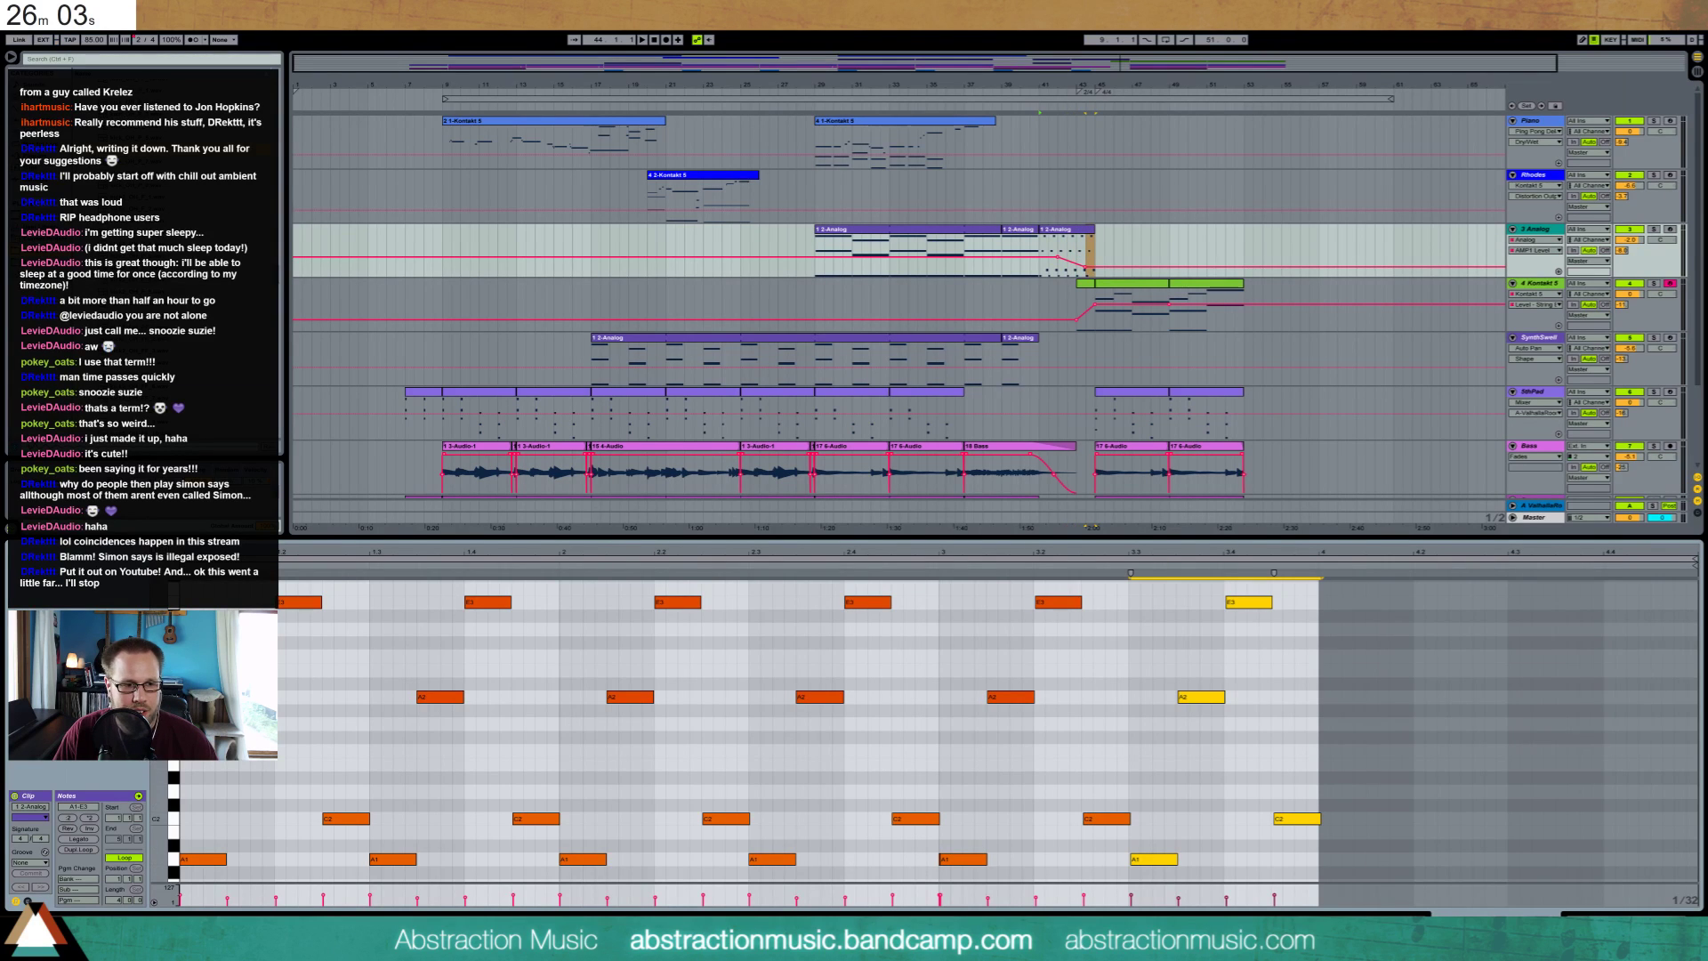
# Play the transition from bar 41, where the last arpeggio clip starts, into the second section
pyautogui.moveTo(160, 814); pyautogui.dragTo(140, 815)
pyautogui.click(998, 788)
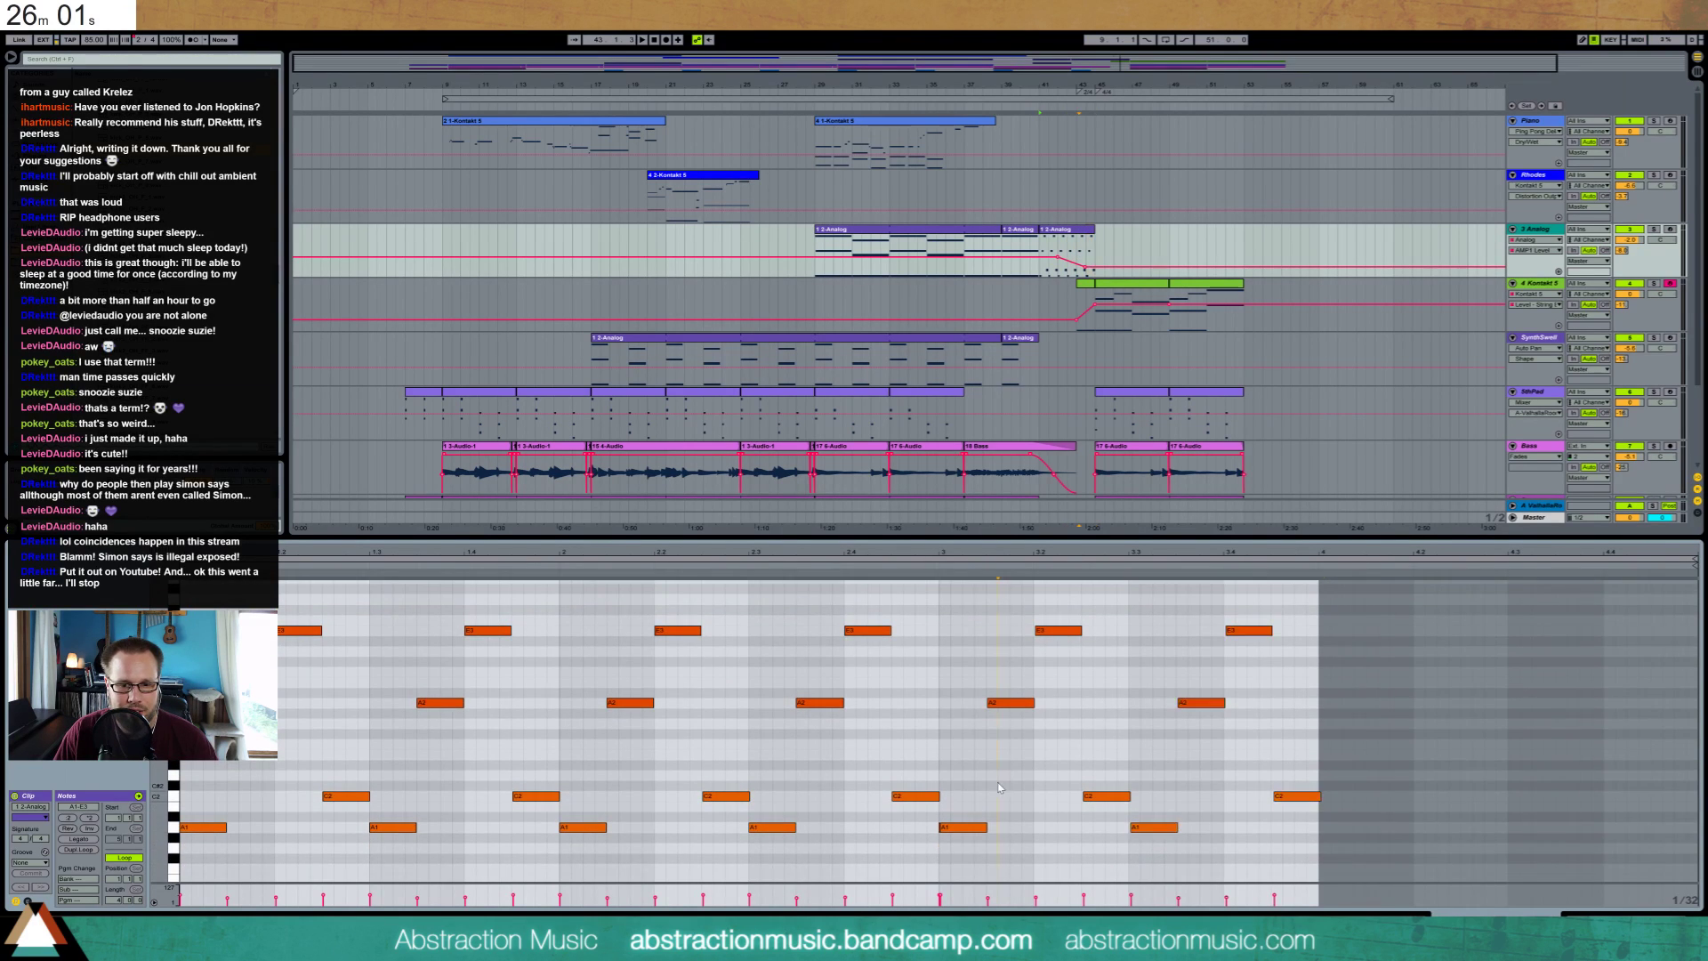
pyautogui.scroll(-3, 998, 788)
pyautogui.moveTo(982, 675); pyautogui.dragTo(977, 708)
pyautogui.press('Left')
pyautogui.moveTo(160, 774); pyautogui.dragTo(151, 841)
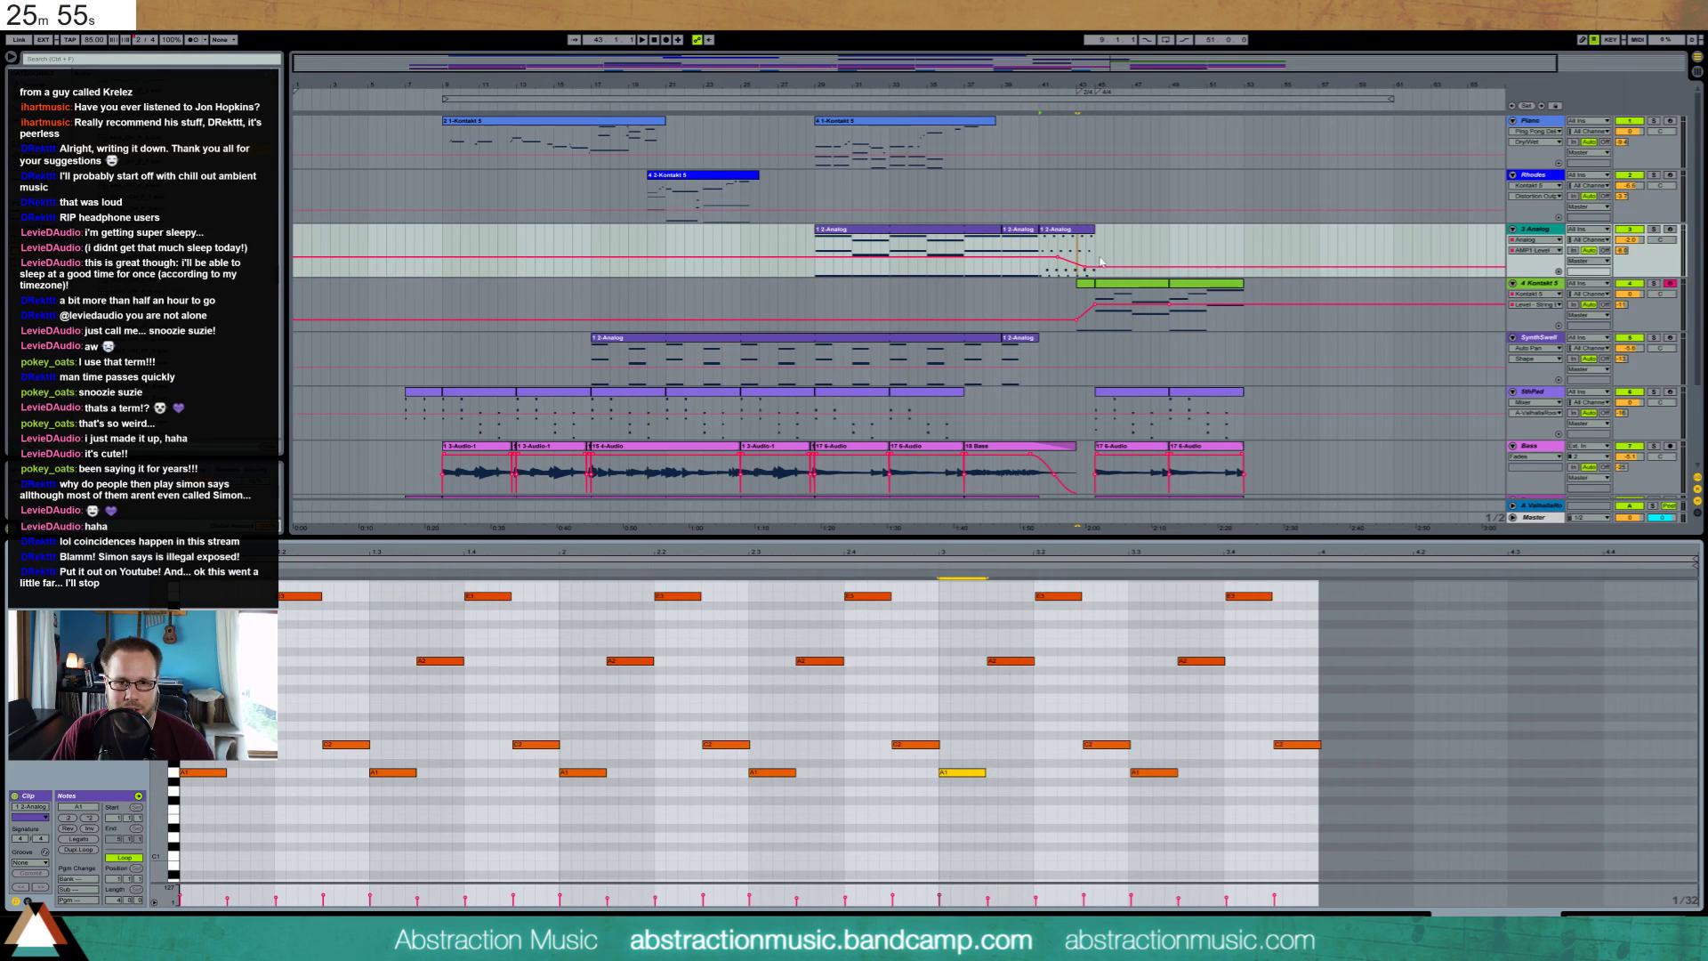
pyautogui.click(1043, 243)
pyautogui.press('space')
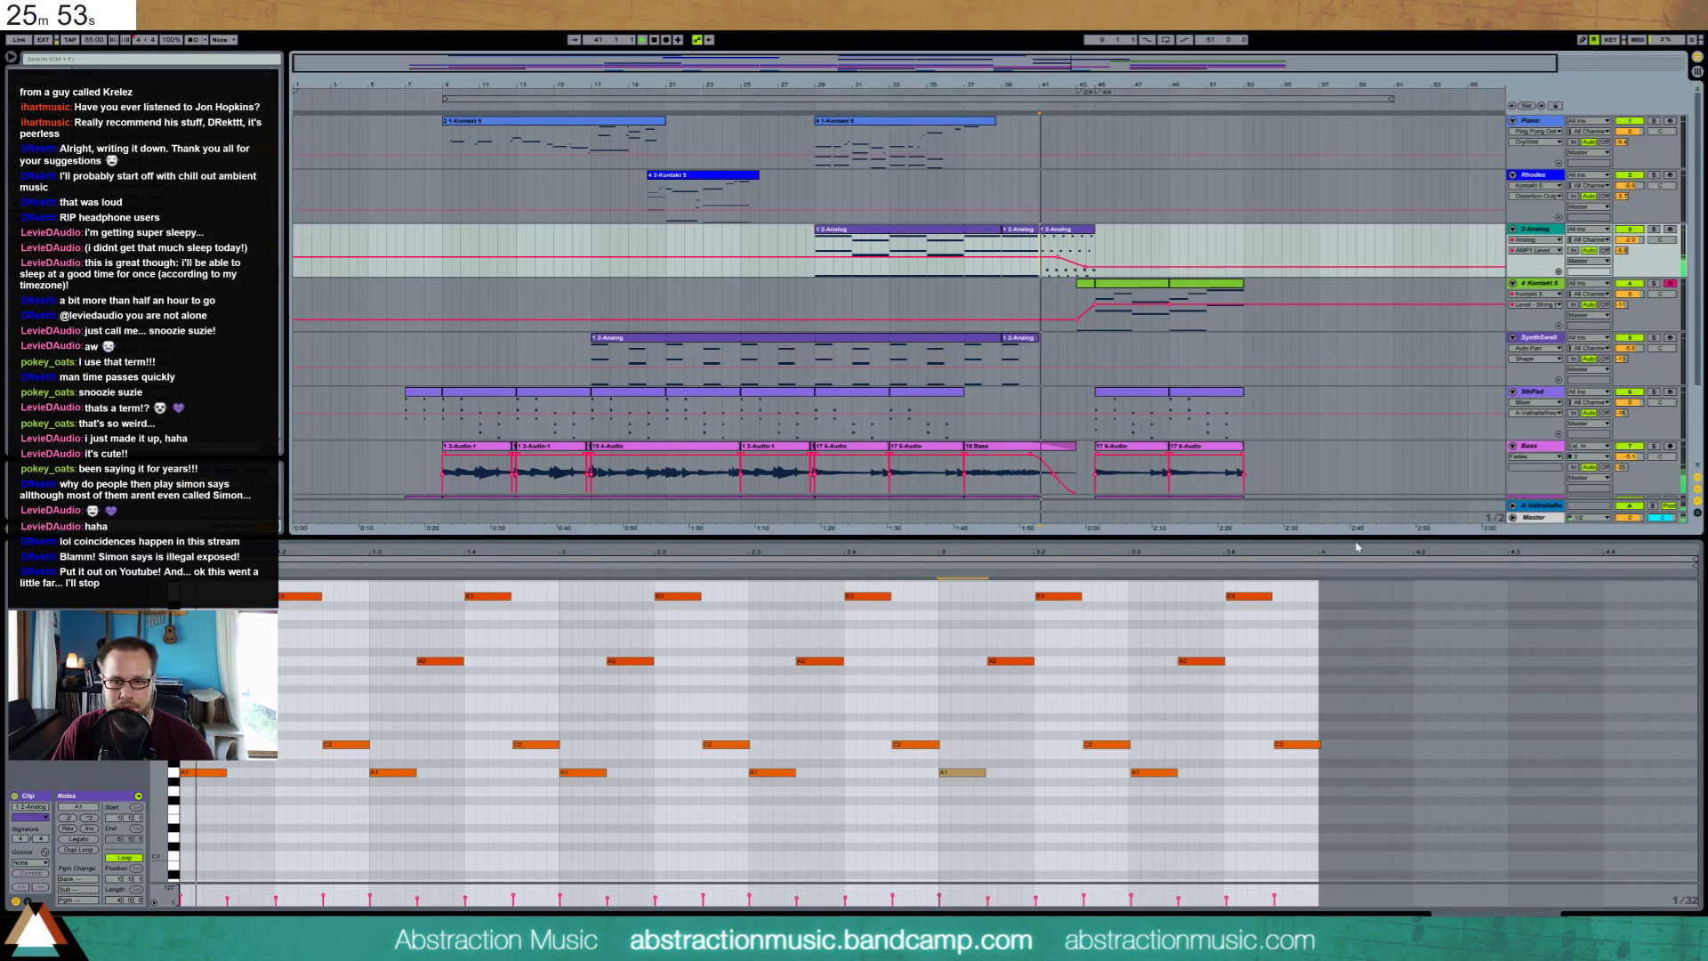
pyautogui.click(1629, 922)
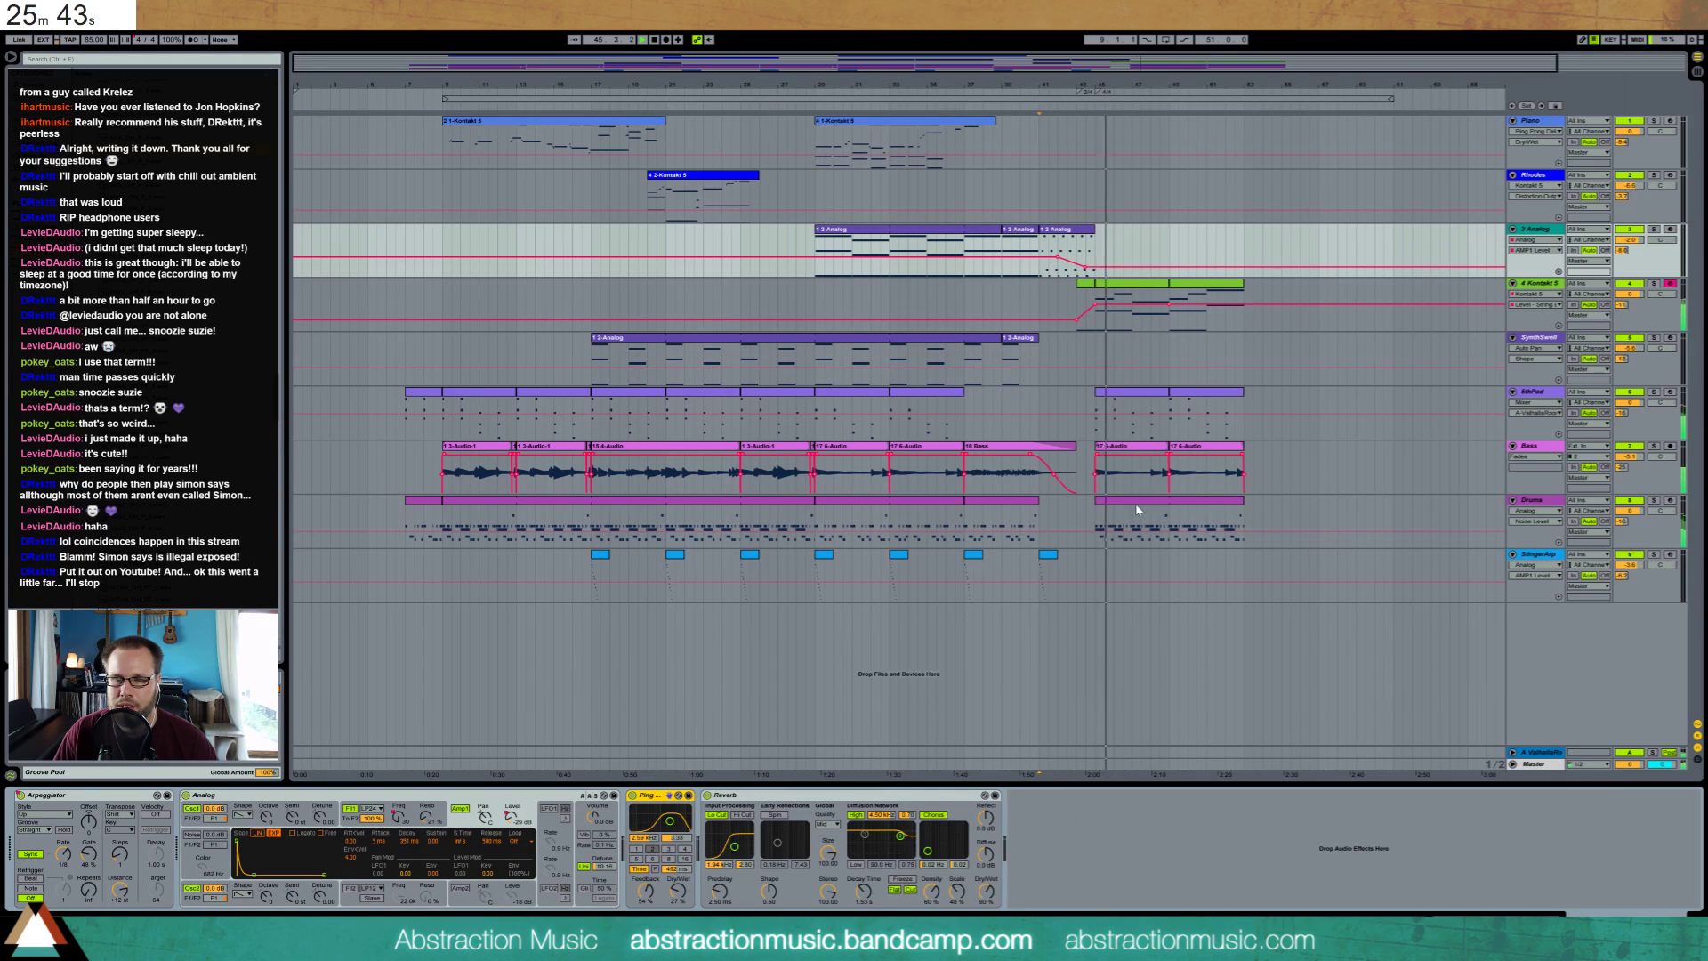
# In the first four-bar strings clip, start the second upper note an eighth note earlier and lengthen it to keep its original end
pyautogui.doubleClick(1122, 284)
pyautogui.press('space')
pyautogui.click(669, 612)
pyautogui.press('Left')
pyautogui.press('Left')
pyautogui.press('Left')
pyautogui.press('Left')
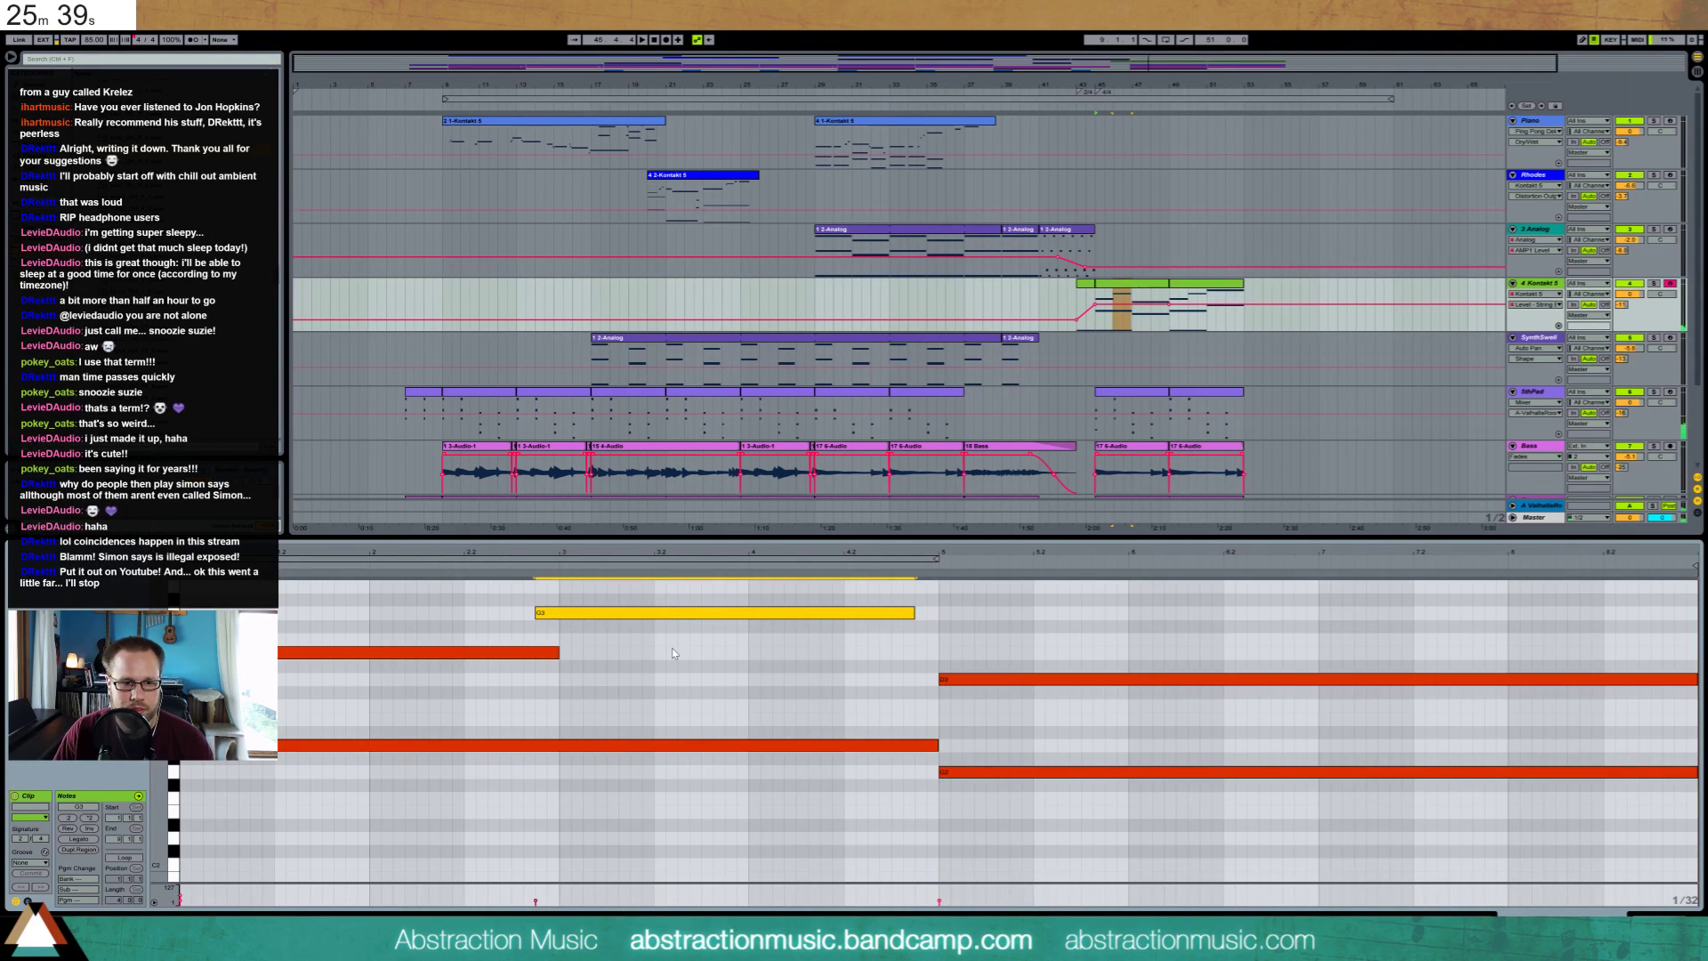
pyautogui.hotkey('shift', 'Right')
pyautogui.hotkey('shift', 'Right')
pyautogui.hotkey('shift', 'Right')
pyautogui.hotkey('shift', 'Right')
# Shorten the strings clip's first upper note so it ends where the second upper note starts
pyautogui.click(507, 653)
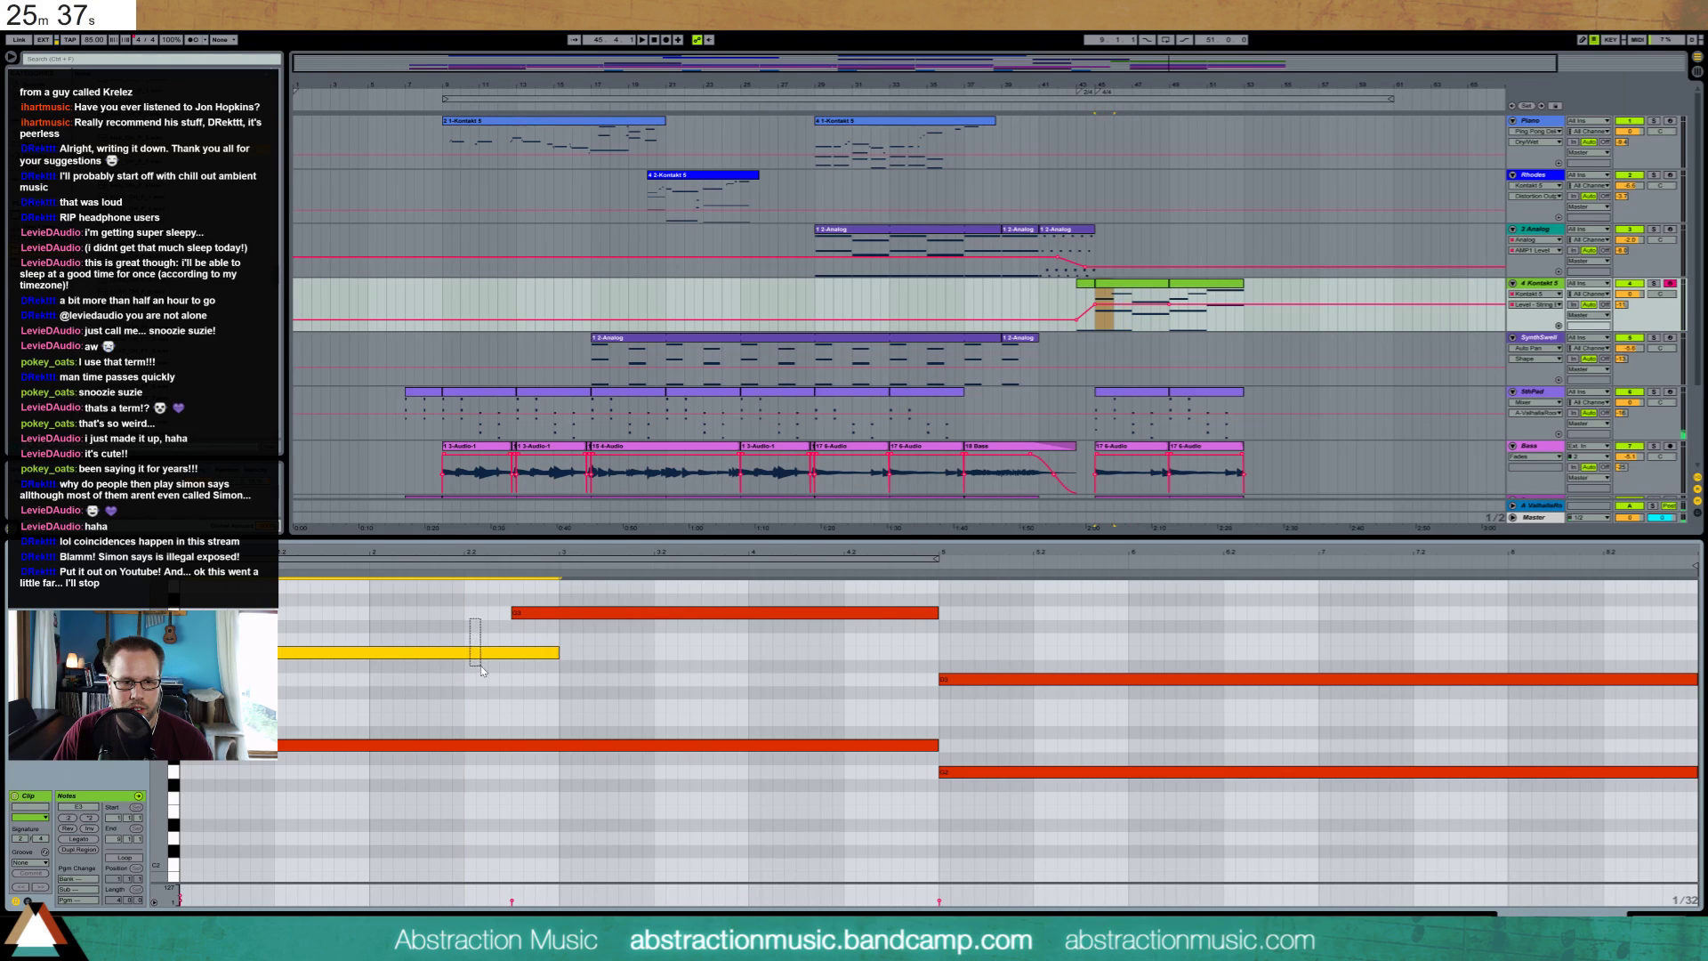
pyautogui.hotkey('shift', 'Left')
pyautogui.hotkey('shift', 'Left')
pyautogui.hotkey('shift', 'Left')
# Shift the second chord of the second section's first pad clip an eighth note earlier
pyautogui.click(1137, 400)
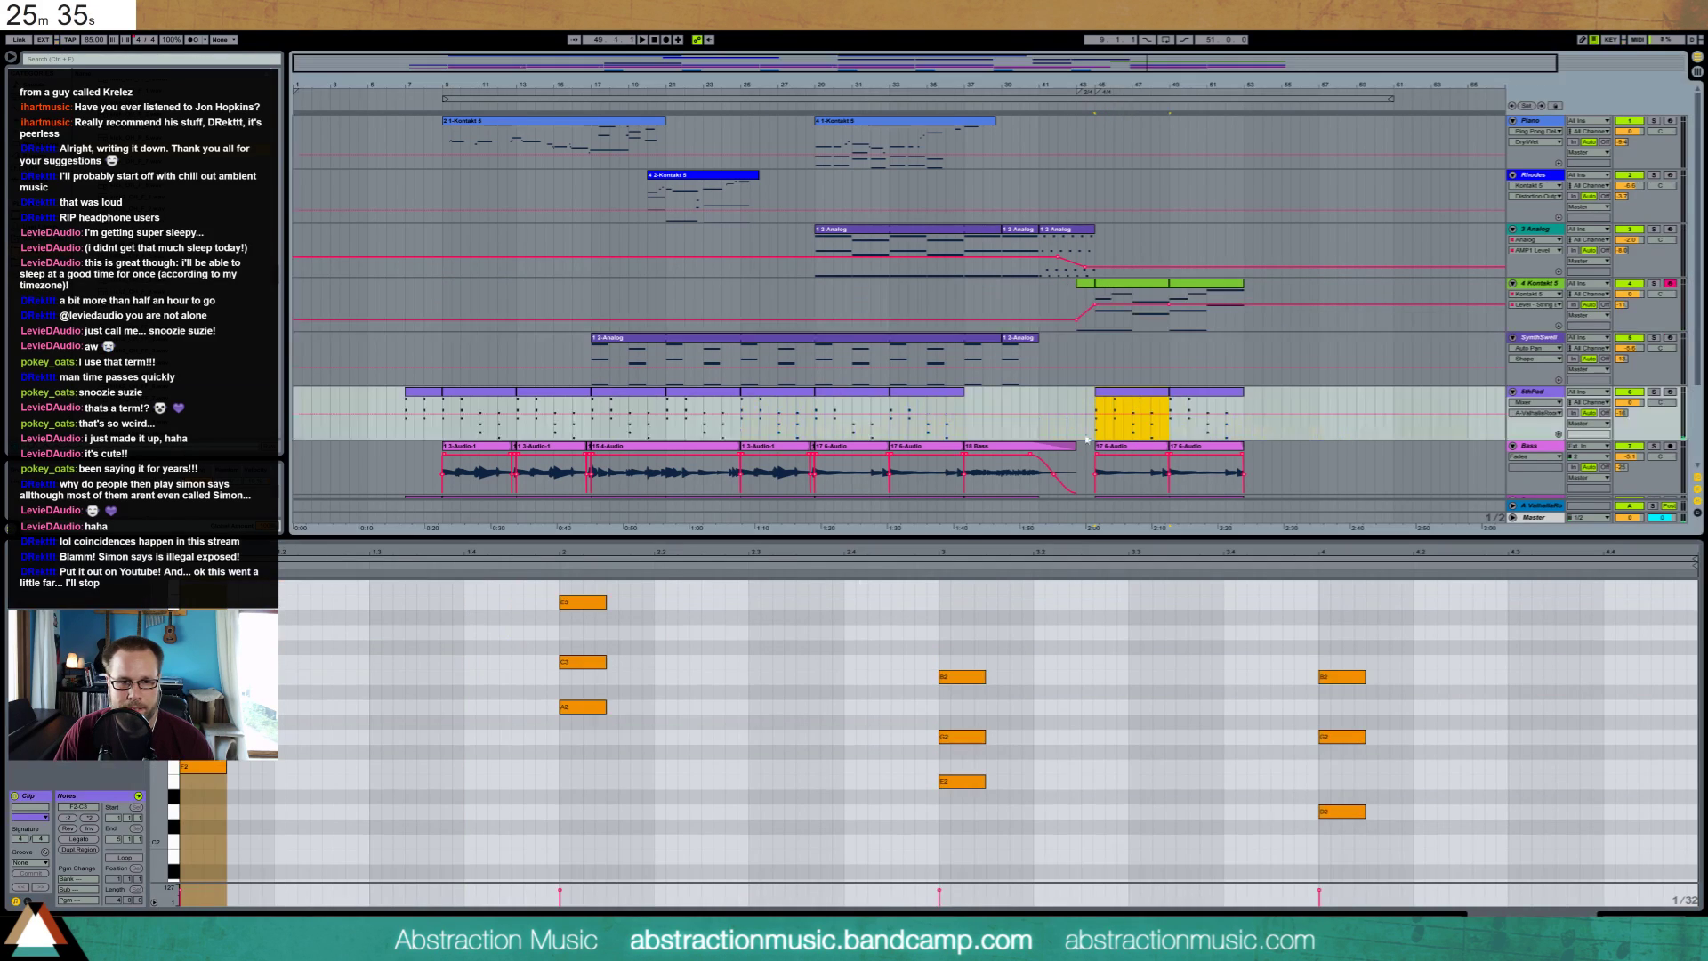
pyautogui.moveTo(595, 737); pyautogui.dragTo(583, 598)
pyautogui.press('Left')
pyautogui.press('Left')
pyautogui.press('Left')
pyautogui.press('Left')
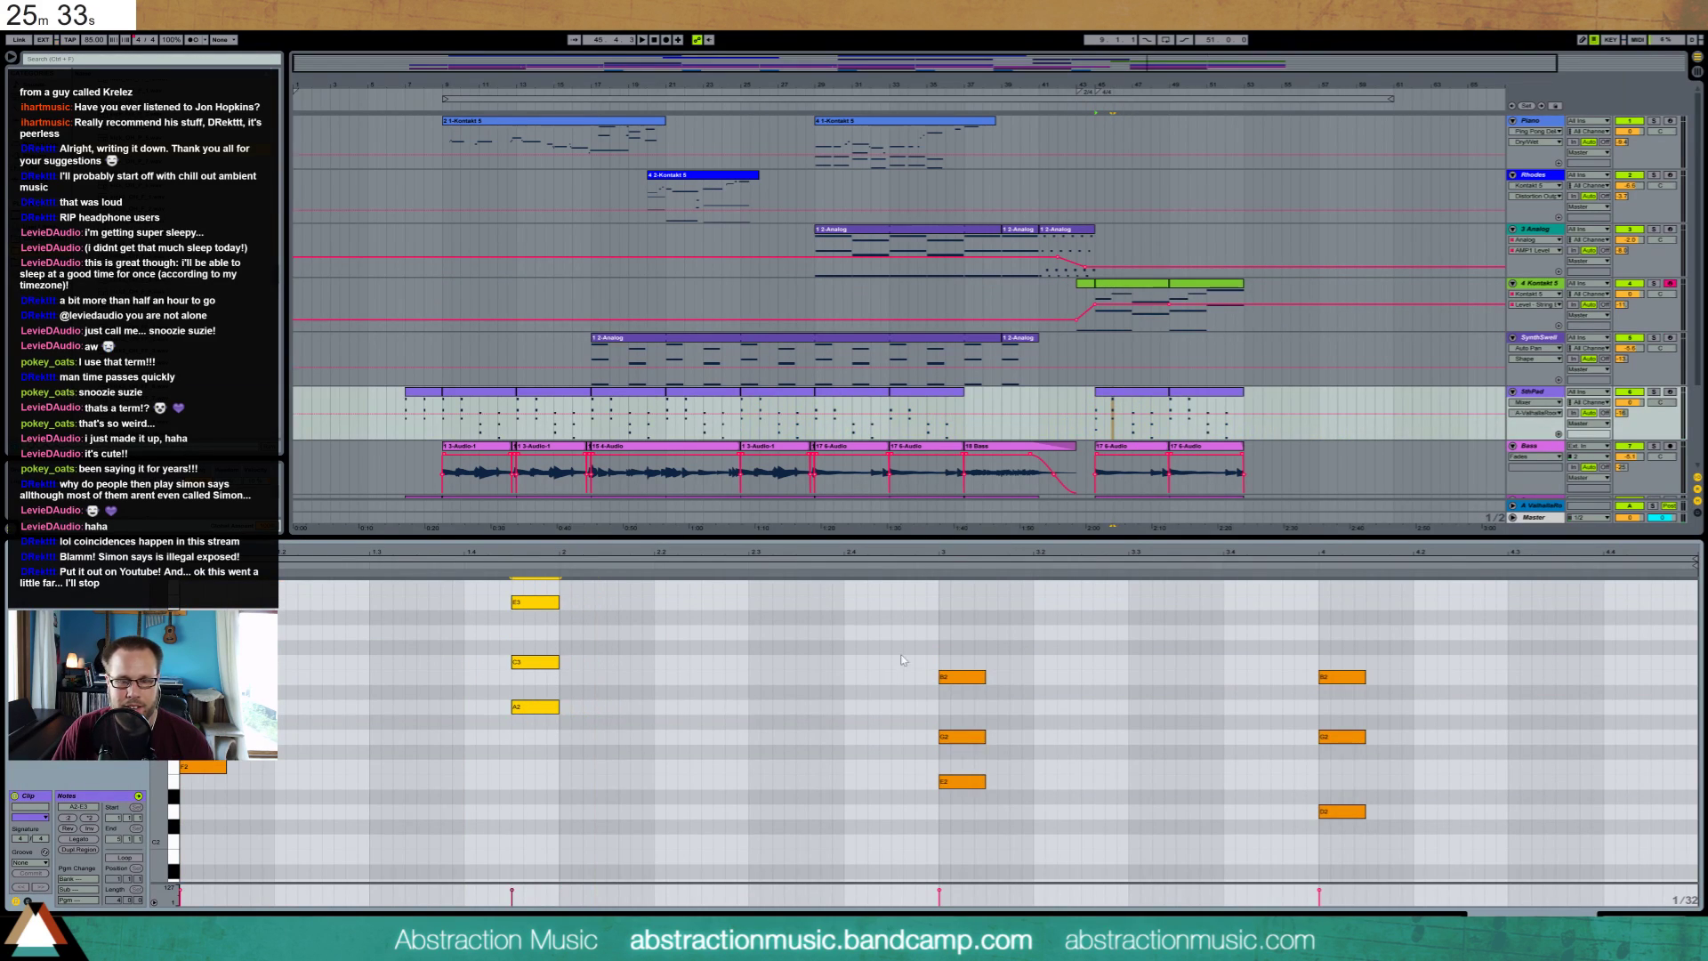
# Shift the third and fourth chords of the same pad clip an eighth note earlier
pyautogui.moveTo(903, 660); pyautogui.dragTo(1001, 796)
pyautogui.press('Left')
pyautogui.press('Left')
pyautogui.press('Left')
pyautogui.press('Left')
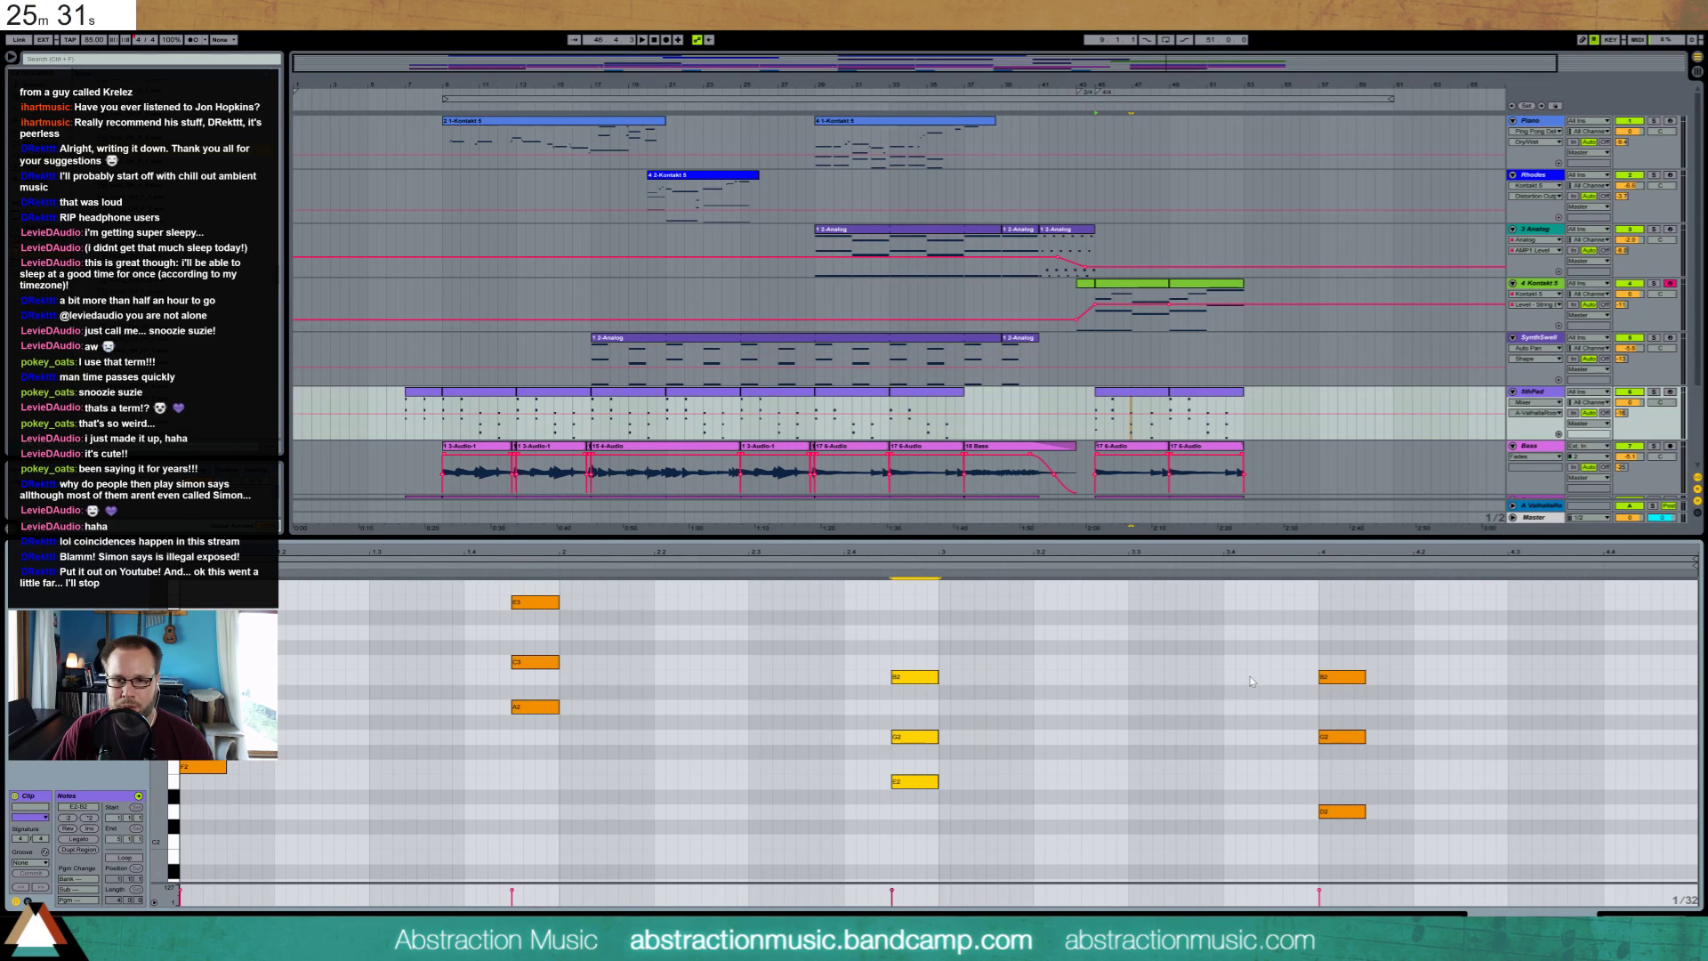
pyautogui.moveTo(1281, 645); pyautogui.dragTo(1388, 879)
pyautogui.press('Left')
pyautogui.press('Left')
pyautogui.press('Left')
pyautogui.press('Left')
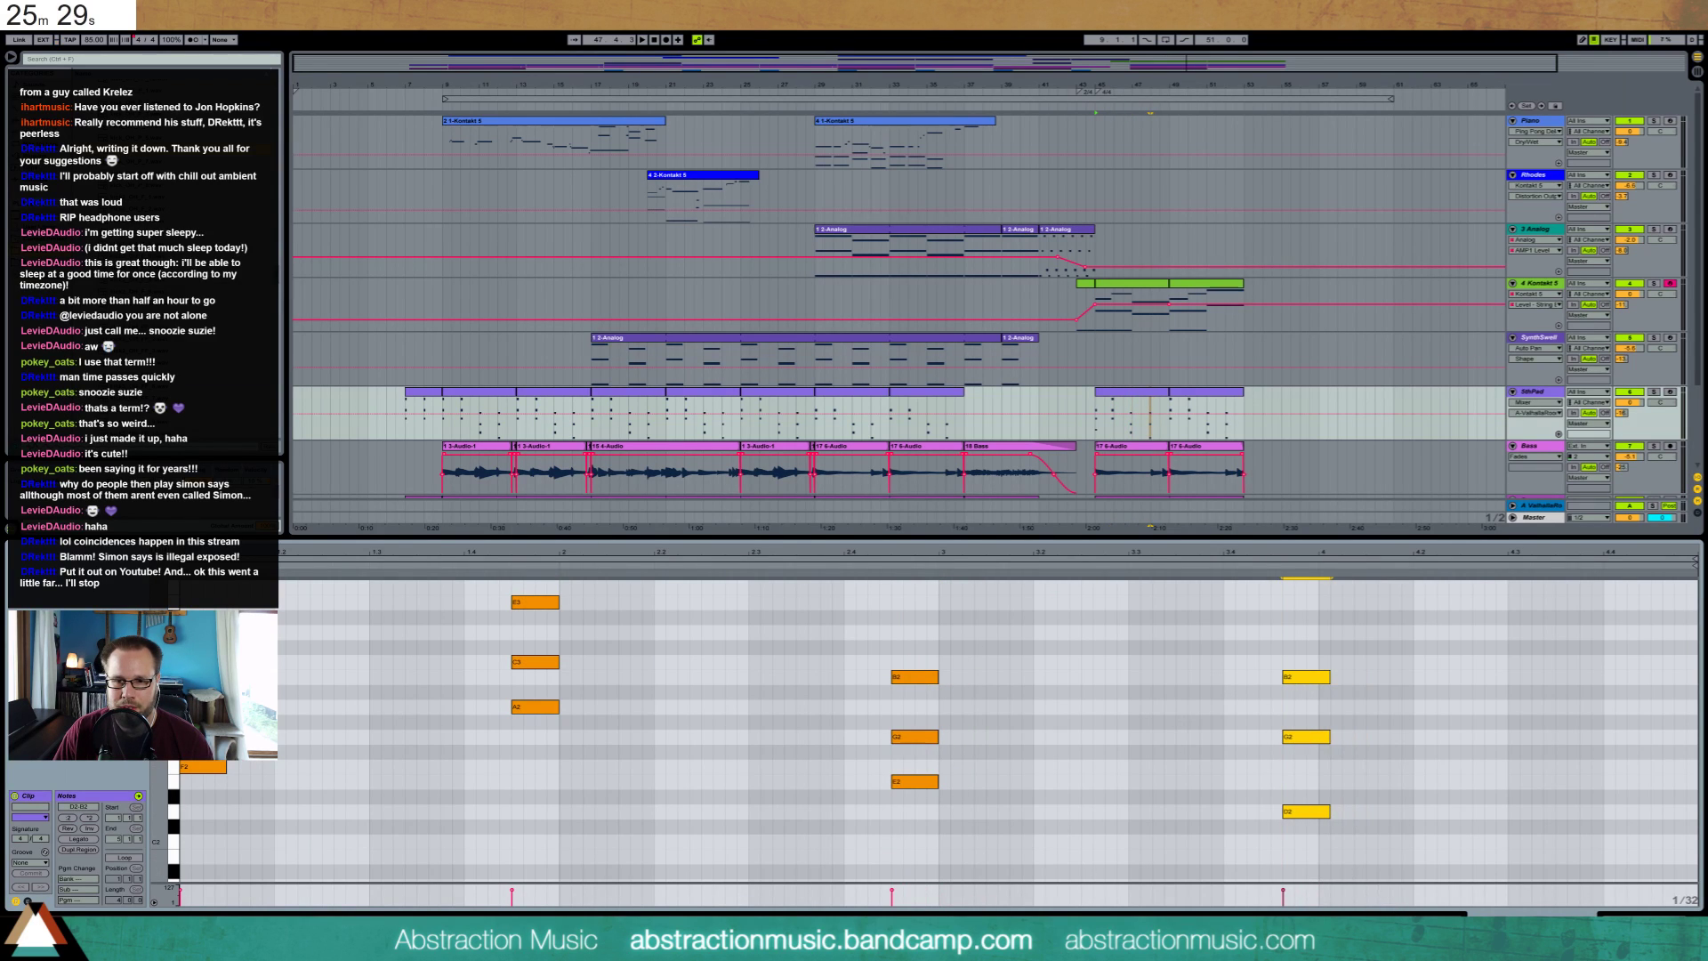
# Shift the ride notes on bars two to four of the second section's drum clip an eighth note earlier and add one at the clip's end
pyautogui.hotkey('shift', 'Tab')
pyautogui.click(1174, 507)
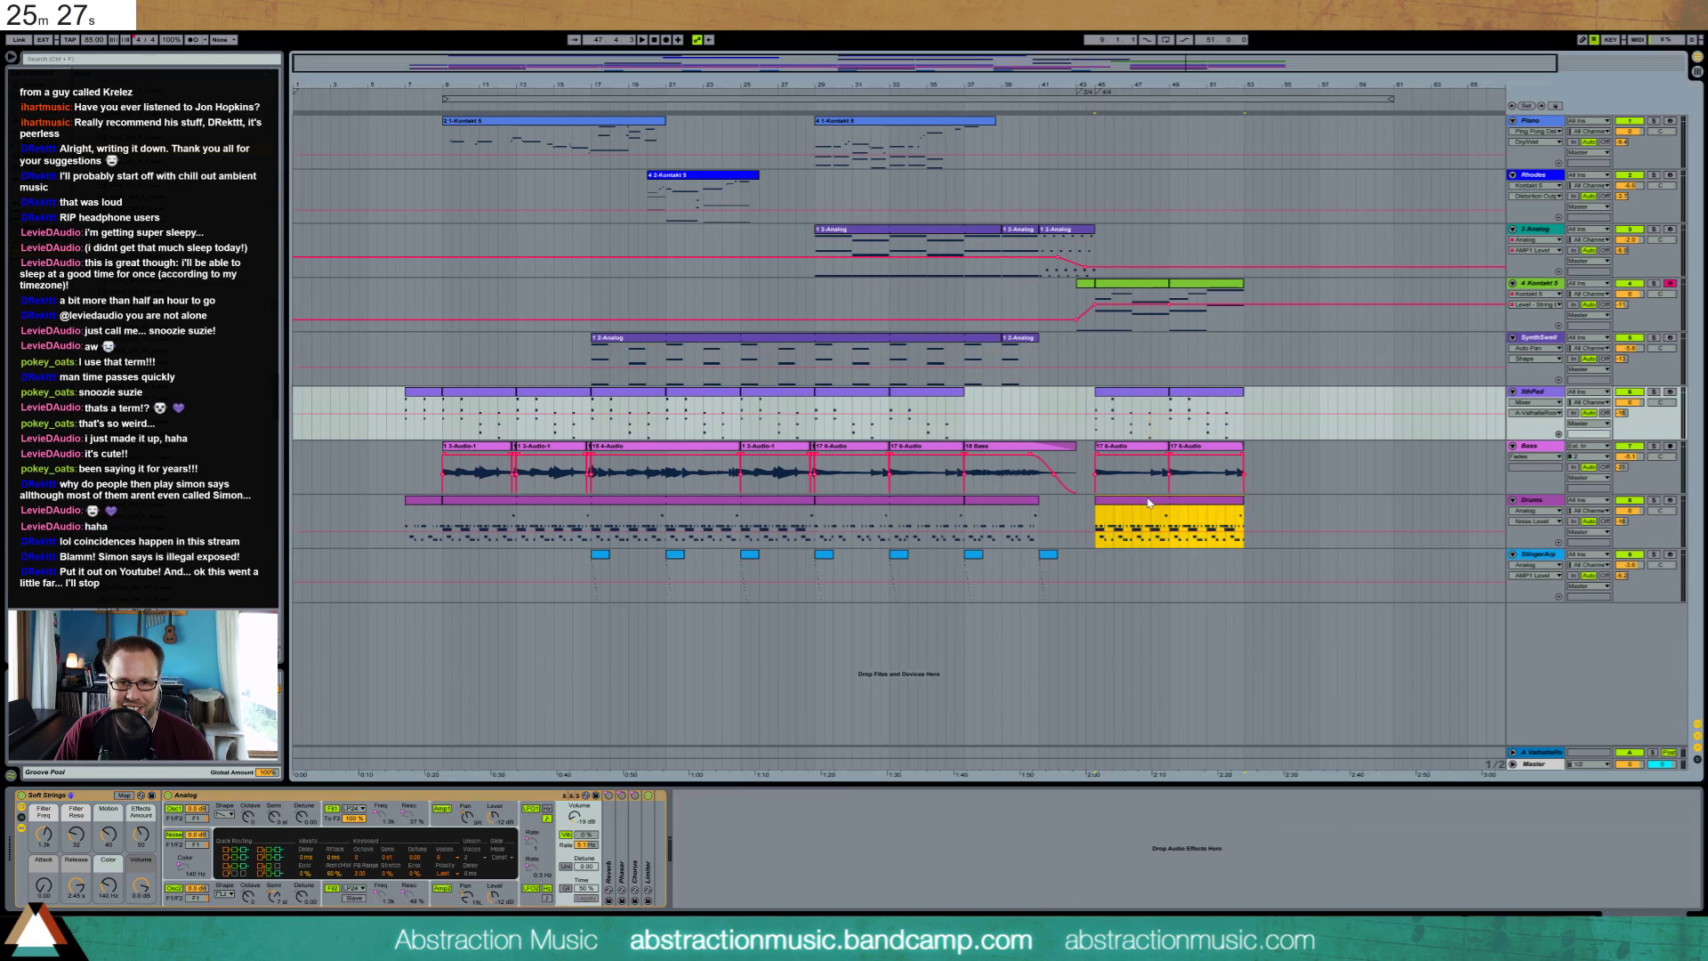
pyautogui.hotkey('shift', 'Tab')
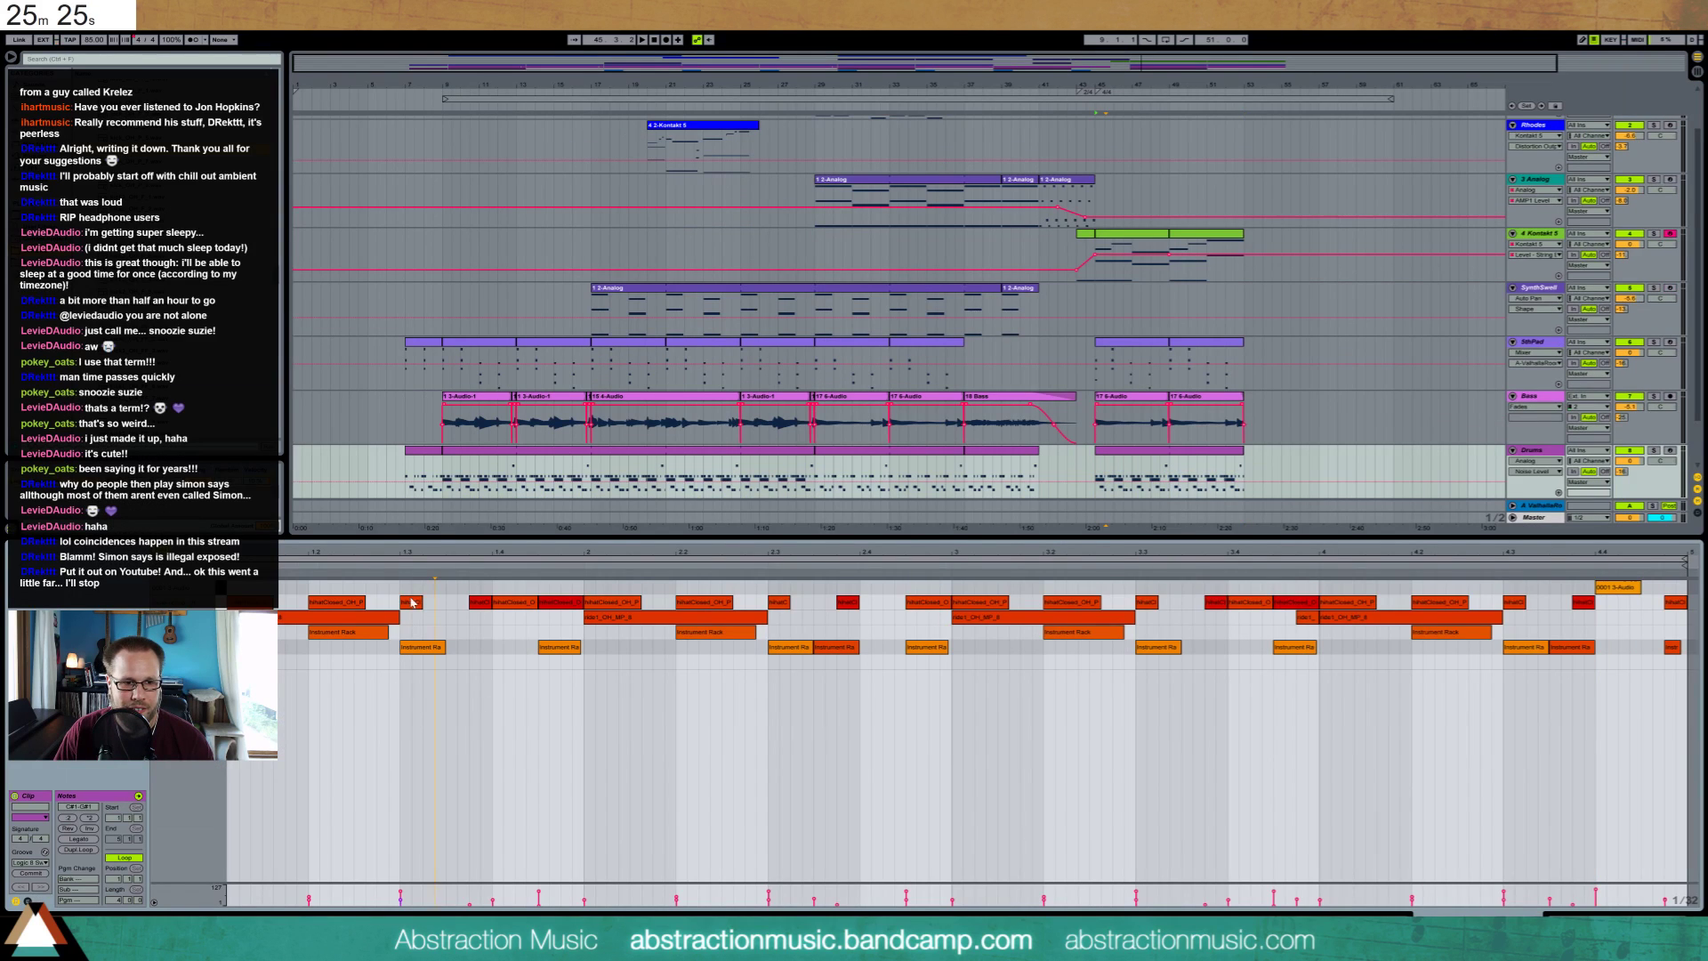
pyautogui.moveTo(633, 621); pyautogui.dragTo(586, 635)
pyautogui.click(1012, 623)
pyautogui.keyDown('shift'); pyautogui.click(1345, 623); pyautogui.keyUp('shift')
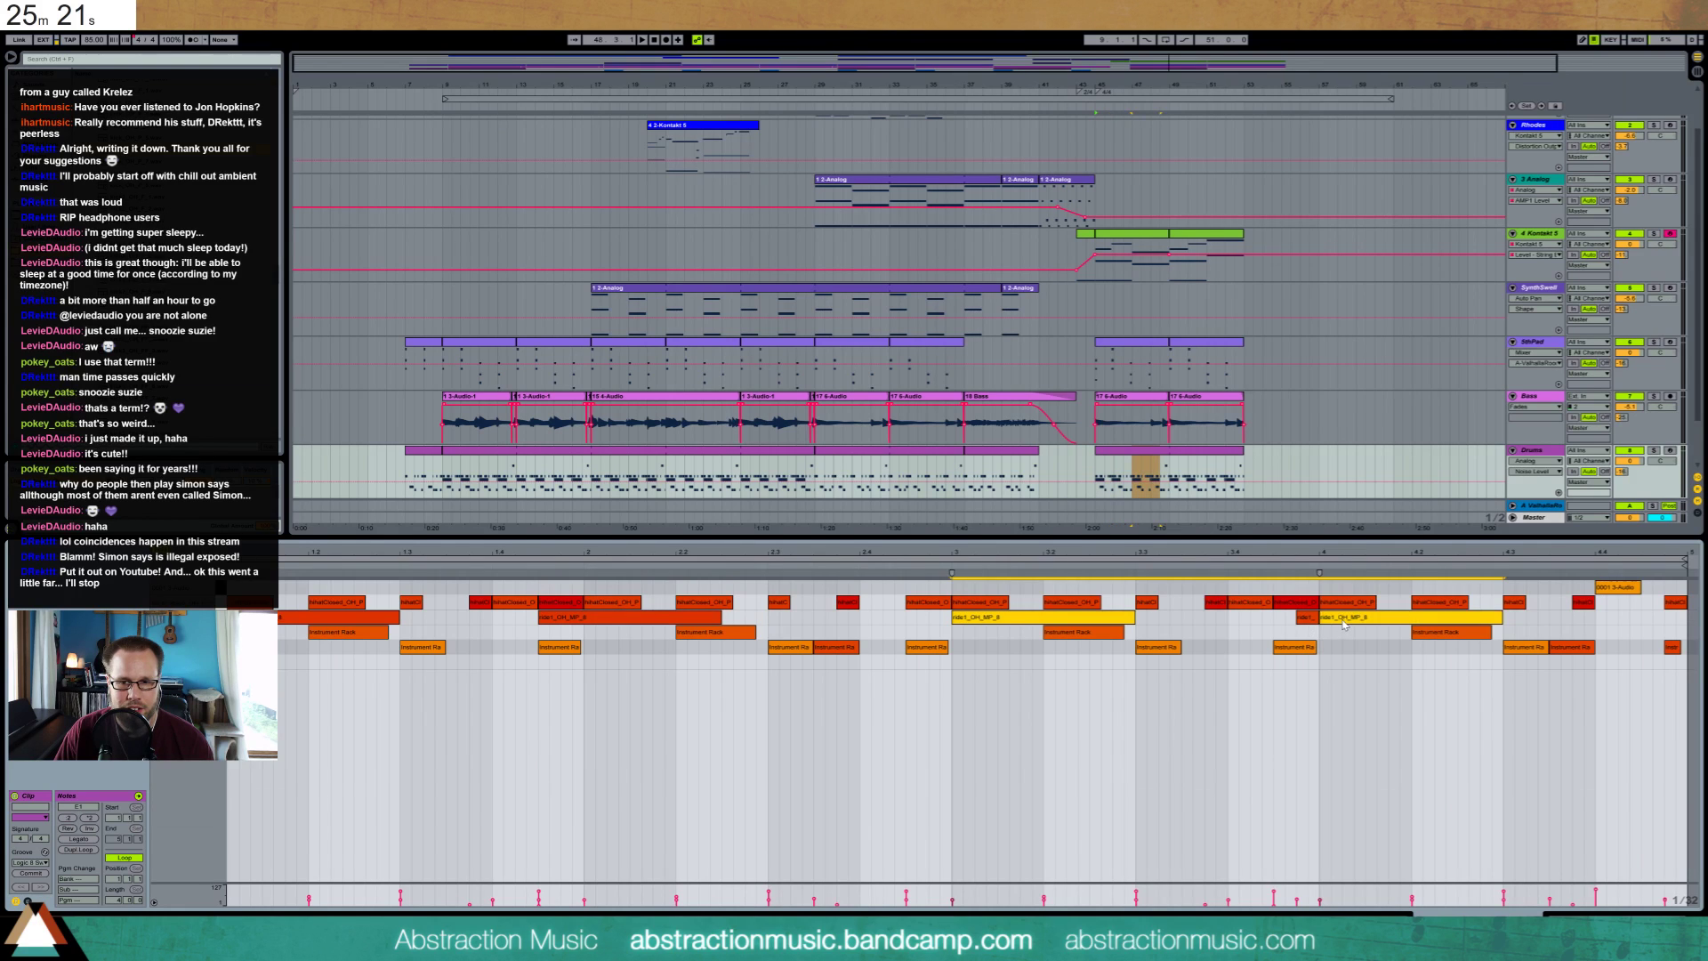
pyautogui.moveTo(1345, 622); pyautogui.dragTo(1322, 639)
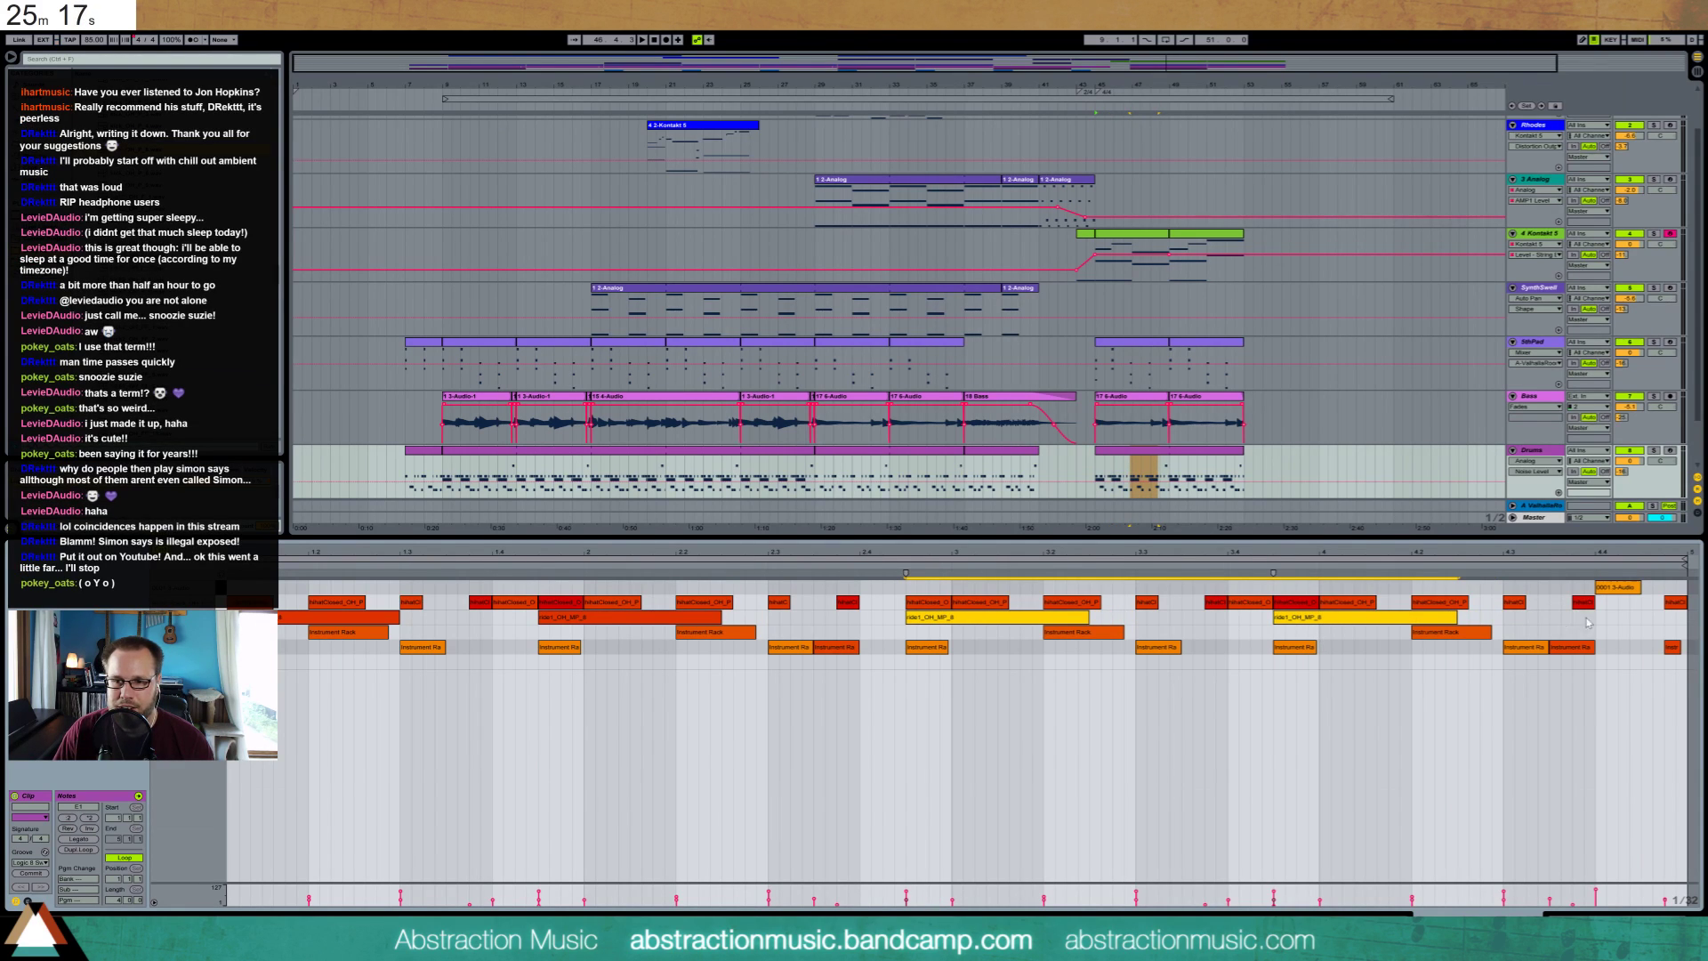
pyautogui.doubleClick(1646, 617)
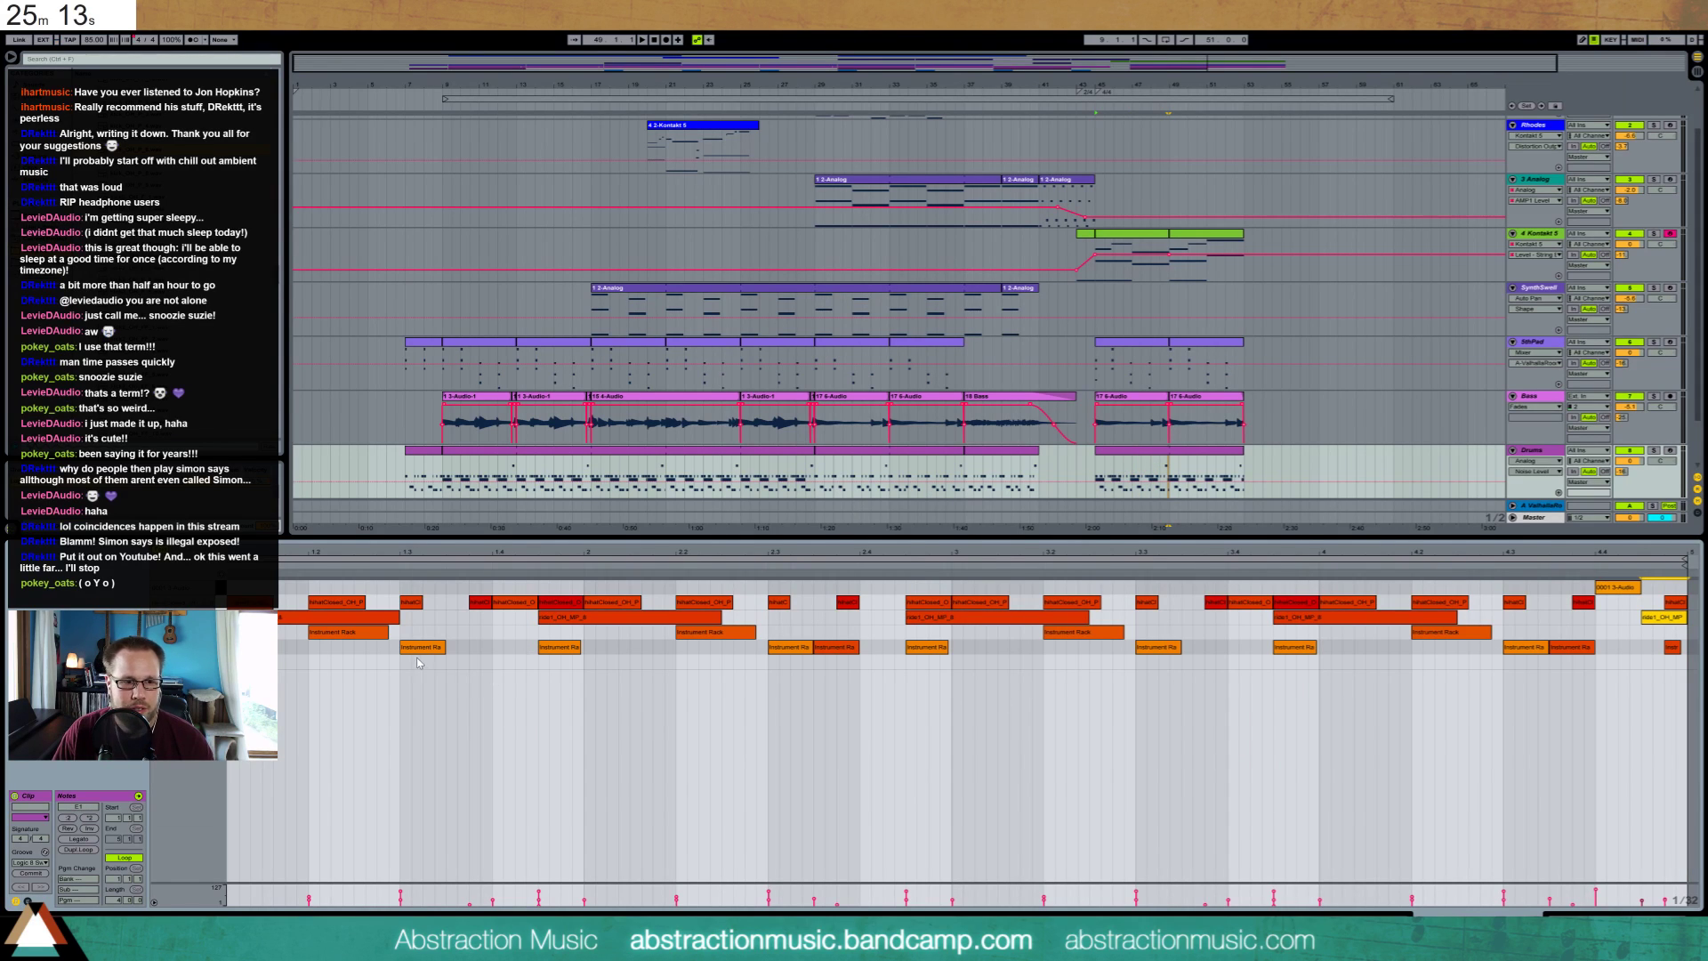
# Write a three-hit kick_OH_P_6 pattern in the drum clip's first bar and duplicate it three times to fill all four bars
pyautogui.moveTo(380, 555); pyautogui.dragTo(390, 538)
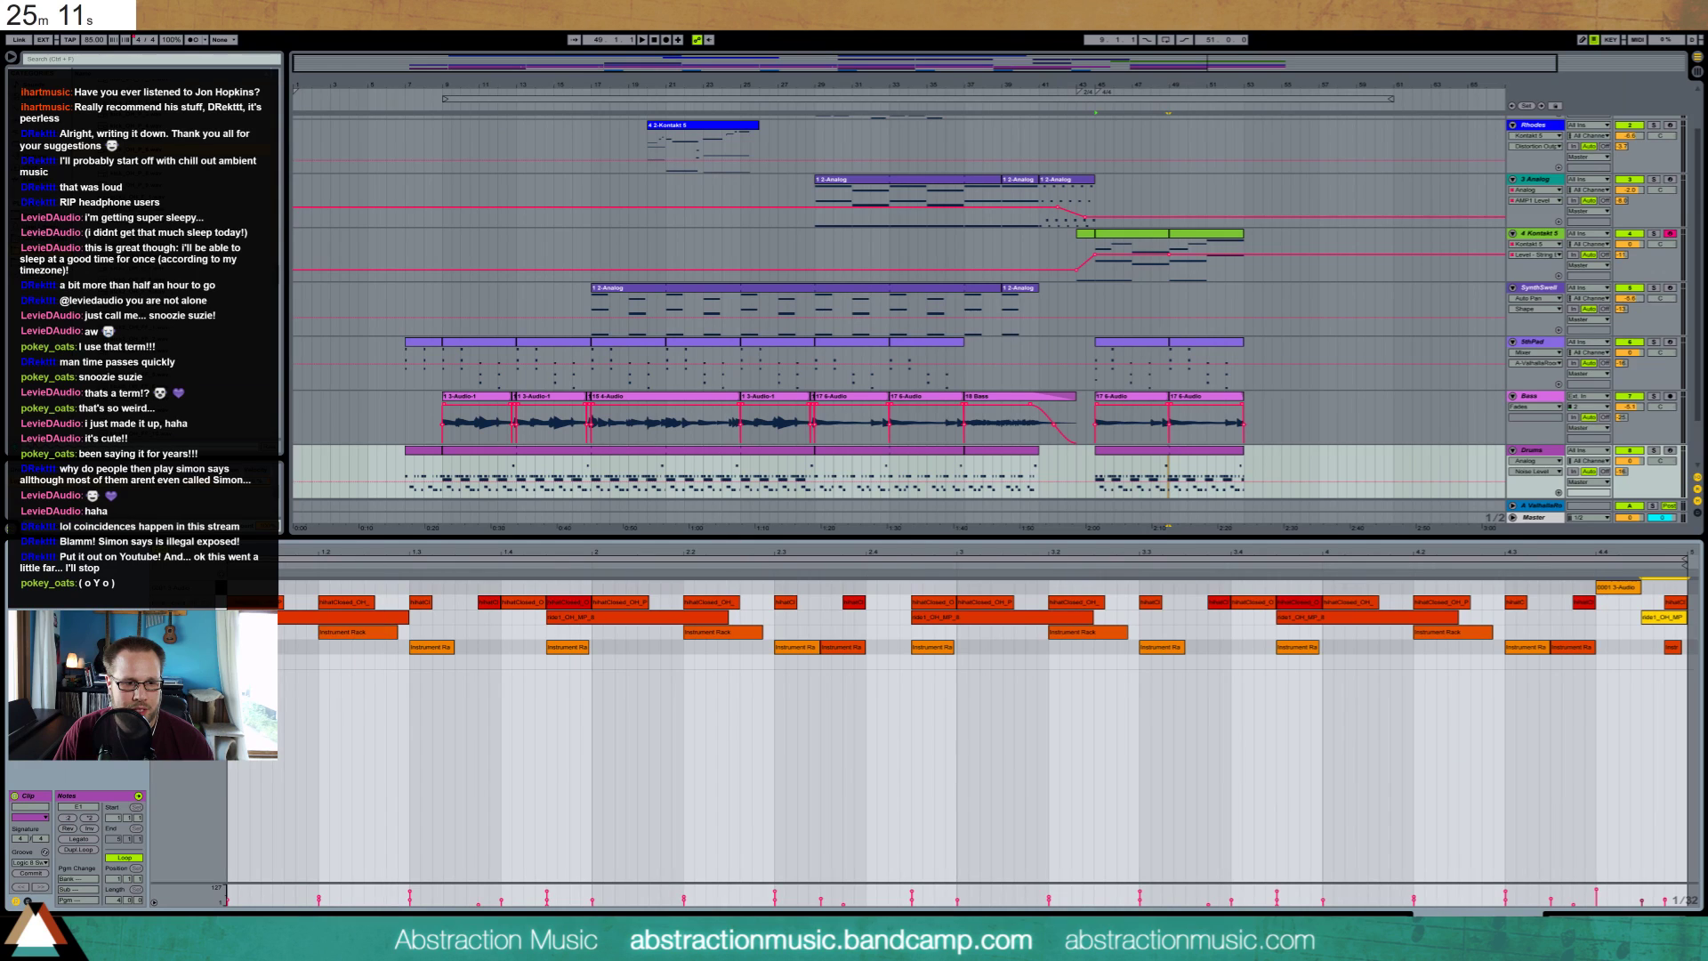
pyautogui.click(247, 647)
pyautogui.press('space')
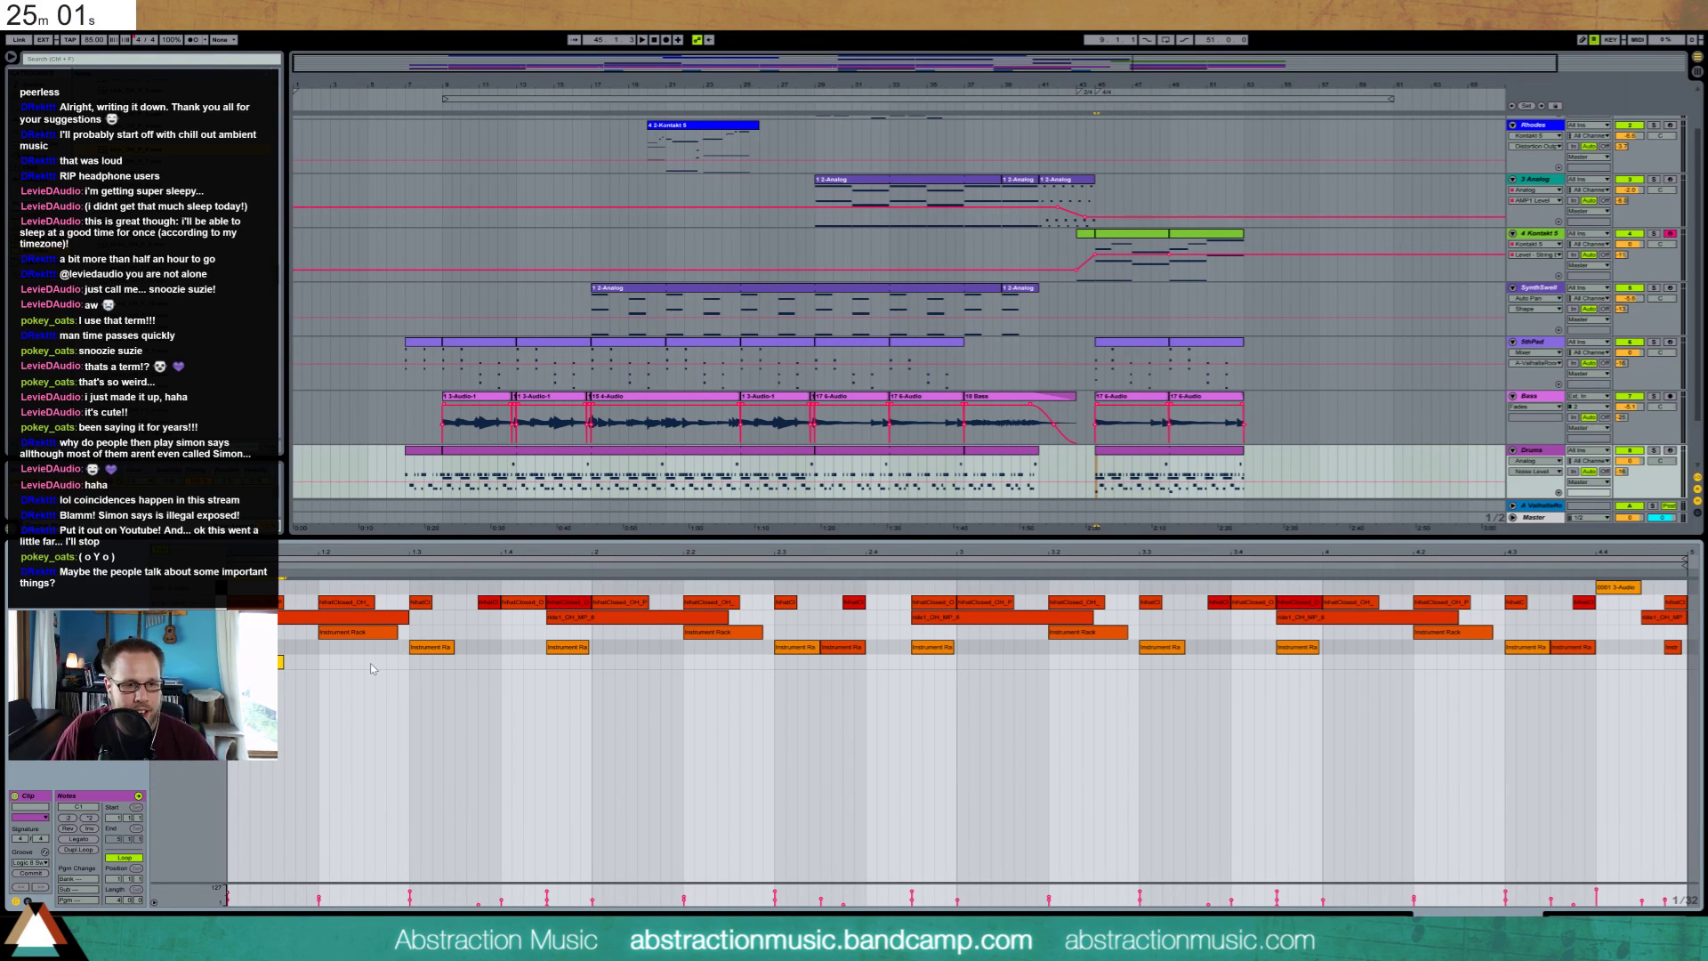
pyautogui.moveTo(370, 663); pyautogui.dragTo(408, 664)
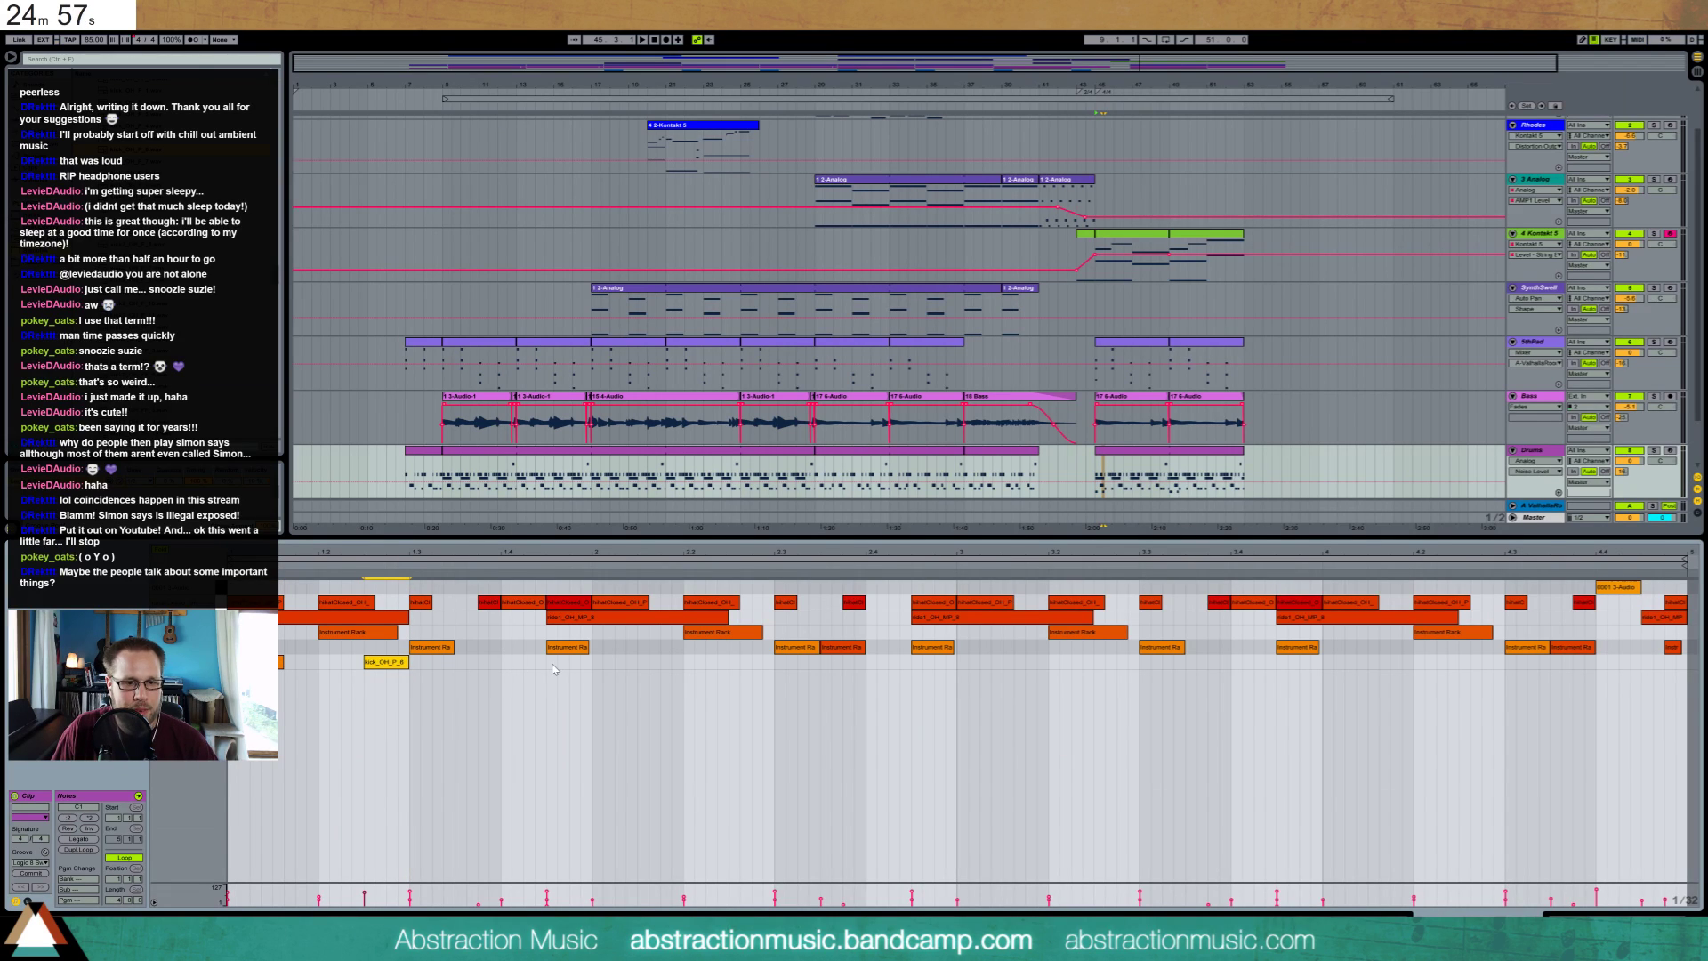
pyautogui.moveTo(549, 663)
pyautogui.mouseDown()
pyautogui.moveTo(589, 663)
pyautogui.moveTo(272, 662)
pyautogui.mouseUp()
pyautogui.hotkey('ctrl', 'd')
pyautogui.hotkey('ctrl', 'd')
pyautogui.hotkey('ctrl', 'd')
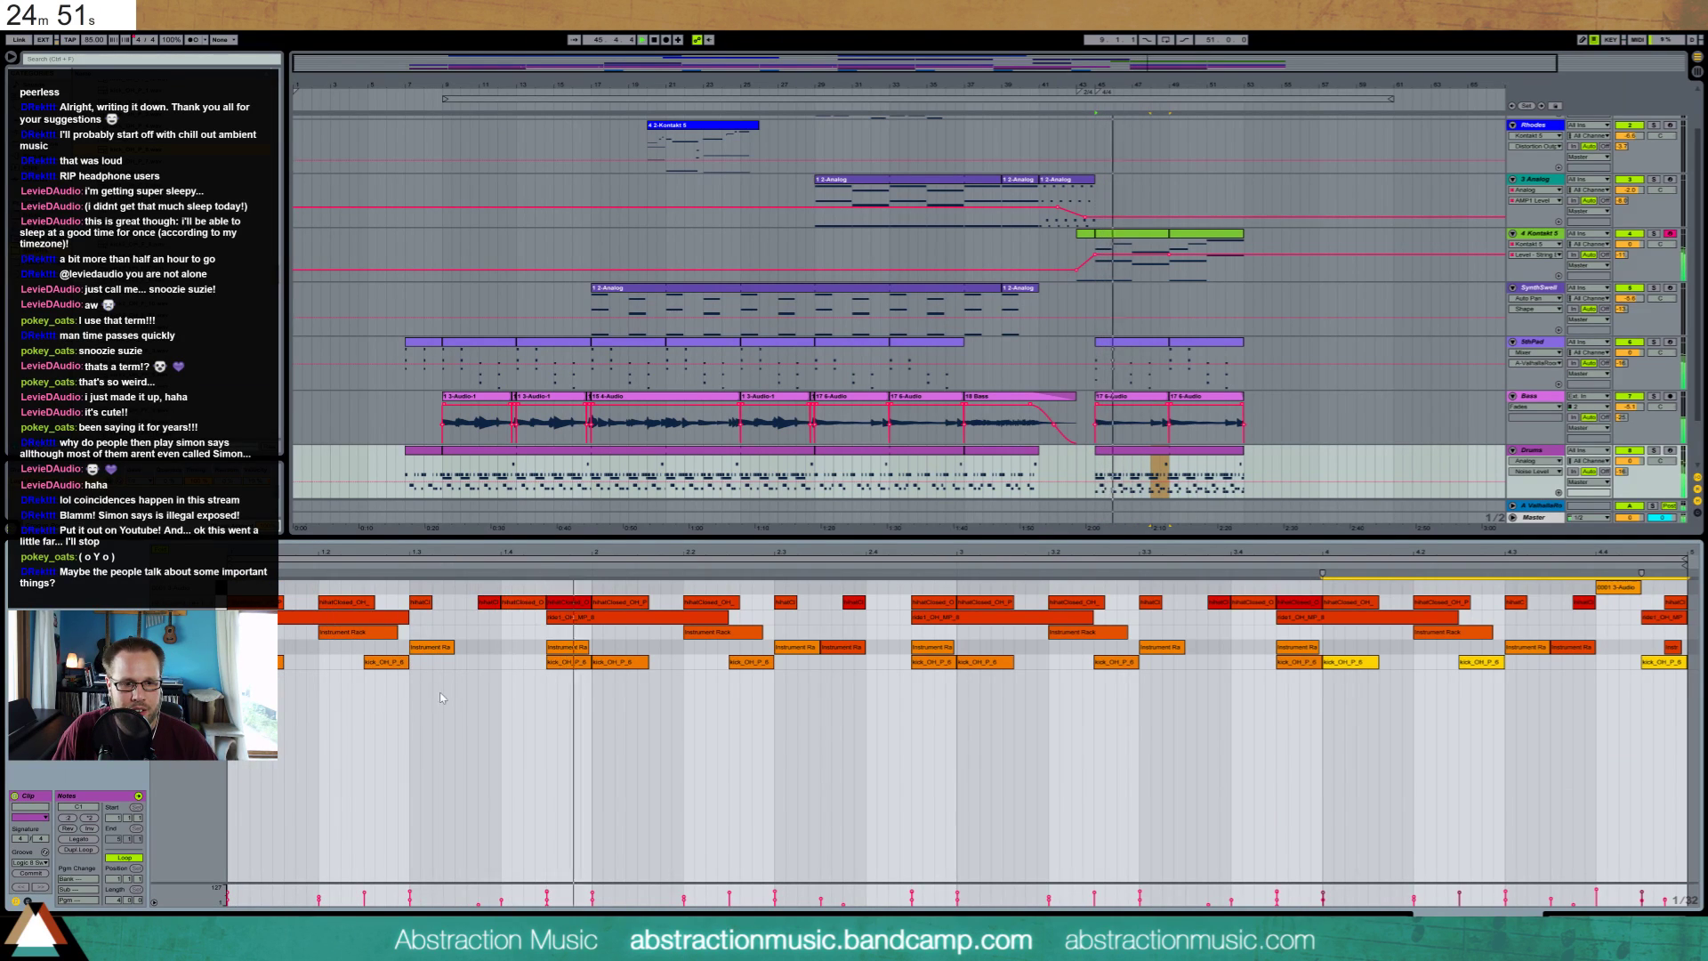
# Delete the kick hit just before the end of each bar and adjust the velocity of the remaining kick notes
pyautogui.press('space')
pyautogui.doubleClick(568, 663)
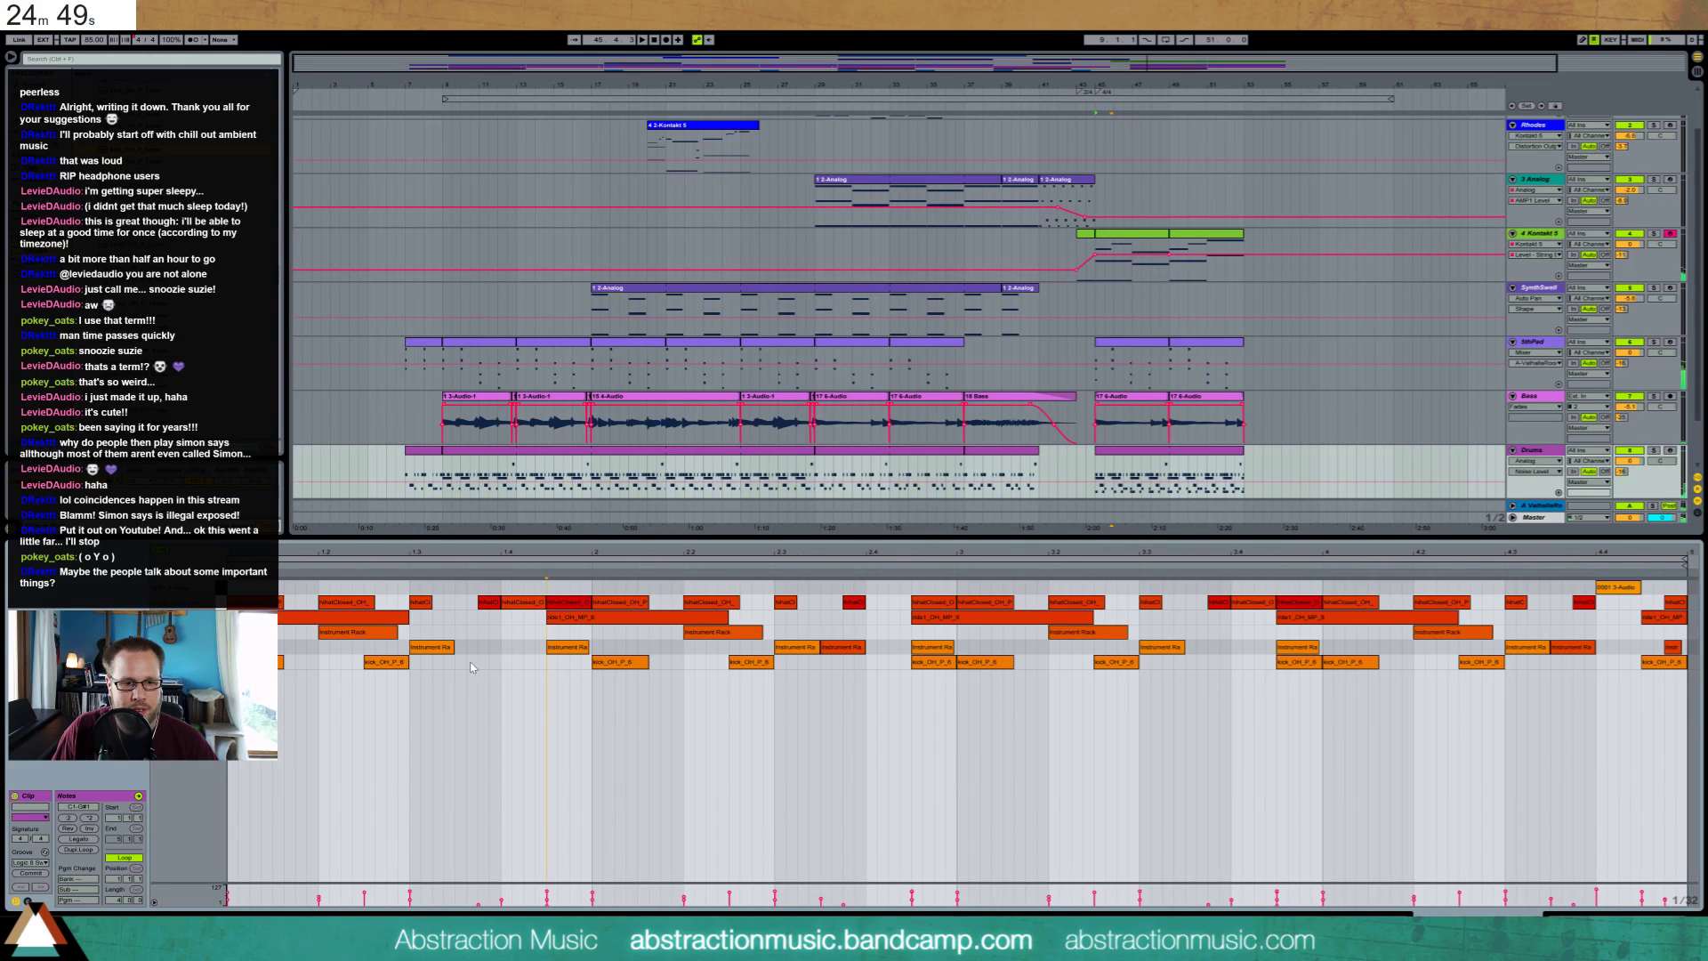
pyautogui.doubleClick(930, 663)
pyautogui.click(1293, 663)
pyautogui.click(1293, 664)
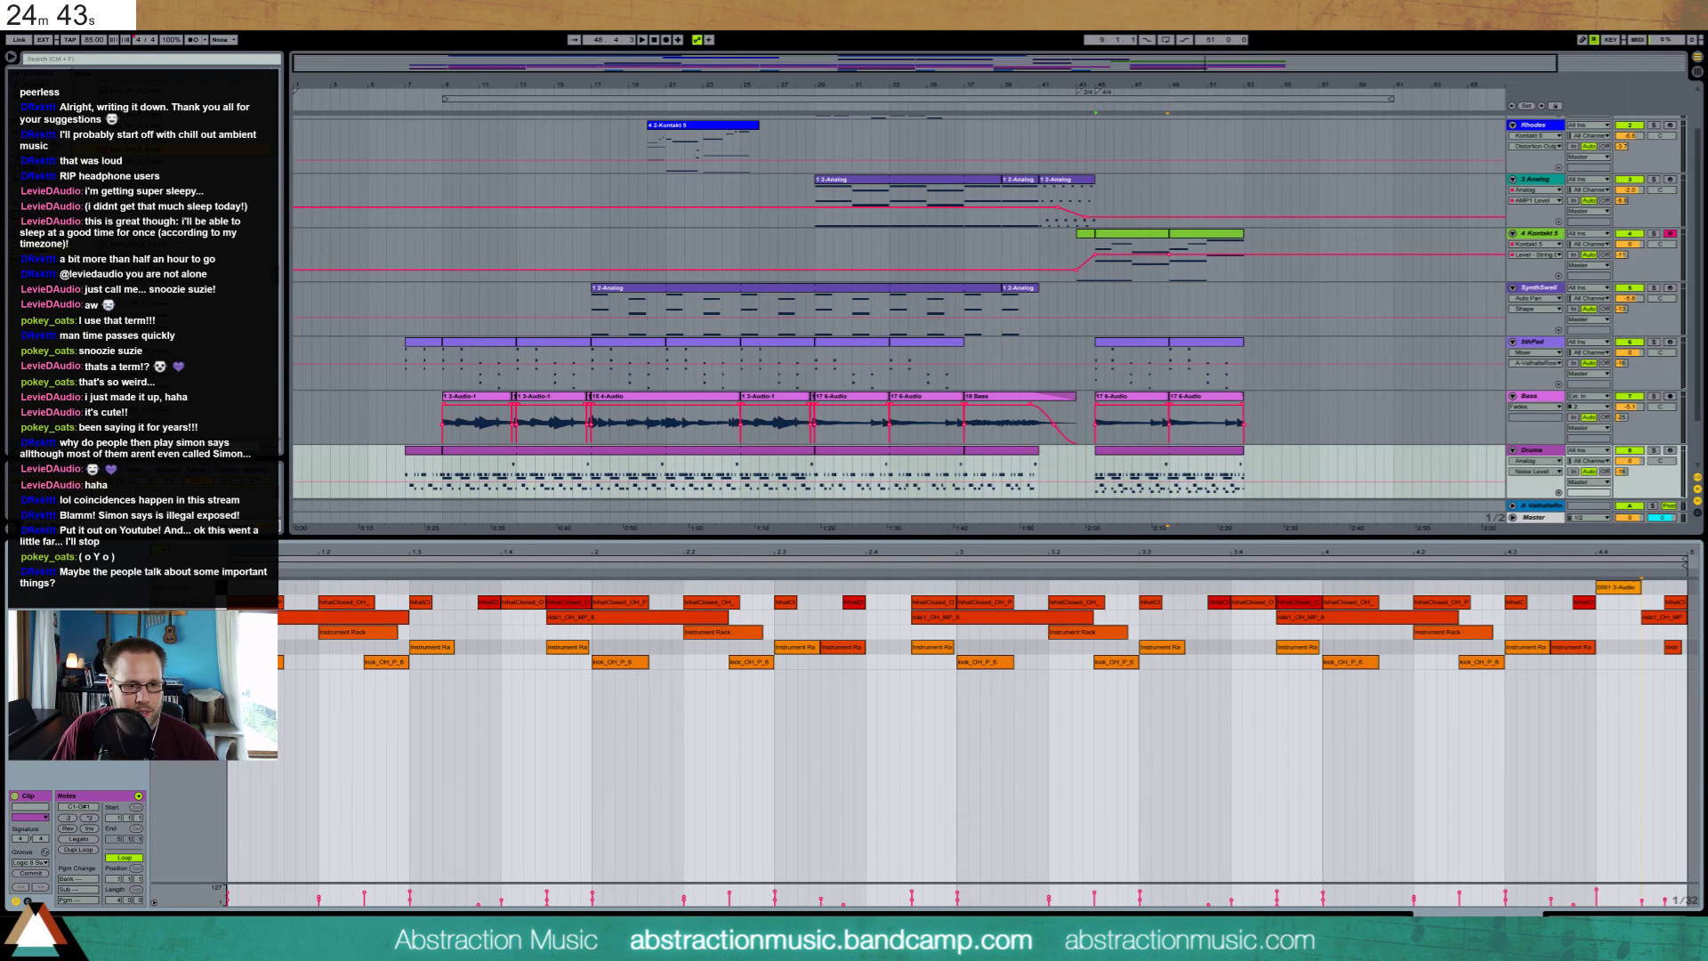
pyautogui.click(192, 663)
pyautogui.moveTo(367, 900); pyautogui.dragTo(365, 896)
# Move the end point of the kick_OH_P_6 sample even earlier and play the second section
pyautogui.hotkey('shift', 'Tab')
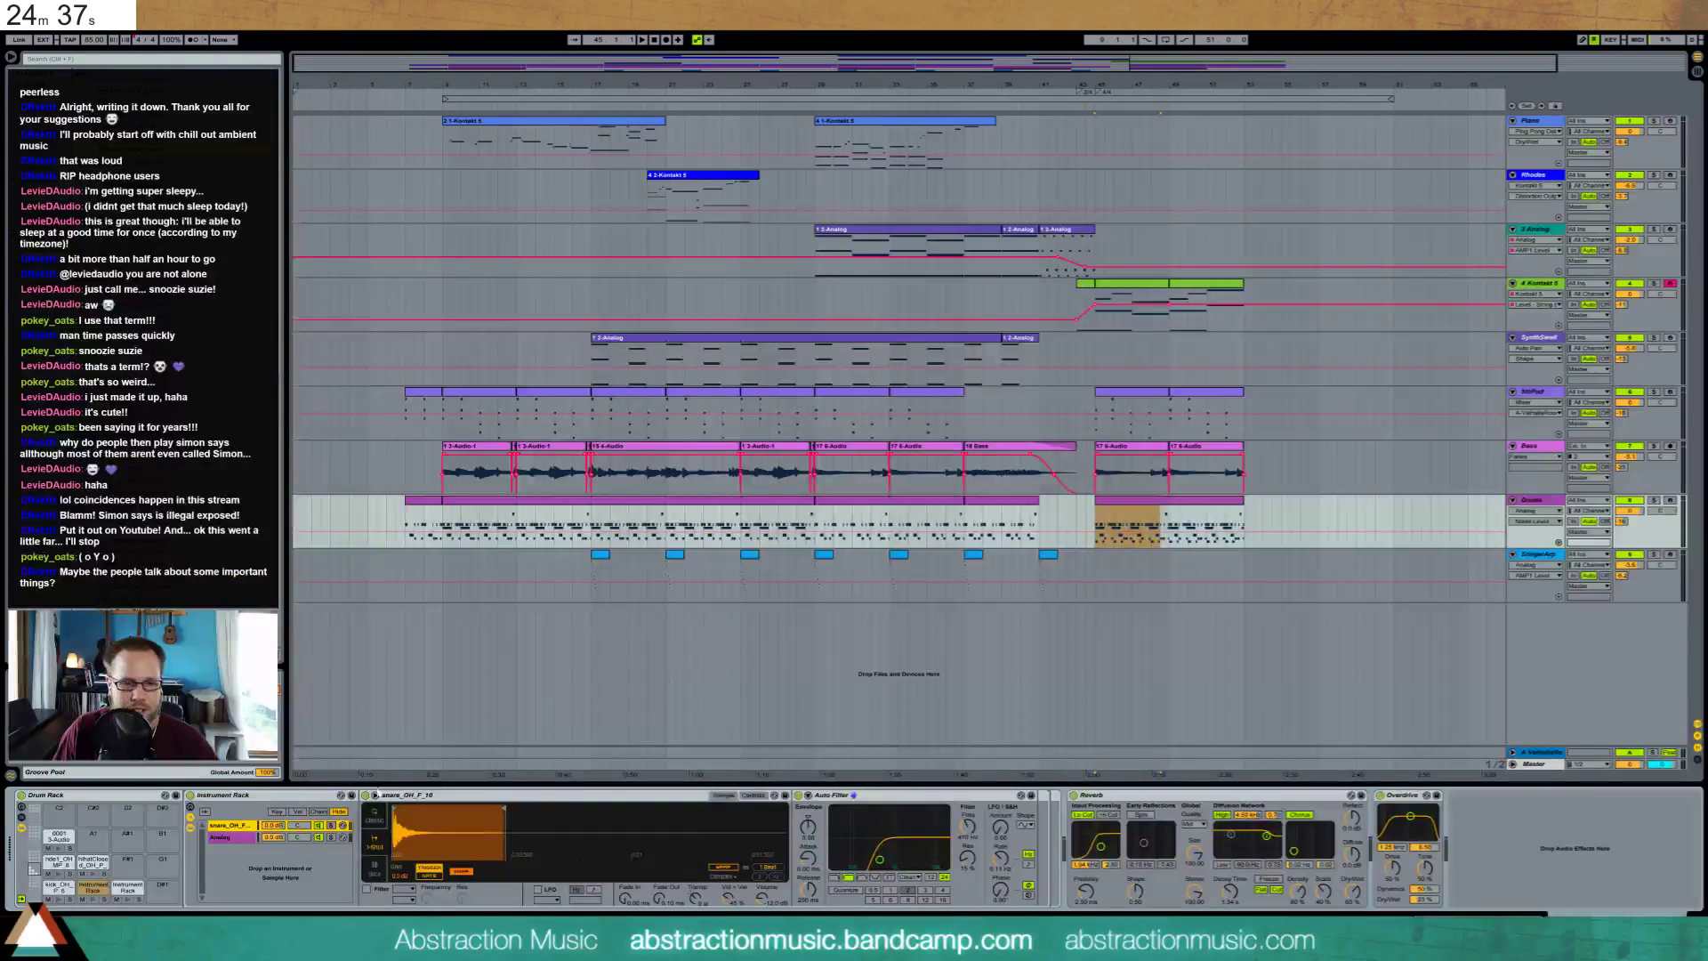
pyautogui.moveTo(418, 820)
pyautogui.mouseDown()
pyautogui.moveTo(422, 894)
pyautogui.moveTo(486, 825)
pyautogui.mouseUp()
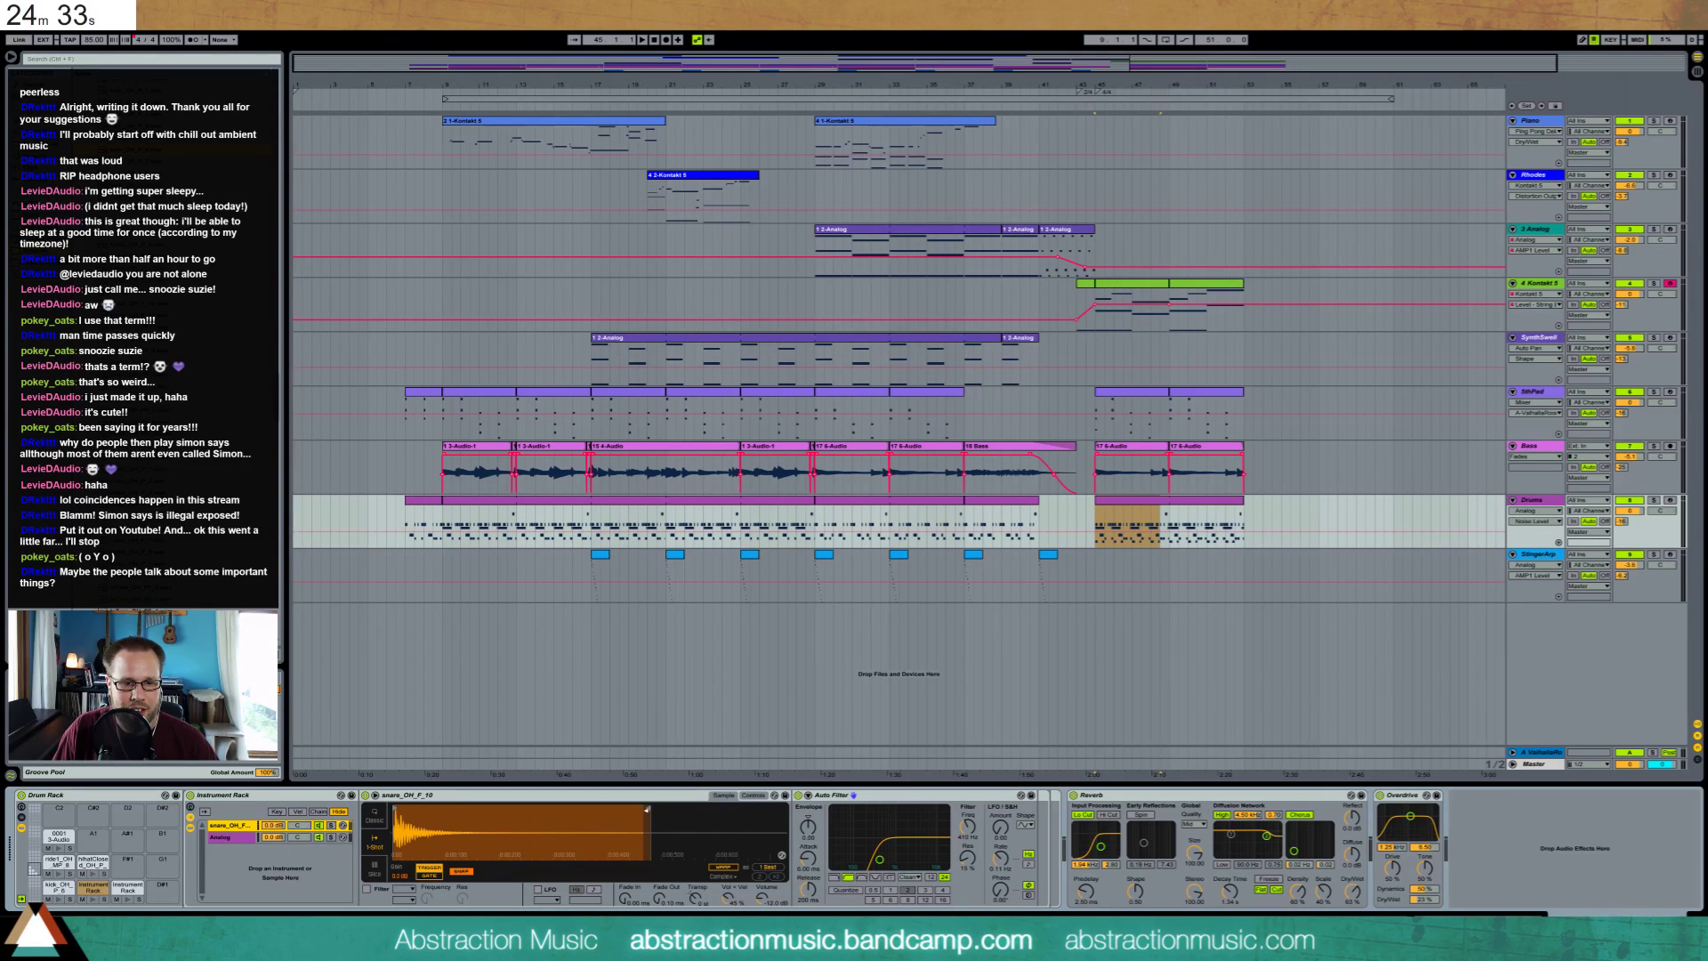
pyautogui.click(57, 889)
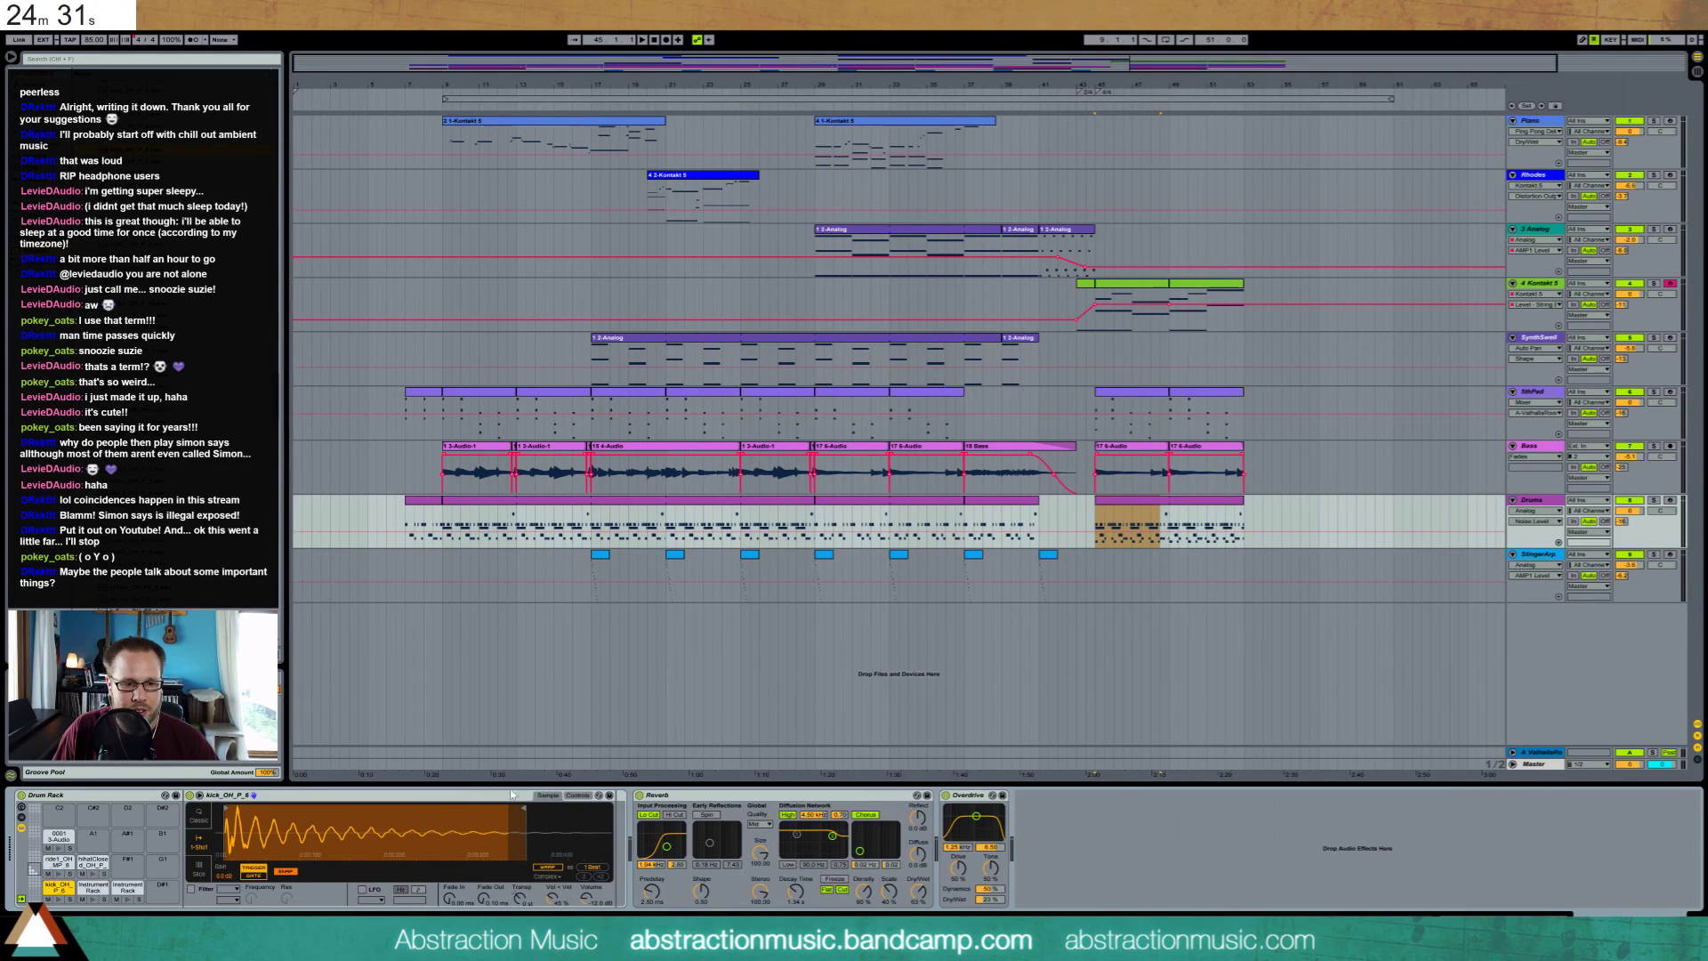
pyautogui.moveTo(526, 807); pyautogui.dragTo(489, 811)
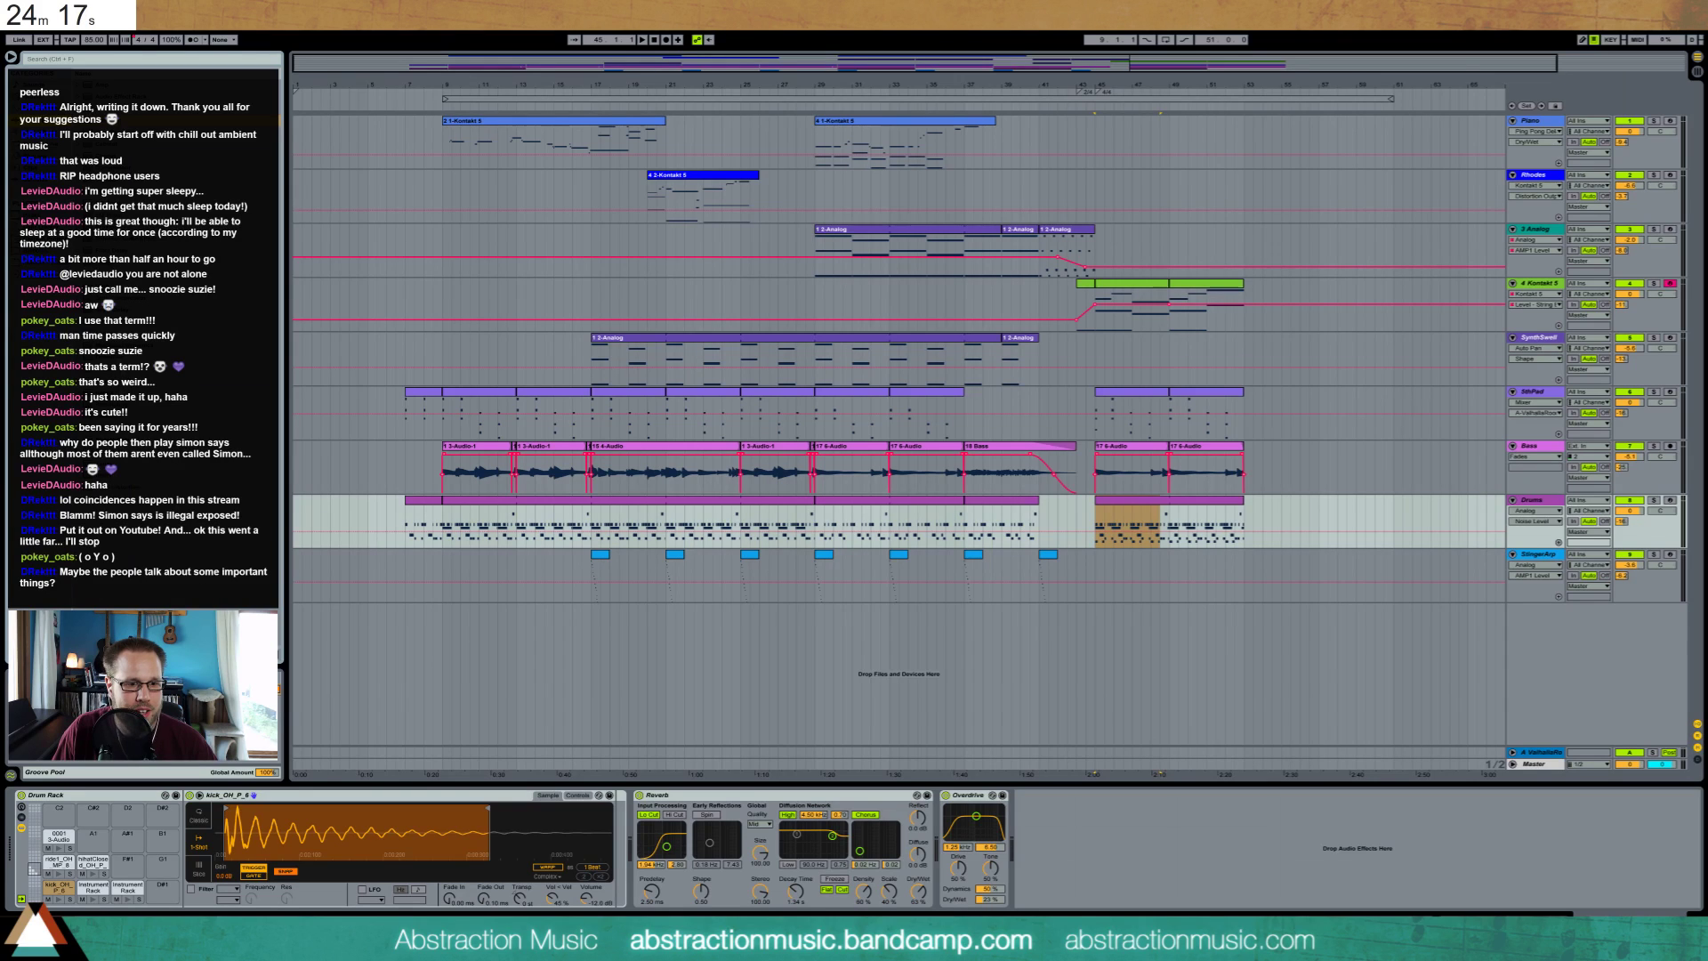
pyautogui.press('space')
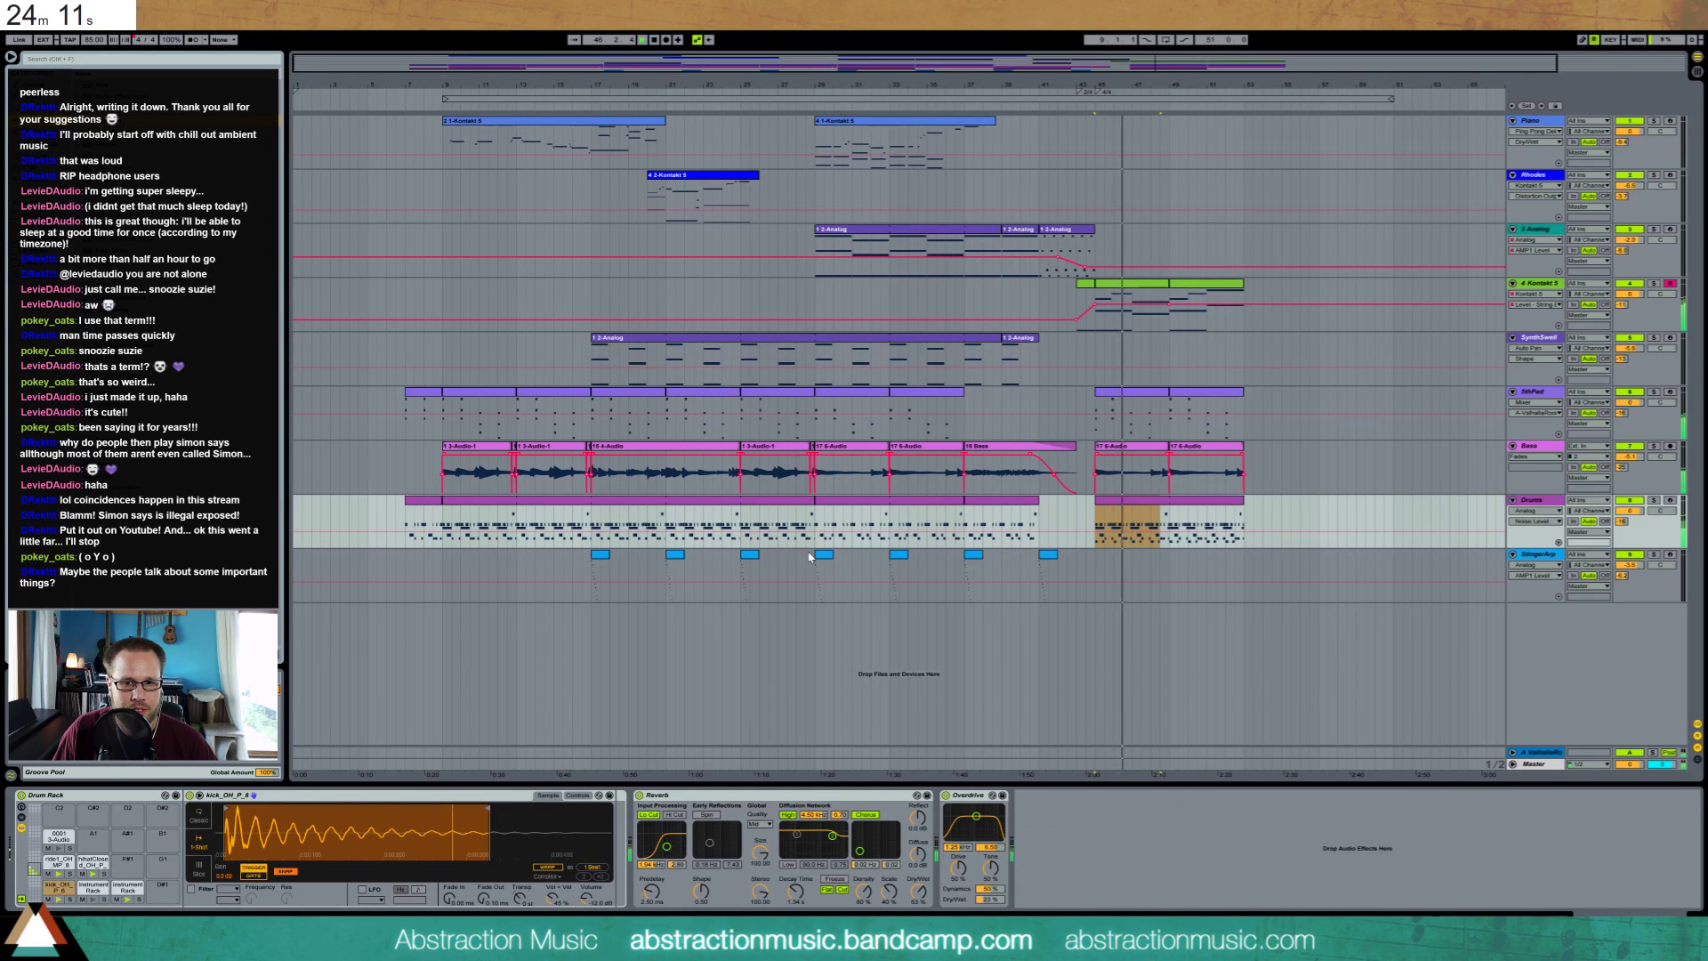
# Start the two held notes in the strings clip's second half an eighth note earlier and lengthen them to keep their original end
pyautogui.doubleClick(1124, 294)
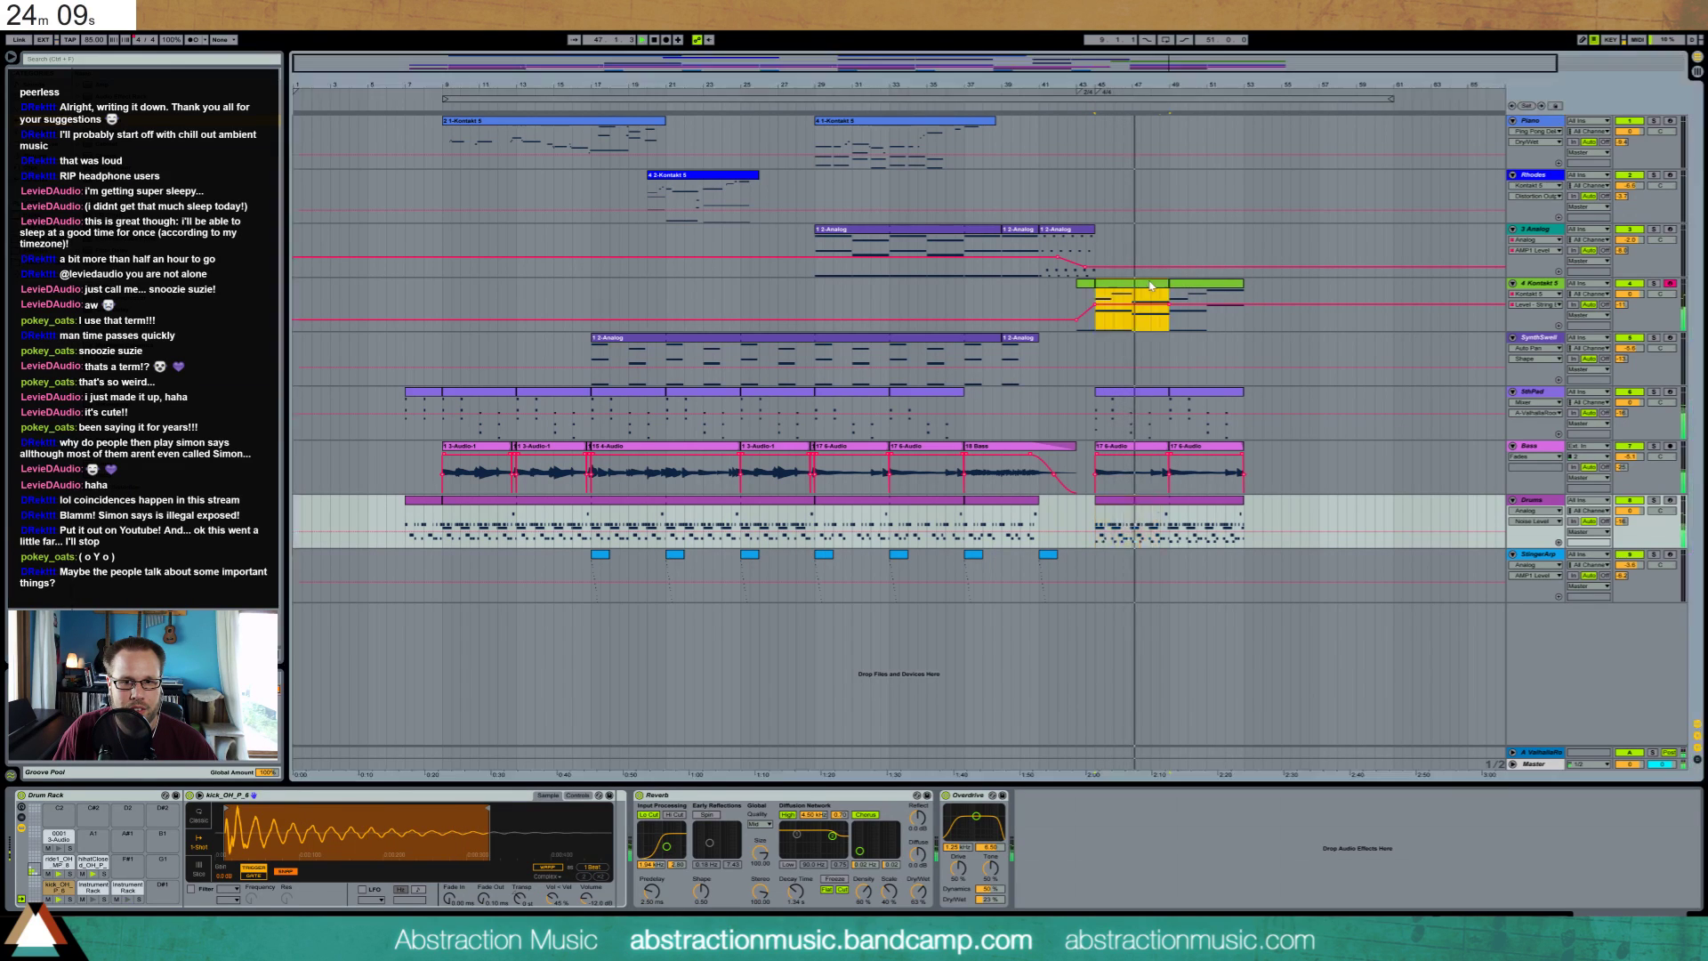
pyautogui.press('Left')
pyautogui.press('Left')
pyautogui.press('Left')
pyautogui.press('Left')
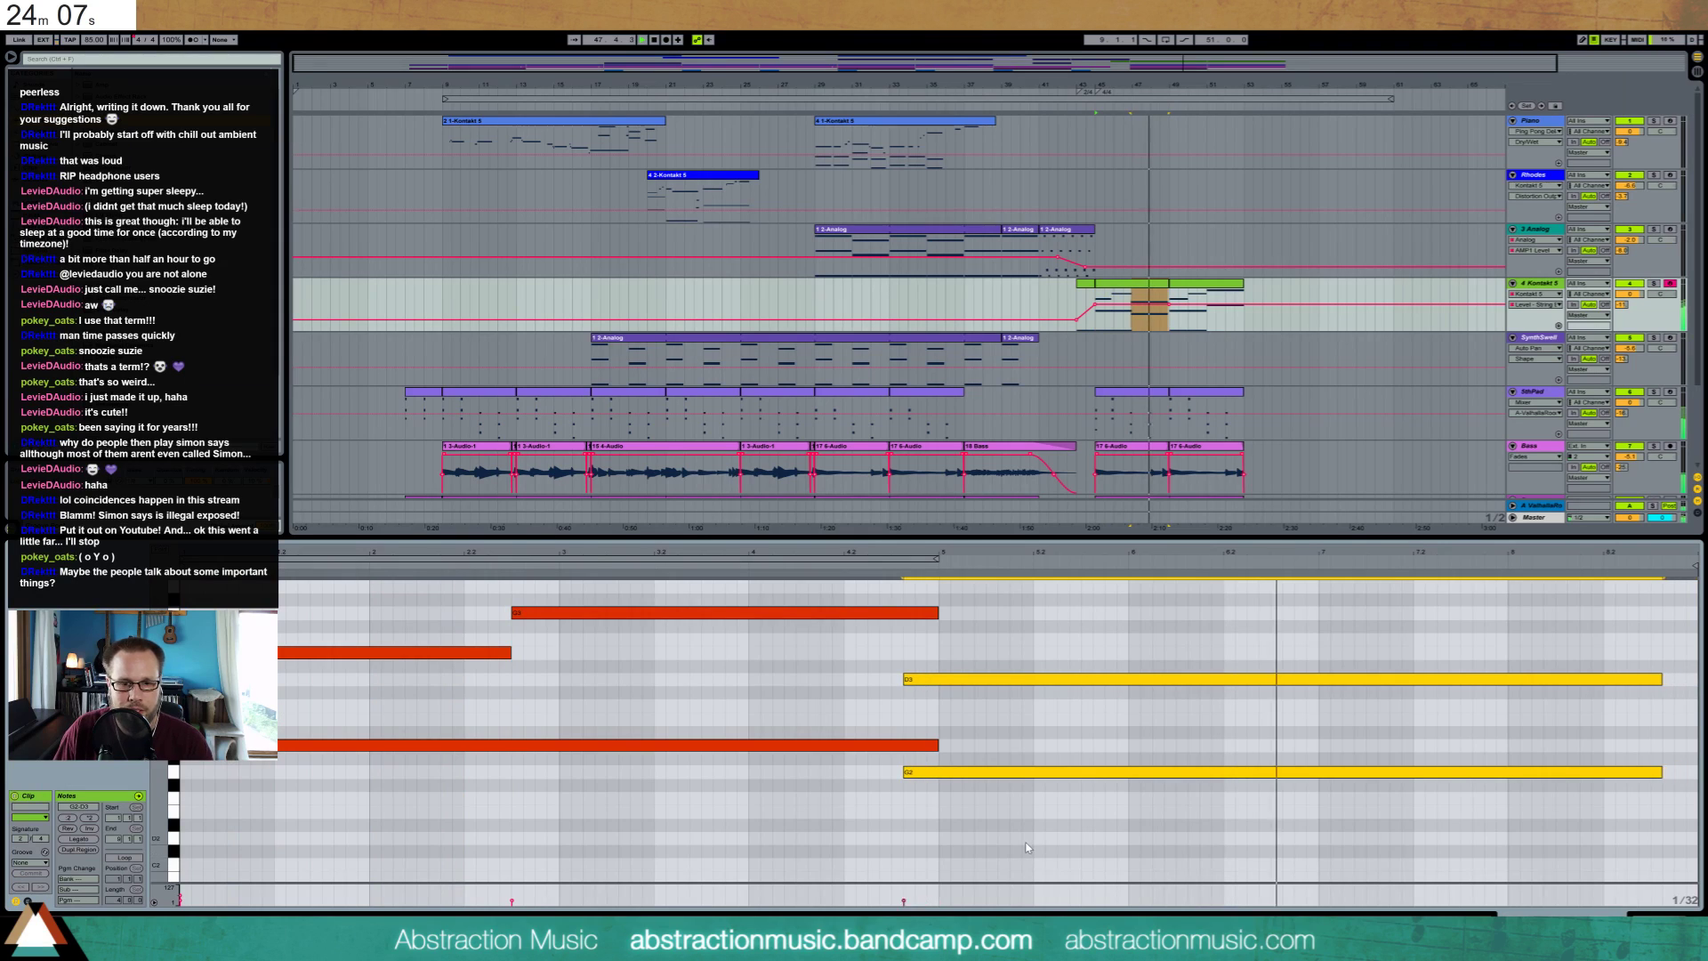
pyautogui.hotkey('shift', 'Right')
pyautogui.hotkey('shift', 'Right')
pyautogui.hotkey('shift', 'Right')
pyautogui.hotkey('shift', 'Right')
# Shorten the preceding upper and lower strings notes by an eighth note so they end where the second-half notes start
pyautogui.click(810, 612)
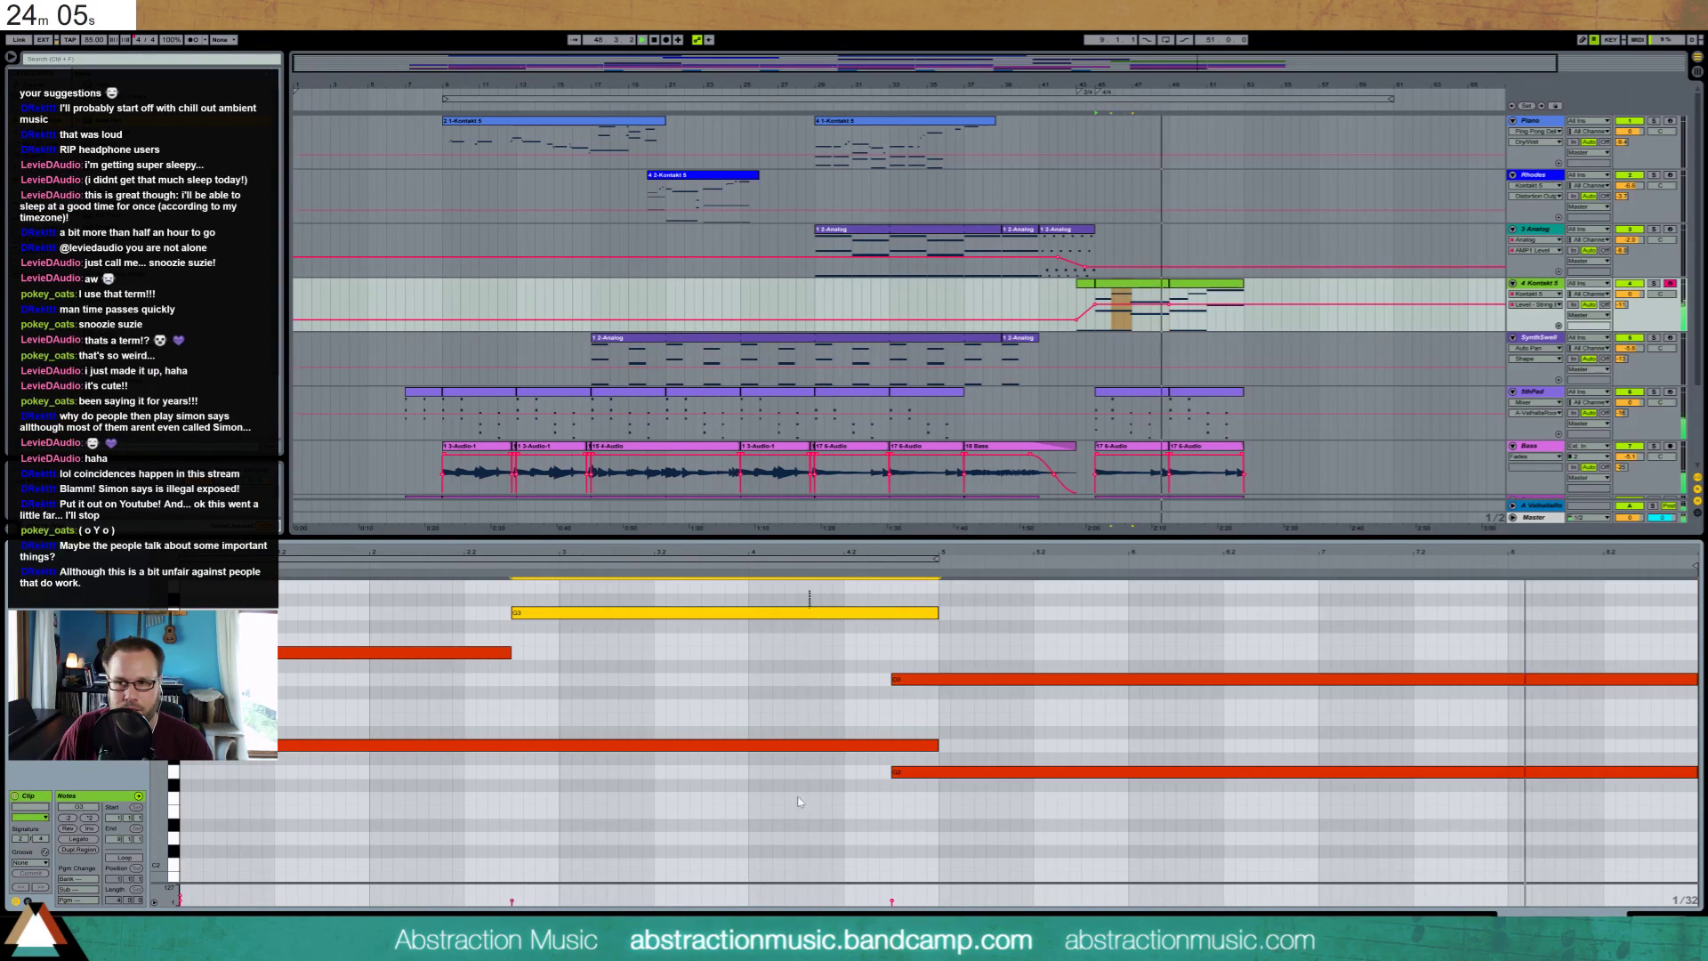
pyautogui.keyDown('shift'); pyautogui.click(803, 745); pyautogui.keyUp('shift')
pyautogui.hotkey('shift', 'Left')
pyautogui.hotkey('shift', 'Left')
pyautogui.hotkey('shift', 'Left')
pyautogui.hotkey('shift', 'Left')
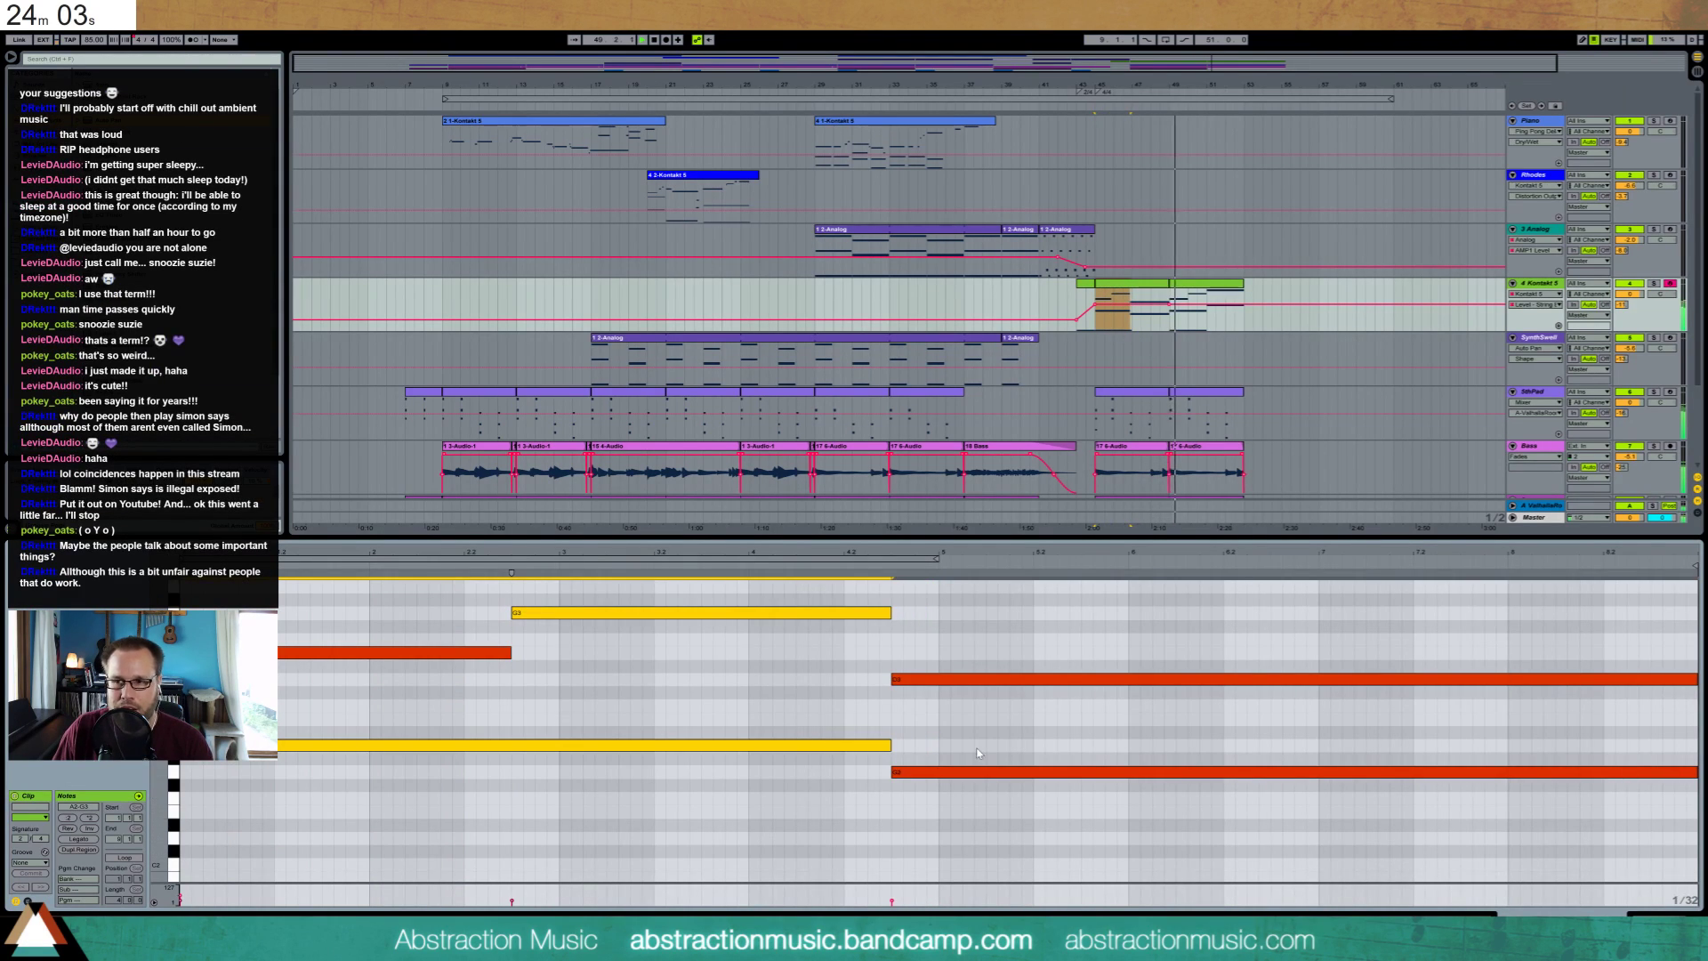
# Duplicate the edited first half of the second section's strings part over its second half and consolidate both into one clip
pyautogui.press('space')
pyautogui.click(1159, 286)
pyautogui.hotkey('ctrl', 'd')
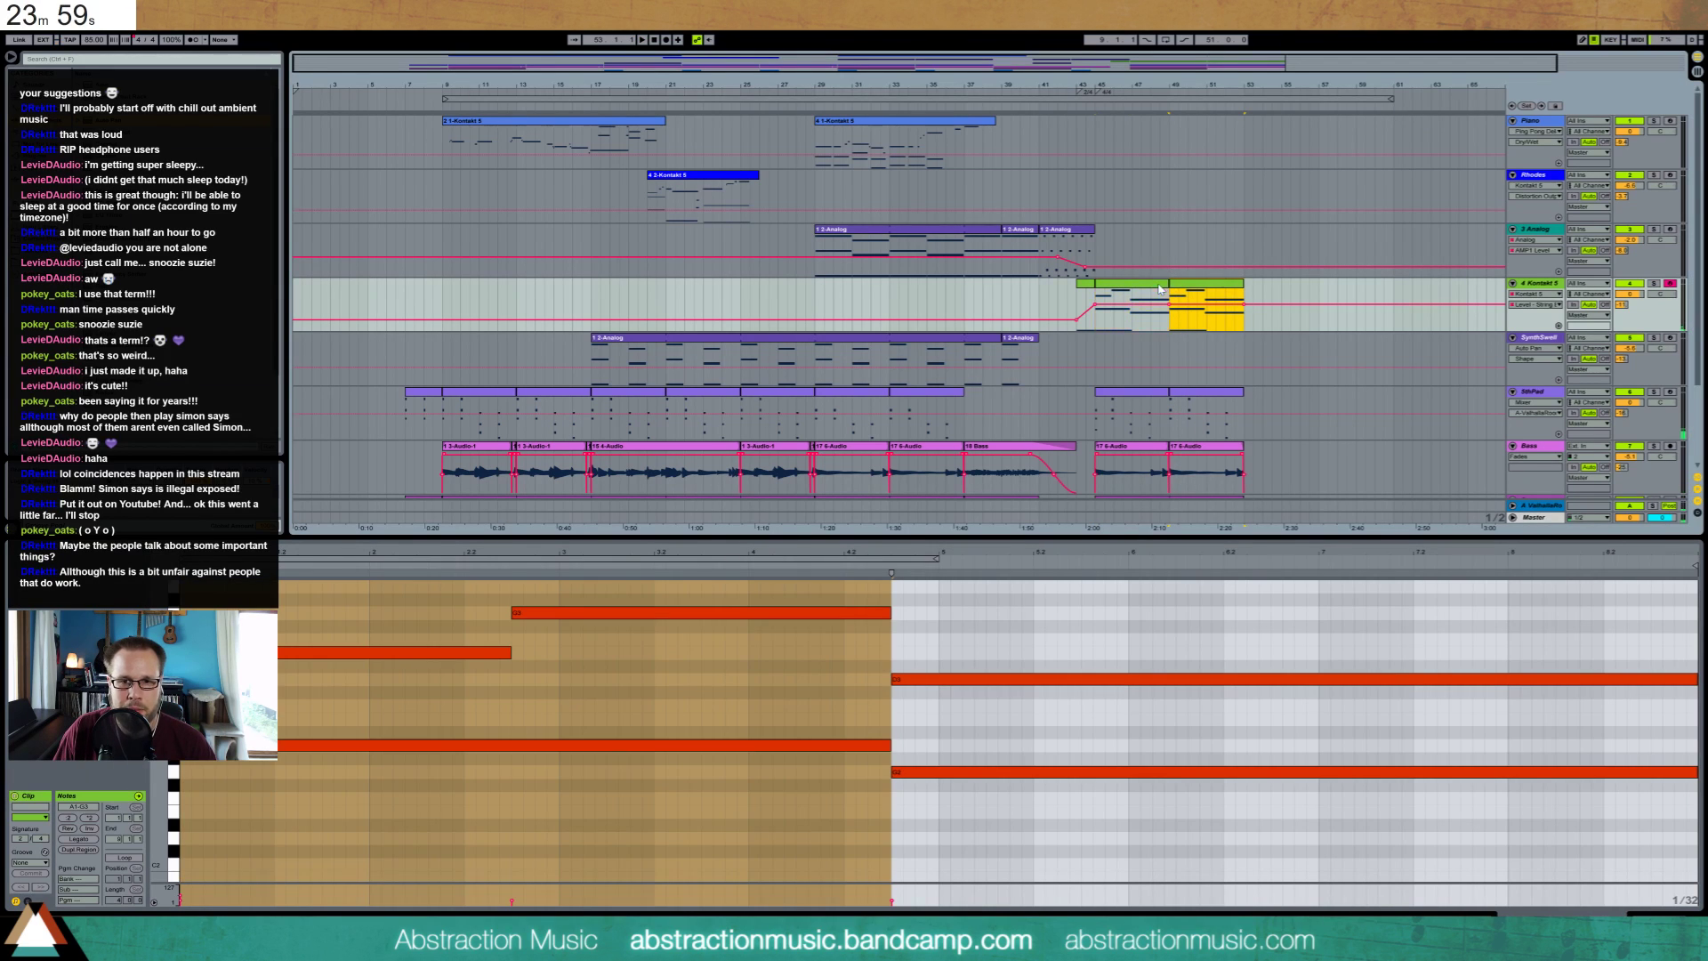
pyautogui.keyDown('shift'); pyautogui.click(1158, 286); pyautogui.keyUp('shift')
pyautogui.hotkey('ctrl', 'j')
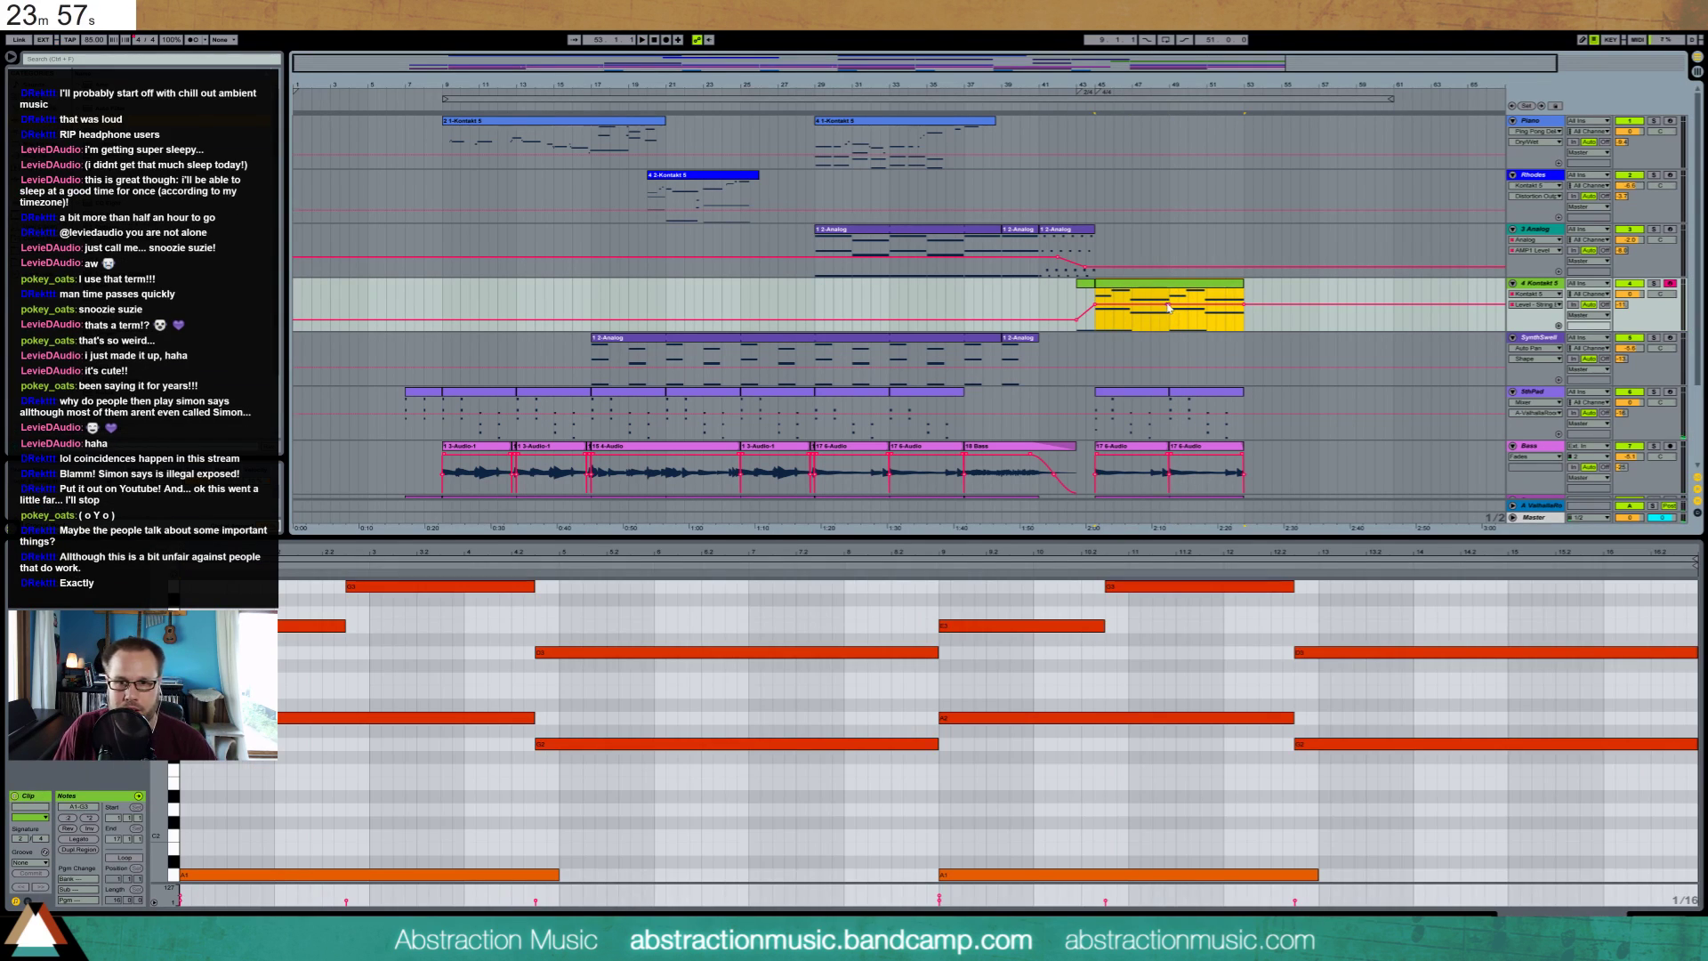
pyautogui.click(1259, 295)
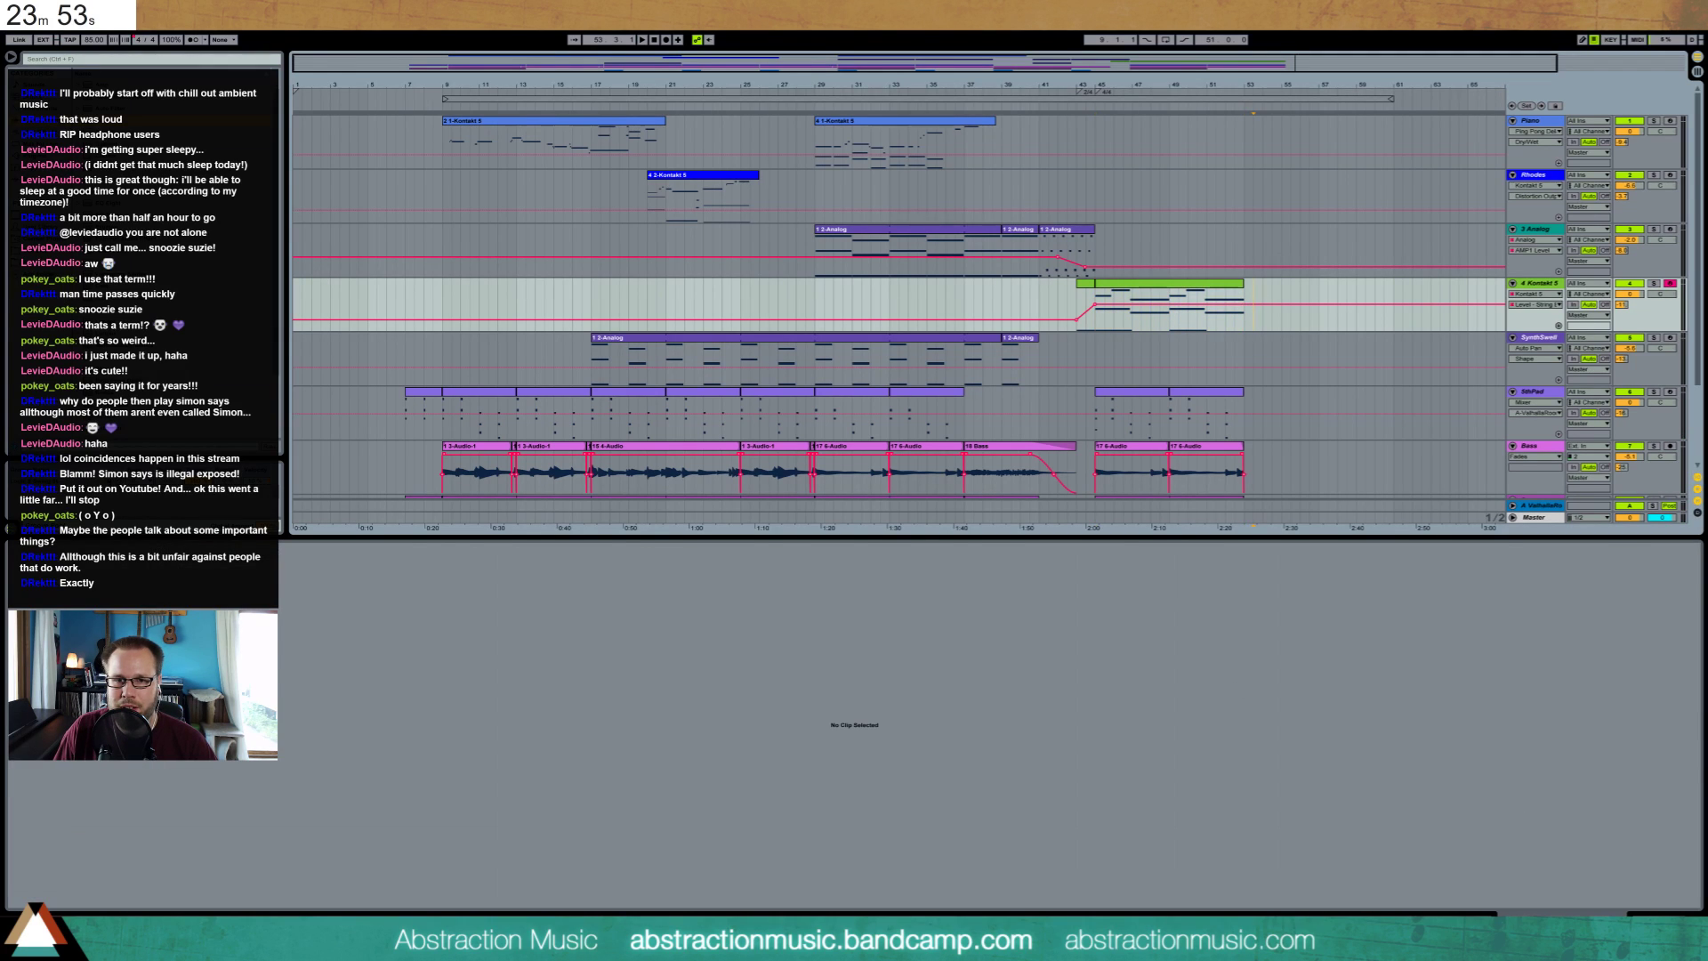
# Play the transition into the second section and open the consolidated strings clip
pyautogui.hotkey('shift', 'Tab')
pyautogui.click(1079, 301)
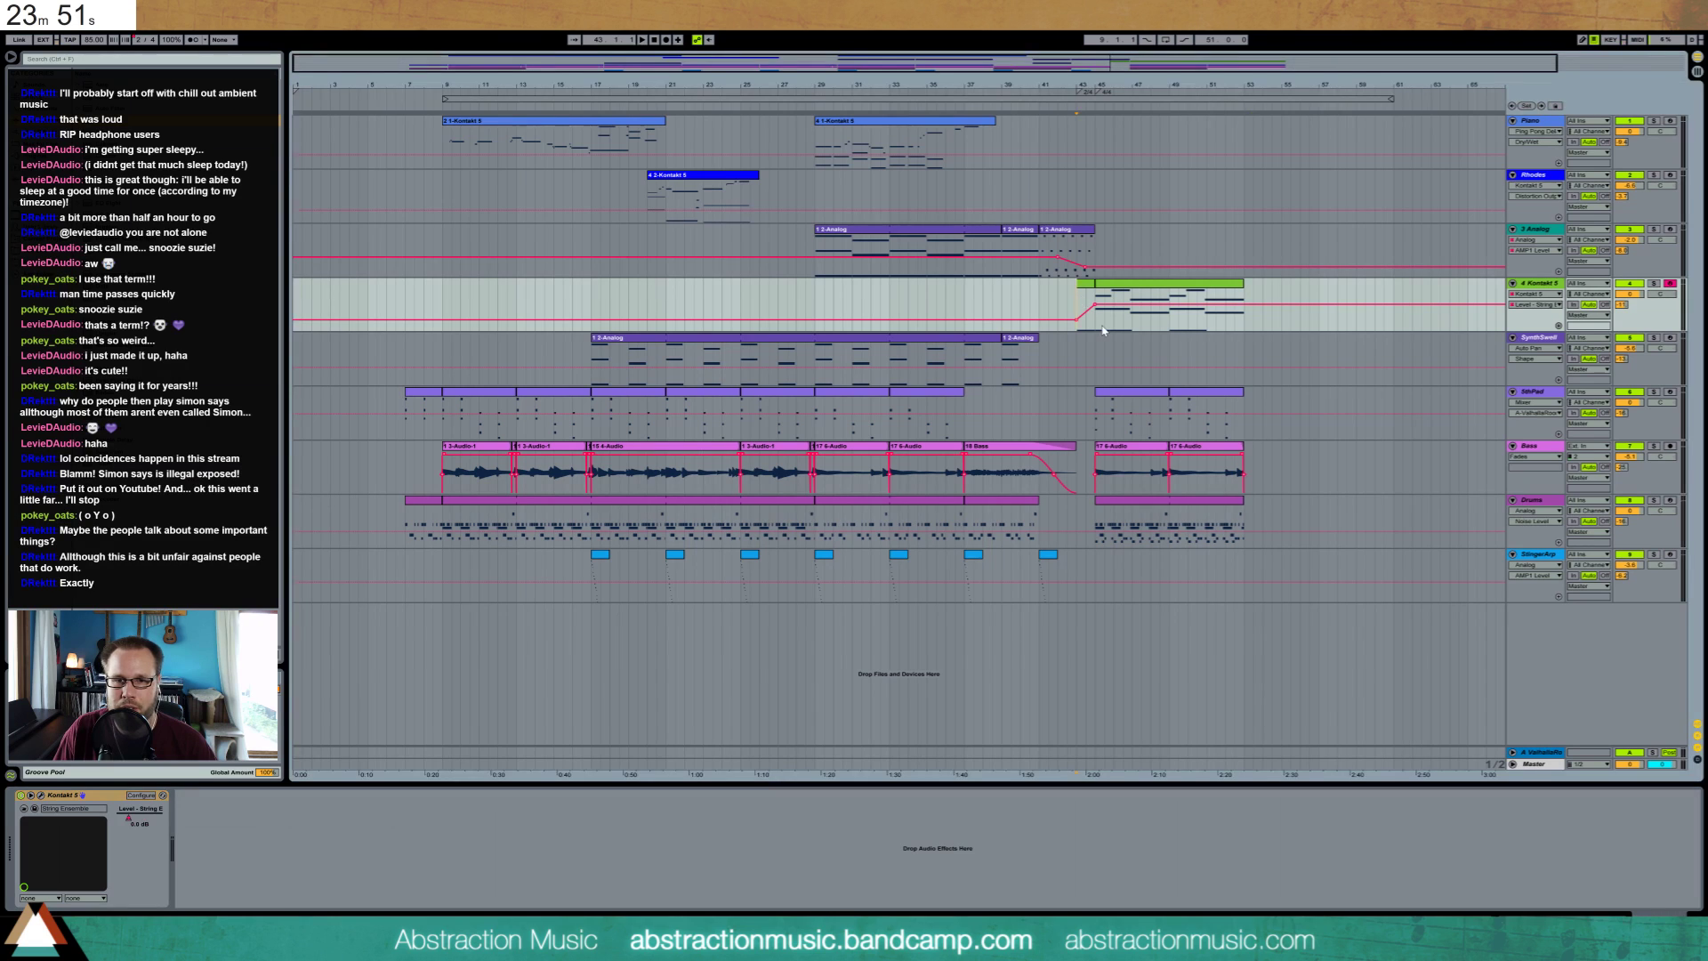
pyautogui.press('space')
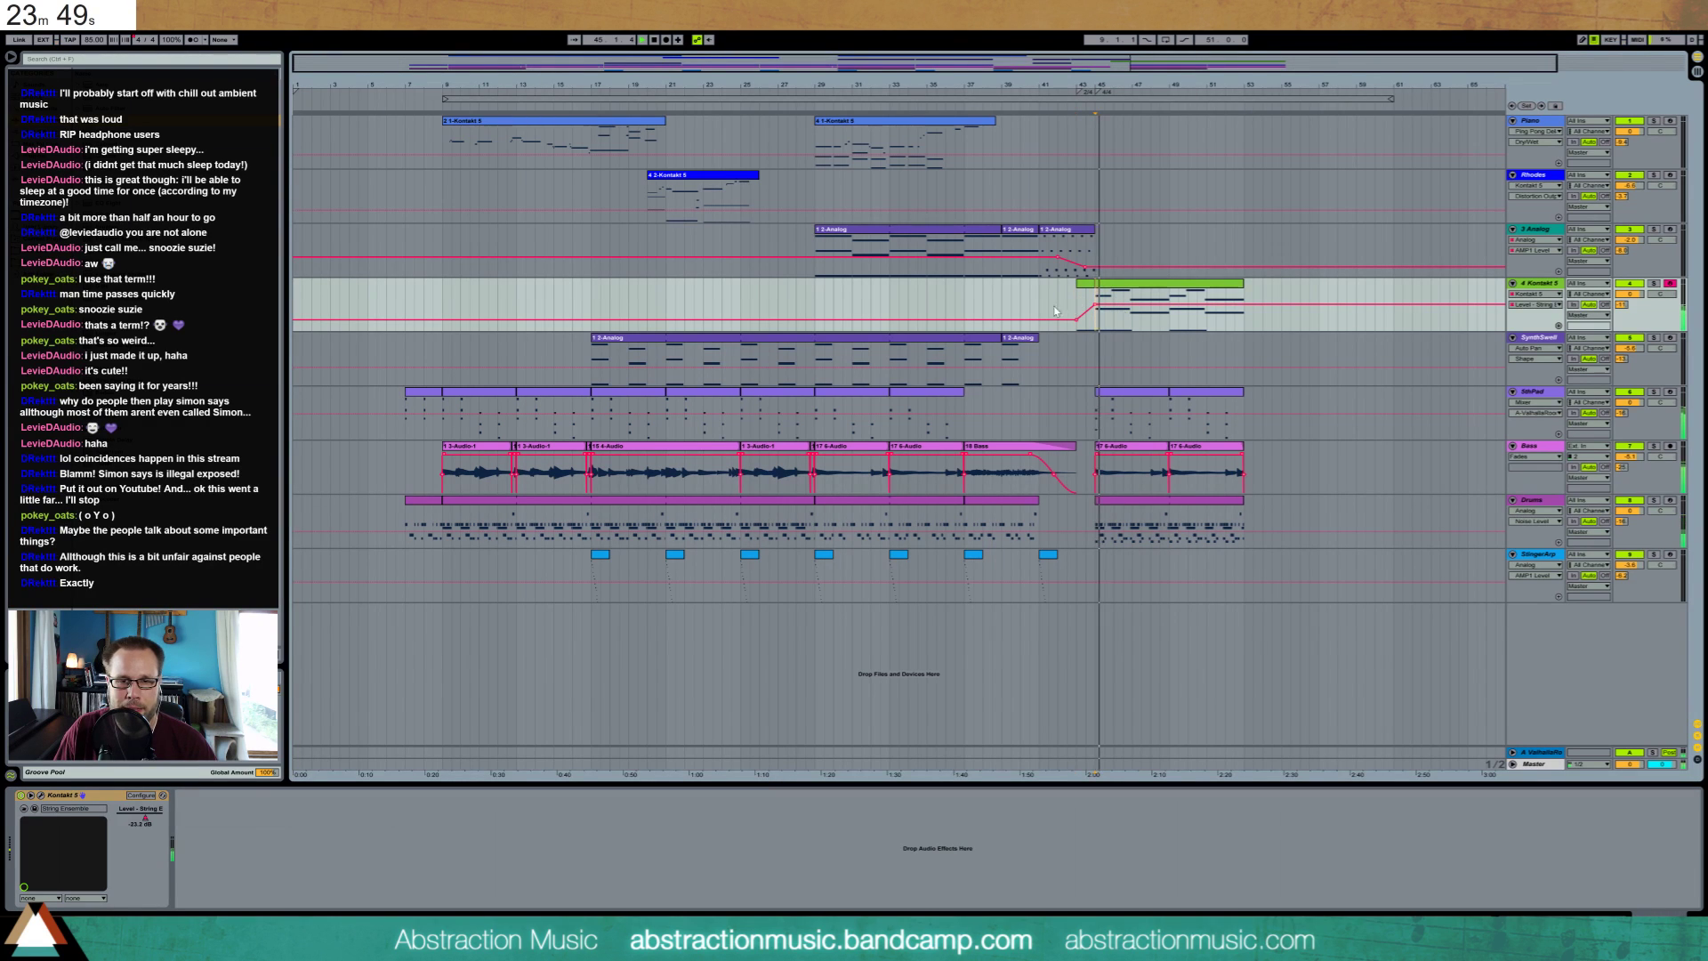
pyautogui.doubleClick(1150, 292)
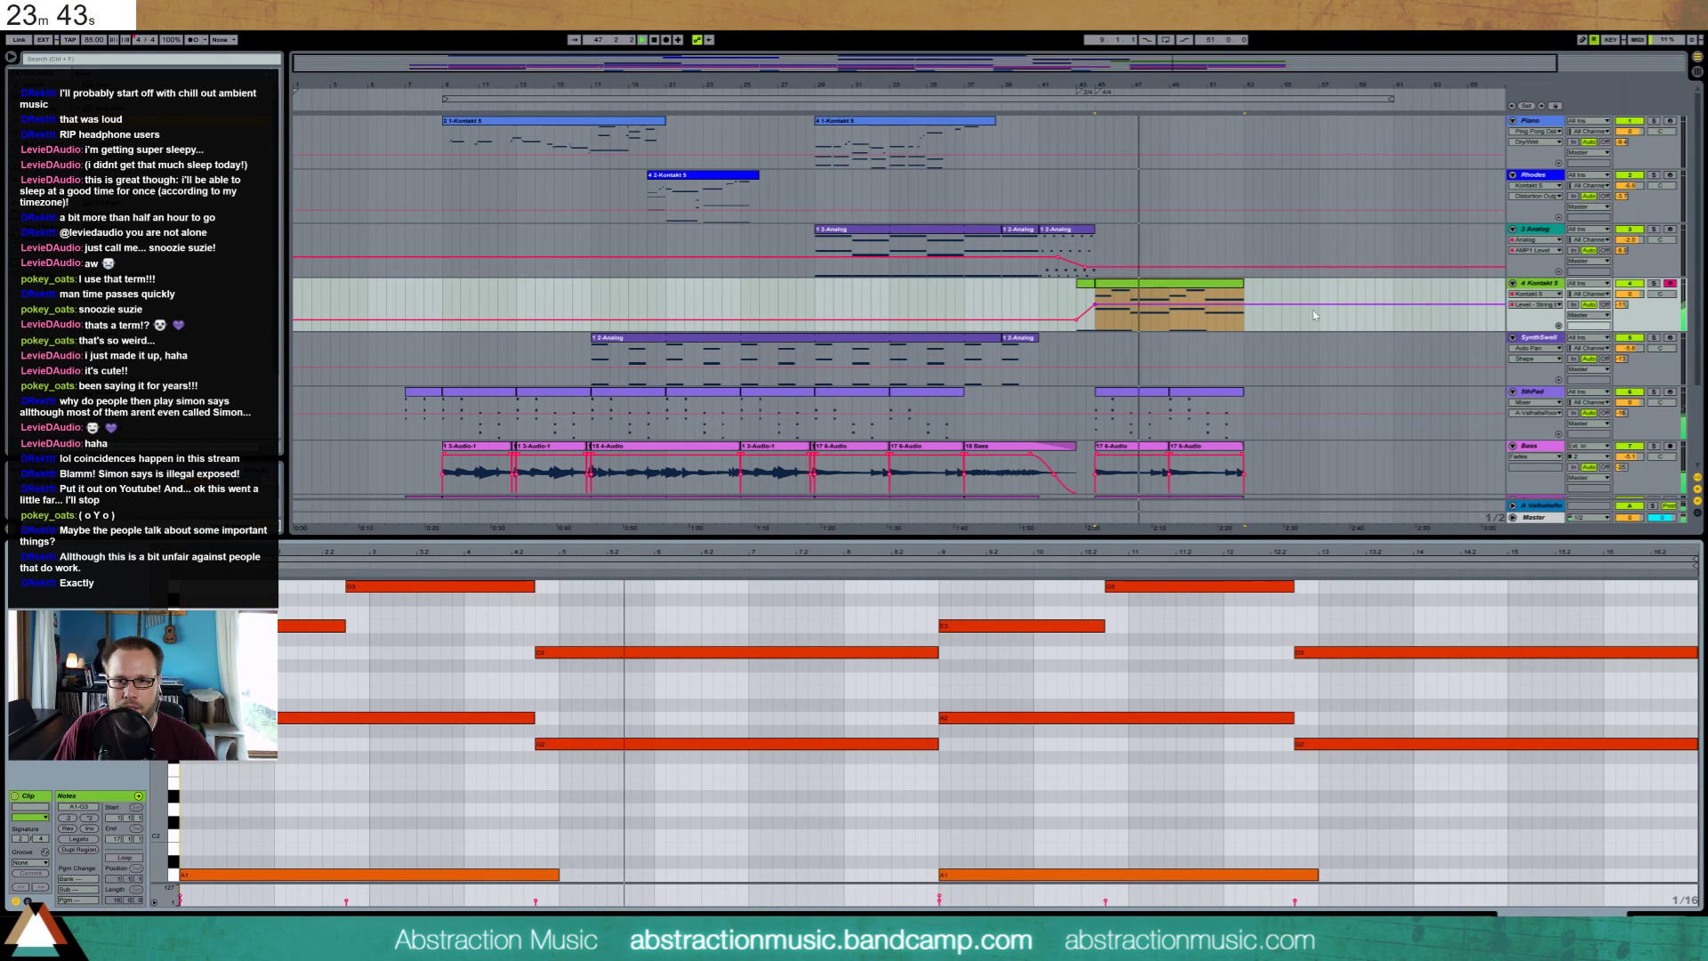
# Add a Phaser to the strings track and insert a Compressor between Kontakt 5 and the Phaser
pyautogui.doubleClick(1533, 287)
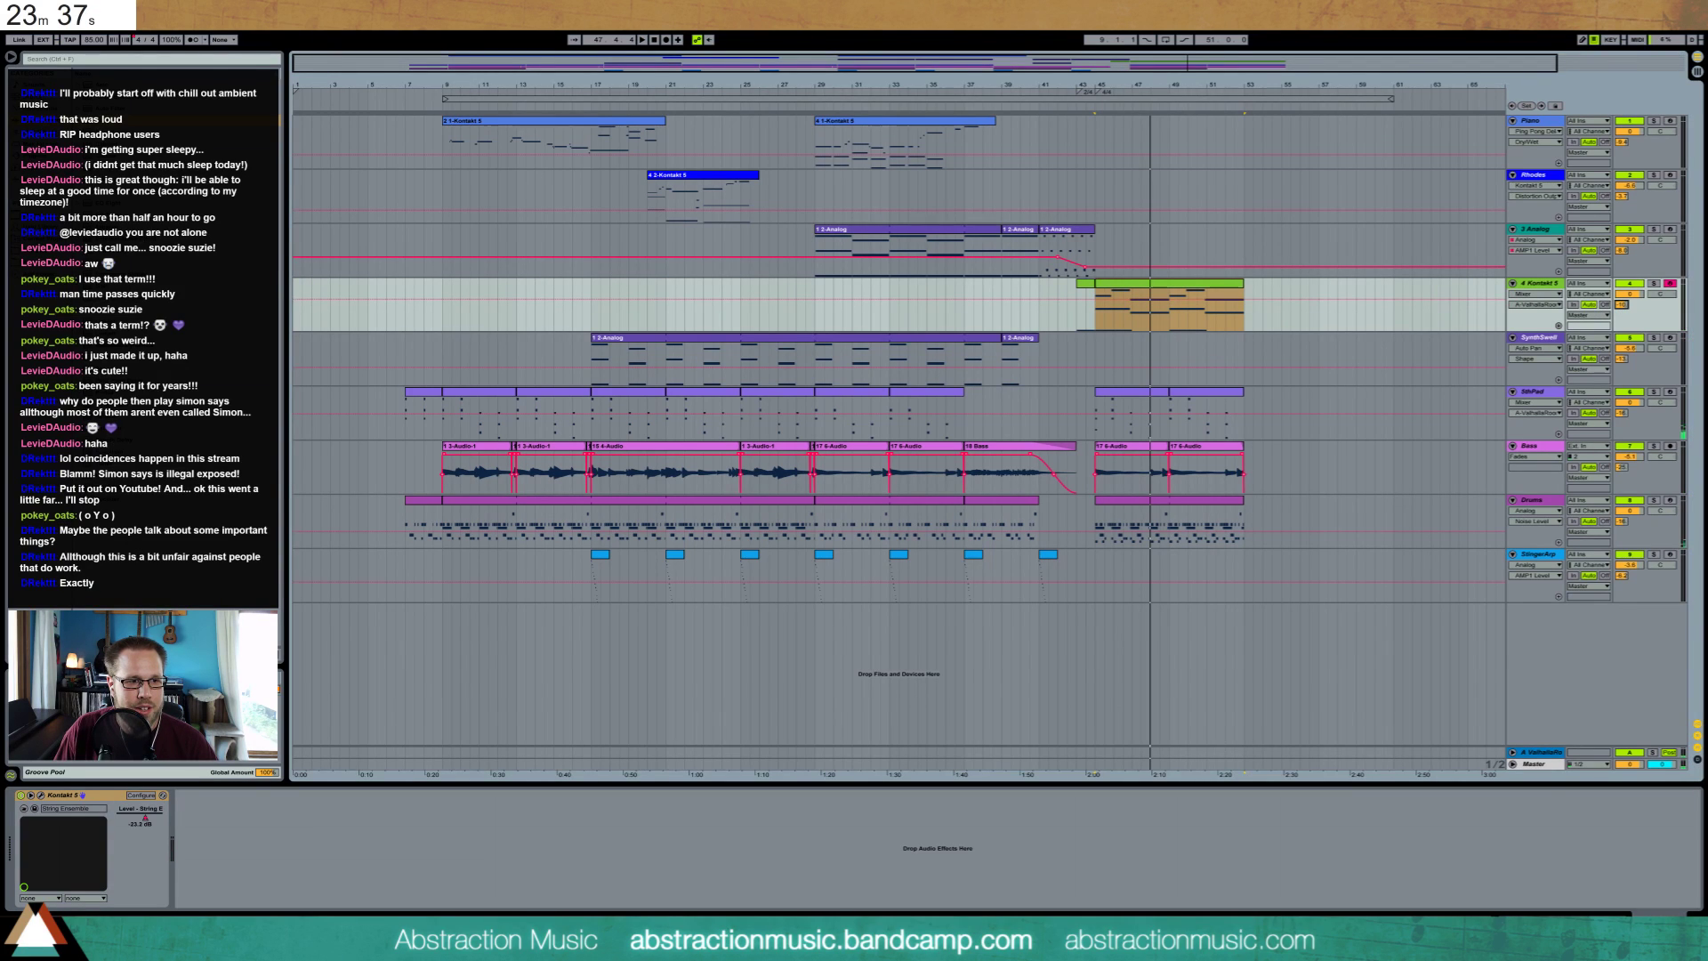
pyautogui.moveTo(222, 534); pyautogui.dragTo(252, 865)
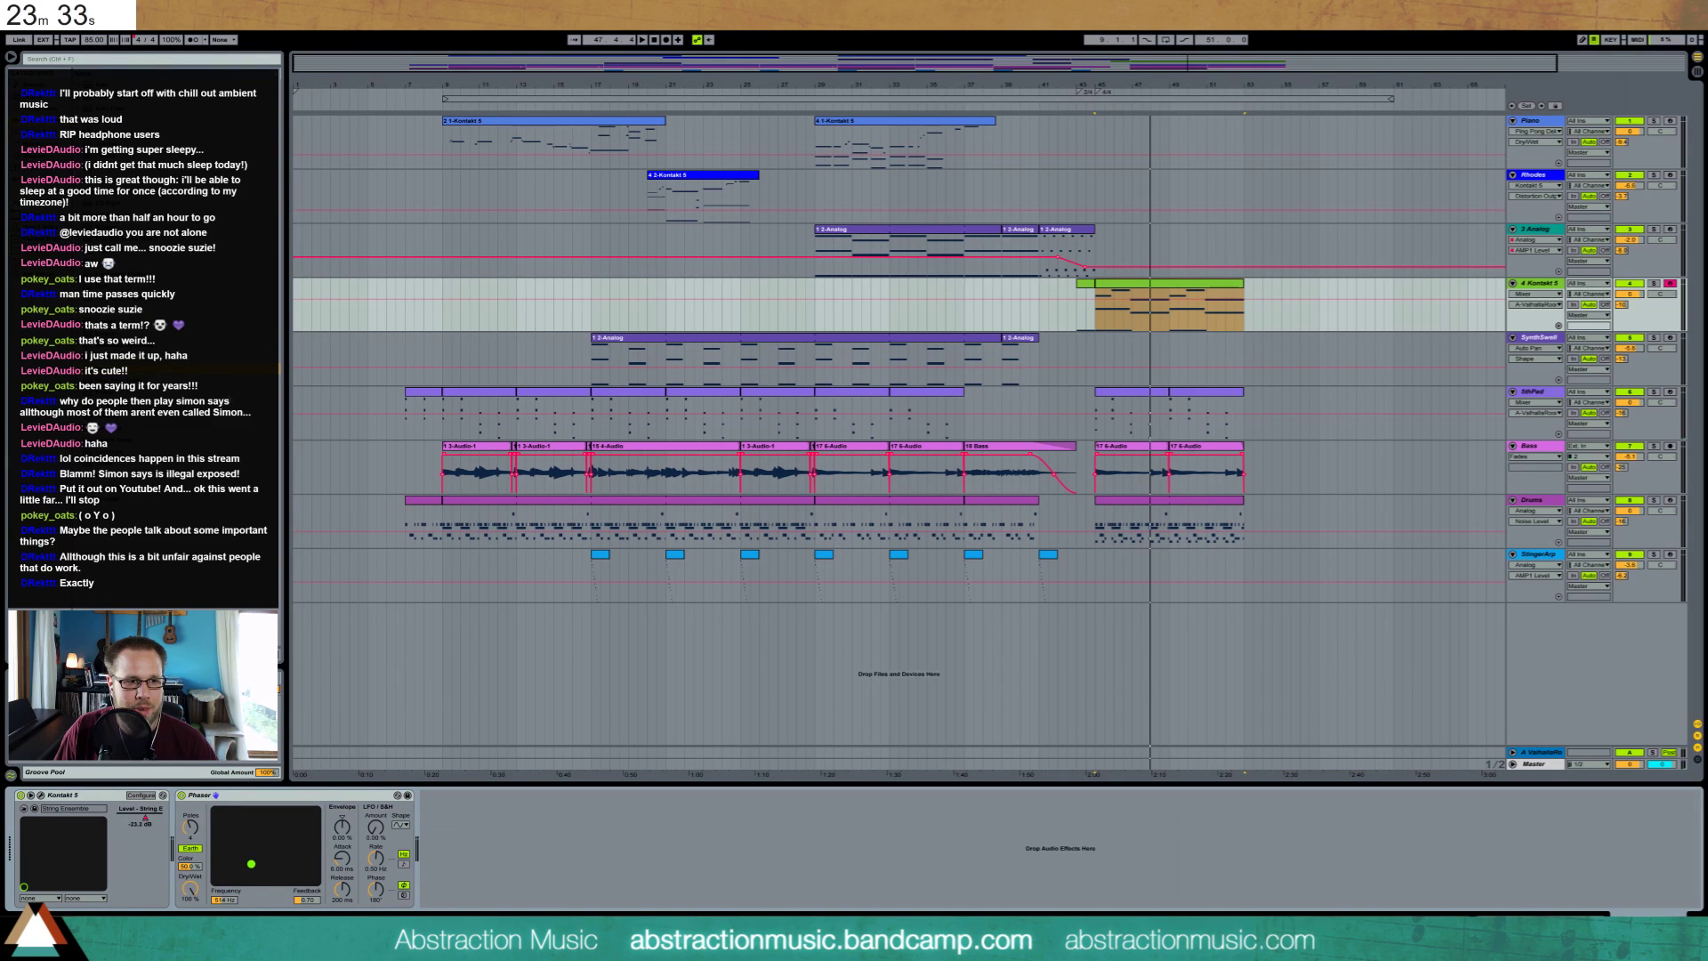
pyautogui.moveTo(152, 166); pyautogui.dragTo(204, 821)
# Set the strings compressor's sidechain input to the Drums track with a Pre FX tap point
pyautogui.click(192, 795)
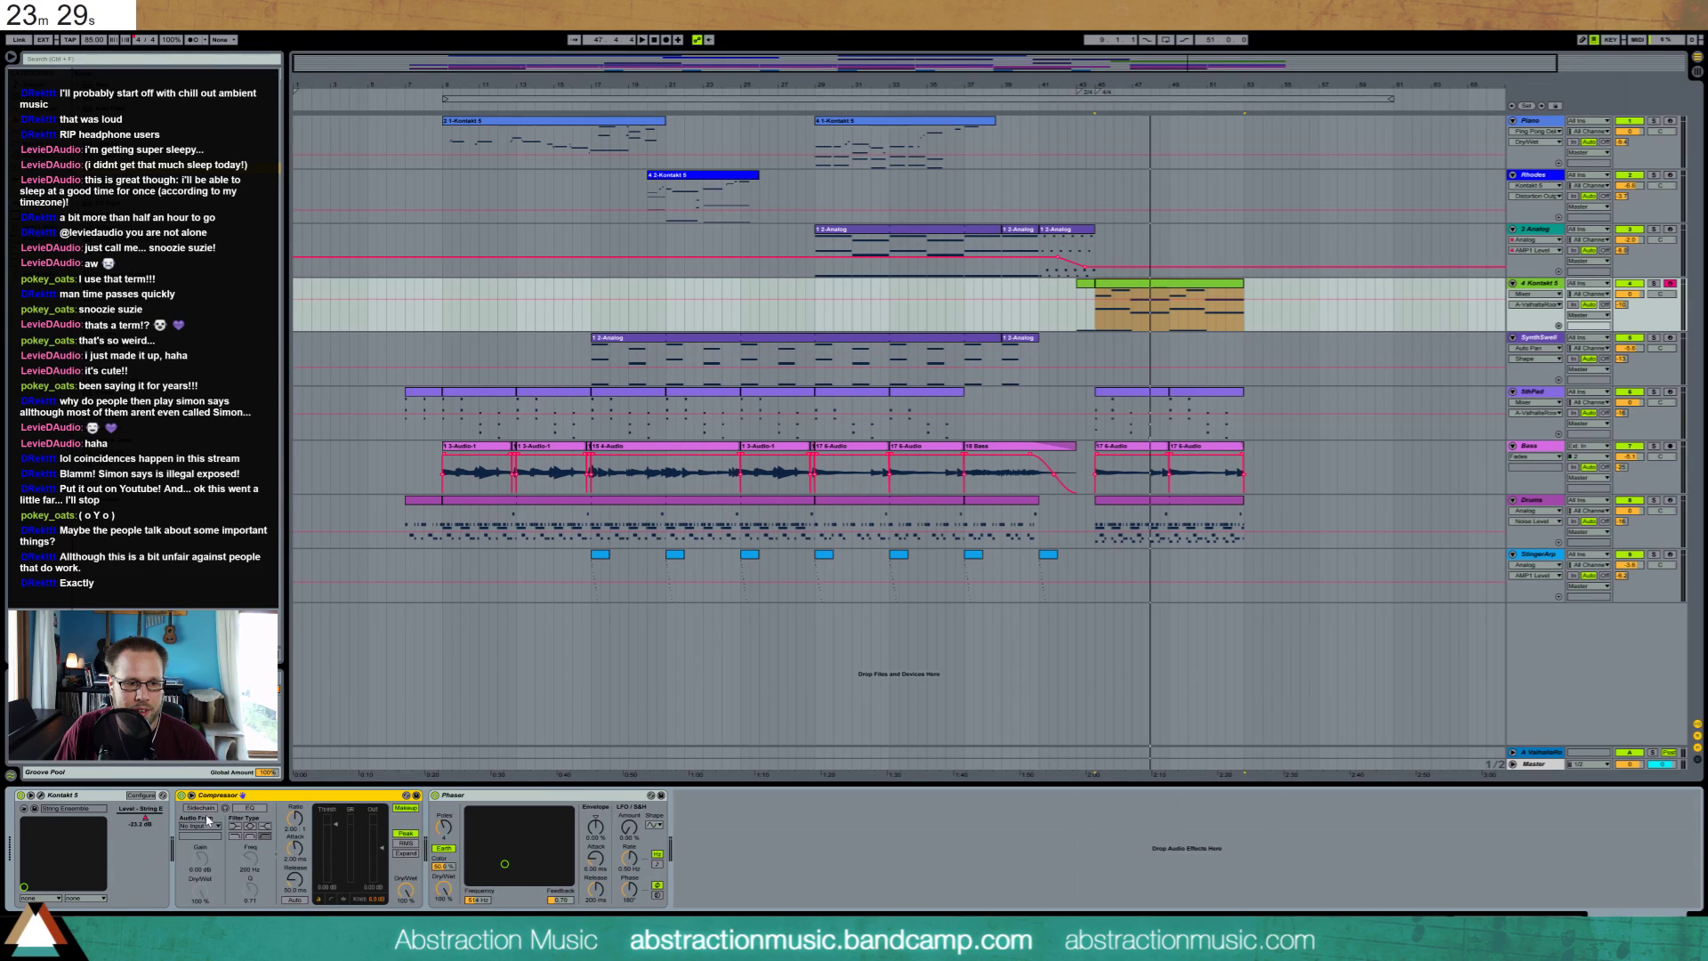
pyautogui.click(214, 827)
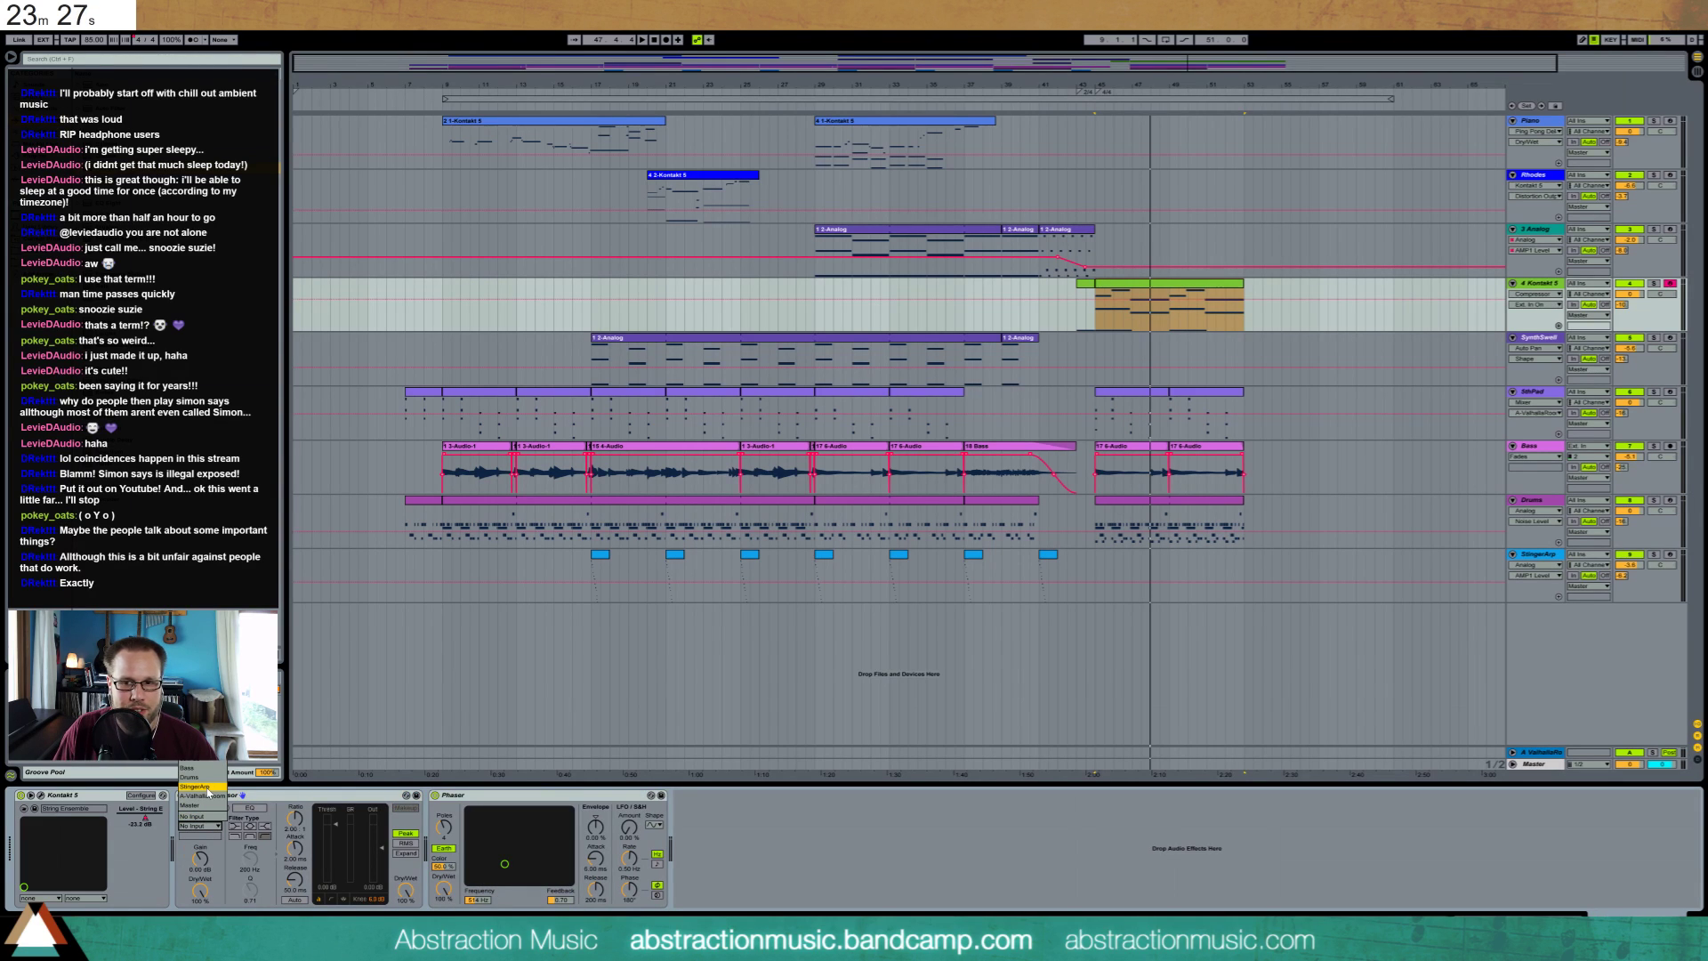
pyautogui.click(205, 779)
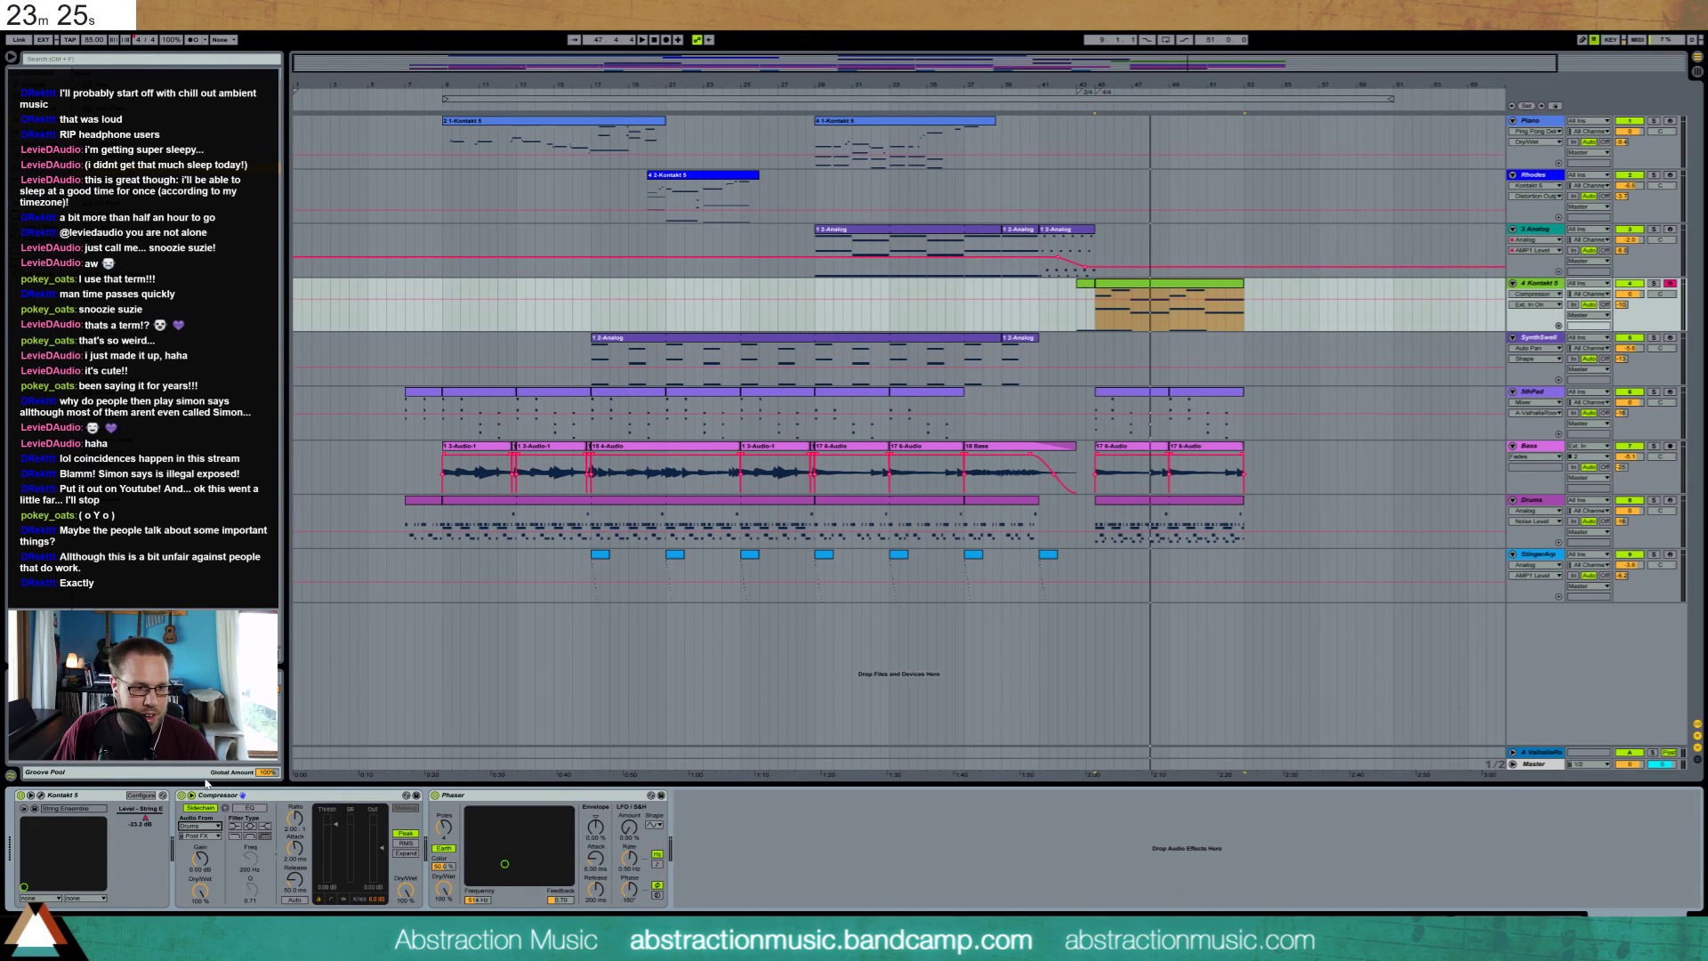
pyautogui.click(205, 836)
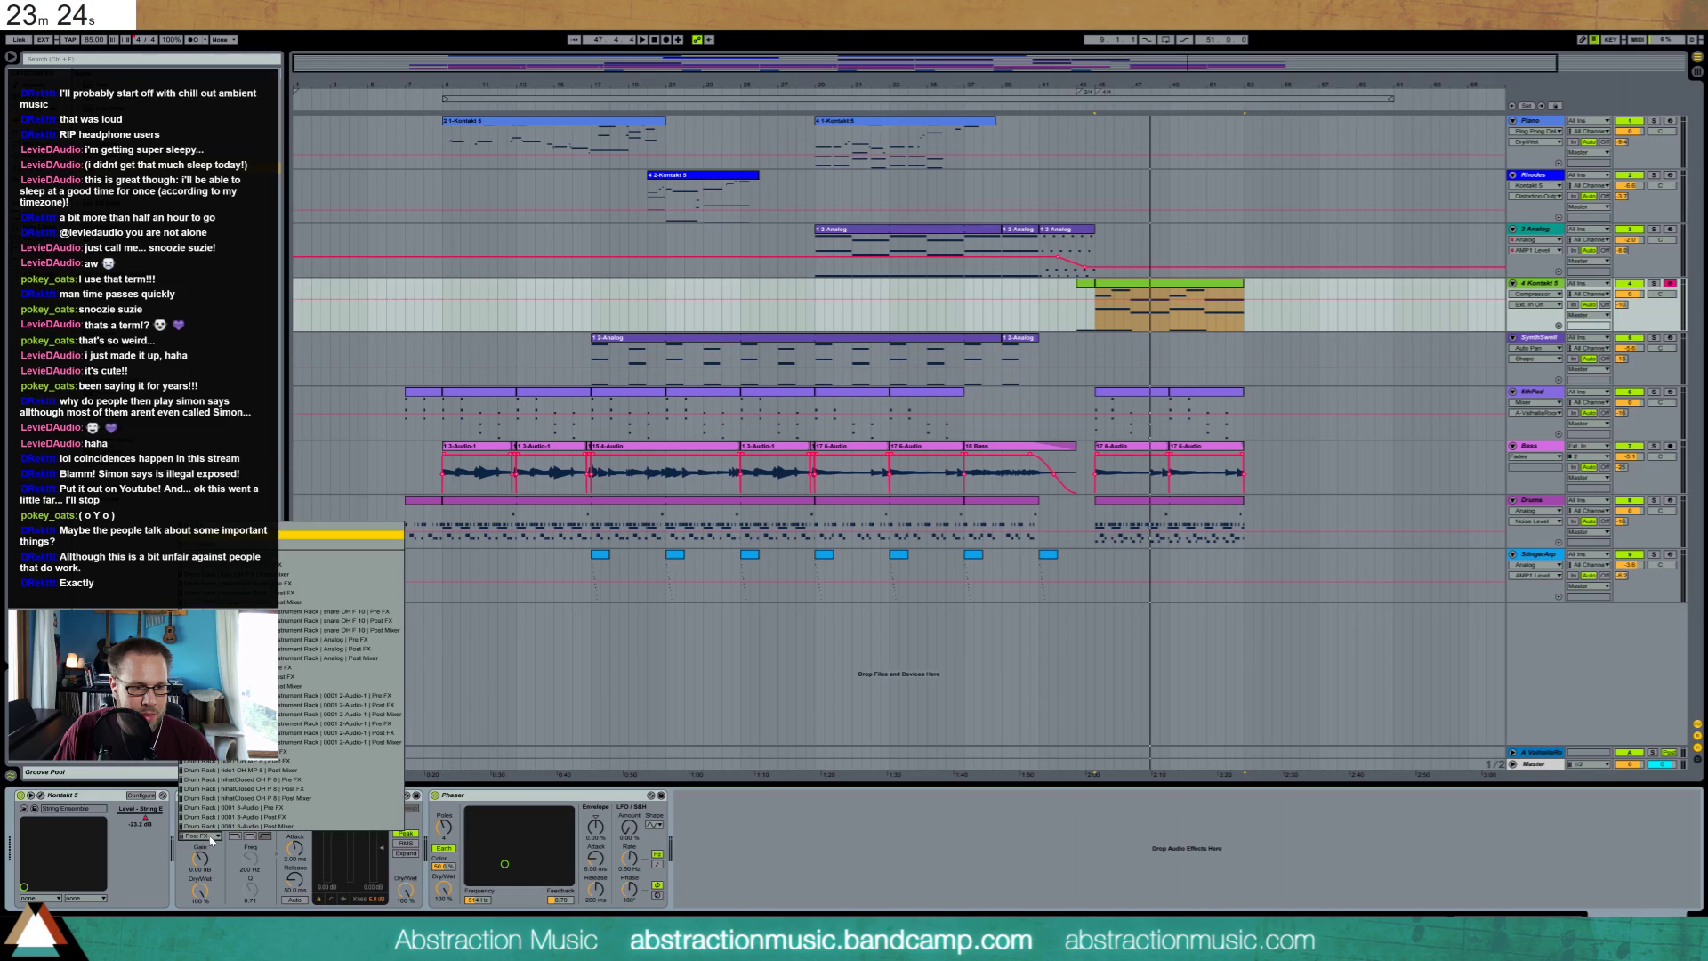
pyautogui.click(297, 555)
# Lower the strings compressor's threshold and adjust its release while playing the second section
pyautogui.moveTo(337, 832); pyautogui.dragTo(338, 866)
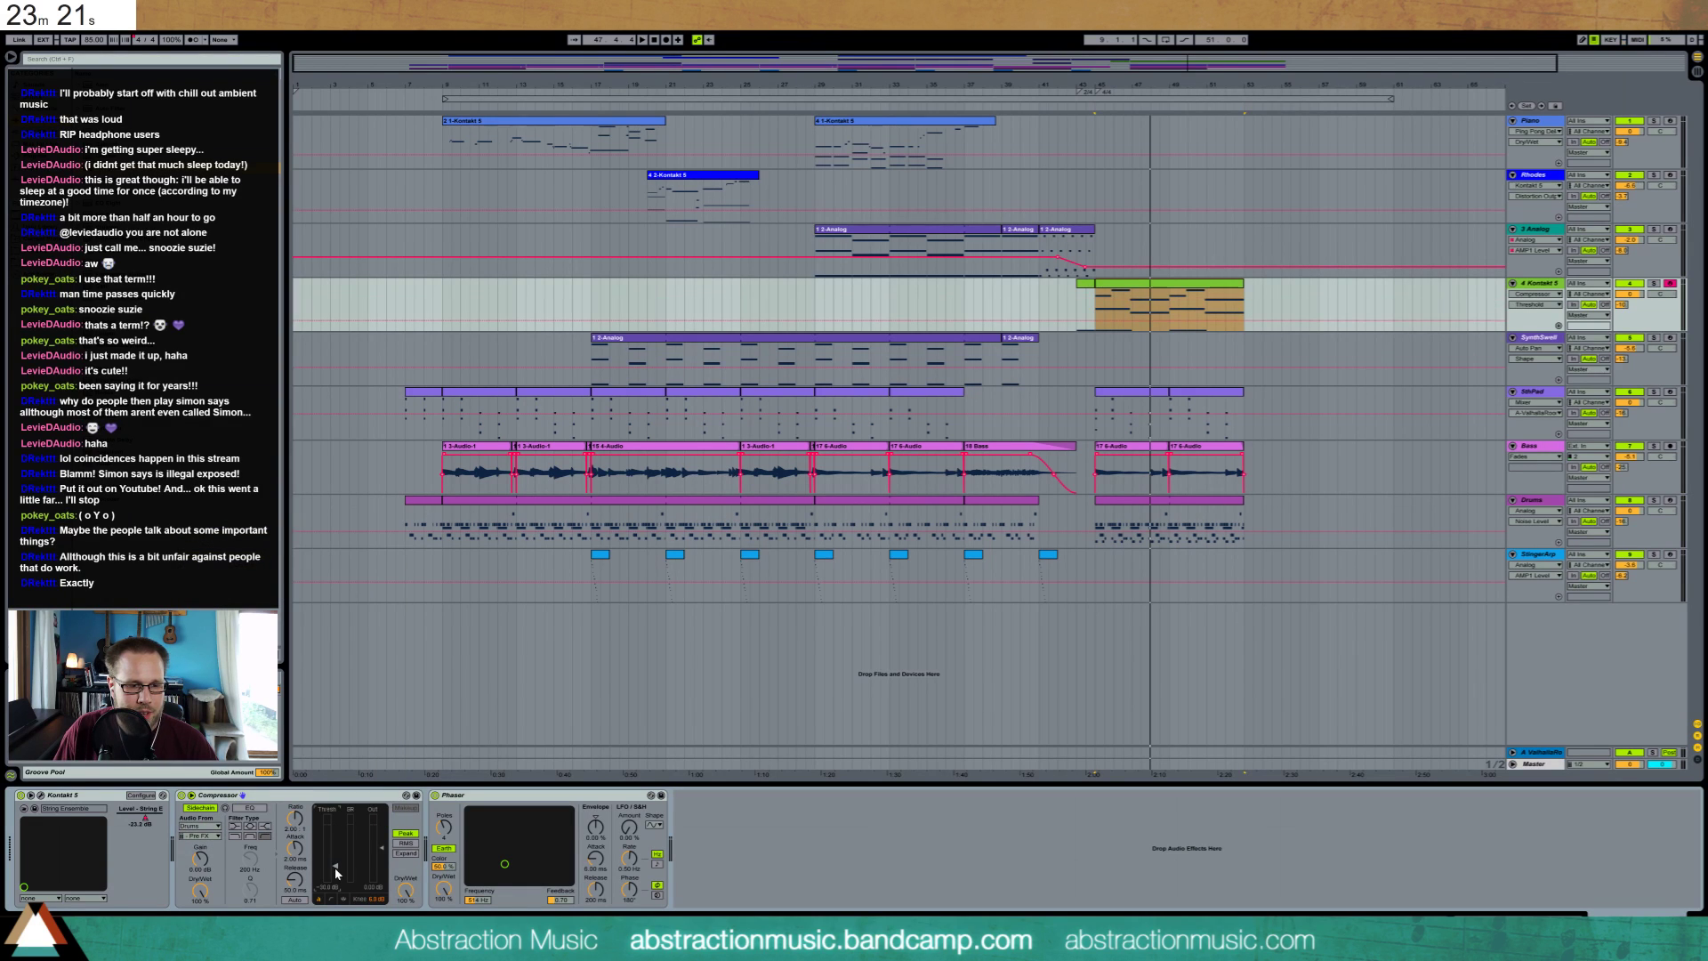
pyautogui.press('space')
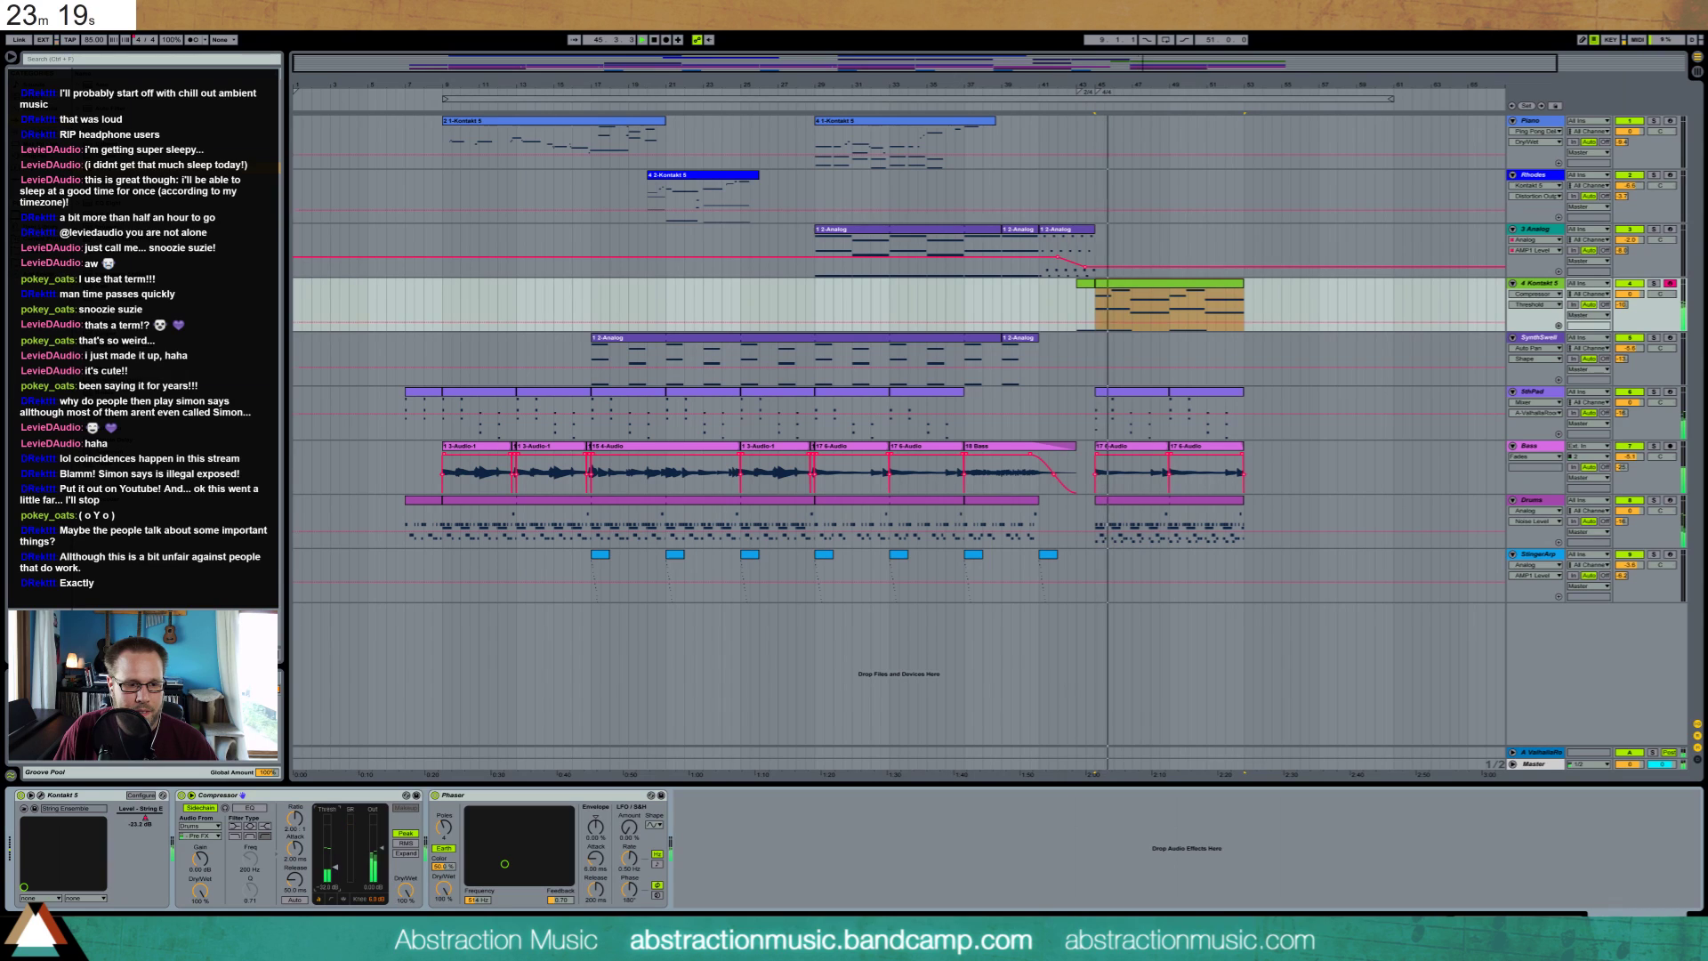
pyautogui.moveTo(335, 867); pyautogui.dragTo(294, 858)
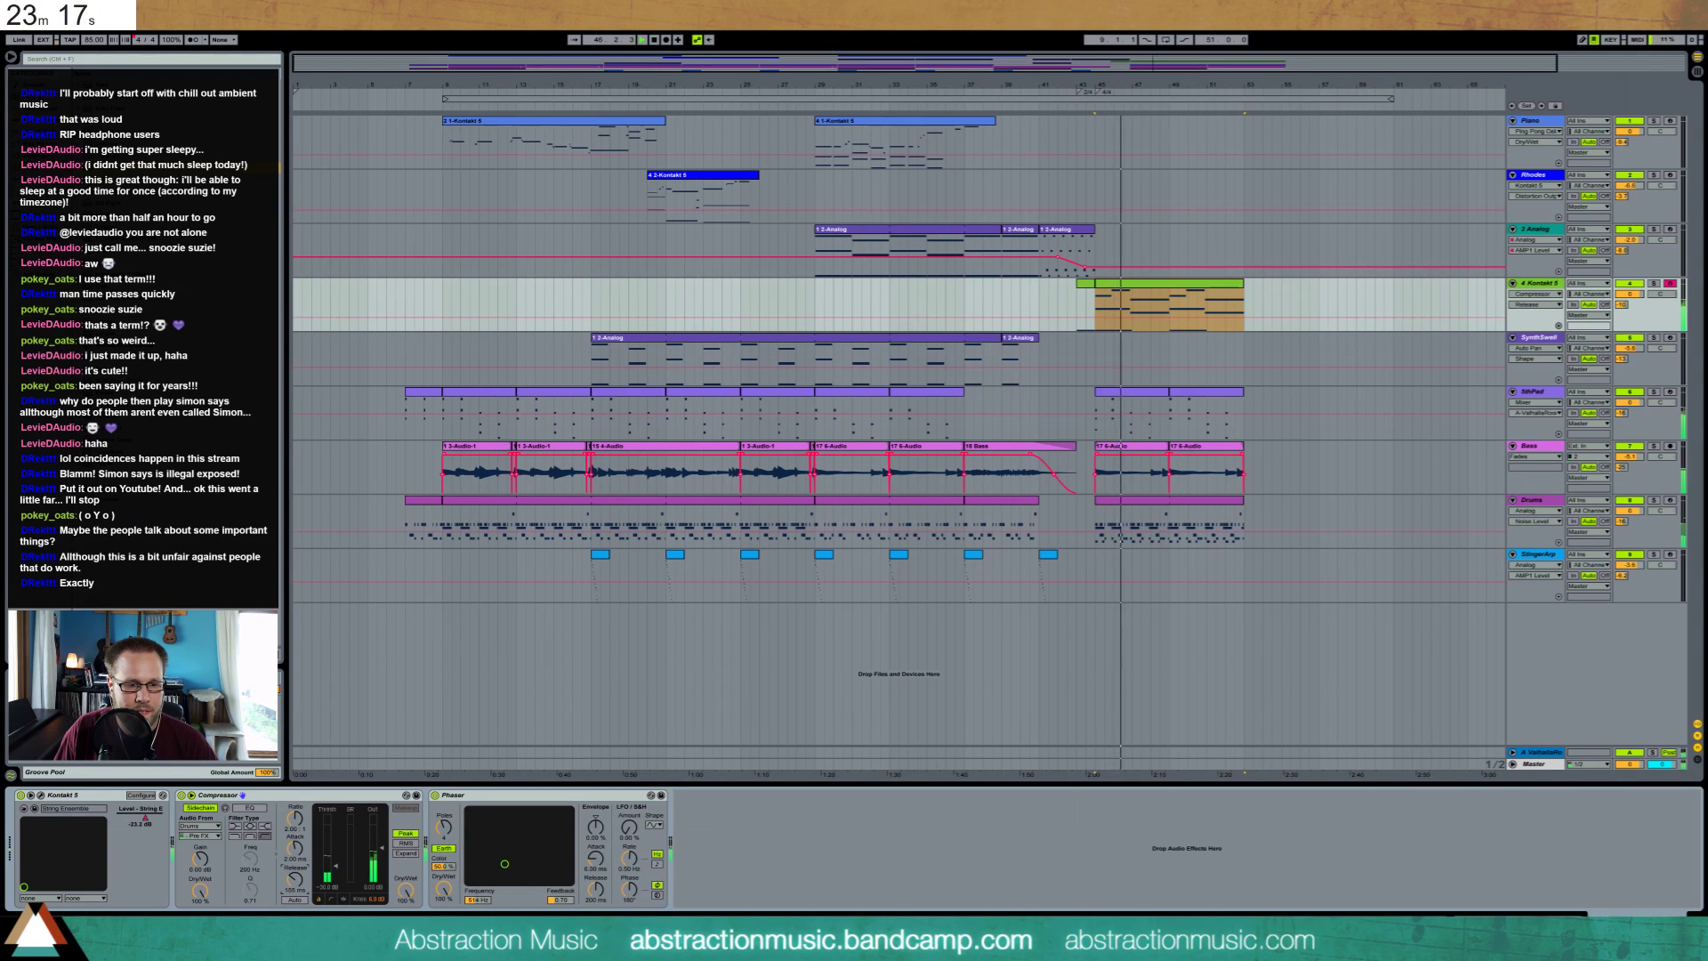
pyautogui.click(336, 866)
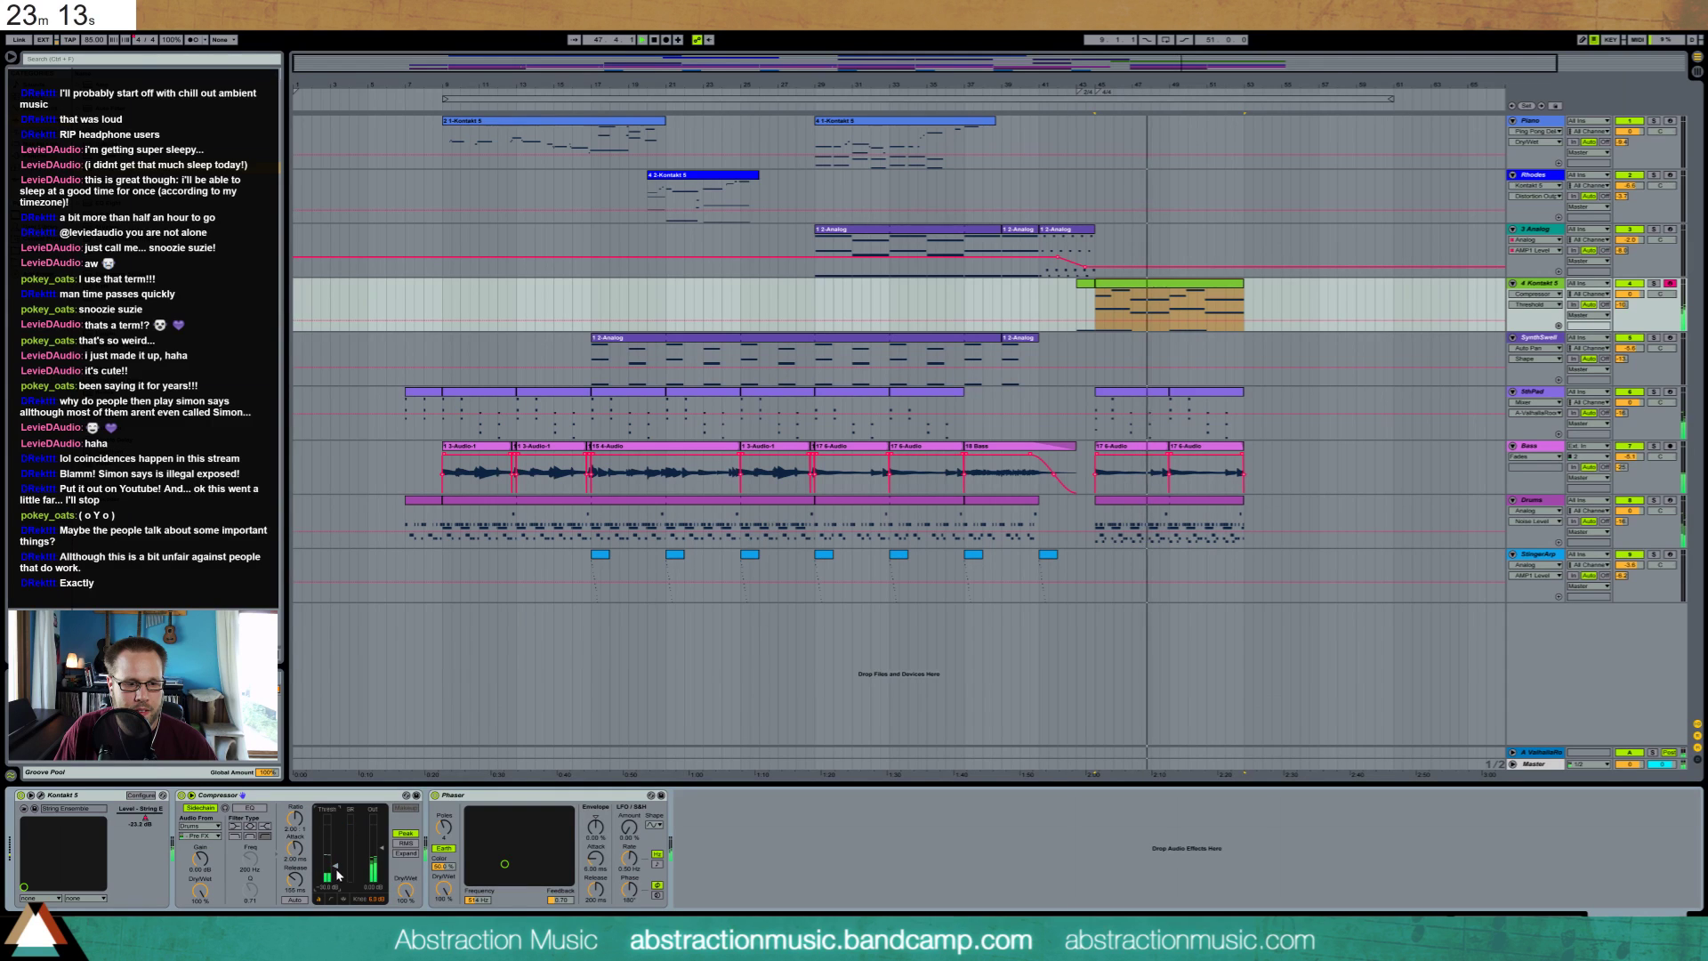
pyautogui.moveTo(326, 867); pyautogui.dragTo(326, 866)
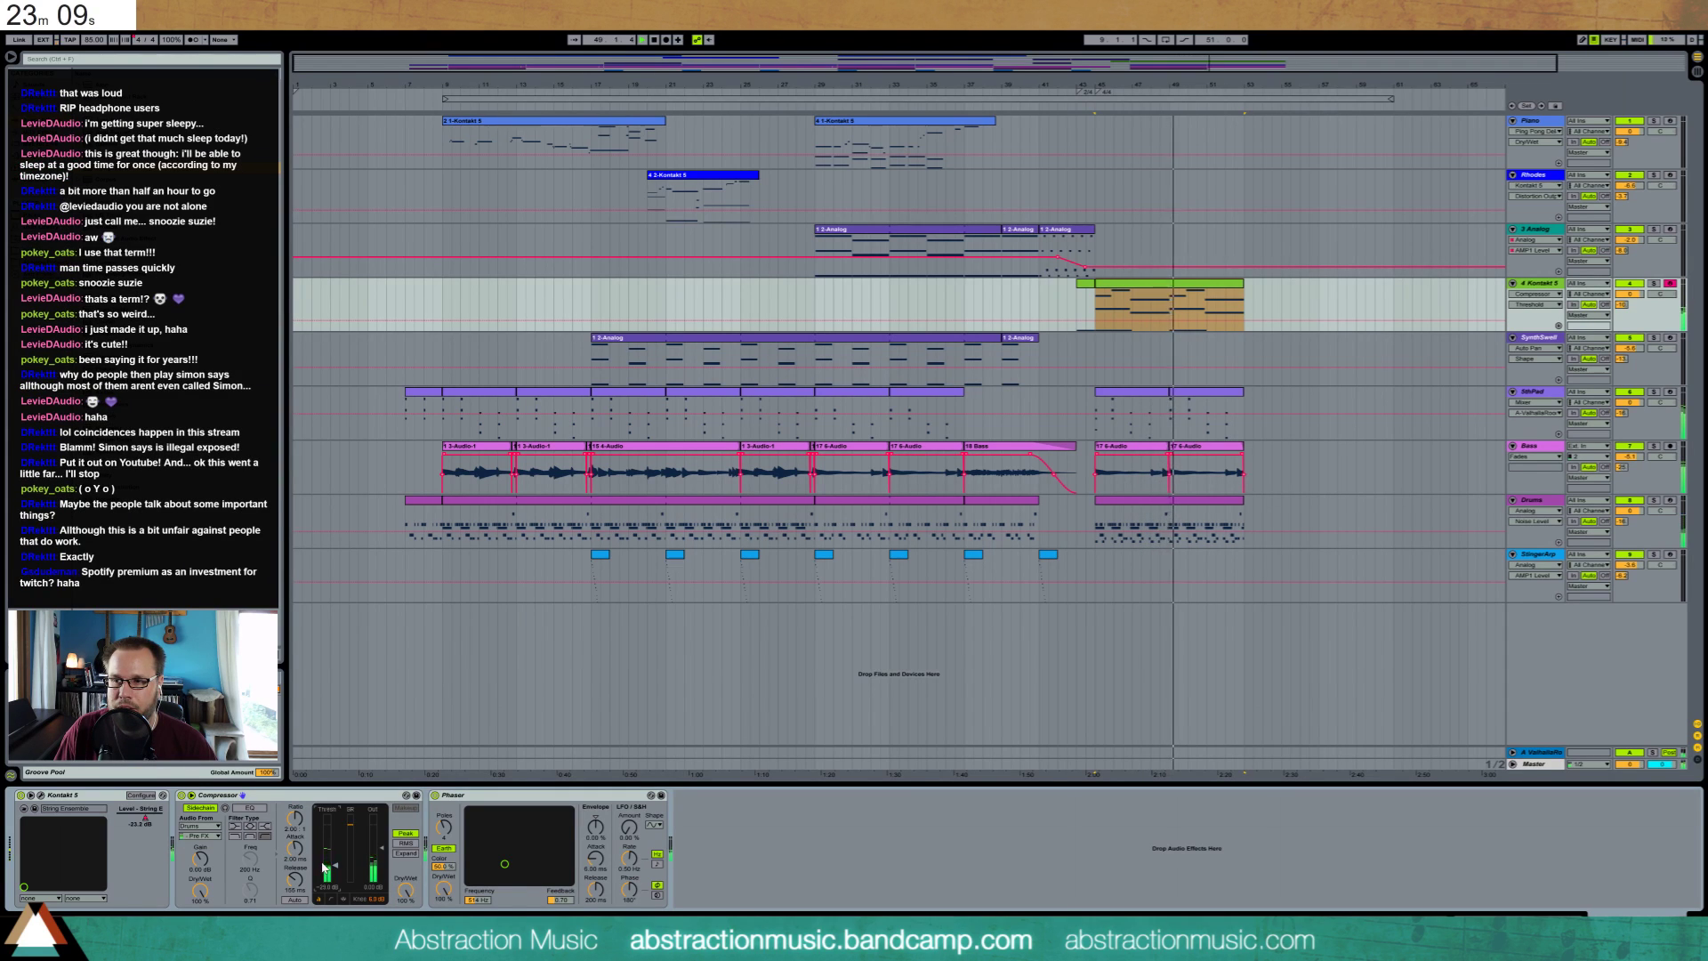
pyautogui.click(1152, 510)
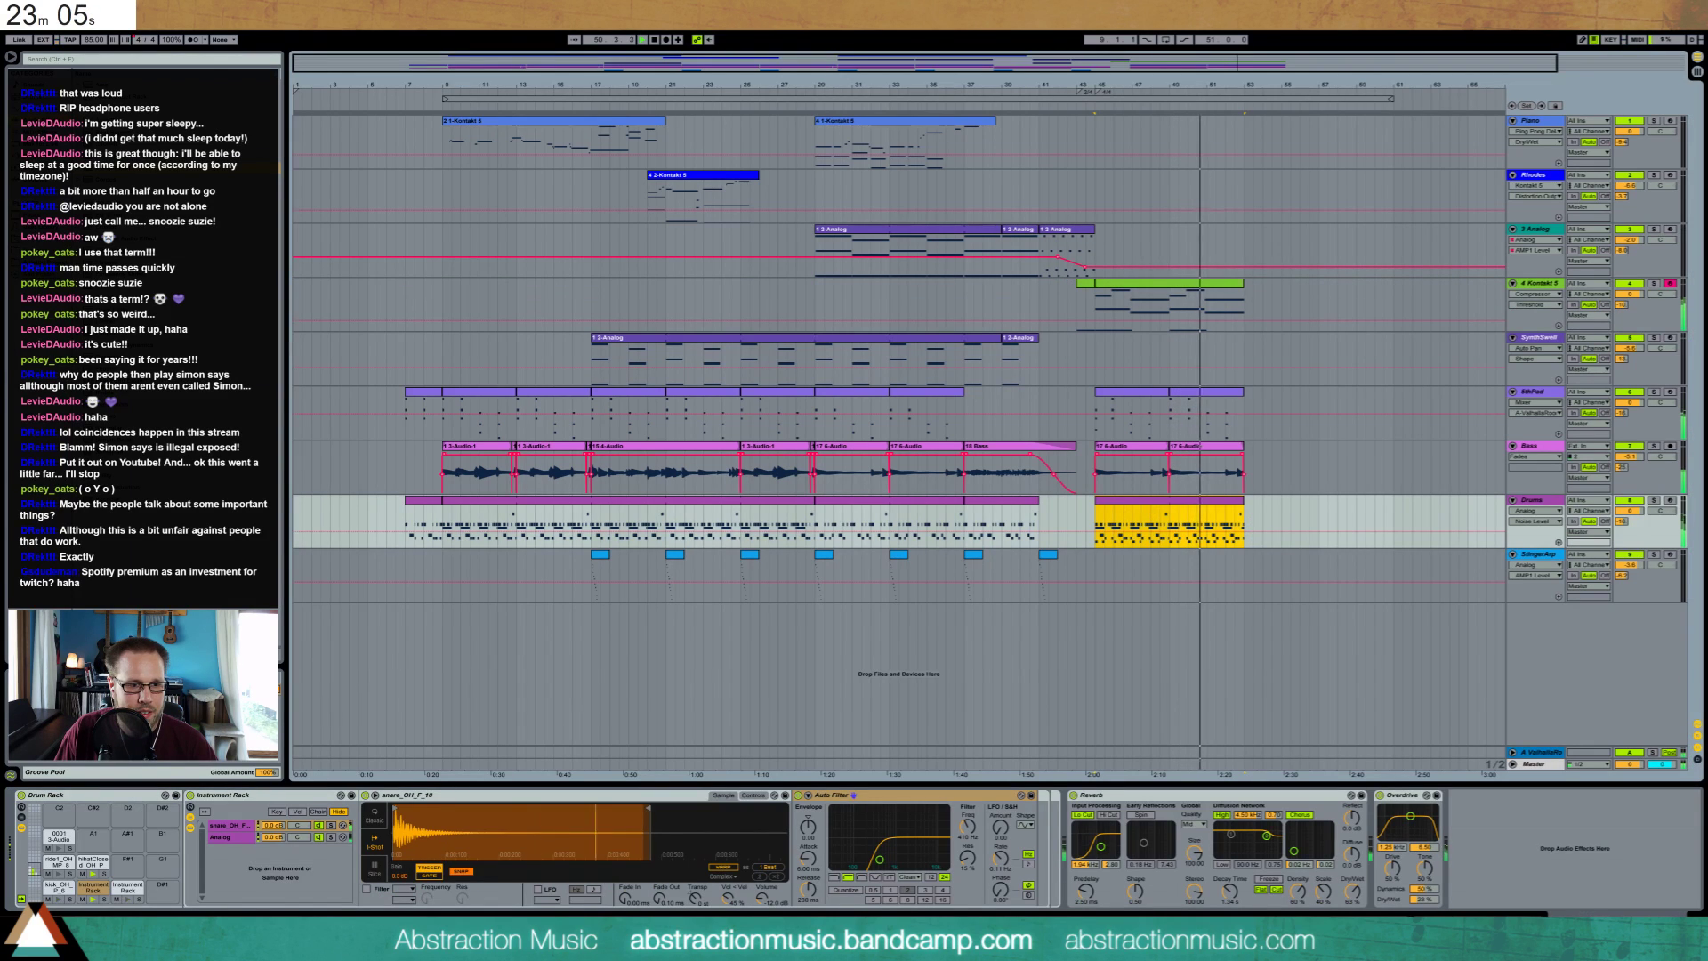
pyautogui.moveTo(62, 690); pyautogui.dragTo(1121, 509)
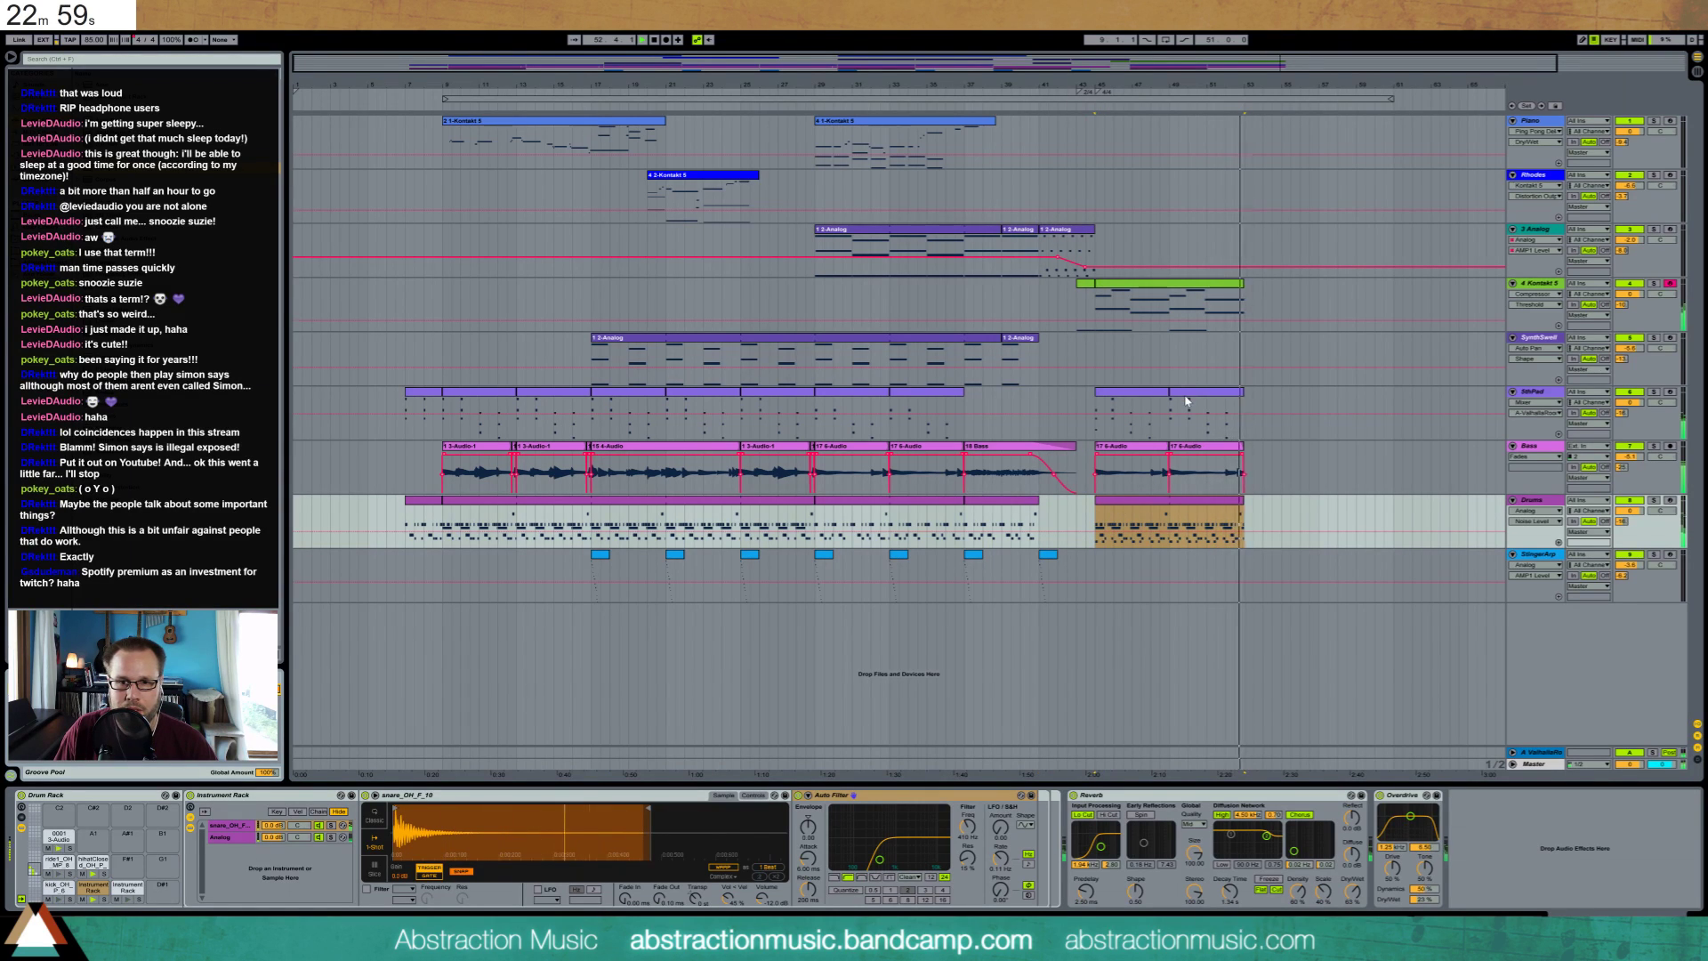
# Duplicate the second section's strings, pad, bass and drum clips so the section is twice as long
pyautogui.click(1176, 293)
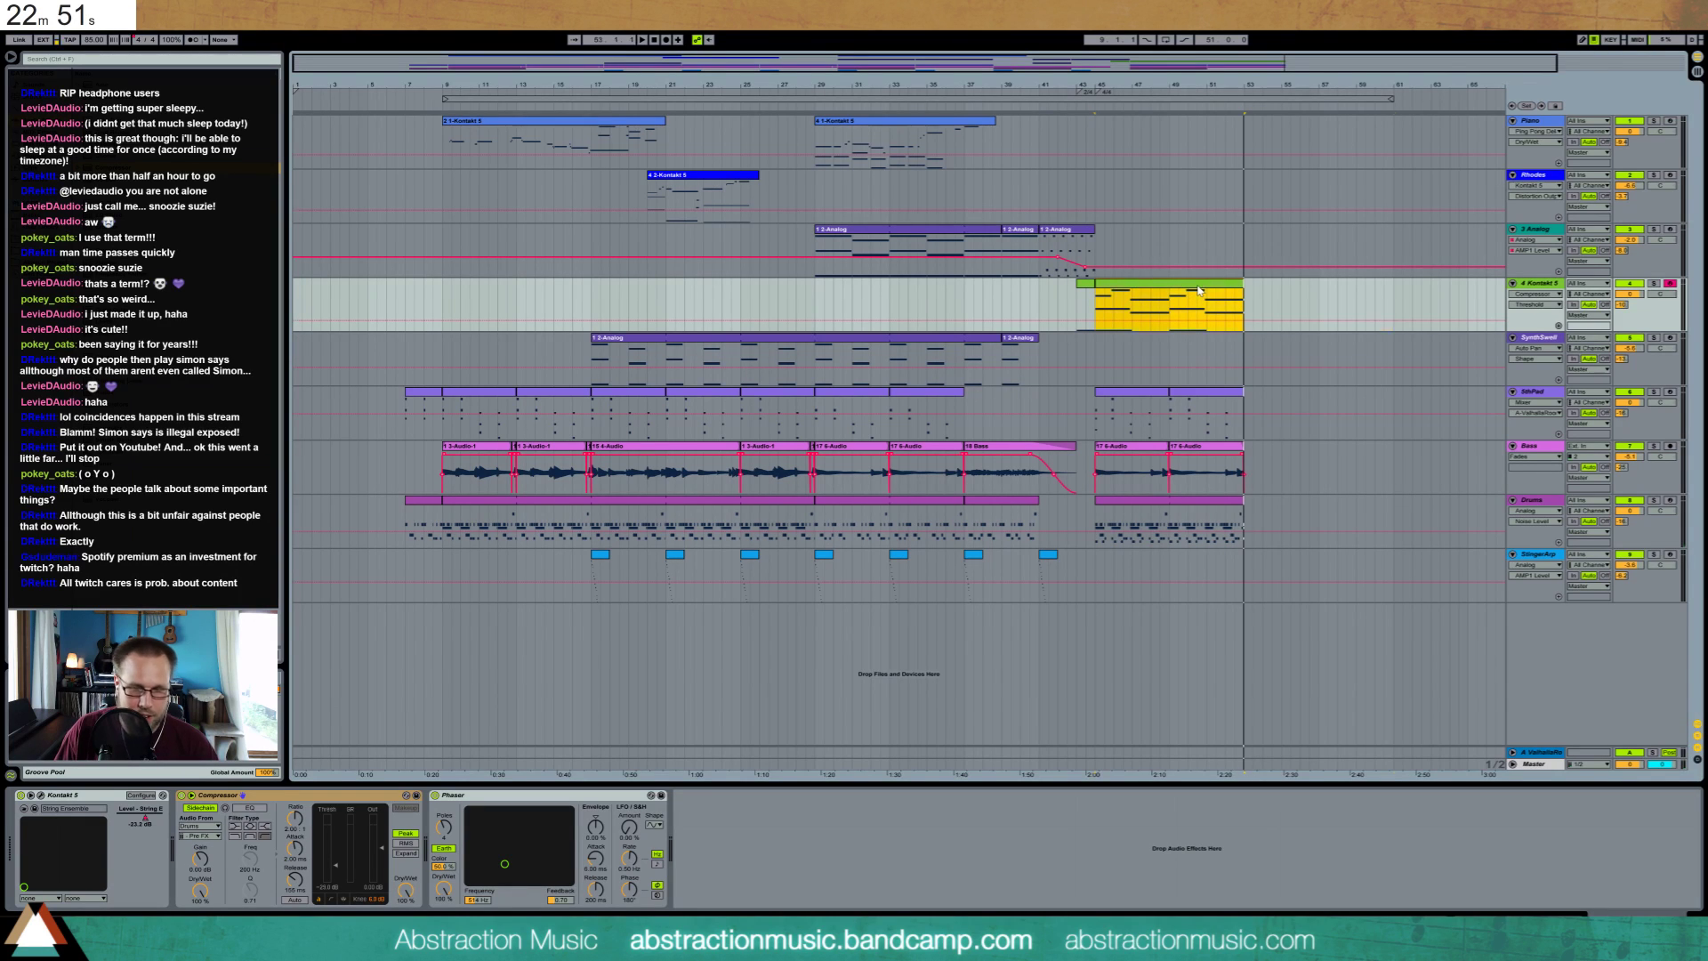
pyautogui.hotkey('ctrl', 'd')
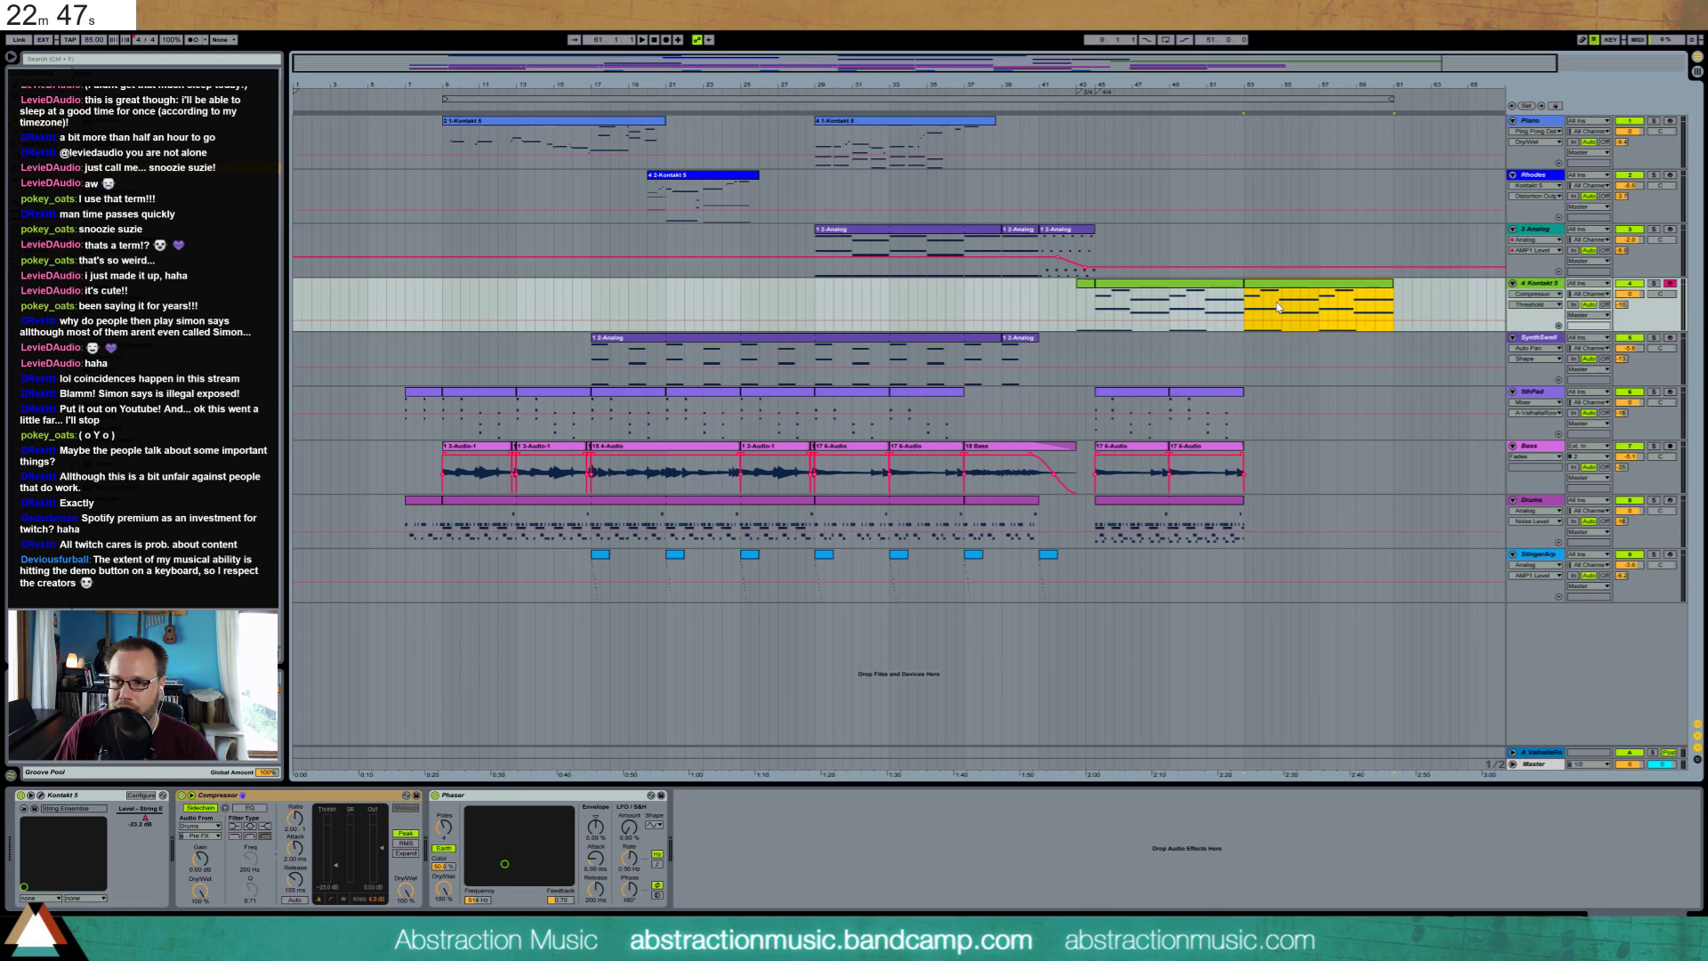
pyautogui.click(1197, 403)
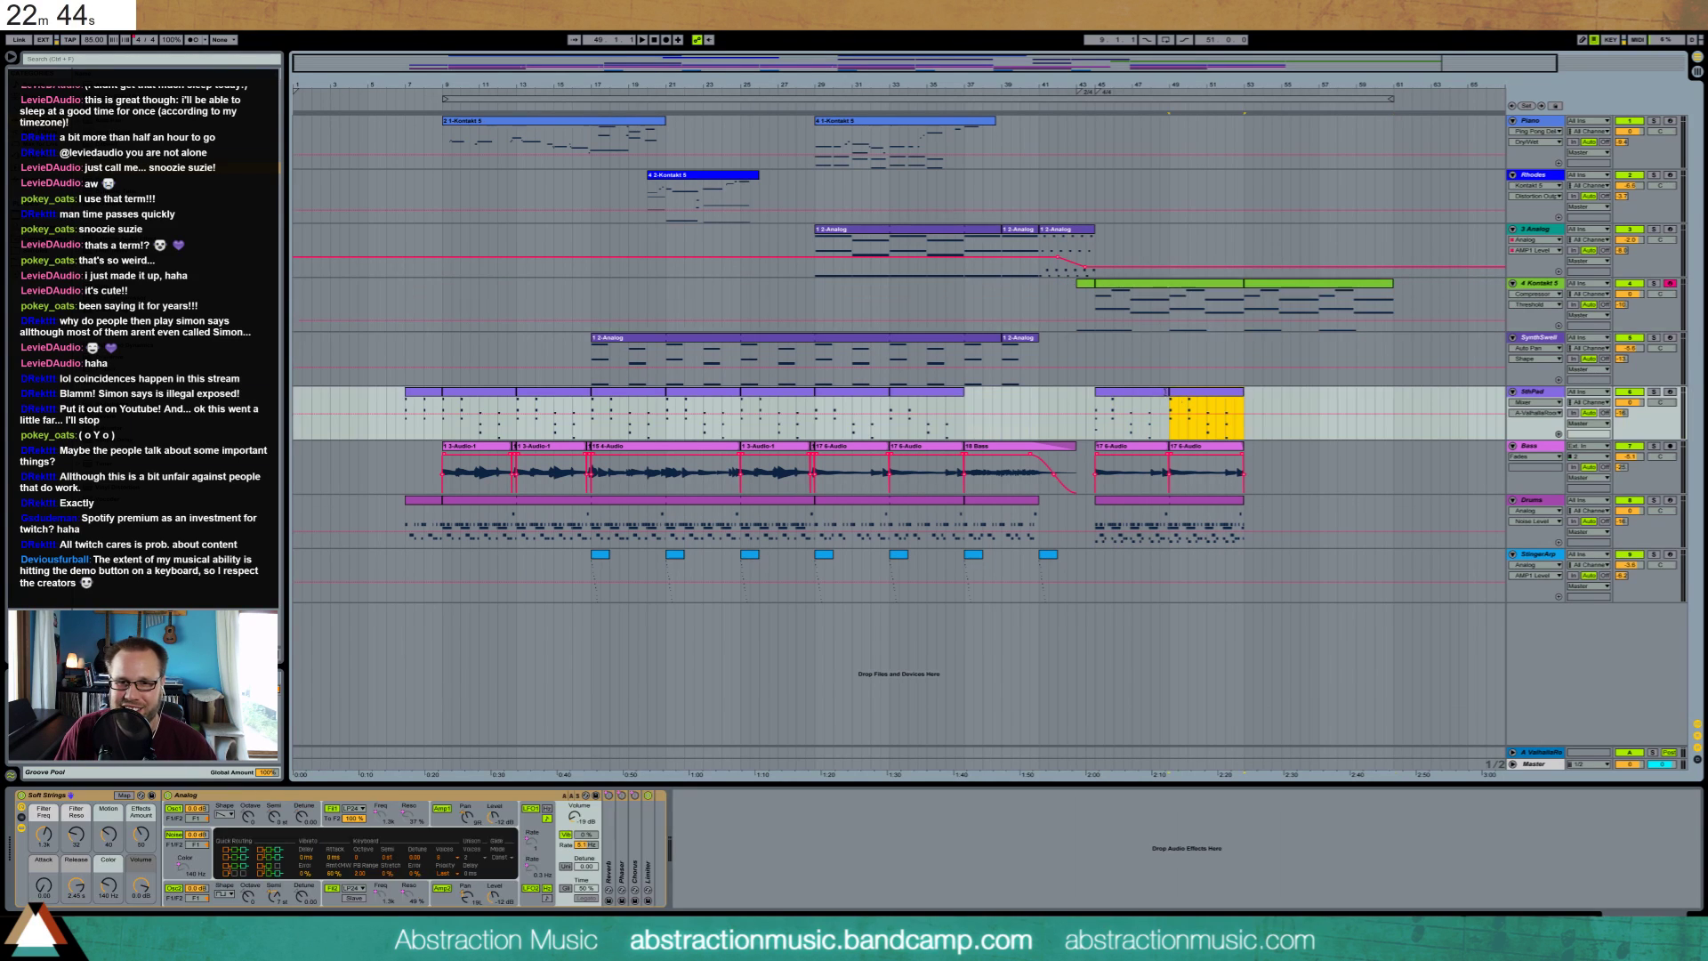
pyautogui.click(1206, 447)
pyautogui.hotkey('ctrl', 'd')
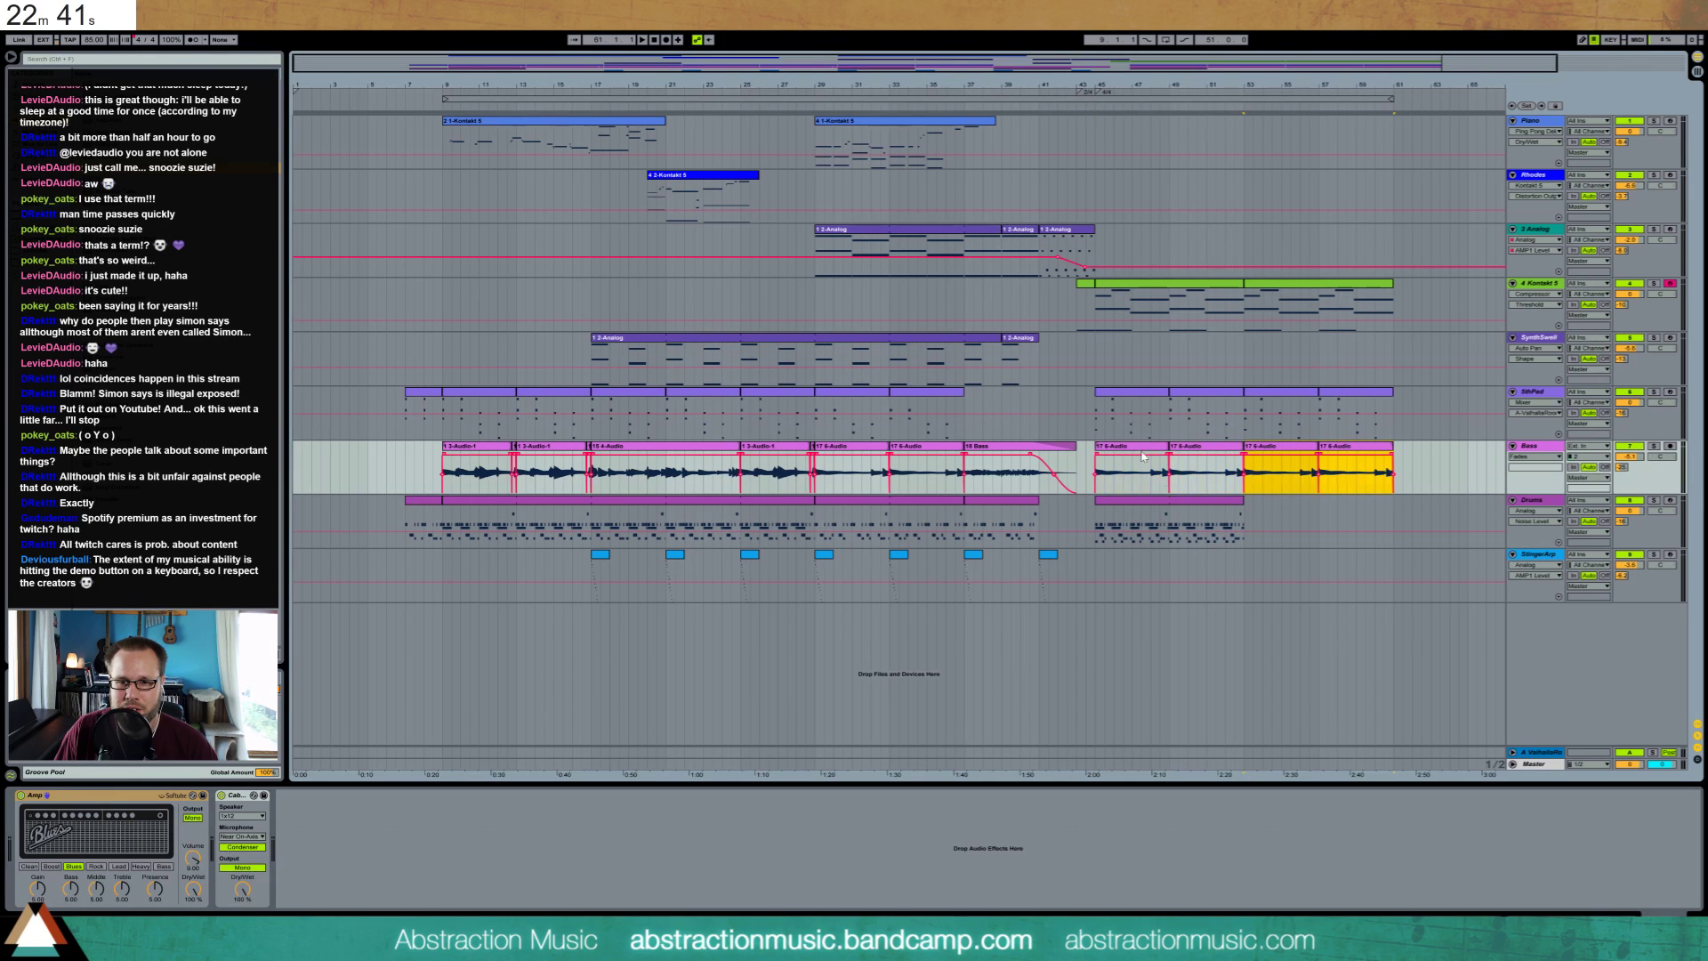
pyautogui.click(1212, 509)
pyautogui.hotkey('ctrl', 'd')
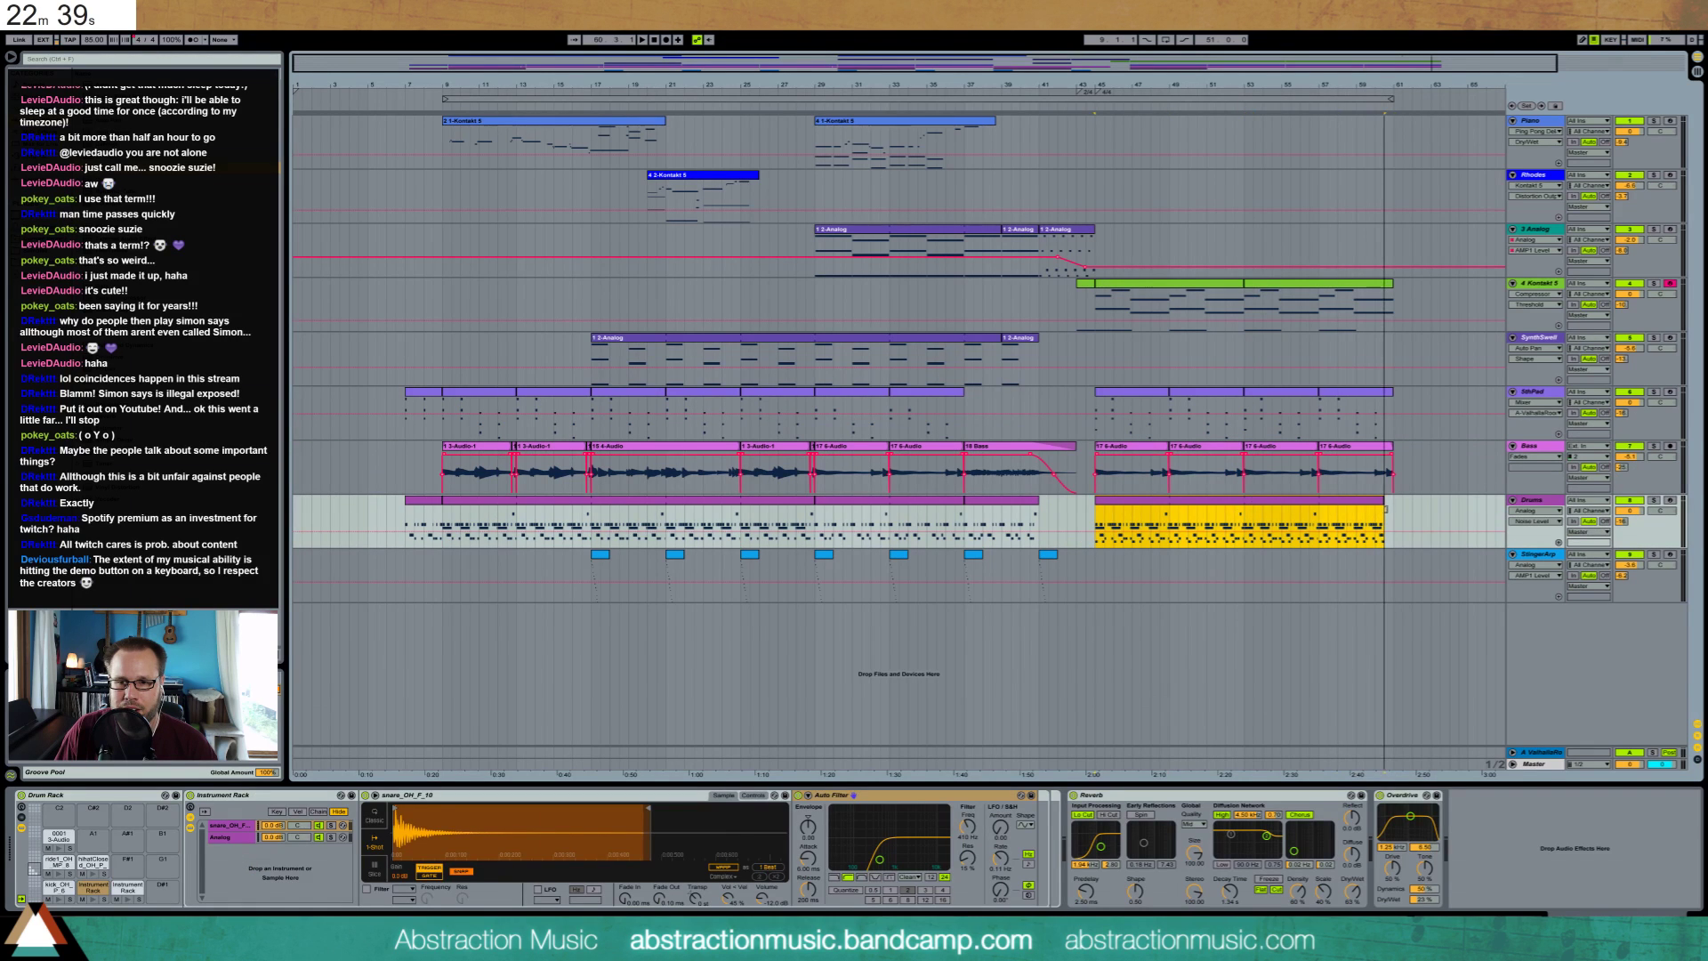
# Copy a short blue clip from the lowest instrument track to bar 61 and extend the arrangement loop by four bars
pyautogui.click(1549, 557)
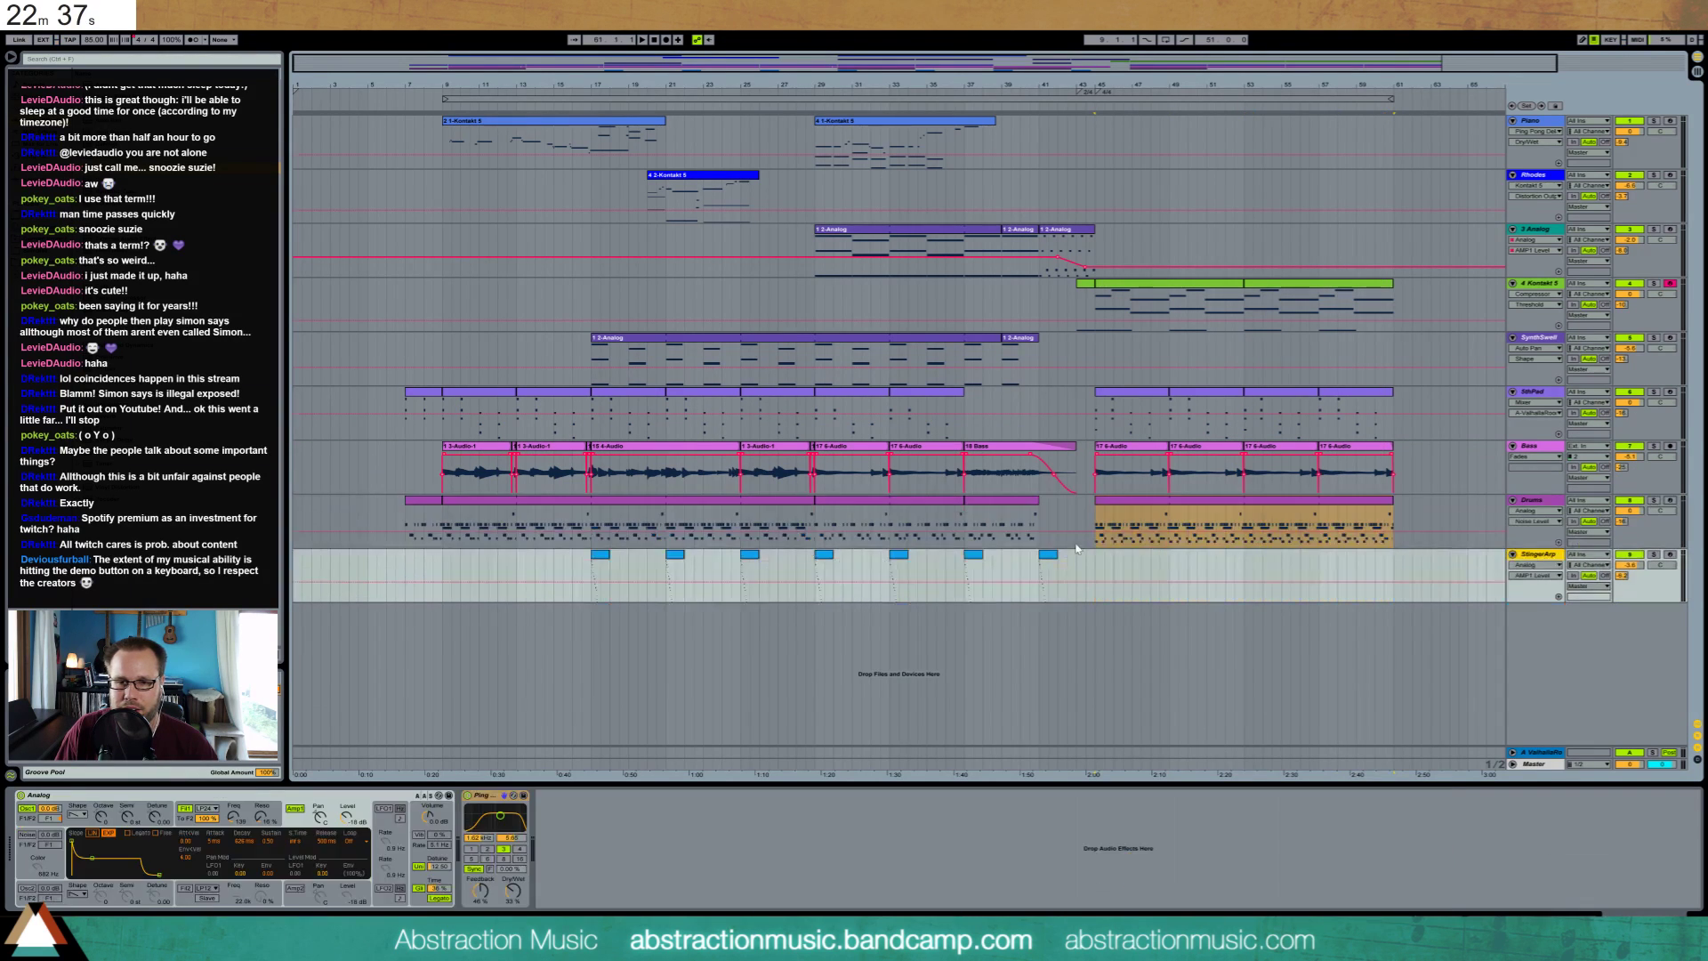
pyautogui.click(976, 559)
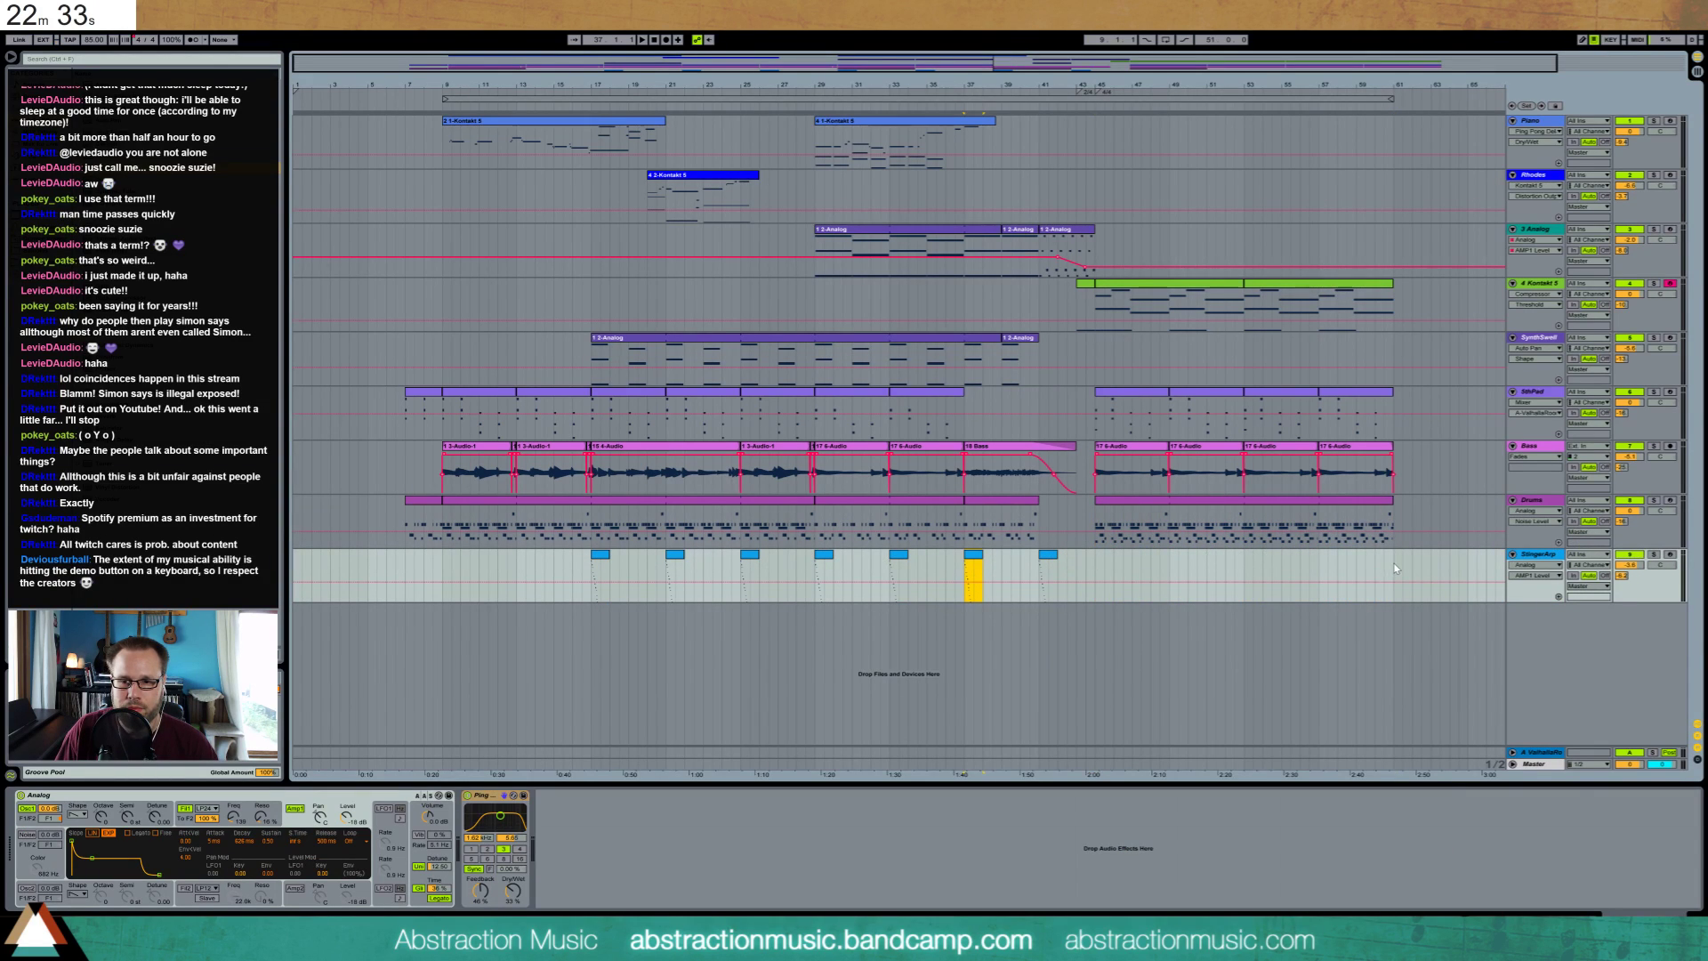
pyautogui.moveTo(1393, 99); pyautogui.dragTo(1467, 100)
# Copy the pad, bass and drum parts of bars 9 to 17 and paste them at bar 61
pyautogui.click(488, 400)
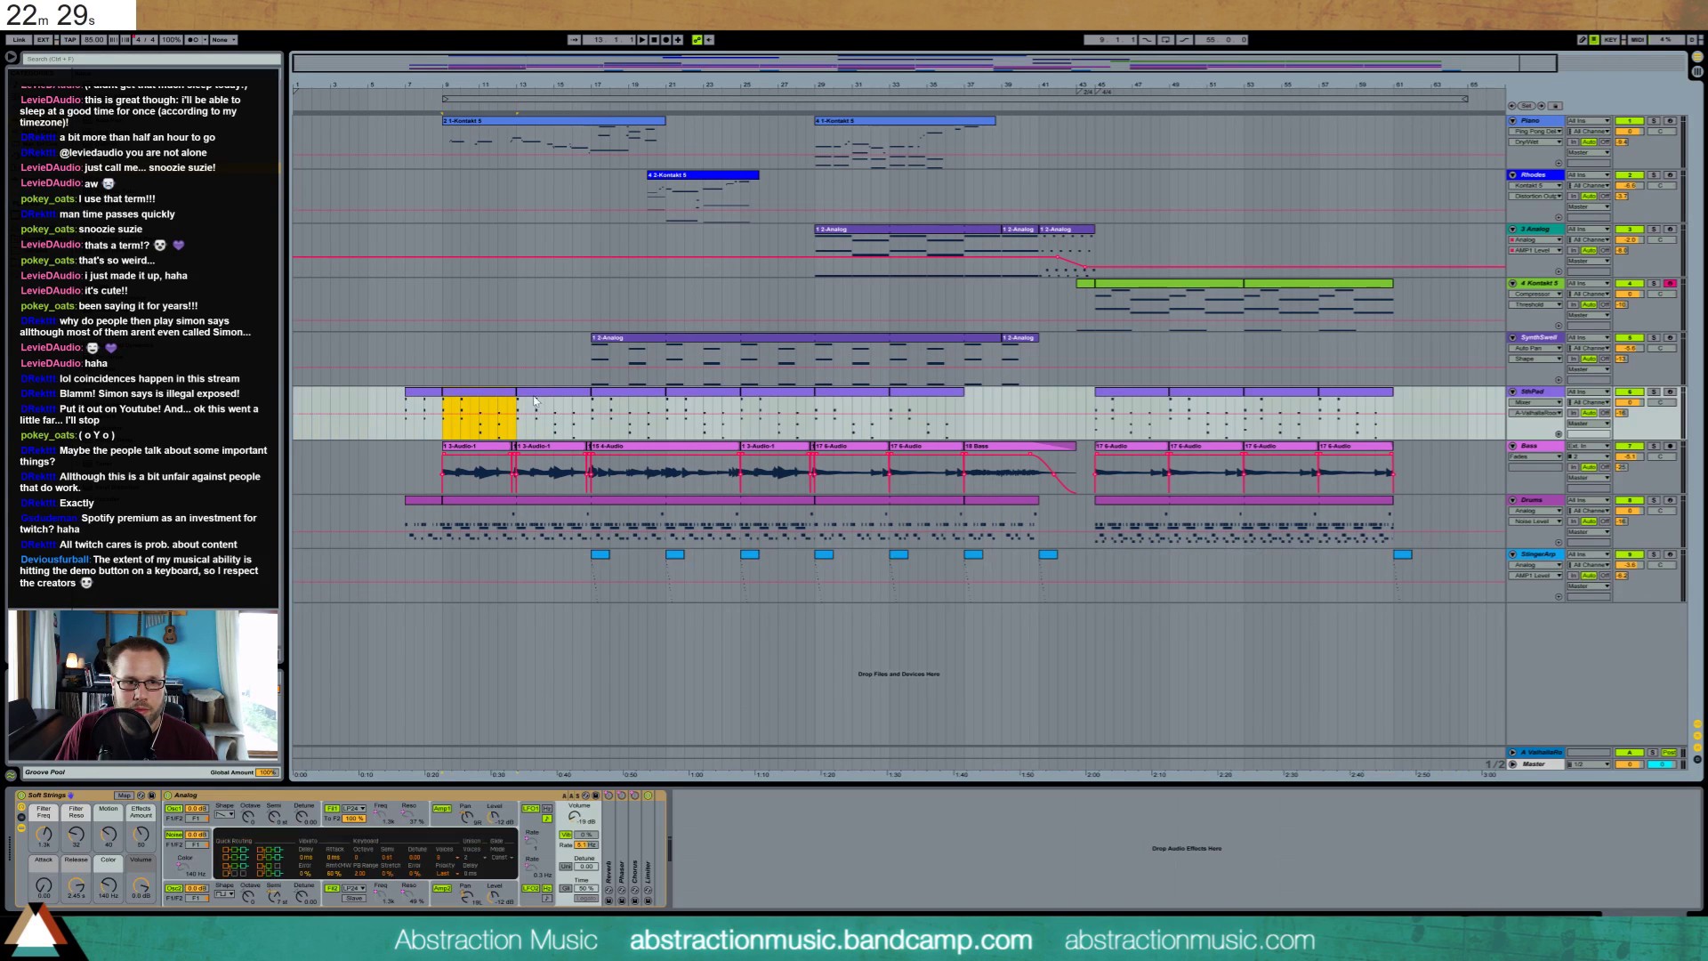
pyautogui.keyDown('shift'); pyautogui.click(576, 508); pyautogui.keyUp('shift')
pyautogui.click(460, 405)
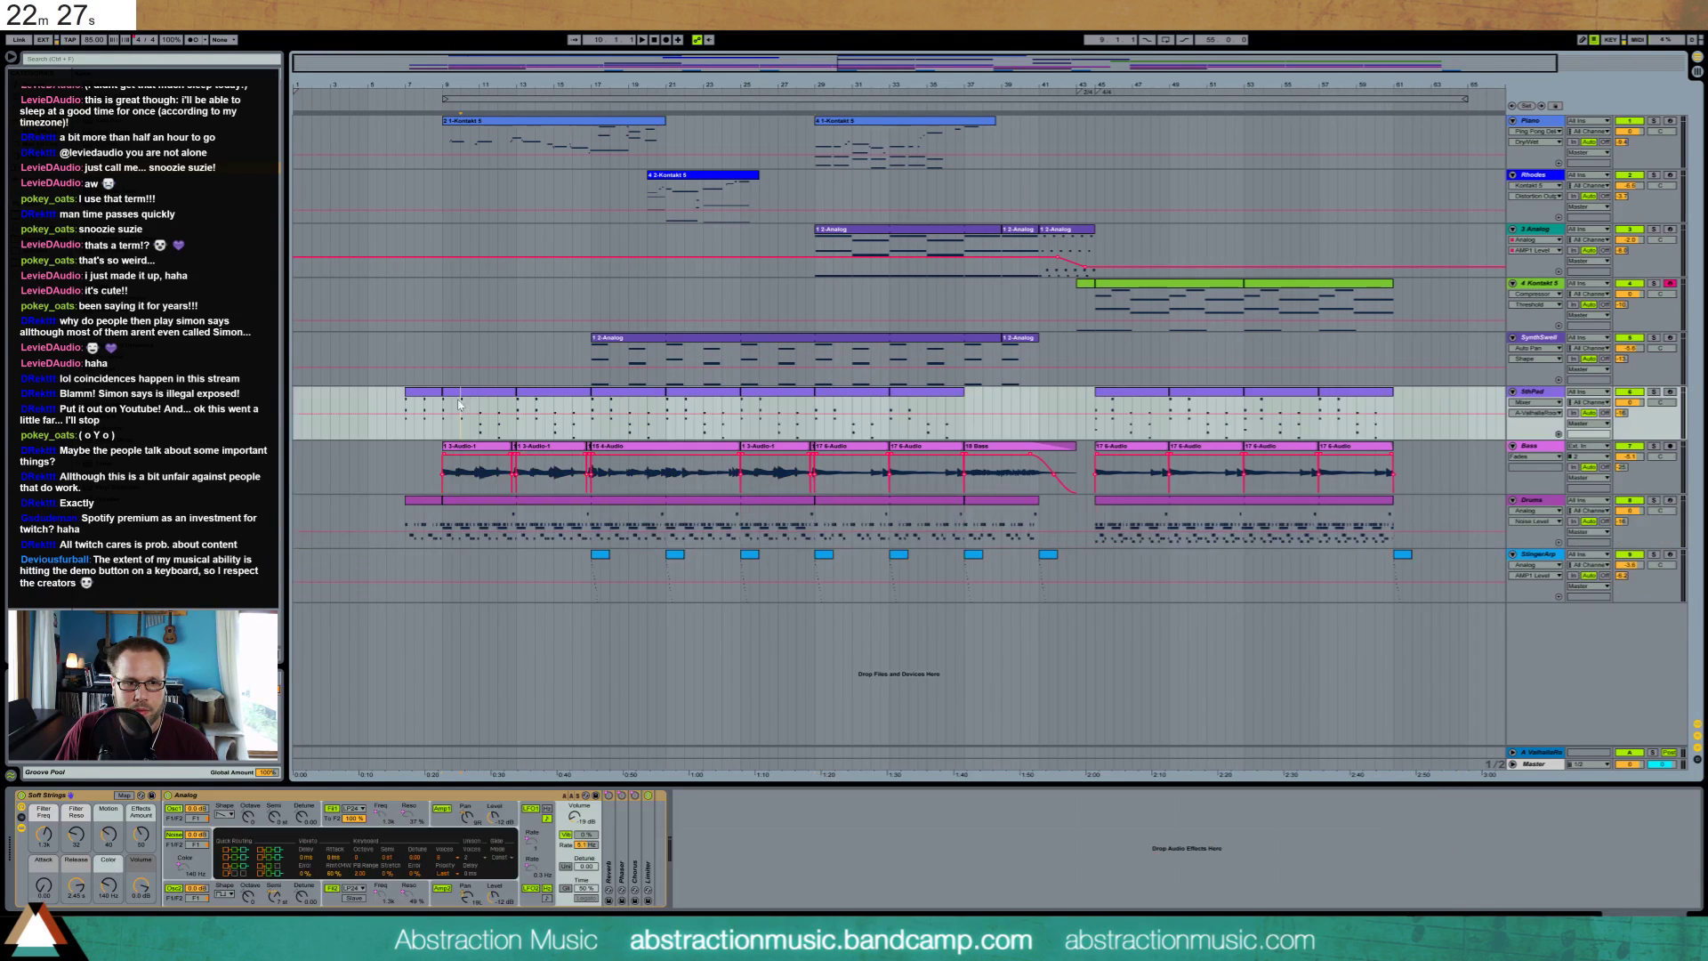
pyautogui.moveTo(453, 411); pyautogui.dragTo(593, 526)
pyautogui.click(1397, 414)
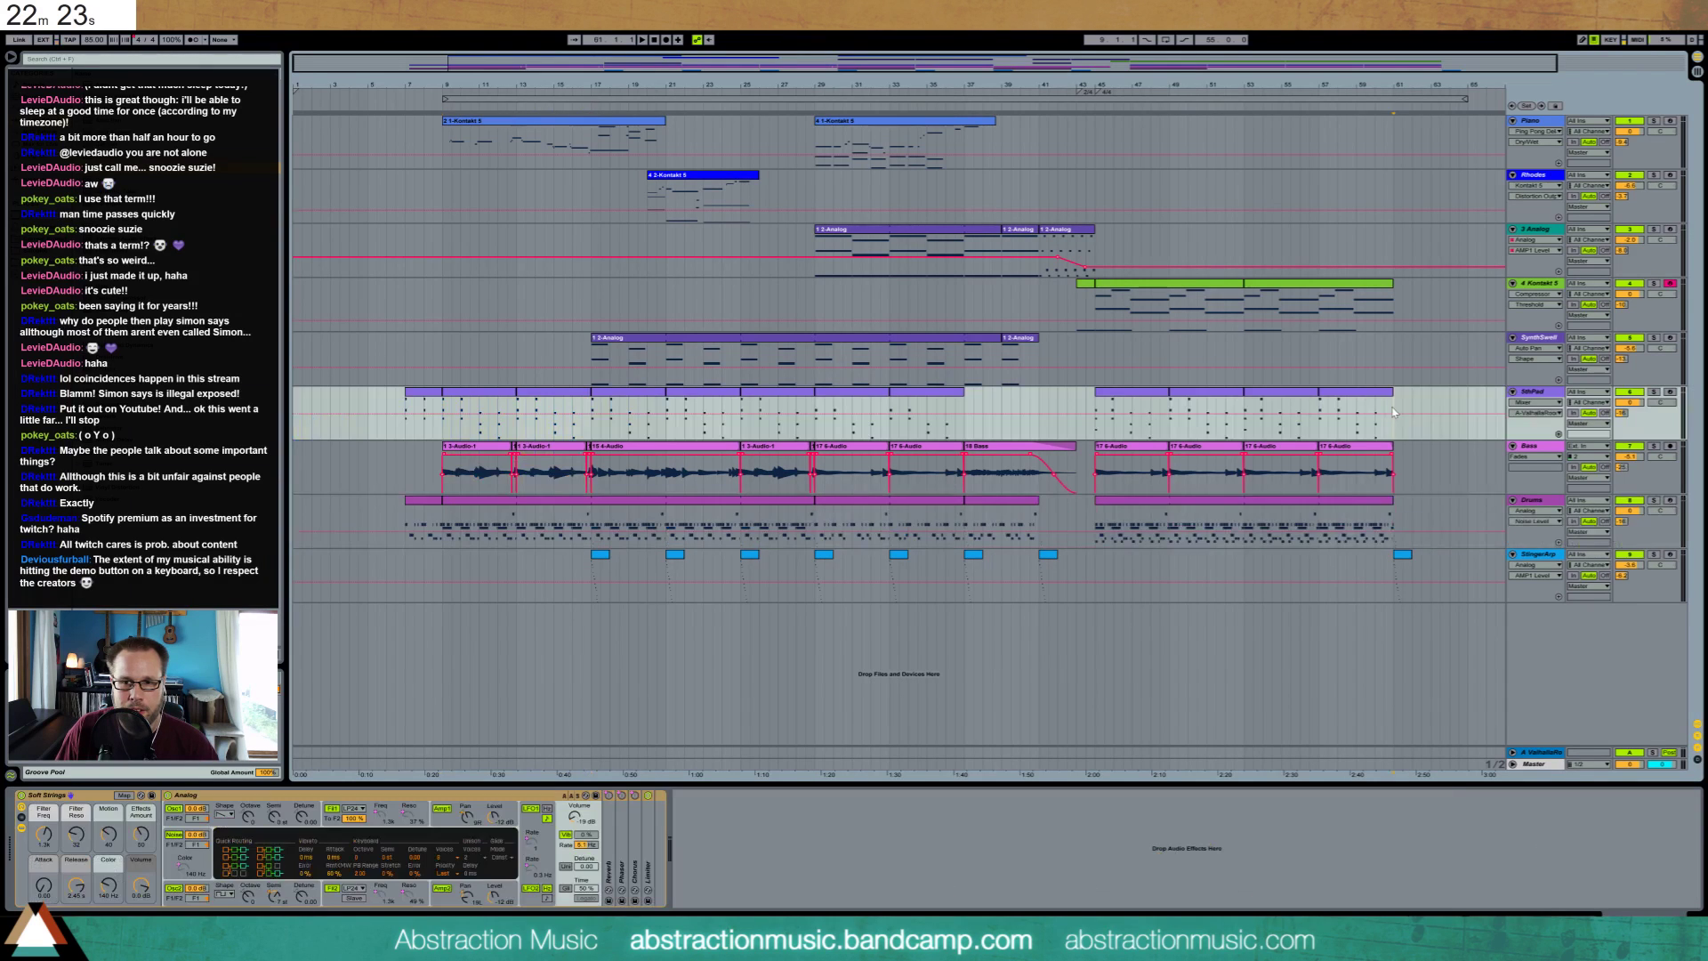
pyautogui.hotkey('ctrl', 'v')
pyautogui.moveTo(1360, 67); pyautogui.dragTo(1468, 63)
pyautogui.moveTo(1298, 396); pyautogui.dragTo(1295, 397)
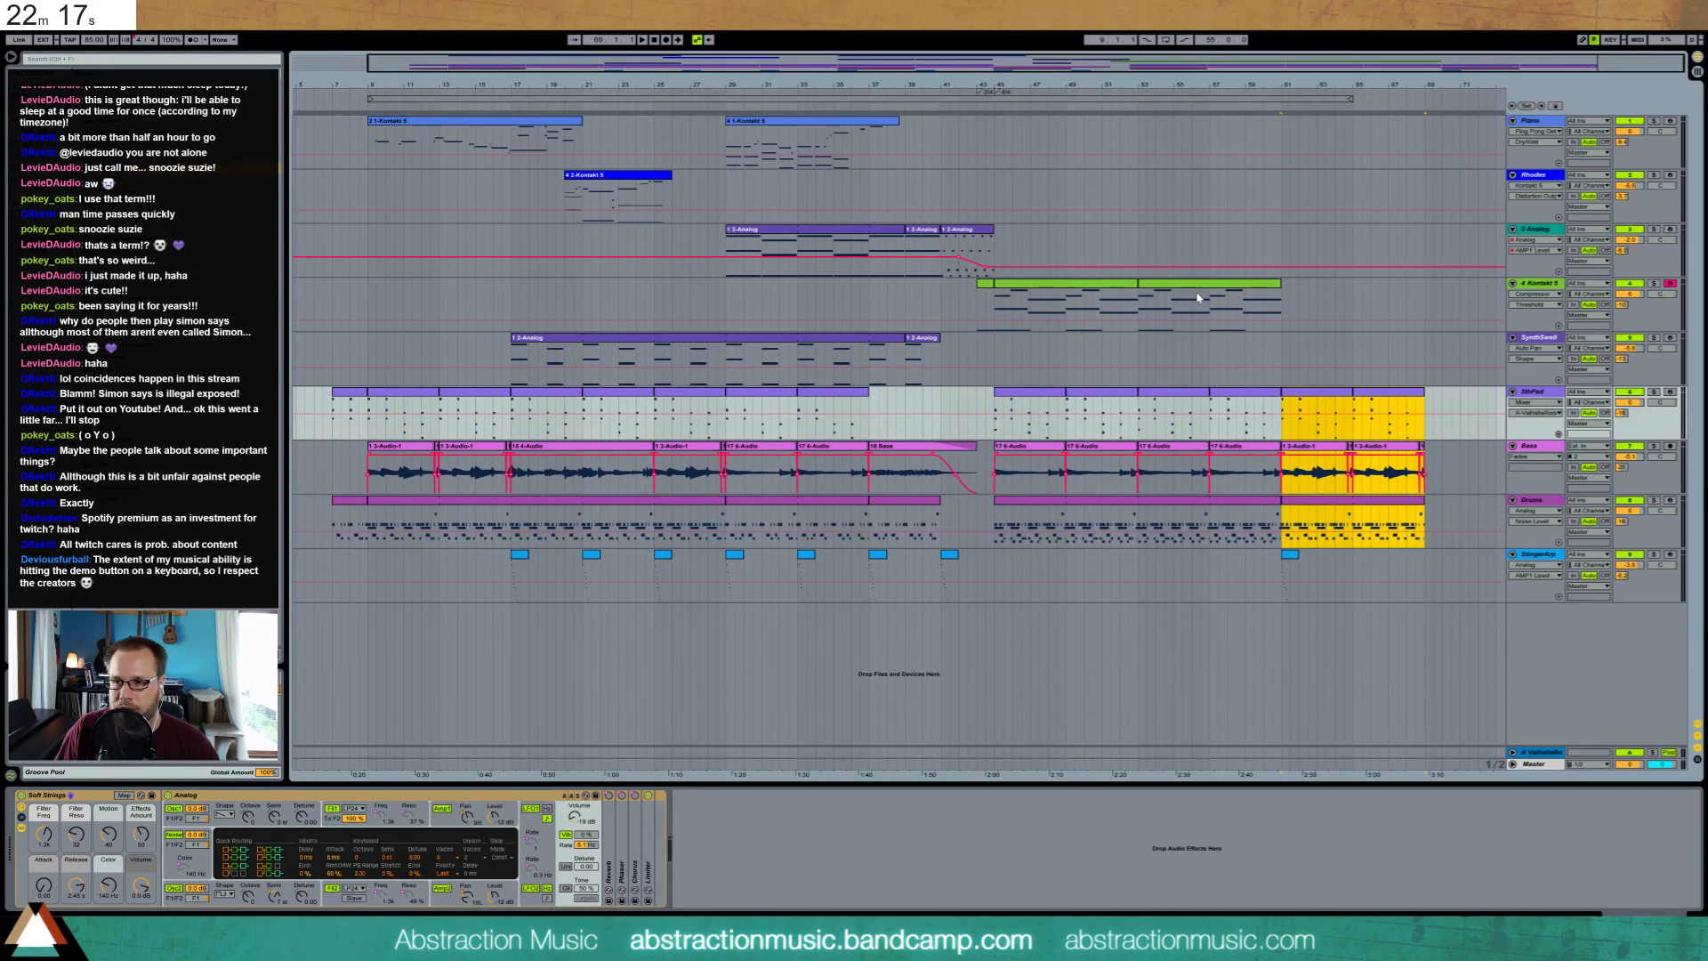
# Copy the first piano clip and paste it at bar 61, above the pasted pad, bass and drums
pyautogui.click(549, 139)
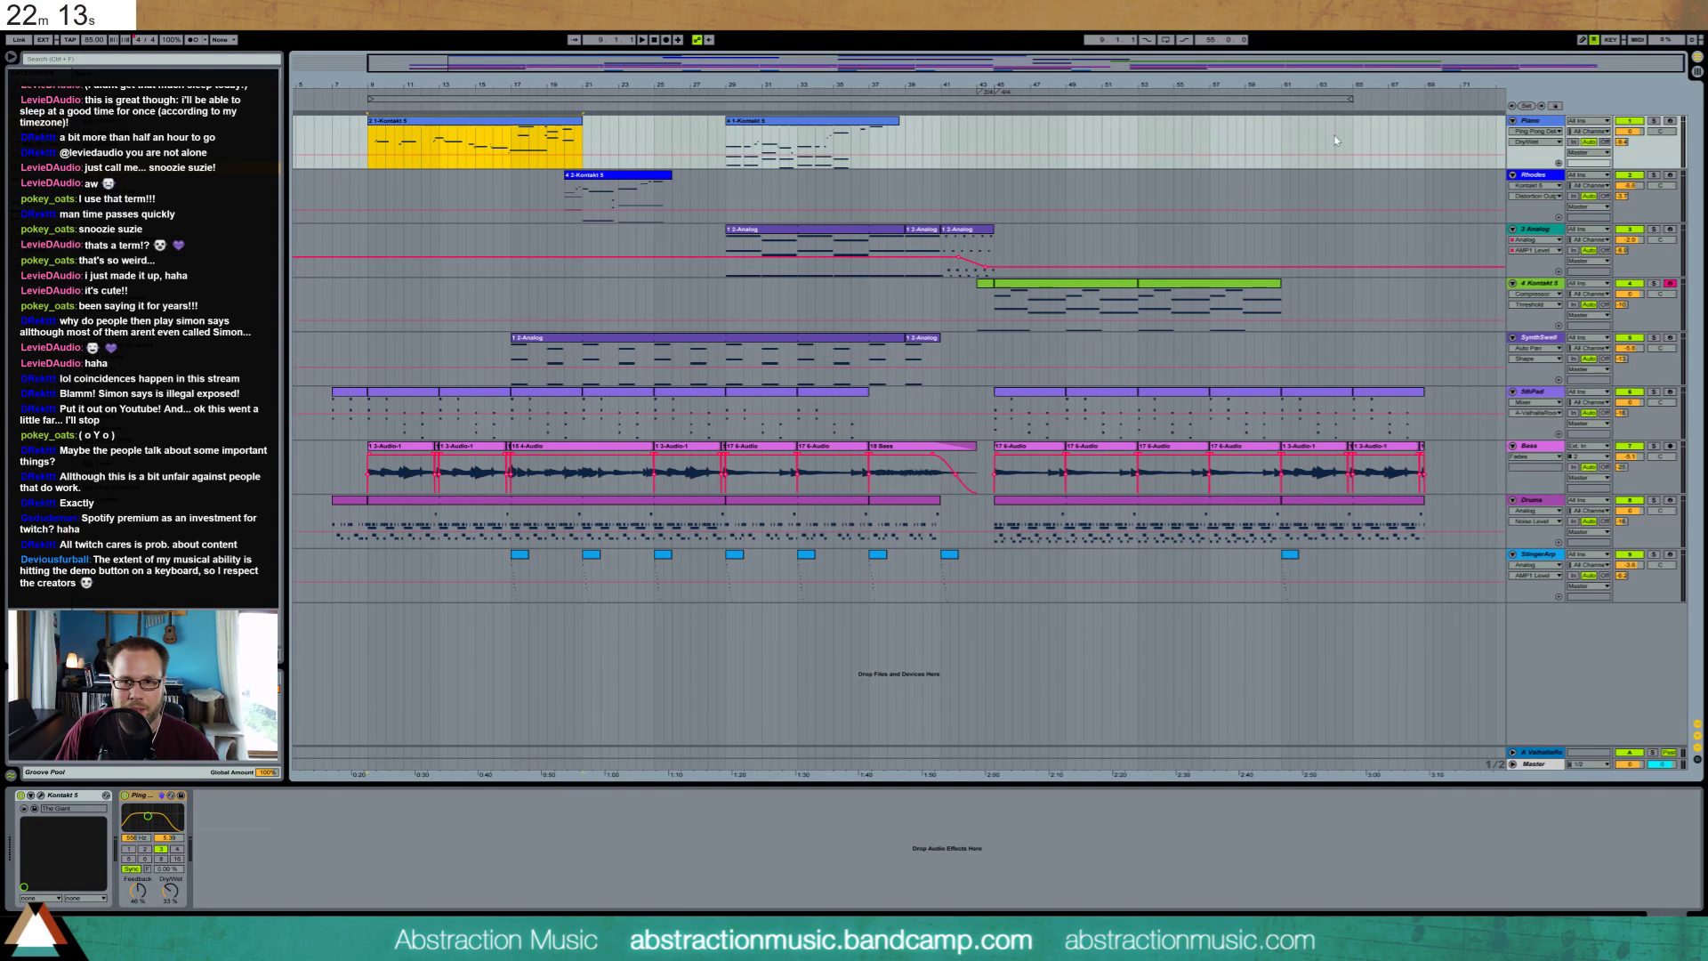
pyautogui.click(1281, 137)
pyautogui.hotkey('ctrl', 'v')
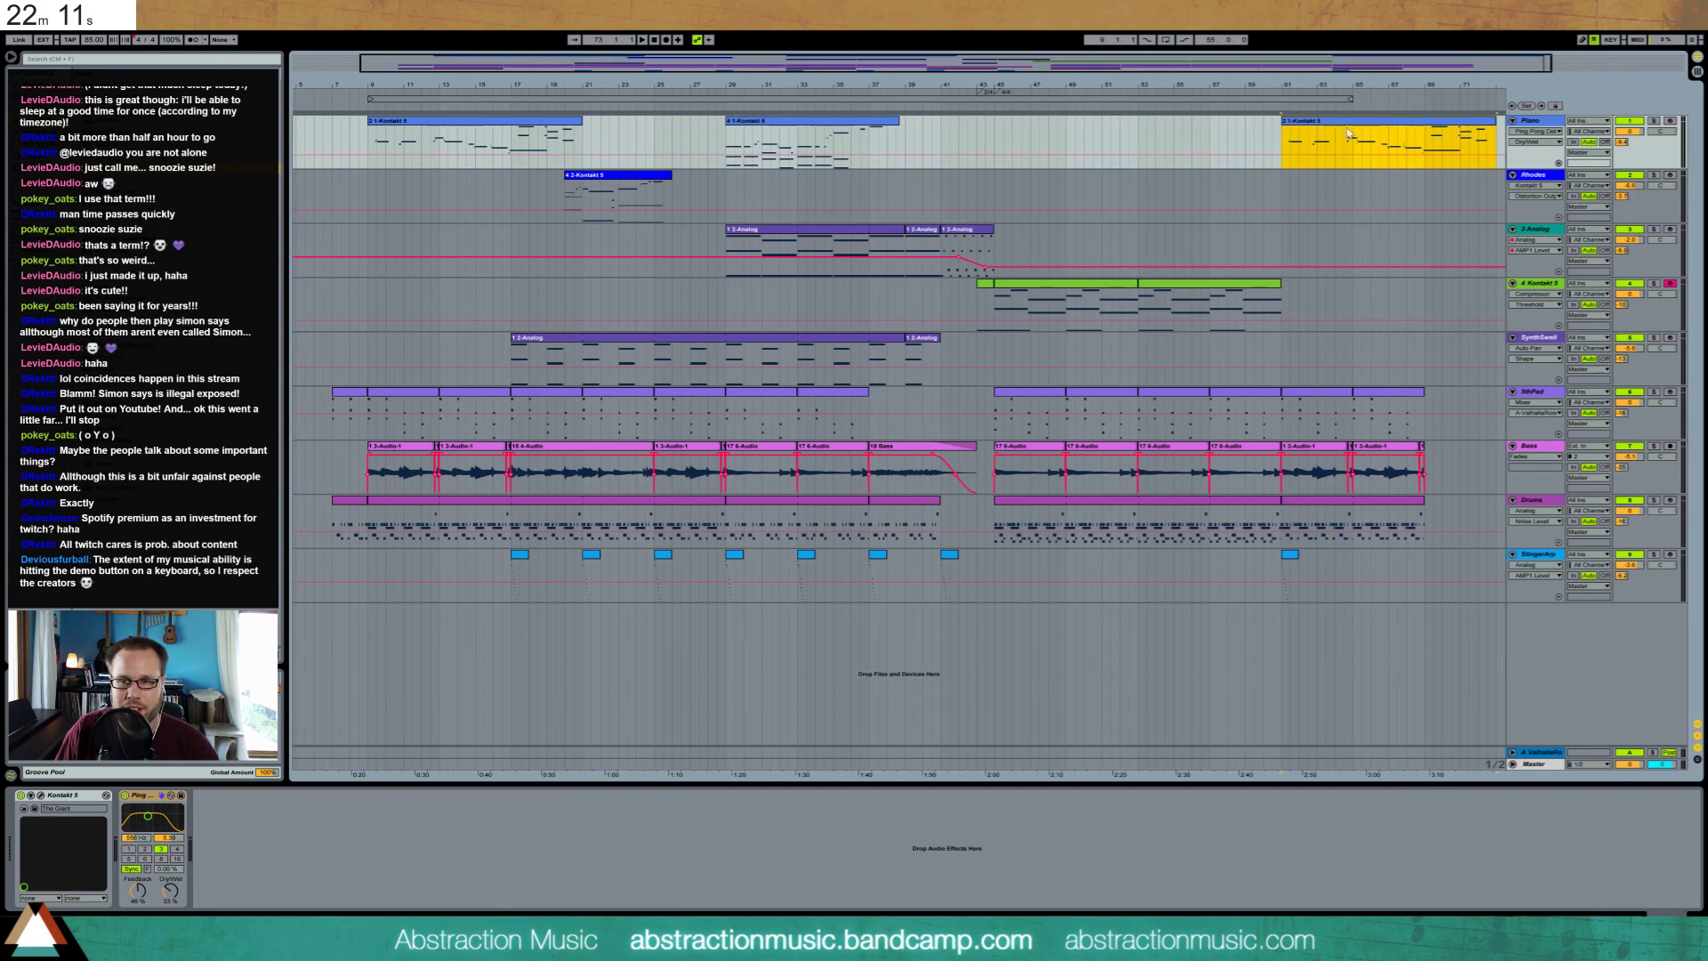
# Open the second section's drum clip and make two kick notes in the first half of the visible pattern start slightly later
pyautogui.moveTo(1322, 70); pyautogui.dragTo(1411, 71)
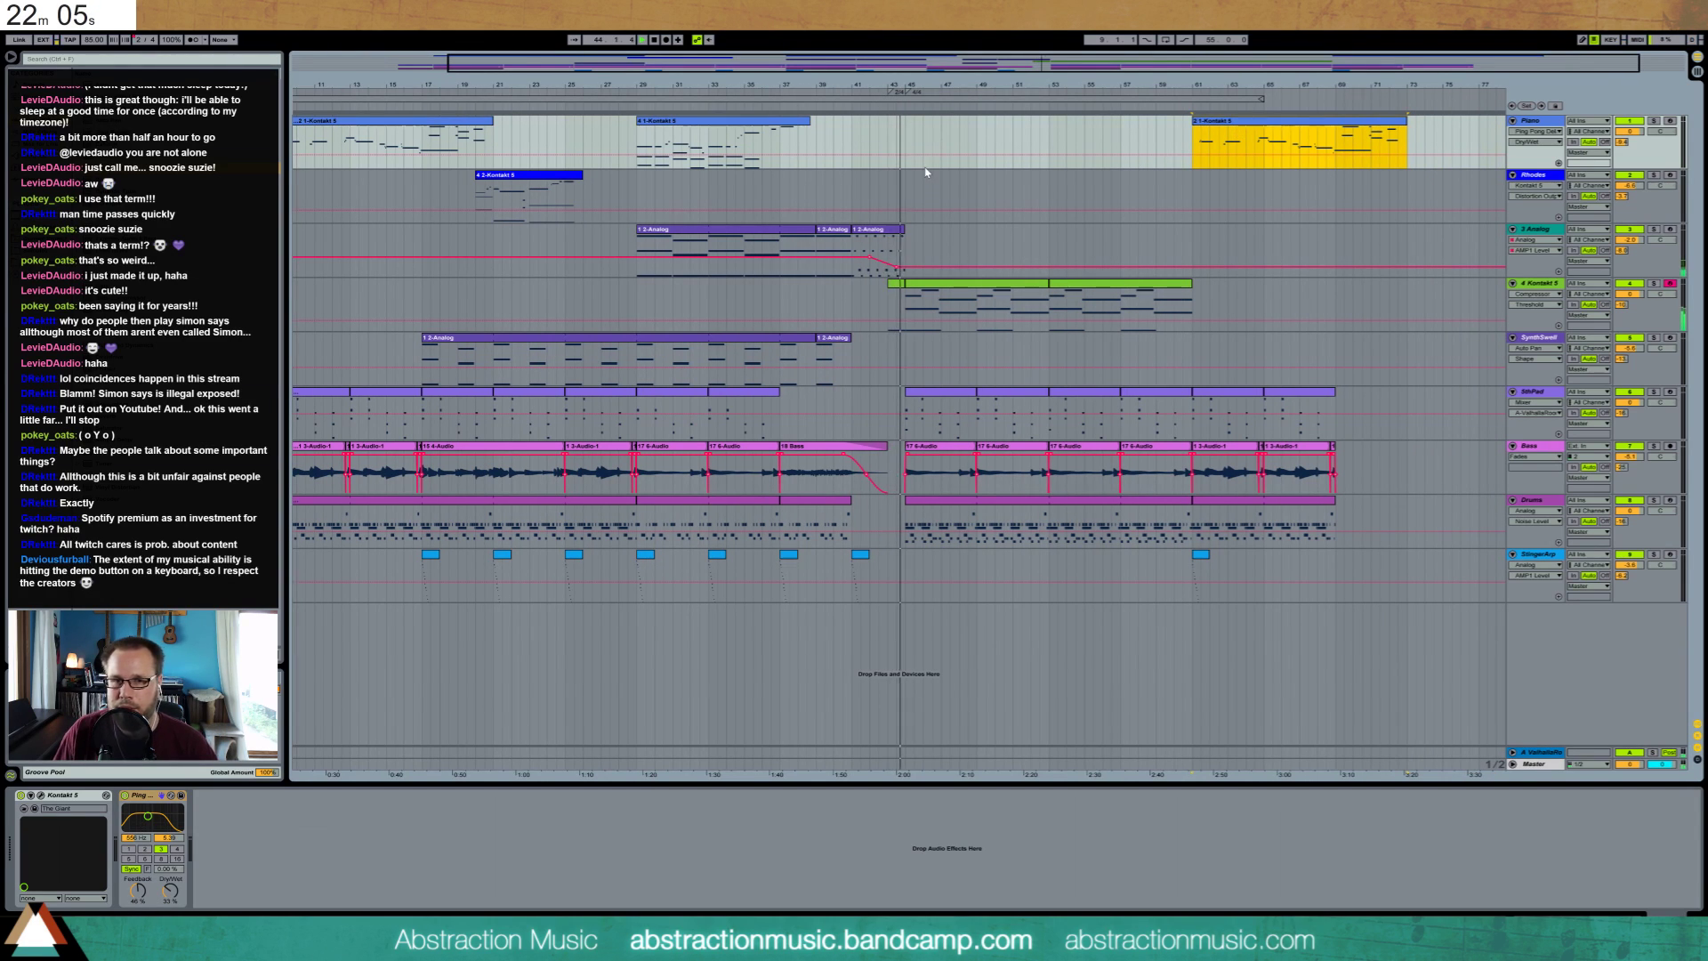
pyautogui.click(949, 290)
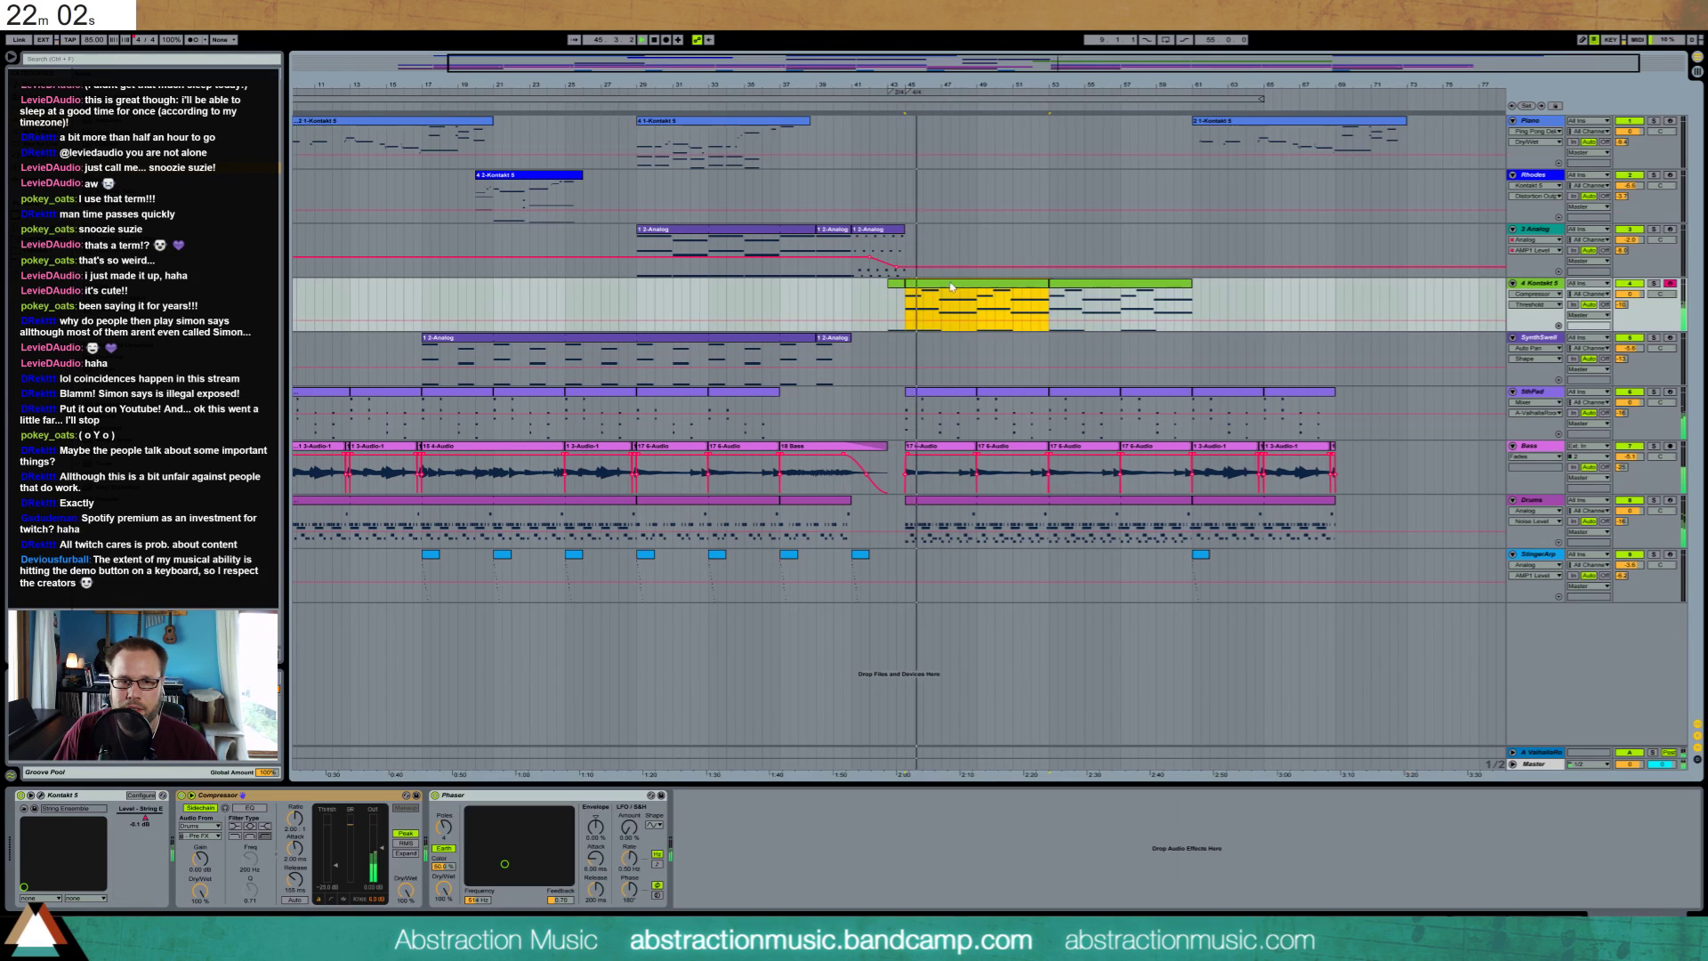
pyautogui.doubleClick(943, 508)
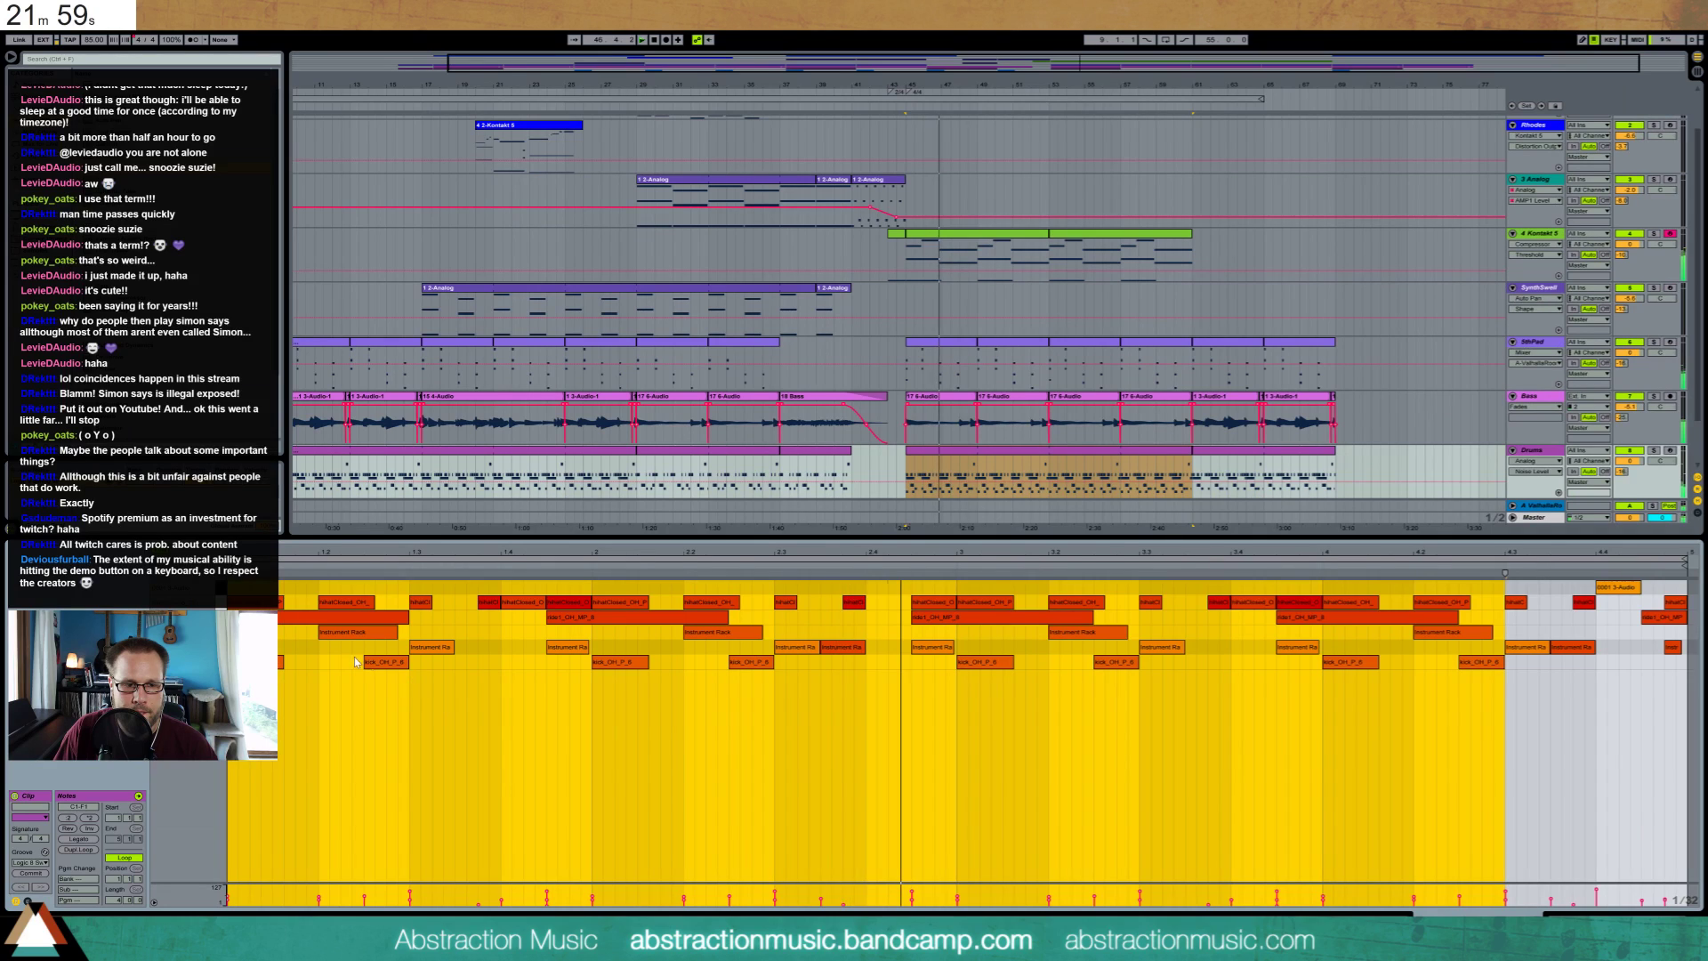
pyautogui.moveTo(374, 672); pyautogui.dragTo(407, 673)
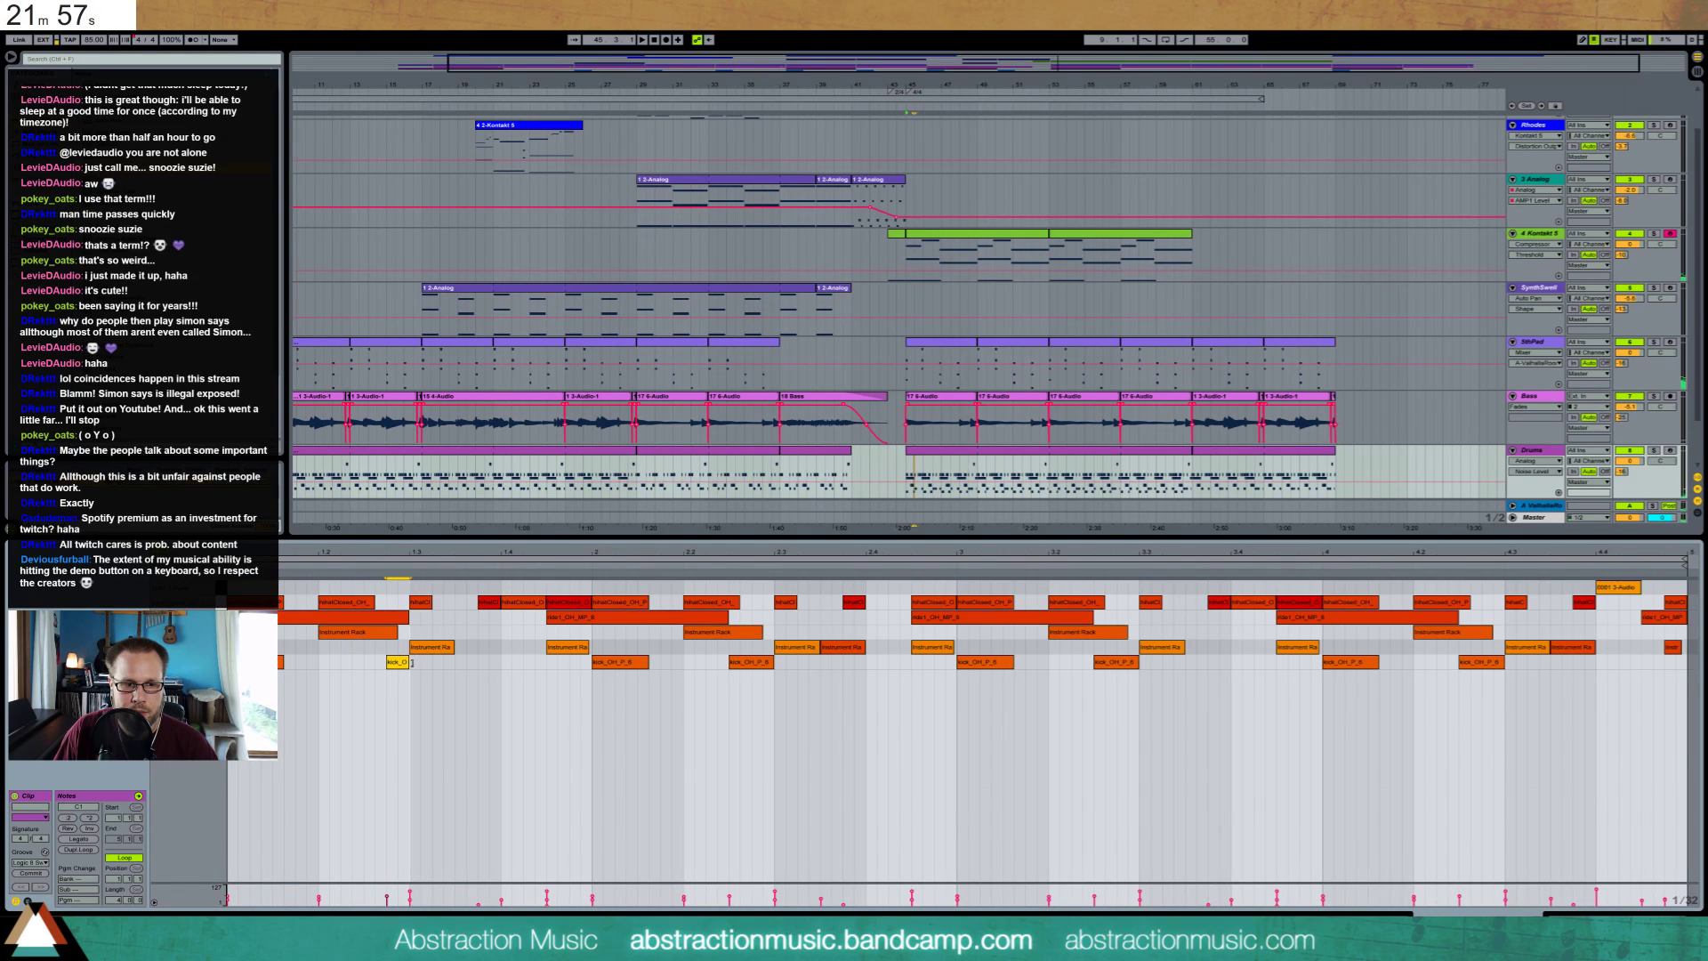
pyautogui.moveTo(748, 663); pyautogui.dragTo(771, 663)
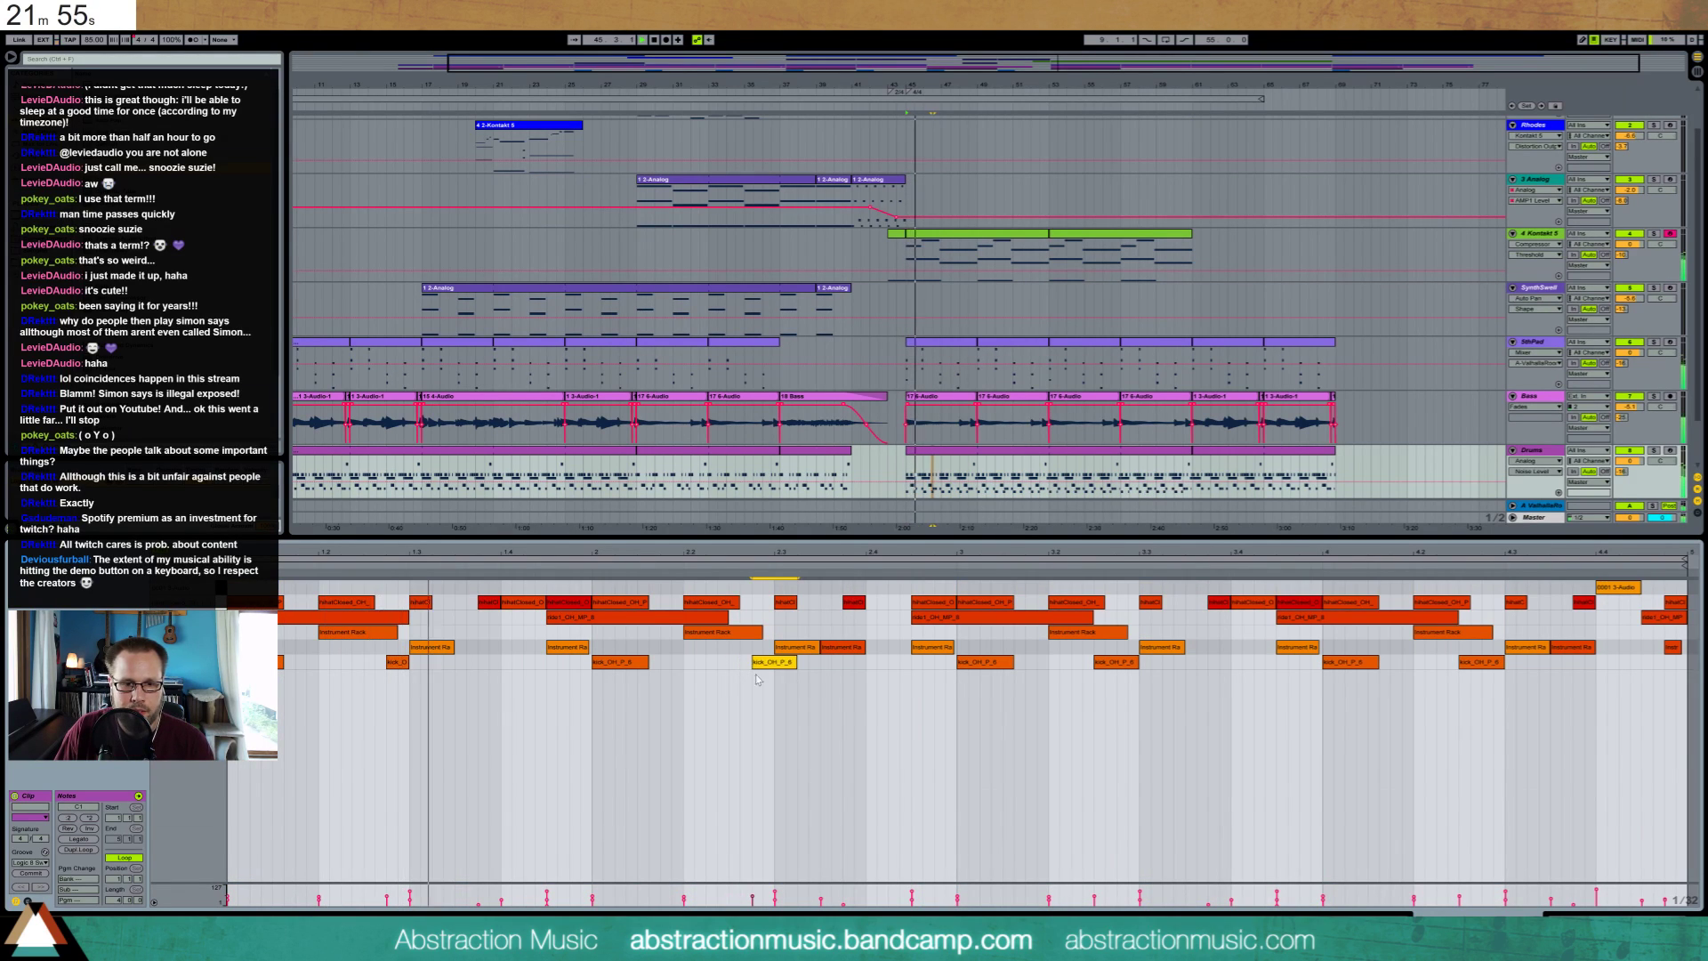
# Replace the Instrument Rack hit after the second shifted kick with a kick note, and move the closed hi-hat above it slightly later
pyautogui.doubleClick(828, 664)
pyautogui.moveTo(841, 664); pyautogui.dragTo(861, 664)
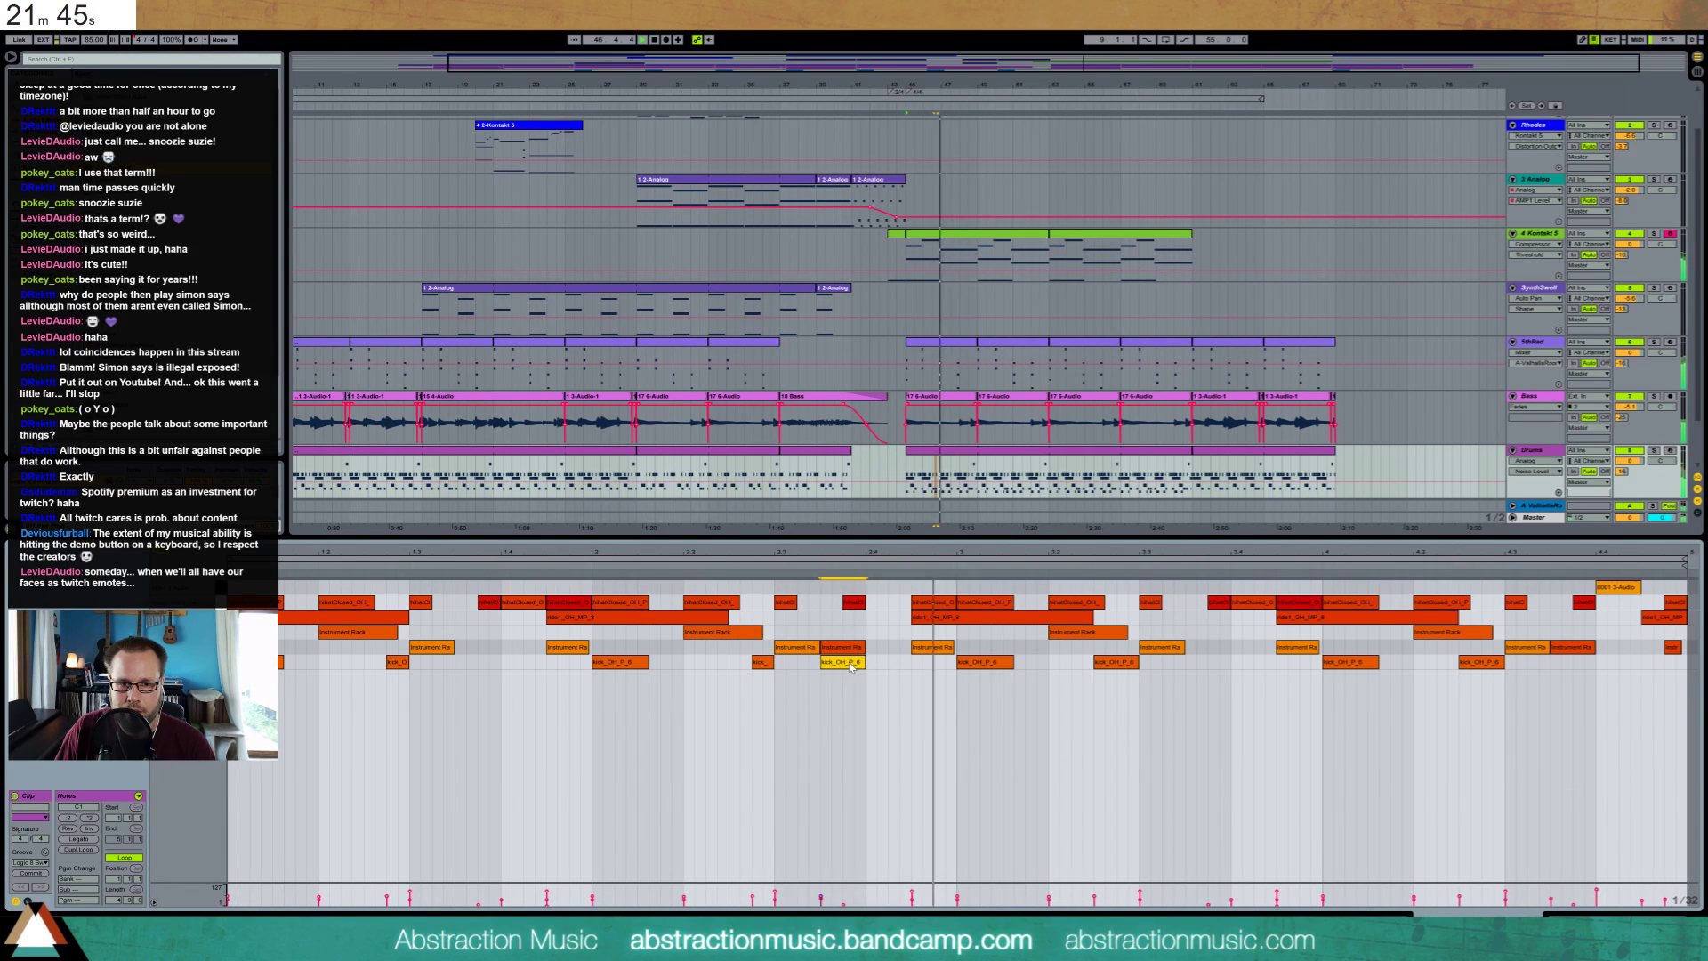
pyautogui.moveTo(851, 667)
pyautogui.mouseDown()
pyautogui.moveTo(828, 665)
pyautogui.moveTo(851, 669)
pyautogui.mouseUp()
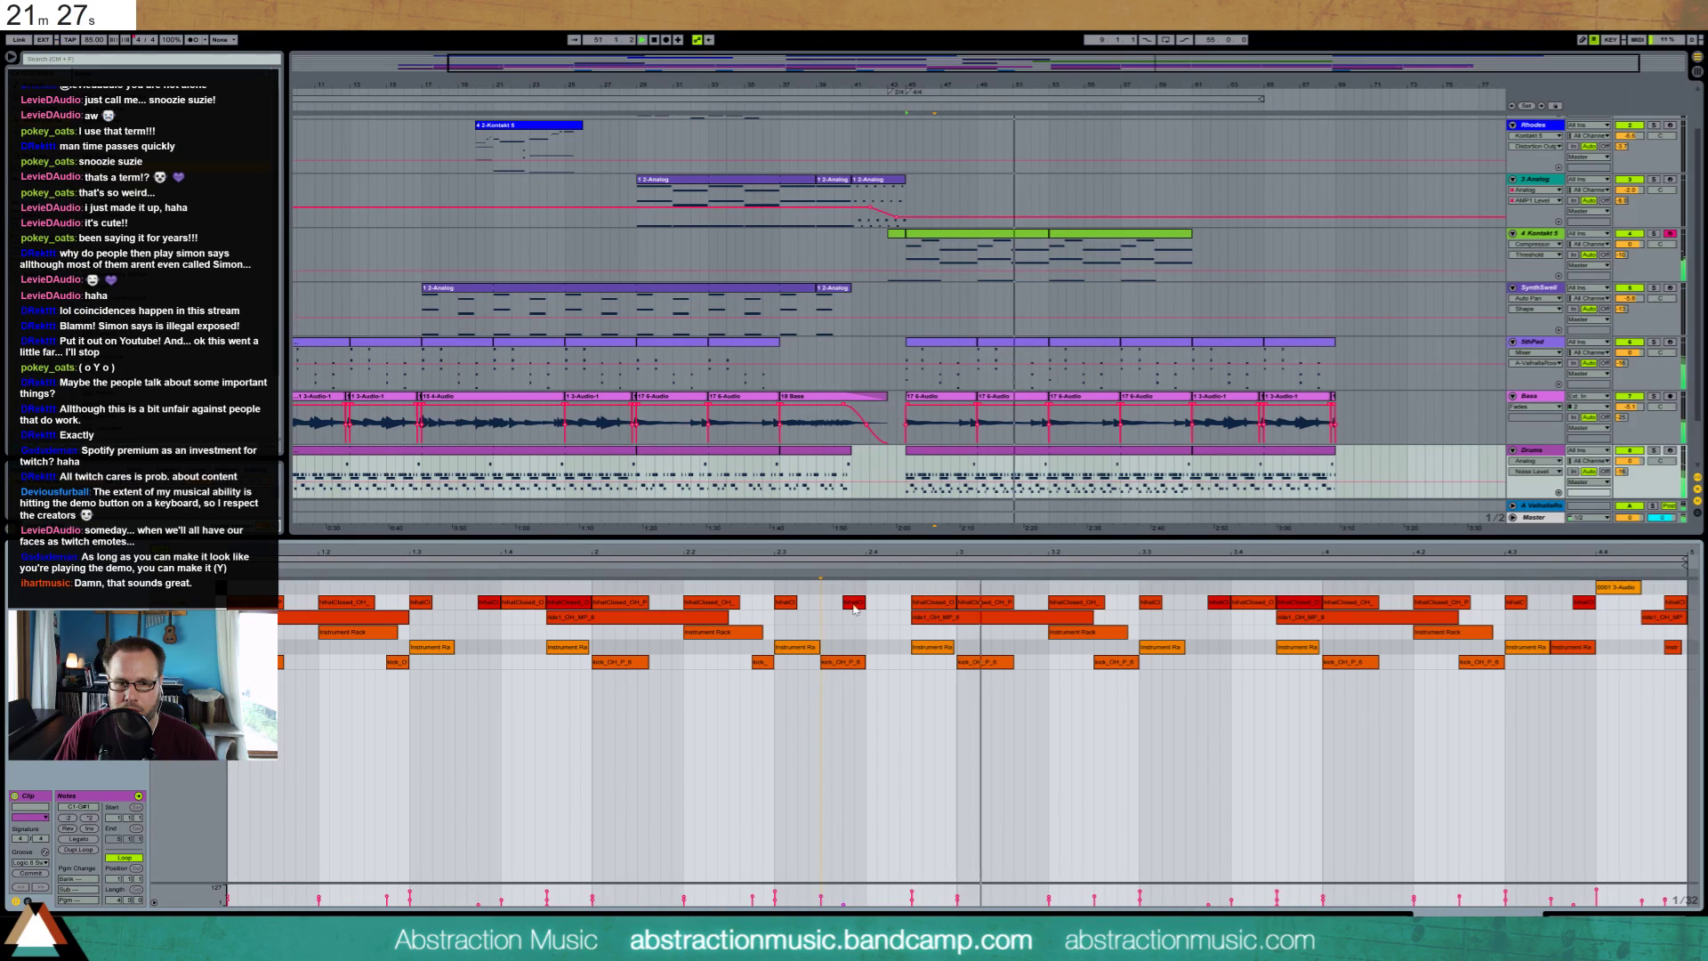
pyautogui.moveTo(855, 605); pyautogui.dragTo(878, 605)
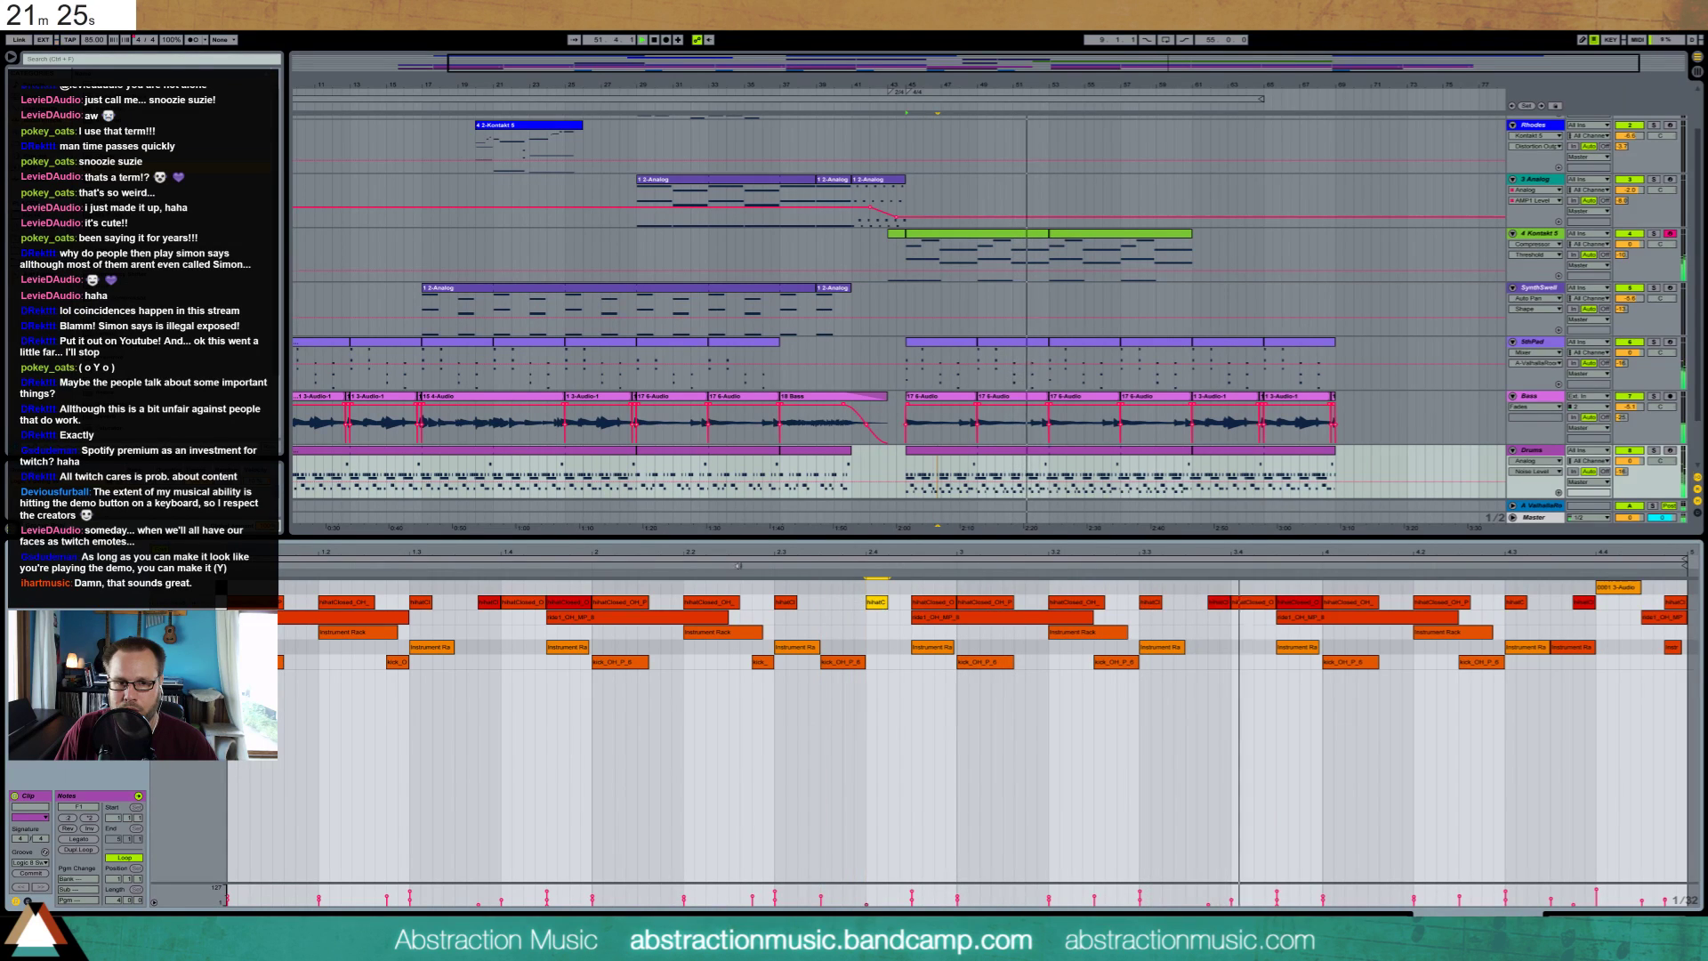
pyautogui.click(742, 567)
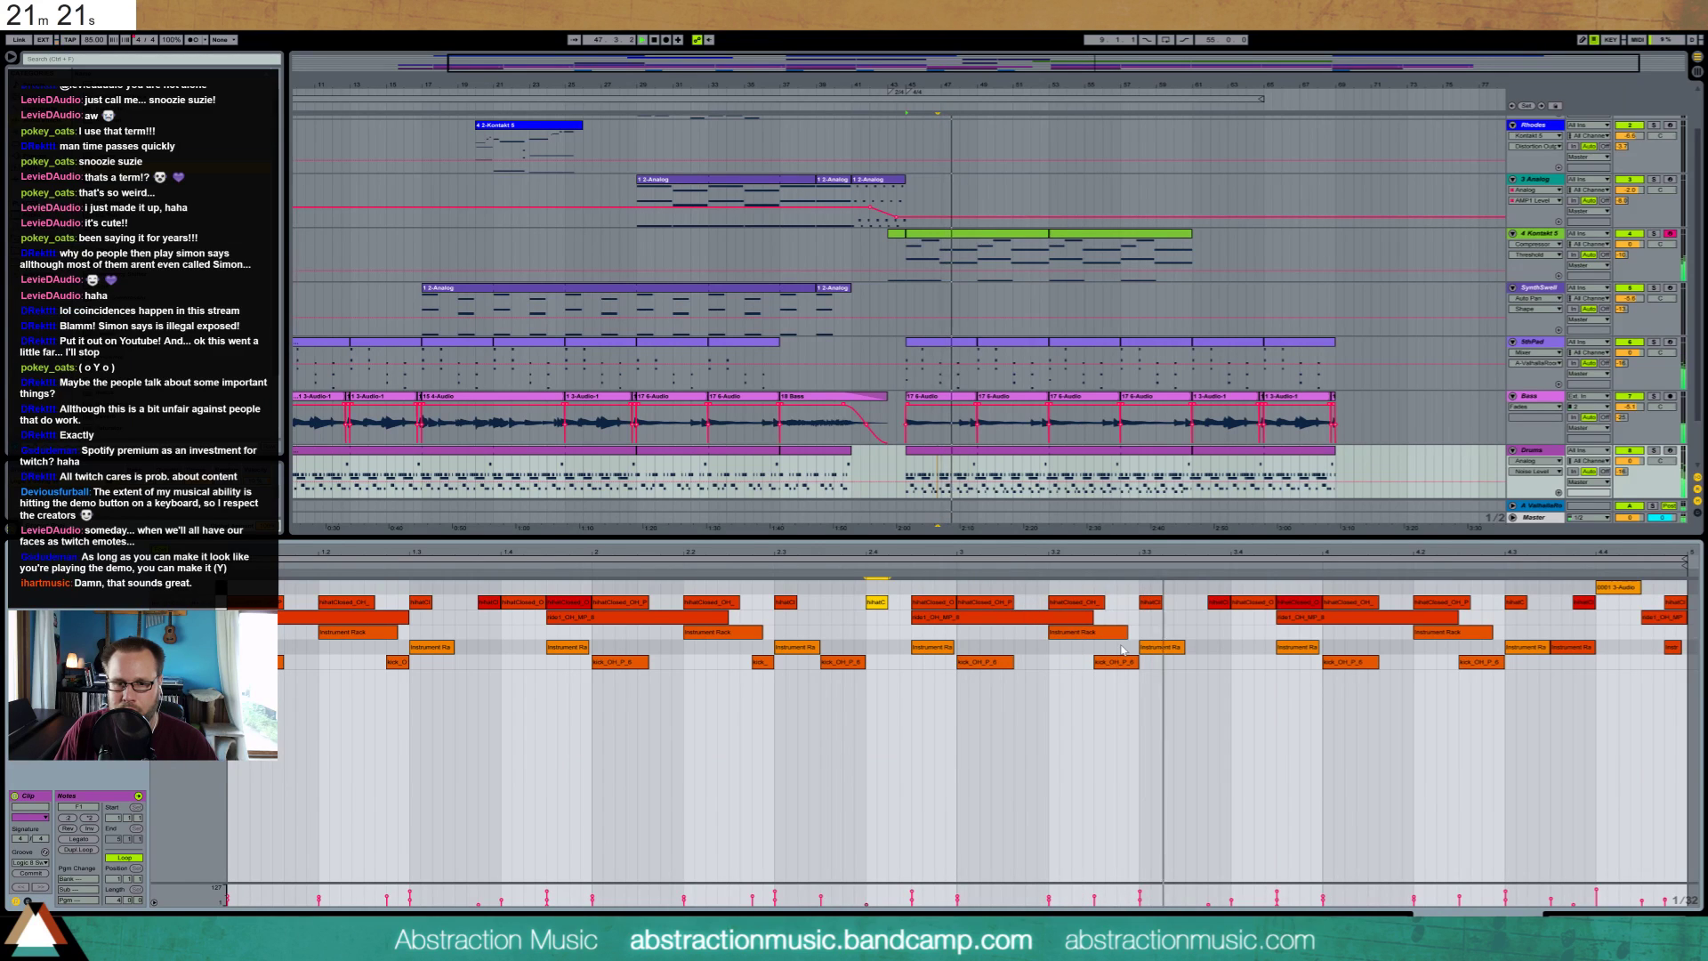
# Make the two matching kick notes in the second half of the drum pattern start slightly later and close the note editor
pyautogui.moveTo(1096, 667); pyautogui.dragTo(1119, 666)
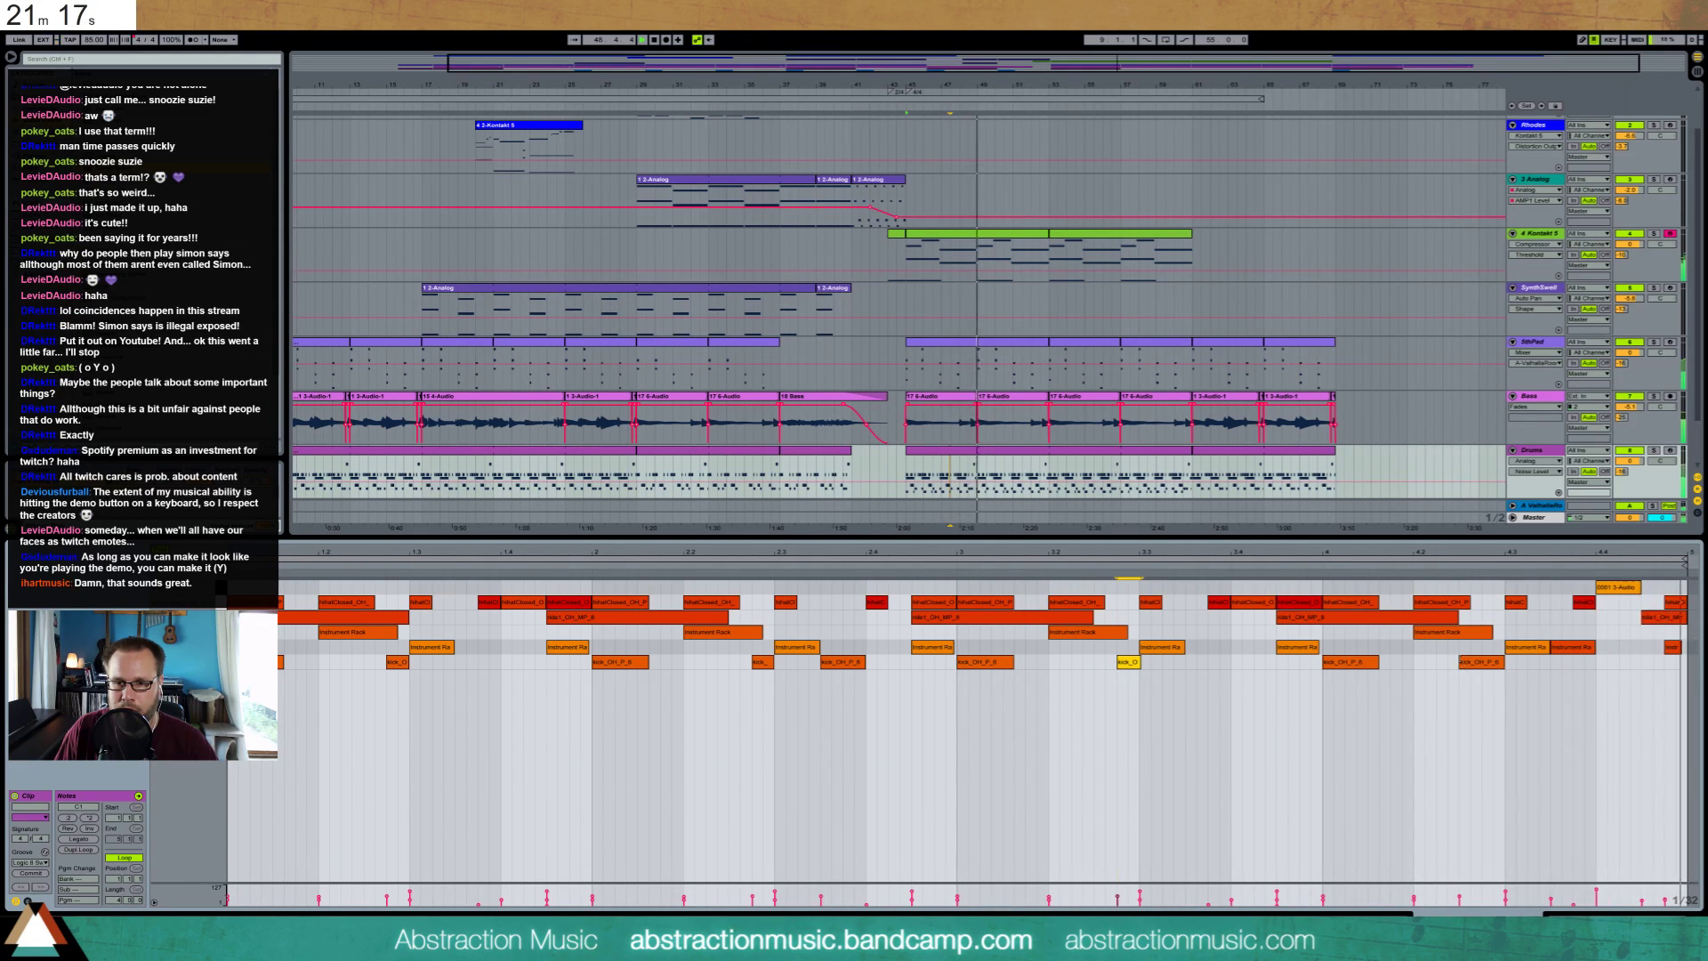
pyautogui.moveTo(1461, 662); pyautogui.dragTo(1479, 662)
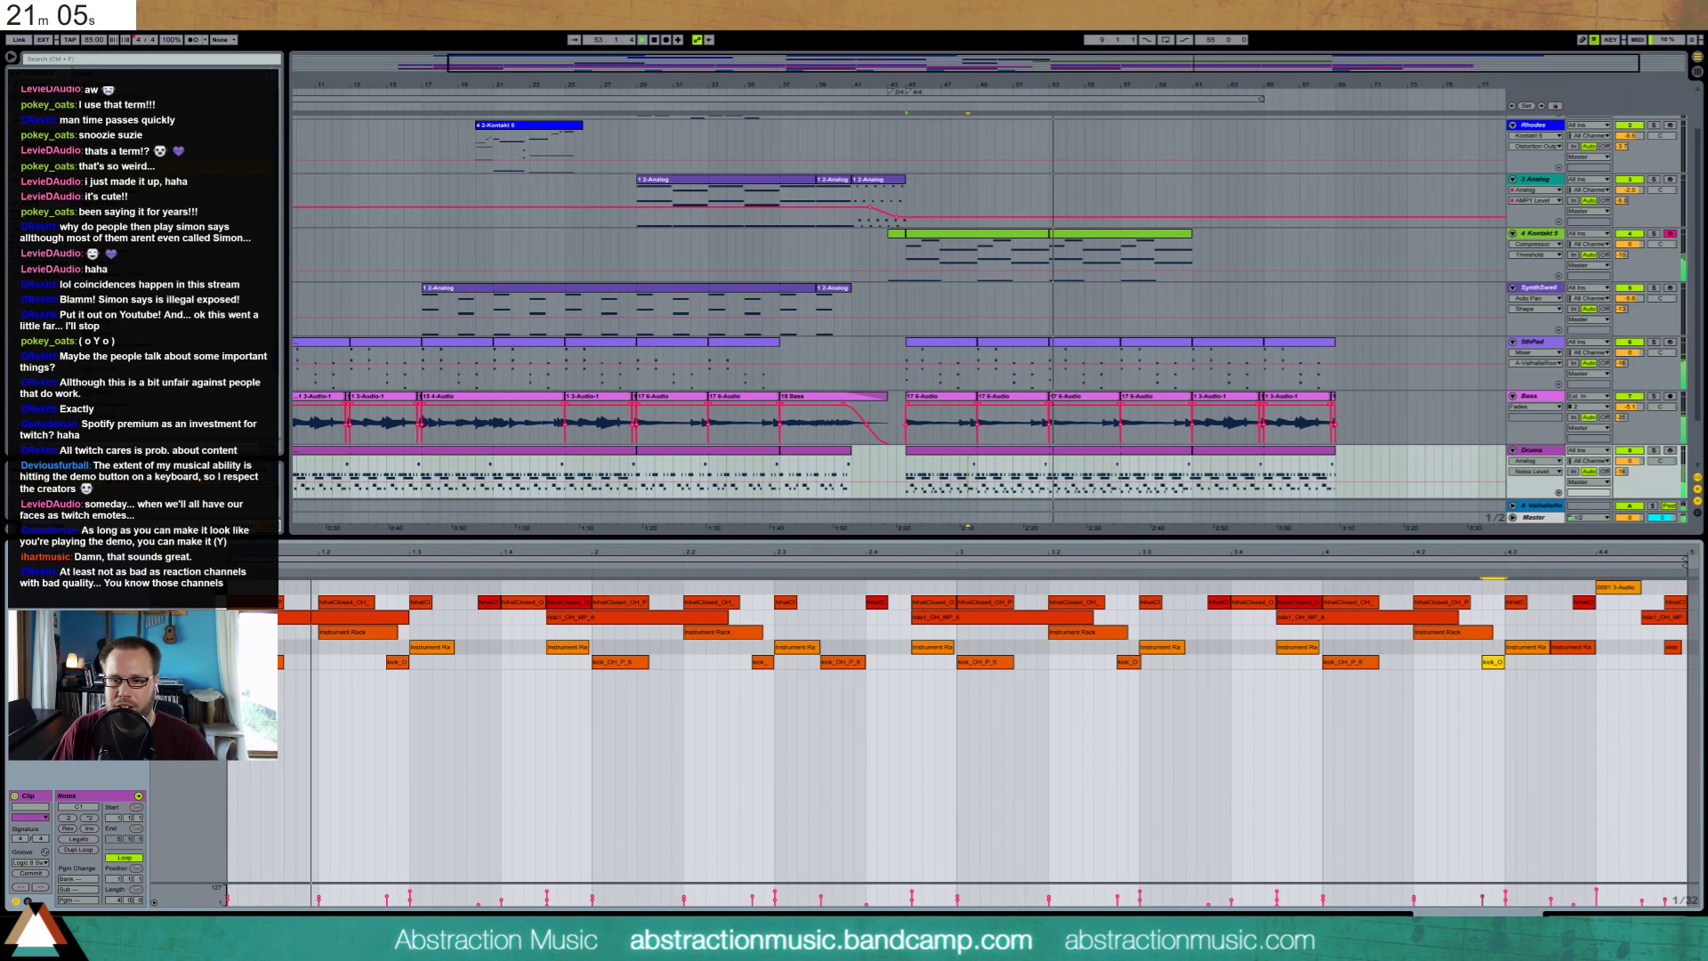
pyautogui.hotkey('shift', 'Tab')
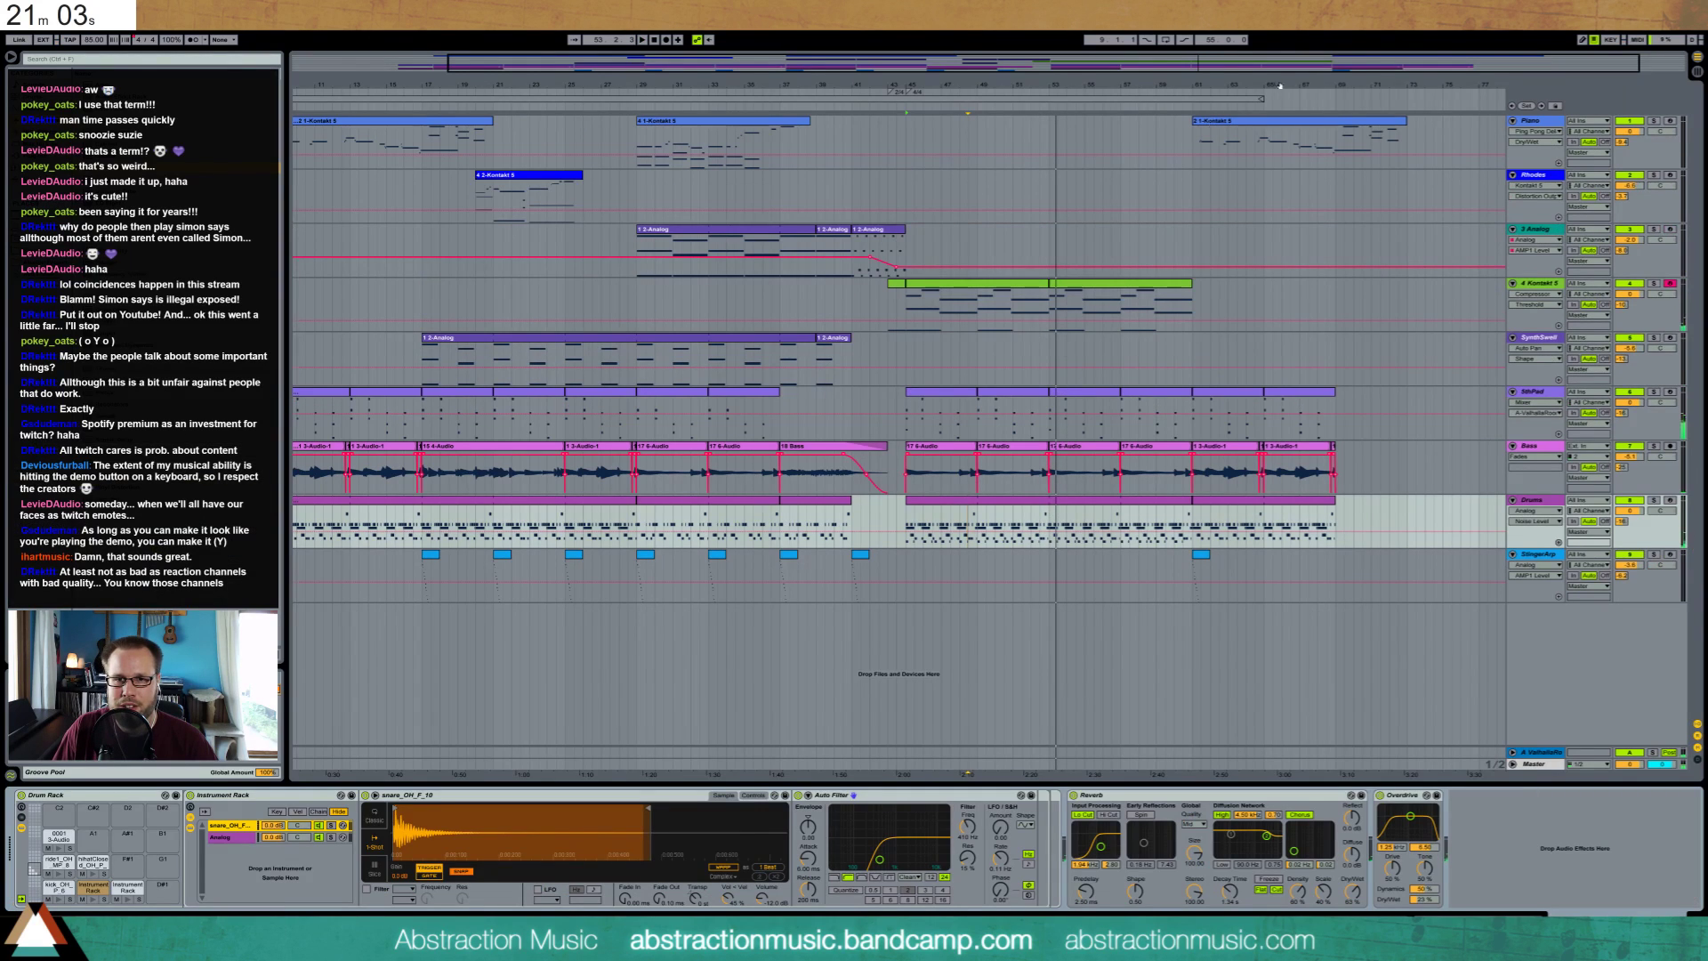
# Record a melody on the Rhodes track from bar 52 to just past bar 61, replacing the short first take
pyautogui.click(1037, 194)
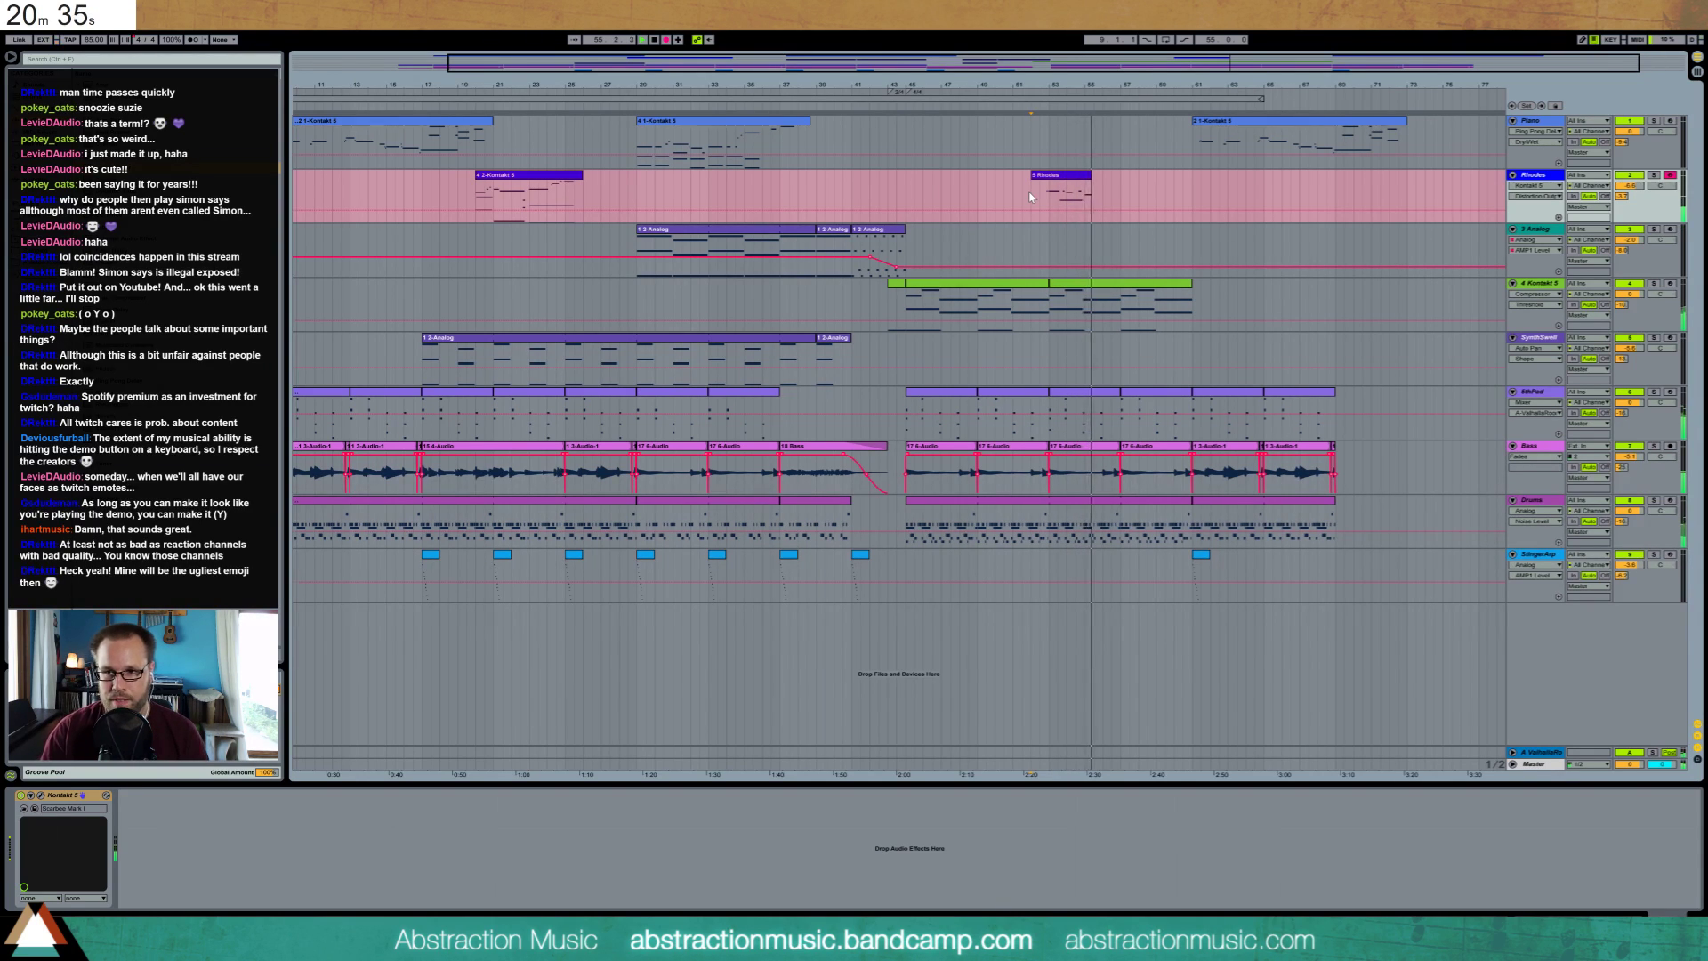
pyautogui.press('F9')
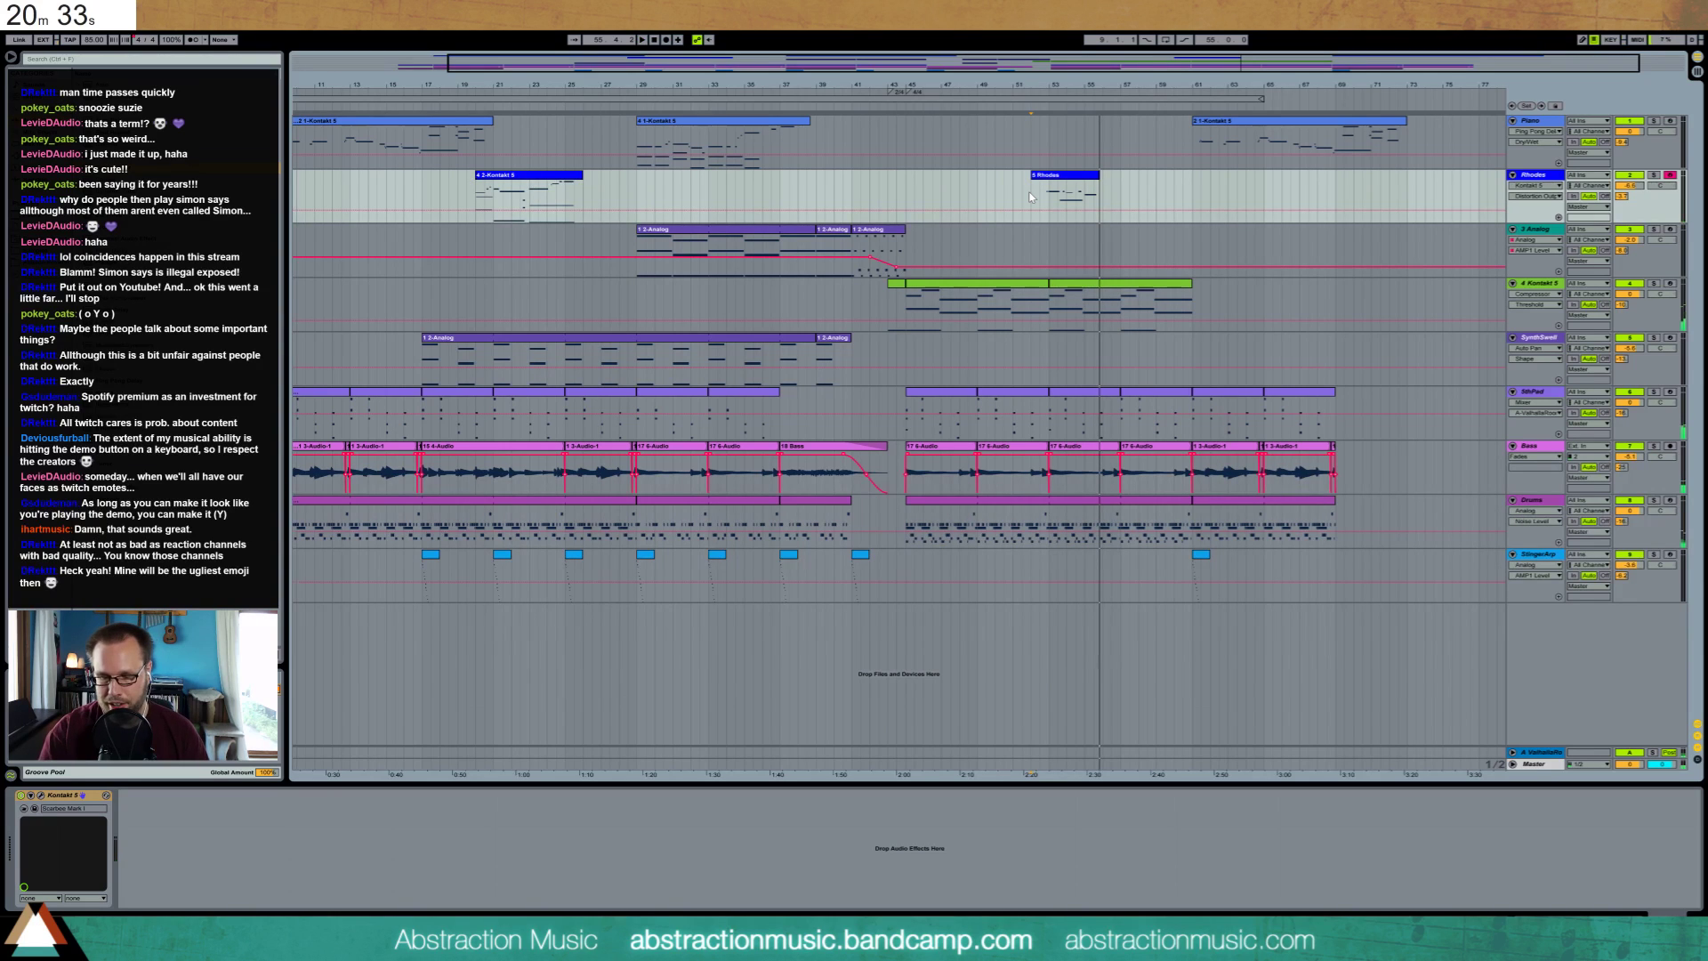
pyautogui.press('F9')
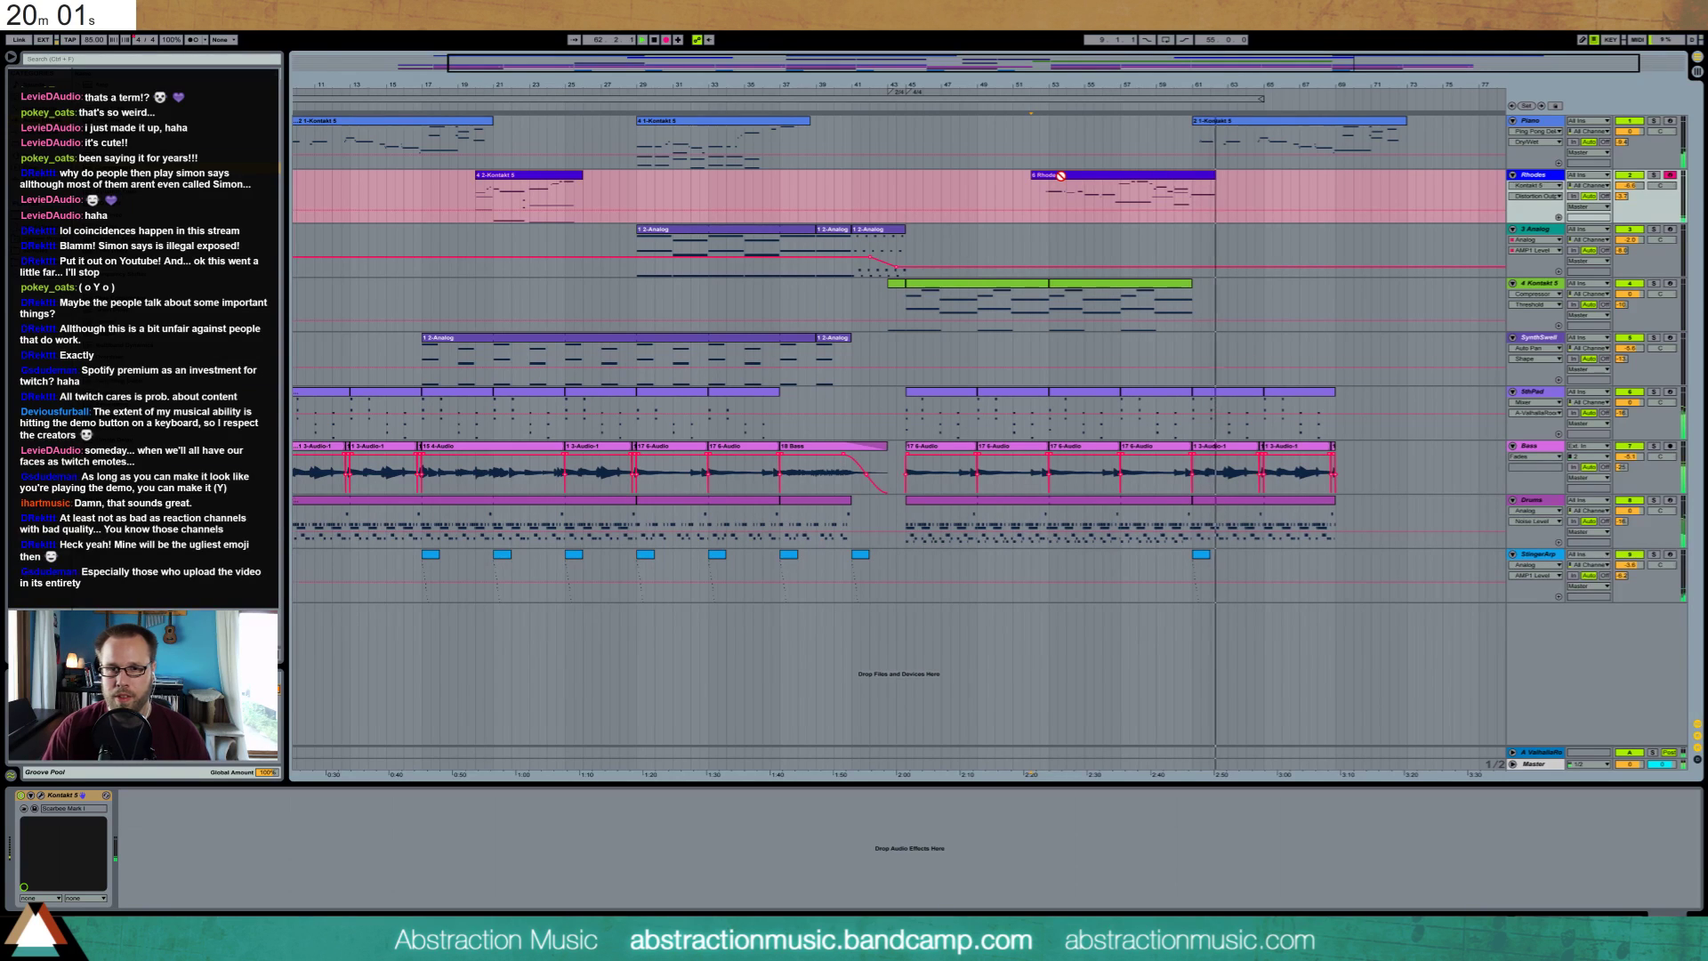
pyautogui.press('space')
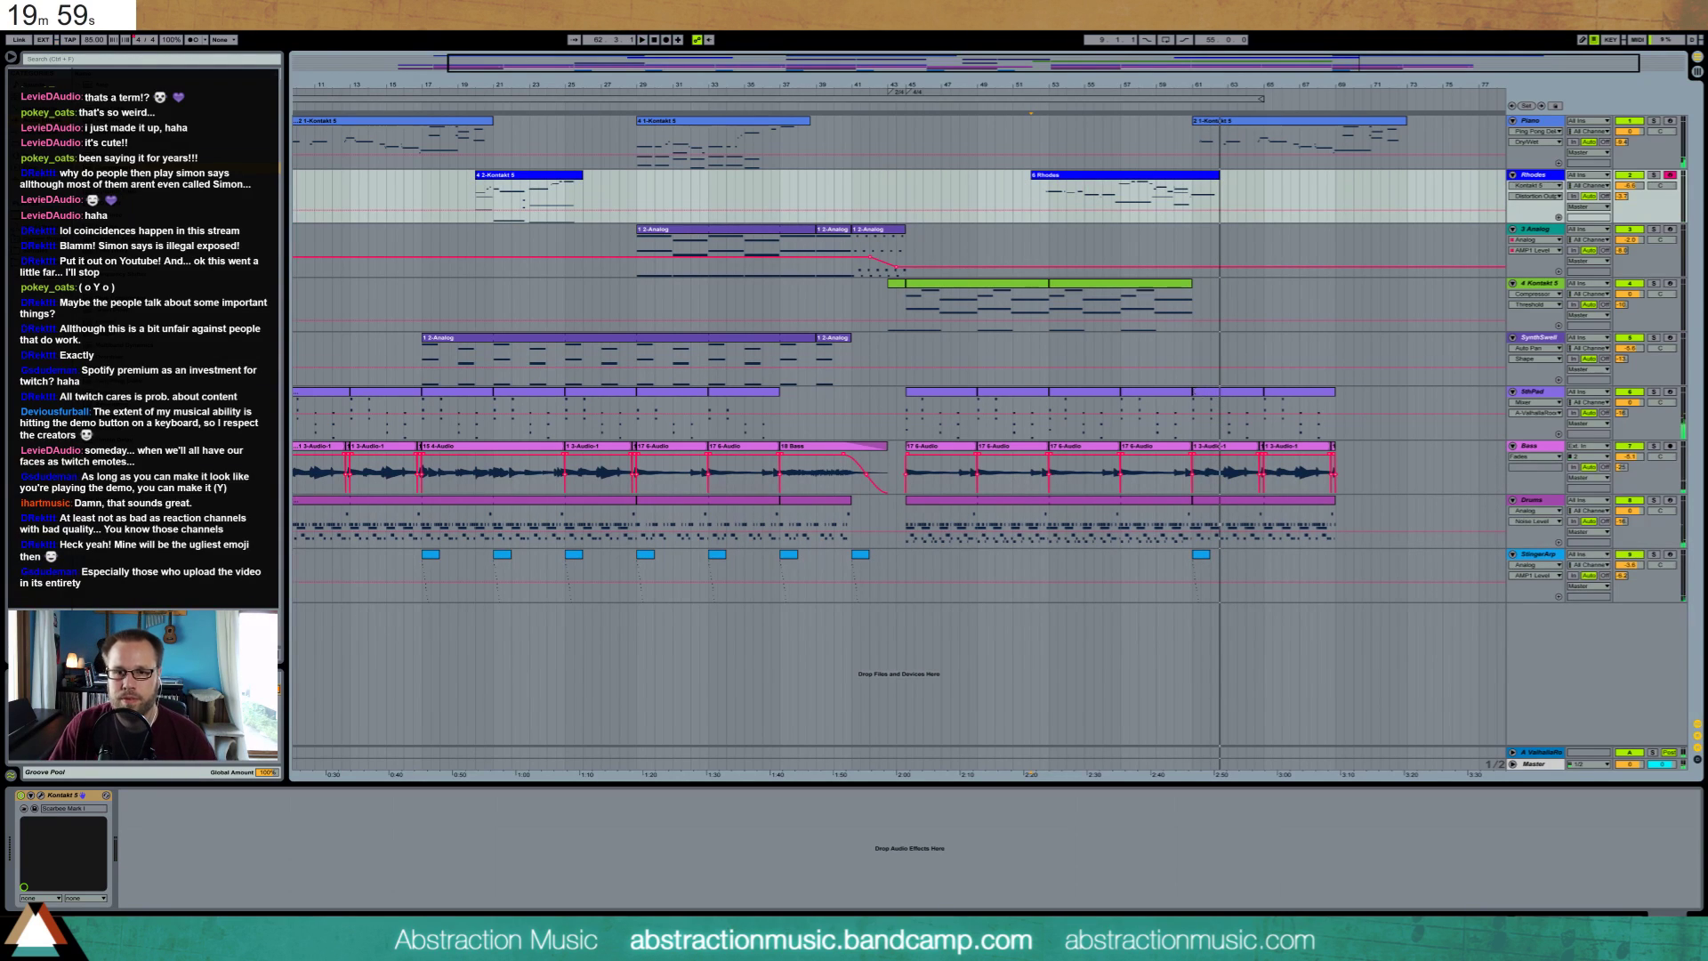
# Fade out the bass clip from bar 57 to end at bar 60, then split off and open the drum clip of bars 57 to 61
pyautogui.moveTo(1123, 467); pyautogui.dragTo(1175, 467)
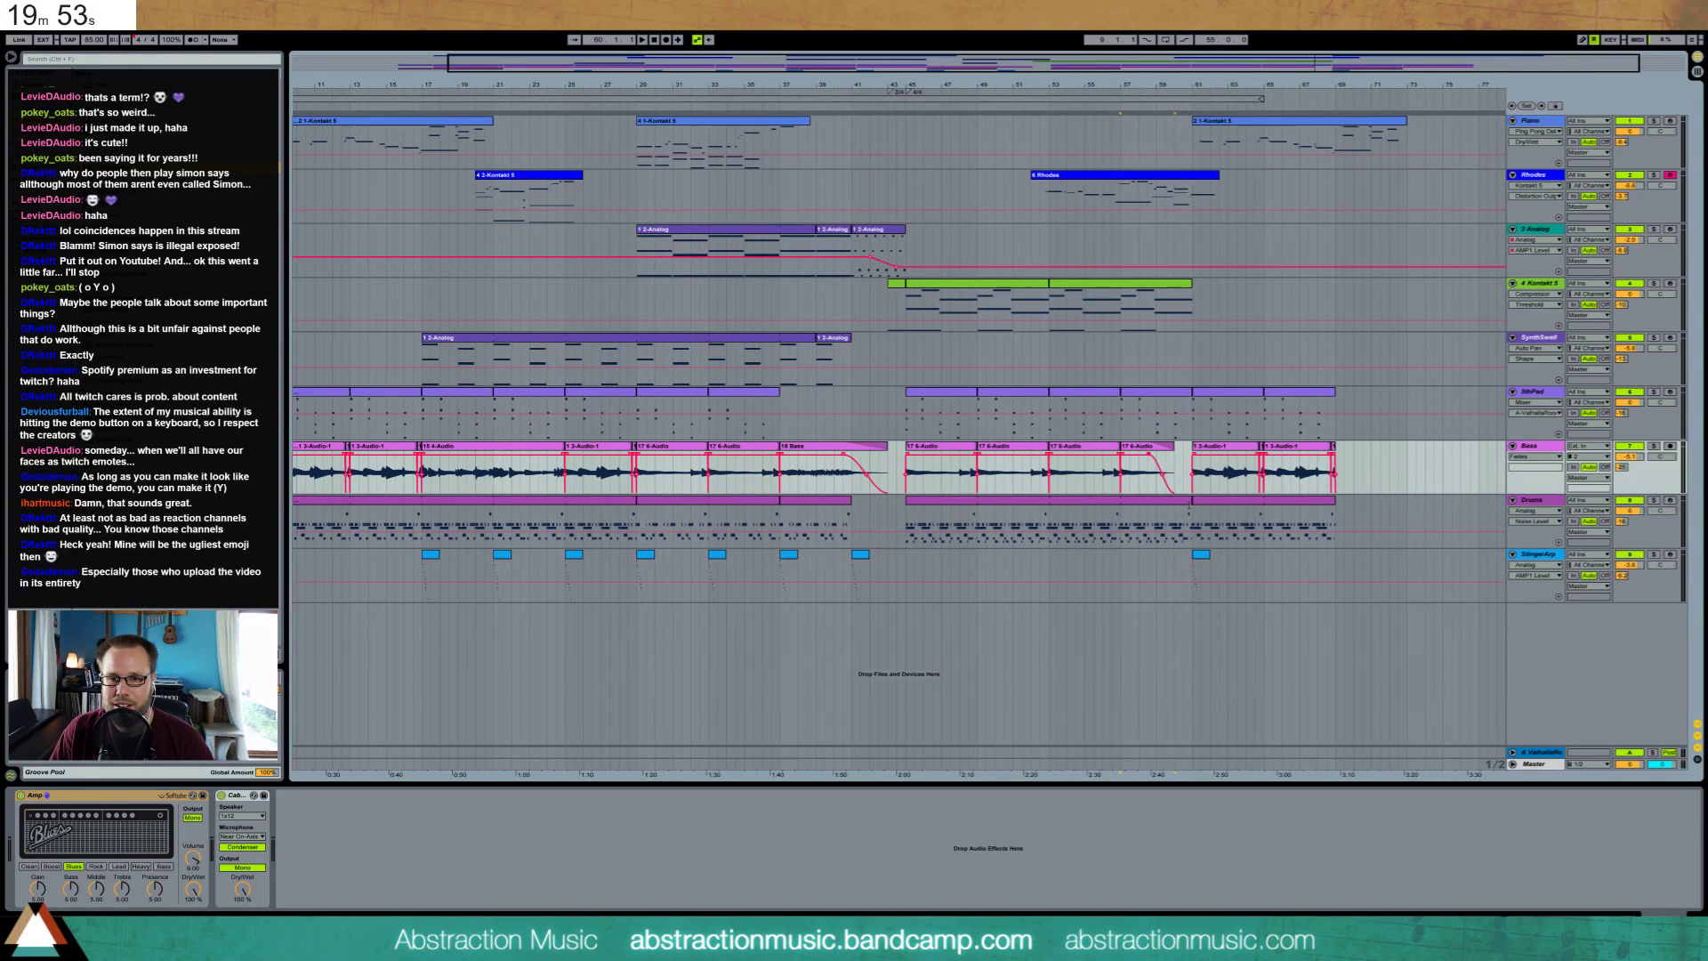
pyautogui.moveTo(908, 514); pyautogui.dragTo(1184, 510)
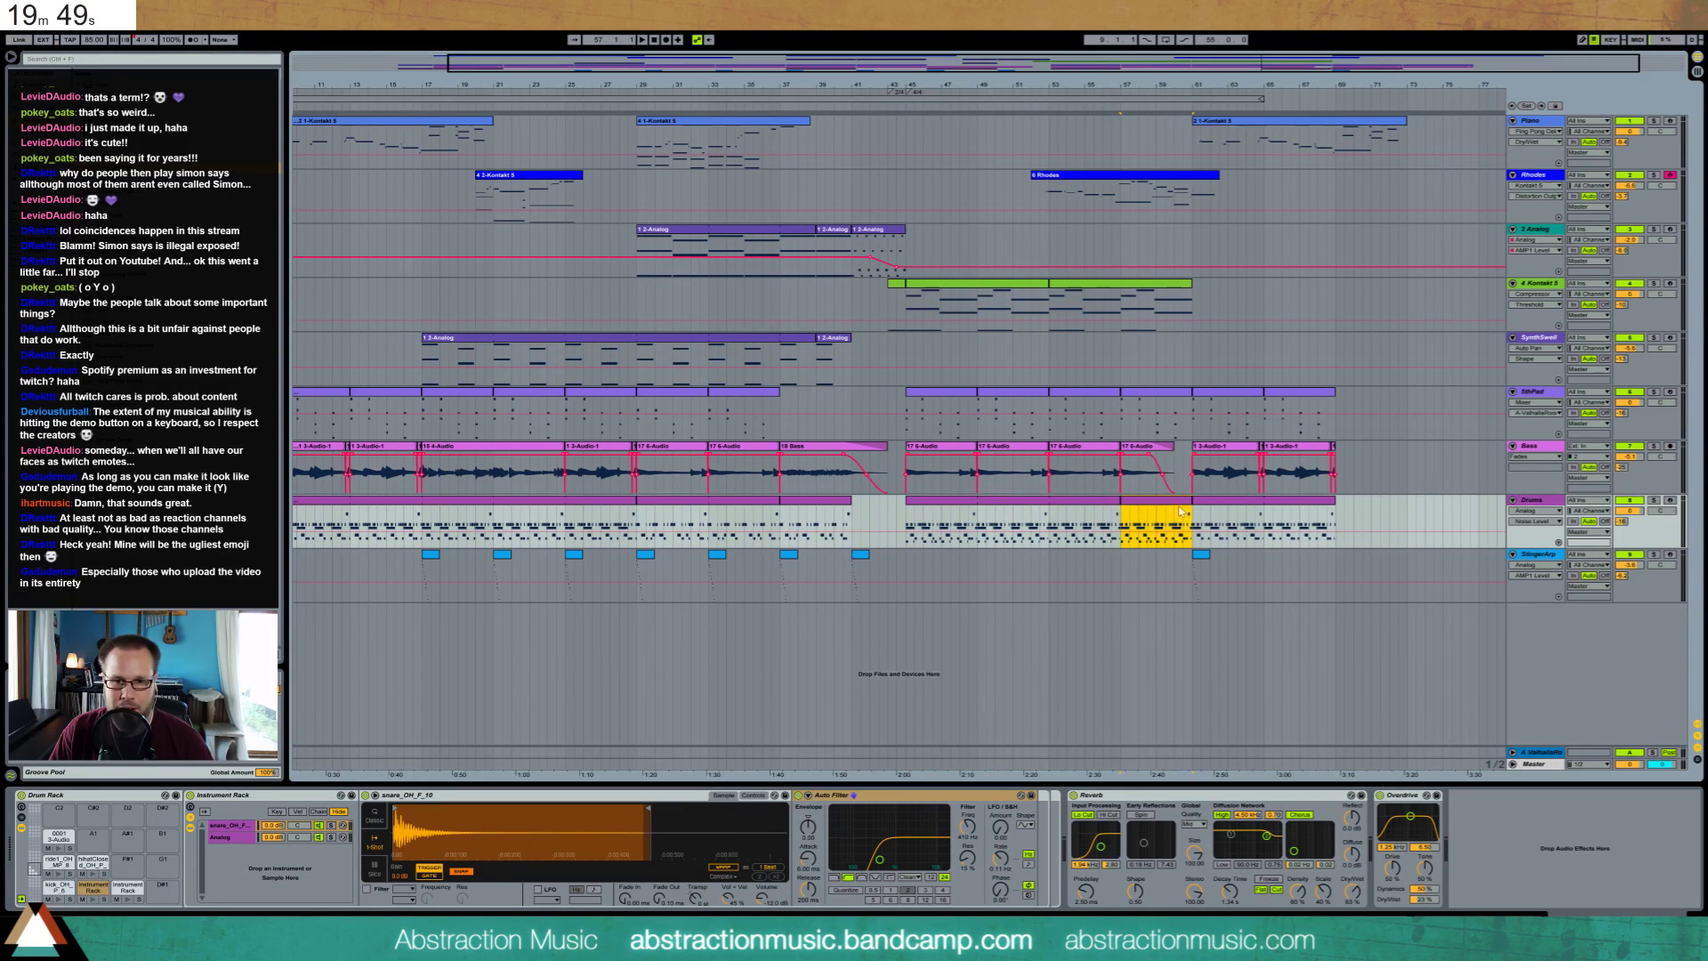
pyautogui.doubleClick(1179, 507)
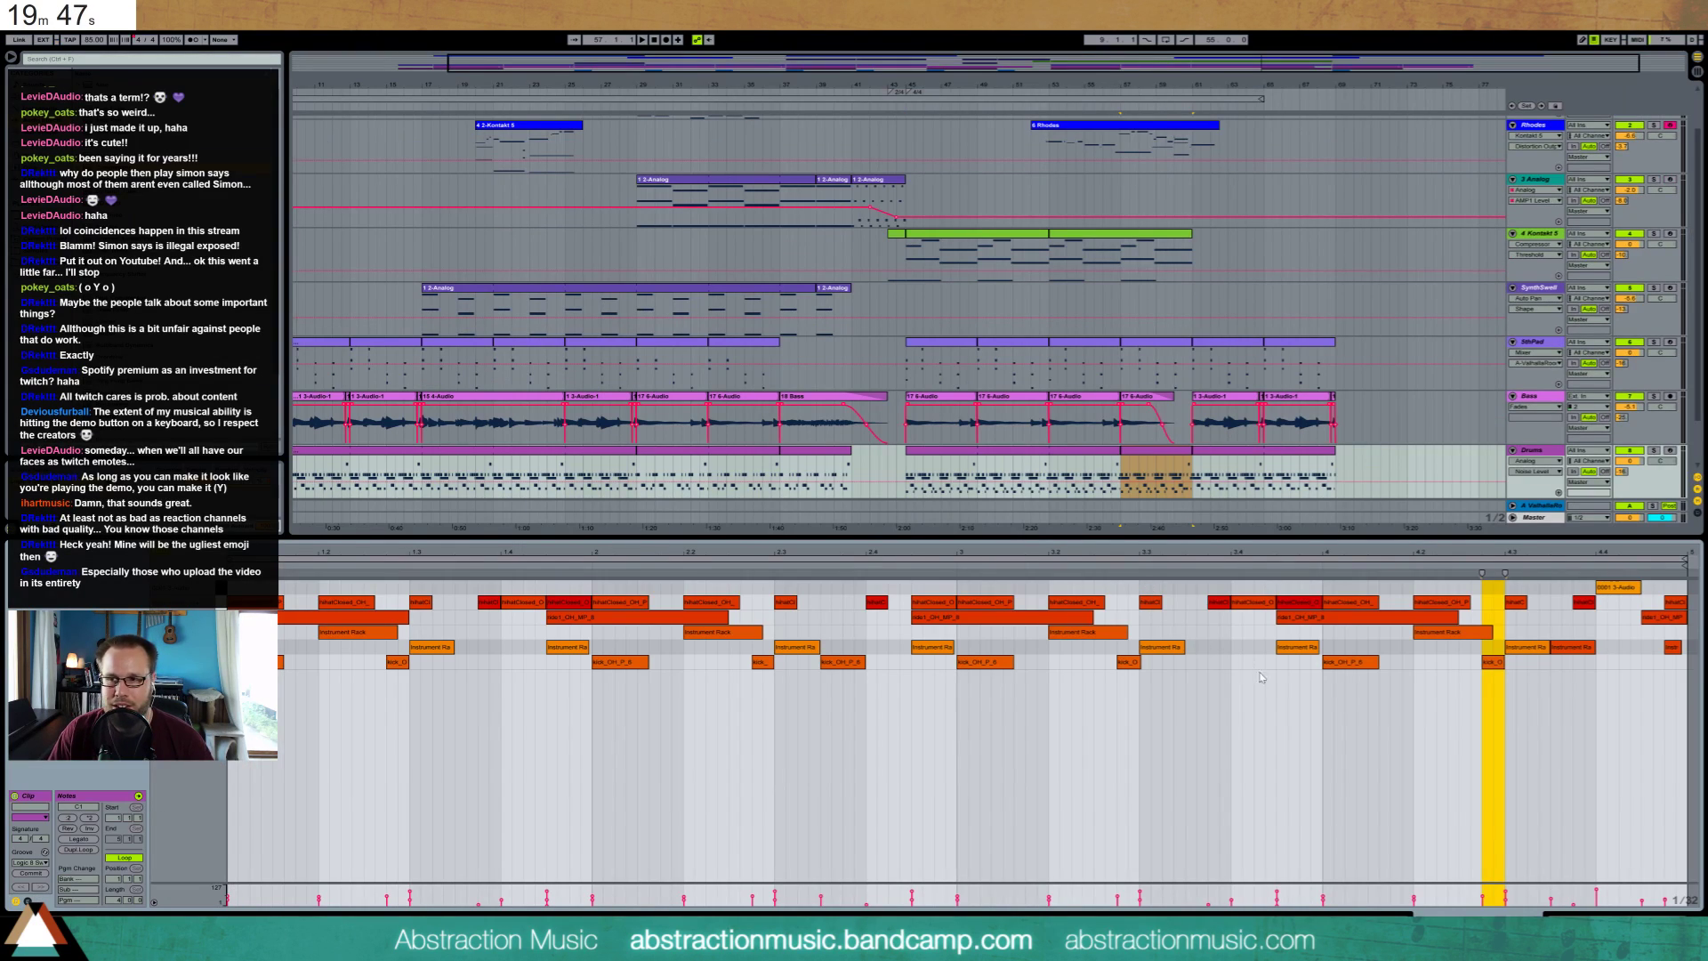
# Delete the closing hi-hat, ride and Instrument Rack hits, plus the last kick, at the end of the split-off drum clip
pyautogui.click(1230, 688)
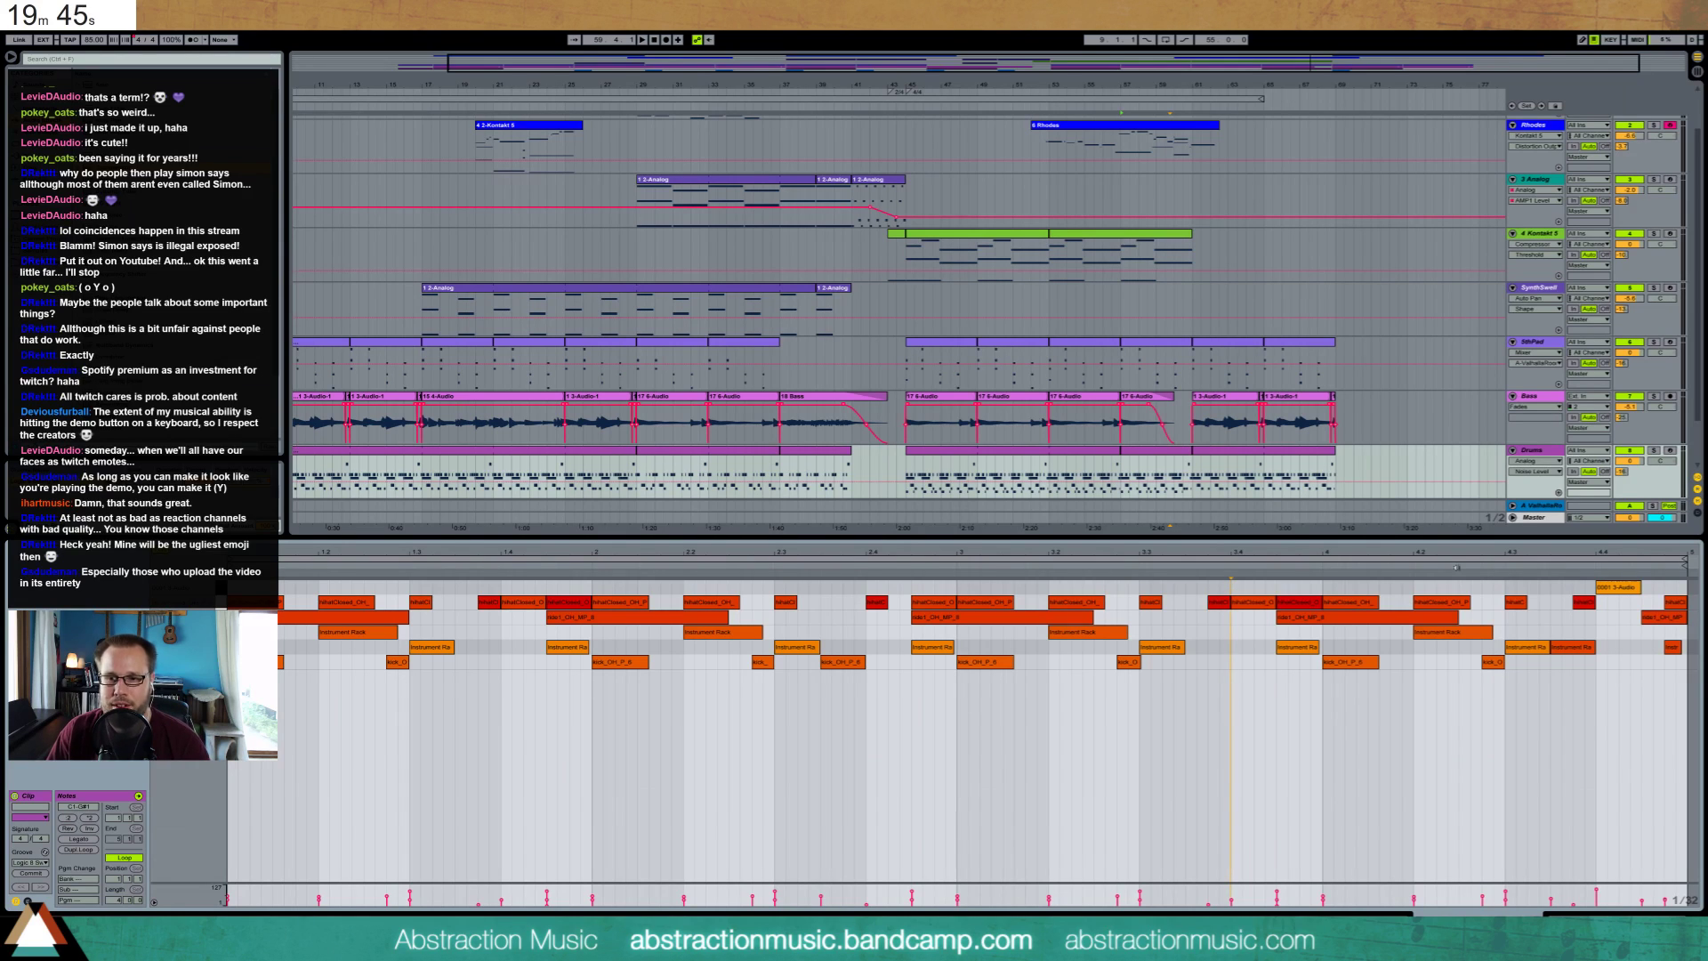
pyautogui.click(1673, 648)
pyautogui.moveTo(1673, 652); pyautogui.dragTo(1686, 698)
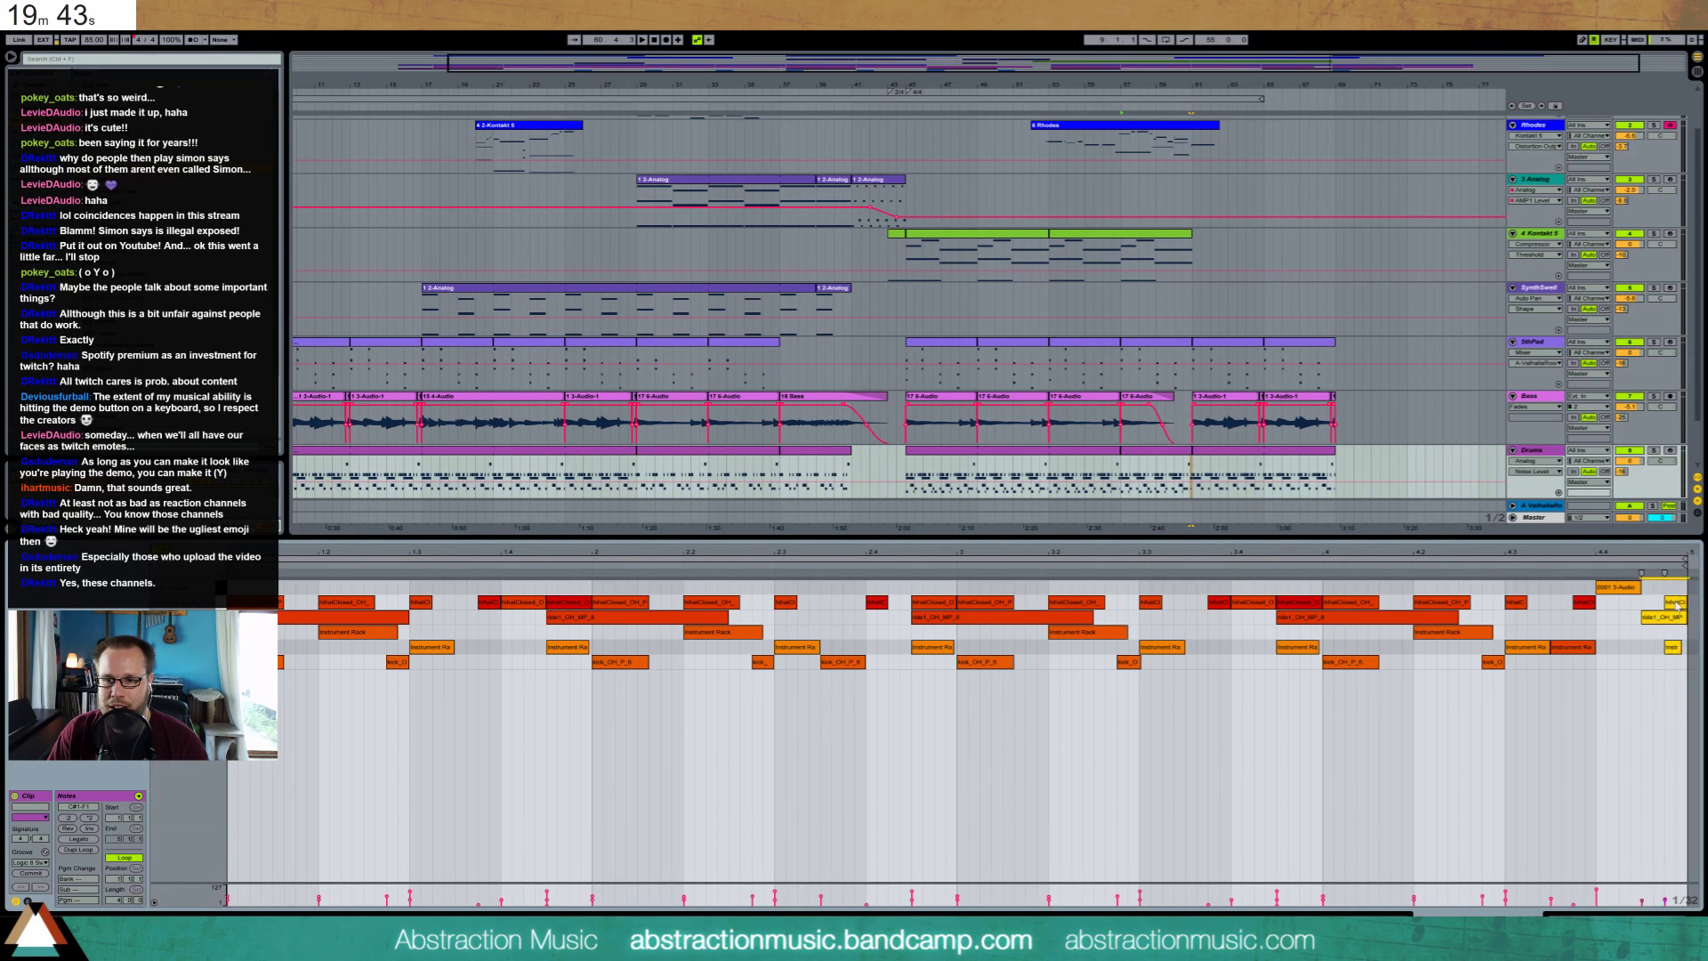
pyautogui.press('Delete')
pyautogui.moveTo(1526, 627); pyautogui.dragTo(1504, 683)
pyautogui.press('Delete')
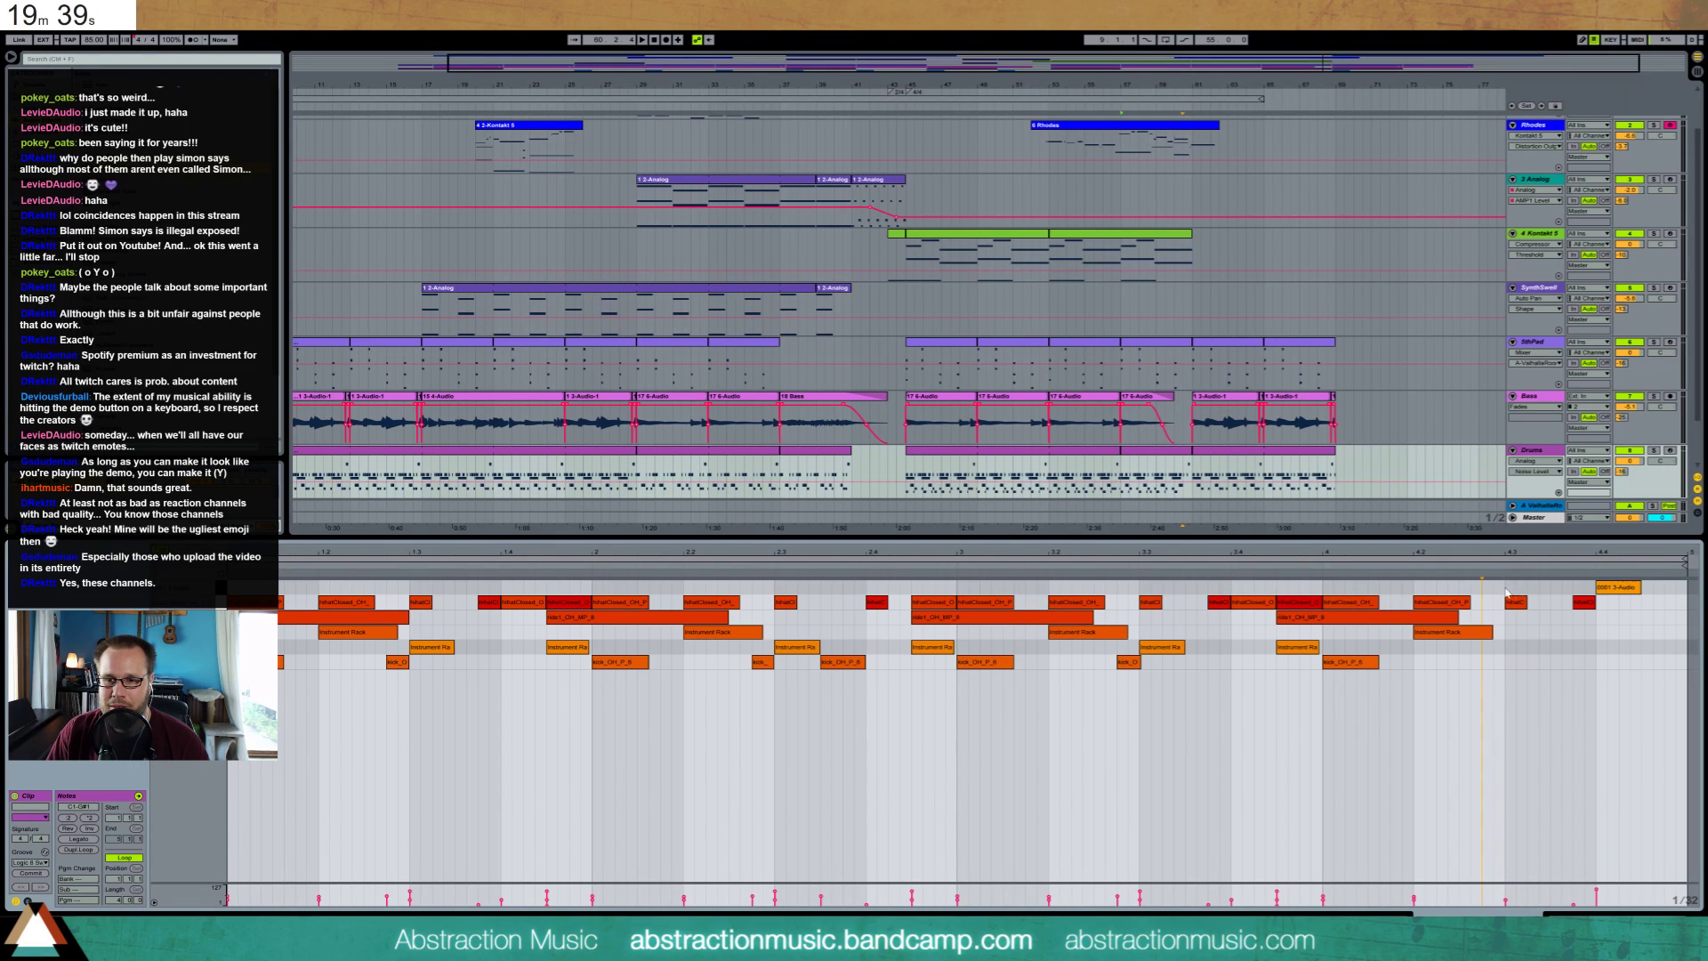
# Delete three more Instrument Rack notes, working backwards through the second half of the drum clip
pyautogui.click(1428, 639)
pyautogui.press('Delete')
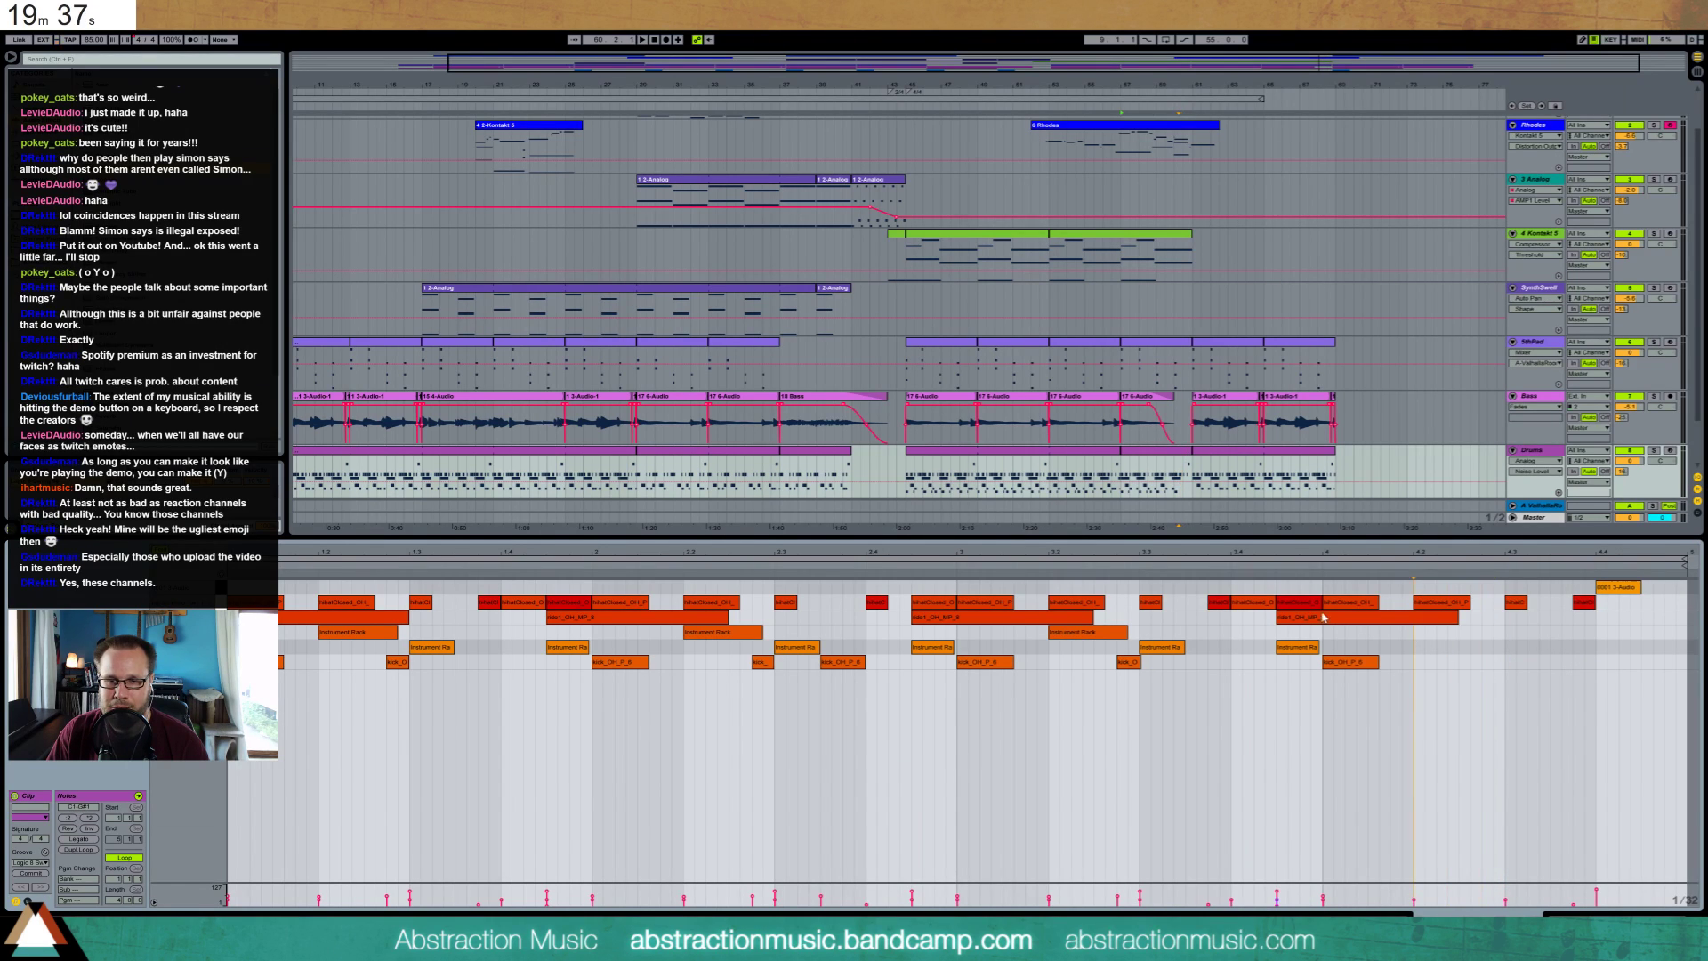
pyautogui.click(1297, 648)
pyautogui.press('Delete')
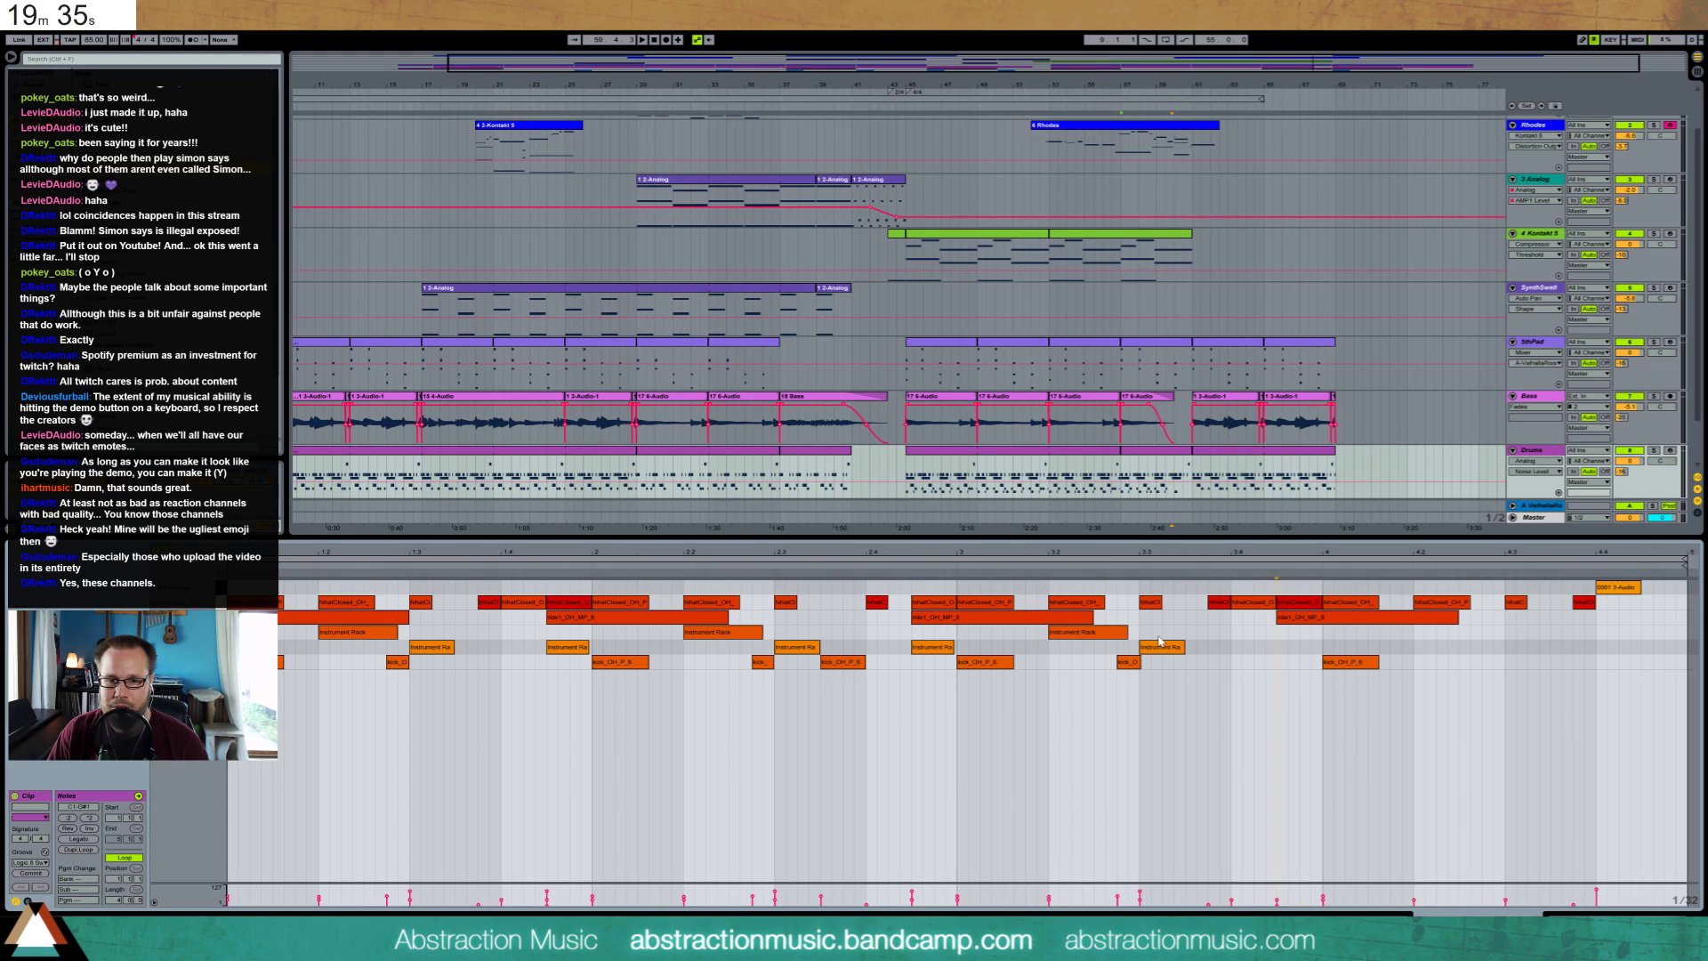
pyautogui.click(1160, 646)
pyautogui.press('Delete')
# Play the thinned drum ending, delete its last long ride note and final hi-hat note, and close the note editor
pyautogui.click(928, 566)
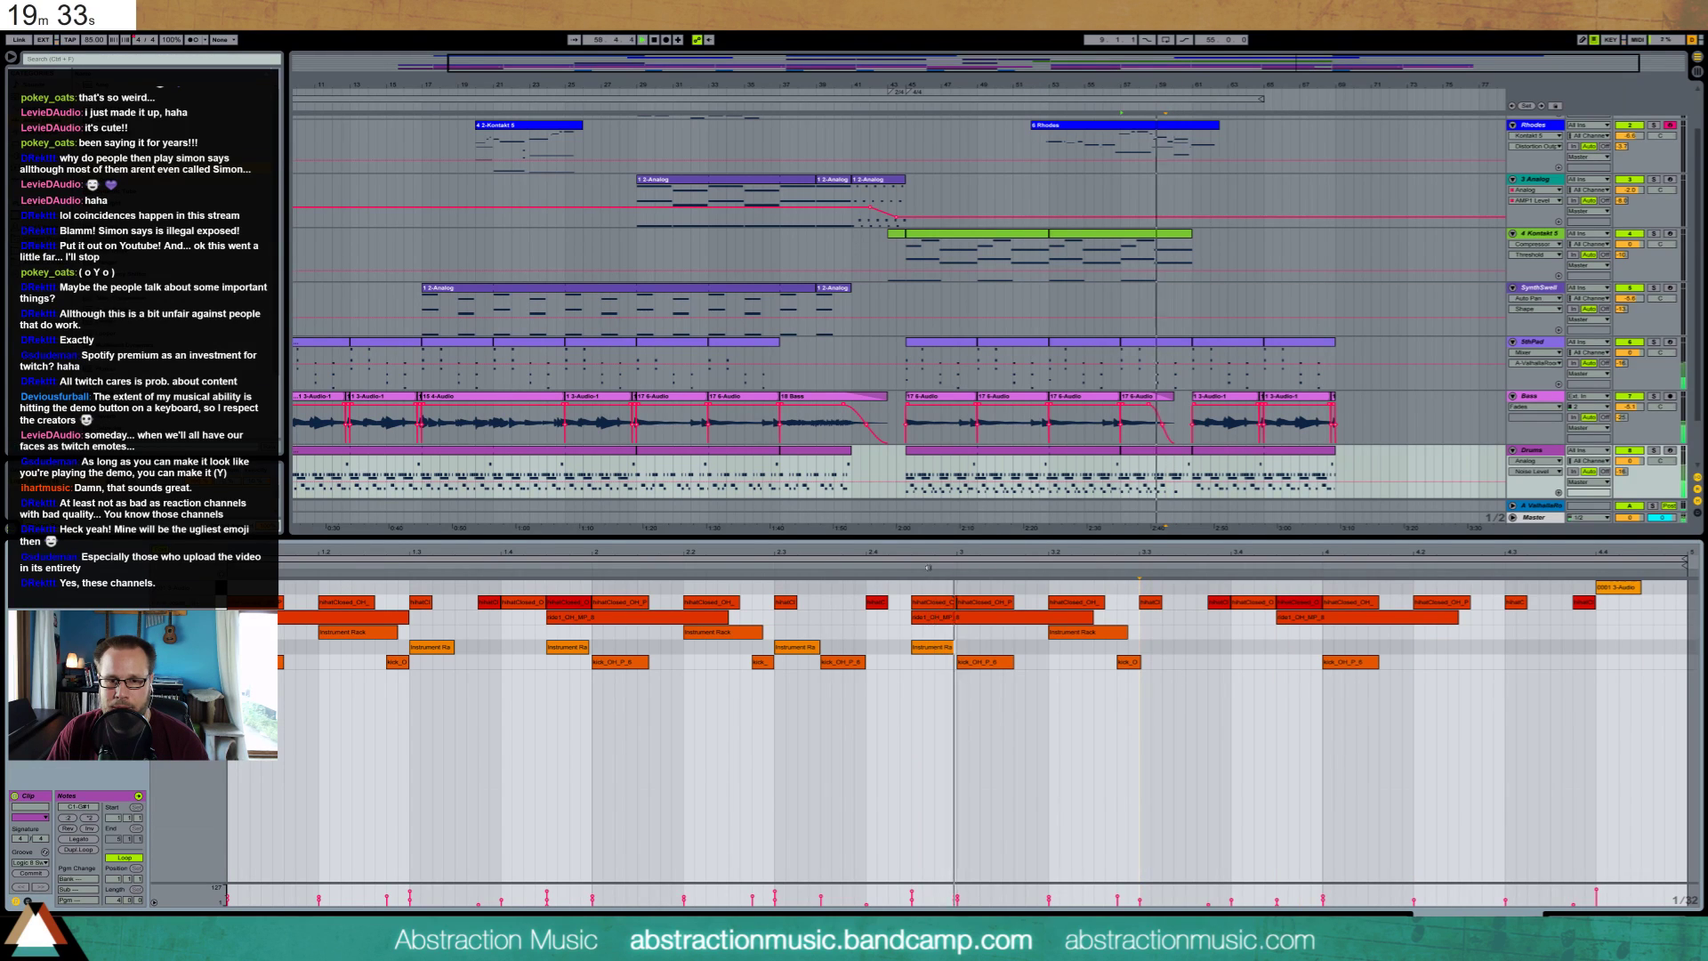
pyautogui.click(1285, 617)
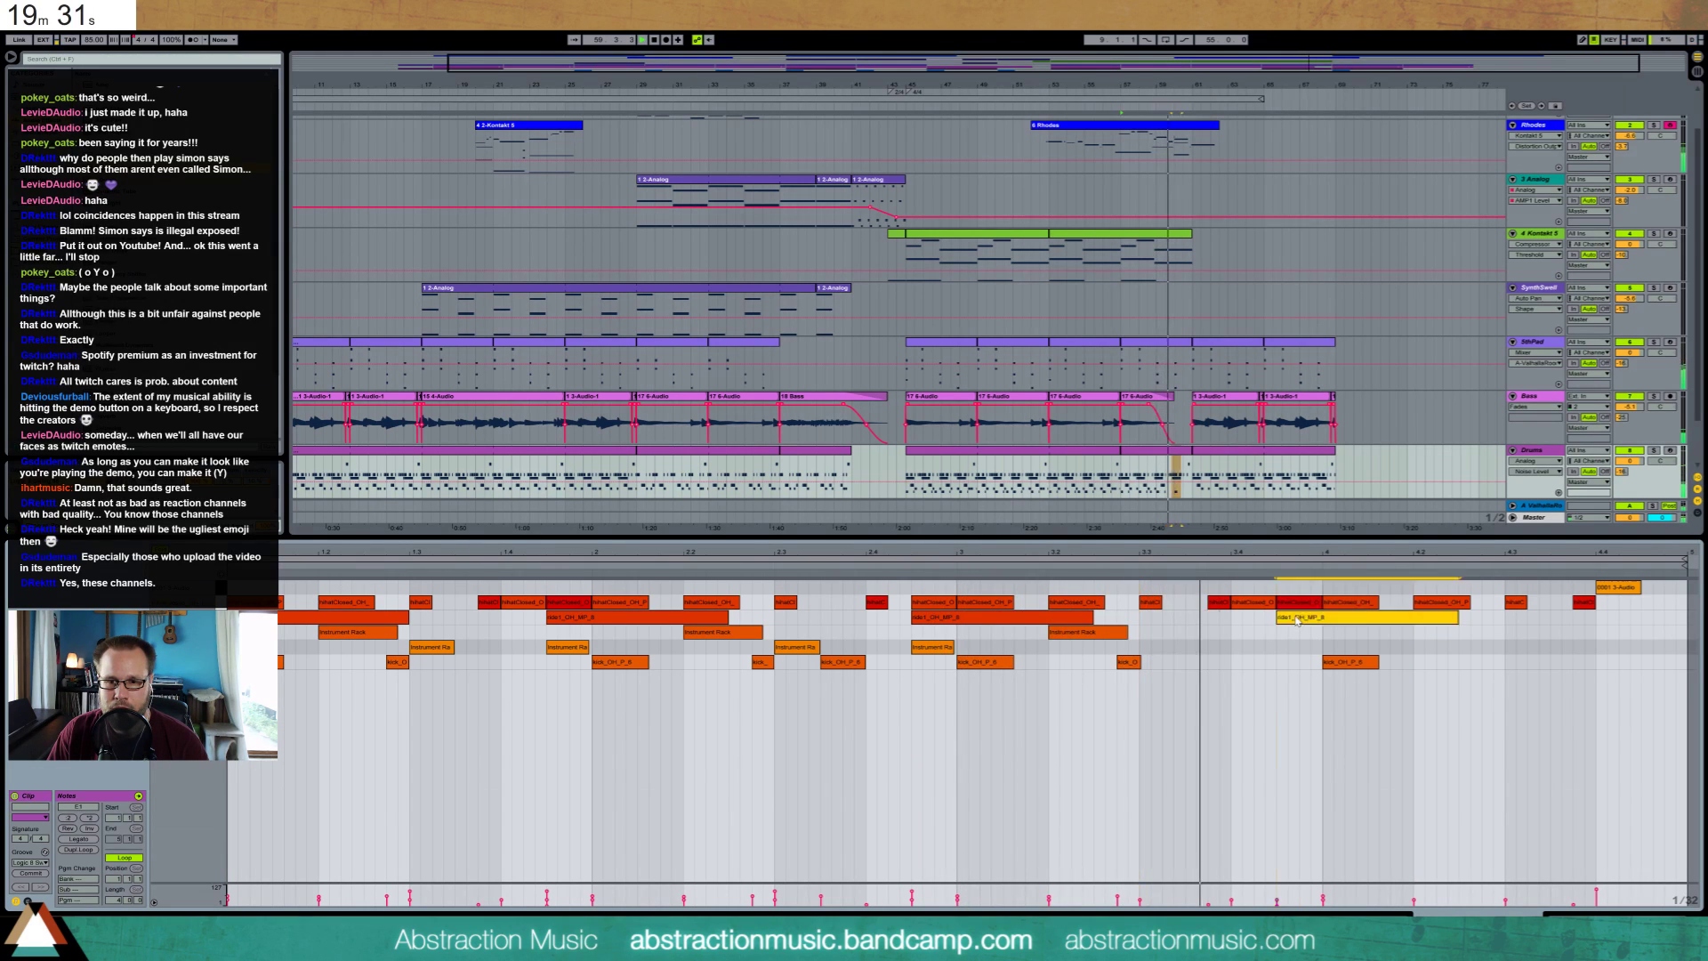
pyautogui.press('Delete')
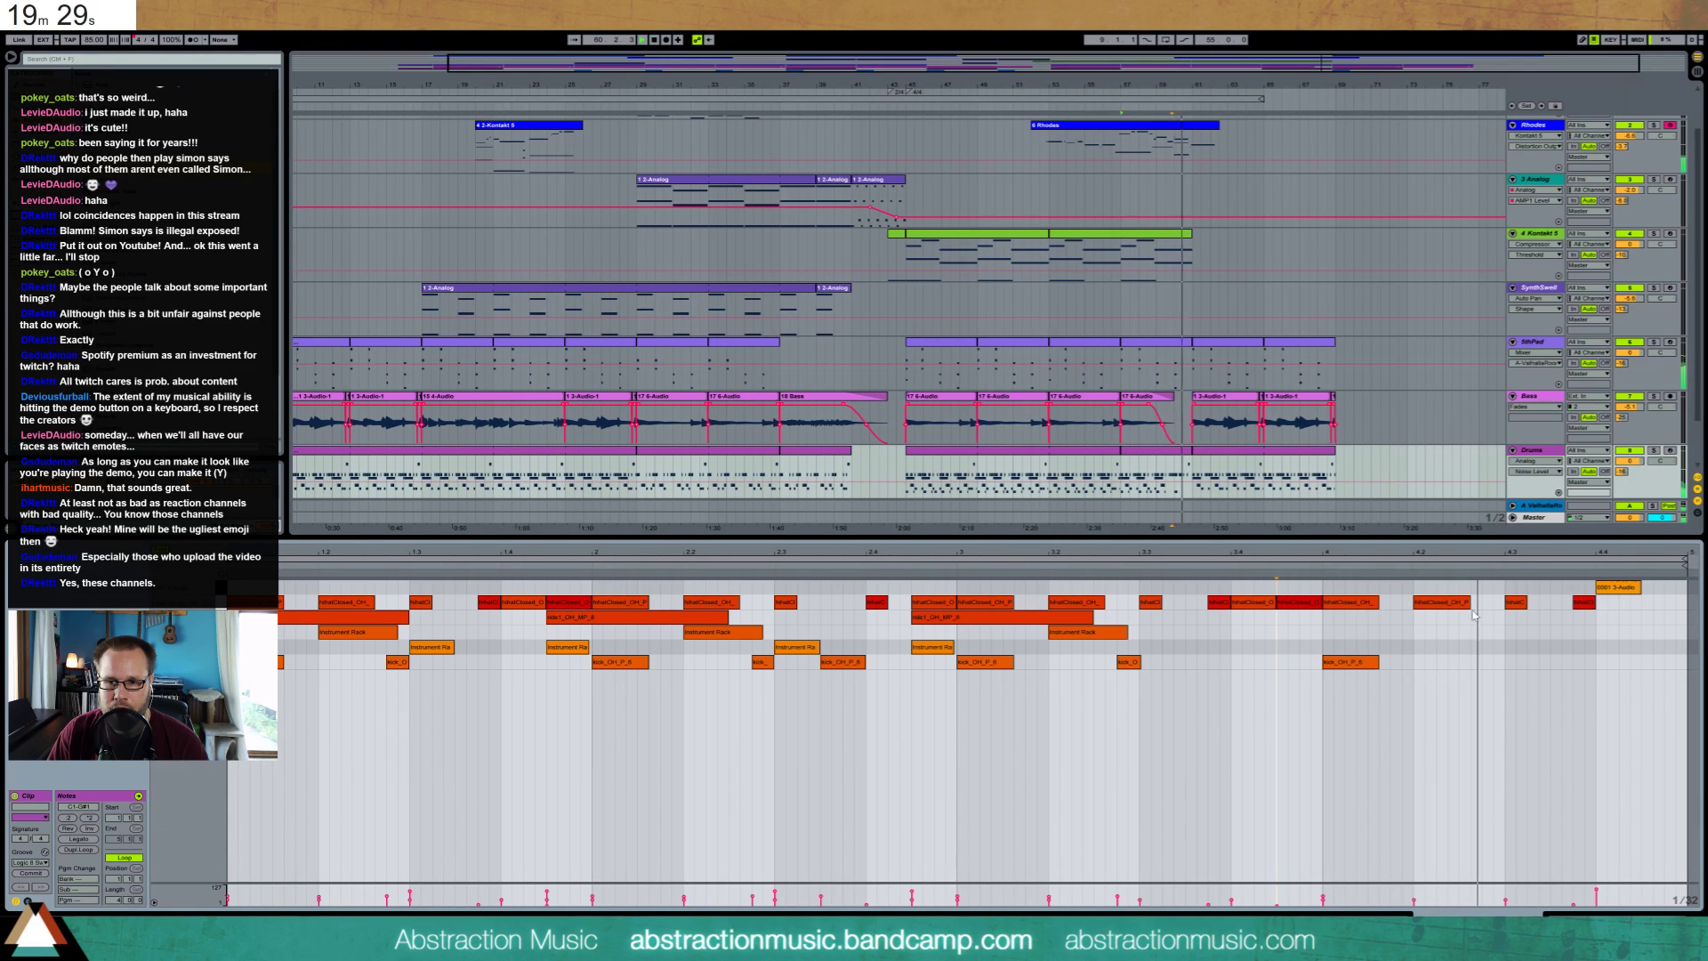
pyautogui.click(1584, 602)
pyautogui.press('Delete')
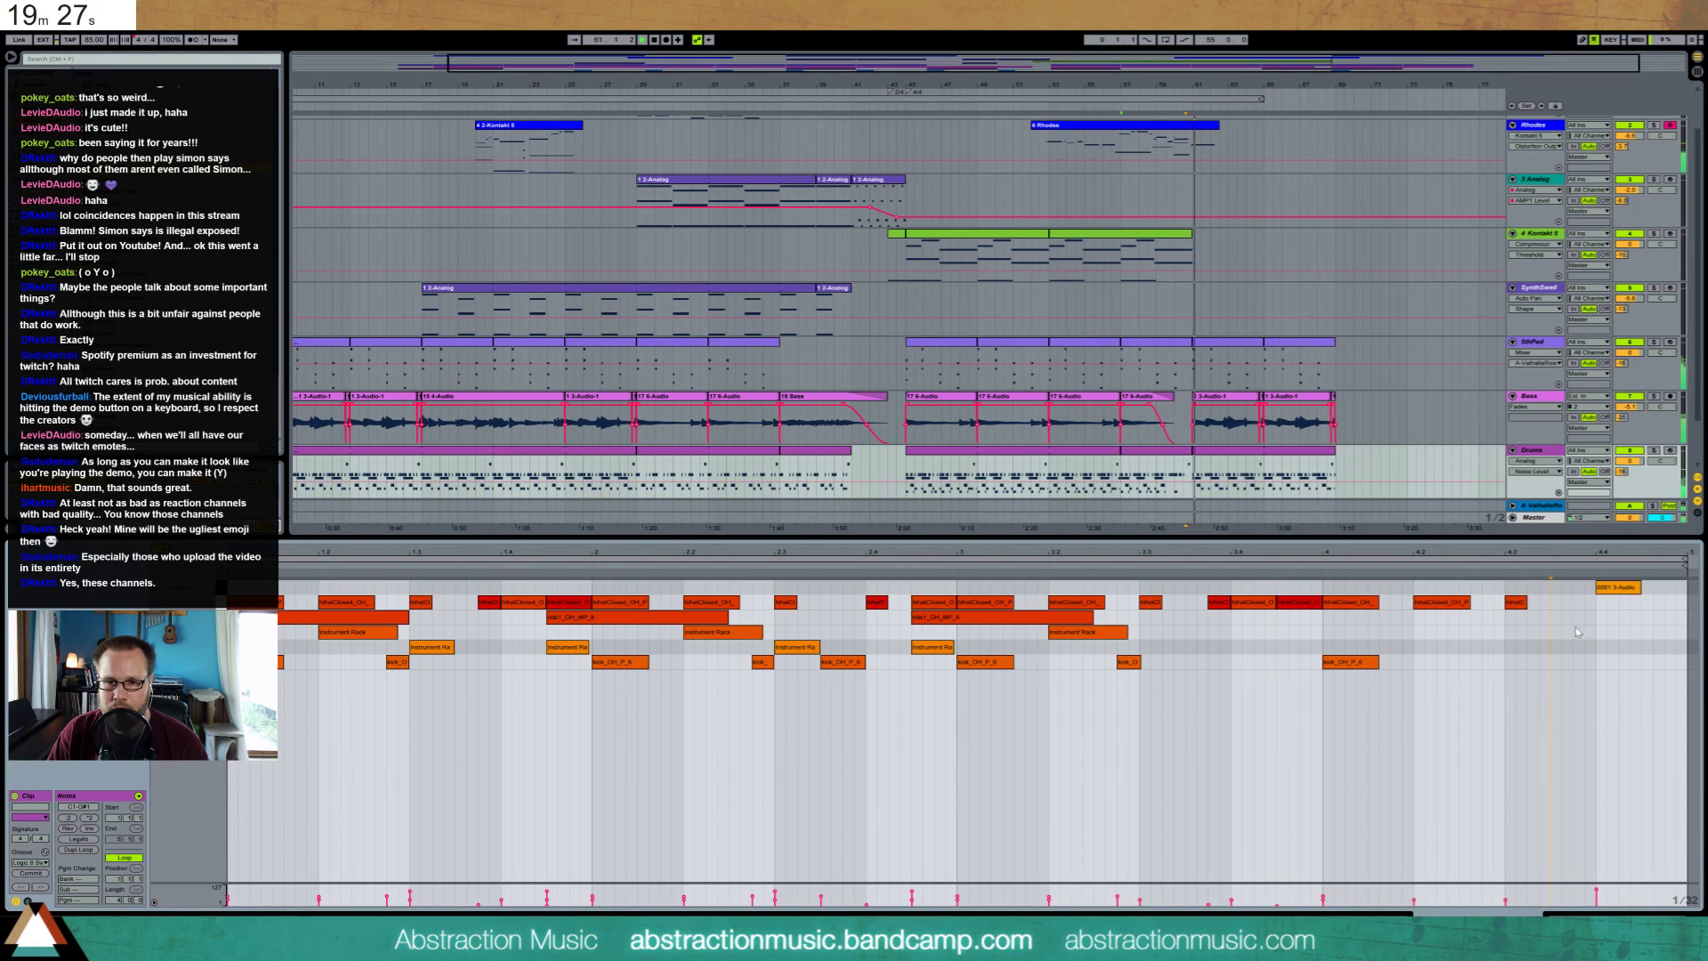
pyautogui.hotkey('shift', 'Tab')
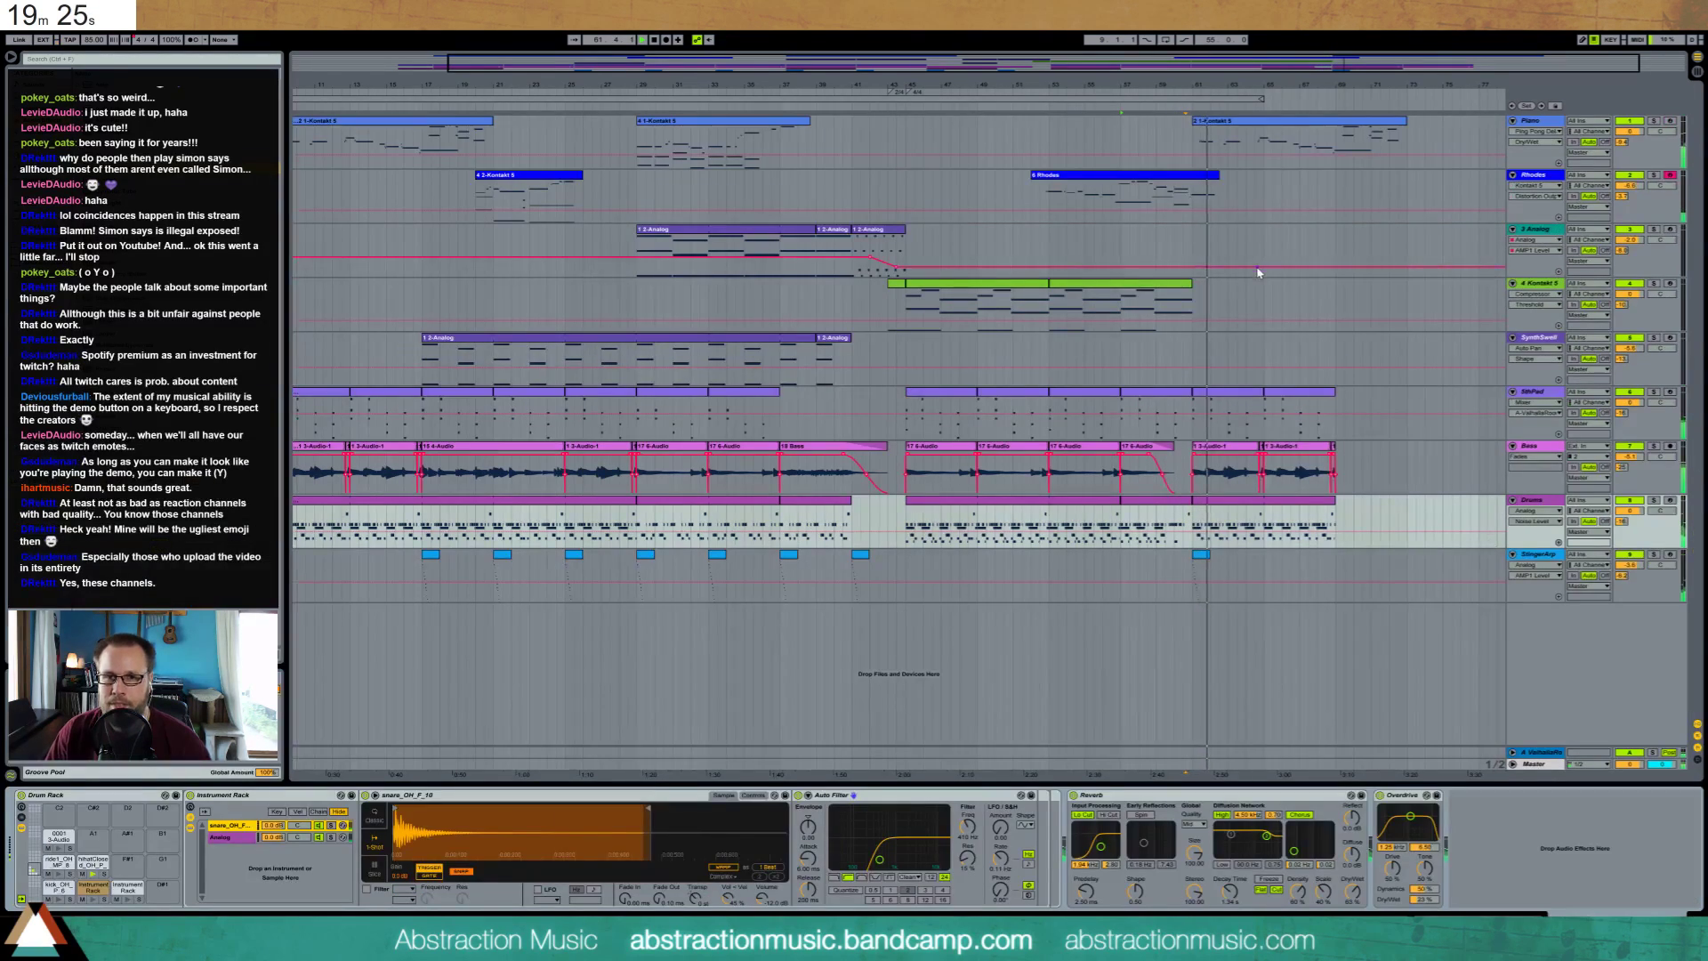
# Open the recorded Rhodes clip, soften the loud chord near bar 60, and delete the stray short note at its start
pyautogui.doubleClick(1199, 185)
pyautogui.press('space')
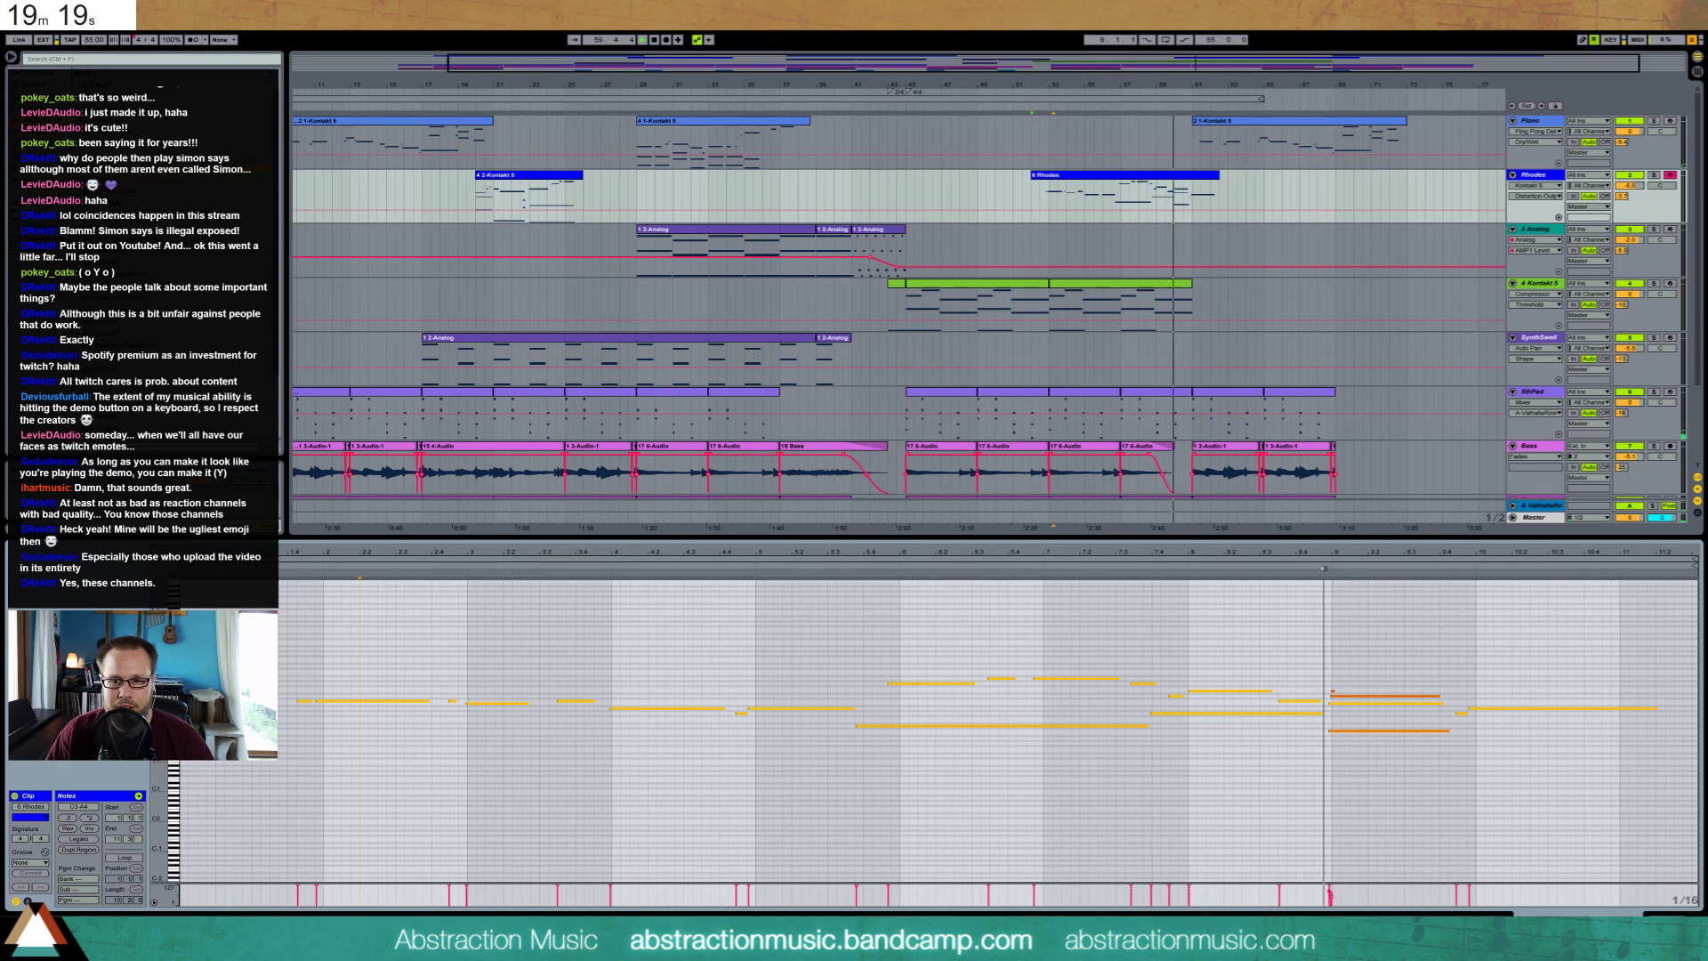
pyautogui.moveTo(1375, 691)
pyautogui.mouseDown()
pyautogui.moveTo(1383, 748)
pyautogui.moveTo(1392, 725)
pyautogui.mouseUp()
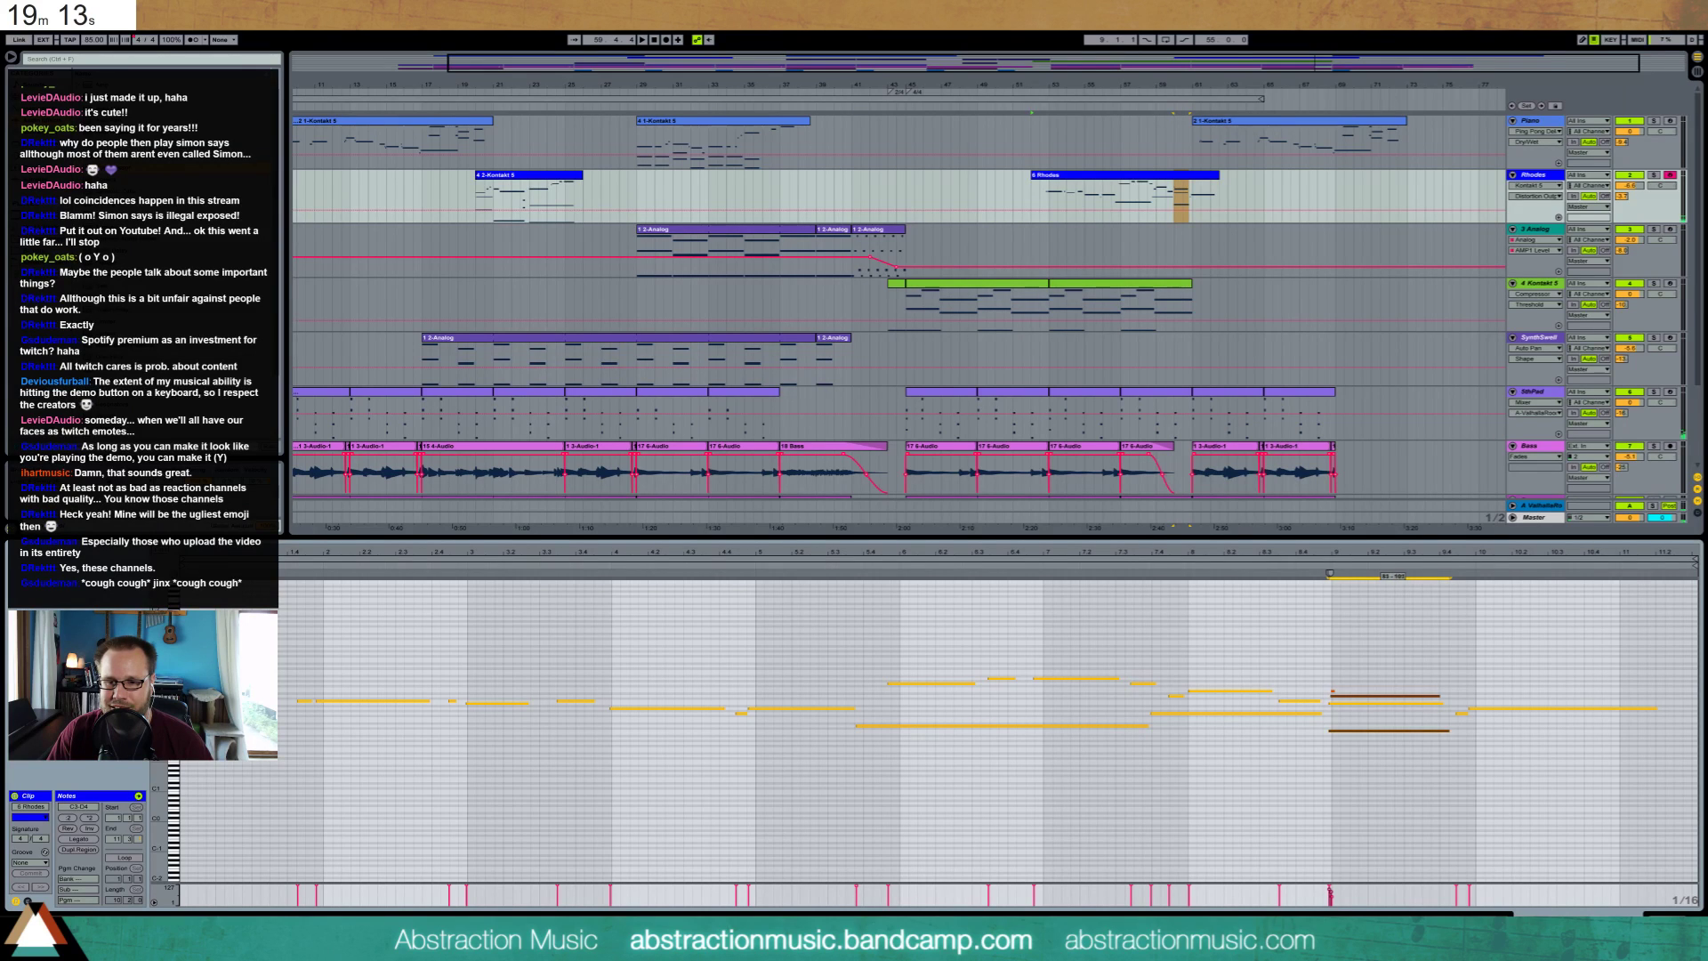
pyautogui.doubleClick(1333, 691)
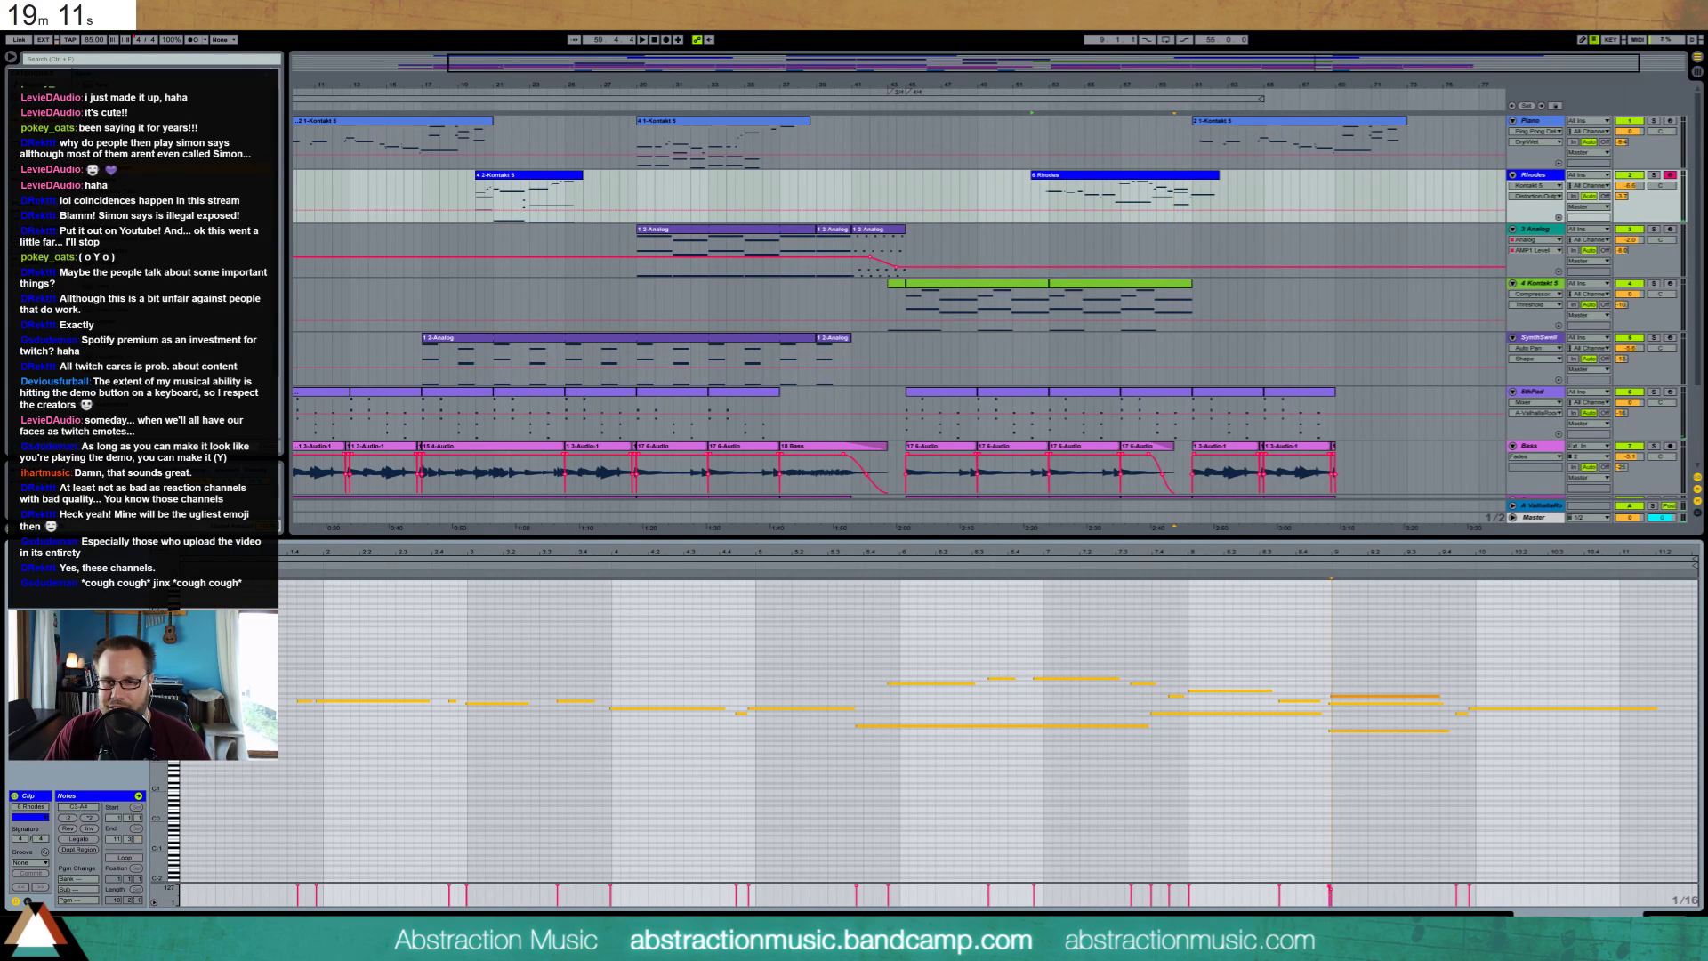
pyautogui.click(1644, 202)
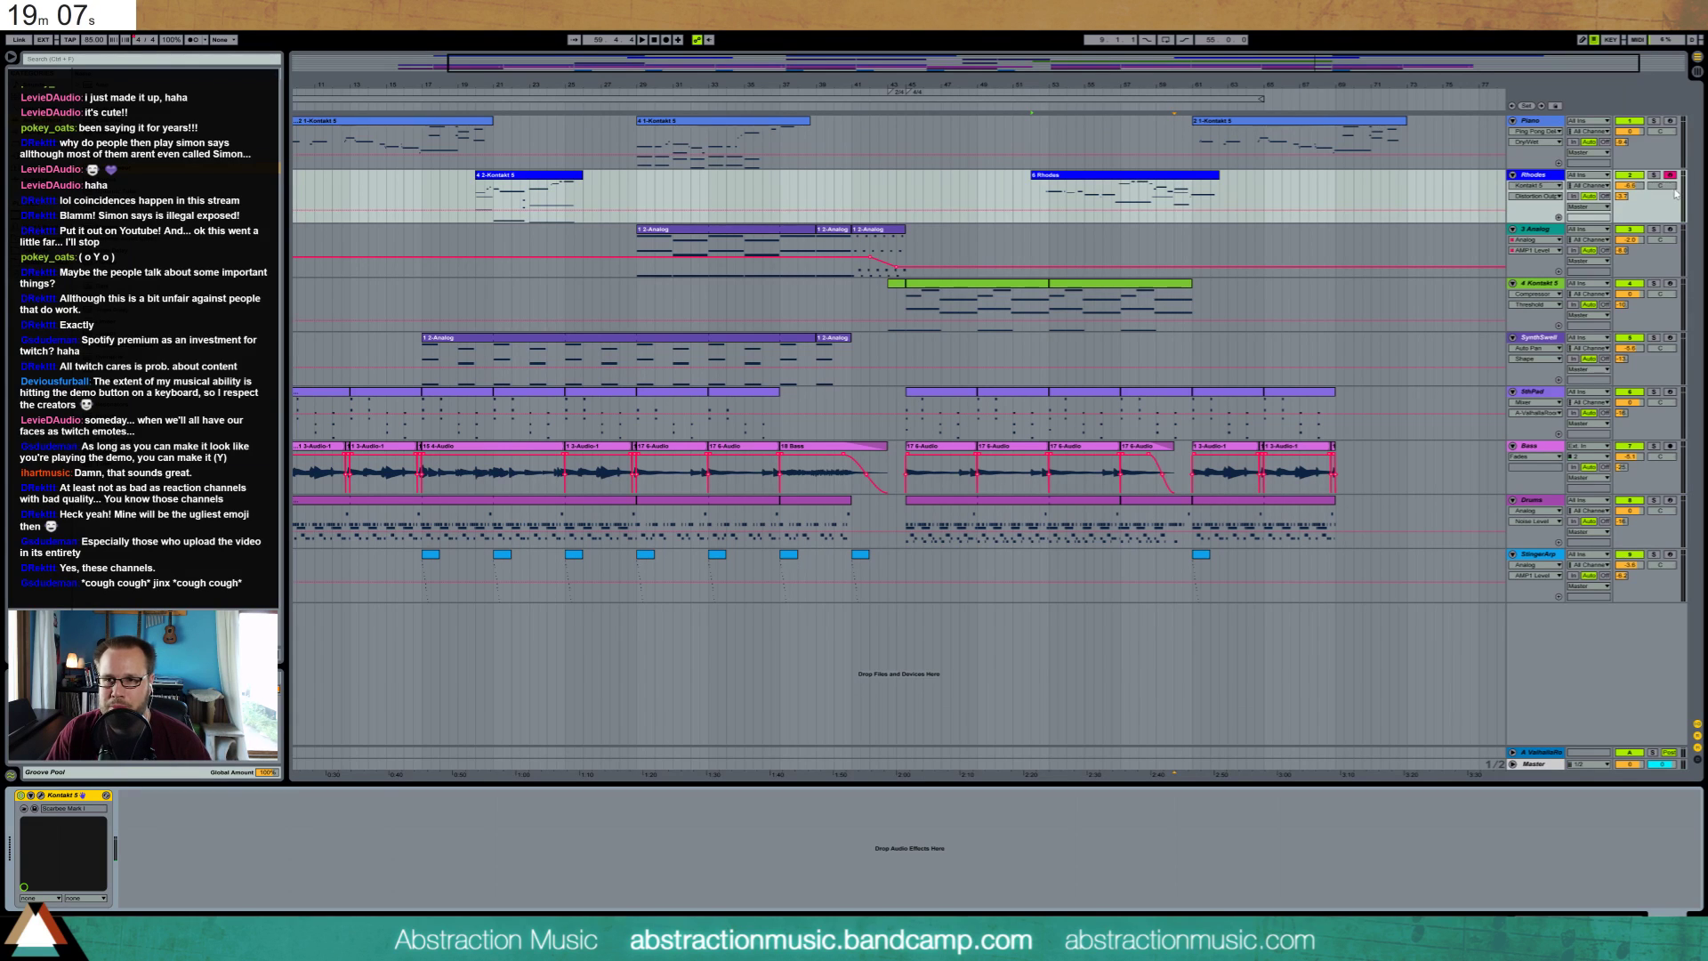
# Solo the Rhodes track, play its newly recorded clip from near bar 52, and select the clip
pyautogui.click(1653, 176)
pyautogui.click(1042, 195)
pyautogui.press('space')
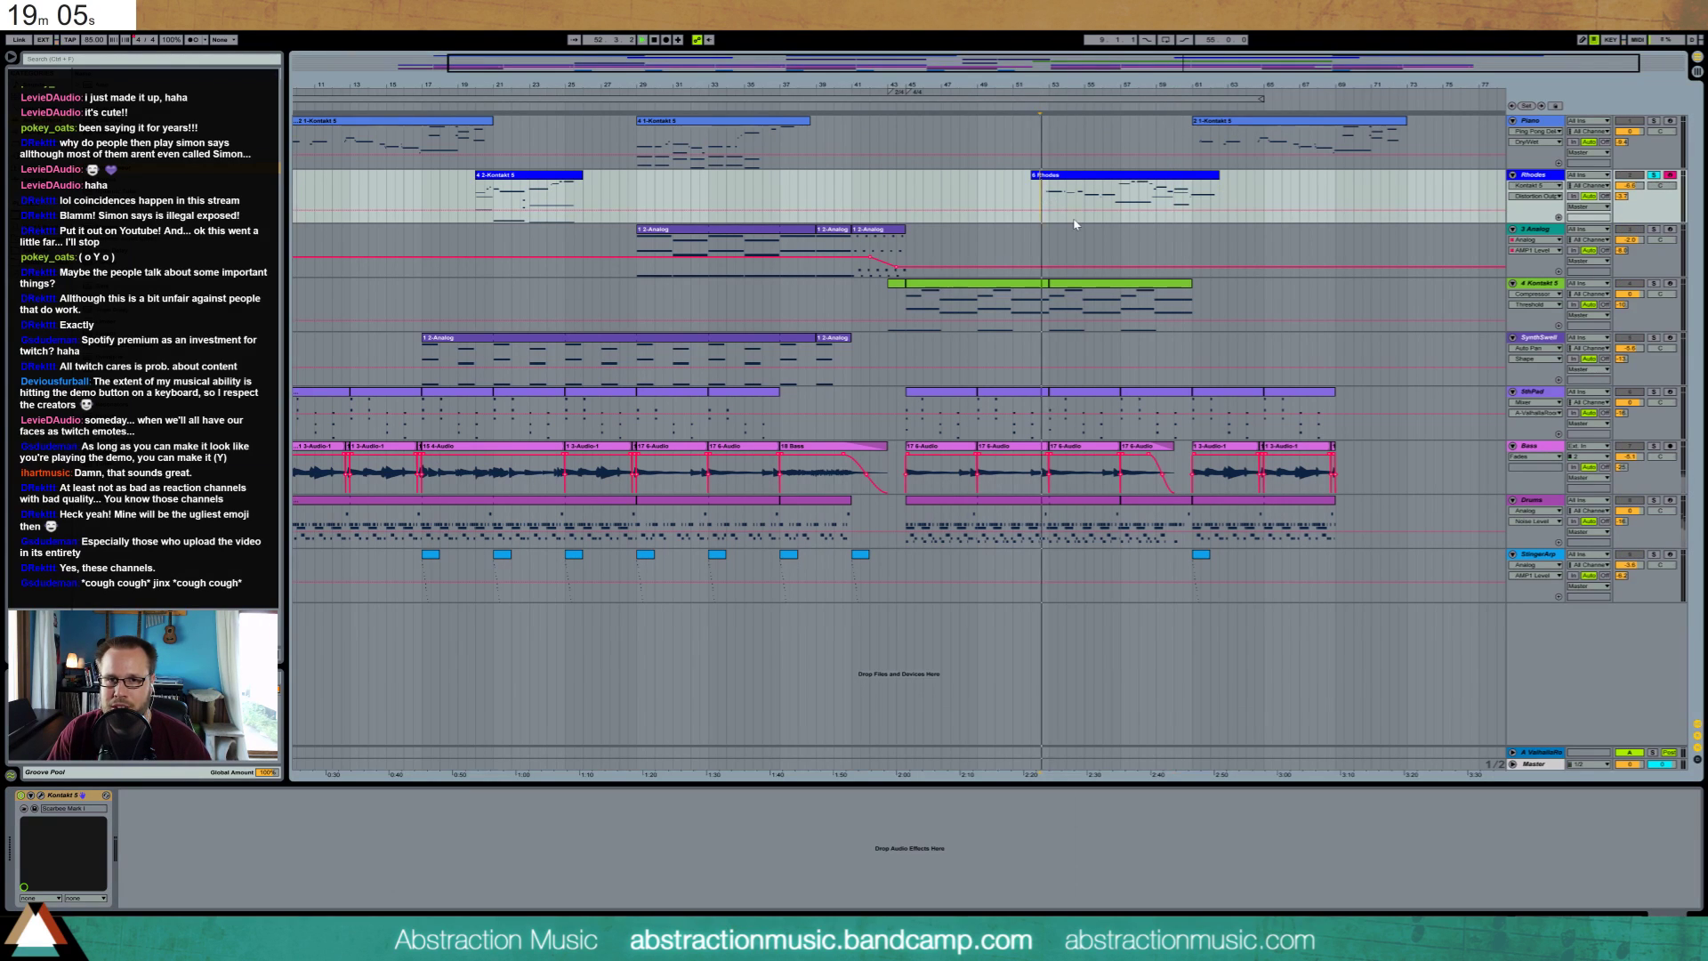
pyautogui.doubleClick(1176, 187)
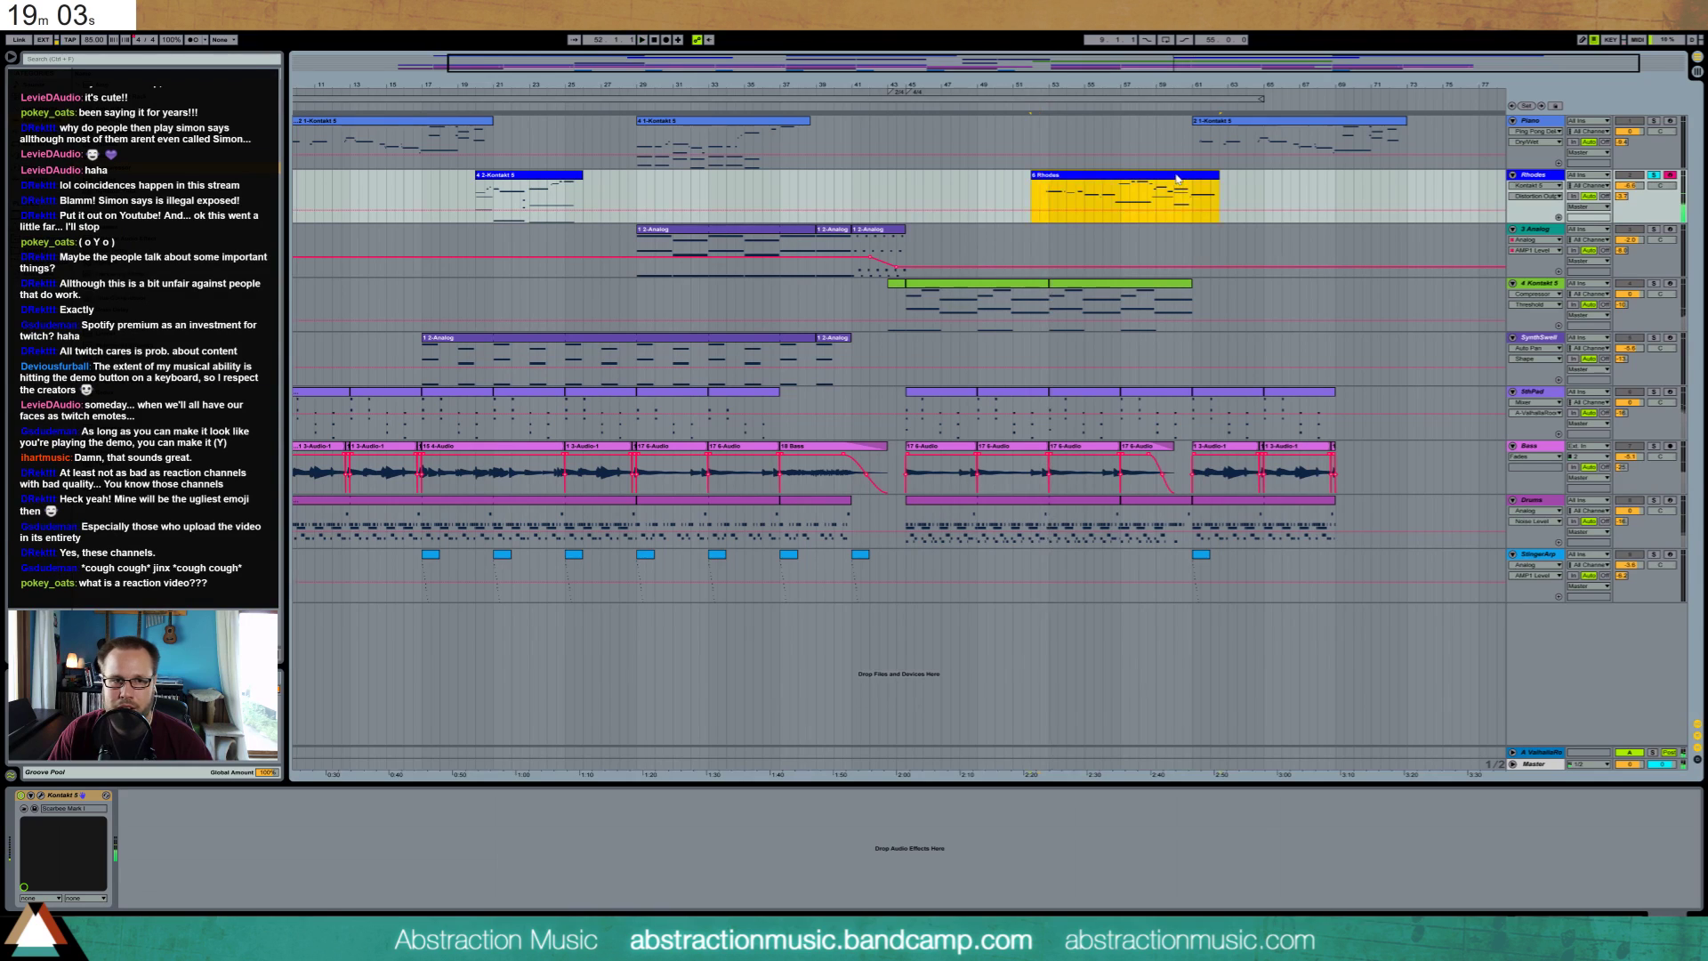
# Adjust the Rhodes track's volume, take it out of solo and record-arm, and play its clip enlarged in the note editor
pyautogui.moveTo(1639, 189); pyautogui.dragTo(1639, 185)
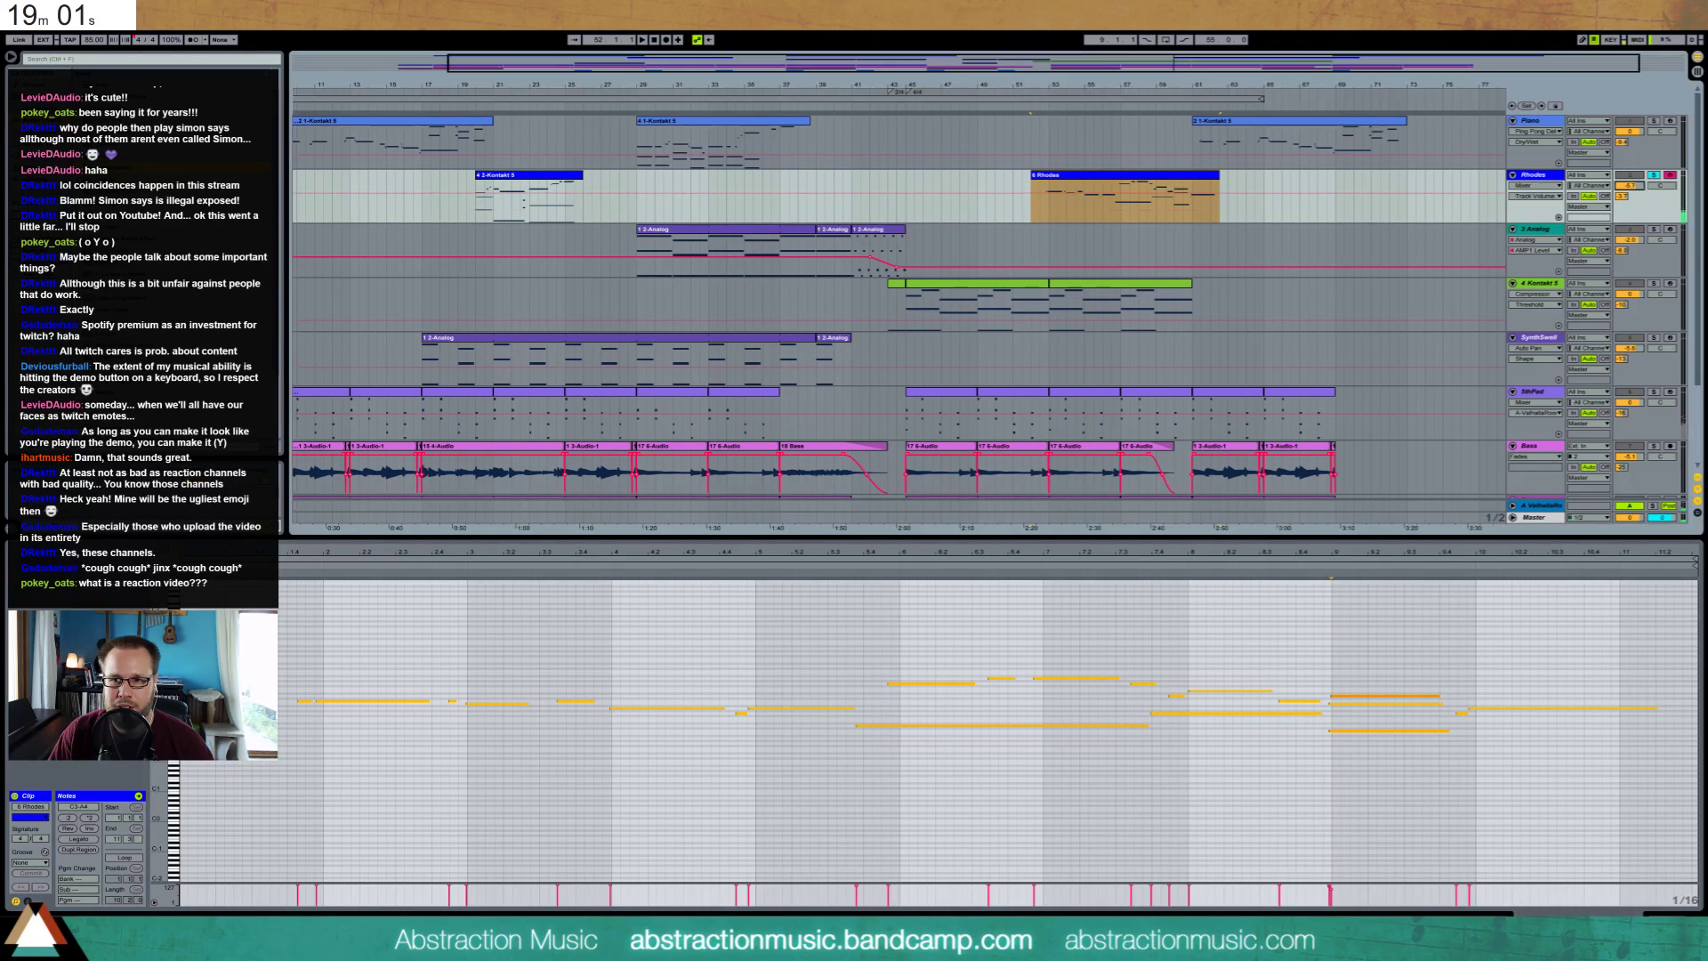
pyautogui.press('space')
pyautogui.click(1654, 175)
pyautogui.click(1670, 176)
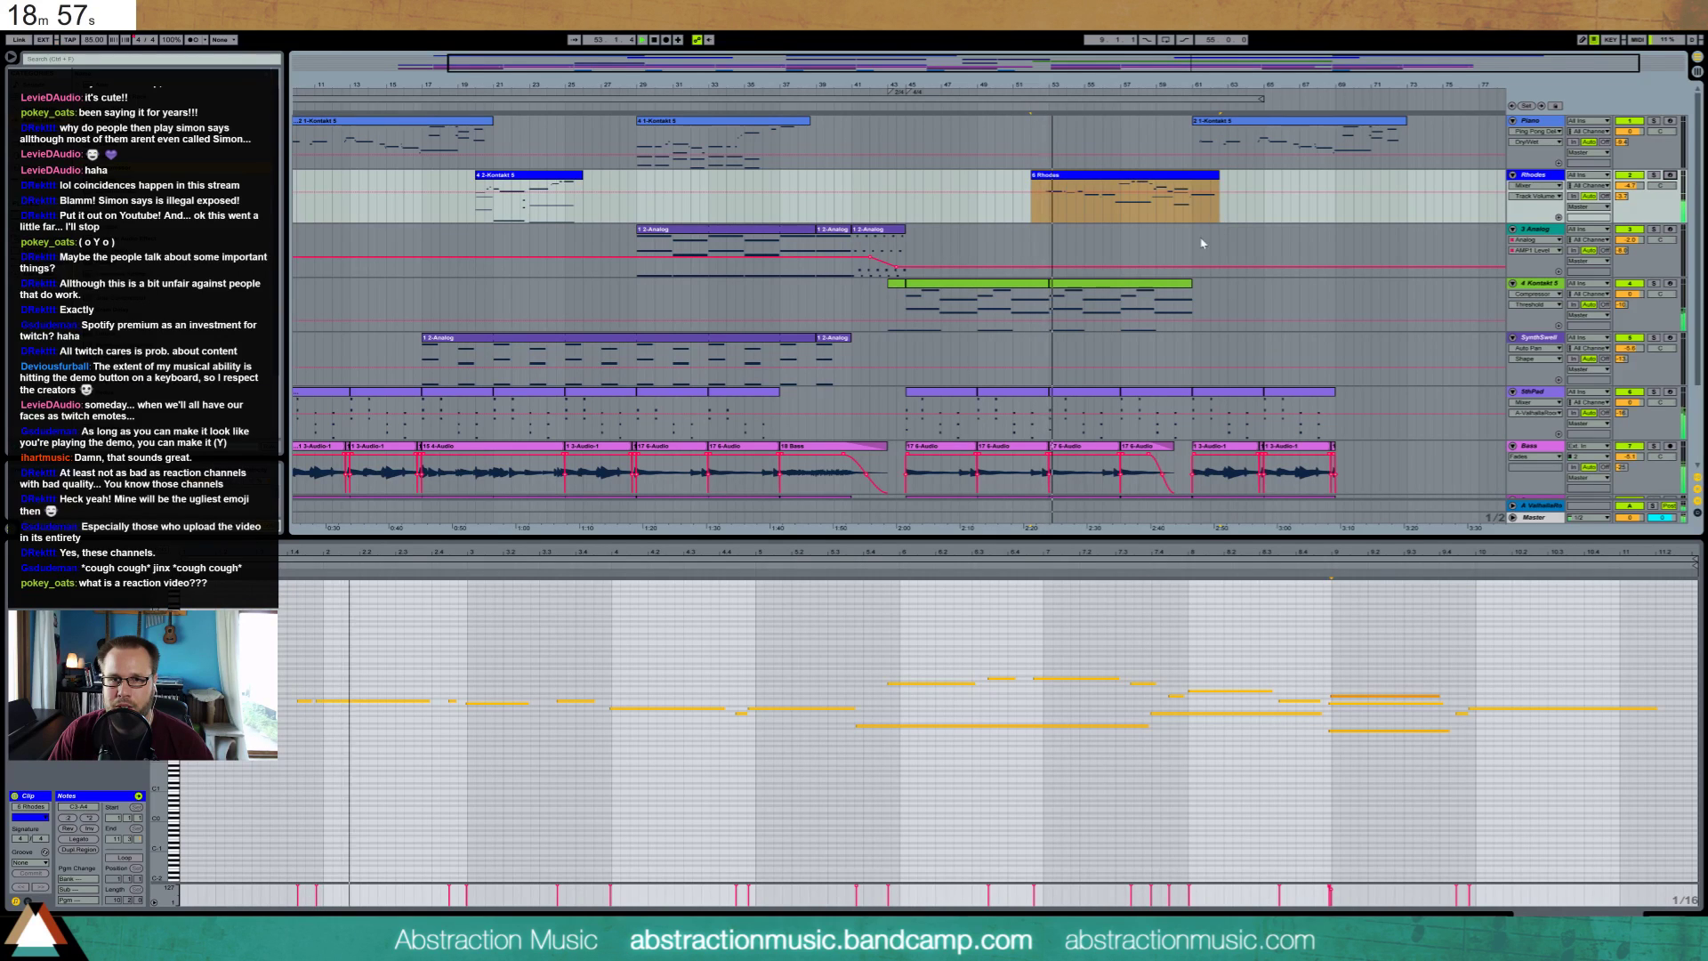
pyautogui.moveTo(160, 772); pyautogui.dragTo(227, 766)
pyautogui.press('space')
# Nudge the short note and following long note near bar 54 slightly earlier, and adjust the position of the clip's opening short note
pyautogui.moveTo(446, 702); pyautogui.dragTo(476, 735)
pyautogui.press('Left')
pyautogui.moveTo(335, 728); pyautogui.dragTo(310, 735)
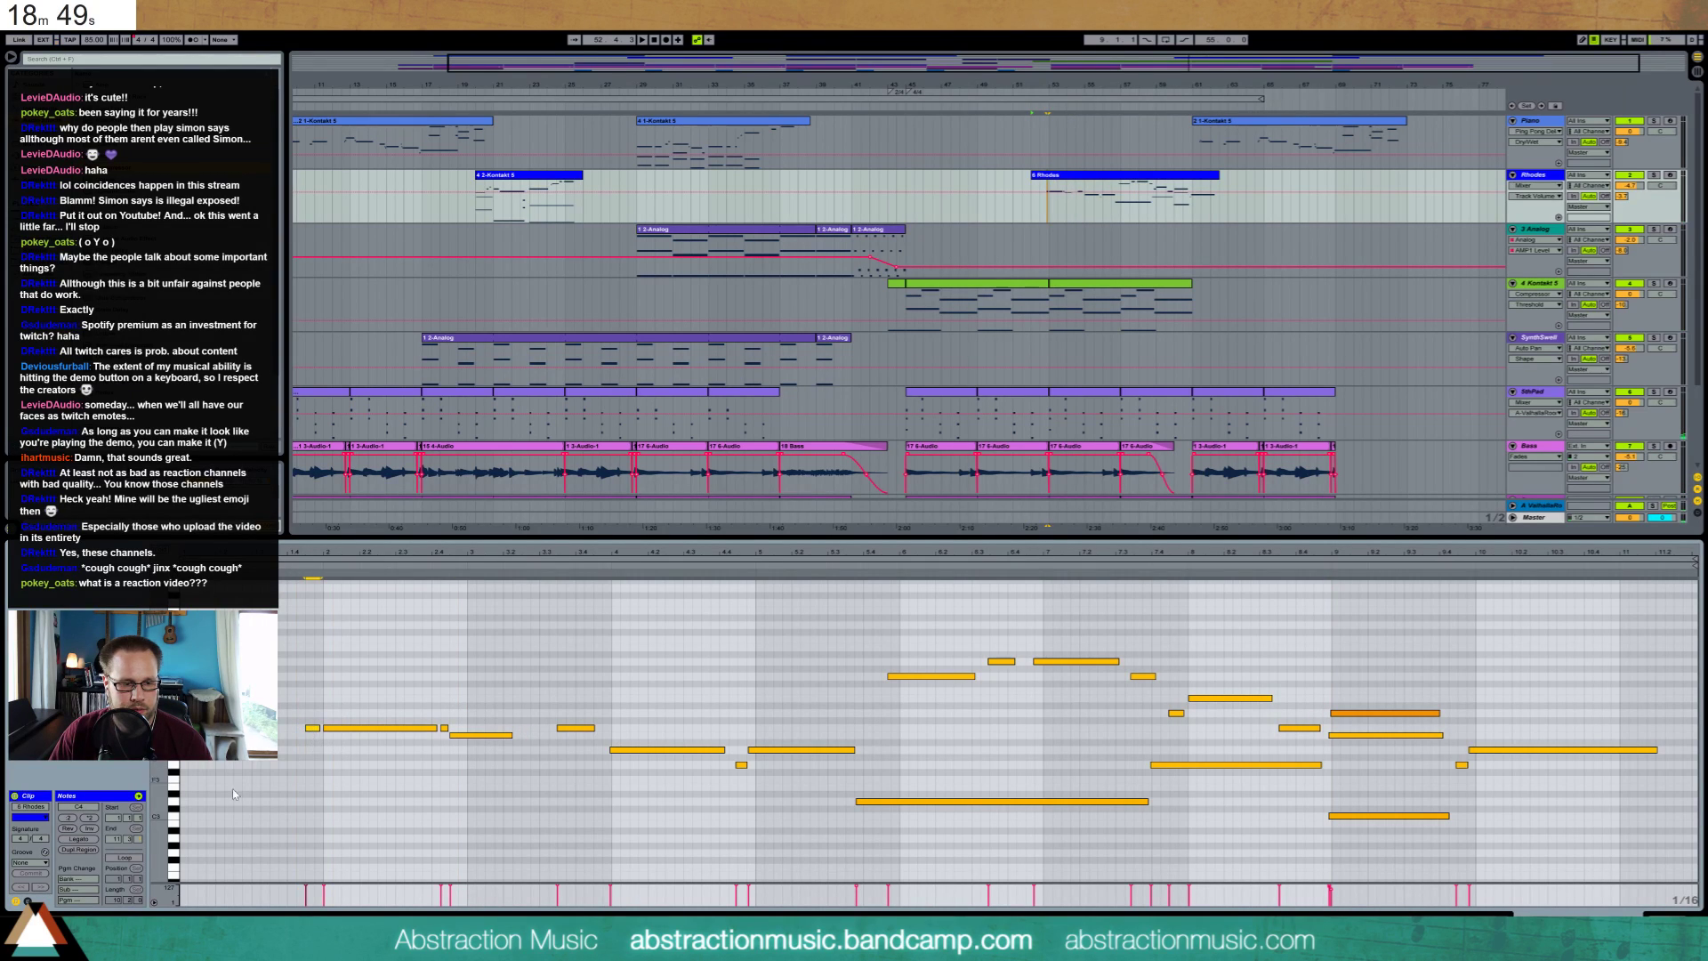
# Assign a Logic groove to the recorded Rhodes clip and play it from its start
pyautogui.click(41, 867)
pyautogui.click(52, 883)
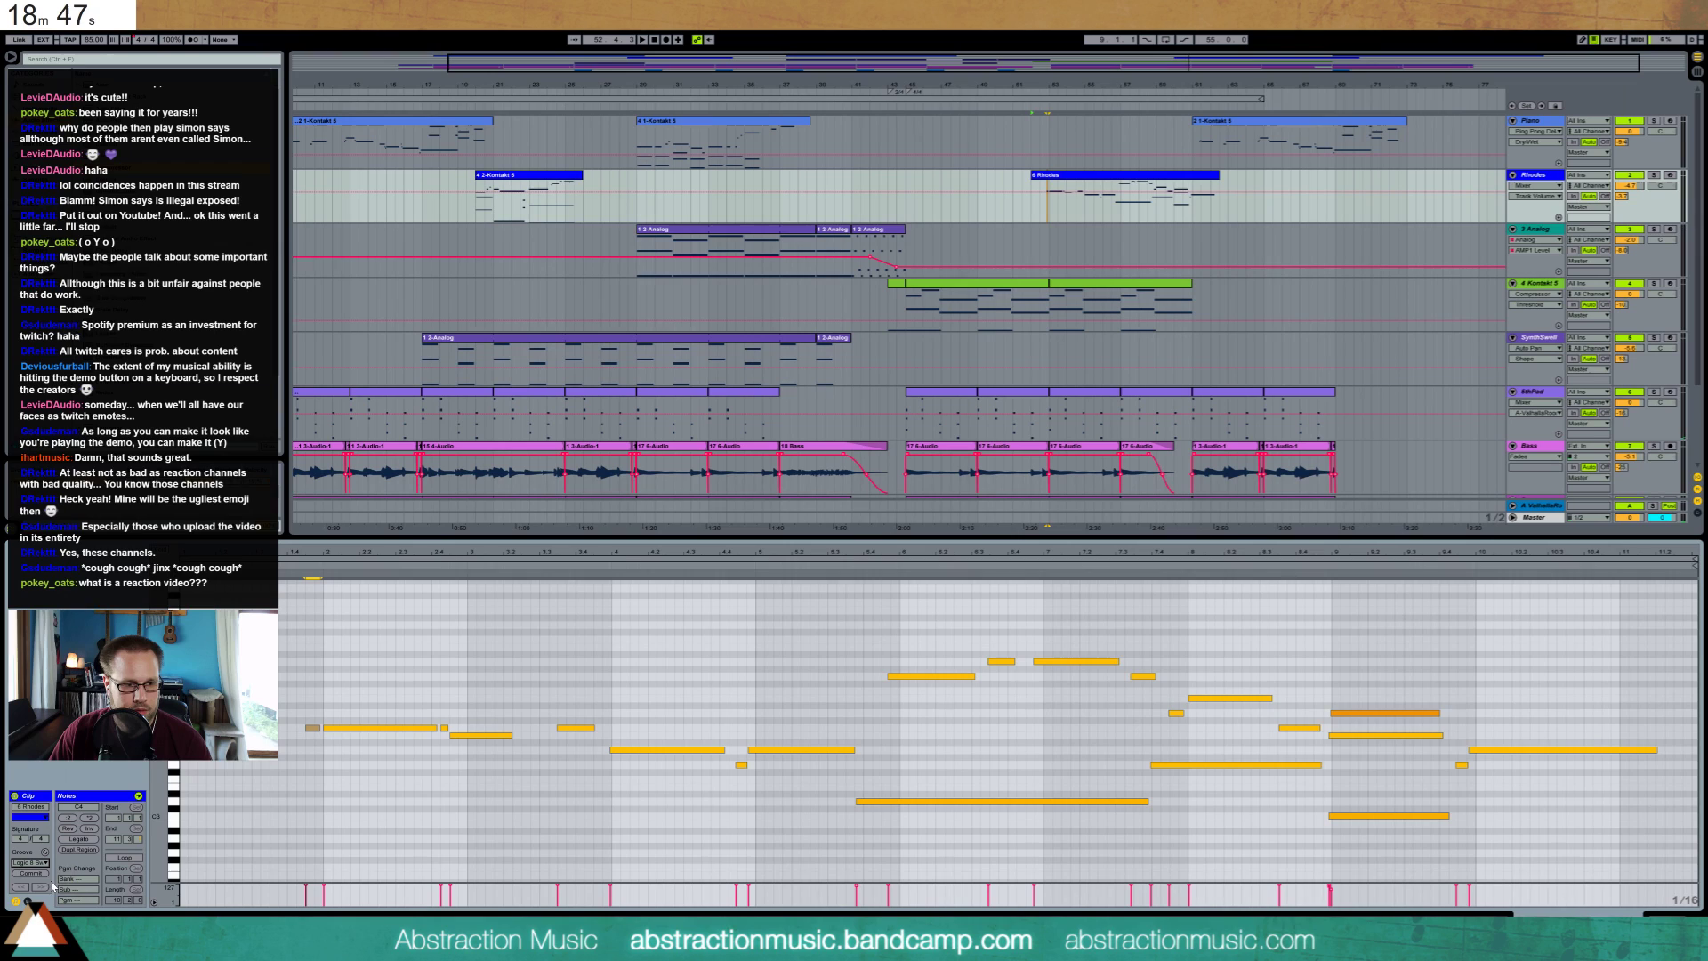
pyautogui.click(283, 576)
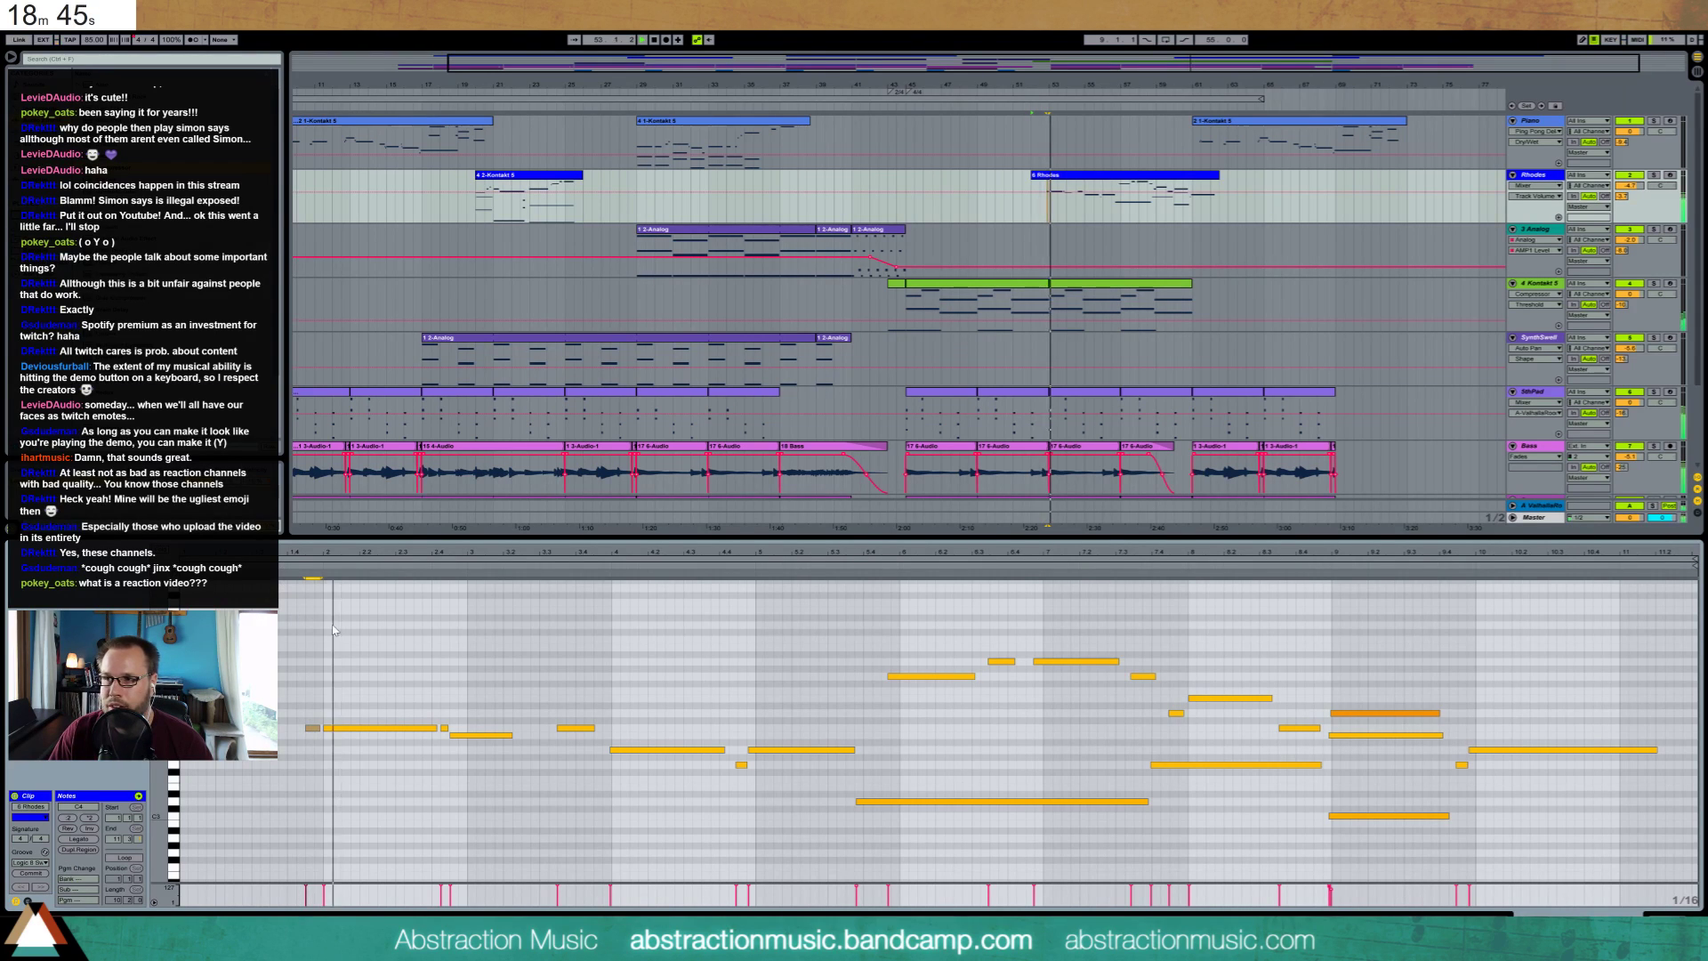
# During playback, shift the long Rhodes note near bar 55 and the short-long note pair following it slightly earlier
pyautogui.click(582, 728)
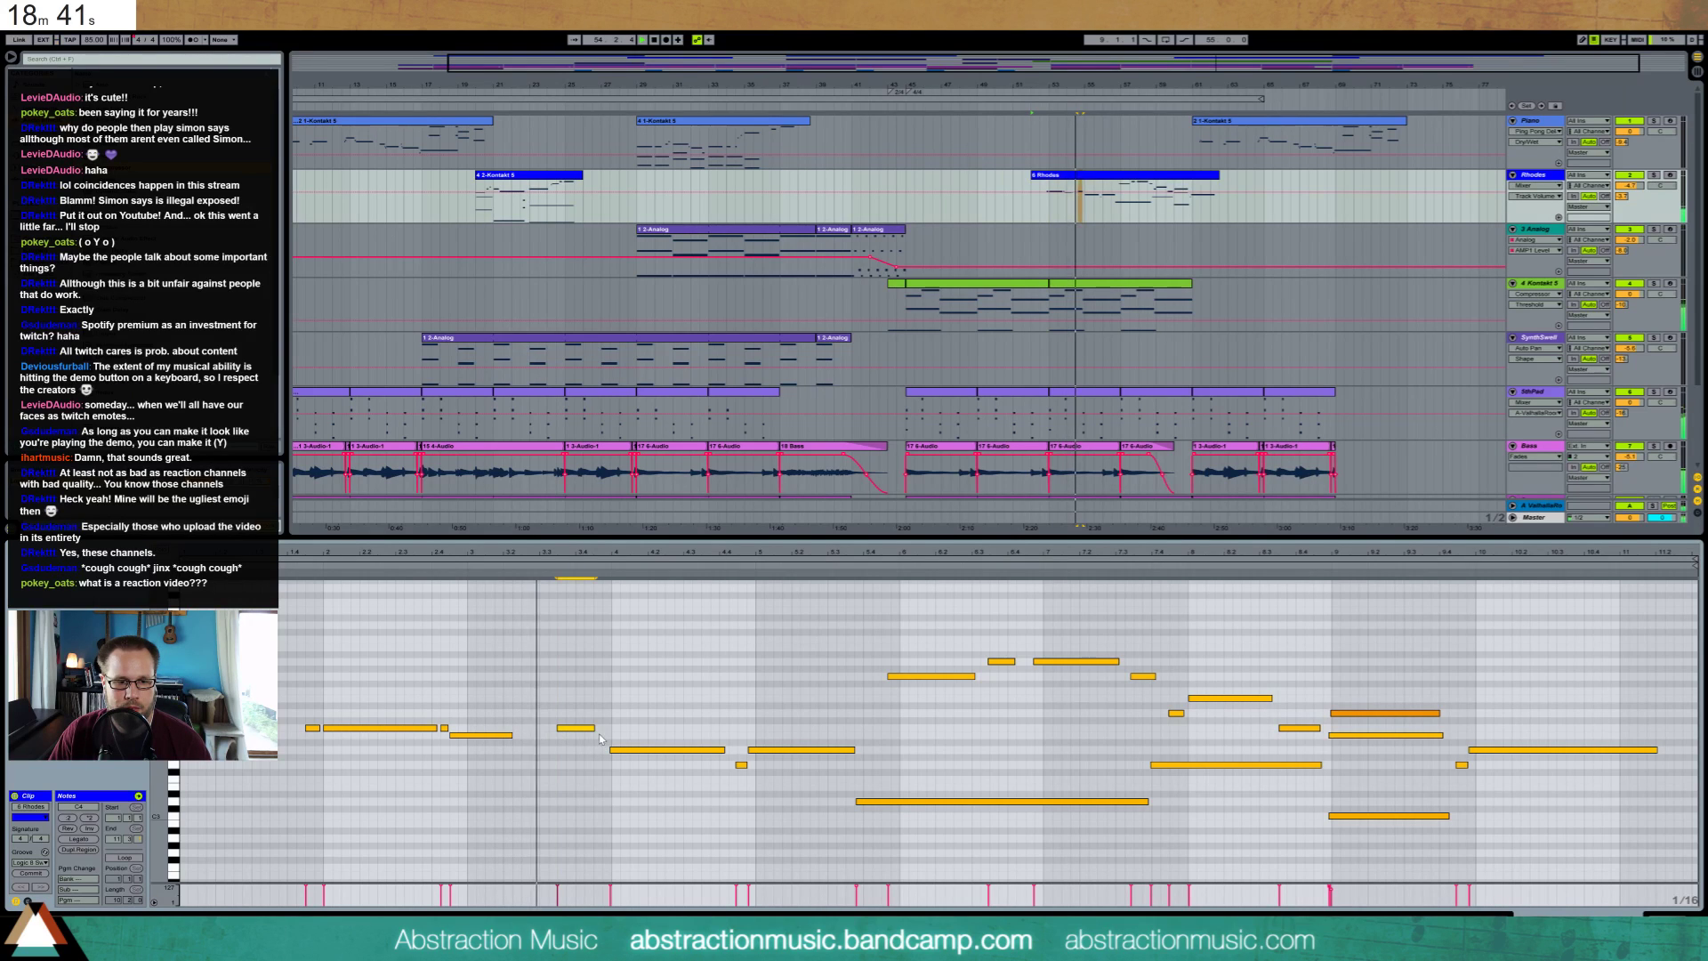
pyautogui.click(624, 767)
pyautogui.moveTo(637, 750); pyautogui.dragTo(628, 751)
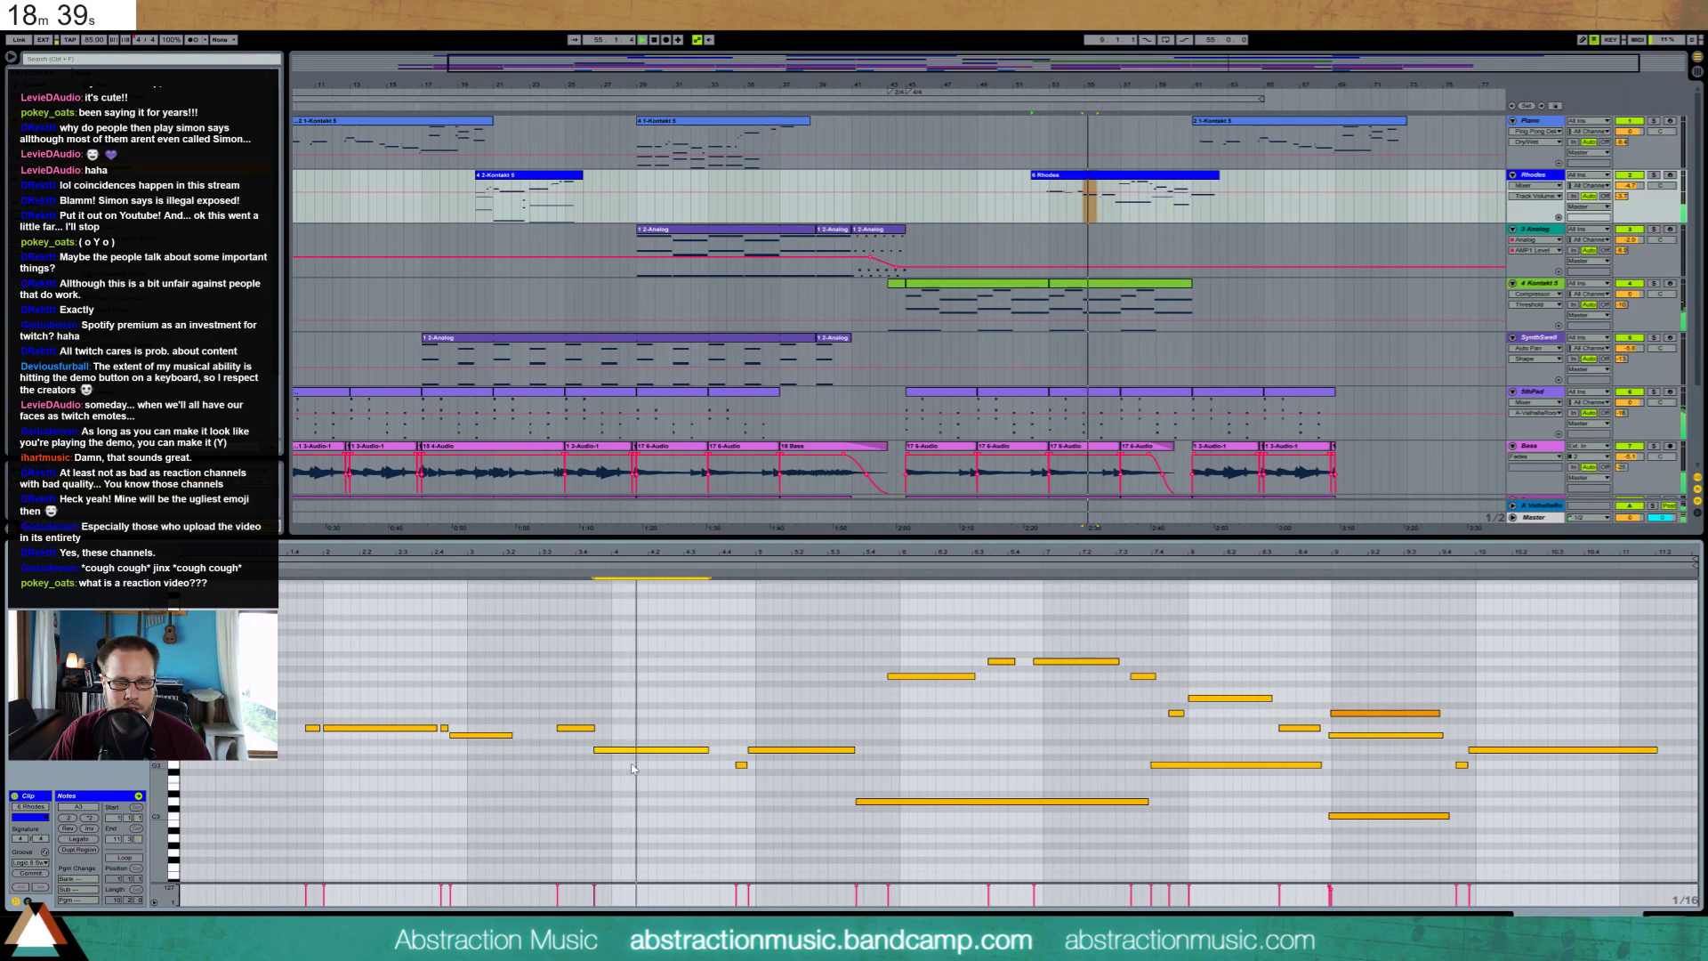
pyautogui.press('Left')
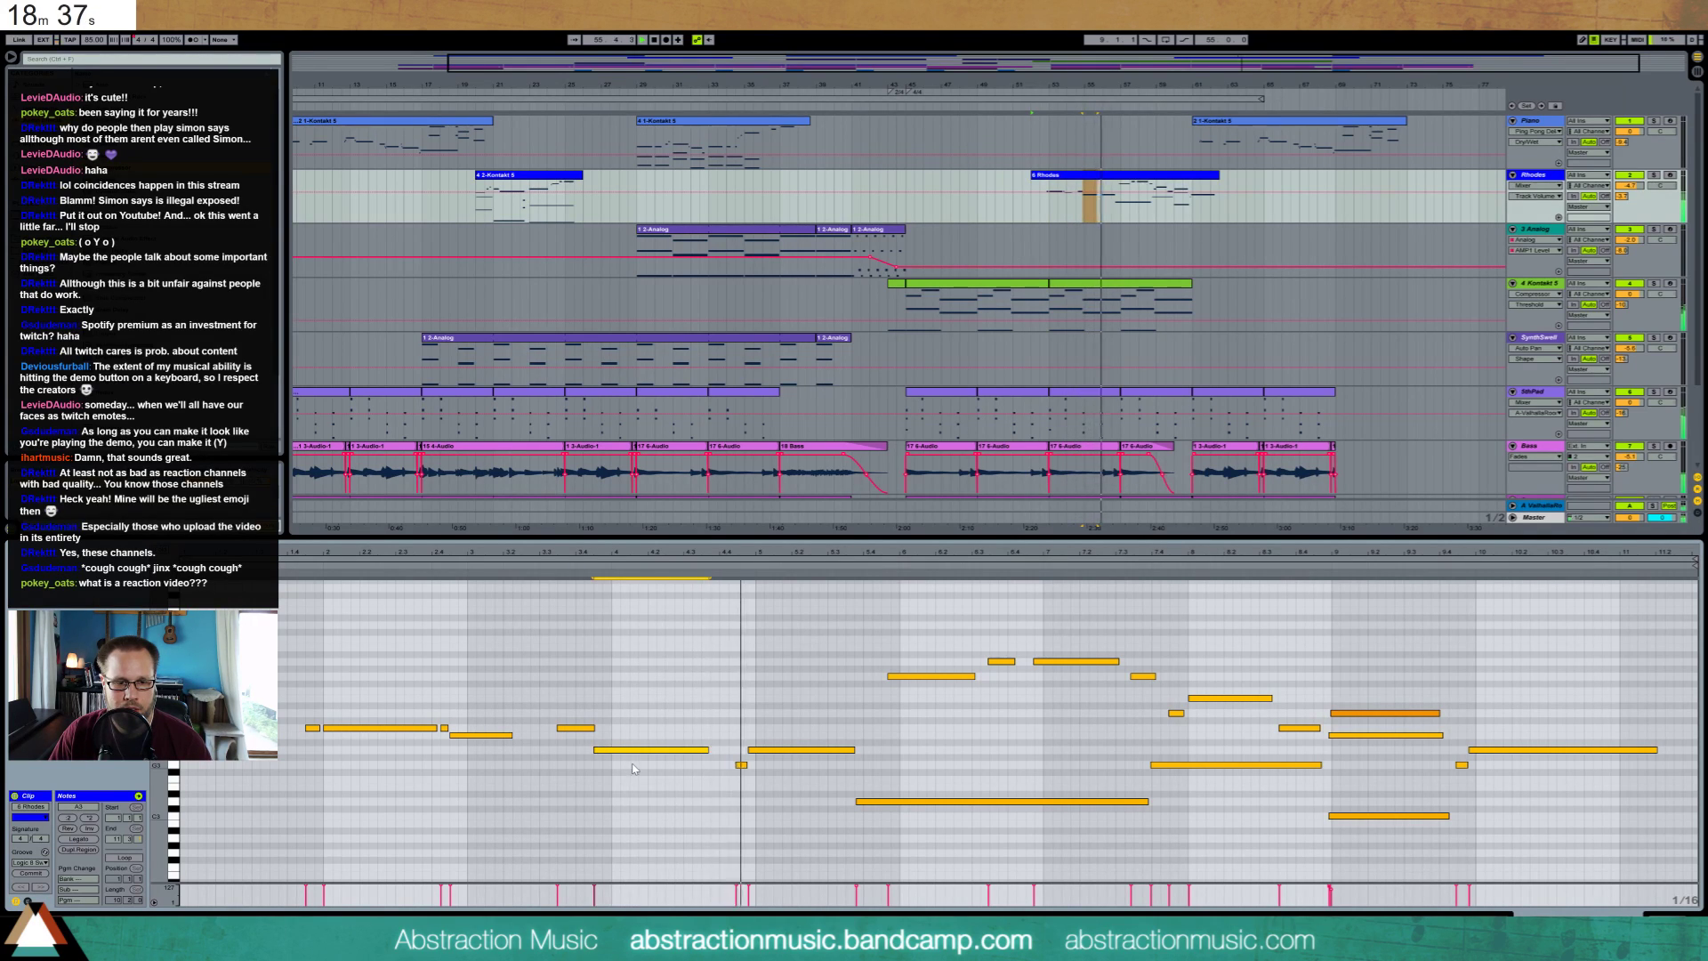
pyautogui.moveTo(729, 724); pyautogui.dragTo(774, 793)
pyautogui.press('Left')
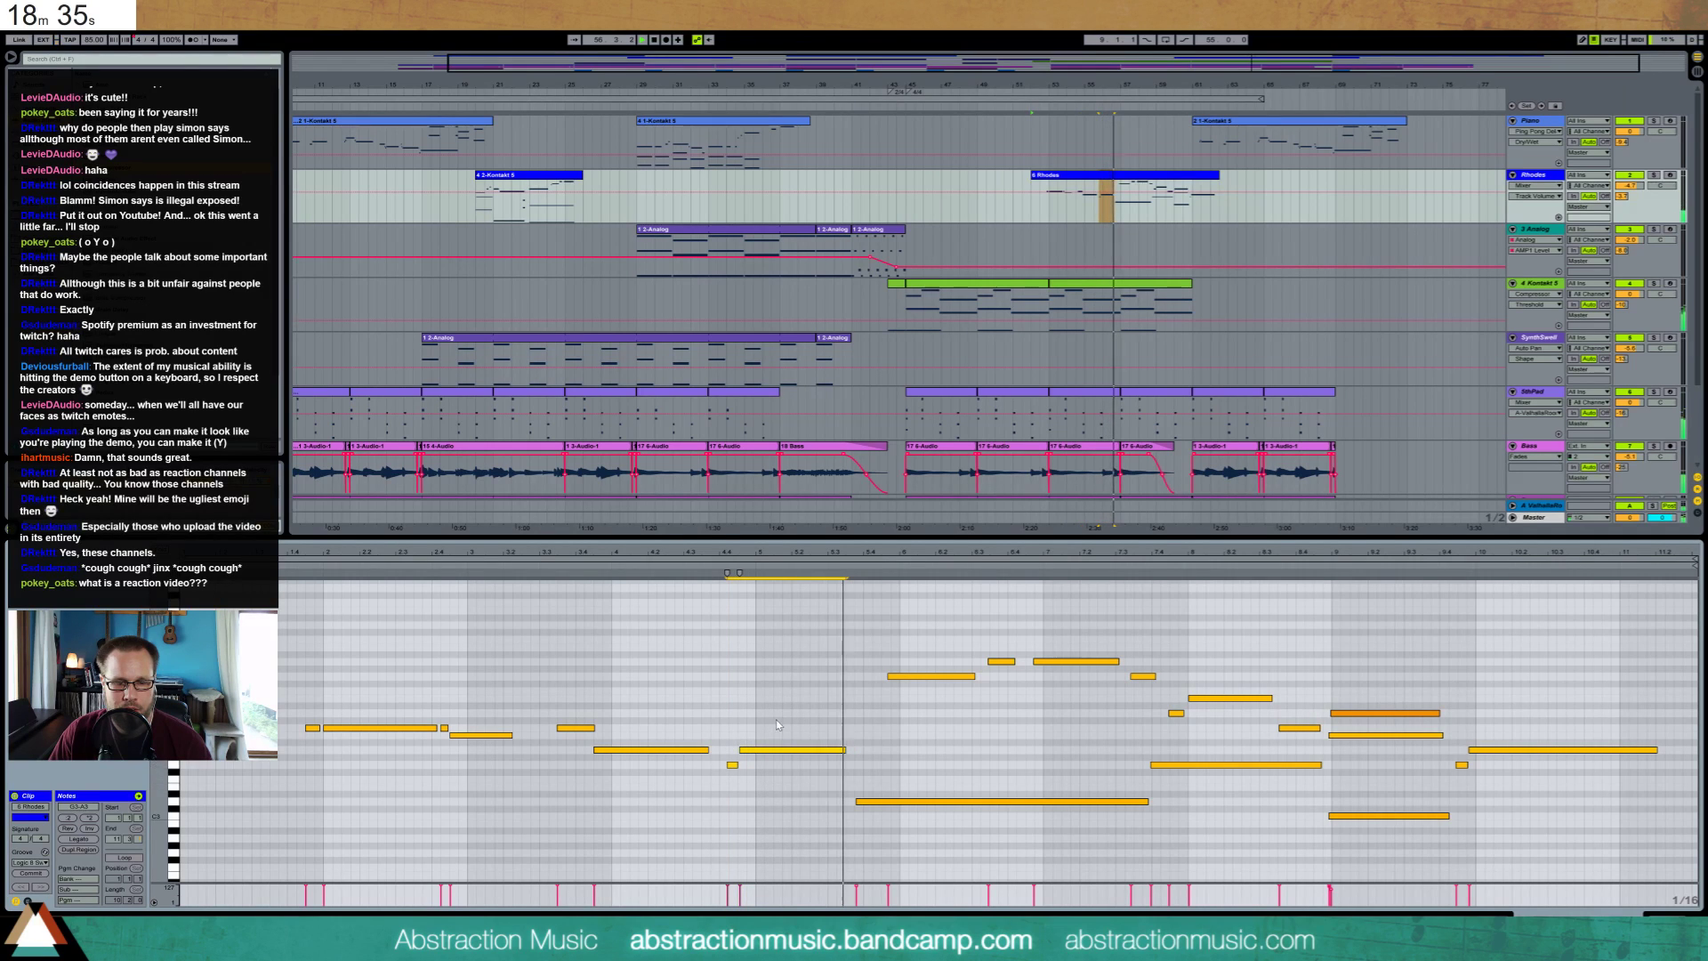
# Replay the Rhodes clip from its opening notes and nudge the long low note near bar 57 slightly later
pyautogui.press('space')
pyautogui.click(302, 564)
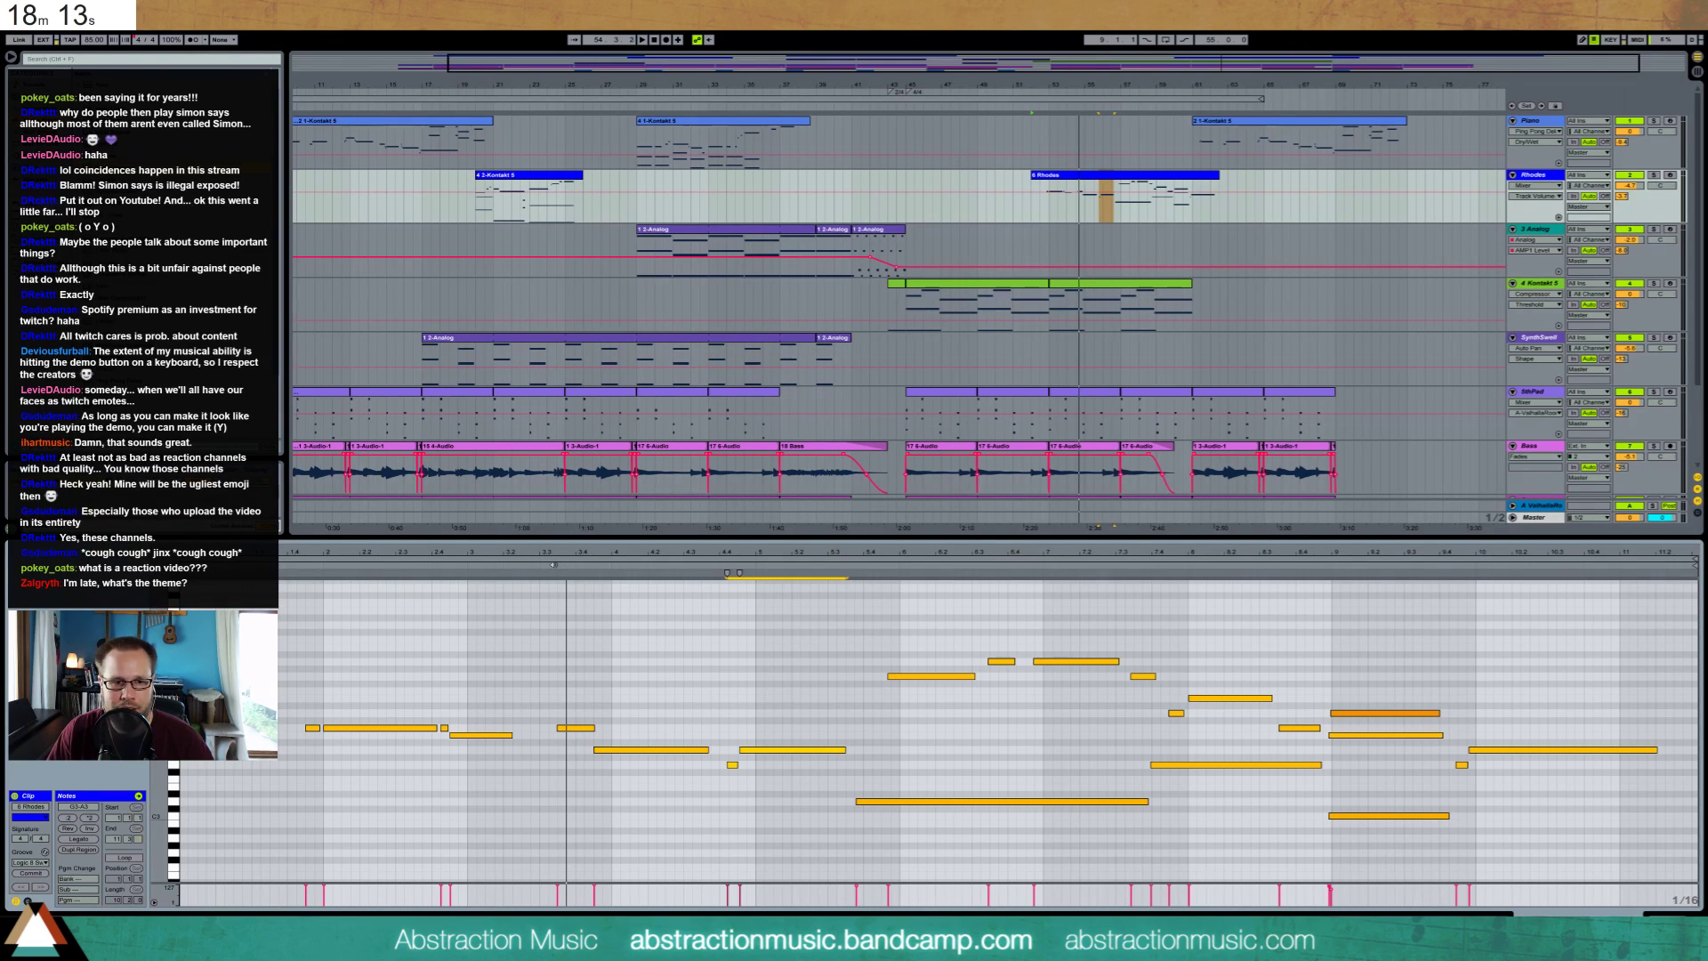
pyautogui.press('space')
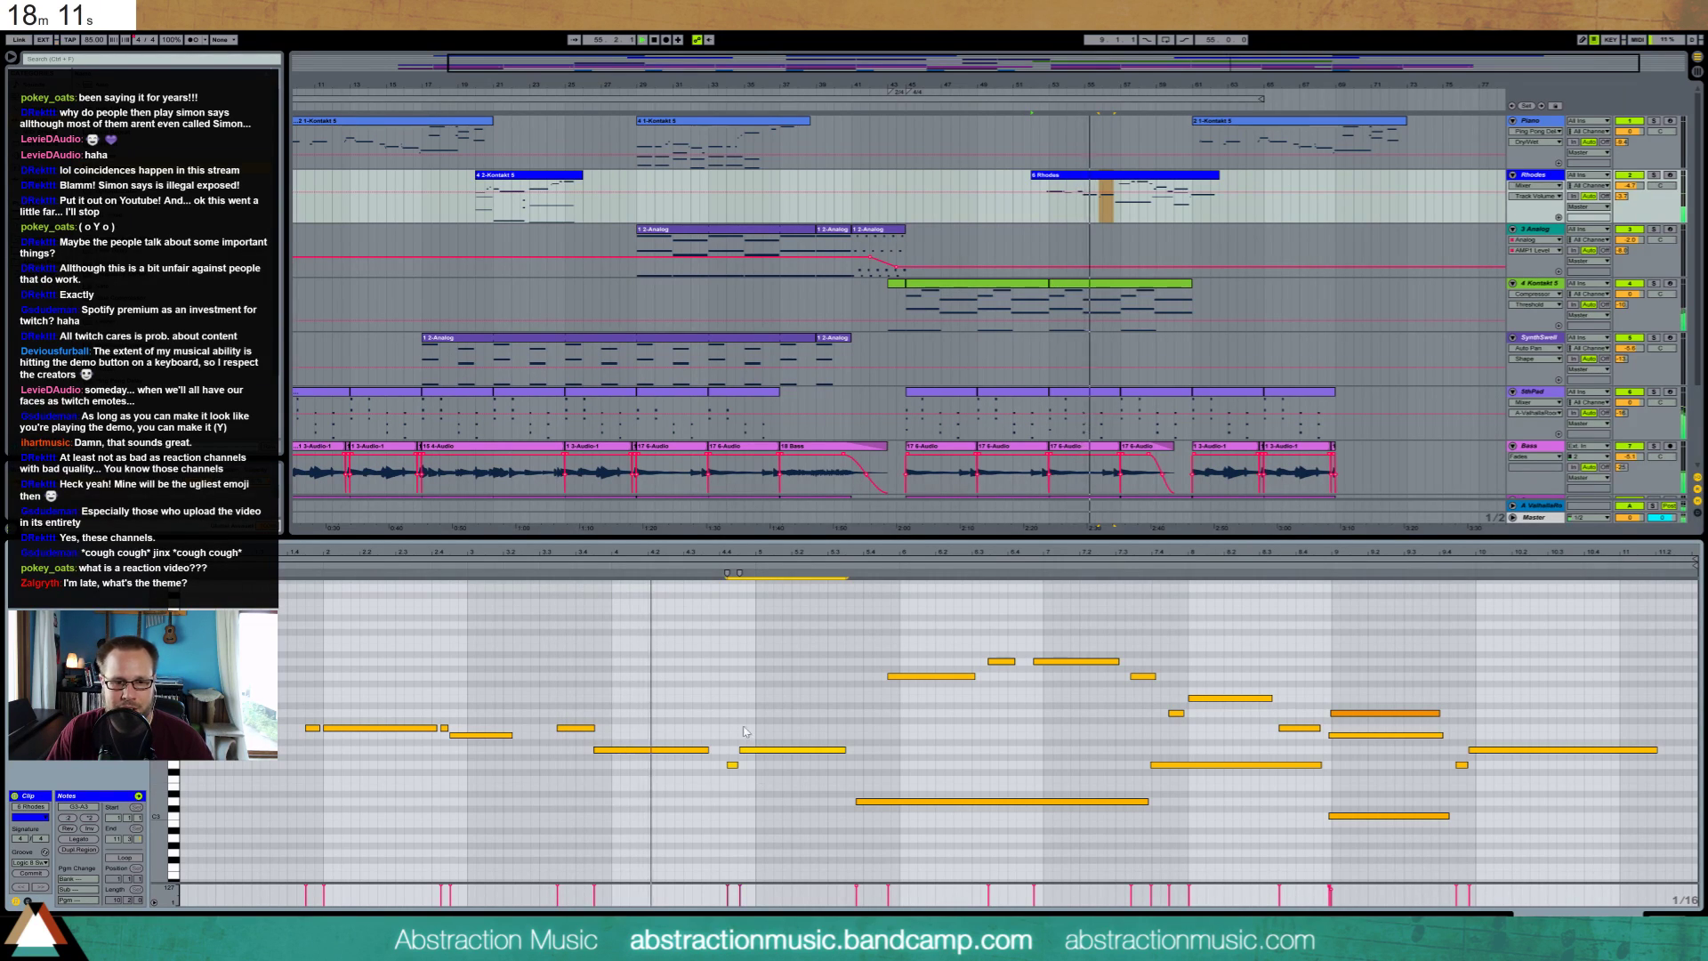
pyautogui.click(903, 802)
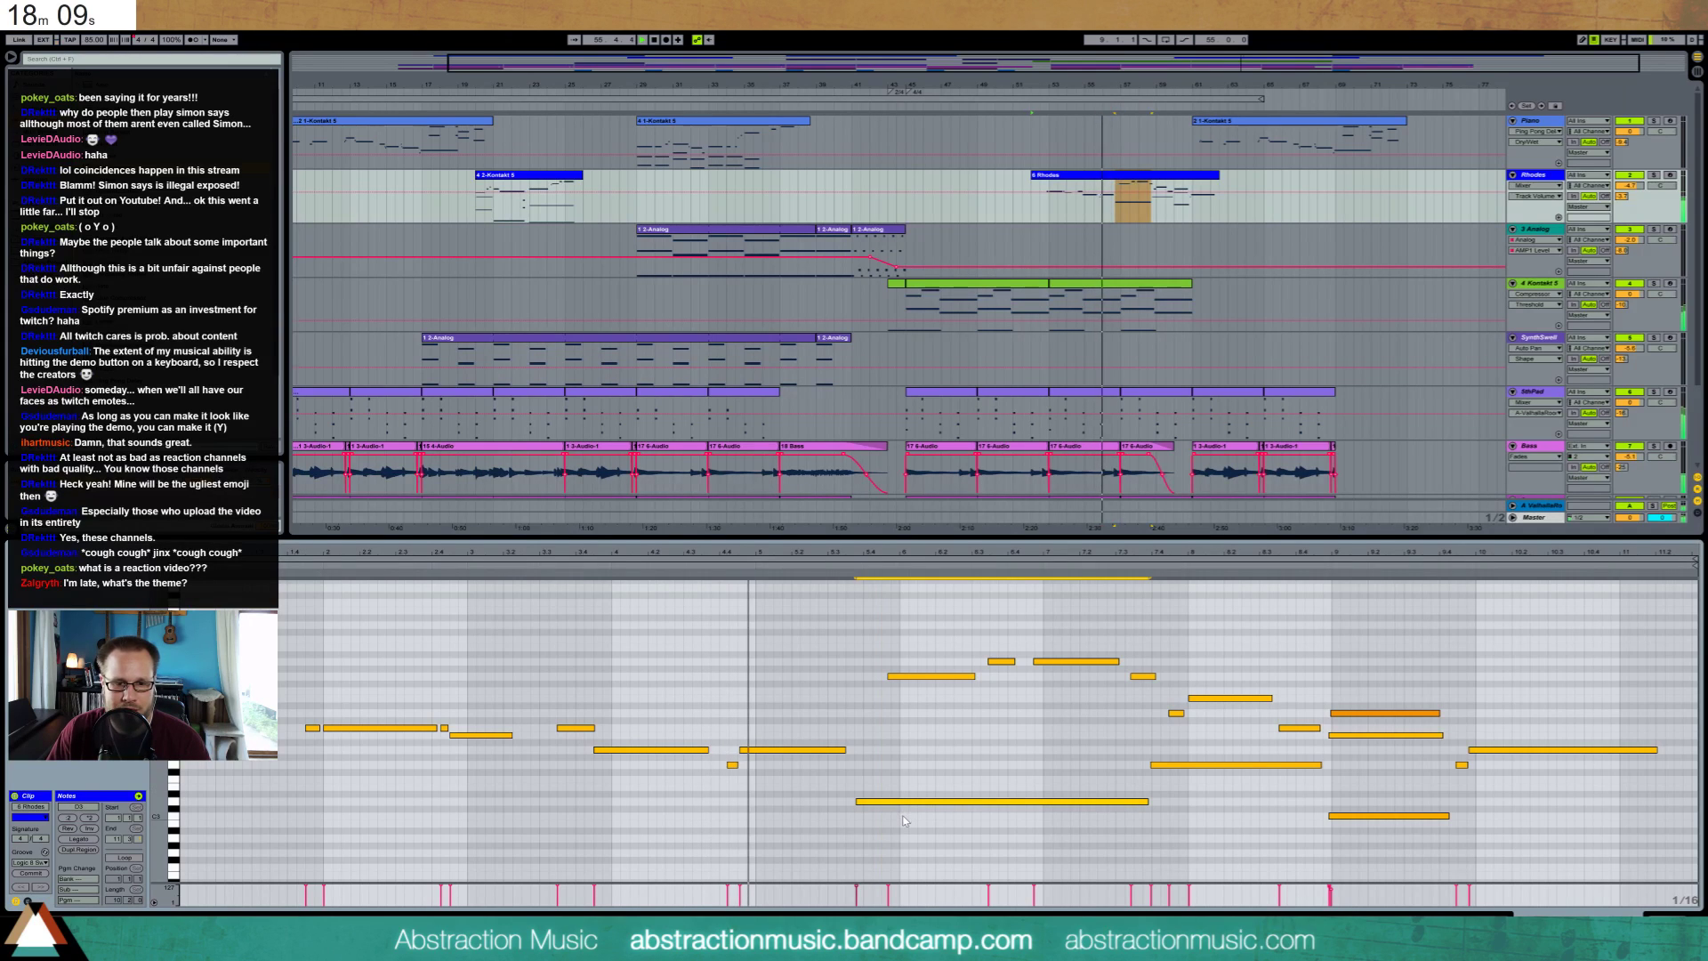
pyautogui.hotkey('ctrl', 'Right')
# Nudge the two longer upper Rhodes notes slightly earlier, and extend the first one to meet the short note after it
pyautogui.moveTo(928, 650); pyautogui.dragTo(946, 698)
pyautogui.hotkey('ctrl', 'Left')
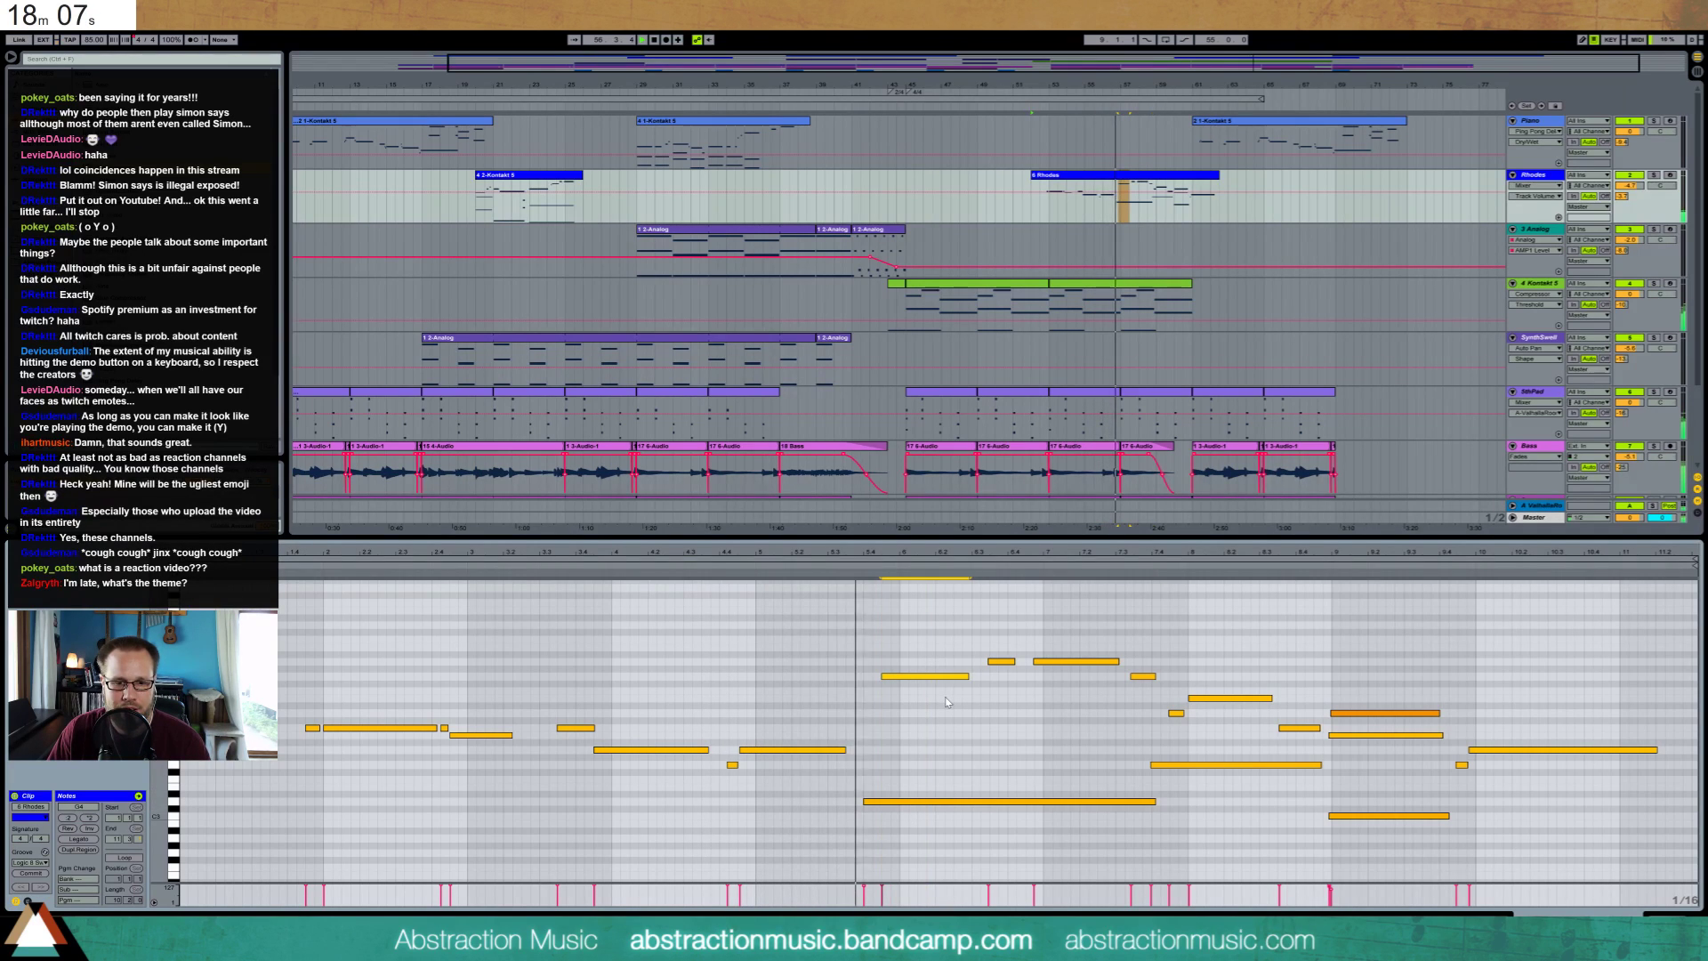
pyautogui.hotkey('shift', 'Right')
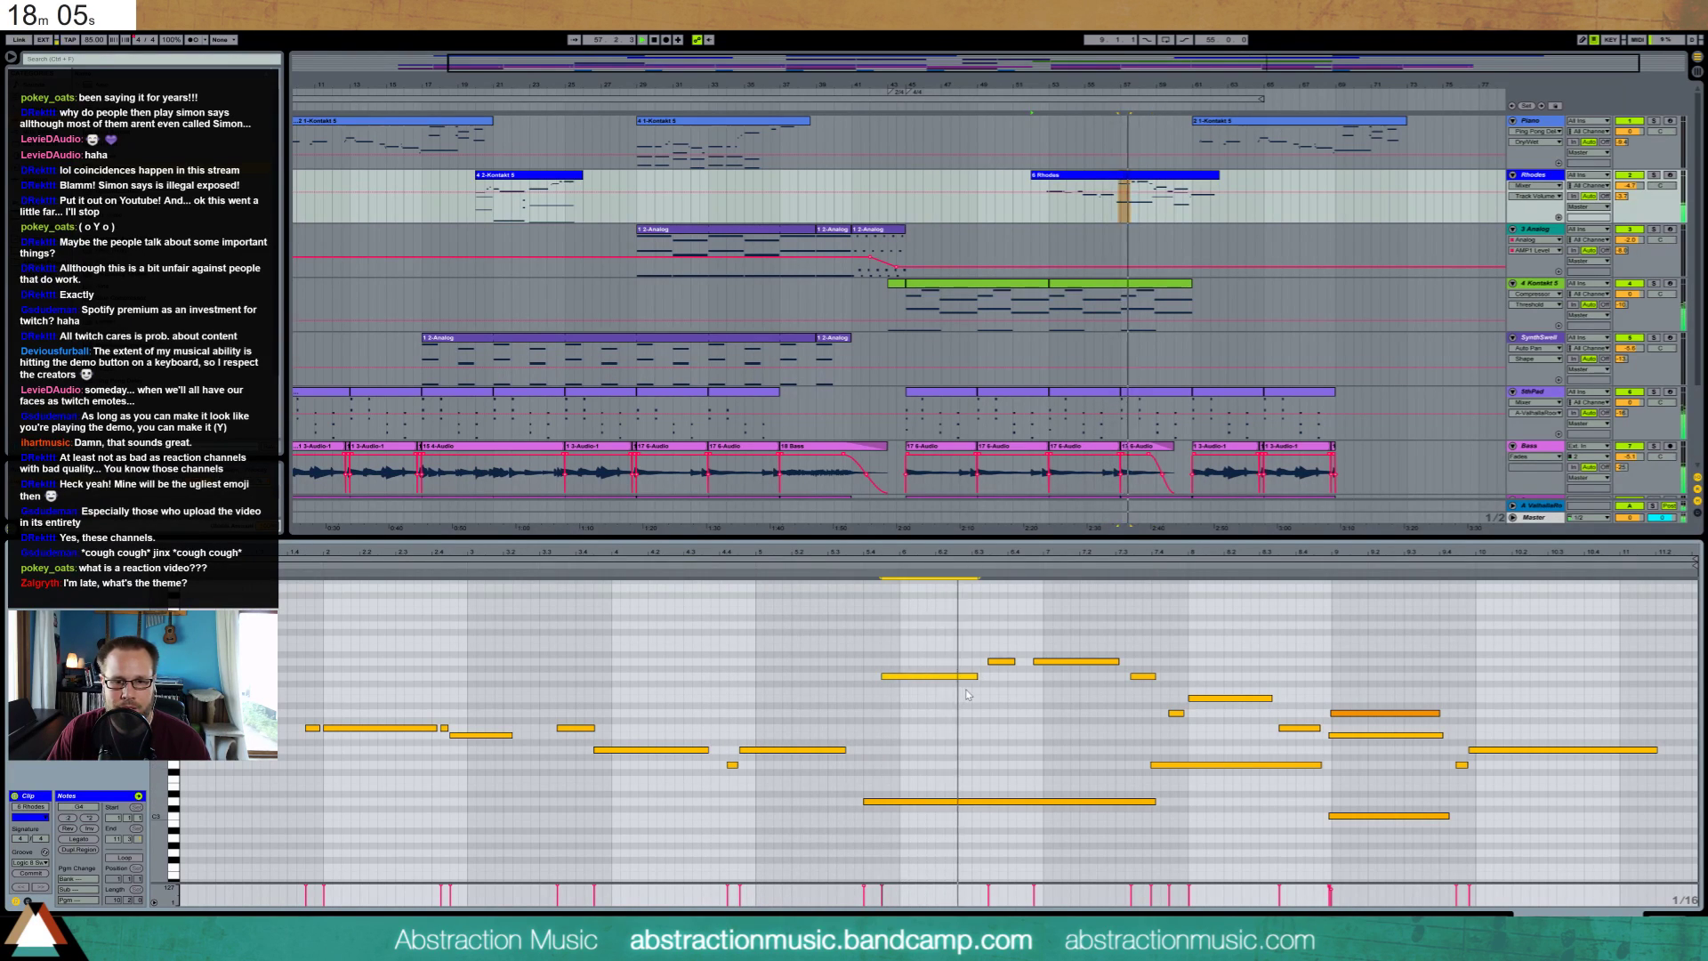
pyautogui.hotkey('shift', 'Right')
pyautogui.moveTo(1029, 642); pyautogui.dragTo(1047, 677)
pyautogui.press('Left')
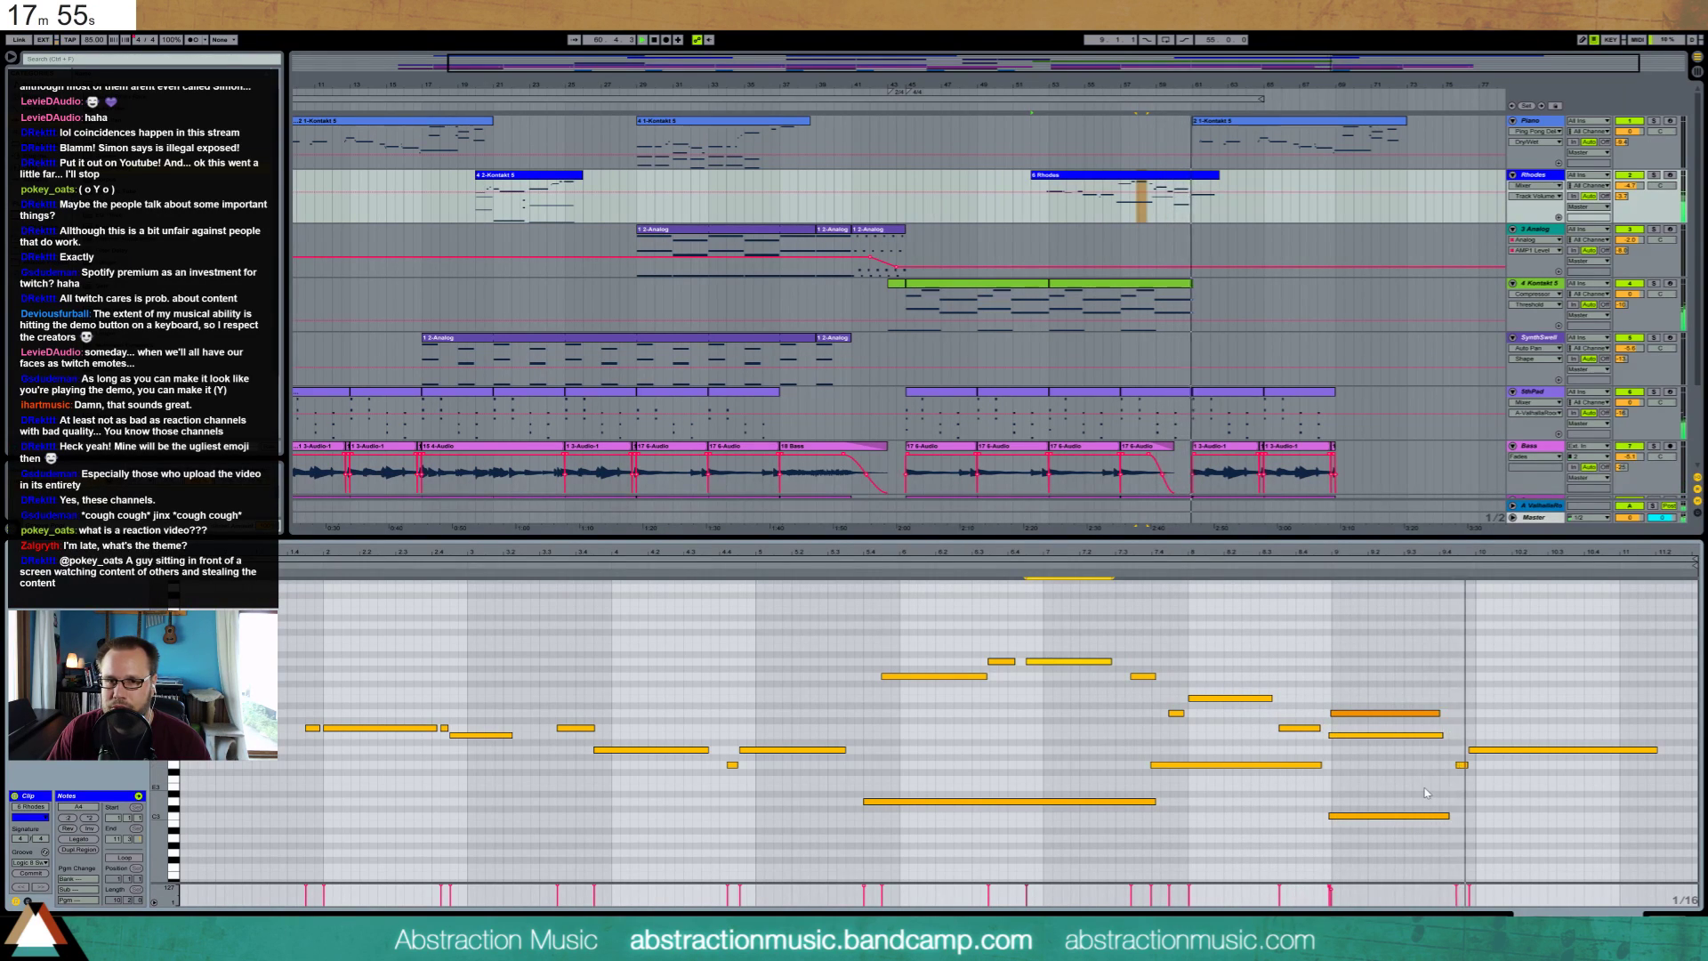
# Nudge the closing short-long note pair and the three-note chord before it slightly later, and close the Rhodes note editor
pyautogui.moveTo(1461, 732); pyautogui.dragTo(1494, 789)
pyautogui.press('Right')
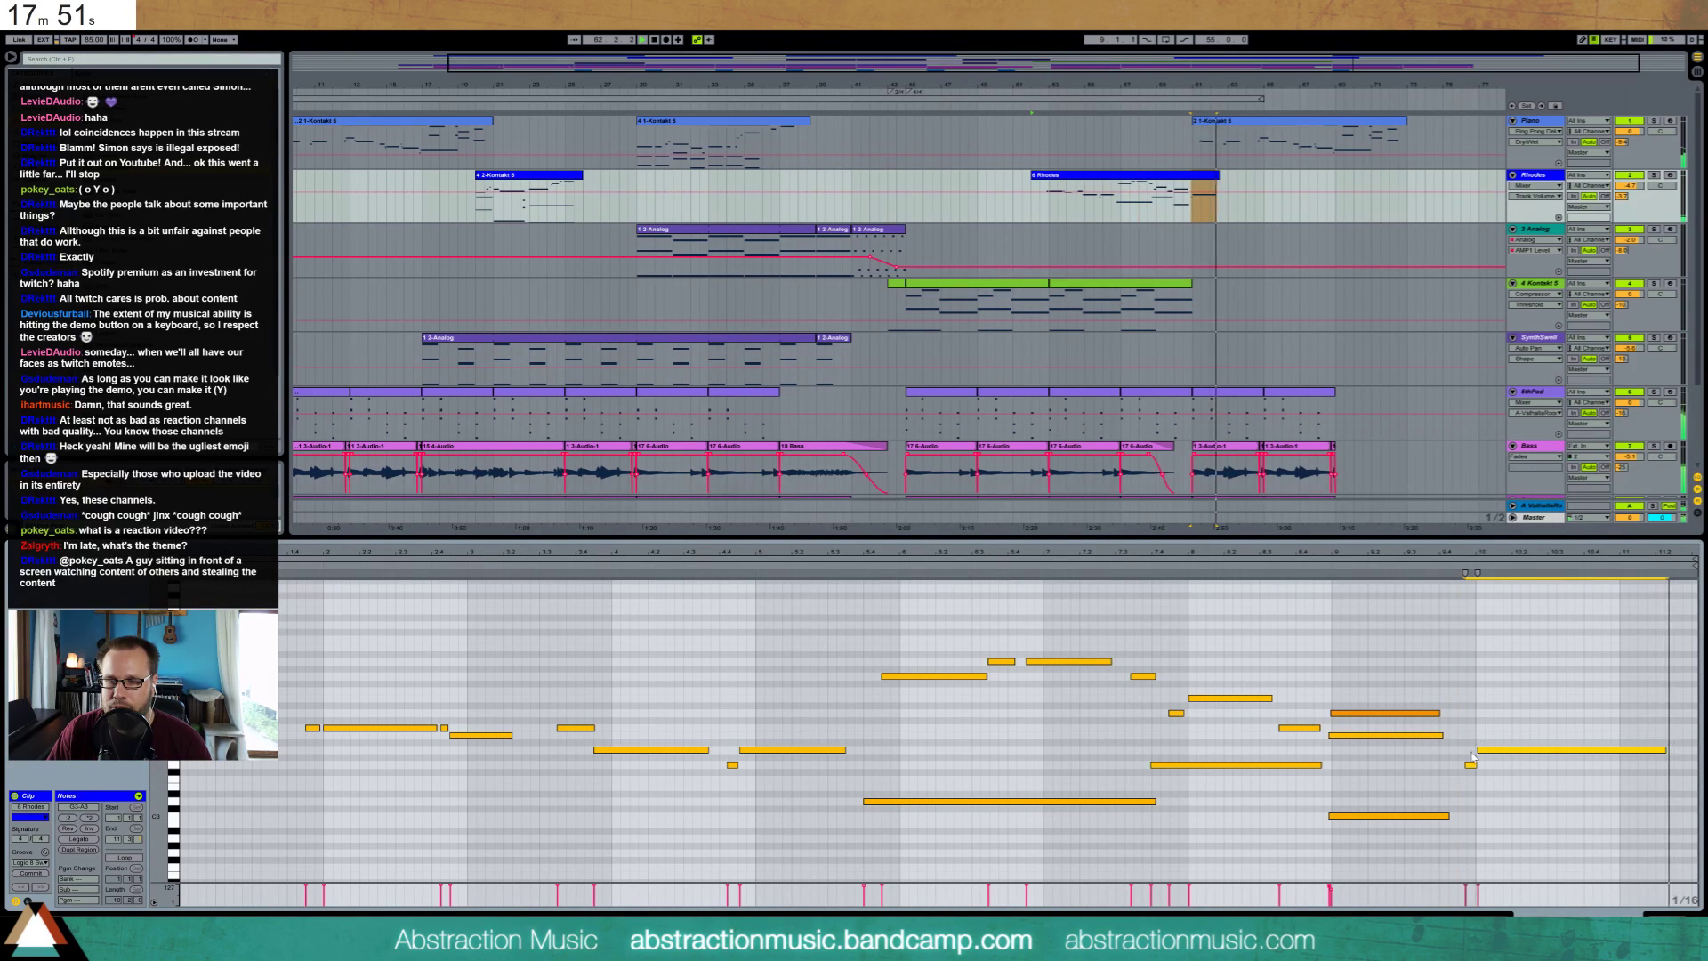
pyautogui.click(1479, 750)
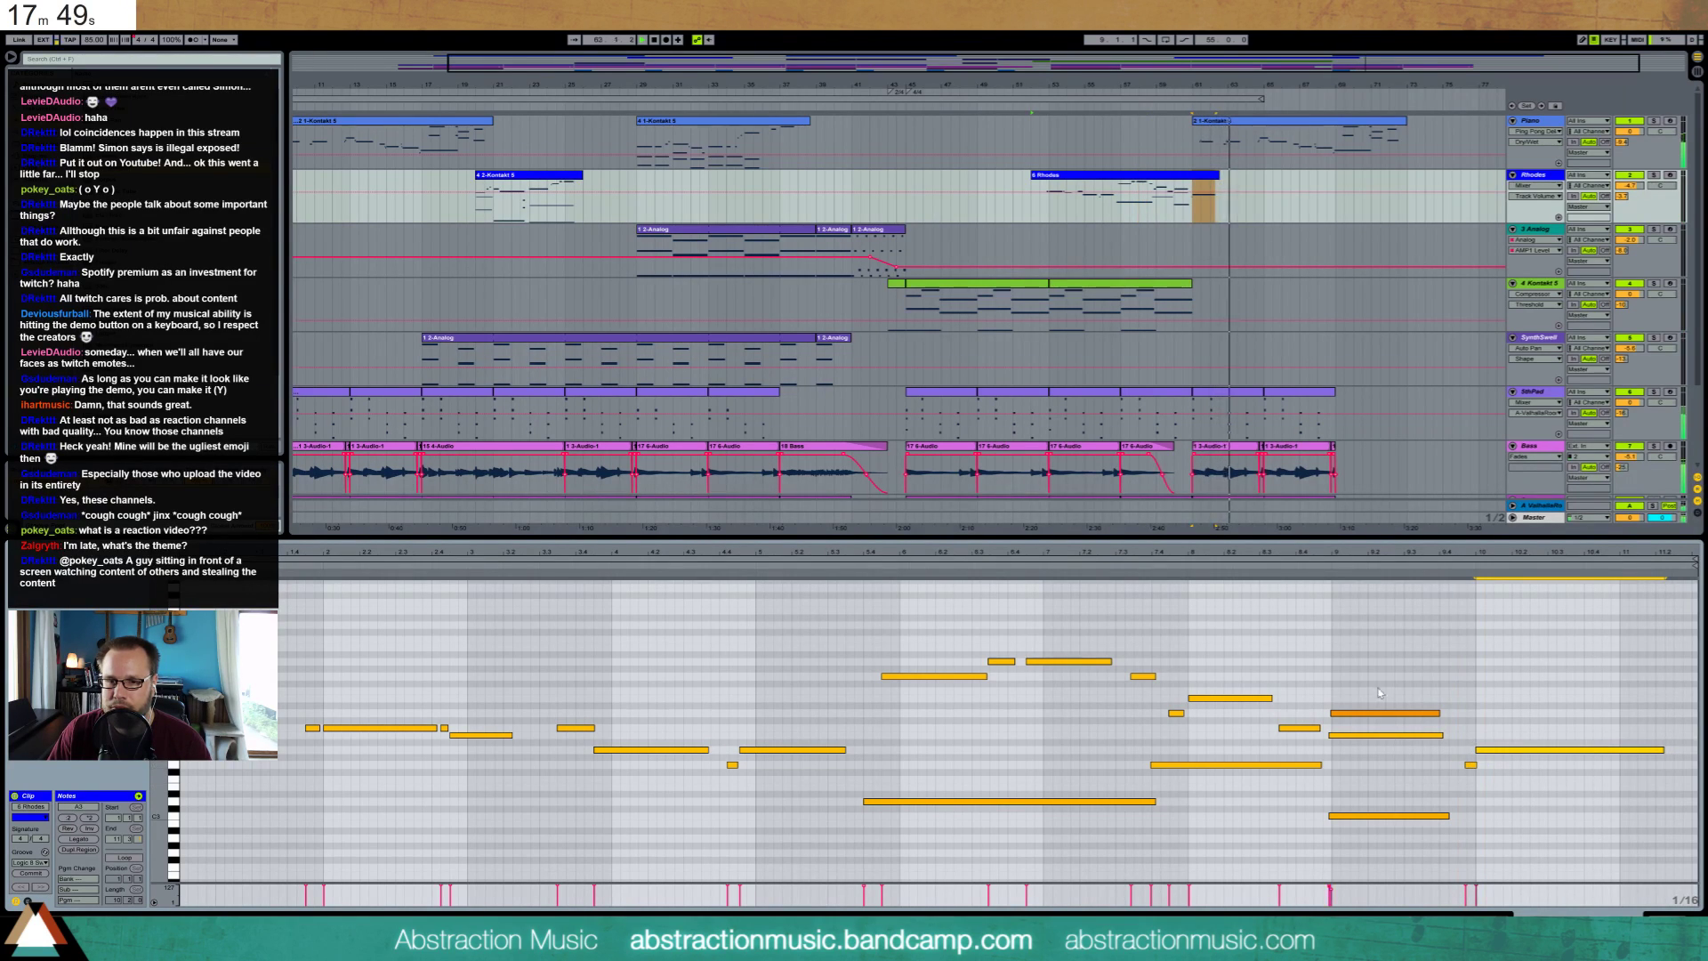
pyautogui.moveTo(1379, 689); pyautogui.dragTo(1411, 843)
pyautogui.press('Right')
pyautogui.click(1299, 730)
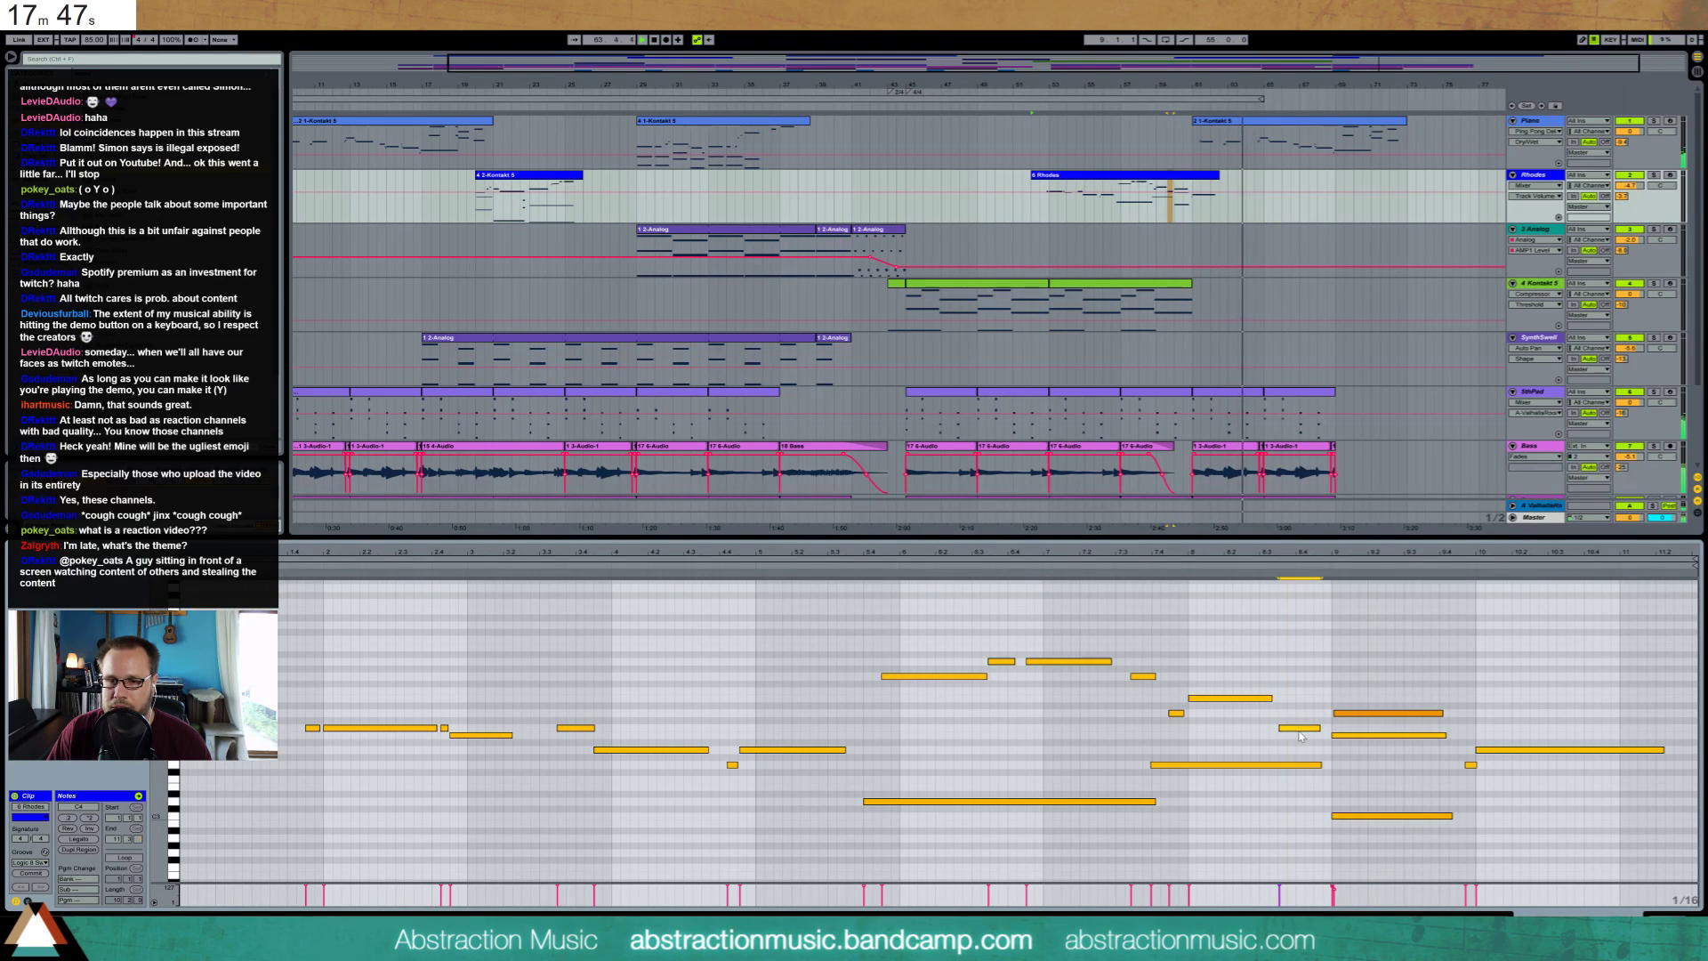
pyautogui.click(1235, 700)
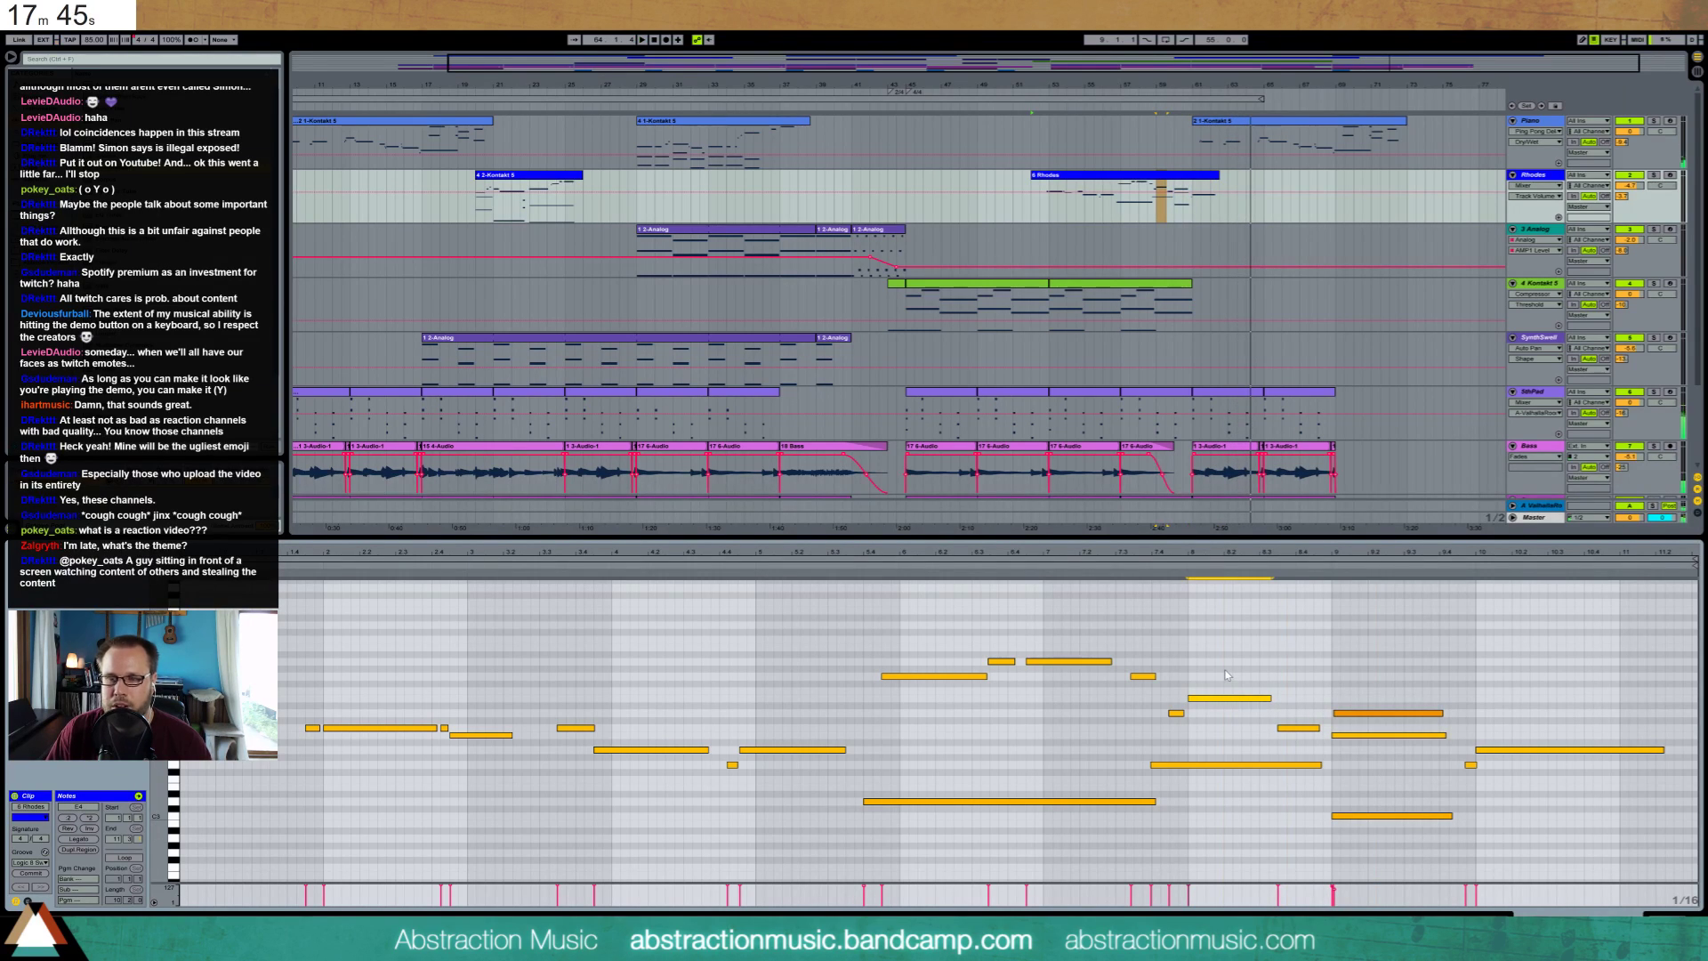
pyautogui.hotkey('shift', 'Tab')
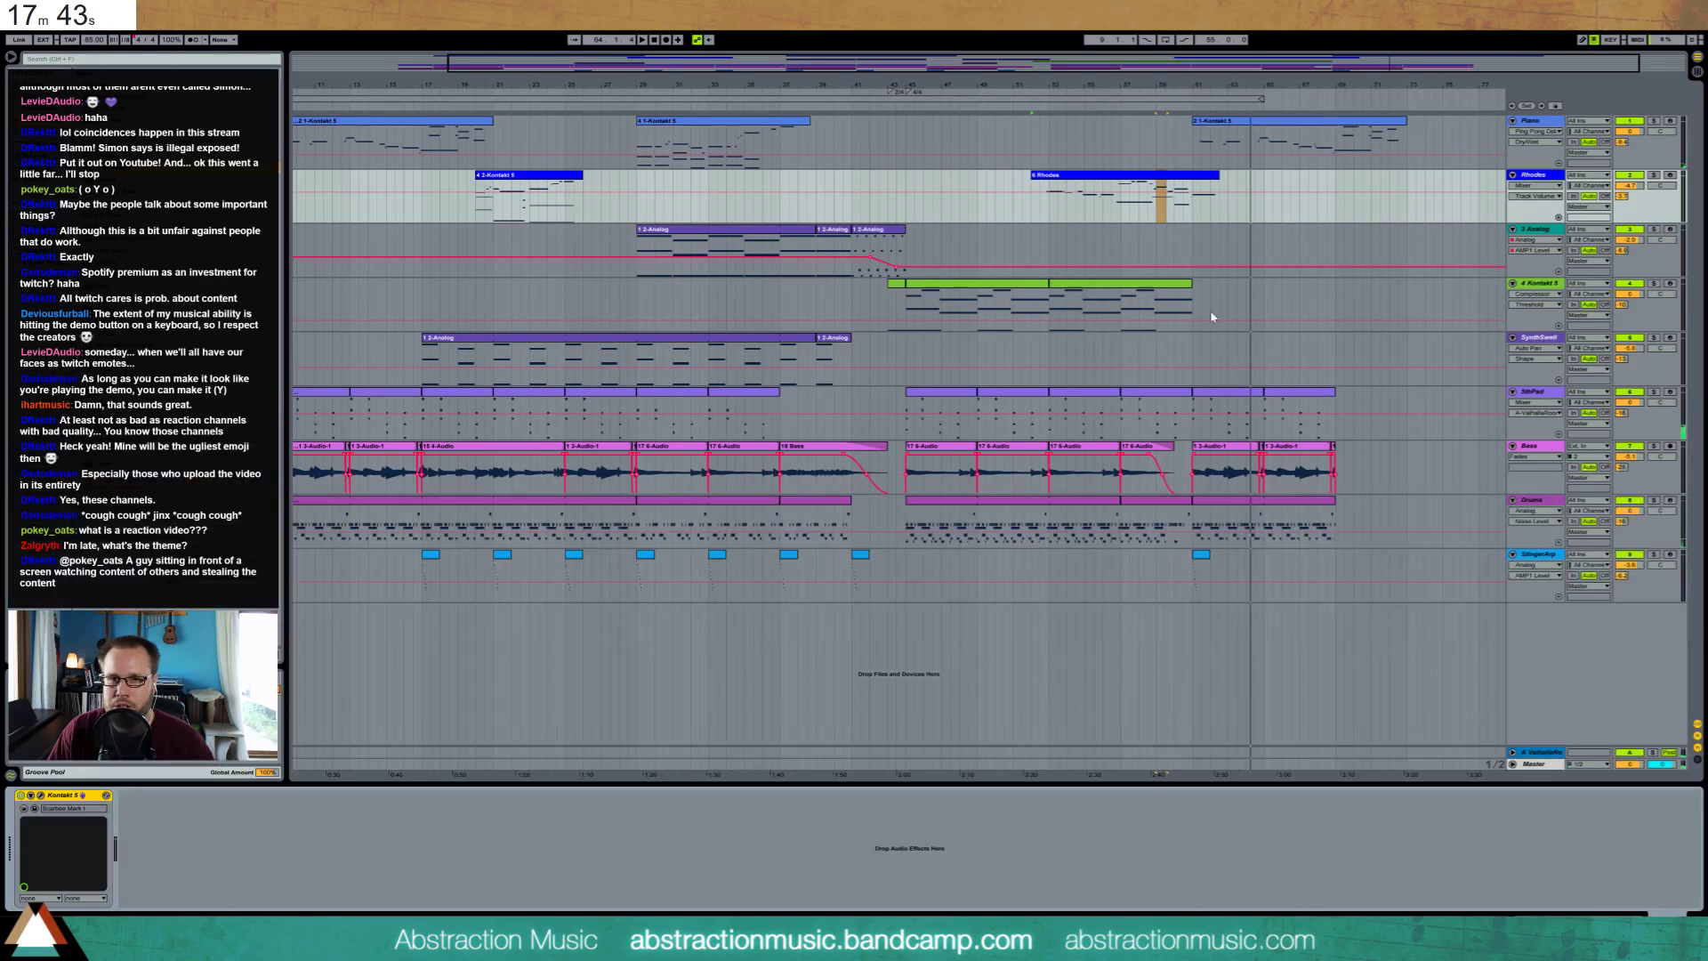
# Extend the arrangement loop to bar 73, at the end of the last Piano clip
pyautogui.click(1261, 128)
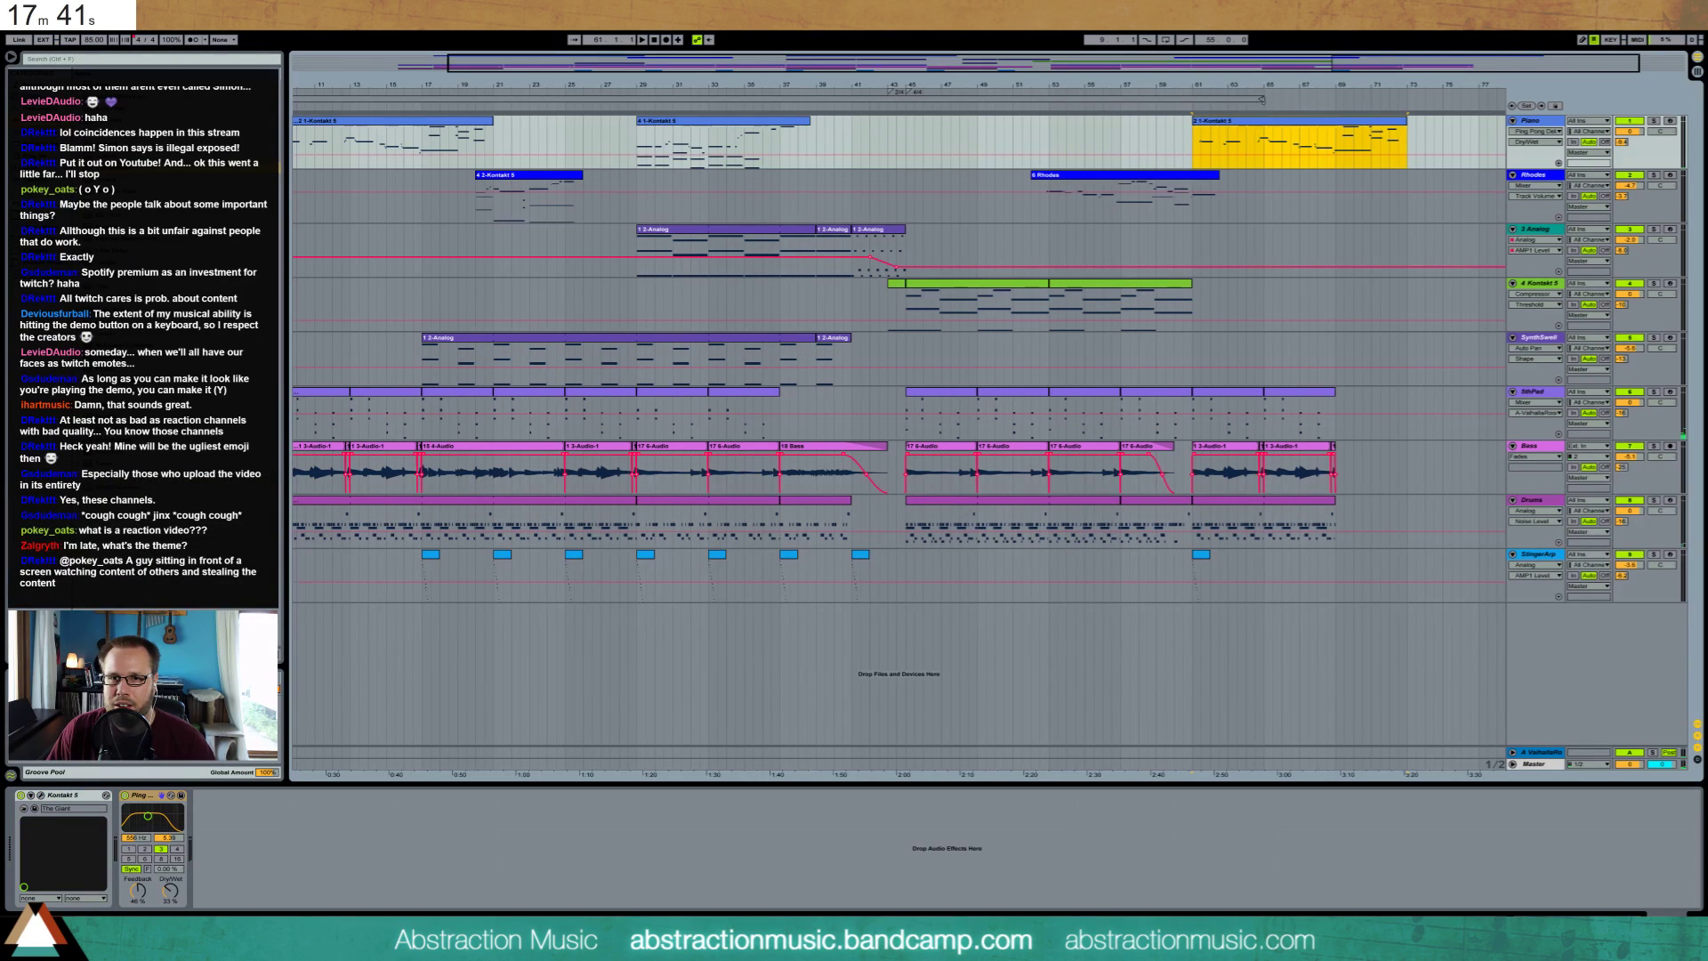
pyautogui.moveTo(298, 142); pyautogui.dragTo(1389, 160)
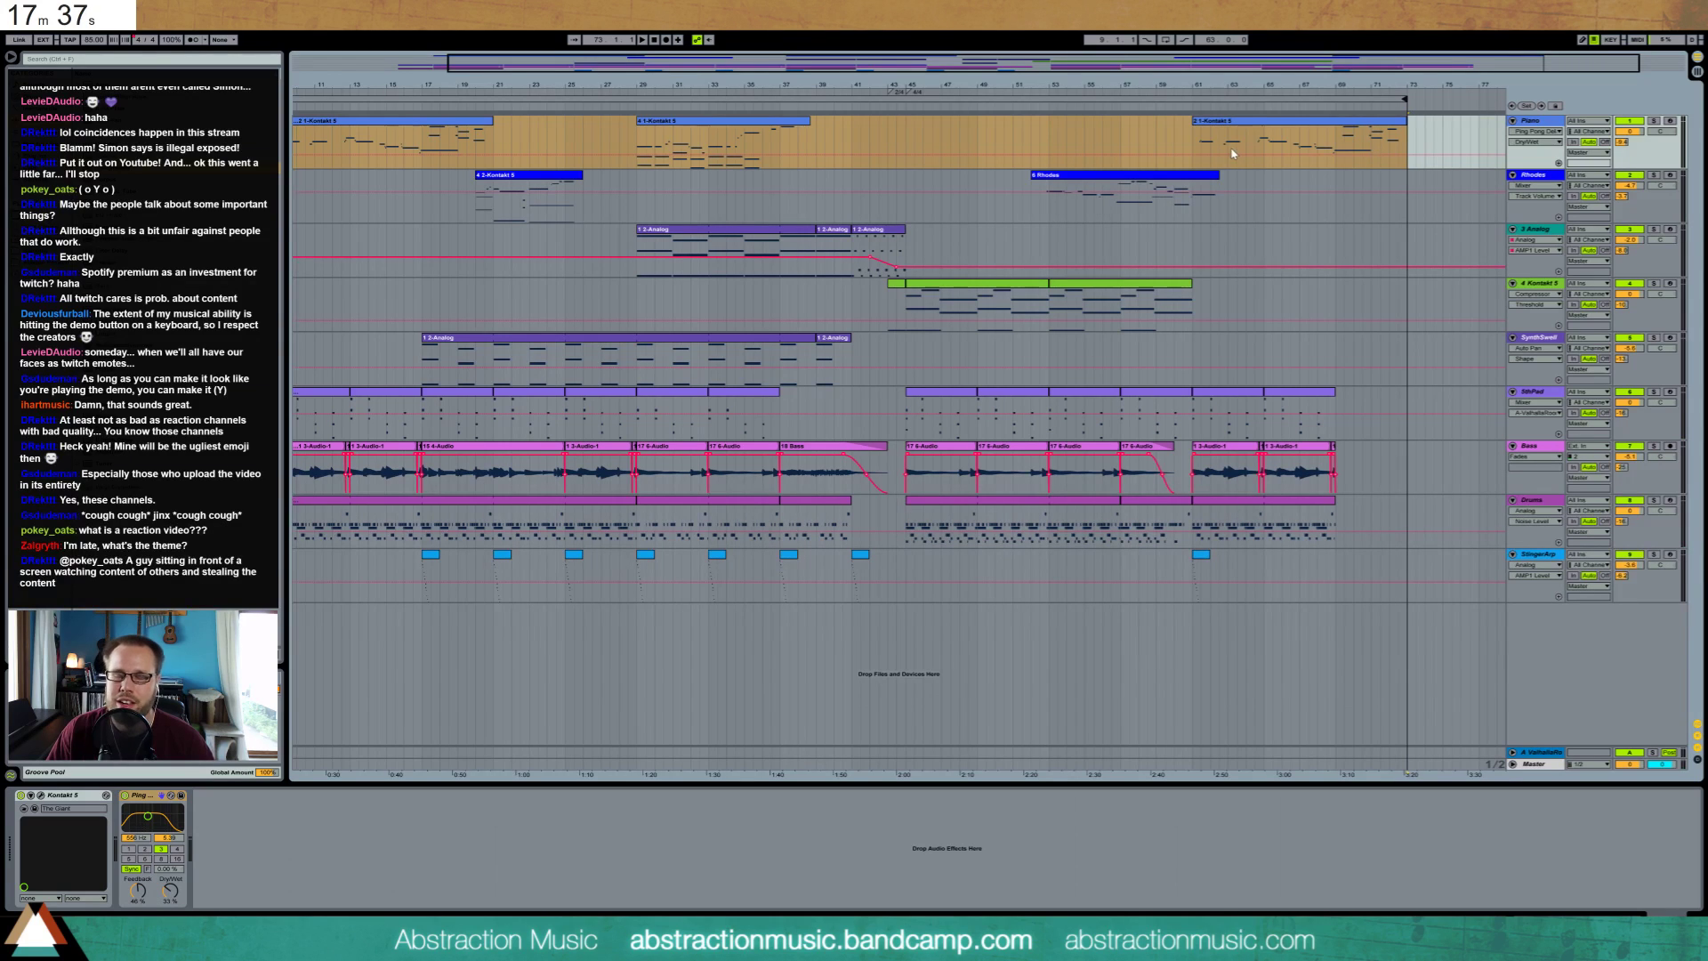
# Try deleting the last Piano clip starting at bar 61, and undo the deletion
pyautogui.click(1254, 119)
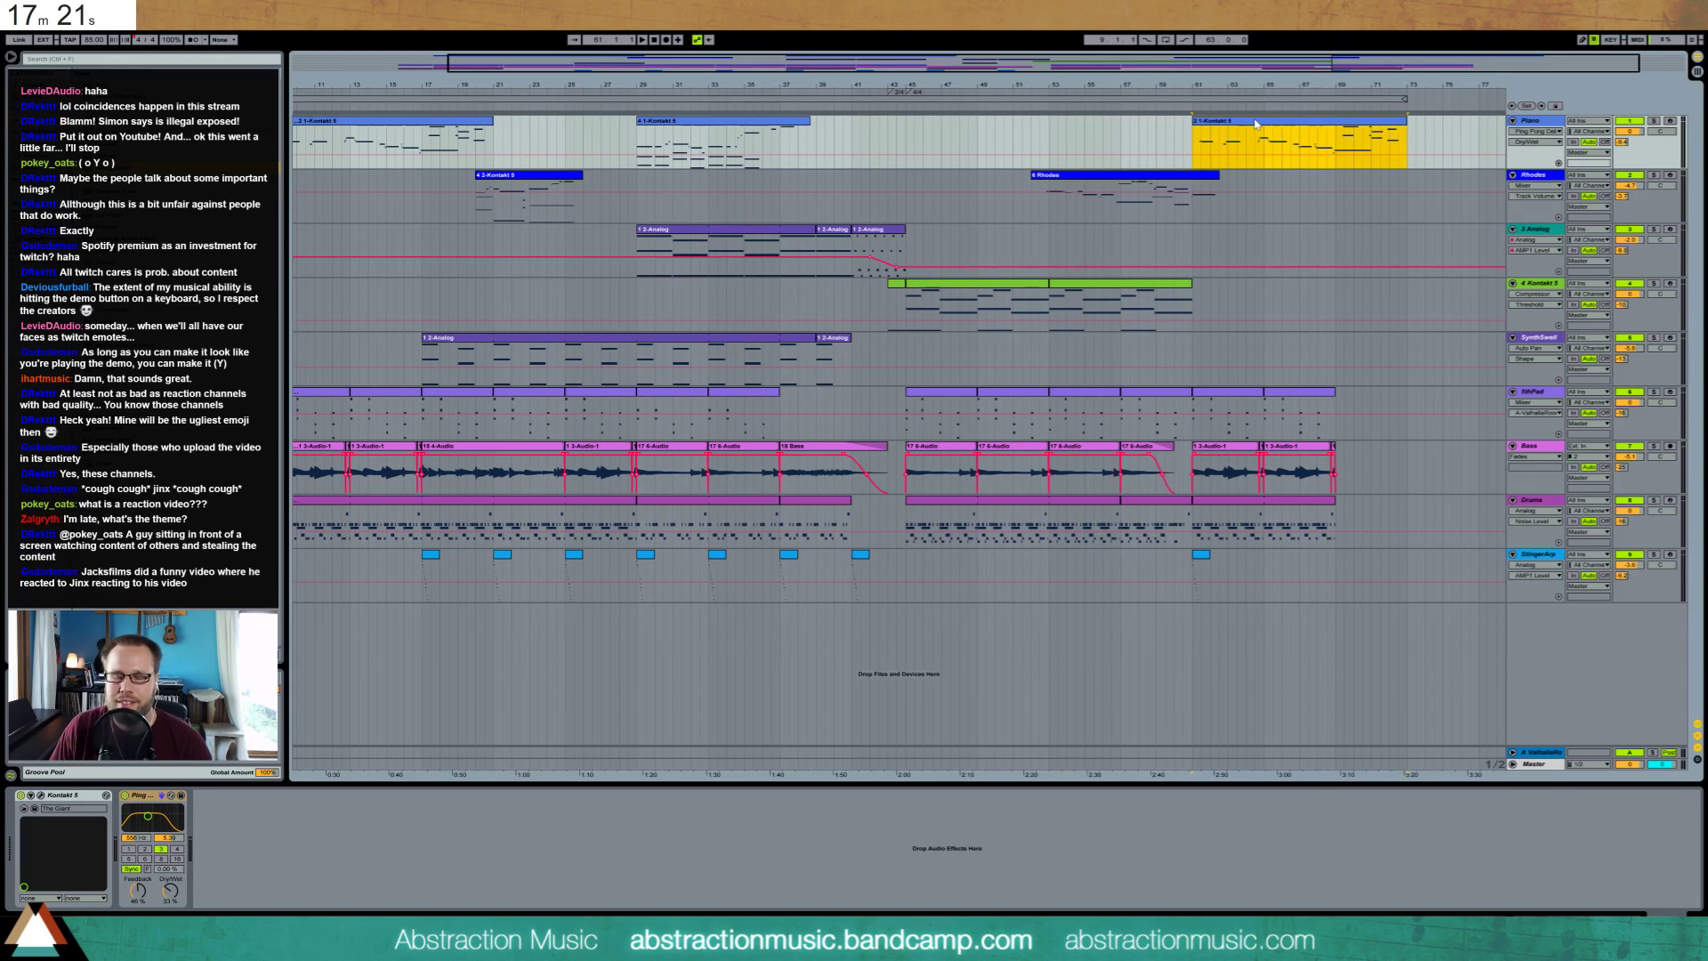
pyautogui.press('Delete')
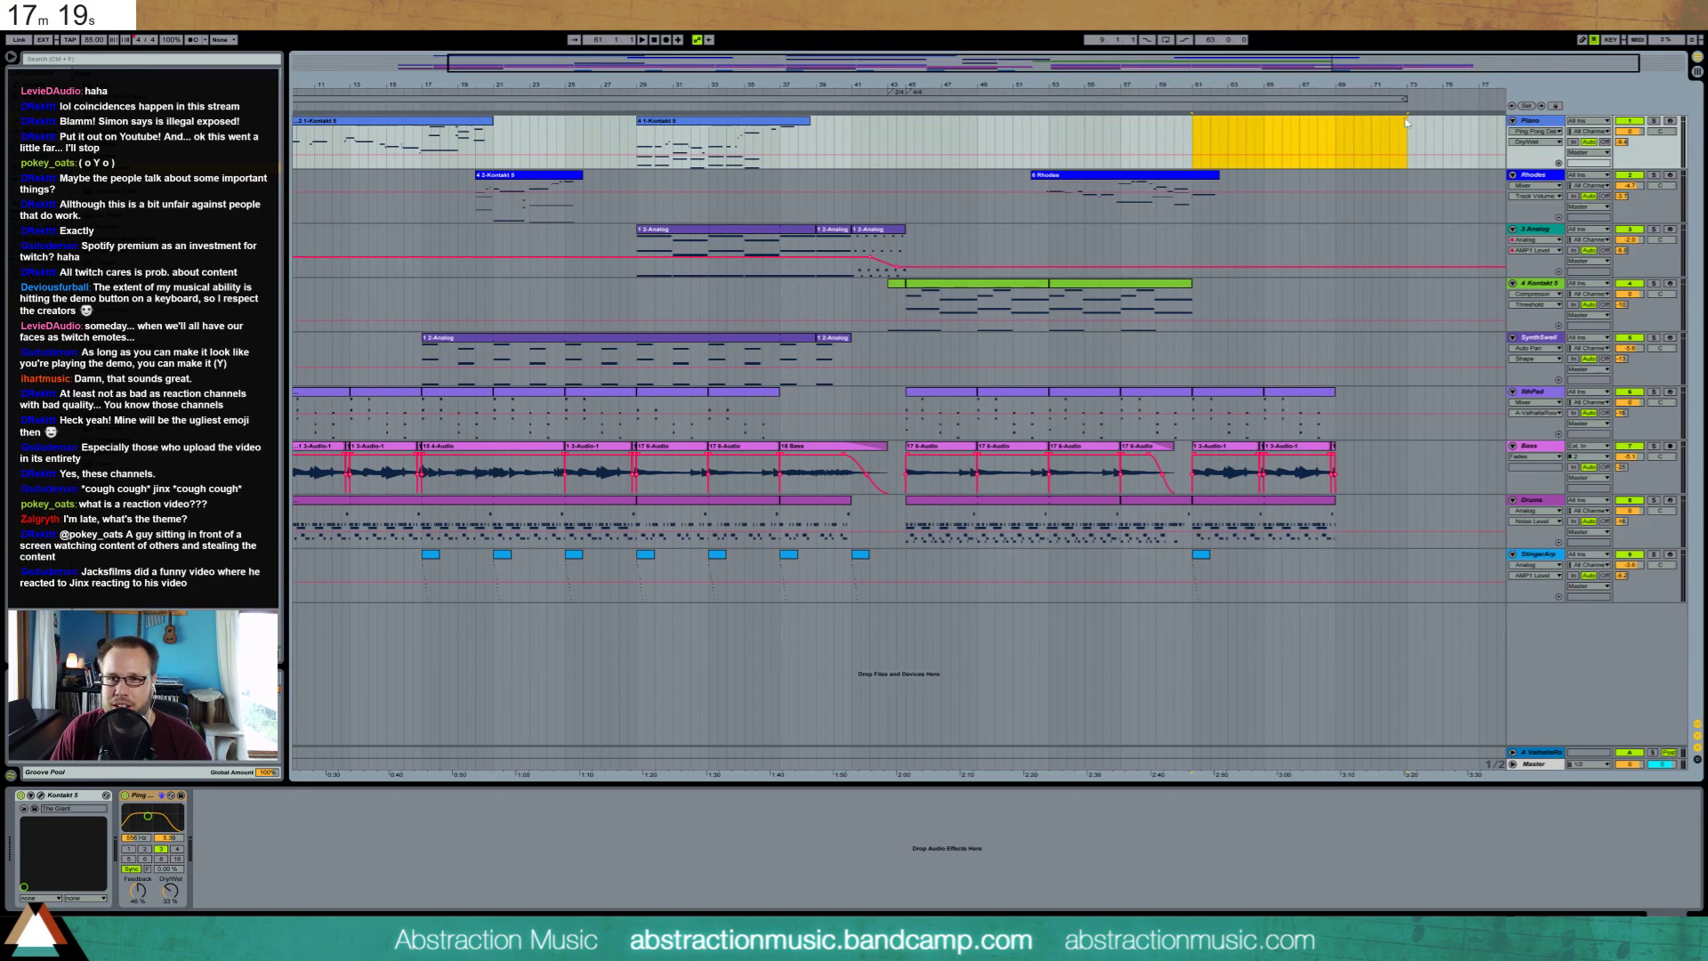
pyautogui.hotkey('ctrl', 'z')
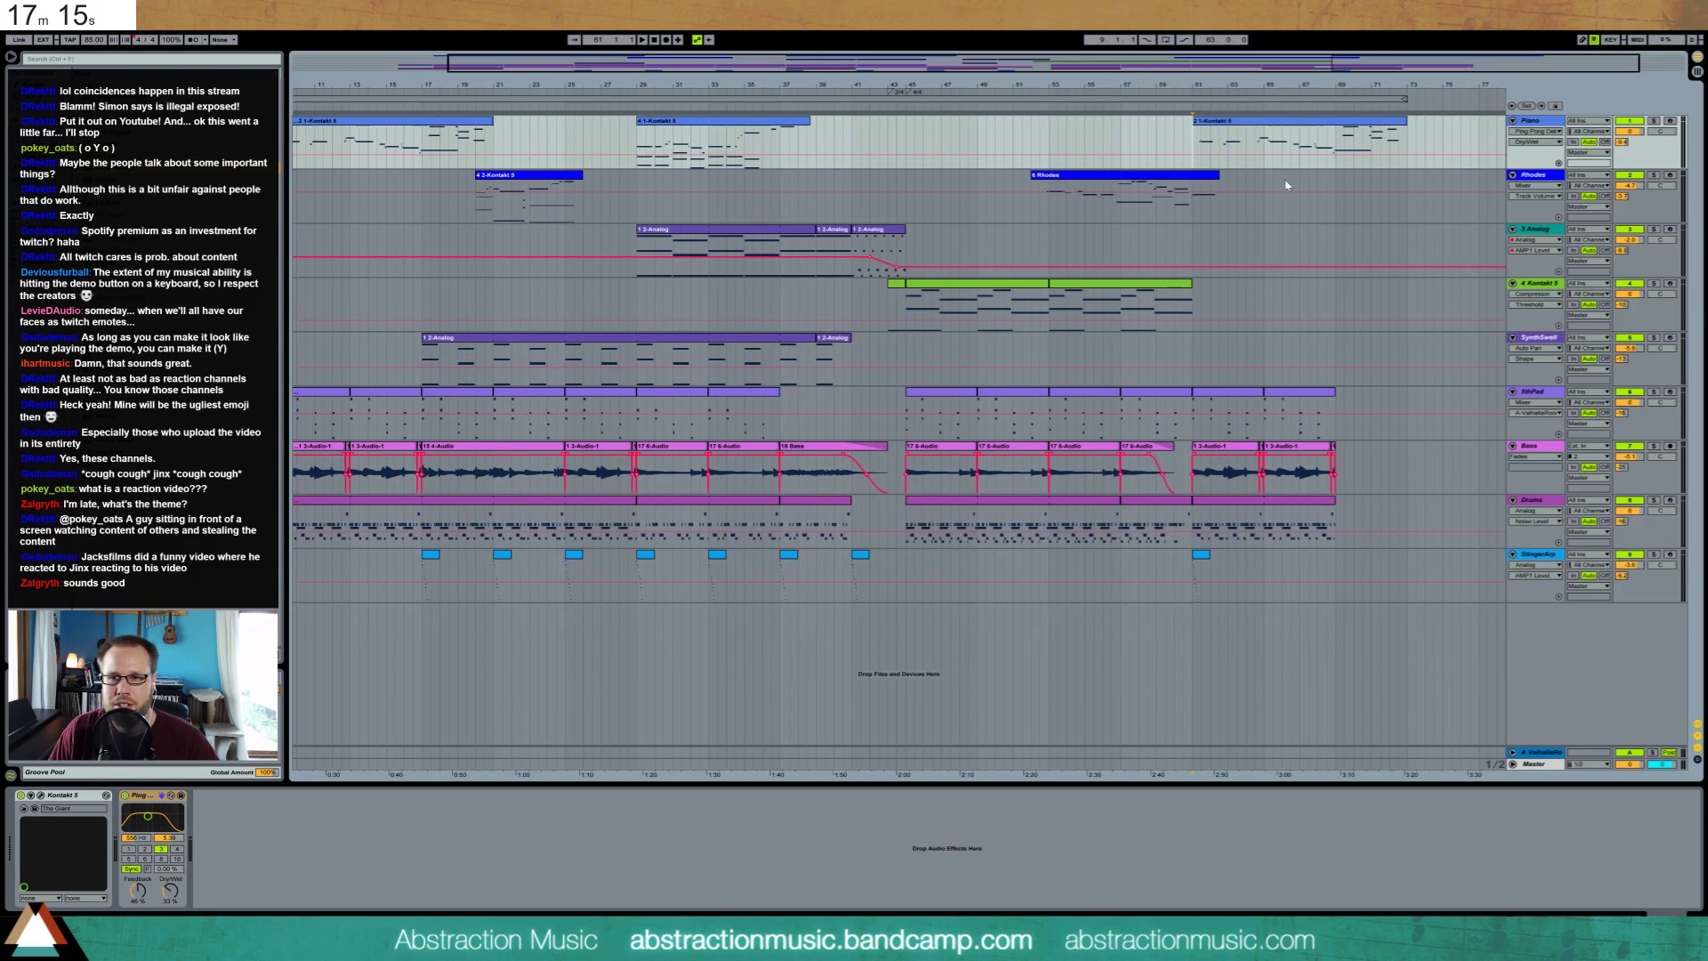
# Copy the Bass clip from bar 29 and four bars of drums from before the break to bar 69
pyautogui.click(670, 453)
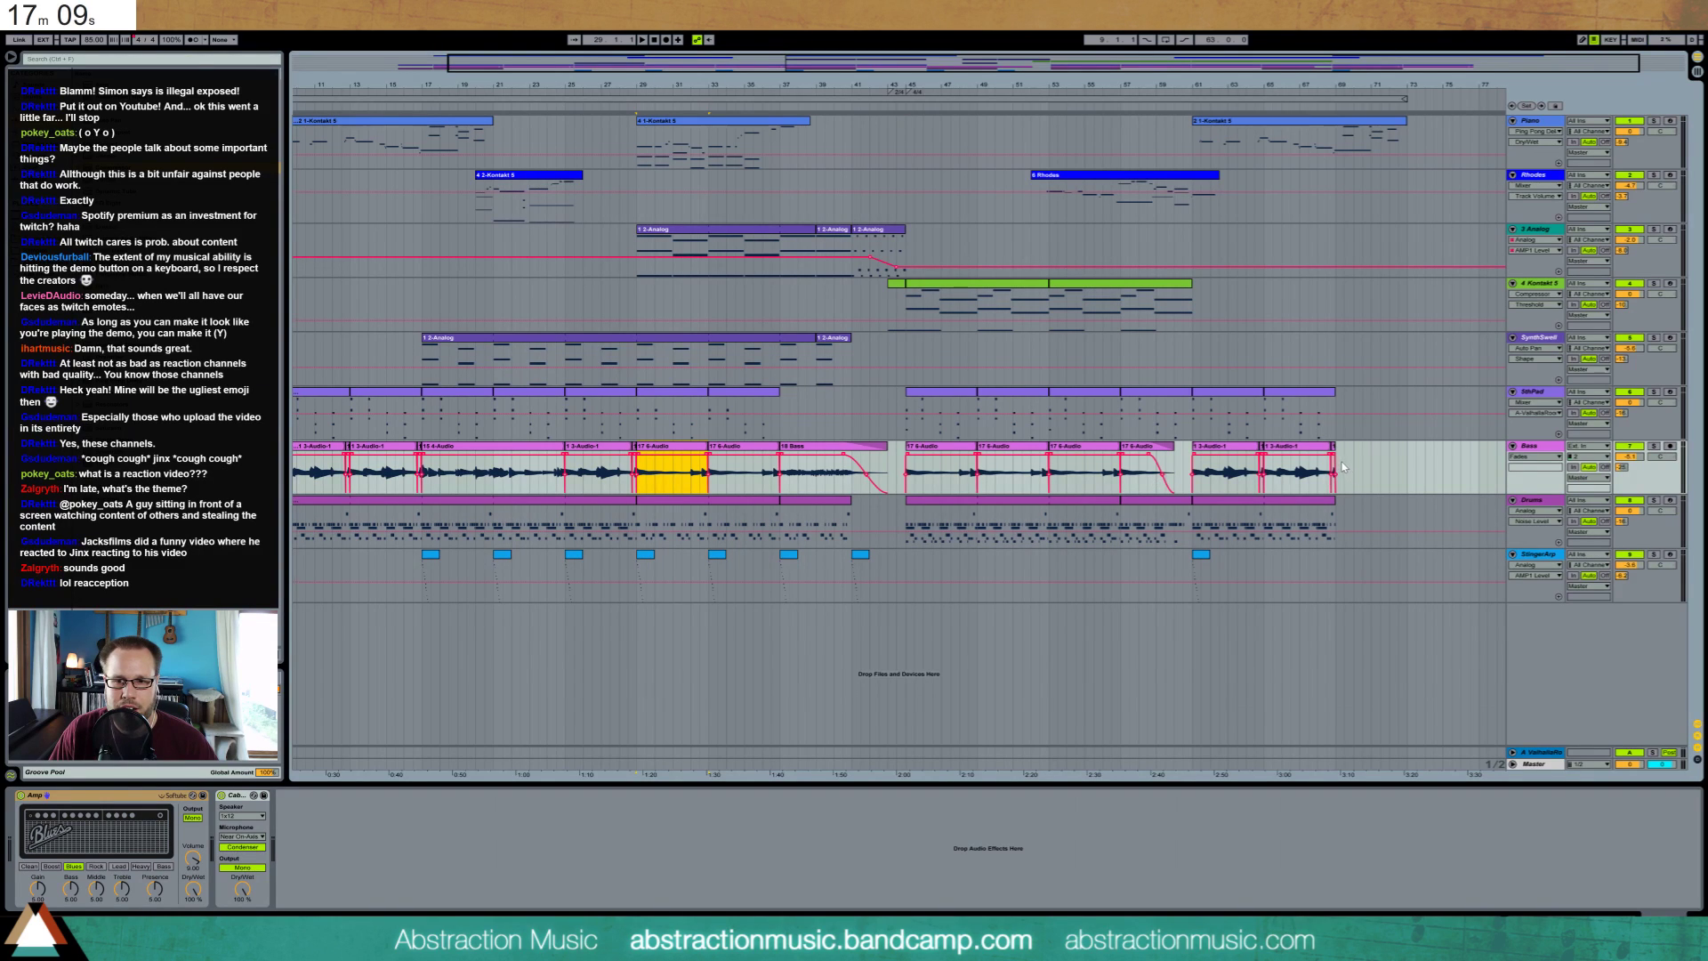
pyautogui.hotkey('ctrl', 'v')
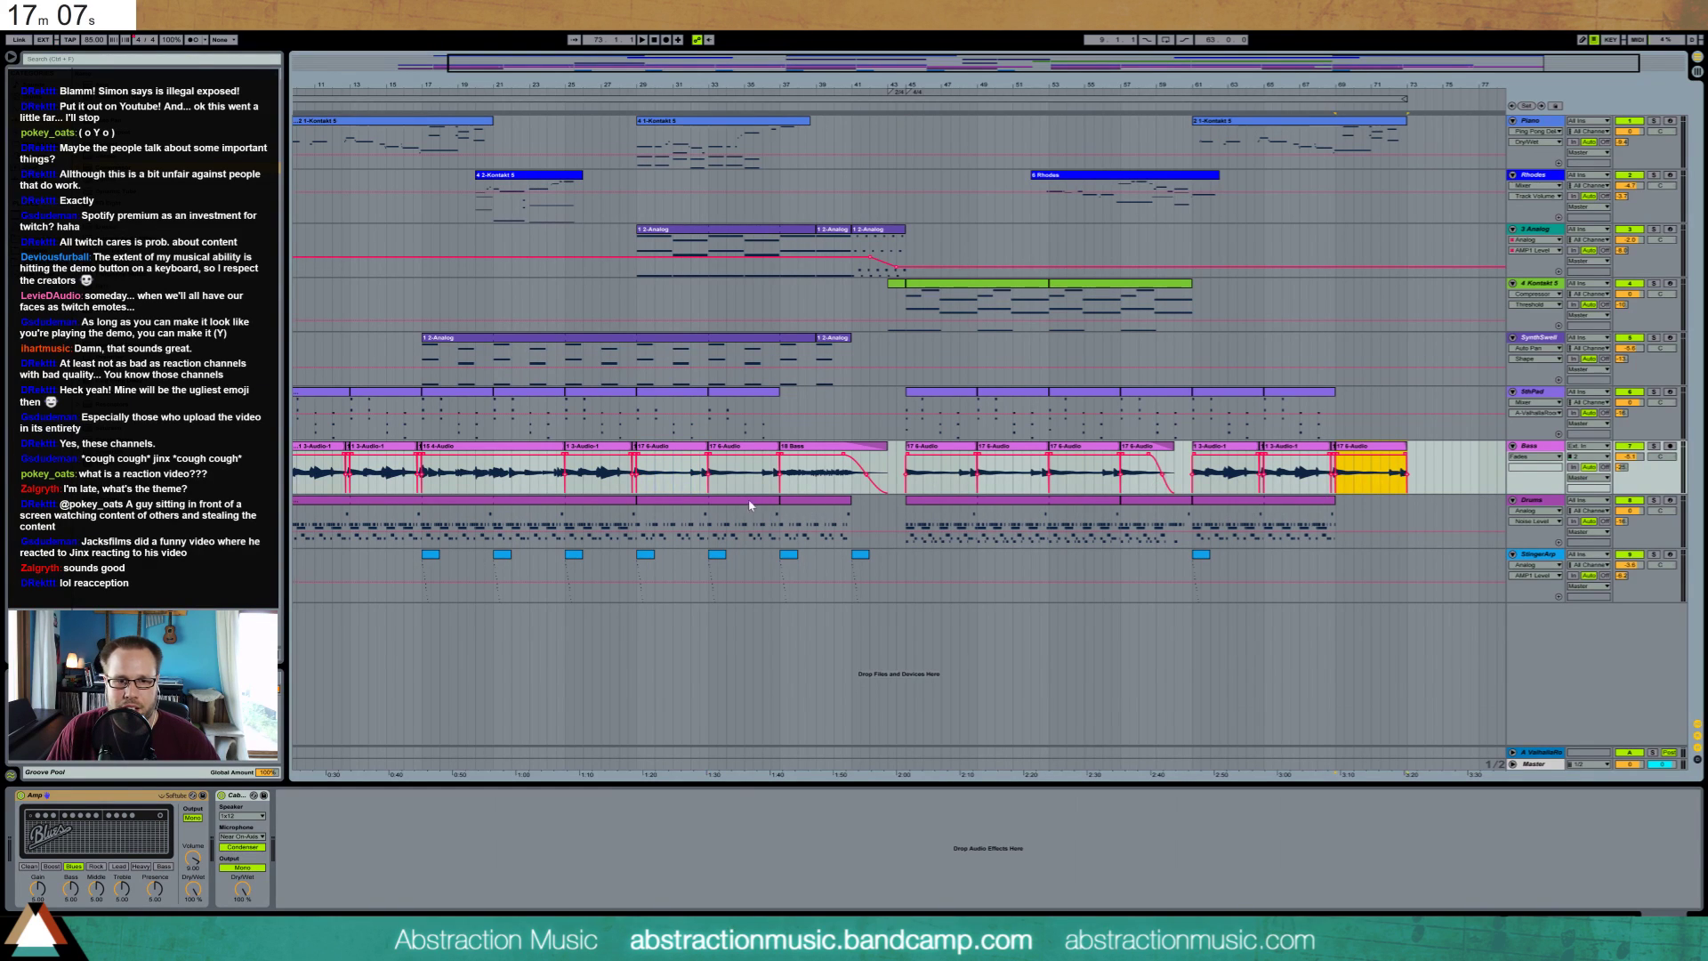
pyautogui.click(805, 520)
pyautogui.hotkey('ctrl', 'v')
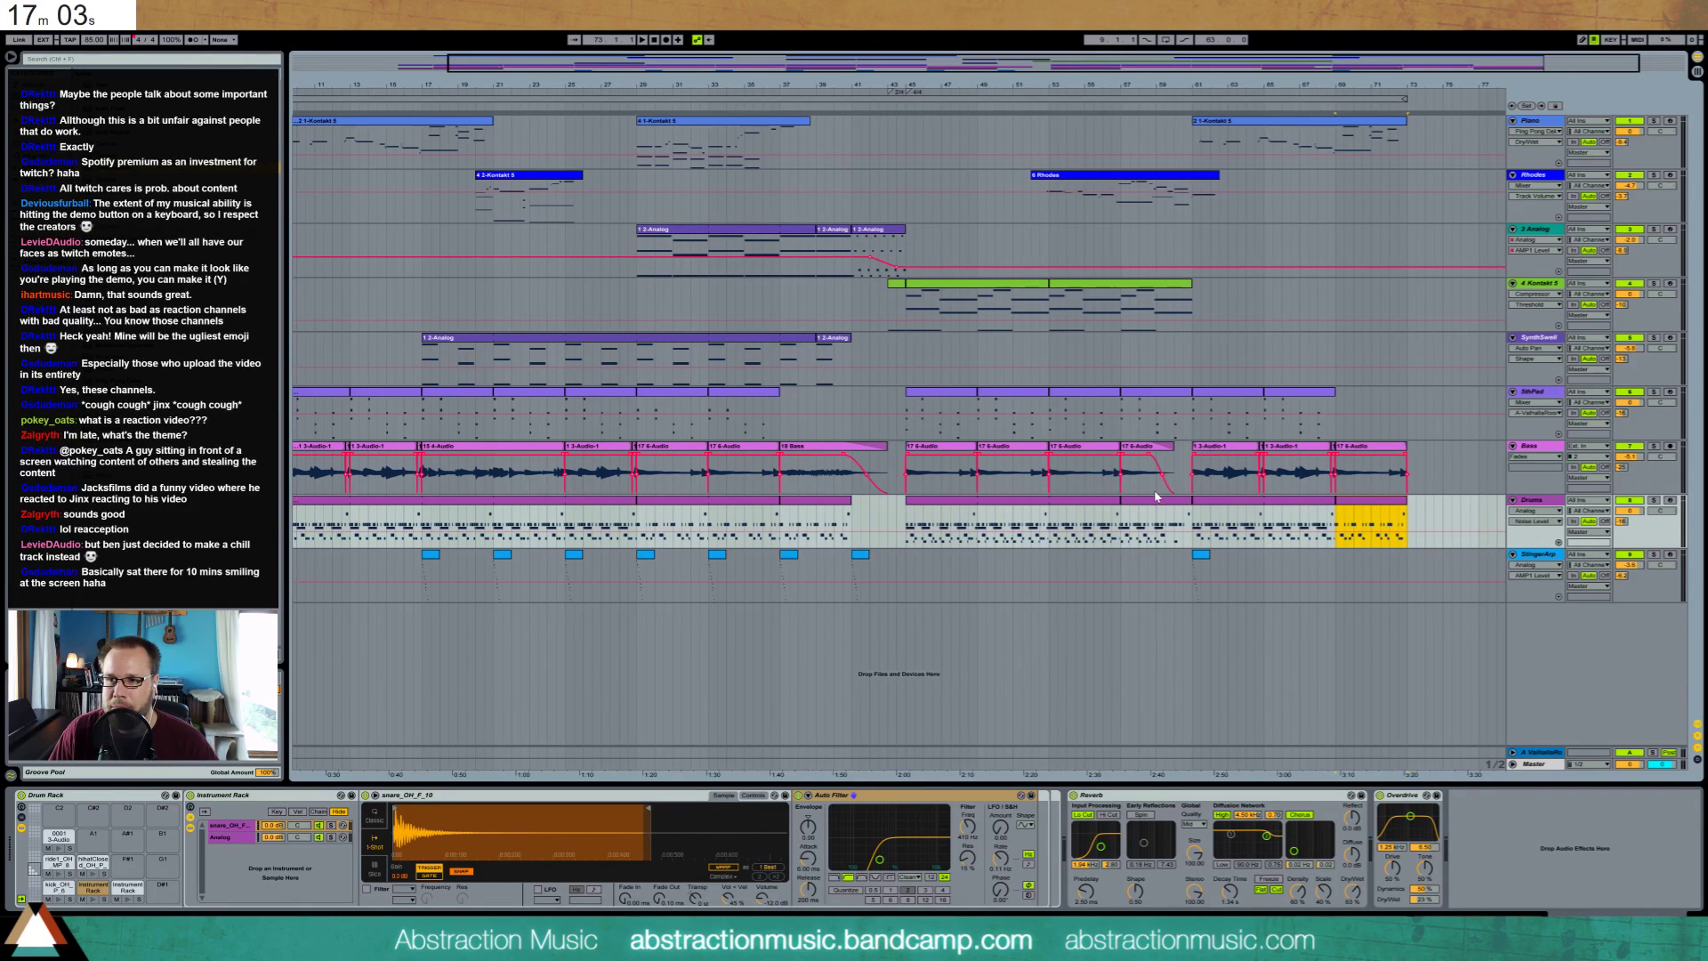
# With playback running from bar 45, delete the last three Instrument Rack notes, two hi-hats and final sample hit from the drum clip at bar 69
pyautogui.click(905, 510)
pyautogui.press('space')
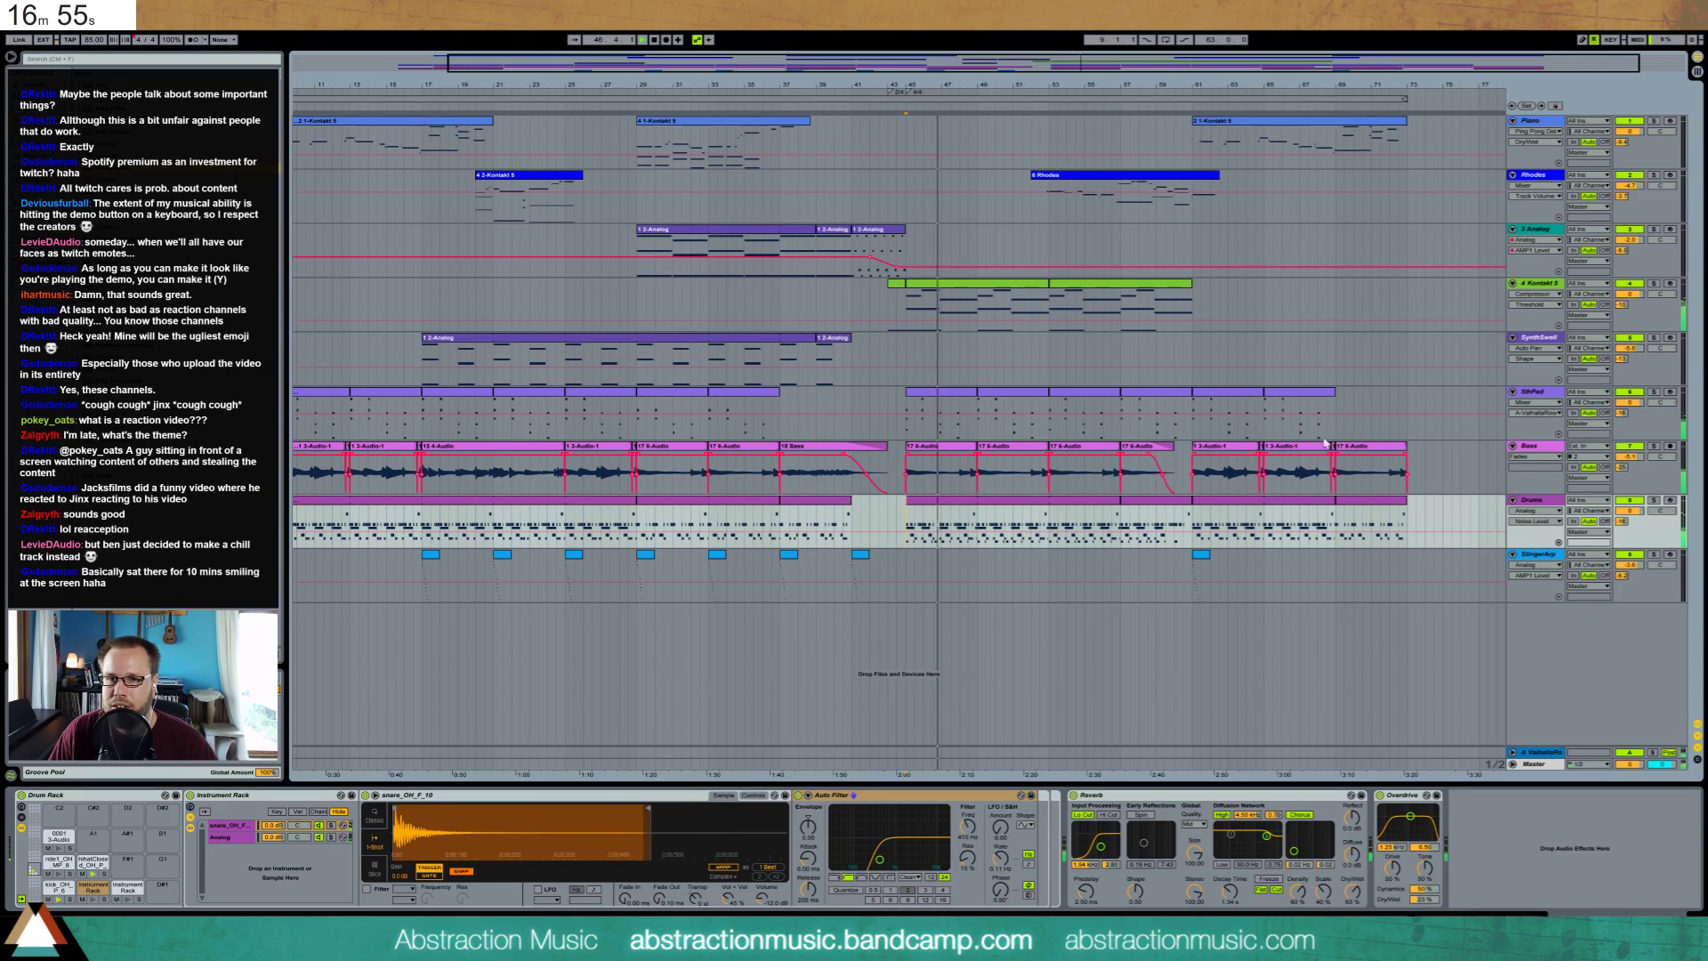
pyautogui.doubleClick(1393, 508)
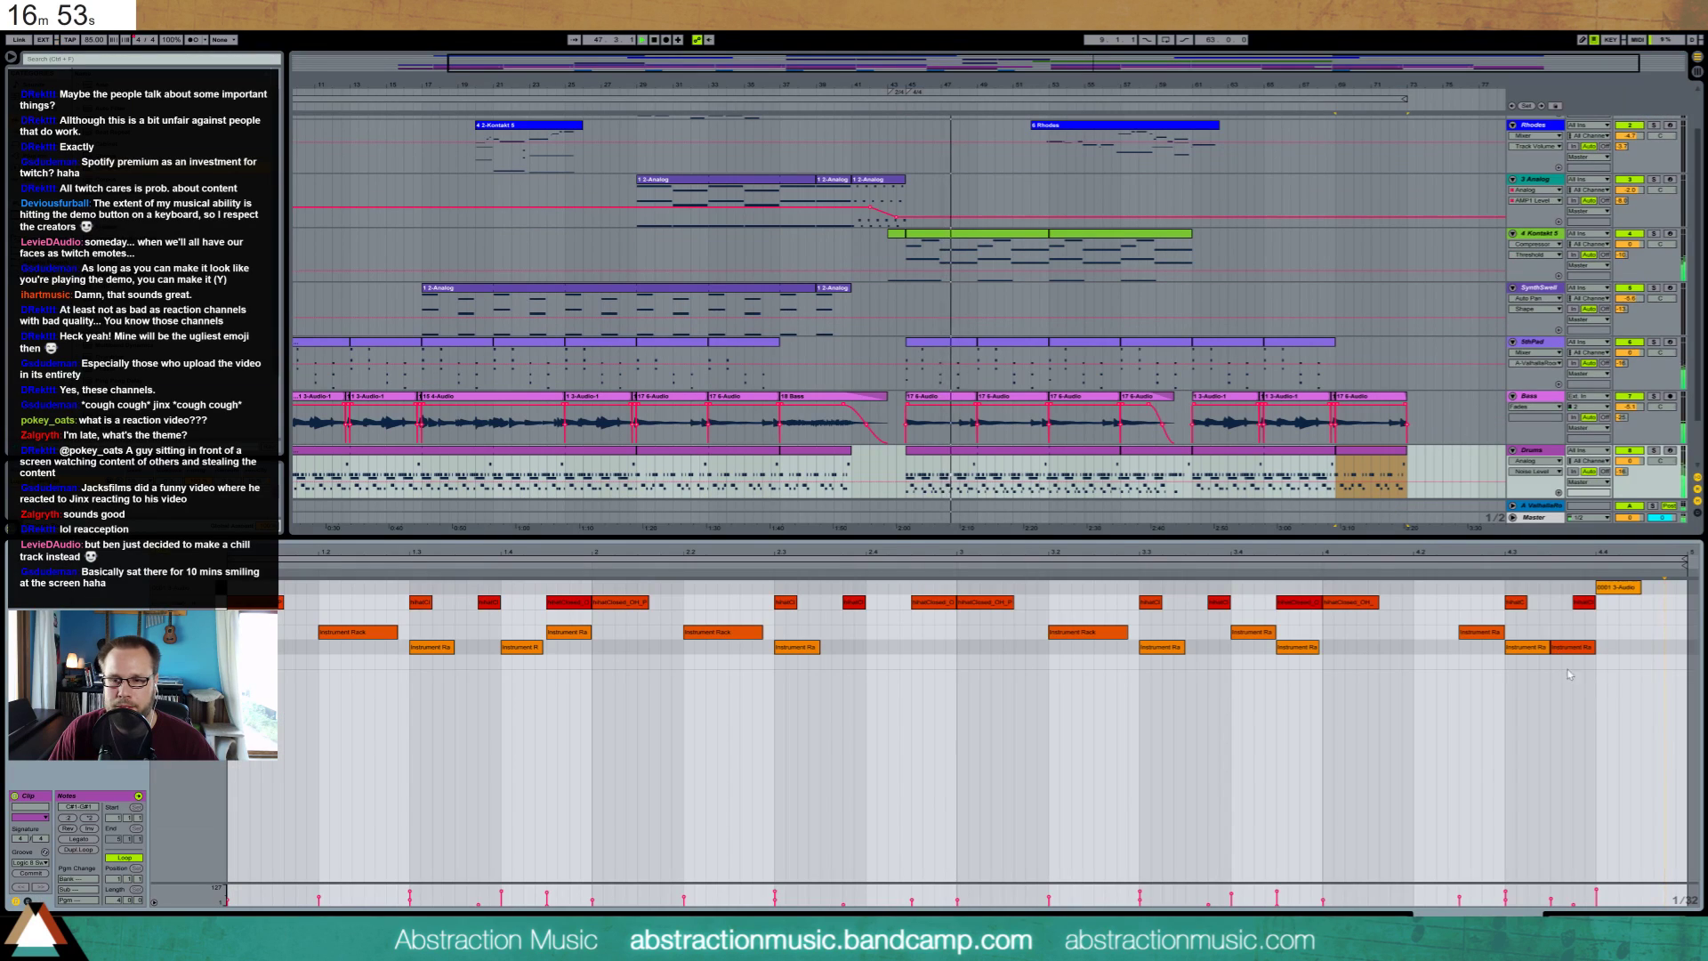
pyautogui.moveTo(1608, 674); pyautogui.dragTo(1442, 618)
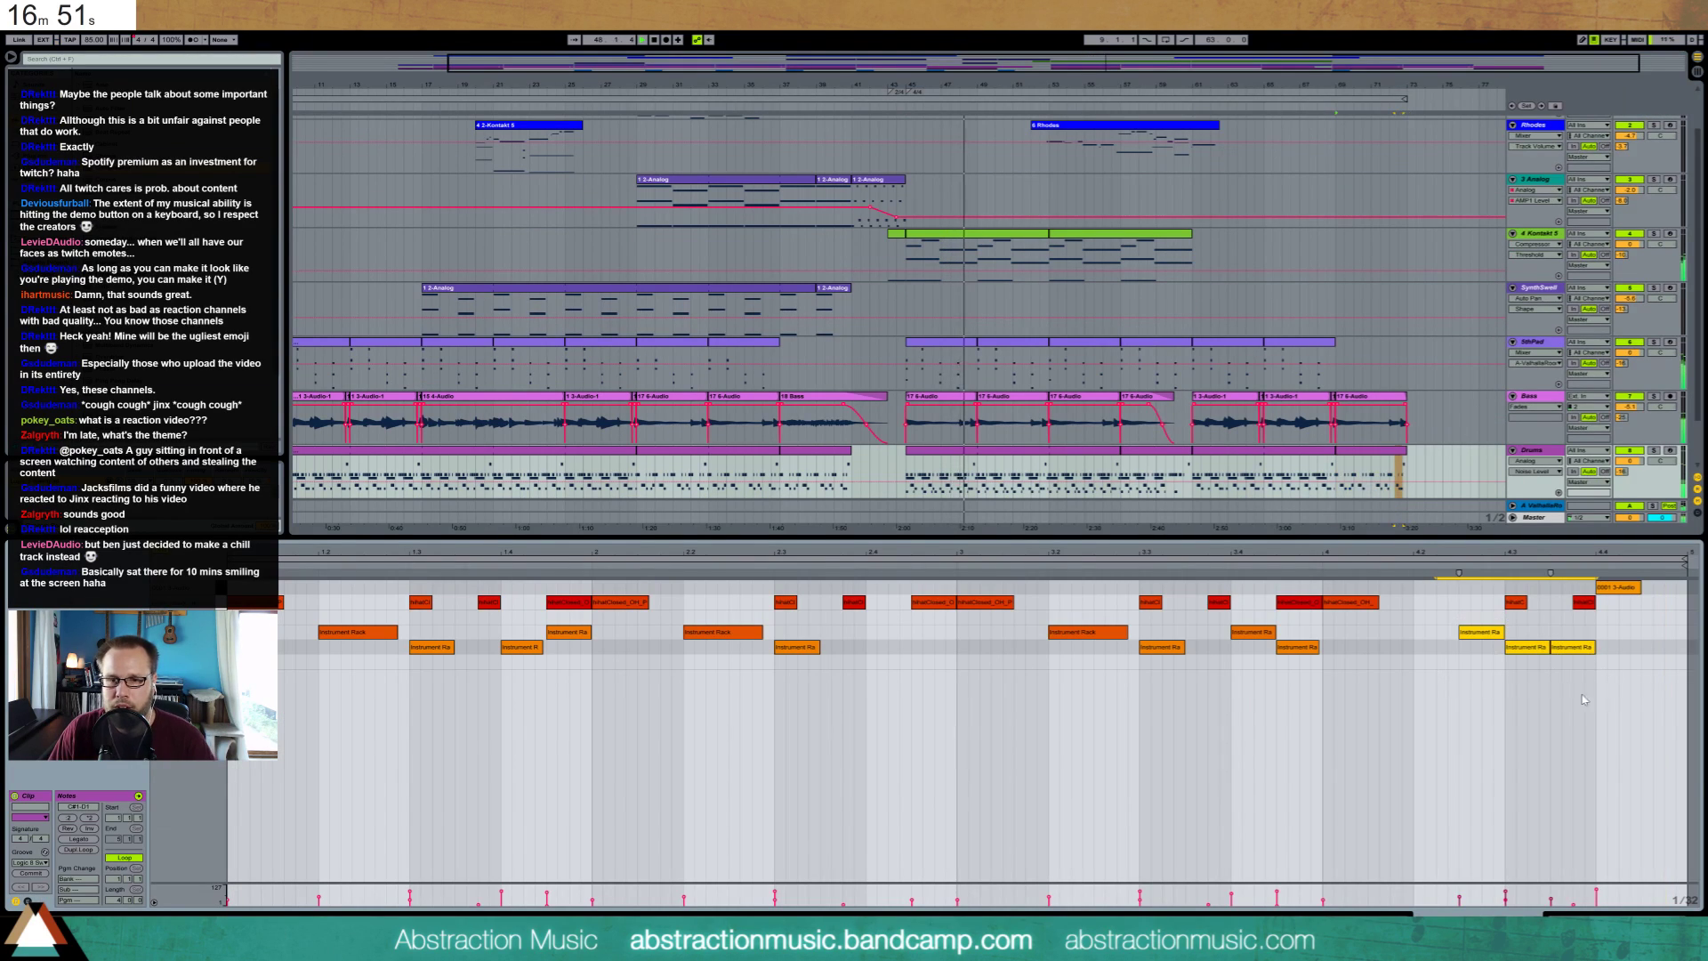
pyautogui.press('Delete')
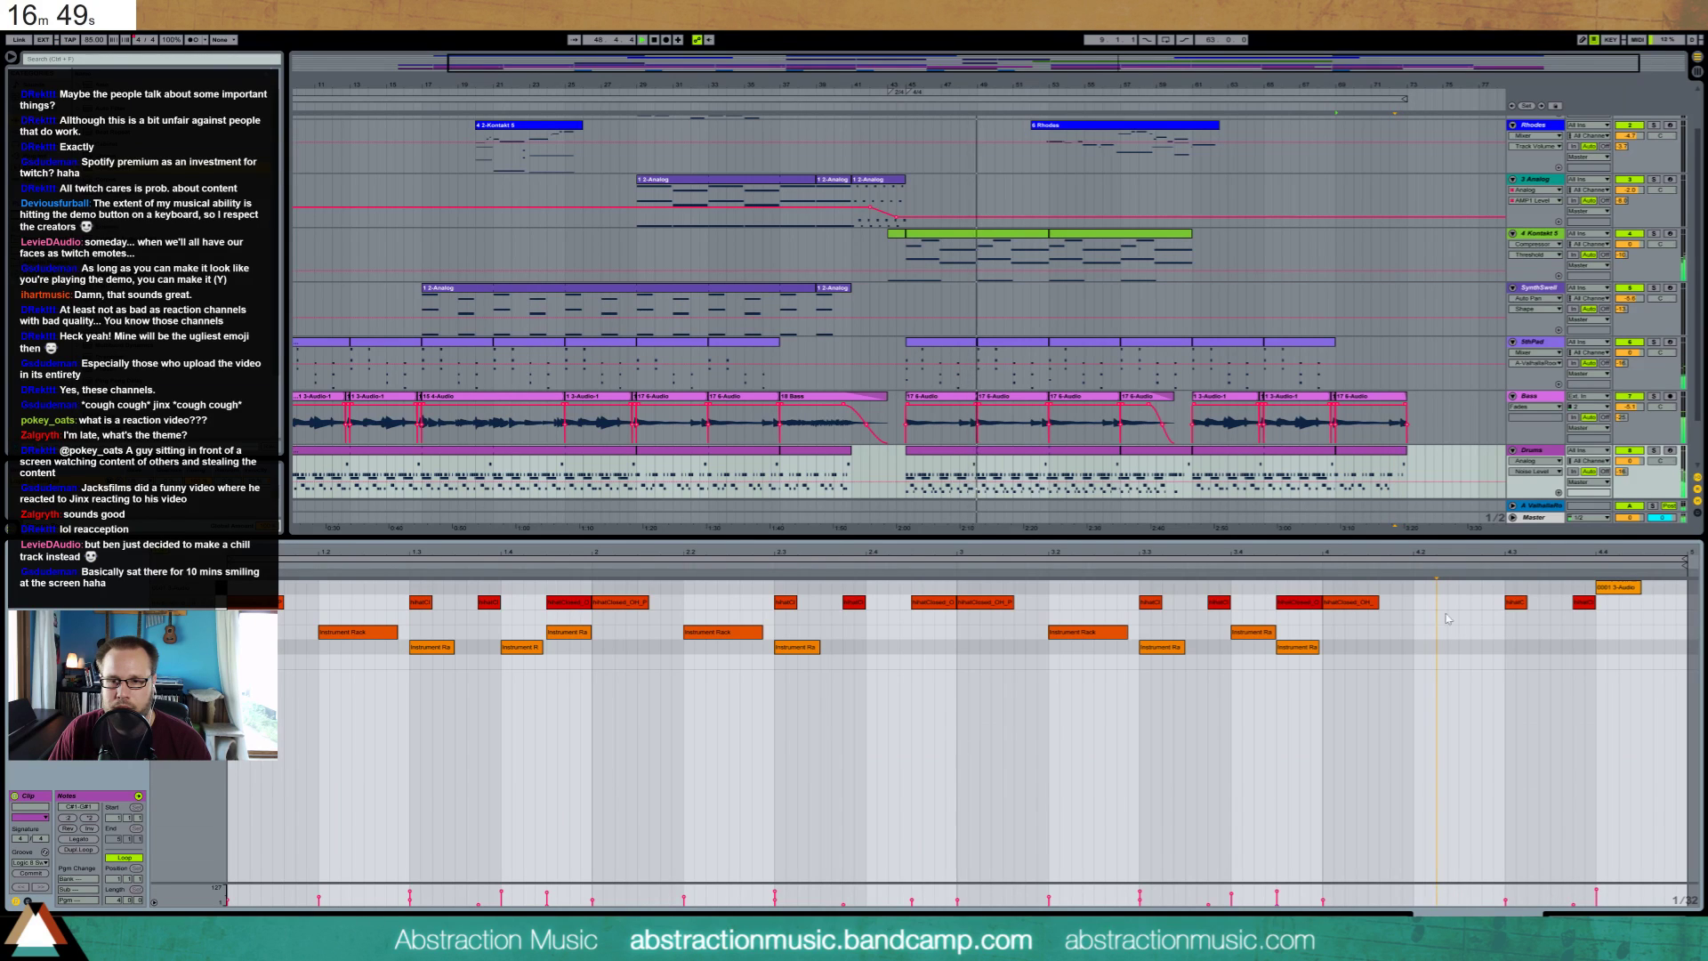
pyautogui.moveTo(1570, 600); pyautogui.dragTo(1503, 601)
pyautogui.press('Delete')
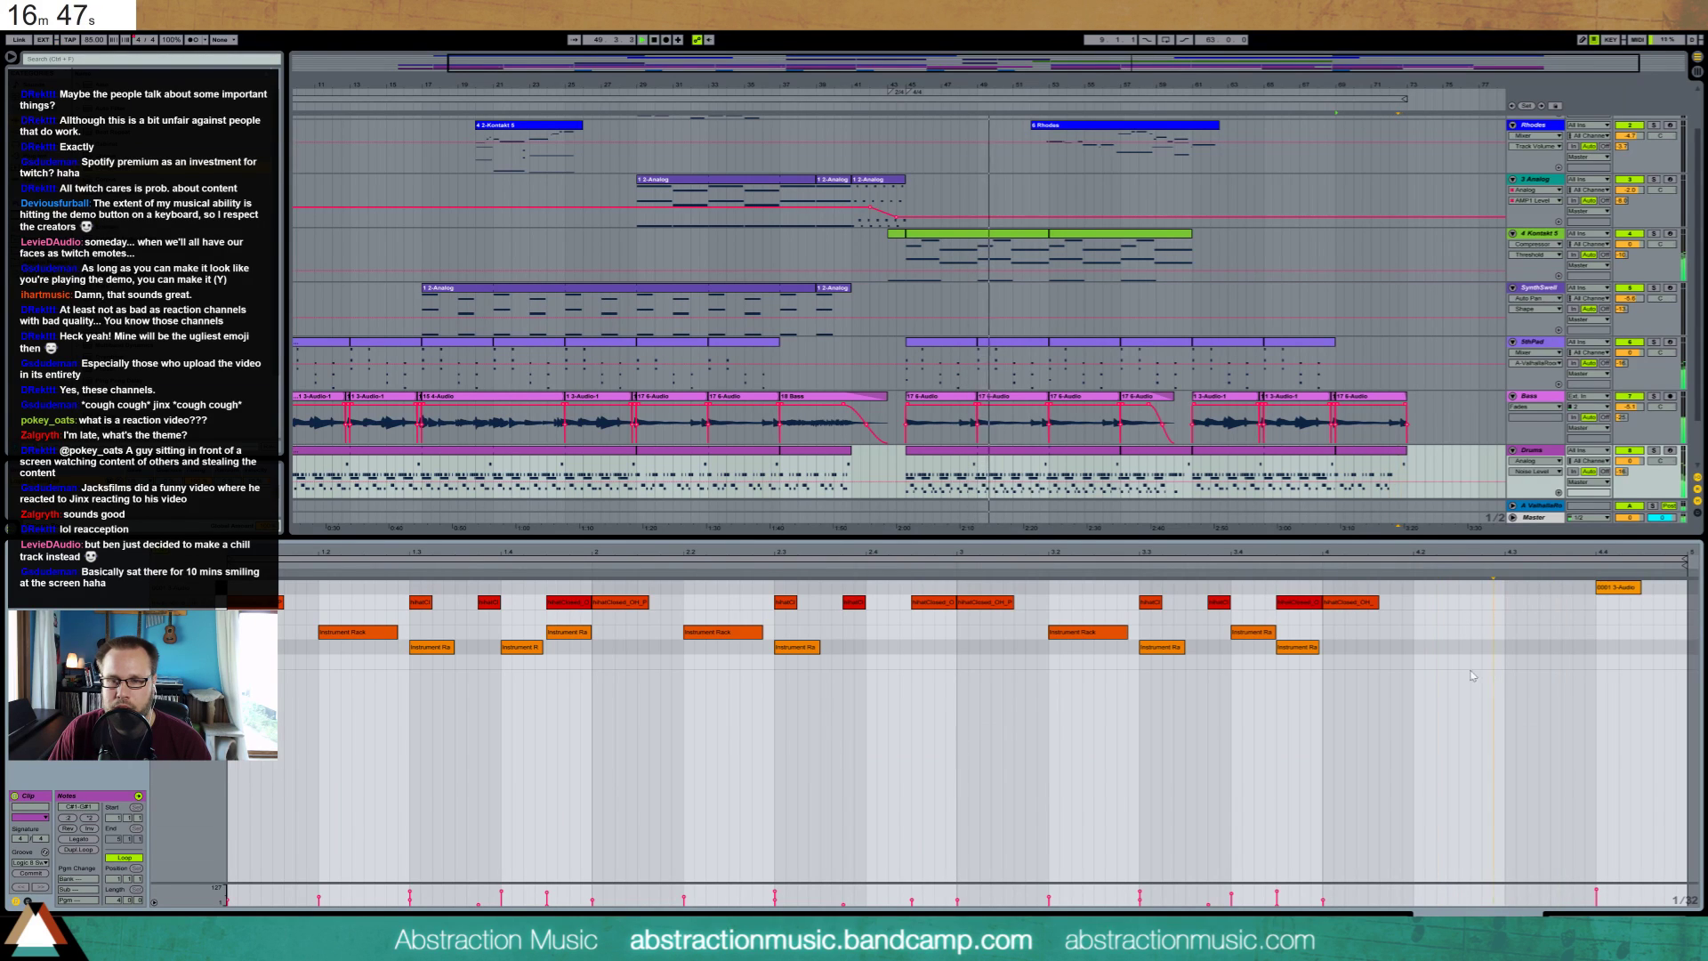
pyautogui.press('Delete')
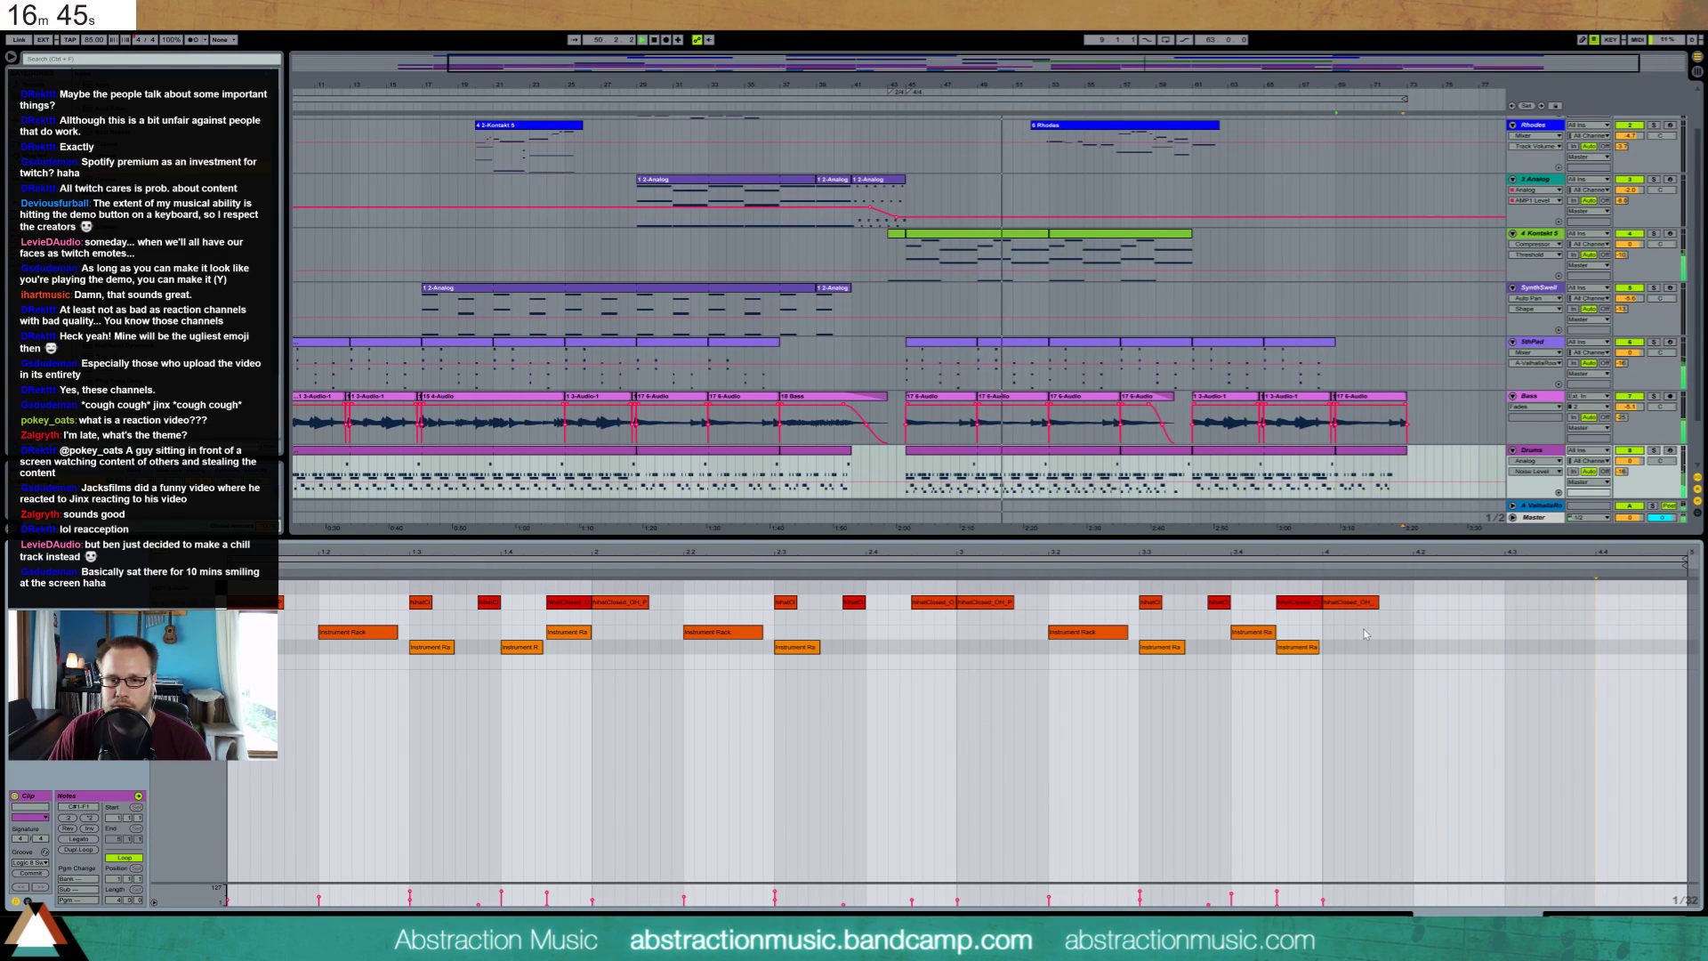
pyautogui.hotkey('shift', 'Tab')
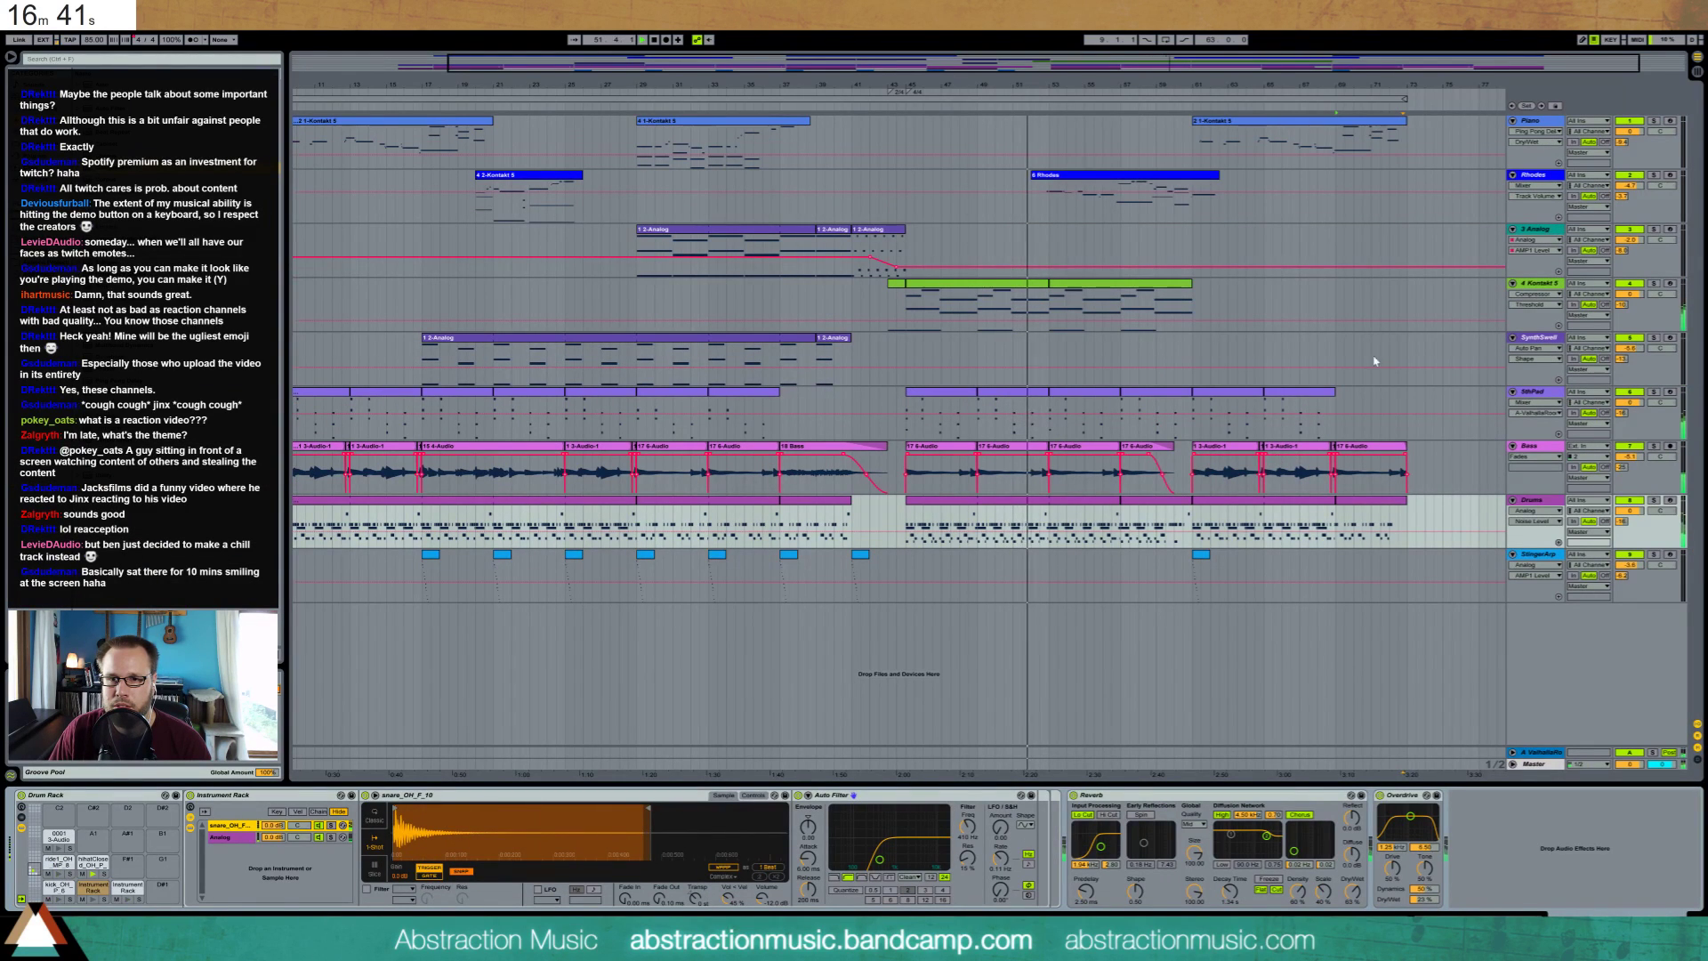
# Copy the four-bar soft strings pad clip from bar 61 to bar 69
pyautogui.click(961, 393)
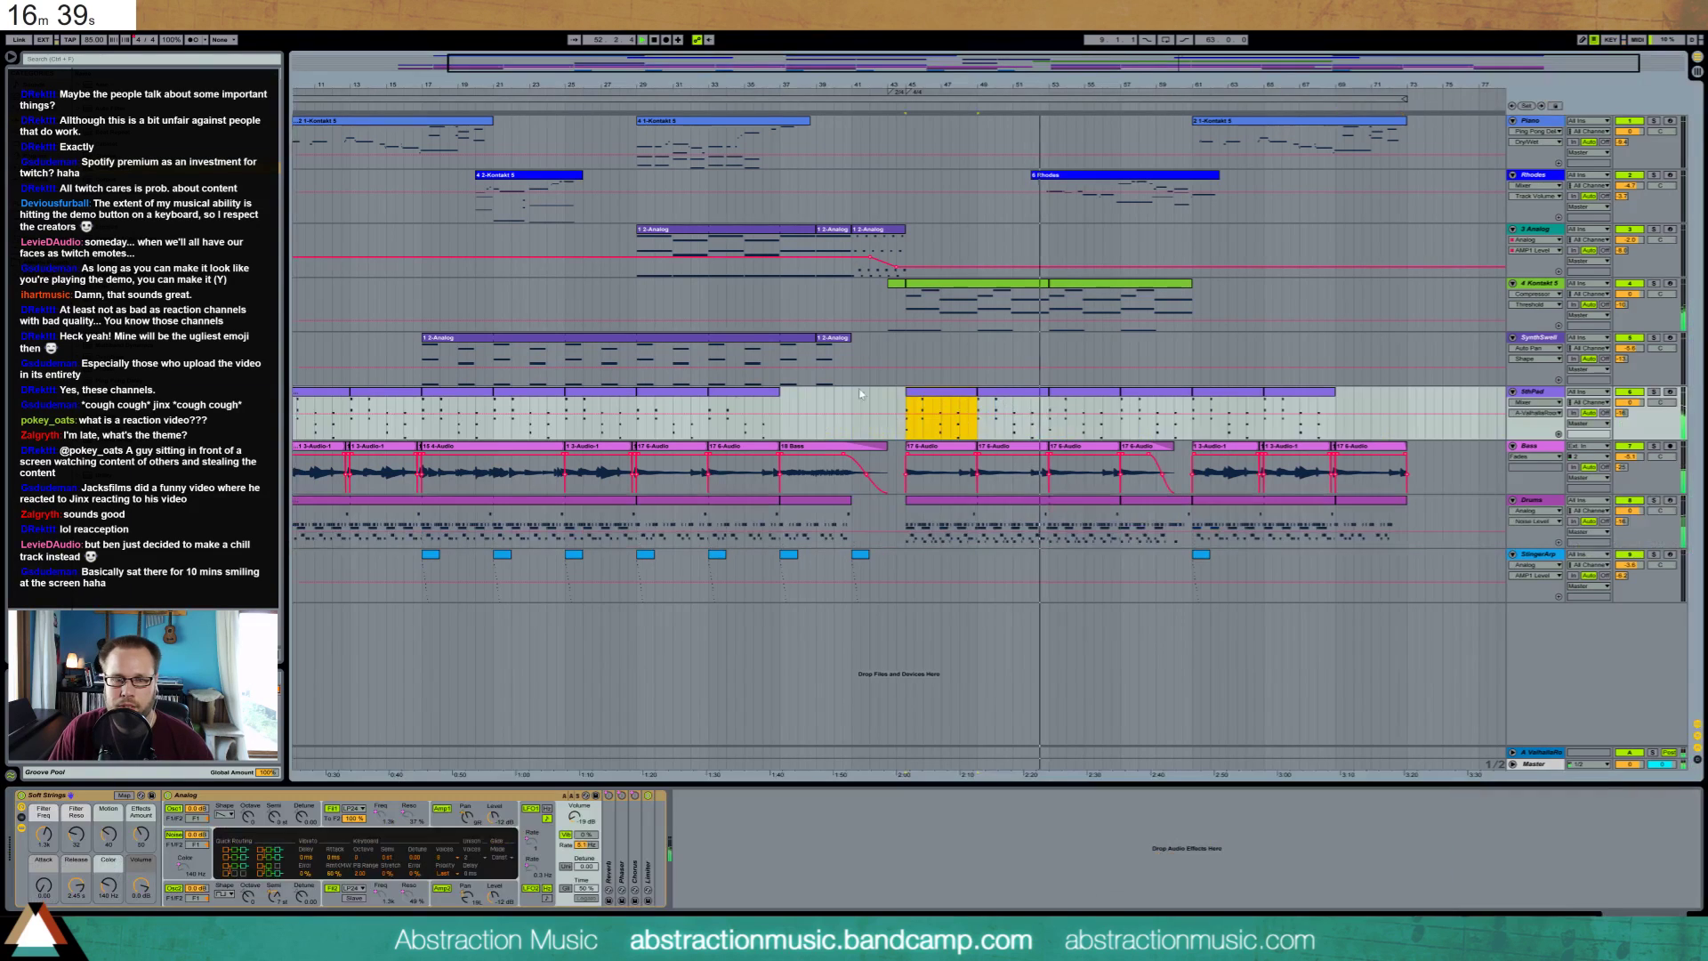
pyautogui.click(1224, 393)
pyautogui.hotkey('ctrl', 'c')
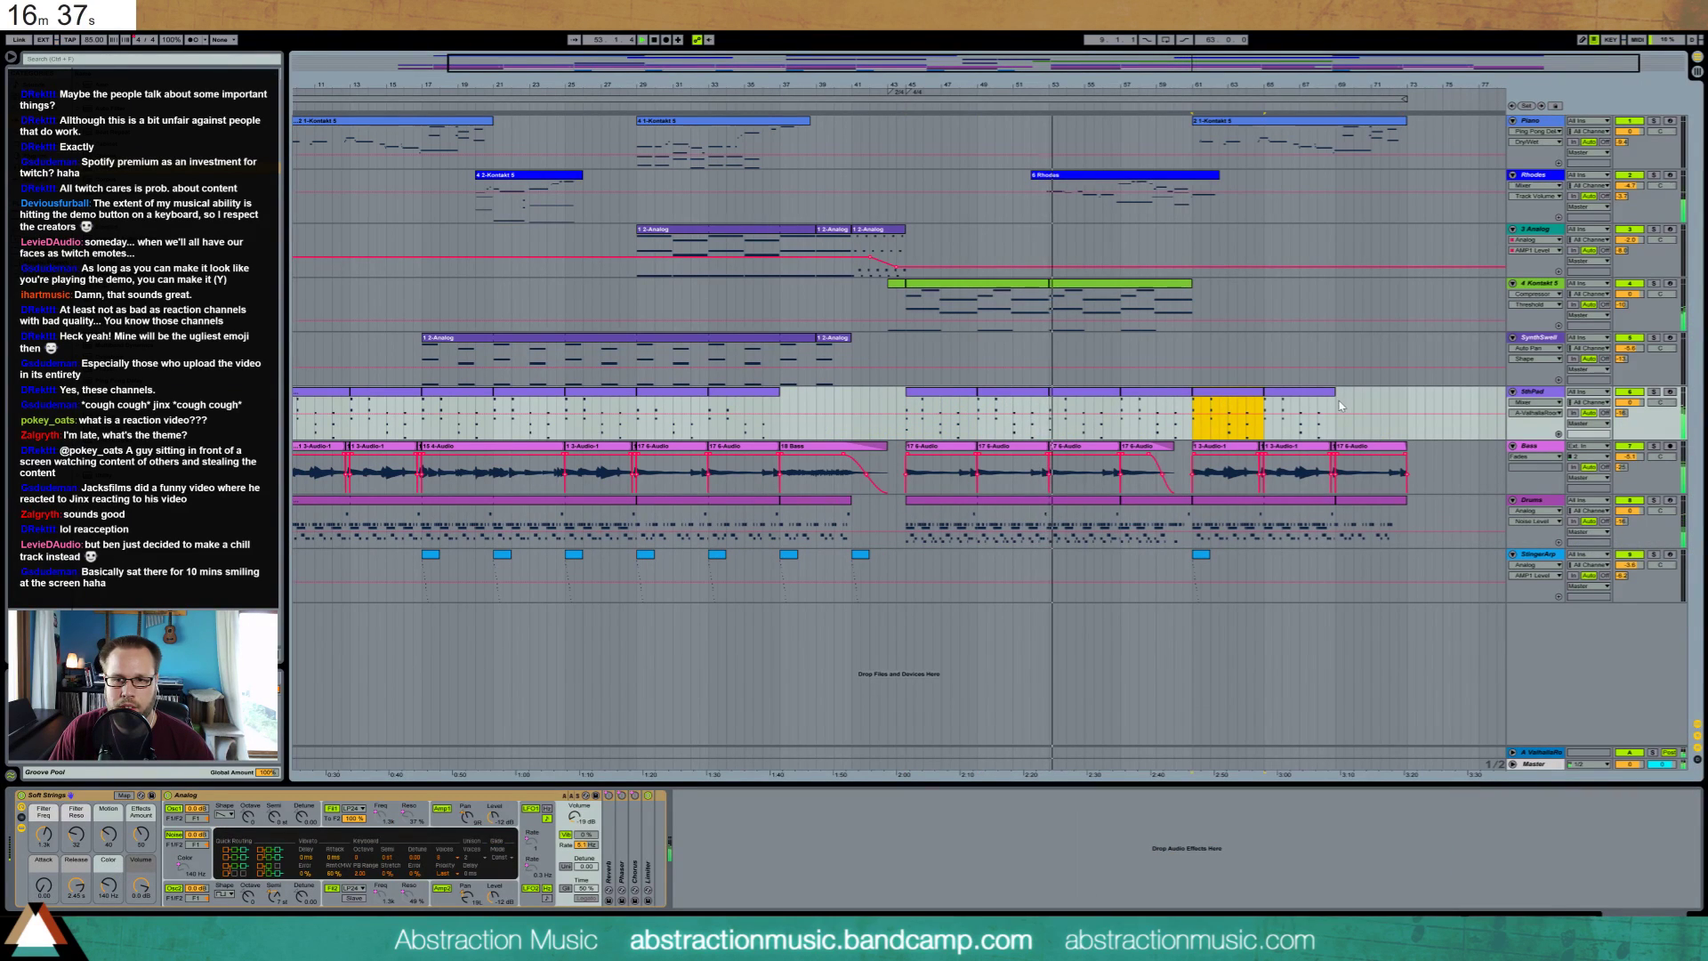
pyautogui.click(1339, 406)
pyautogui.hotkey('ctrl', 'v')
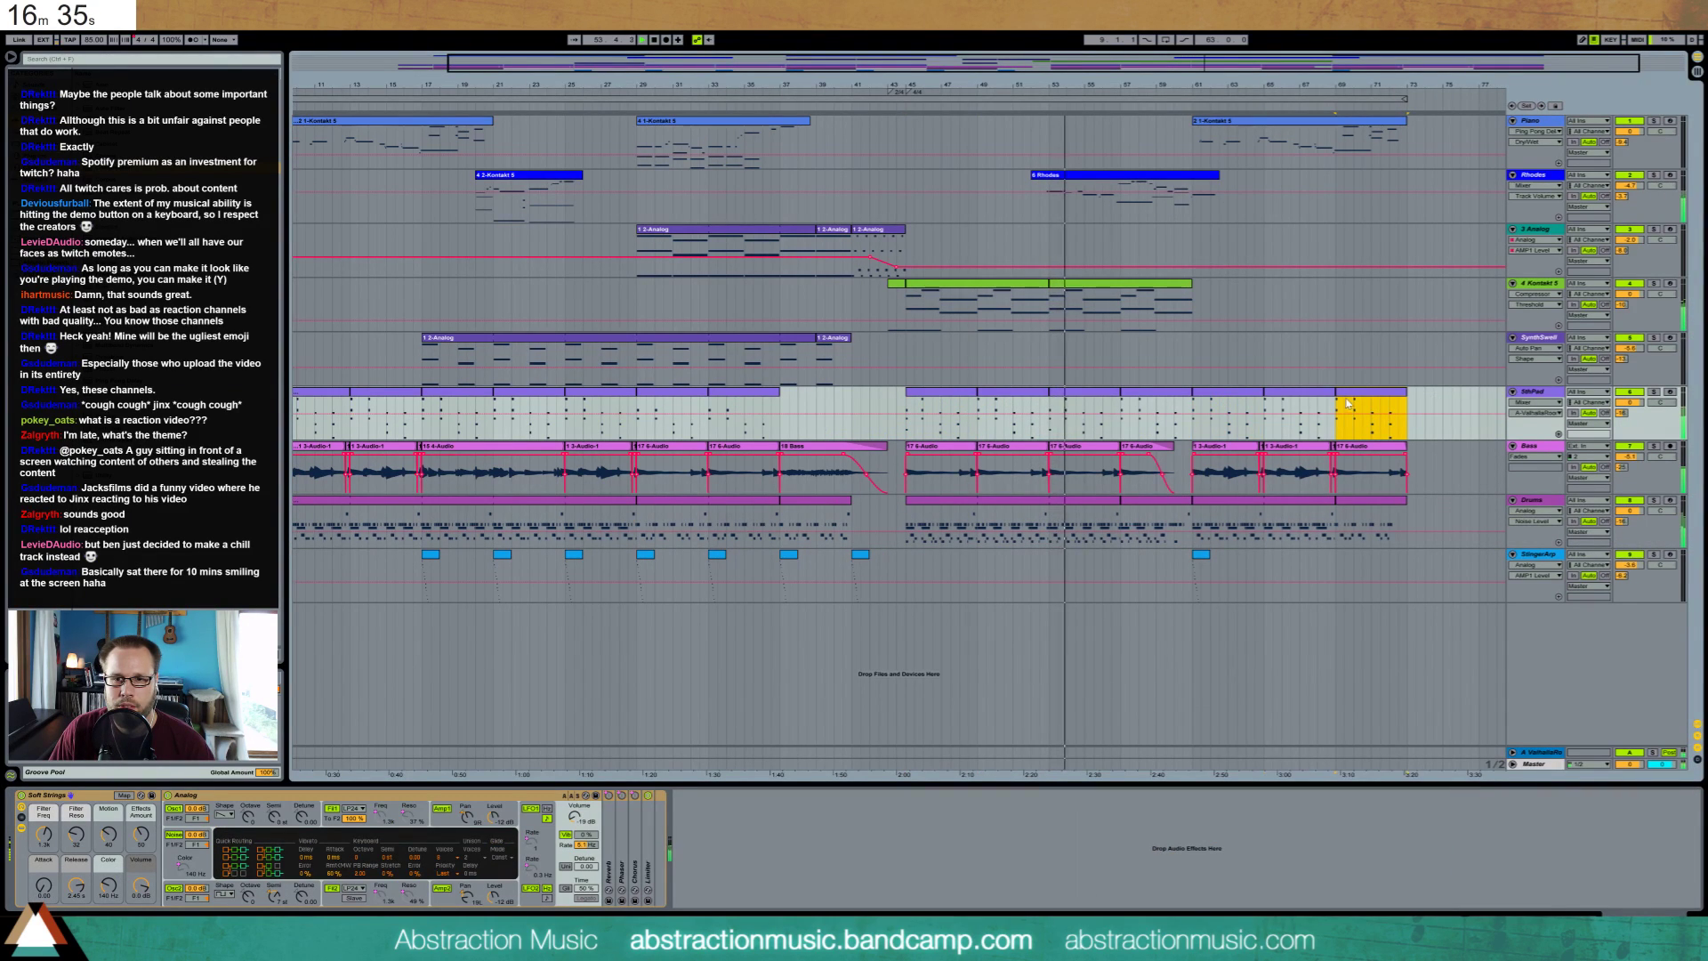
# In the Rhodes clip's notes, shift the short pickup before the second low held note and the short repeated note near the start slightly earlier
pyautogui.doubleClick(1103, 184)
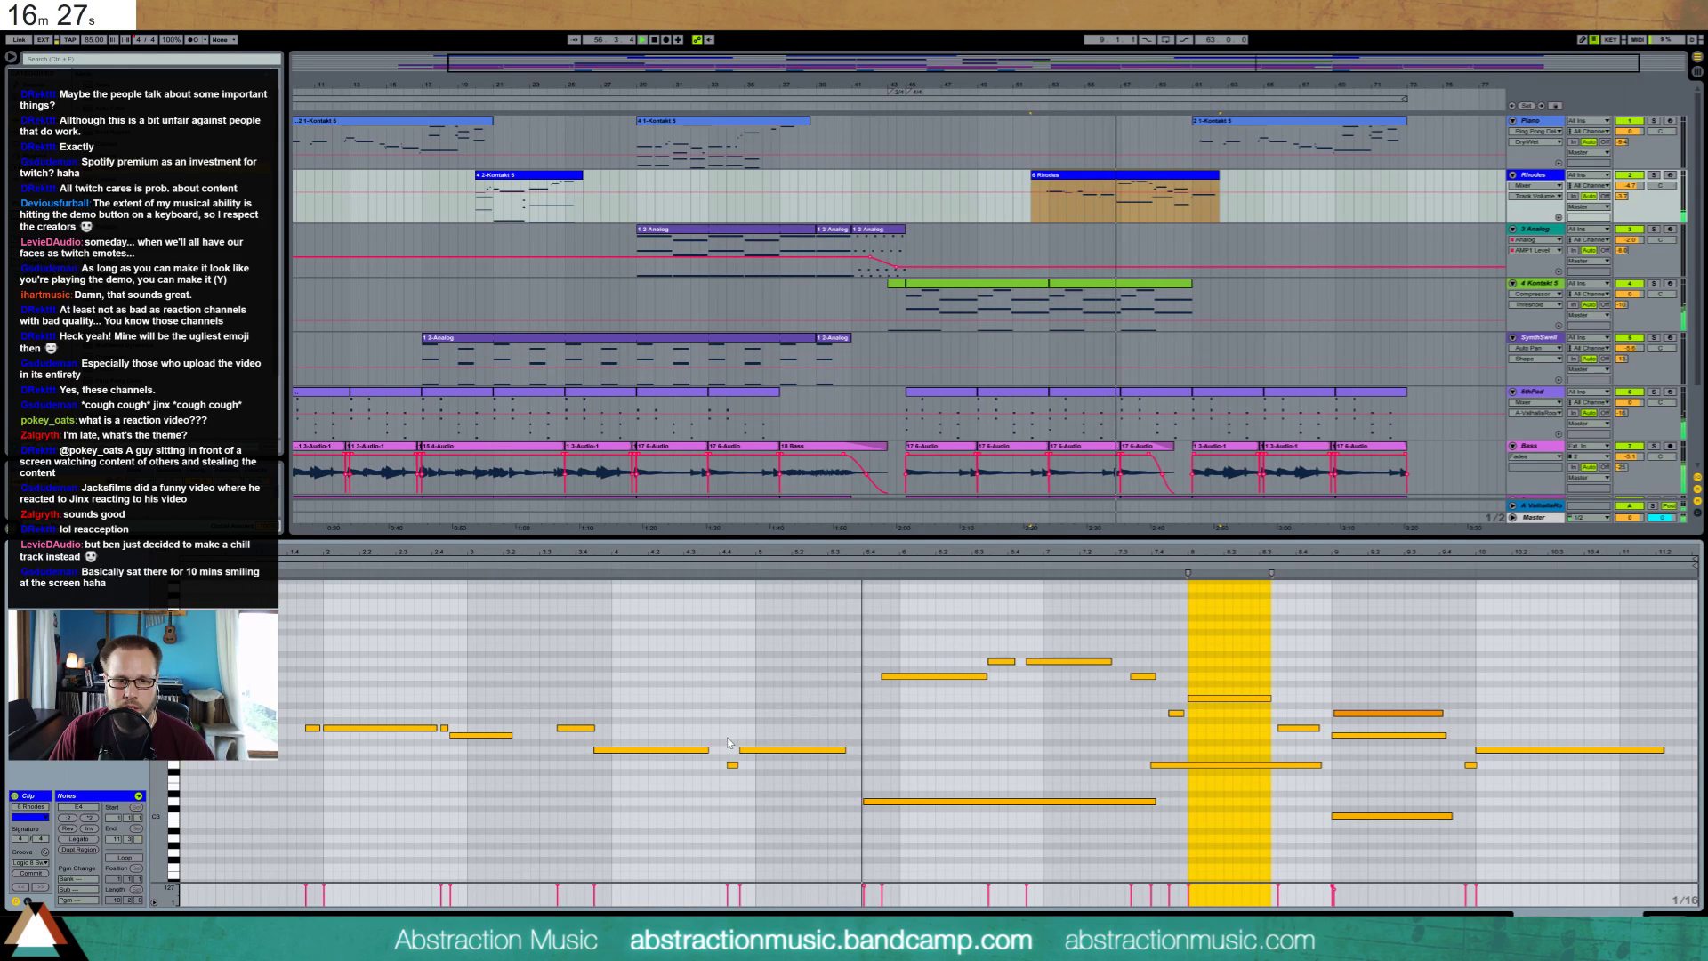
pyautogui.moveTo(729, 765); pyautogui.dragTo(718, 765)
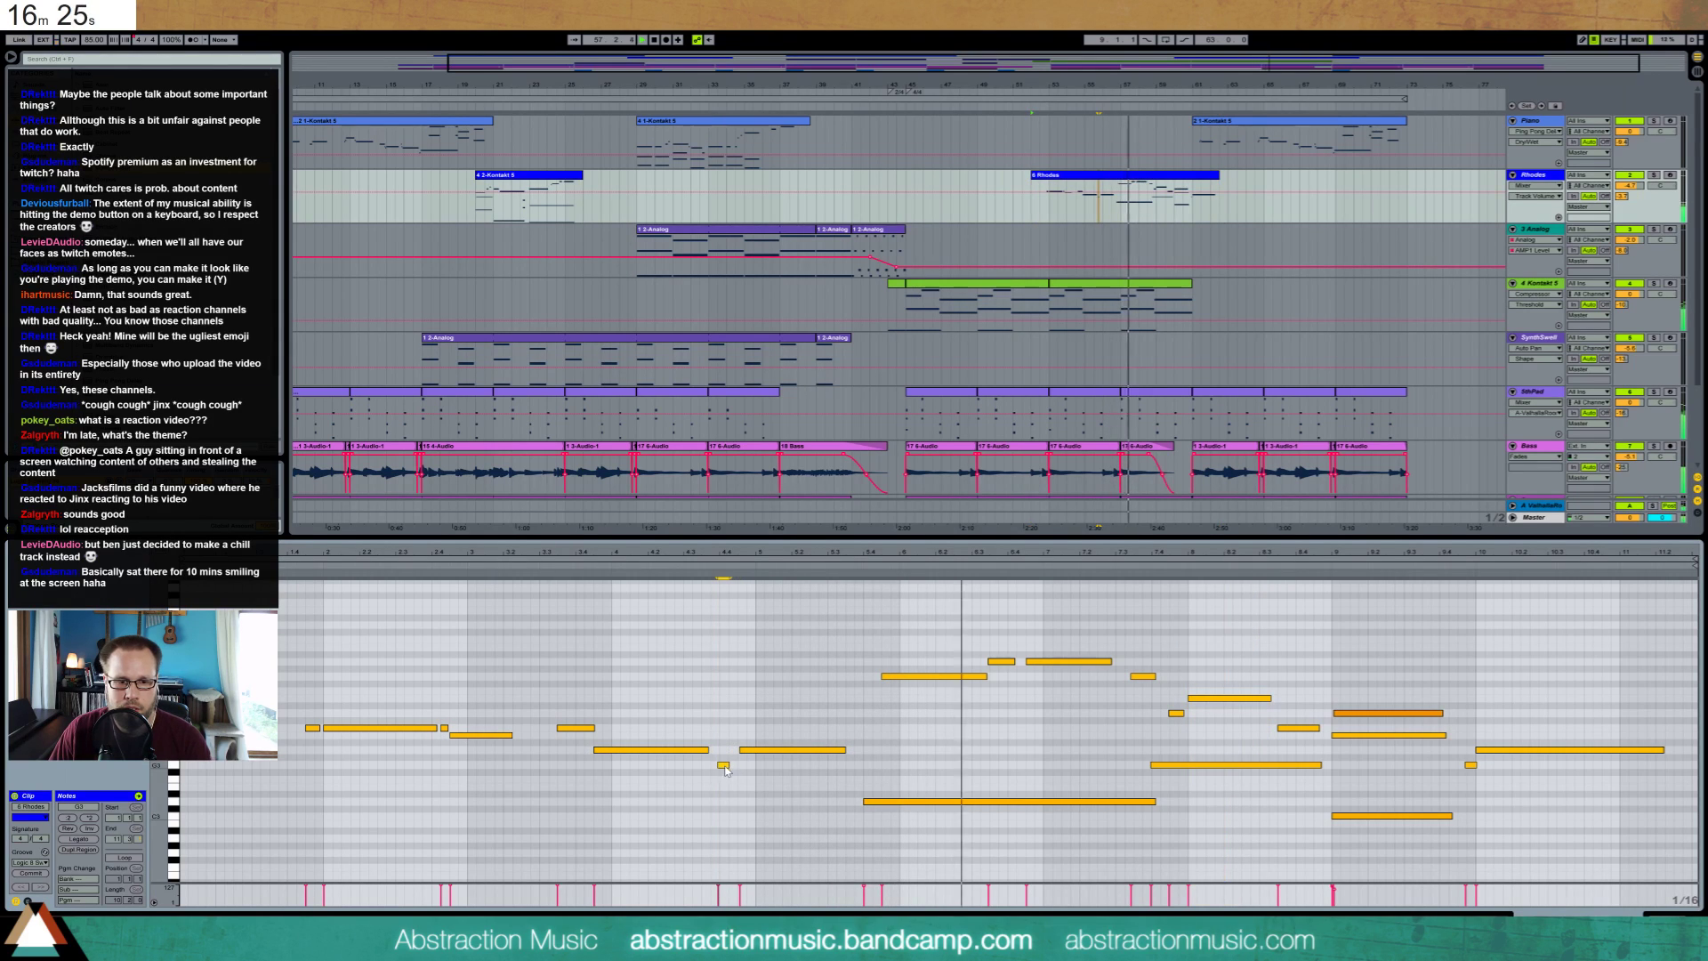
pyautogui.moveTo(443, 728); pyautogui.dragTo(433, 728)
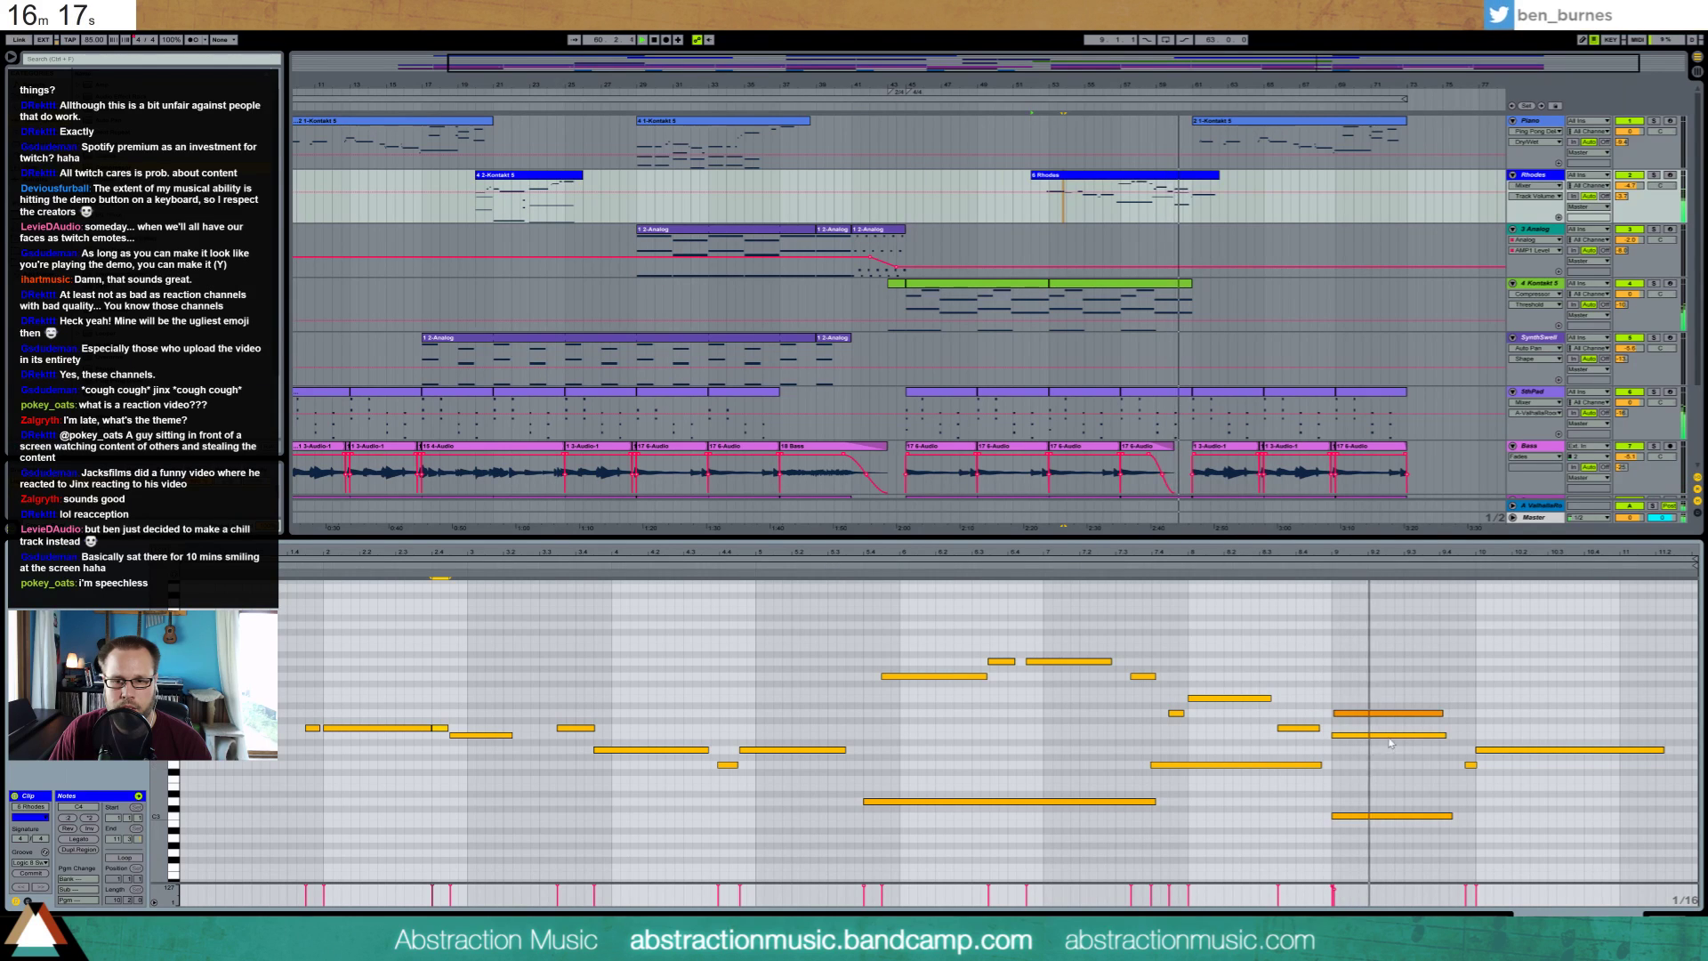
# Raise the top note of the Rhodes chord at bar 60 by five semitones, auditioning it along the way
pyautogui.click(1350, 711)
pyautogui.press('Up')
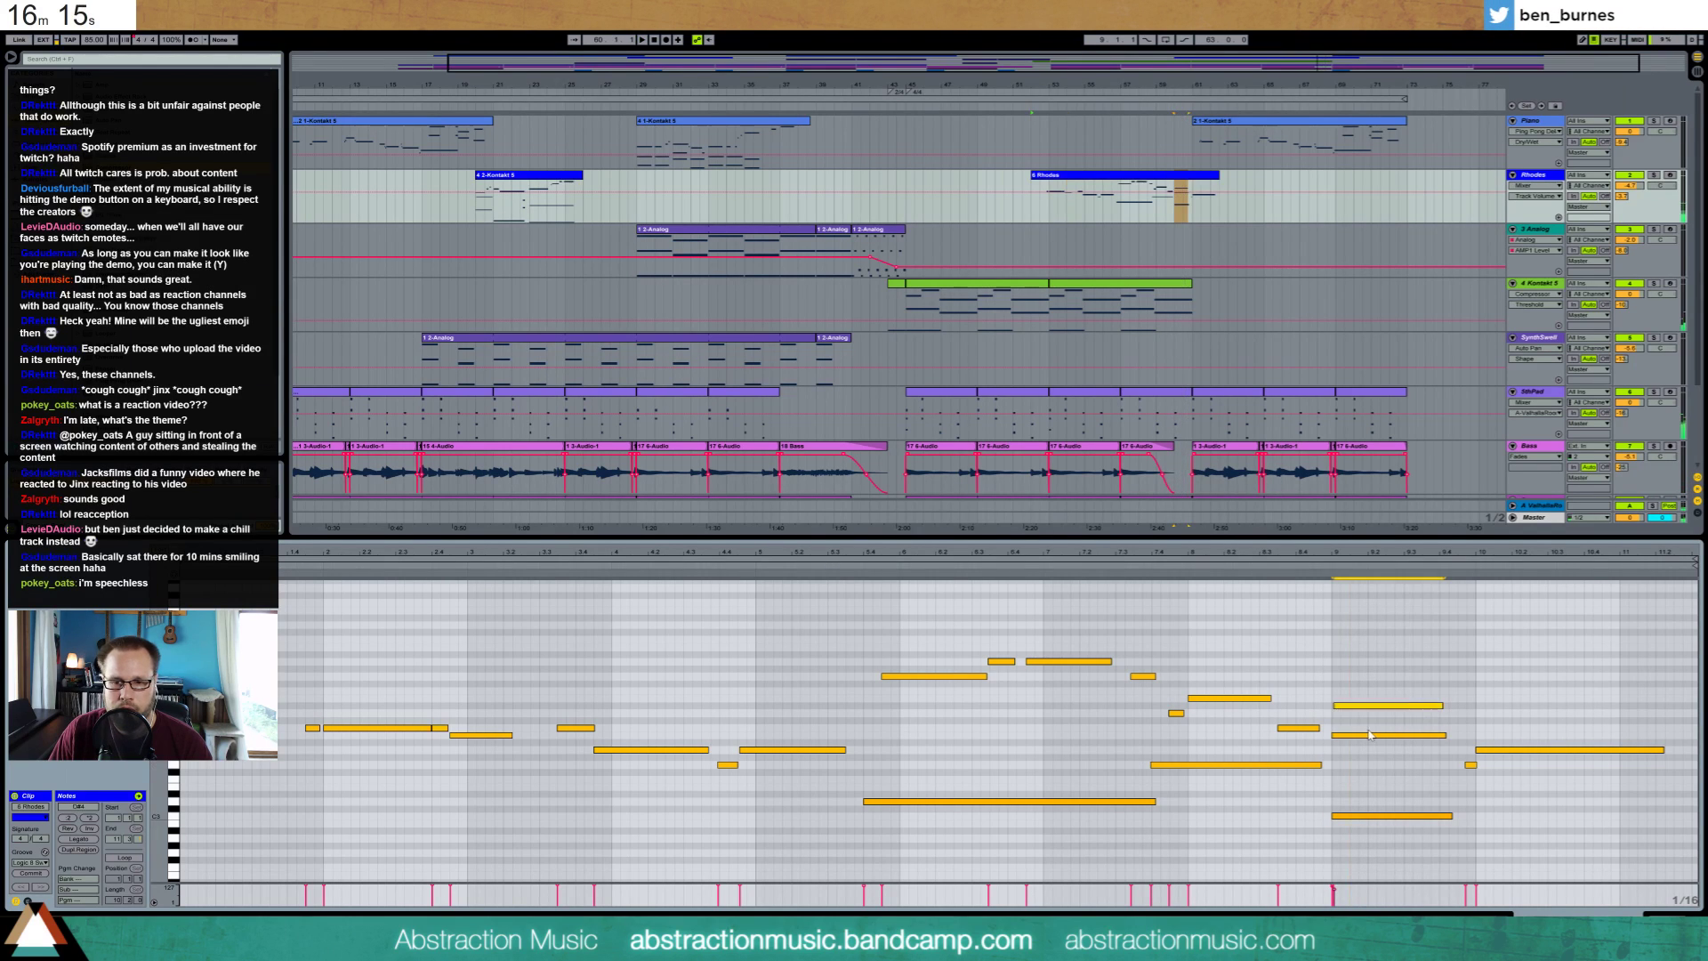
pyautogui.press('space')
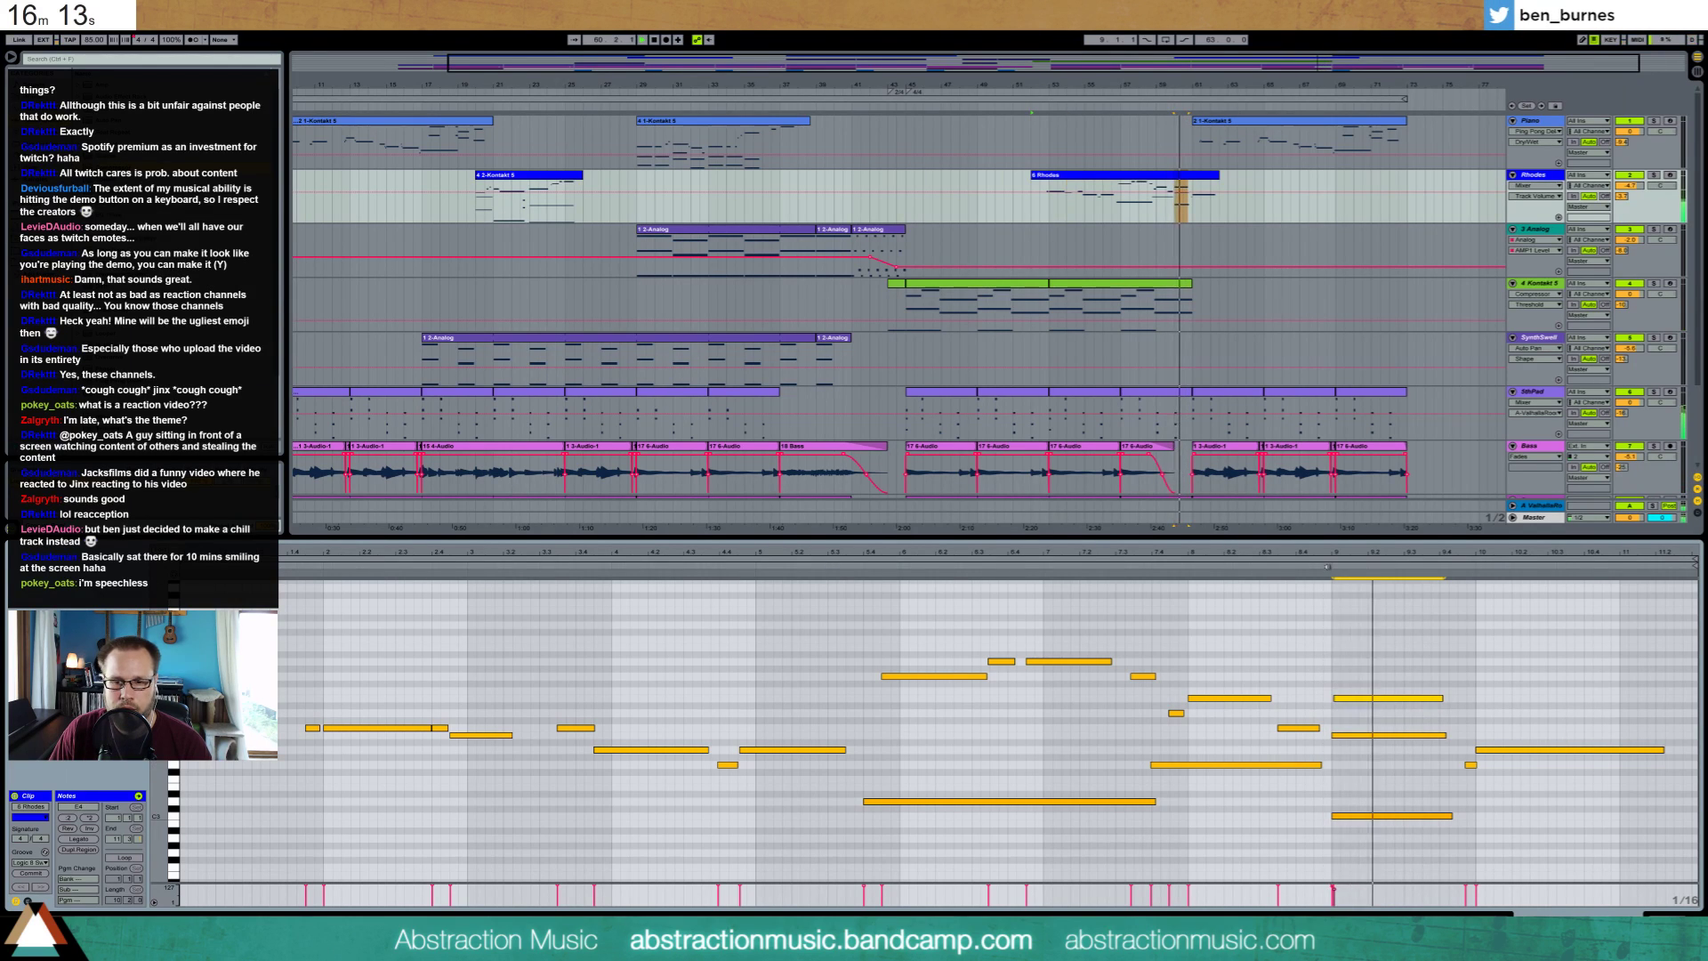
pyautogui.press('Up')
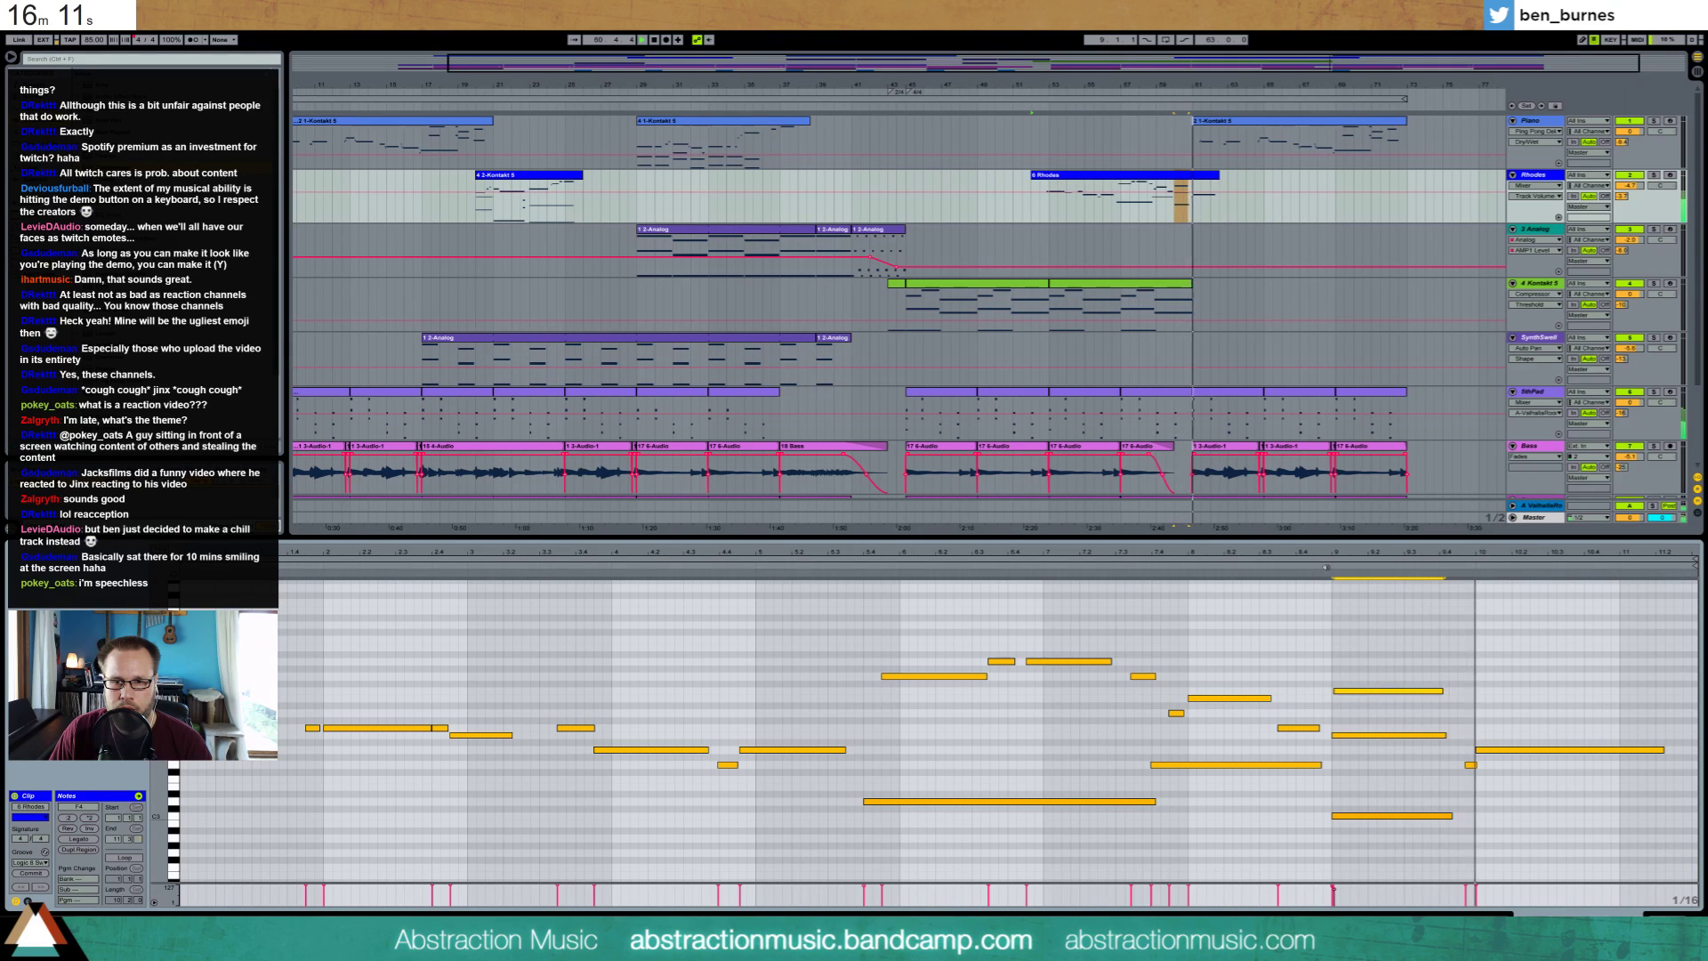
pyautogui.click(1325, 567)
pyautogui.press('Up')
pyautogui.press('Up')
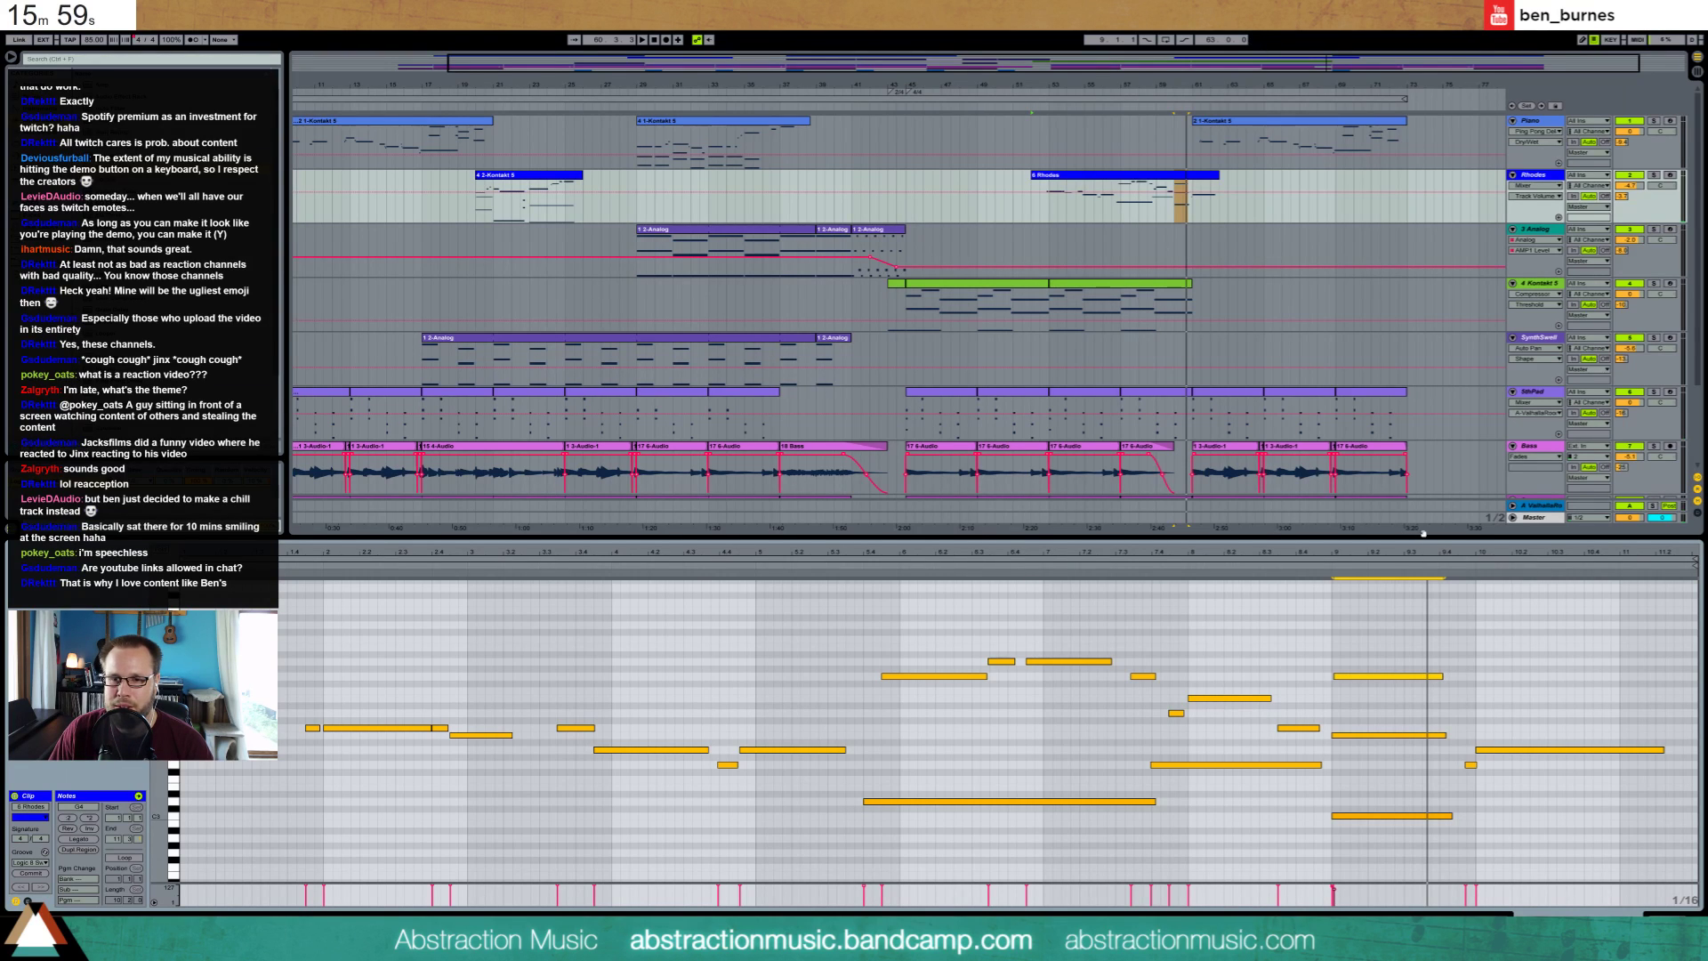
# Move the short pickup before the final Rhodes note slightly earlier, and play on through the returning section with the clip editor closed
pyautogui.click(1469, 764)
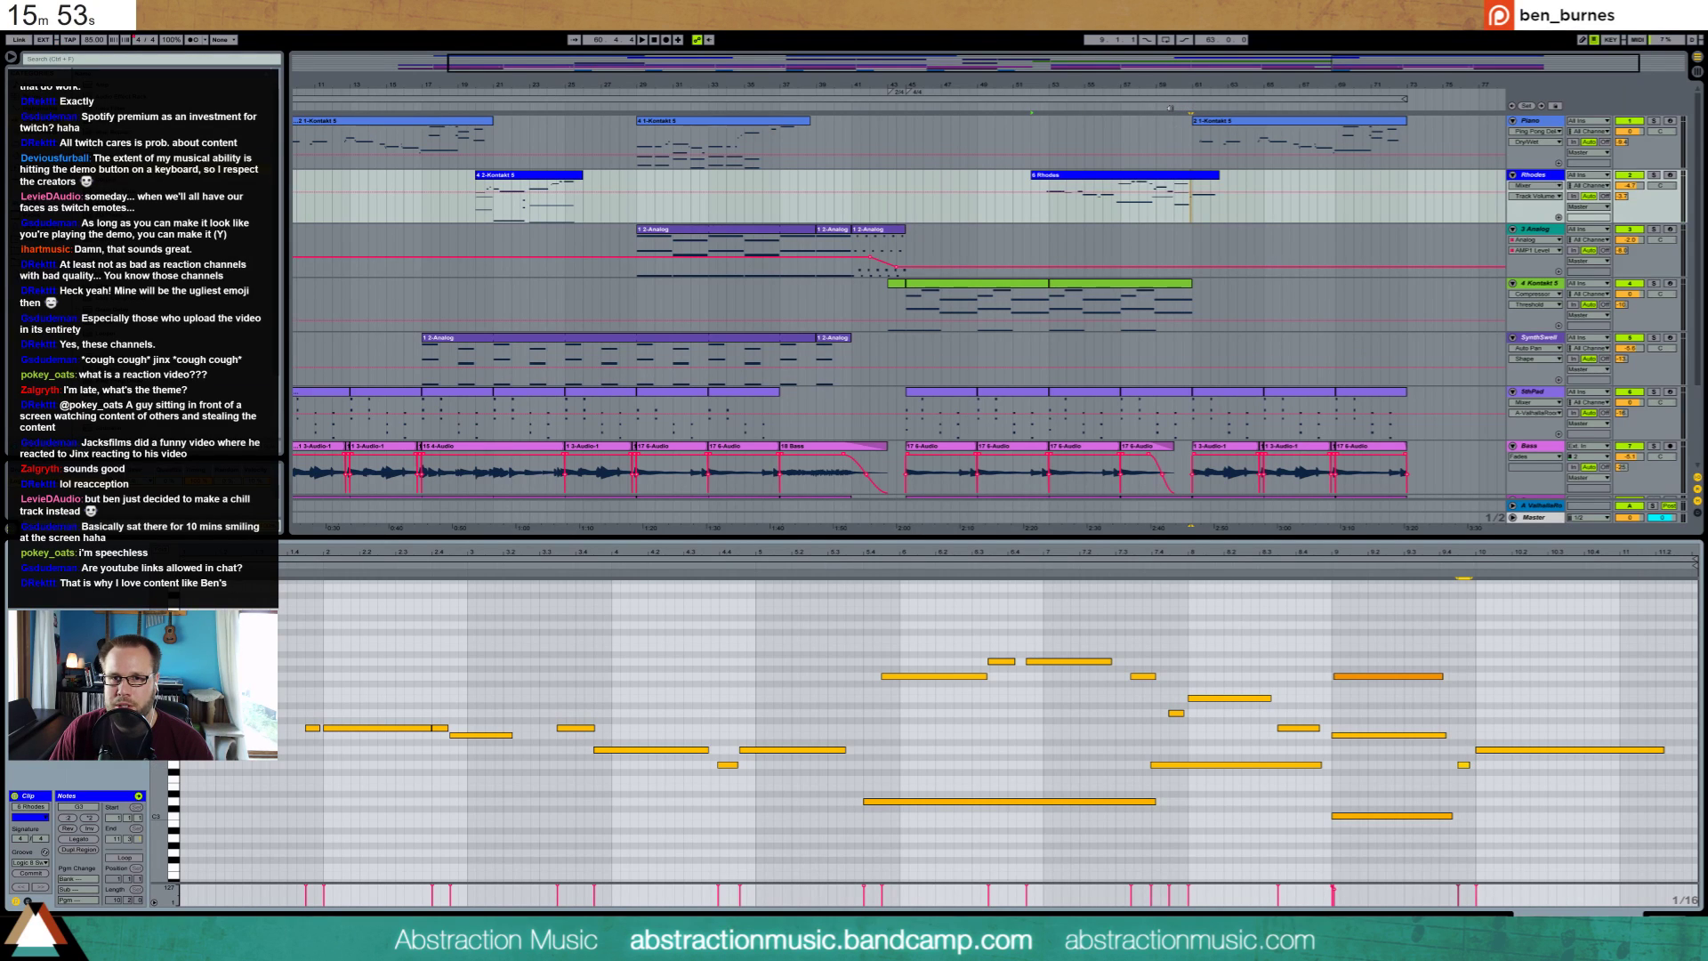
pyautogui.press('space')
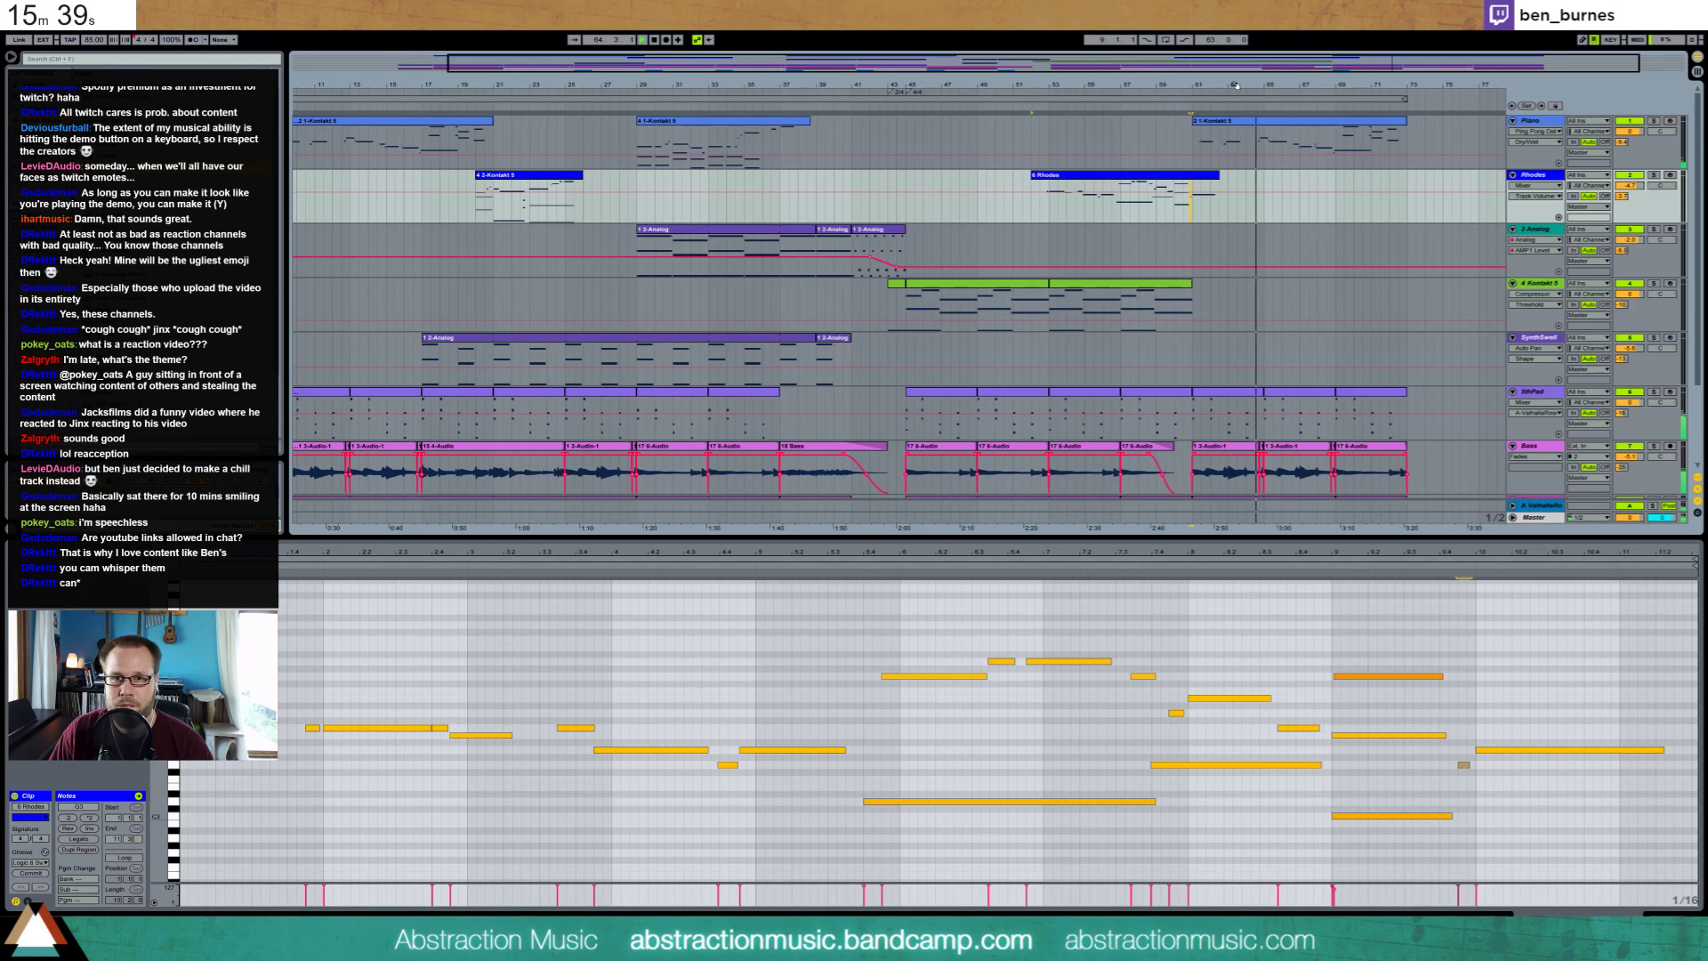
pyautogui.moveTo(1357, 64); pyautogui.dragTo(1346, 70)
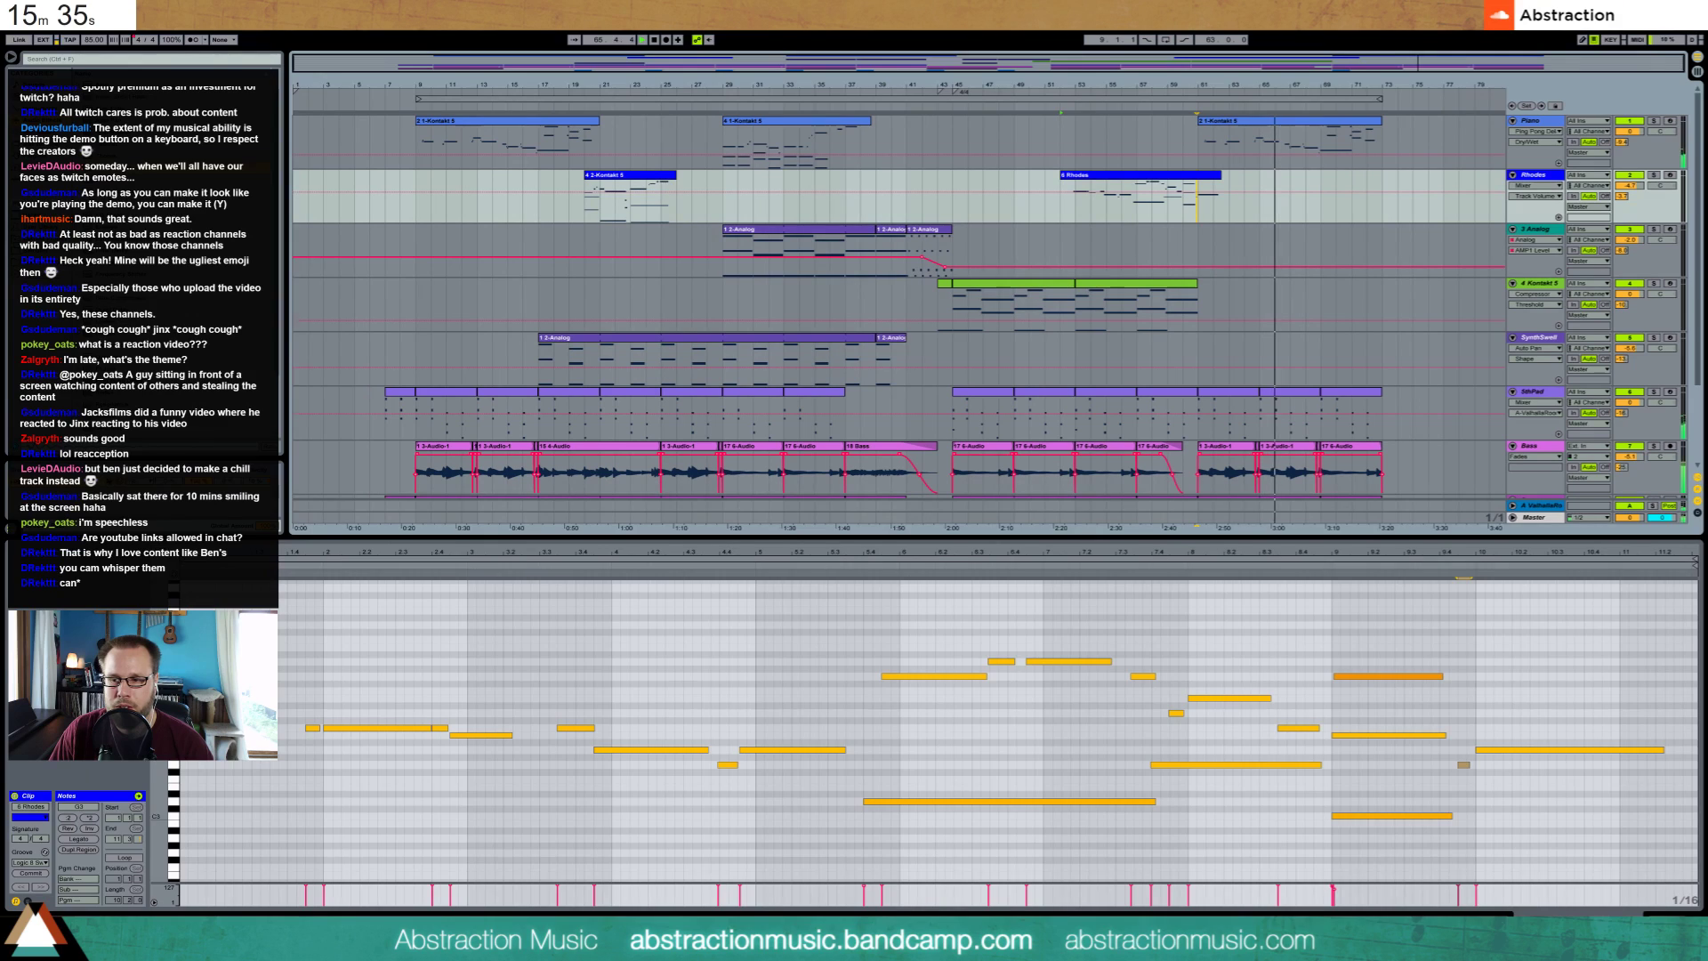
pyautogui.click(1664, 917)
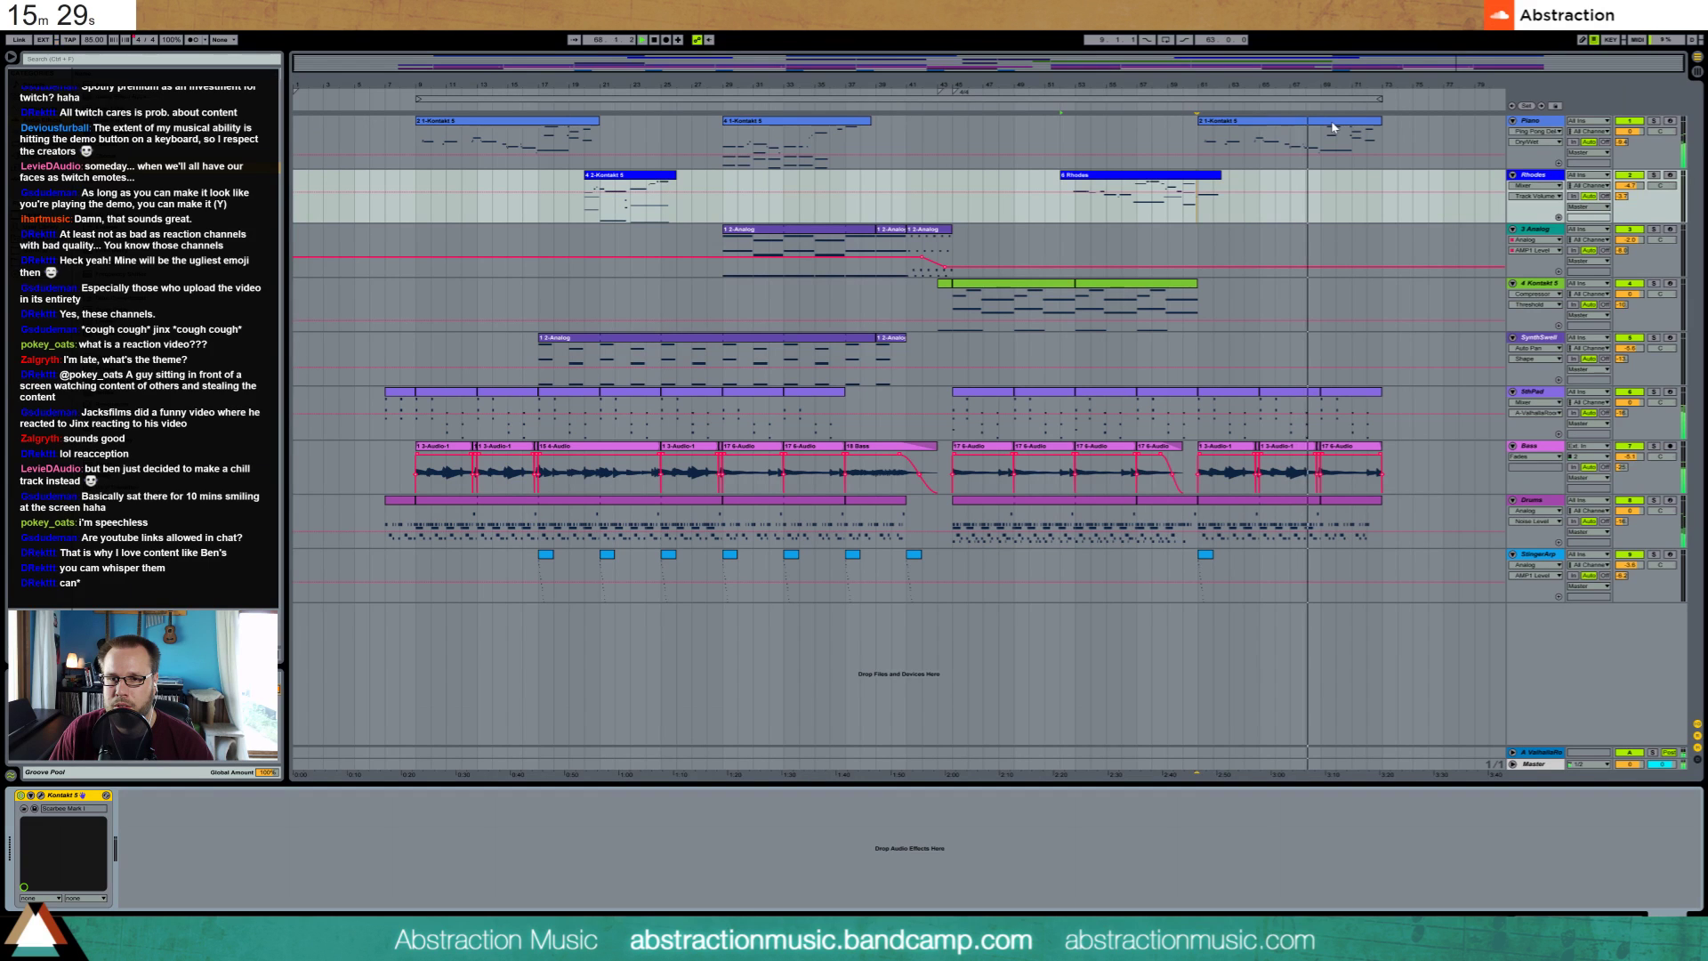
pyautogui.moveTo(1363, 67); pyautogui.dragTo(1504, 150)
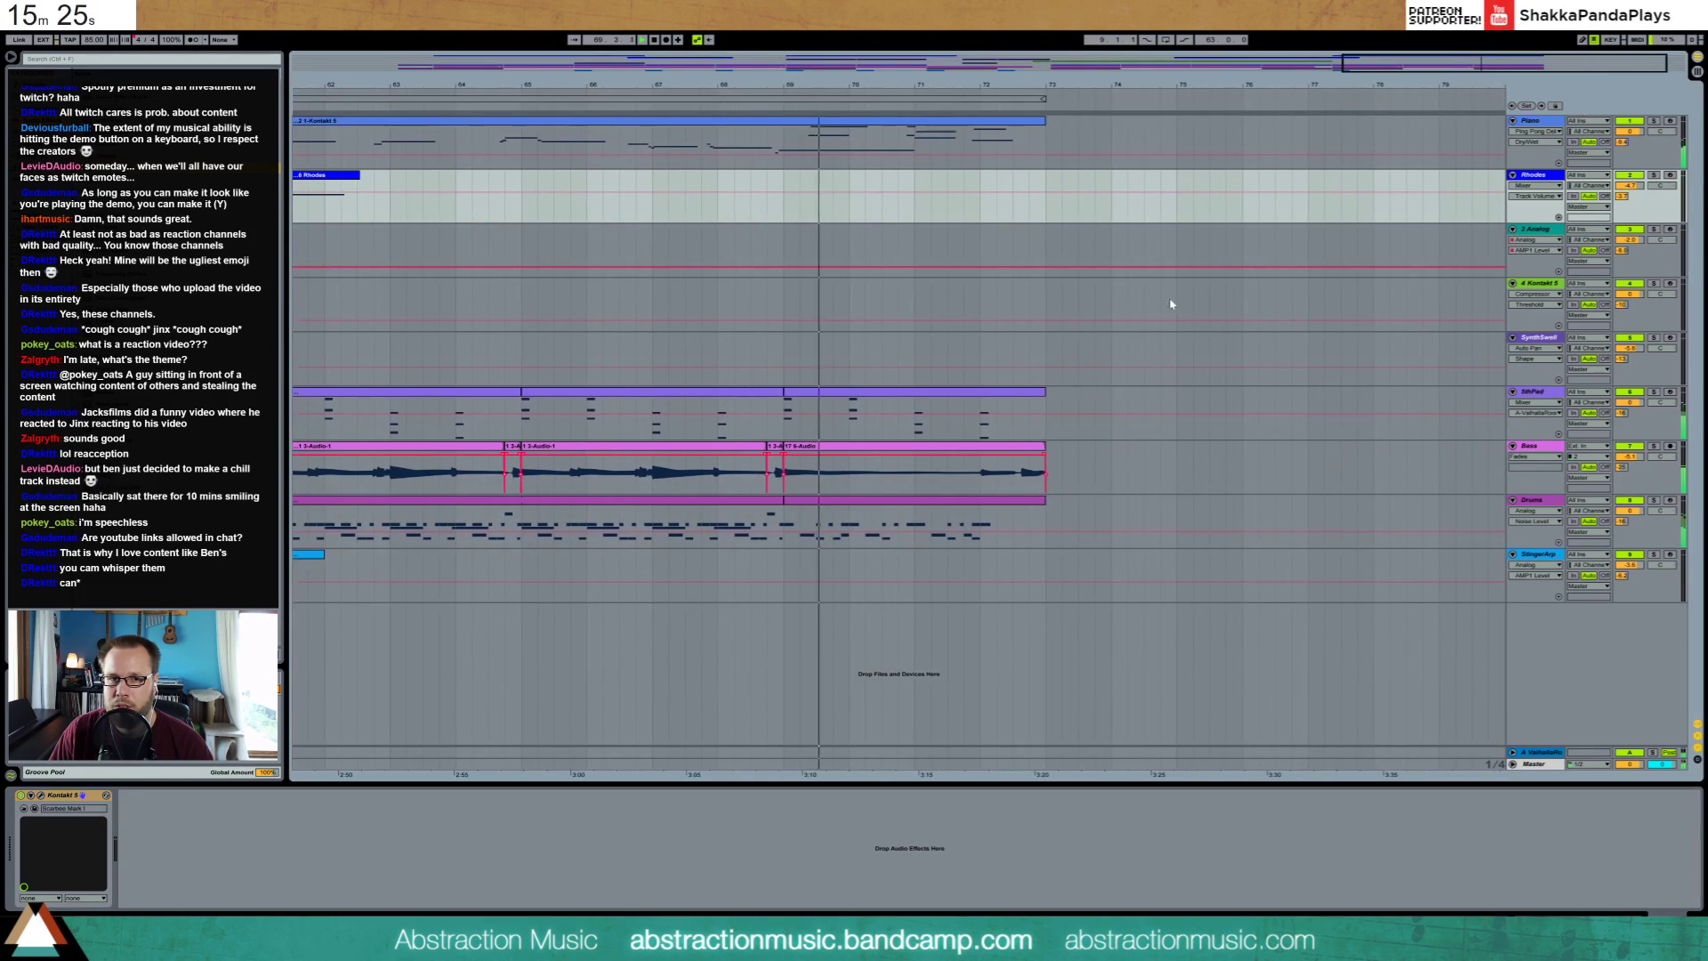
# Add an Auto Filter to the soft strings pad track and automate its Device On to switch on from bar 69 onward
pyautogui.click(861, 408)
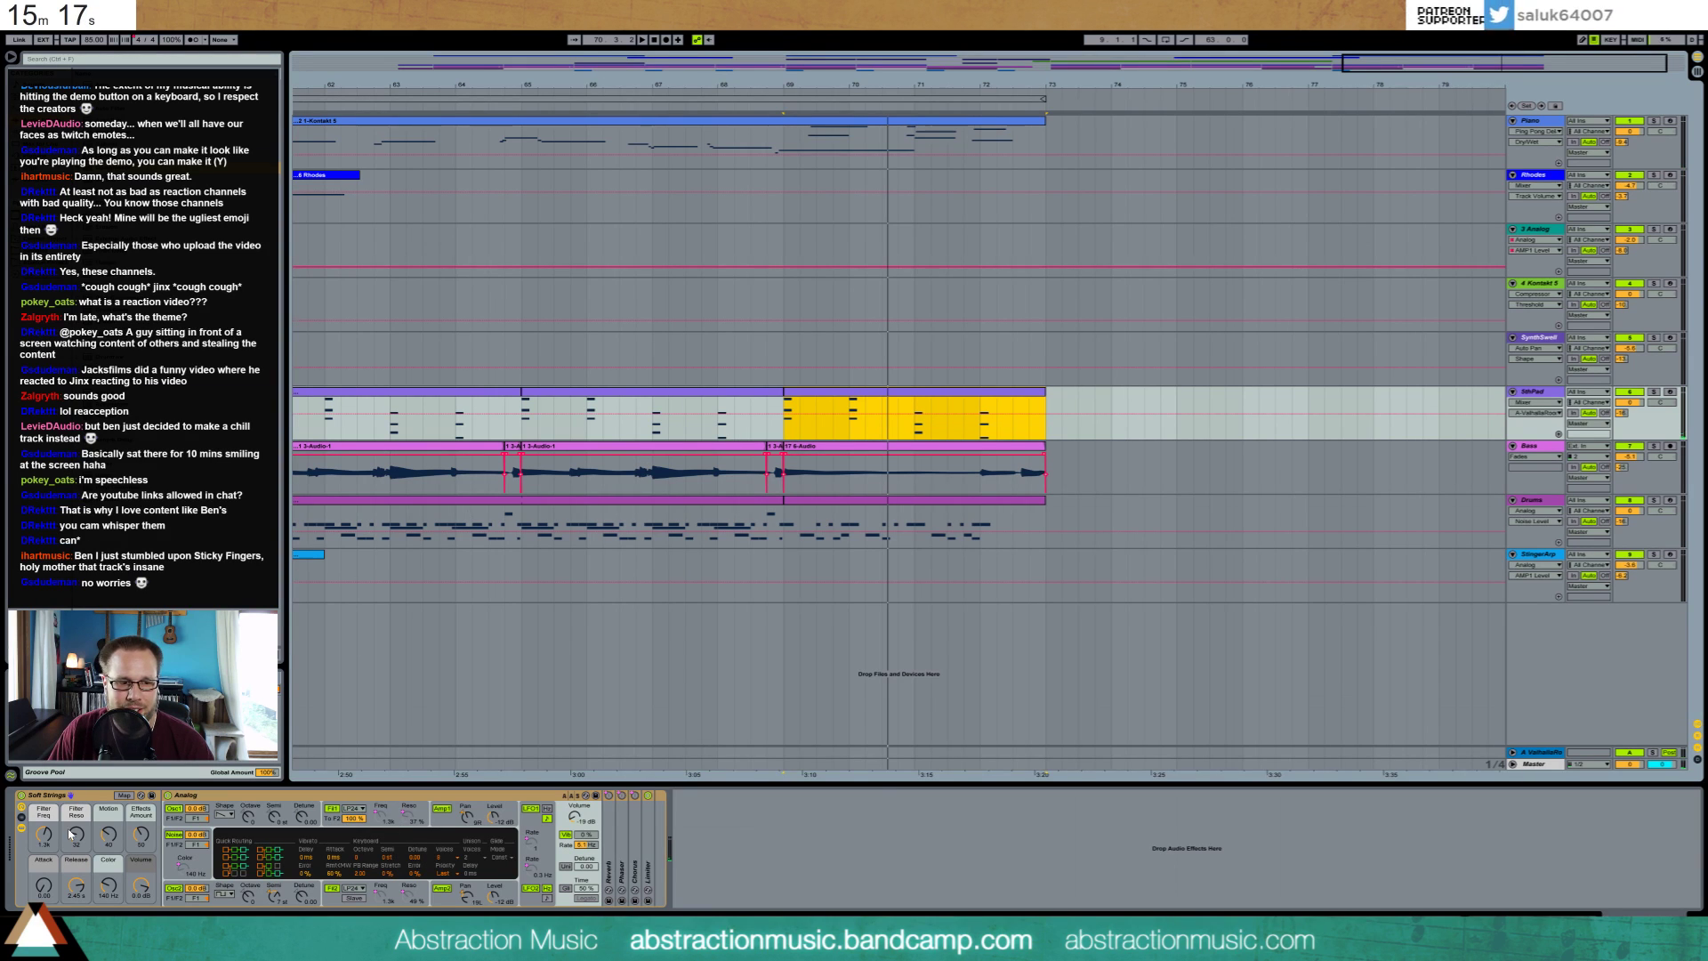
pyautogui.moveTo(111, 109); pyautogui.dragTo(778, 835)
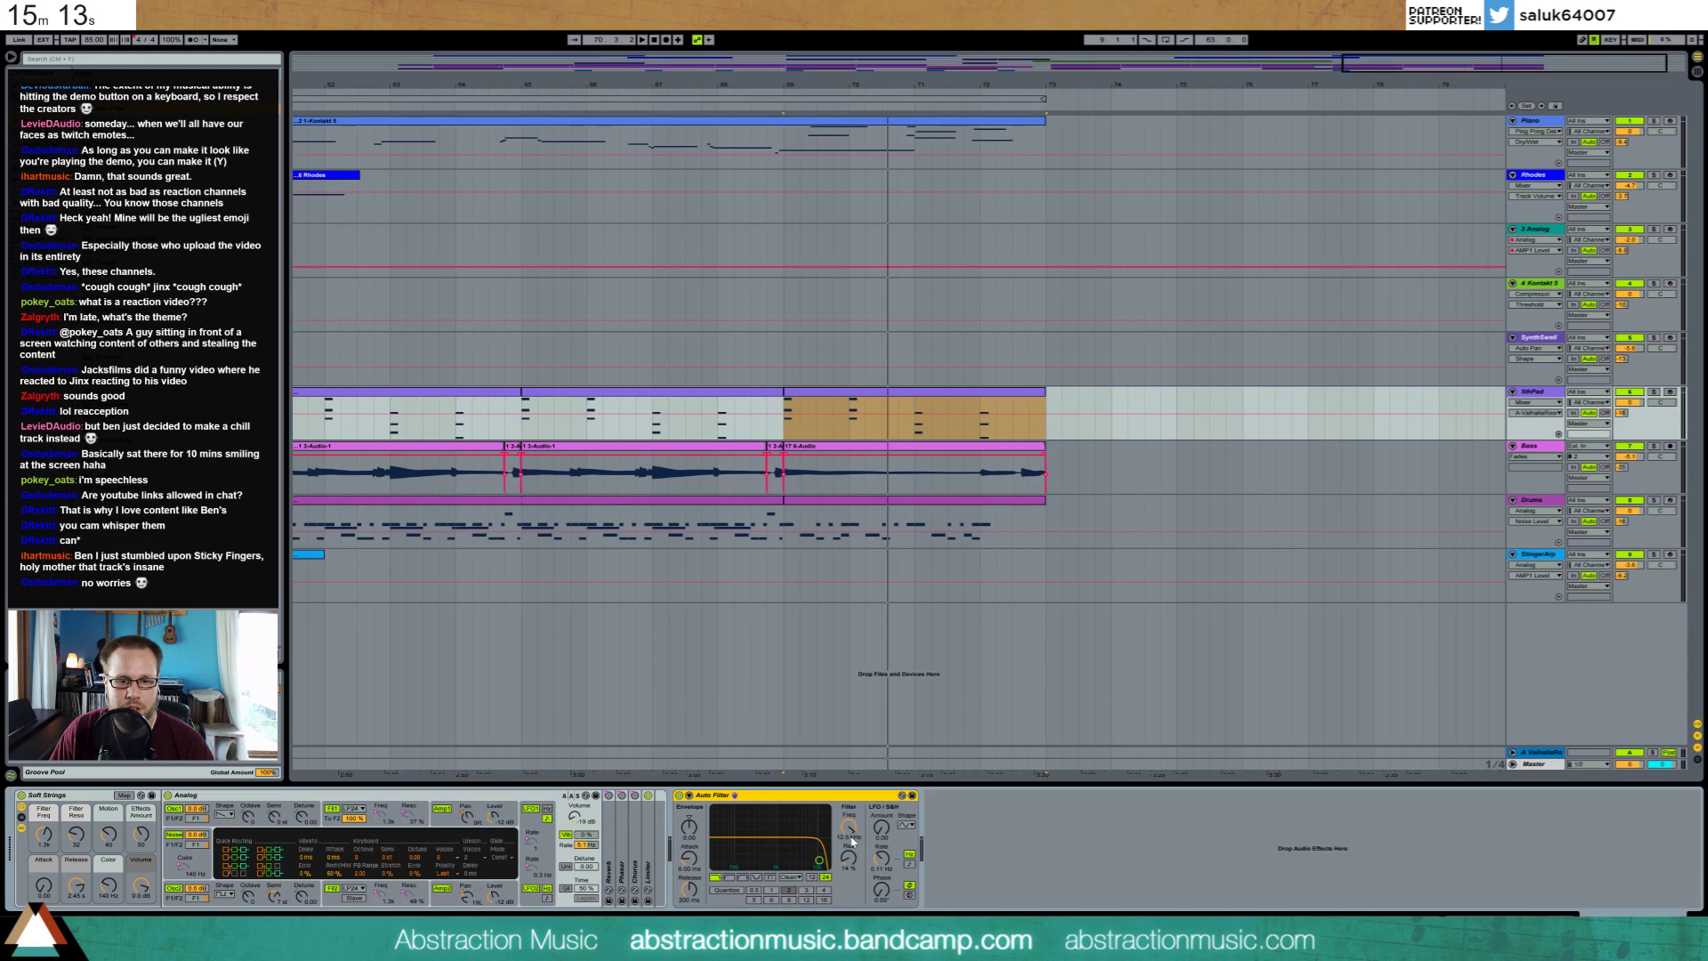
pyautogui.click(679, 795)
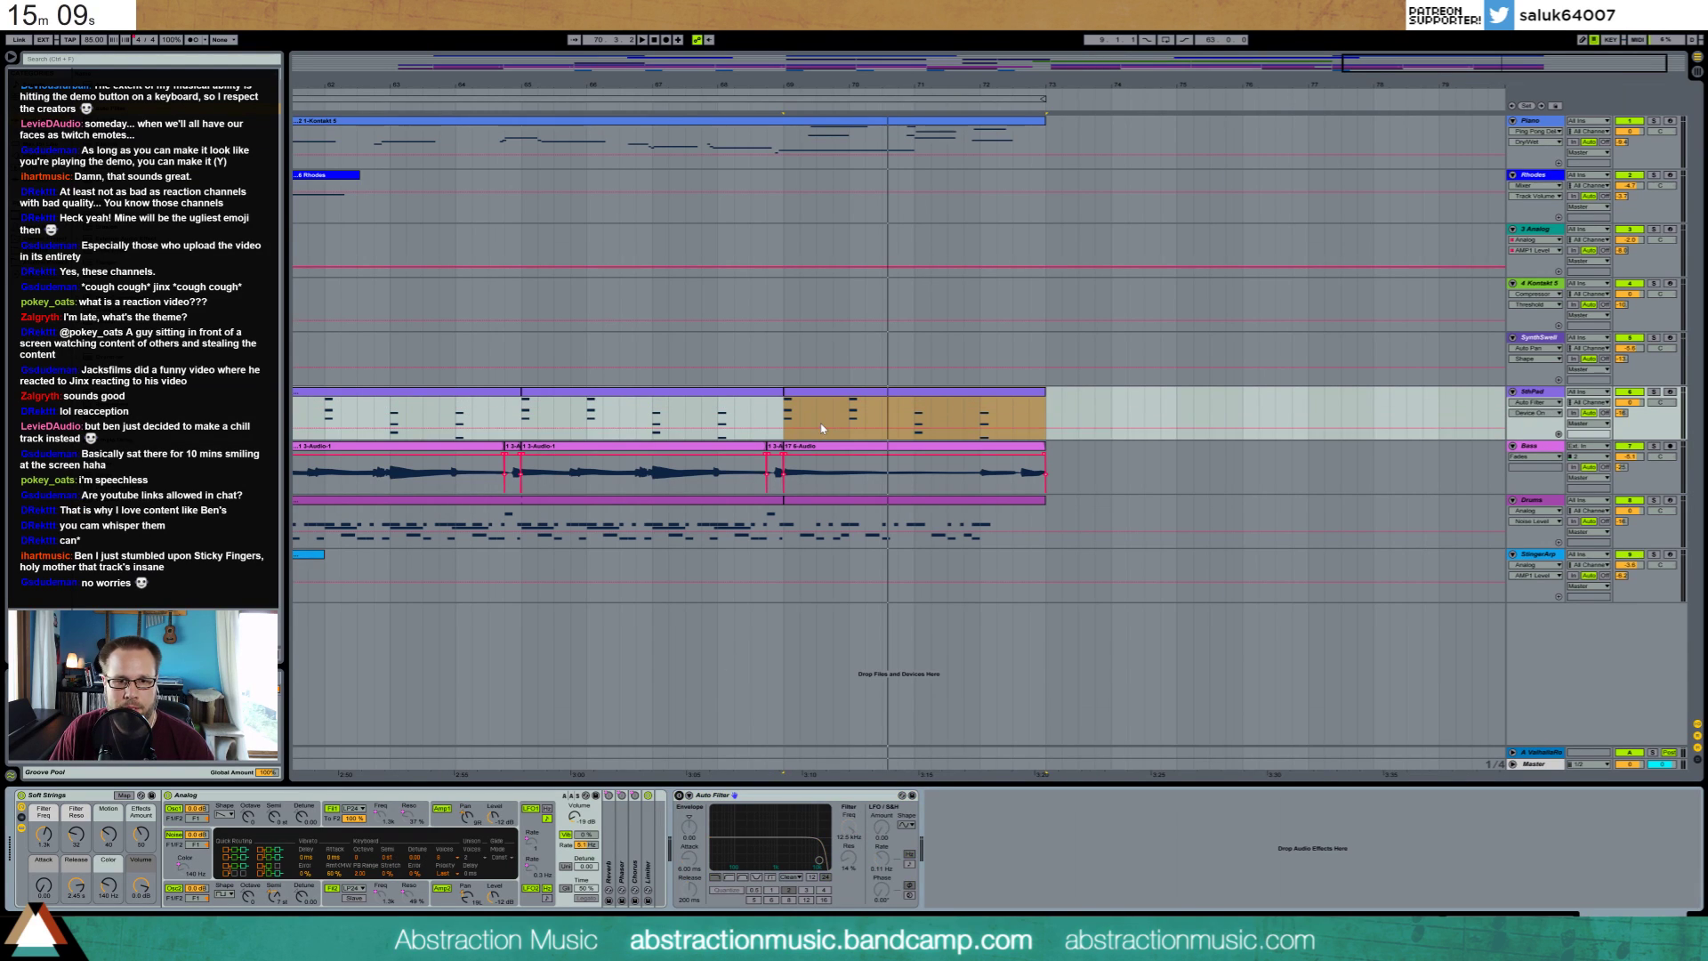
pyautogui.moveTo(819, 427); pyautogui.dragTo(820, 417)
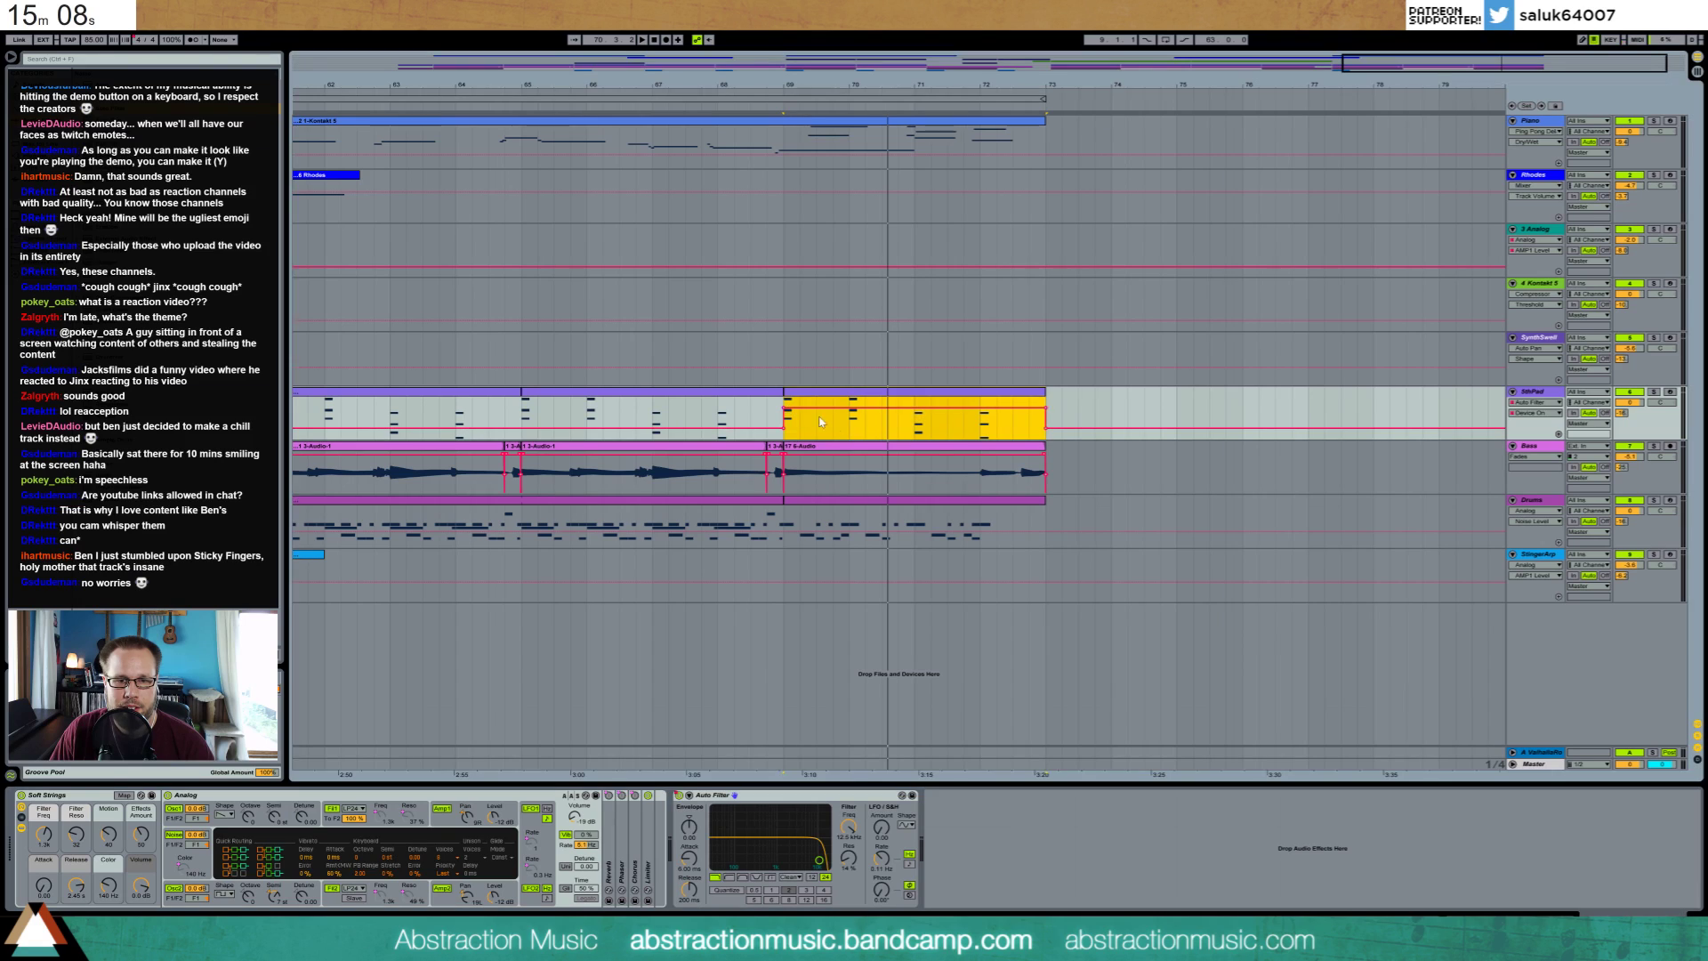
pyautogui.click(1045, 412)
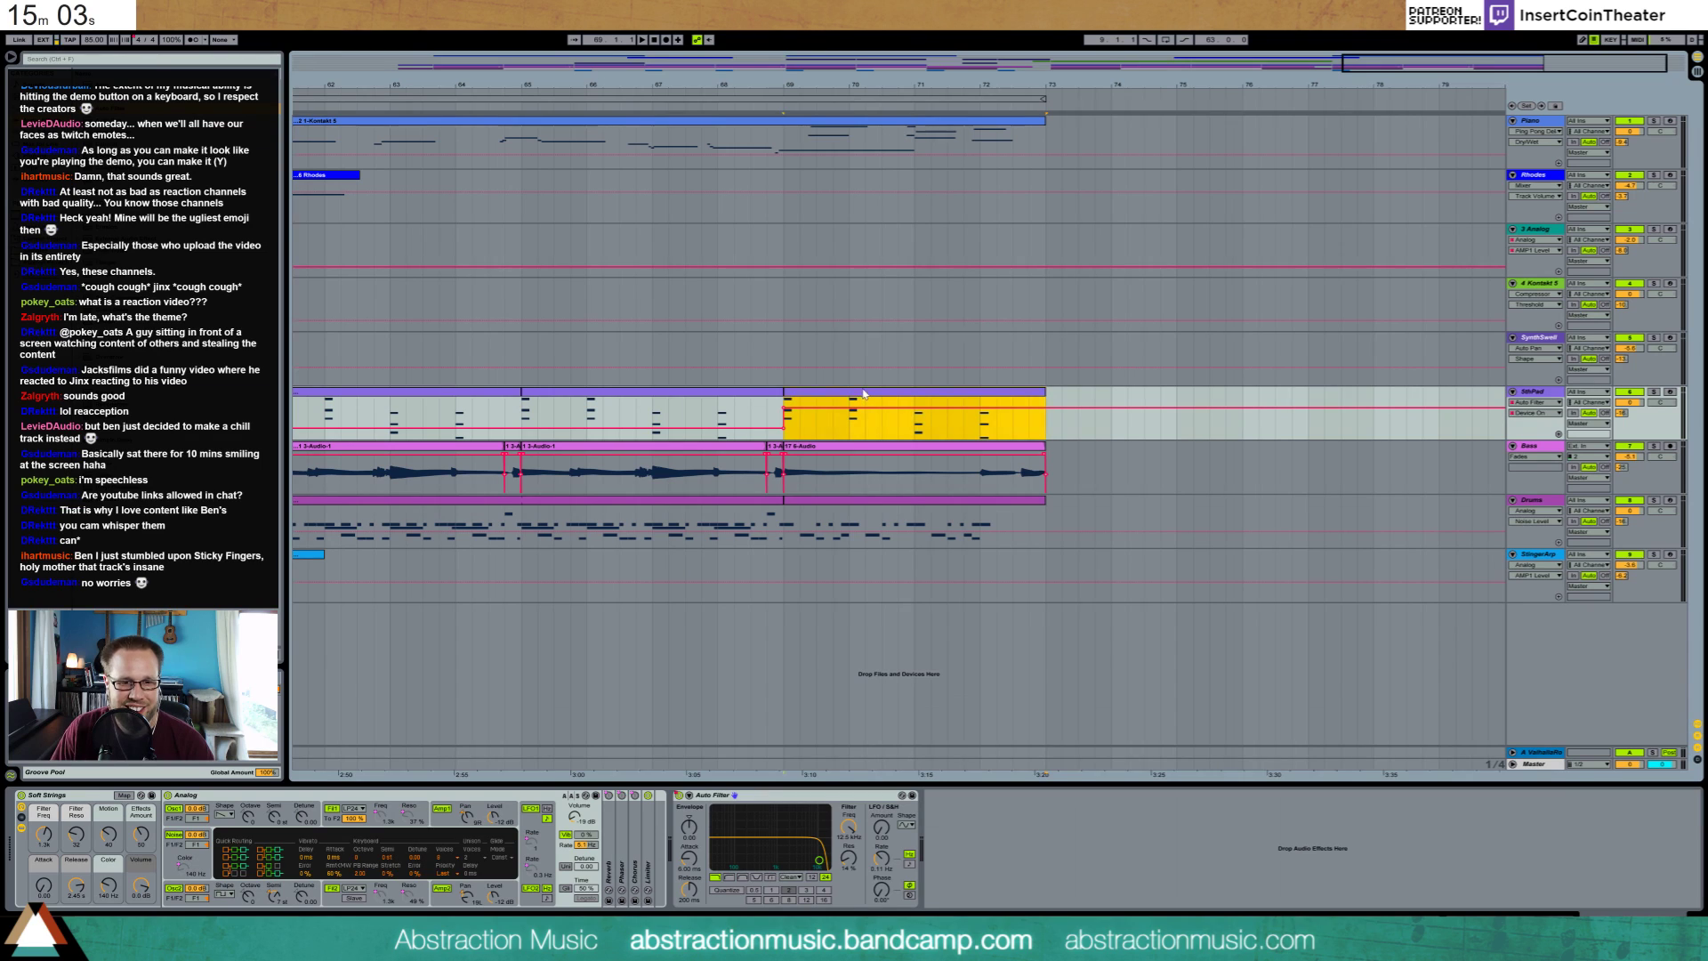
# Automate the pad's Auto Filter Frequency with a downward ramp from bar 70 to the clip's end near bar 73
pyautogui.click(849, 830)
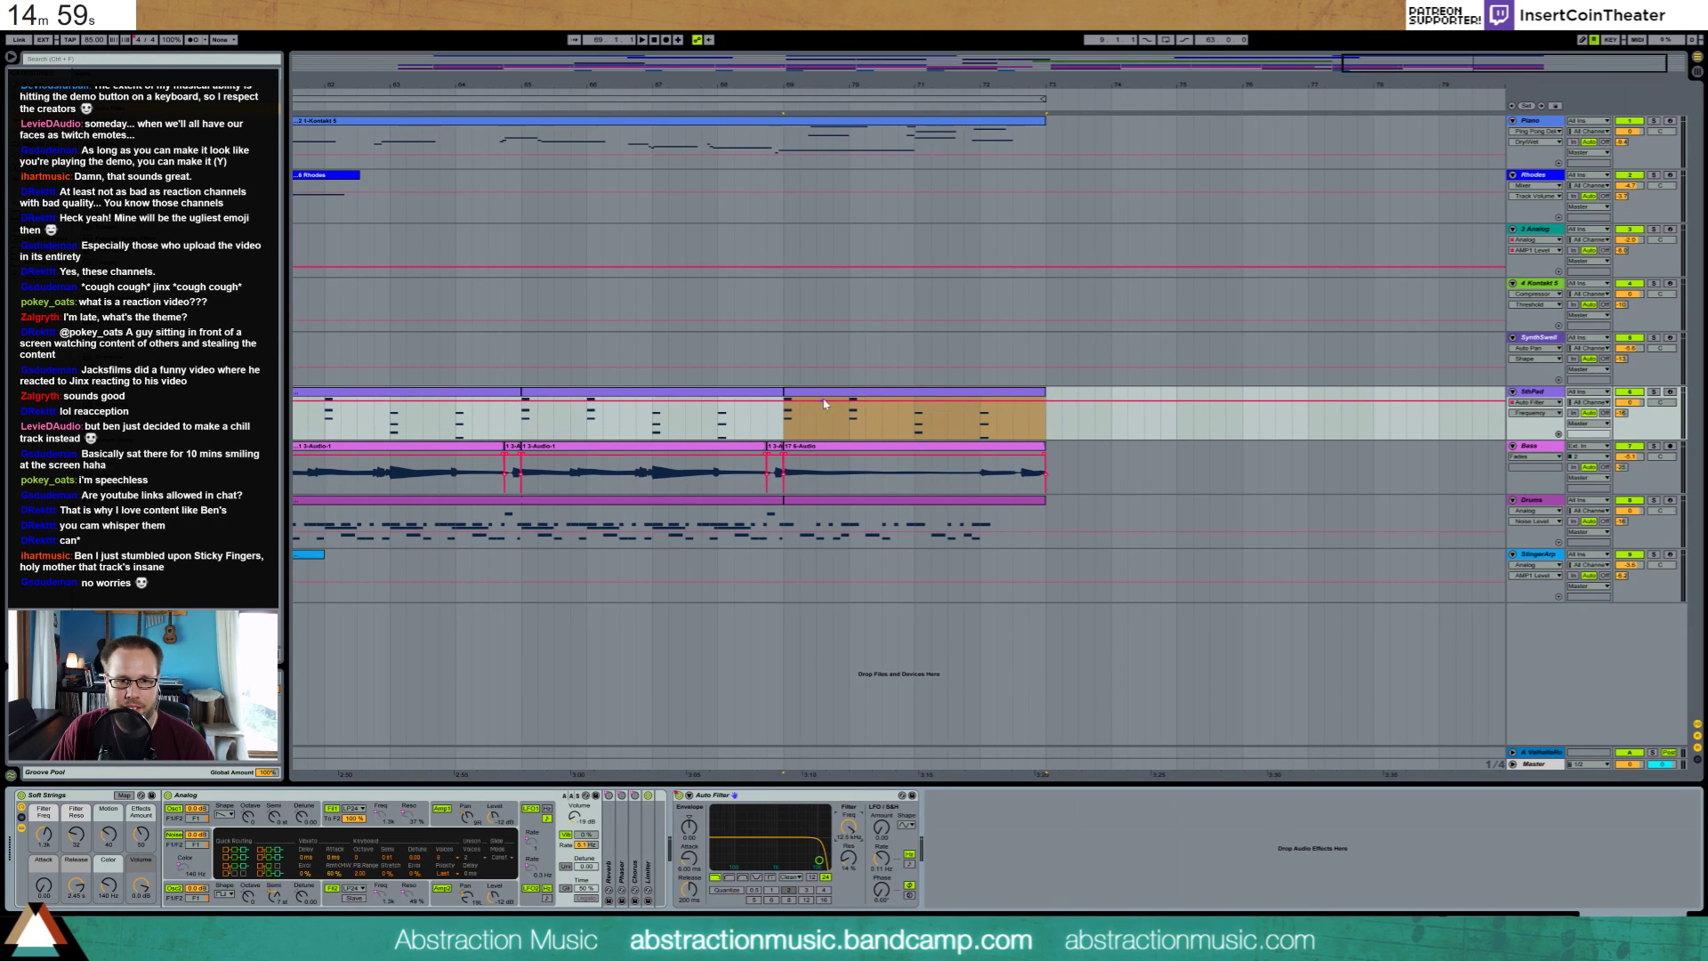
pyautogui.click(845, 401)
pyautogui.moveTo(1044, 407); pyautogui.dragTo(1037, 439)
pyautogui.click(782, 420)
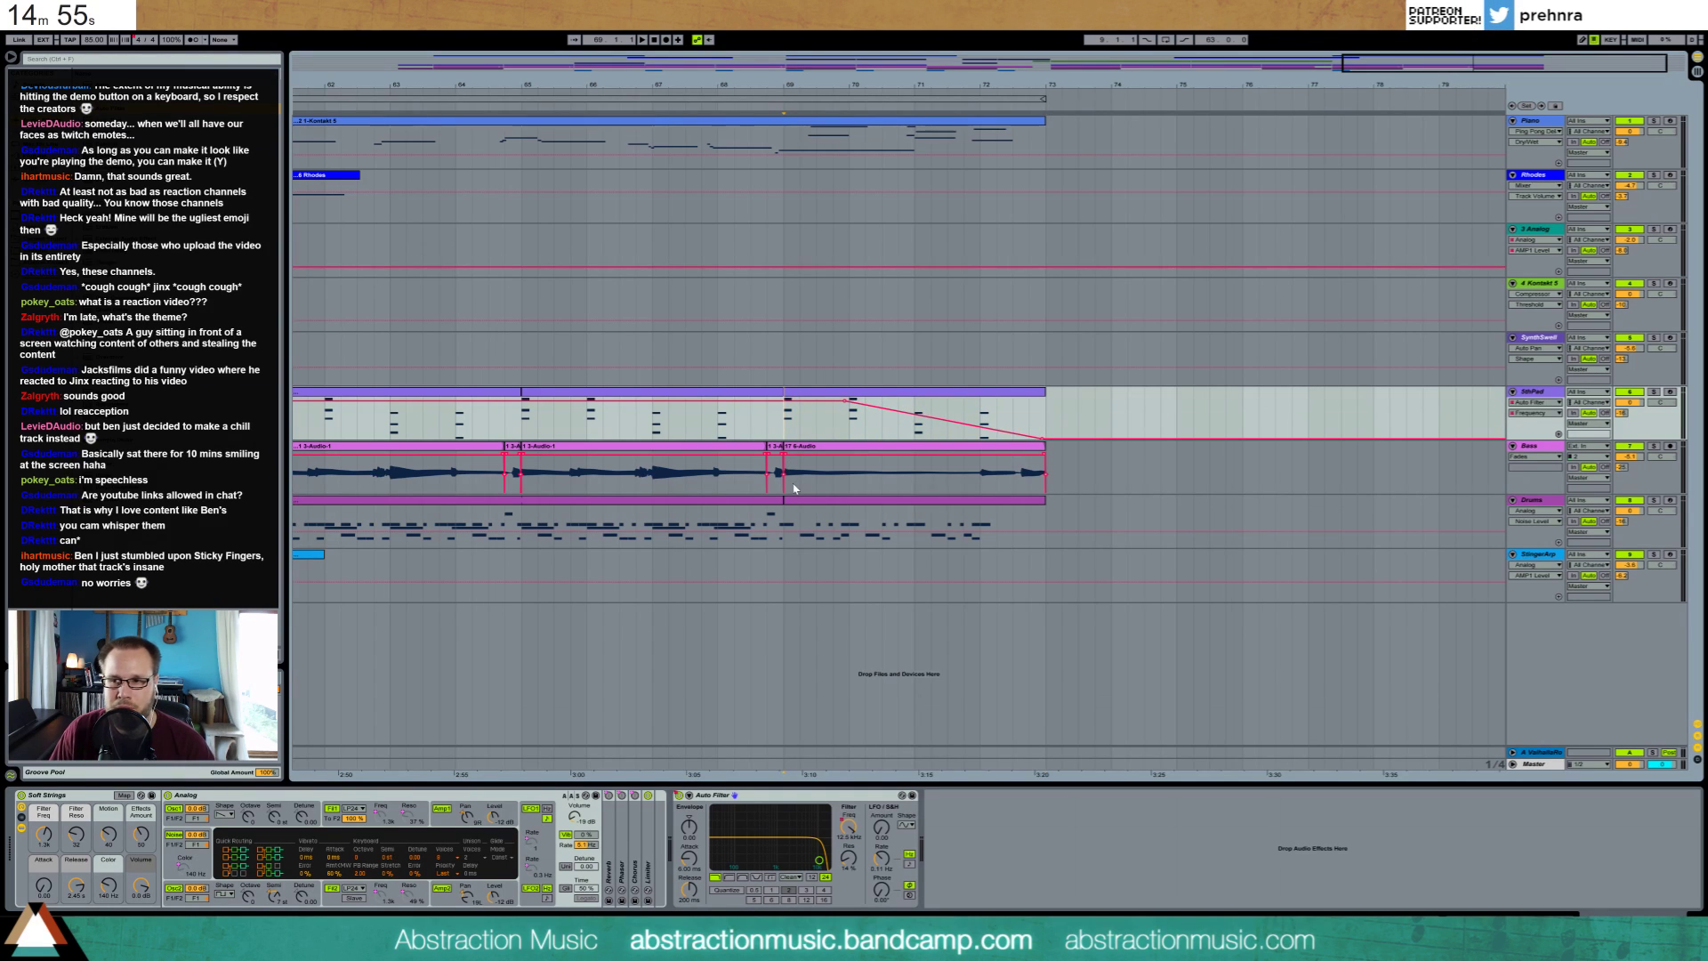
# Audition the filter sweep from bar 69 and raise the ramp's end point, placing it at bar 73
pyautogui.press('space')
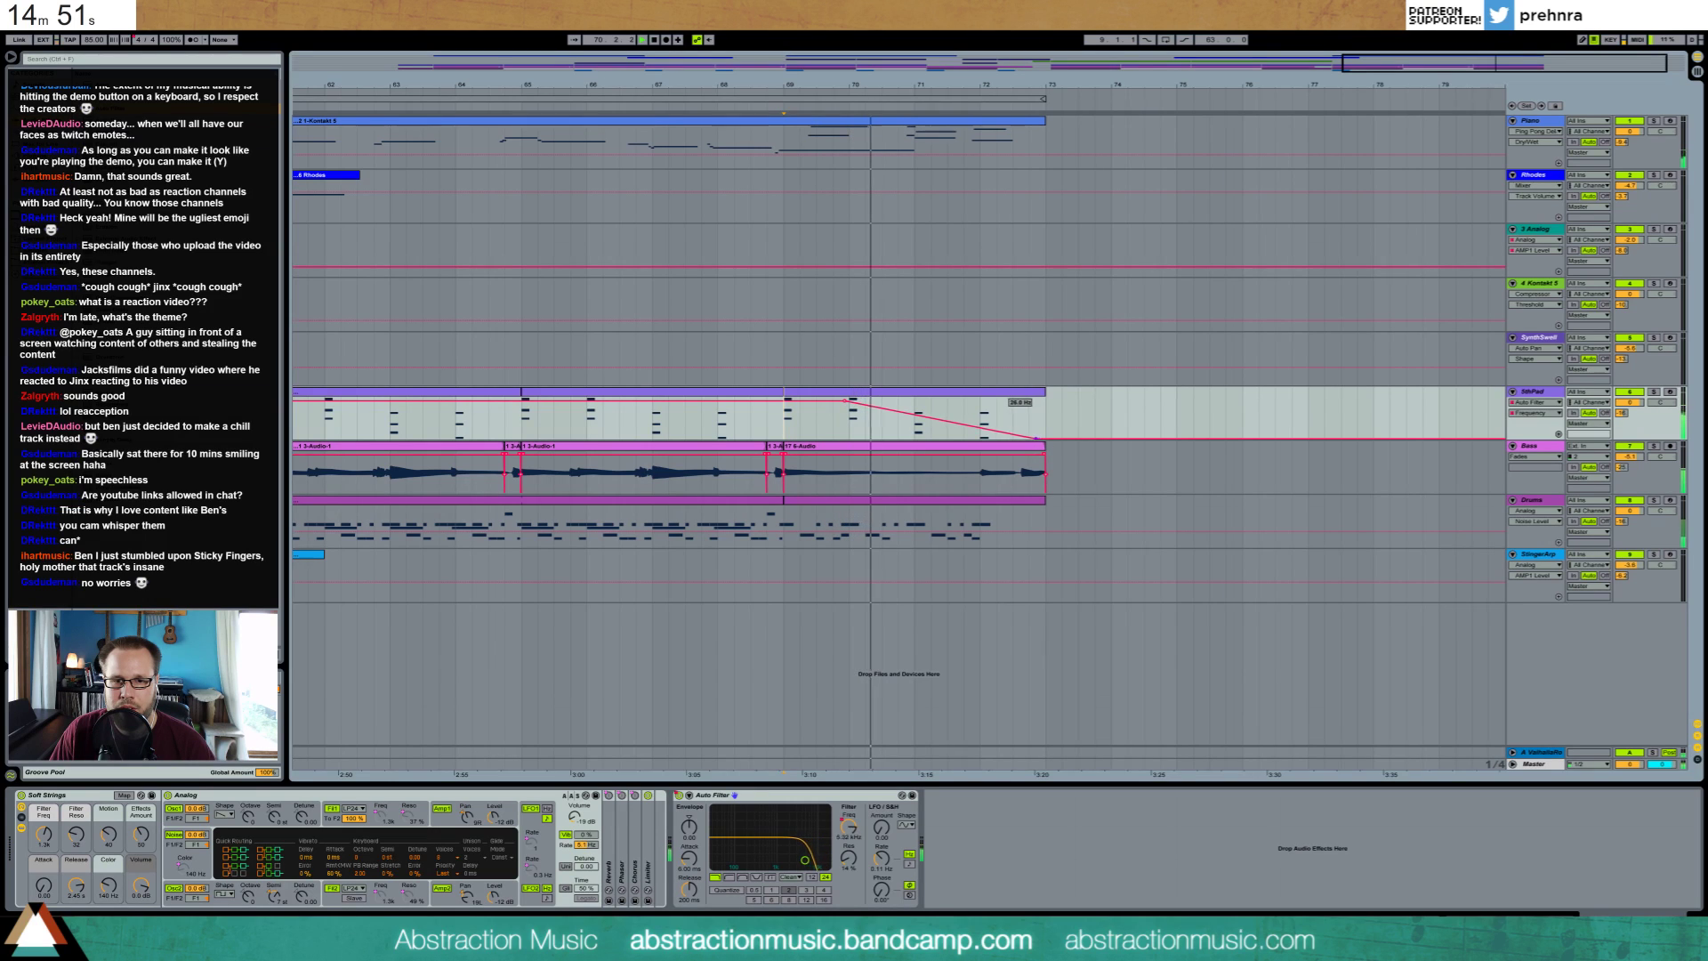
pyautogui.moveTo(1045, 442); pyautogui.dragTo(1021, 438)
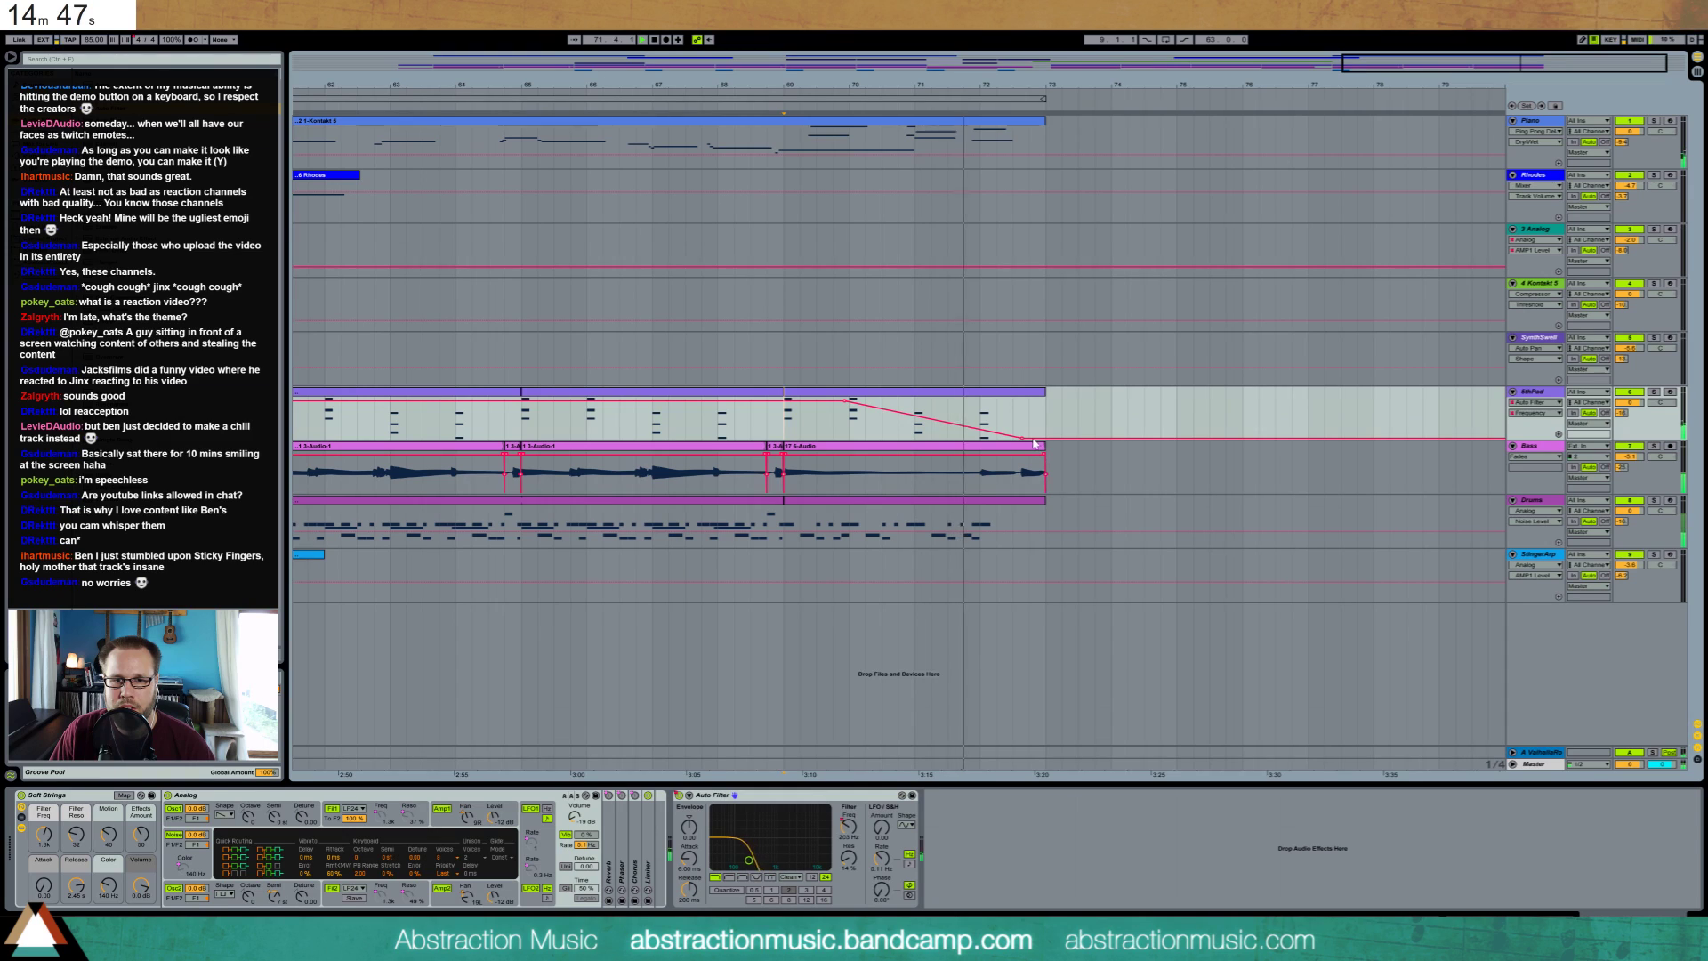
pyautogui.moveTo(1023, 439); pyautogui.dragTo(1046, 426)
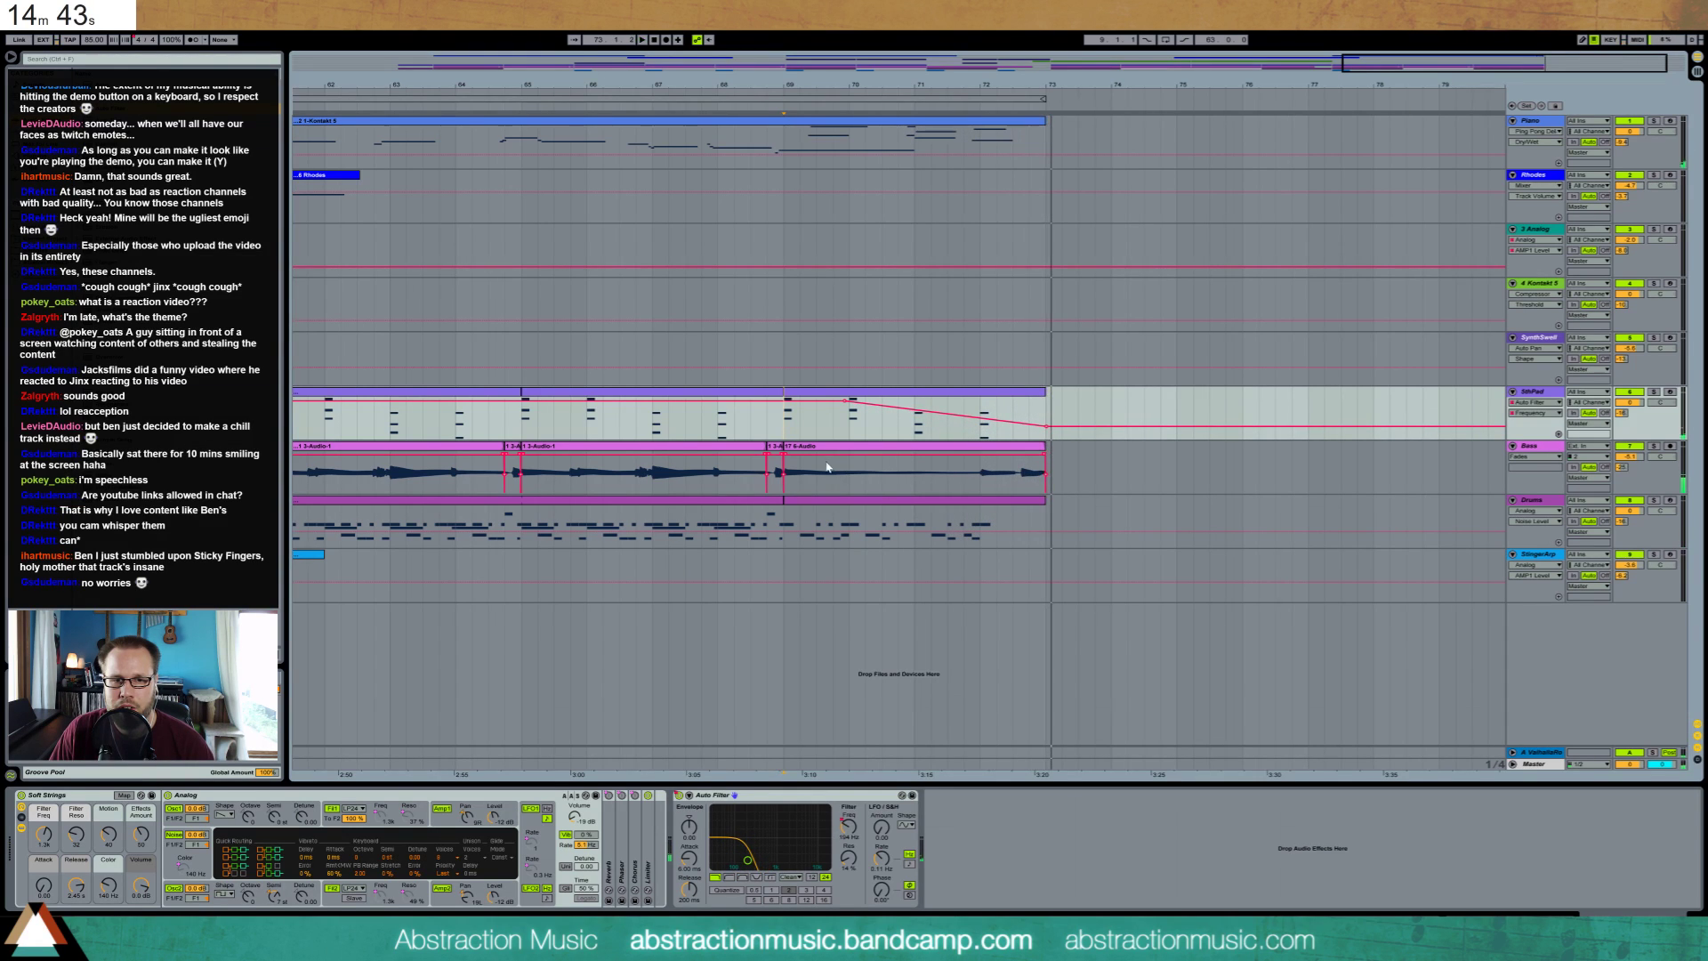
# Duplicate the last Bass clip to bar 73, and extend the Piano part past bar 73 as separate clips
pyautogui.click(791, 448)
pyautogui.hotkey('ctrl', 'd')
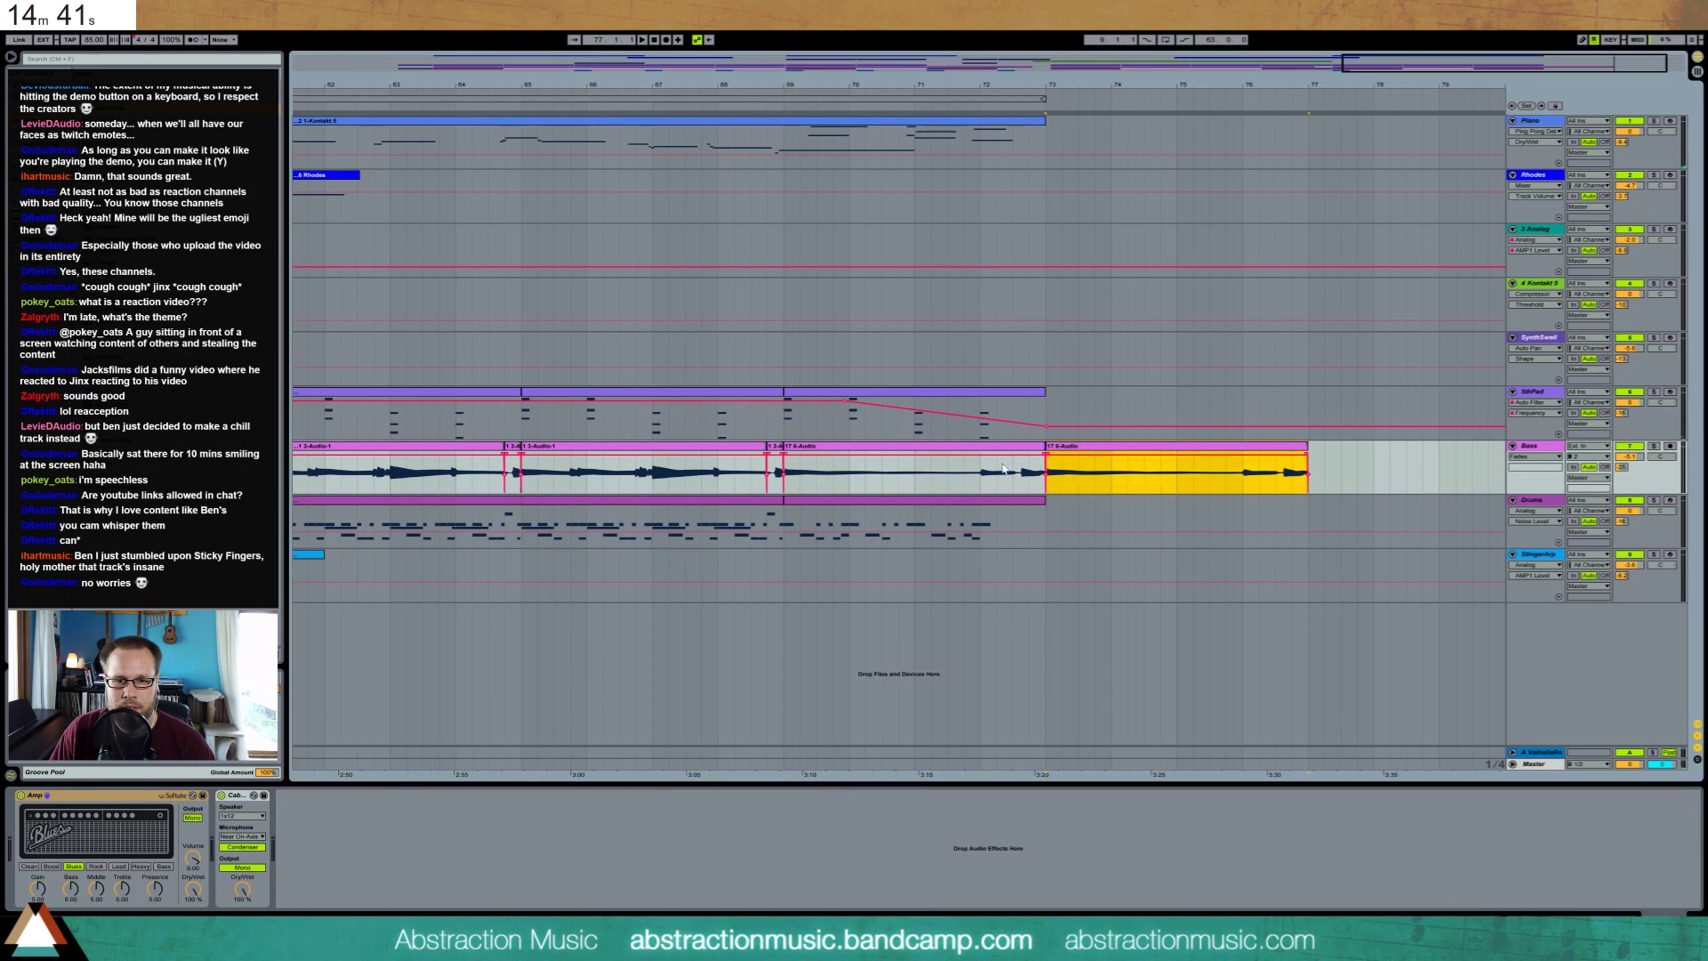
pyautogui.moveTo(1045, 121); pyautogui.dragTo(1293, 121)
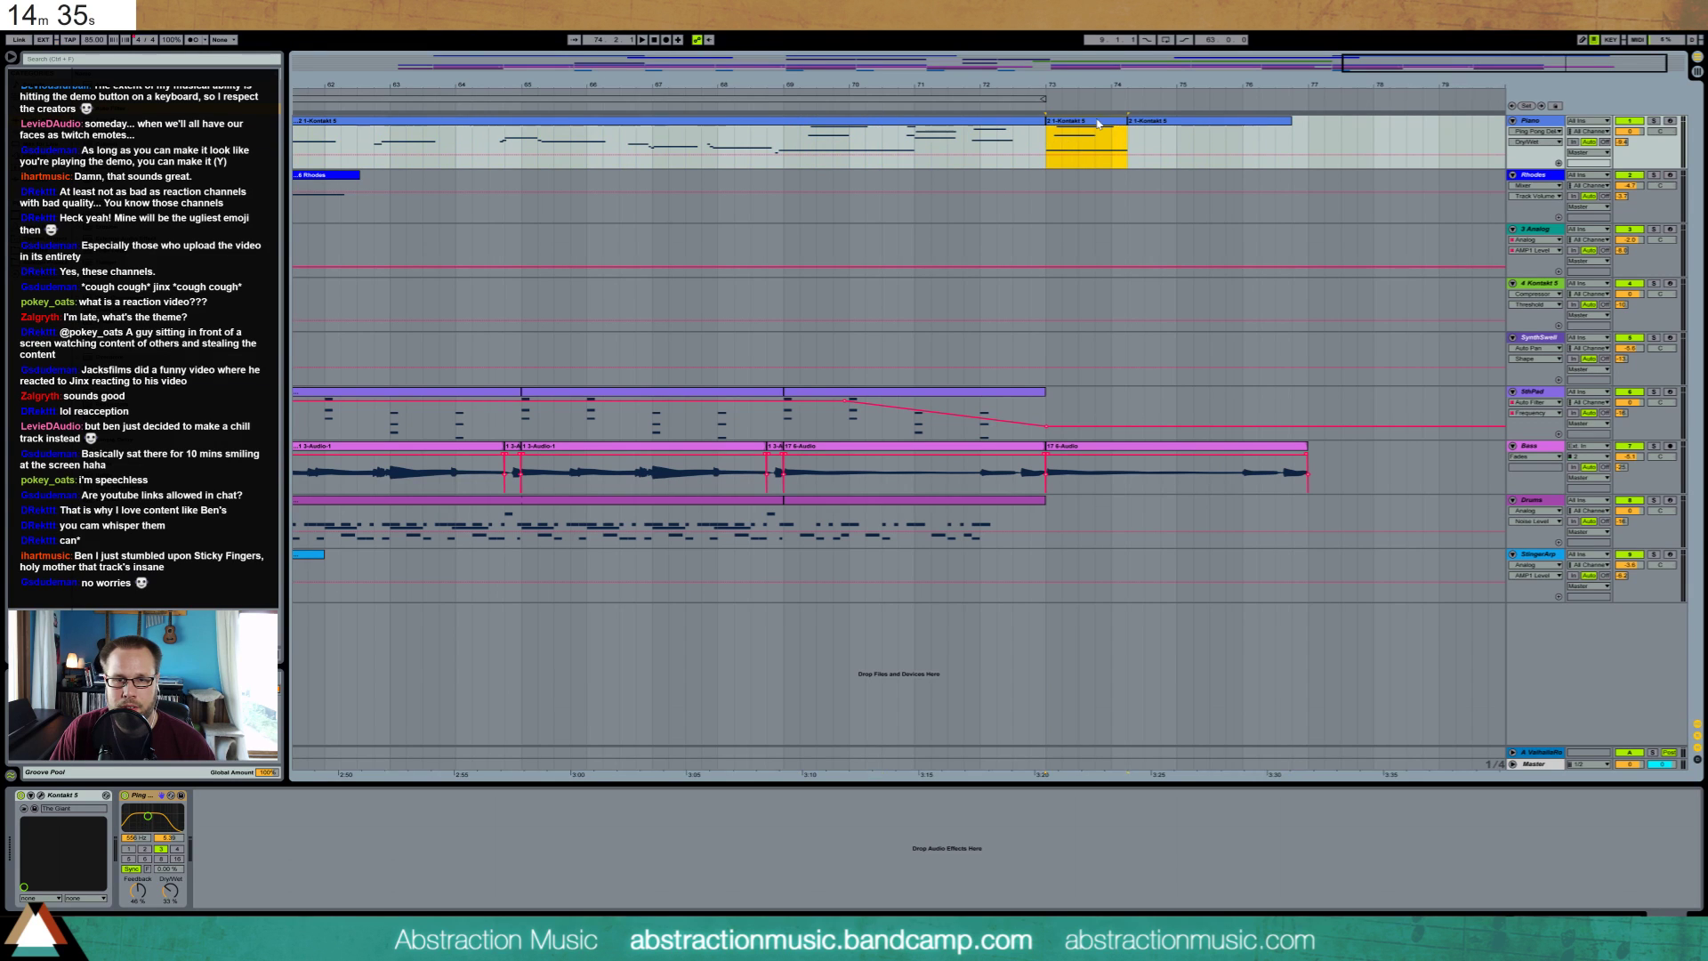
# Remove the long low note from the Piano clip at bar 73 and shift its two chord notes to the clip's start
pyautogui.doubleClick(1098, 123)
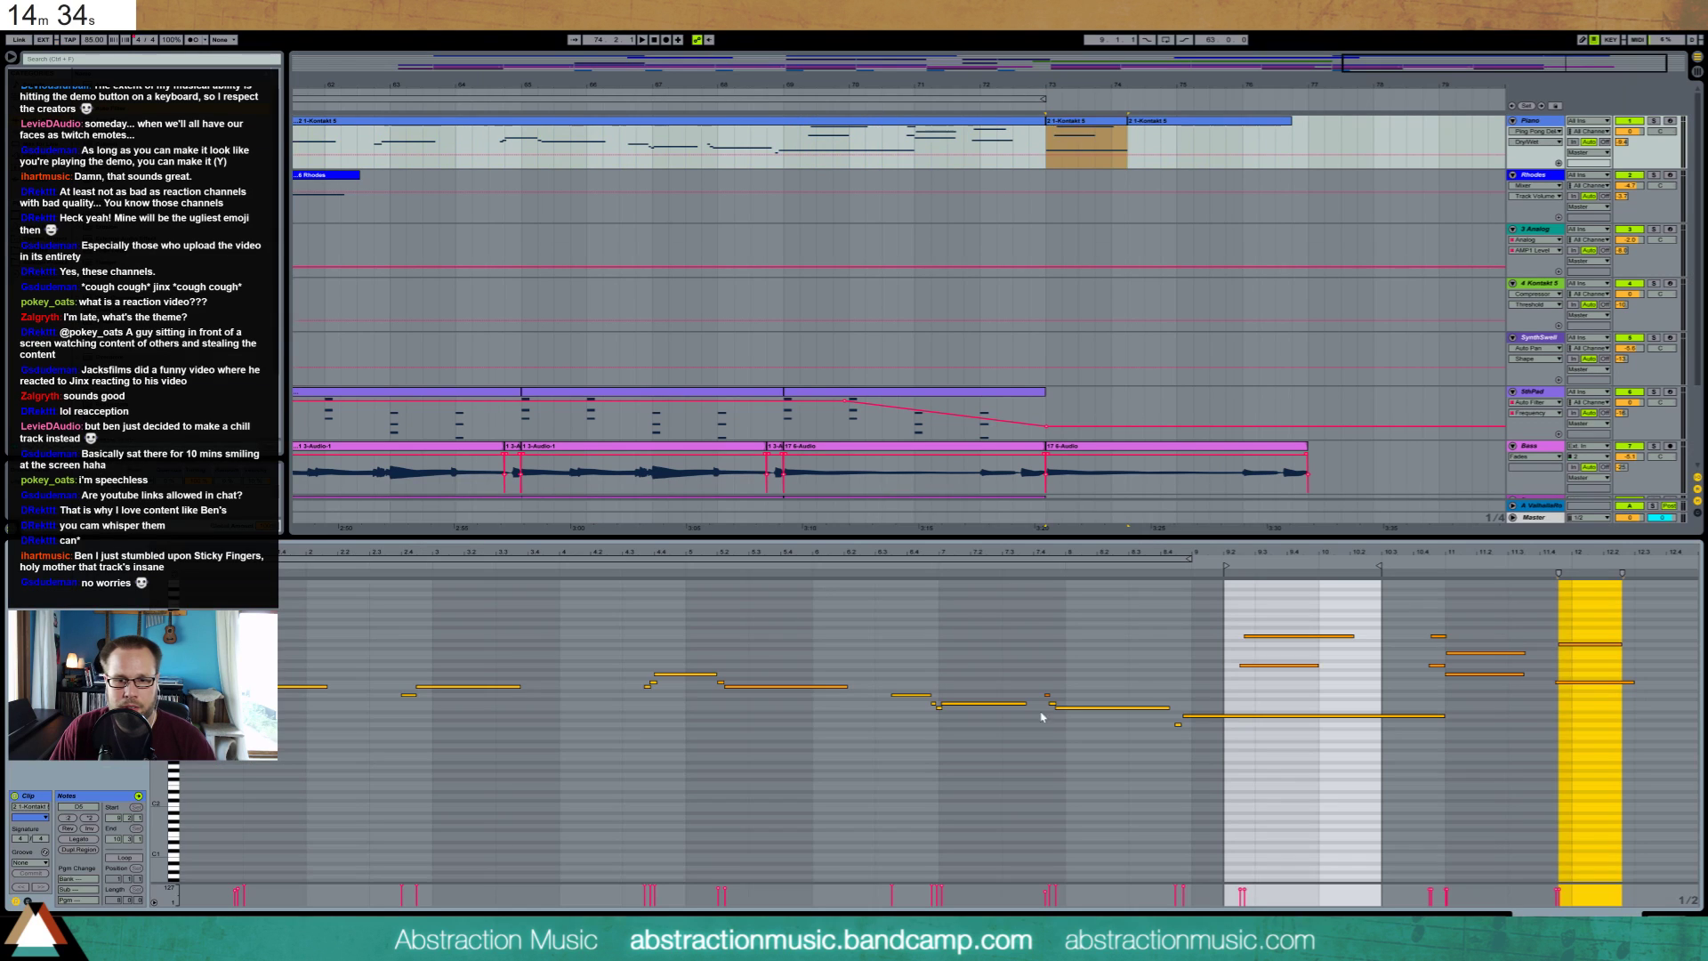
pyautogui.click(1060, 122)
pyautogui.moveTo(1268, 693); pyautogui.dragTo(1291, 620)
pyautogui.press('Left')
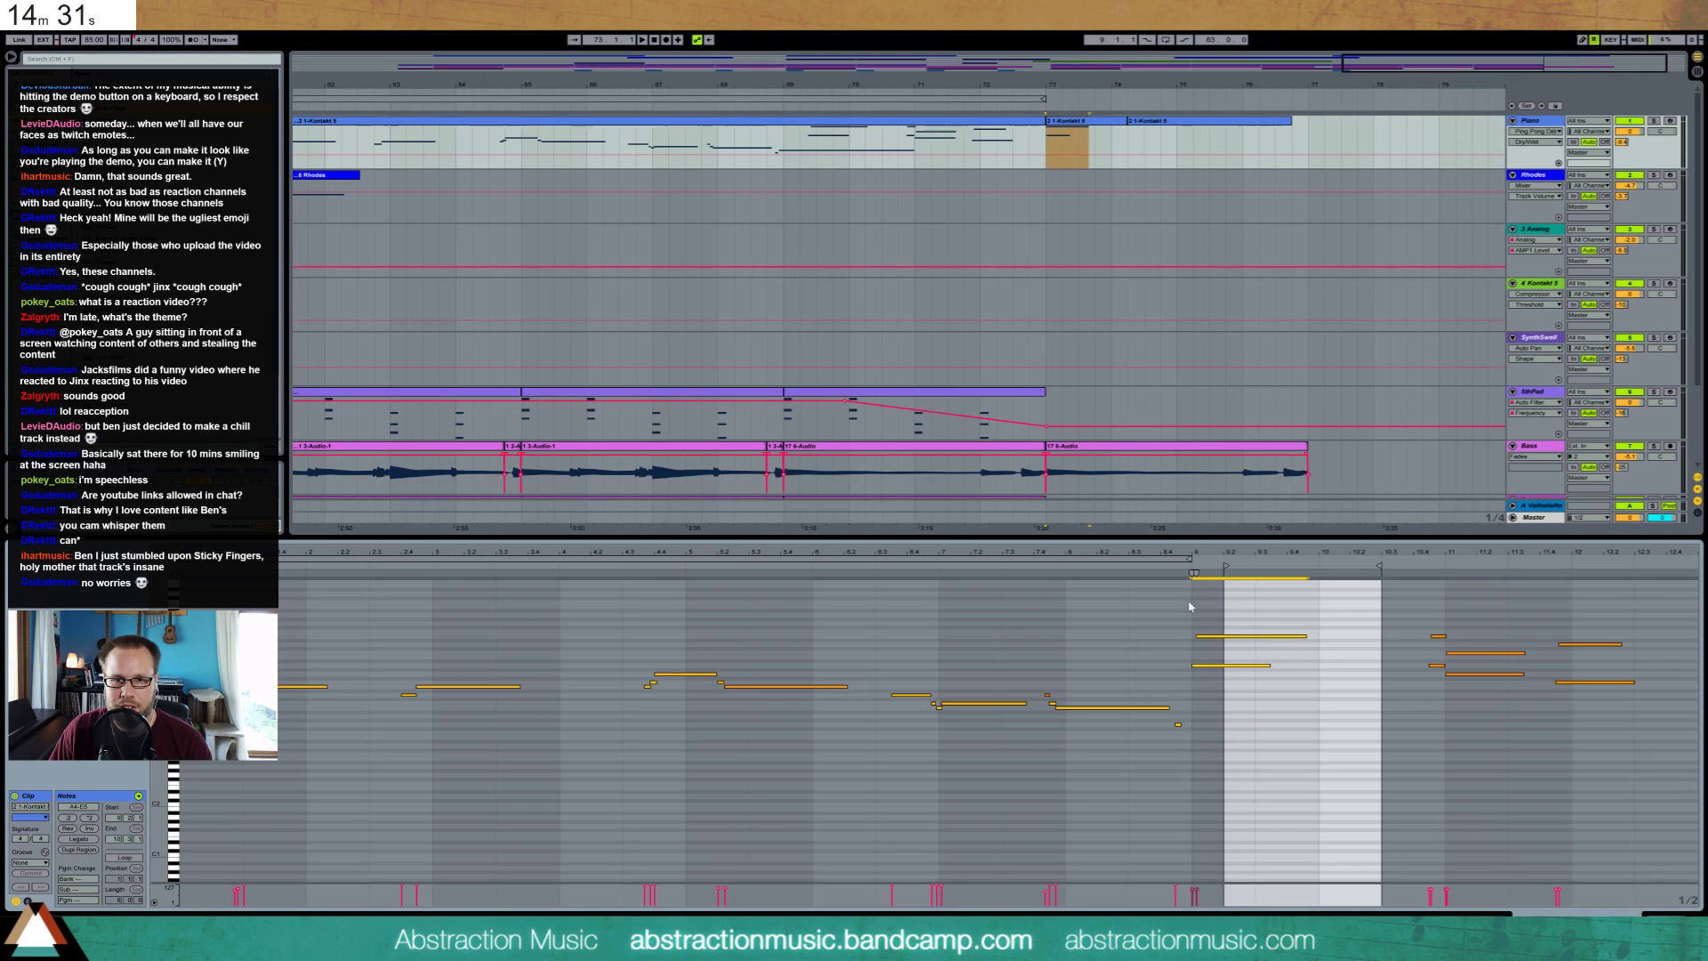
pyautogui.hotkey('ctrl', 'z')
pyautogui.moveTo(1262, 556); pyautogui.dragTo(1267, 550)
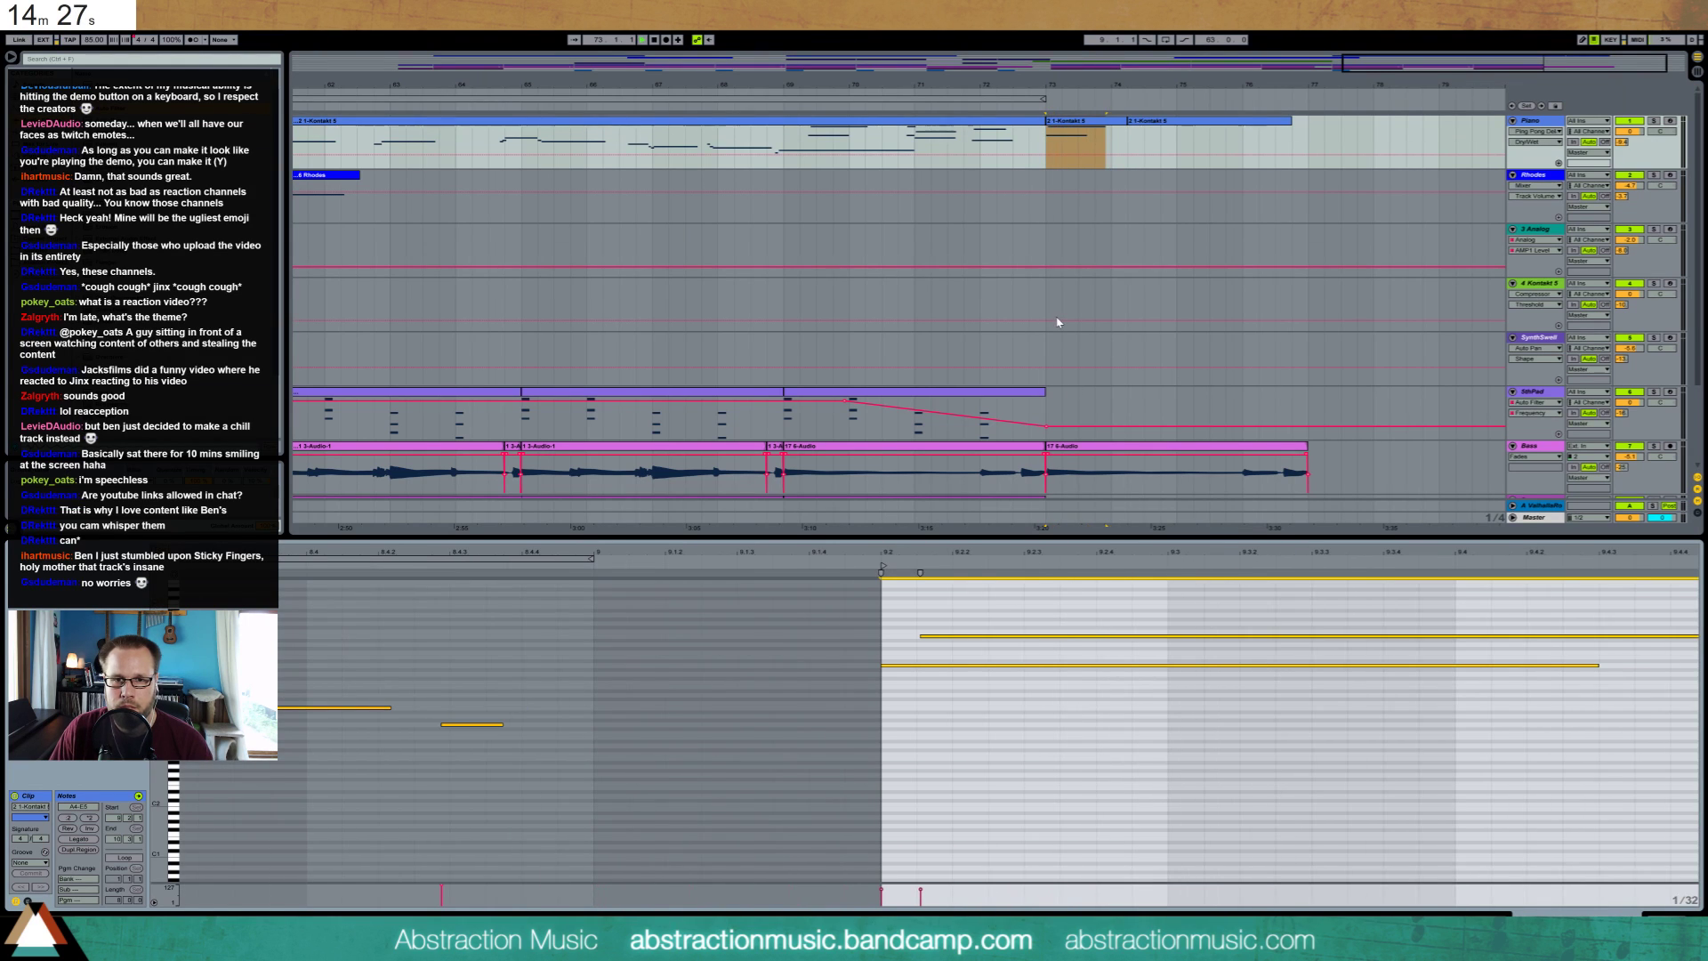
# With playback running, remove the second Piano clip after bar 73 and lengthen the first one to bar 75.5
pyautogui.click(1159, 121)
pyautogui.press('Delete')
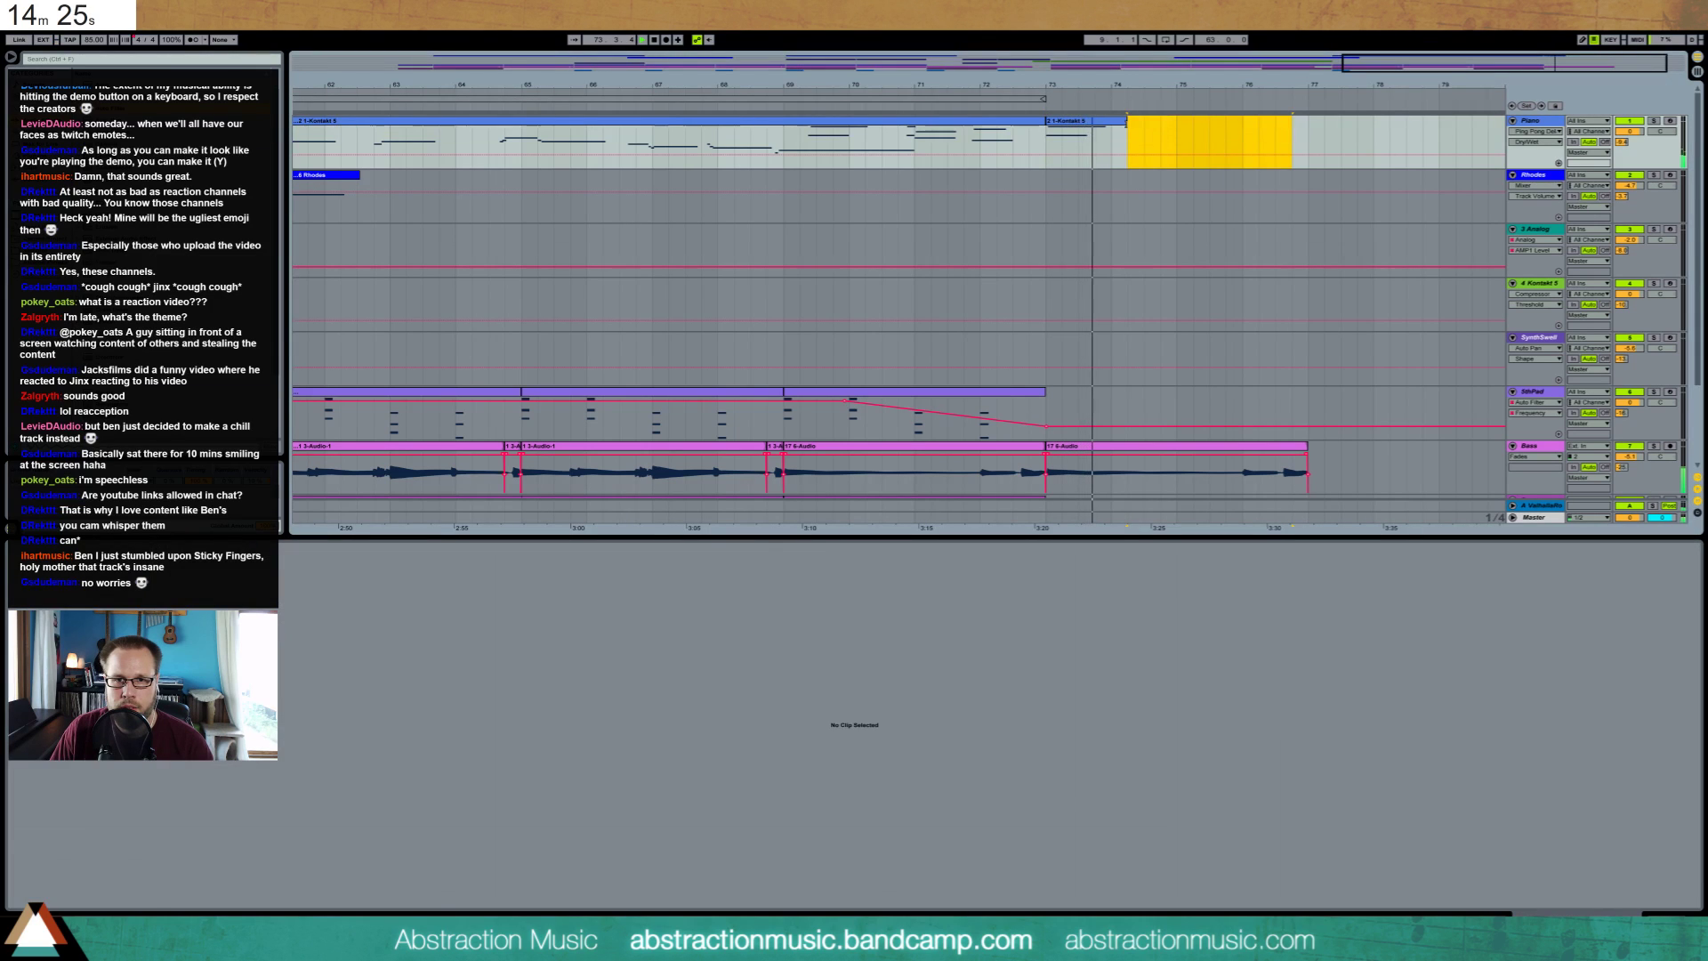
pyautogui.hotkey('ctrl', 'z')
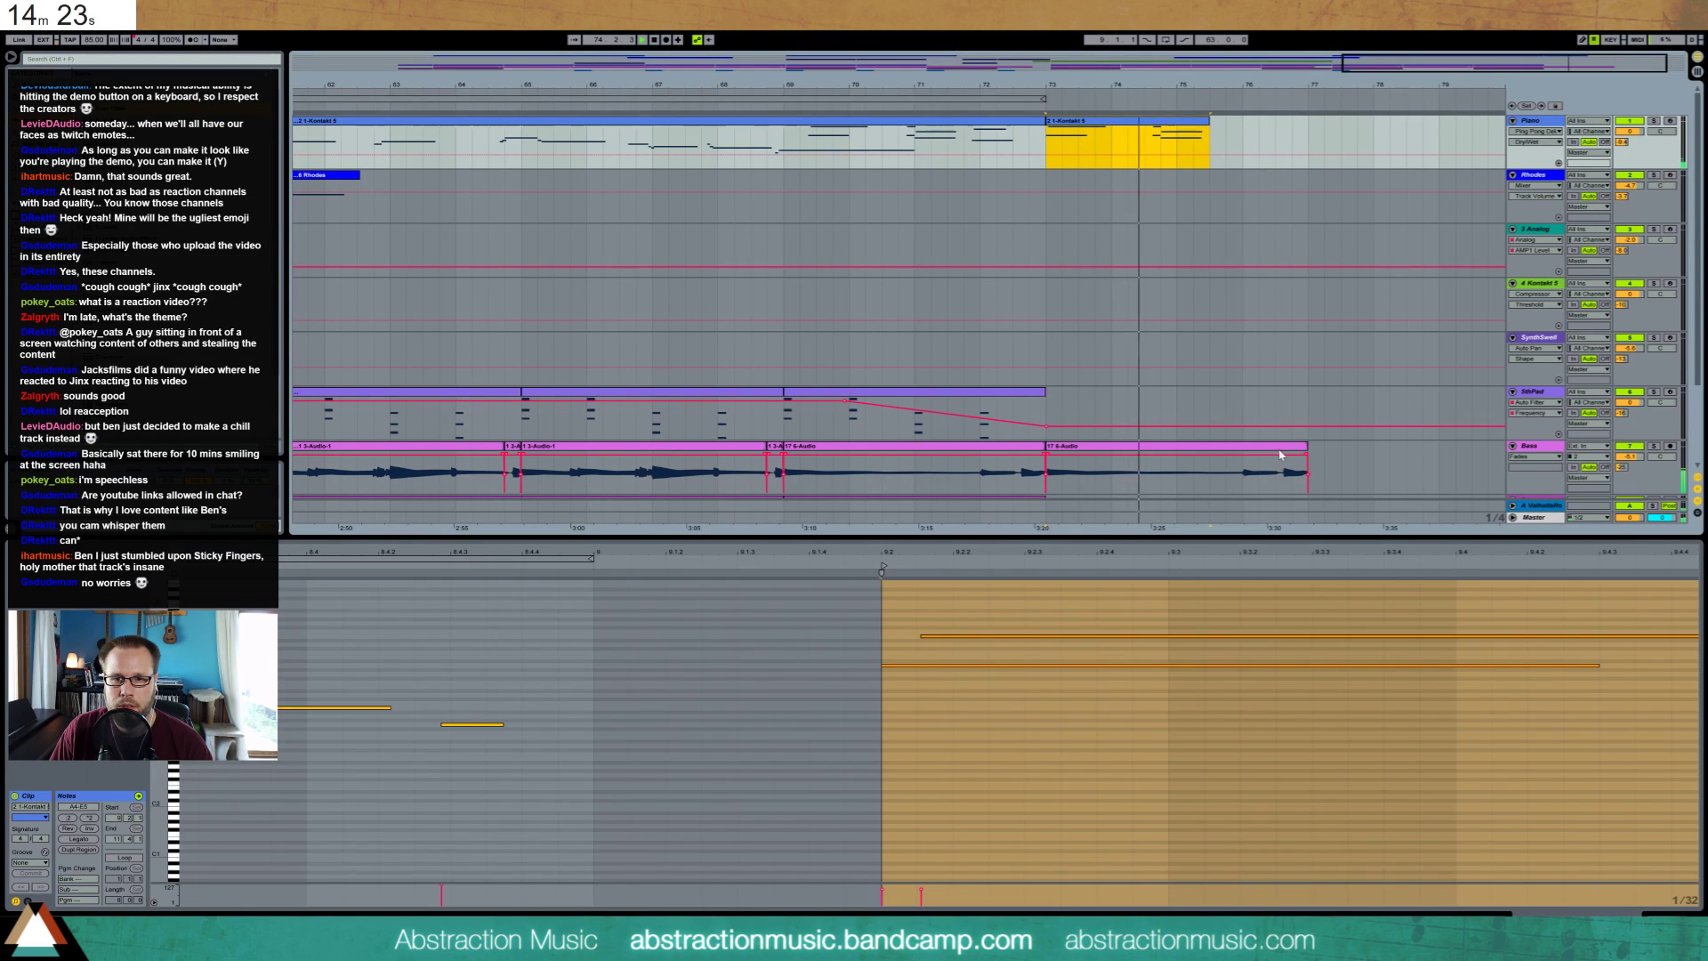
# Shorten the Bass clip at bar 73 to end at bar 75 with a fade-out, and trim the Piano tail clip above it
pyautogui.moveTo(1307, 459)
pyautogui.mouseDown()
pyautogui.moveTo(1160, 459)
pyautogui.moveTo(1175, 459)
pyautogui.mouseUp()
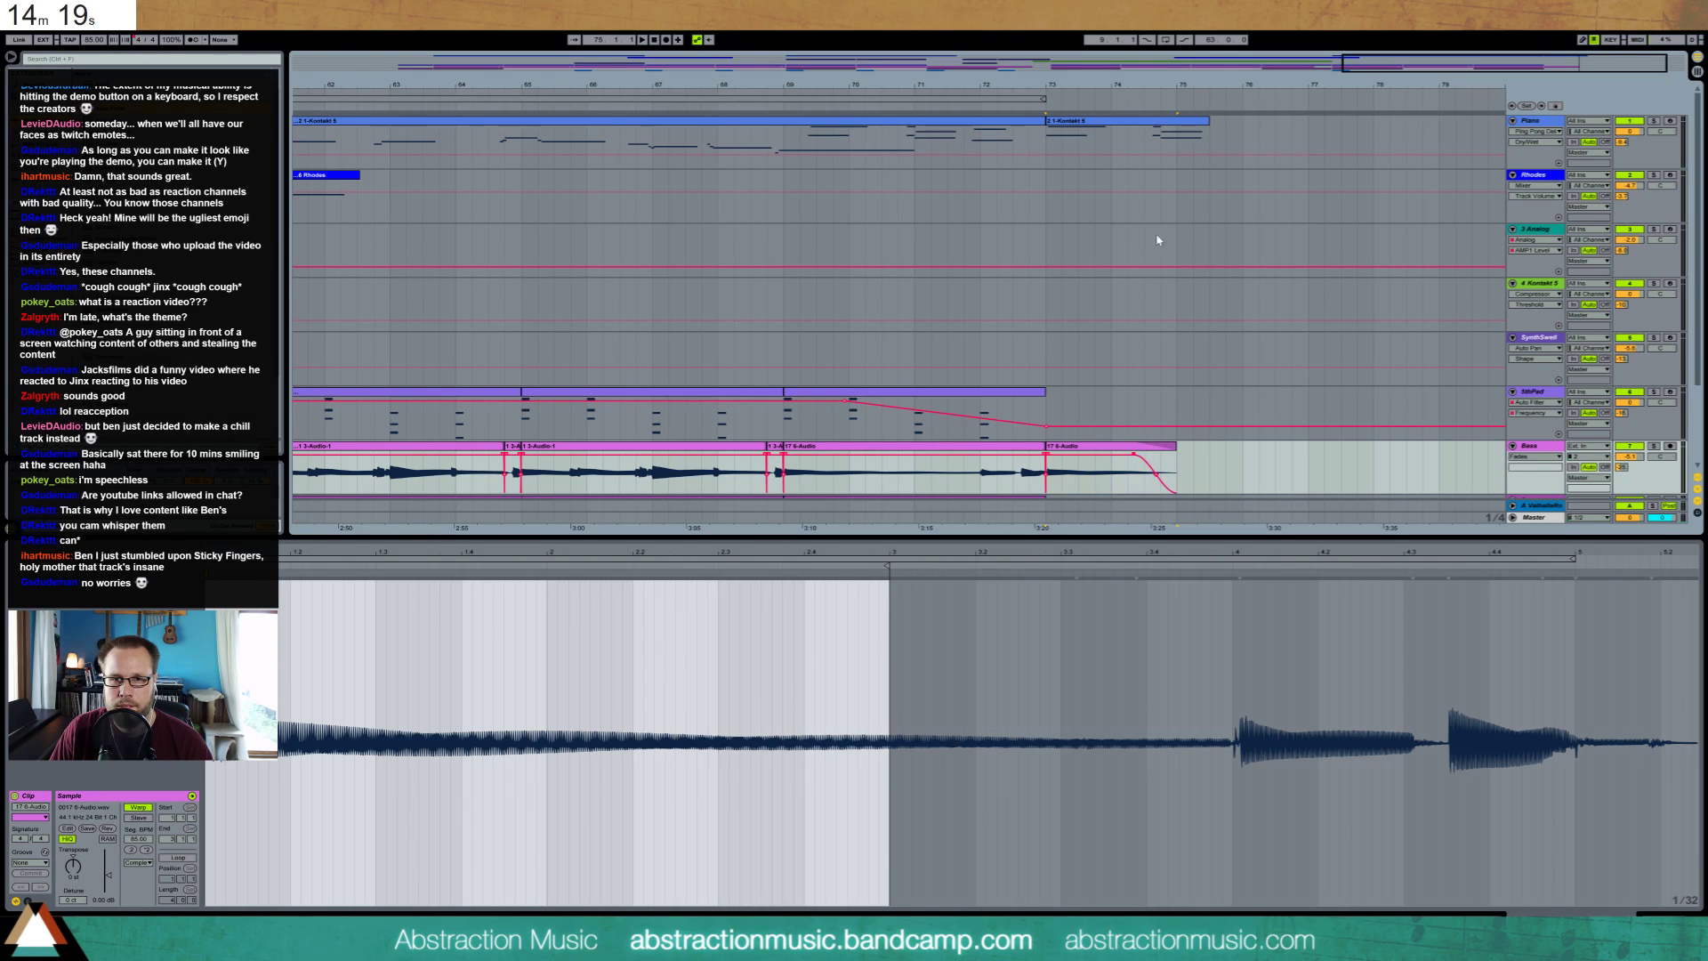
pyautogui.click(1142, 137)
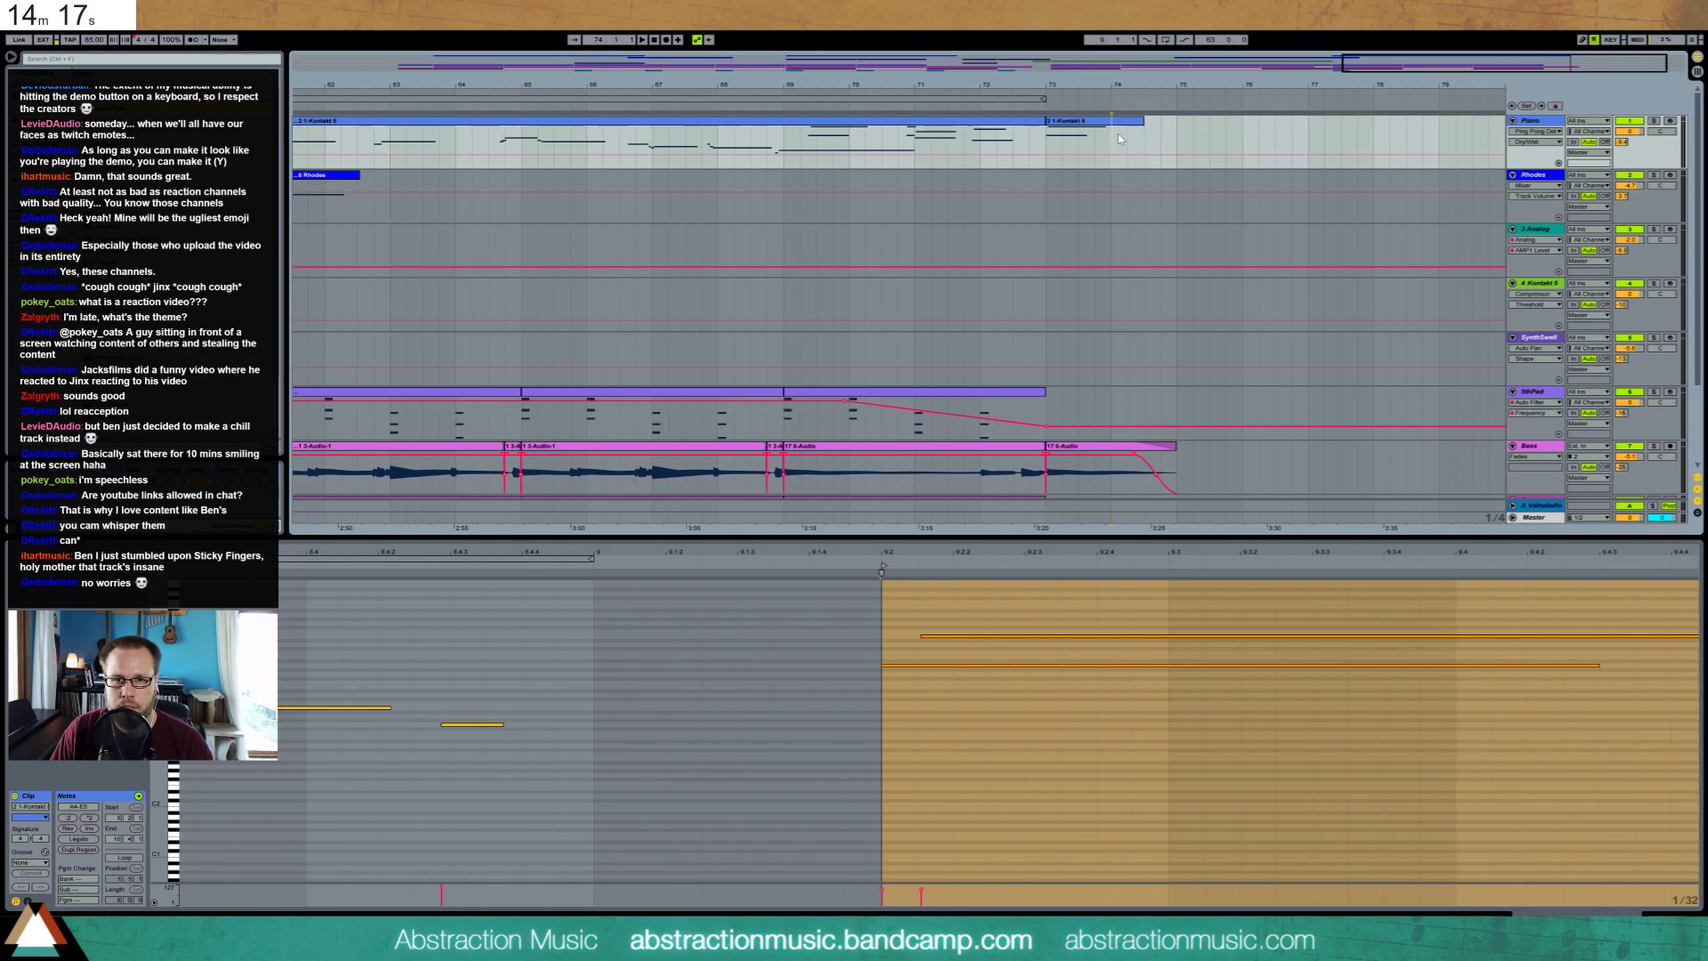
pyautogui.click(1170, 137)
pyautogui.press('-')
pyautogui.press('-')
pyautogui.press('-')
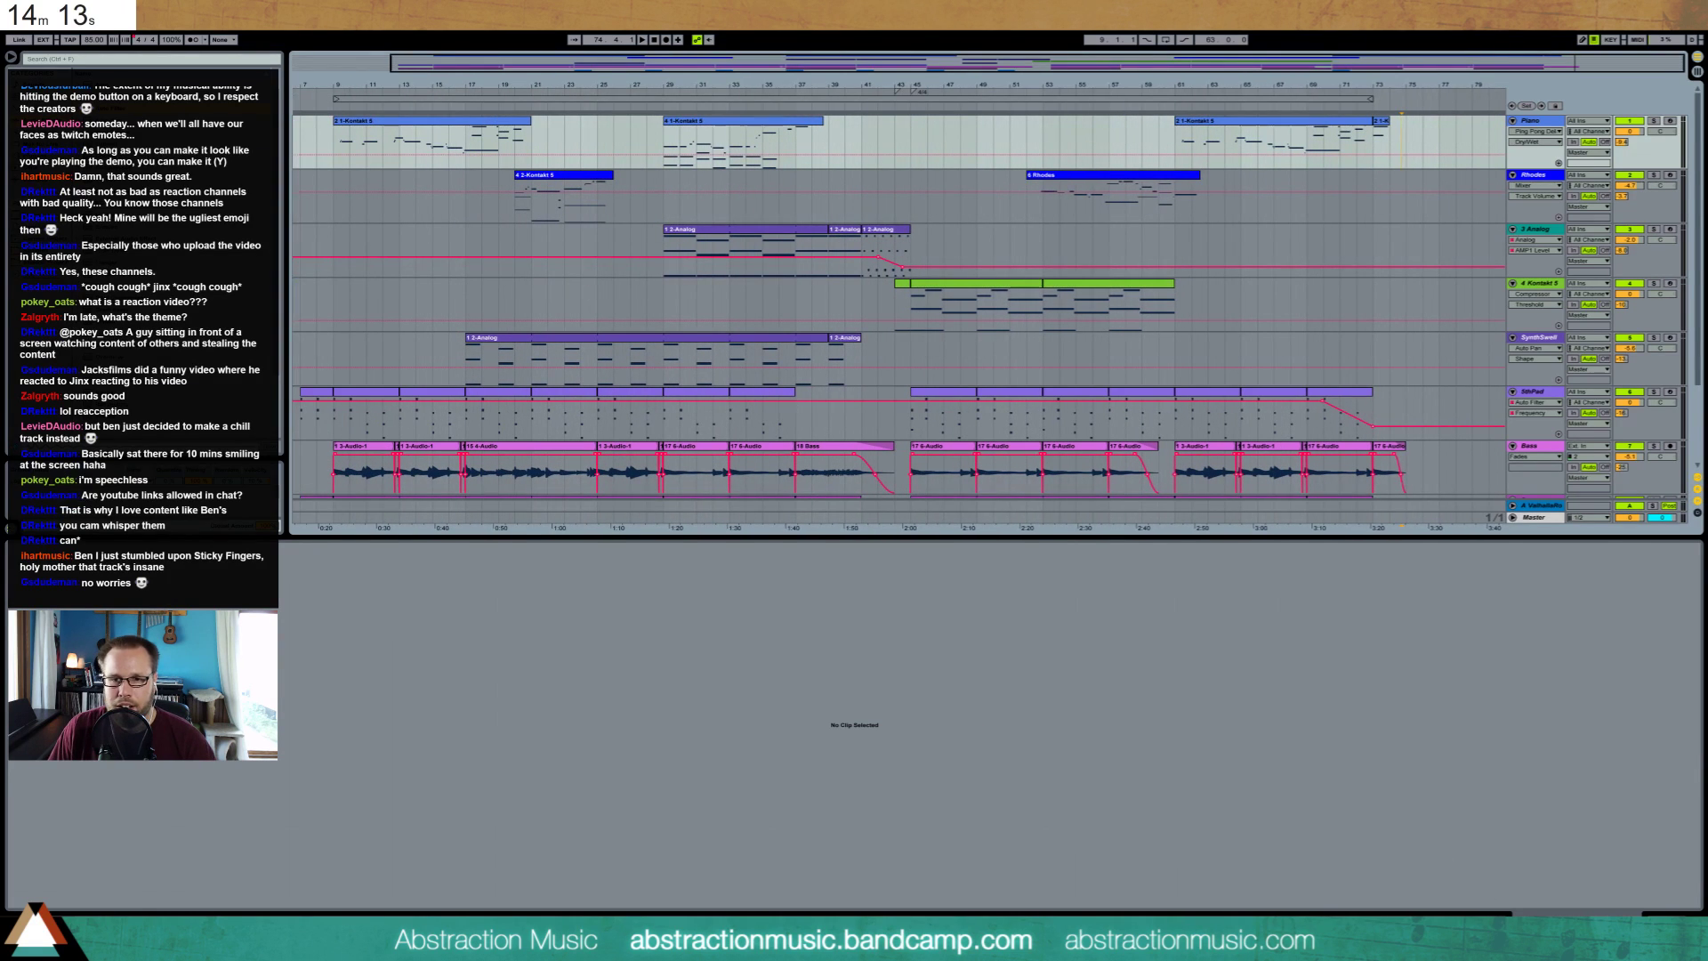
# Duplicate the arp clip at bar 61 twice so copies start at bars 65 and 69
pyautogui.hotkey('shift', 'Tab')
pyautogui.moveTo(860, 84); pyautogui.dragTo(902, 82)
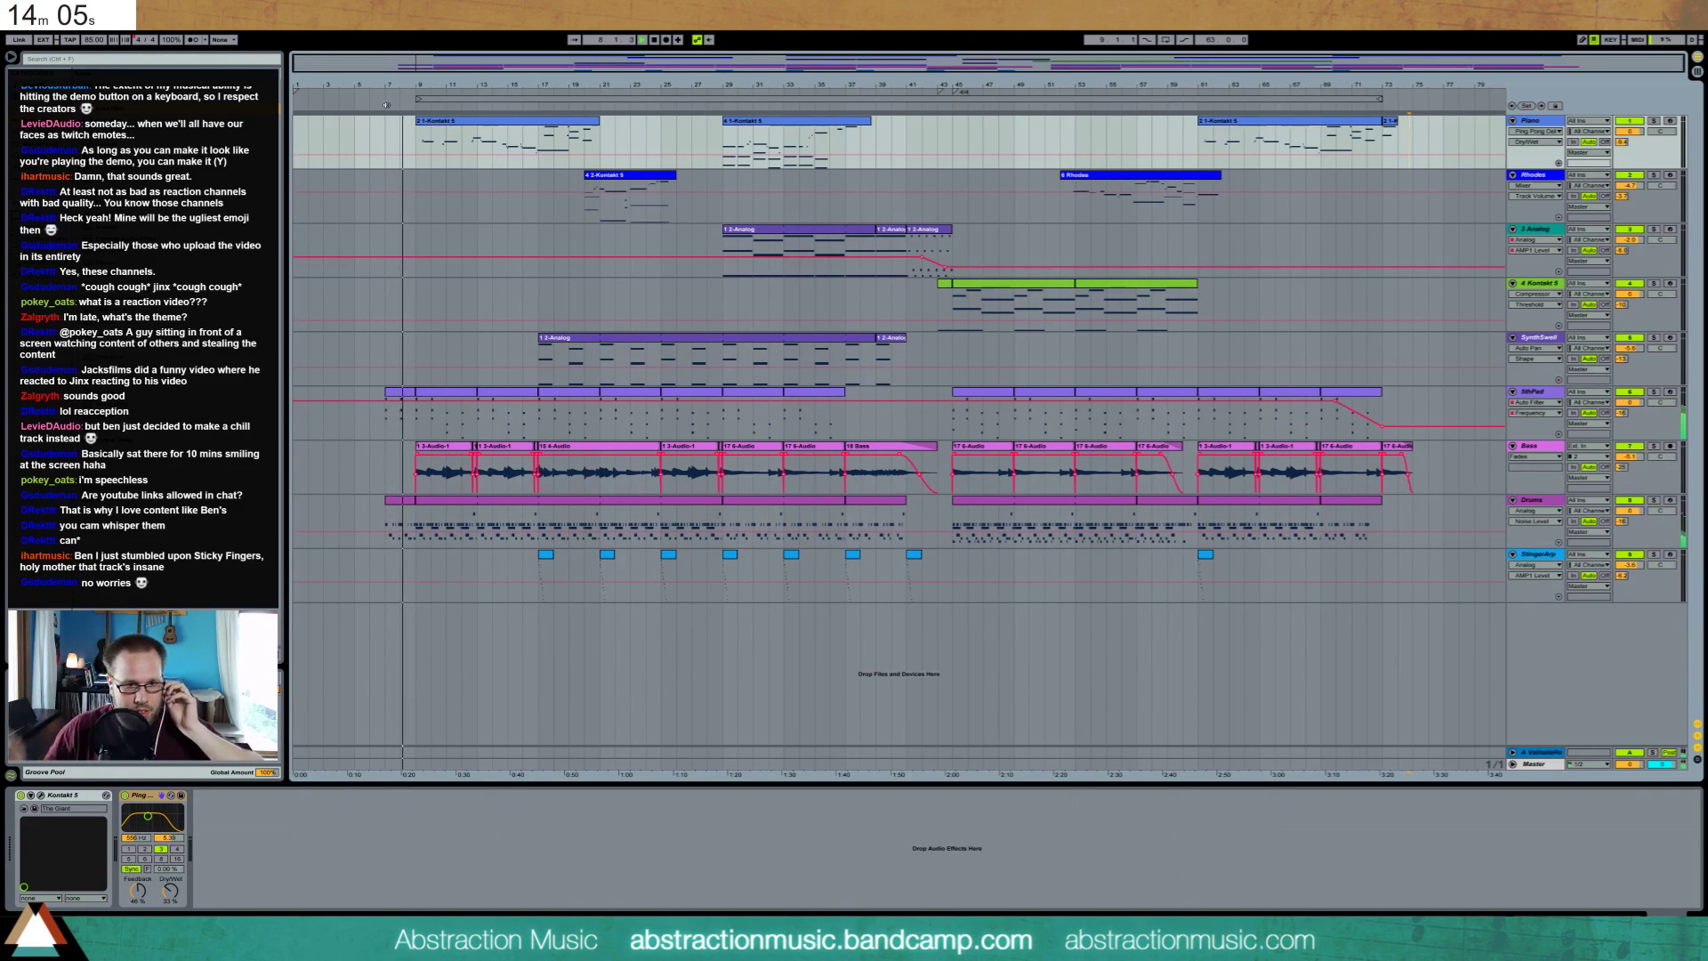
pyautogui.click(370, 420)
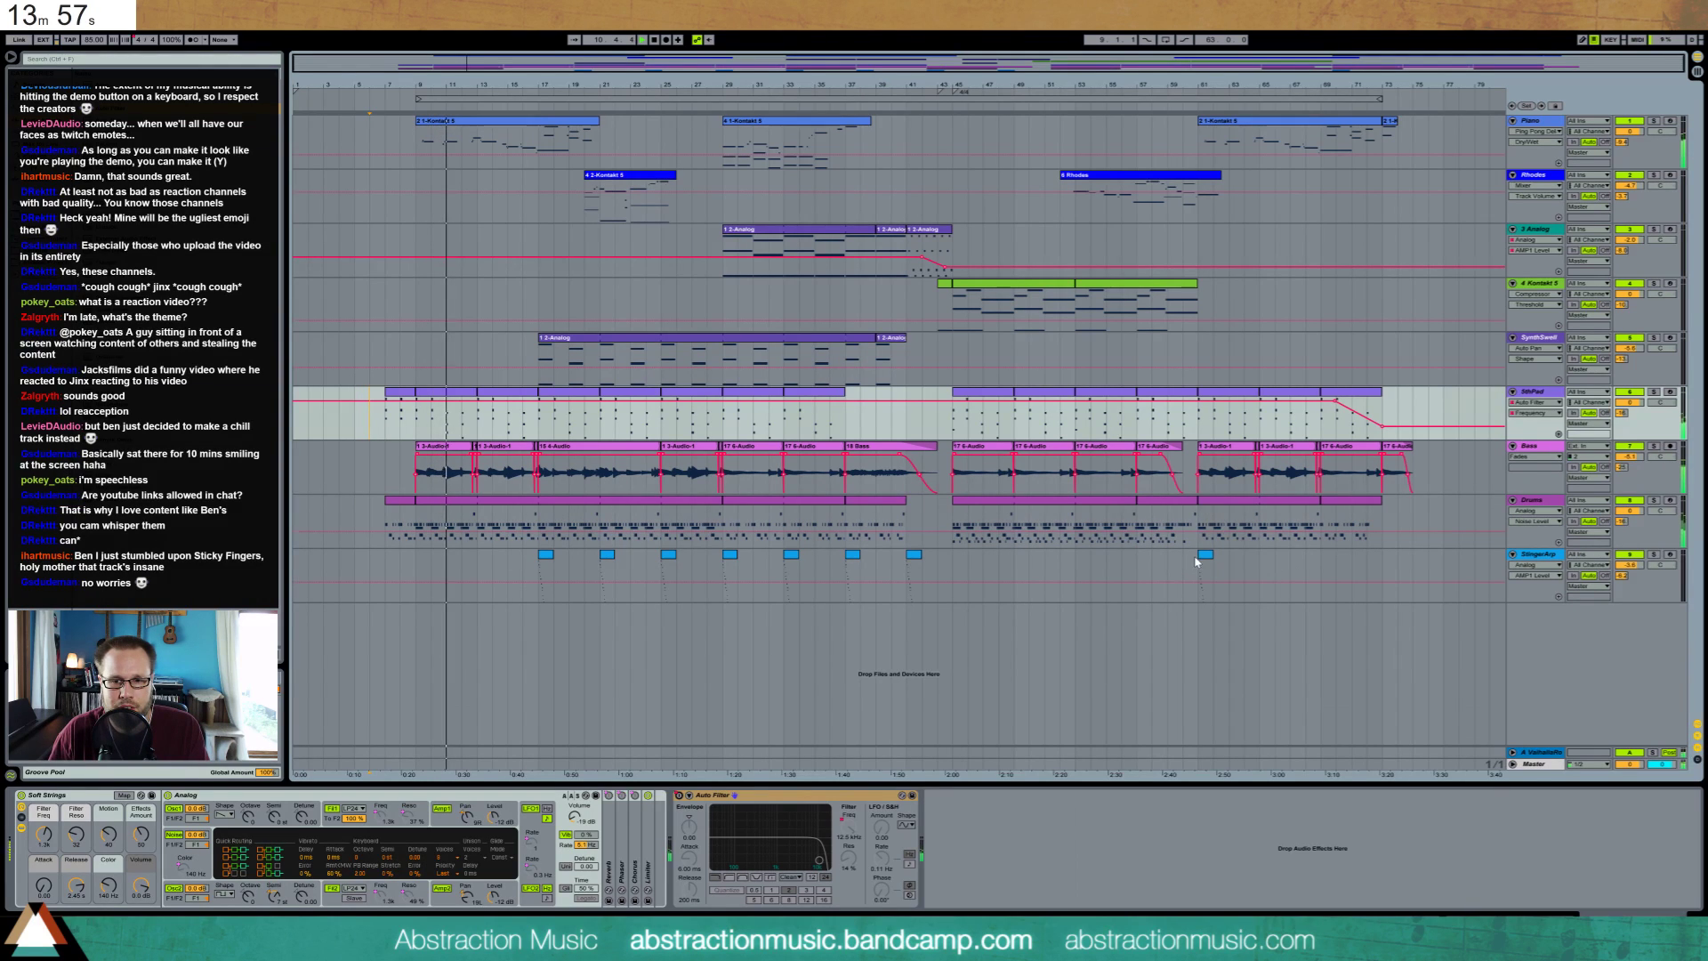
pyautogui.moveTo(1200, 570); pyautogui.dragTo(1260, 577)
pyautogui.hotkey('ctrl', 'd')
pyautogui.hotkey('ctrl', 'd')
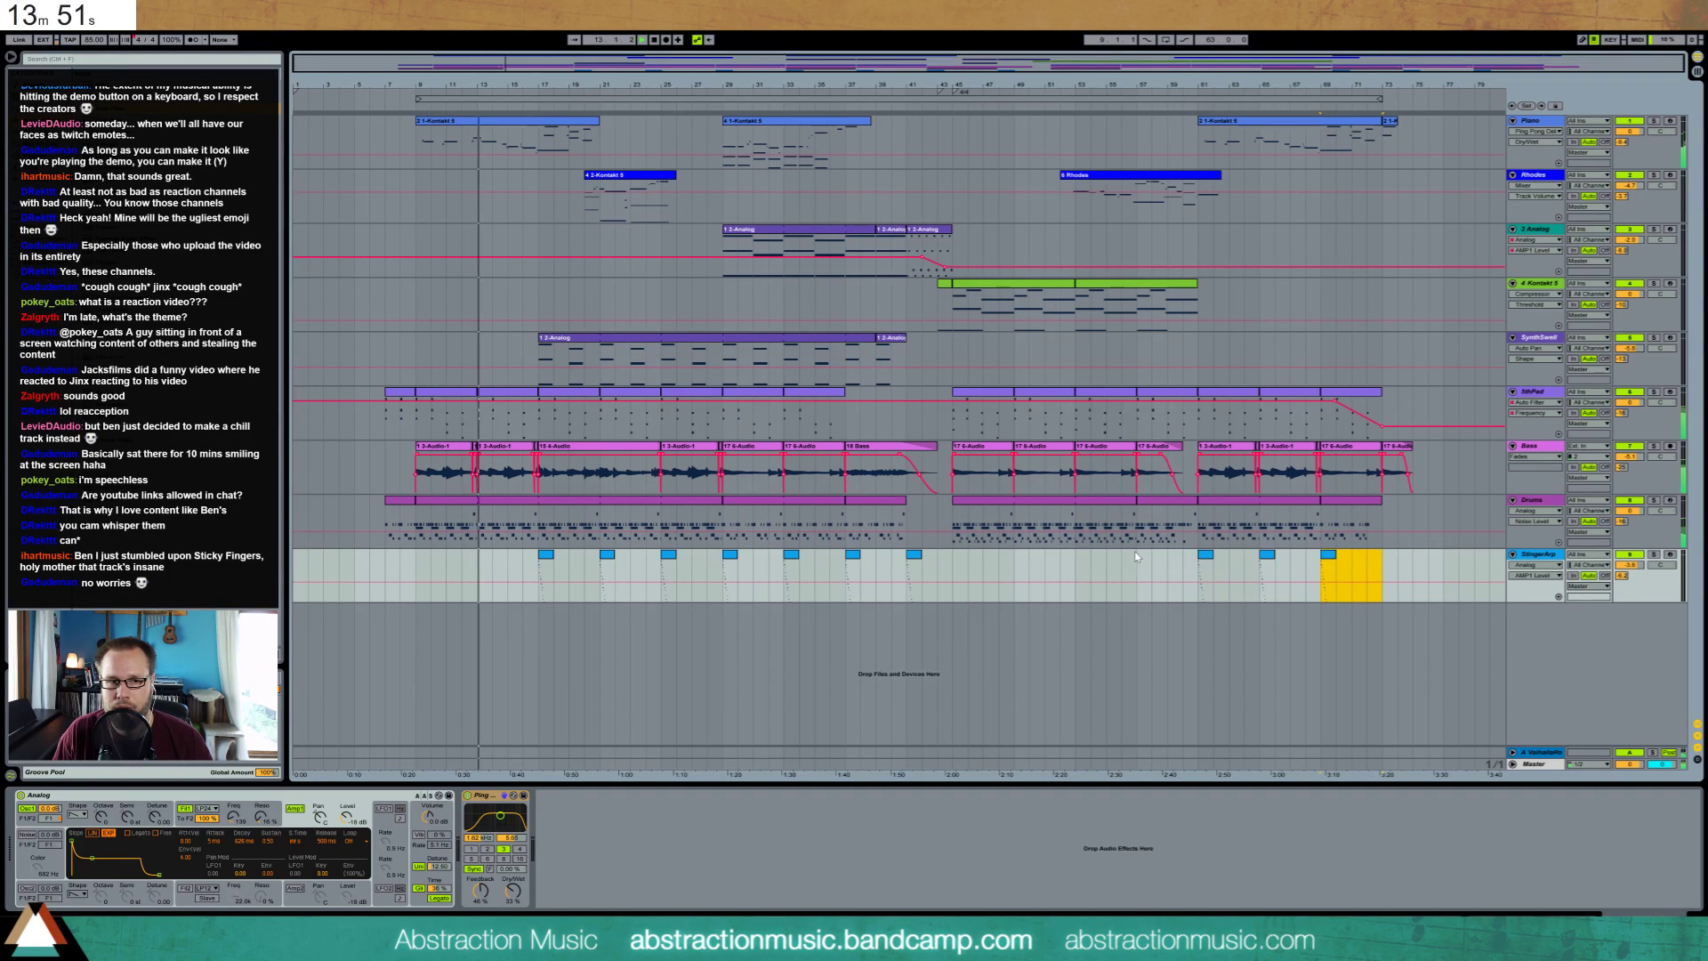
pyautogui.click(979, 575)
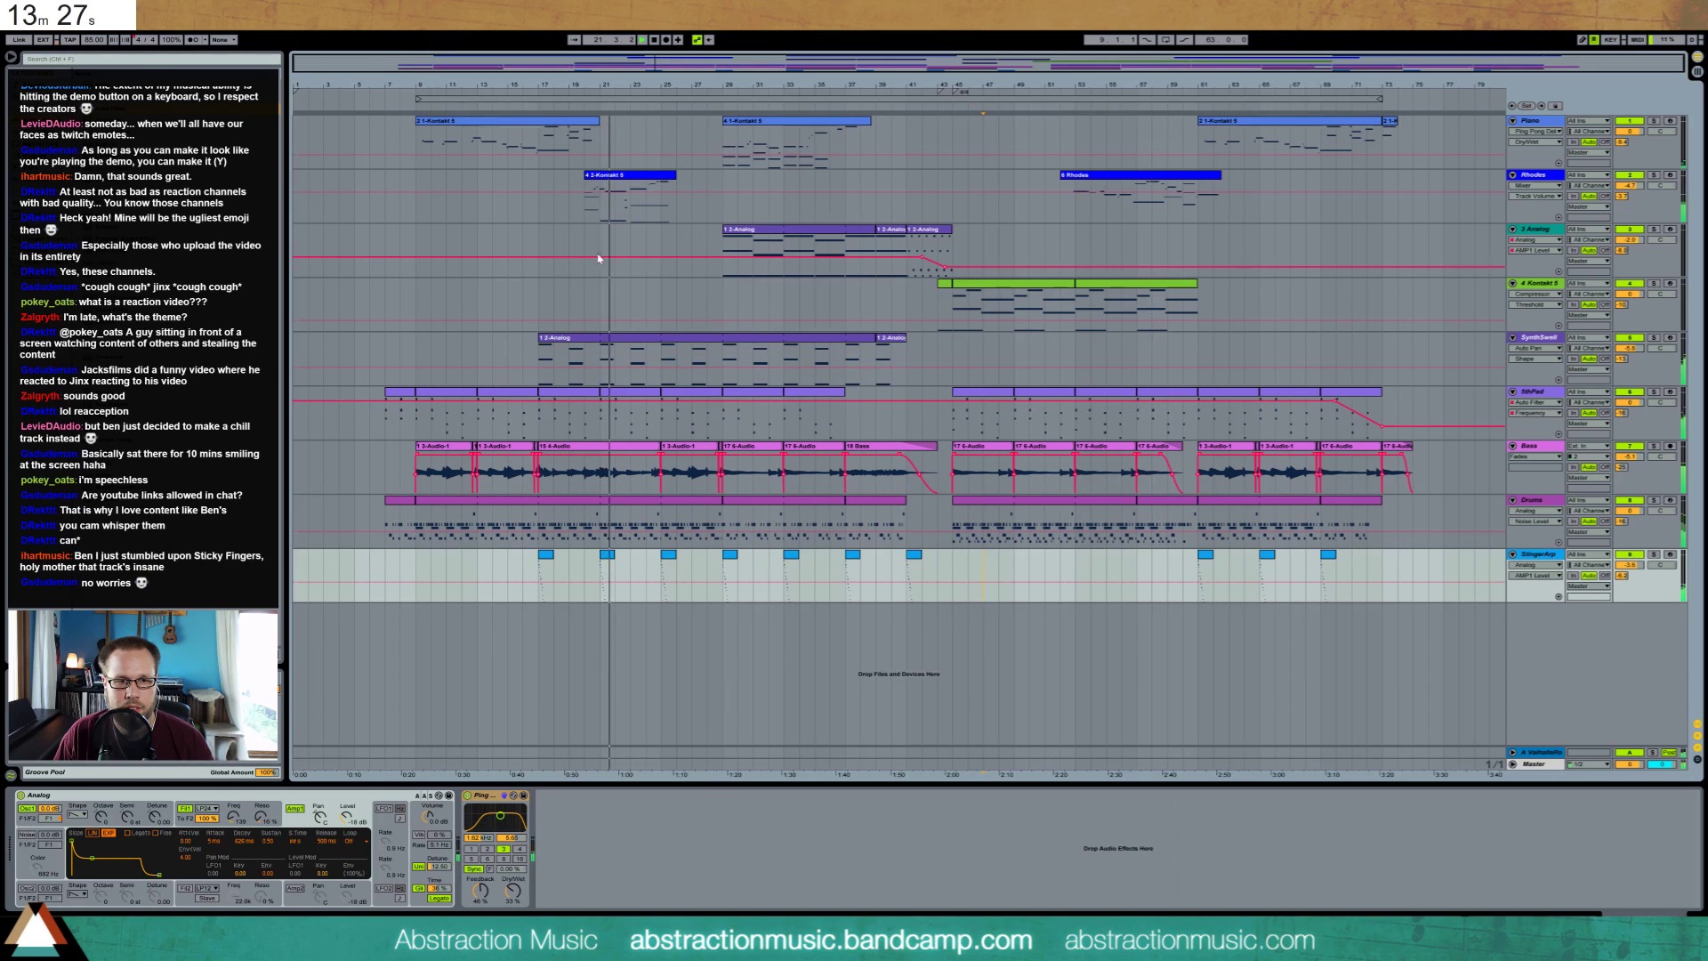
# Raise the Rhodes track's volume during playback and check it against its first clip
pyautogui.click(614, 176)
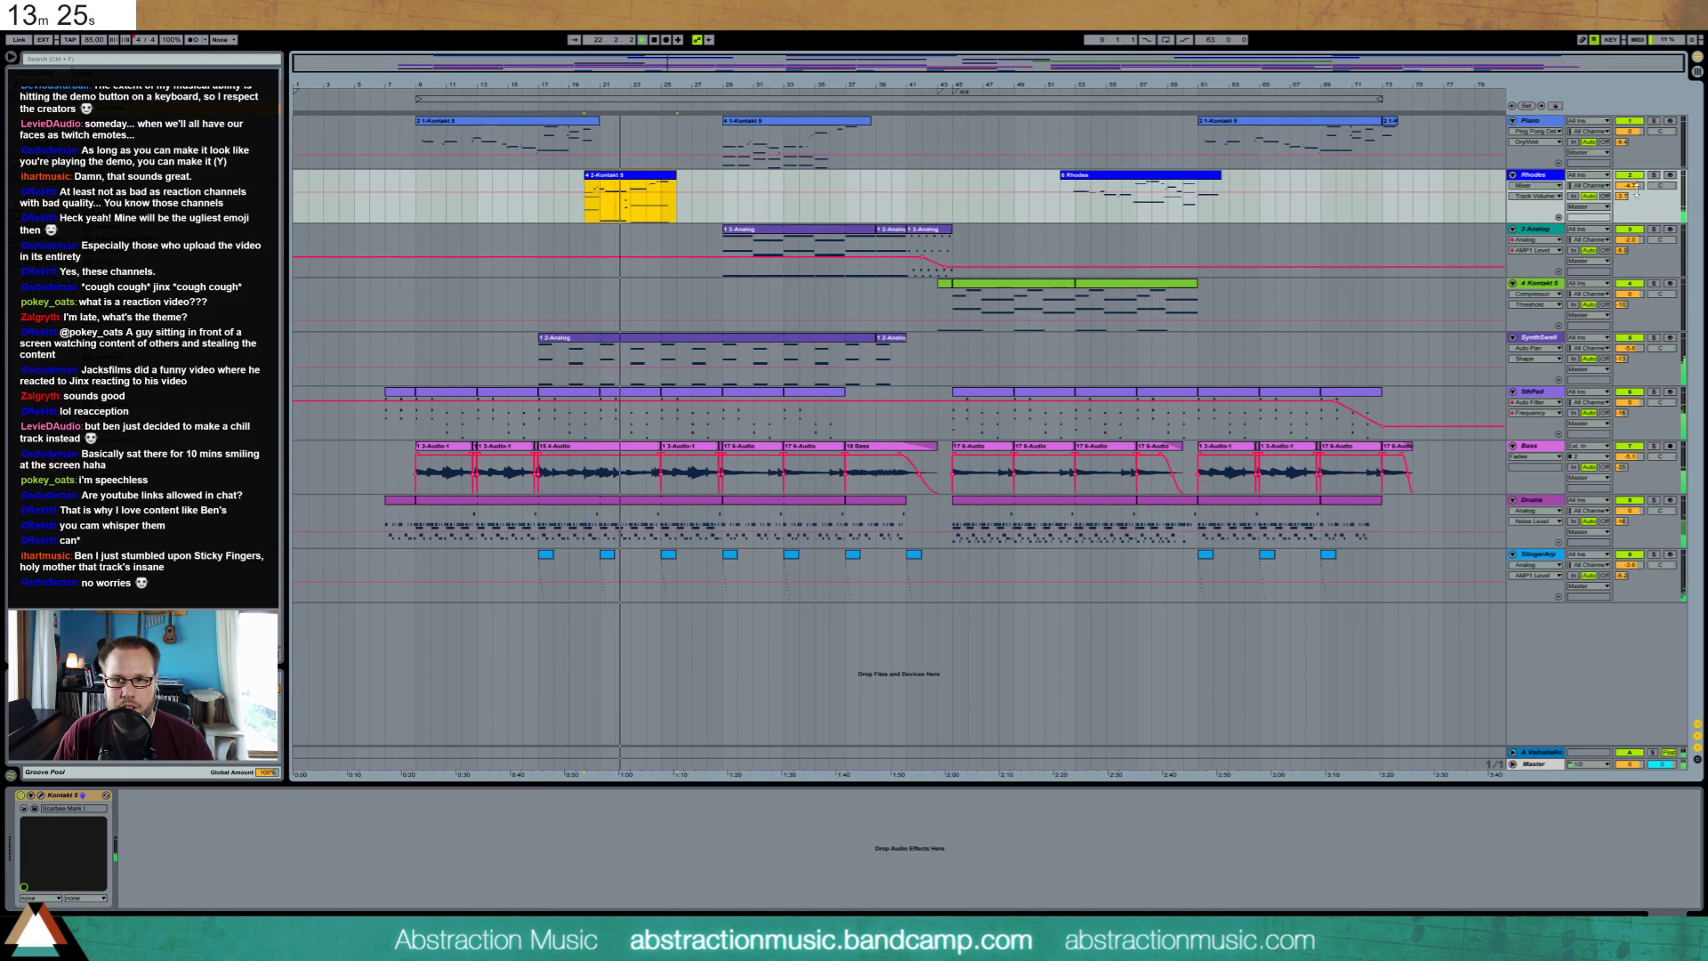
pyautogui.moveTo(1630, 186); pyautogui.dragTo(1631, 168)
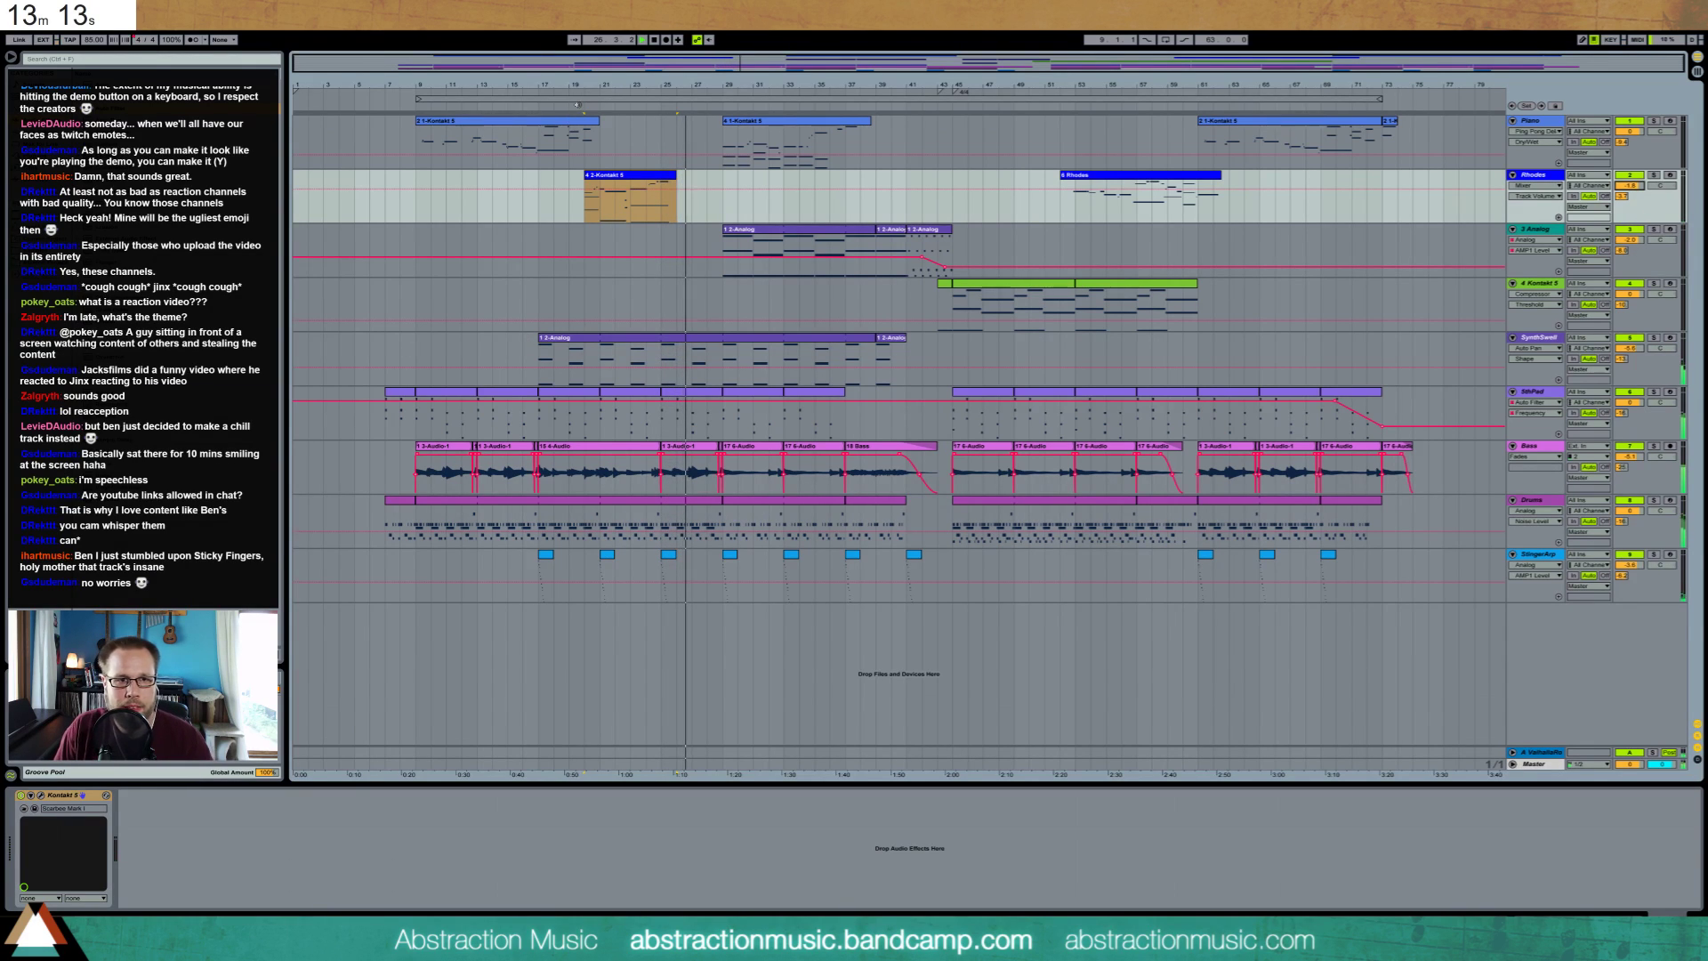
pyautogui.click(580, 112)
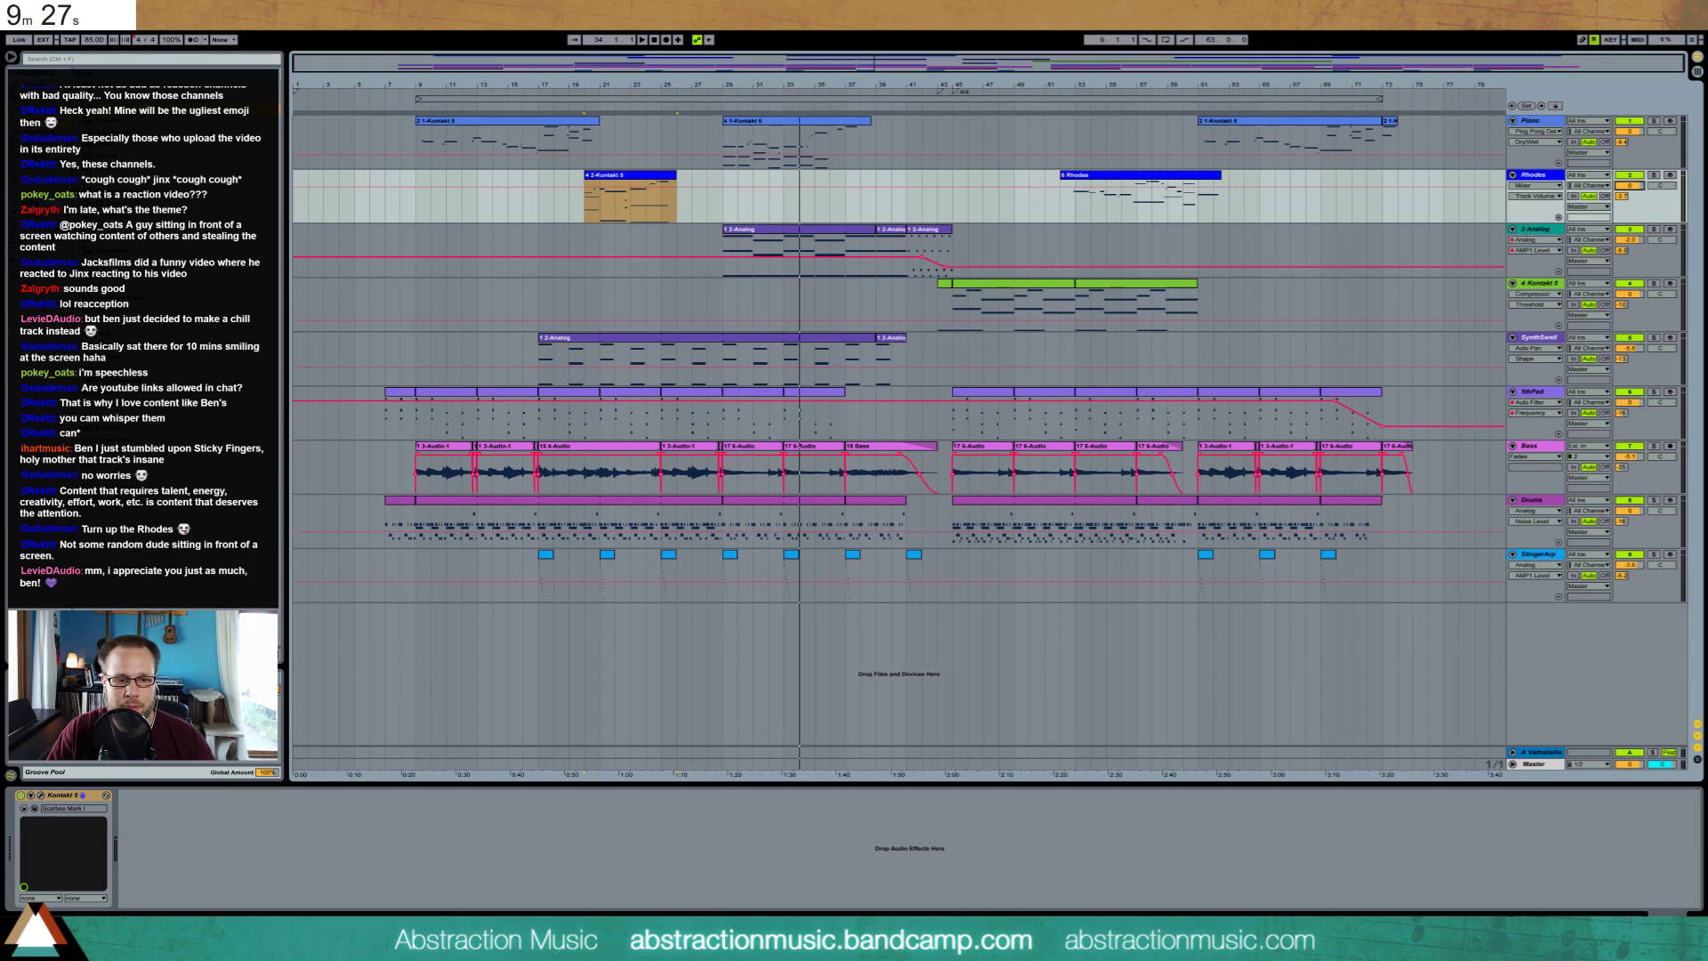
# Switch to the browser with the countdown timer, pause the timer, and close the browser window
pyautogui.hotkey('alt', 'Tab')
pyautogui.click(845, 511)
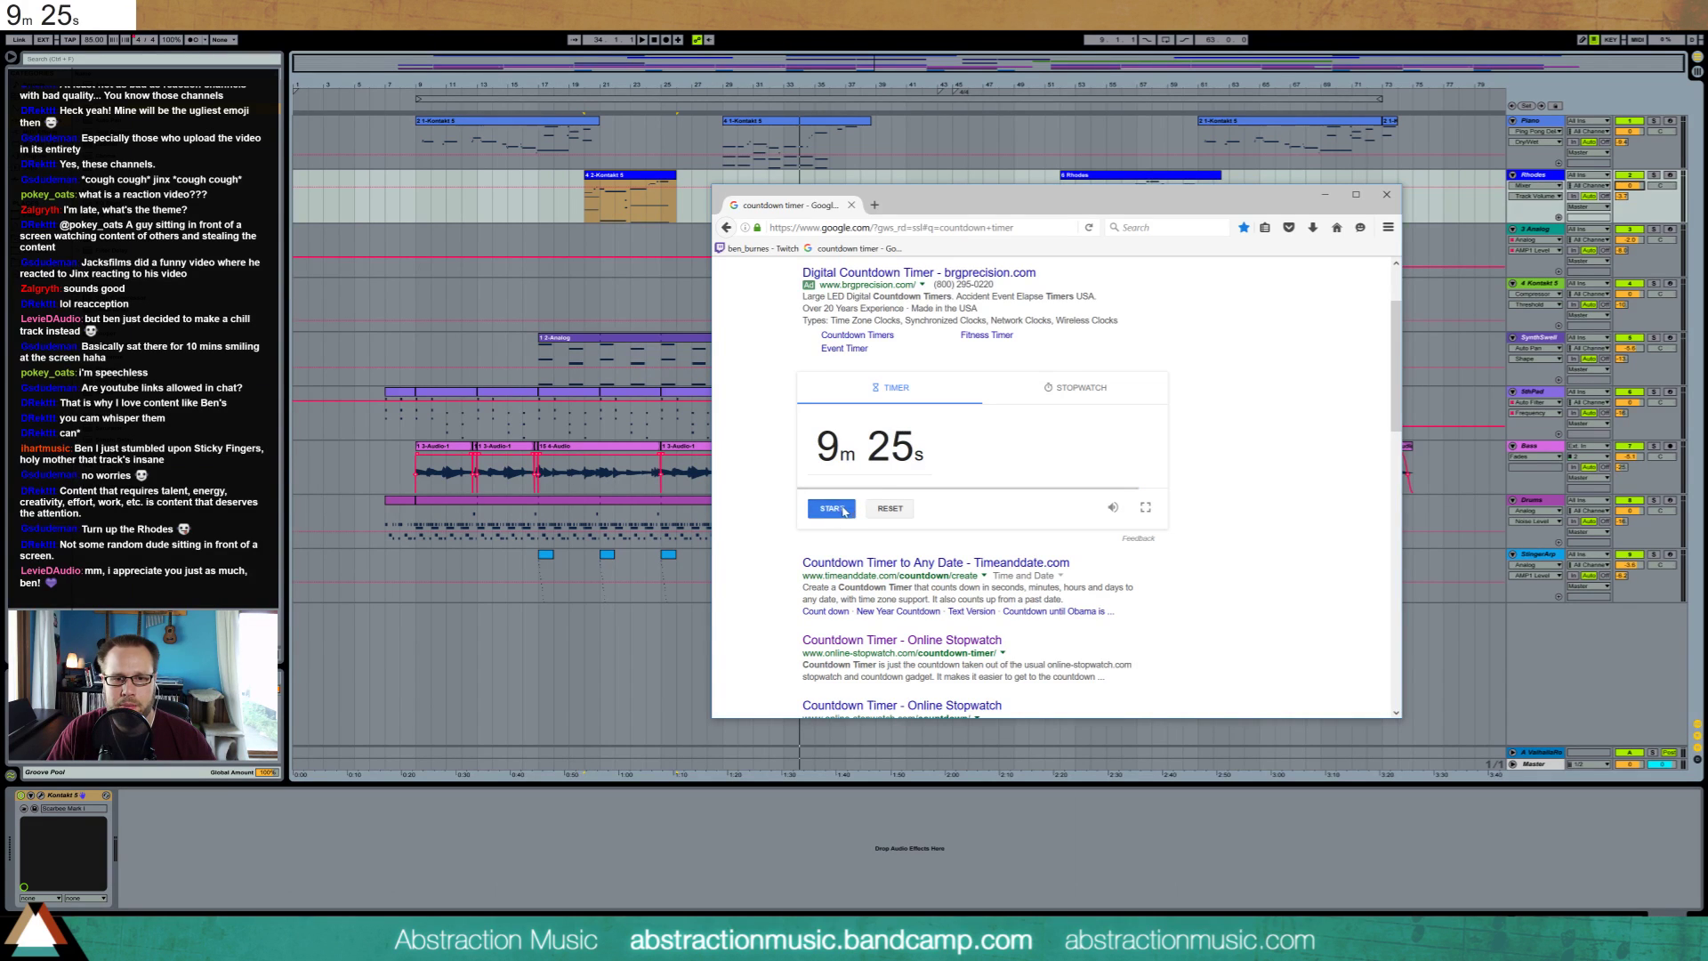
pyautogui.hotkey('alt', 'Tab')
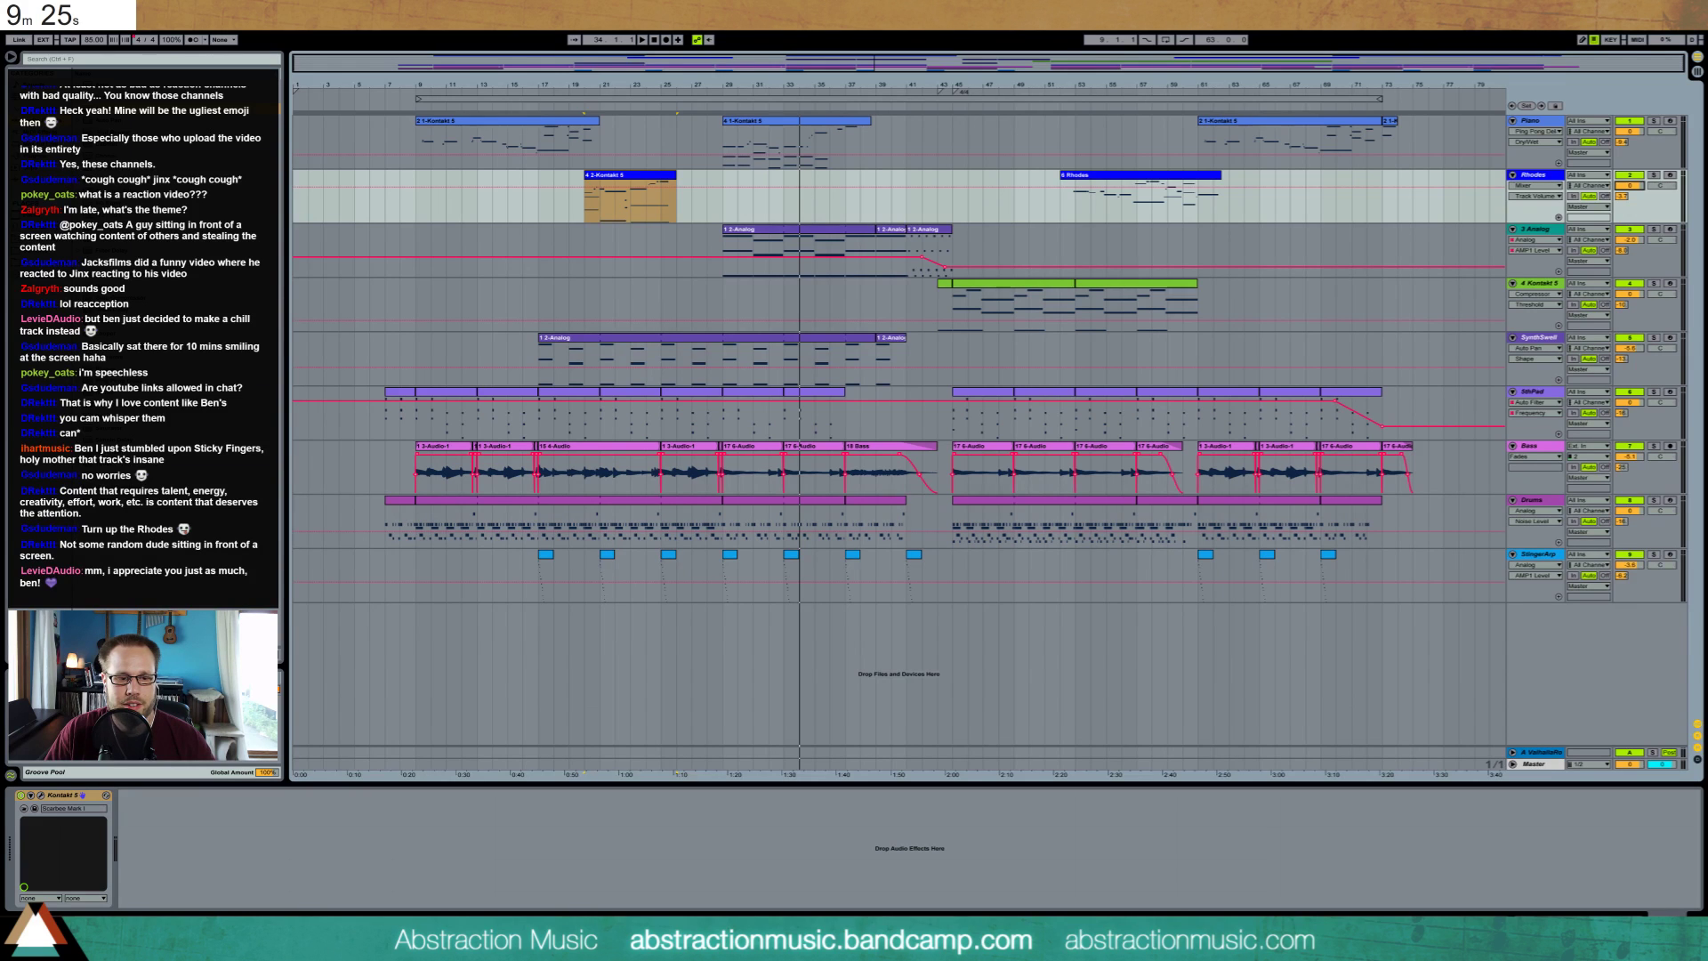
pyautogui.hotkey('alt', 'Tab')
pyautogui.click(1388, 190)
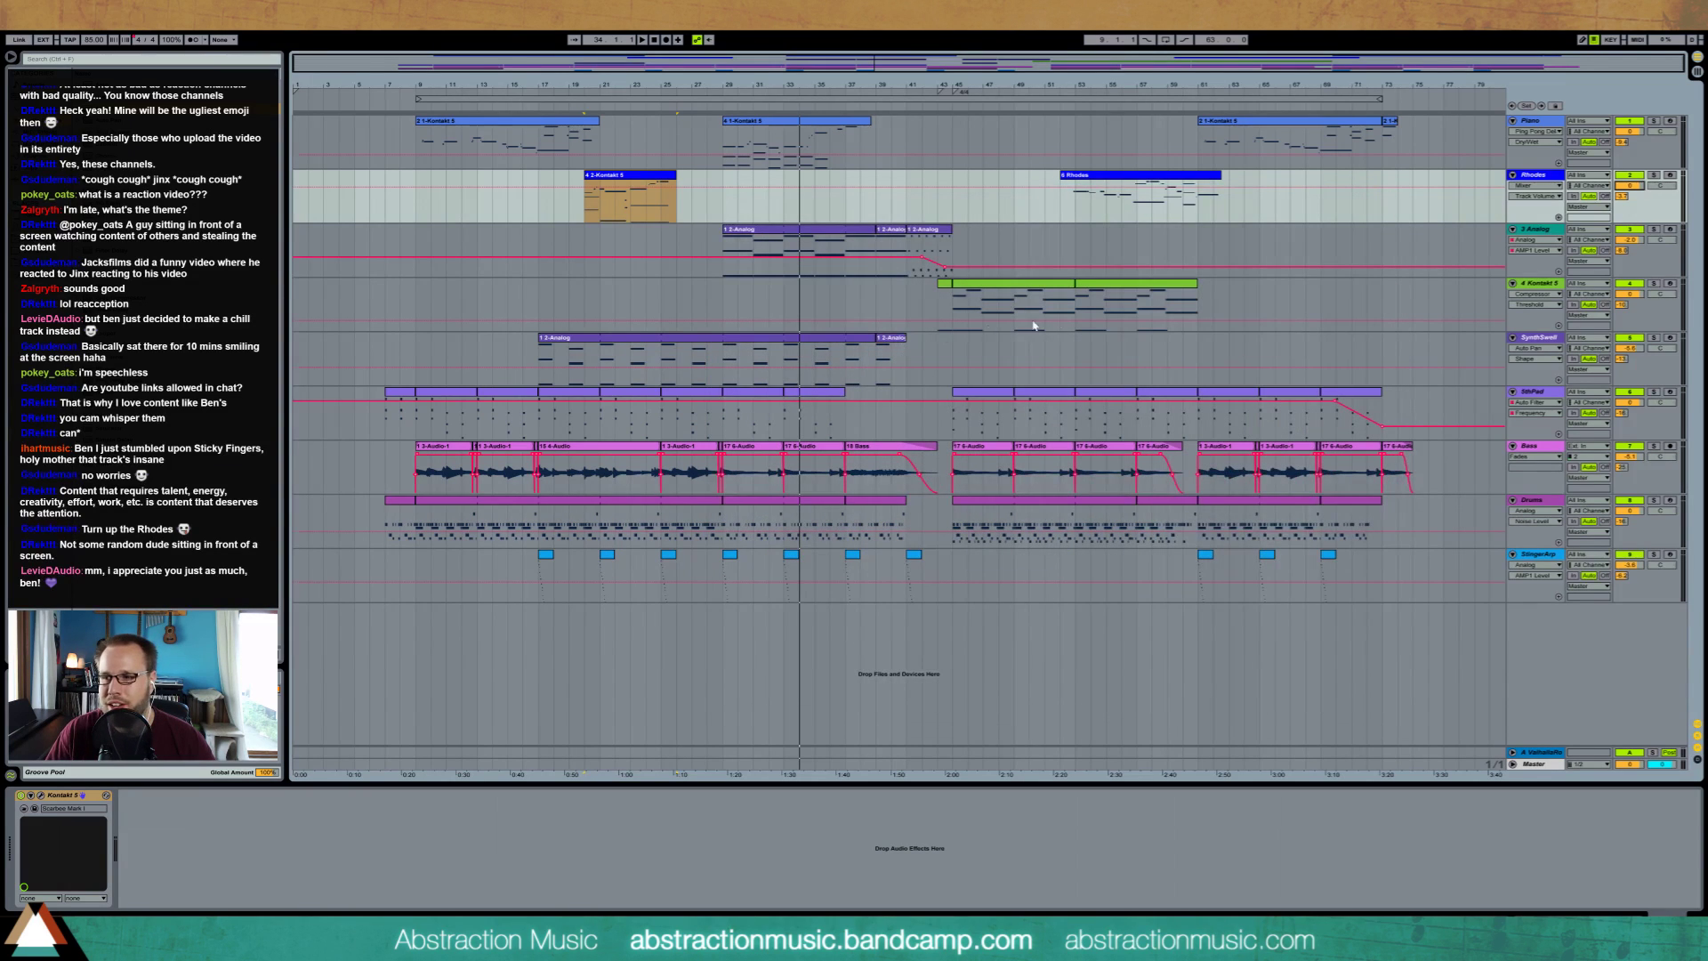
# Play back the middle of the arrangement and examine the last Bass clip before bar 45 and the pad clip at bar 45
pyautogui.click(385, 135)
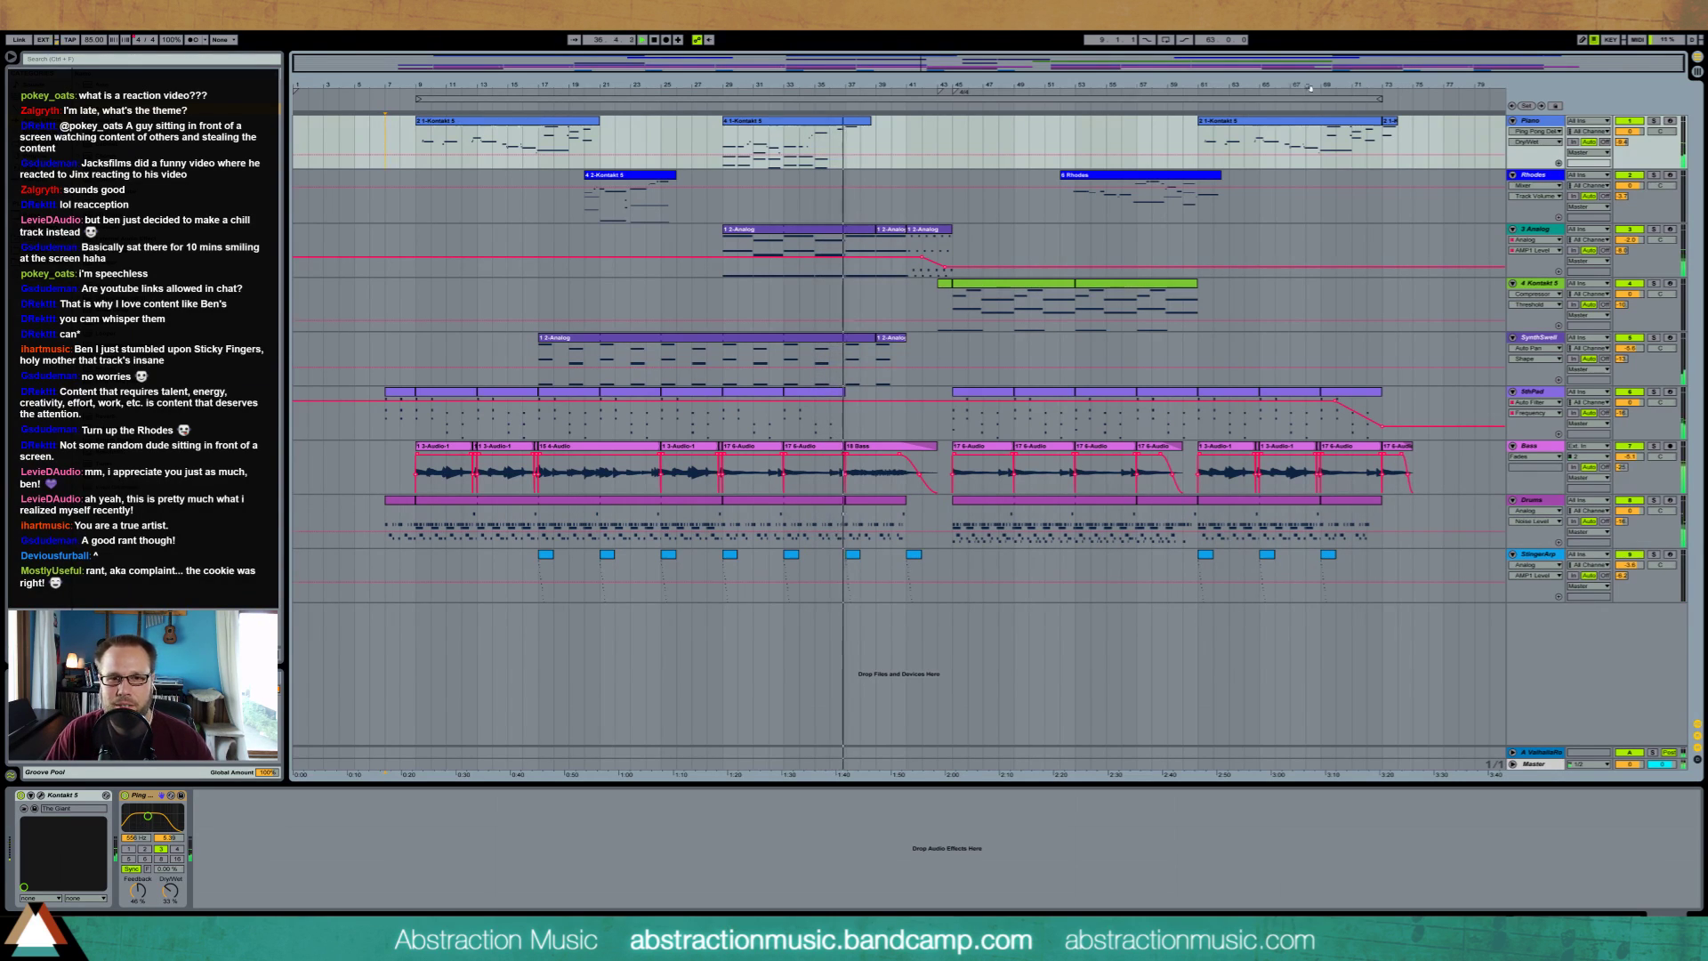
pyautogui.click(845, 228)
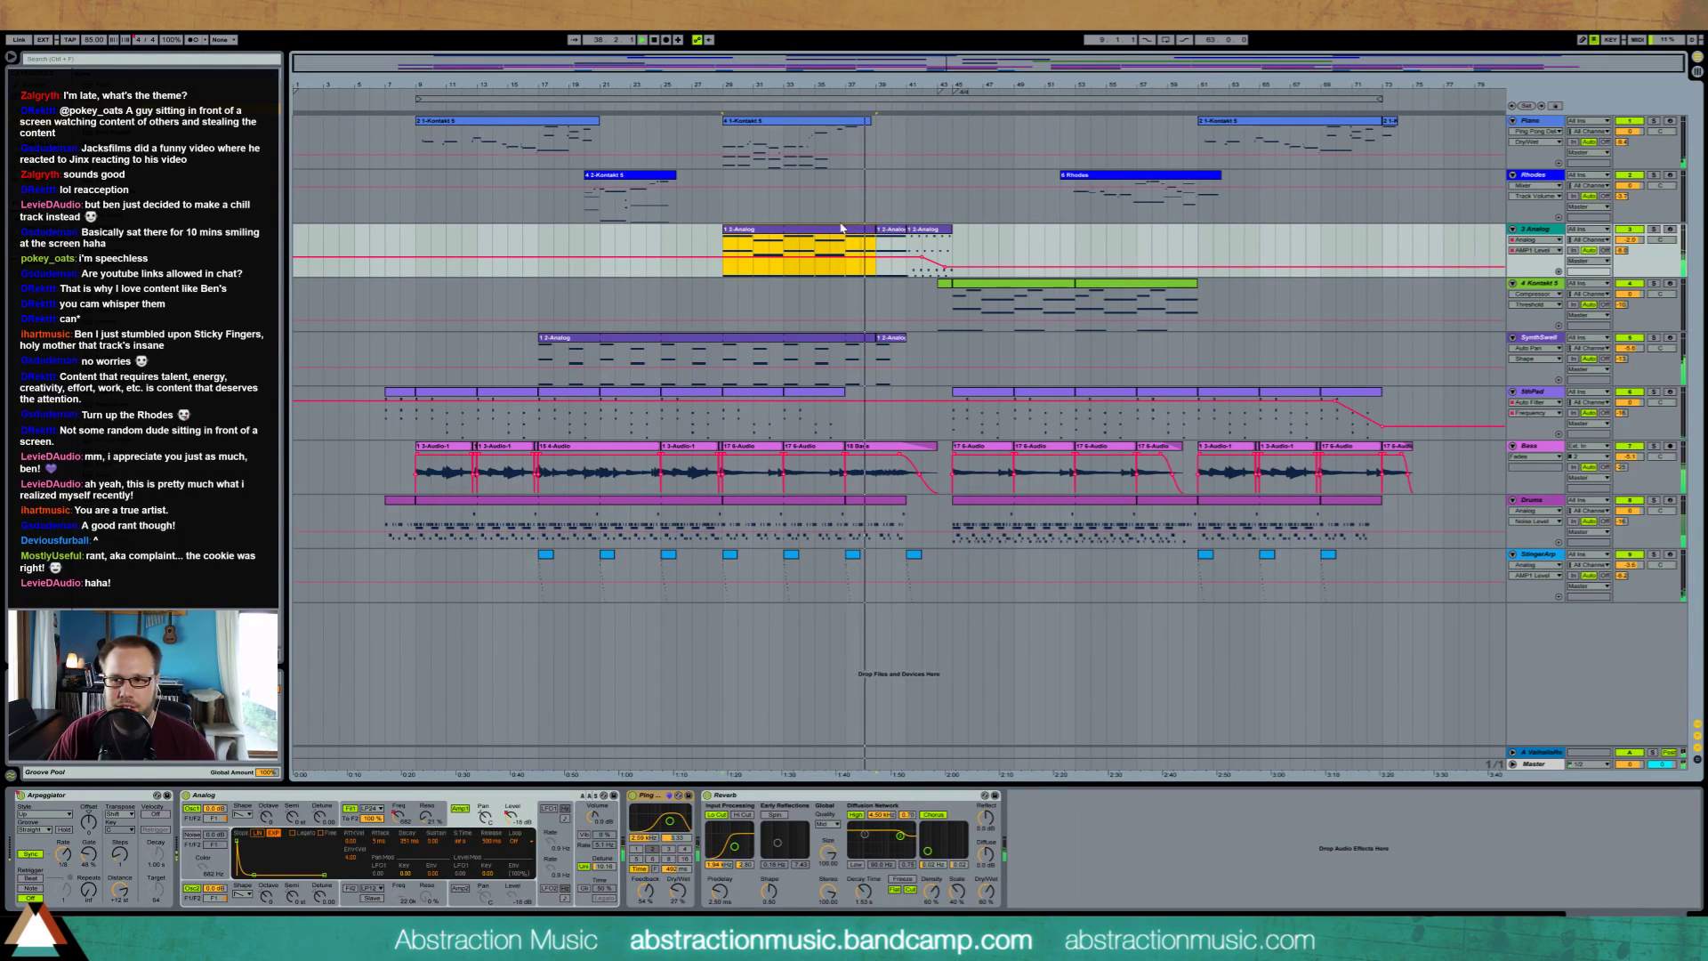
pyautogui.doubleClick(890, 446)
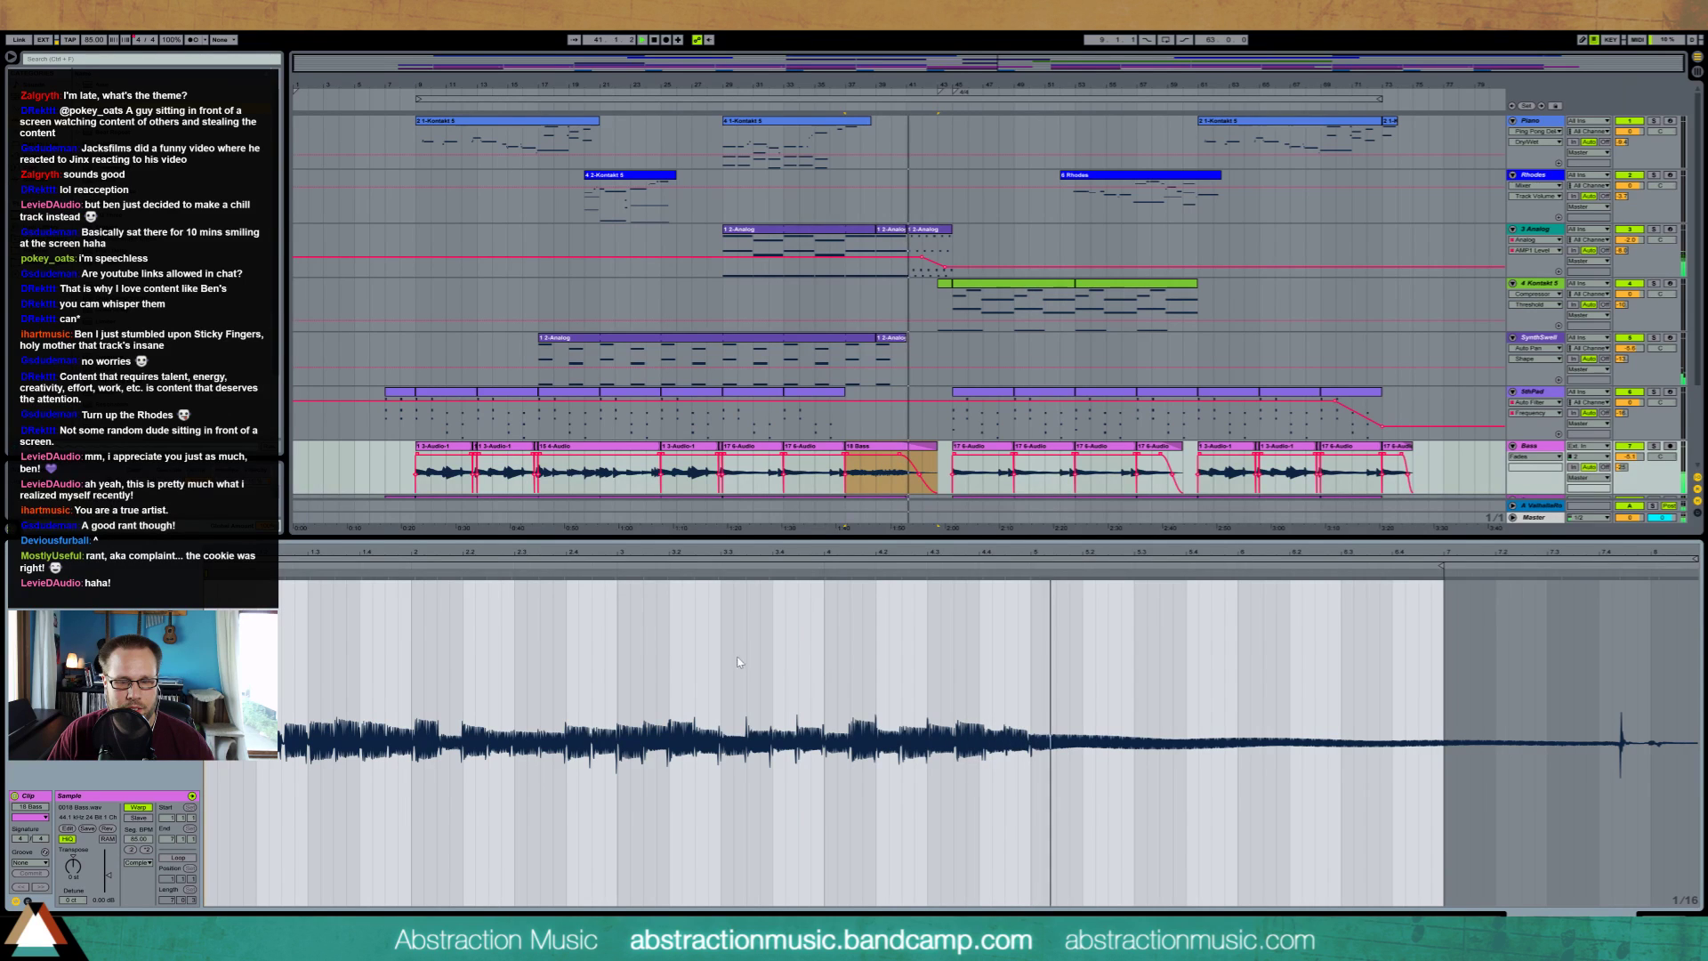
pyautogui.hotkey('shift', 'Tab')
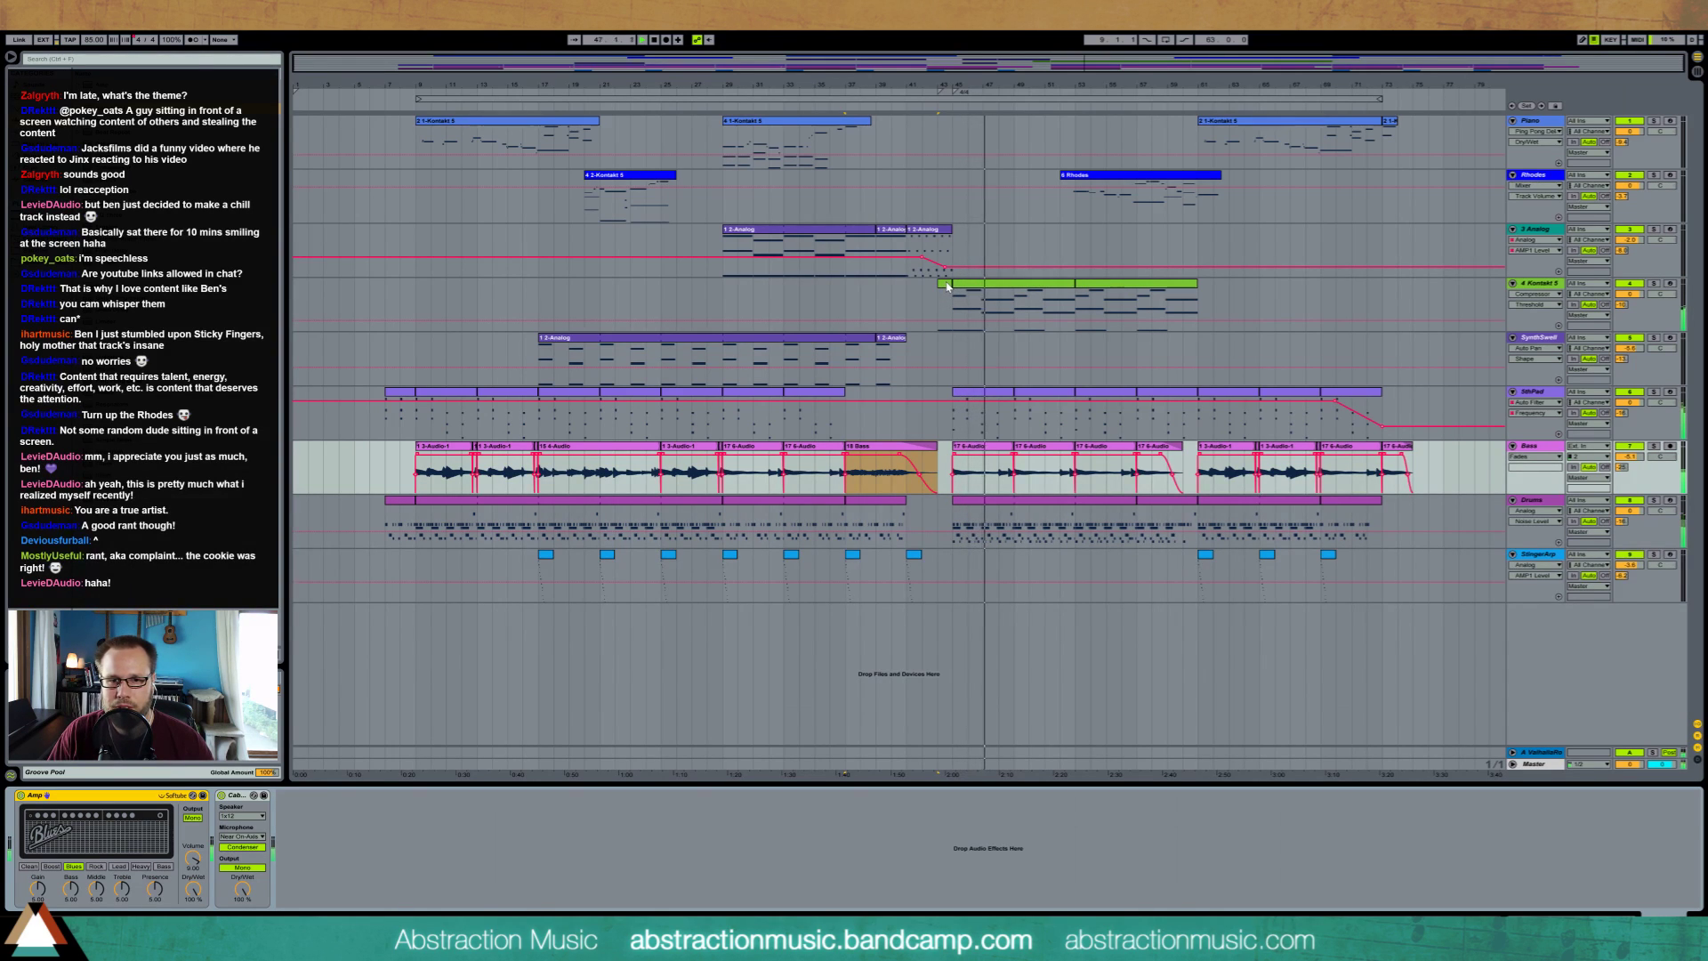
pyautogui.doubleClick(994, 399)
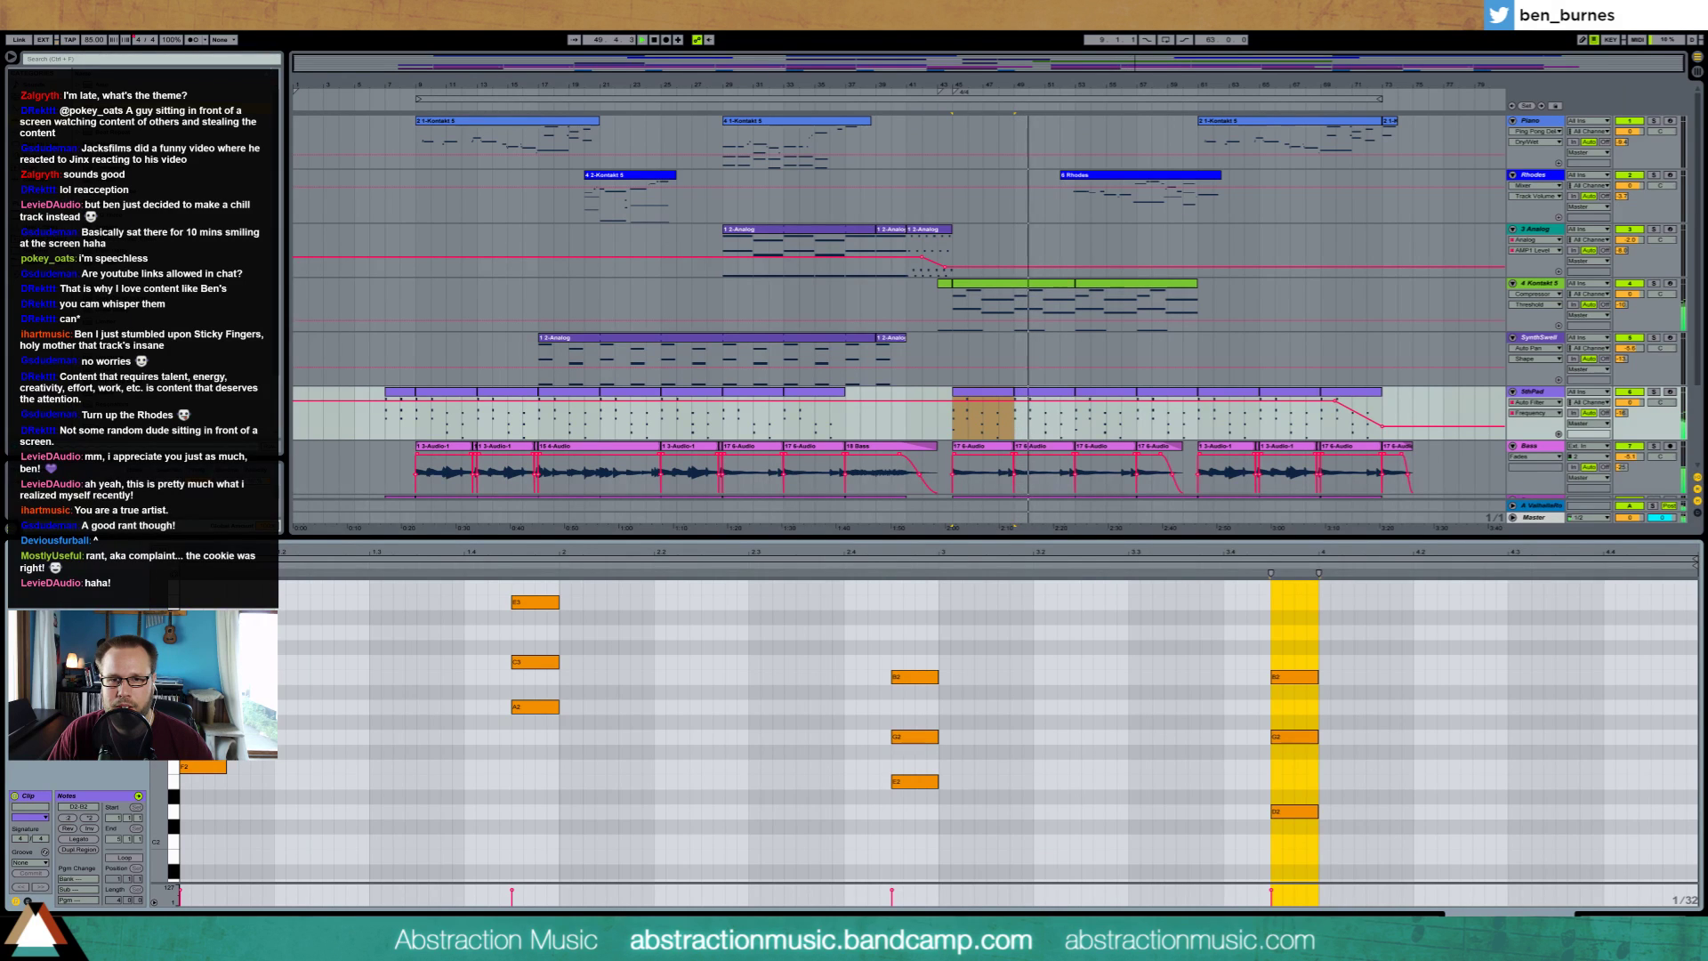
pyautogui.hotkey('shift', 'Tab')
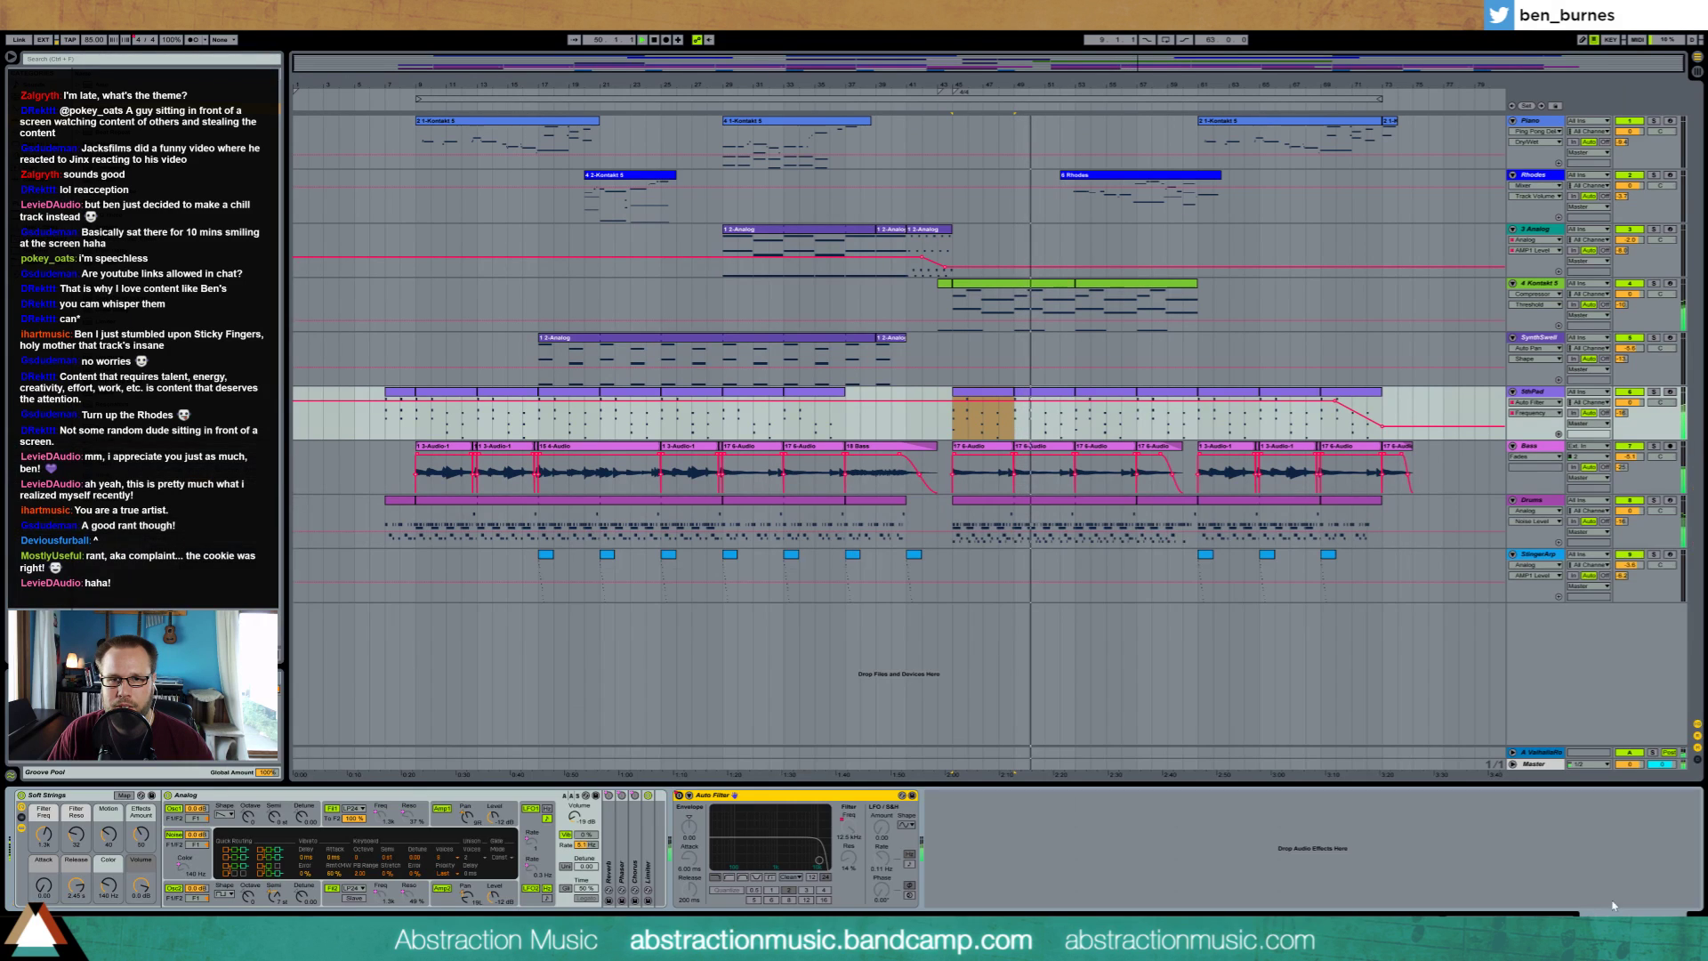
# Record a new Piano melody starting at bar 45 and cut off the take's end after about bar 50
pyautogui.click(953, 142)
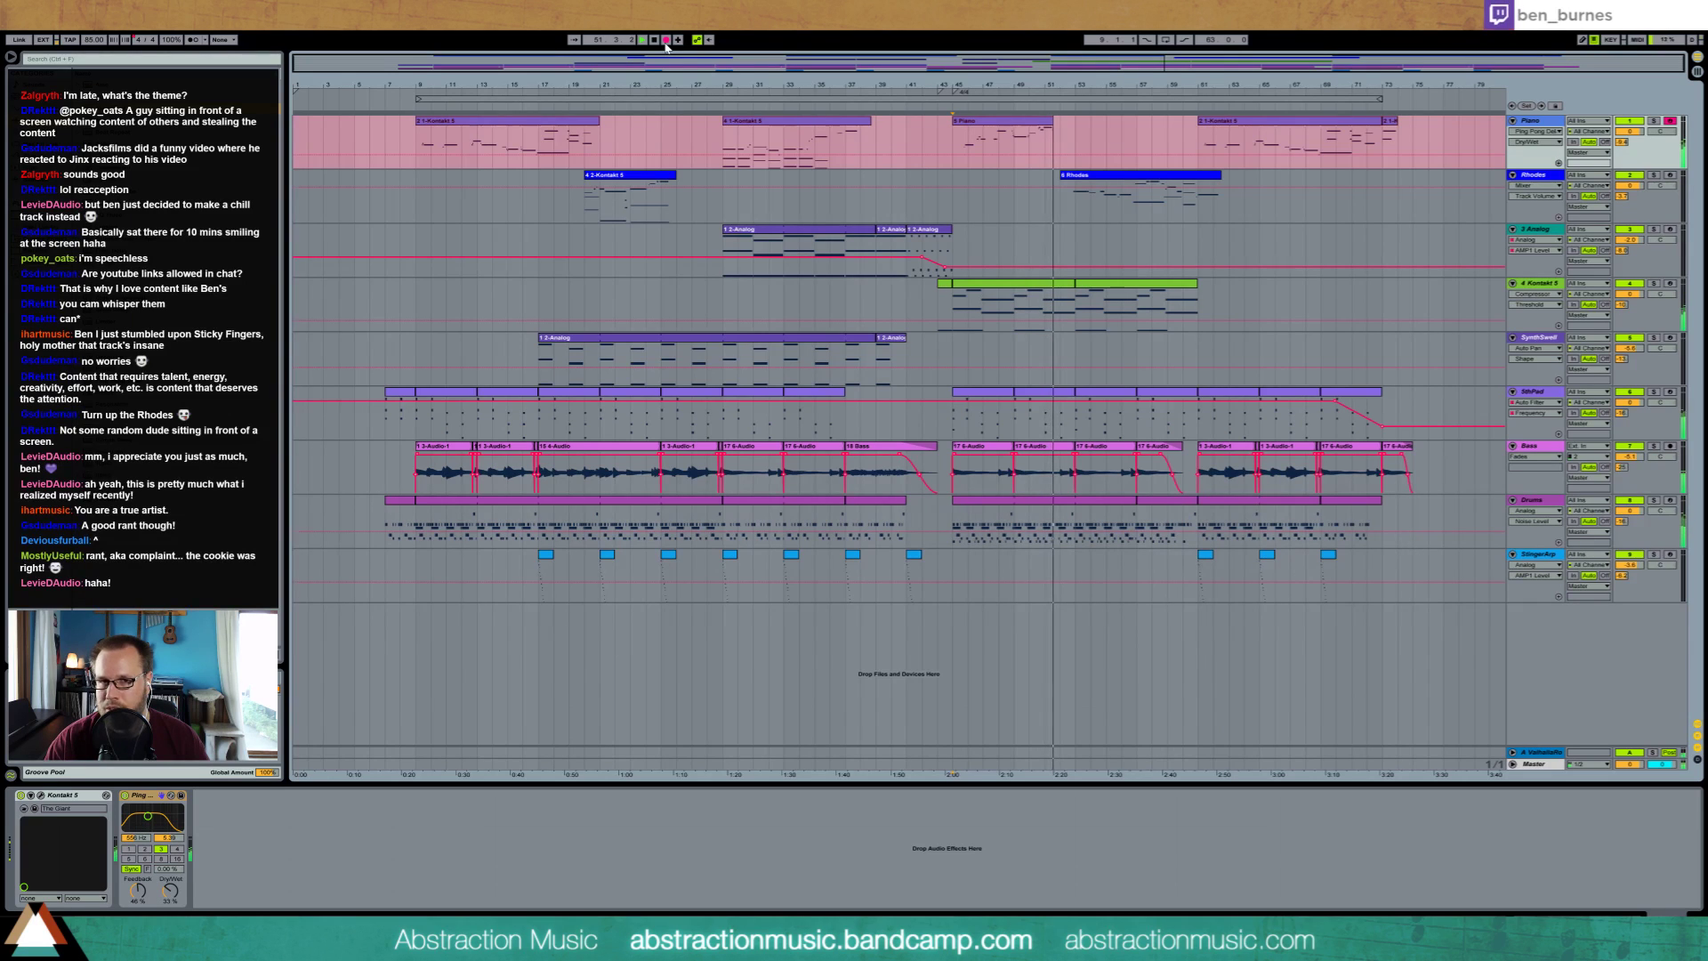
pyautogui.click(666, 41)
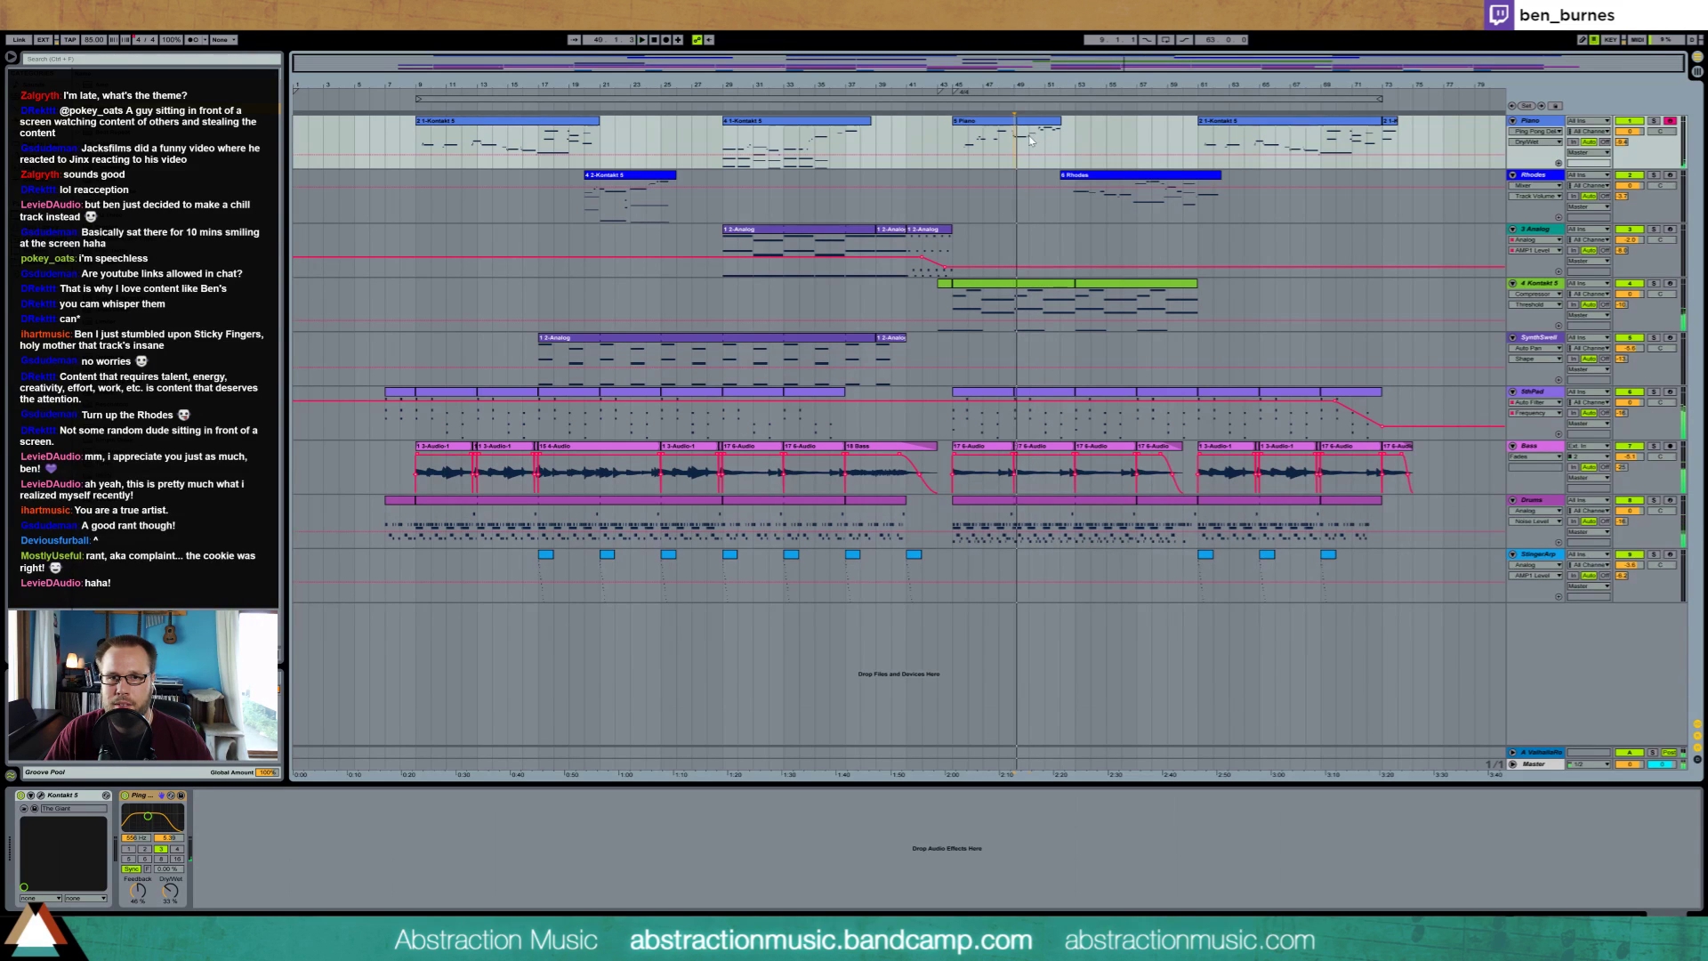
pyautogui.press('space')
pyautogui.moveTo(1030, 139); pyautogui.dragTo(1061, 145)
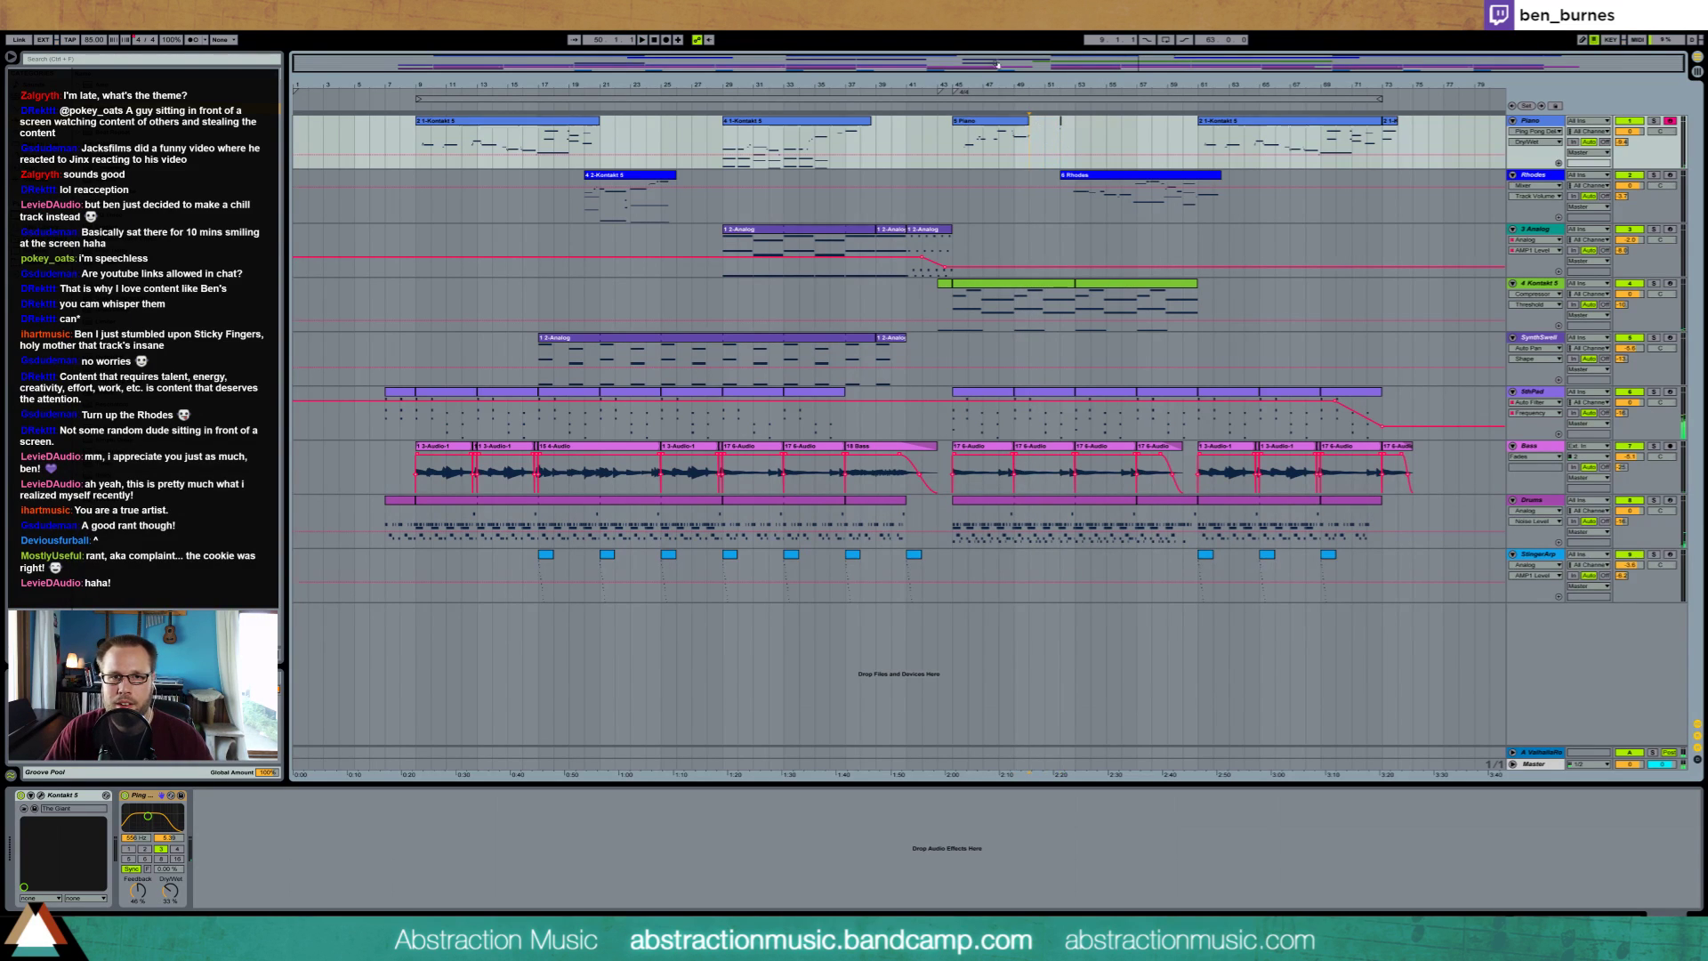
pyautogui.moveTo(1018, 86); pyautogui.dragTo(832, 181)
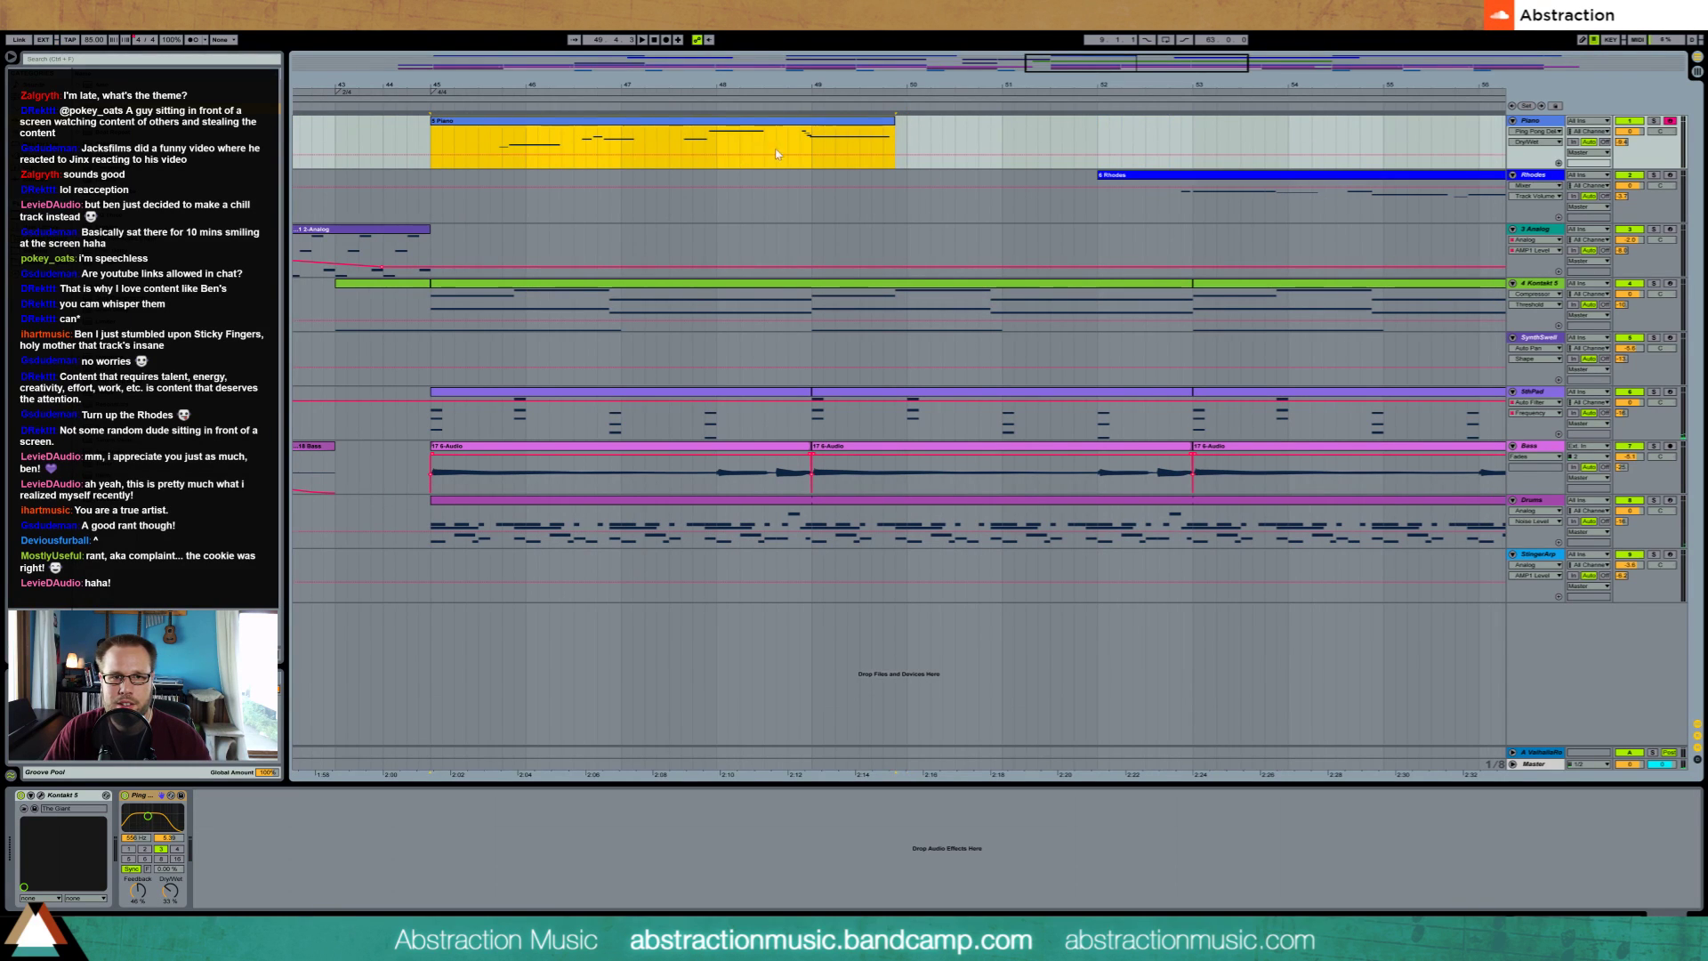
# Tighten the new Piano clip's opening phrases by nudging the early notes slightly later and the notes around bar 48 slightly earlier
pyautogui.click(490, 135)
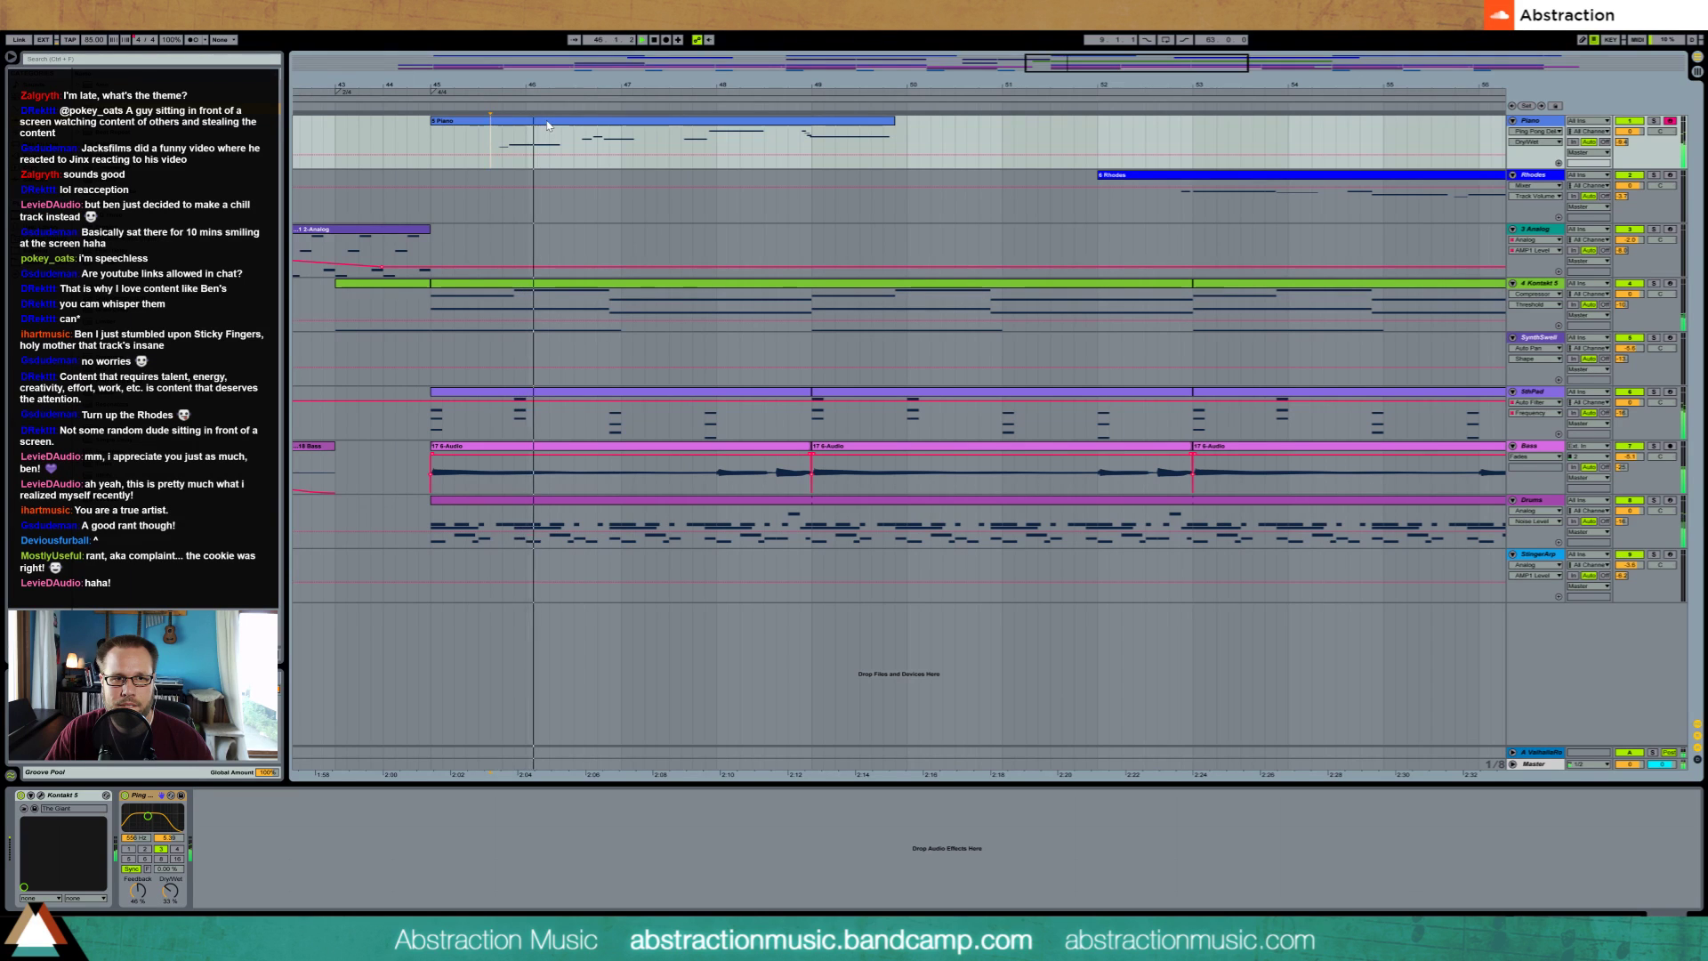
pyautogui.doubleClick(490, 135)
pyautogui.moveTo(327, 623); pyautogui.dragTo(389, 675)
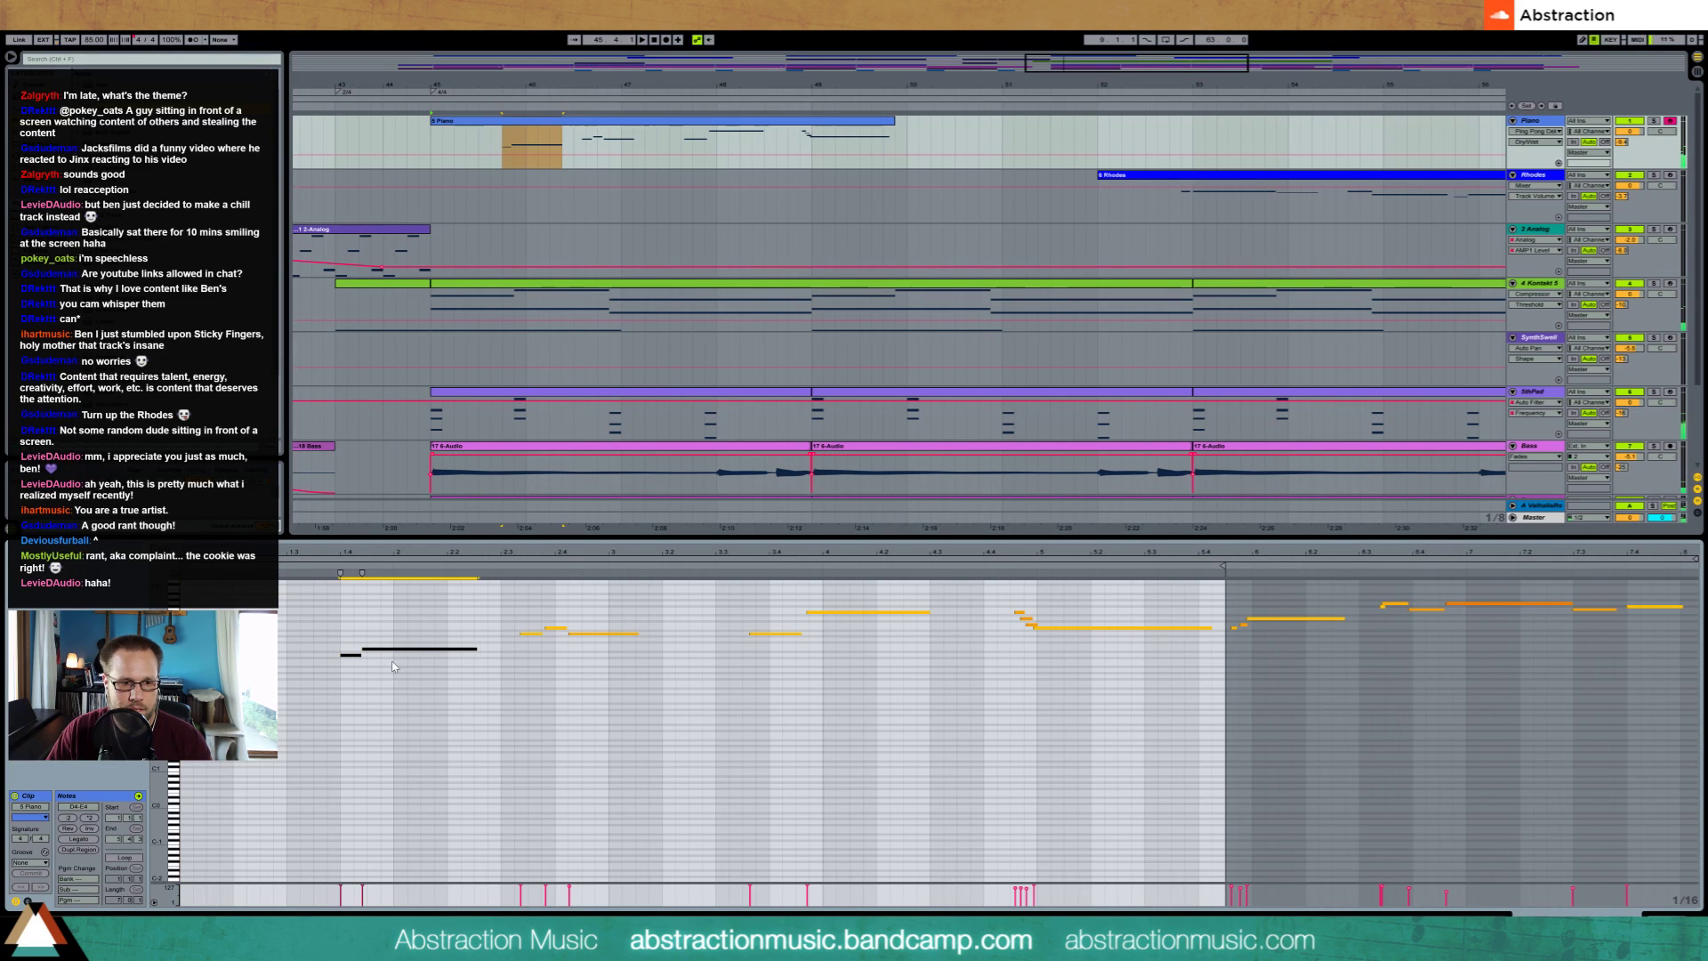
pyautogui.moveTo(511, 621); pyautogui.dragTo(594, 668)
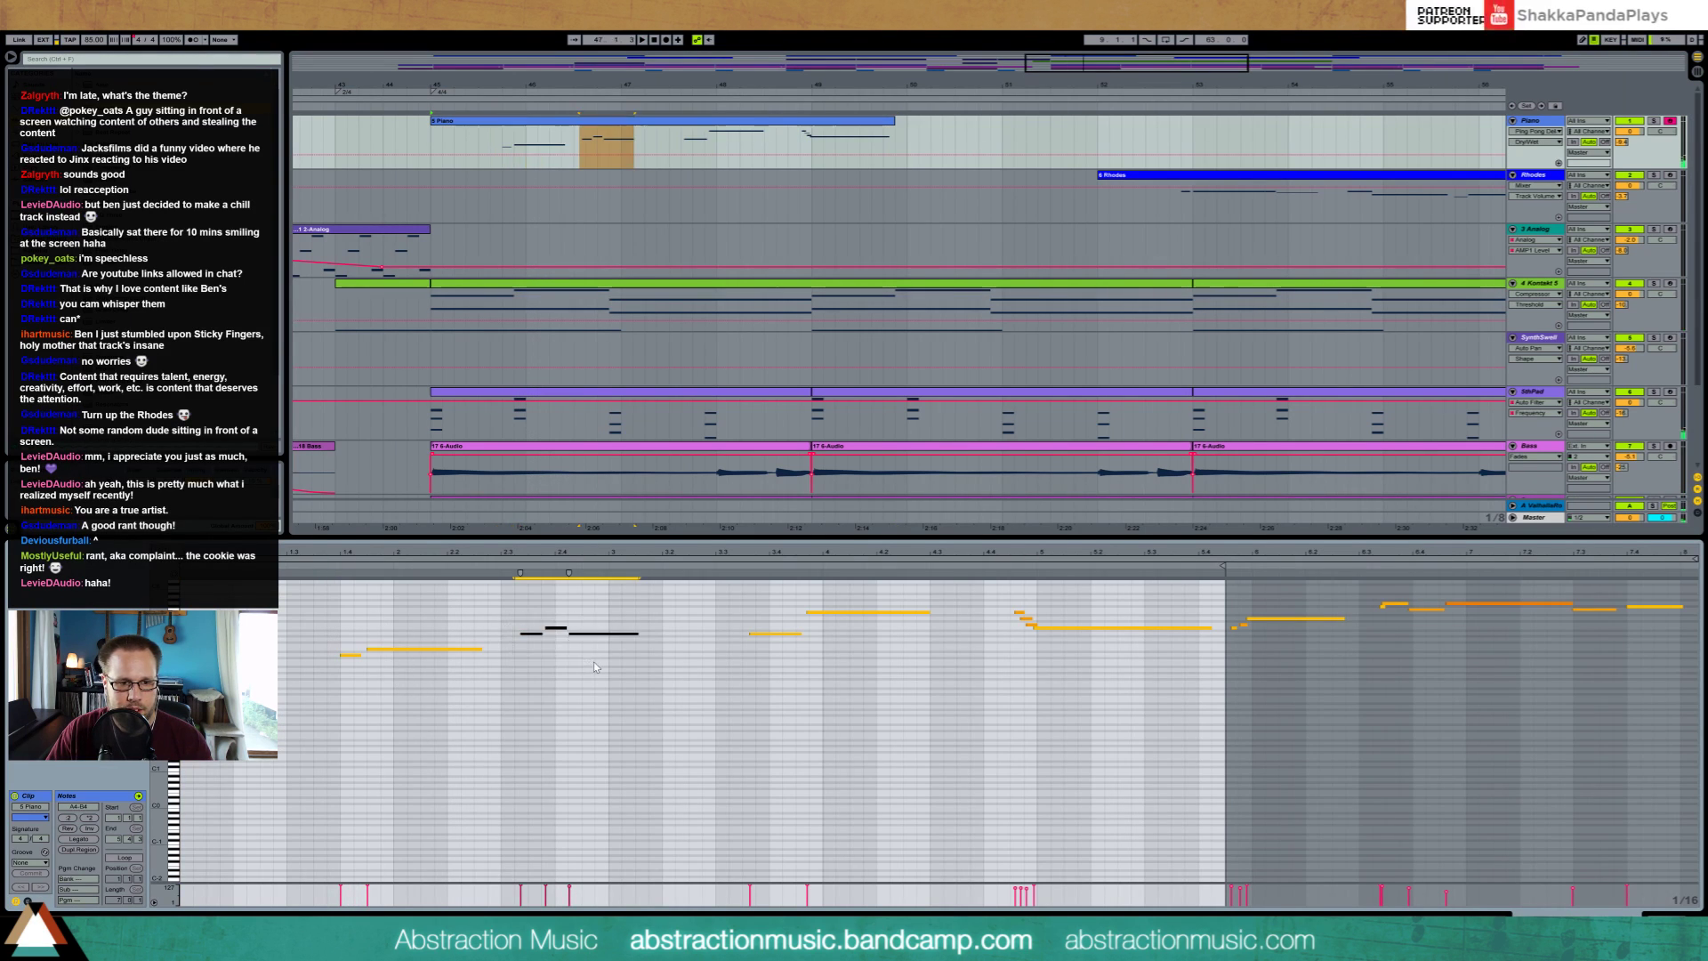
pyautogui.press('Right')
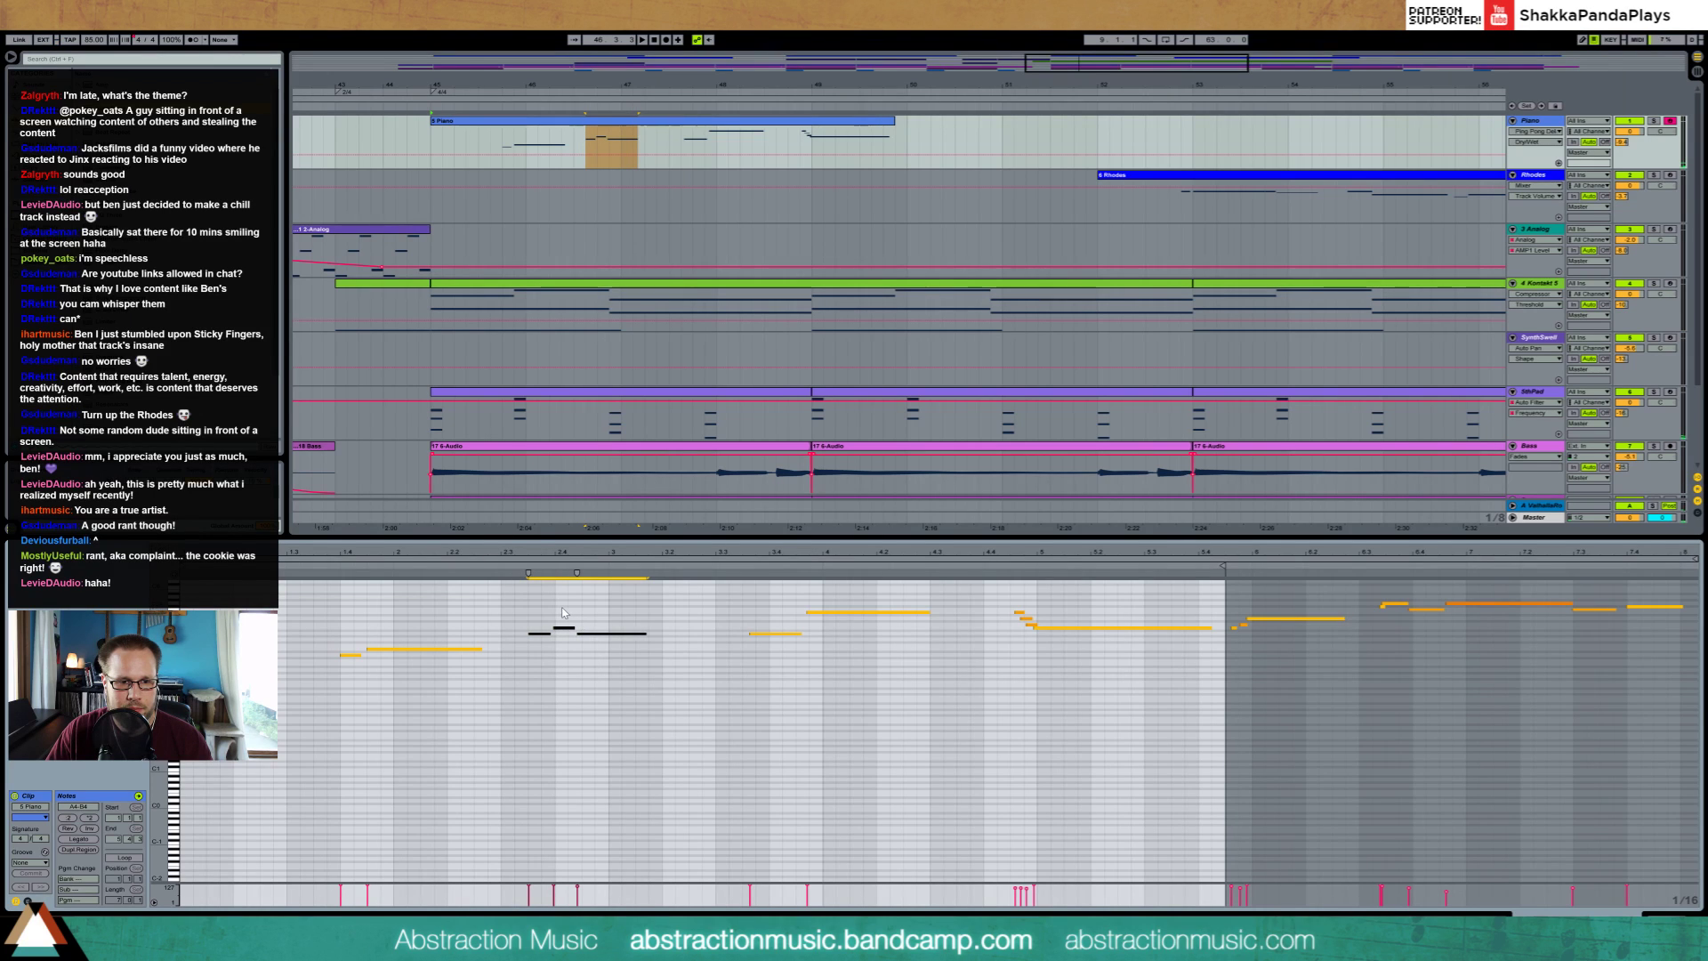
pyautogui.moveTo(568, 605); pyautogui.dragTo(603, 636)
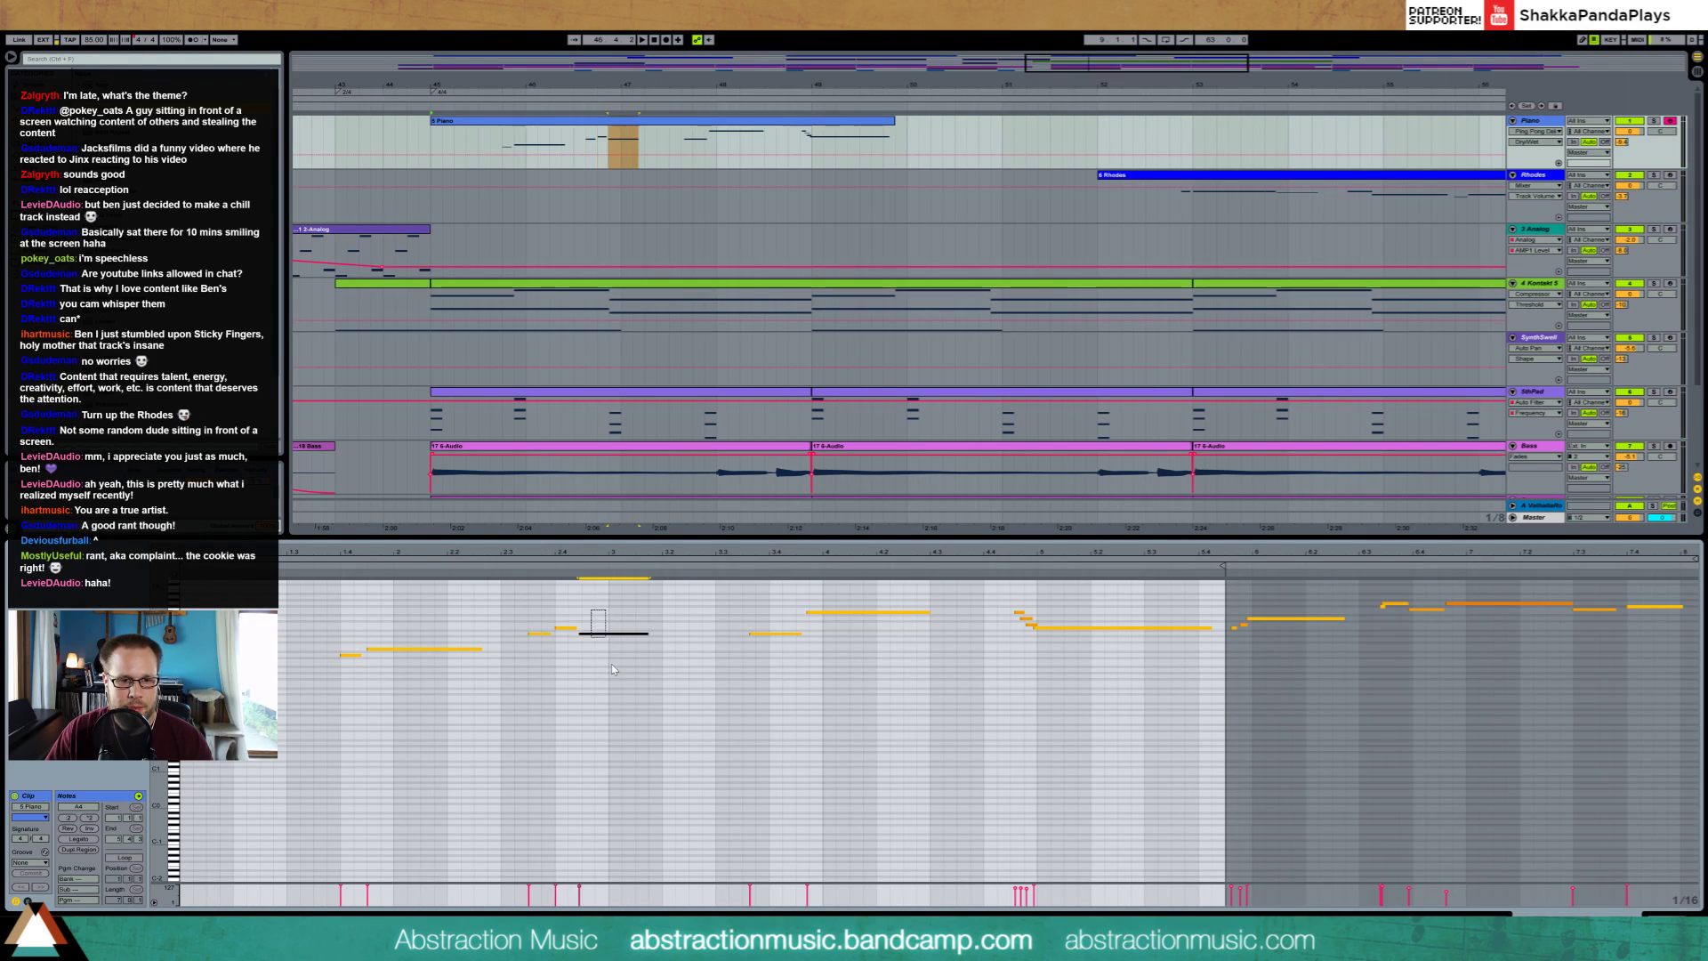
pyautogui.moveTo(753, 617); pyautogui.dragTo(779, 666)
pyautogui.moveTo(805, 602); pyautogui.dragTo(818, 614)
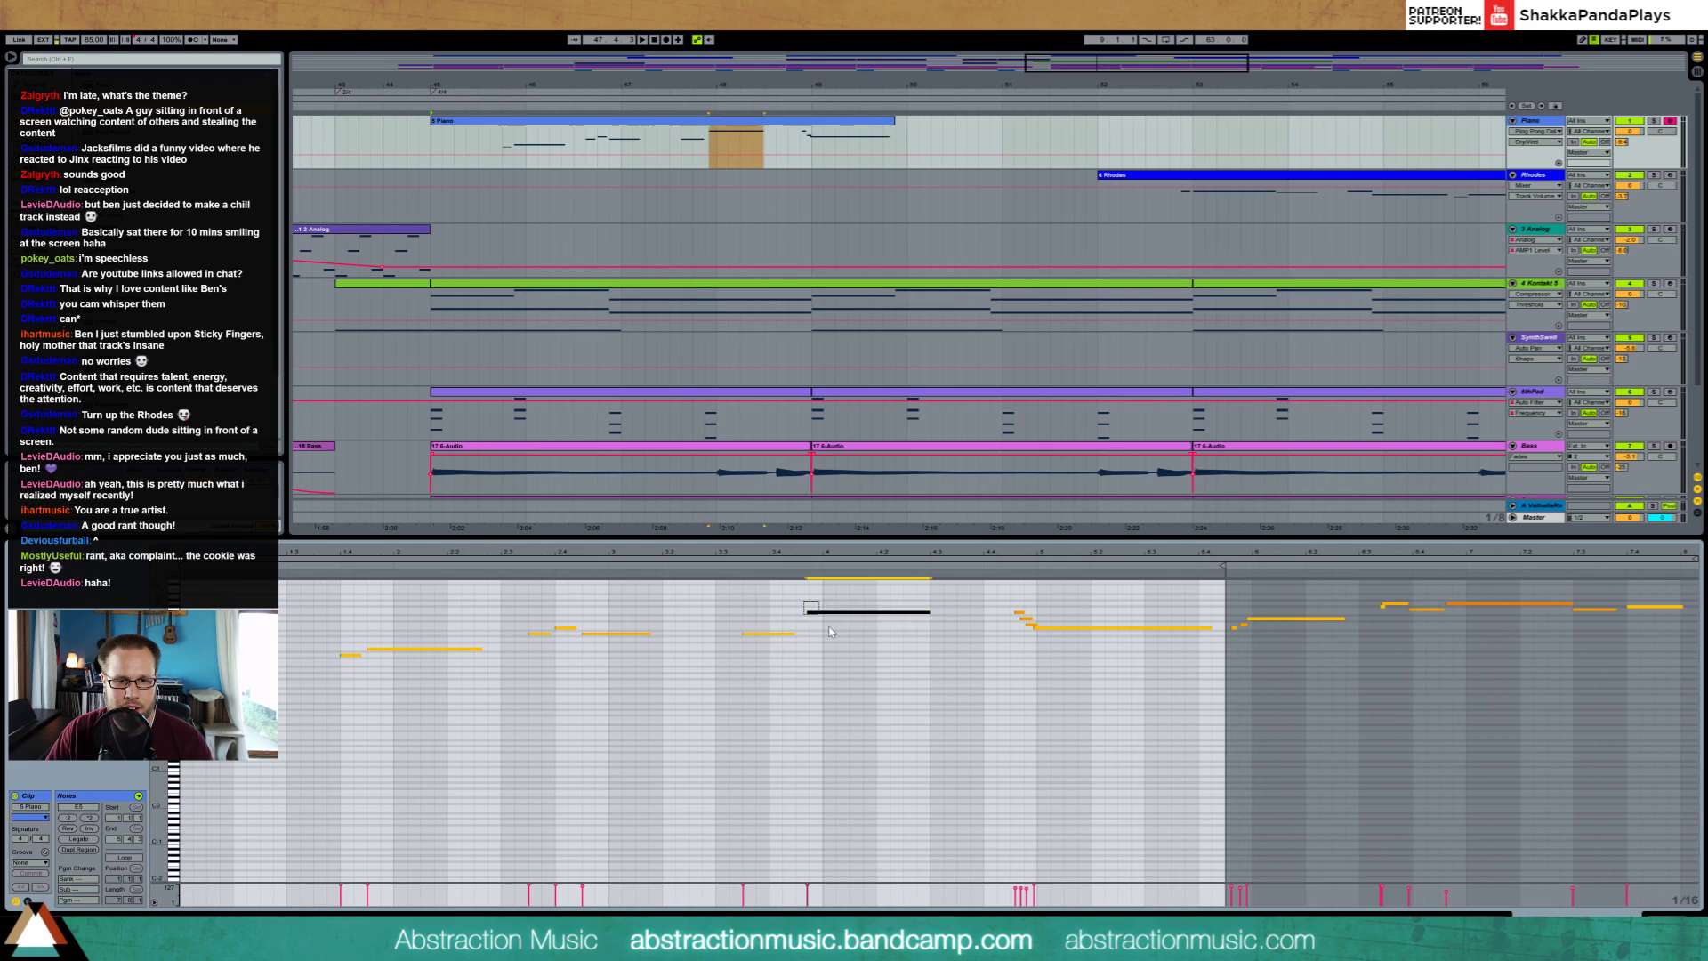
pyautogui.press('space')
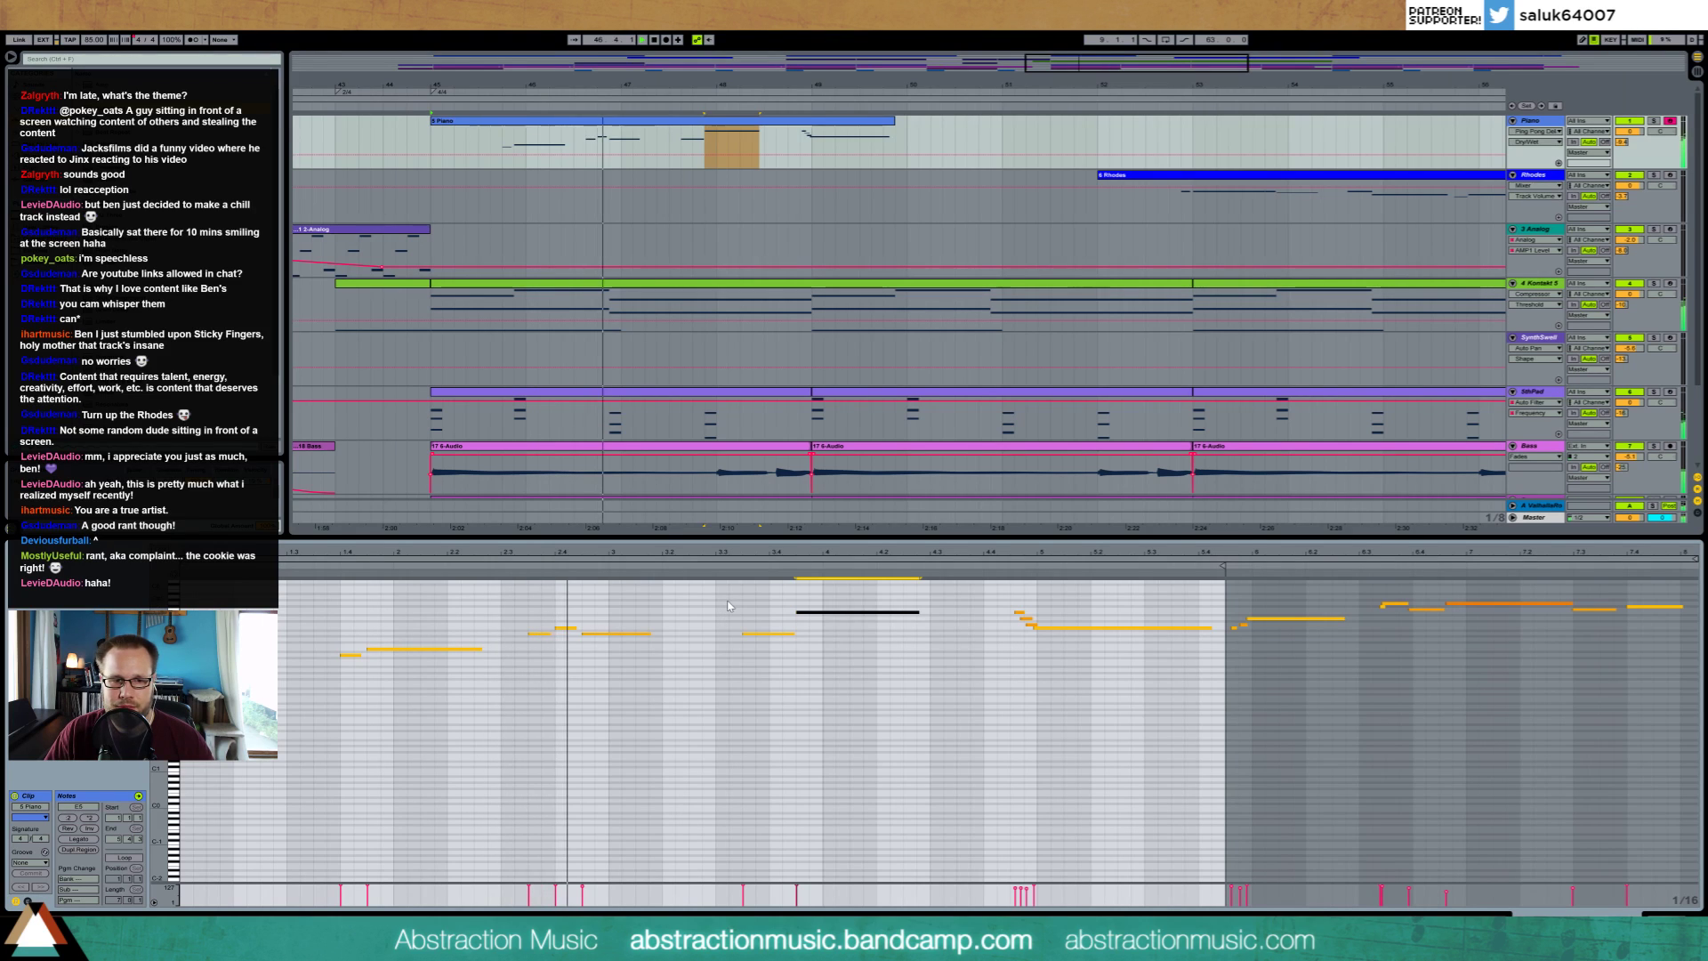
# Delay the Piano's long note near bar 47, lengthen the note before it, and delete the leftover notes beyond the clip's end
pyautogui.moveTo(615, 616); pyautogui.dragTo(643, 666)
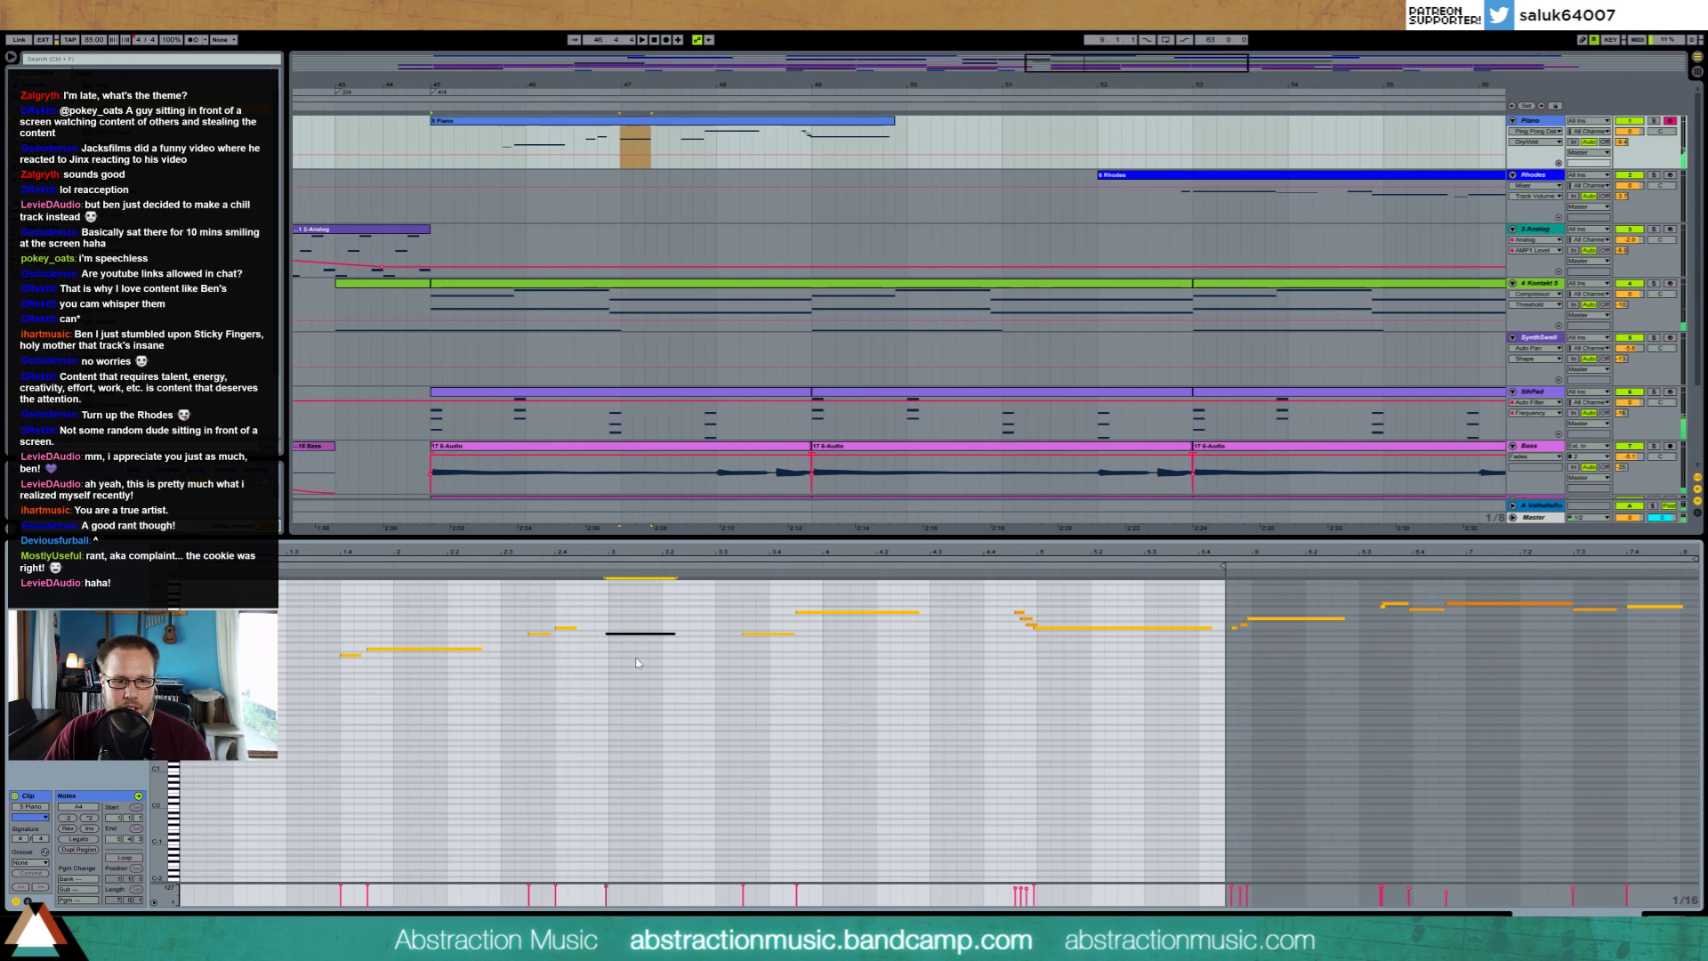
pyautogui.click(569, 627)
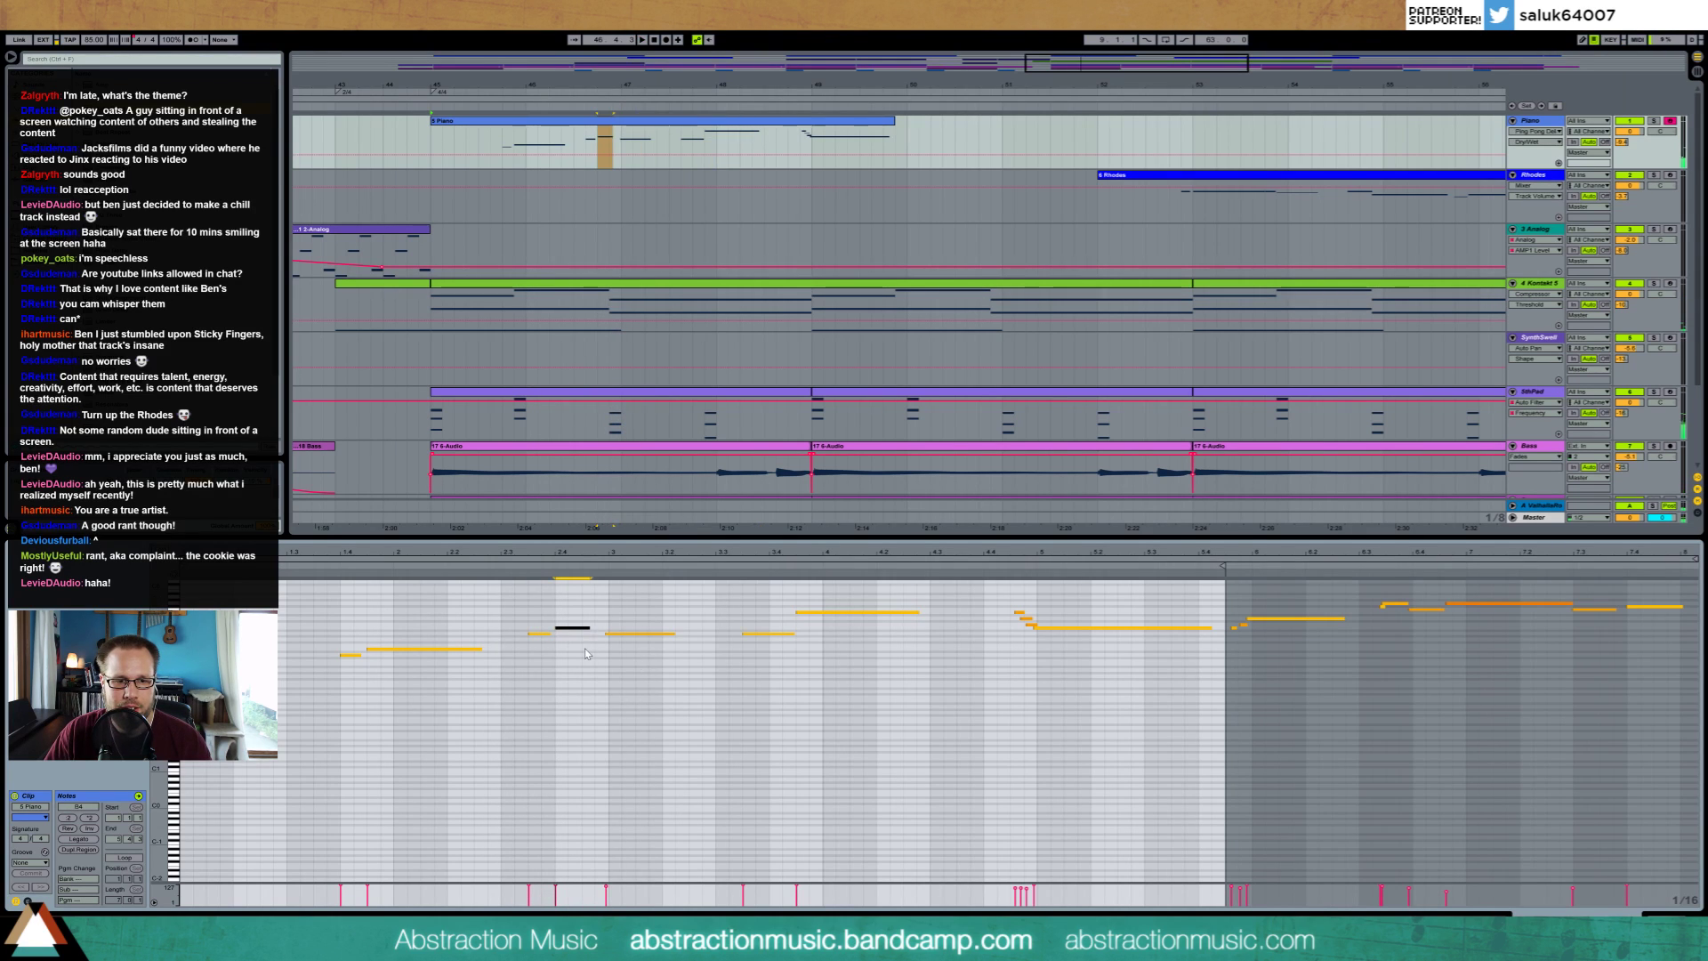
pyautogui.click(744, 621)
pyautogui.press('space')
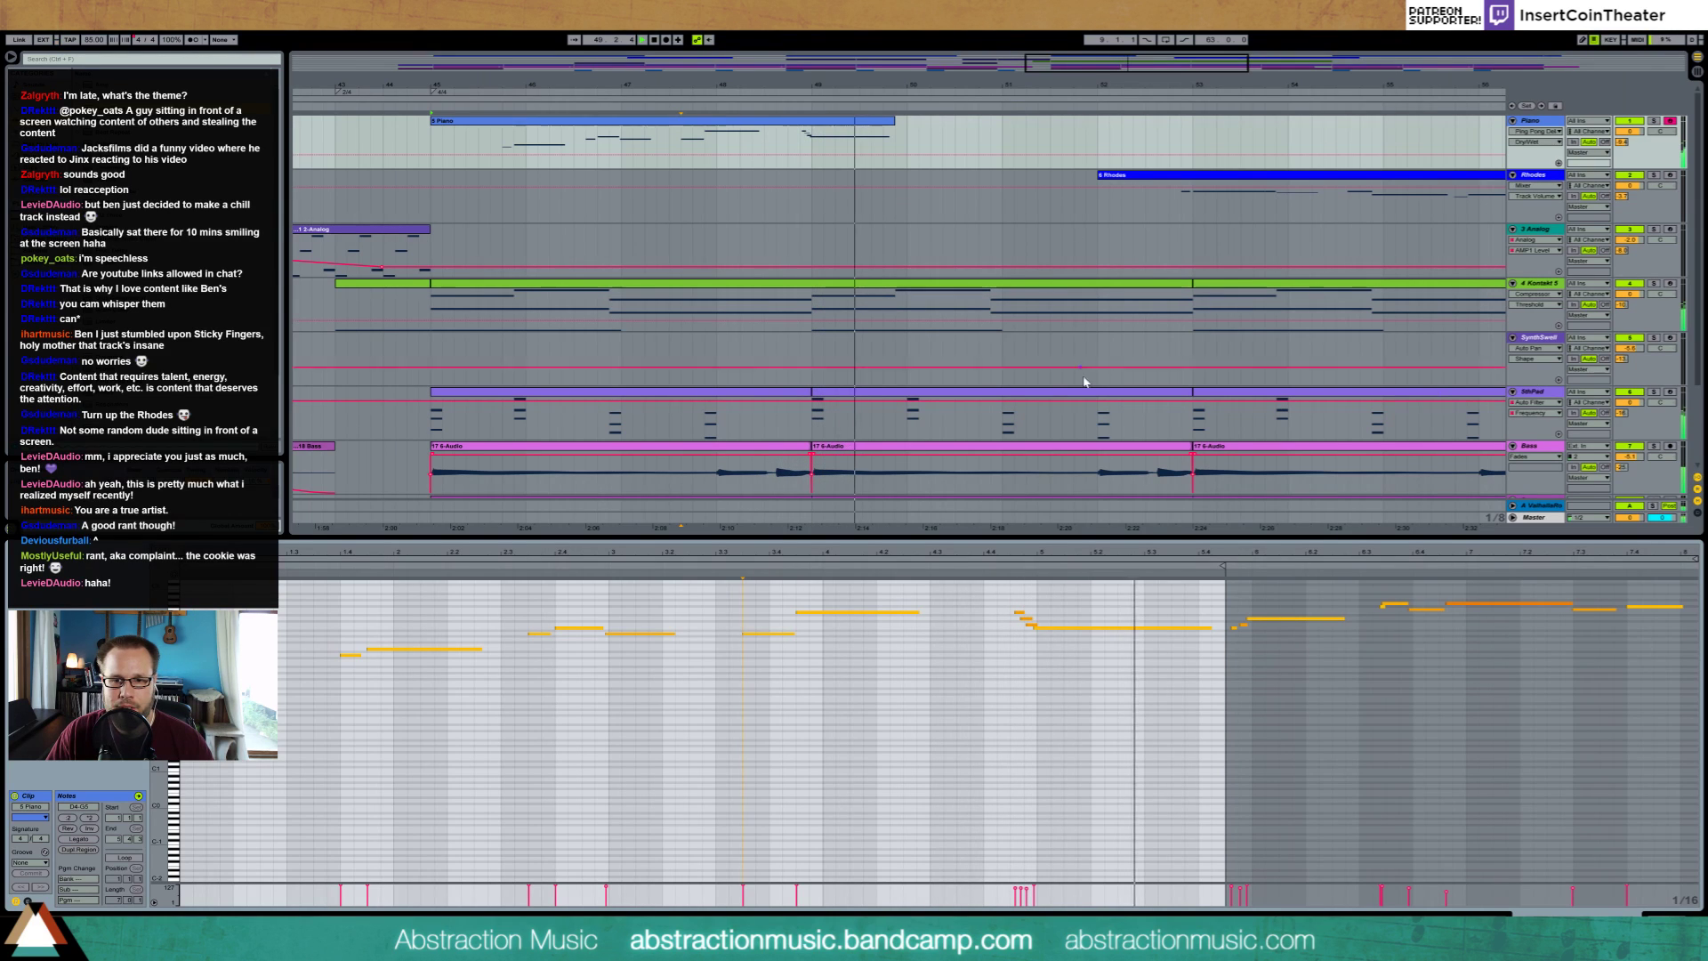
pyautogui.moveTo(1228, 590); pyautogui.dragTo(1684, 703)
pyautogui.press('Delete')
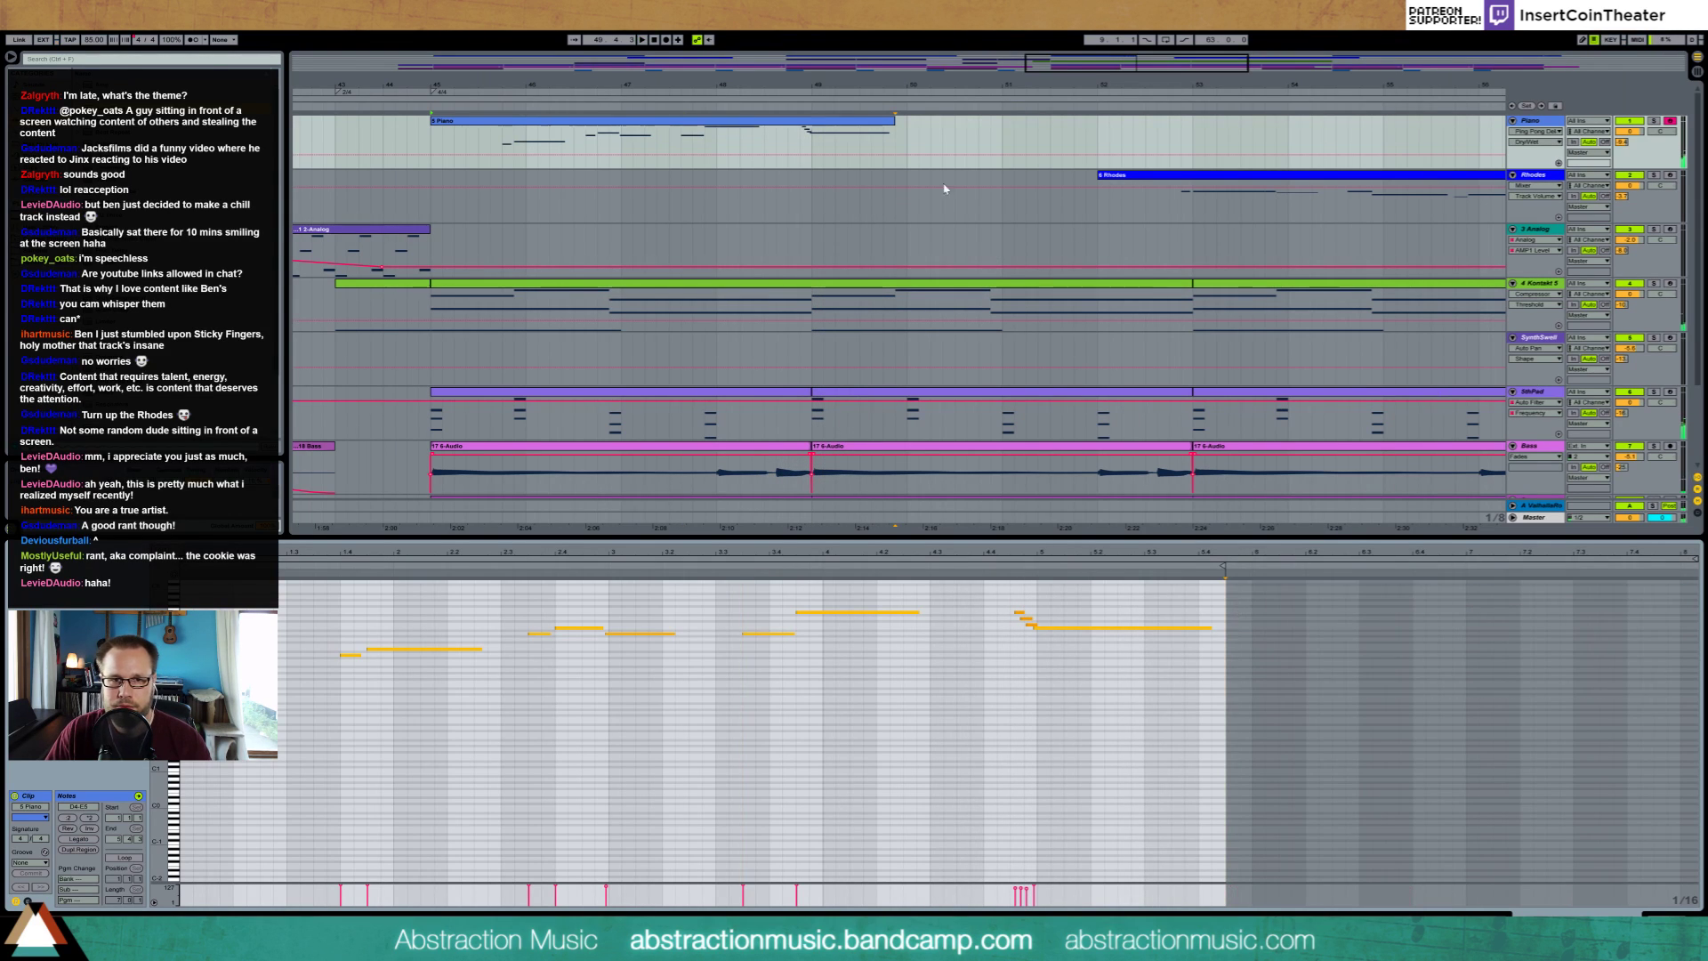
# Record a second Piano take from just before bar 50 to bar 54 and consolidate both new Piano clips into one
pyautogui.click(884, 139)
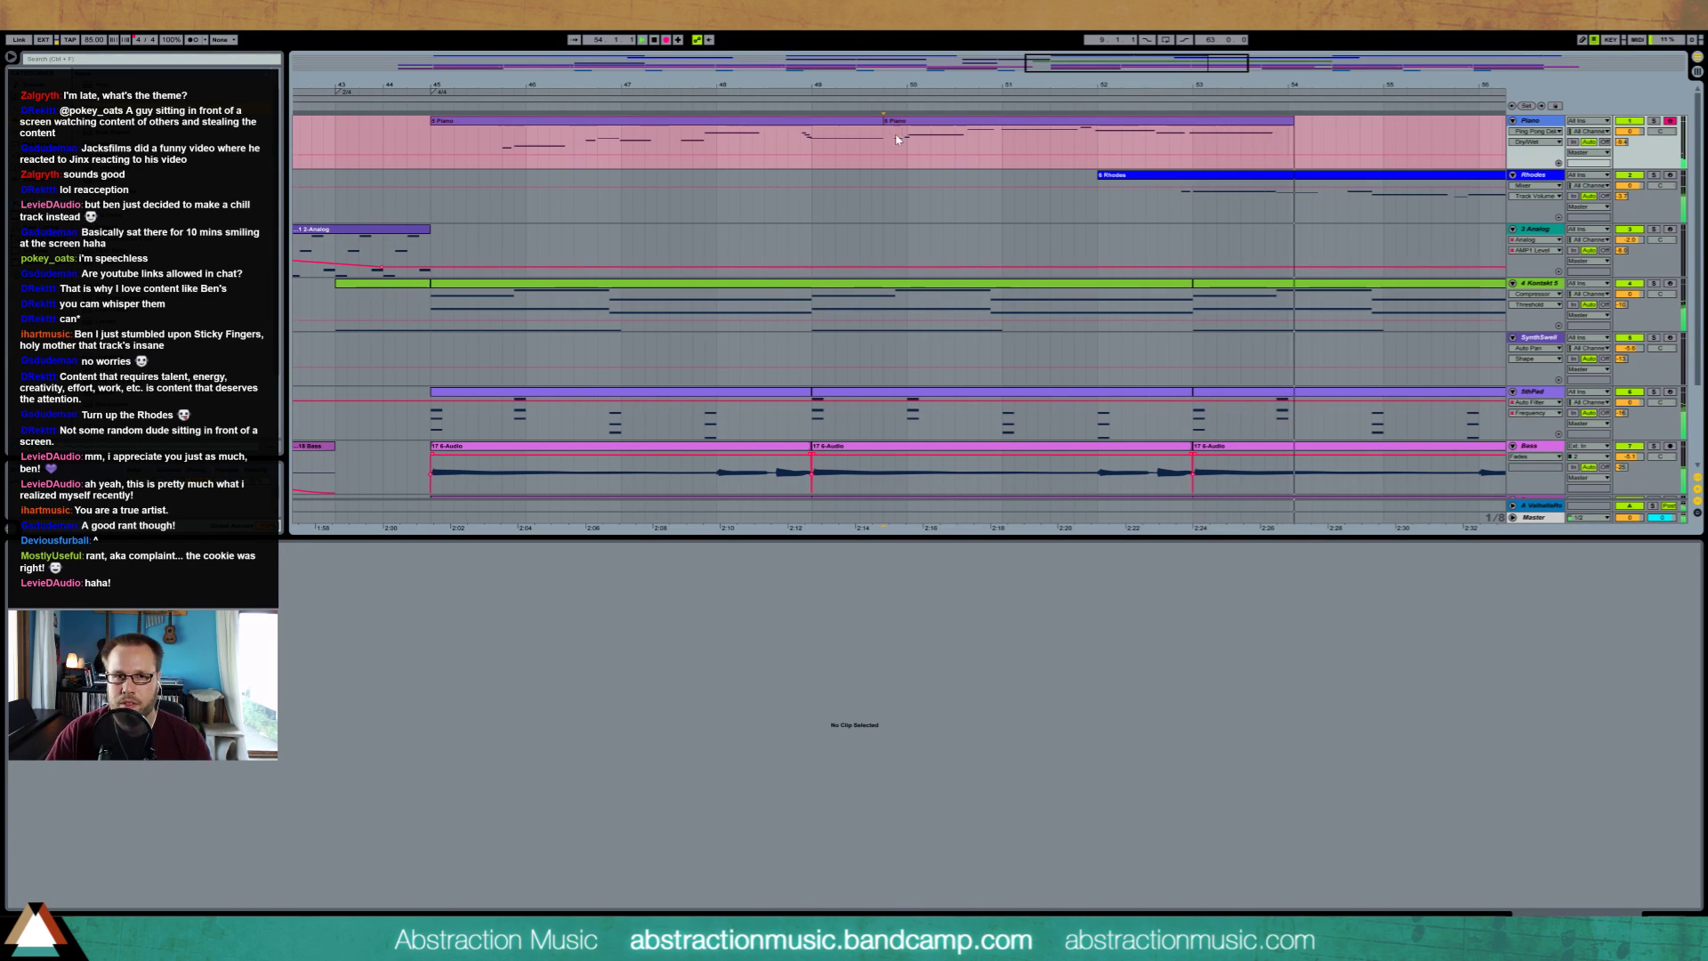
pyautogui.press('F9')
pyautogui.click(858, 128)
pyautogui.keyDown('shift'); pyautogui.click(908, 139); pyautogui.keyUp('shift')
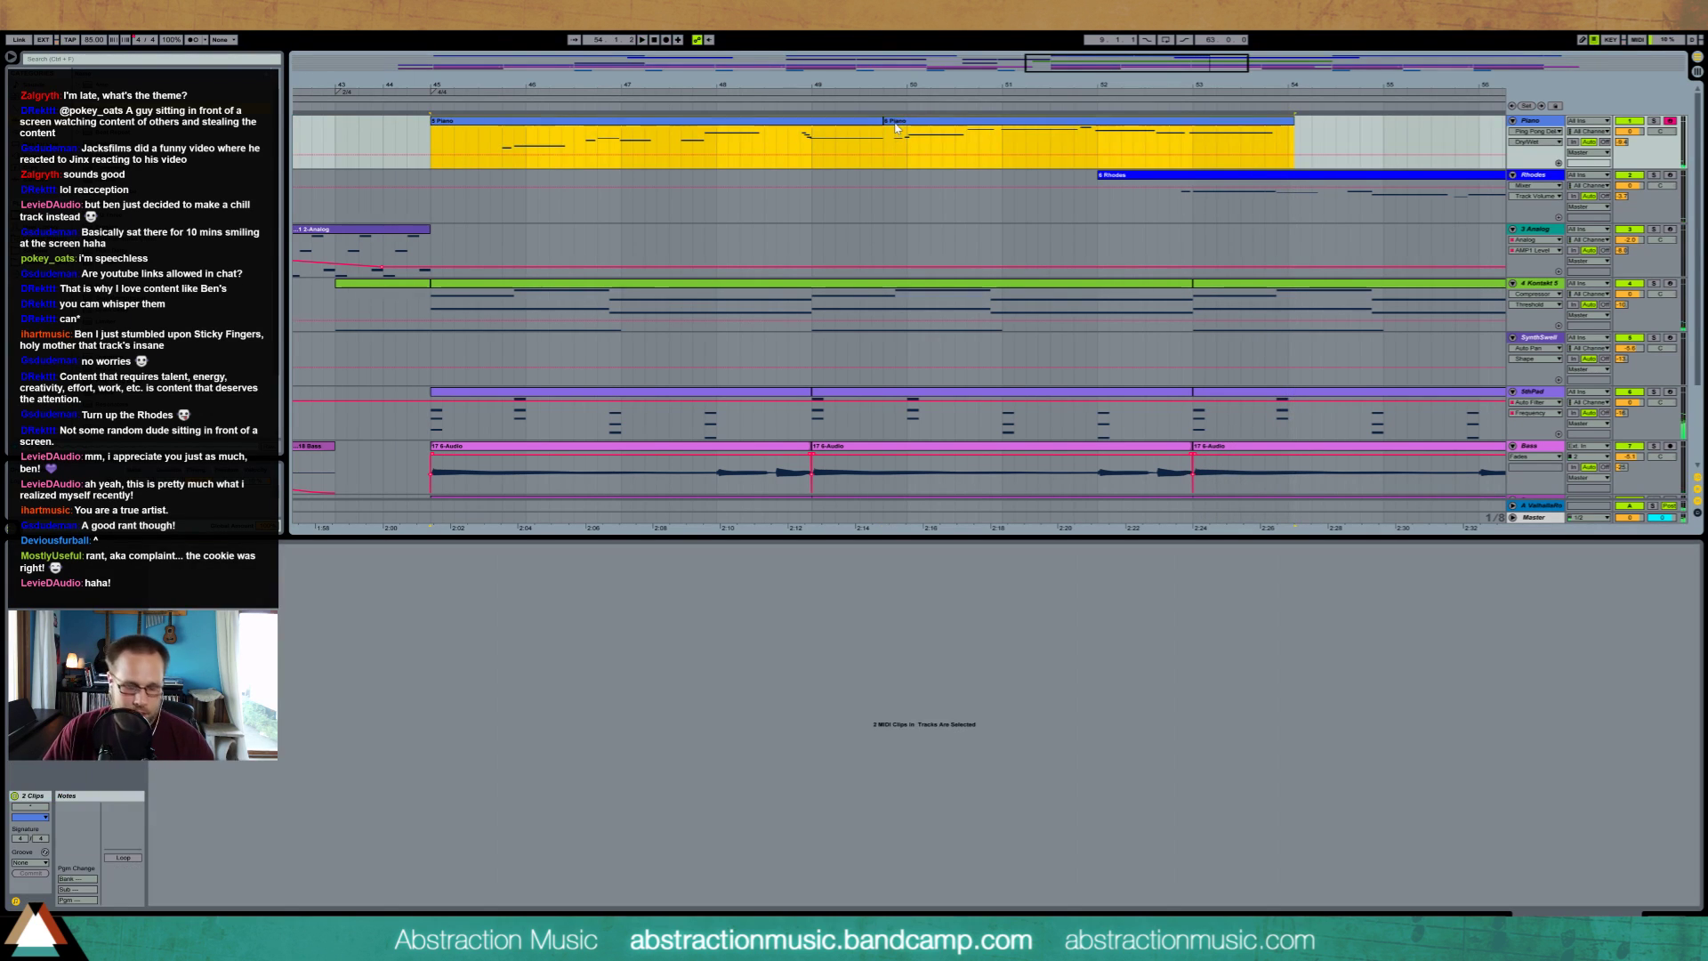
pyautogui.hotkey('ctrl', 'j')
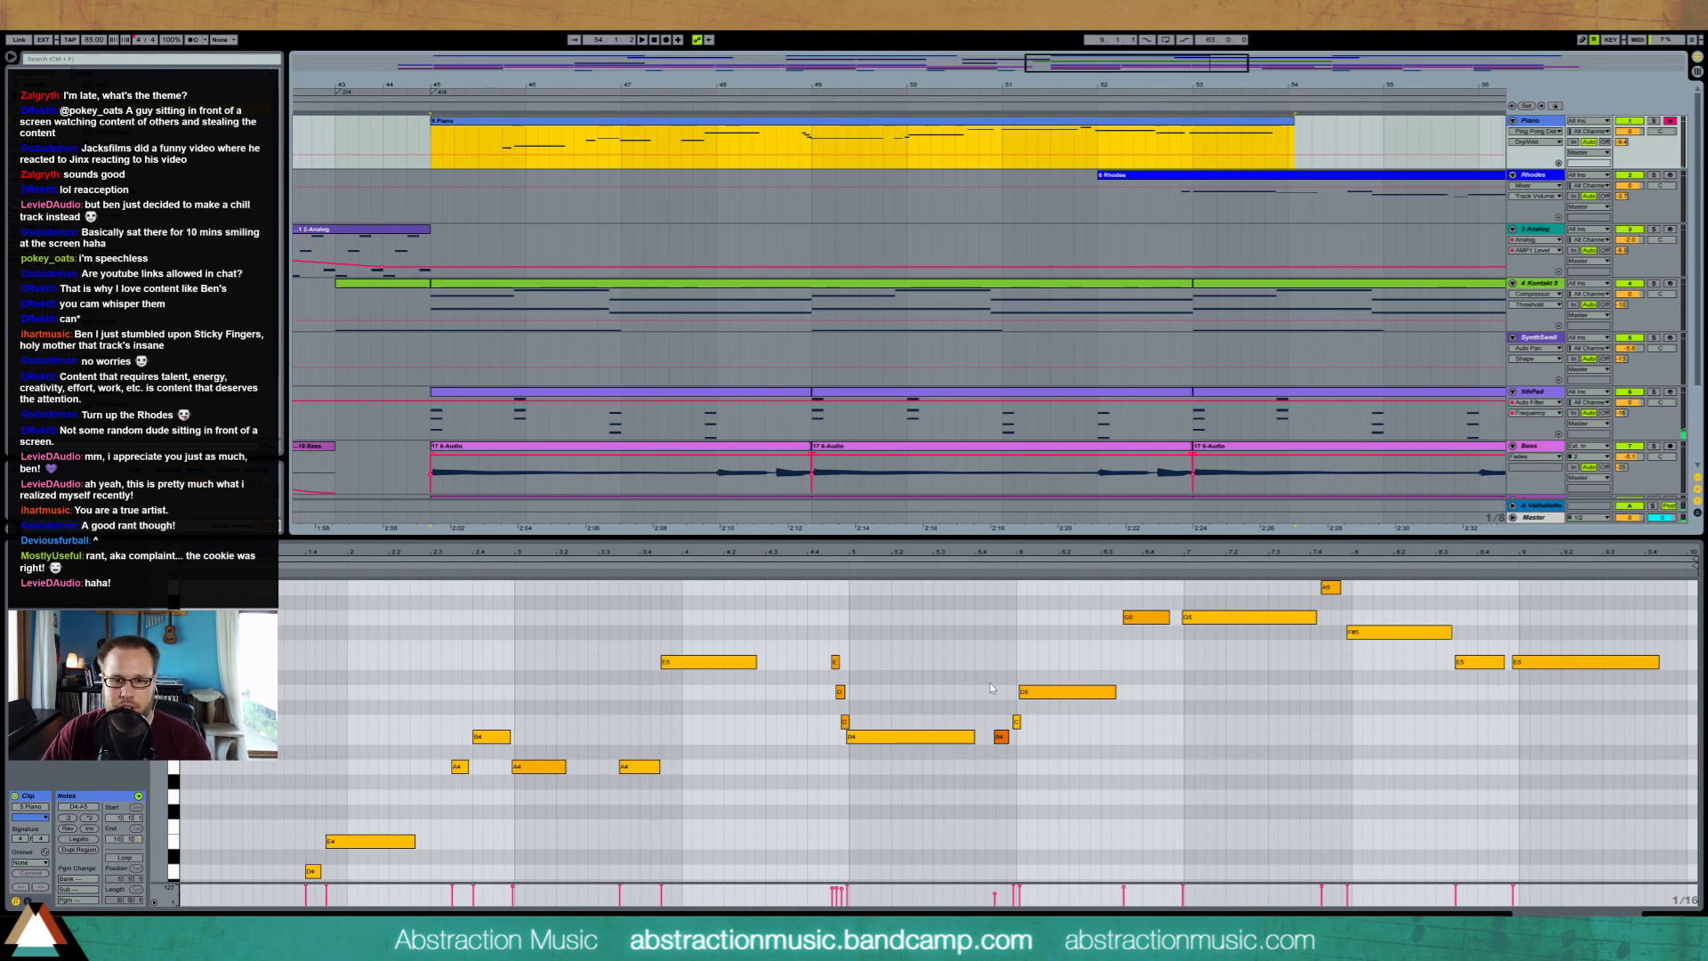
# Nudge the Piano's C5 and D5 at bar 50 slightly earlier, shorten the following G5, and start the long G5 just before bar 51
pyautogui.click(995, 704)
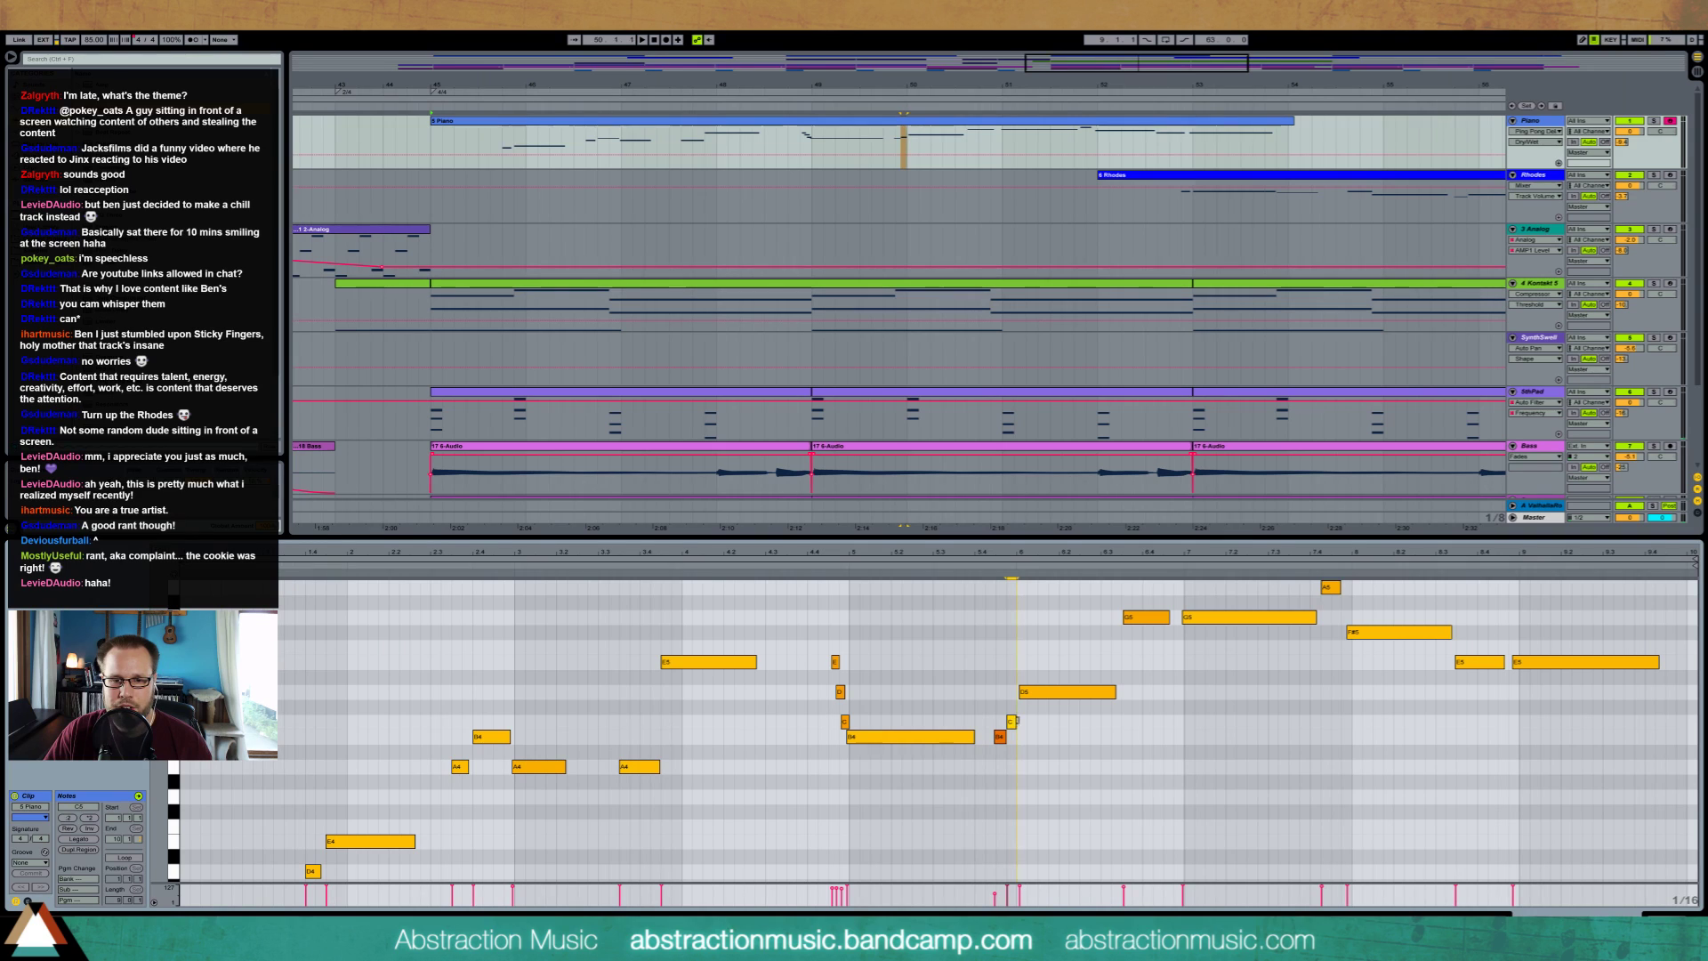
pyautogui.click(1045, 693)
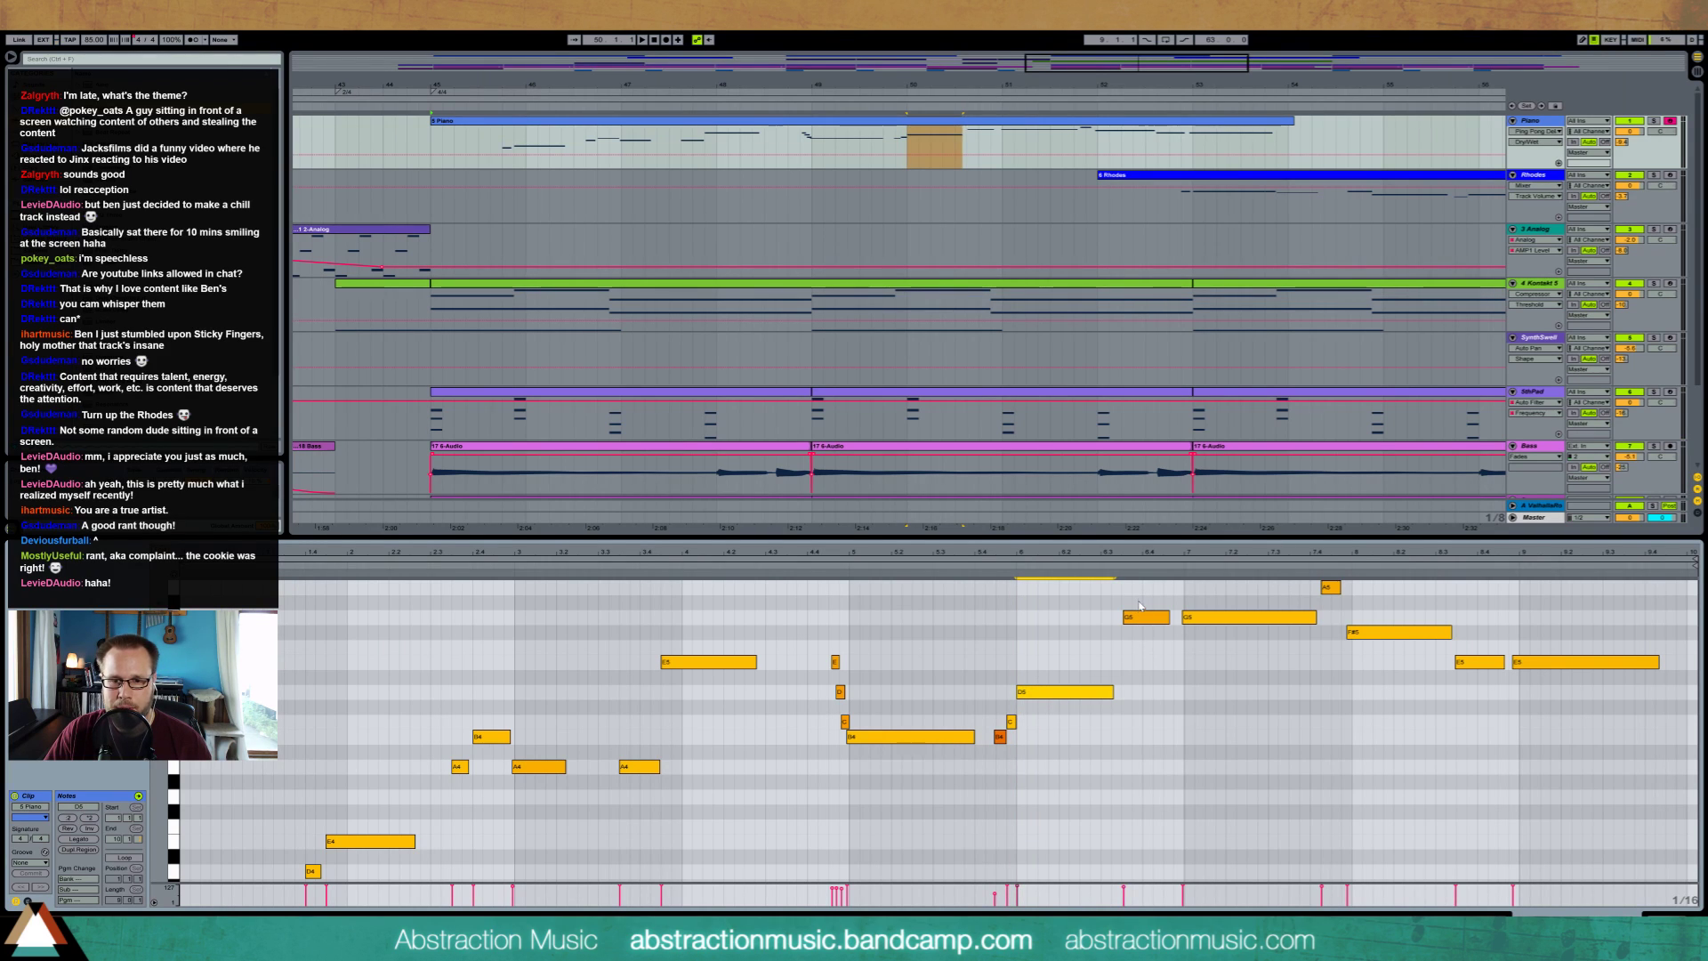
pyautogui.moveTo(1140, 603); pyautogui.dragTo(1146, 639)
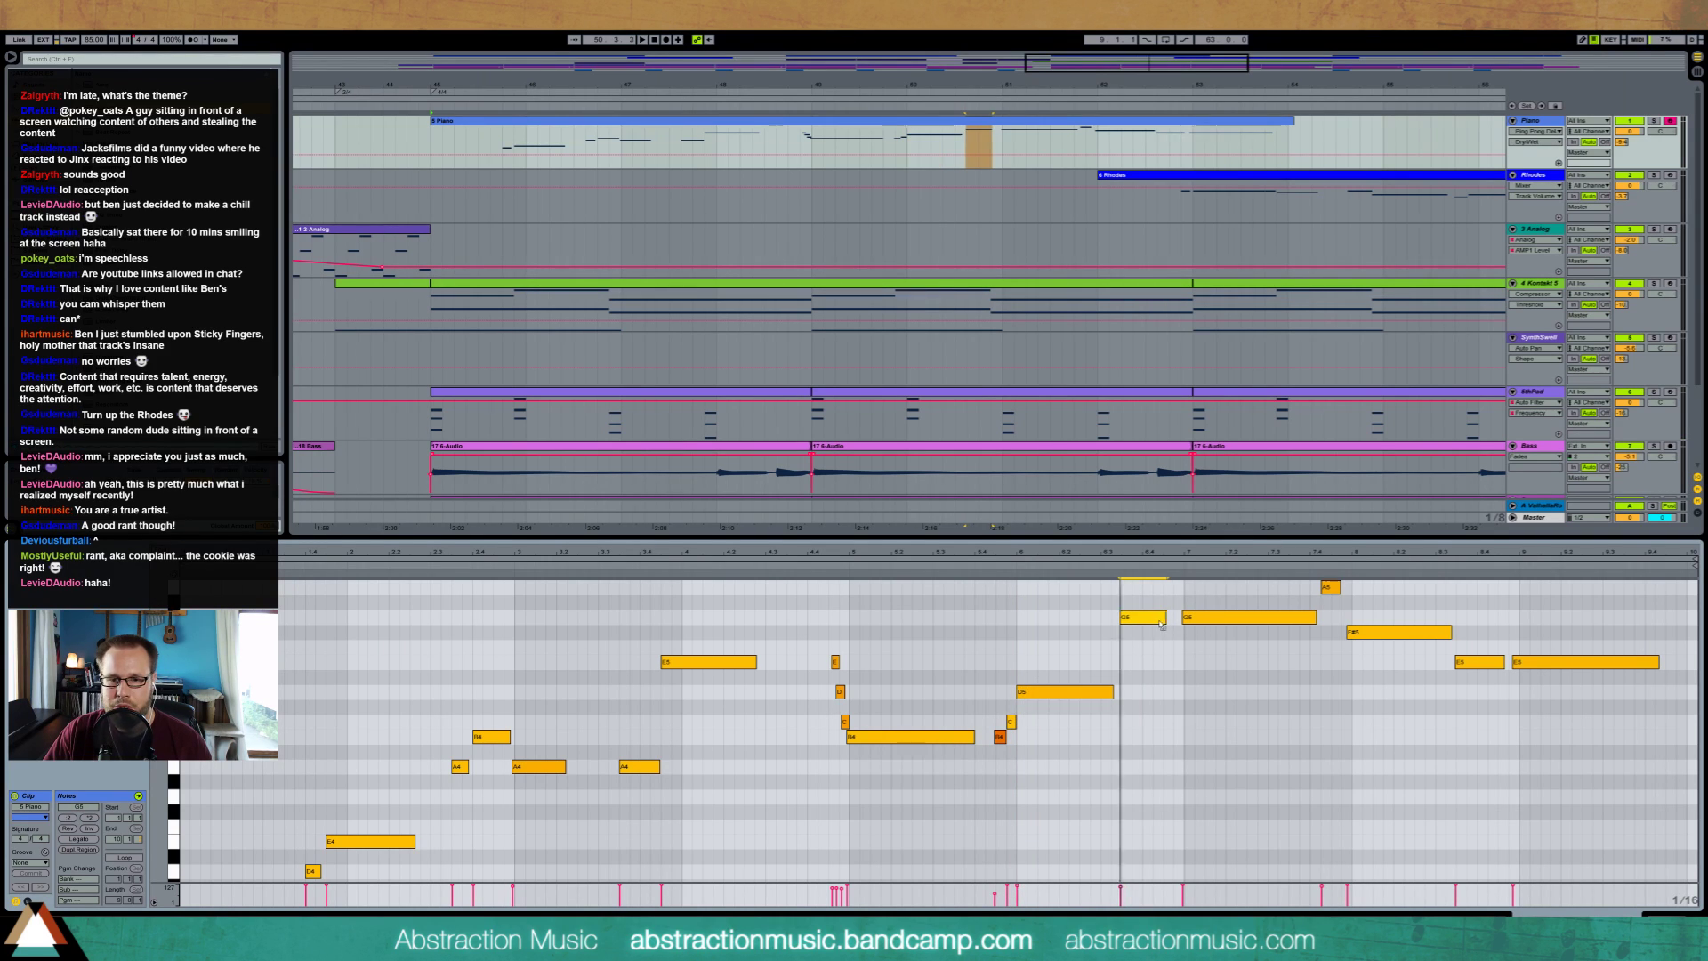
pyautogui.press('Right')
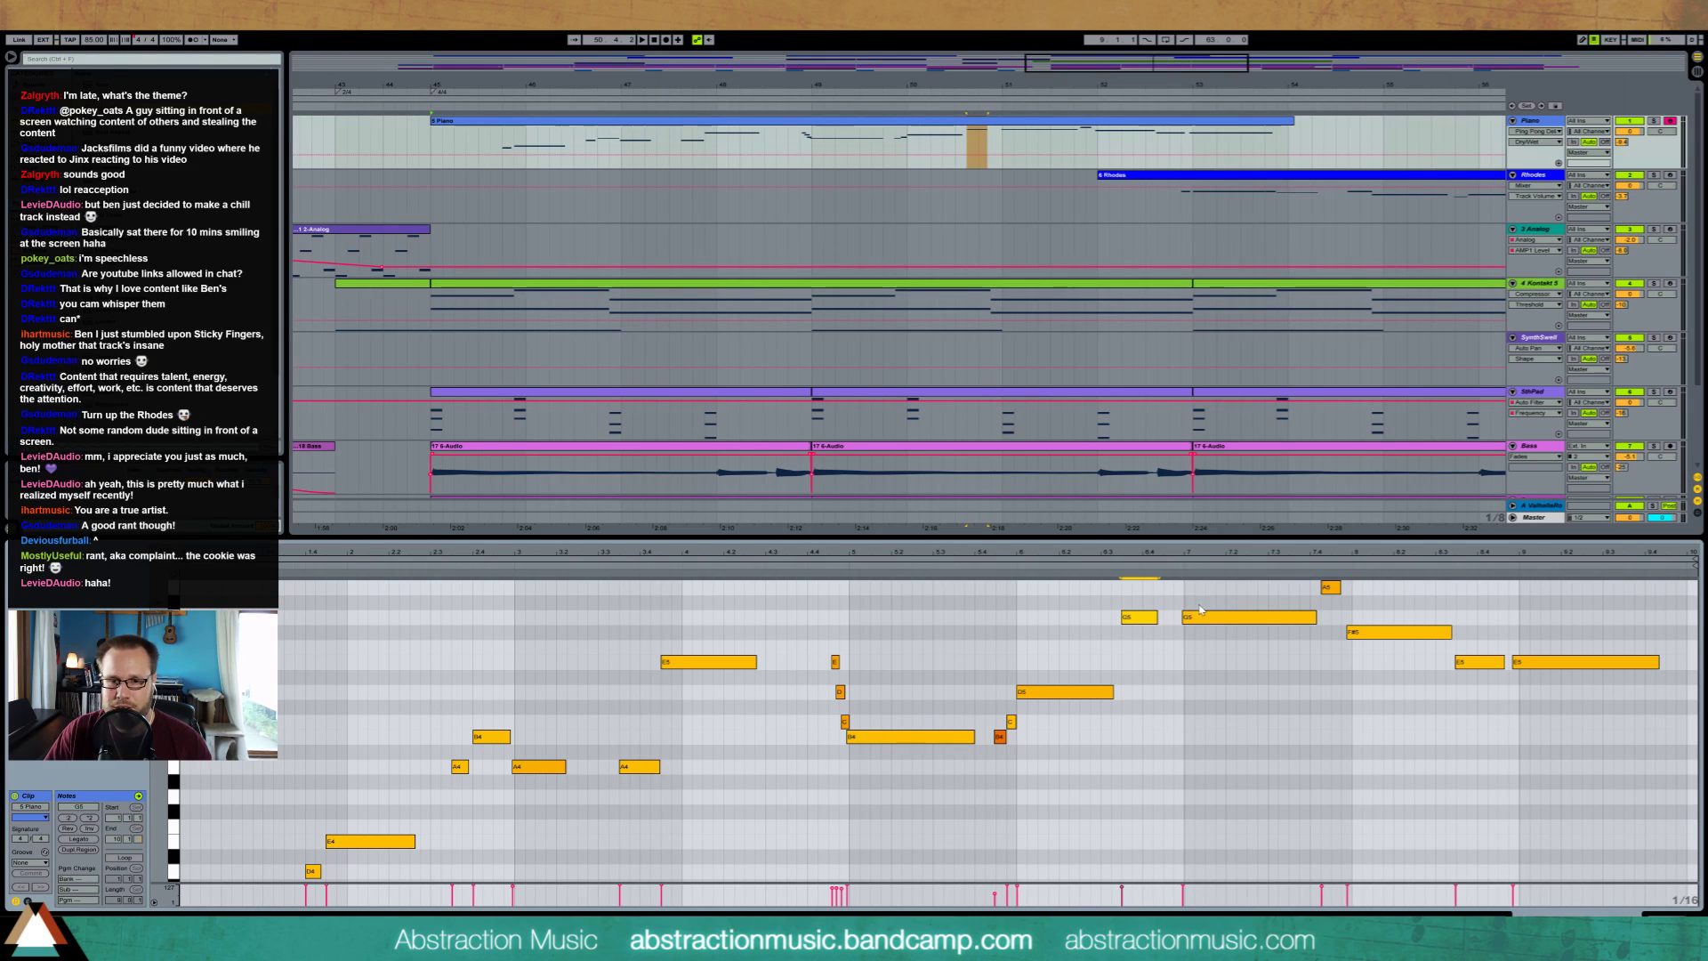
pyautogui.moveTo(1199, 605); pyautogui.dragTo(1203, 634)
pyautogui.press('Left')
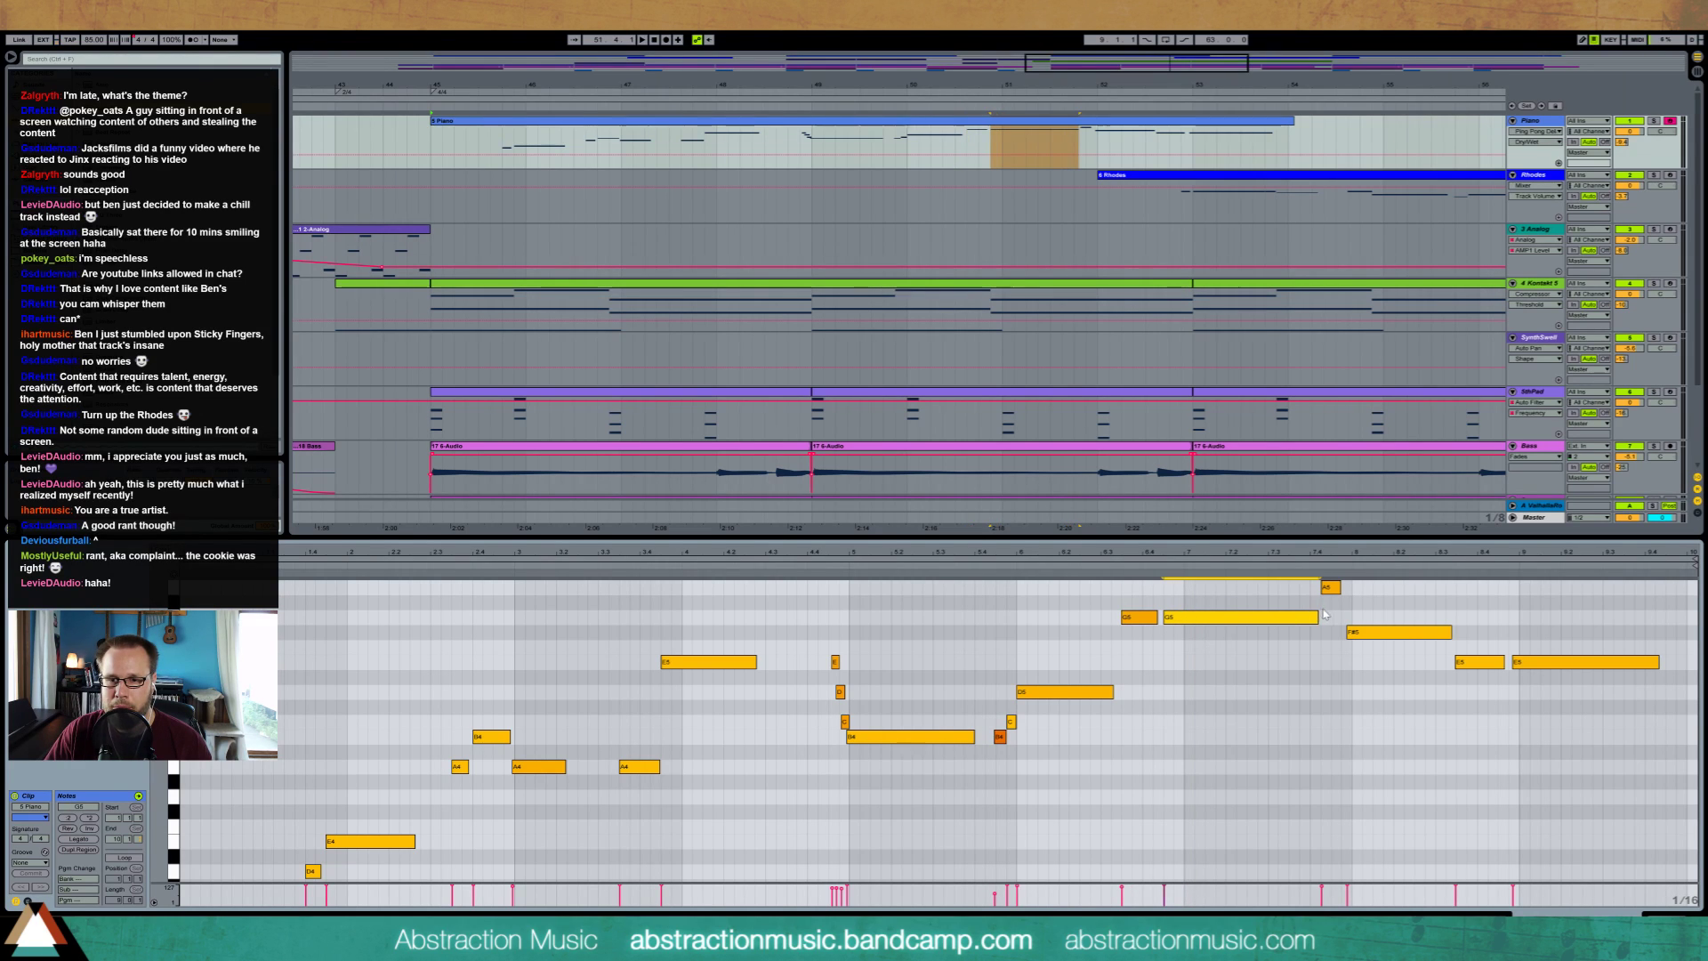
# Delay the Piano's A5 and F#5 near bar 52 slightly, shorten the first E5, and start the last E5 earlier with a longer end
pyautogui.click(1331, 588)
pyautogui.hotkey('shift', 'Right')
pyautogui.moveTo(1302, 607); pyautogui.dragTo(1384, 658)
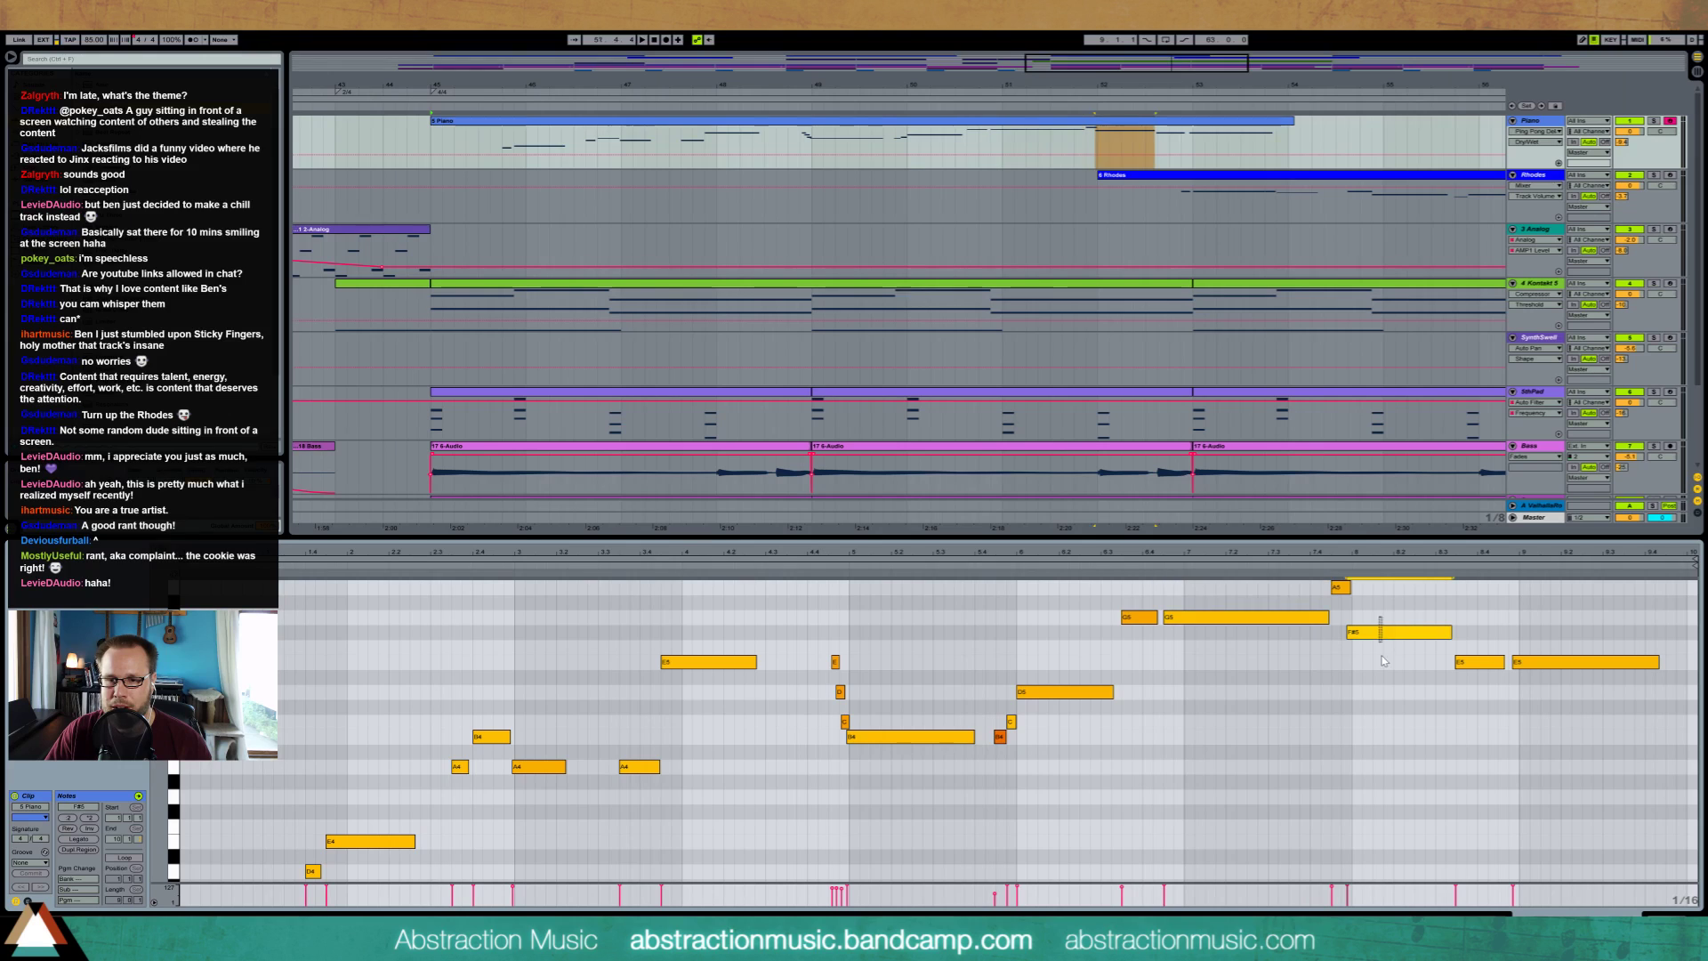
pyautogui.moveTo(1538, 638); pyautogui.dragTo(1541, 678)
pyautogui.click(1480, 678)
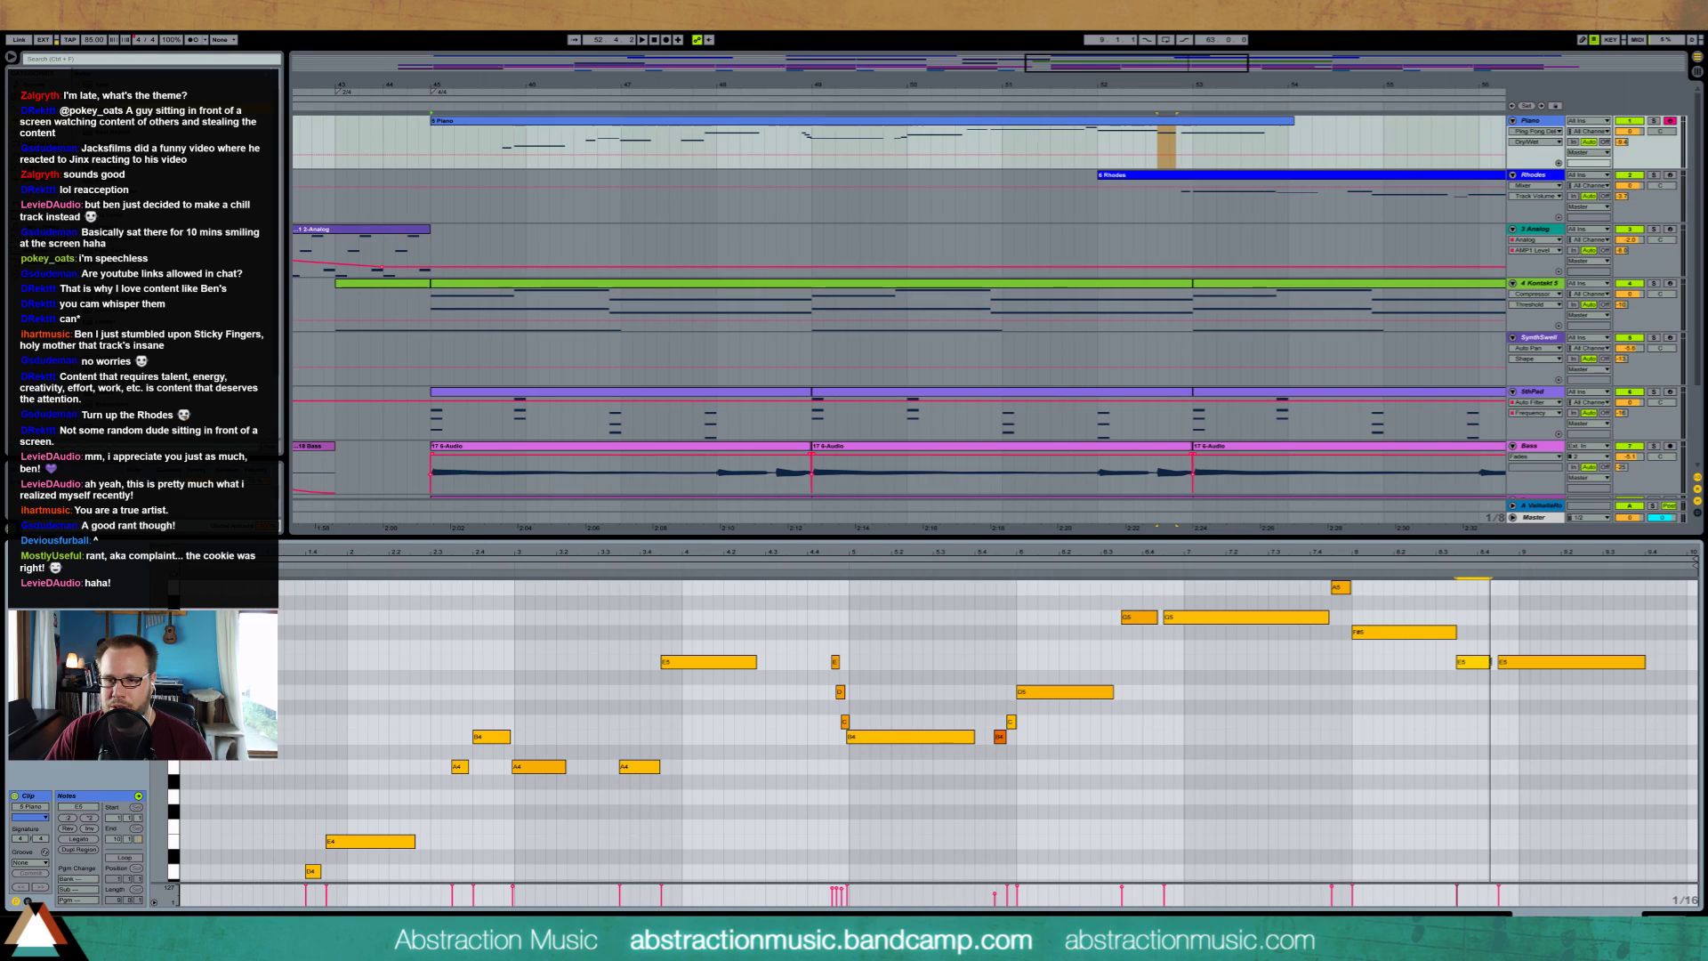
pyautogui.moveTo(1644, 662); pyautogui.dragTo(1675, 665)
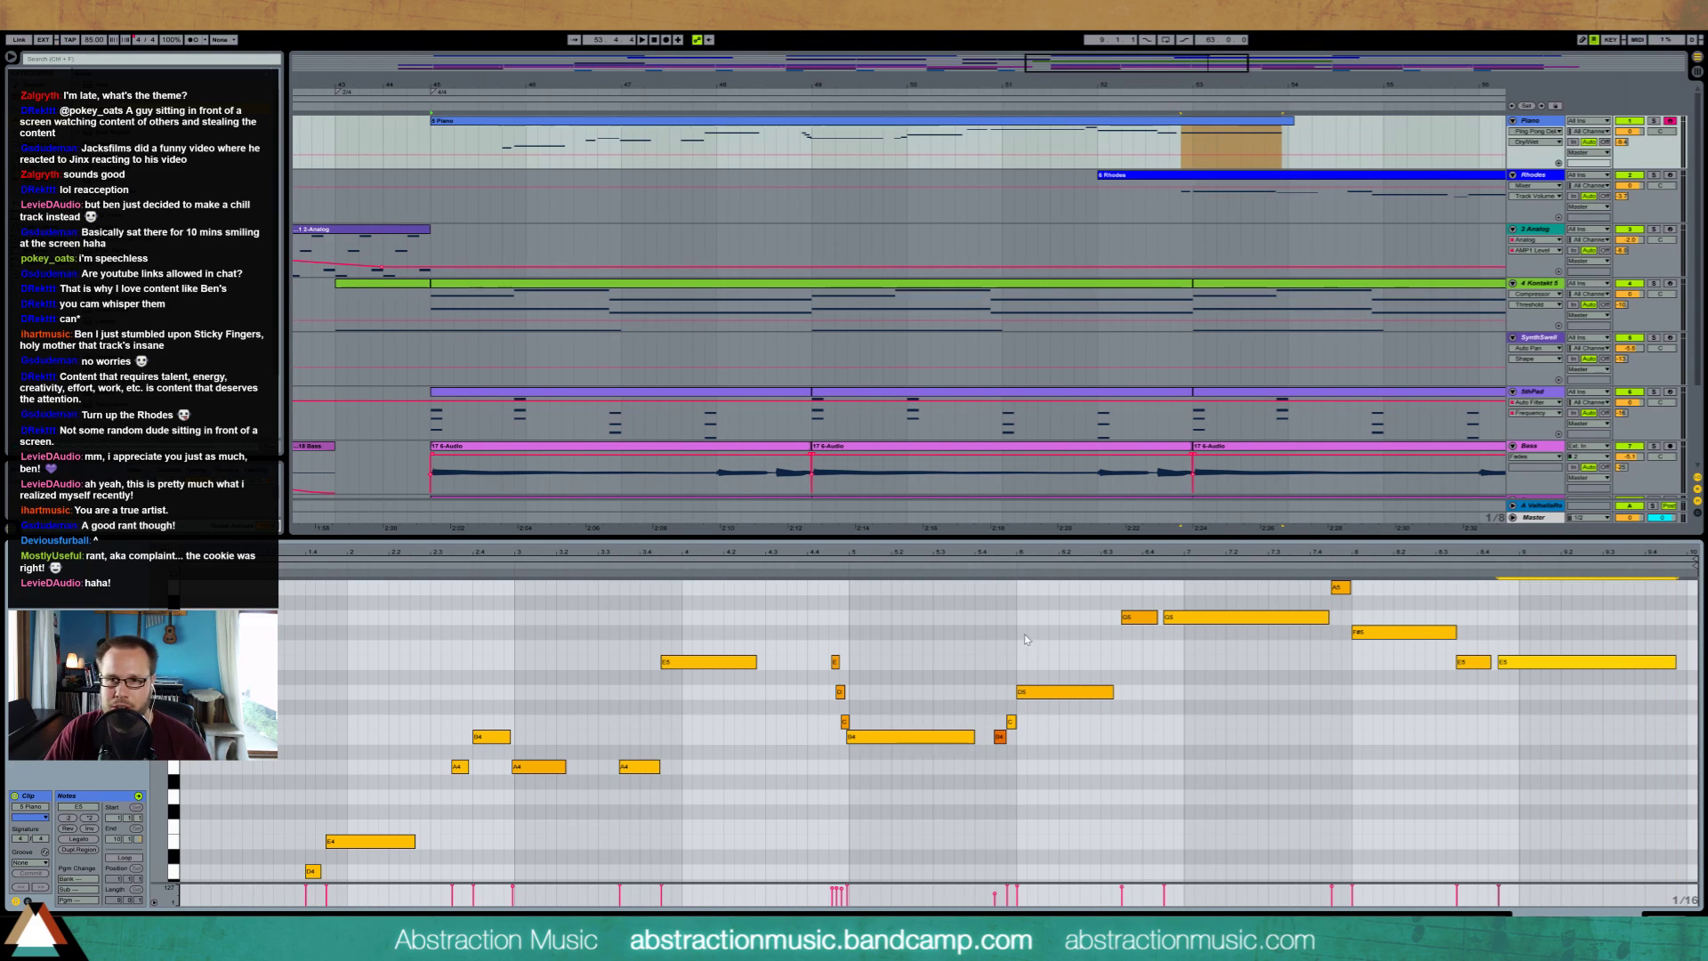
# Play back the tightened Piano melody from bar 45 and reopen its clip for note editing
pyautogui.press('space')
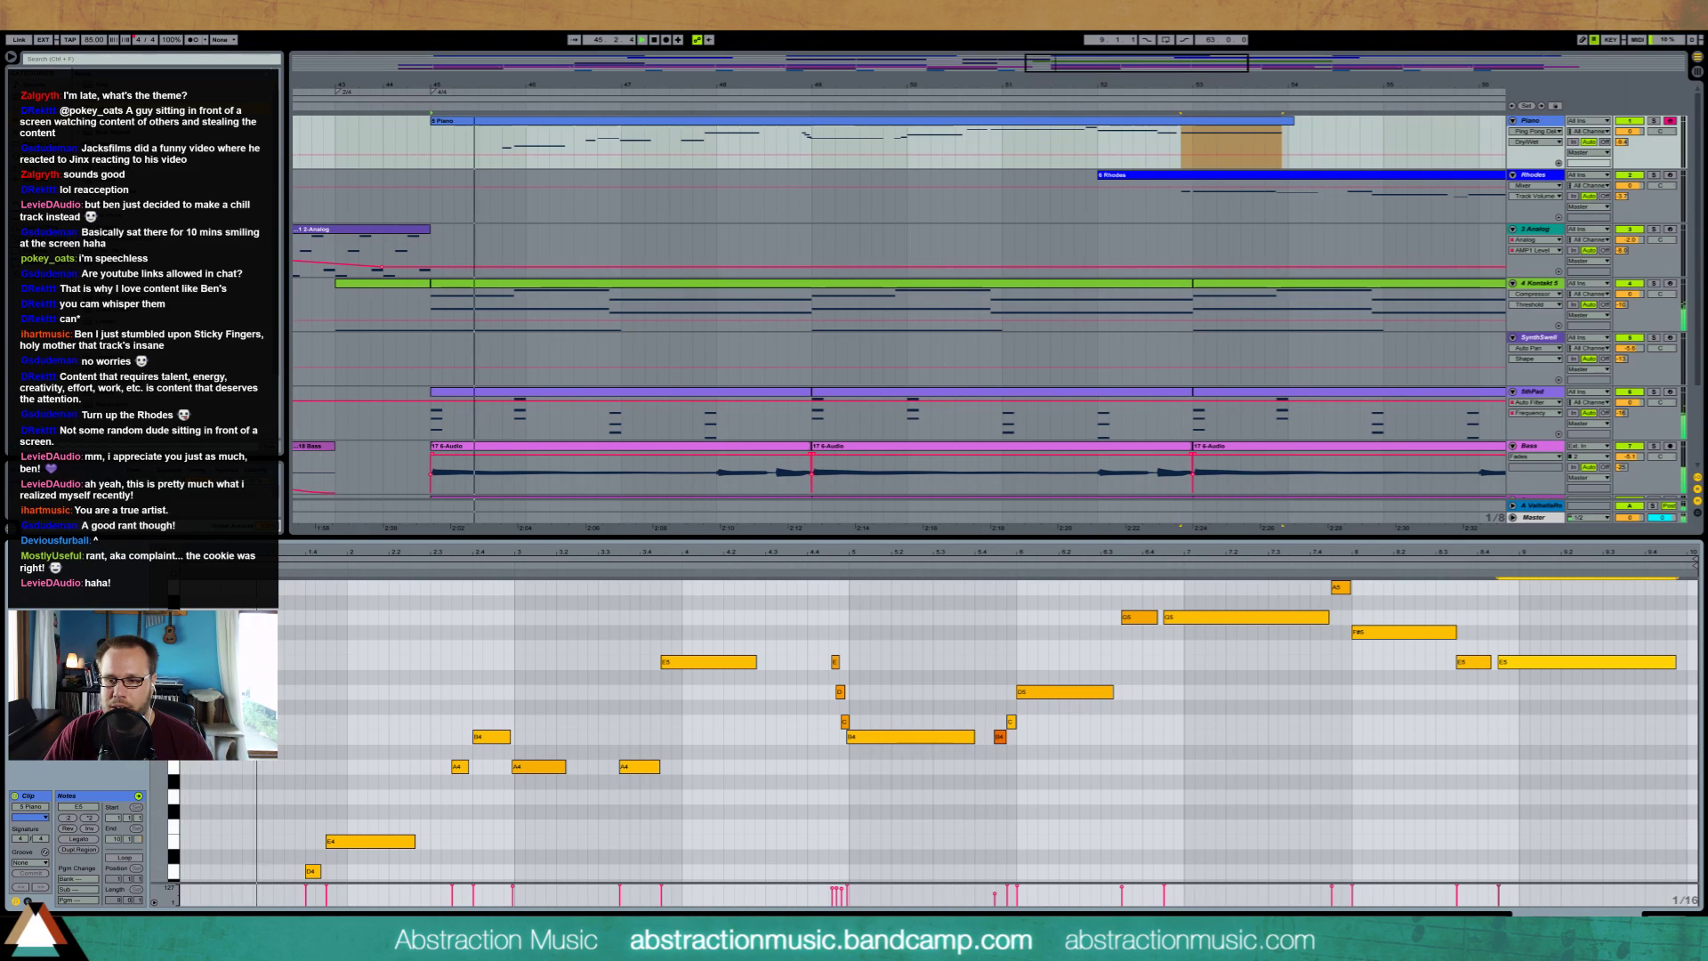
pyautogui.hotkey('shift', 'Tab')
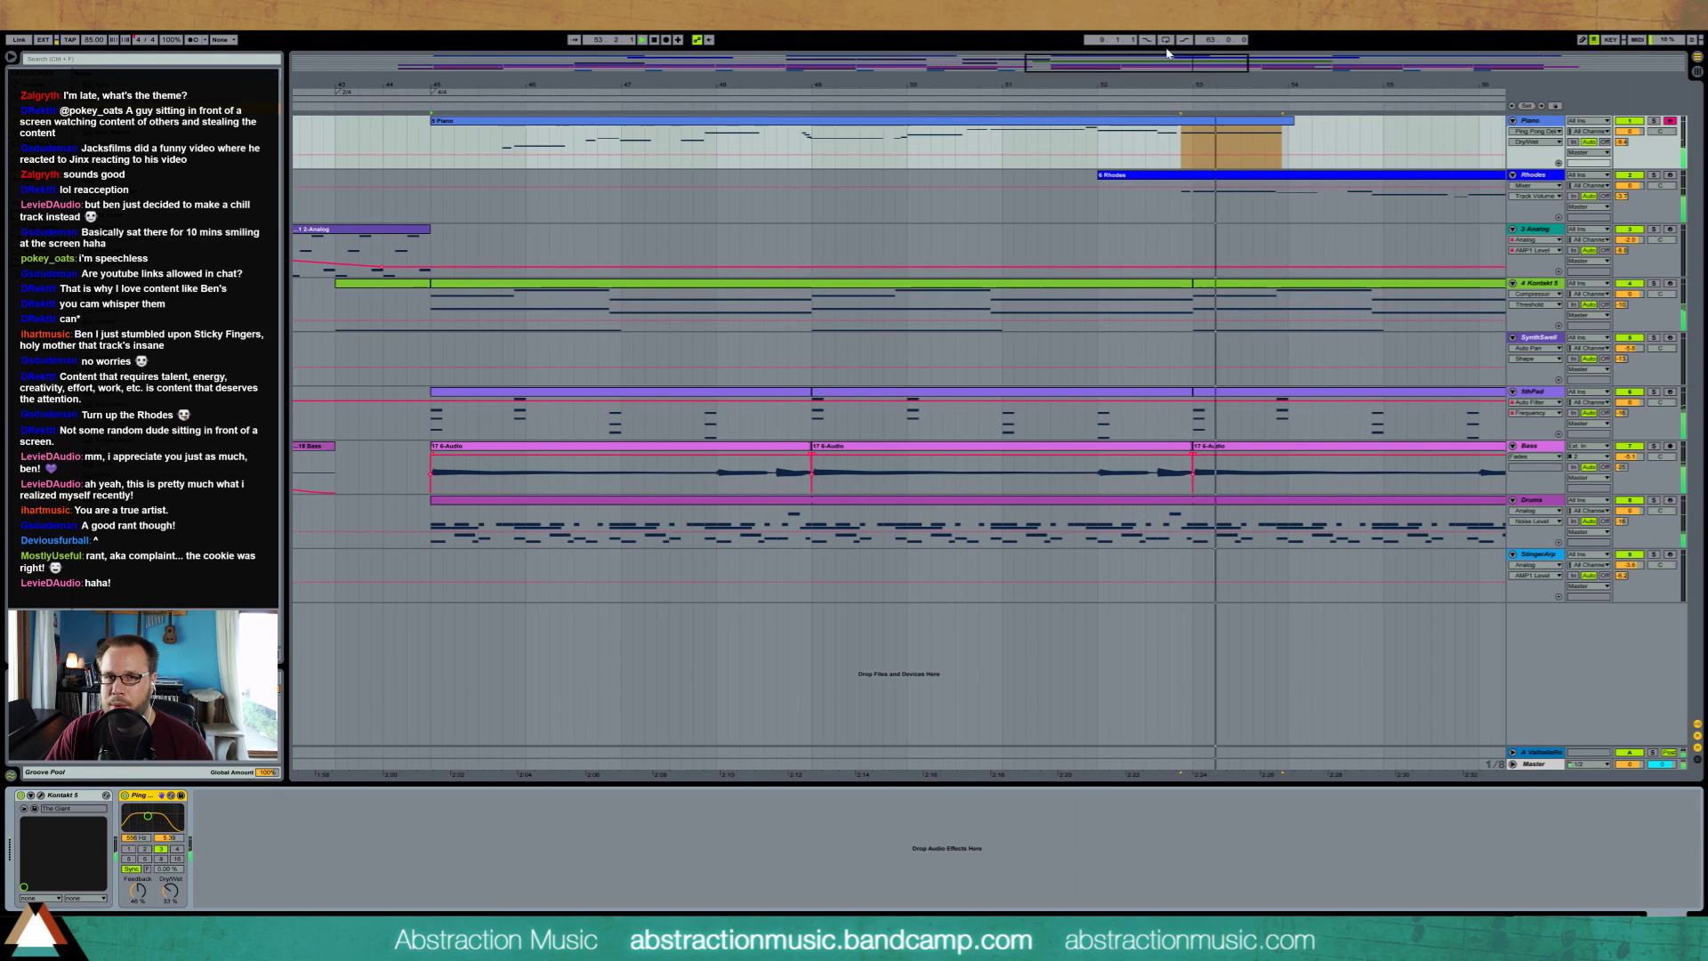
pyautogui.moveTo(1179, 86); pyautogui.dragTo(1154, 68)
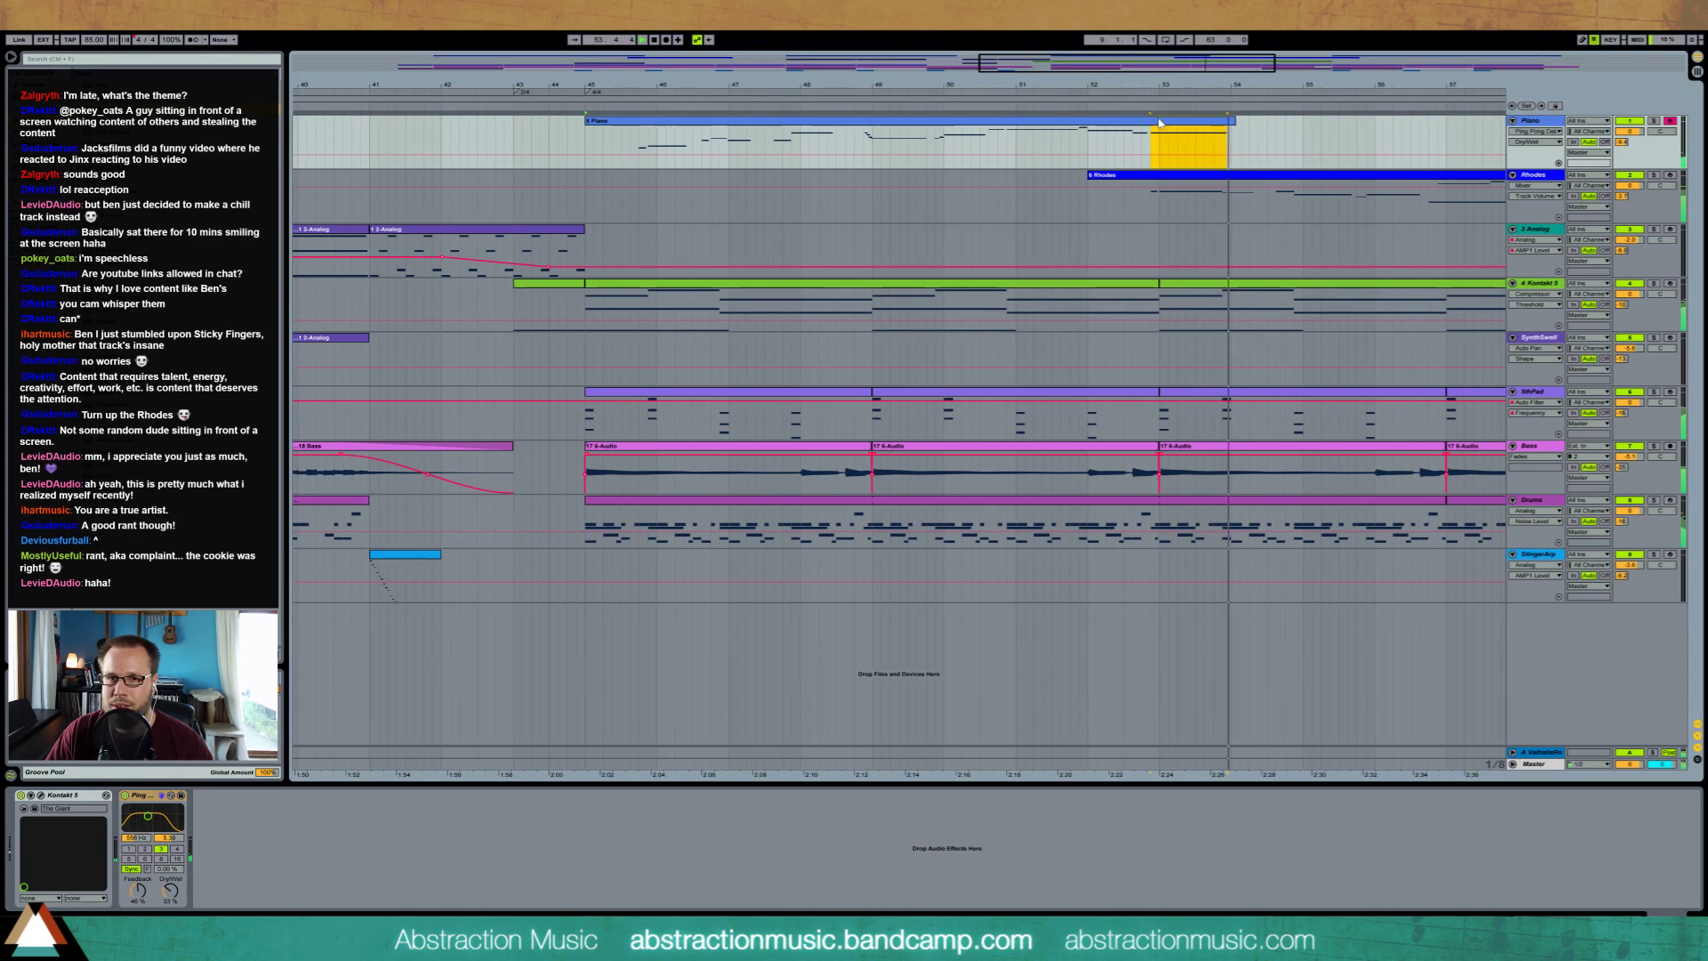
pyautogui.doubleClick(1155, 123)
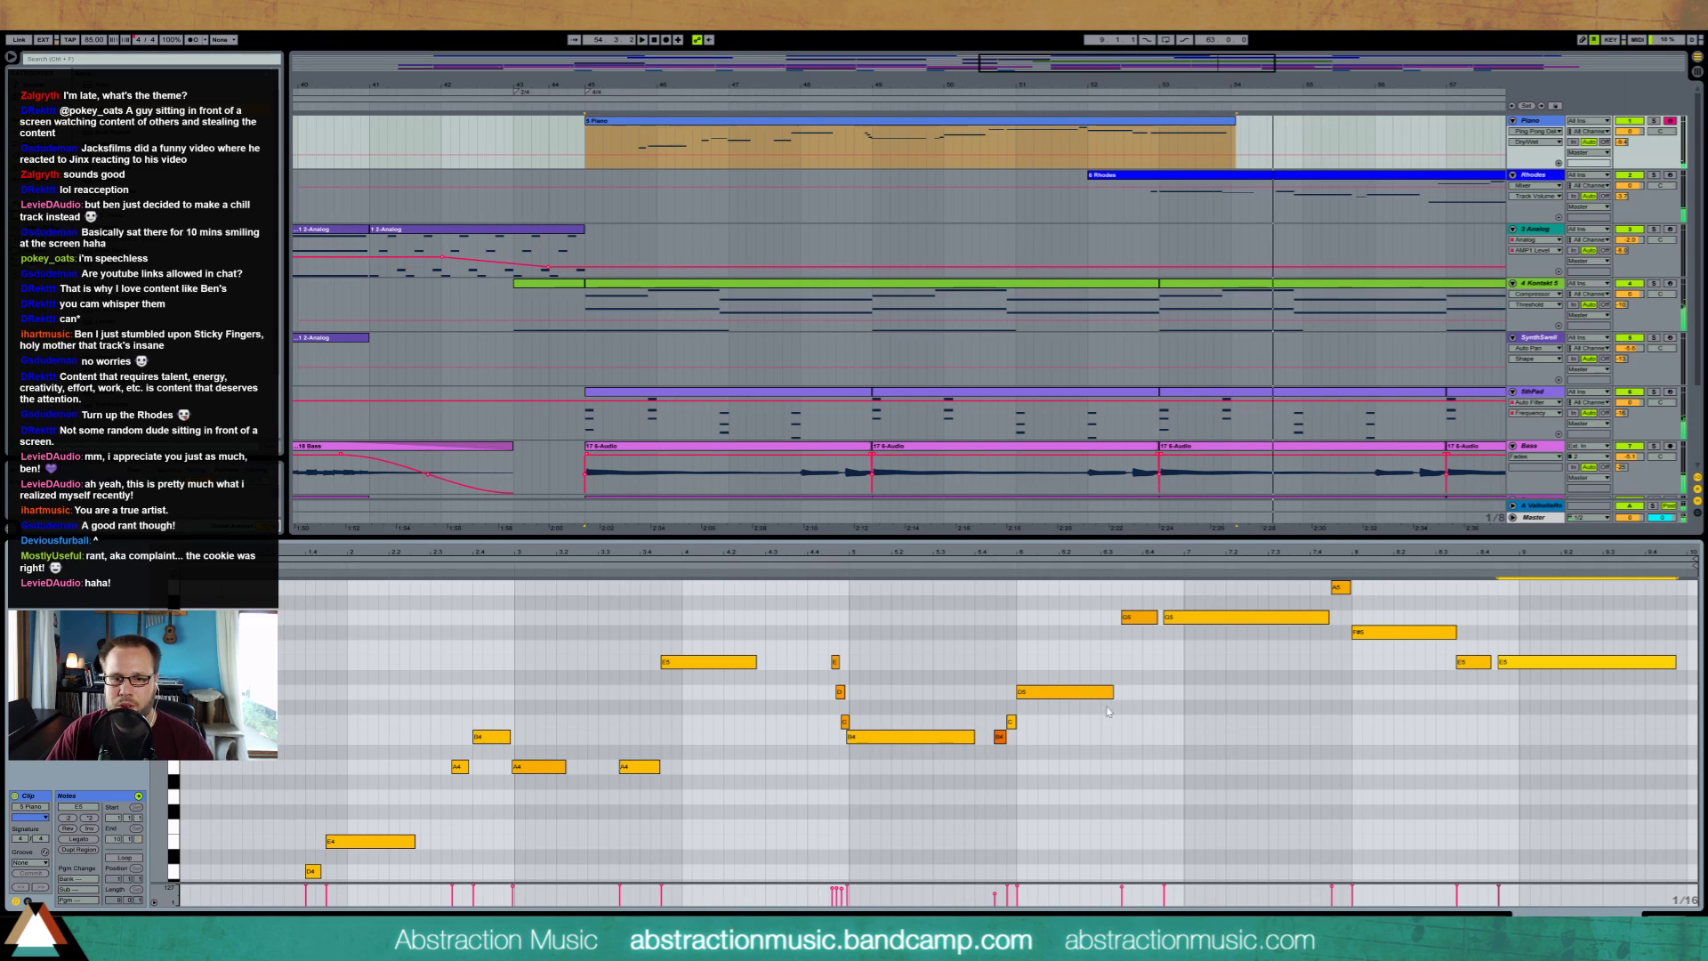
# Add lower harmony notes to the Piano melody, a G4 at bar 50 and an A4 at bar 51, and audition them
pyautogui.doubleClick(1023, 770)
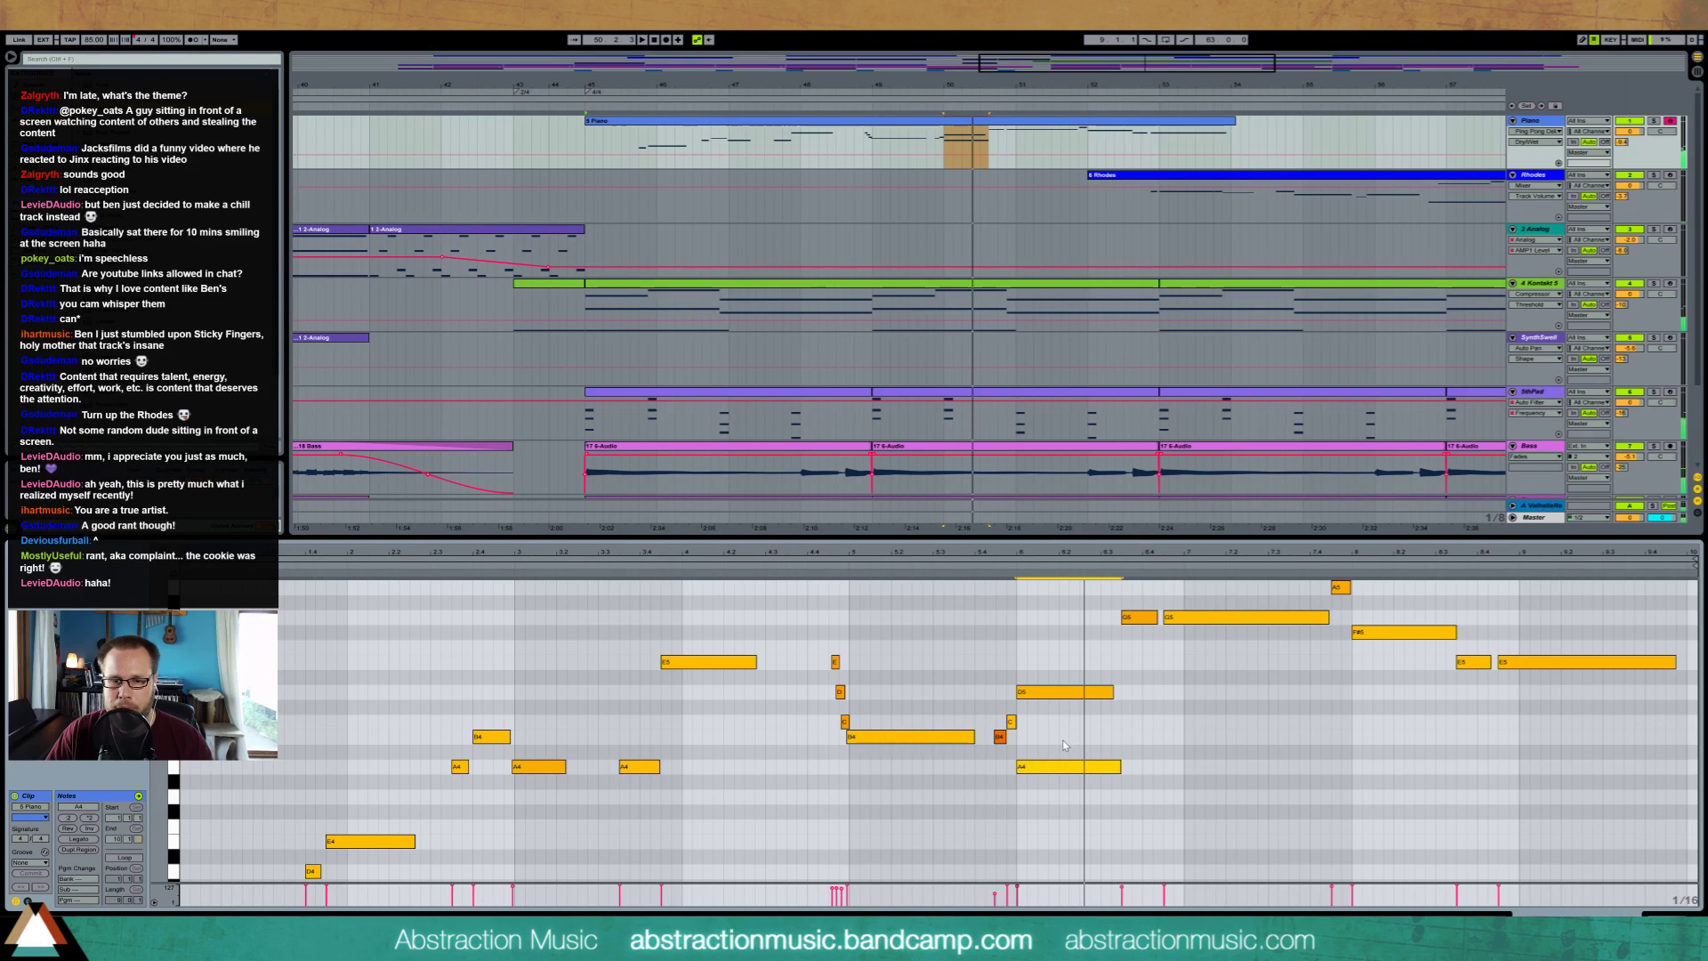
pyautogui.press('Down')
pyautogui.press('Down')
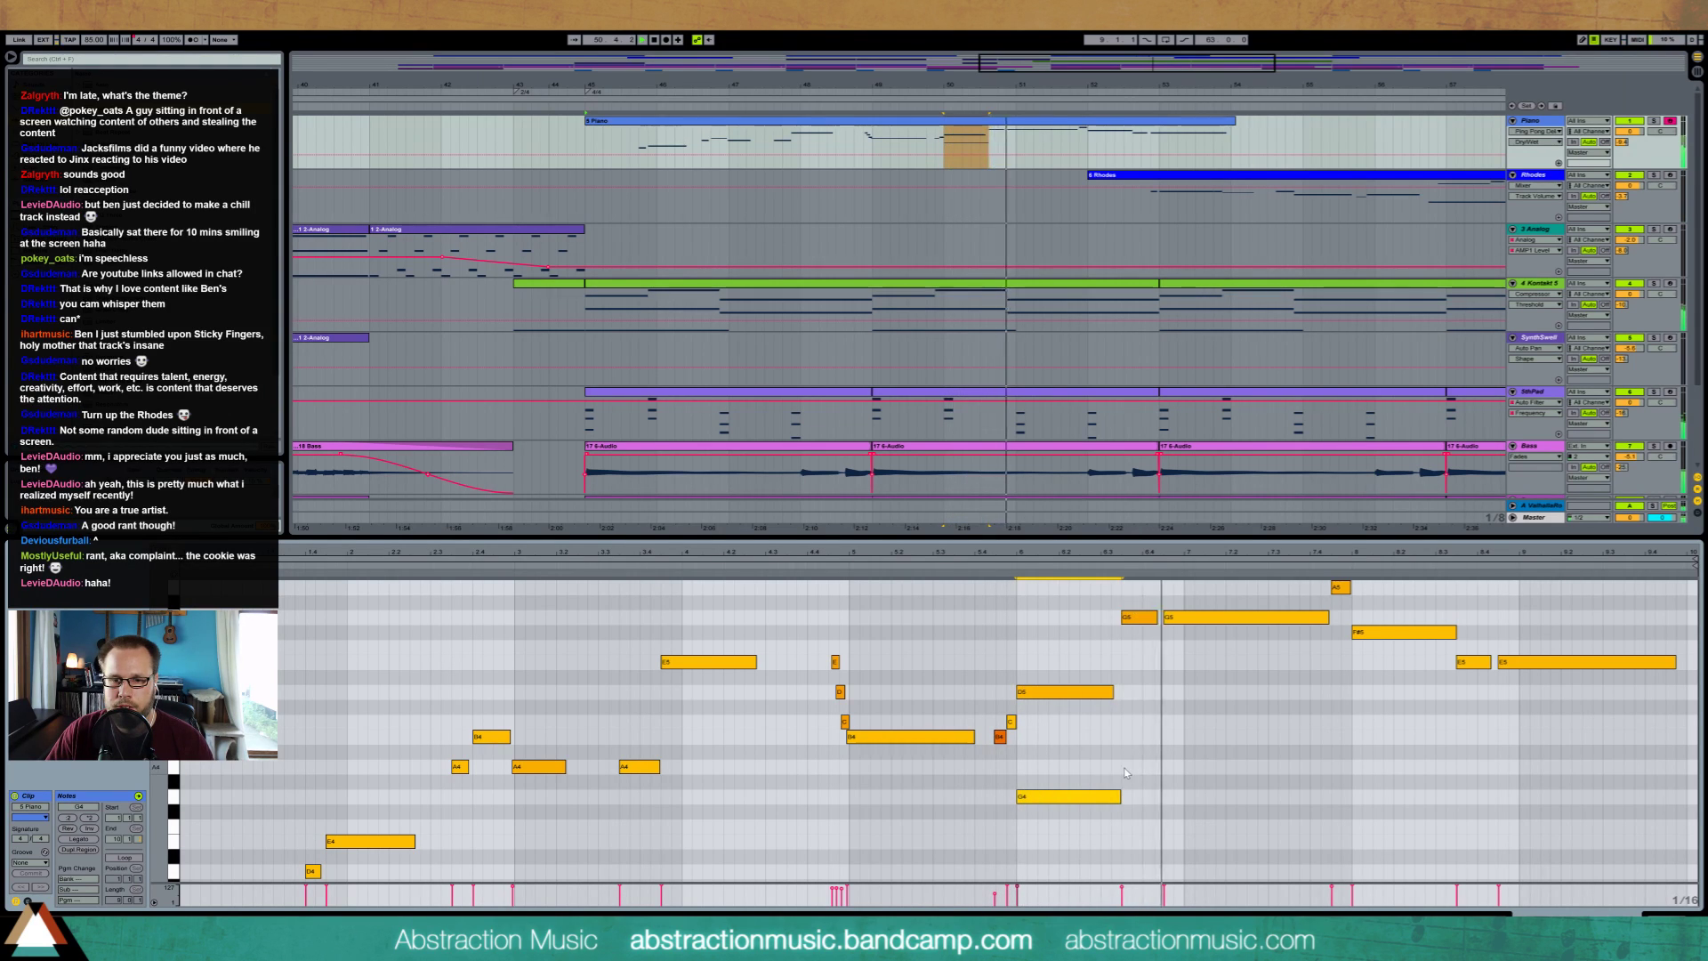
pyautogui.moveTo(1184, 766); pyautogui.dragTo(1326, 766)
pyautogui.press('space')
pyautogui.press('space')
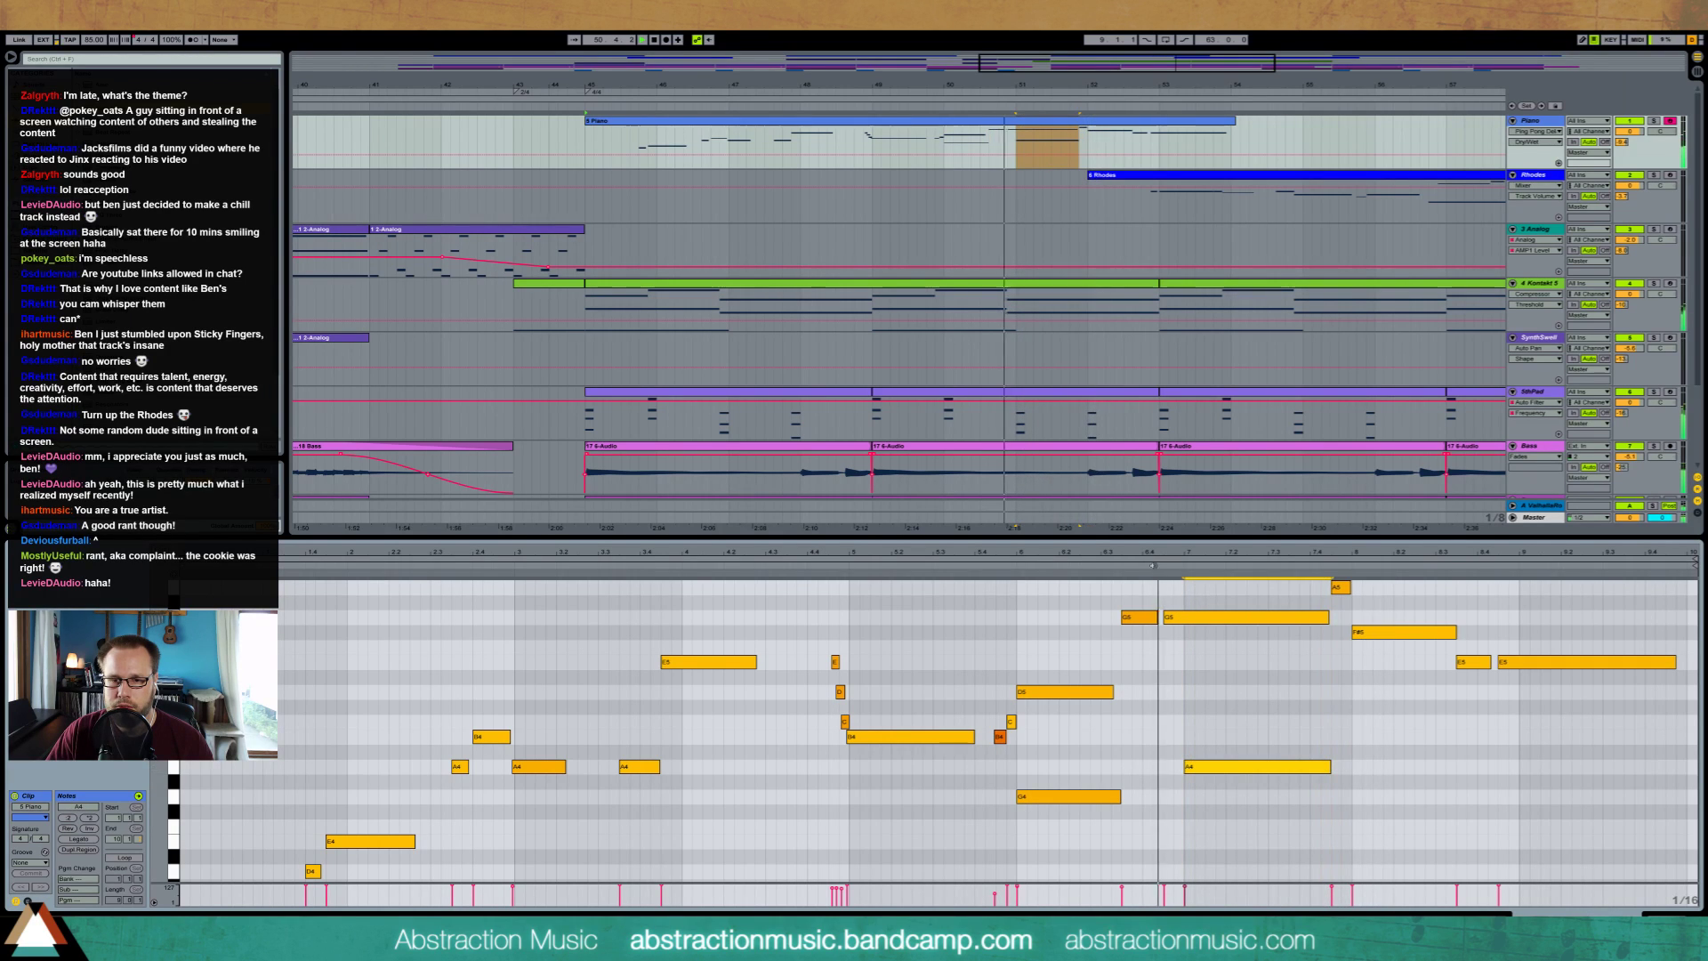
# Reduce the F#5's velocity at bar 52, shorten the A5 grace note before it, and extend the long G5 up to it
pyautogui.click(1336, 673)
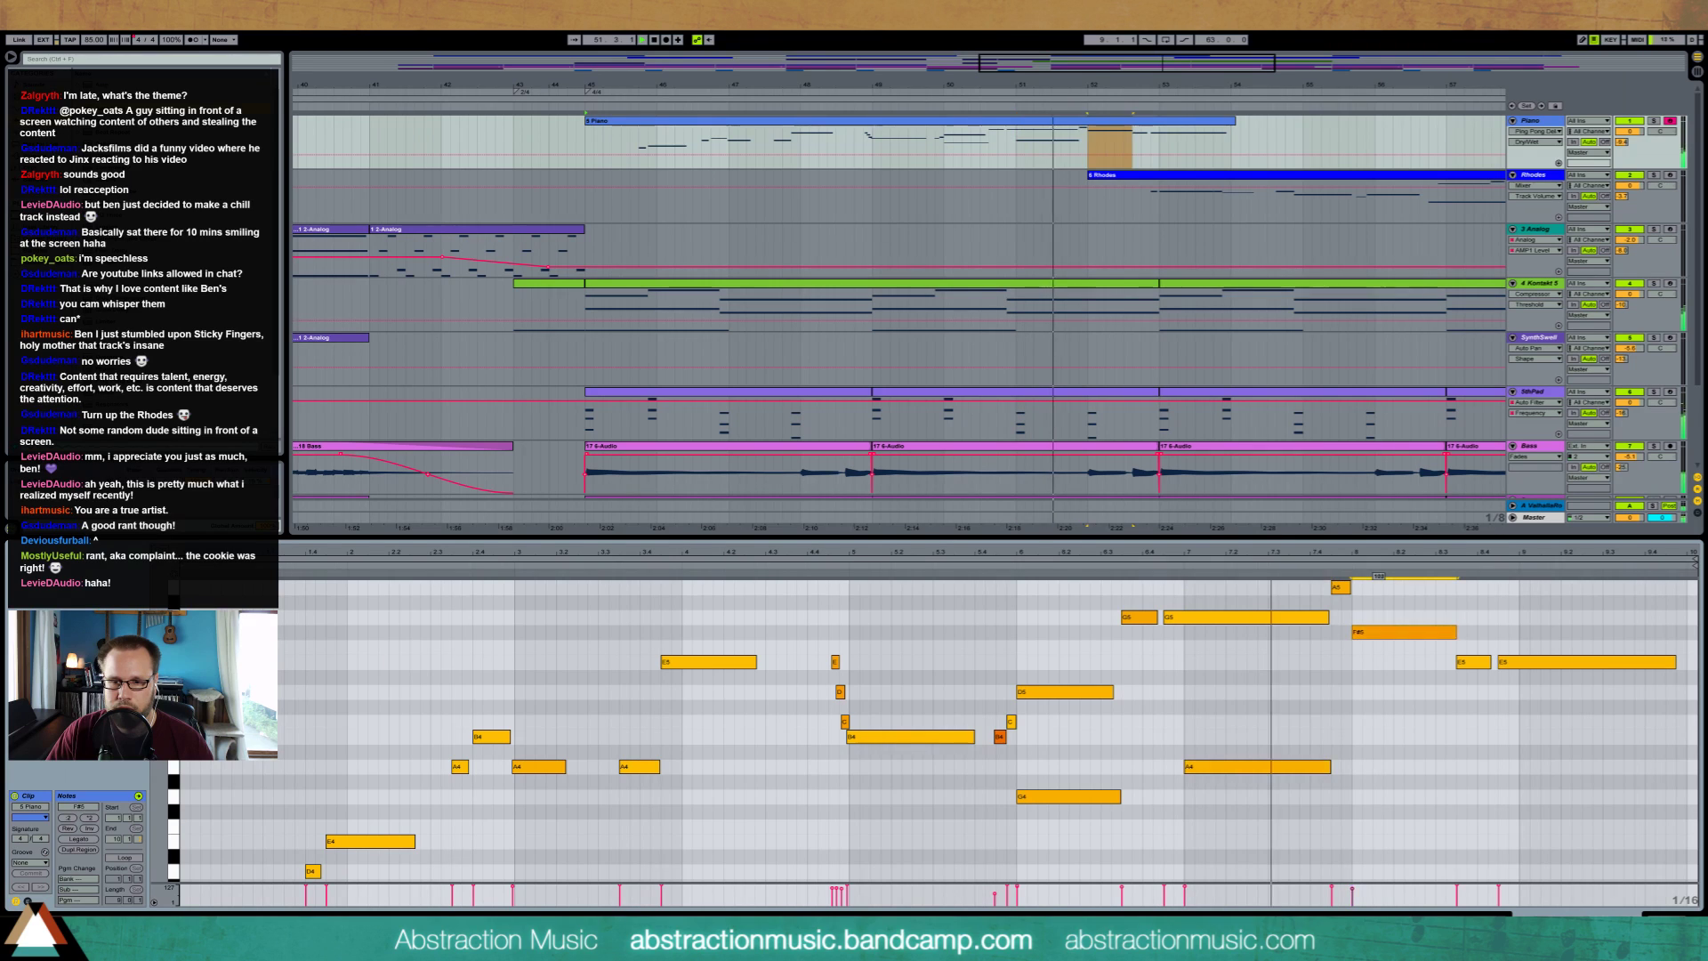
pyautogui.click(1340, 587)
pyautogui.moveTo(1334, 588); pyautogui.dragTo(1340, 617)
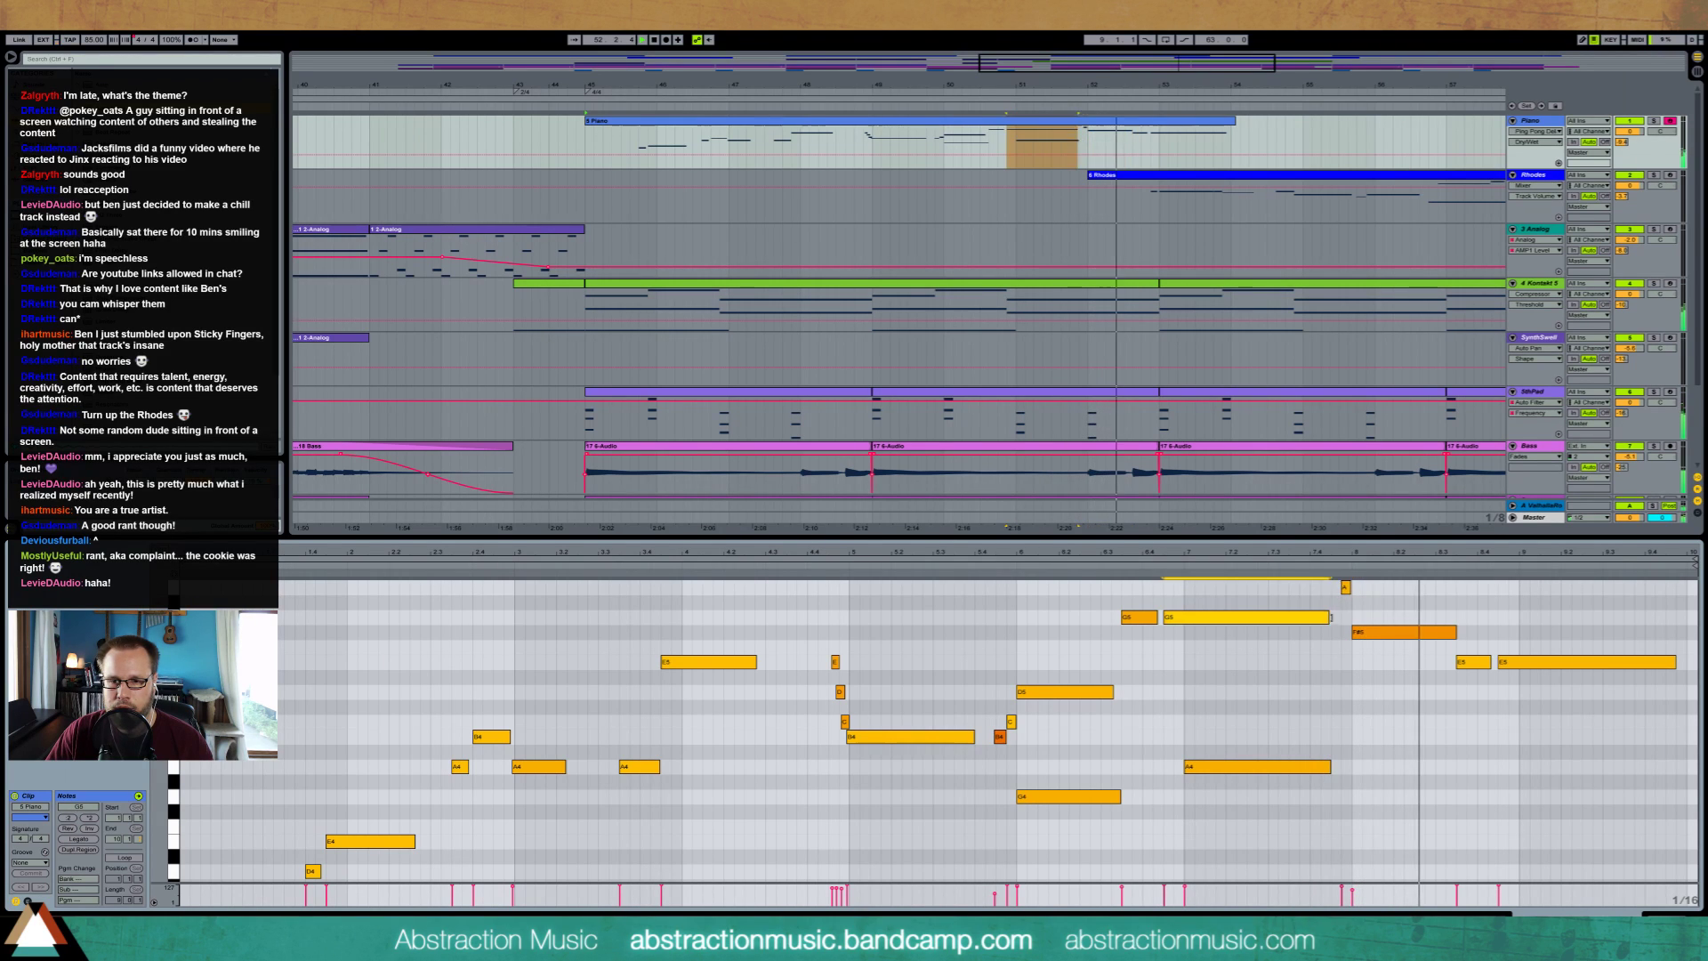
# Assign a Logic 8 swing groove to the Piano melody clip
pyautogui.click(30, 863)
pyautogui.click(37, 880)
pyautogui.click(302, 633)
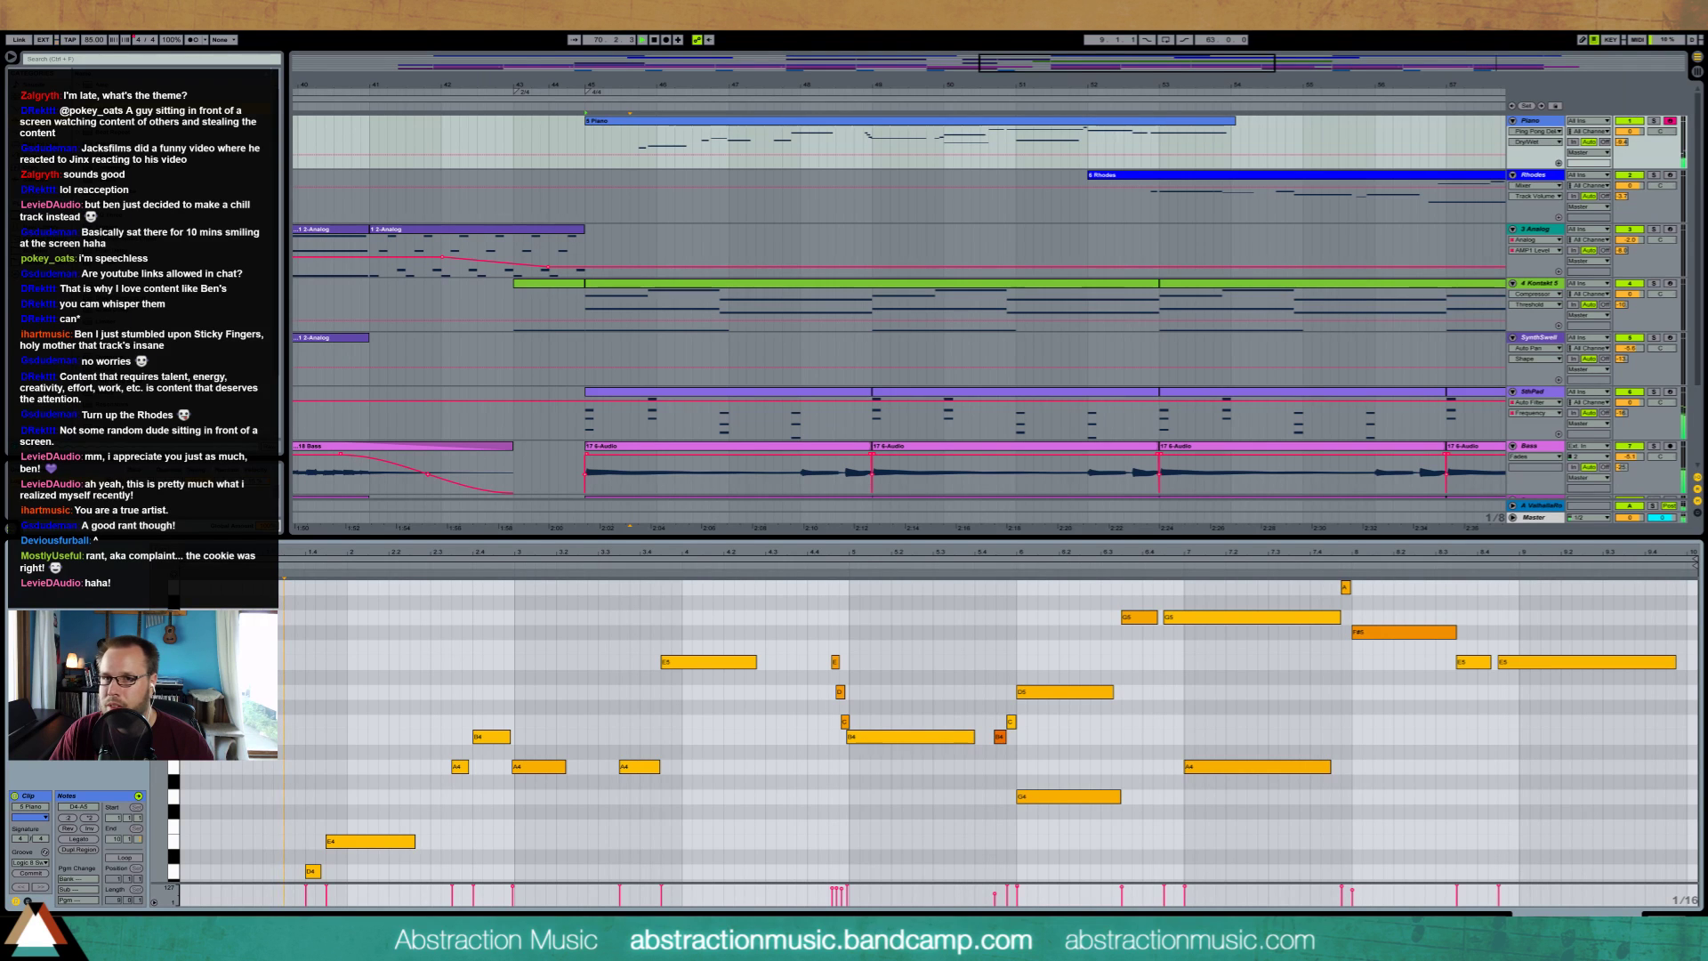
# Draw a high A5 over the two-note chord in the short Piano clip at bar 73
pyautogui.moveTo(1261, 60); pyautogui.dragTo(1261, 11)
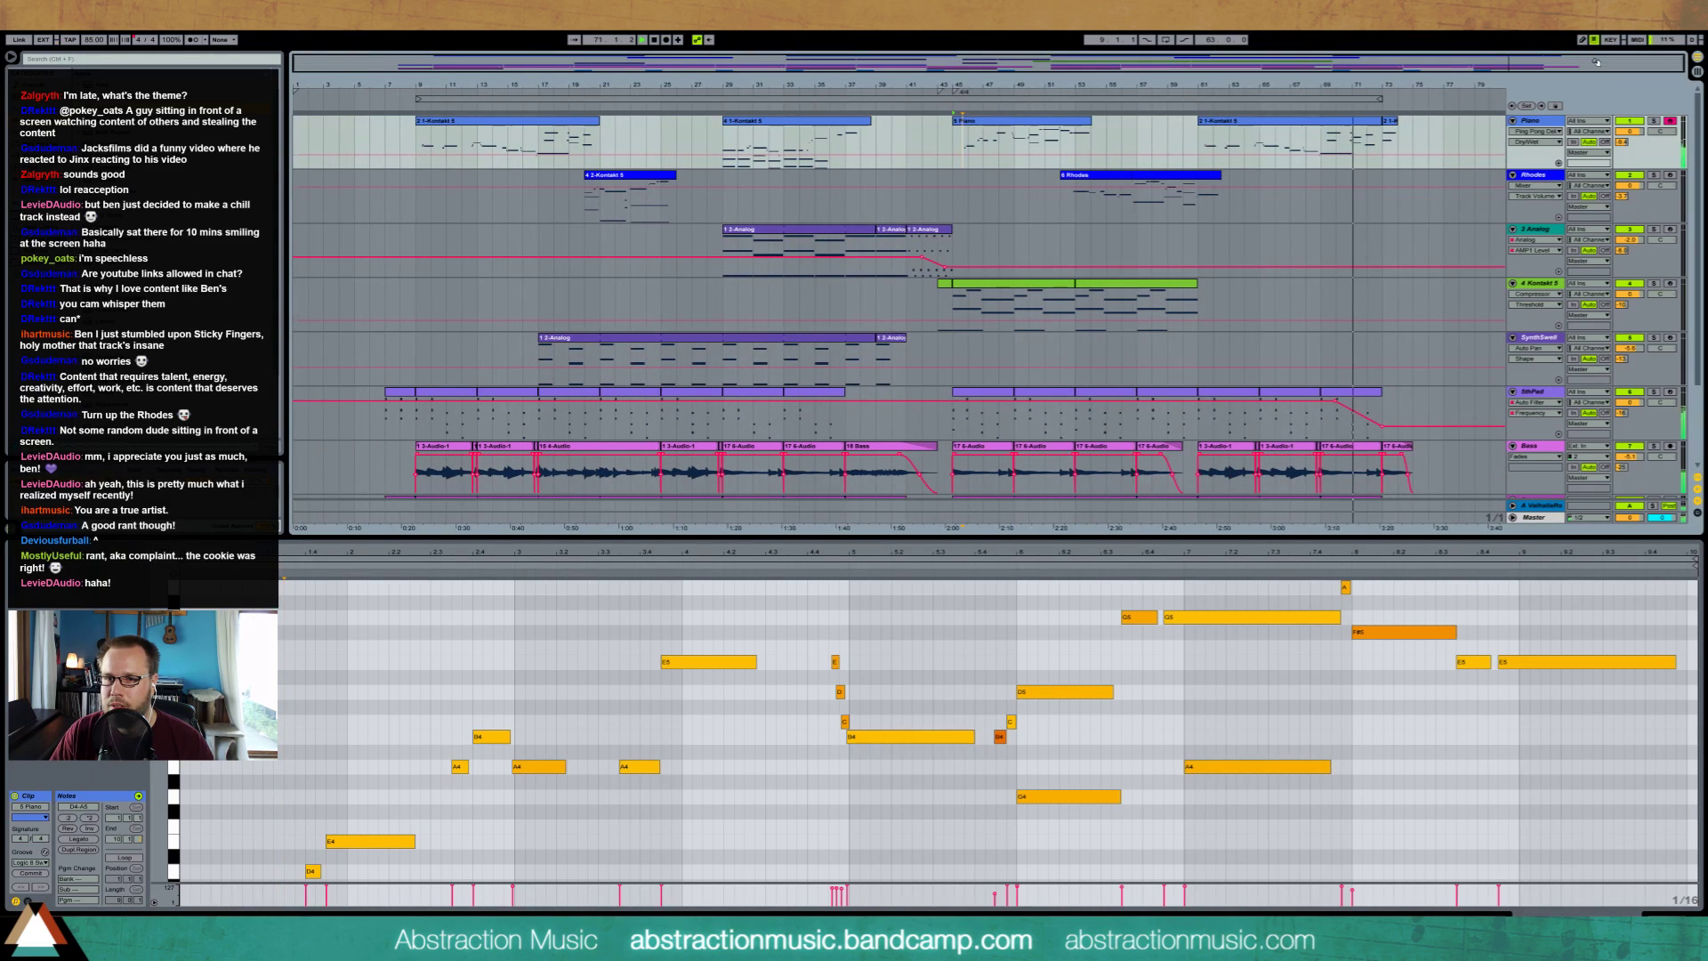
pyautogui.hotkey('shift', 'Tab')
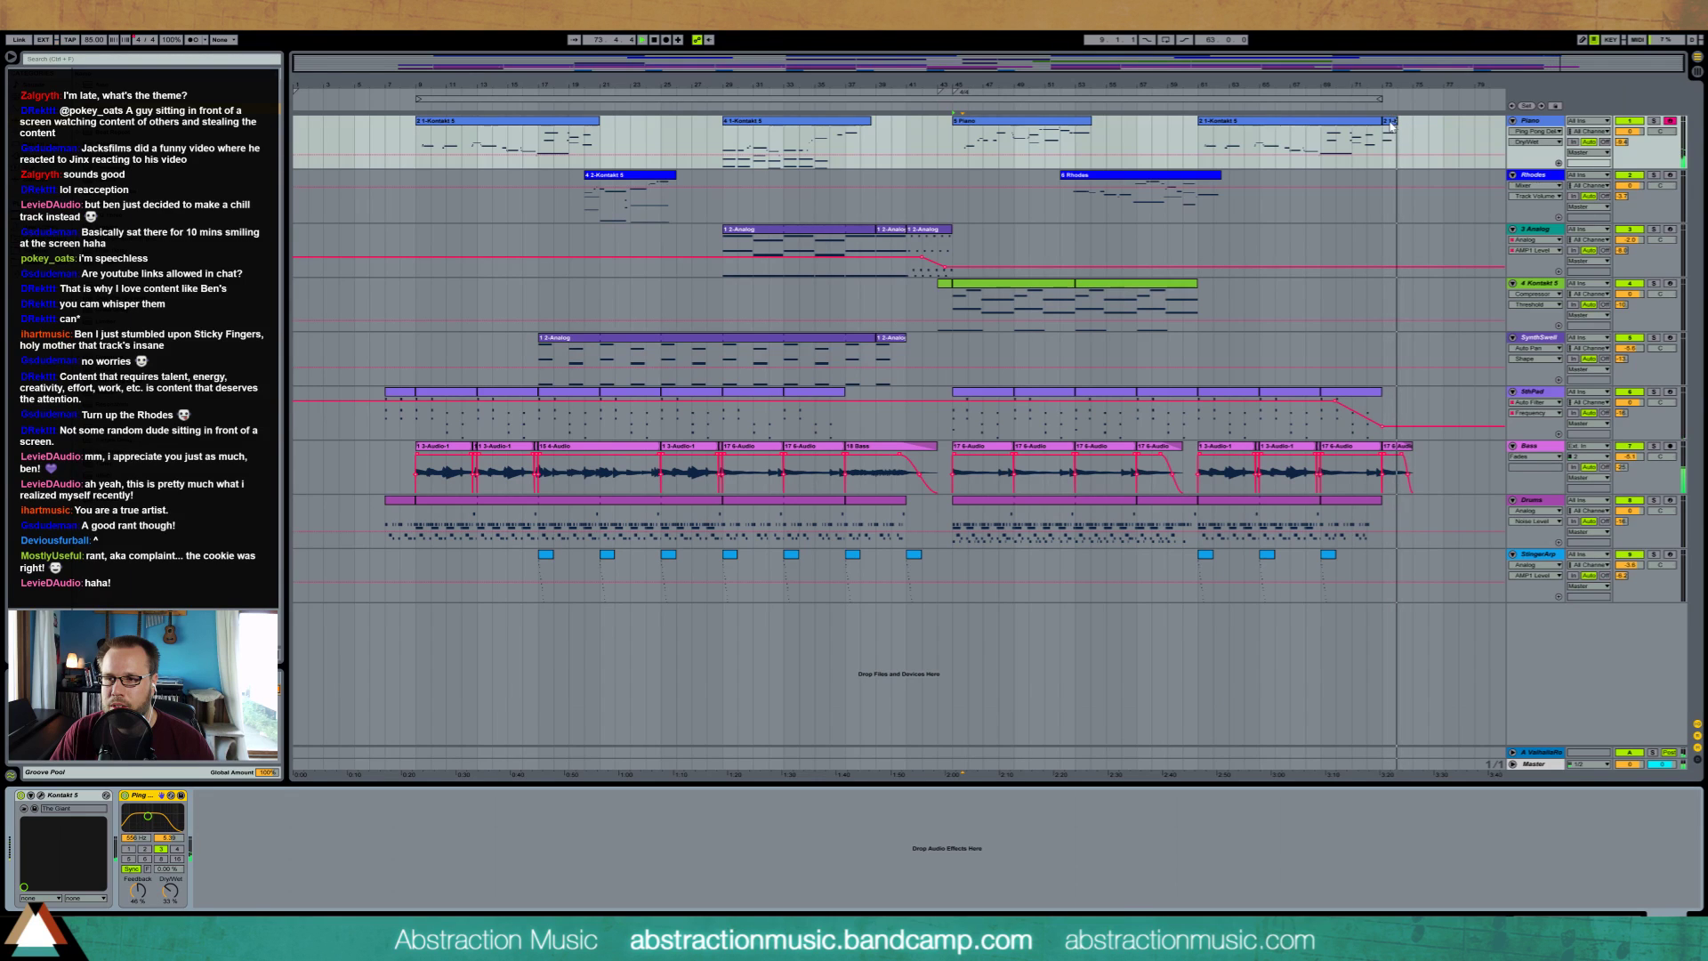
pyautogui.hotkey('shift', 'Tab')
pyautogui.click(966, 672)
pyautogui.scroll(3, 967, 672)
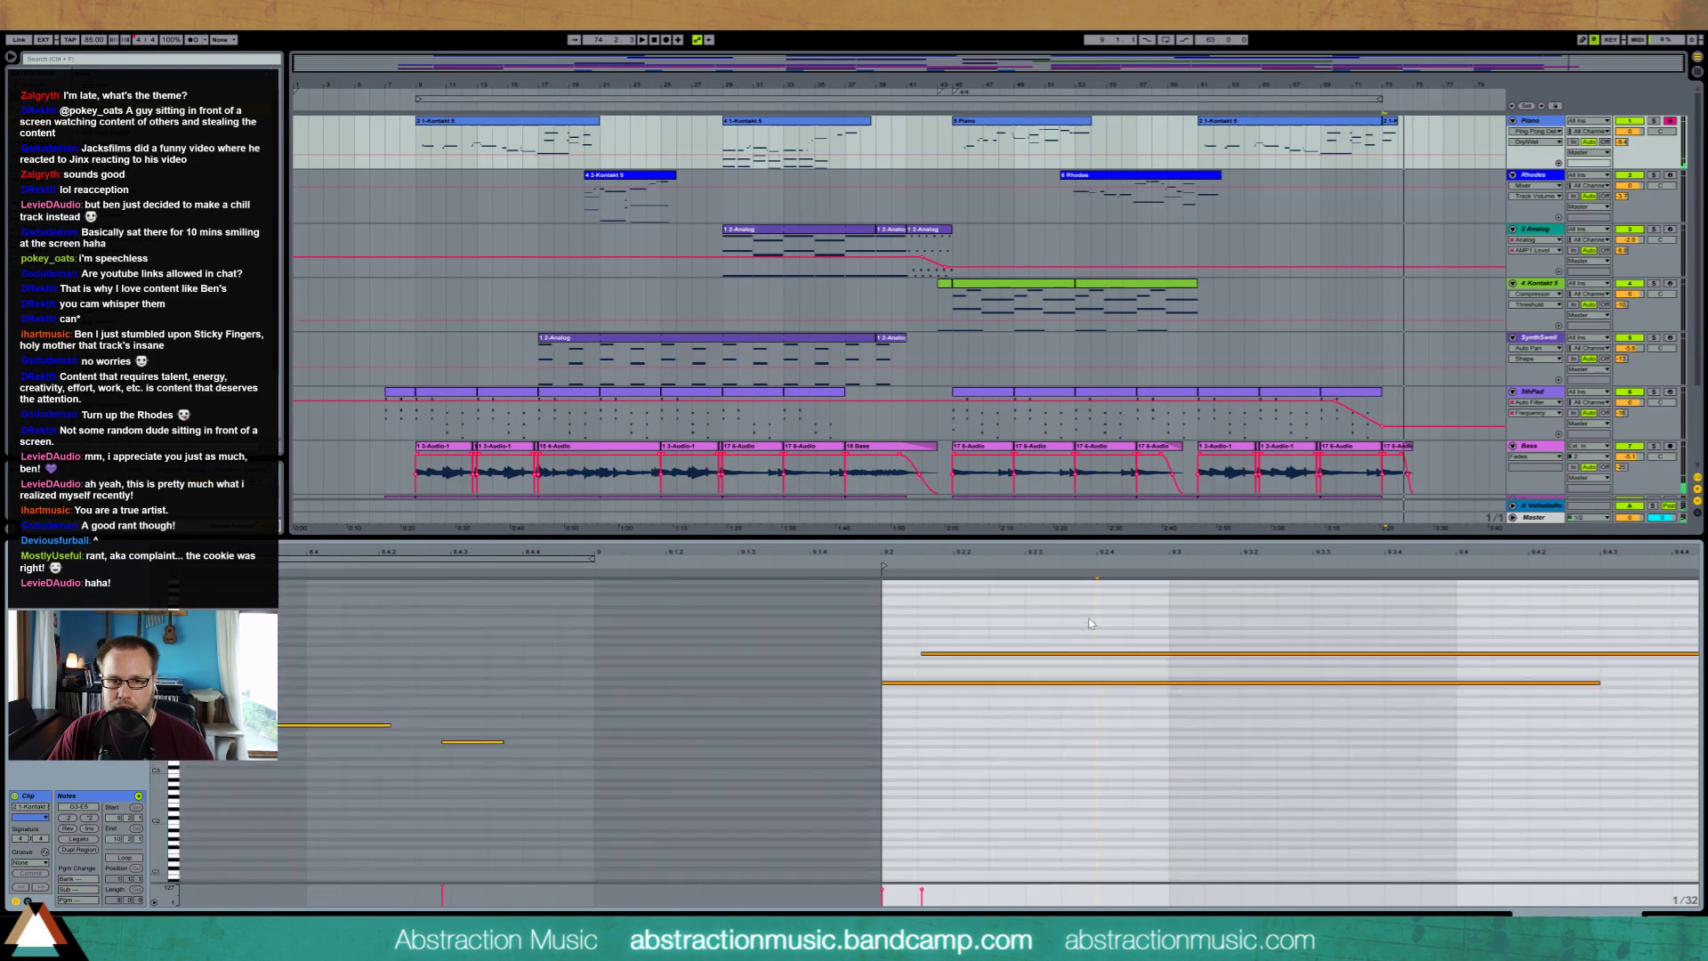
pyautogui.moveTo(960, 687); pyautogui.dragTo(1421, 683)
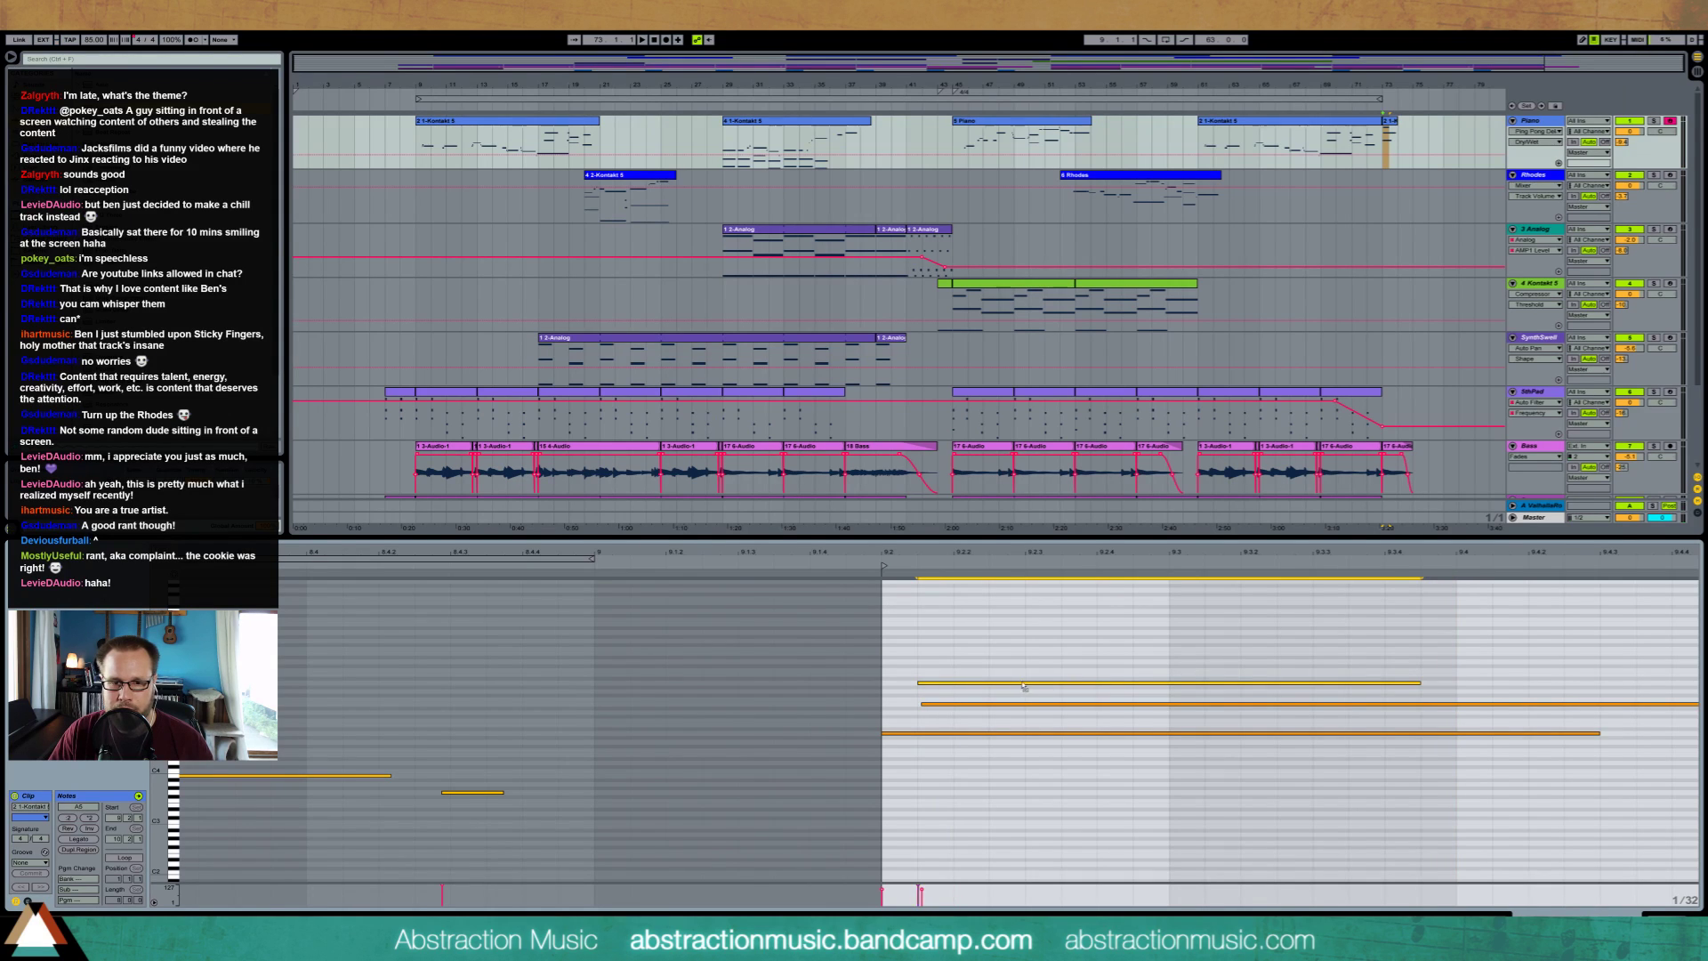
# Stagger the final Piano chord with the E5 earlier and the A5 slightly later, reduce the A5's velocity, and audition the chord
pyautogui.moveTo(988, 710)
pyautogui.mouseDown()
pyautogui.moveTo(938, 712)
pyautogui.moveTo(958, 708)
pyautogui.mouseUp()
pyautogui.moveTo(160, 703); pyautogui.dragTo(200, 704)
pyautogui.moveTo(941, 628); pyautogui.dragTo(957, 660)
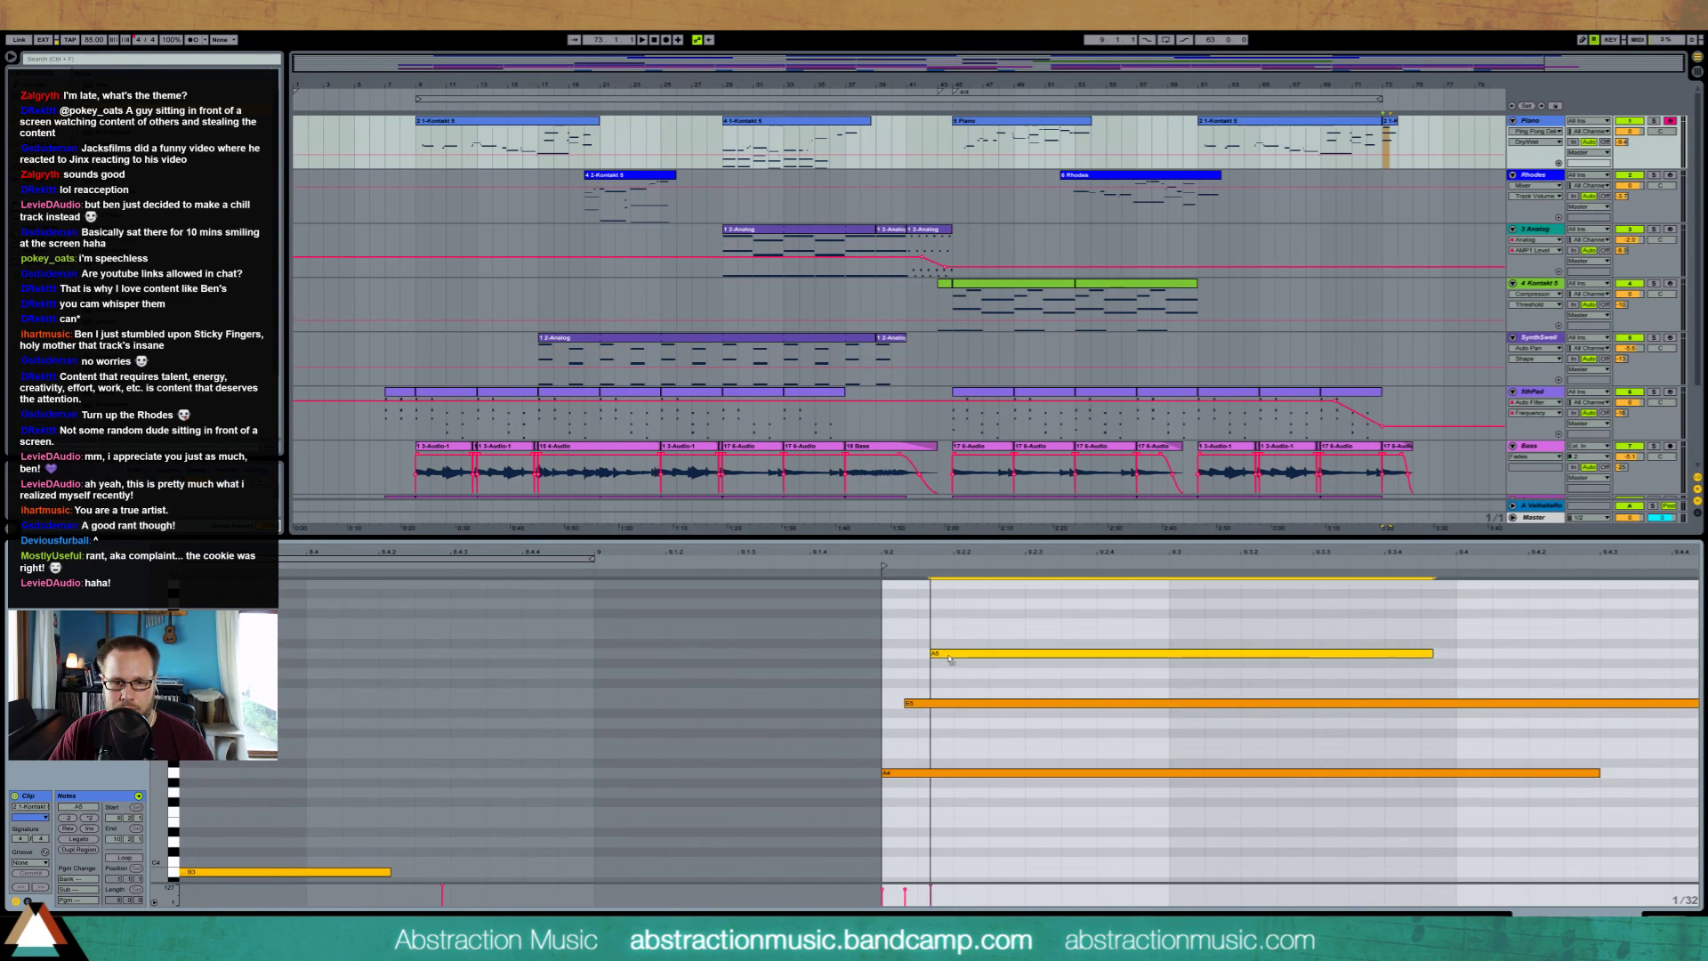
pyautogui.click(950, 659)
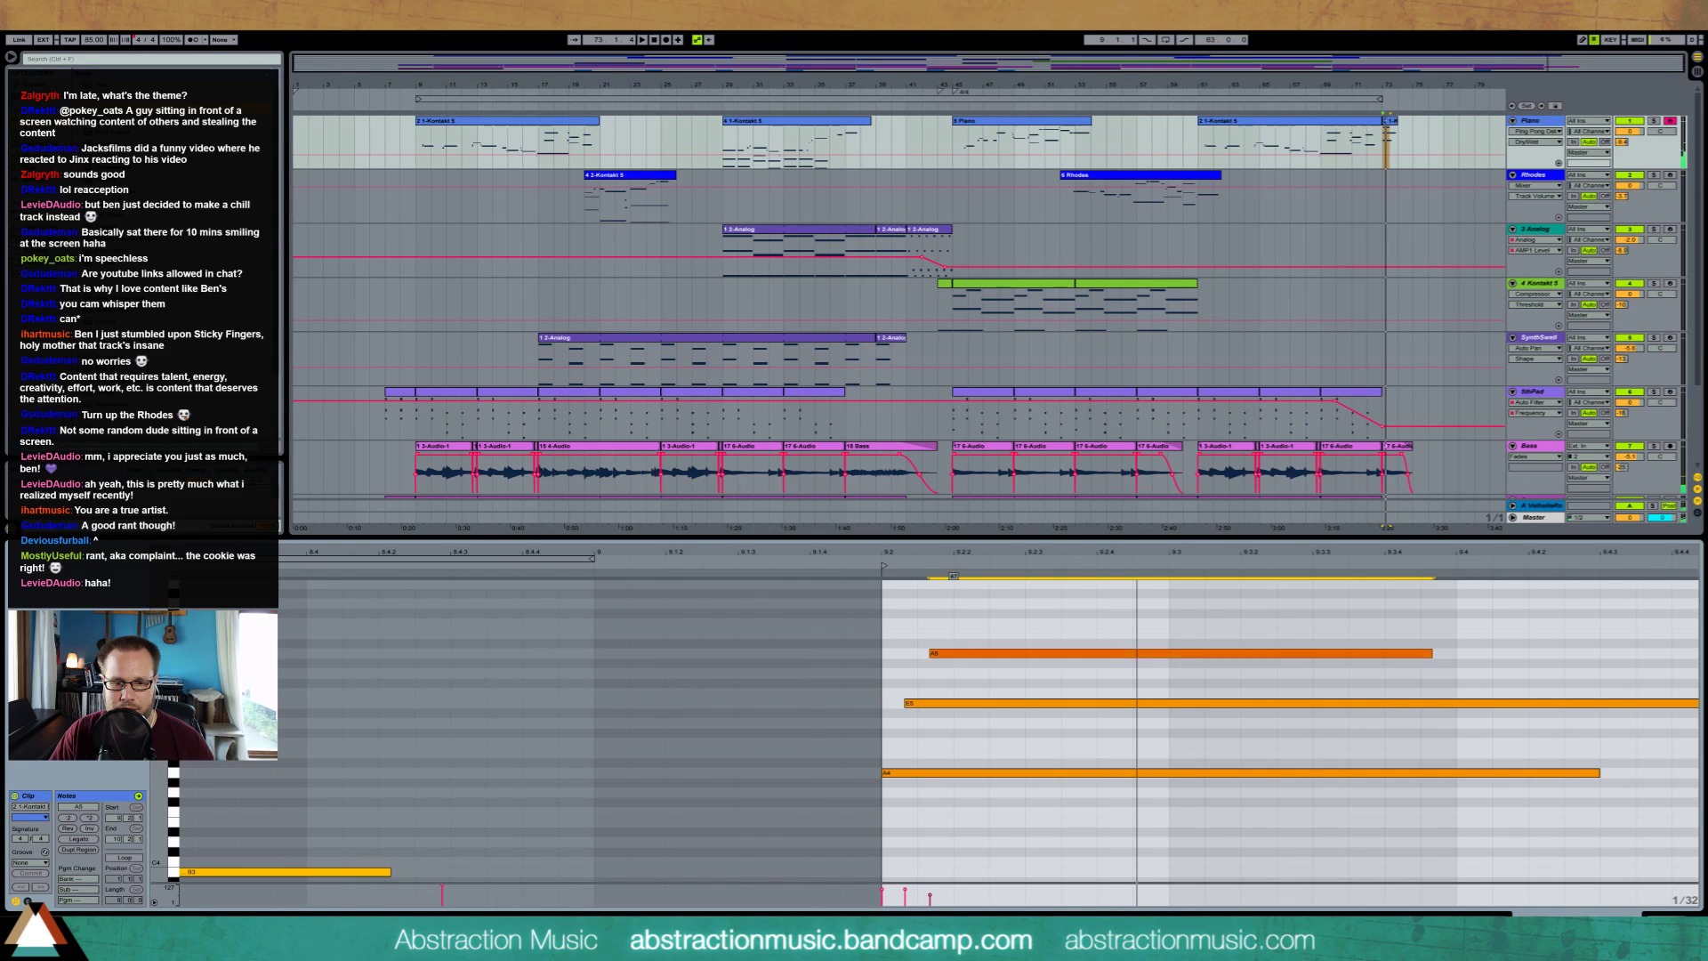
pyautogui.press('space')
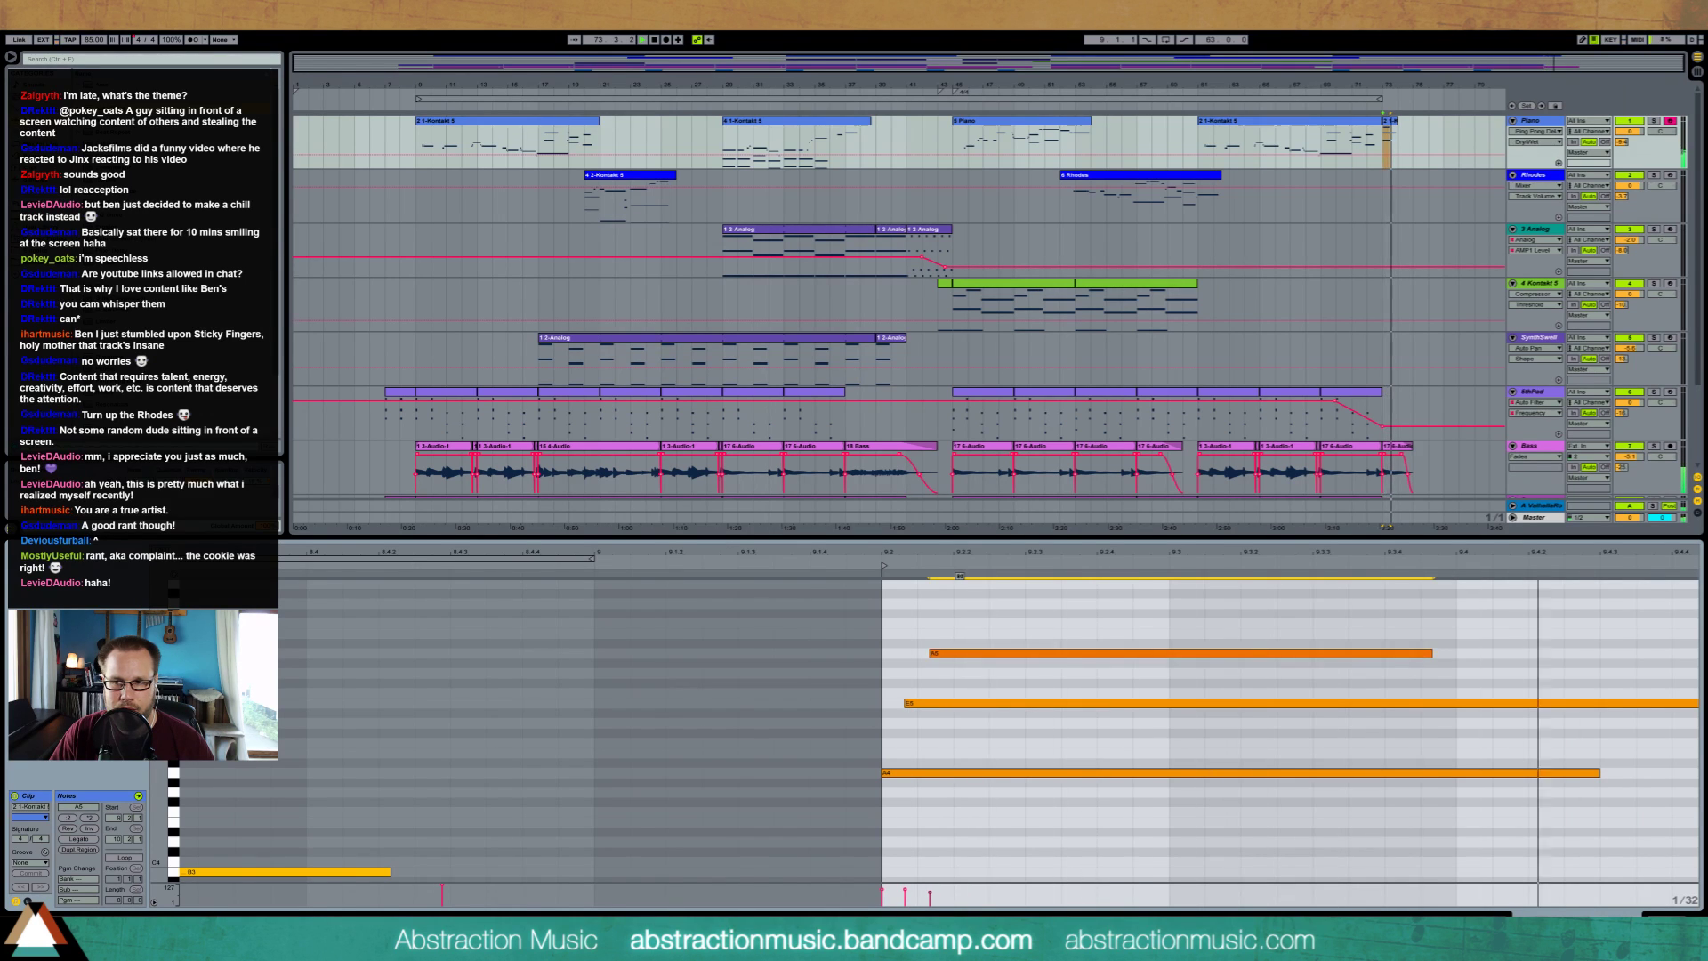
# Trim the end of the last Bass clip slightly earlier and play back the track's ending
pyautogui.hotkey('shift', 'Tab')
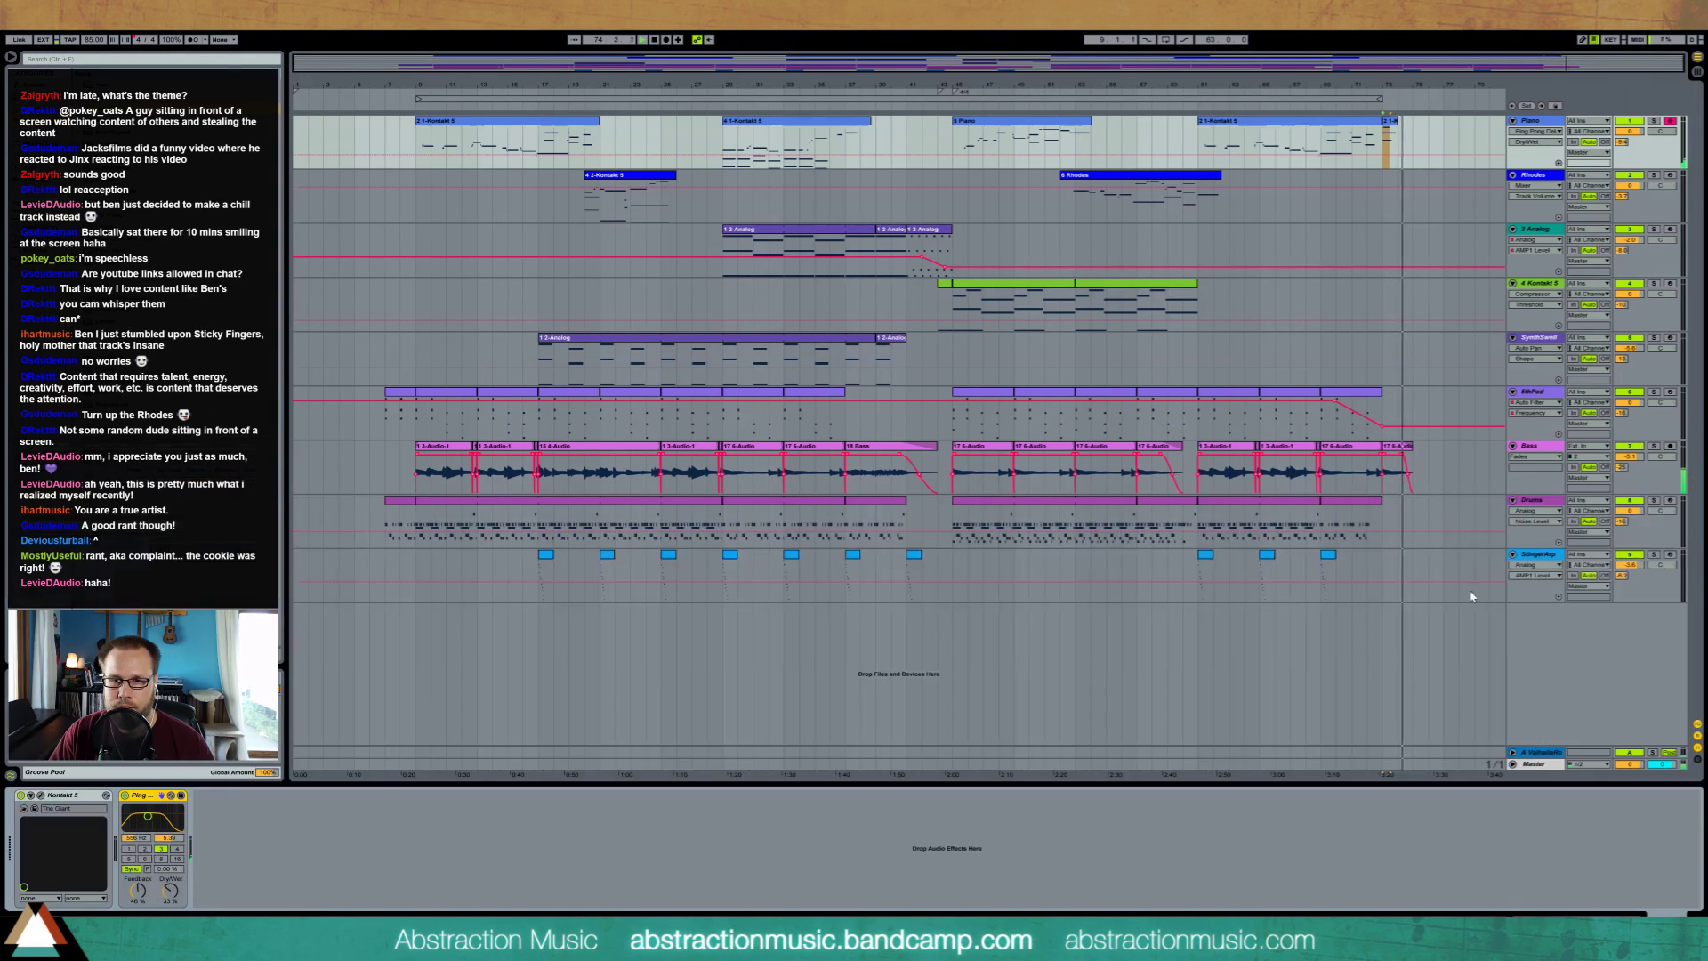
pyautogui.click(1409, 447)
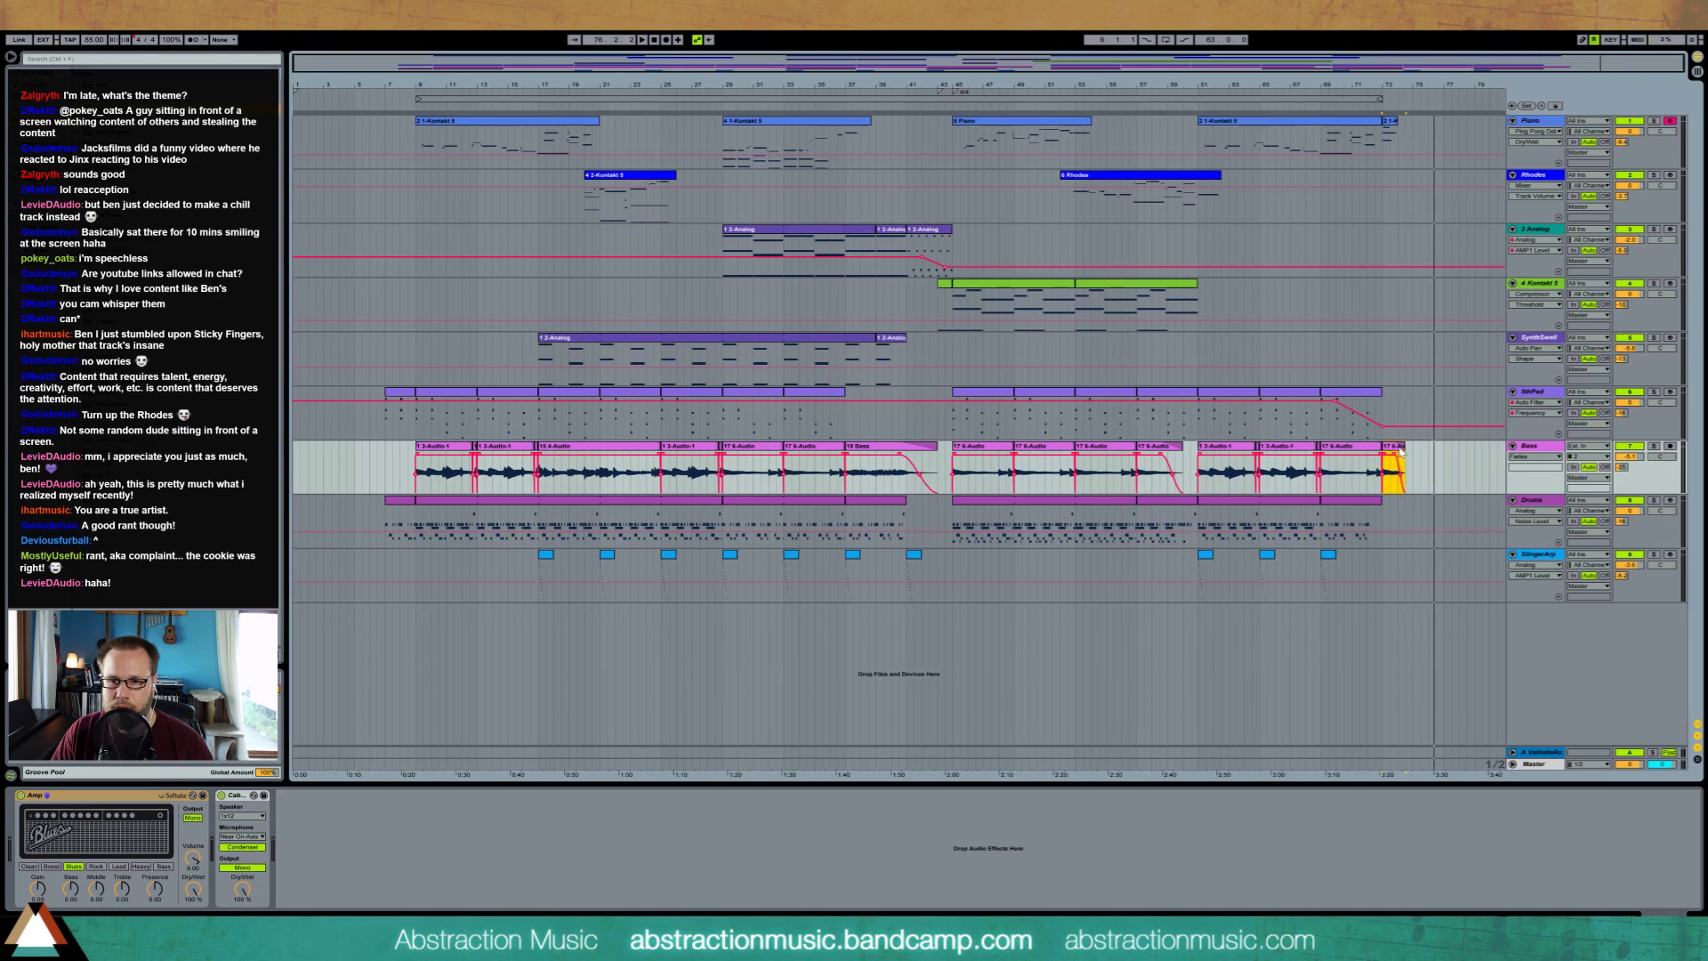
pyautogui.press('space')
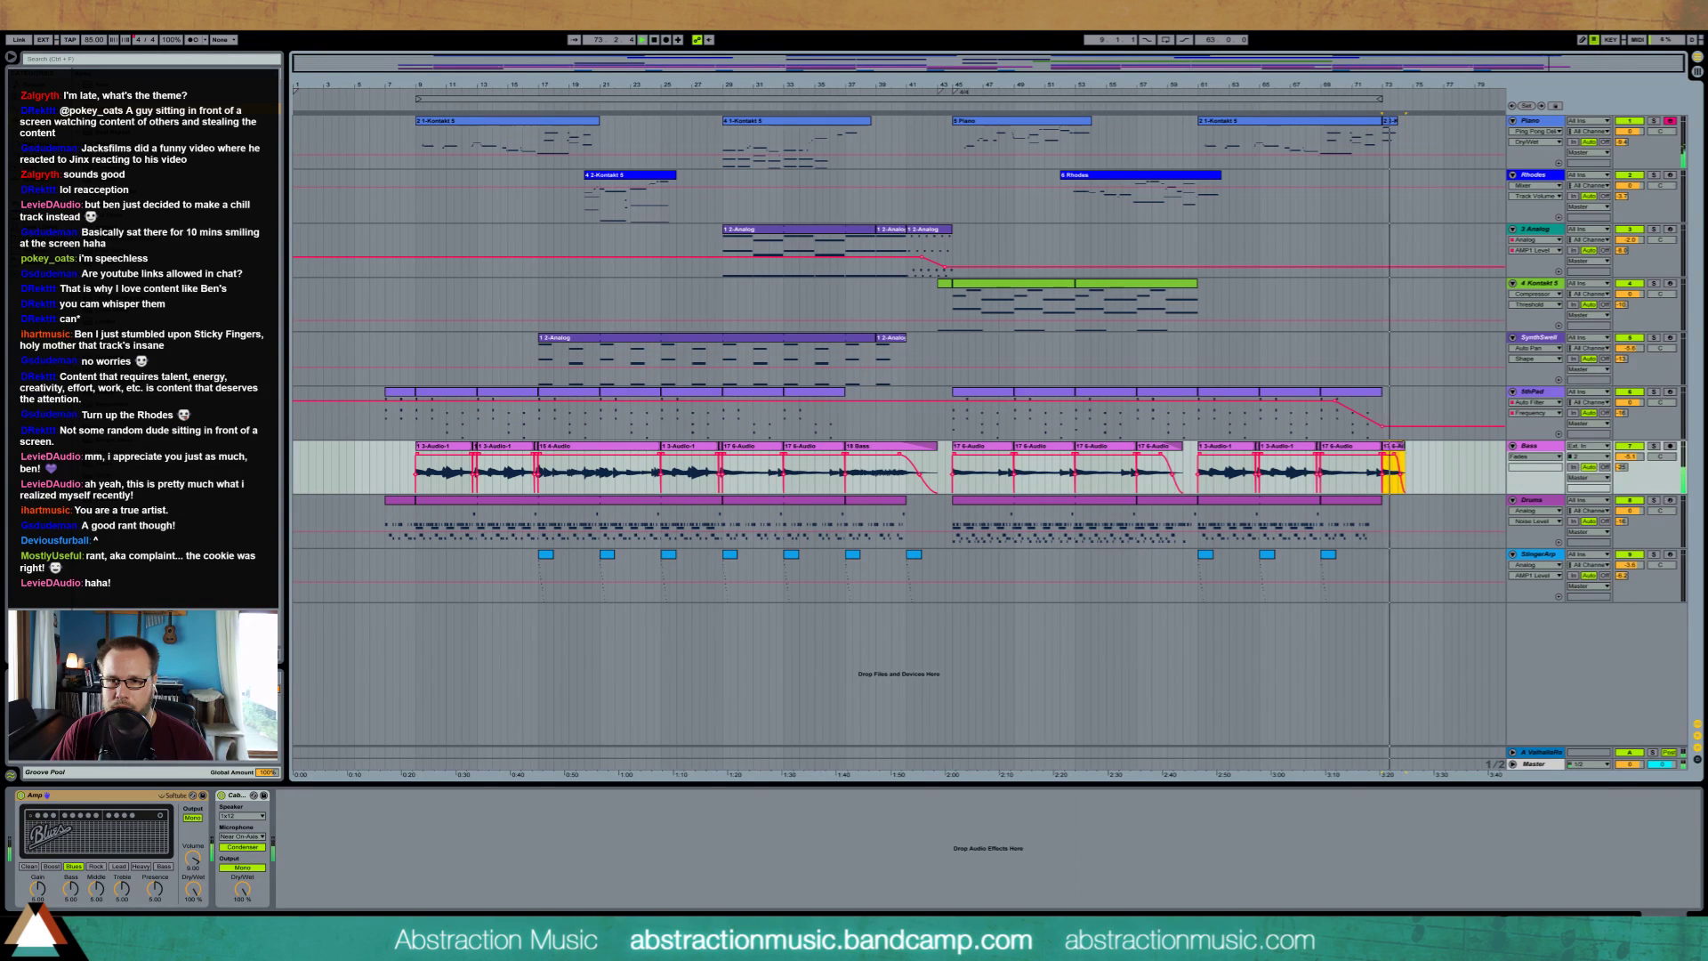